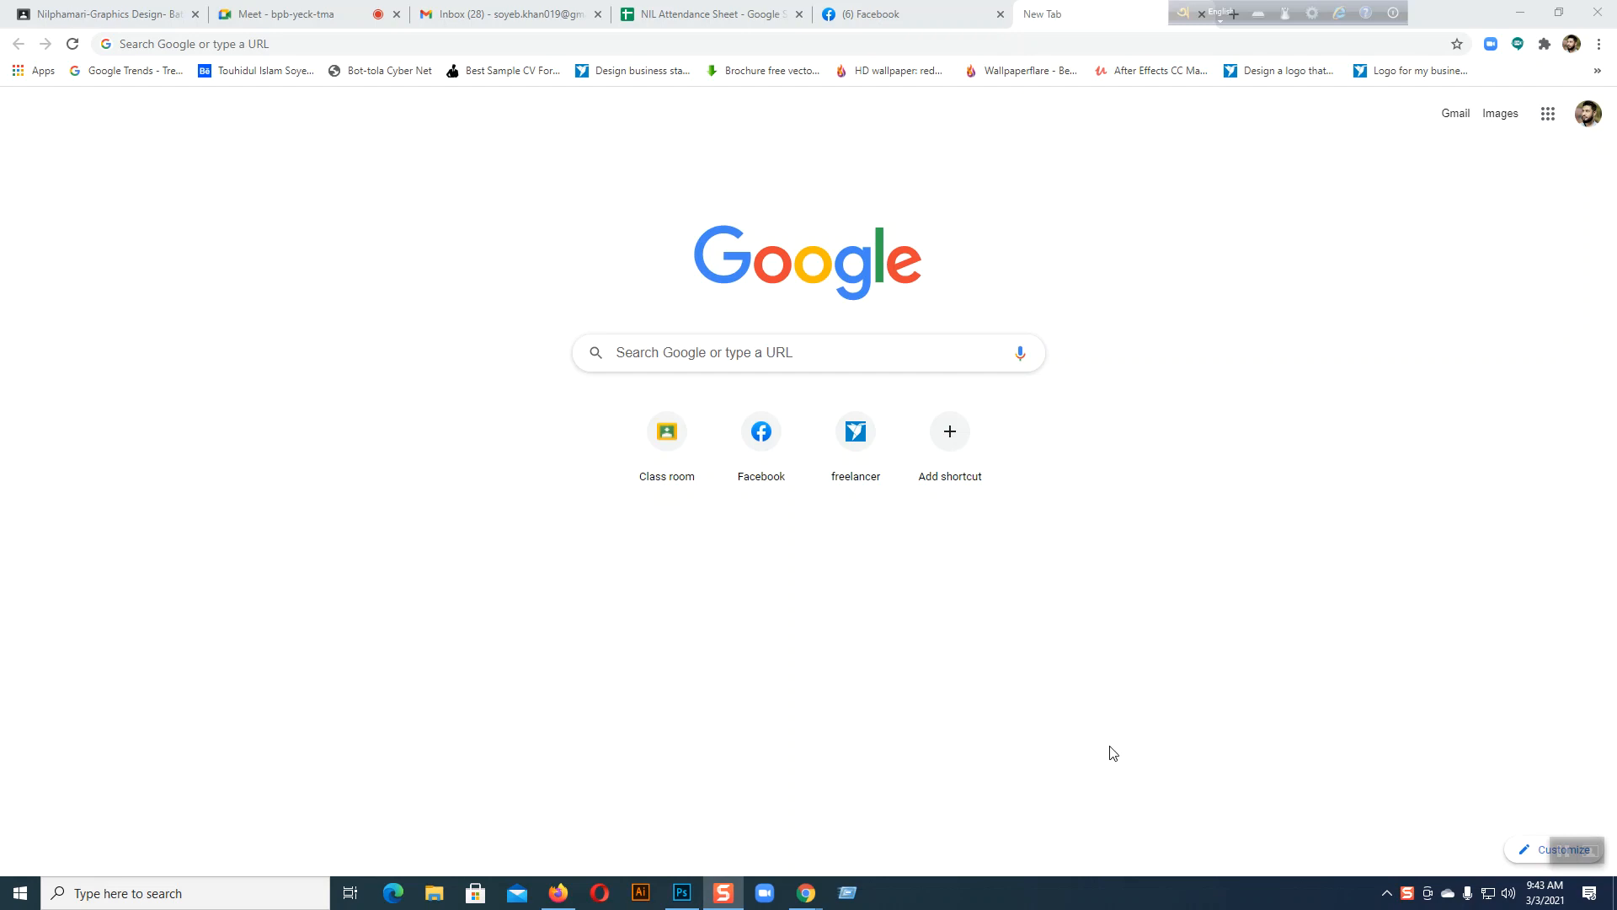
# - Search Google for "neck joint" and show the image results
pyautogui.click(725, 360)
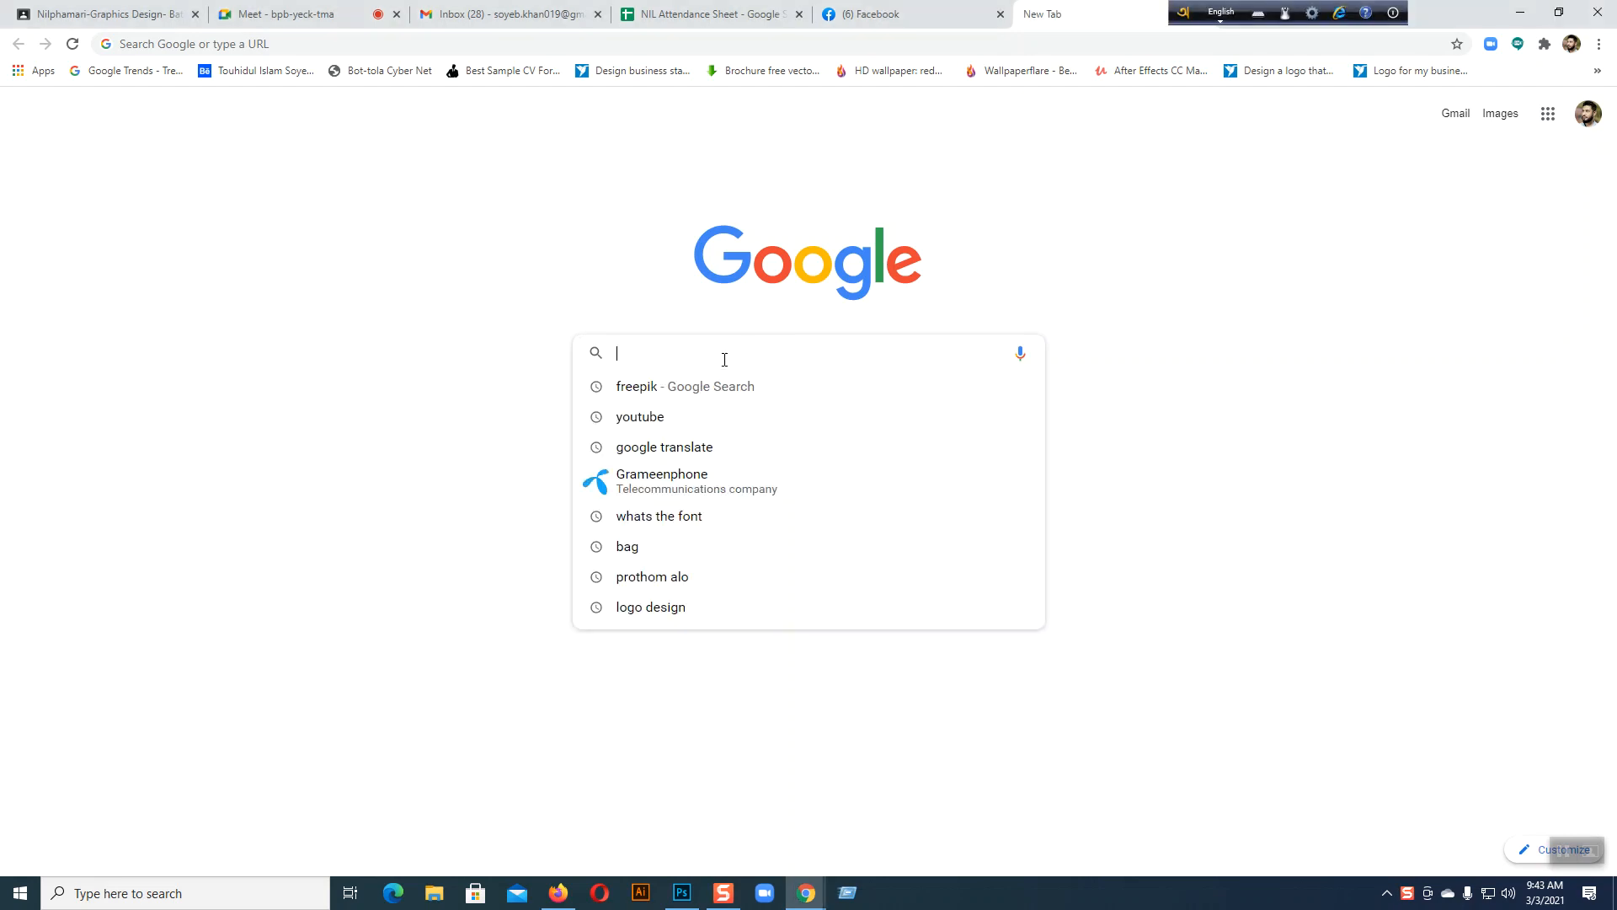
pyautogui.write('Ne')
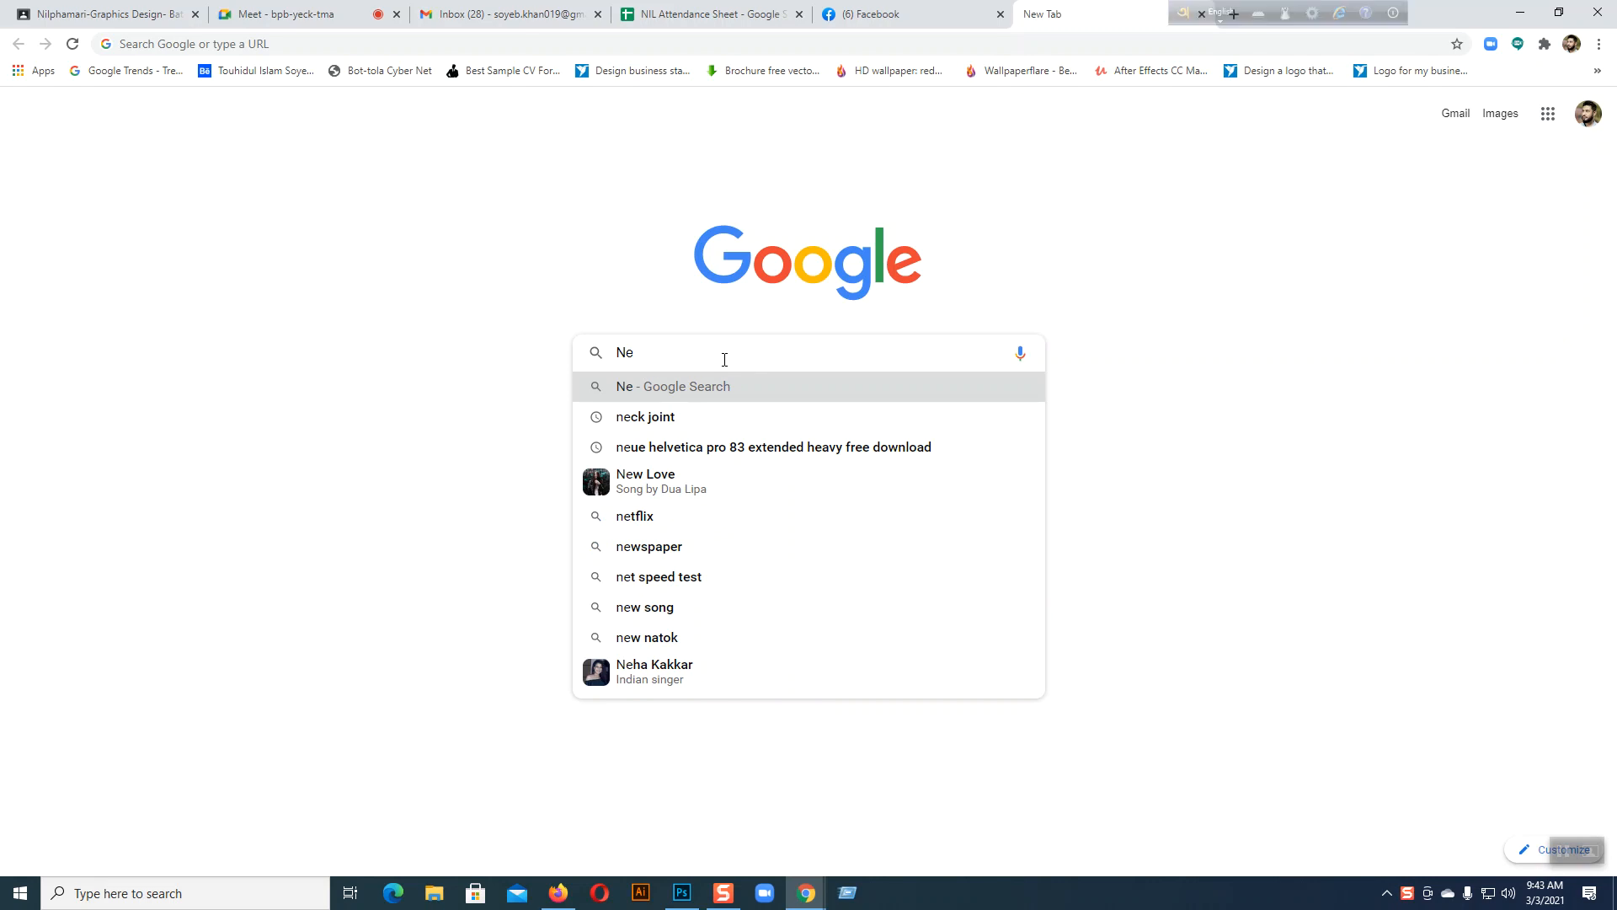
pyautogui.write('ck')
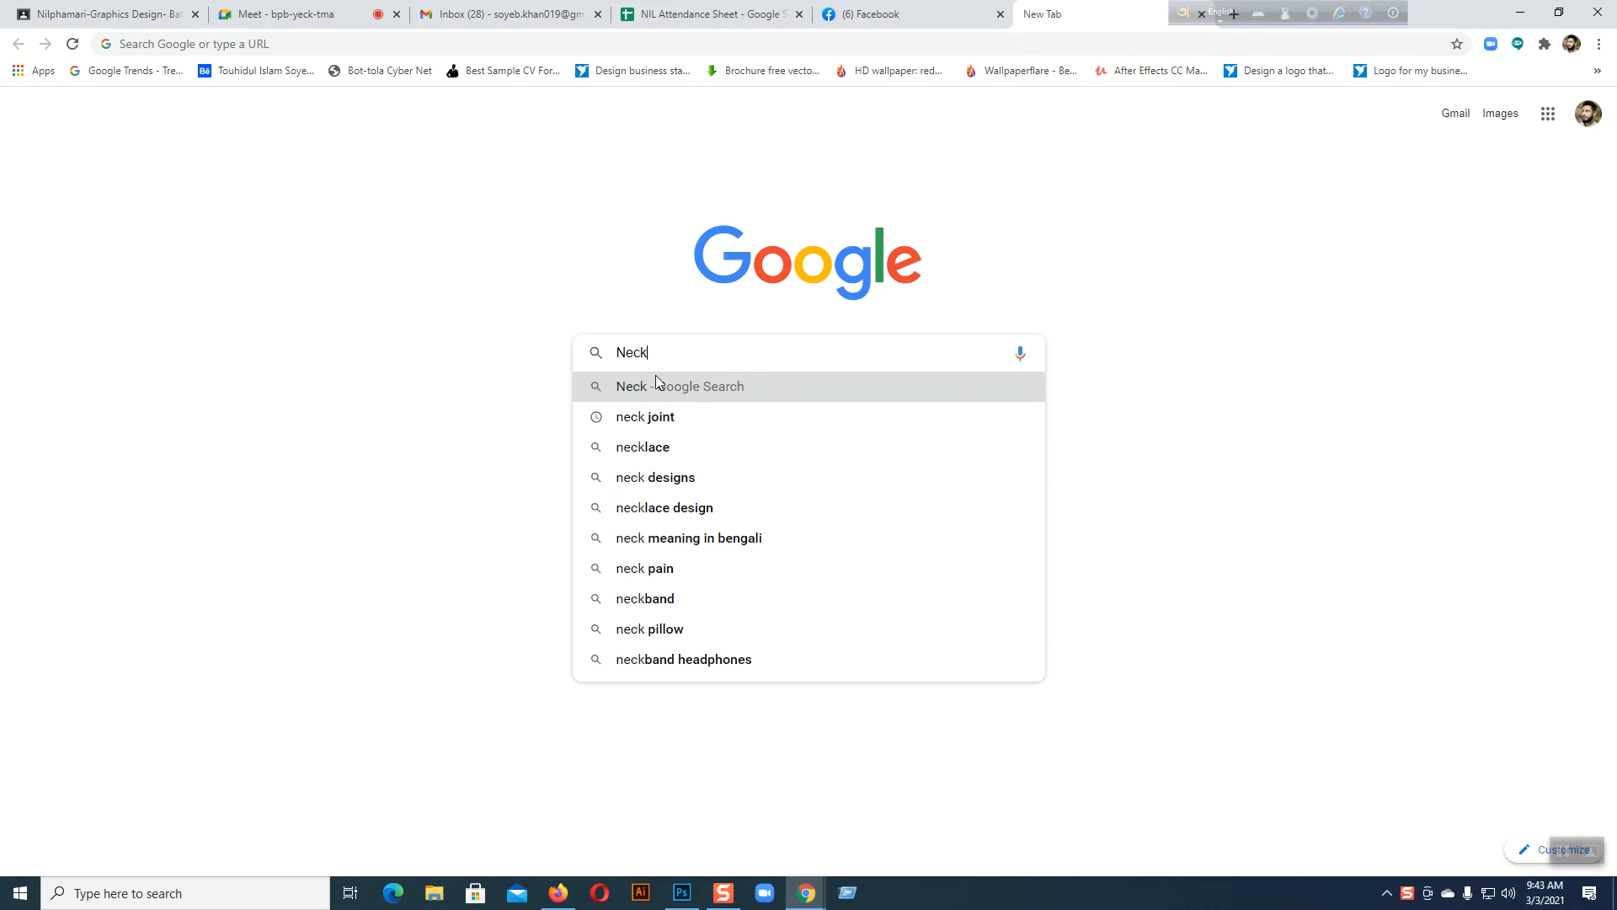
pyautogui.click(640, 417)
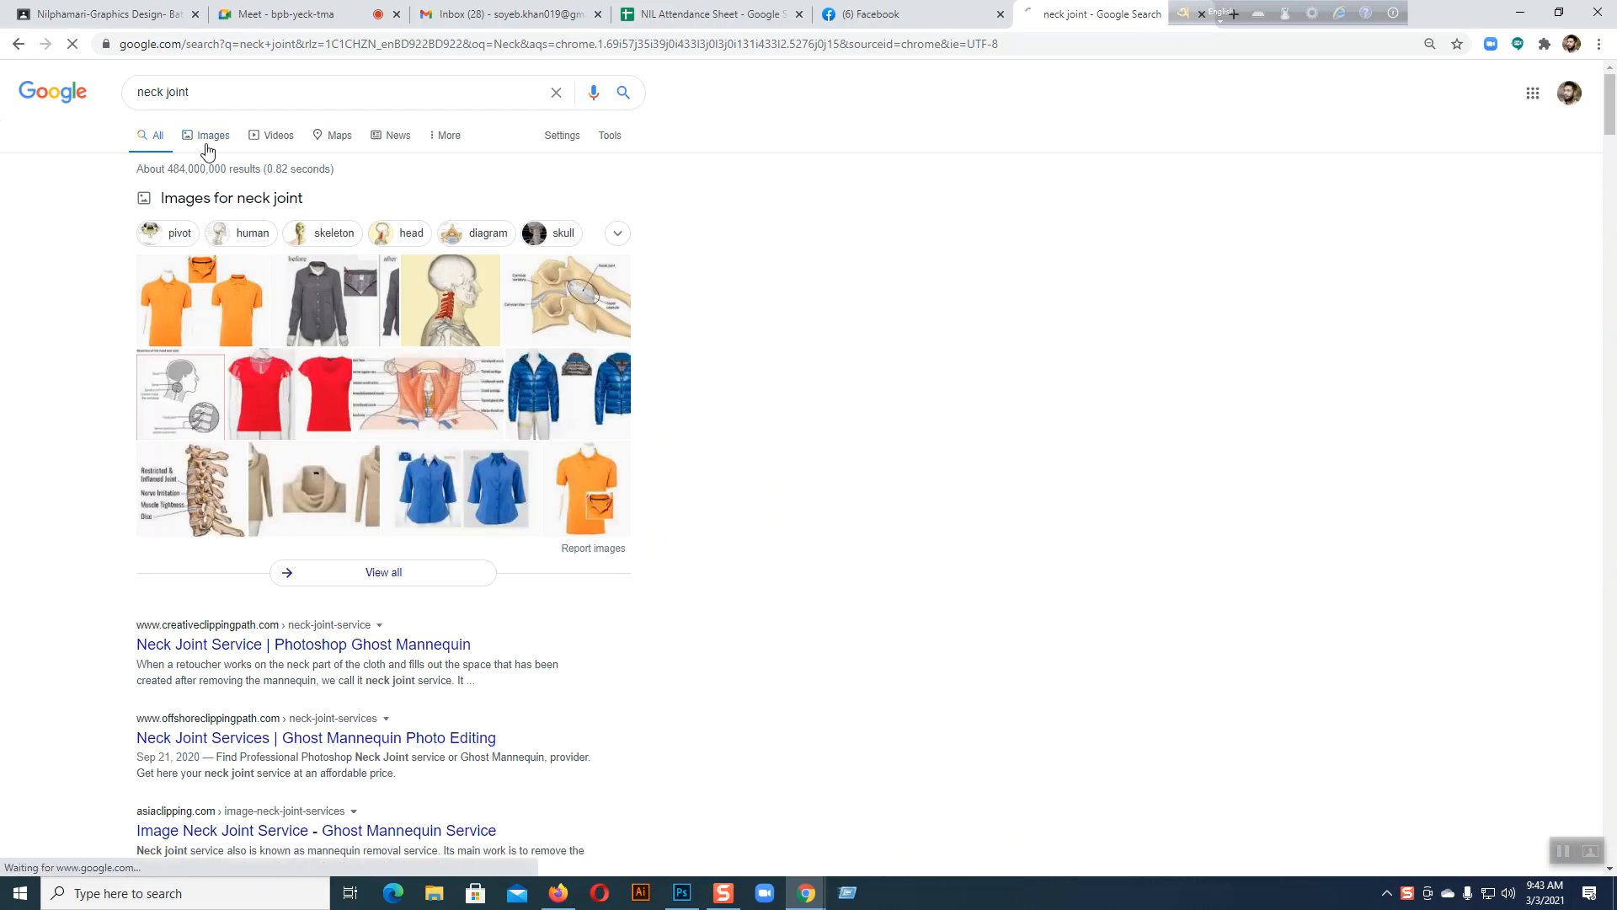
pyautogui.click(207, 150)
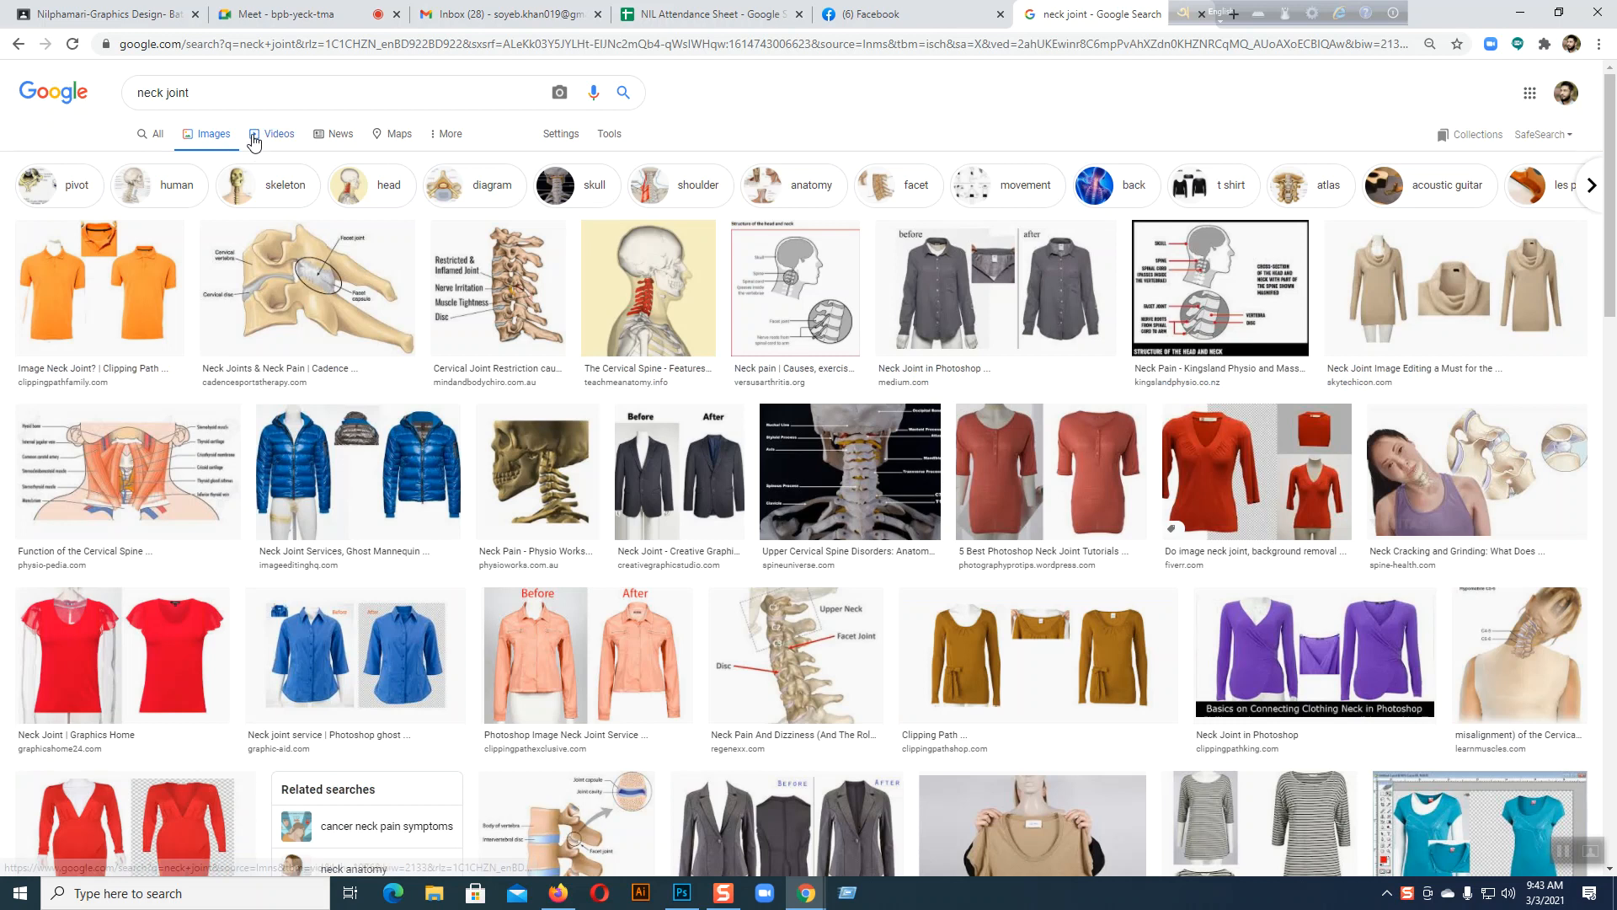
# - Preview the rust-red dress before-and-after image from Photography Pro Tips and show all its related images
pyautogui.click(1045, 454)
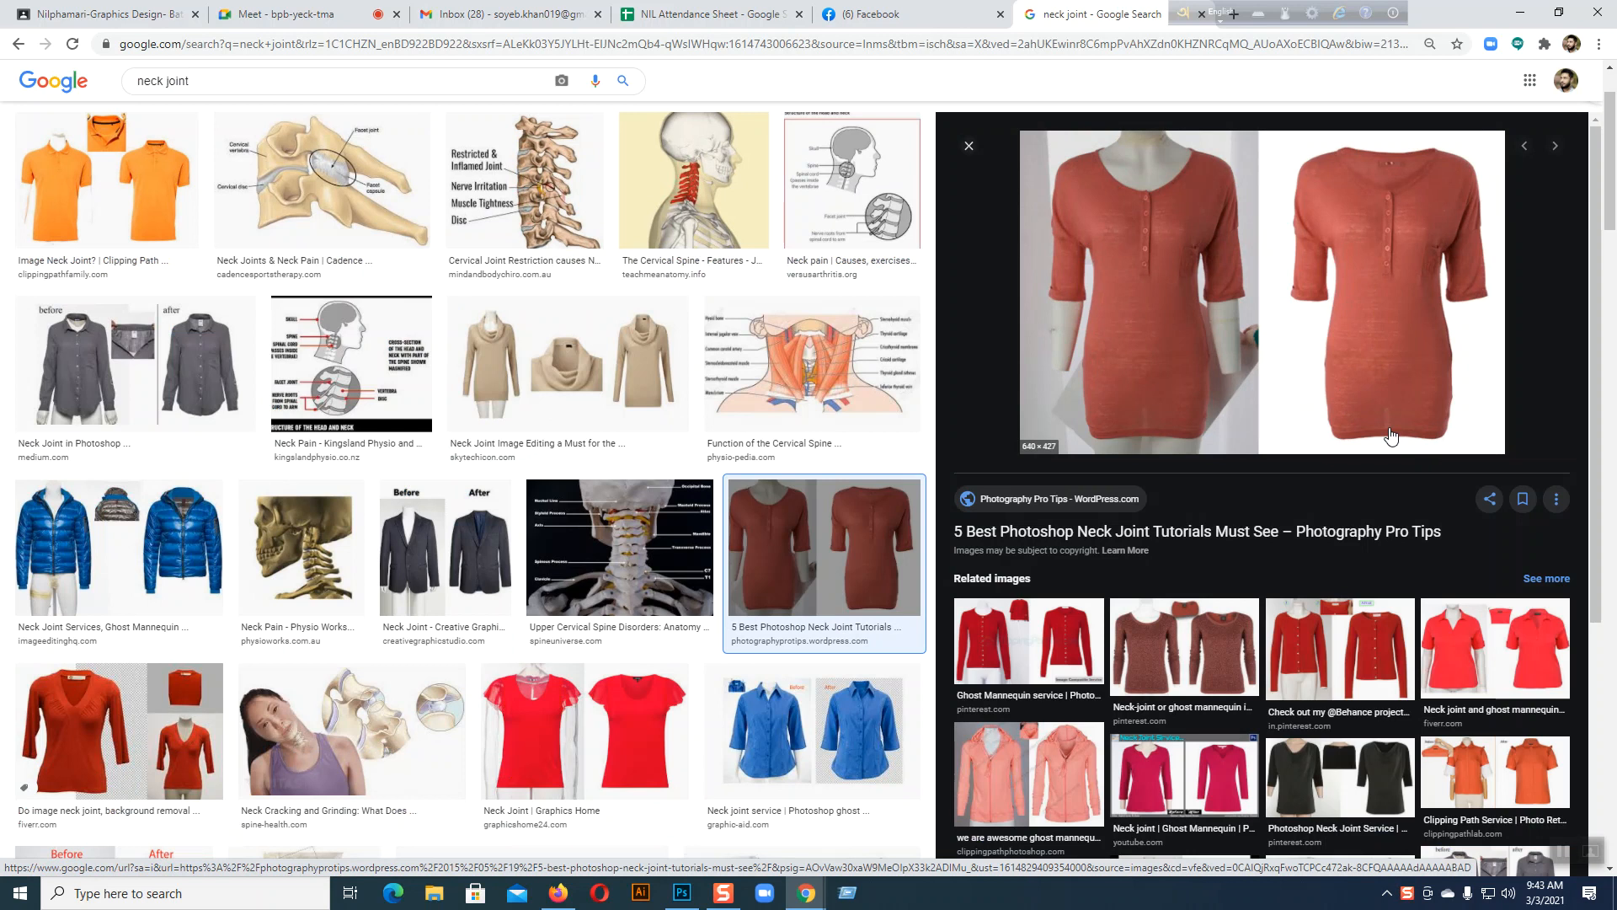
pyautogui.scroll(-5, 1277, 566)
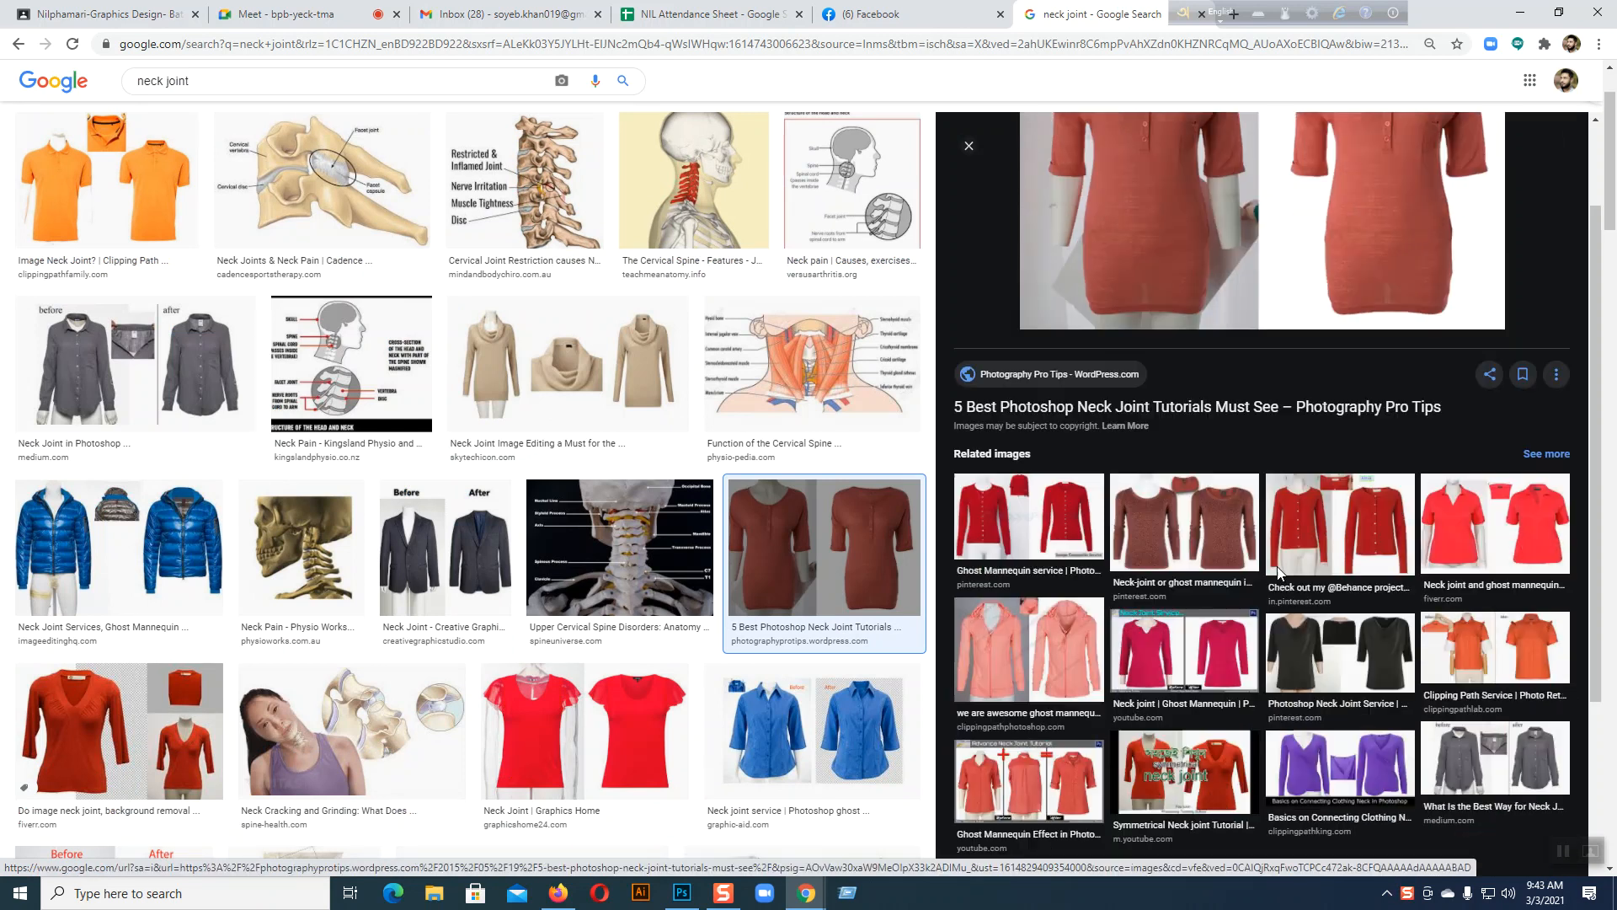
pyautogui.click(1262, 619)
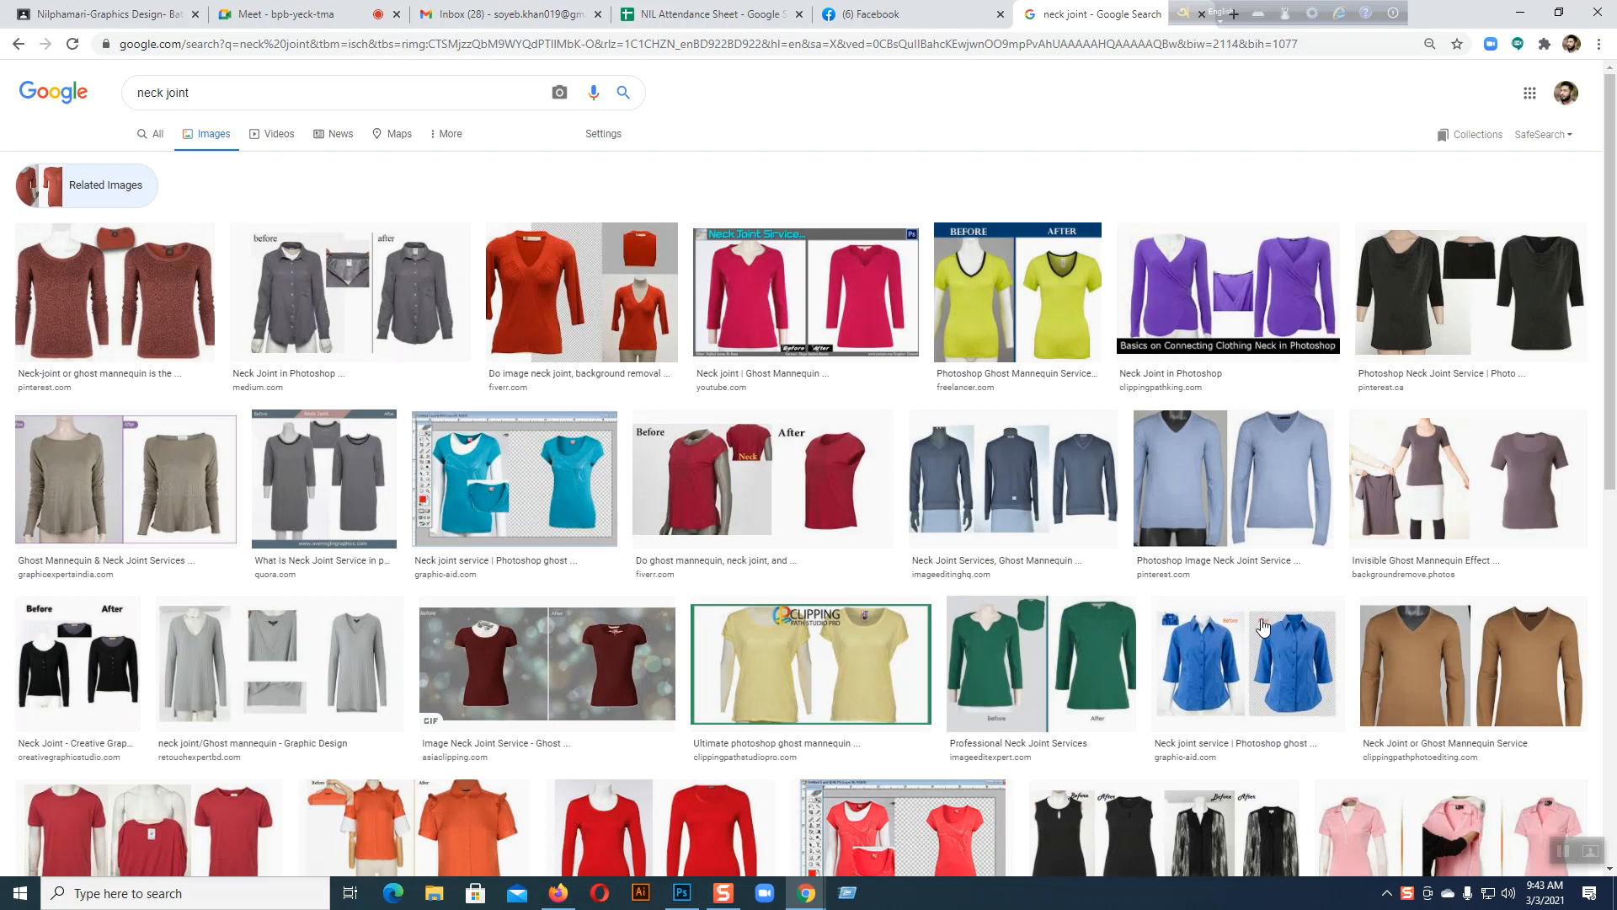
pyautogui.click(1184, 12)
pyautogui.click(1183, 253)
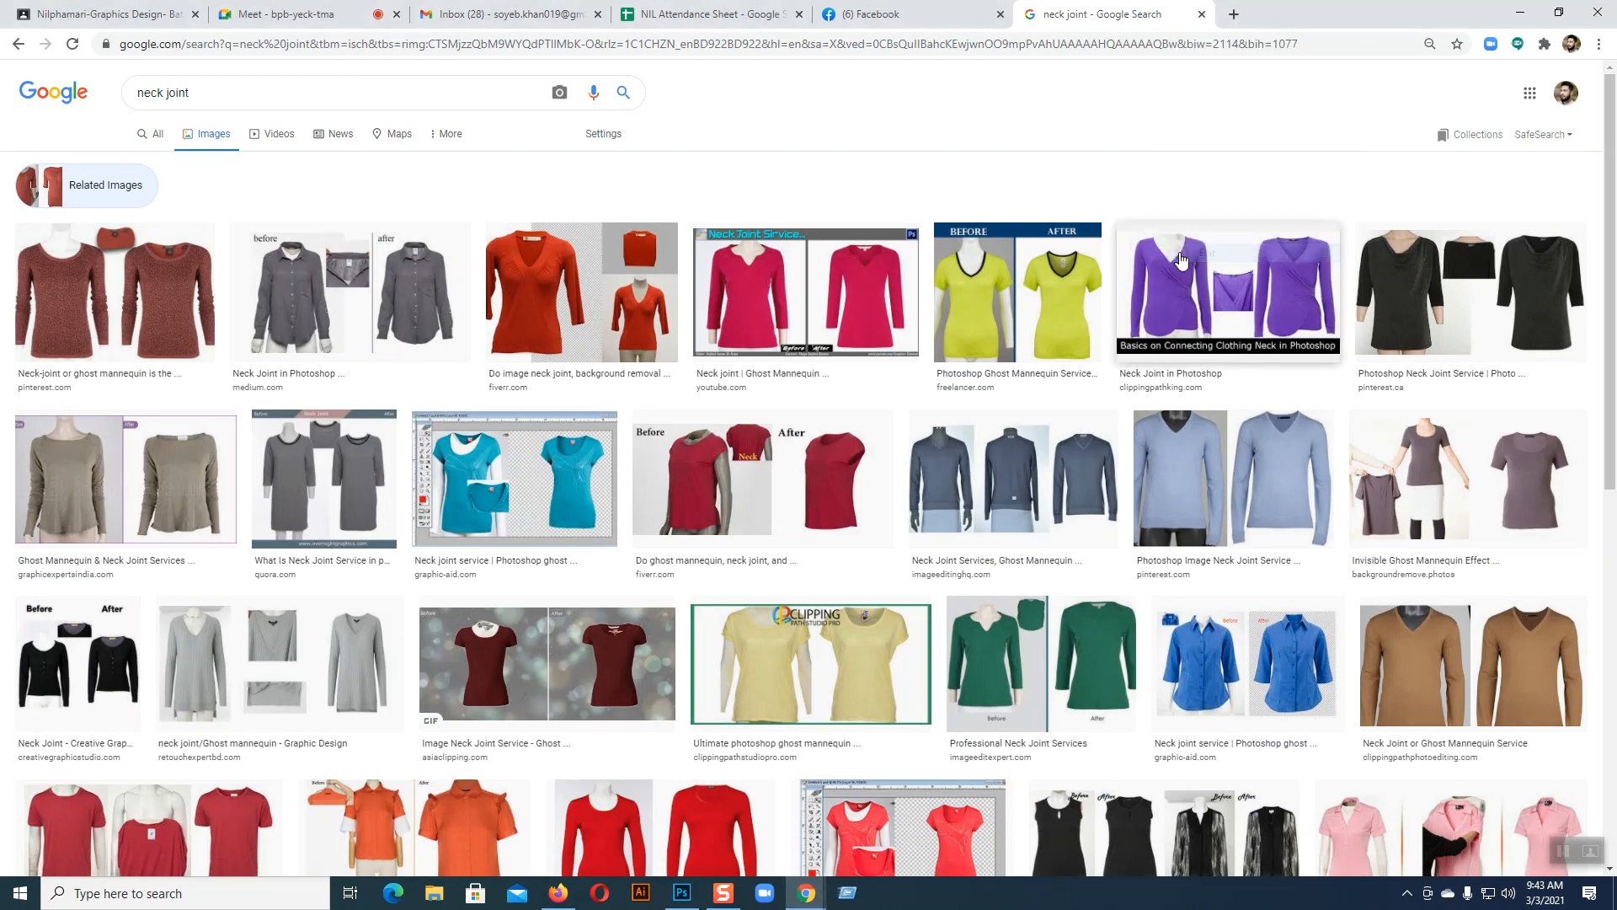
# - Search Google for "fiverr" in a new tab and open the fiverr.com website
pyautogui.click(1227, 14)
pyautogui.click(641, 361)
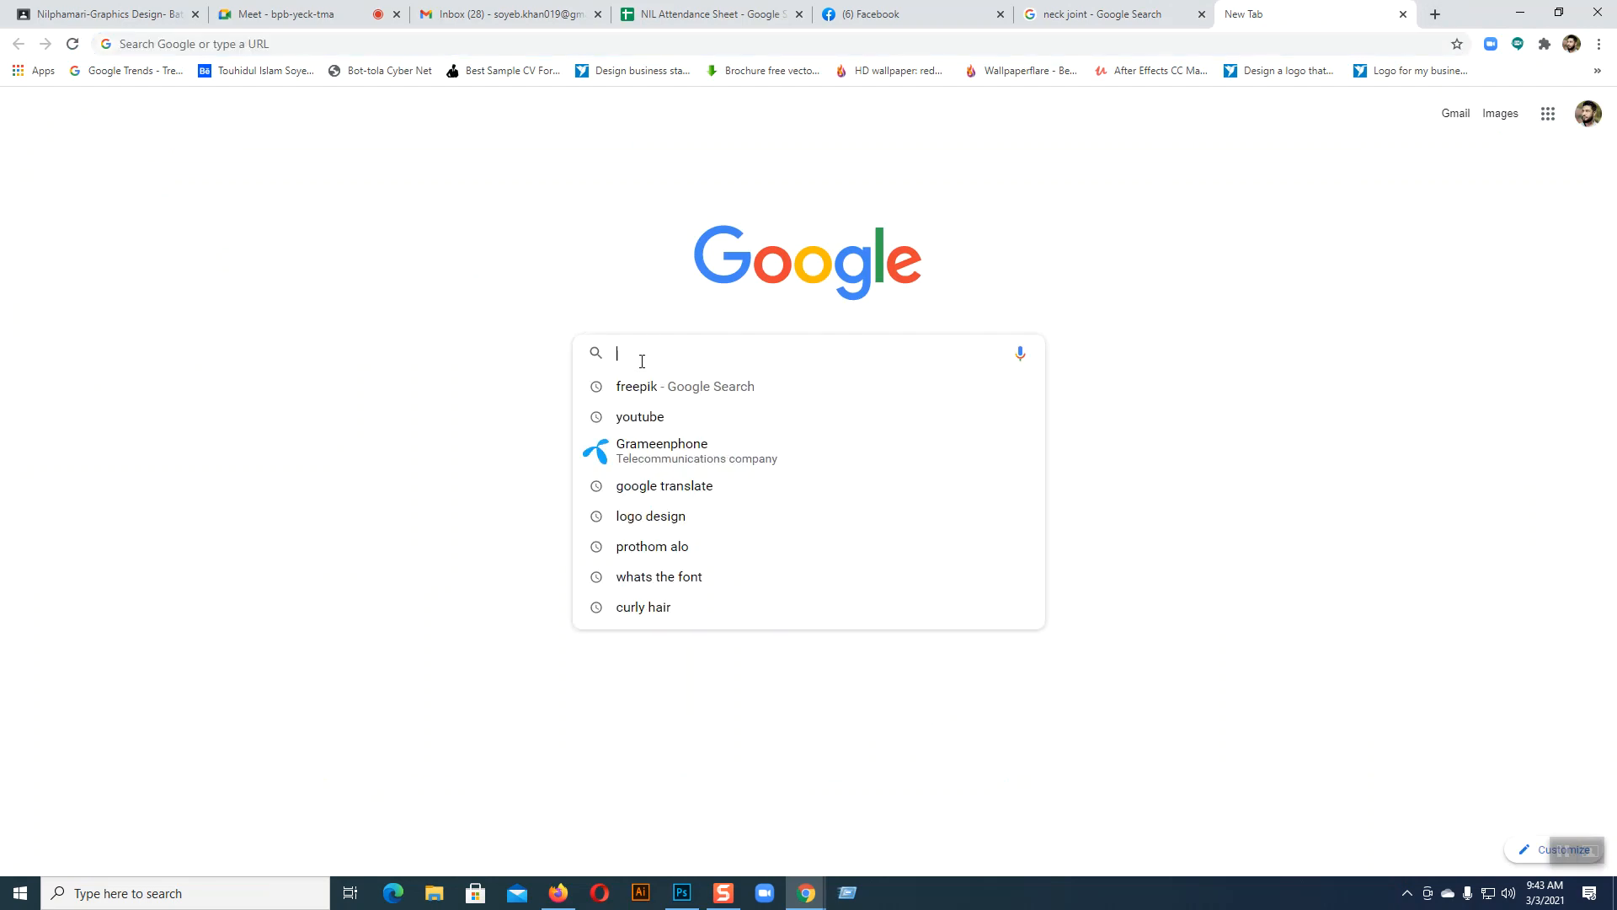
pyautogui.write('five')
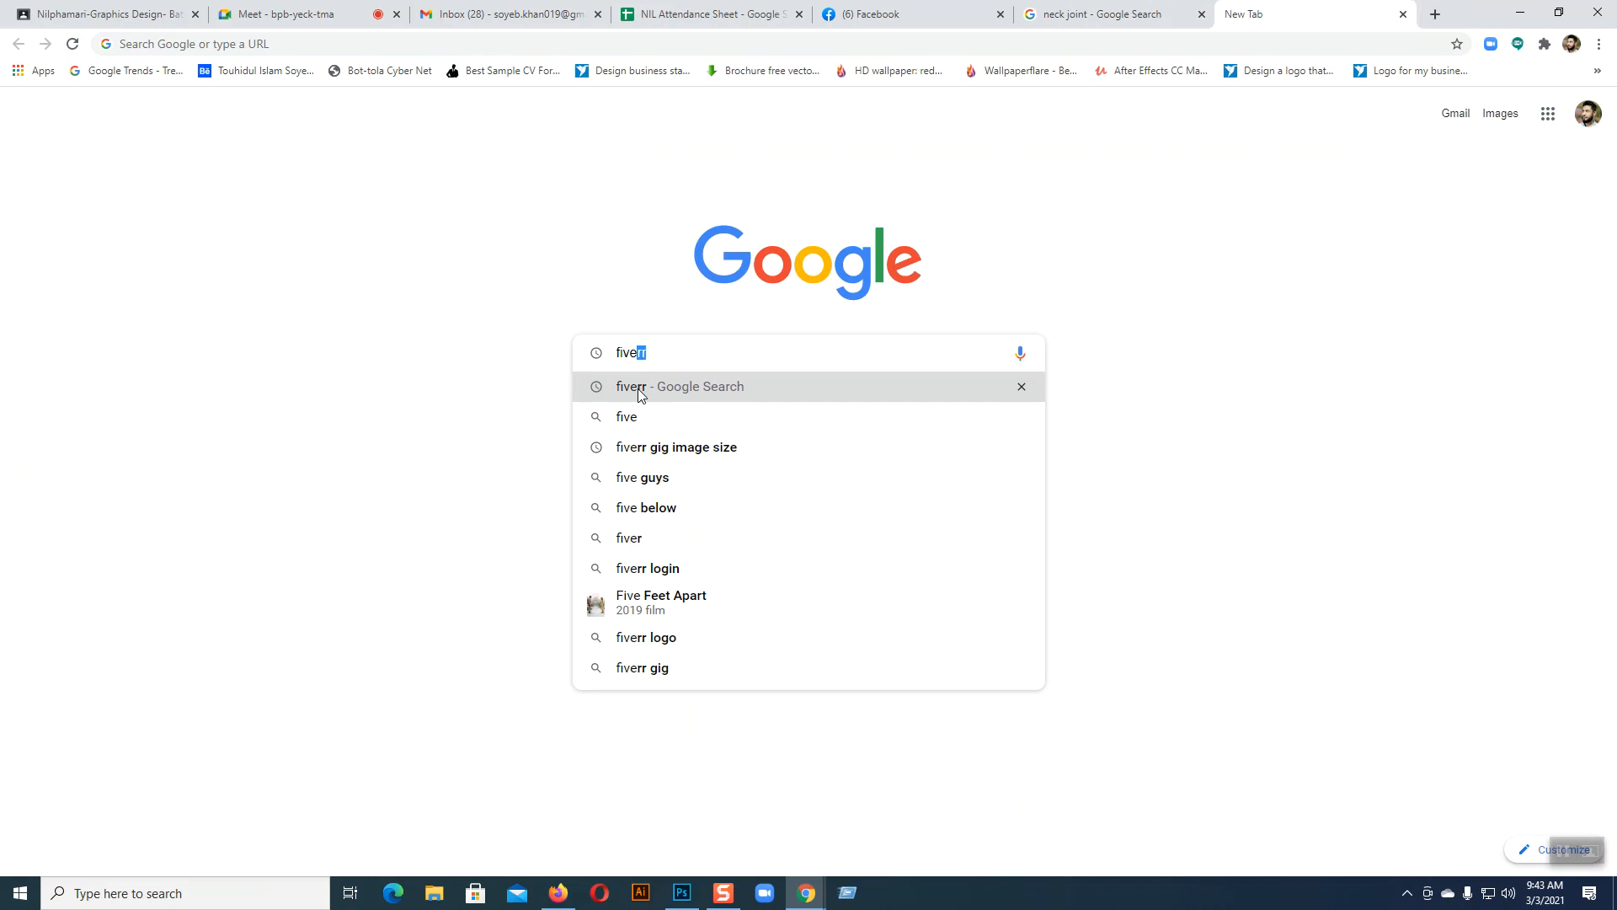
pyautogui.click(639, 388)
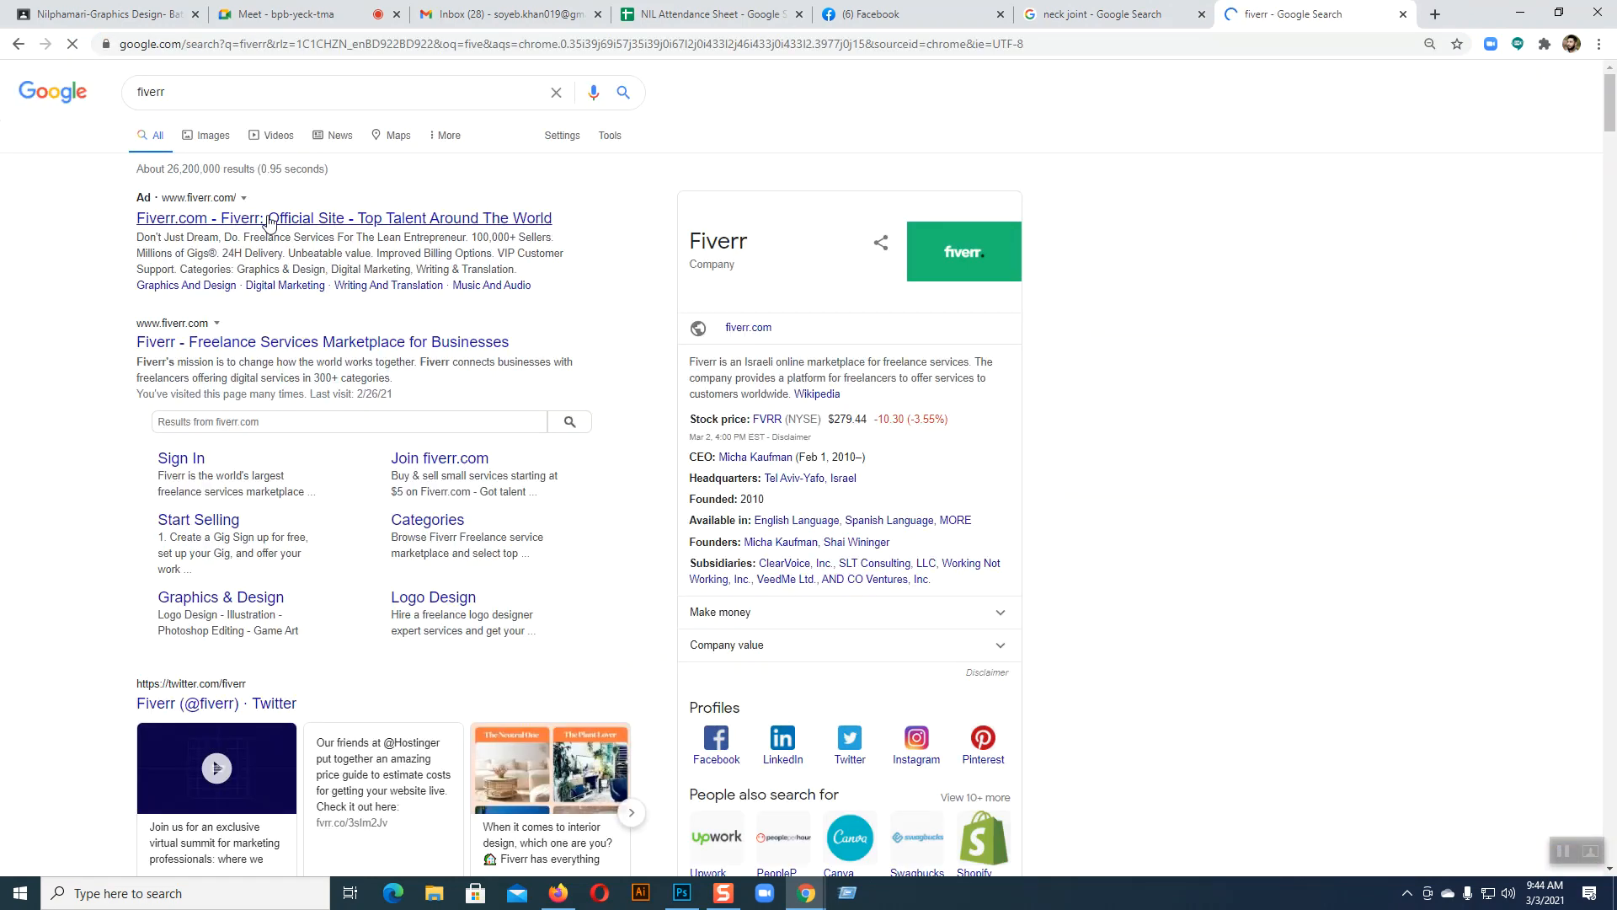
pyautogui.click(233, 346)
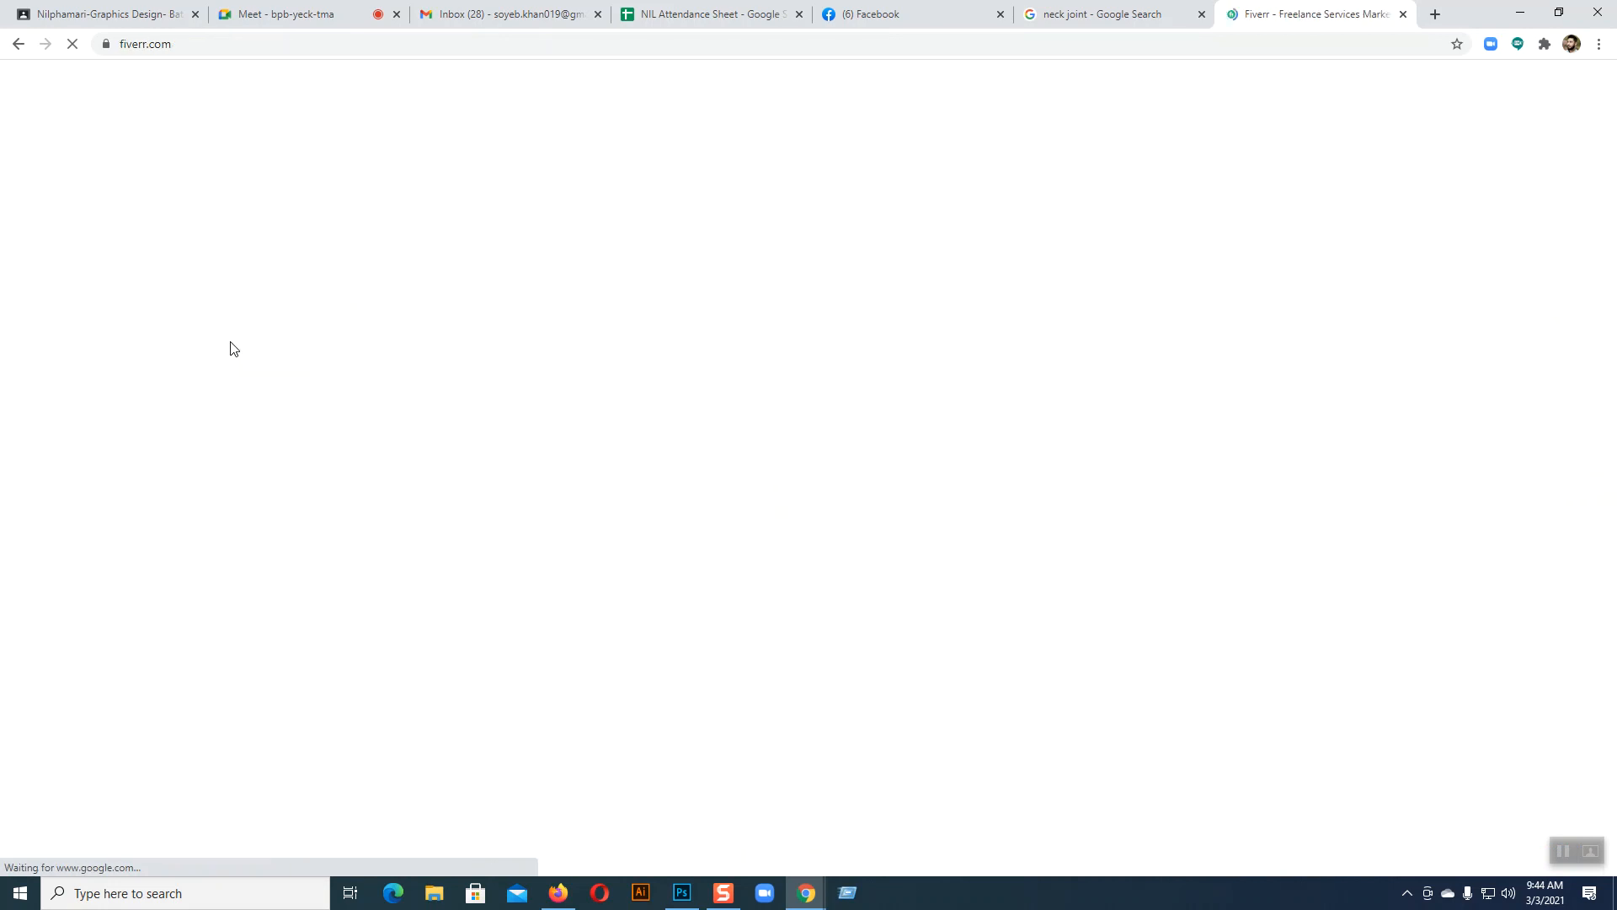
# - Open Fiverr's Graphics & Design category and search the site's services for "neck joint"
pyautogui.scroll(-15, 770, 418)
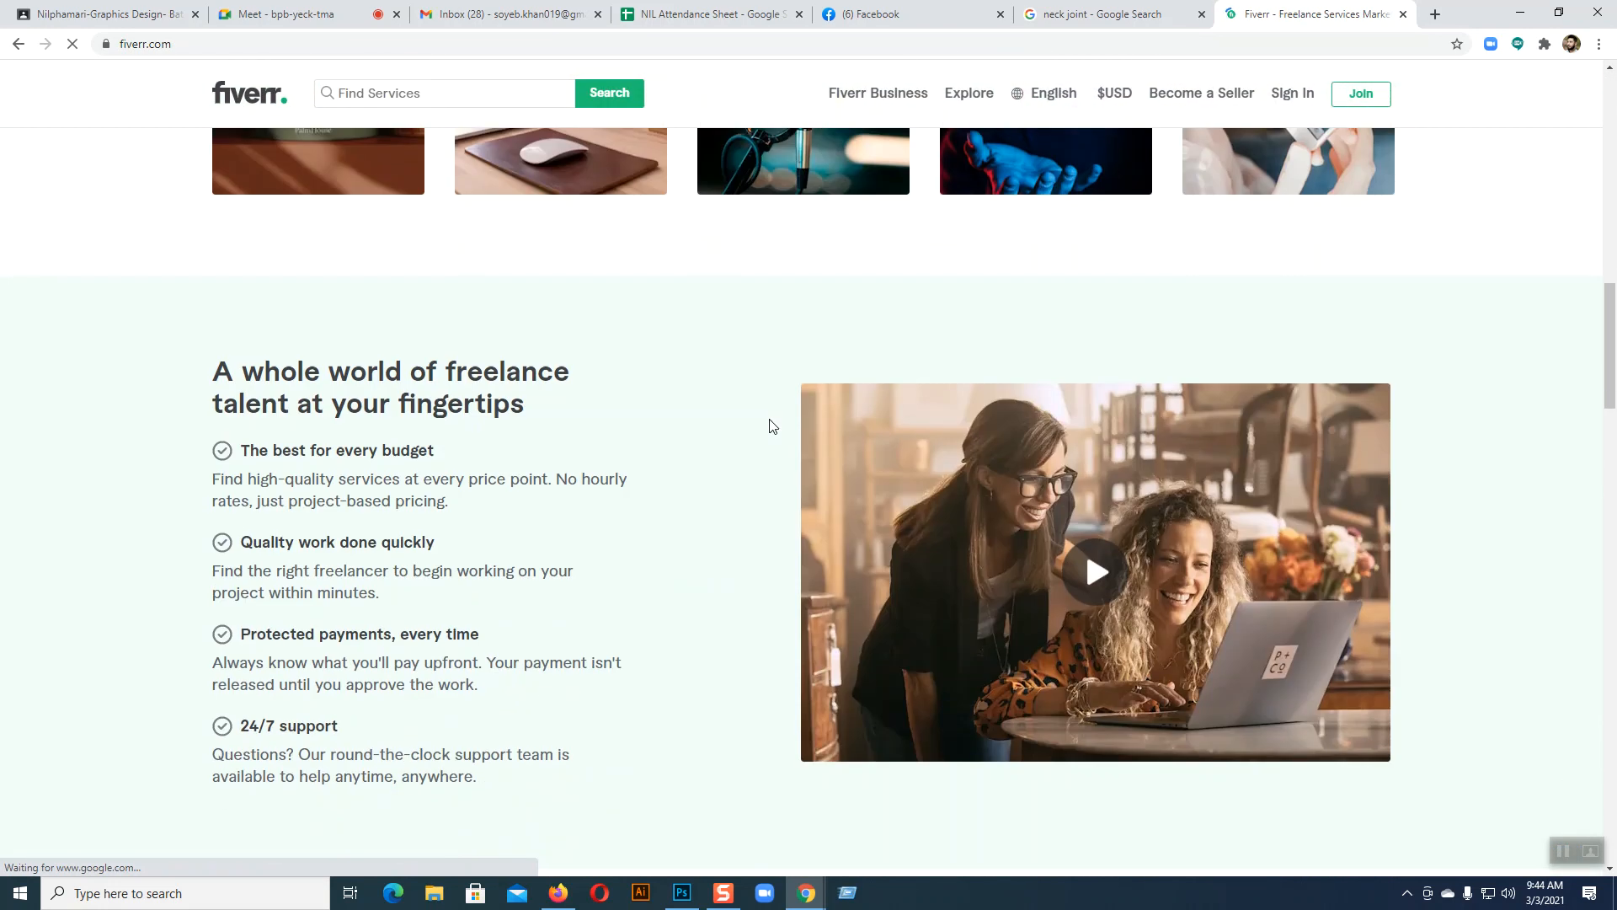
pyautogui.scroll(-7, 770, 421)
pyautogui.click(375, 528)
pyautogui.click(420, 89)
pyautogui.write('Neck')
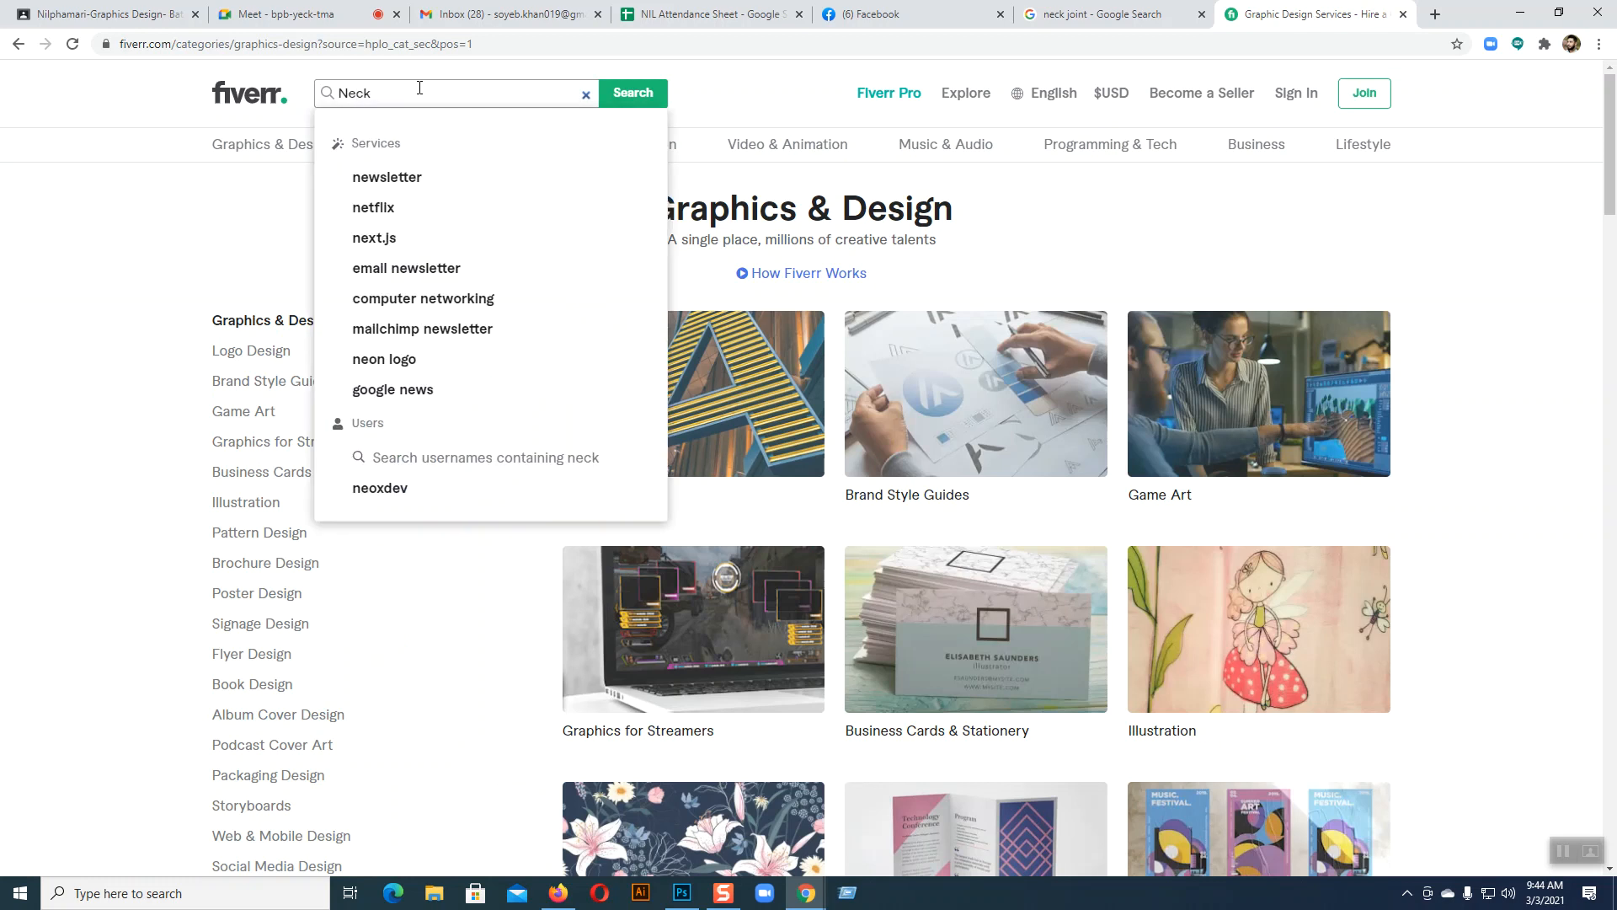
pyautogui.click(404, 177)
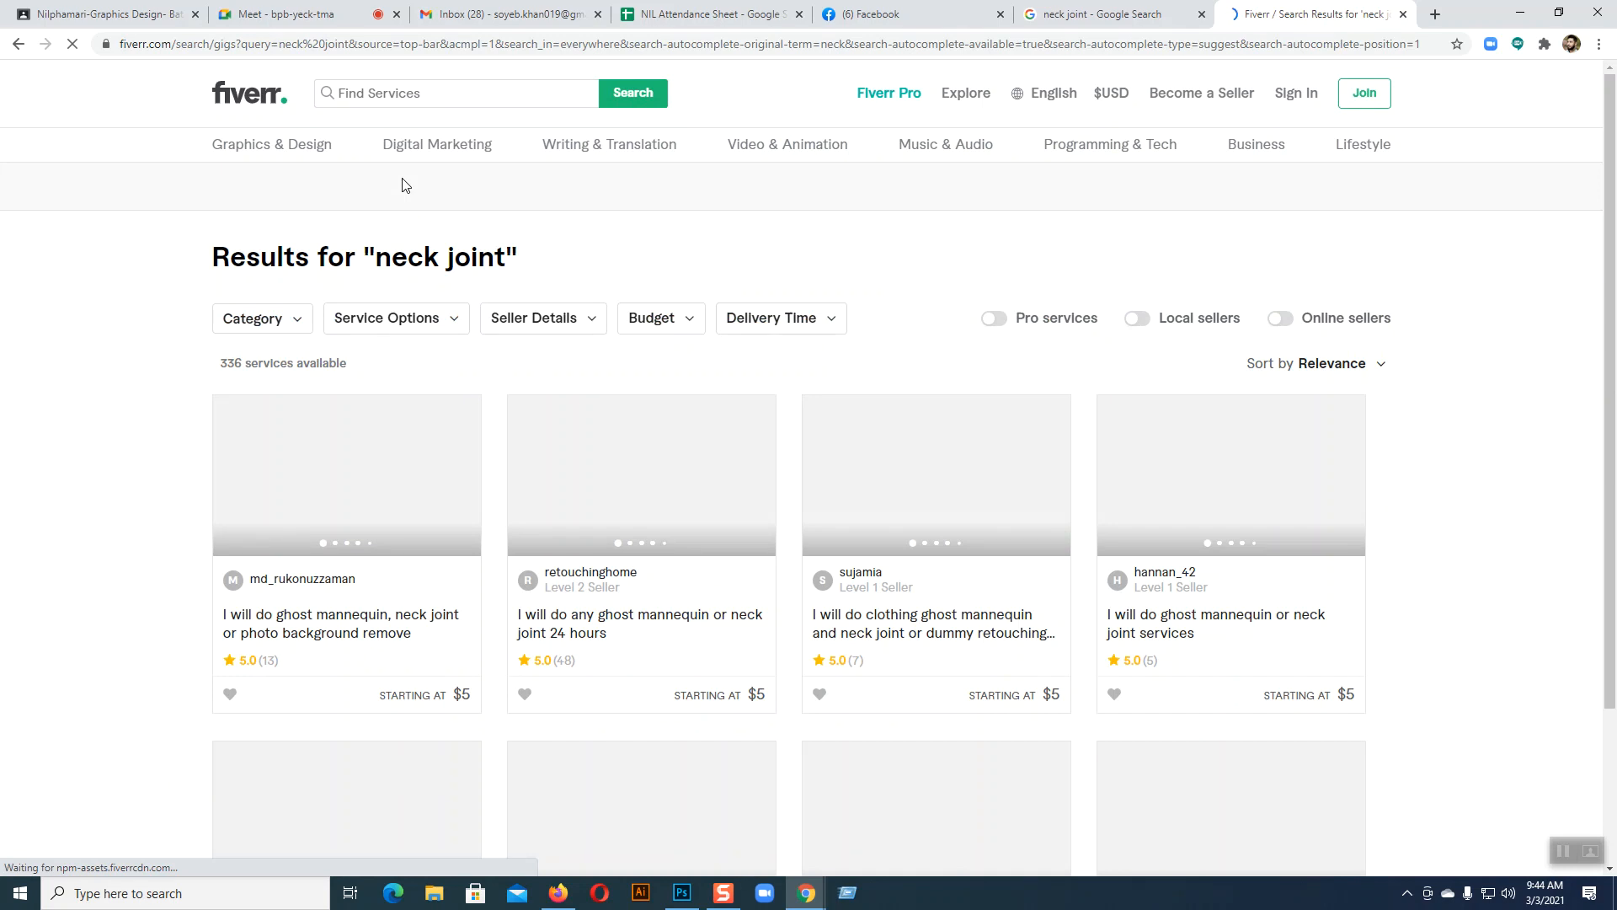
# - Review the service count and neck joint gigs, and open the one offering neck joint, ghost mannequin or invisible man
pyautogui.moveTo(221, 362); pyautogui.dragTo(241, 363)
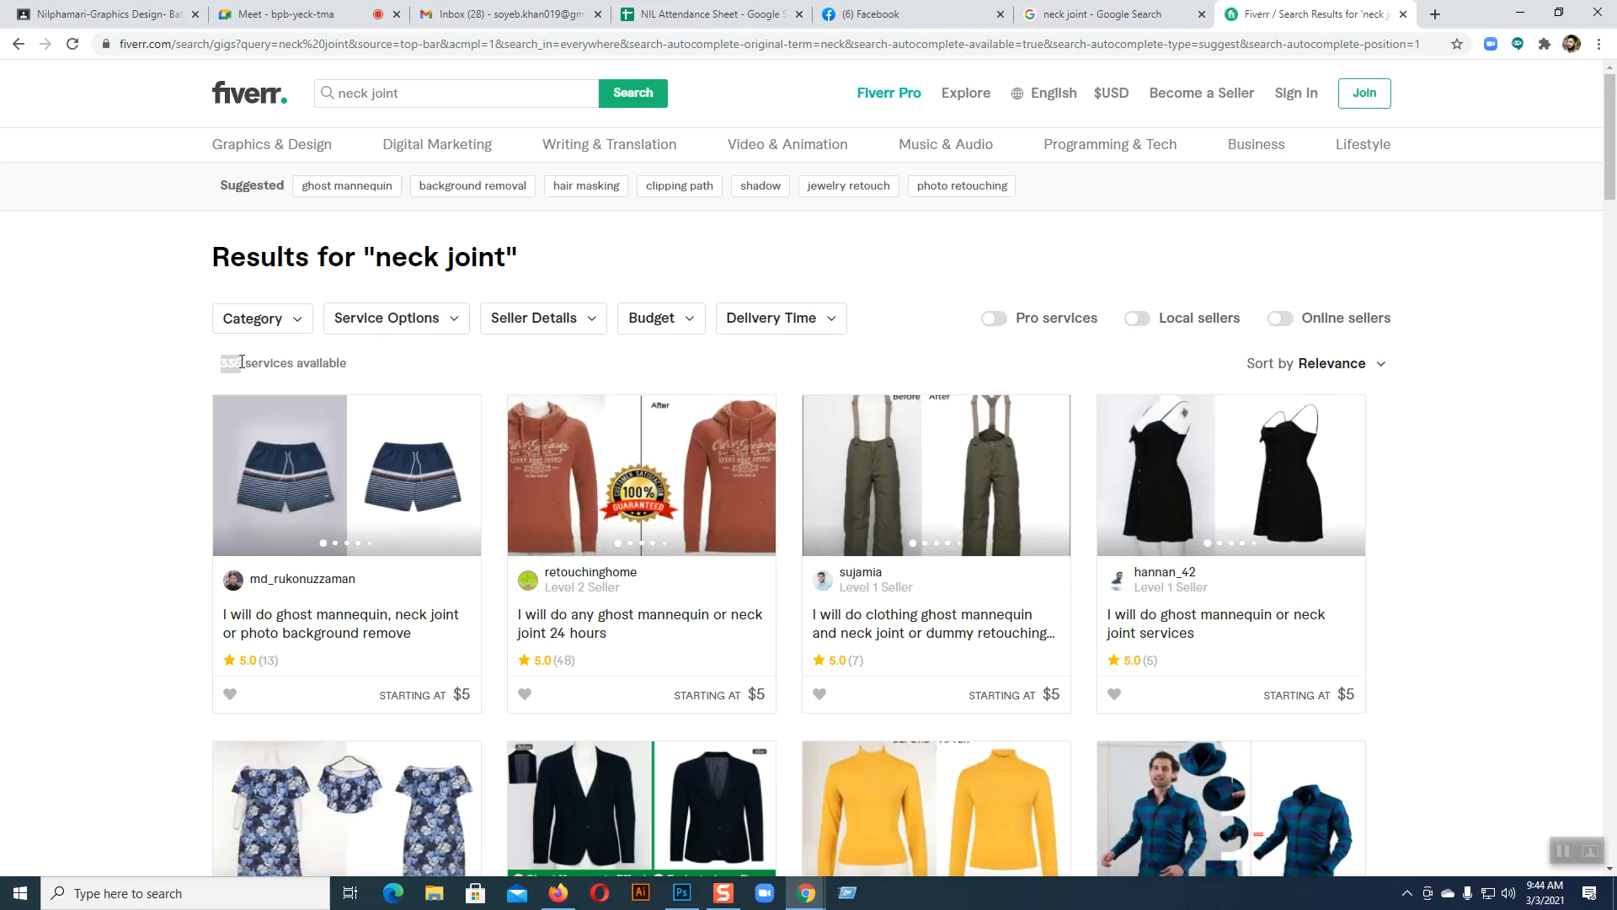
pyautogui.click(202, 363)
pyautogui.moveTo(217, 362); pyautogui.dragTo(241, 364)
pyautogui.scroll(-2, 1418, 581)
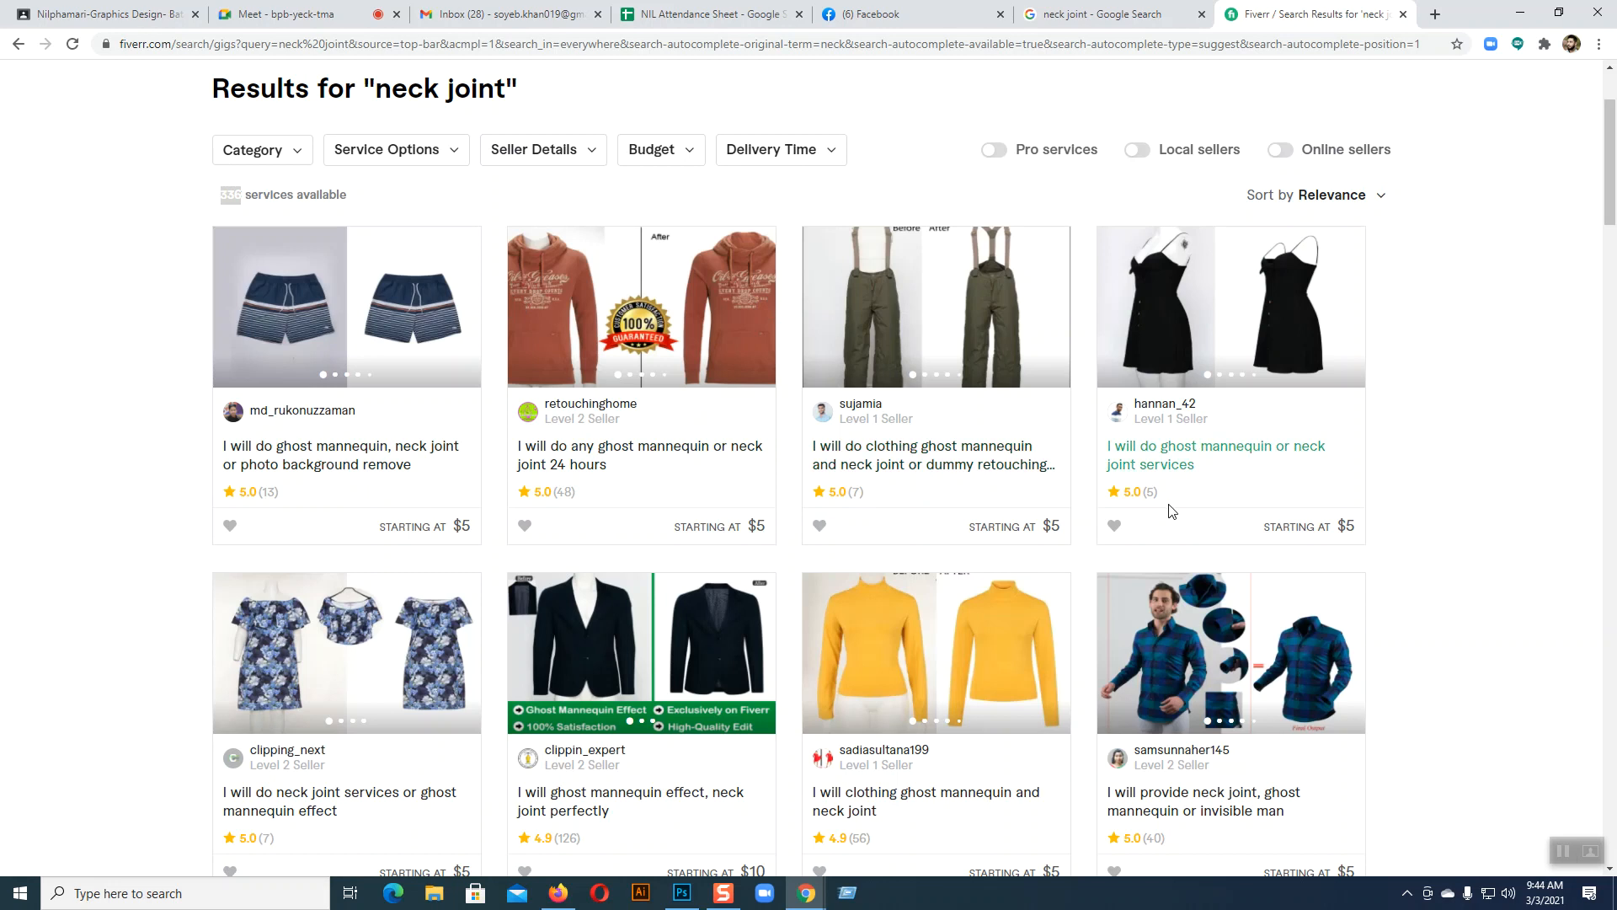
pyautogui.scroll(-4, 1163, 506)
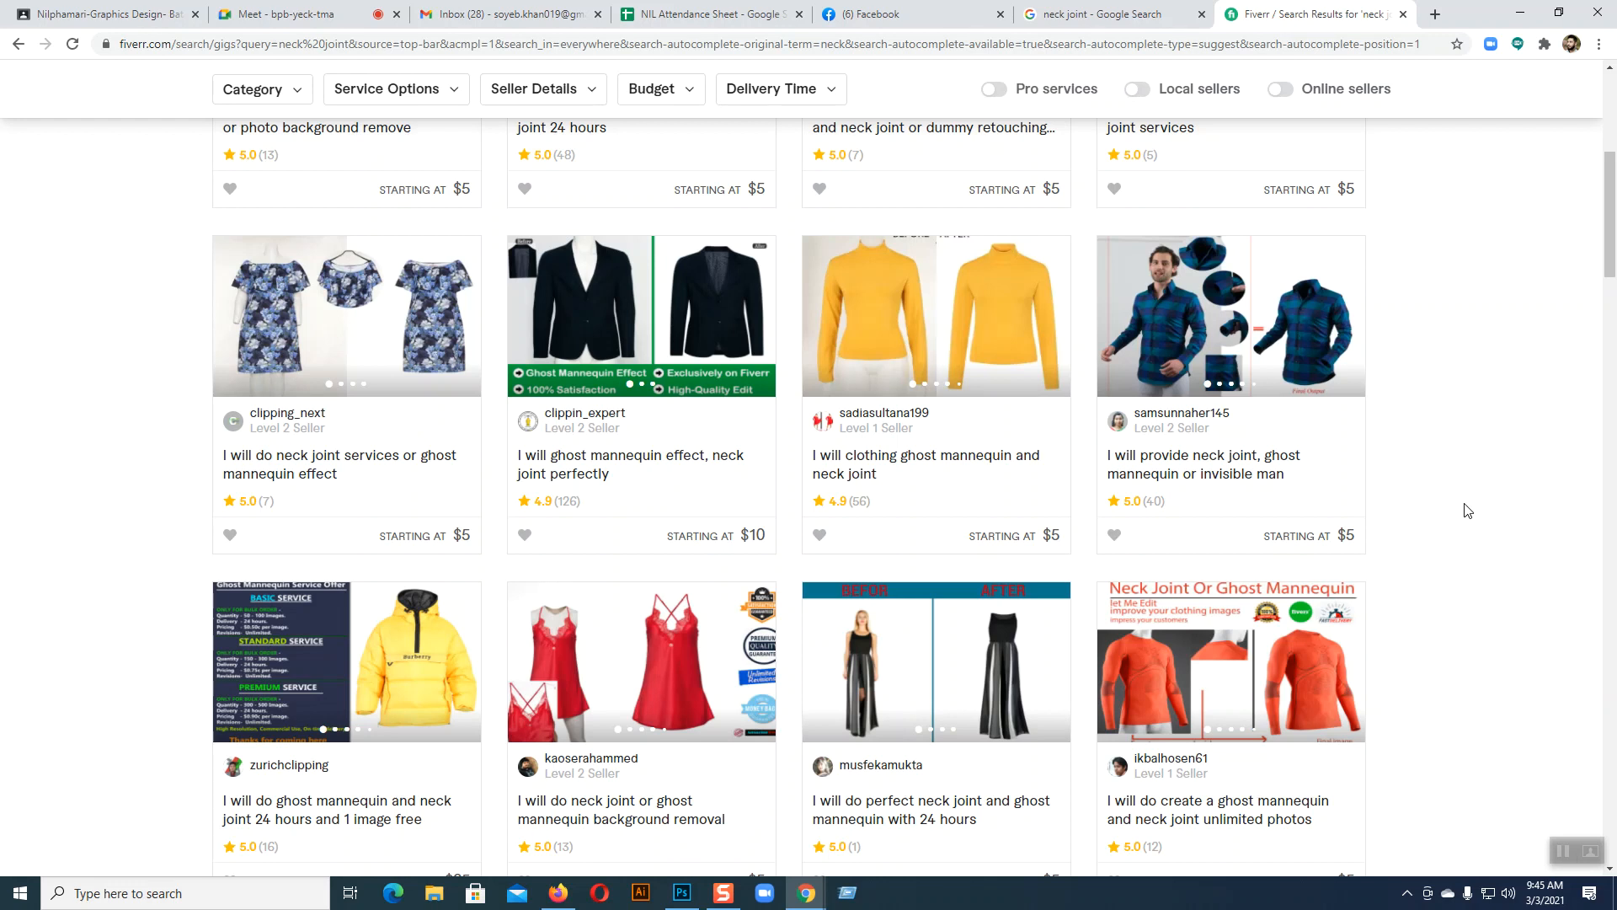
pyautogui.click(1206, 325)
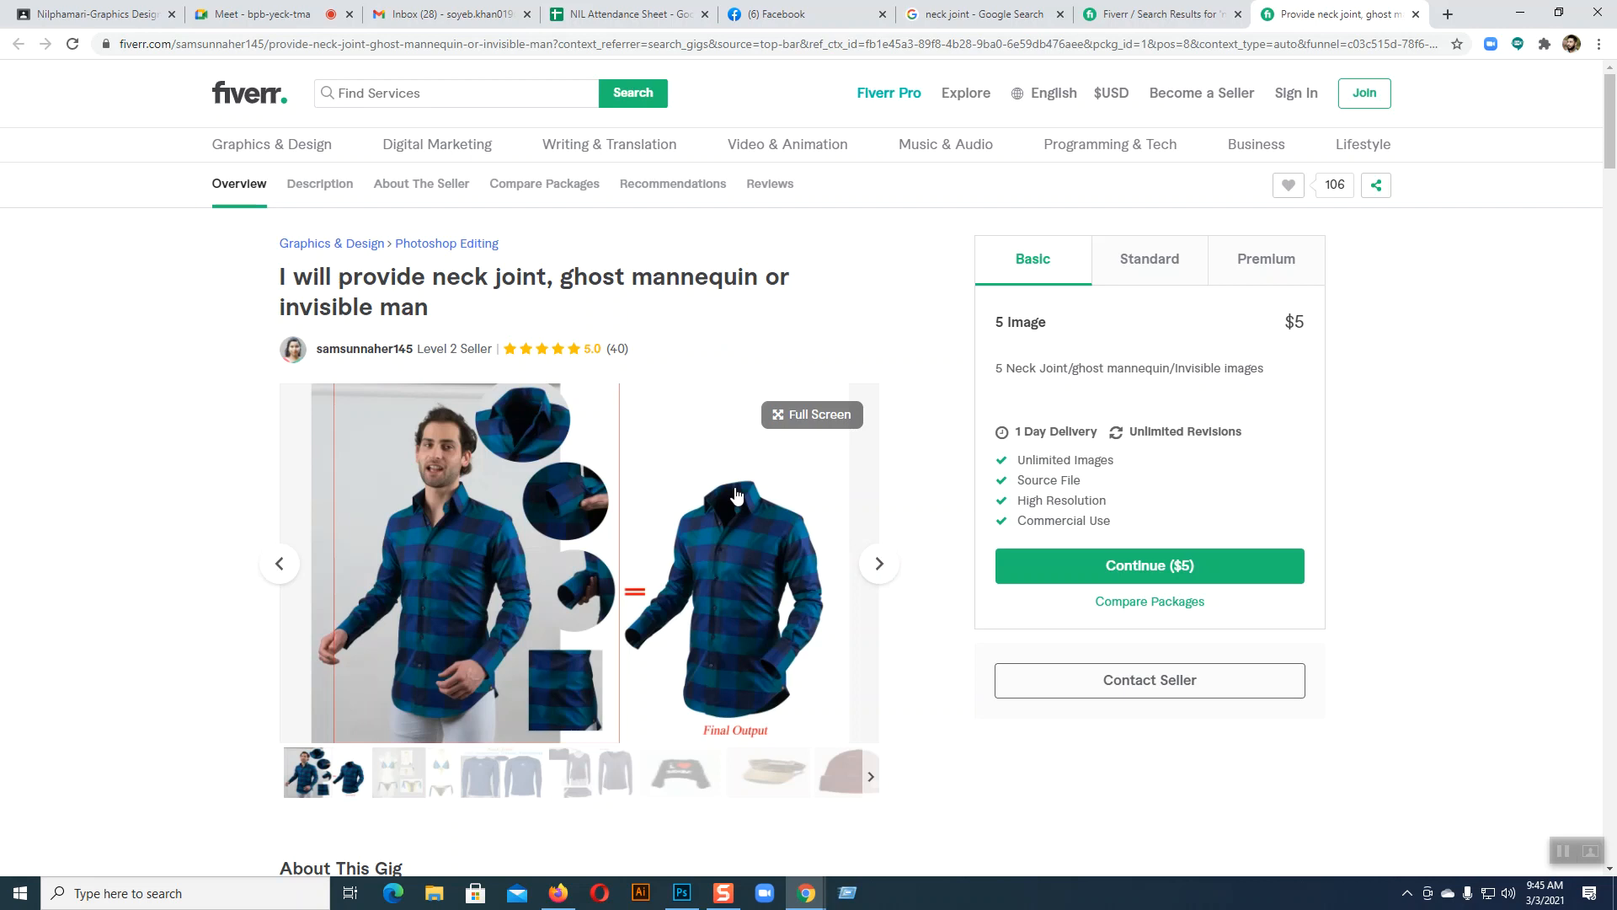
# - Return to the neck joint image results and open the green top image from Professional Neck Joint Services full size in a new tab
pyautogui.click(981, 14)
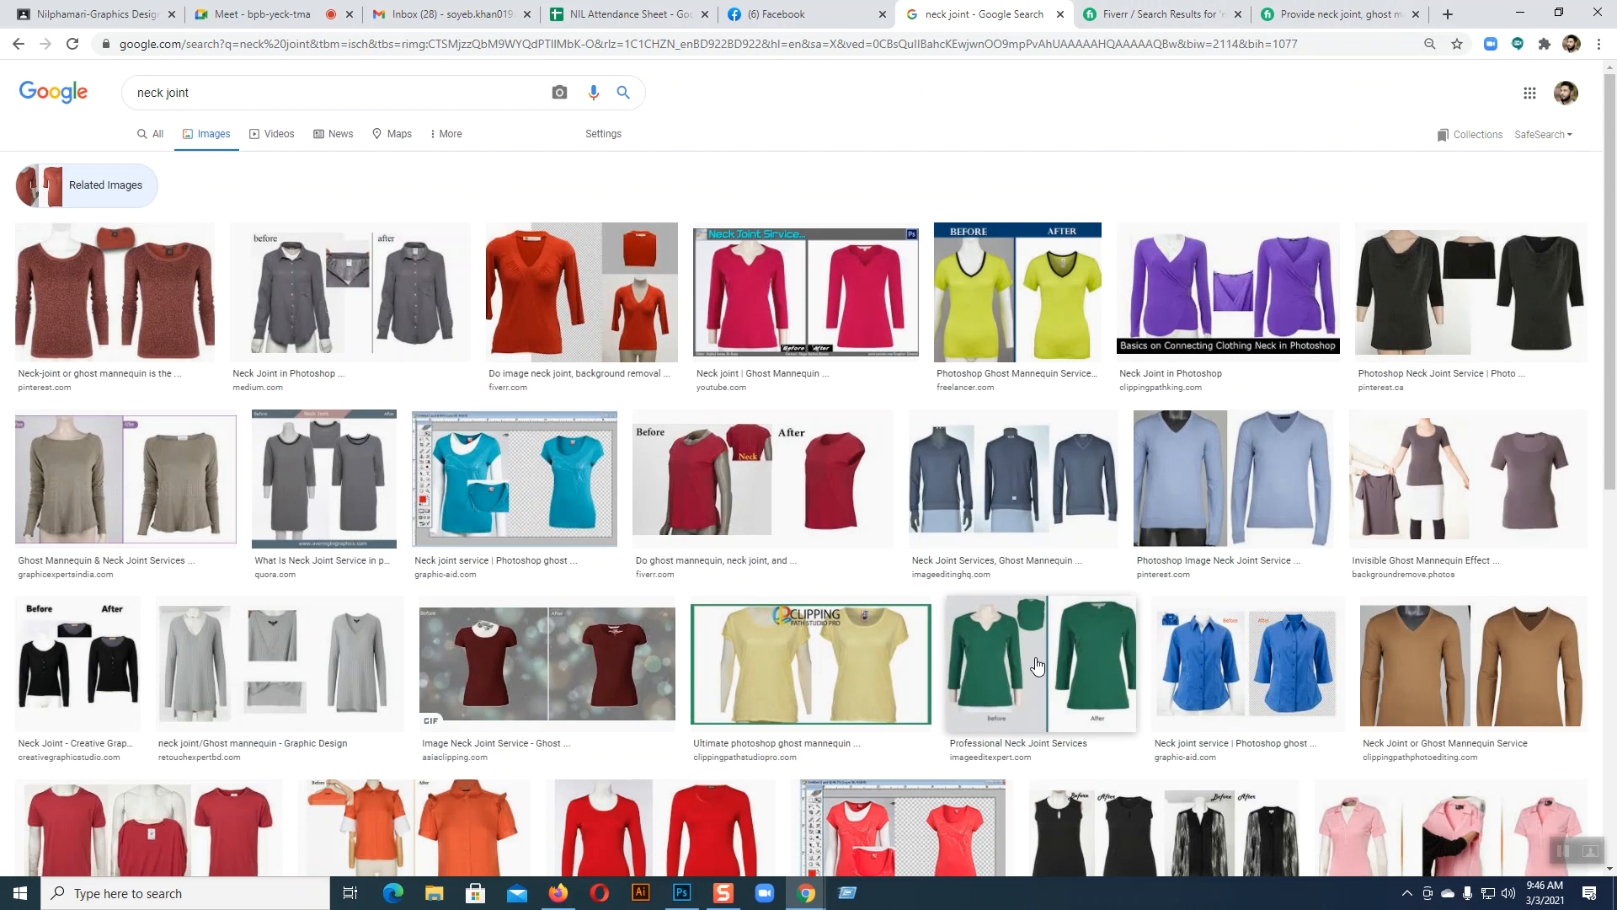
pyautogui.scroll(-2, 1037, 667)
pyautogui.click(1011, 544)
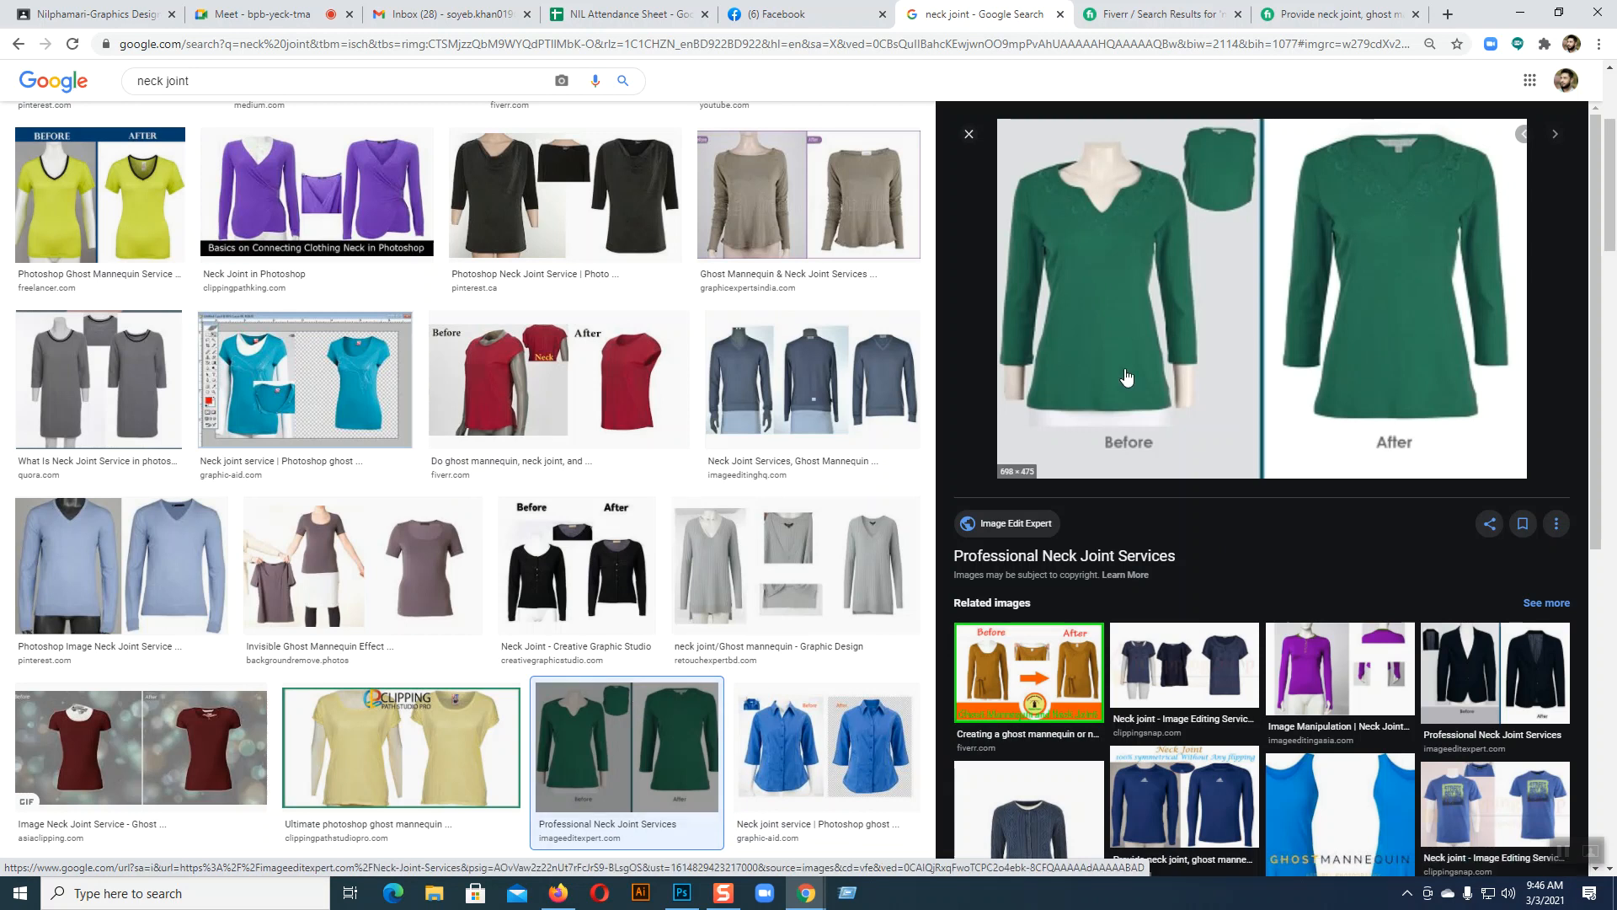
pyautogui.rightClick(1198, 326)
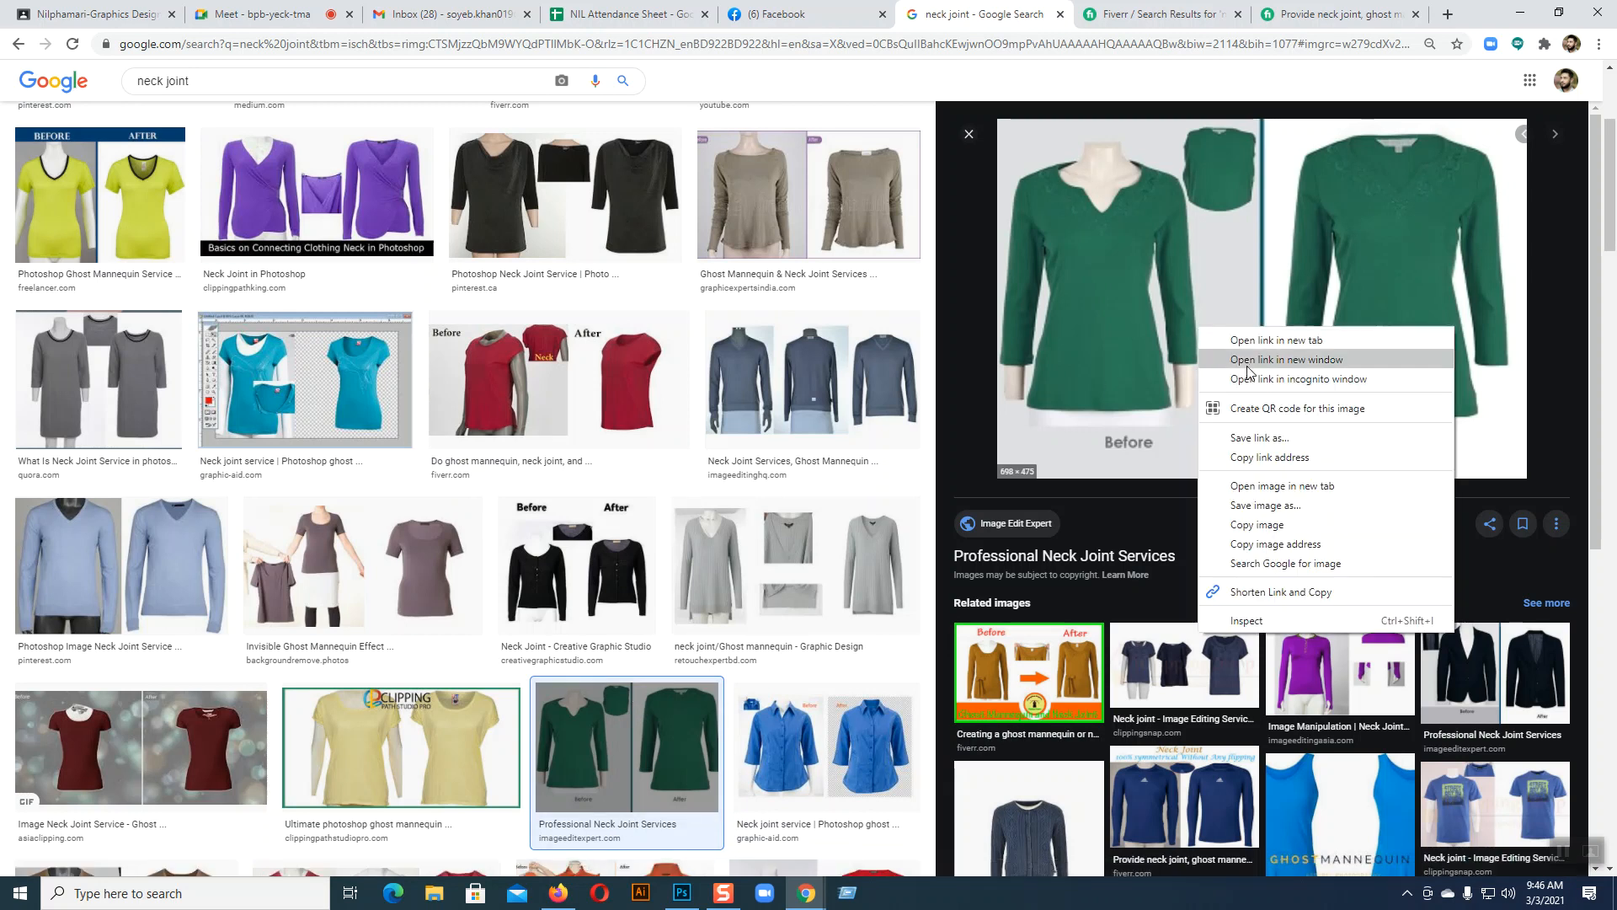
pyautogui.click(1255, 485)
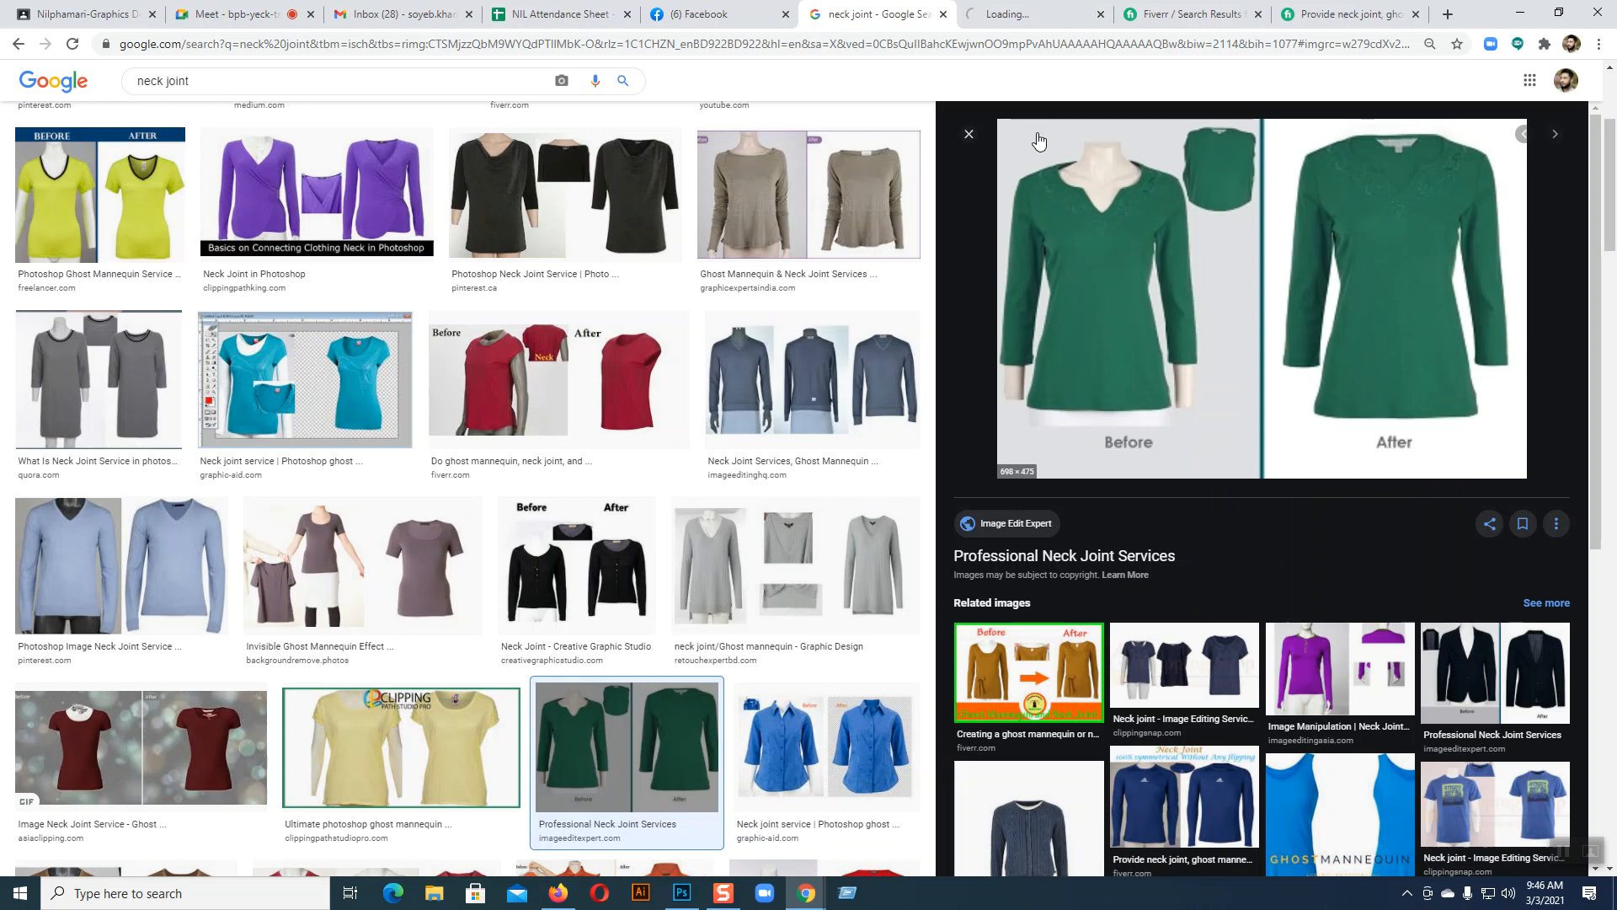
pyautogui.click(1030, 15)
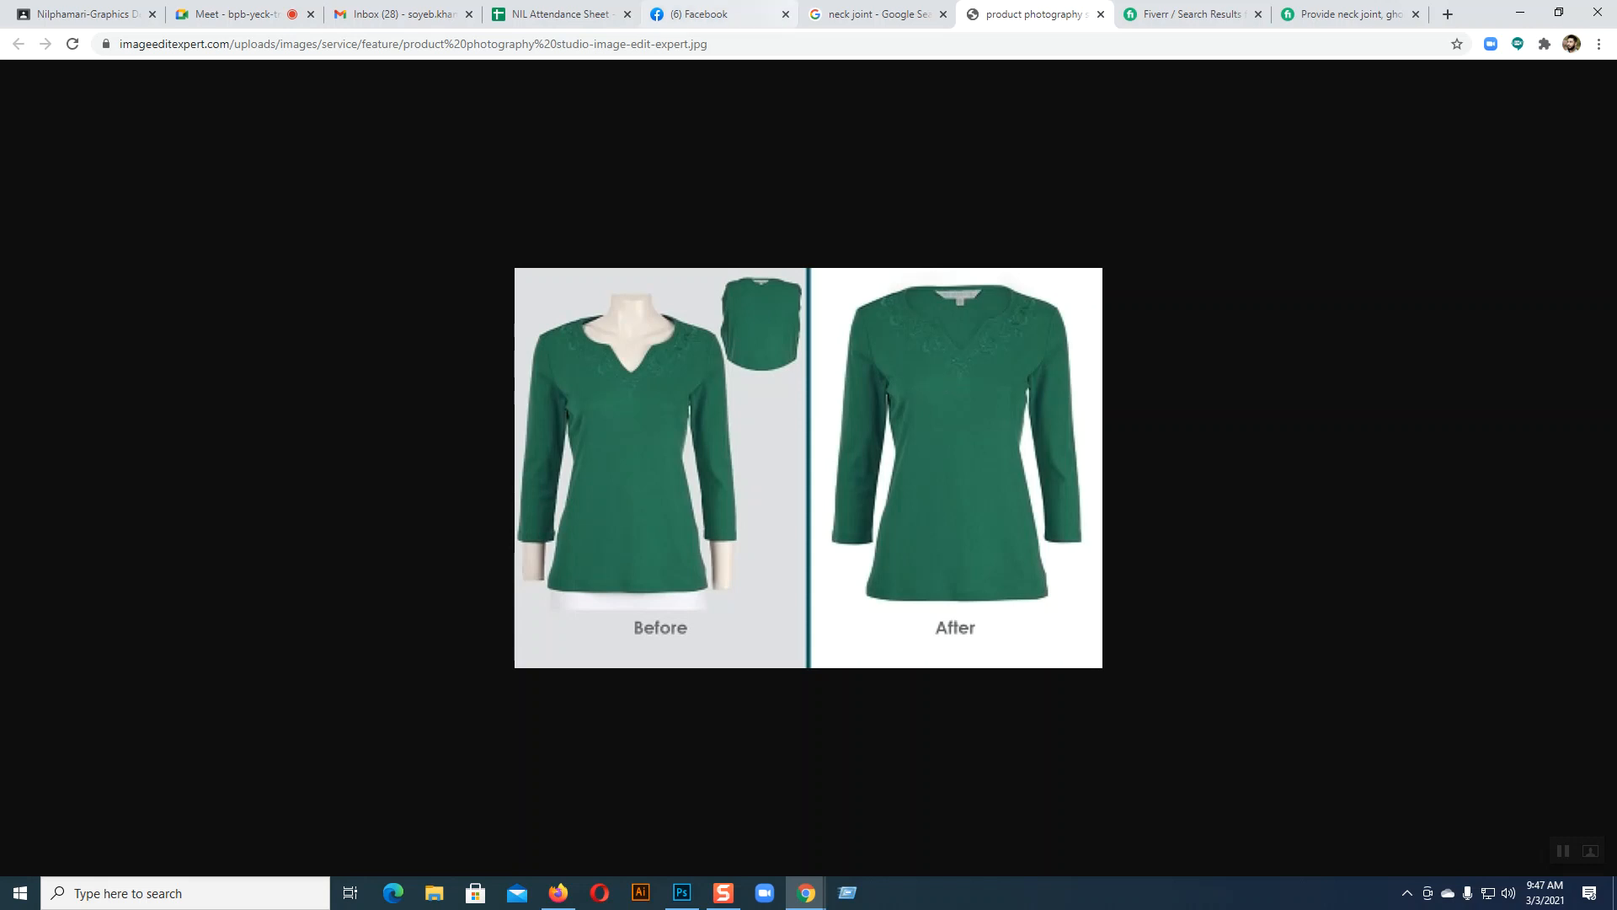
# - Return to the neck joint image results and examine more before-and-after clothing examples and the related images
pyautogui.click(868, 14)
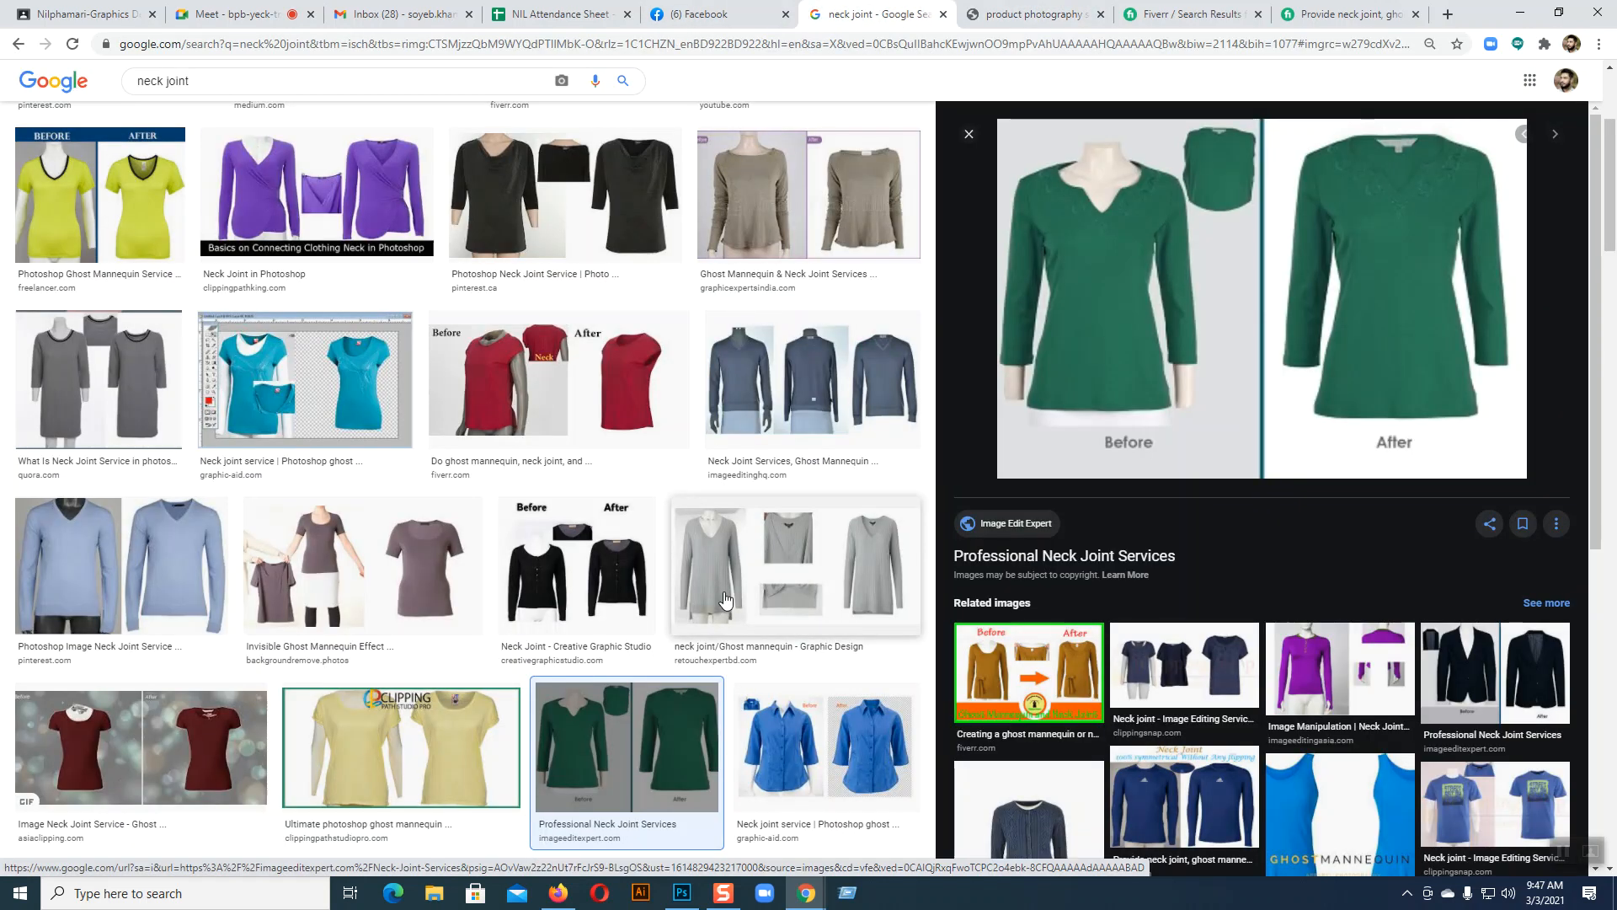
pyautogui.scroll(-4, 1028, 612)
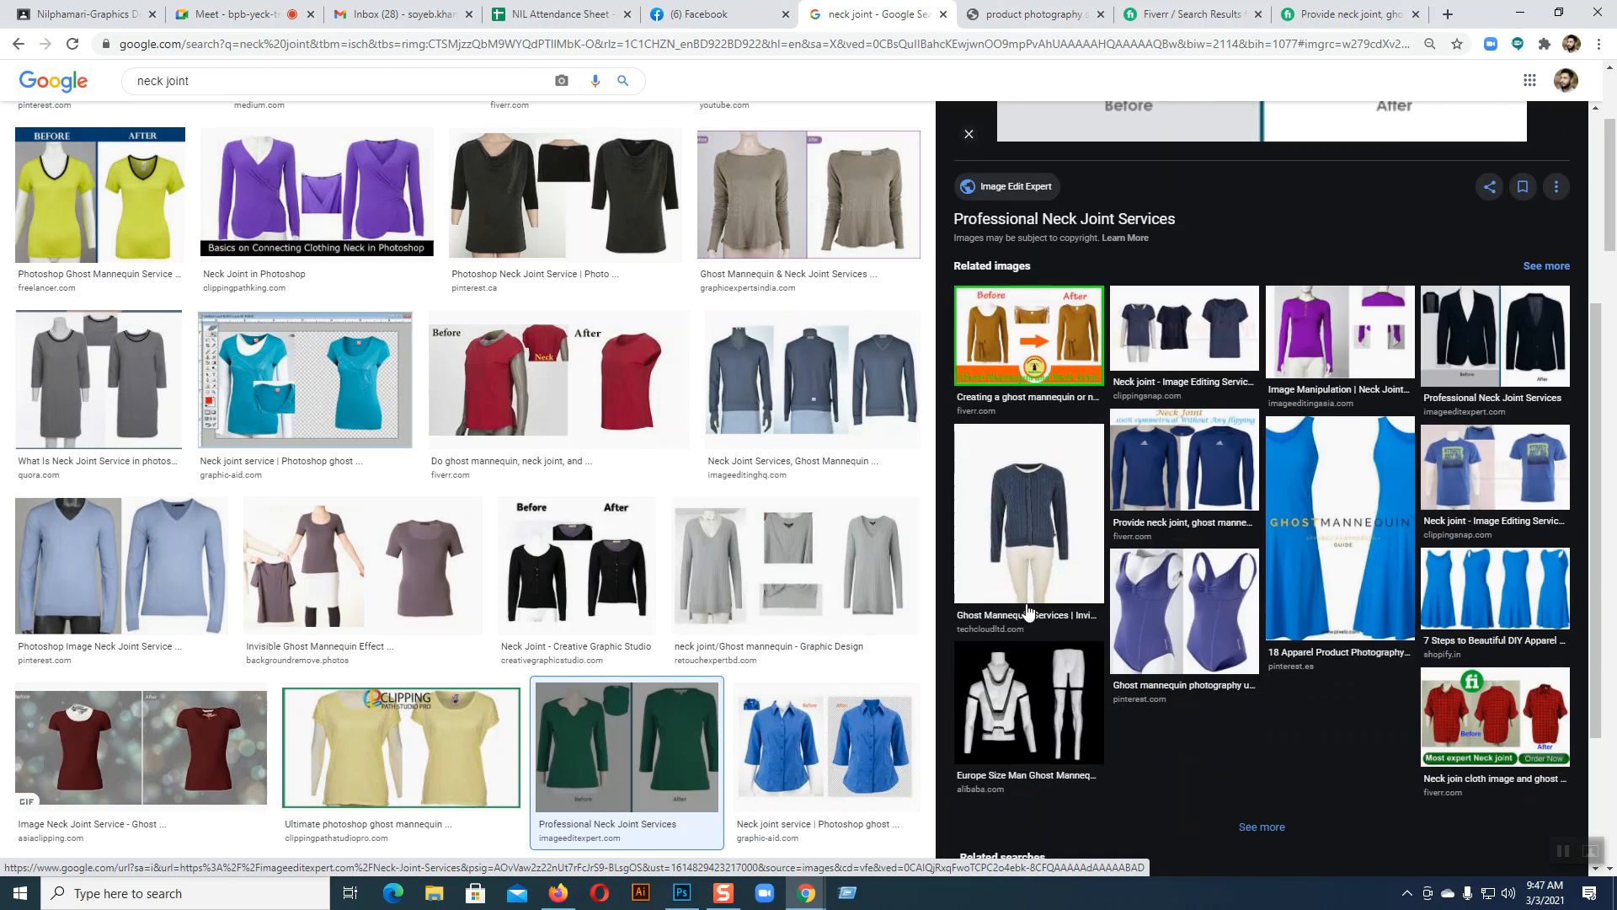
pyautogui.scroll(-4, 653, 615)
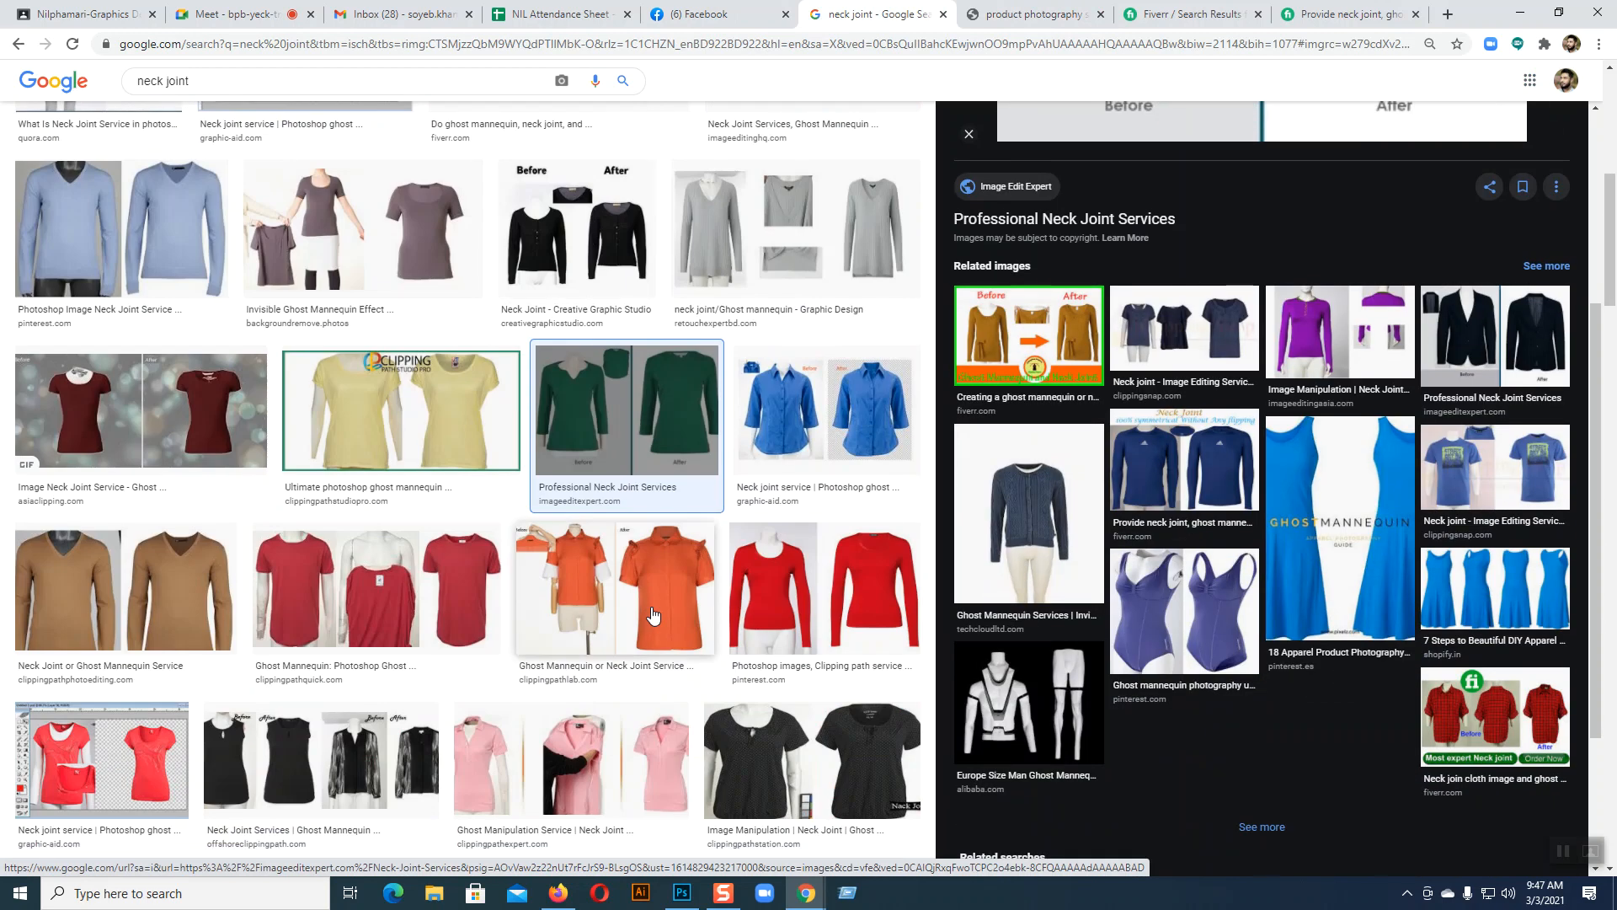
pyautogui.scroll(-2, 653, 615)
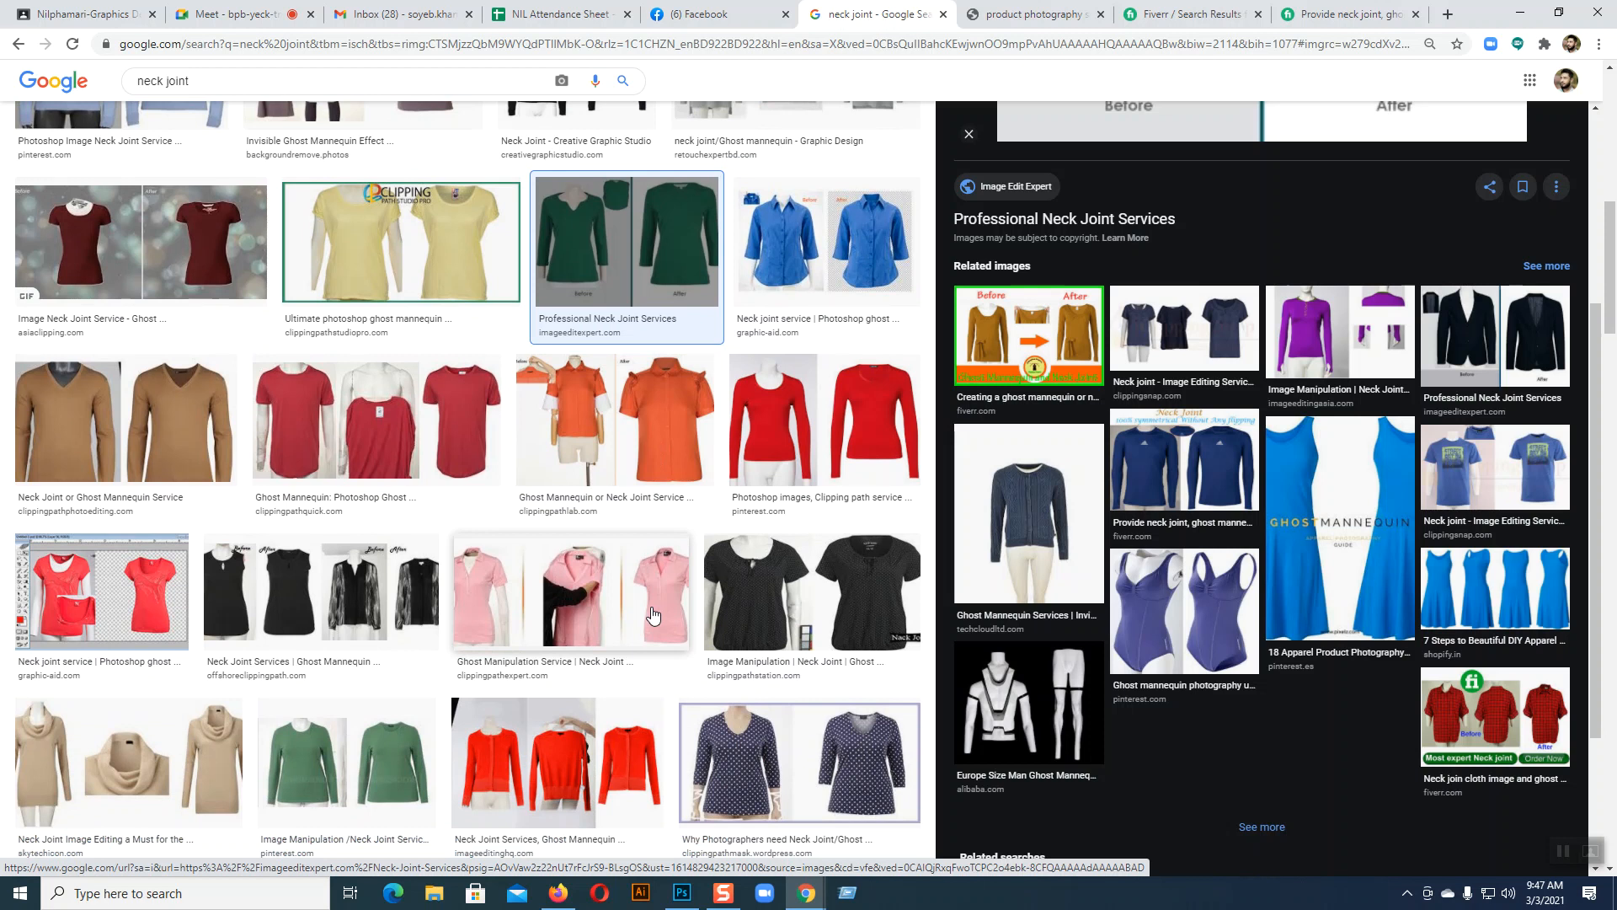
pyautogui.scroll(-4, 653, 615)
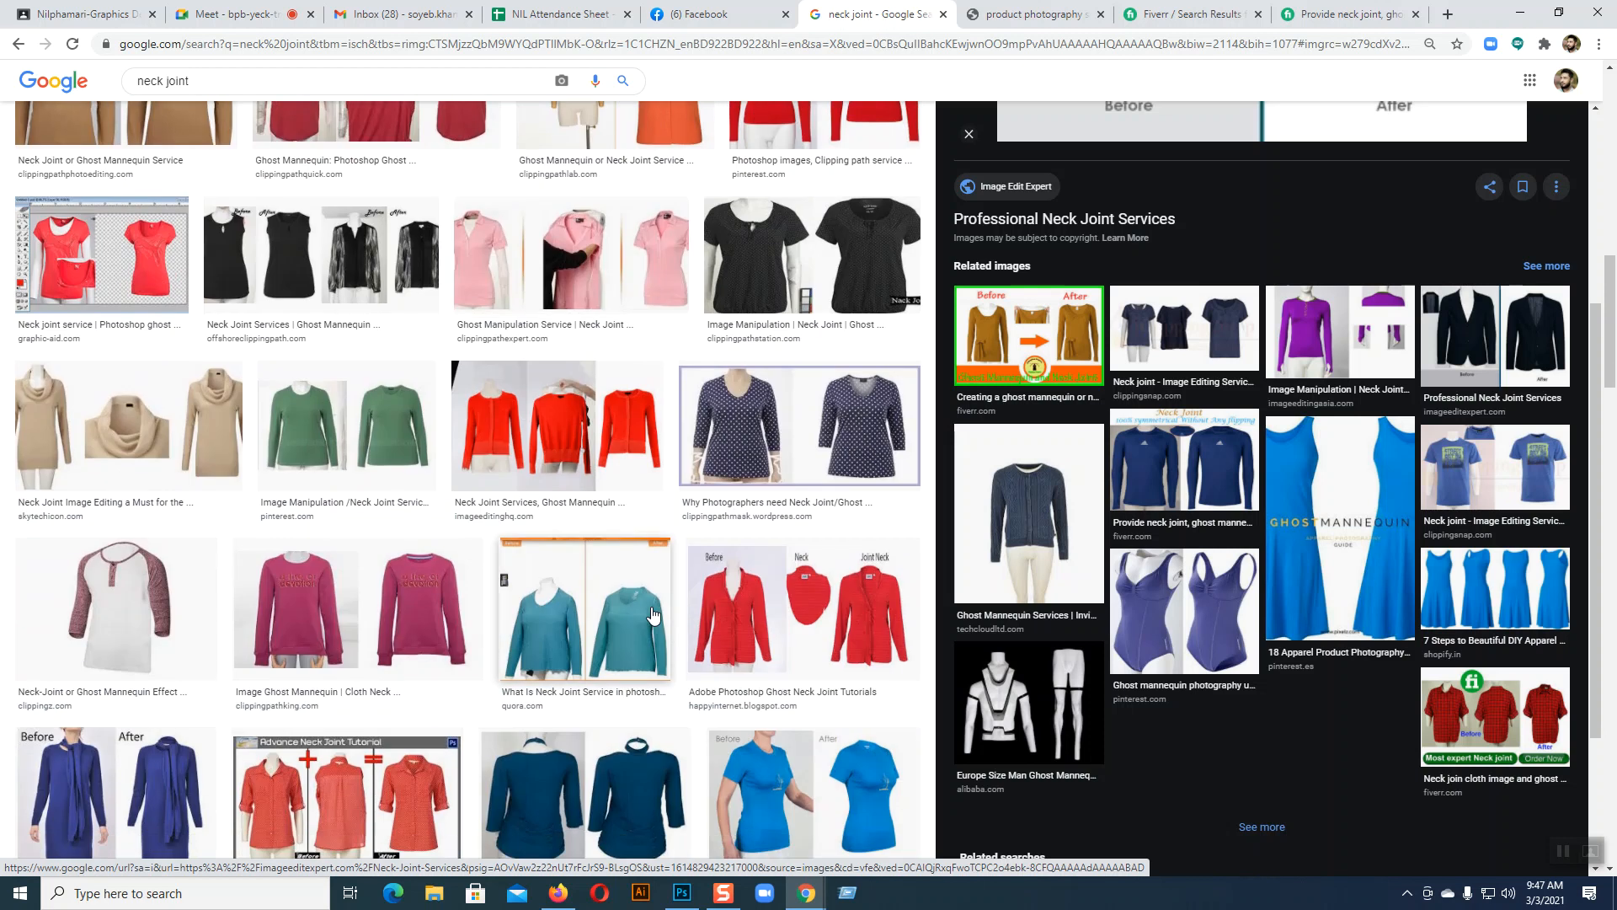
pyautogui.scroll(-1, 653, 615)
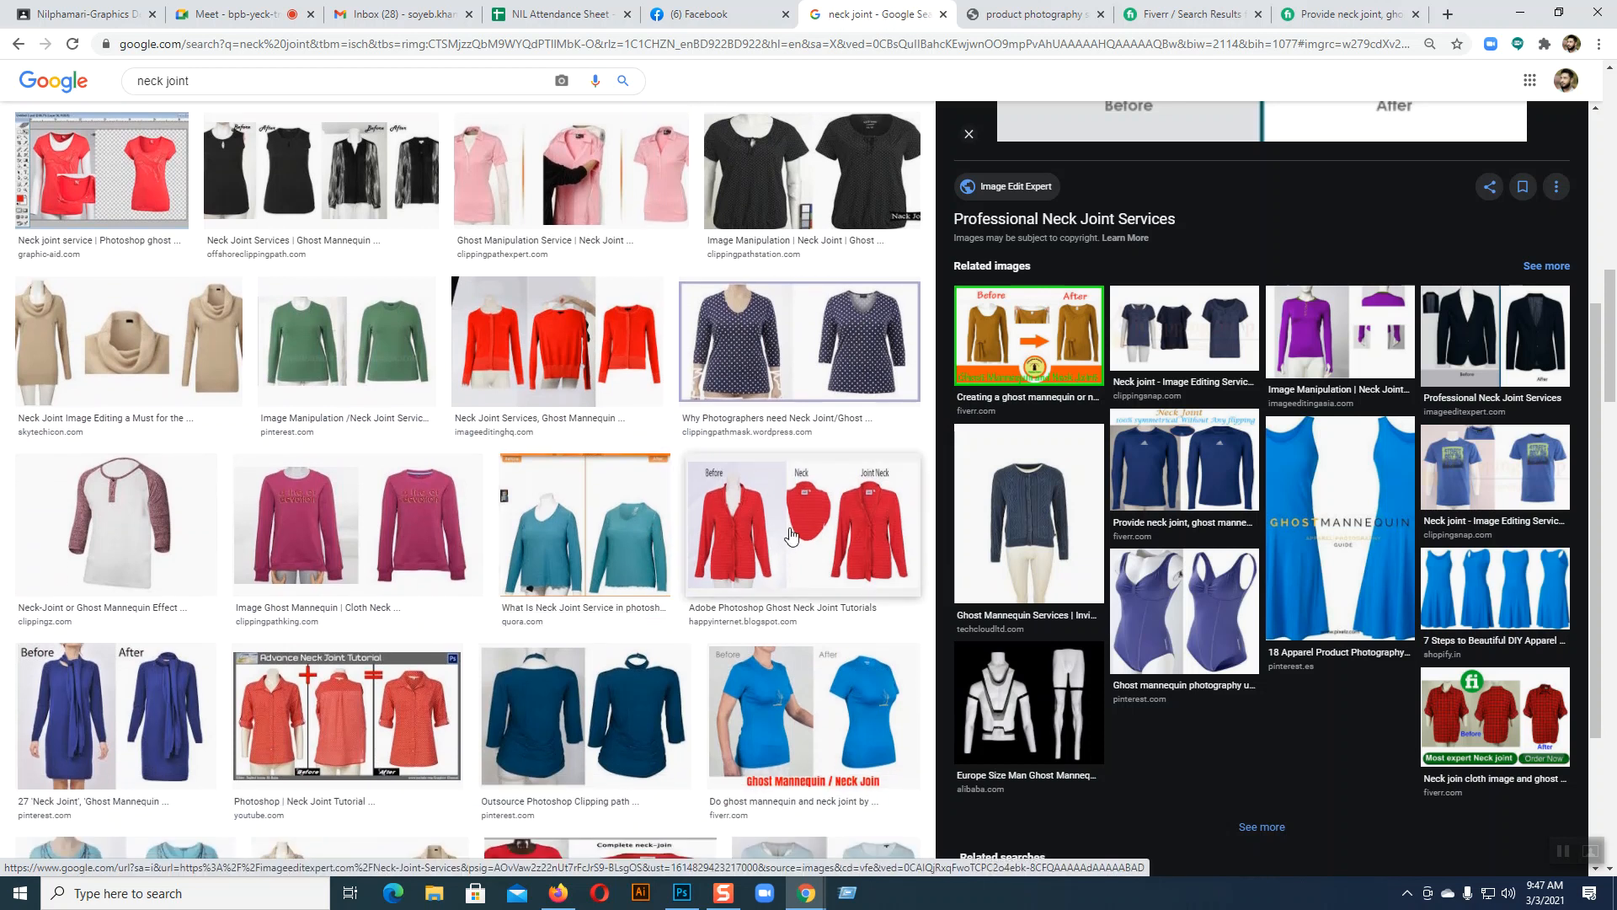
pyautogui.scroll(6, 812, 569)
pyautogui.scroll(4, 1216, 337)
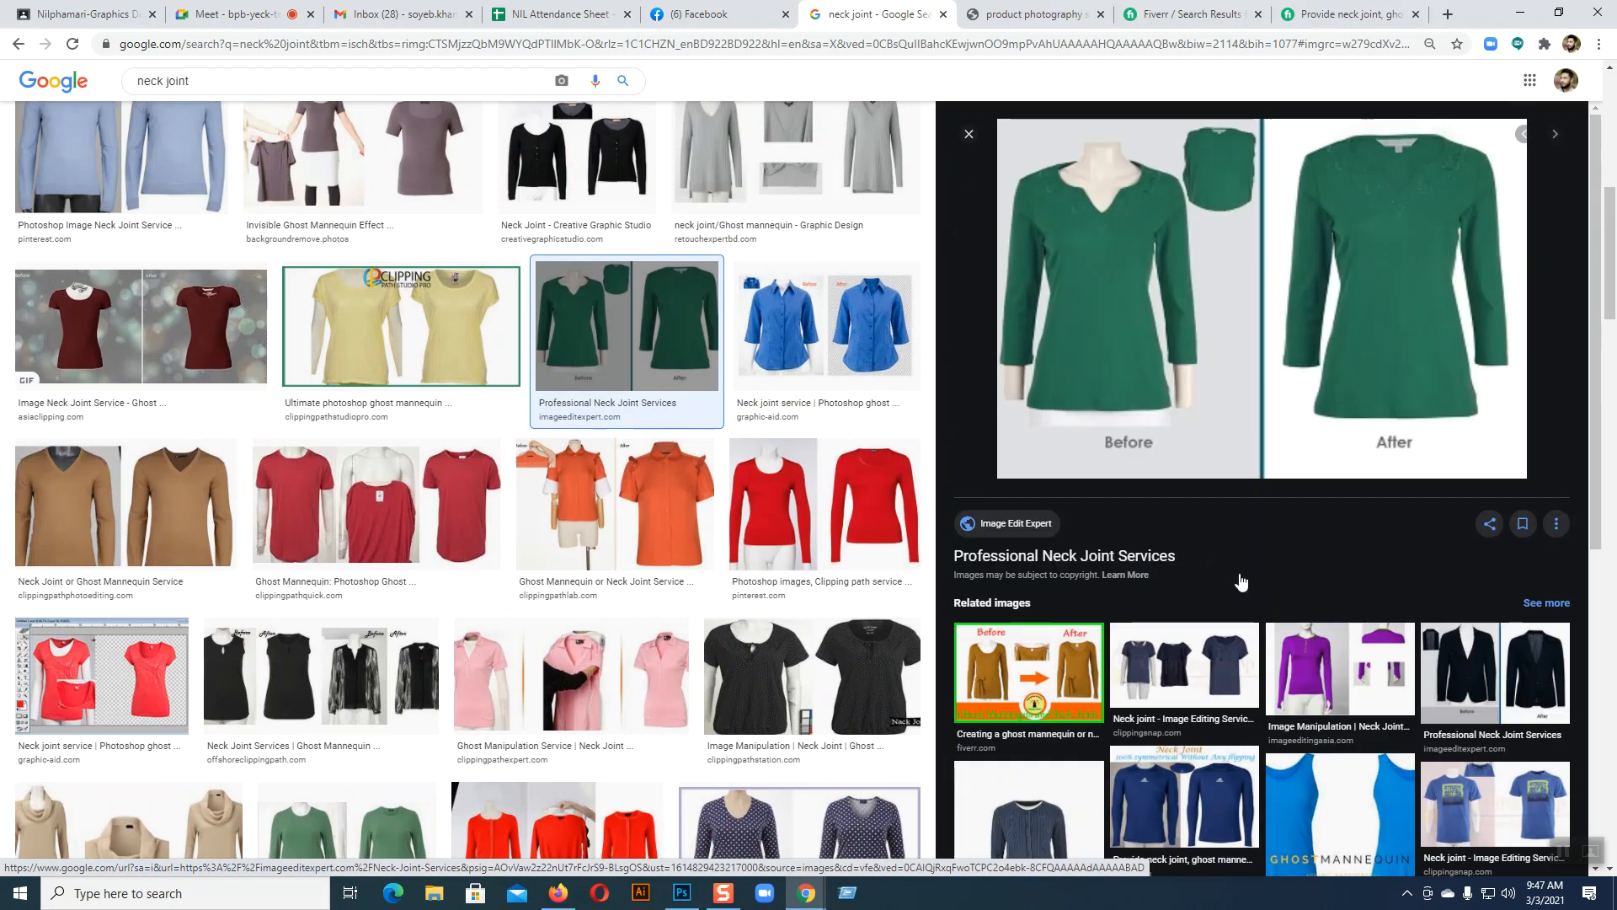
pyautogui.rightClick(1218, 339)
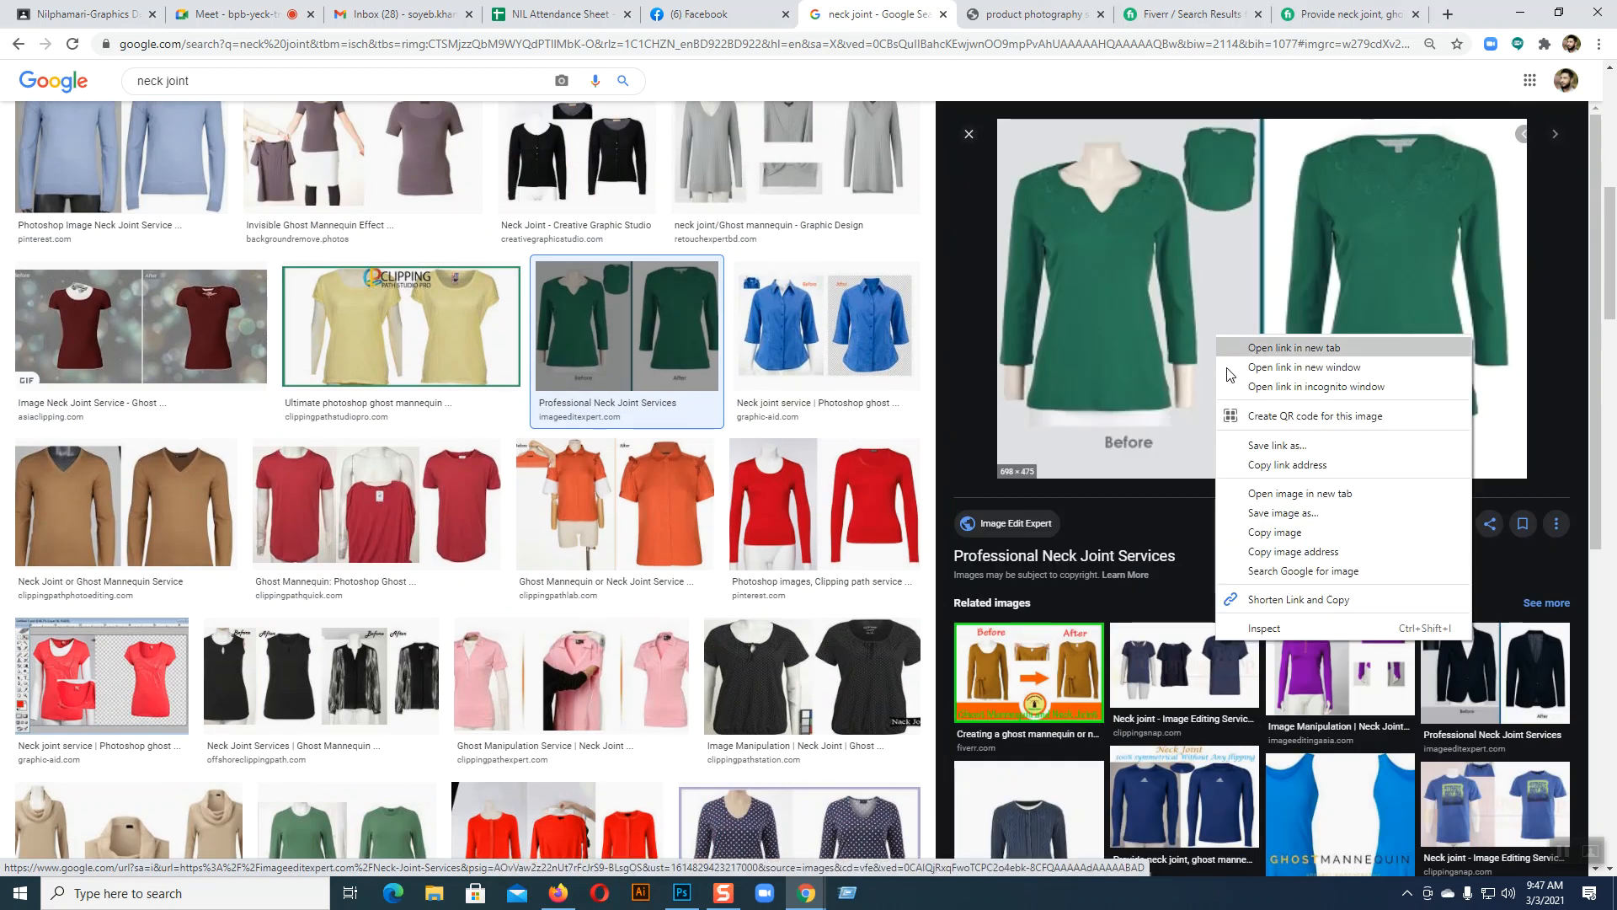
pyautogui.click(1255, 496)
pyautogui.click(1112, 14)
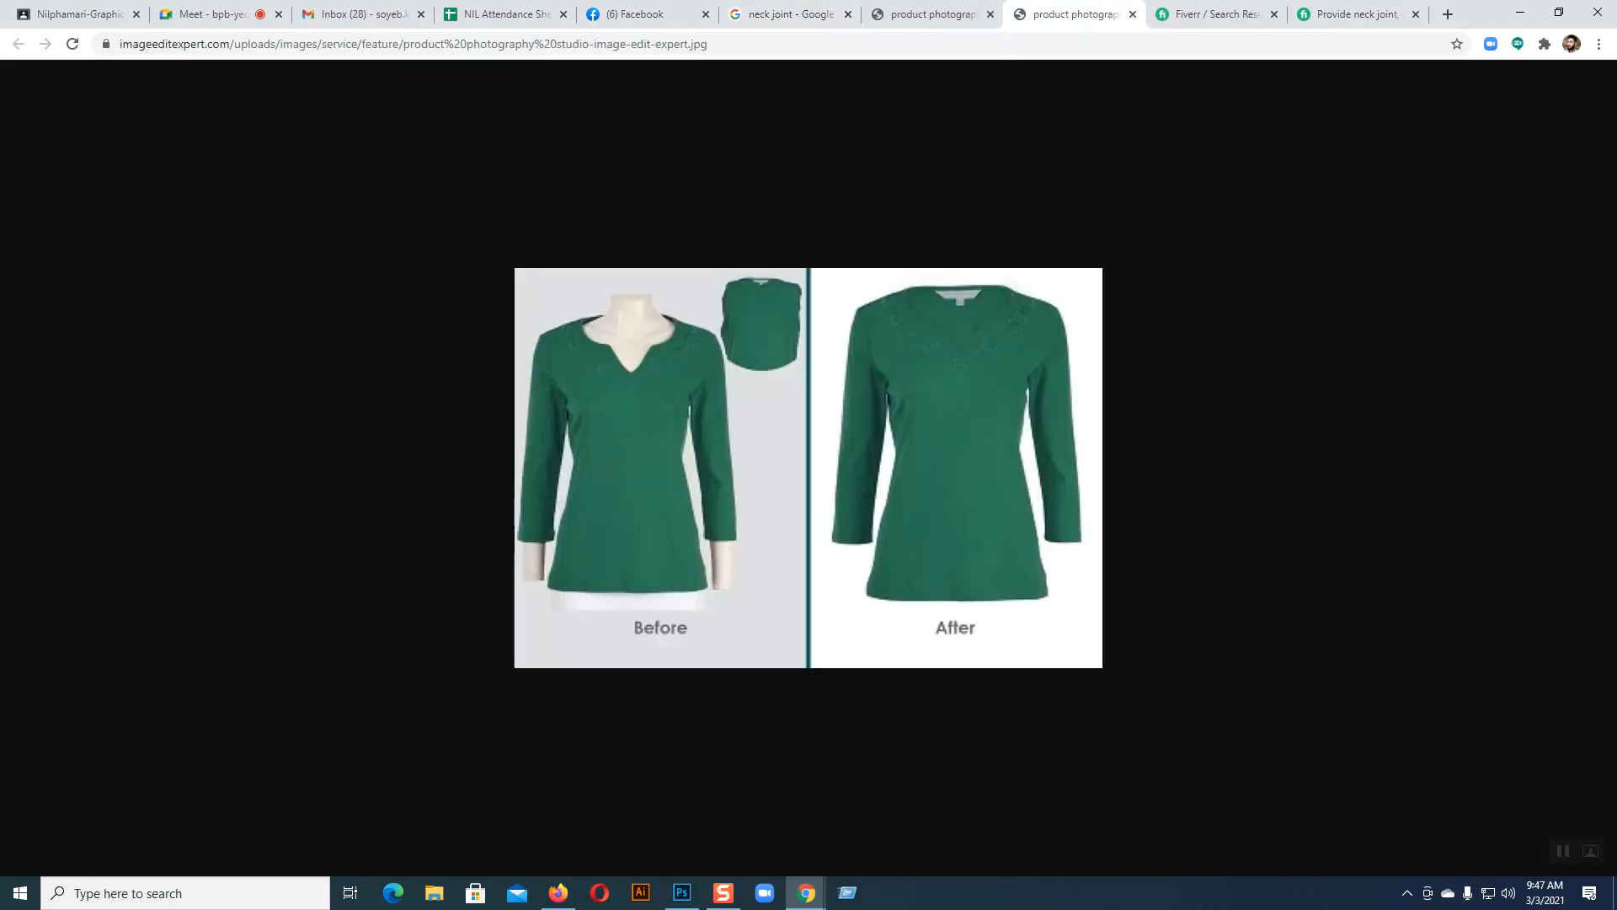
pyautogui.click(1134, 16)
pyautogui.click(789, 13)
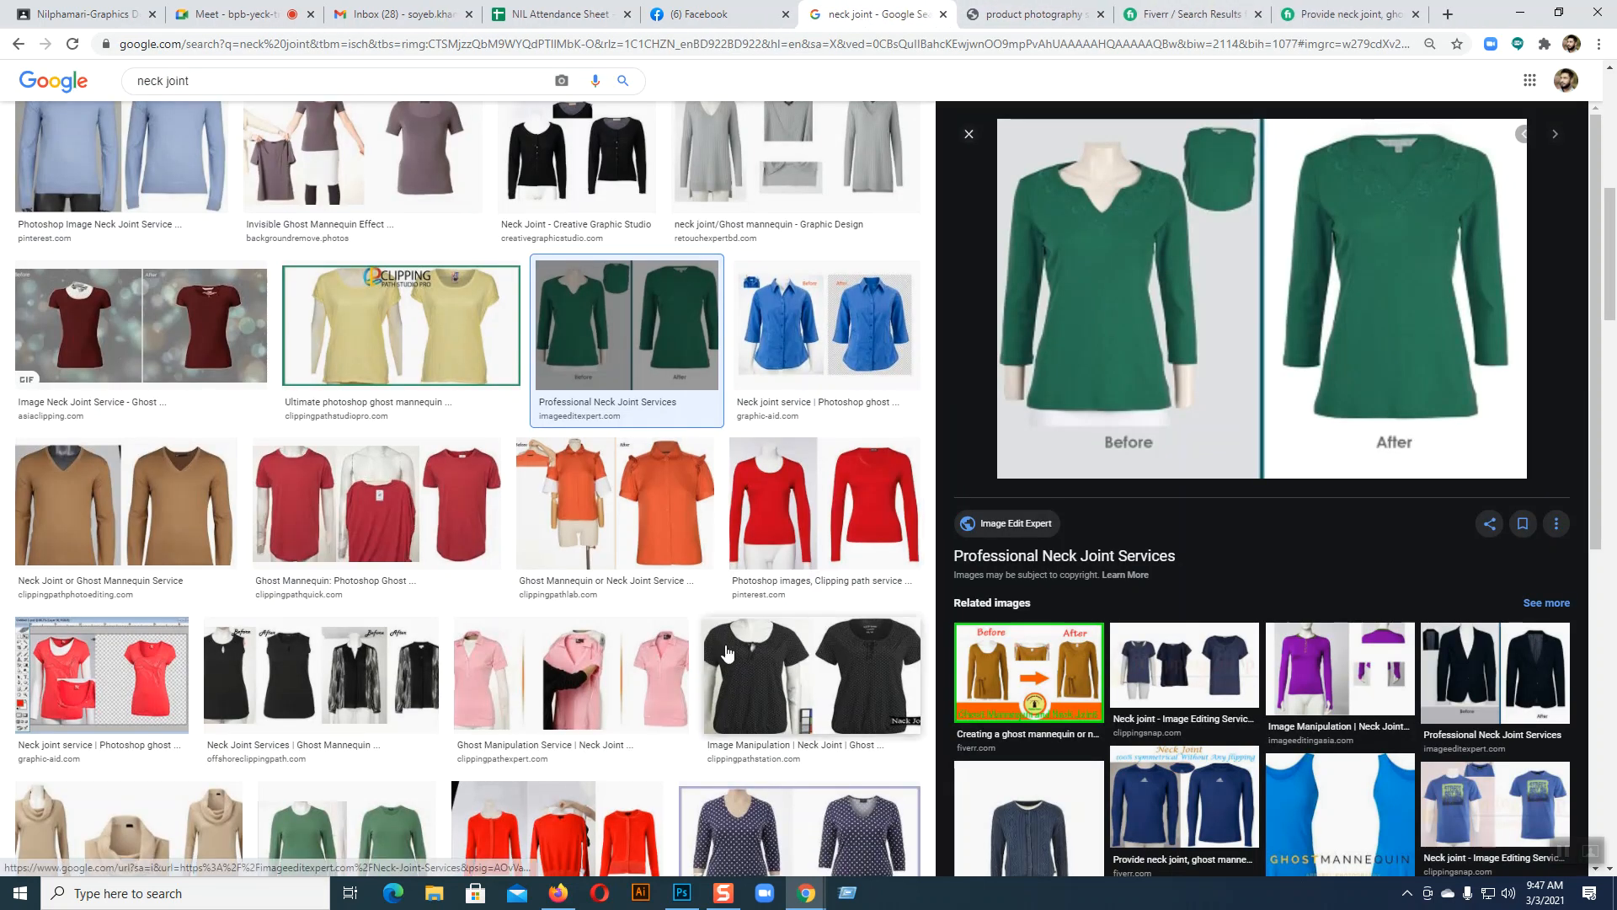
# - Preview the red "Adobe Photoshop Ghost Neck Joint Tutorials" example, the related "Neck Joint Photoshop" Behance project image and the related Ghost Mannequin service image
pyautogui.scroll(-3, 727, 543)
pyautogui.scroll(-3, 783, 505)
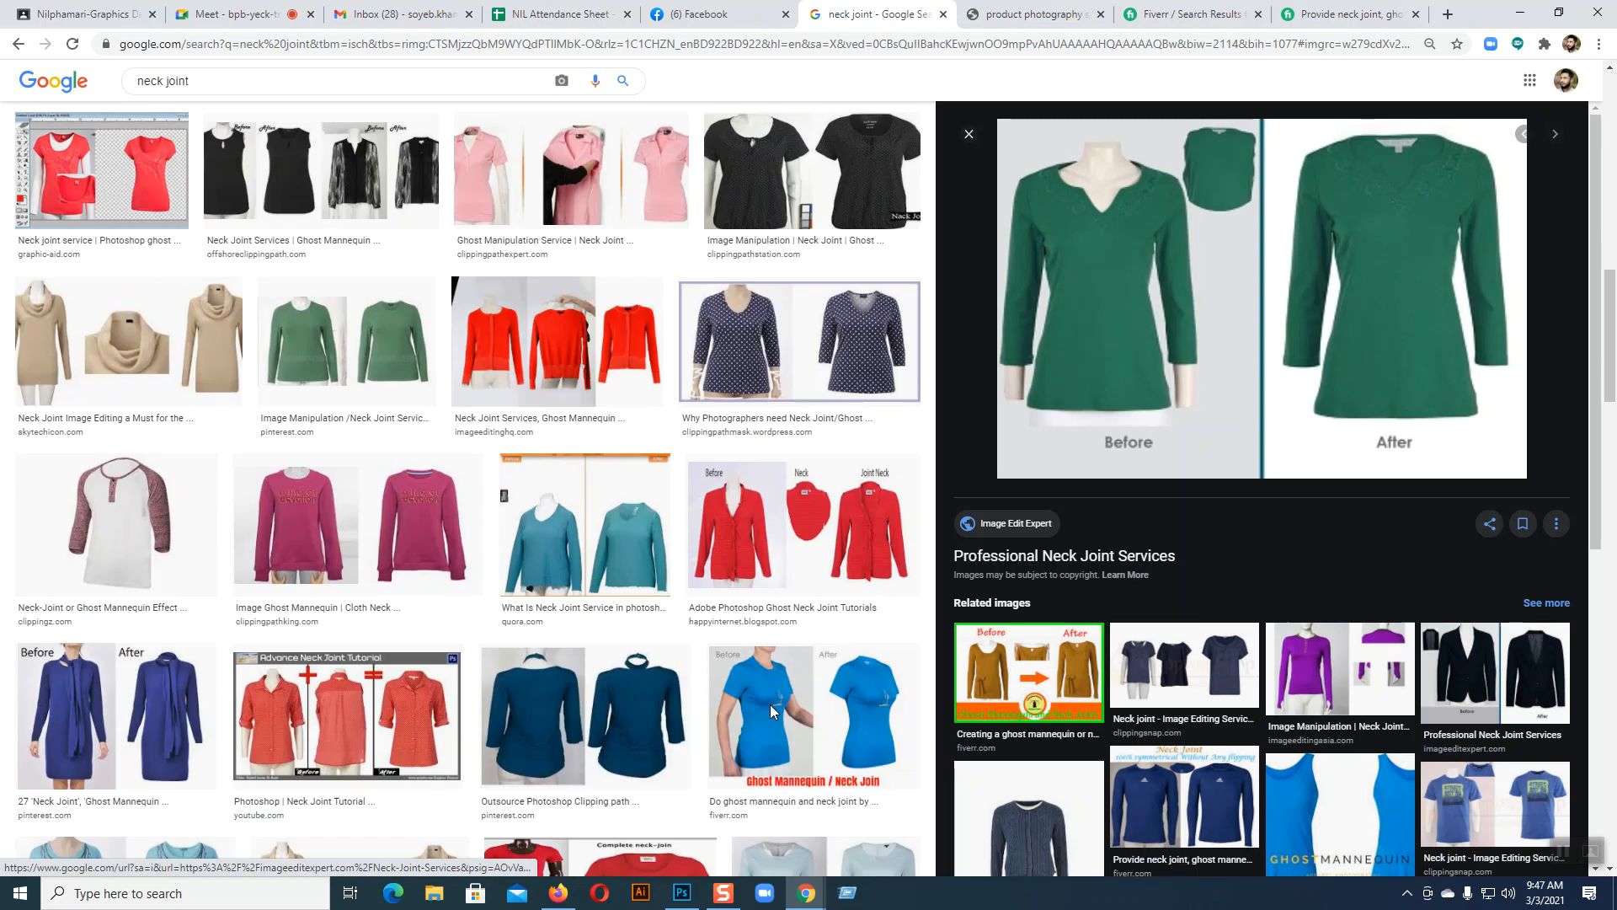
pyautogui.click(794, 558)
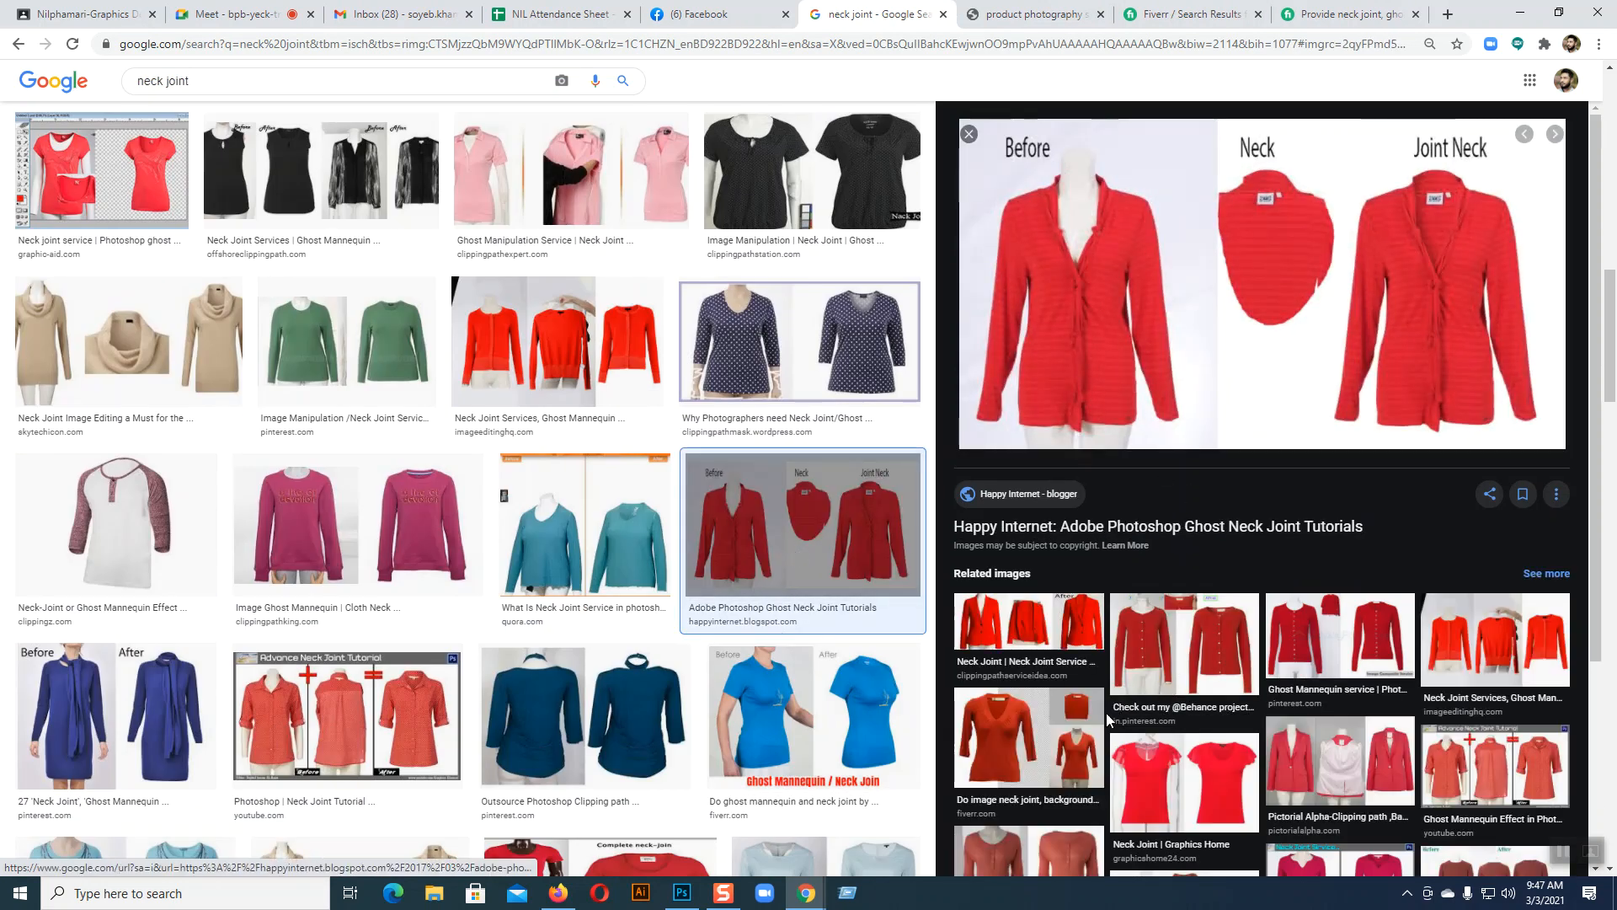
pyautogui.click(1180, 665)
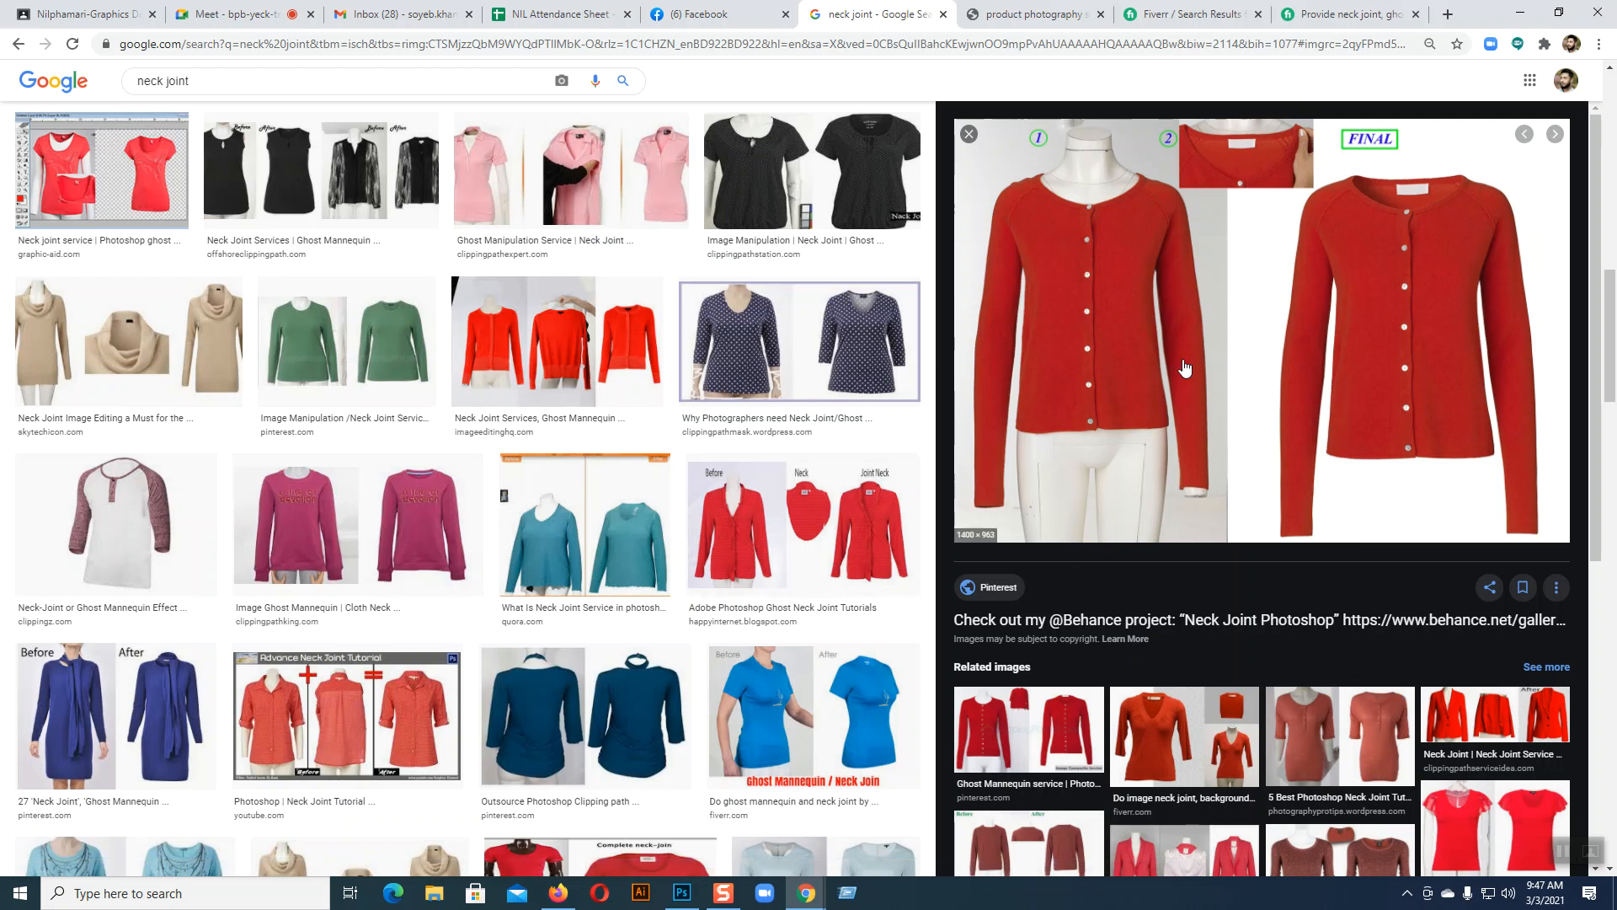
pyautogui.scroll(-2, 1221, 380)
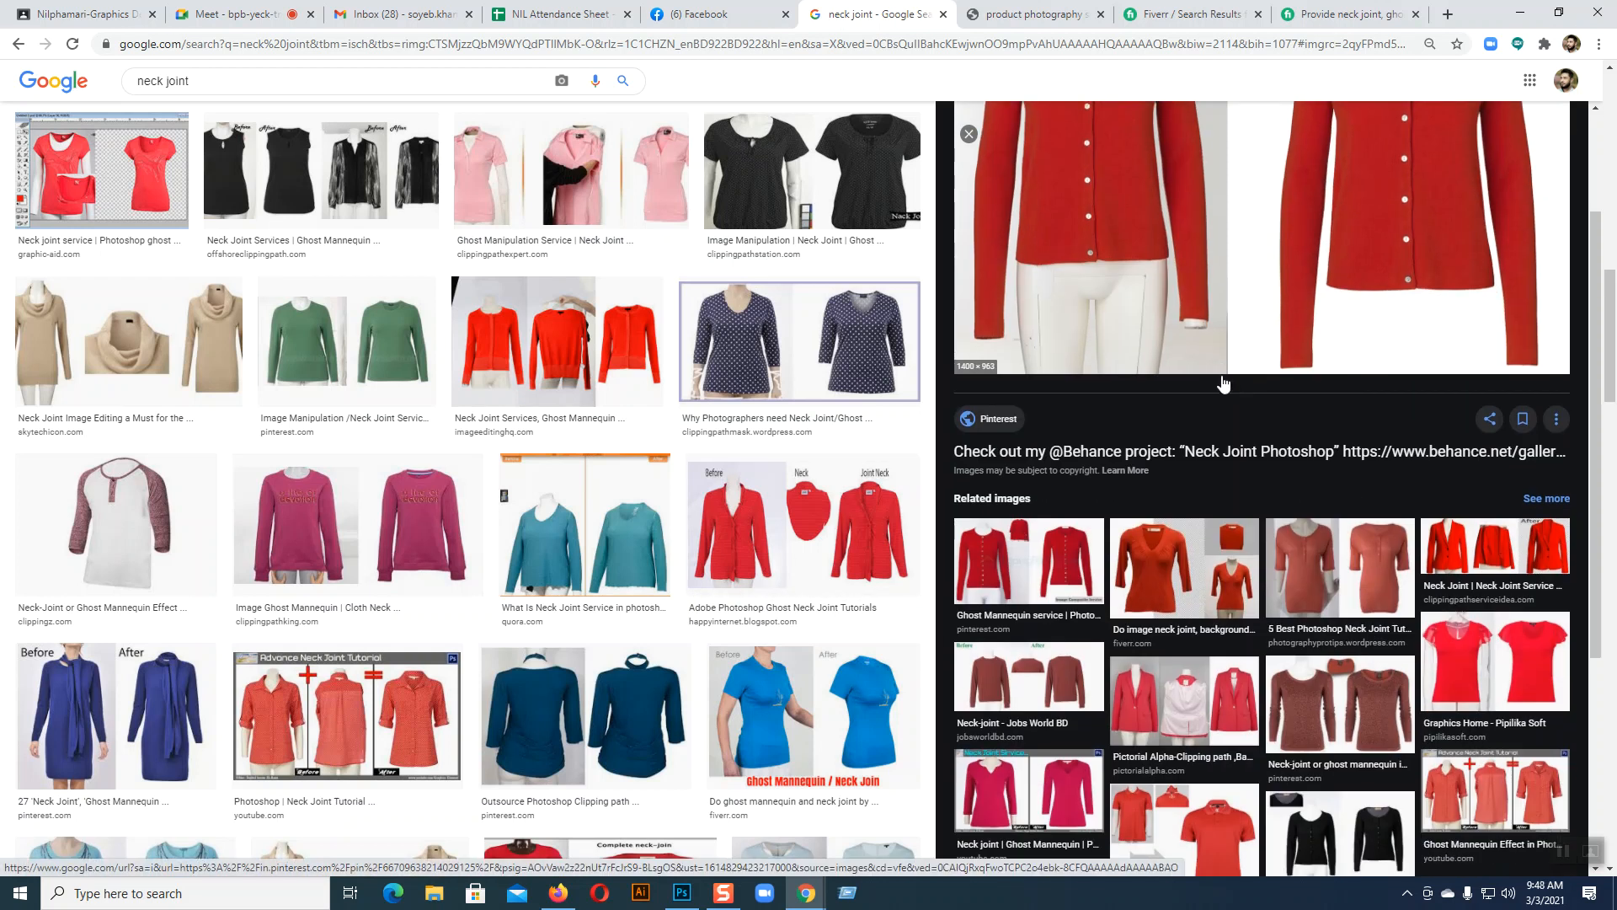
pyautogui.scroll(2, 1223, 384)
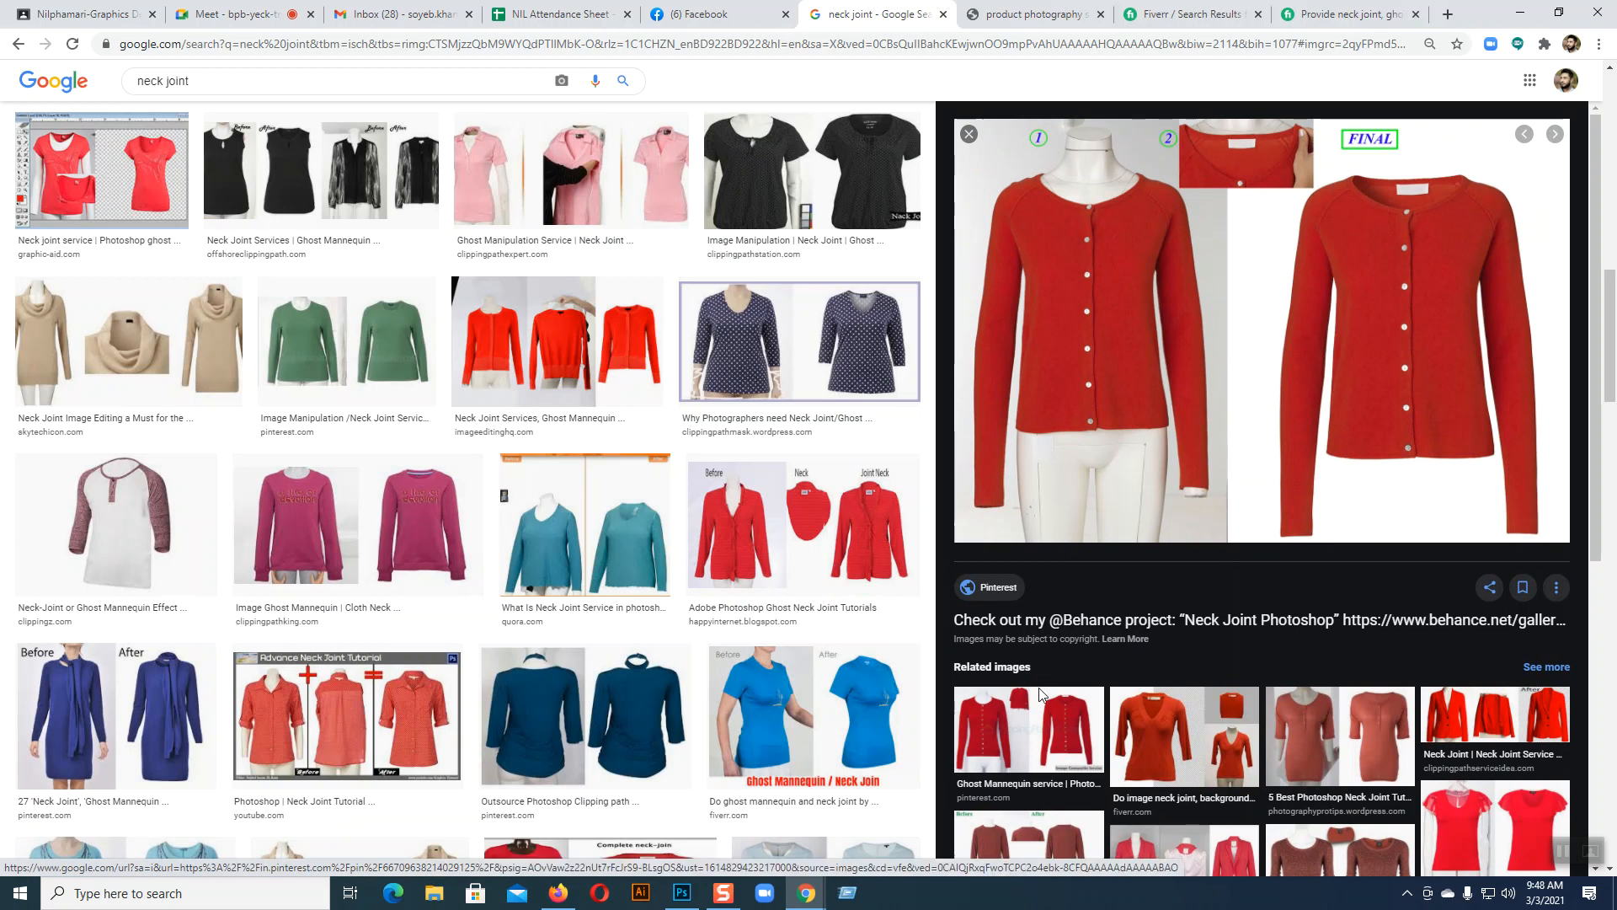
pyautogui.click(1045, 731)
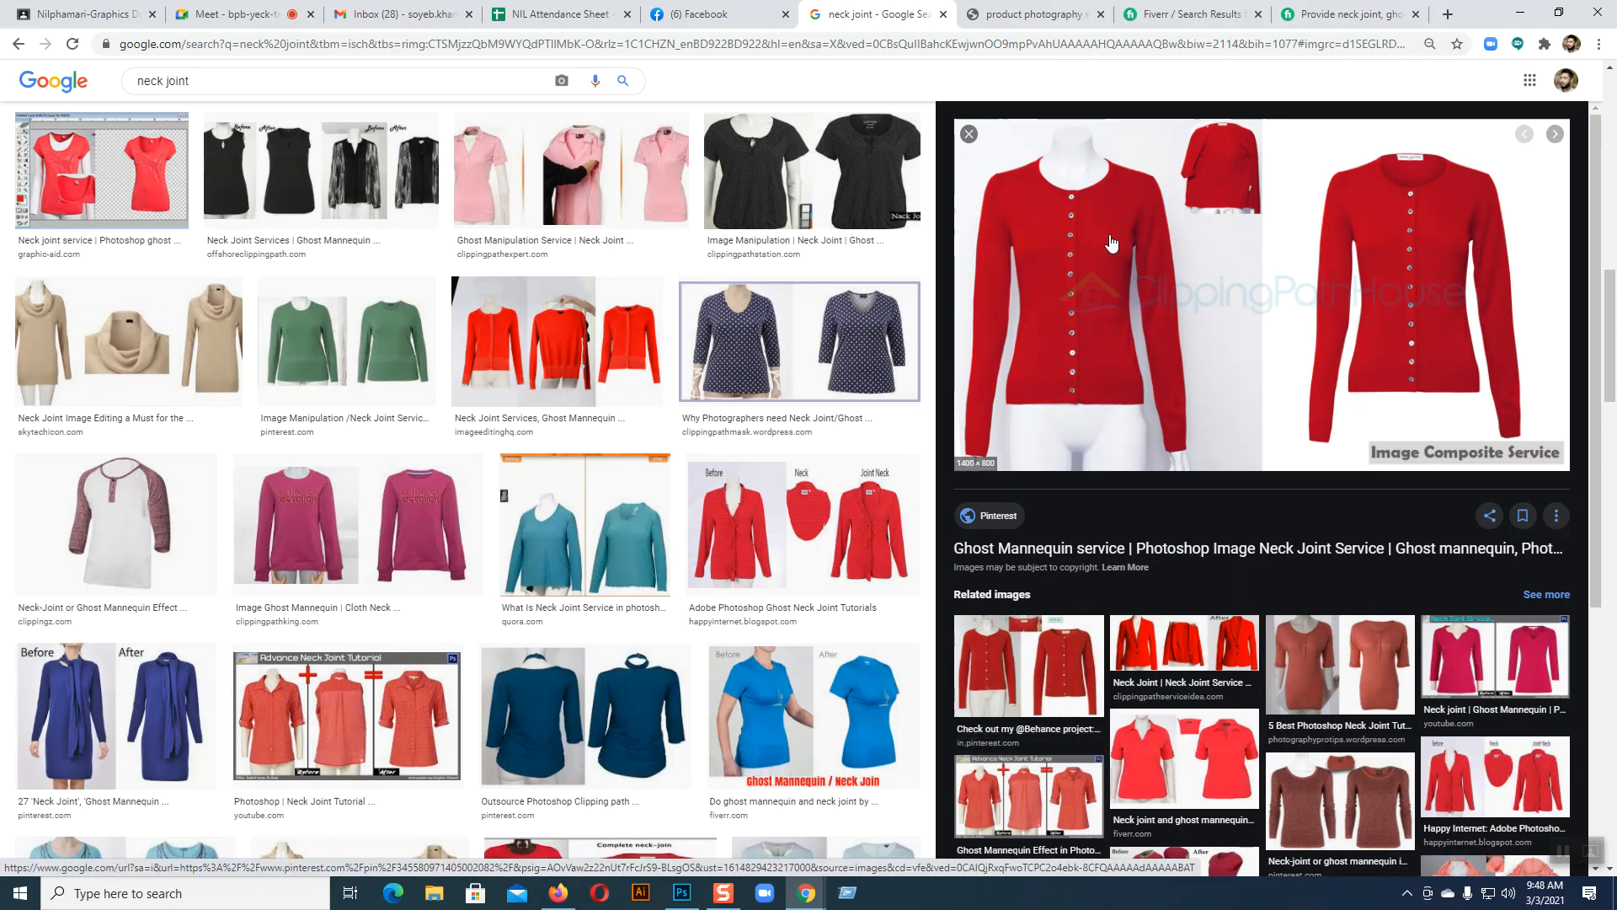
# - Return to the "Neck Joint Photoshop" Behance image of the red cardigan and open it full size in a new tab
pyautogui.click(19, 44)
pyautogui.scroll(-3, 1127, 390)
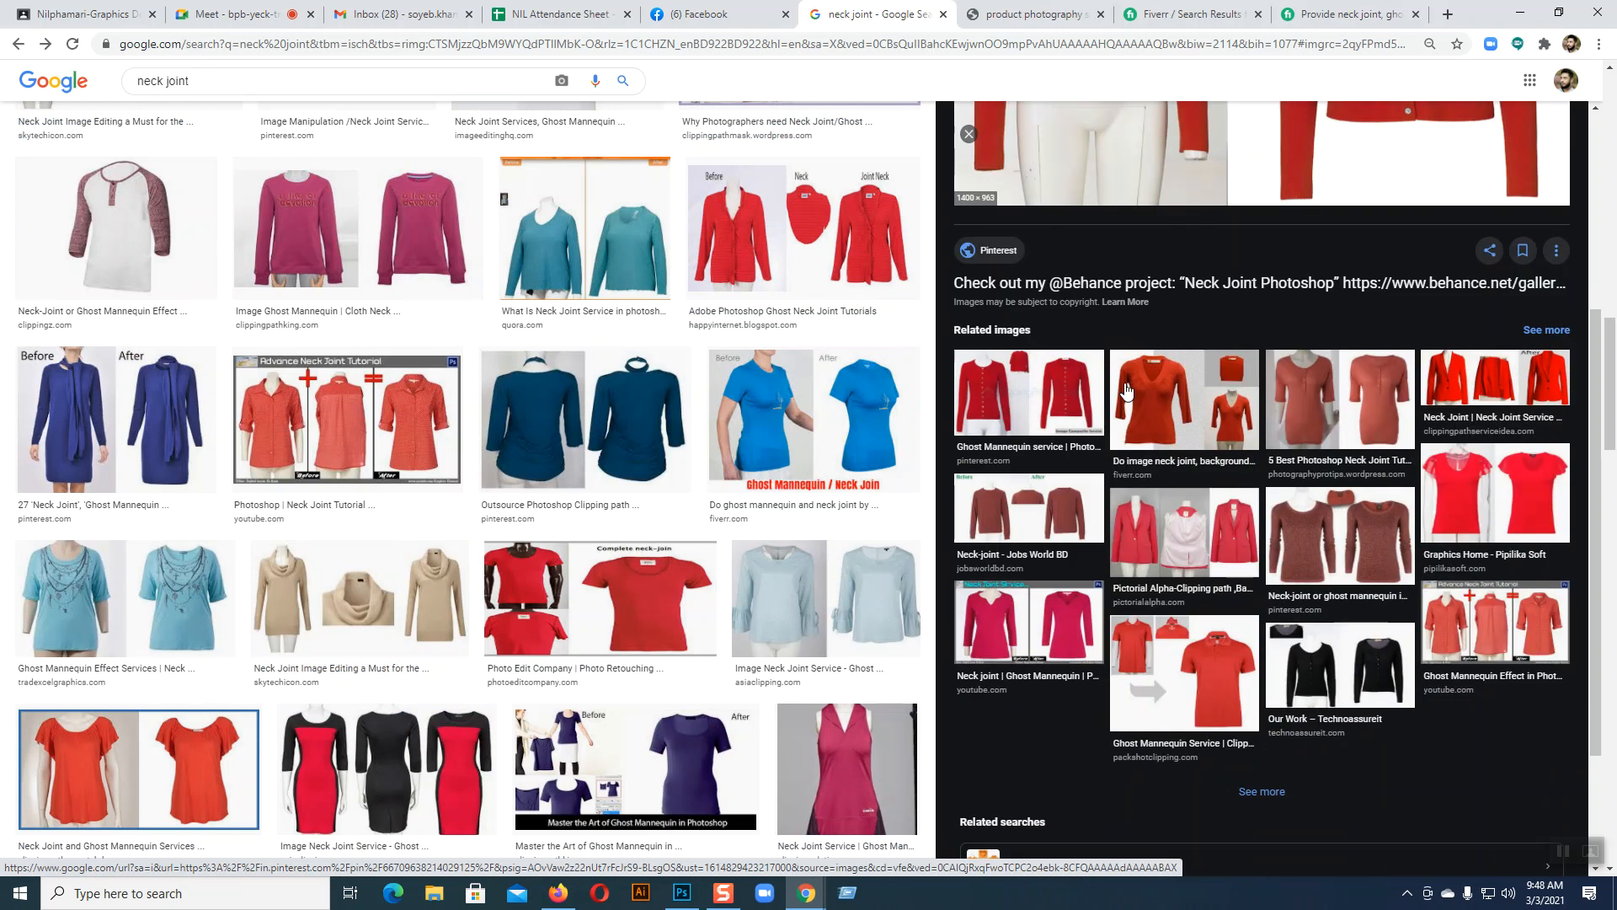
pyautogui.scroll(3, 1047, 370)
pyautogui.rightClick(1105, 259)
pyautogui.click(1154, 392)
pyautogui.click(1074, 14)
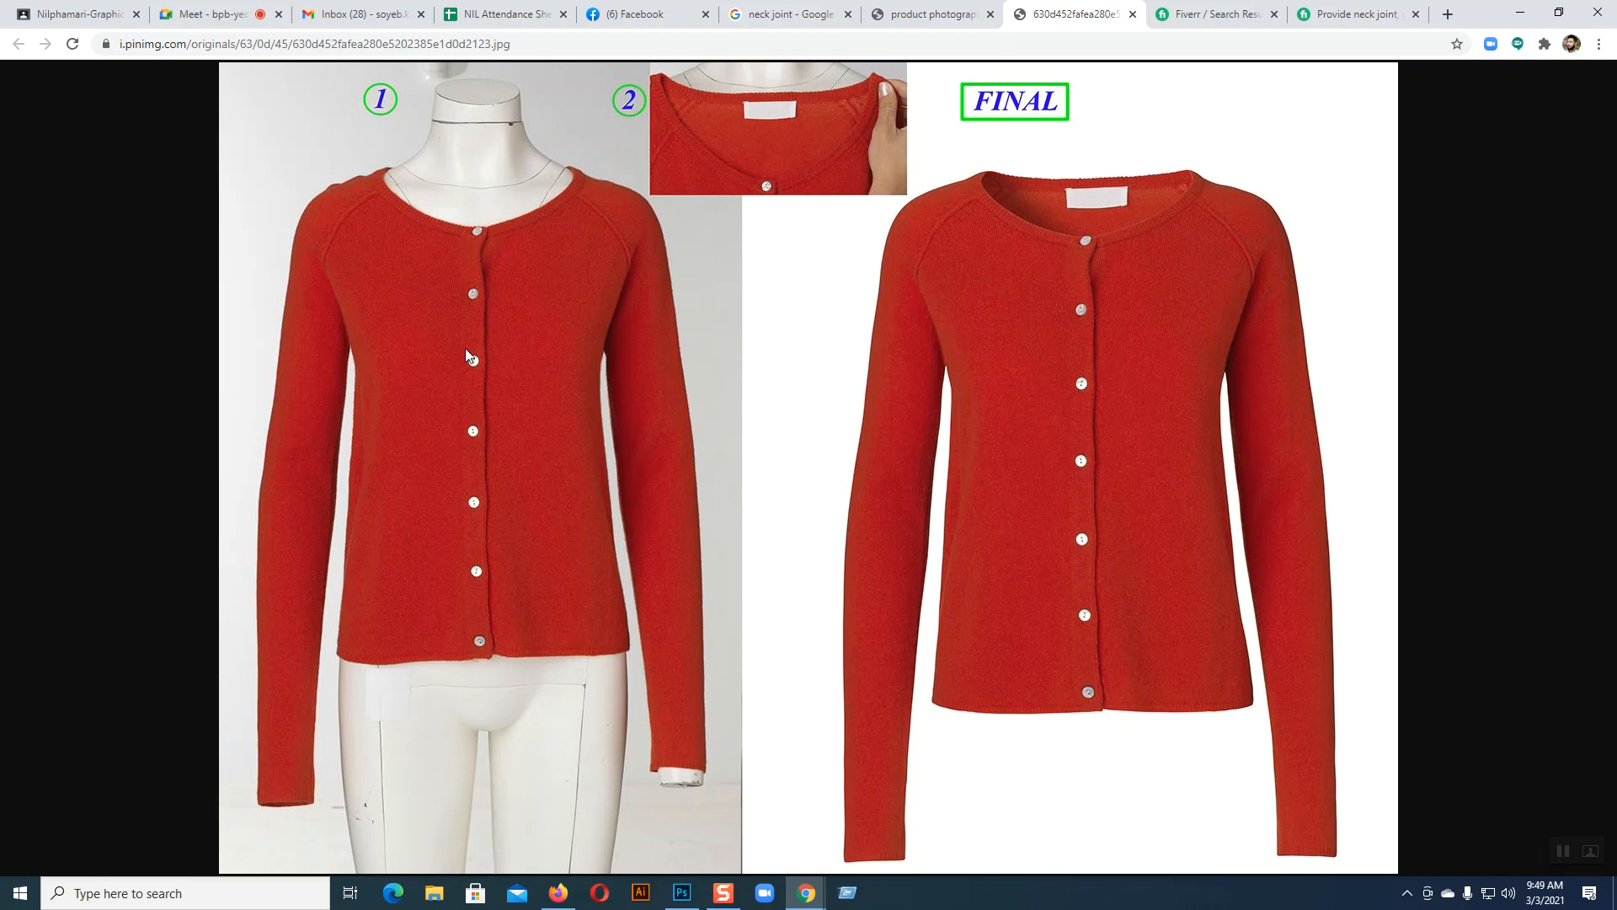
# - Compare the green top example with the red cardigan image, save the cardigan image to the Desktop as a JPEG and close its tab
pyautogui.click(930, 14)
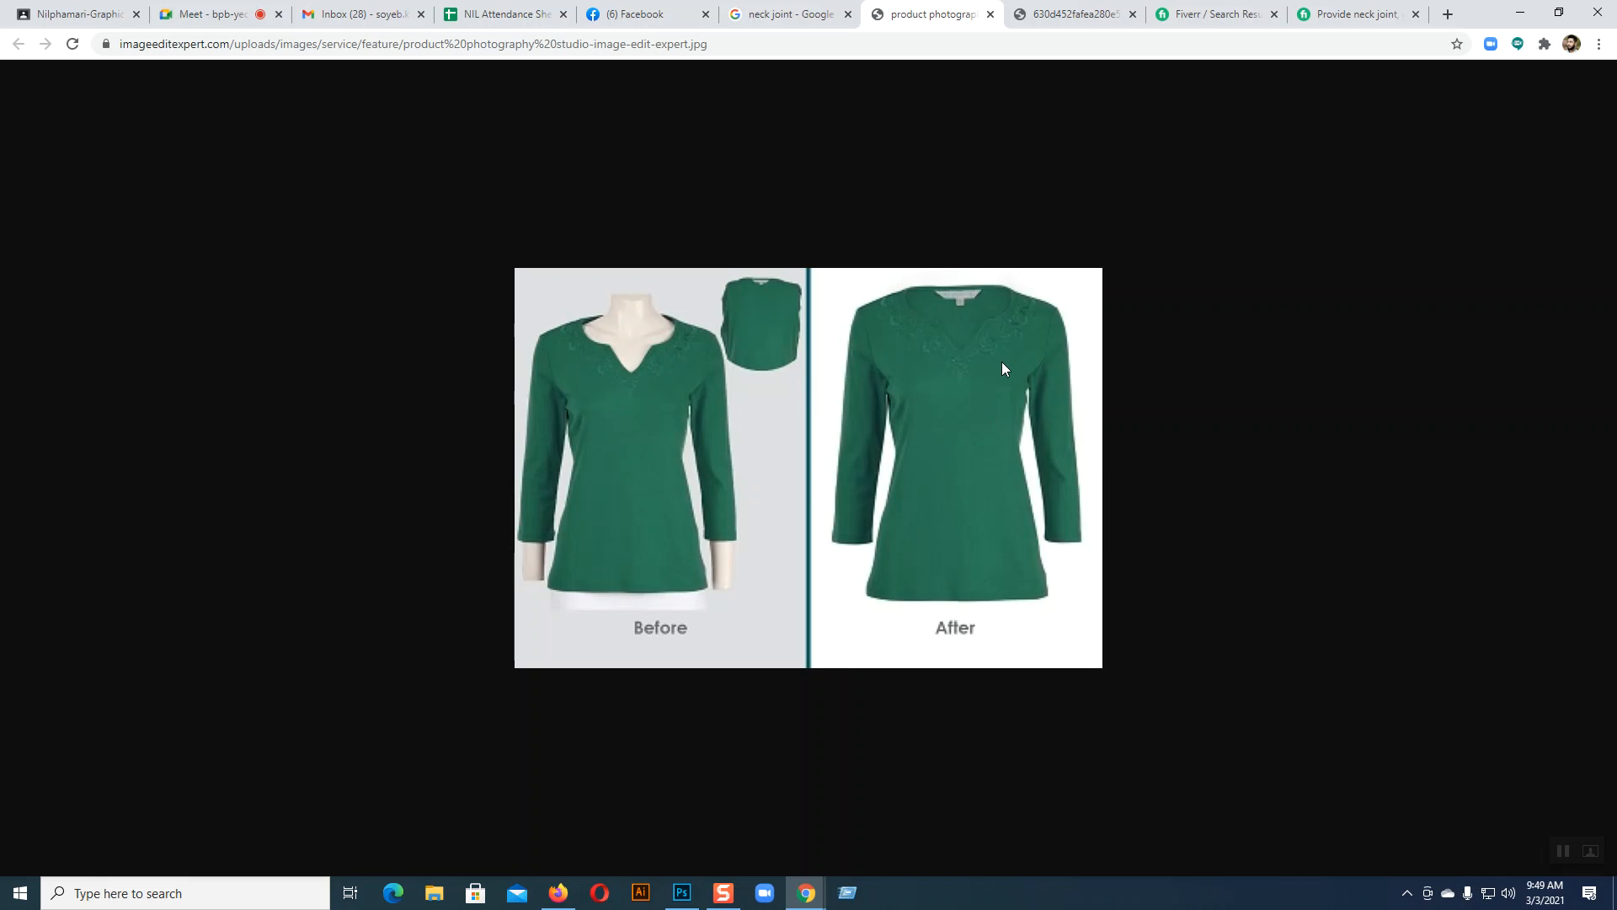
pyautogui.click(1066, 14)
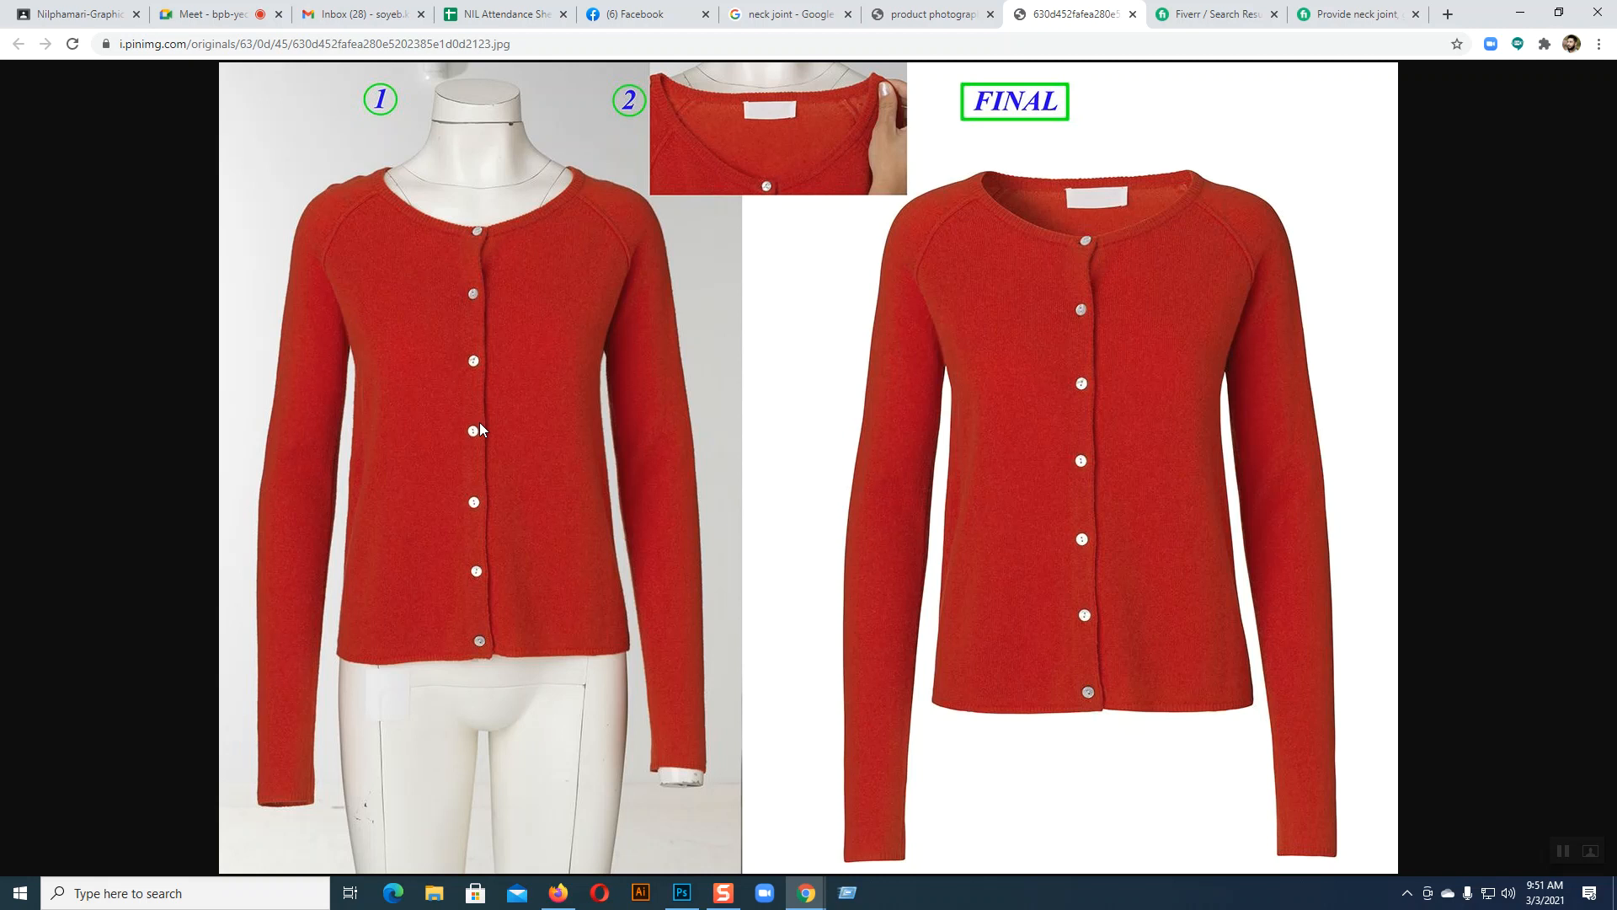
pyautogui.rightClick(822, 343)
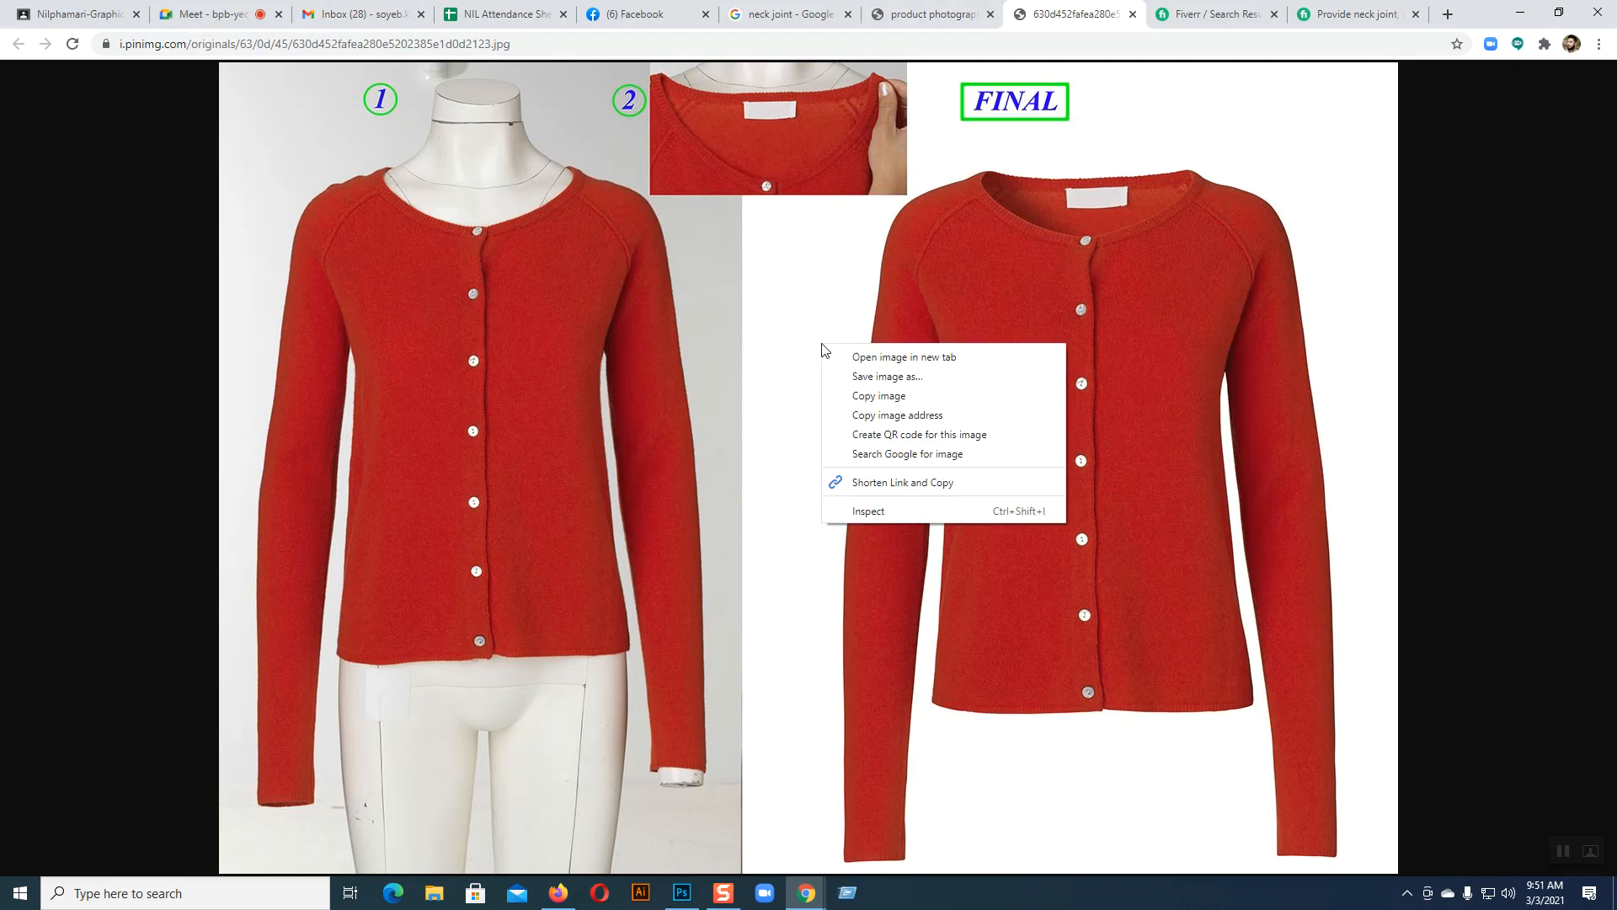
pyautogui.click(847, 379)
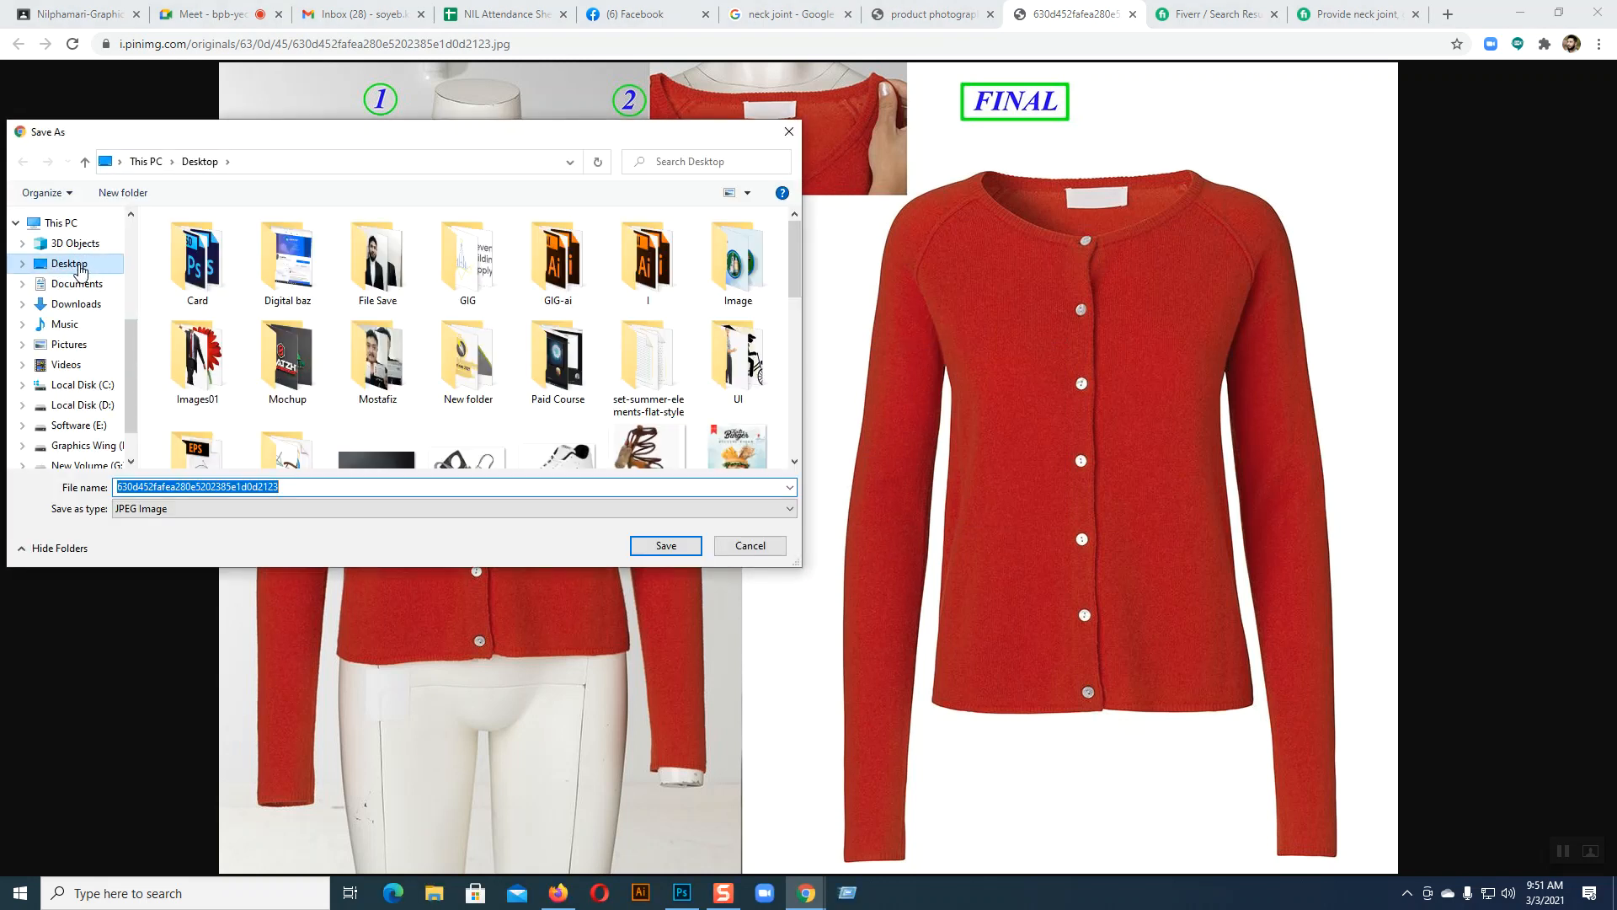
pyautogui.click(69, 264)
pyautogui.click(667, 546)
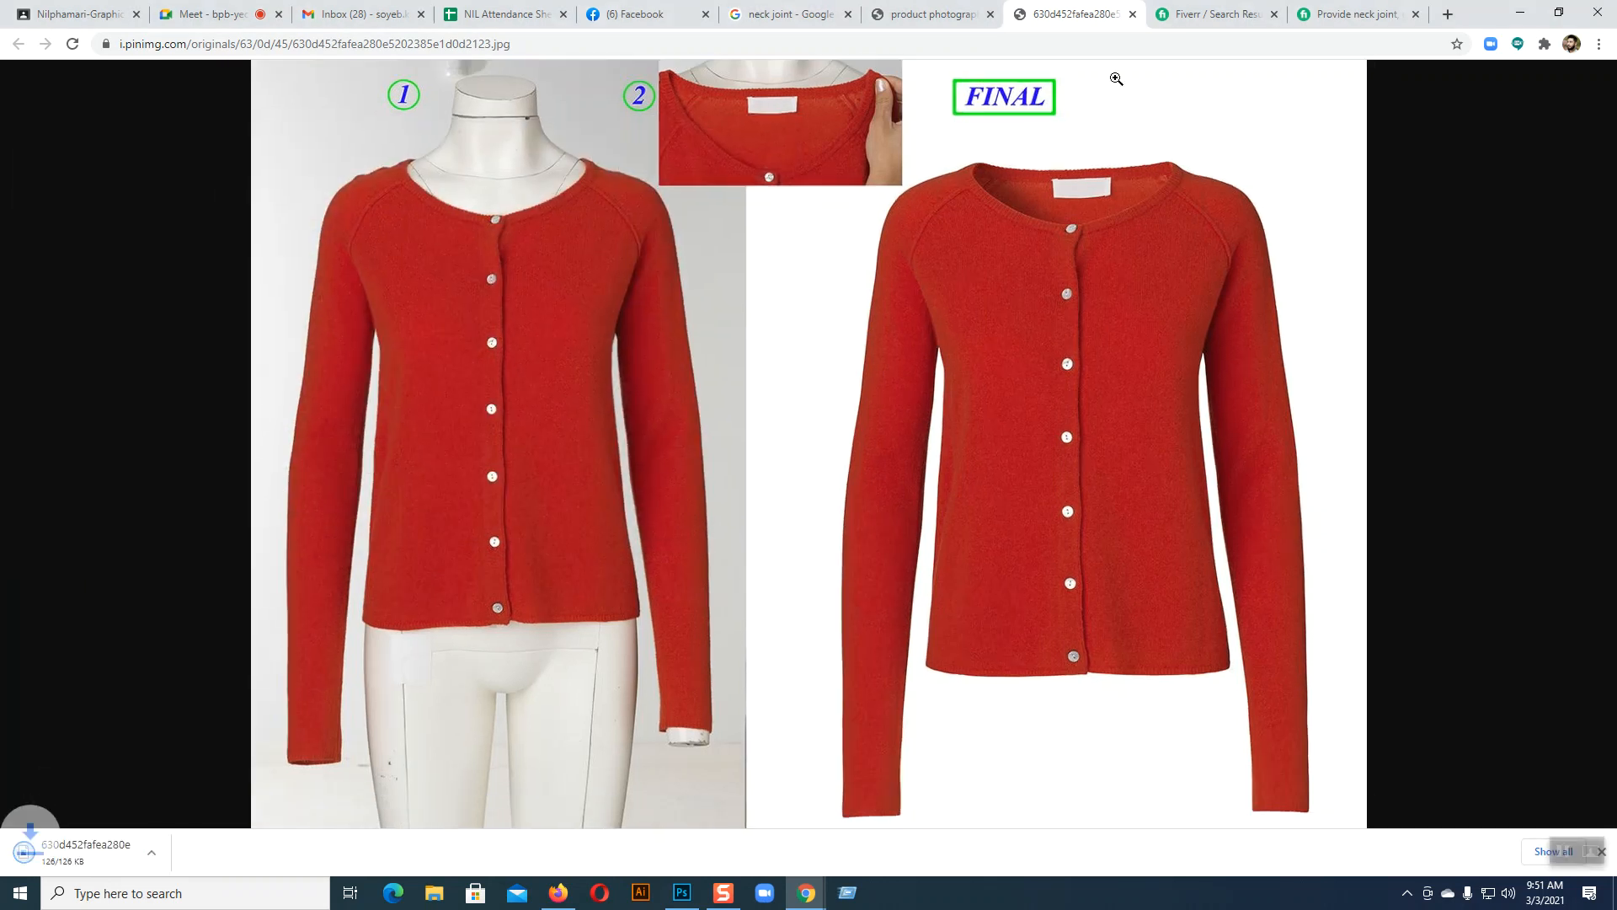
pyautogui.click(1132, 15)
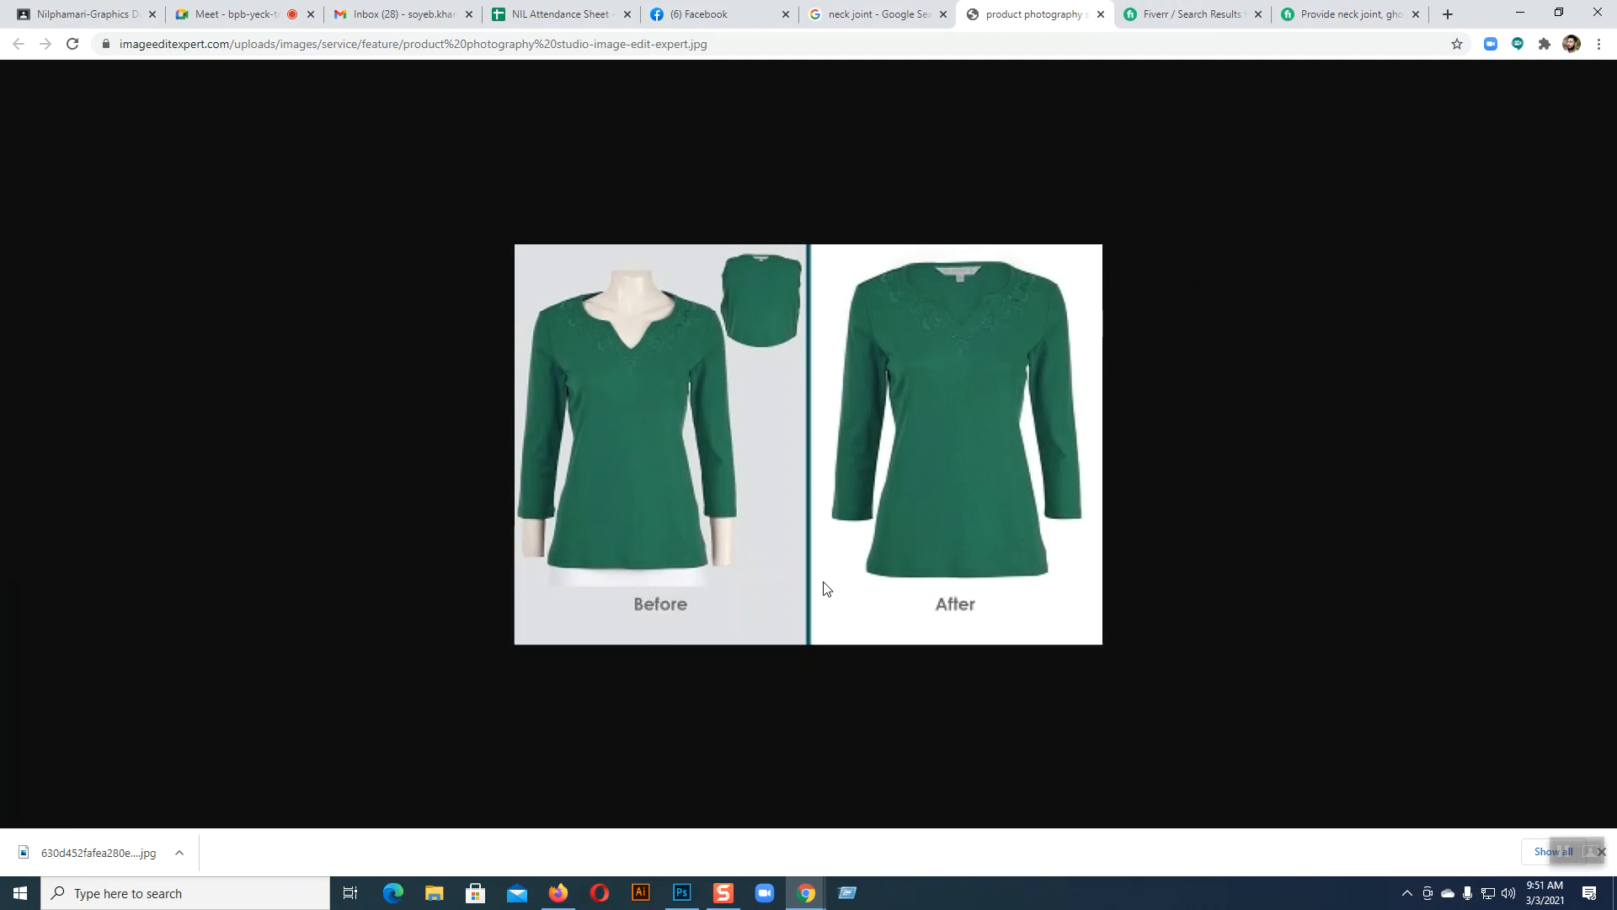
# - Switch to Photoshop and open the saved red cardigan image 630d452fafea280e5202385e1d0d2123 from the Desktop
pyautogui.click(682, 893)
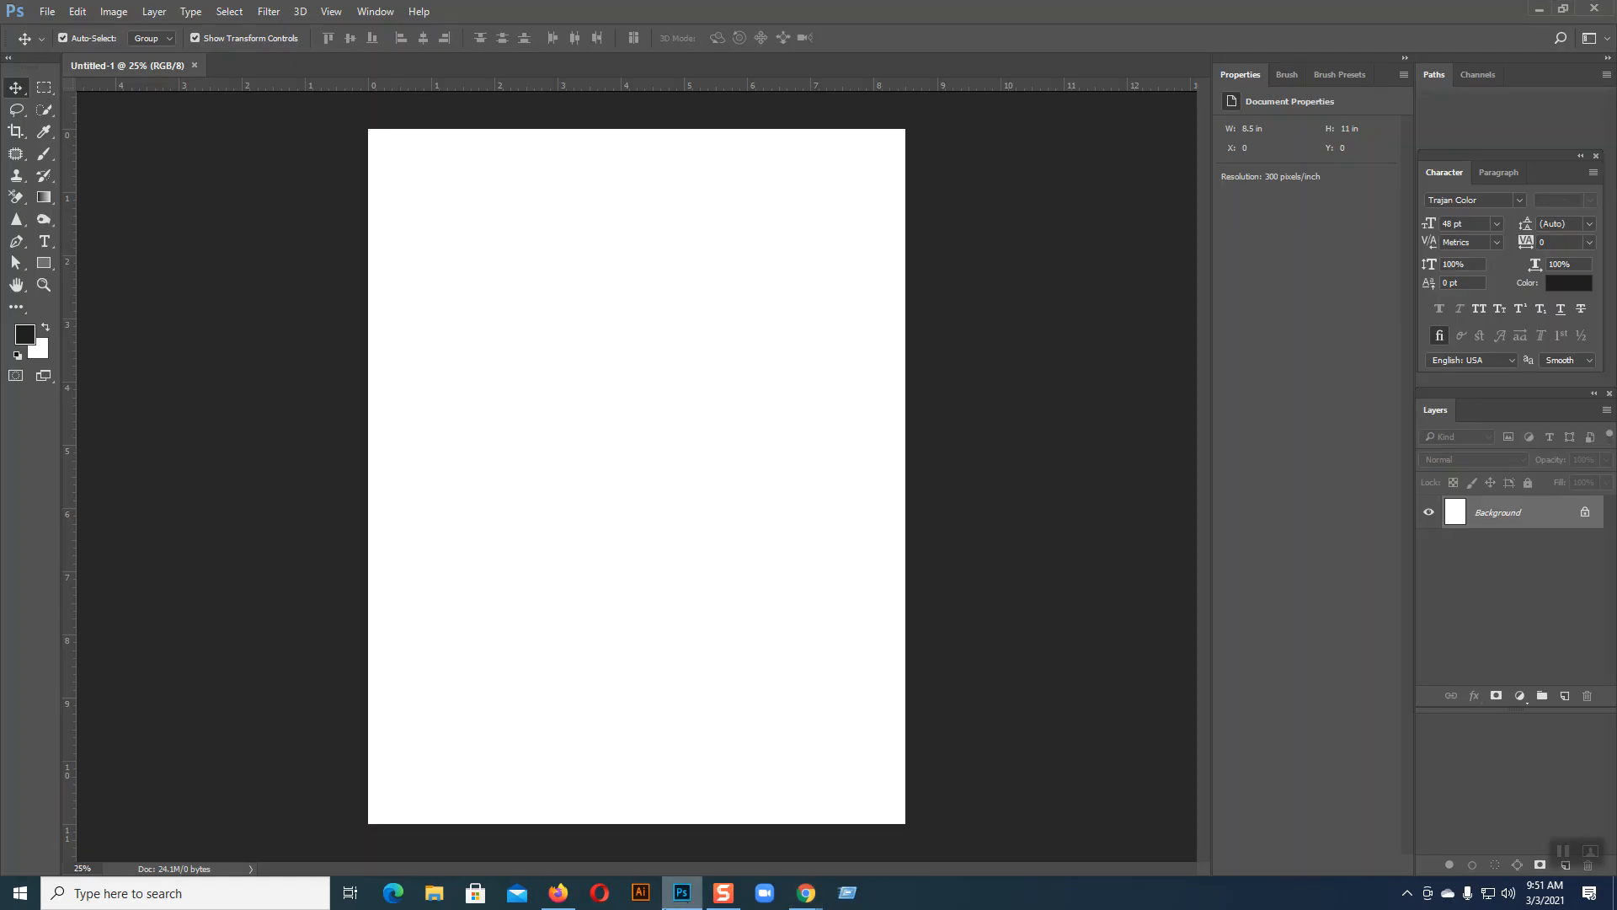
pyautogui.click(48, 12)
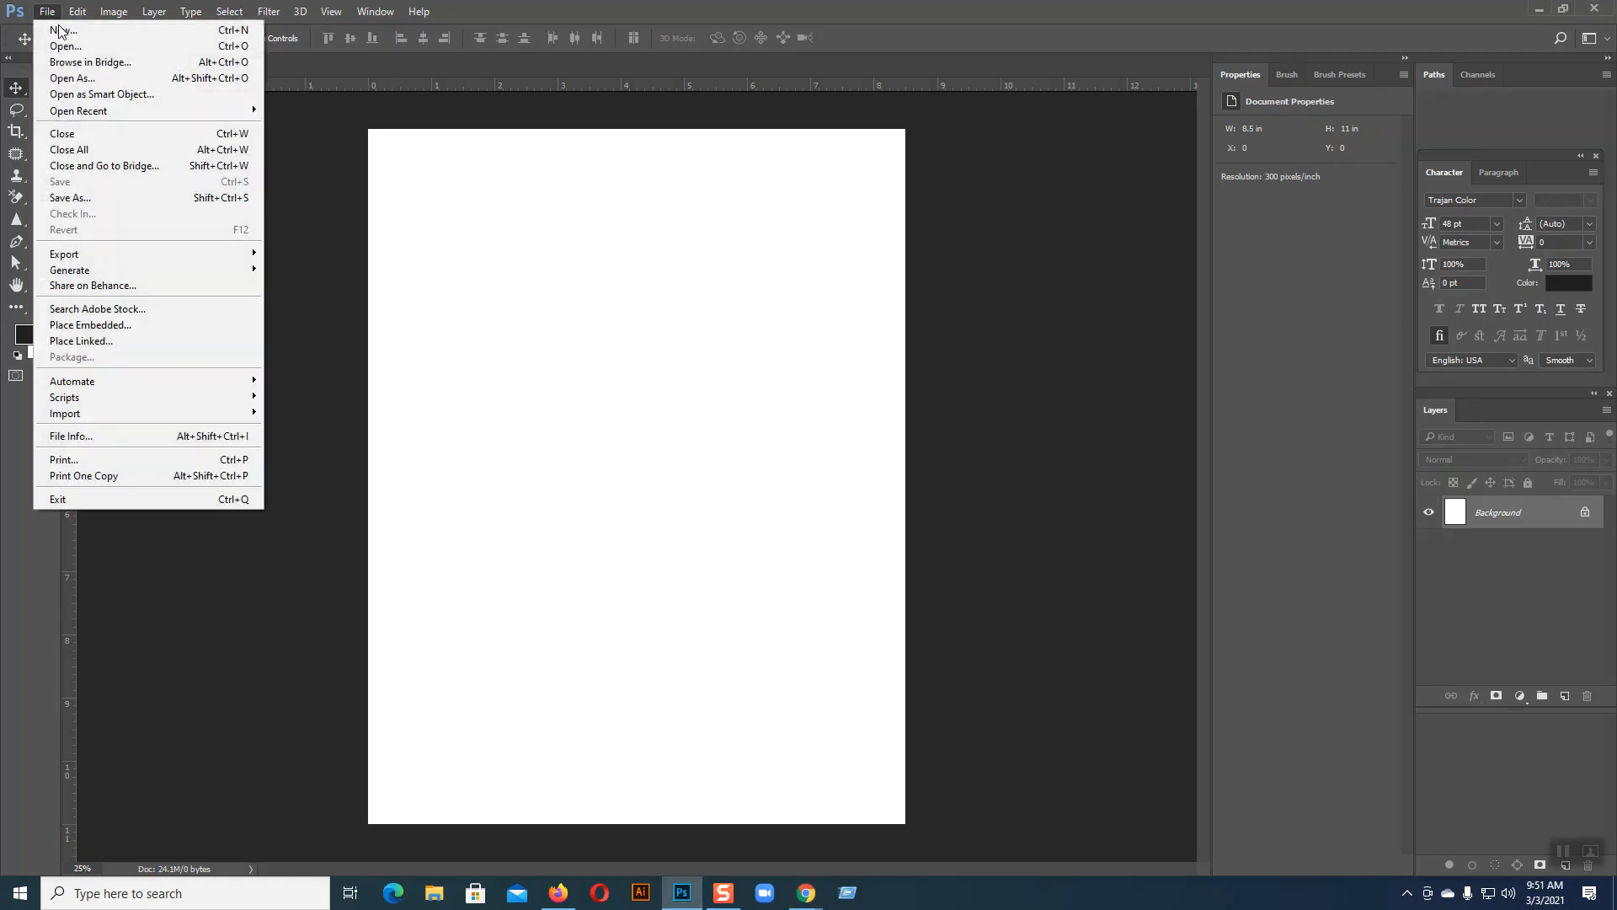
pyautogui.click(74, 46)
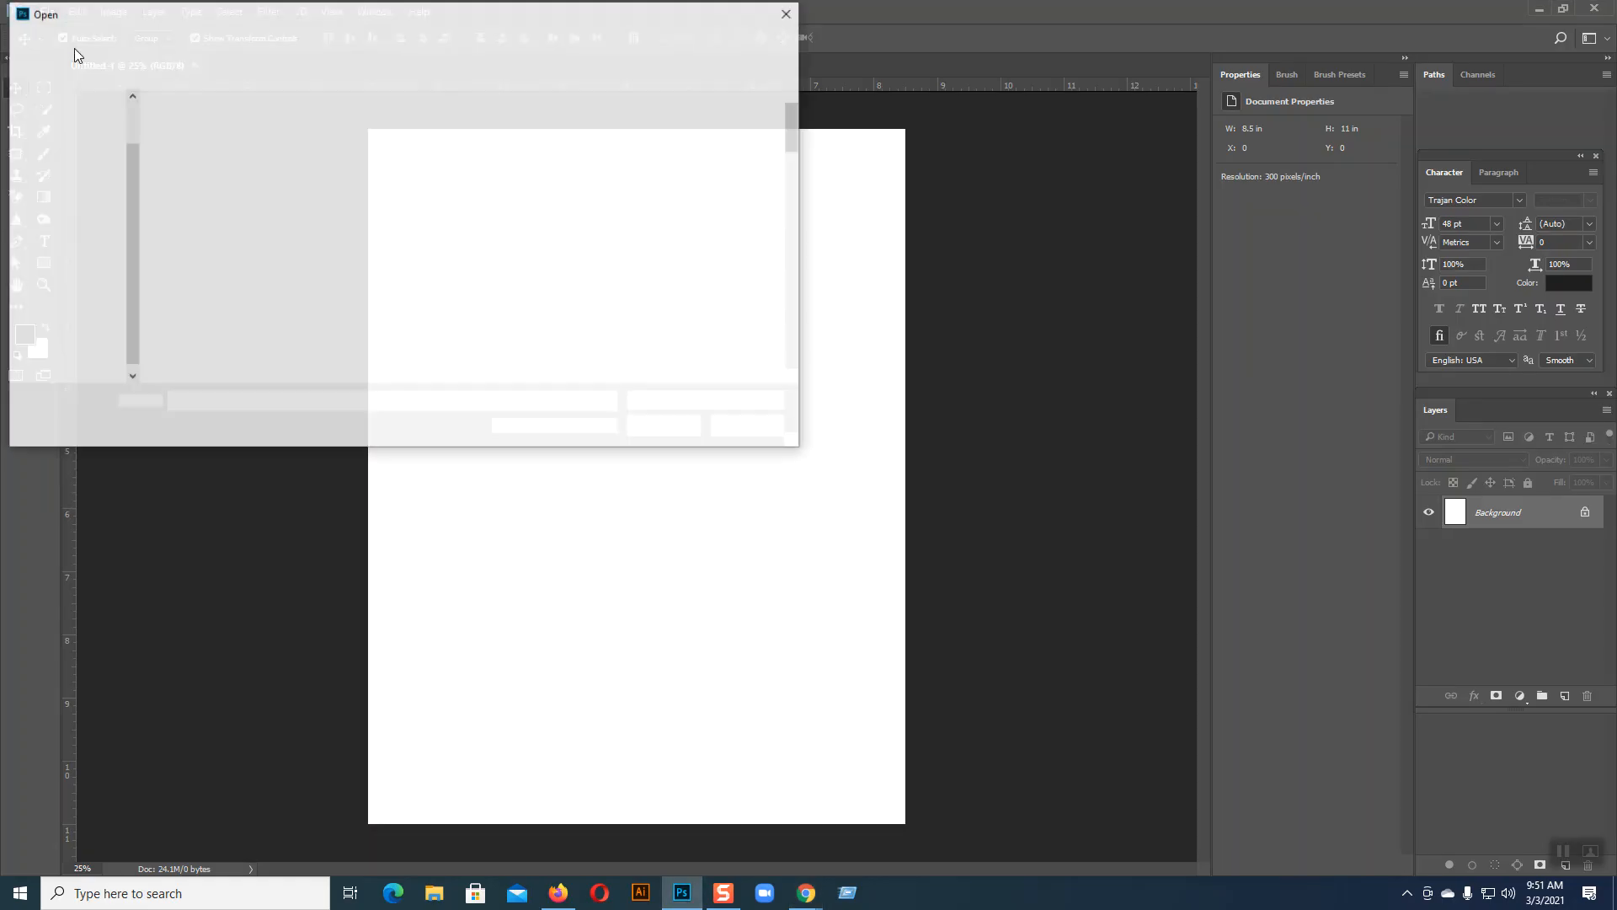
pyautogui.scroll(-3, 456, 244)
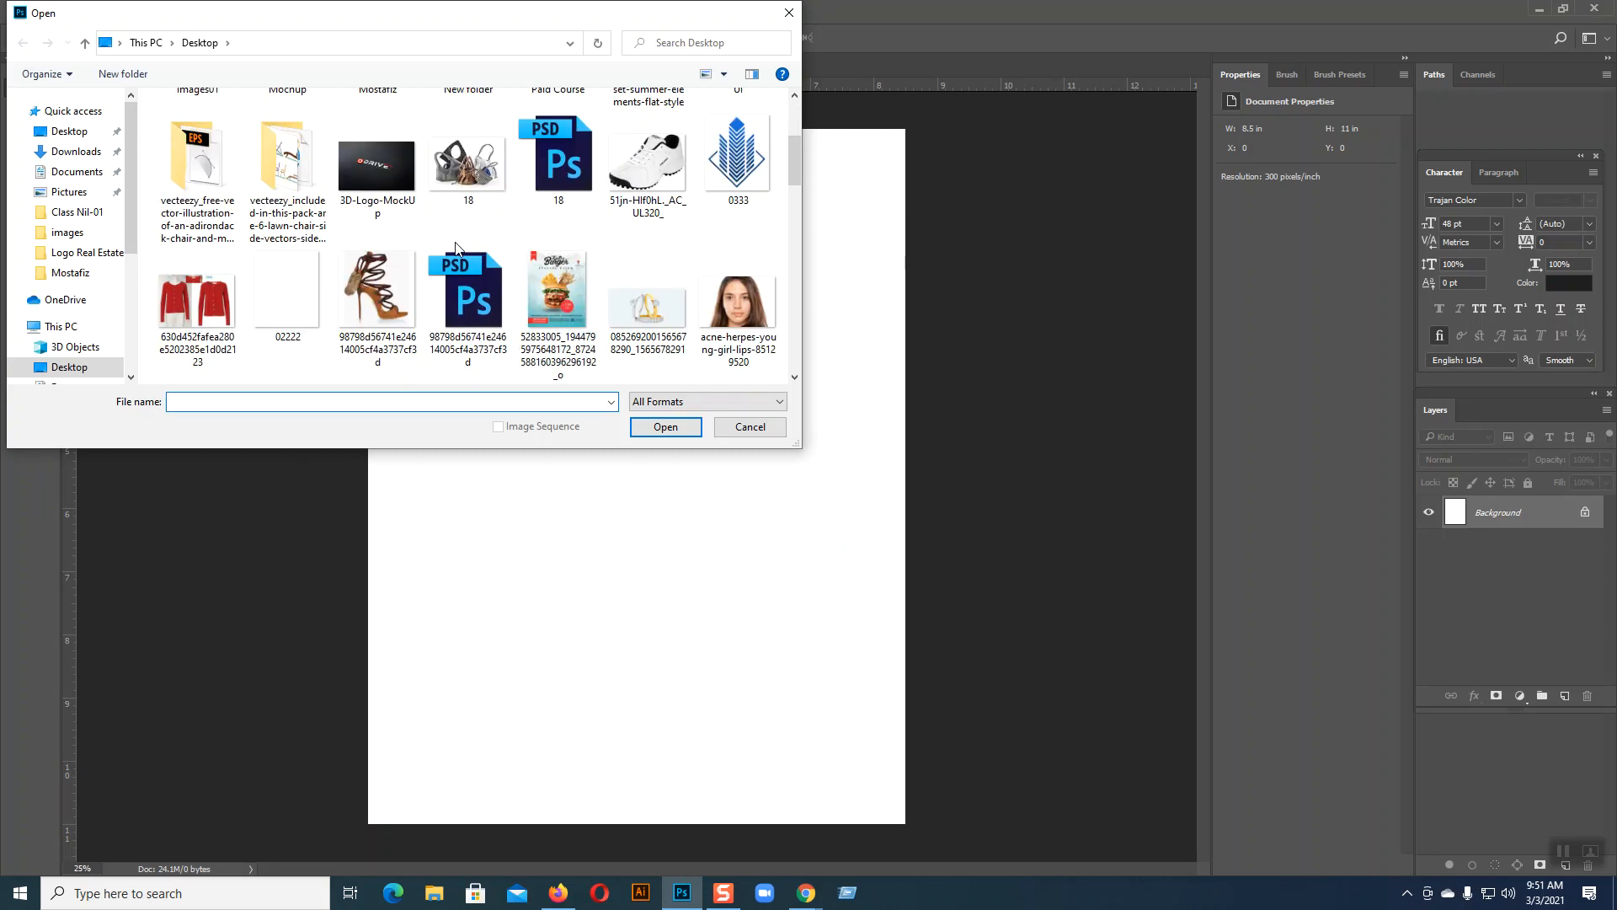
pyautogui.click(197, 299)
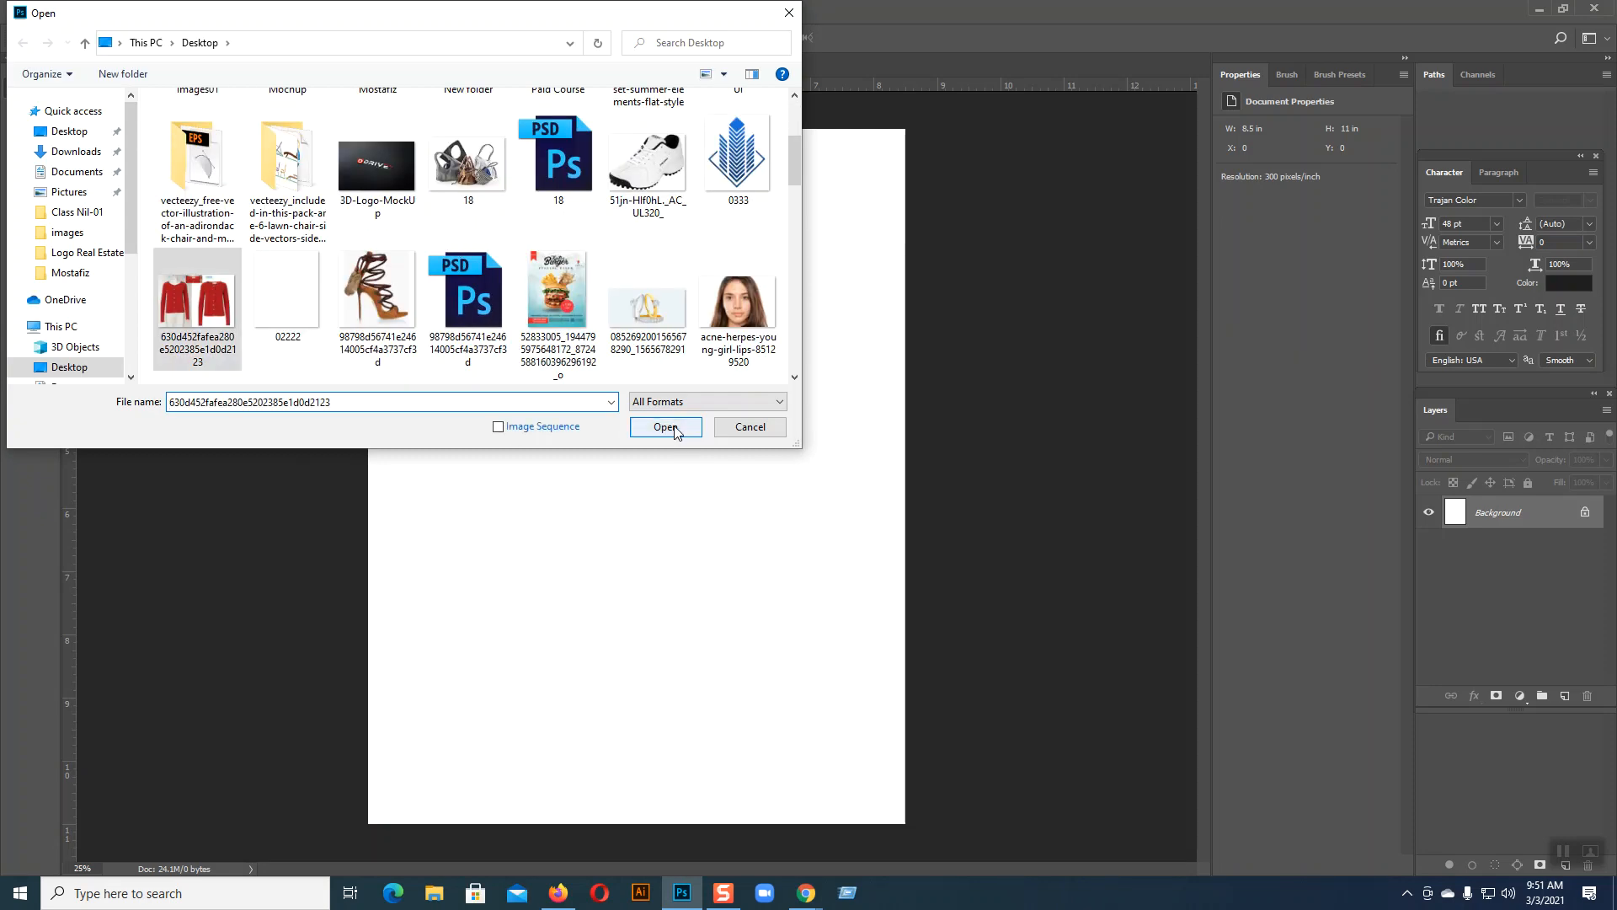
pyautogui.click(673, 430)
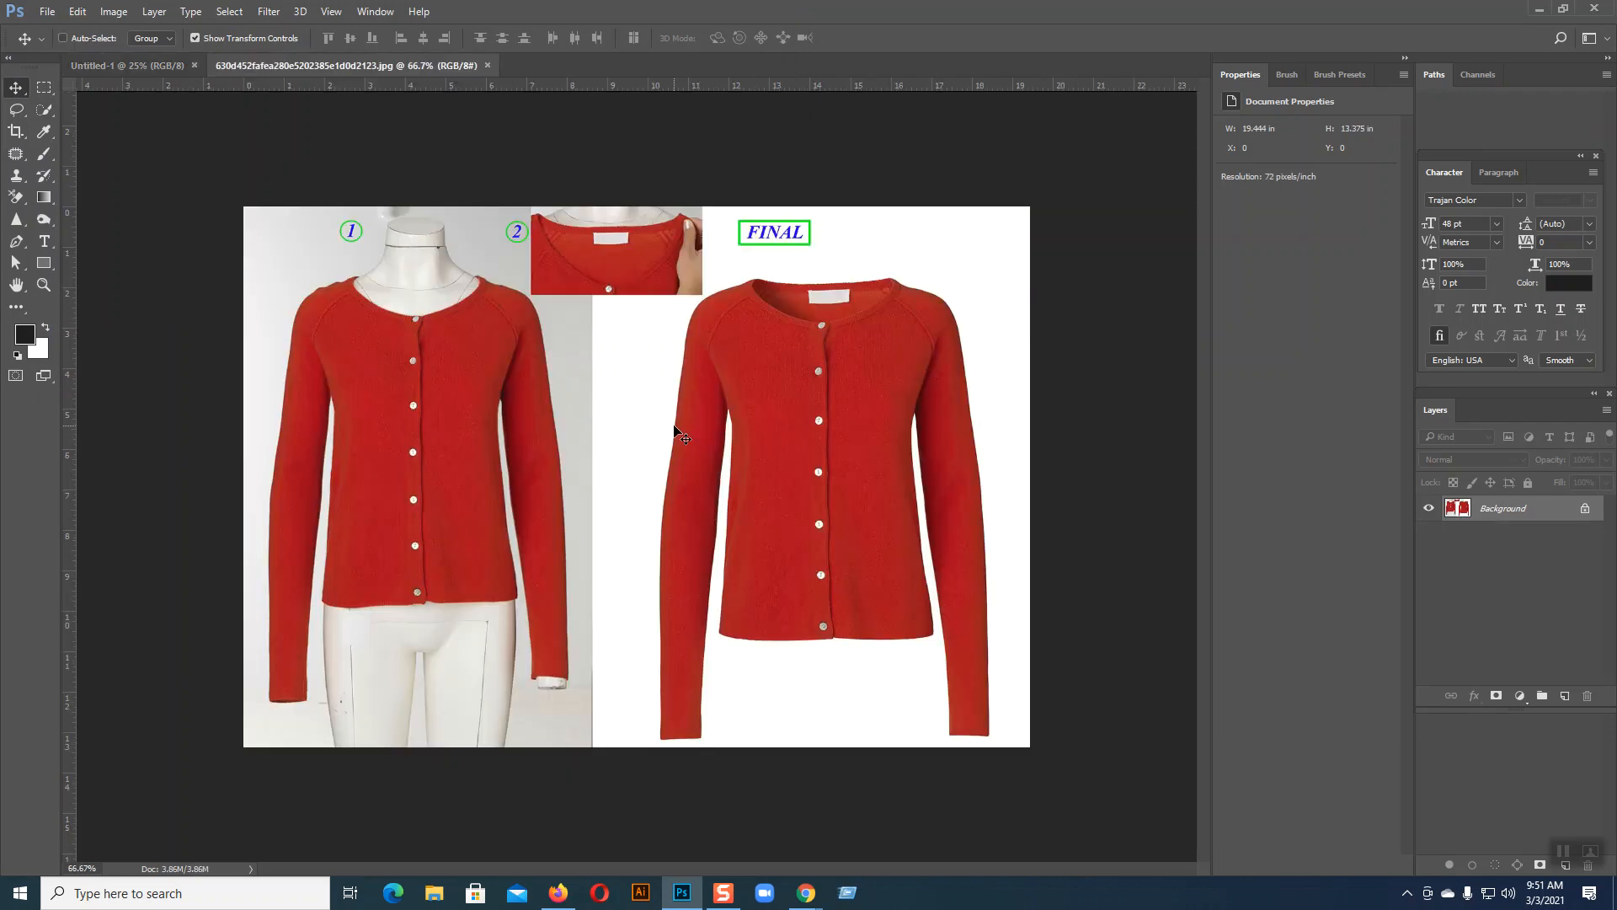
# - Examine the mannequin photo and the FINAL version of the cardigan up close, including the neckline, sleeves, button placket and hem
pyautogui.scroll(2, 674, 429)
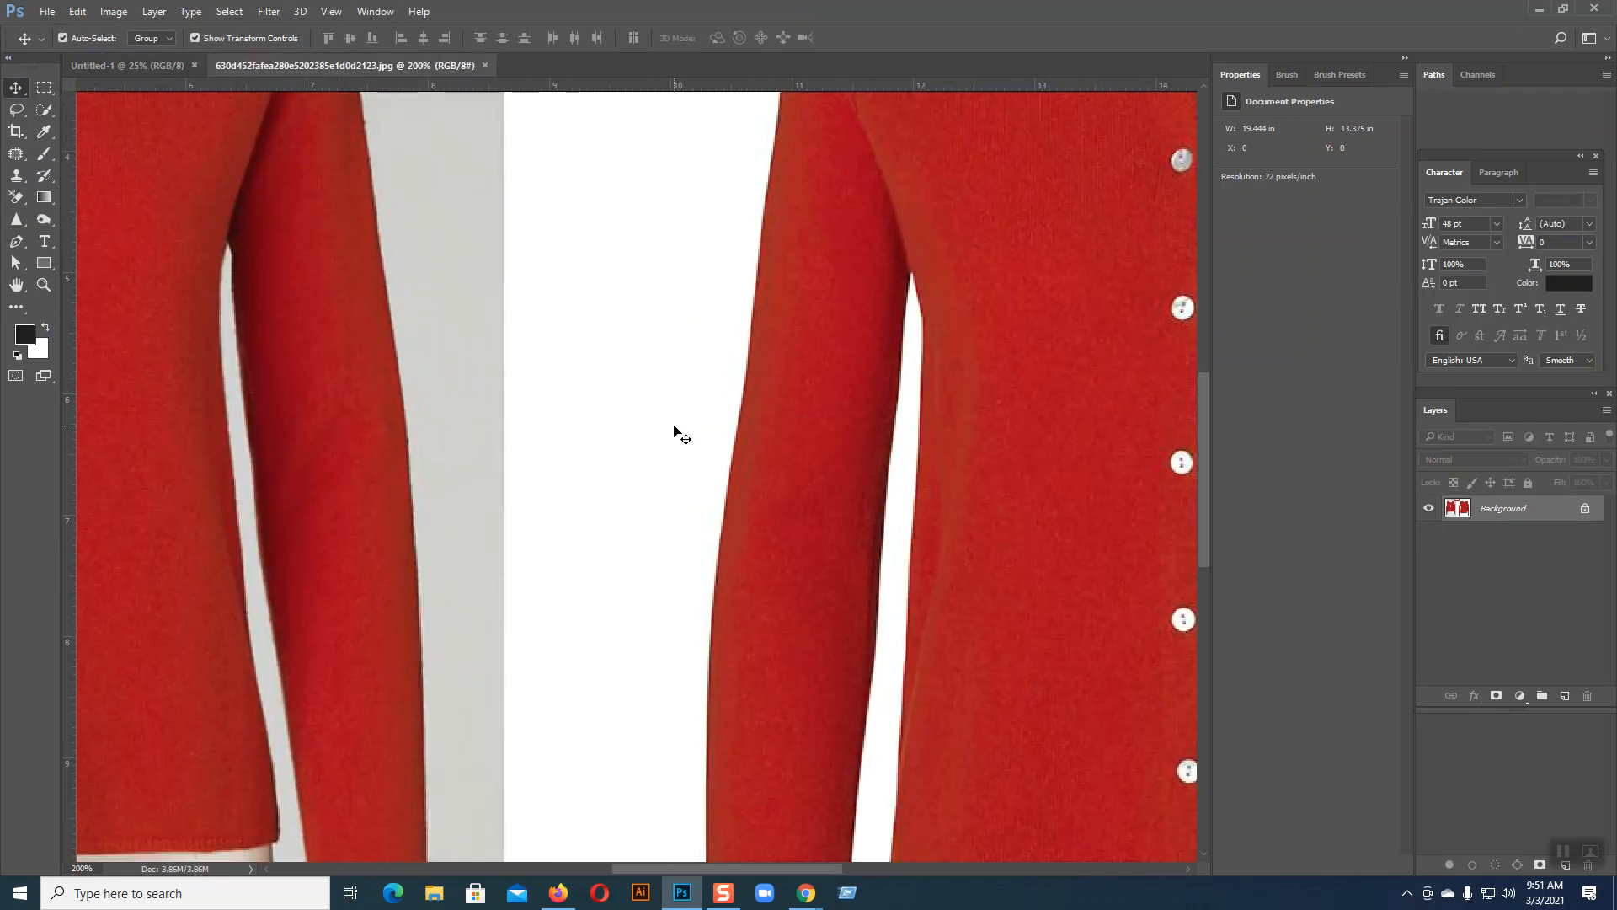
pyautogui.moveTo(491, 430); pyautogui.dragTo(610, 782)
pyautogui.moveTo(469, 733); pyautogui.dragTo(752, 612)
pyautogui.moveTo(657, 646); pyautogui.dragTo(409, 368)
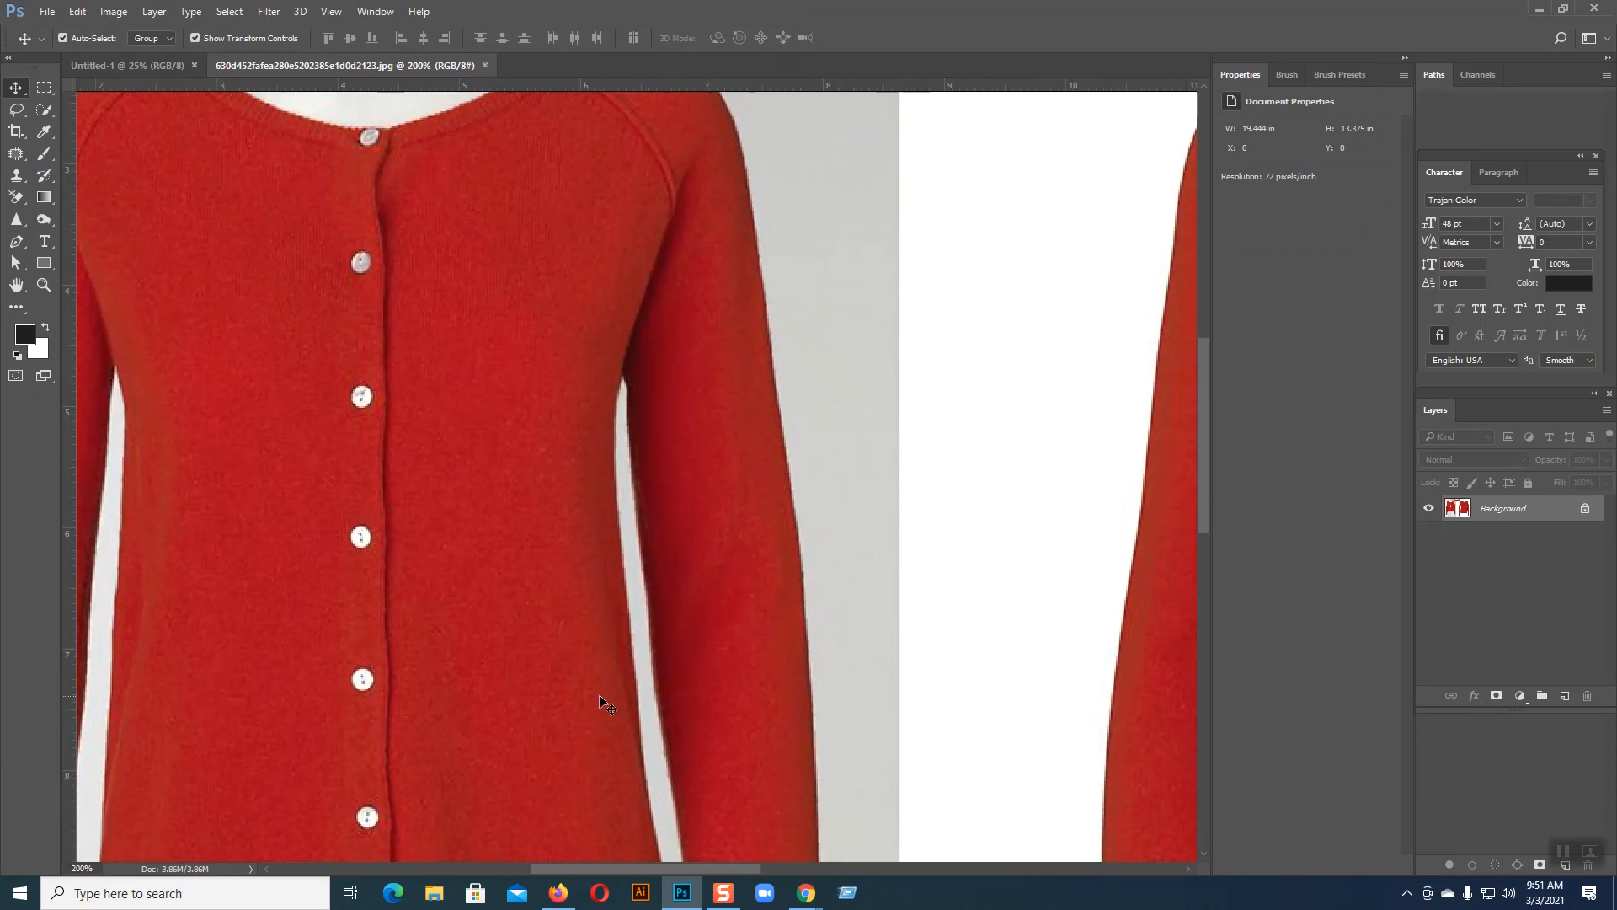
pyautogui.hotkey('ctrl', '-')
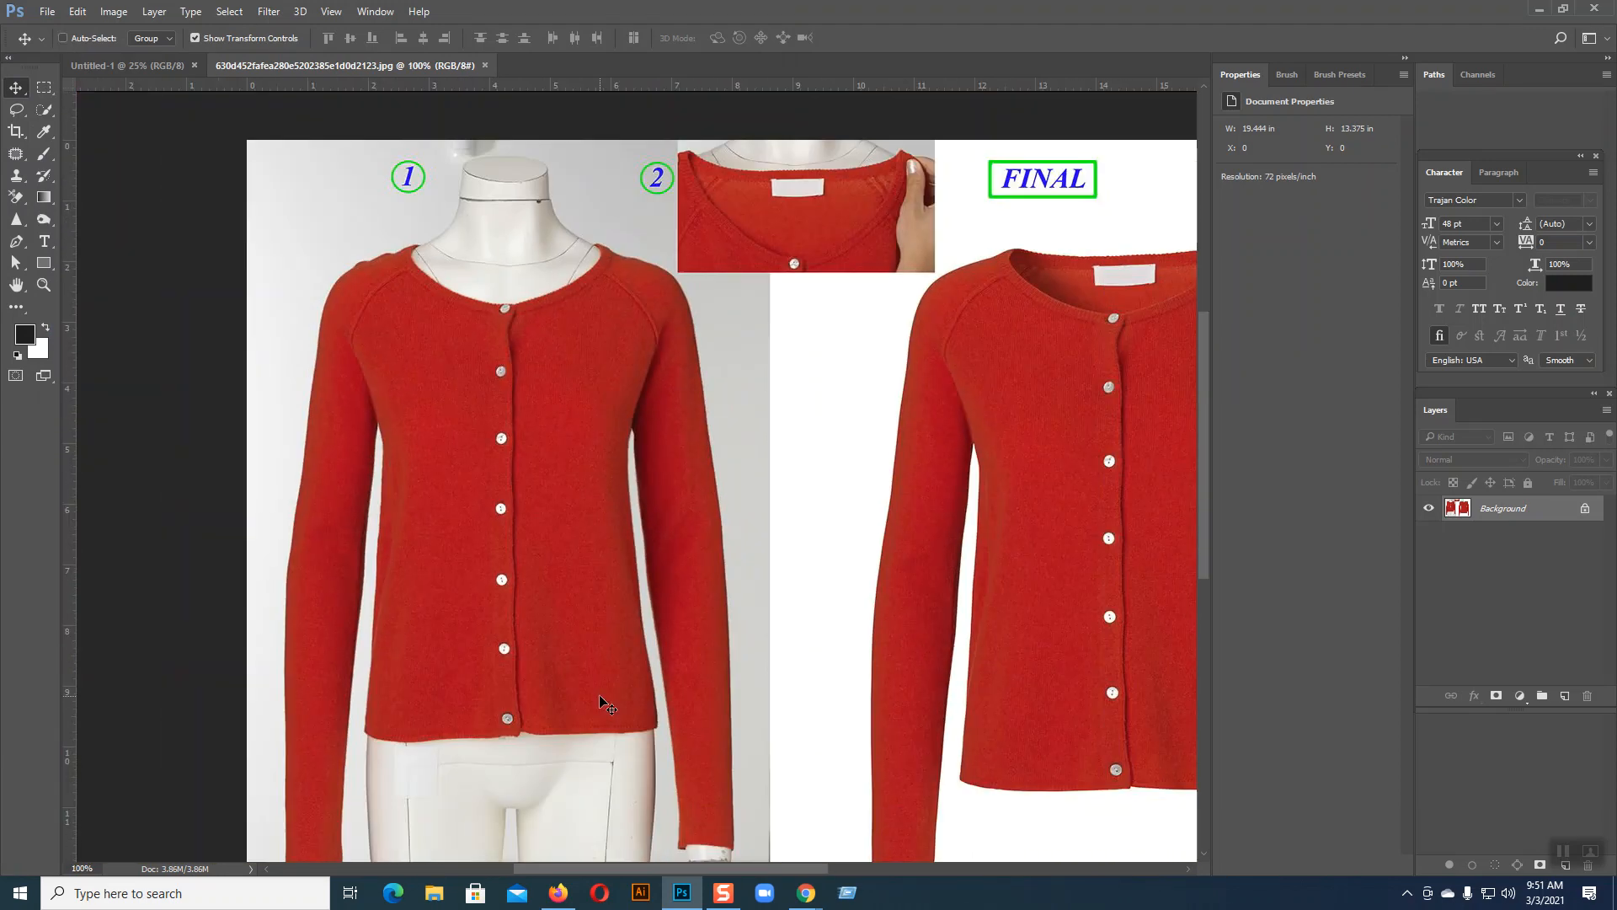
pyautogui.hotkey('ctrl', '+')
pyautogui.hotkey('ctrl', '-')
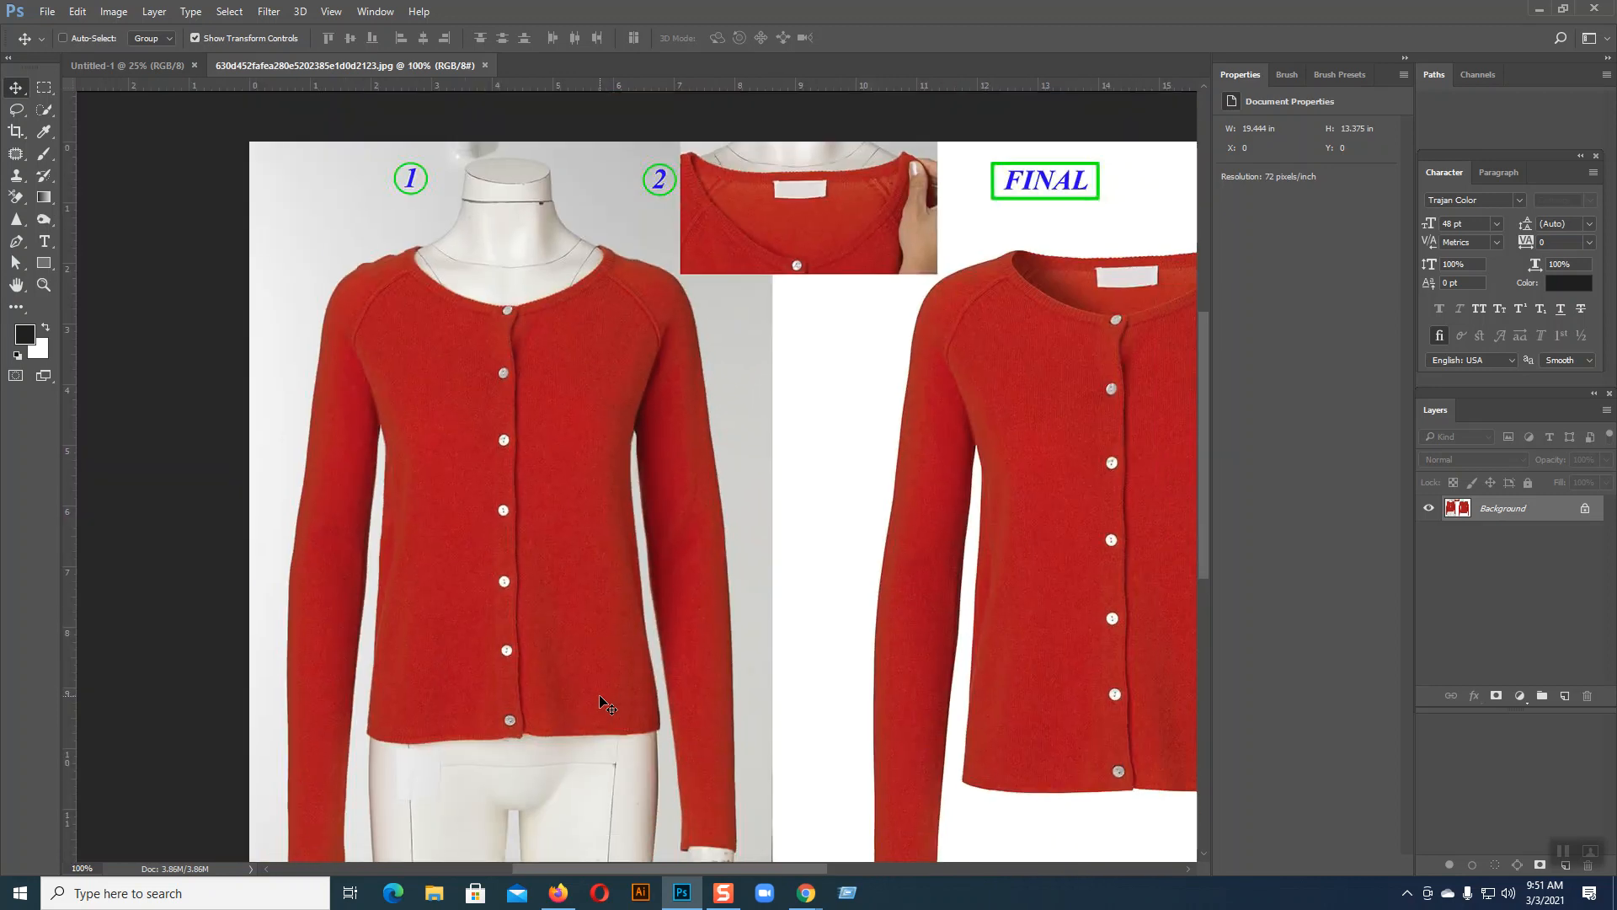
pyautogui.moveTo(670, 769); pyautogui.dragTo(518, 610)
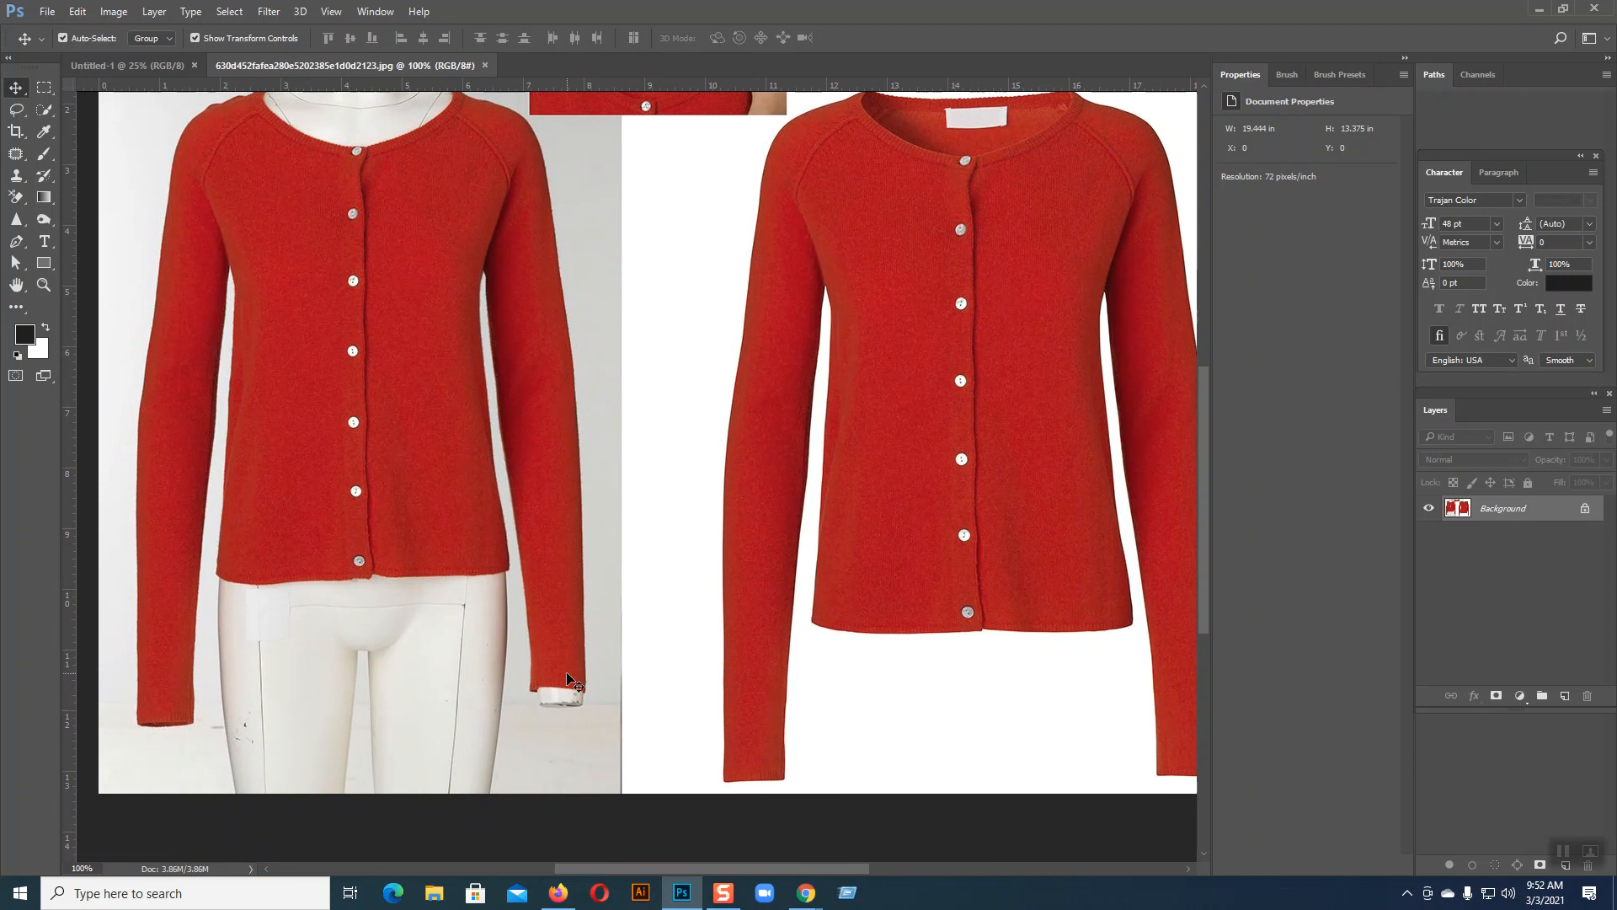
pyautogui.scroll(2, 560, 687)
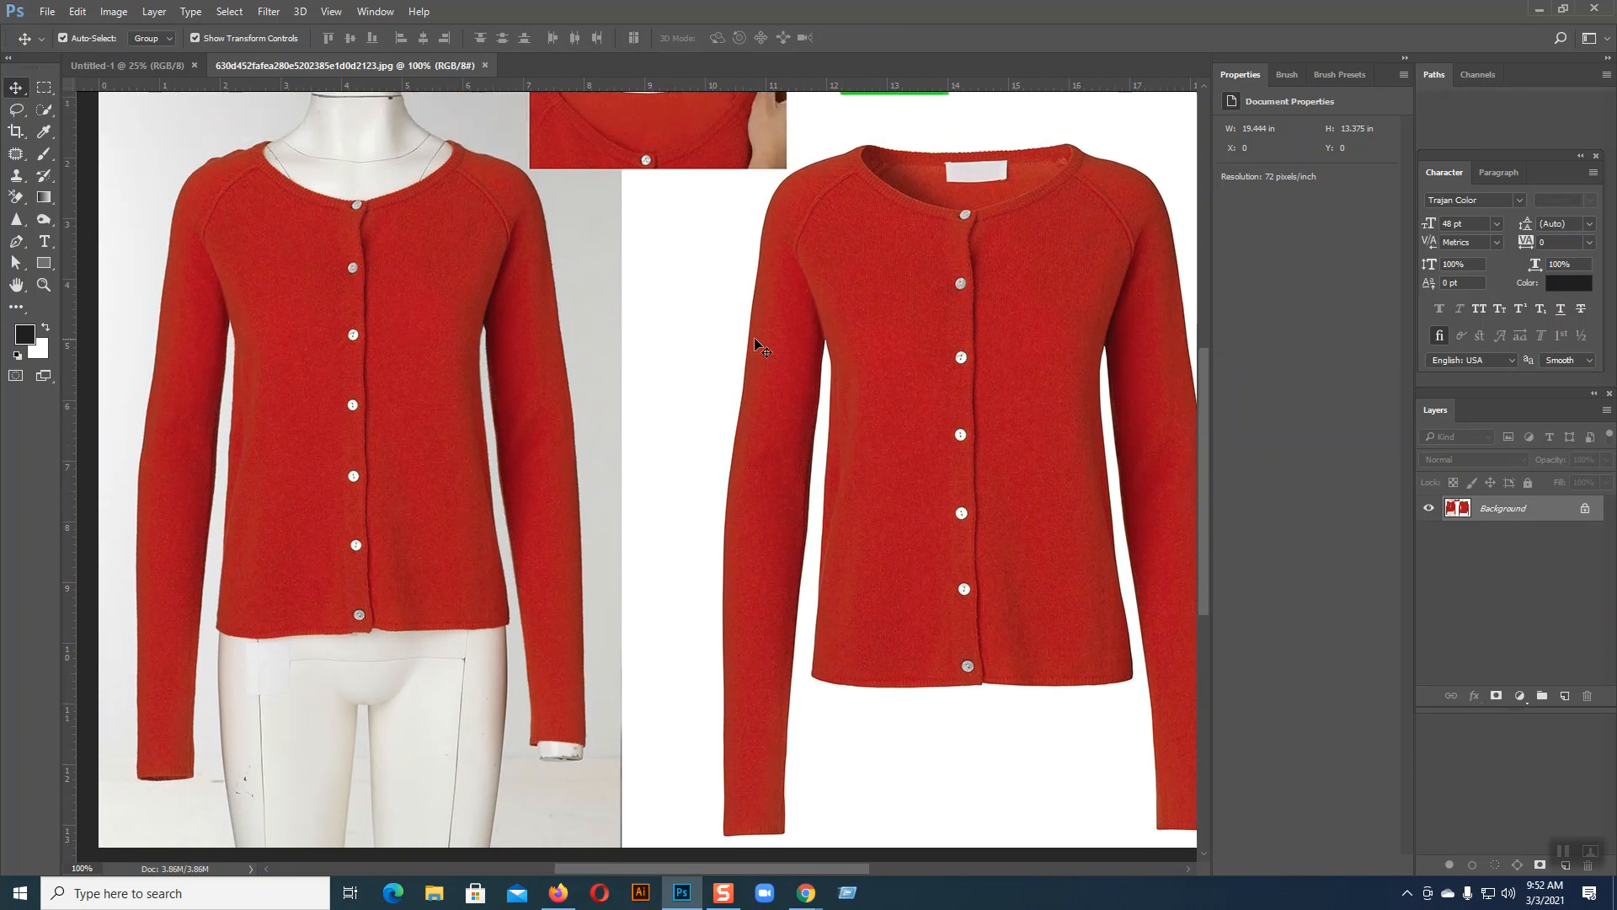
pyautogui.scroll(2, 931, 383)
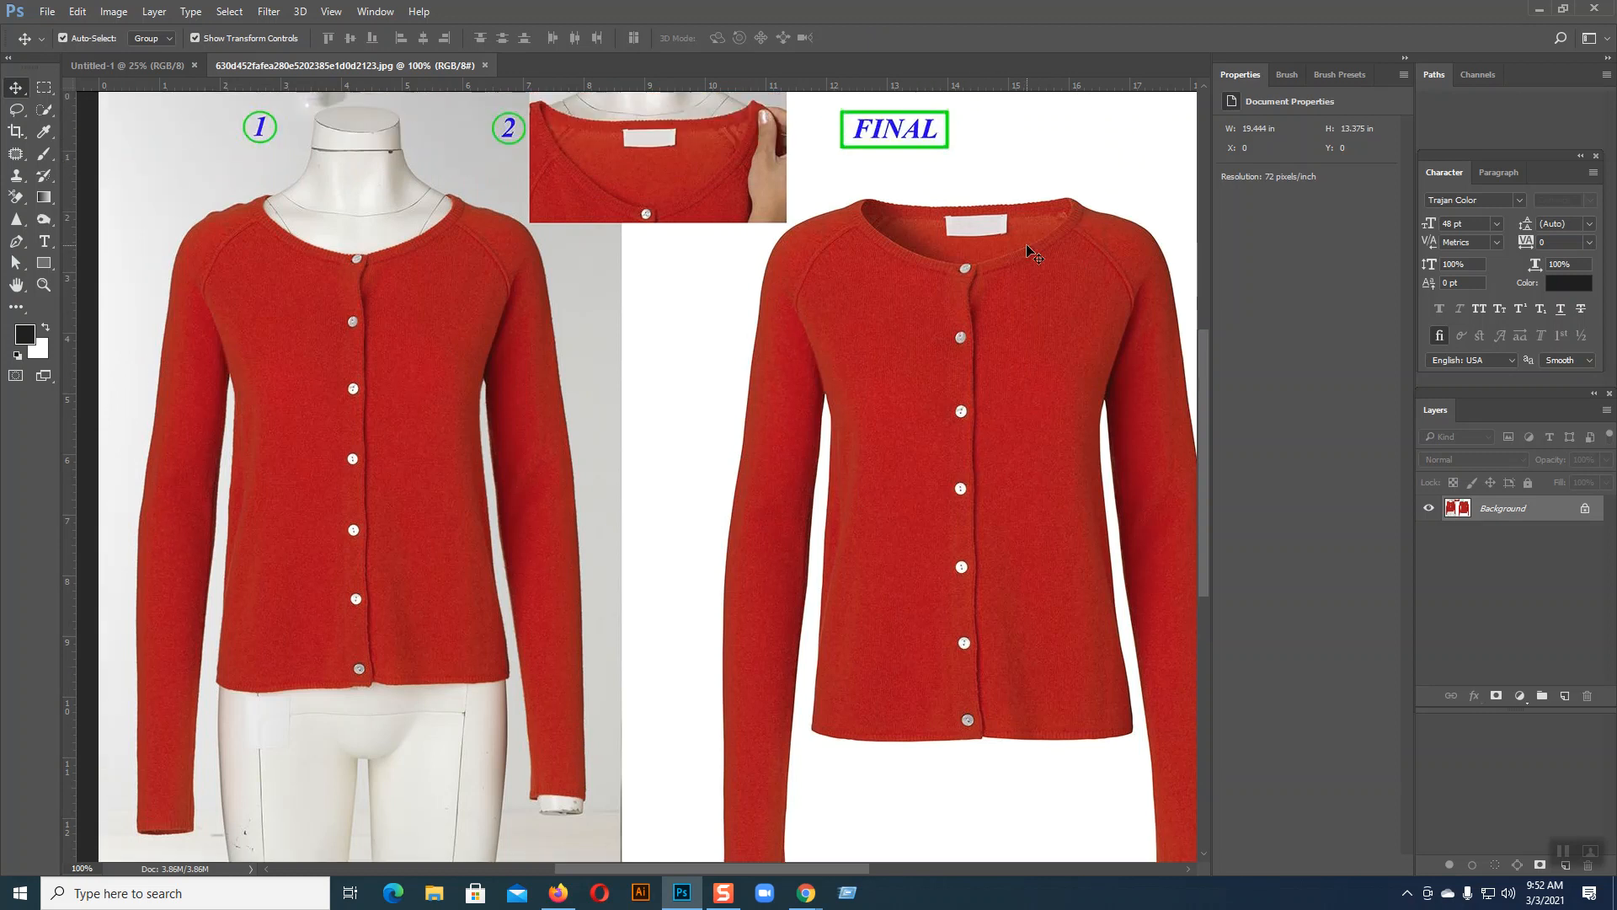
pyautogui.hotkey('ctrl', '+')
pyautogui.moveTo(429, 651); pyautogui.dragTo(798, 242)
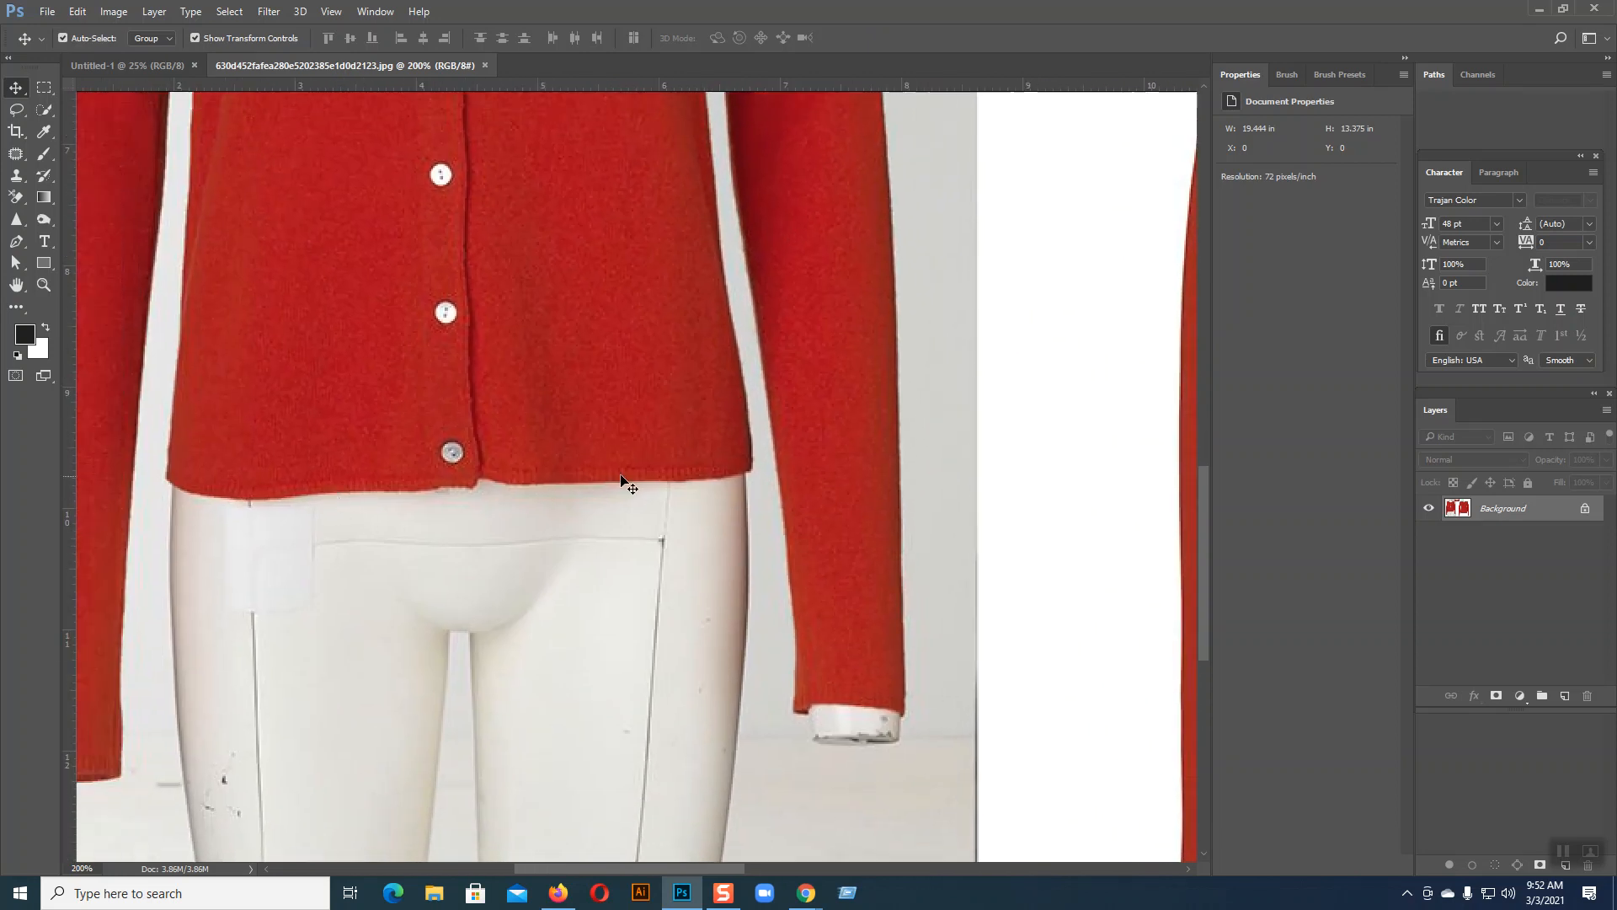
pyautogui.moveTo(701, 484); pyautogui.dragTo(759, 419)
pyautogui.moveTo(686, 472); pyautogui.dragTo(770, 474)
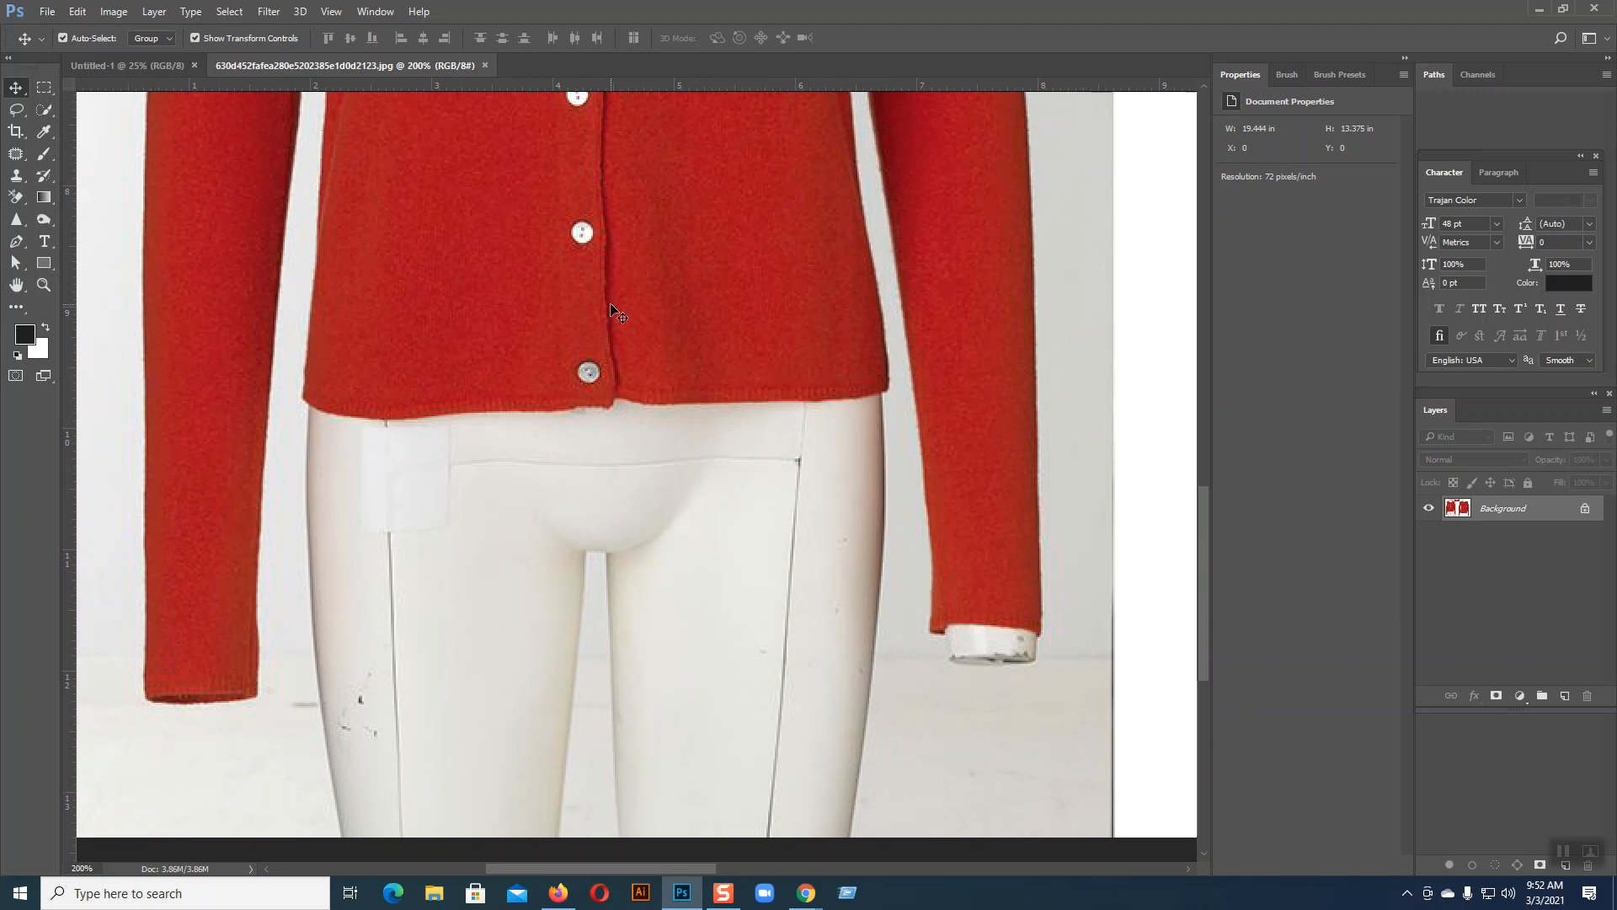
# - Open the Liquify filter on the cardigan image and reduce the brush size to 150
pyautogui.click(281, 12)
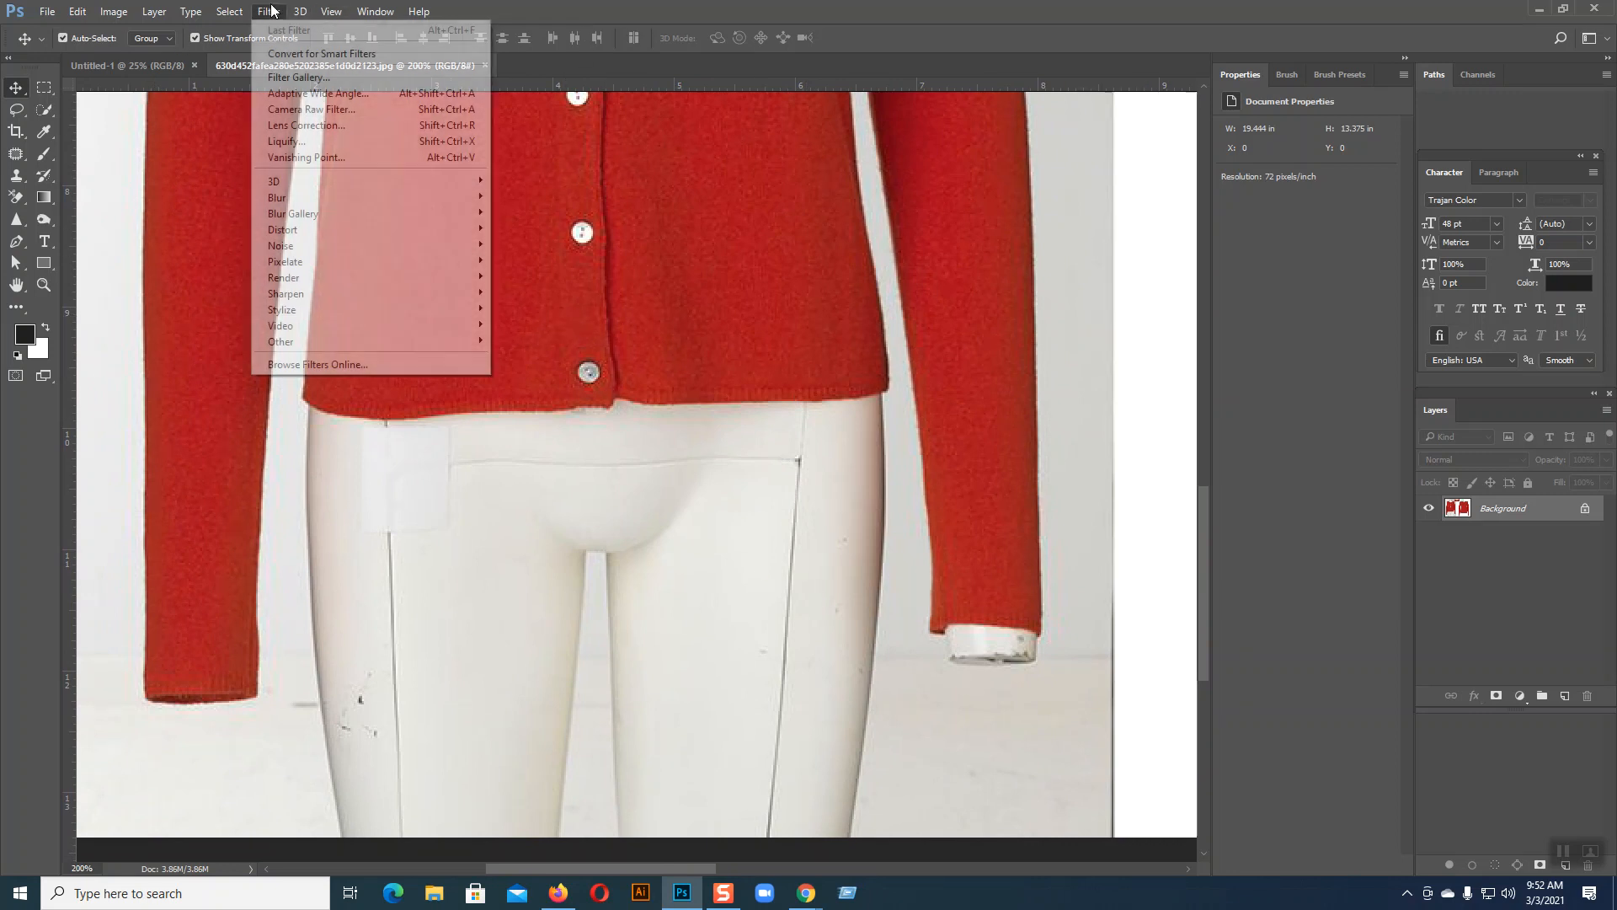
pyautogui.click(289, 145)
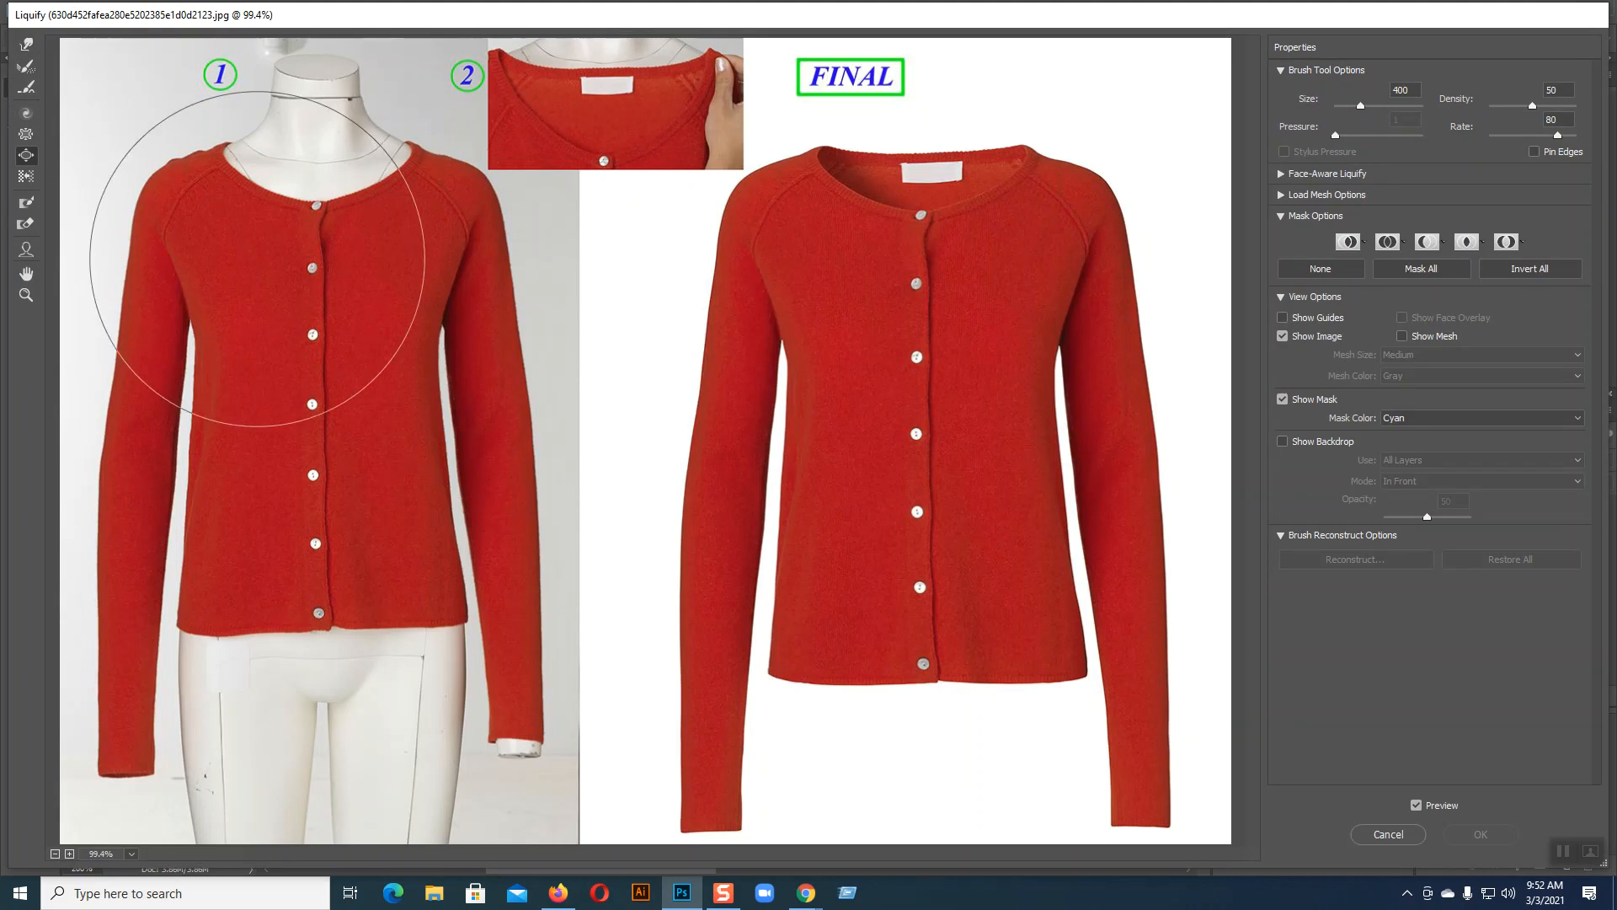
pyautogui.press('[')
pyautogui.press('[')
pyautogui.press('[')
pyautogui.press('[')
pyautogui.press('[')
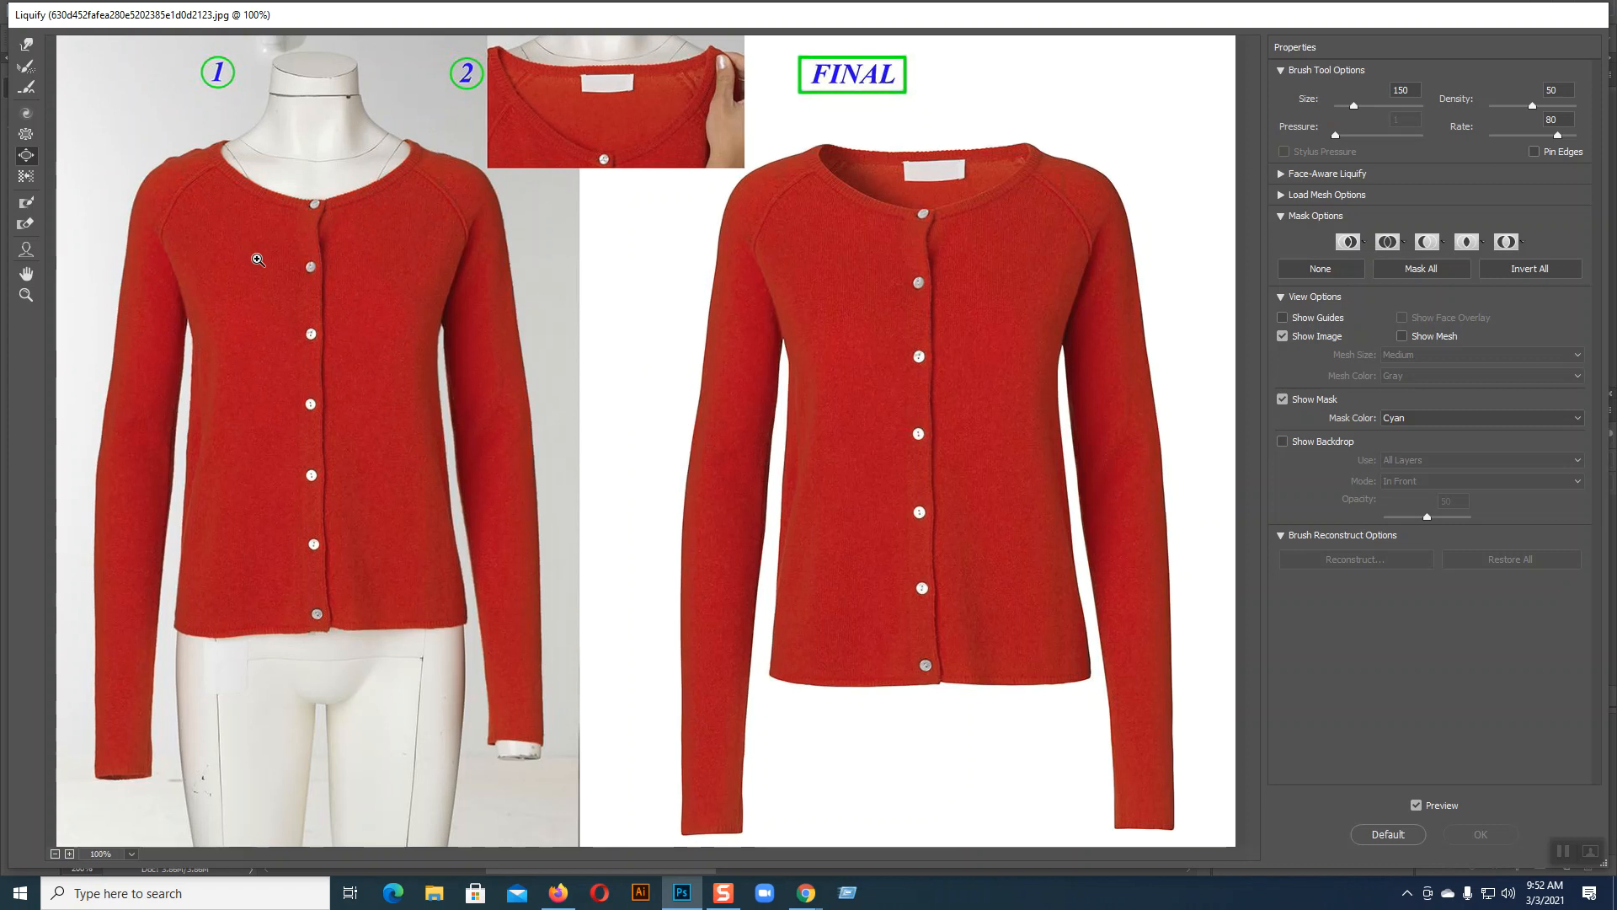
# - Try the Bloat tool on the fabric beside the lower buttons of the mannequin's cardigan, and undo the distortion
pyautogui.hotkey('ctrl', '+')
pyautogui.moveTo(257, 259)
pyautogui.mouseDown()
pyautogui.moveTo(696, 260)
pyautogui.moveTo(841, 422)
pyautogui.mouseUp()
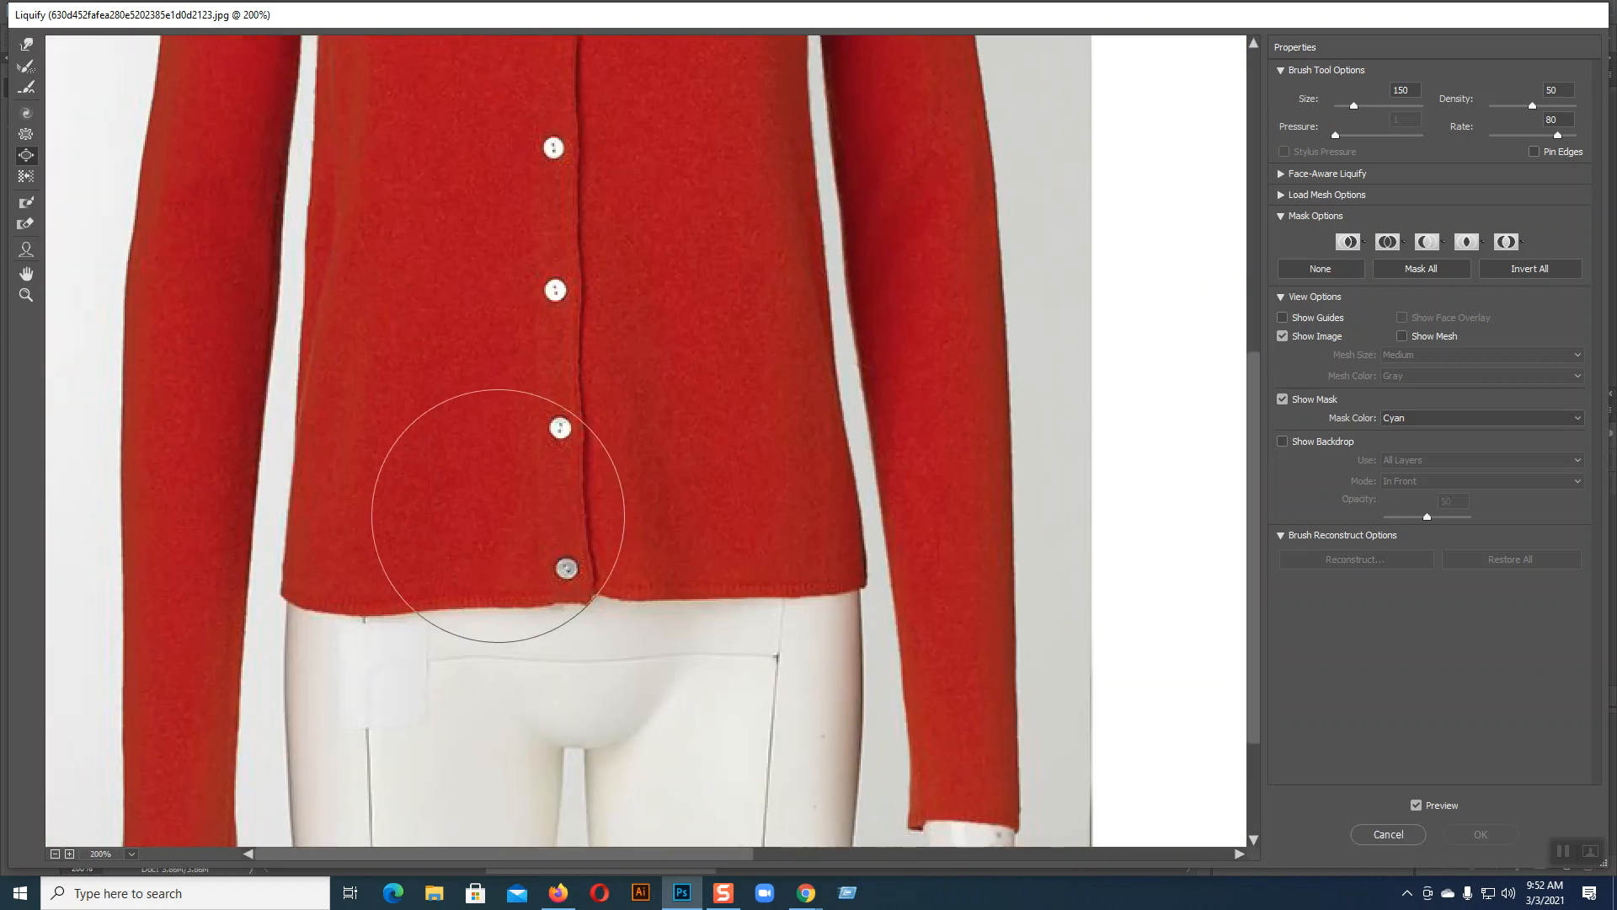
pyautogui.moveTo(513, 498); pyautogui.dragTo(513, 498)
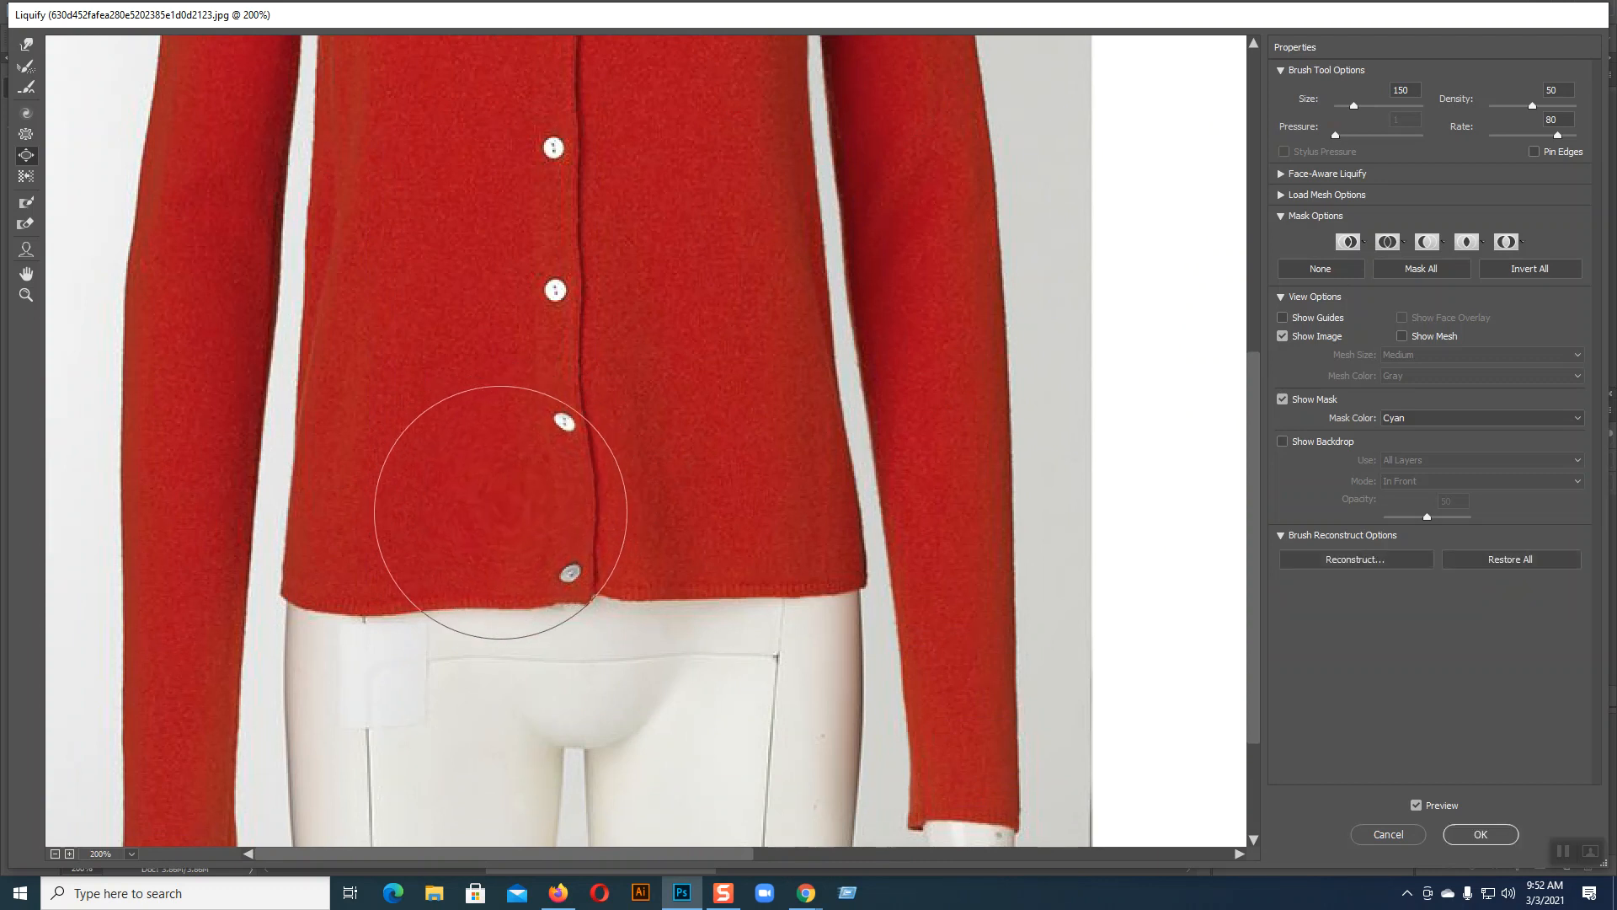
pyautogui.hotkey('ctrl', 'alt', 'z')
pyautogui.hotkey('ctrl', 'alt', 'z')
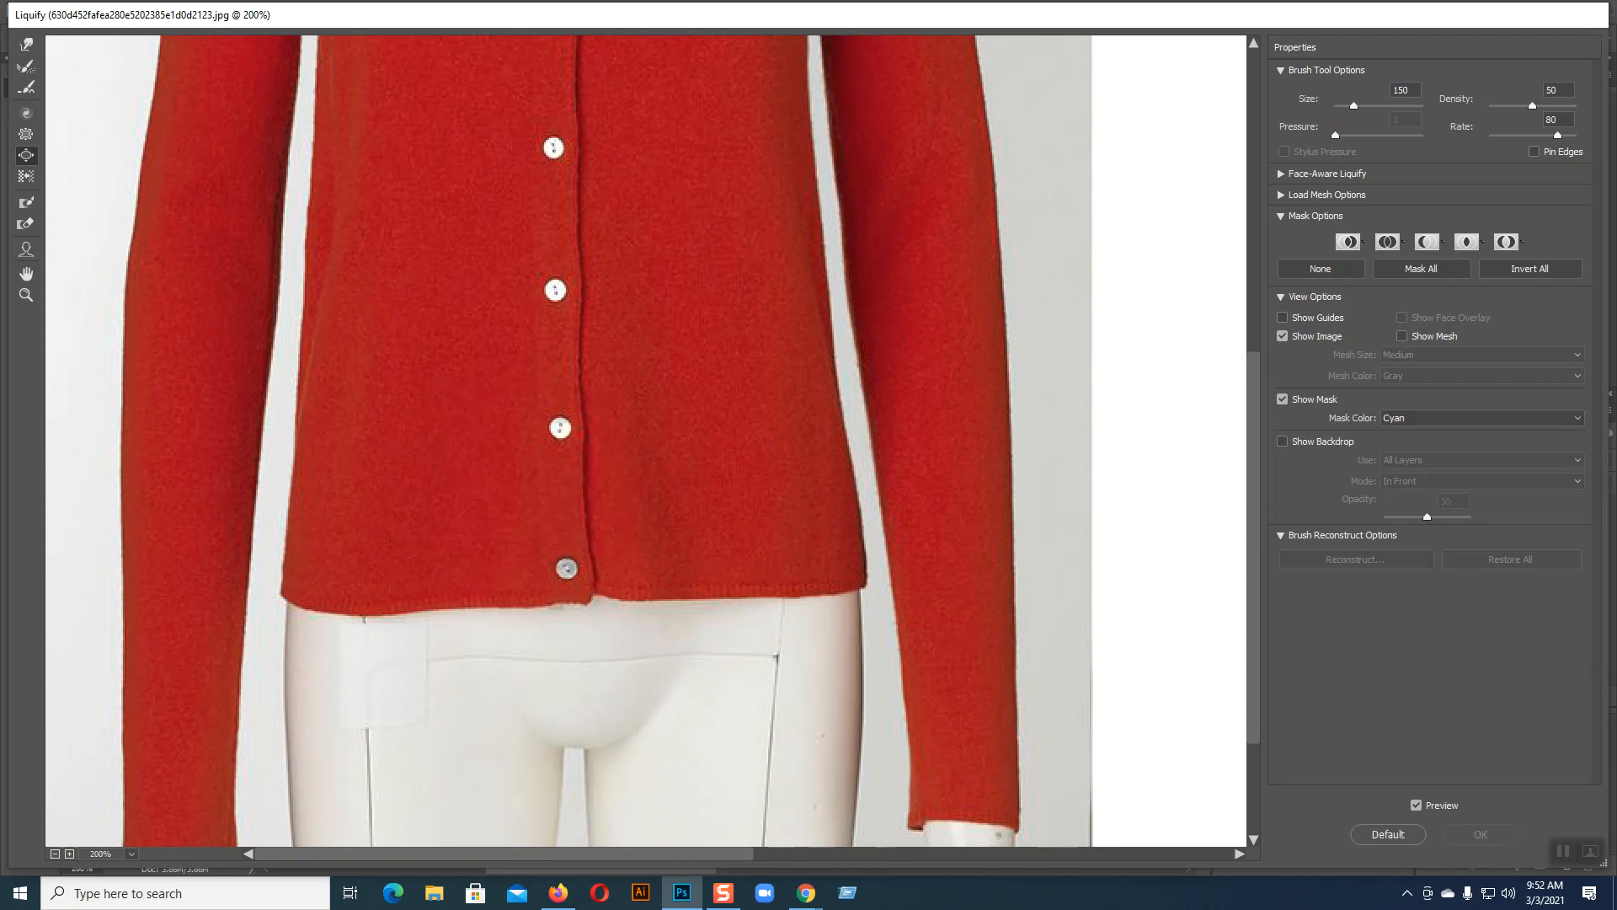
# - Use the Forward Warp tool at size 90 to push the mannequin cardigan's hem downward on both sides of the button placket
pyautogui.click(26, 45)
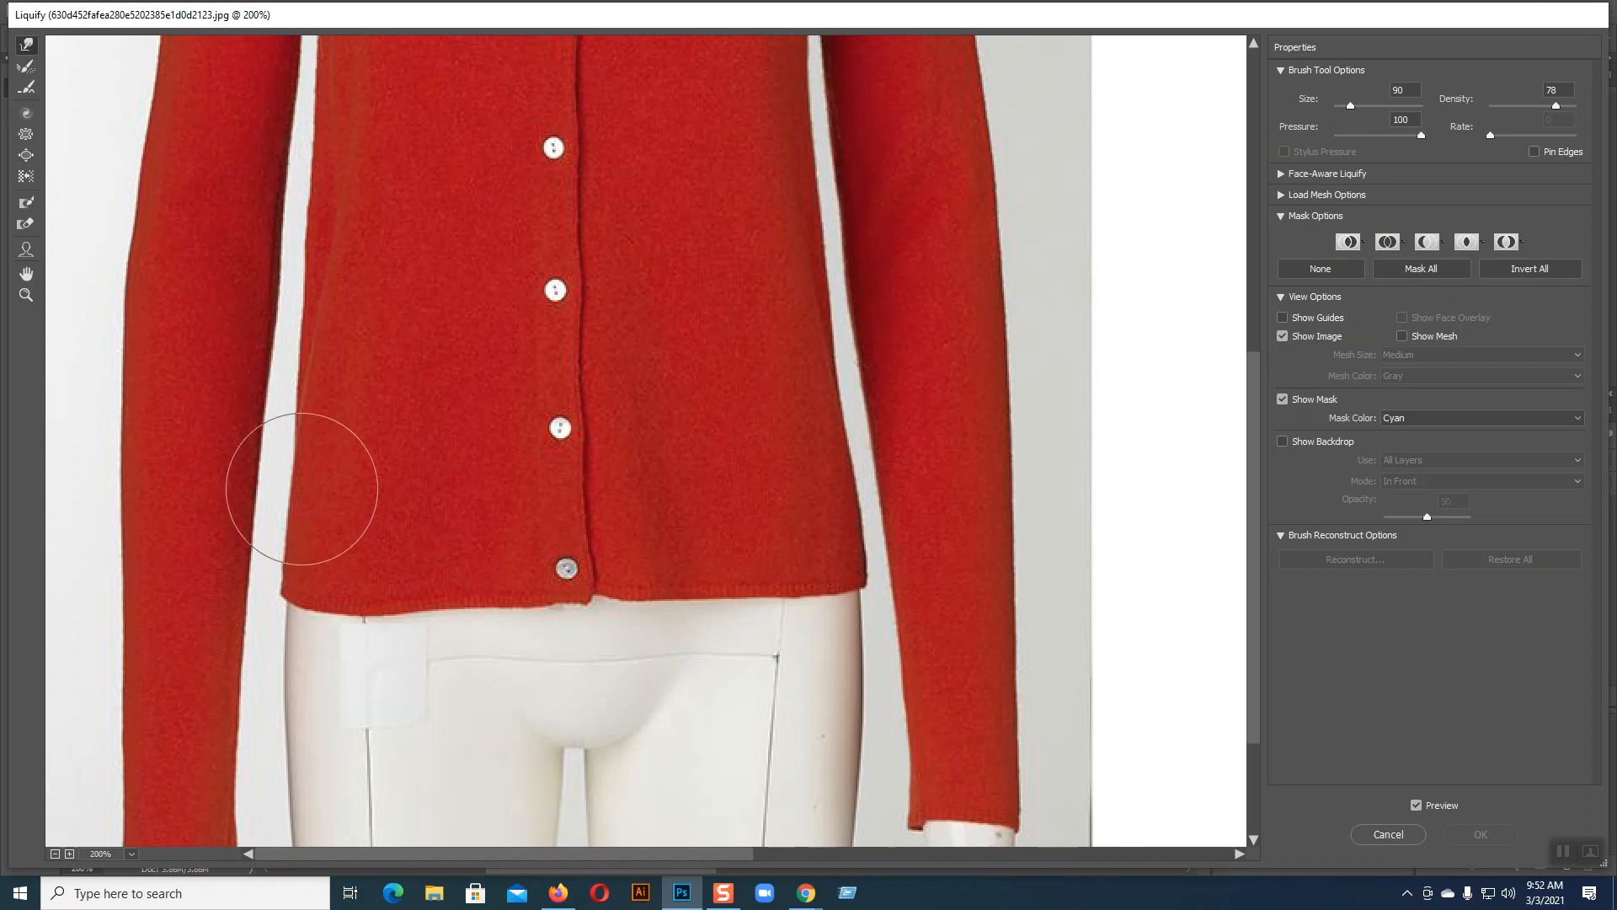
pyautogui.moveTo(452, 578)
pyautogui.mouseDown()
pyautogui.moveTo(494, 580)
pyautogui.moveTo(452, 581)
pyautogui.mouseUp()
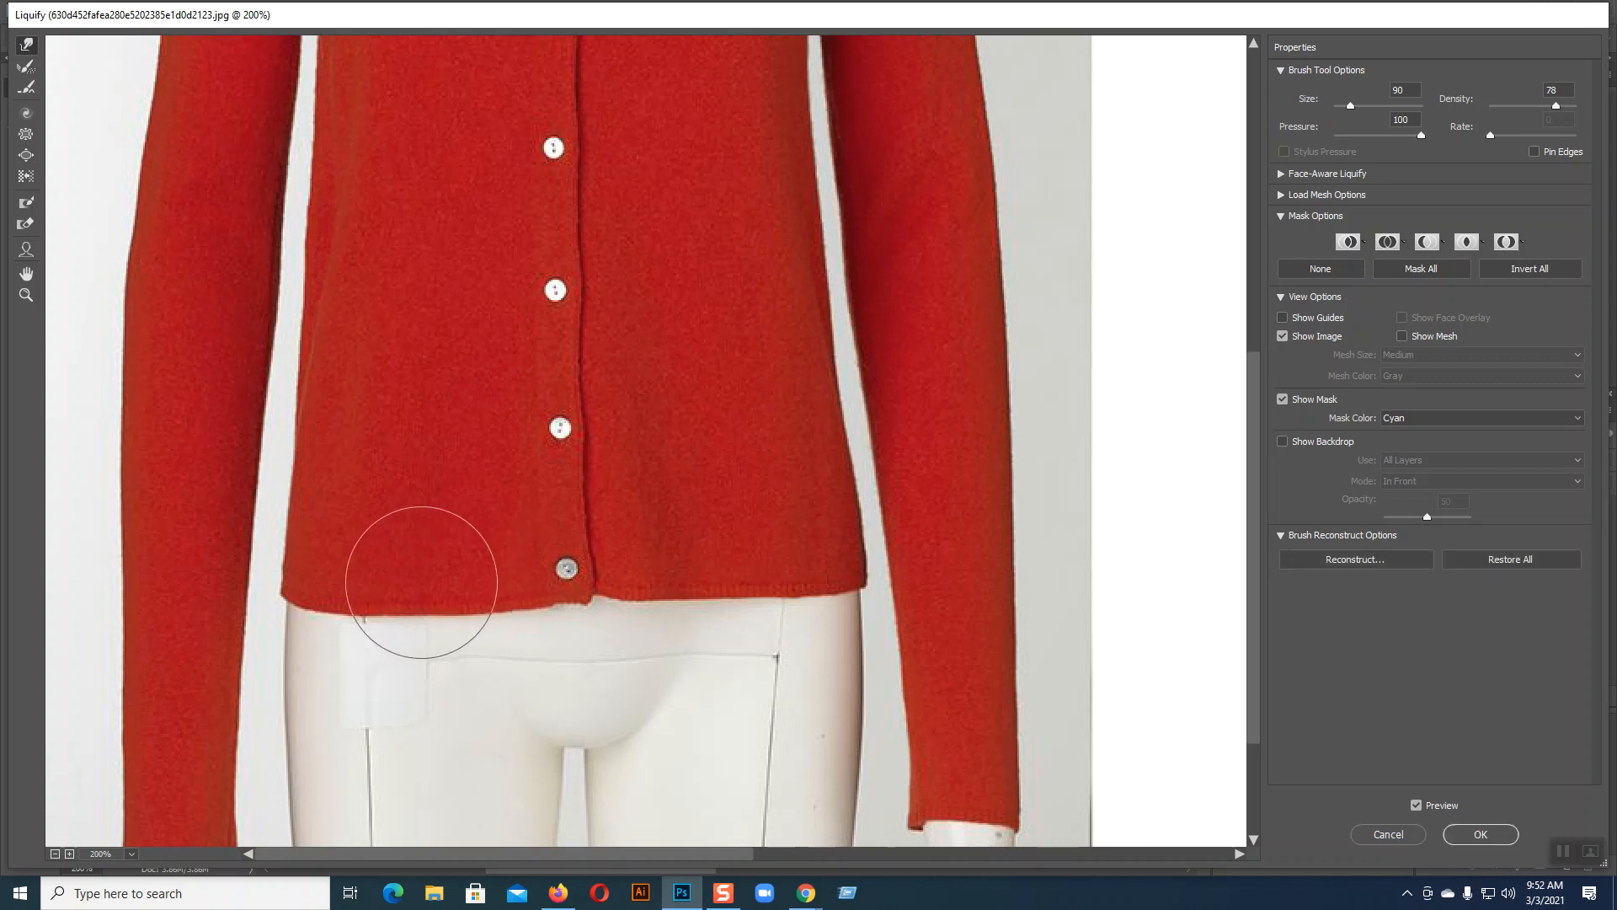
pyautogui.moveTo(411, 582); pyautogui.dragTo(438, 586)
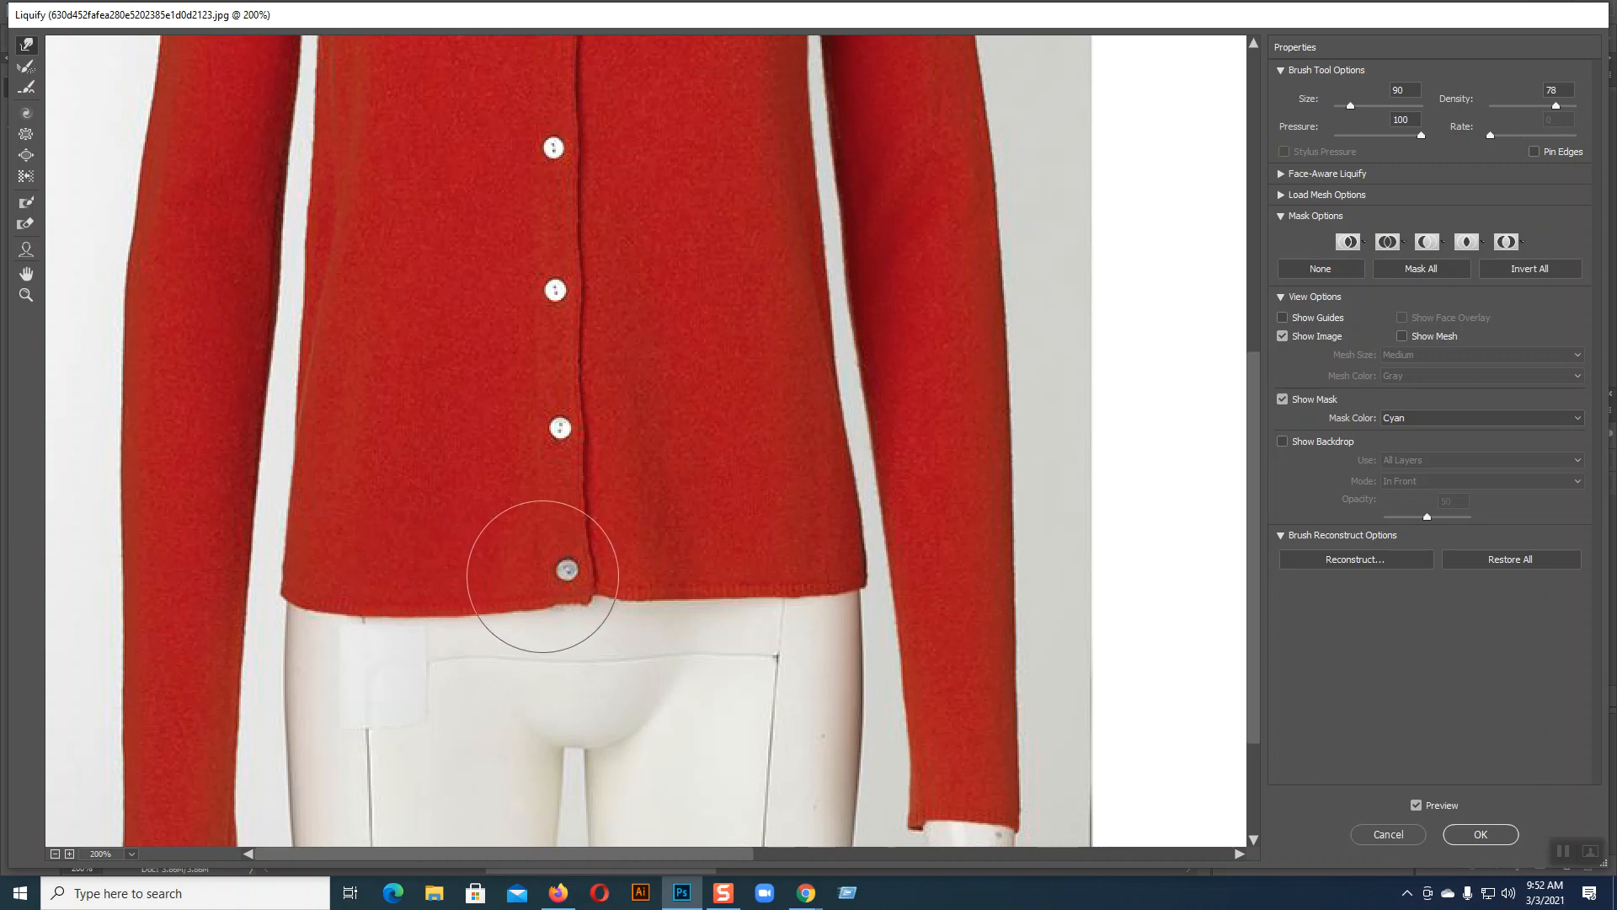
pyautogui.moveTo(605, 575); pyautogui.dragTo(733, 583)
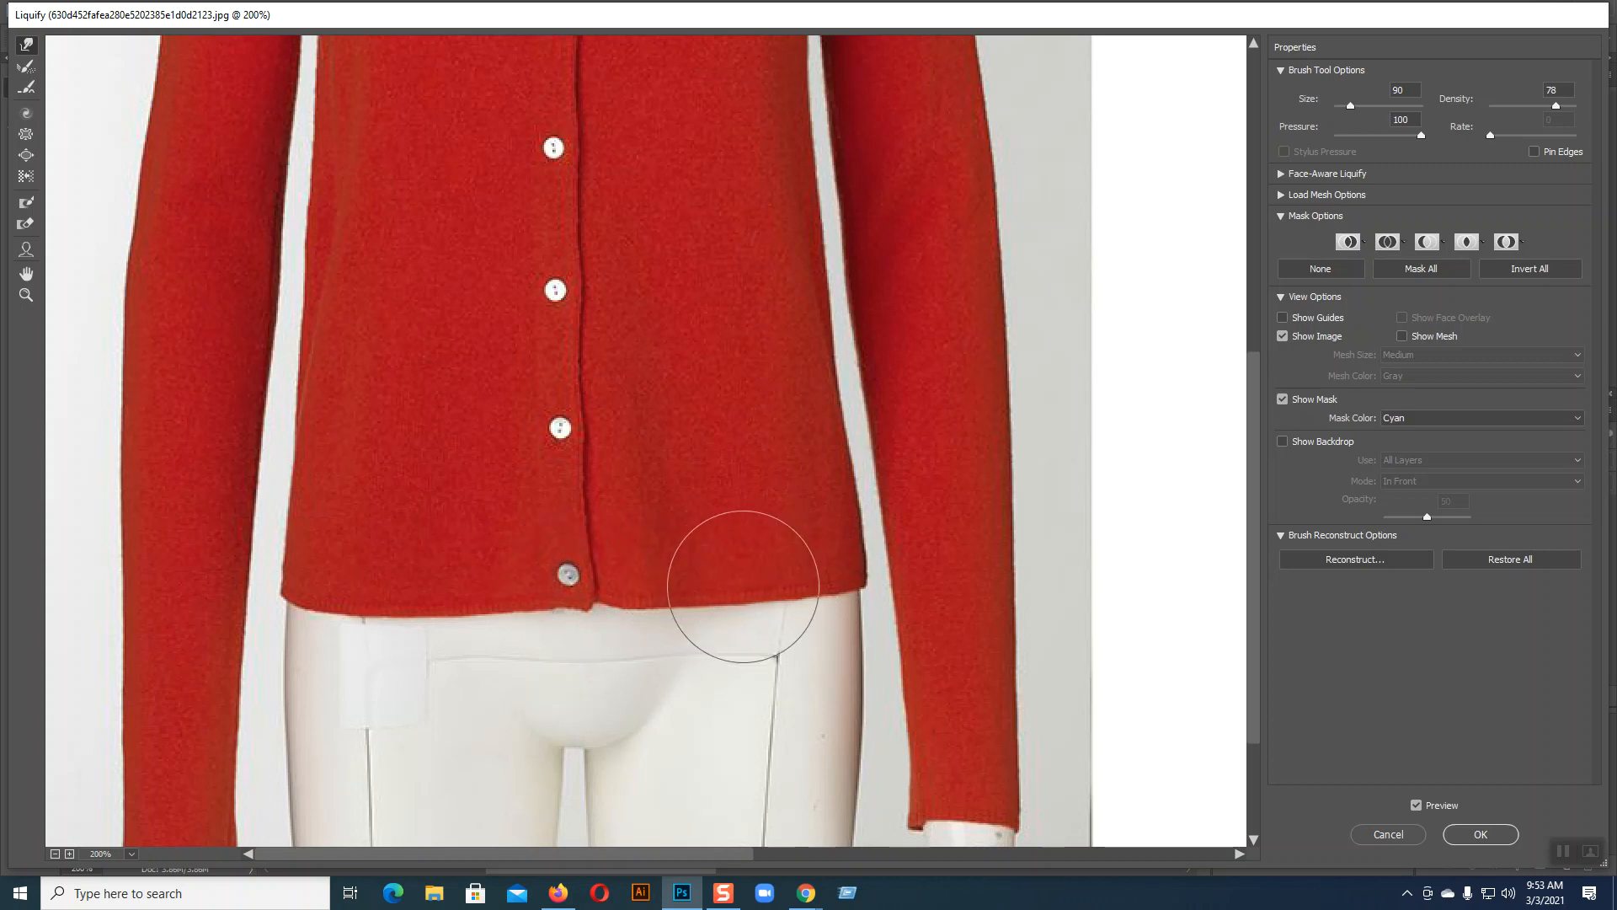
pyautogui.moveTo(571, 587); pyautogui.dragTo(495, 592)
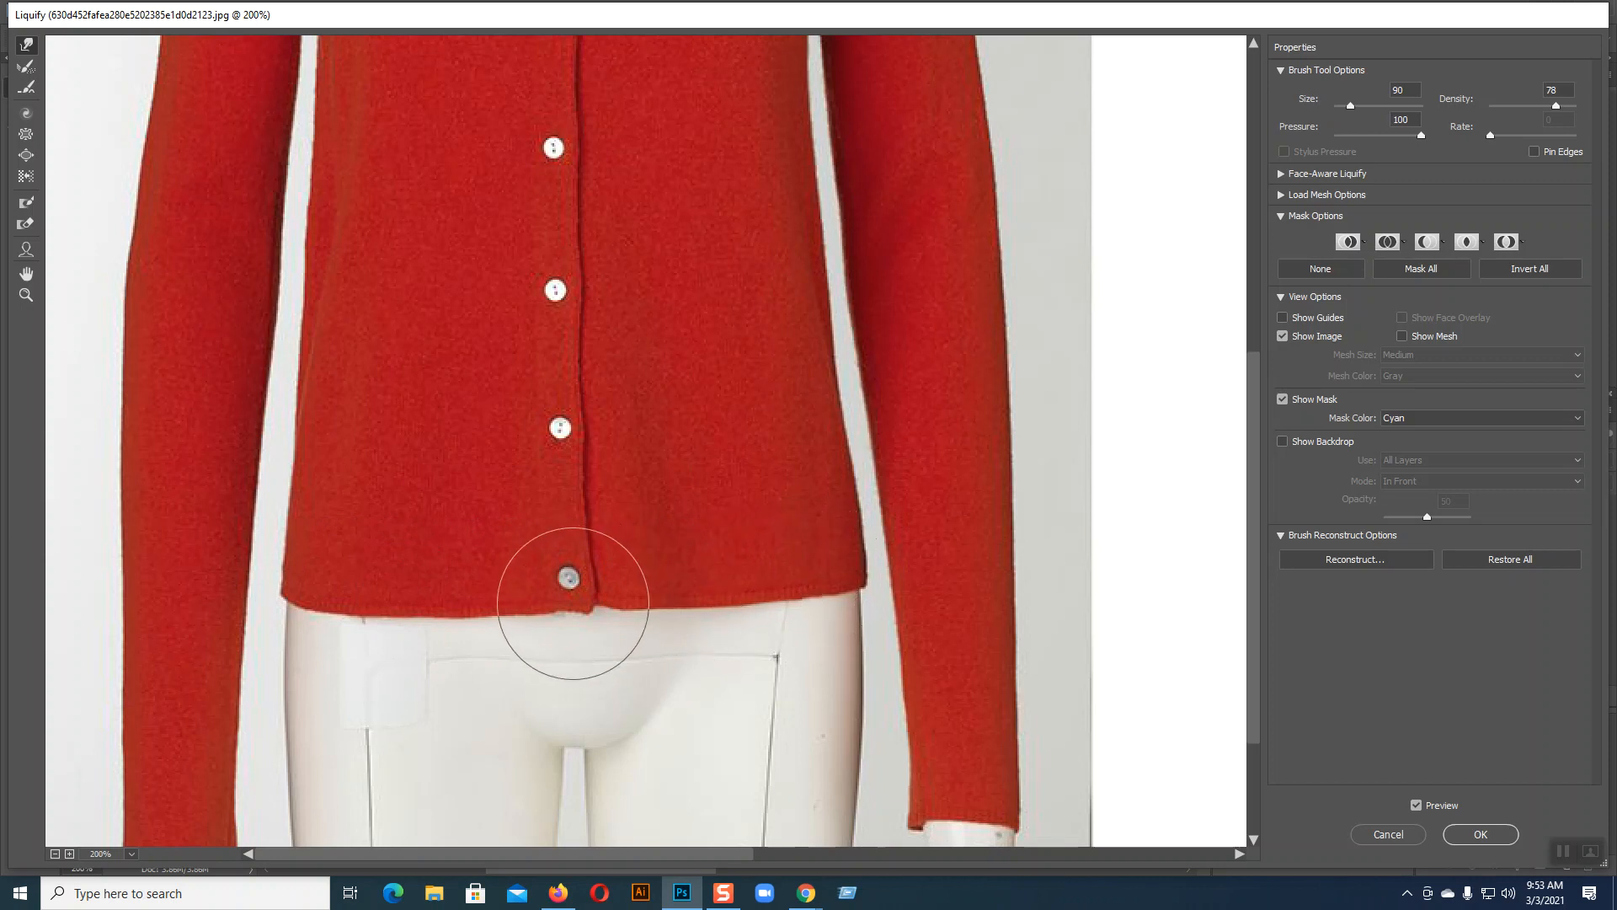
# - Reduce the brush size to 50 and even out the hem corner just below the cardigan's last button
pyautogui.press('[')
pyautogui.press('[')
pyautogui.press('[')
pyautogui.press('[')
pyautogui.press('[')
pyautogui.press('[')
pyautogui.press('[')
pyautogui.press('[')
pyautogui.press('[')
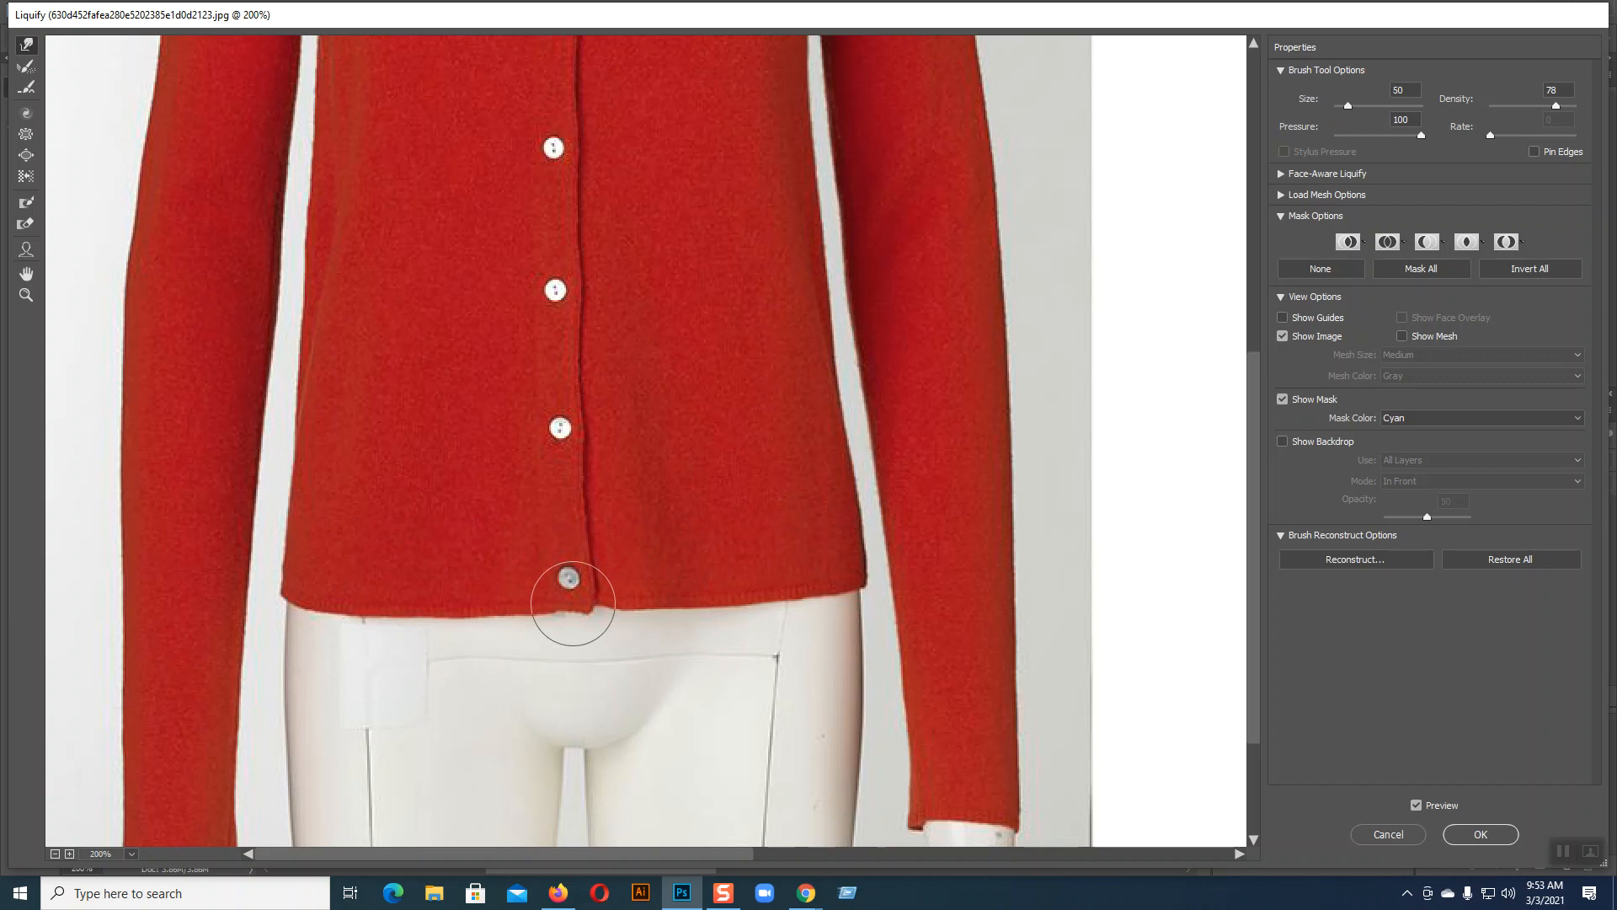
pyautogui.moveTo(571, 602); pyautogui.dragTo(574, 604)
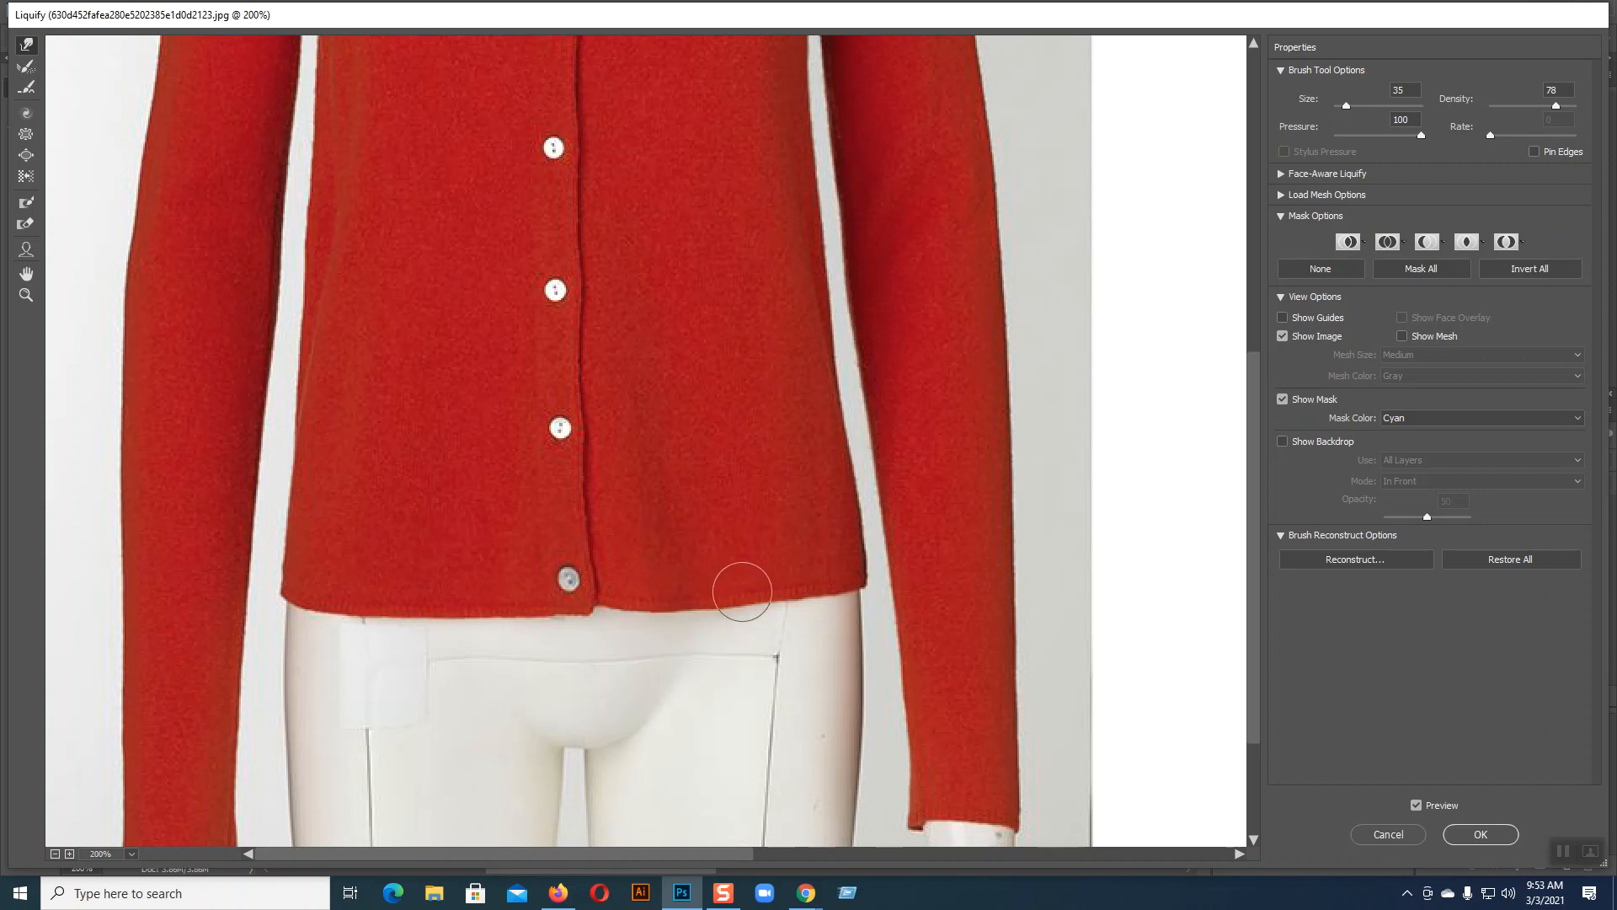
# - Enlarge the brush size to 80 and smooth the hem curve between the button placket and the cardigan's right side seam
pyautogui.hotkey('ctrl', 'space')
pyautogui.press(']')
pyautogui.press(']')
pyautogui.press(']')
pyautogui.press(']')
pyautogui.press(']')
pyautogui.press(']')
pyautogui.press(']')
pyautogui.press(']')
pyautogui.press(']')
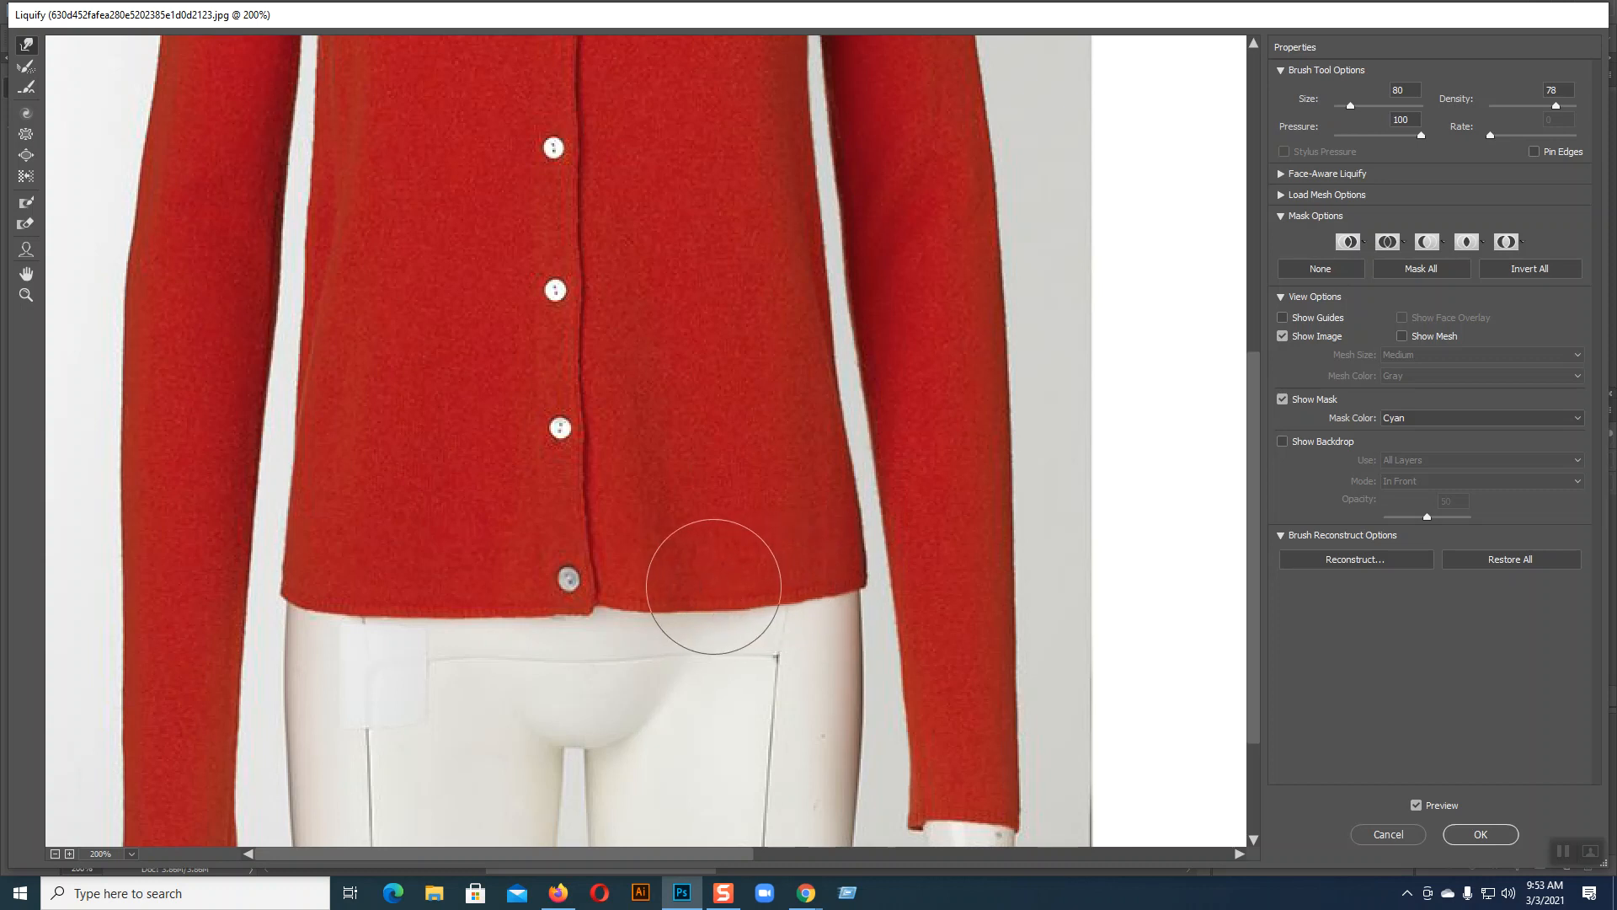
pyautogui.moveTo(695, 589); pyautogui.dragTo(695, 591)
pyautogui.hotkey('ctrl', 'space')
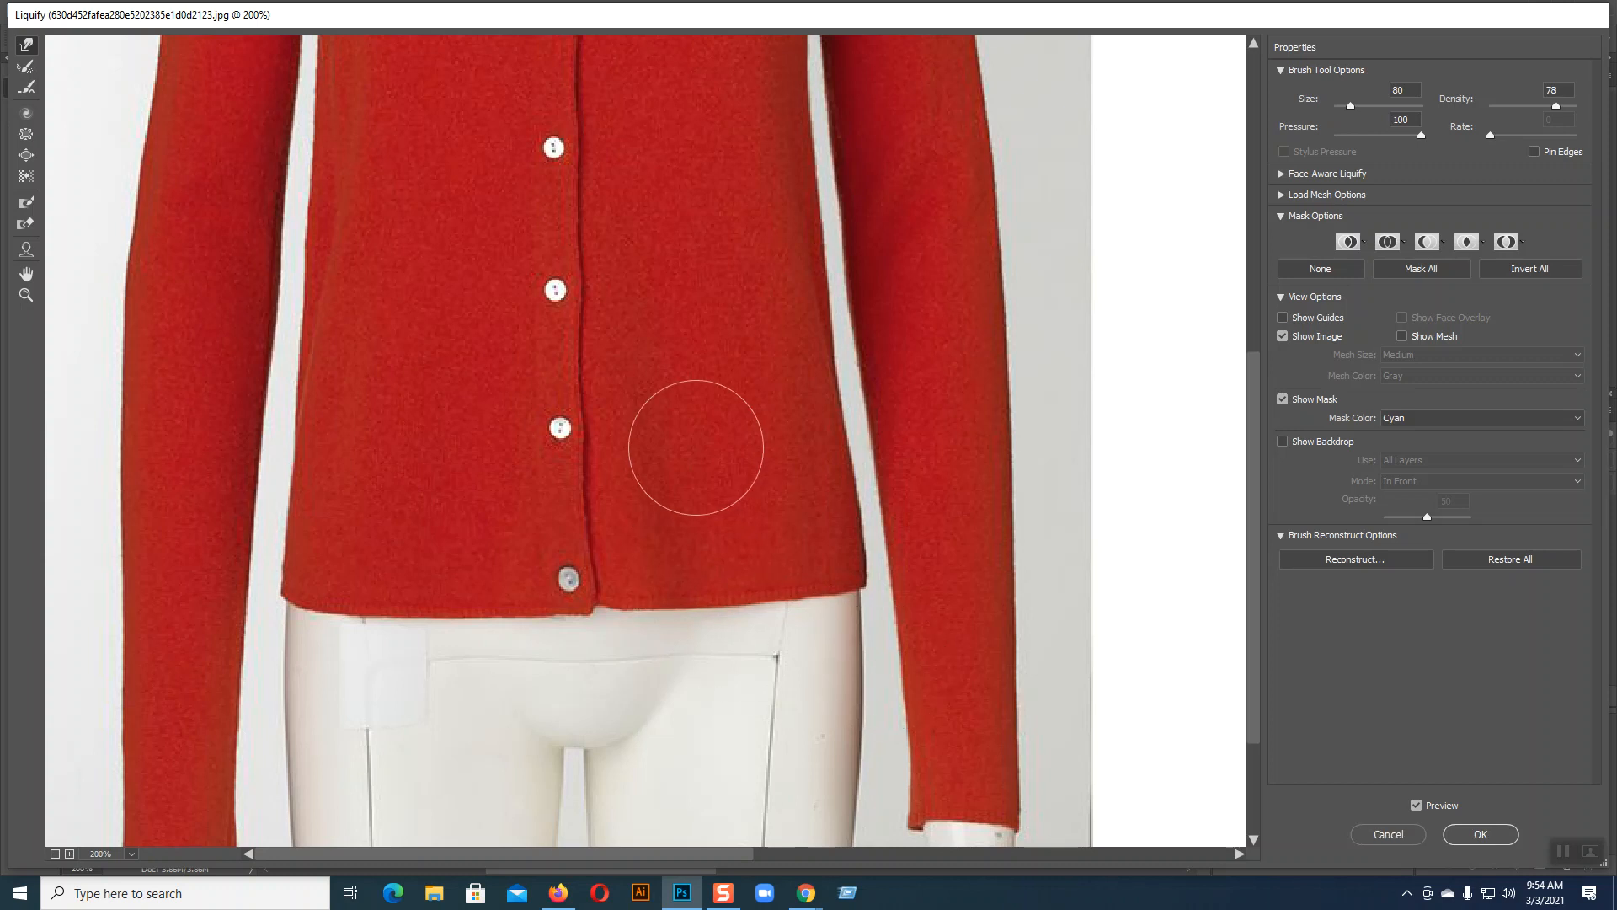
# - Enlarge the brush size to 200 and warp the fabric of the cardigan's lower front beside the last button
pyautogui.press(']')
pyautogui.press(']')
pyautogui.press(']')
pyautogui.press(']')
pyautogui.press(']')
pyautogui.press(']')
pyautogui.press(']')
pyautogui.press(']')
pyautogui.press(']')
pyautogui.press(']')
pyautogui.press(']')
pyautogui.press(']')
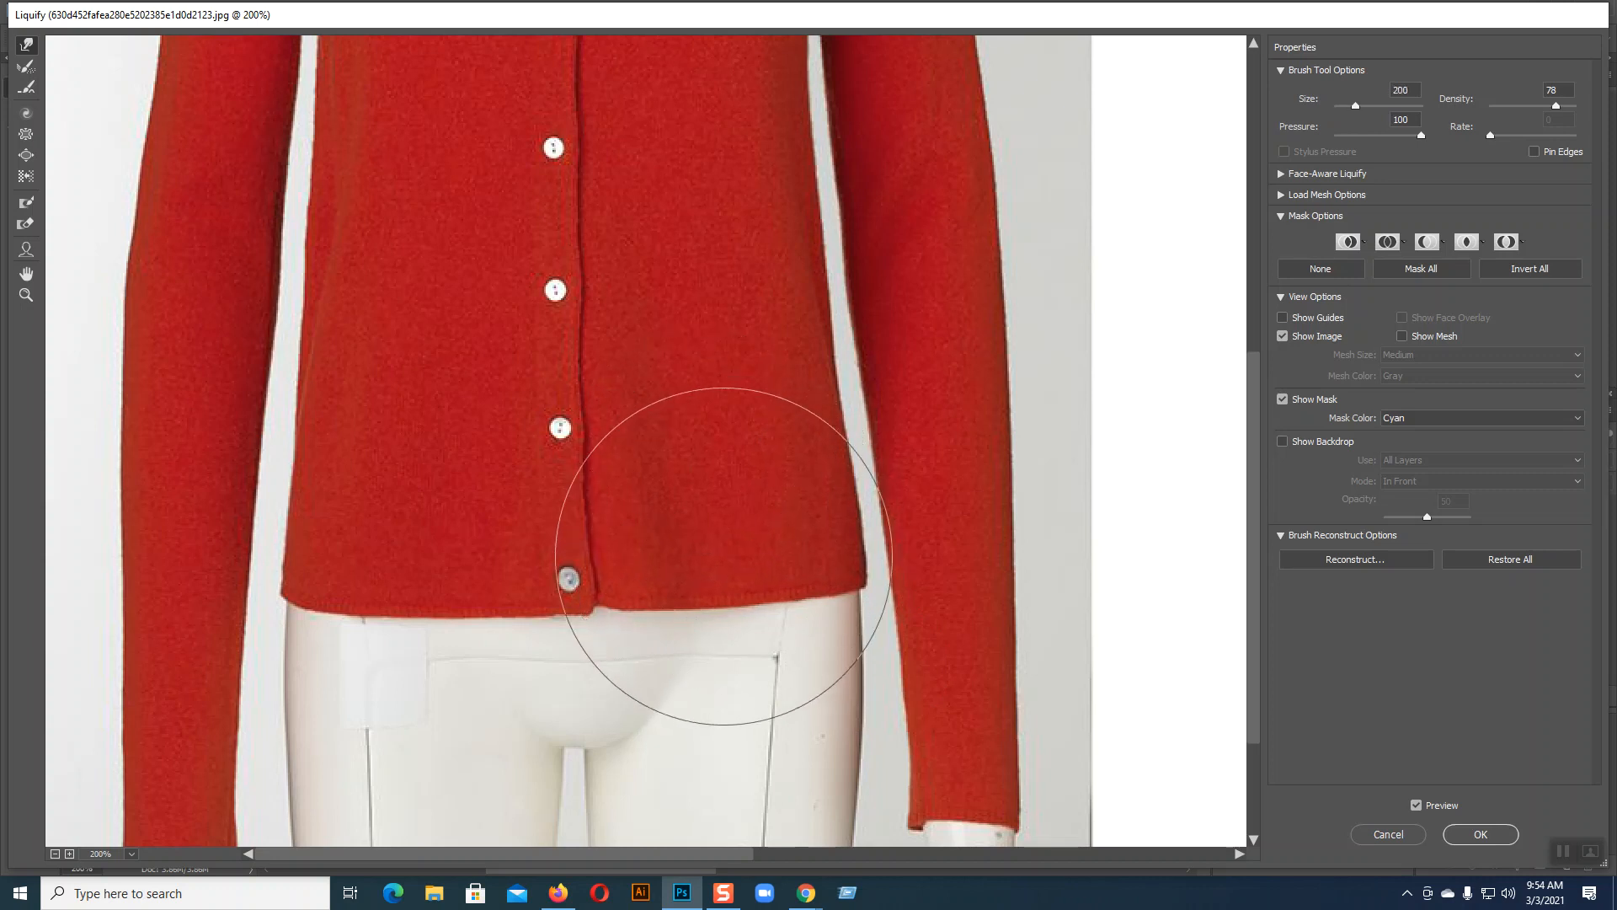
pyautogui.moveTo(724, 556); pyautogui.dragTo(765, 560)
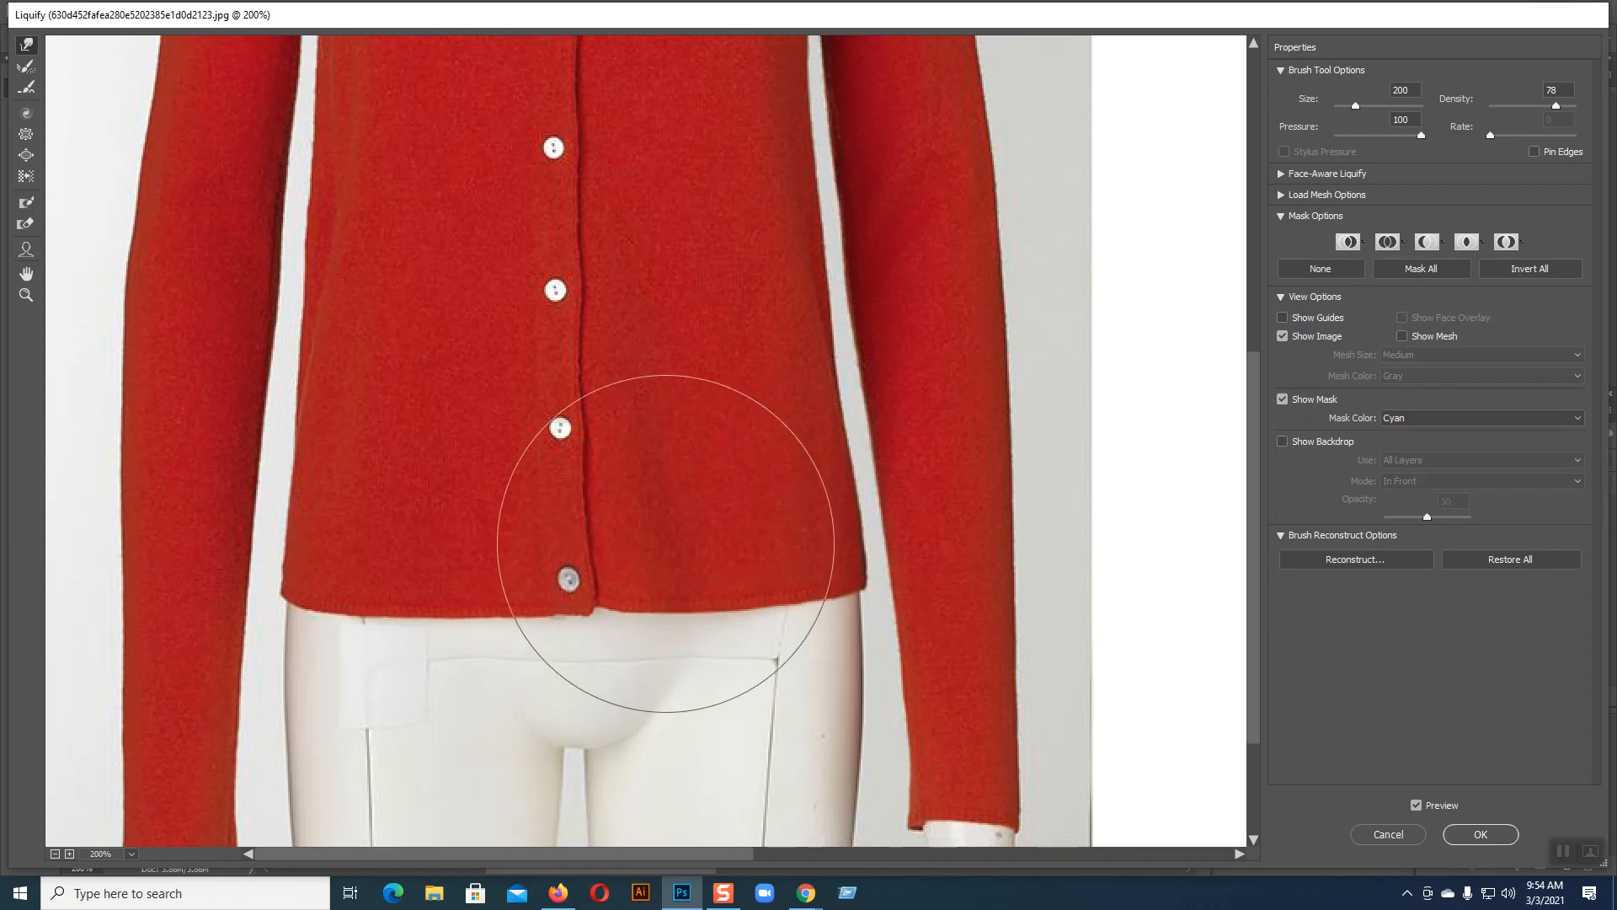
# - Reduce the brush size, apply the Liquify changes, and compare the mannequin cardigan with the FINAL version
pyautogui.keyDown('alt'); pyautogui.scroll(-3, 666, 544); pyautogui.keyUp('alt')
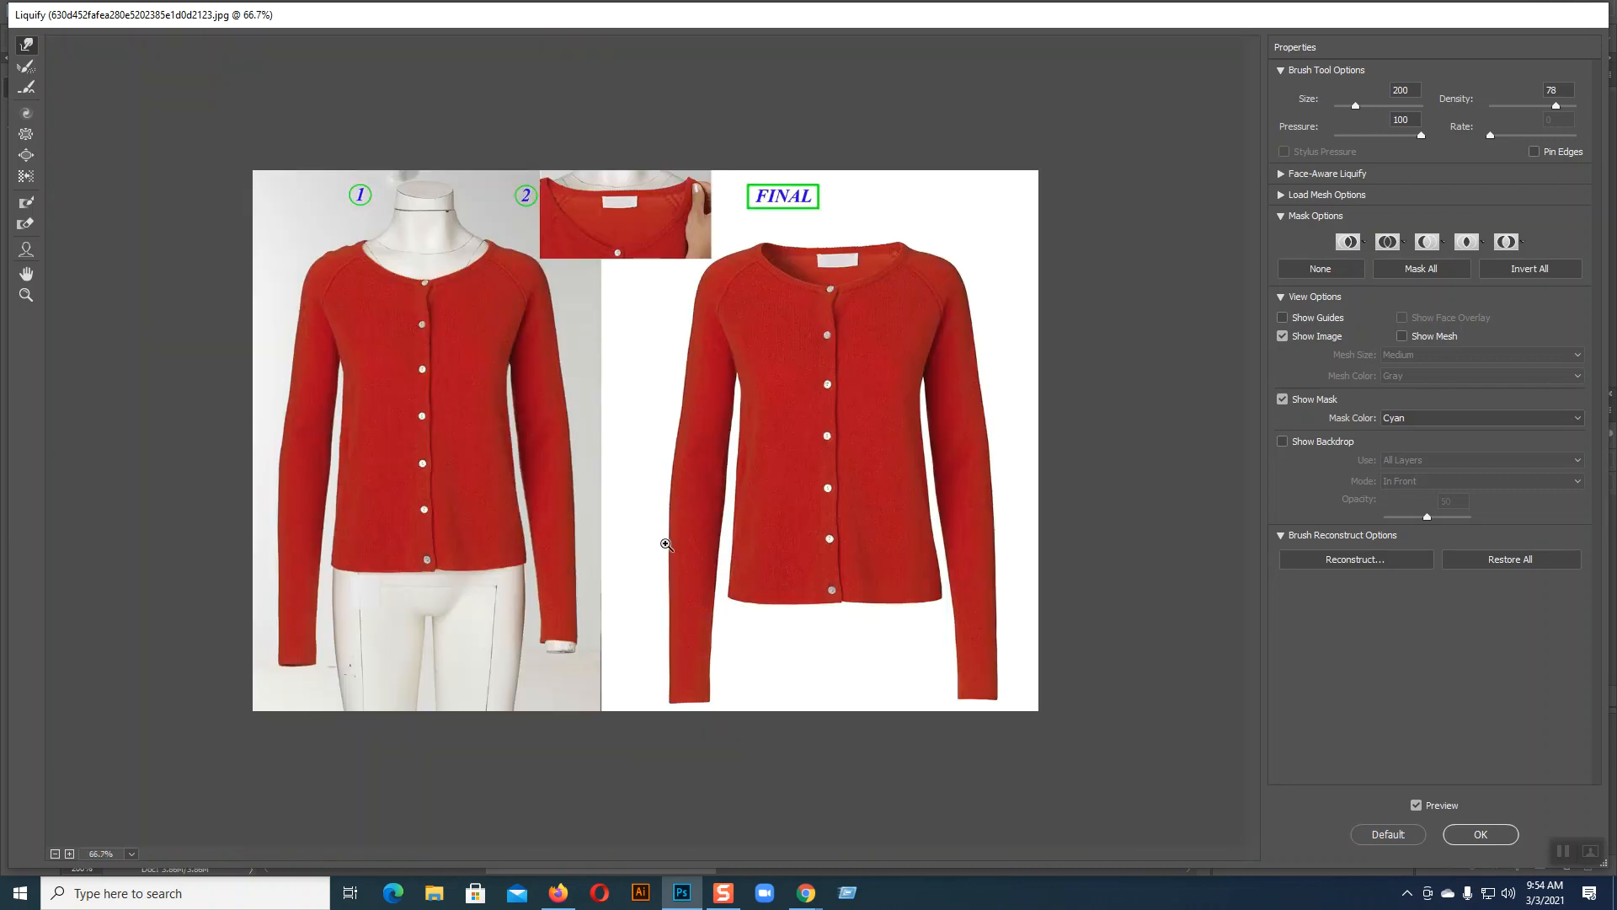
pyautogui.keyDown('alt'); pyautogui.scroll(1, 666, 544); pyautogui.keyUp('alt')
pyautogui.keyDown('alt'); pyautogui.scroll(1, 666, 545); pyautogui.keyUp('alt')
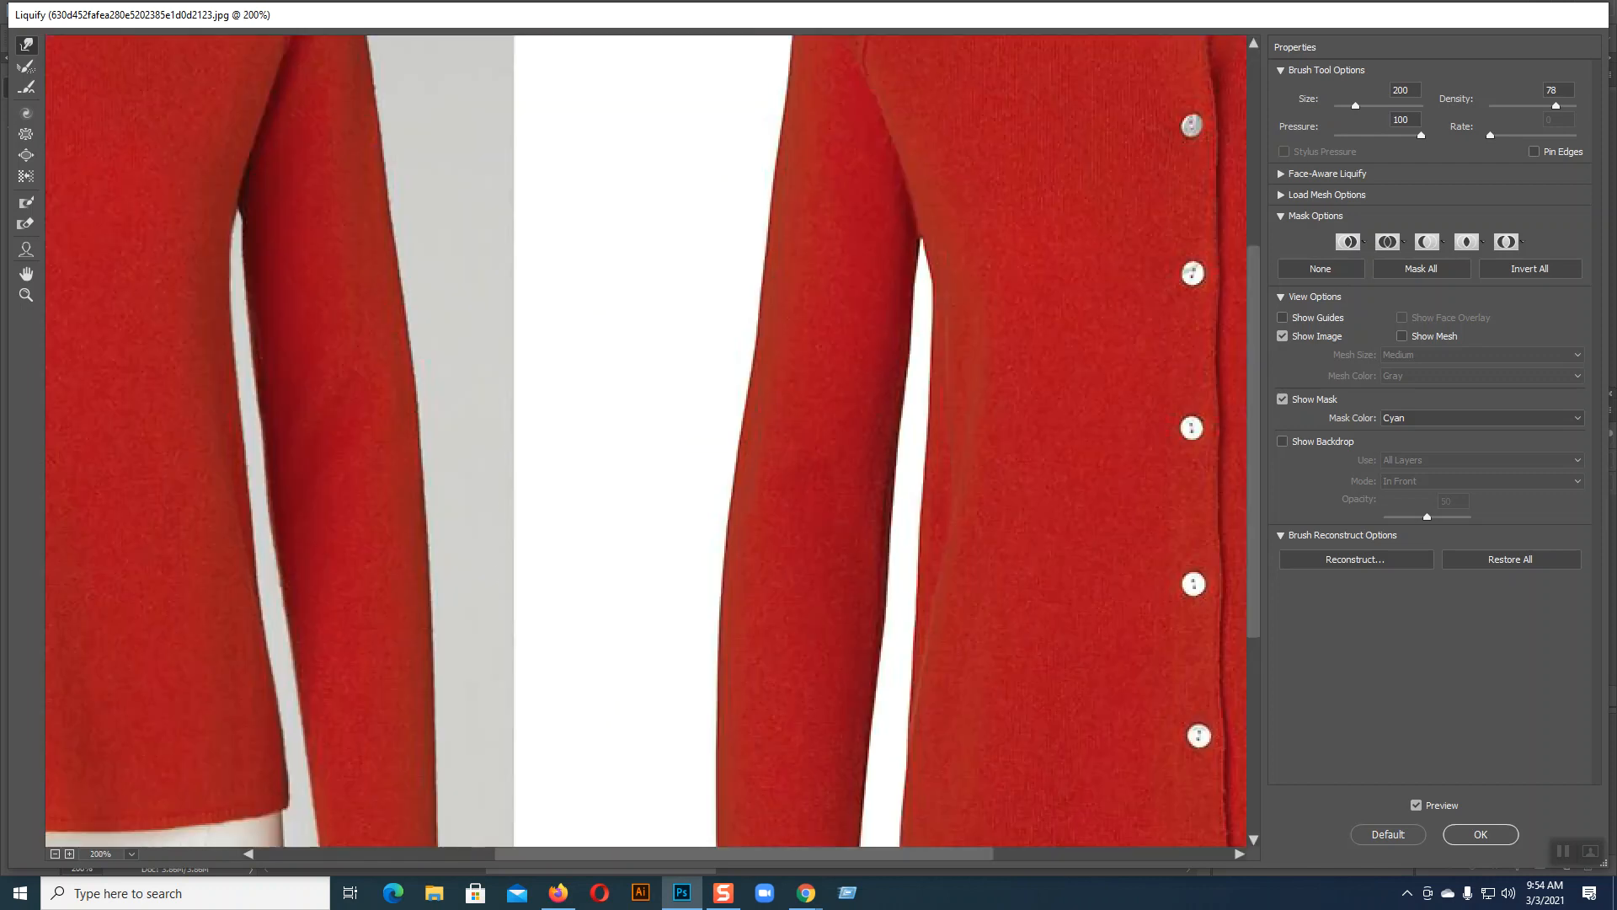
pyautogui.moveTo(471, 546)
pyautogui.mouseDown()
pyautogui.moveTo(845, 286)
pyautogui.moveTo(929, 276)
pyautogui.mouseUp()
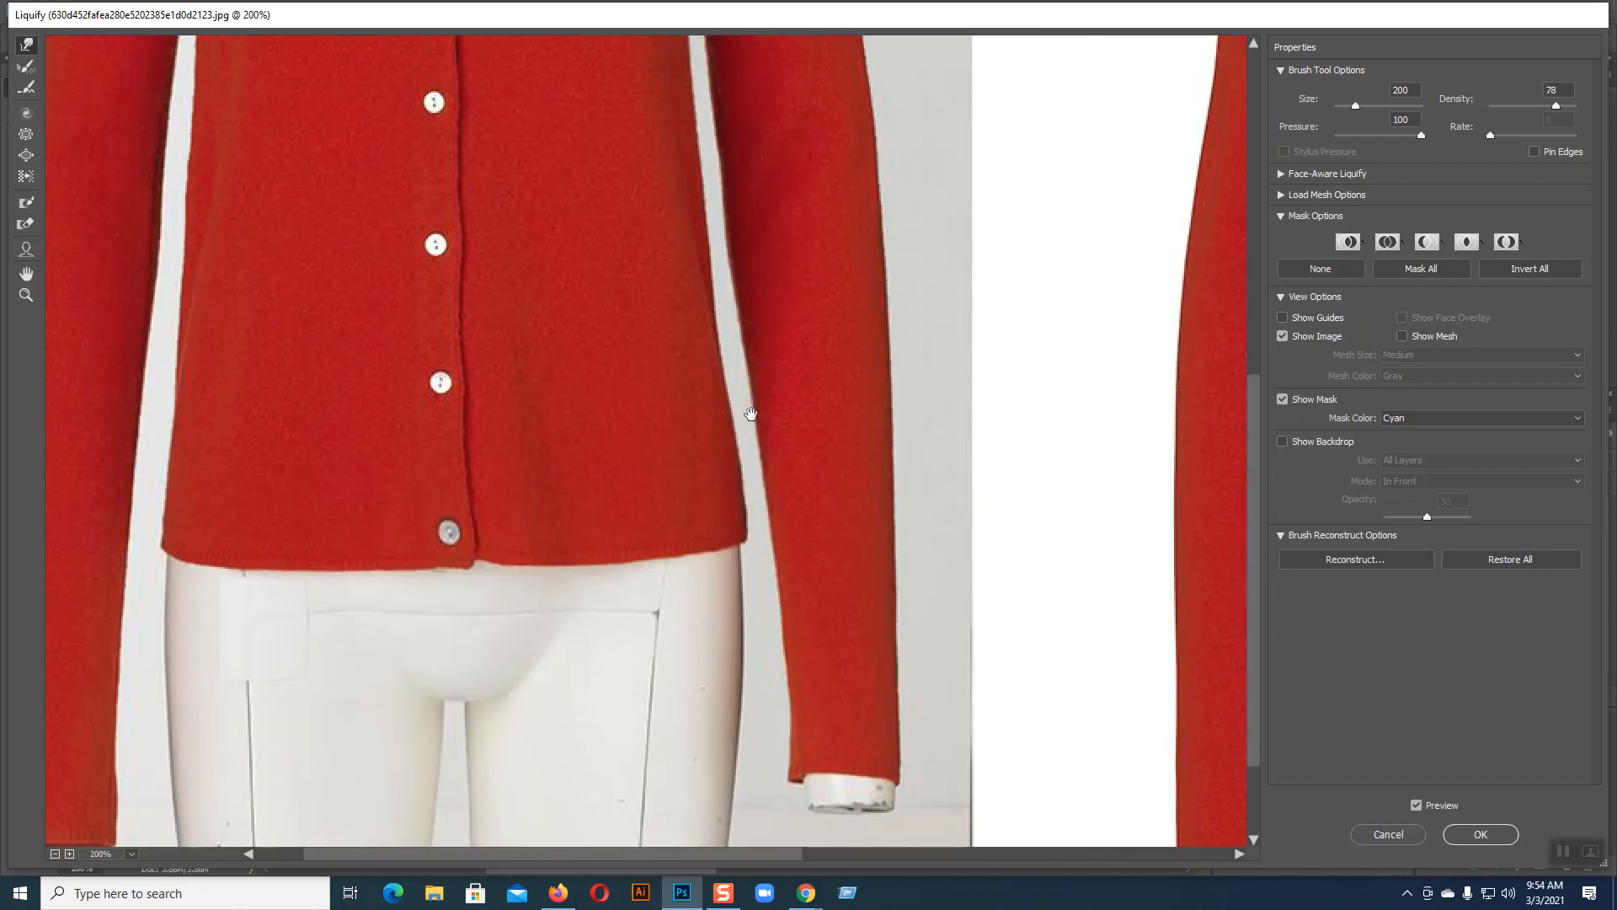
pyautogui.press('[')
pyautogui.press('[')
pyautogui.press('[')
pyautogui.press('[')
pyautogui.press('[')
pyautogui.press('[')
pyautogui.press('[')
pyautogui.press('[')
pyautogui.press('[')
pyautogui.press('[')
pyautogui.press('[')
pyautogui.press('[')
pyautogui.press('[')
pyautogui.press('[')
pyautogui.press('[')
pyautogui.click(1481, 835)
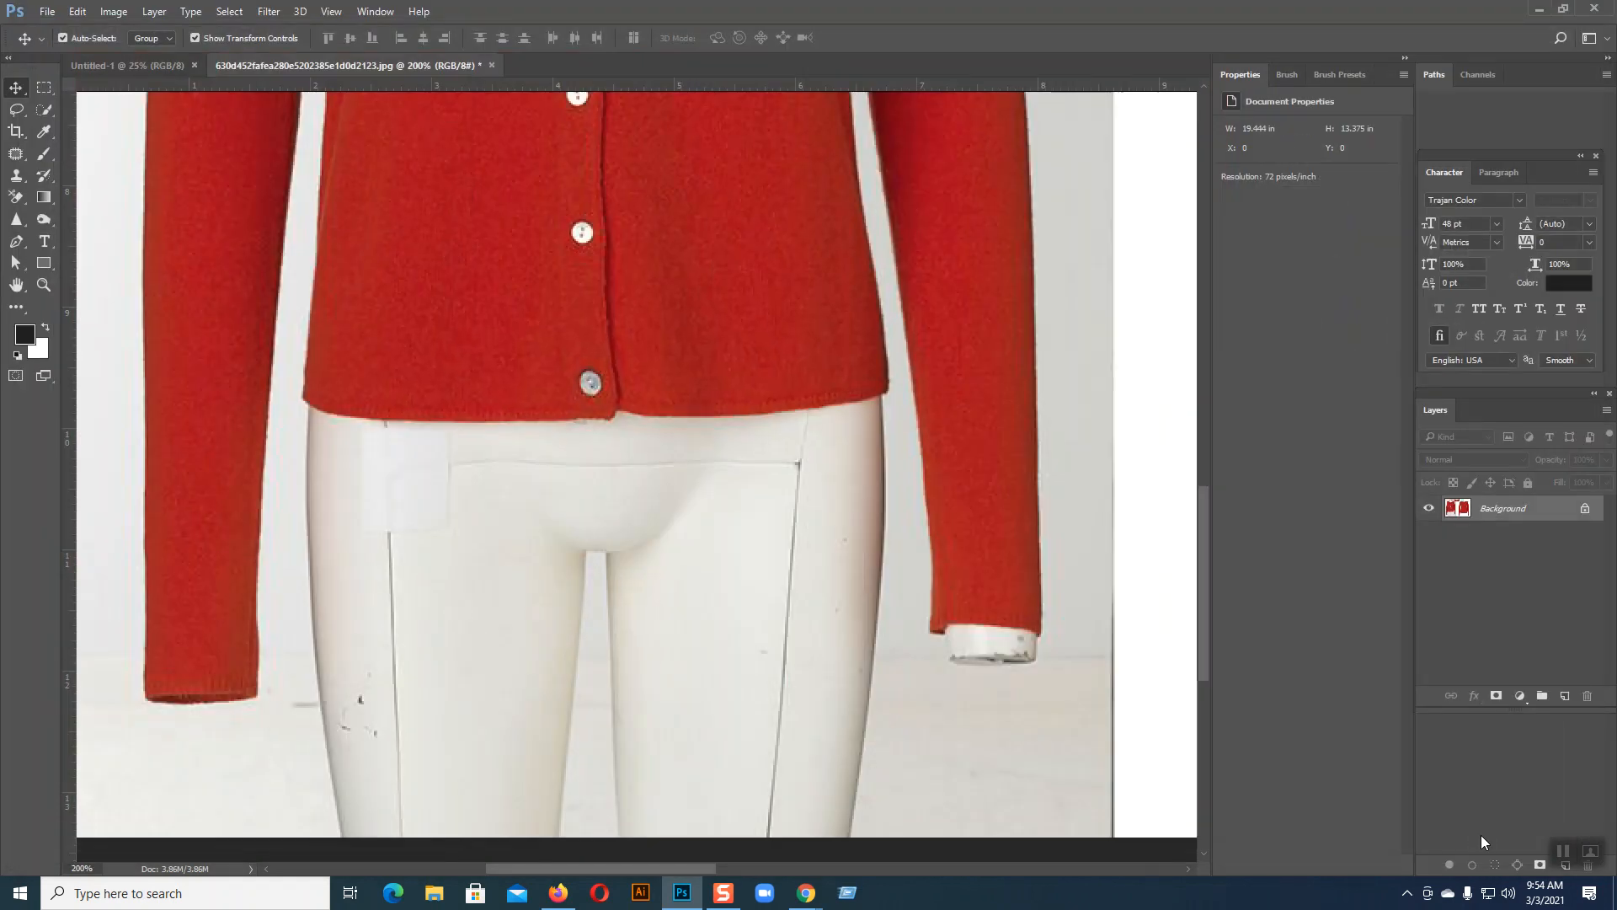
pyautogui.hotkey('ctrl', '-')
pyautogui.moveTo(810, 306); pyautogui.dragTo(741, 497)
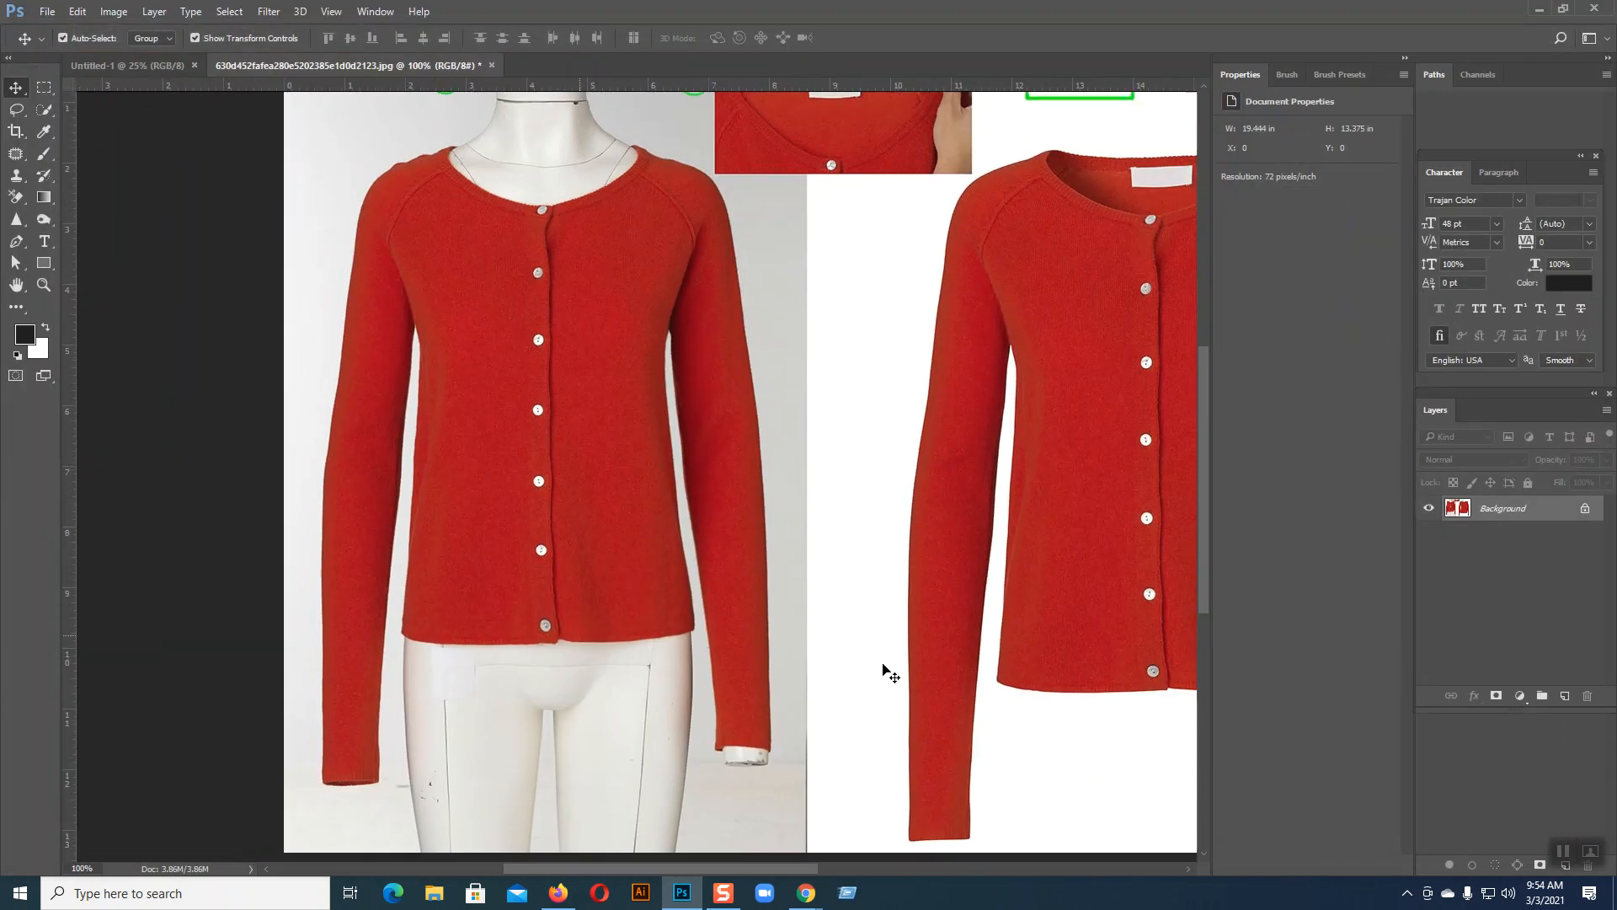
pyautogui.moveTo(968, 673); pyautogui.dragTo(662, 615)
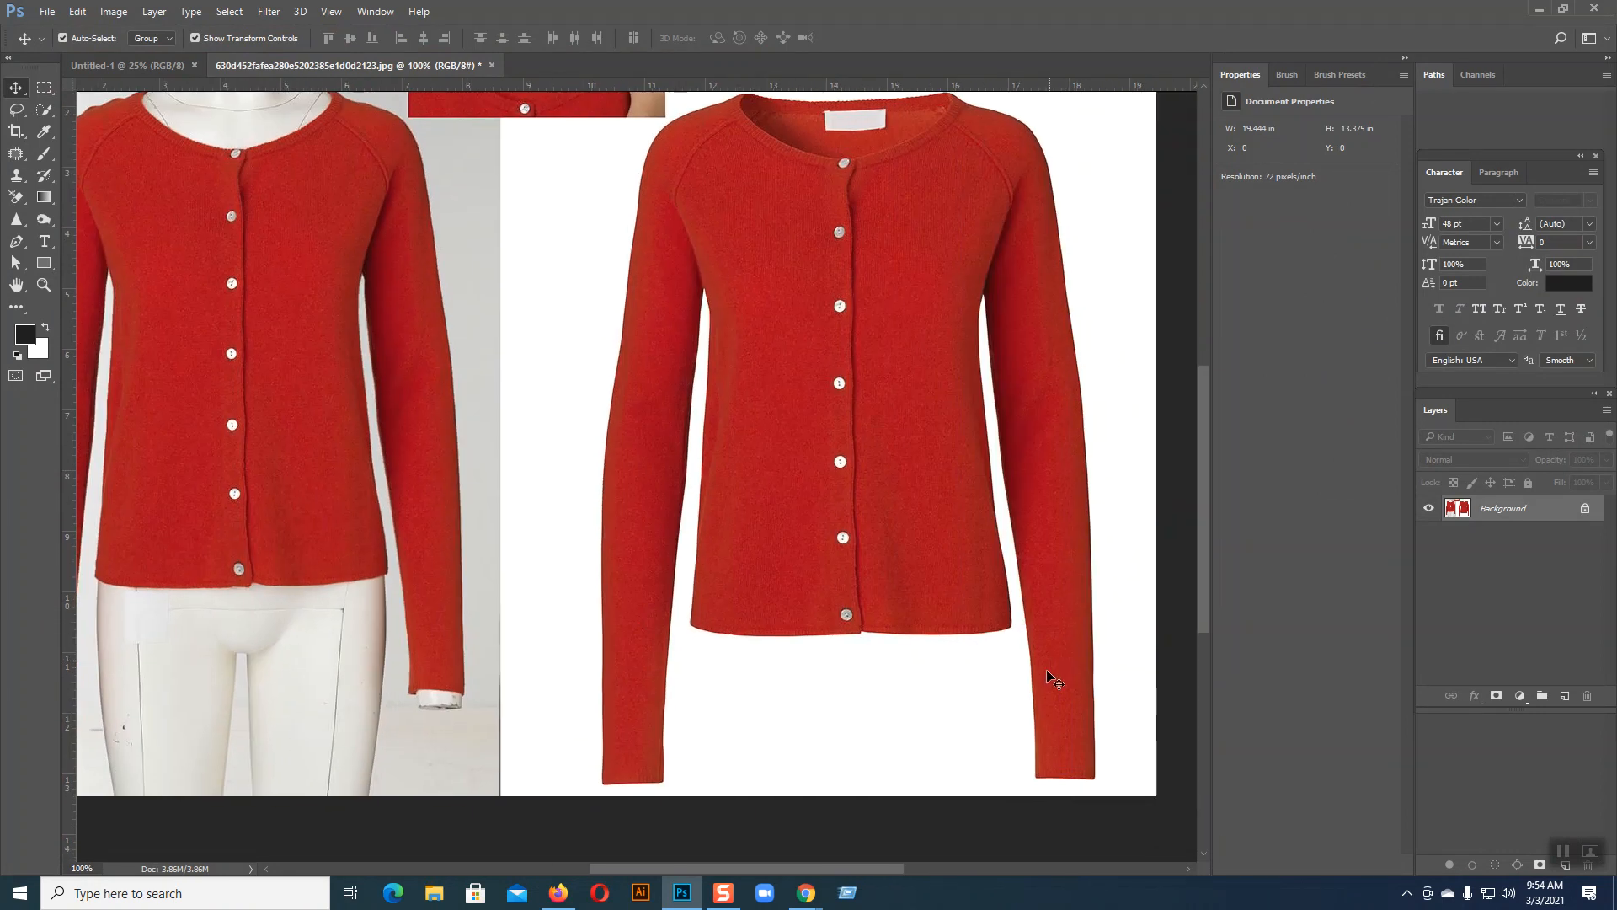
pyautogui.moveTo(407, 608); pyautogui.dragTo(683, 608)
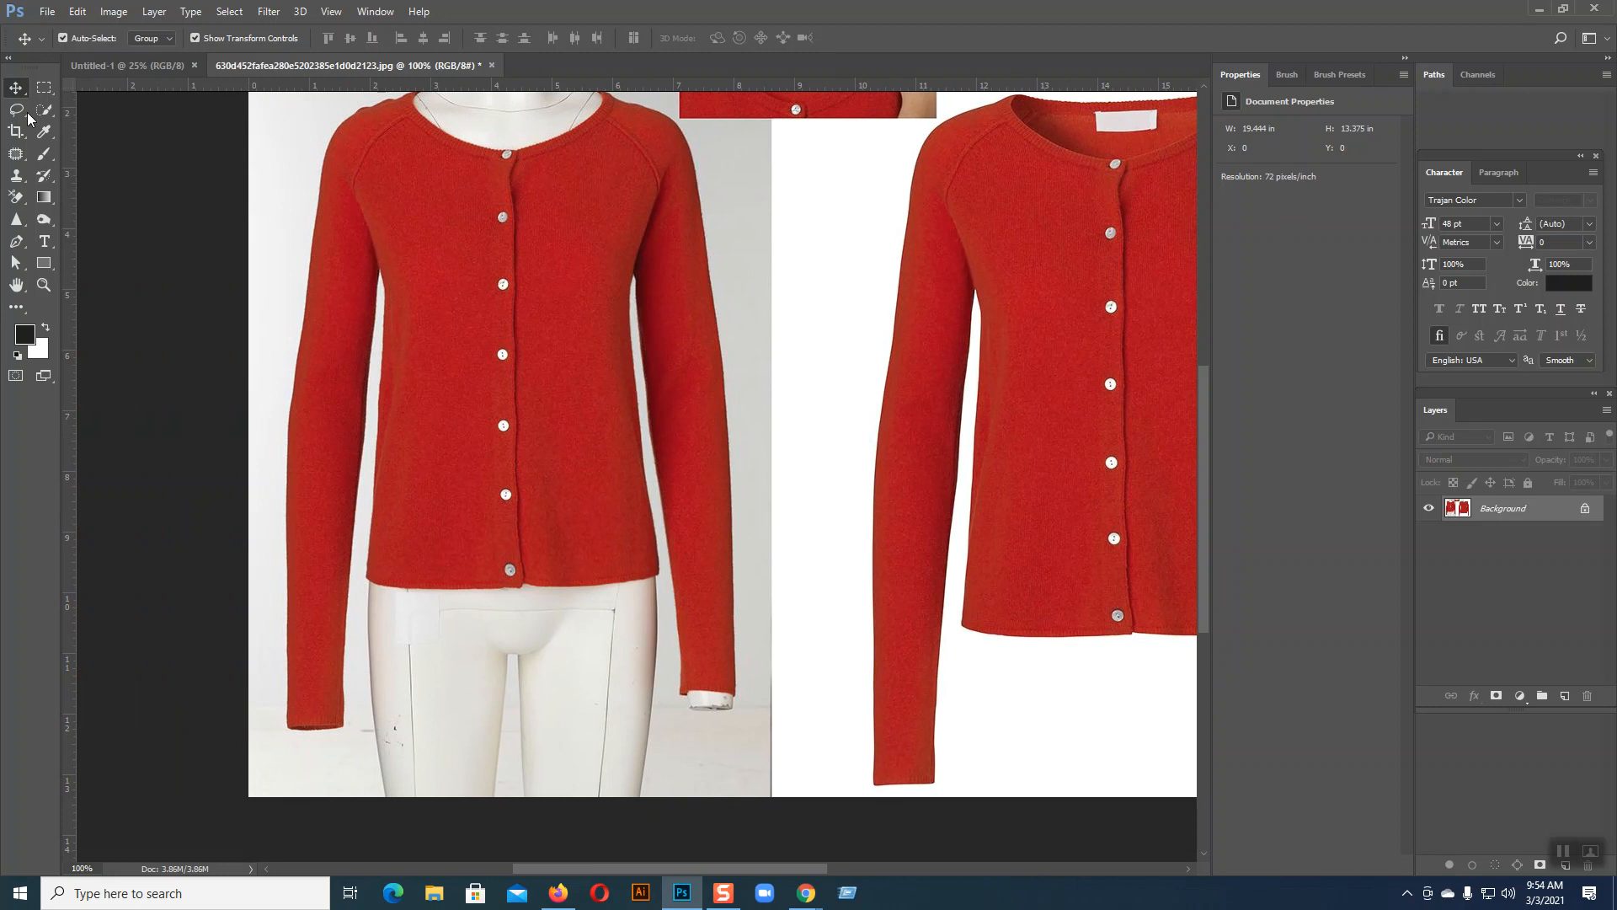
# - Browse the Desktop-11-09 folder on New Volume (G:) and open the ghost mannequin example mqdefault.jpg
pyautogui.click(46, 12)
pyautogui.click(57, 42)
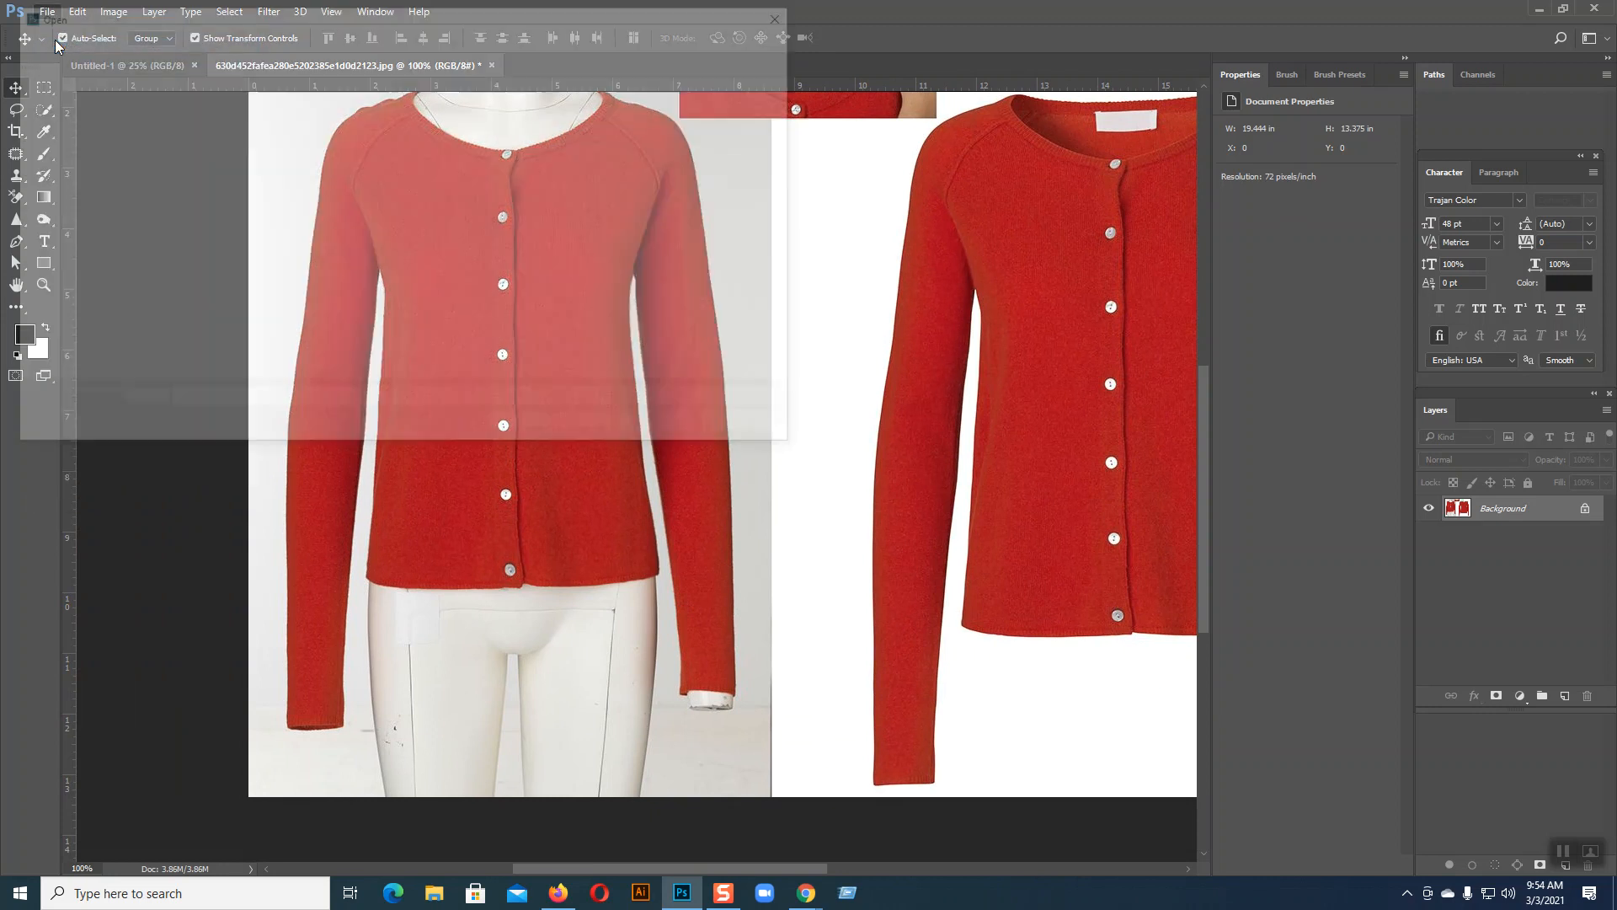
pyautogui.scroll(-4, 82, 303)
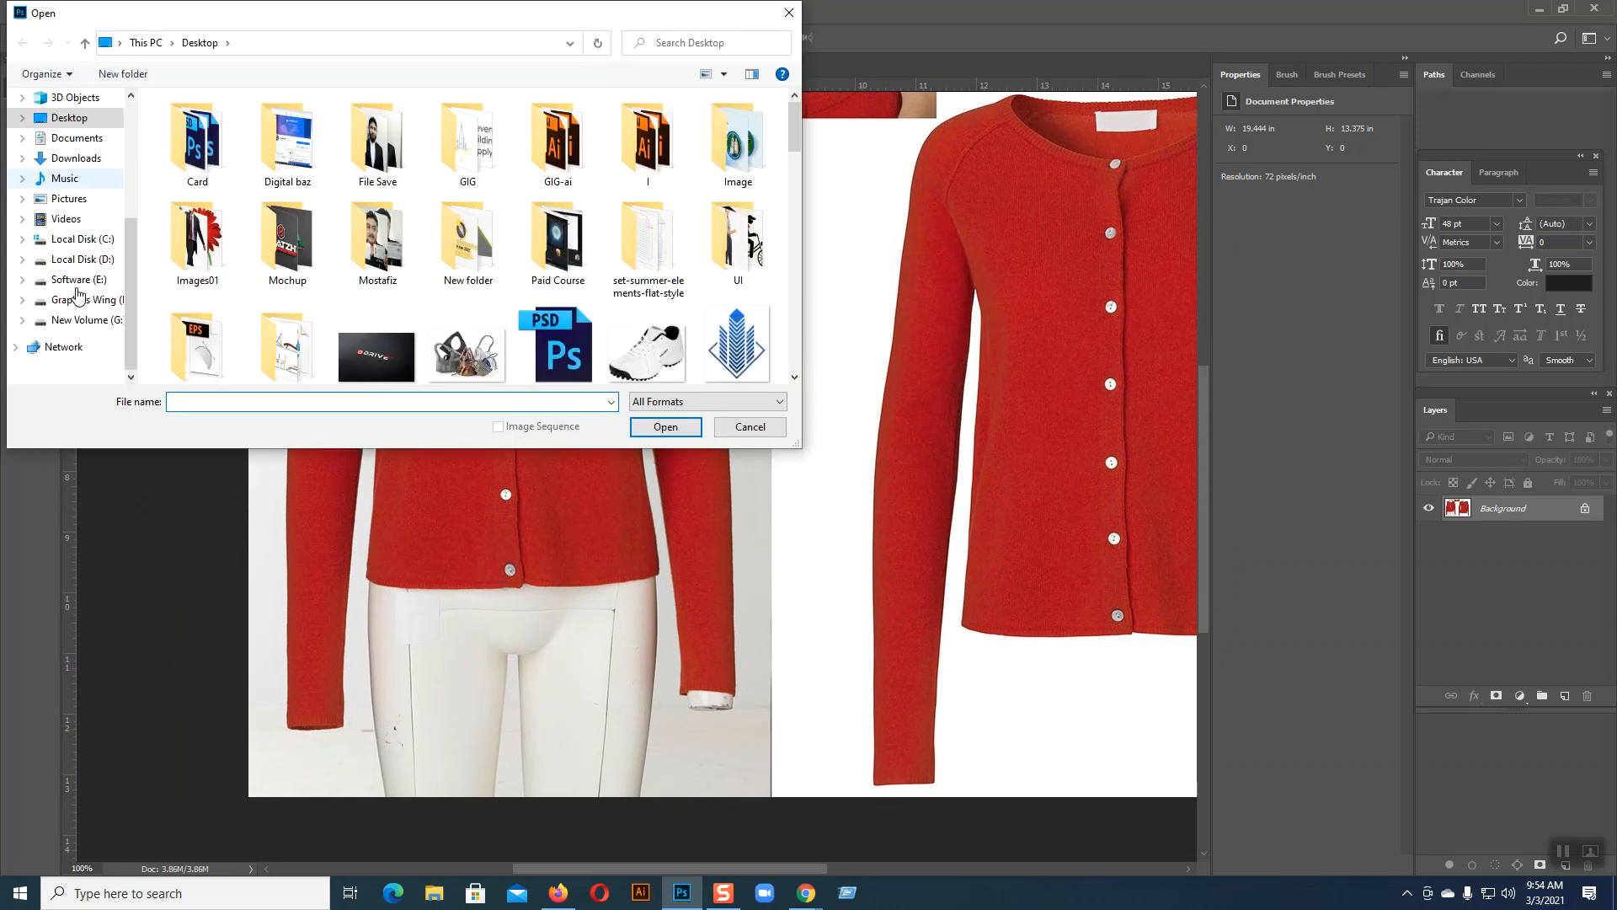
pyautogui.click(80, 319)
pyautogui.scroll(-1, 626, 287)
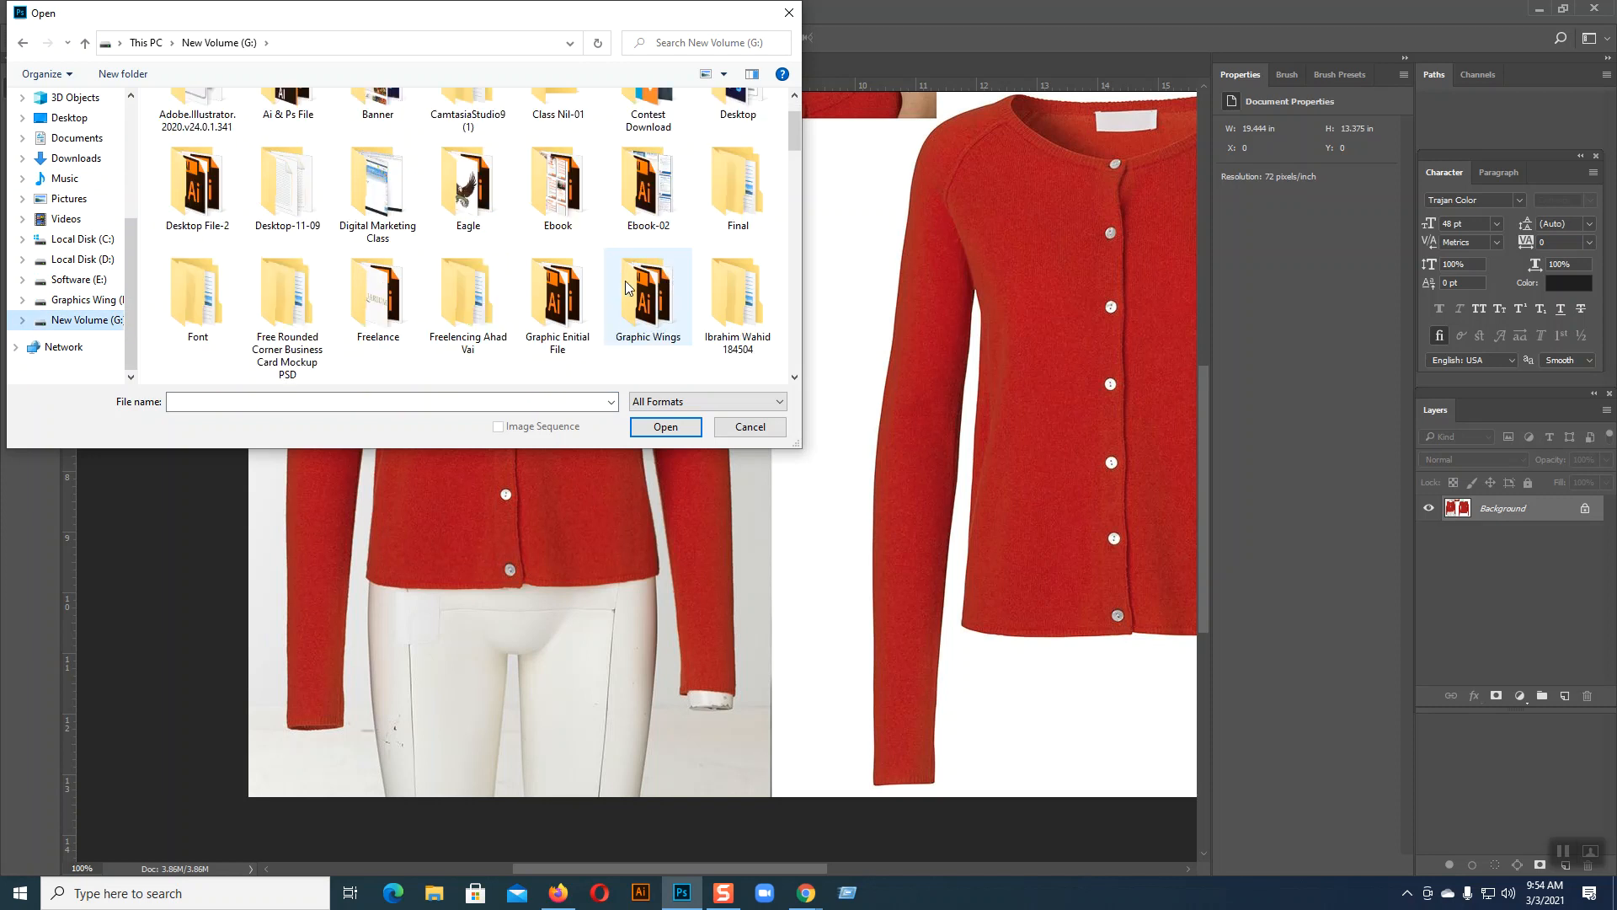
pyautogui.scroll(1, 627, 290)
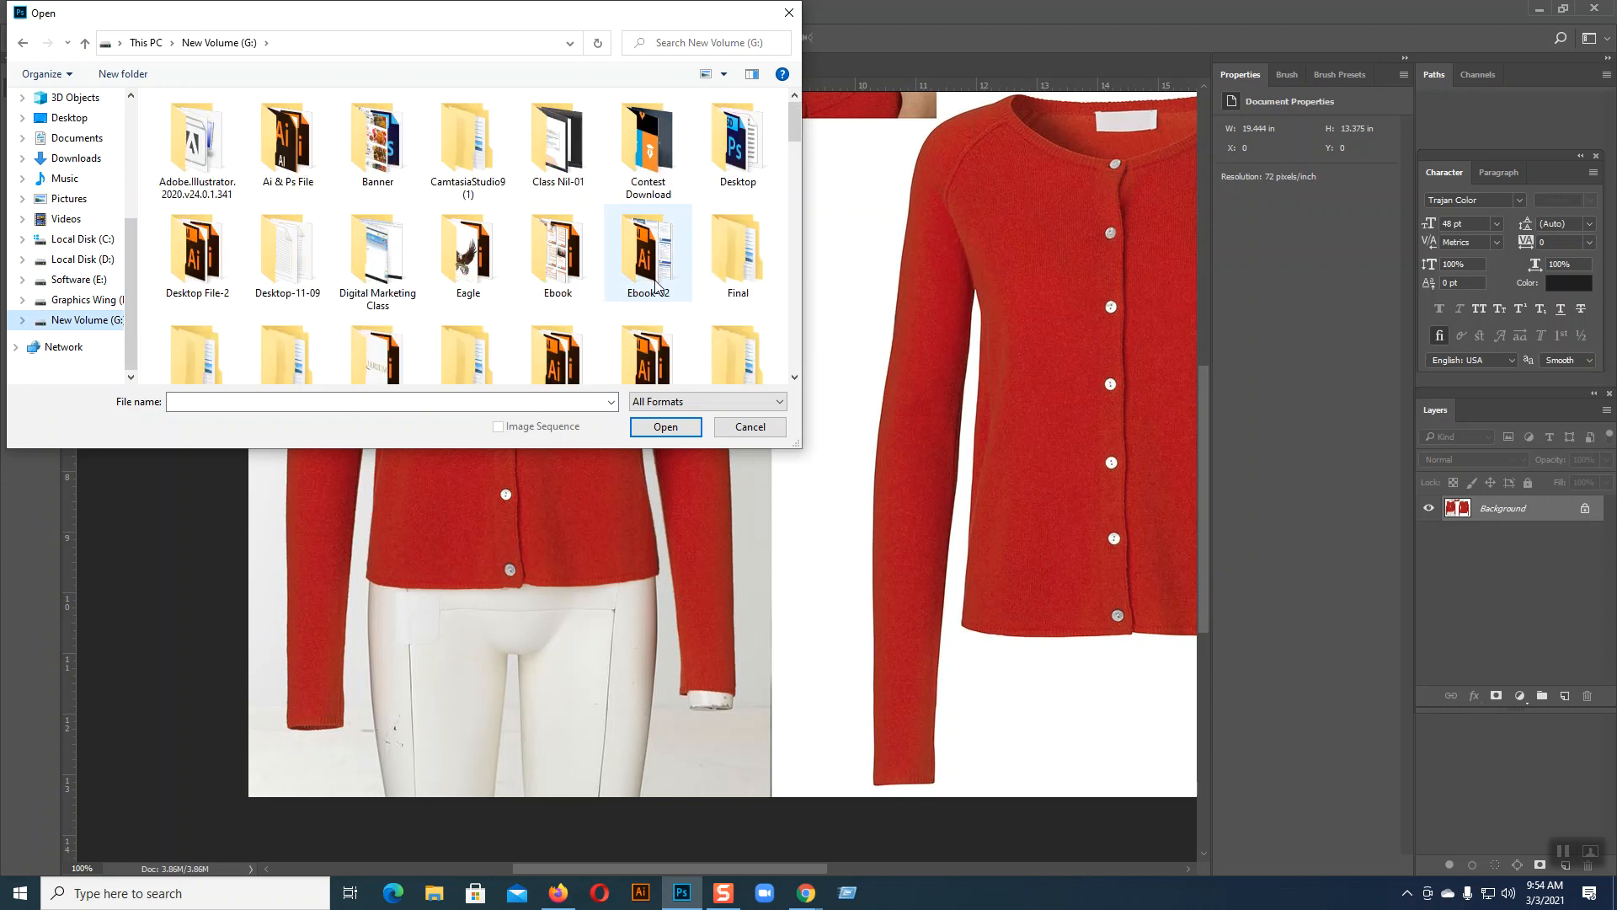
pyautogui.scroll(-1, 658, 285)
pyautogui.click(295, 215)
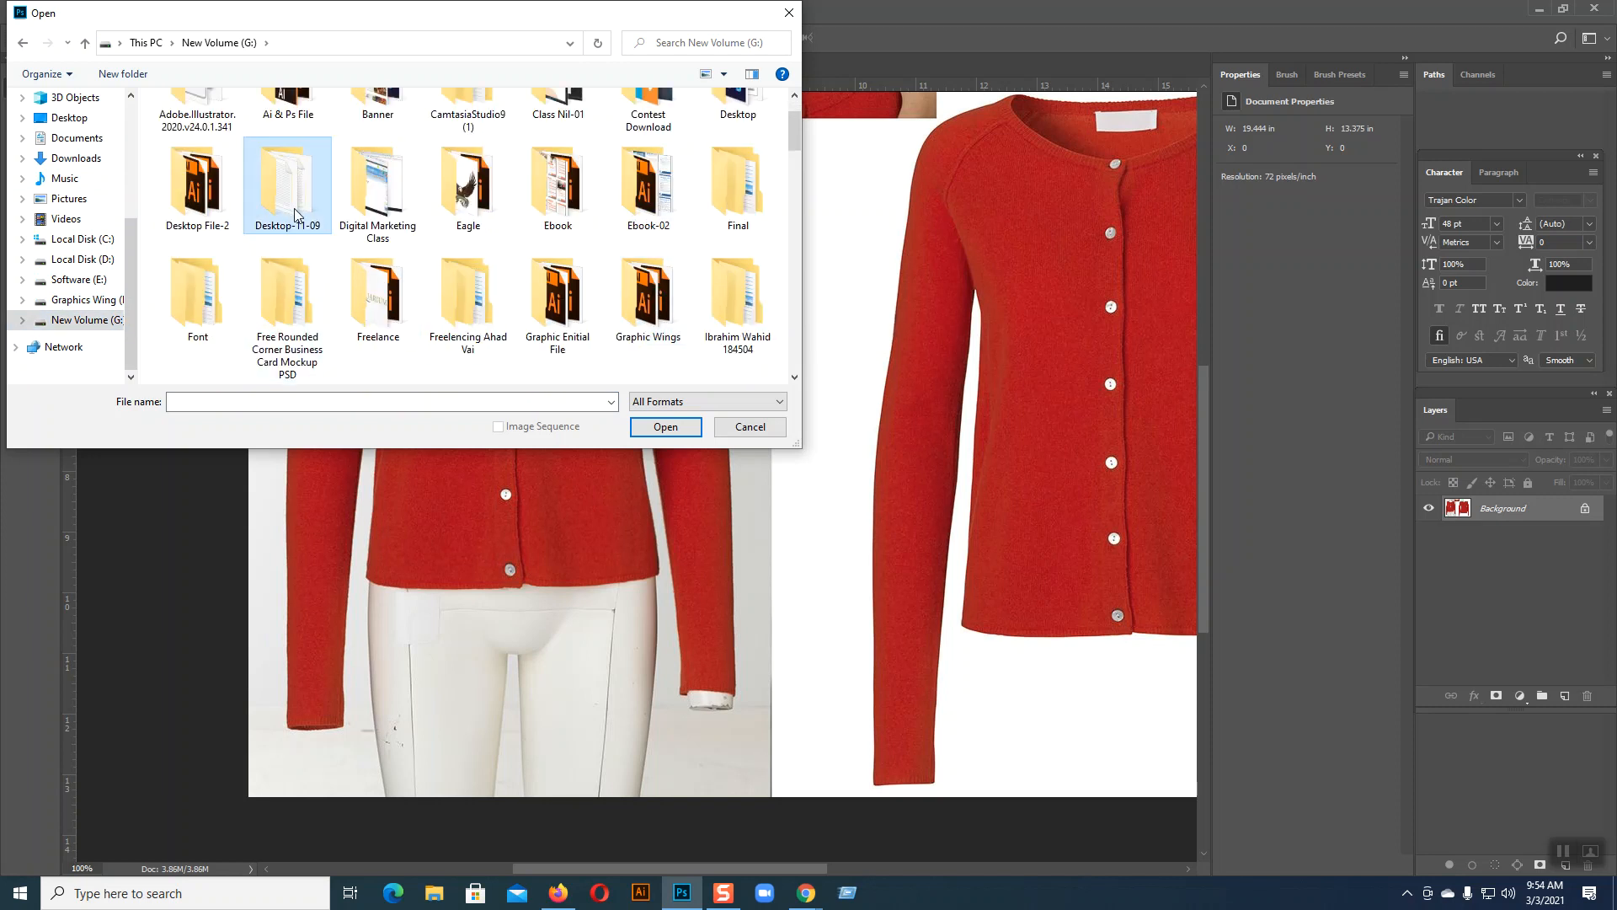
pyautogui.doubleClick(295, 214)
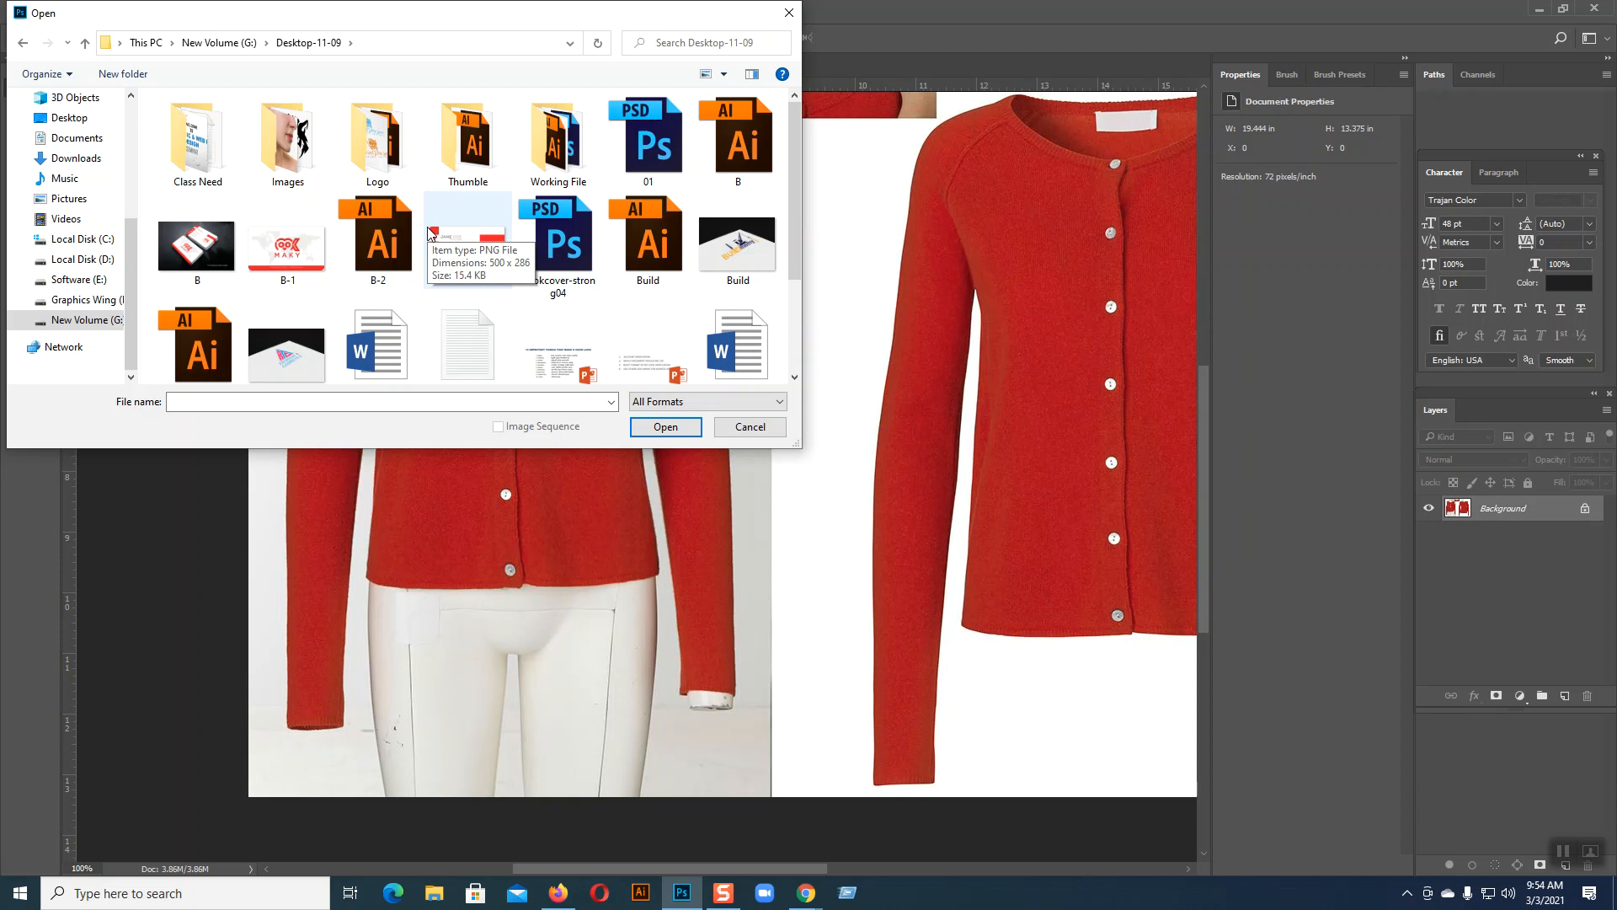
pyautogui.click(666, 426)
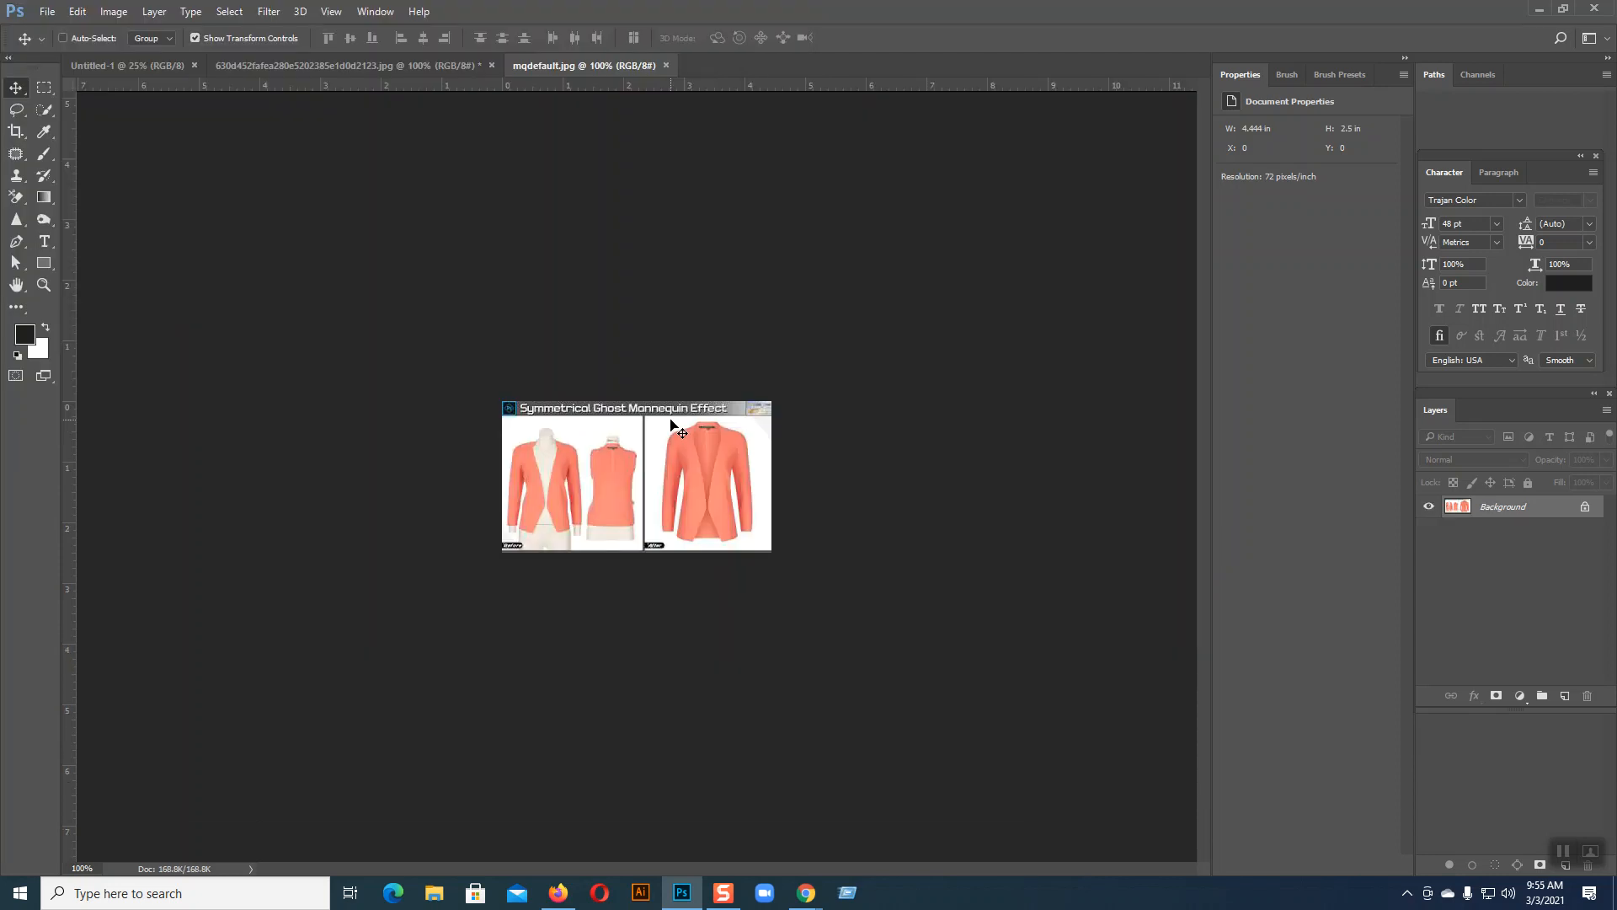
# - Change the resolution of the coral cardigan example image to 300 pixels/inch
pyautogui.hotkey('ctrl', '+')
pyautogui.hotkey('ctrl', '+')
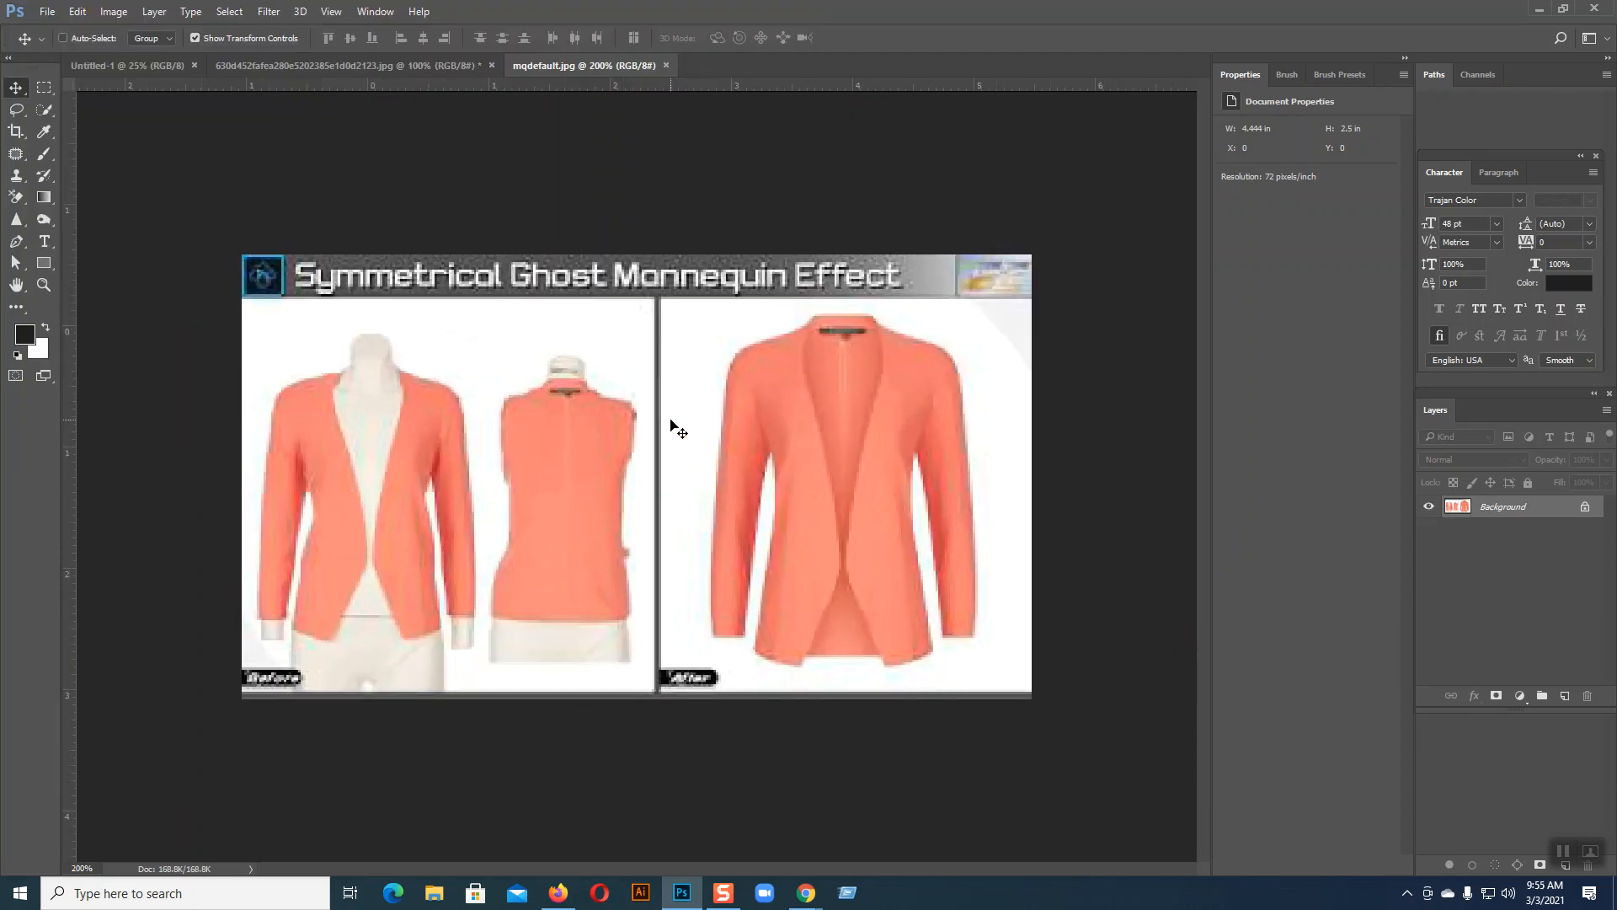
pyautogui.click(113, 10)
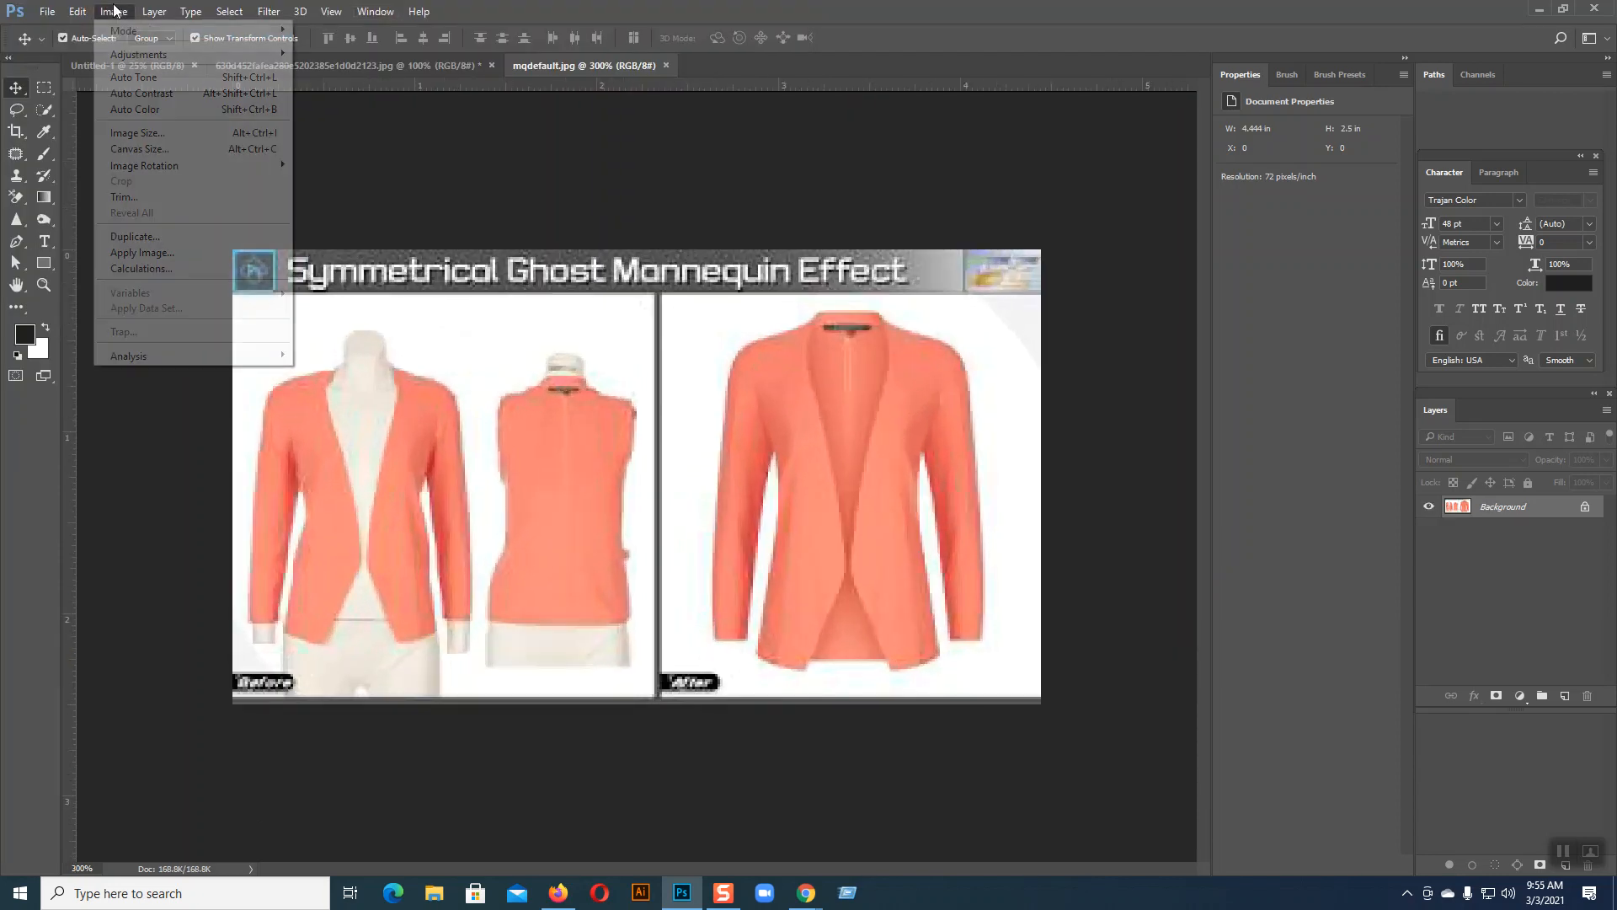
pyautogui.click(149, 135)
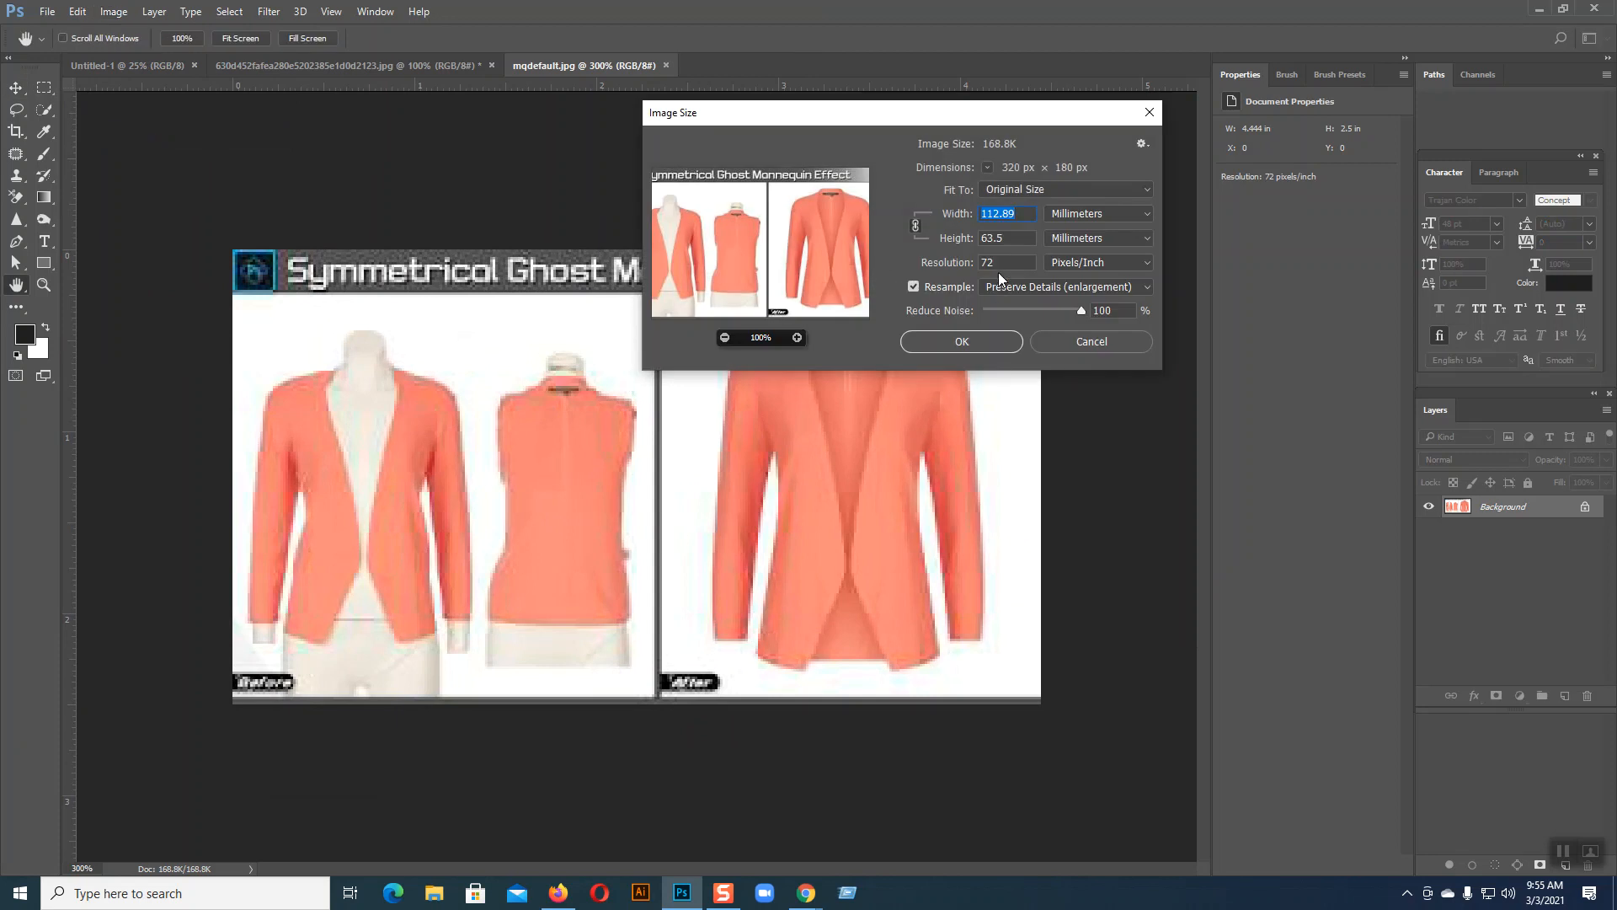
pyautogui.click(995, 263)
pyautogui.write('300')
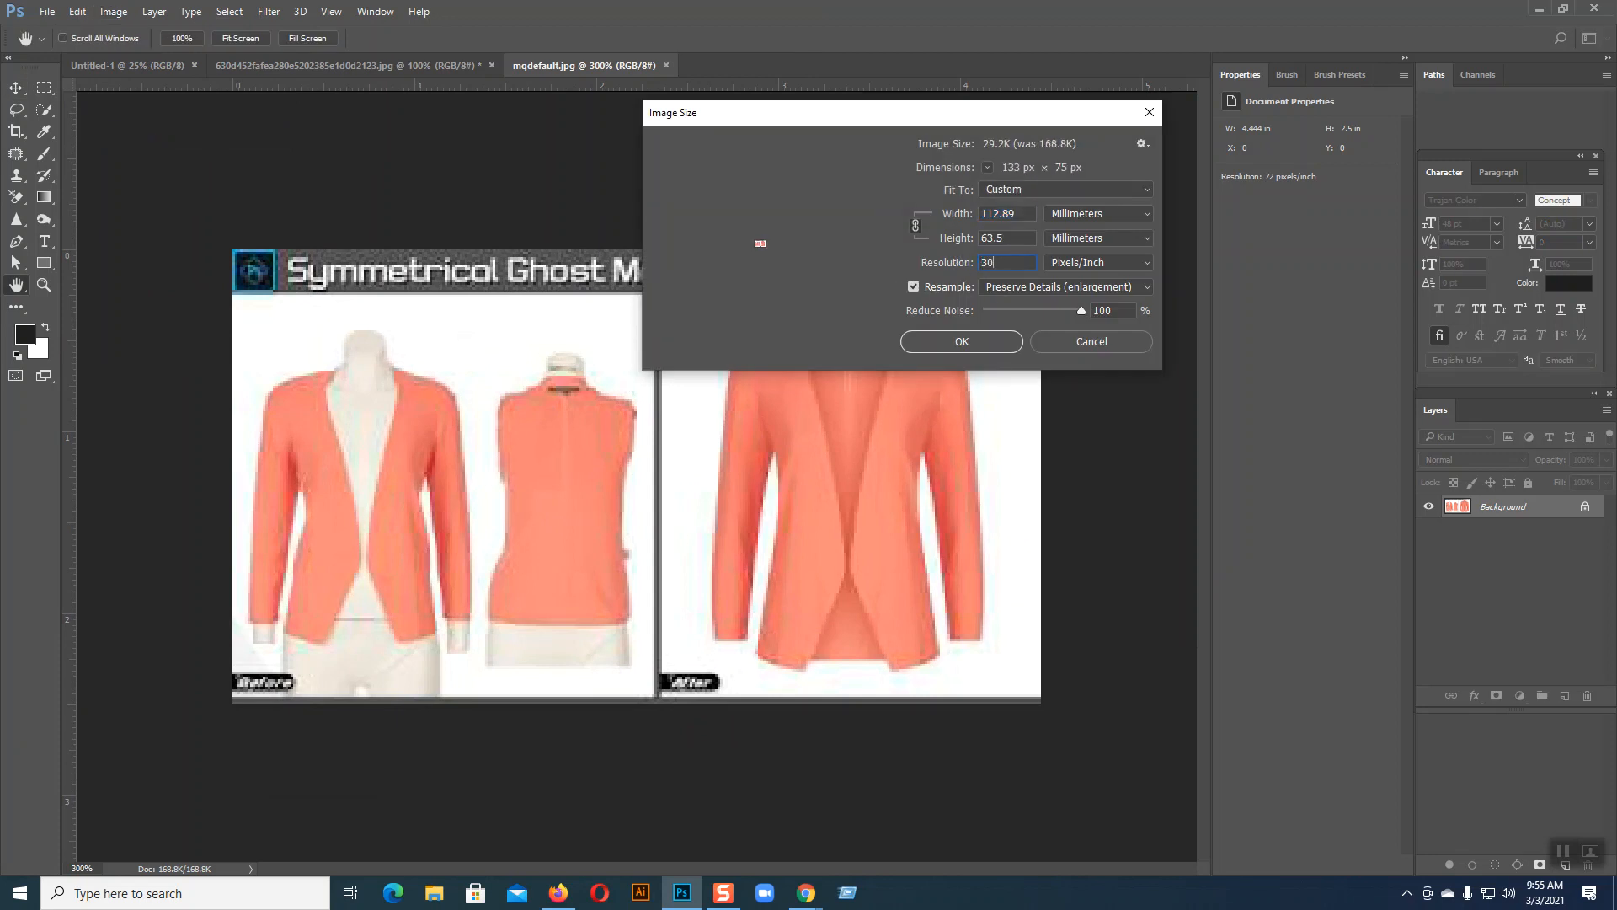
pyautogui.click(959, 342)
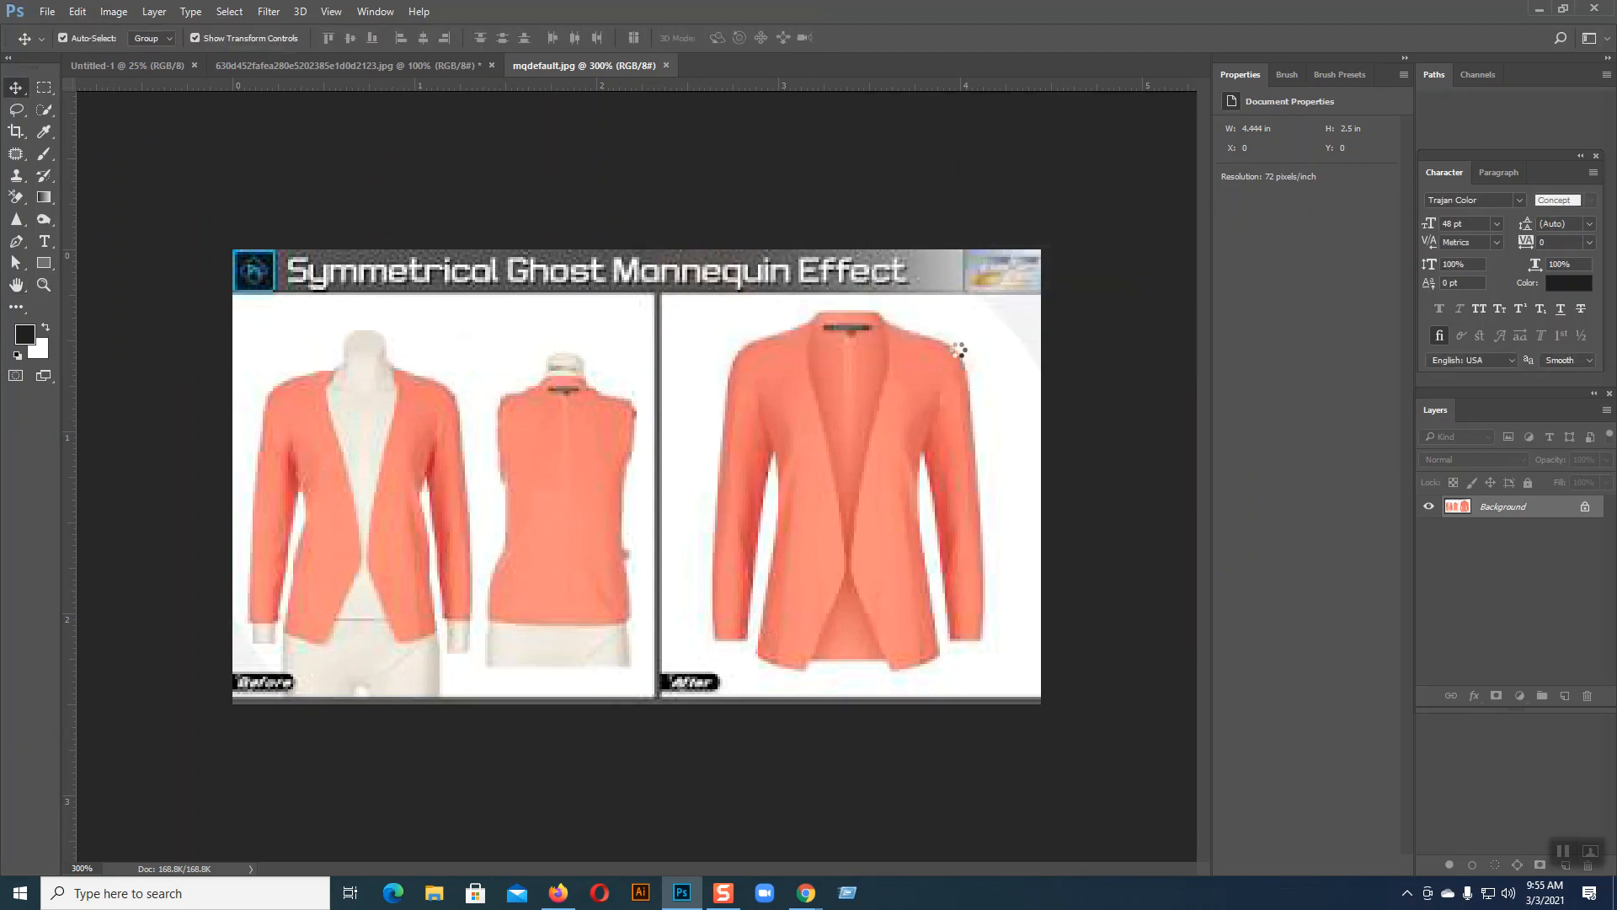
# - Inspect the resized coral cardigan example and close it without saving
pyautogui.hotkey('ctrl', '-')
pyautogui.hotkey('ctrl', '-')
pyautogui.hotkey('ctrl', '-')
pyautogui.hotkey('ctrl', '-')
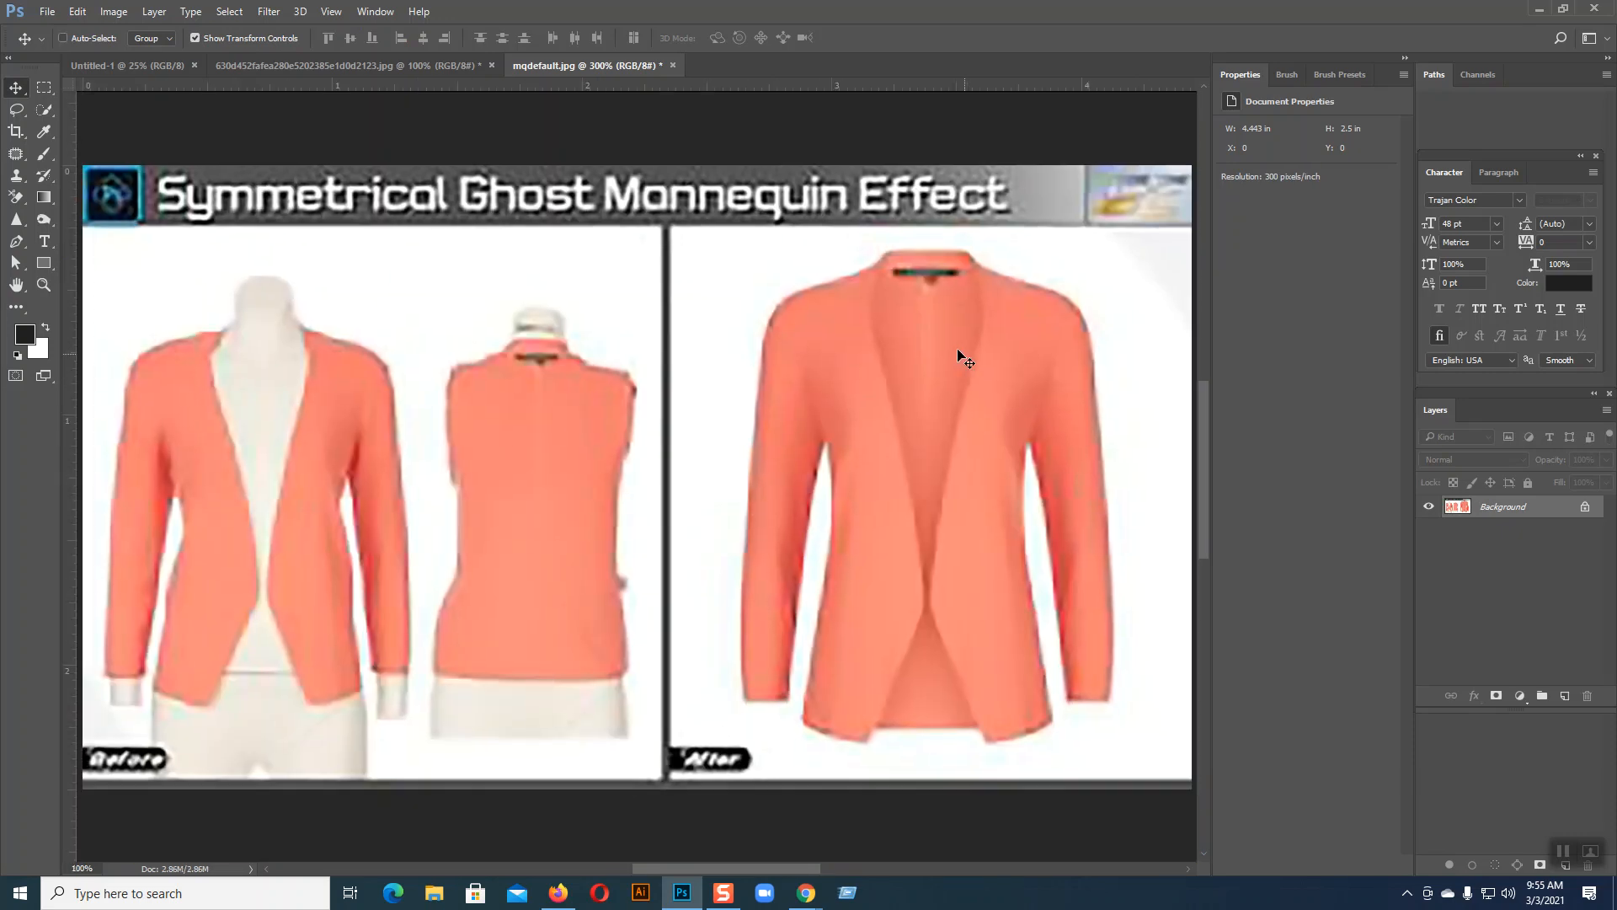
pyautogui.hotkey('ctrl', '+')
pyautogui.hotkey('ctrl', '+')
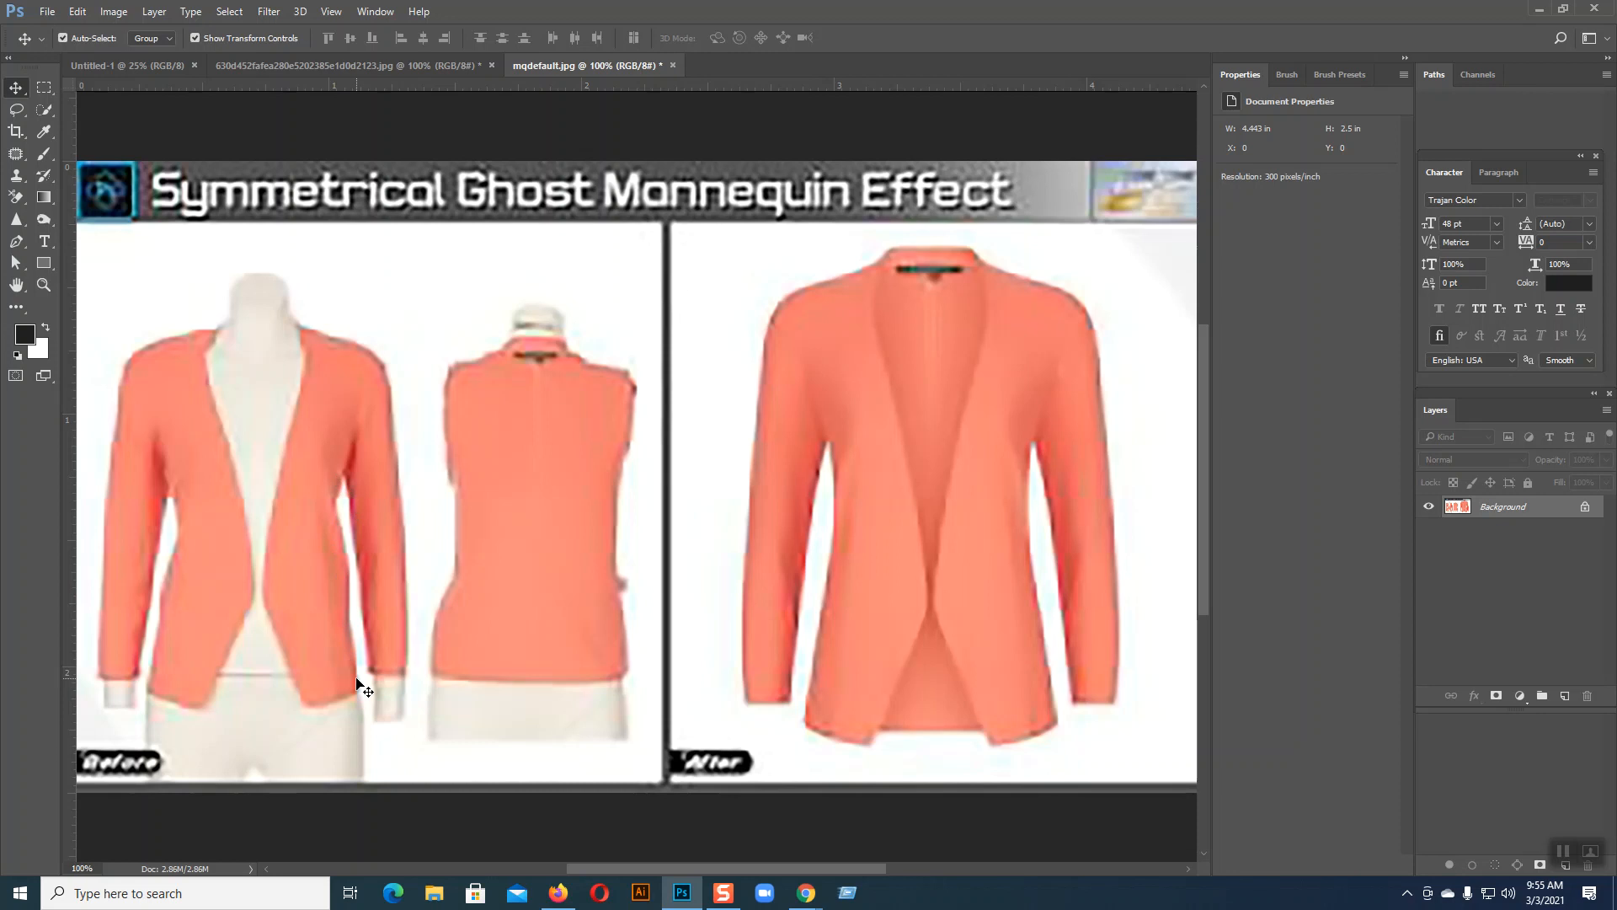
pyautogui.click(673, 65)
pyautogui.click(812, 338)
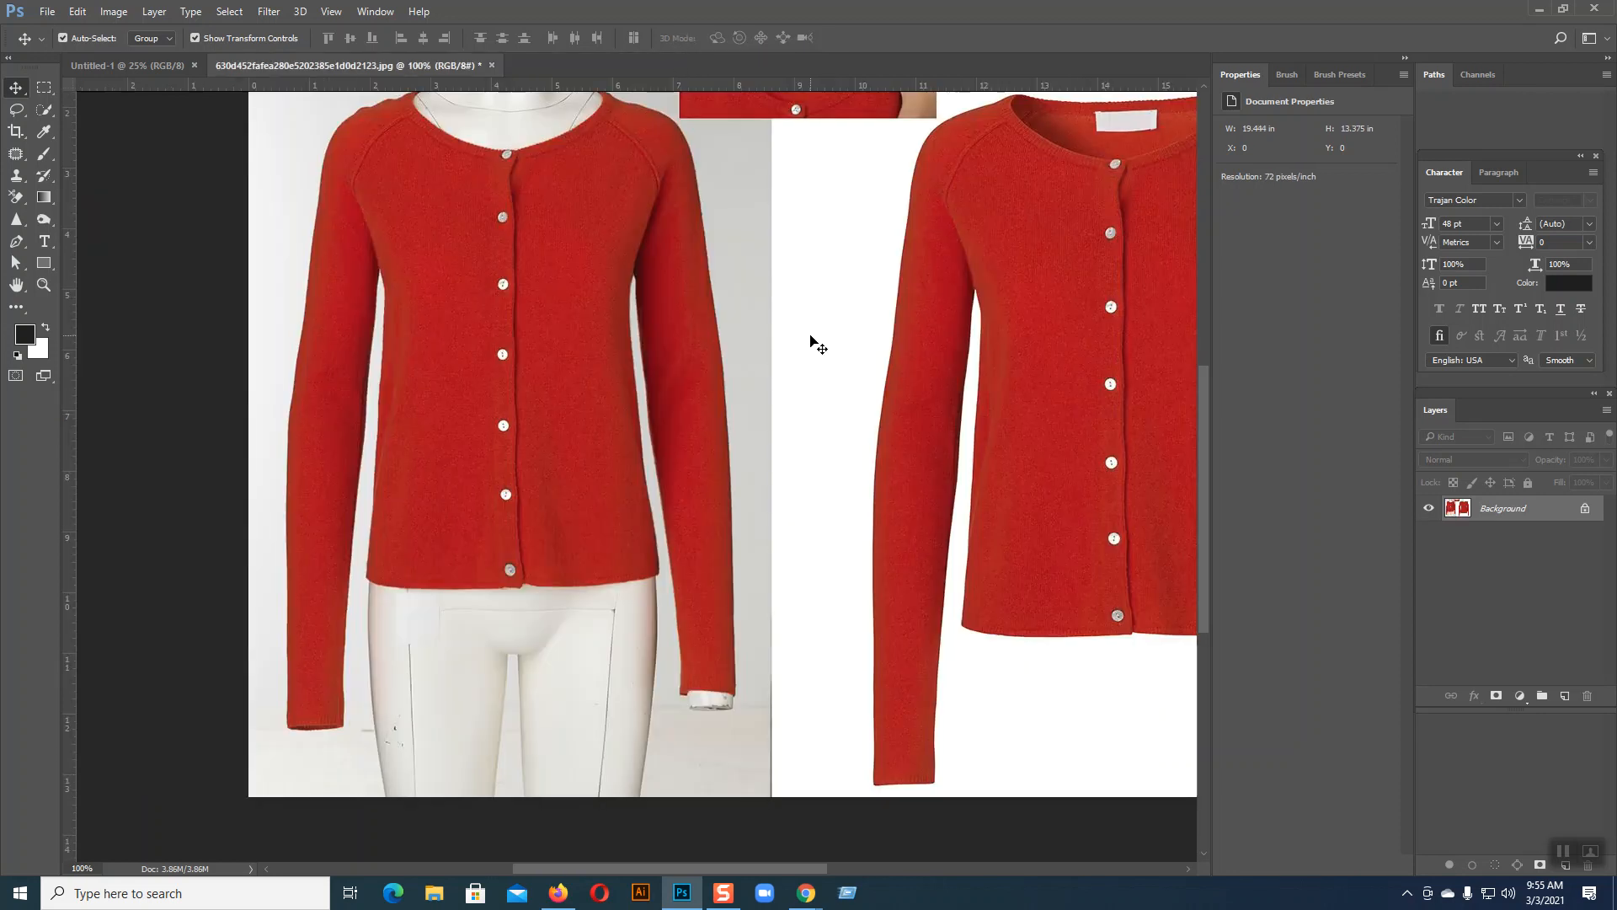
# - Switch to the Chrome window showing the product photography studio images
pyautogui.moveTo(815, 894)
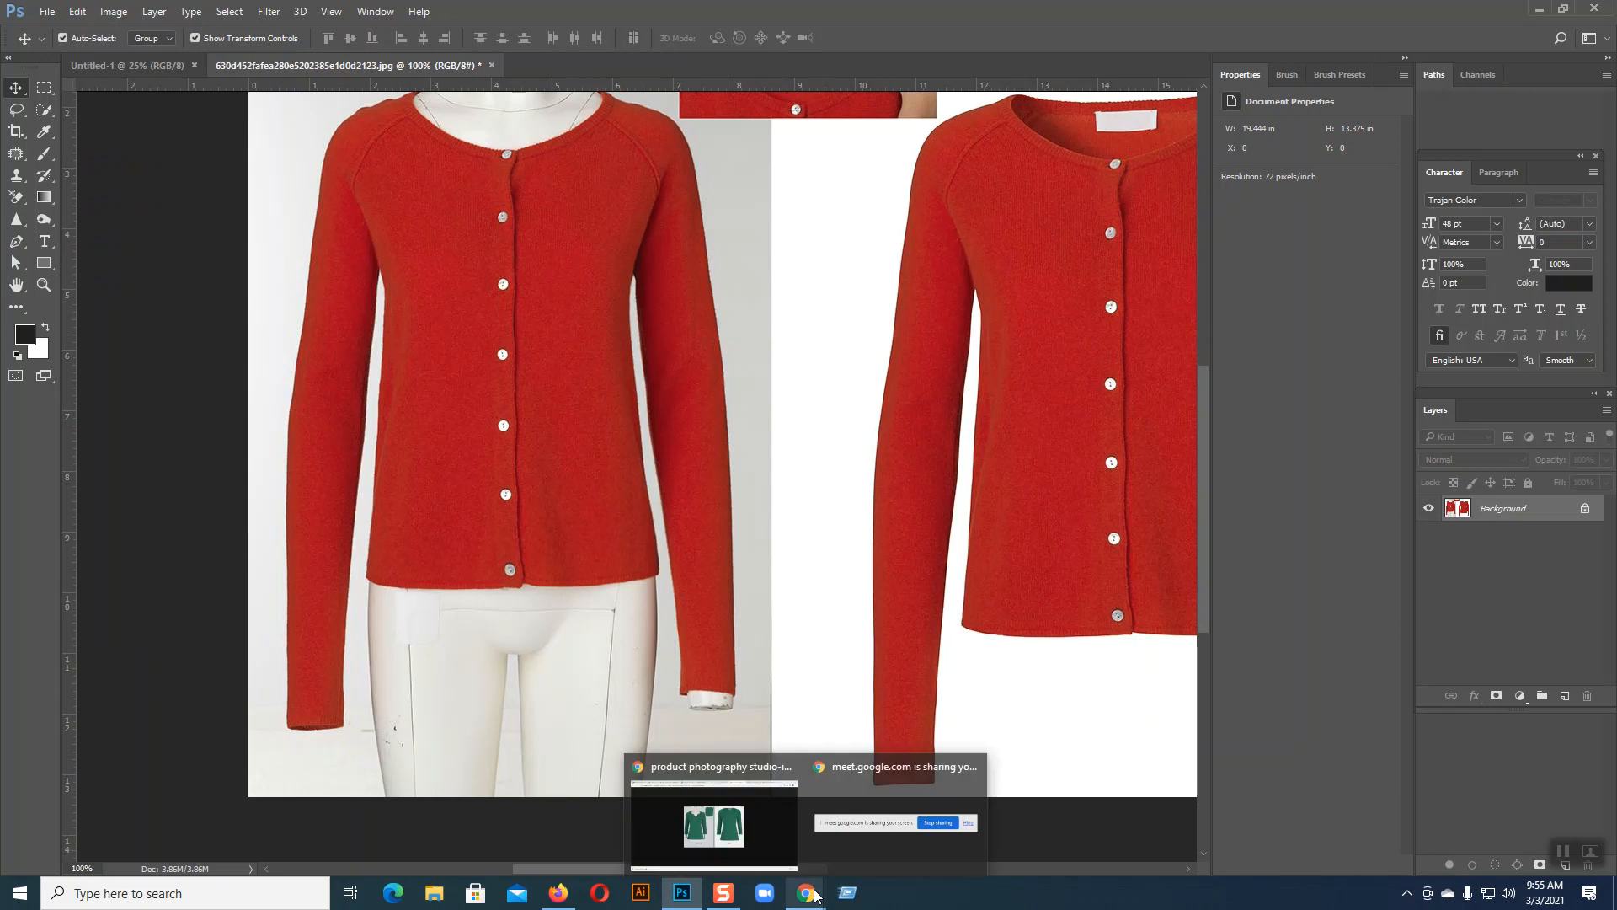
pyautogui.click(751, 840)
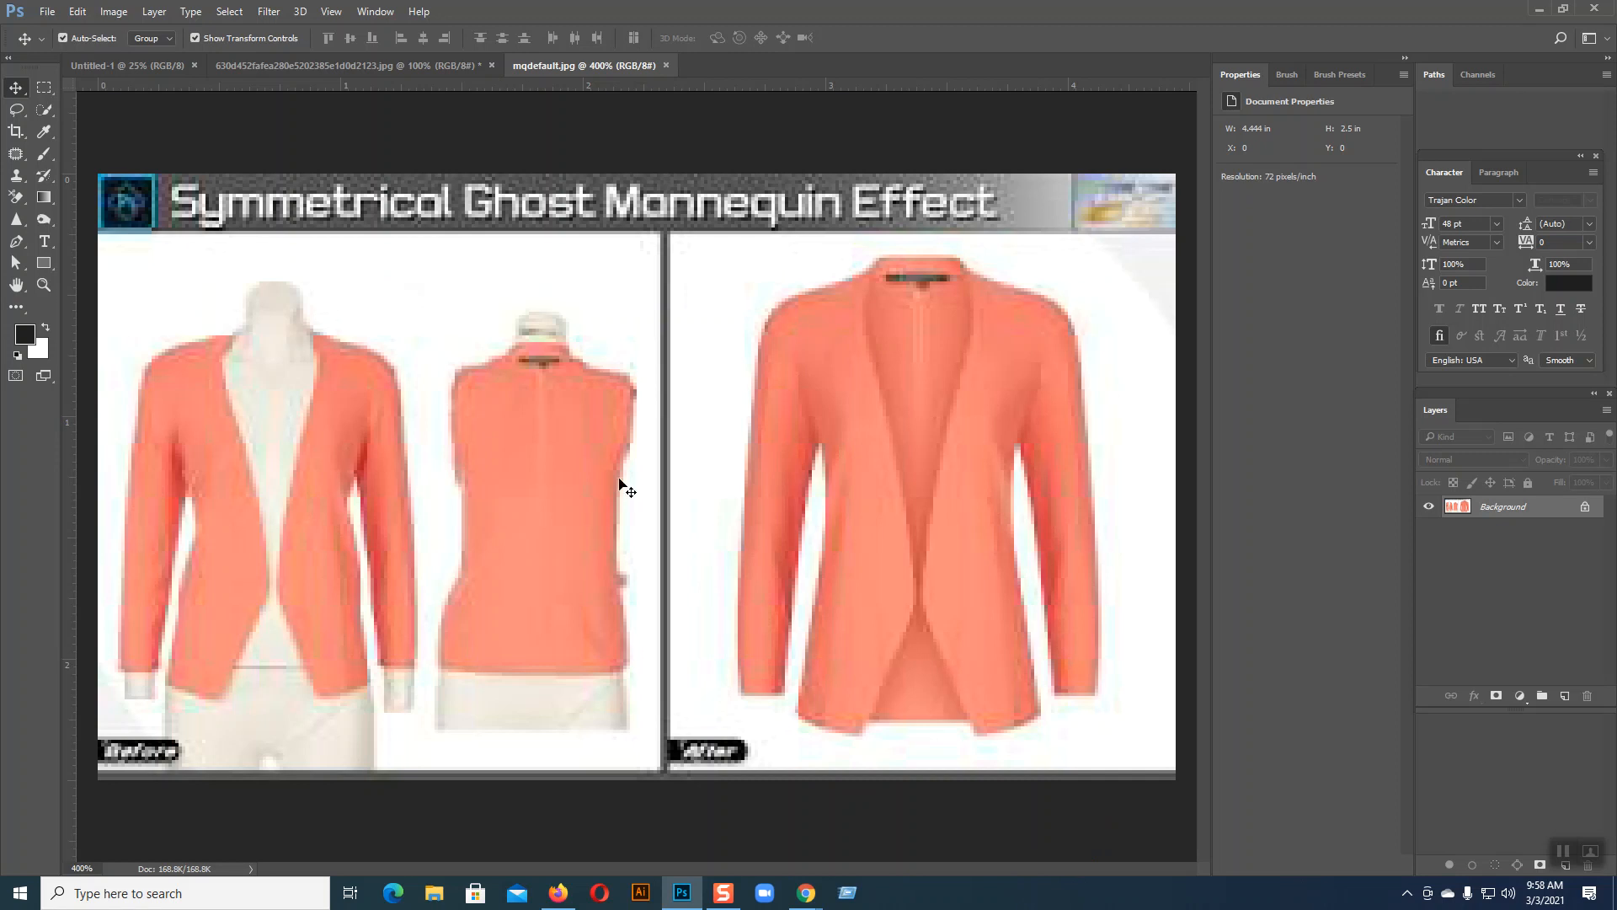
# - Change the resolution of the coral cardigan image to 300 pixels/inch
pyautogui.click(114, 11)
pyautogui.click(158, 131)
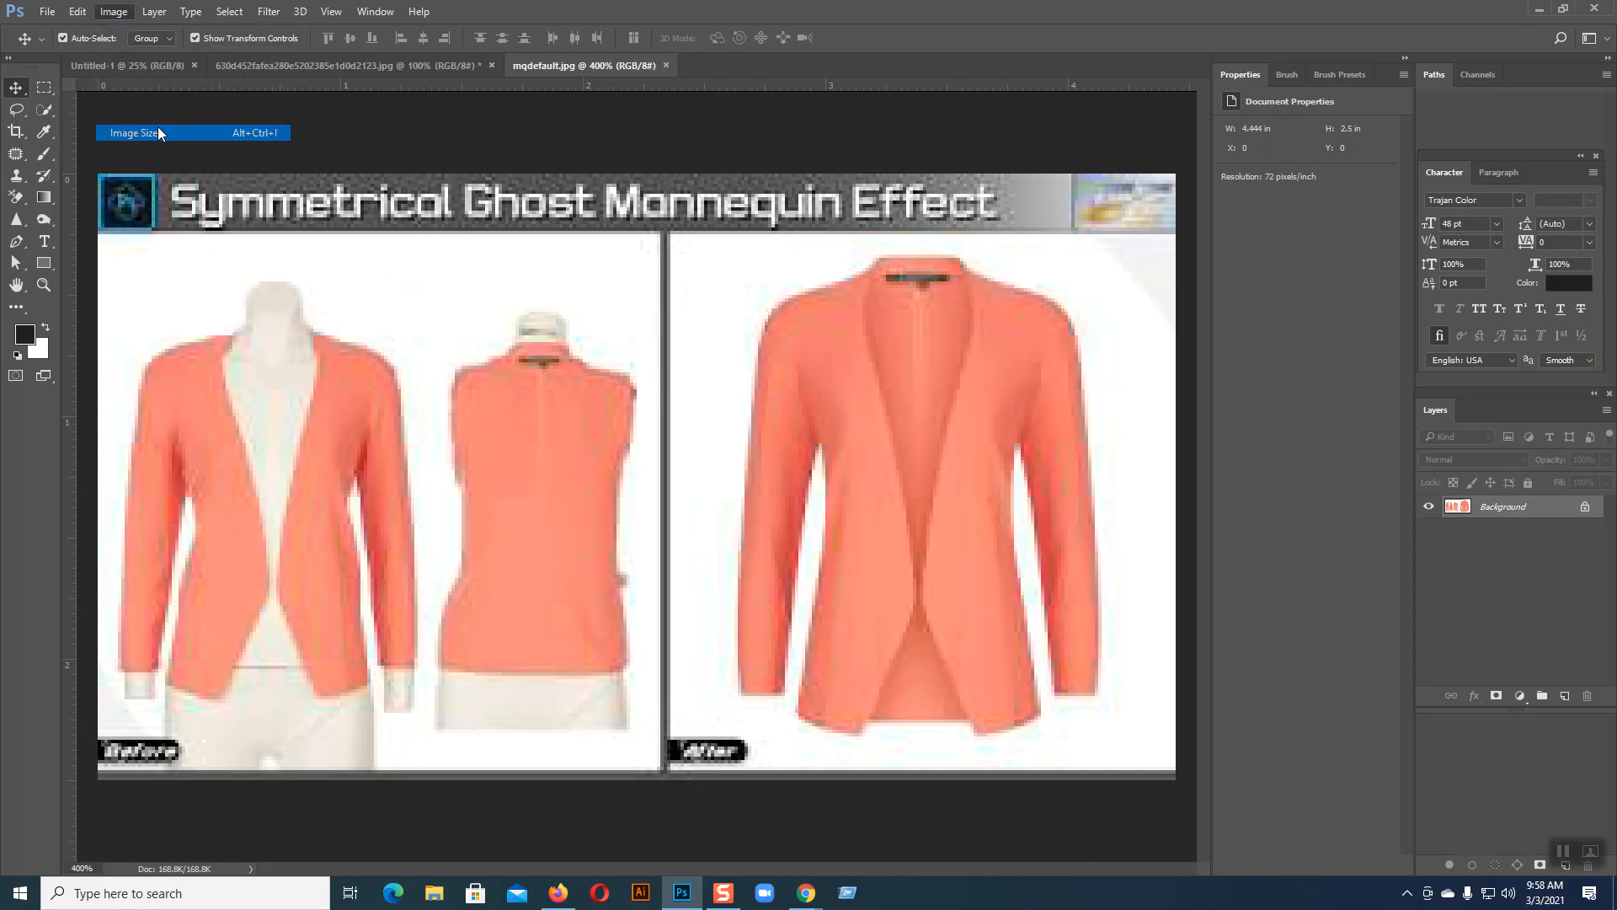
pyautogui.click(1005, 258)
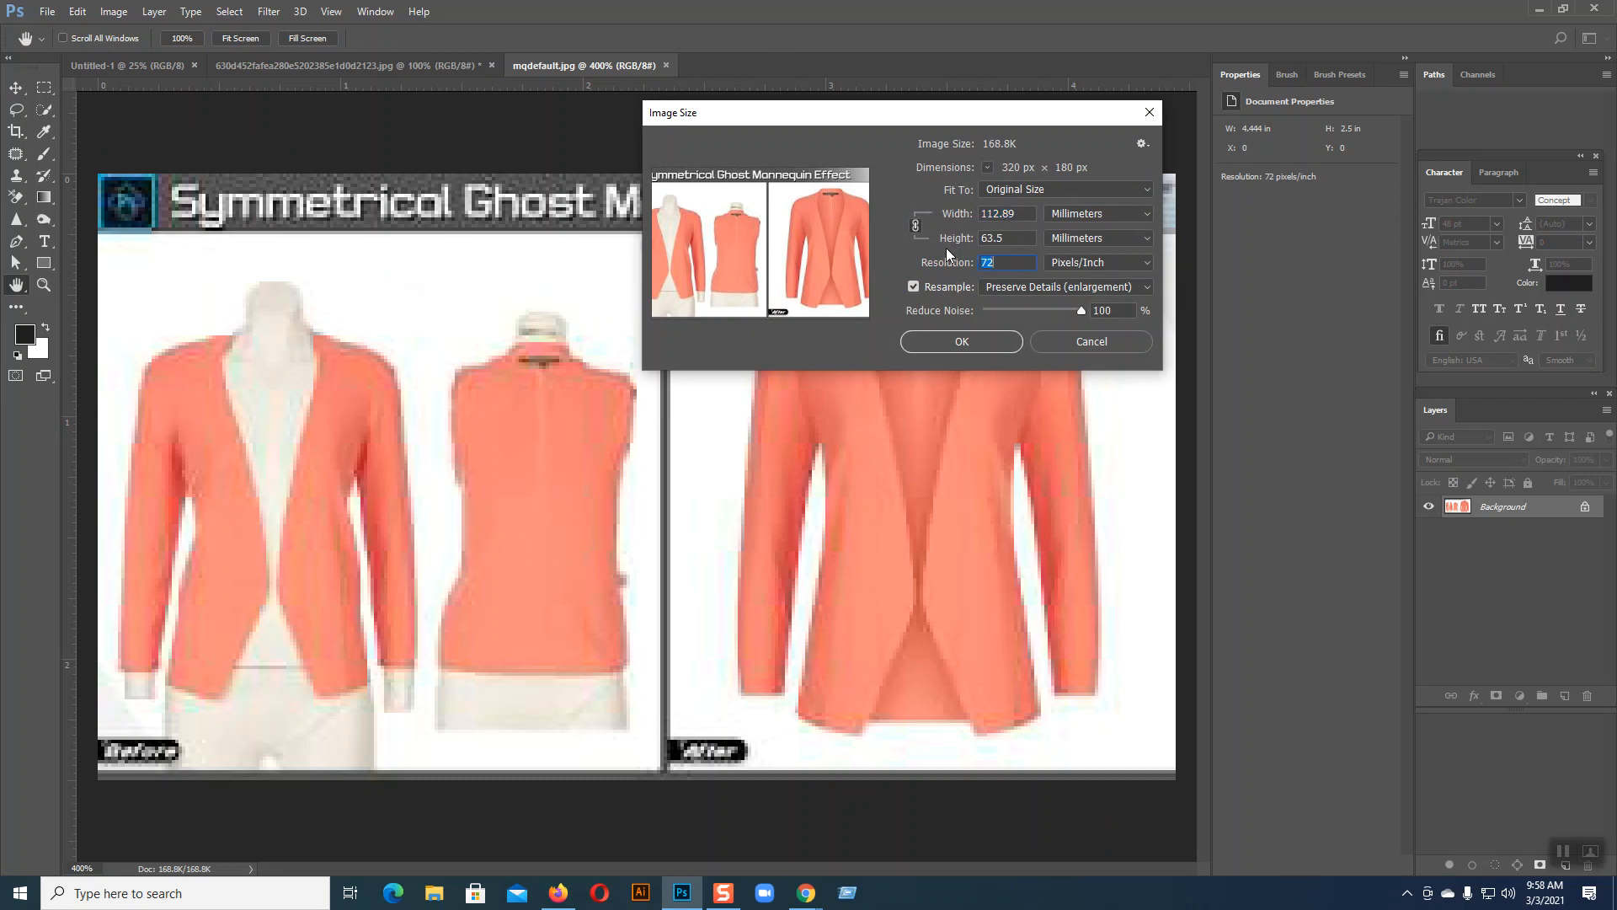
pyautogui.write('300')
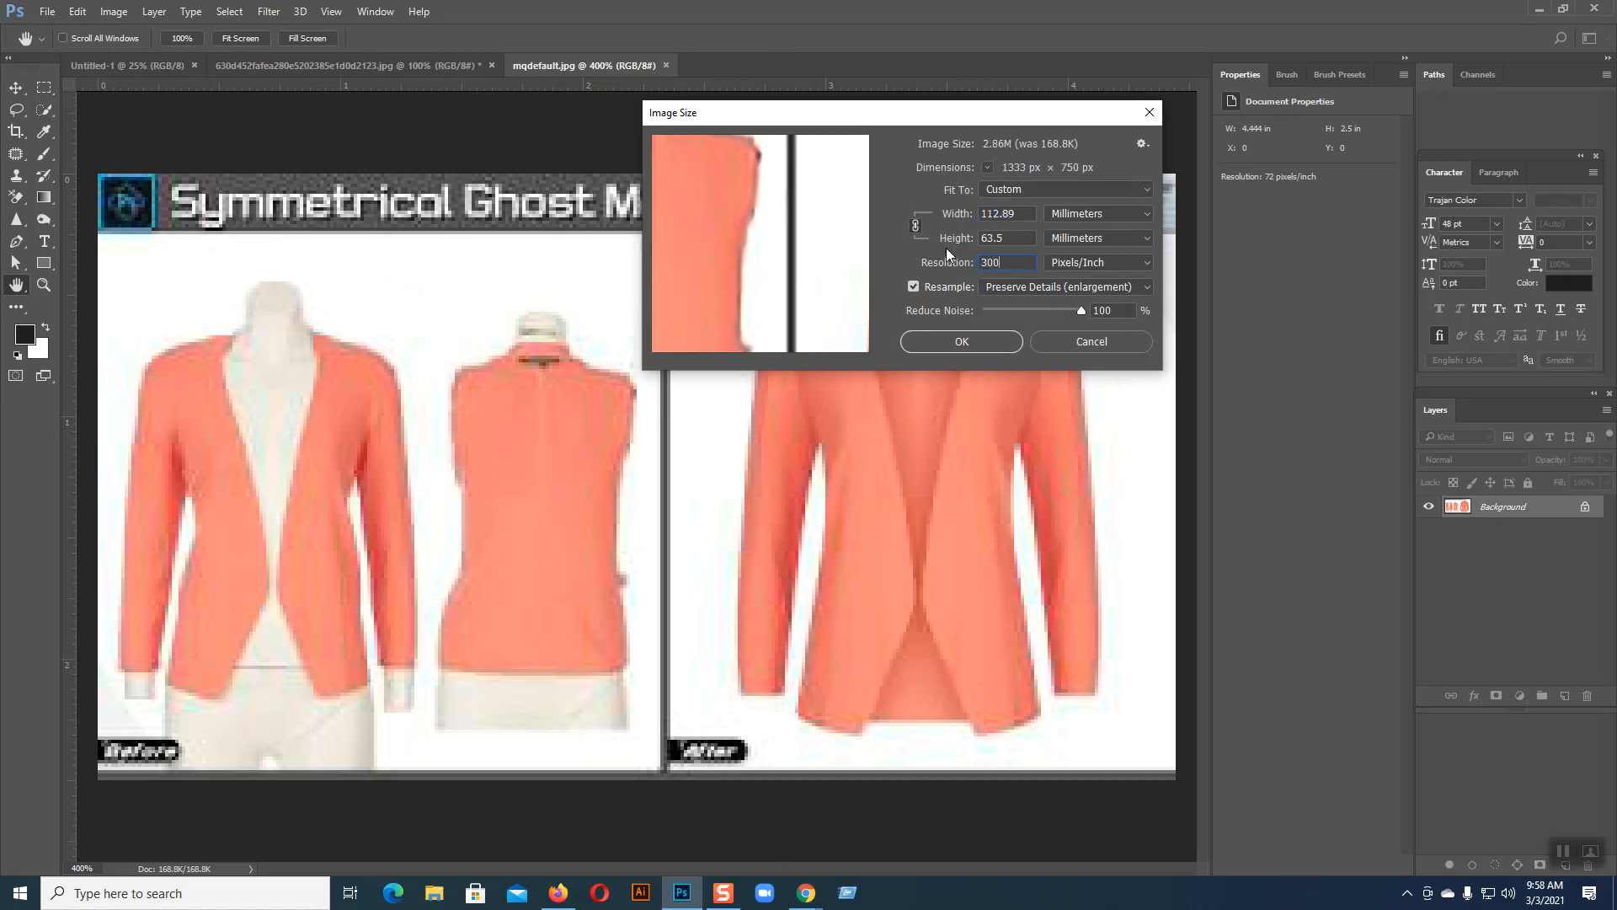
pyautogui.click(961, 341)
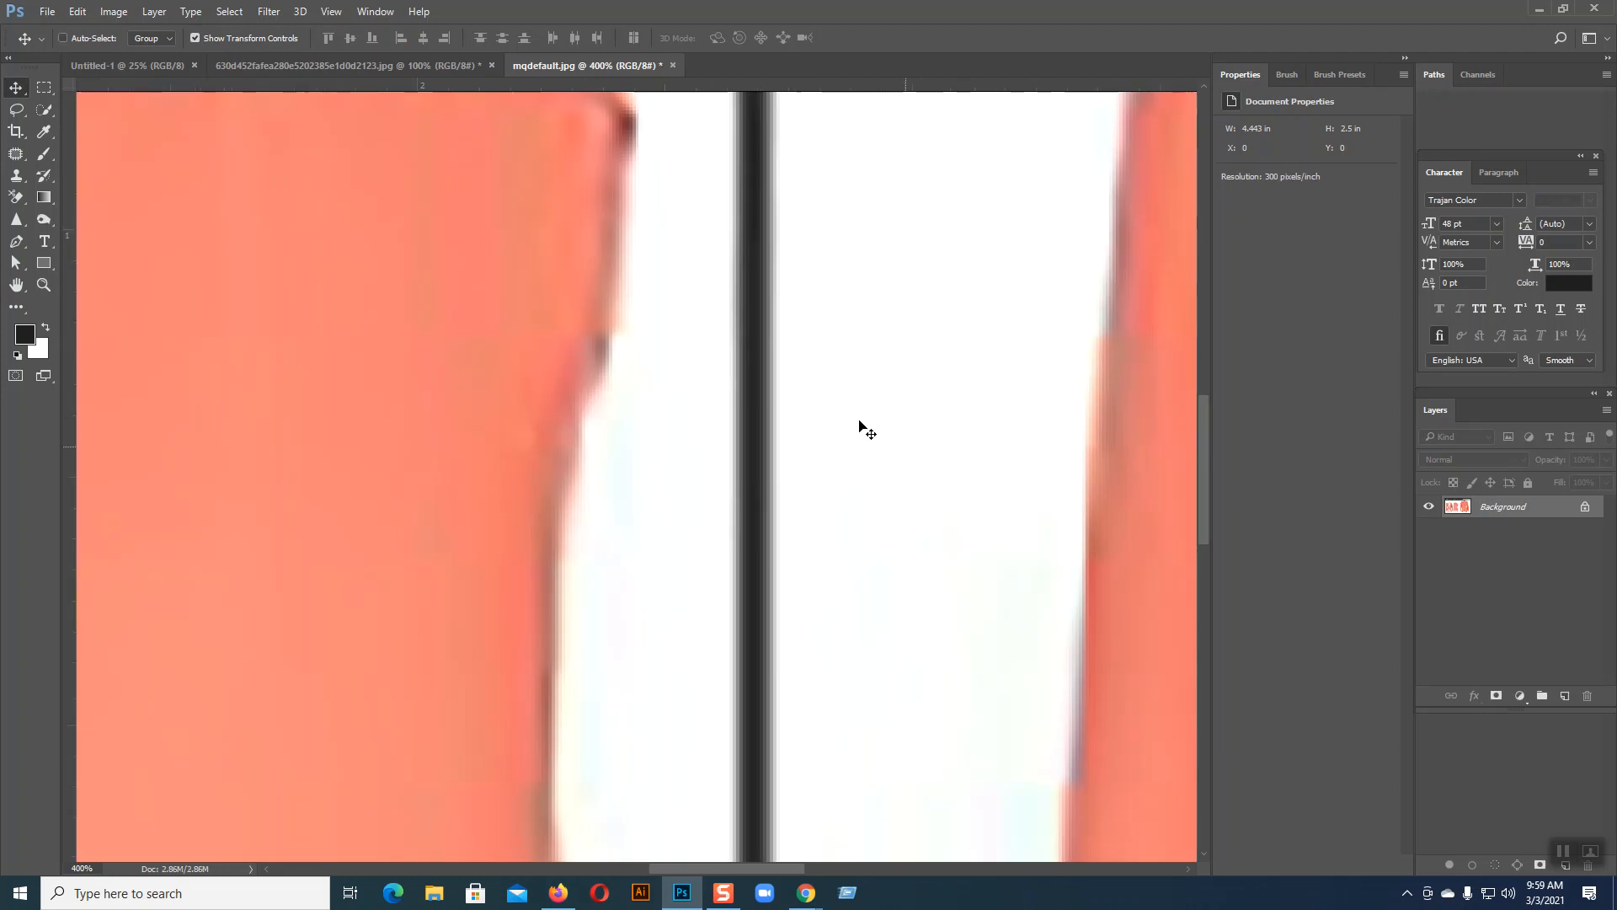
# - Reshape both waist edges of the front-view coral cardigan on the mannequin with the Liquify filter's Forward Warp tool and apply it
pyautogui.hotkey('ctrl', '-')
pyautogui.hotkey('ctrl', '-')
pyautogui.moveTo(442, 538); pyautogui.dragTo(1019, 369)
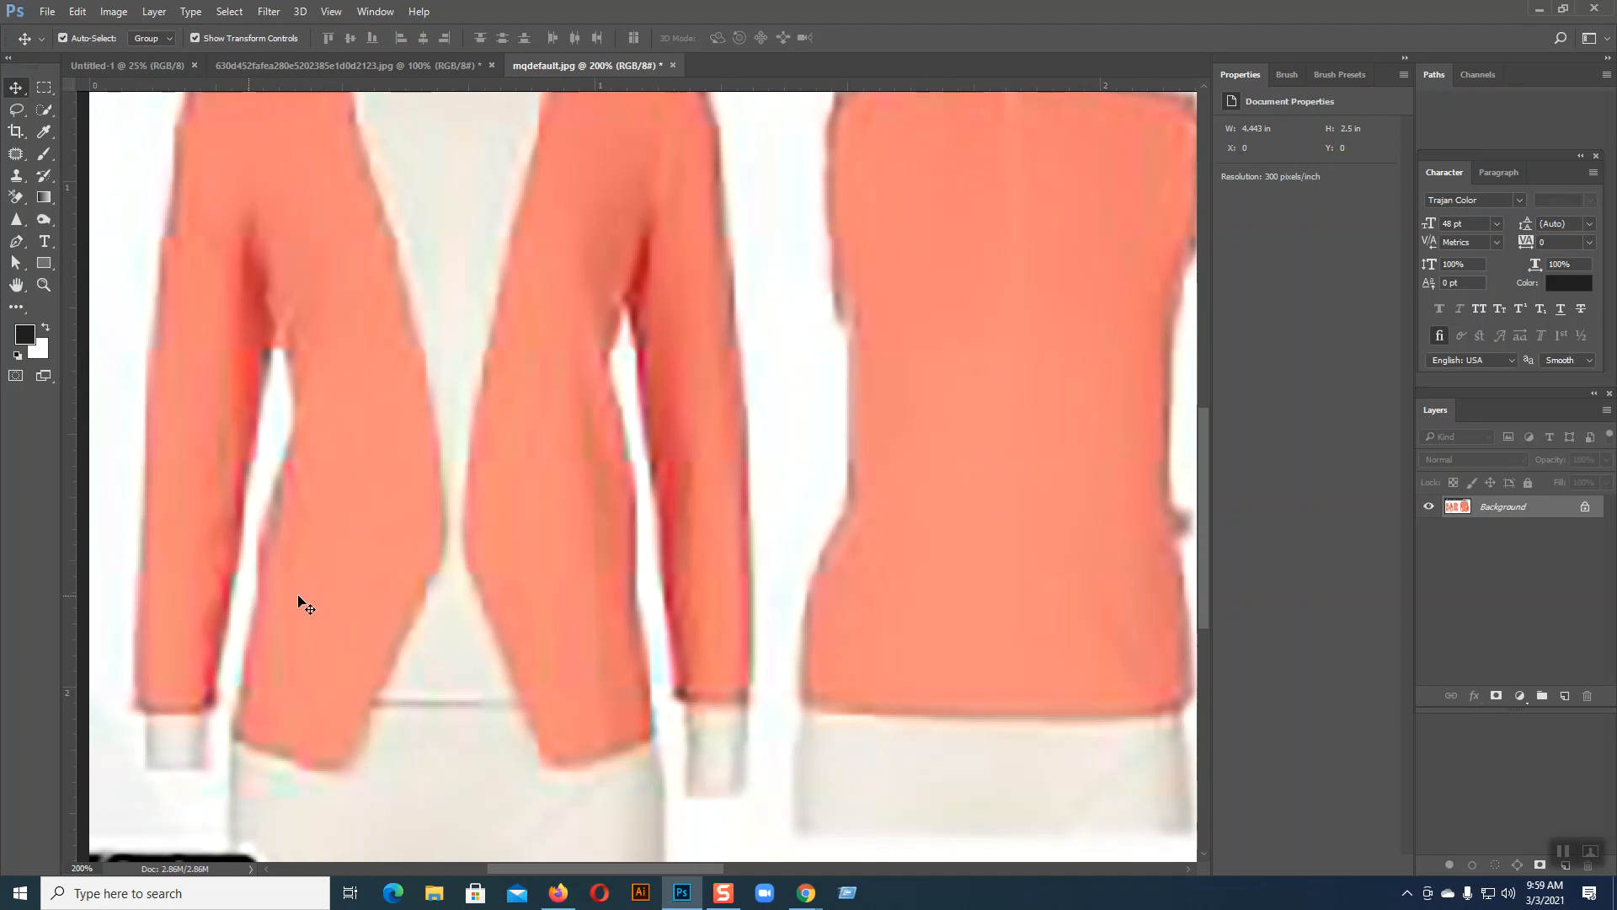
pyautogui.hscroll(8, 210, 573)
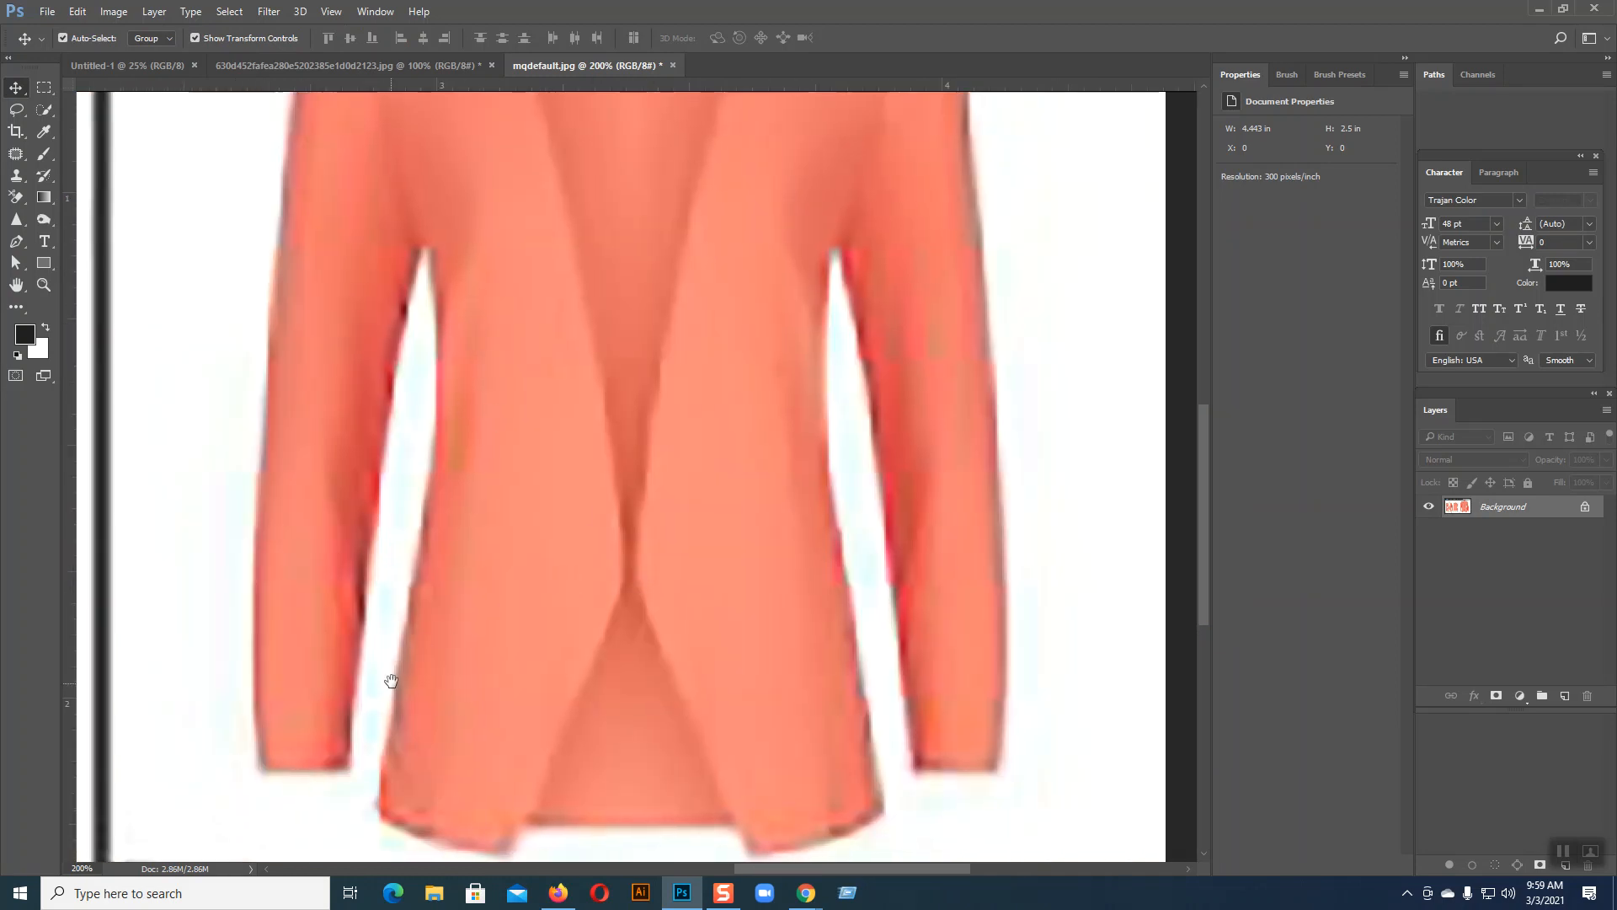
pyautogui.hscroll(-8, 392, 690)
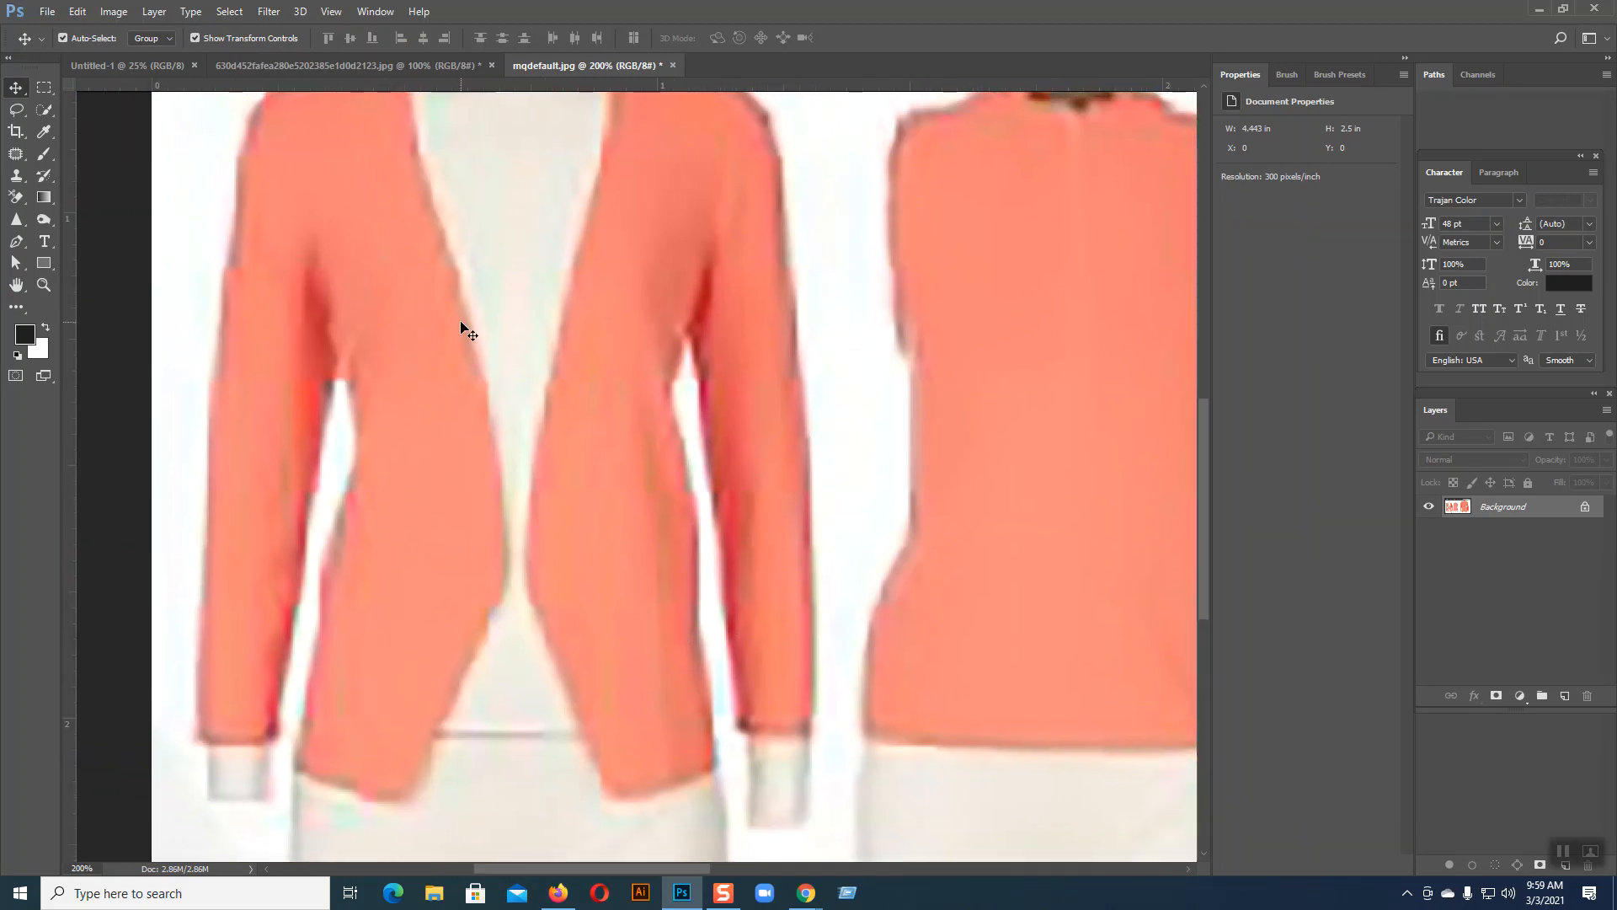
pyautogui.click(269, 11)
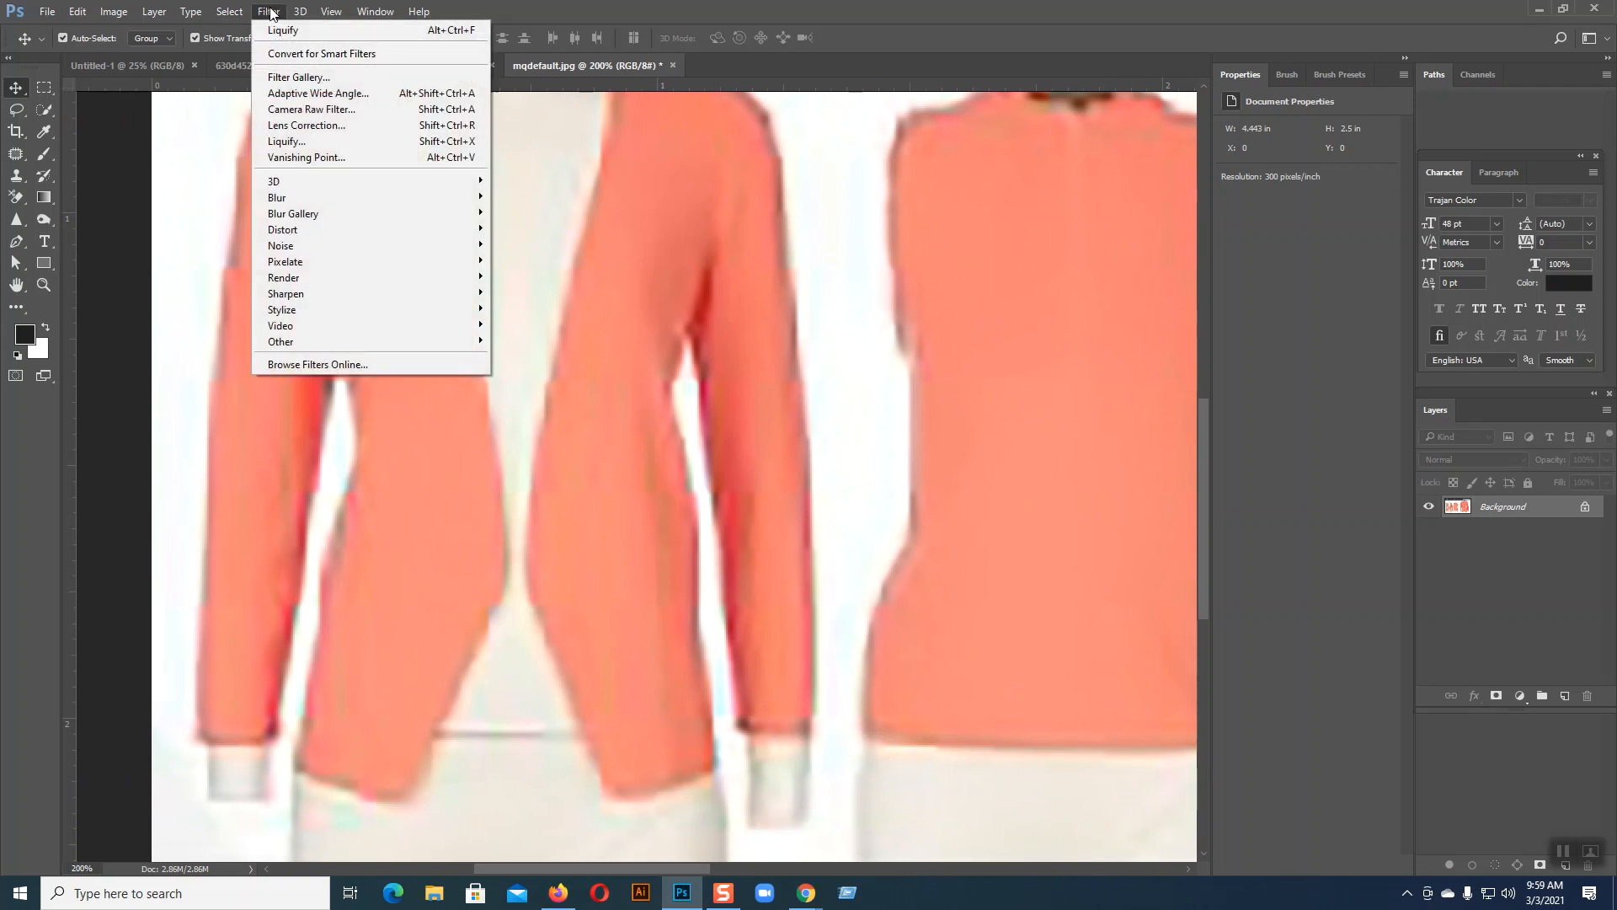
pyautogui.click(336, 137)
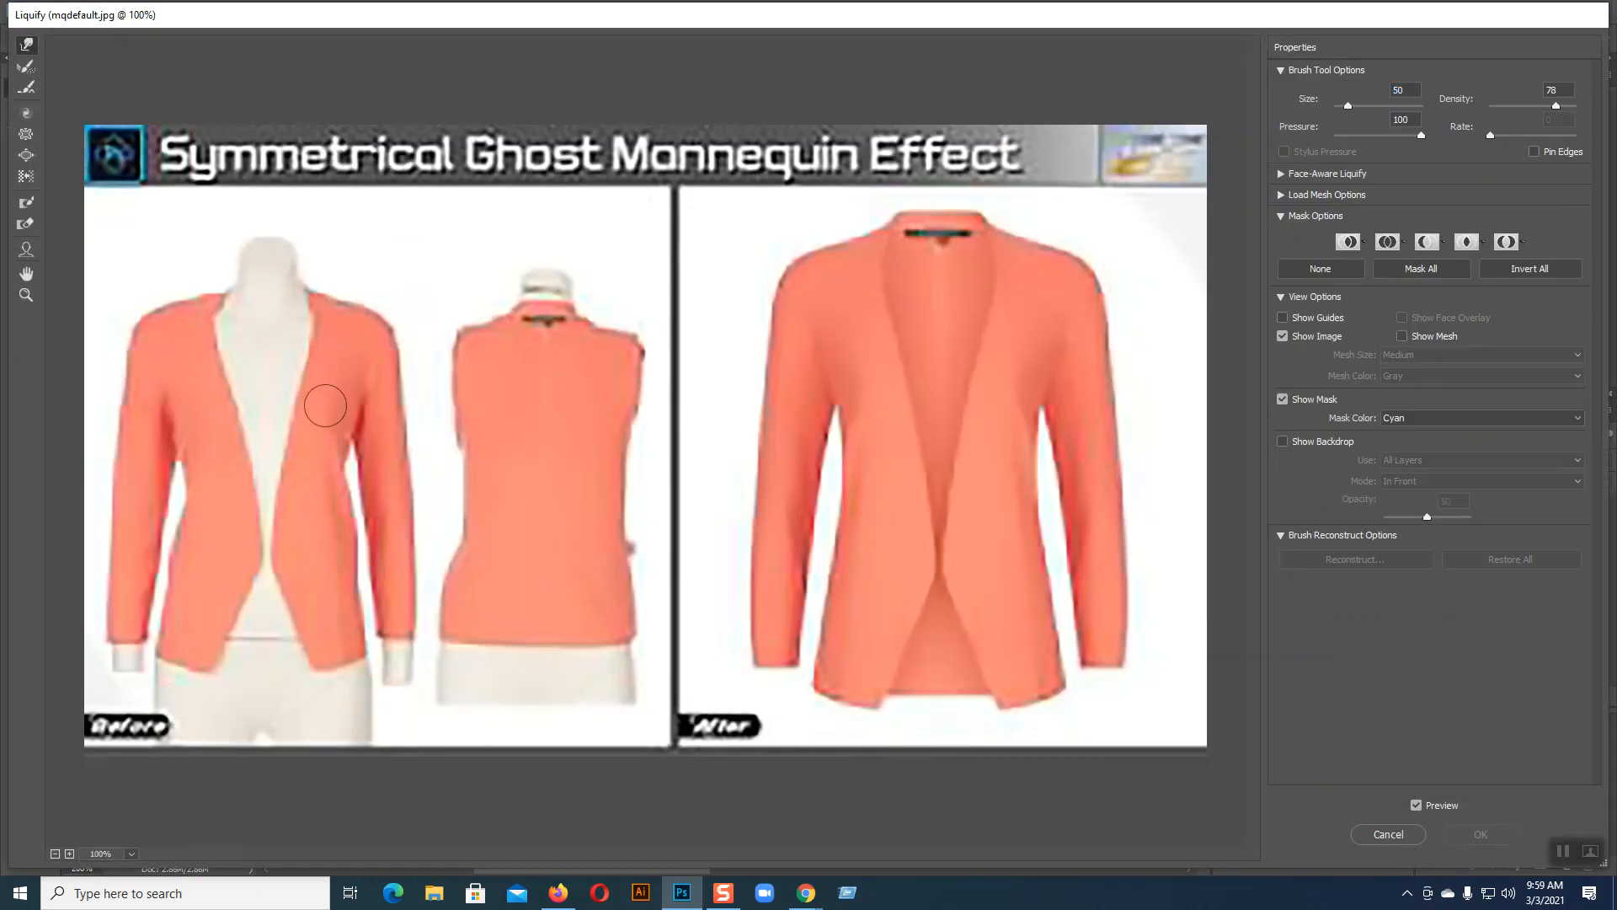
pyautogui.moveTo(173, 535); pyautogui.dragTo(170, 578)
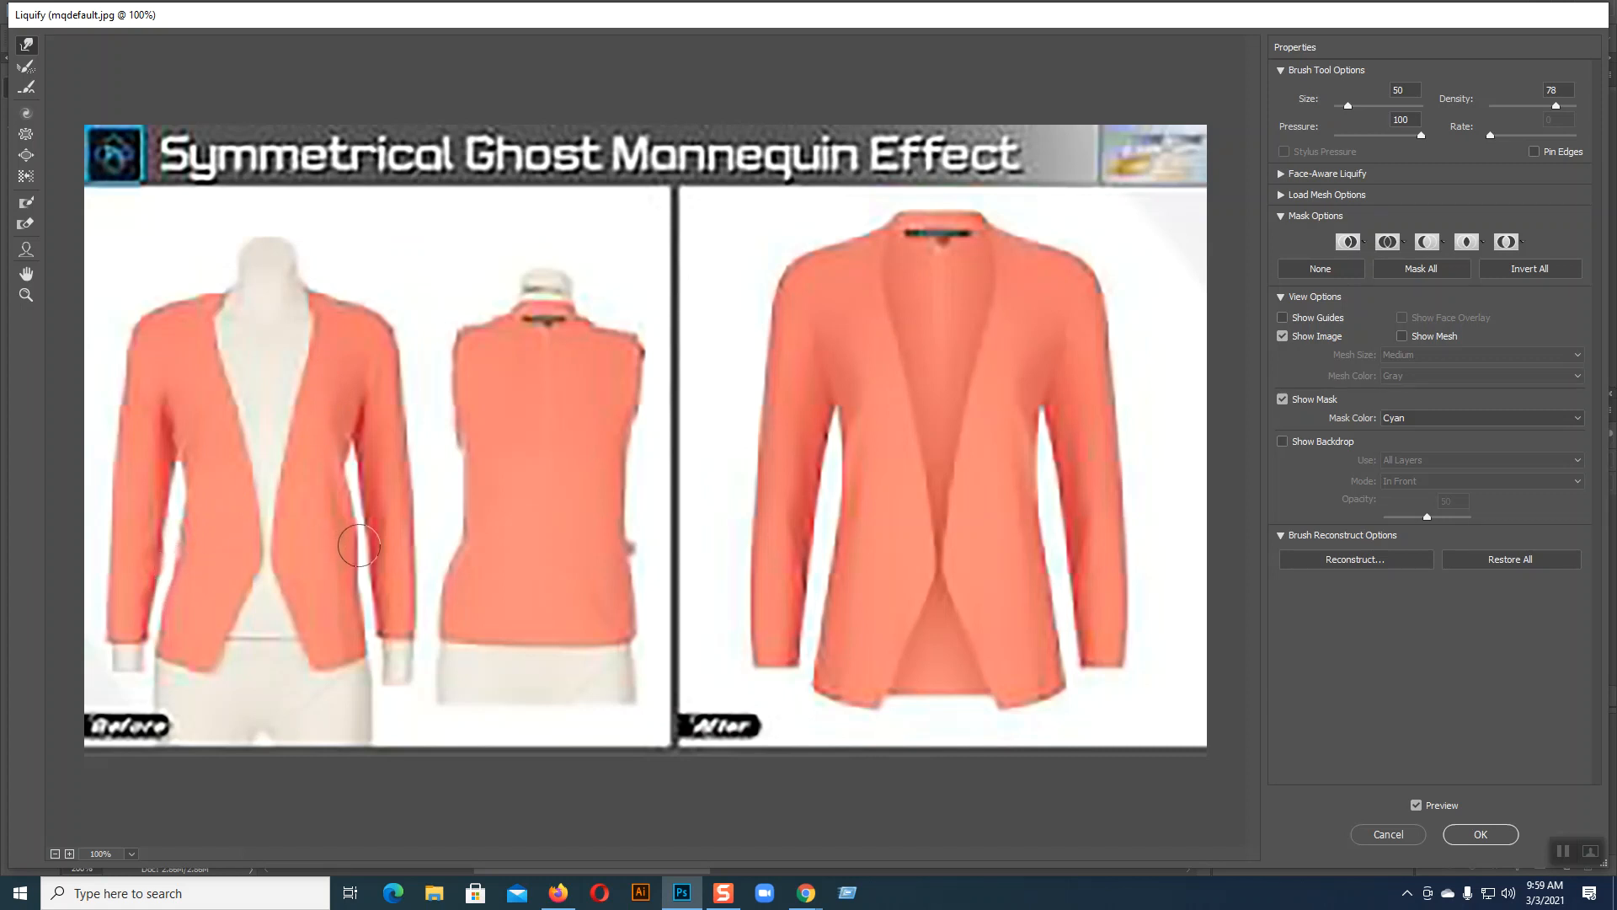
pyautogui.moveTo(354, 524); pyautogui.dragTo(349, 498)
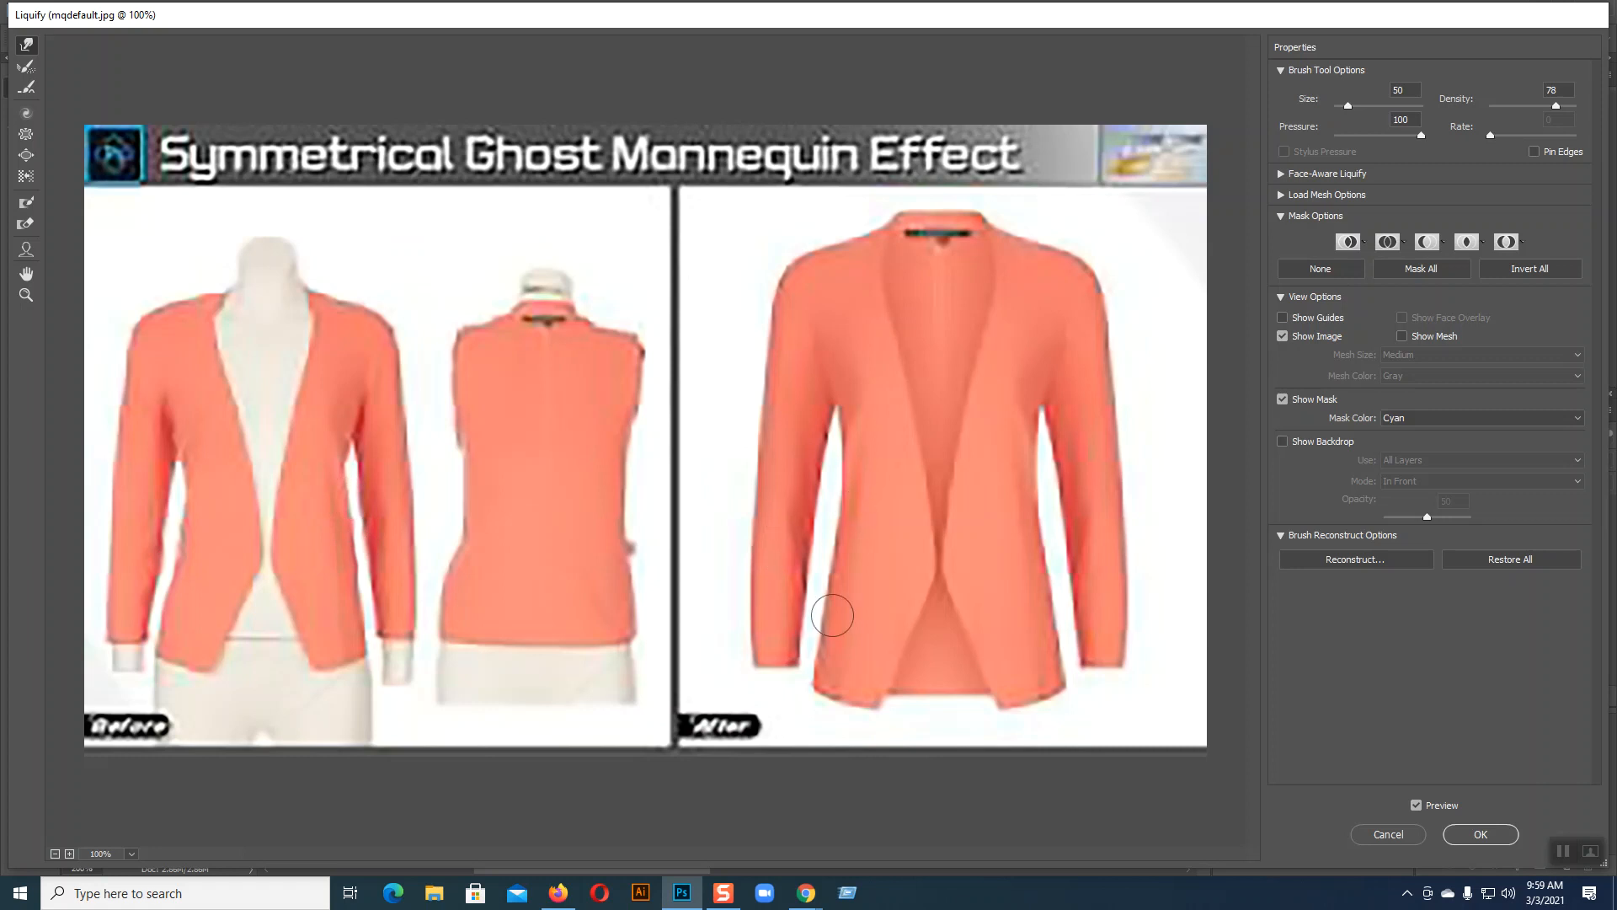
pyautogui.click(1480, 834)
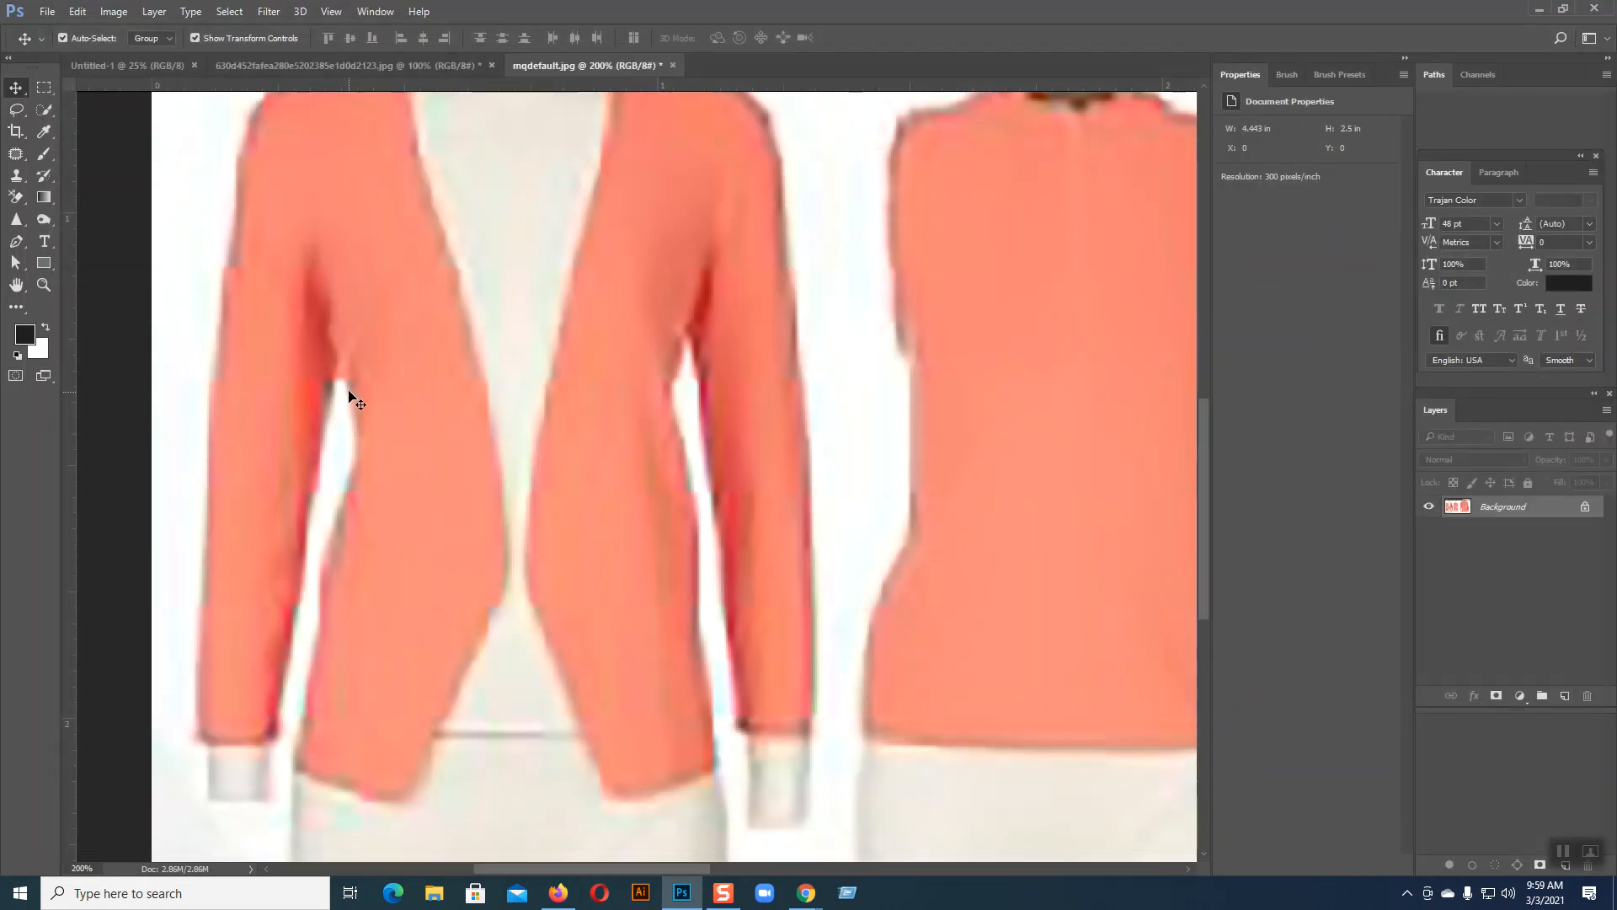
pyautogui.click(17, 242)
pyautogui.click(300, 749)
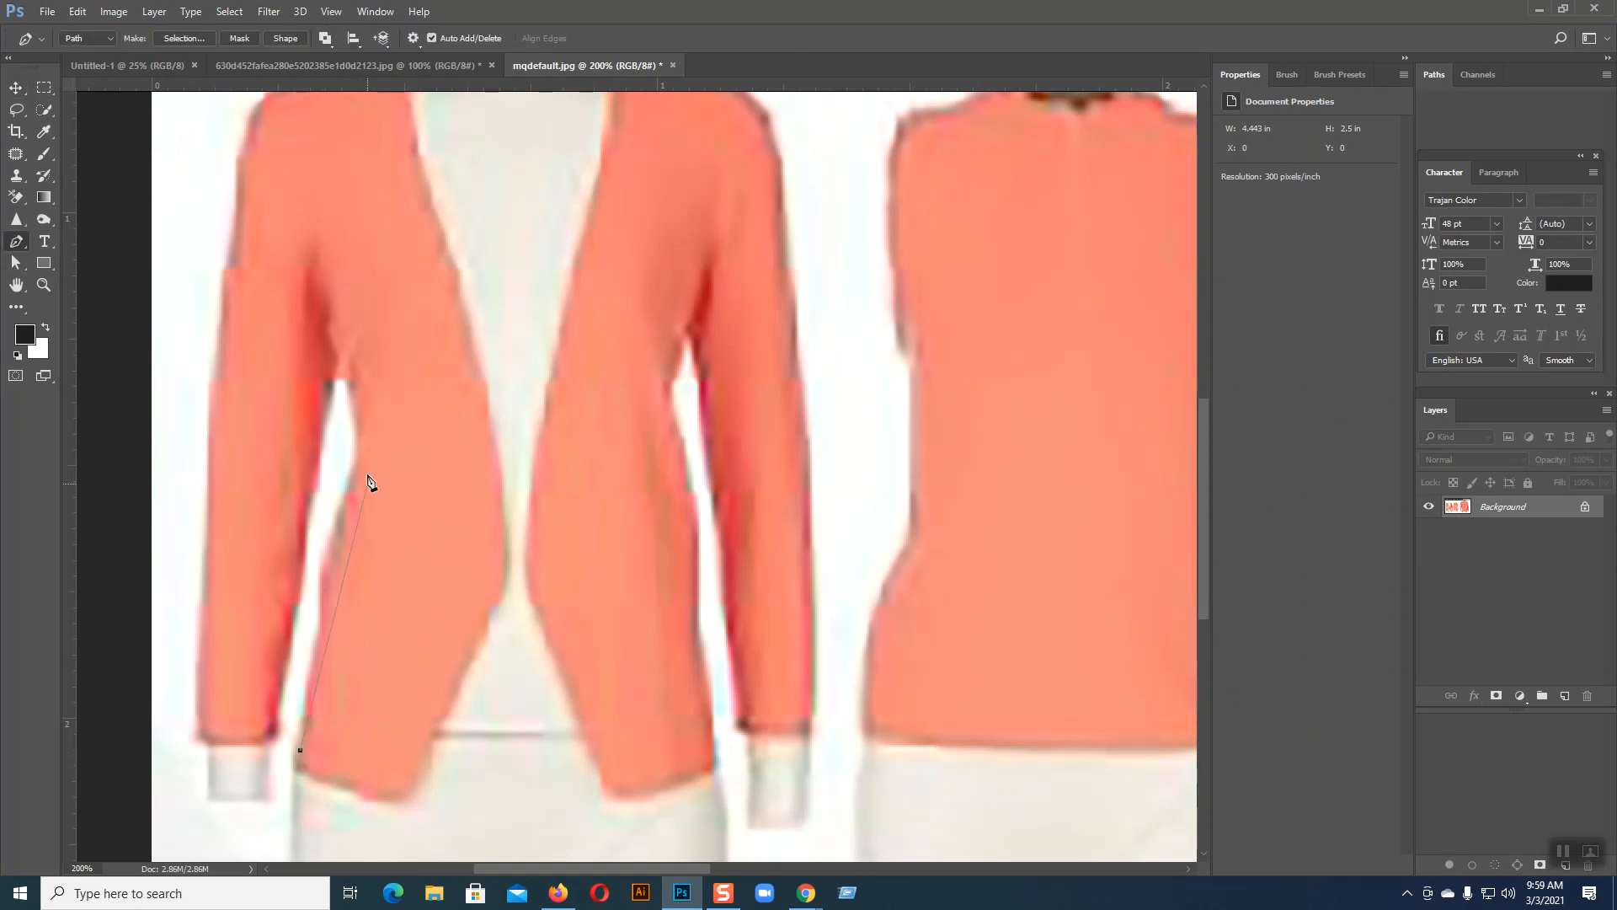
pyautogui.moveTo(352, 389); pyautogui.dragTo(334, 257)
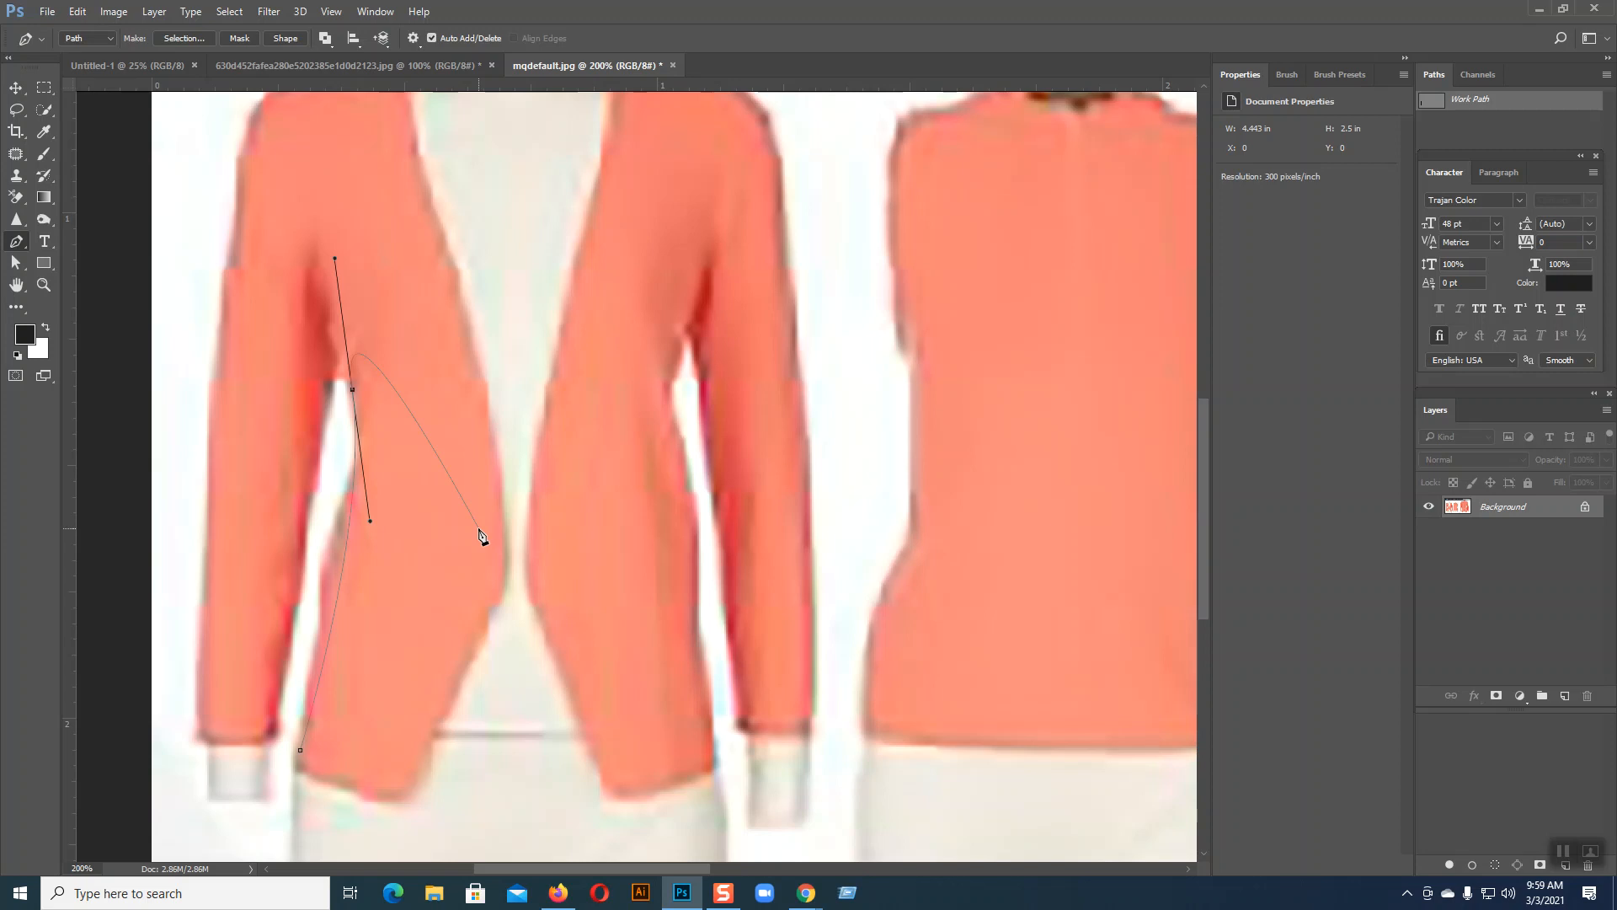
pyautogui.press('Delete')
pyautogui.press('Delete')
pyautogui.click(18, 87)
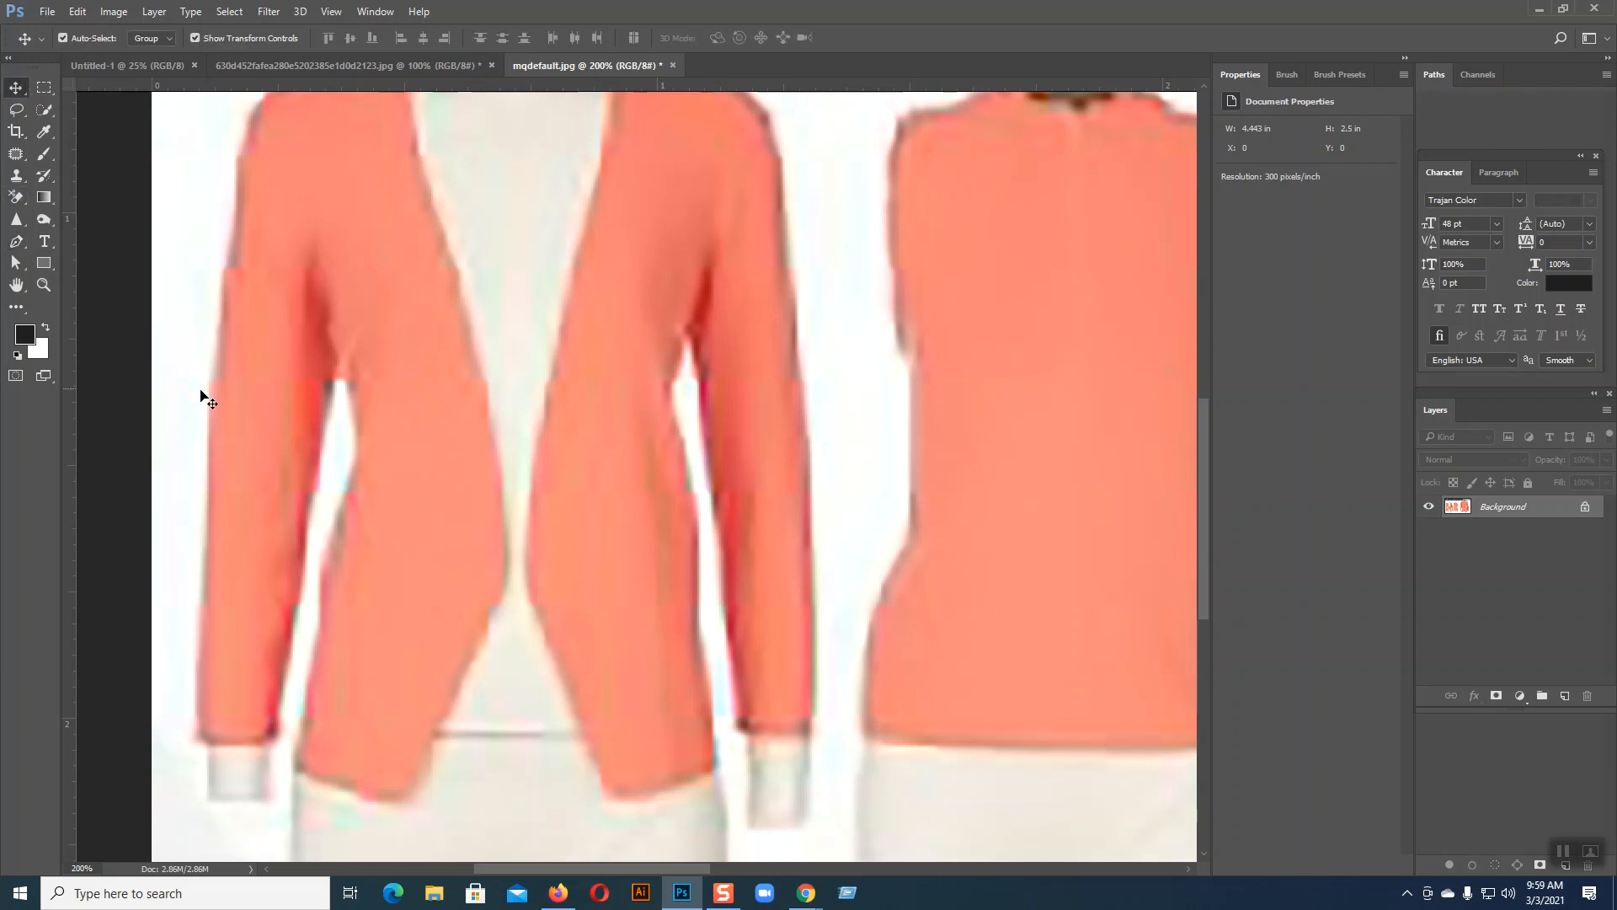
# - Close the coral cardigan image mqdefault.jpg without saving the changes
pyautogui.scroll(3, 202, 396)
pyautogui.scroll(-3, 226, 407)
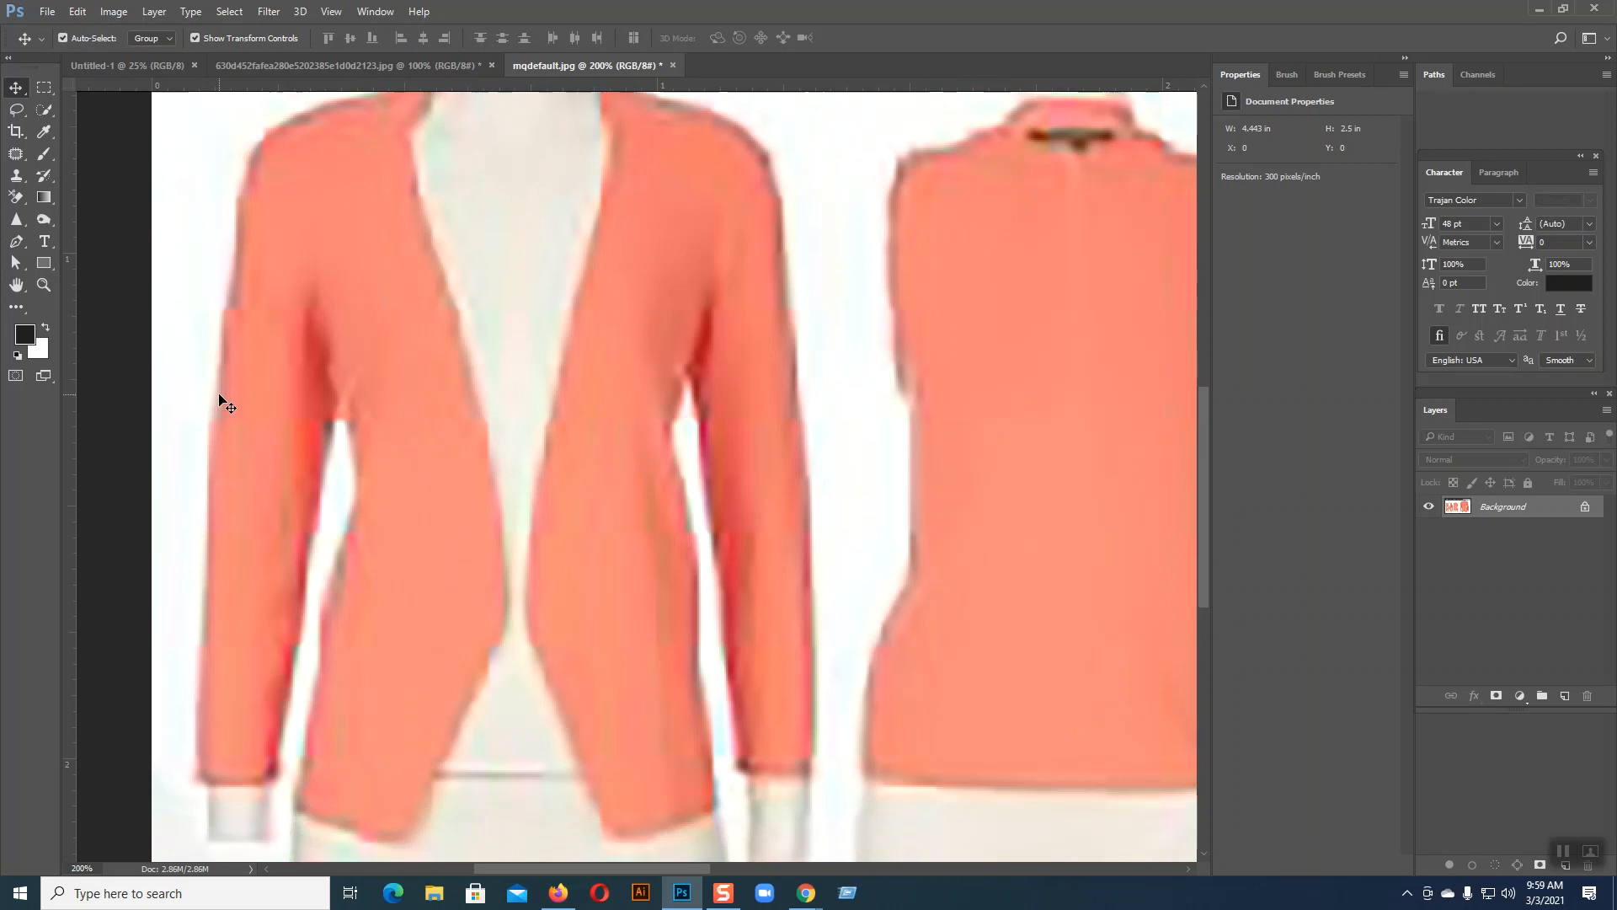
pyautogui.click(672, 66)
pyautogui.click(812, 338)
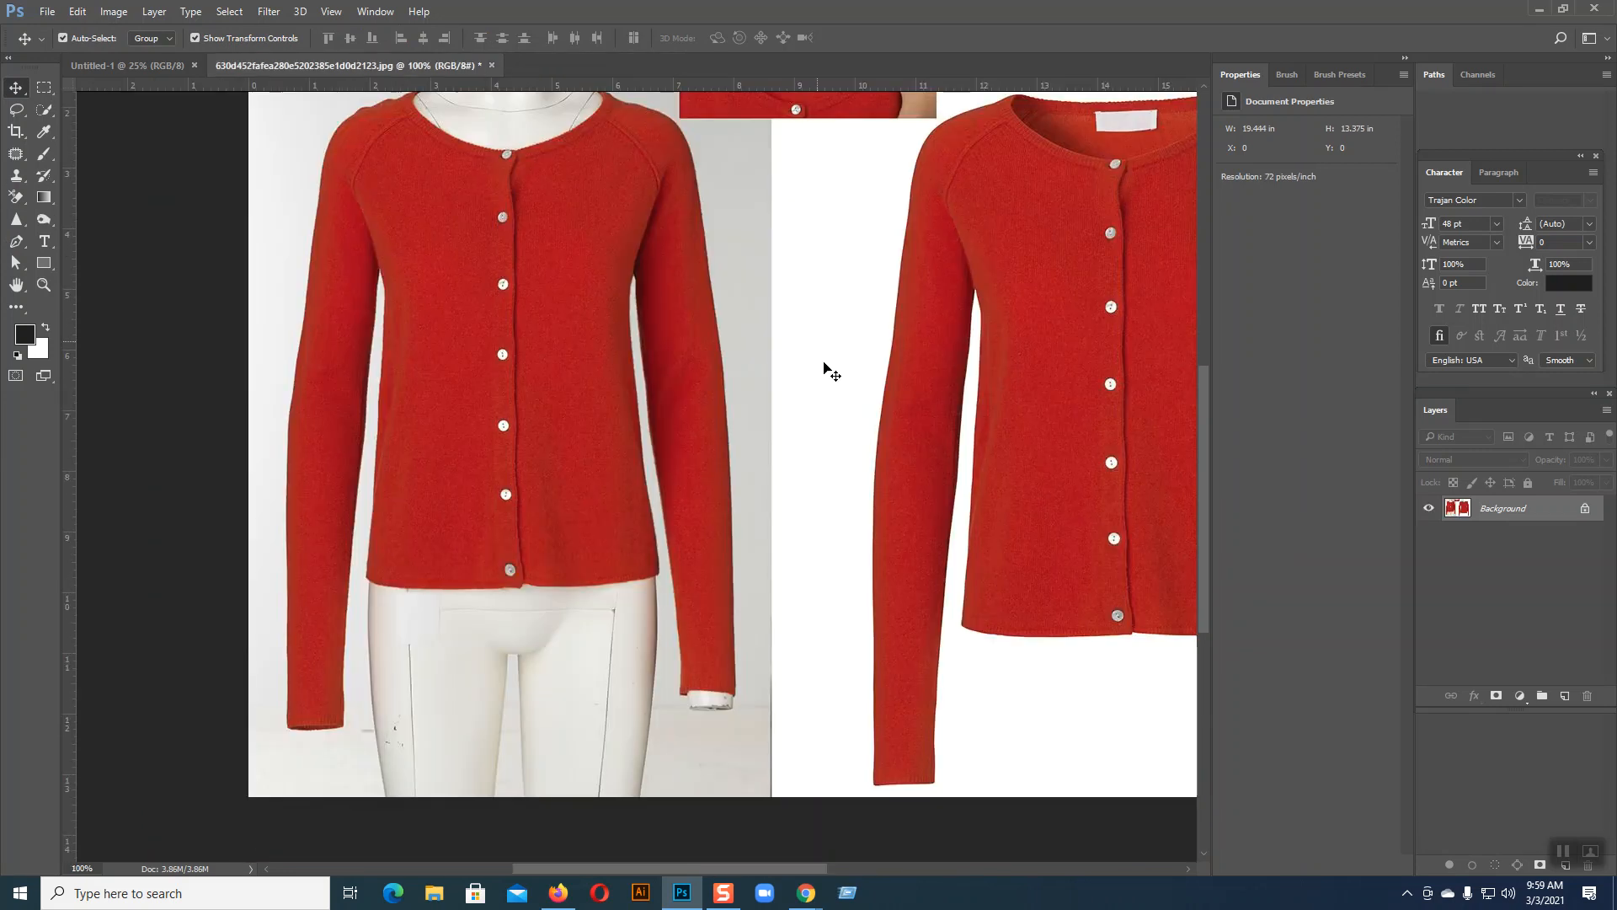
# - Select the Pen tool in Path mode for tracing the bottom hem of red cardigan number 1
pyautogui.scroll(1, 707, 413)
pyautogui.scroll(3, 707, 413)
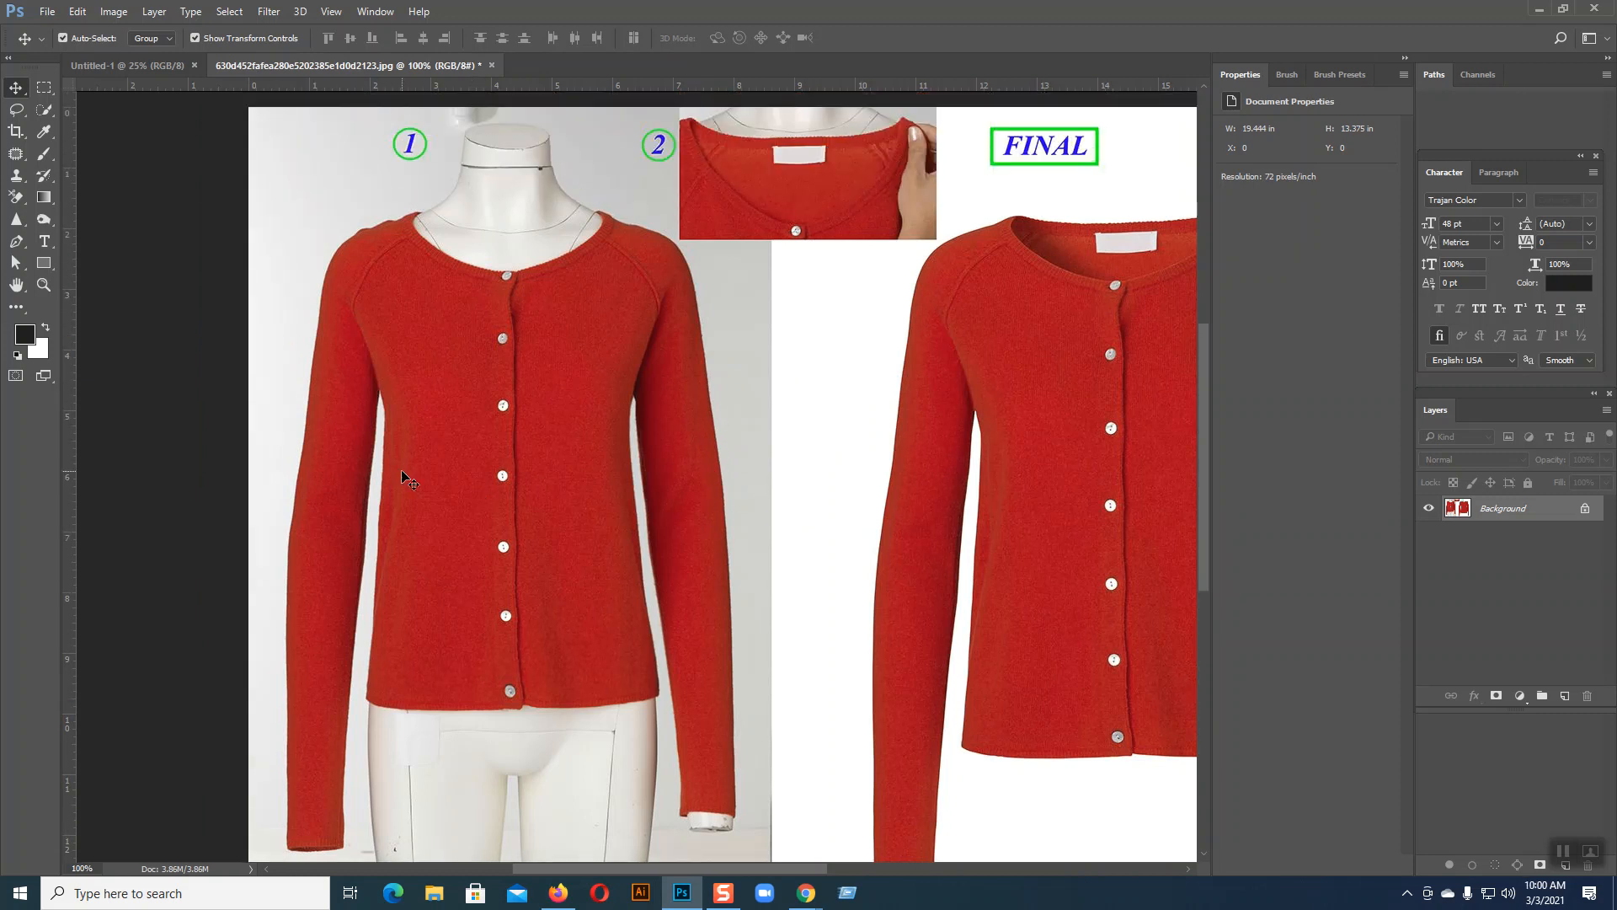
pyautogui.click(15, 243)
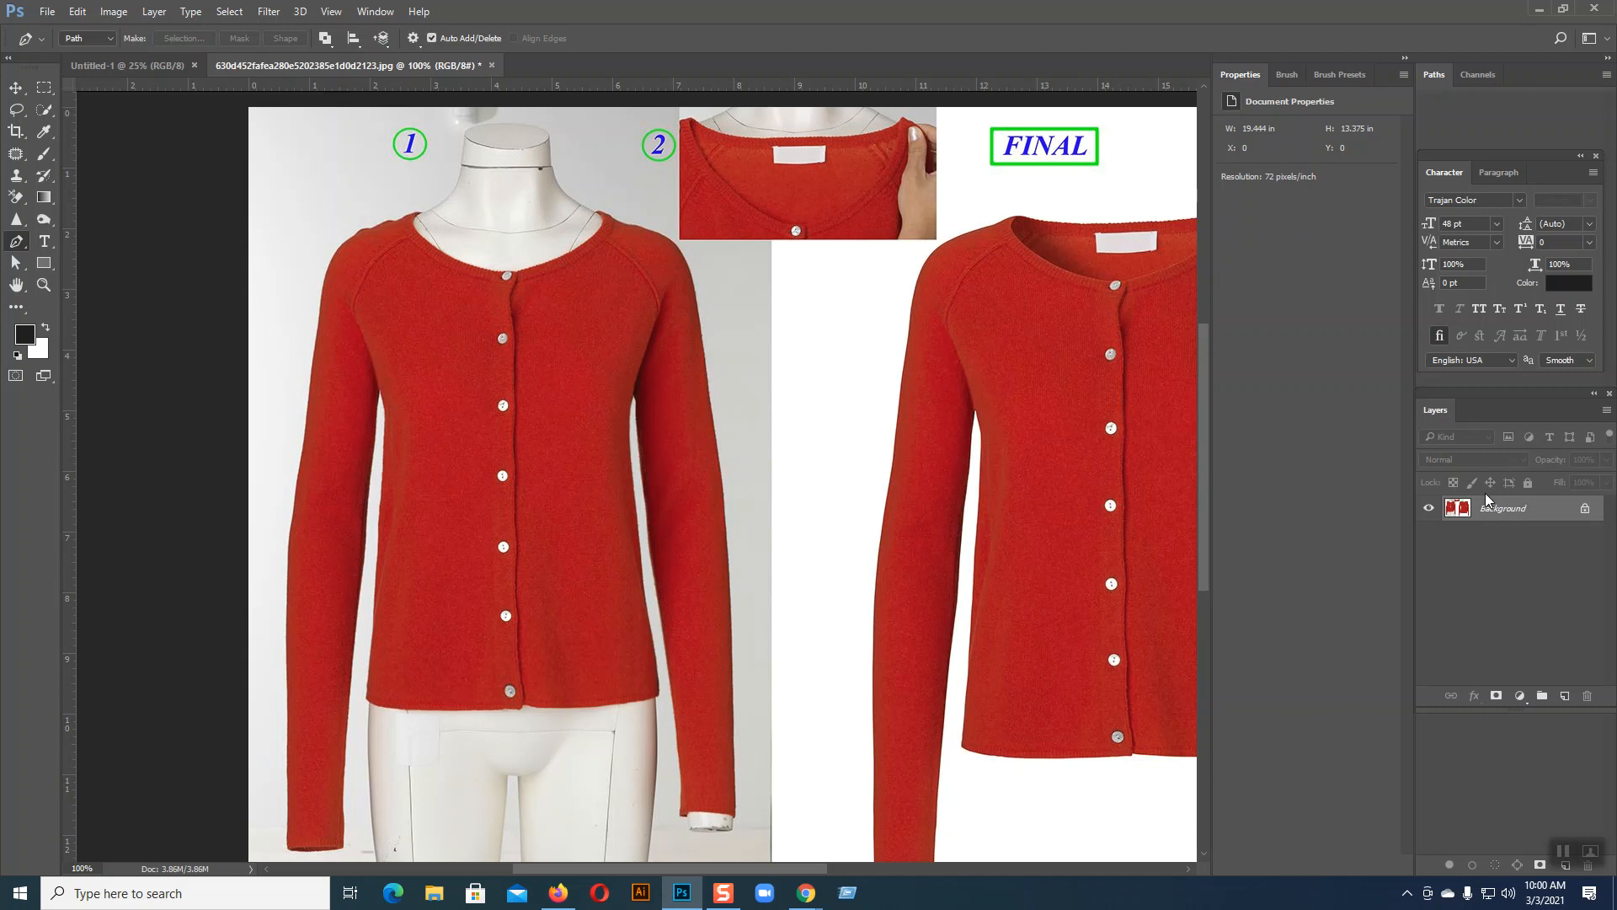
pyautogui.hotkey('ctrl', '+')
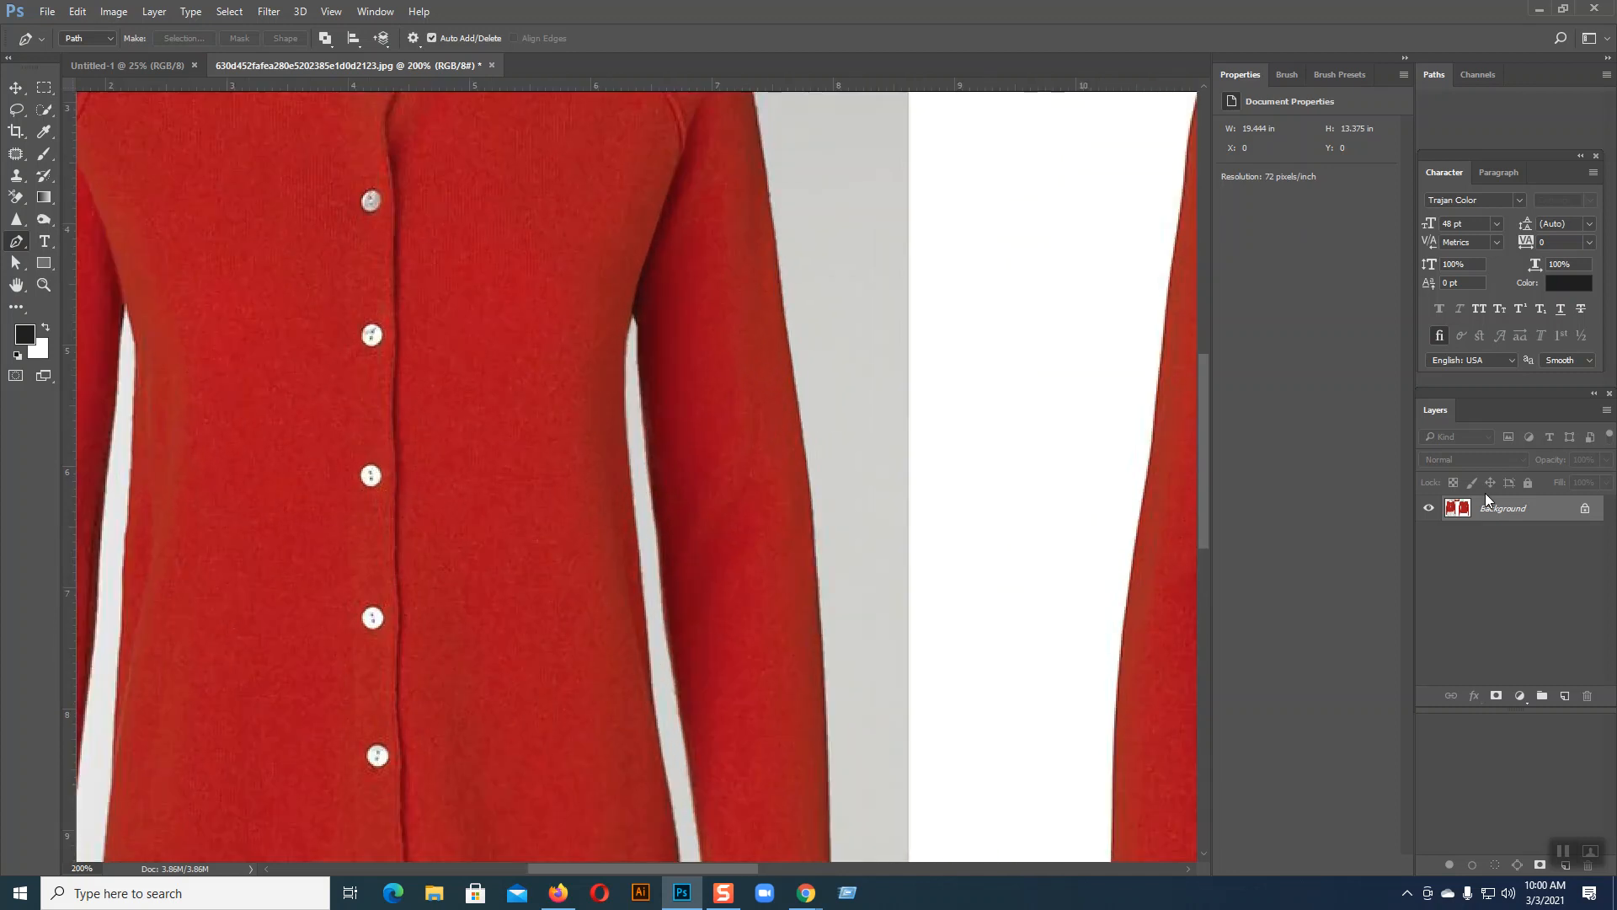
pyautogui.hotkey('ctrl', '+')
pyautogui.moveTo(574, 604); pyautogui.dragTo(864, 149)
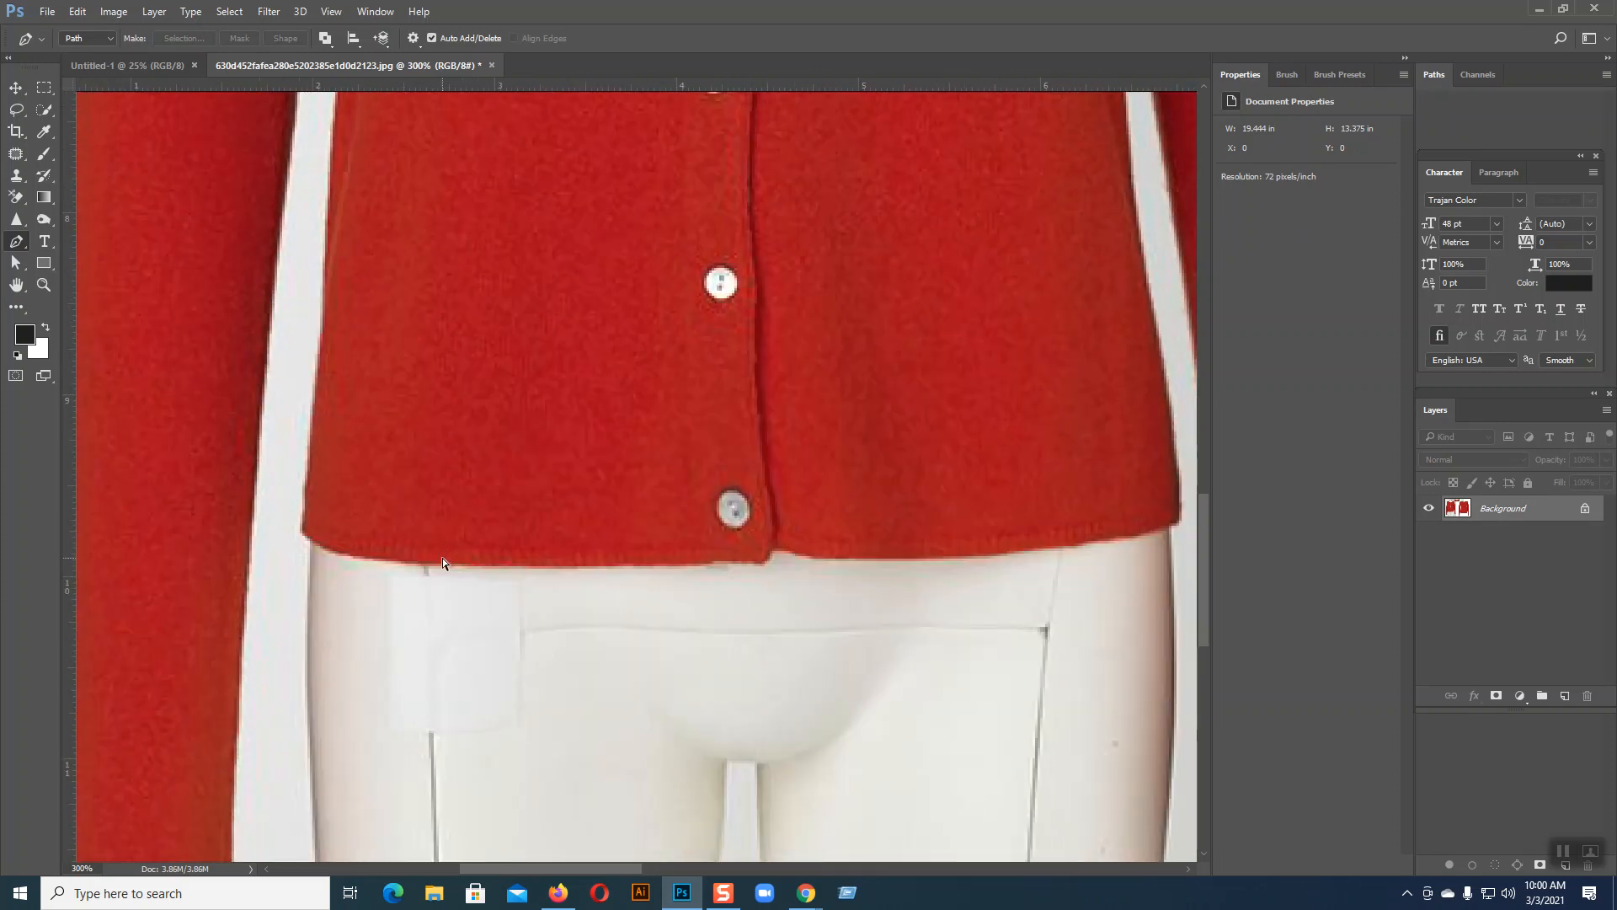
pyautogui.hotkey('ctrl', '+')
pyautogui.hotkey('ctrl', '+')
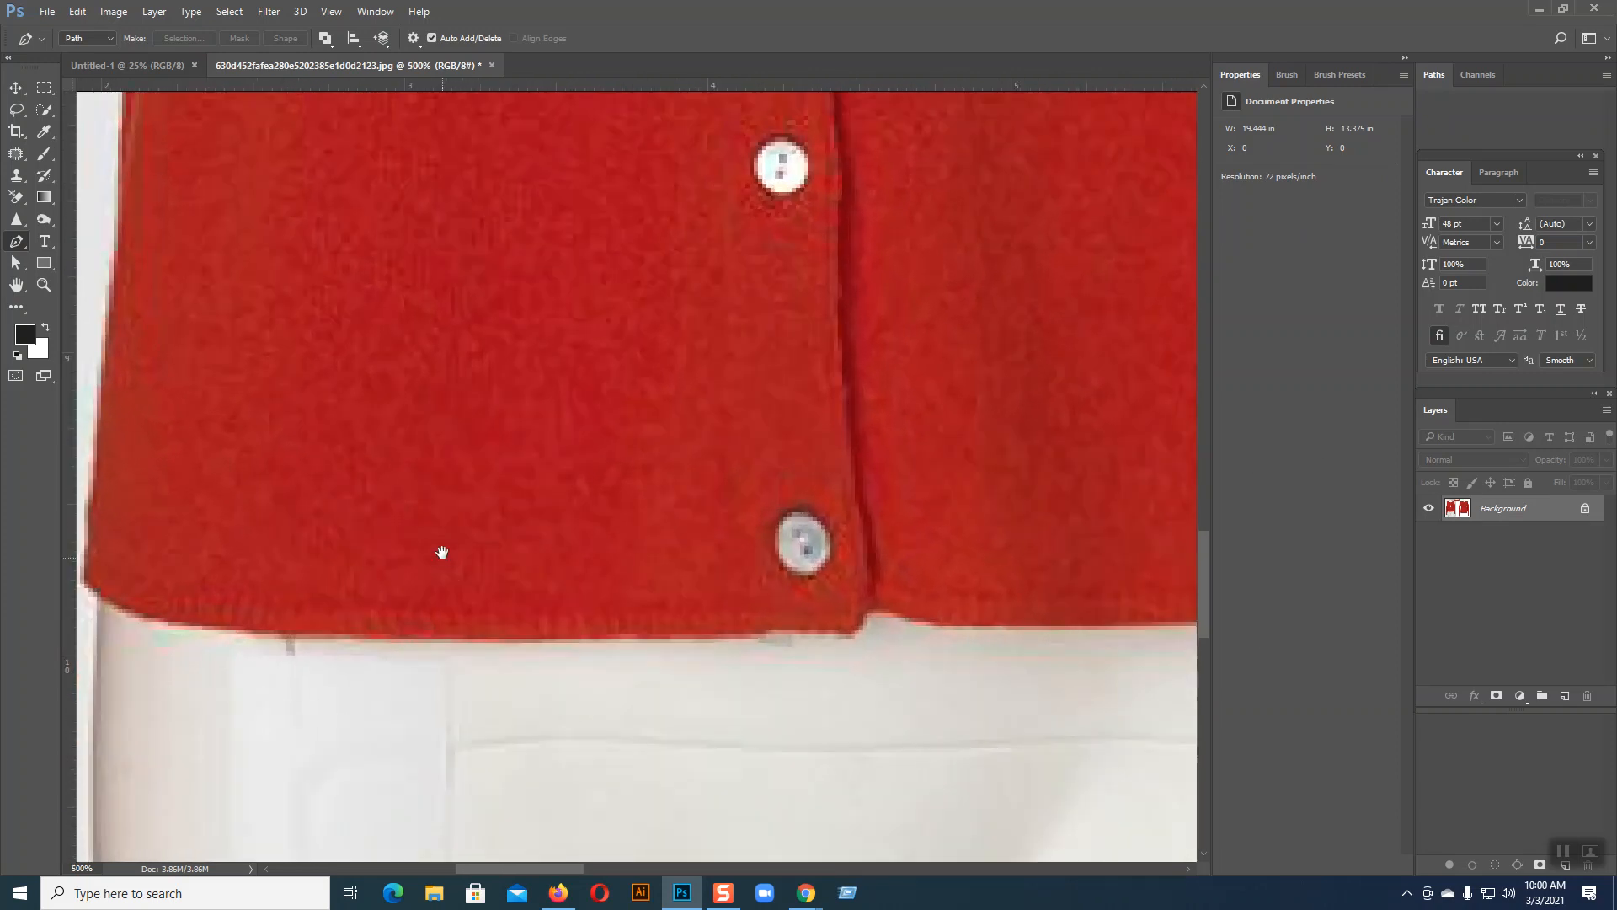
pyautogui.moveTo(643, 645); pyautogui.dragTo(644, 518)
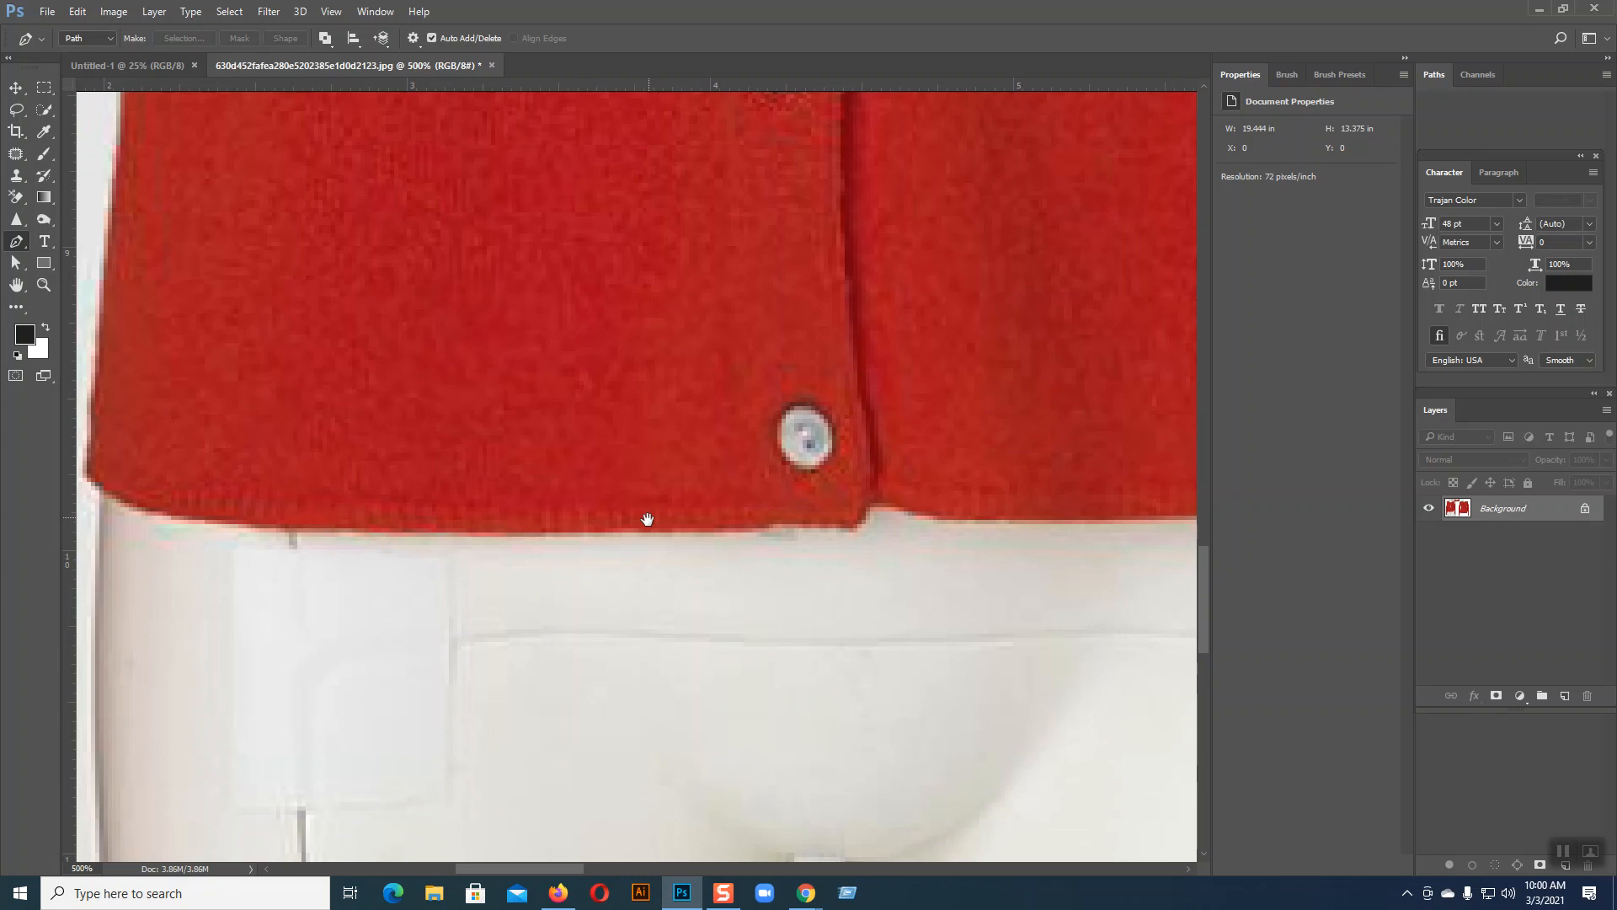
pyautogui.click(876, 504)
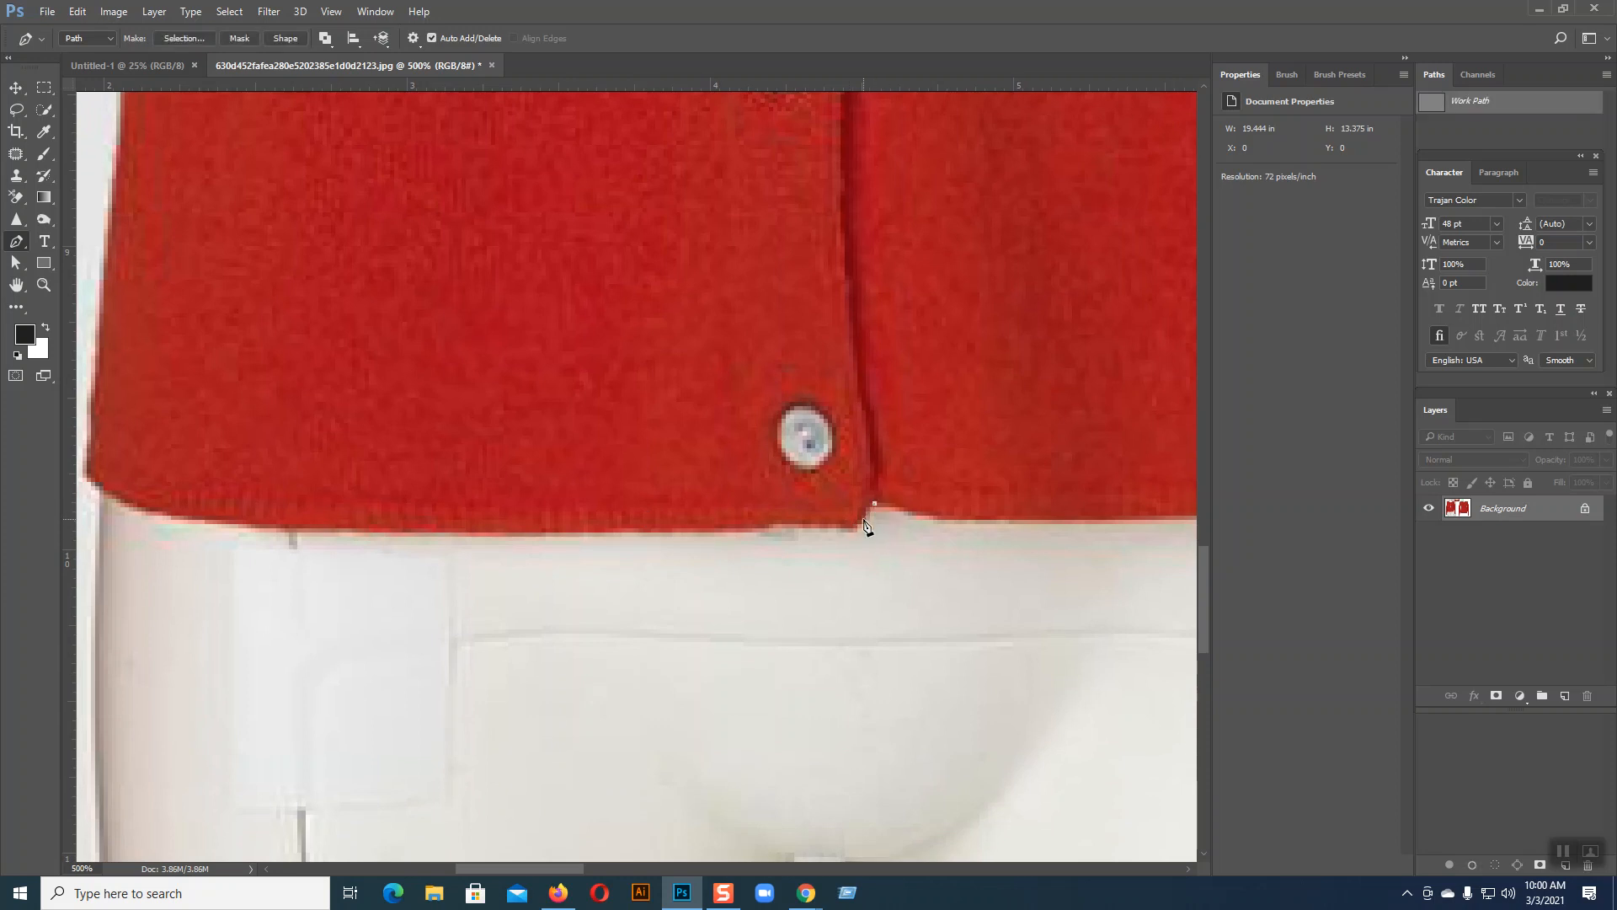
pyautogui.moveTo(858, 524); pyautogui.dragTo(853, 541)
pyautogui.moveTo(562, 537); pyautogui.dragTo(446, 540)
pyautogui.hotkey('ctrl', 'z')
pyautogui.hotkey('ctrl', 'z')
# - Trace a pen path along the red cardigan's hem from its left corner to the notch at the button placket
pyautogui.moveTo(355, 587); pyautogui.dragTo(441, 587)
pyautogui.click(172, 479)
pyautogui.moveTo(315, 521); pyautogui.dragTo(456, 538)
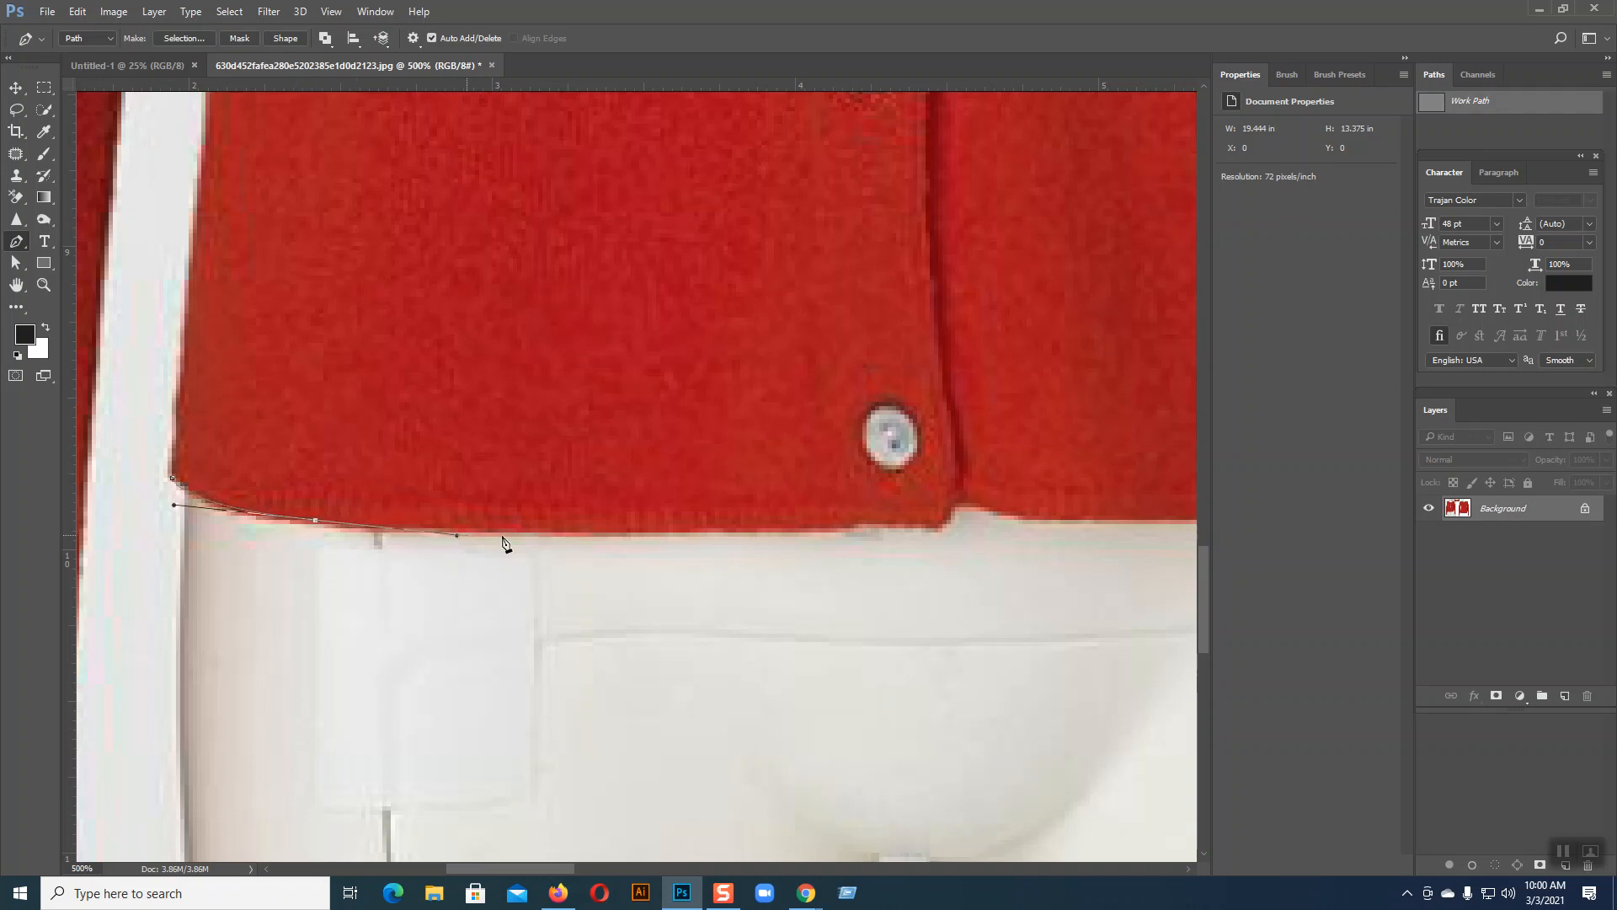
pyautogui.moveTo(782, 535)
pyautogui.mouseDown()
pyautogui.moveTo(800, 533)
pyautogui.moveTo(786, 529)
pyautogui.mouseUp()
pyautogui.moveTo(457, 536); pyautogui.dragTo(470, 540)
pyautogui.moveTo(320, 522); pyautogui.dragTo(323, 523)
pyautogui.moveTo(930, 524); pyautogui.dragTo(943, 529)
pyautogui.click(958, 503)
# - Continue the pen path along the hem from the placket notch to the cardigan's lower right corner
pyautogui.moveTo(1036, 534); pyautogui.dragTo(728, 506)
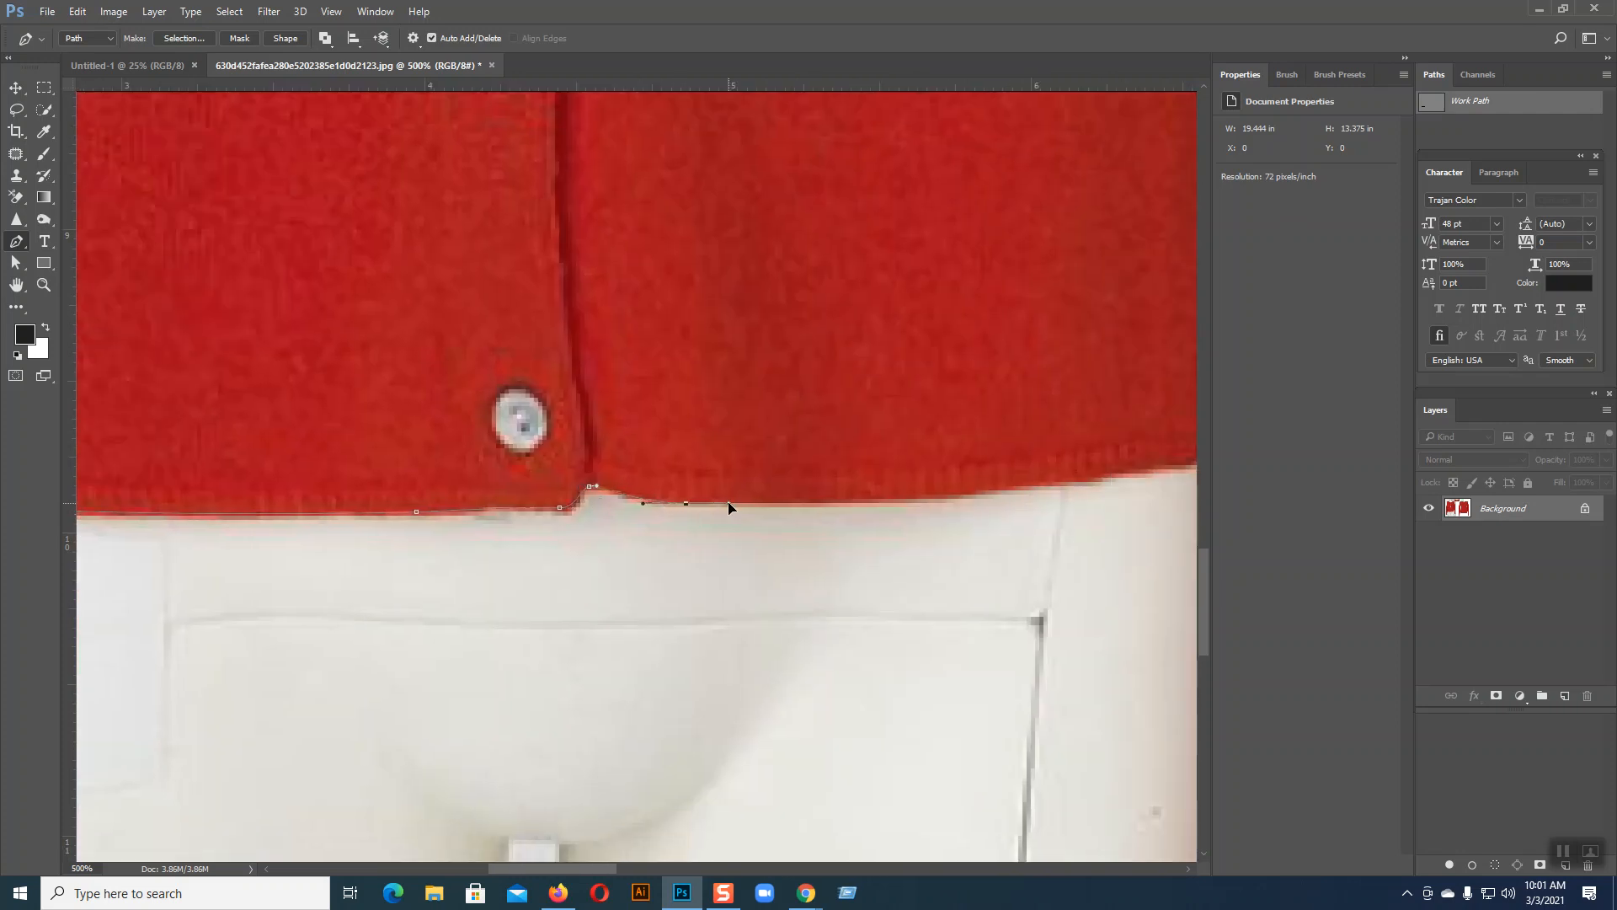
pyautogui.moveTo(864, 508); pyautogui.dragTo(513, 523)
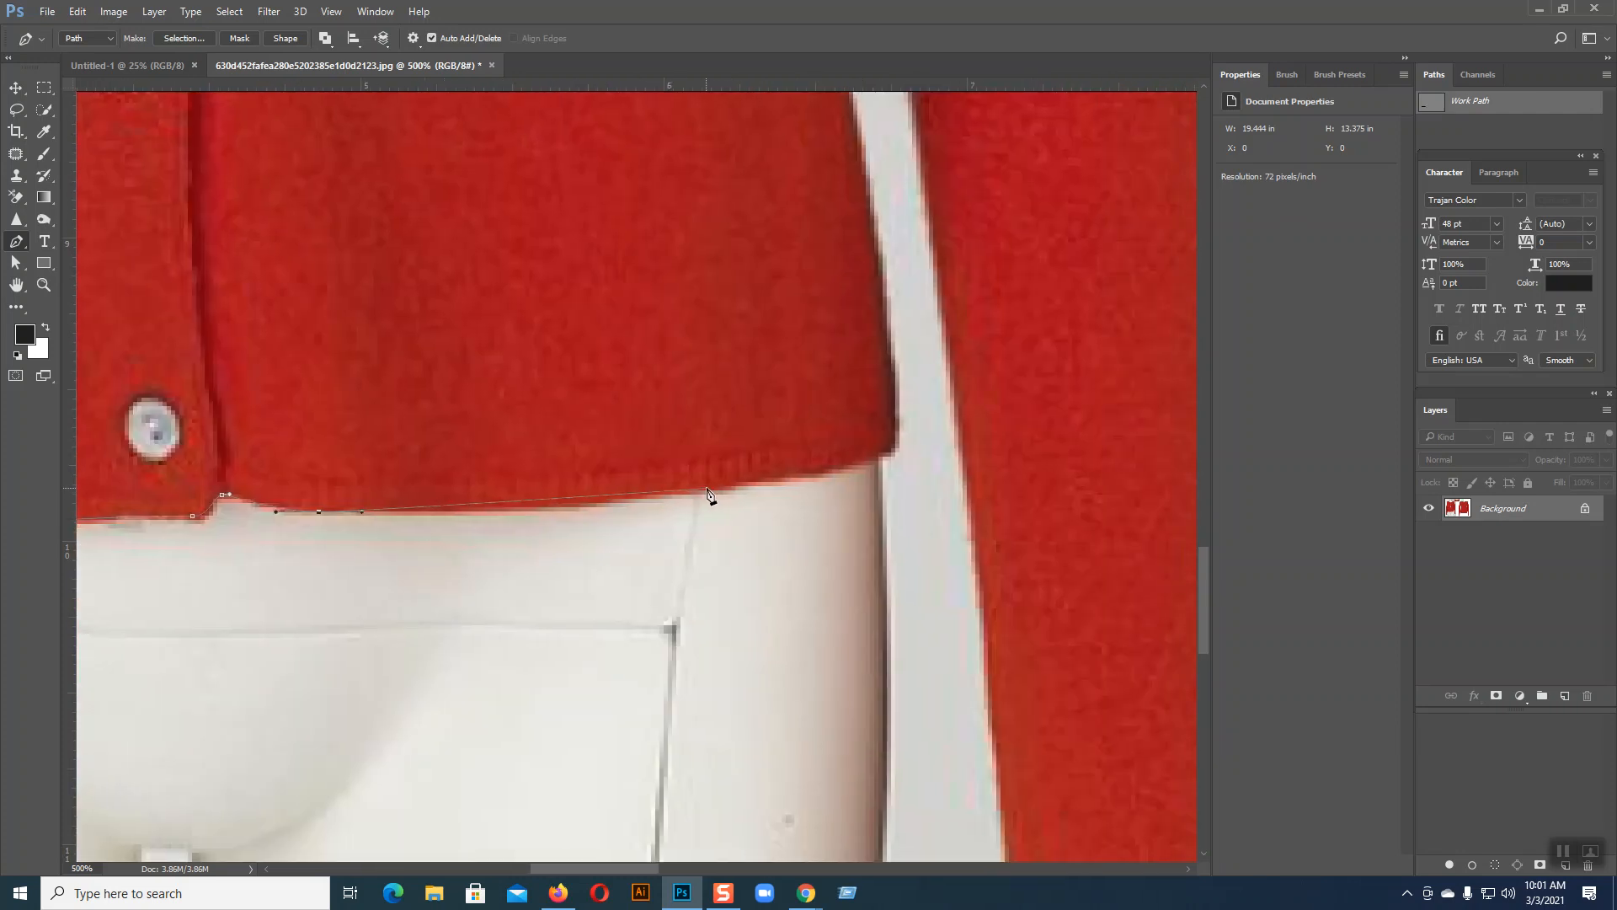
pyautogui.moveTo(773, 477); pyautogui.dragTo(928, 451)
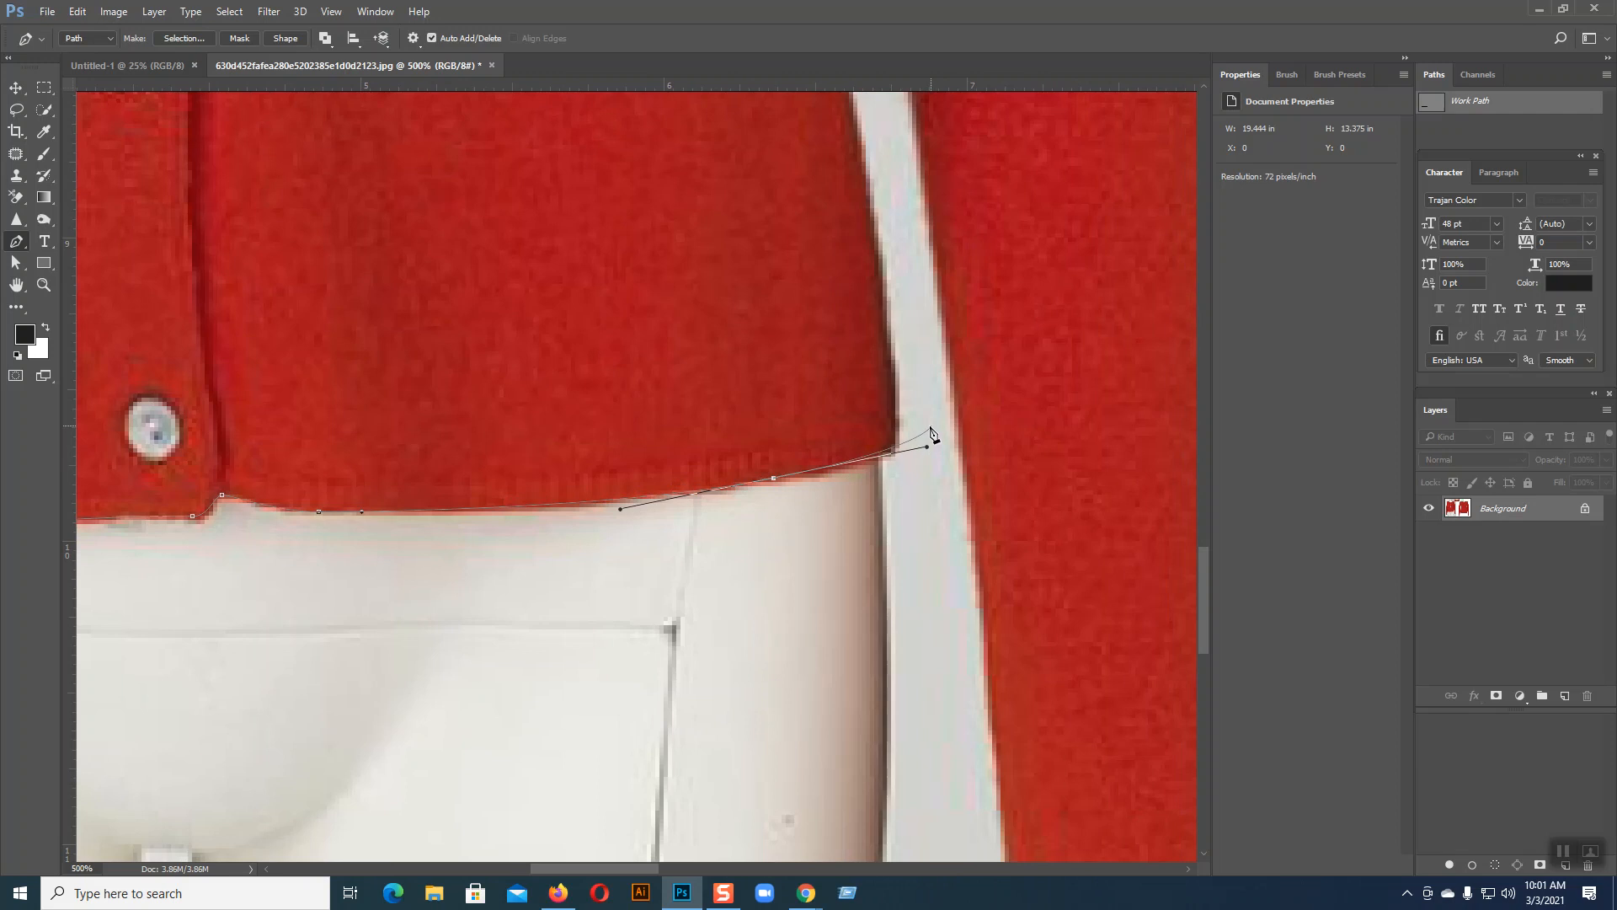
pyautogui.click(775, 479)
pyautogui.moveTo(895, 450); pyautogui.dragTo(916, 437)
pyautogui.scroll(3, 899, 454)
pyautogui.click(896, 656)
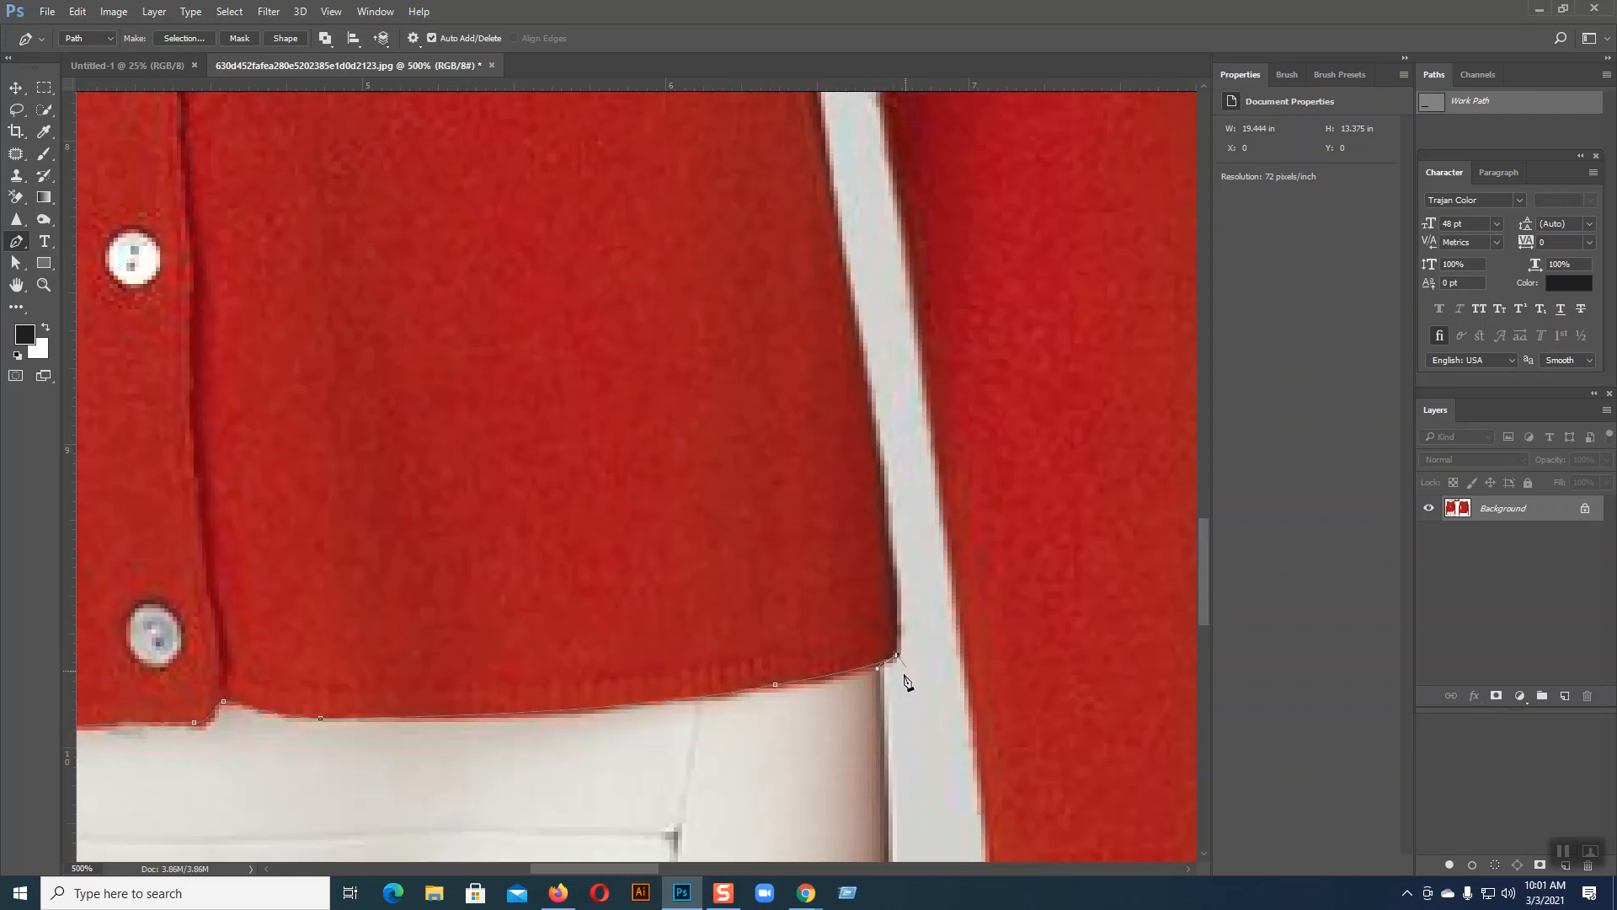
# - Continue the pen path from the lower right corner up the body's side edge beside the sleeve gap
pyautogui.scroll(3, 827, 758)
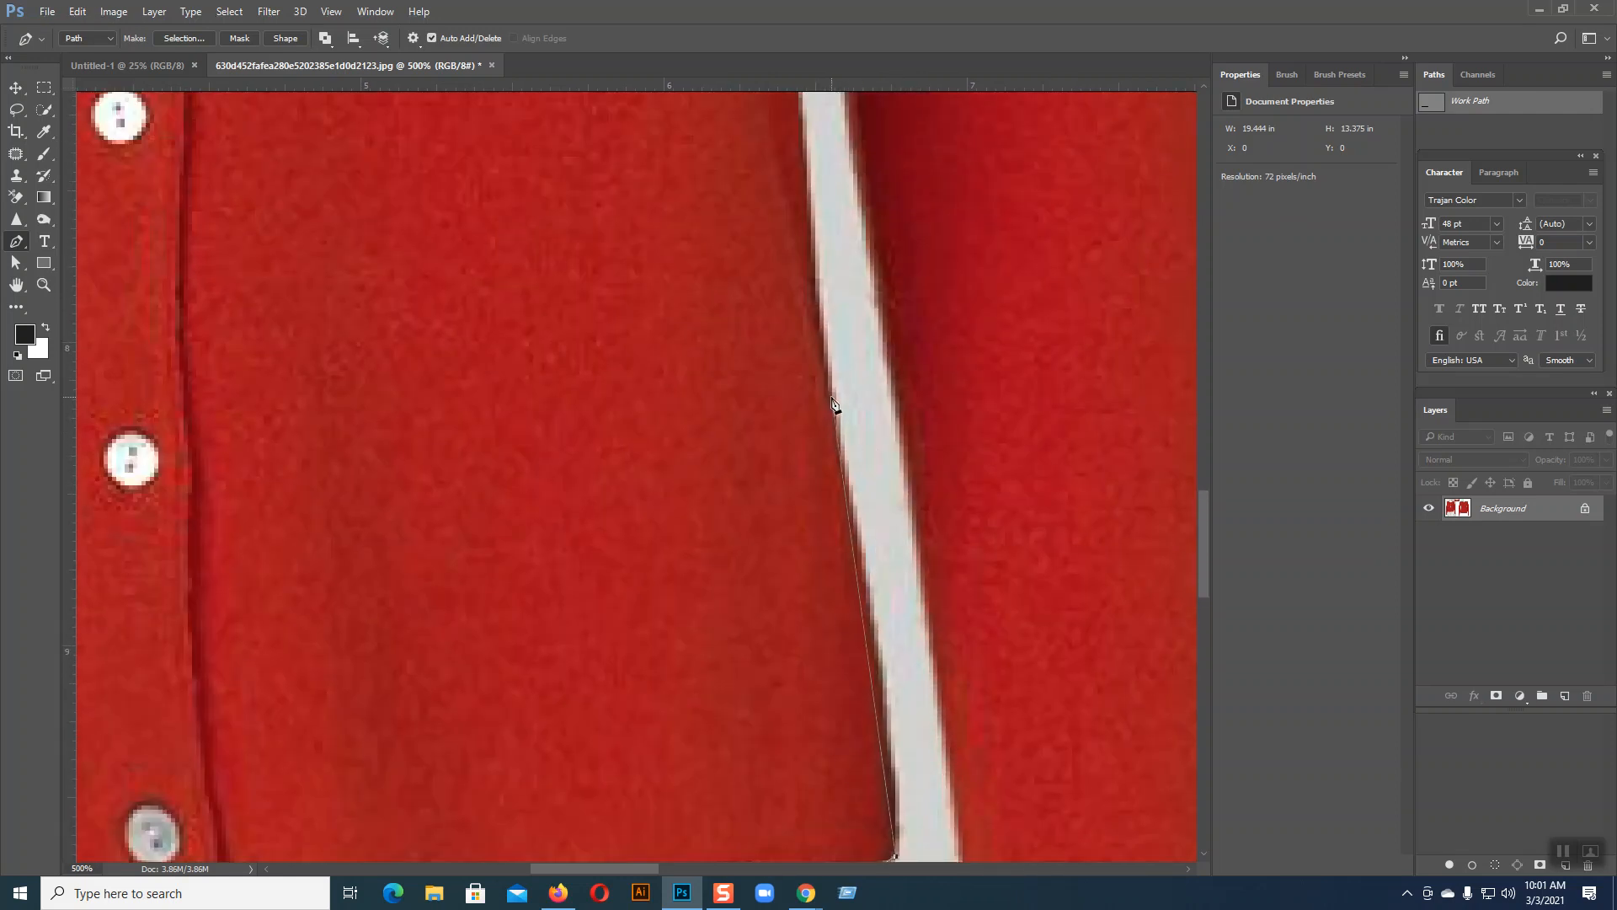
pyautogui.moveTo(832, 392); pyautogui.dragTo(887, 686)
pyautogui.click(830, 394)
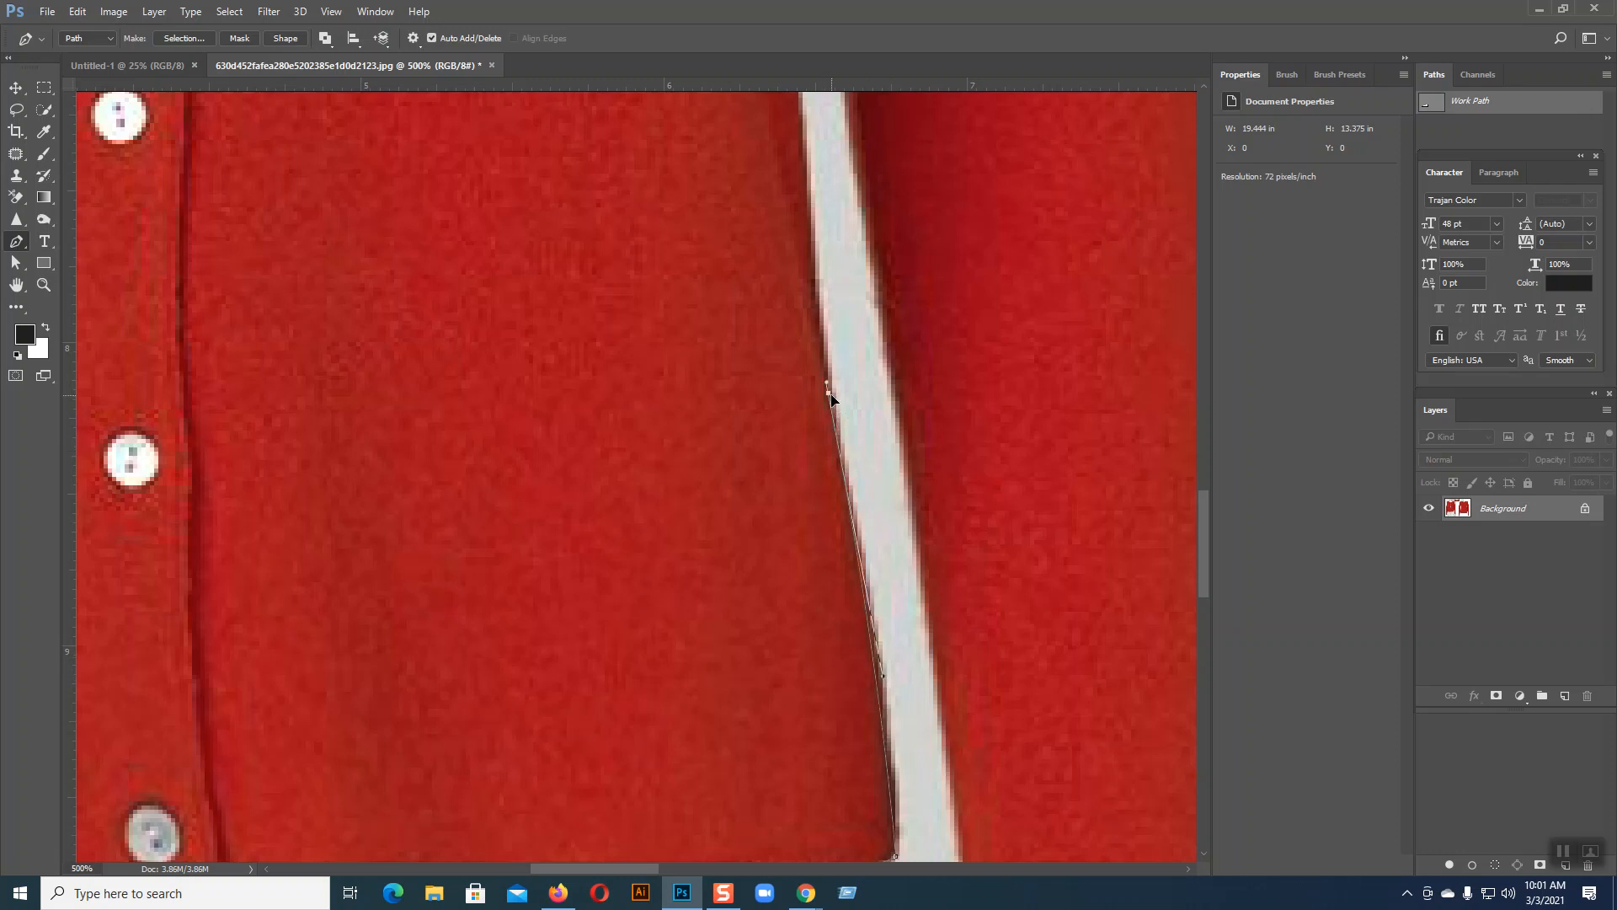
pyautogui.moveTo(870, 355); pyautogui.dragTo(779, 702)
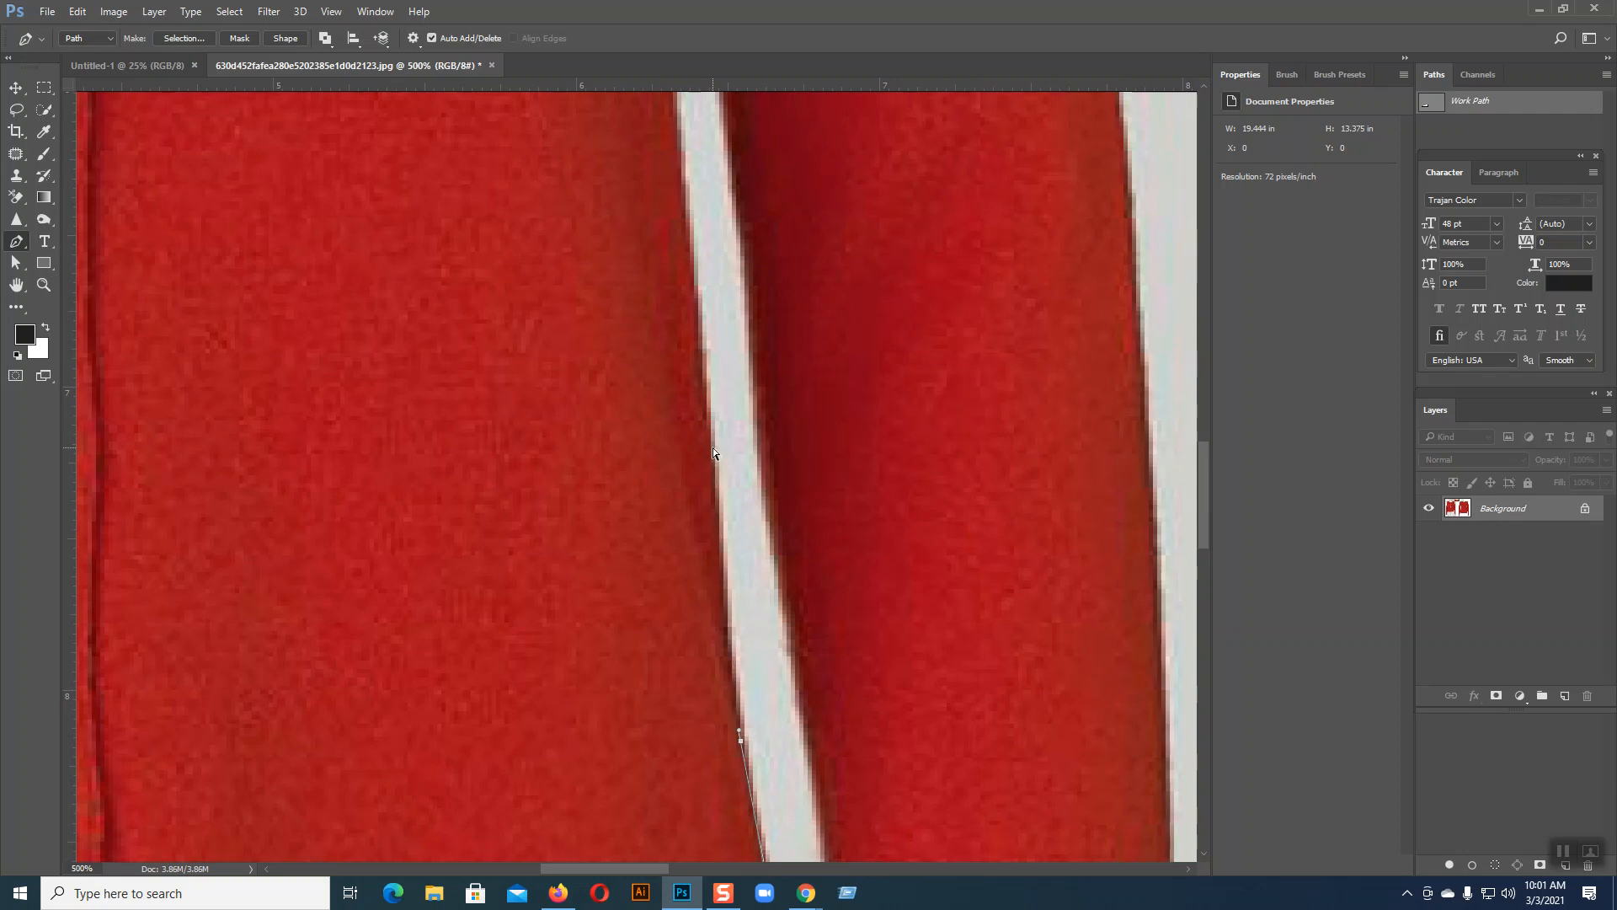
# - Extend the pen path up the body's right side edge and around the top of the sleeve gap at the underarm
pyautogui.scroll(-3, 714, 455)
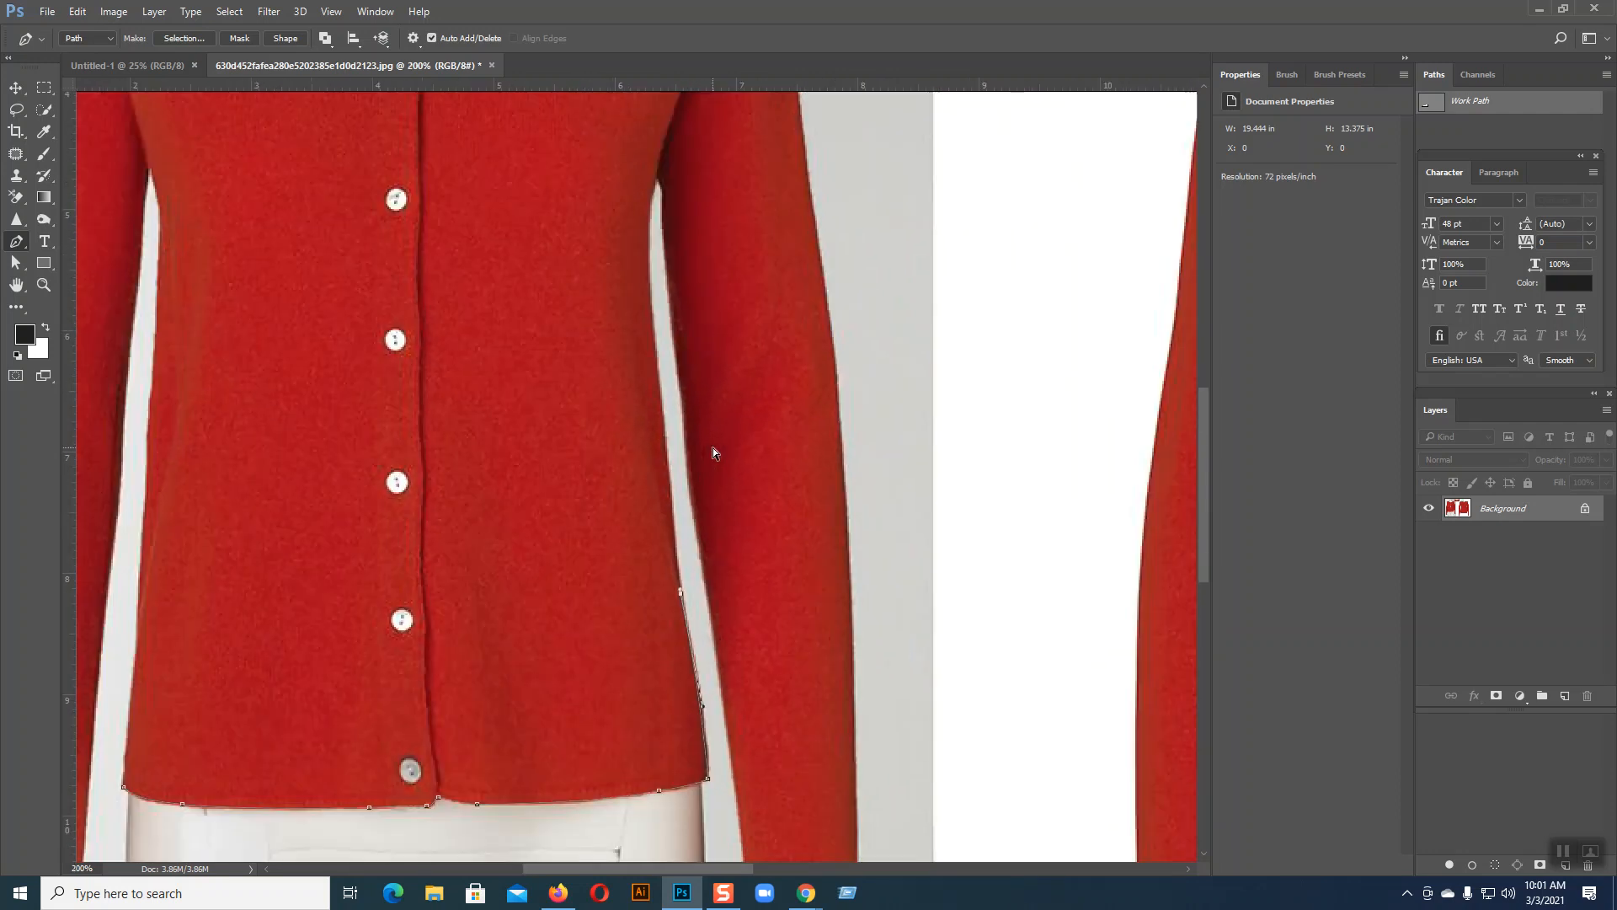
pyautogui.scroll(-1, 713, 449)
pyautogui.scroll(3, 713, 447)
pyautogui.moveTo(733, 349); pyautogui.dragTo(557, 557)
pyautogui.moveTo(690, 423); pyautogui.dragTo(574, 502)
pyautogui.click(471, 317)
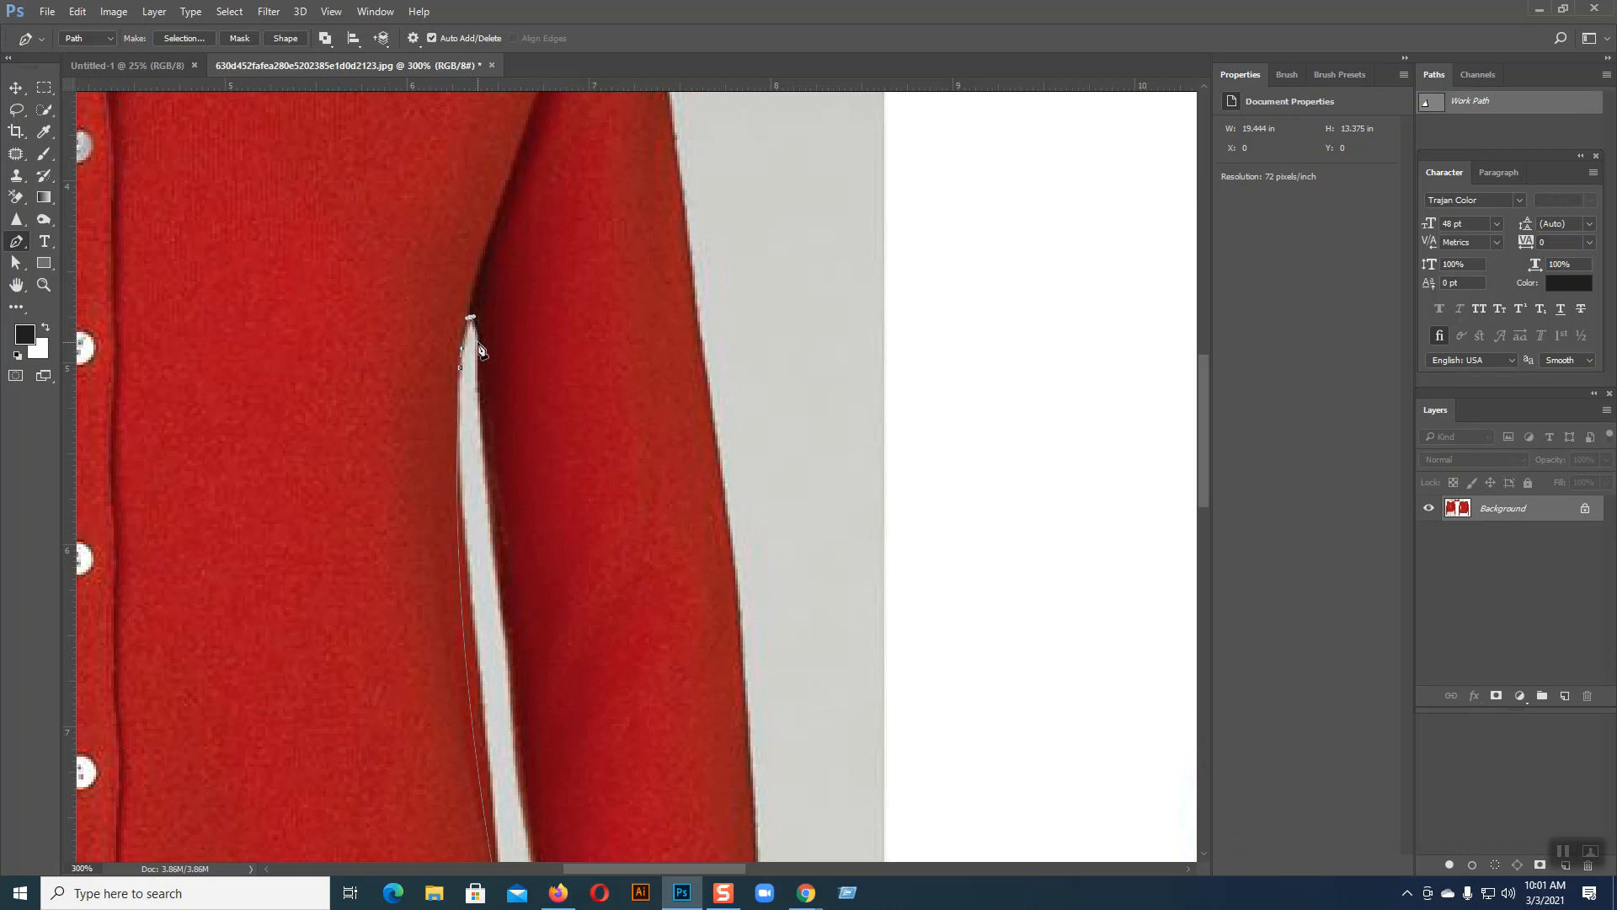
pyautogui.scroll(-3, 482, 358)
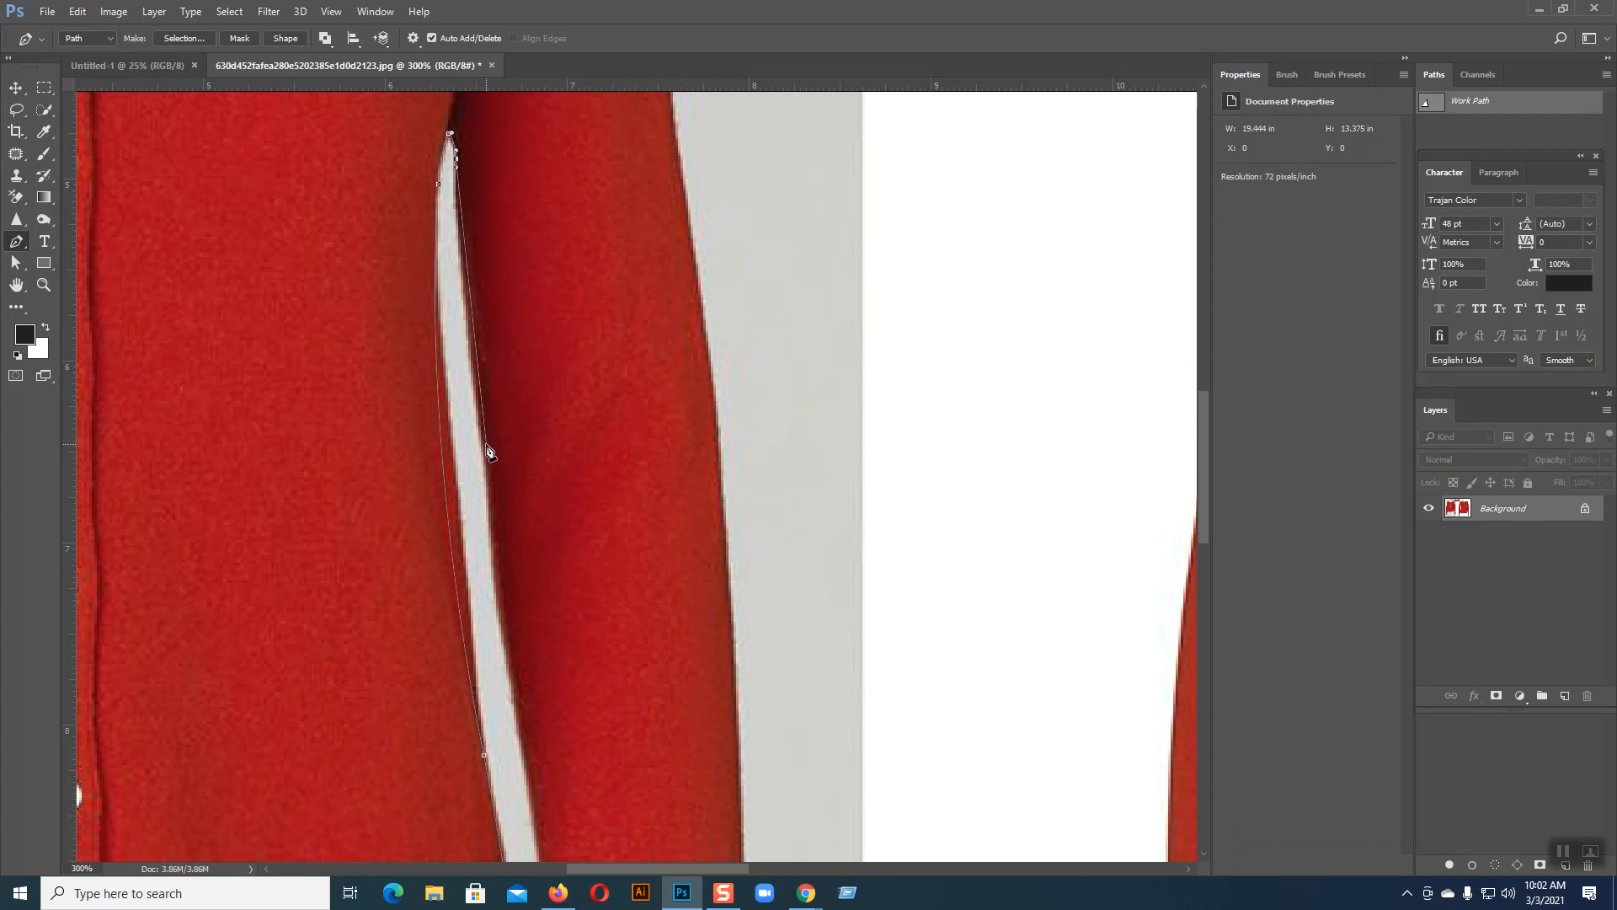
# - Continue the pen path down the inner edge of the cardigan's right sleeve to just above the cuff
pyautogui.moveTo(485, 448); pyautogui.dragTo(496, 519)
pyautogui.moveTo(608, 551); pyautogui.dragTo(546, 291)
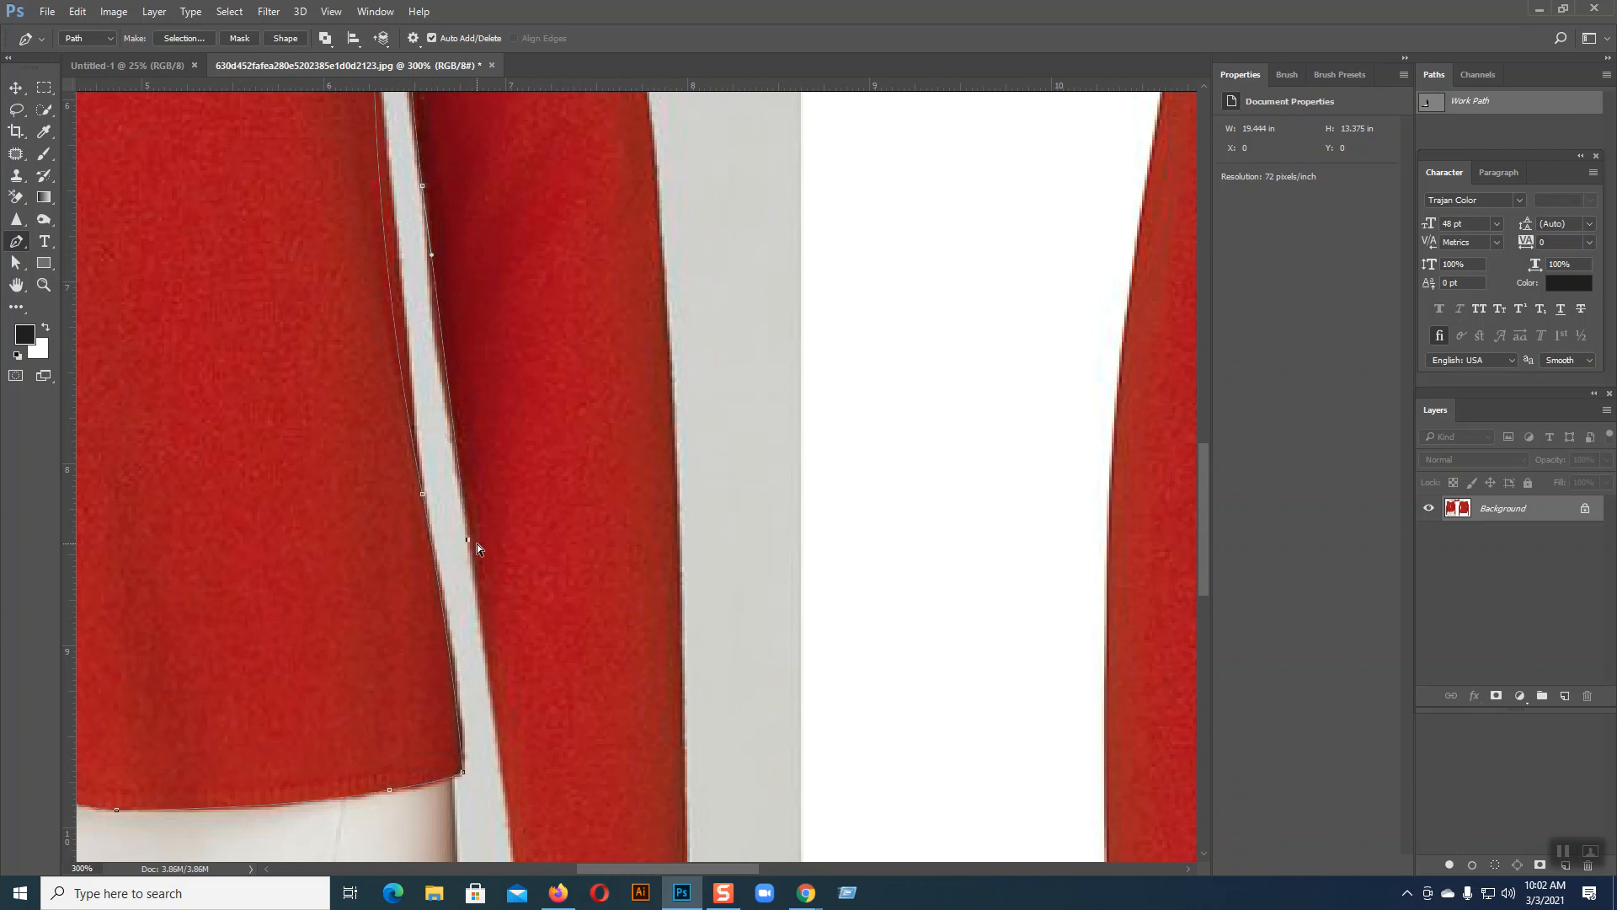
pyautogui.hotkey('ctrl', 'z')
pyautogui.moveTo(470, 541); pyautogui.dragTo(478, 587)
pyautogui.moveTo(610, 596); pyautogui.dragTo(610, 245)
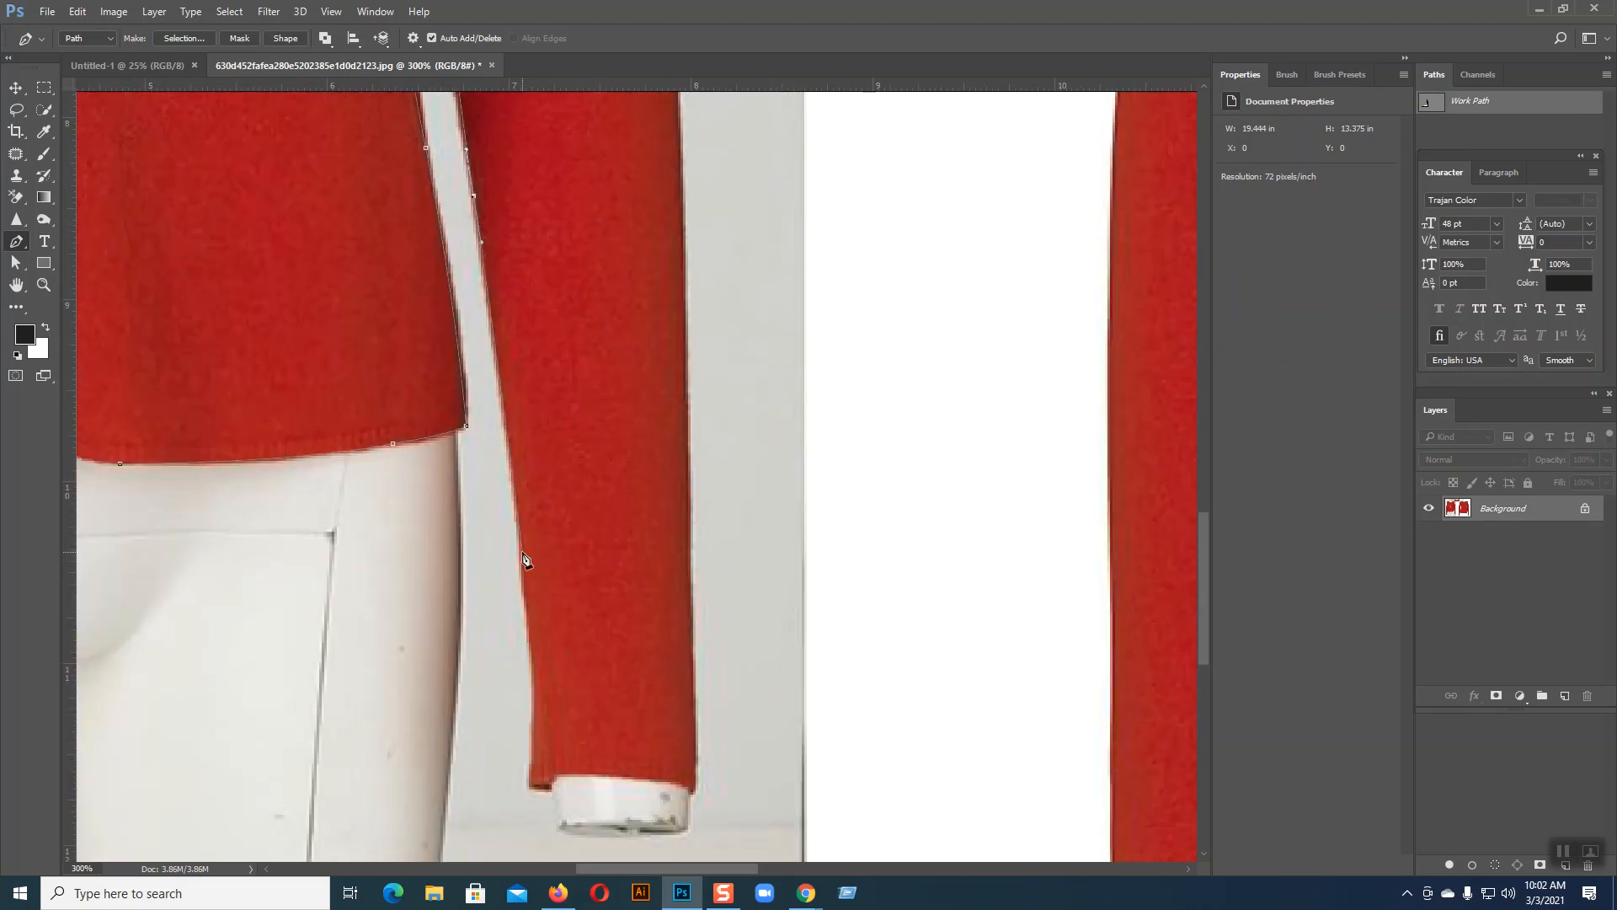
pyautogui.moveTo(522, 557); pyautogui.dragTo(532, 648)
pyautogui.click(536, 785)
pyautogui.hotkey('ctrl', 'z')
pyautogui.click(537, 783)
pyautogui.moveTo(696, 793); pyautogui.dragTo(834, 827)
pyautogui.hotkey('ctrl', 'z')
pyautogui.moveTo(610, 775); pyautogui.dragTo(661, 785)
pyautogui.hotkey('ctrl', 'alt', 'z')
pyautogui.hotkey('ctrl', 'alt', 'z')
# - Anchor the path at the right cuff's inner corner and extend it across the cuff to its outer corner
pyautogui.click(542, 772)
pyautogui.rightClick(541, 771)
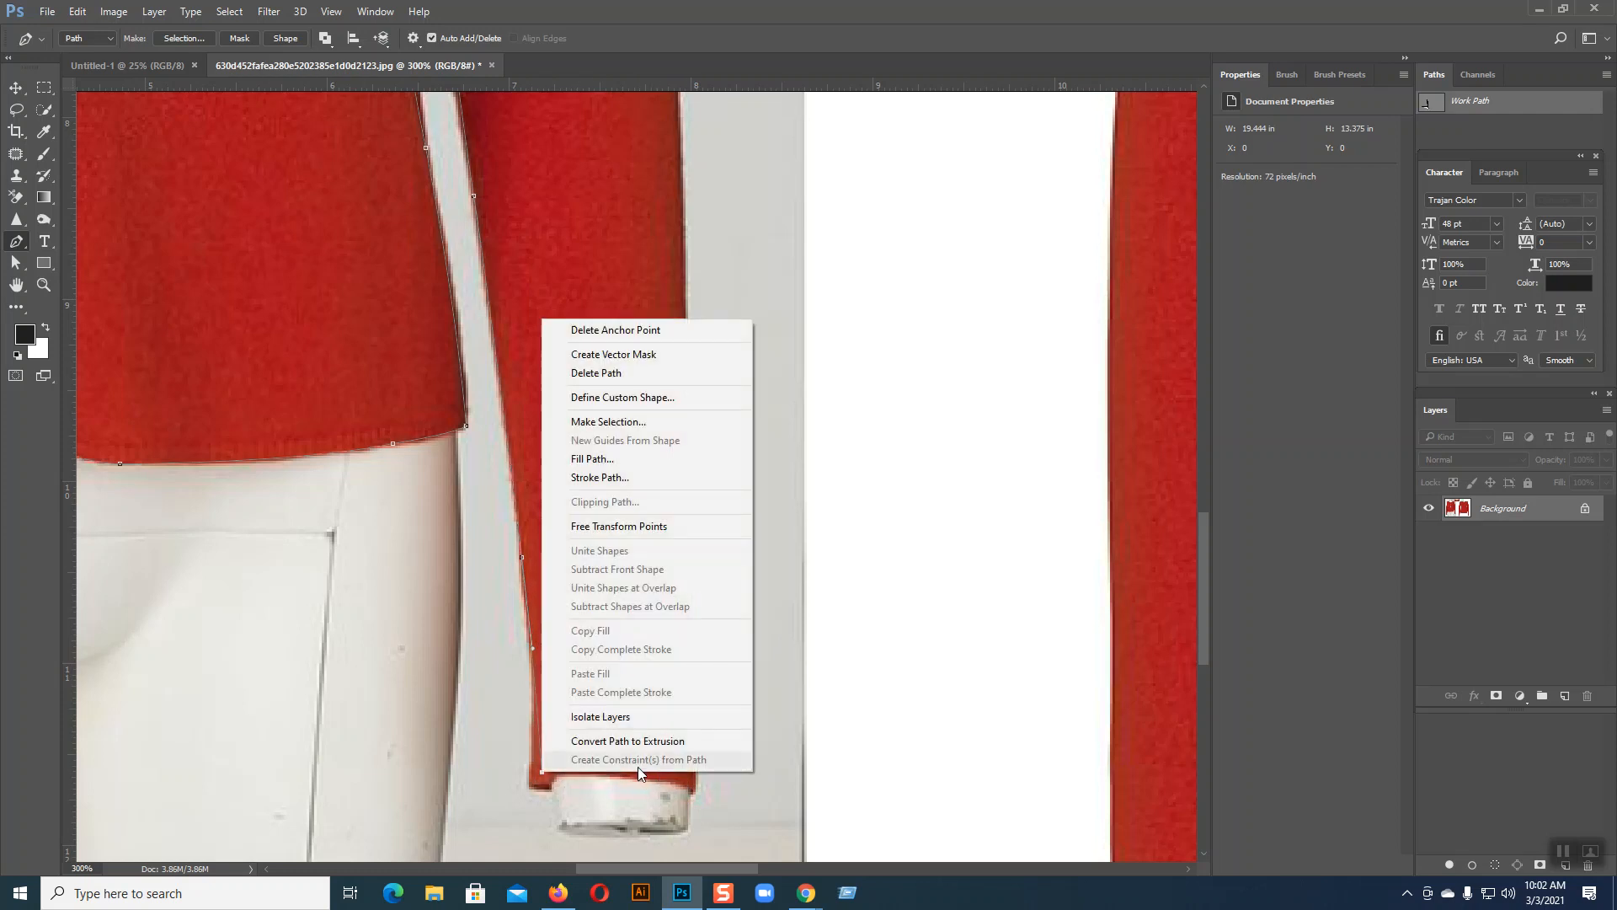
pyautogui.click(543, 773)
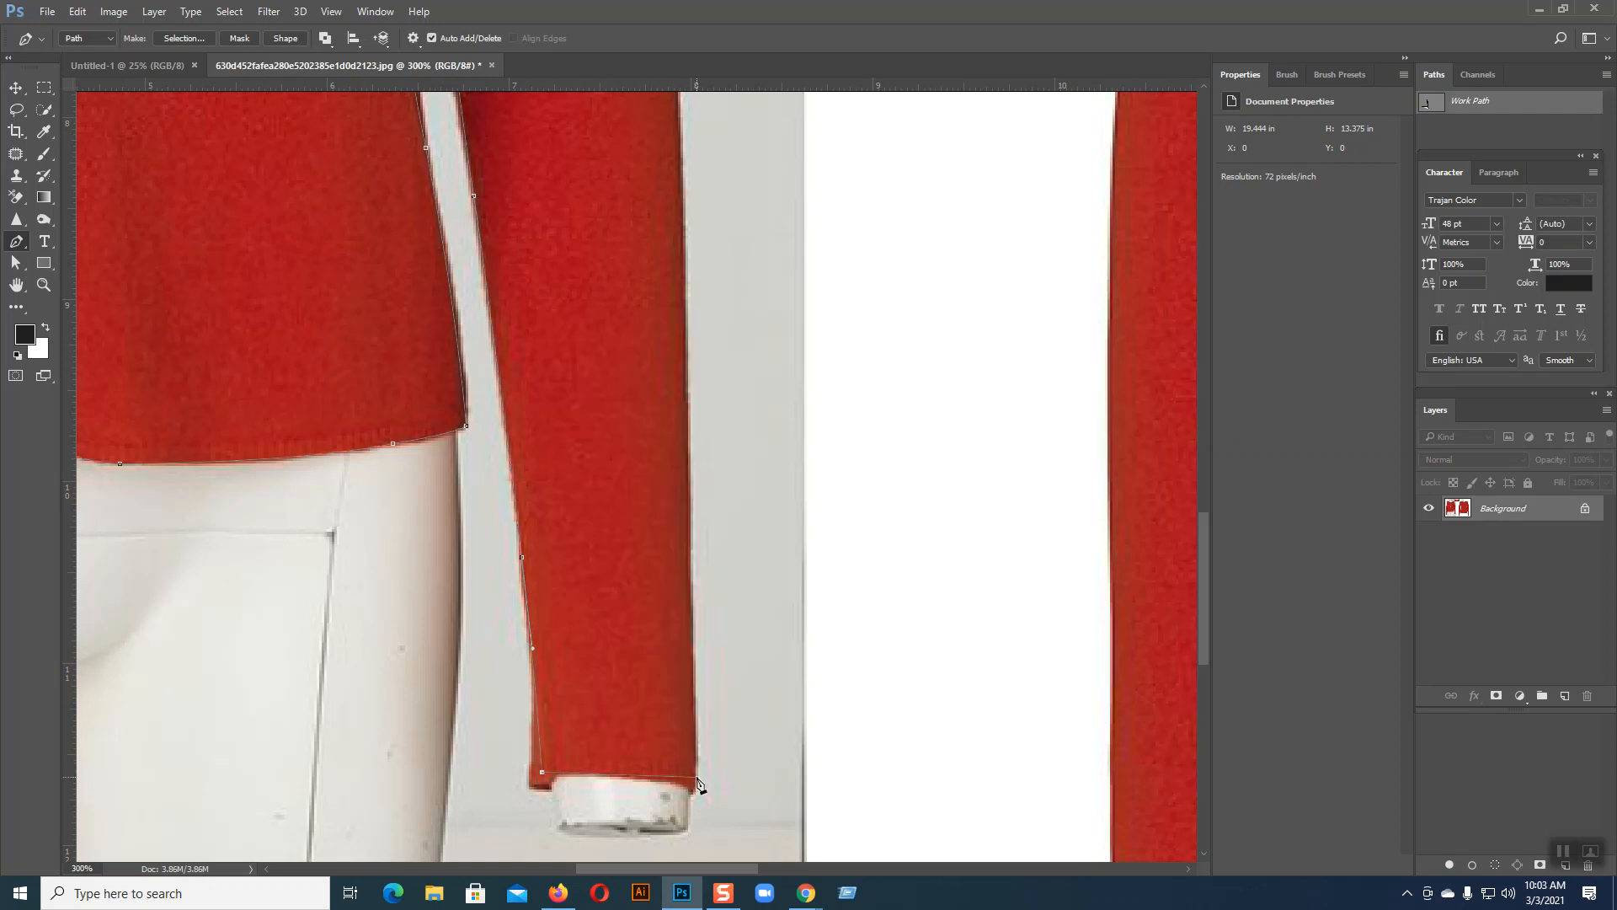
pyautogui.moveTo(696, 777); pyautogui.dragTo(753, 796)
pyautogui.click(697, 778)
# - Trace the path up the right sleeve's outer edge from the cuff corner to the upper arm
pyautogui.scroll(1, 706, 607)
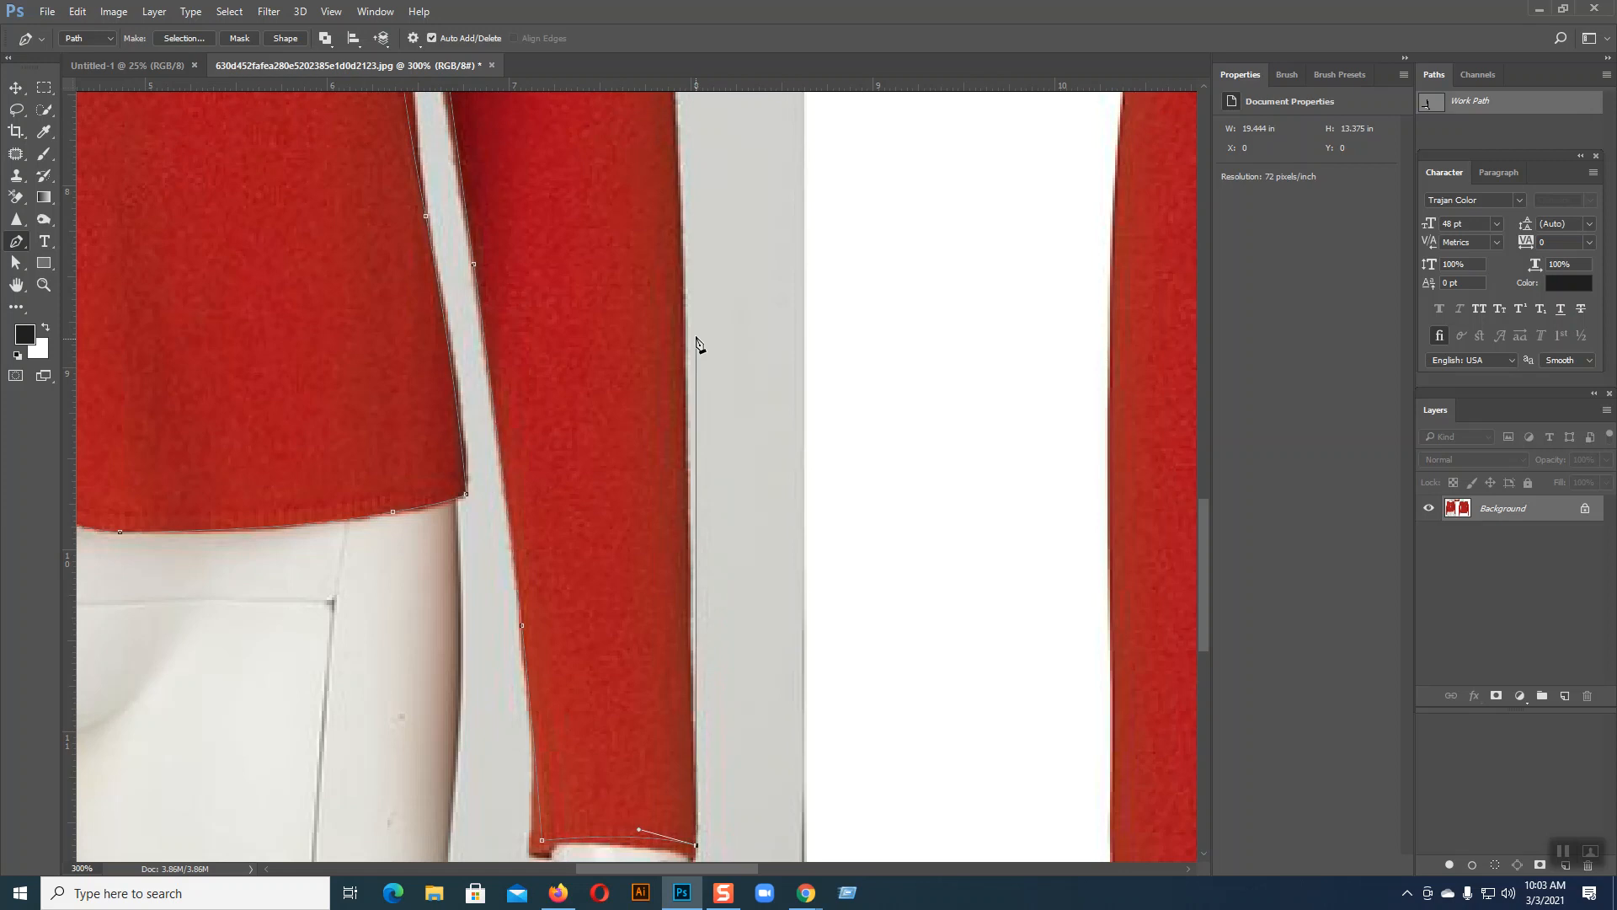
pyautogui.click(680, 245)
pyautogui.moveTo(682, 241); pyautogui.dragTo(682, 175)
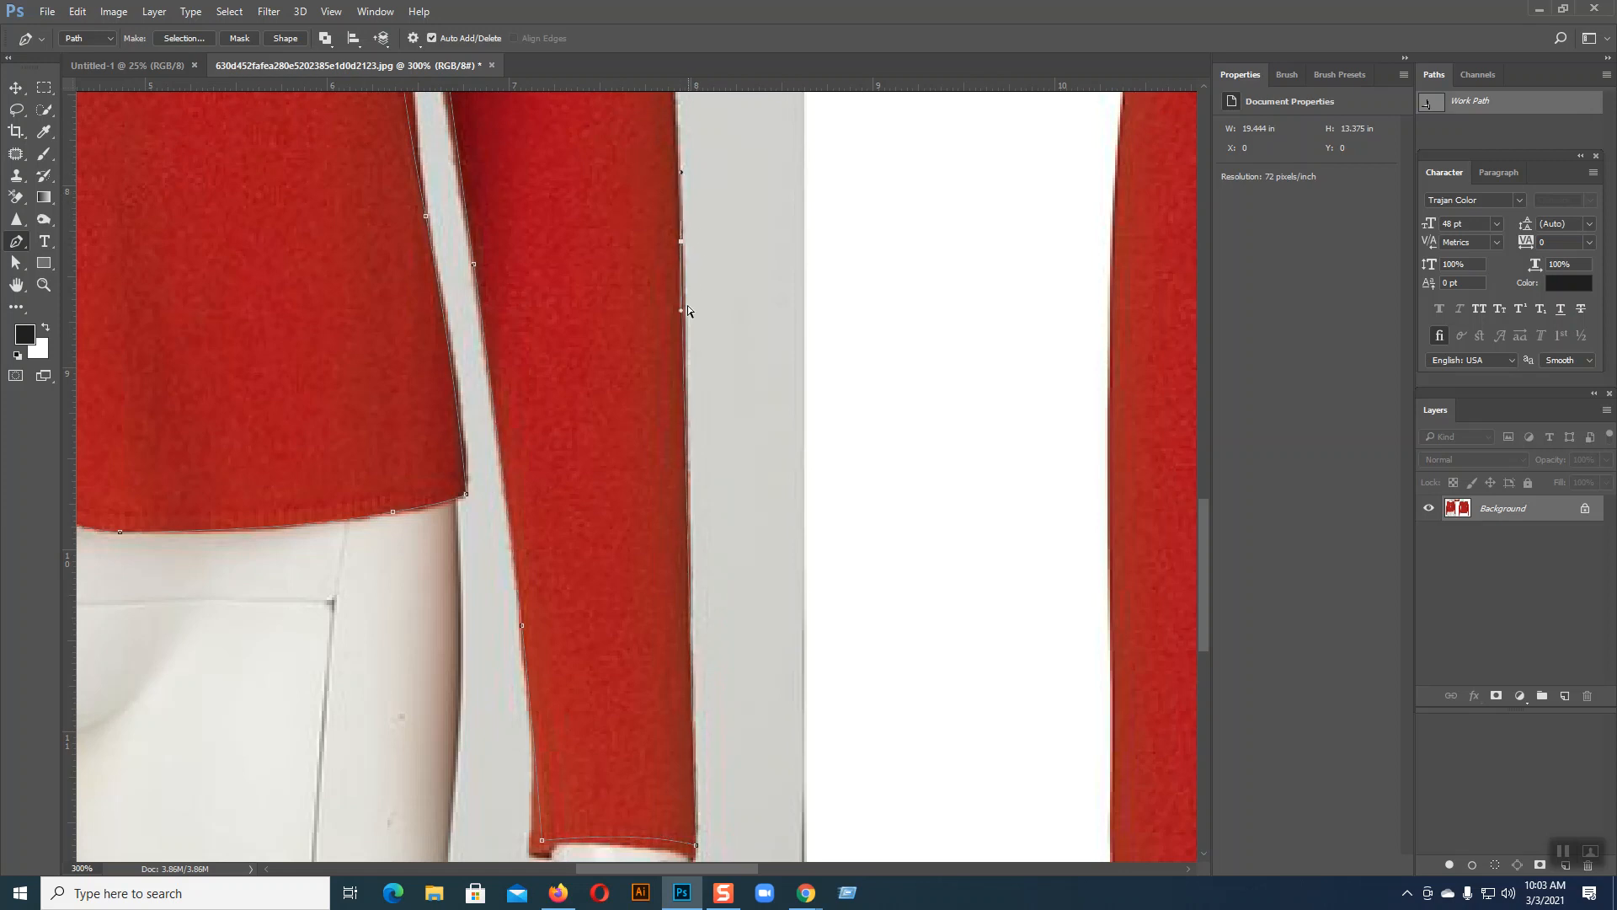
pyautogui.moveTo(680, 310); pyautogui.dragTo(687, 385)
pyautogui.moveTo(737, 310); pyautogui.dragTo(818, 803)
pyautogui.moveTo(712, 168); pyautogui.dragTo(709, 154)
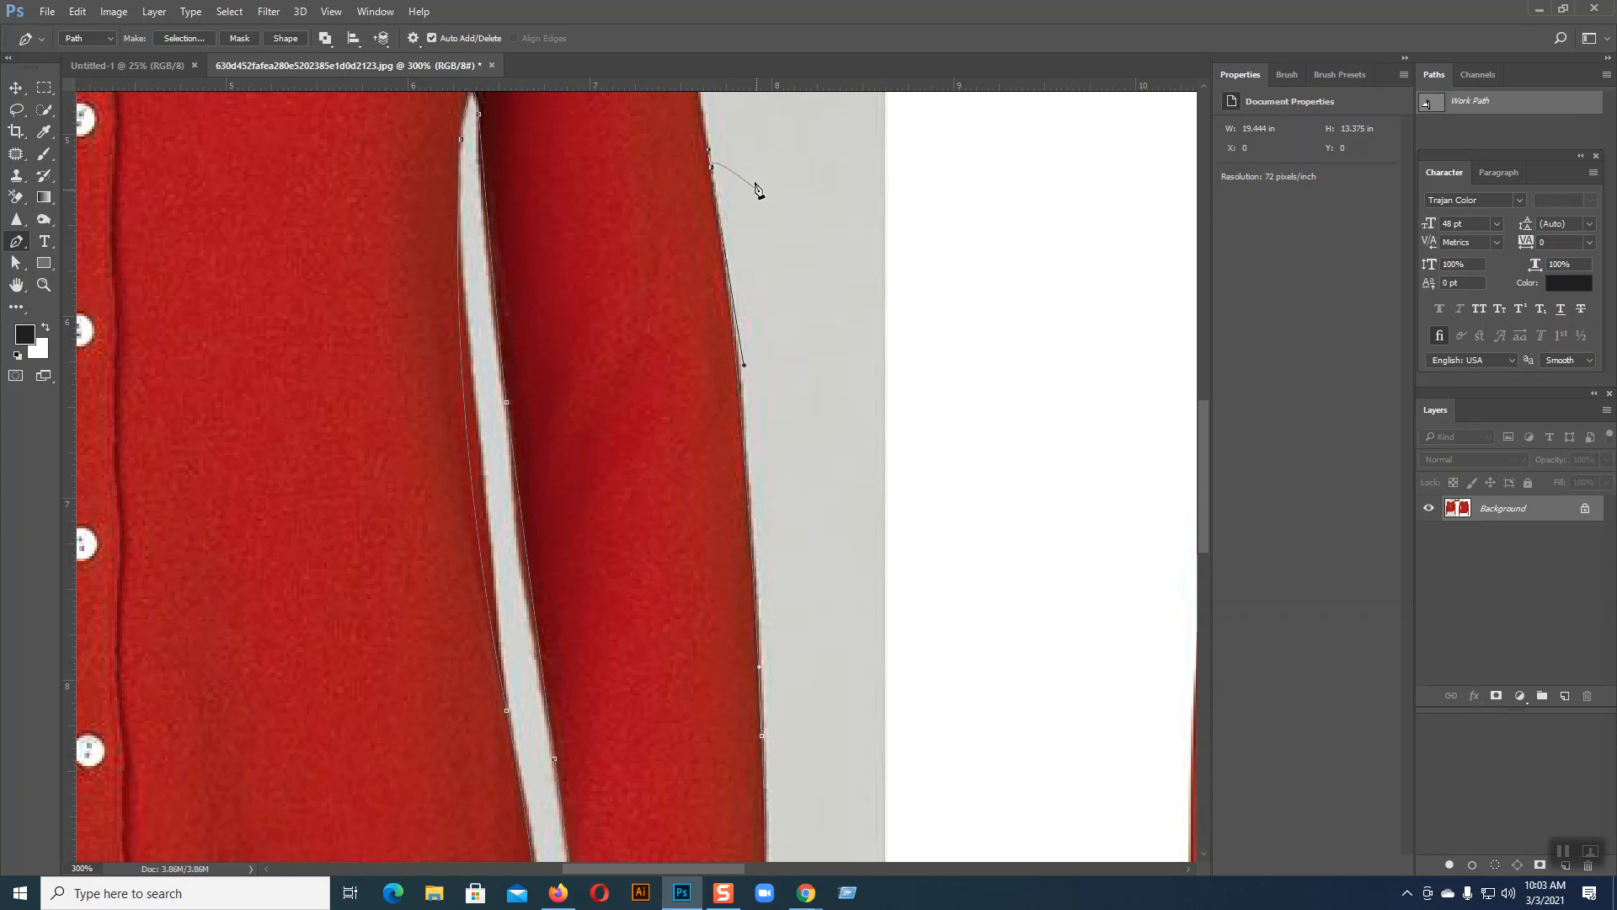
# - Continue the path up the right upper arm and curve it around onto the shoulder
pyautogui.scroll(5, 802, 473)
pyautogui.moveTo(743, 472); pyautogui.dragTo(716, 568)
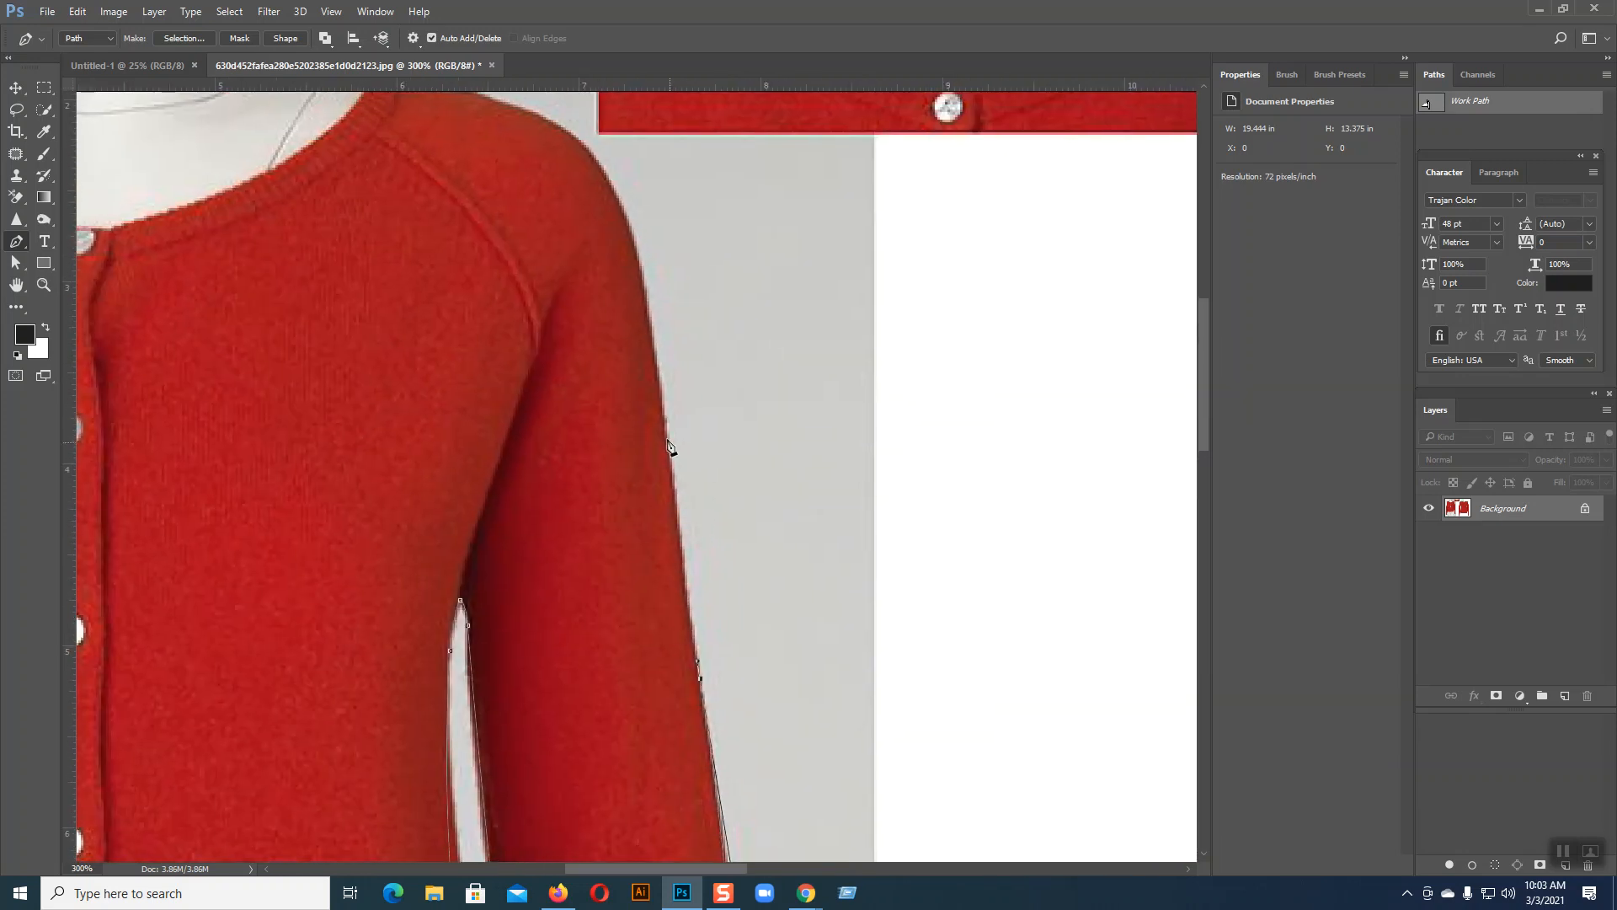
pyautogui.click(672, 478)
pyautogui.click(660, 395)
pyautogui.moveTo(707, 369); pyautogui.dragTo(729, 558)
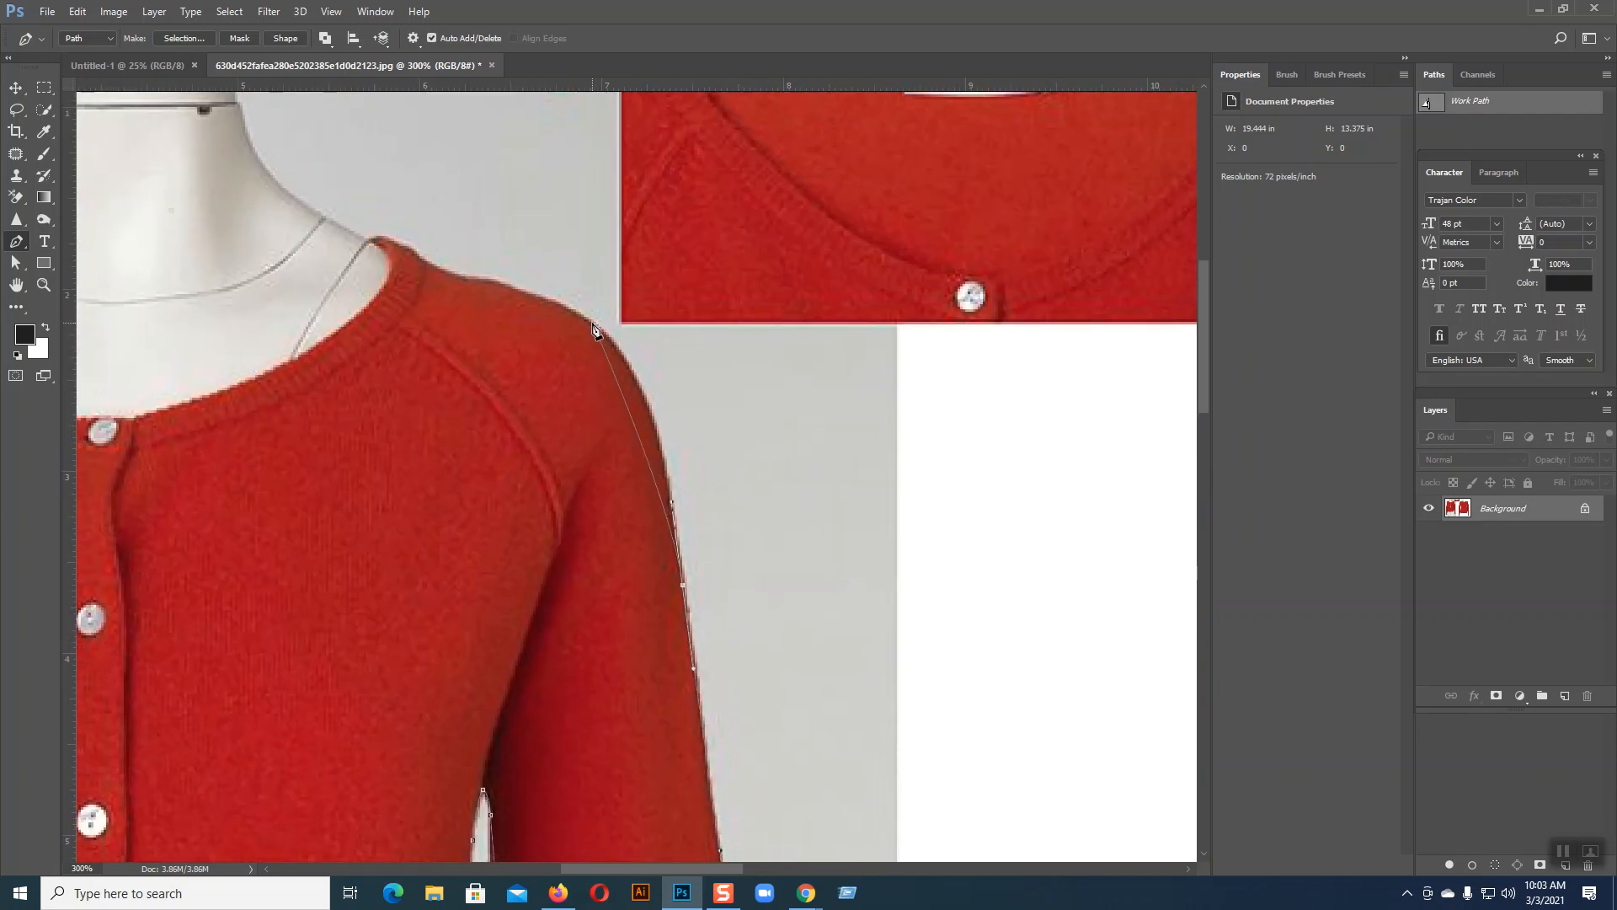
pyautogui.moveTo(592, 320); pyautogui.dragTo(667, 393)
pyautogui.moveTo(472, 362); pyautogui.dragTo(556, 458)
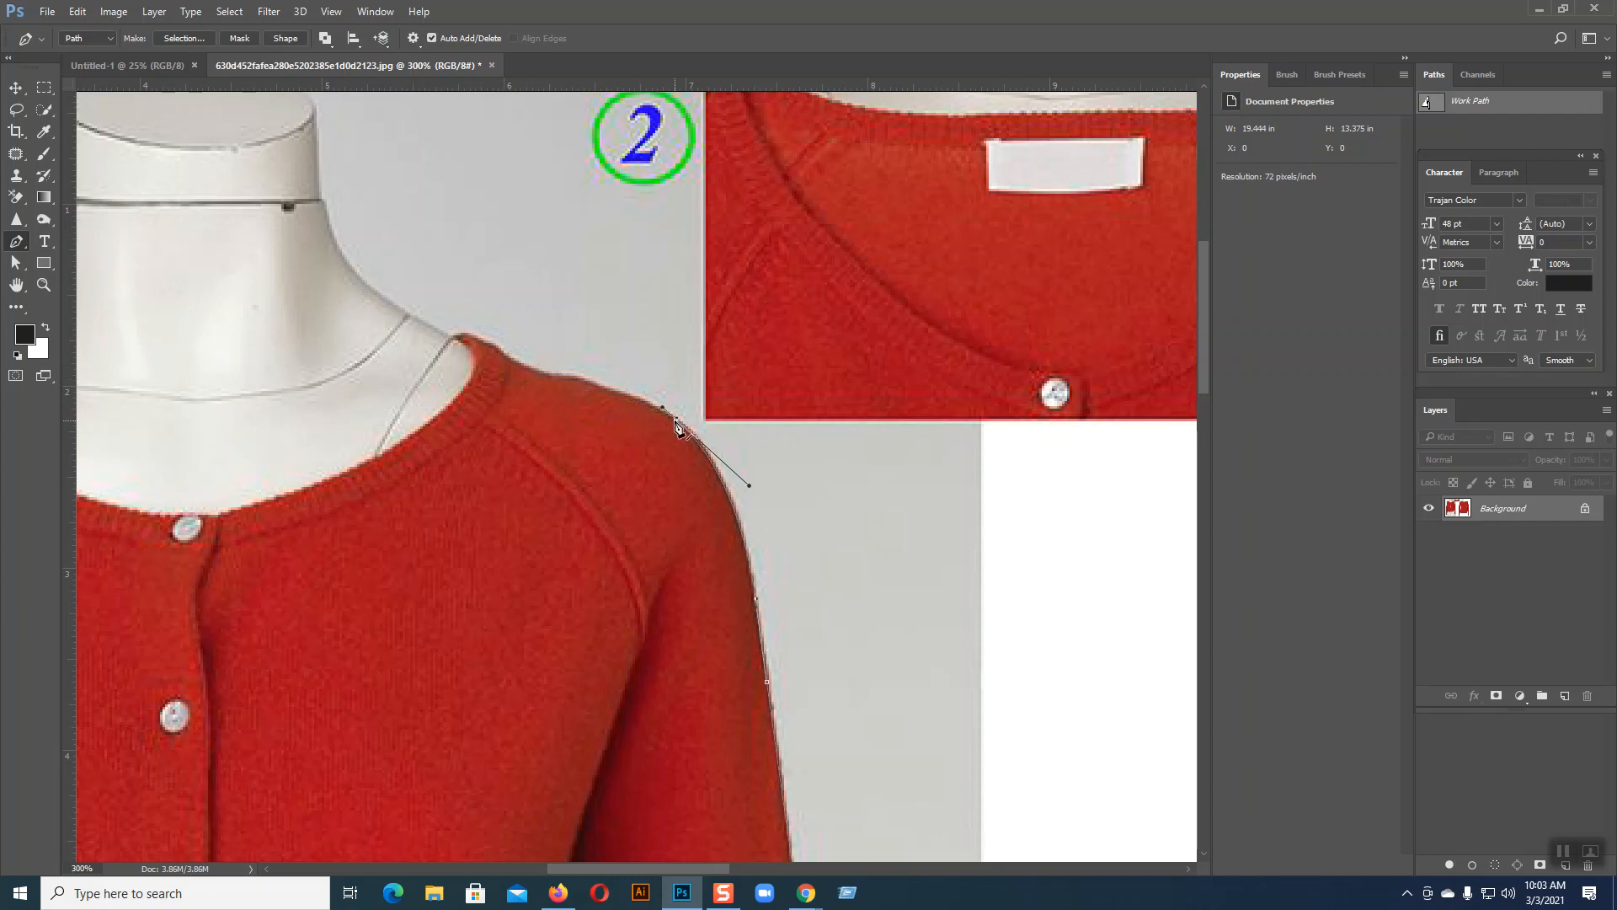
# - Deselect the unfinished outline and save the work path as Path 1
pyautogui.keyDown('ctrl'); pyautogui.click(851, 521); pyautogui.keyUp('ctrl')
pyautogui.doubleClick(1464, 102)
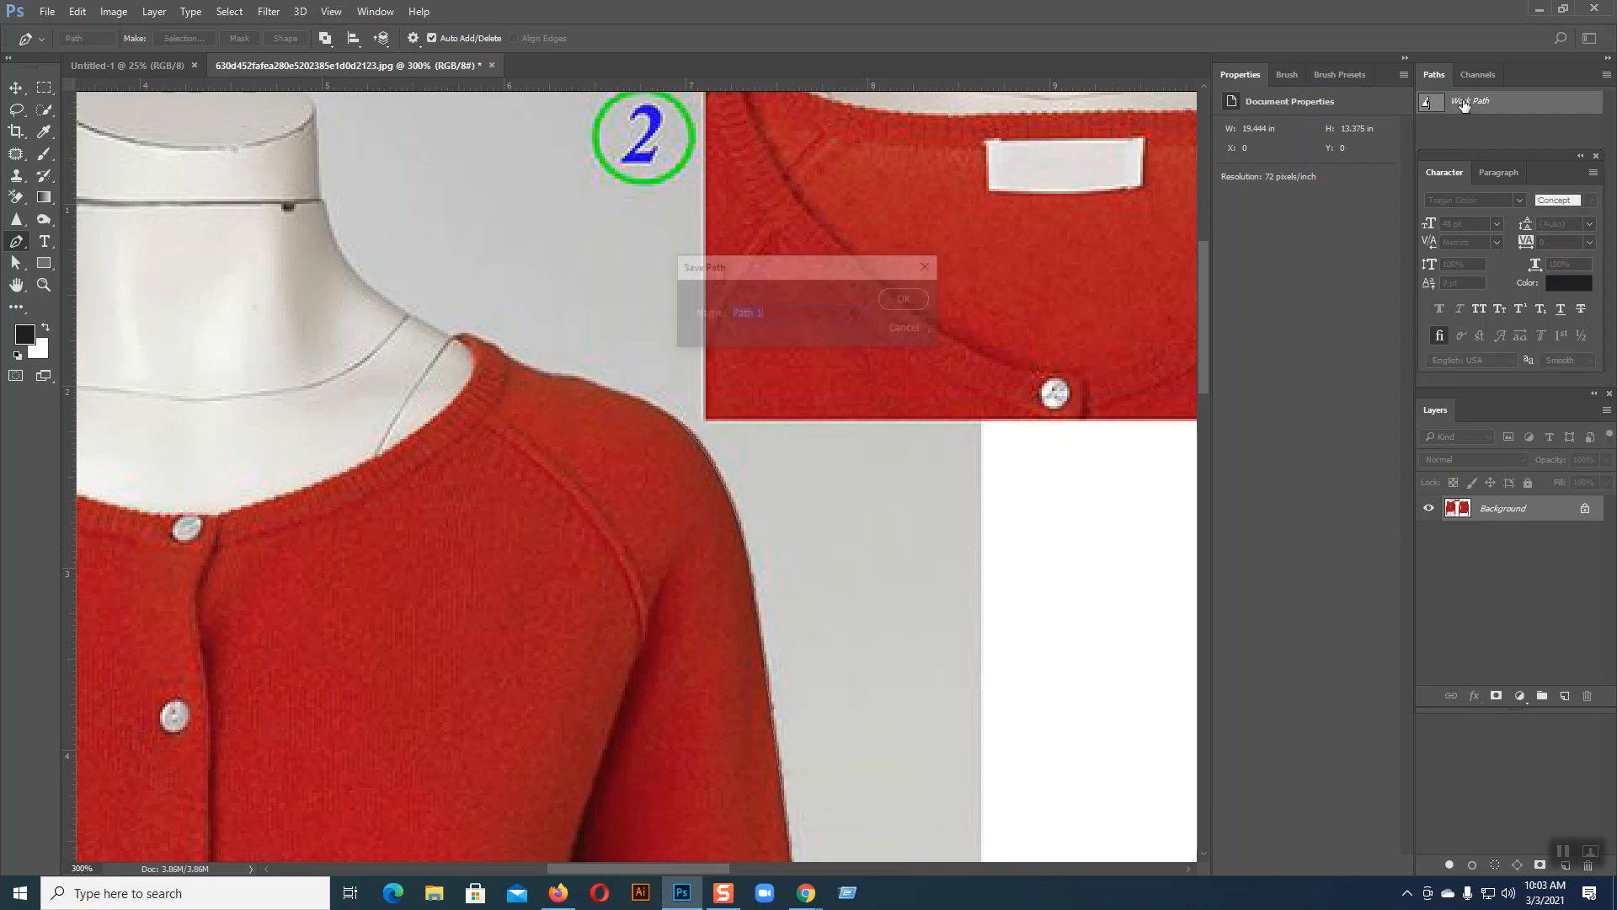
pyautogui.click(908, 301)
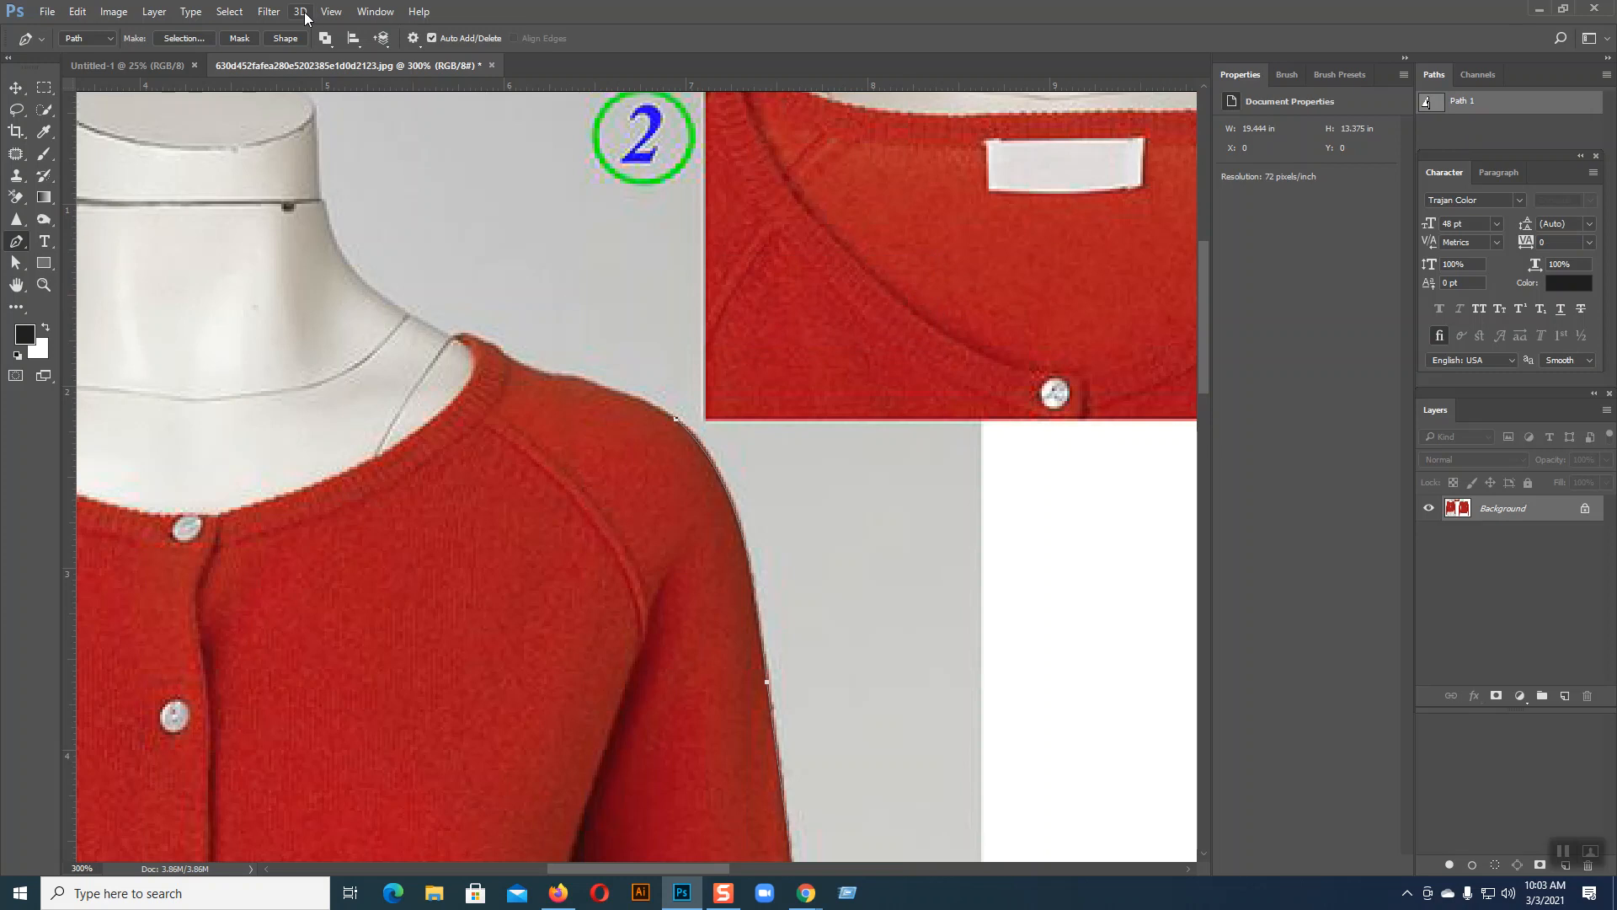
# - Open the Liquify filter and smooth the bumps along the right shoulder line, reducing the warp brush to size 25
pyautogui.click(269, 10)
pyautogui.click(295, 142)
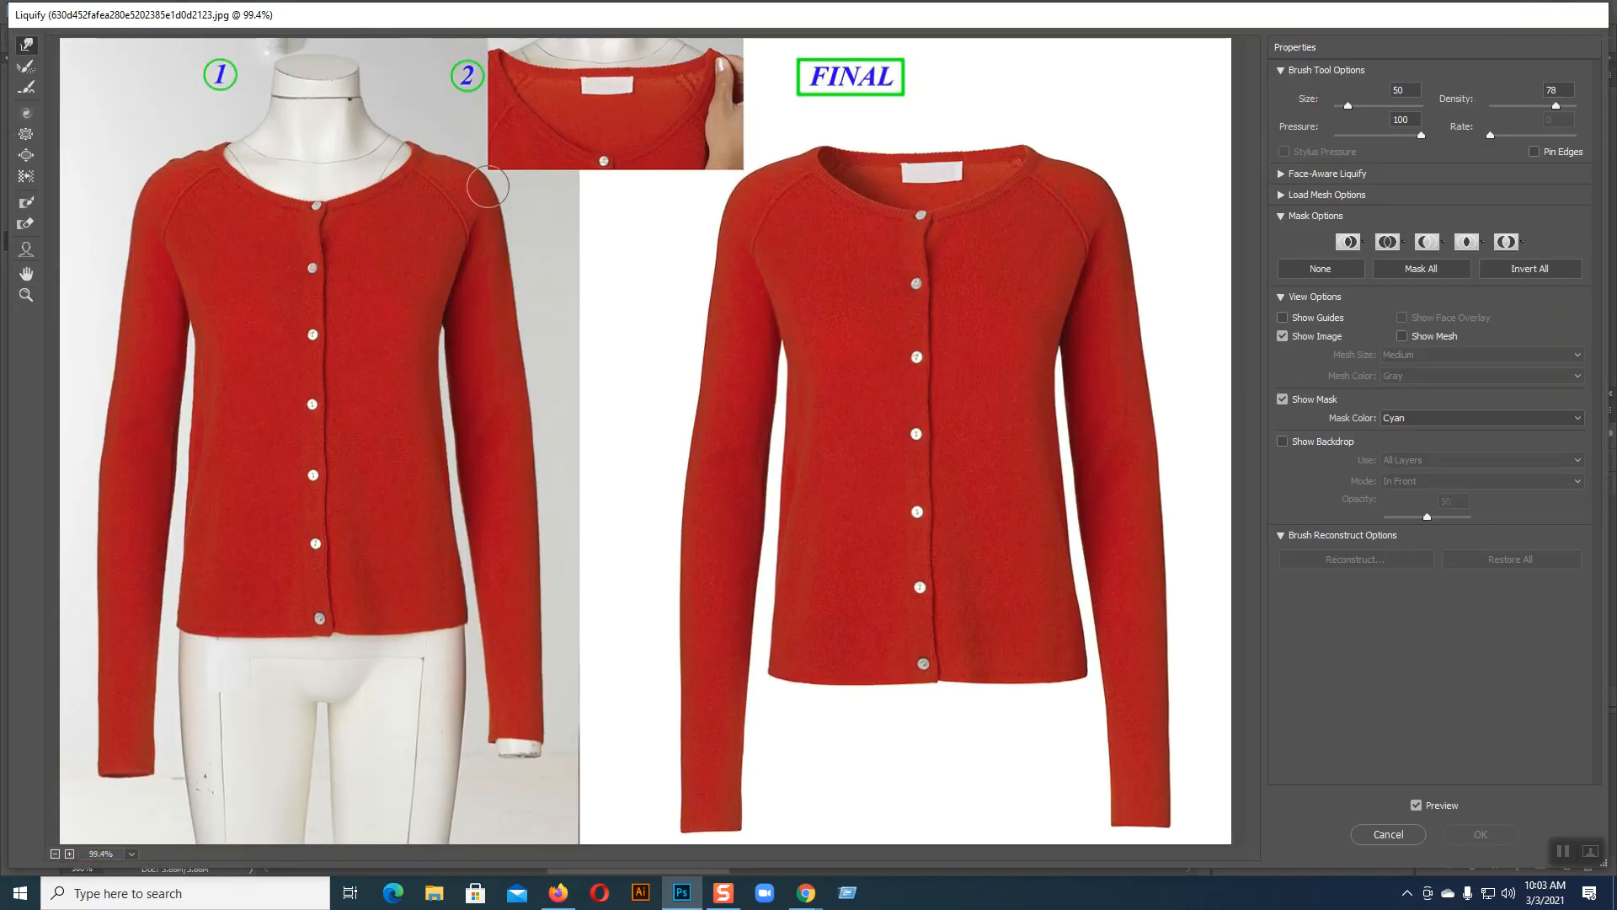
pyautogui.hotkey('ctrl', '+')
pyautogui.hotkey('ctrl', '+')
pyautogui.hotkey('ctrl', '+')
pyautogui.moveTo(532, 229)
pyautogui.mouseDown()
pyautogui.moveTo(596, 455)
pyautogui.moveTo(607, 675)
pyautogui.moveTo(643, 632)
pyautogui.mouseUp()
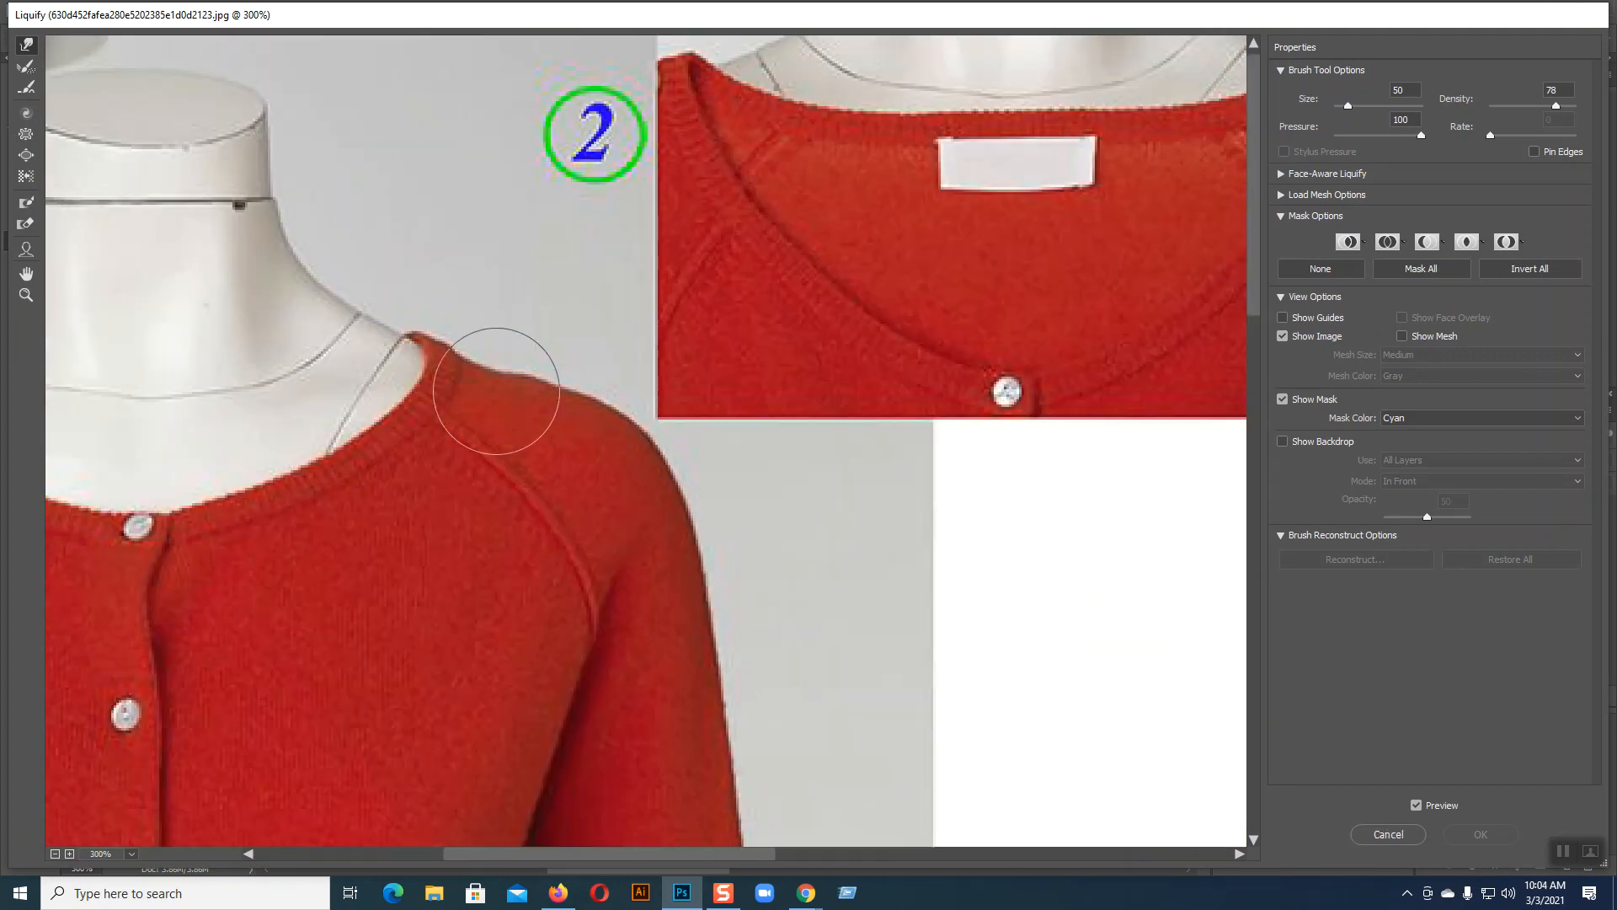
pyautogui.moveTo(487, 370); pyautogui.dragTo(496, 370)
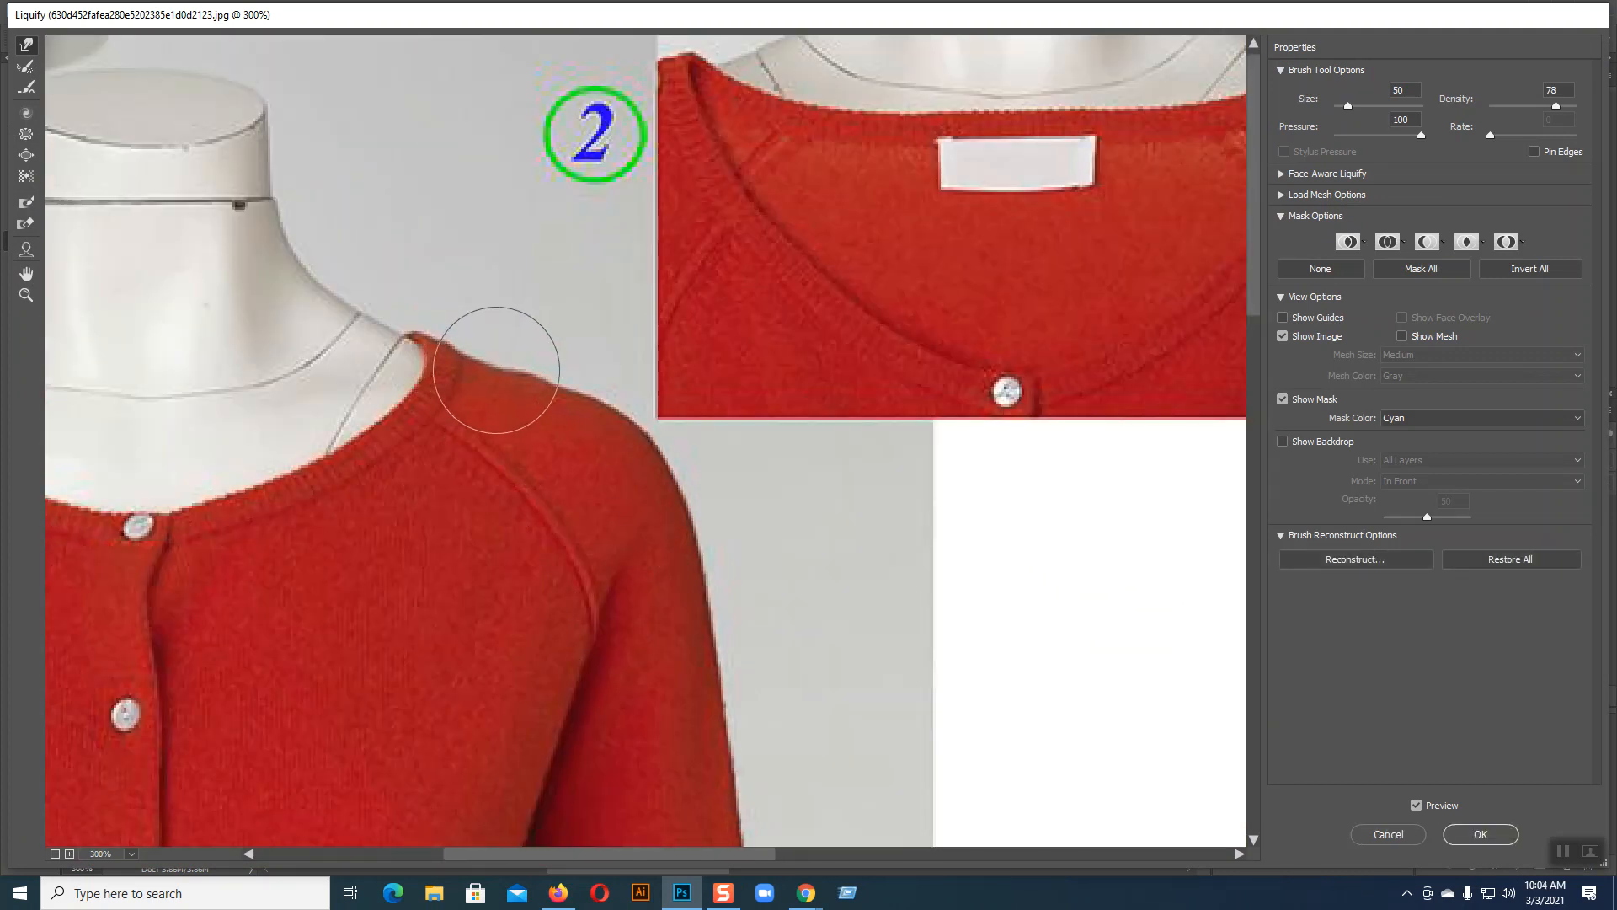
pyautogui.press('[')
pyautogui.press('[')
pyautogui.moveTo(484, 363); pyautogui.dragTo(490, 363)
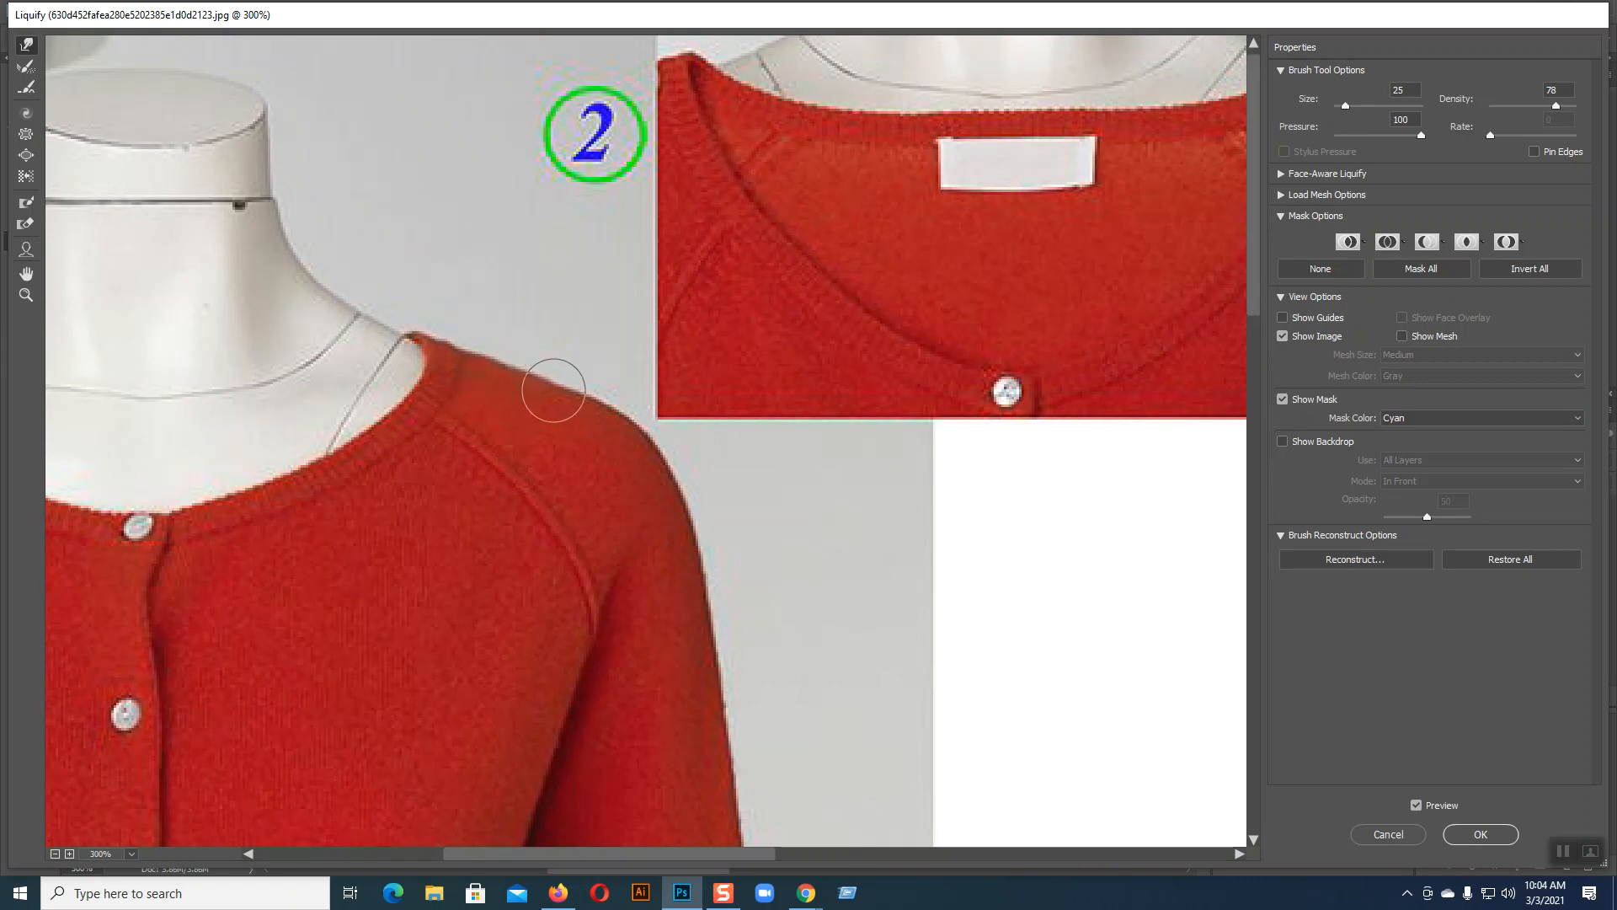
# - Smooth the cardigan's left shoulder line with the size 25 warp brush and apply the Liquify changes
pyautogui.moveTo(388, 463); pyautogui.dragTo(696, 480)
pyautogui.moveTo(419, 380)
pyautogui.mouseDown()
pyautogui.moveTo(336, 398)
pyautogui.moveTo(401, 376)
pyautogui.mouseUp()
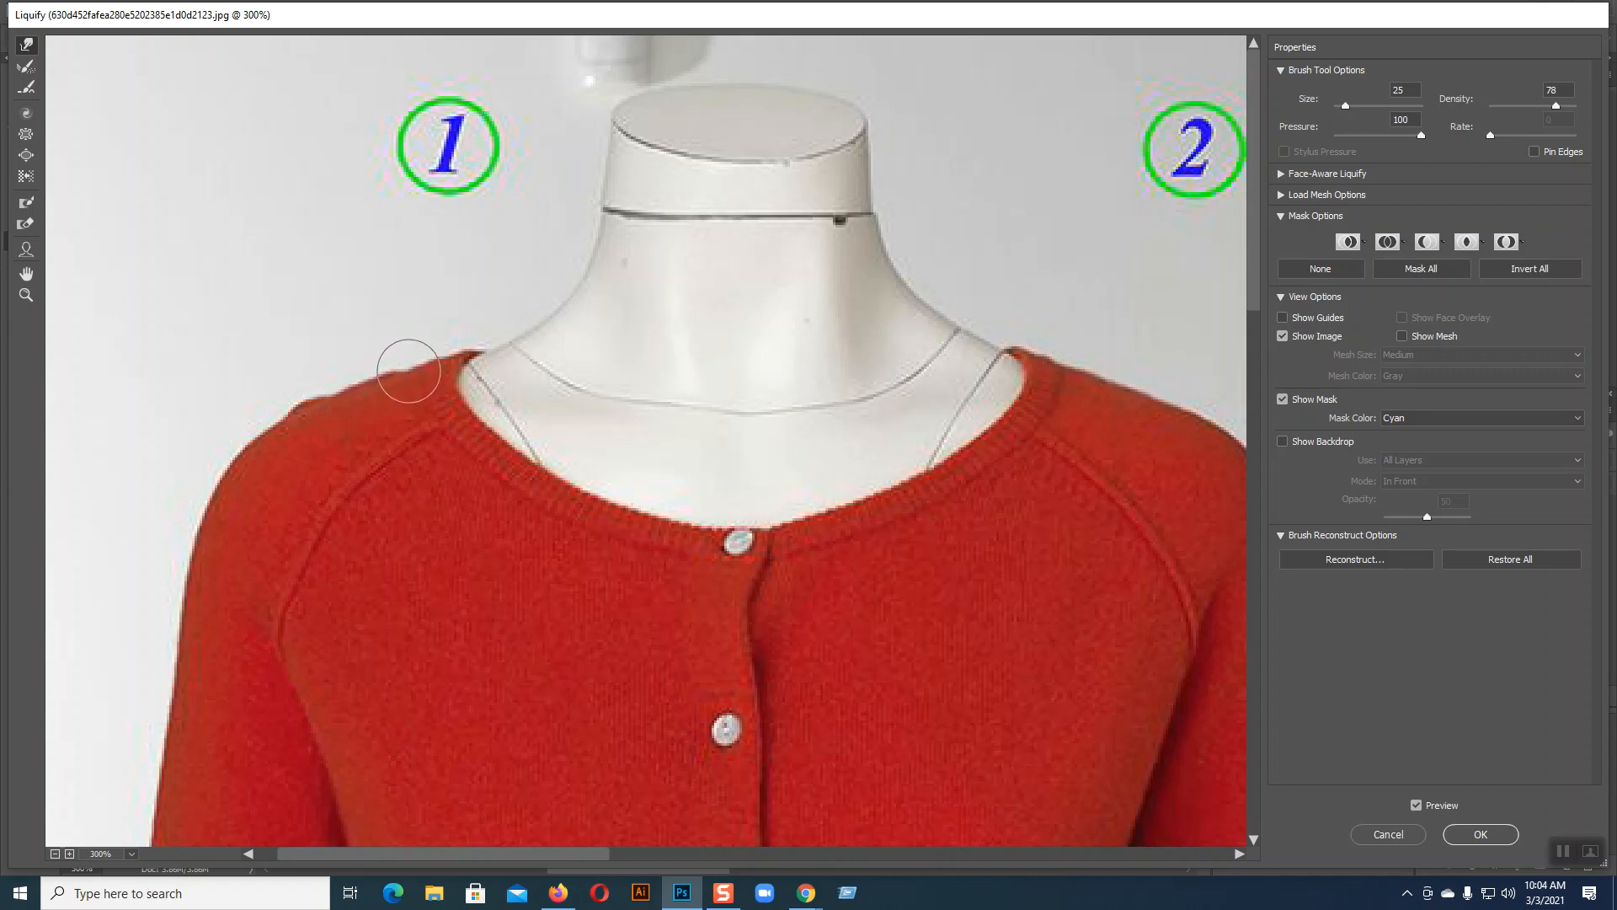
pyautogui.moveTo(407, 372); pyautogui.dragTo(294, 415)
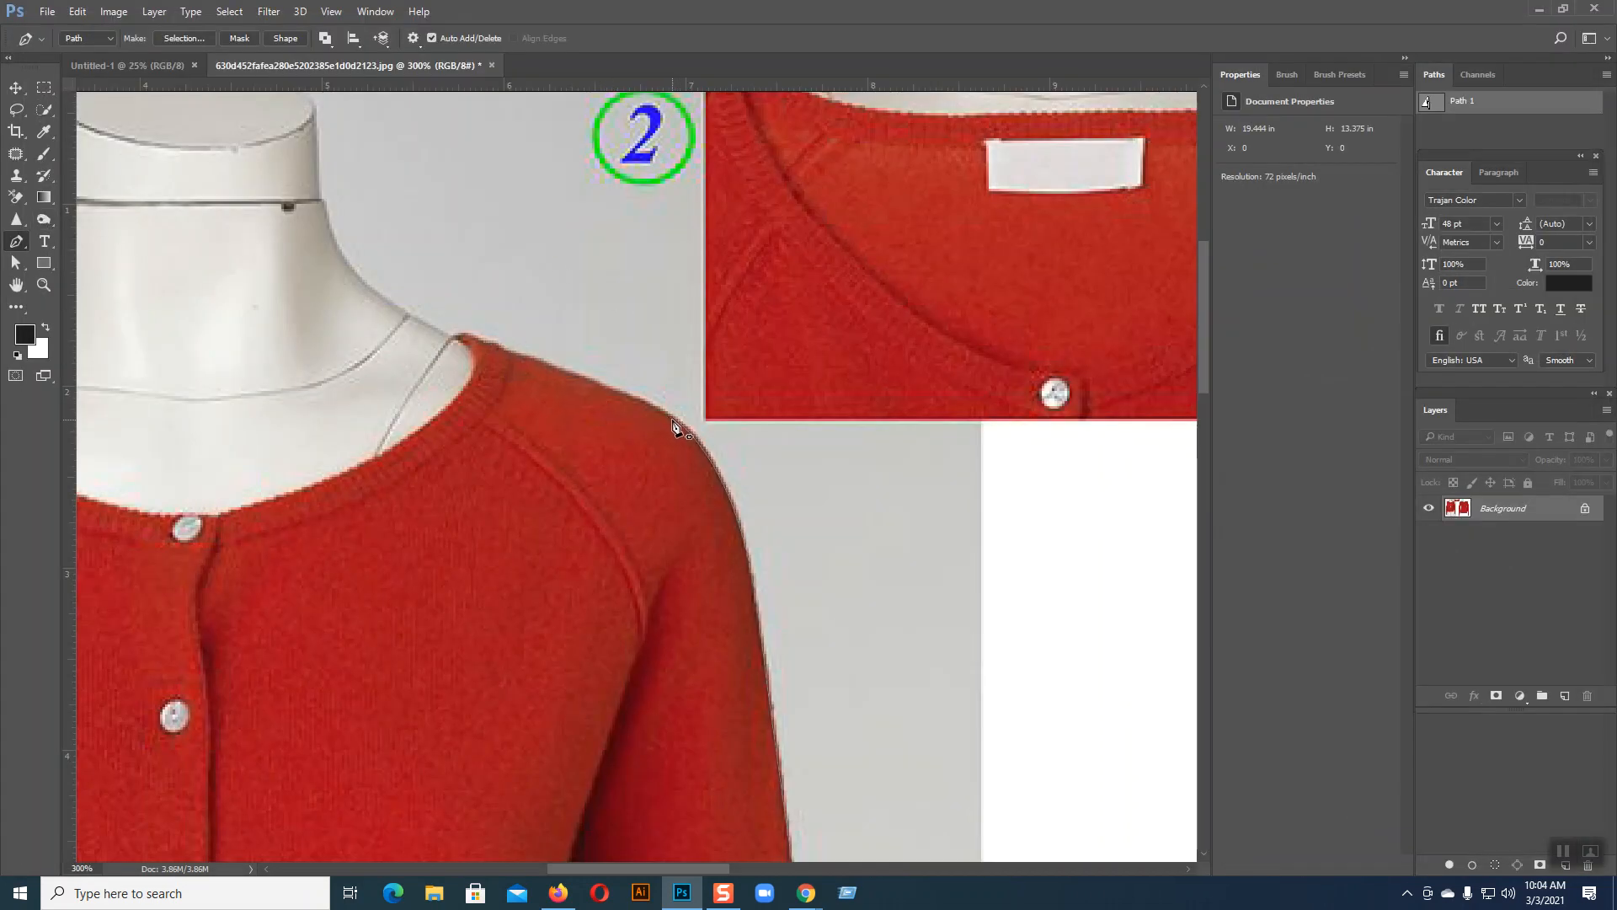
# - Resume Path 1 at the right shoulder anchor and trace the shoulder line to the tip of the neckline
pyautogui.moveTo(675, 421); pyautogui.dragTo(748, 484)
pyautogui.hotkey('ctrl', '+')
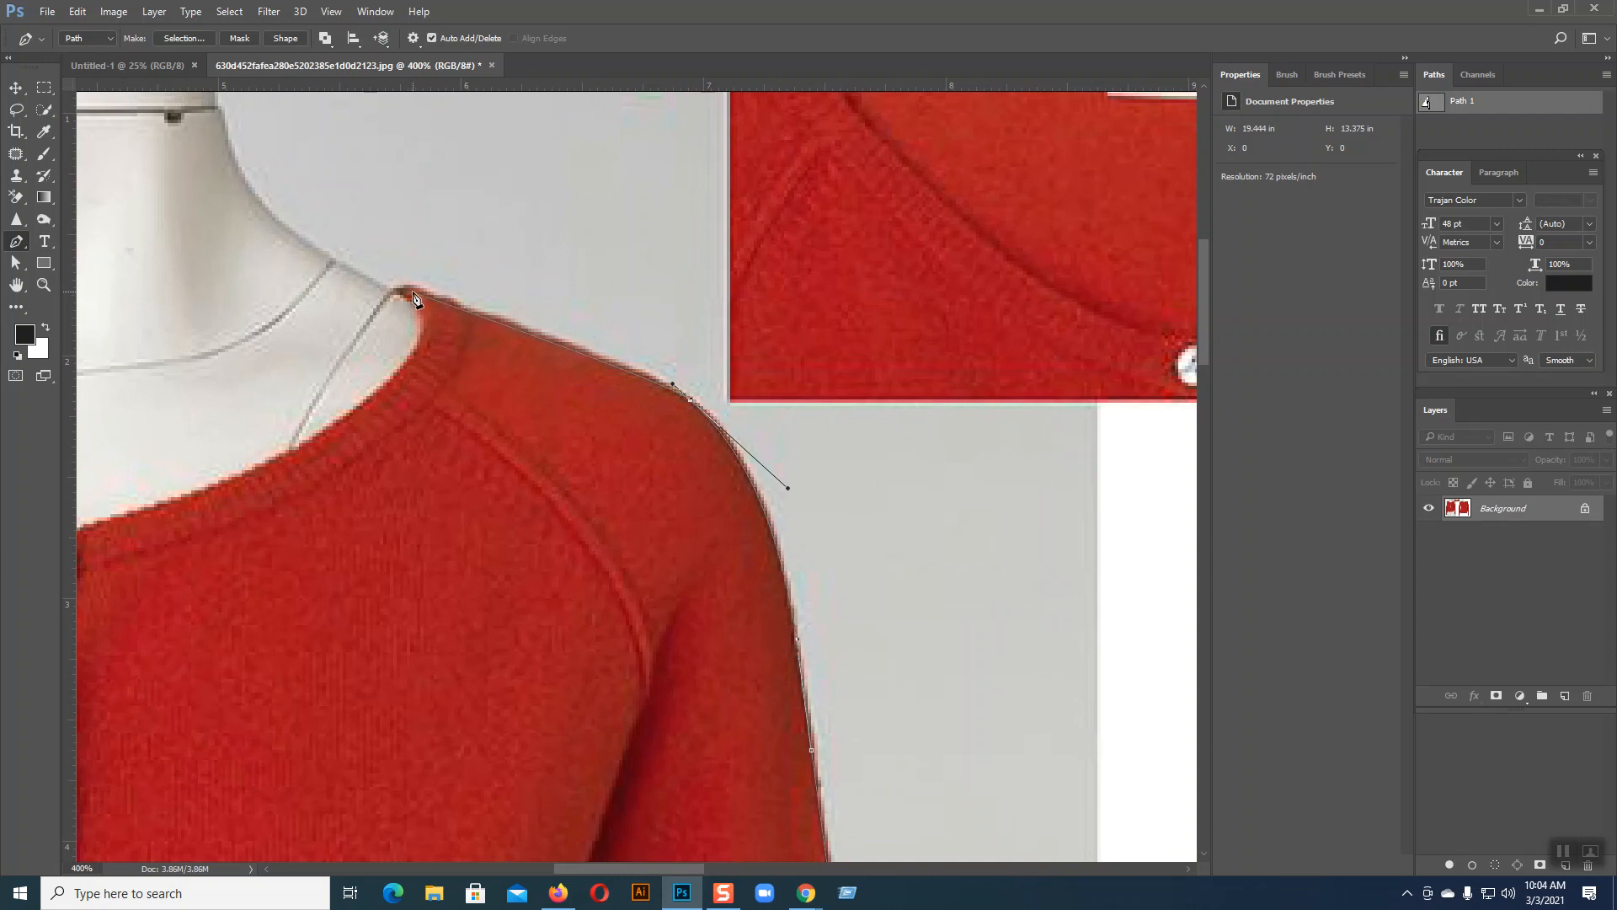
pyautogui.click(464, 317)
pyautogui.moveTo(446, 314)
pyautogui.mouseDown()
pyautogui.moveTo(433, 303)
pyautogui.moveTo(469, 312)
pyautogui.mouseUp()
pyautogui.hotkey('ctrl', '+')
pyautogui.hotkey('ctrl', '+')
pyautogui.moveTo(424, 324); pyautogui.dragTo(588, 505)
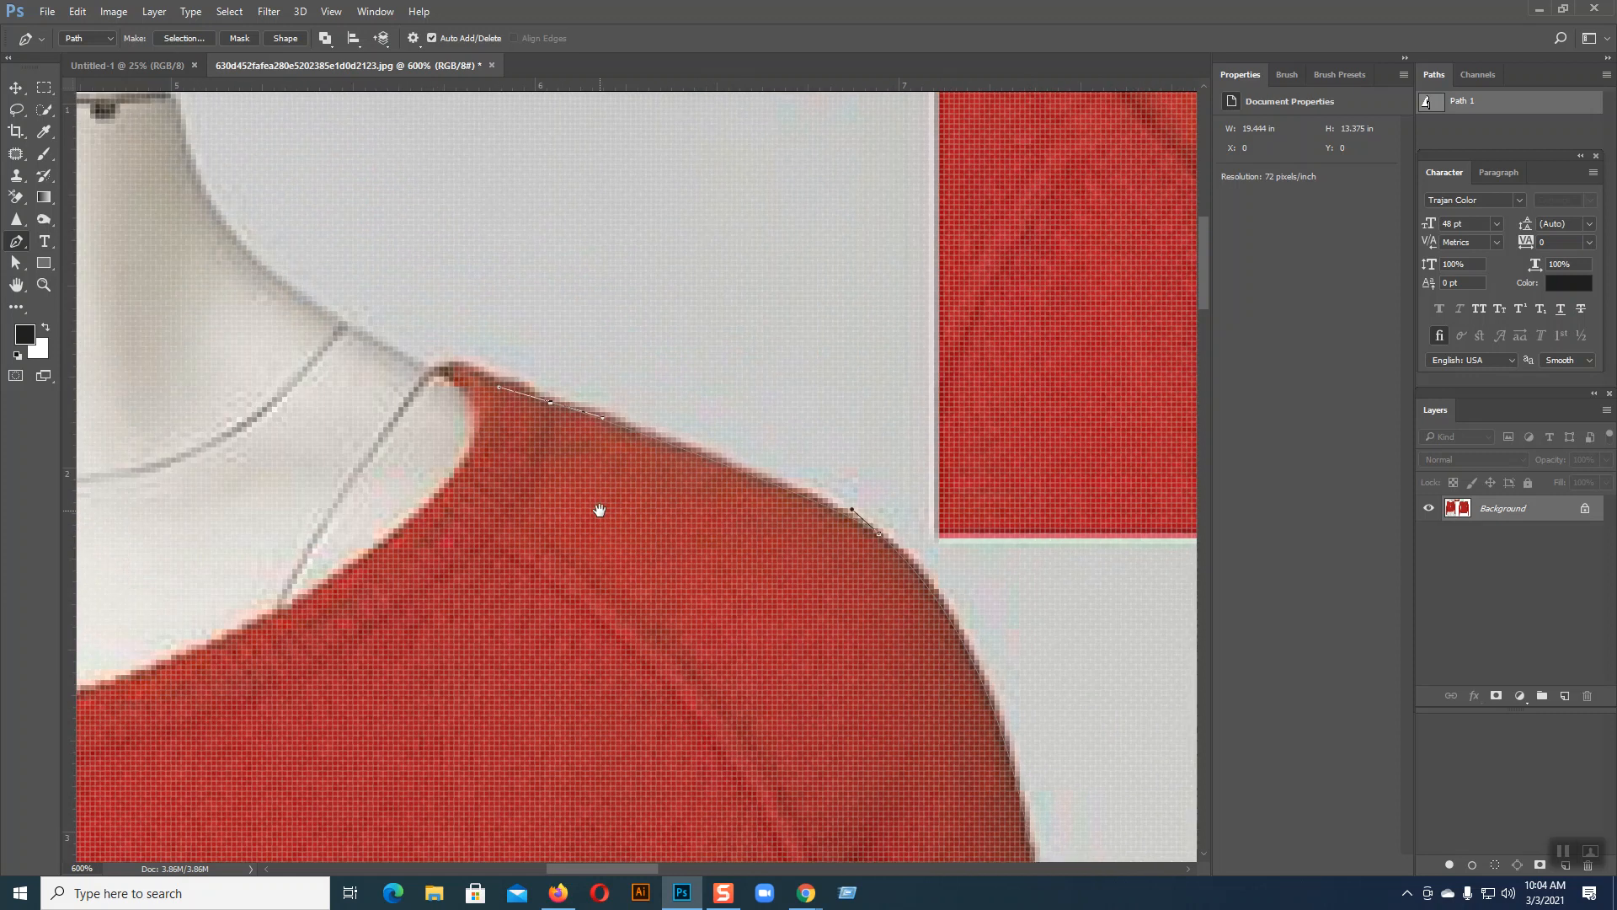
pyautogui.click(450, 378)
# - Trace the path along the neckline from the right tip down to the placket and on past the top button
pyautogui.moveTo(449, 378); pyautogui.dragTo(794, 432)
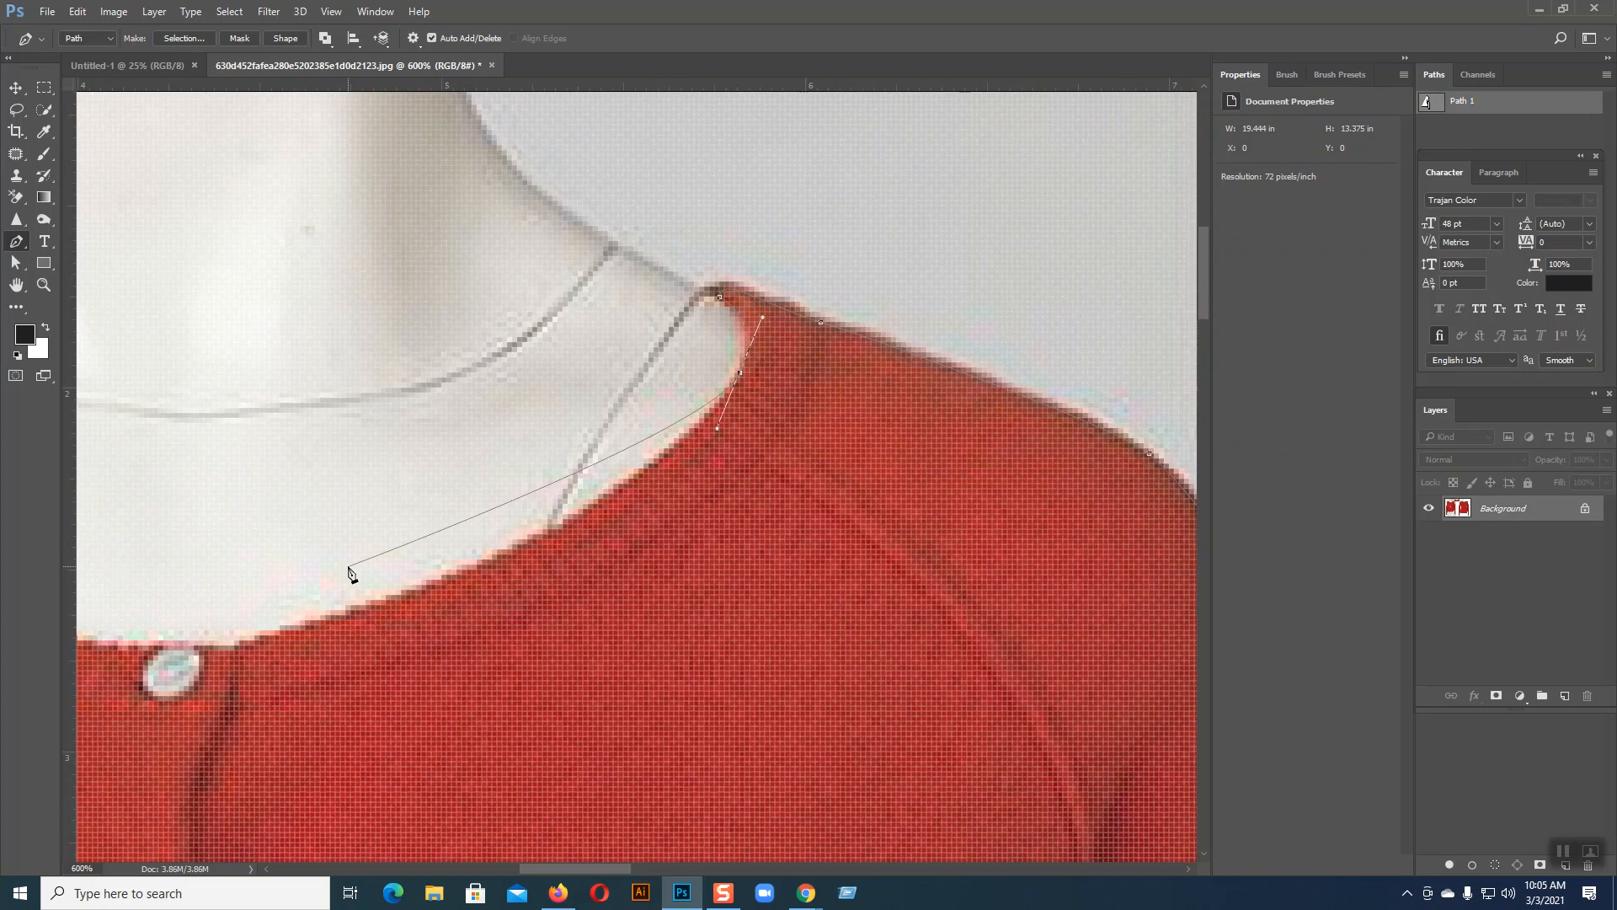
pyautogui.moveTo(235, 645); pyautogui.dragTo(213, 651)
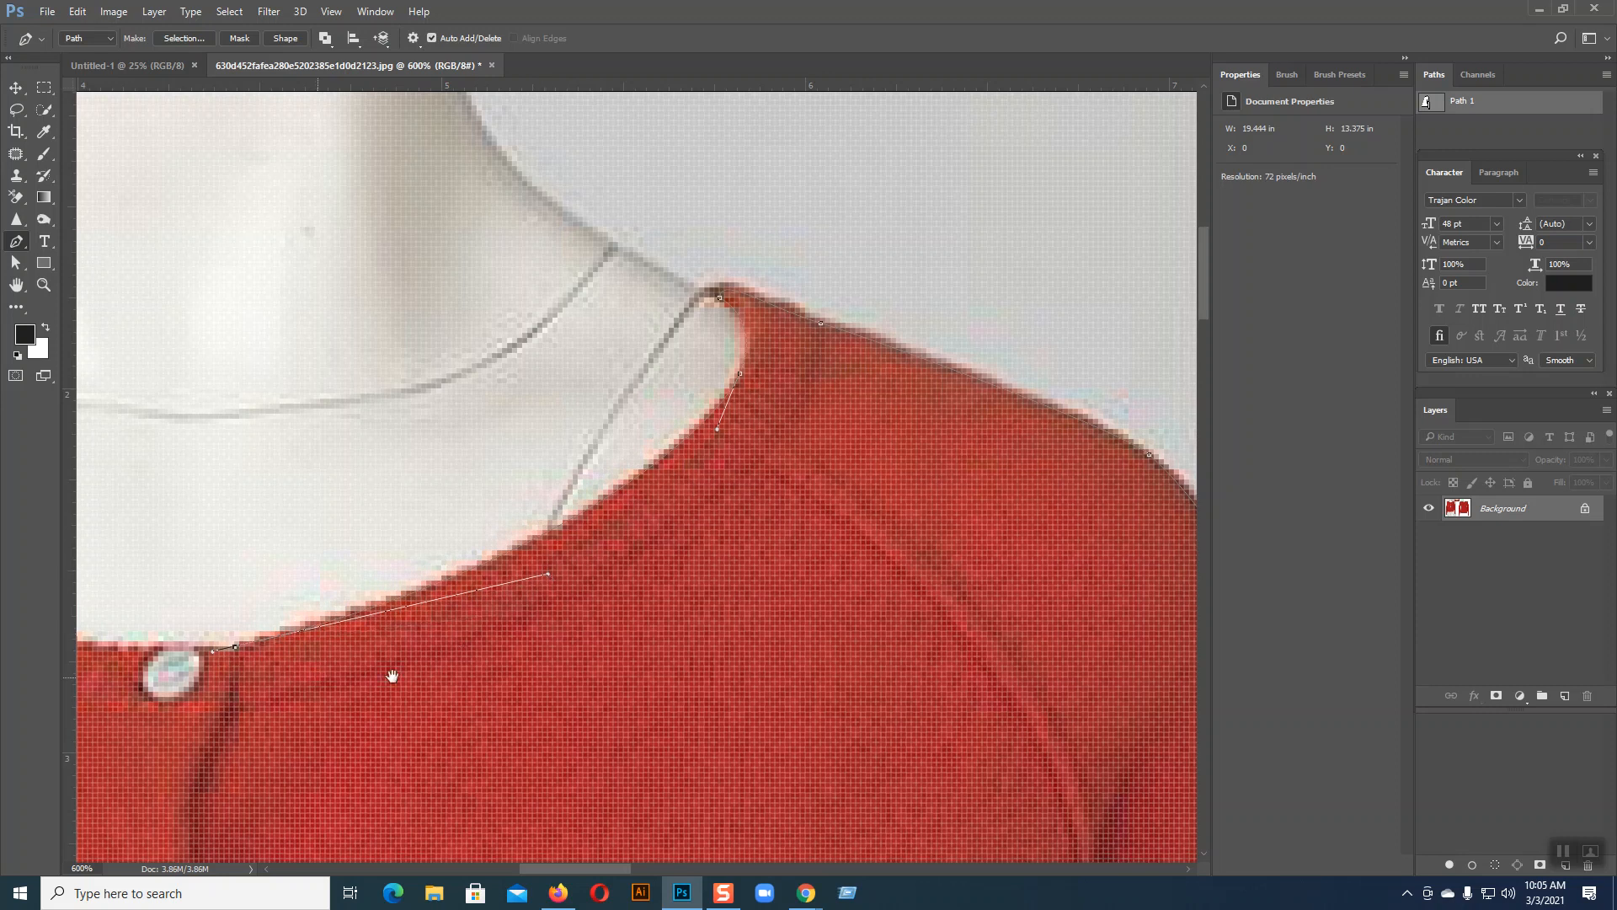
pyautogui.moveTo(317, 675); pyautogui.dragTo(776, 621)
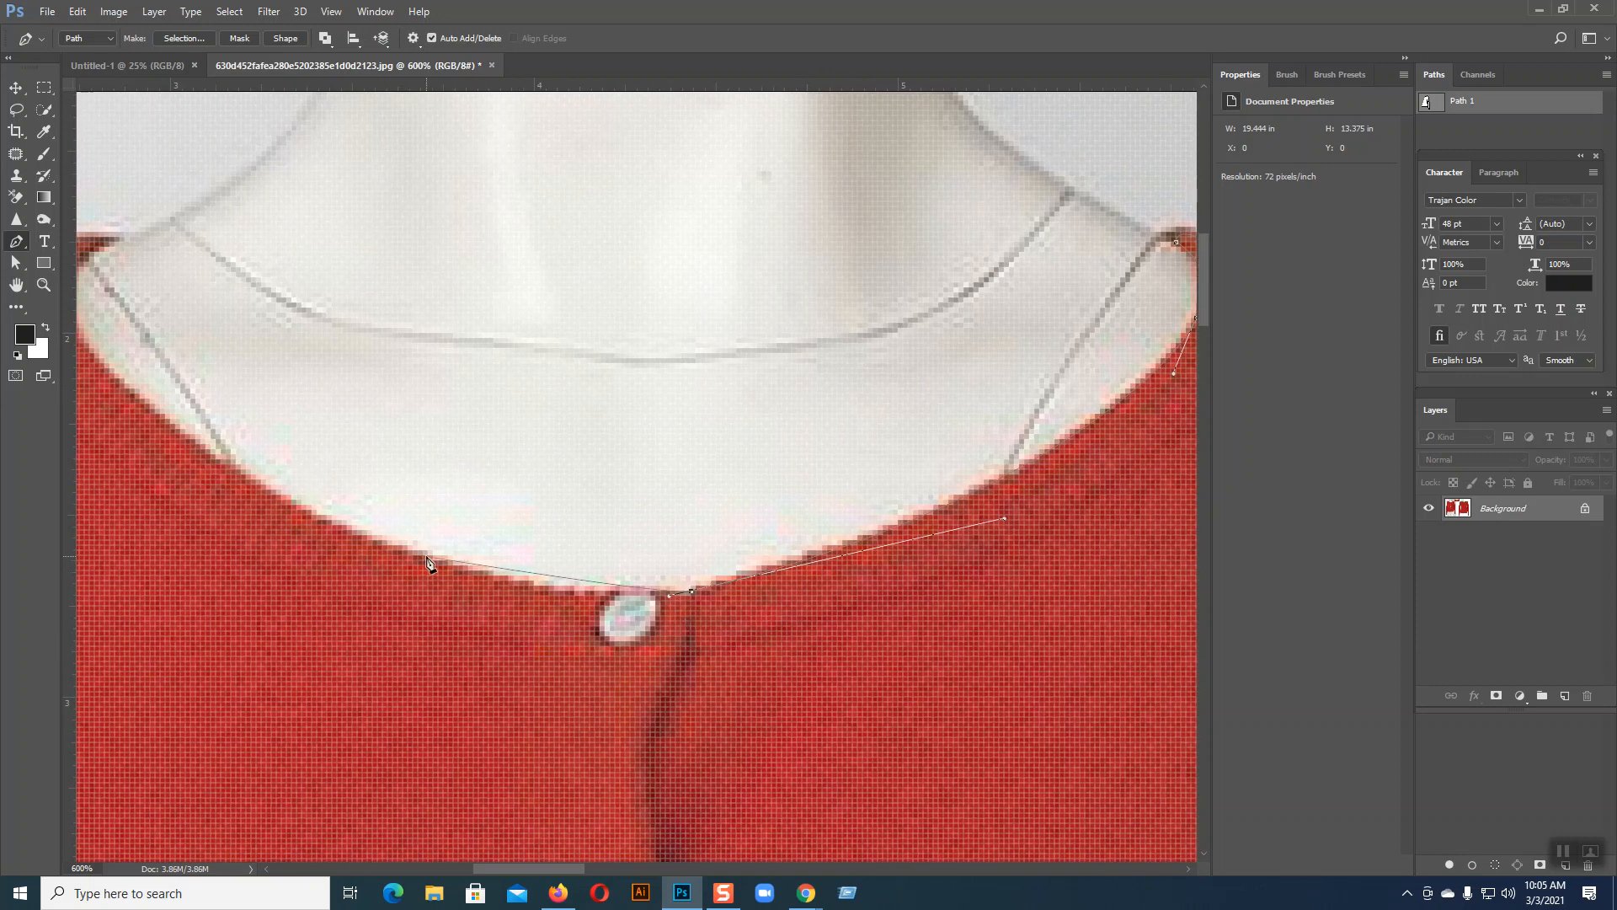
pyautogui.moveTo(424, 560); pyautogui.dragTo(393, 549)
pyautogui.moveTo(465, 589); pyautogui.dragTo(523, 598)
# - Curve the path up the left side of the neckline and make a corner point at the left neck tip
pyautogui.moveTo(254, 514); pyautogui.dragTo(589, 650)
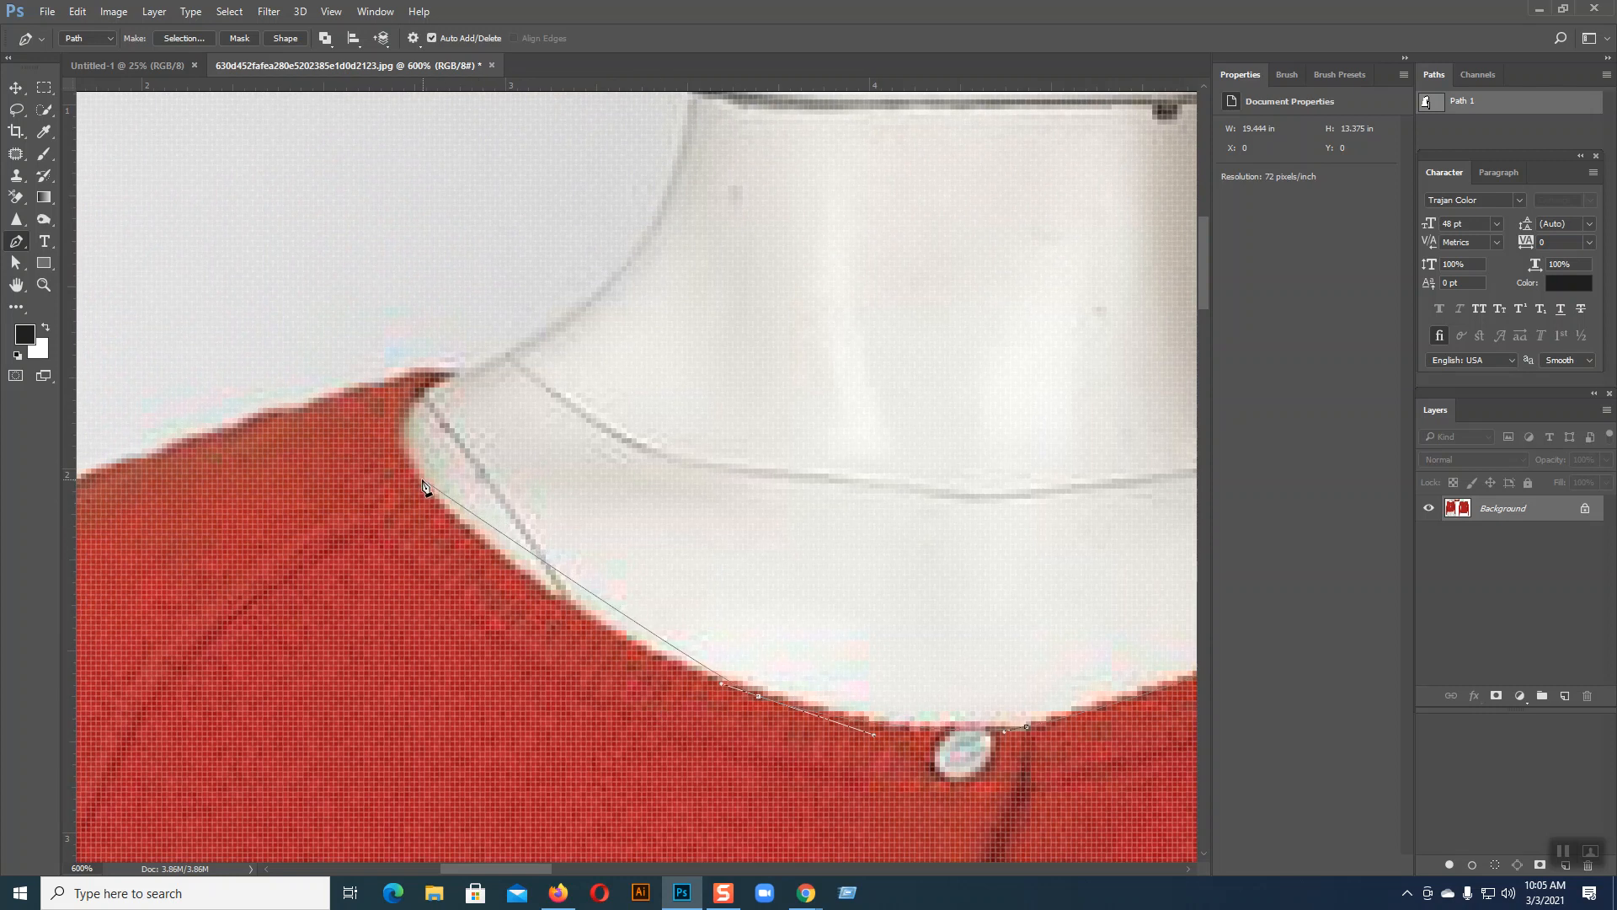
pyautogui.moveTo(421, 481); pyautogui.dragTo(403, 456)
pyautogui.moveTo(443, 509); pyautogui.dragTo(529, 619)
pyautogui.moveTo(456, 374); pyautogui.dragTo(514, 357)
pyautogui.keyDown('alt'); pyautogui.click(456, 374); pyautogui.keyUp('alt')
# - Extend the path along the left shoulder line and around the shoulder curve onto the upper sleeve
pyautogui.hscroll(-5, 618, 438)
pyautogui.scroll(-2, 619, 437)
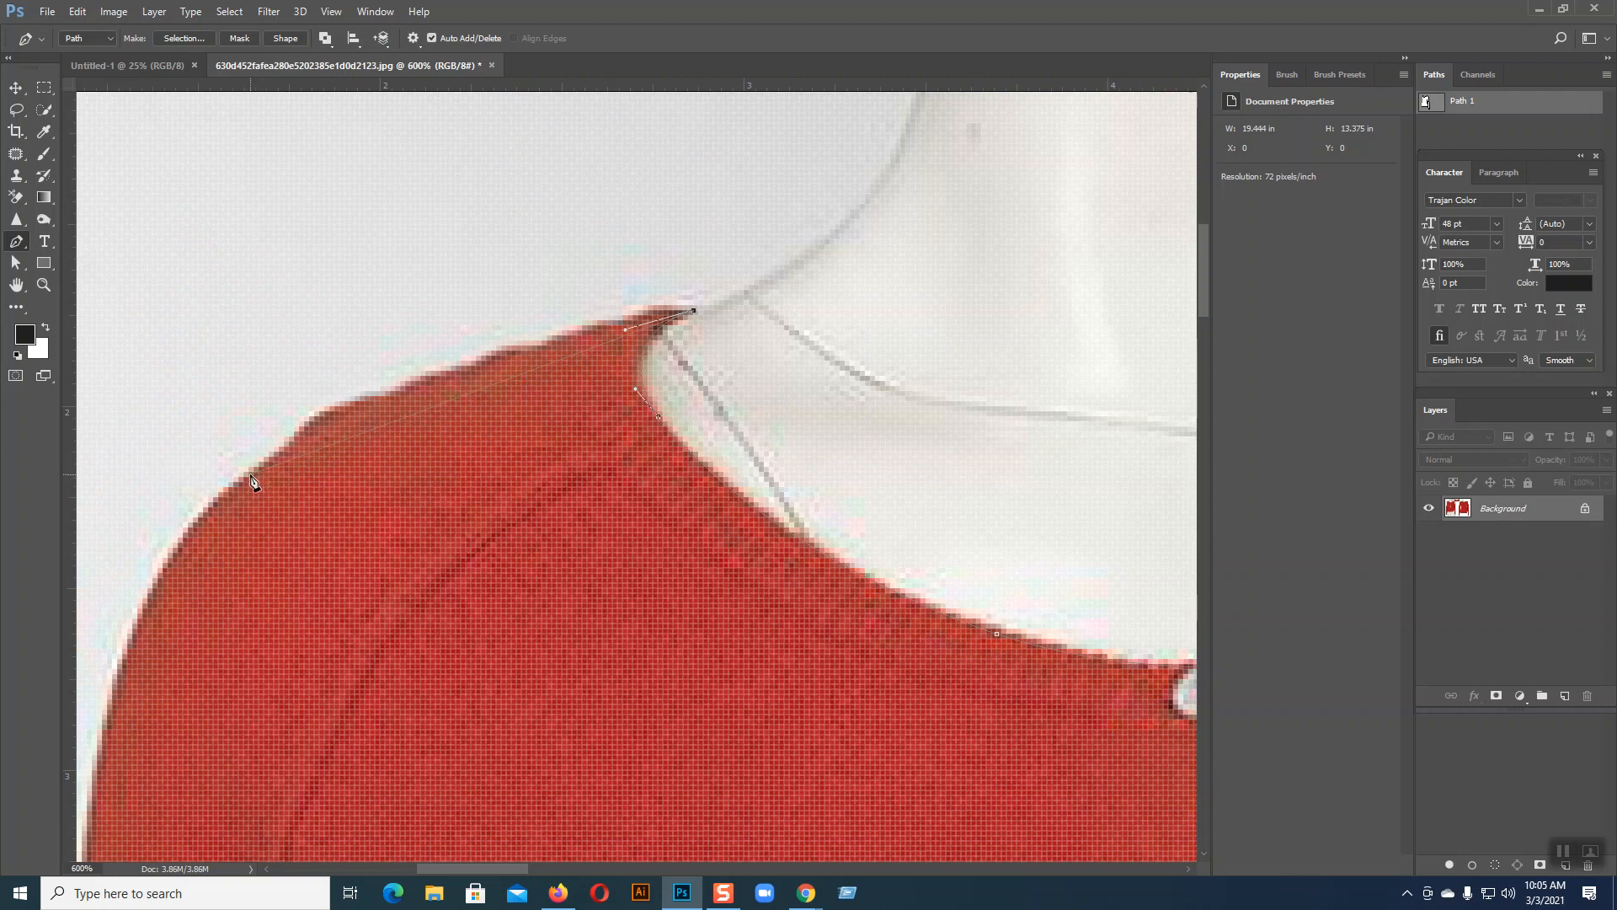
pyautogui.moveTo(271, 452); pyautogui.dragTo(373, 373)
pyautogui.moveTo(309, 660); pyautogui.dragTo(578, 278)
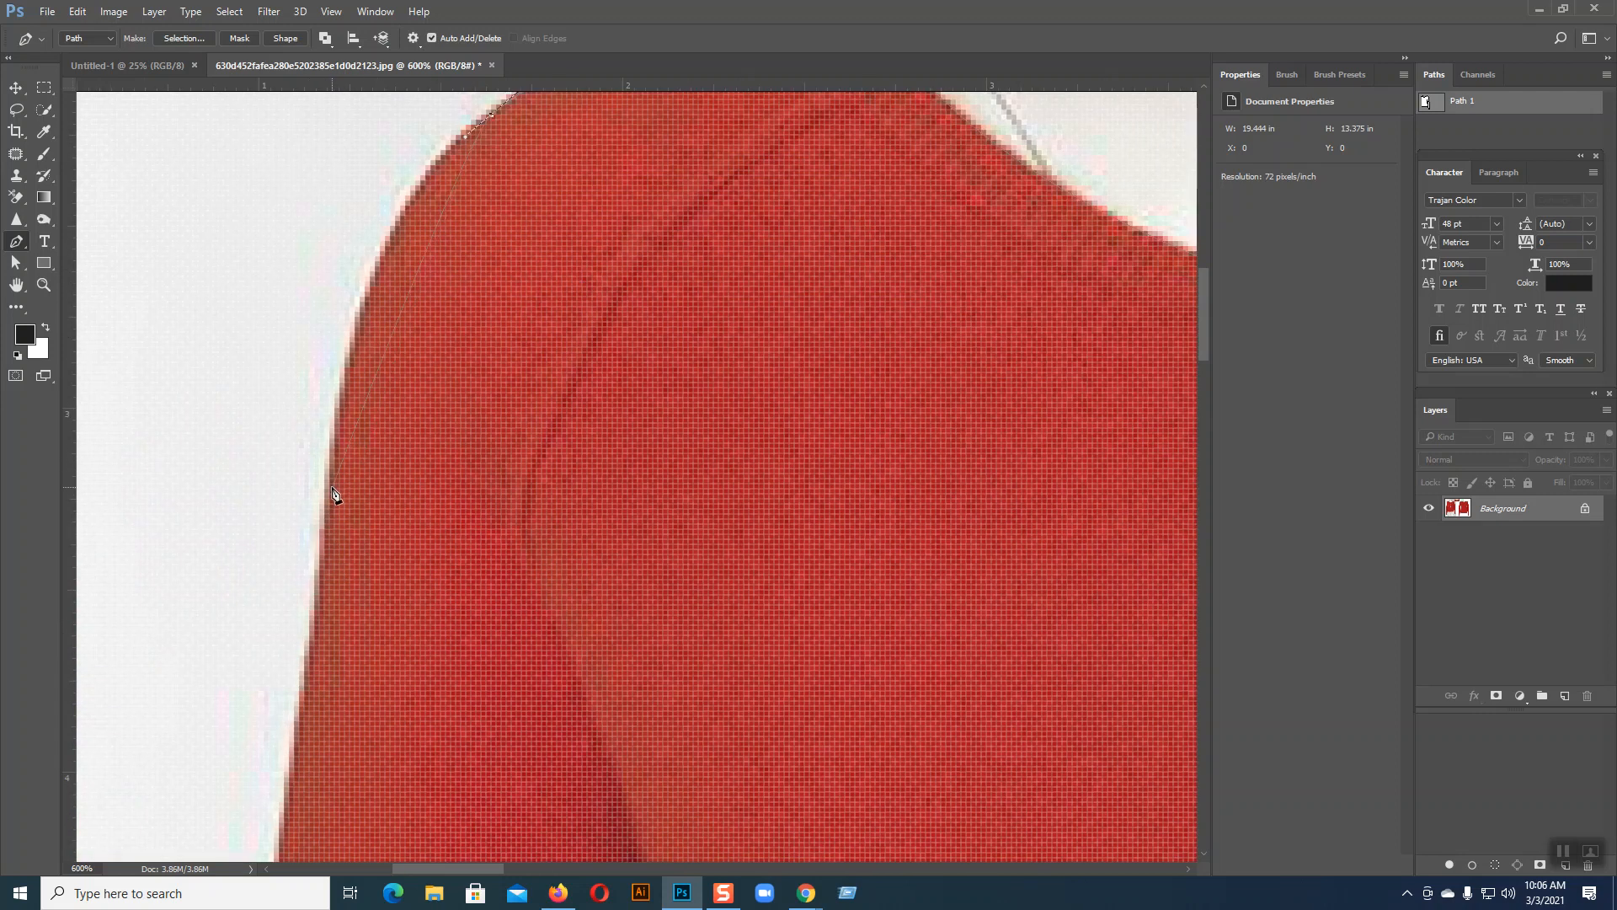
pyautogui.moveTo(335, 489); pyautogui.dragTo(351, 225)
# - Continue the path down the outer edge of the left sleeve past the level of the underarm gap
pyautogui.moveTo(445, 652); pyautogui.dragTo(552, 337)
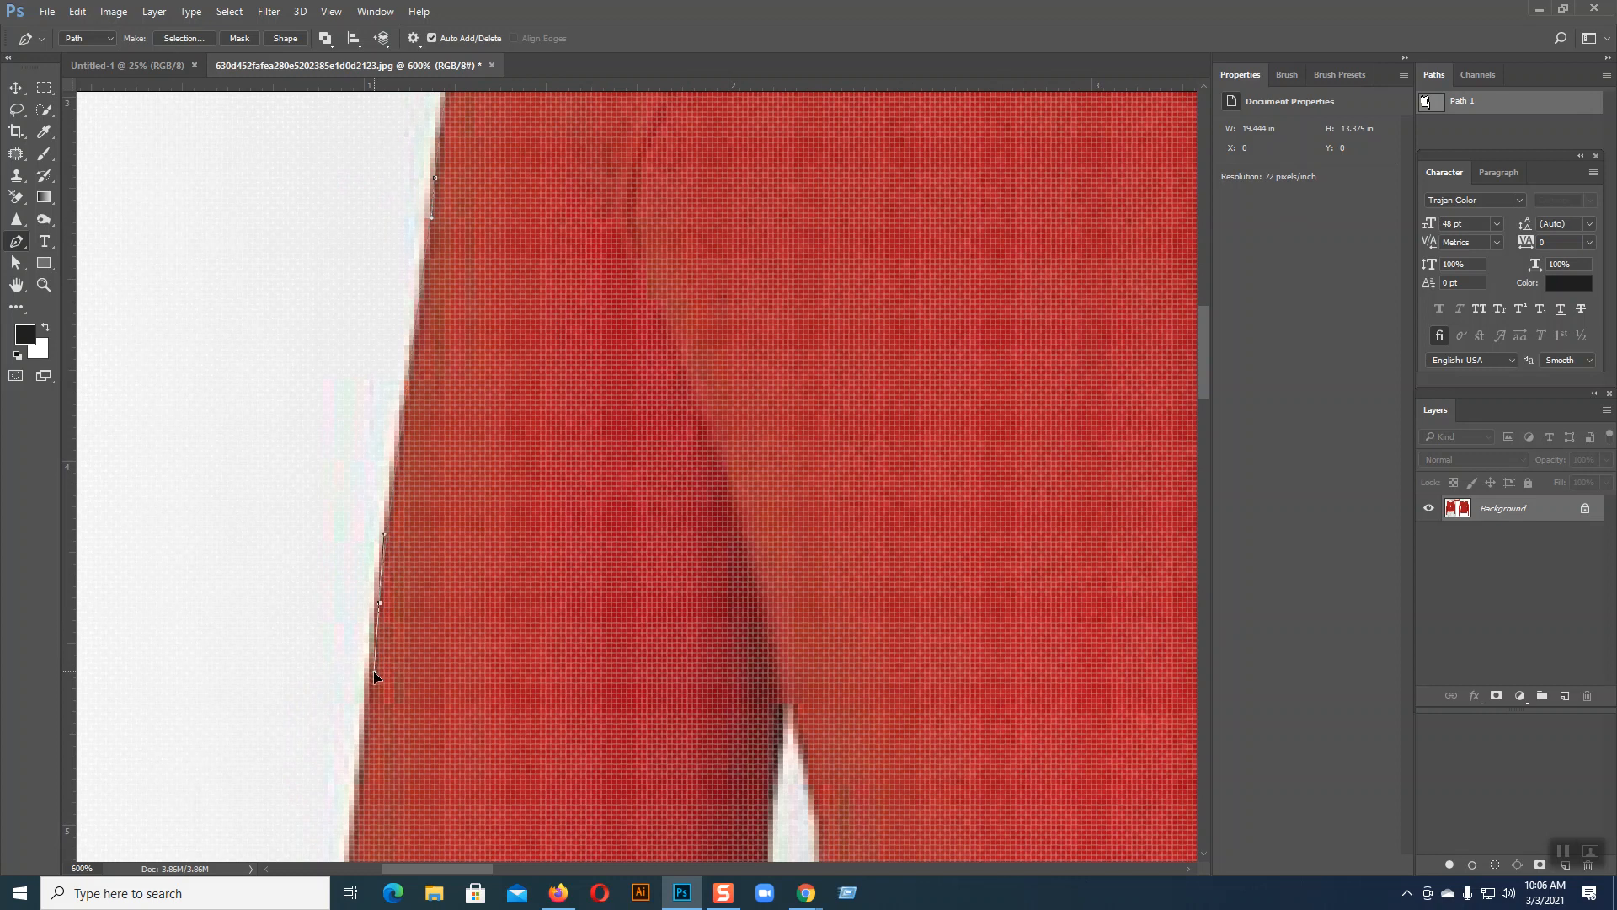
pyautogui.moveTo(372, 686); pyautogui.dragTo(370, 692)
pyautogui.moveTo(555, 614); pyautogui.dragTo(583, 228)
pyautogui.moveTo(346, 721); pyautogui.dragTo(345, 764)
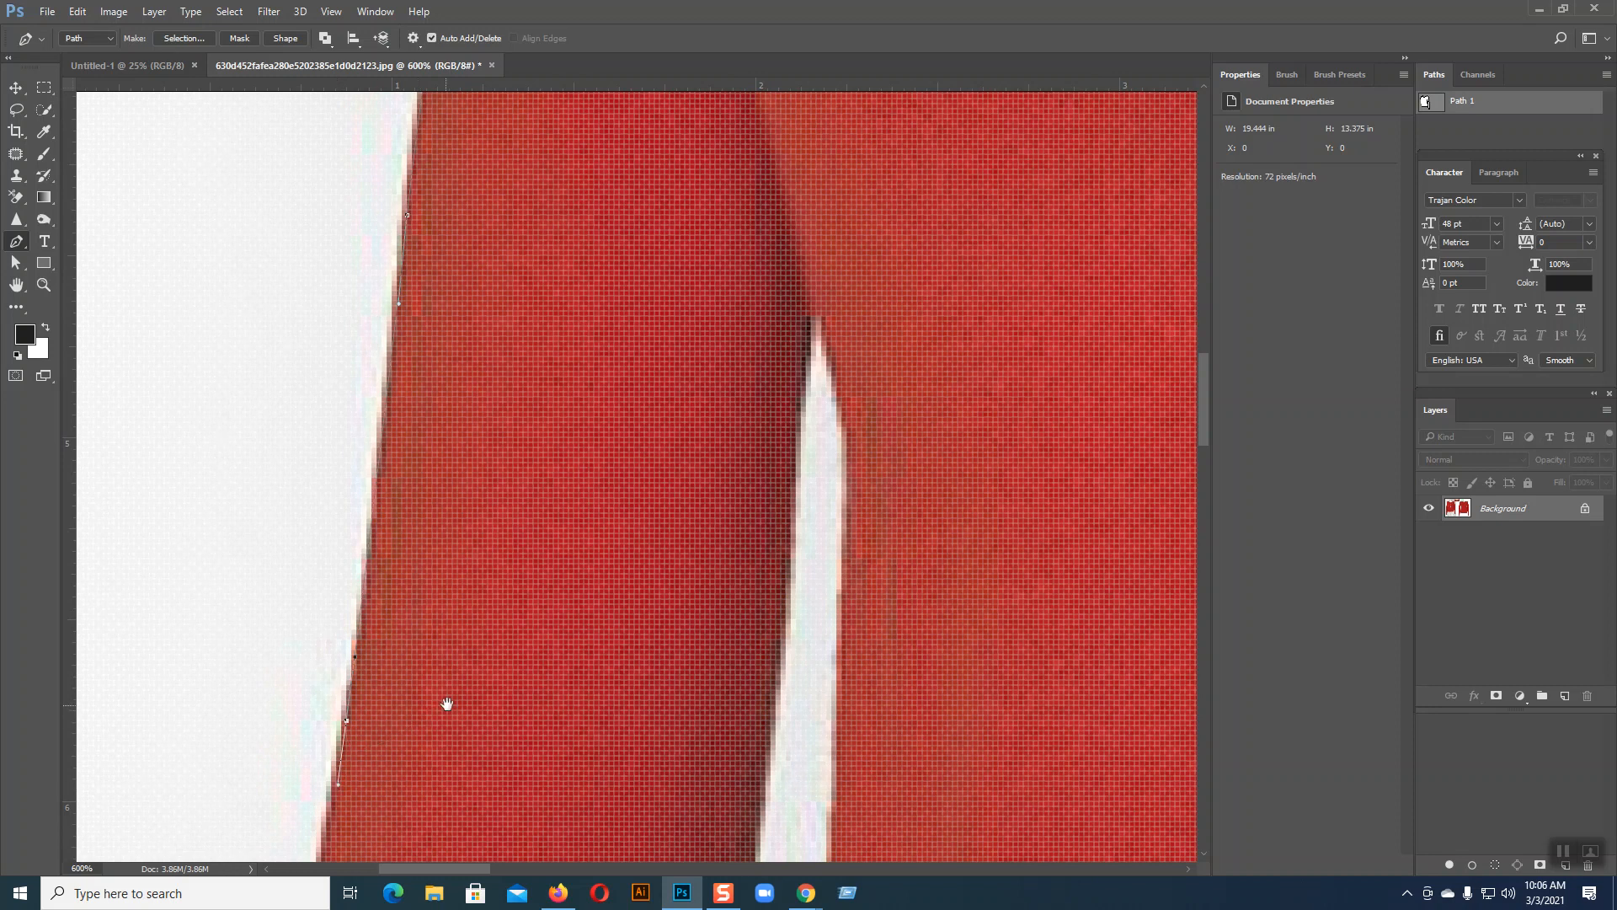
pyautogui.moveTo(433, 715); pyautogui.dragTo(578, 484)
# - Extend the path down the left sleeve's outer edge from mid-sleeve to below the hem level
pyautogui.scroll(-5, 548, 615)
pyautogui.scroll(-5, 498, 612)
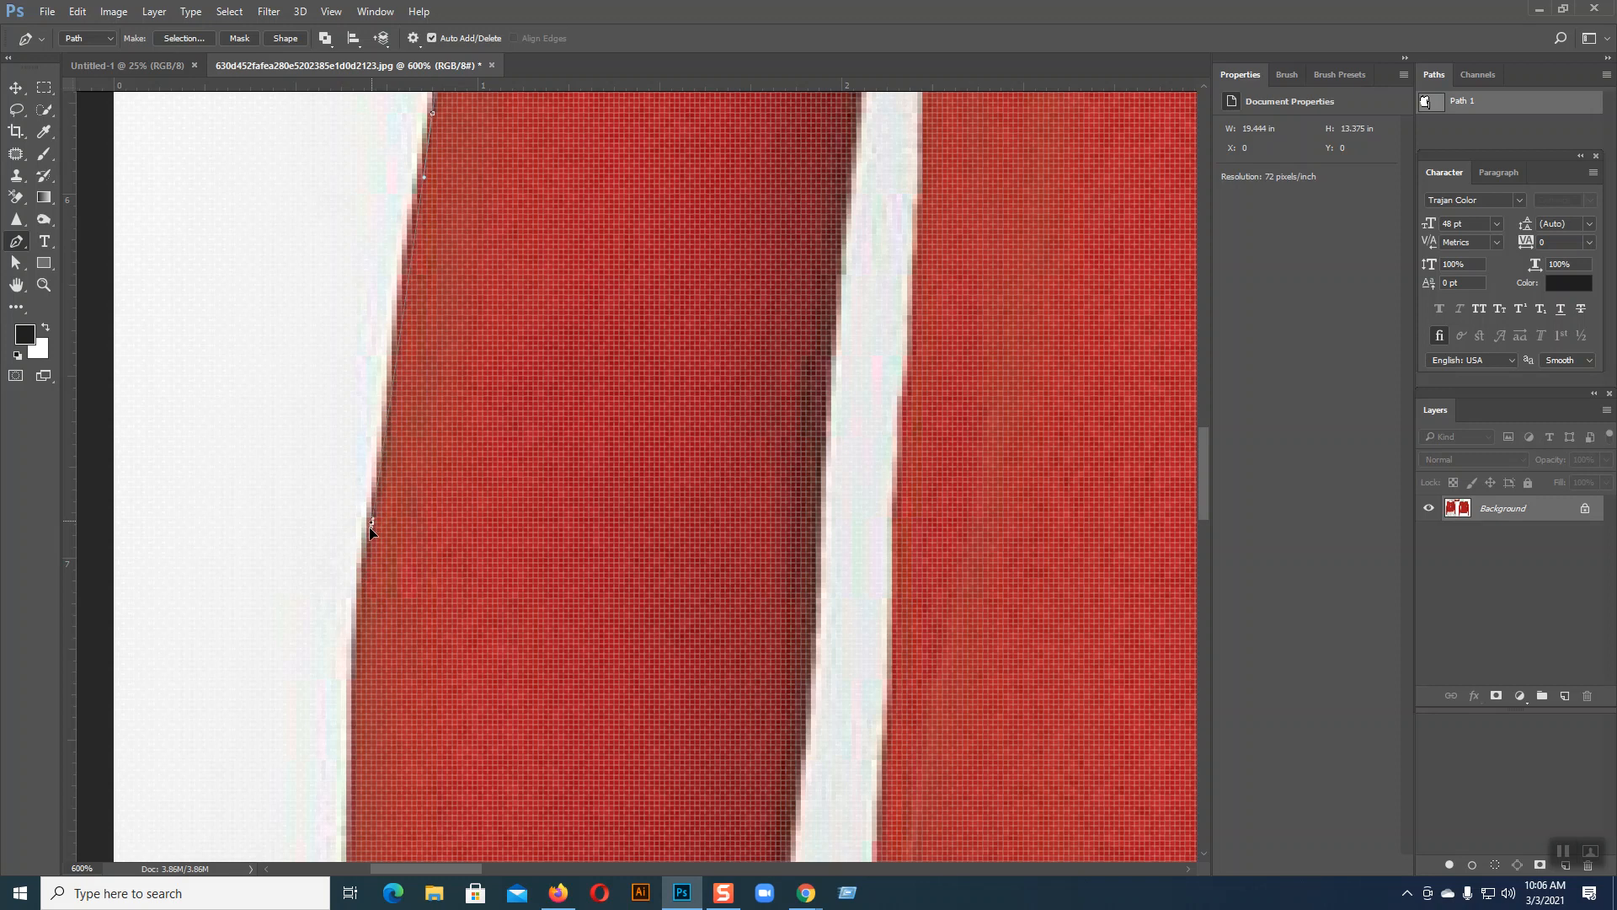
pyautogui.click(363, 580)
pyautogui.moveTo(434, 622); pyautogui.dragTo(512, 315)
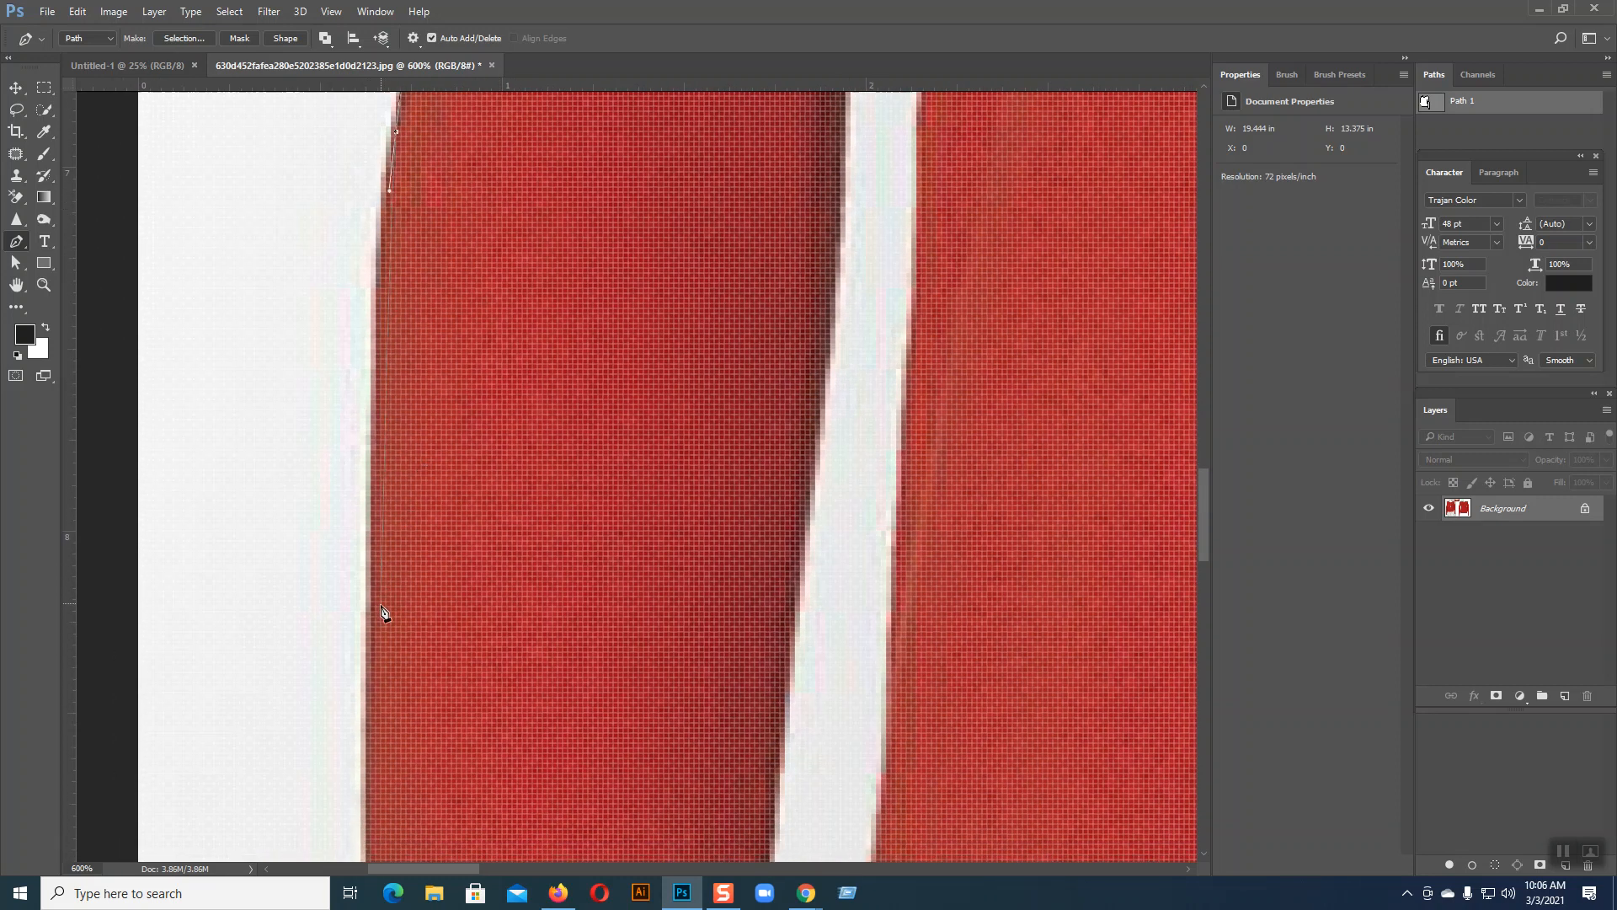
pyautogui.click(373, 628)
pyautogui.moveTo(397, 780); pyautogui.dragTo(553, 118)
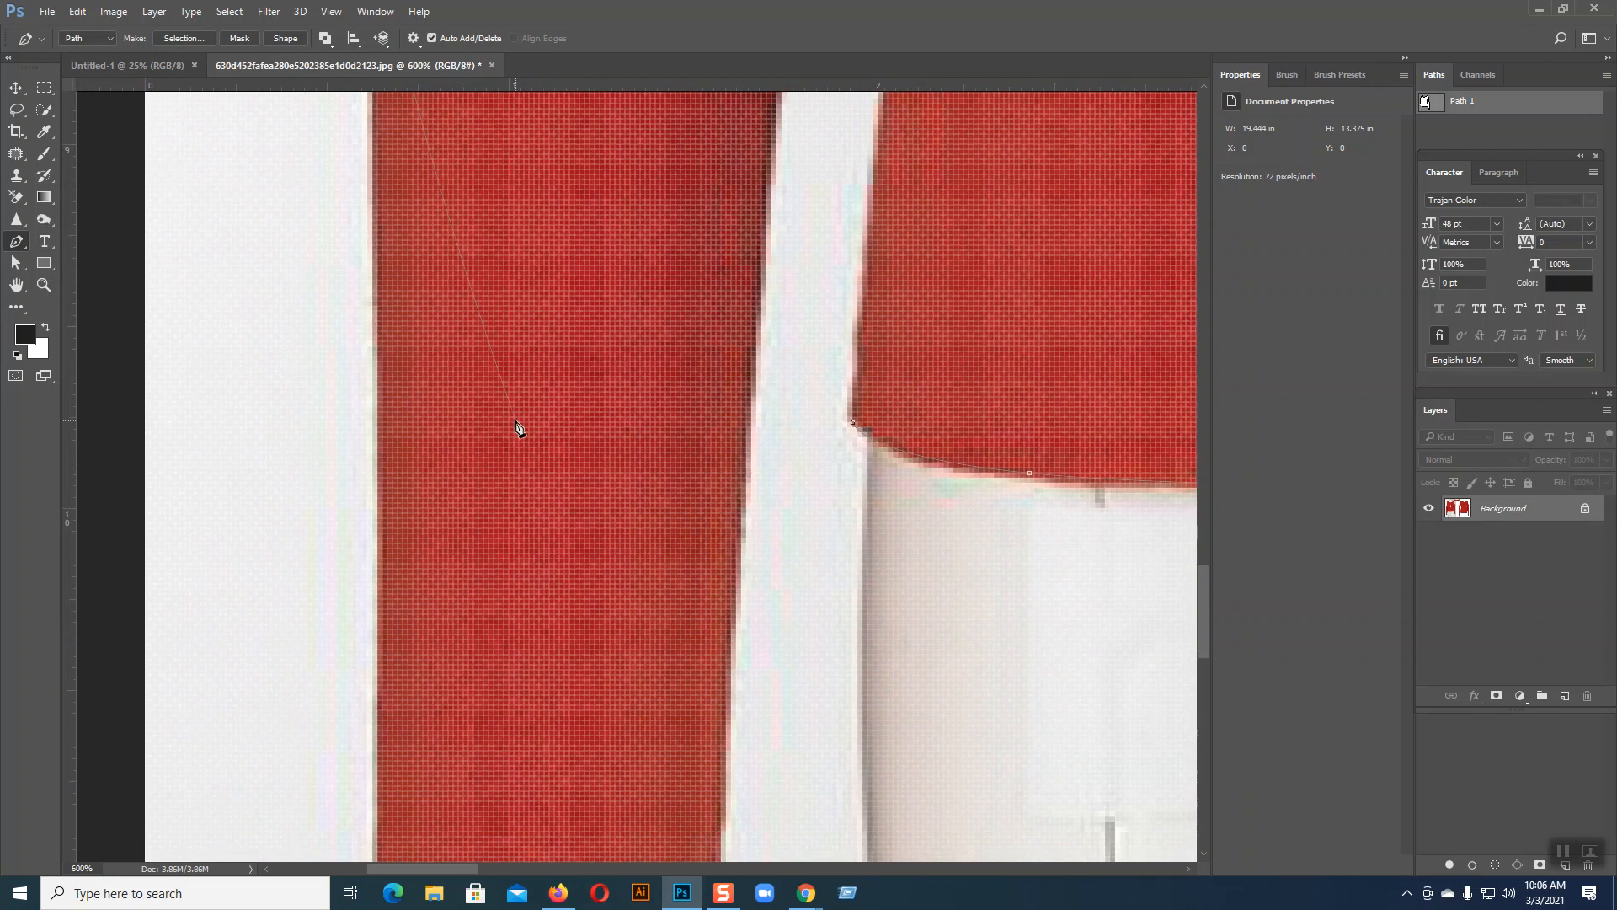
pyautogui.hotkey('ctrl', '-')
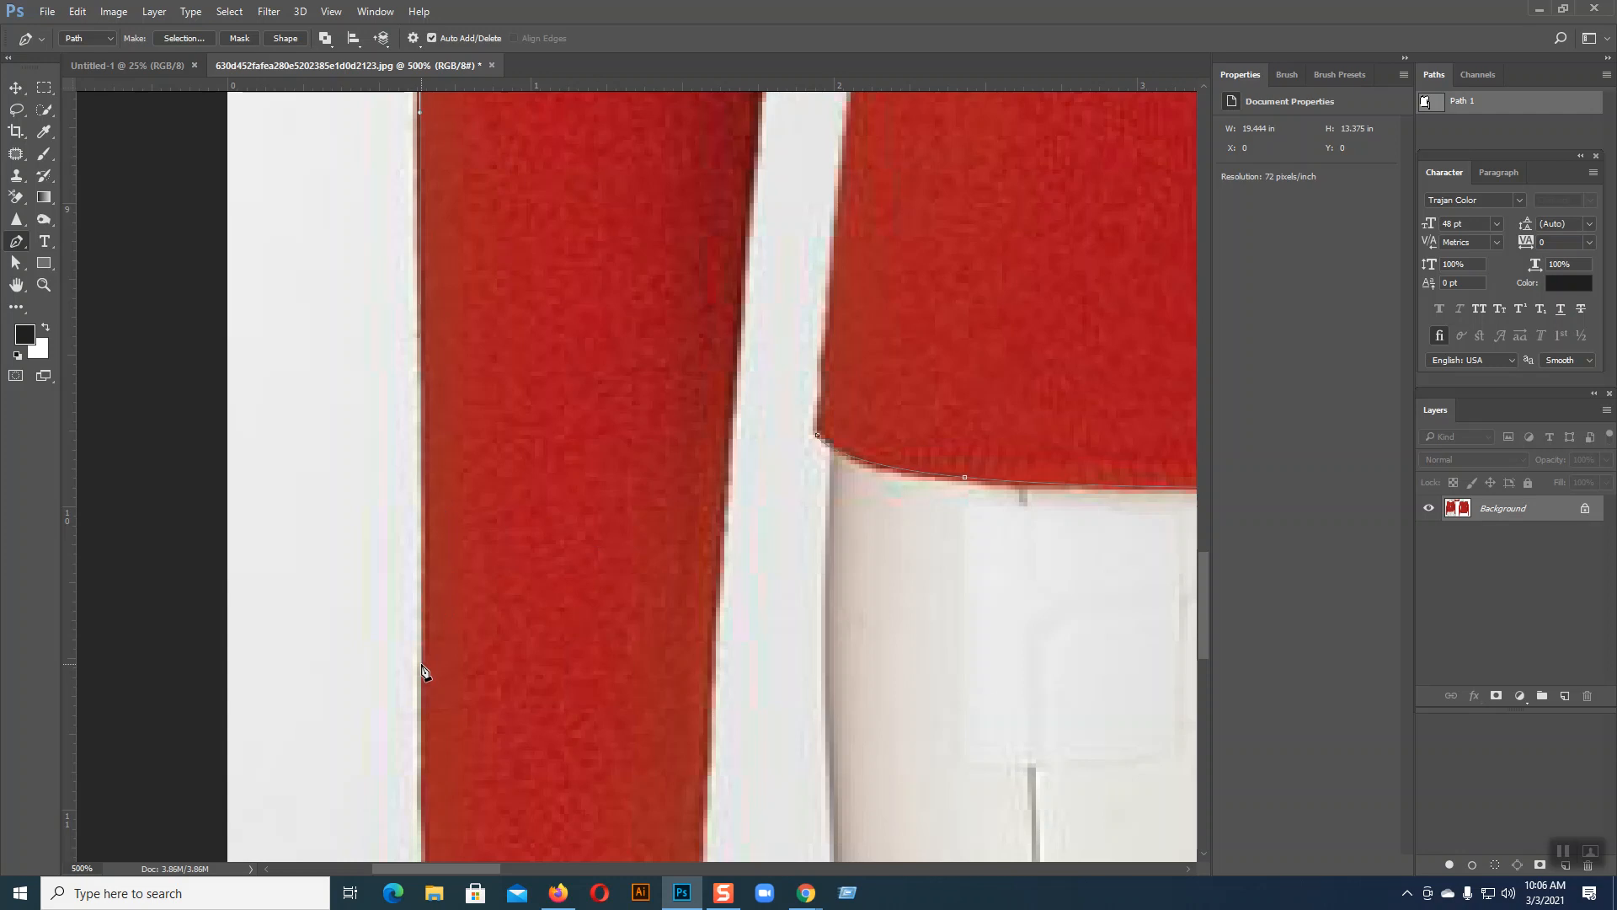
pyautogui.moveTo(421, 667); pyautogui.dragTo(422, 726)
# - Trace the path to the left cuff's outer corner and curve it along the cuff's bottom edge to the inner corner
pyautogui.scroll(-5, 553, 408)
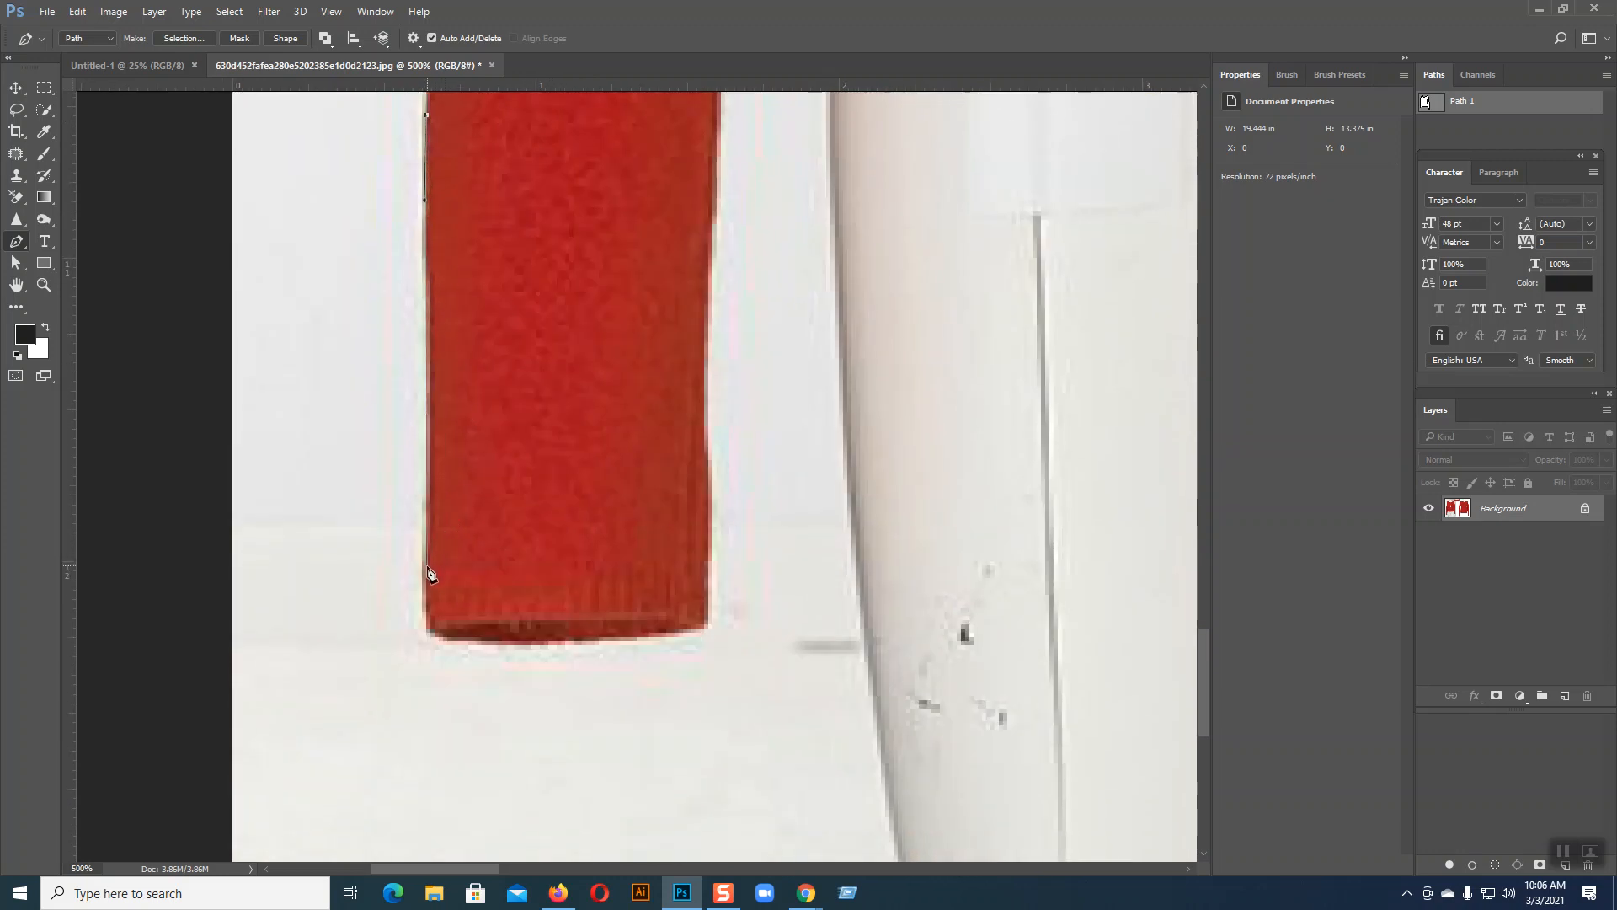
pyautogui.moveTo(427, 580); pyautogui.dragTo(425, 632)
pyautogui.click(432, 634)
pyautogui.click(706, 629)
pyautogui.moveTo(706, 631); pyautogui.dragTo(803, 602)
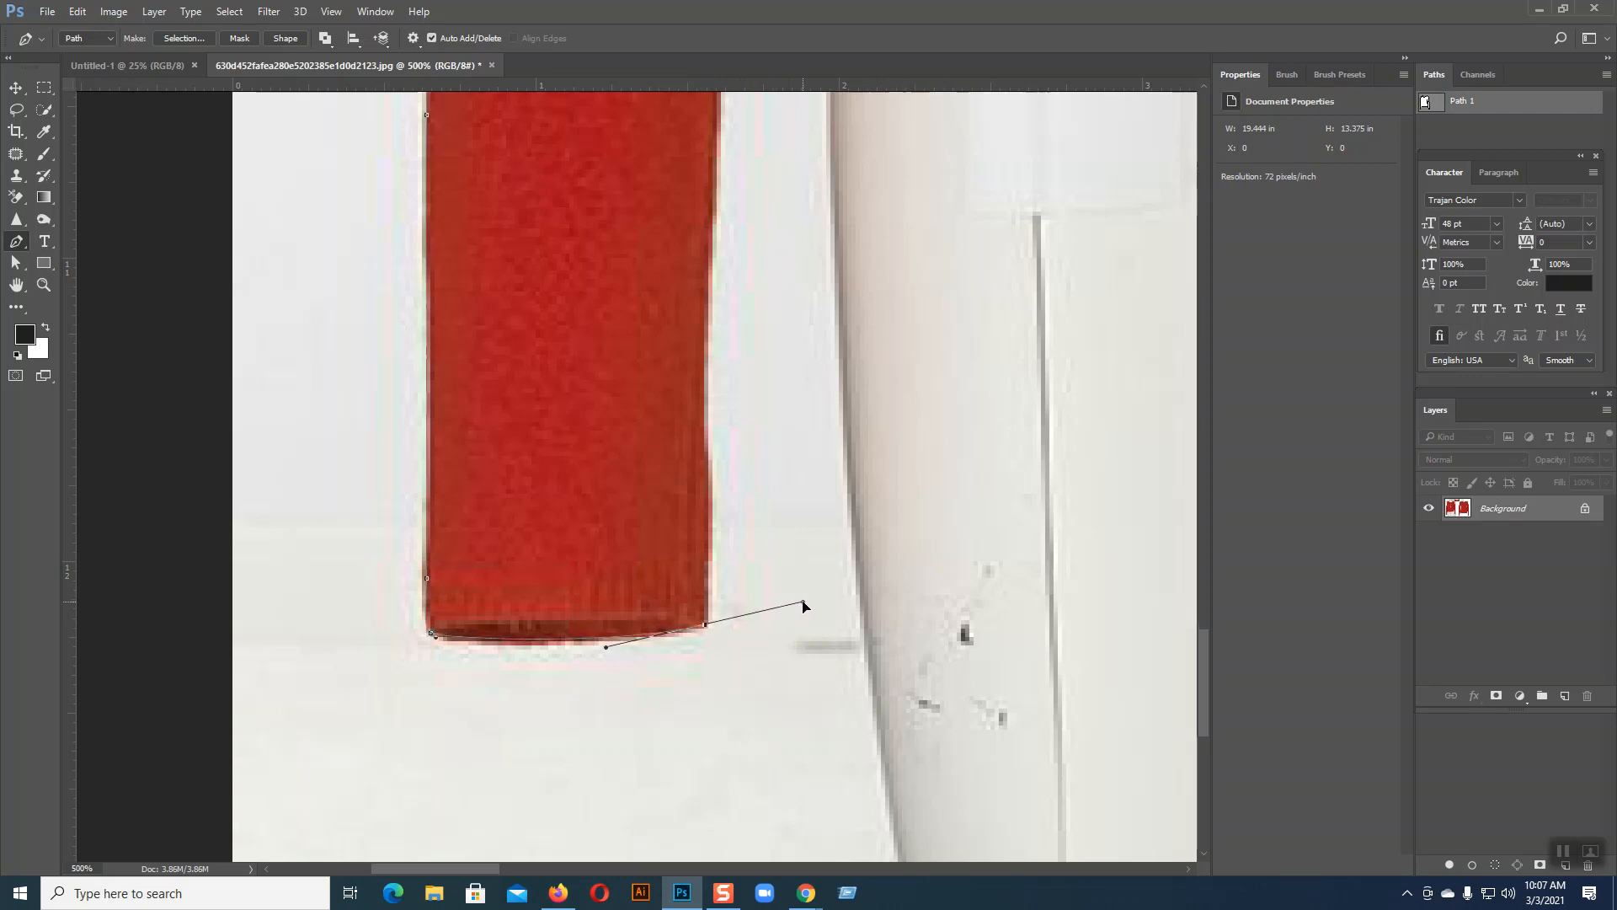
# - Make the left cuff's inner corner a sharp point and extend the path up the sleeve's inner edge past the hem level
pyautogui.keyDown('alt'); pyautogui.click(706, 627); pyautogui.keyUp('alt')
pyautogui.moveTo(730, 563); pyautogui.dragTo(588, 640)
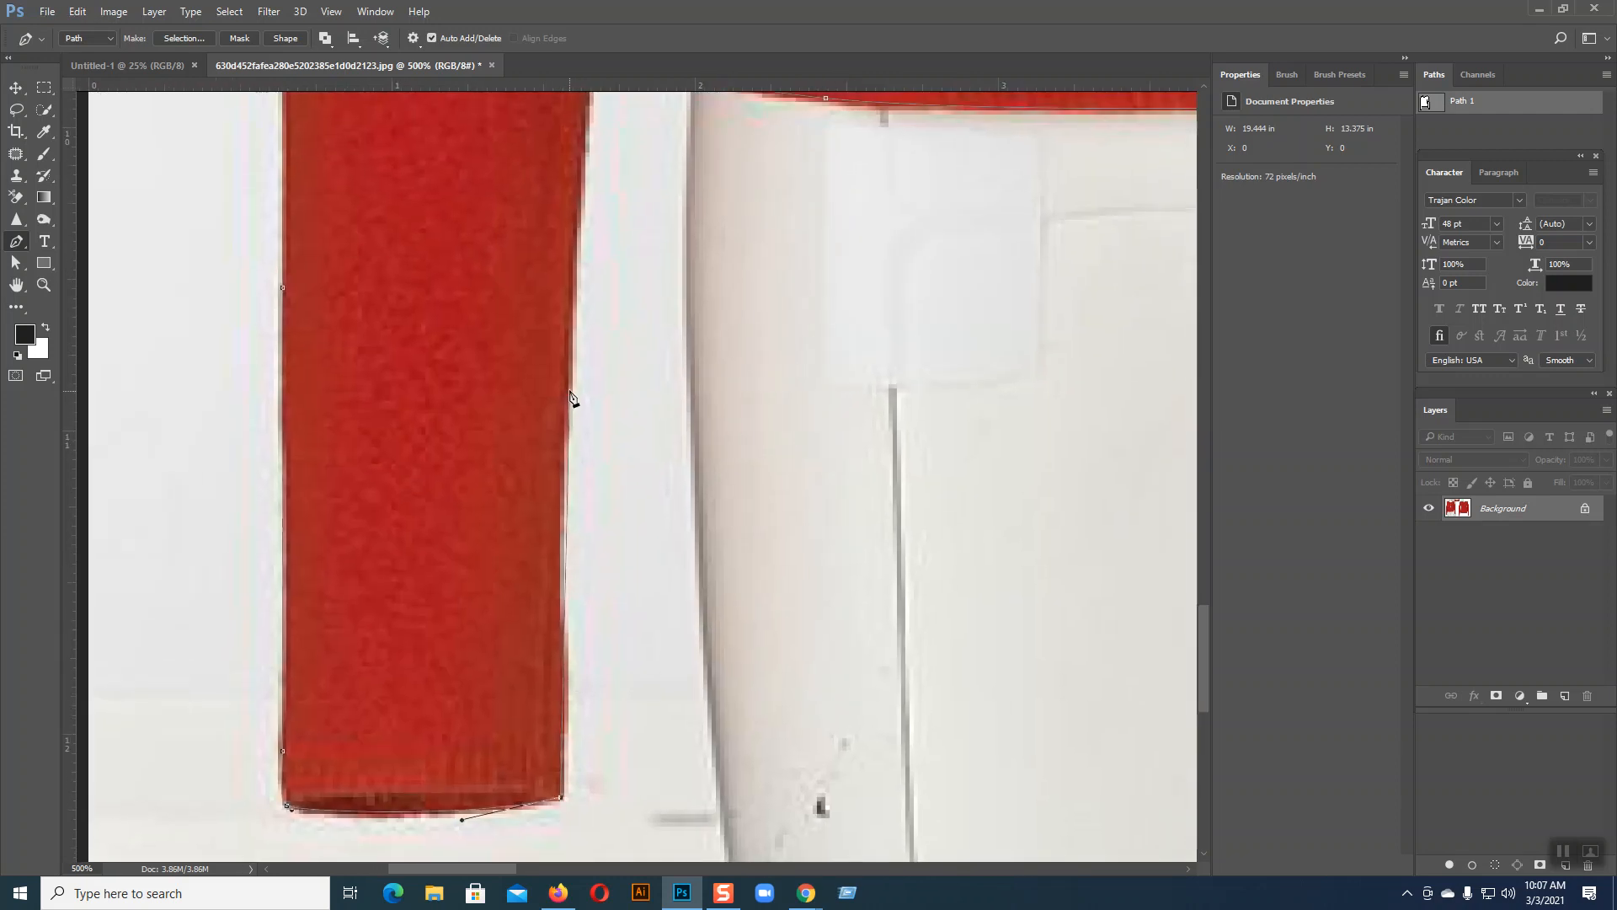
pyautogui.moveTo(580, 195); pyautogui.dragTo(584, 161)
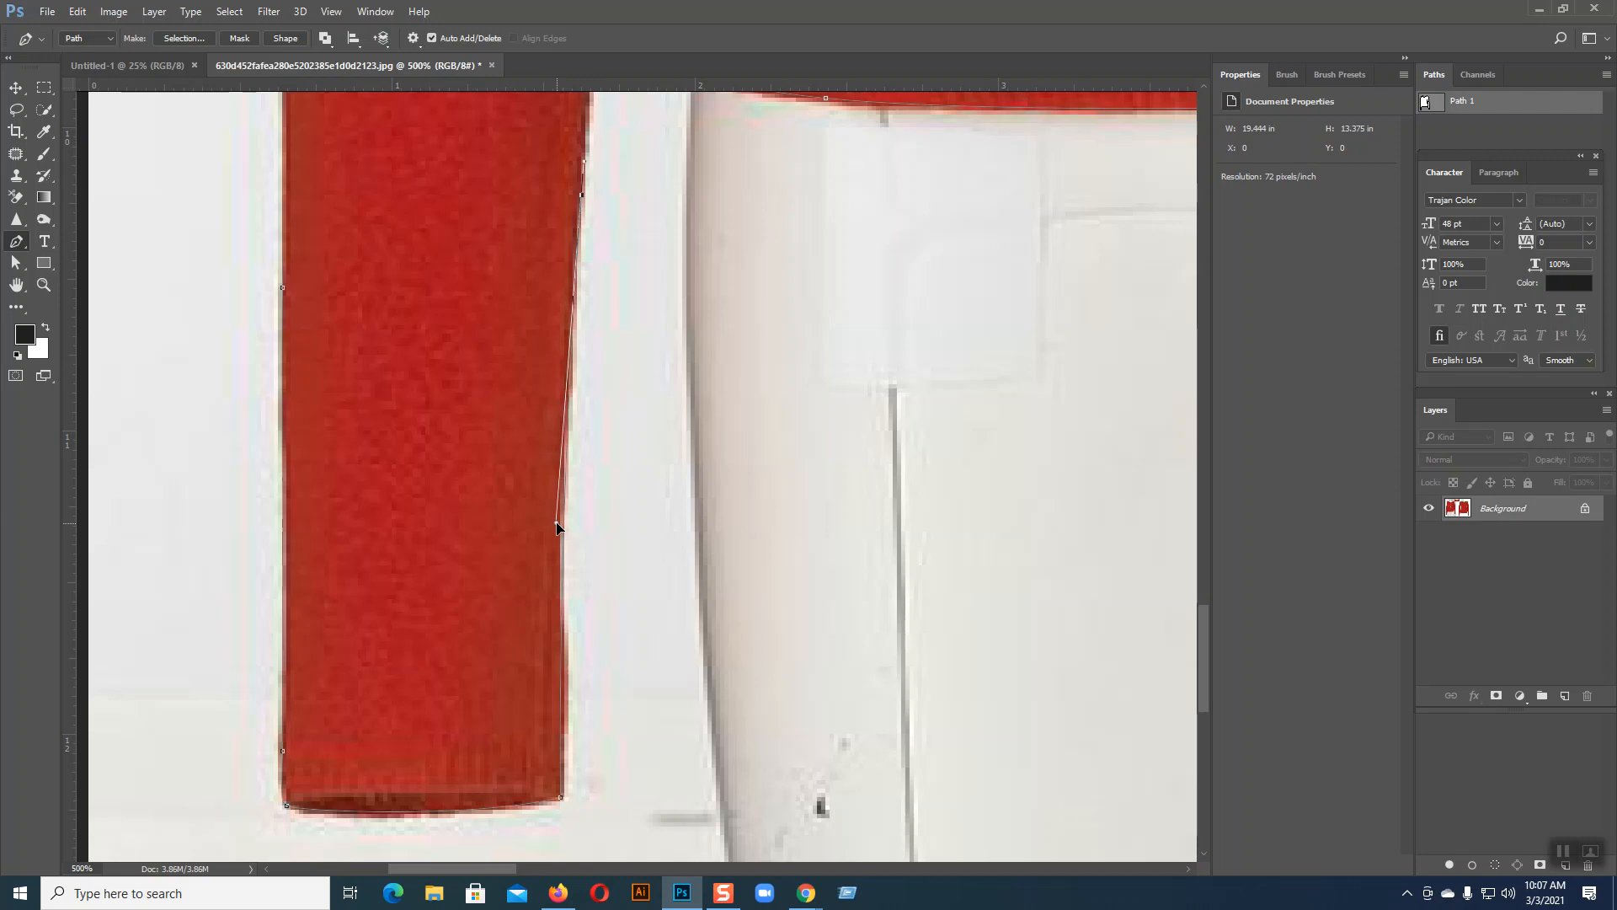
pyautogui.moveTo(631, 281); pyautogui.dragTo(528, 740)
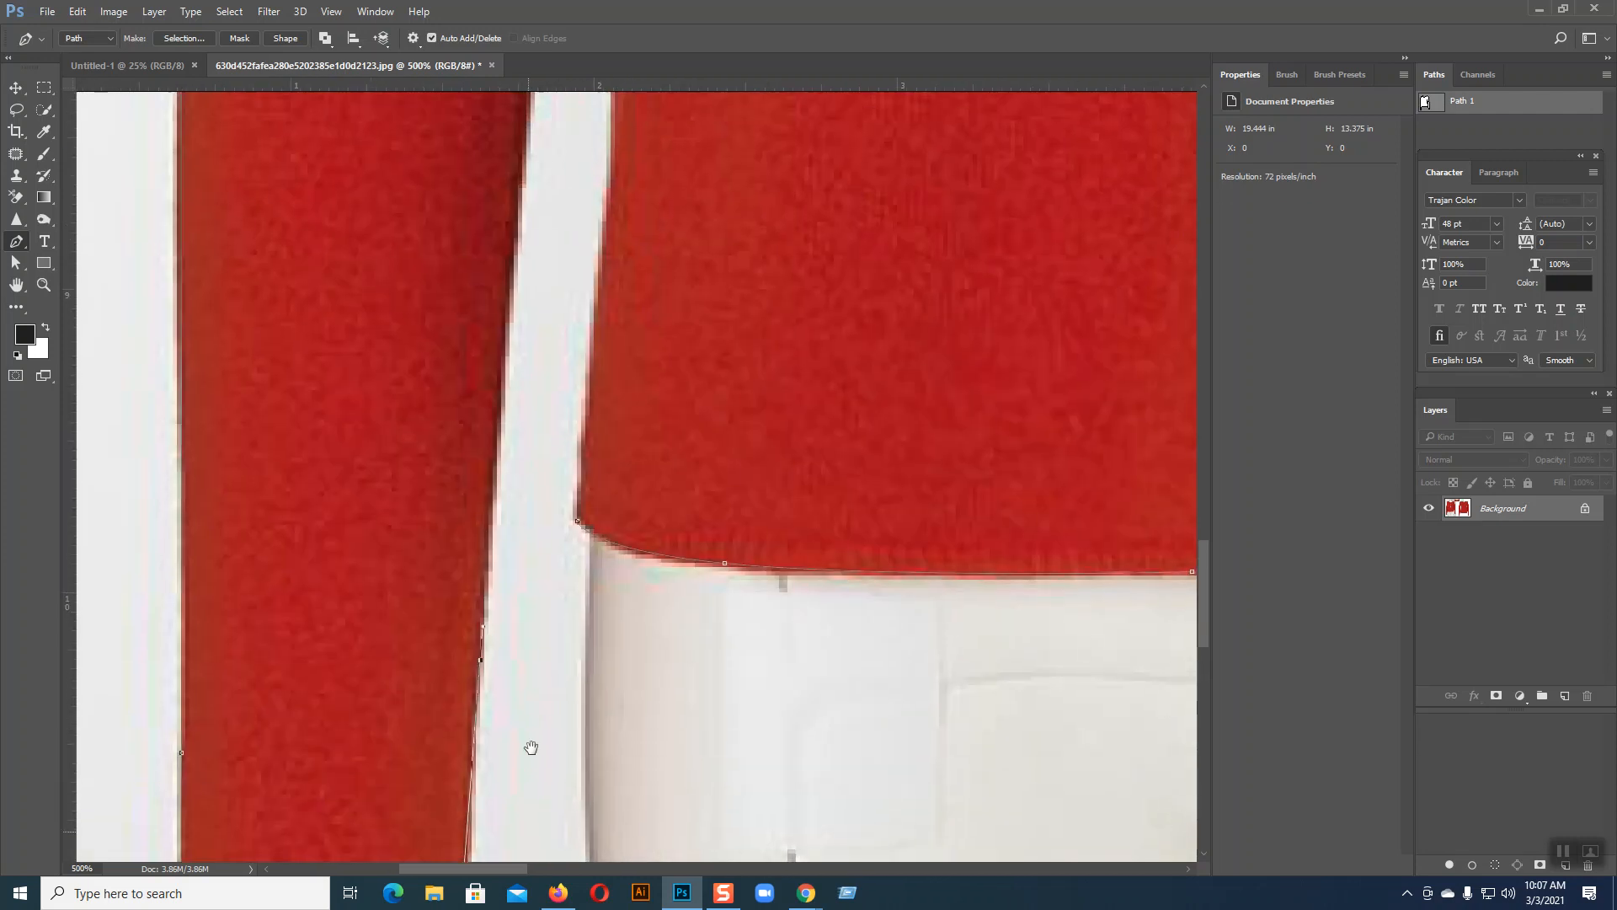
pyautogui.moveTo(549, 390); pyautogui.dragTo(516, 662)
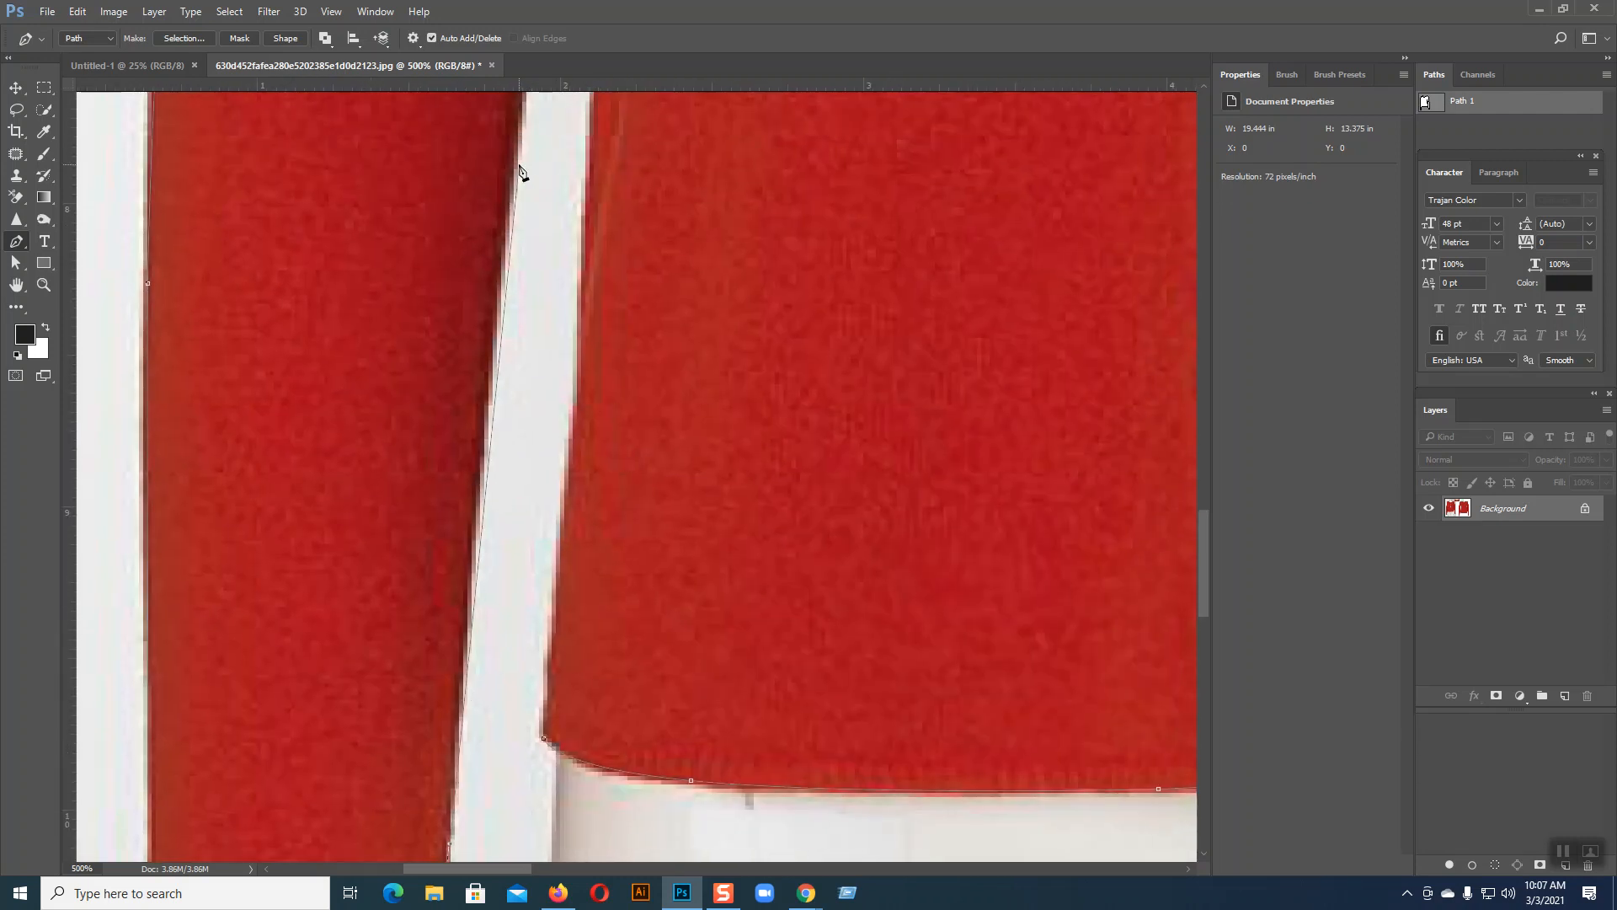
pyautogui.moveTo(514, 152); pyautogui.dragTo(477, 442)
# - Continue the path up the left sleeve's inner edge to the pointed tip of the underarm gap
pyautogui.moveTo(560, 243); pyautogui.dragTo(479, 735)
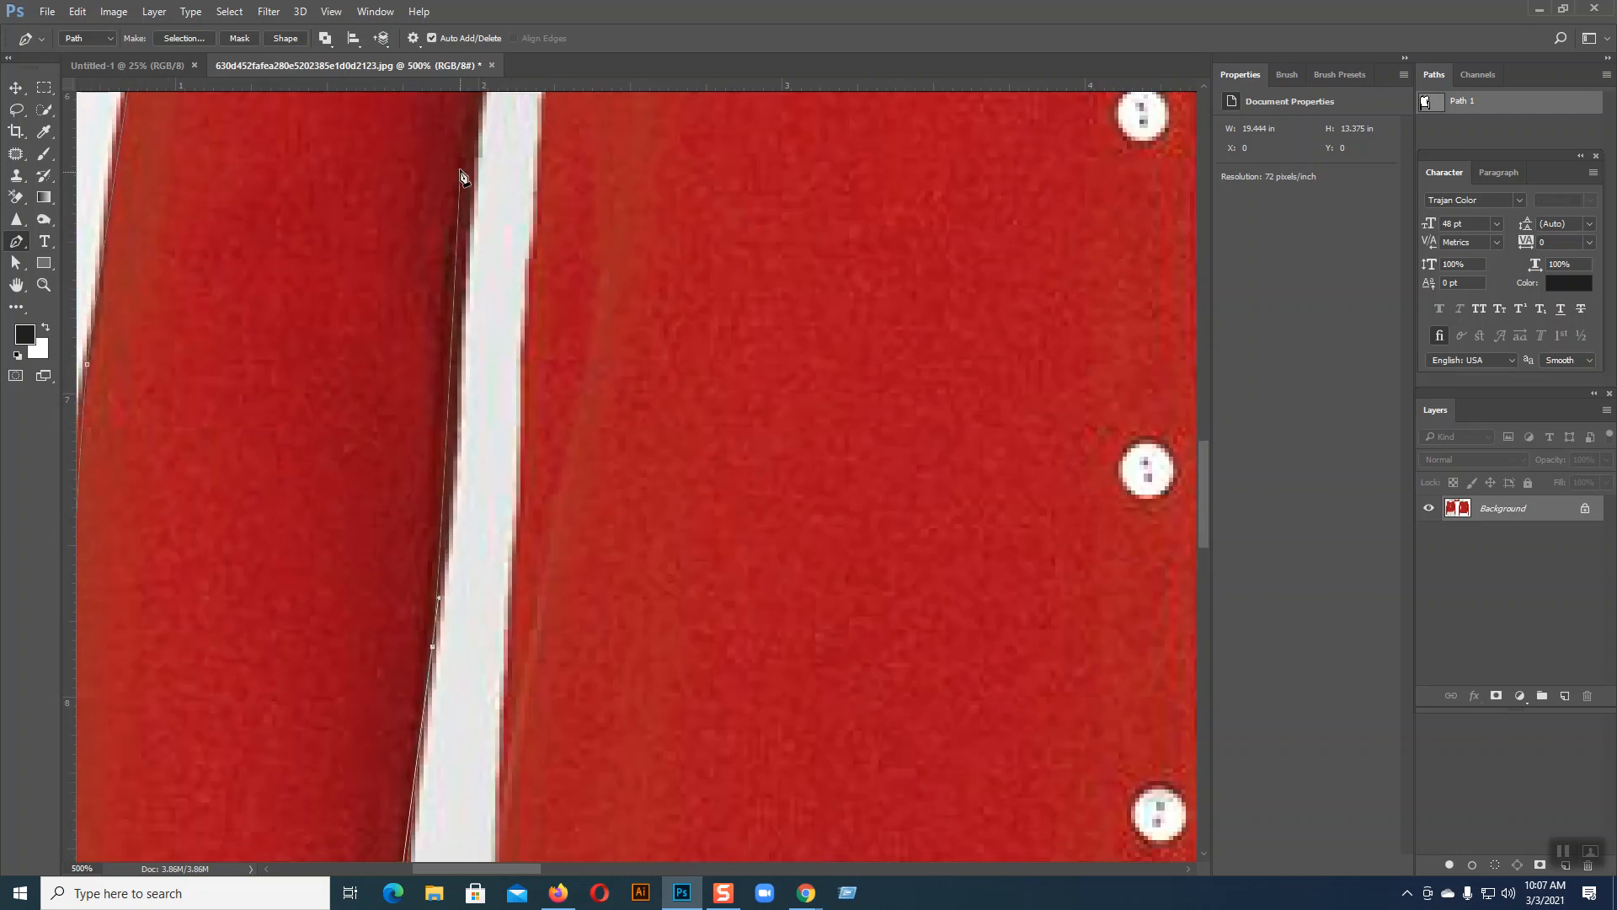
pyautogui.moveTo(475, 161); pyautogui.dragTo(478, 118)
pyautogui.moveTo(497, 345); pyautogui.dragTo(370, 857)
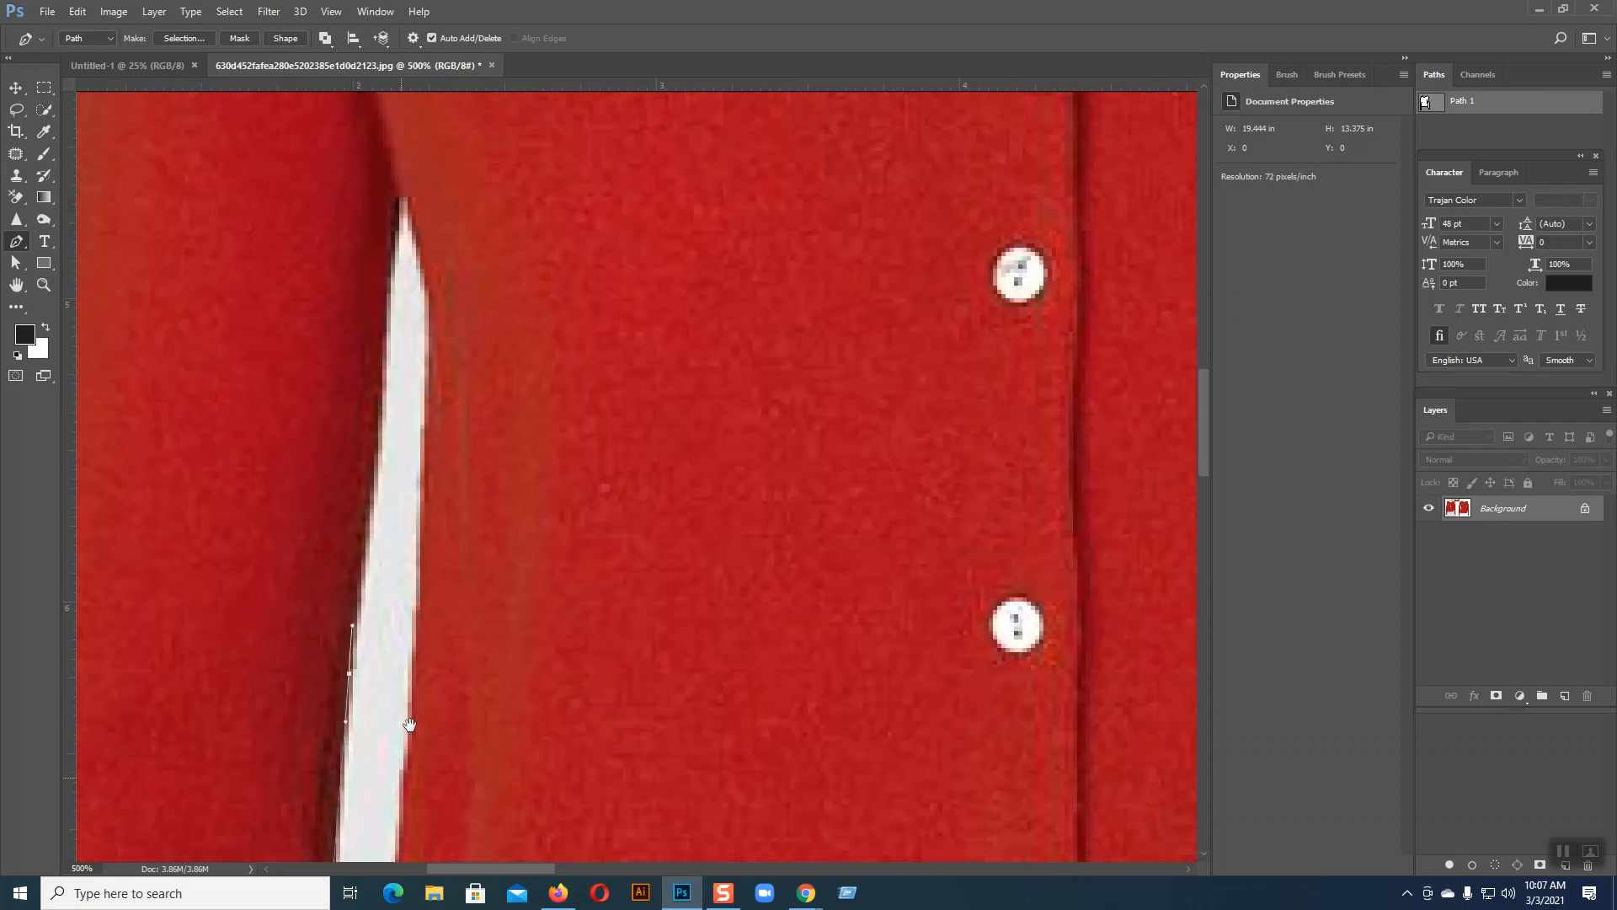
pyautogui.click(385, 312)
pyautogui.click(390, 269)
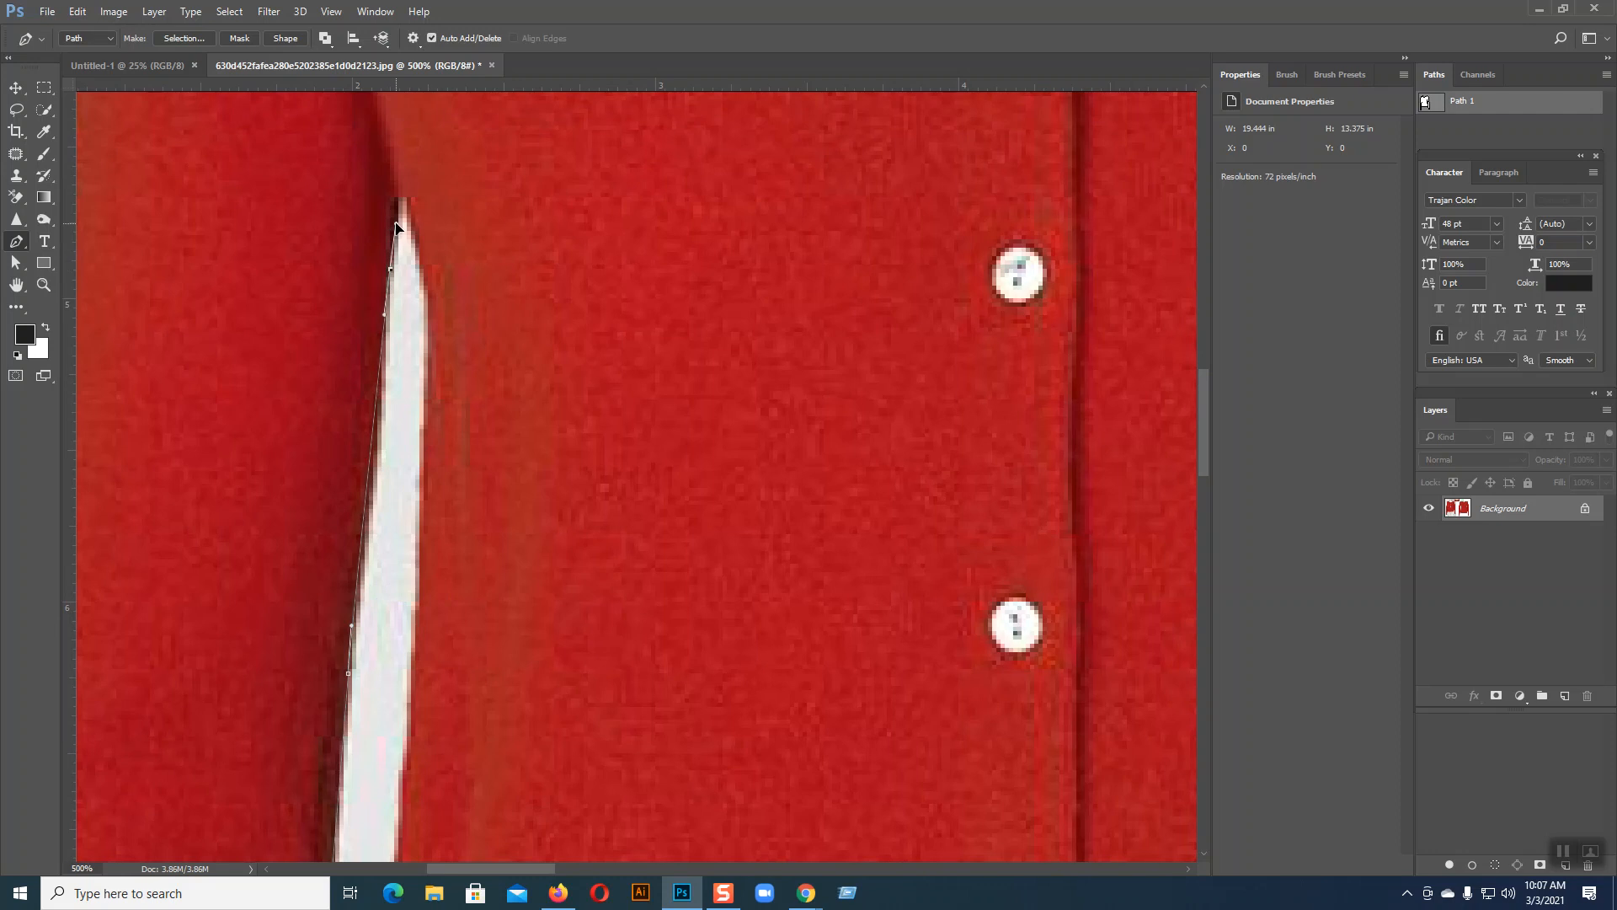
pyautogui.moveTo(403, 198); pyautogui.dragTo(410, 200)
# - Trace the path down the cardigan body's left side edge and close it at the left hem corner
pyautogui.moveTo(429, 349); pyautogui.dragTo(433, 460)
pyautogui.moveTo(536, 559); pyautogui.dragTo(627, 51)
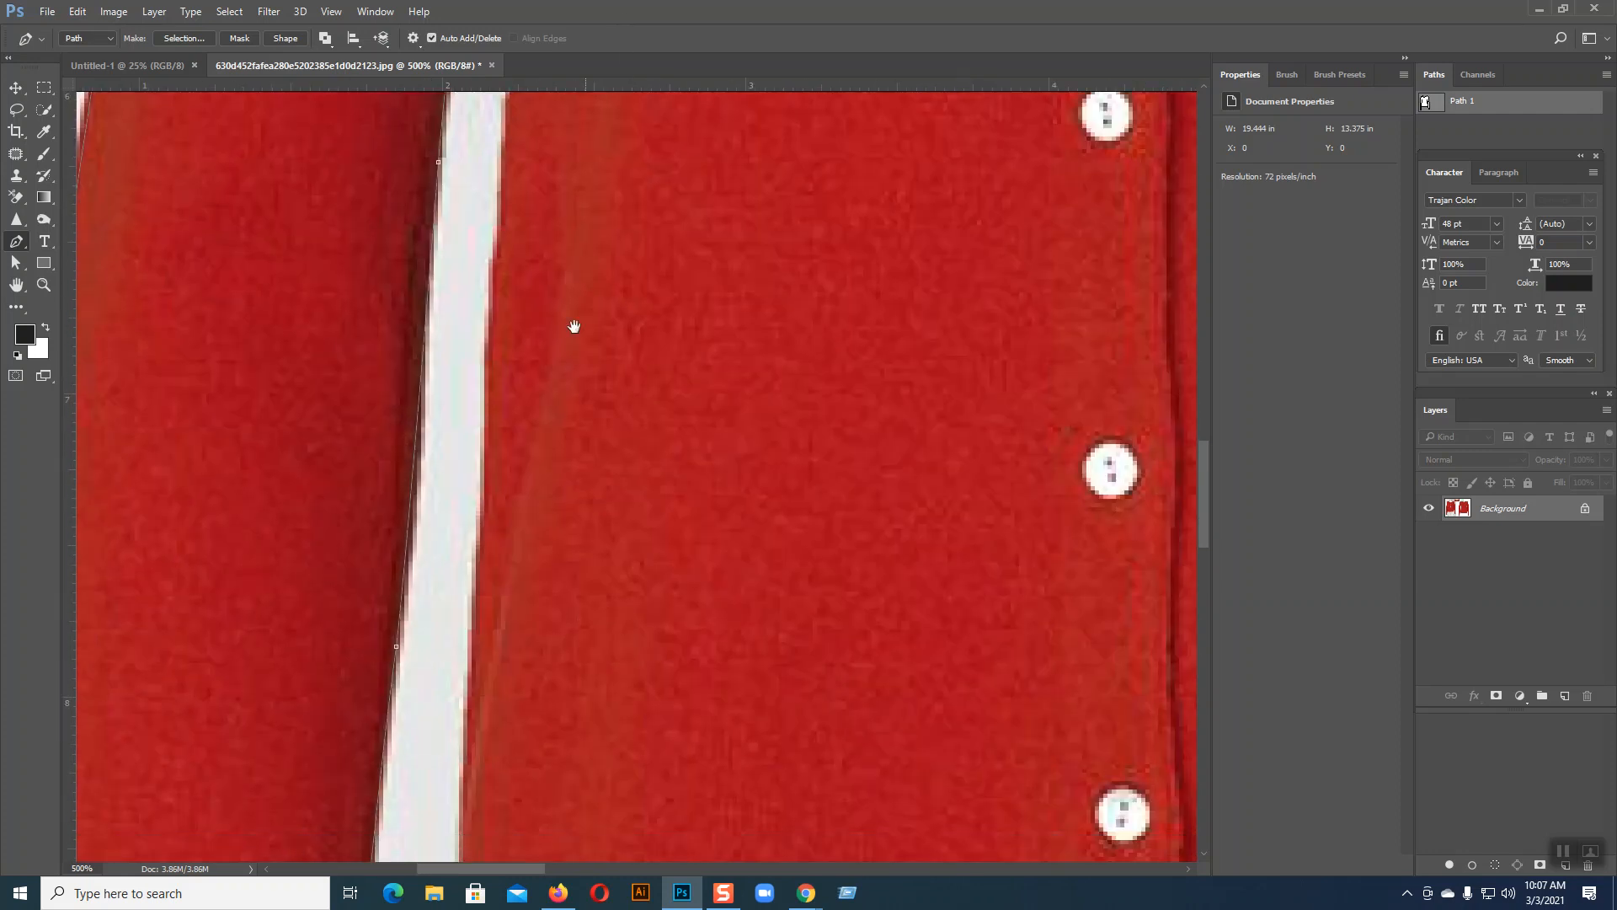
pyautogui.scroll(-2, 488, 644)
pyautogui.scroll(-1, 489, 649)
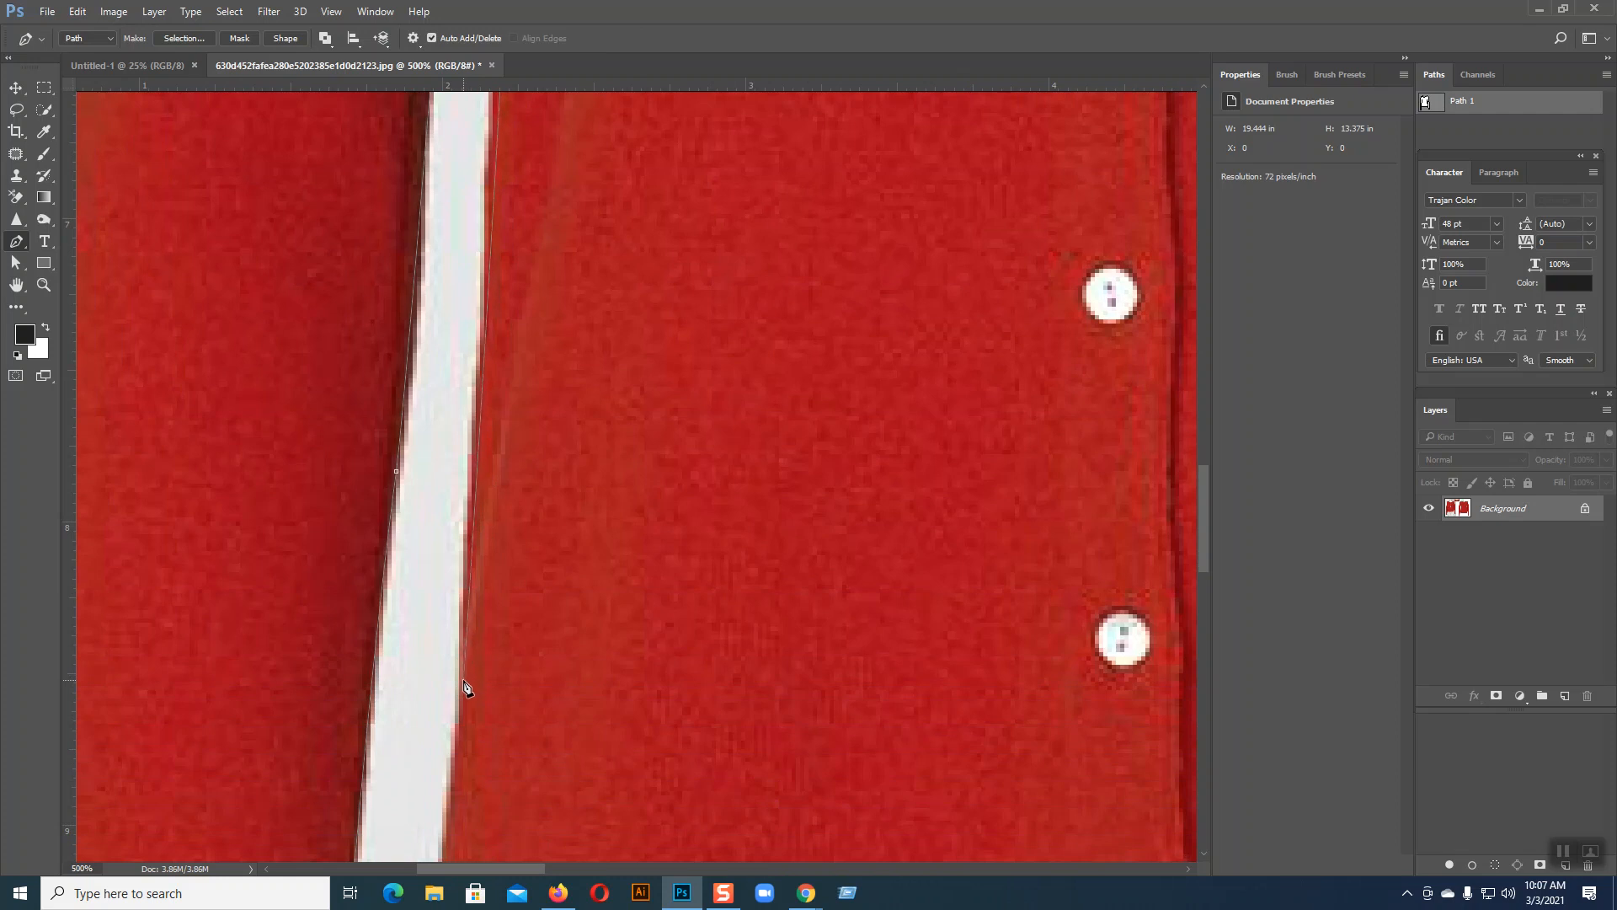
pyautogui.click(463, 681)
pyautogui.moveTo(458, 750); pyautogui.dragTo(461, 766)
pyautogui.moveTo(465, 595); pyautogui.dragTo(483, 398)
pyautogui.scroll(-5, 567, 509)
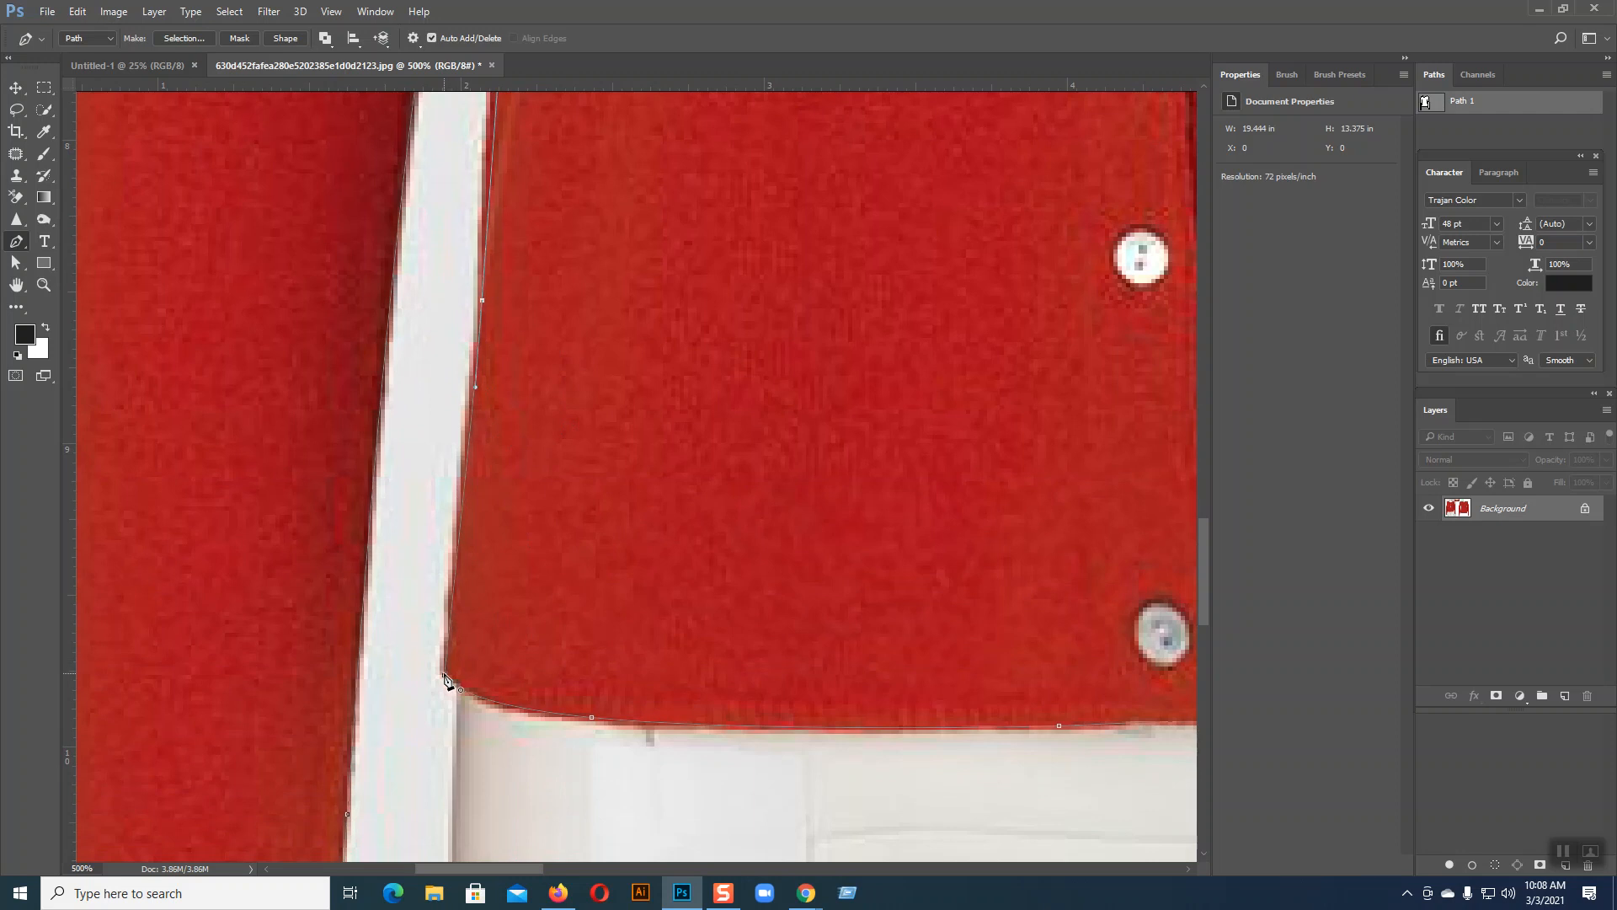
pyautogui.click(444, 675)
# - Load Path 1 as a selection, copy the cardigan to a new layer and hide the Background layer
pyautogui.scroll(-7, 538, 730)
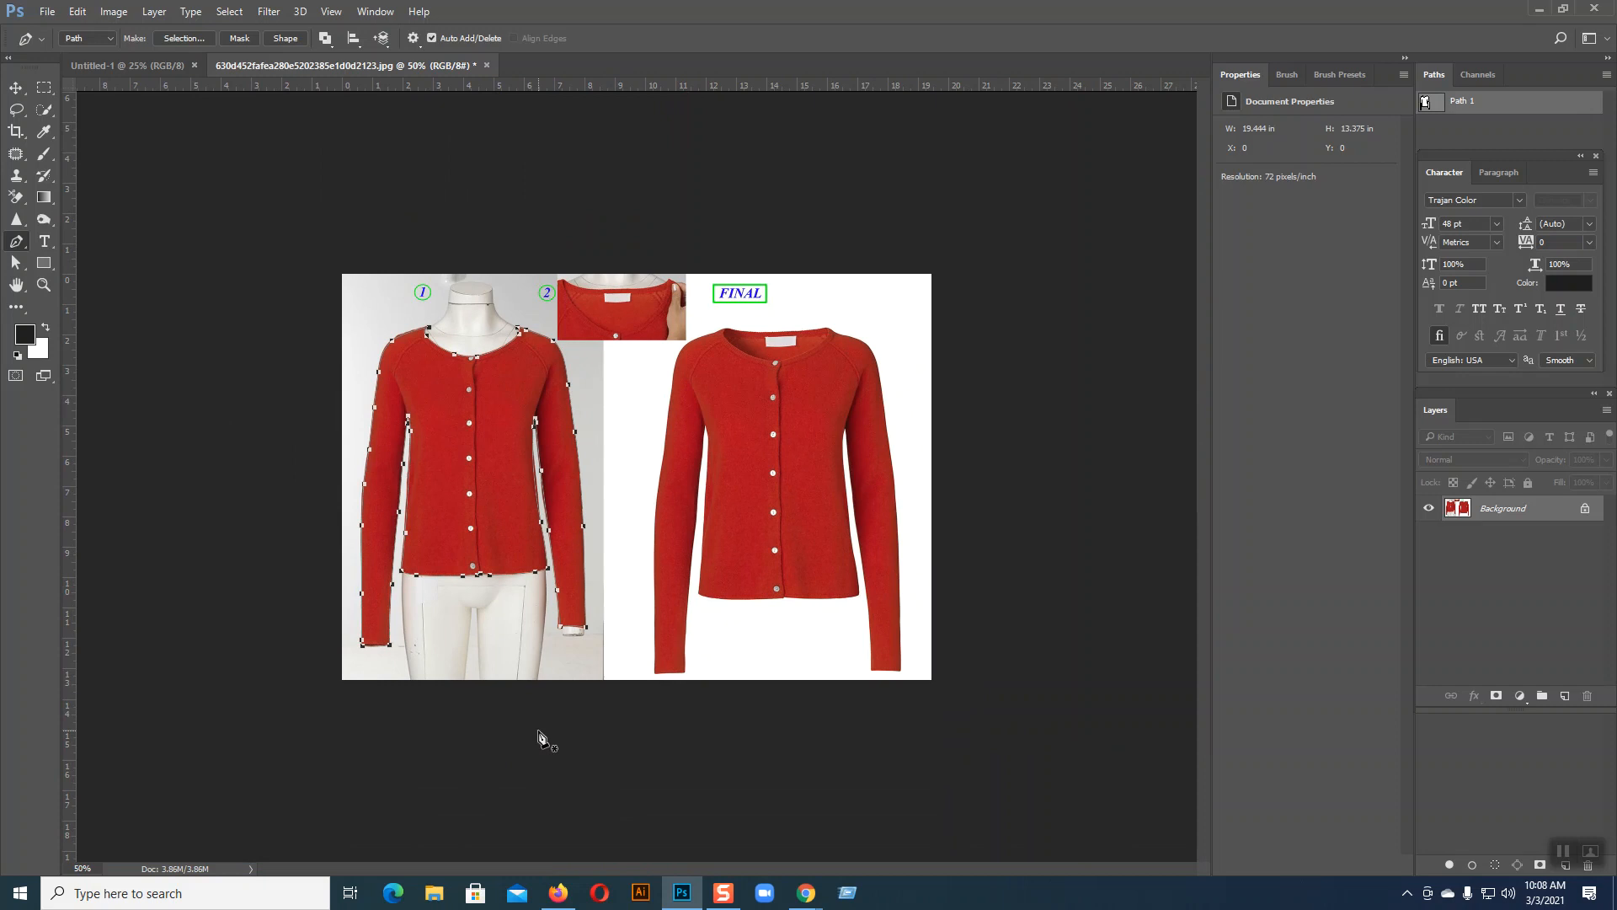
pyautogui.keyDown('ctrl'); pyautogui.click(1432, 105); pyautogui.keyUp('ctrl')
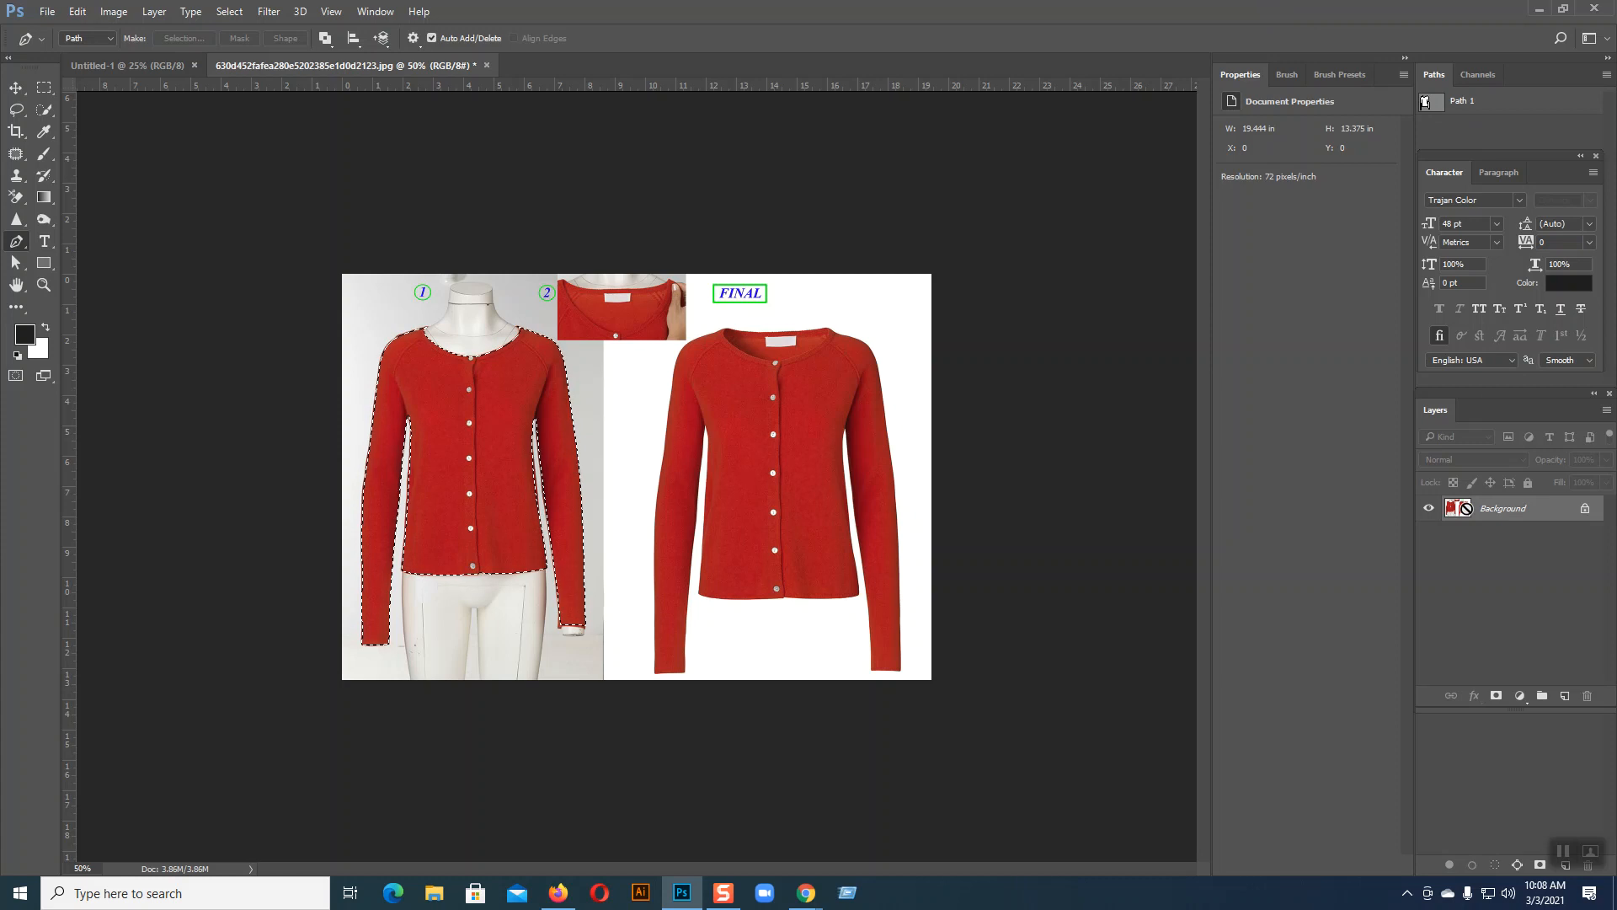
pyautogui.hotkey('ctrl', 'j')
pyautogui.hotkey('ctrl', '+')
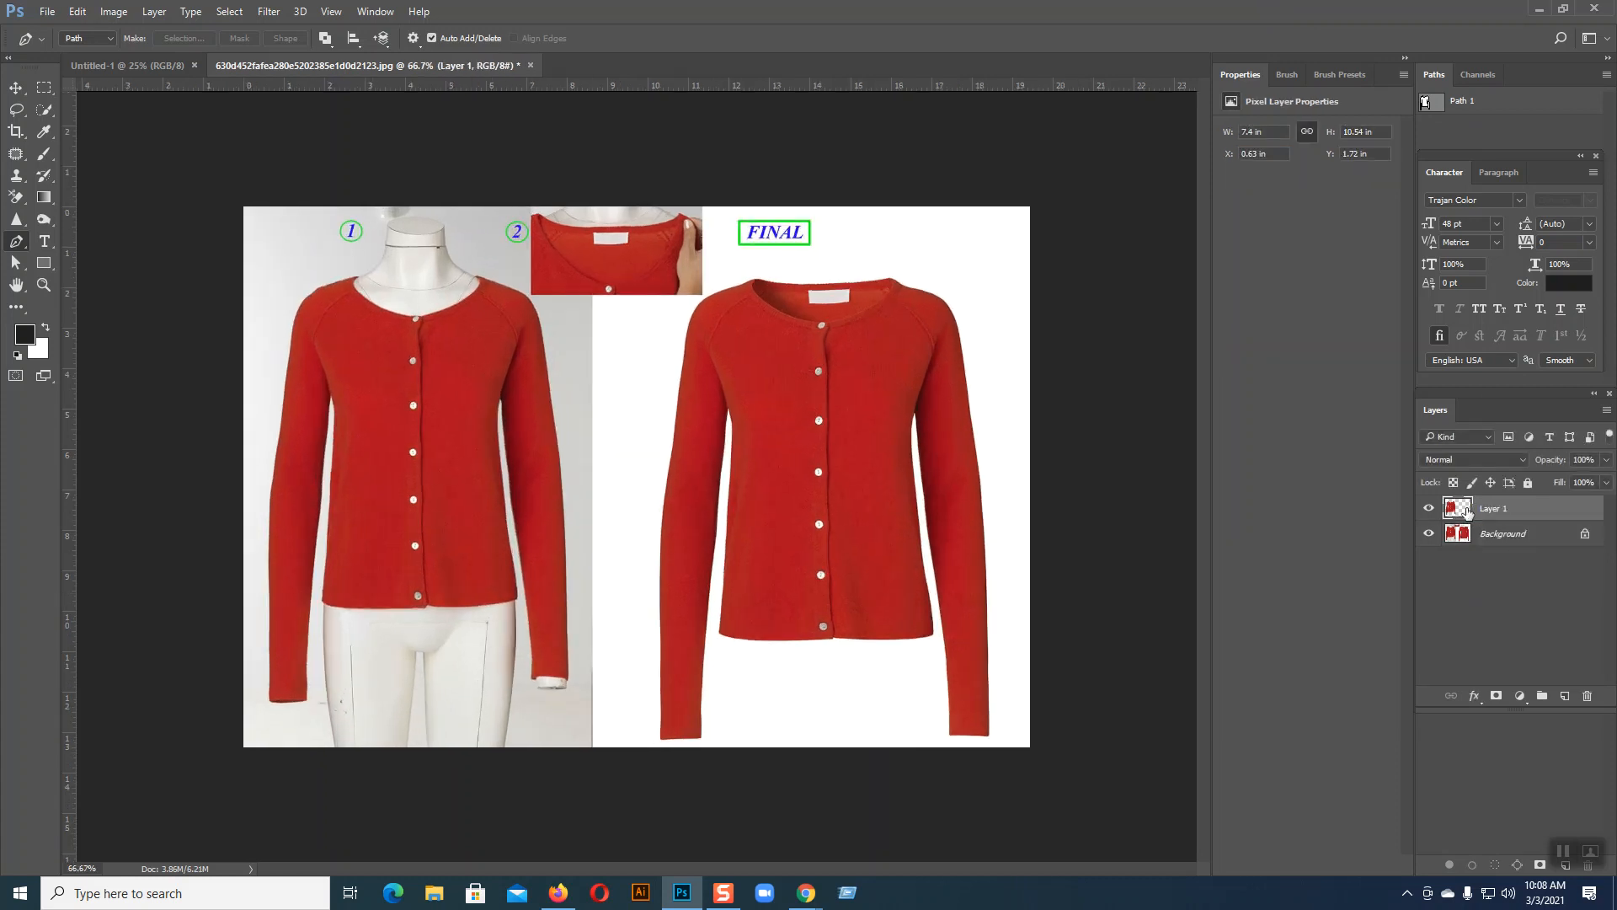
pyautogui.click(1429, 535)
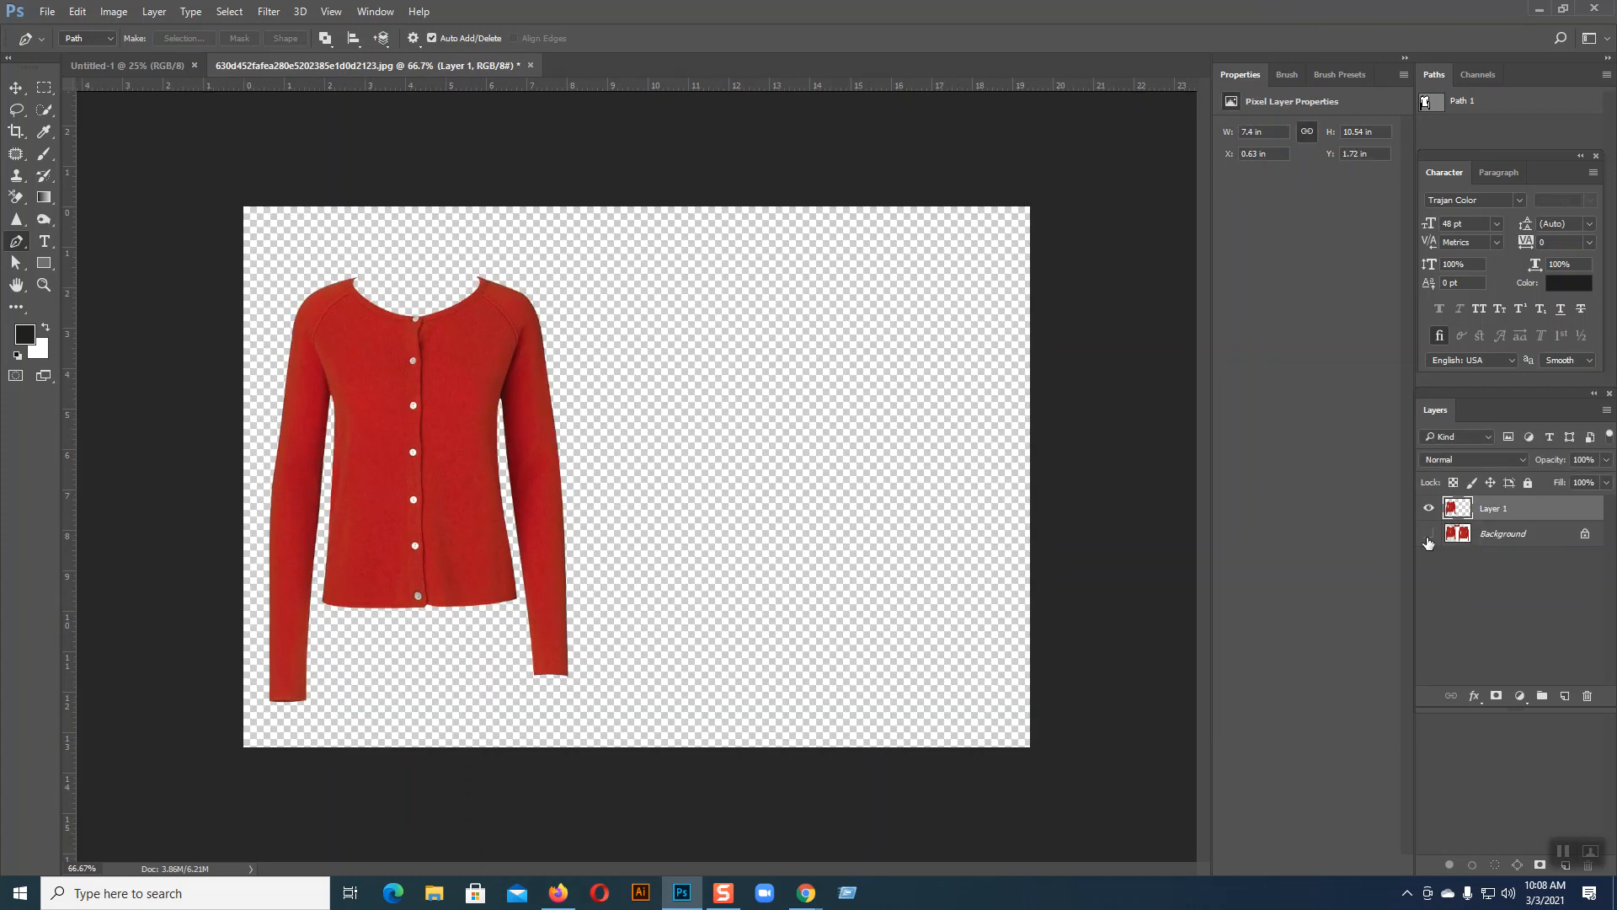
pyautogui.click(1428, 540)
pyautogui.click(1429, 540)
# - Select the lower end of the left sleeve, including the whole cuff, with the Rectangular Marquee tool
pyautogui.hotkey('ctrl', '+')
pyautogui.hotkey('ctrl', '+')
pyautogui.hotkey('ctrl', '+')
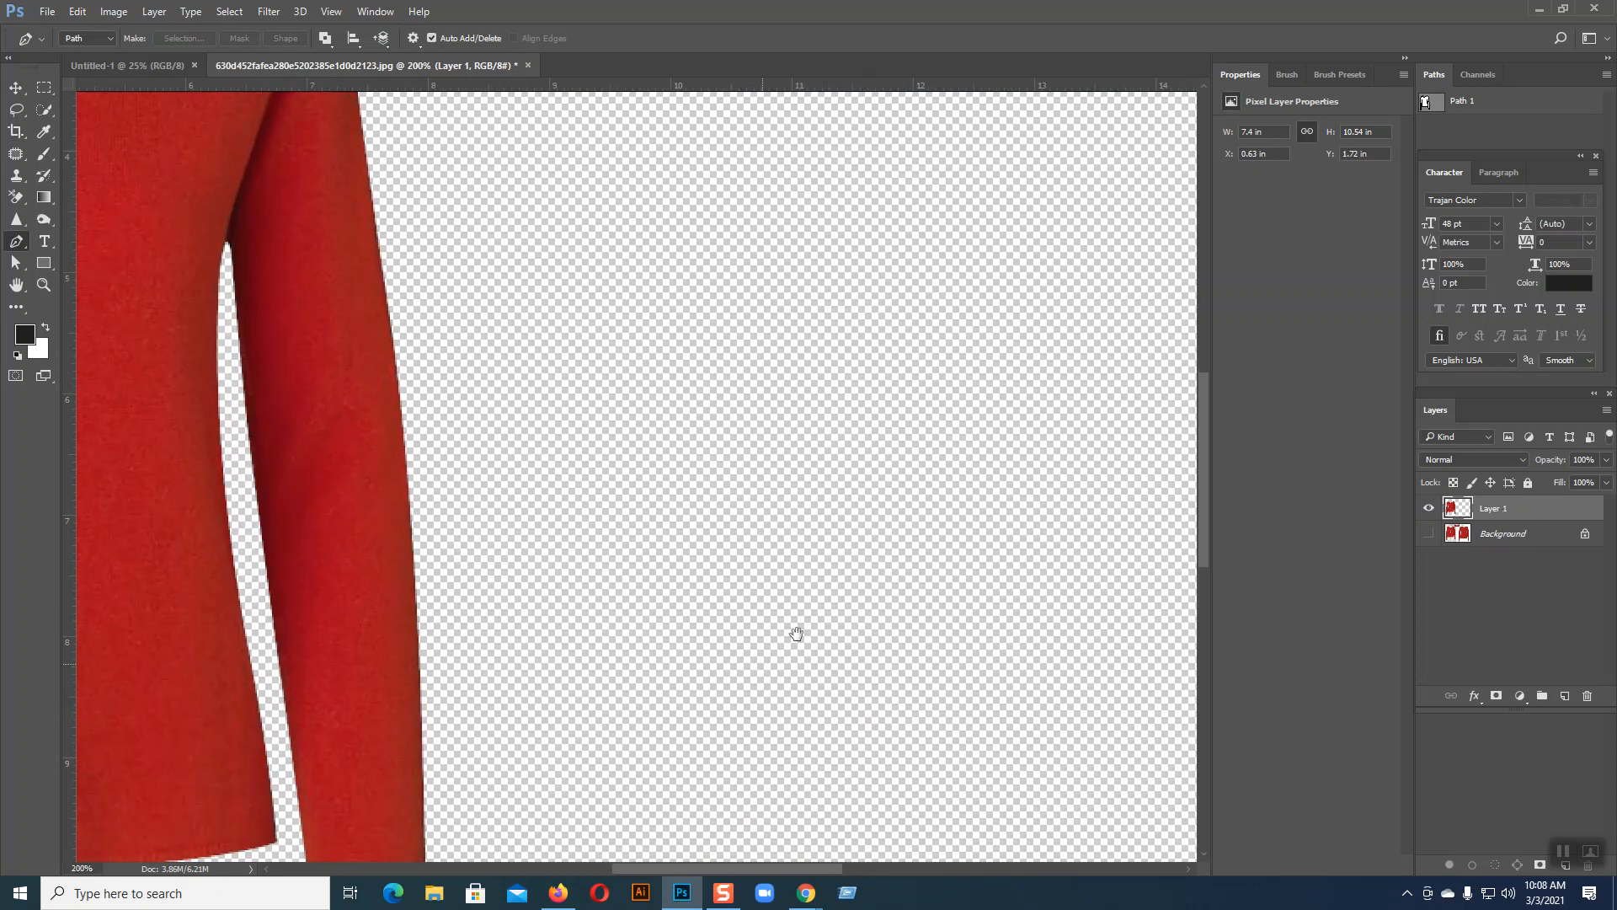
pyautogui.moveTo(796, 633); pyautogui.dragTo(1297, 278)
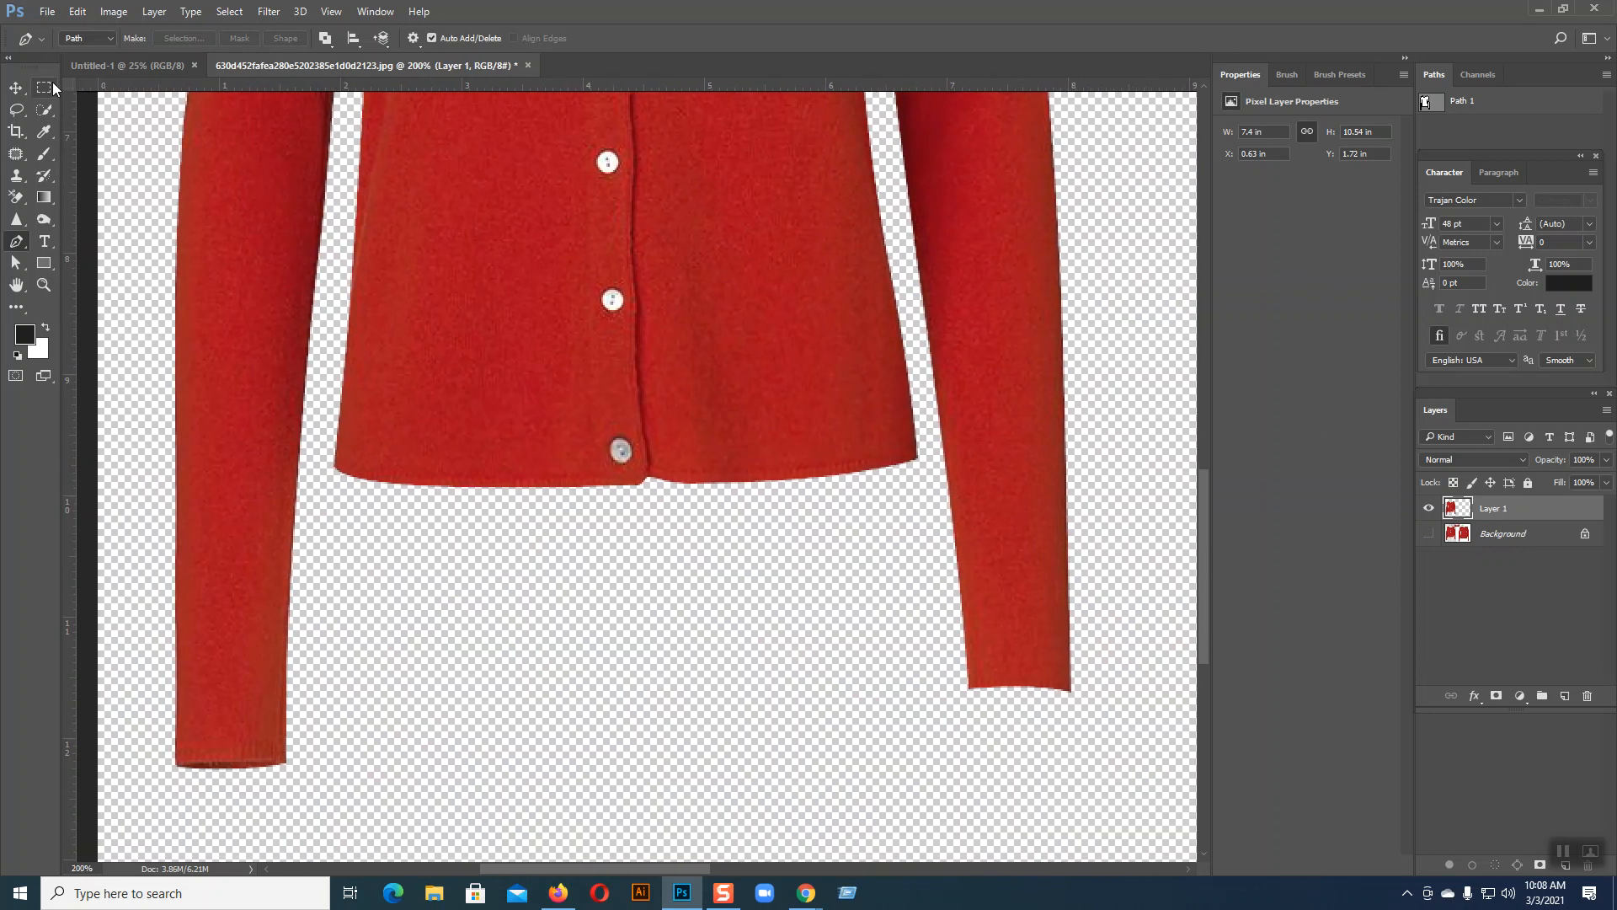
pyautogui.click(51, 84)
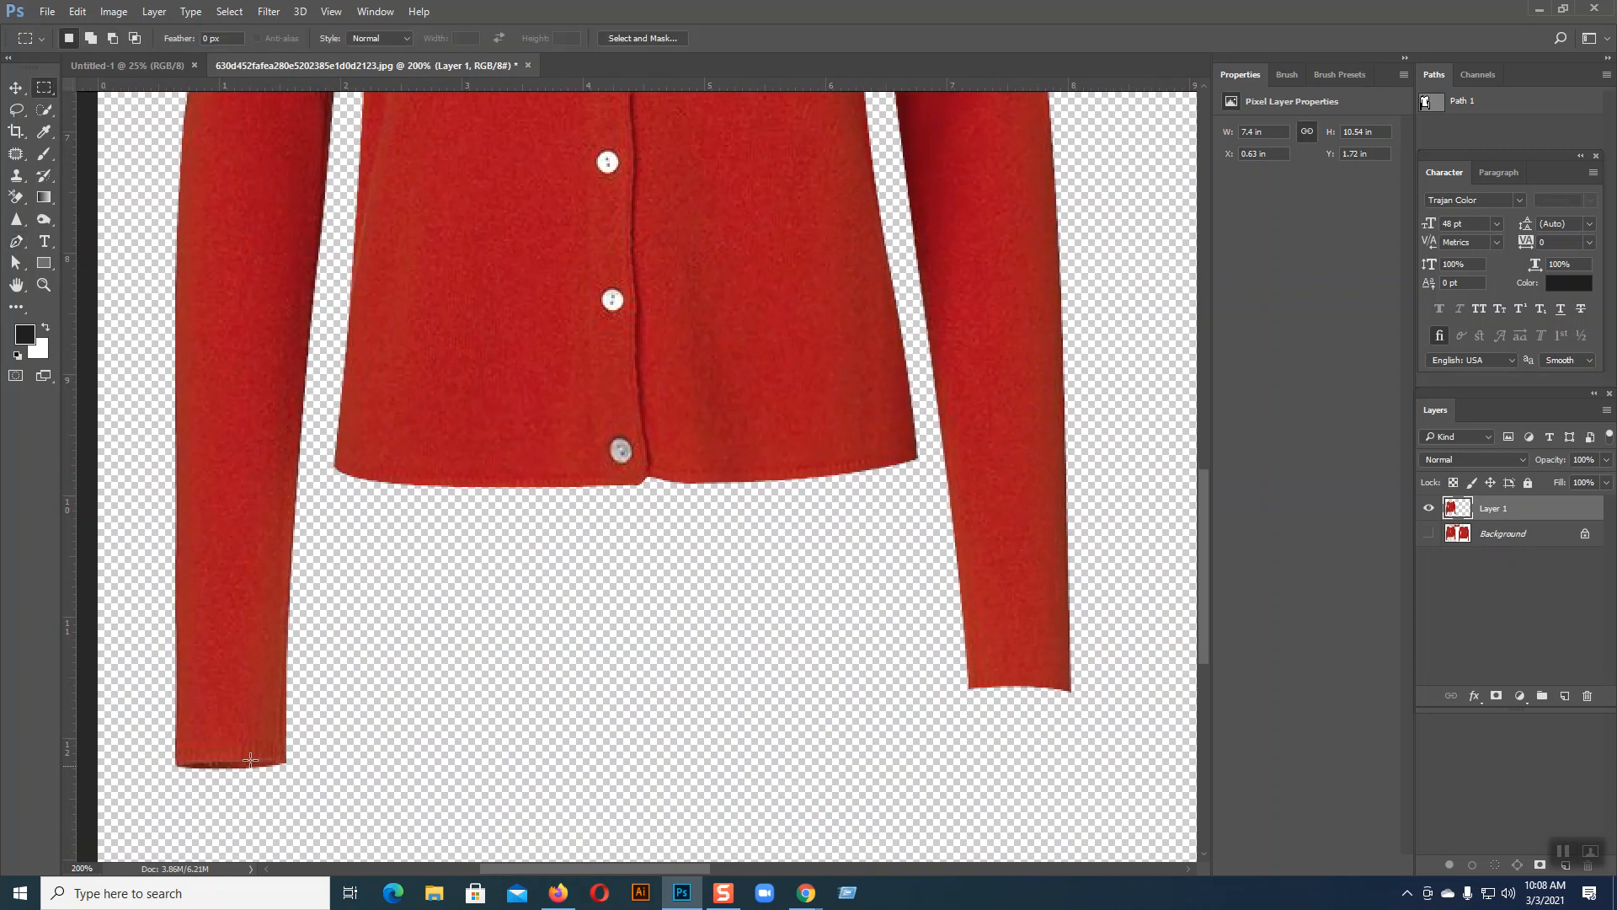
pyautogui.moveTo(164, 581); pyautogui.dragTo(319, 792)
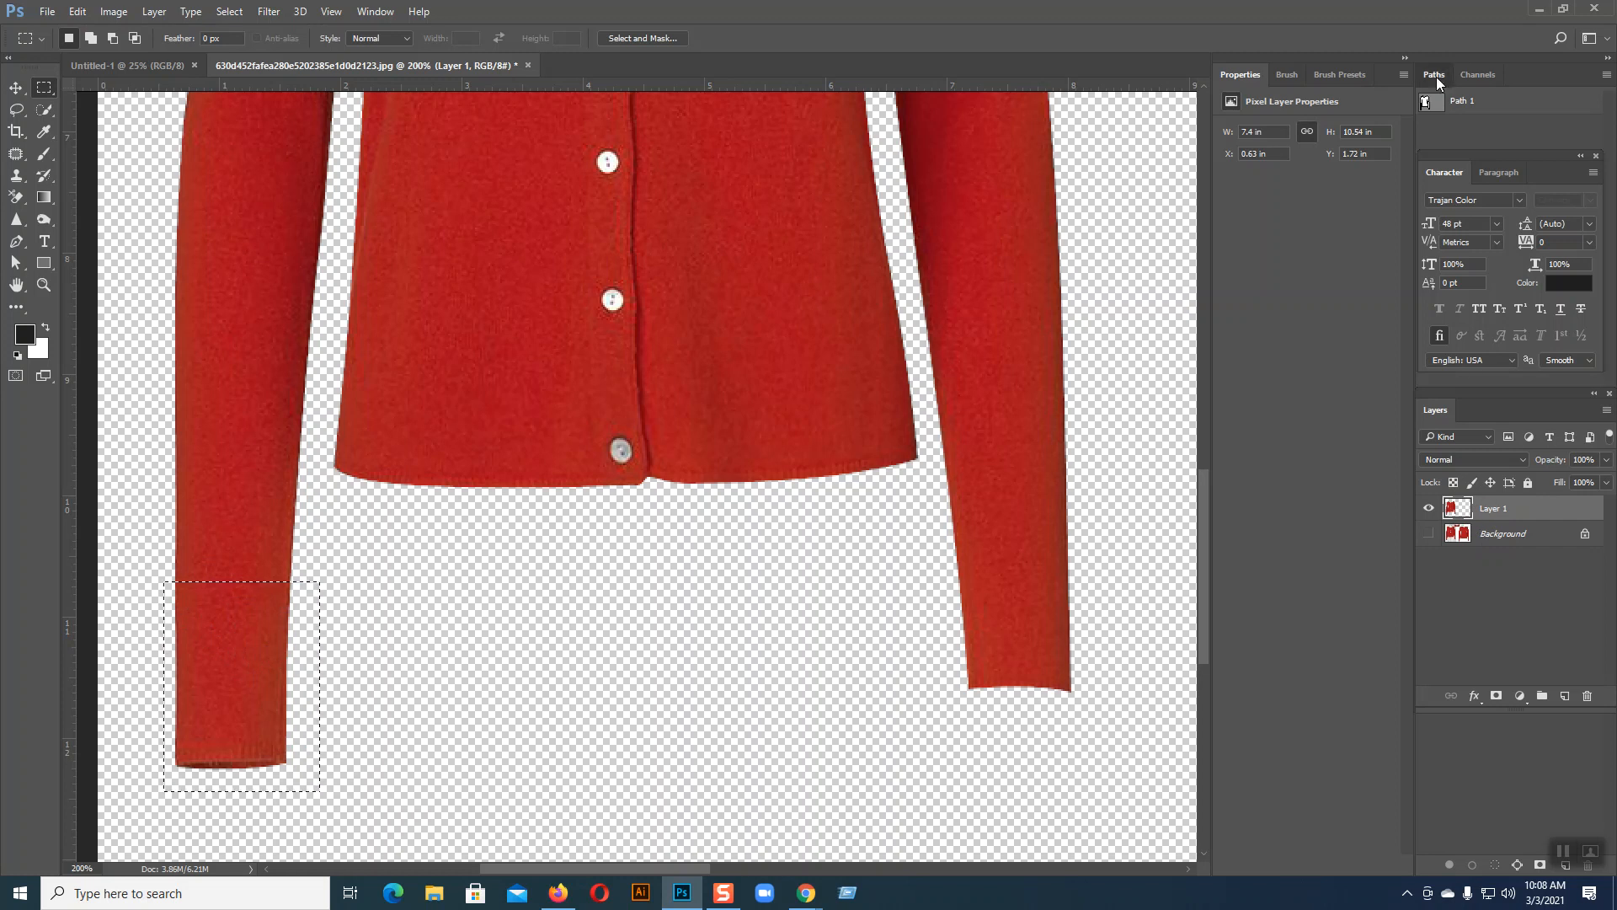
# - Rearrange the workspace so Channels comes before Paths and the Layers panel sits beneath Properties
pyautogui.moveTo(1437, 78)
pyautogui.mouseDown()
pyautogui.moveTo(954, 116)
pyautogui.moveTo(1470, 78)
pyautogui.moveTo(1441, 78)
pyautogui.mouseUp()
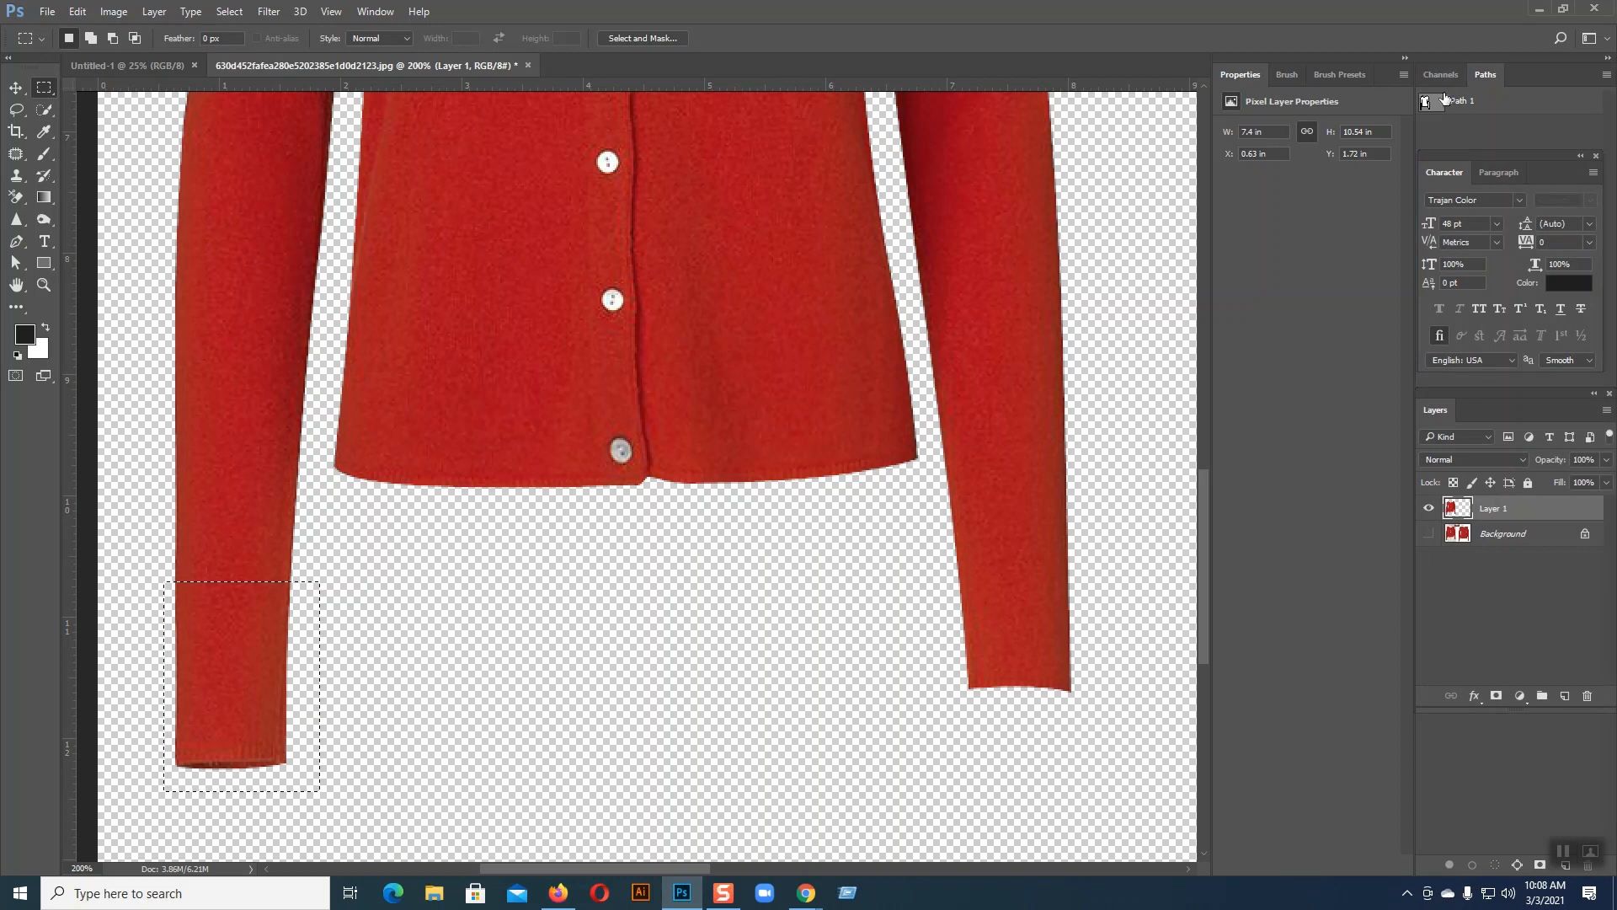
pyautogui.moveTo(1433, 409); pyautogui.dragTo(1250, 209)
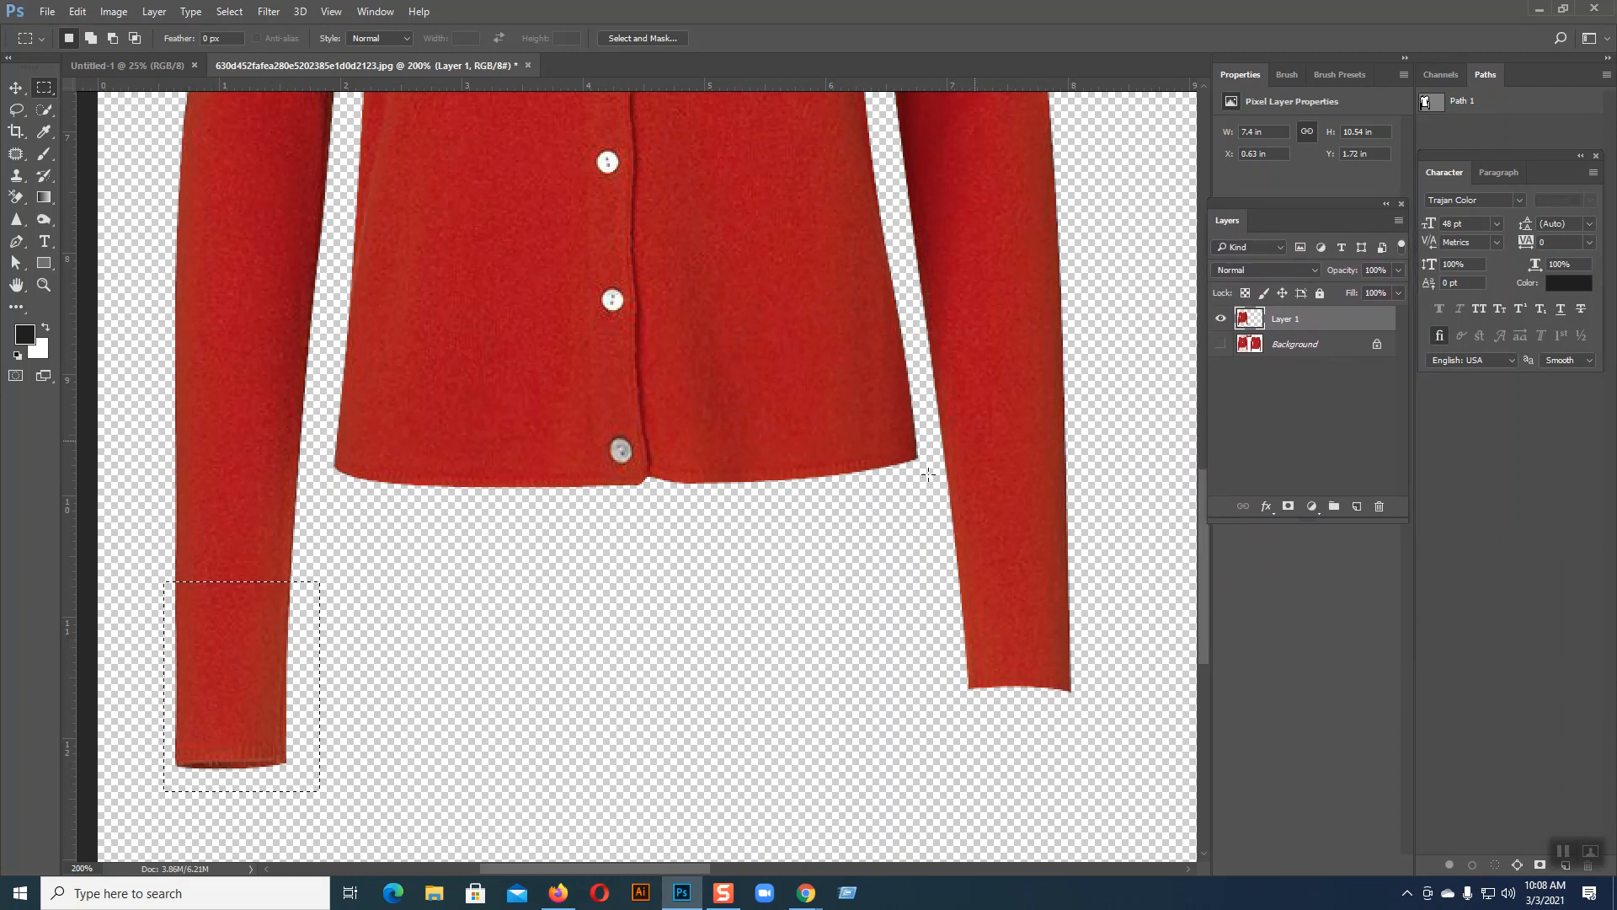
# - Copy the selected cuff section to a new layer and move it beside the right sleeve, below the hem
pyautogui.hotkey('ctrl', 'j')
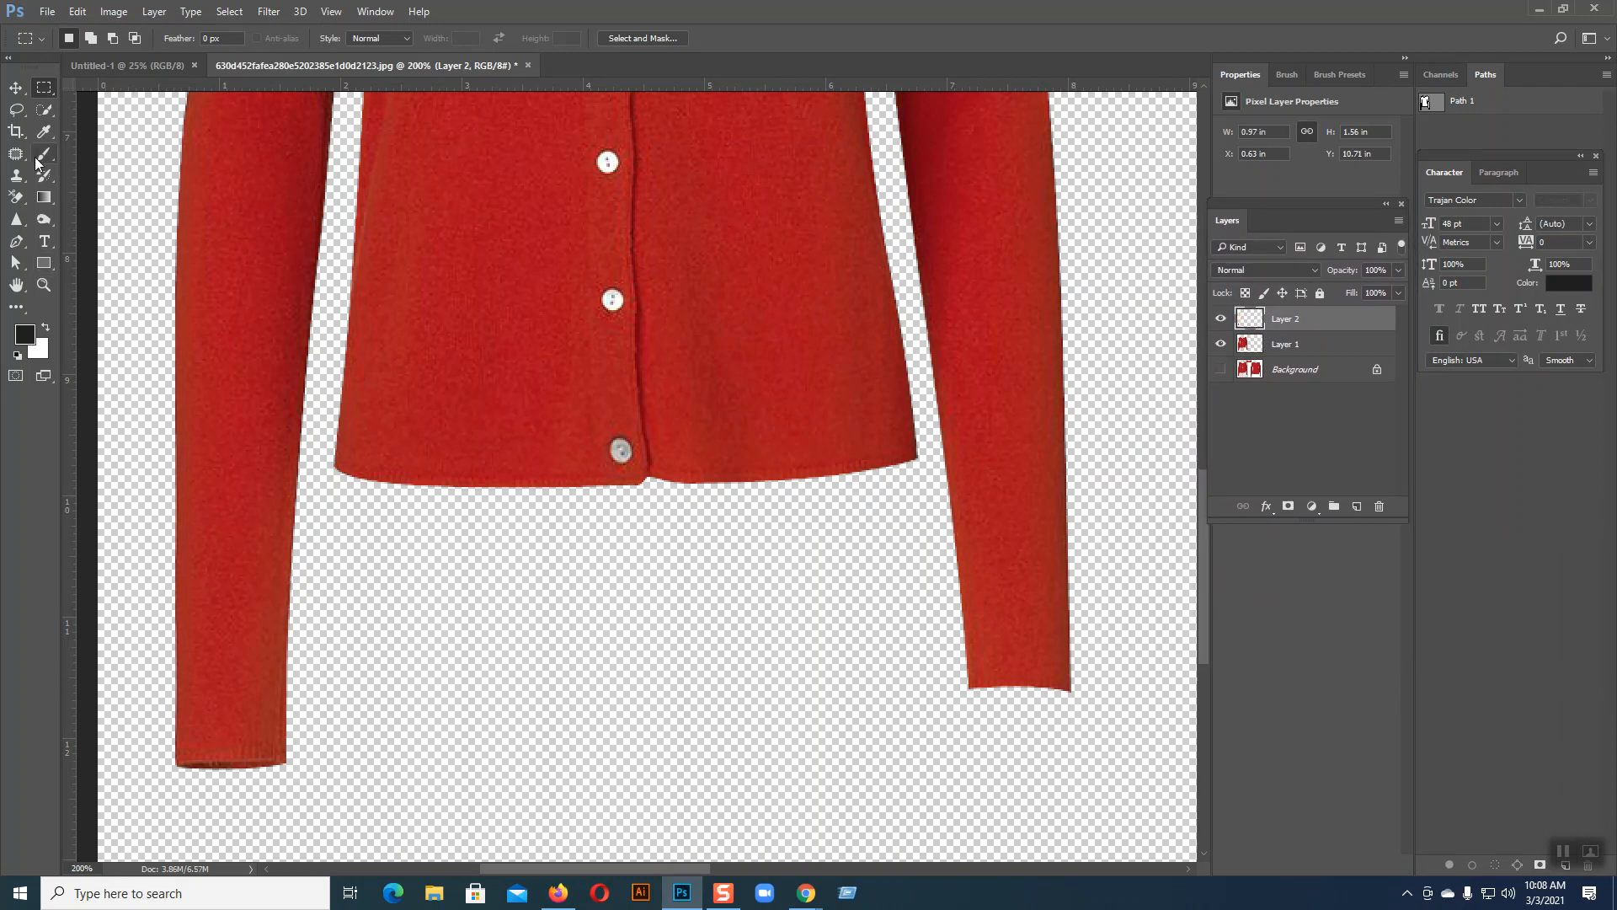
pyautogui.click(15, 87)
pyautogui.moveTo(239, 641); pyautogui.dragTo(796, 609)
# - Flip the copied cuff section horizontally and place it over the end of the shorter right sleeve
pyautogui.click(82, 12)
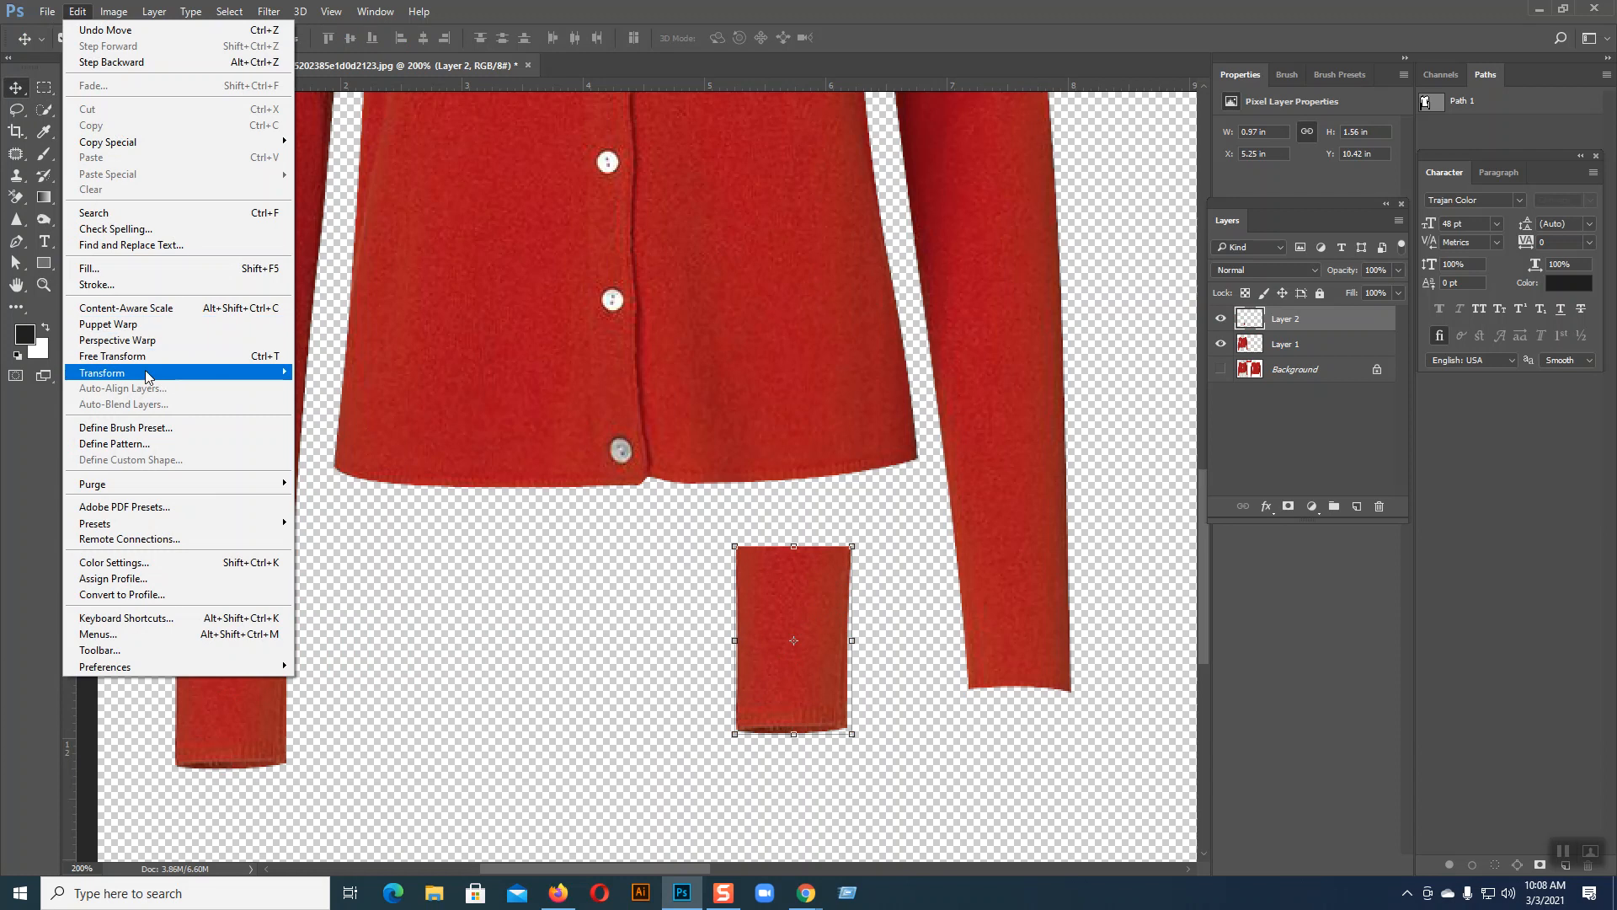
pyautogui.moveTo(145, 376)
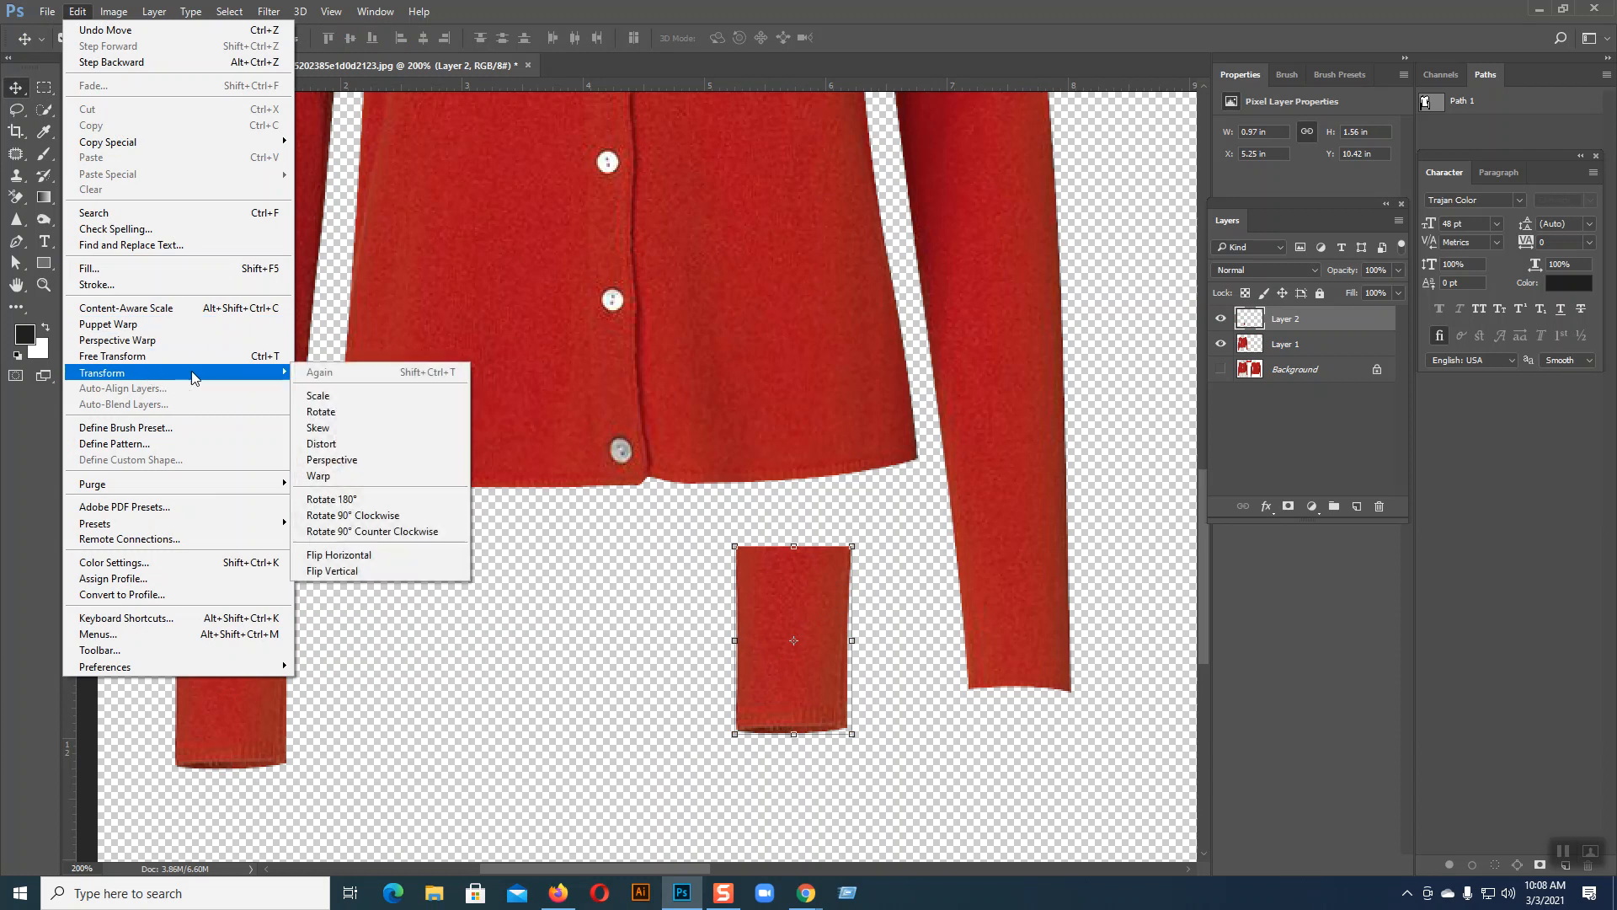
pyautogui.click(338, 555)
pyautogui.moveTo(813, 649); pyautogui.dragTo(1039, 680)
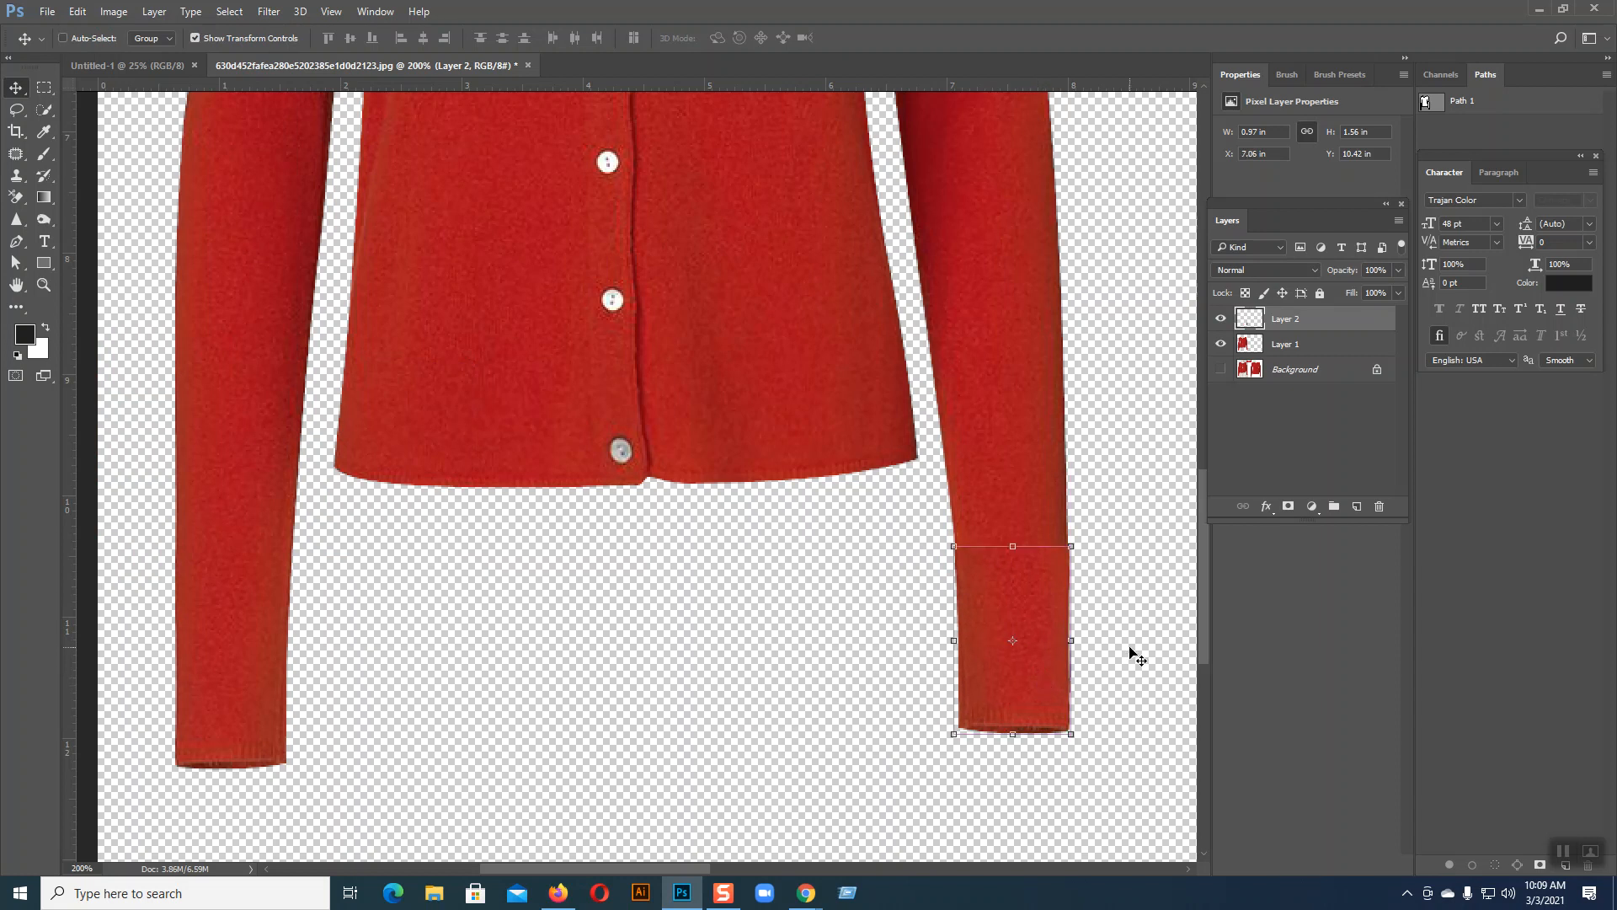
# - Place a horizontal guide along the bottom edge of the left cuff
pyautogui.hotkey('ctrl', '+')
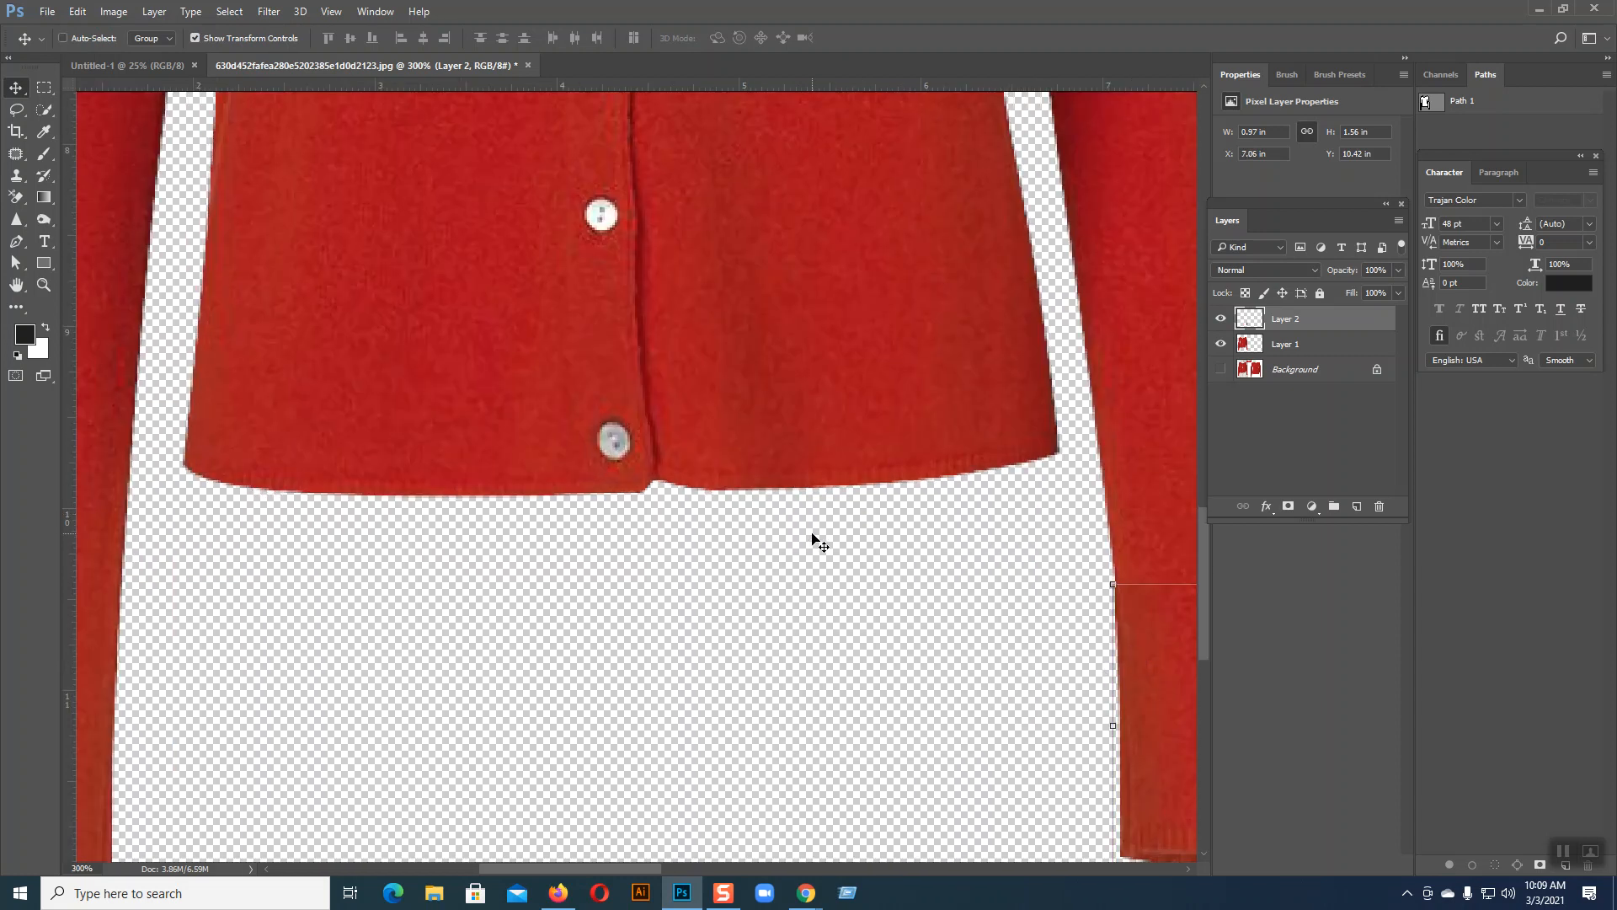
pyautogui.hotkey('ctrl', '-')
pyautogui.hotkey('ctrl', '-')
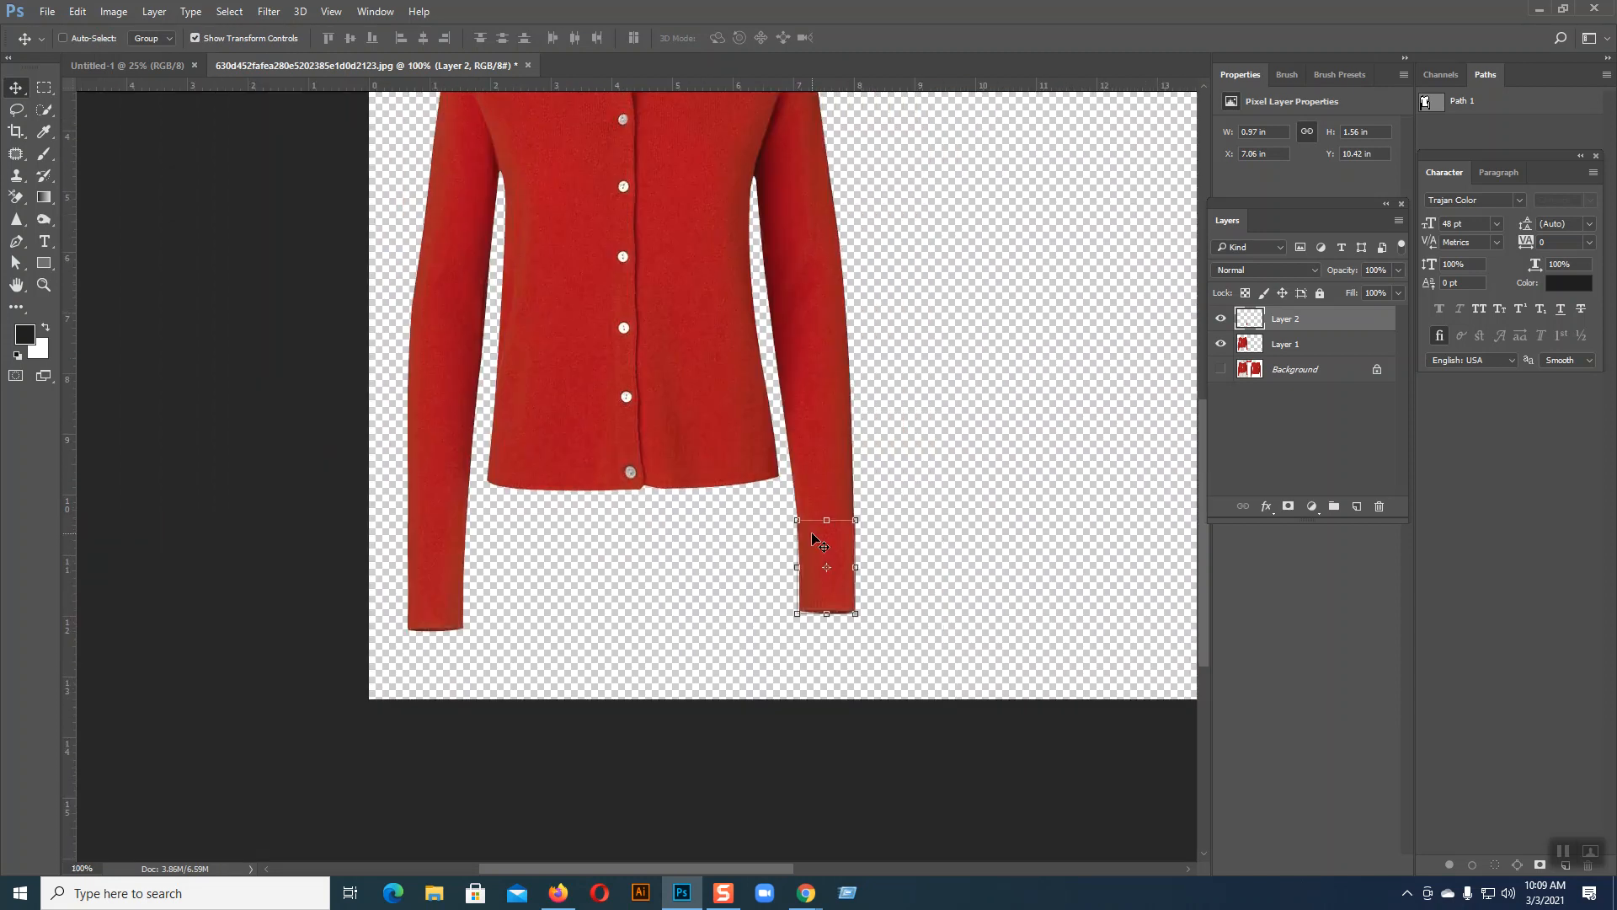
pyautogui.moveTo(586, 84); pyautogui.dragTo(480, 632)
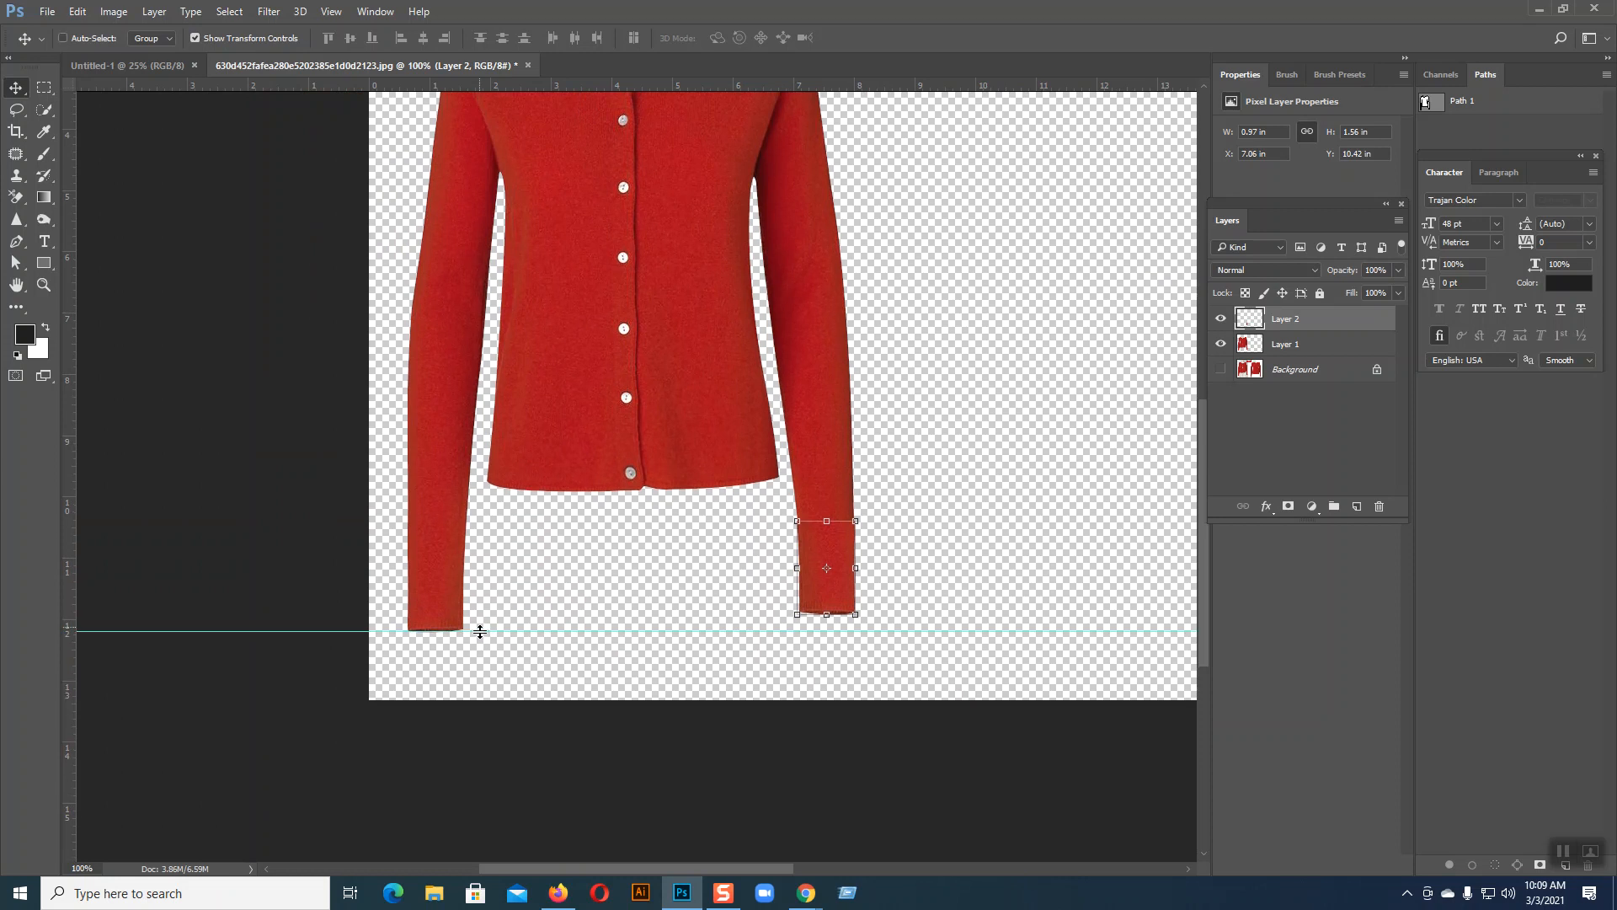
# - Nudge the flipped cuff section down until its bottom edge lines up with the horizontal guide
pyautogui.hotkey('ctrl', '+')
pyautogui.moveTo(497, 462); pyautogui.dragTo(132, 303)
pyautogui.press('Down')
pyautogui.press('Down')
pyautogui.press('Down')
pyautogui.press('Down')
pyautogui.press('Down')
pyautogui.press('Down')
pyautogui.press('Down')
pyautogui.press('Down')
pyautogui.press('Down')
pyautogui.press('Down')
pyautogui.press('Down')
pyautogui.press('Down')
pyautogui.press('Down')
pyautogui.press('Down')
pyautogui.press('Down')
pyautogui.press('Down')
pyautogui.press('Down')
pyautogui.press('Down')
pyautogui.press('Down')
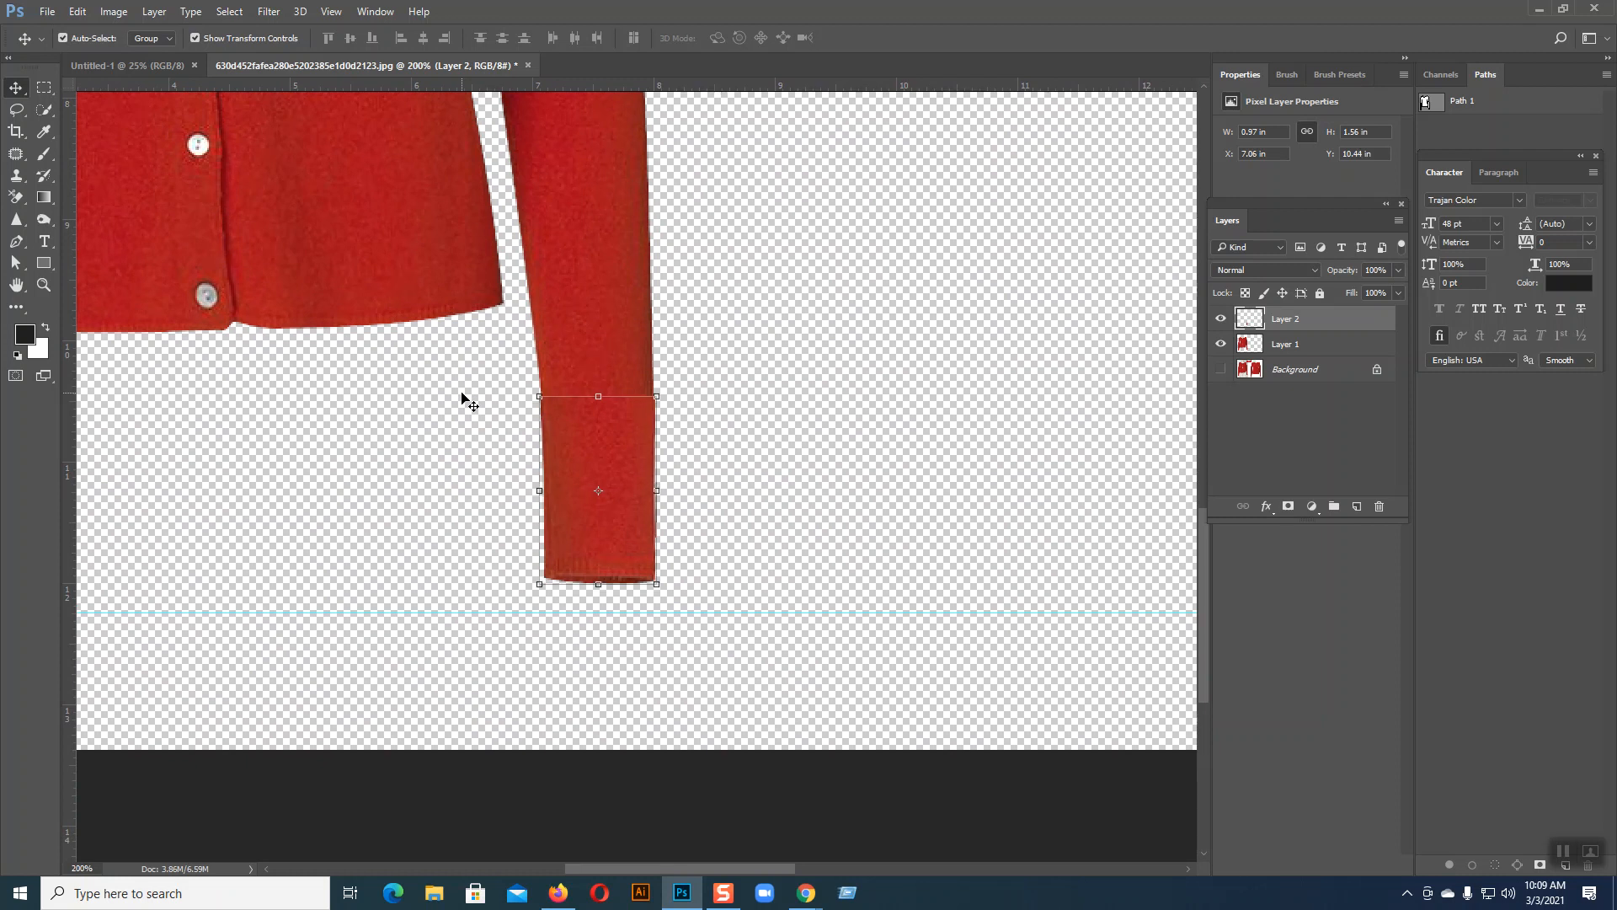
pyautogui.press('Down')
pyautogui.press('Down')
pyautogui.press('Down')
pyautogui.press('Down')
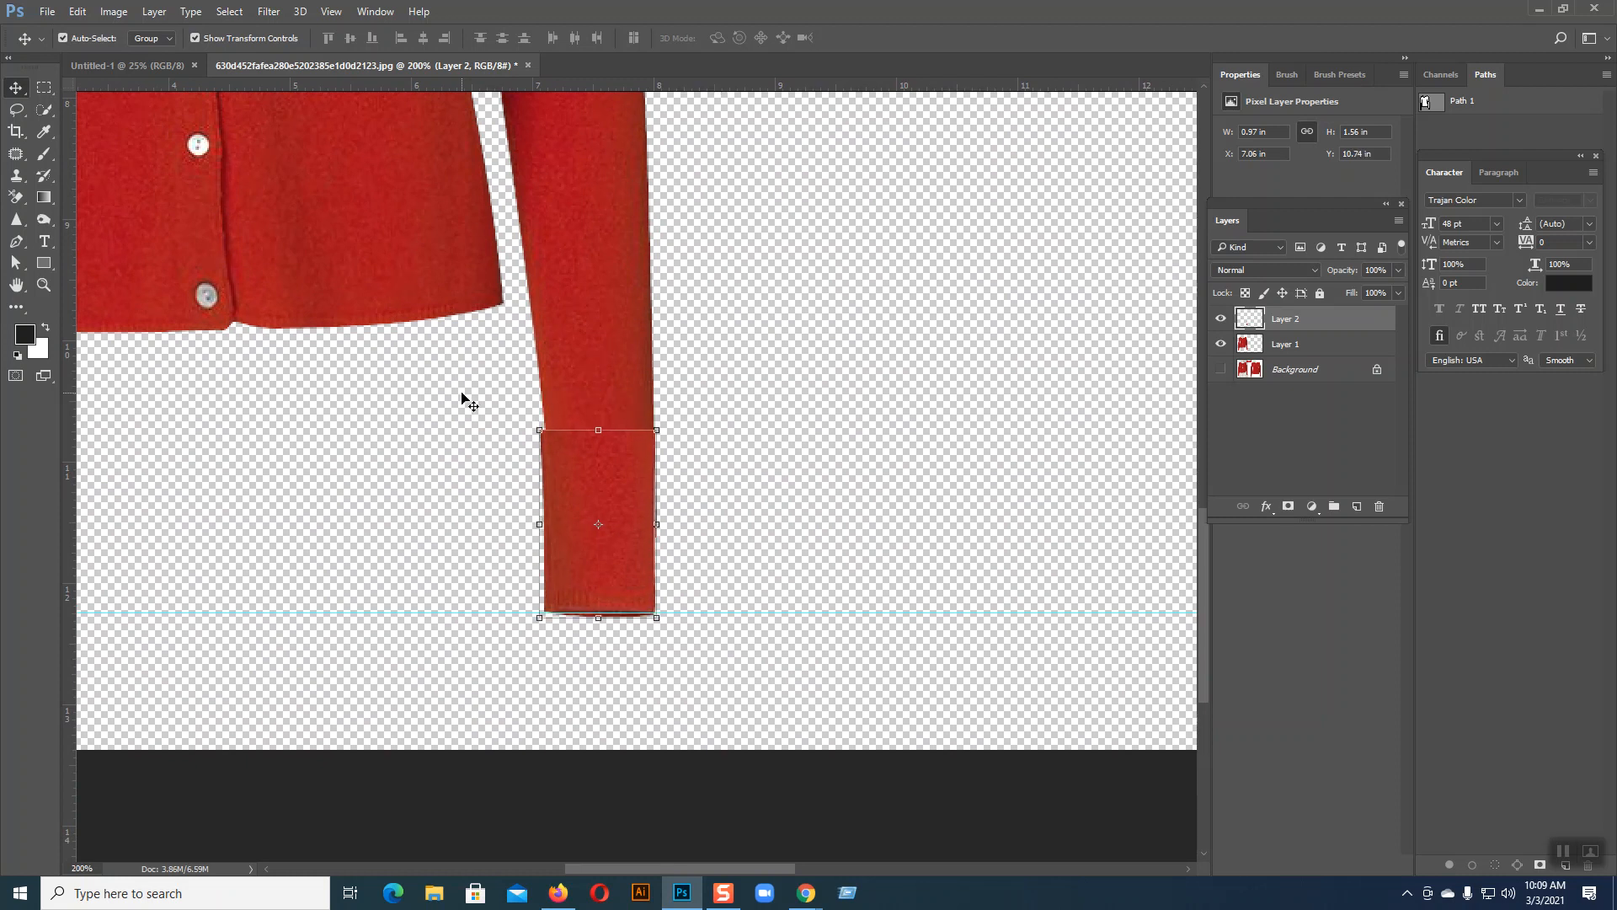
pyautogui.press('Up')
pyautogui.press('Up')
pyautogui.press('Down')
pyautogui.press('Down')
# - Nudge the flipped cuff section slightly to the right to align it with the sleeve's outer edge
pyautogui.hotkey('ctrl', '+')
pyautogui.hotkey('ctrl', '+')
pyautogui.hotkey('ctrl', '+')
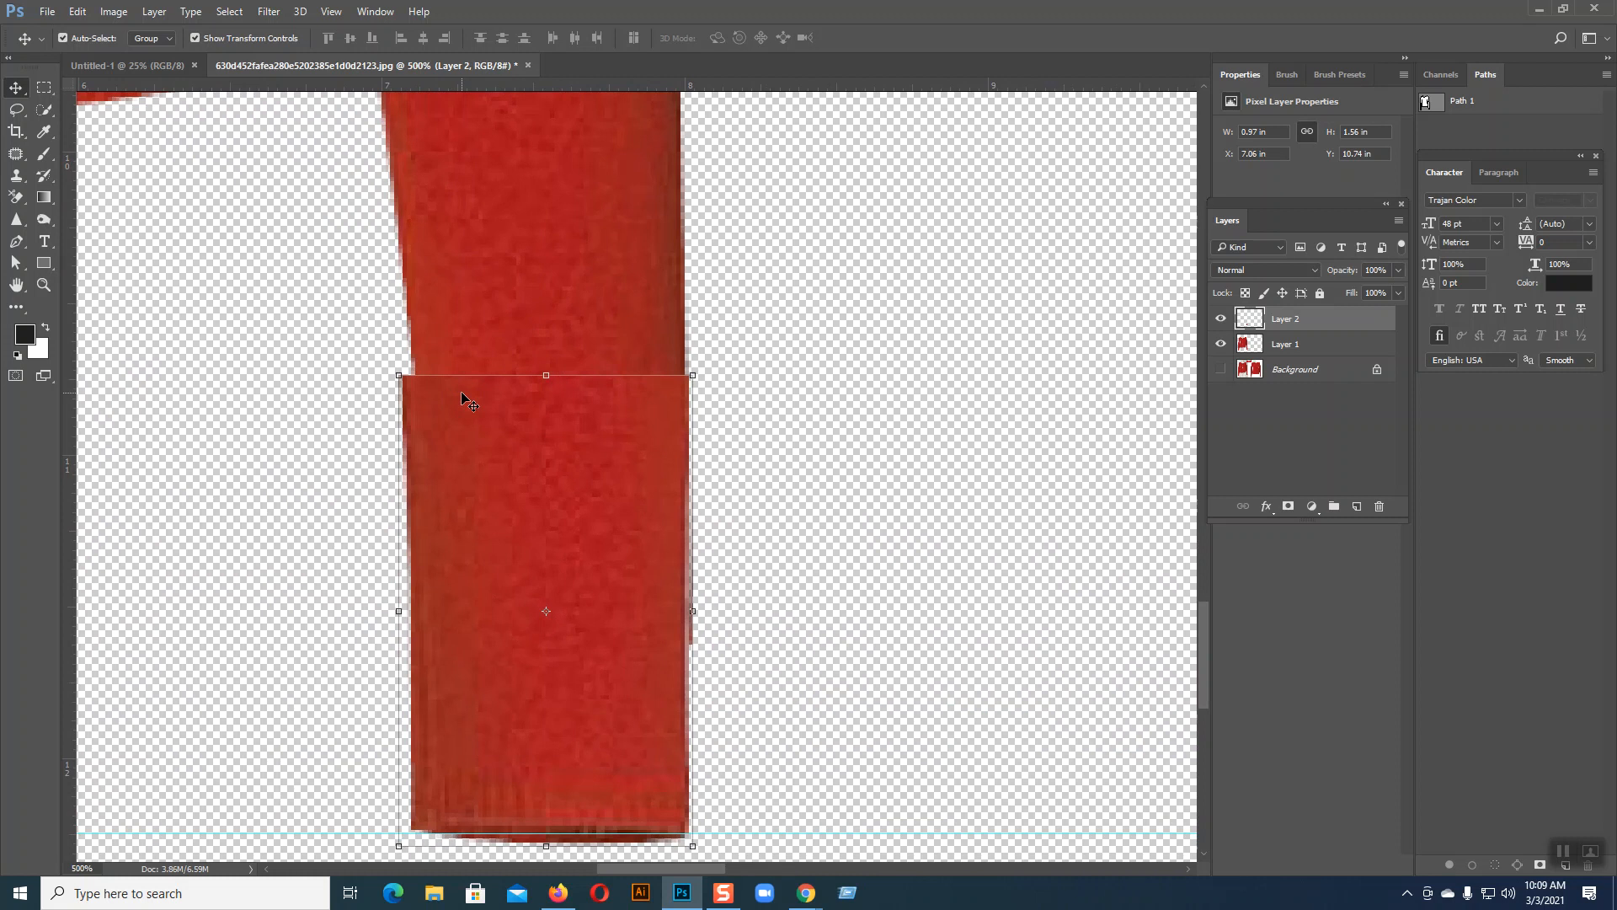
pyautogui.press('Right')
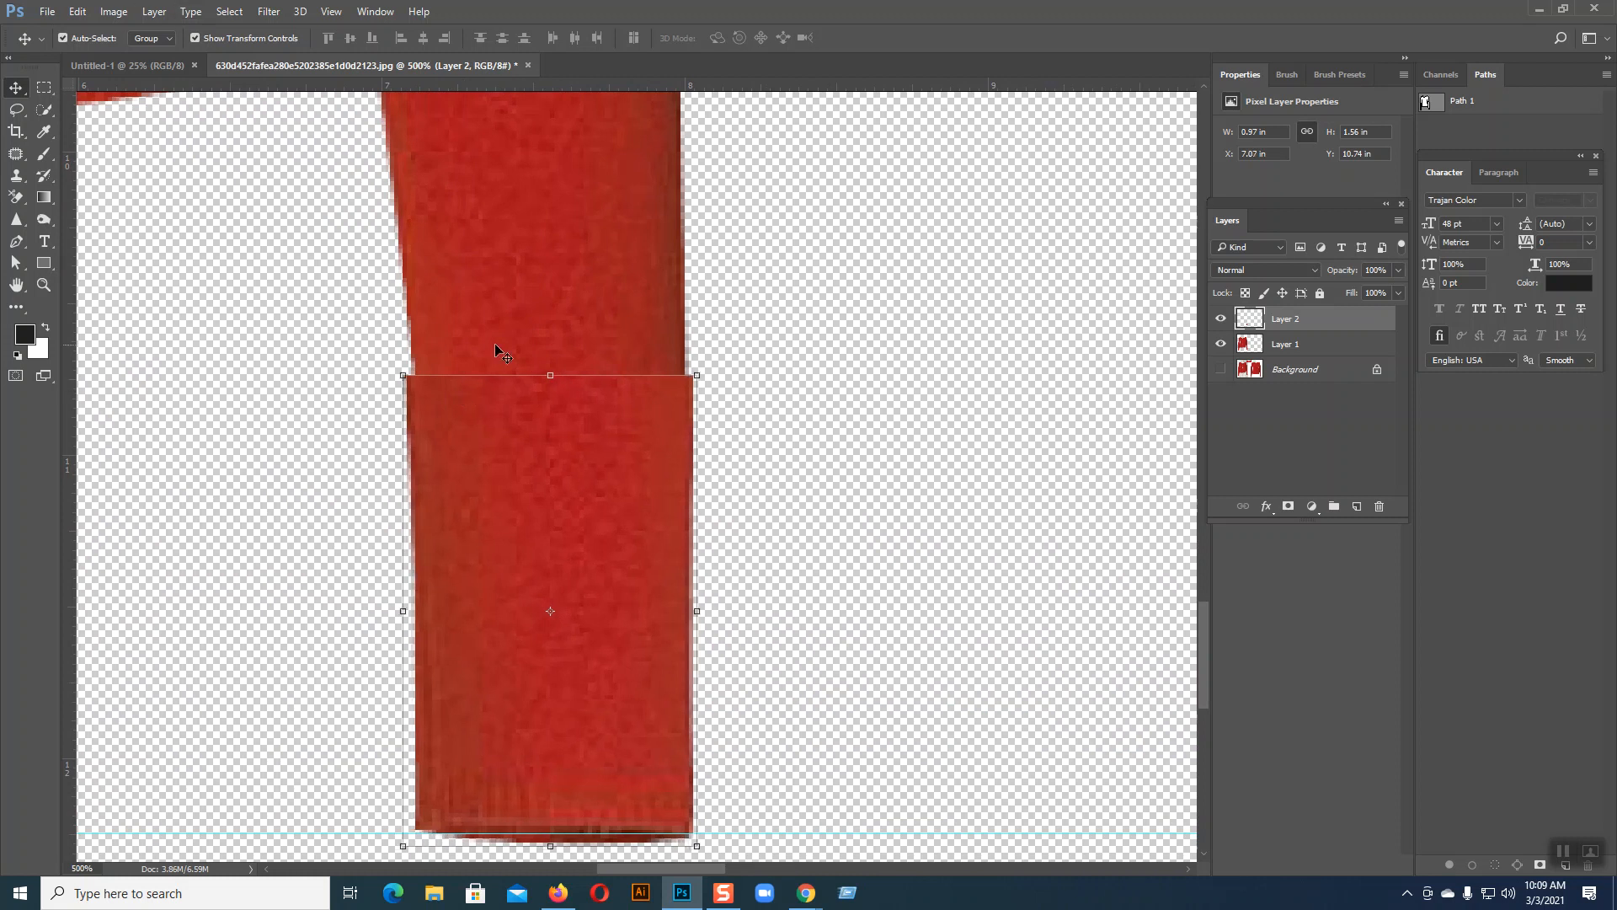
# - Warp the flipped cuff section, pulling its left edge inward to line up with the sleeve above
pyautogui.click(78, 12)
pyautogui.moveTo(116, 375)
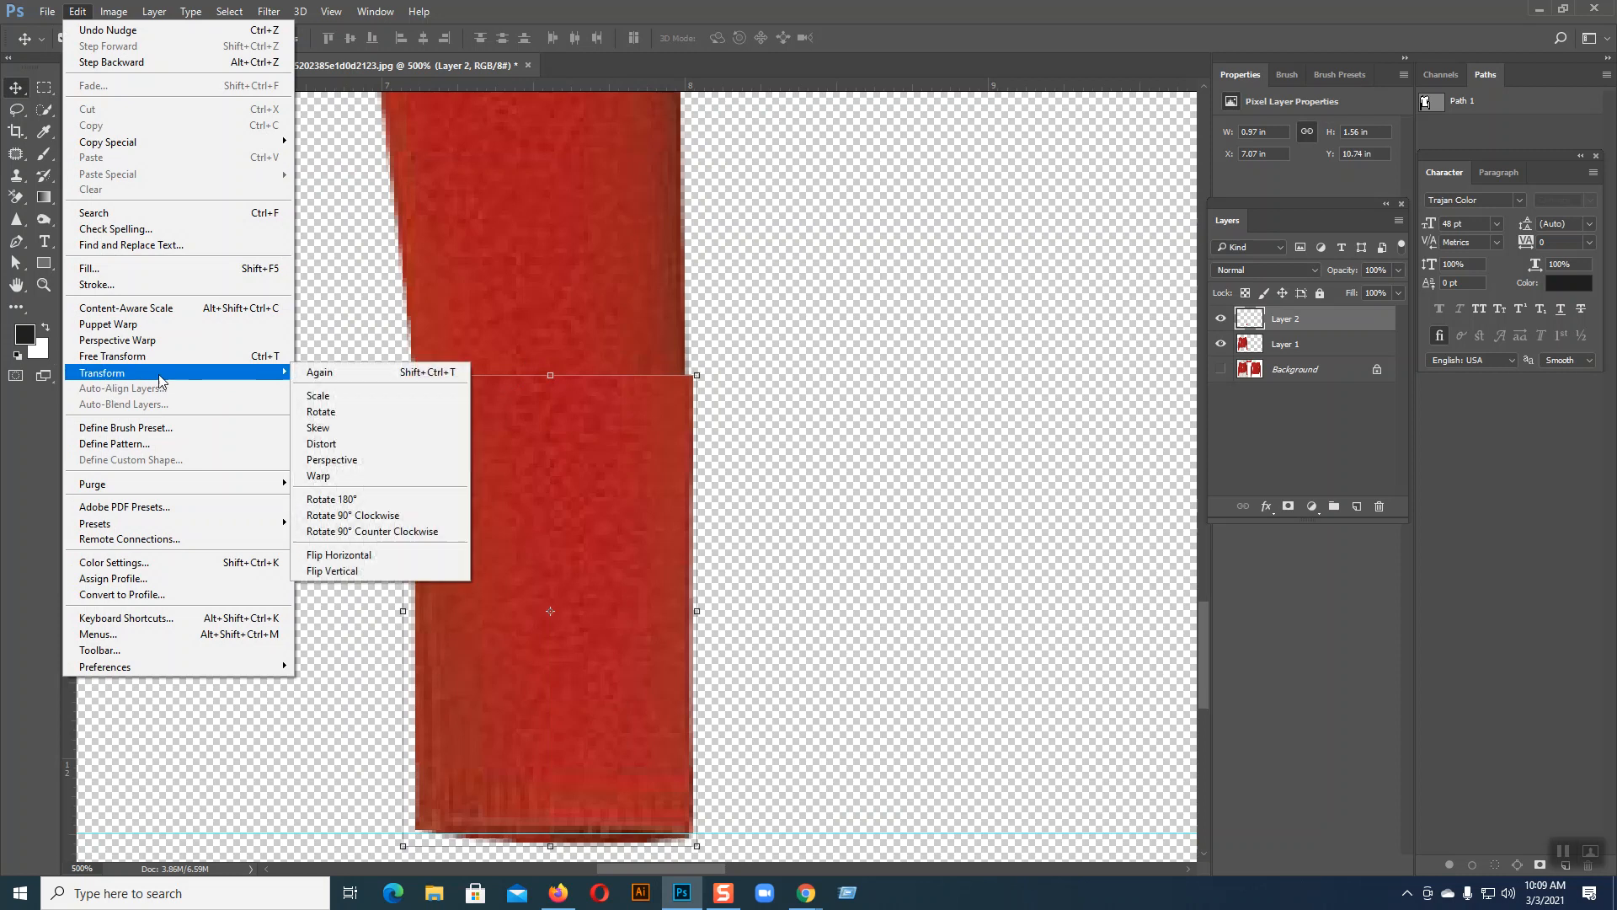
pyautogui.click(337, 477)
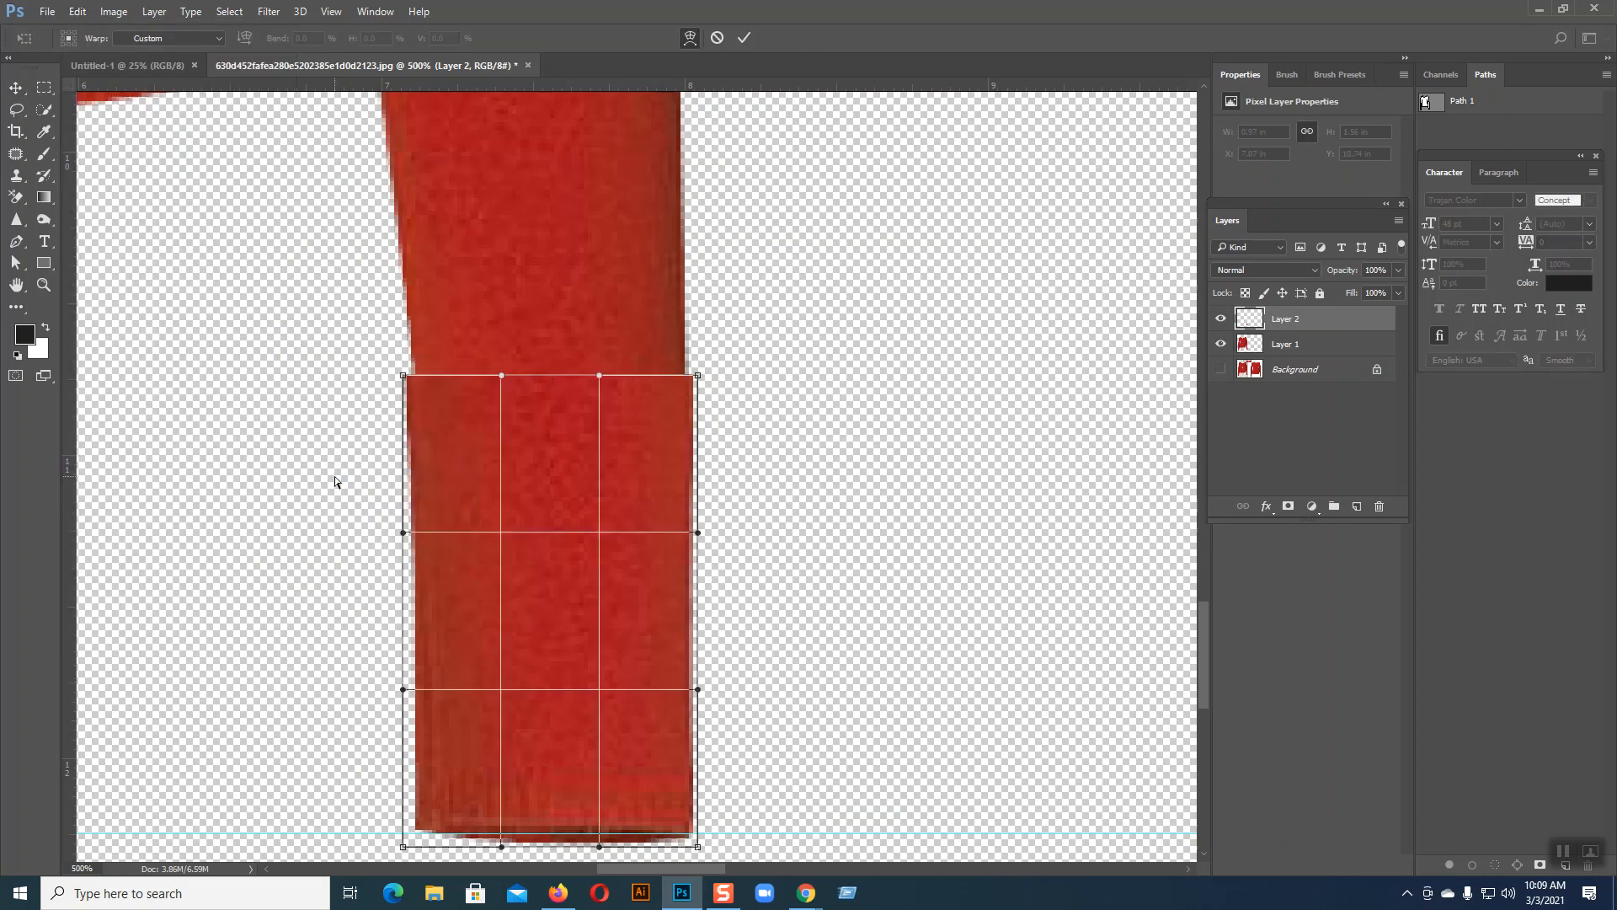
pyautogui.moveTo(402, 376); pyautogui.dragTo(415, 378)
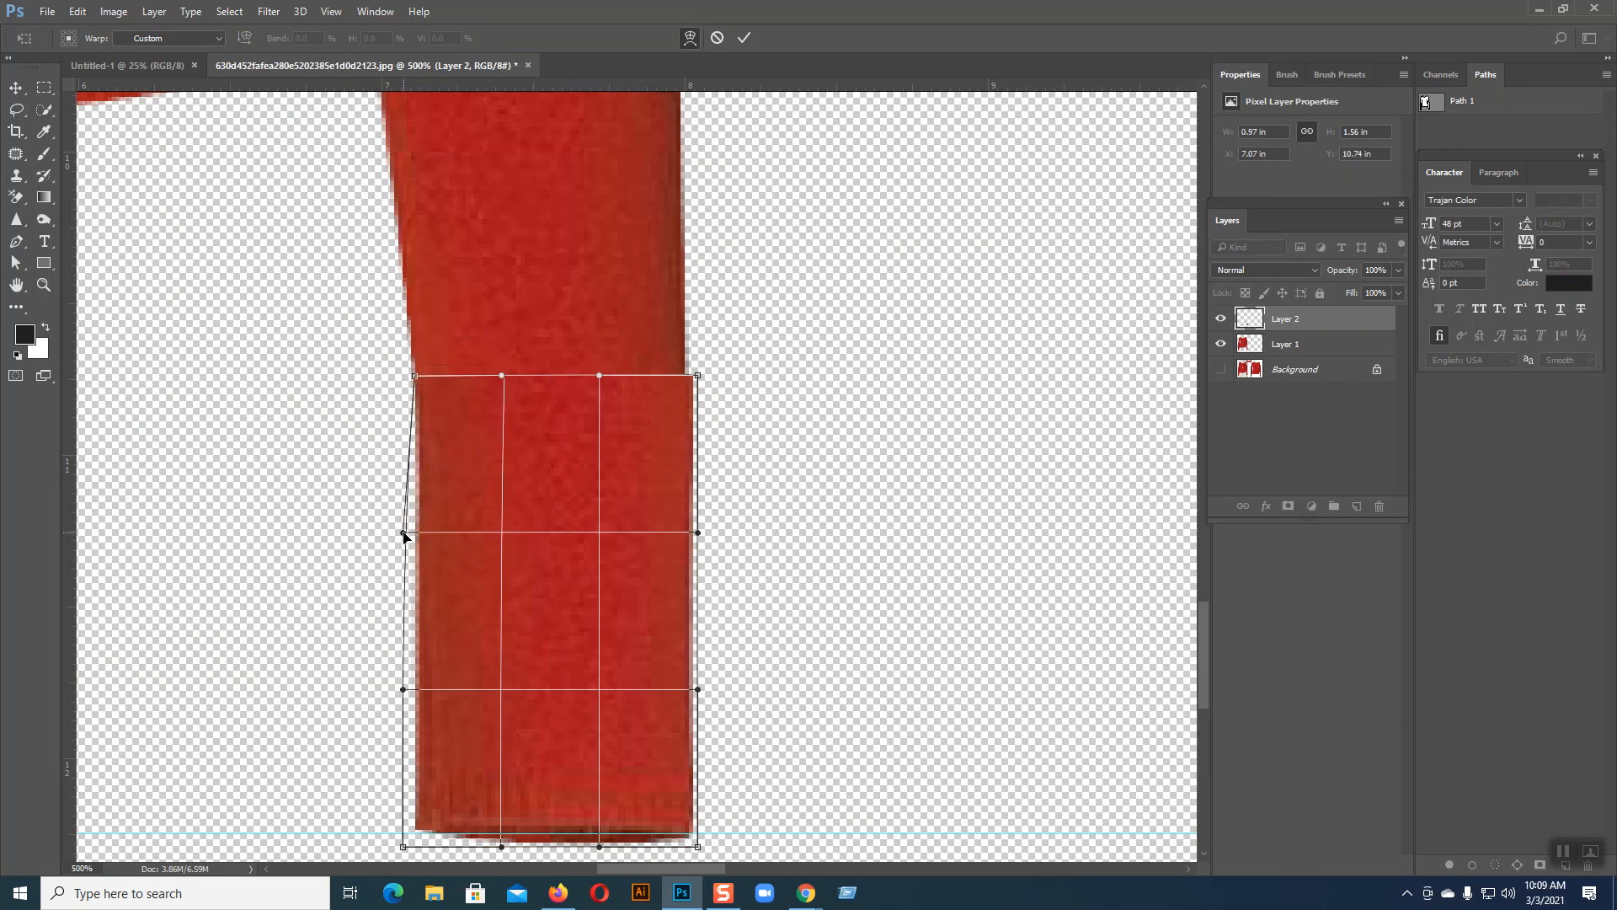
pyautogui.moveTo(405, 535); pyautogui.dragTo(415, 537)
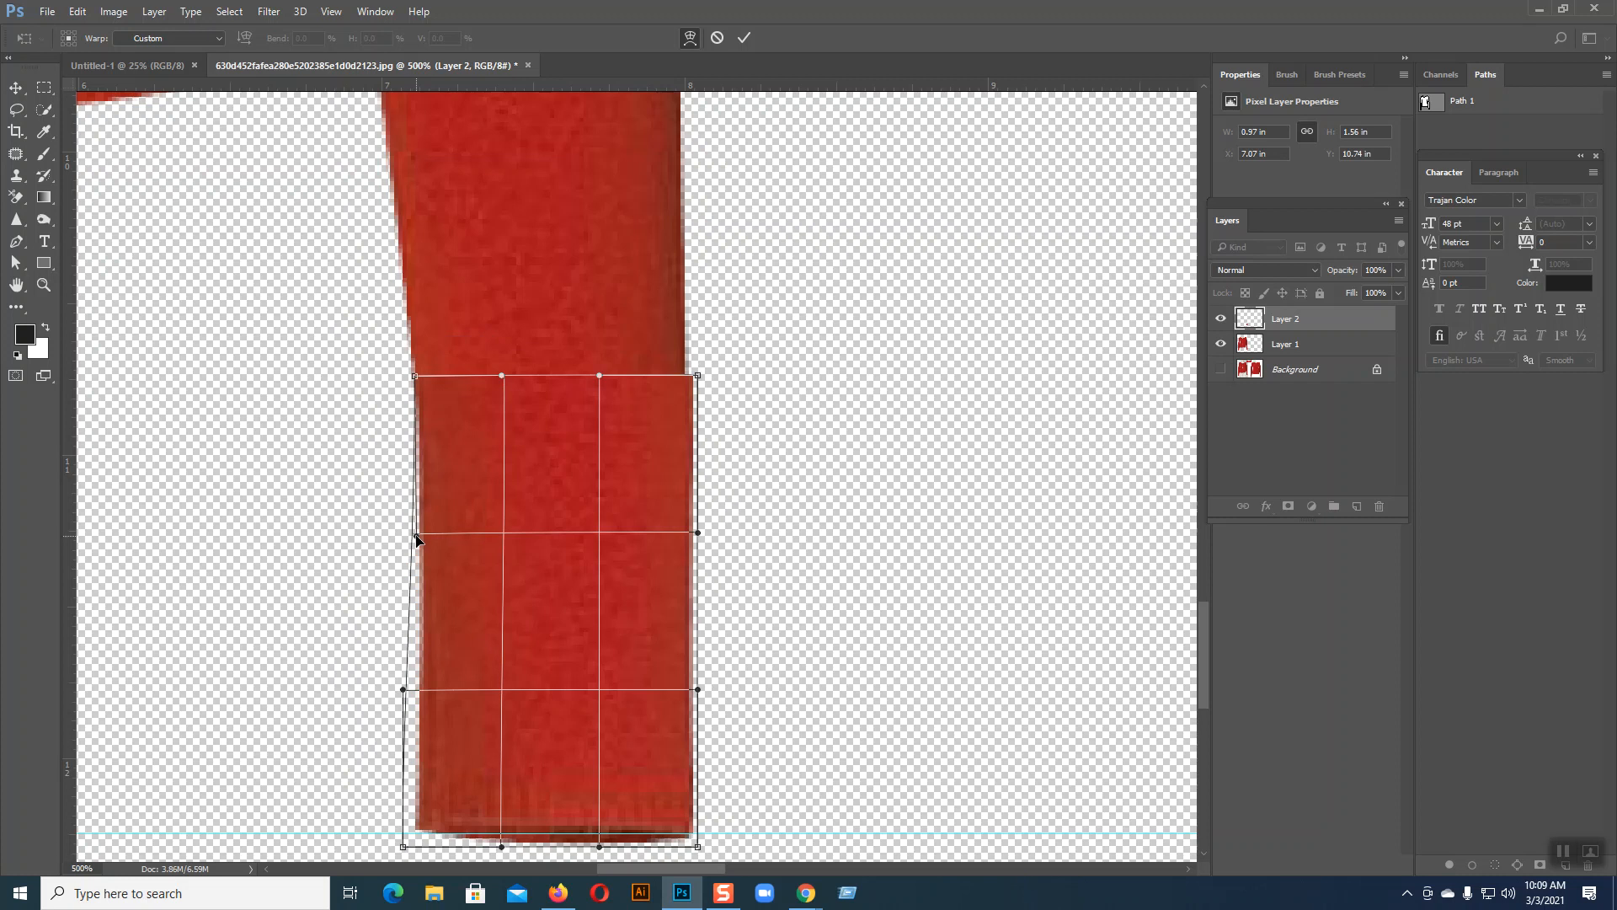
pyautogui.moveTo(402, 687); pyautogui.dragTo(407, 687)
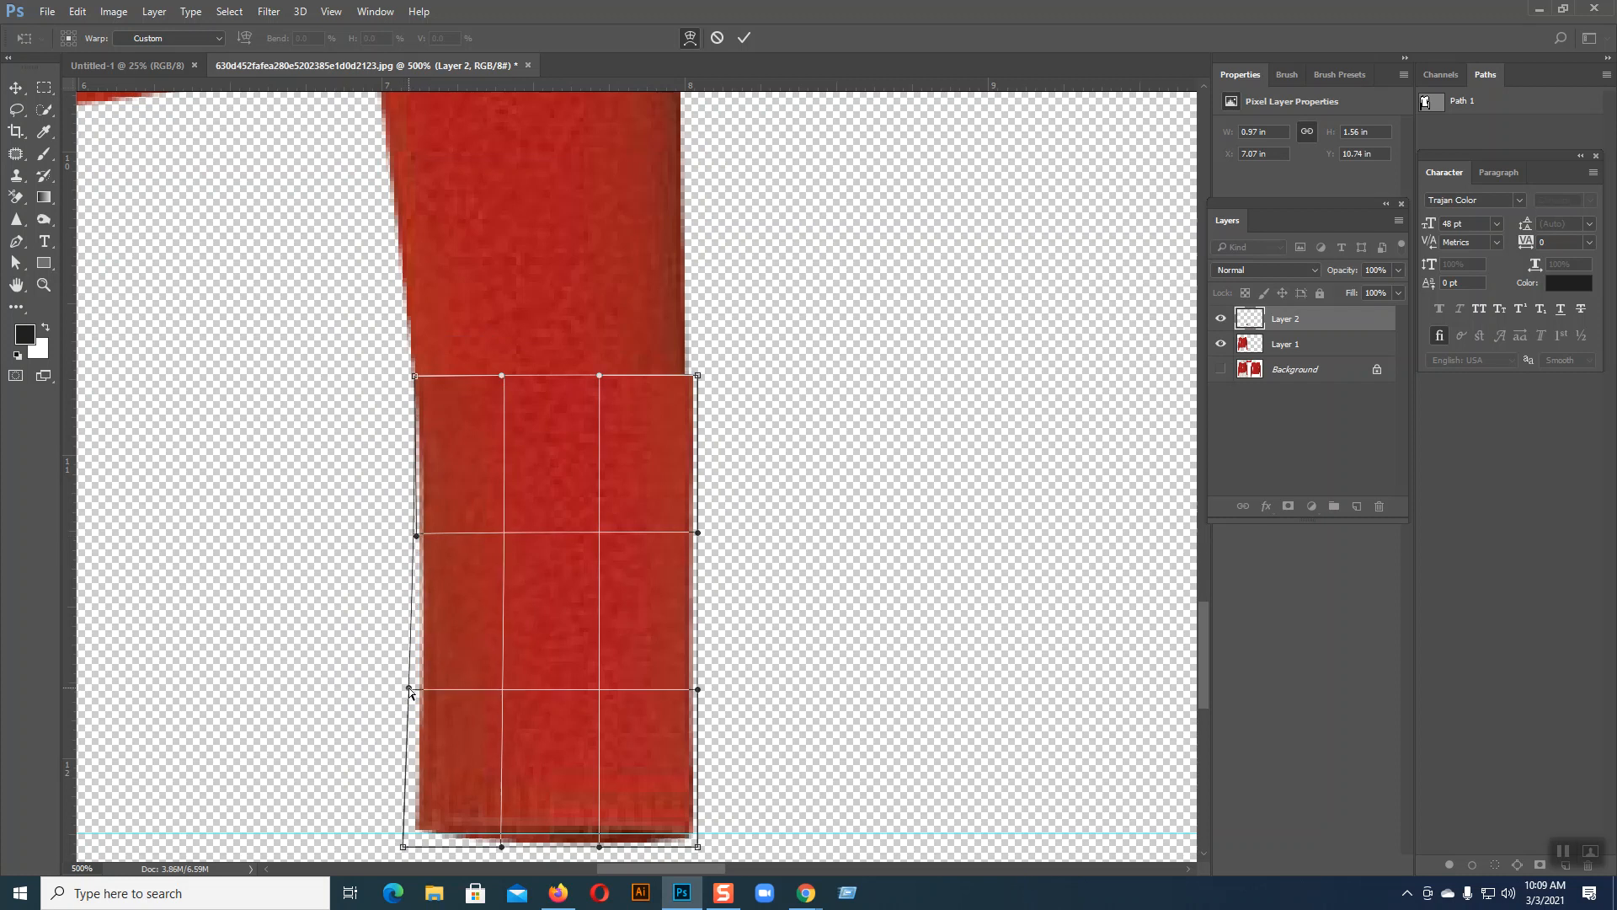
# - Pull the cuff warp's upper right corner in to meet the sleeve's outer edge, adjust the lower right side, and apply the warp
pyautogui.moveTo(698, 379); pyautogui.dragTo(686, 378)
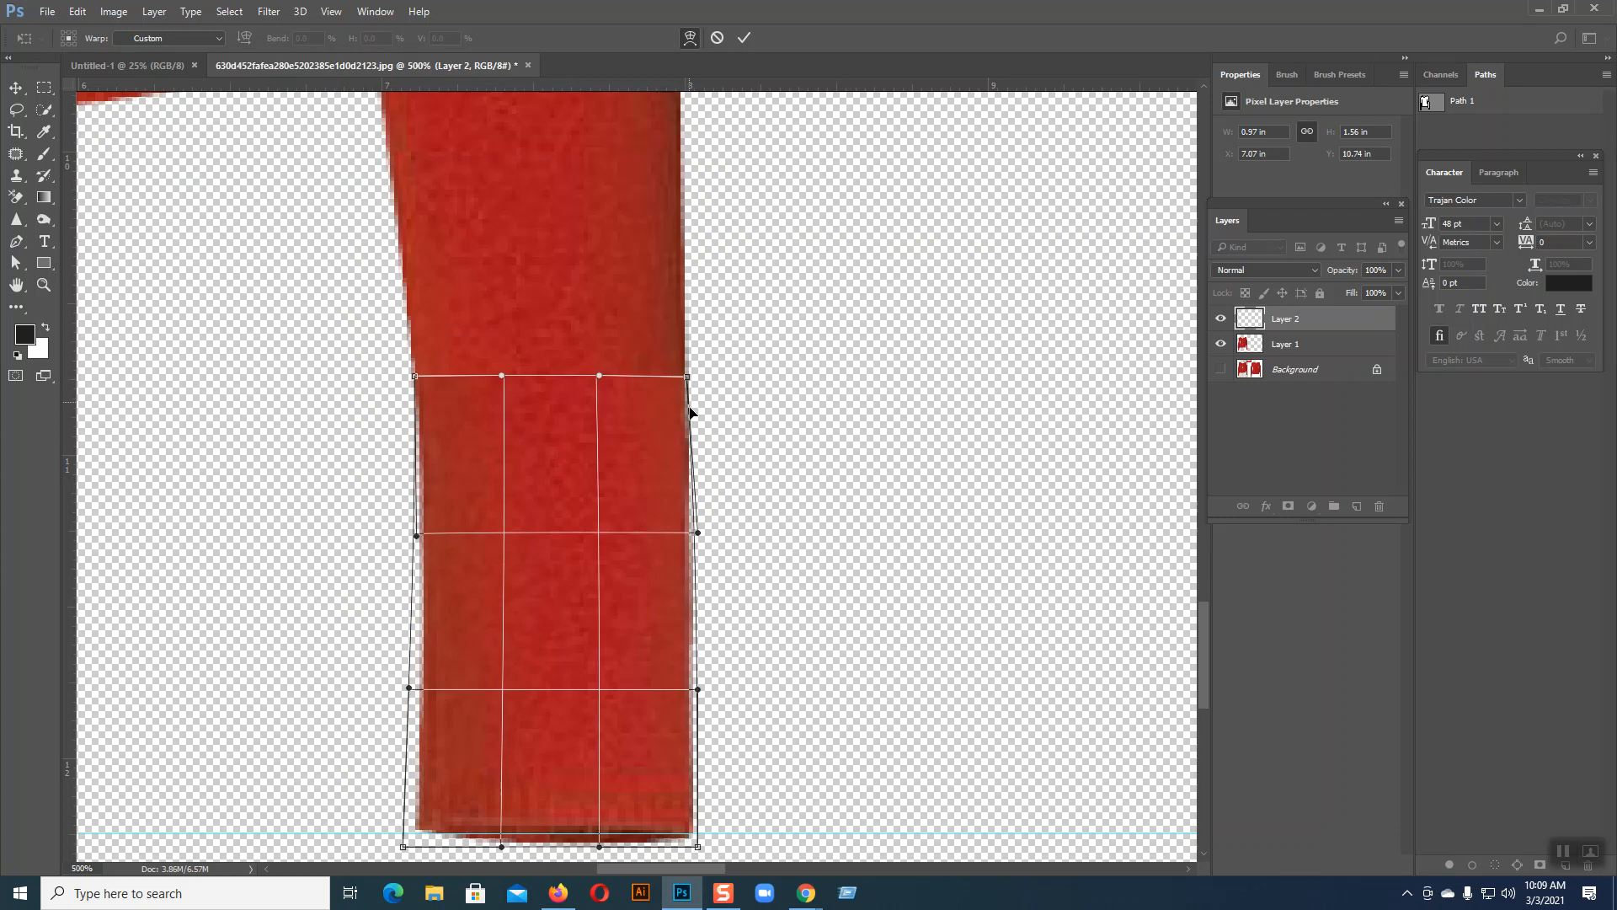
pyautogui.moveTo(701, 693); pyautogui.dragTo(703, 692)
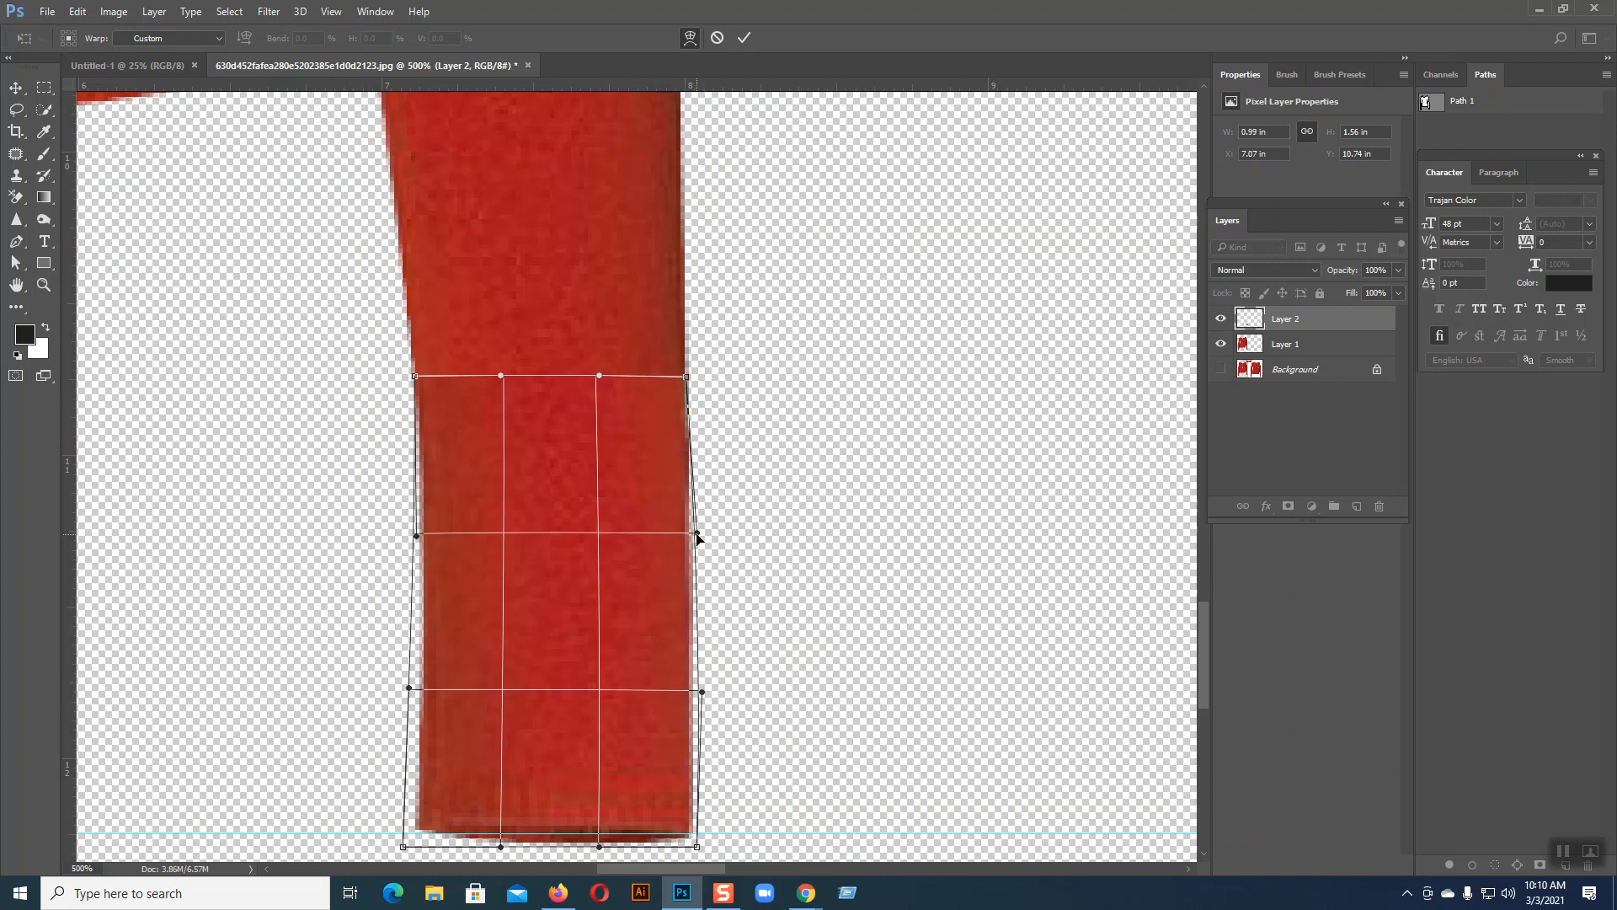
pyautogui.press('Return')
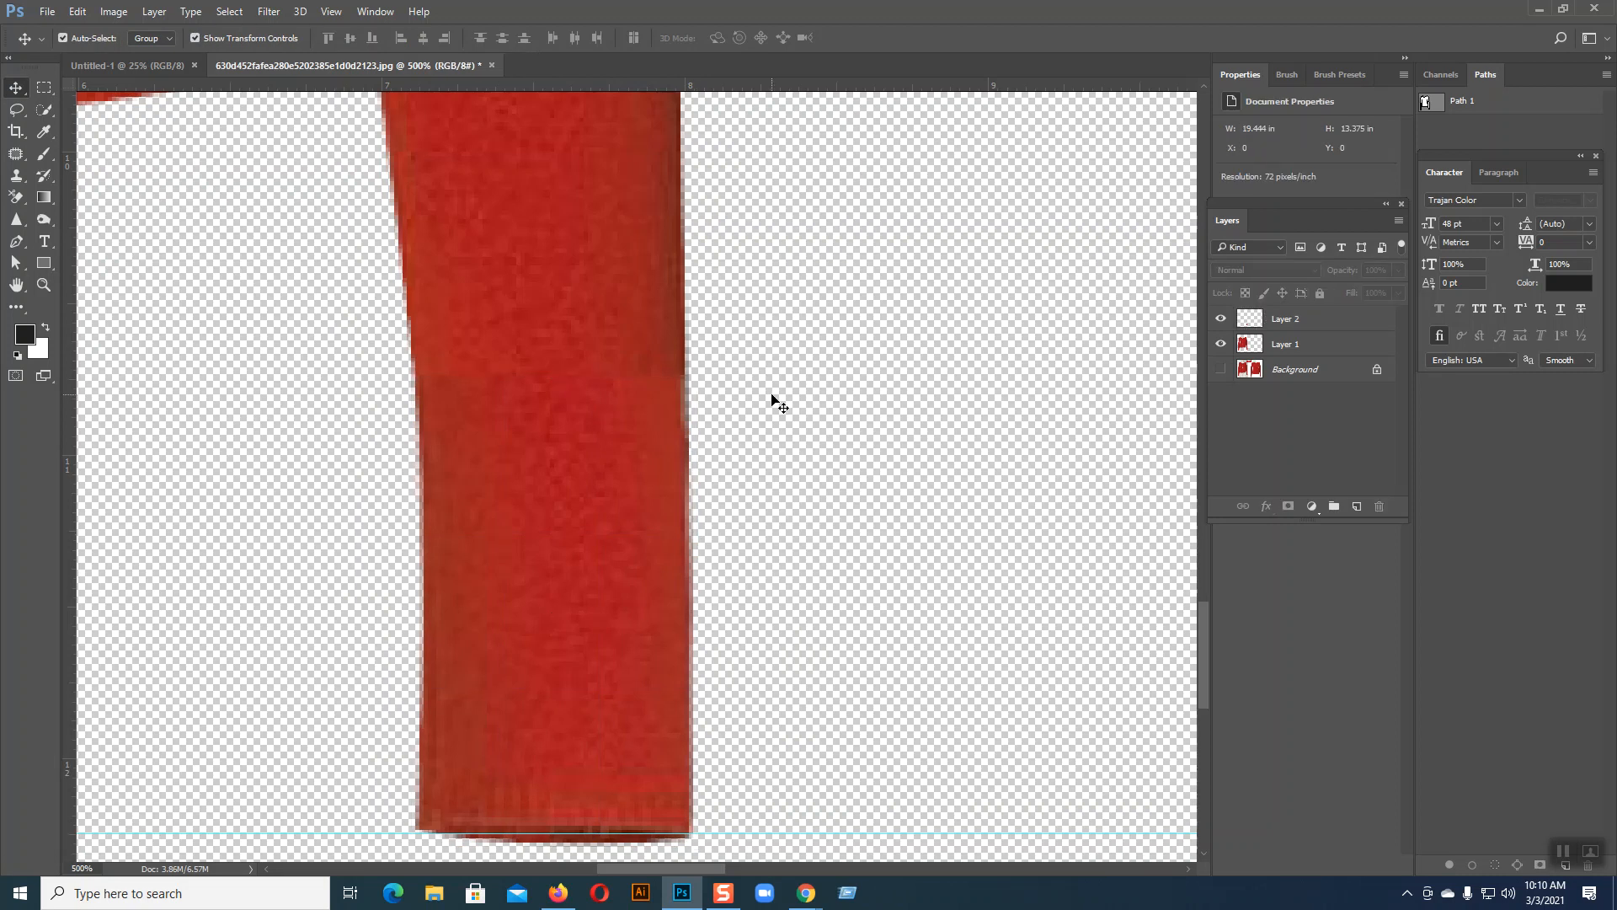
# - Compare the rebuilt right cuff with the left one and examine the seam between the cuff section and the sleeve
pyautogui.click(685, 447)
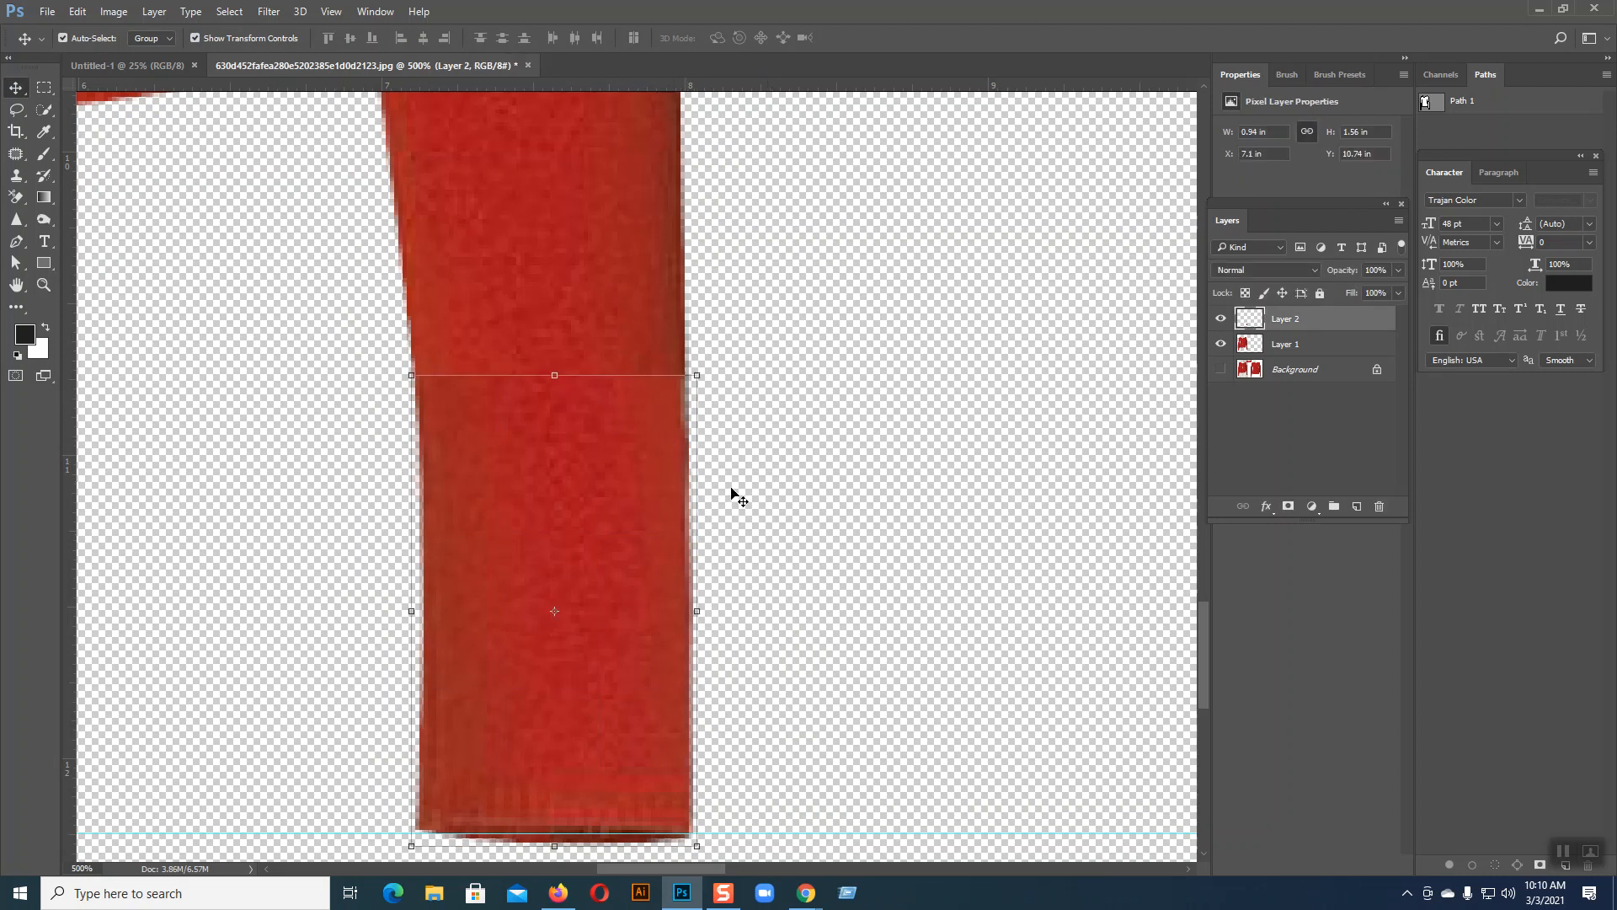
pyautogui.hotkey('ctrl', '-')
pyautogui.hotkey('ctrl', '-')
pyautogui.hotkey('ctrl', '-')
pyautogui.hotkey('ctrl', '-')
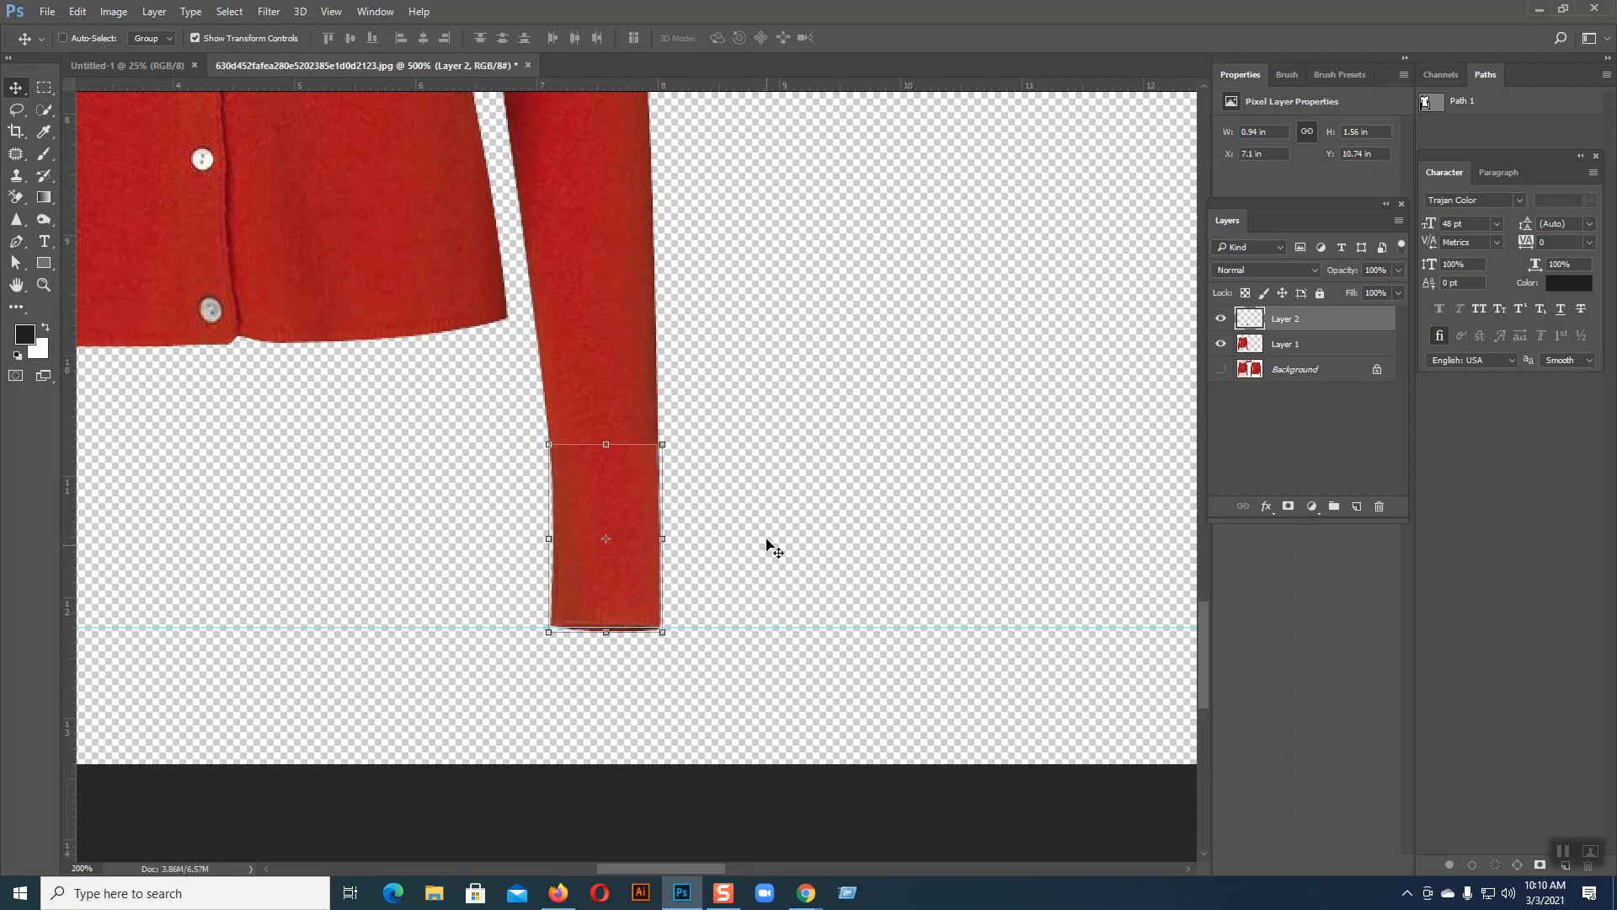
pyautogui.click(770, 110)
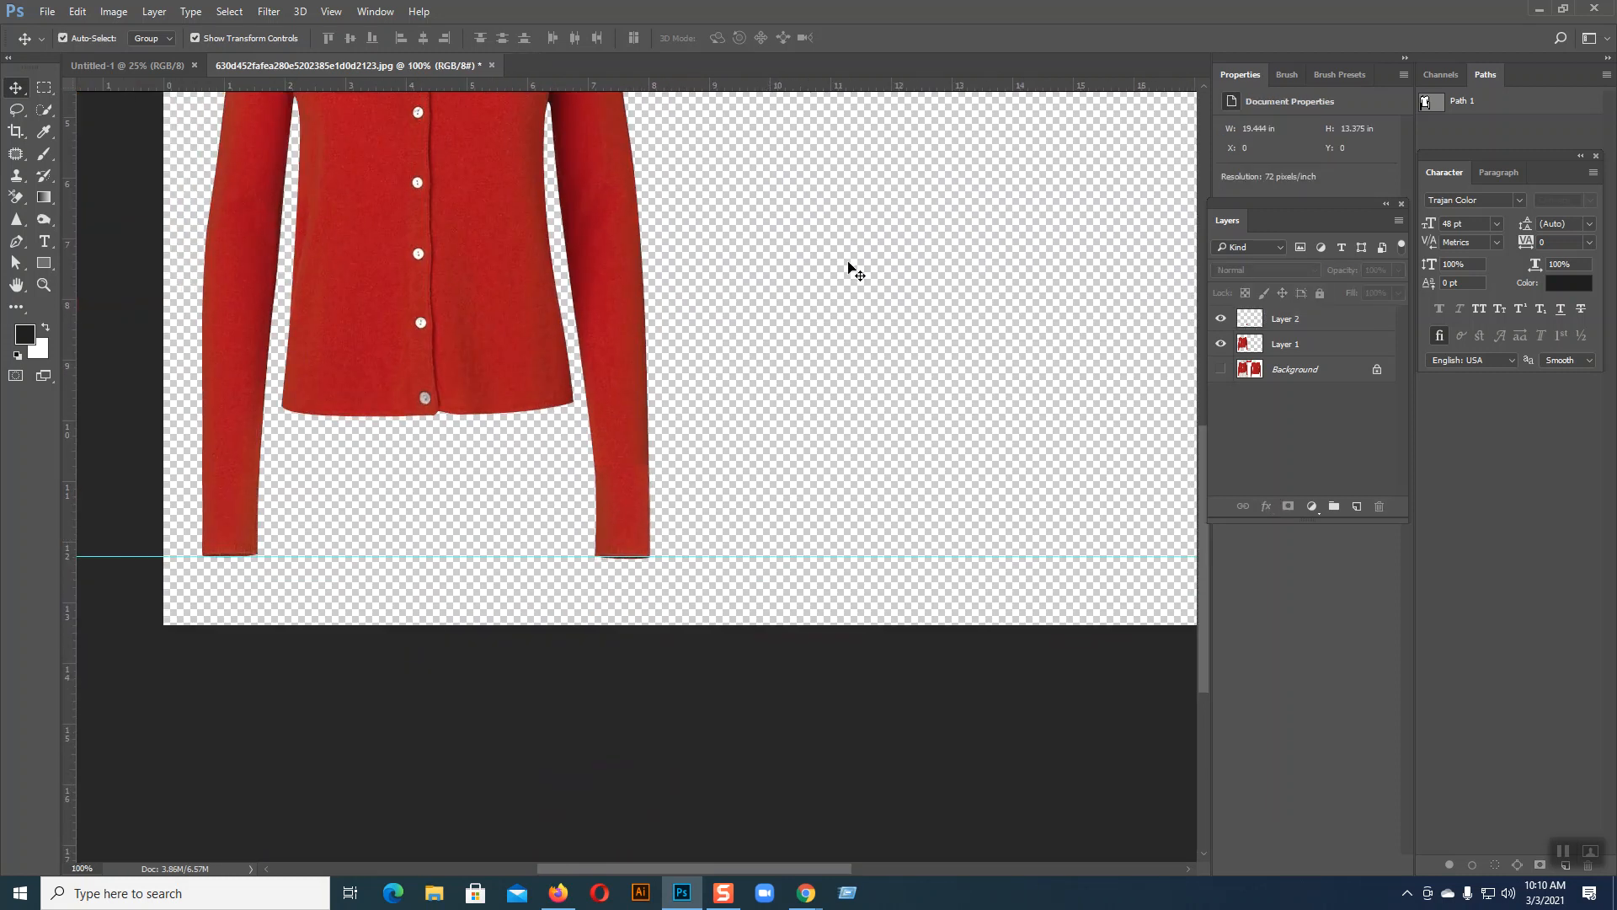
pyautogui.click(633, 497)
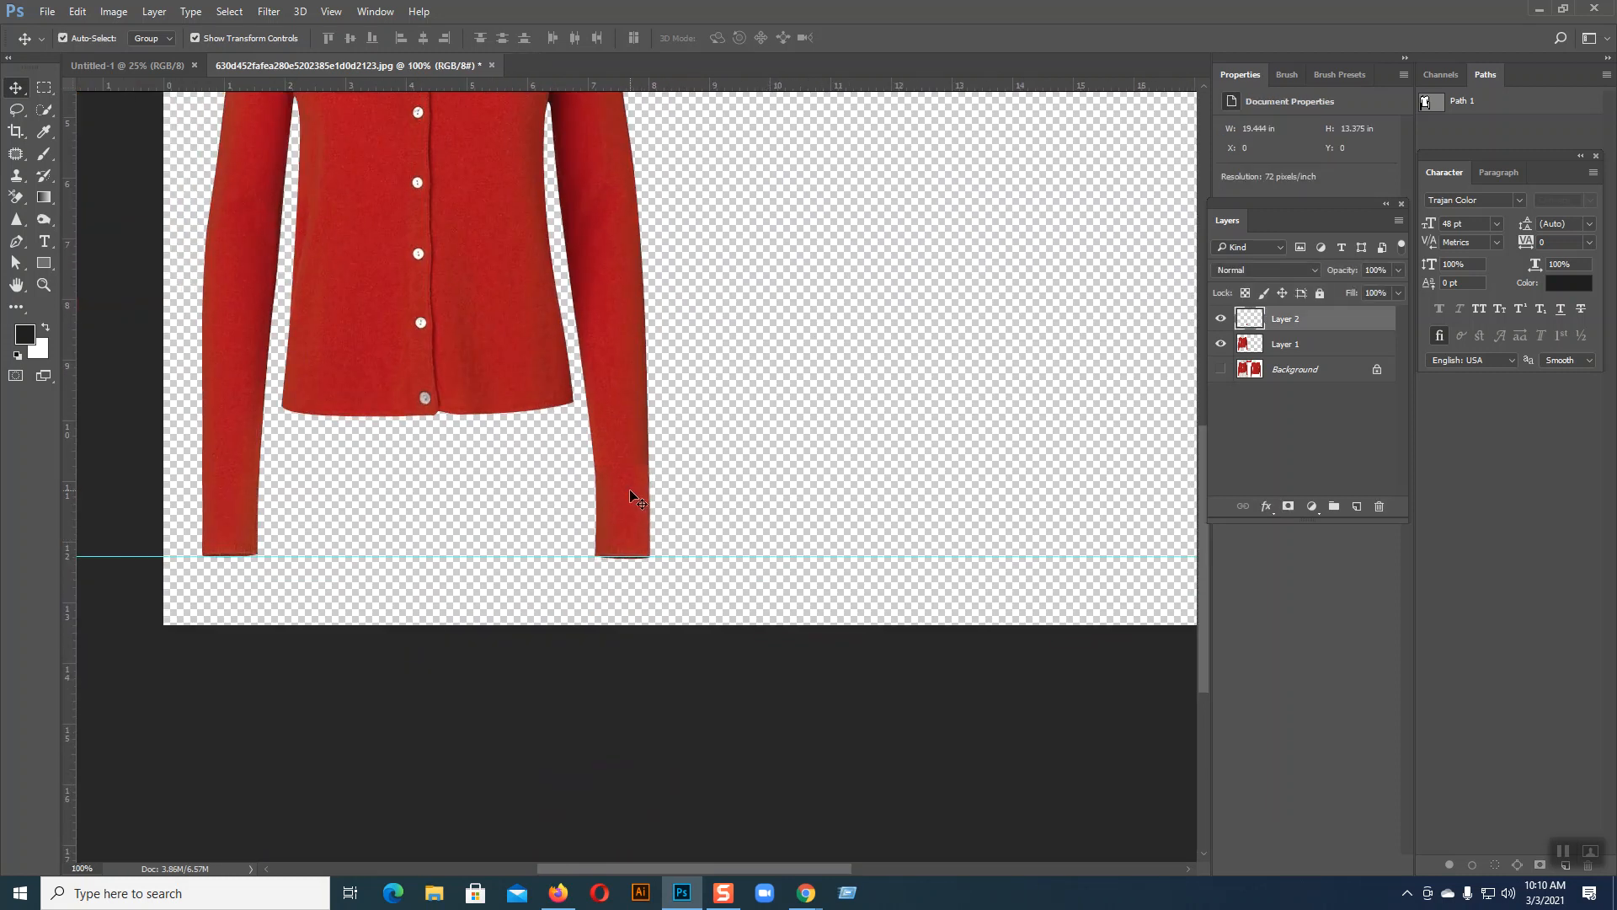
pyautogui.keyDown('shift'); pyautogui.click(634, 421); pyautogui.keyUp('shift')
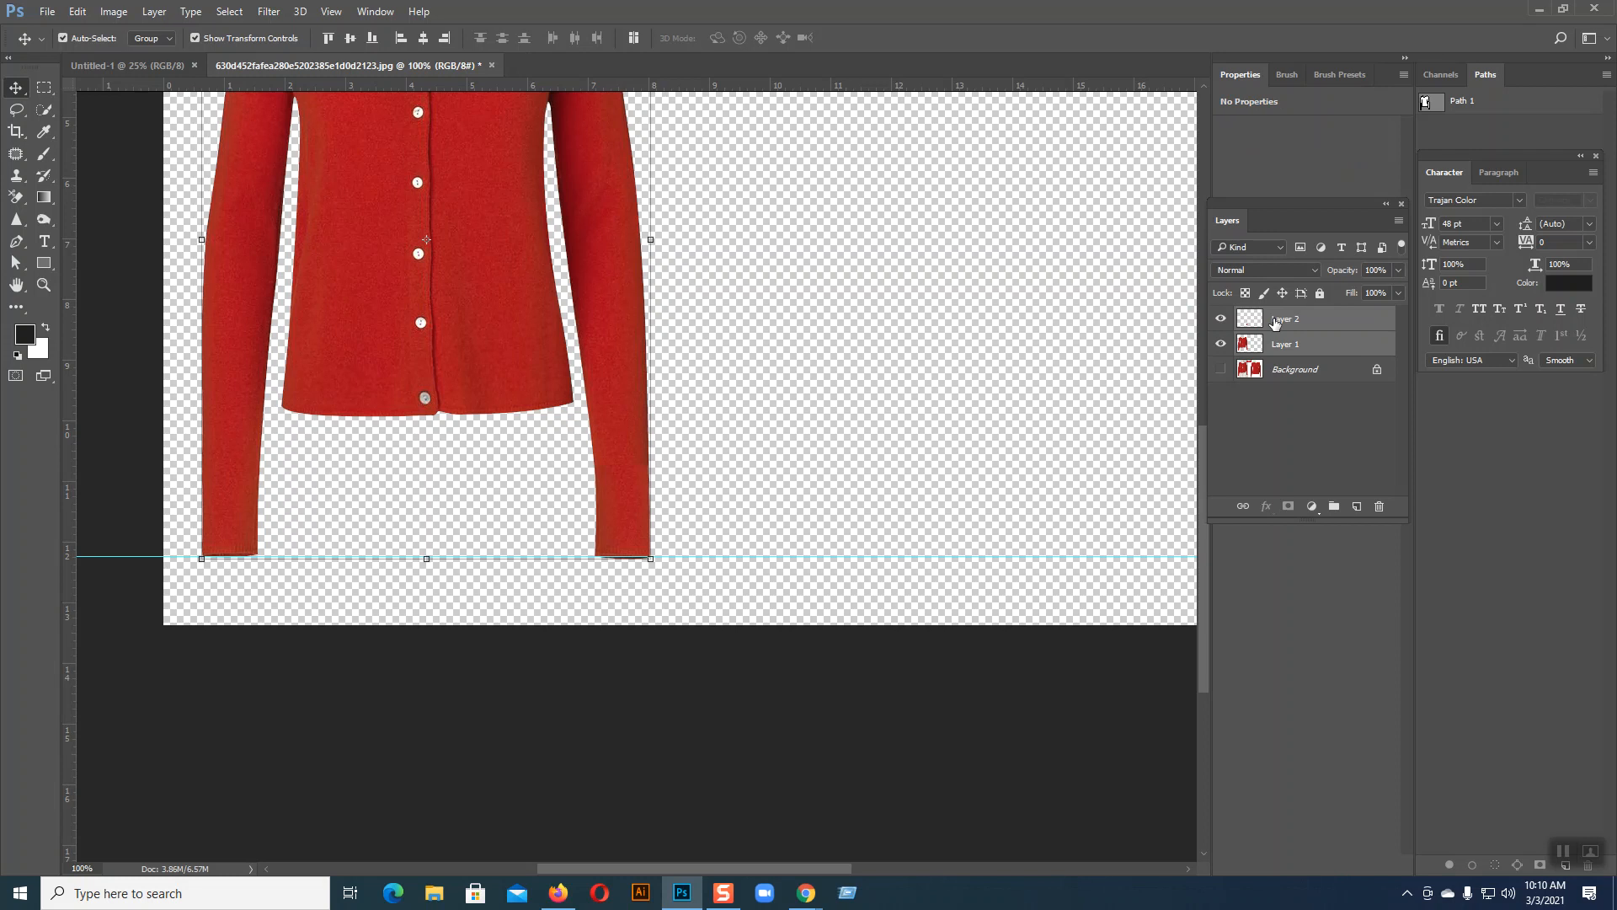
pyautogui.hotkey('ctrl', '+')
pyautogui.hotkey('ctrl', '+')
pyautogui.hotkey('ctrl', '+')
pyautogui.hotkey('ctrl', '+')
pyautogui.hotkey('ctrl', '+')
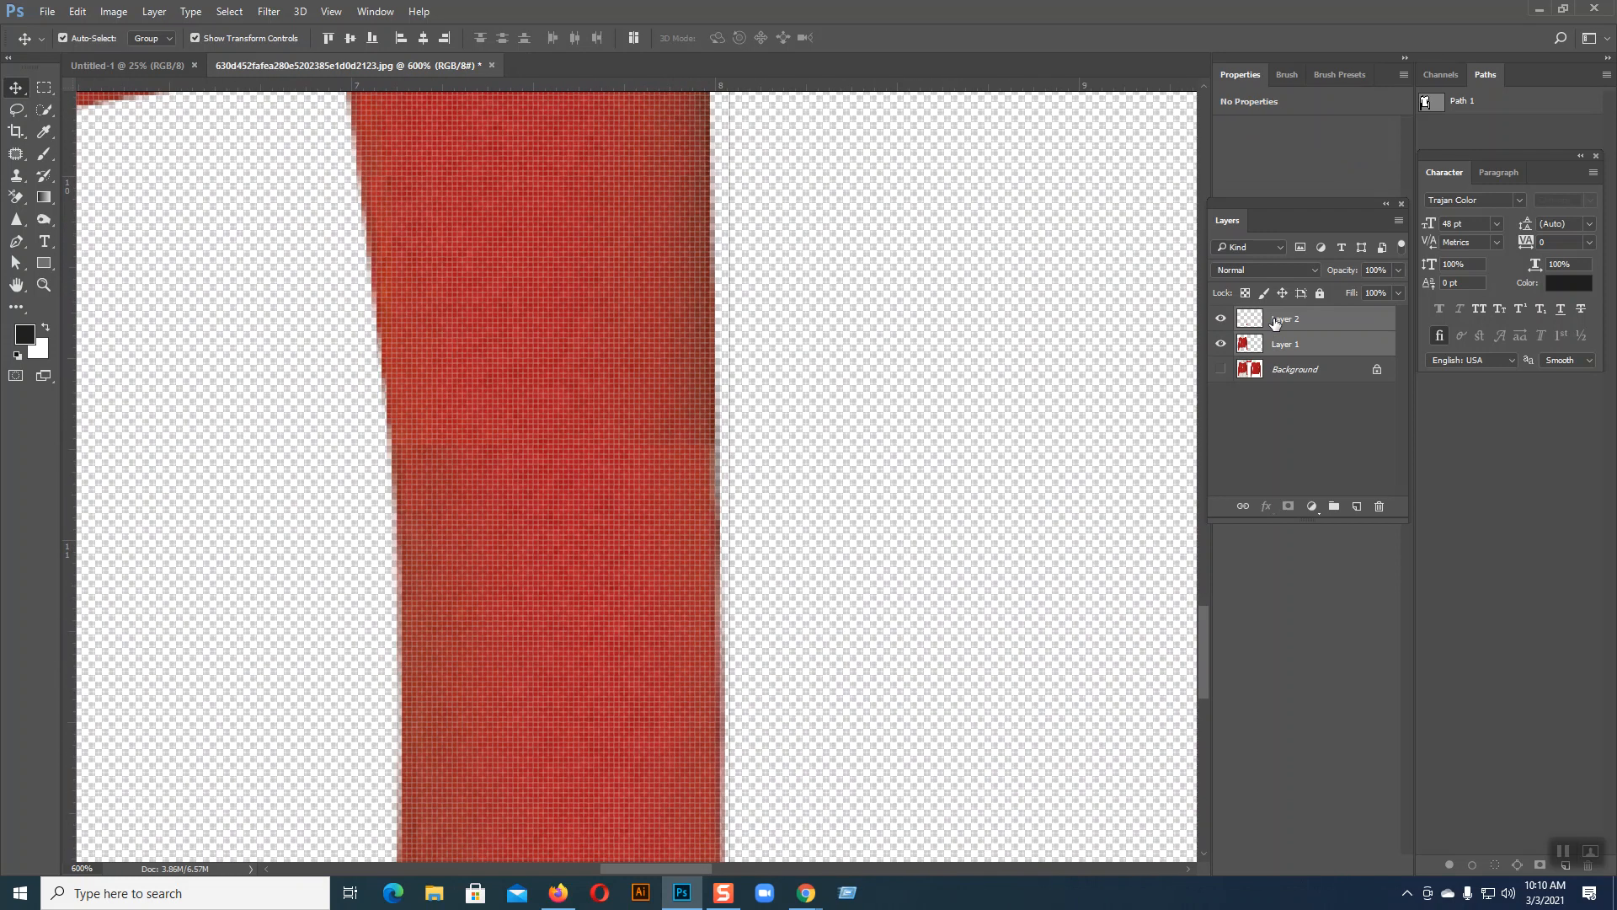
pyautogui.hotkey('ctrl', '-')
pyautogui.hotkey('ctrl', '-')
pyautogui.hotkey('ctrl', '-')
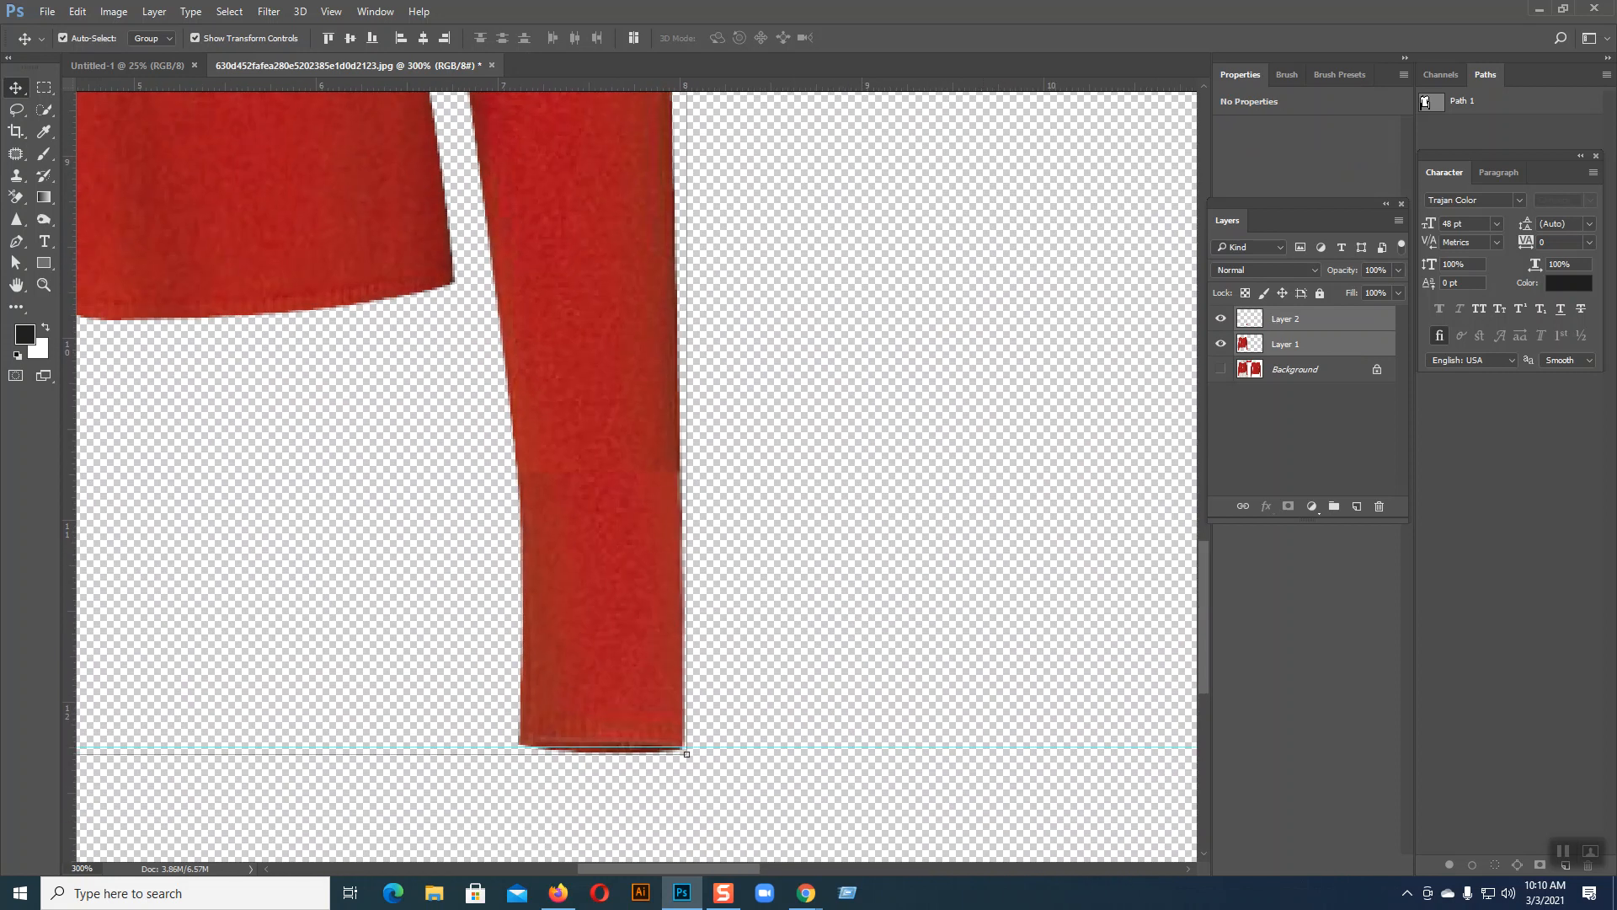
# - Try to heal the seam across the right sleeve on Layer 2 with the Spot Healing Brush
pyautogui.moveTo(15, 196); pyautogui.dragTo(94, 216)
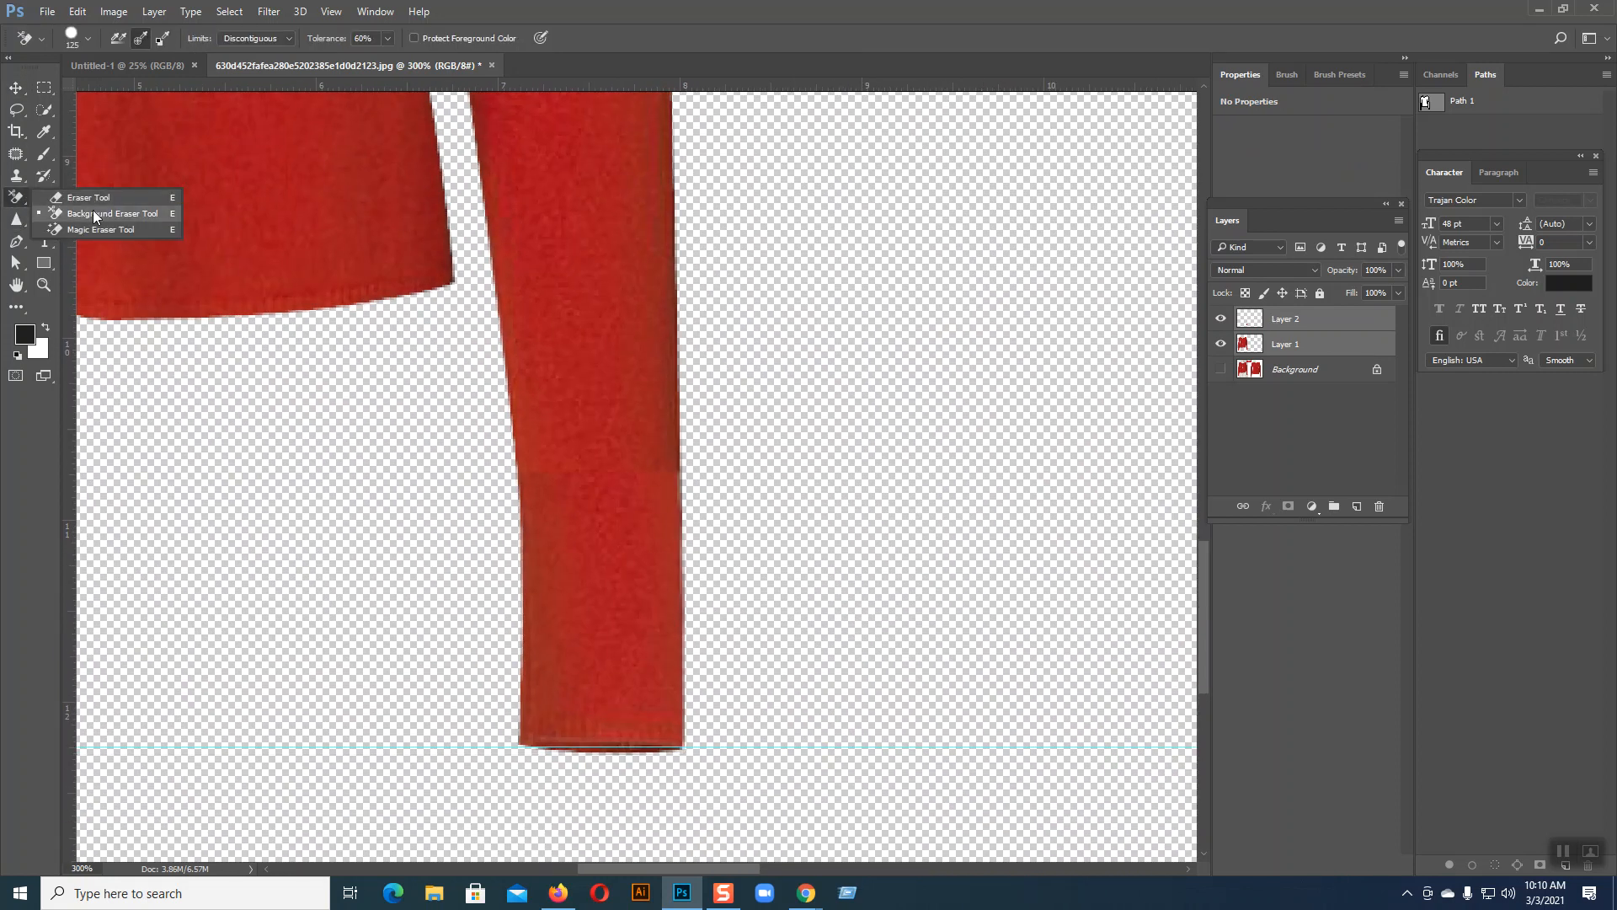
pyautogui.moveTo(15, 153); pyautogui.dragTo(77, 159)
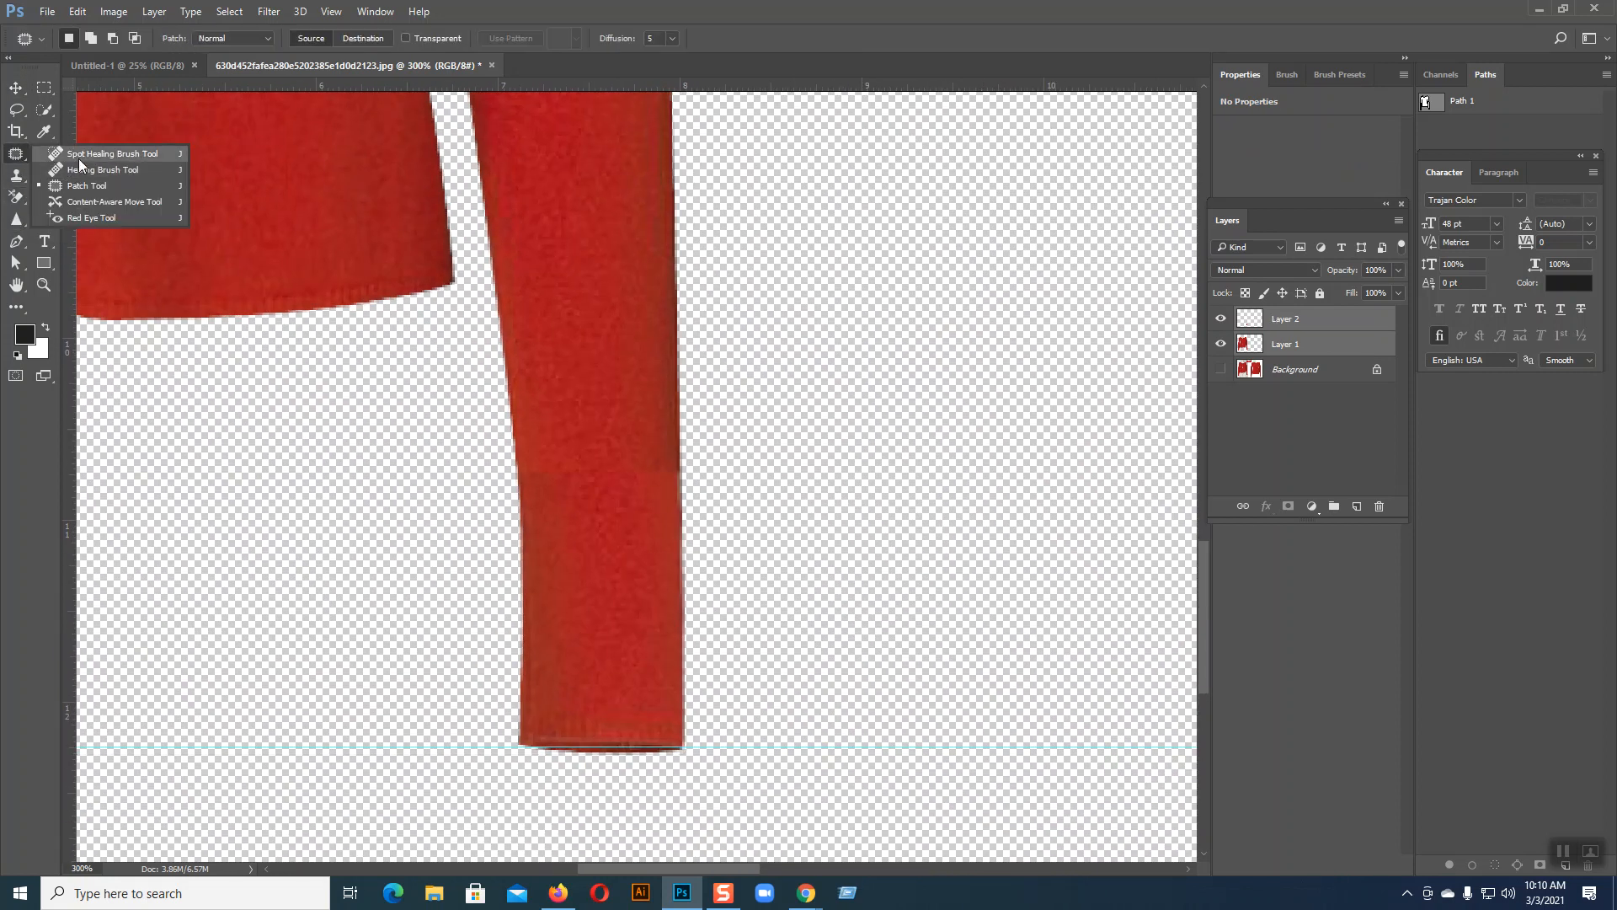
pyautogui.click(82, 155)
pyautogui.click(1272, 321)
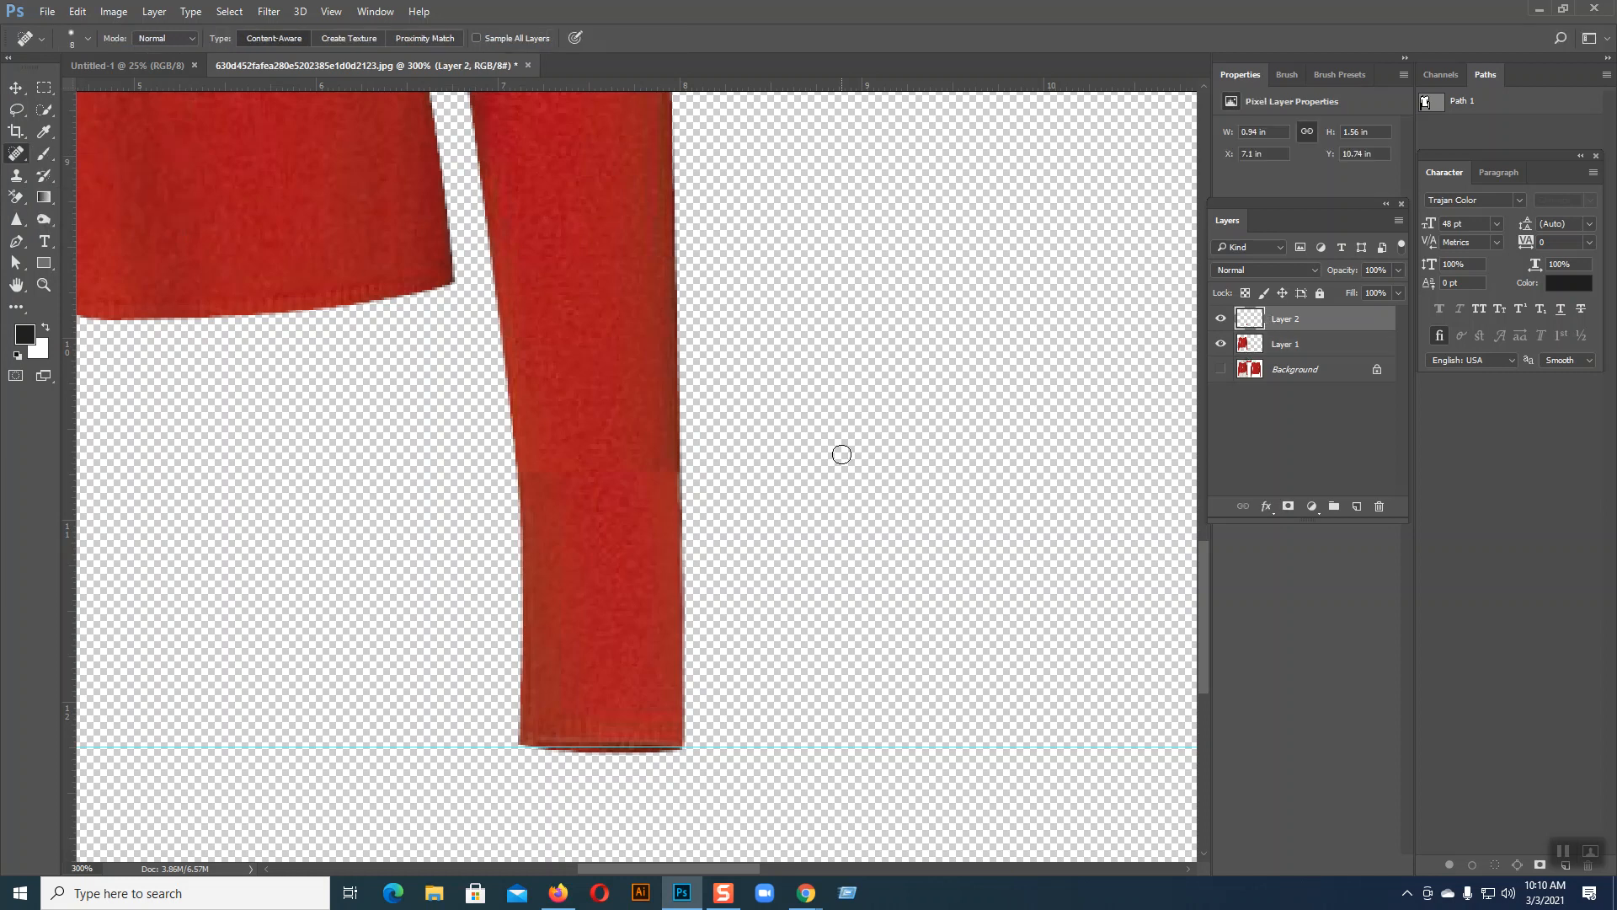
pyautogui.click(573, 470)
pyautogui.moveTo(574, 470); pyautogui.dragTo(663, 472)
pyautogui.moveTo(561, 471)
pyautogui.mouseDown()
pyautogui.moveTo(541, 473)
pyautogui.moveTo(654, 472)
pyautogui.moveTo(525, 475)
pyautogui.mouseUp()
# - Try to patch a narrow strip along the sleeve seam with the Patch tool on Layer 1, and undo the patch
pyautogui.rightClick(16, 154)
pyautogui.click(85, 188)
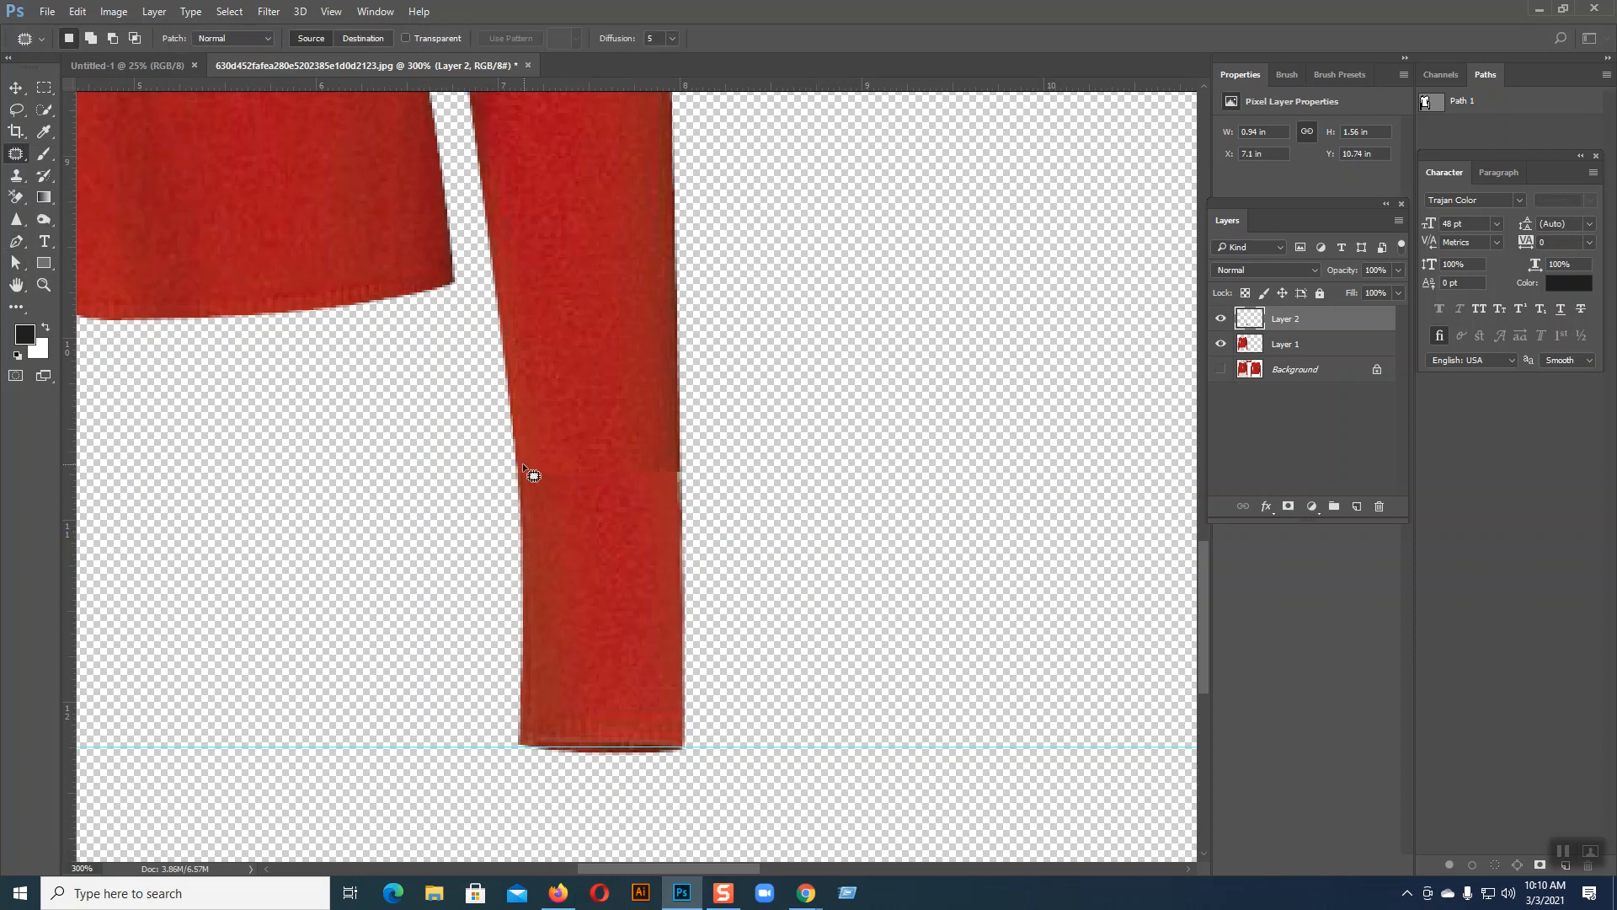
pyautogui.moveTo(519, 464); pyautogui.dragTo(514, 473)
pyautogui.moveTo(524, 475); pyautogui.dragTo(578, 415)
pyautogui.click(1273, 352)
pyautogui.moveTo(644, 473); pyautogui.dragTo(632, 435)
pyautogui.hotkey('ctrl', 'd')
pyautogui.hotkey('ctrl', 'z')
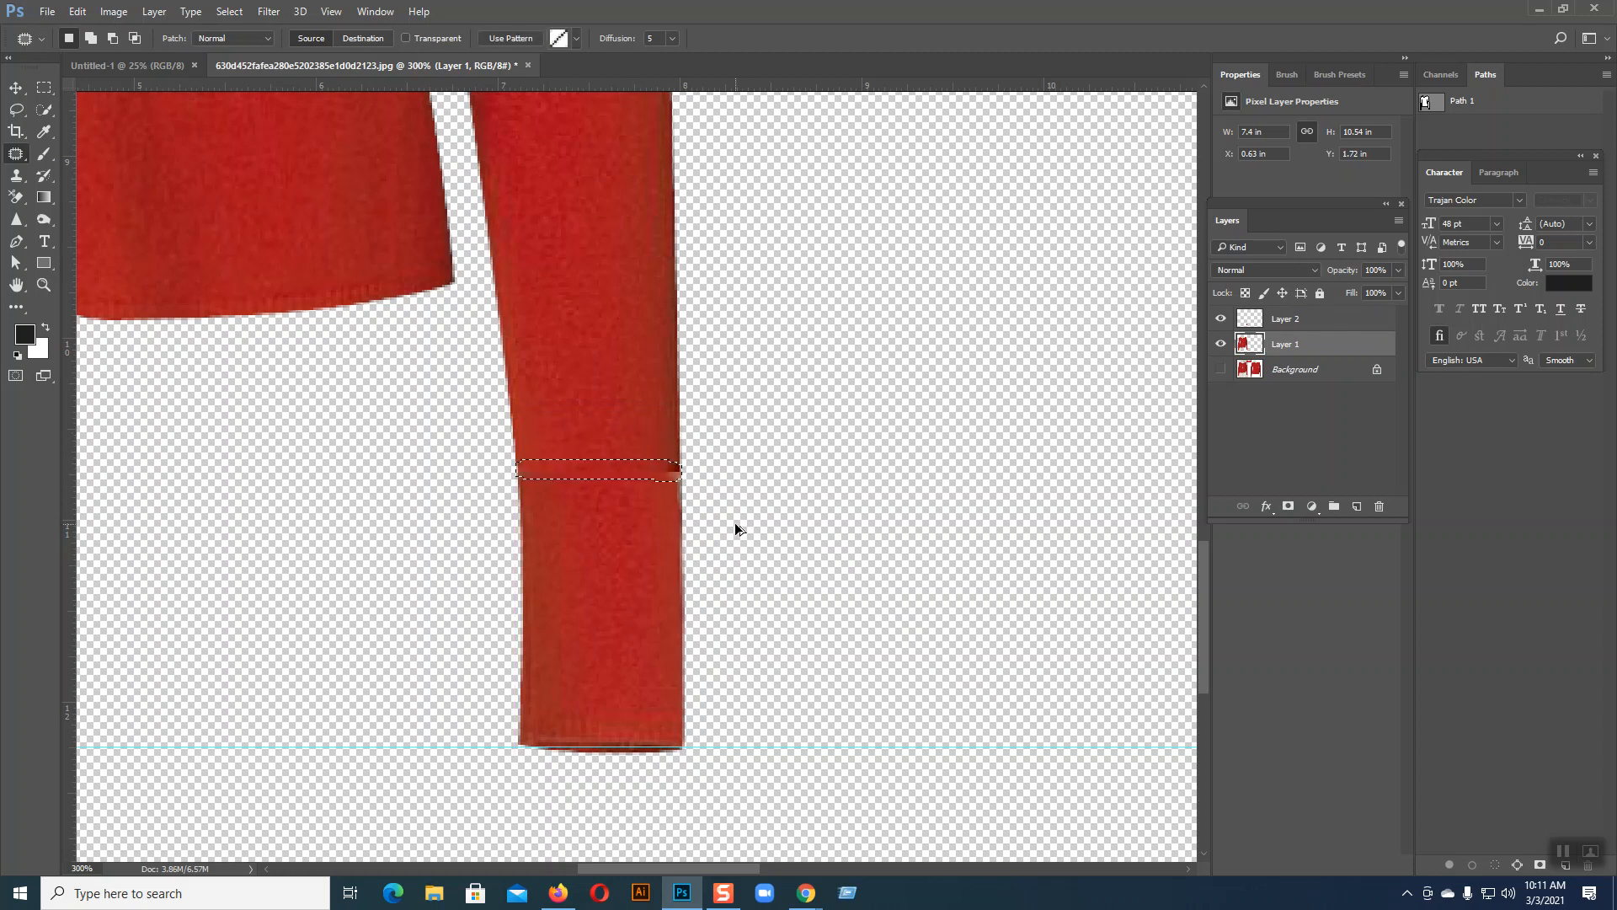
pyautogui.hotkey('ctrl', 'd')
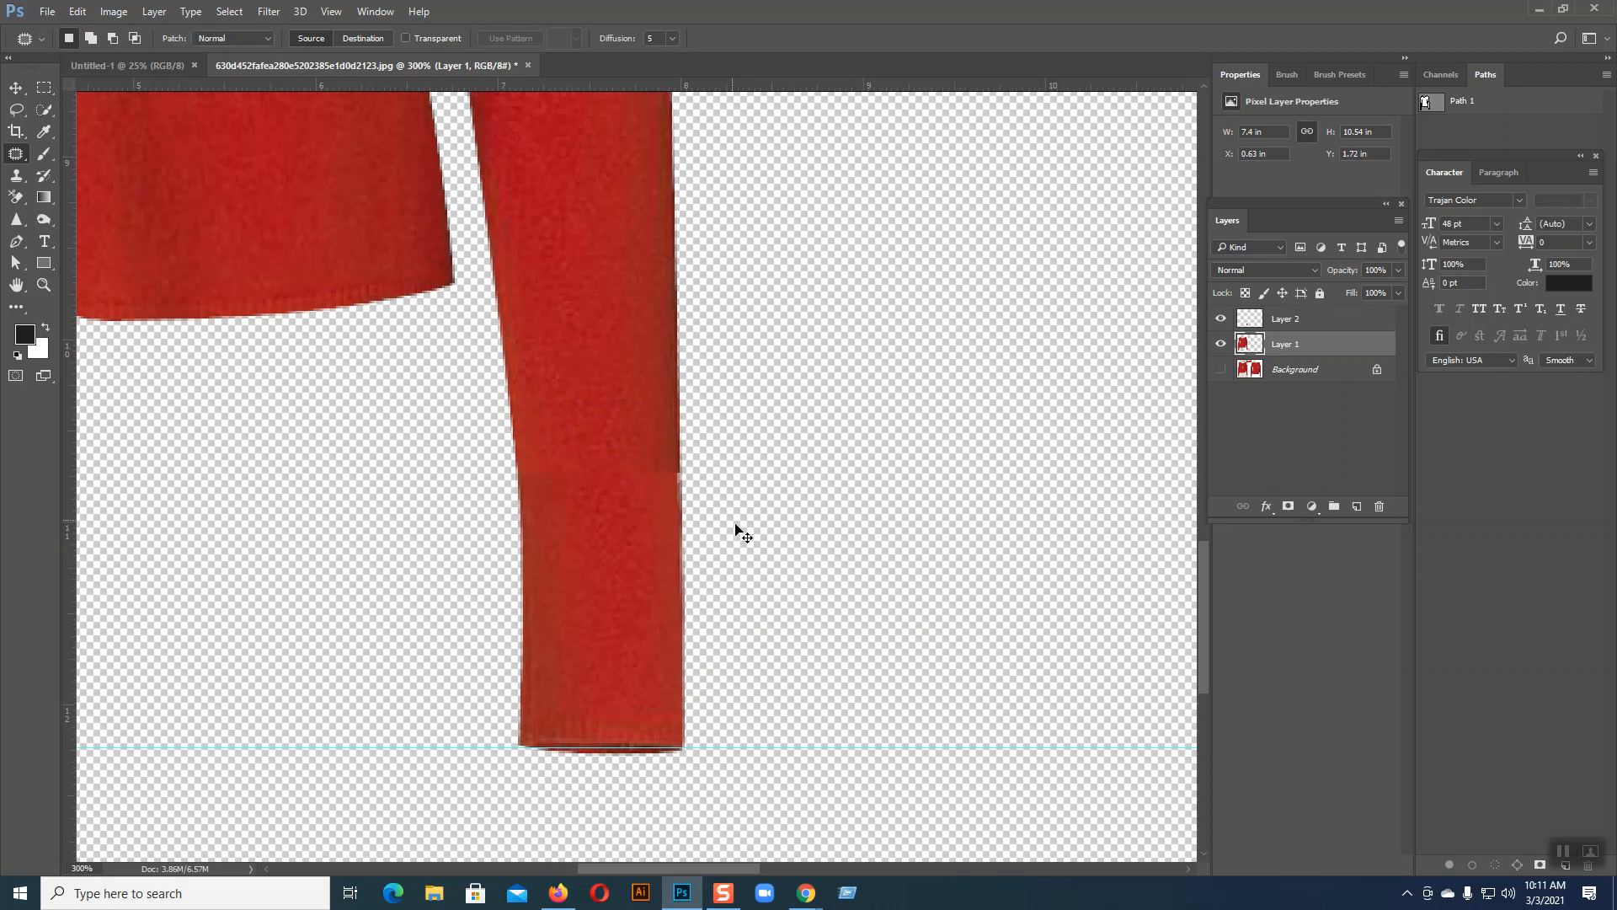
# - Merge Layer 1 and Layer 2 into a single cardigan layer
pyautogui.scroll(4, 735, 530)
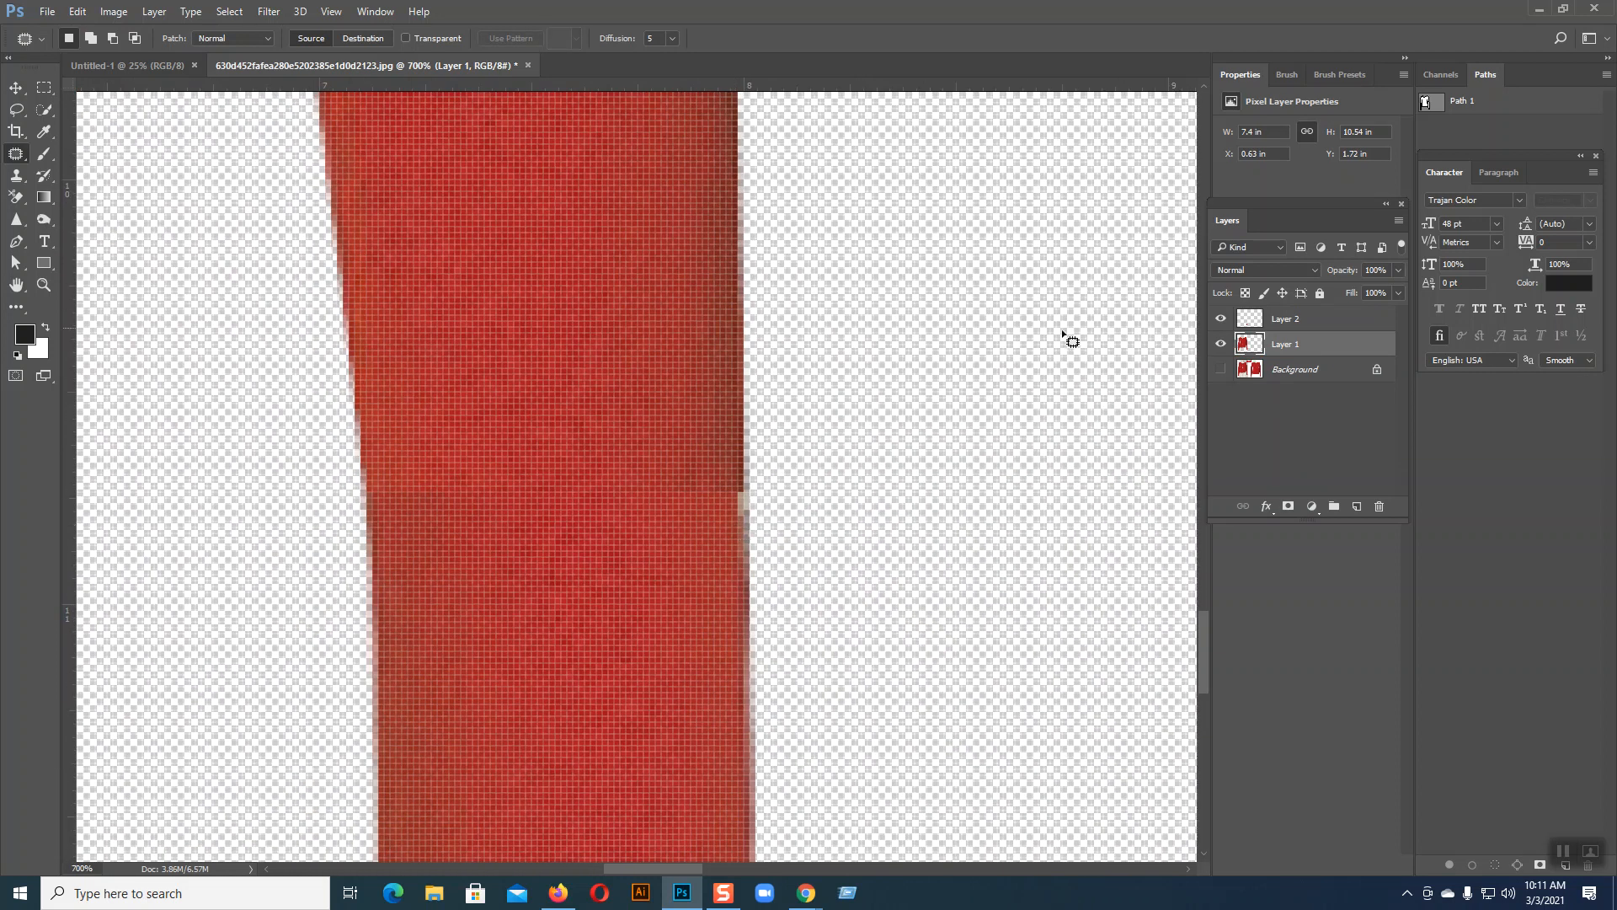
pyautogui.keyDown('shift'); pyautogui.click(1275, 320); pyautogui.keyUp('shift')
pyautogui.rightClick(1276, 320)
pyautogui.click(1110, 461)
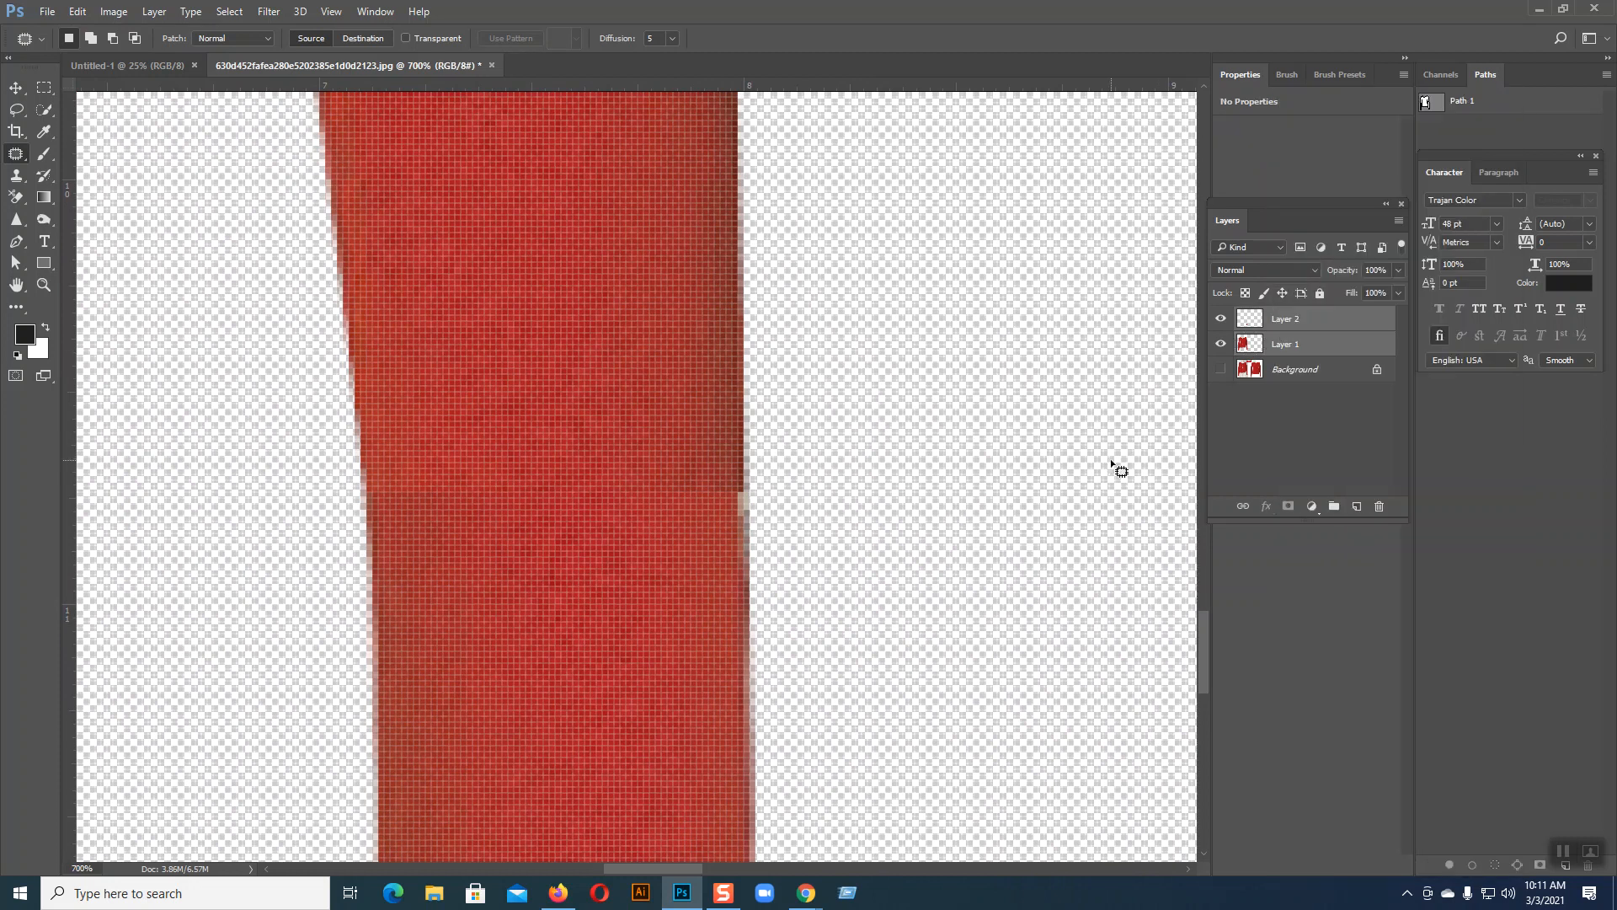
pyautogui.rightClick(1283, 328)
pyautogui.click(1325, 615)
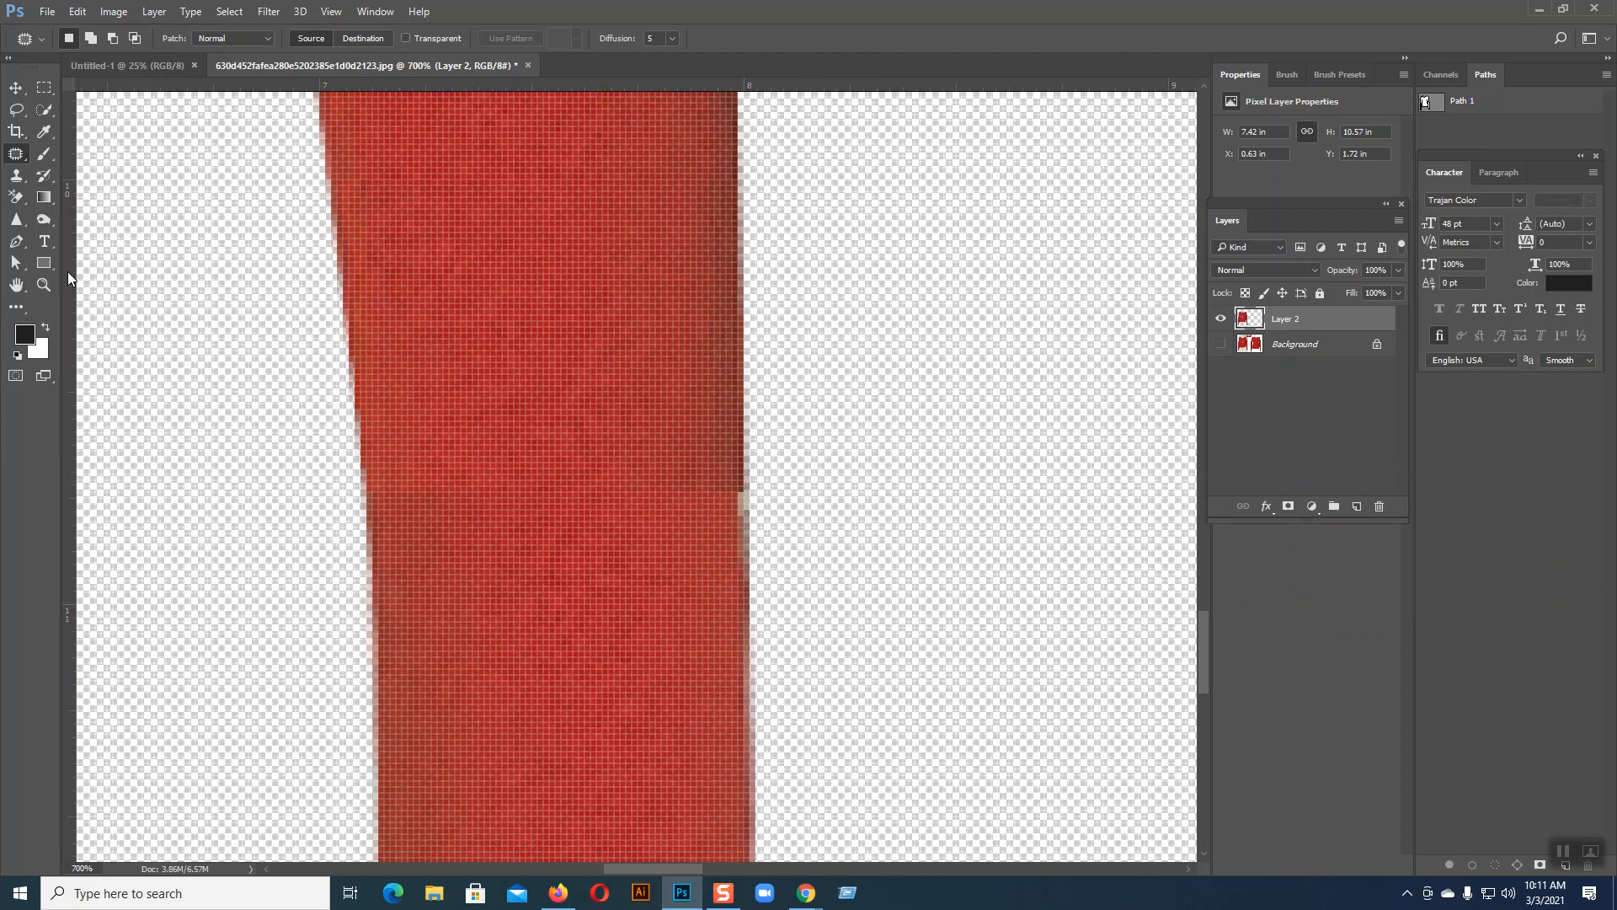
# - Heal the seam across the right sleeve on the merged layer with the content-aware Spot Healing Brush
pyautogui.rightClick(15, 155)
pyautogui.click(59, 155)
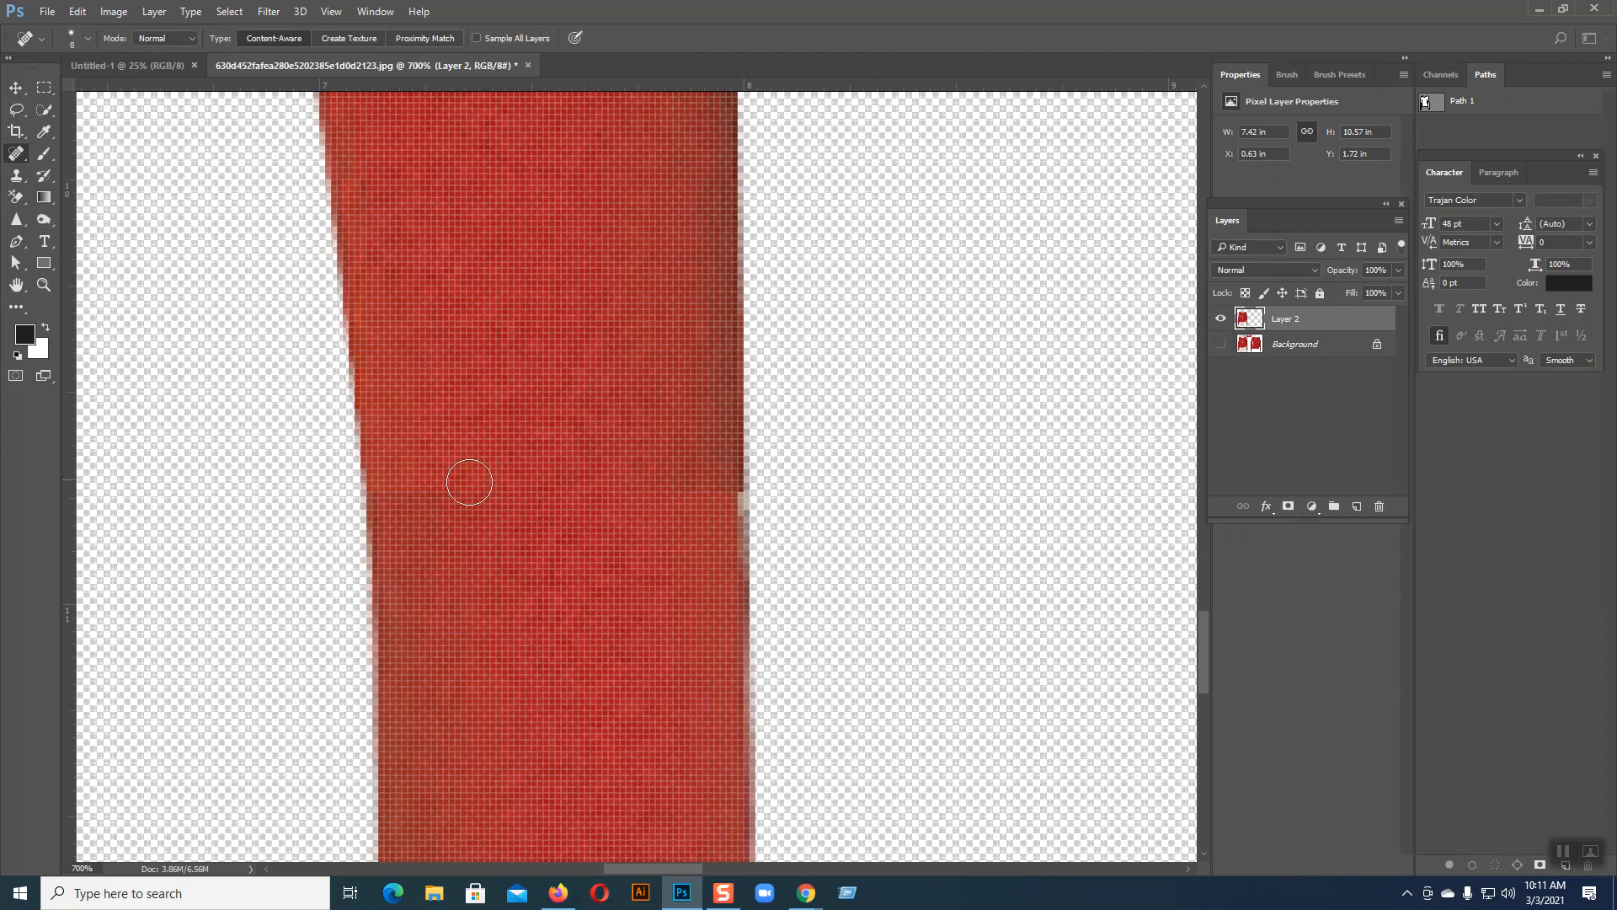
pyautogui.click(394, 493)
pyautogui.moveTo(415, 492); pyautogui.dragTo(633, 492)
pyautogui.click(669, 492)
pyautogui.click(690, 493)
pyautogui.click(700, 494)
pyautogui.click(729, 493)
# - Check the whole cardigan and the healed right sleeve for remaining flaws around the cuff join
pyautogui.click(13, 88)
pyautogui.hotkey('ctrl', '-')
pyautogui.hotkey('ctrl', '-')
pyautogui.hotkey('ctrl', '-')
pyautogui.hotkey('ctrl', '-')
pyautogui.hotkey('ctrl', '-')
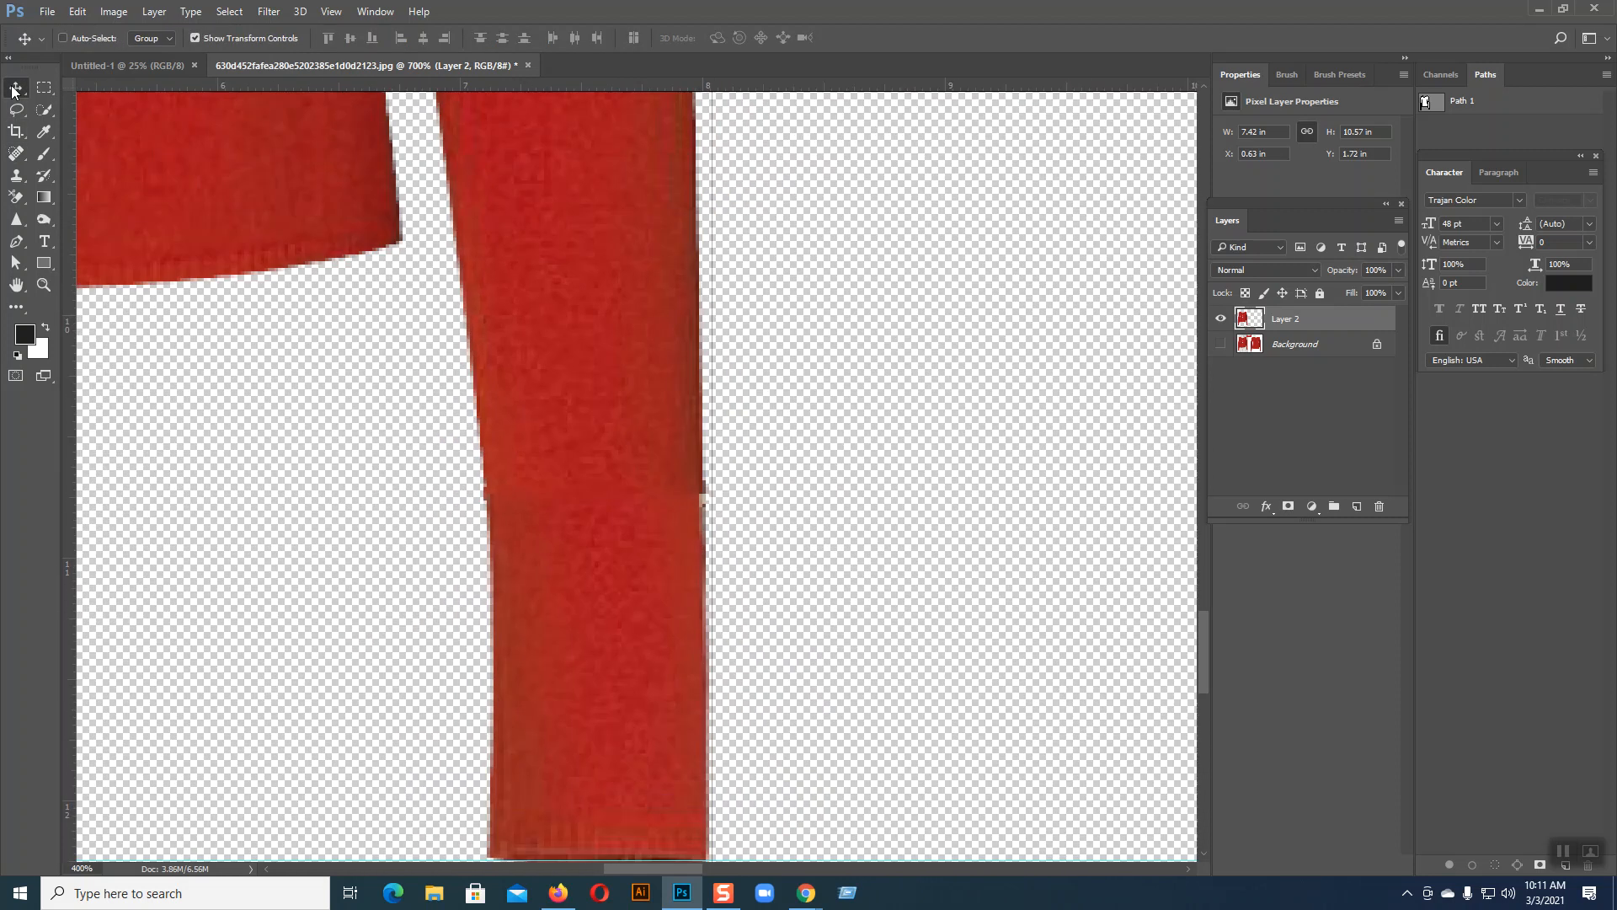
pyautogui.hotkey('ctrl', '-')
pyautogui.hotkey('ctrl', '-')
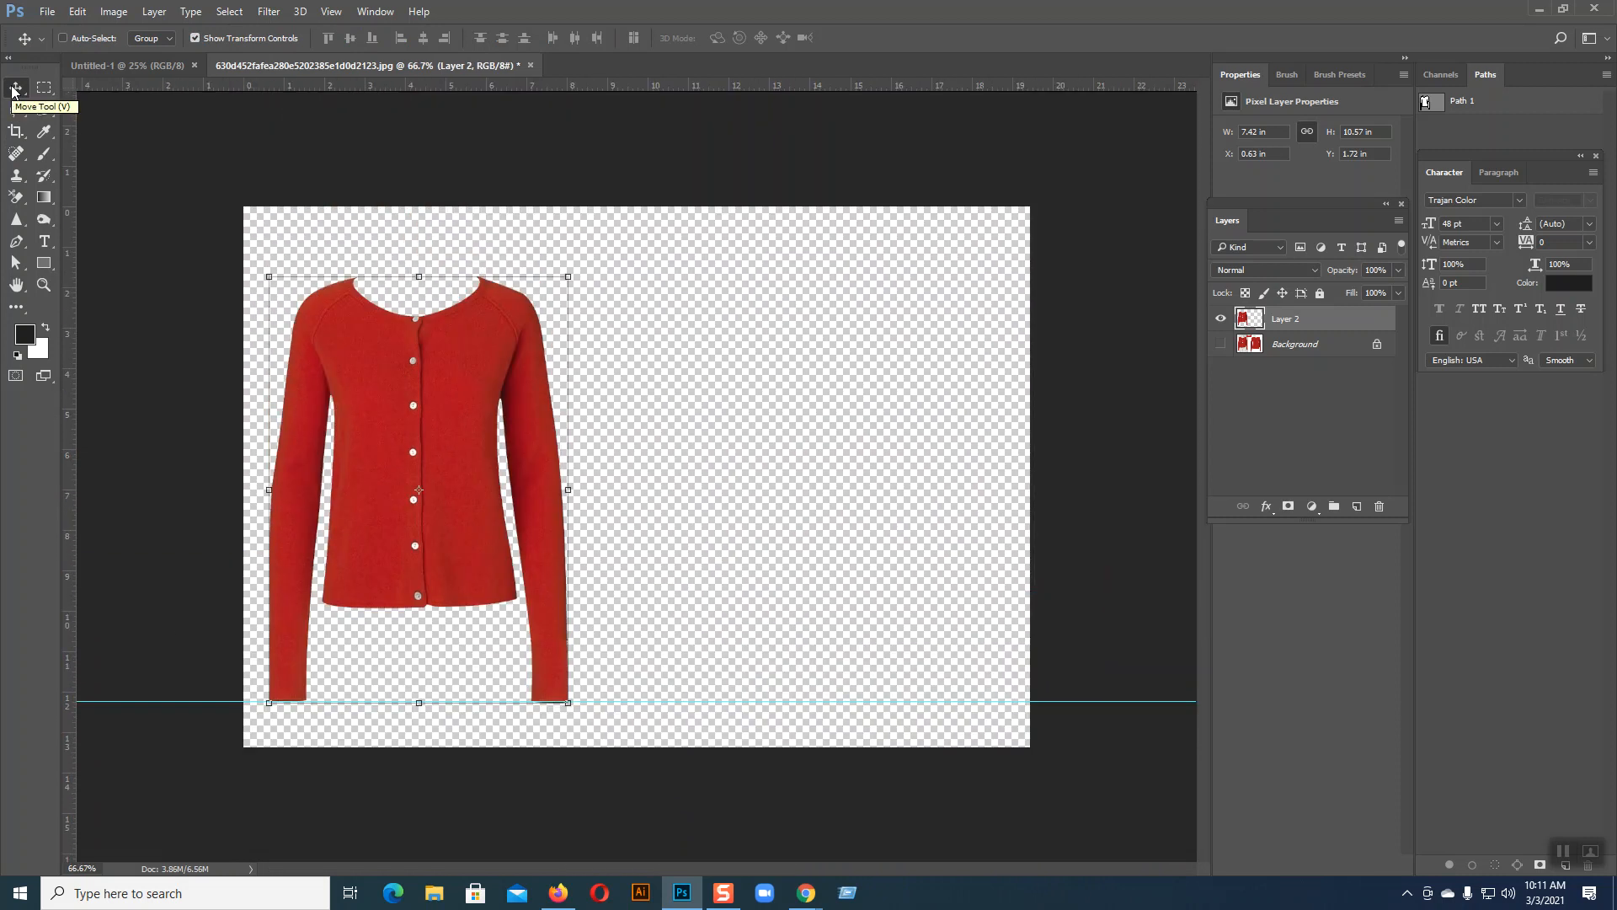
pyautogui.hotkey('ctrl', '+')
pyautogui.hotkey('ctrl', '+')
pyautogui.moveTo(265, 96); pyautogui.dragTo(581, 128)
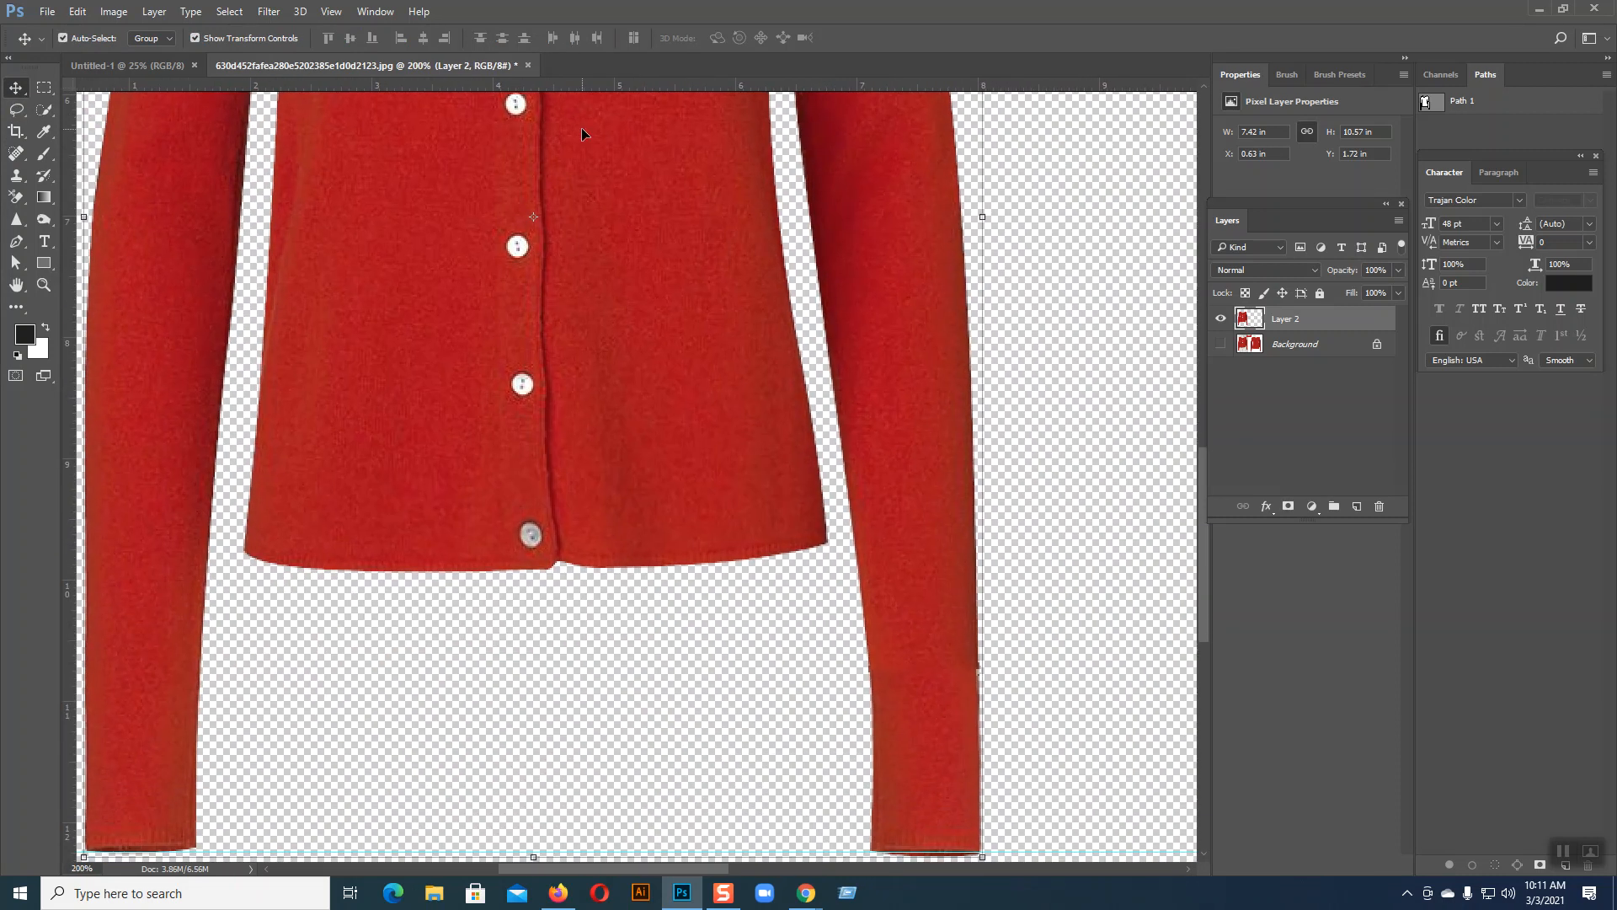
pyautogui.hotkey('ctrl', '-')
pyautogui.hotkey('ctrl', '+')
pyautogui.hotkey('ctrl', '+')
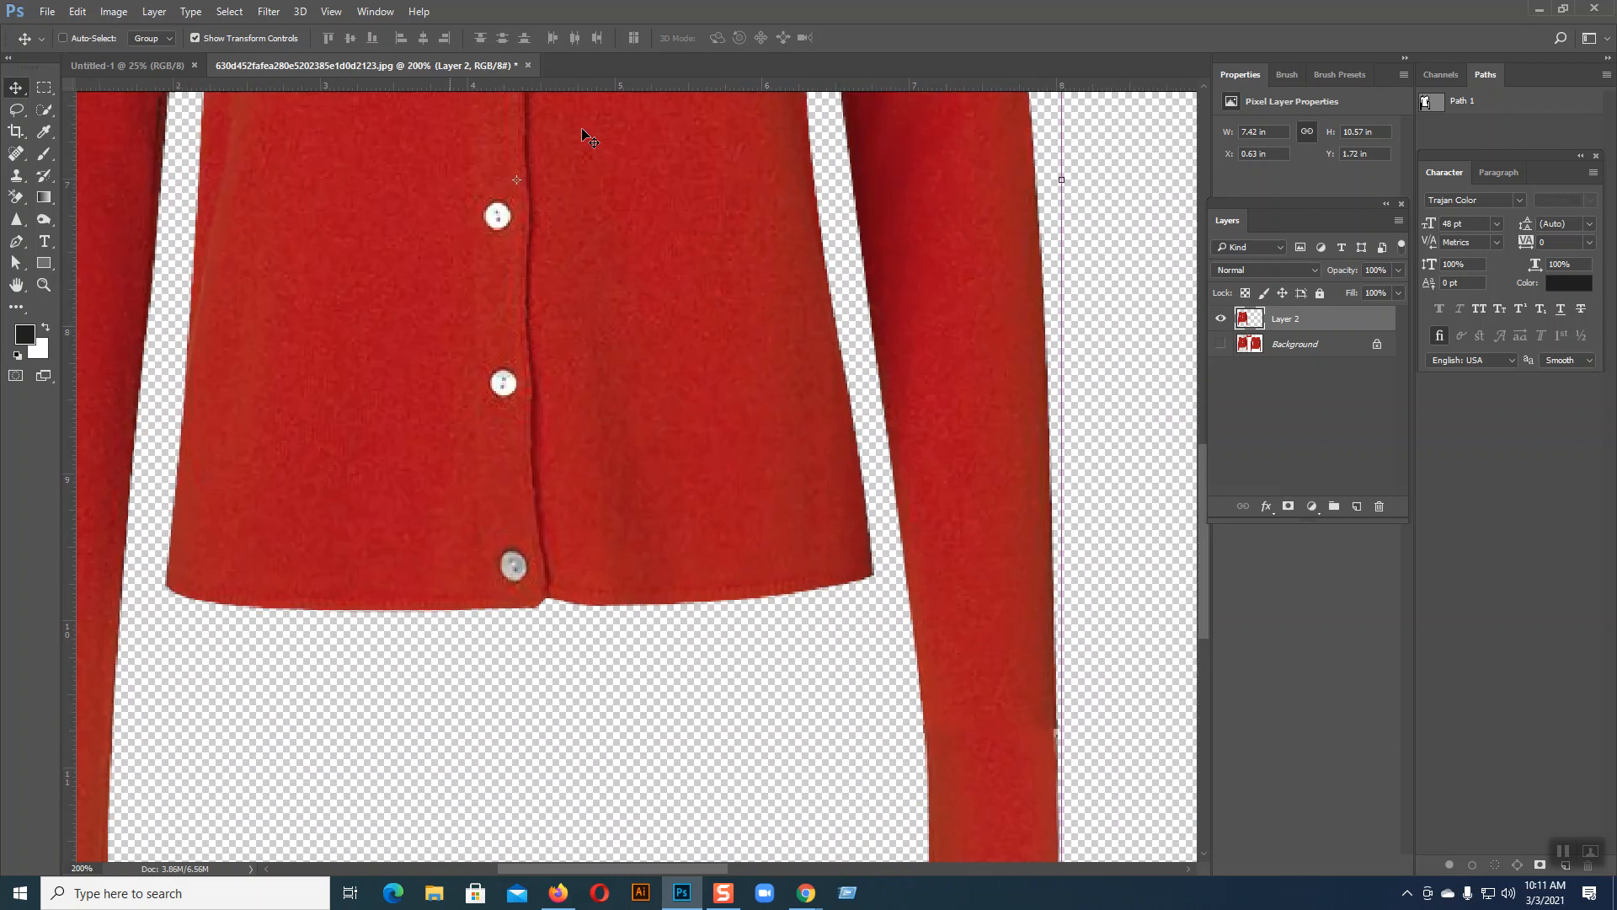
pyautogui.moveTo(863, 434); pyautogui.dragTo(210, 205)
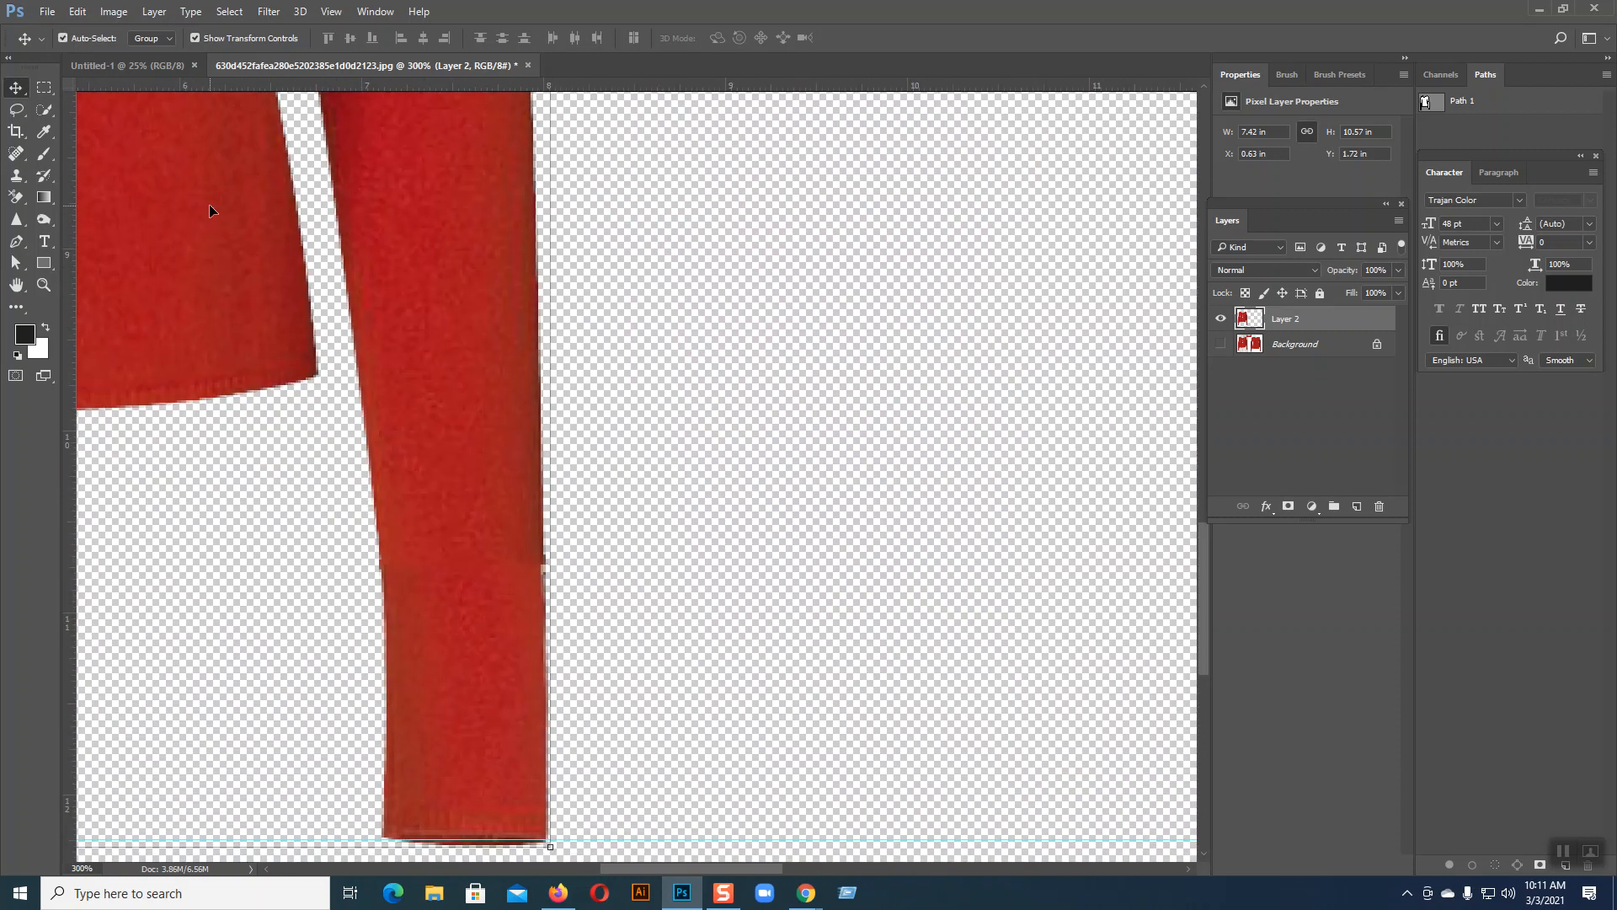
# - Try to erase the uneven spot on the sleeve's outer edge at the seam with a harder 15 px Eraser, and undo it
pyautogui.moveTo(16, 197); pyautogui.dragTo(92, 199)
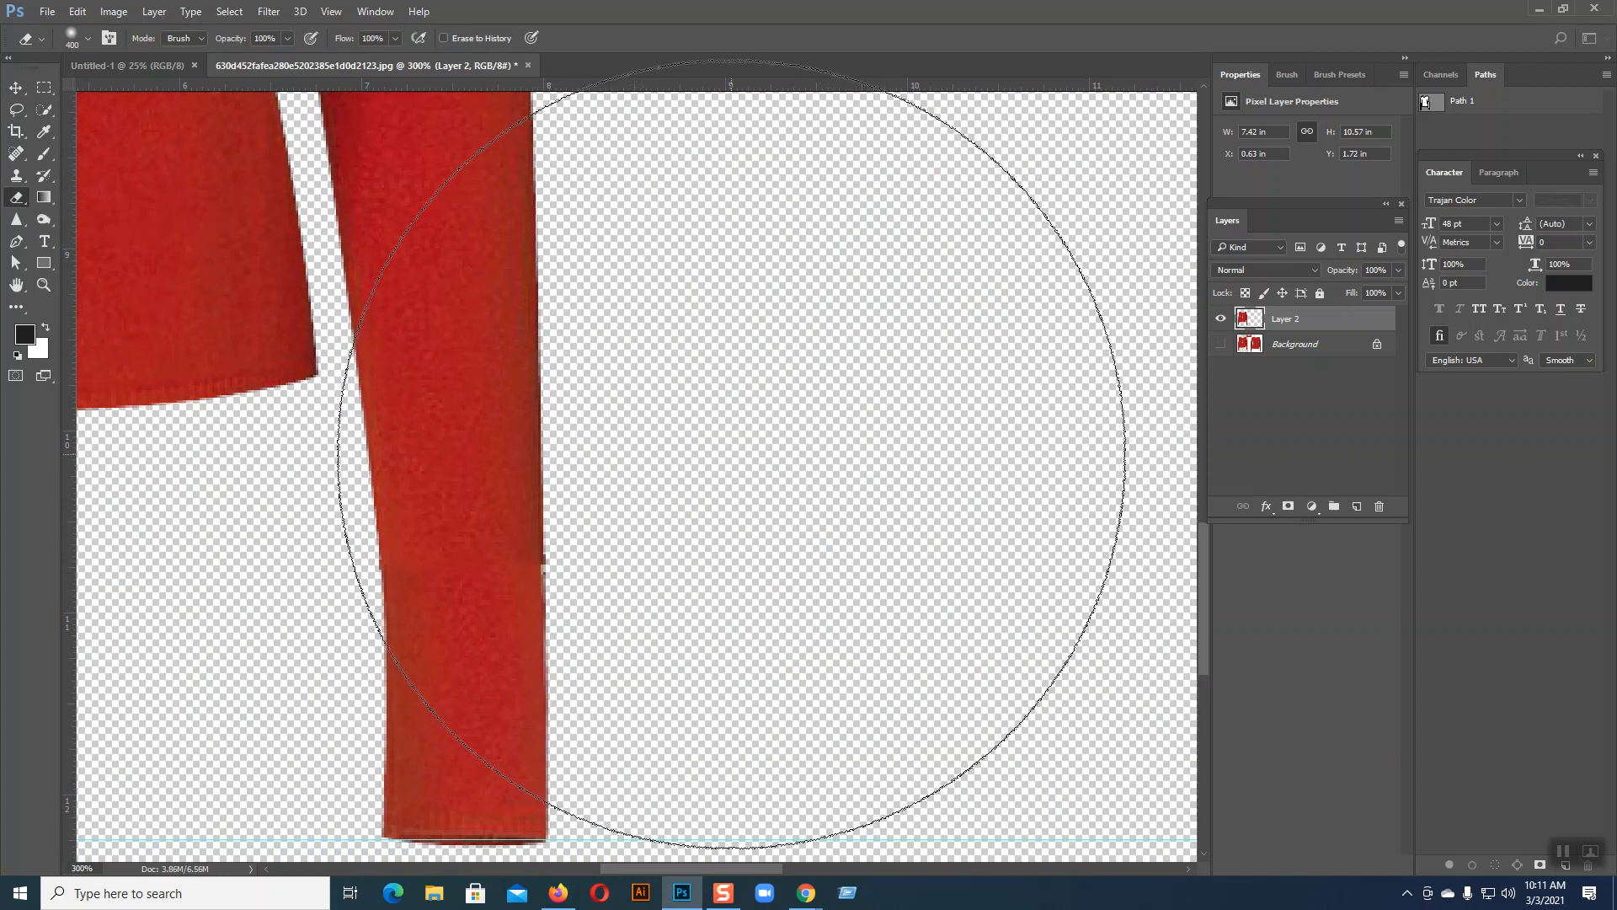
pyautogui.press('[')
pyautogui.press('[')
pyautogui.press('[')
pyautogui.press('[')
pyautogui.press('[')
pyautogui.press('[')
pyautogui.press('[')
pyautogui.press('[')
pyautogui.press('[')
pyautogui.press('[')
pyautogui.press('[')
pyautogui.press('[')
pyautogui.press('[')
pyautogui.press('[')
pyautogui.press('[')
pyautogui.press('[')
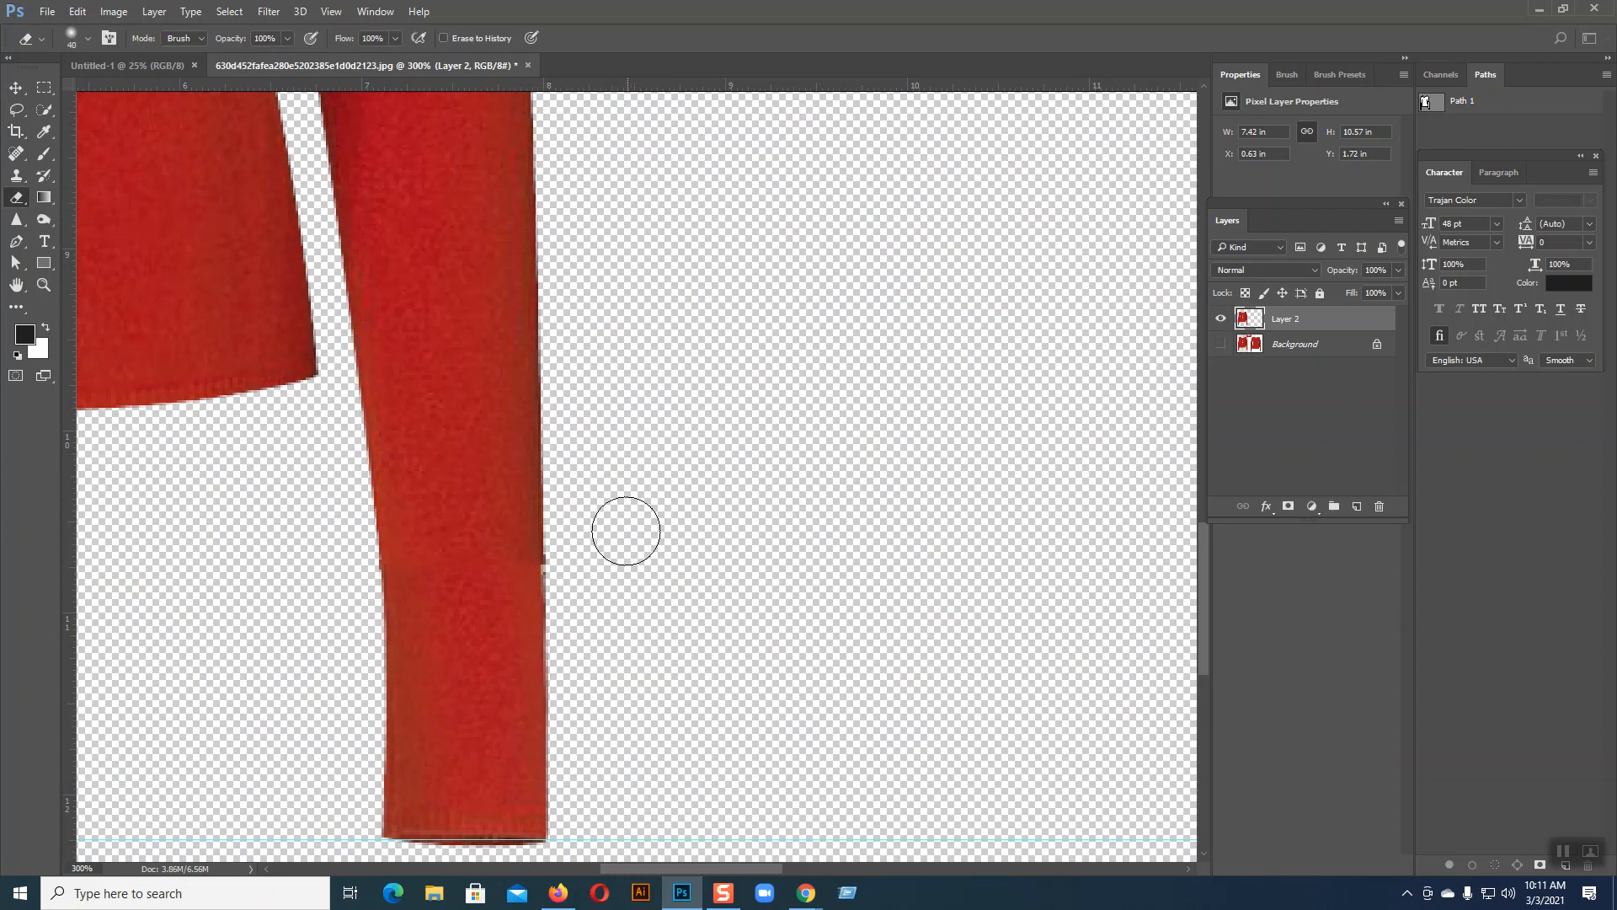
pyautogui.press('[')
pyautogui.click(87, 41)
pyautogui.moveTo(98, 128); pyautogui.dragTo(170, 128)
pyautogui.click(623, 516)
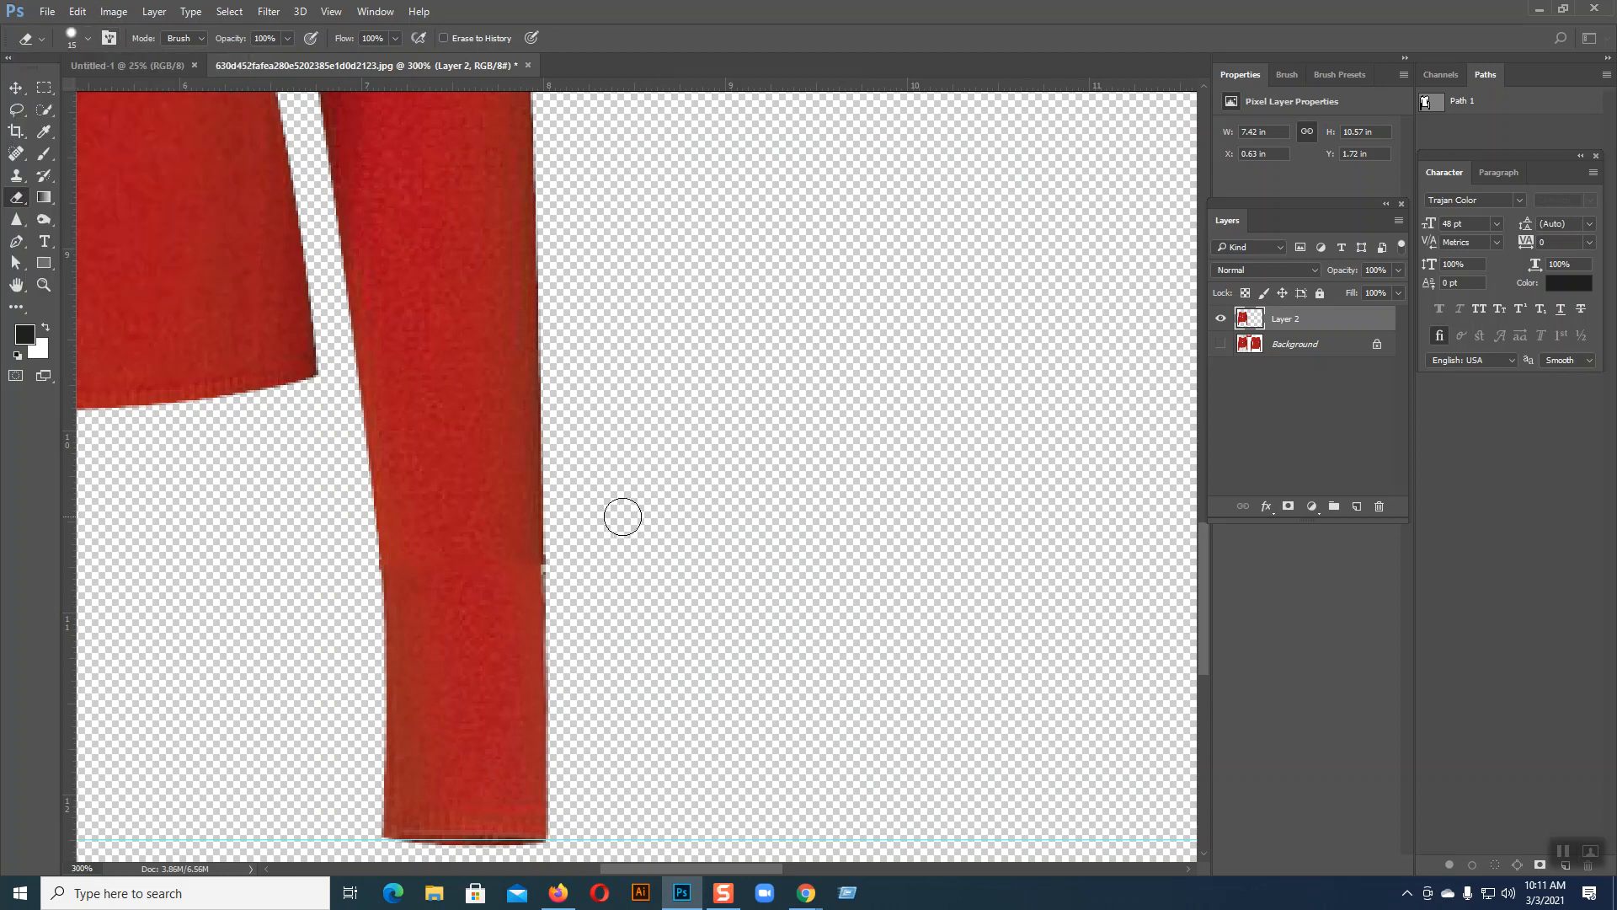
pyautogui.click(560, 562)
pyautogui.hotkey('ctrl', 'z')
# - Clone fabric over the uneven spot on the right sleeve's outer edge at the seam with the 15 px Clone Stamp
pyautogui.rightClick(16, 175)
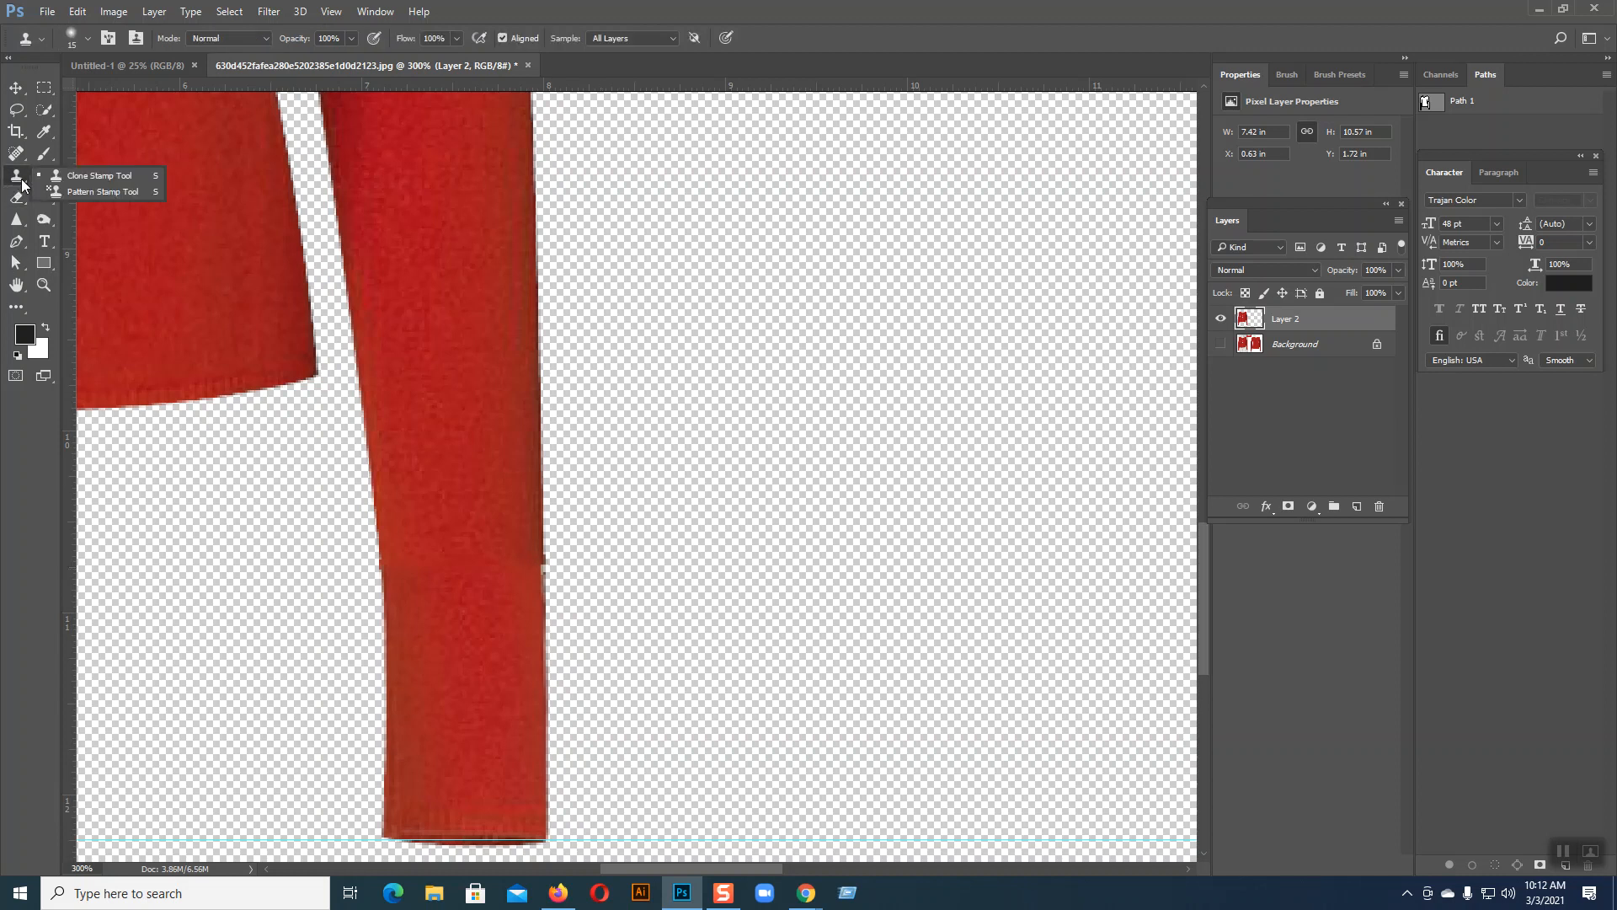
pyautogui.click(54, 173)
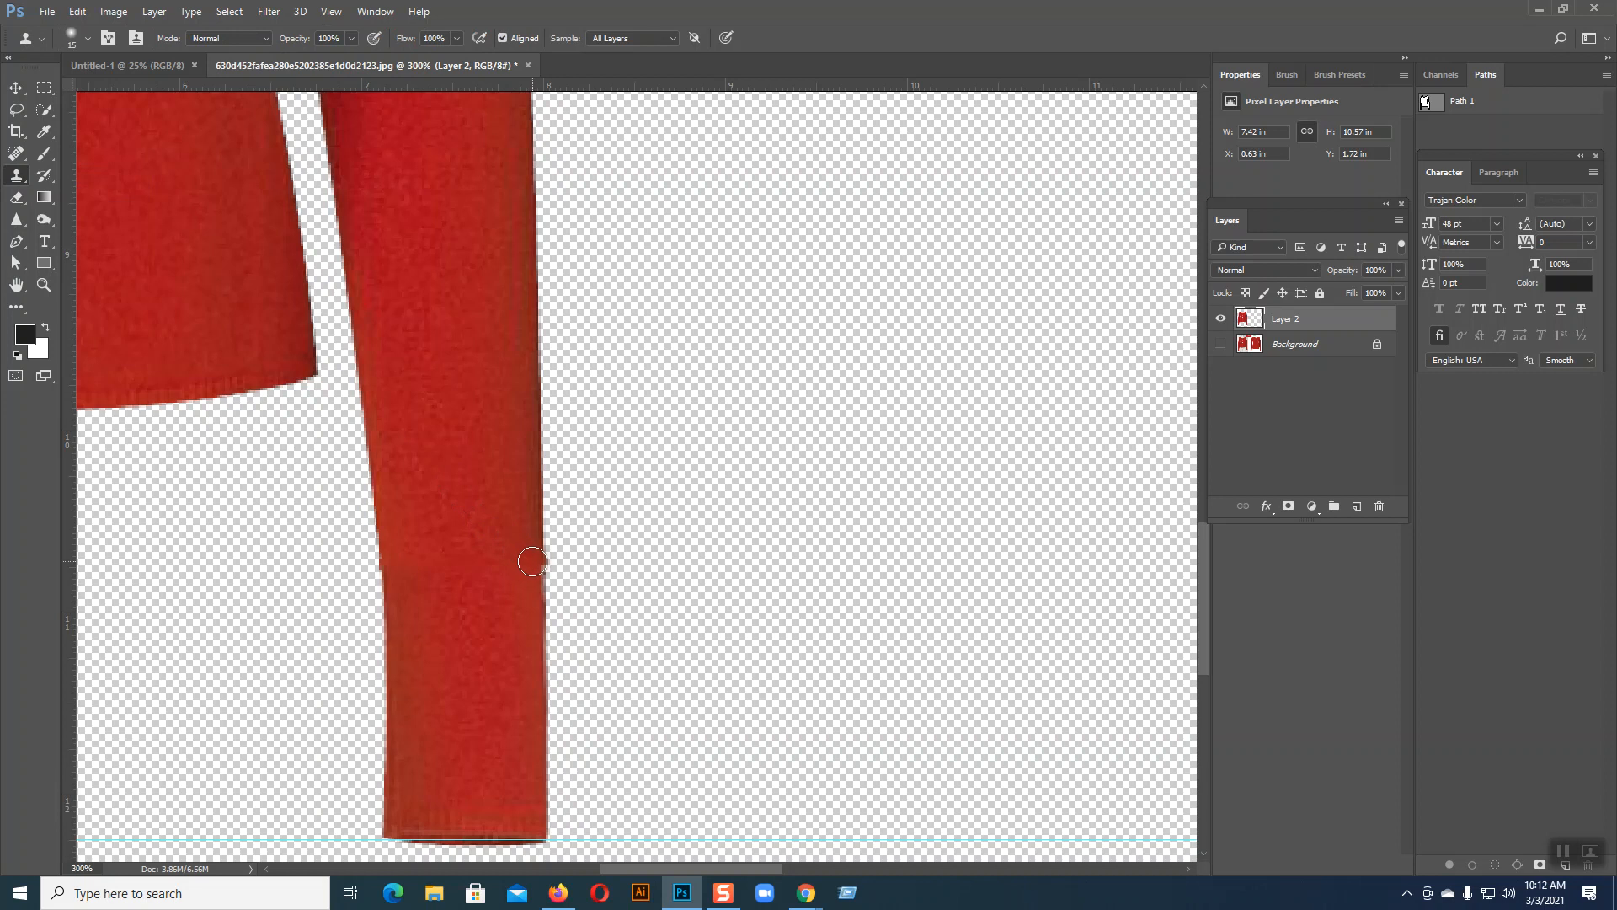
pyautogui.moveTo(530, 566); pyautogui.dragTo(532, 571)
pyautogui.click(15, 87)
# - Erase the excess cloned pixels sticking out past the right sleeve's outer edge at the seam with the 15 px Eraser
pyautogui.click(19, 175)
pyautogui.click(24, 197)
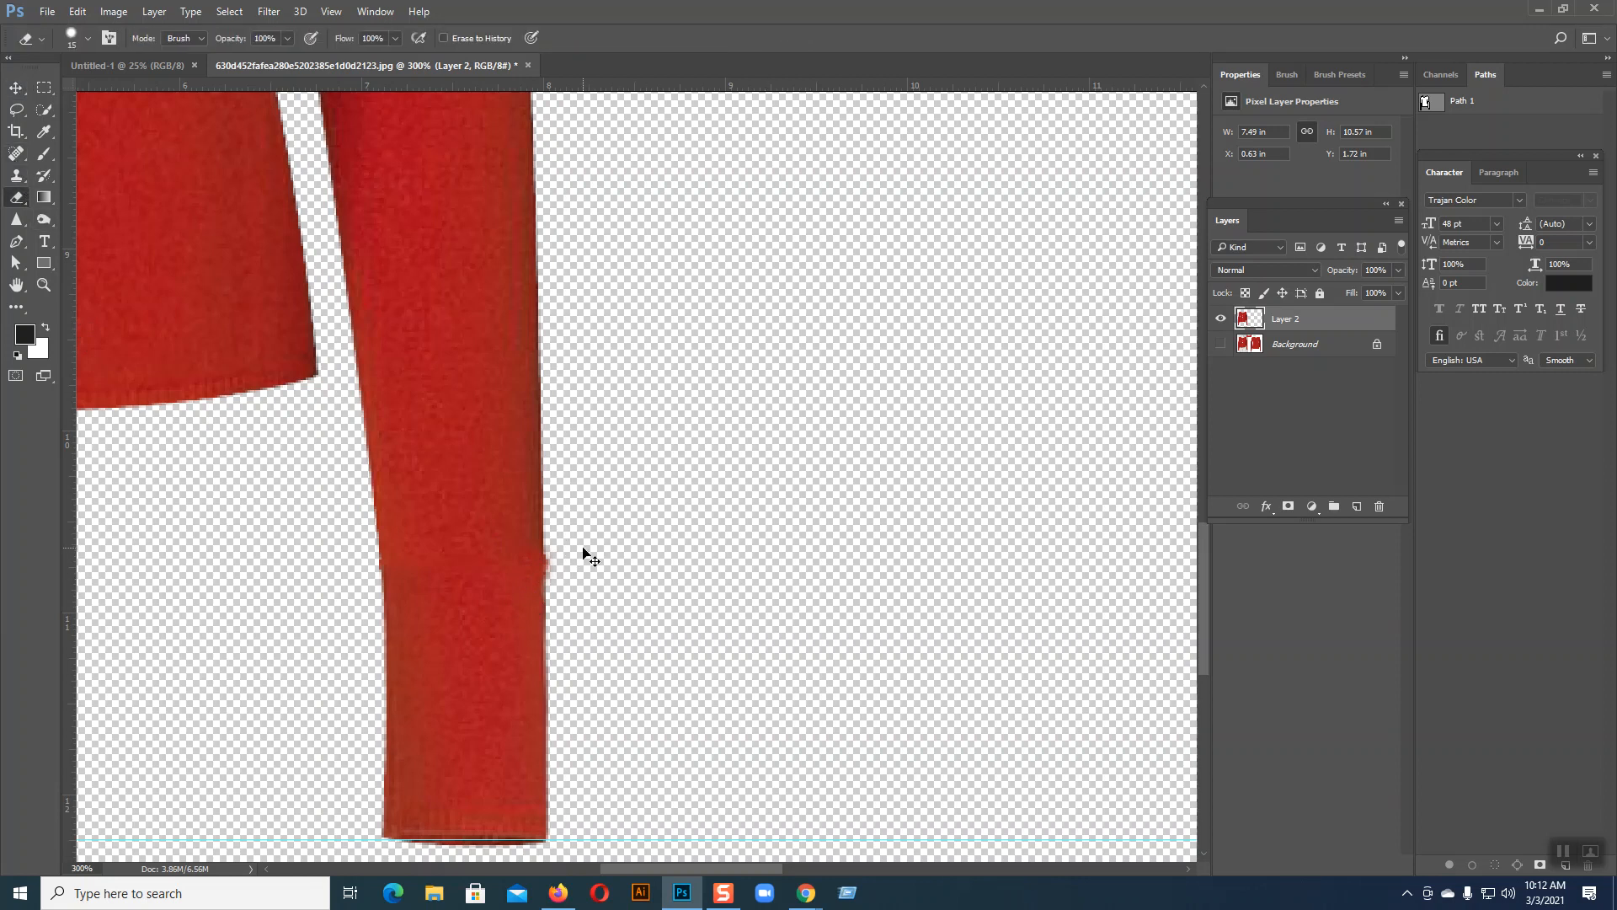
pyautogui.scroll(4, 589, 556)
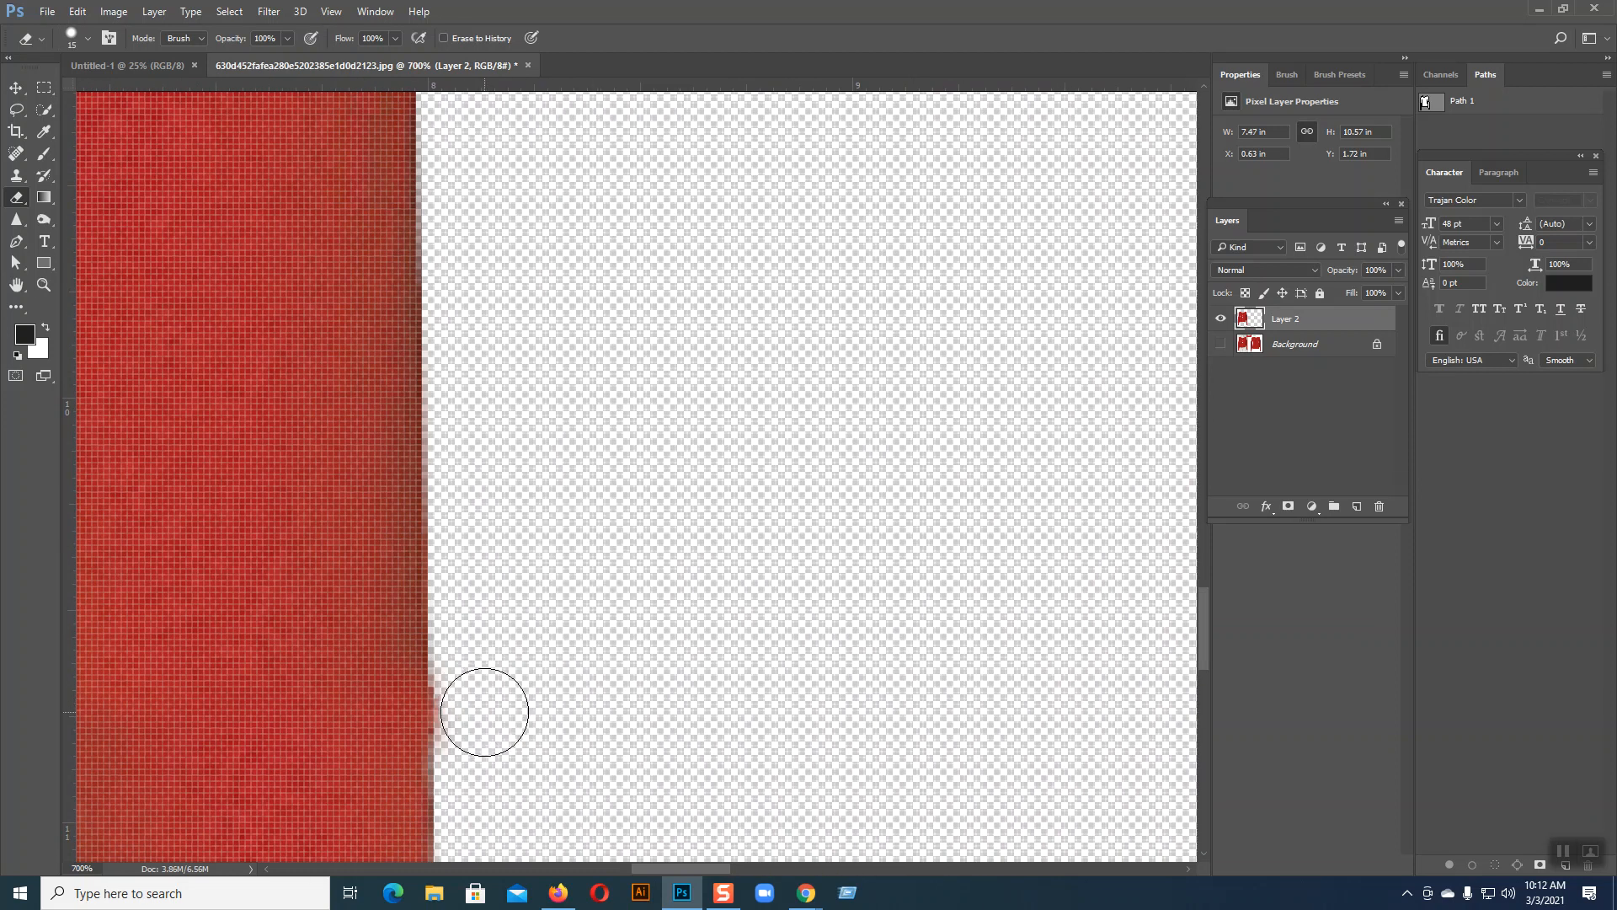
pyautogui.moveTo(483, 710); pyautogui.dragTo(482, 715)
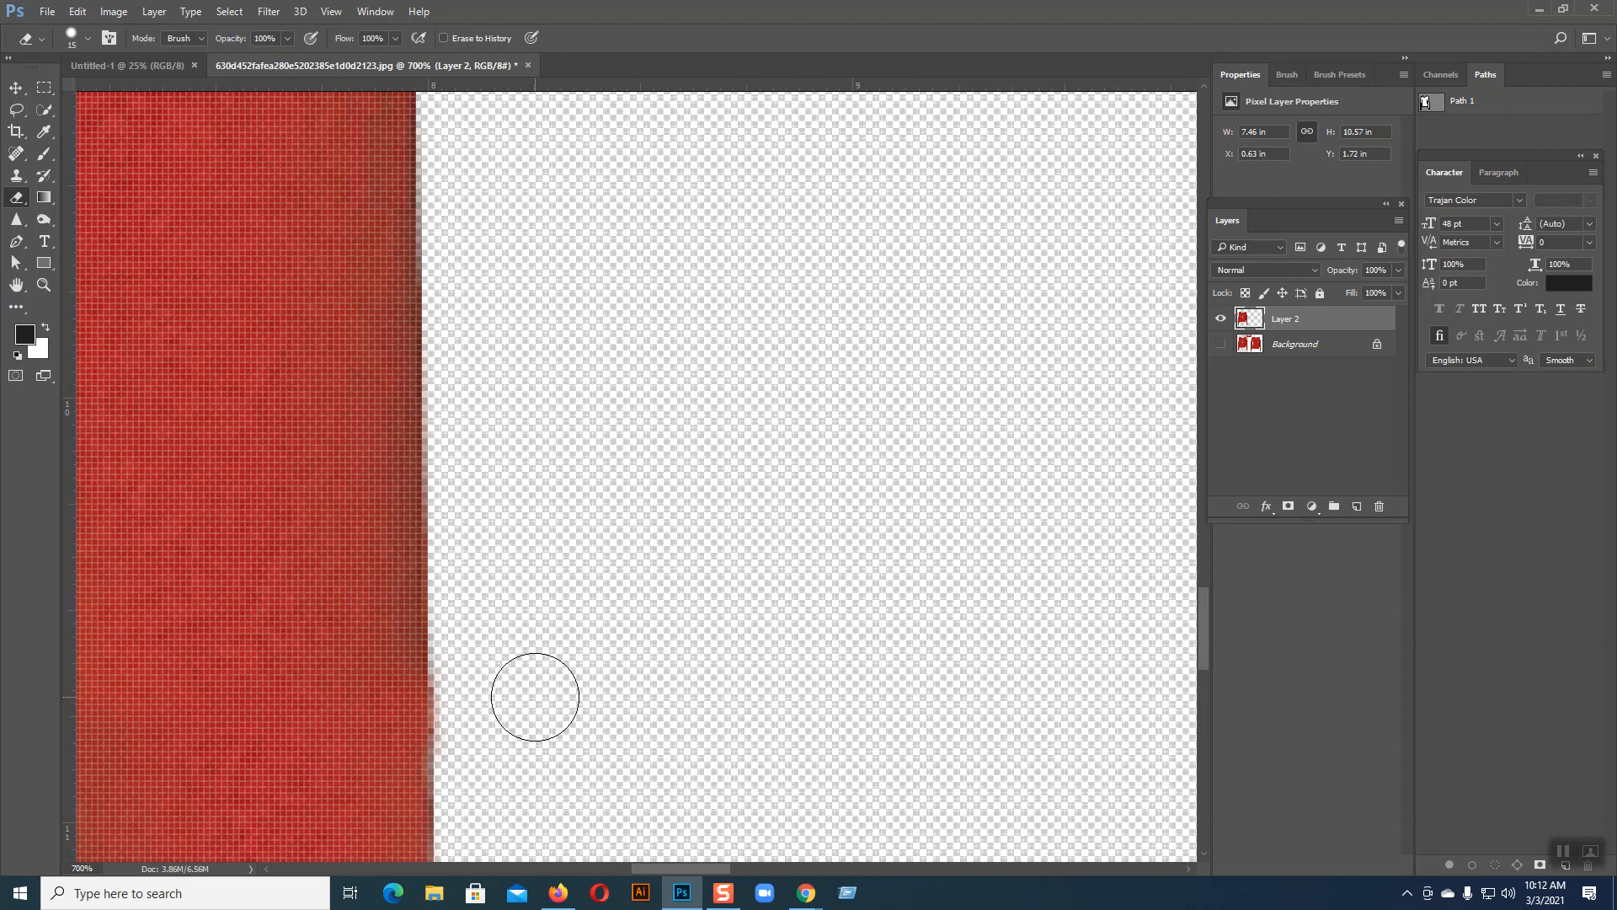
# - Check the whole cardigan and its repaired right sleeve at several magnifications for remaining flaws
pyautogui.click(17, 90)
pyautogui.hotkey('ctrl', '-')
pyautogui.hotkey('ctrl', '-')
pyautogui.hotkey('ctrl', '-')
pyautogui.hotkey('ctrl', '-')
pyautogui.hotkey('ctrl', '-')
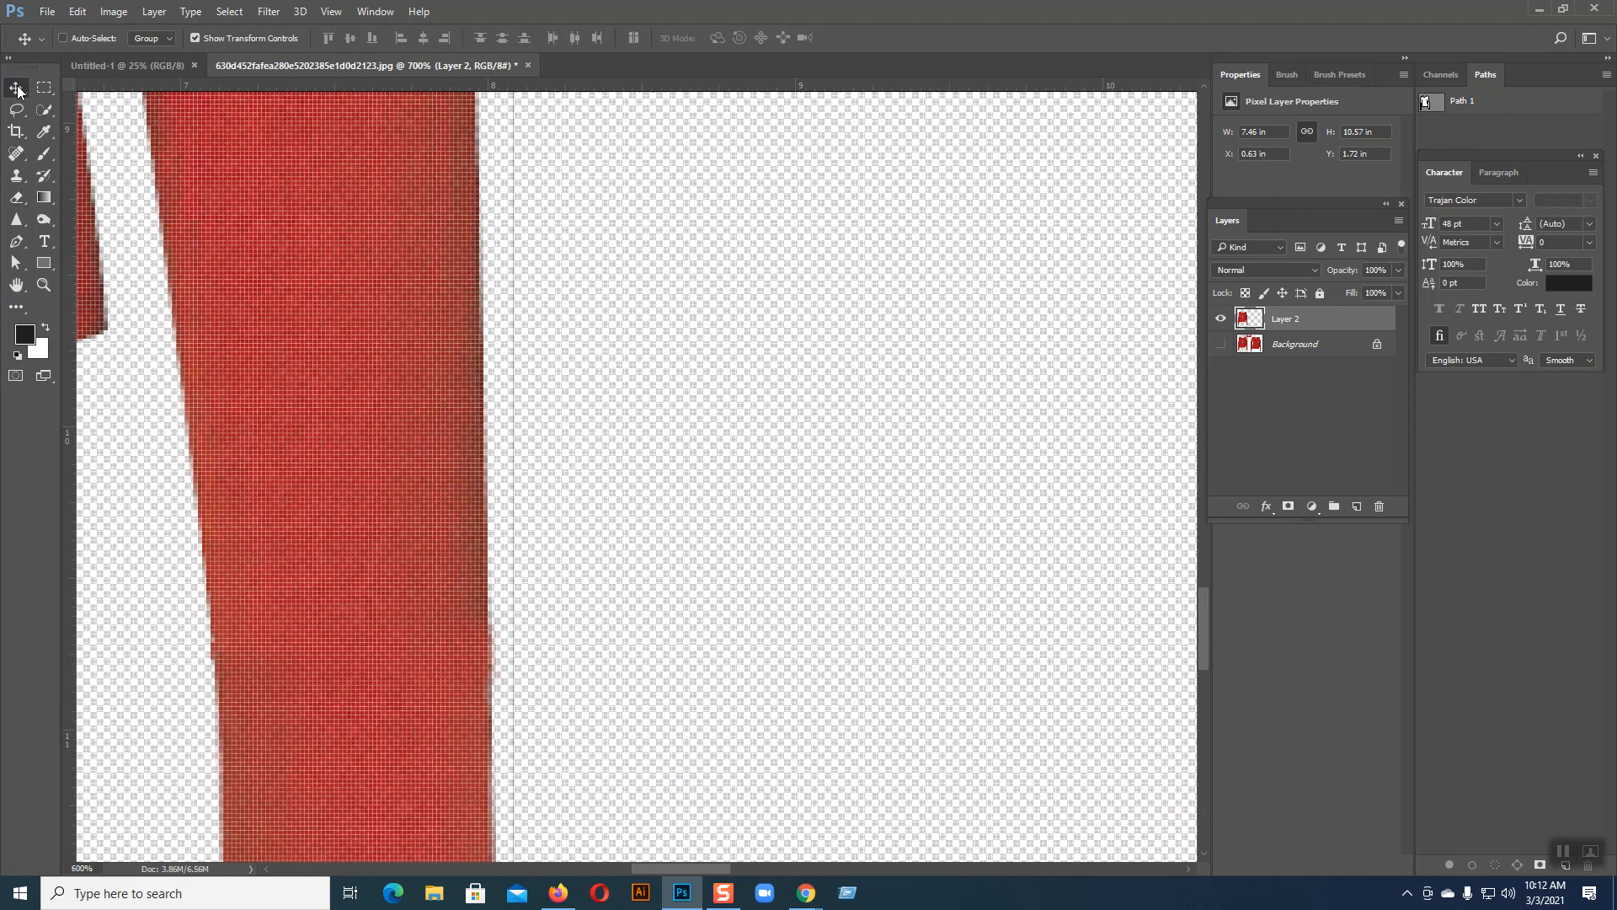
pyautogui.hotkey('ctrl', '-')
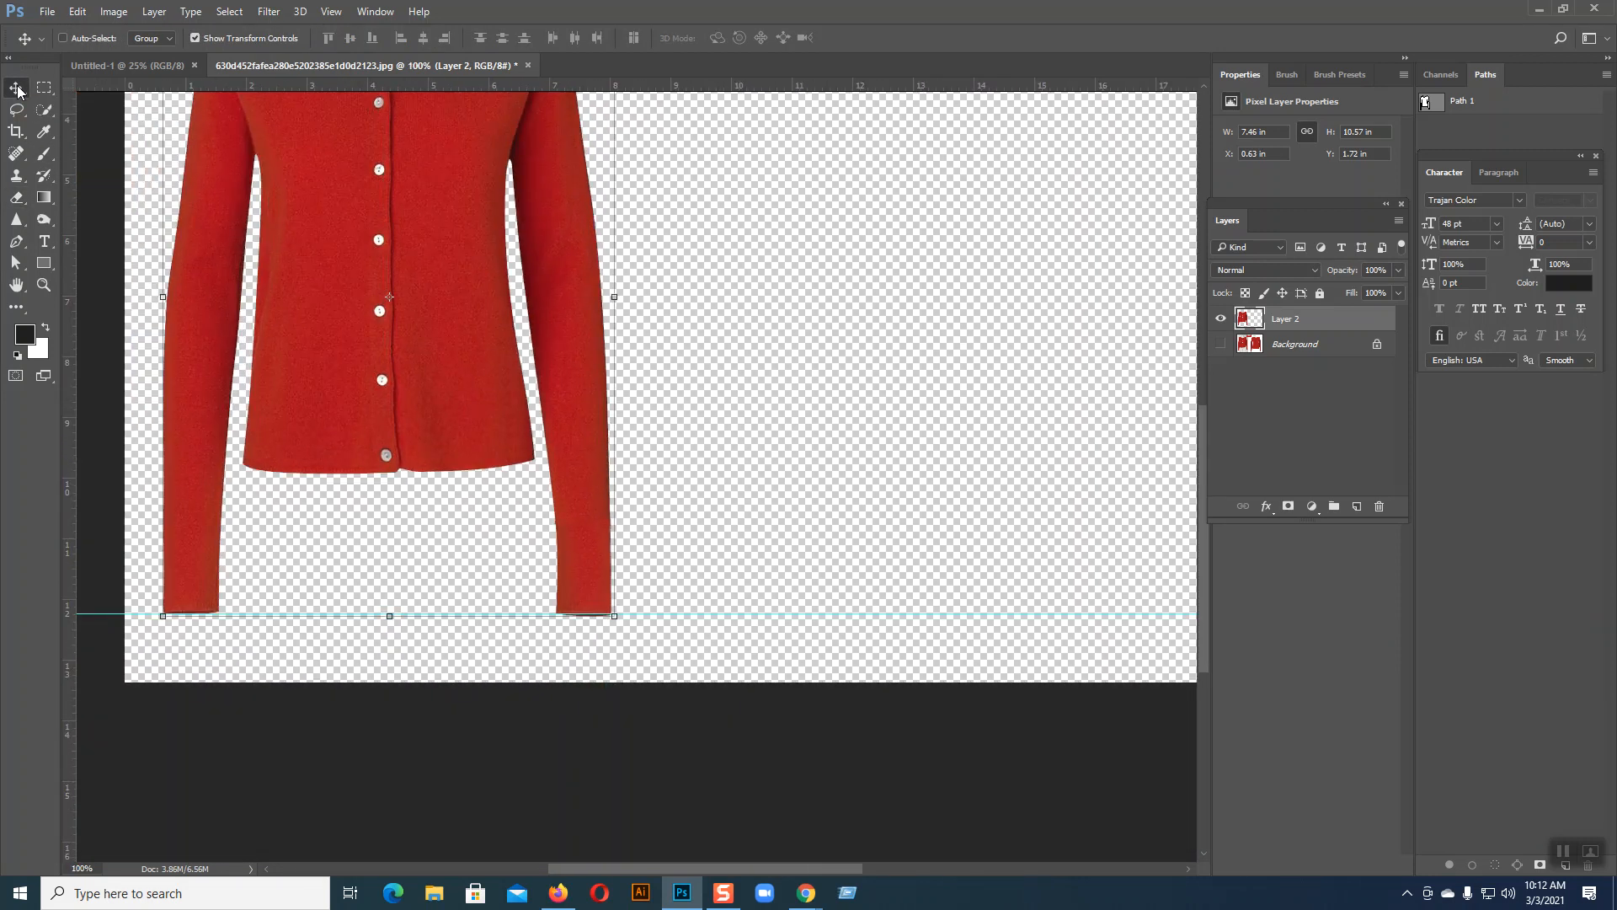
pyautogui.hotkey('ctrl', '-')
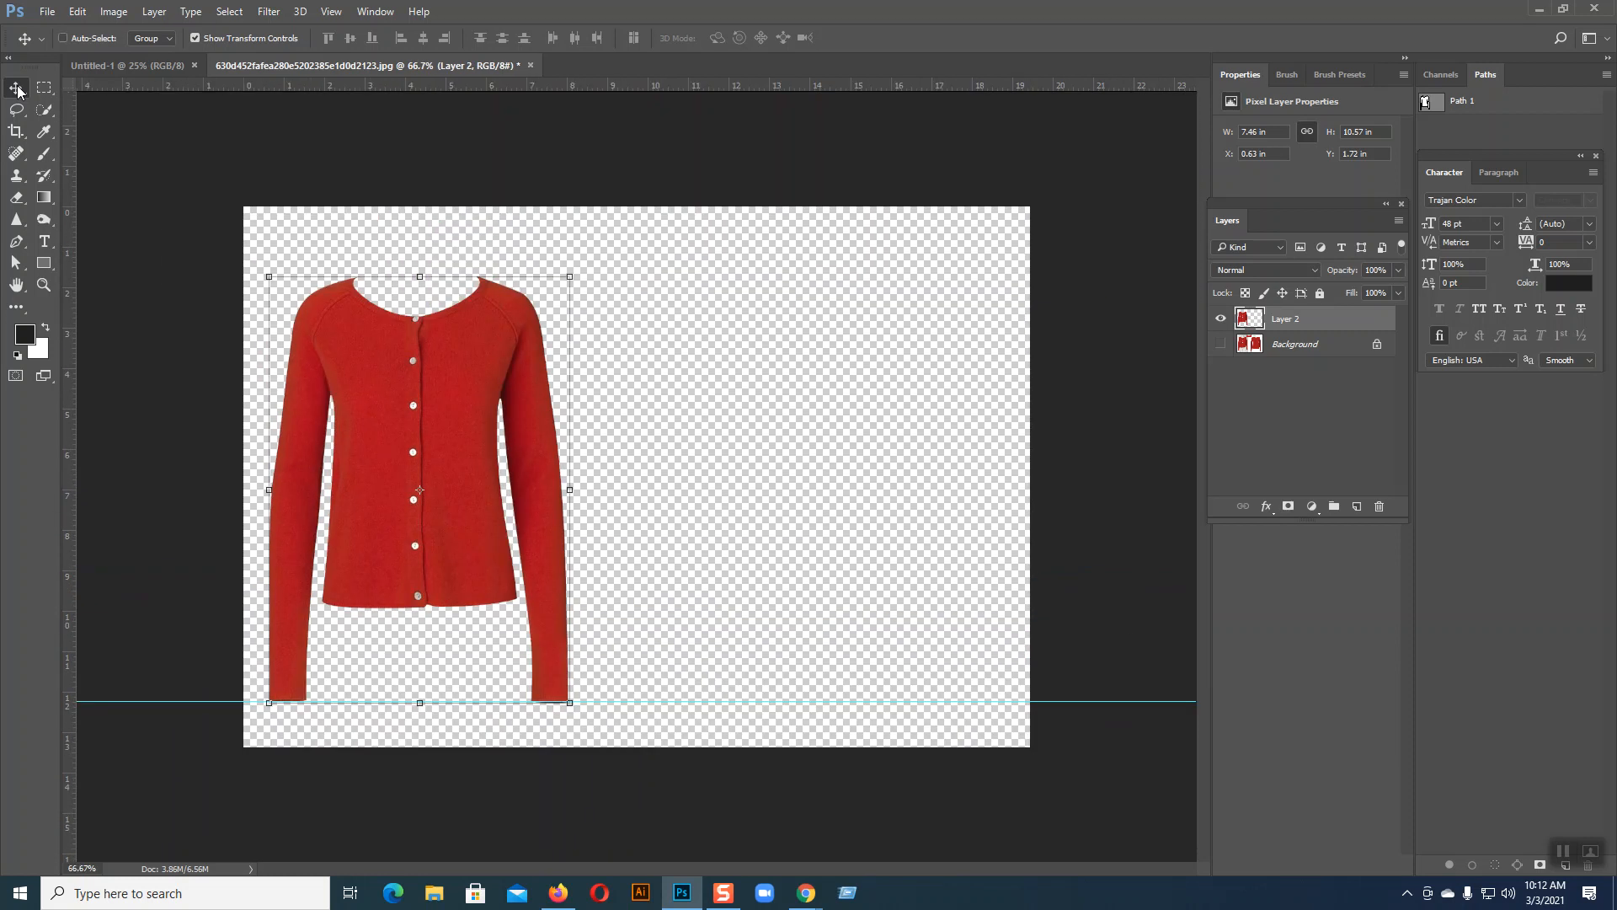
pyautogui.hotkey('ctrl', '+')
pyautogui.hotkey('ctrl', '+')
pyautogui.hotkey('ctrl', '-')
pyautogui.hotkey('ctrl', '-')
# - Hide Layer 2, show the Background layer and make it active, with the neckline photo marked 2 in view
pyautogui.click(1221, 320)
pyautogui.click(1220, 344)
pyautogui.click(1255, 351)
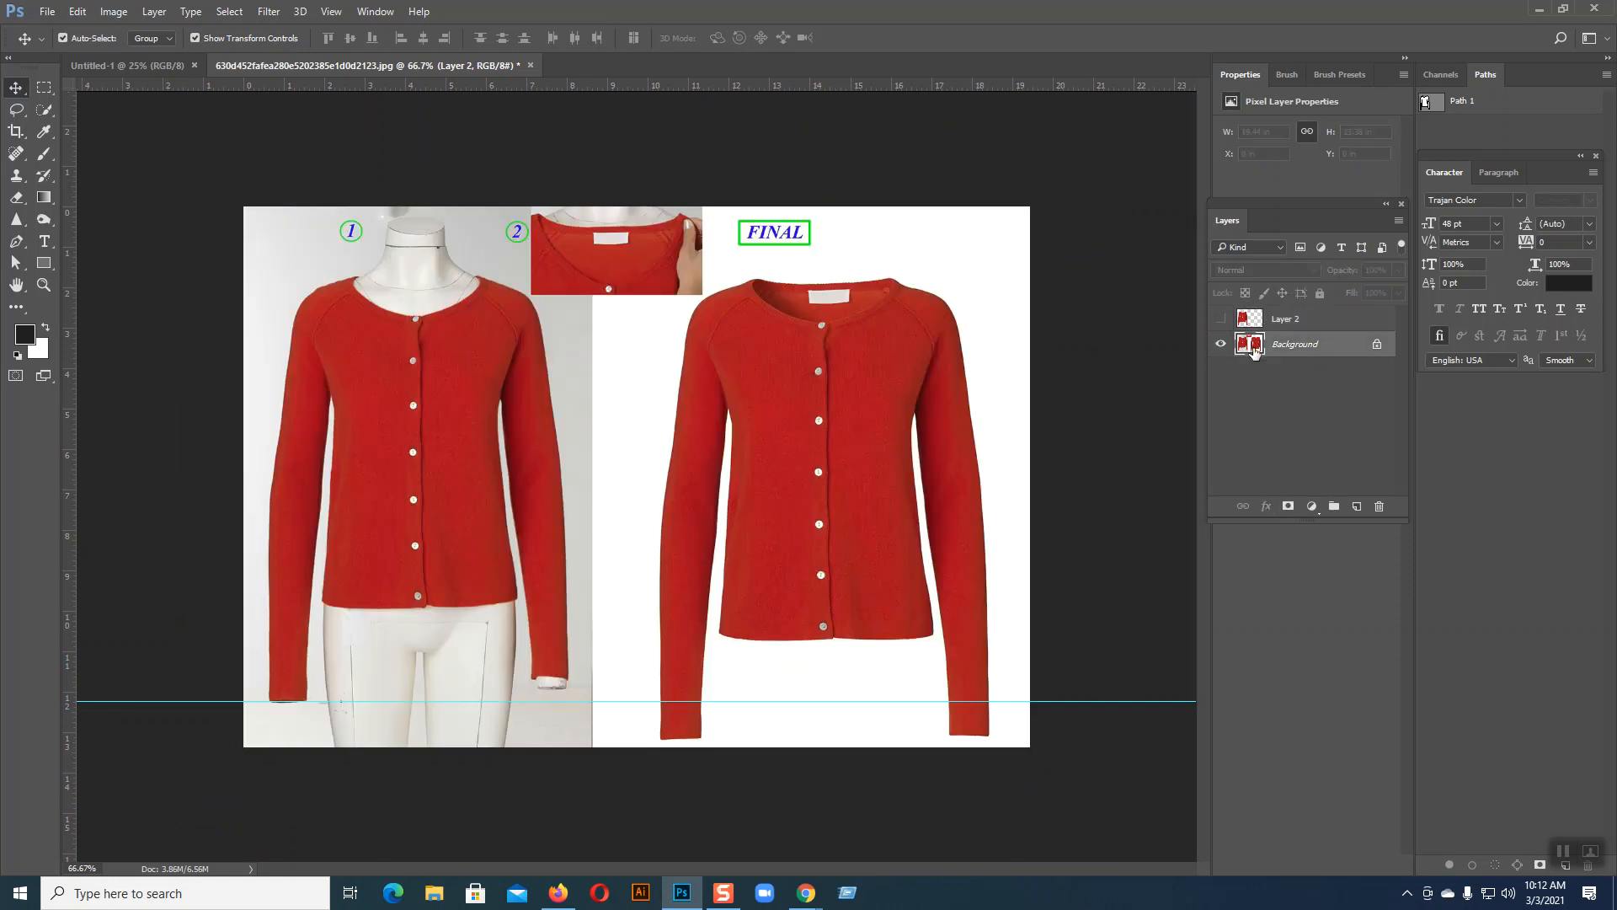
pyautogui.hotkey('ctrl', '+')
pyautogui.hotkey('ctrl', '+')
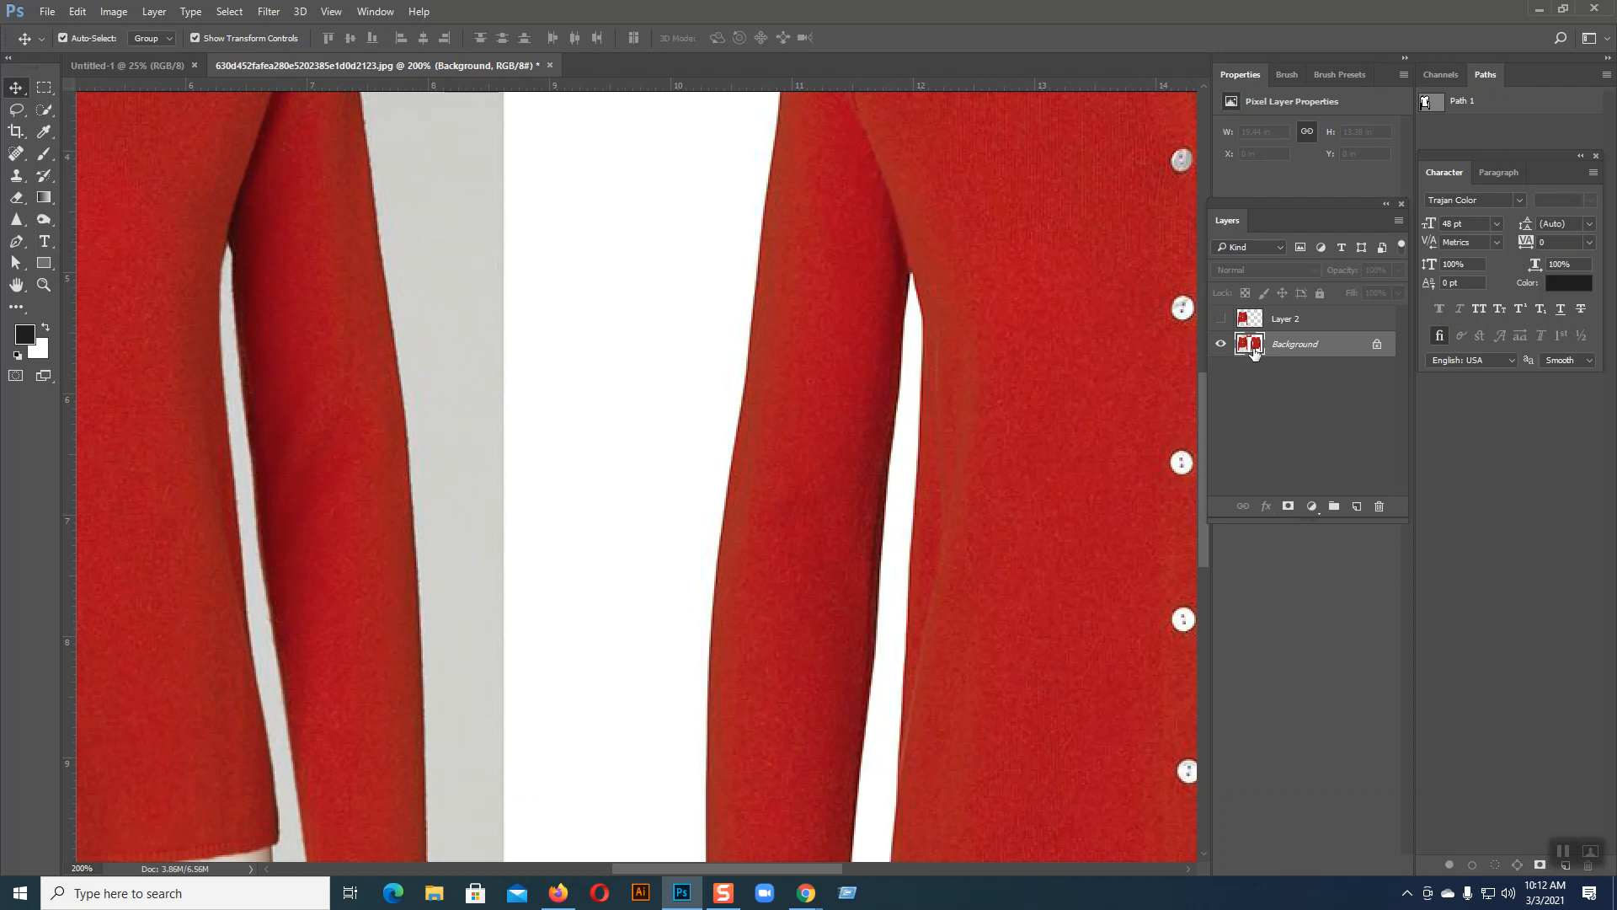
pyautogui.scroll(10, 513, 483)
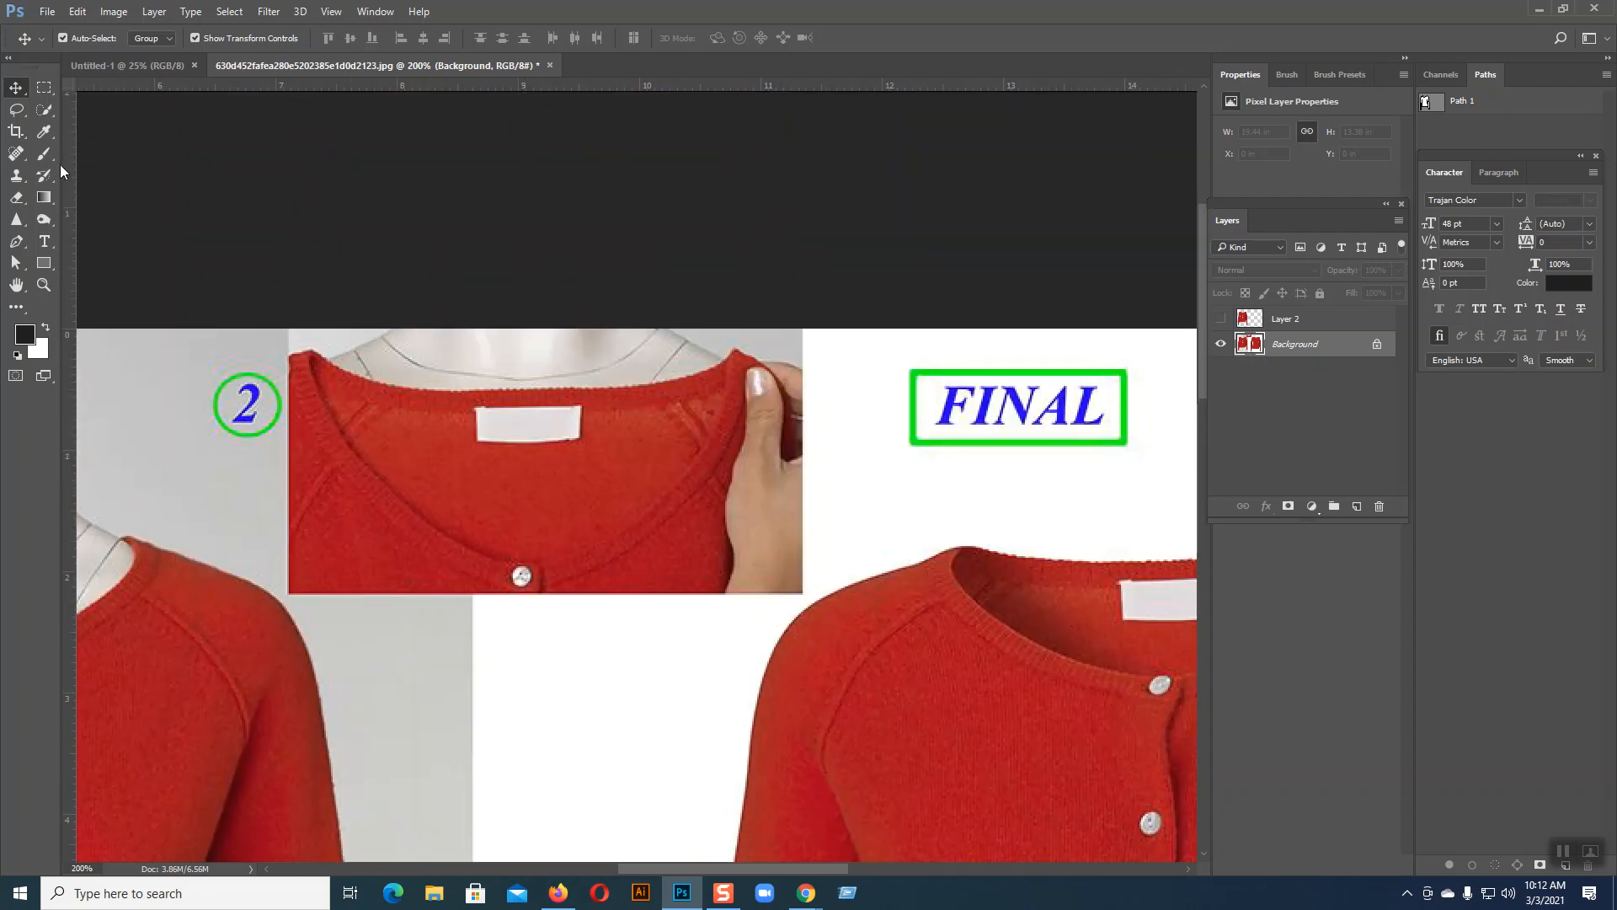
pyautogui.click(18, 111)
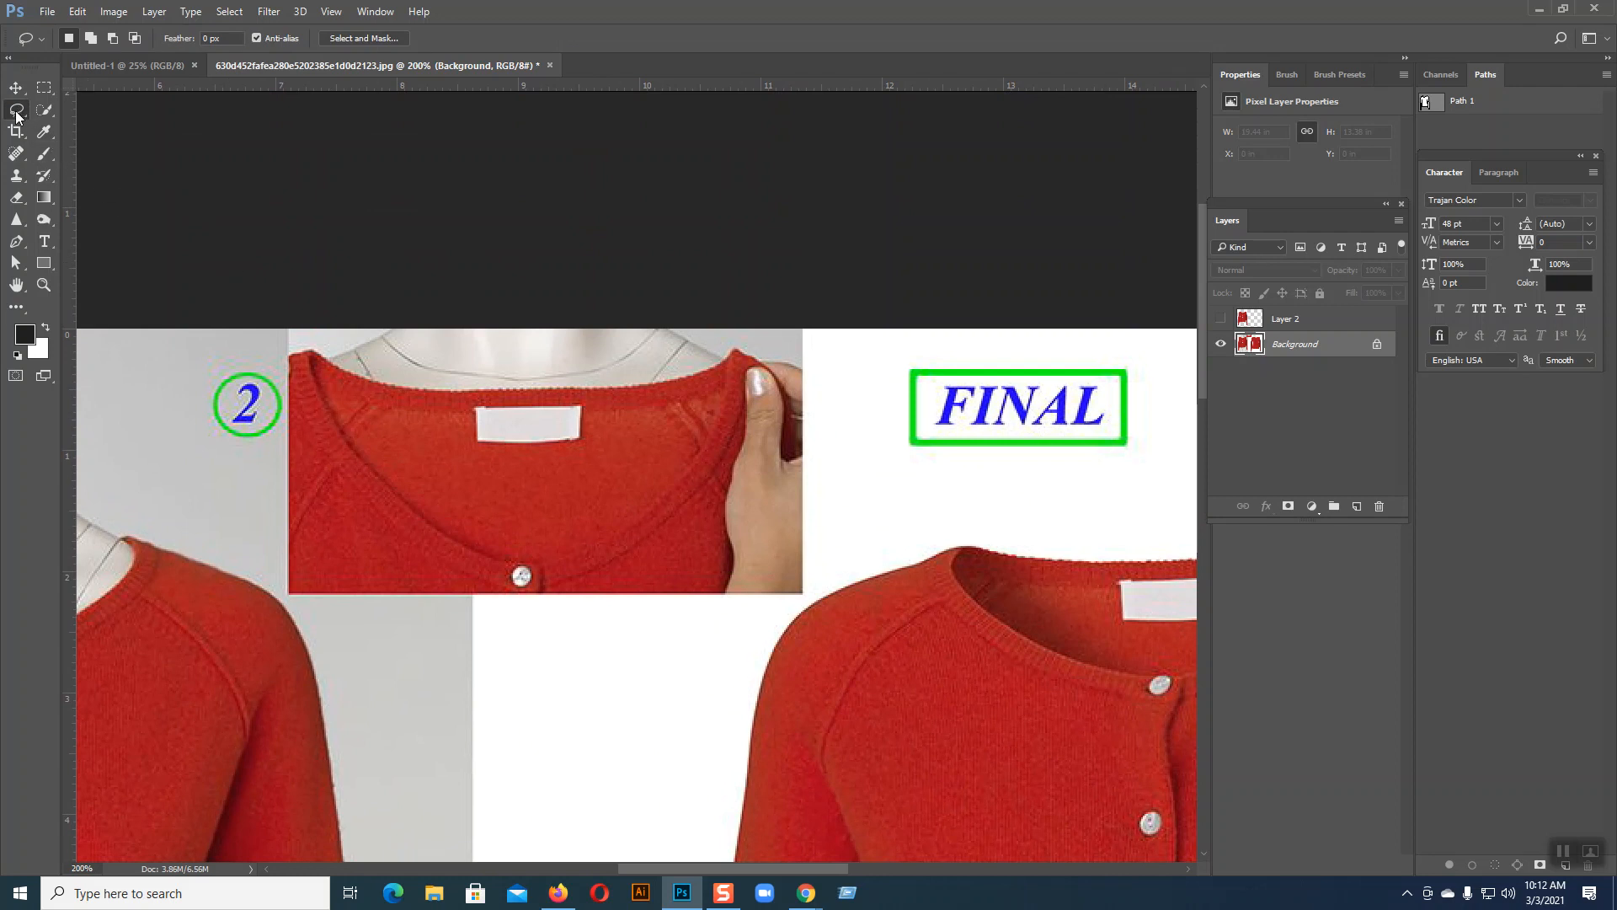
pyautogui.moveTo(301, 342)
pyautogui.mouseDown()
pyautogui.moveTo(312, 457)
pyautogui.moveTo(362, 530)
pyautogui.moveTo(419, 564)
pyautogui.moveTo(546, 590)
pyautogui.moveTo(614, 593)
pyautogui.moveTo(678, 555)
pyautogui.moveTo(735, 486)
pyautogui.moveTo(764, 392)
pyautogui.mouseUp()
pyautogui.hotkey('ctrl', '+')
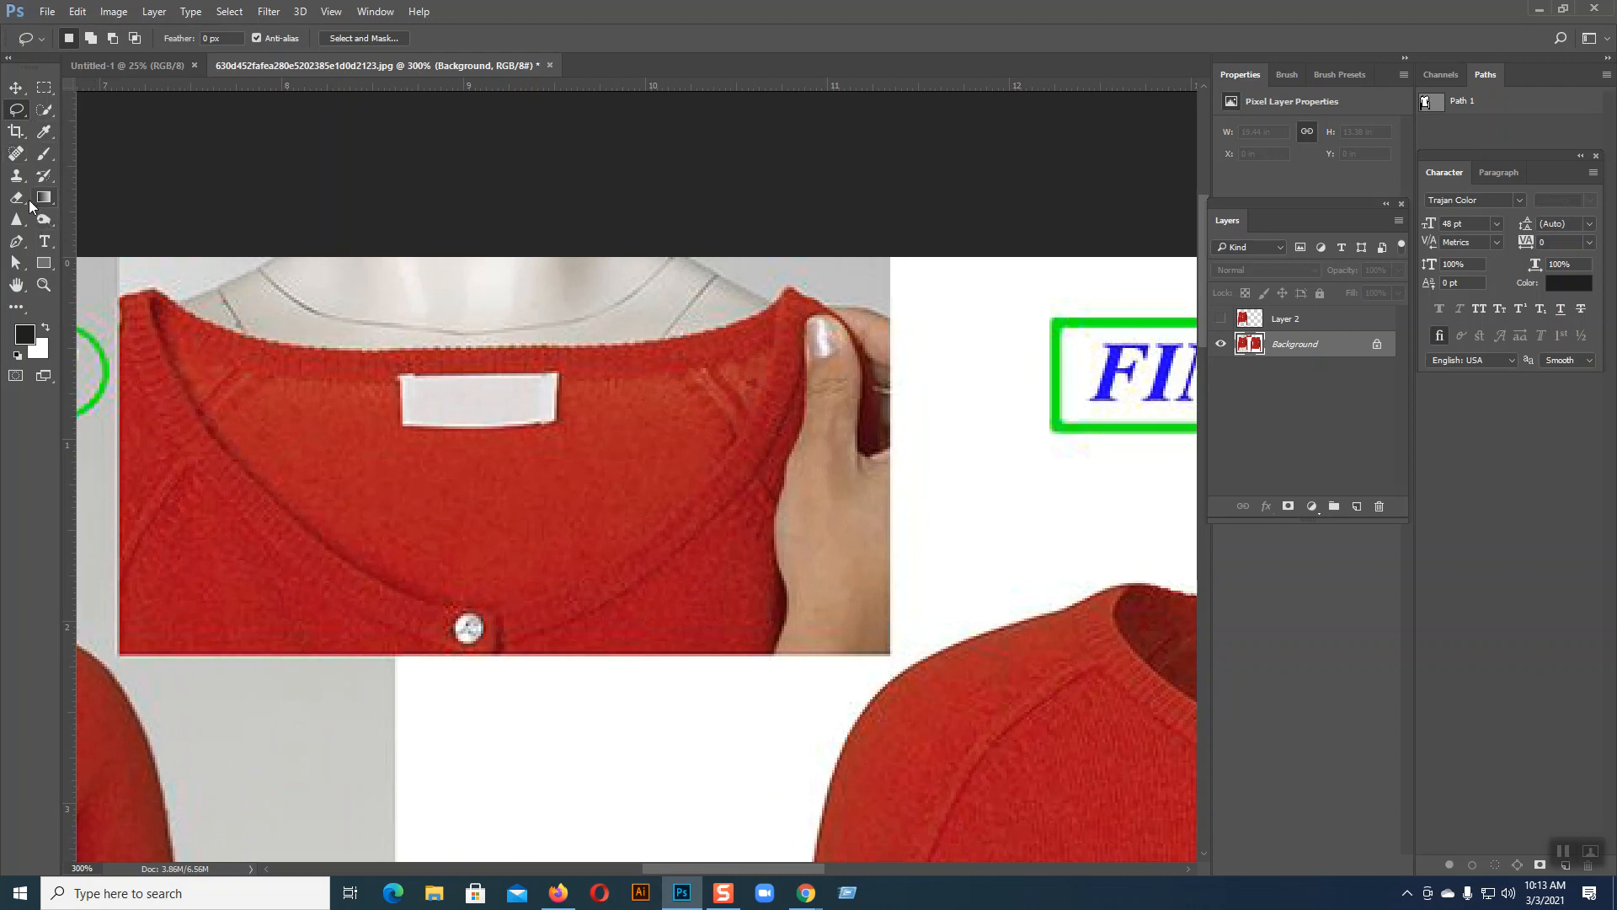
# - Start a Pen path at the left collar corner in photo 2 and trace the back neckline's upper edge to the right collar tip
pyautogui.click(21, 243)
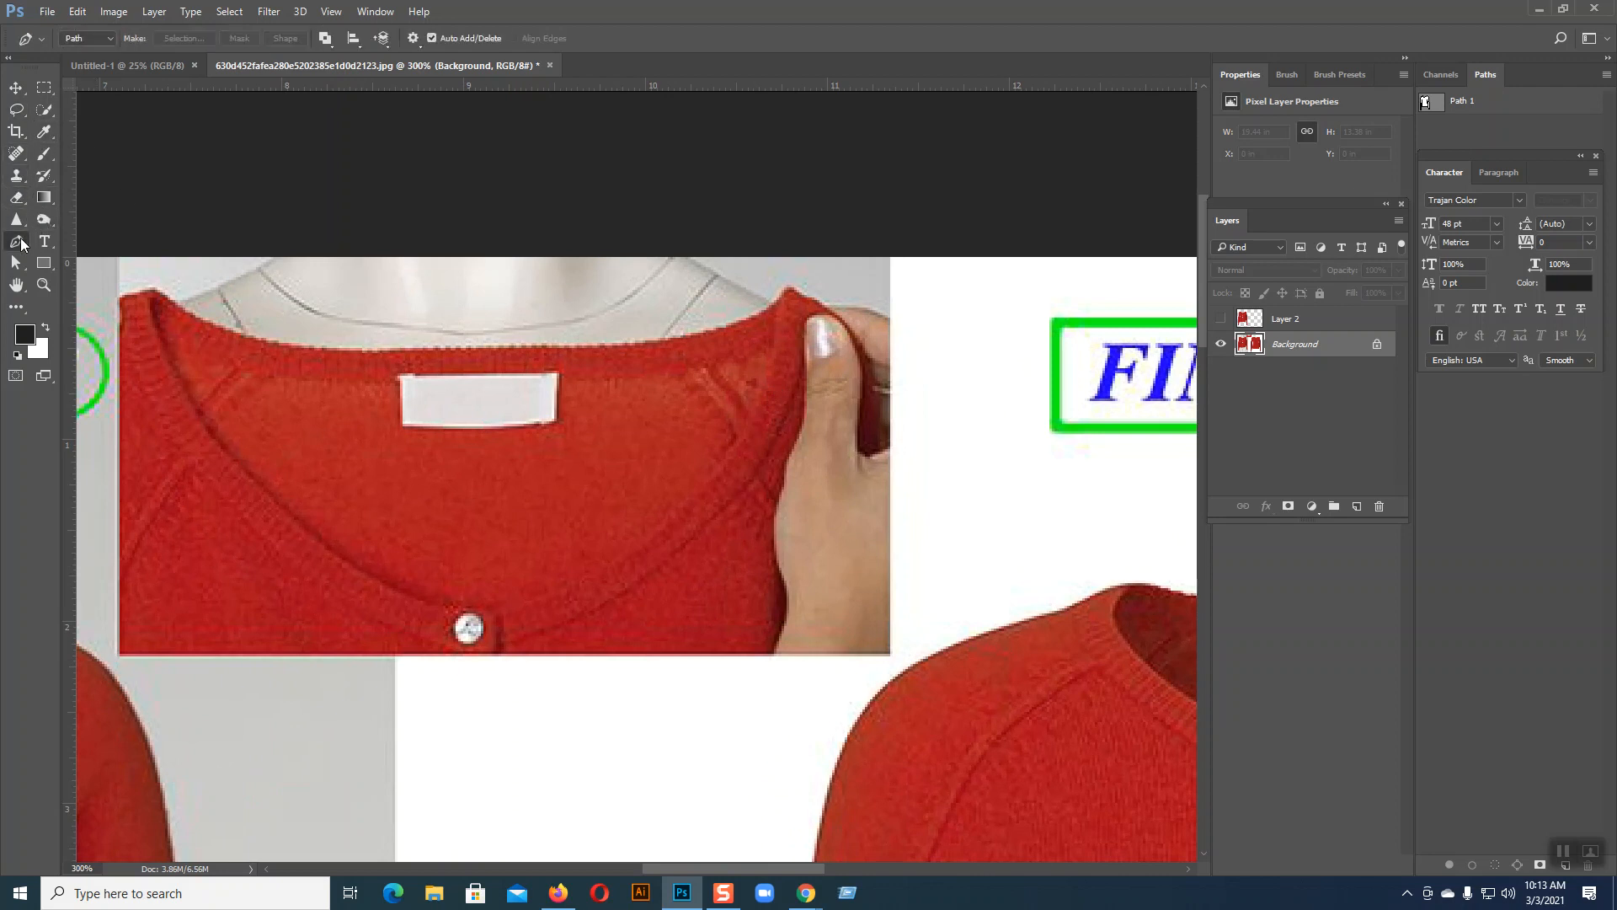
pyautogui.hotkey('ctrl', '+')
pyautogui.moveTo(422, 540); pyautogui.dragTo(716, 605)
pyautogui.hotkey('ctrl', '+')
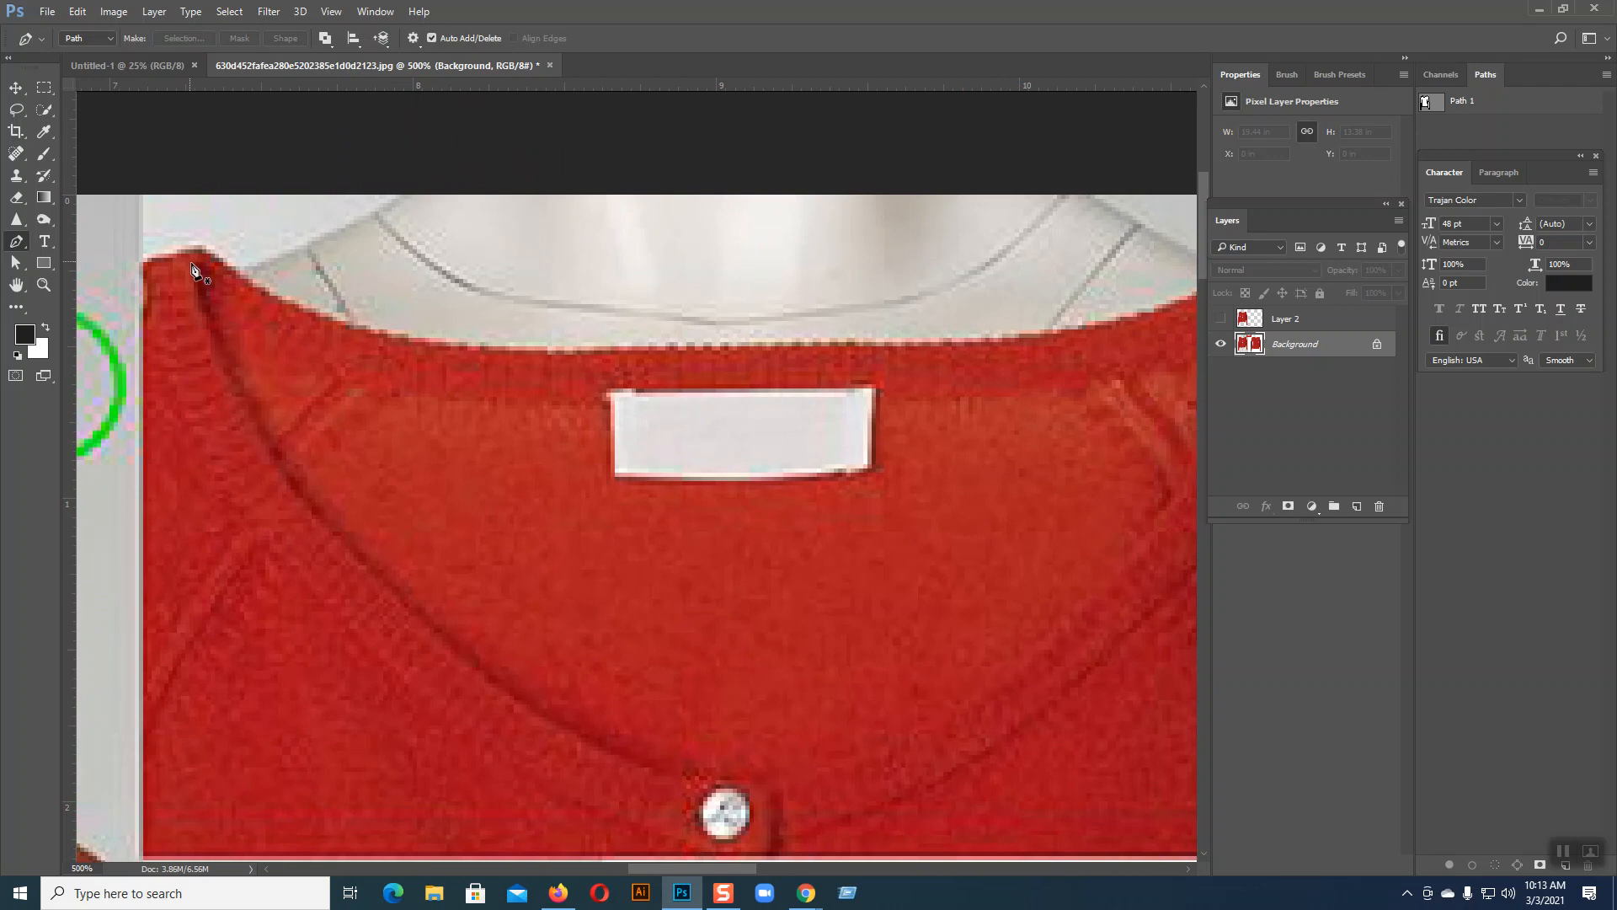
pyautogui.click(144, 264)
pyautogui.click(212, 253)
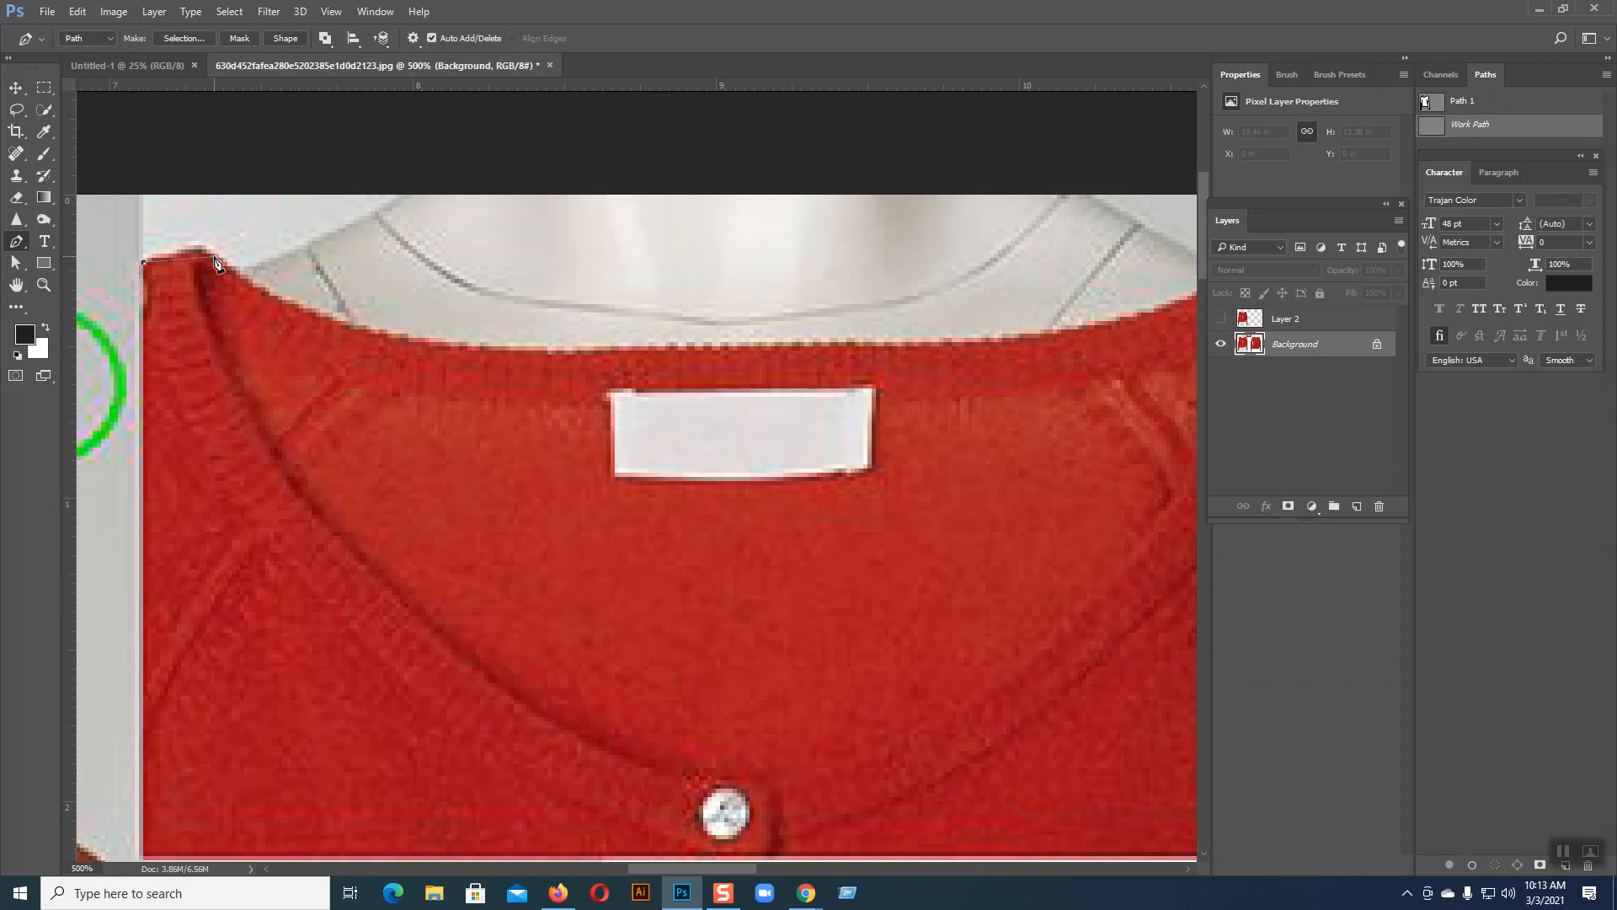
pyautogui.moveTo(216, 257); pyautogui.dragTo(236, 272)
pyautogui.moveTo(569, 352); pyautogui.dragTo(509, 344)
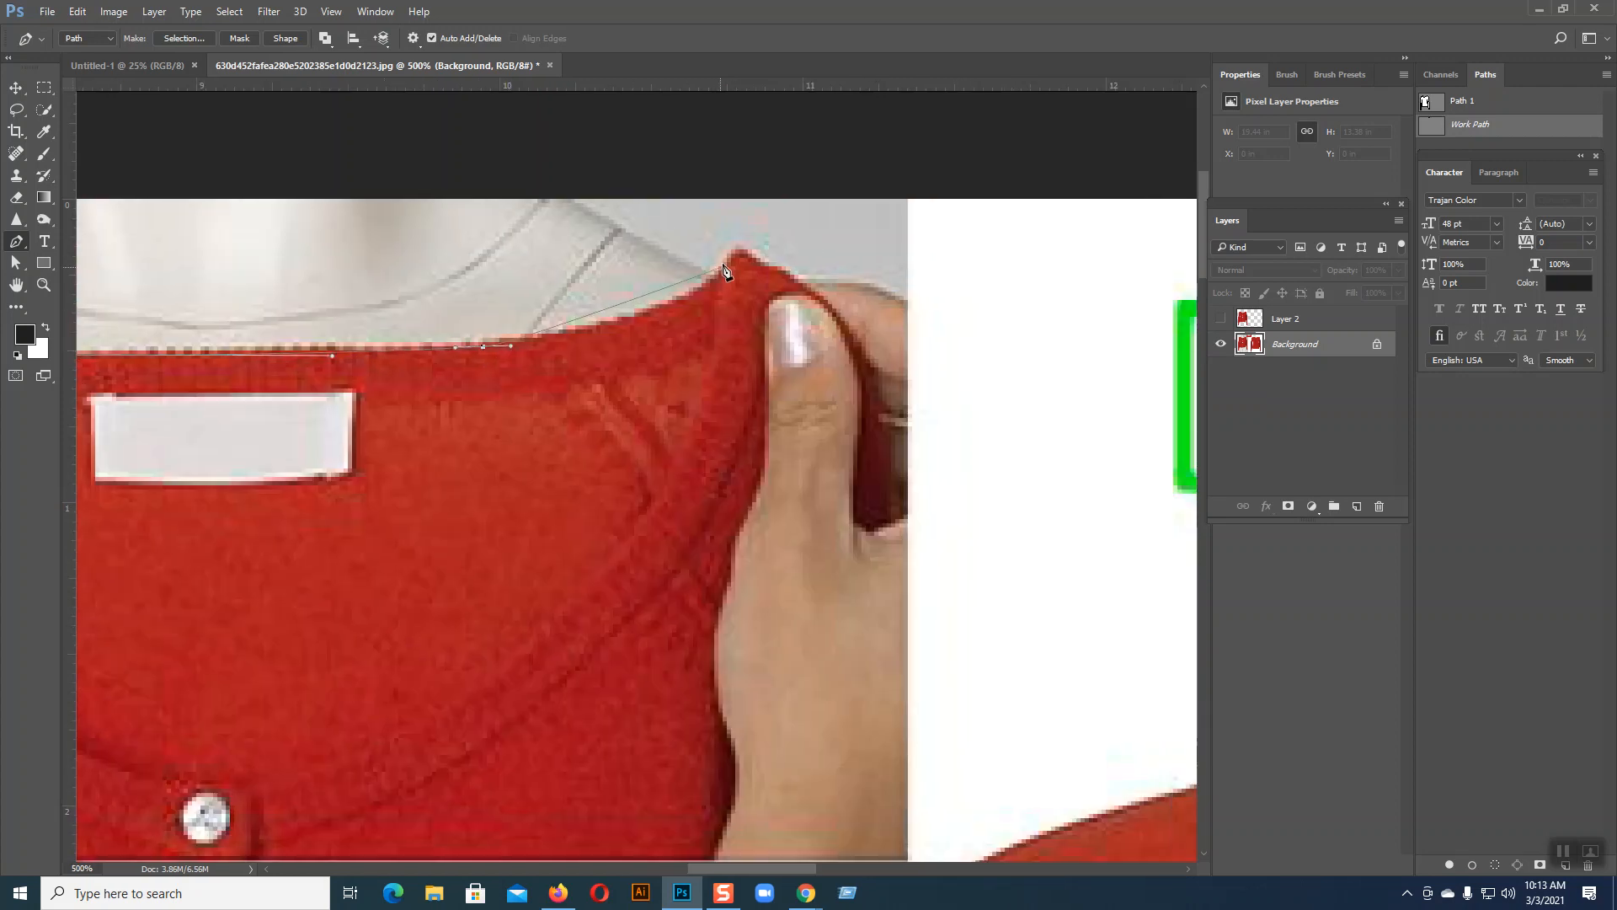
pyautogui.moveTo(736, 252); pyautogui.dragTo(755, 231)
pyautogui.click(737, 251)
# - Continue the path down the right side of the collar and along the front neckband past the button
pyautogui.click(799, 284)
pyautogui.moveTo(745, 362); pyautogui.dragTo(743, 384)
pyautogui.moveTo(659, 582); pyautogui.dragTo(645, 602)
pyautogui.moveTo(508, 647); pyautogui.dragTo(772, 441)
pyautogui.click(679, 572)
pyautogui.moveTo(611, 593); pyautogui.dragTo(589, 597)
pyautogui.click(388, 609)
pyautogui.click(291, 576)
pyautogui.click(194, 526)
# - Trace the path up the left neckband and close it at the starting point on the left collar corner
pyautogui.moveTo(274, 571); pyautogui.dragTo(568, 713)
pyautogui.click(354, 584)
pyautogui.click(328, 521)
pyautogui.click(278, 453)
pyautogui.click(253, 386)
pyautogui.click(232, 343)
pyautogui.click(219, 298)
pyautogui.click(202, 241)
pyautogui.click(181, 205)
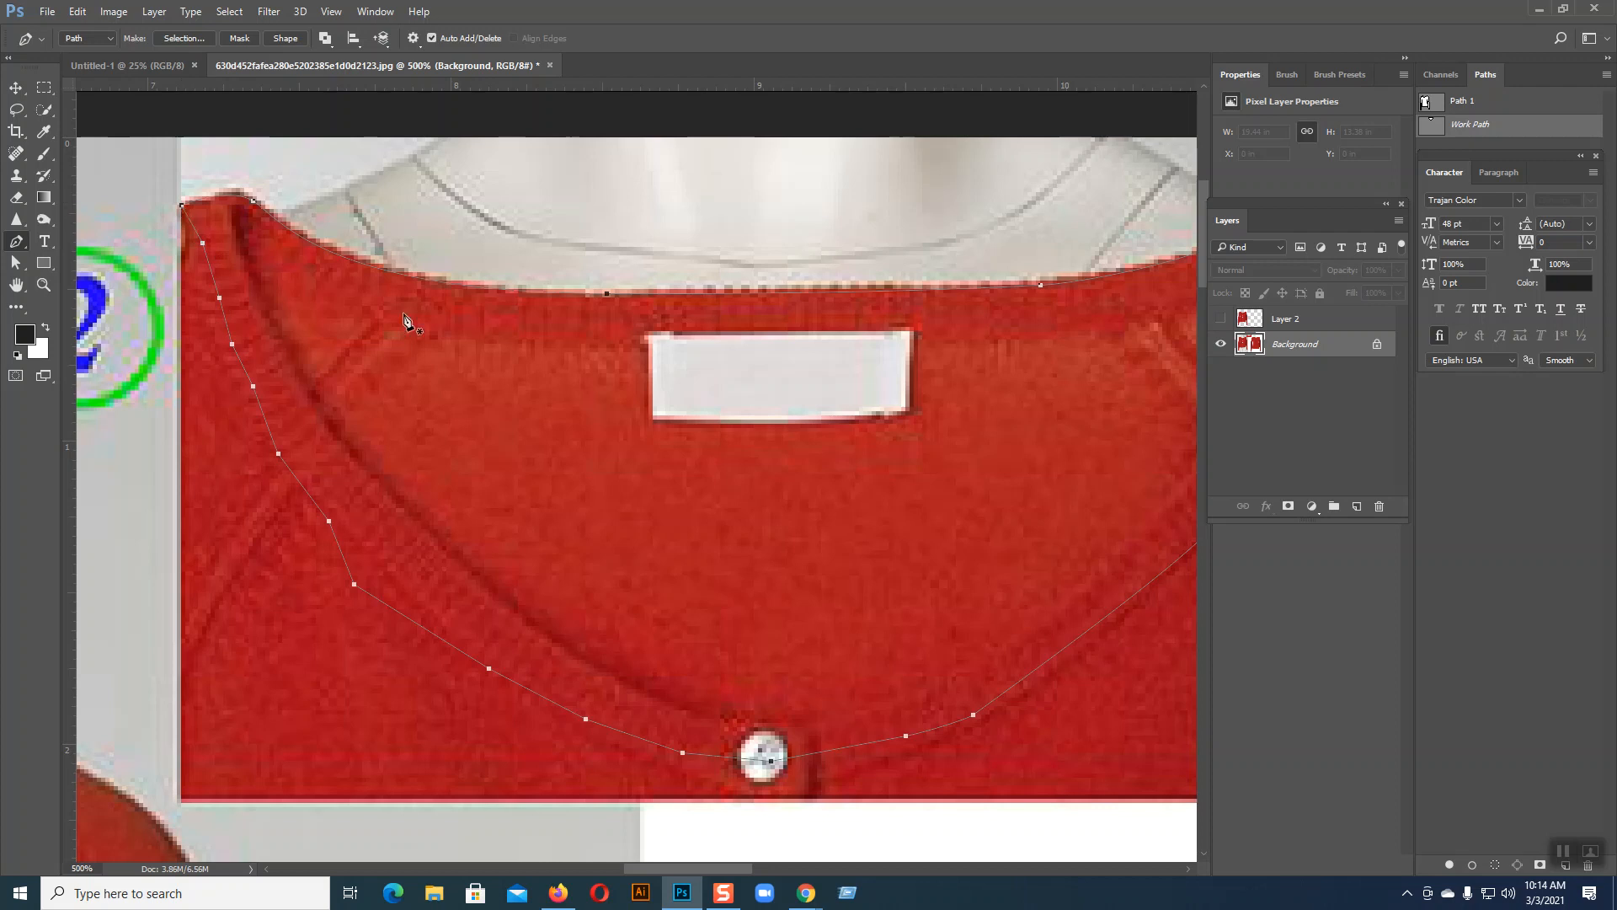
# - Save the work path as Path 2, load it as a selection and copy the outlined neck piece onto a new layer
pyautogui.doubleClick(1459, 128)
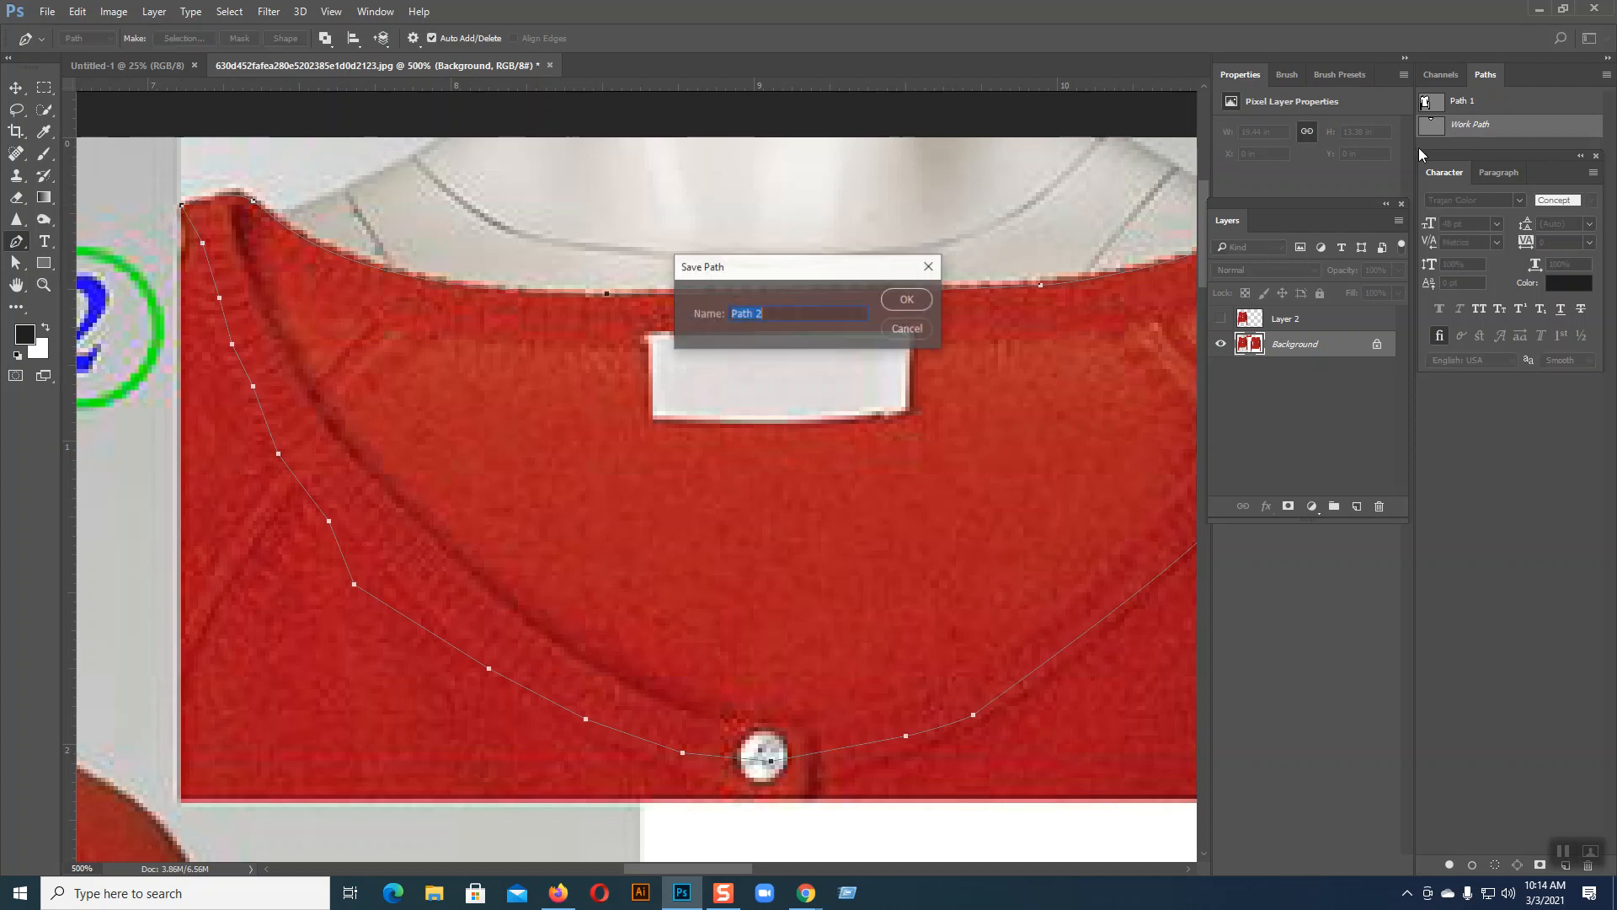
pyautogui.click(901, 295)
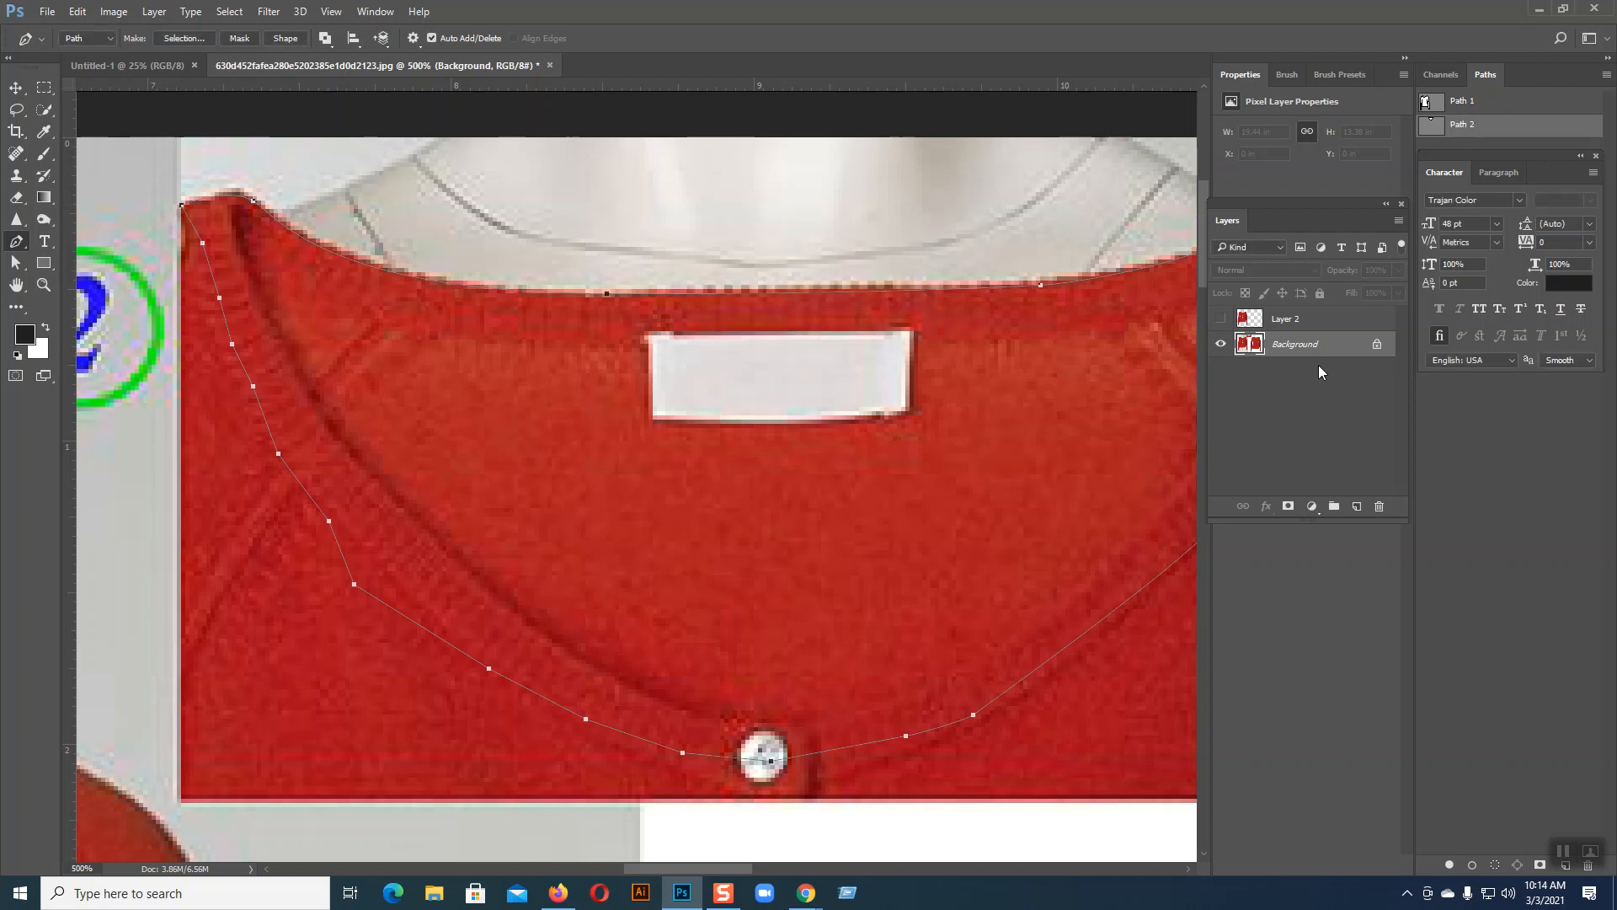
pyautogui.keyDown('ctrl'); pyautogui.click(1436, 131); pyautogui.keyUp('ctrl')
pyautogui.hotkey('ctrl', 'j')
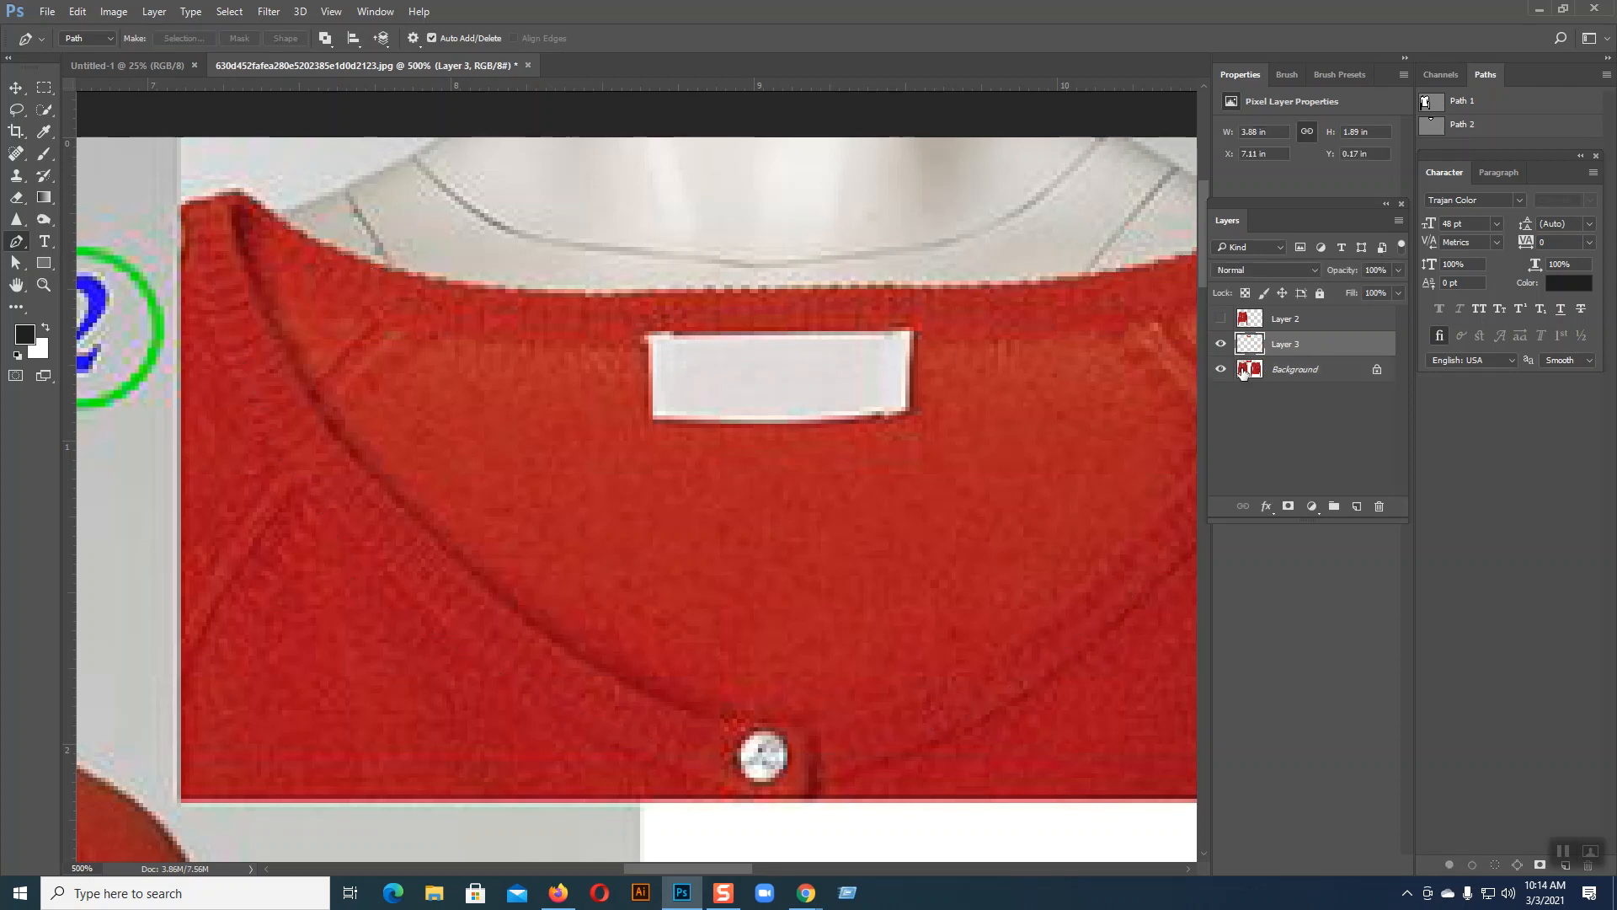
# - Hide the Background, show Layer 2, and move the neck piece on Layer 3 behind the cardigan's neck opening
pyautogui.click(1224, 370)
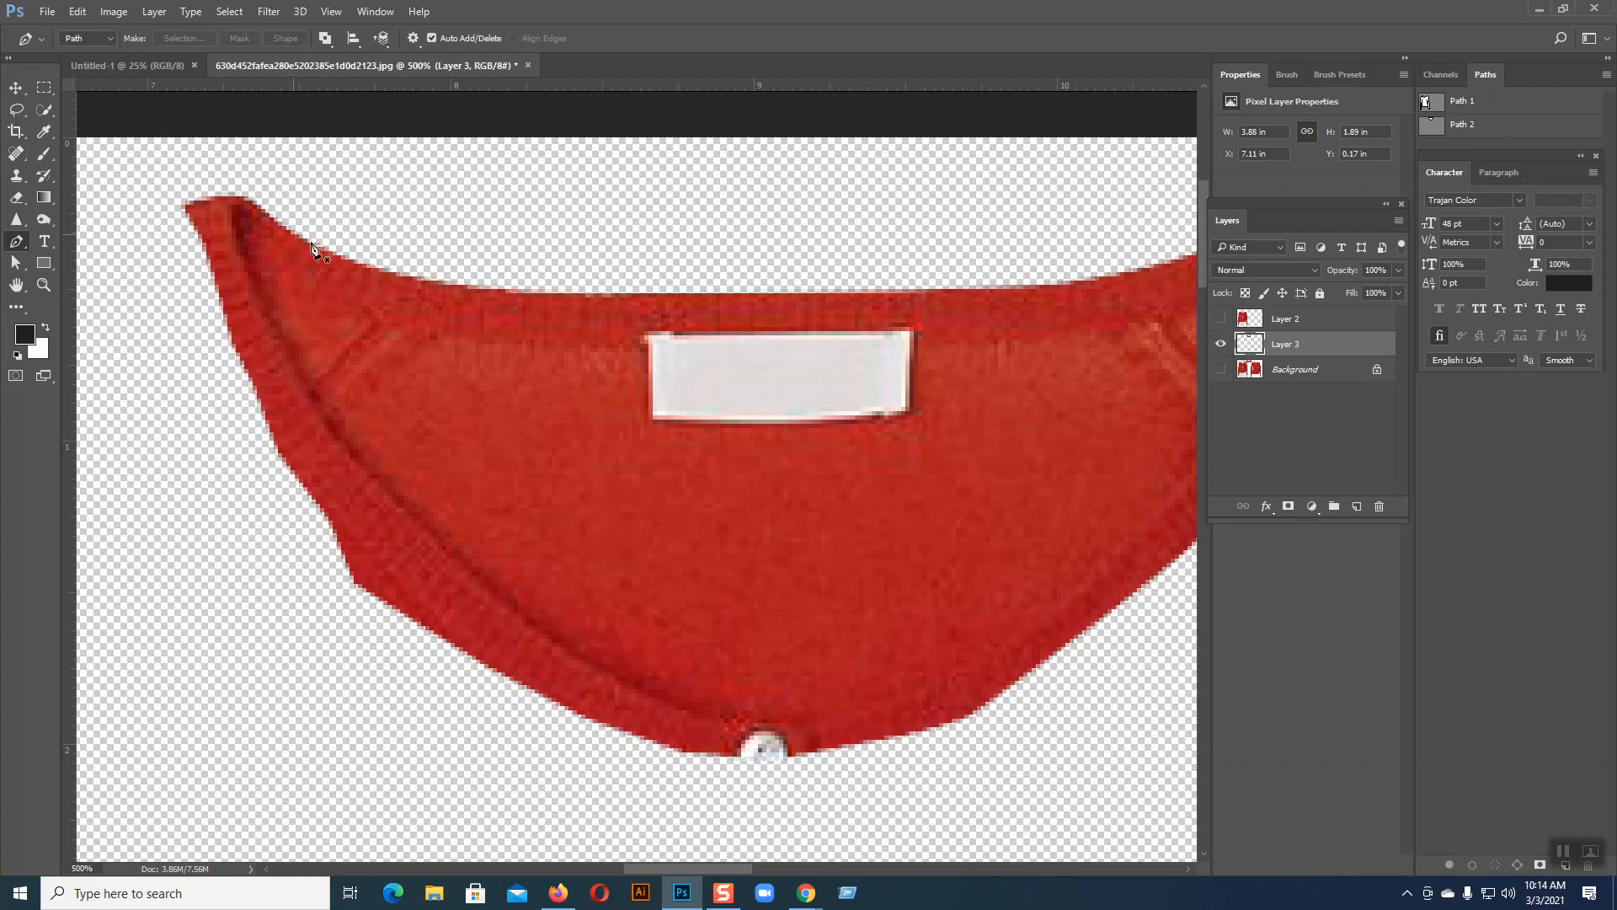
pyautogui.click(1221, 320)
pyautogui.click(14, 94)
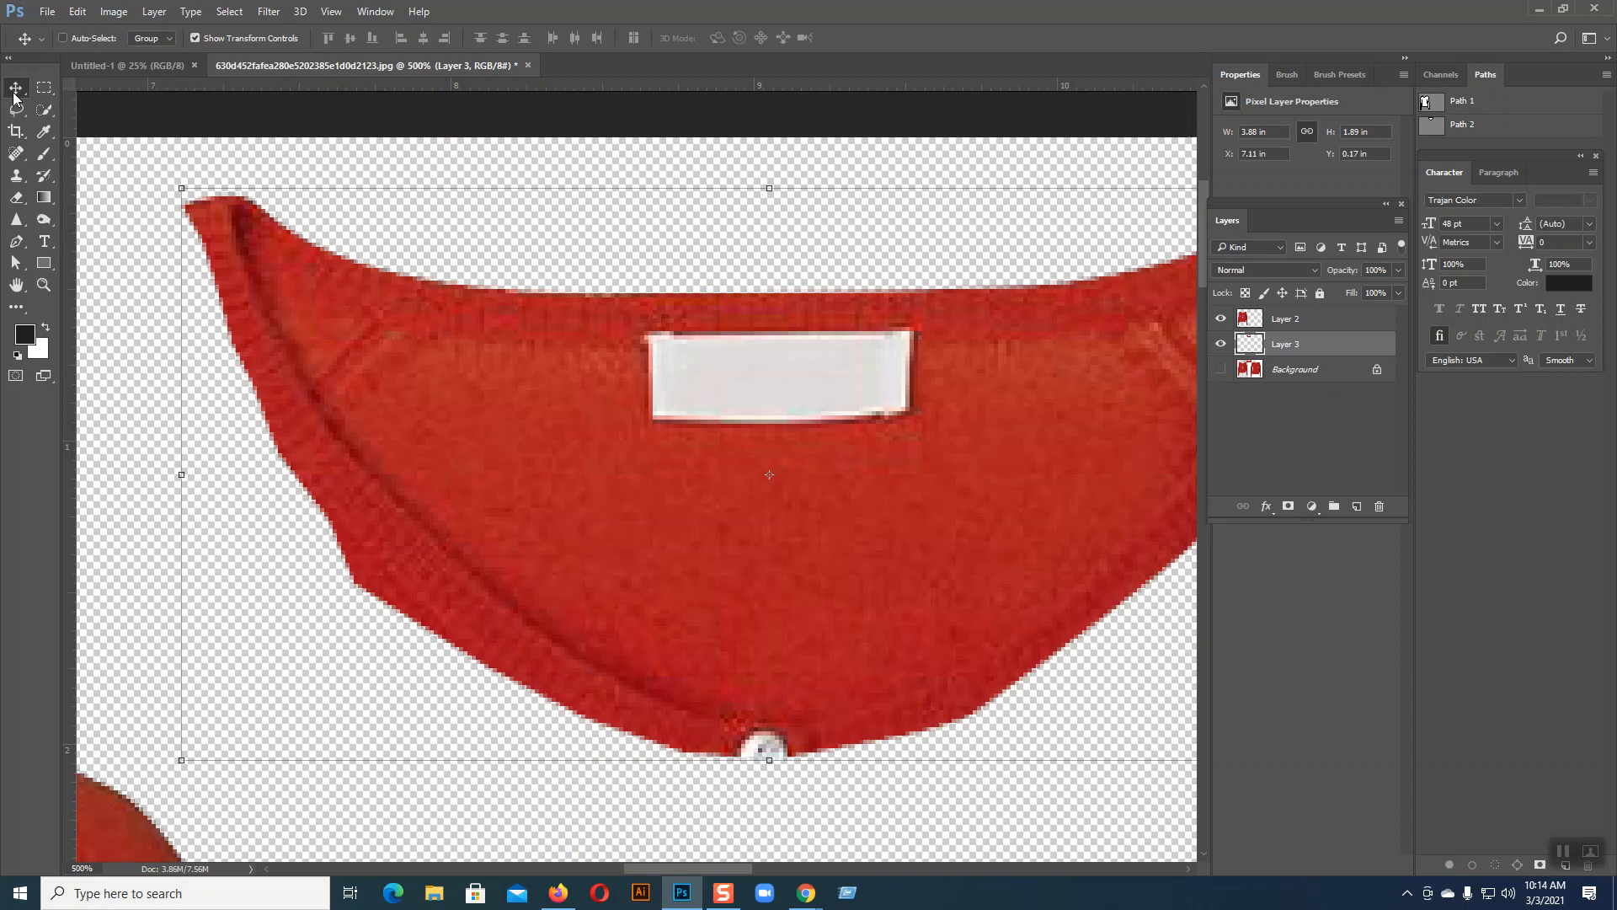
pyautogui.hotkey('ctrl', '1')
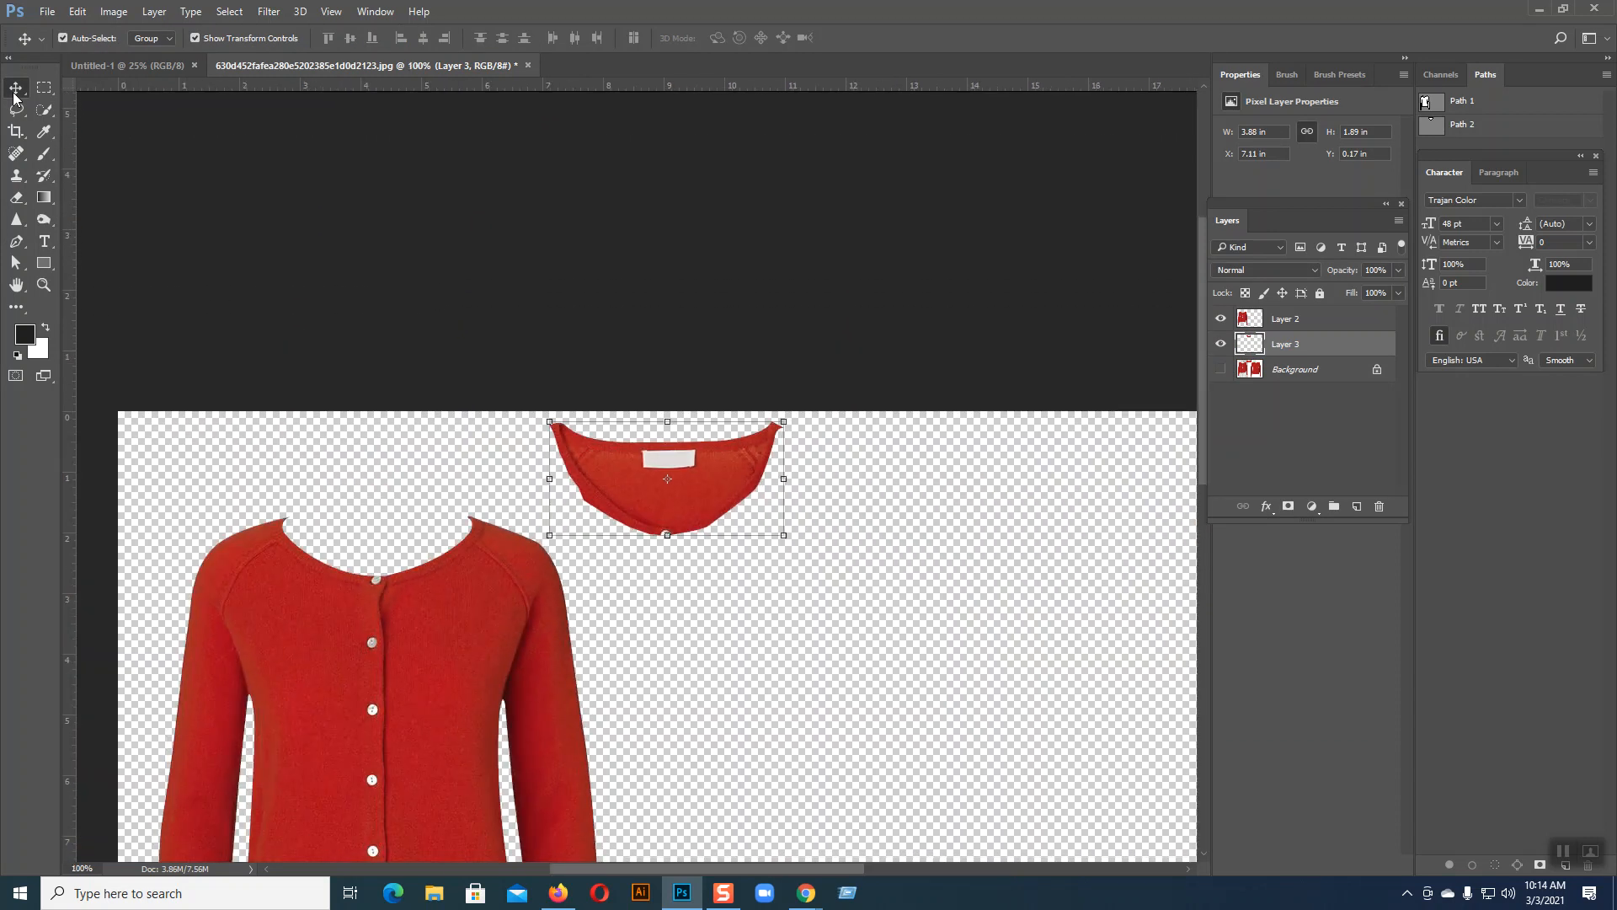
pyautogui.moveTo(678, 497); pyautogui.dragTo(969, 541)
pyautogui.hotkey('ctrl', '+')
pyautogui.hotkey('ctrl', '+')
pyautogui.hotkey('ctrl', '+')
pyautogui.moveTo(379, 759); pyautogui.dragTo(884, 605)
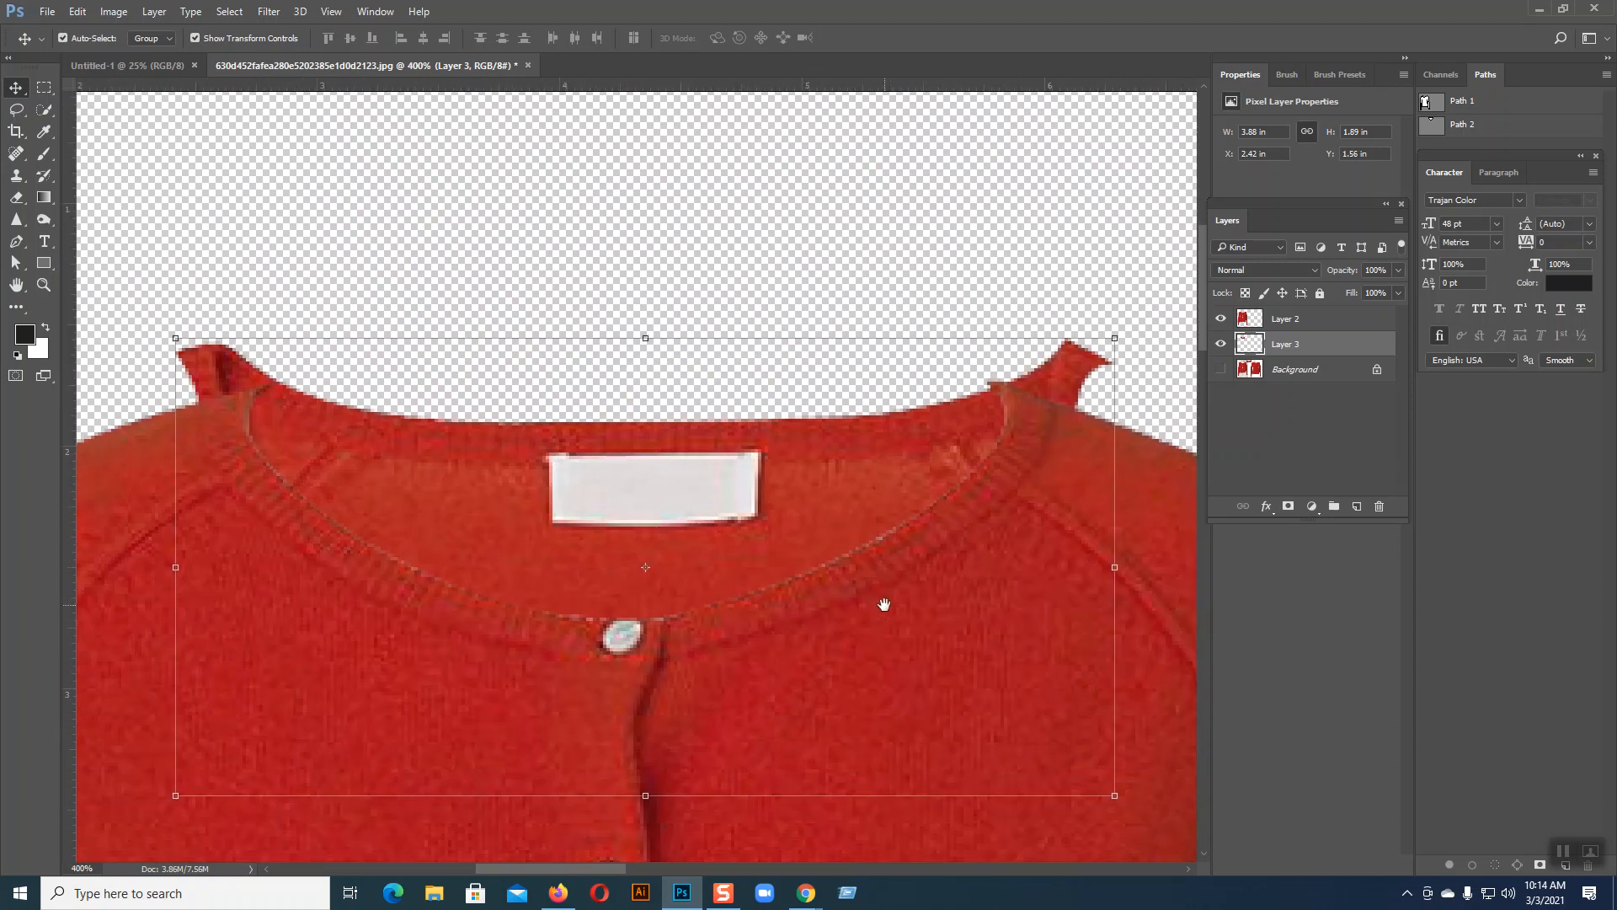
# - Scale the neck piece to about 88.5% with Free Transform and align it with the cardigan's neck opening
pyautogui.moveTo(1118, 338); pyautogui.dragTo(1084, 359)
pyautogui.moveTo(759, 484); pyautogui.dragTo(753, 502)
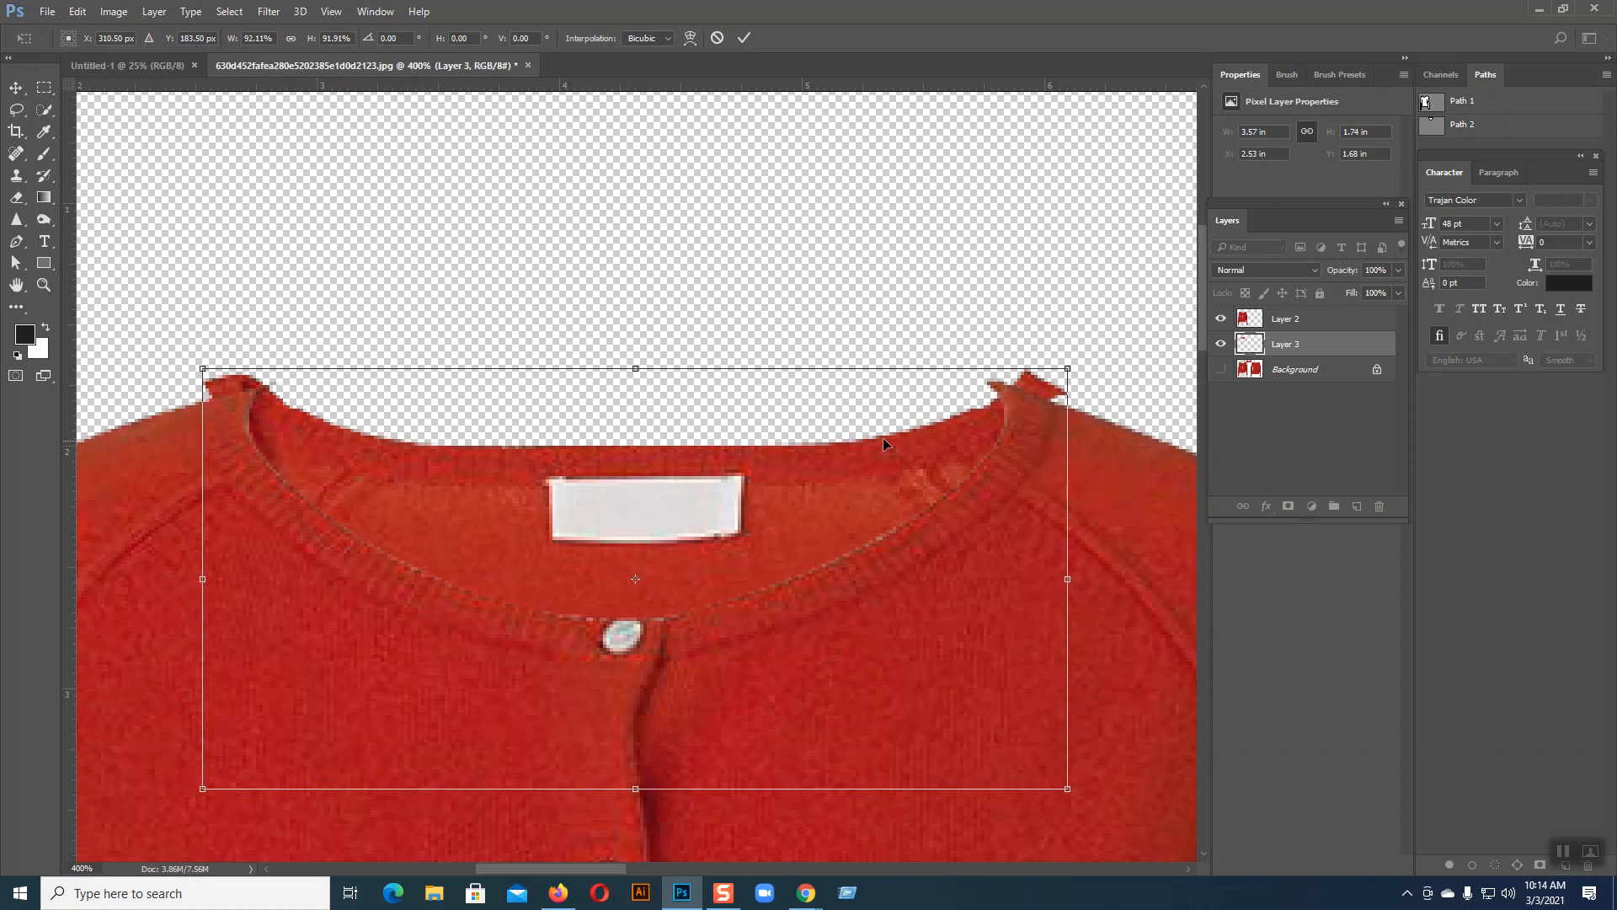
pyautogui.moveTo(1063, 369); pyautogui.dragTo(1050, 375)
pyautogui.moveTo(668, 552); pyautogui.dragTo(655, 544)
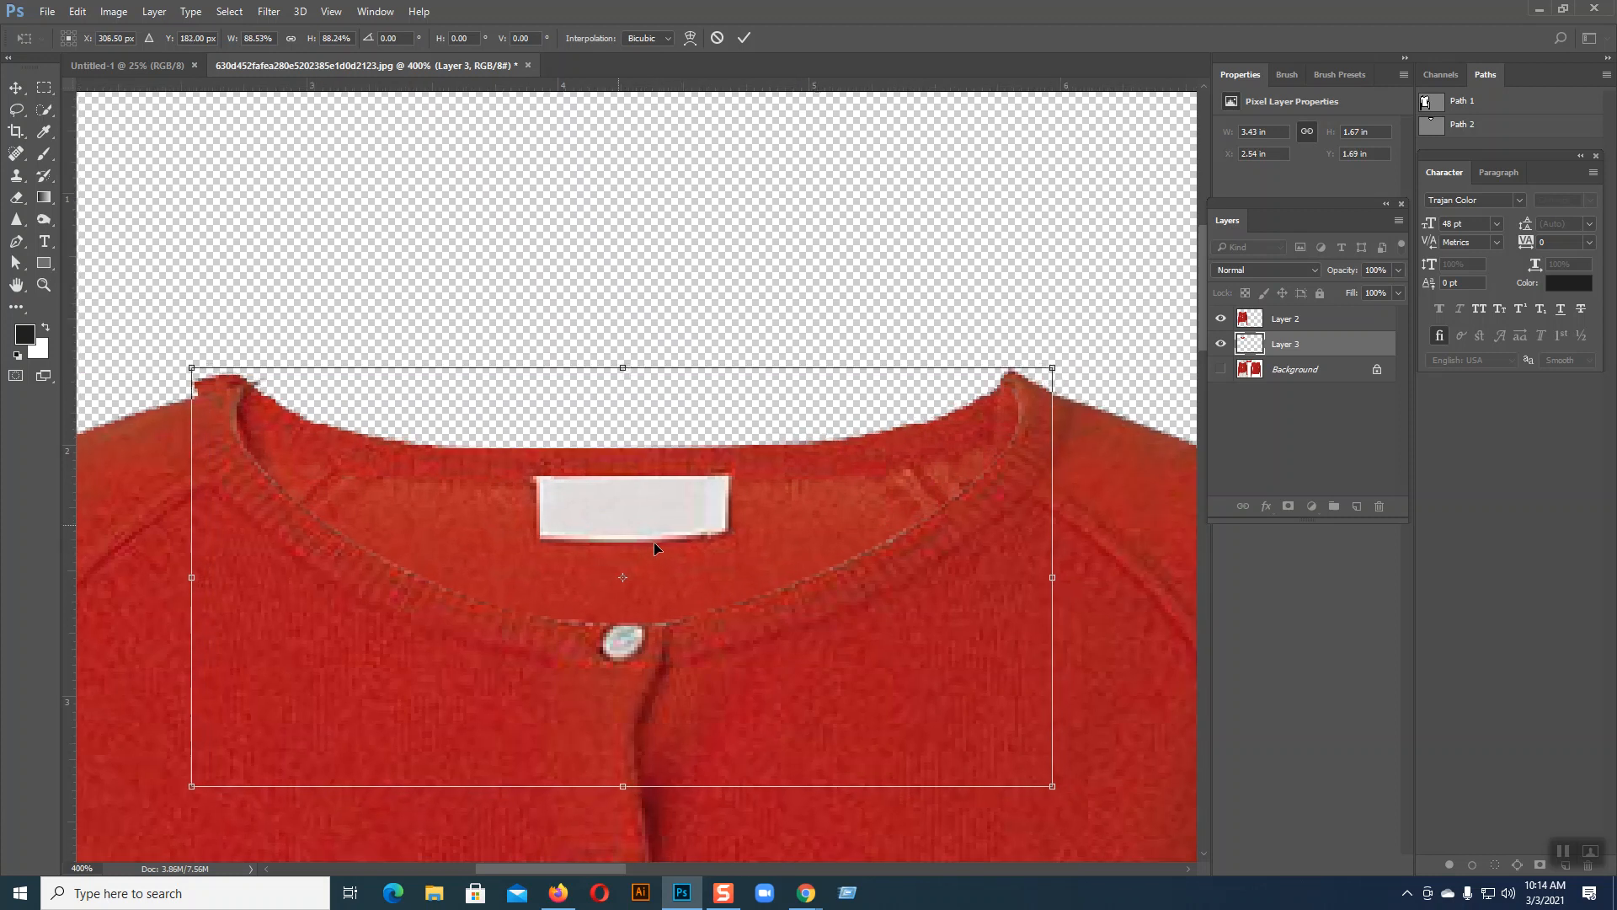
pyautogui.hotkey('ctrl', '+')
pyautogui.hotkey('ctrl', '+')
pyautogui.moveTo(664, 628); pyautogui.dragTo(830, 548)
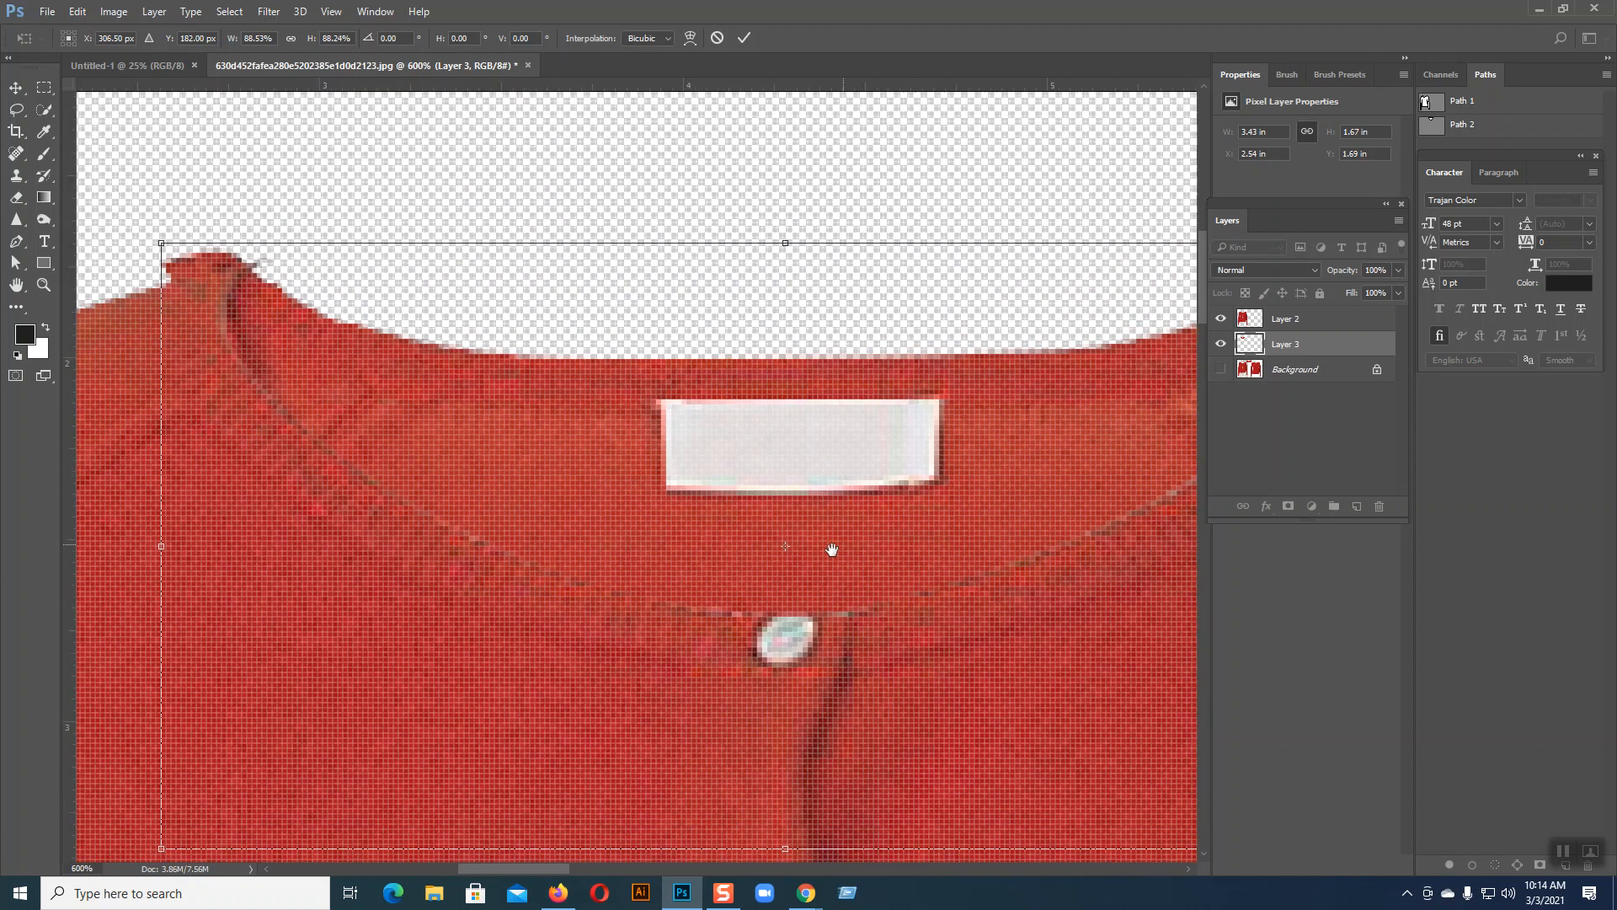
pyautogui.moveTo(666, 499); pyautogui.dragTo(662, 487)
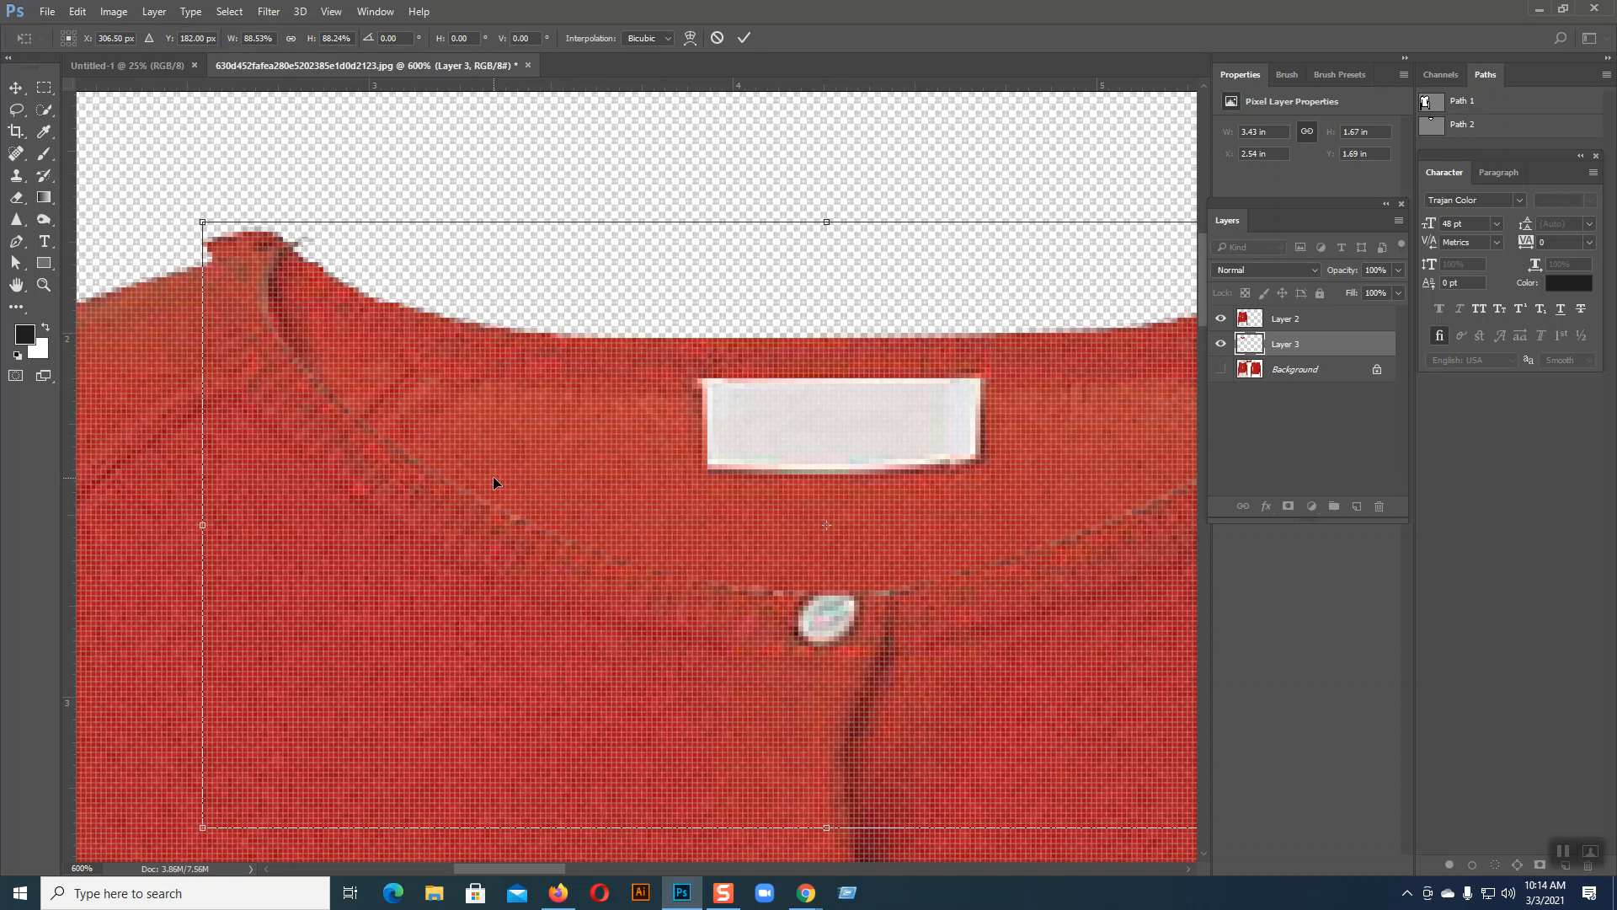
# - Enlarge the neck piece to about 91.4% and shift it slightly left to fit both shoulder tips
pyautogui.press('Left')
pyautogui.moveTo(733, 458); pyautogui.dragTo(433, 523)
pyautogui.moveTo(1151, 287); pyautogui.dragTo(1177, 286)
pyautogui.moveTo(950, 422)
pyautogui.mouseDown()
pyautogui.moveTo(948, 442)
pyautogui.moveTo(942, 423)
pyautogui.mouseUp()
pyautogui.moveTo(864, 495); pyautogui.dragTo(1180, 481)
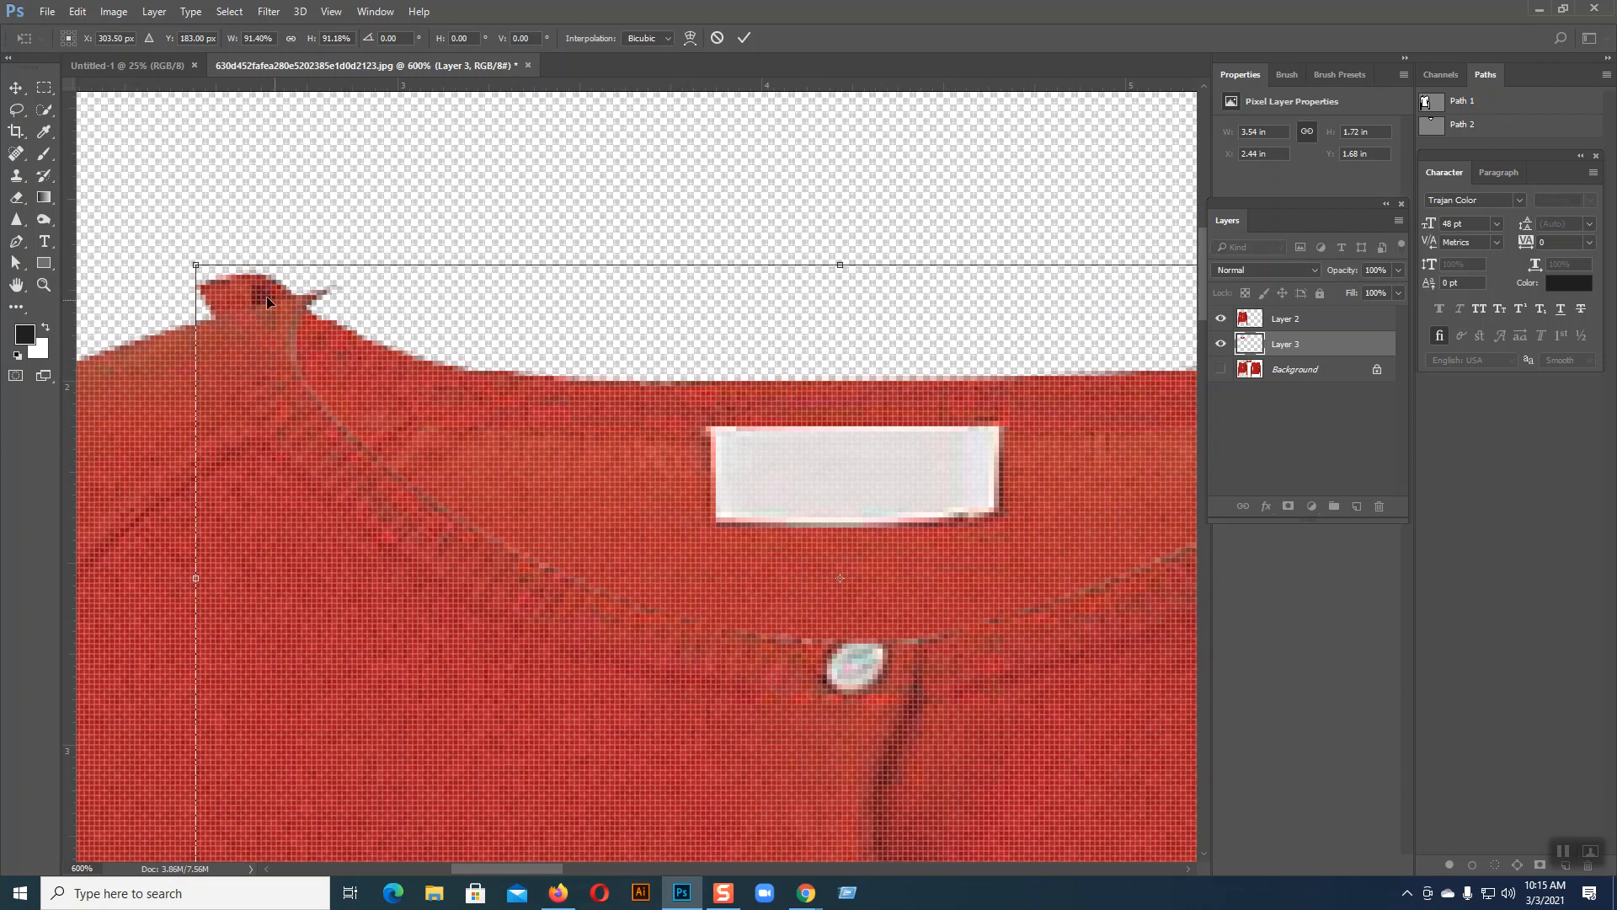
# - Warp the neck piece's upper left corner inward and down so its tip meets the cardigan's left collar edge
pyautogui.click(78, 12)
pyautogui.moveTo(173, 373)
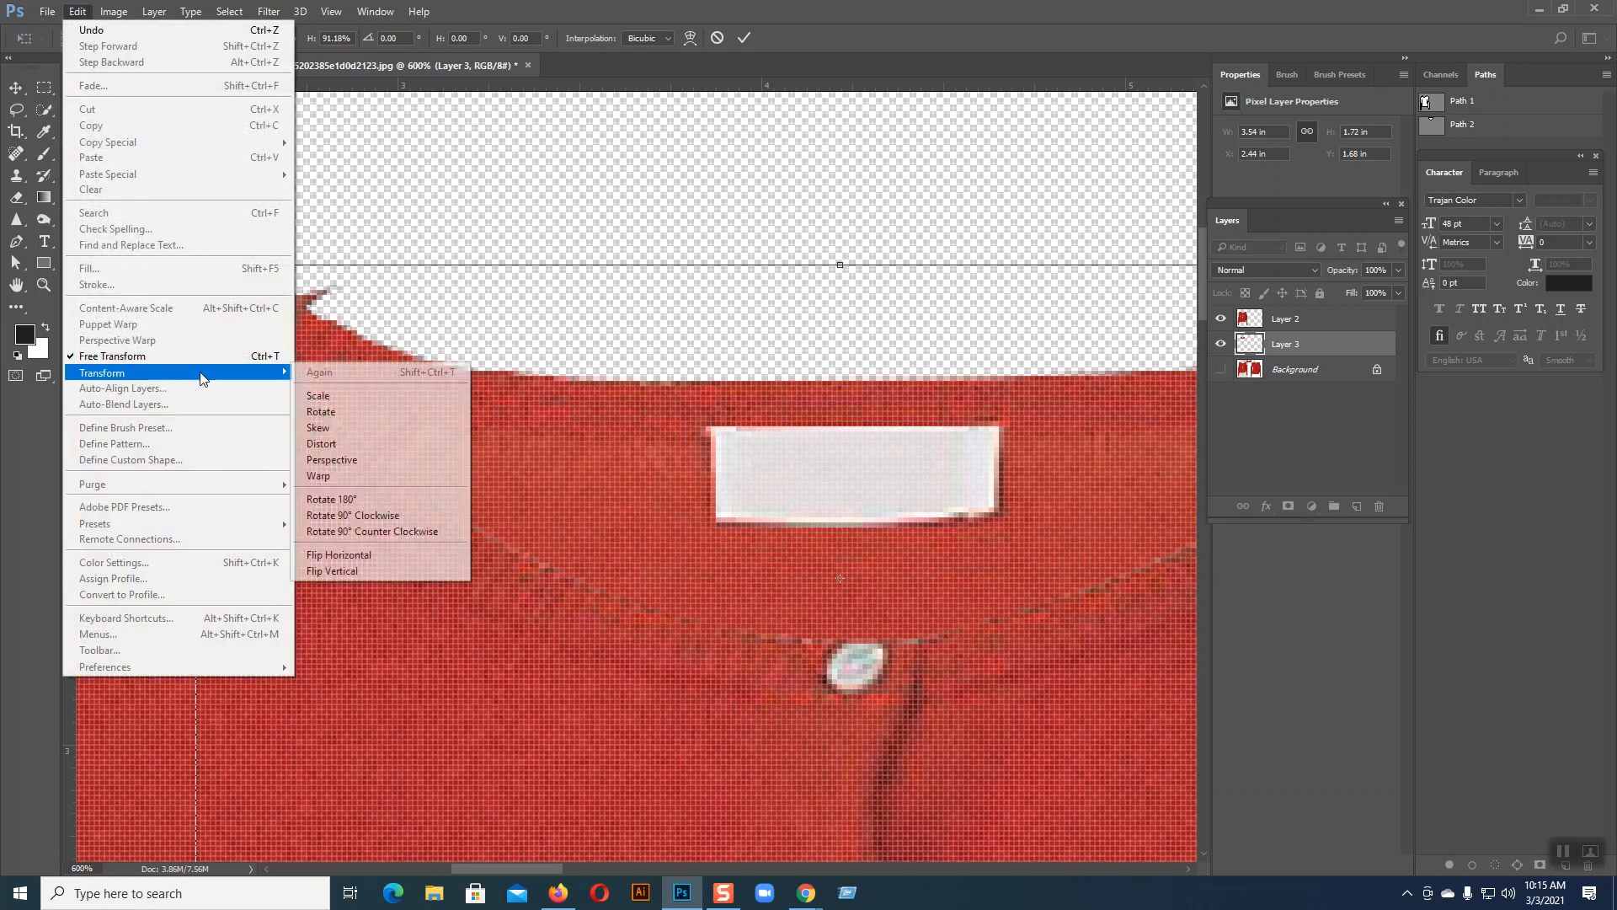
pyautogui.click(351, 477)
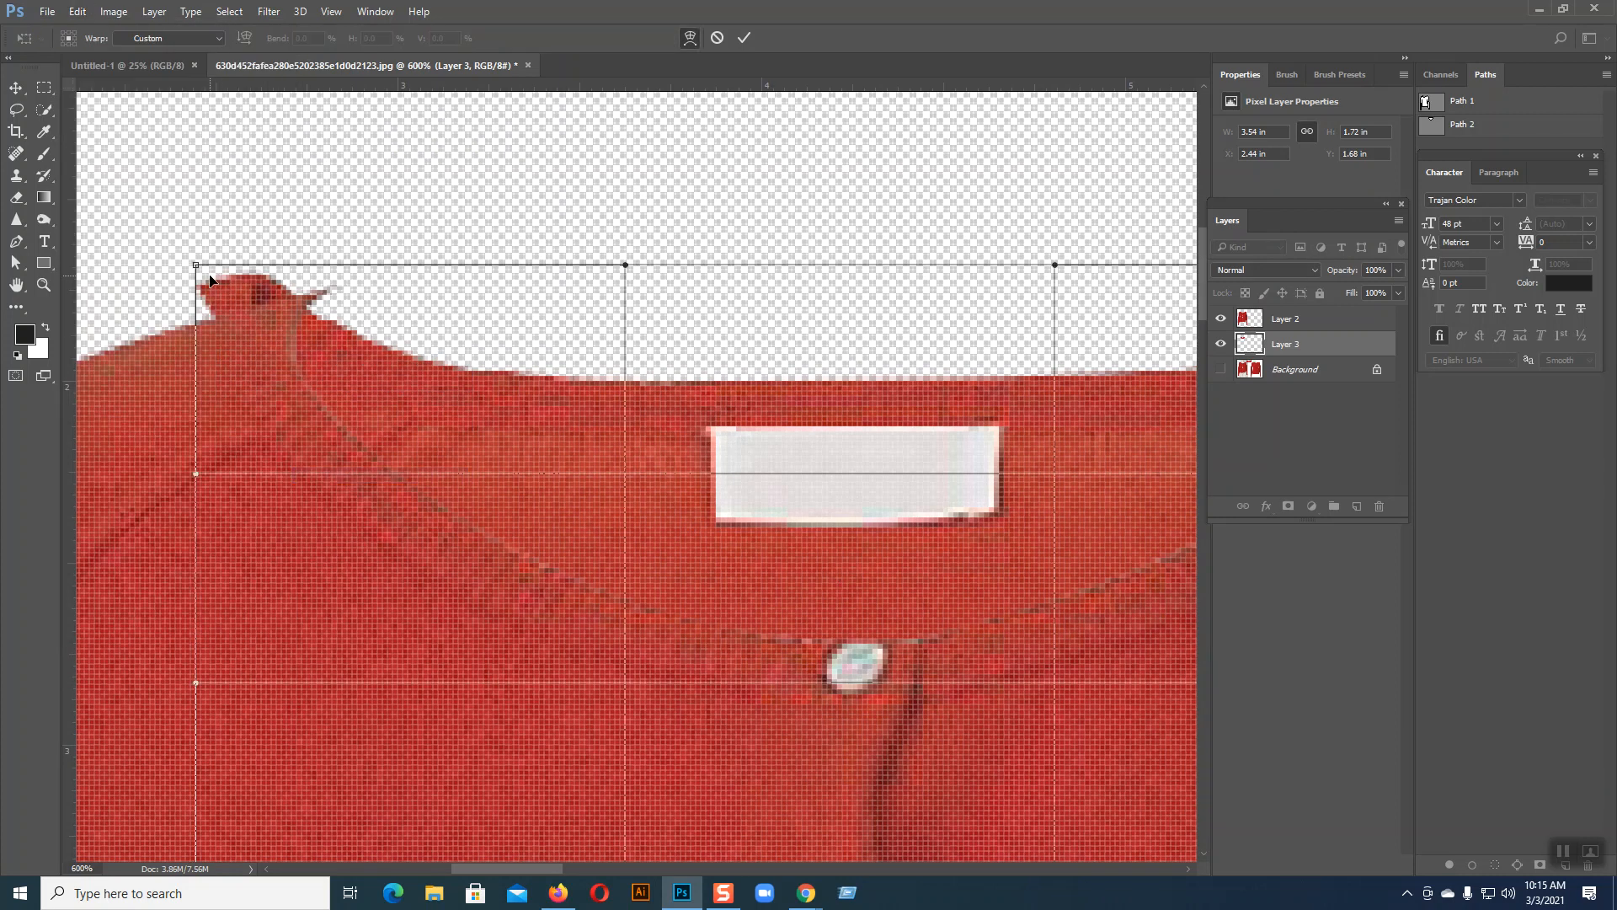
pyautogui.moveTo(195, 265); pyautogui.dragTo(250, 285)
pyautogui.moveTo(195, 474)
pyautogui.mouseDown()
pyautogui.moveTo(155, 462)
pyautogui.moveTo(170, 455)
pyautogui.mouseUp()
pyautogui.moveTo(250, 290); pyautogui.dragTo(253, 293)
# - Warp the neck piece's upper right corner outward and raise its top edge to meet the cardigan's right collar tip
pyautogui.hscroll(10, 665, 409)
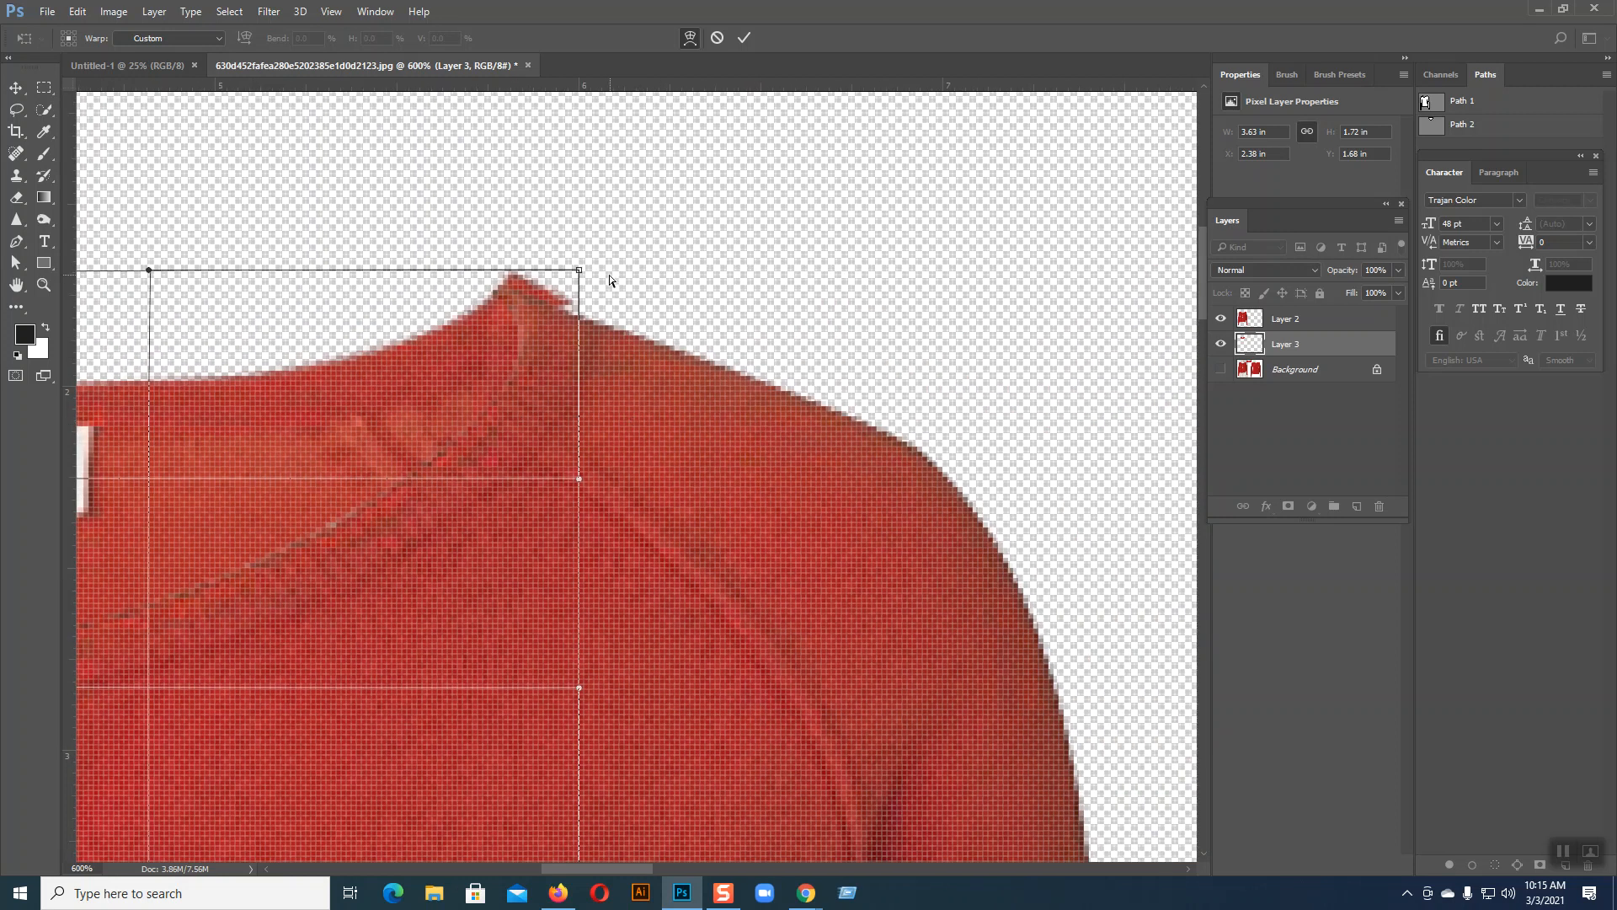
pyautogui.moveTo(583, 271)
pyautogui.mouseDown()
pyautogui.moveTo(571, 276)
pyautogui.moveTo(608, 261)
pyautogui.moveTo(599, 251)
pyautogui.moveTo(599, 275)
pyautogui.mouseUp()
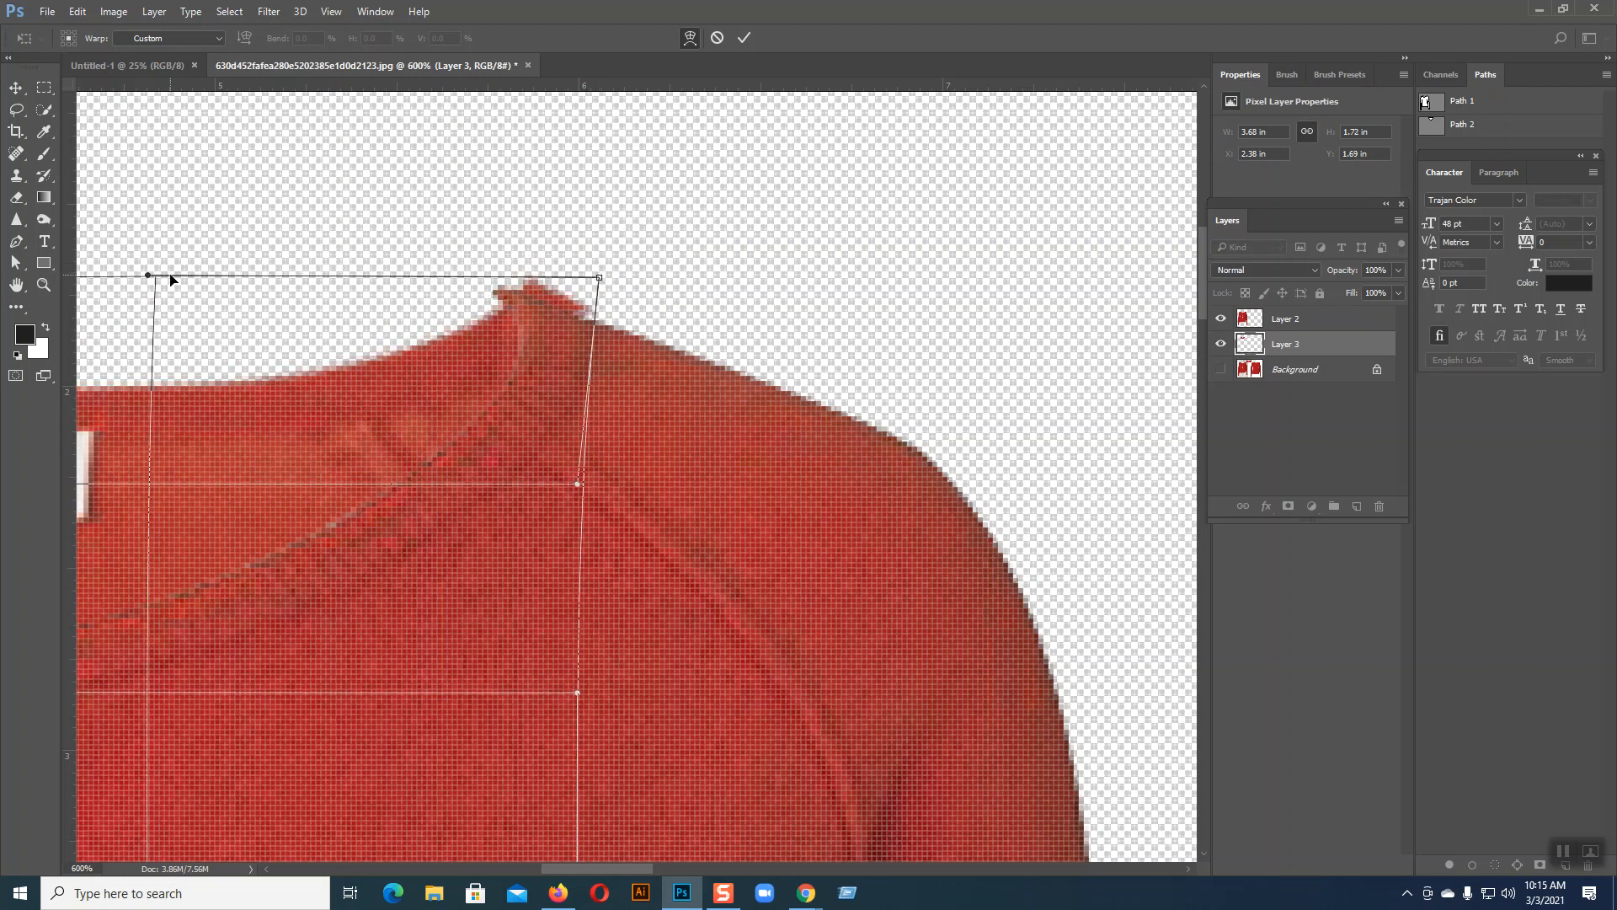
pyautogui.moveTo(148, 273); pyautogui.dragTo(151, 229)
pyautogui.moveTo(590, 278); pyautogui.dragTo(610, 261)
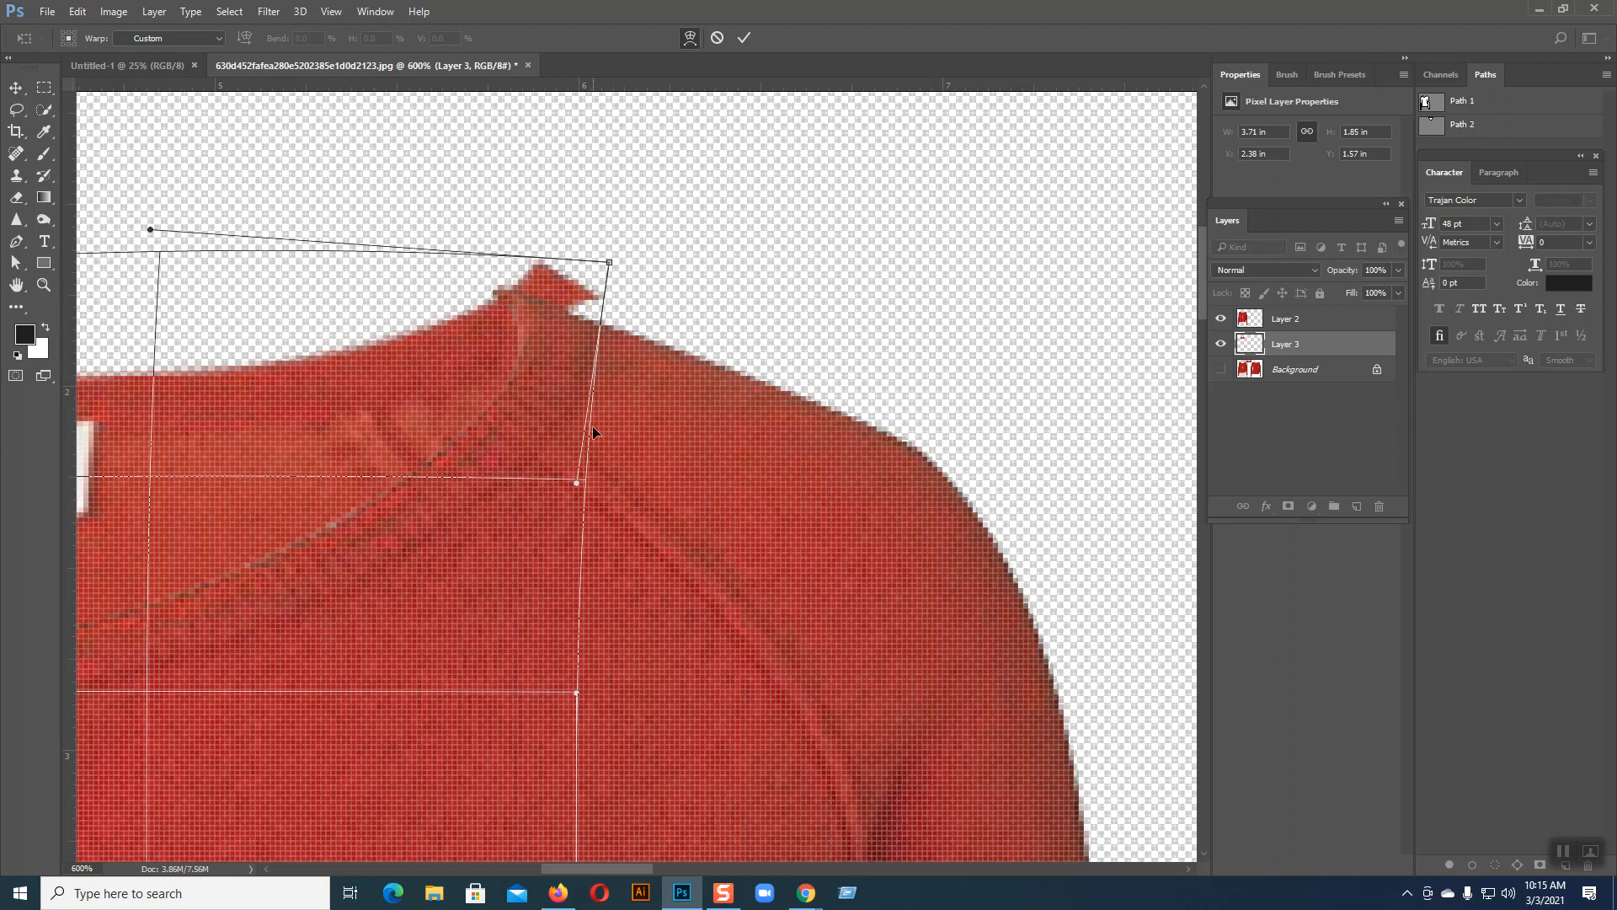
pyautogui.moveTo(578, 486); pyautogui.dragTo(618, 489)
pyautogui.moveTo(612, 264); pyautogui.dragTo(610, 263)
pyautogui.press('Return')
# - Erase the part of the neck piece on Layer 3 that sticks out above the right shoulder with a 15 px Eraser
pyautogui.scroll(-3, 608, 261)
pyautogui.scroll(-2, 608, 261)
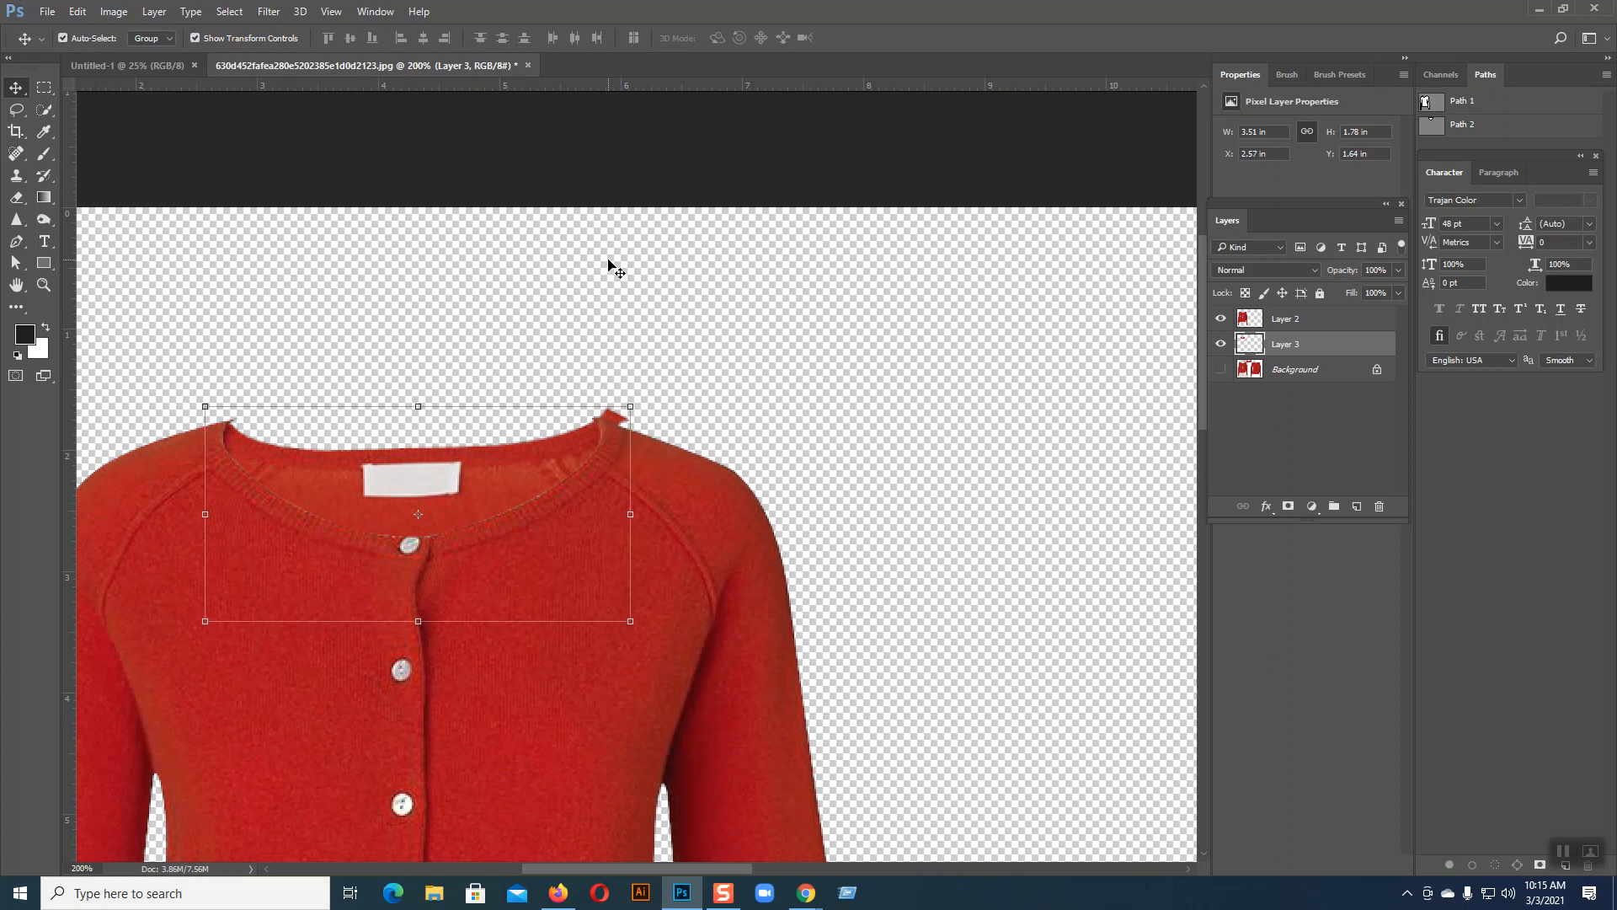
pyautogui.scroll(3, 610, 265)
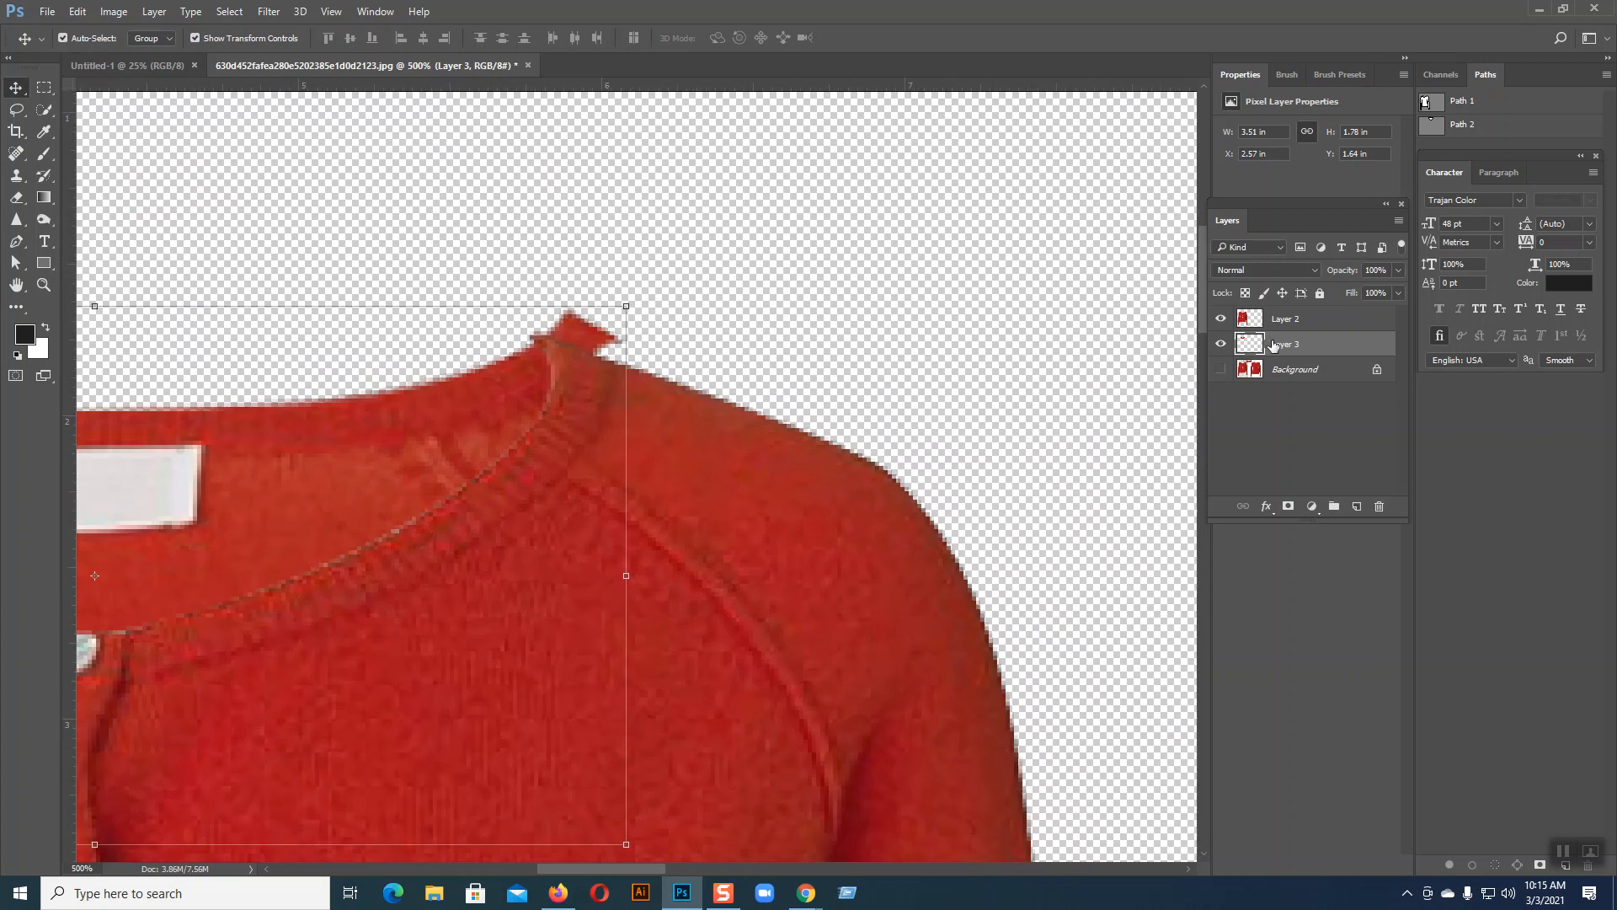
pyautogui.click(16, 197)
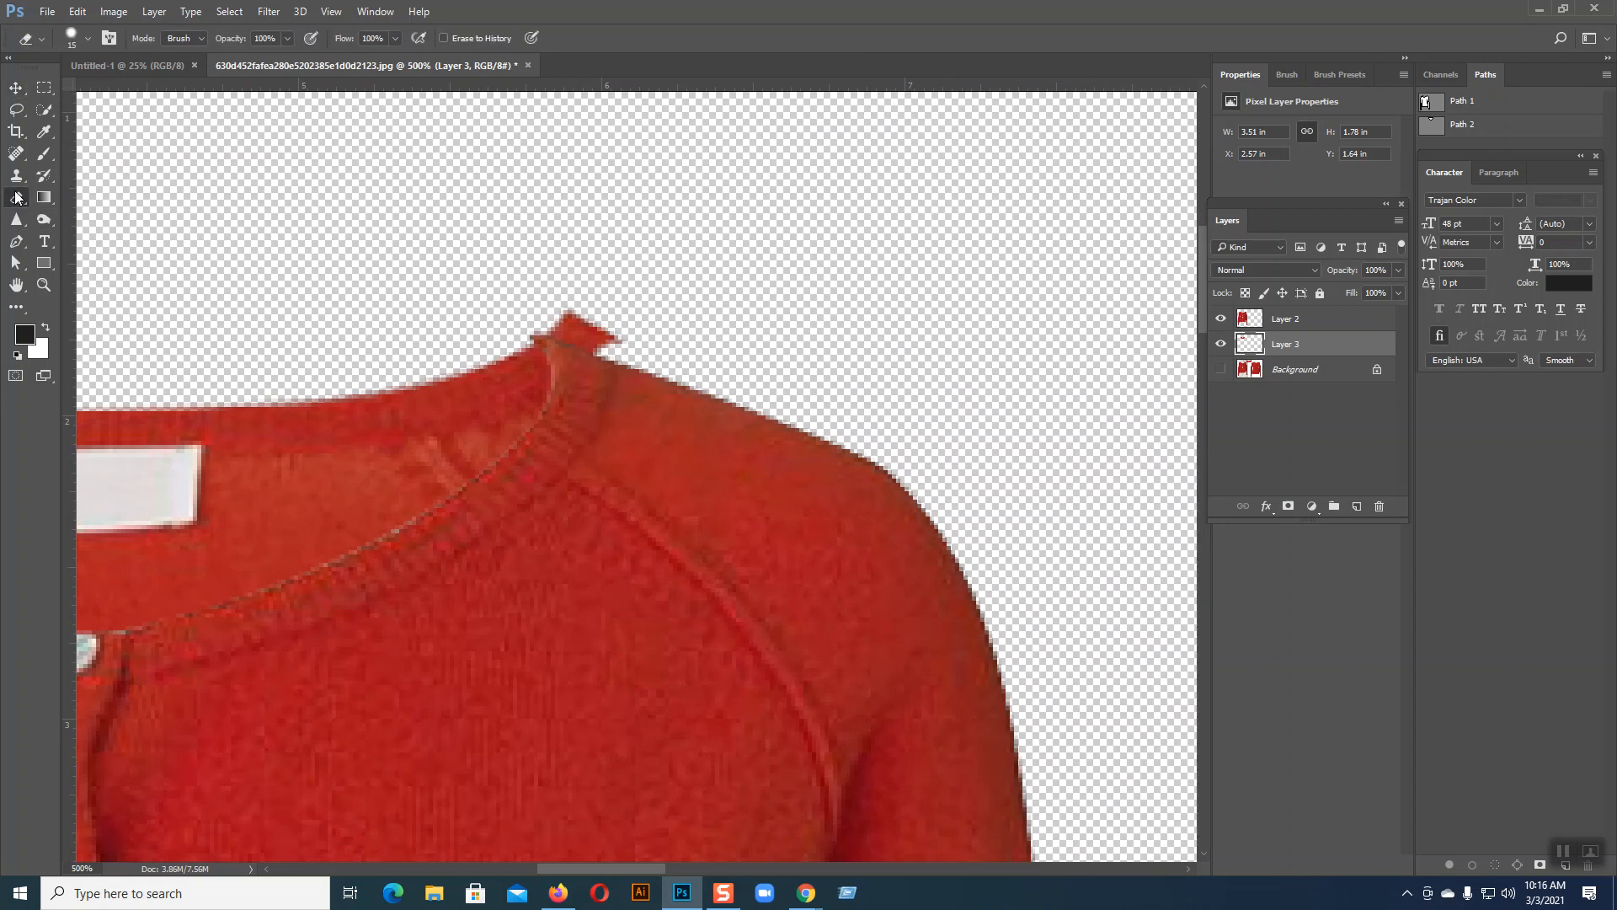
pyautogui.click(84, 33)
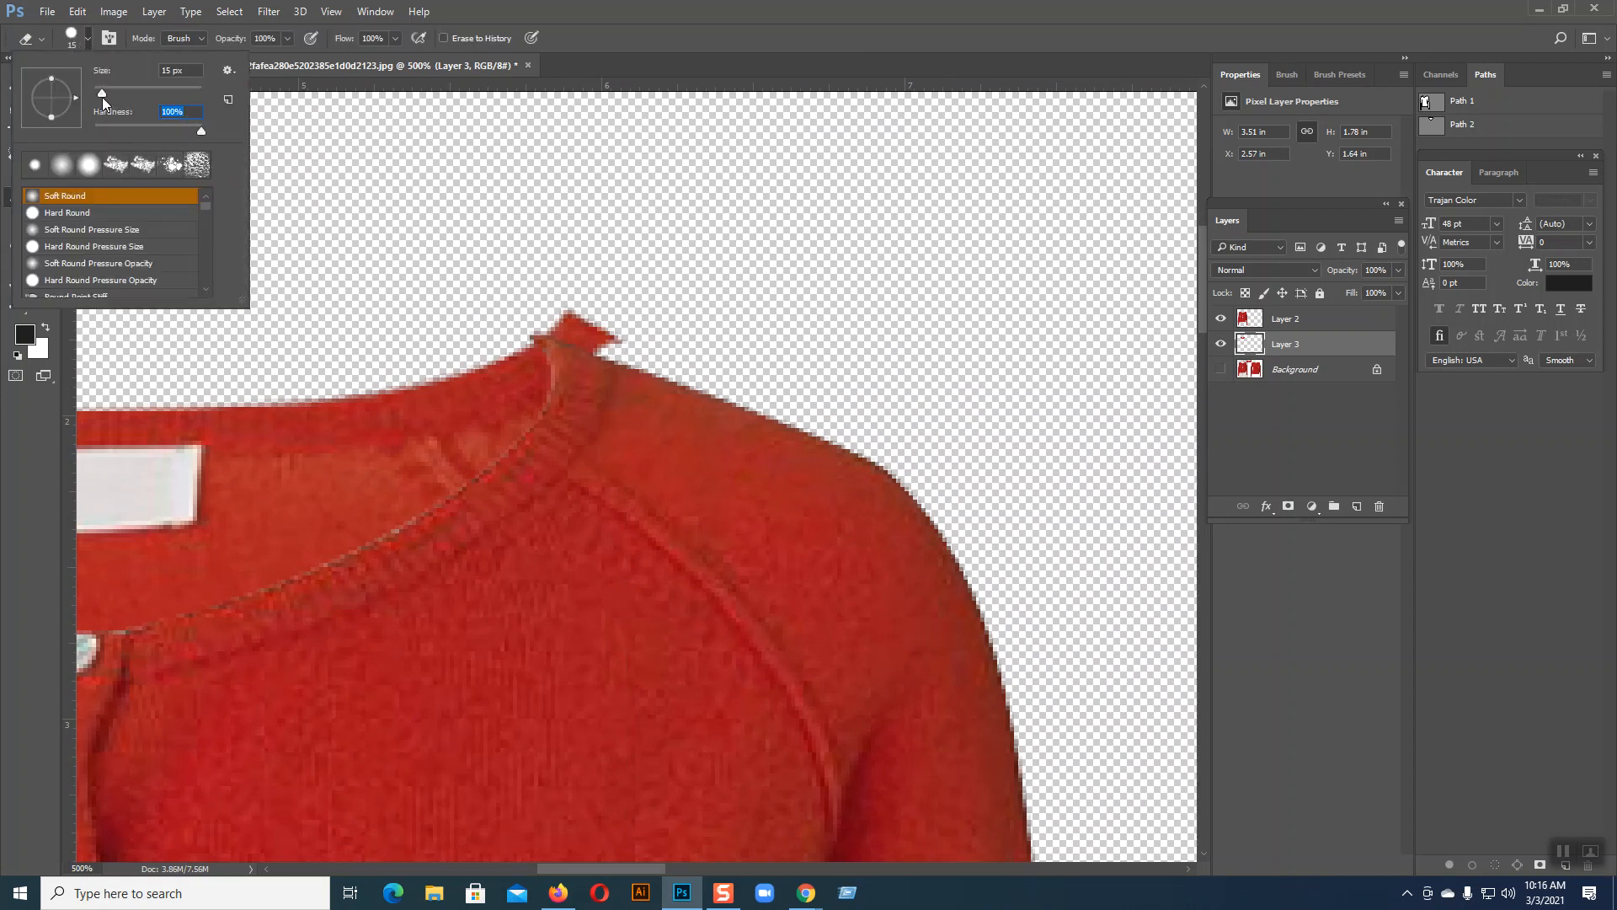
pyautogui.moveTo(631, 315)
pyautogui.mouseDown()
pyautogui.moveTo(578, 295)
pyautogui.moveTo(602, 313)
pyautogui.moveTo(560, 302)
pyautogui.moveTo(606, 323)
pyautogui.moveTo(569, 303)
pyautogui.moveTo(508, 311)
pyautogui.mouseUp()
# - Erase the stray pixels at the left and right collar tips on Layer 2
pyautogui.press('space')
pyautogui.hscroll(-5, 340, 388)
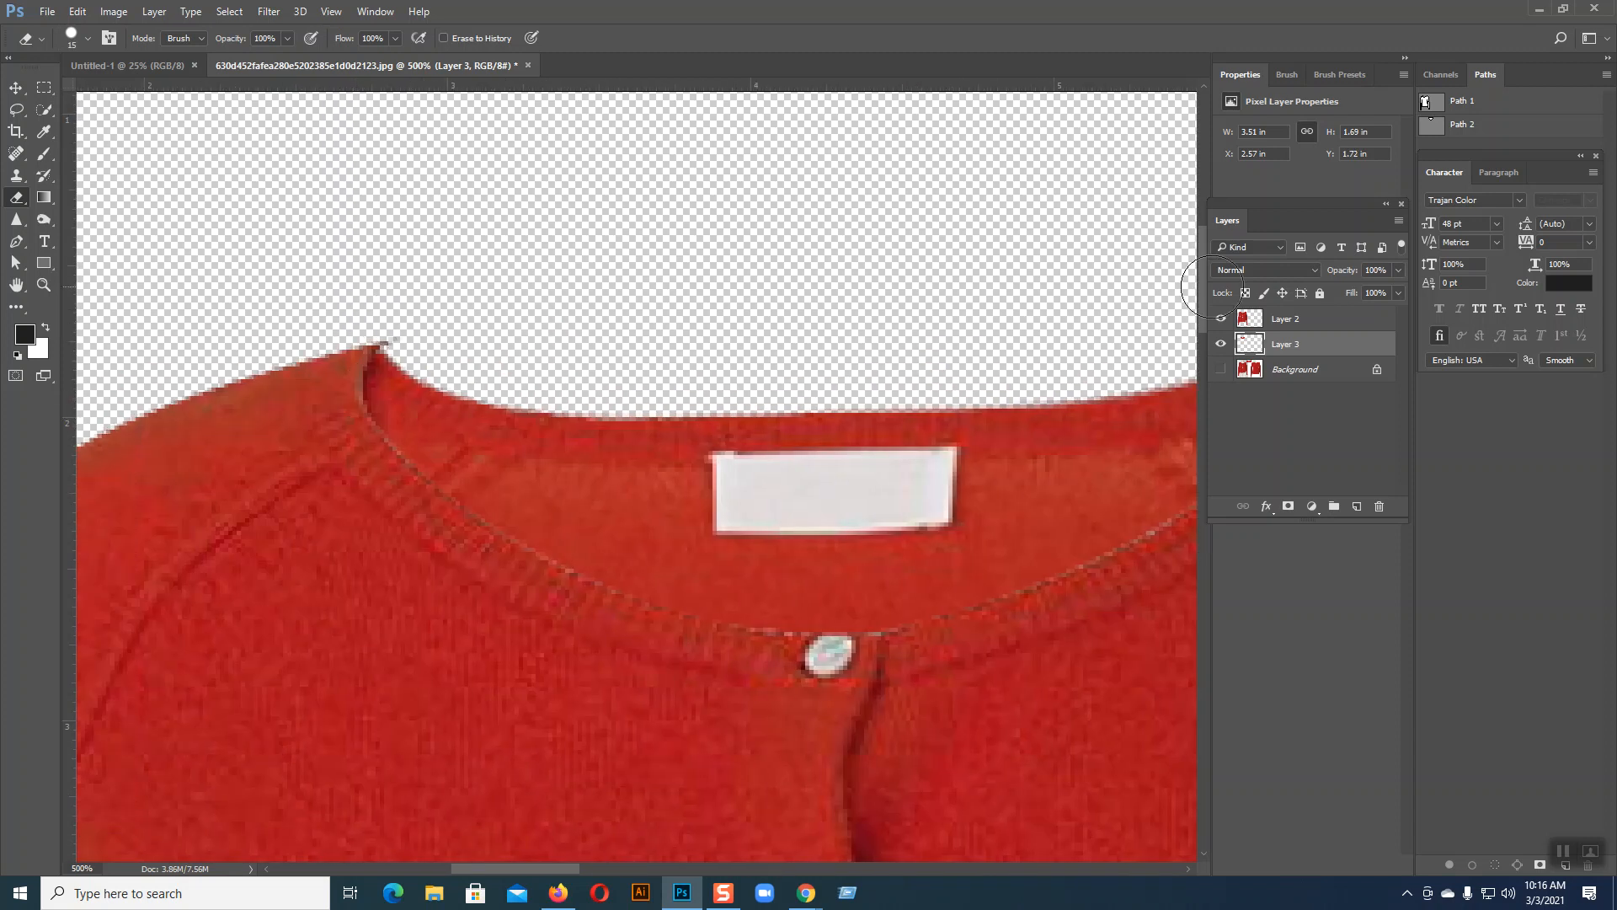
pyautogui.click(1251, 318)
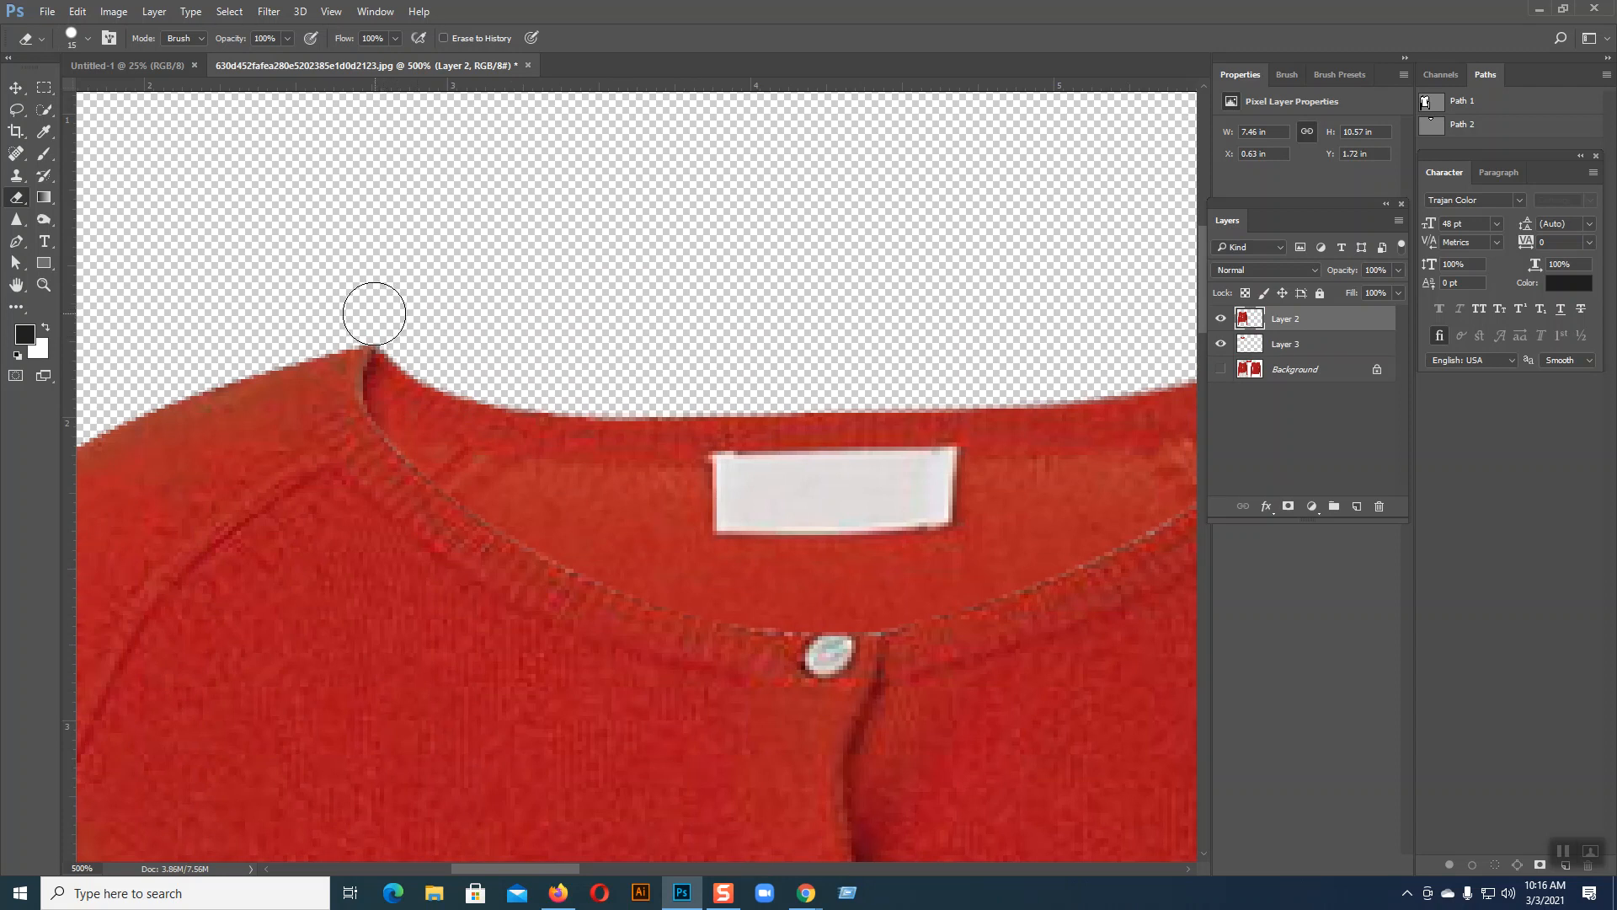
pyautogui.moveTo(558, 304); pyautogui.dragTo(65, 366)
pyautogui.click(737, 379)
pyautogui.click(741, 377)
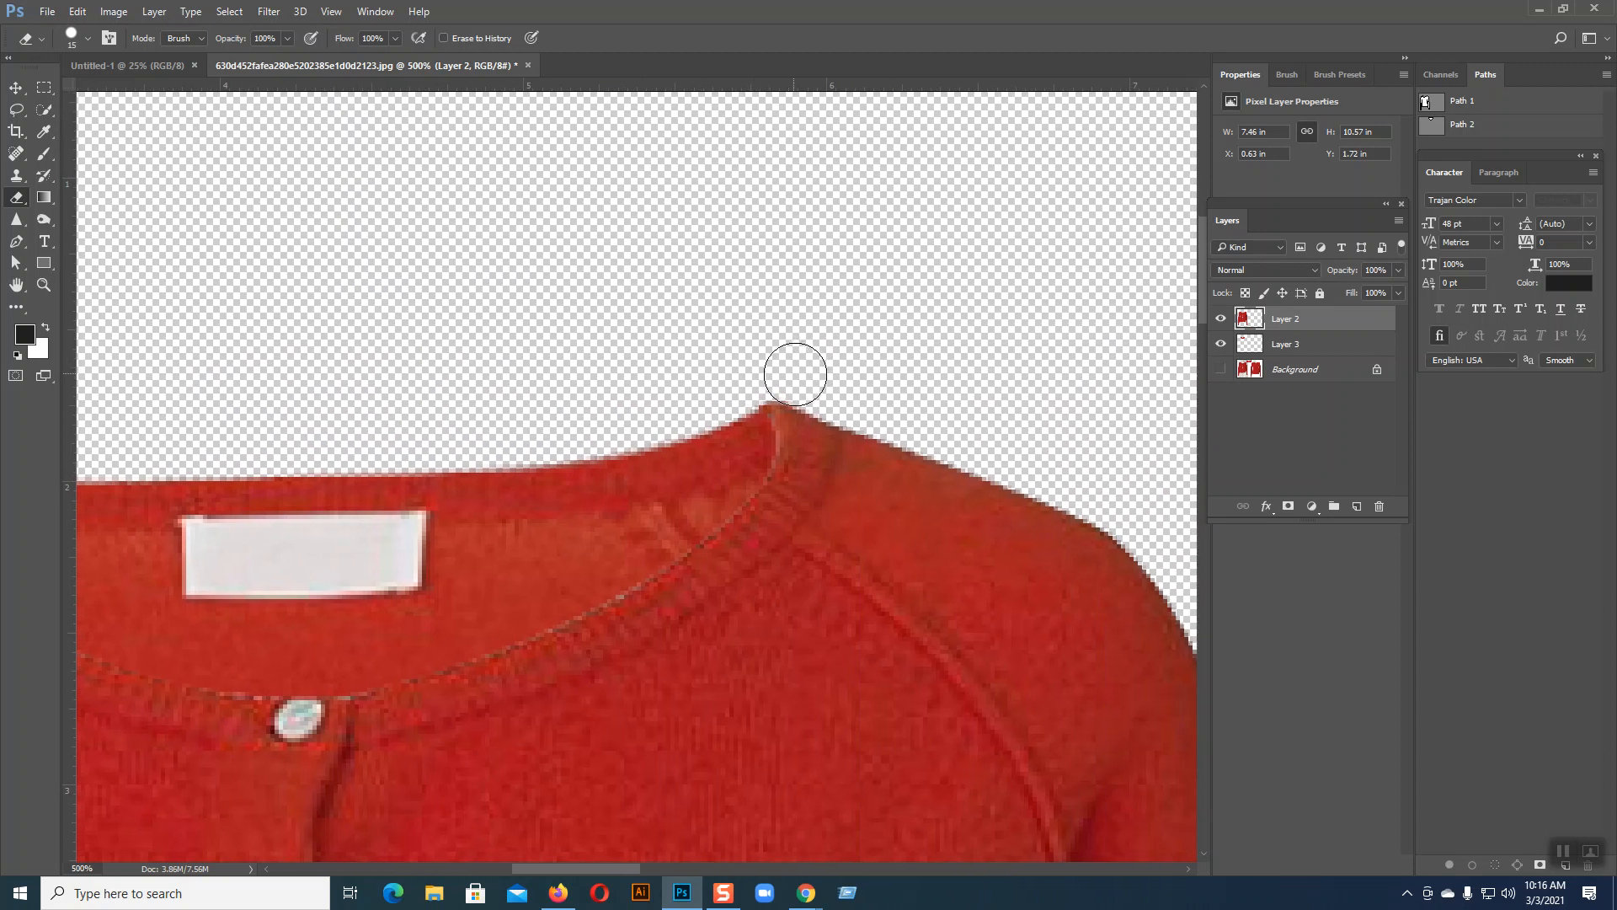
pyautogui.hotkey('ctrl', '-')
pyautogui.hotkey('ctrl', '-')
pyautogui.hotkey('ctrl', '-')
pyautogui.hotkey('ctrl', '-')
pyautogui.hotkey('ctrl', '+')
pyautogui.hotkey('ctrl', '+')
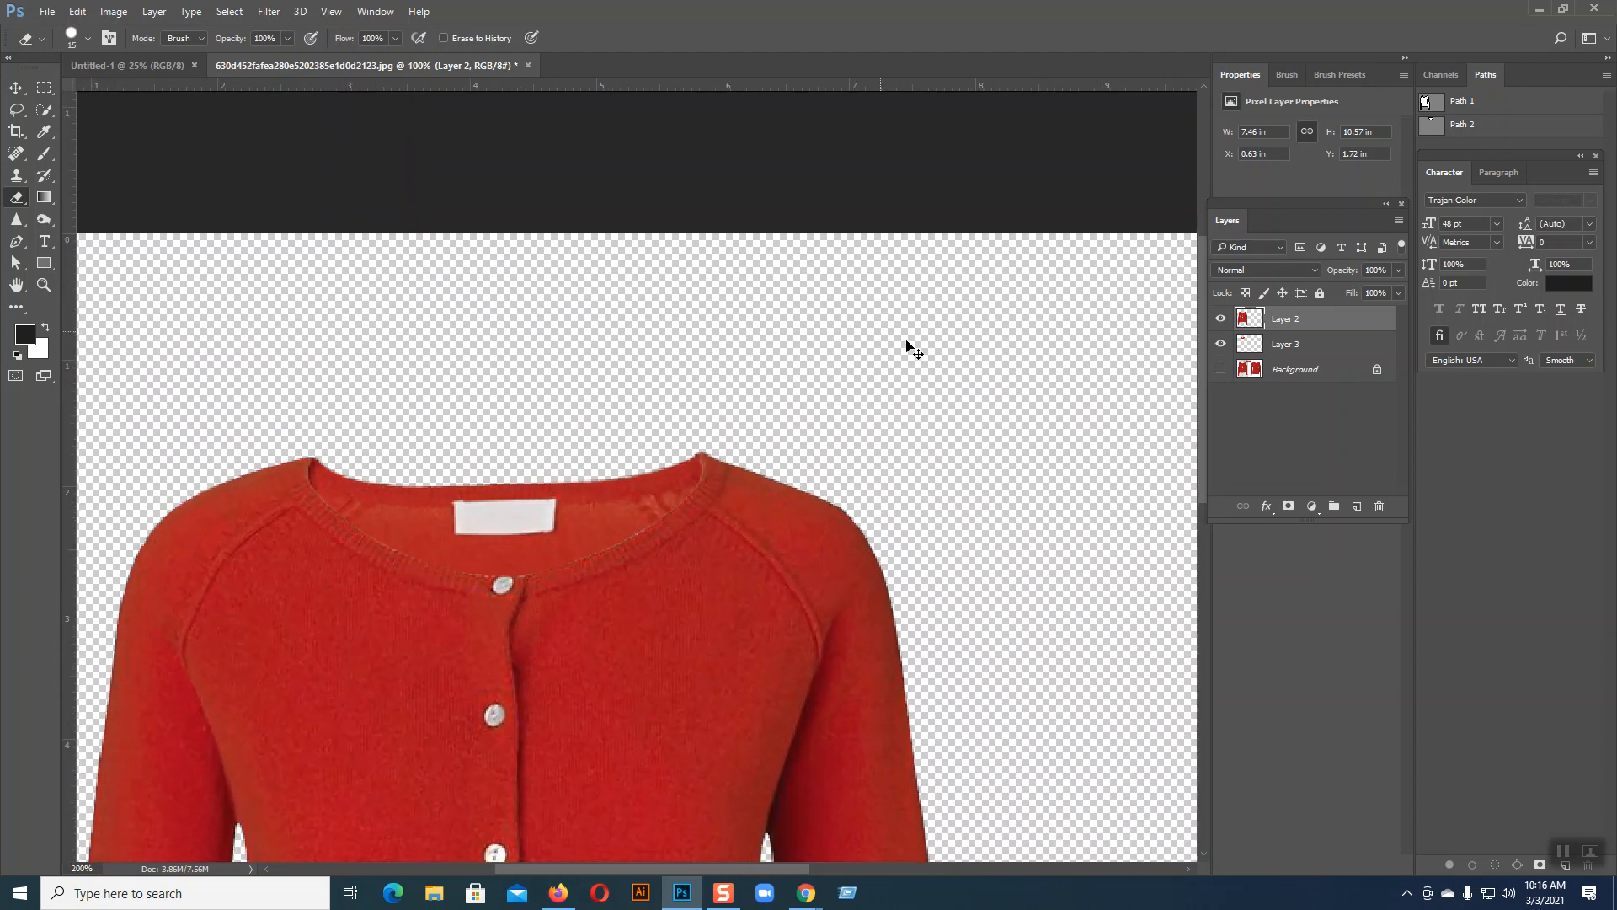
pyautogui.click(15, 88)
pyautogui.click(638, 290)
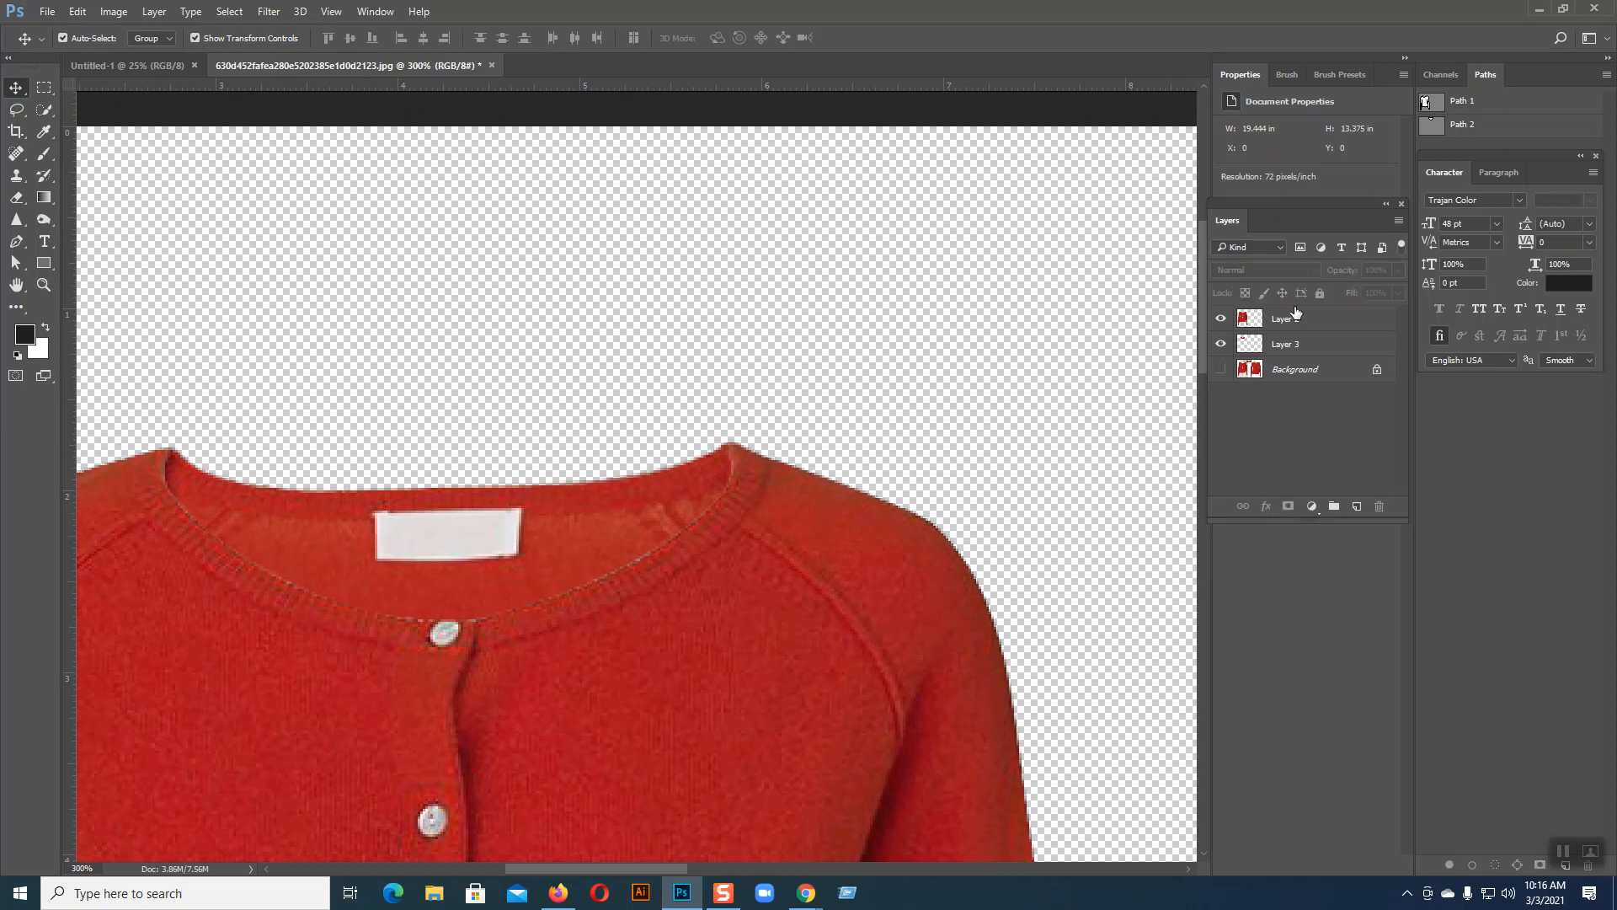
pyautogui.click(1275, 344)
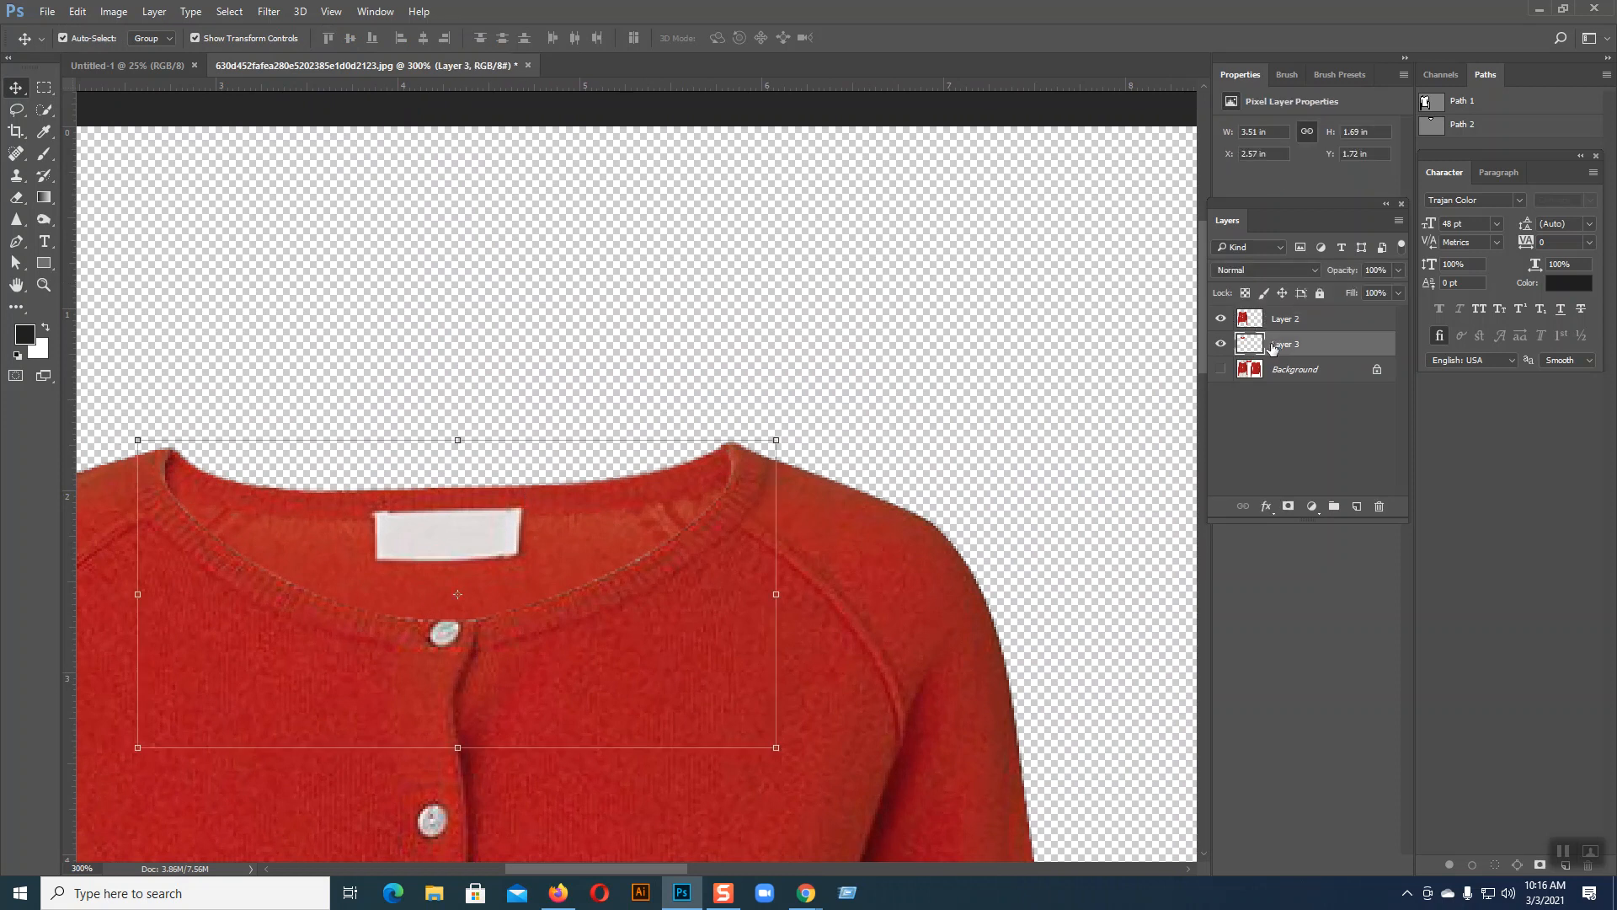
pyautogui.click(1267, 506)
pyautogui.click(1211, 574)
# - Add a Drop Shadow to the cardigan on Layer 2 with a 45° angle, 1 px distance and dark grey colour 363636
pyautogui.click(845, 586)
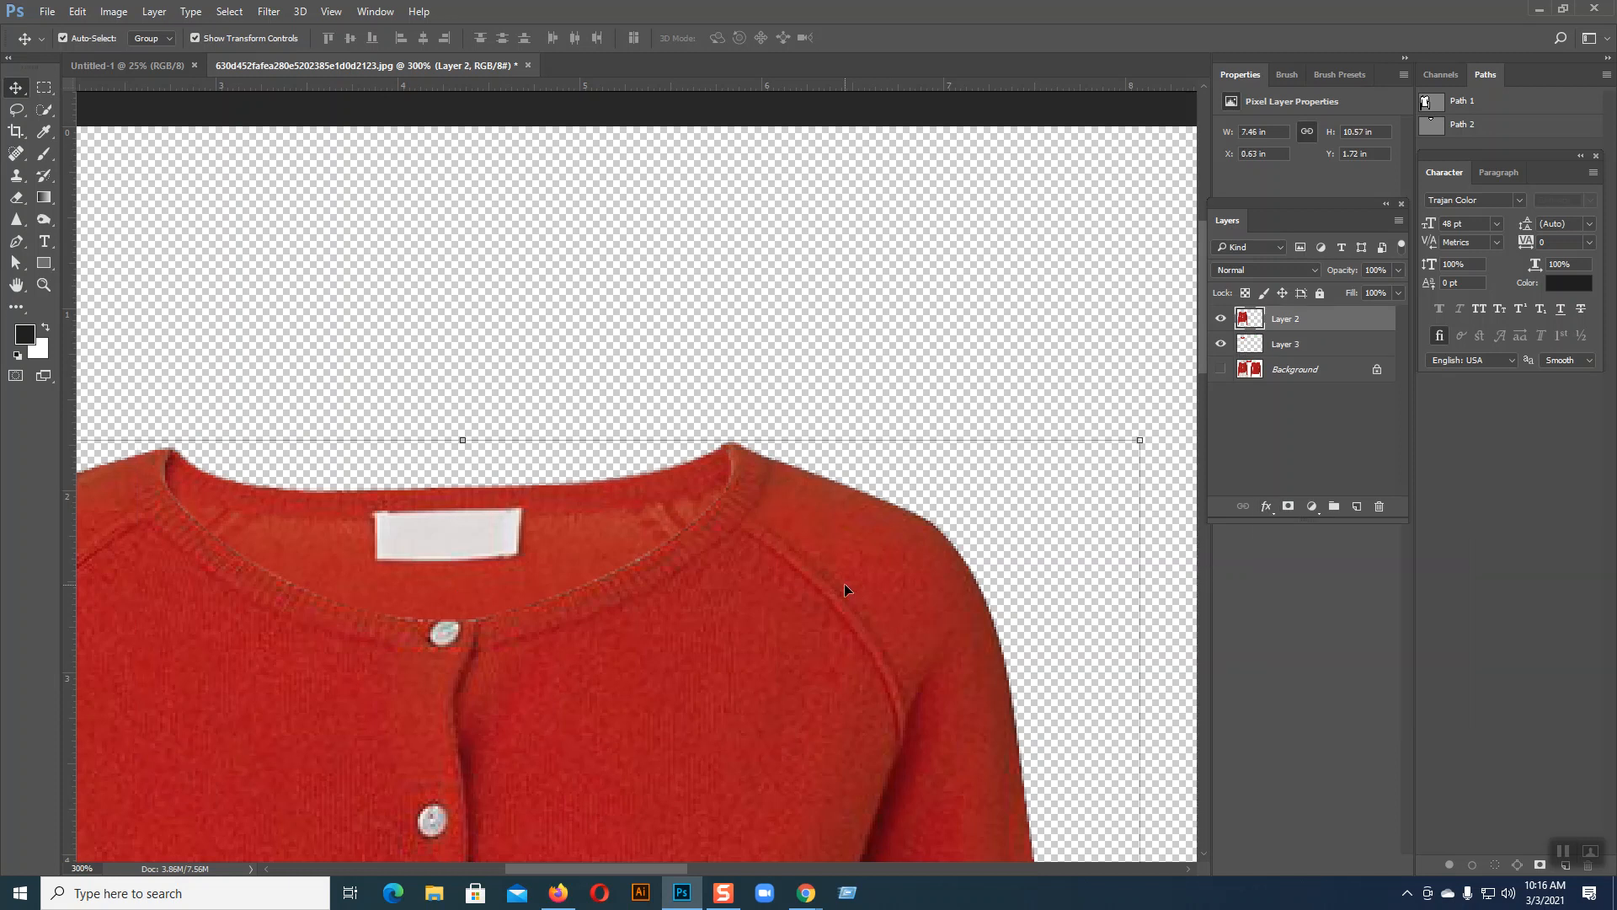
pyautogui.moveTo(667, 681); pyautogui.dragTo(873, 598)
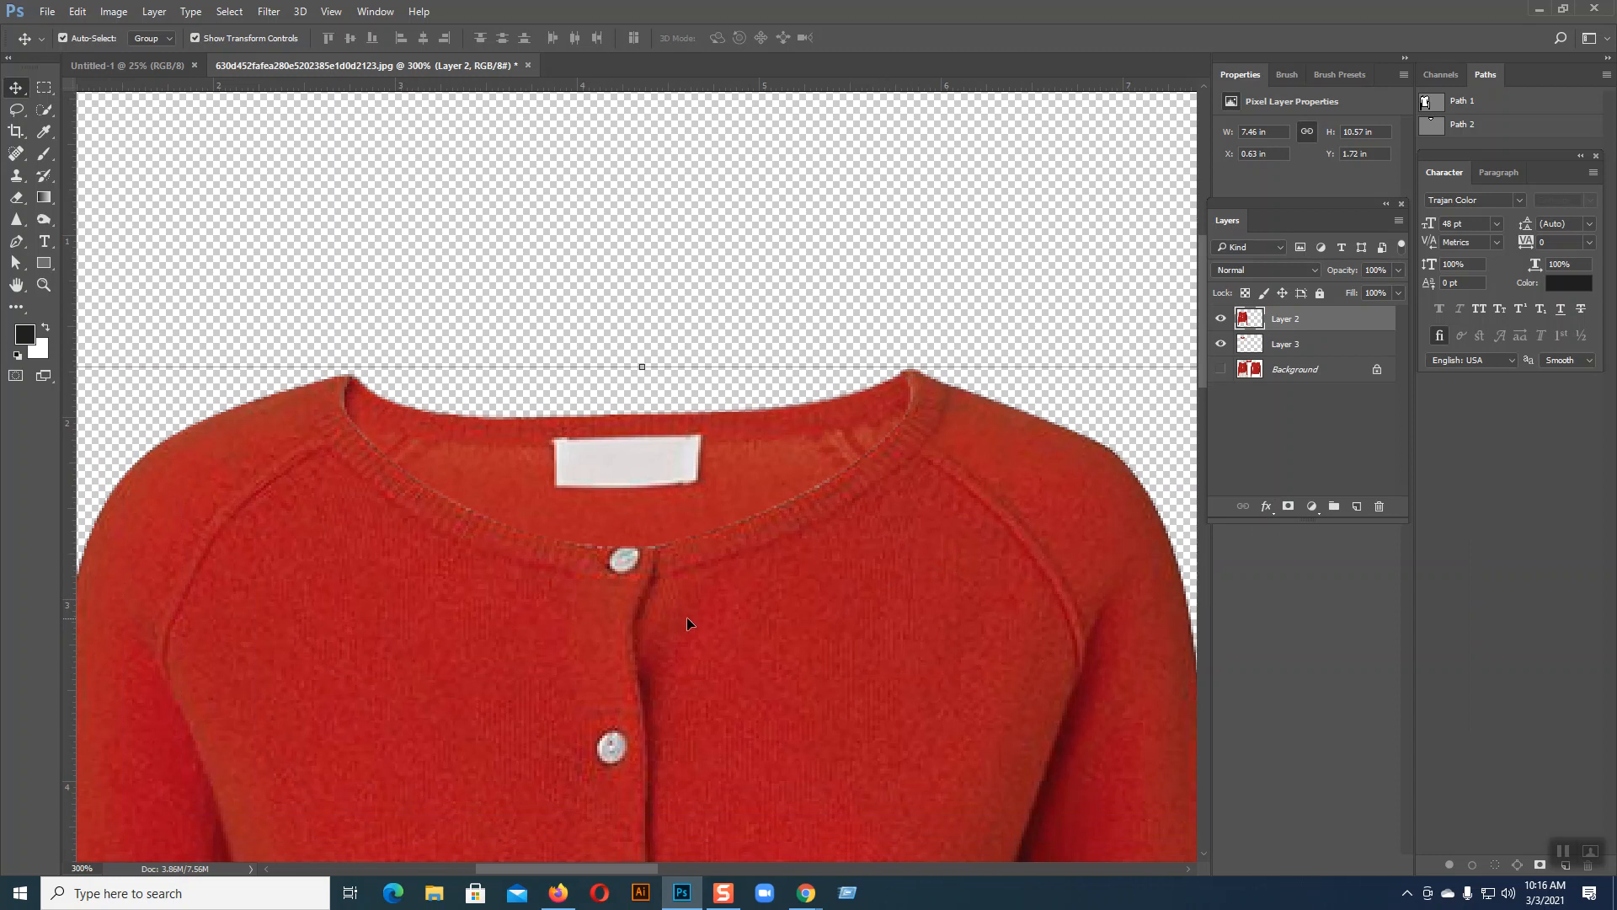
pyautogui.click(1266, 506)
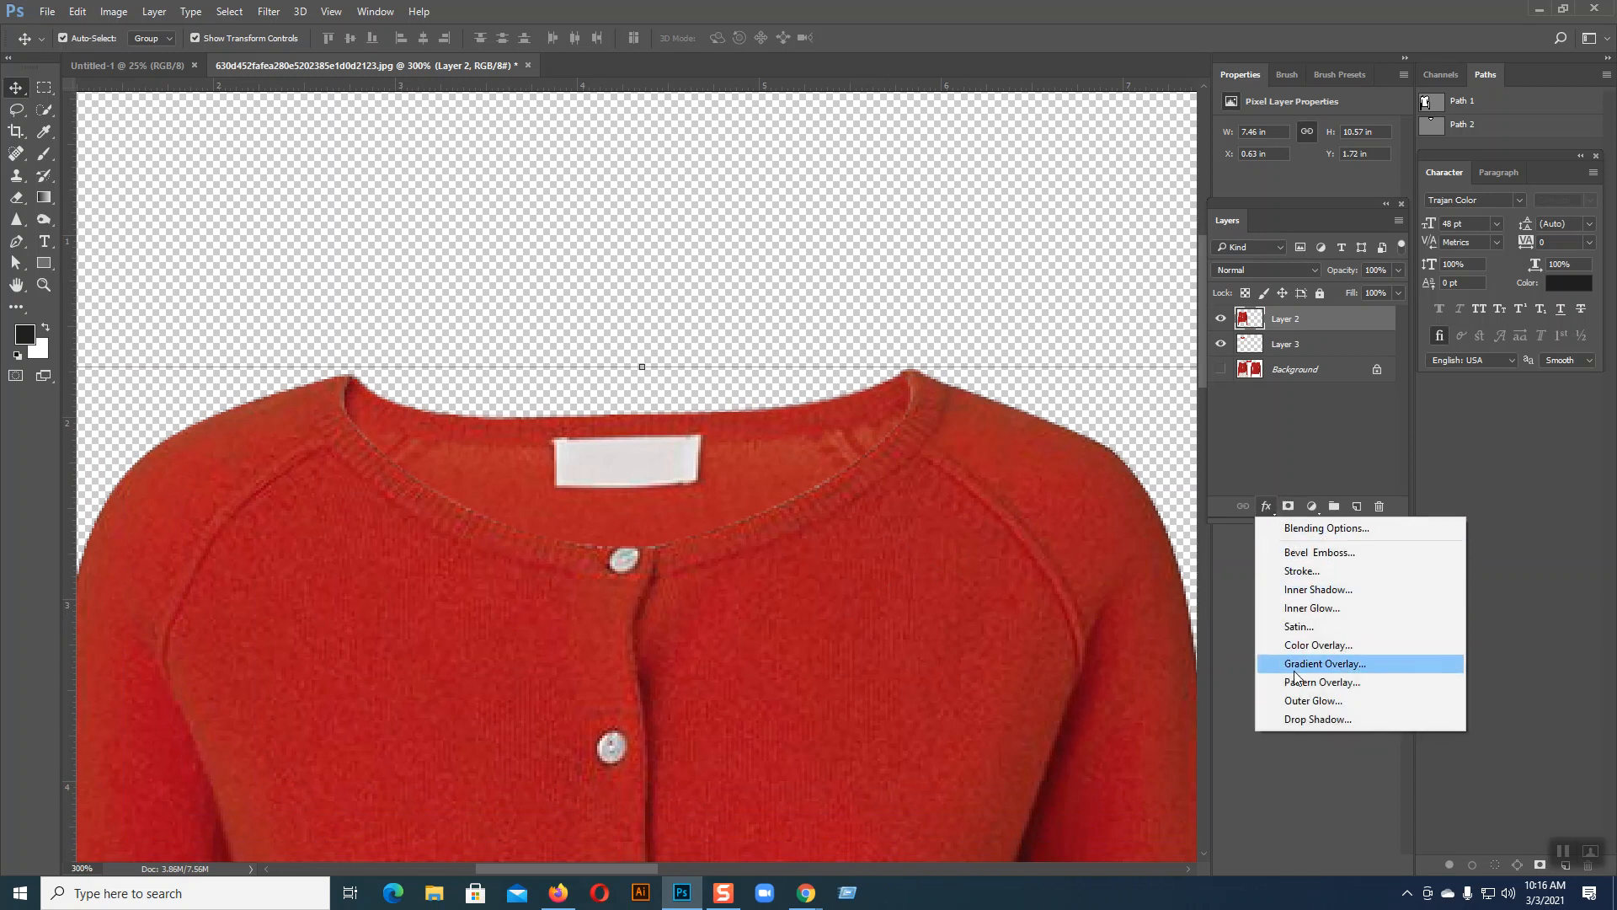
pyautogui.click(1295, 721)
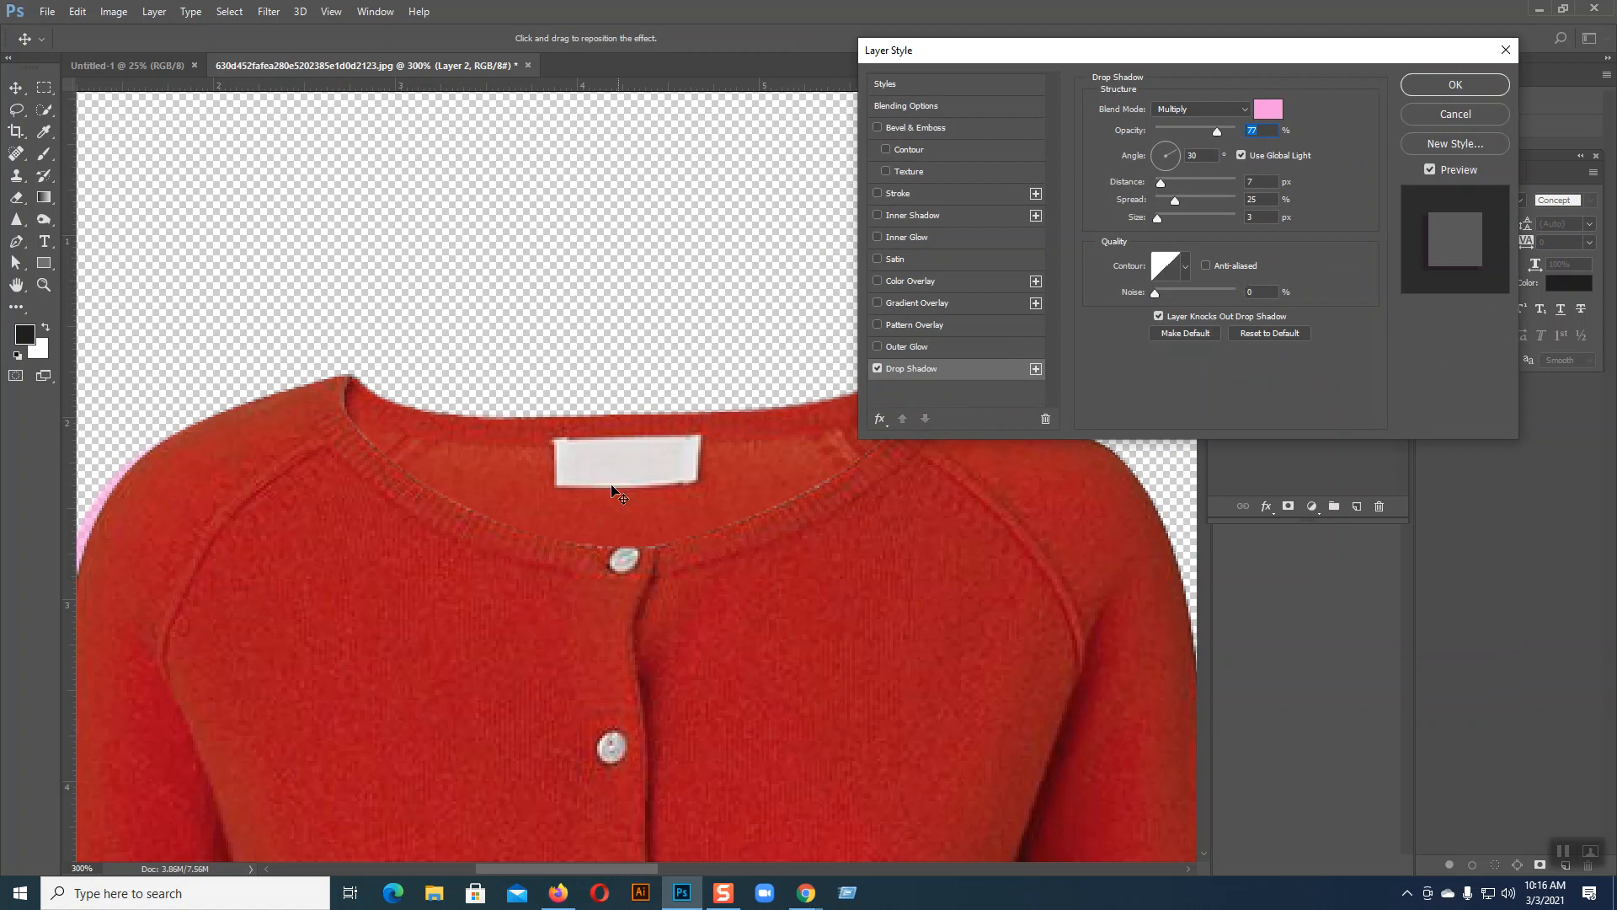
pyautogui.moveTo(543, 505)
pyautogui.mouseDown()
pyautogui.moveTo(590, 492)
pyautogui.moveTo(554, 497)
pyautogui.mouseUp()
pyautogui.click(1269, 111)
pyautogui.moveTo(1027, 633); pyautogui.dragTo(964, 590)
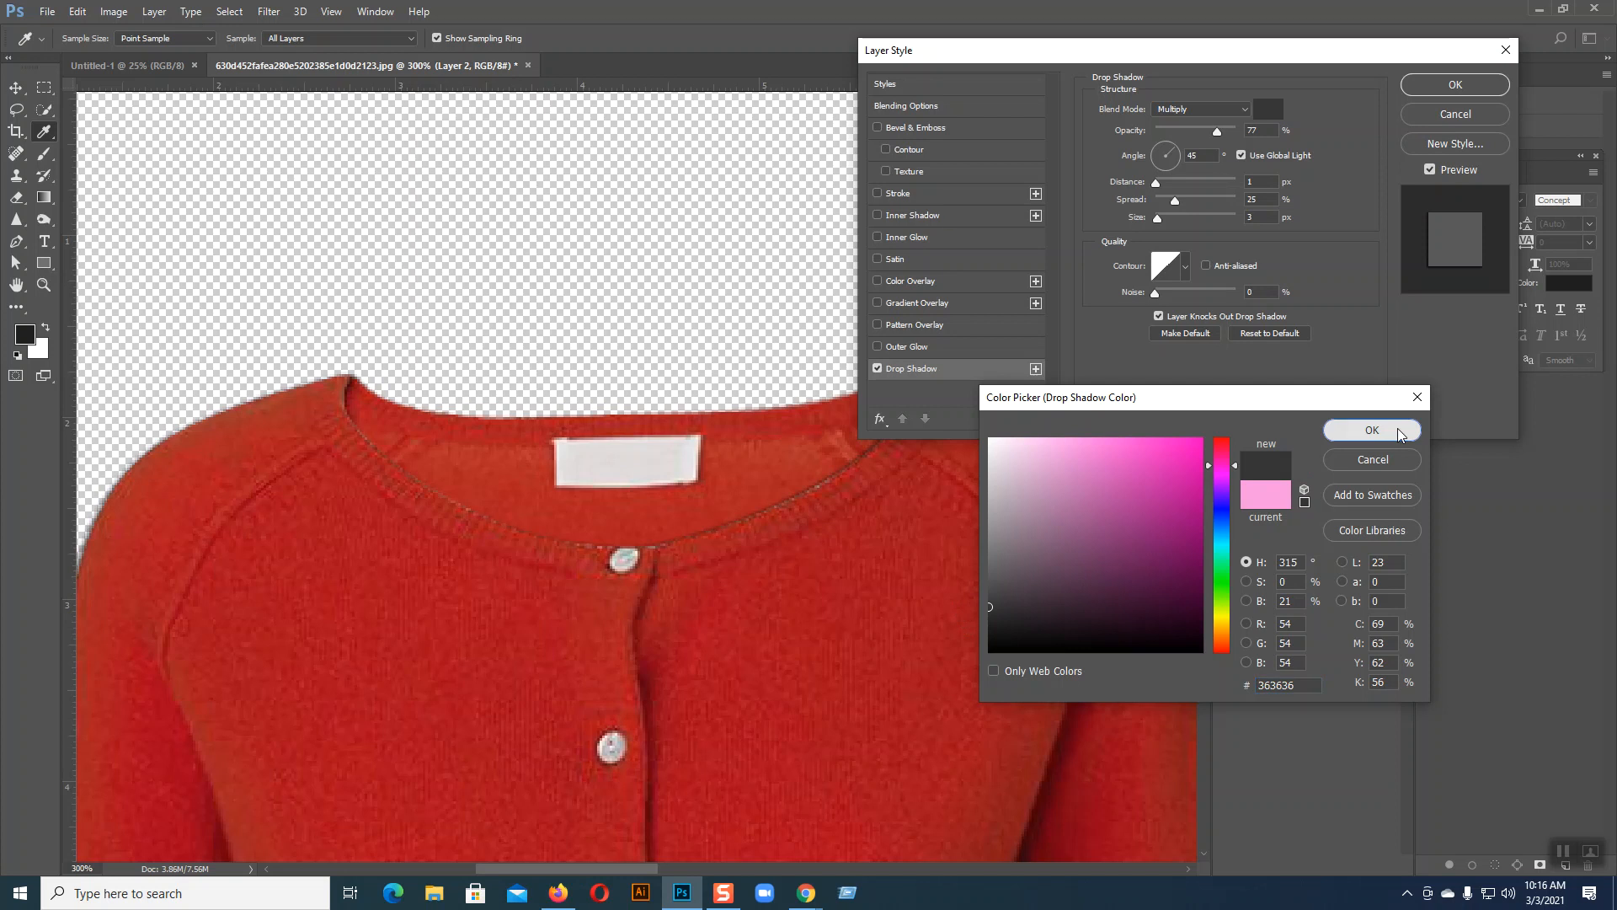
pyautogui.click(1373, 431)
# - Set the drop shadow's size to 16 px and apply the layer style
pyautogui.moveTo(1156, 217); pyautogui.dragTo(1167, 220)
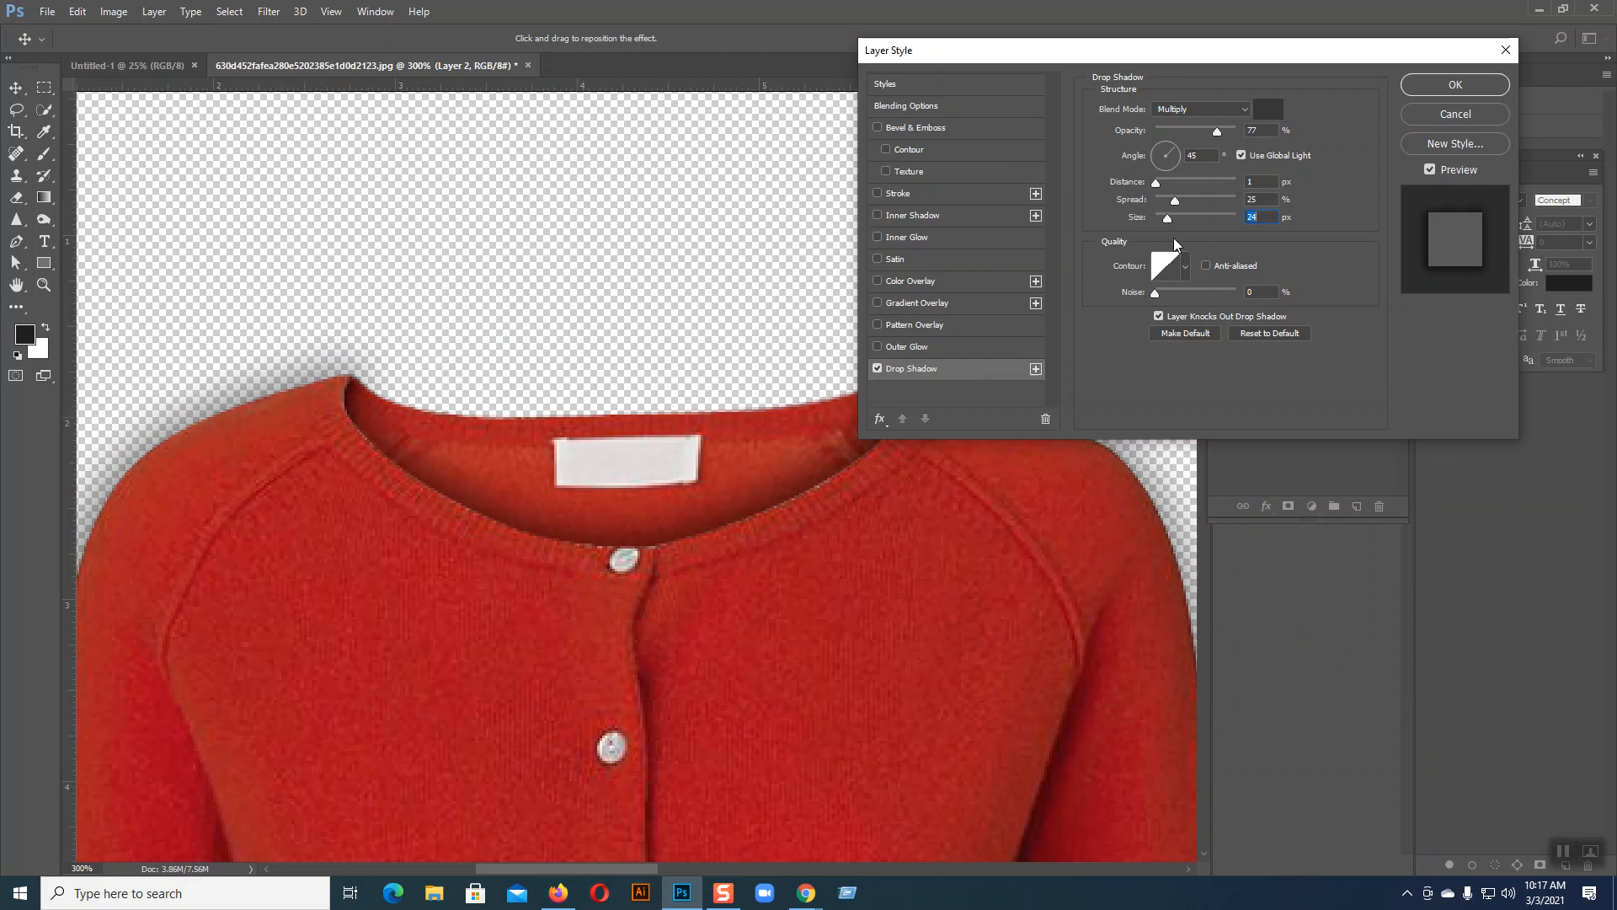
pyautogui.moveTo(1169, 214); pyautogui.dragTo(1164, 215)
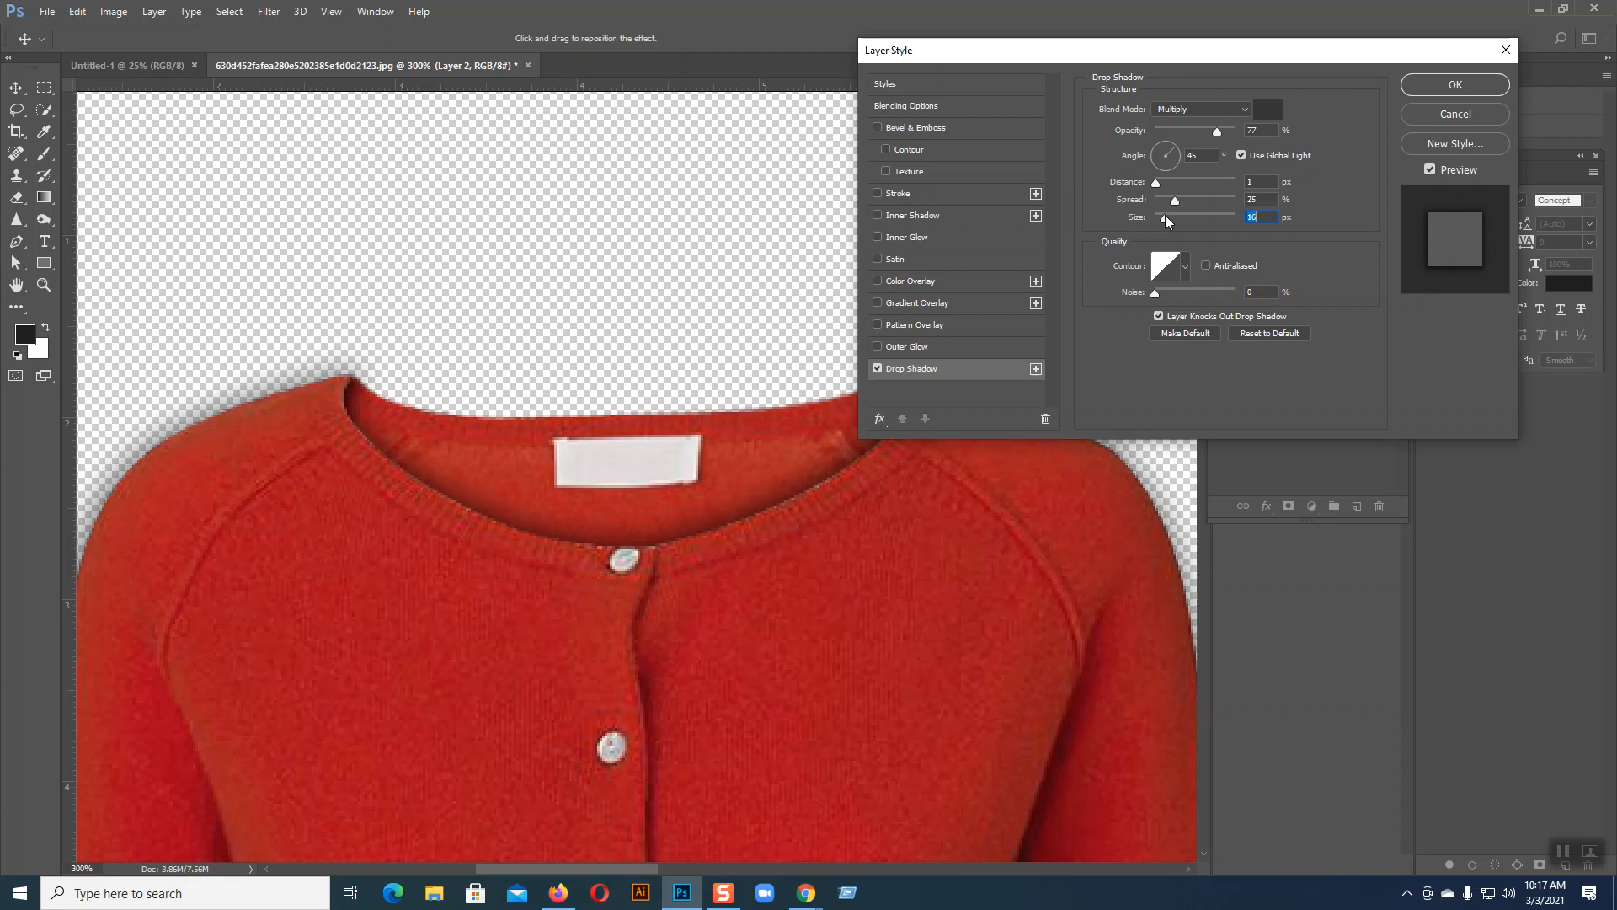
pyautogui.click(1455, 85)
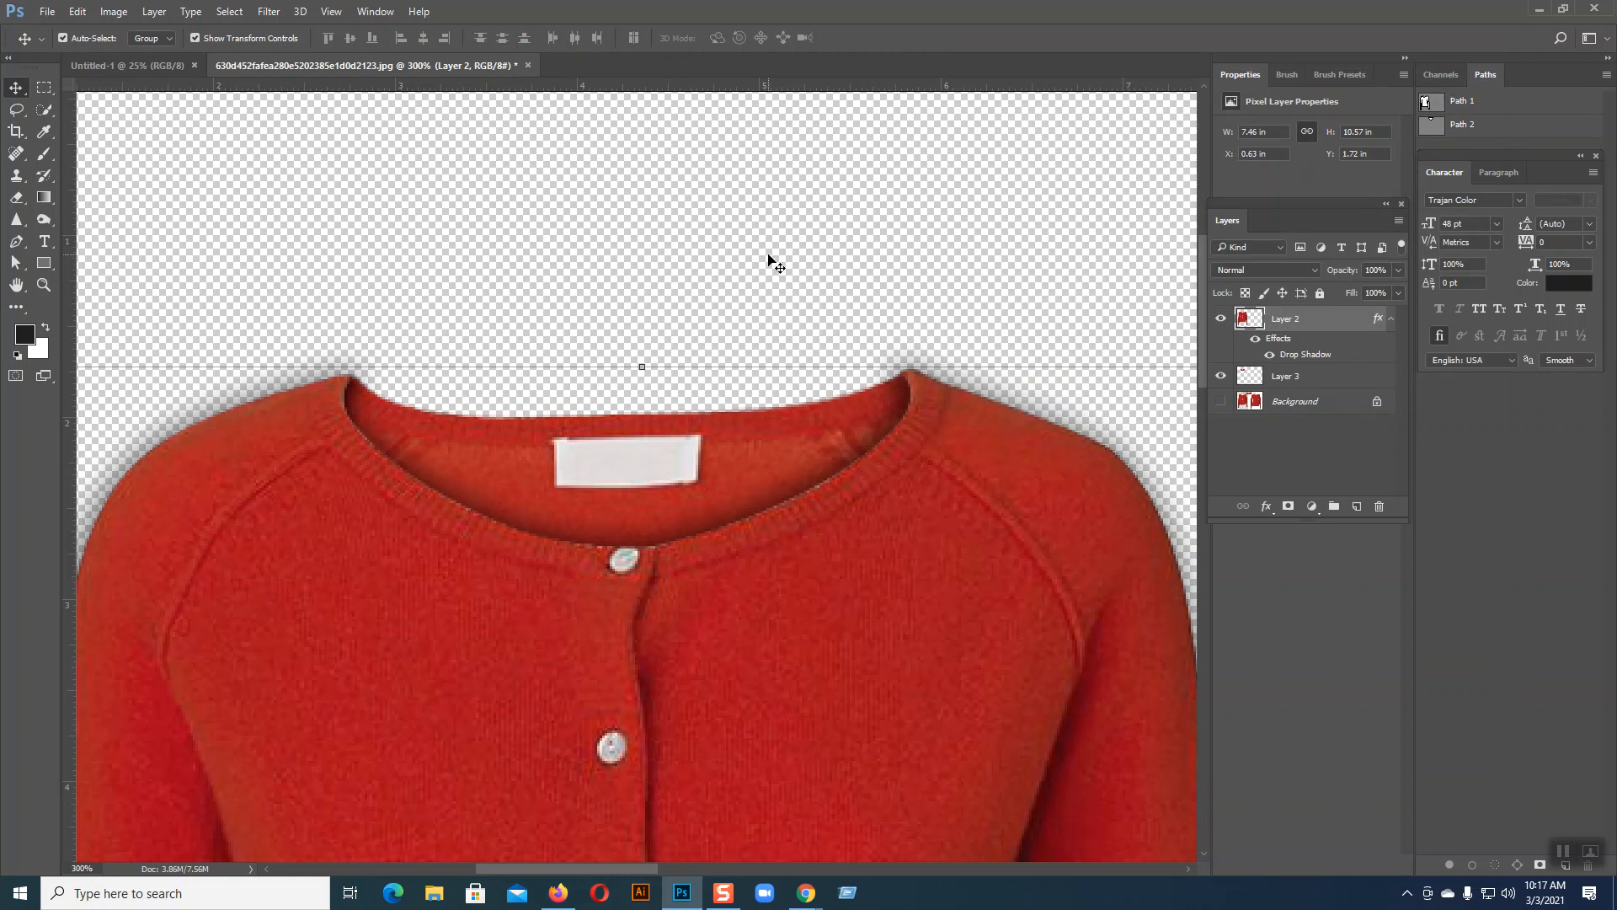
pyautogui.hotkey('ctrl', '-')
pyautogui.hotkey('ctrl', '-')
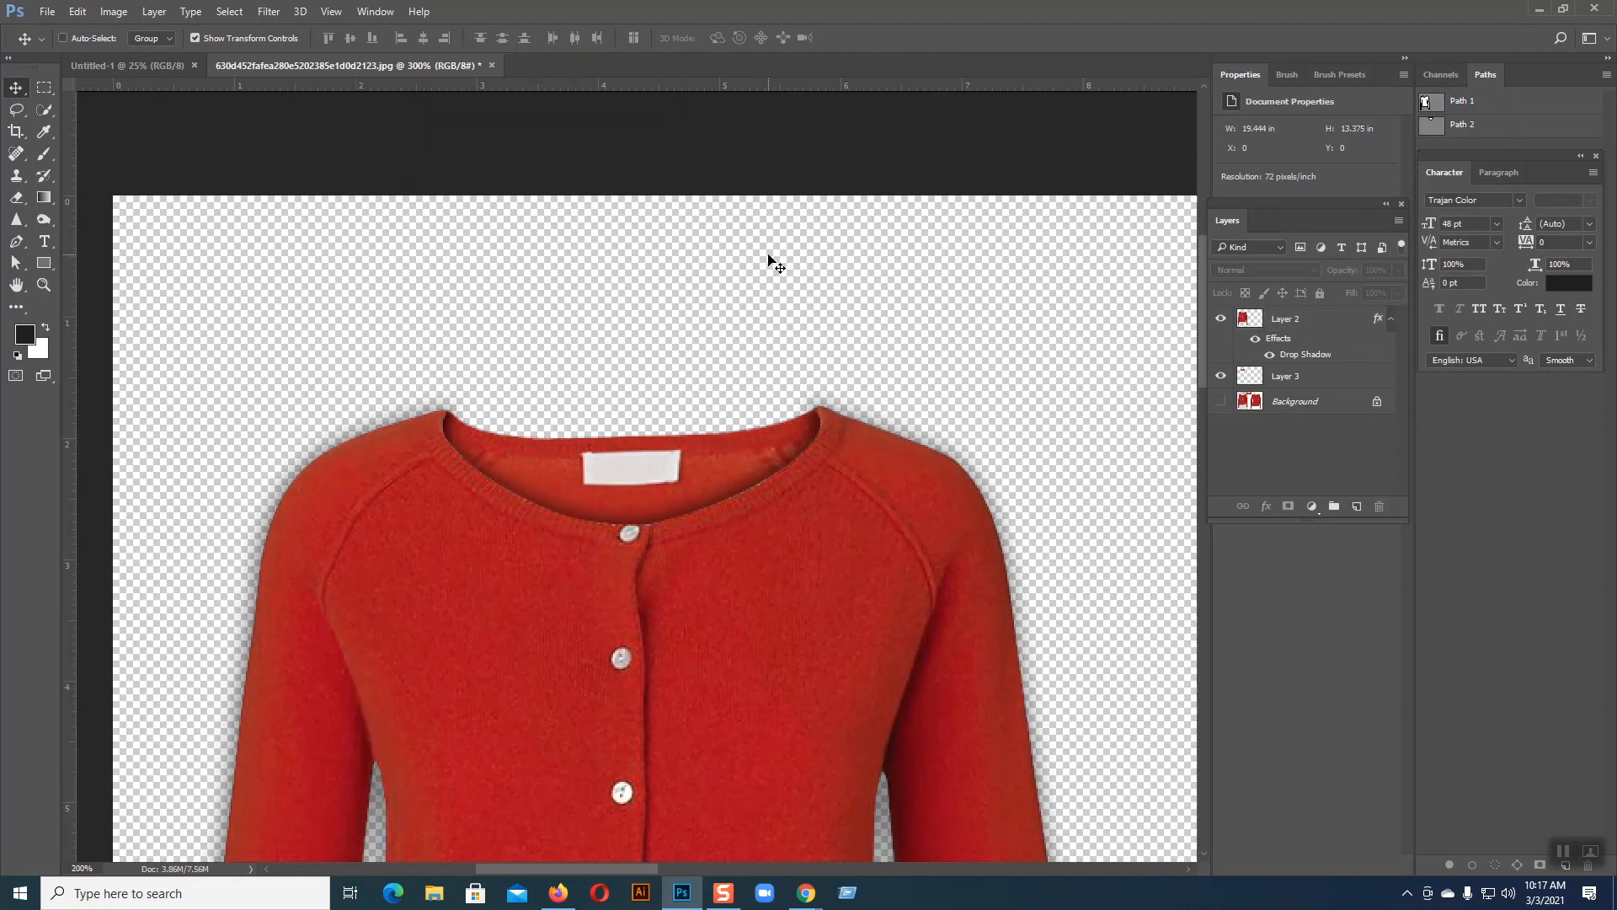
pyautogui.hotkey('ctrl', '+')
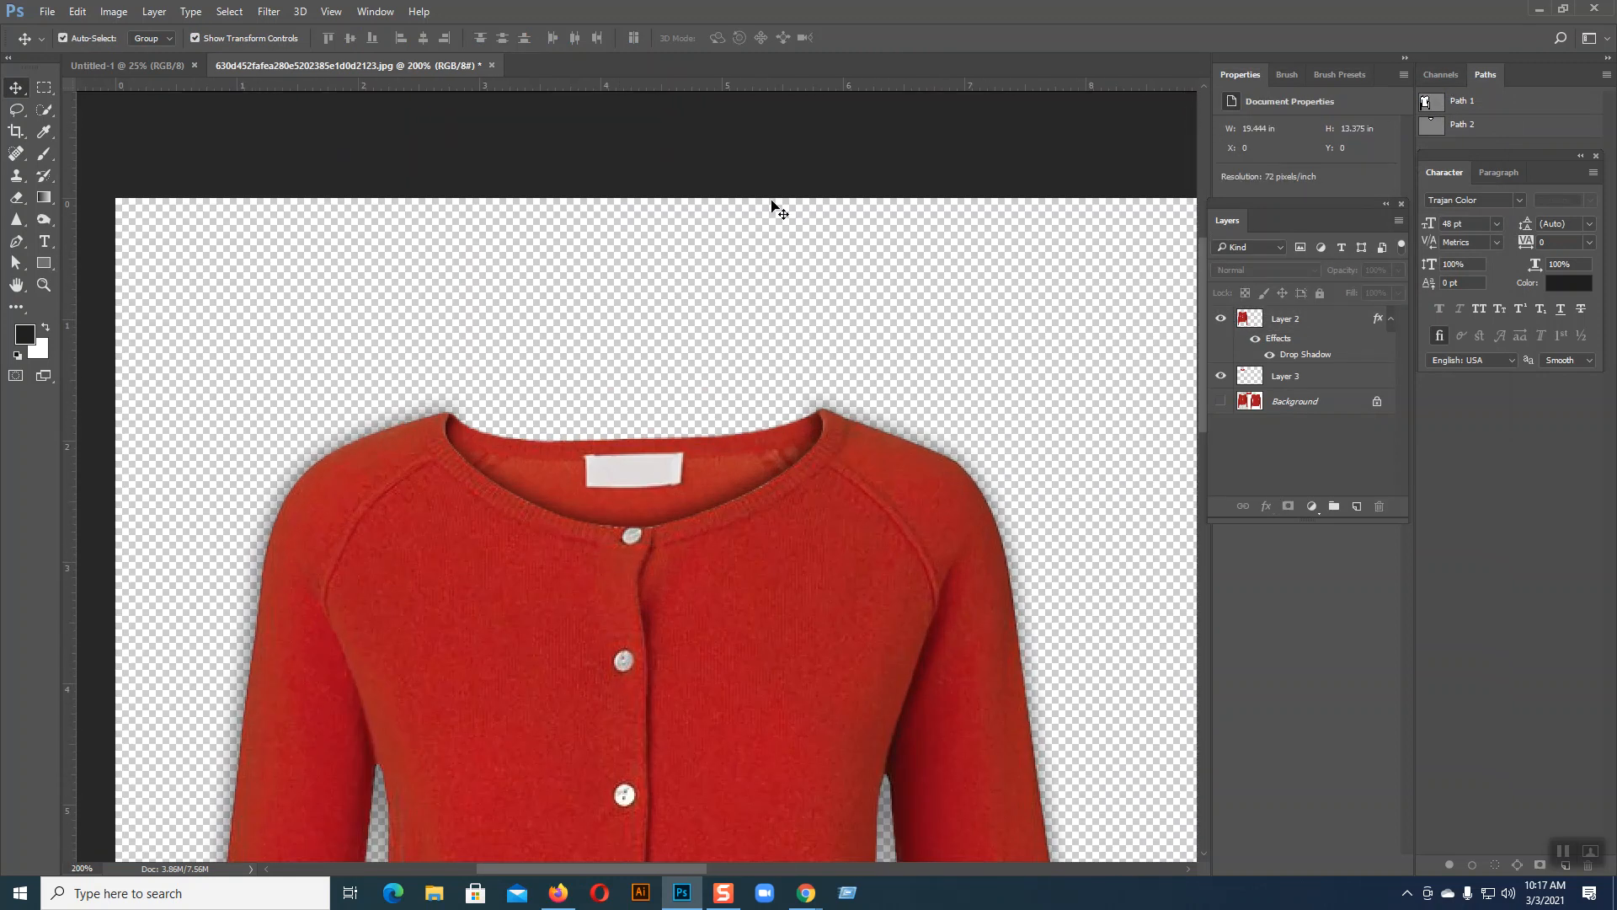
# - Load Layer 2's outline as a selection, invert it, and make Layer 2 active for Quick Selection
pyautogui.moveTo(1249, 324); pyautogui.dragTo(1254, 335)
pyautogui.keyDown('ctrl'); pyautogui.click(1249, 321); pyautogui.keyUp('ctrl')
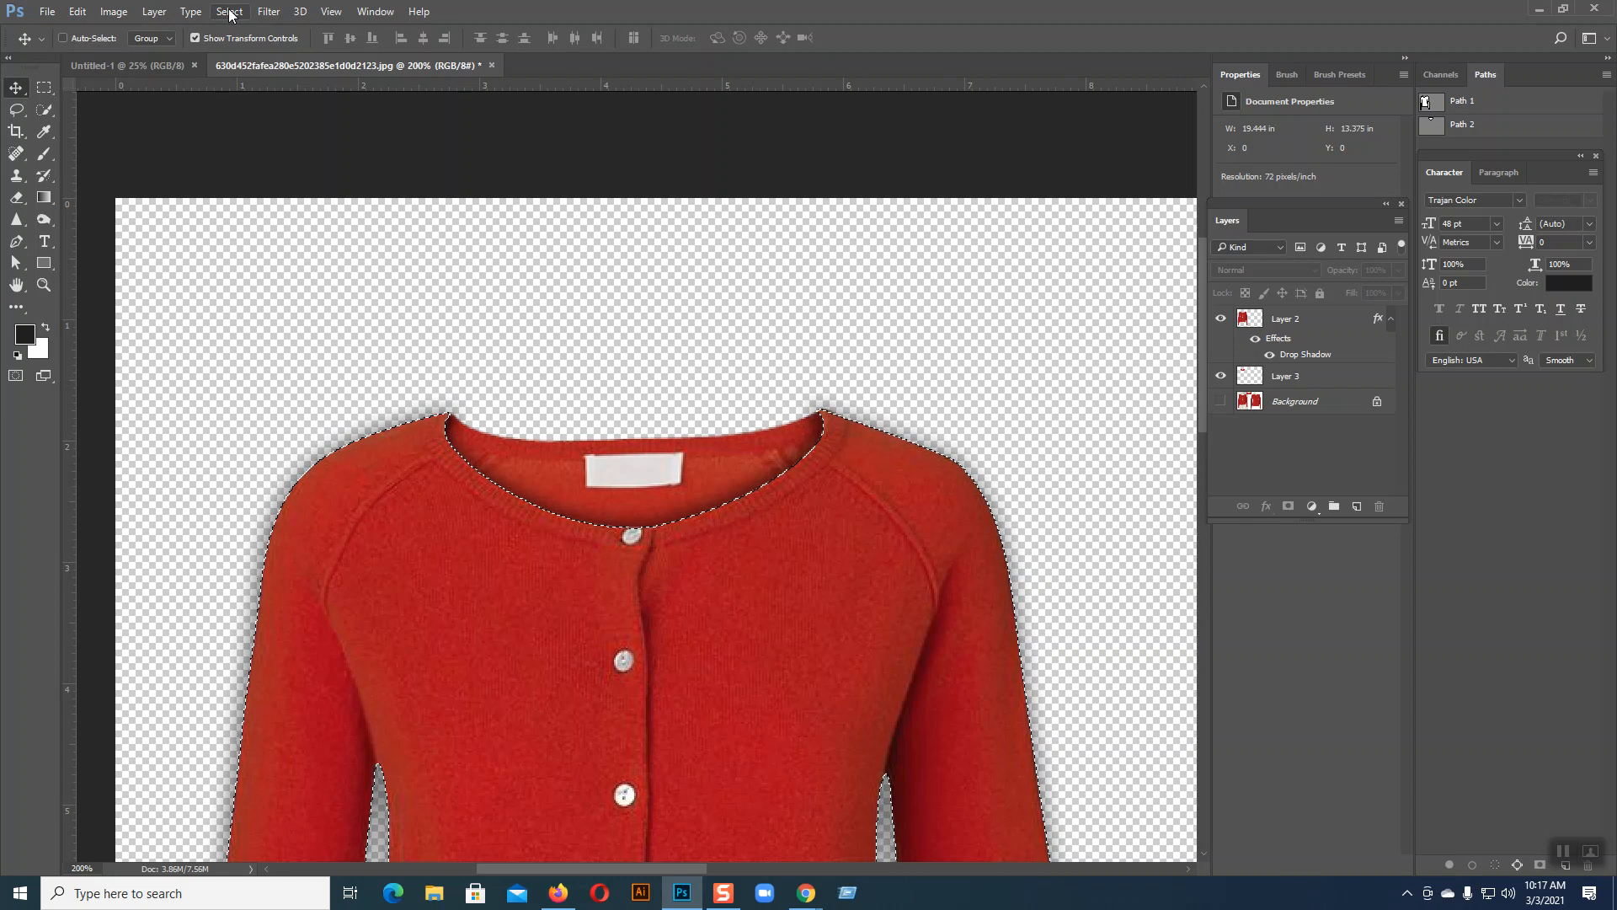
pyautogui.hotkey('ctrl', '-')
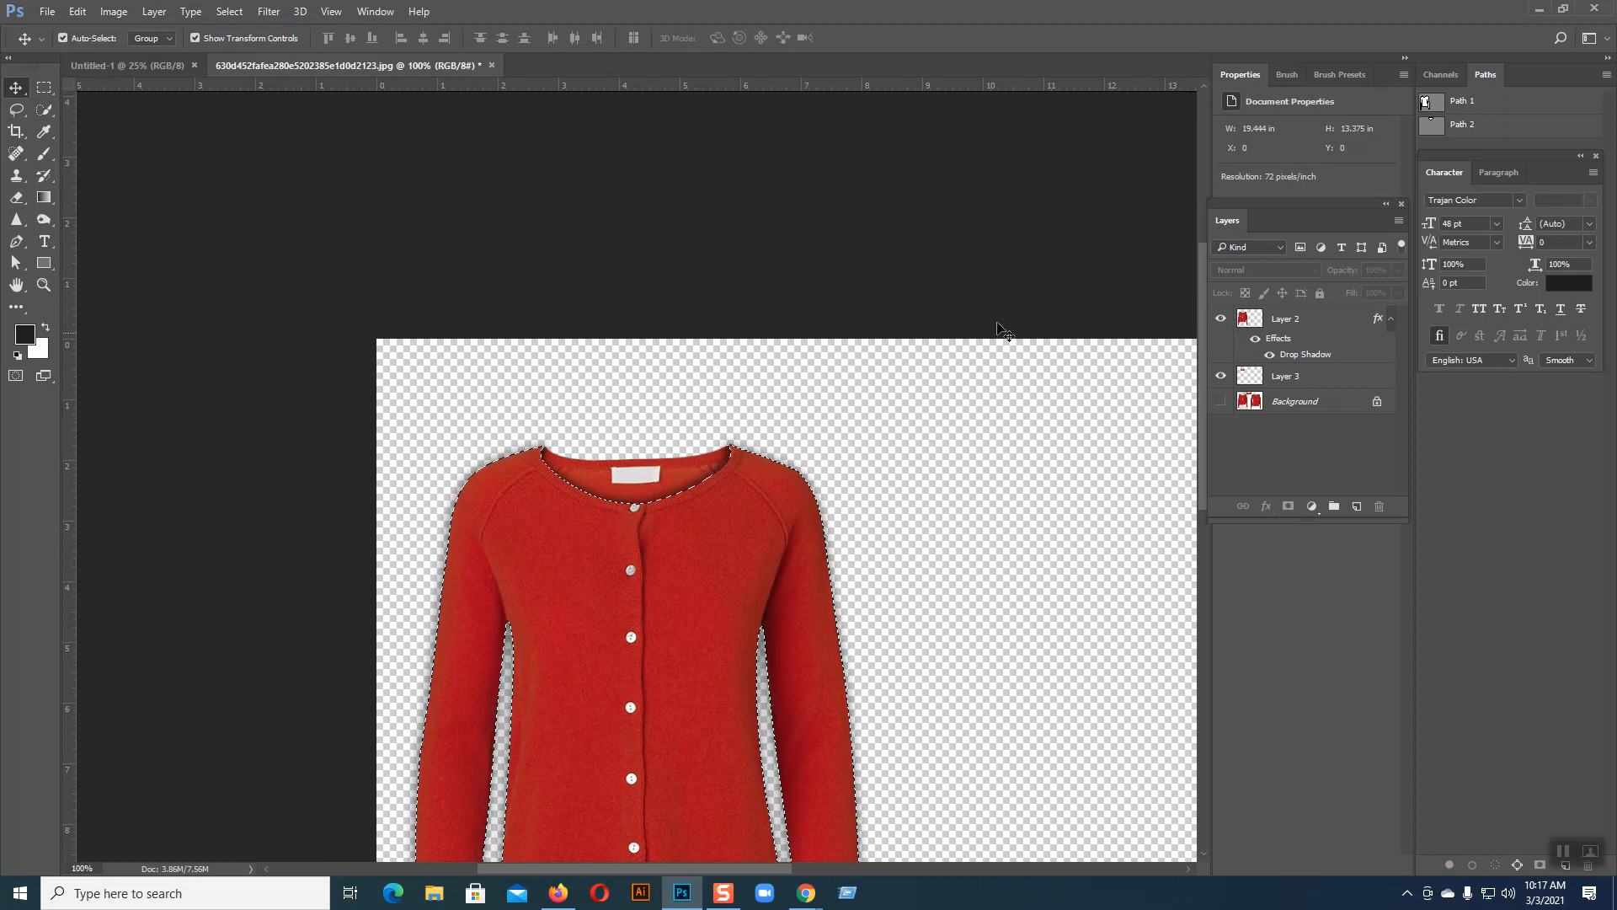
pyautogui.click(236, 13)
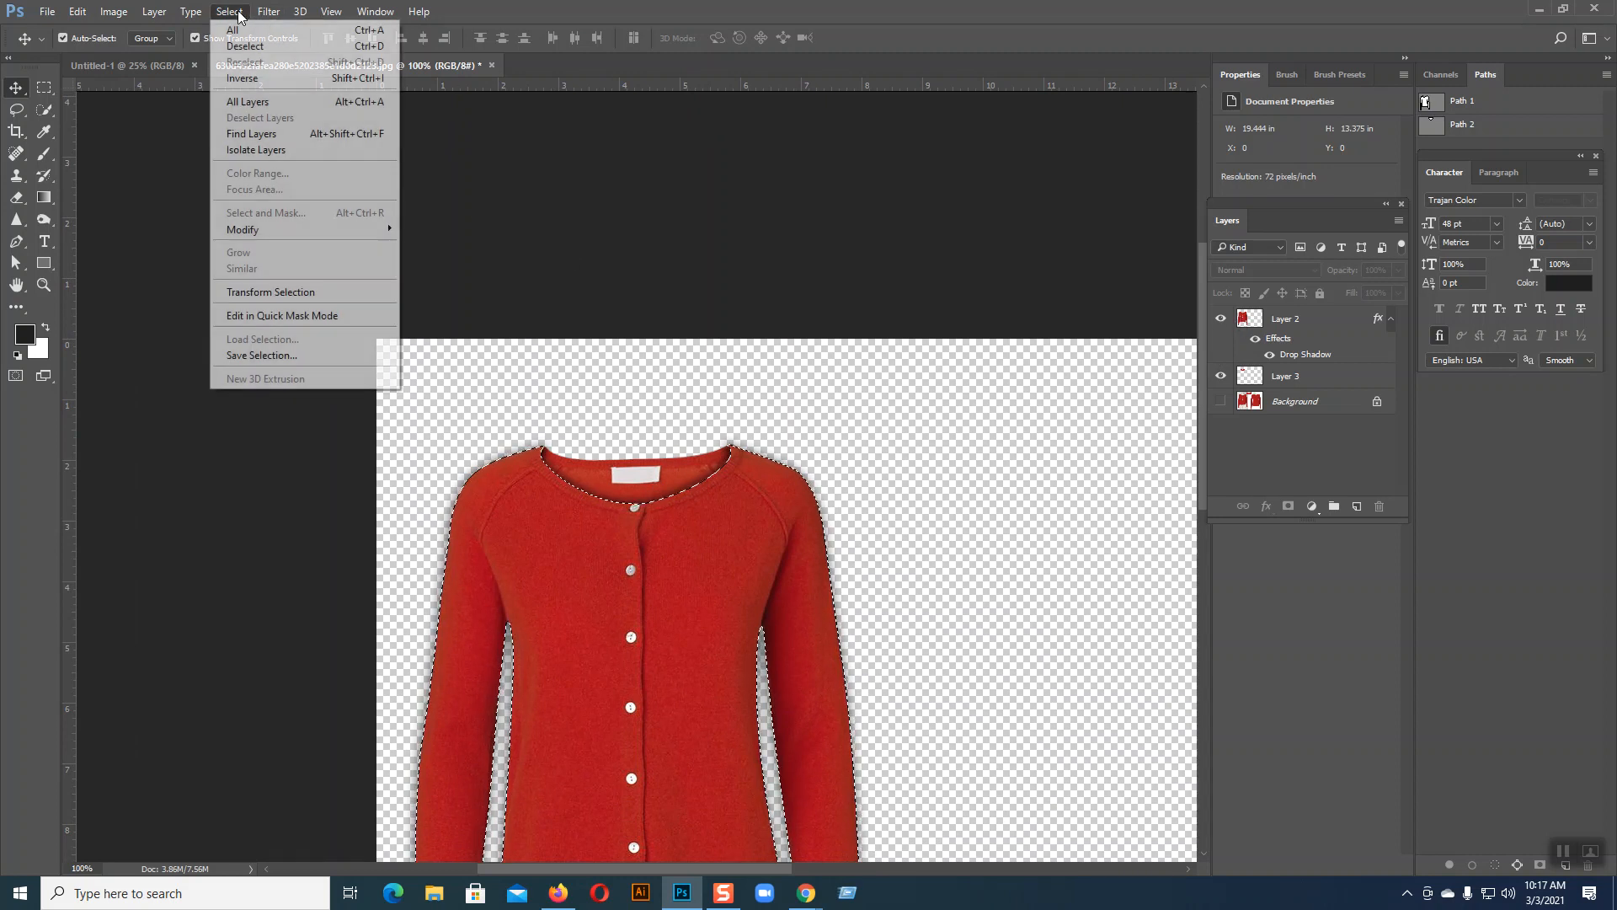
pyautogui.click(247, 77)
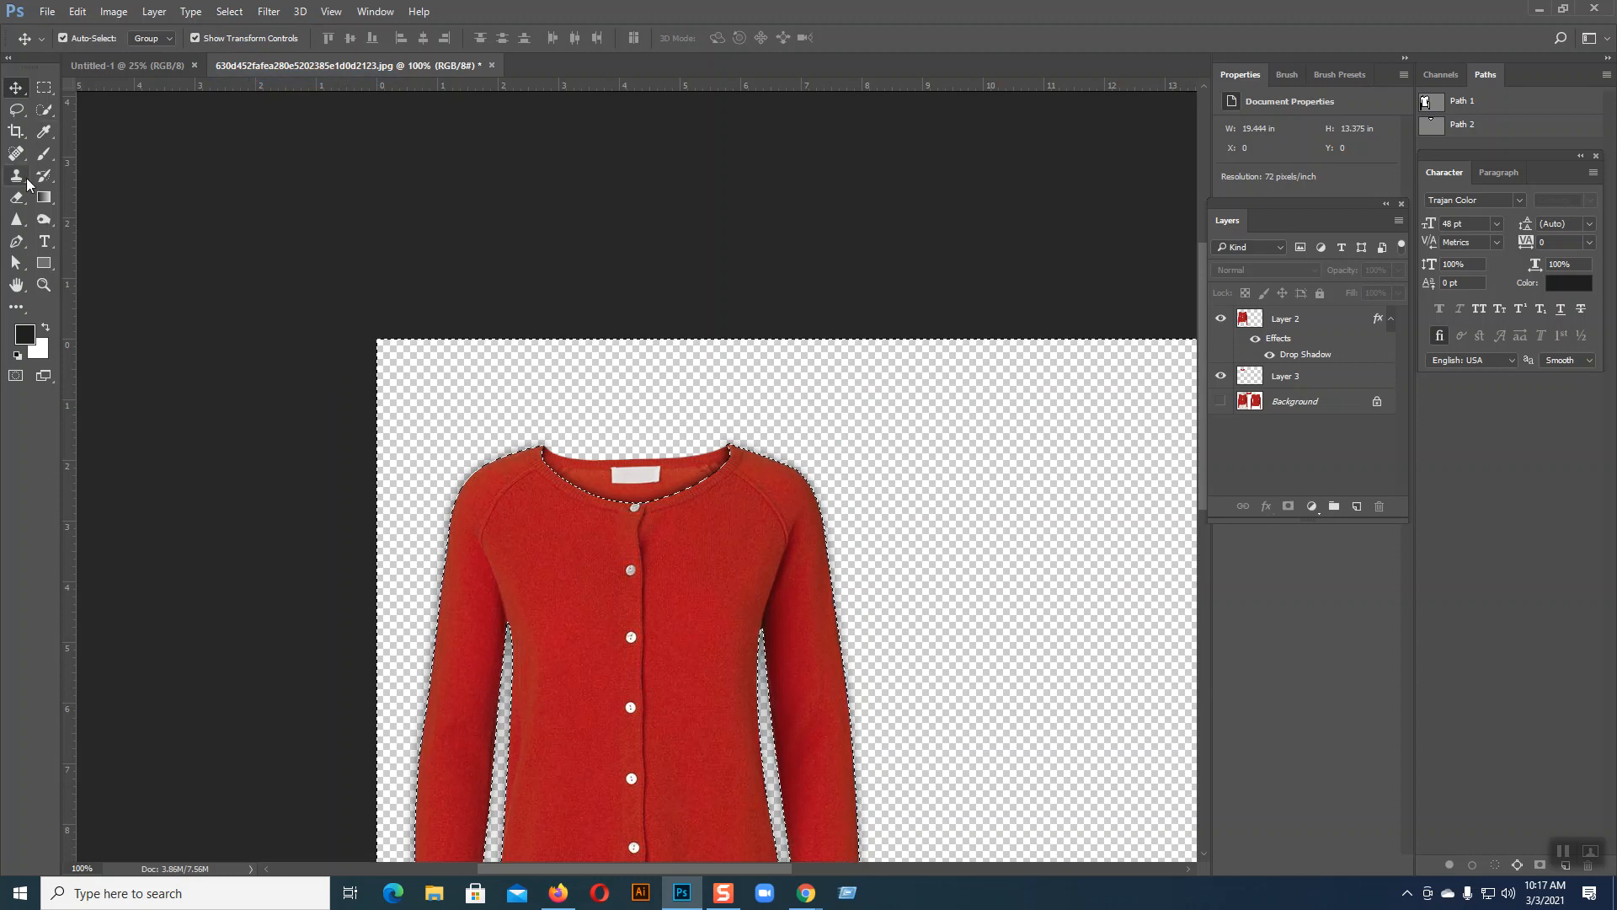
pyautogui.click(46, 112)
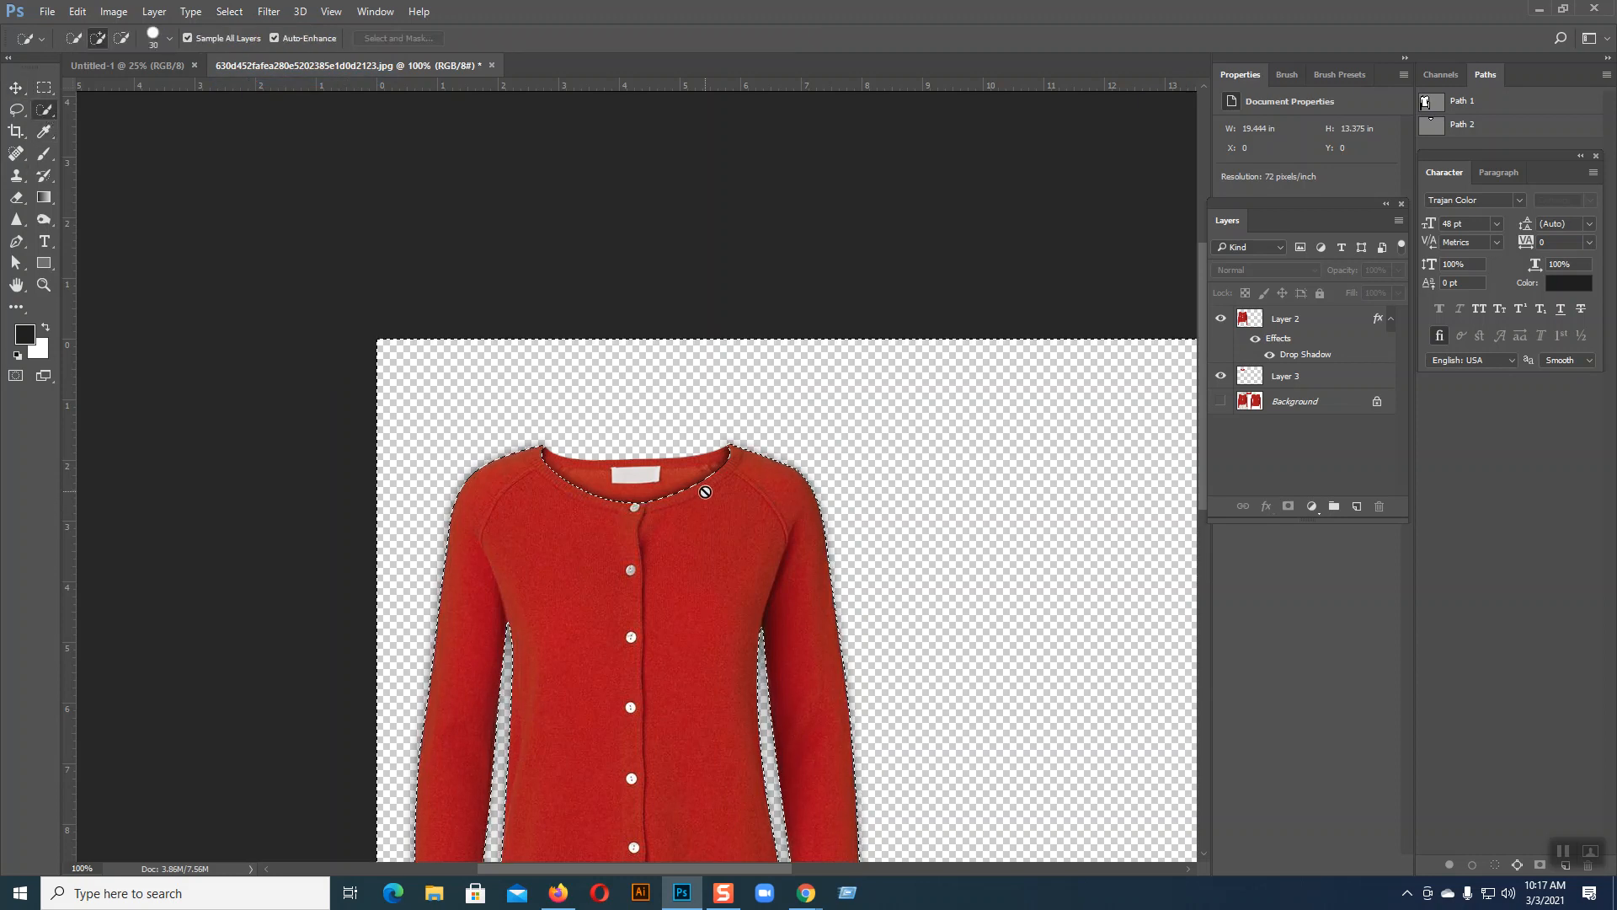
pyautogui.click(1275, 326)
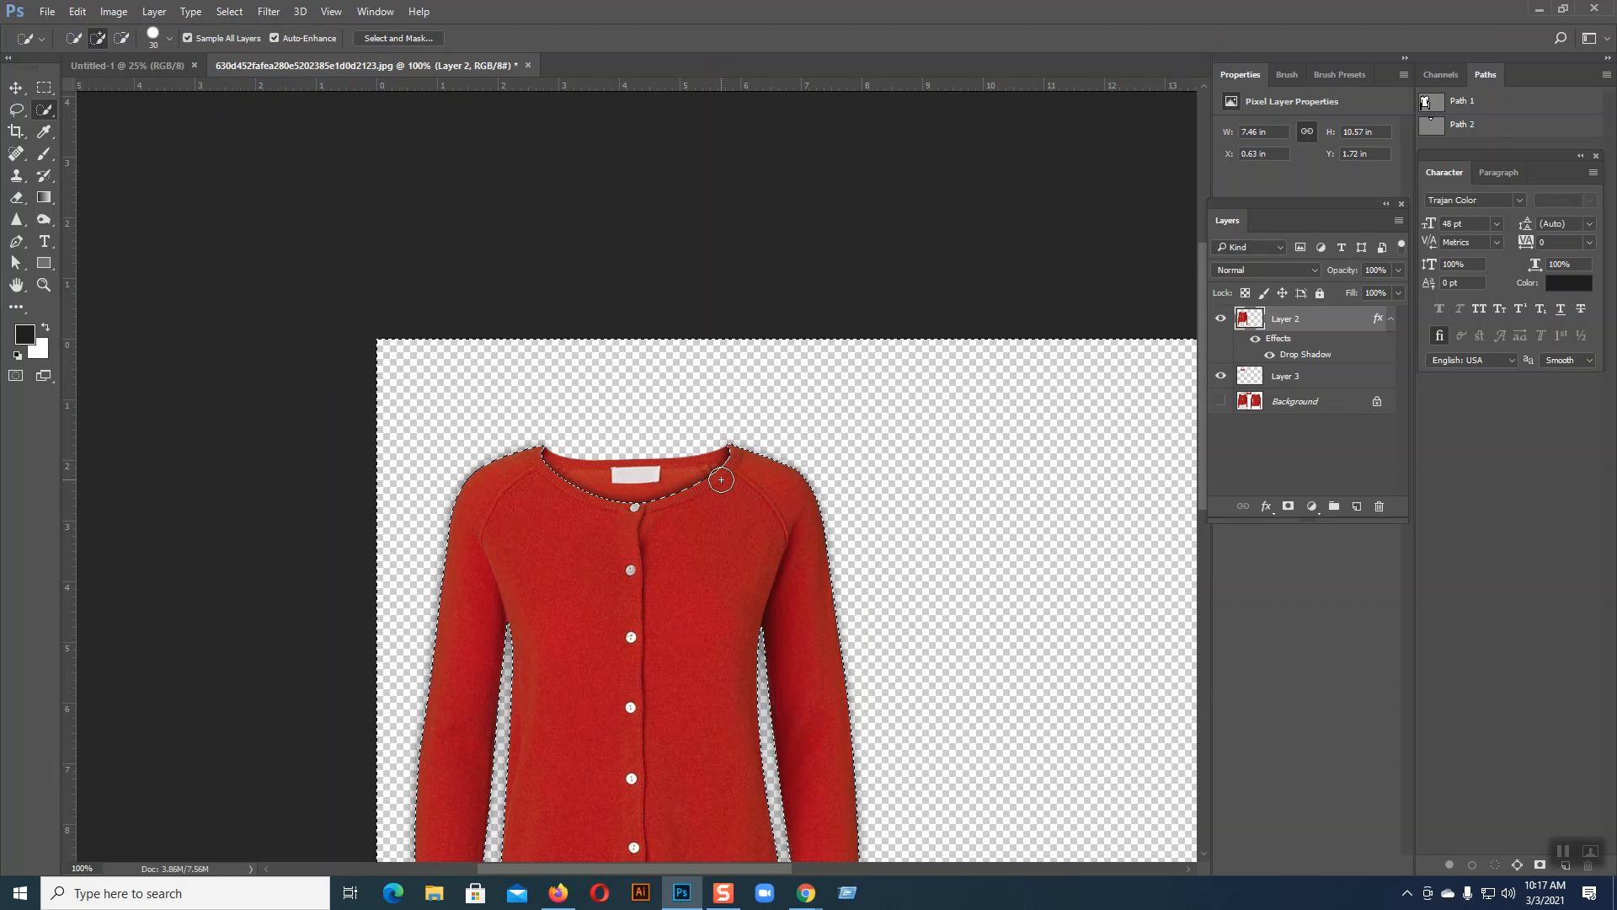
# - Try to separate the inner neck area from the inverted selection with Quick Selection
pyautogui.moveTo(713, 470); pyautogui.dragTo(696, 476)
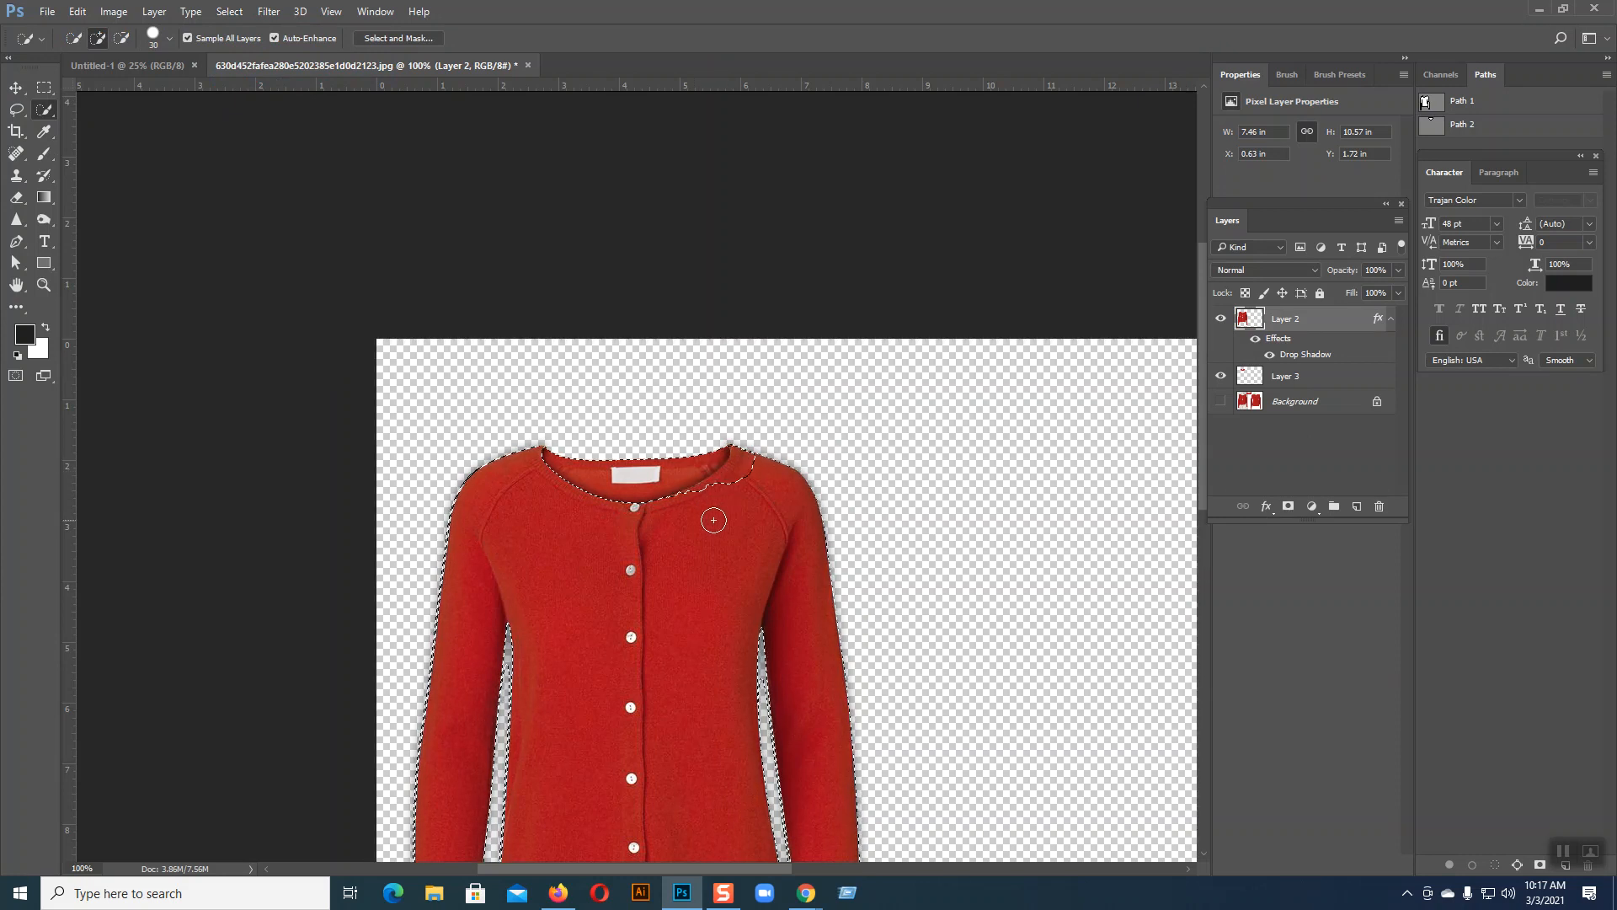
pyautogui.press('alt')
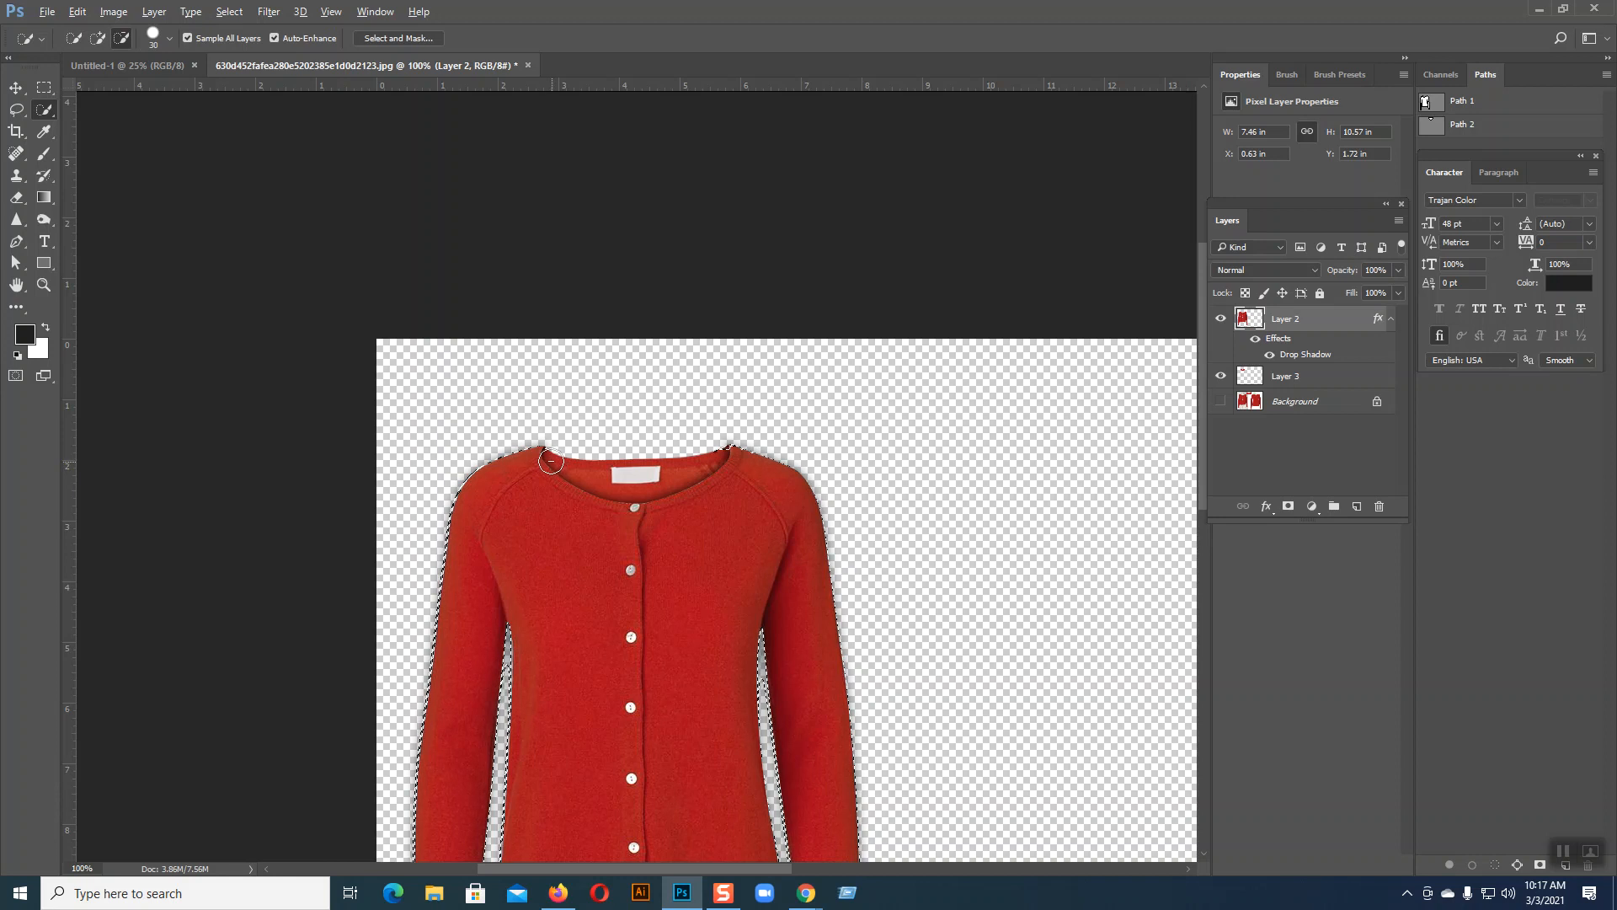
pyautogui.keyDown('alt'); pyautogui.click(550, 461); pyautogui.keyUp('alt')
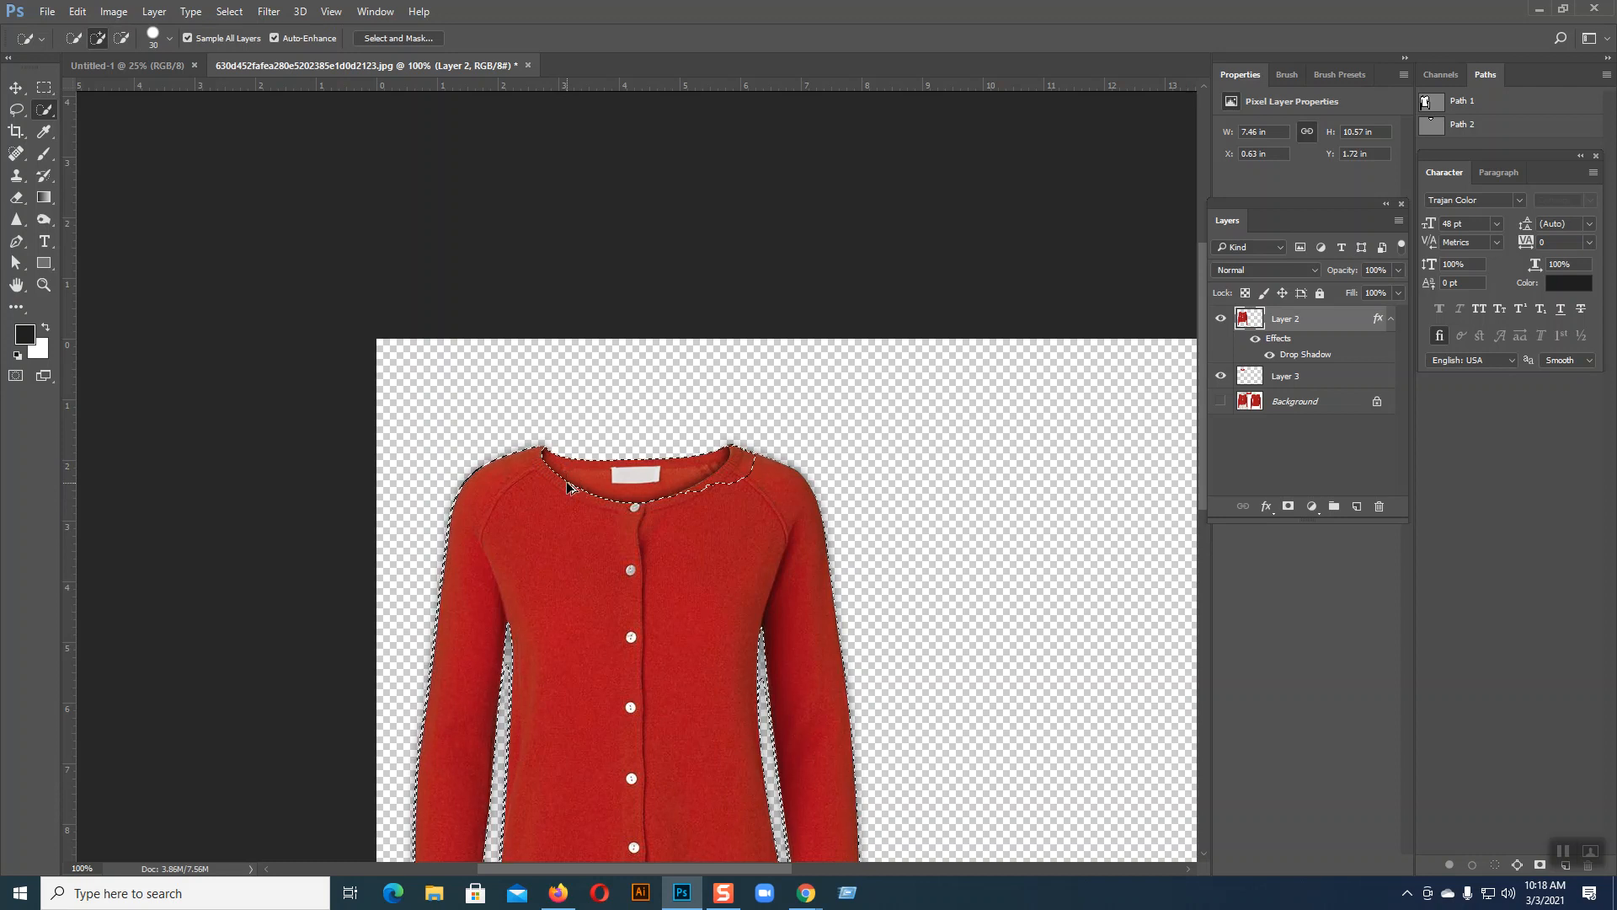
pyautogui.click(570, 487)
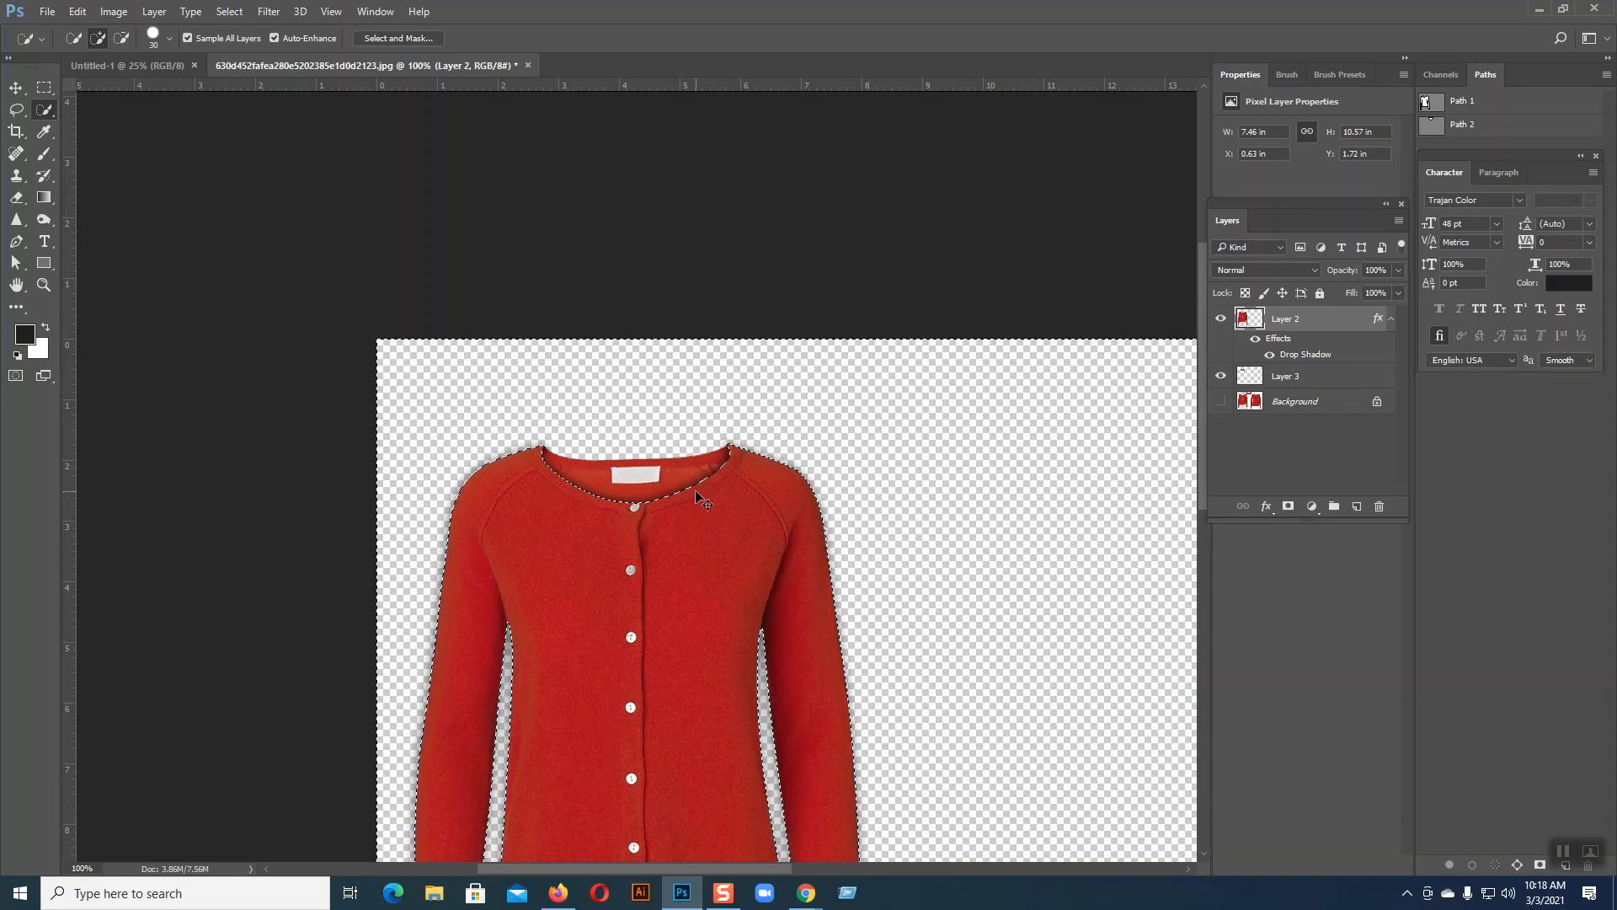
# - Try to subtract the inner neck area from the selection with Quick Selection, and drop the selection
pyautogui.hotkey('ctrl', '+')
pyautogui.hotkey('ctrl', '+')
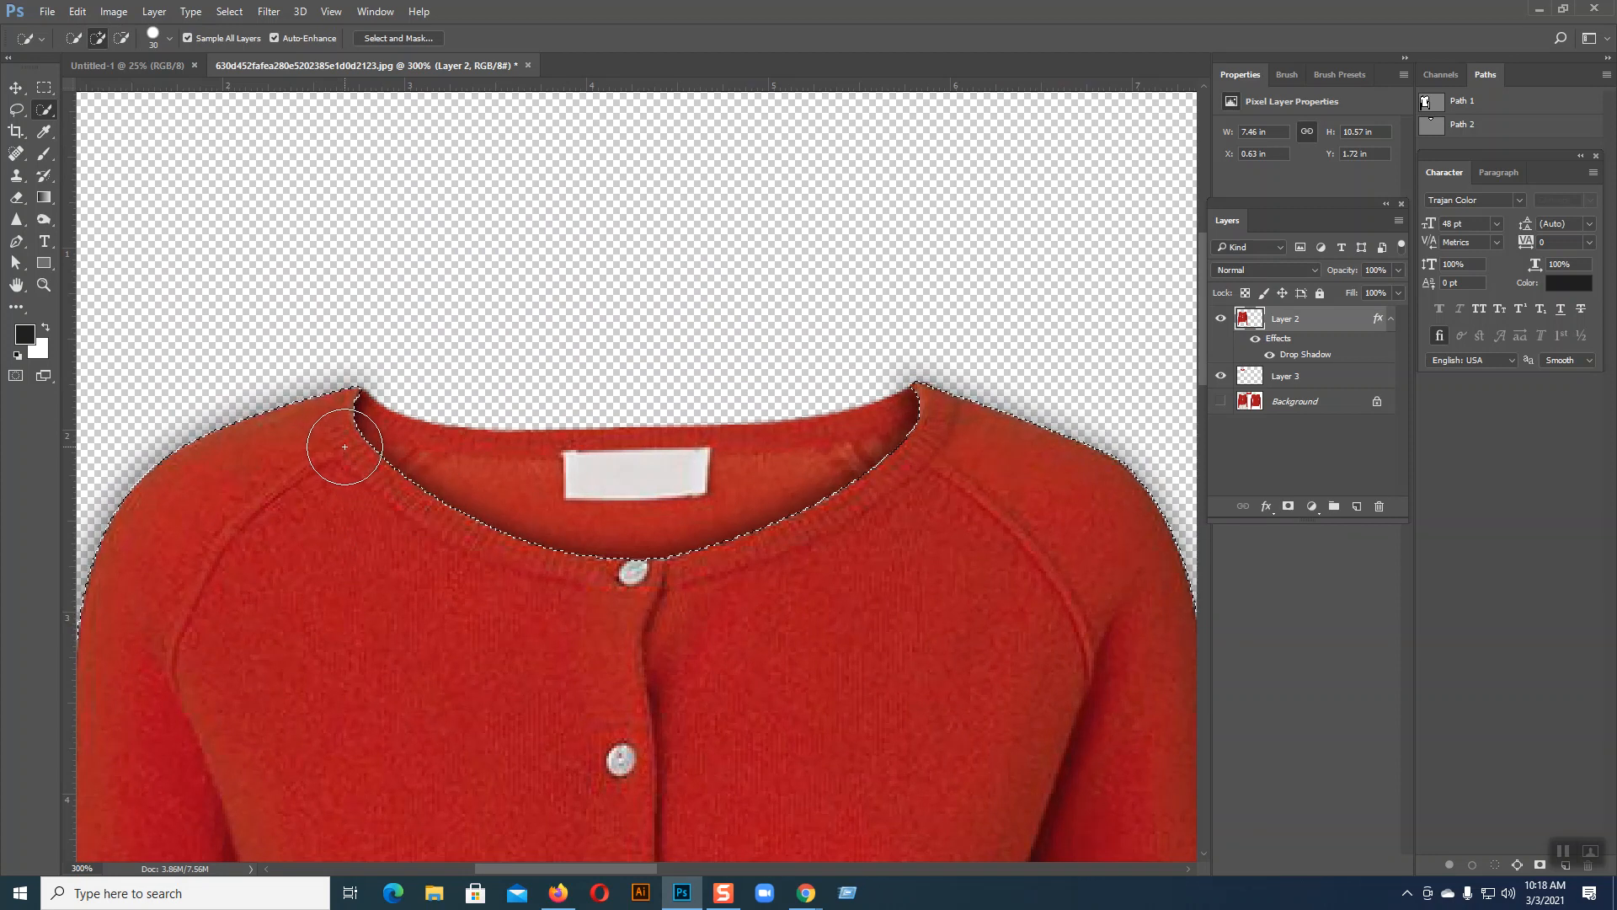
pyautogui.press('alt')
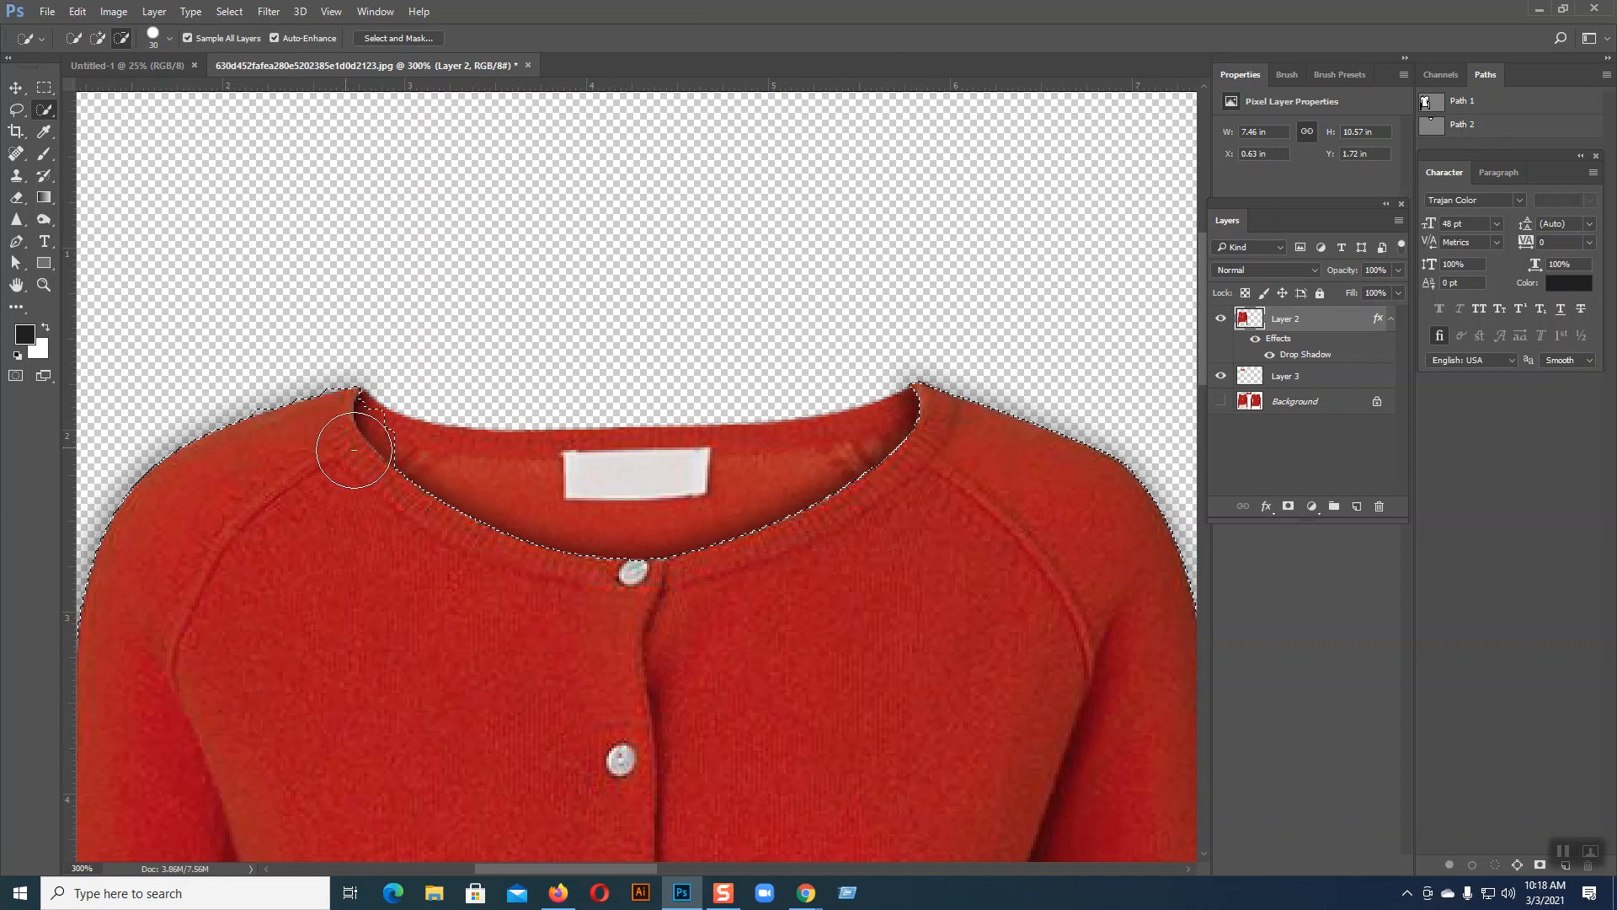
pyautogui.moveTo(416, 473)
pyautogui.mouseDown()
pyautogui.moveTo(671, 501)
pyautogui.moveTo(877, 483)
pyautogui.mouseUp()
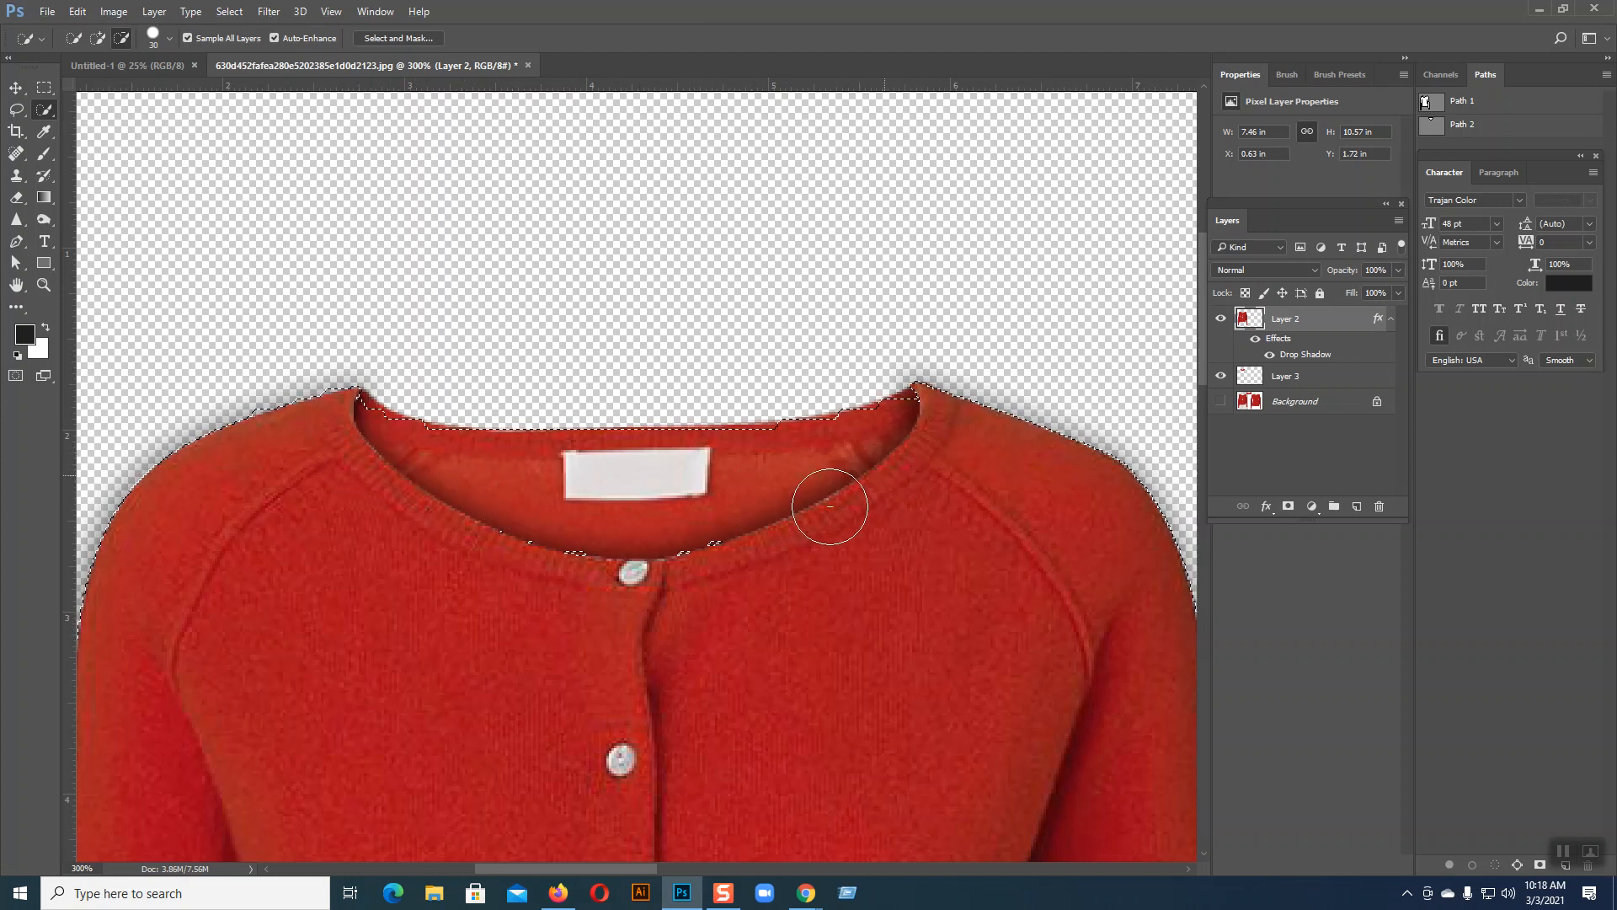
pyautogui.hotkey('ctrl', 'd')
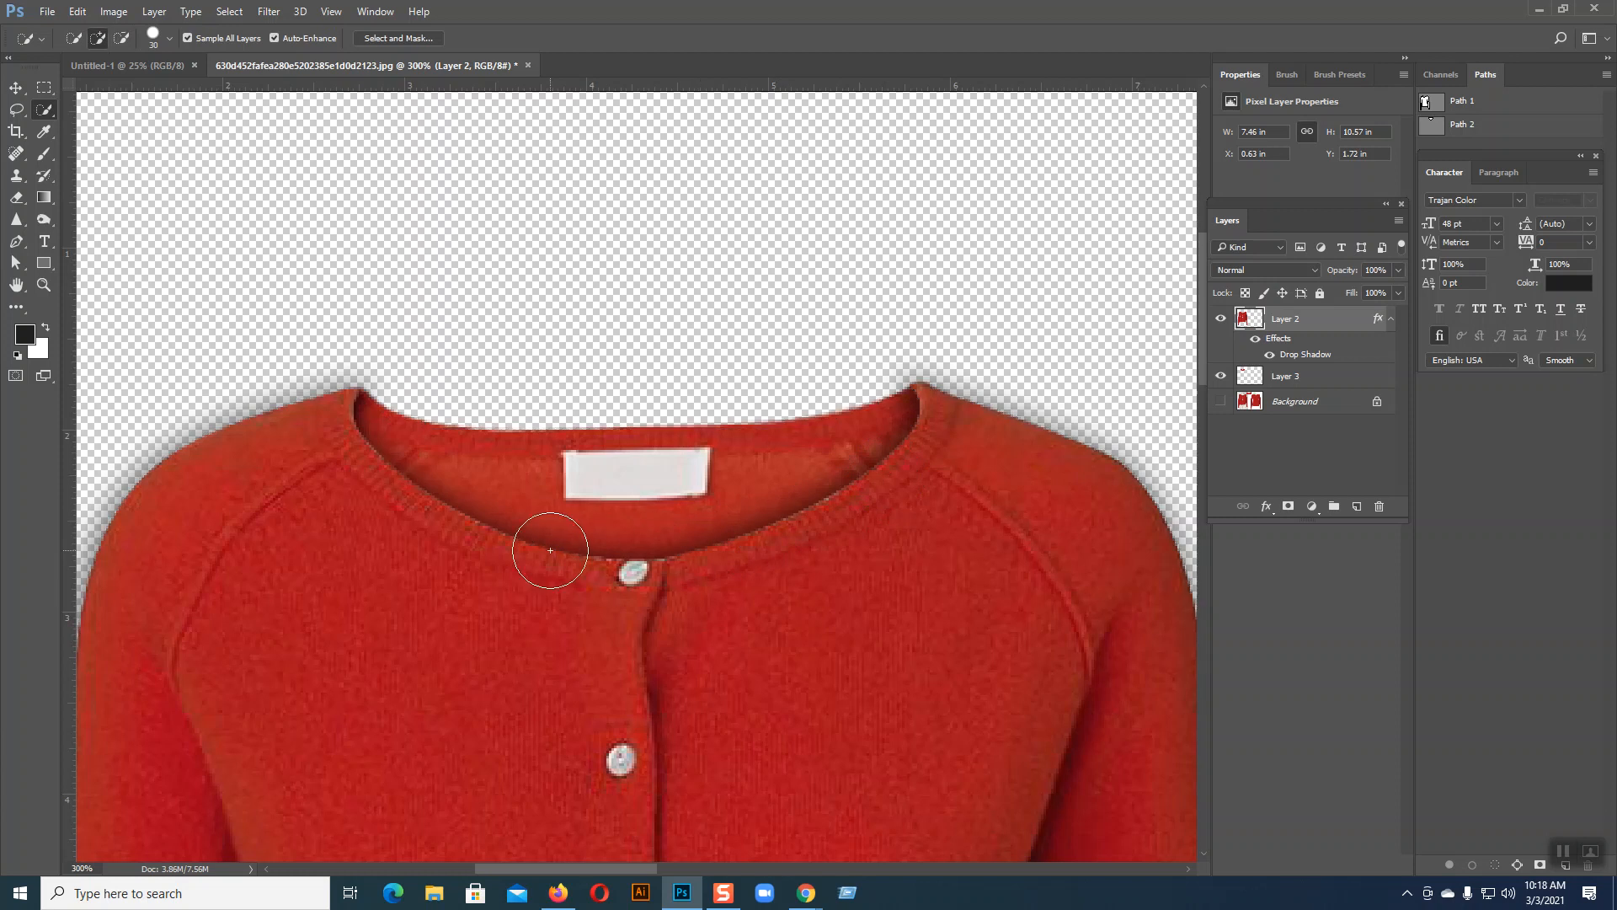
pyautogui.hotkey('ctrl', '-')
pyautogui.hotkey('ctrl', '-')
pyautogui.hotkey('ctrl', '-')
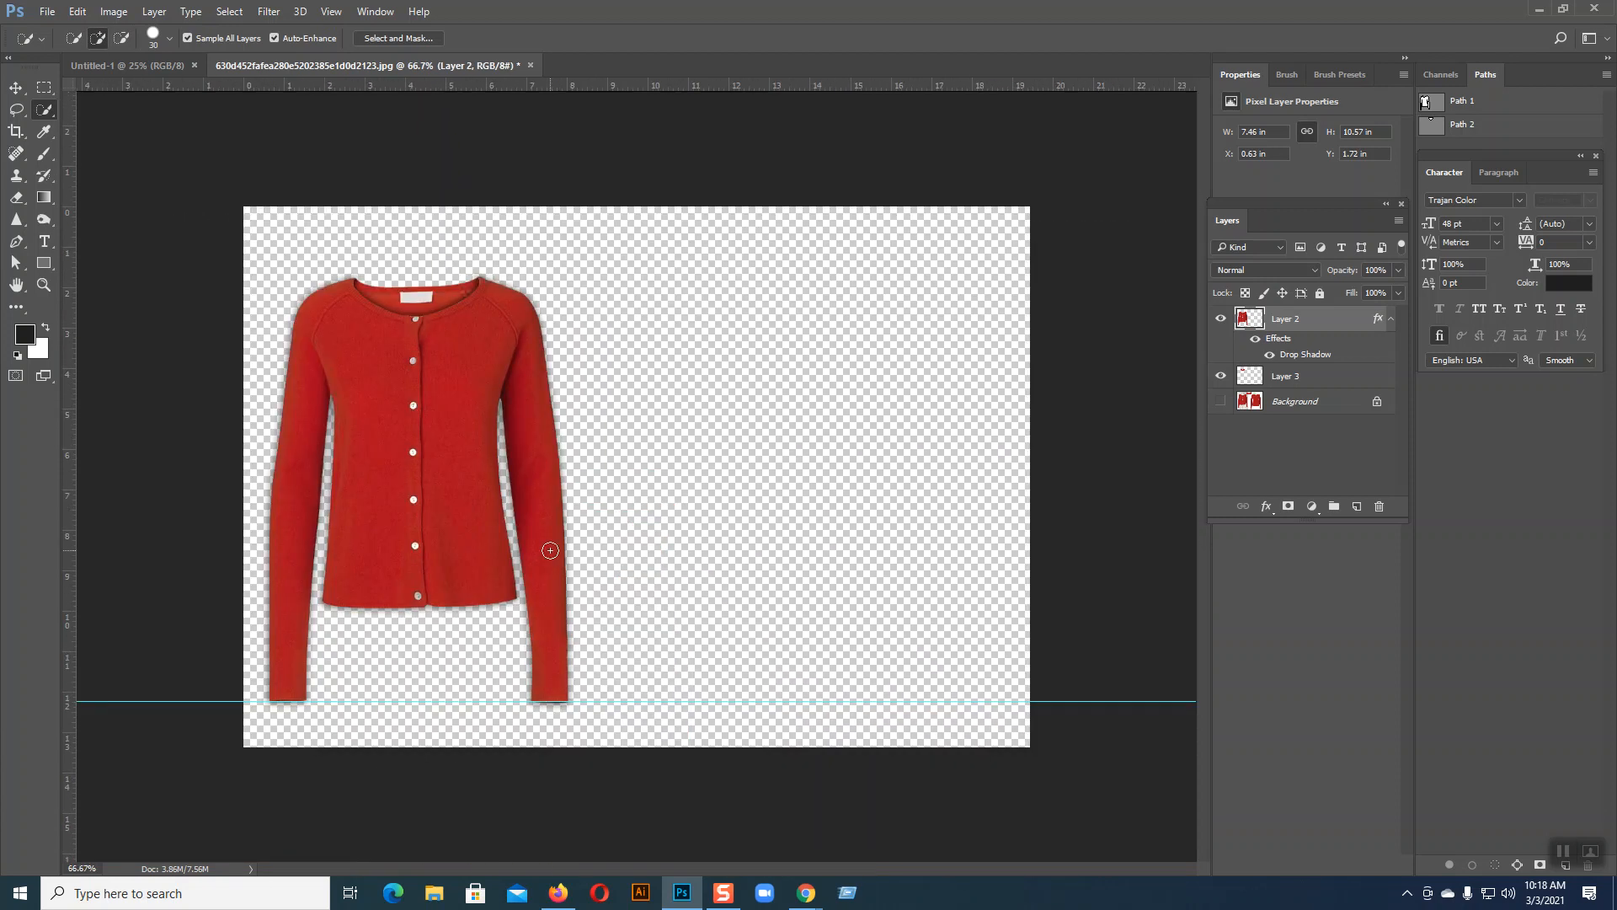
# - Load Layer 2's outline as a selection and invert it
pyautogui.keyDown('ctrl'); pyautogui.click(1250, 318); pyautogui.keyUp('ctrl')
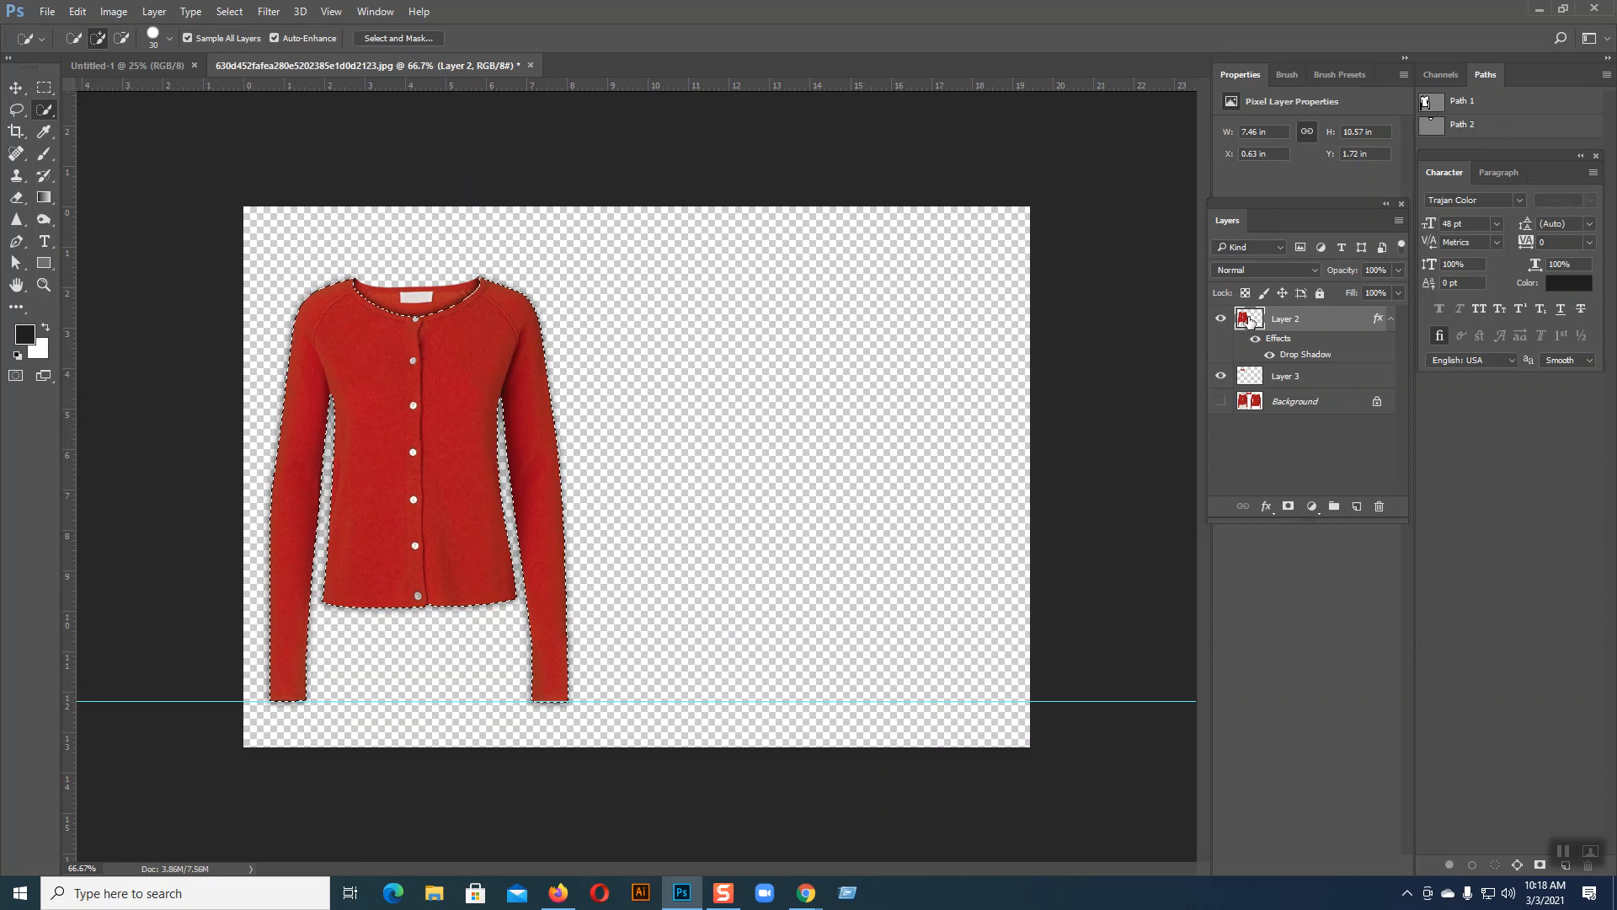
pyautogui.click(231, 13)
pyautogui.click(253, 77)
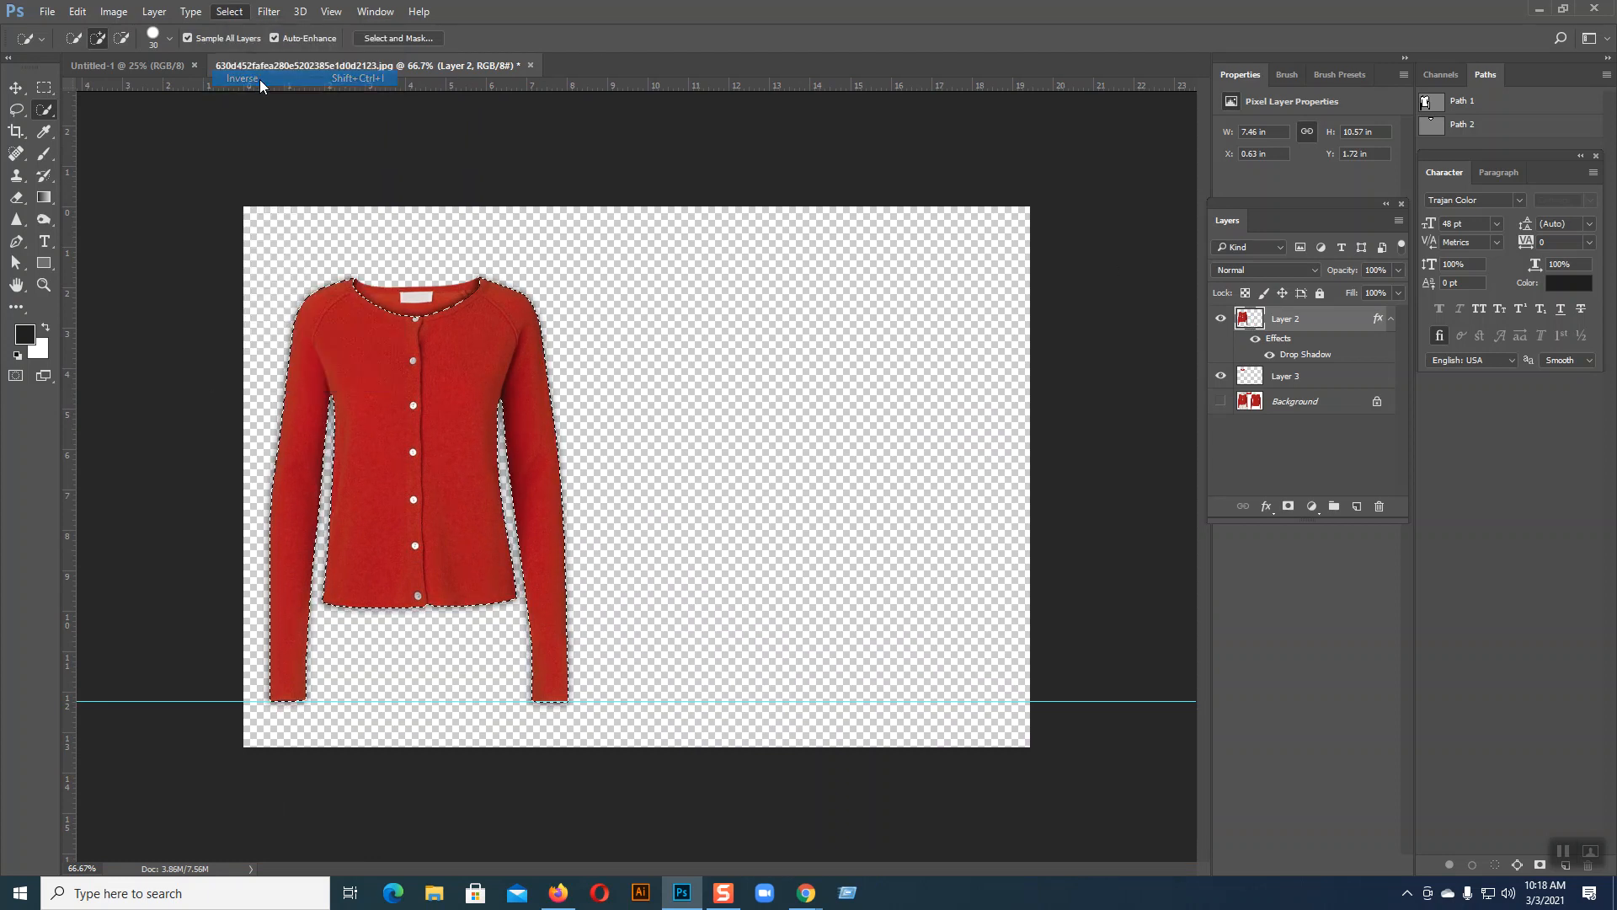
pyautogui.hotkey('ctrl', '+')
pyautogui.hotkey('ctrl', '+')
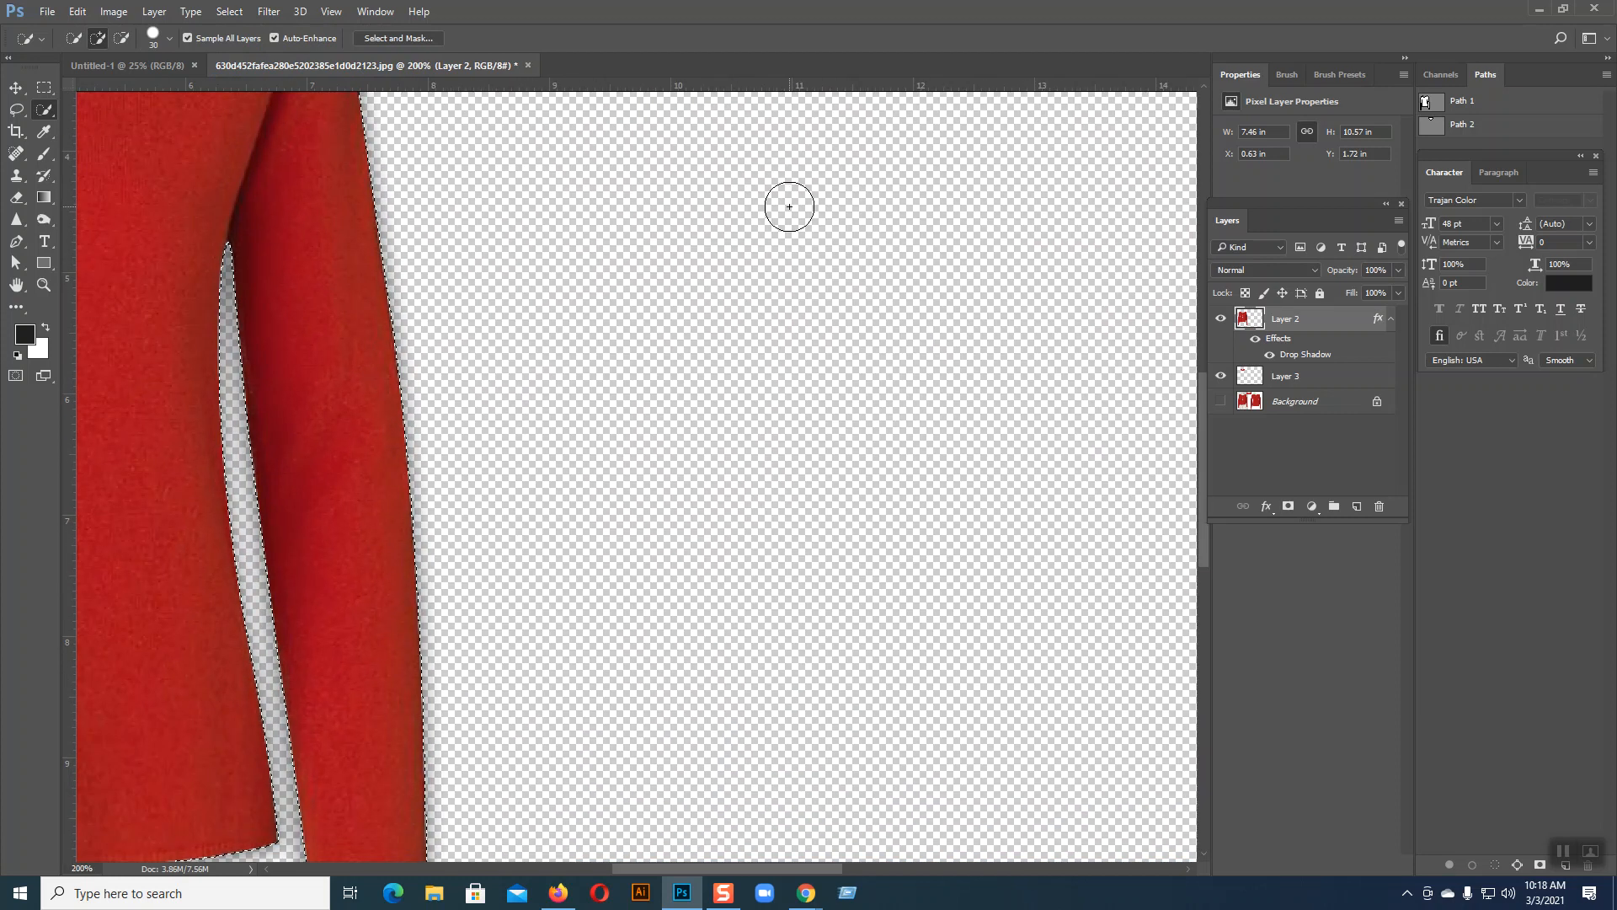
pyautogui.moveTo(707, 242); pyautogui.dragTo(1050, 599)
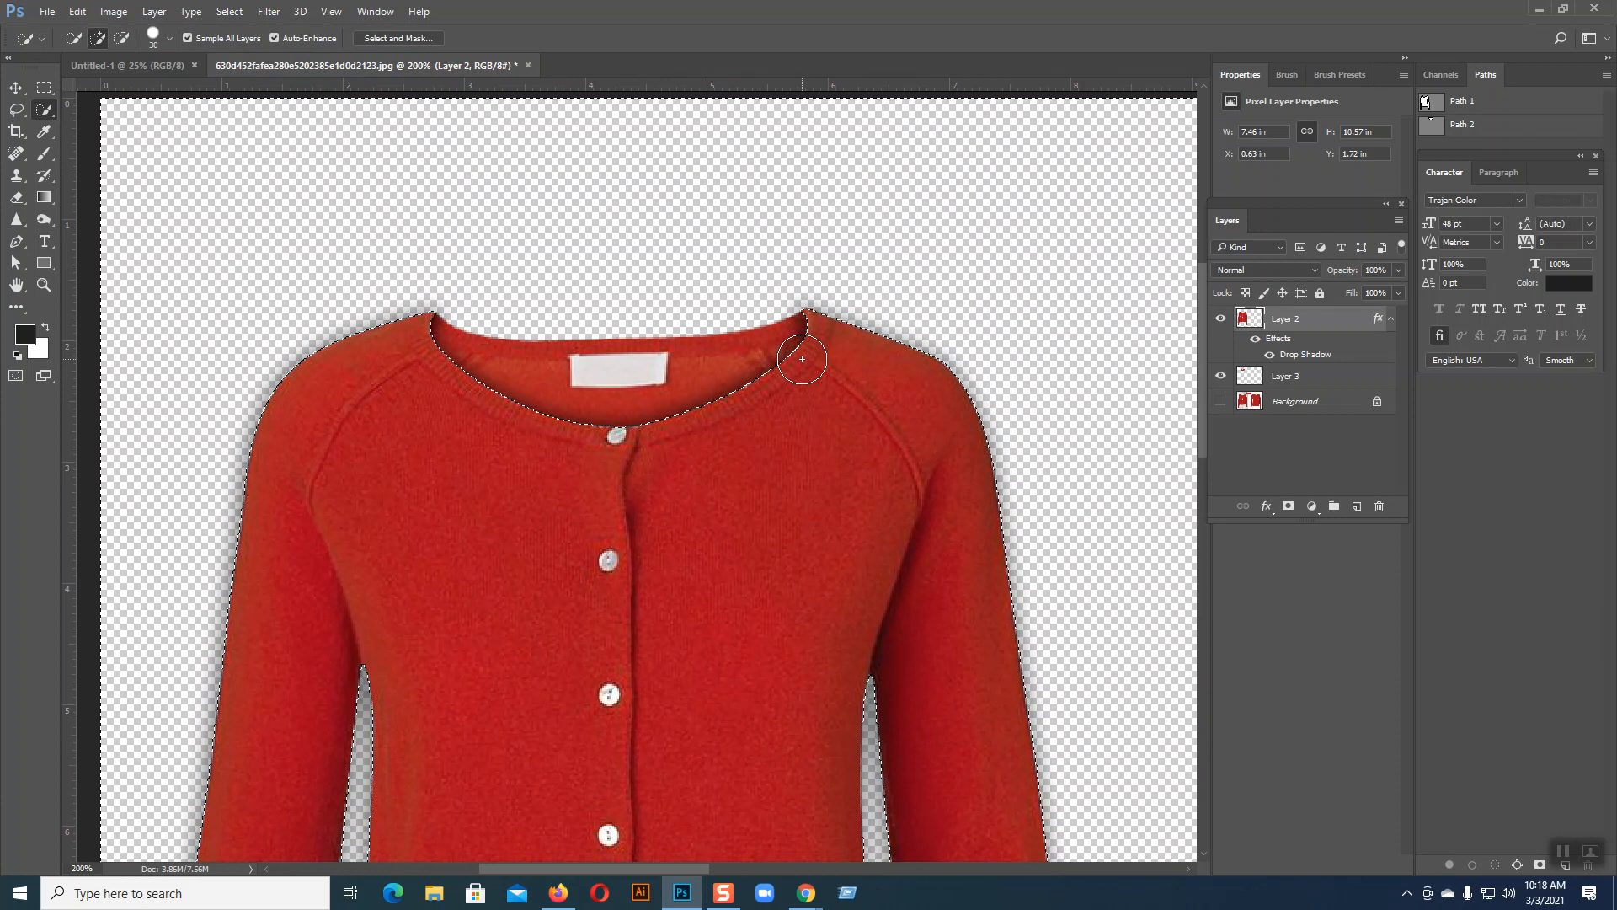
pyautogui.click(802, 360)
# - Subtract the inner neck opening from the inverted selection with the Lasso tool
pyautogui.click(16, 109)
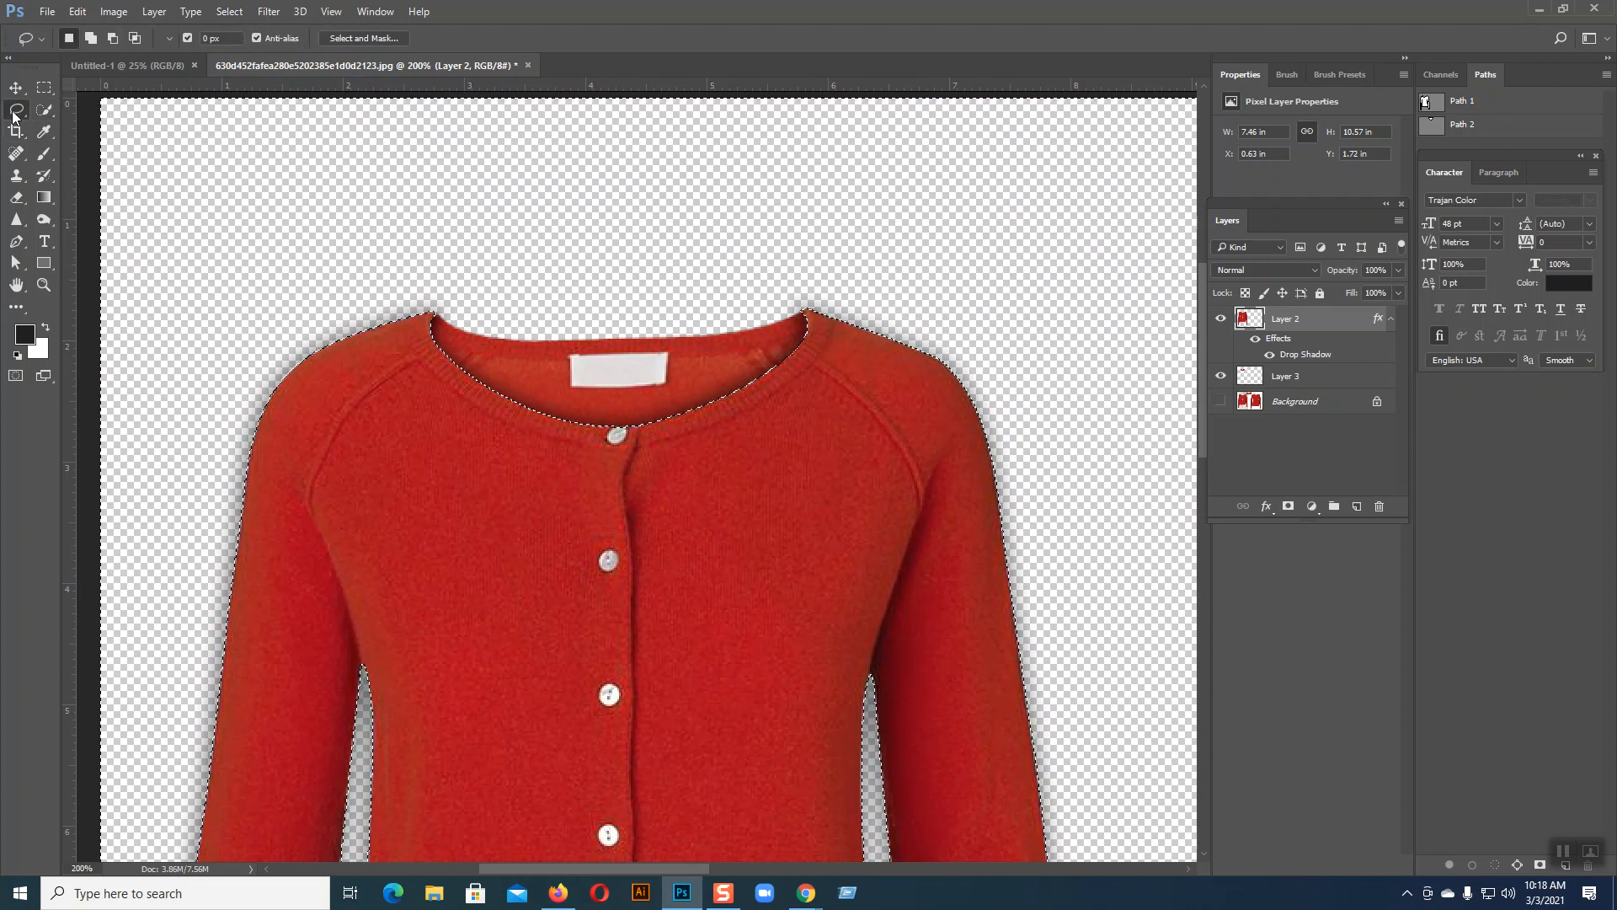
pyautogui.press('alt')
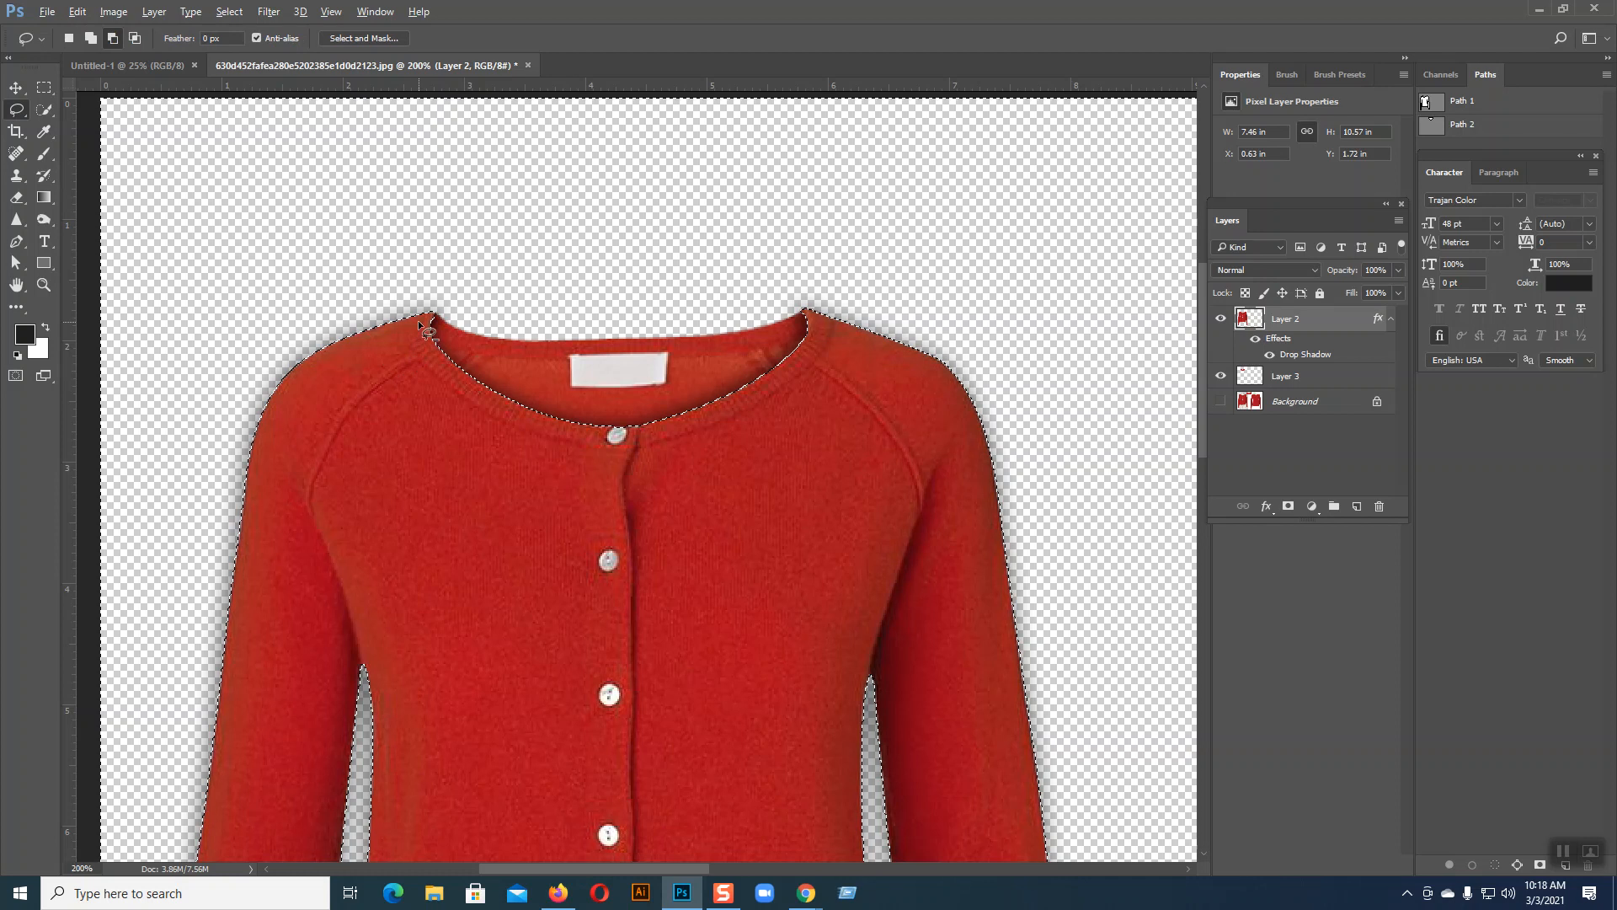
pyautogui.moveTo(430, 316)
pyautogui.mouseDown()
pyautogui.moveTo(636, 338)
pyautogui.moveTo(801, 314)
pyautogui.moveTo(820, 333)
pyautogui.moveTo(808, 386)
pyautogui.moveTo(531, 474)
pyautogui.mouseUp()
pyautogui.moveTo(423, 318); pyautogui.dragTo(427, 317)
pyautogui.hotkey('ctrl', 'd')
pyautogui.hotkey('ctrl', '-')
pyautogui.hotkey('ctrl', '-')
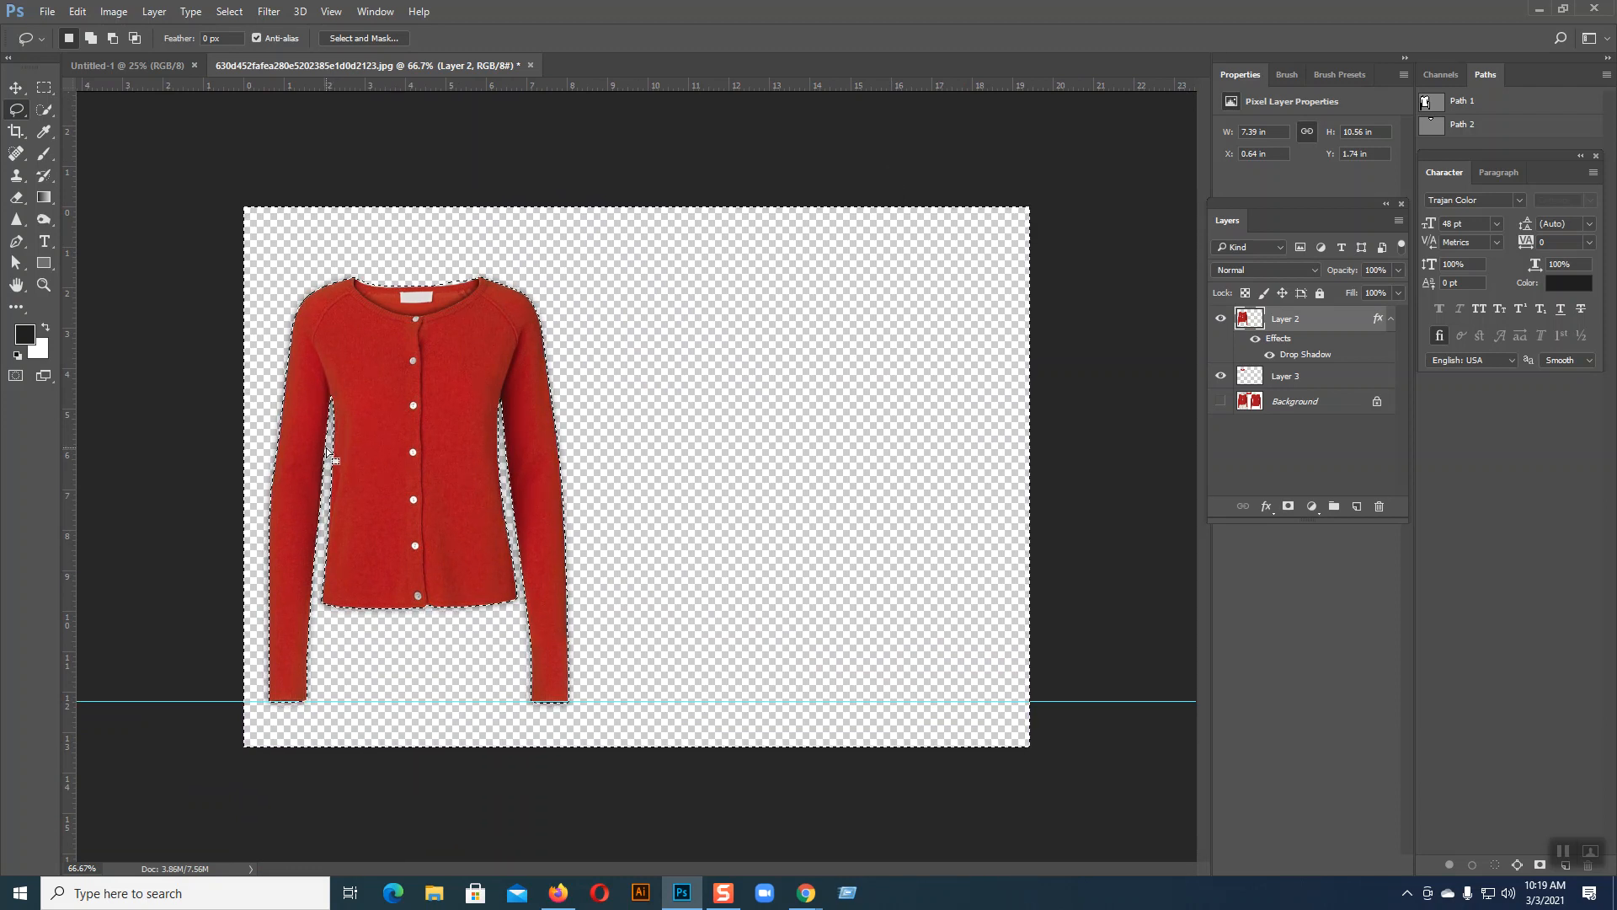
# - Enlarge the Eraser brush to 125 px, clear the selected area outside the cardigan on Layer 2, and deselect
pyautogui.click(16, 197)
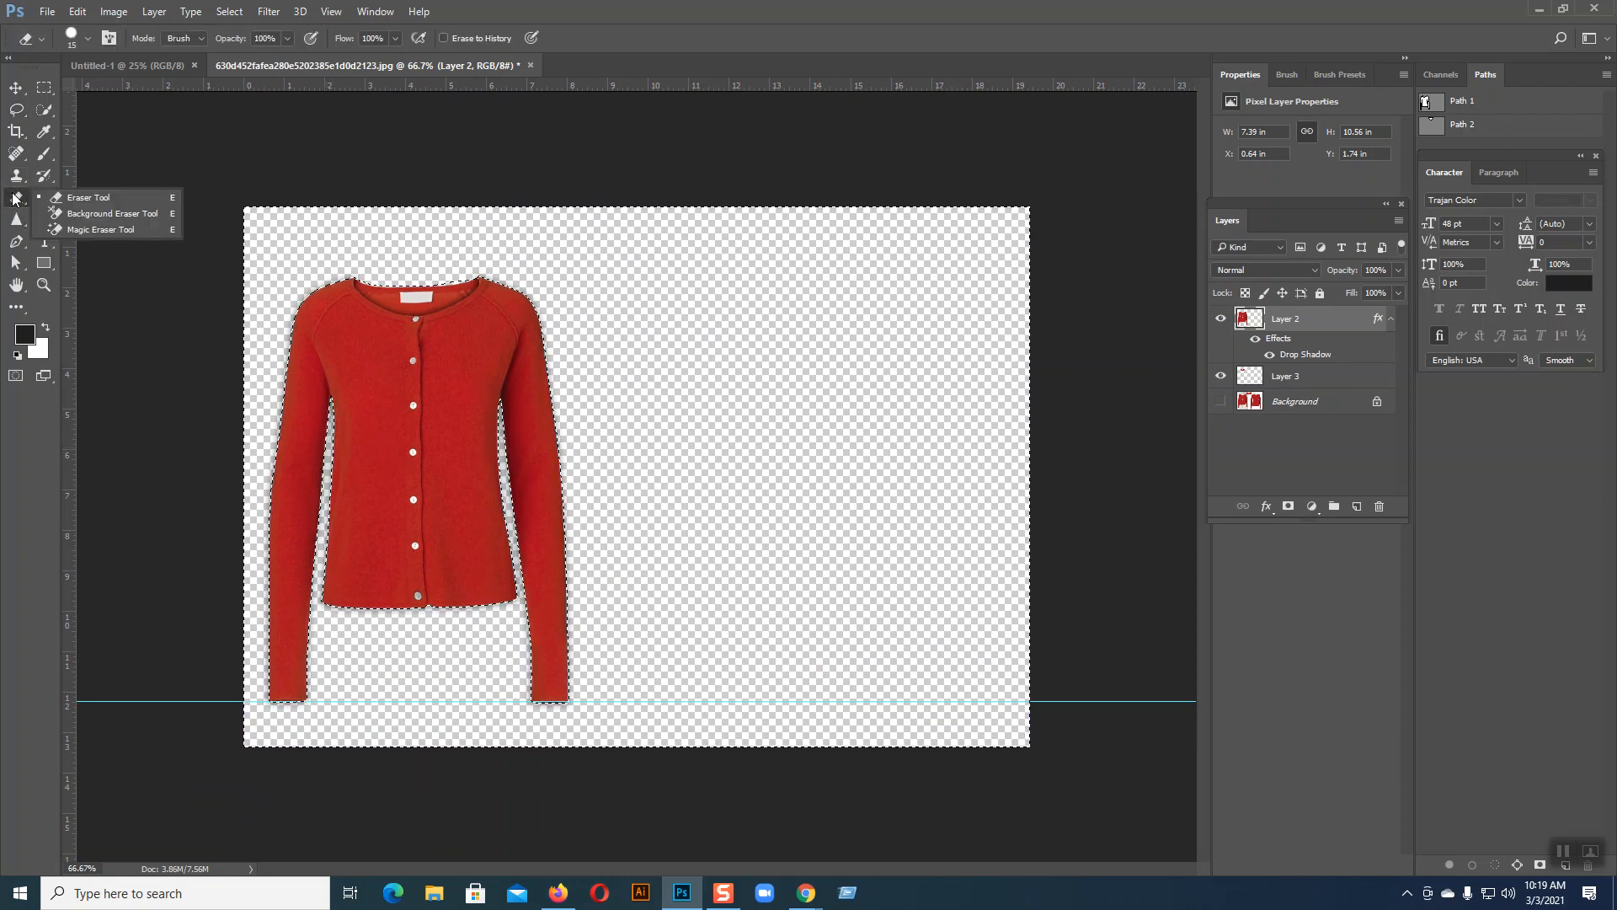
pyautogui.click(82, 199)
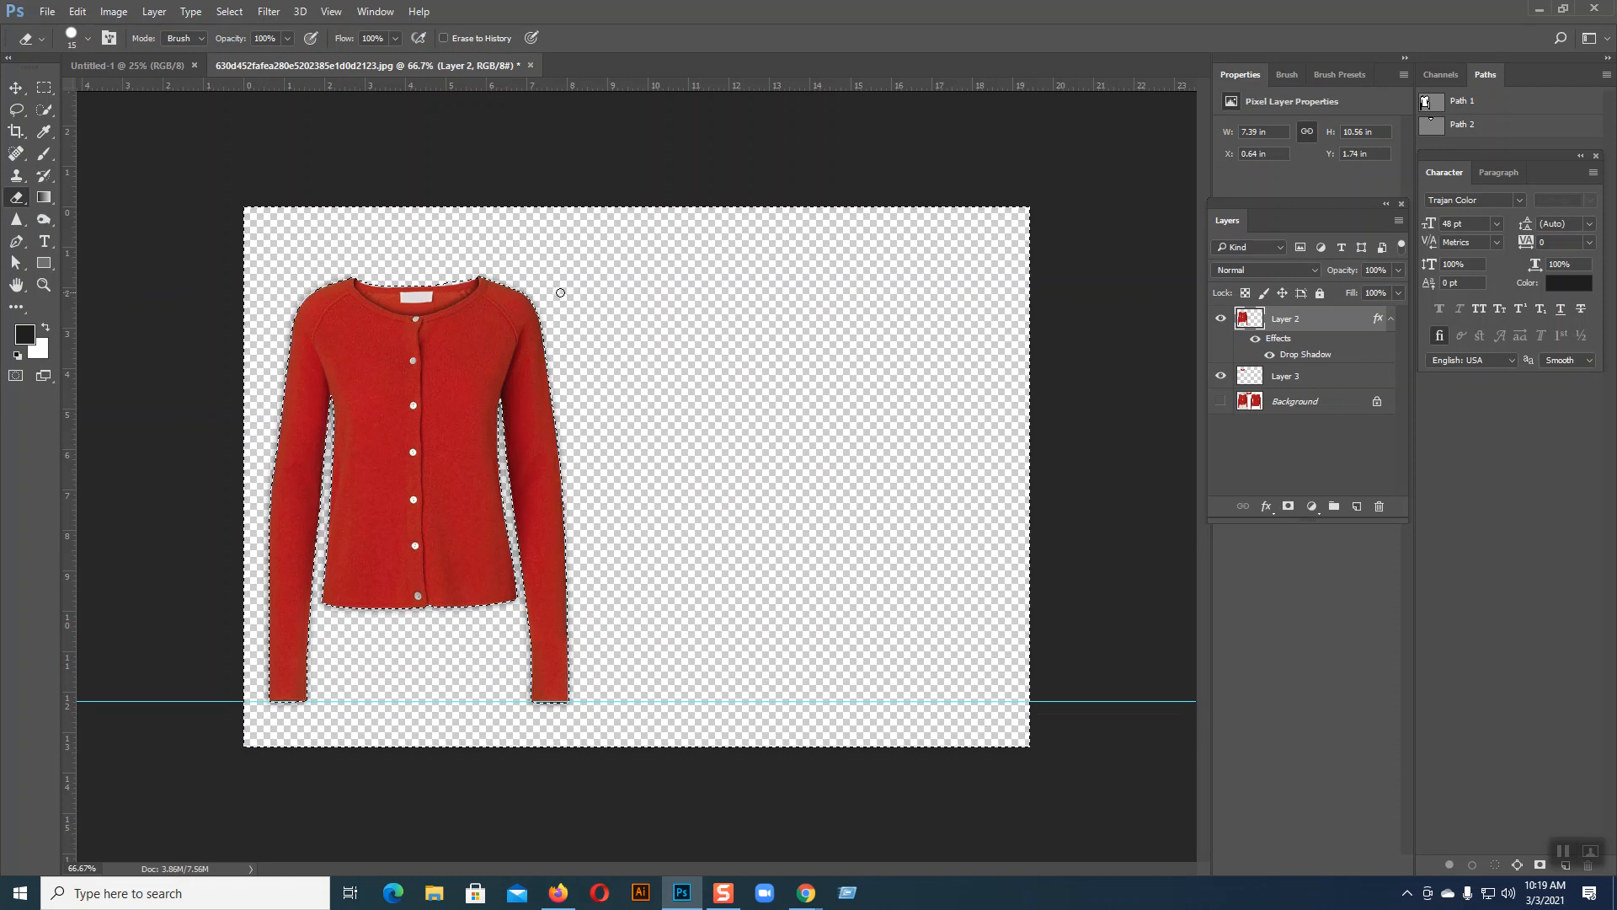
pyautogui.press(']')
pyautogui.press(']')
pyautogui.press(']')
pyautogui.press(']')
pyautogui.press(']')
pyautogui.press(']')
pyautogui.press(']')
pyautogui.press(']')
pyautogui.press(']')
pyautogui.press(']')
pyautogui.press('Delete')
pyautogui.hotkey('ctrl', 'd')
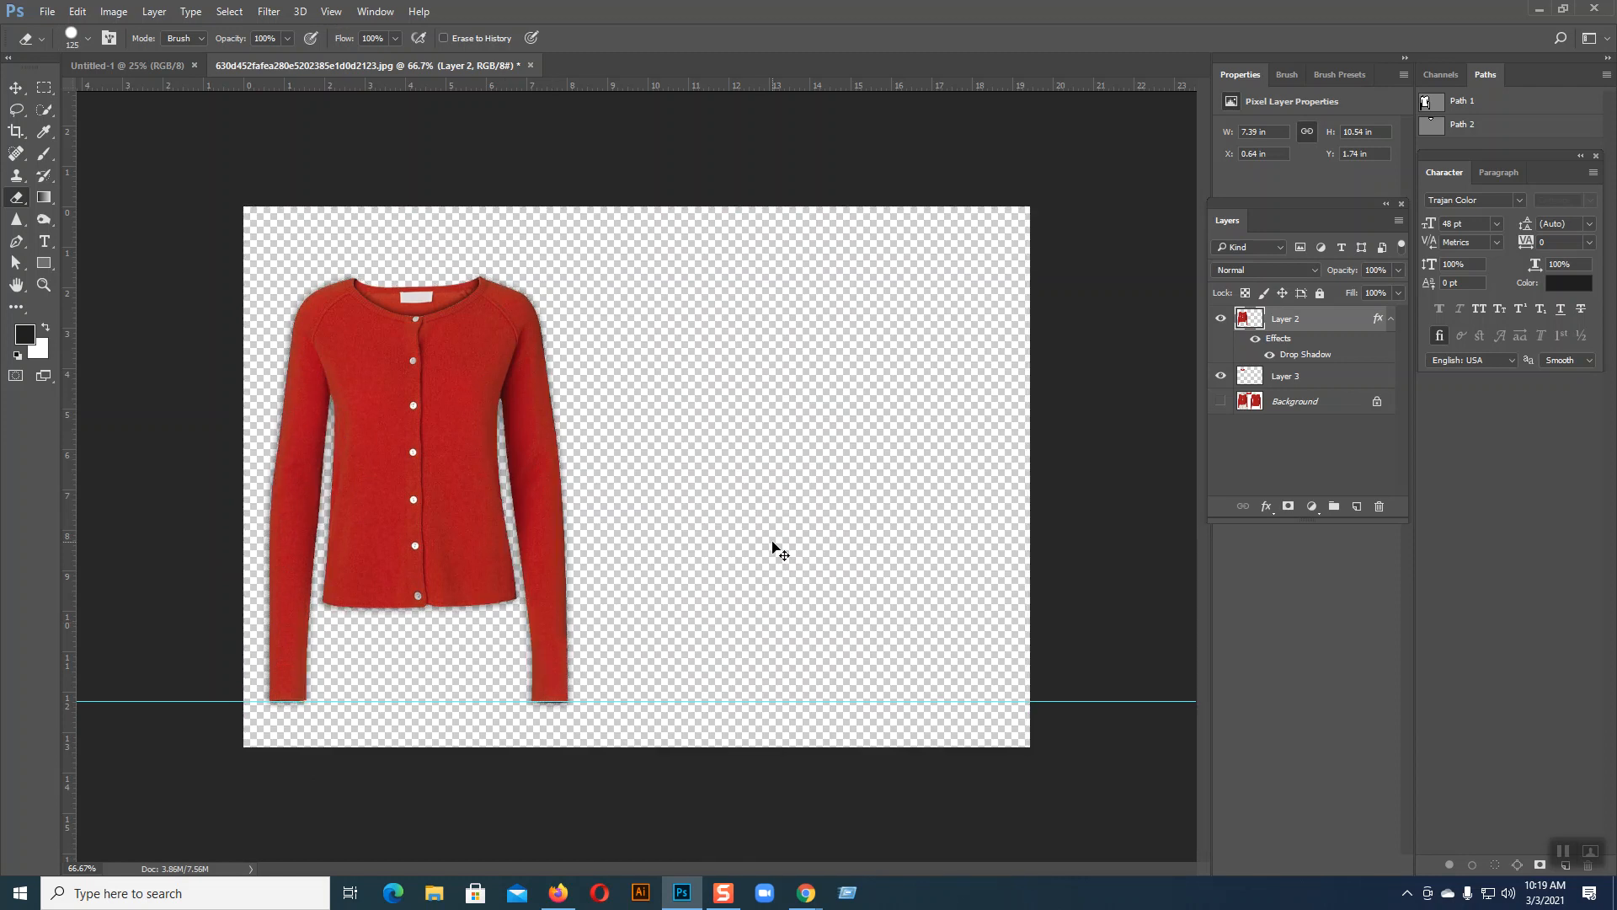
# - Hide the Drop Shadow effect on Layer 2
pyautogui.click(15, 87)
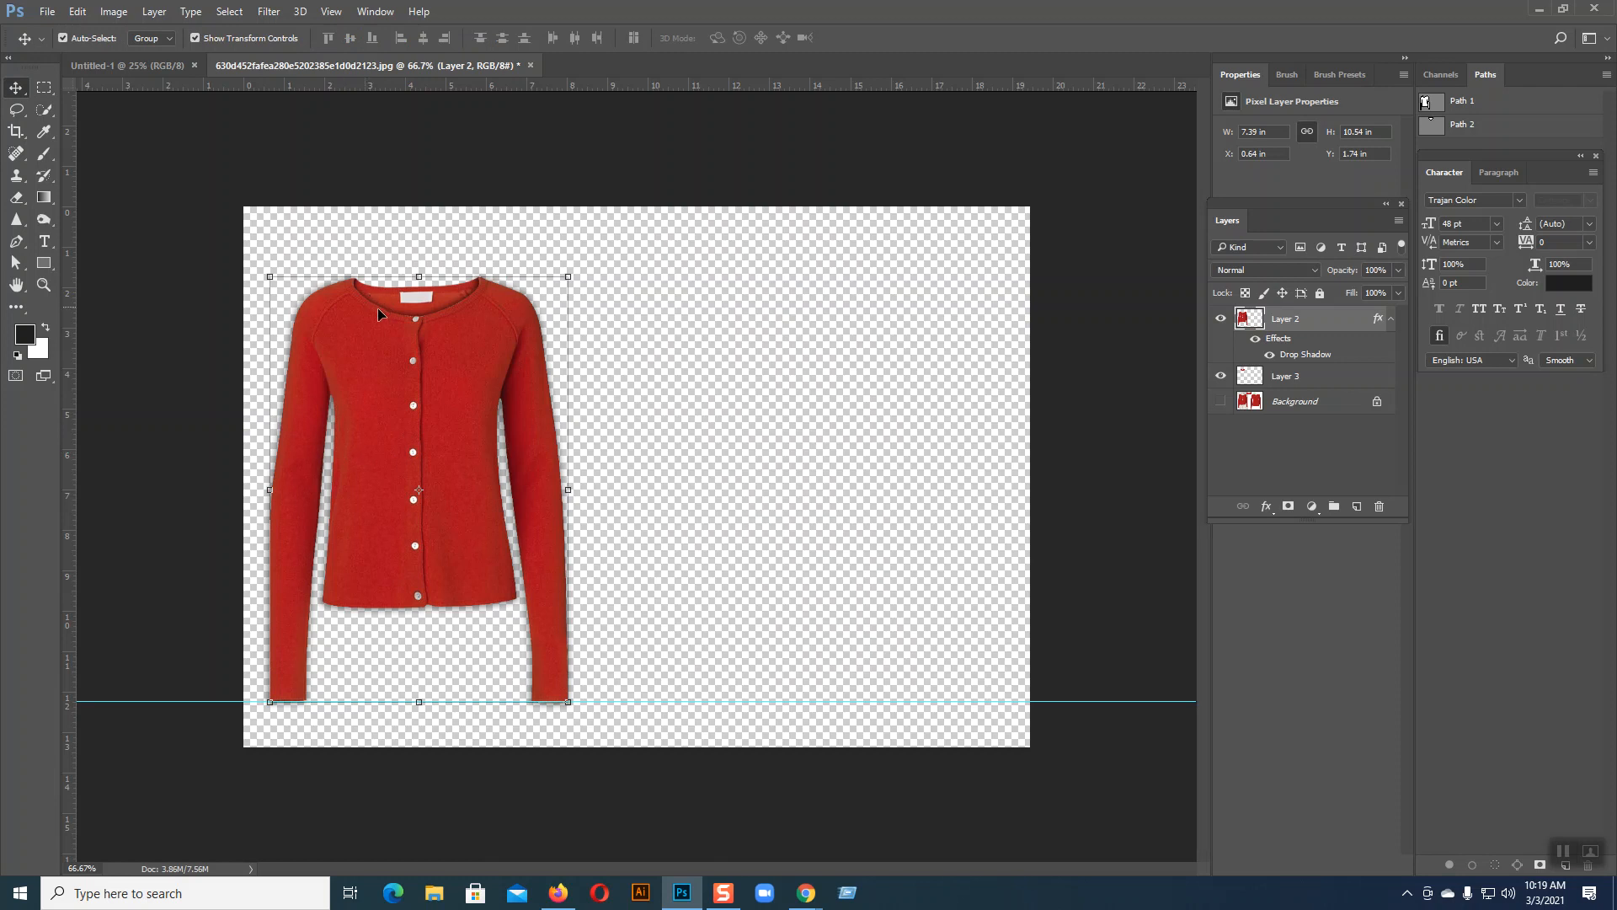
pyautogui.press('ctrl')
pyautogui.hotkey('ctrl', '+')
pyautogui.hotkey('ctrl', '-')
pyautogui.click(1256, 339)
pyautogui.click(1270, 355)
pyautogui.keyDown('ctrl'); pyautogui.click(1270, 356); pyautogui.keyUp('ctrl')
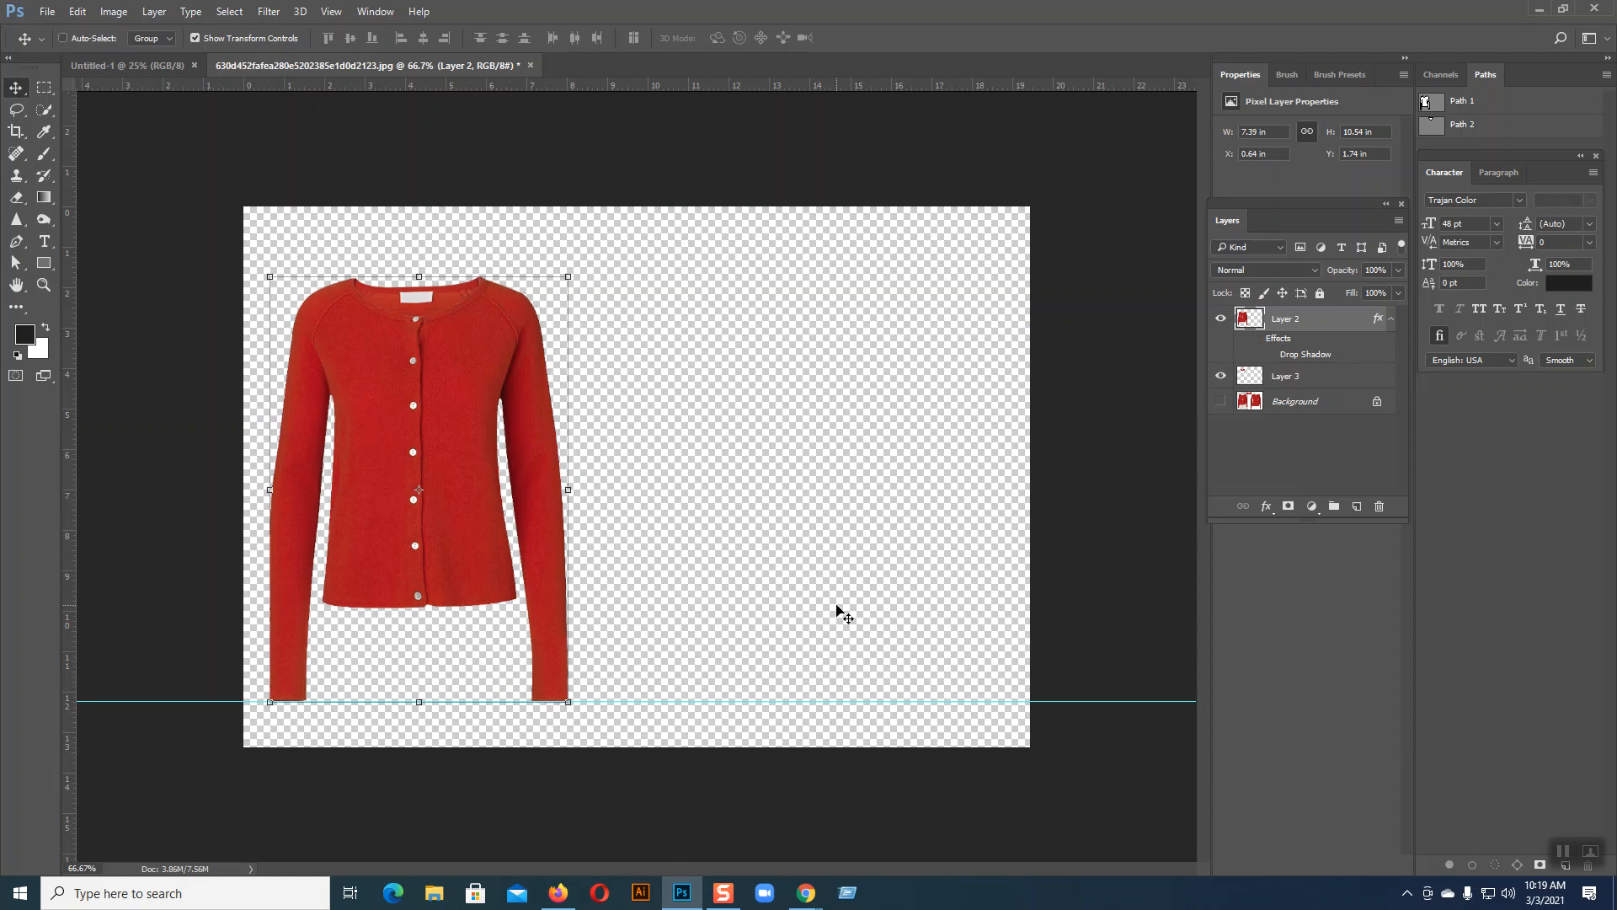
# - Draw a curved pen path inside the neck opening from the left shoulder tip to the top button
pyautogui.hotkey('ctrl', '+')
pyautogui.hotkey('ctrl', '+')
pyautogui.hotkey('ctrl', '+')
pyautogui.moveTo(313, 341); pyautogui.dragTo(1010, 785)
pyautogui.moveTo(748, 565); pyautogui.dragTo(798, 762)
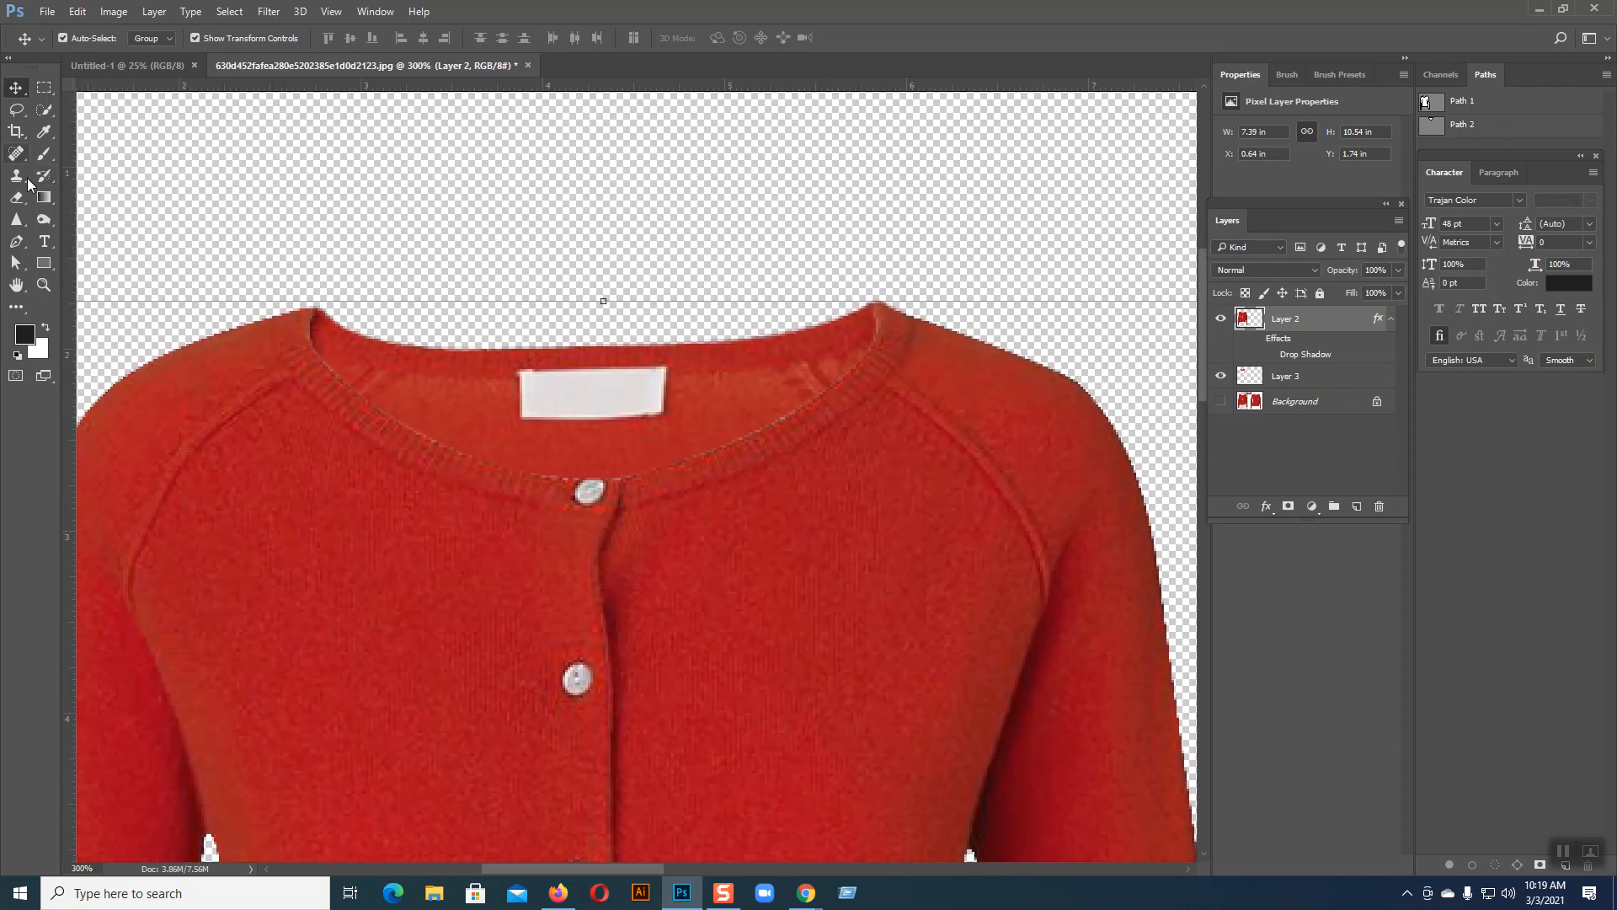
pyautogui.click(16, 241)
pyautogui.click(310, 310)
pyautogui.moveTo(339, 326); pyautogui.dragTo(351, 341)
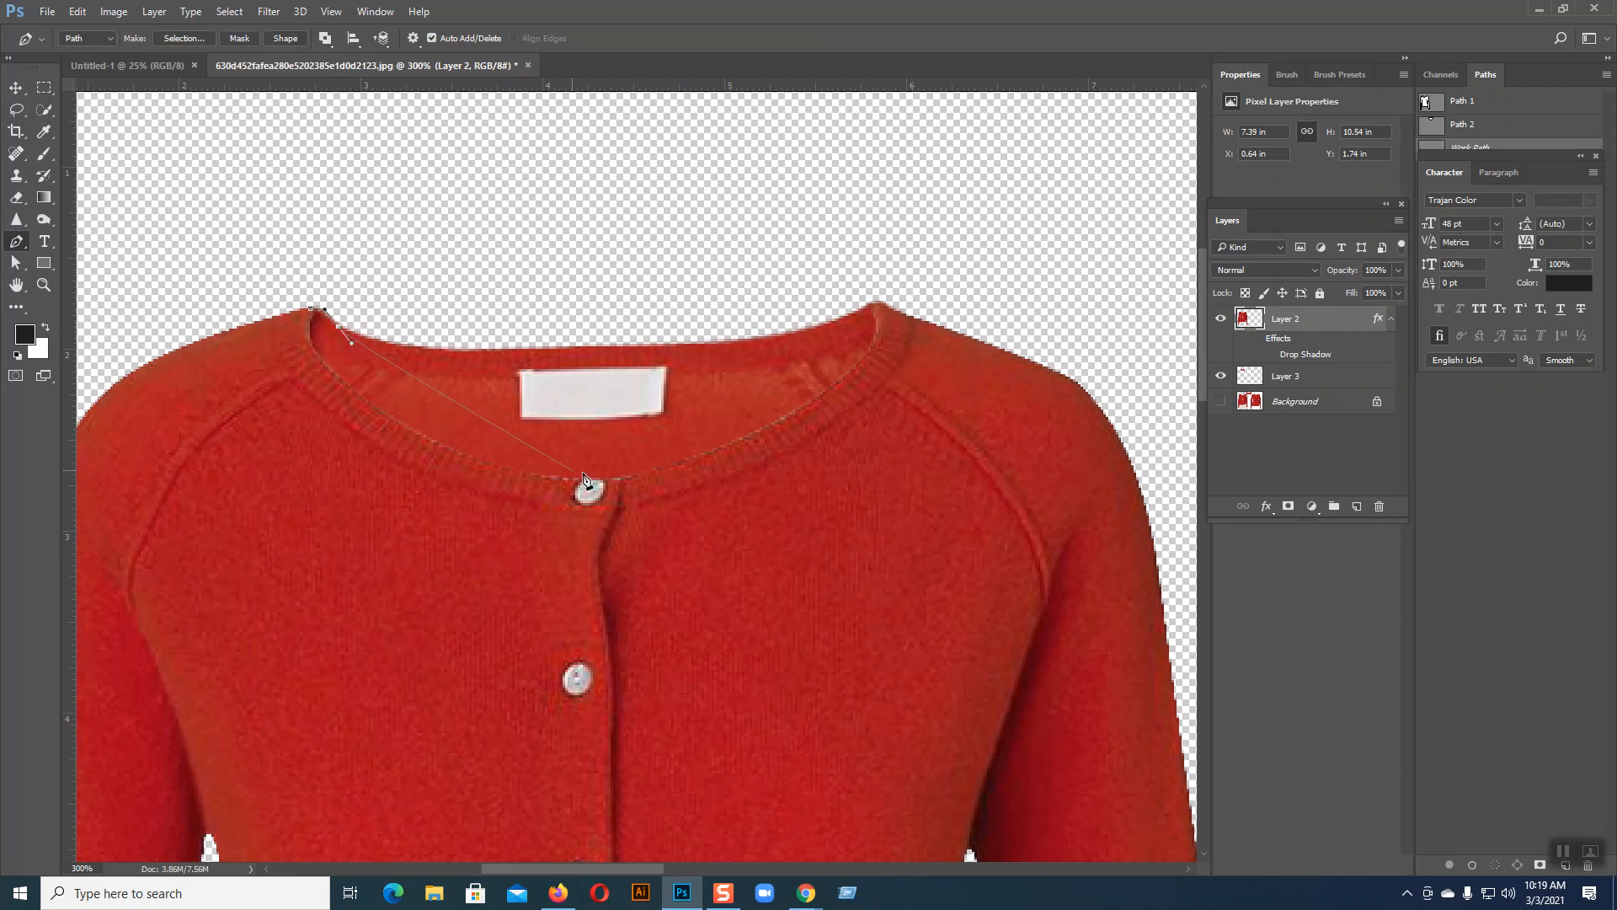
pyautogui.moveTo(616, 479); pyautogui.dragTo(785, 488)
pyautogui.click(616, 479)
# - Continue the pen path back over the left part of the collar and close it at the shoulder tip
pyautogui.moveTo(573, 513); pyautogui.dragTo(455, 509)
pyautogui.click(472, 513)
pyautogui.click(353, 457)
pyautogui.click(267, 404)
pyautogui.click(254, 352)
pyautogui.click(311, 310)
# - Create a new layer, load the neck path as a selection, fill it with the dark foreground colour, and deselect
pyautogui.click(1357, 507)
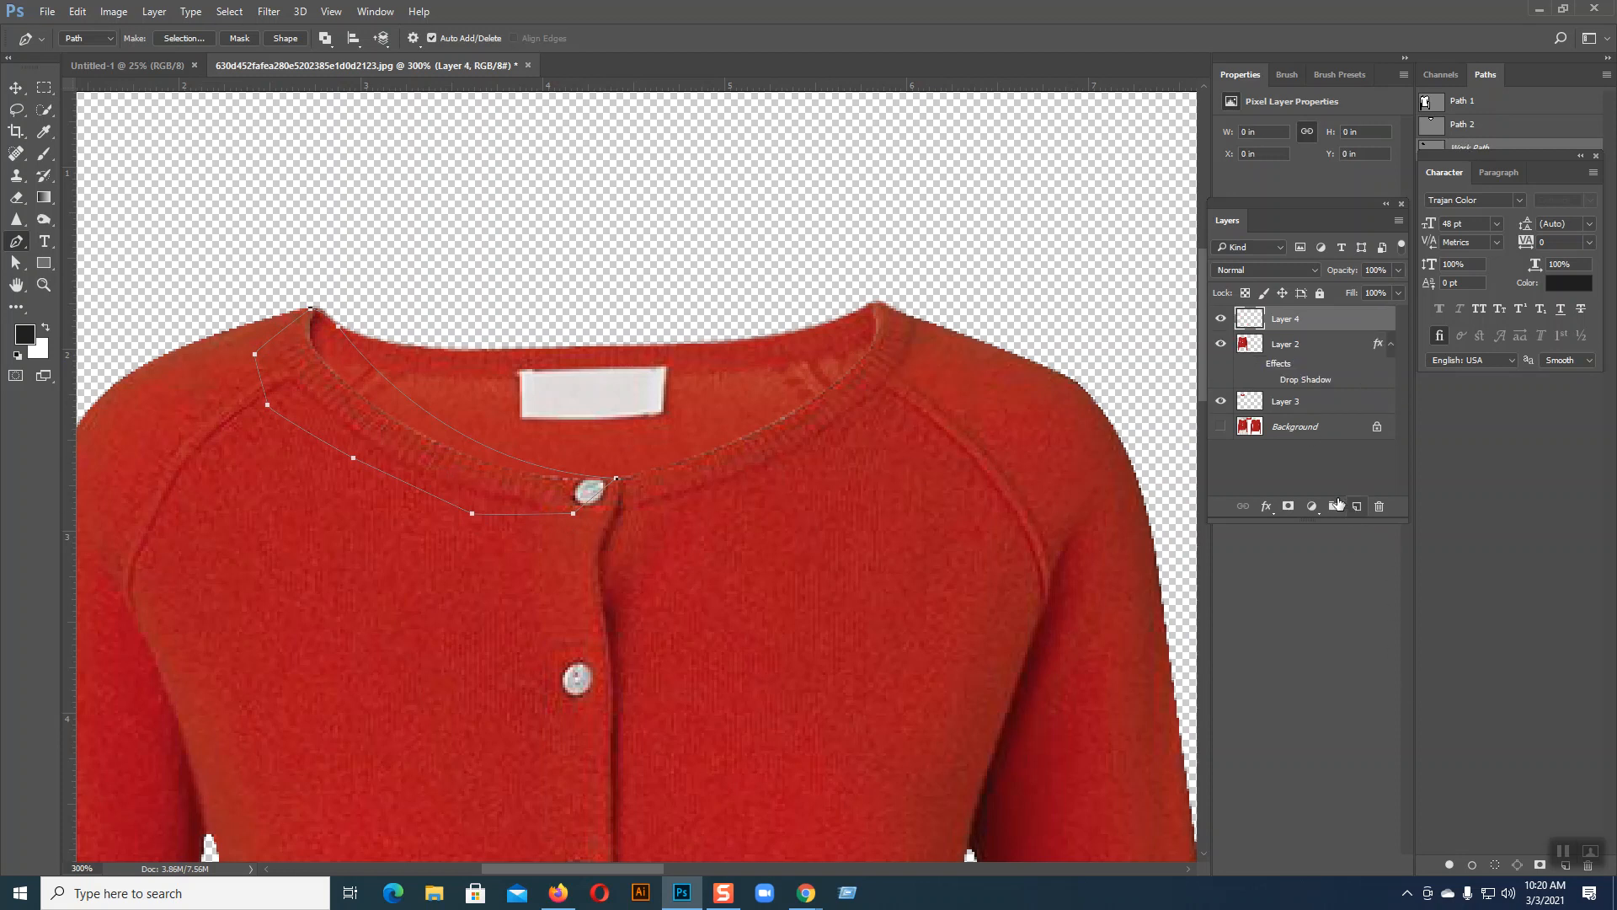
pyautogui.keyDown('ctrl'); pyautogui.click(1432, 148); pyautogui.keyUp('ctrl')
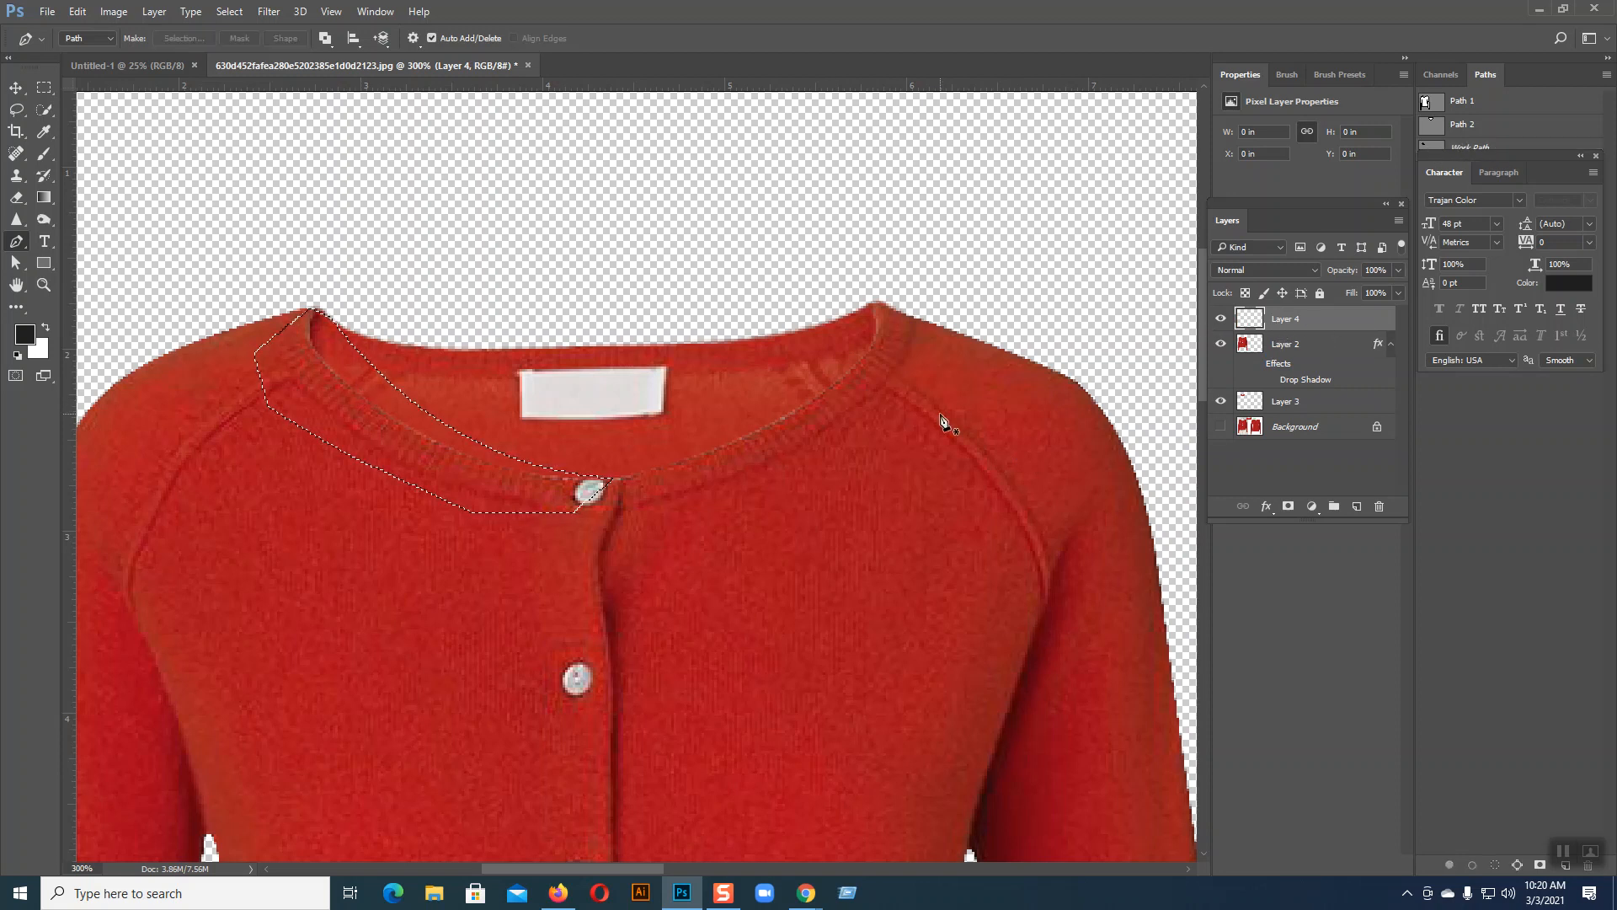
pyautogui.hotkey('alt', 'BackSpace')
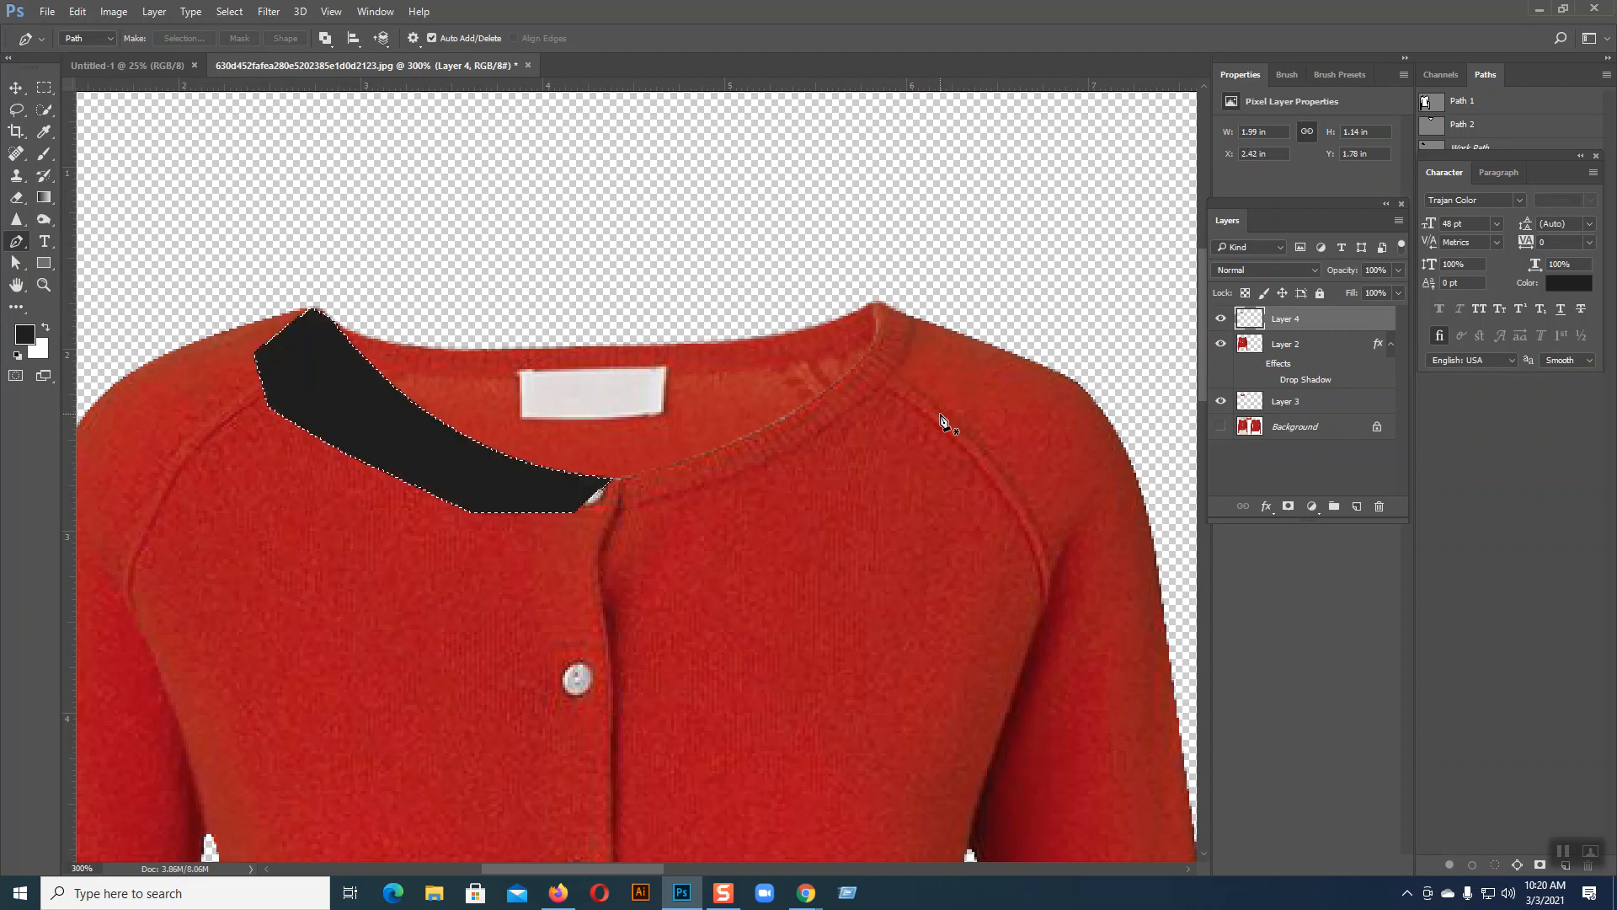
pyautogui.hotkey('ctrl', 'd')
pyautogui.press('v')
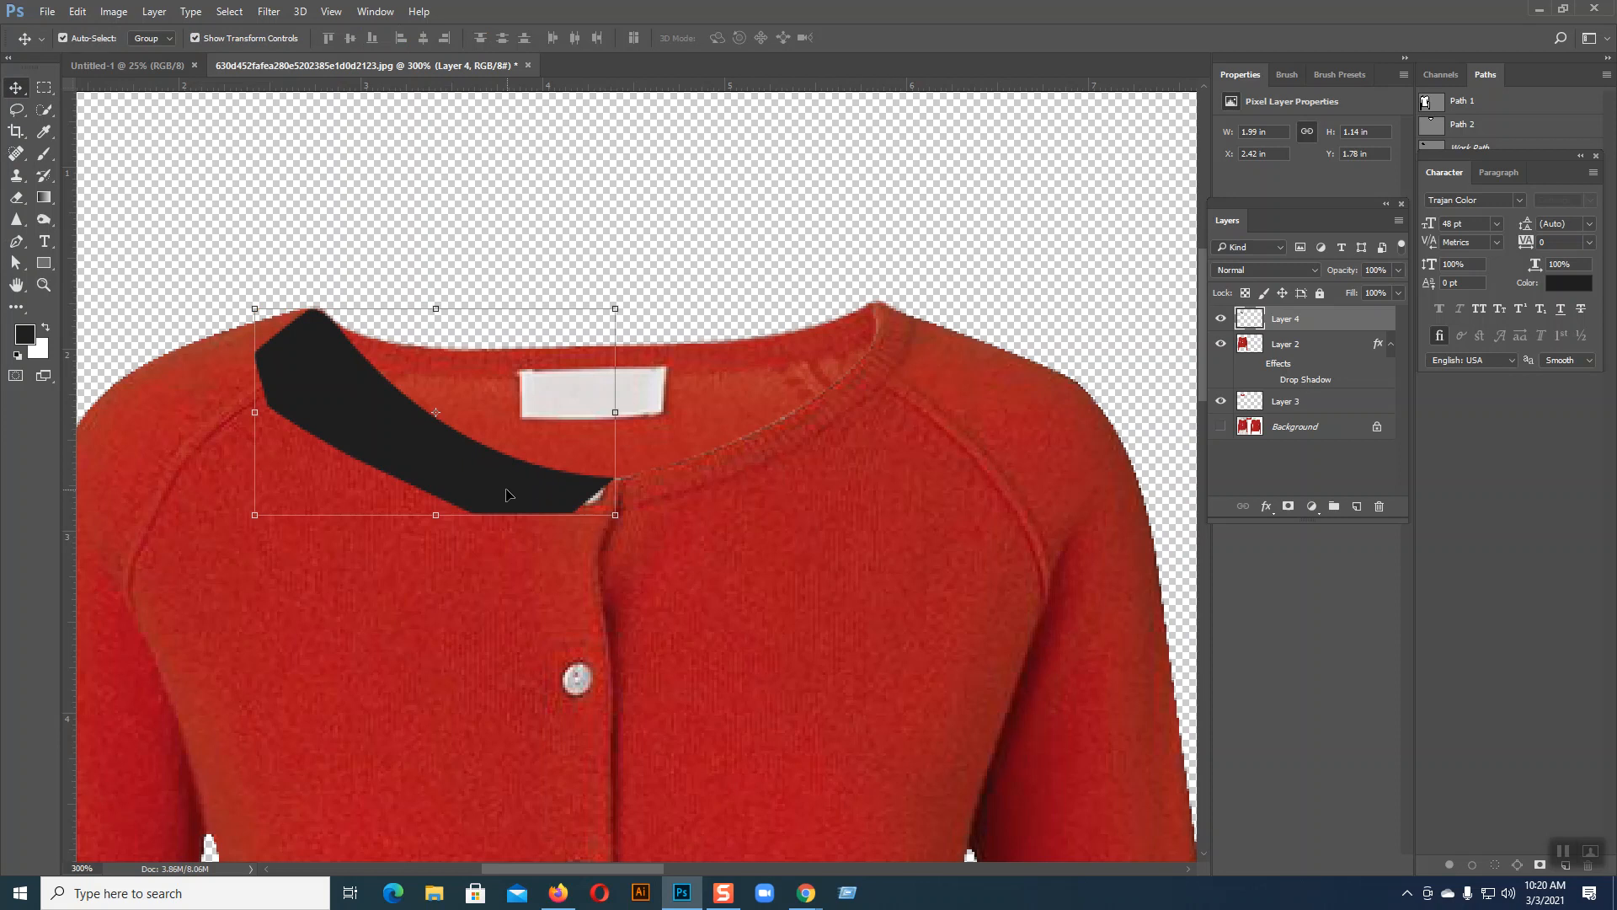
# - Place Layer 4 beneath Layer 2 and set its opacity to 50%
pyautogui.moveTo(1286, 319); pyautogui.dragTo(1272, 376)
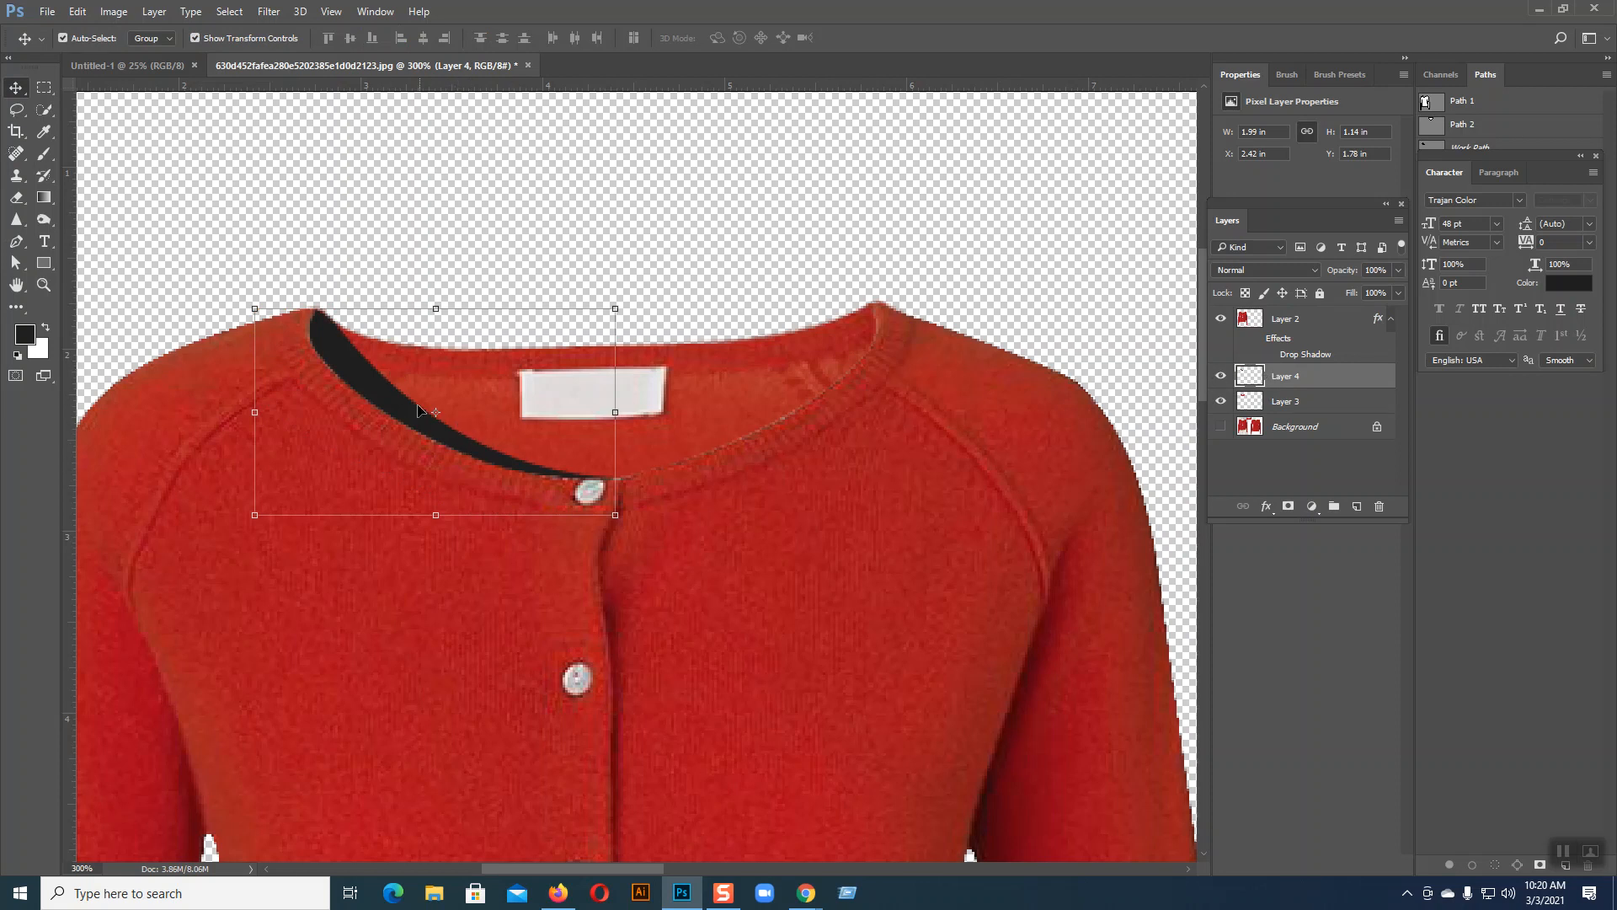
pyautogui.click(1397, 271)
pyautogui.moveTo(1352, 288); pyautogui.dragTo(1350, 288)
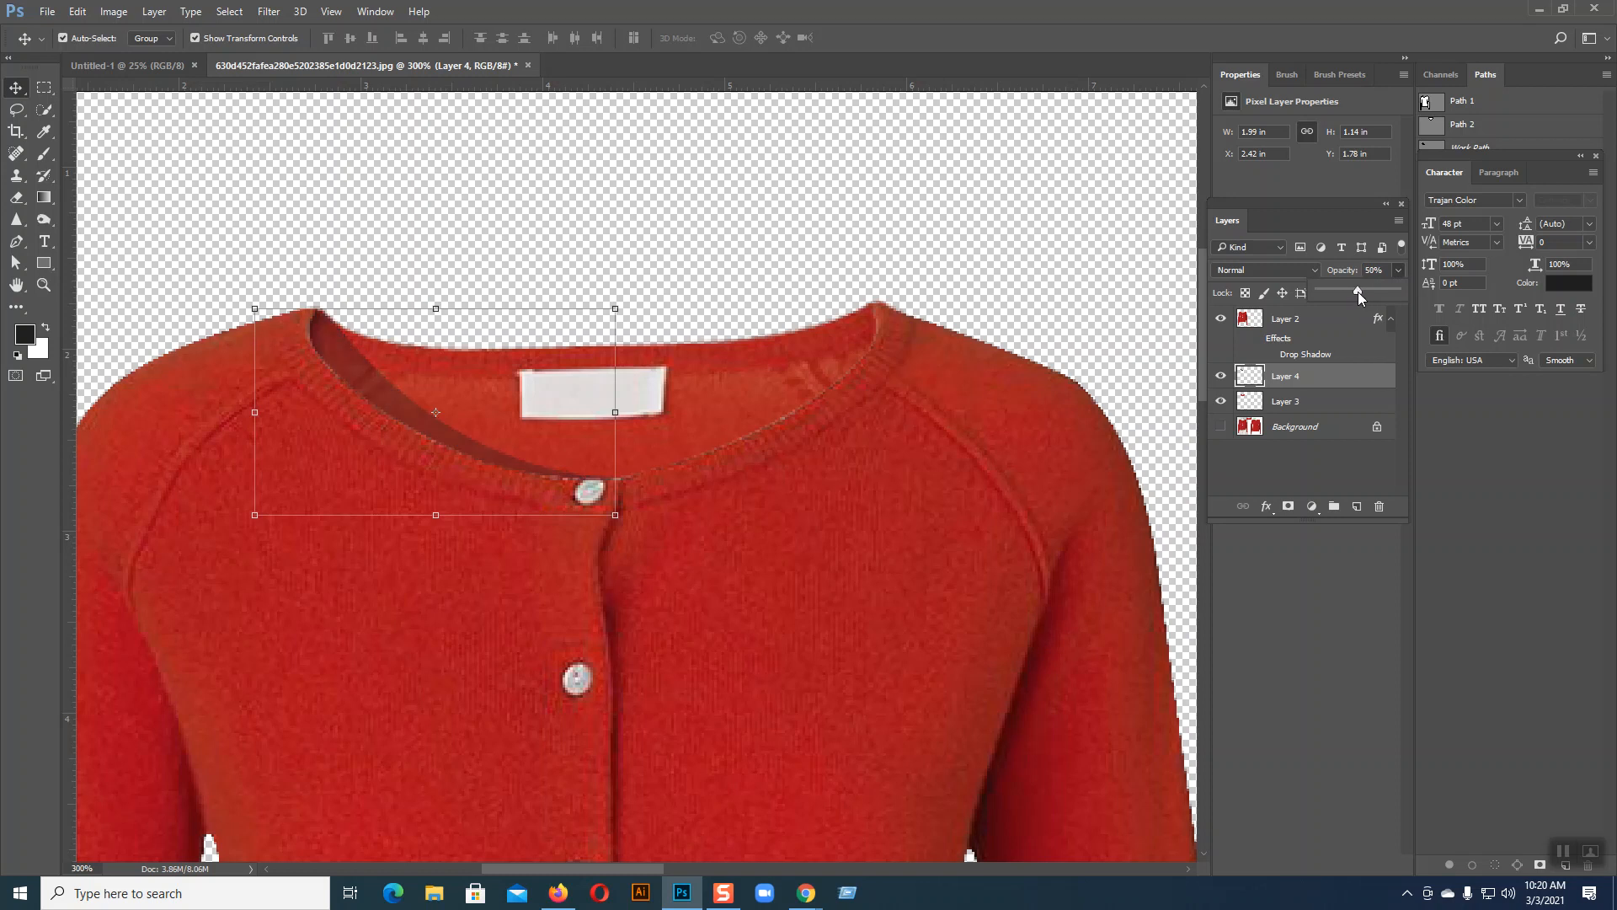
# - Try an Inner Glow on Layer 4 with the grey colour b0b0b0
pyautogui.click(1266, 506)
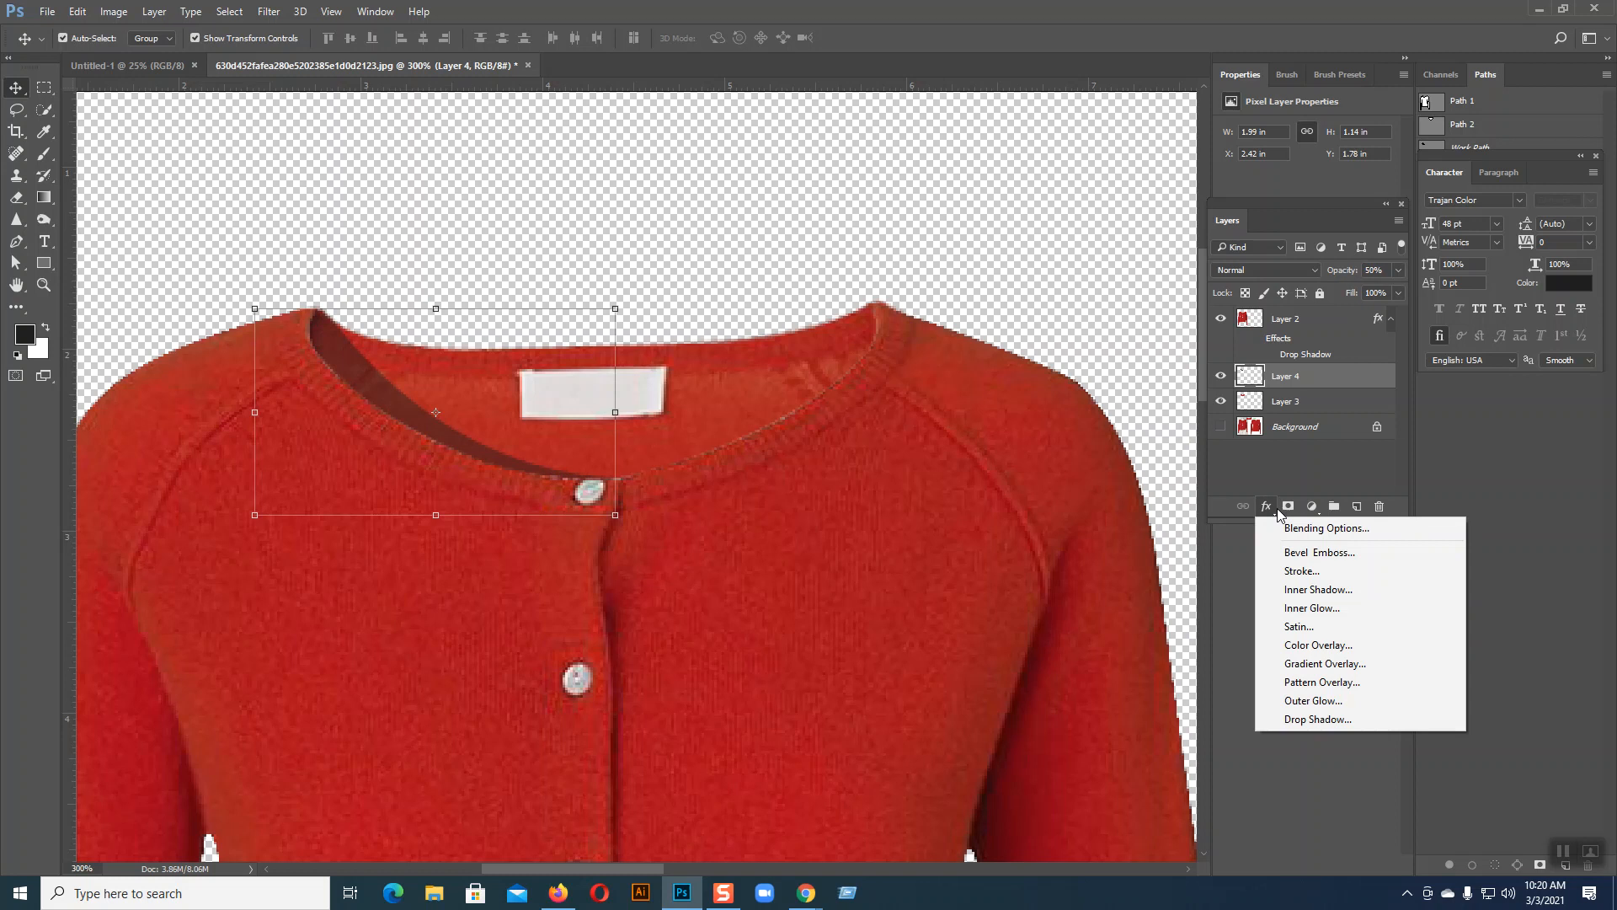
pyautogui.click(1324, 616)
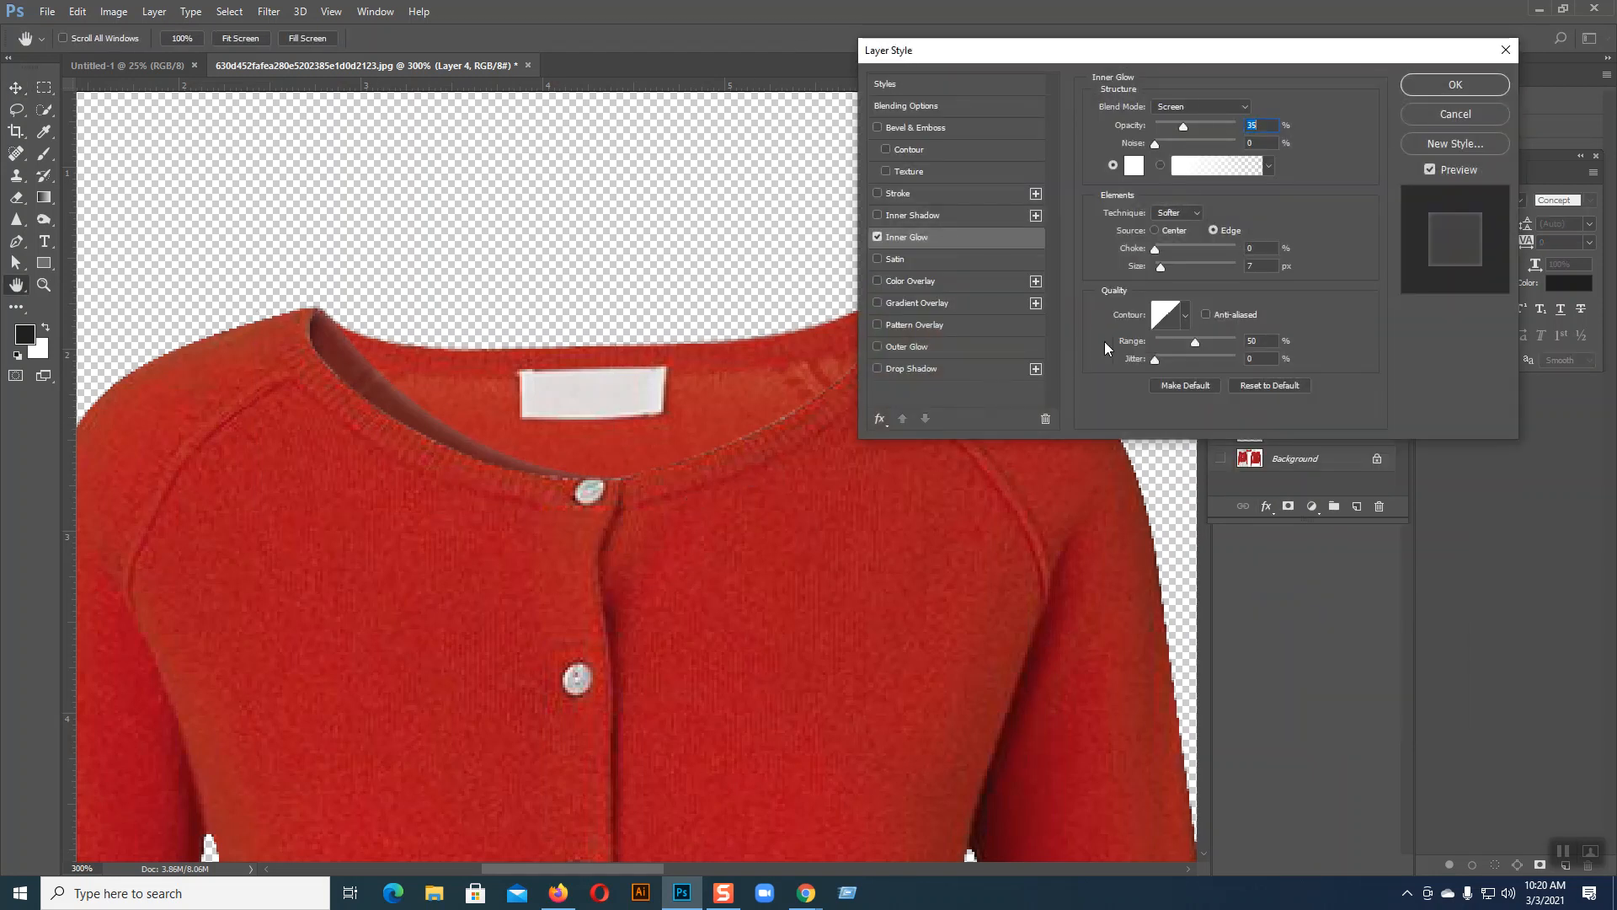
pyautogui.click(1133, 169)
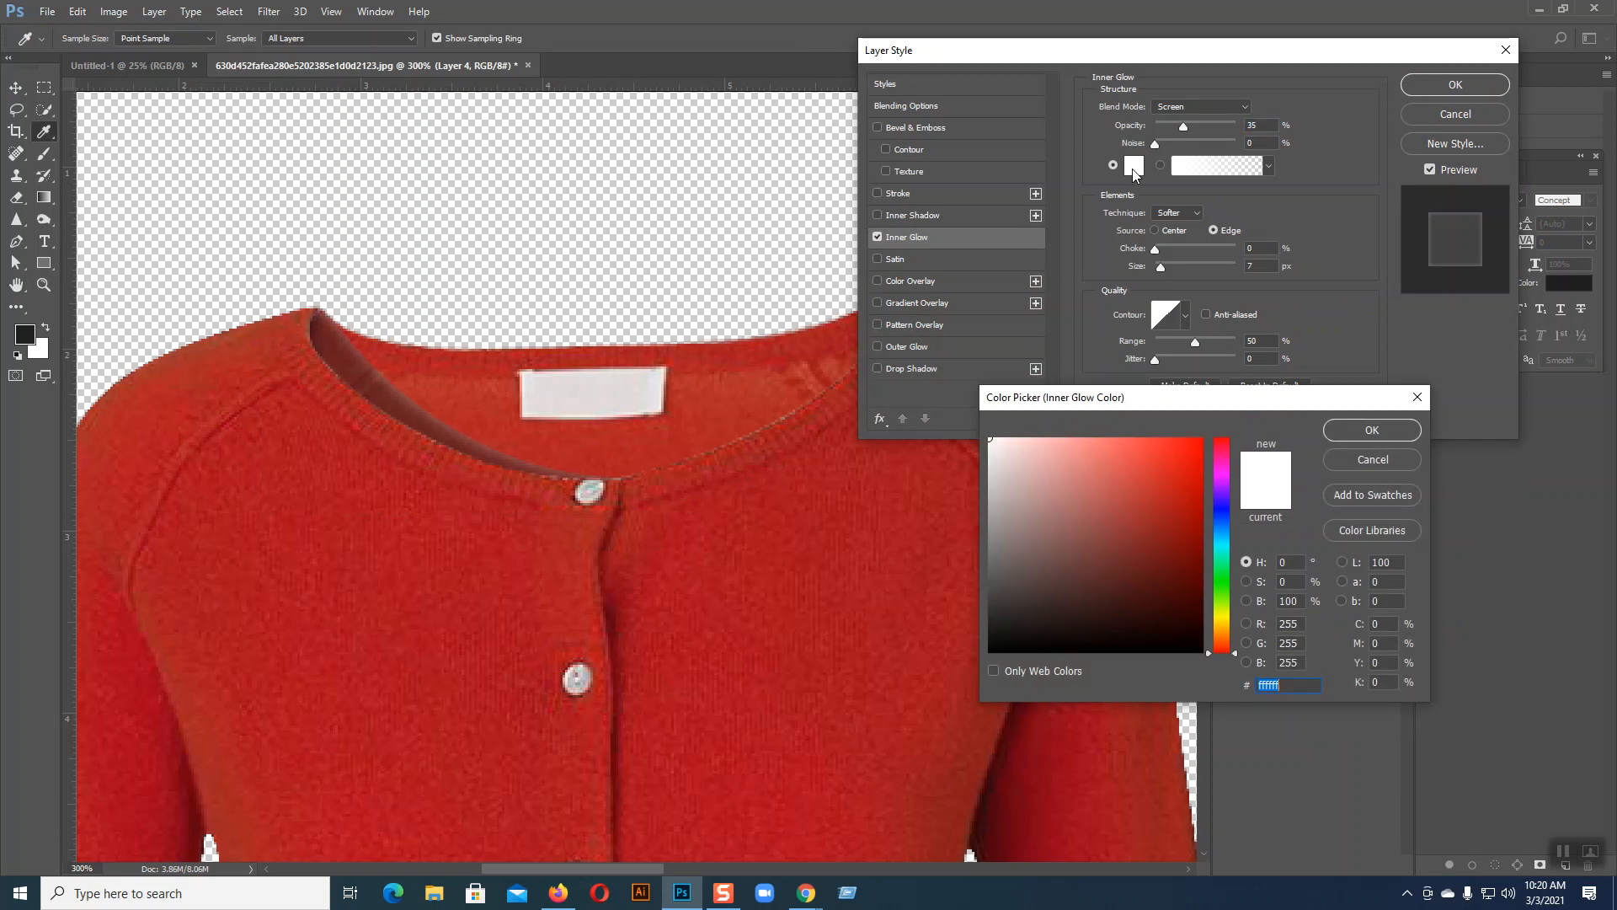
pyautogui.click(989, 504)
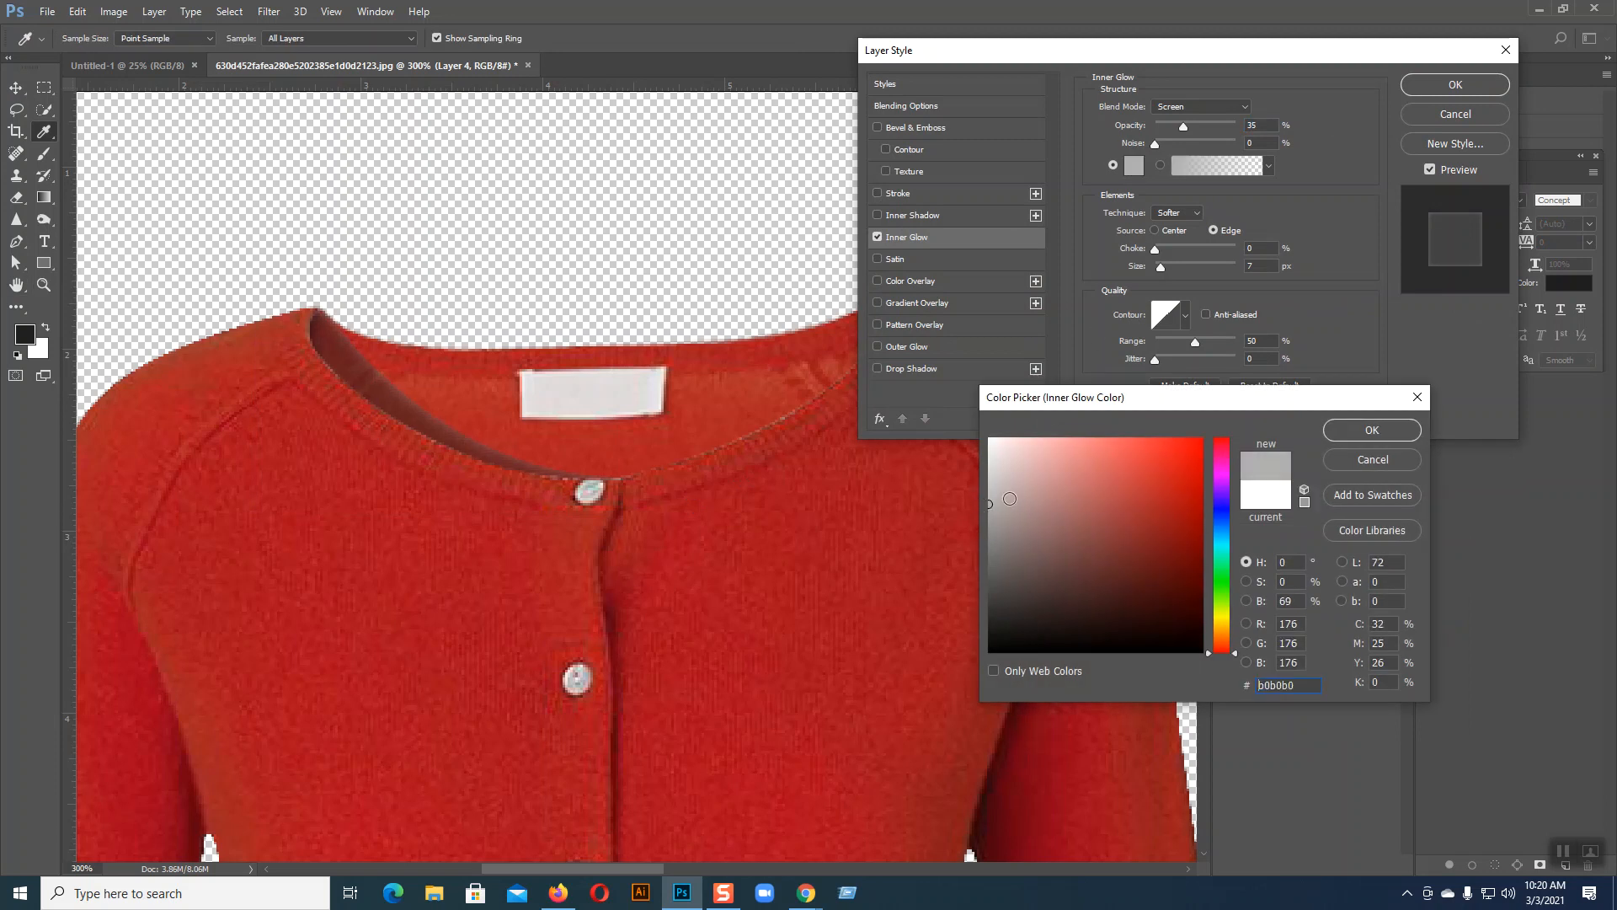
pyautogui.click(1368, 430)
# - Set the Inner Glow to 8% choke, 29 px size, 28% opacity and Multiply blend mode
pyautogui.moveTo(1161, 268)
pyautogui.mouseDown()
pyautogui.moveTo(1183, 270)
pyautogui.moveTo(1168, 249)
pyautogui.mouseUp()
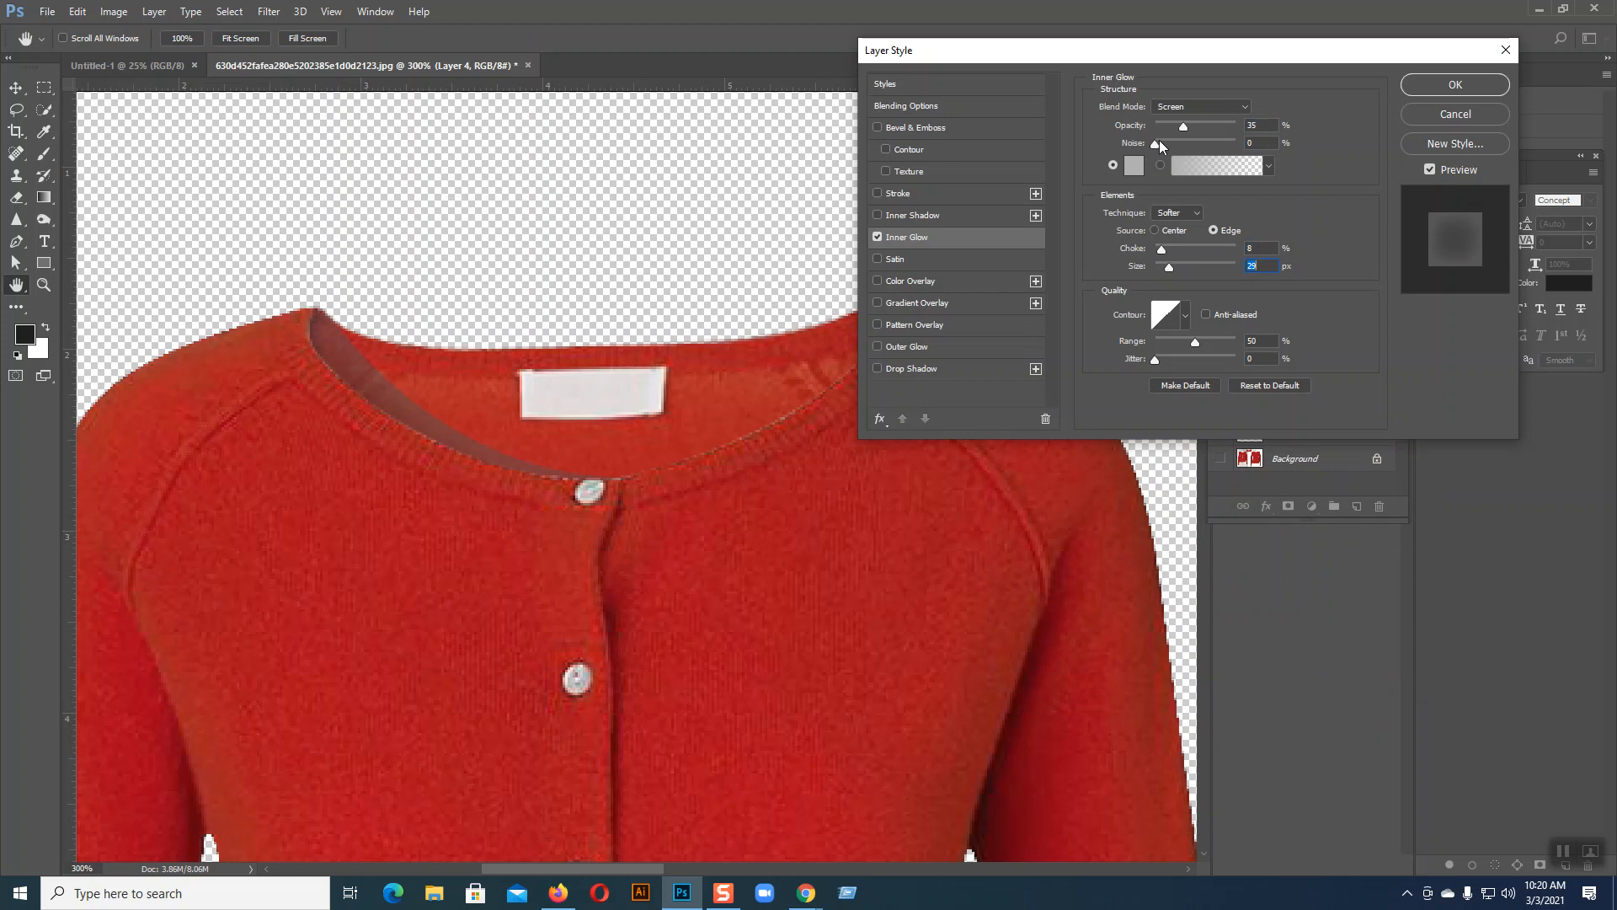
pyautogui.moveTo(1183, 125)
pyautogui.mouseDown()
pyautogui.moveTo(1222, 125)
pyautogui.moveTo(1174, 128)
pyautogui.mouseUp()
pyautogui.click(1192, 107)
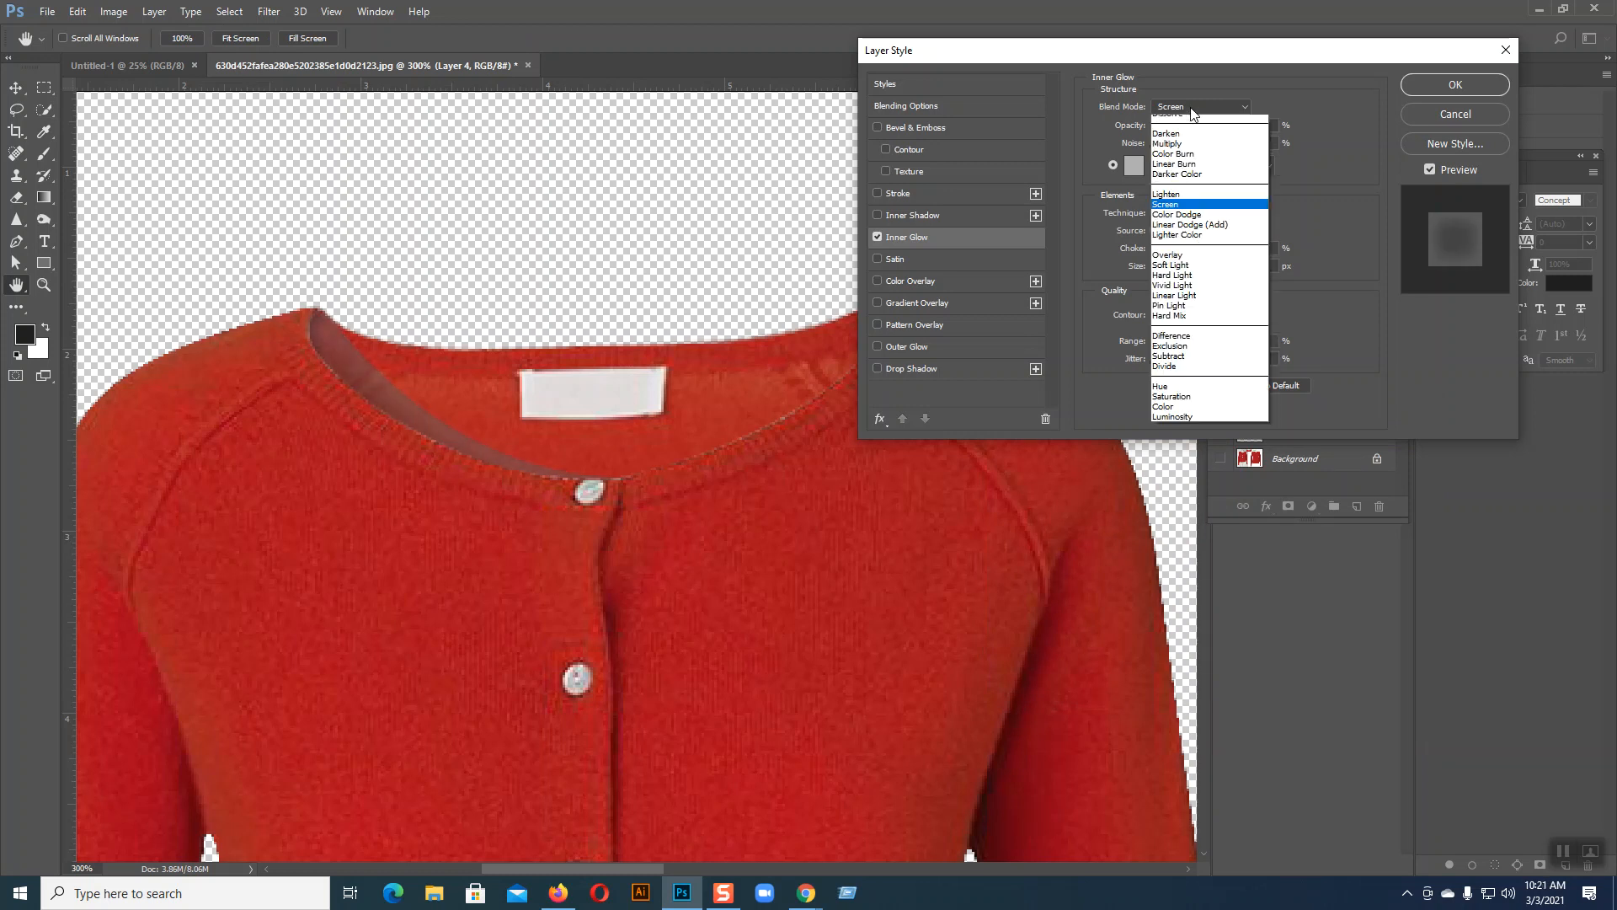
pyautogui.click(1174, 160)
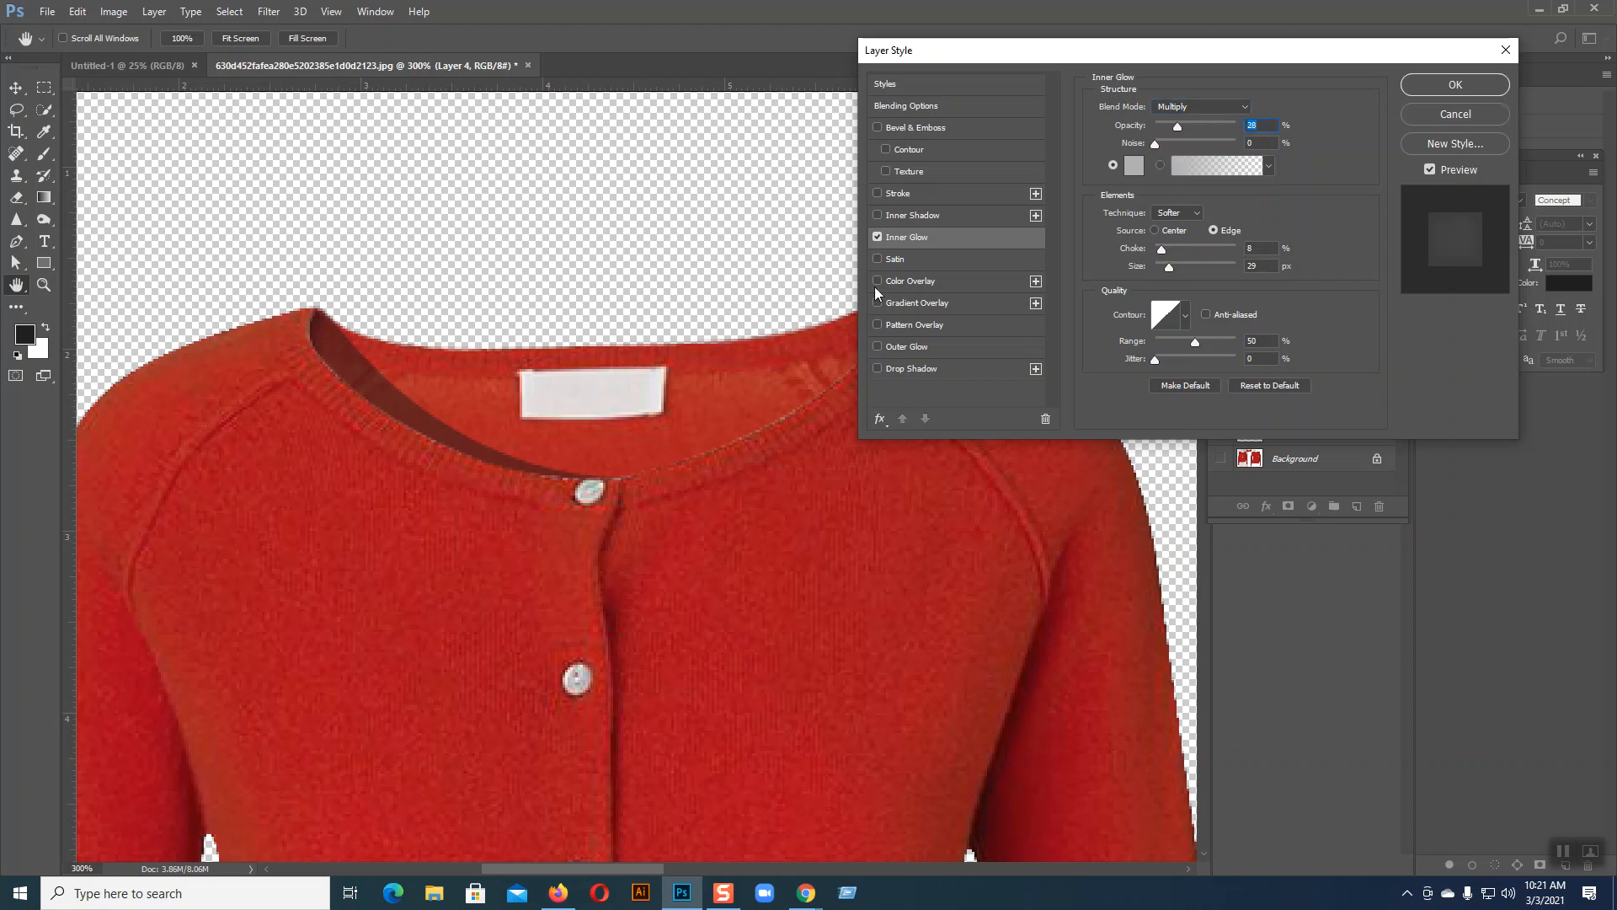
# - Compare Layer 4 with and without the Inner Glow, readjust the glow, and discard the layer style
pyautogui.click(879, 237)
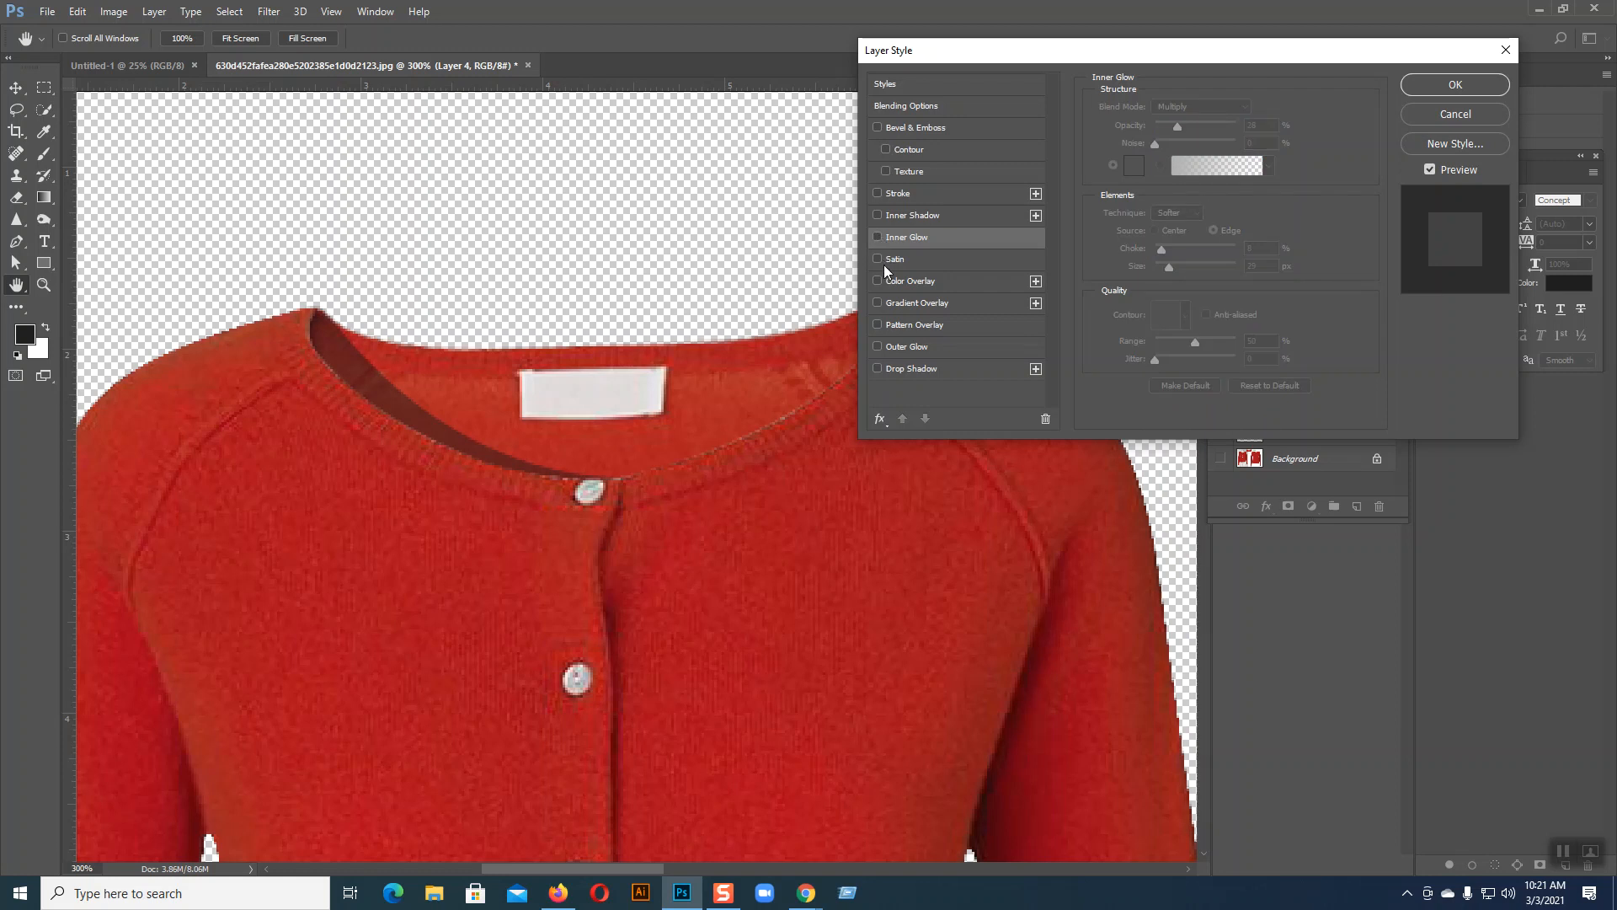
pyautogui.click(878, 348)
pyautogui.click(878, 347)
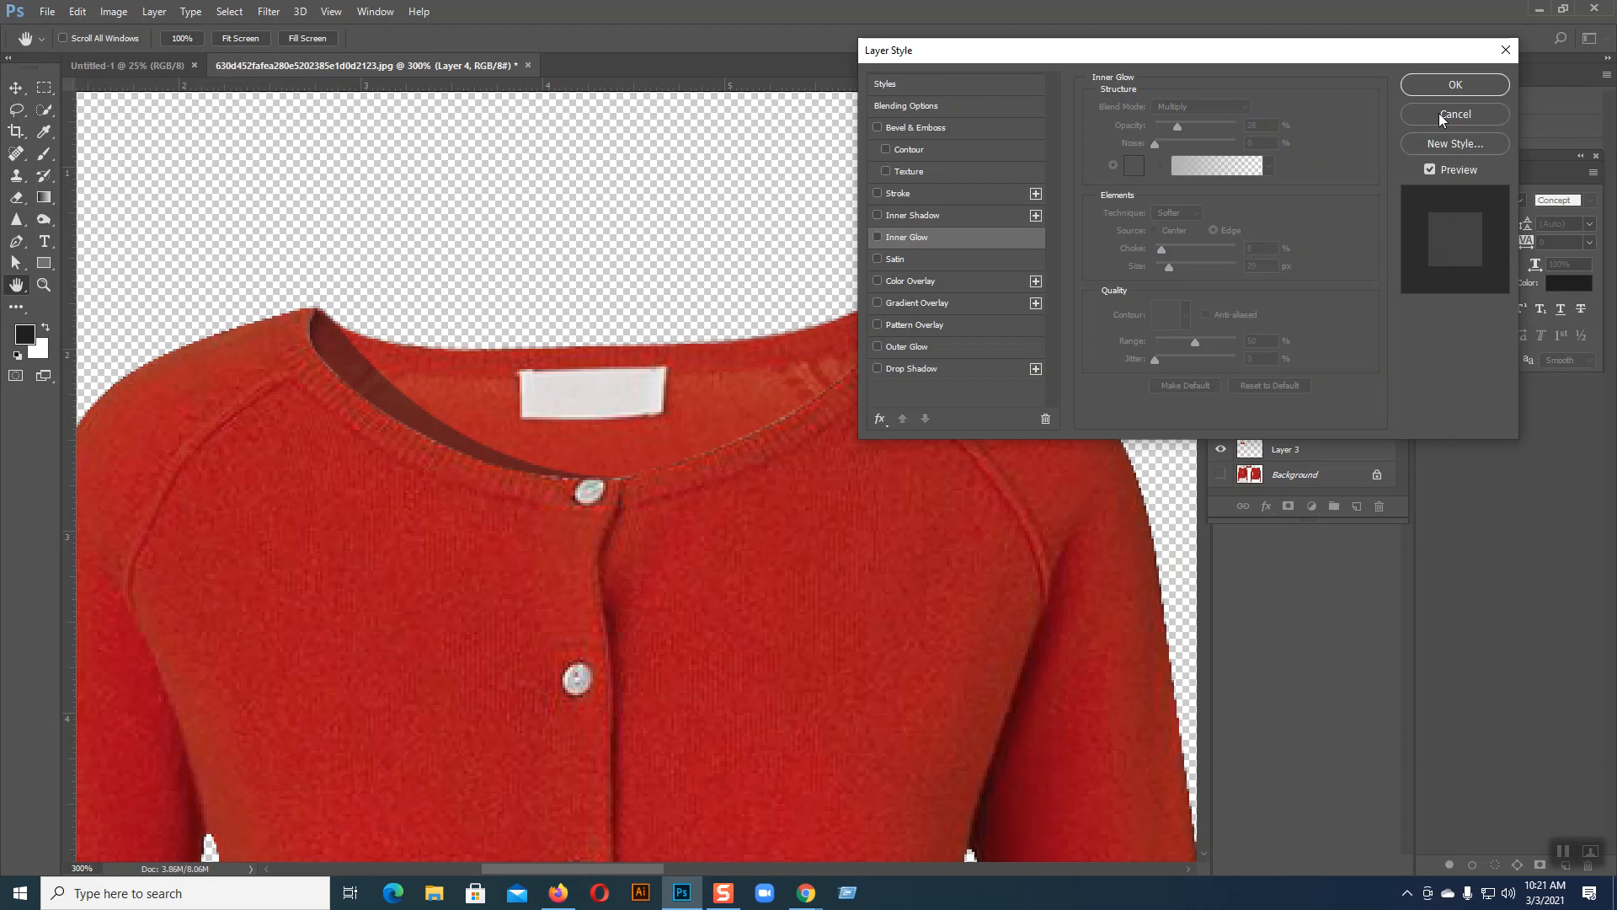
pyautogui.click(878, 236)
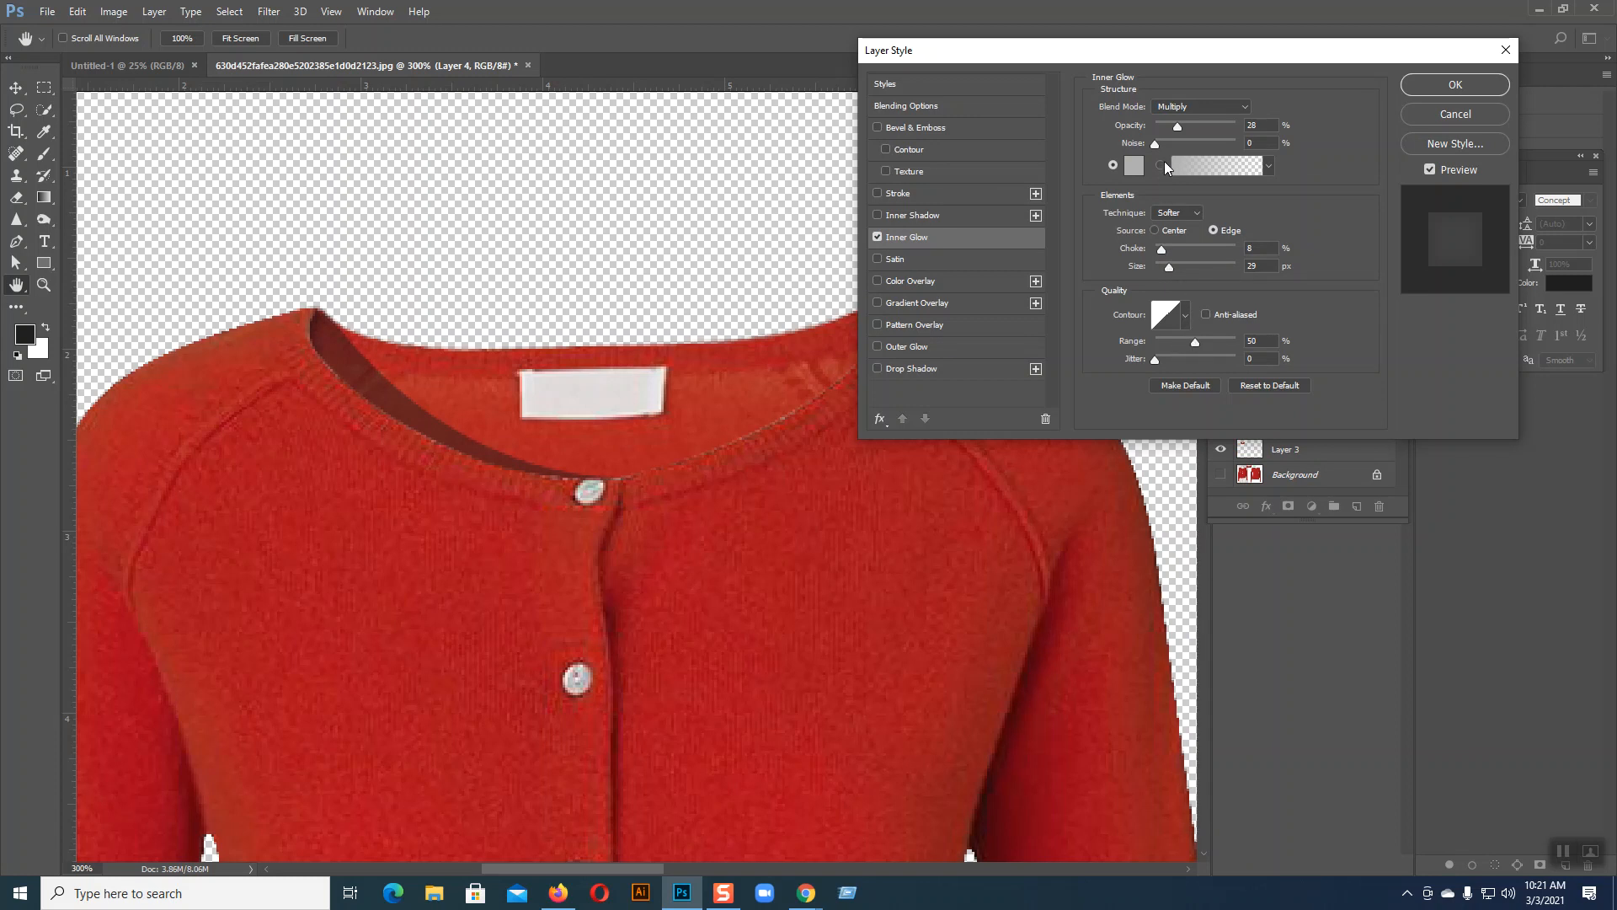
pyautogui.moveTo(1157, 145)
pyautogui.mouseDown()
pyautogui.moveTo(1186, 145)
pyautogui.moveTo(1159, 141)
pyautogui.moveTo(1179, 125)
pyautogui.mouseUp()
pyautogui.moveTo(1169, 267); pyautogui.dragTo(1207, 268)
pyautogui.click(976, 237)
pyautogui.click(1457, 113)
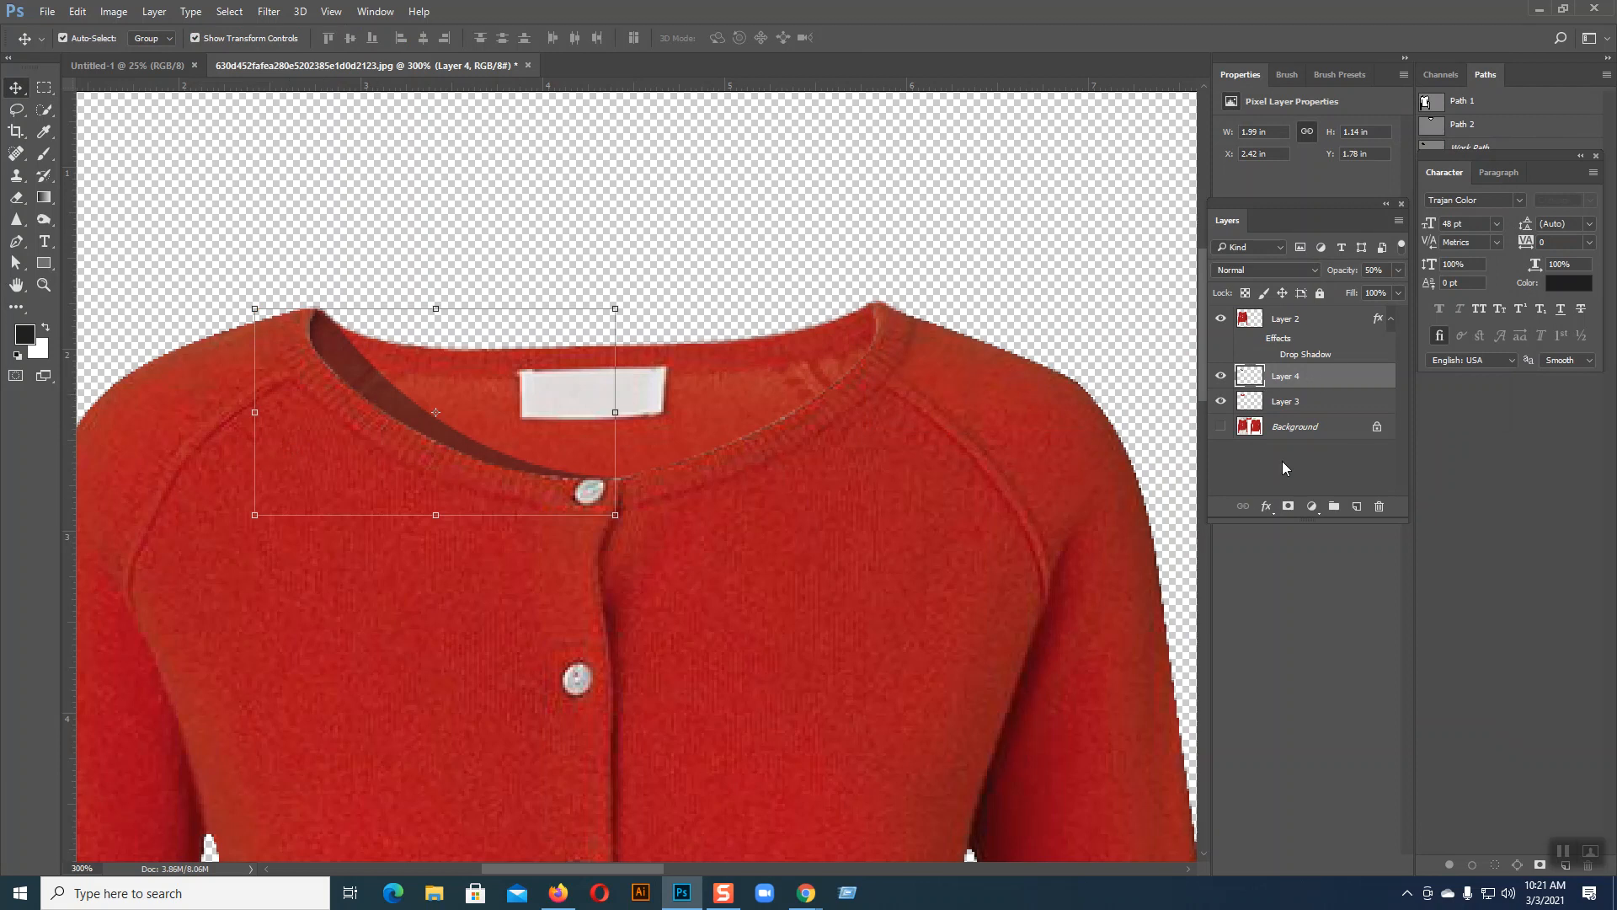
# - Start adding a Drop Shadow to Layer 4
pyautogui.click(1267, 507)
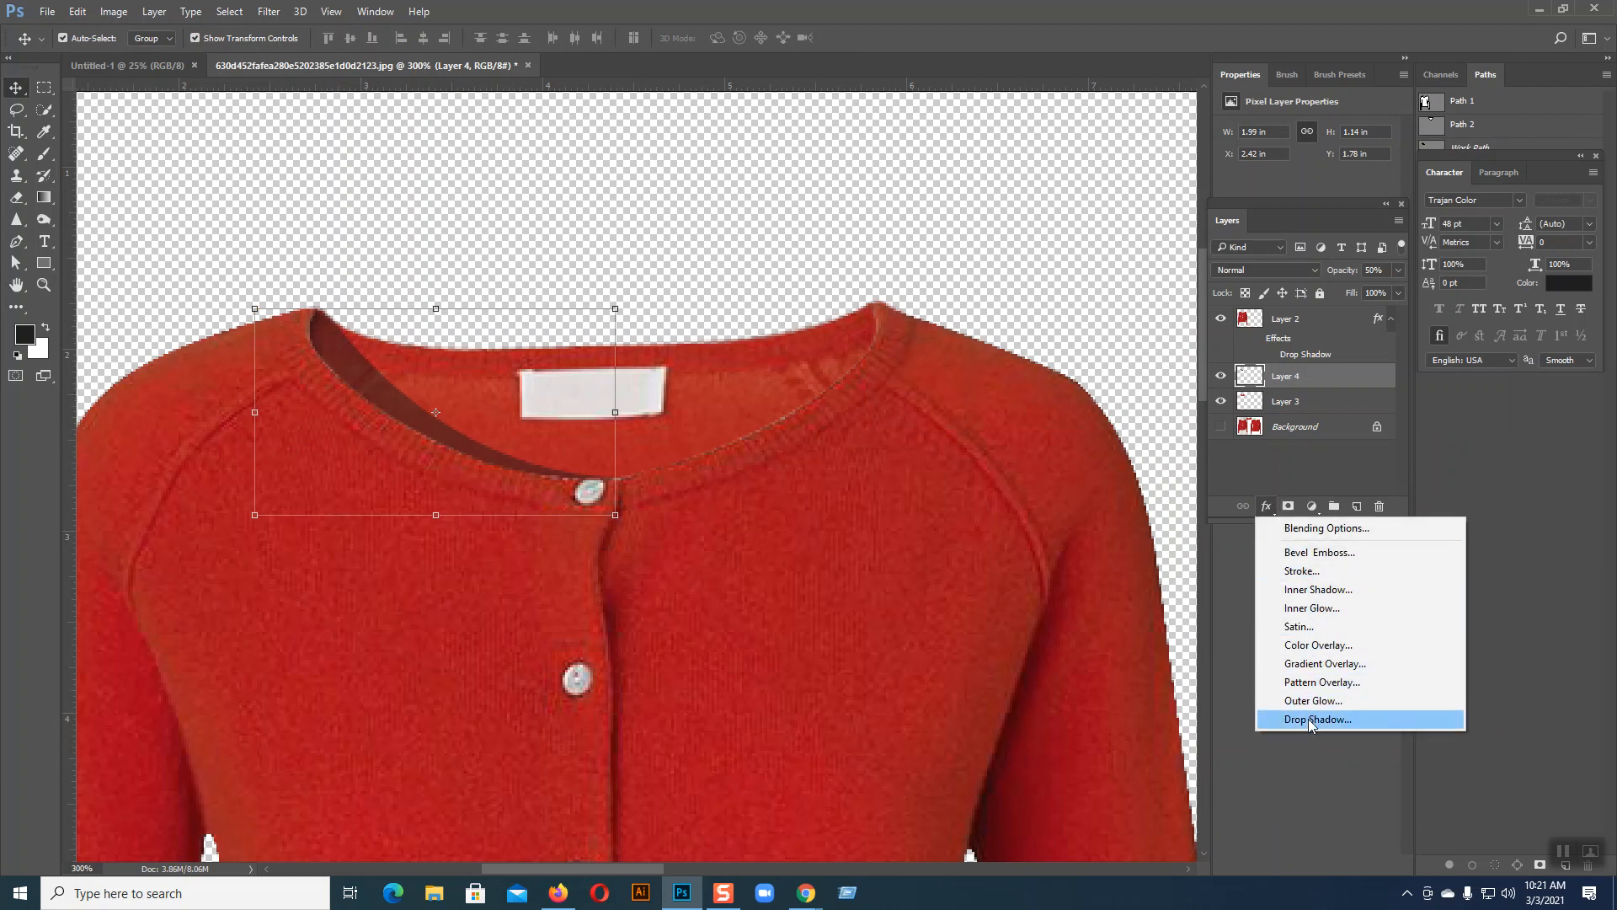
# - Add an Inner Glow effect to Layer 4 with 73% opacity and the dark red colour 9e0606
pyautogui.click(1304, 608)
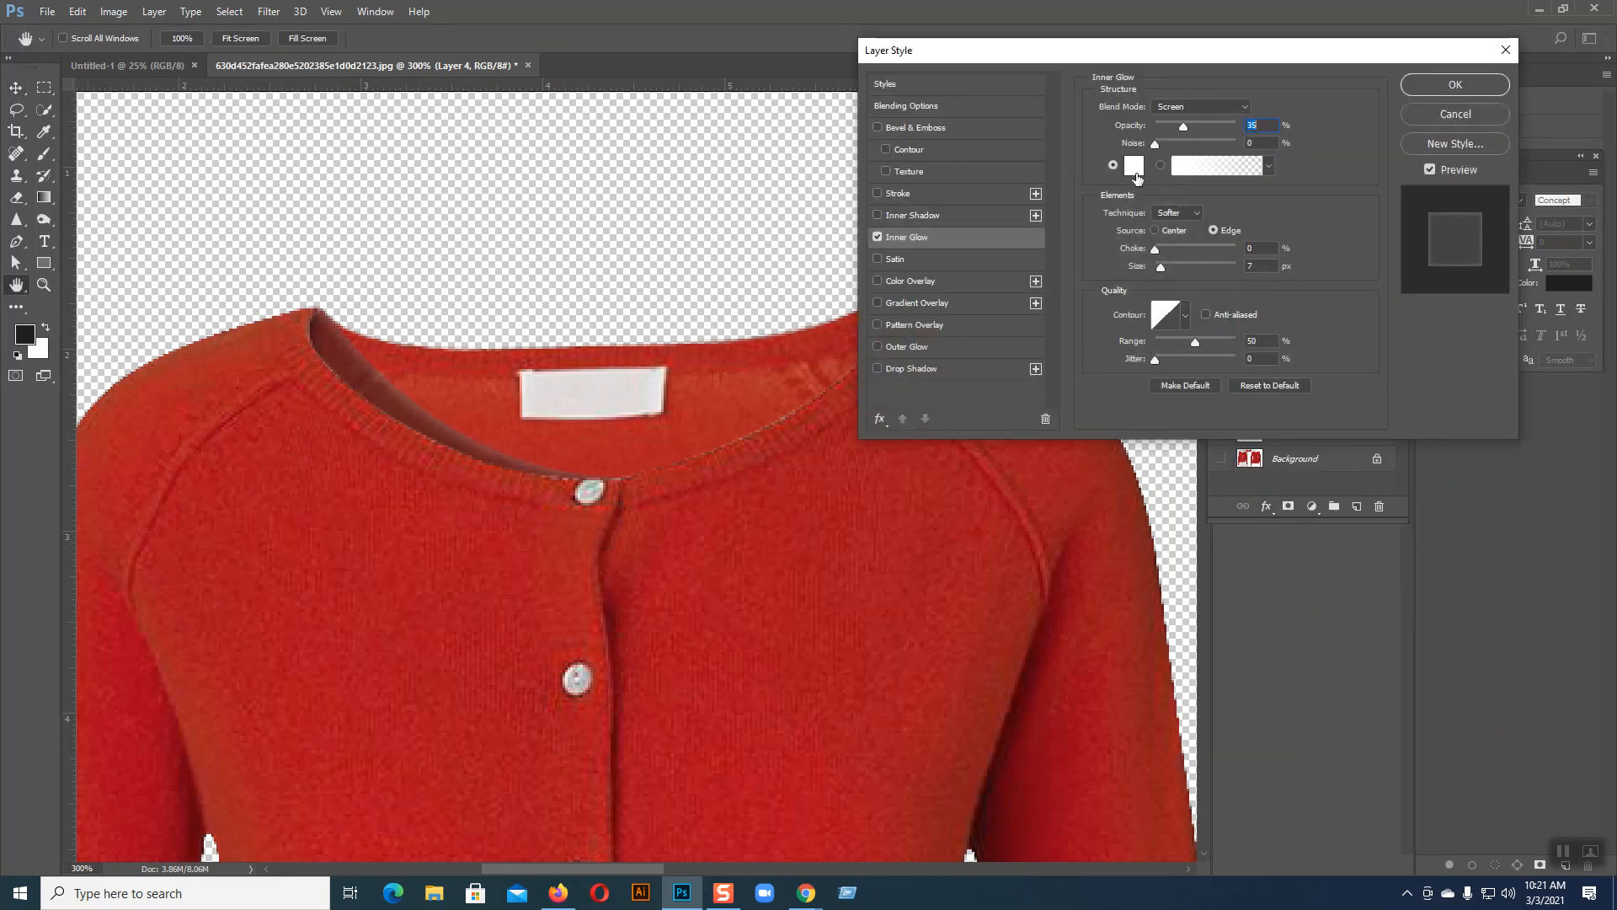
pyautogui.moveTo(1182, 125); pyautogui.dragTo(1215, 125)
pyautogui.click(1134, 165)
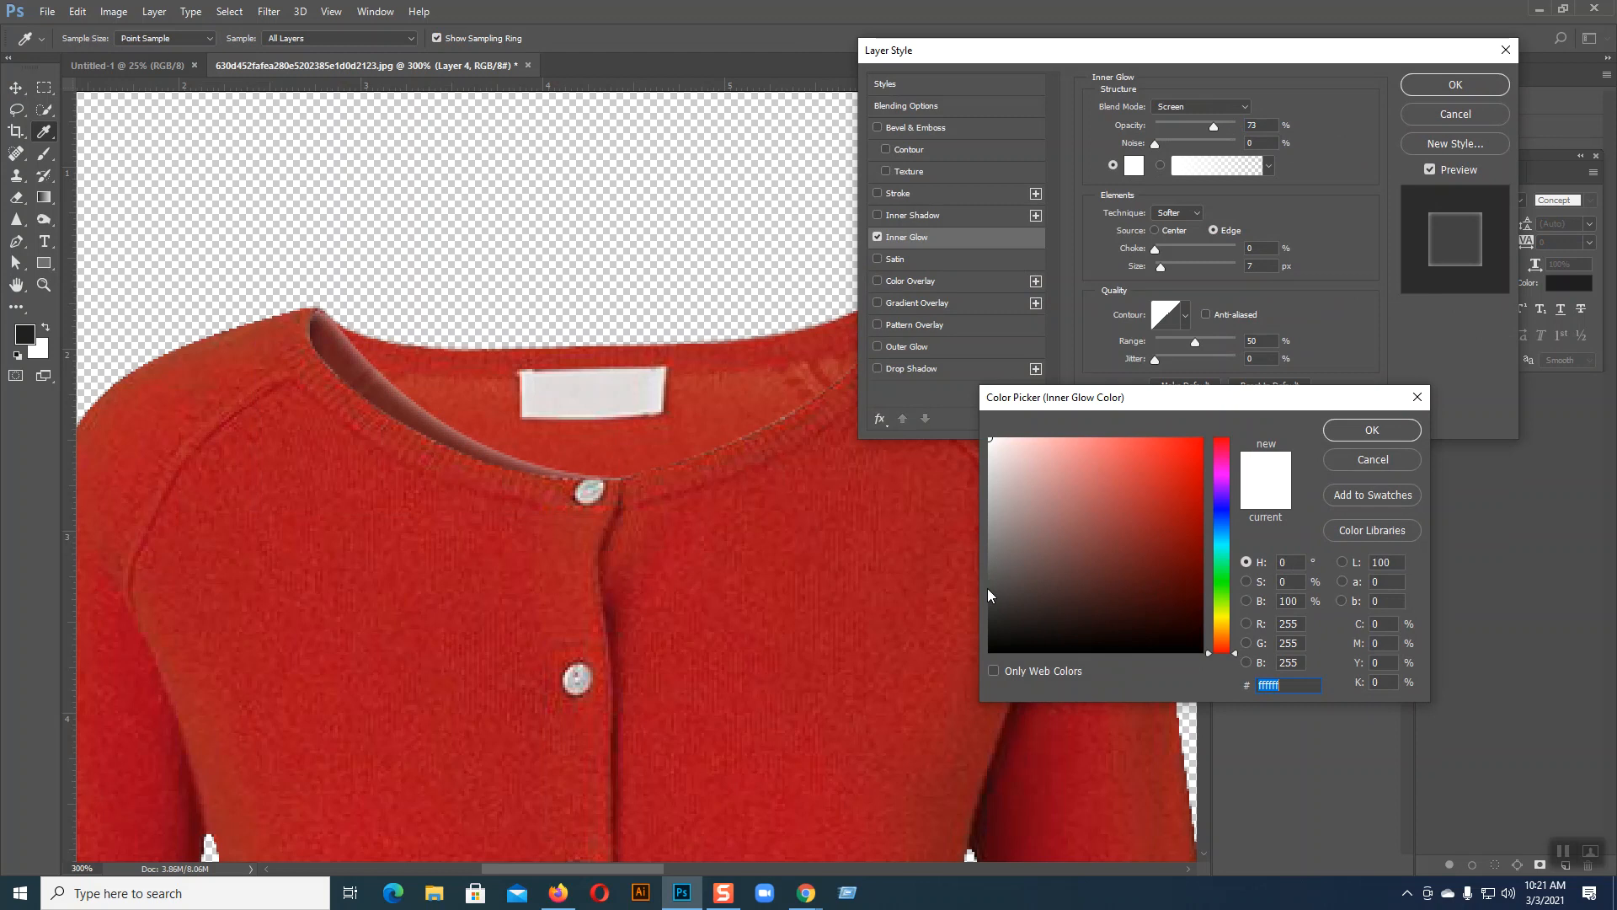
pyautogui.click(990, 589)
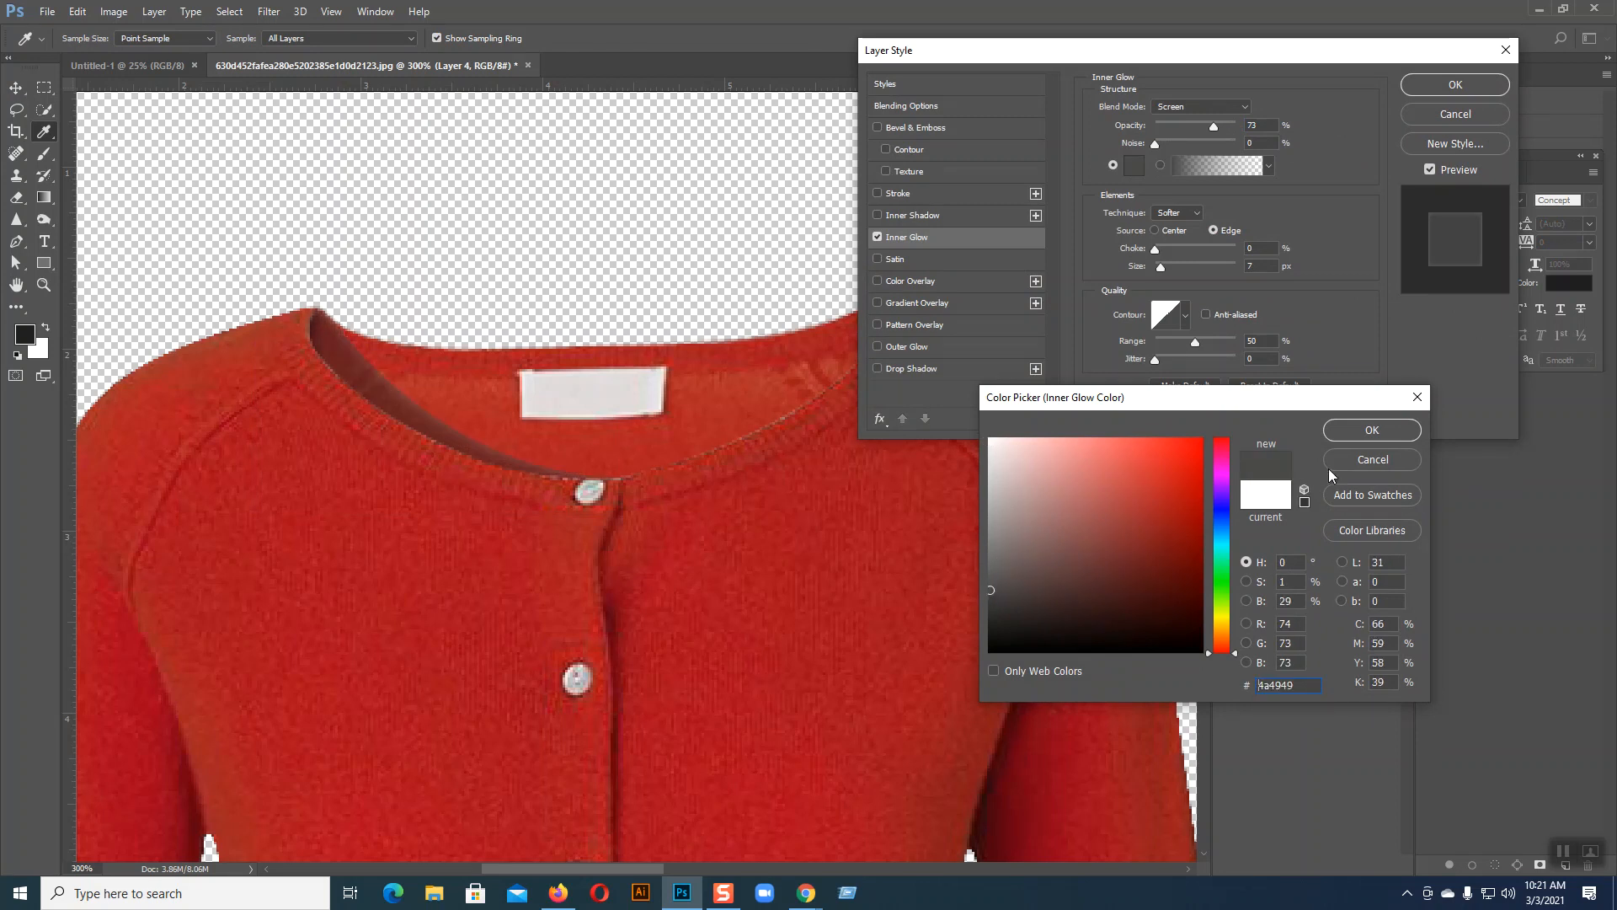
pyautogui.click(1174, 444)
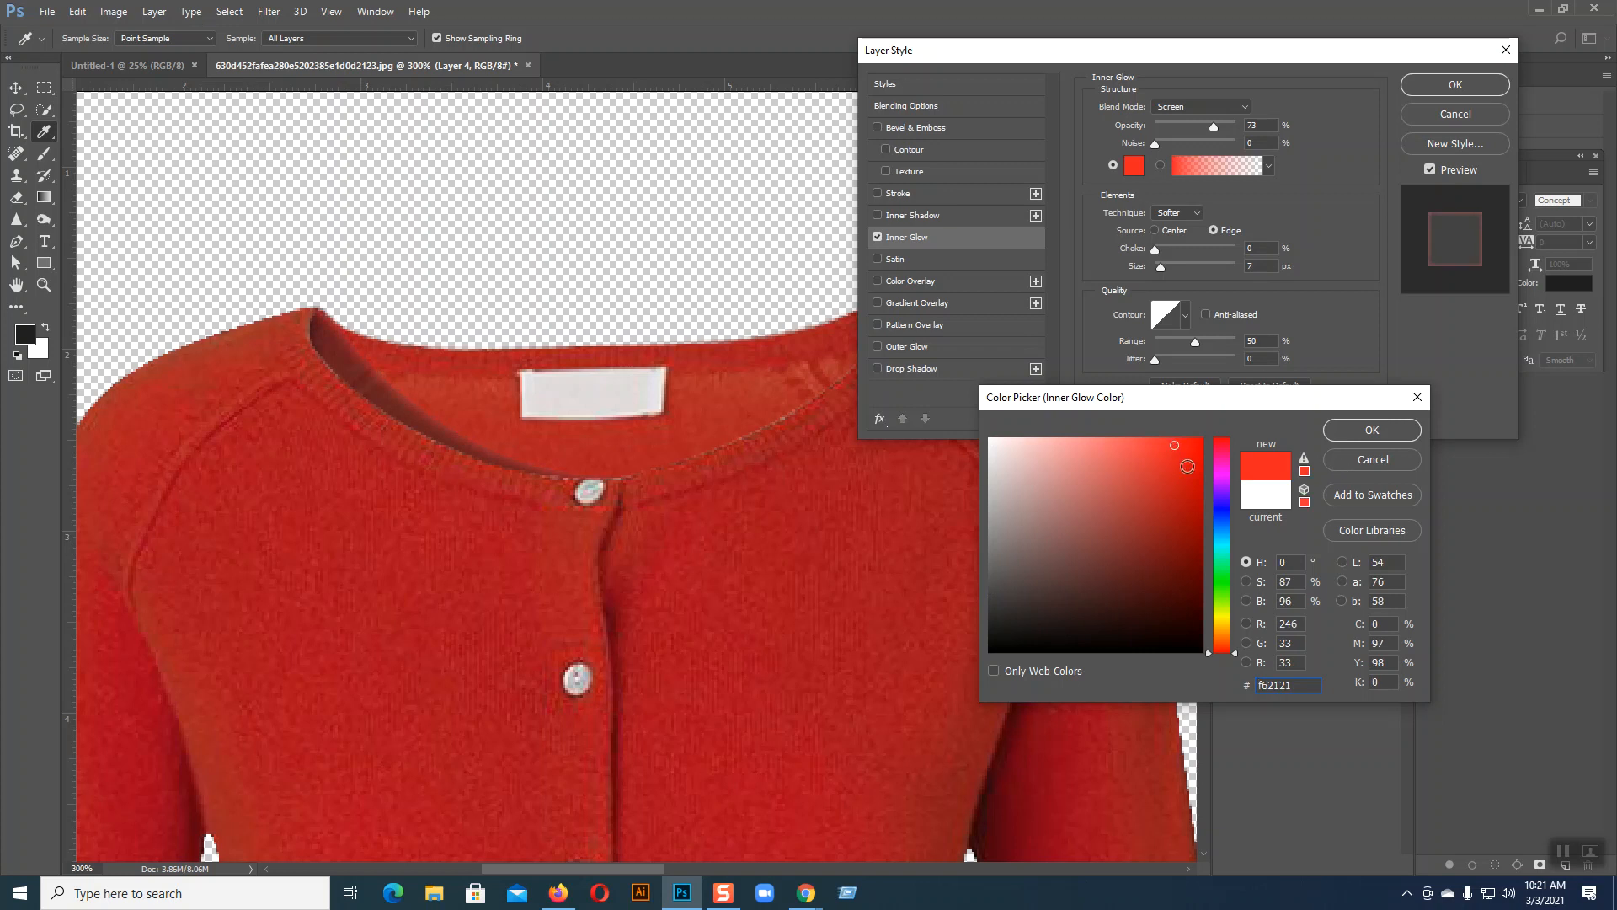
pyautogui.click(1198, 501)
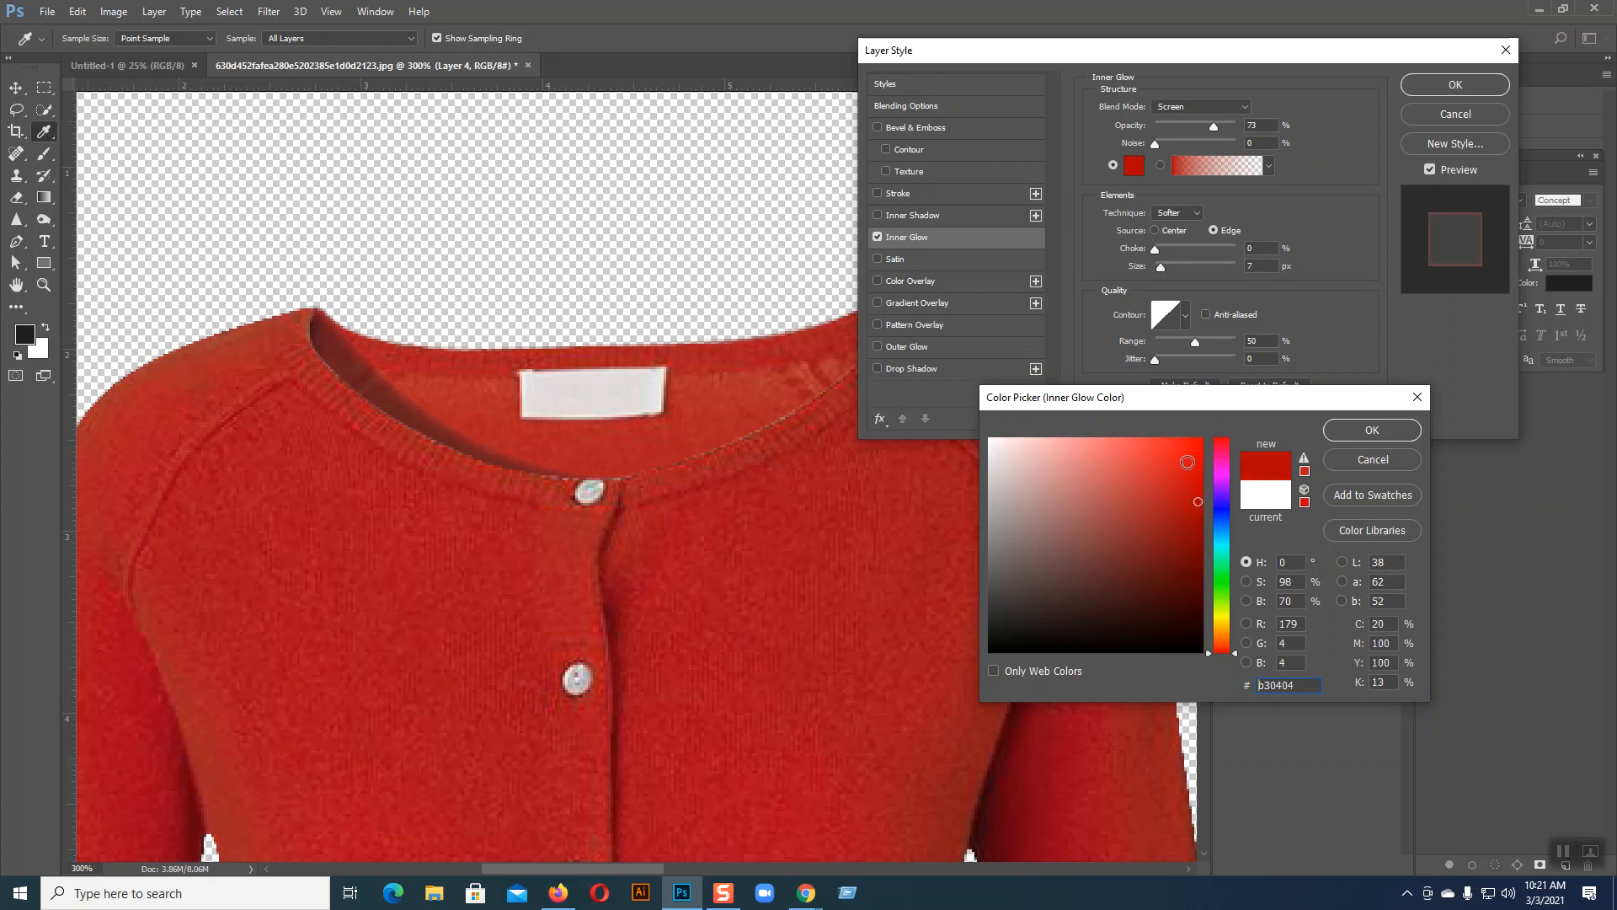
pyautogui.click(1195, 519)
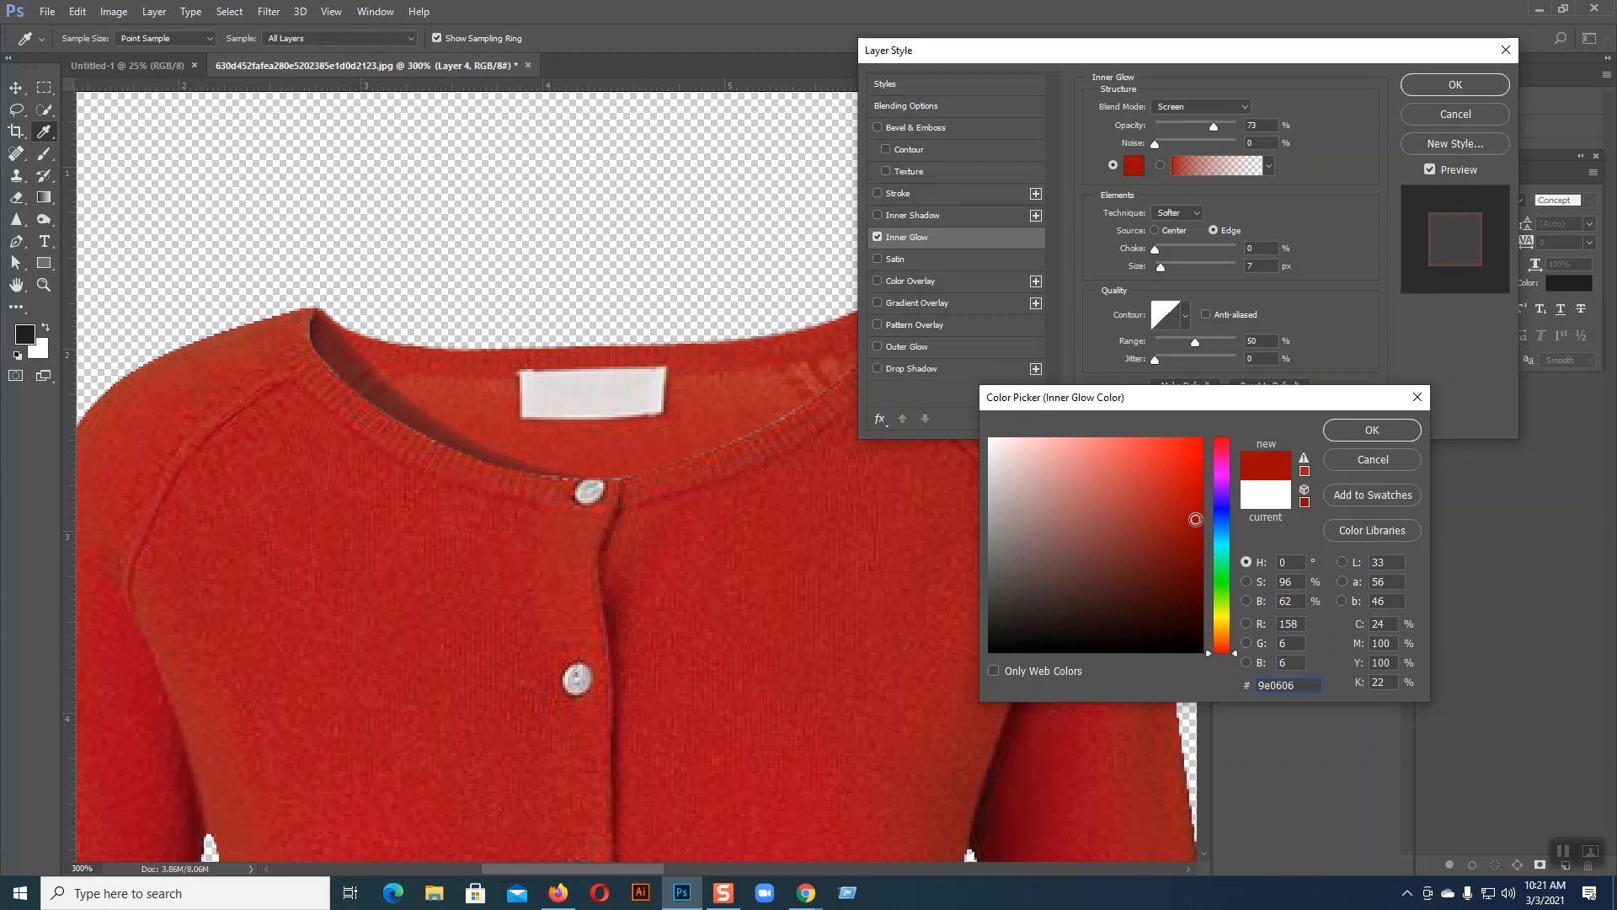
pyautogui.click(1366, 431)
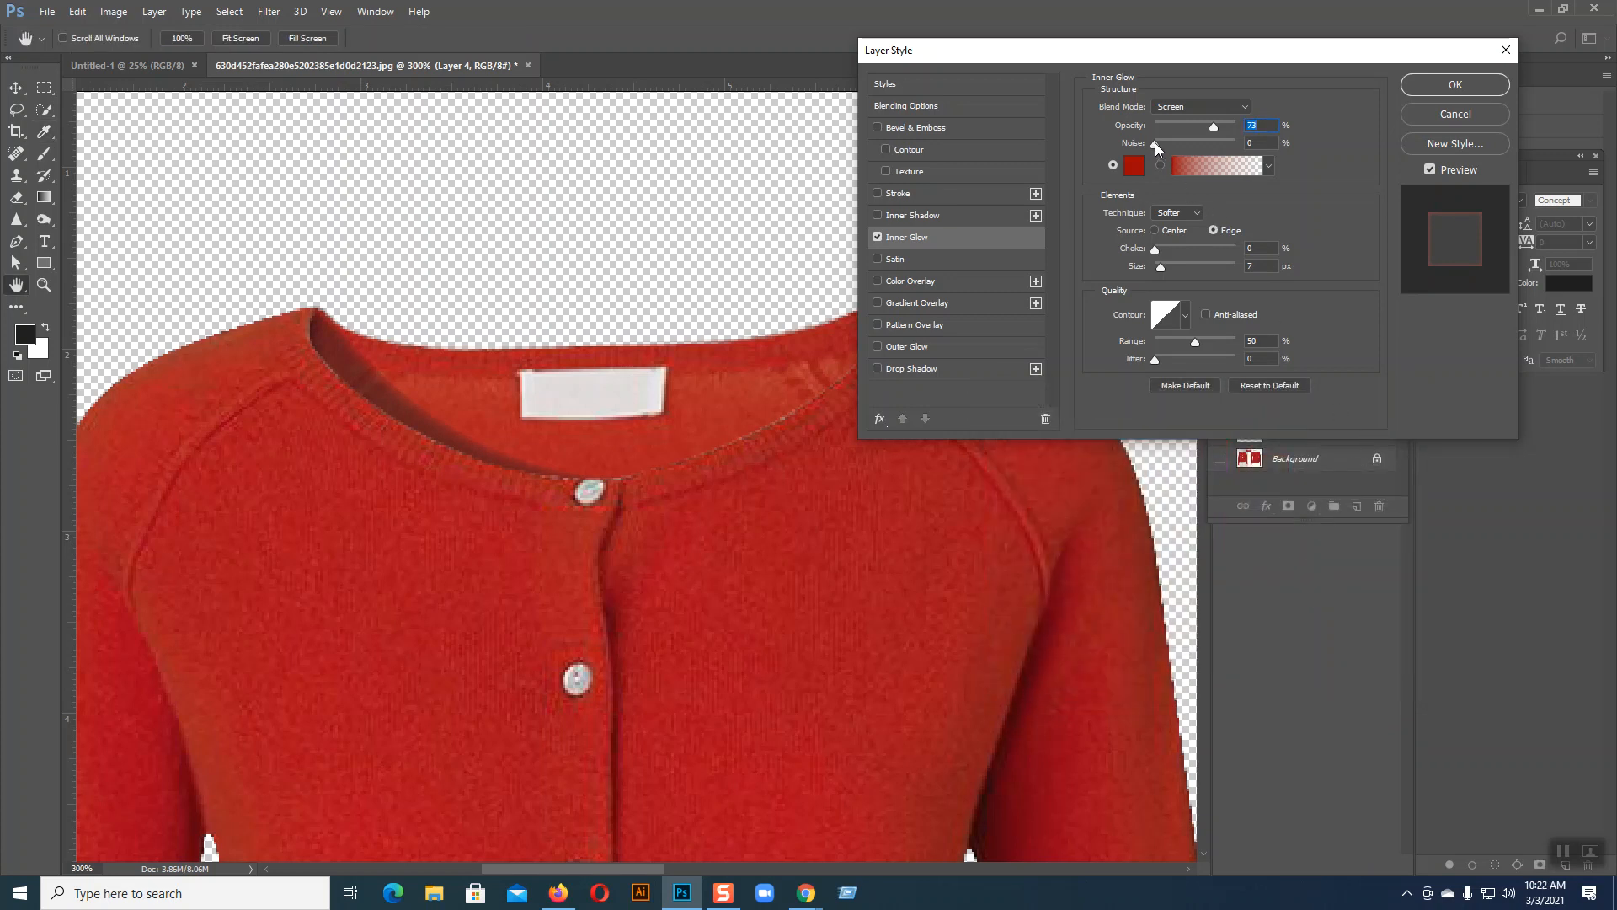
# - Try the inner glow at 18 px size and 19% choke with Multiply, Linear Burn, Lighten and Color Dodge blending, returning to Screen
pyautogui.moveTo(1161, 267)
pyautogui.mouseDown()
pyautogui.moveTo(1184, 271)
pyautogui.moveTo(1167, 273)
pyautogui.mouseUp()
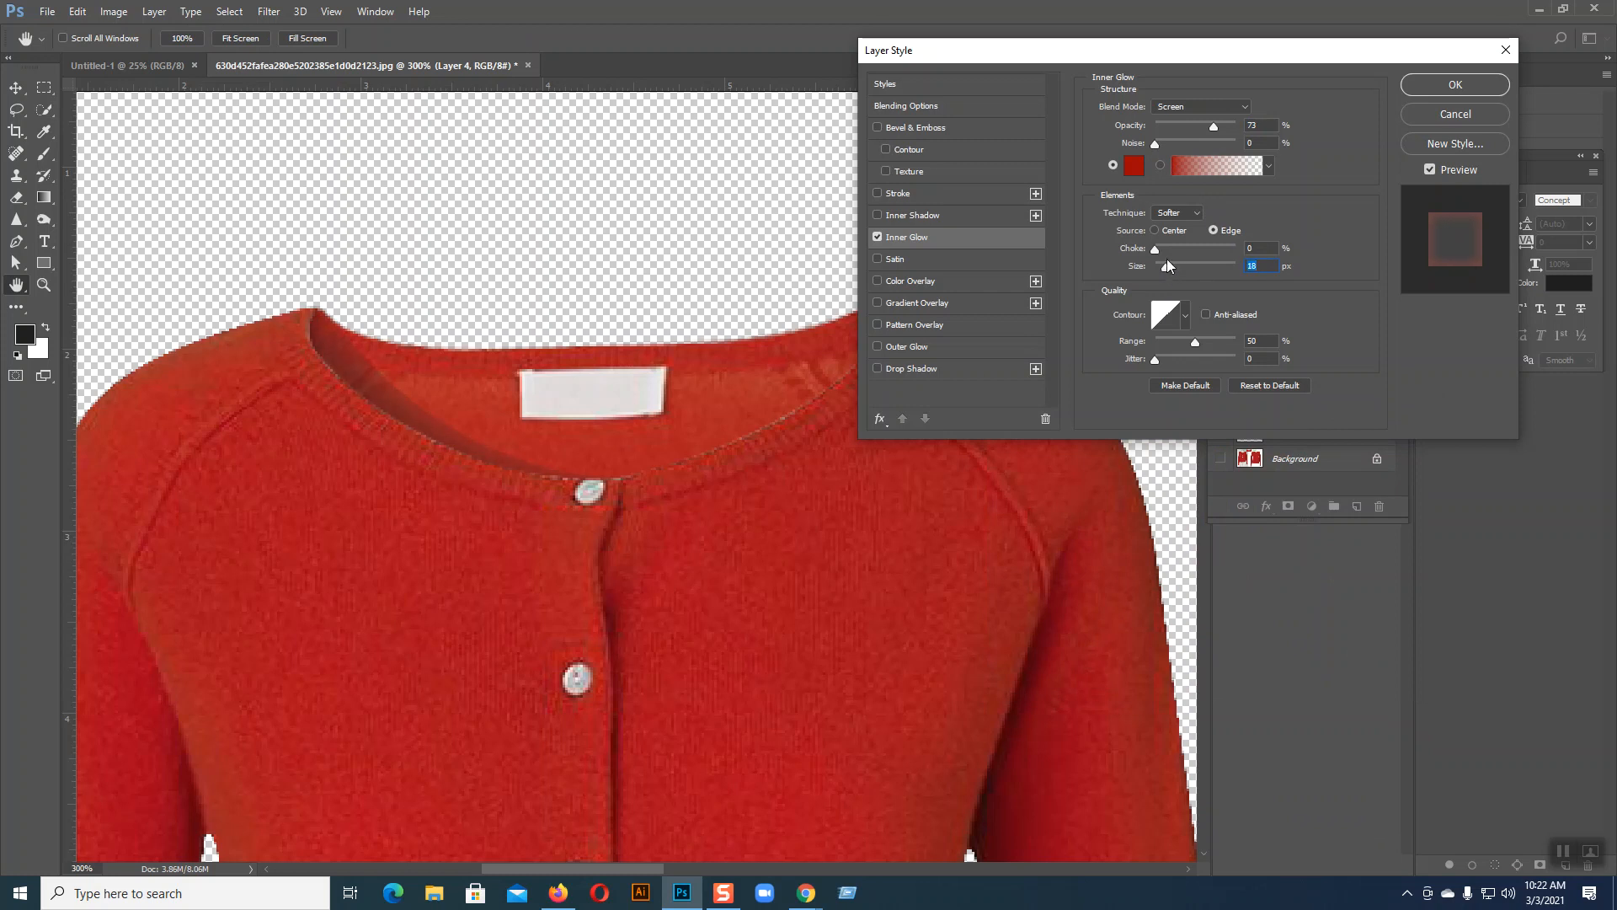
pyautogui.moveTo(1157, 251)
pyautogui.mouseDown()
pyautogui.moveTo(1203, 252)
pyautogui.moveTo(1171, 256)
pyautogui.mouseUp()
pyautogui.click(1200, 106)
pyautogui.click(1192, 162)
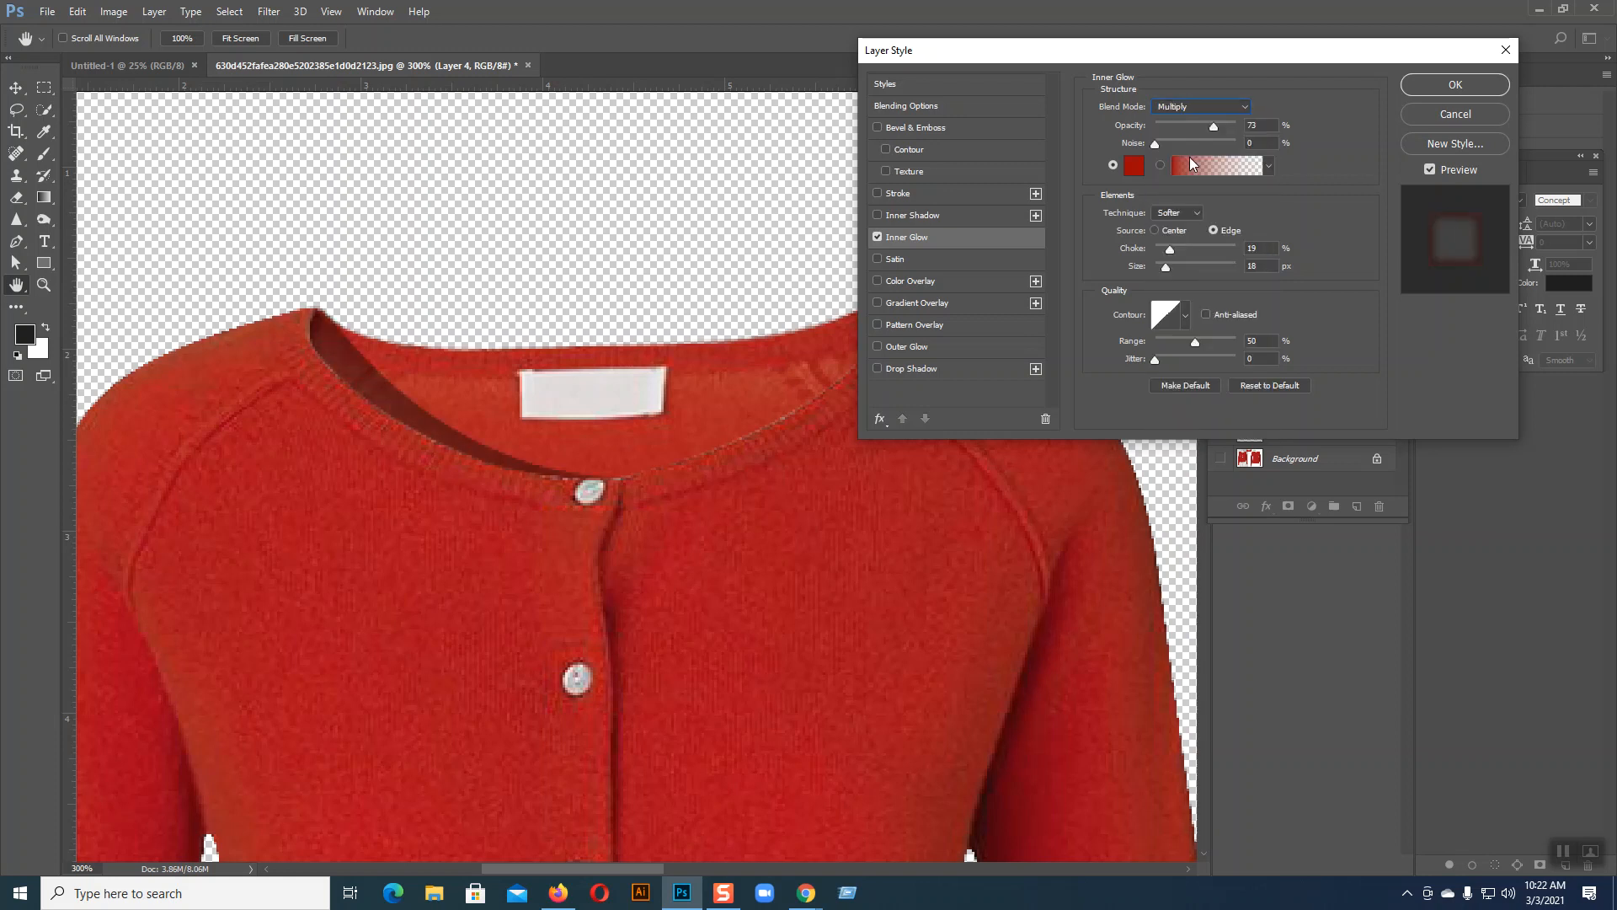
pyautogui.click(1196, 106)
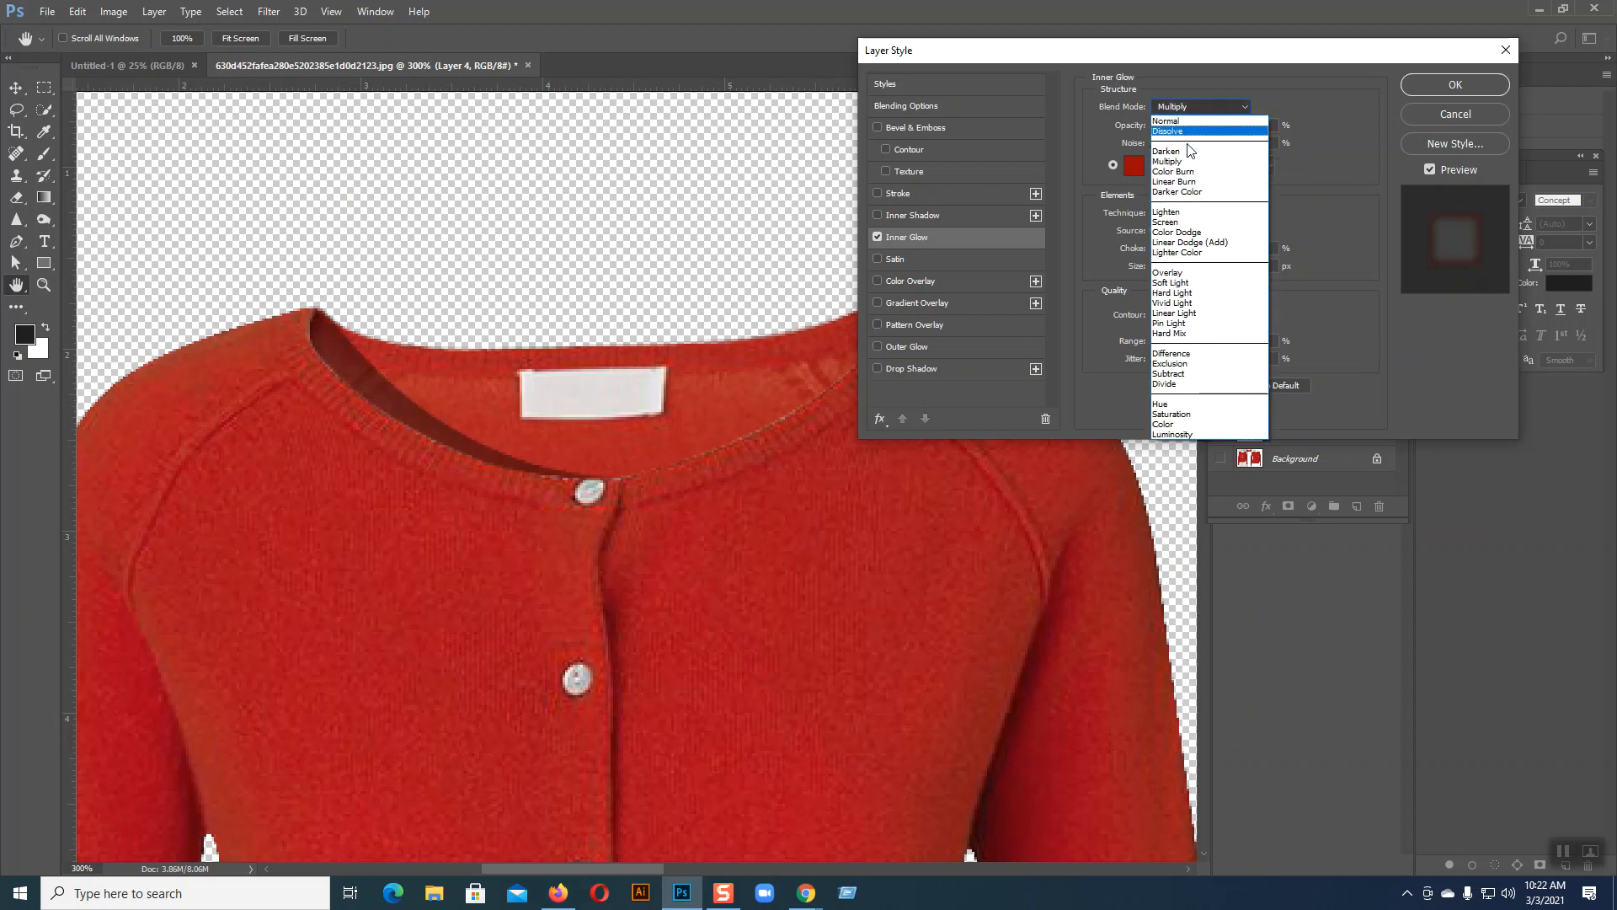
pyautogui.click(1188, 191)
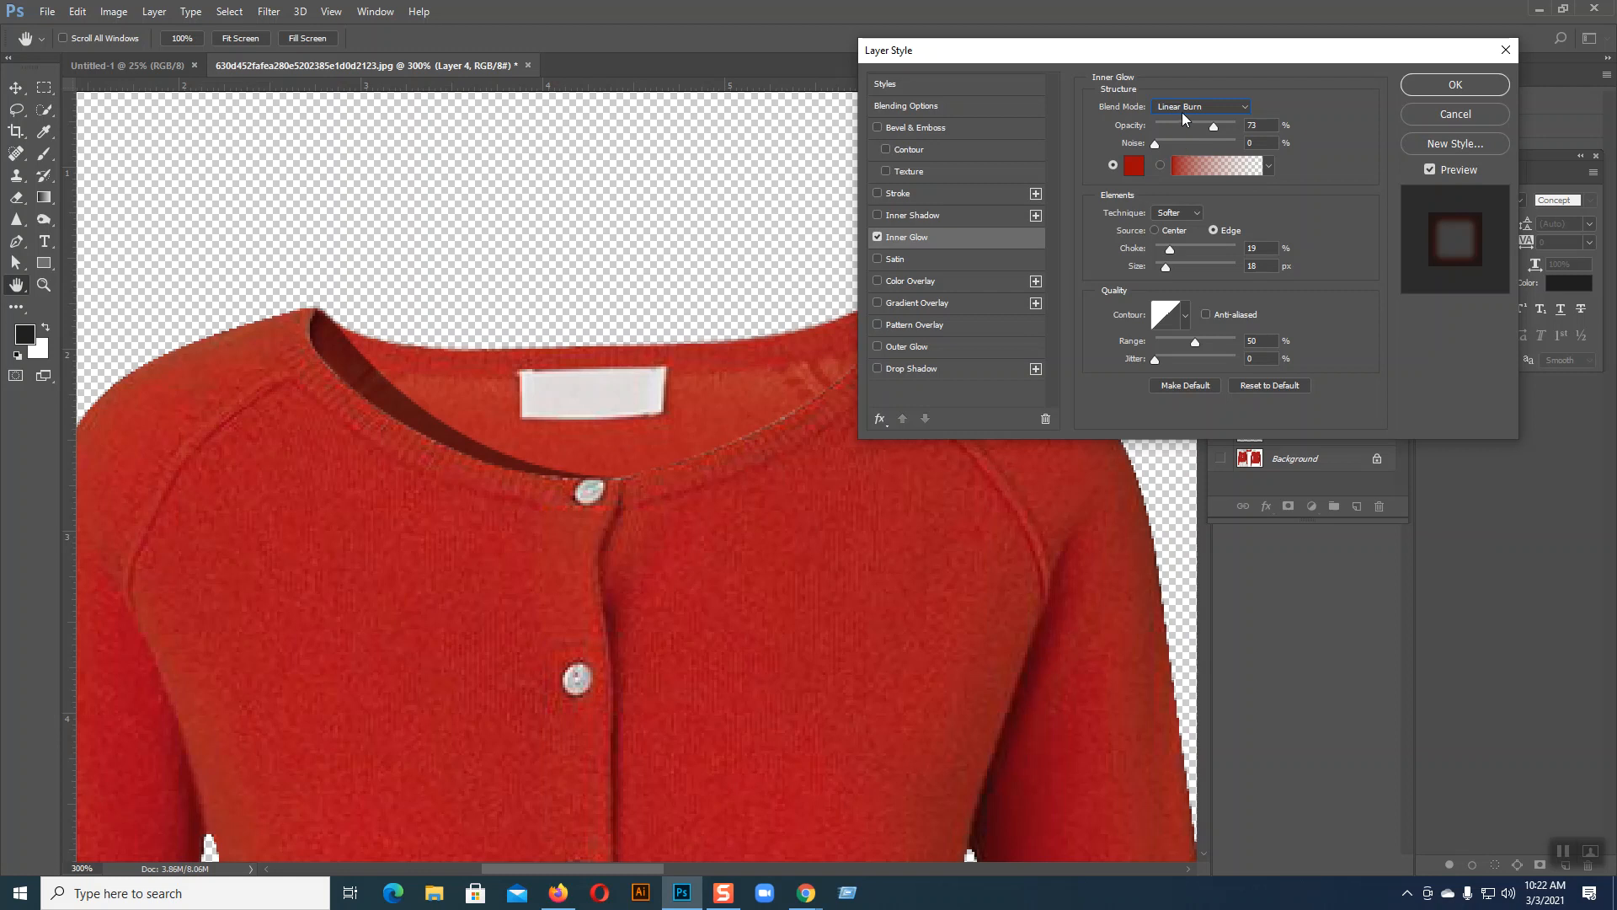
pyautogui.scroll(-5, 1183, 108)
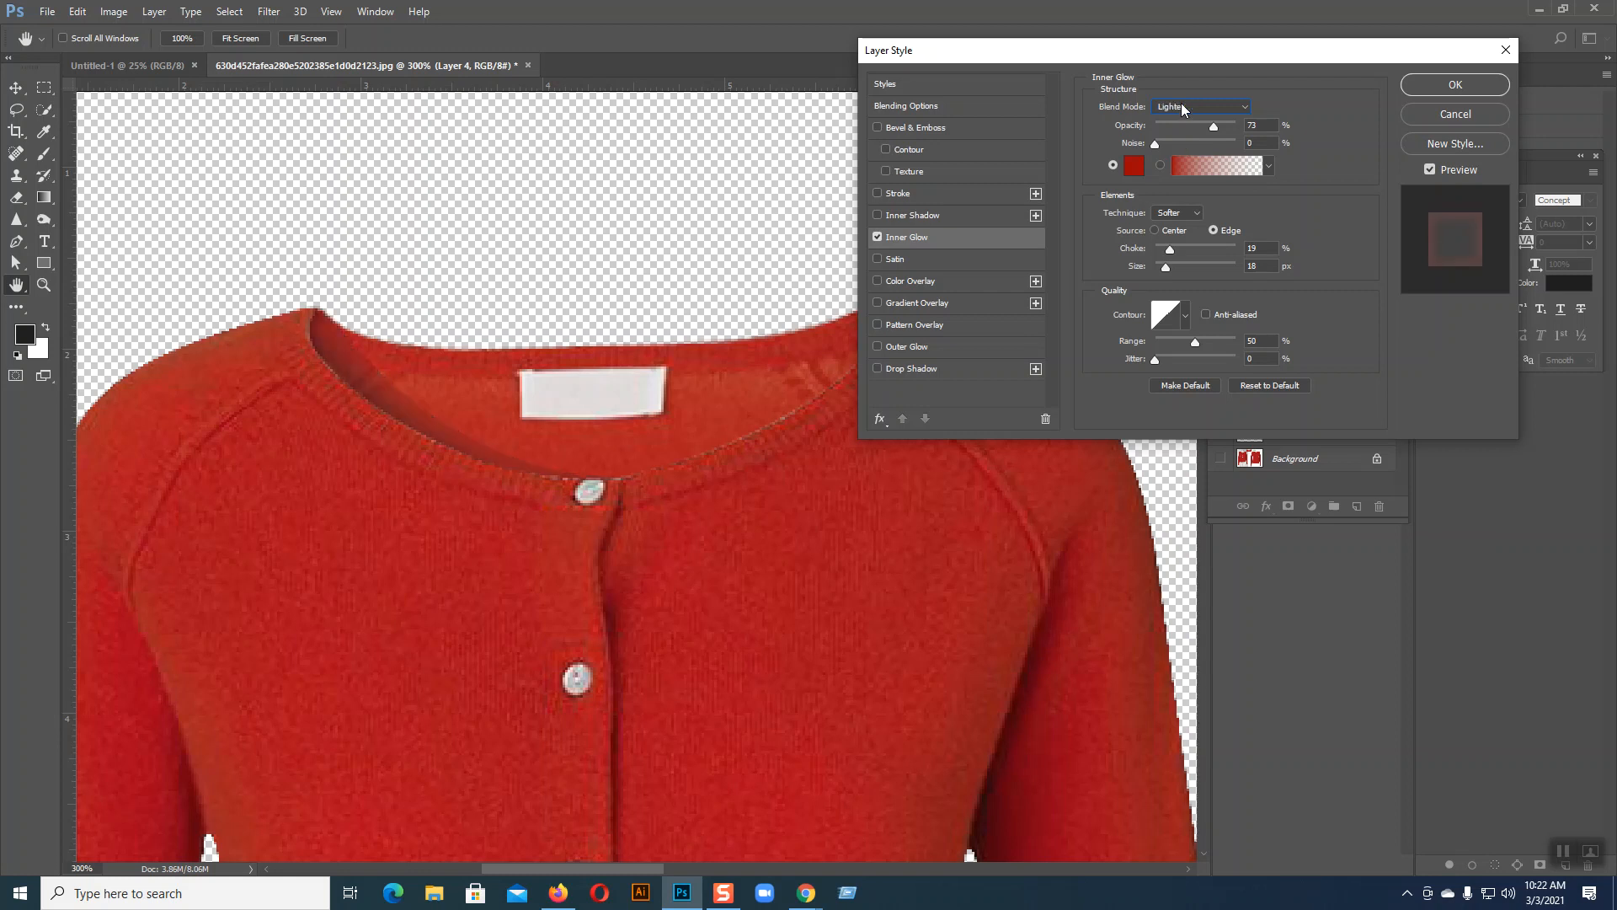
pyautogui.scroll(-1, 1181, 107)
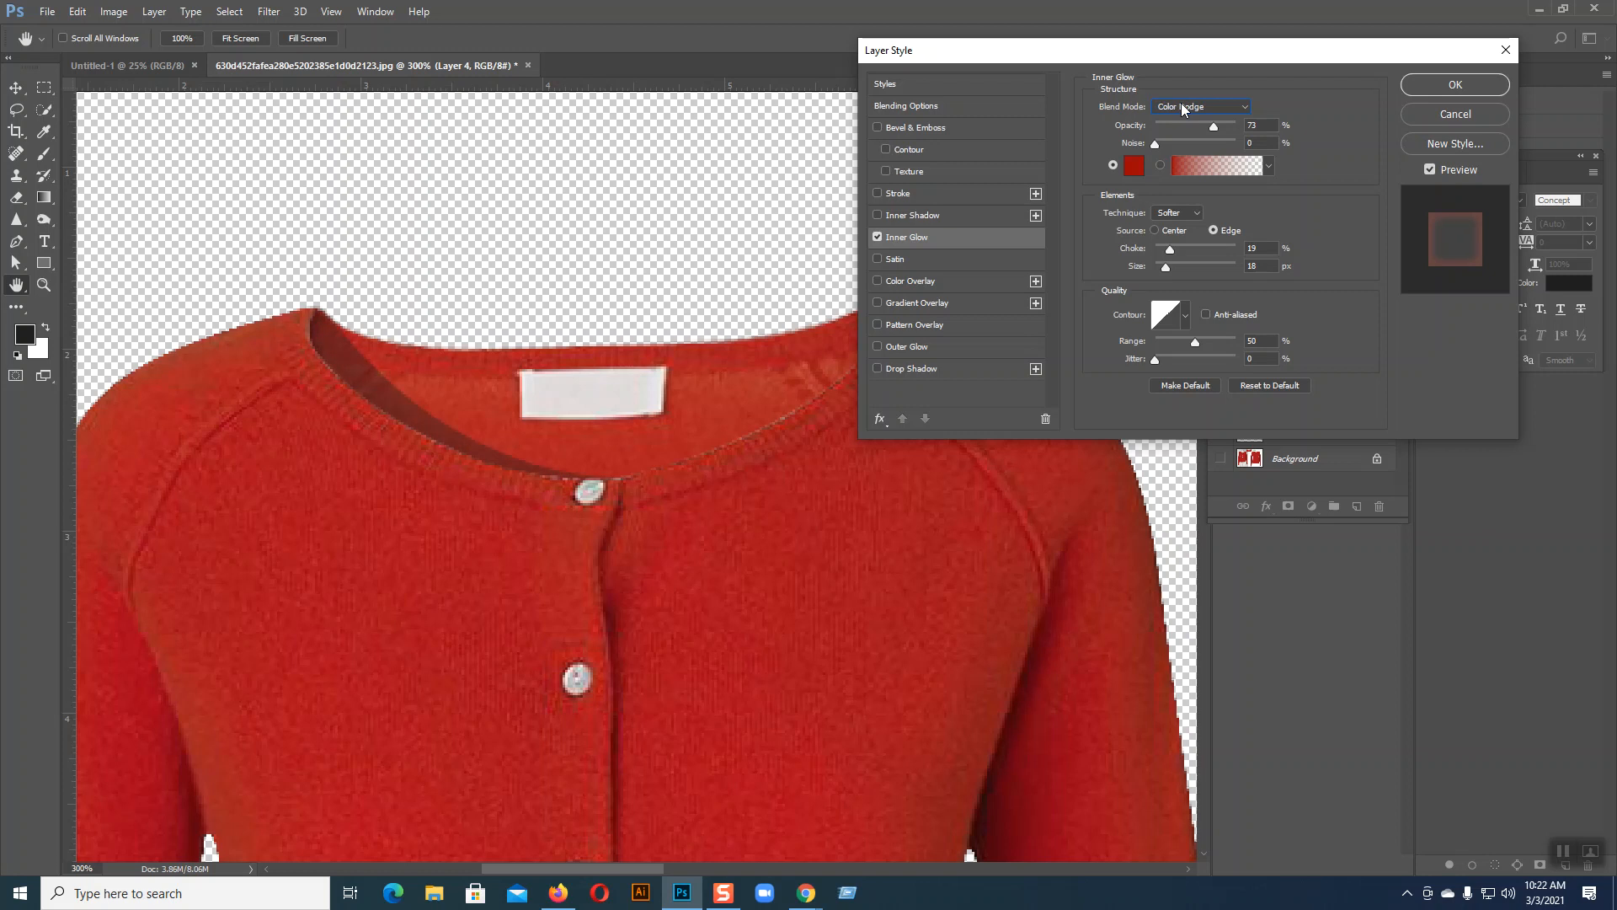
pyautogui.scroll(1, 1184, 107)
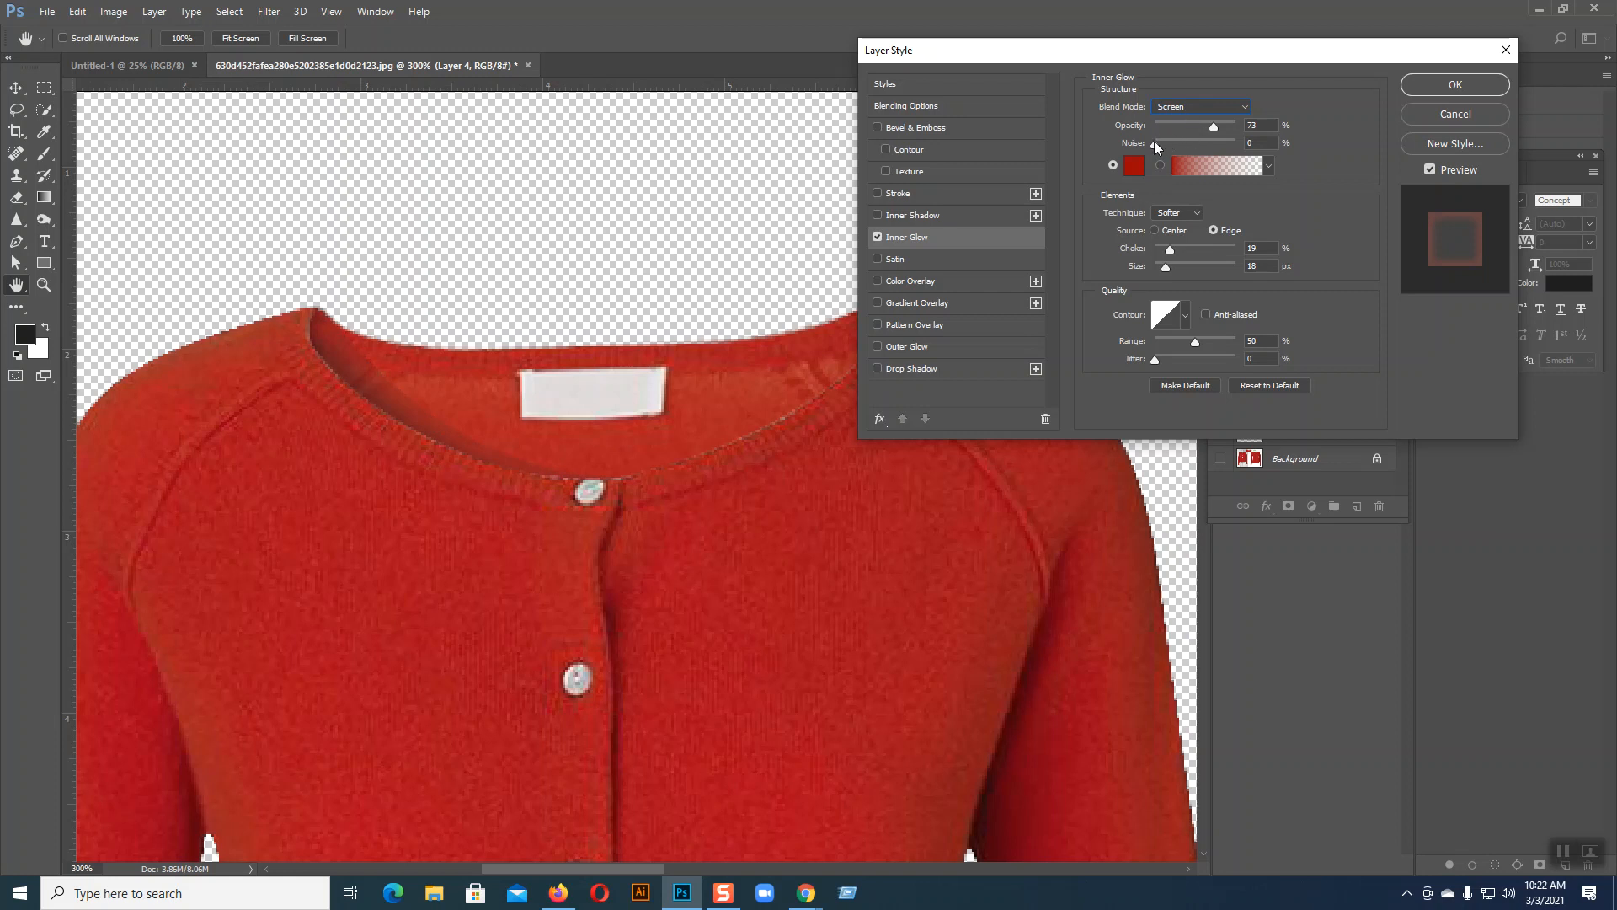
# - Set the inner glow's technique to Precise, choke to 31% and size to 8 px, and apply the layer style
pyautogui.moveTo(1152, 143)
pyautogui.mouseDown()
pyautogui.moveTo(1195, 145)
pyautogui.moveTo(1156, 149)
pyautogui.mouseUp()
pyautogui.click(1177, 213)
pyautogui.click(1177, 238)
pyautogui.moveTo(1170, 251)
pyautogui.mouseDown()
pyautogui.moveTo(1184, 253)
pyautogui.moveTo(1165, 270)
pyautogui.mouseUp()
pyautogui.click(1462, 88)
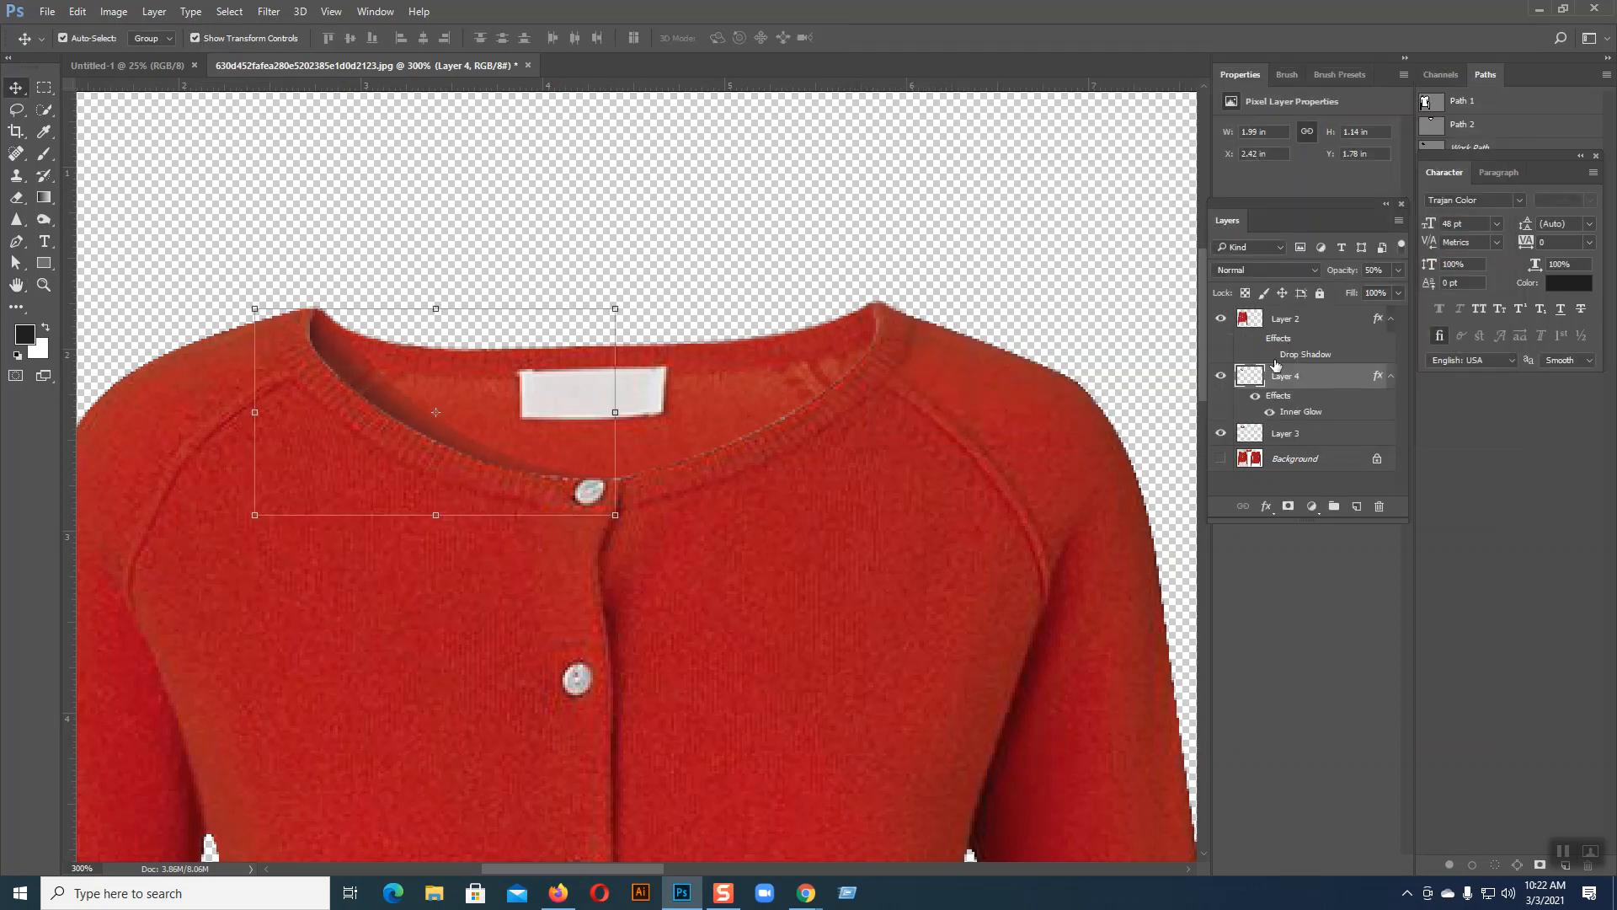
# - Try a black brush stroke along the back neckline on Layer 4, and undo it
pyautogui.click(44, 154)
pyautogui.moveTo(397, 306)
pyautogui.mouseDown()
pyautogui.moveTo(420, 348)
pyautogui.moveTo(537, 331)
pyautogui.mouseUp()
pyautogui.hotkey('ctrl', 'z')
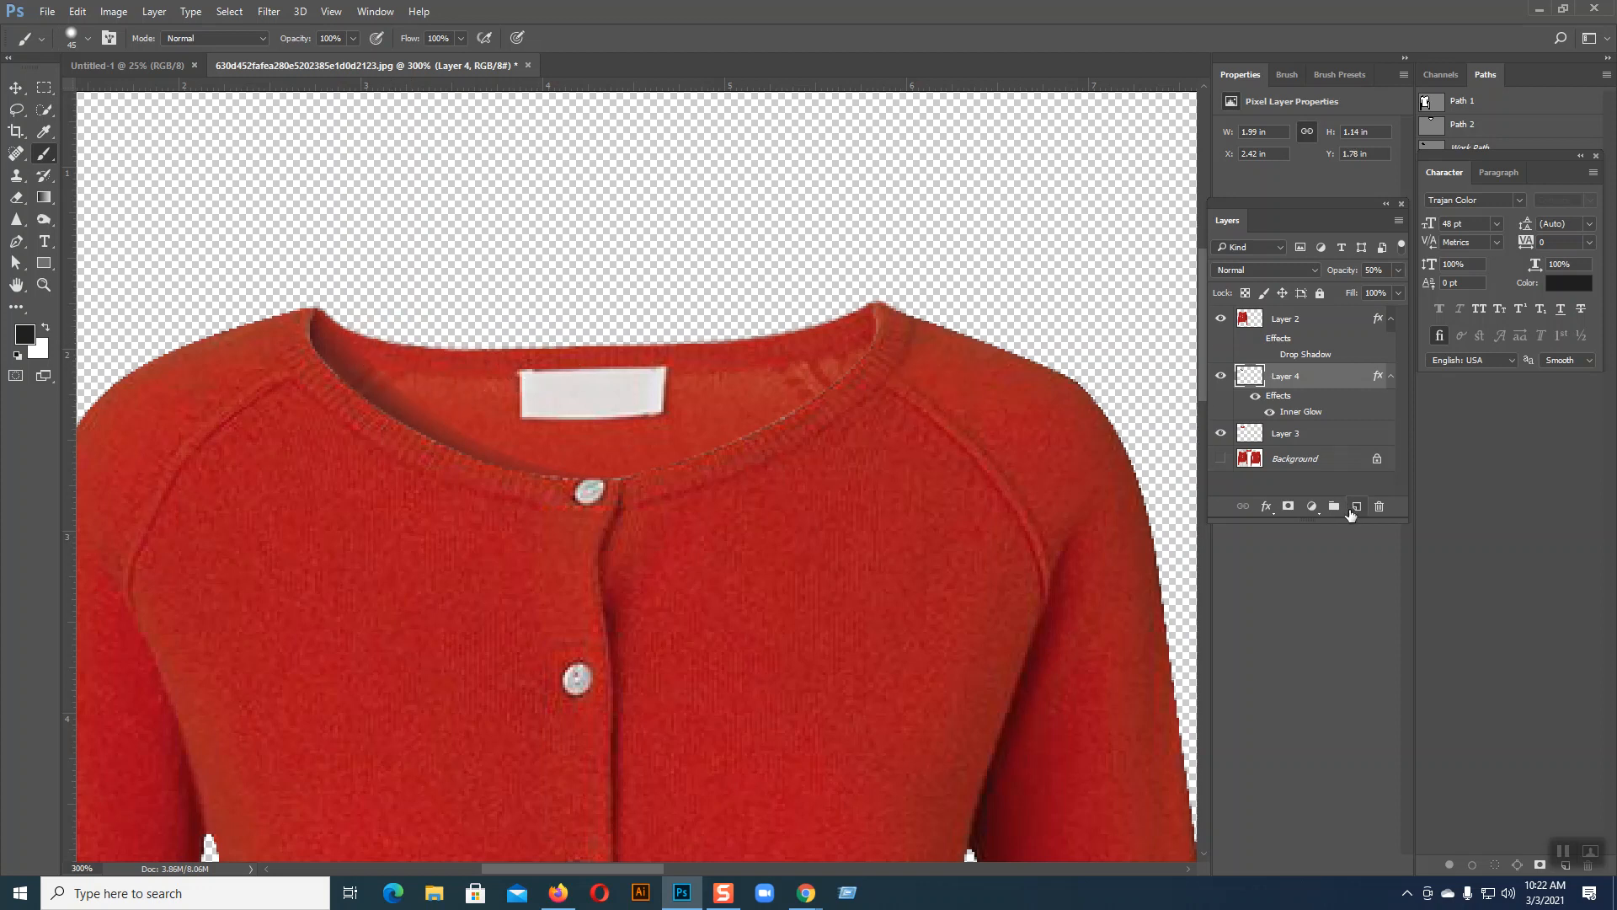
# - Add a layer mask to Layer 4, then try a large brush stroke on it near the collar and undo it
pyautogui.click(1288, 507)
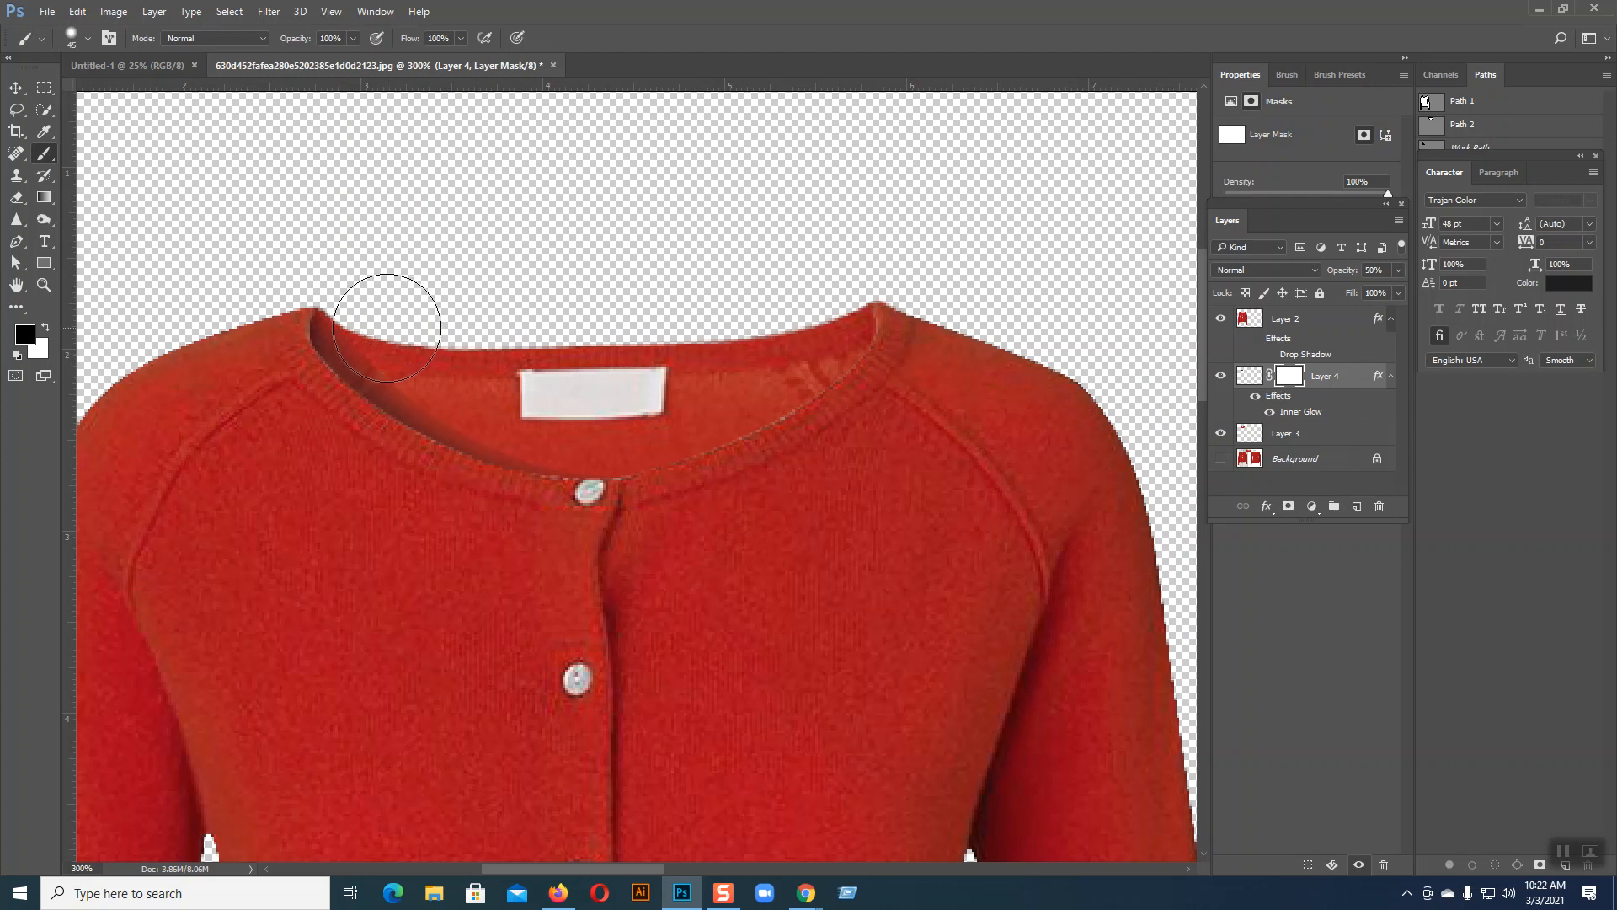
pyautogui.moveTo(378, 321); pyautogui.dragTo(448, 343)
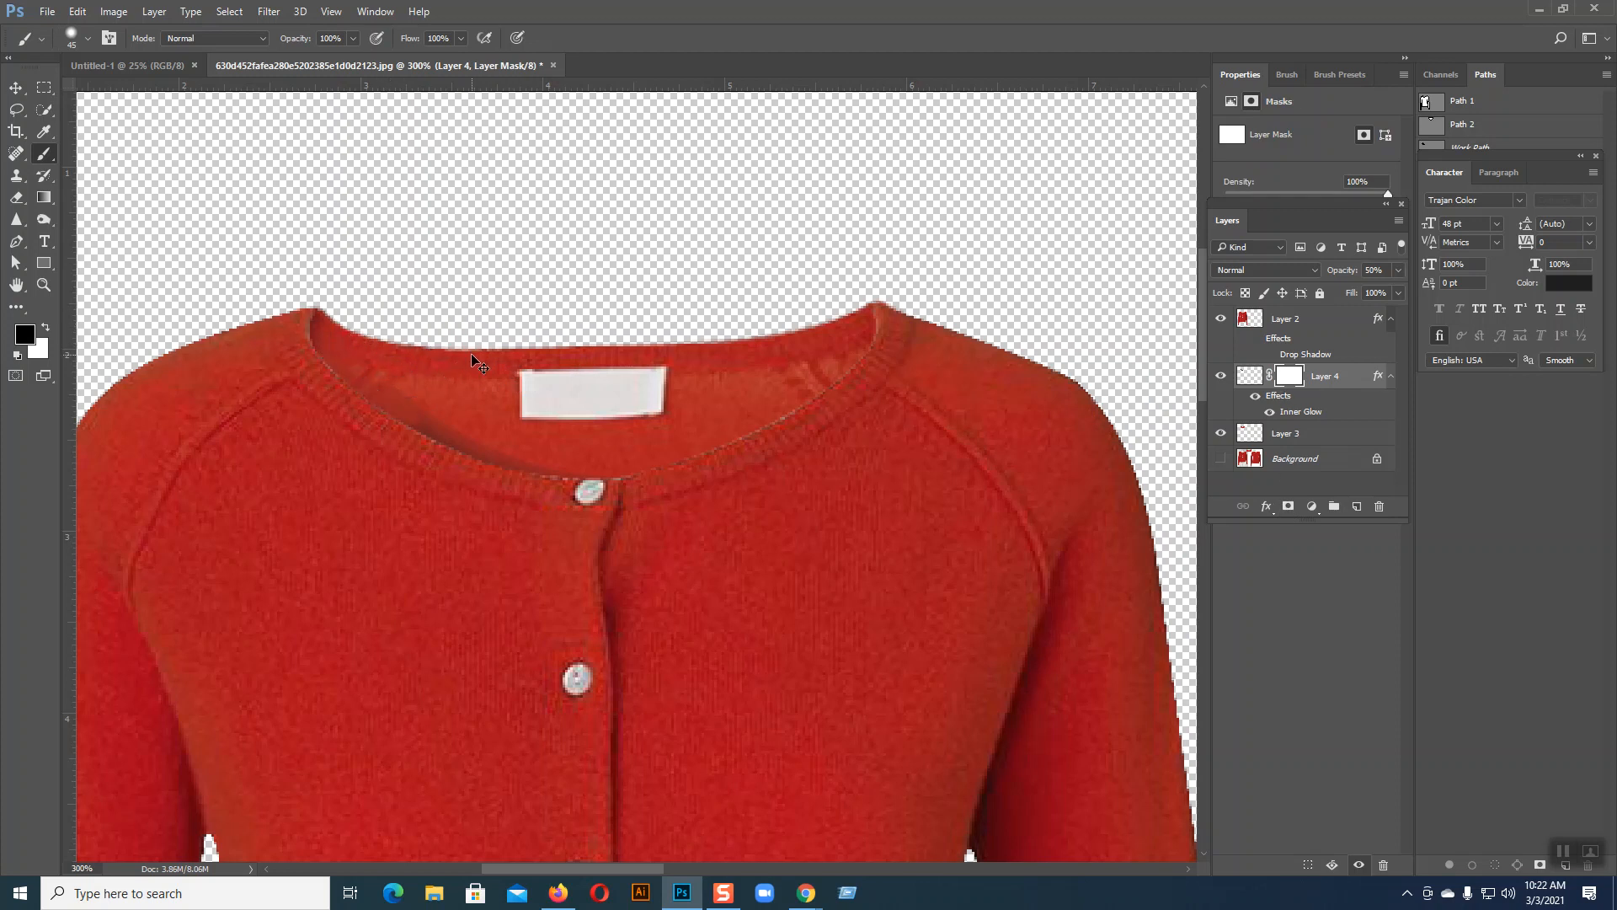
pyautogui.hotkey('ctrl', 'z')
# - Shrink the brush to 8 px, adjust its hardness, and paint on Layer 4's mask along the collar shadow's inner edge
pyautogui.press('[')
pyautogui.press('[')
pyautogui.press('[')
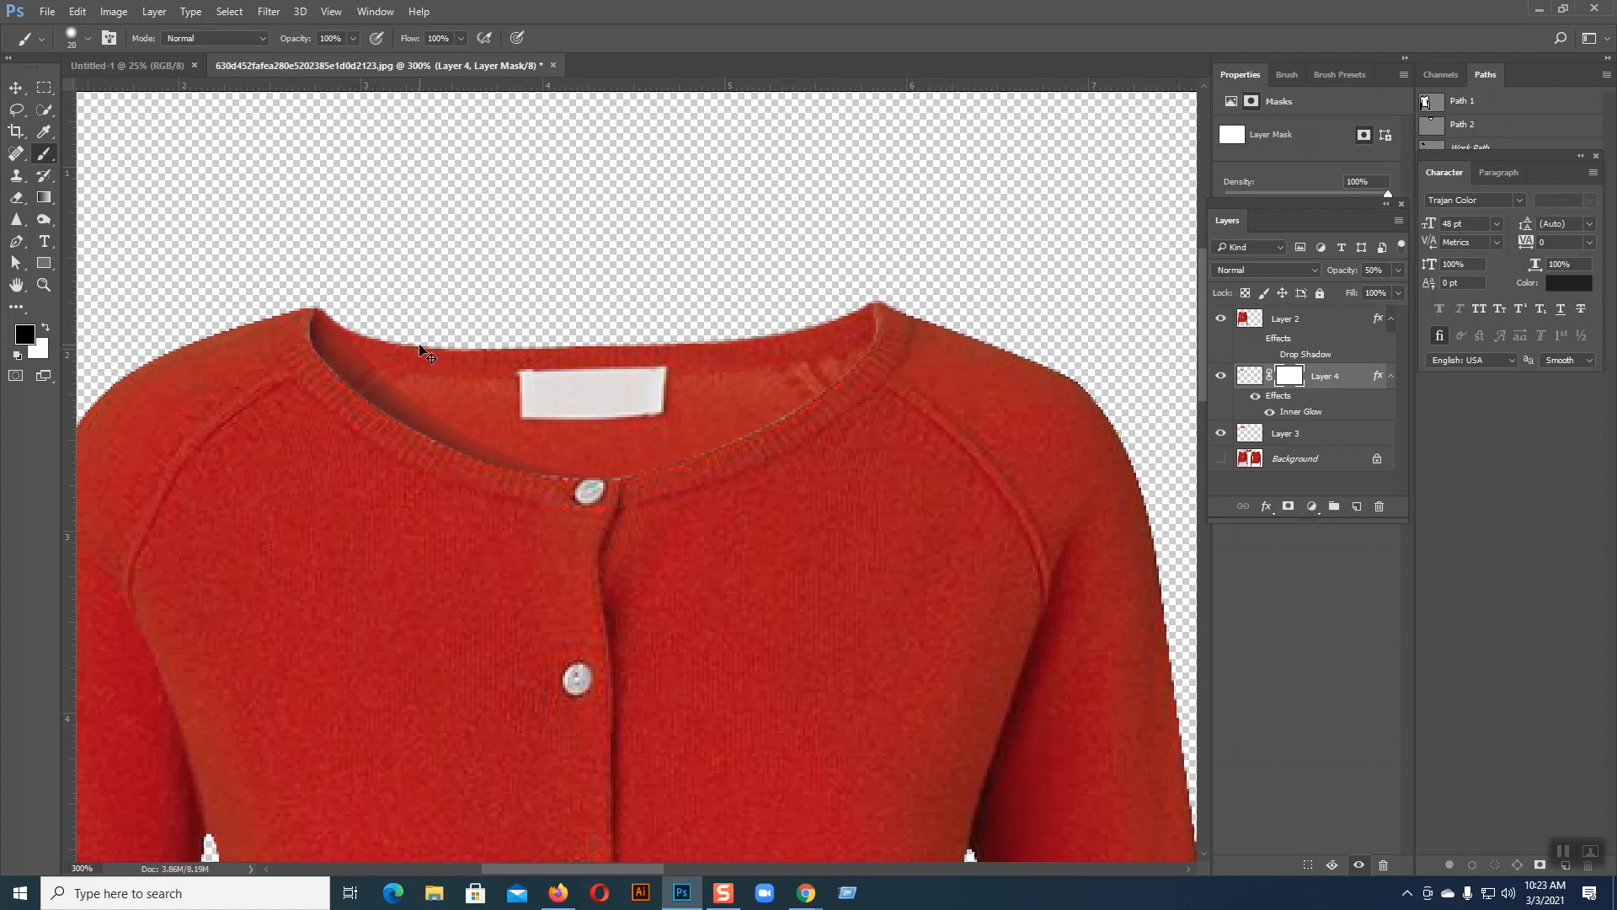
pyautogui.press('[')
pyautogui.click(89, 39)
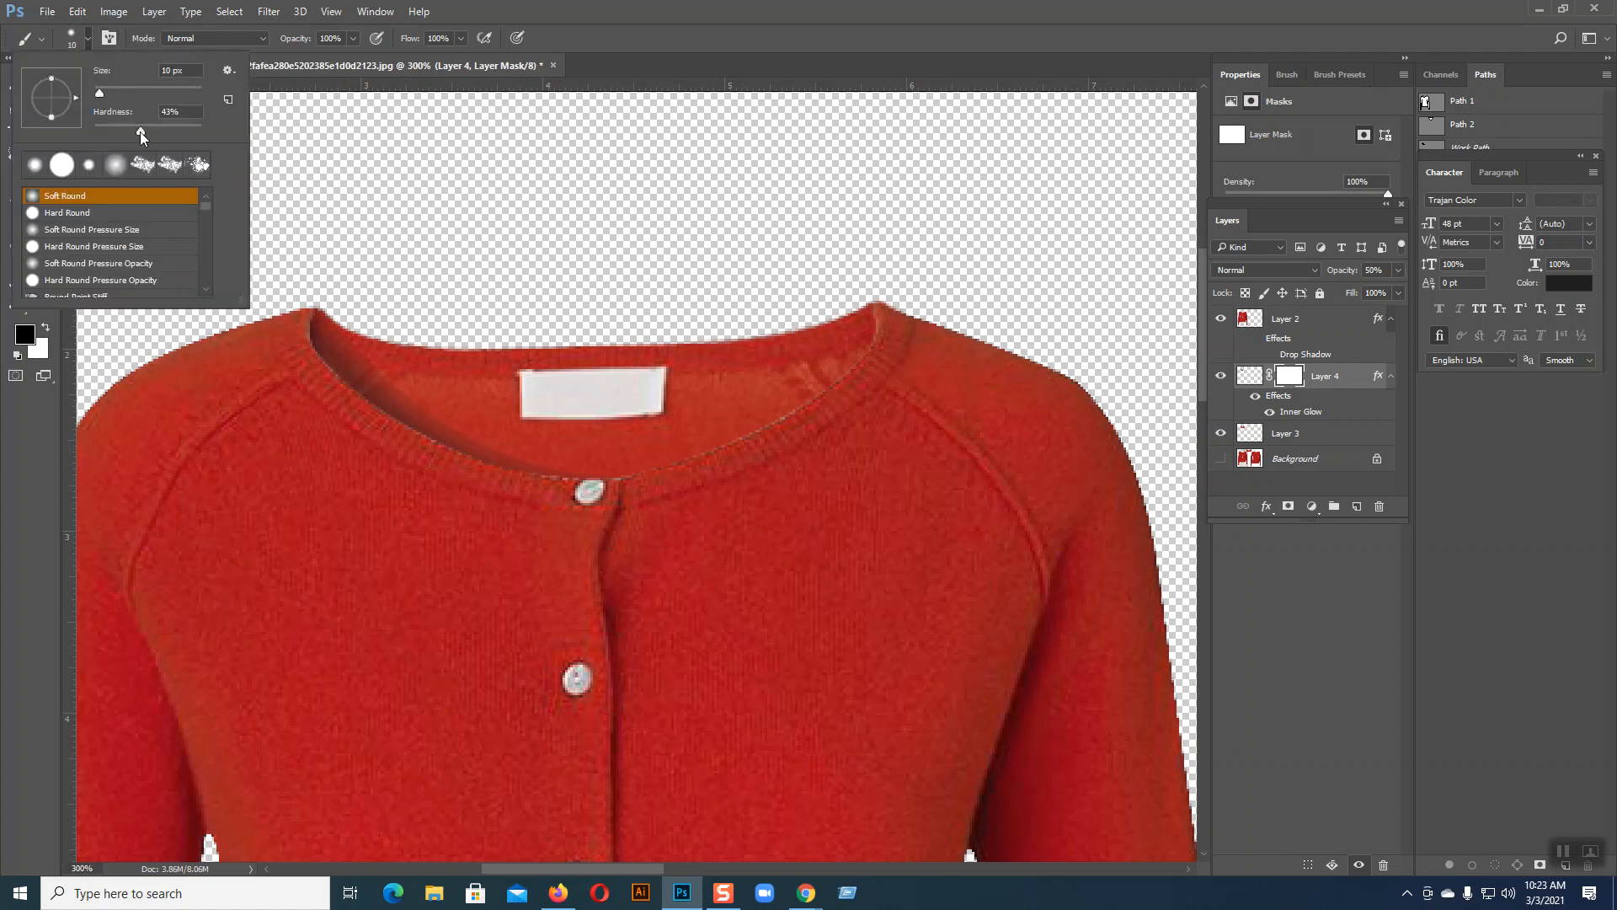
pyautogui.click(89, 39)
pyautogui.press('[')
pyautogui.press('[')
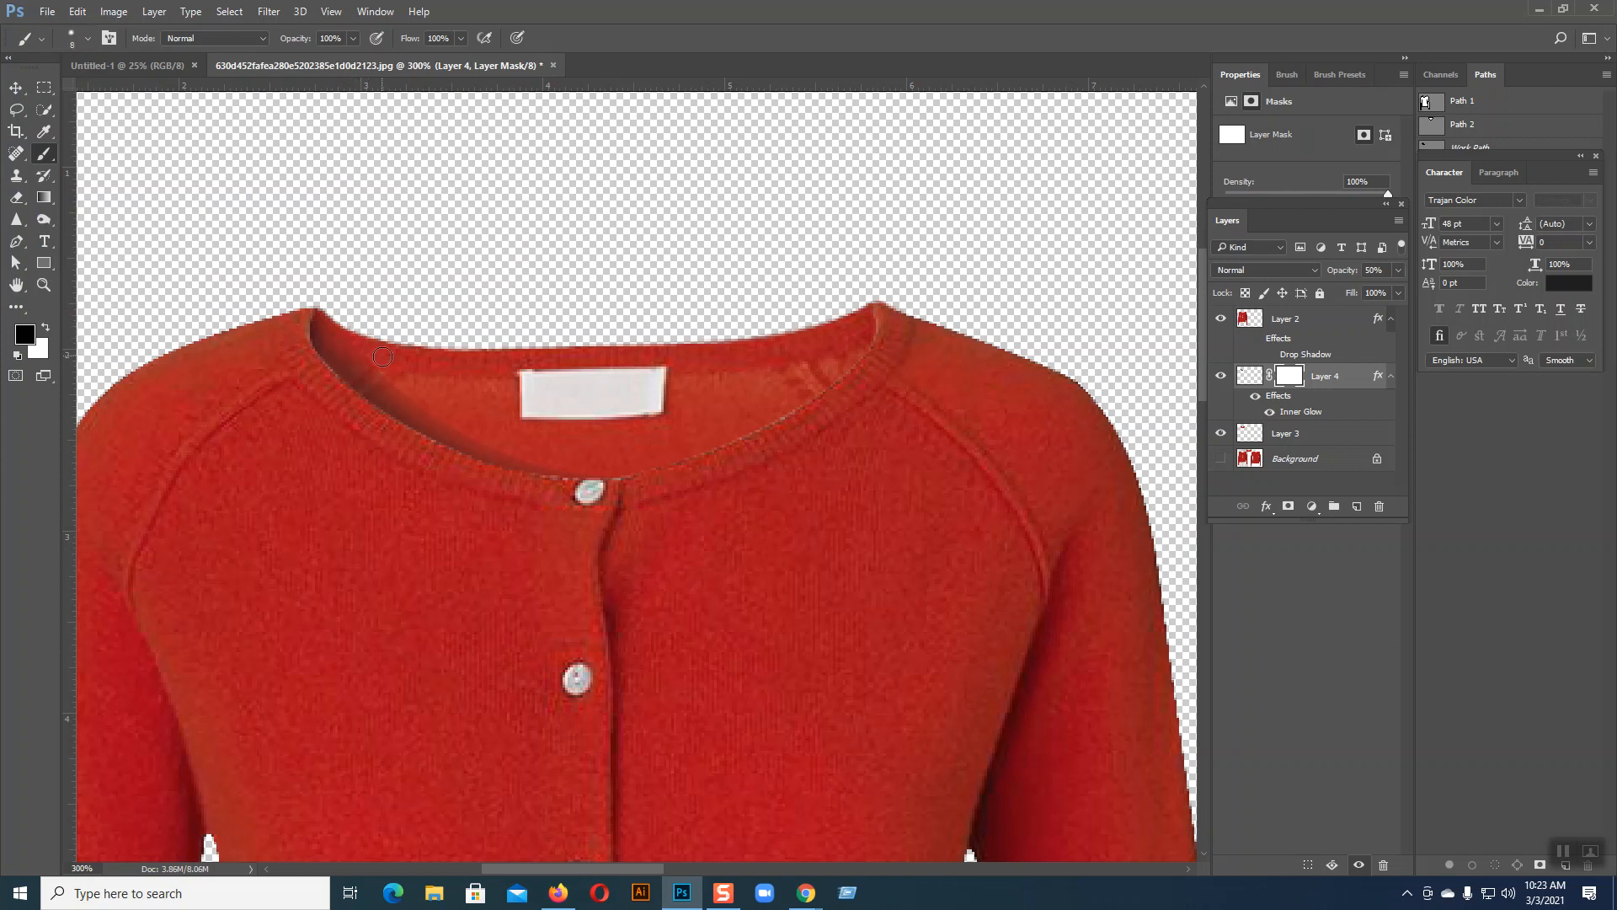
pyautogui.moveTo(383, 366); pyautogui.dragTo(528, 448)
# - Enlarge the brush to 30 px and dab Layer 4's mask just above the collar shadow
pyautogui.press(']')
pyautogui.press(']')
pyautogui.press(']')
pyautogui.press(']')
pyautogui.press(']')
pyautogui.press(']')
pyautogui.click(370, 304)
# - Hide Layer 4 and create a new layer above it, undoing a trial brush stroke along the front collar
pyautogui.click(1249, 376)
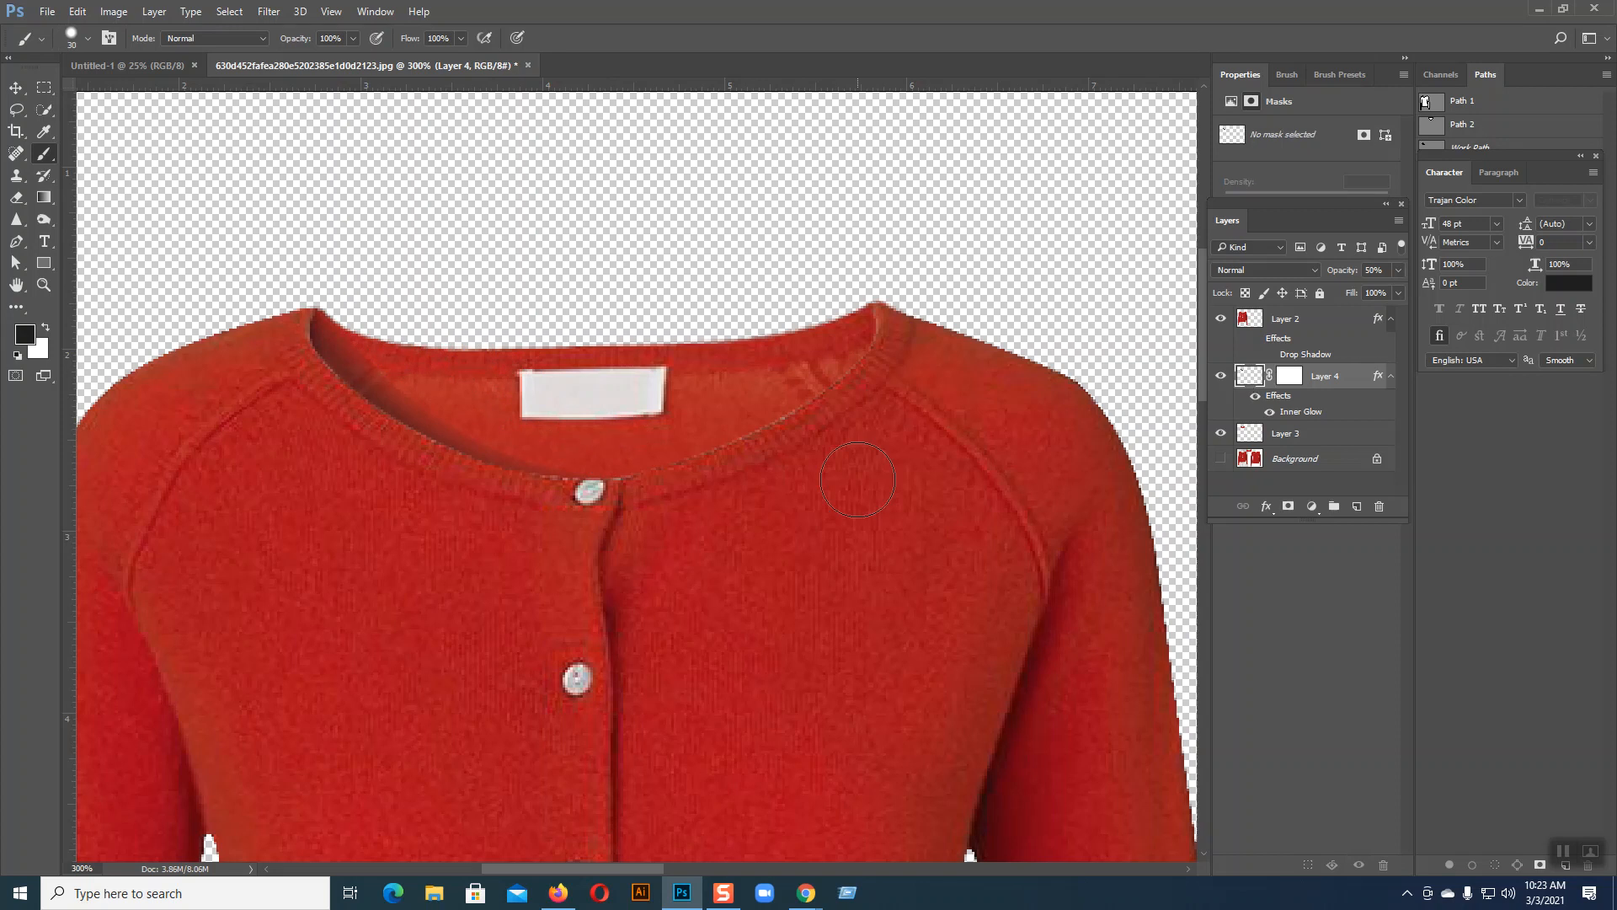
pyautogui.click(1221, 375)
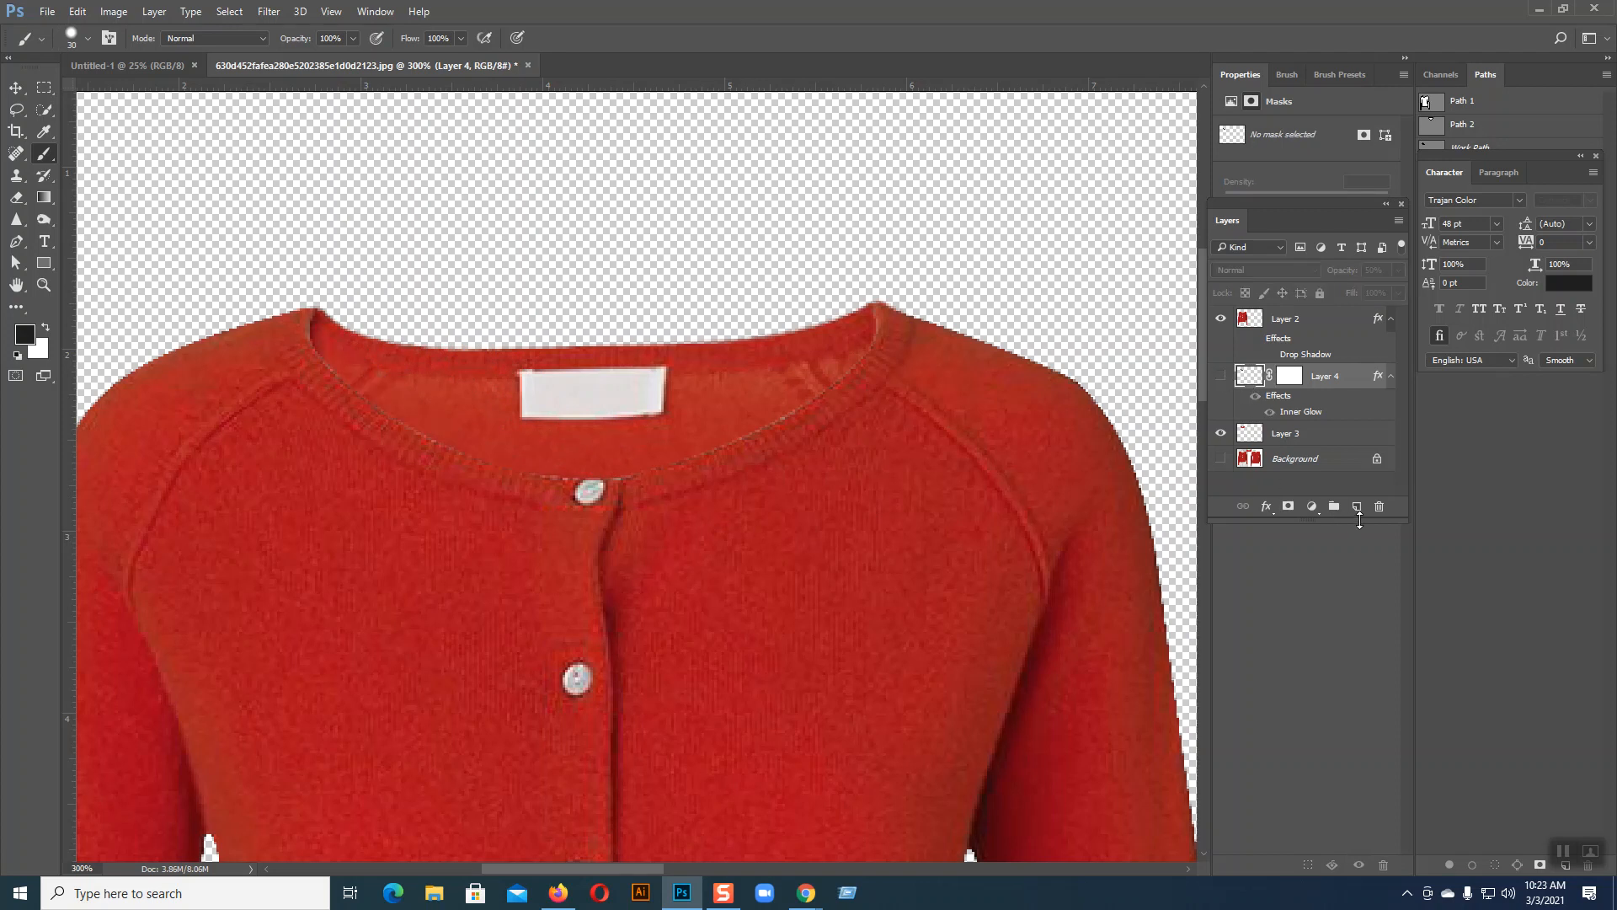
pyautogui.click(1357, 506)
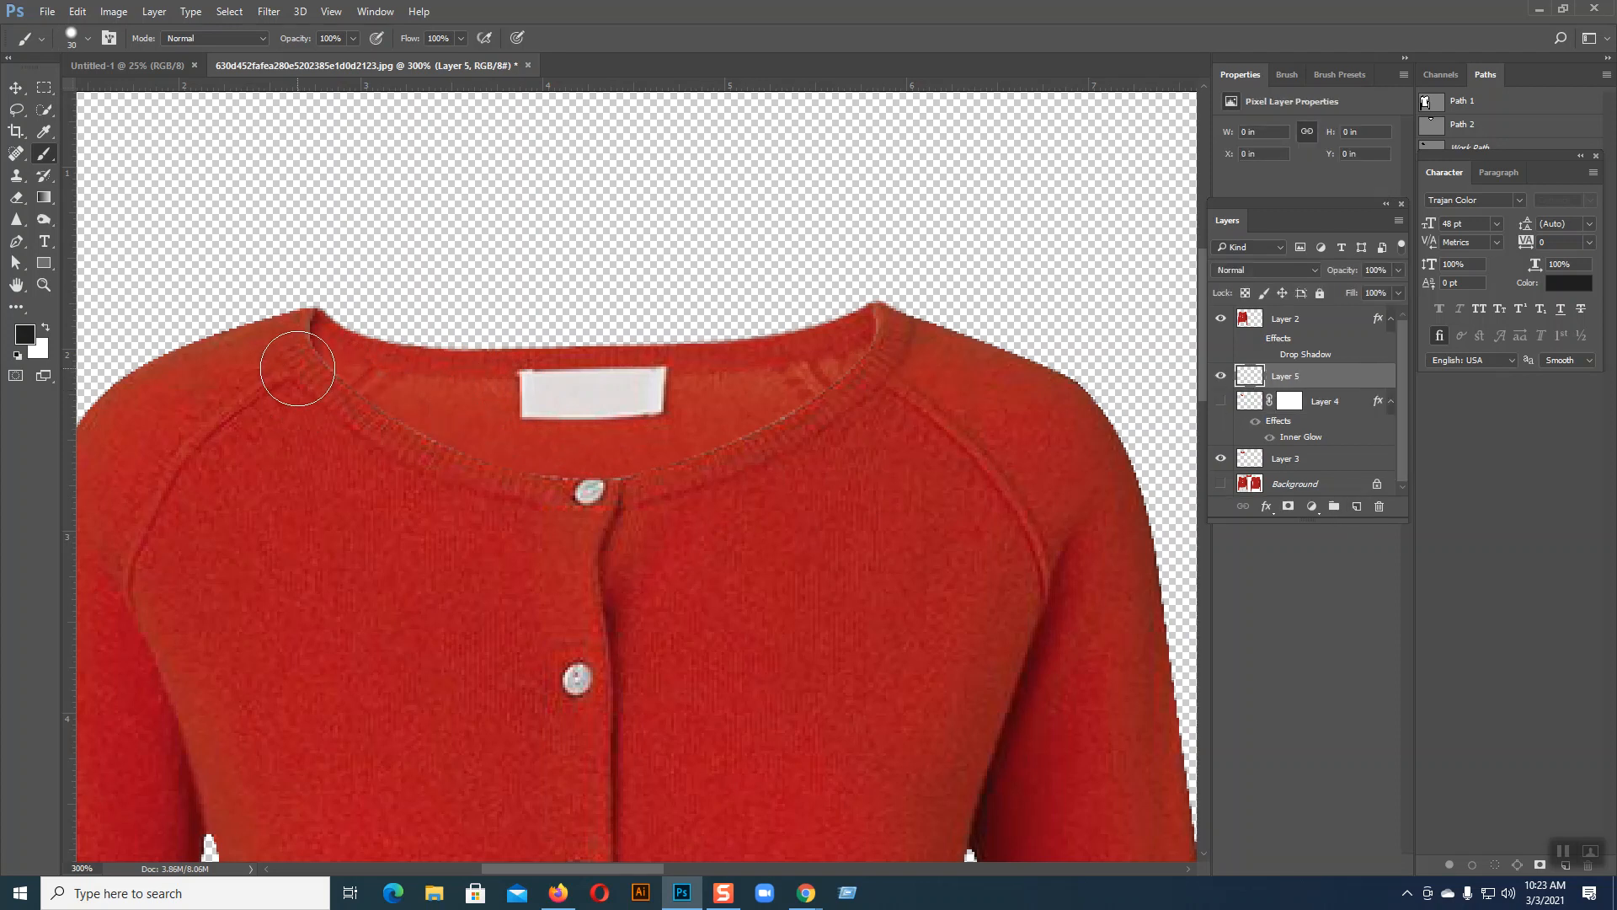
pyautogui.moveTo(286, 338)
pyautogui.mouseDown()
pyautogui.moveTo(421, 470)
pyautogui.moveTo(576, 504)
pyautogui.mouseUp()
pyautogui.hotkey('ctrl', 'z')
# - Load the collar work path as a selection and set the brush to 45 px with 0% hardness
pyautogui.keyDown('ctrl'); pyautogui.click(1433, 150); pyautogui.keyUp('ctrl')
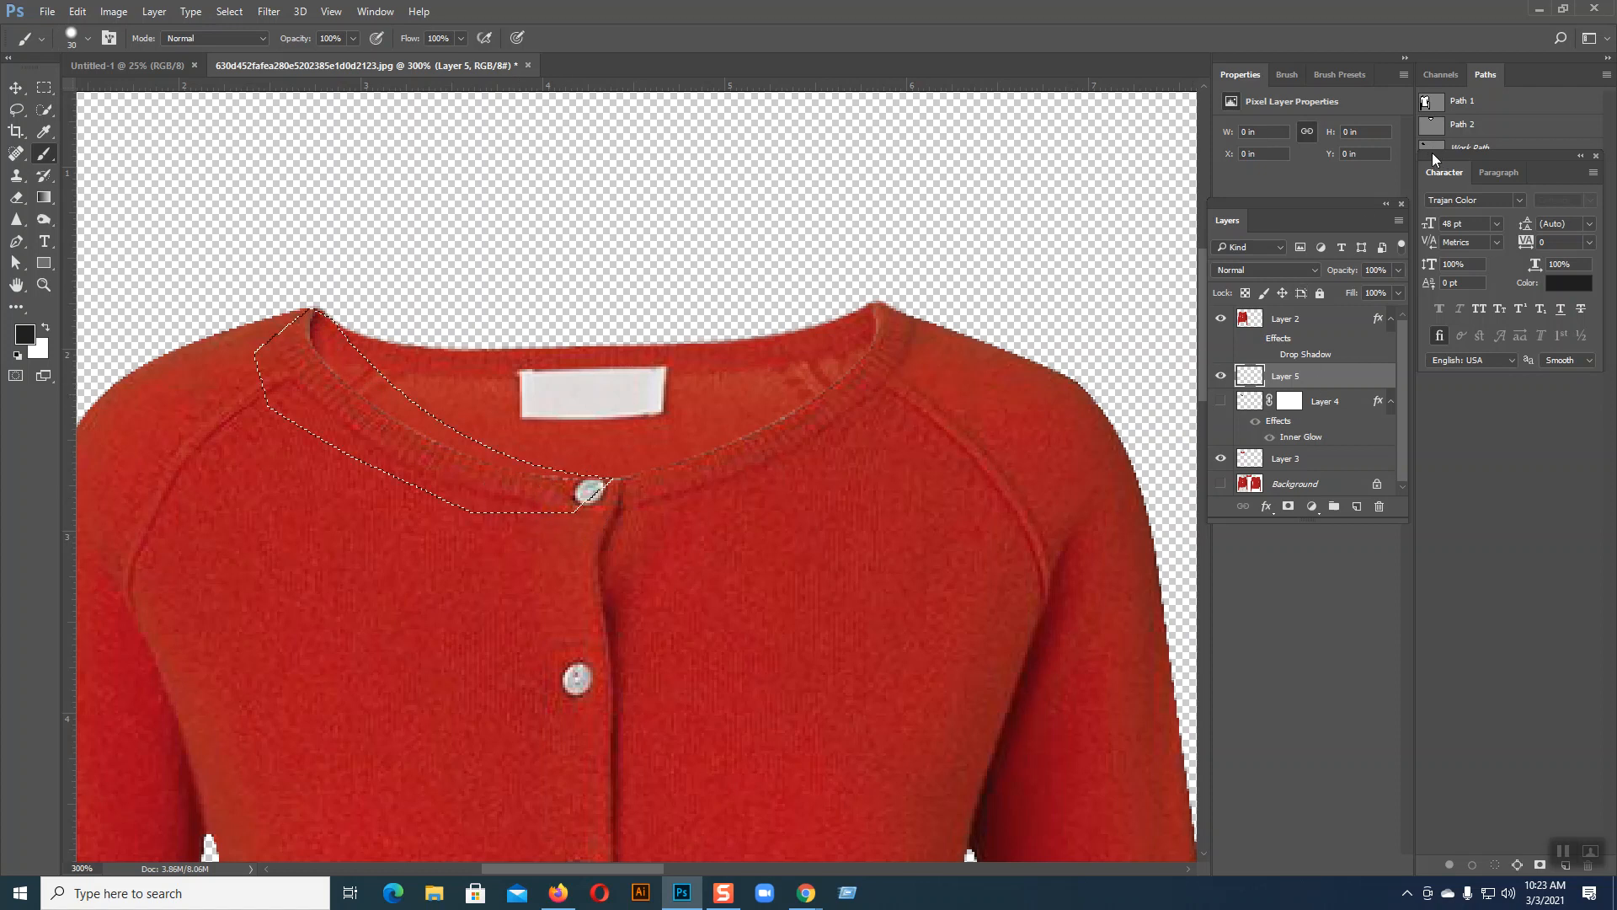
pyautogui.click(89, 38)
pyautogui.moveTo(108, 93); pyautogui.dragTo(140, 89)
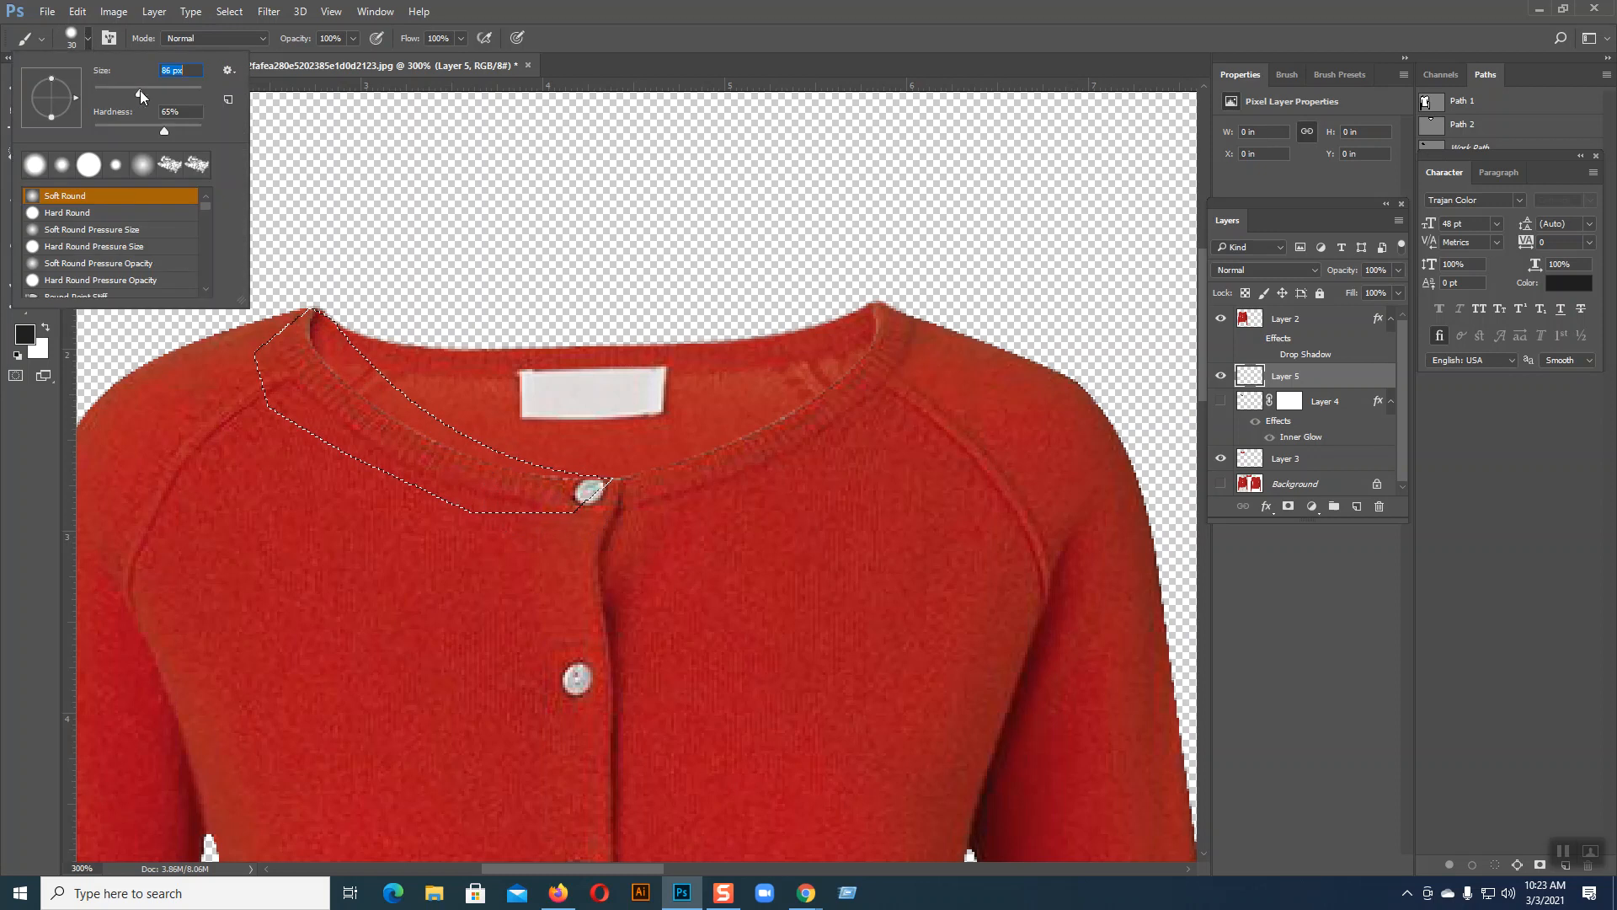
pyautogui.click(87, 38)
pyautogui.click(90, 38)
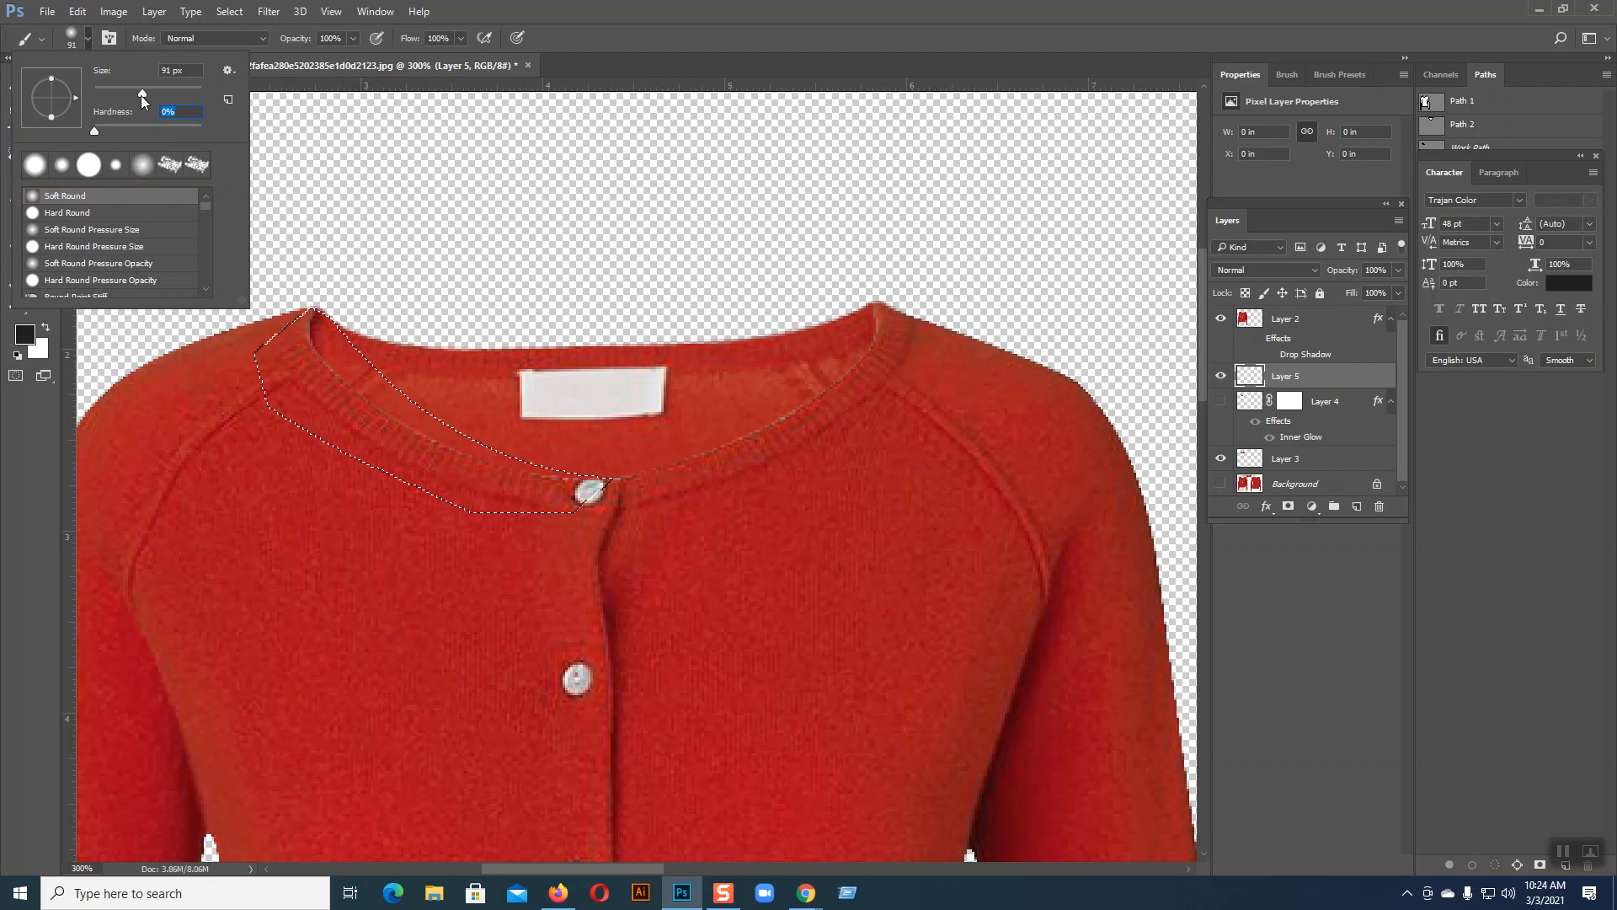
pyautogui.moveTo(113, 92); pyautogui.dragTo(103, 88)
pyautogui.click(86, 38)
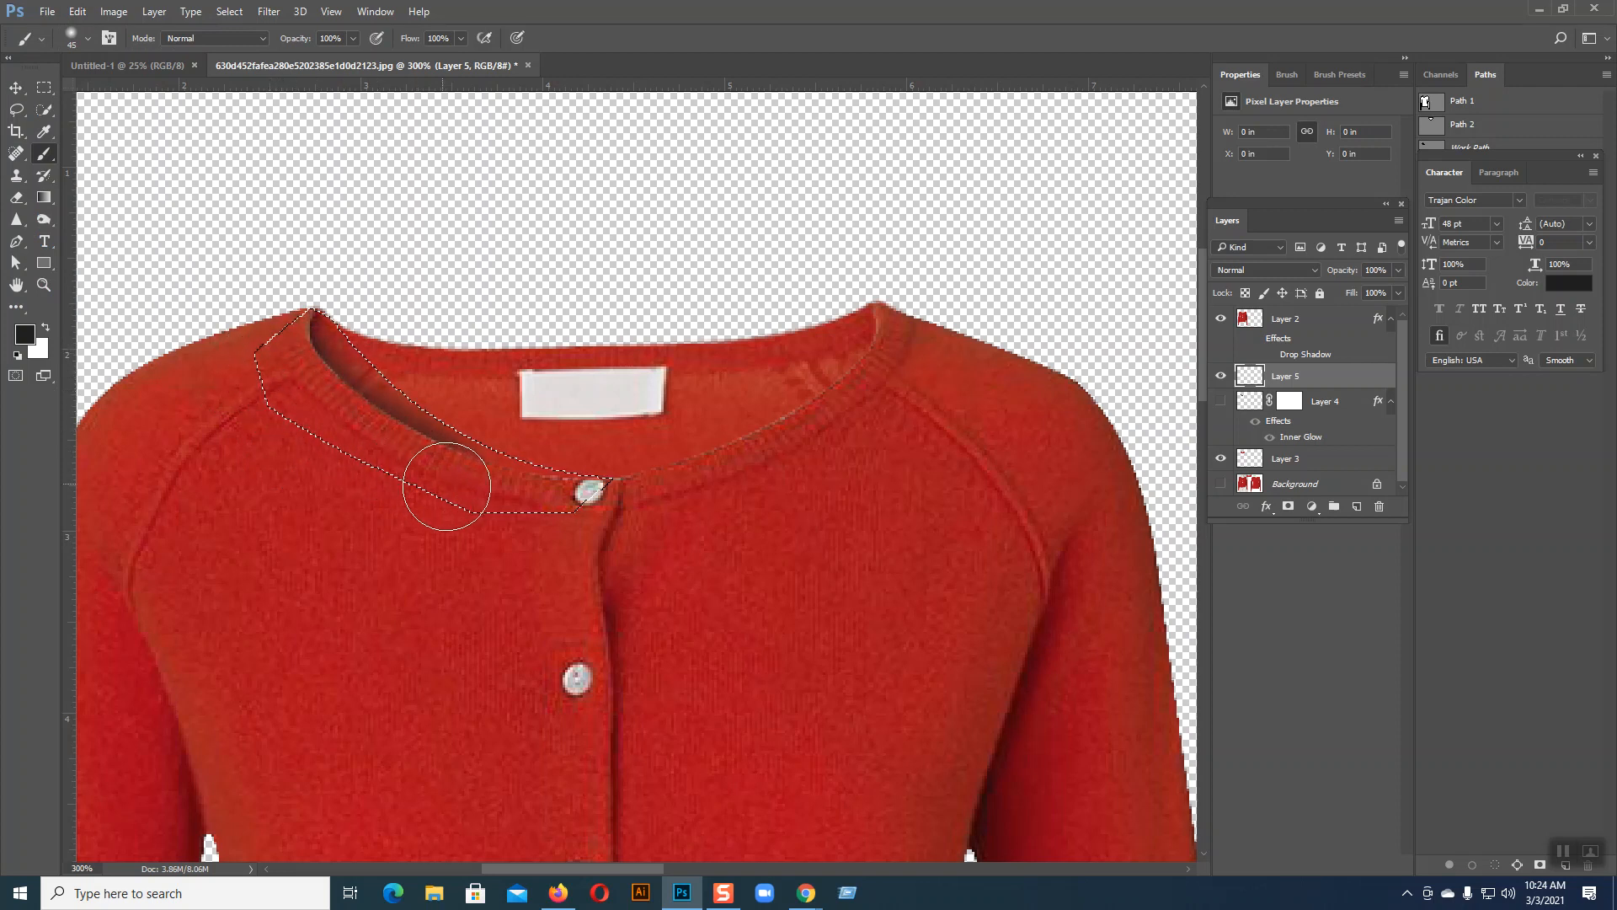
# - Paint a soft black shadow within the selection along the front collar edge, and deselect
pyautogui.moveTo(556, 513)
pyautogui.mouseDown()
pyautogui.moveTo(617, 524)
pyautogui.moveTo(603, 529)
pyautogui.mouseUp()
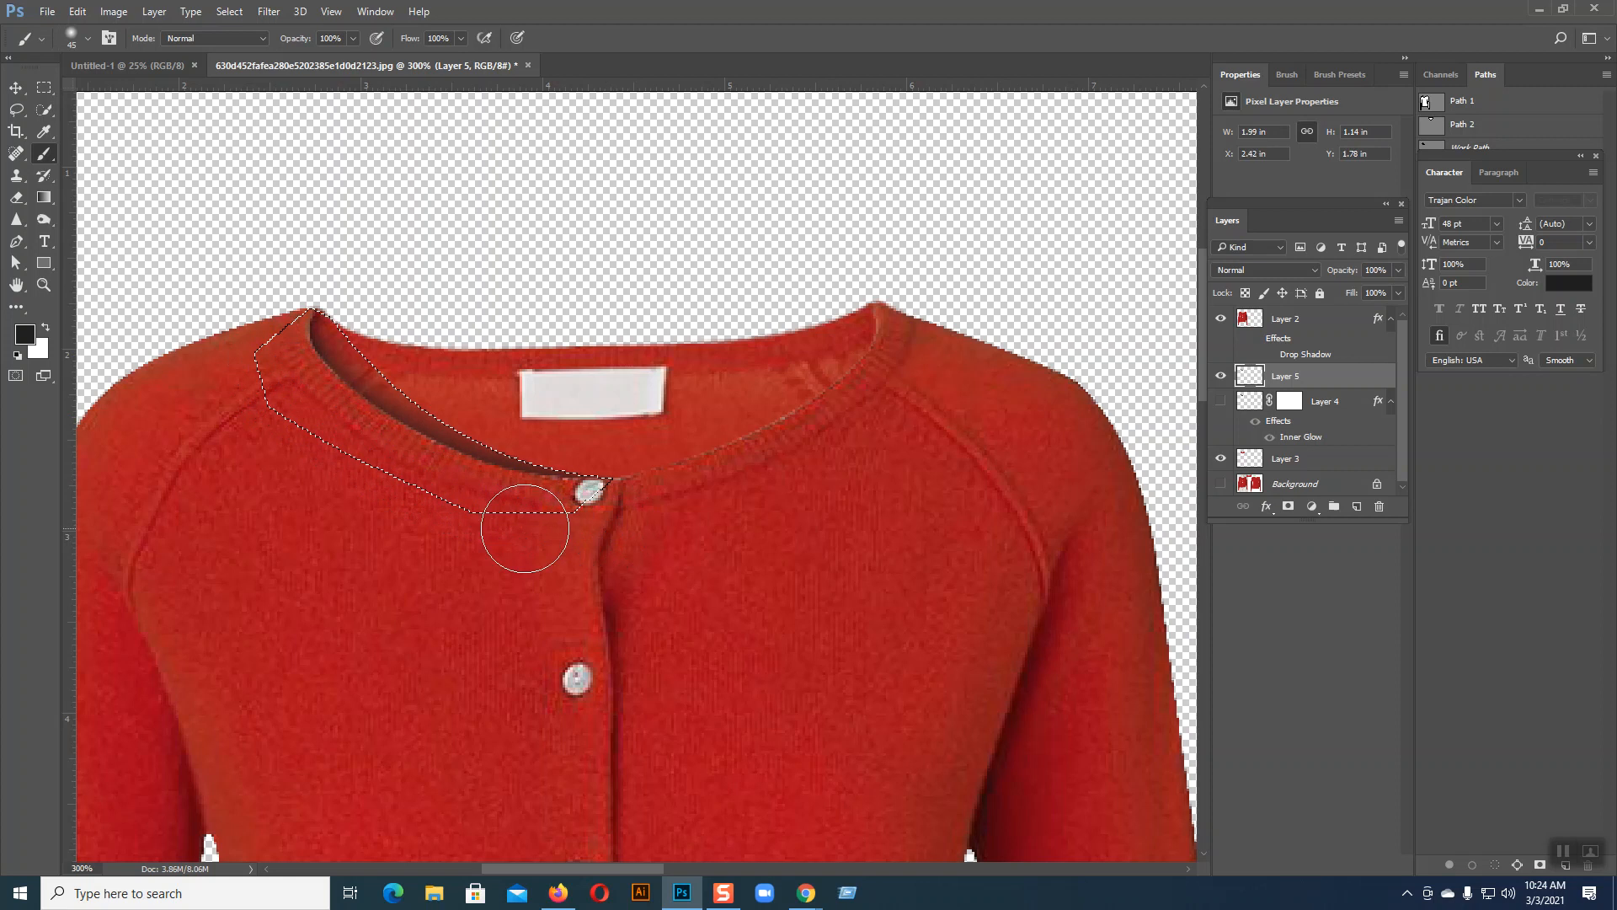
pyautogui.click(17, 88)
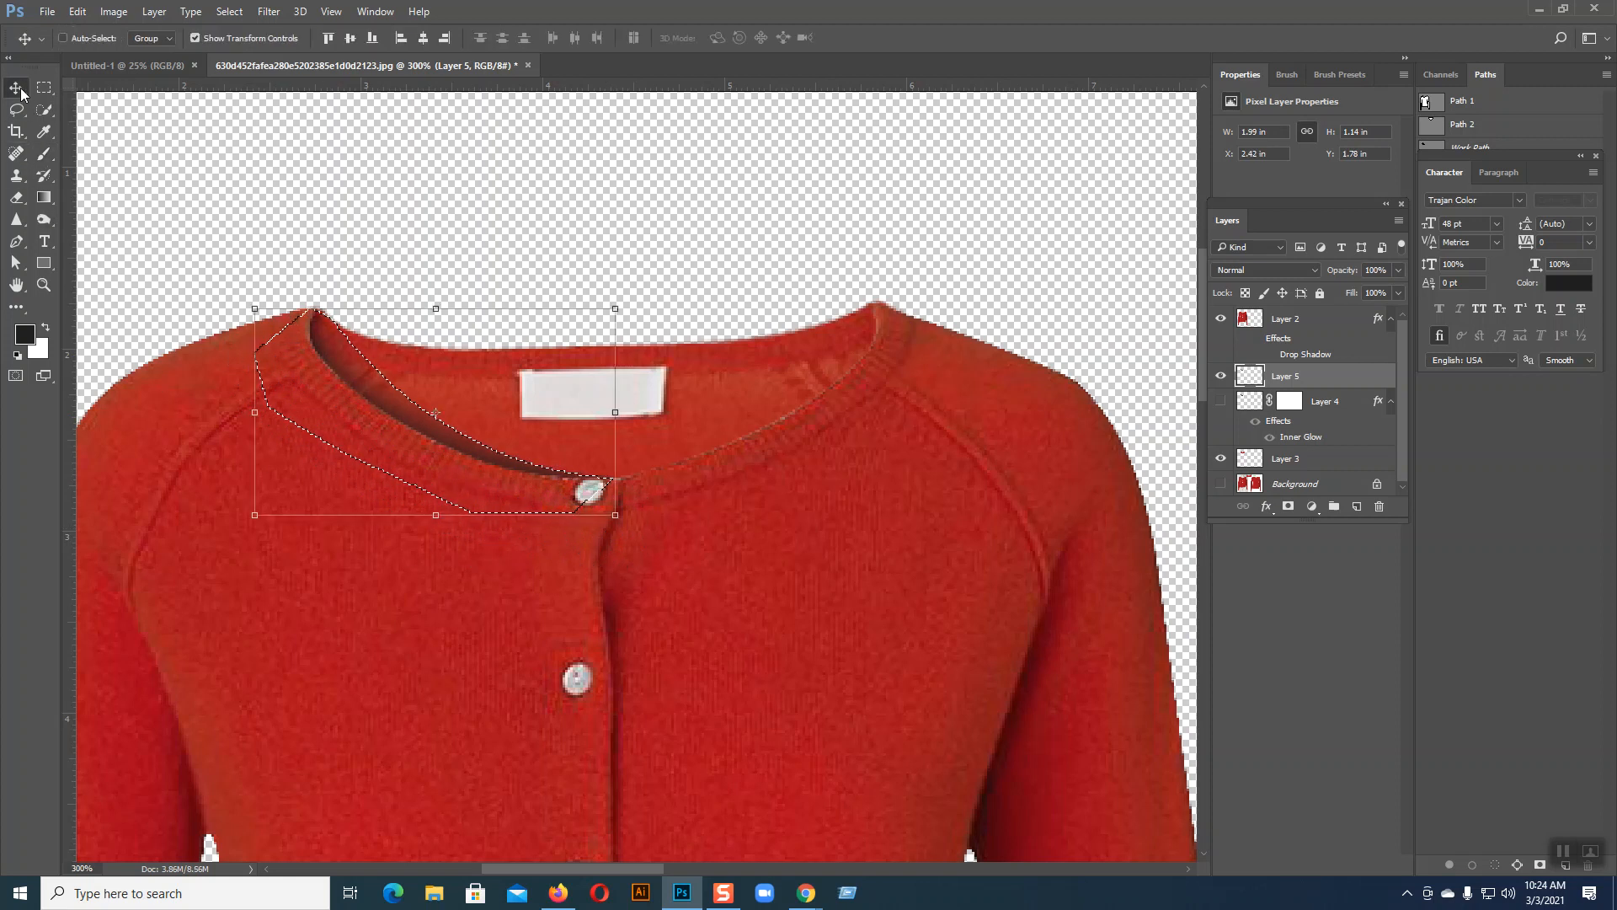
pyautogui.hotkey('ctrl', 'd')
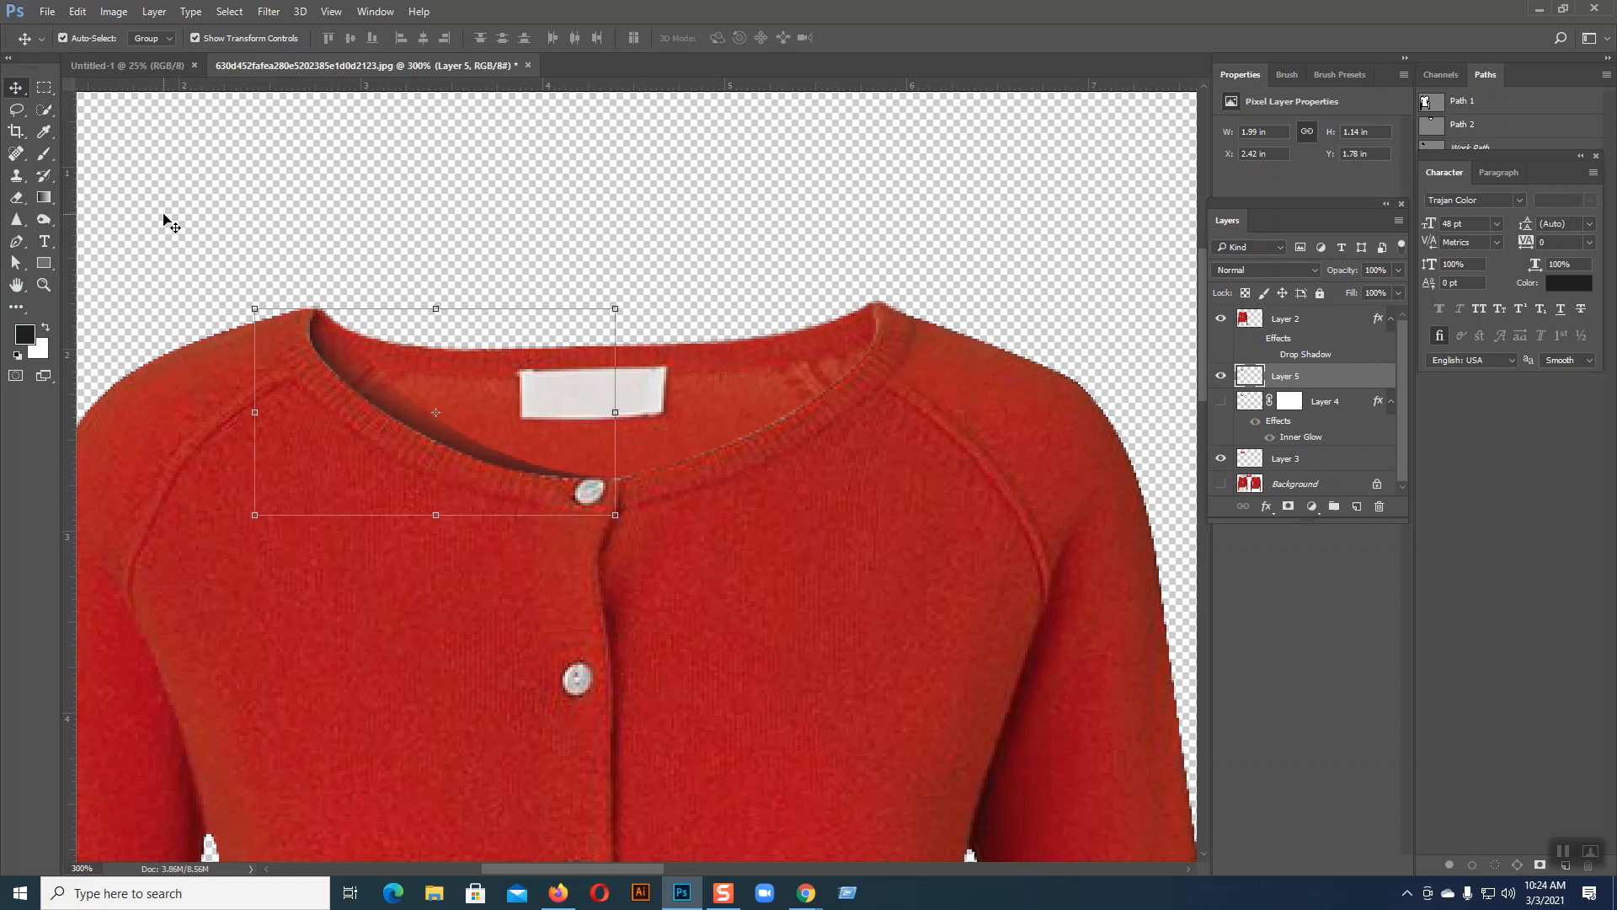
# - Delete the hand-painted shadow layer and make Layer 4 visible again
pyautogui.press('Delete')
pyautogui.click(1219, 378)
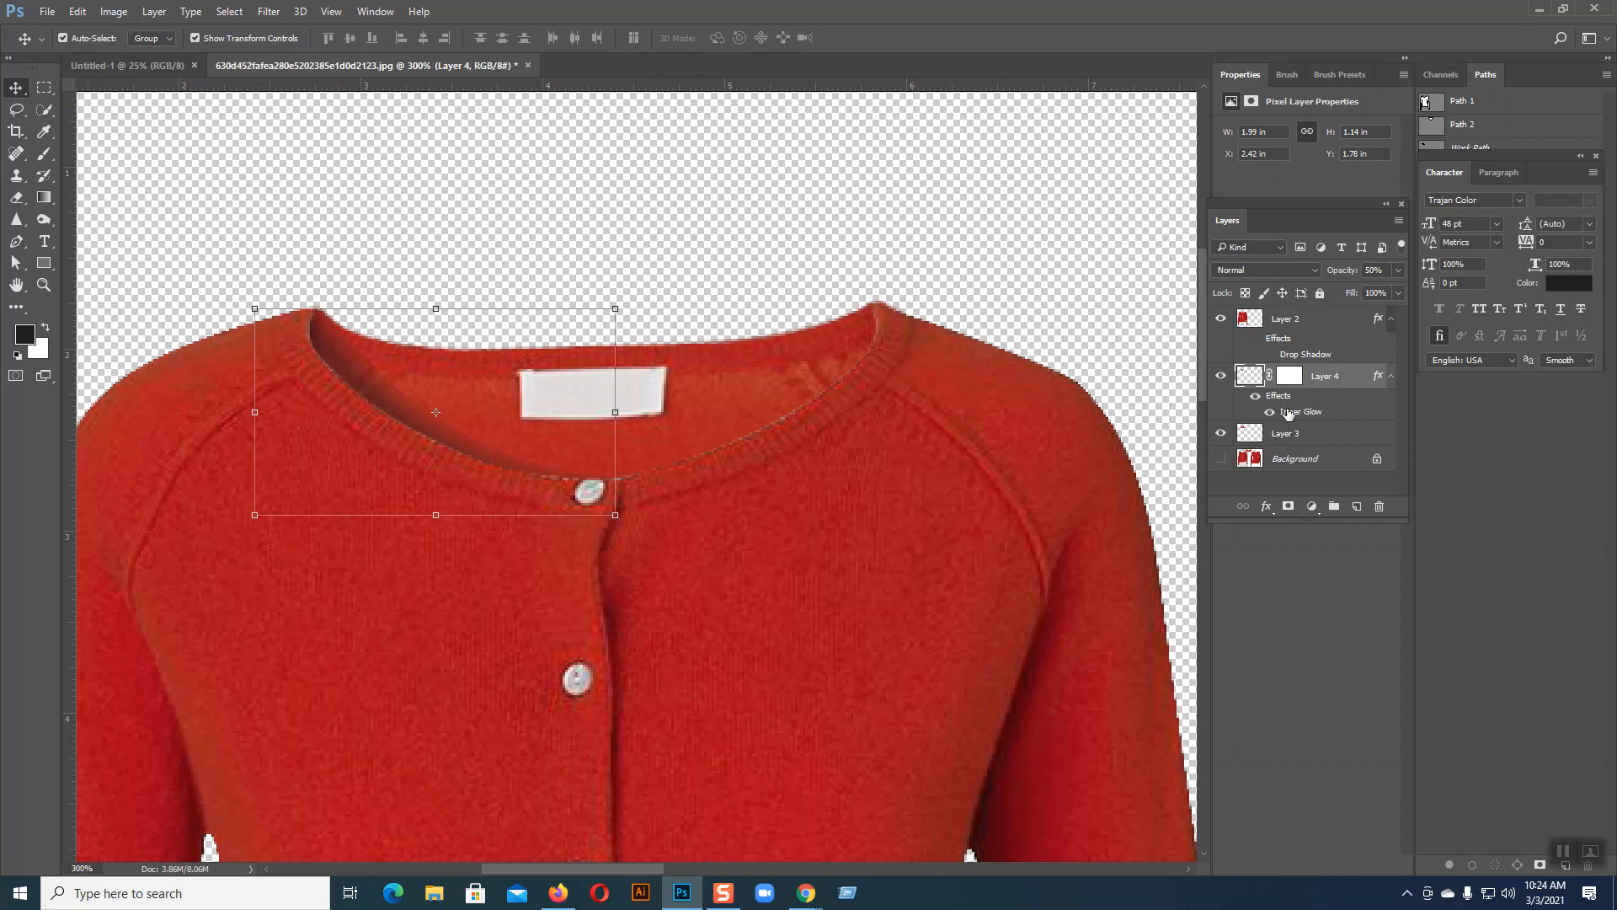
# - Edit Layer 4's Inner Glow effect, trying a larger size and settling on 7 px
pyautogui.doubleClick(1379, 384)
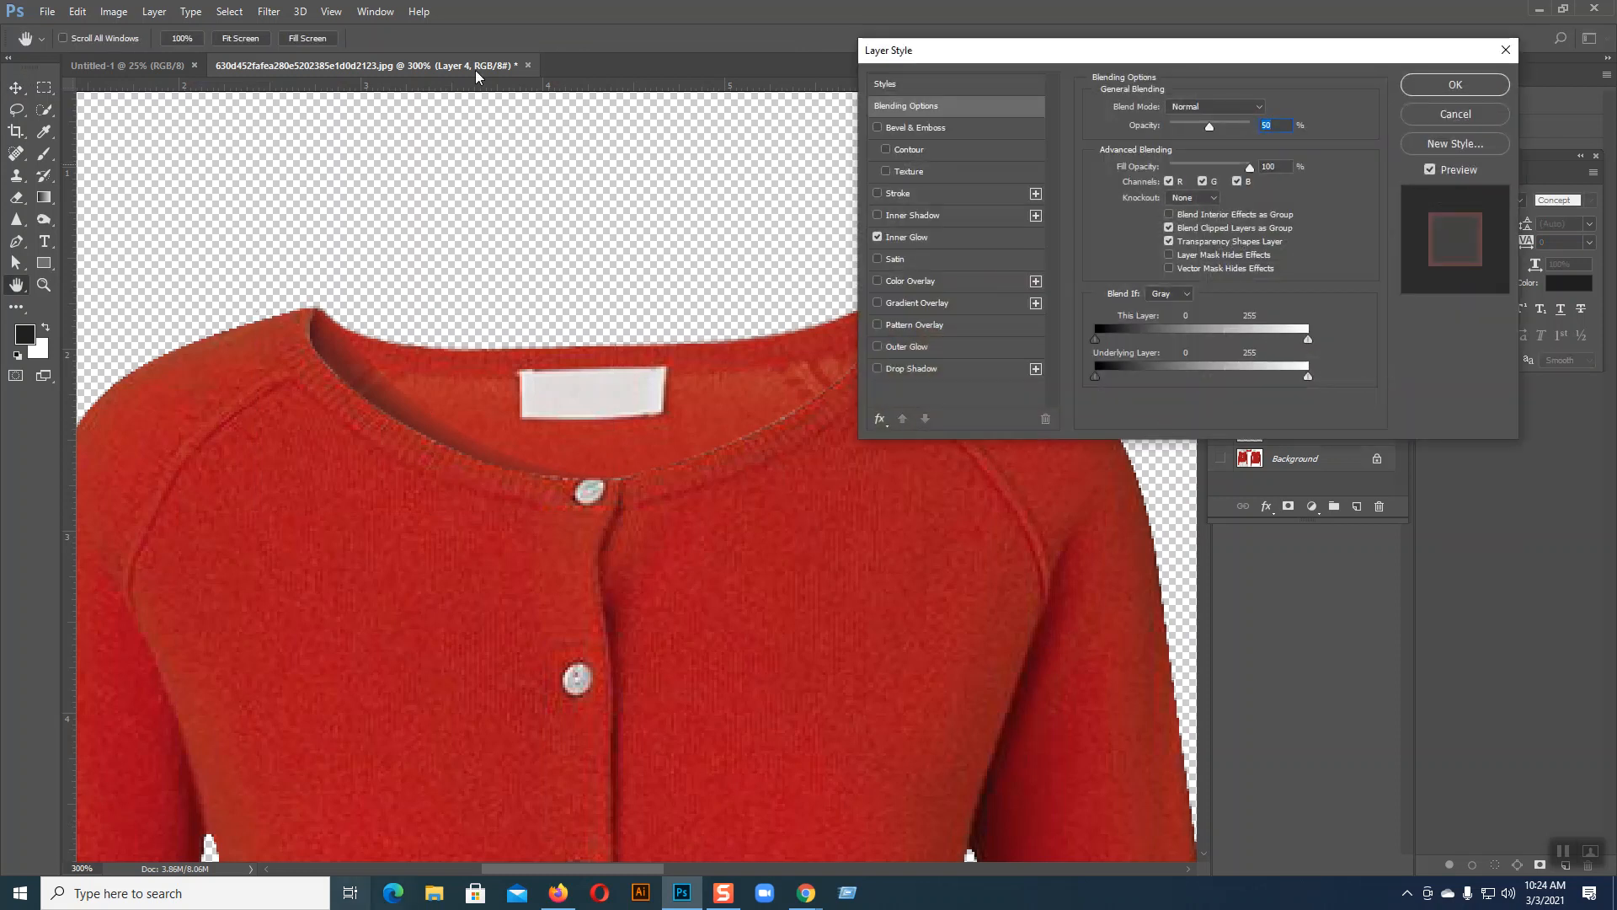
pyautogui.click(924, 239)
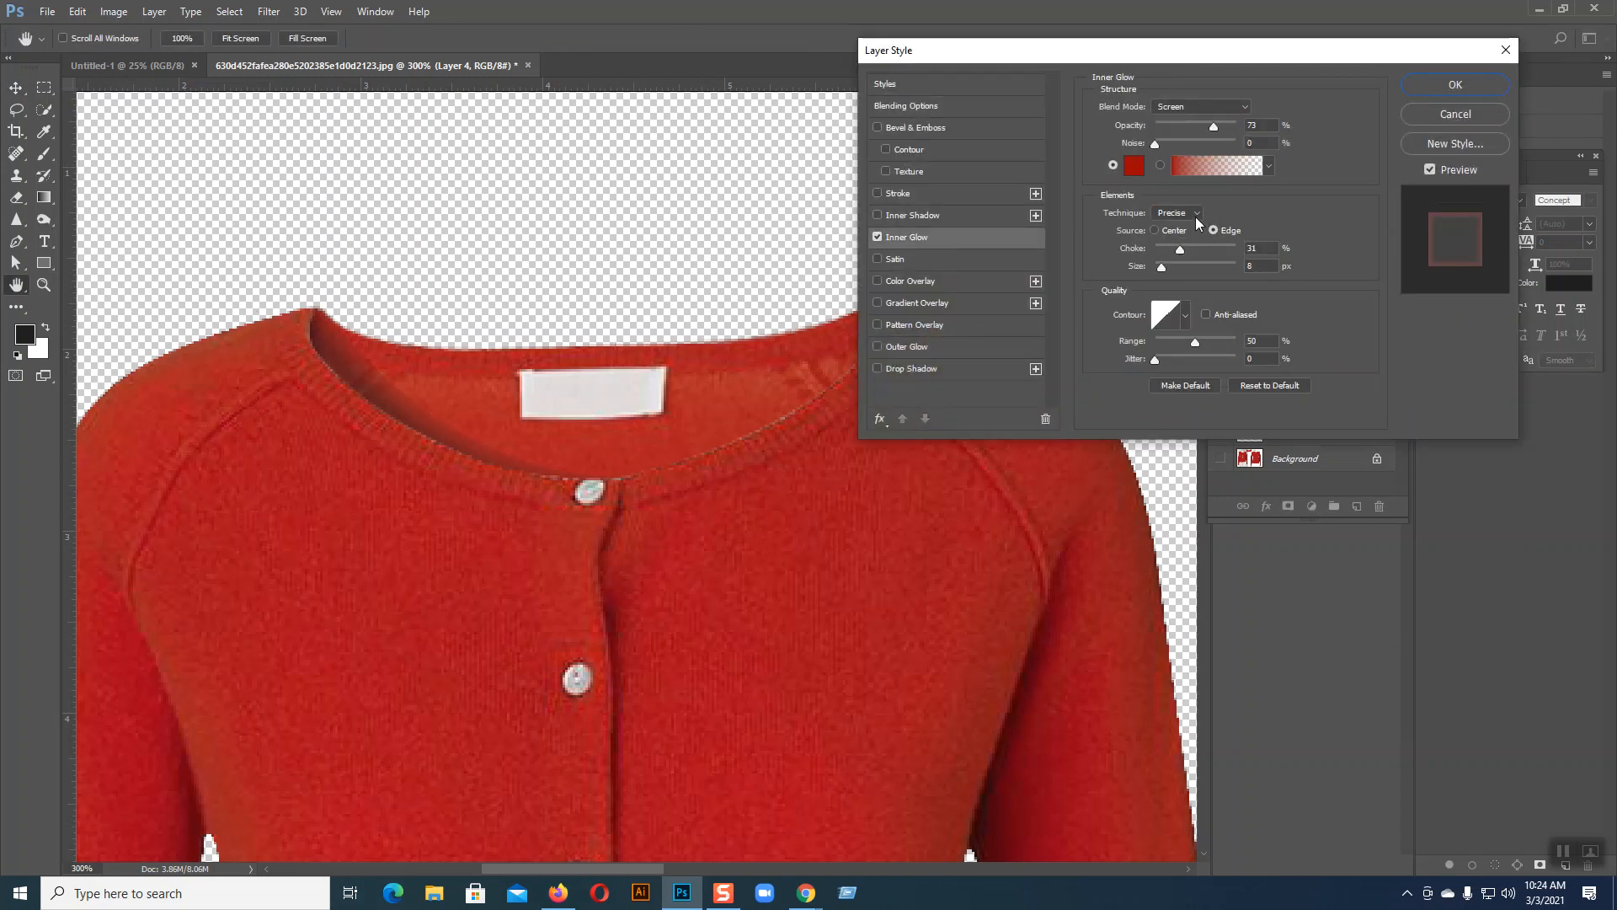
pyautogui.click(1163, 267)
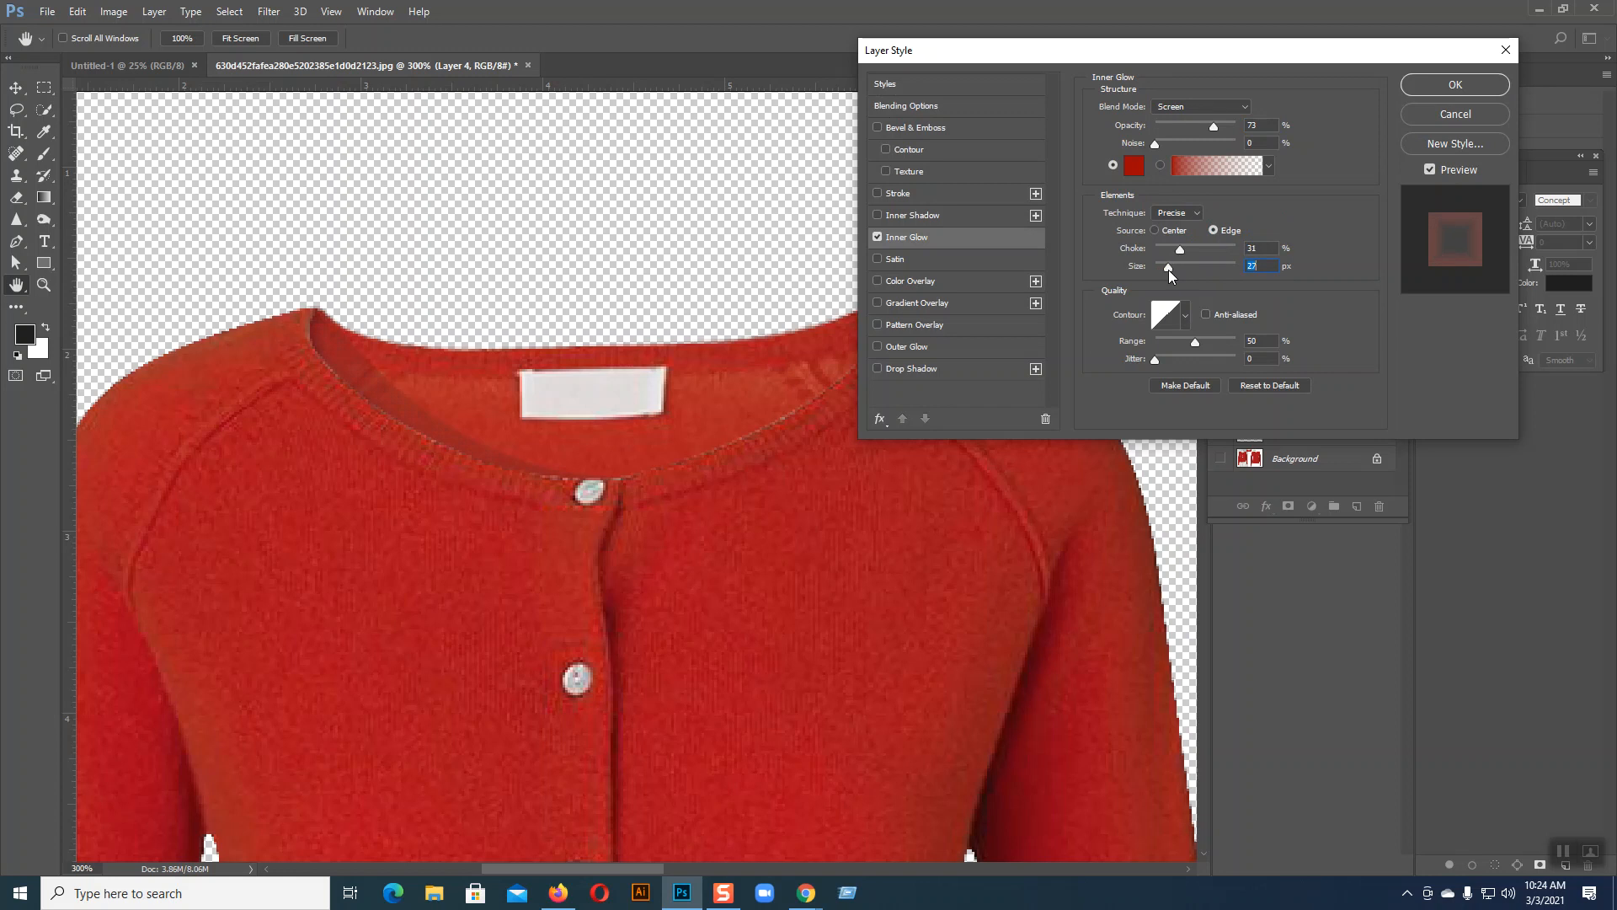
pyautogui.moveTo(1161, 273); pyautogui.dragTo(1166, 279)
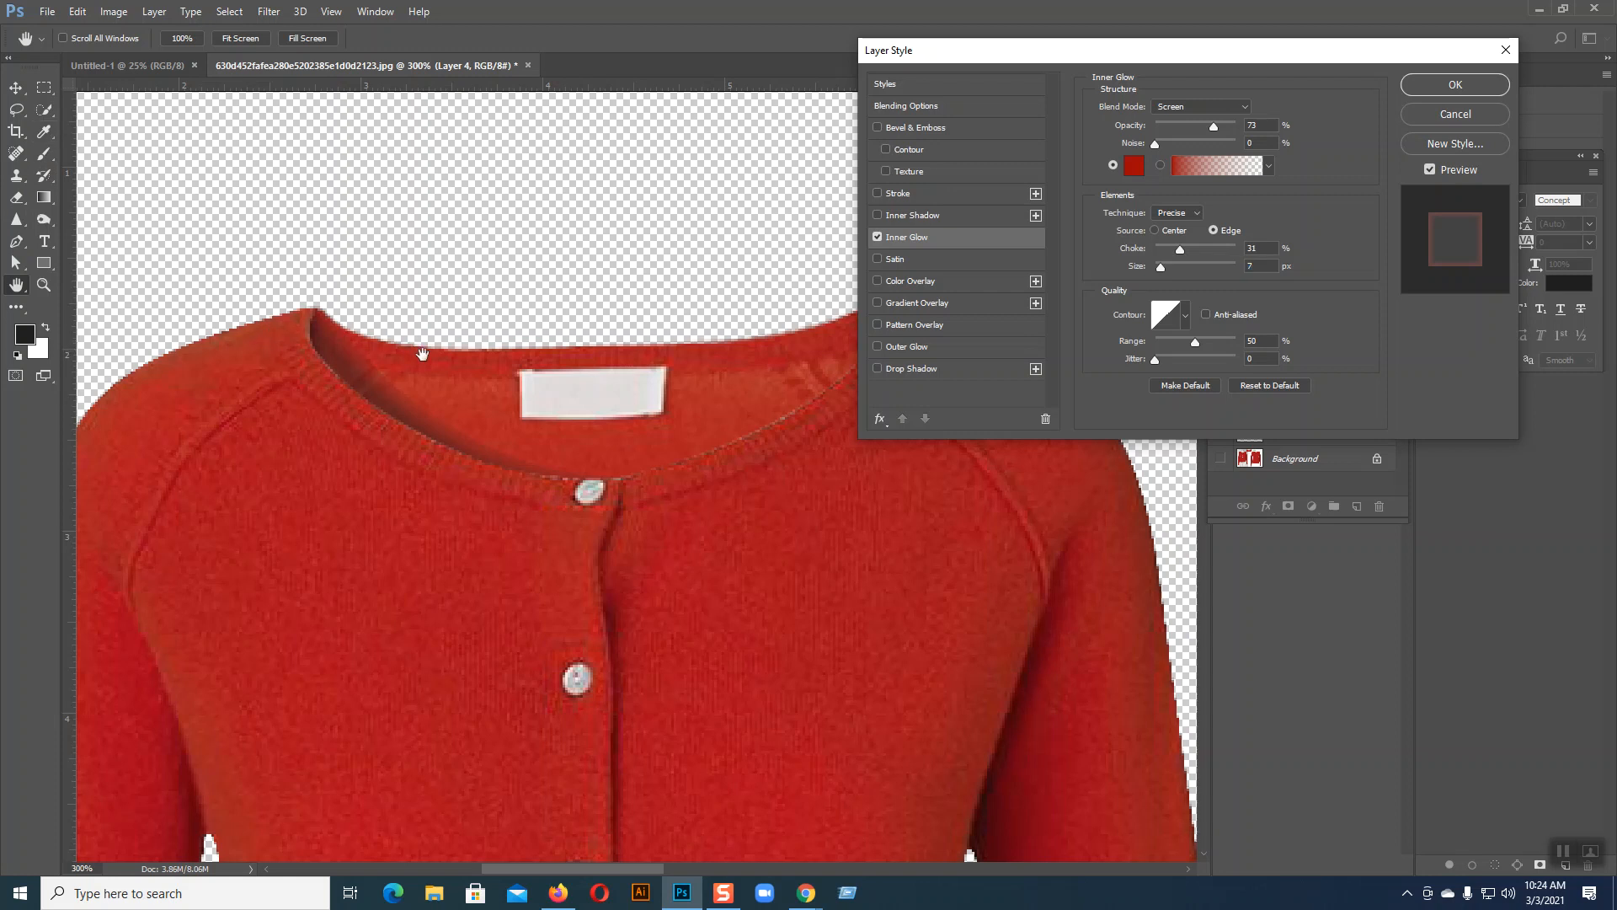
# - Set Layer 4's inner glow colour to the brighter red #d61515 and apply the layer style
pyautogui.click(1129, 169)
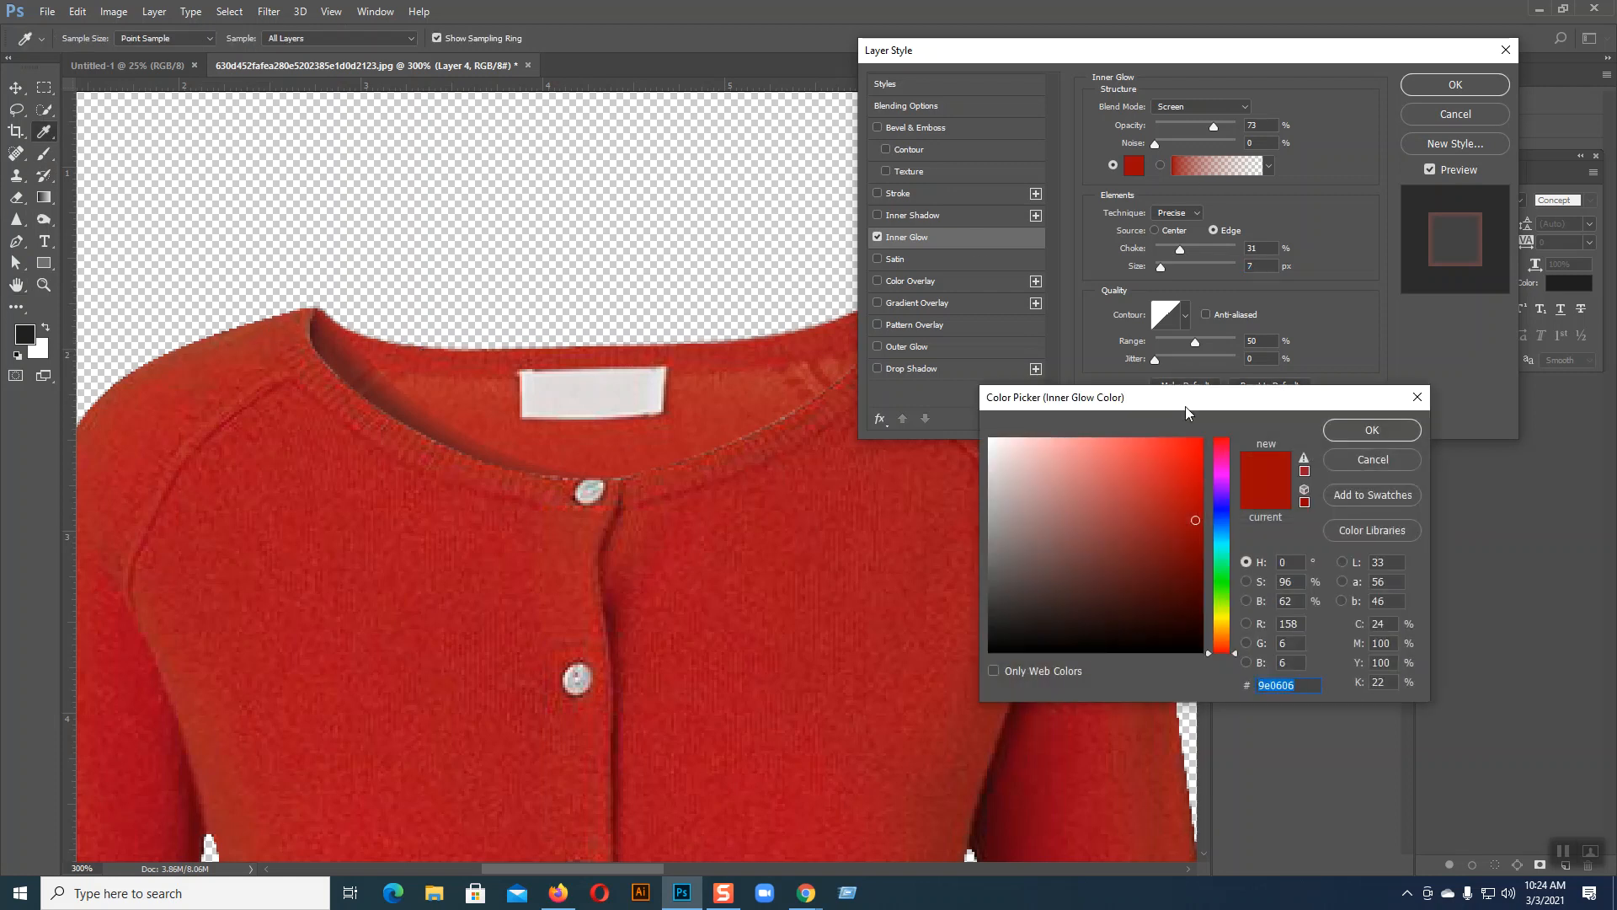
pyautogui.click(1178, 438)
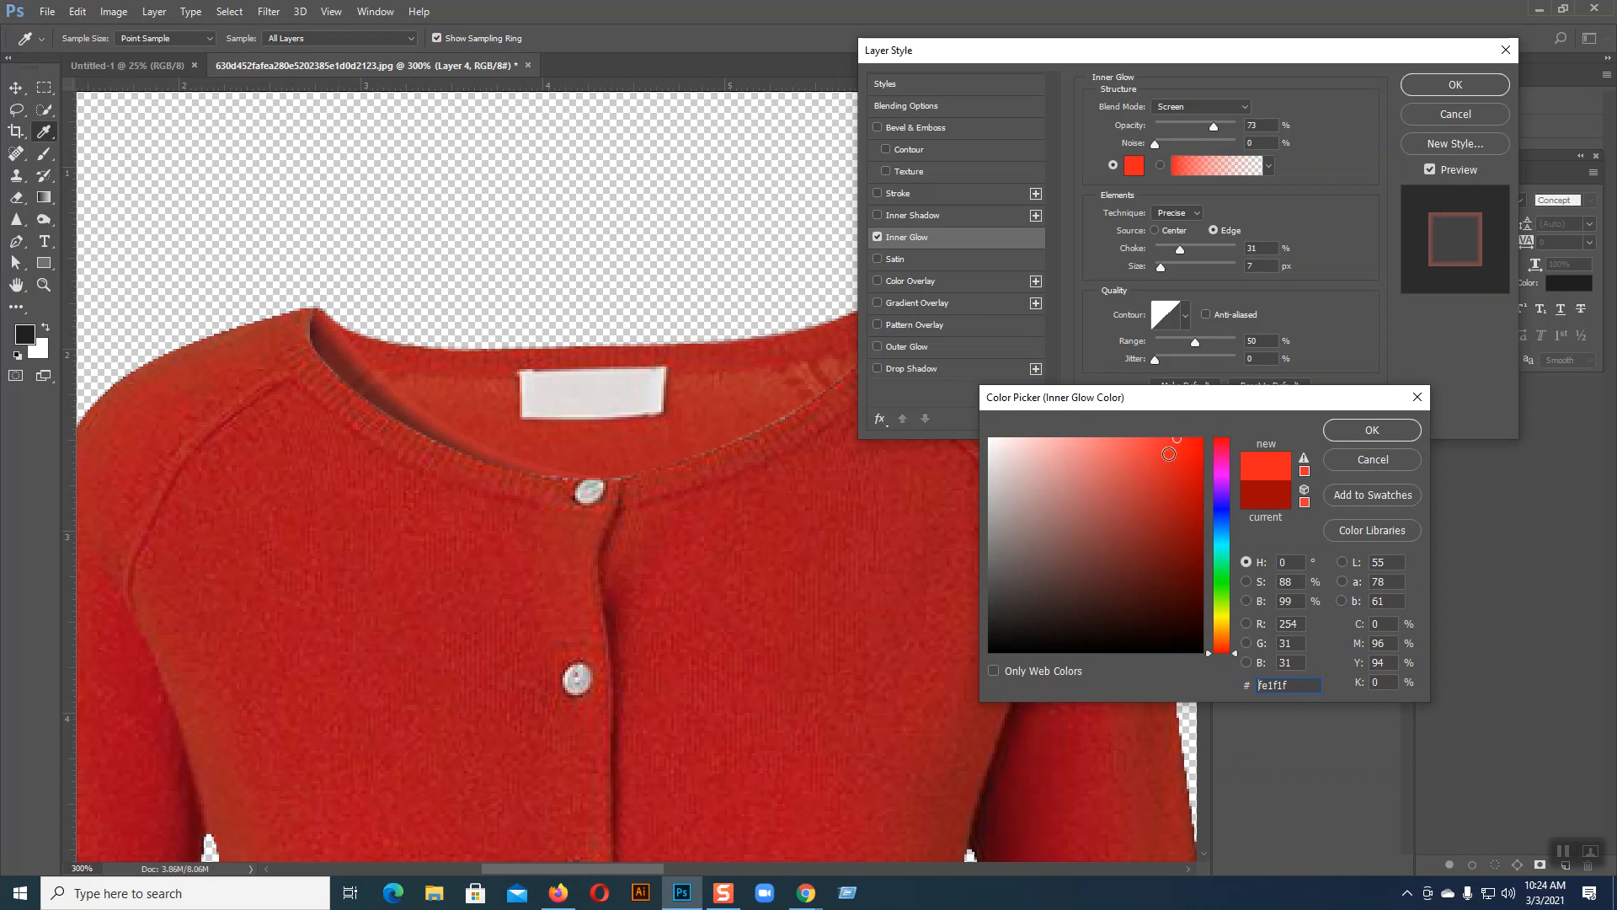
pyautogui.click(1183, 473)
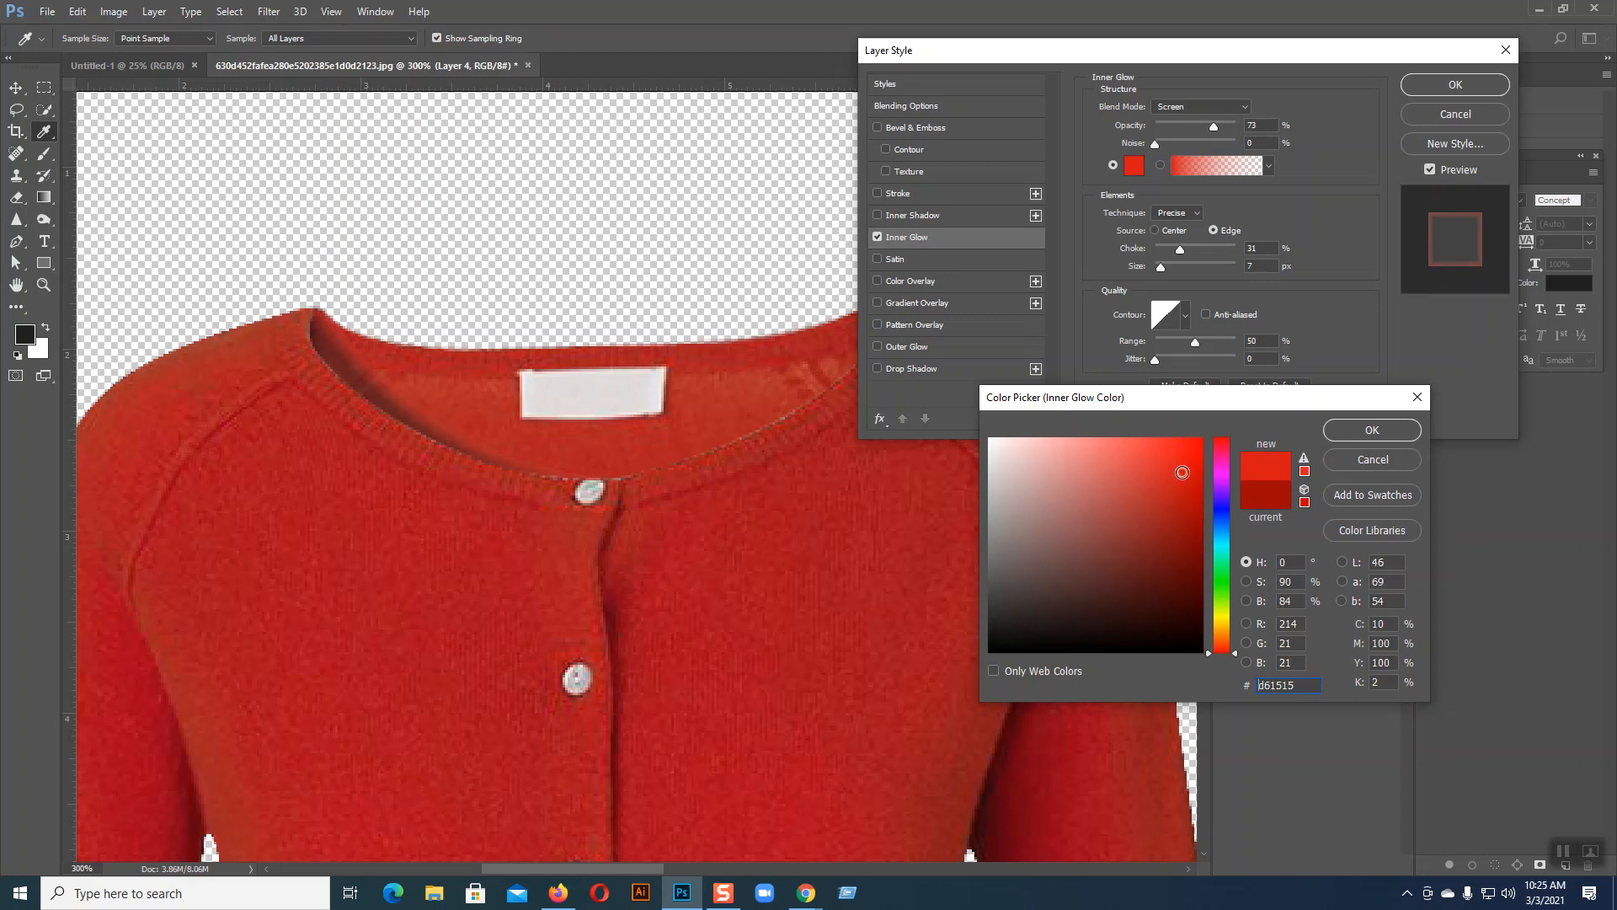
pyautogui.click(1351, 426)
pyautogui.click(1437, 89)
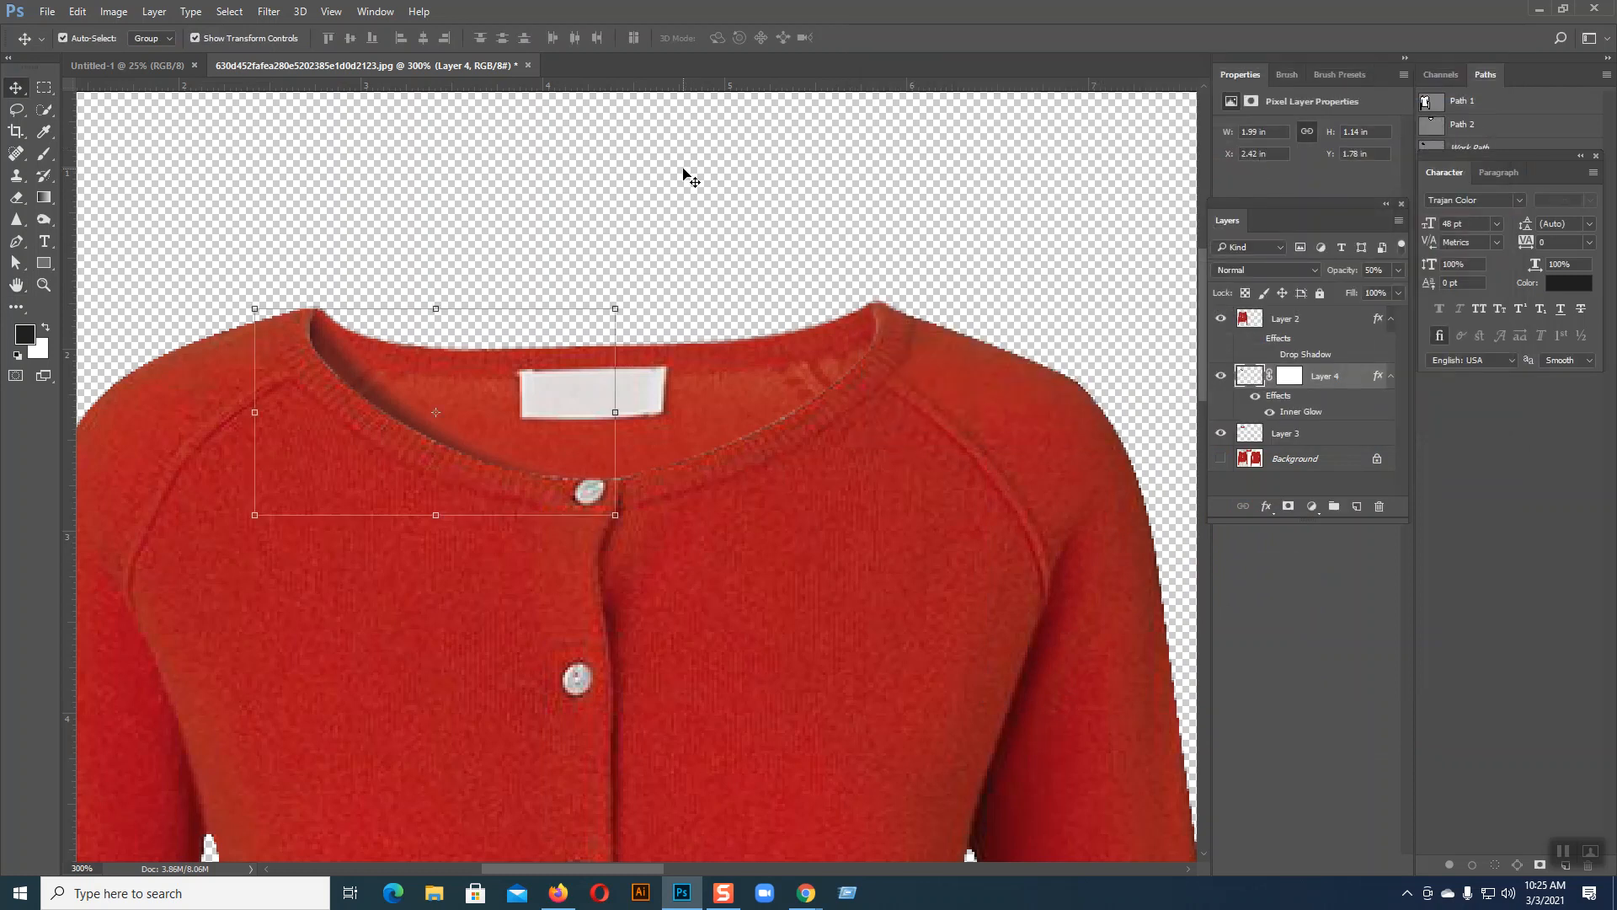
# - Compare the cardigan cutout with the original photo by showing and hiding the Background layer, leaving it hidden
pyautogui.hotkey('ctrl', '-')
pyautogui.hotkey('ctrl', '-')
pyautogui.hotkey('ctrl', '-')
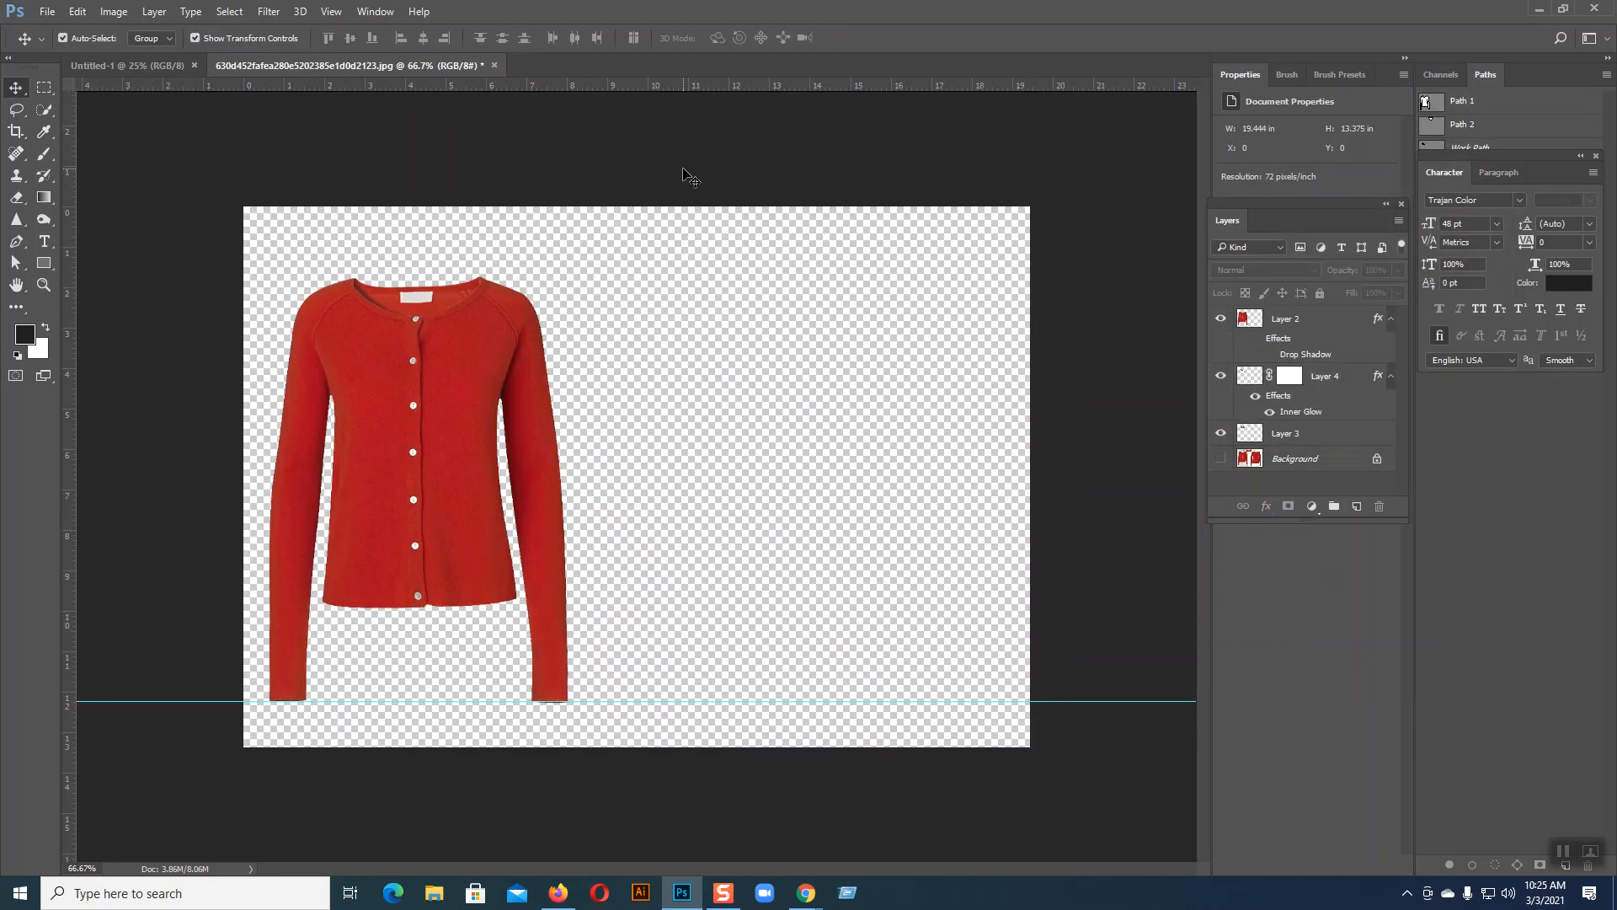
pyautogui.click(1221, 459)
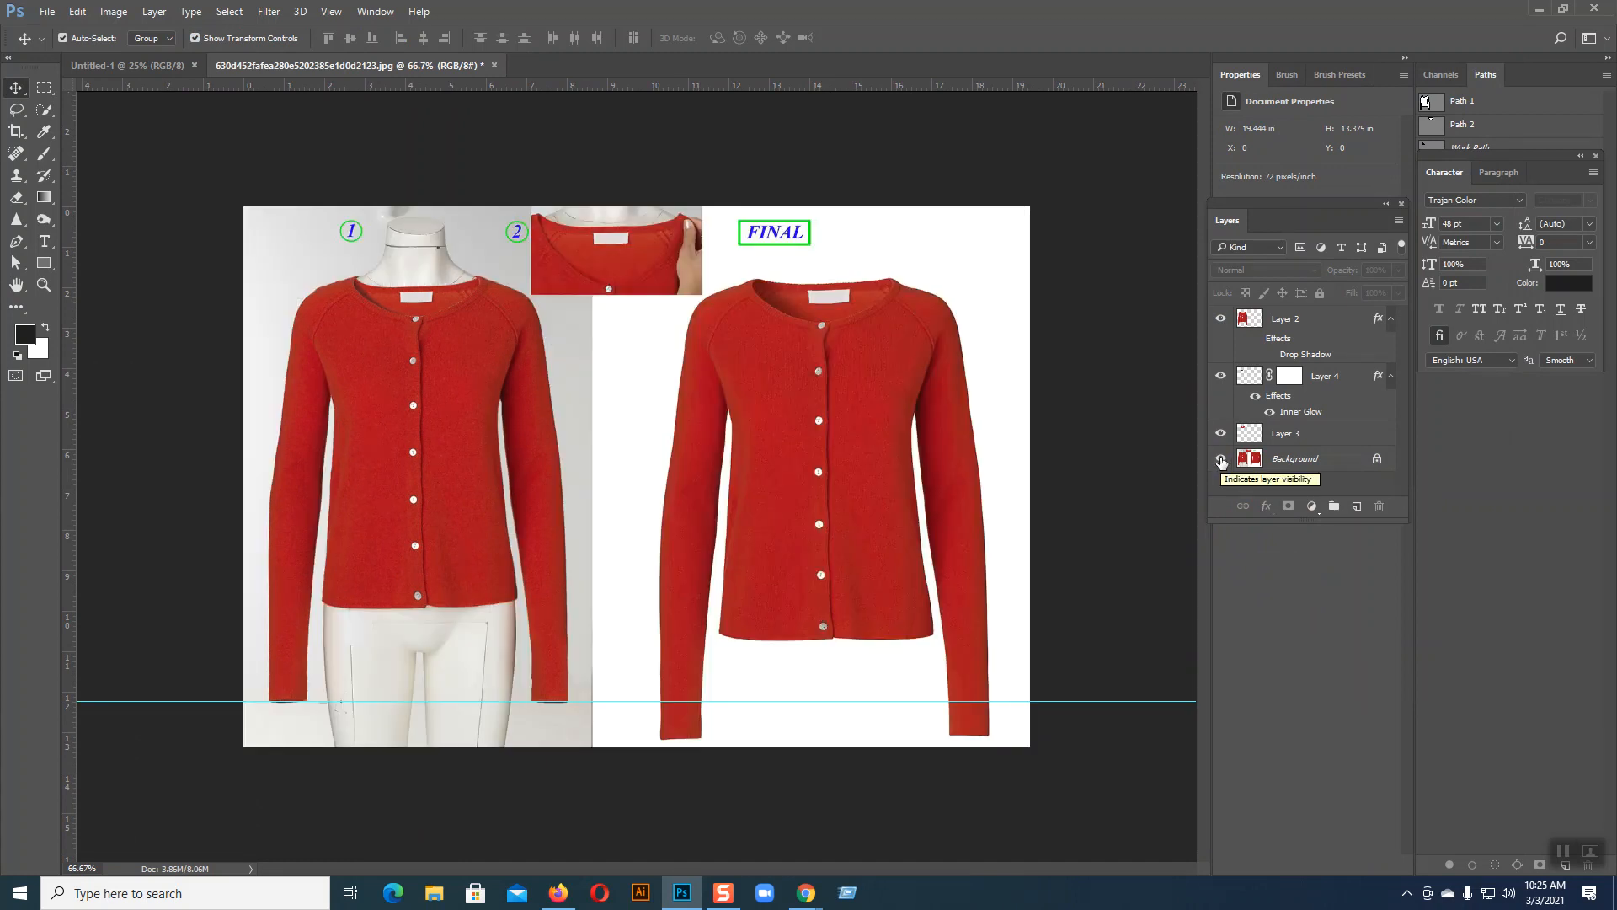
pyautogui.click(1221, 459)
pyautogui.click(1221, 459)
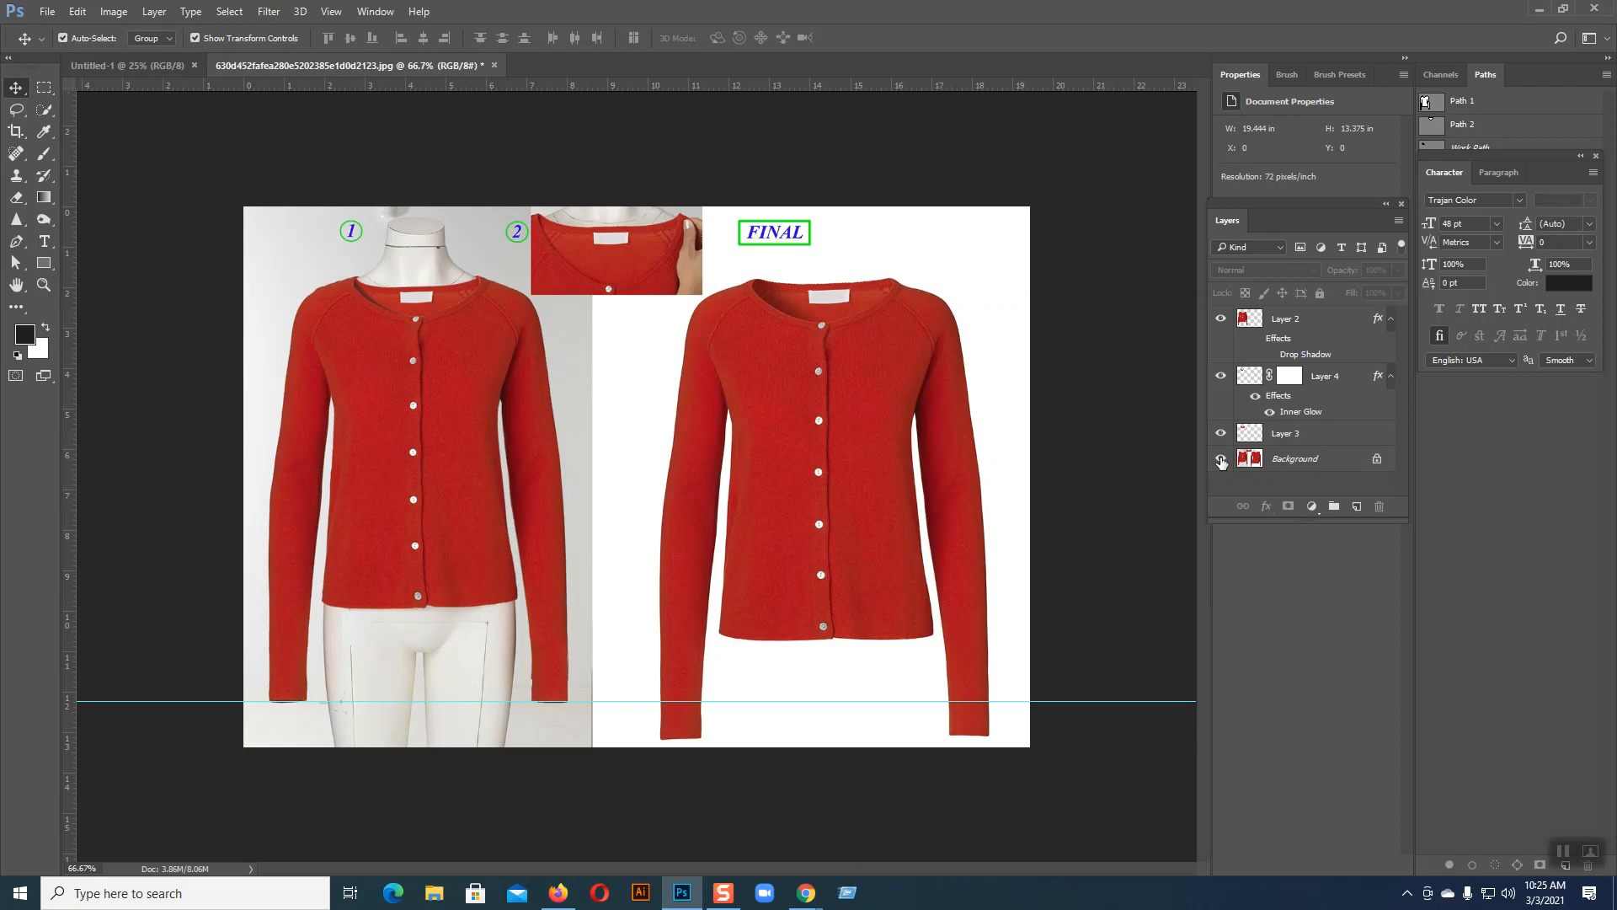
pyautogui.click(1221, 459)
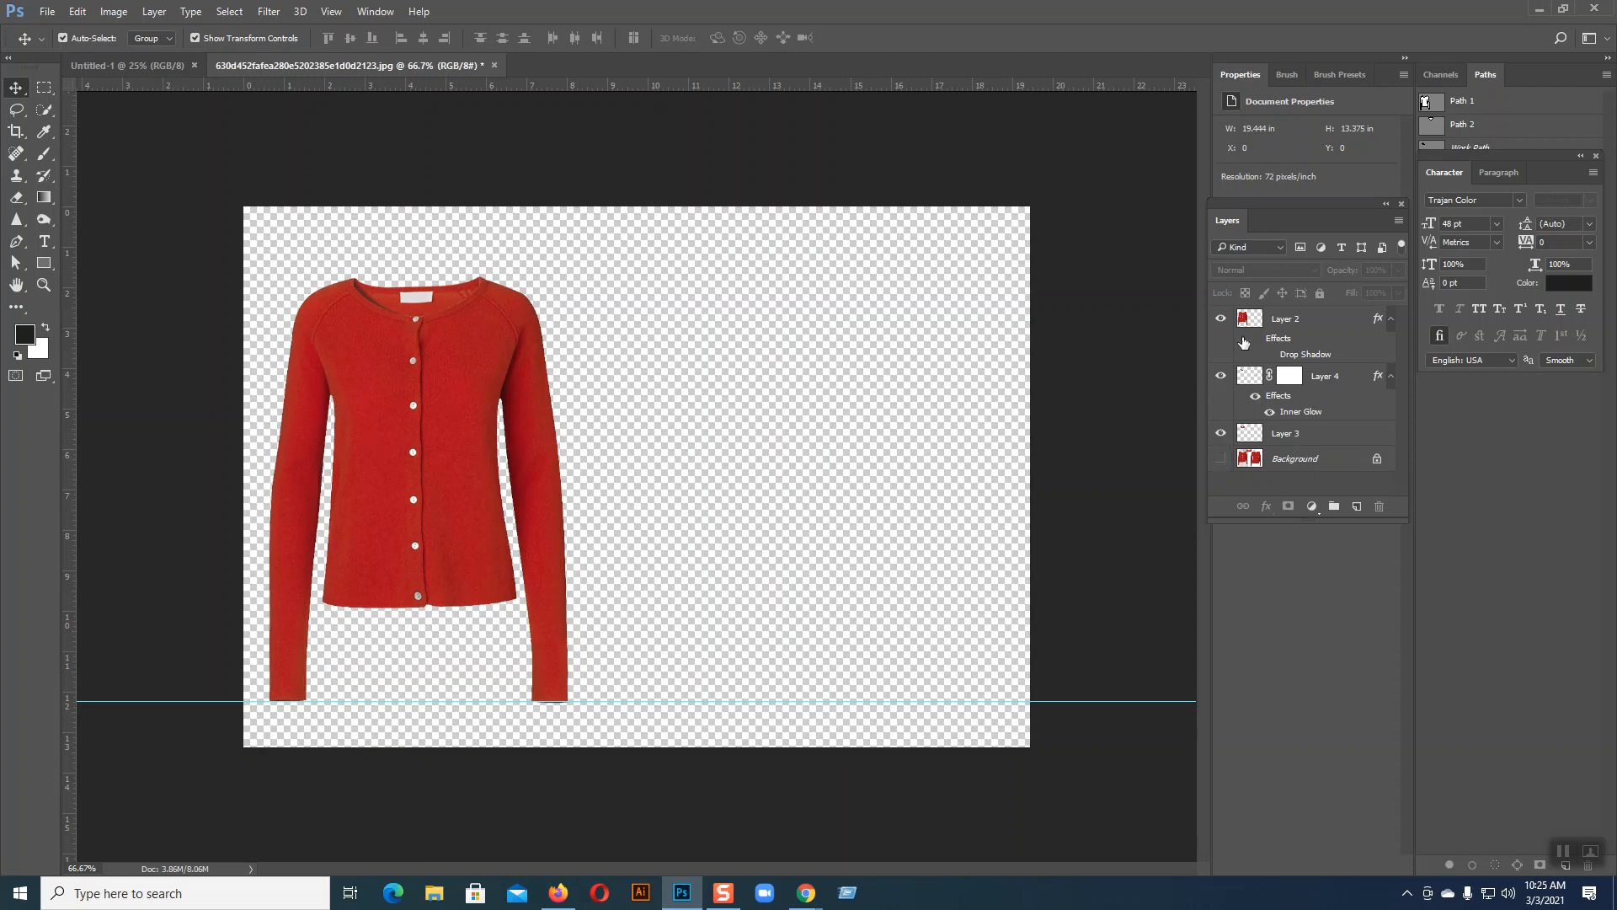
# - Hide Layer 4 and enable the Drop Shadow effect on Layer 2 with its existing settings
pyautogui.click(1219, 380)
pyautogui.click(1263, 340)
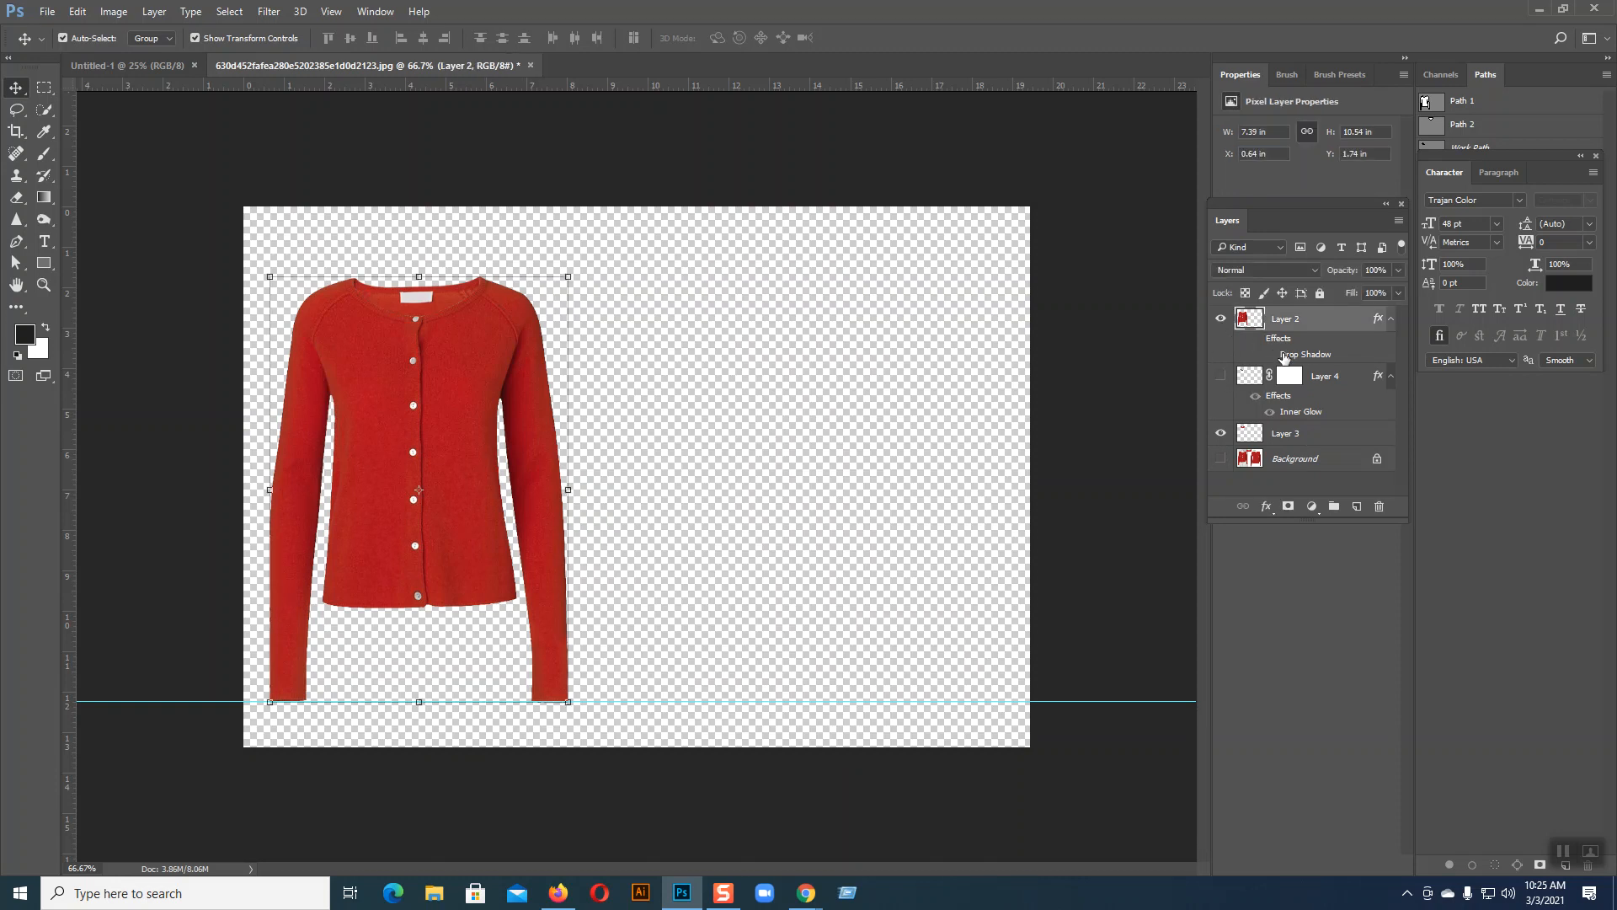
pyautogui.doubleClick(1378, 321)
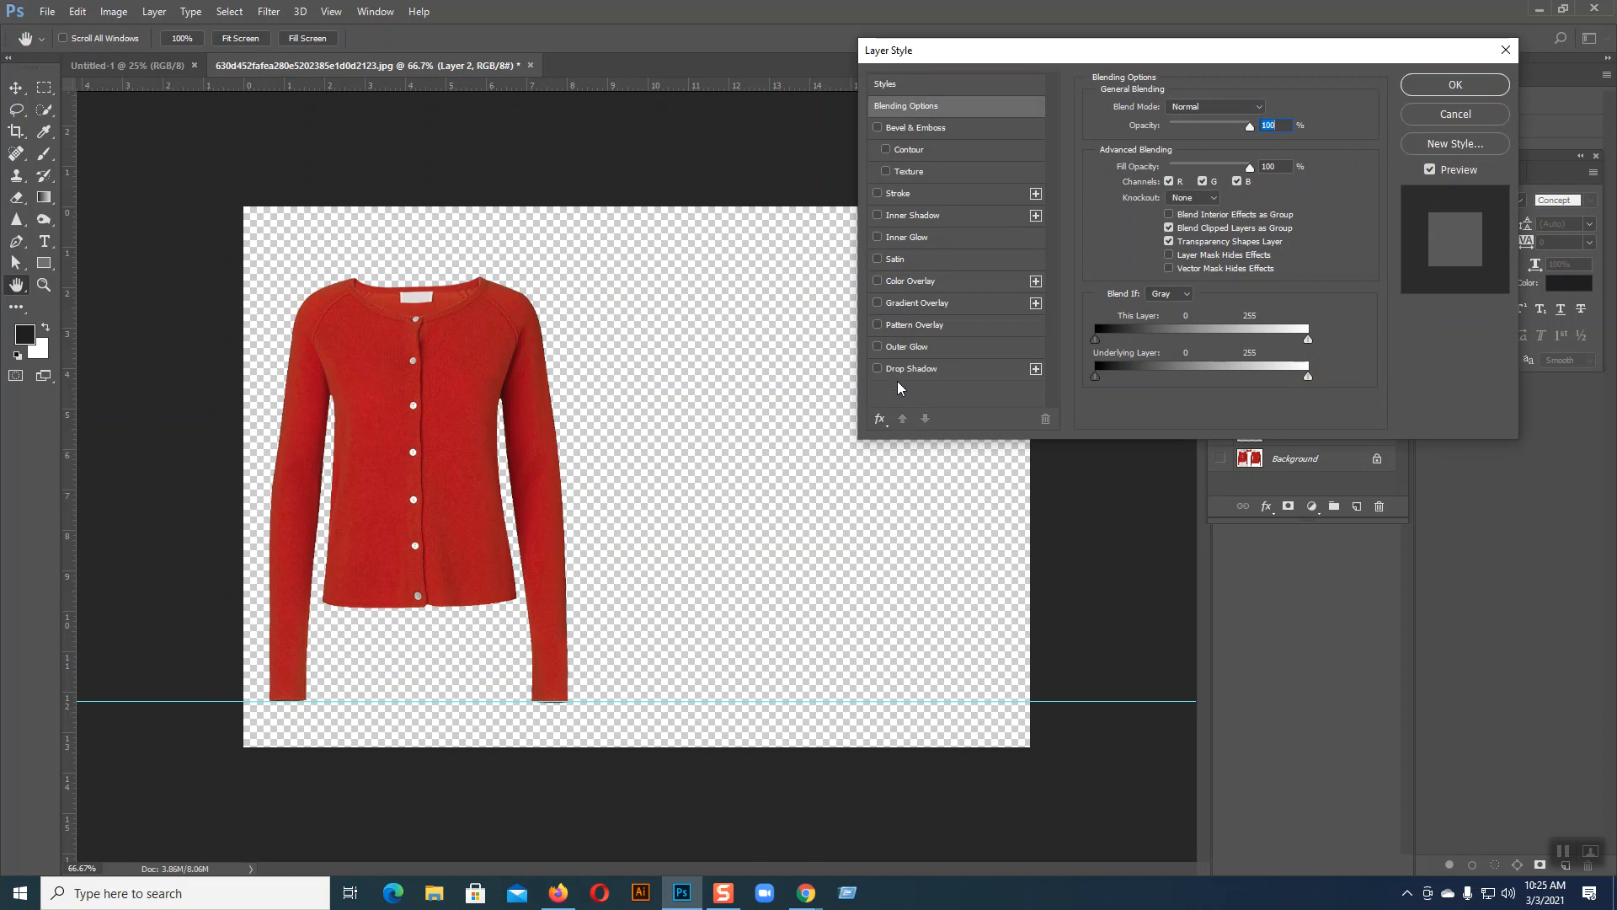
pyautogui.click(894, 373)
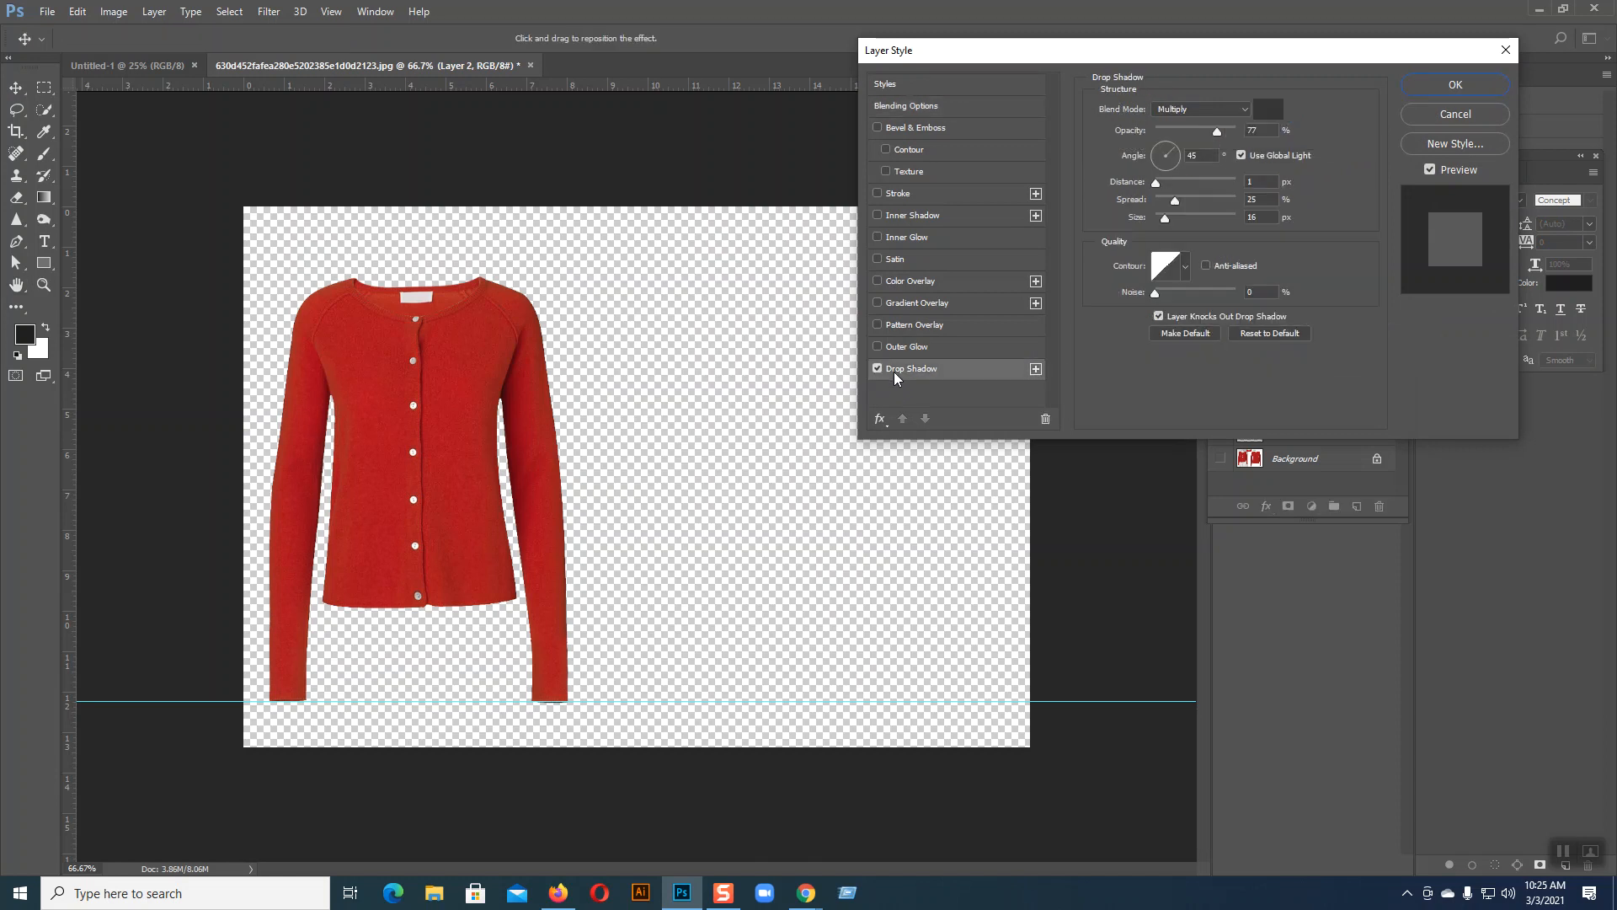
pyautogui.click(1478, 83)
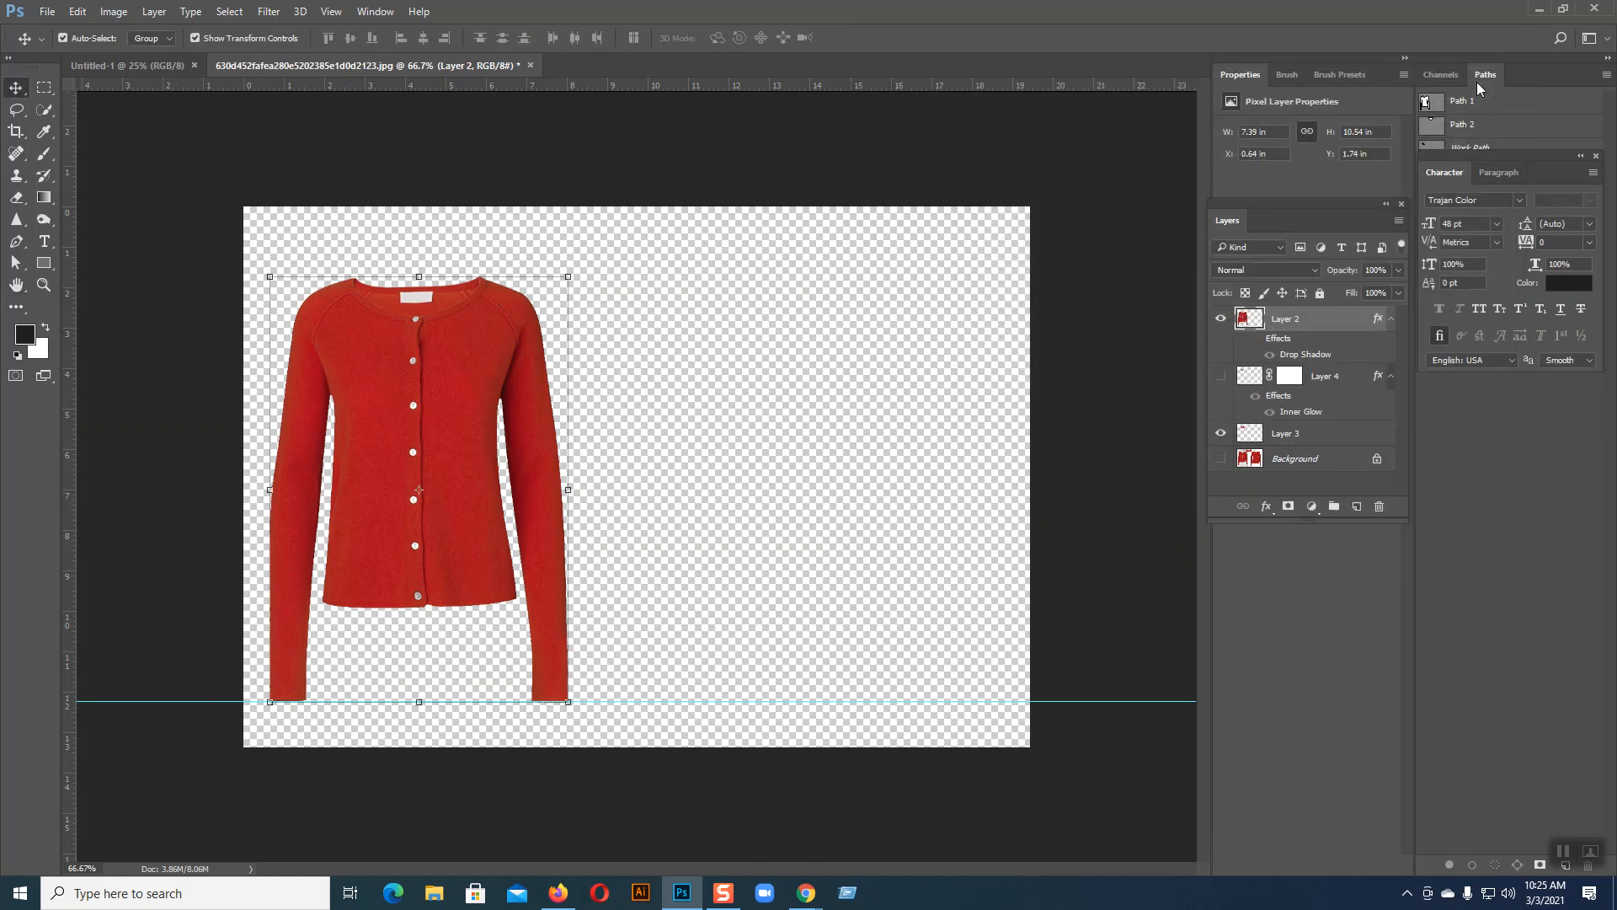
# - Hide Layer 2's drop shadow and close the cardigan document
pyautogui.click(1270, 355)
pyautogui.click(818, 455)
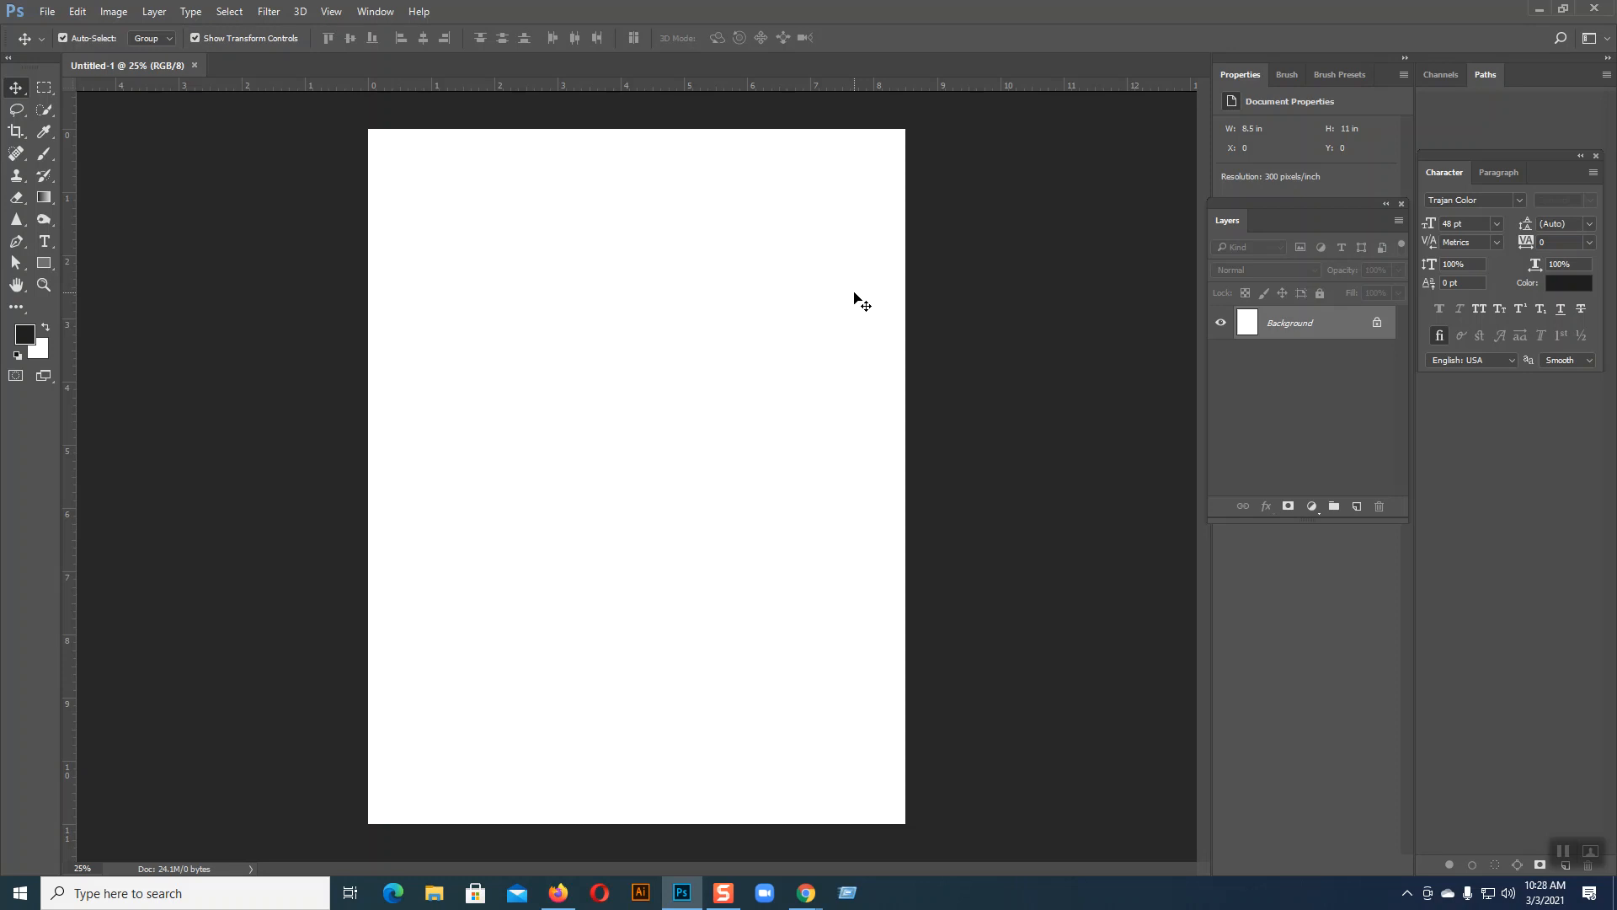
# - Switch to Chrome and search Google Images for "nature picture" in a new tab
pyautogui.click(806, 893)
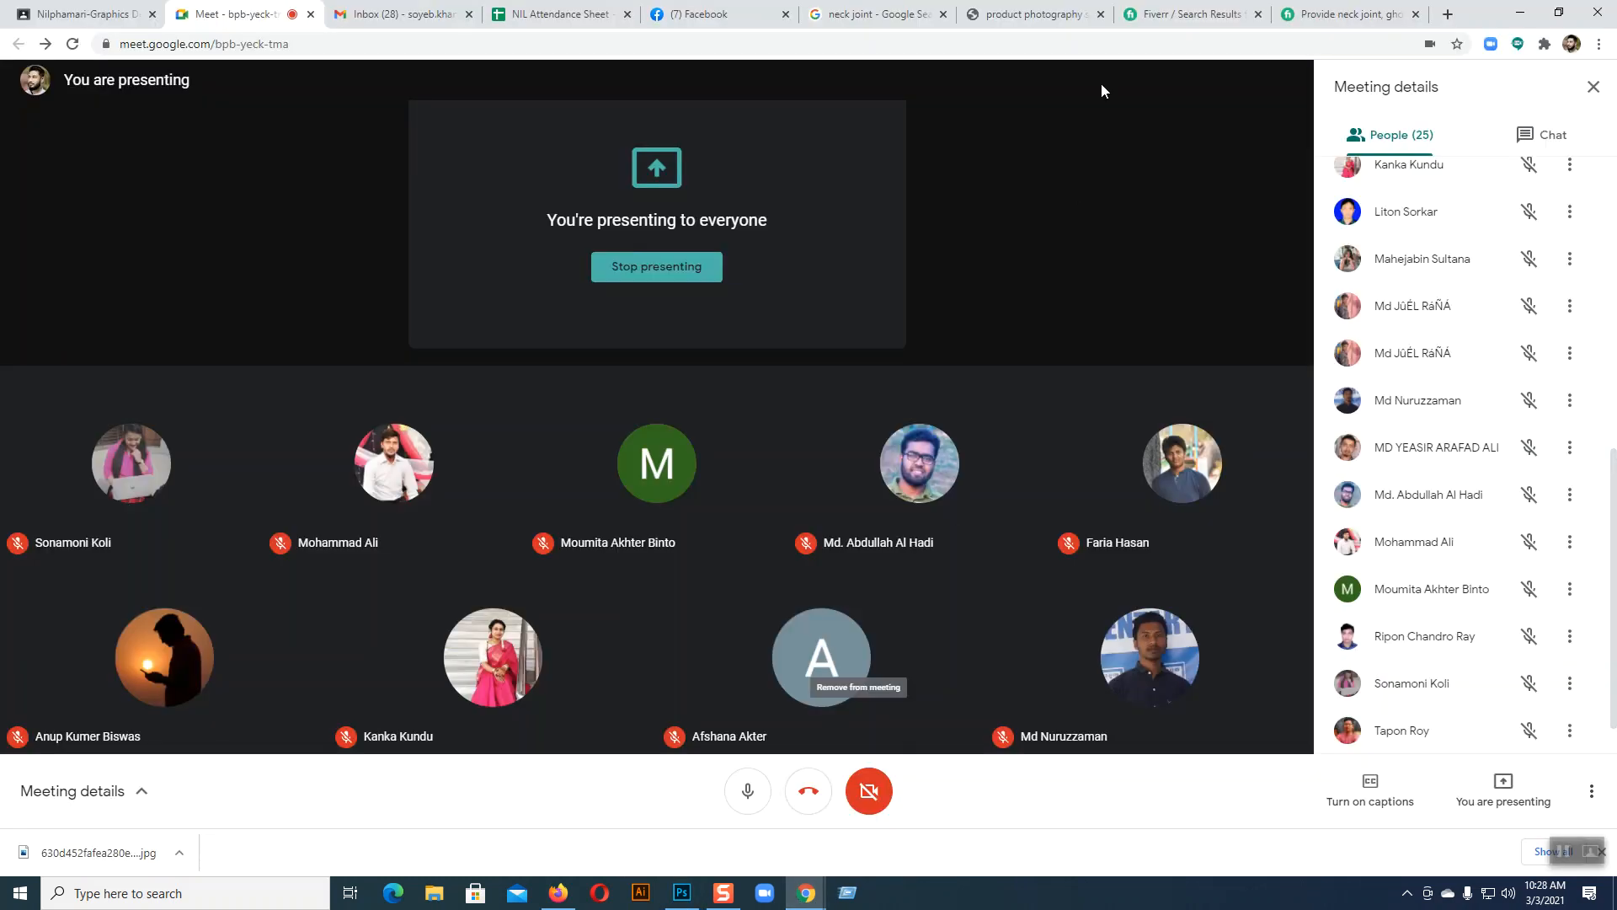
pyautogui.hotkey('ctrl', 't')
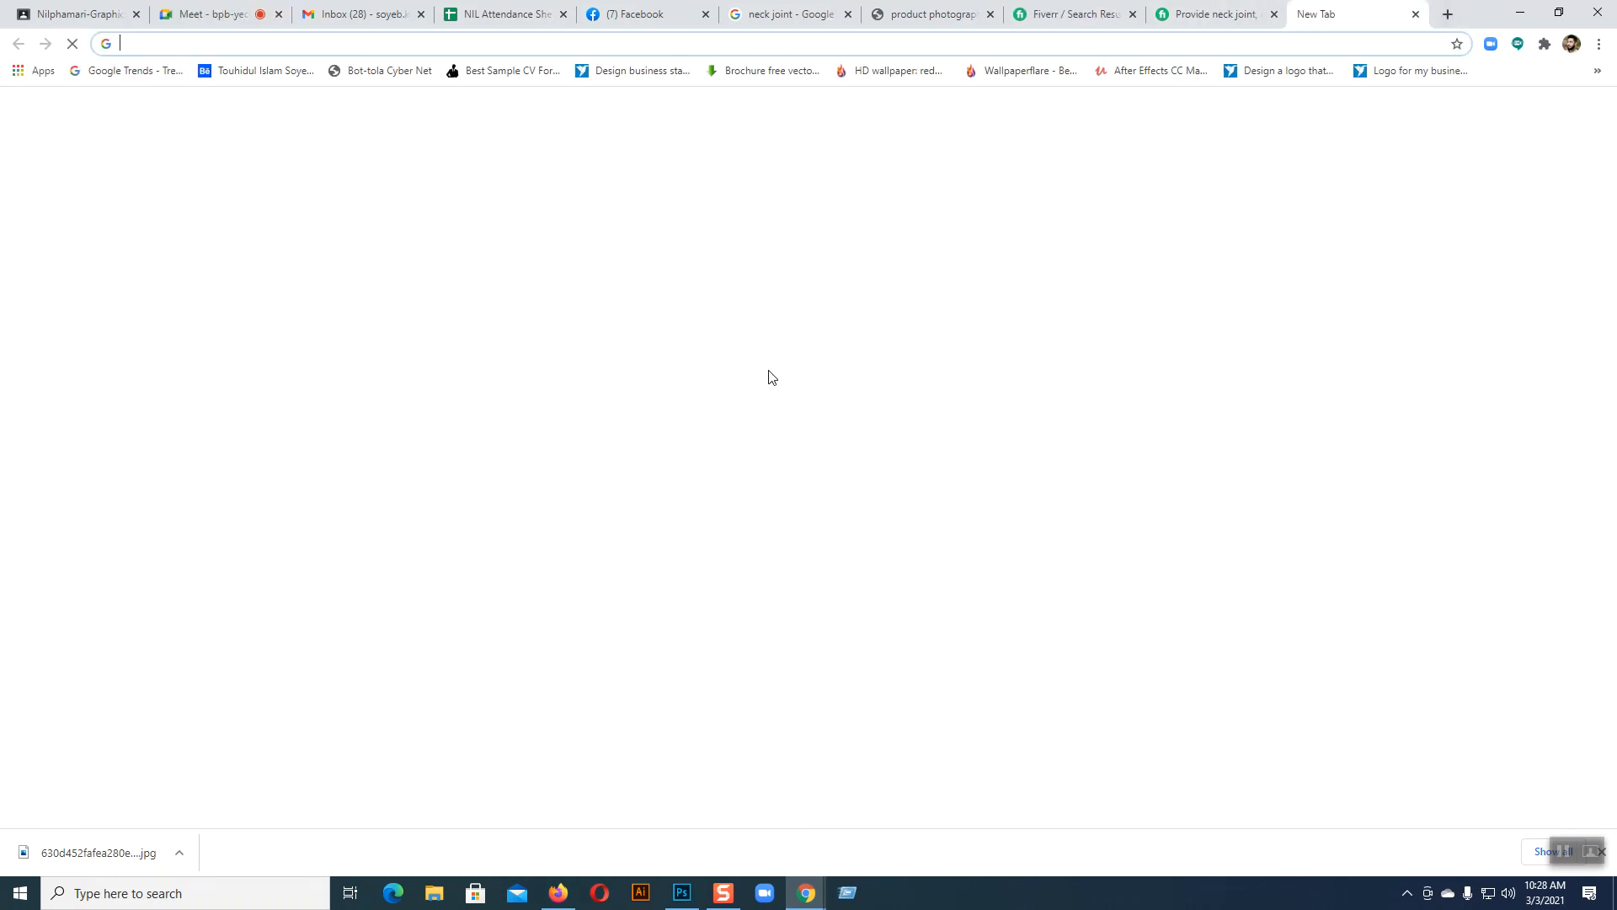
pyautogui.click(696, 359)
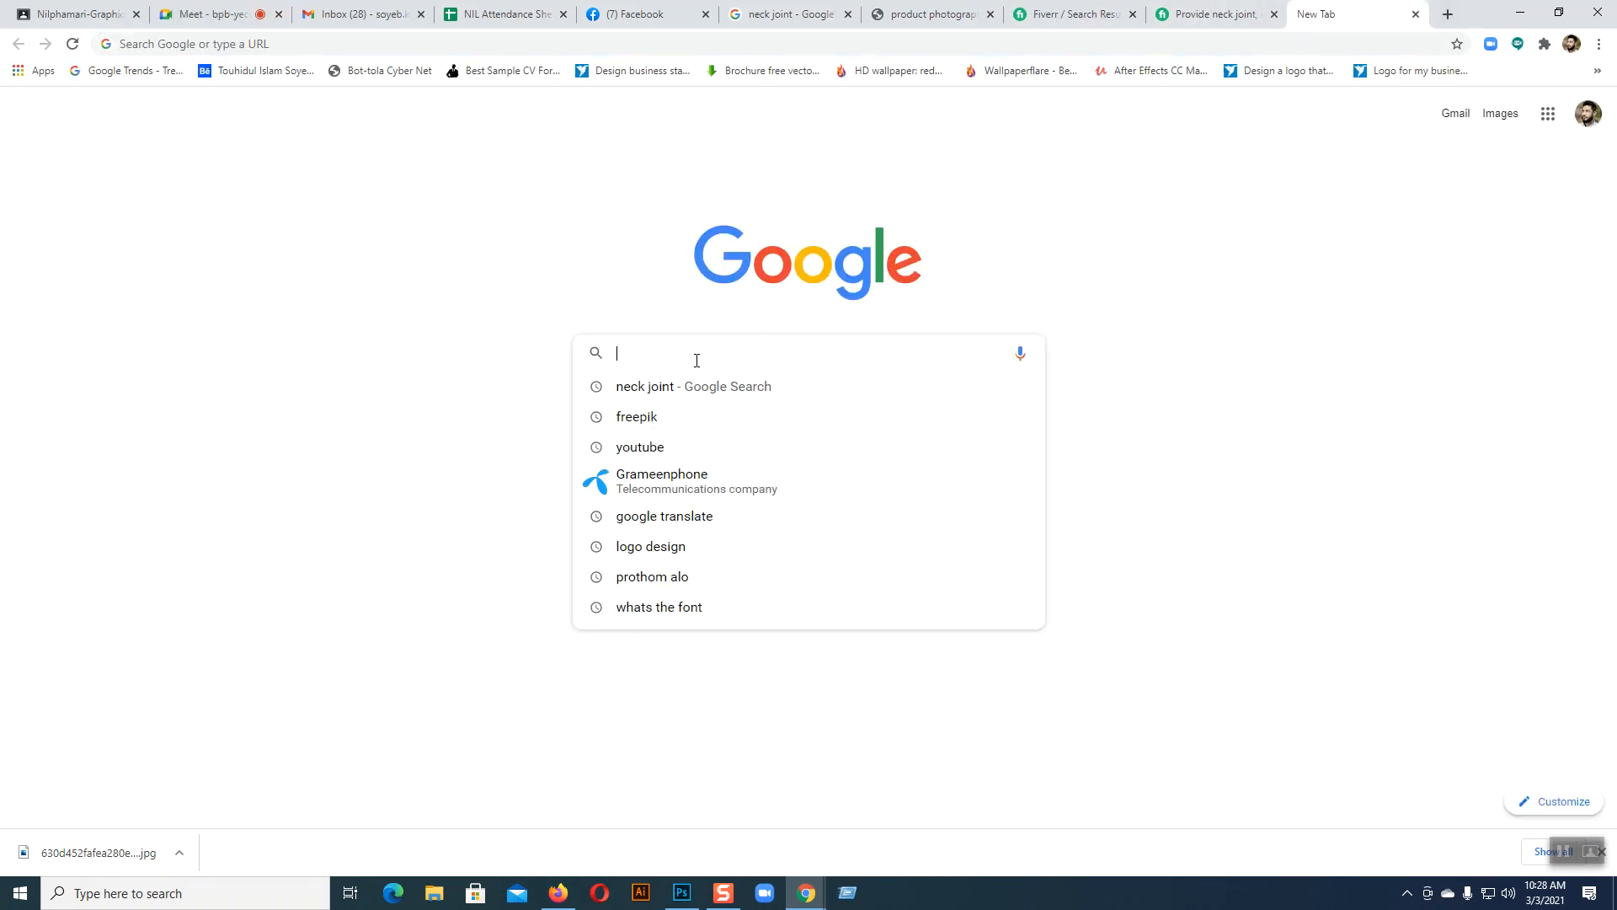
pyautogui.write('N')
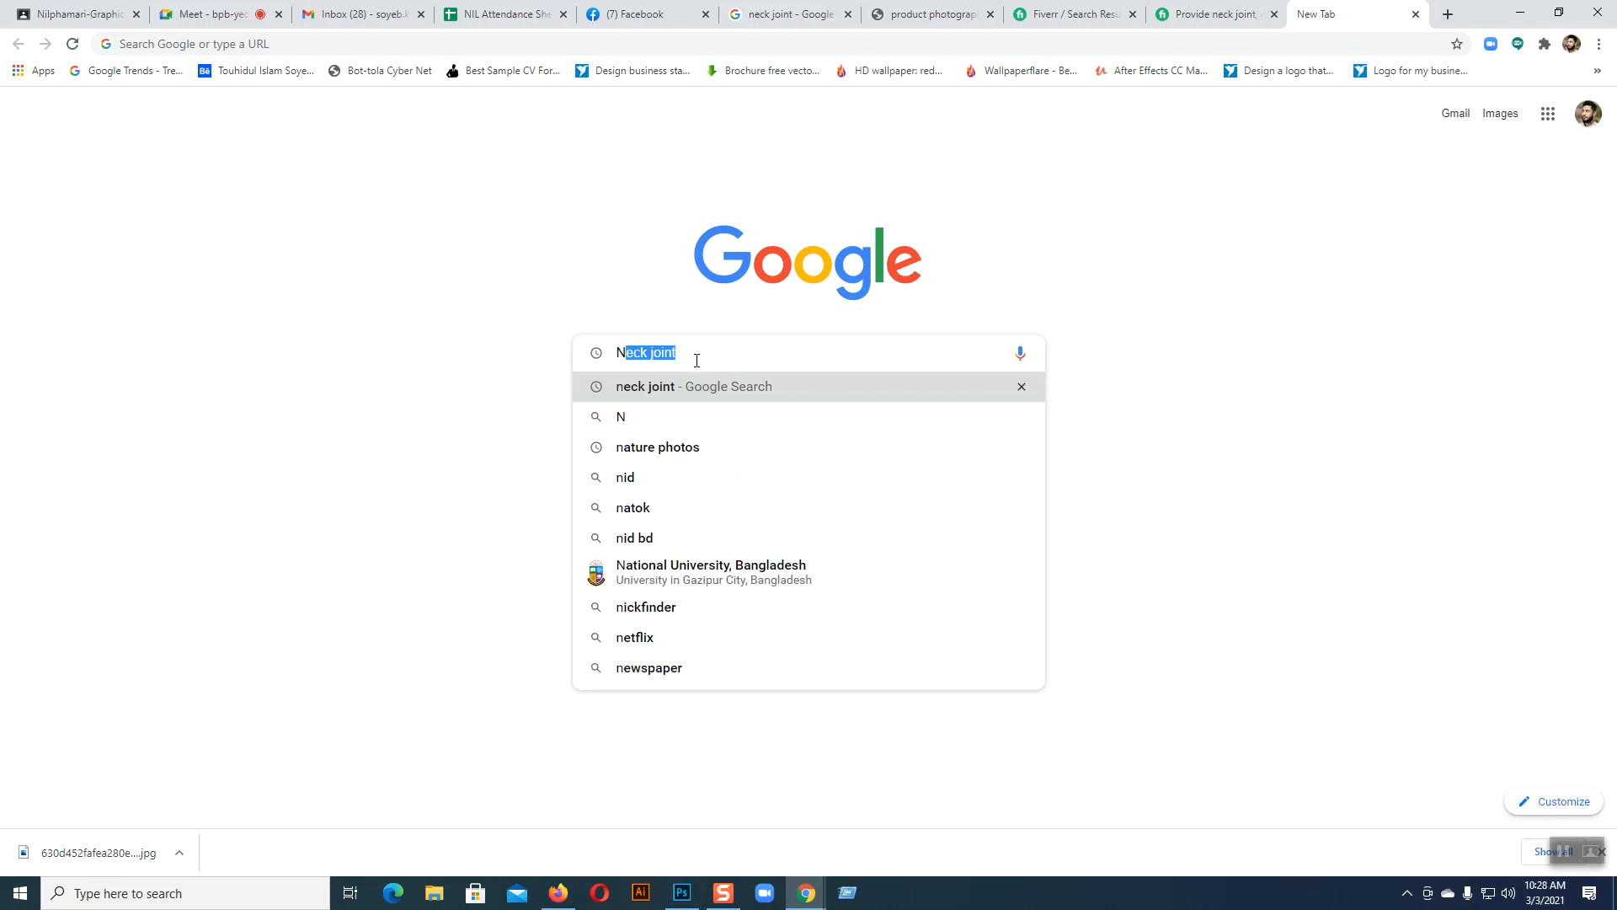
pyautogui.write('ature')
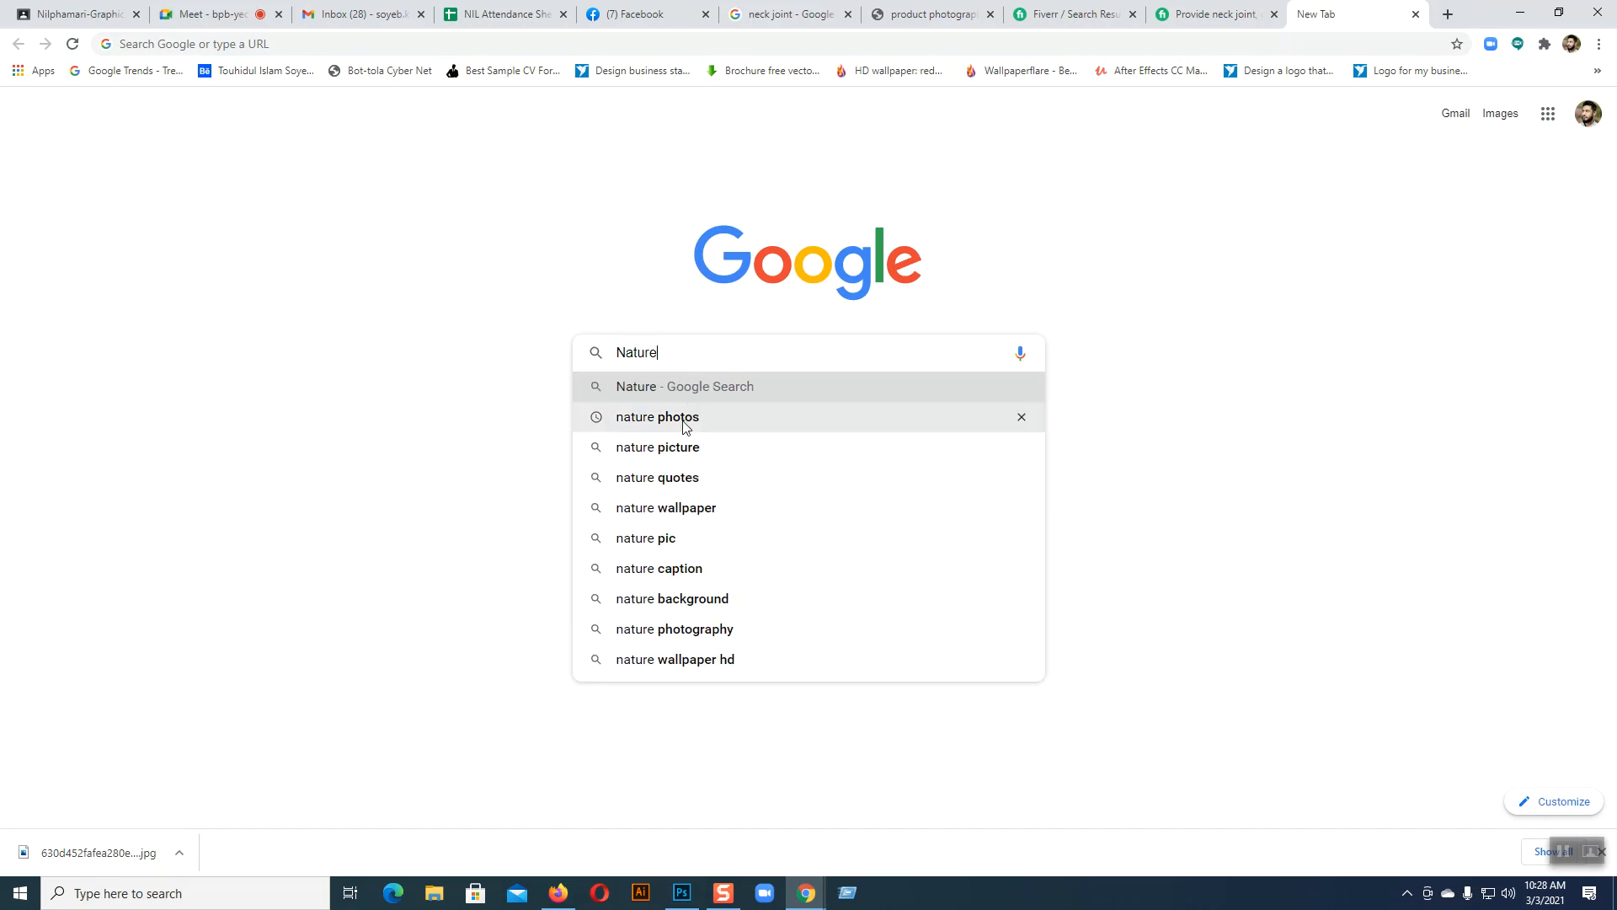
pyautogui.click(673, 447)
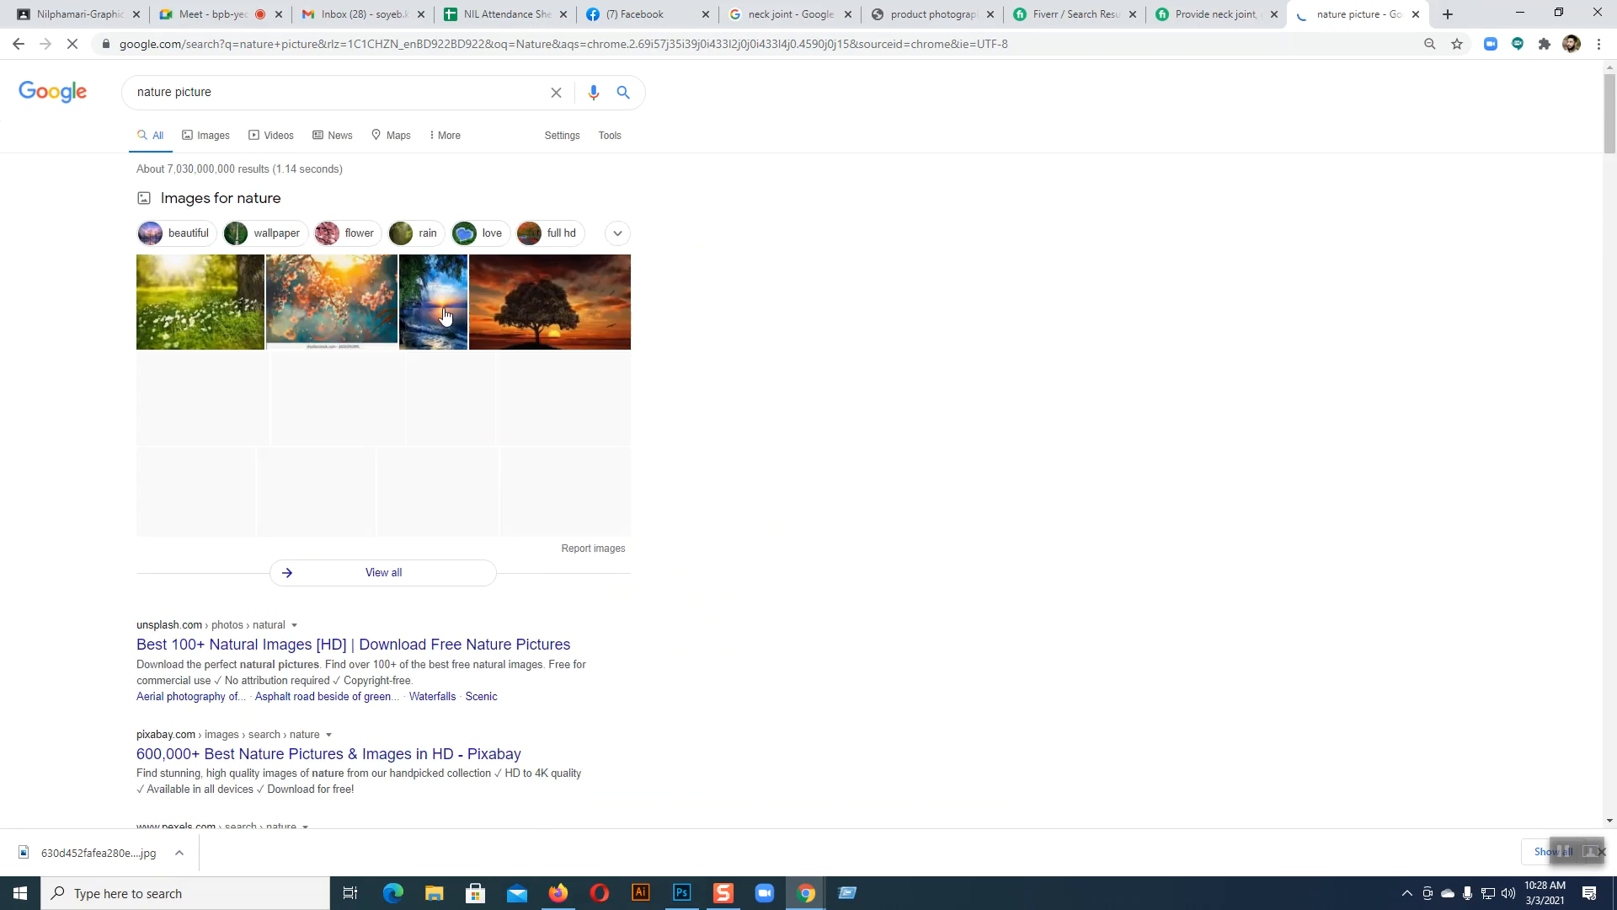
pyautogui.click(210, 137)
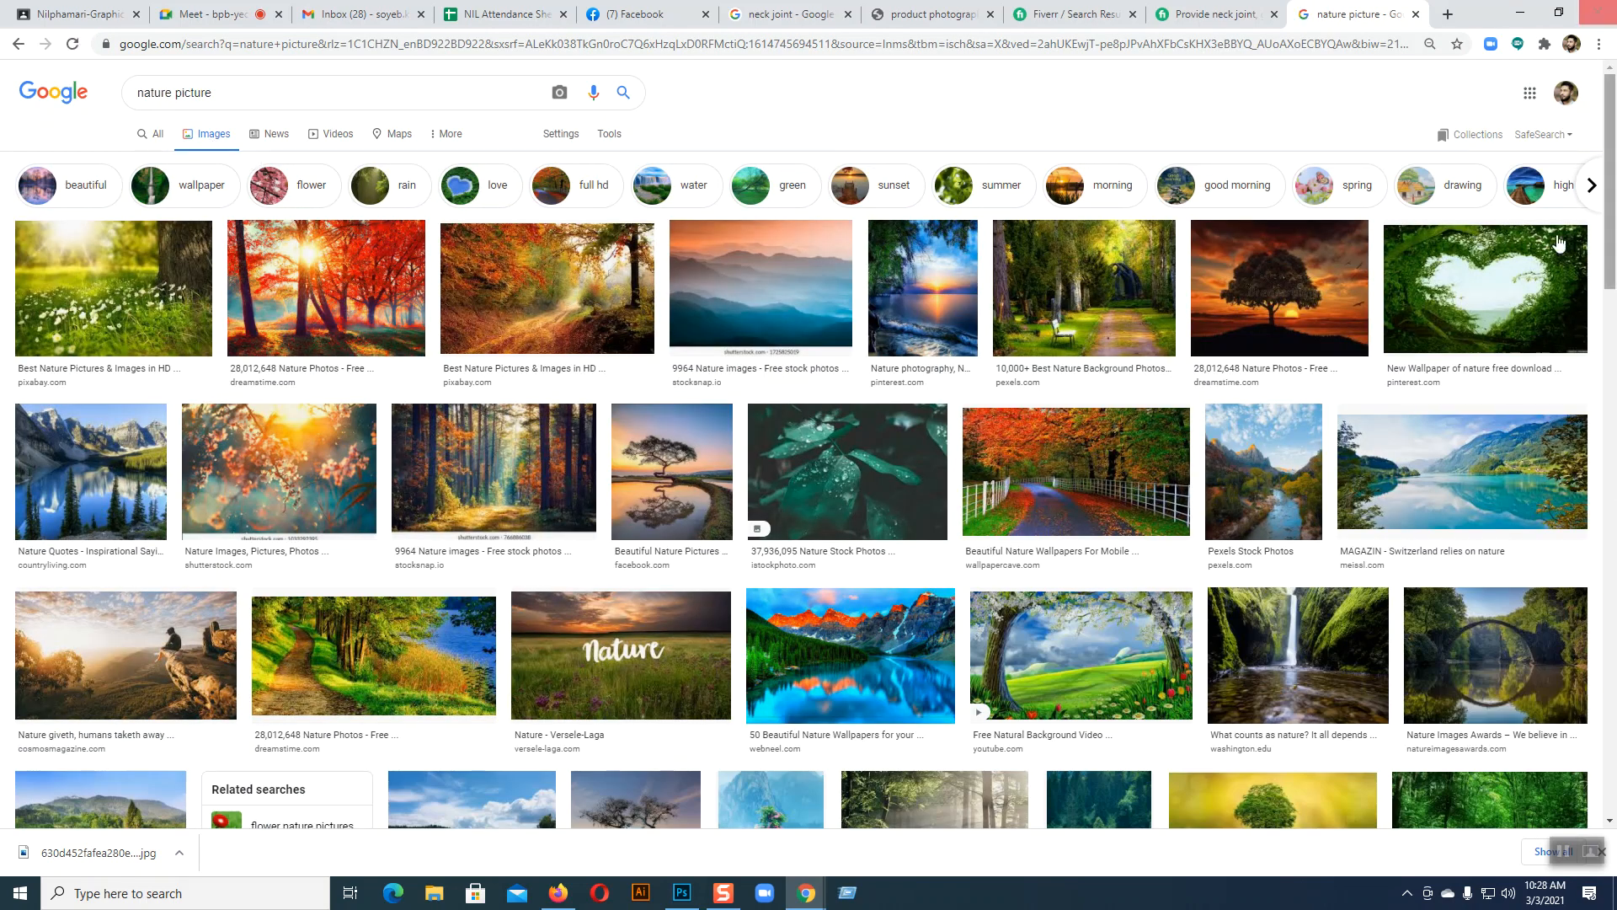
# - Preview the turquoise Swiss lake picture from meissl.com and show all of its related images
pyautogui.click(1454, 463)
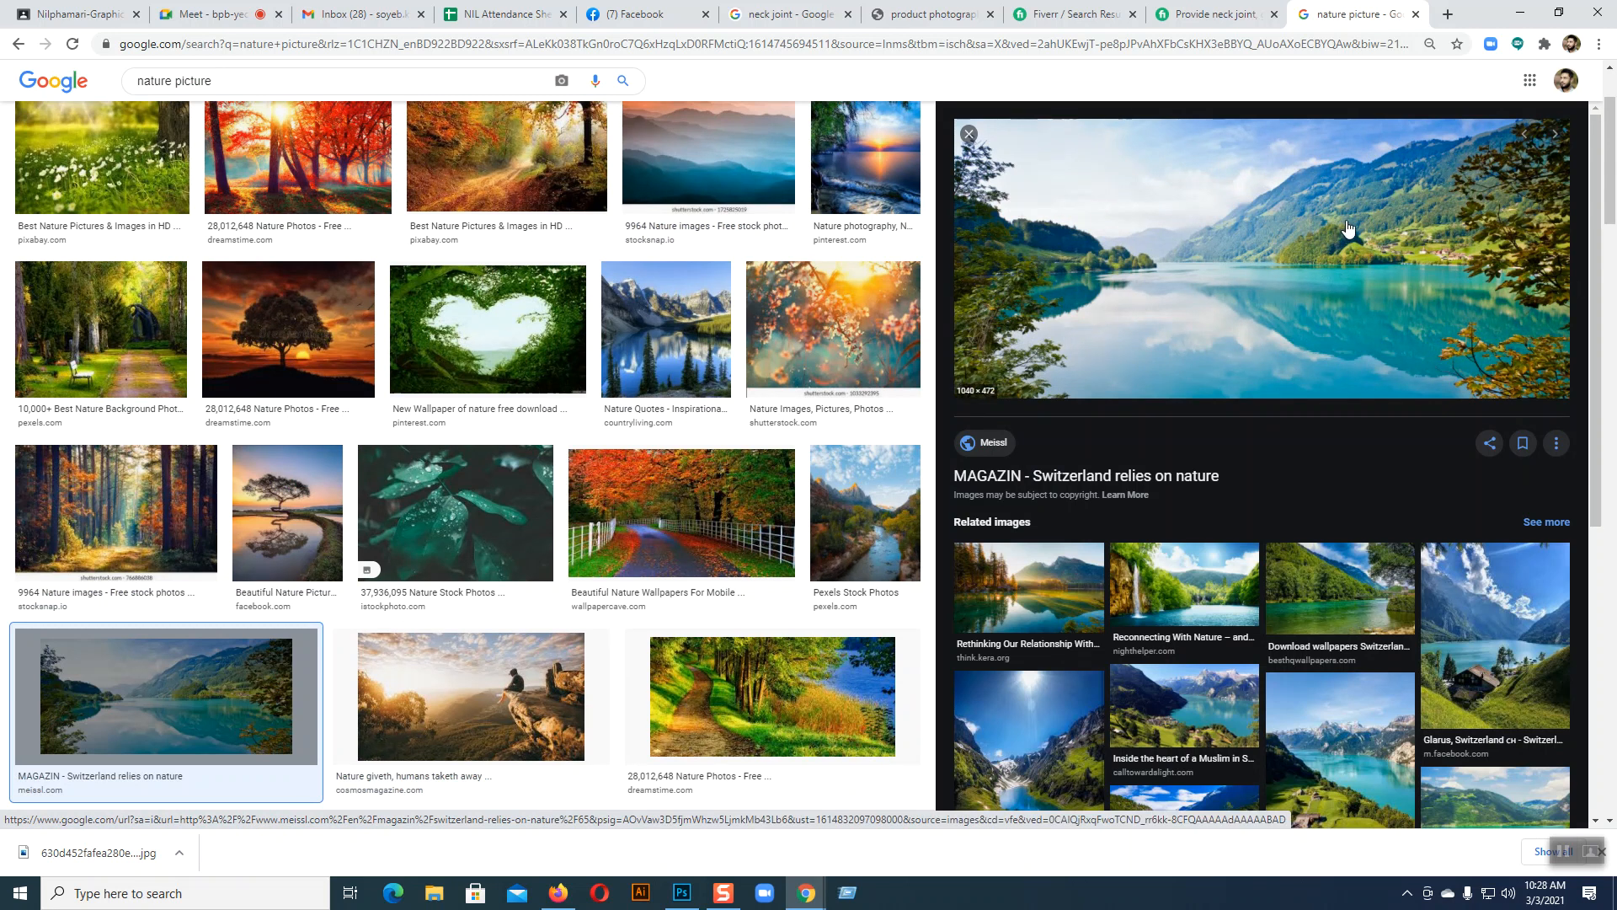
pyautogui.scroll(-3, 1261, 350)
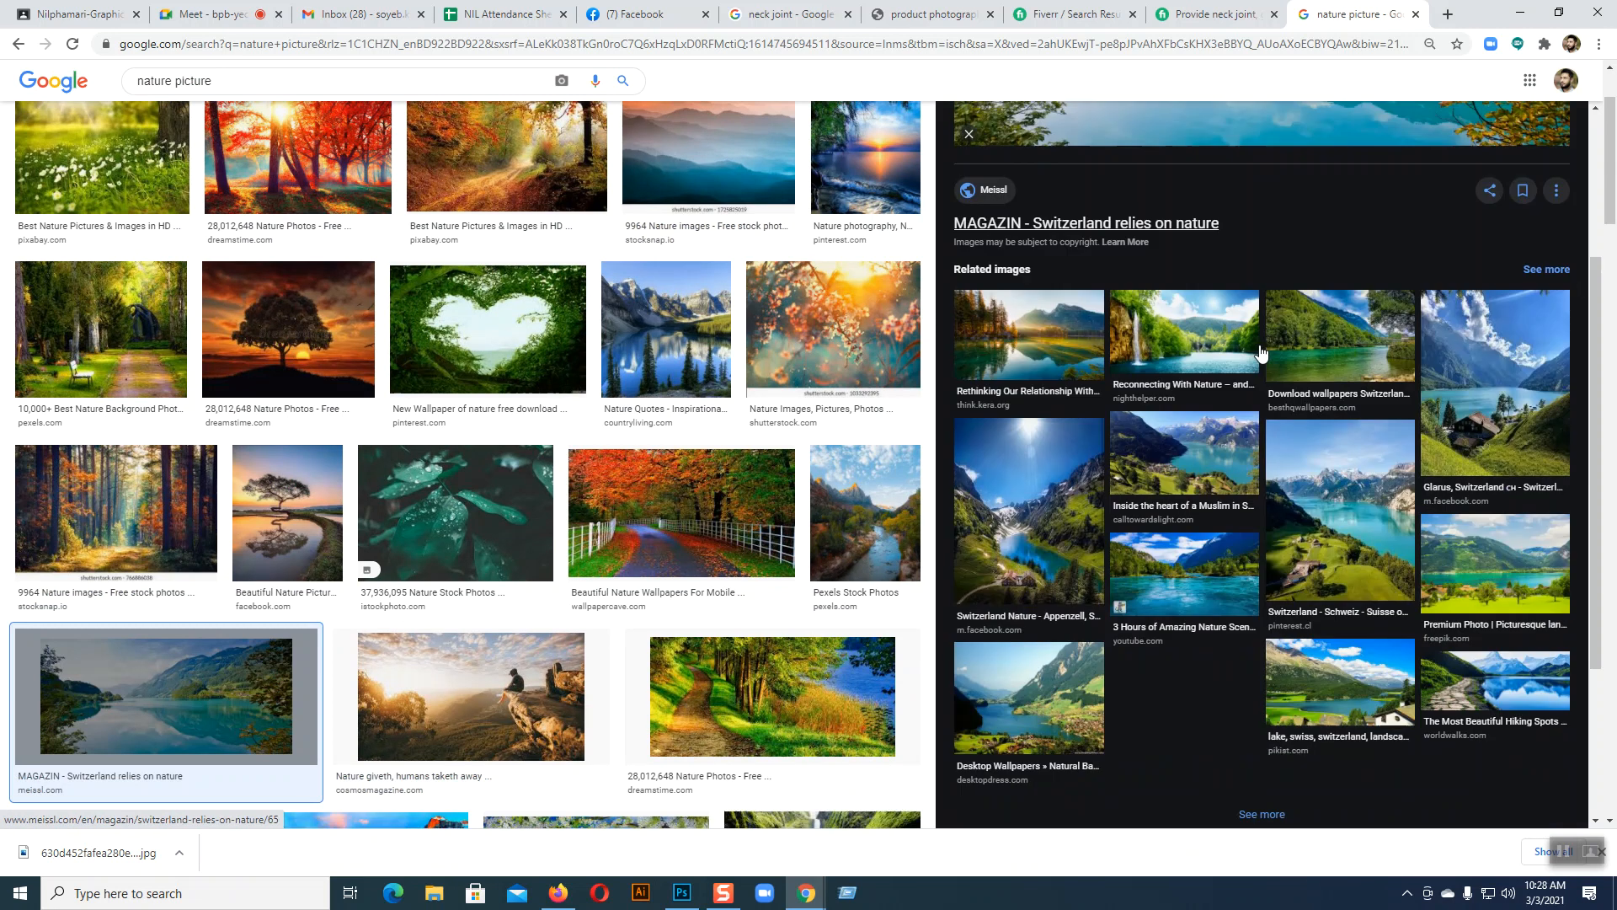
pyautogui.scroll(-2, 1261, 352)
pyautogui.click(1261, 649)
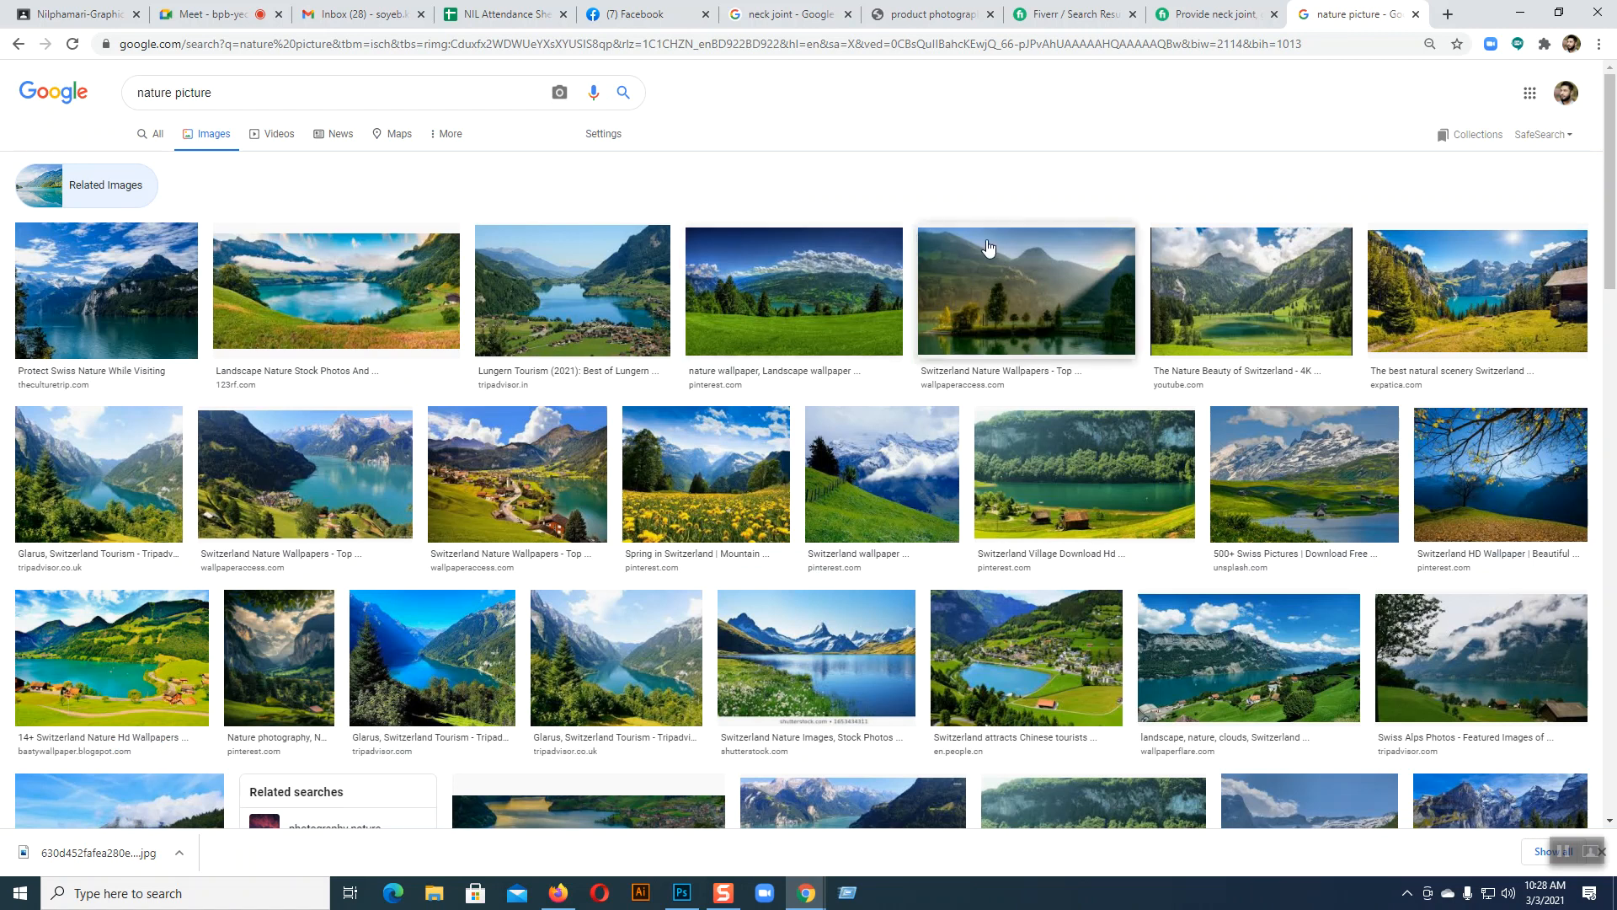
# - Preview the 123RF lake landscape and the Switzerland village wallpaper, and look through their related images
pyautogui.click(336, 291)
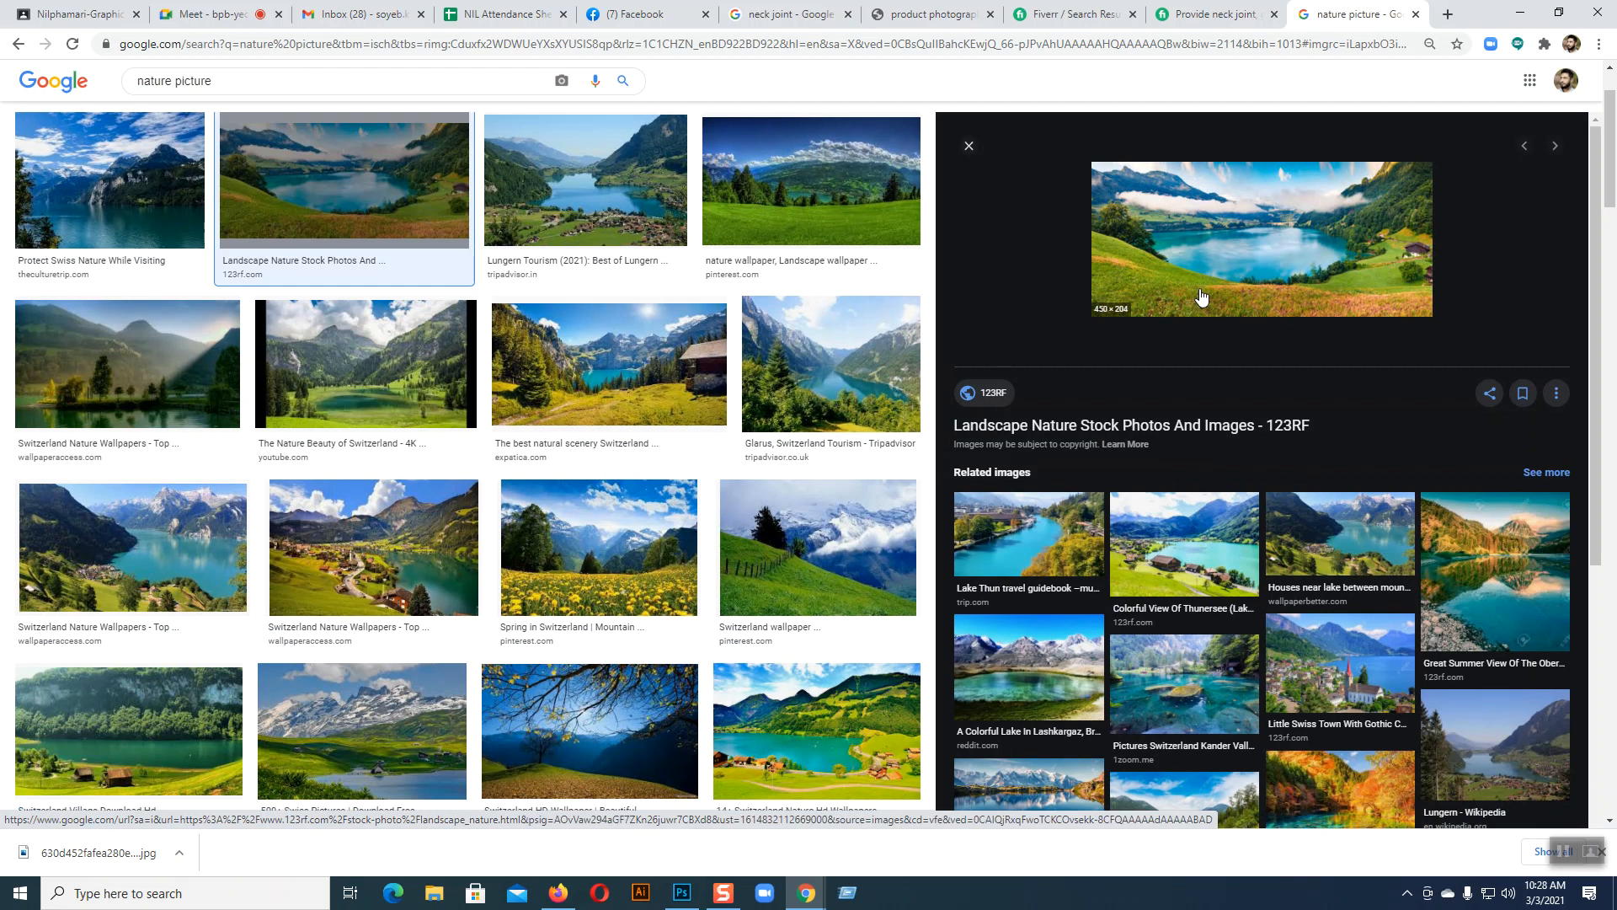
pyautogui.scroll(-4, 641, 354)
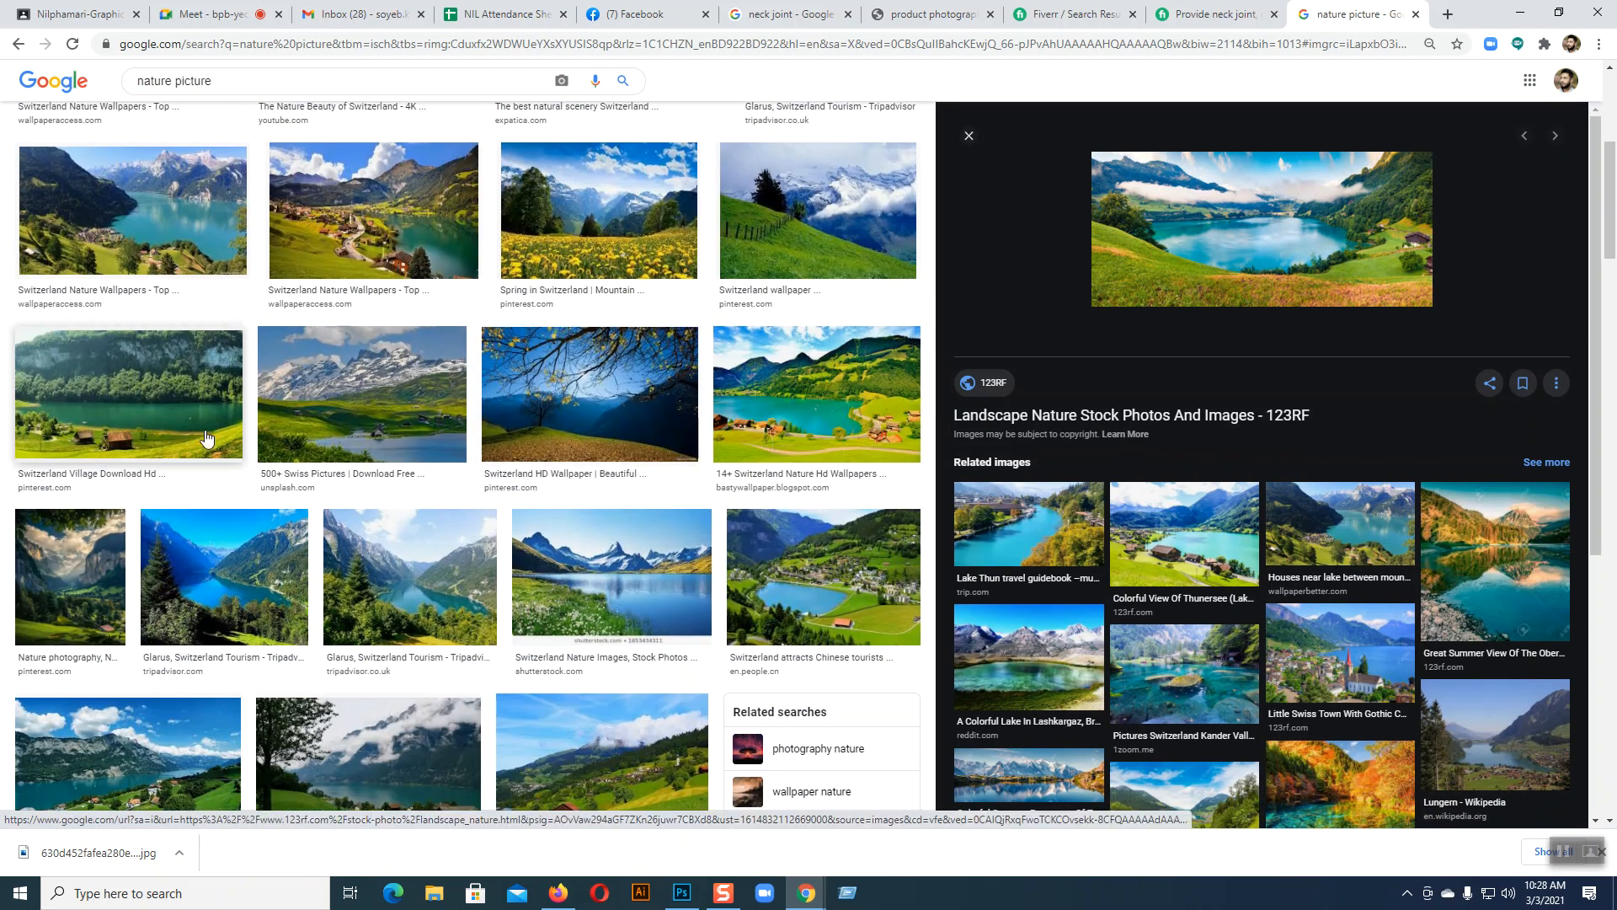
pyautogui.click(162, 413)
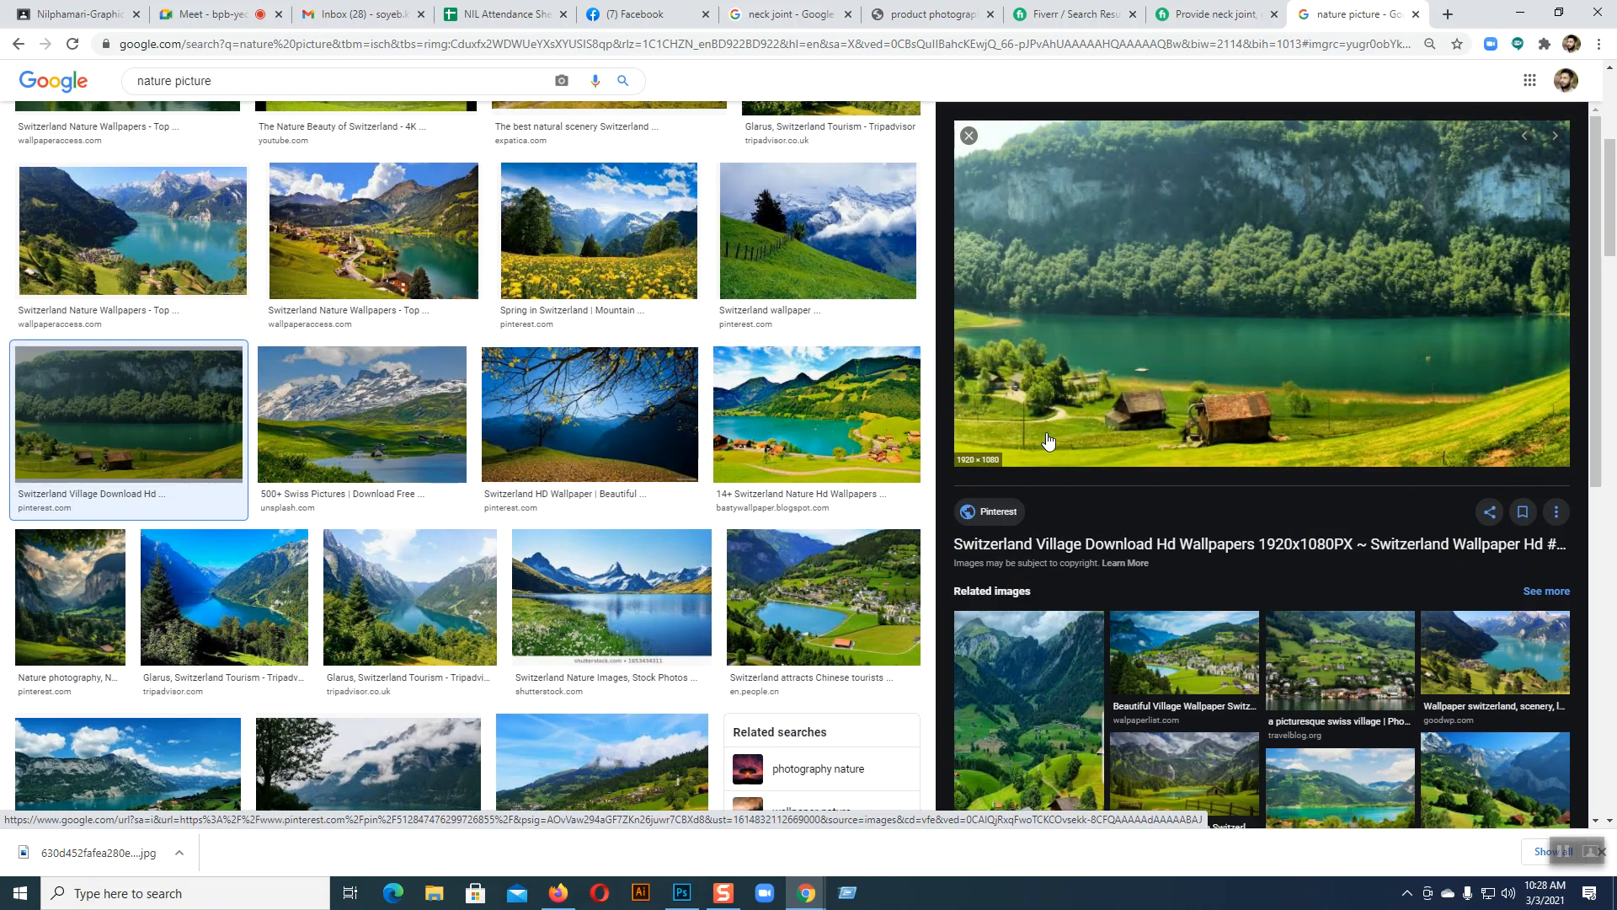
pyautogui.scroll(-4, 1217, 518)
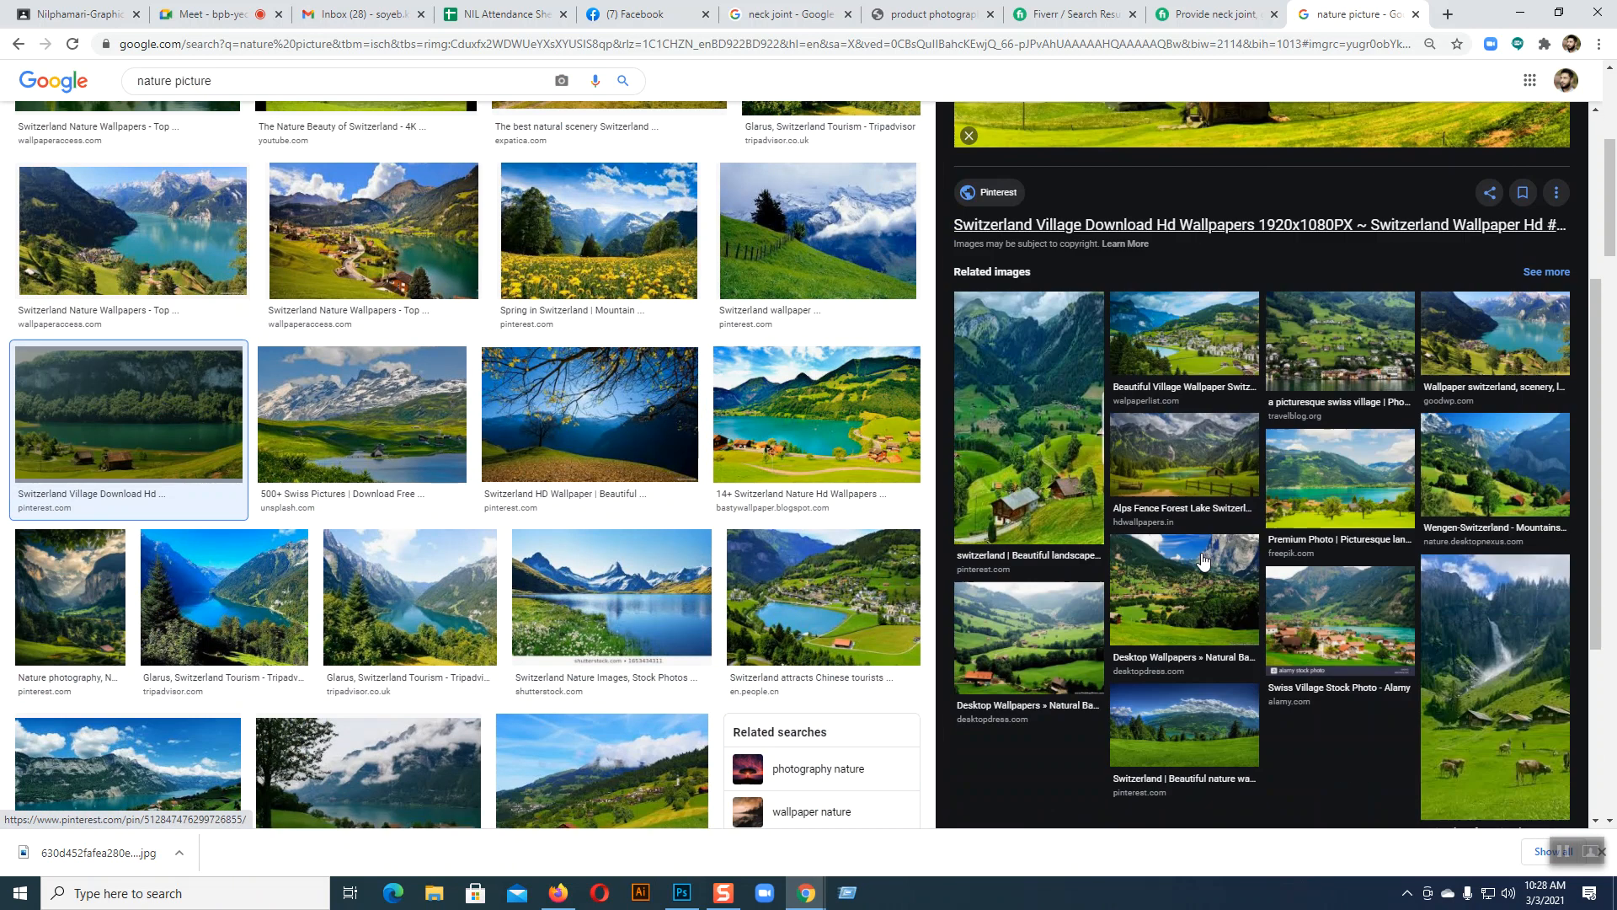
pyautogui.scroll(-3, 625, 645)
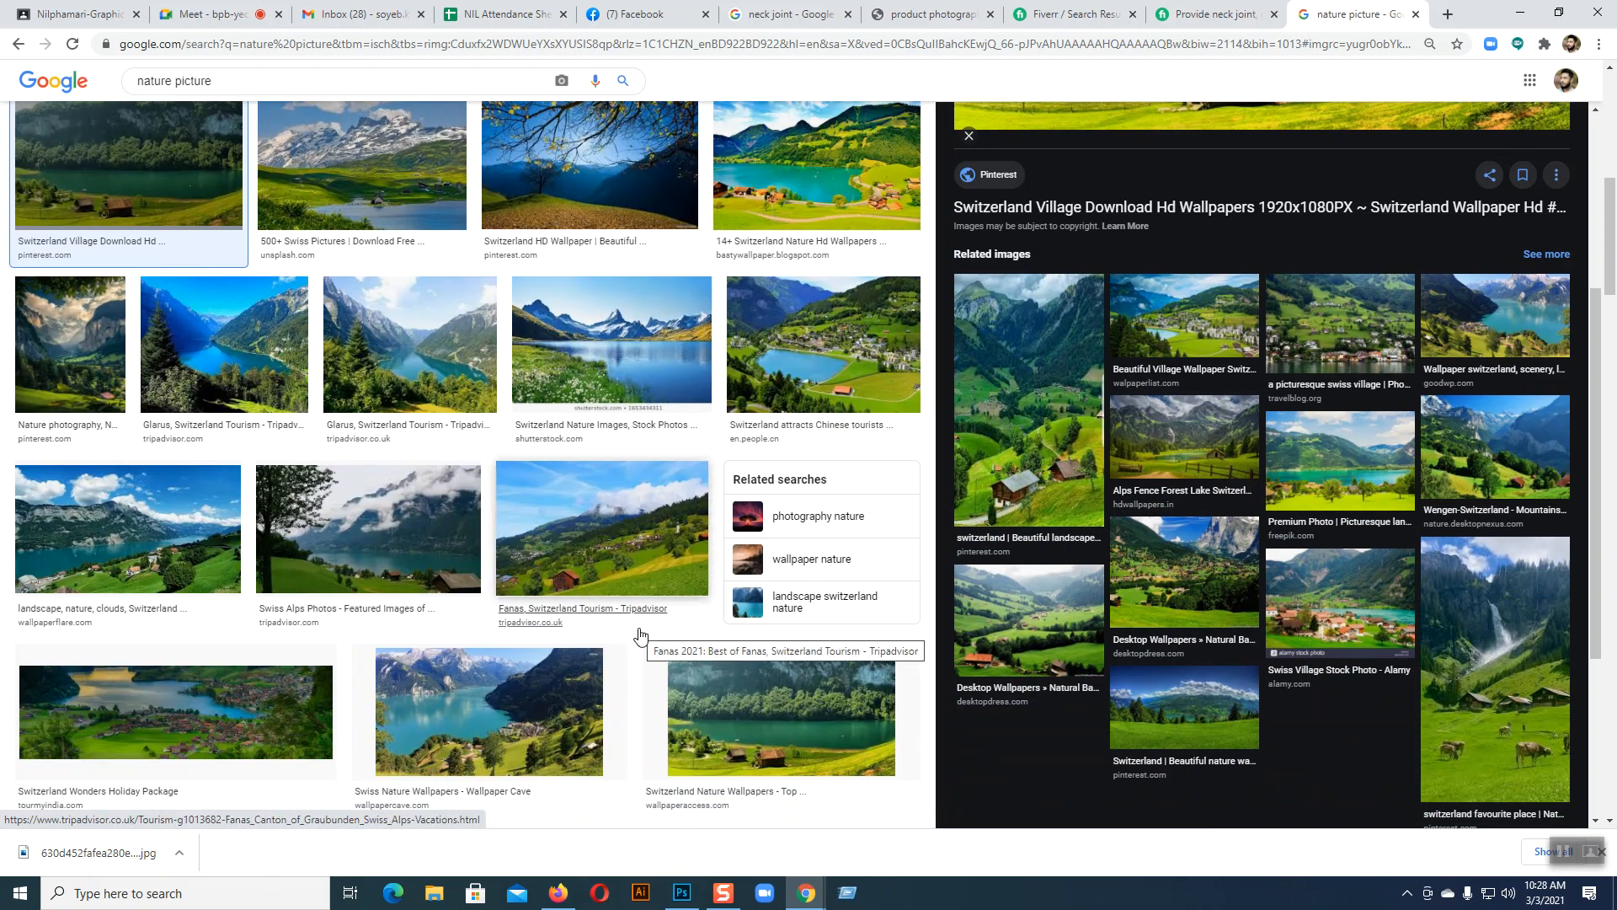
# - Find the Switzerland Wonders Holiday Package picture among the results and open its full-size image in a new tab
pyautogui.scroll(-4, 639, 638)
pyautogui.click(225, 376)
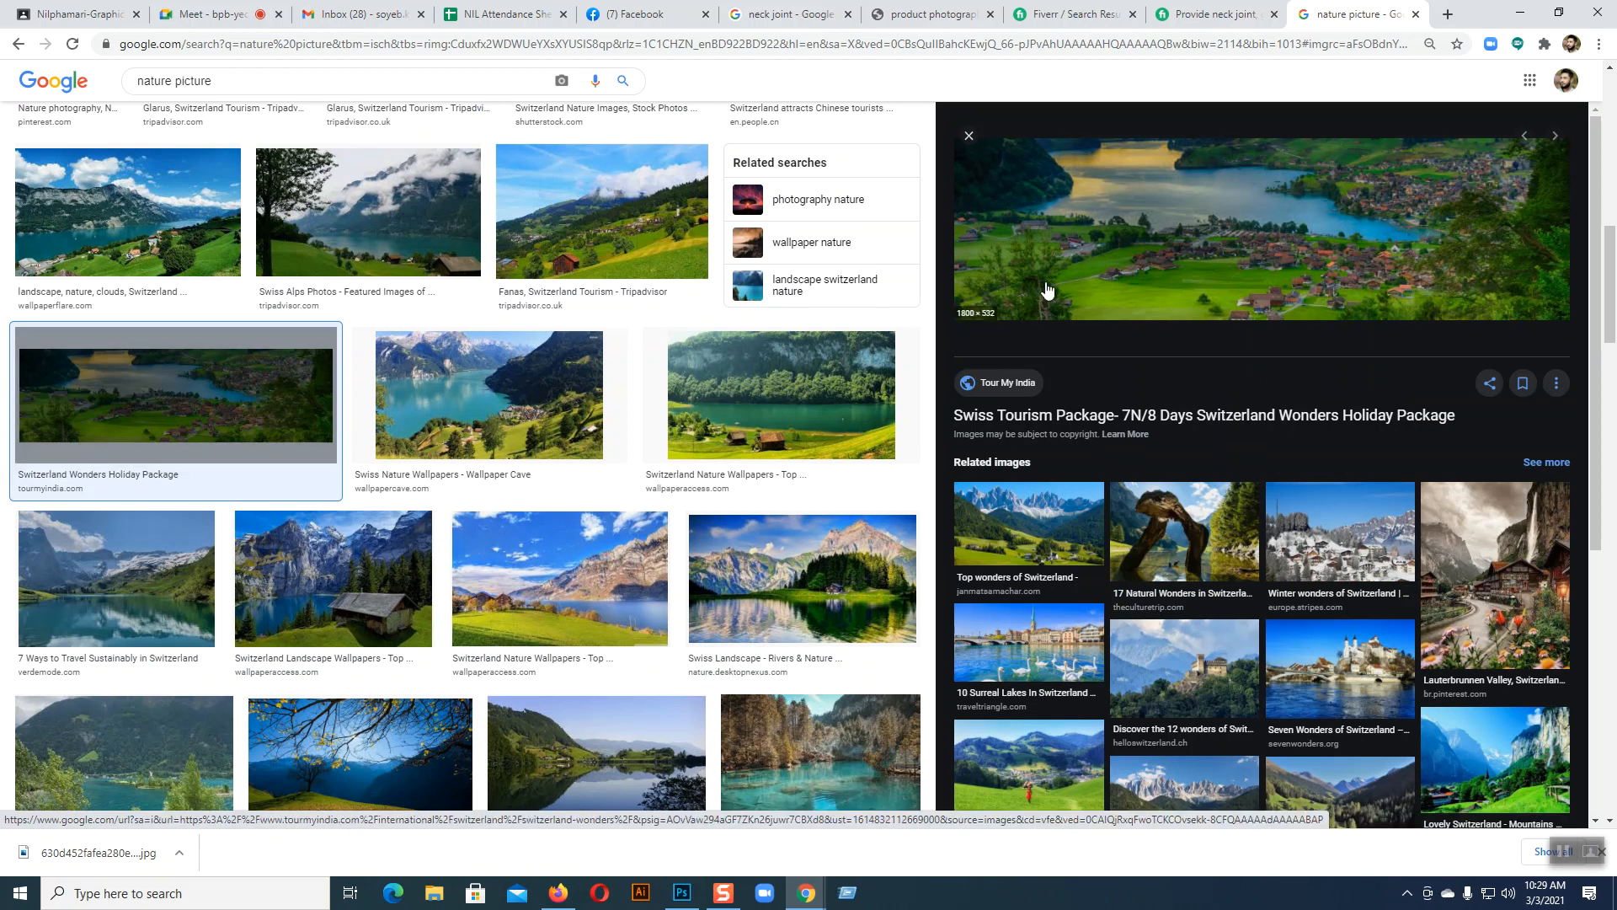
pyautogui.rightClick(1114, 273)
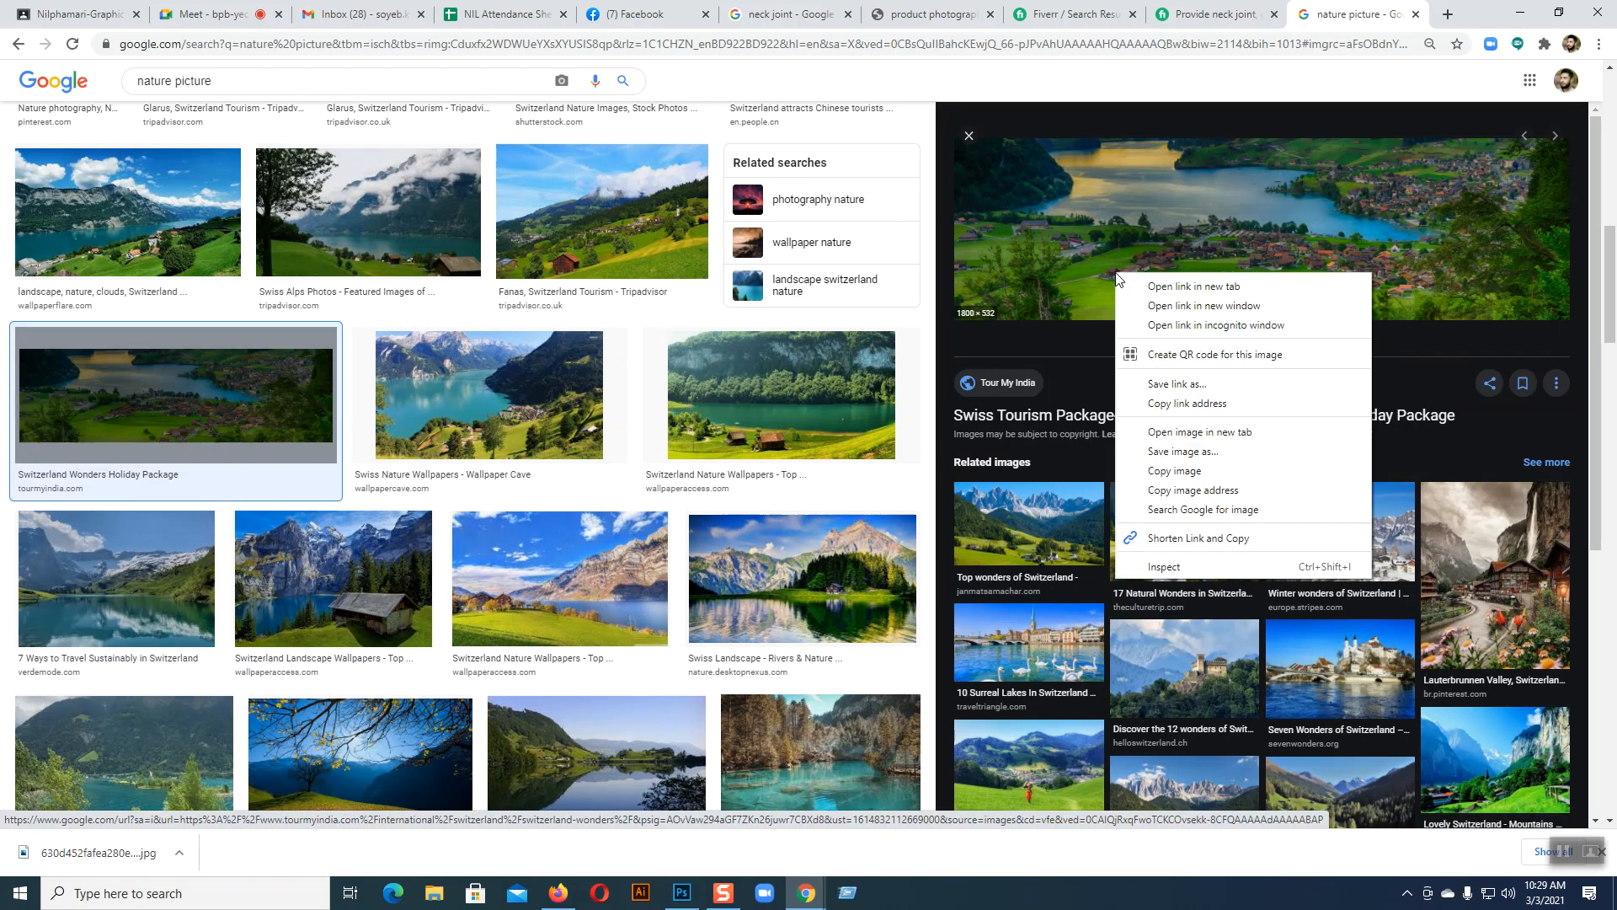
pyautogui.click(1169, 432)
pyautogui.hotkey('ctrl', 'Tab')
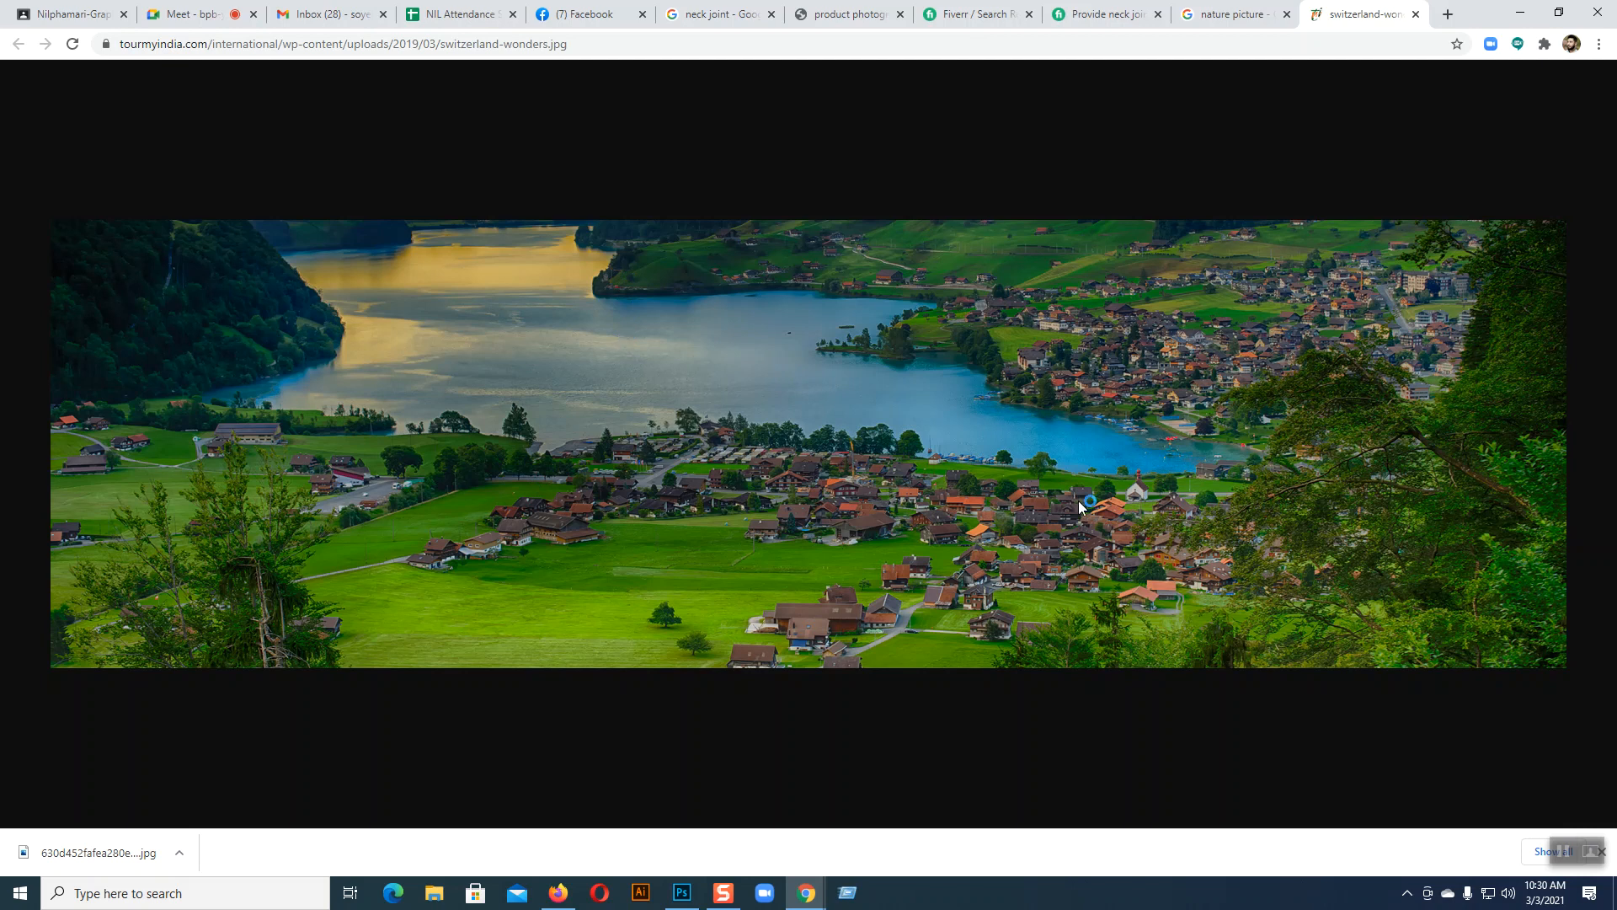
# - Return to the image results and preview the WallpaperAccess green lake picture and the Switzerland Tourism and Travel Guide village picture
pyautogui.click(1230, 17)
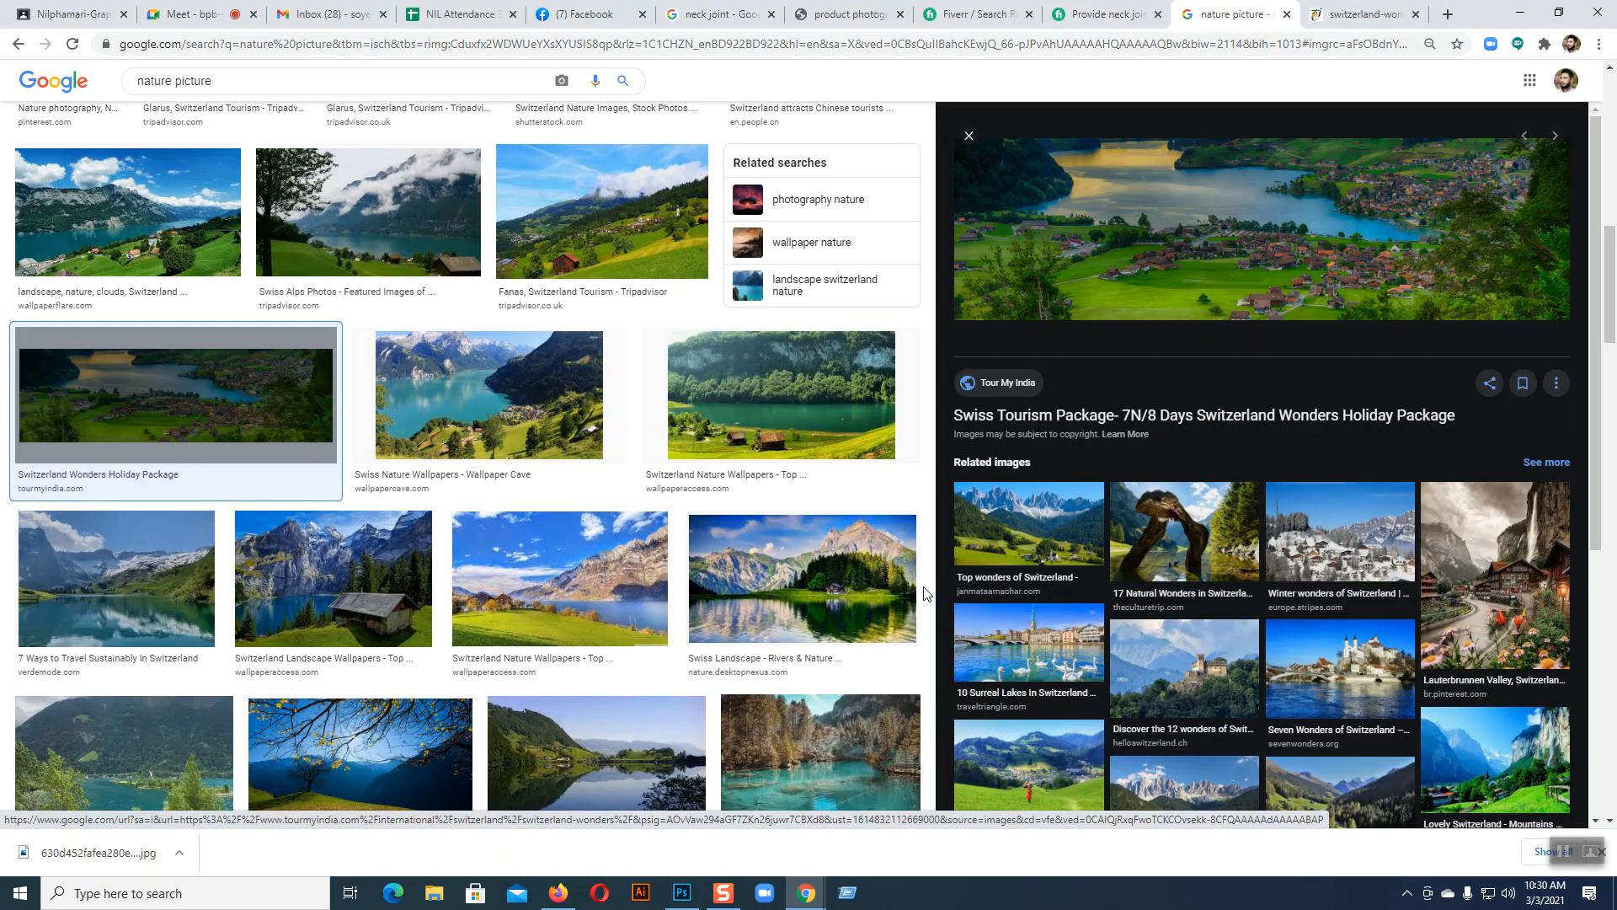
pyautogui.click(786, 443)
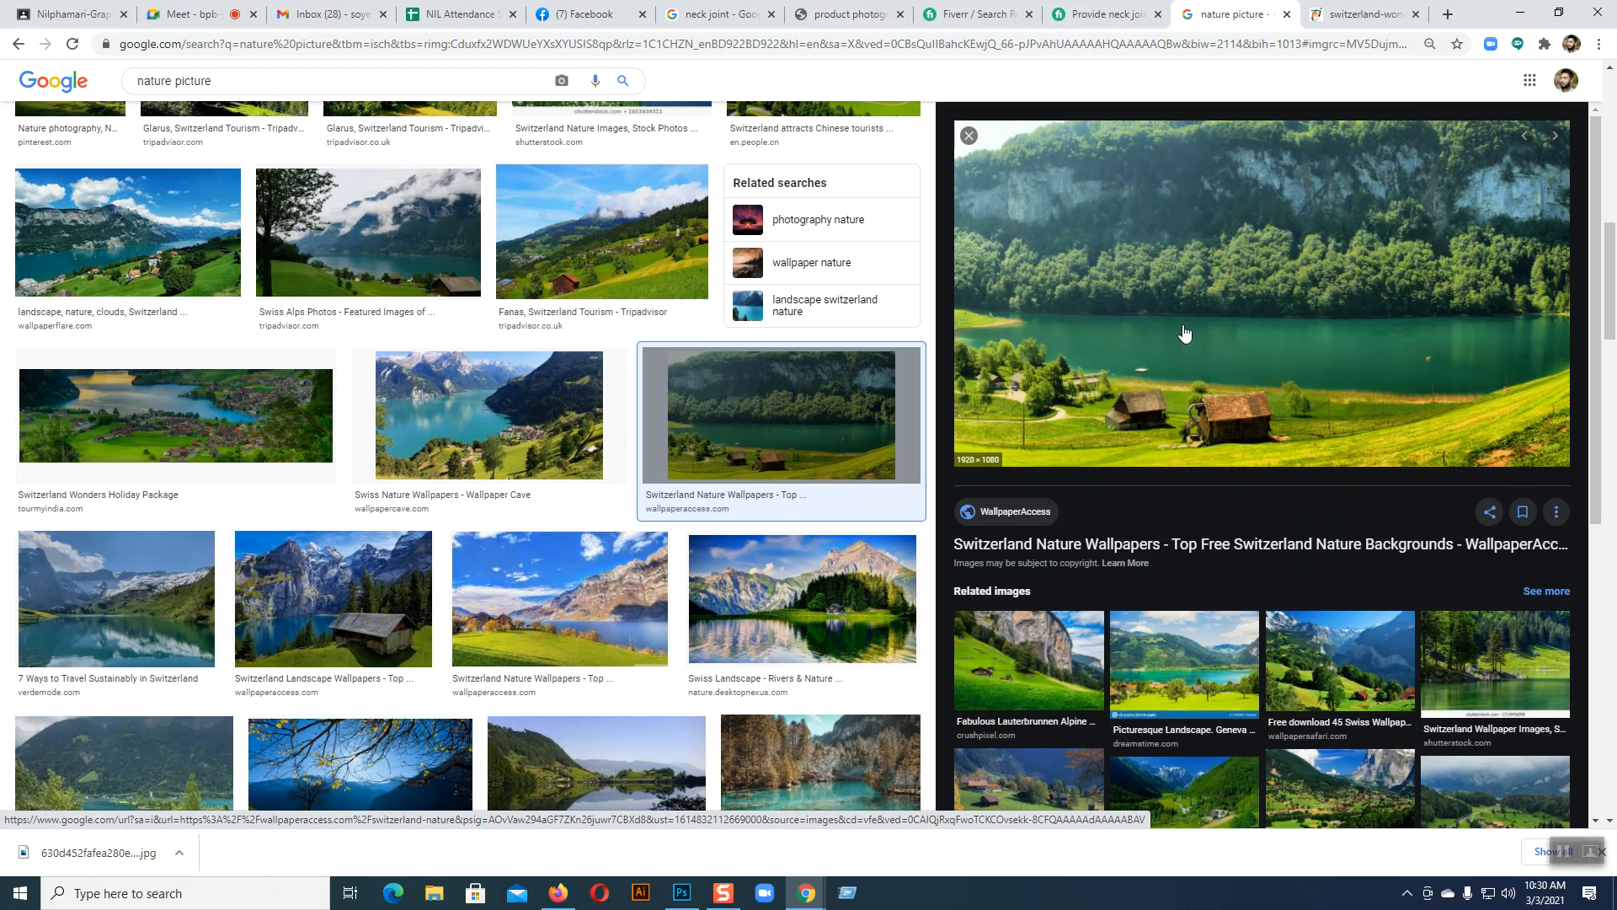
pyautogui.scroll(-3, 1184, 333)
pyautogui.scroll(-4, 608, 474)
pyautogui.scroll(-3, 608, 474)
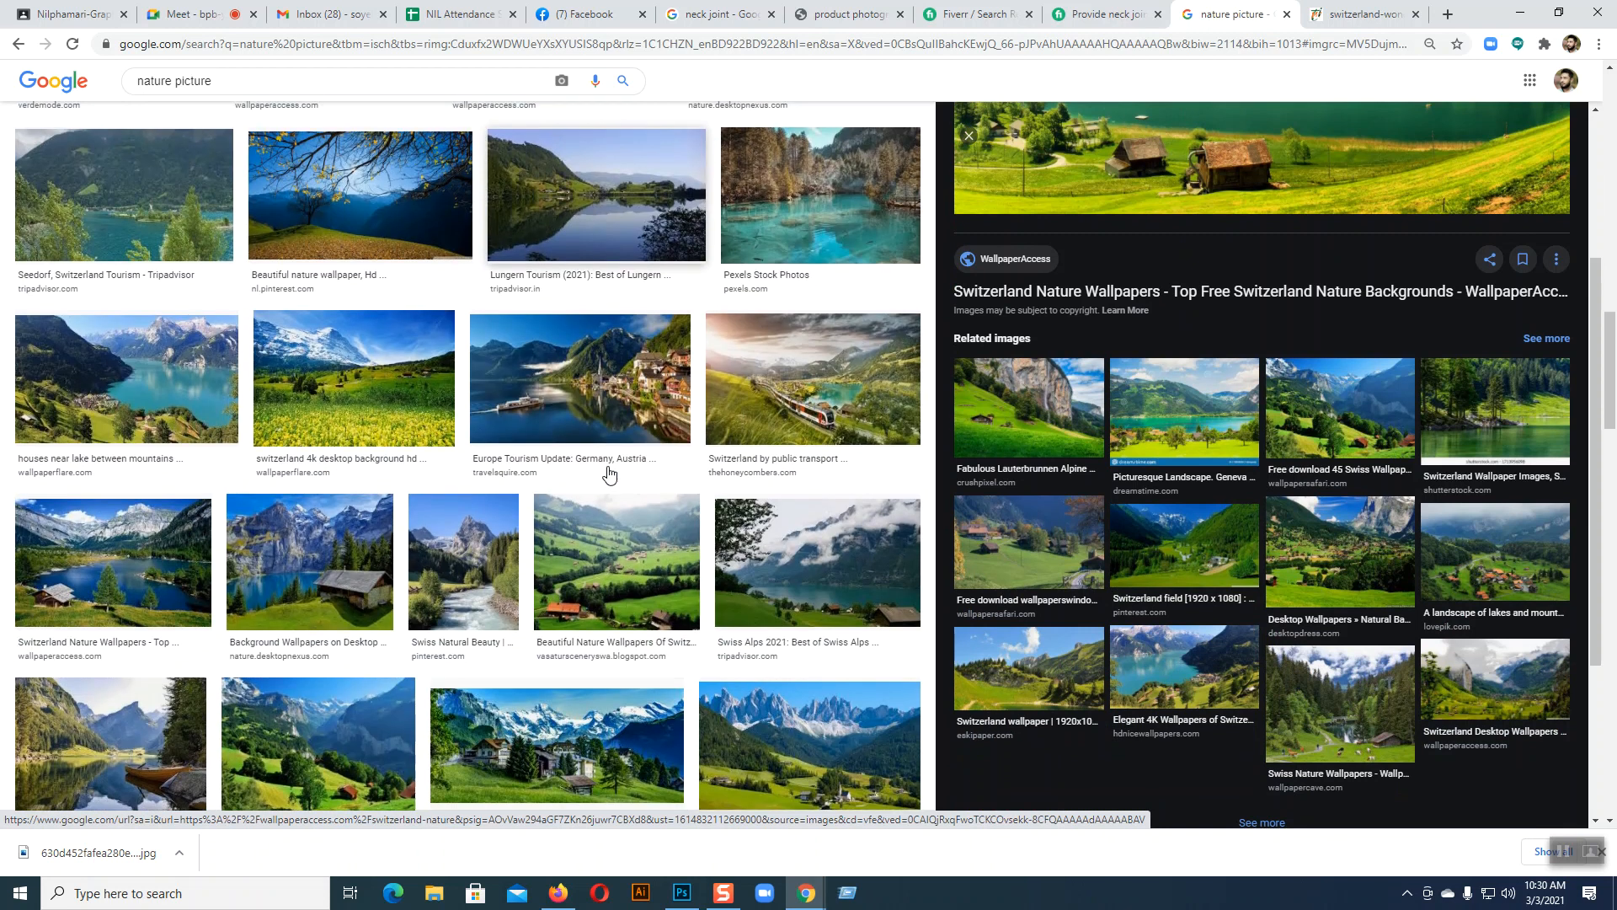
pyautogui.click(609, 732)
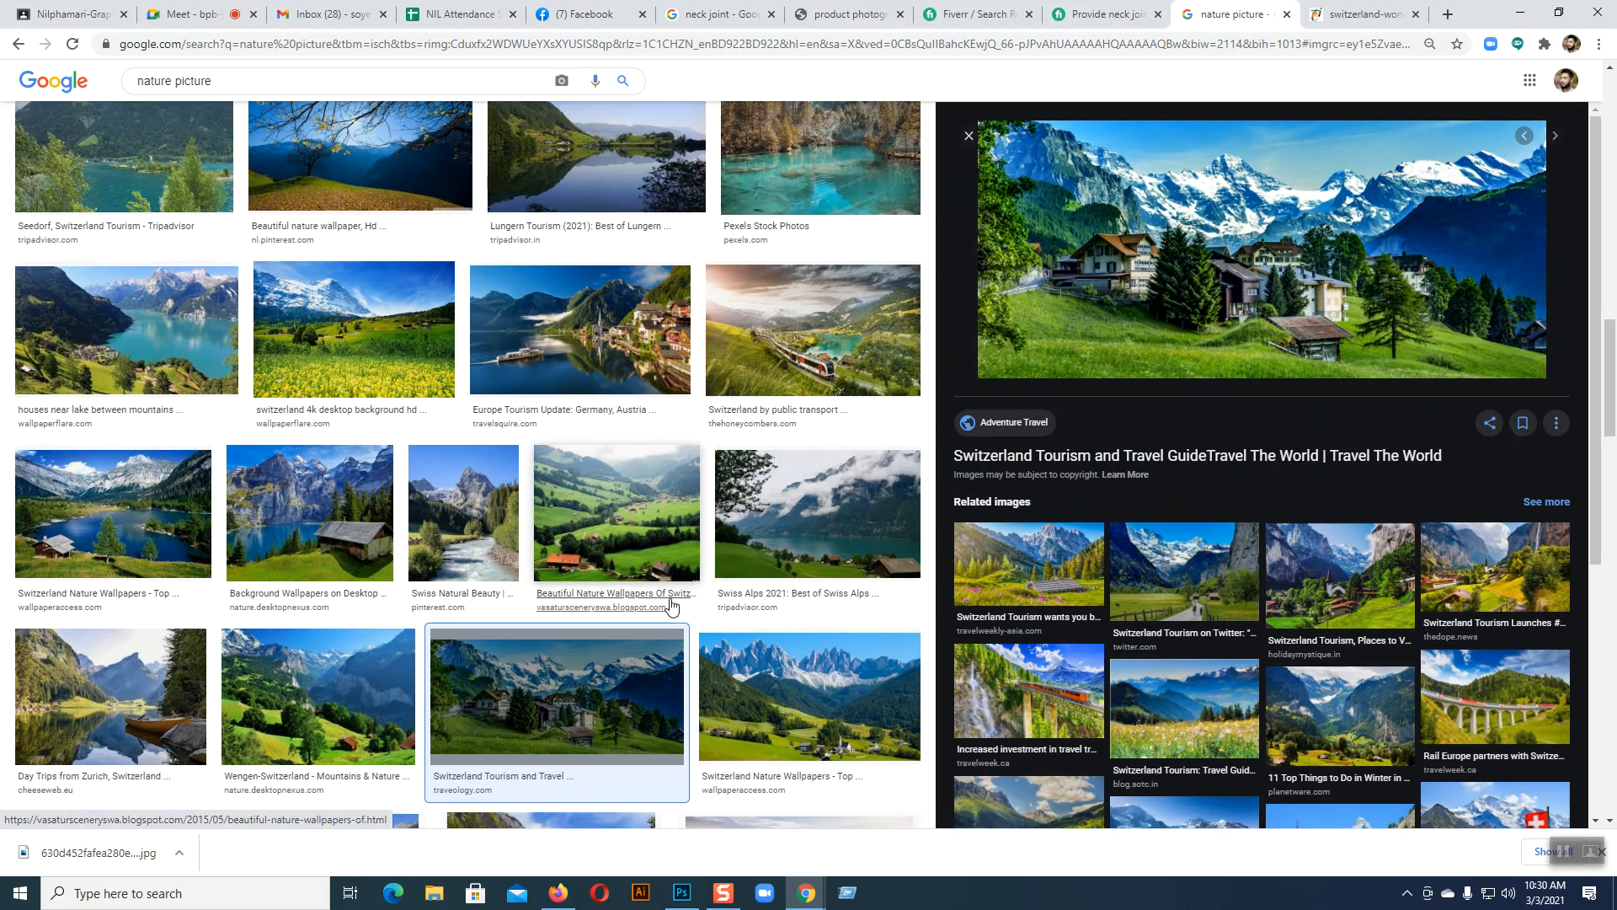
# - Find the Venera Wallpaper picture of a lake with a wooden cabin among the results and open its full-size image in a new tab
pyautogui.scroll(-3, 668, 605)
pyautogui.scroll(-3, 668, 605)
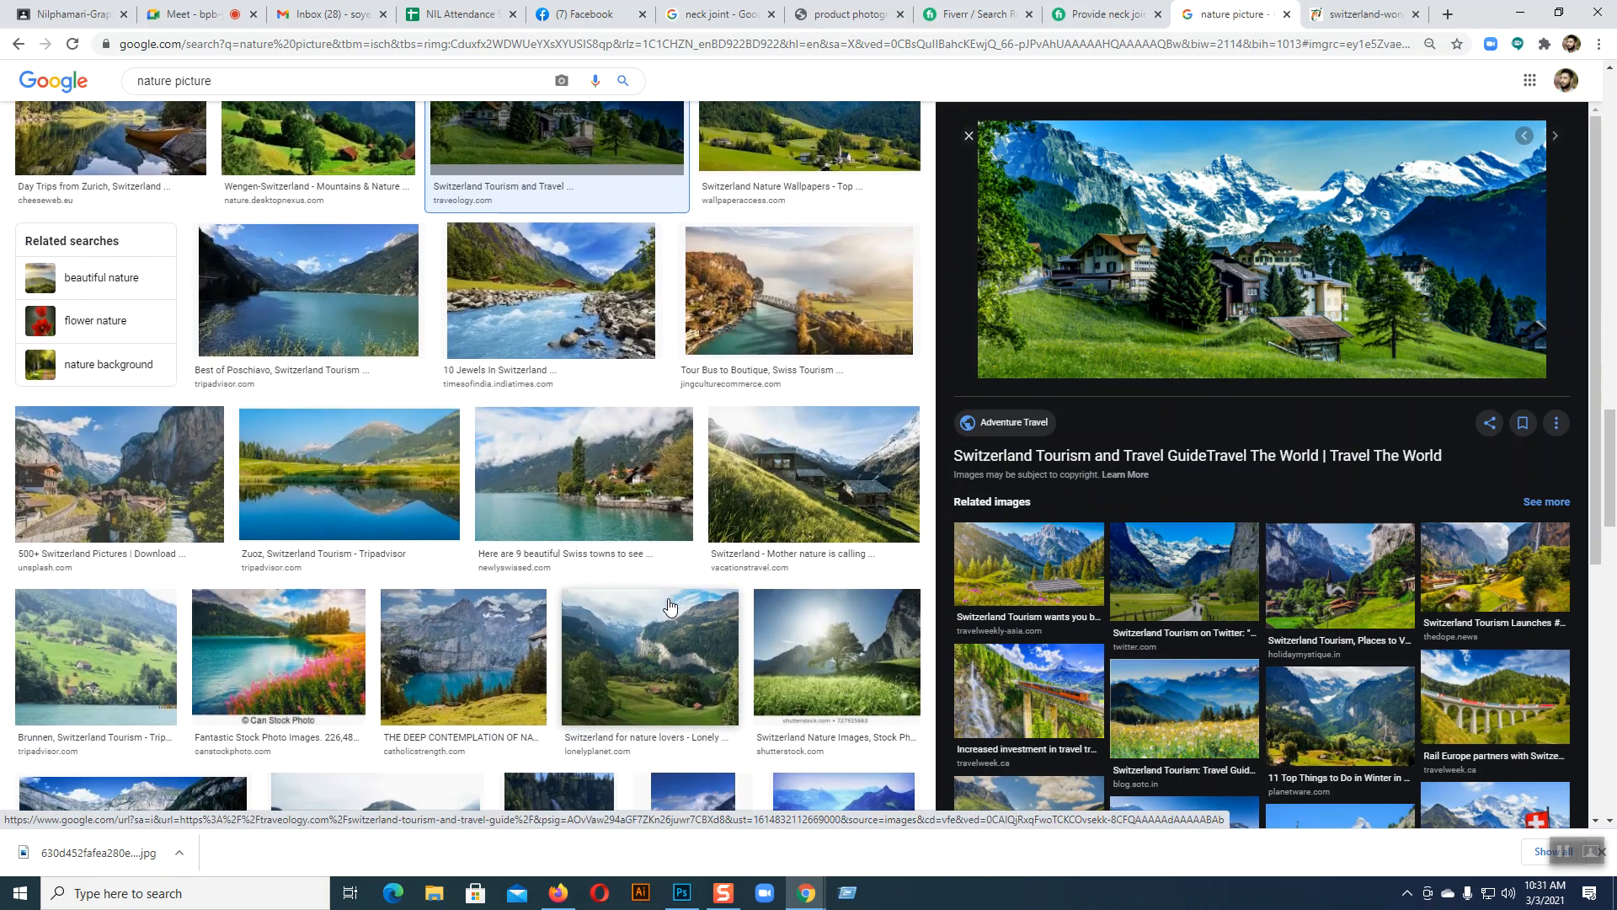
pyautogui.scroll(-3, 671, 605)
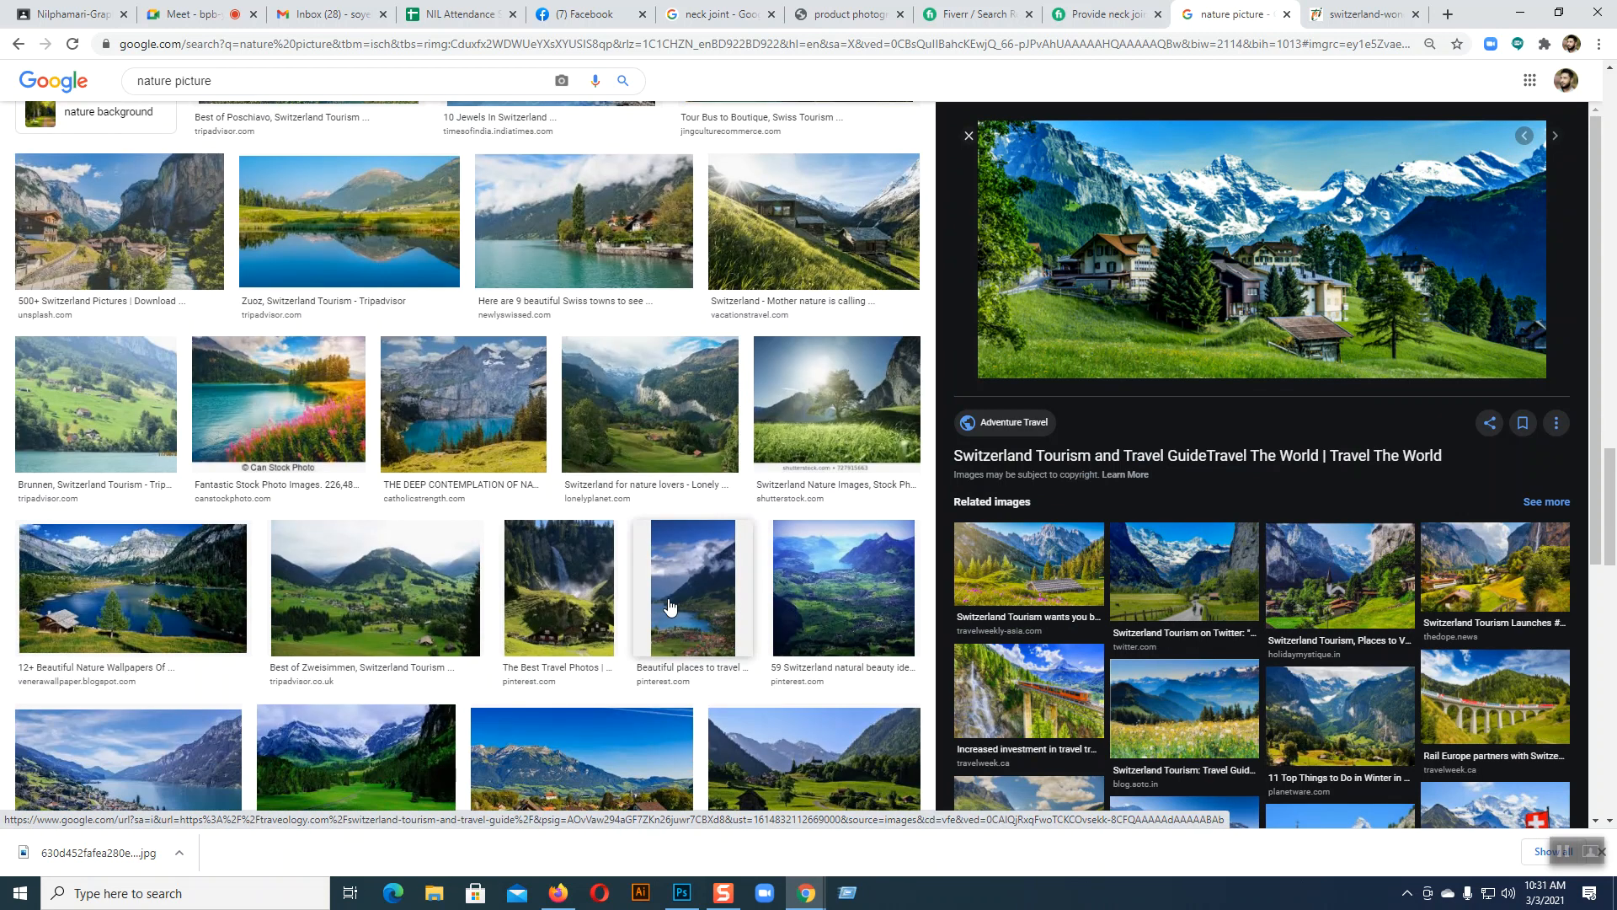
pyautogui.scroll(-4, 670, 605)
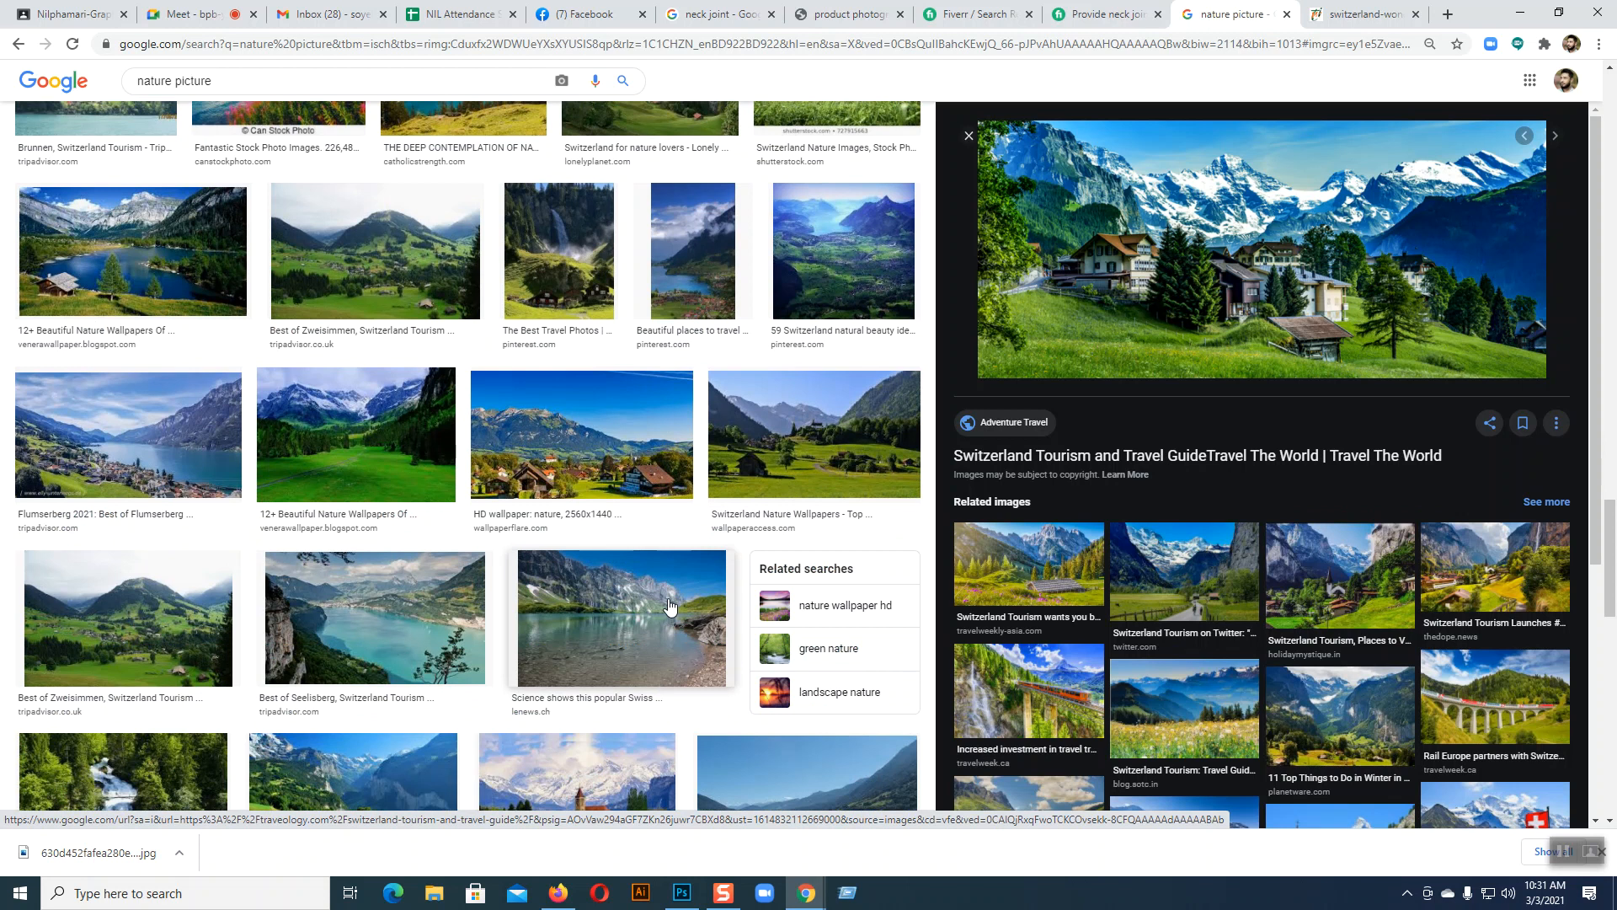
pyautogui.click(132, 287)
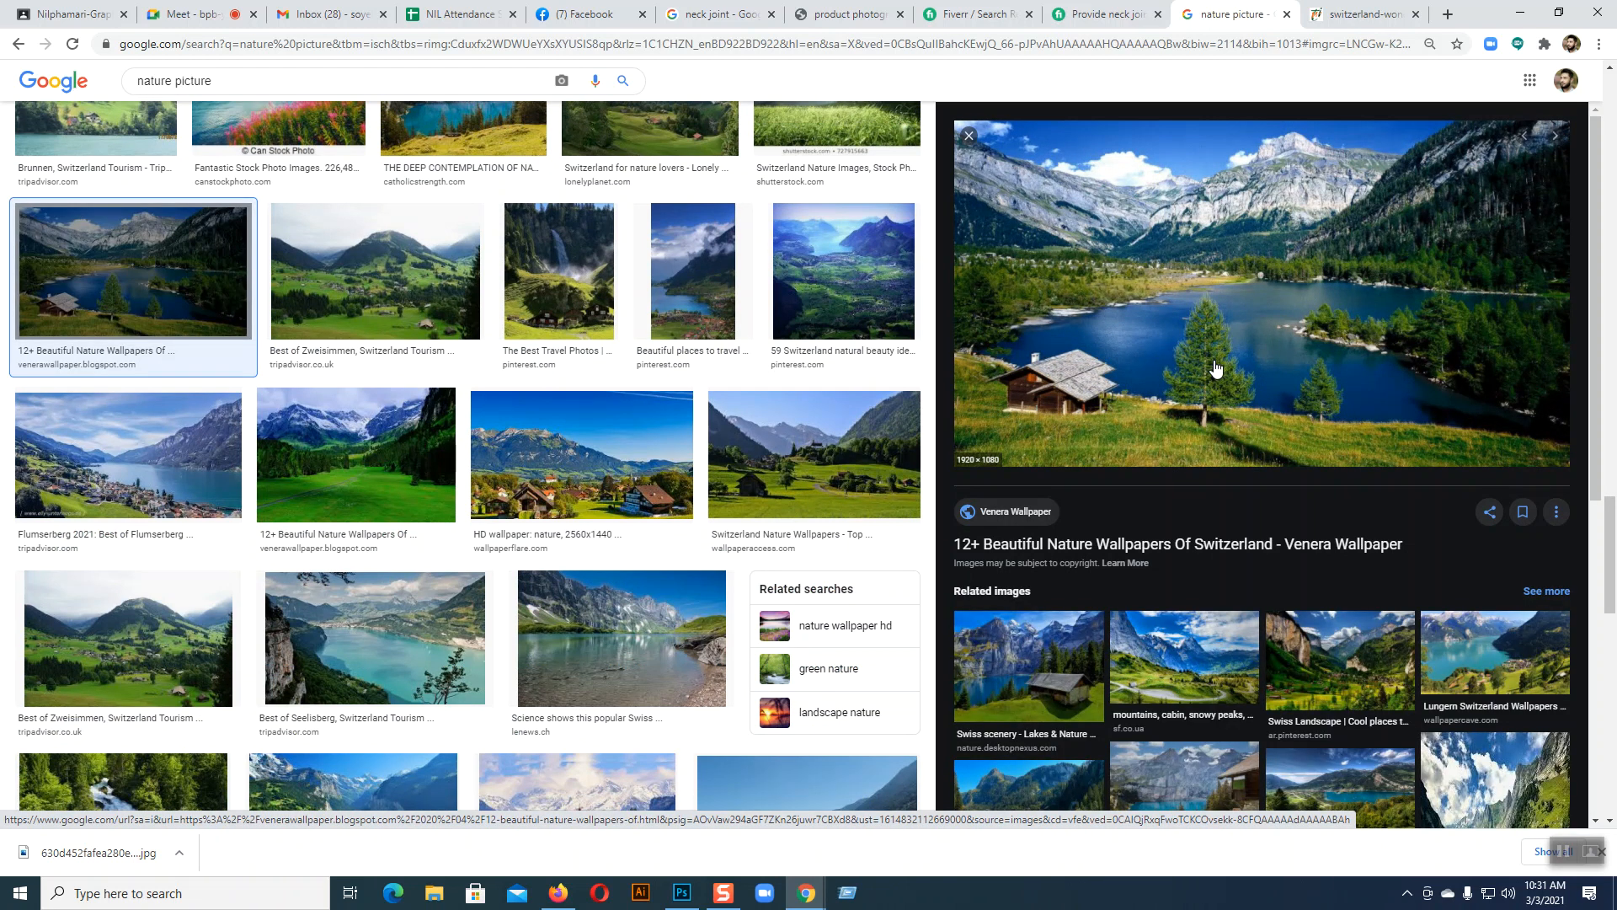
pyautogui.rightClick(1215, 368)
pyautogui.click(1292, 519)
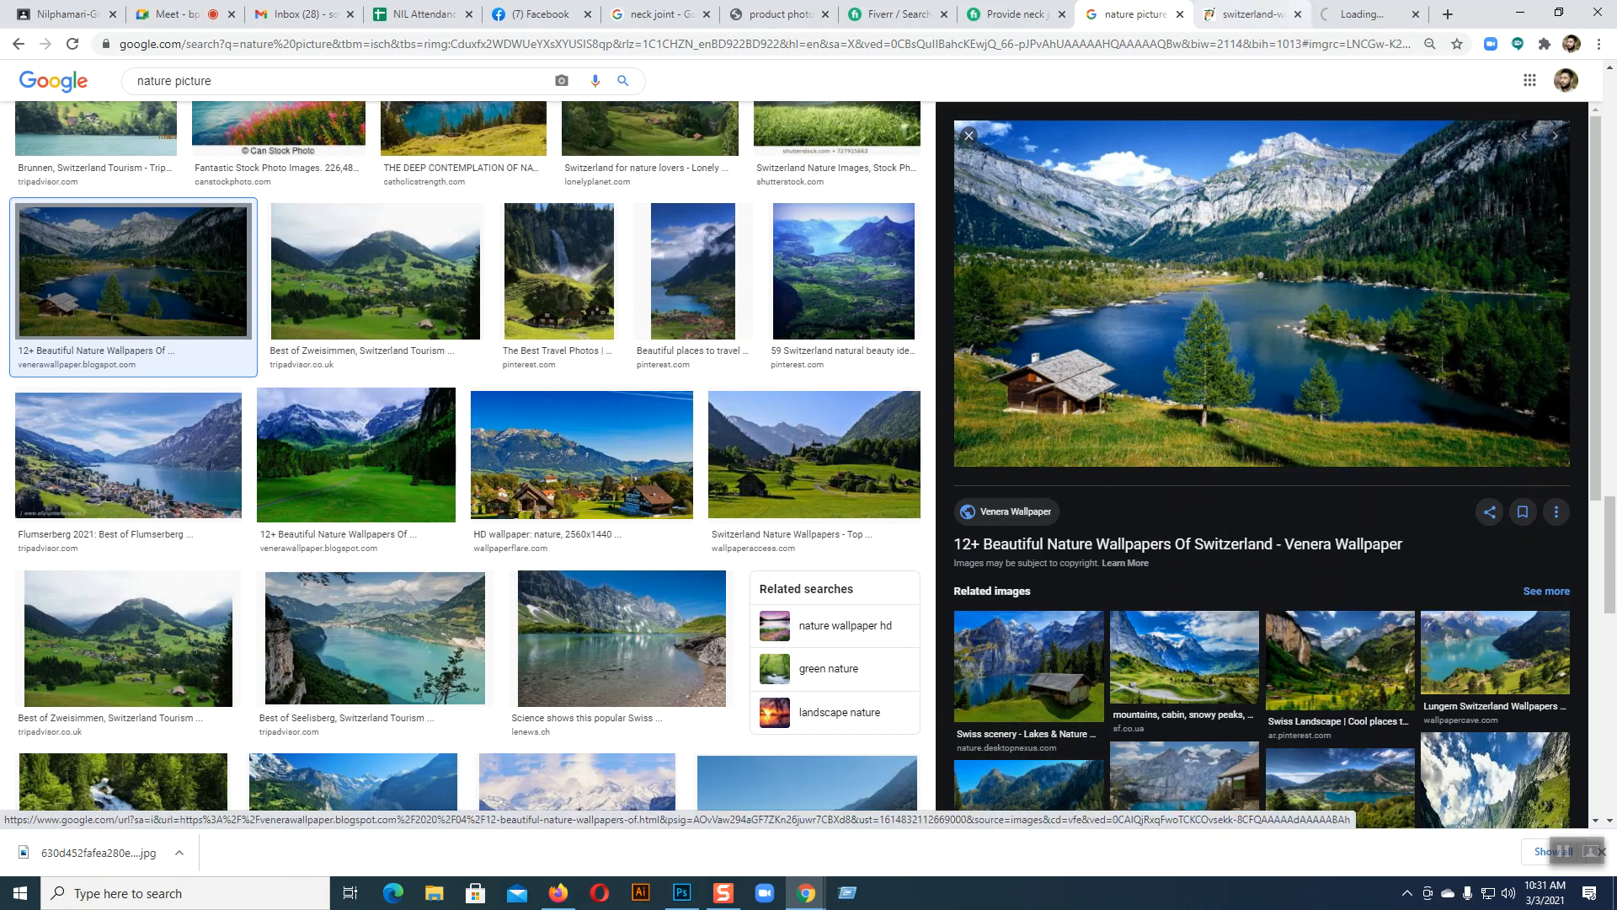
pyautogui.click(1363, 14)
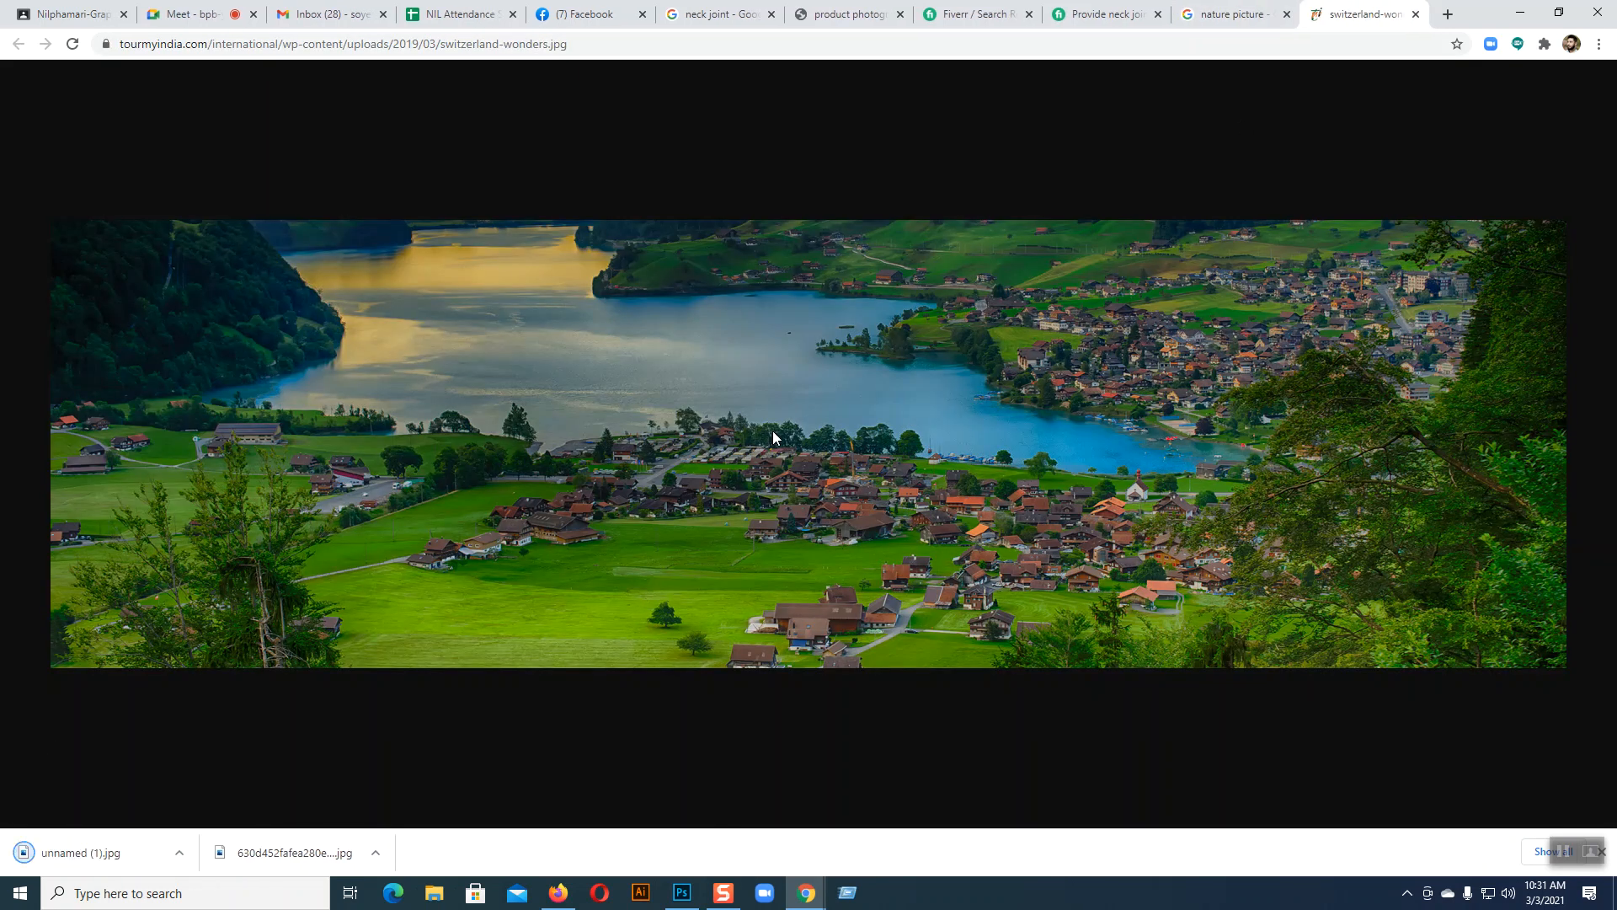
# - Preview the Wallpaperflare village picture and the Vacations & Travel lake reflection picture, and look through the related images
pyautogui.click(1234, 14)
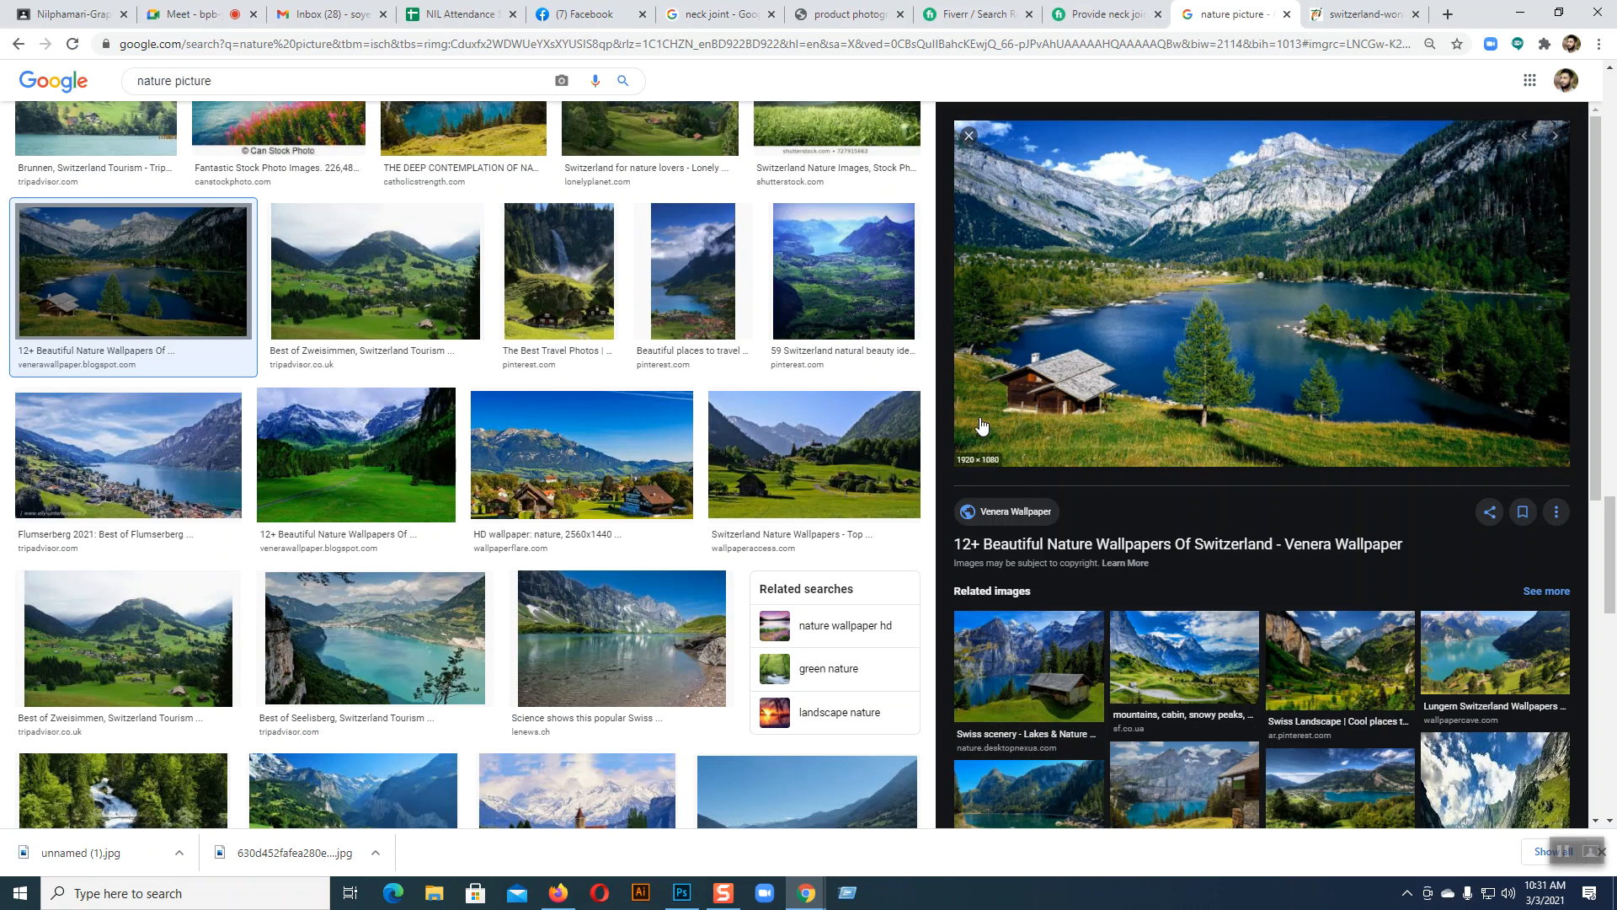
pyautogui.scroll(-1, 853, 489)
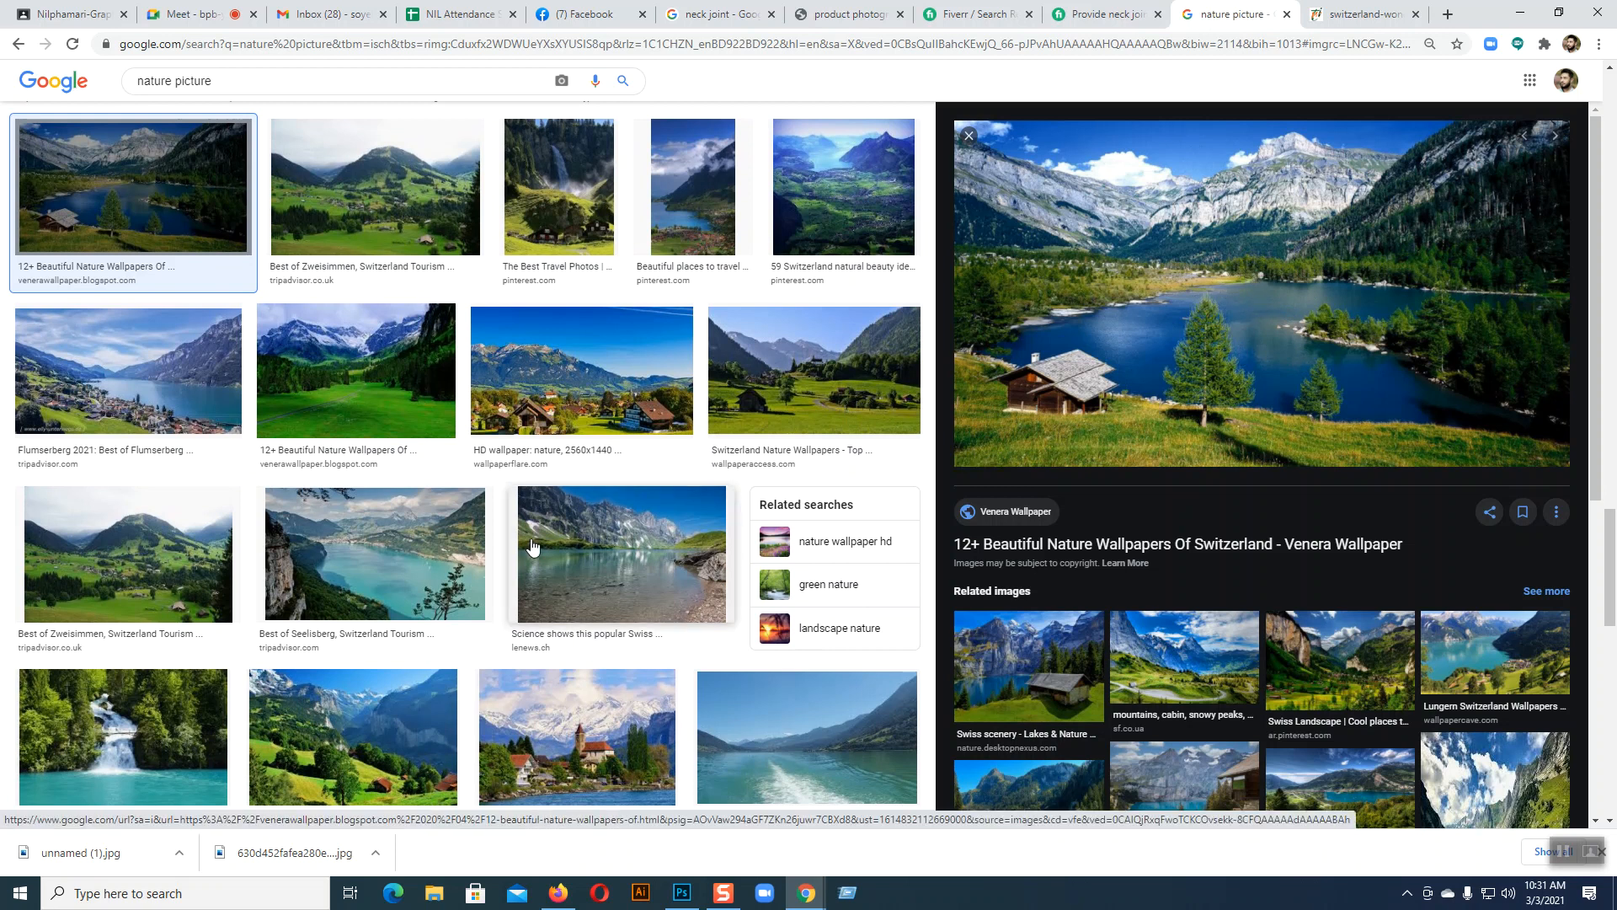
pyautogui.scroll(-4, 590, 556)
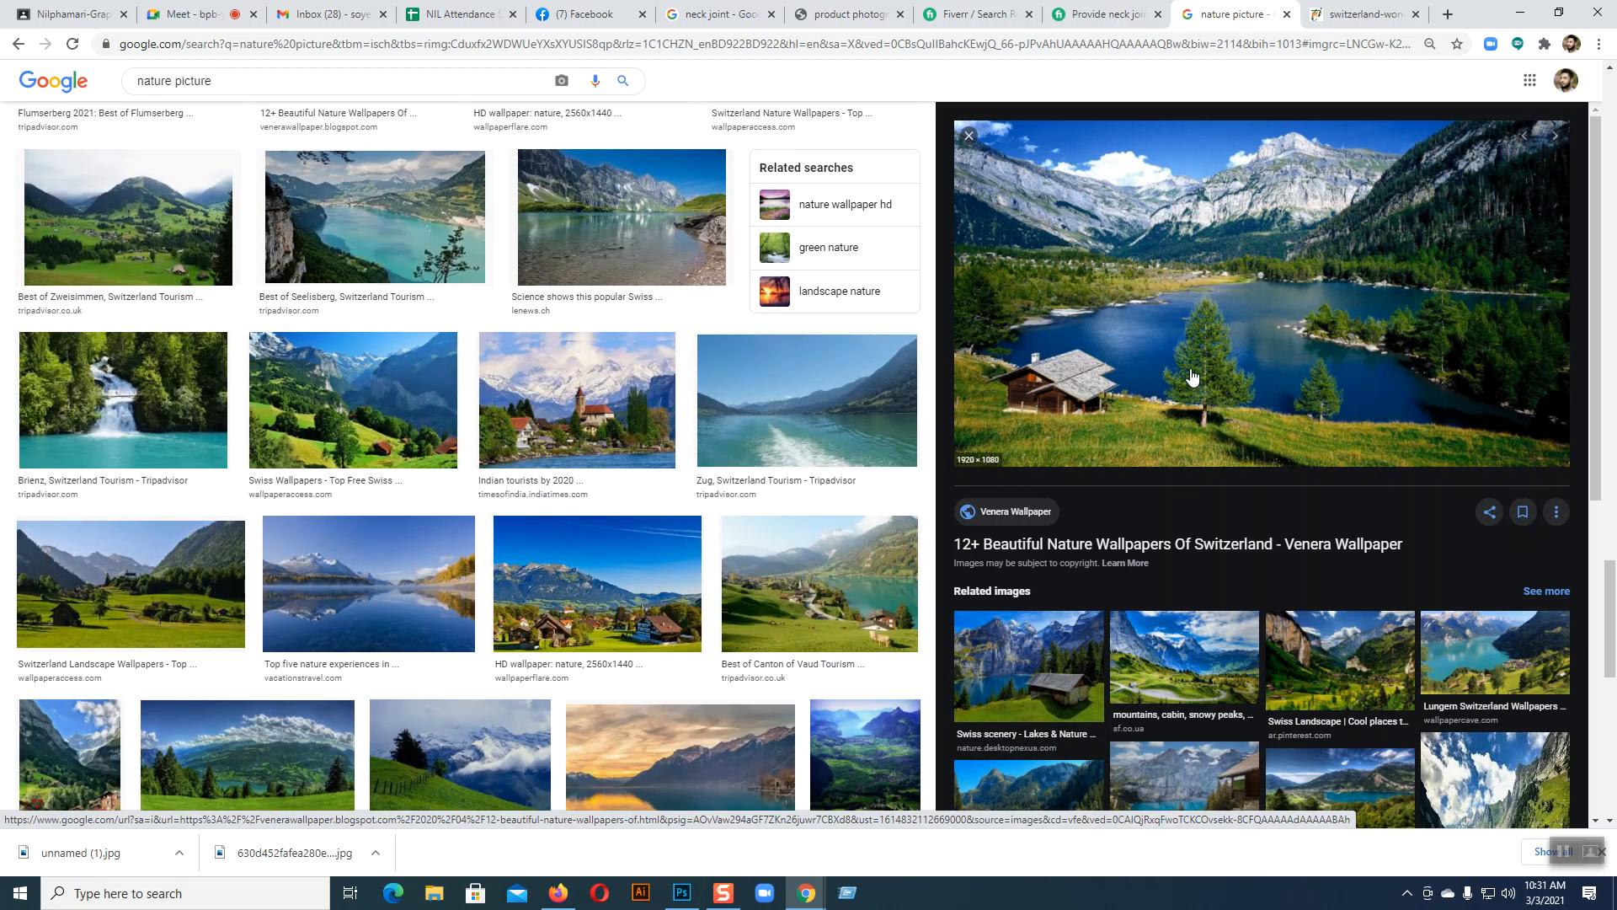
pyautogui.scroll(-2, 1345, 345)
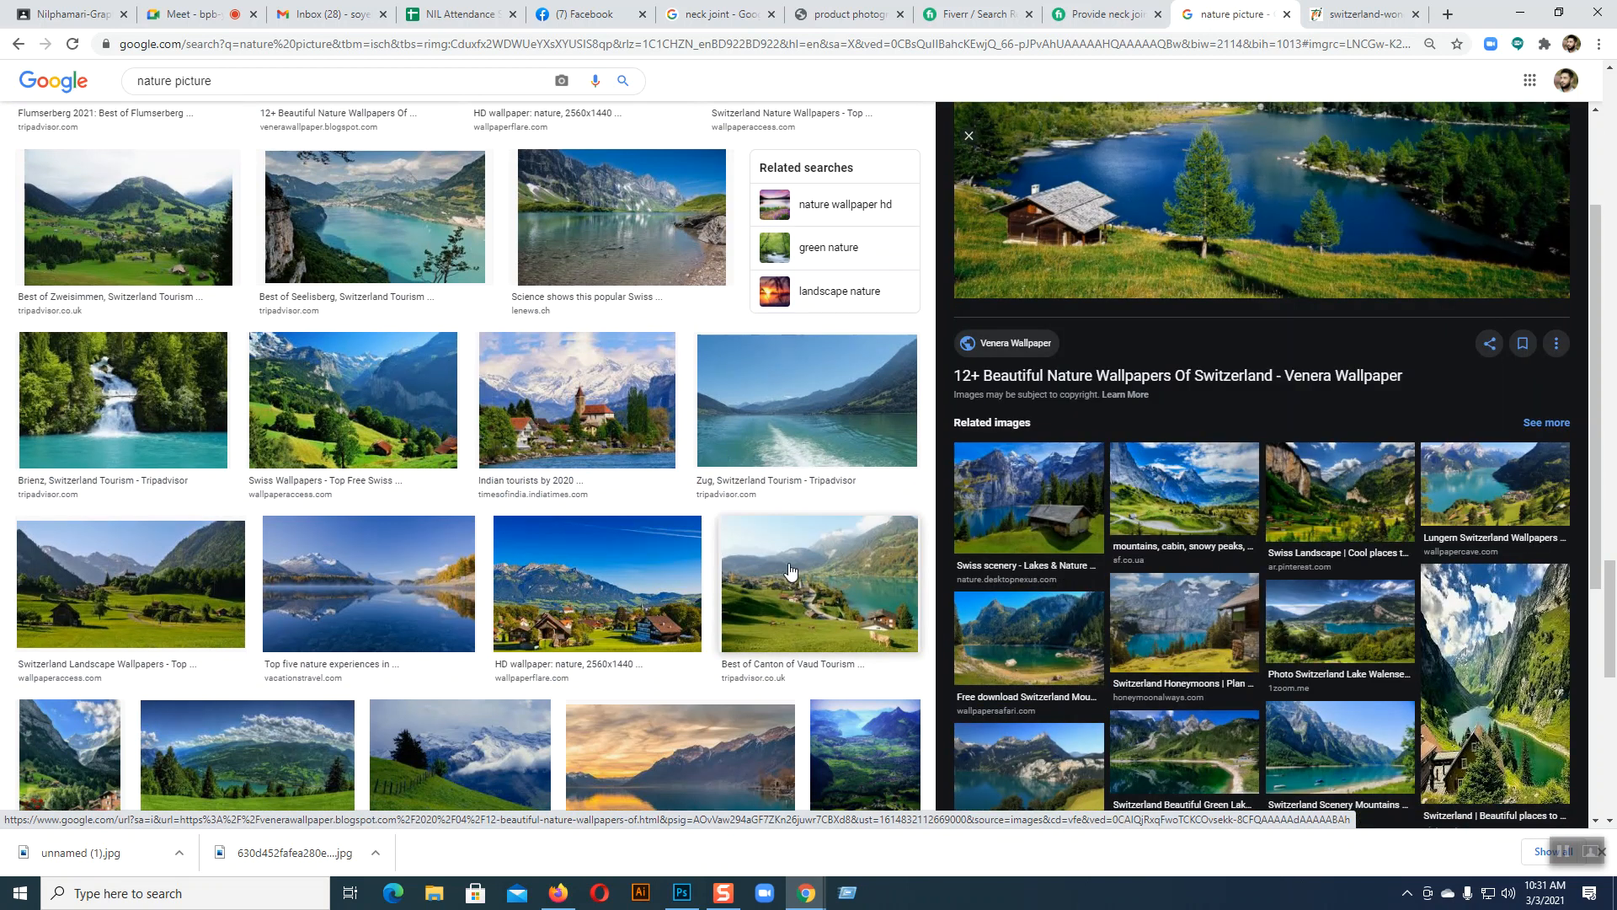
pyautogui.scroll(-1, 790, 572)
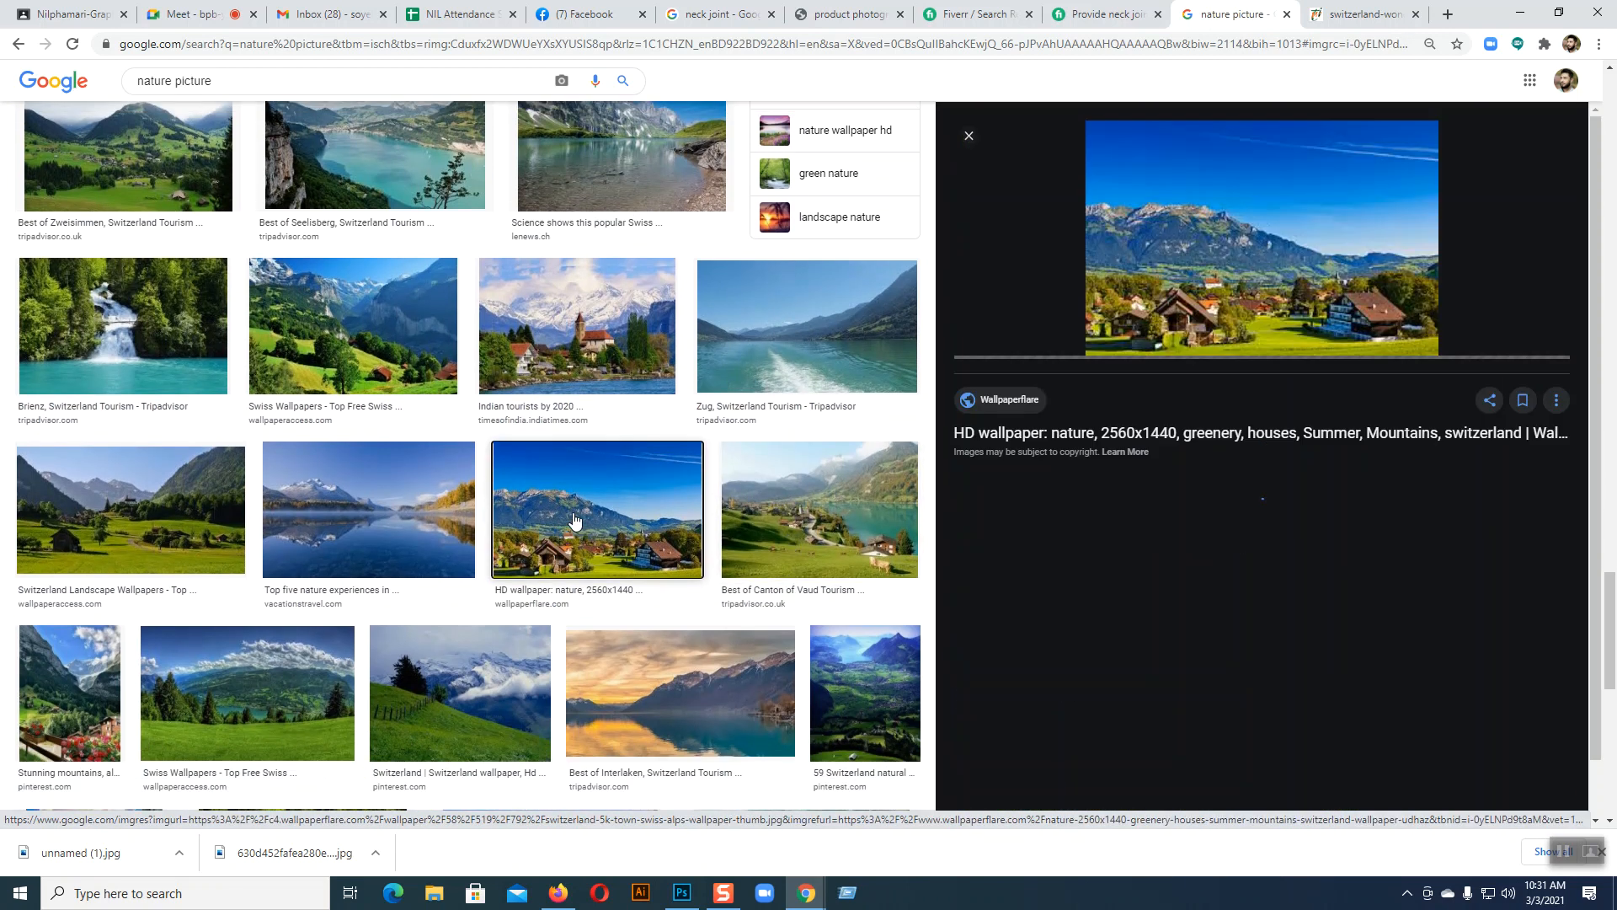
pyautogui.click(582, 531)
pyautogui.click(352, 545)
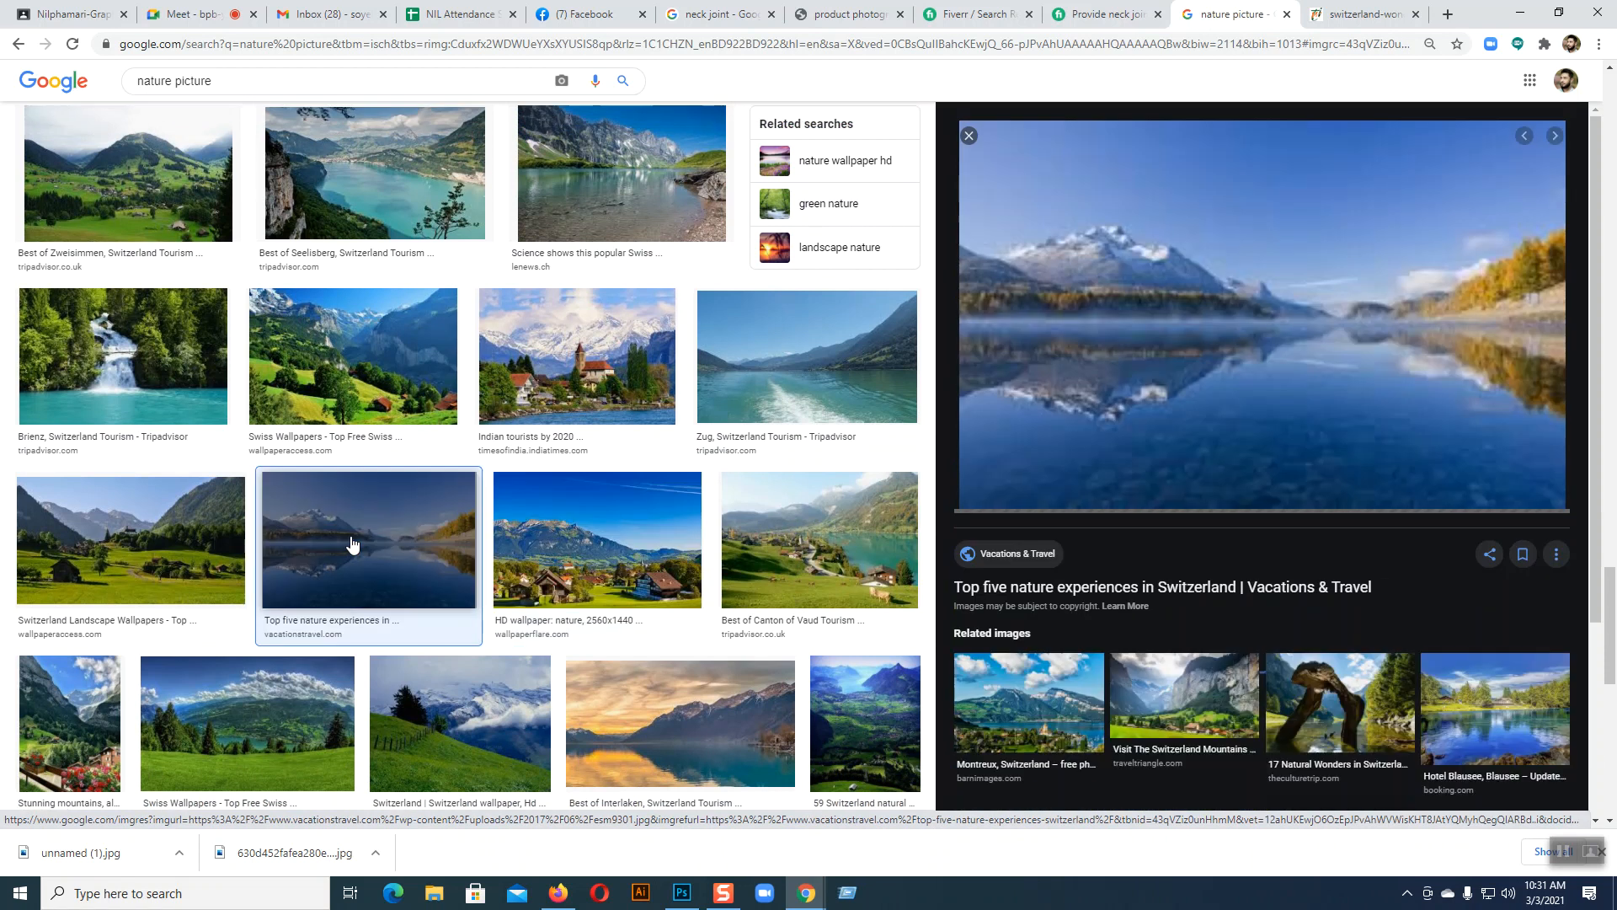
pyautogui.scroll(-3, 1366, 480)
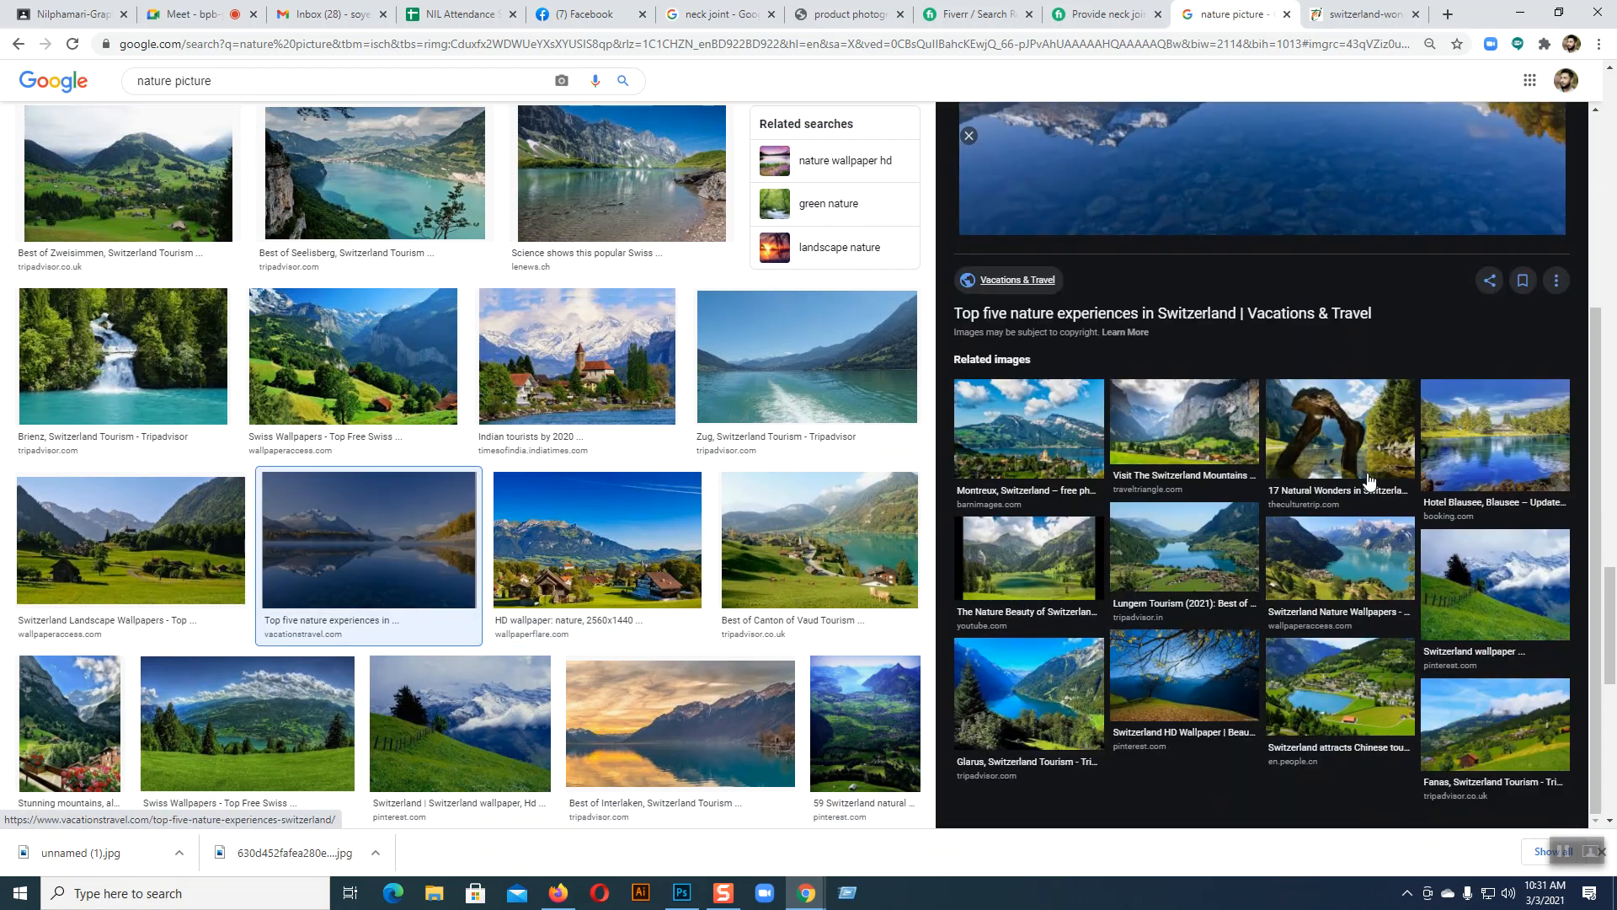
pyautogui.scroll(-6, 761, 633)
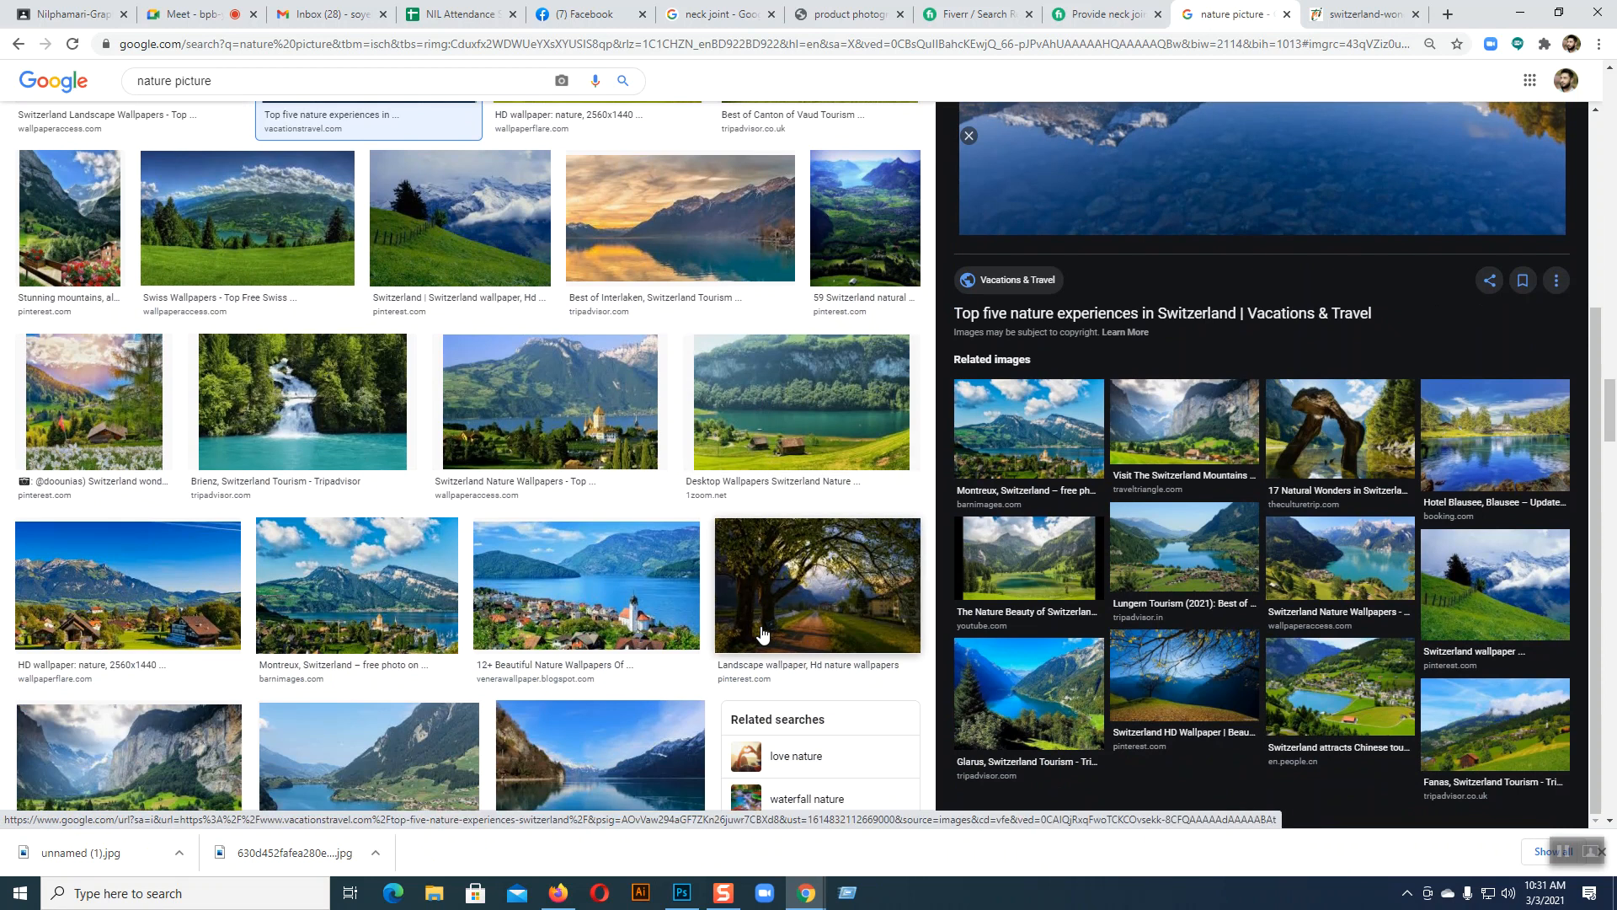
# - Preview the 1ZOOM.Net Switzerland lake wallpaper and browse its related images
pyautogui.click(813, 422)
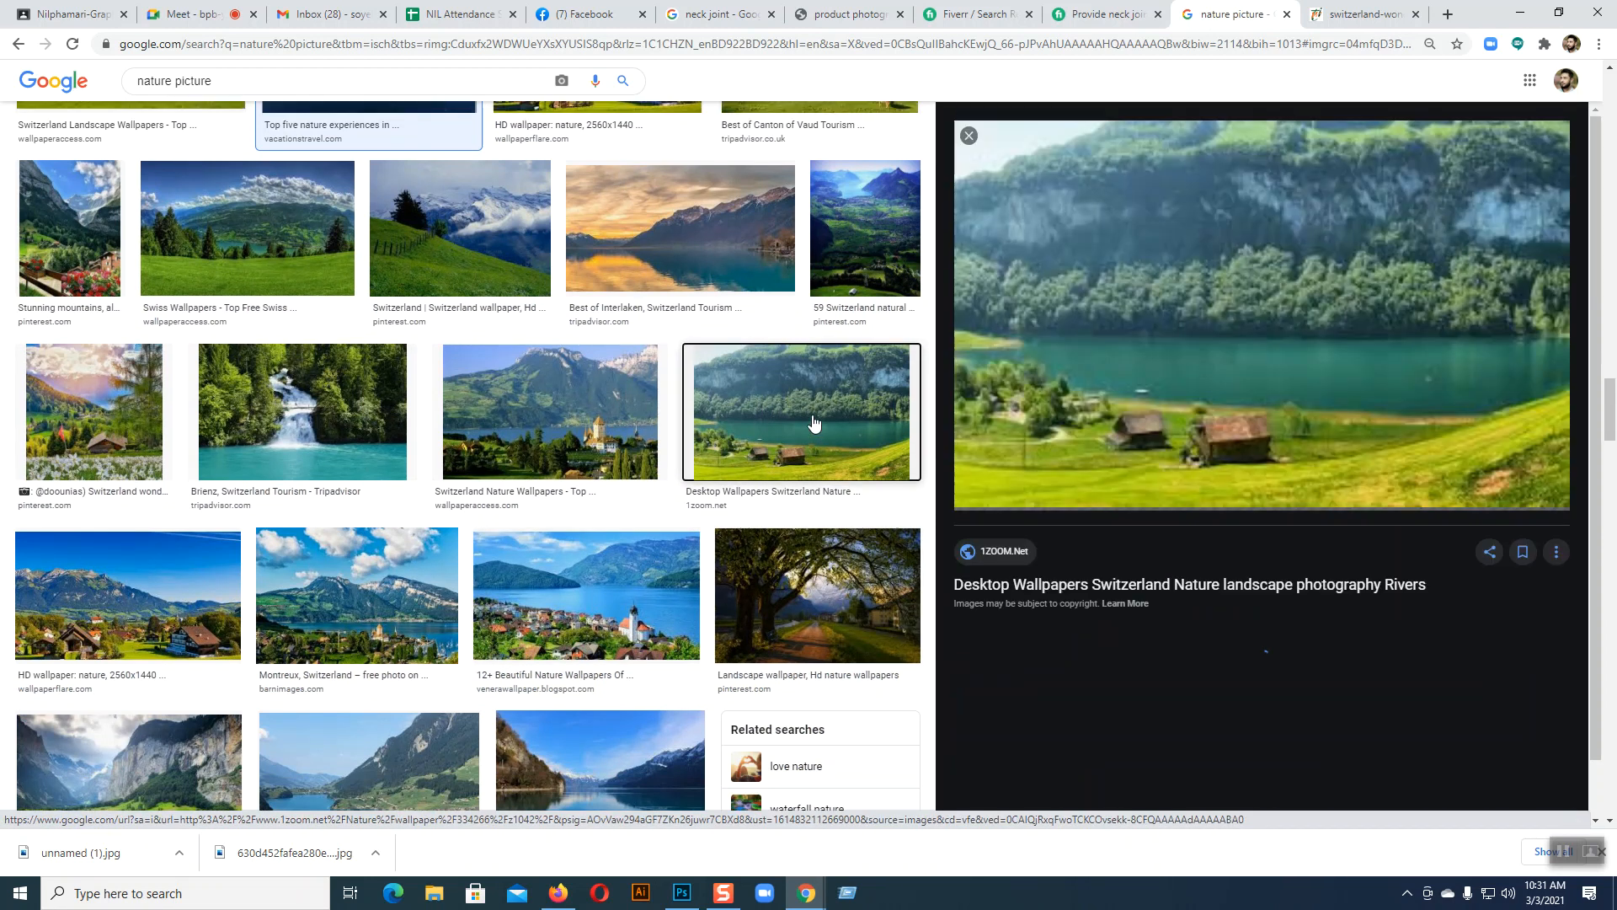
pyautogui.scroll(-5, 1245, 519)
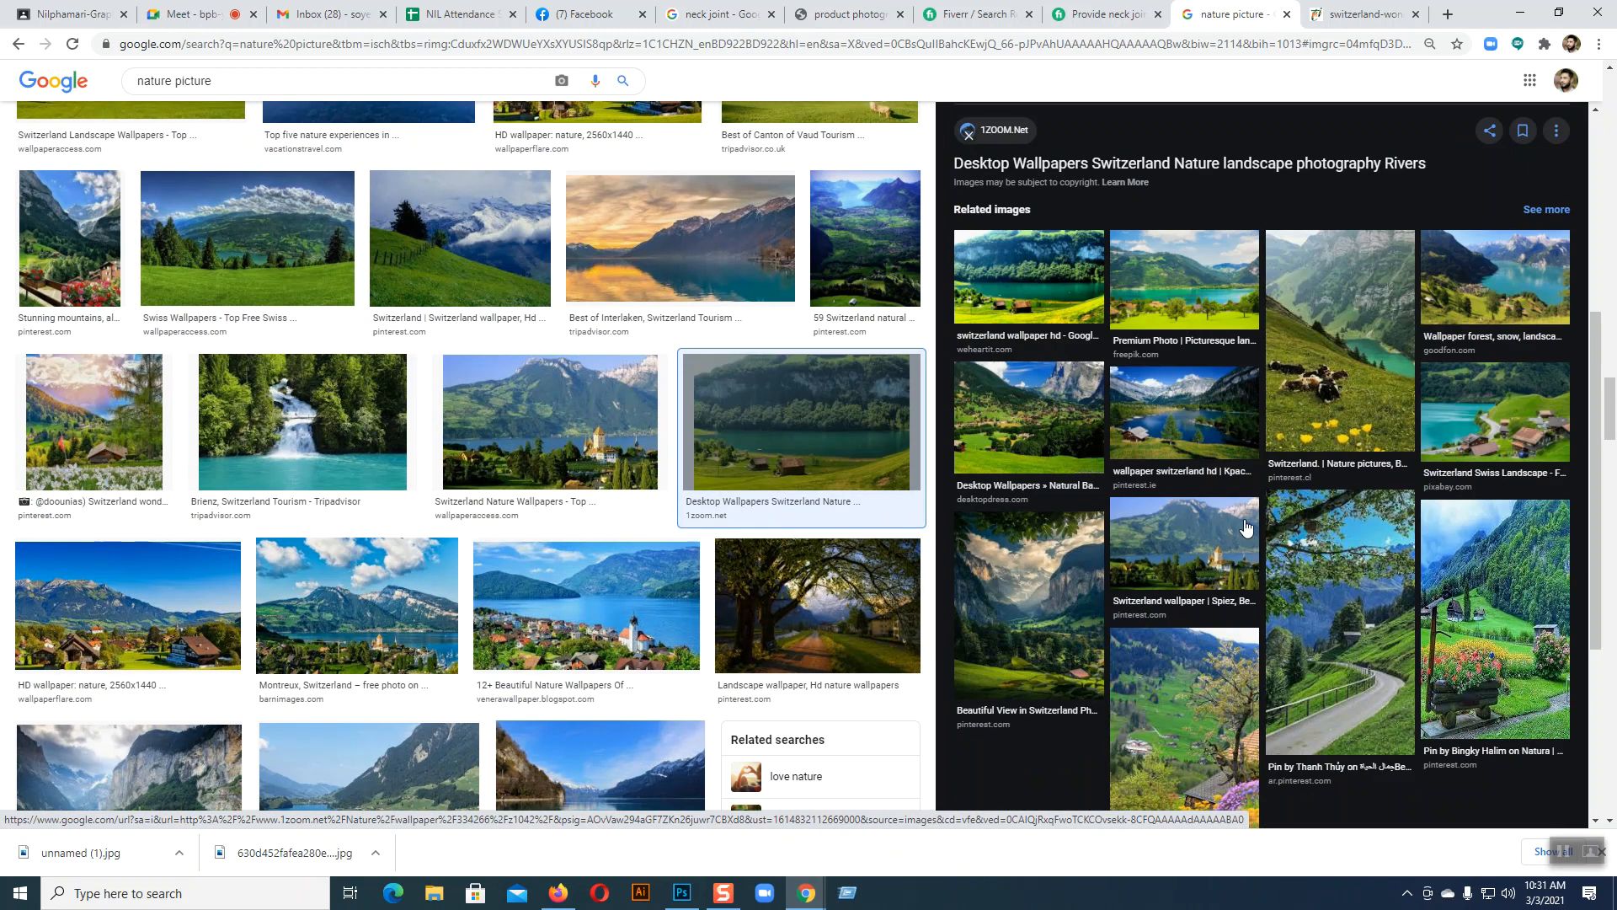
pyautogui.scroll(-4, 482, 600)
pyautogui.scroll(-2, 482, 599)
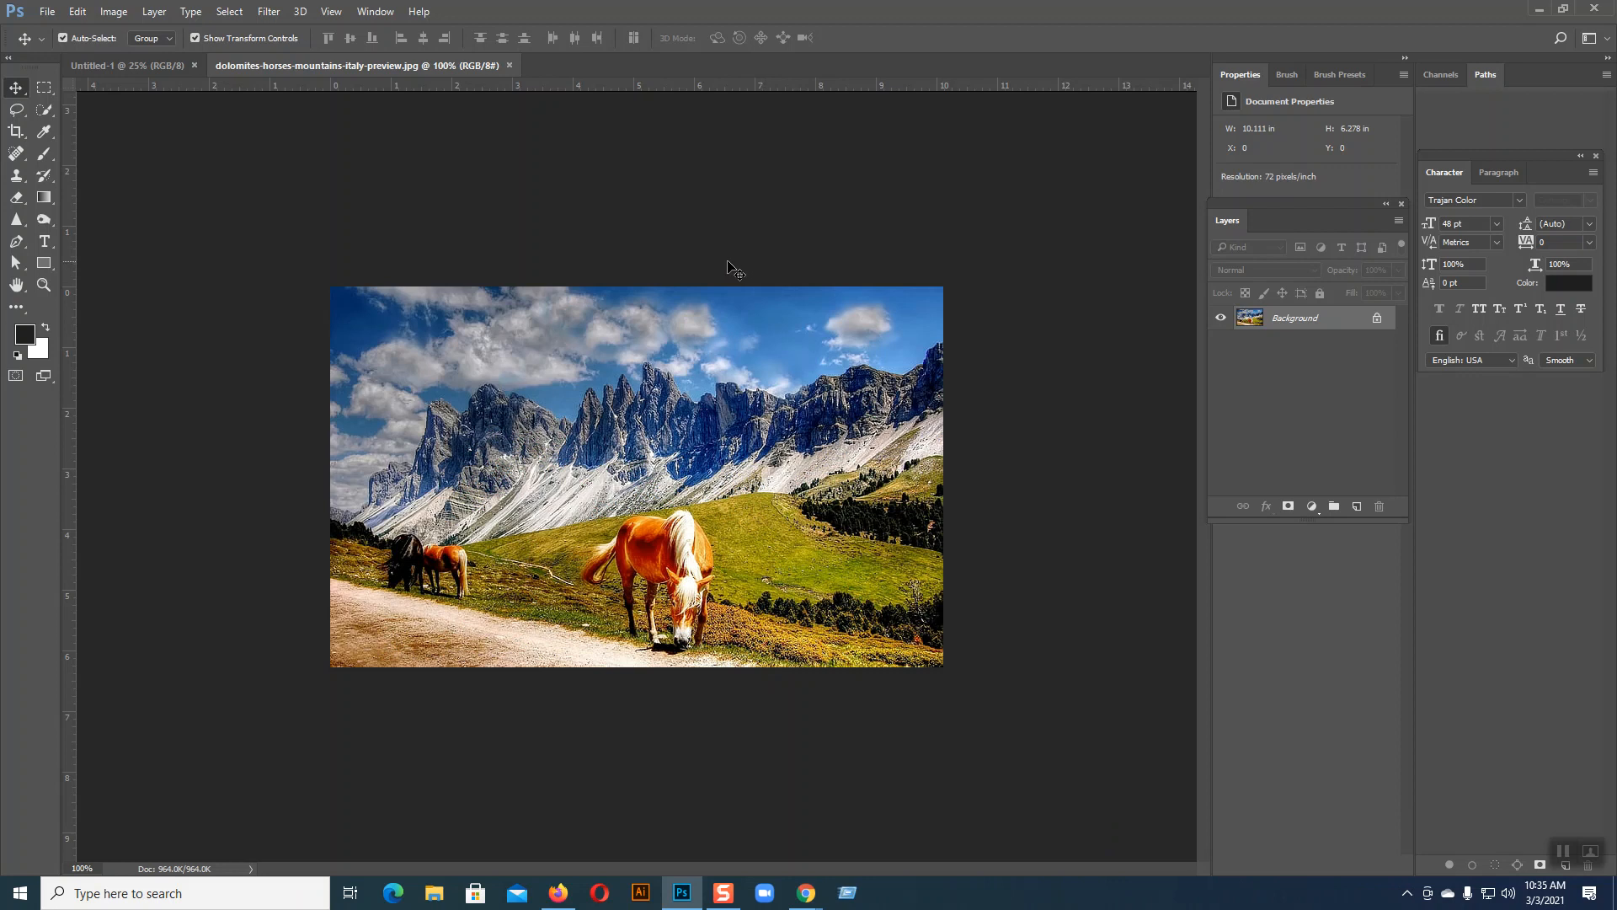
# - Set the resolution of the horses-and-mountains image to 300 pixels/inch in Photoshop
pyautogui.click(105, 10)
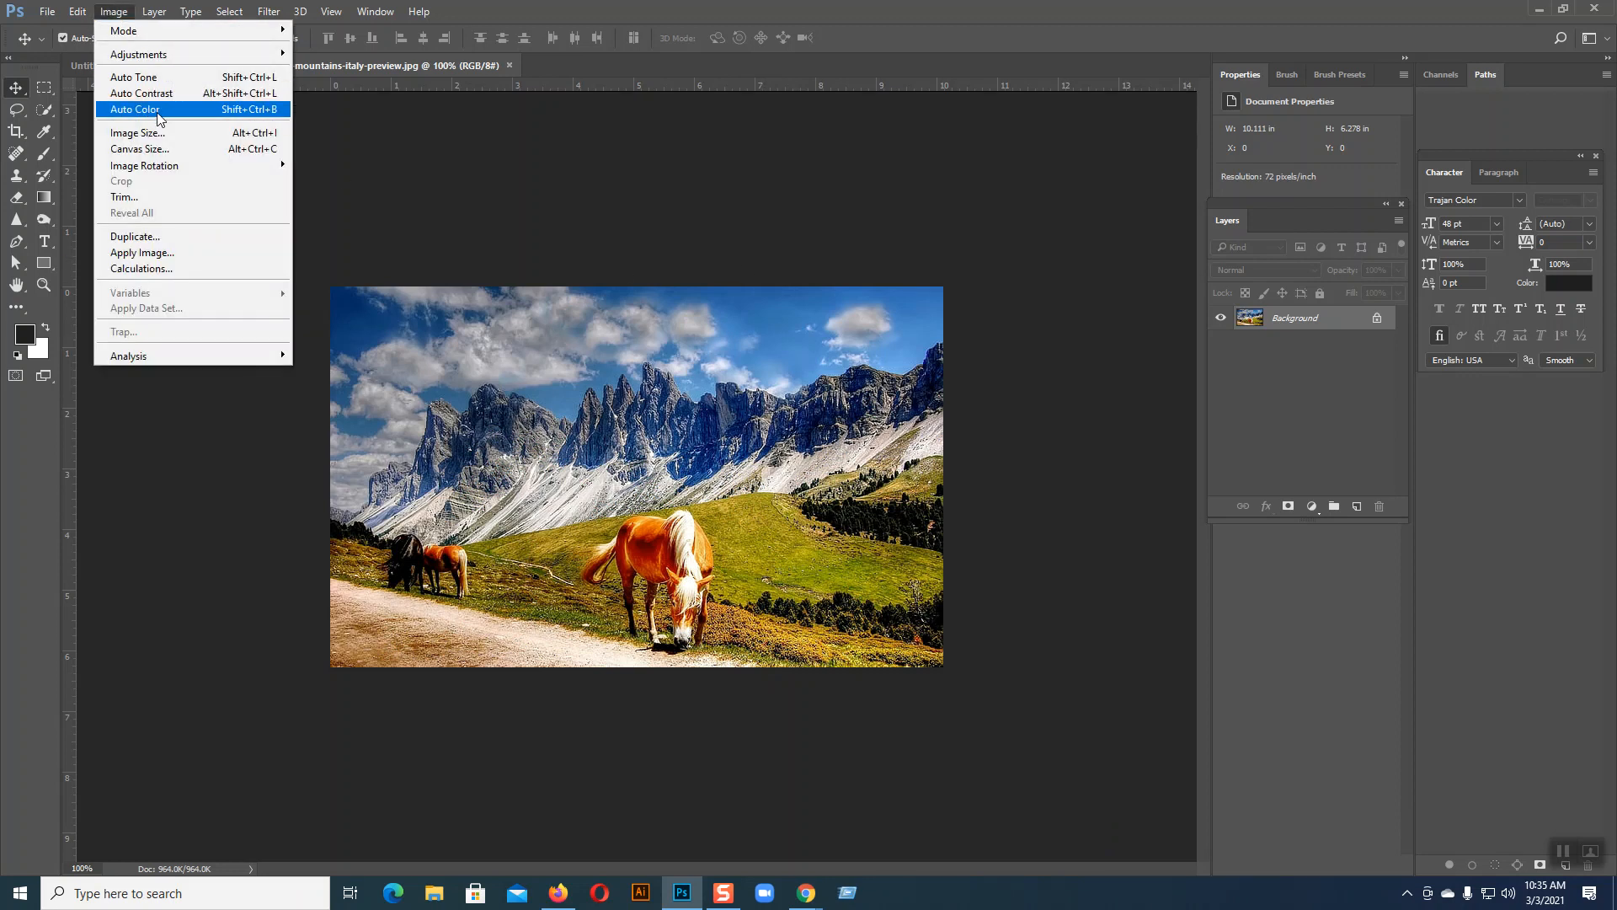
pyautogui.click(126, 133)
pyautogui.click(1002, 263)
pyautogui.write('300')
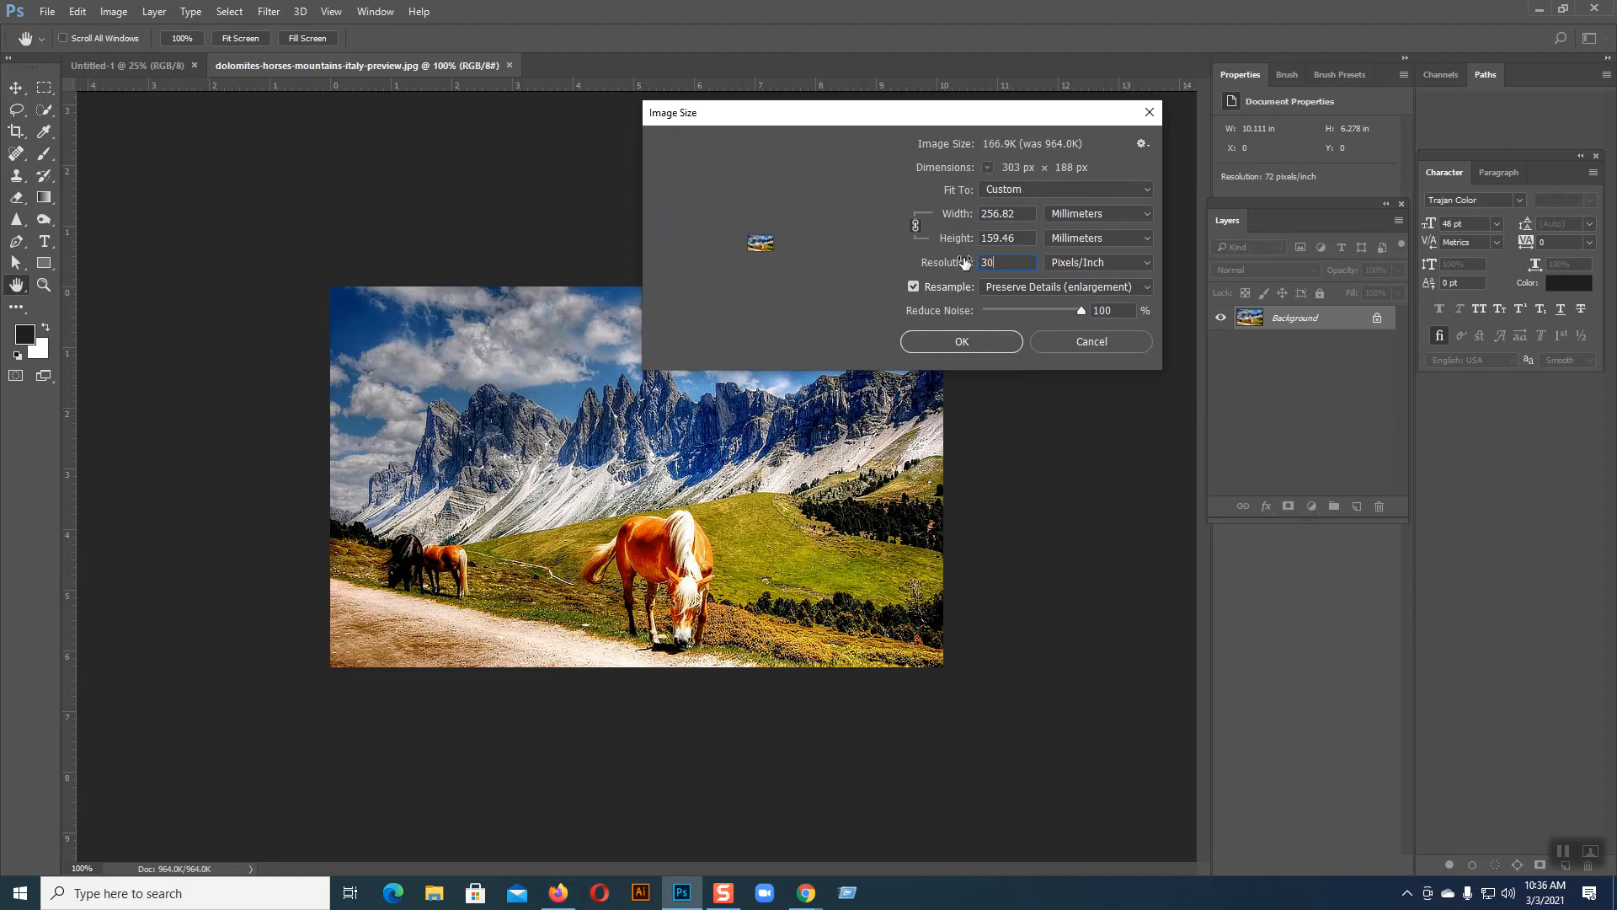
pyautogui.click(961, 343)
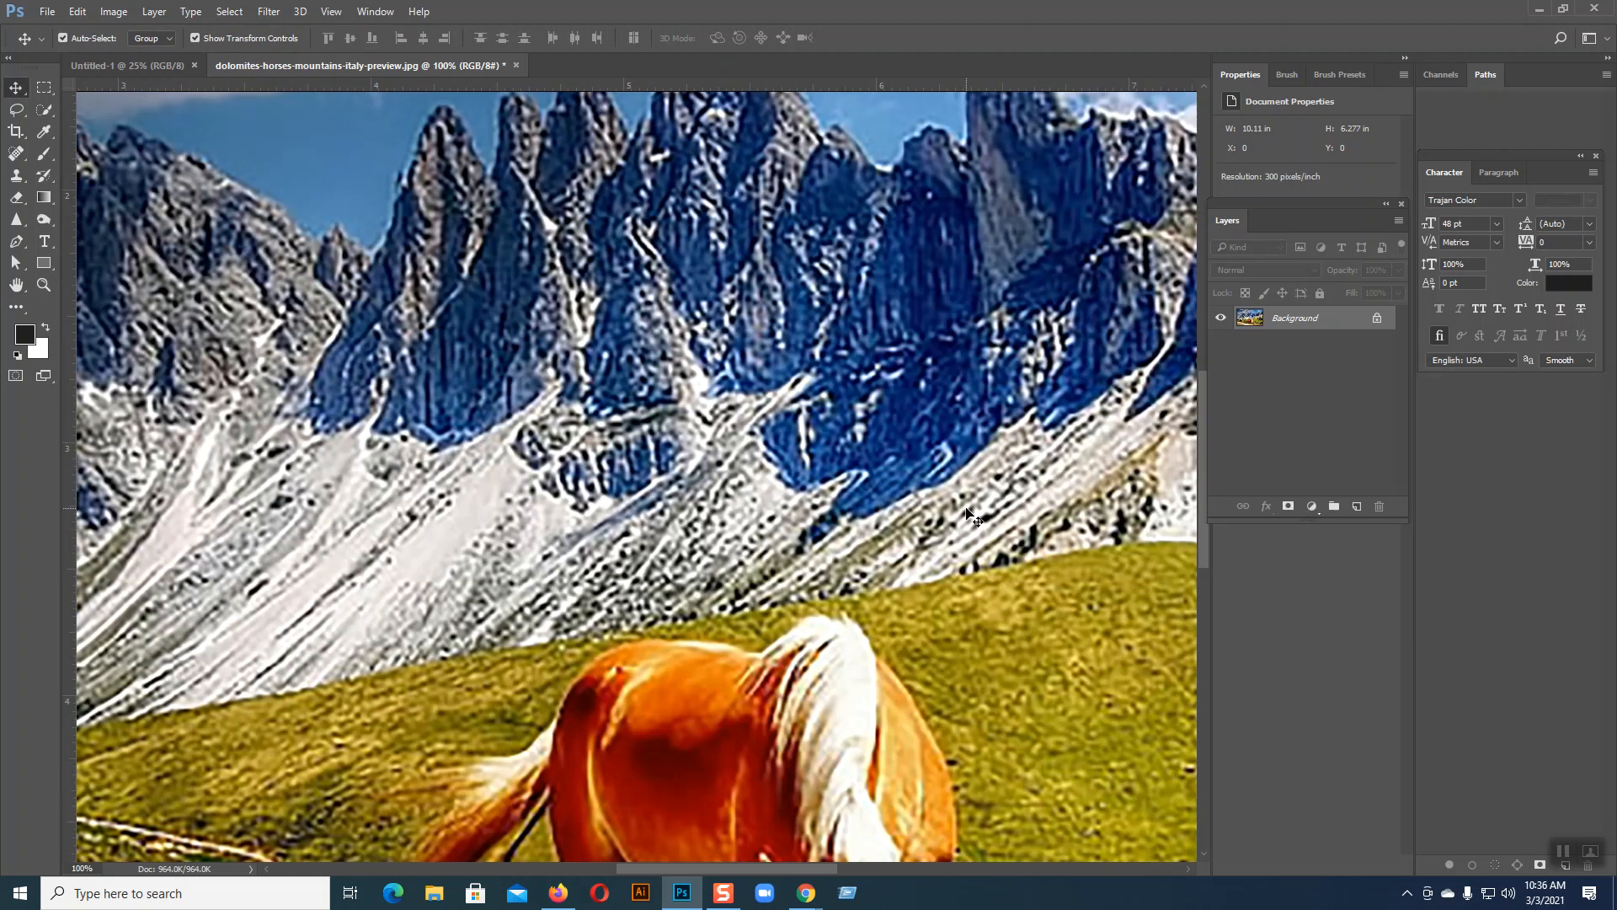
pyautogui.hotkey('ctrl', '-')
pyautogui.hotkey('ctrl', '-')
pyautogui.hotkey('ctrl', '-')
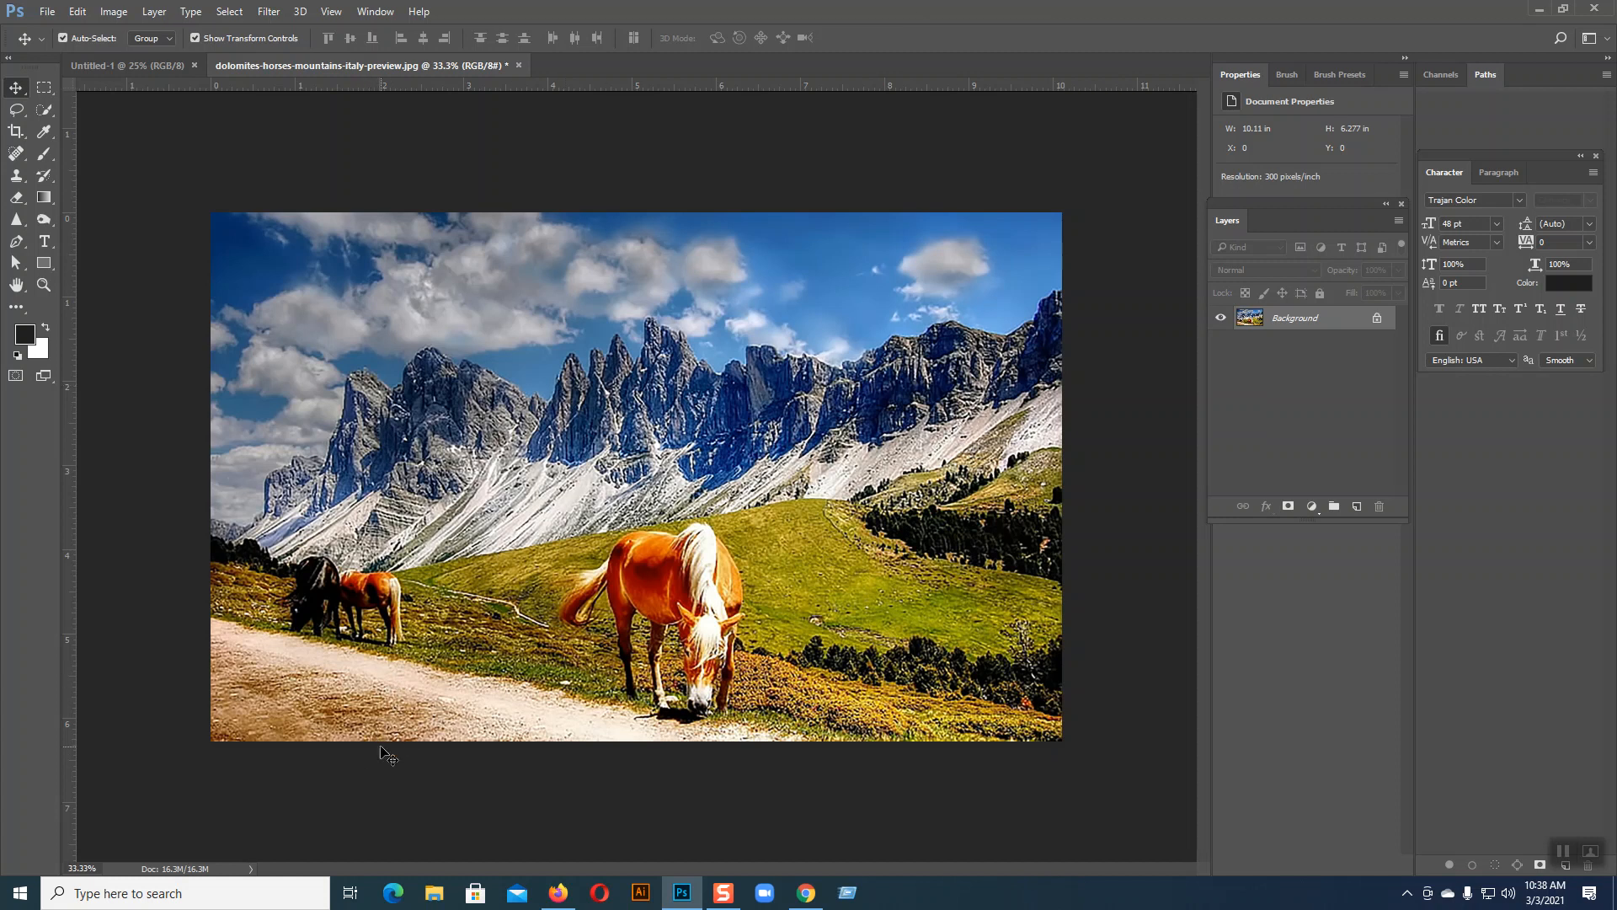
# - Switch to the Google Meet call in Chrome and present the screen to the participants
pyautogui.click(806, 893)
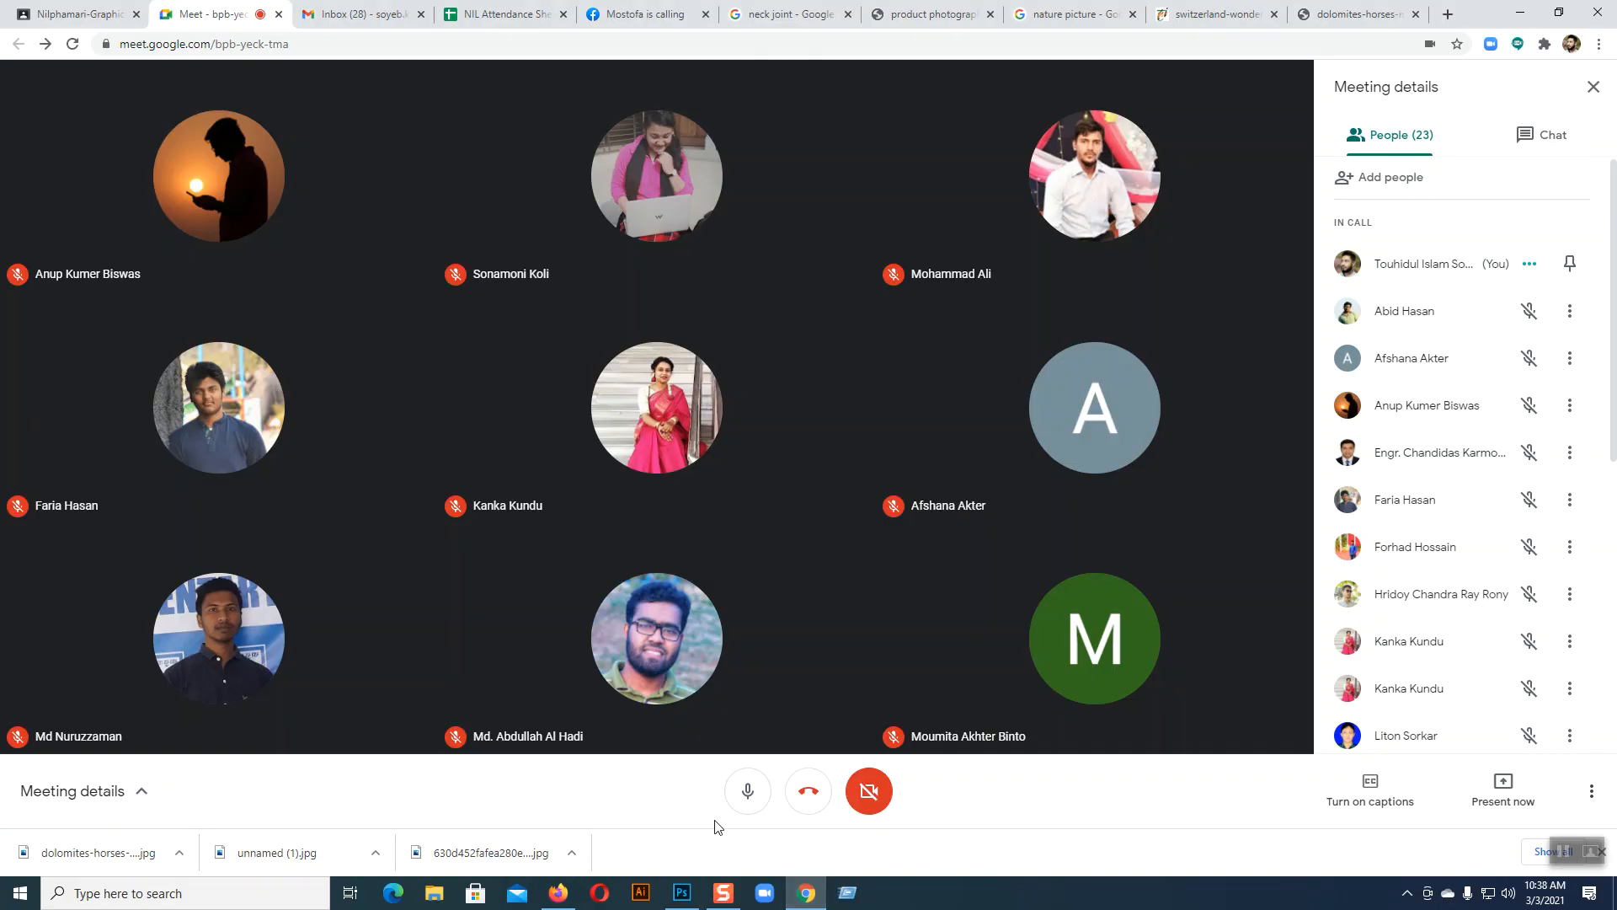
pyautogui.click(1504, 790)
pyautogui.click(745, 311)
pyautogui.click(955, 407)
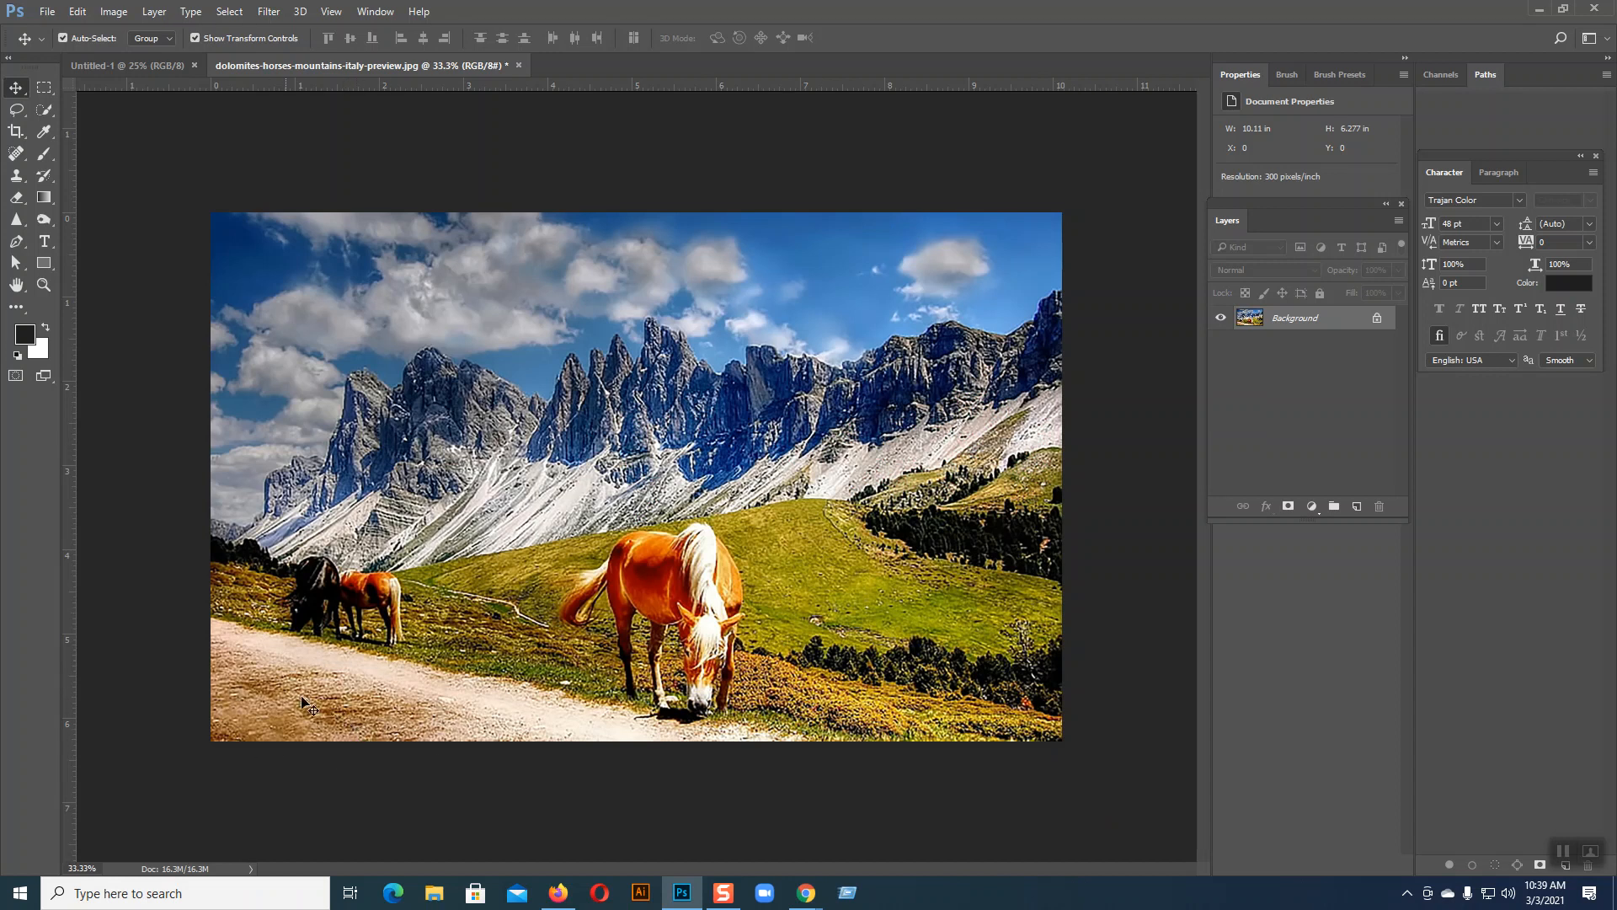
# - Marquee-select the left half of the mountain image at full height, about 5.2 in wide, and crop the image to the selection
pyautogui.click(44, 87)
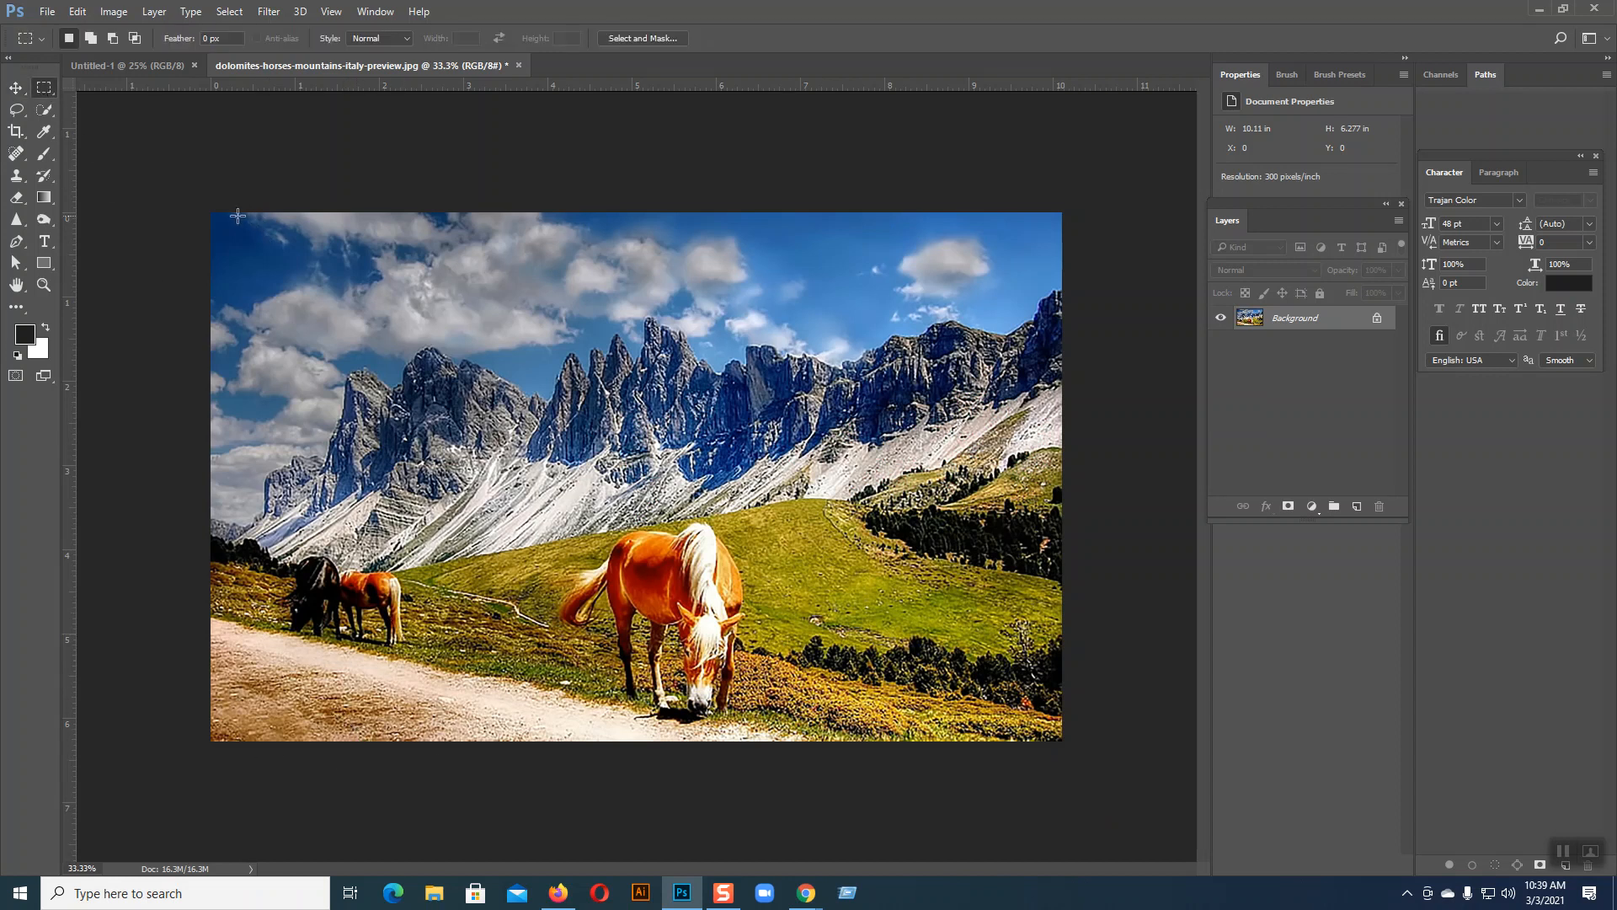
pyautogui.moveTo(211, 213); pyautogui.dragTo(649, 742)
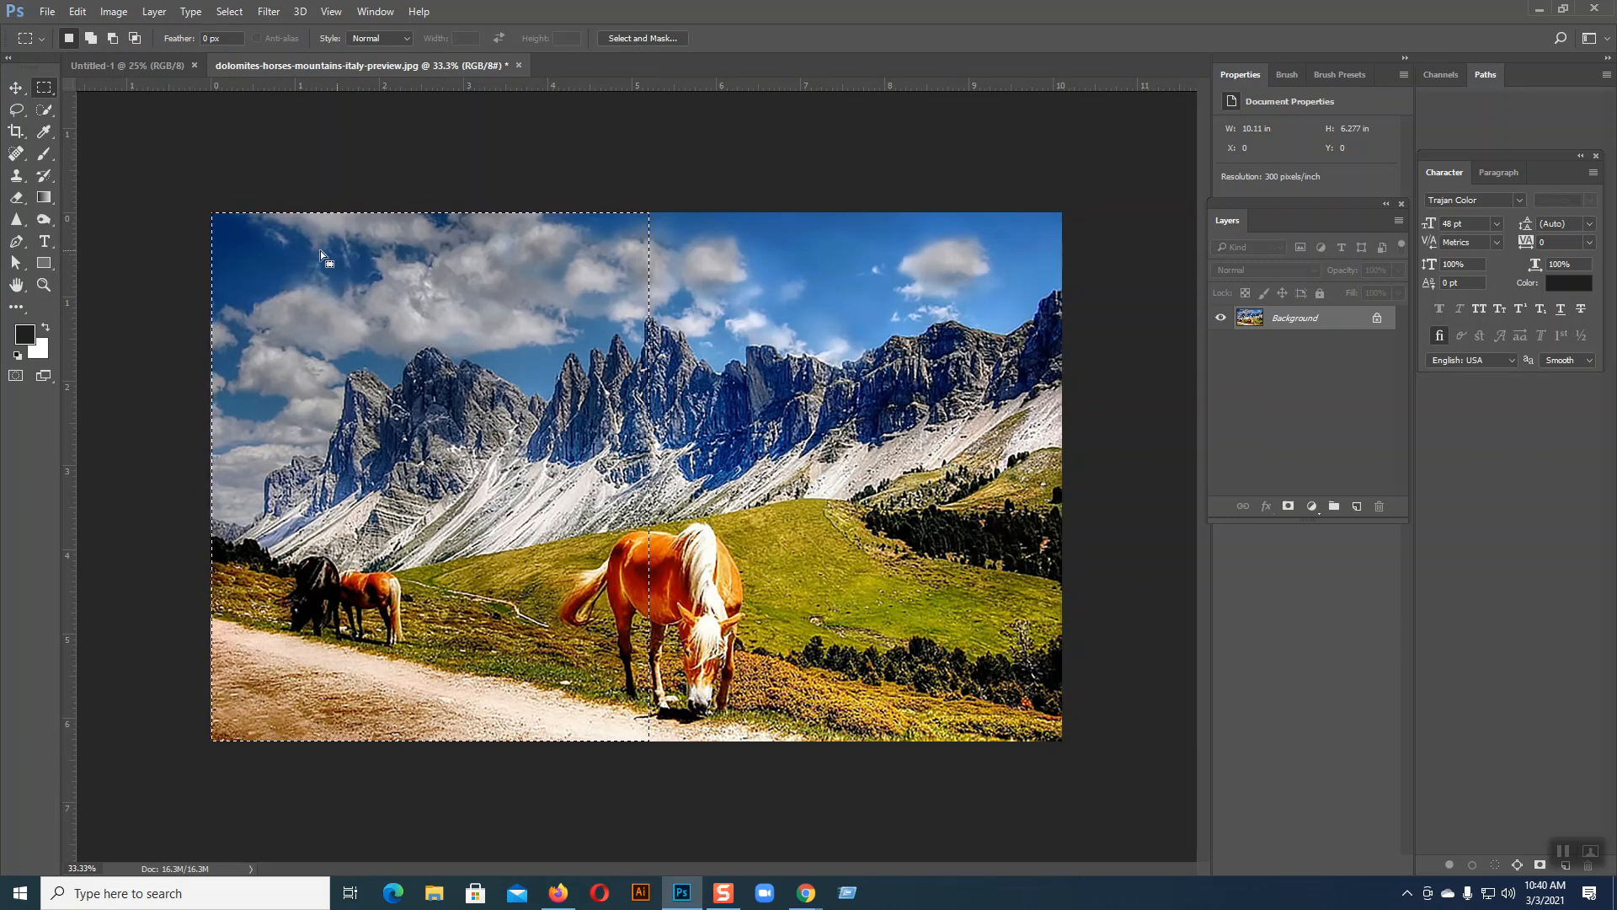
pyautogui.click(109, 12)
pyautogui.click(152, 180)
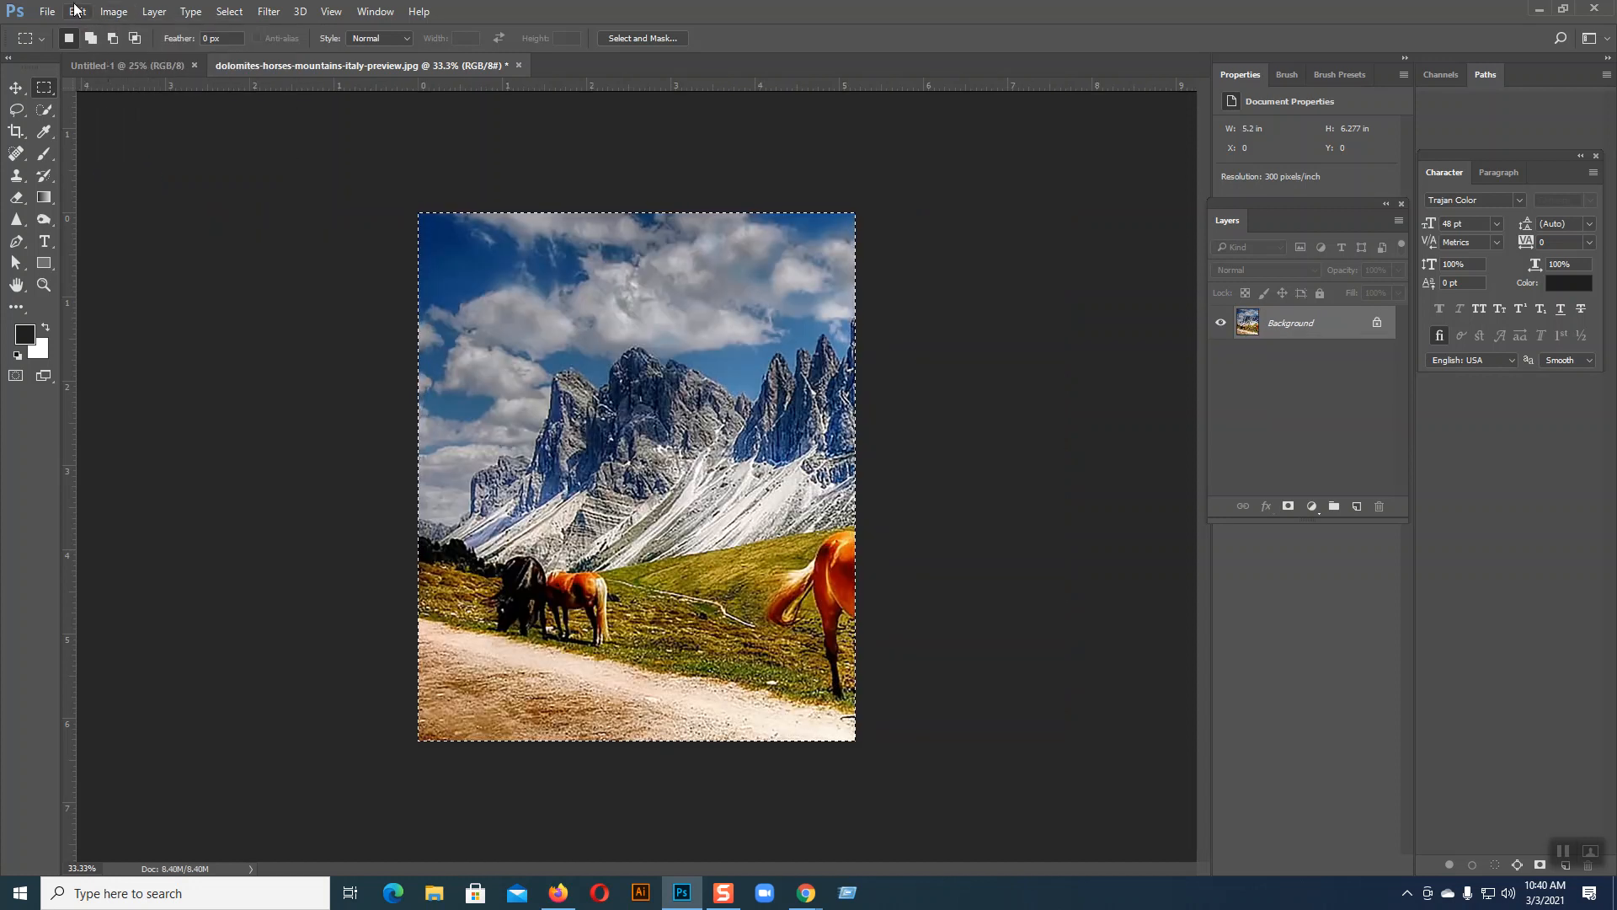
# - Save the cropped image for the web as a JPEG High file named 01 on the Desktop
pyautogui.click(47, 11)
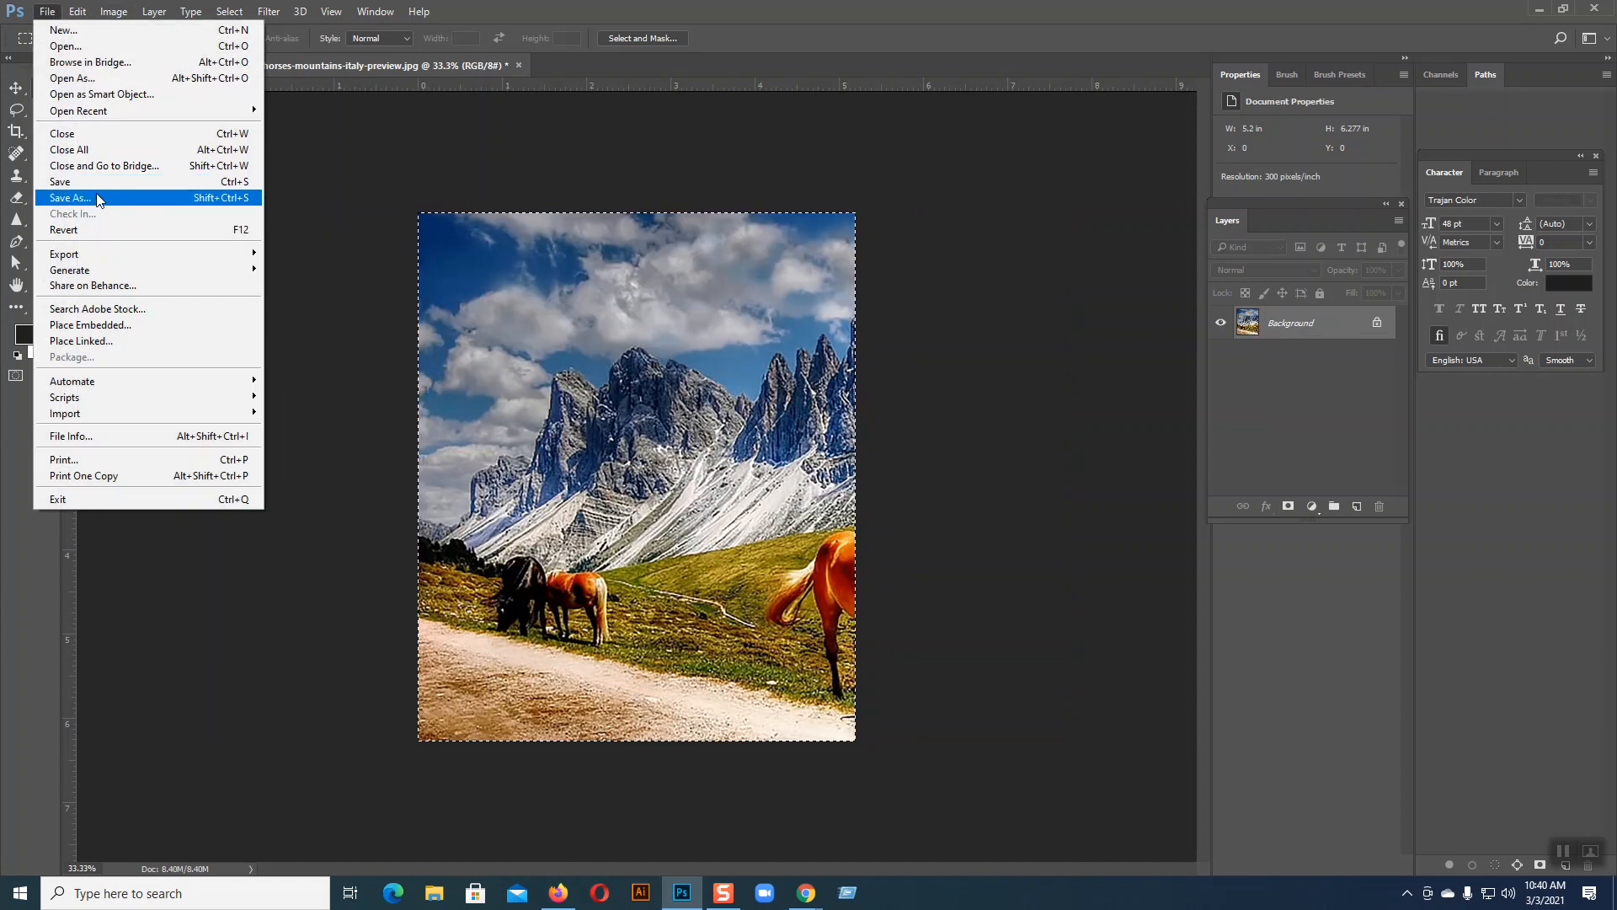
pyautogui.moveTo(117, 254)
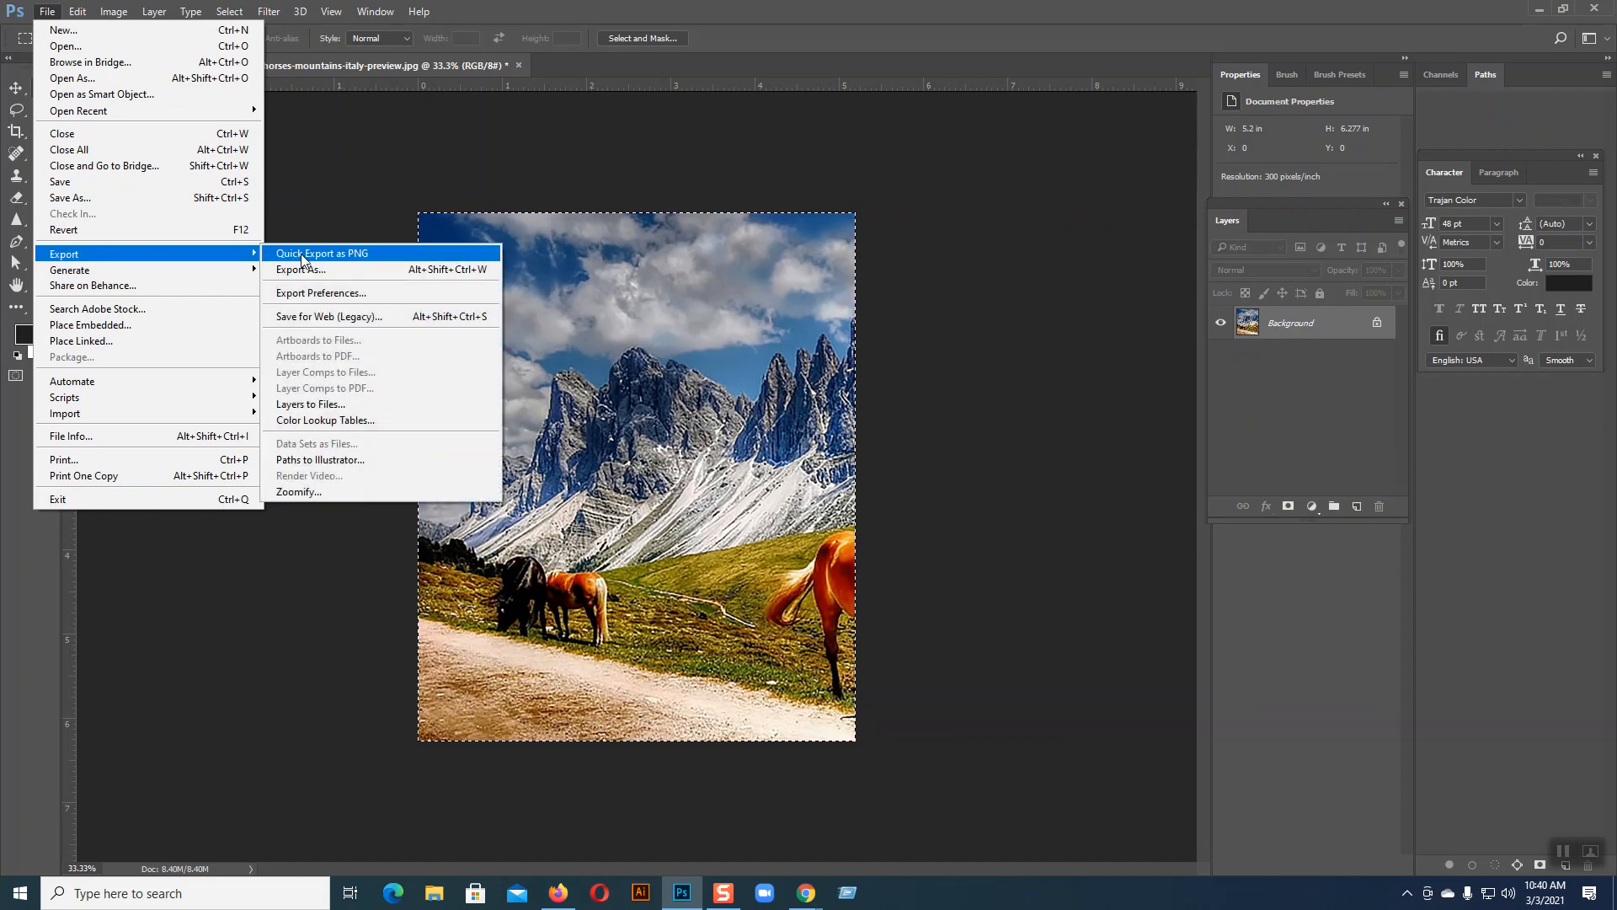
pyautogui.click(335, 317)
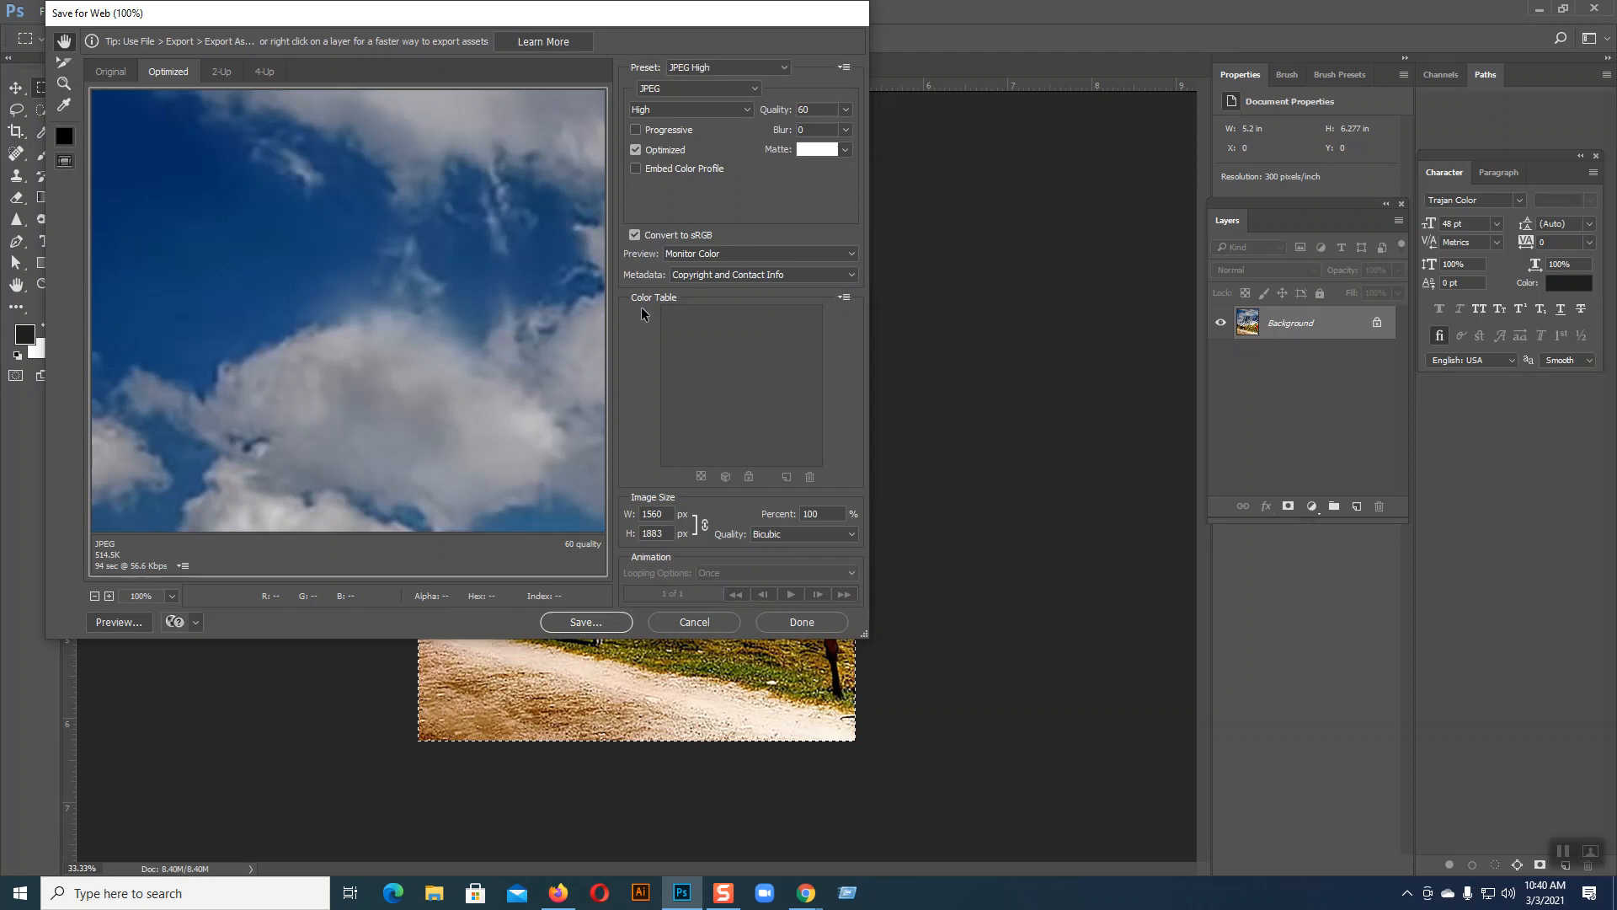
pyautogui.click(647, 531)
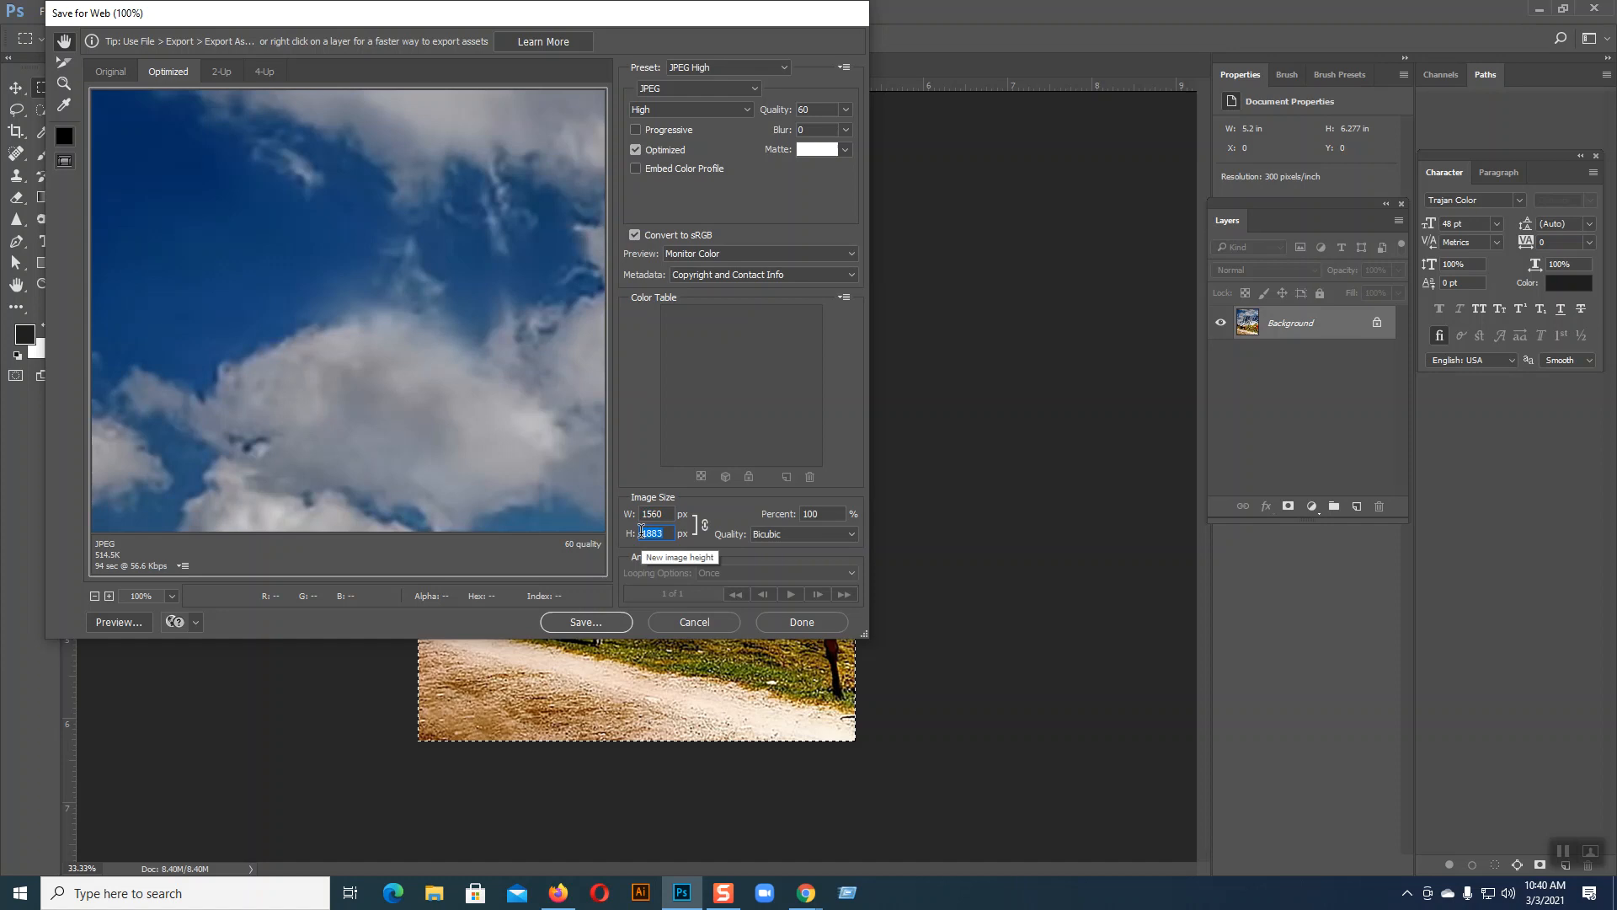
pyautogui.click(587, 621)
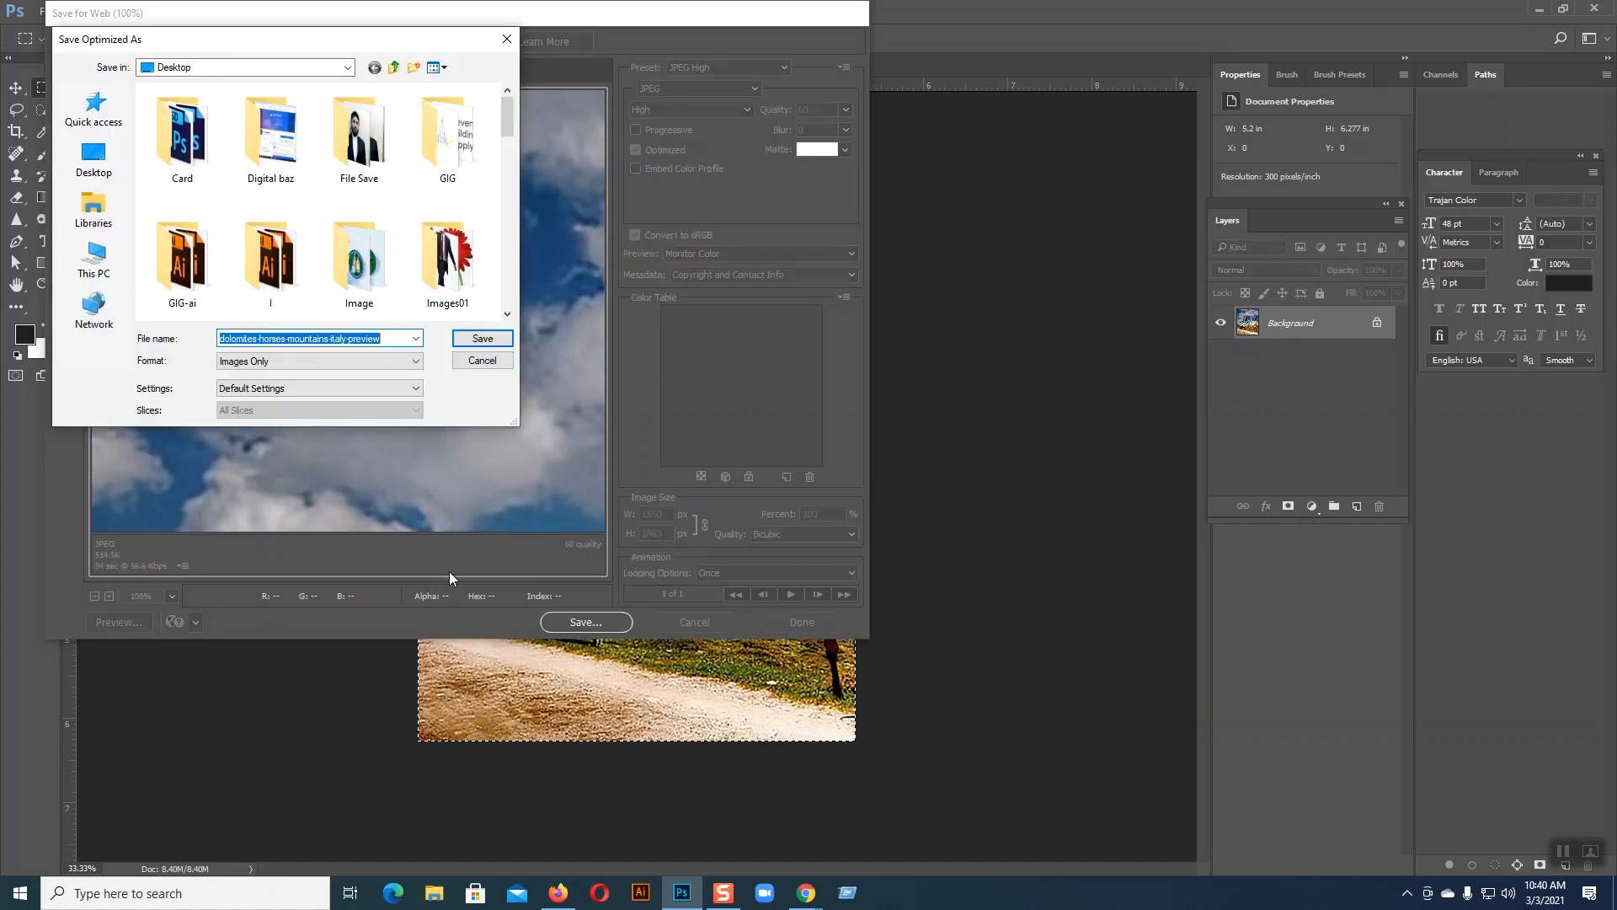
pyautogui.click(94, 159)
pyautogui.write('01')
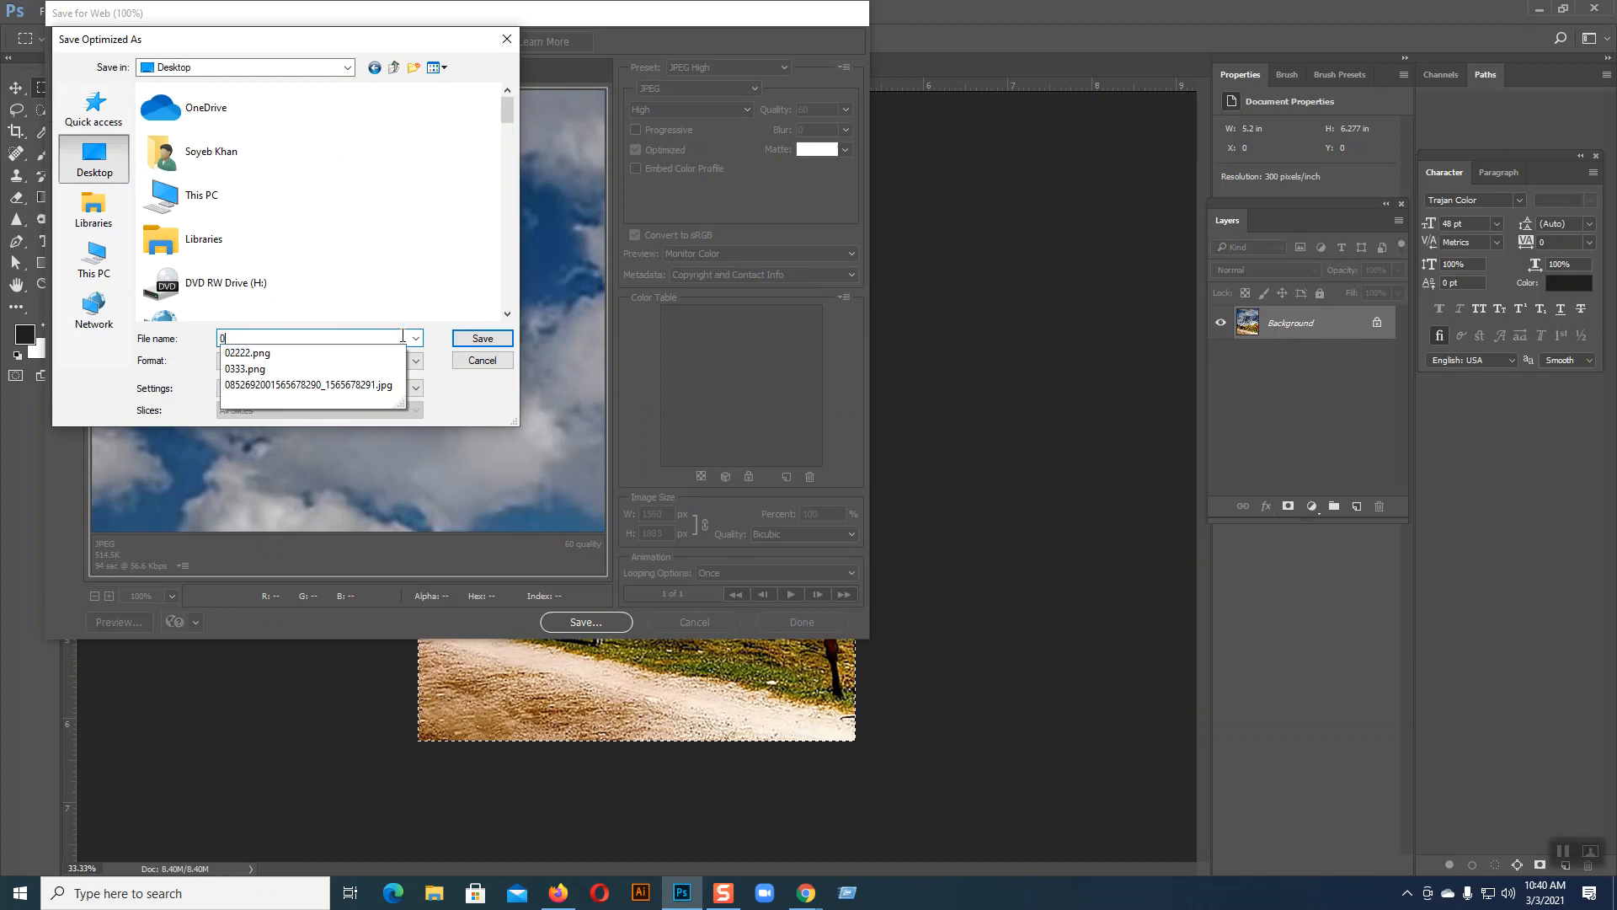
pyautogui.click(490, 338)
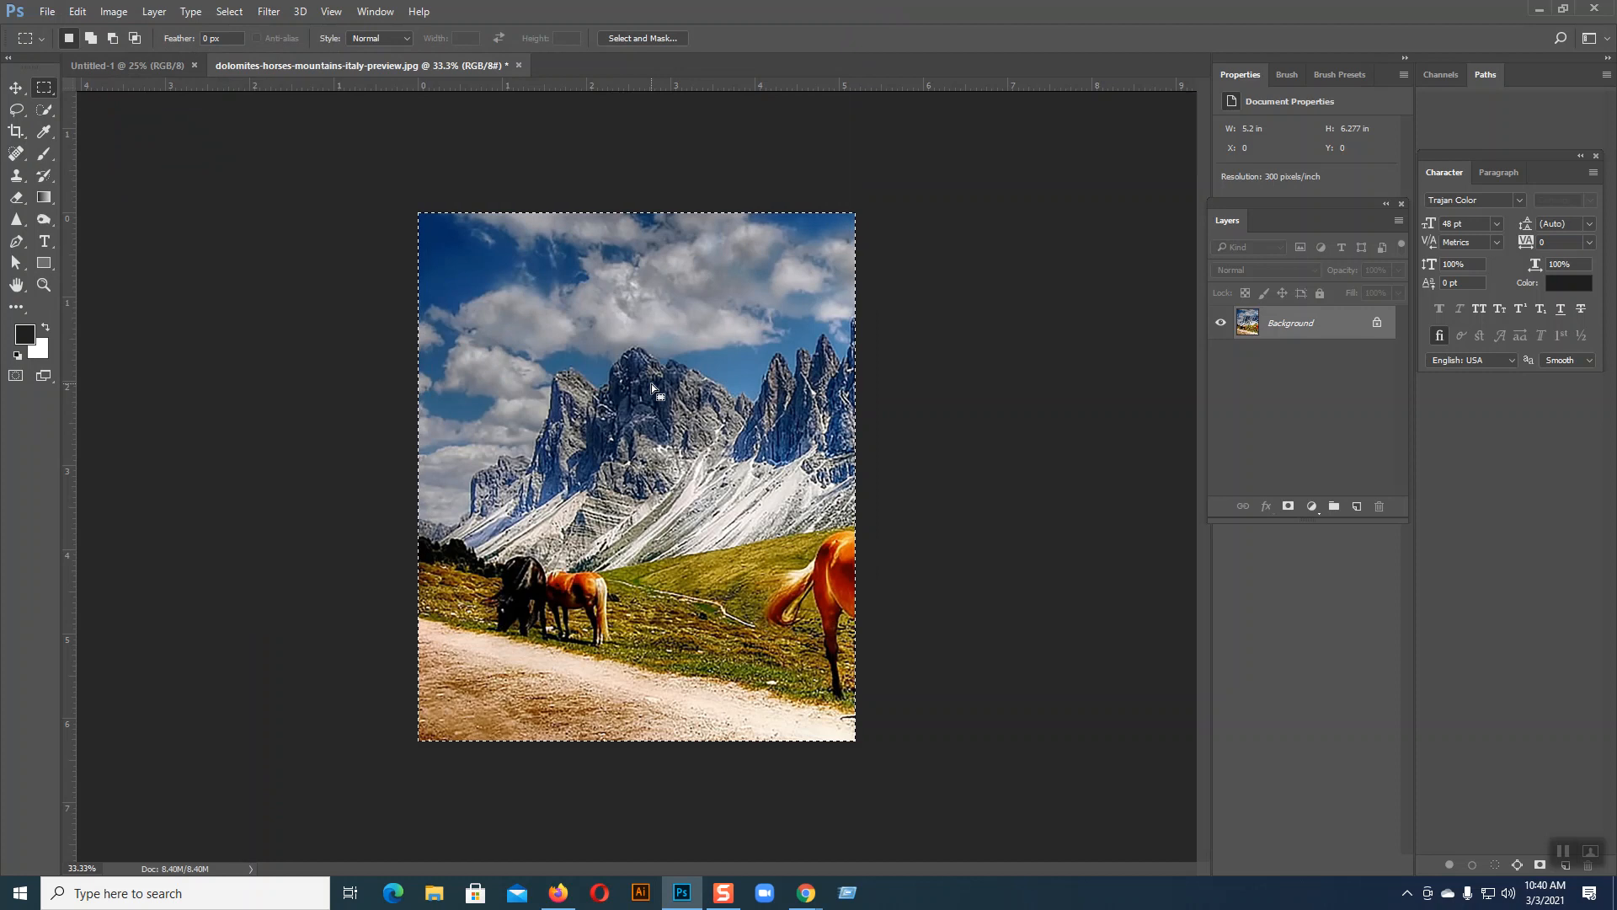
# - Undo the crop and recrop the image to a full-height middle section about 4.7 in wide around the large horse
pyautogui.hotkey('ctrl', 'z')
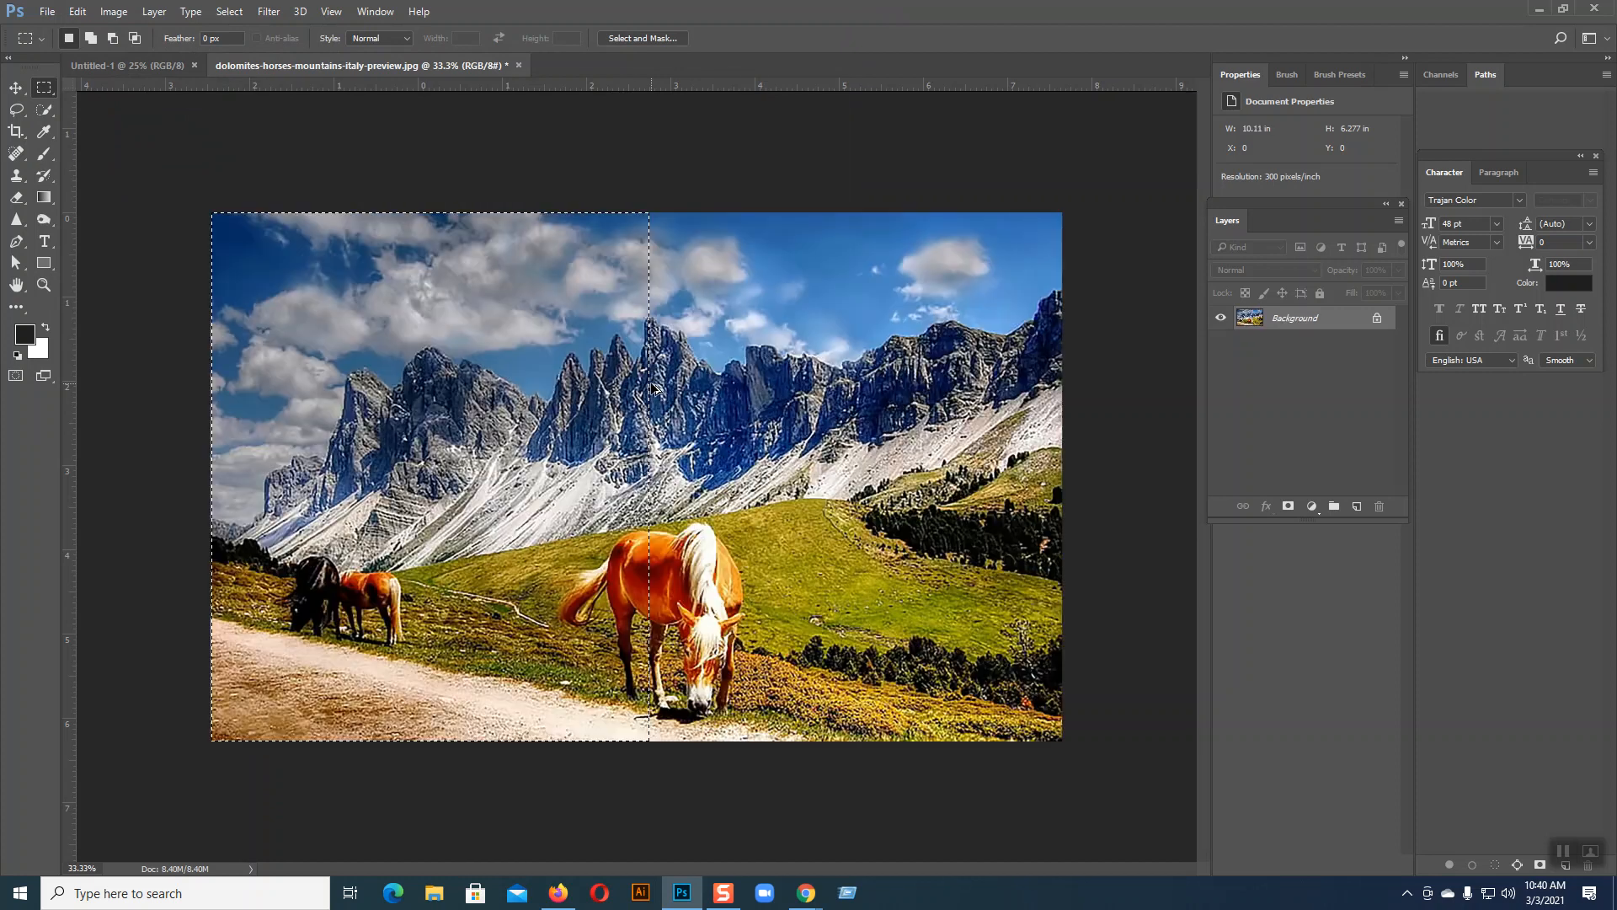
pyautogui.click(686, 146)
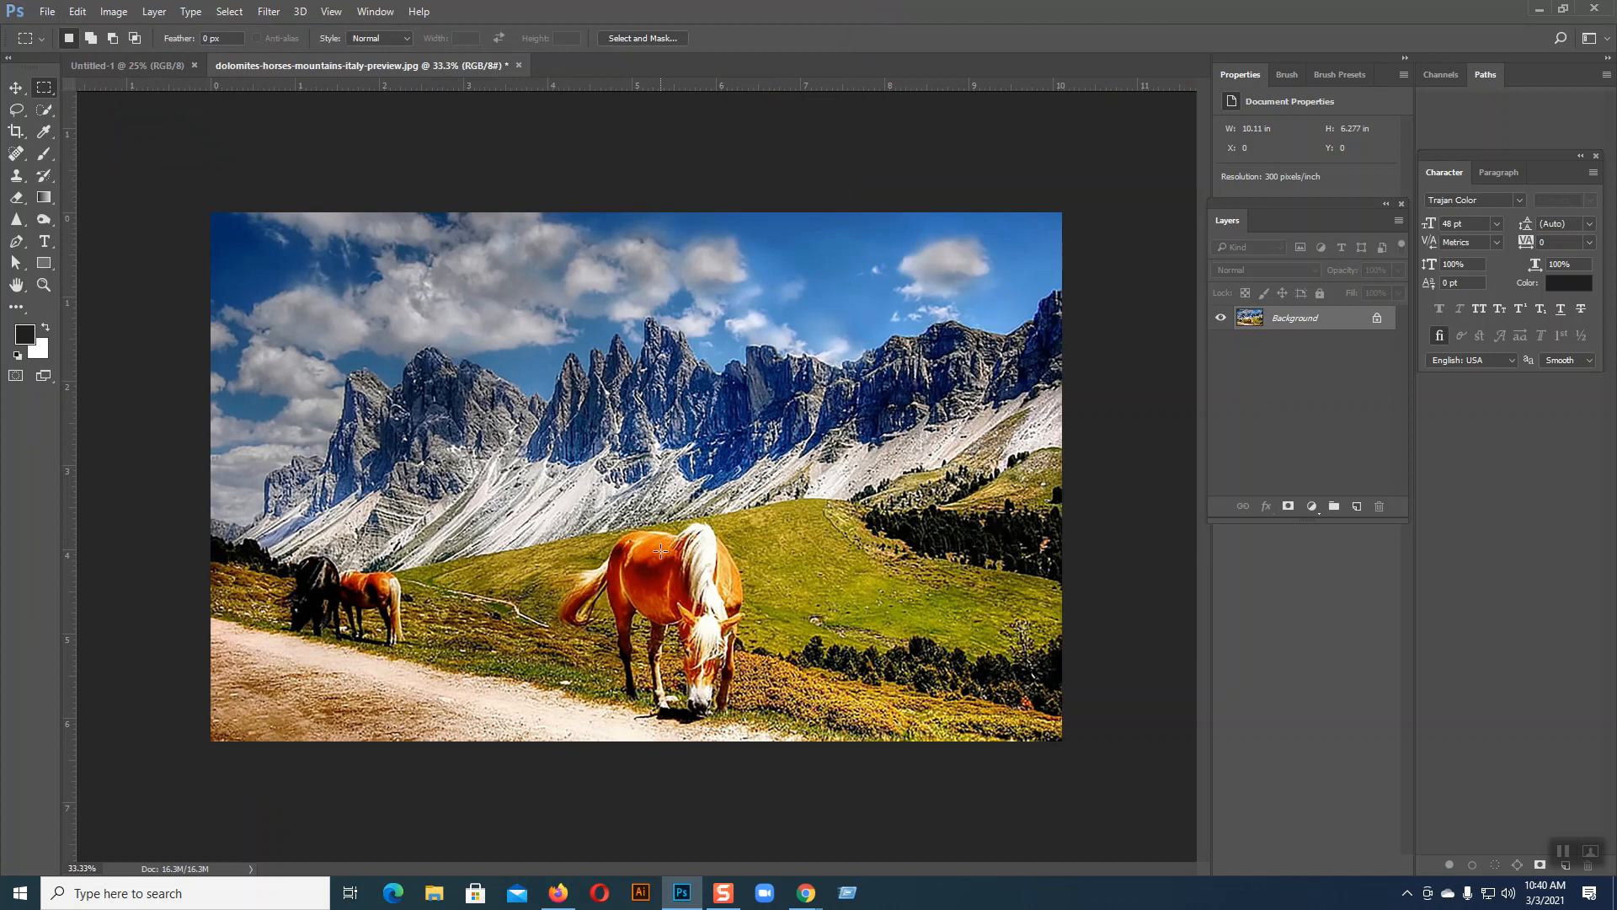
pyautogui.moveTo(430, 209); pyautogui.dragTo(826, 743)
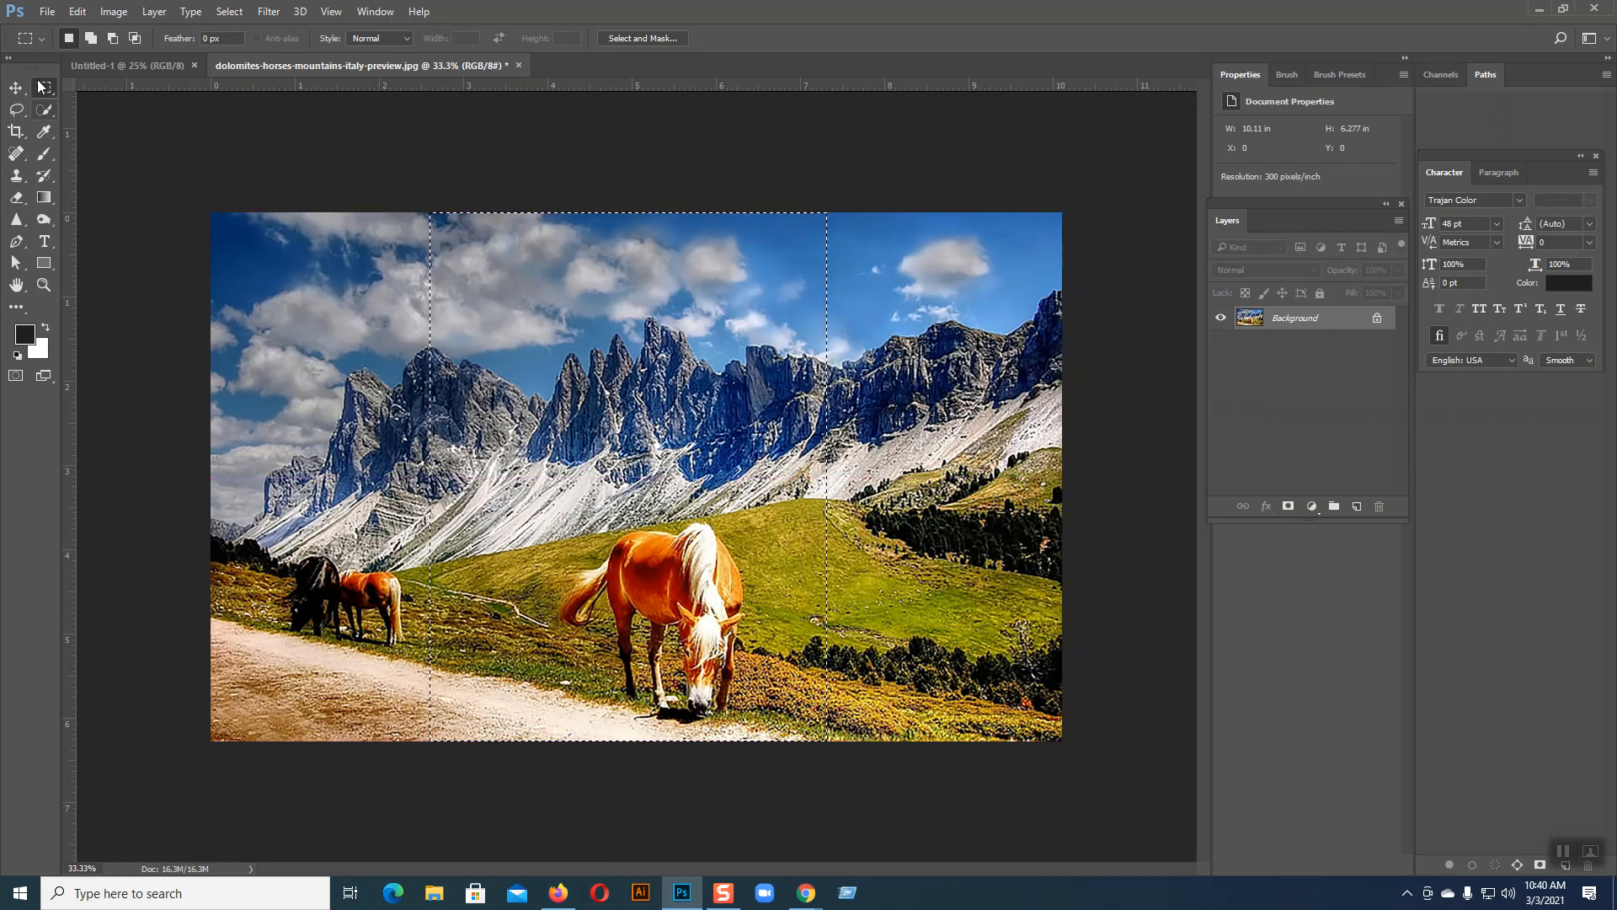
pyautogui.click(114, 11)
pyautogui.click(155, 182)
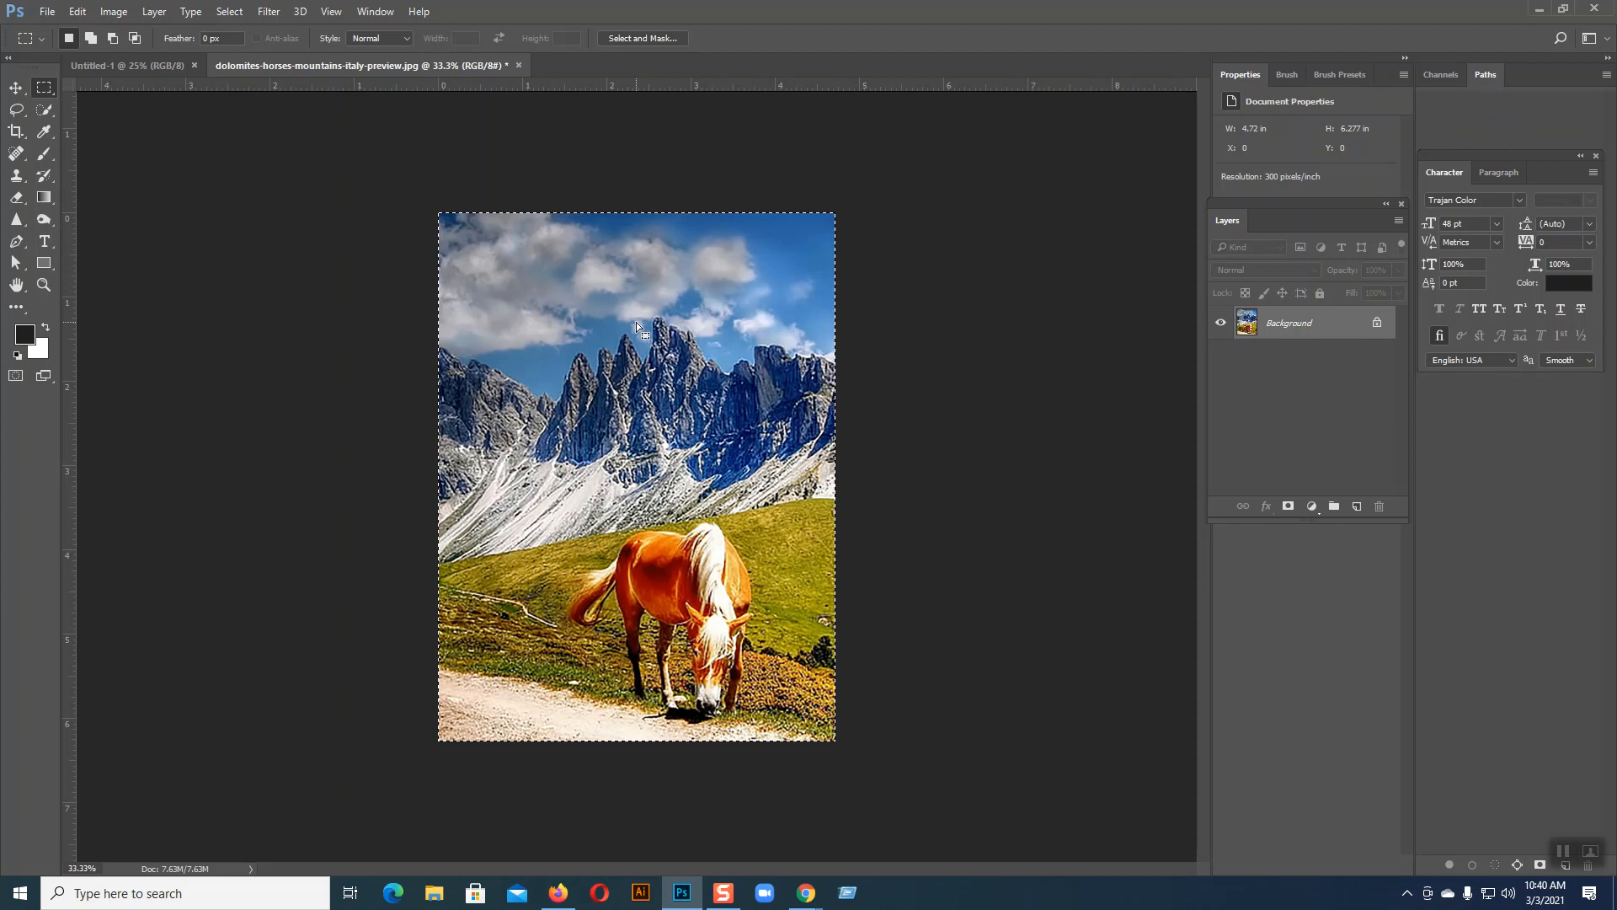
# - Save the middle section for the web as a JPEG High file named 02 on the Desktop
pyautogui.click(47, 11)
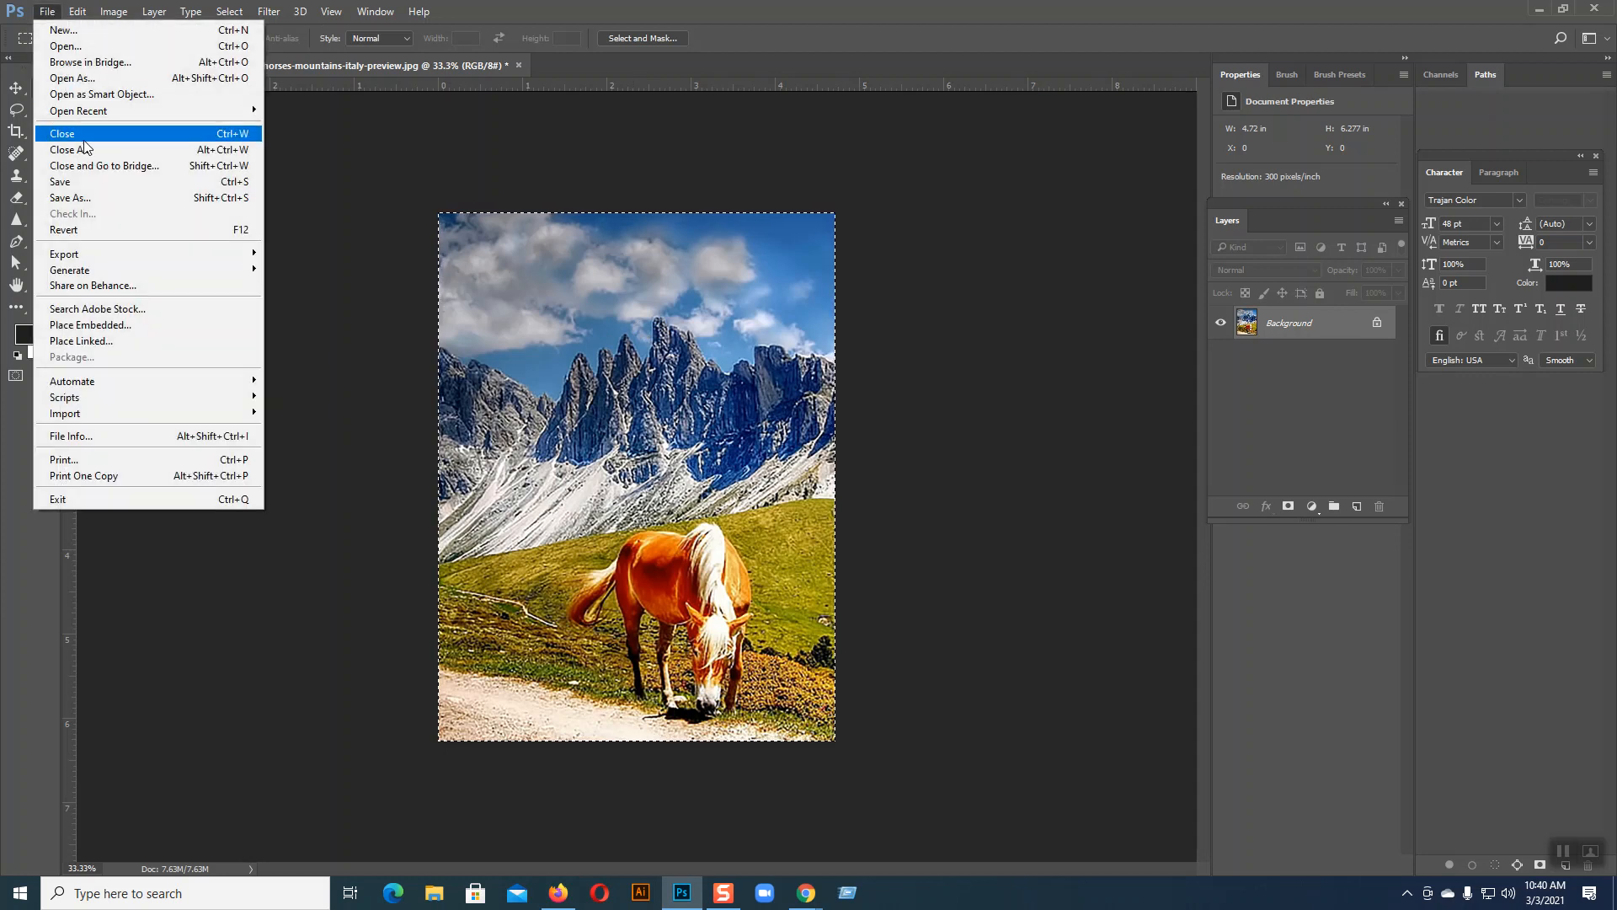
pyautogui.moveTo(203, 258)
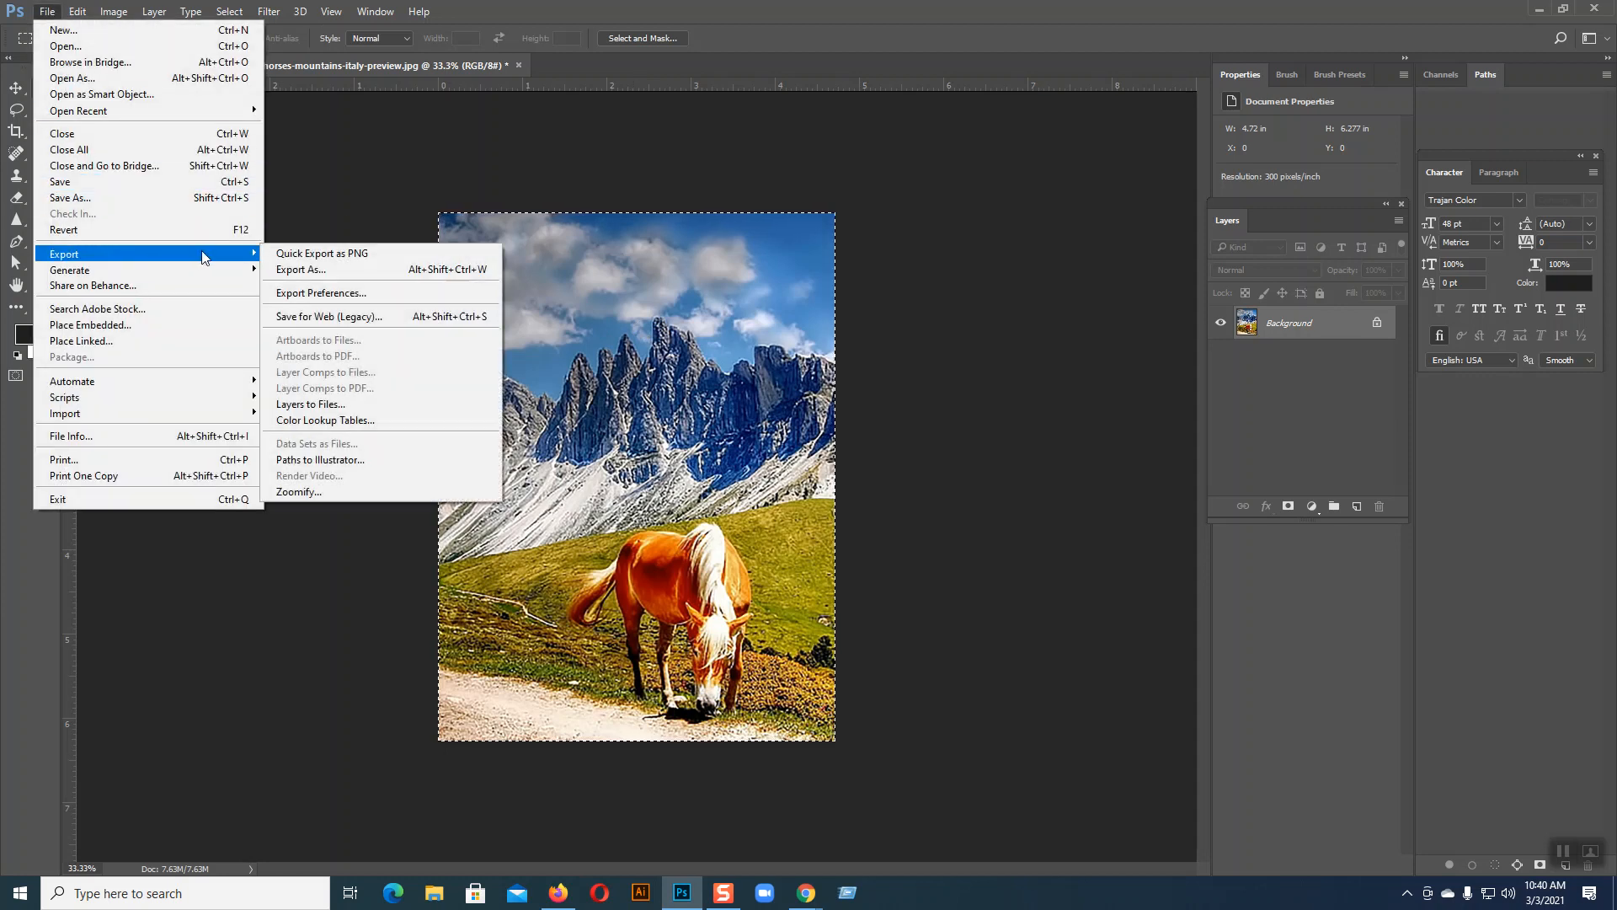
pyautogui.click(330, 315)
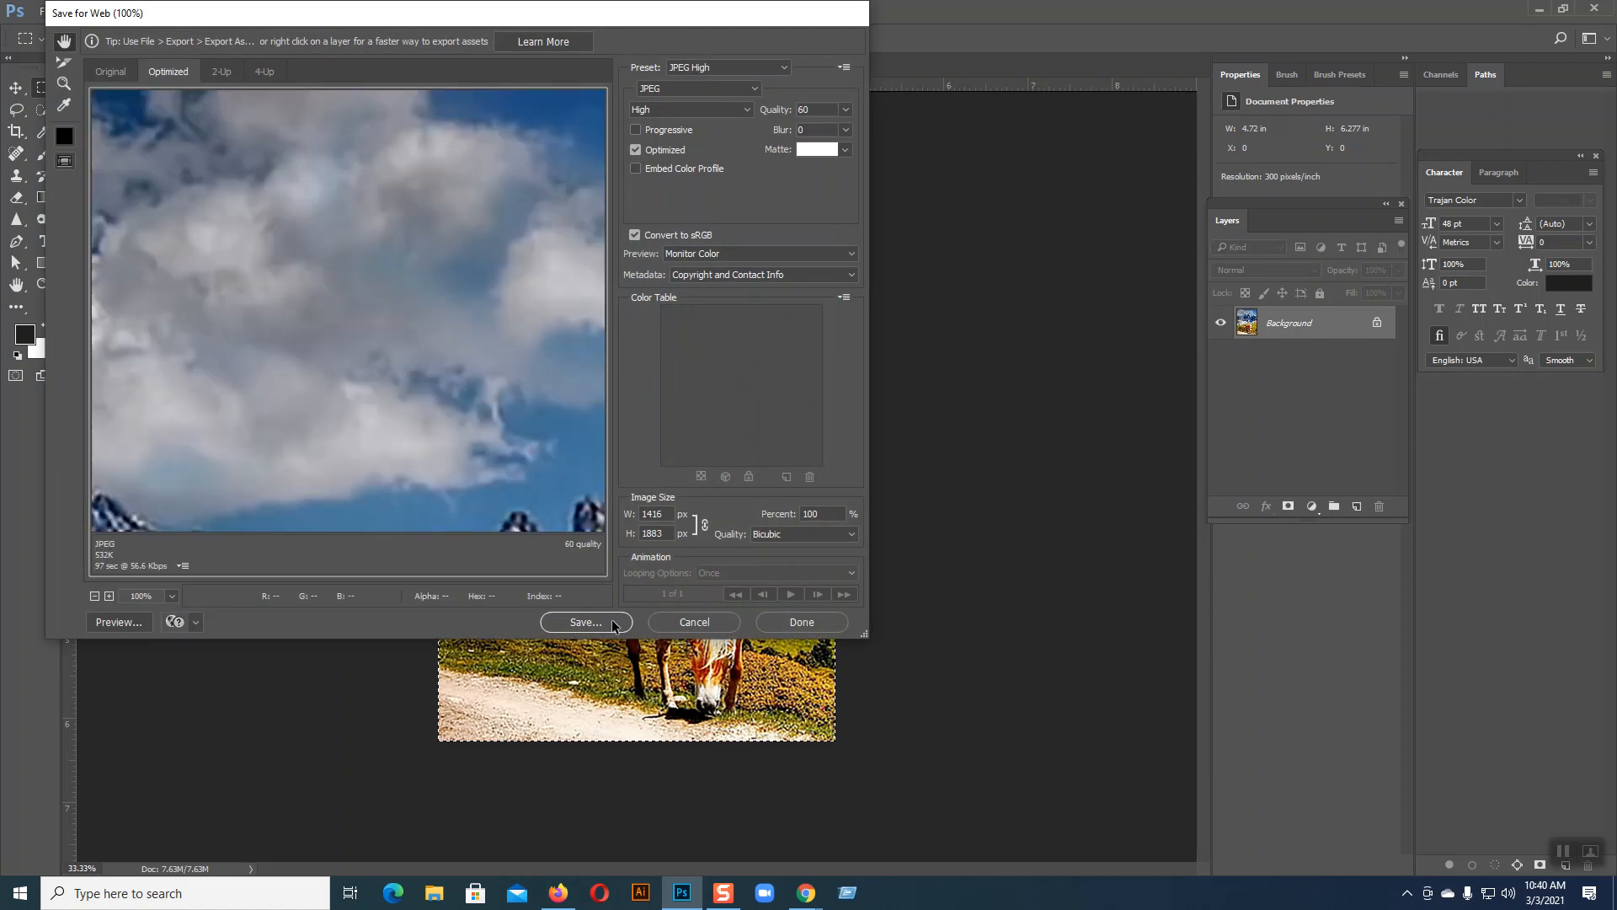
pyautogui.click(583, 623)
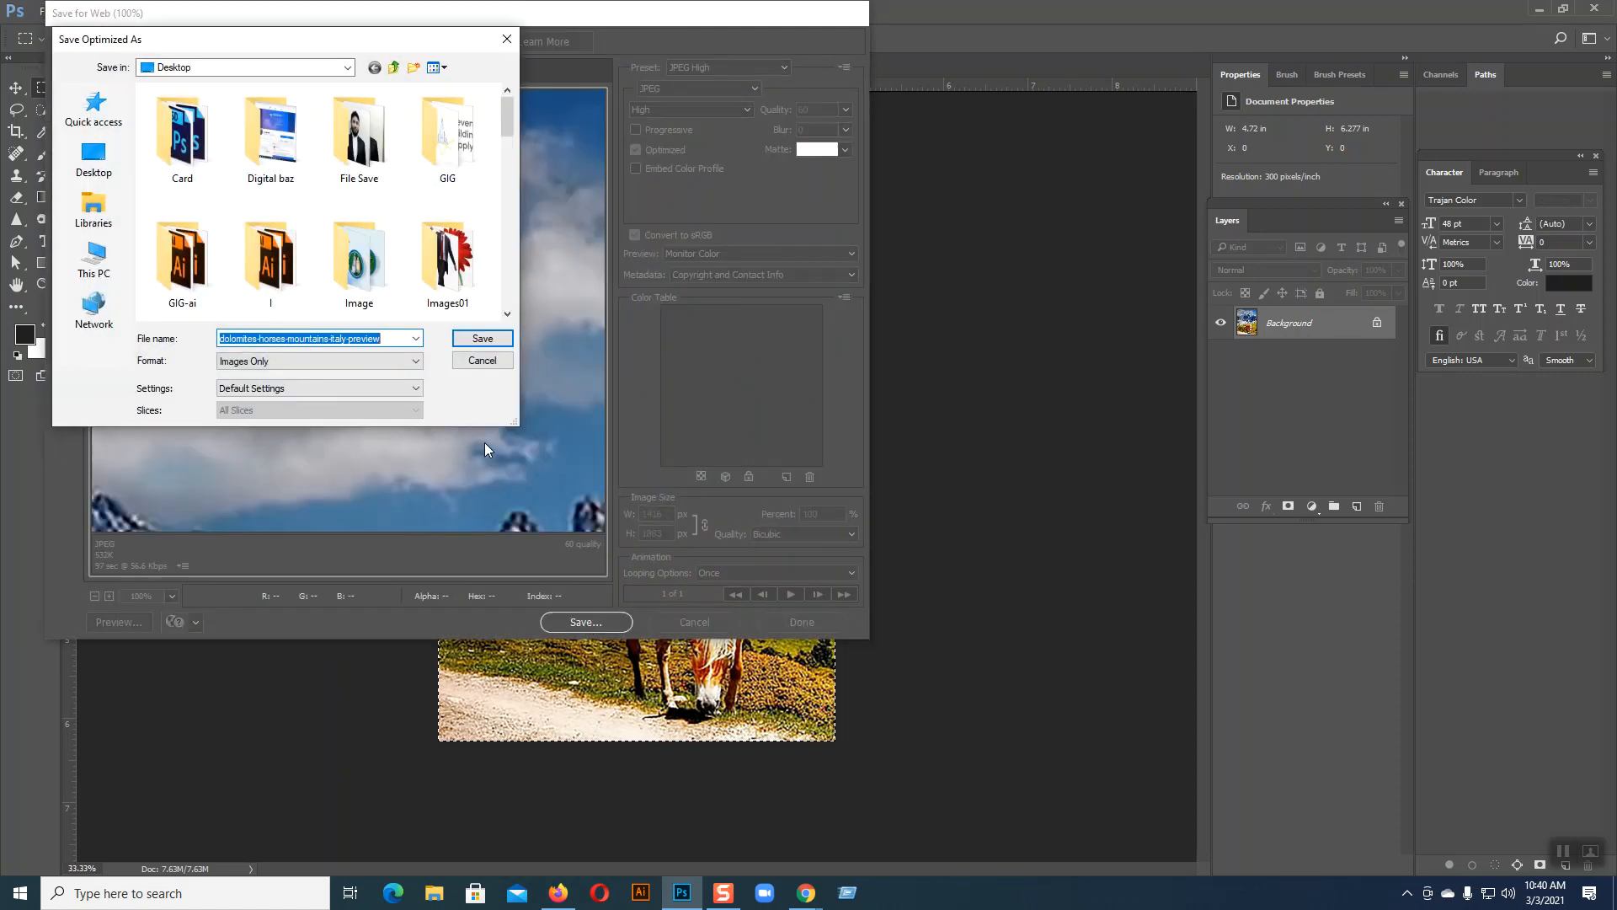
pyautogui.write('02')
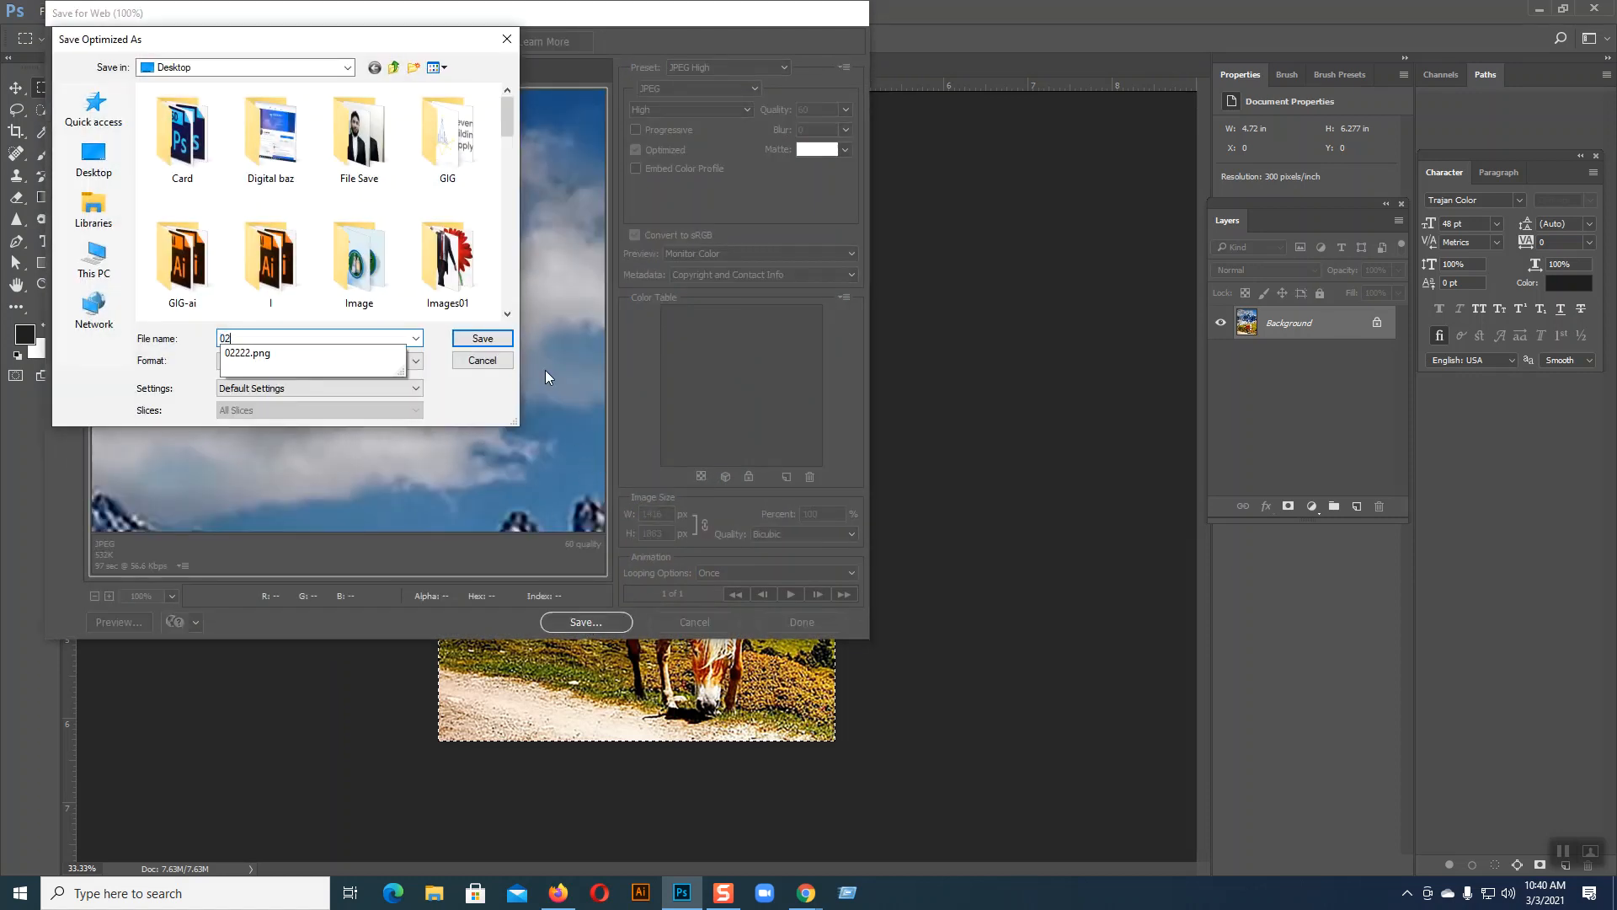
pyautogui.click(483, 338)
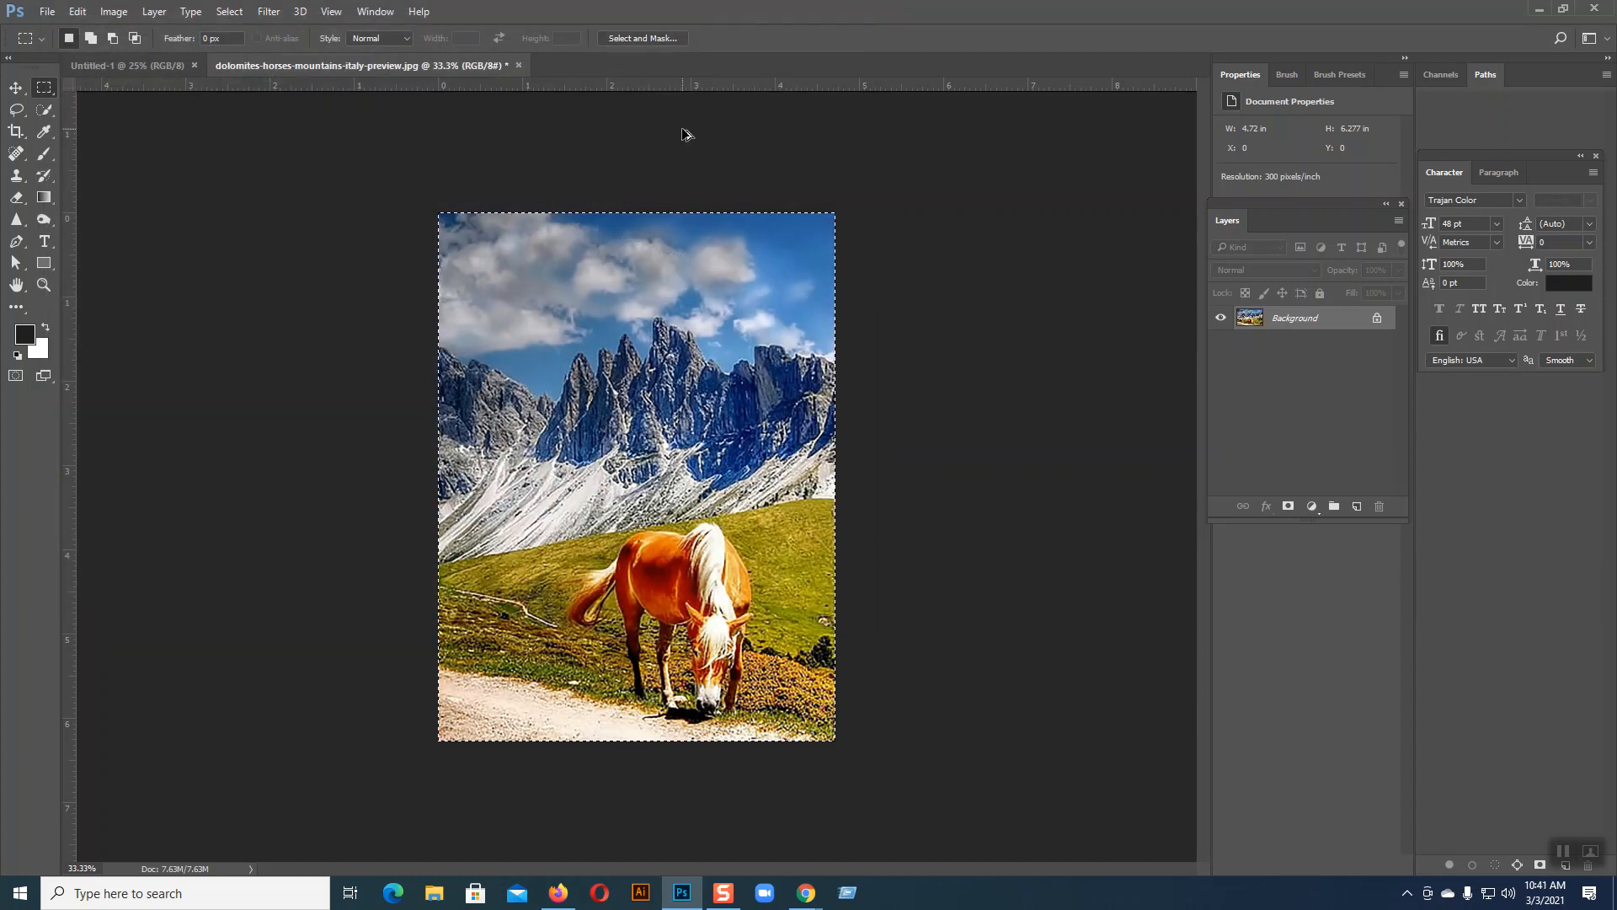
# - Undo the middle crop and recrop the image to its right half at full height, about 5.1 in wide
pyautogui.hotkey('ctrl', 'z')
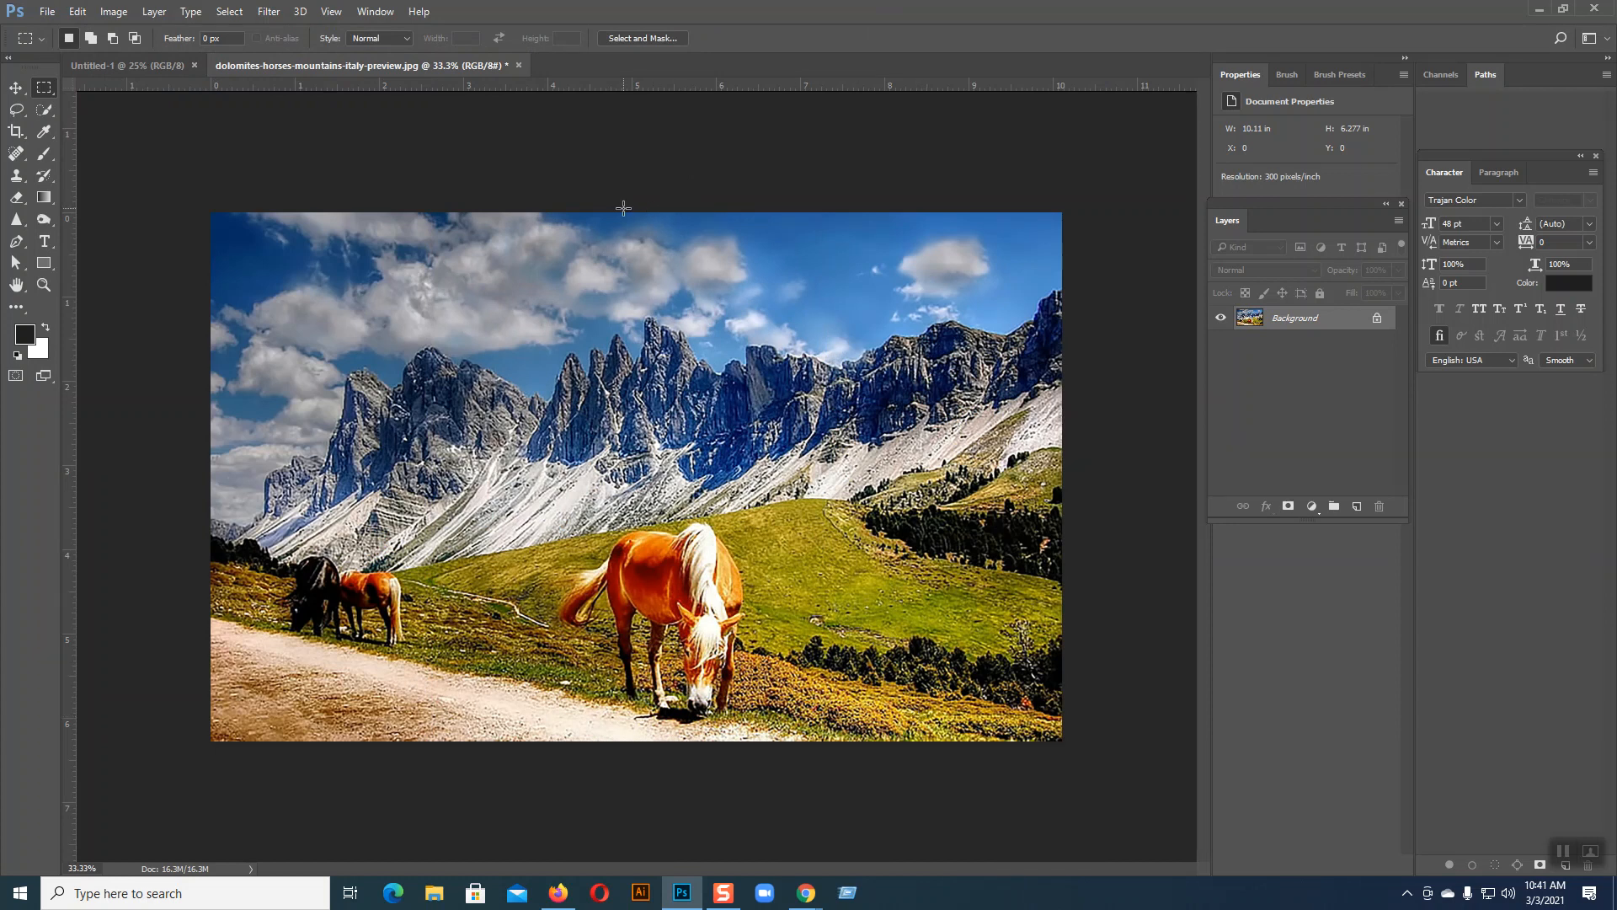
pyautogui.moveTo(629, 212); pyautogui.dragTo(1068, 741)
pyautogui.click(111, 11)
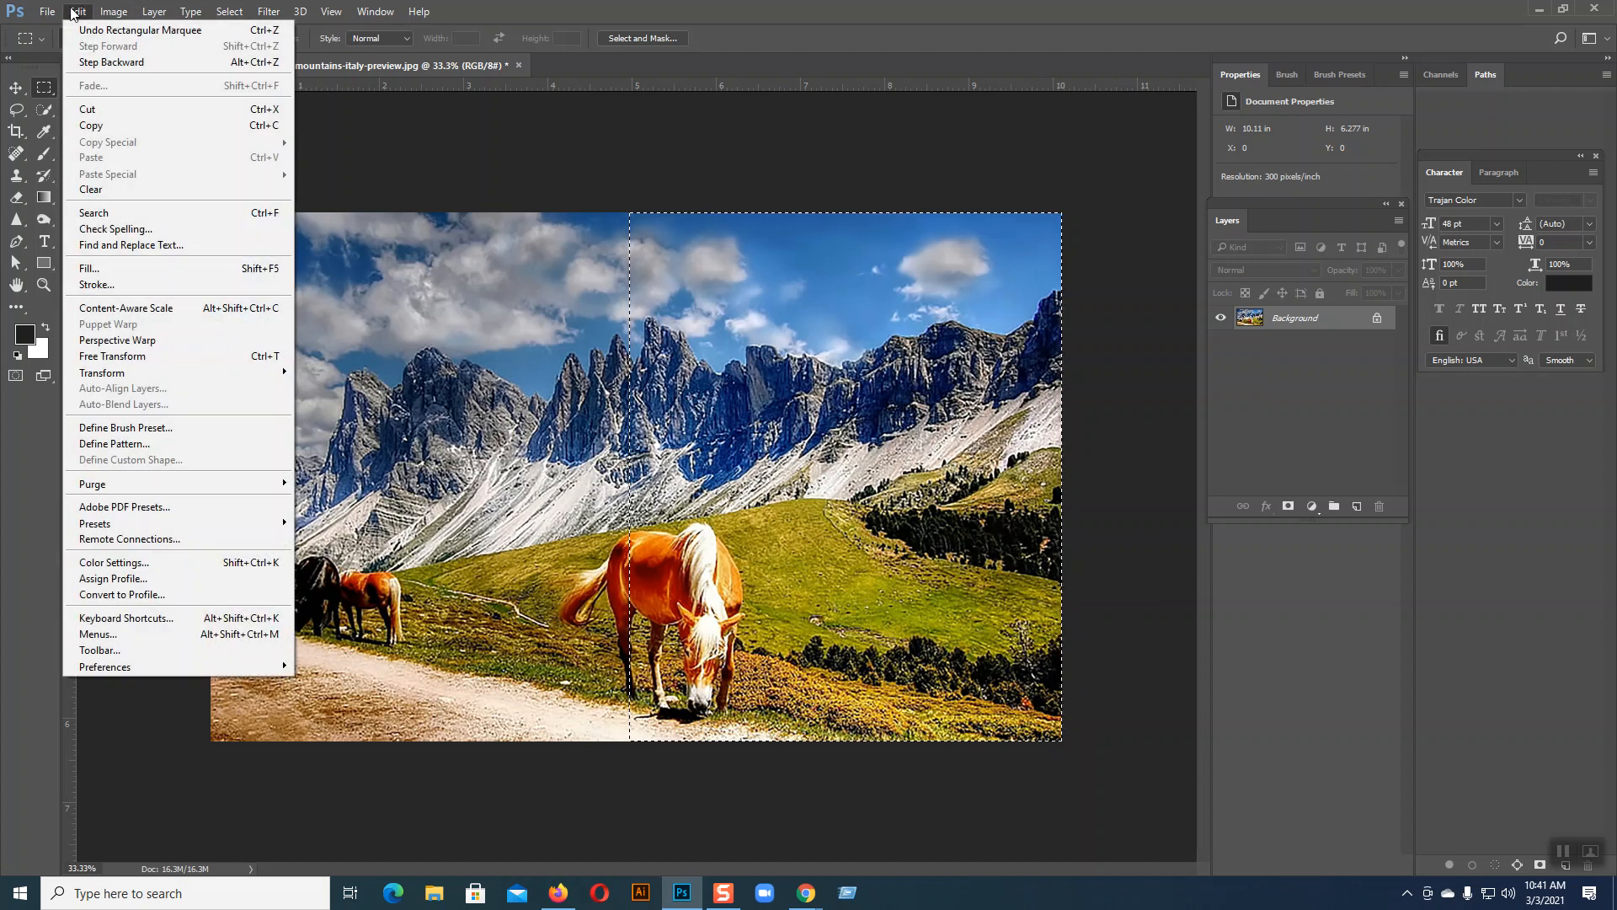
pyautogui.moveTo(59, 12)
pyautogui.click(113, 11)
pyautogui.click(114, 11)
pyautogui.click(122, 182)
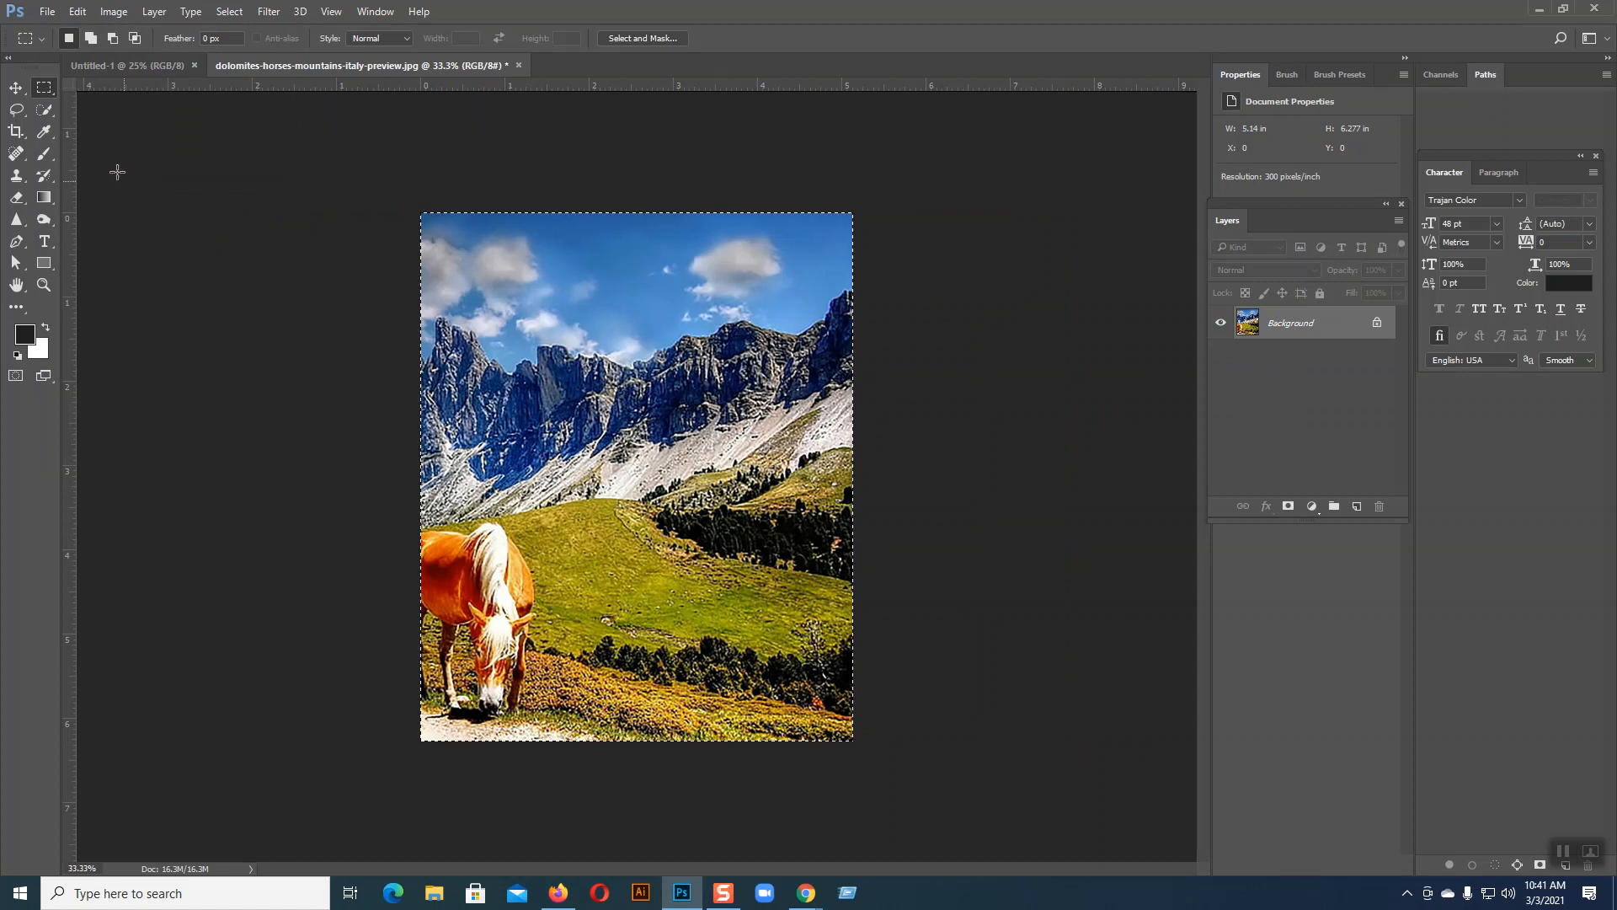
# - Save the right half for the web as a JPEG High file named 03 on the Desktop
pyautogui.click(47, 12)
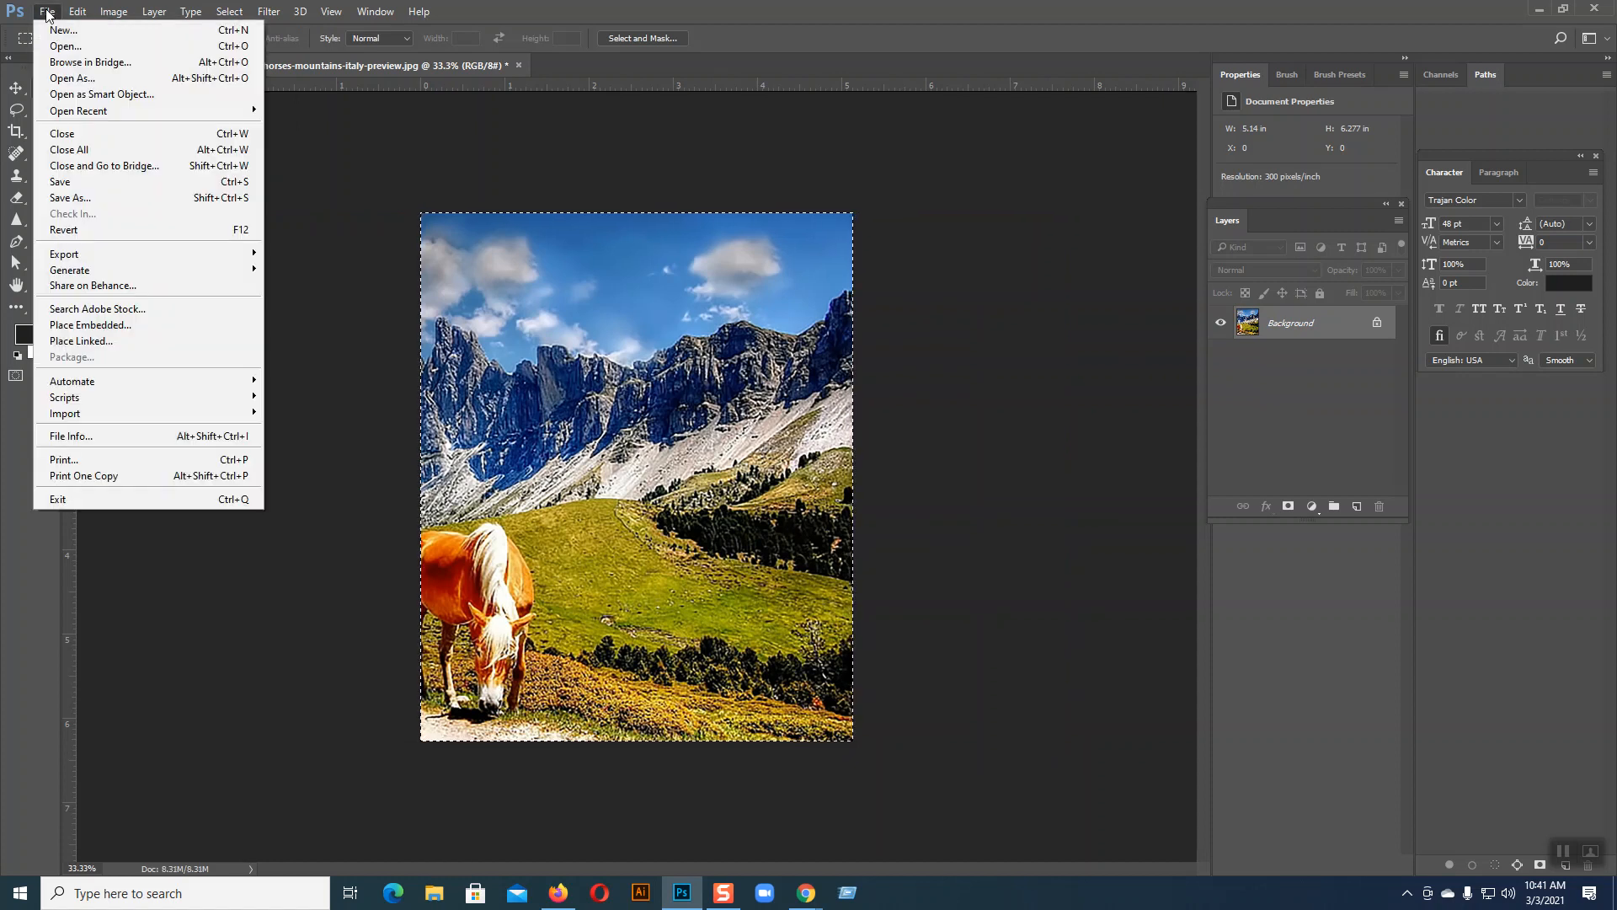
pyautogui.moveTo(95, 256)
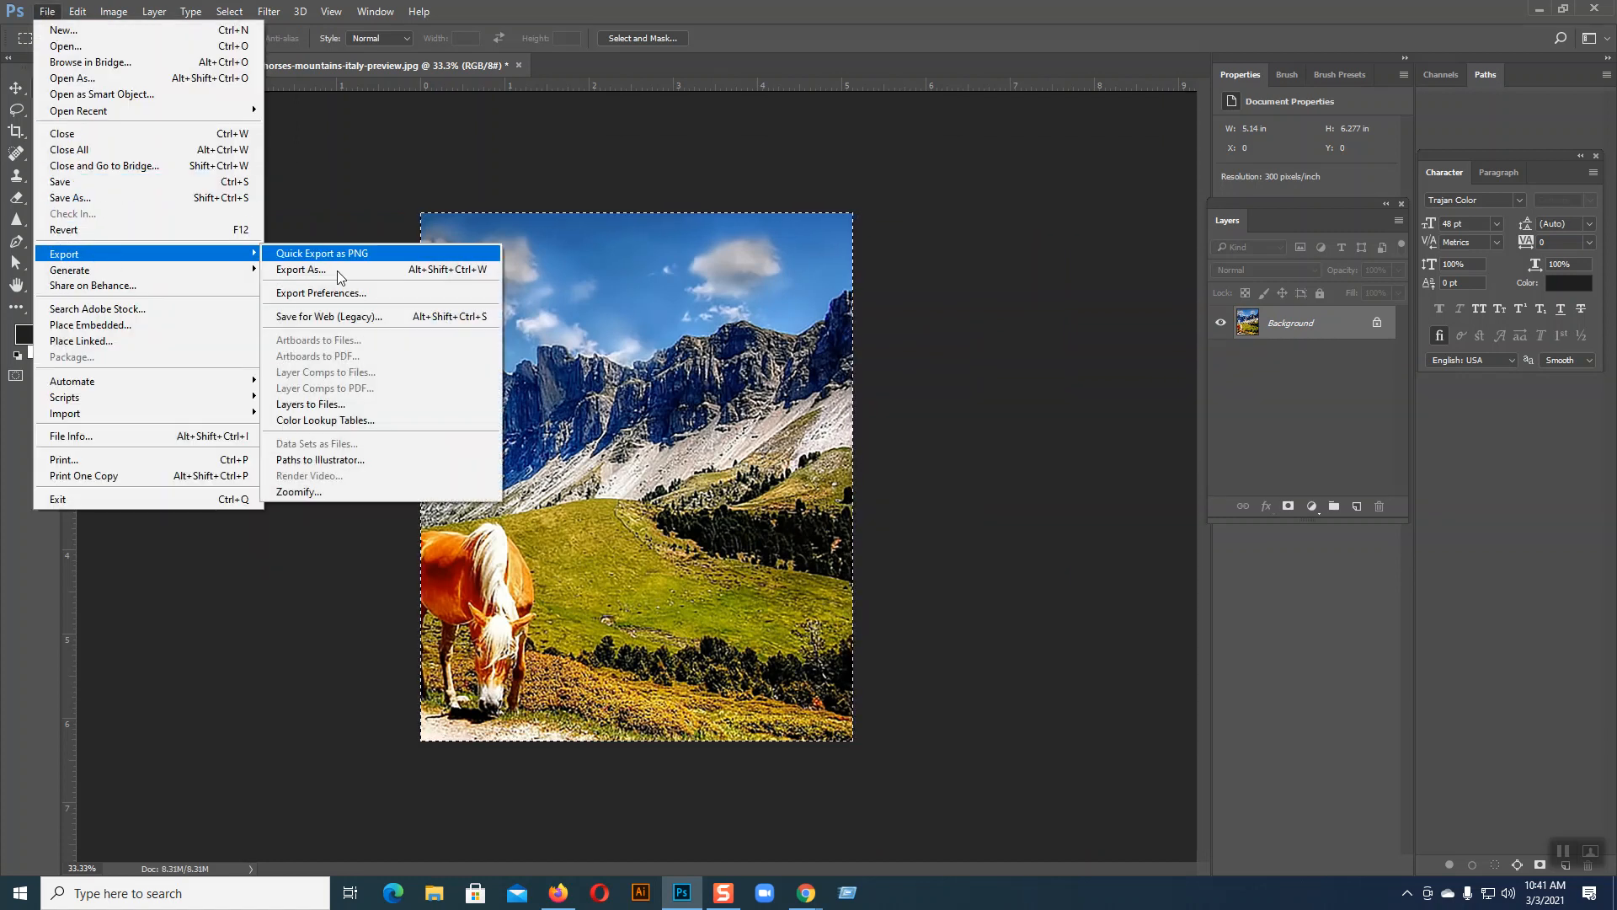
pyautogui.click(335, 318)
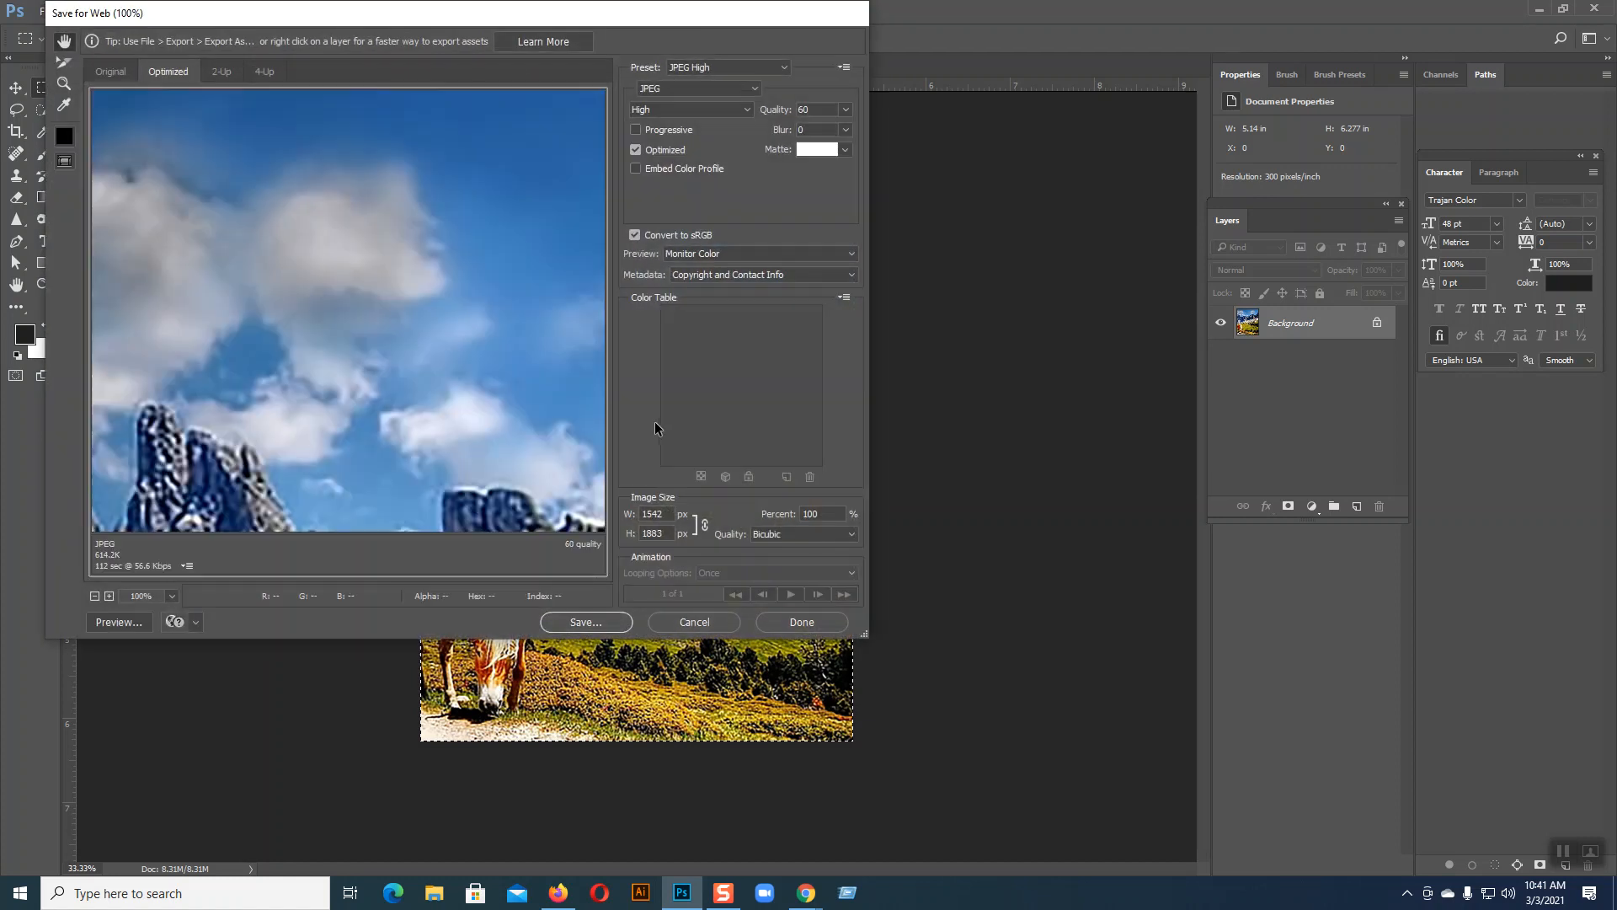
pyautogui.click(583, 623)
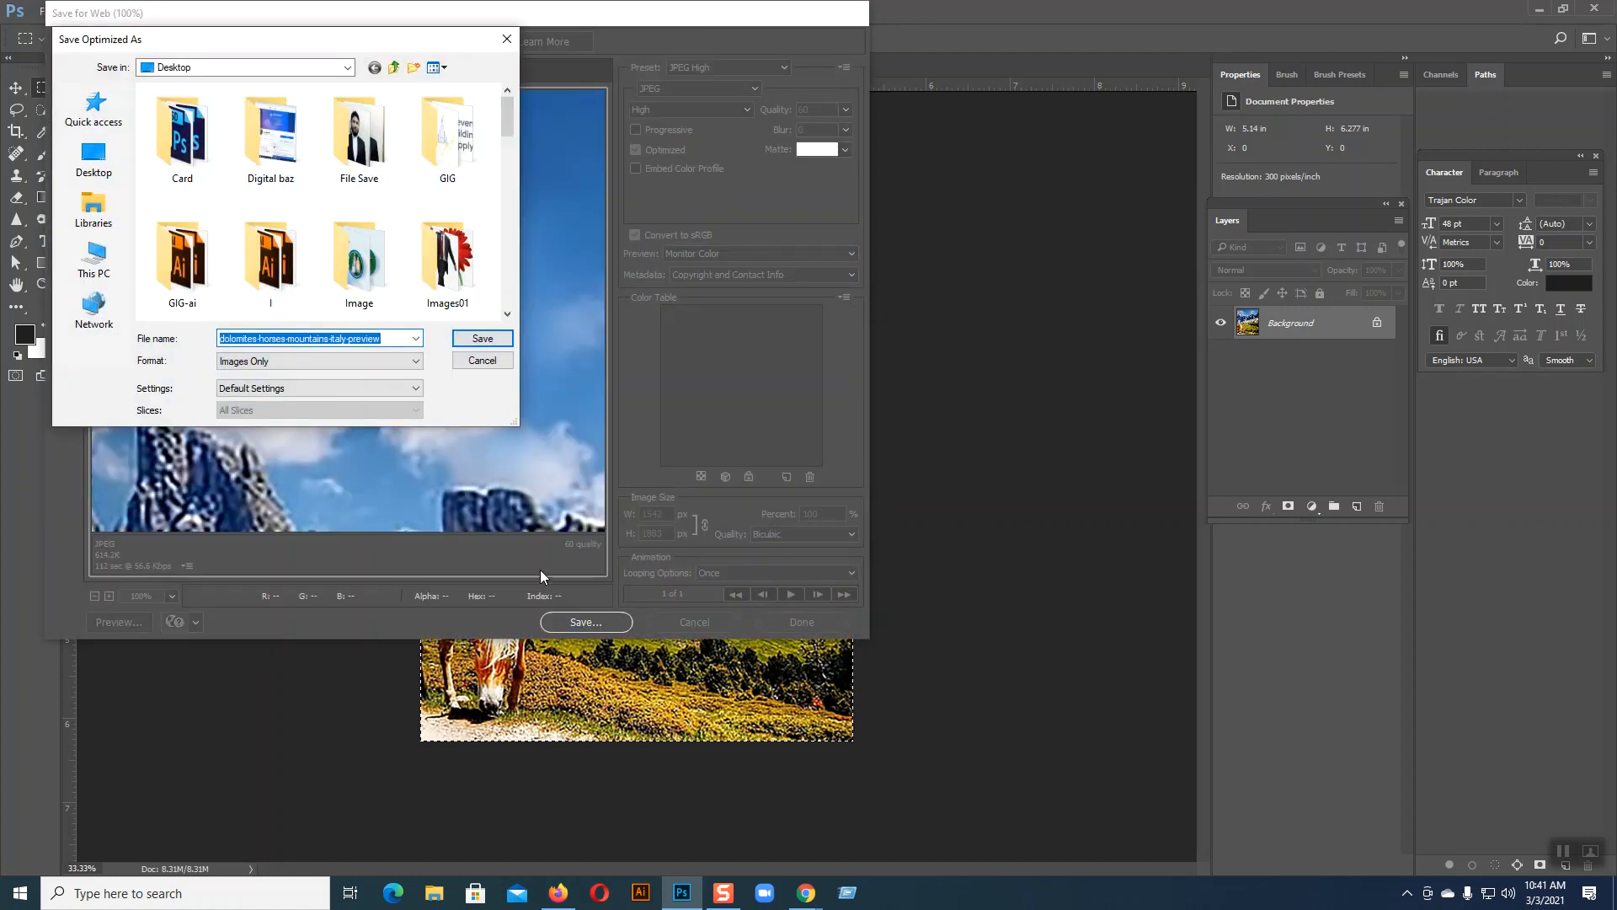
pyautogui.write('03')
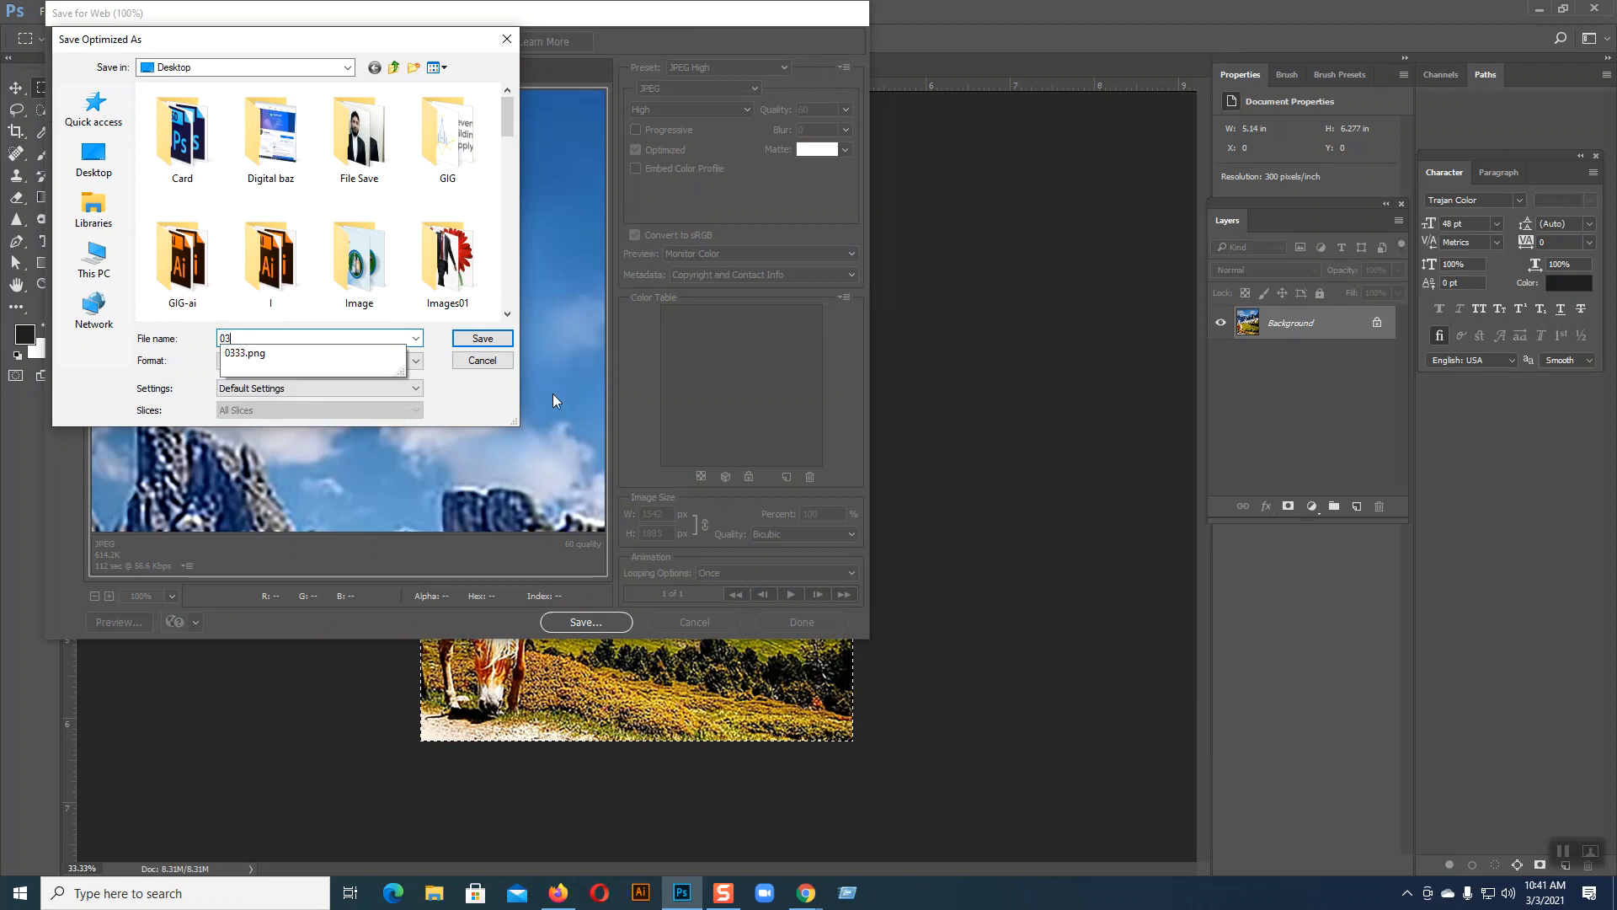
pyautogui.click(487, 337)
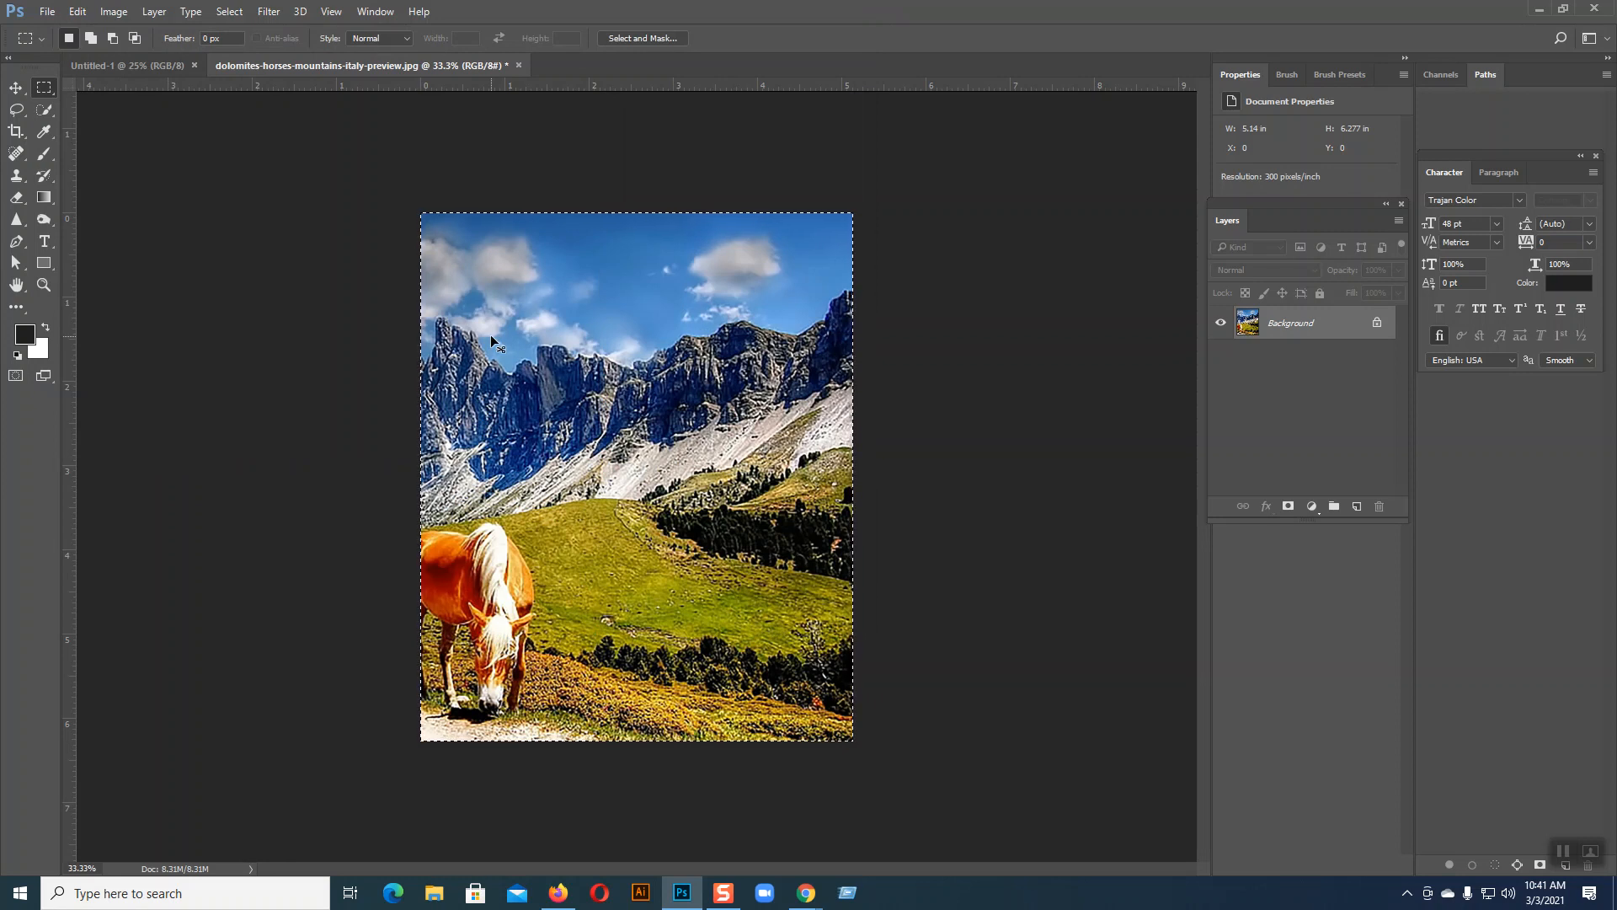
# - Restore the uncropped, unselected horses-and-mountains image and close its document
pyautogui.hotkey('ctrl', 'z')
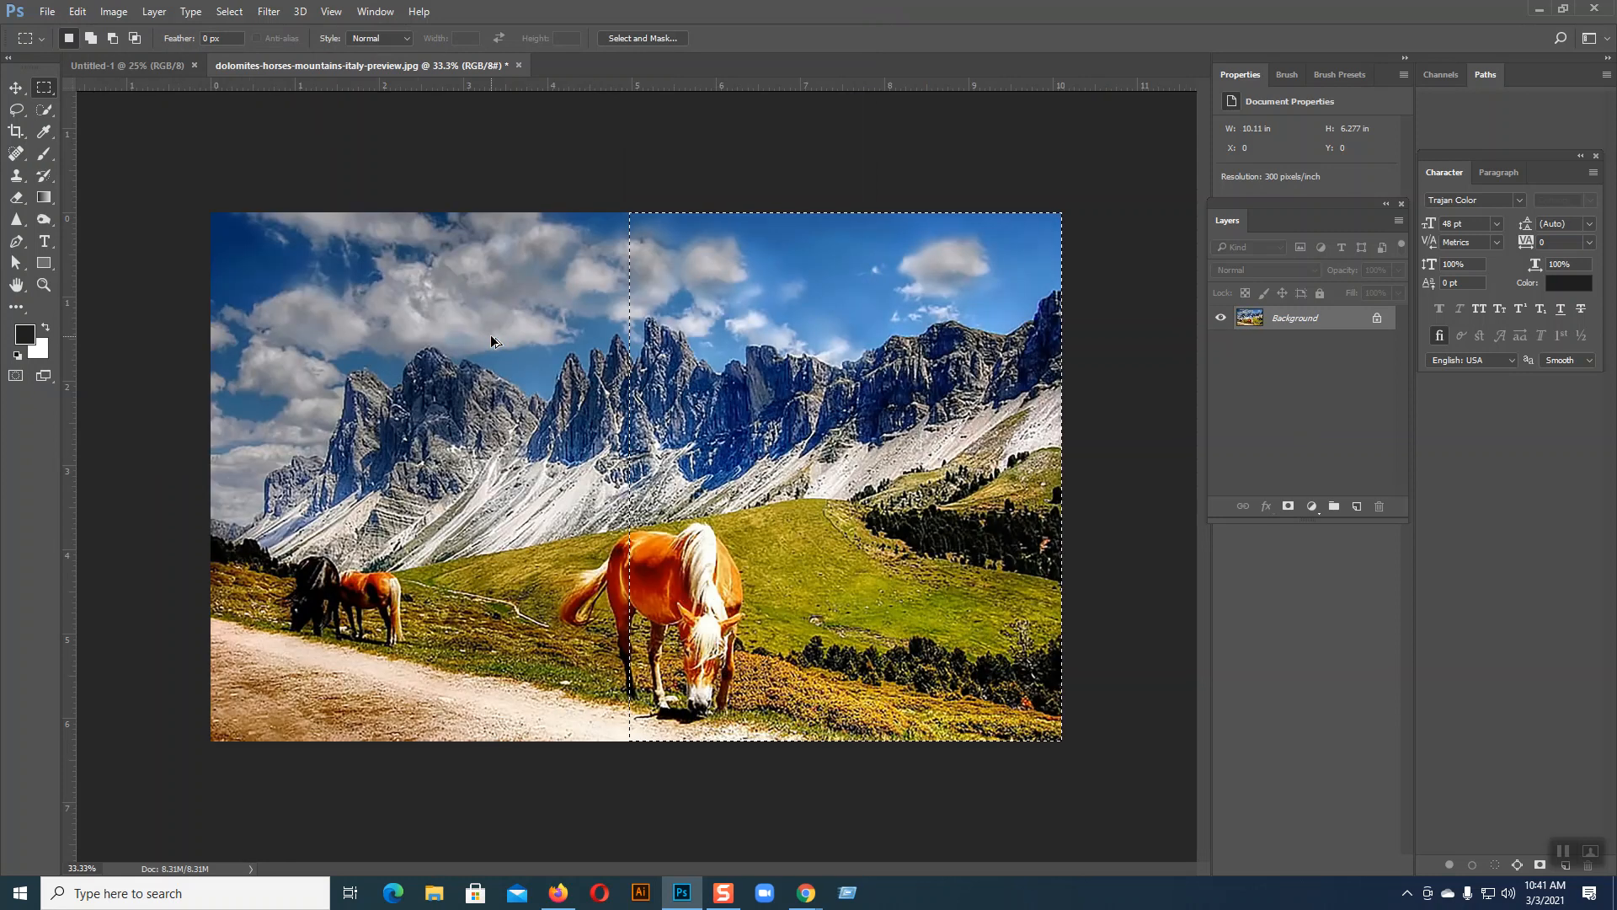
pyautogui.hotkey('ctrl', 'd')
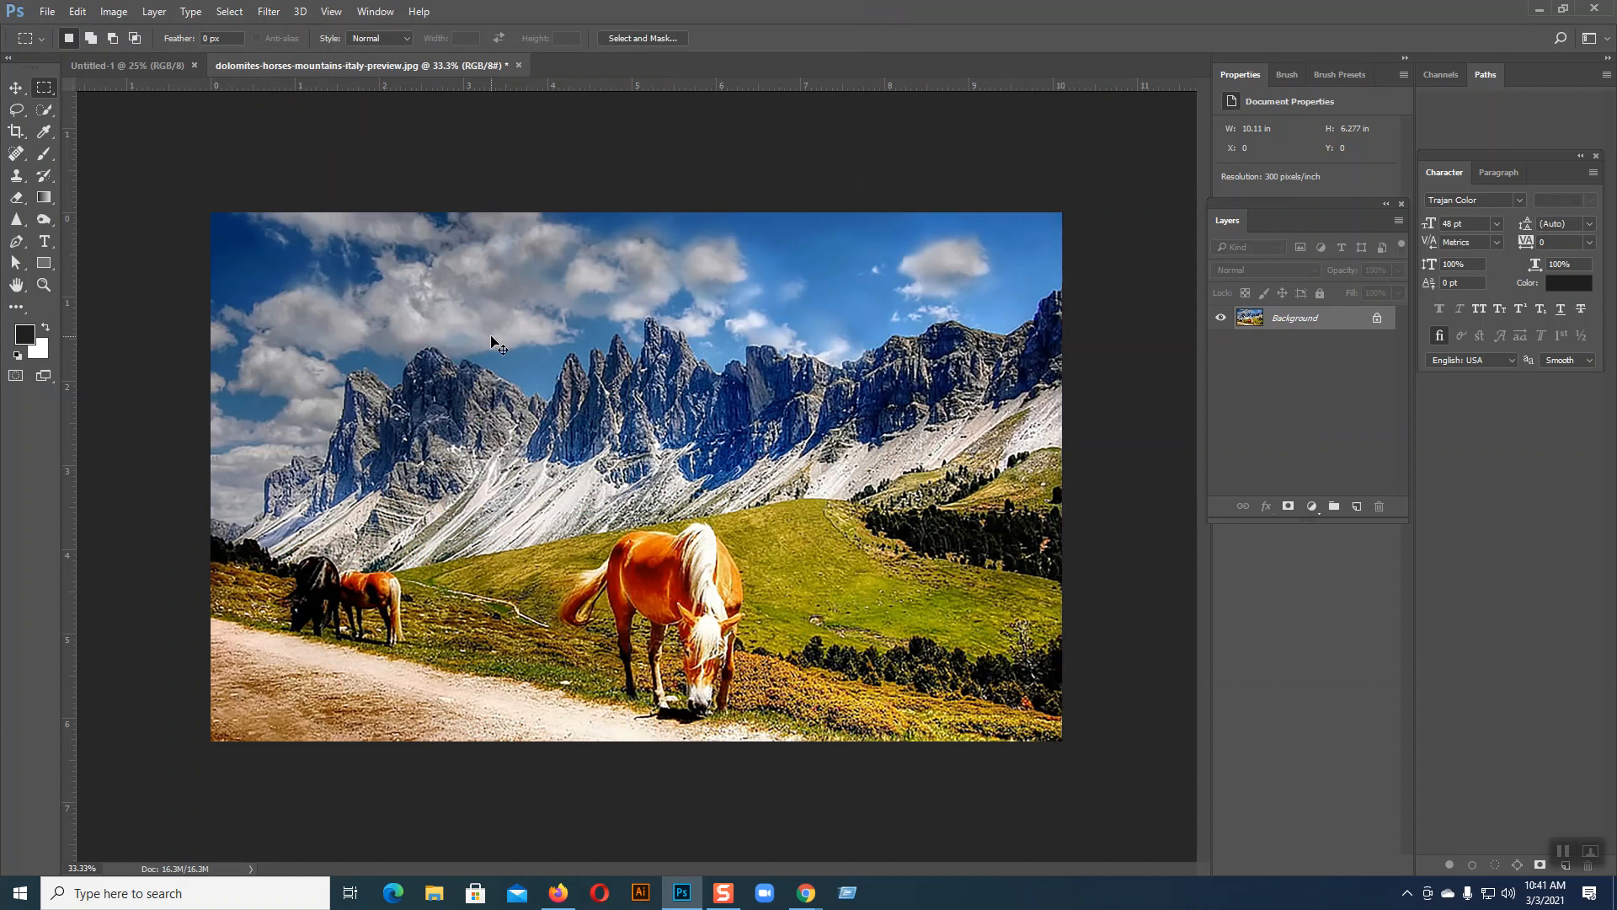
pyautogui.click(519, 65)
pyautogui.click(810, 336)
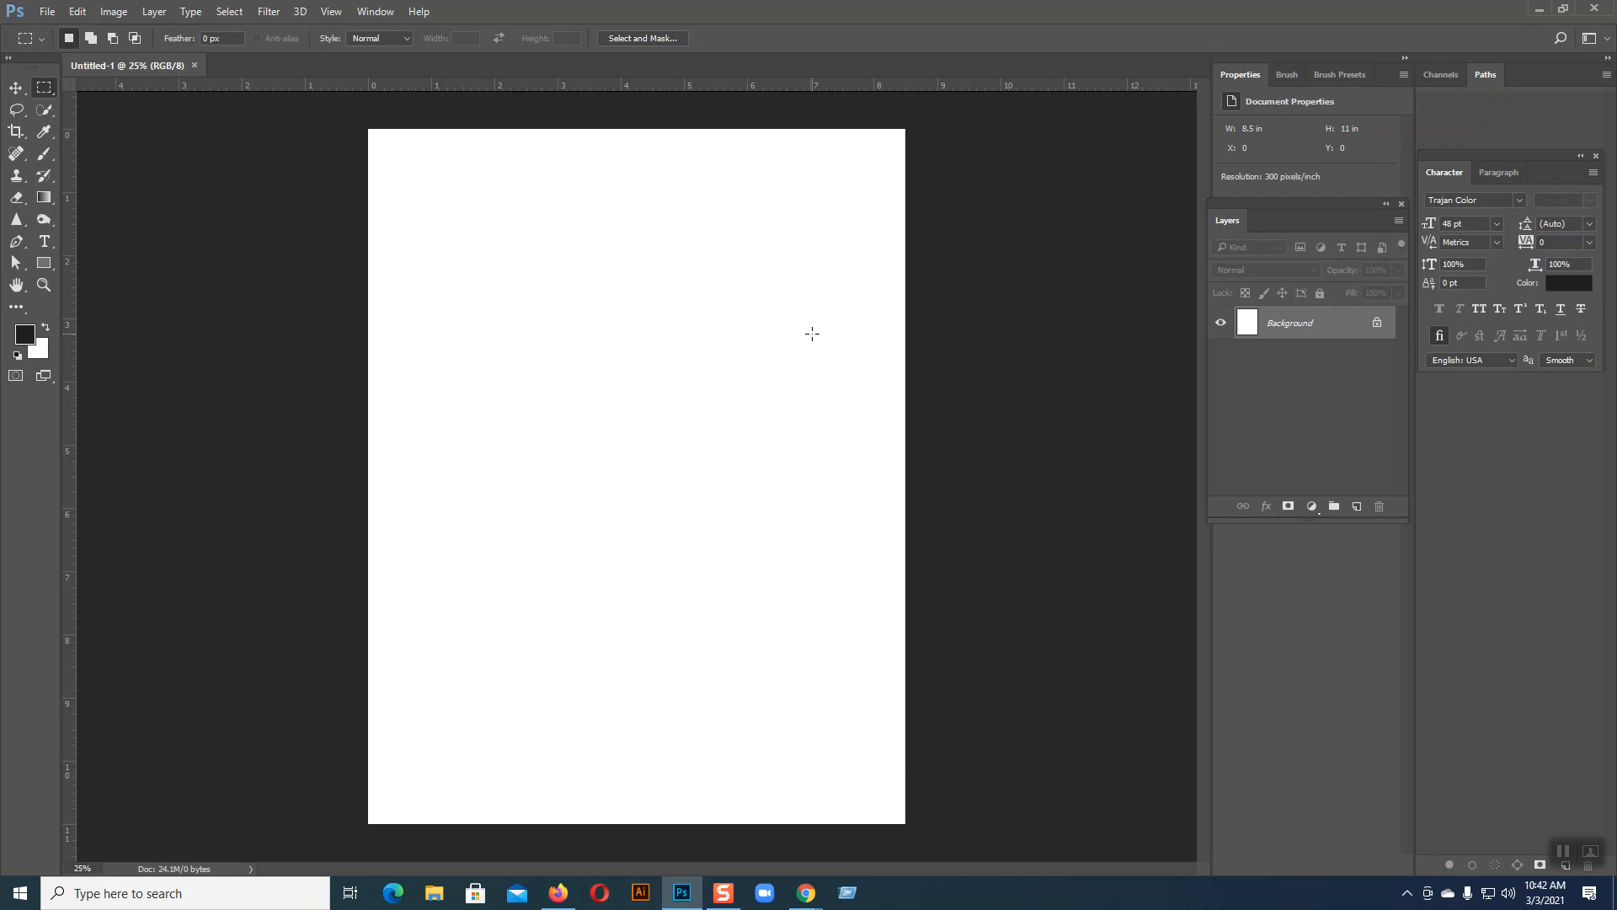
# - Open the images 01, 02 and 03 from the Desktop together
pyautogui.click(46, 13)
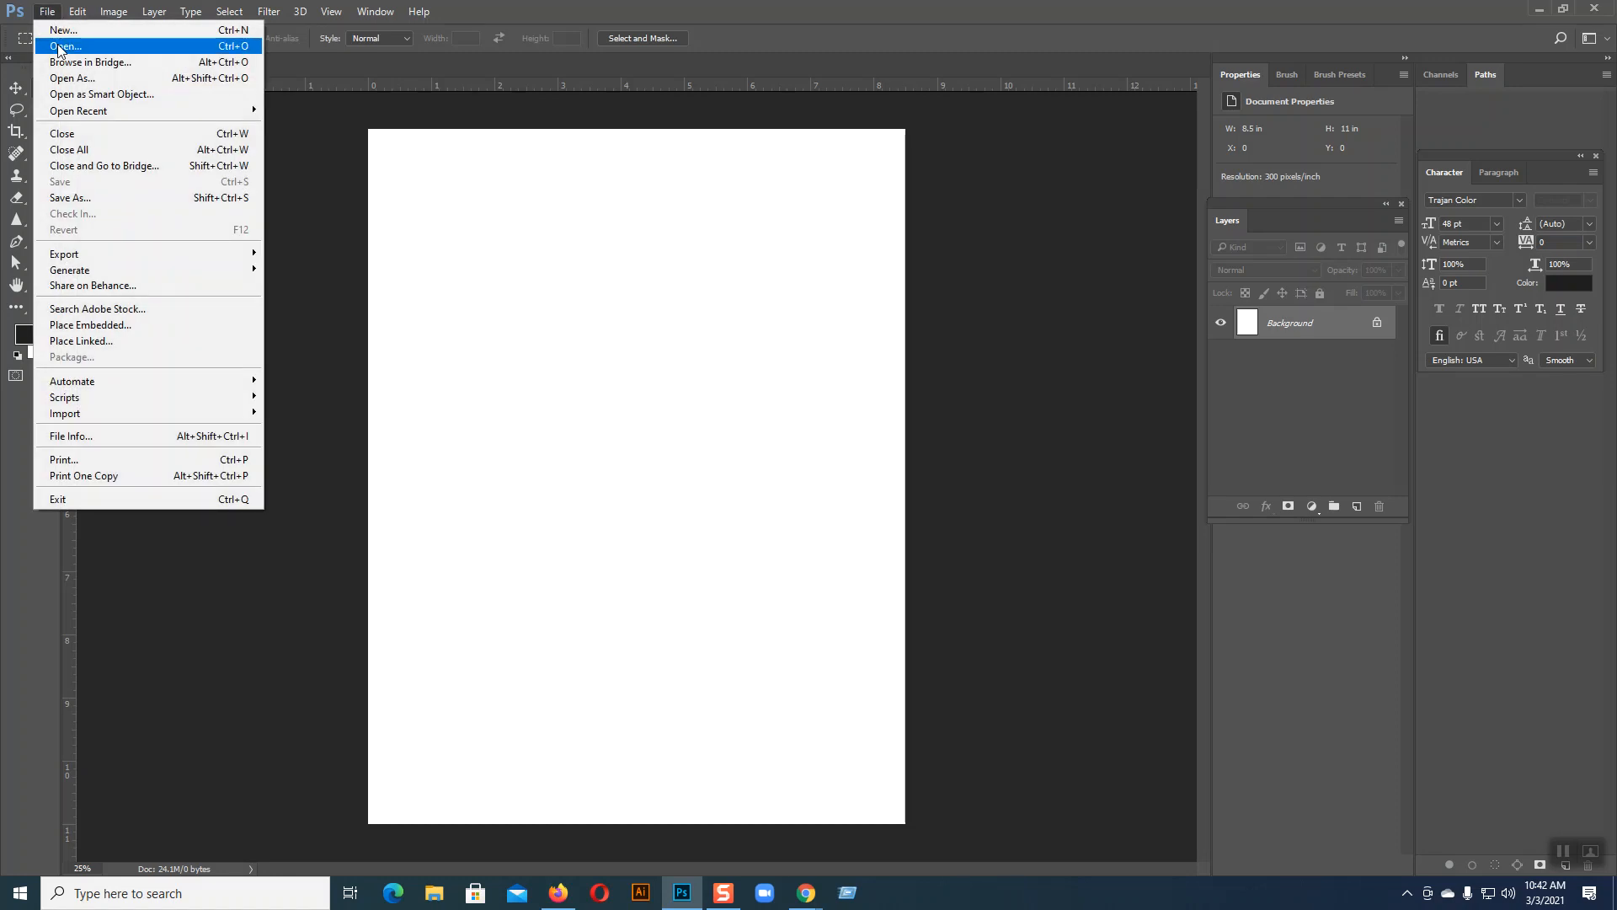
pyautogui.click(59, 46)
pyautogui.click(386, 340)
pyautogui.keyDown('shift'); pyautogui.click(556, 341); pyautogui.keyUp('shift')
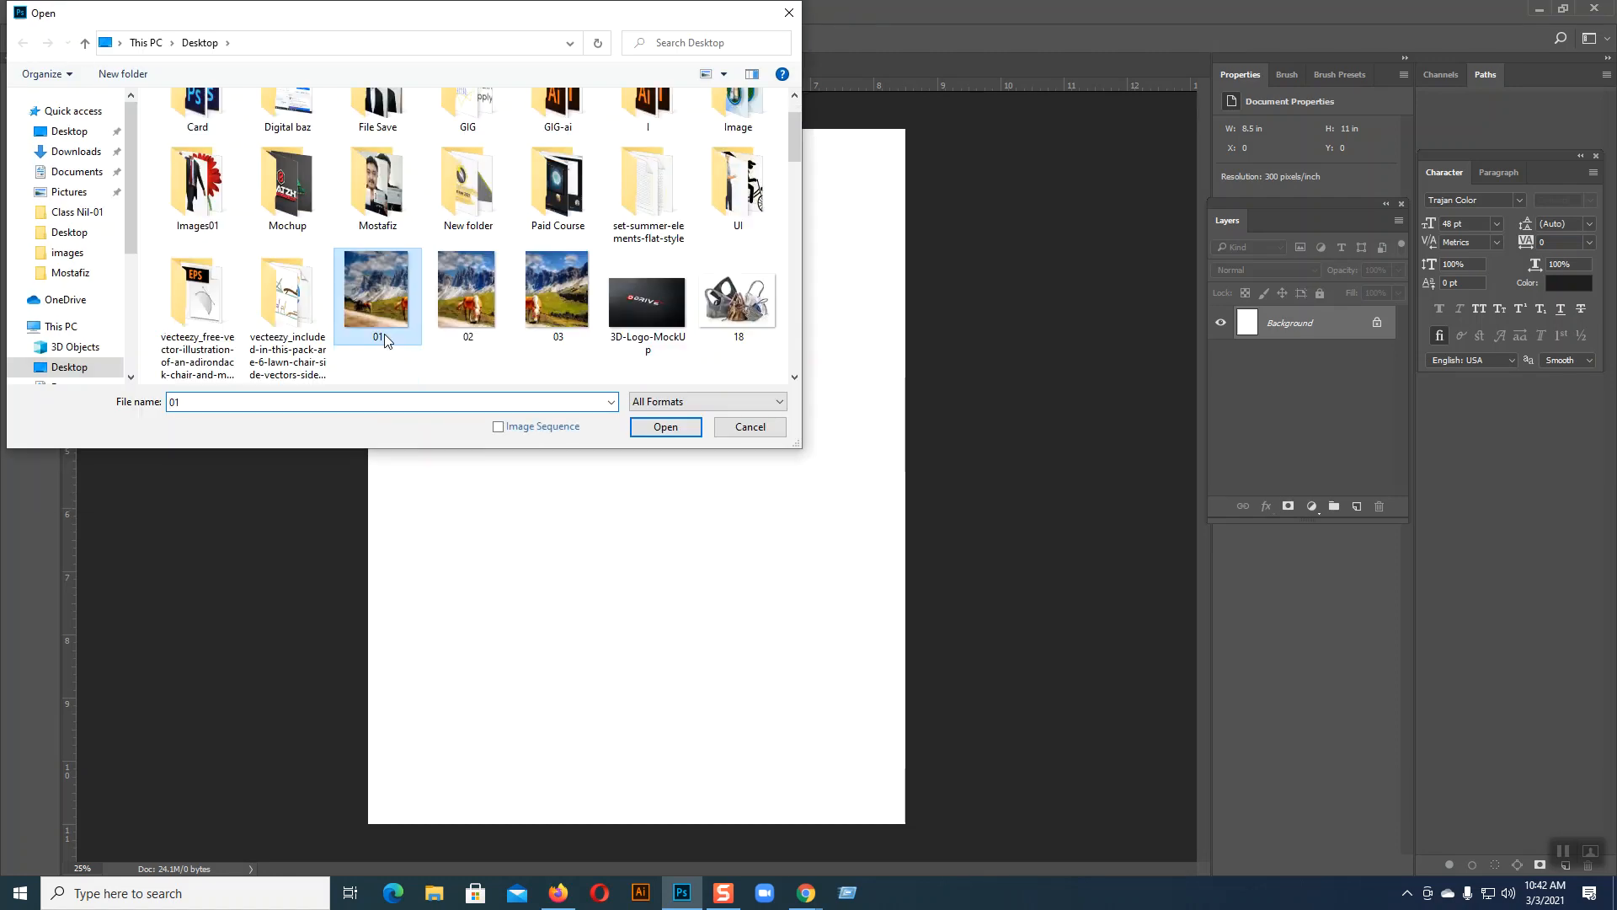
pyautogui.click(665, 427)
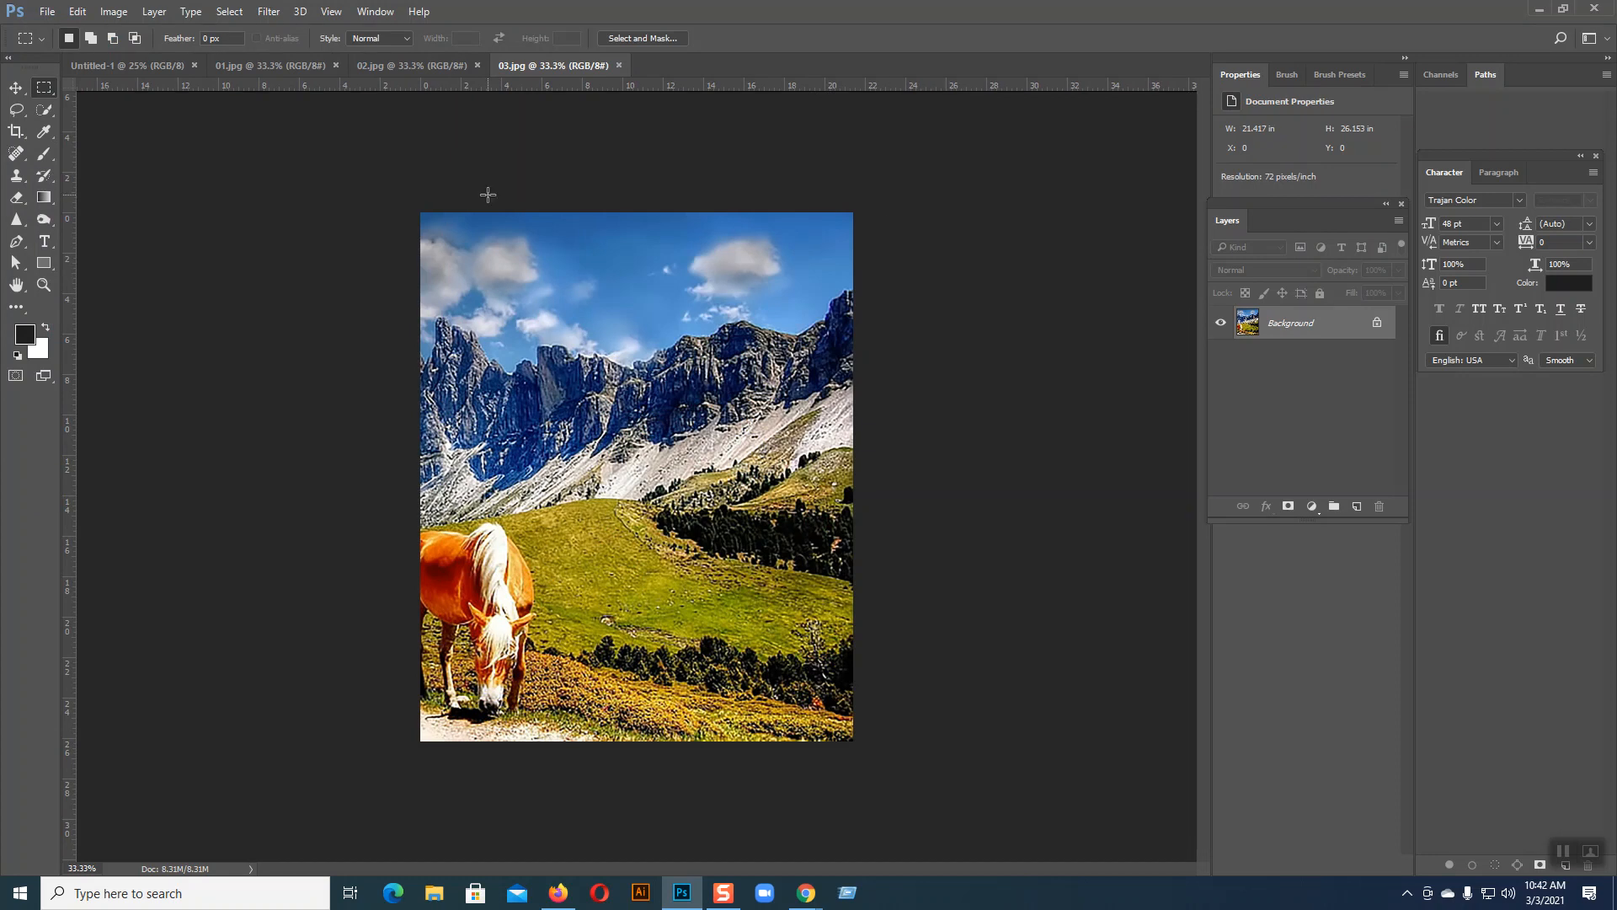
pyautogui.click(283, 67)
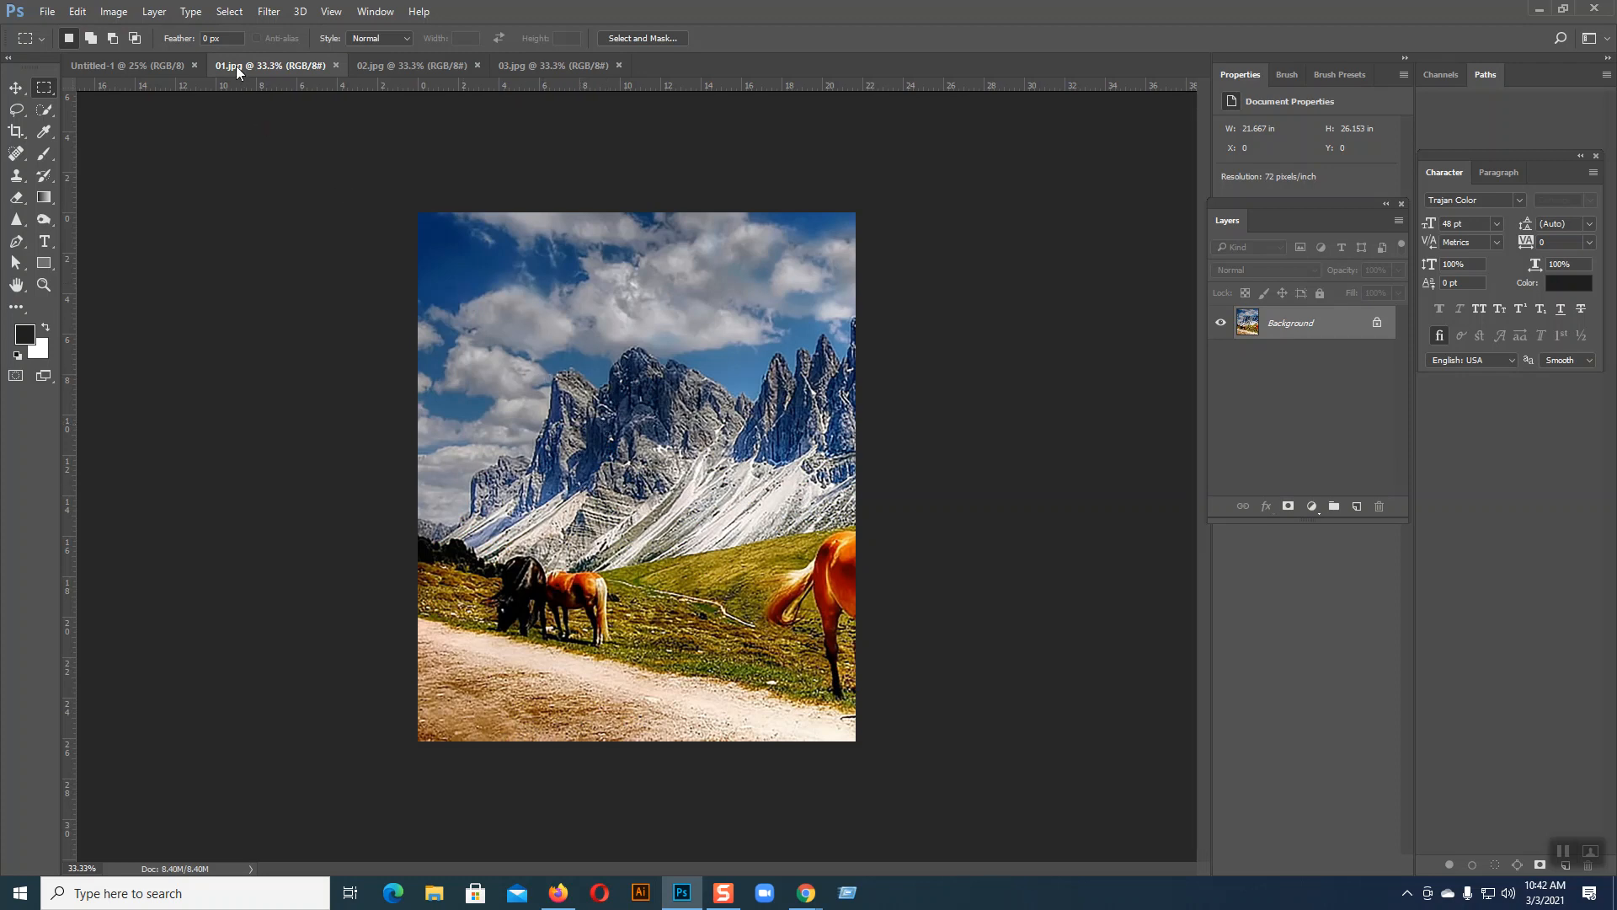
pyautogui.click(564, 66)
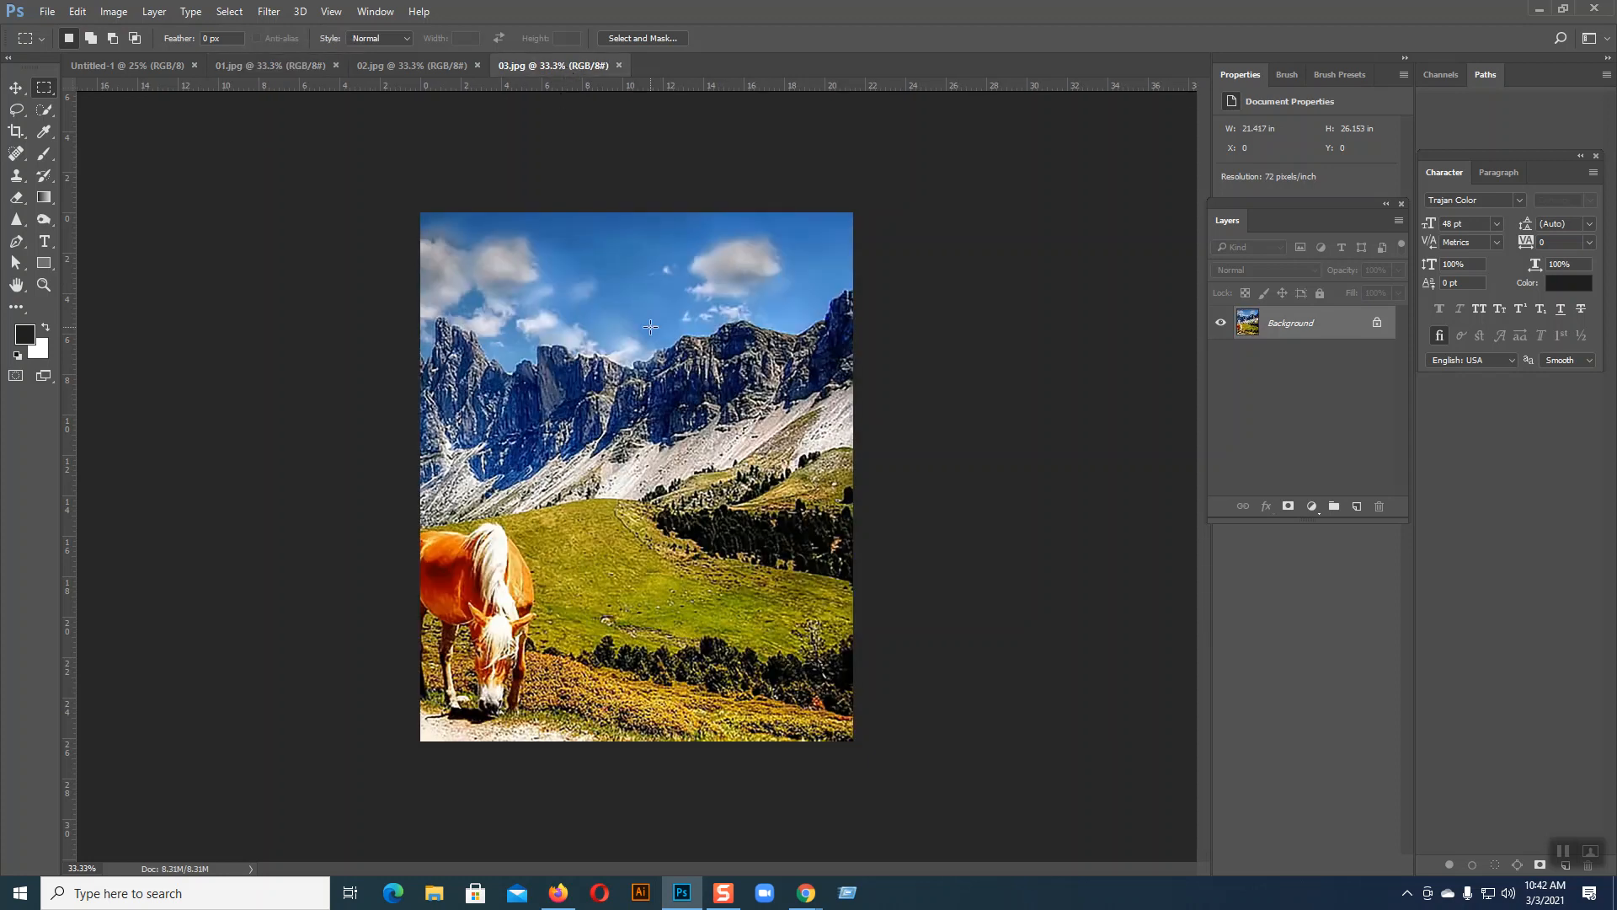
pyautogui.click(47, 13)
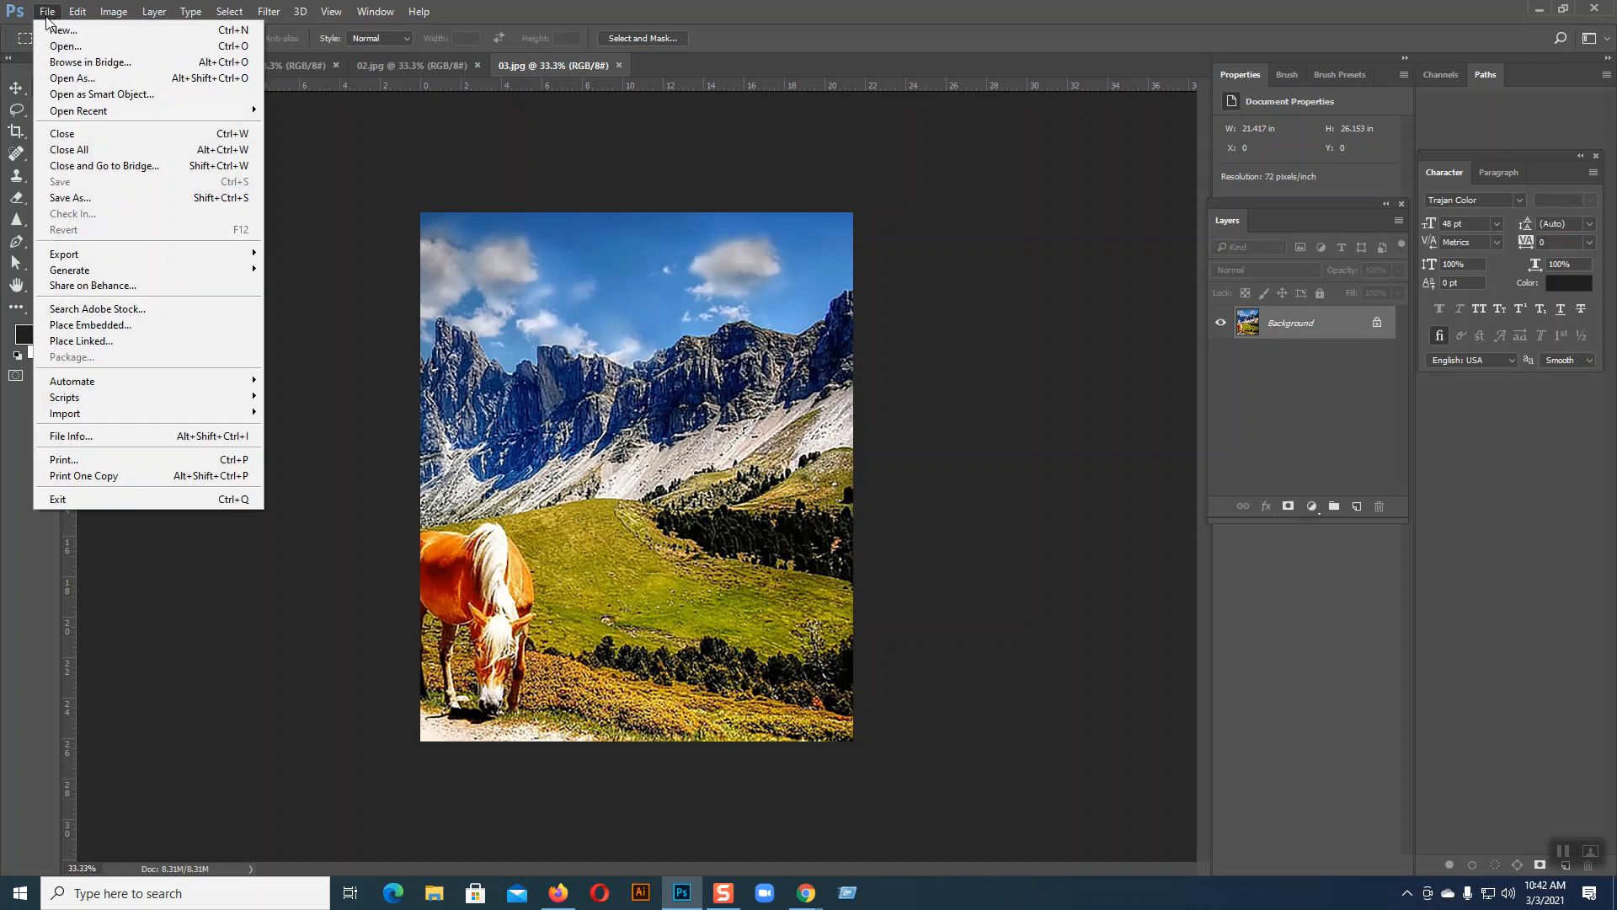
pyautogui.moveTo(82, 389)
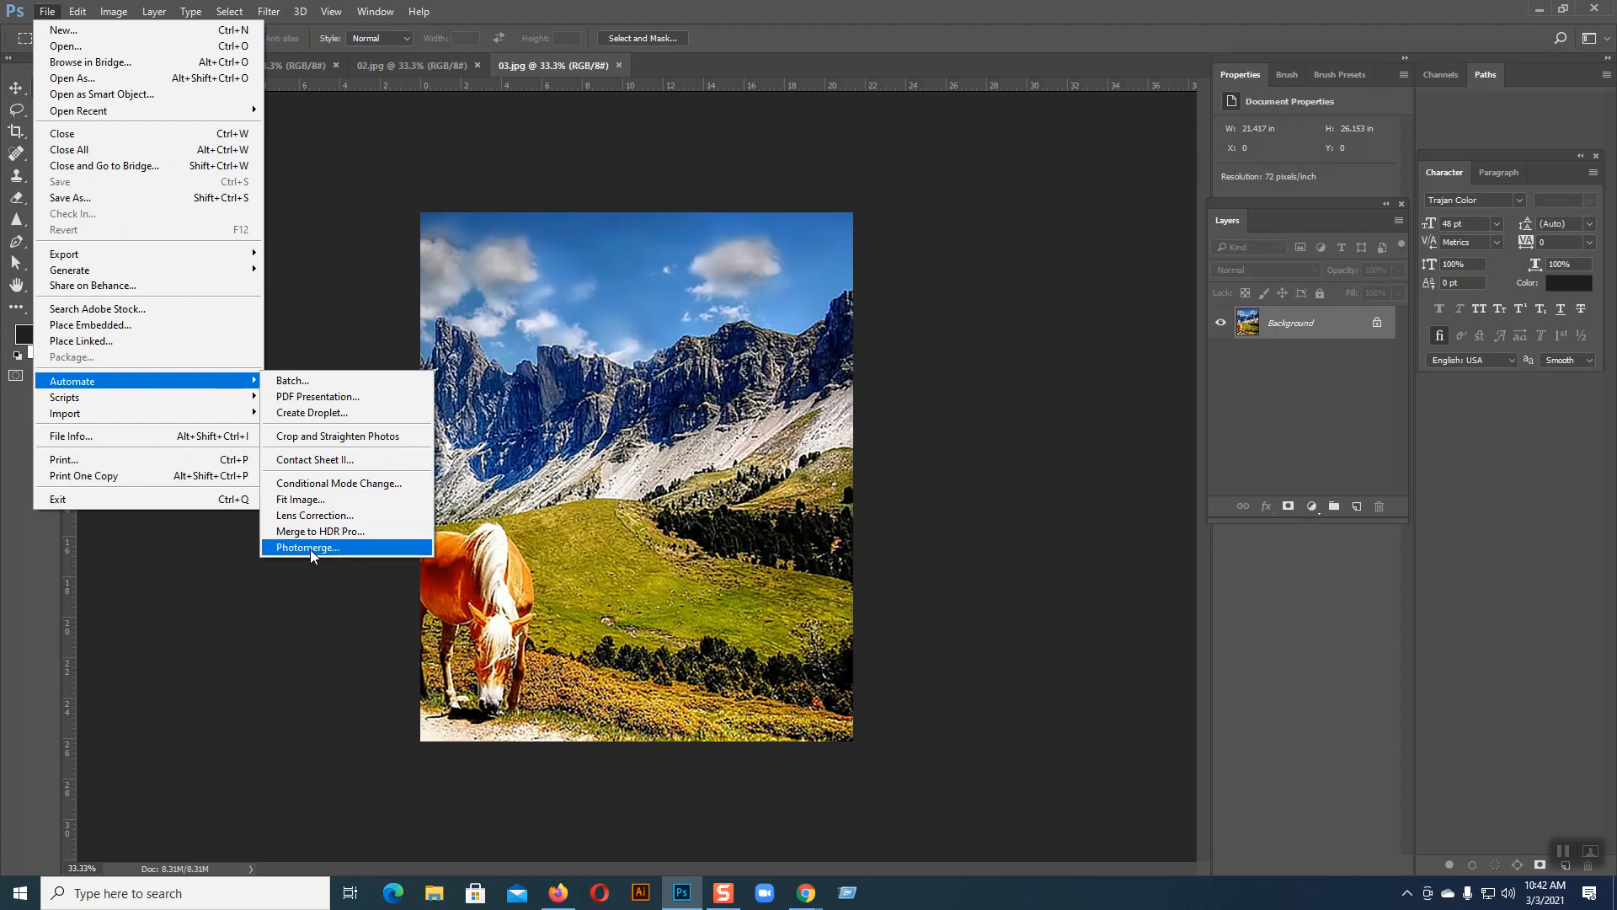
pyautogui.click(726, 351)
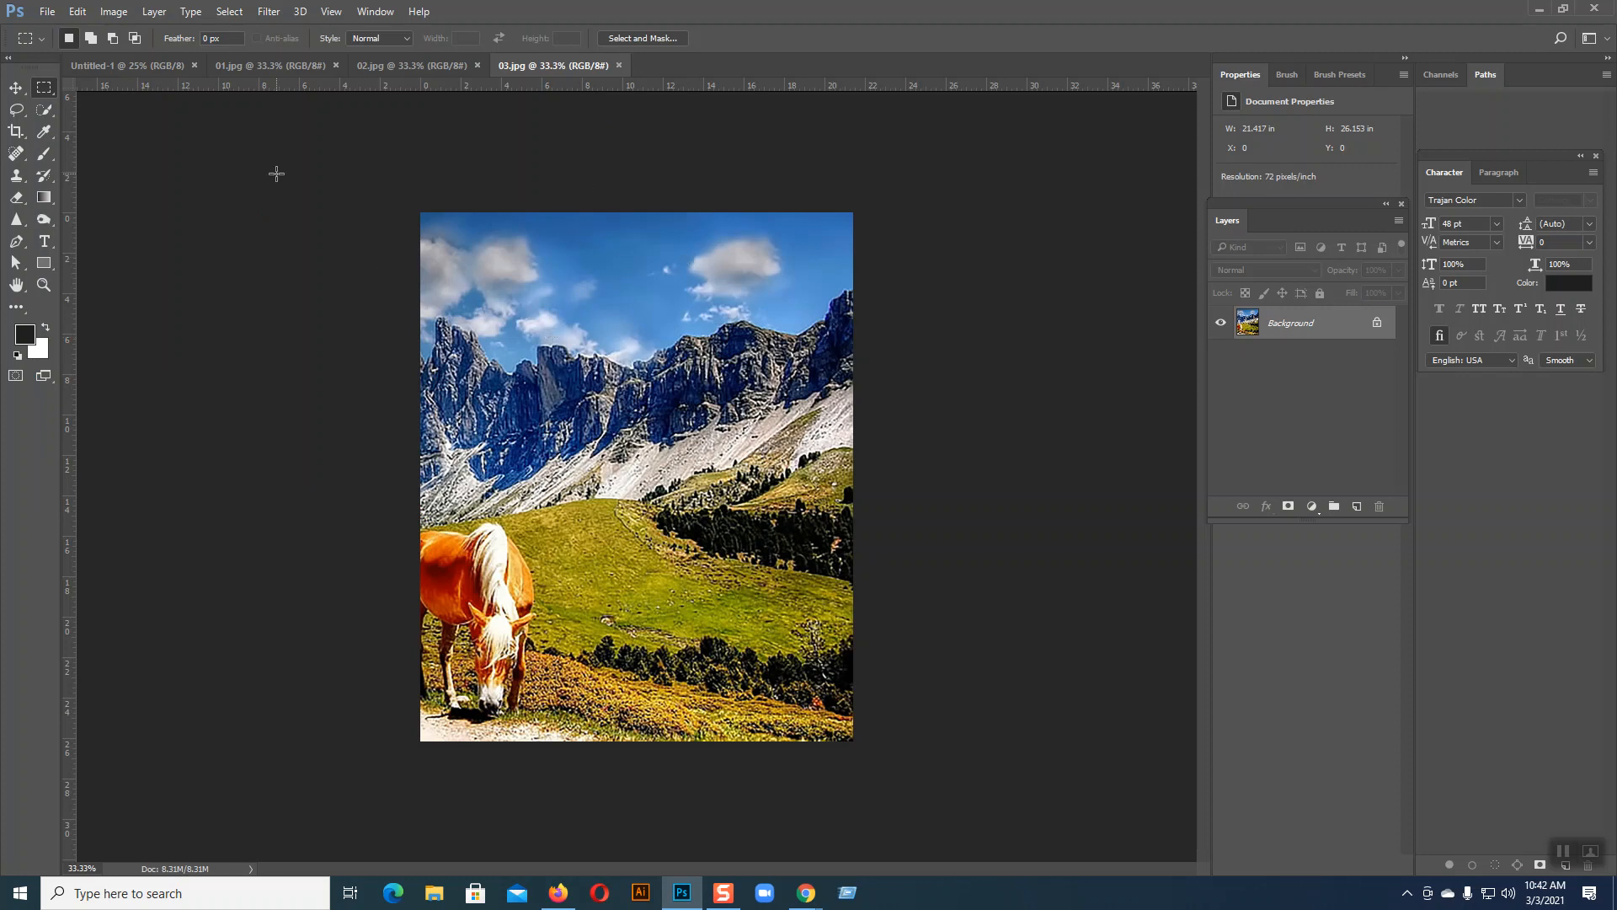
# - Photomerge 01.jpg, 02.jpg and 03.jpg from the Desktop into a panorama, using the Auto layout with Blend Images Together
pyautogui.click(46, 12)
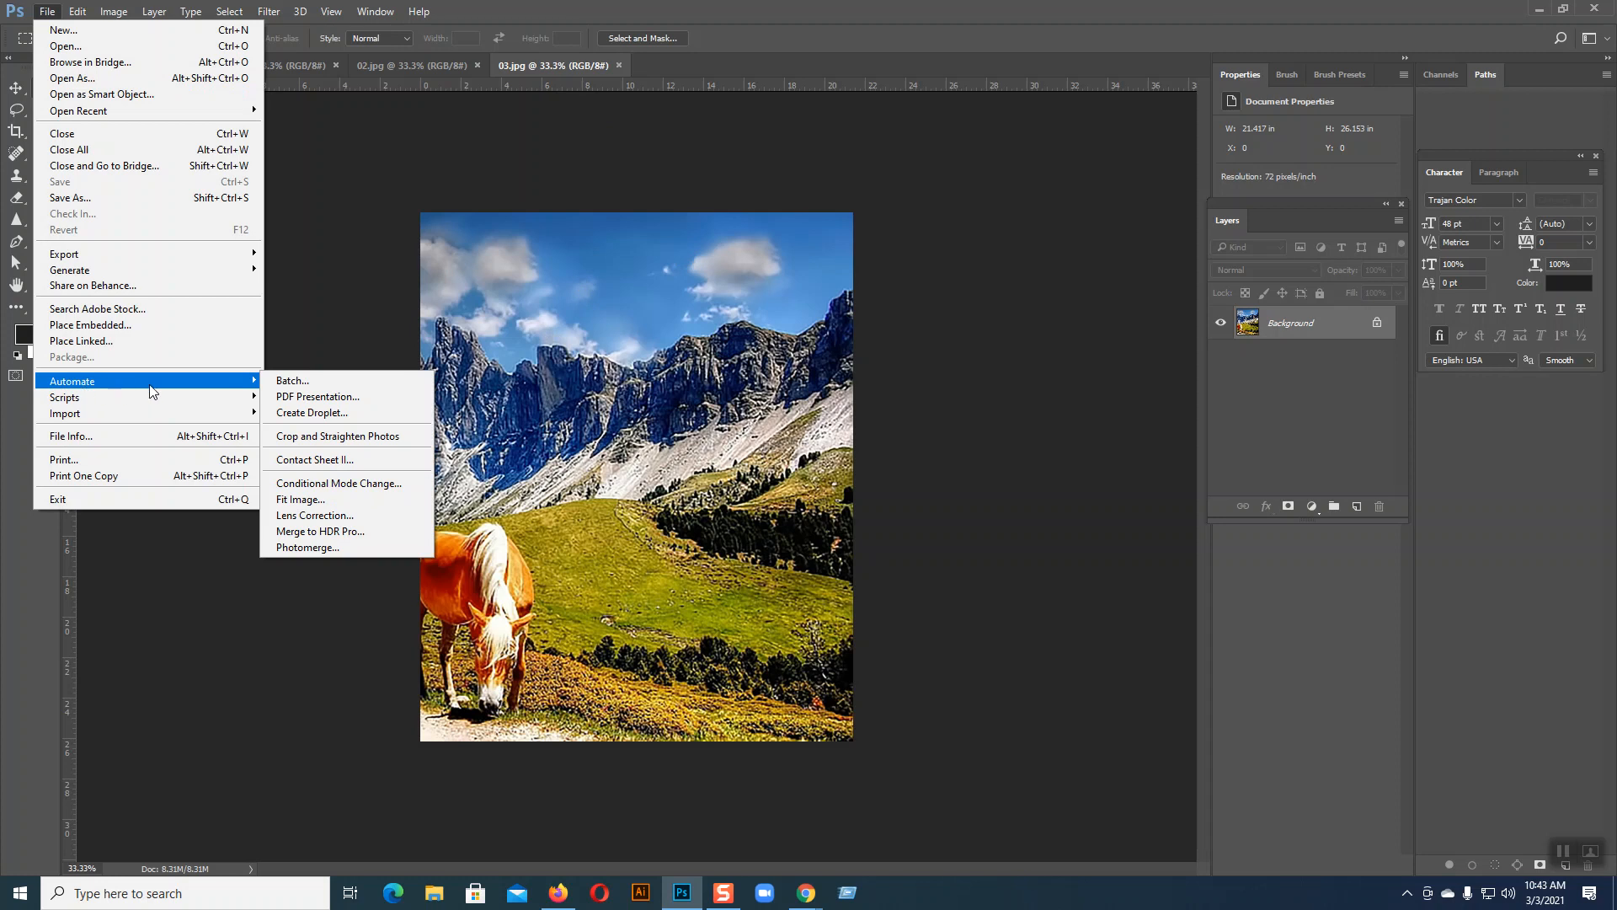
pyautogui.click(310, 548)
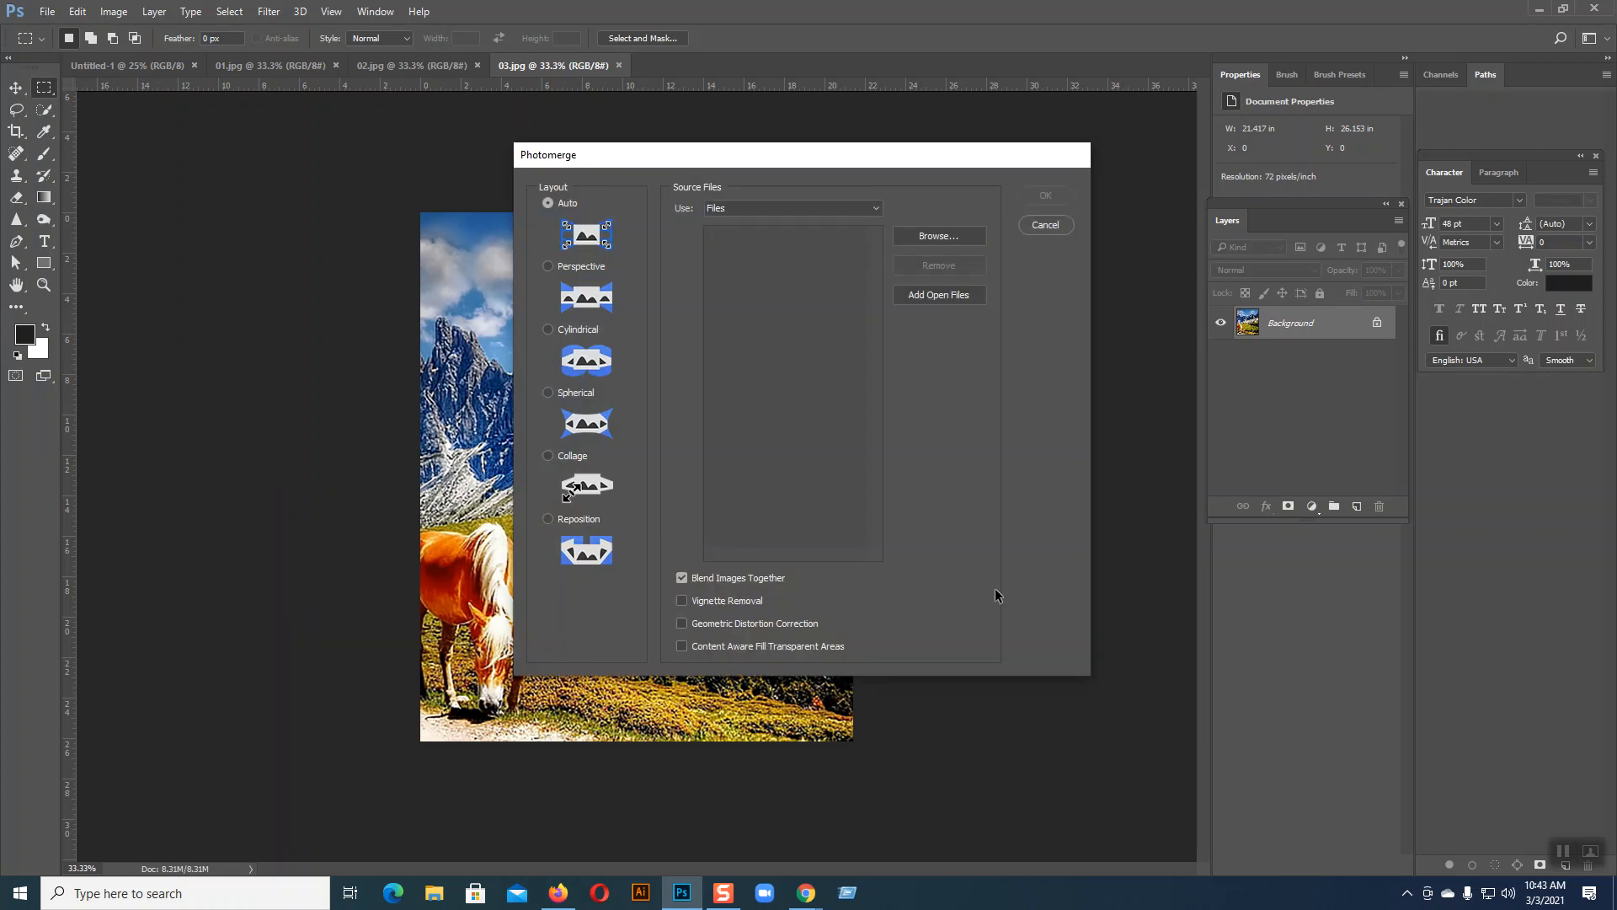
pyautogui.moveTo(823, 160); pyautogui.dragTo(670, 158)
pyautogui.click(772, 234)
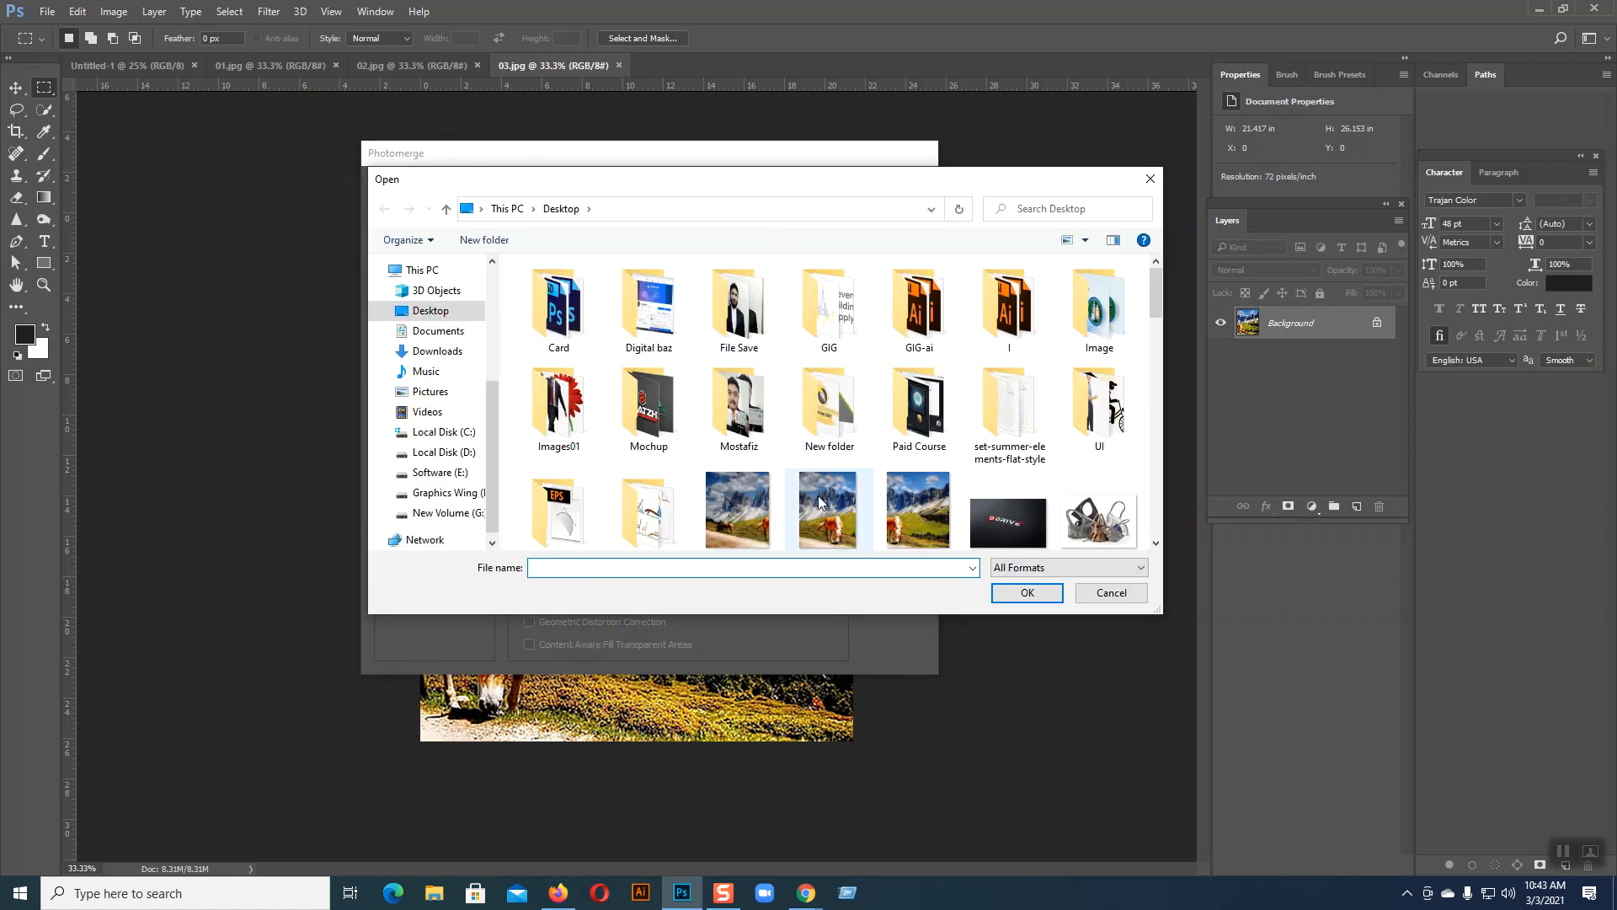
pyautogui.click(760, 530)
pyautogui.keyDown('ctrl'); pyautogui.click(829, 491); pyautogui.keyUp('ctrl')
pyautogui.keyDown('ctrl'); pyautogui.click(891, 482); pyautogui.keyUp('ctrl')
pyautogui.click(1027, 593)
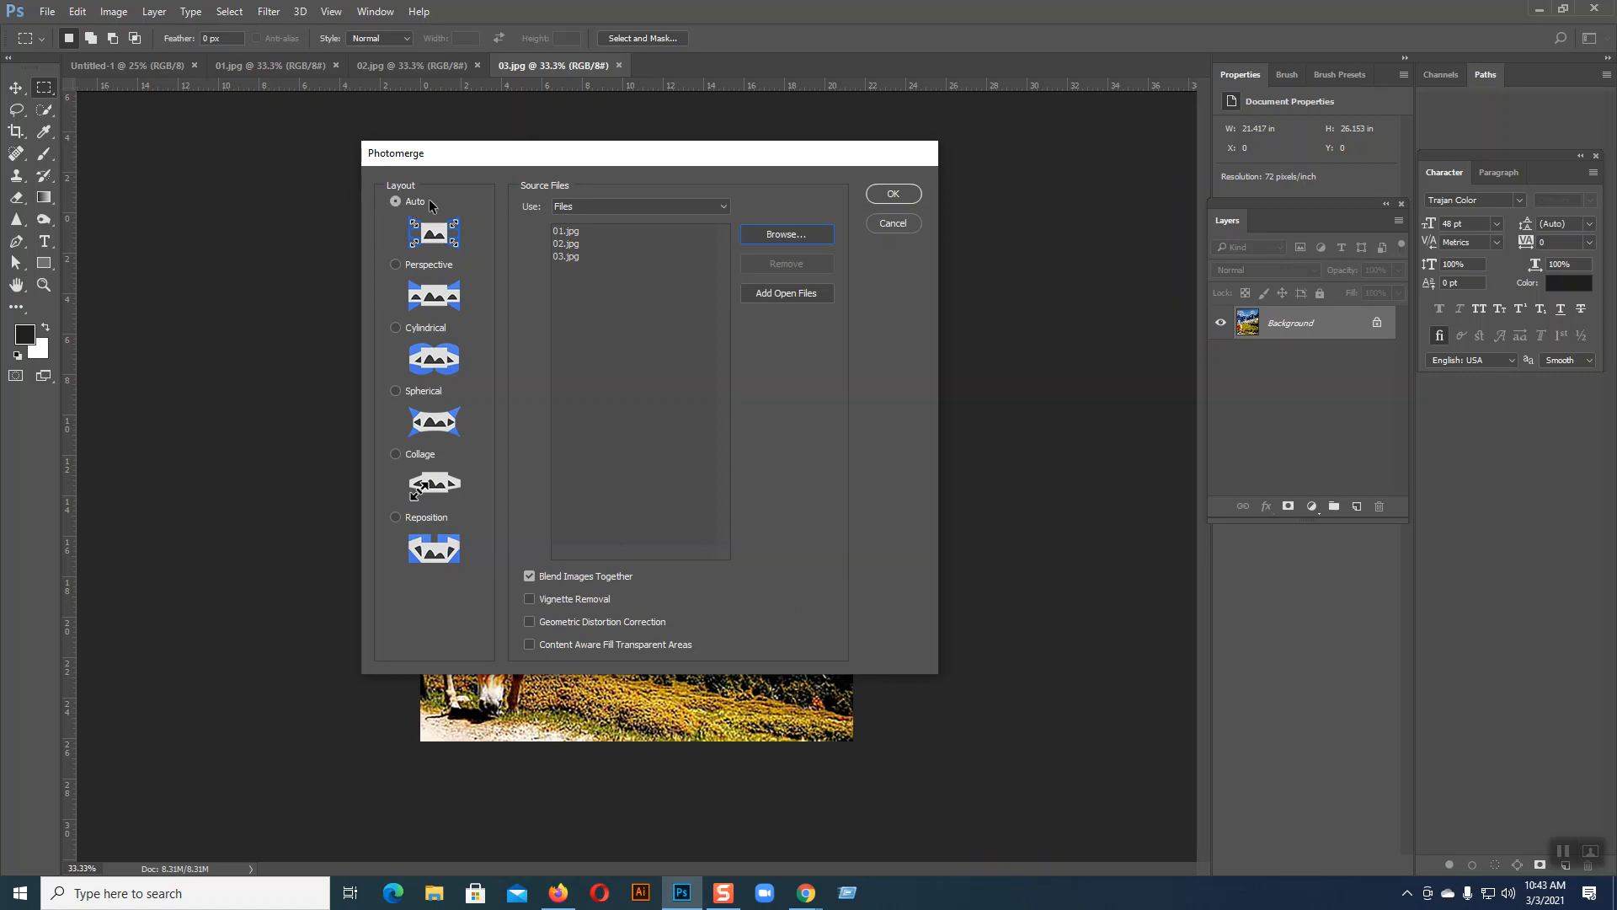
pyautogui.click(894, 193)
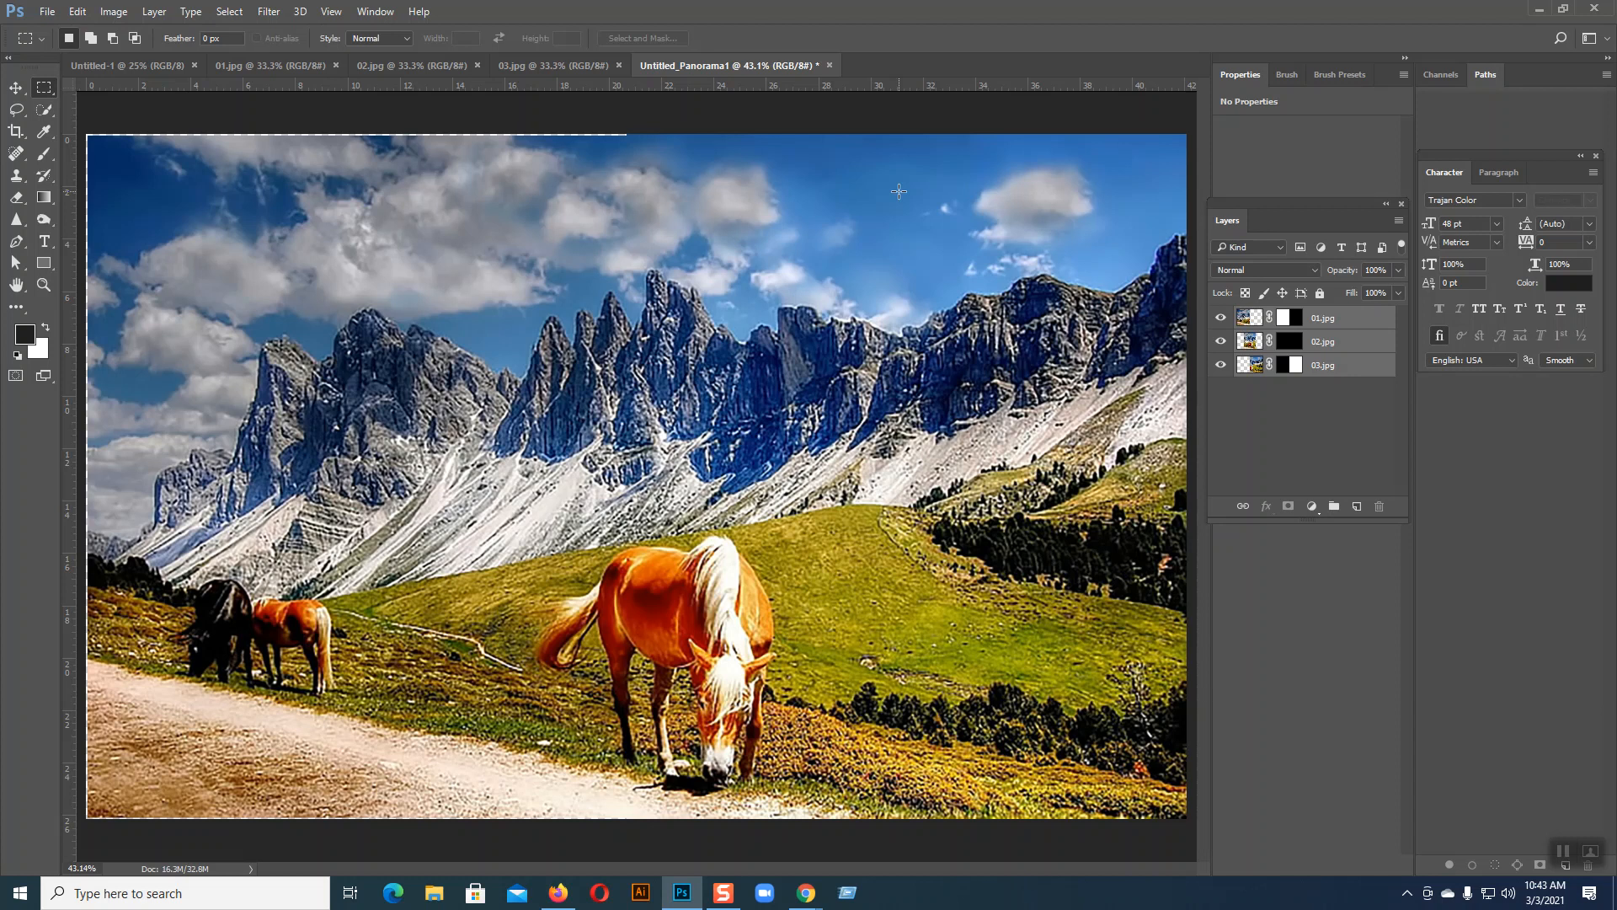
pyautogui.hotkey('ctrl', '-')
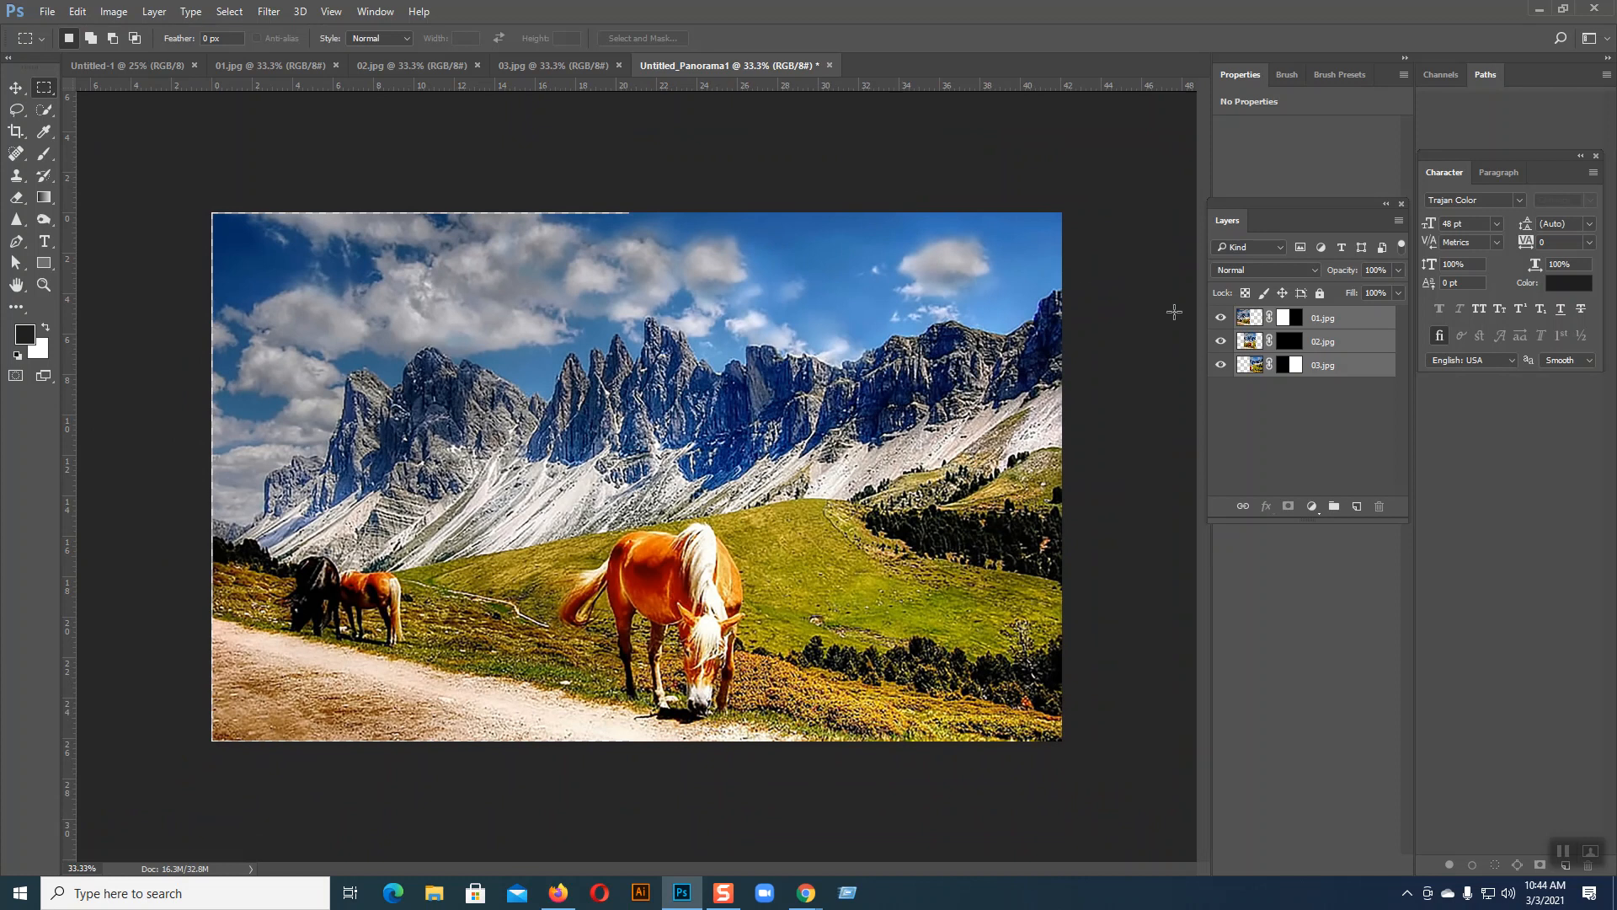
# - Toggle the visibility of the 01.jpg, 02.jpg and 03.jpg layers to examine which part of the panorama each contributes
pyautogui.click(1222, 321)
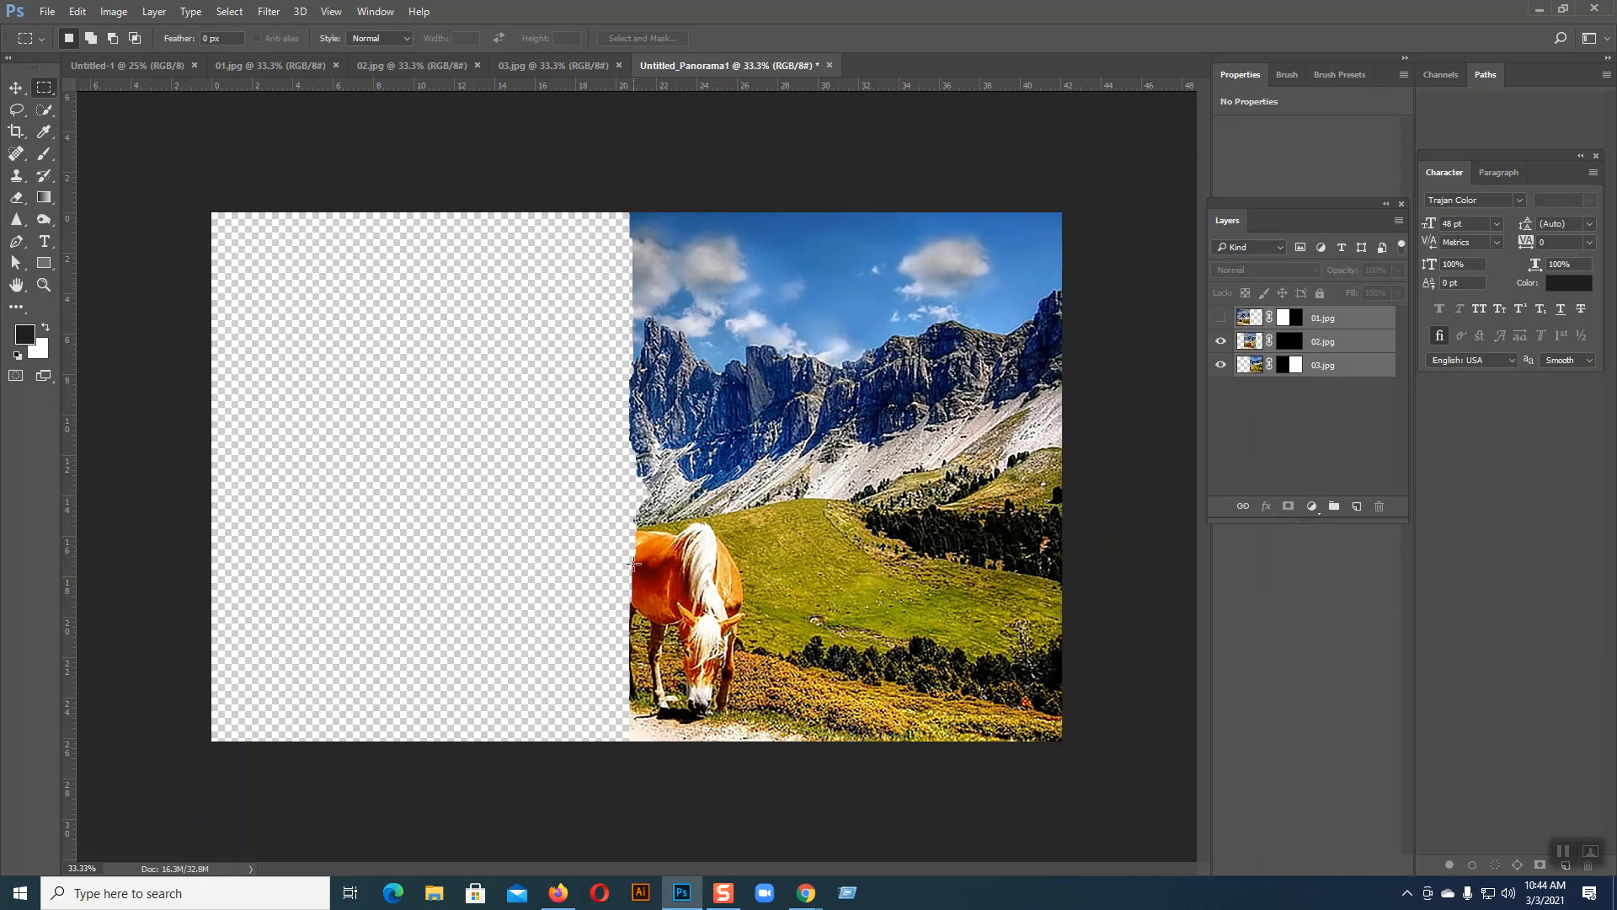
pyautogui.click(1221, 320)
pyautogui.click(1222, 341)
pyautogui.click(1222, 319)
pyautogui.click(1222, 341)
pyautogui.click(1221, 341)
pyautogui.click(1221, 365)
pyautogui.click(1222, 365)
pyautogui.click(1222, 366)
pyautogui.click(1222, 366)
pyautogui.click(1222, 366)
pyautogui.click(1222, 365)
pyautogui.click(1221, 341)
pyautogui.click(1221, 318)
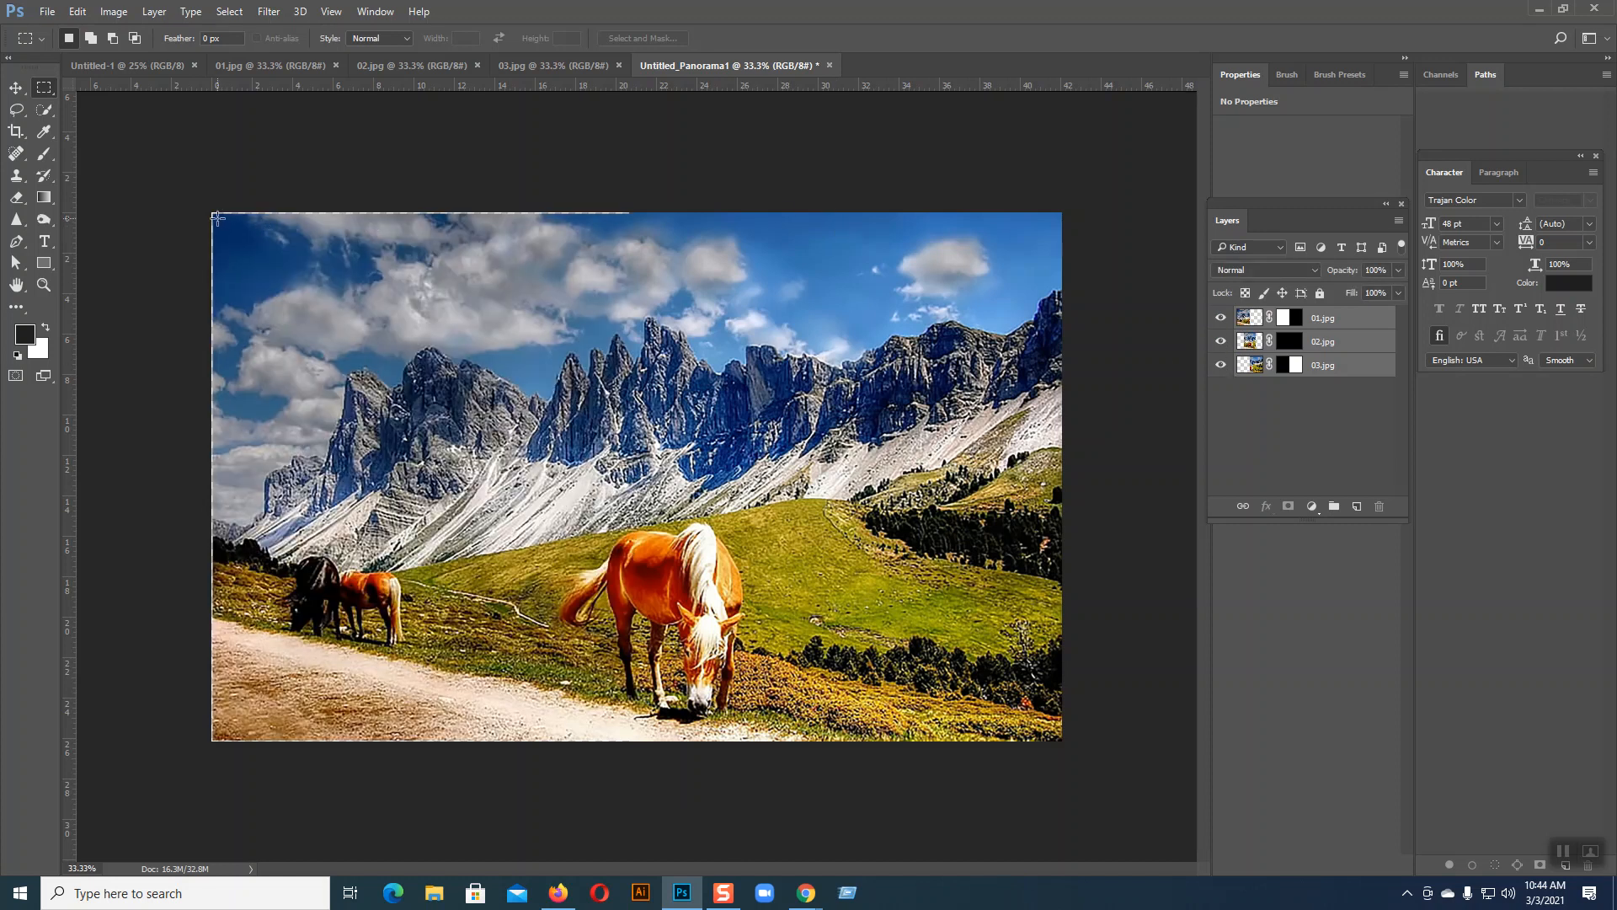
# - Merge the panorama's 01.jpg, 02.jpg and 03.jpg layers into a single layer
pyautogui.moveTo(219, 220); pyautogui.dragTo(1075, 745)
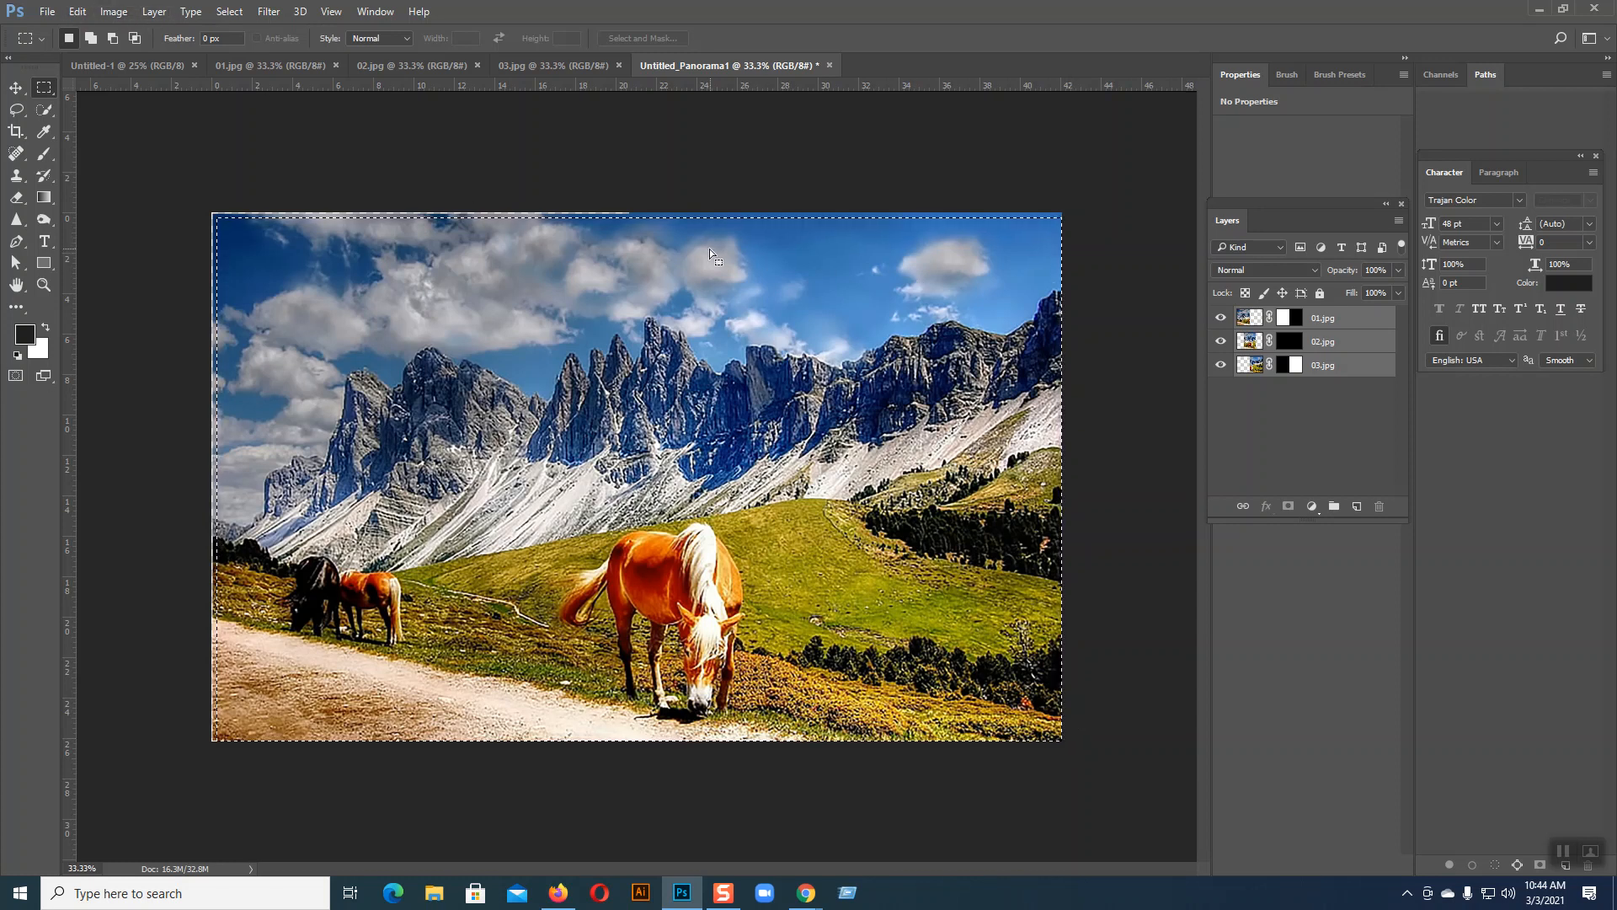
pyautogui.click(1286, 397)
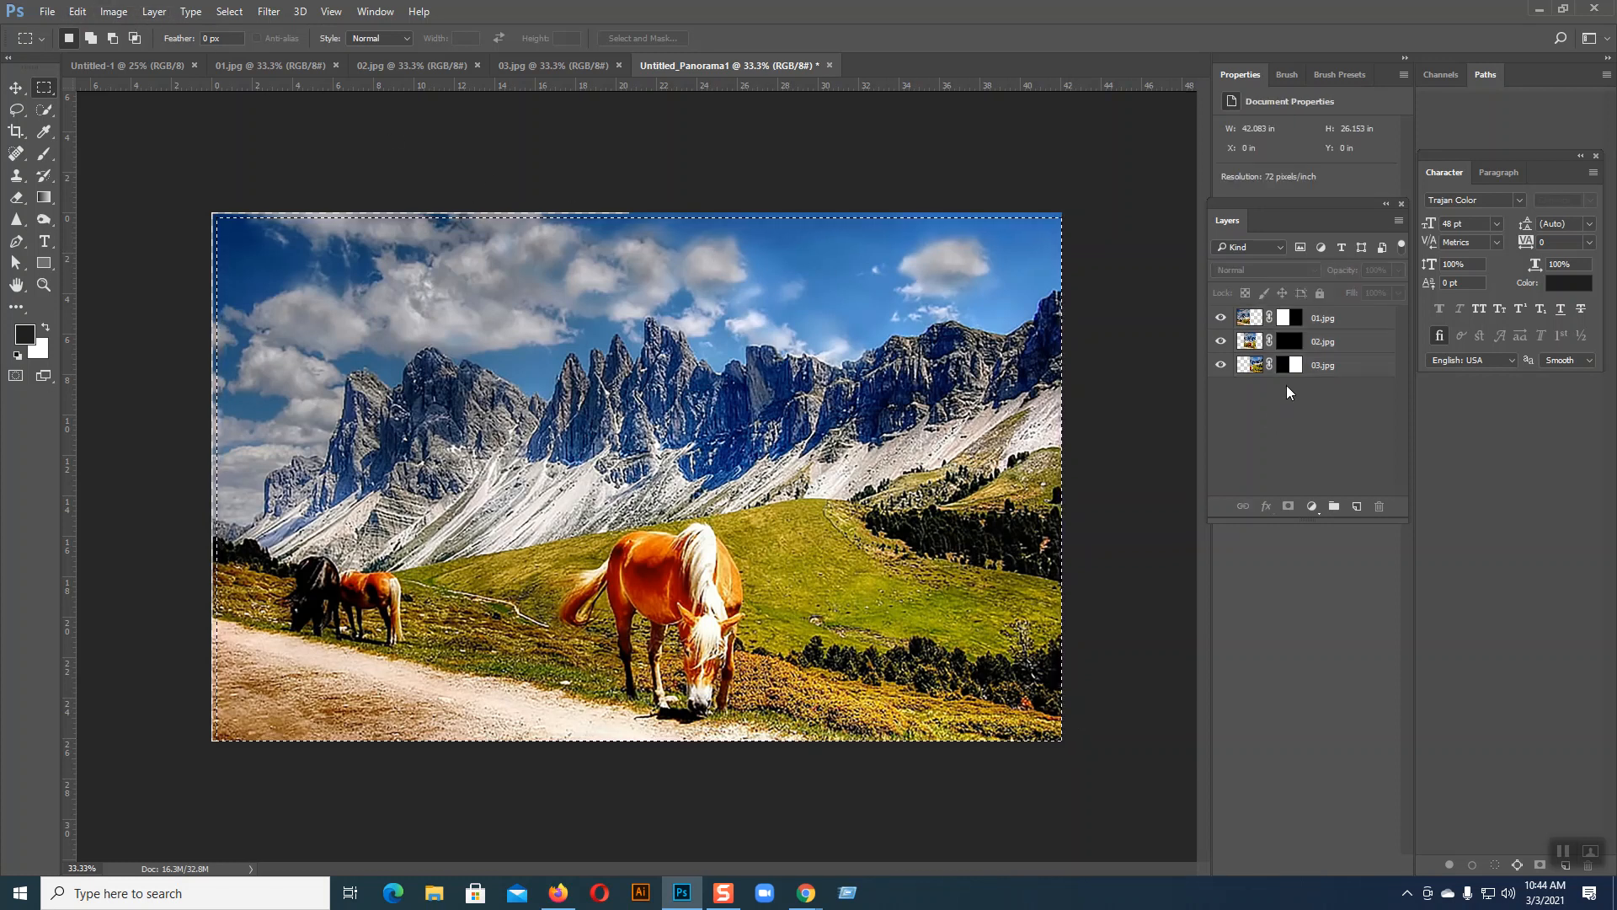
pyautogui.click(1305, 369)
pyautogui.keyDown('shift'); pyautogui.click(1323, 336); pyautogui.keyUp('shift')
pyautogui.keyDown('shift'); pyautogui.click(1322, 321); pyautogui.keyUp('shift')
pyautogui.rightClick(1297, 319)
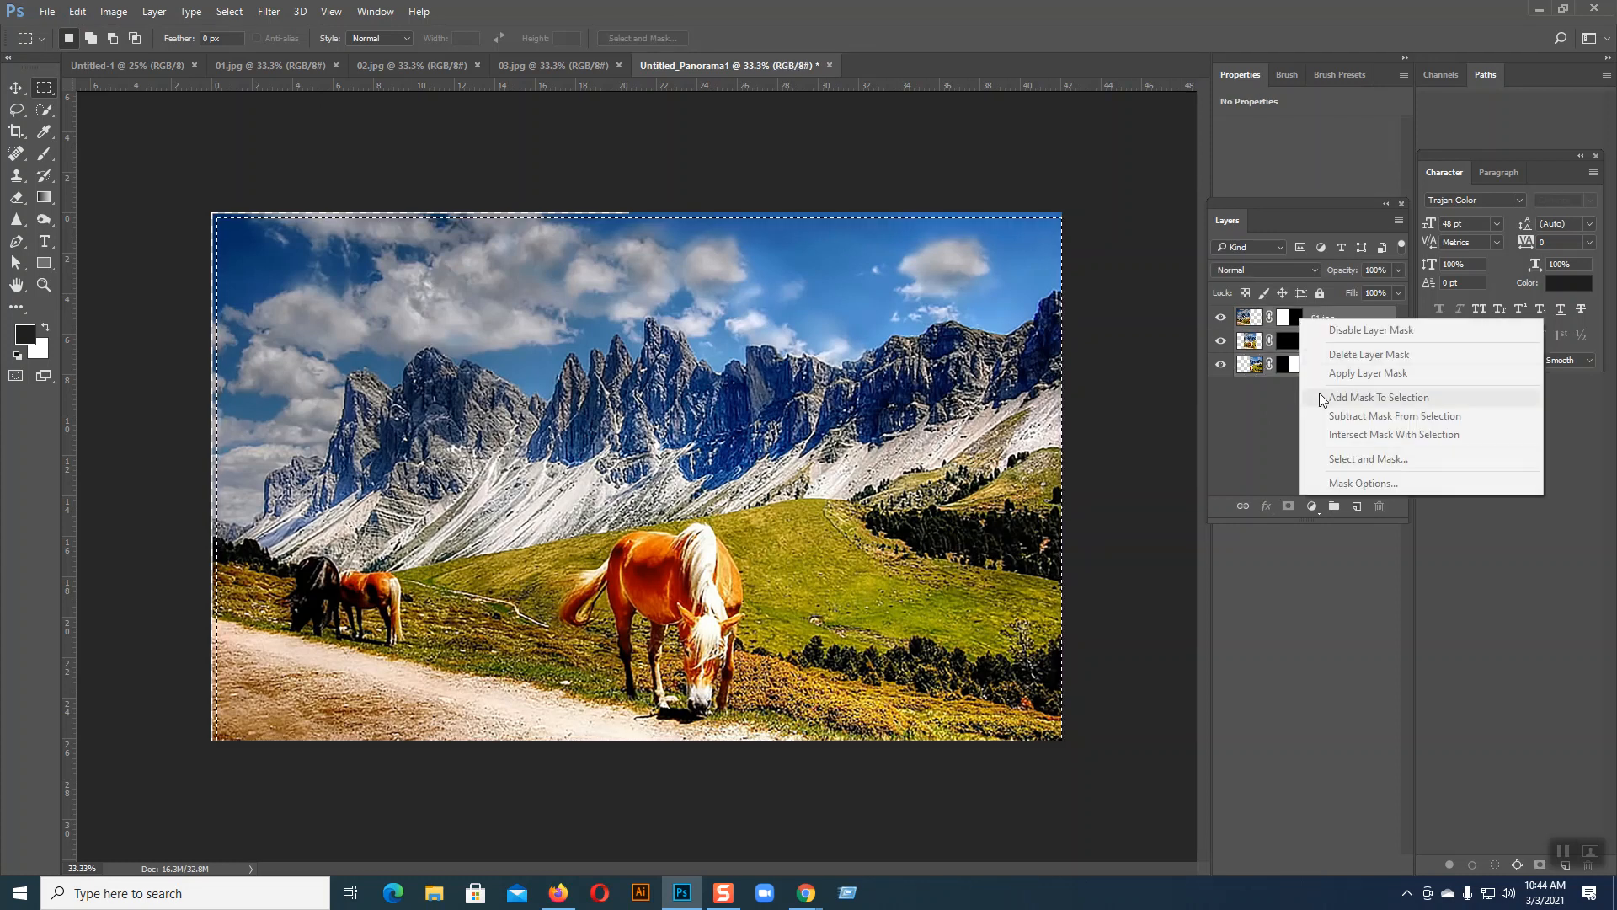
pyautogui.click(1275, 411)
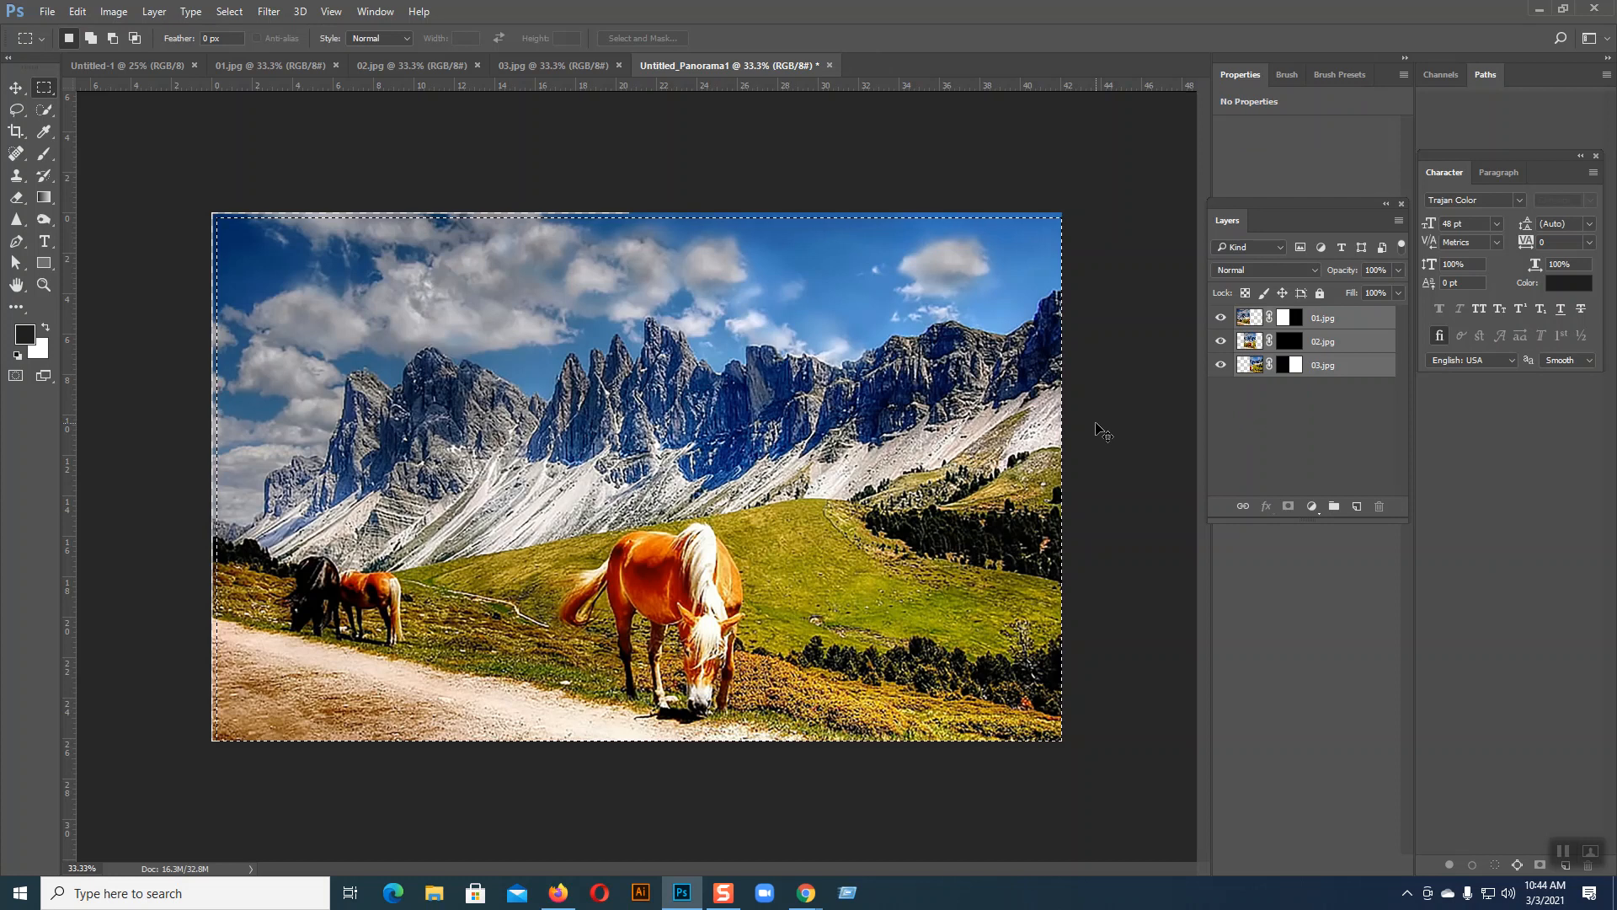
pyautogui.rightClick(1319, 339)
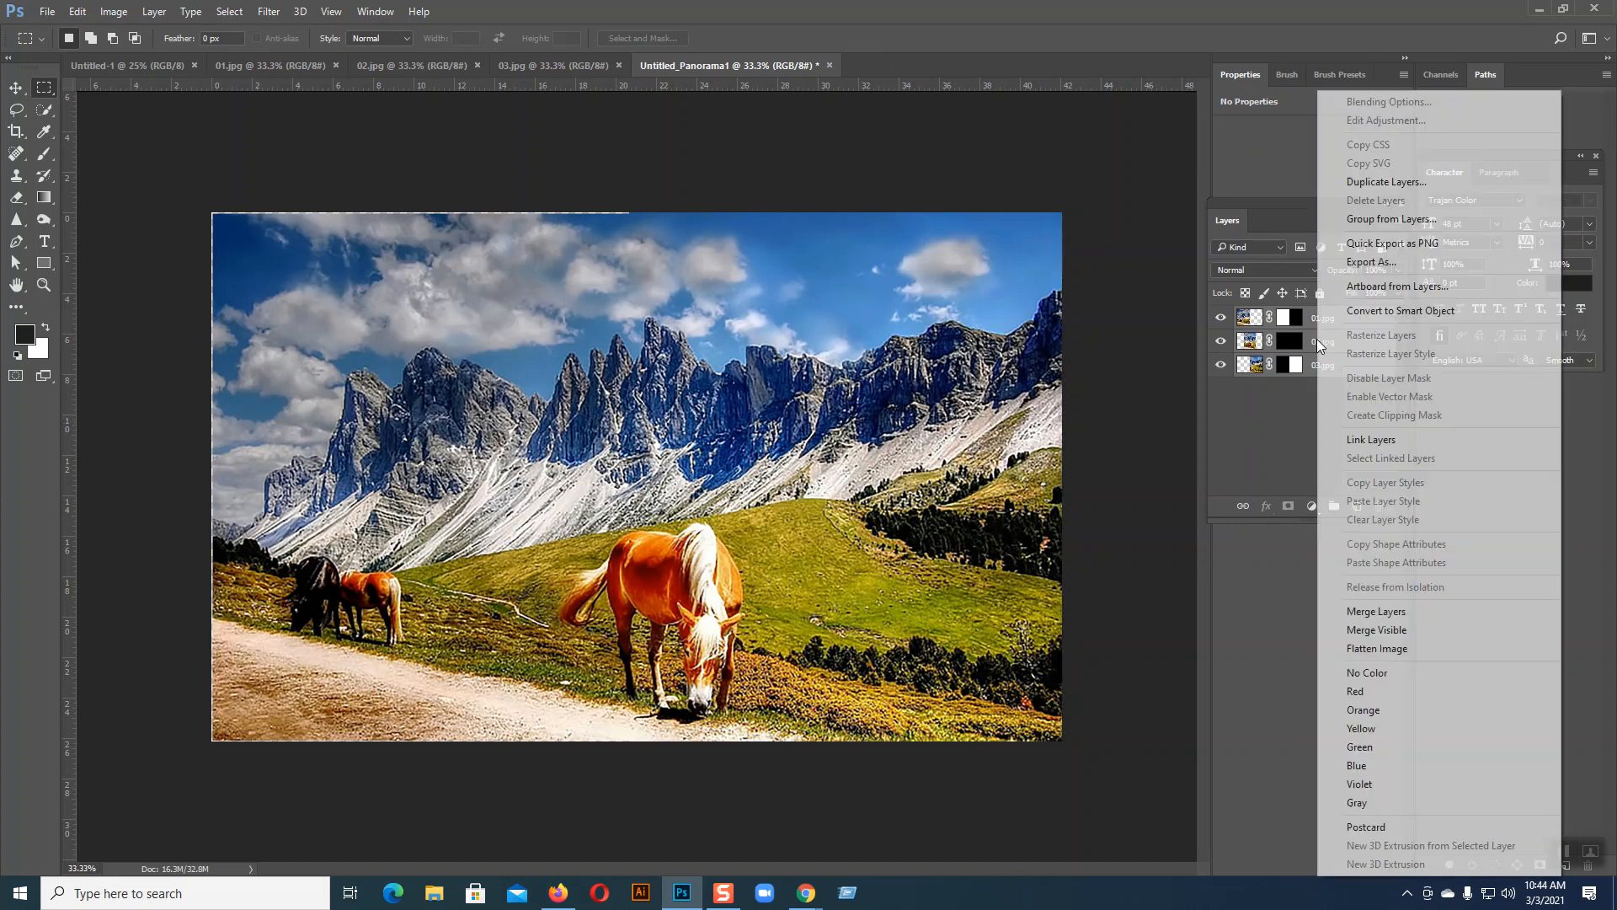
pyautogui.click(1361, 613)
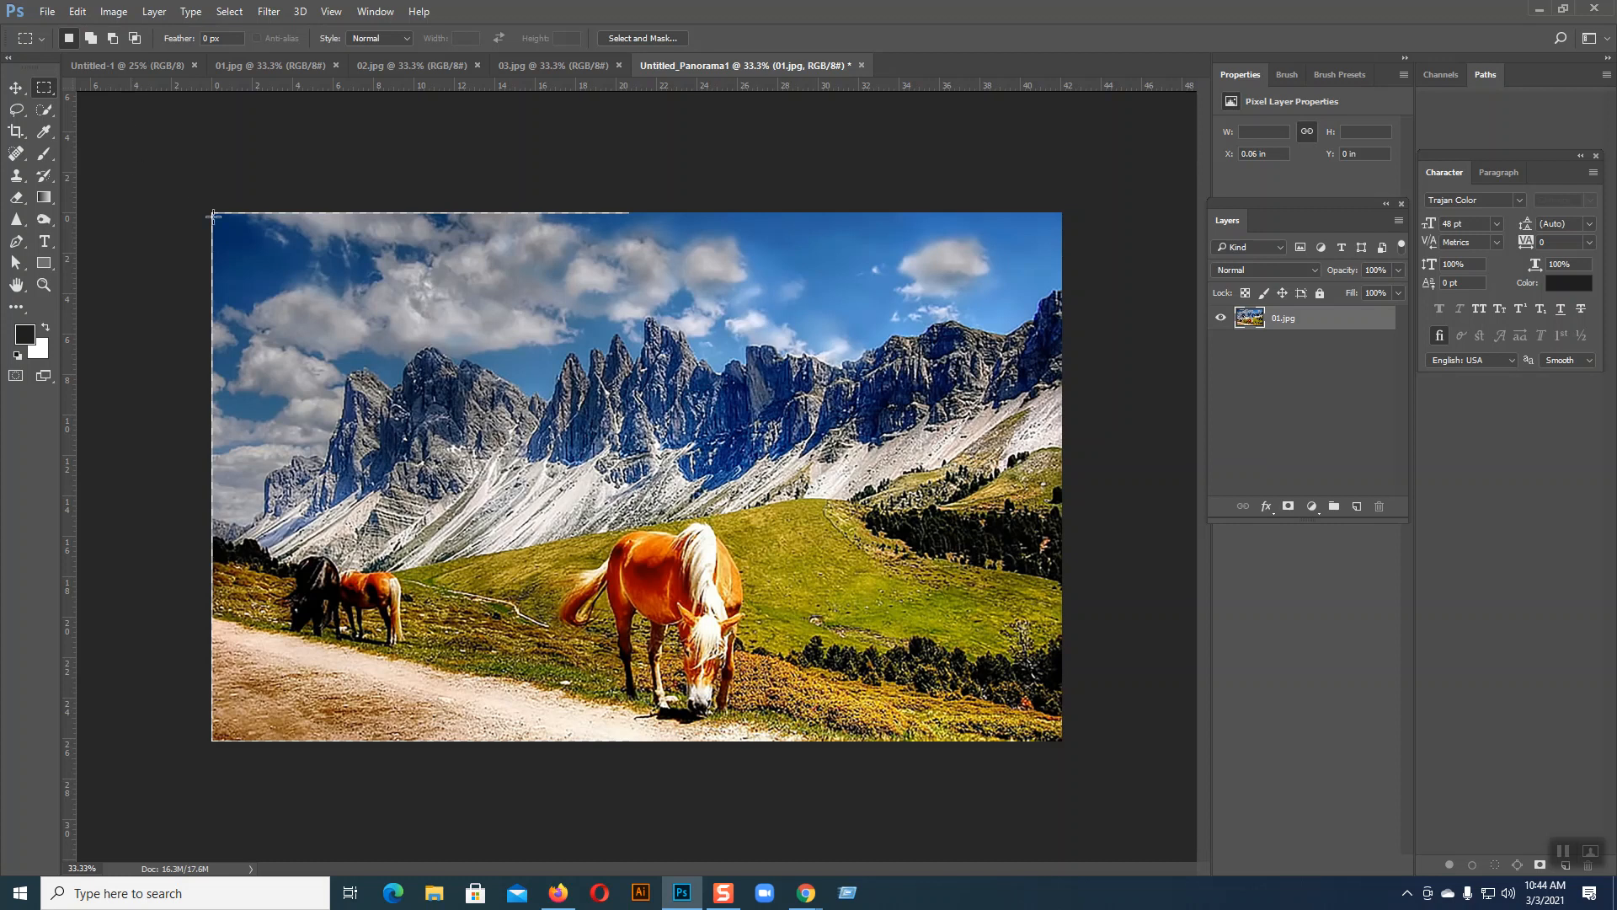
# - Crop the merged panorama to a rectangular selection just inside its upper-left edges, and deselect
pyautogui.moveTo(217, 216); pyautogui.dragTo(1069, 746)
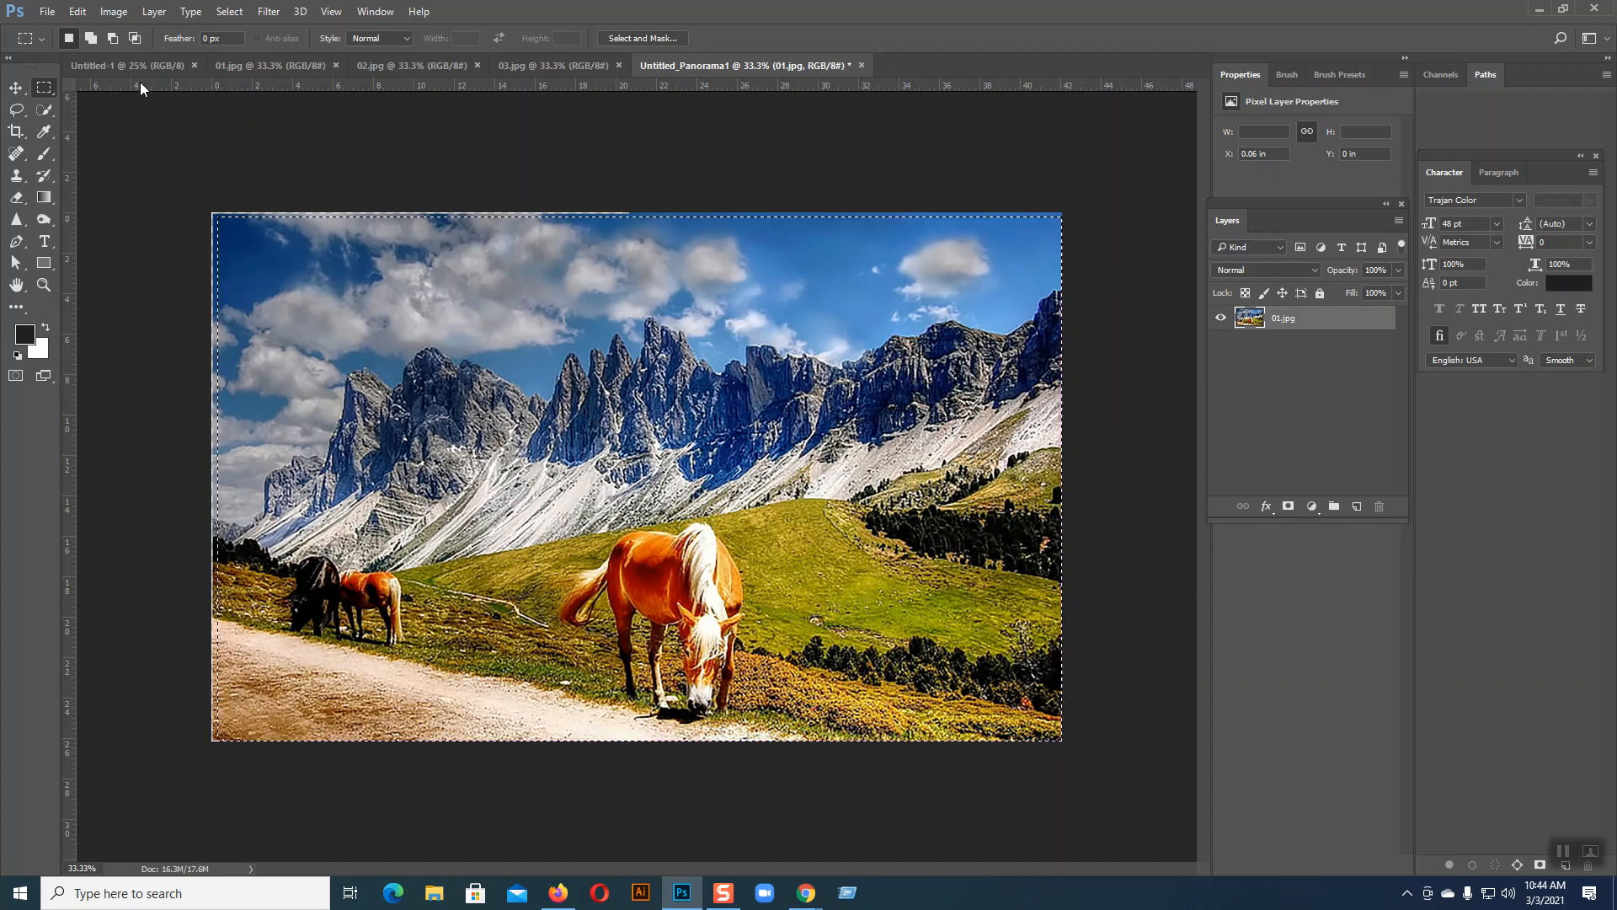
pyautogui.click(116, 12)
pyautogui.click(147, 183)
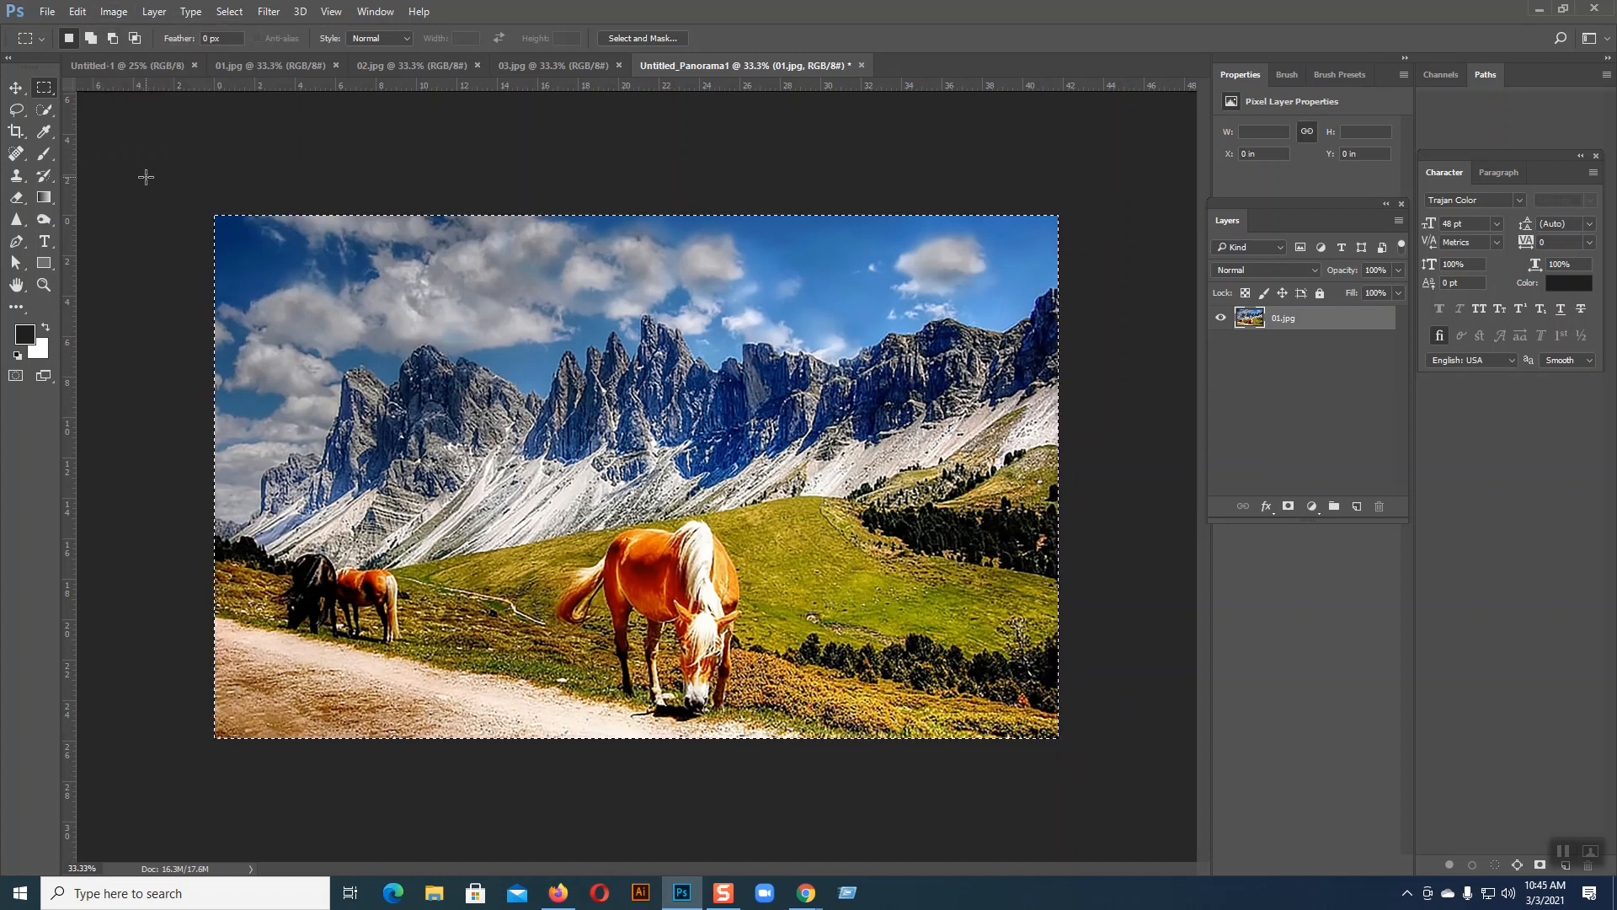
pyautogui.hotkey('ctrl', 'd')
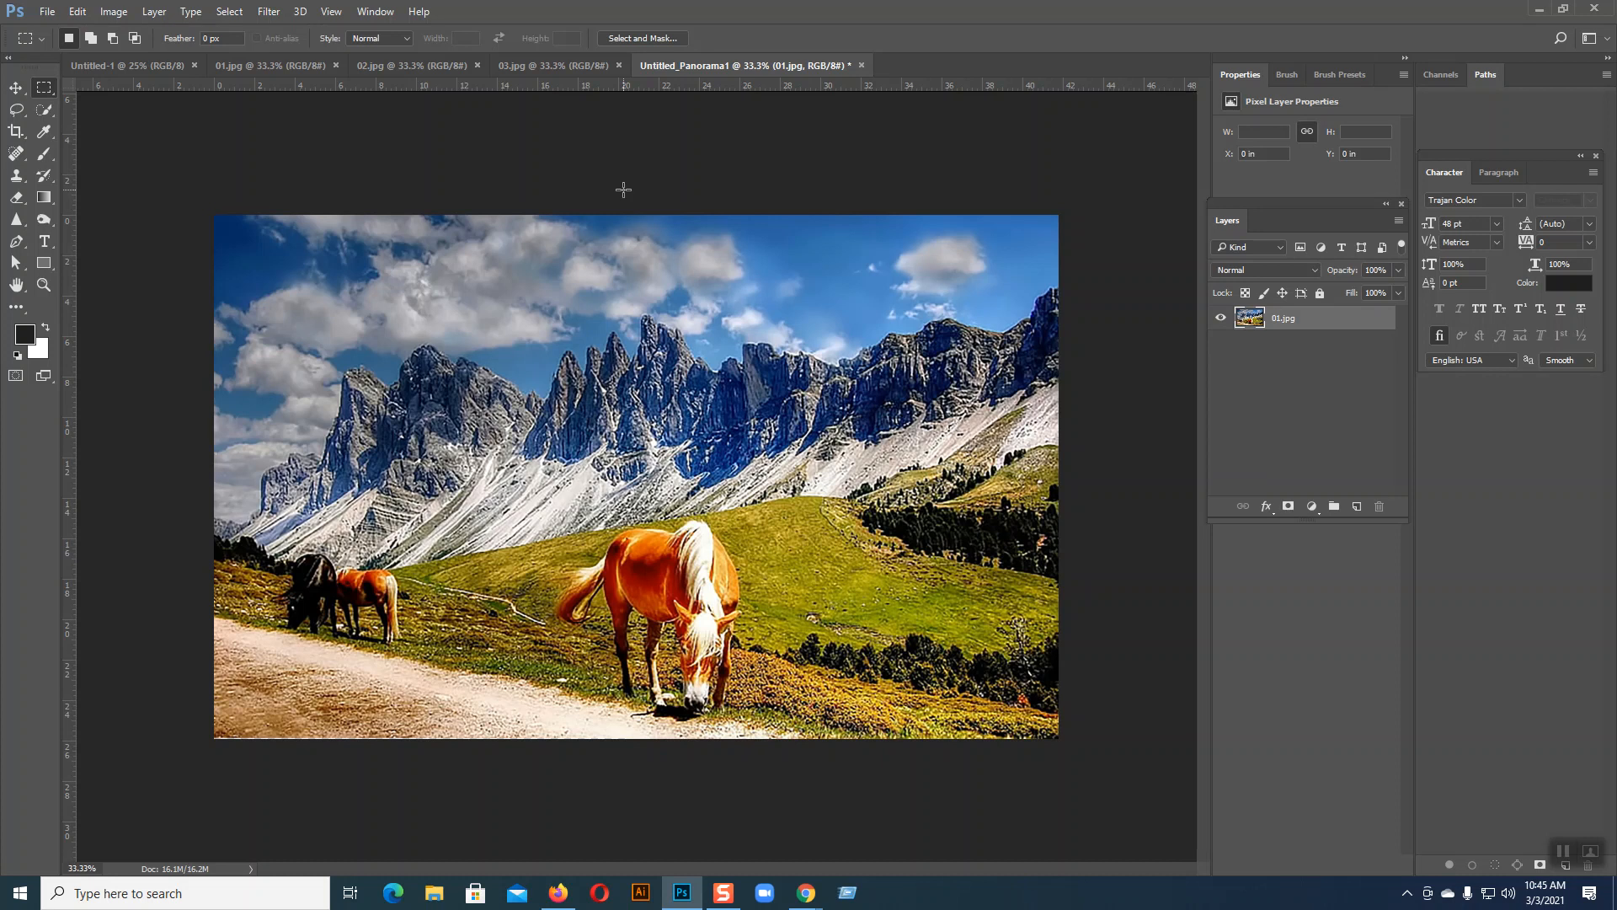
# - Copy the 02.jpg image into the 01.jpg document as a layer at about X 1.04 in, Y -0.43 in, and close 02.jpg
pyautogui.click(574, 64)
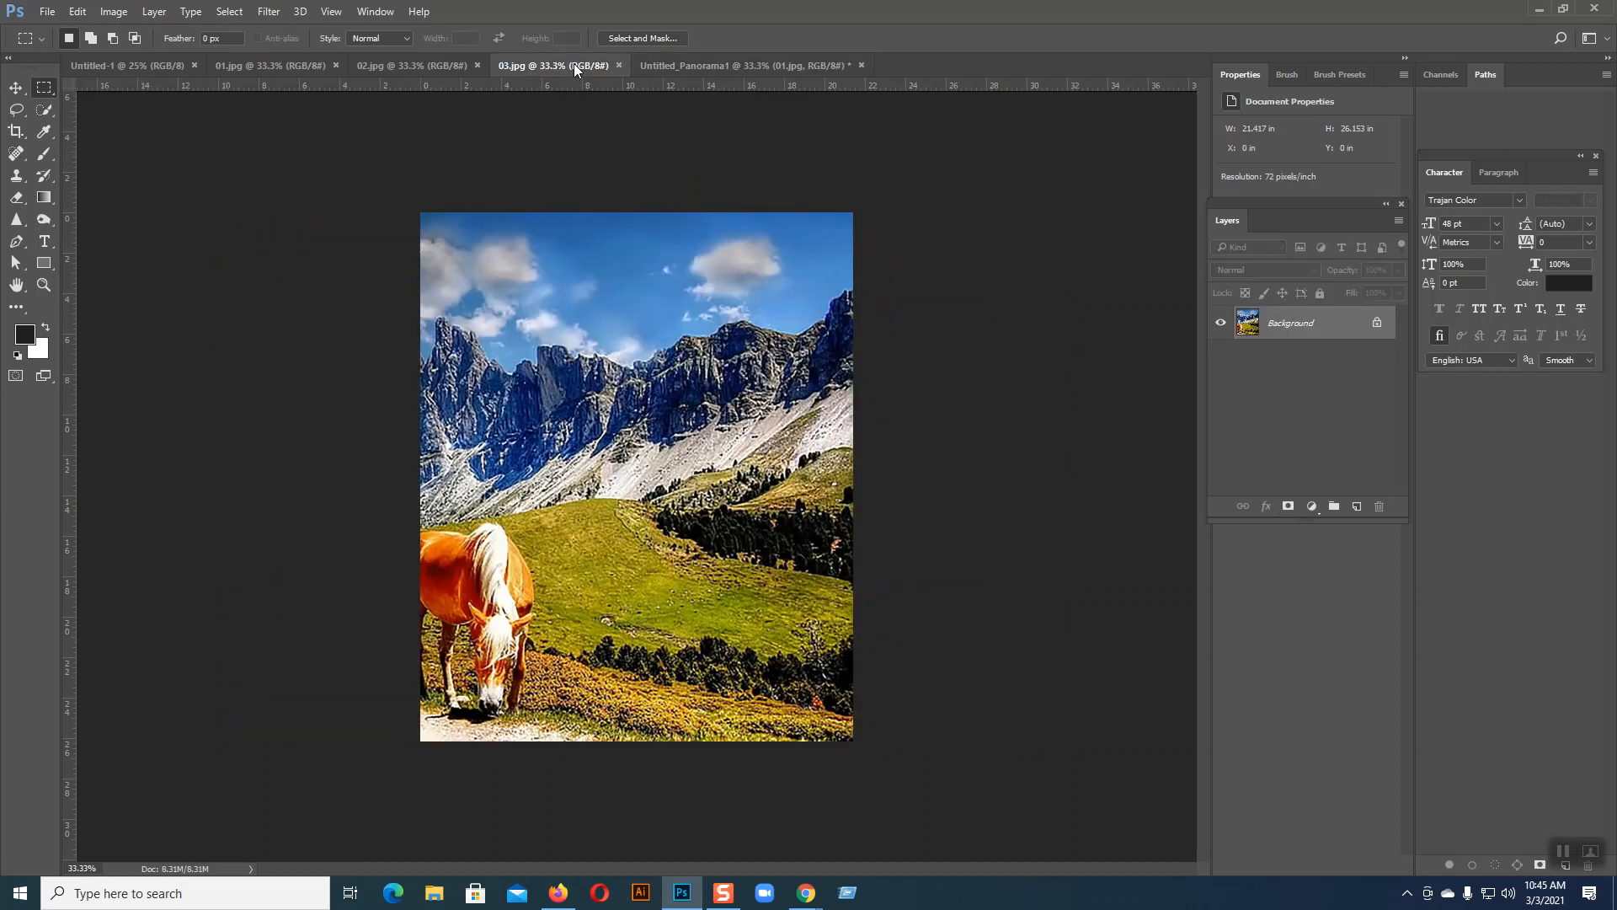
pyautogui.click(271, 65)
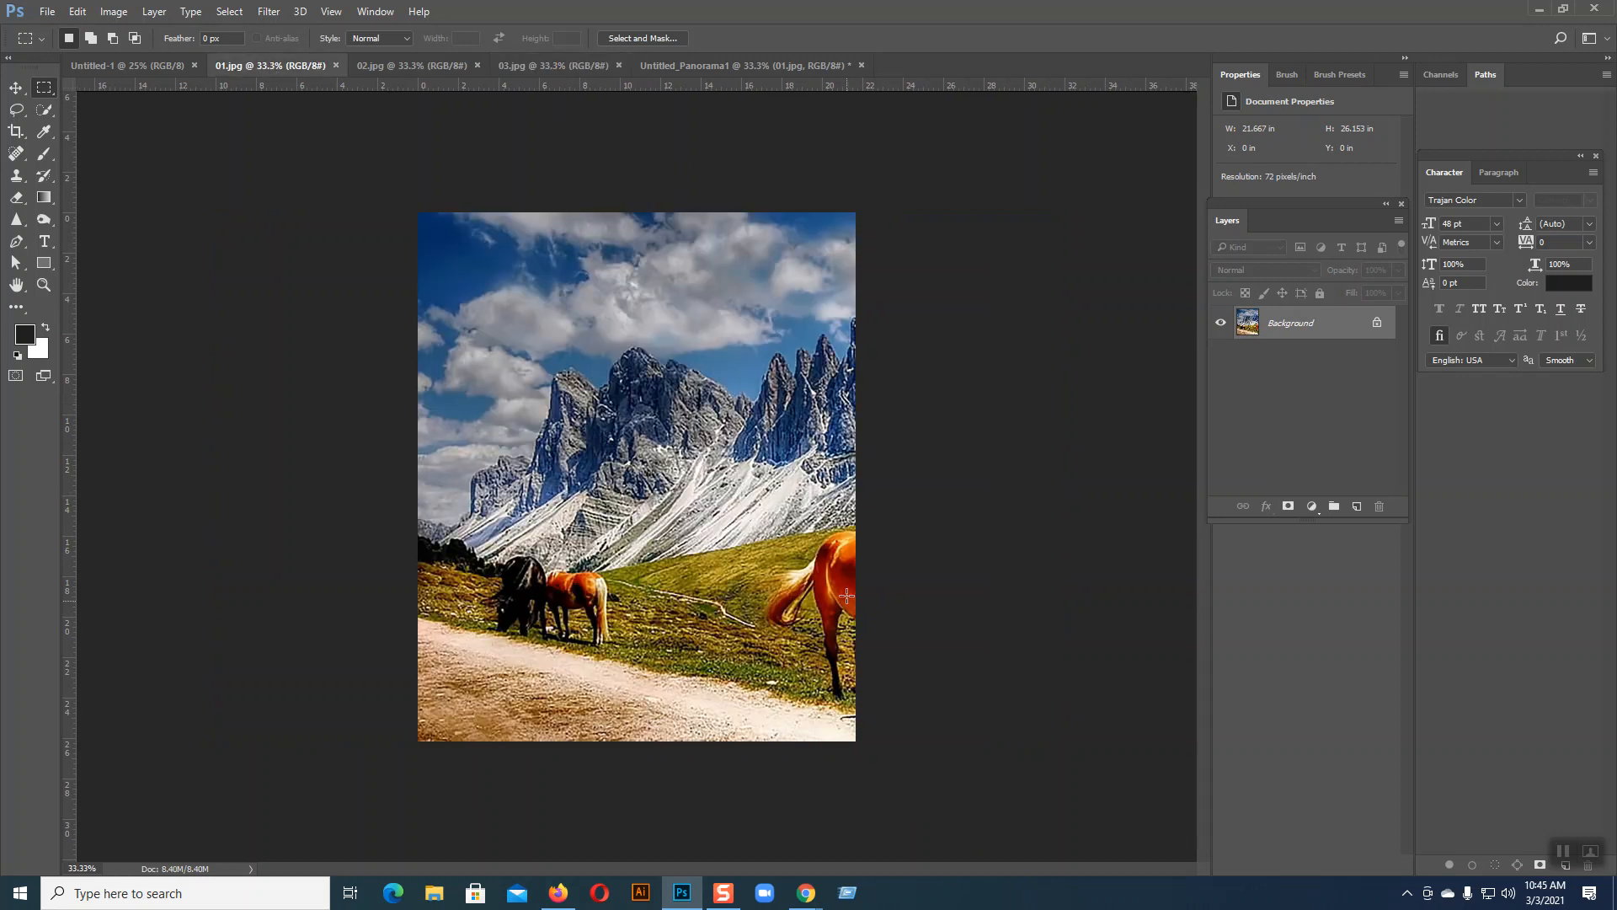
pyautogui.click(434, 66)
pyautogui.moveTo(433, 68); pyautogui.dragTo(955, 218)
pyautogui.press('v')
pyautogui.moveTo(970, 488); pyautogui.dragTo(573, 397)
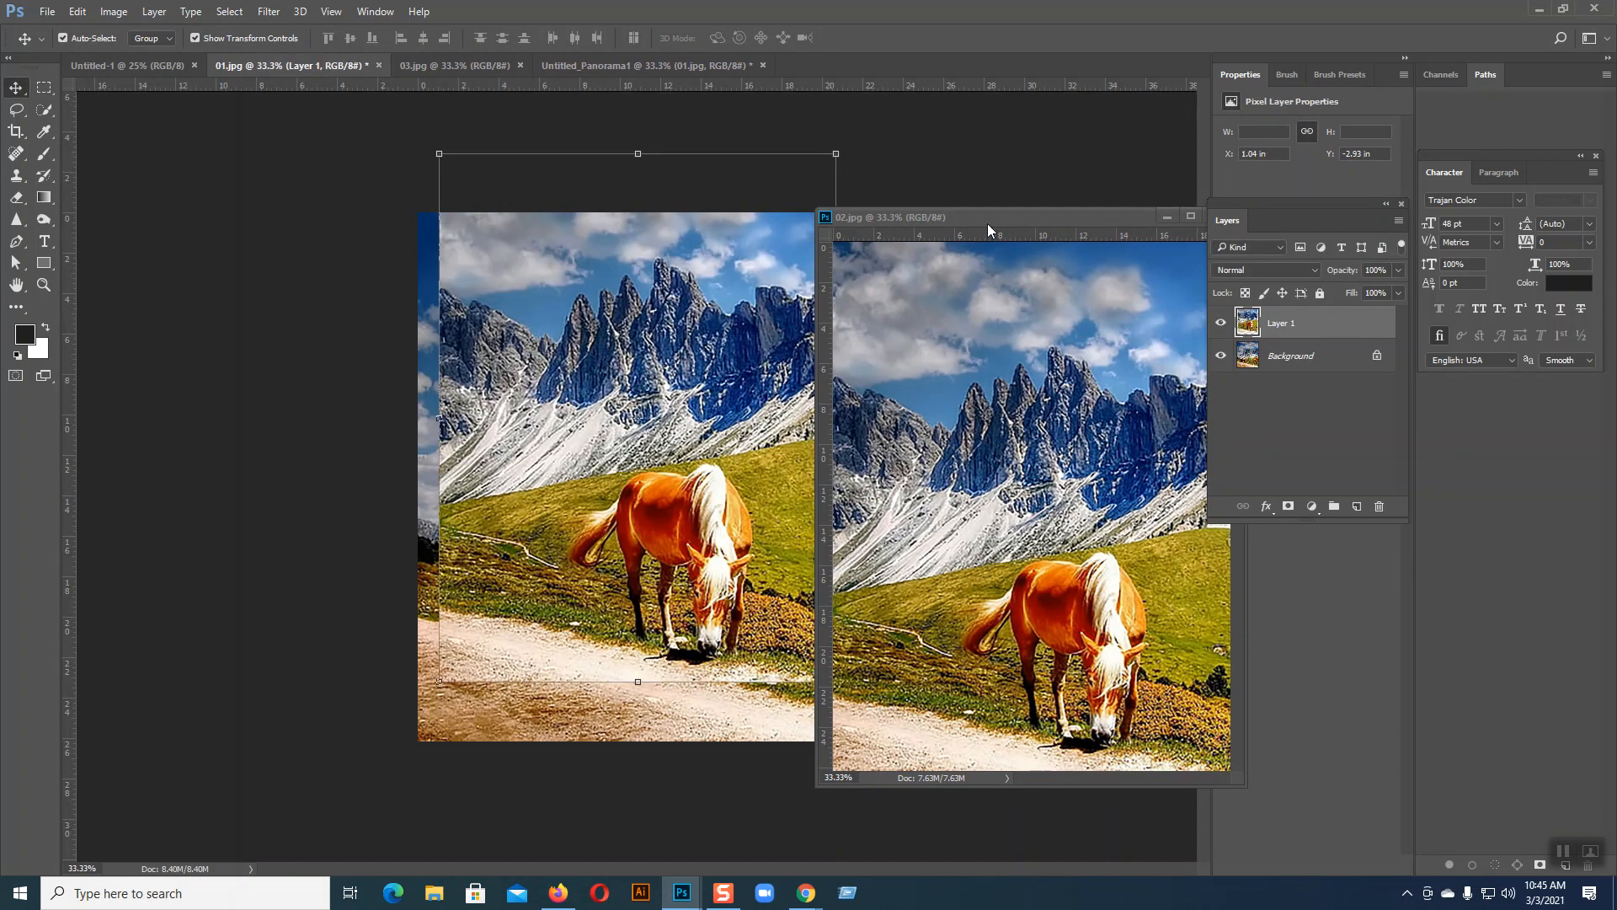
pyautogui.moveTo(987, 225); pyautogui.dragTo(706, 219)
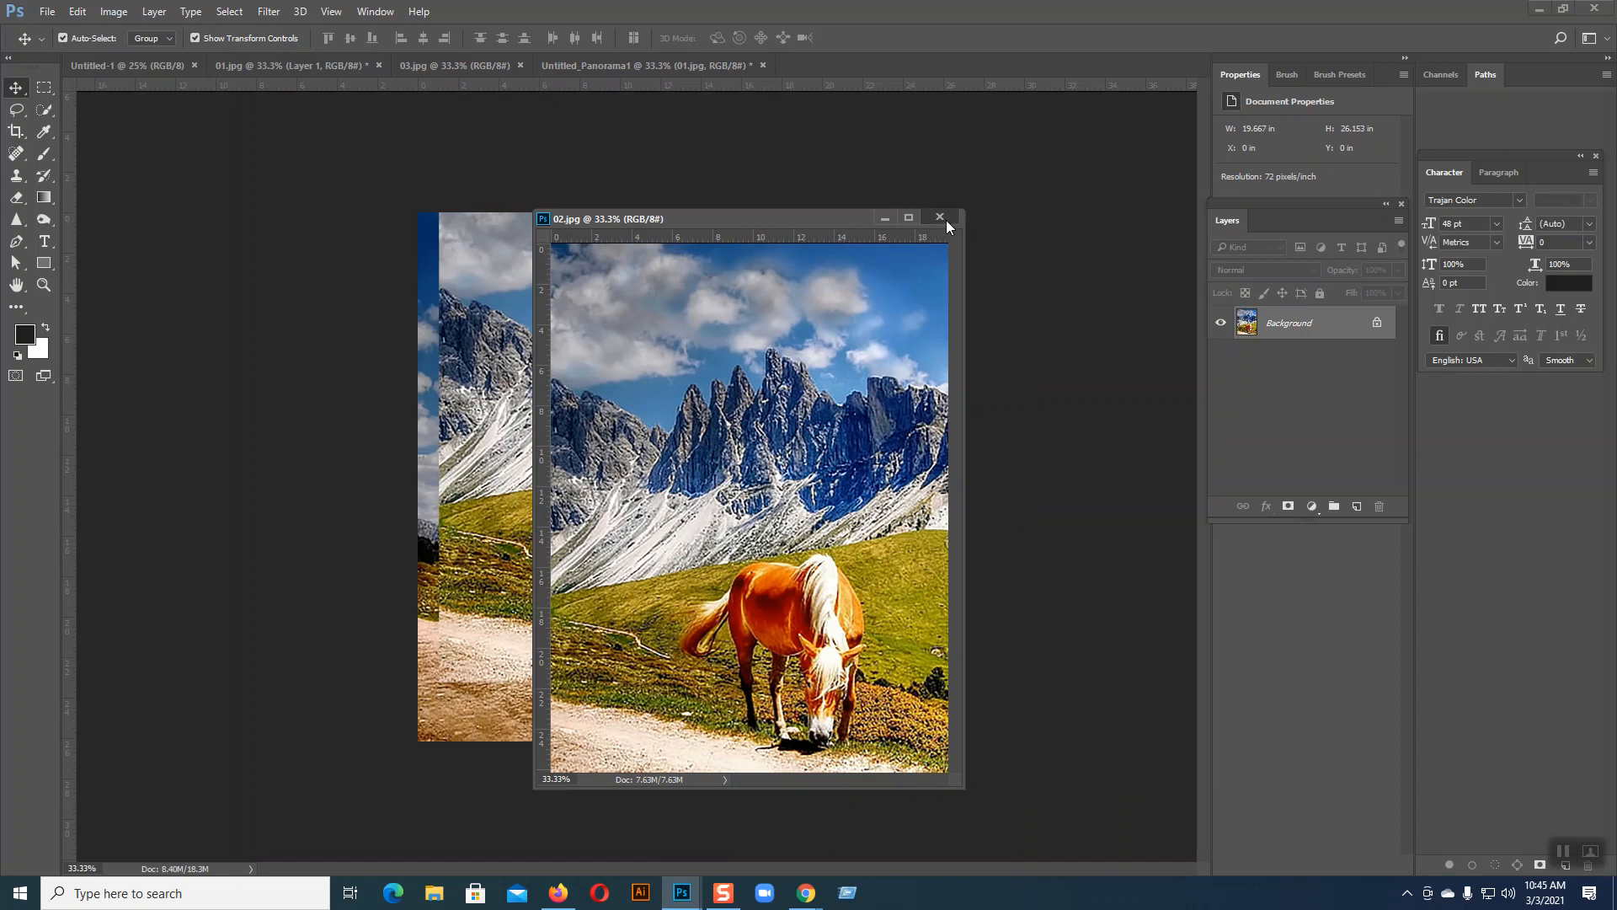
pyautogui.click(947, 220)
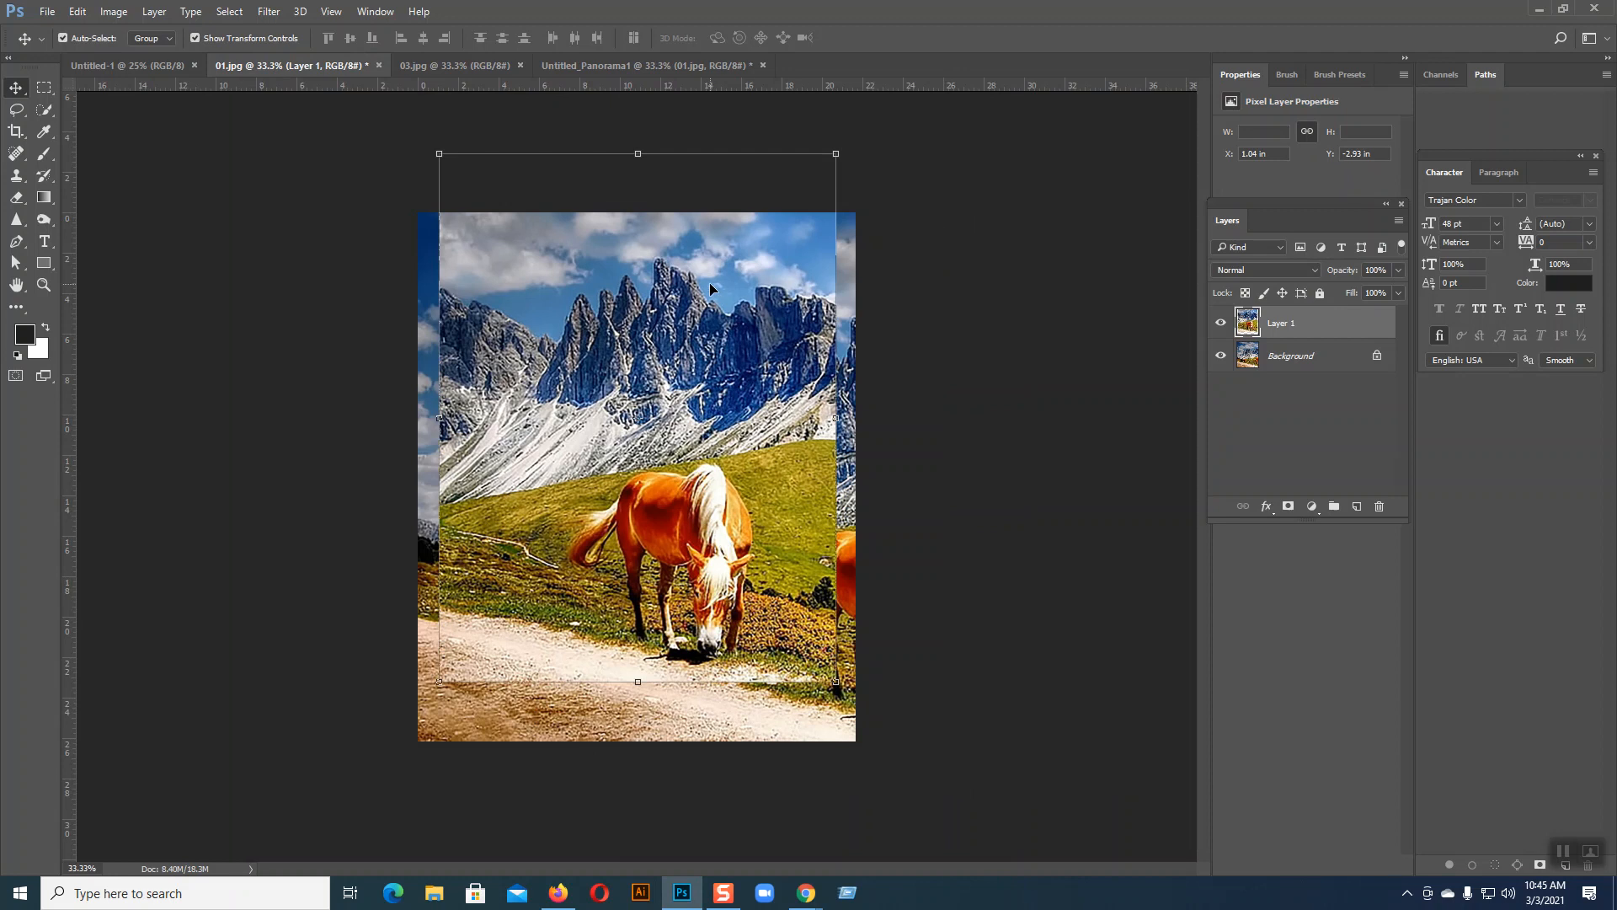
pyautogui.hotkey('ctrl', 'z')
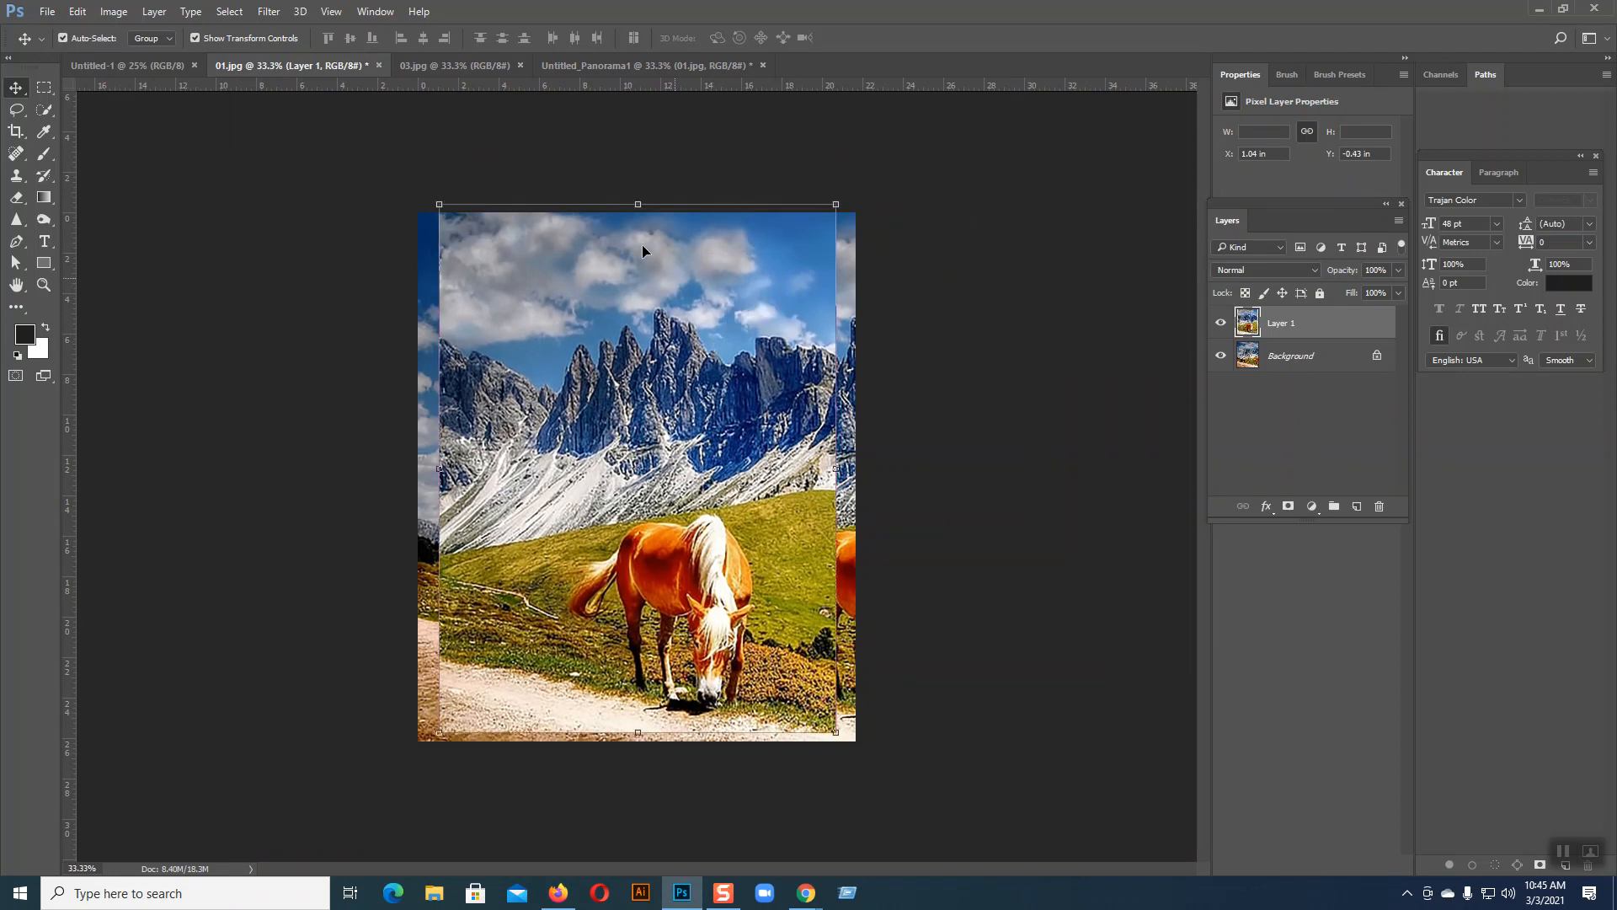
# - Copy the entire 03.jpg image and paste it as a new layer above the others in the 01.jpg document
pyautogui.click(479, 65)
pyautogui.hotkey('ctrl', 'a')
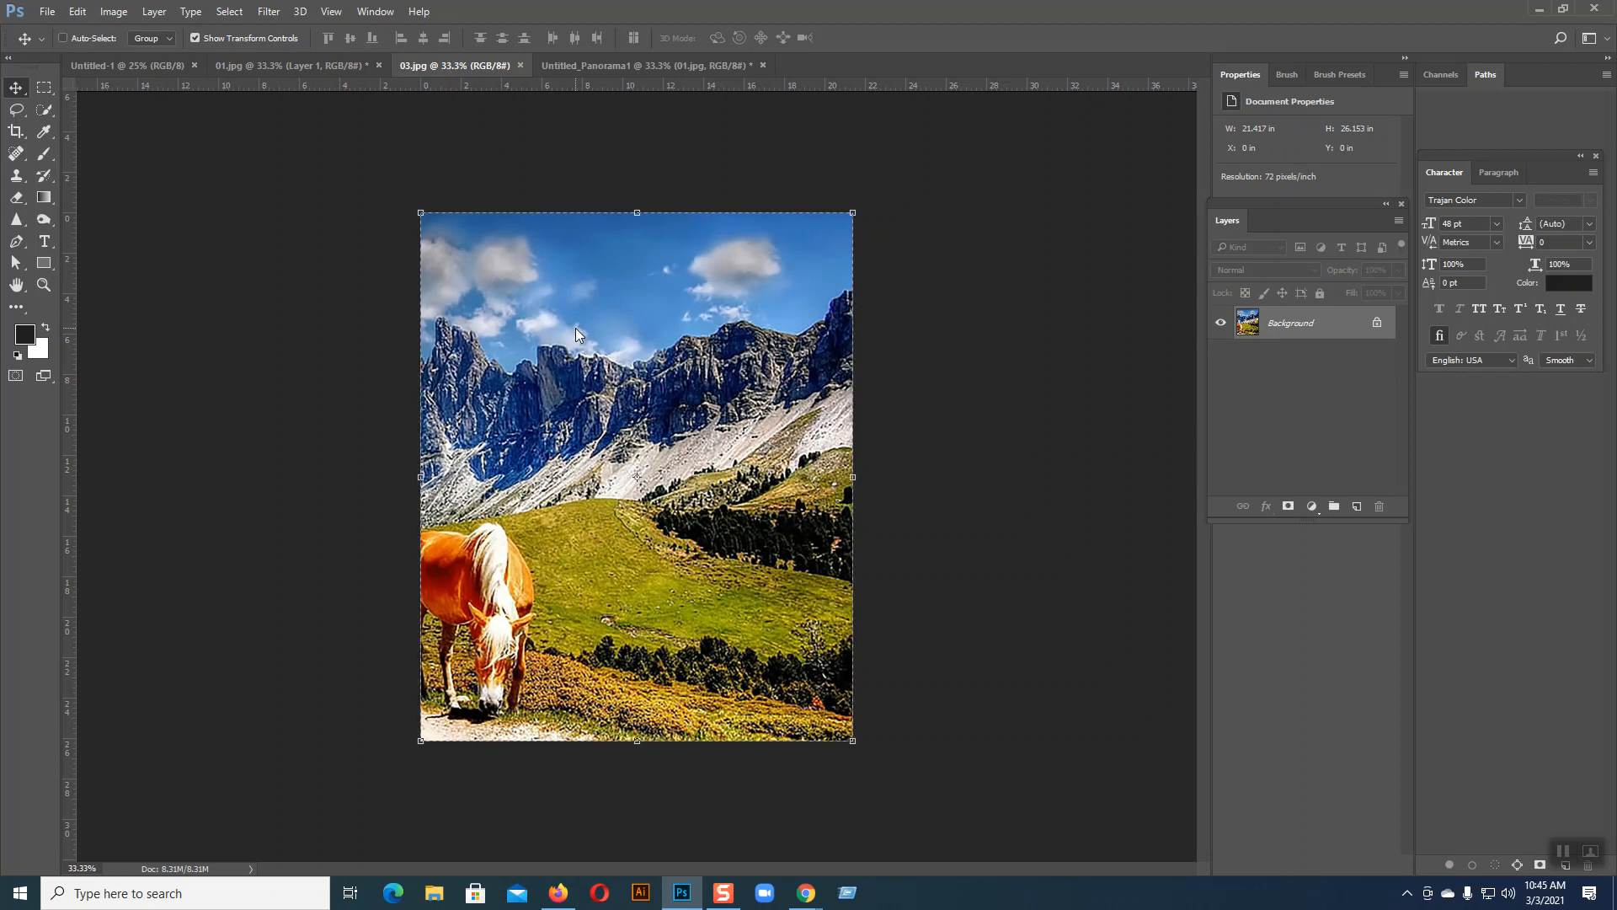
pyautogui.click(286, 65)
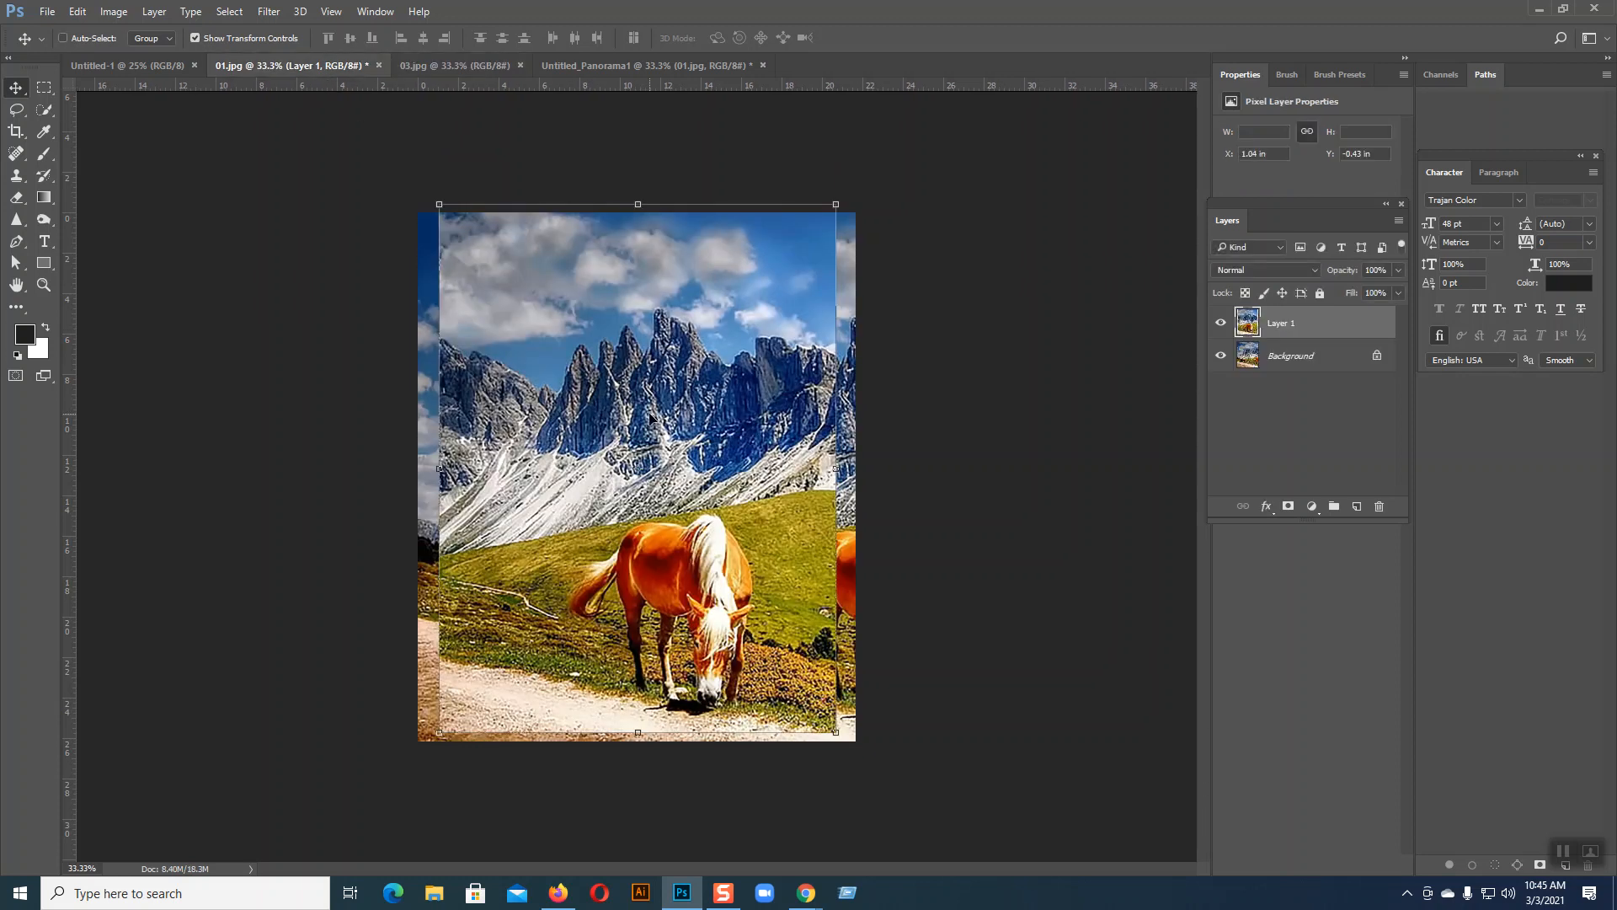
pyautogui.hotkey('ctrl', 'v')
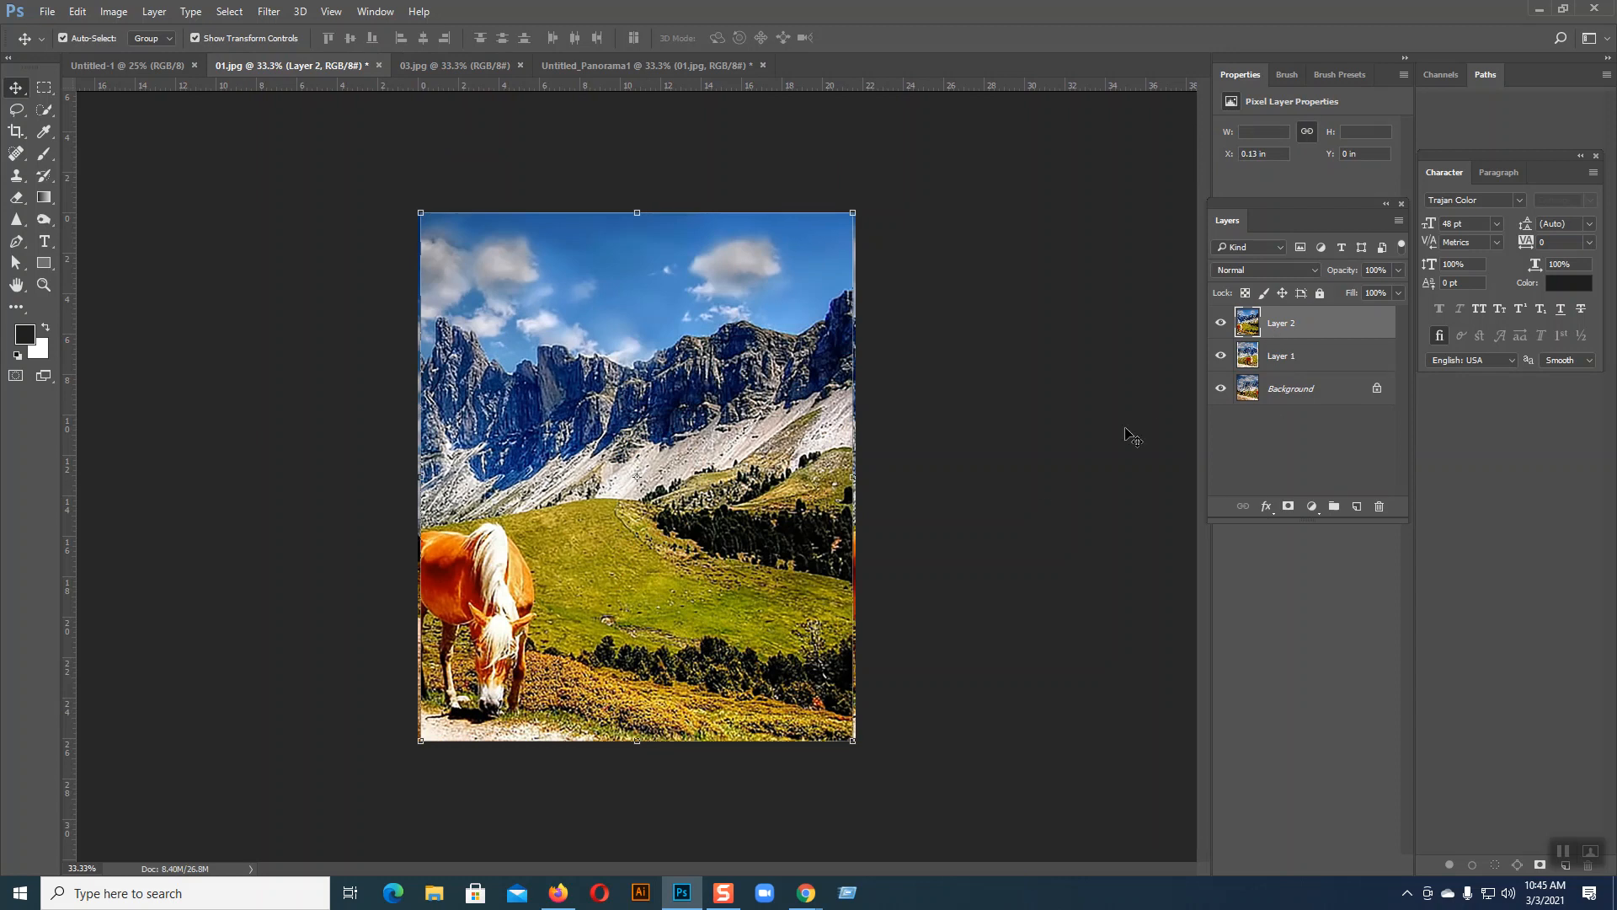
pyautogui.moveTo(632, 522); pyautogui.dragTo(631, 522)
# - Unlock the Background layer of 01.jpg and auto-align all three layers with the Auto projection, then deselect them
pyautogui.click(1376, 390)
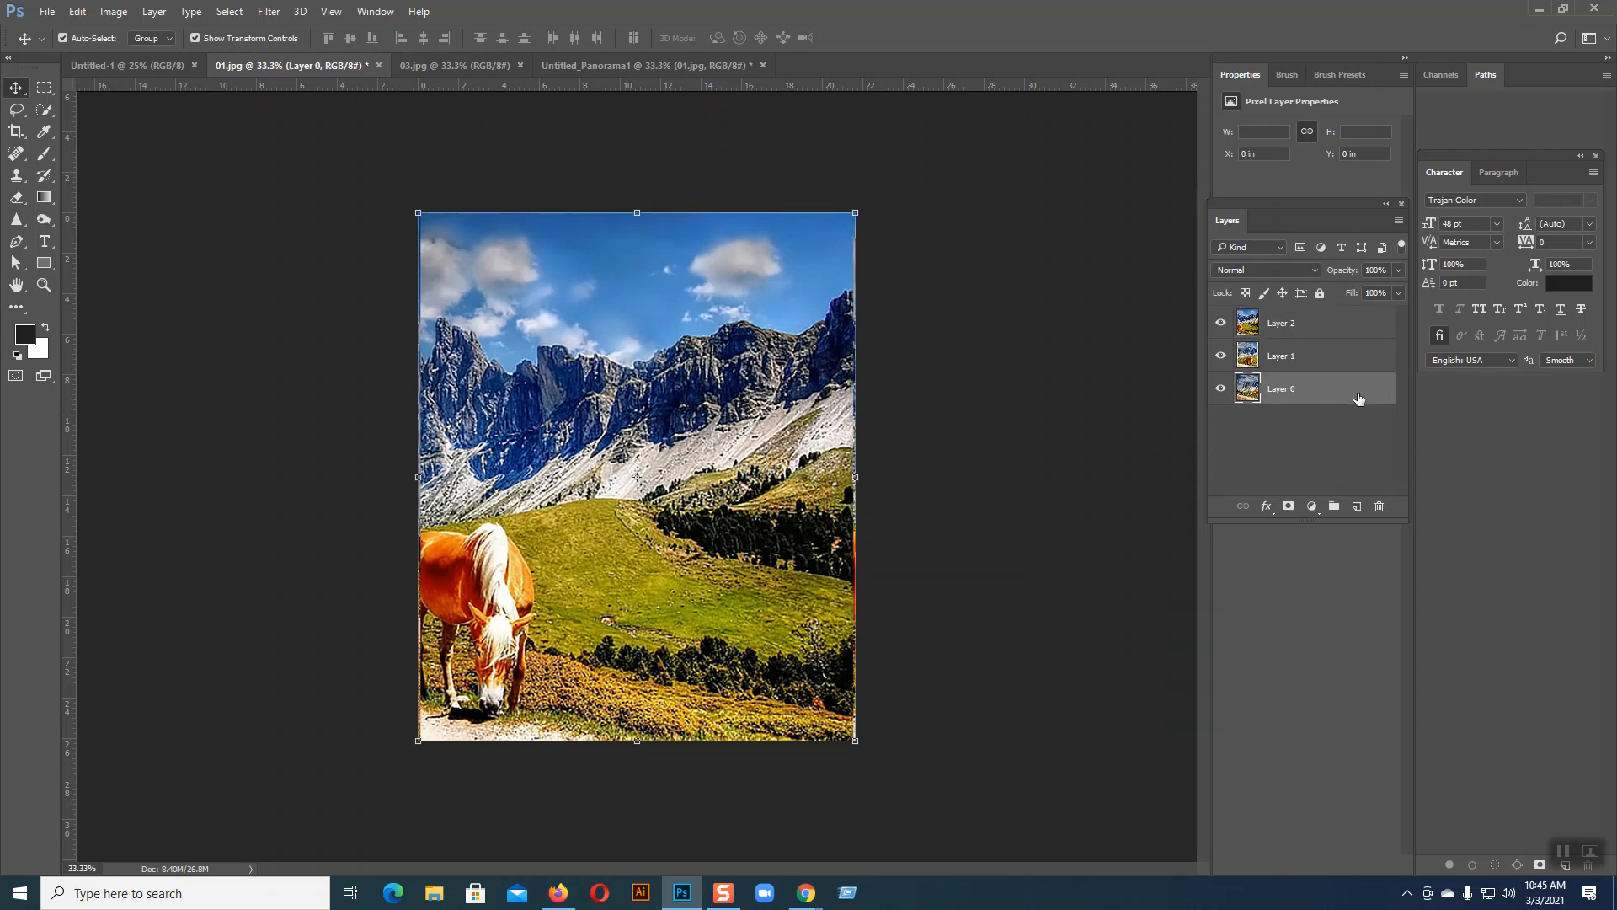
pyautogui.keyDown('shift'); pyautogui.click(1289, 368); pyautogui.keyUp('shift')
pyautogui.keyDown('shift'); pyautogui.click(1283, 328); pyautogui.keyUp('shift')
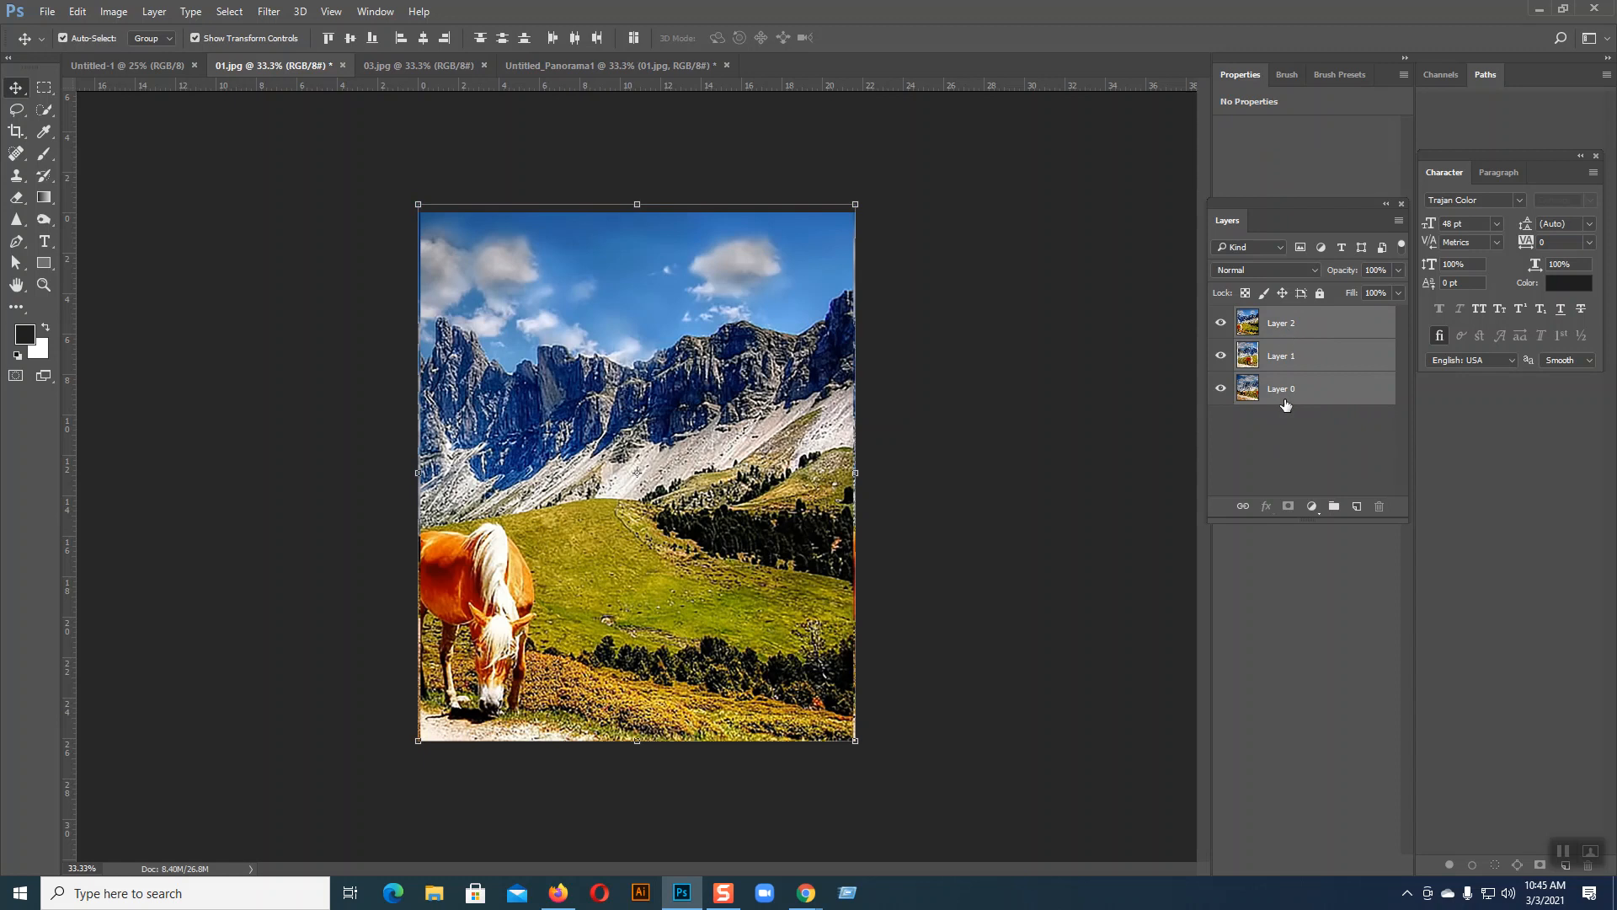
pyautogui.click(82, 12)
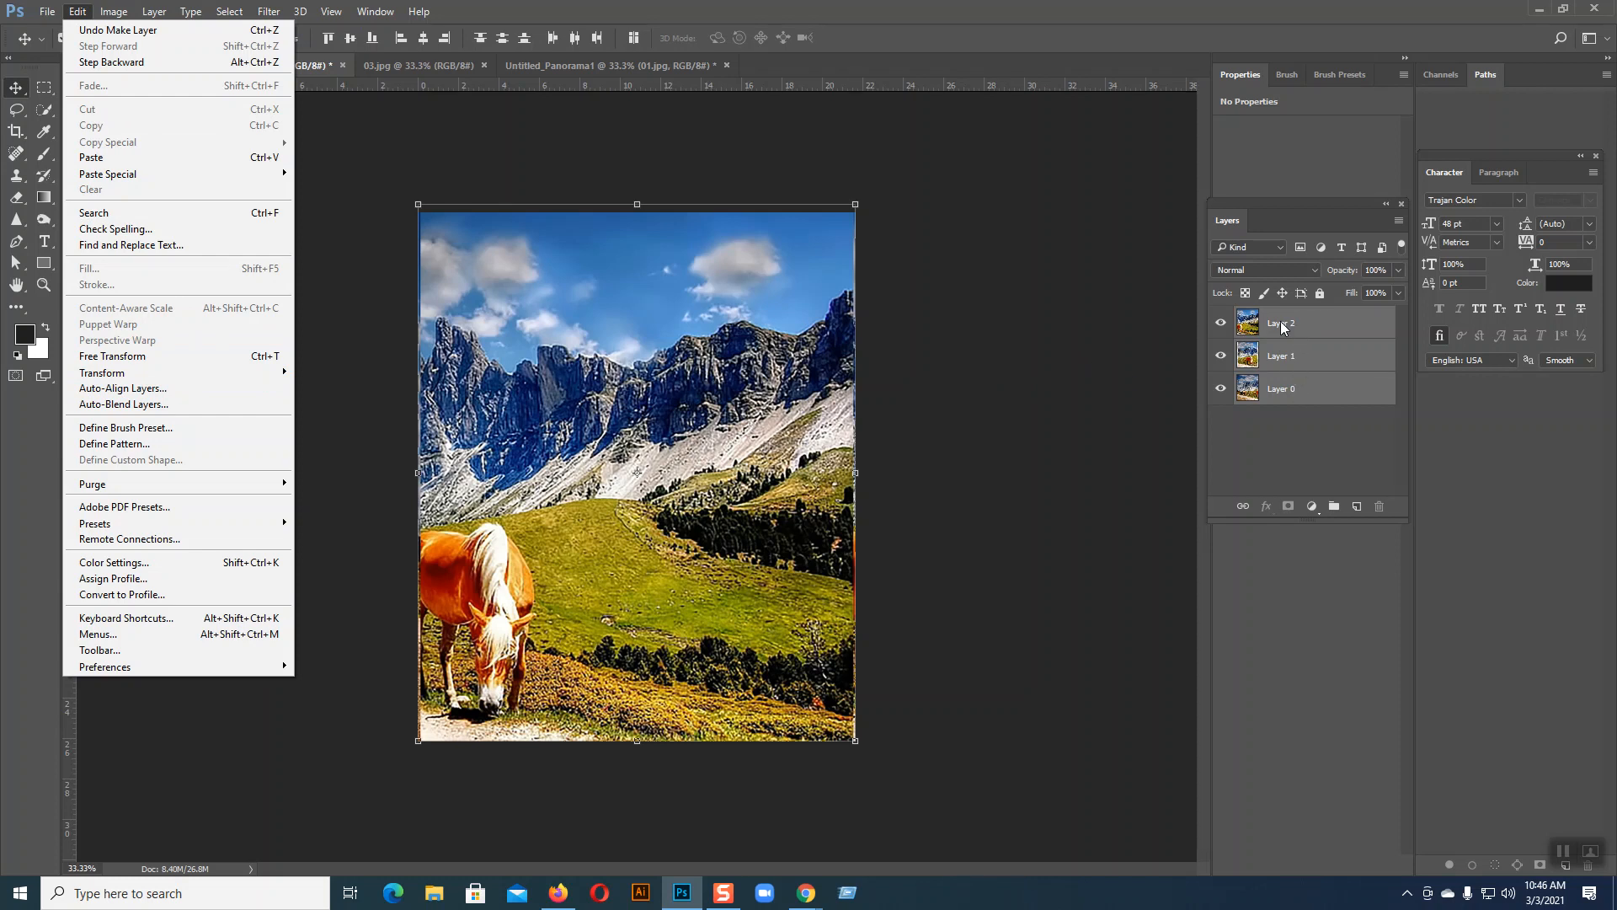
pyautogui.click(131, 389)
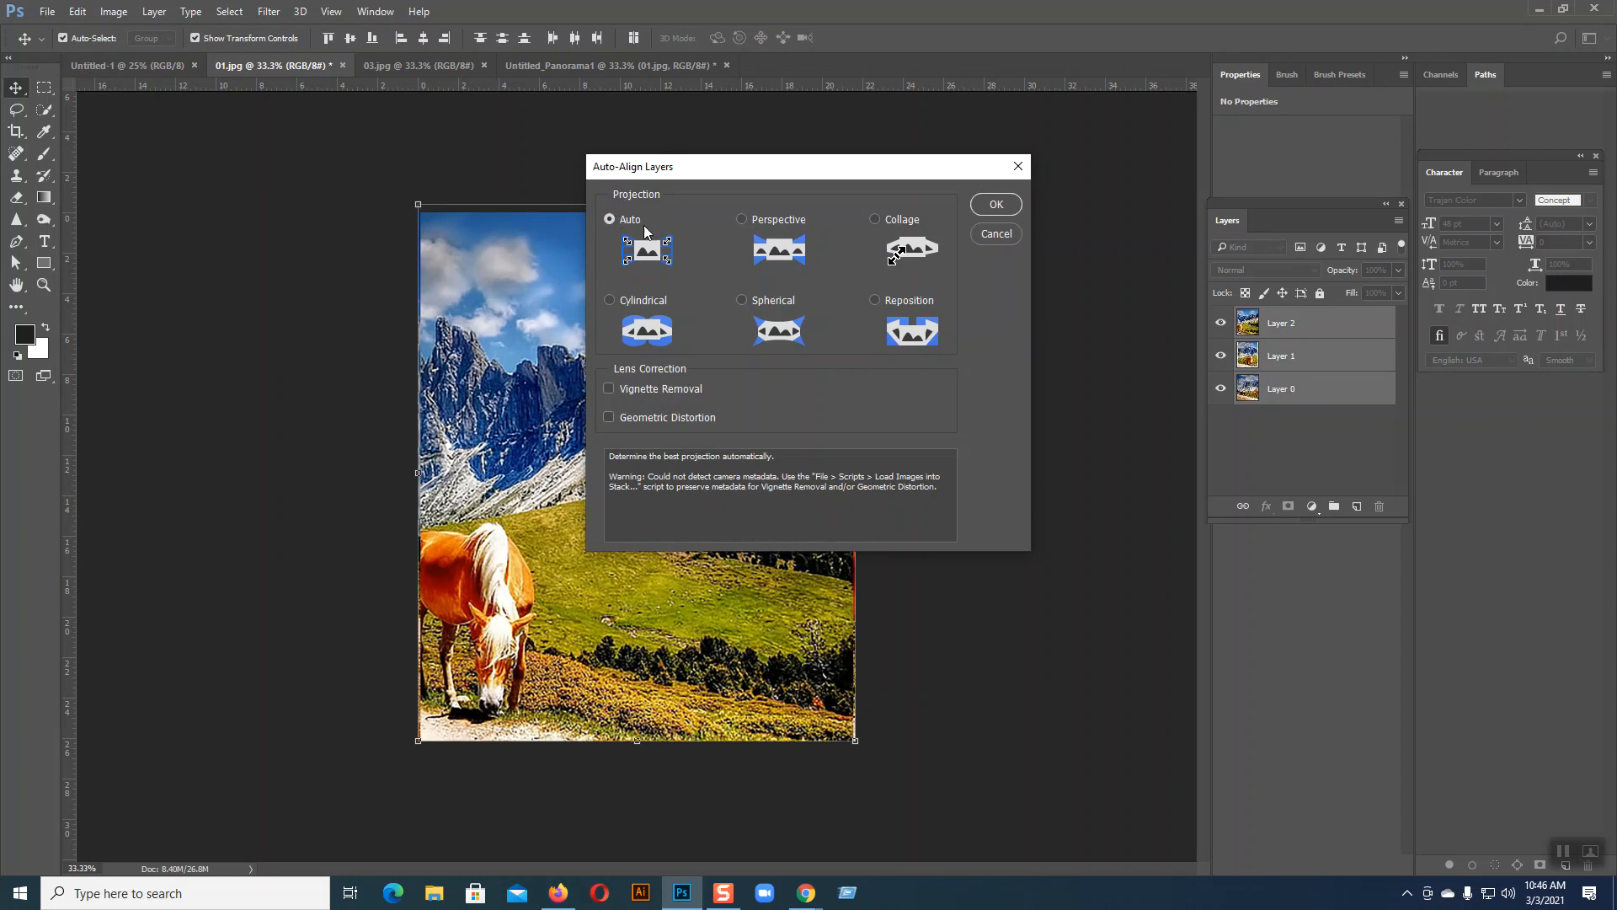
pyautogui.click(996, 205)
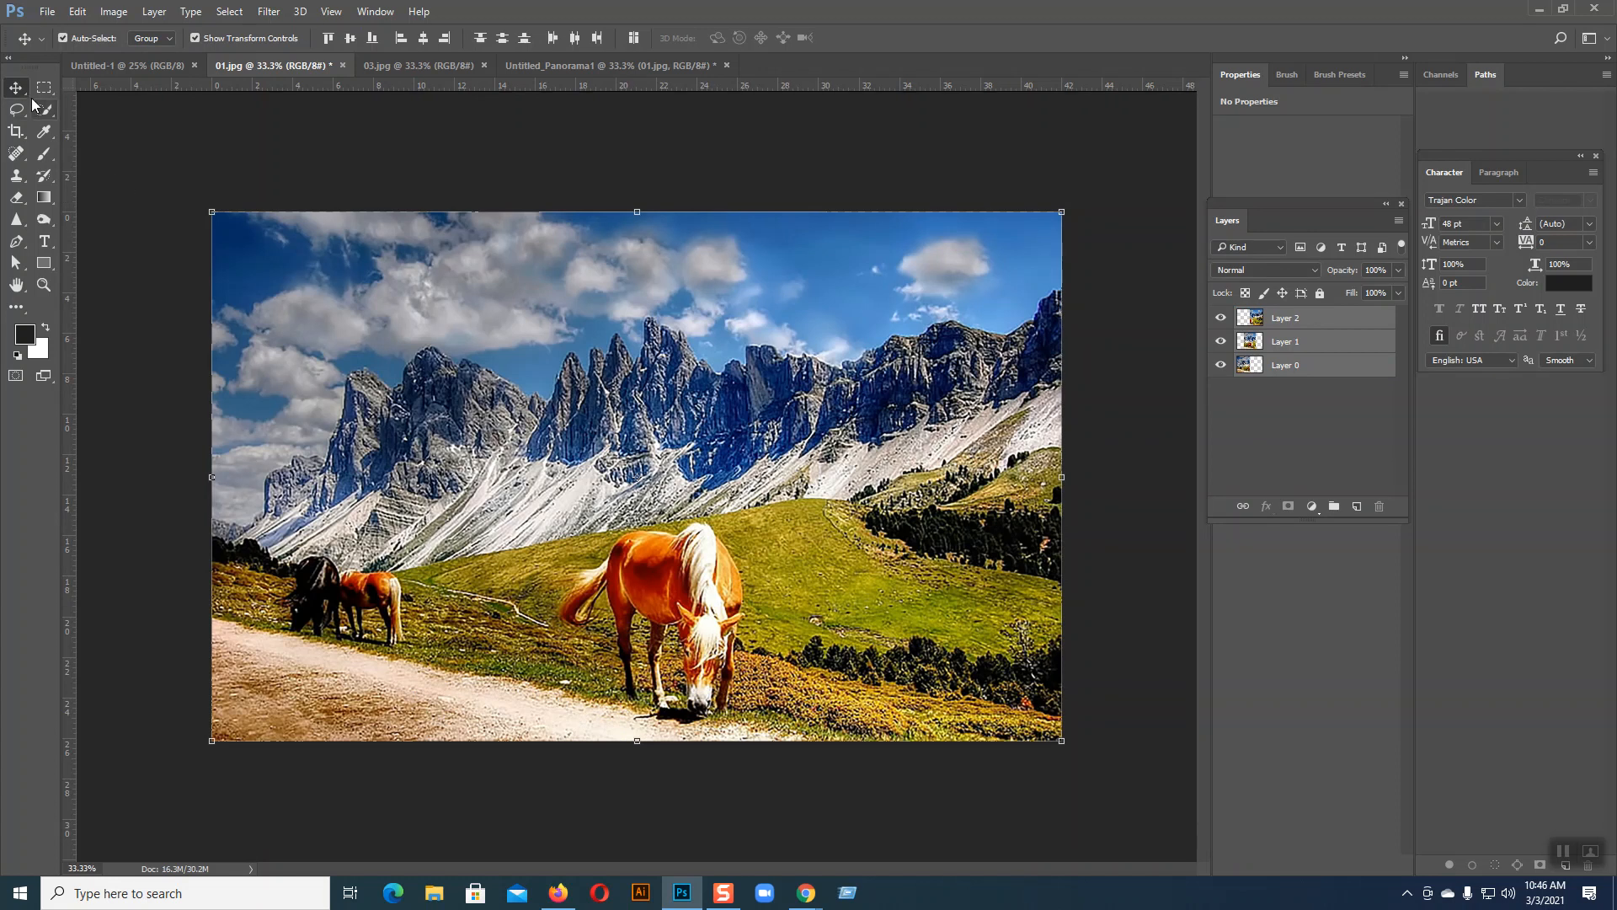
pyautogui.click(95, 113)
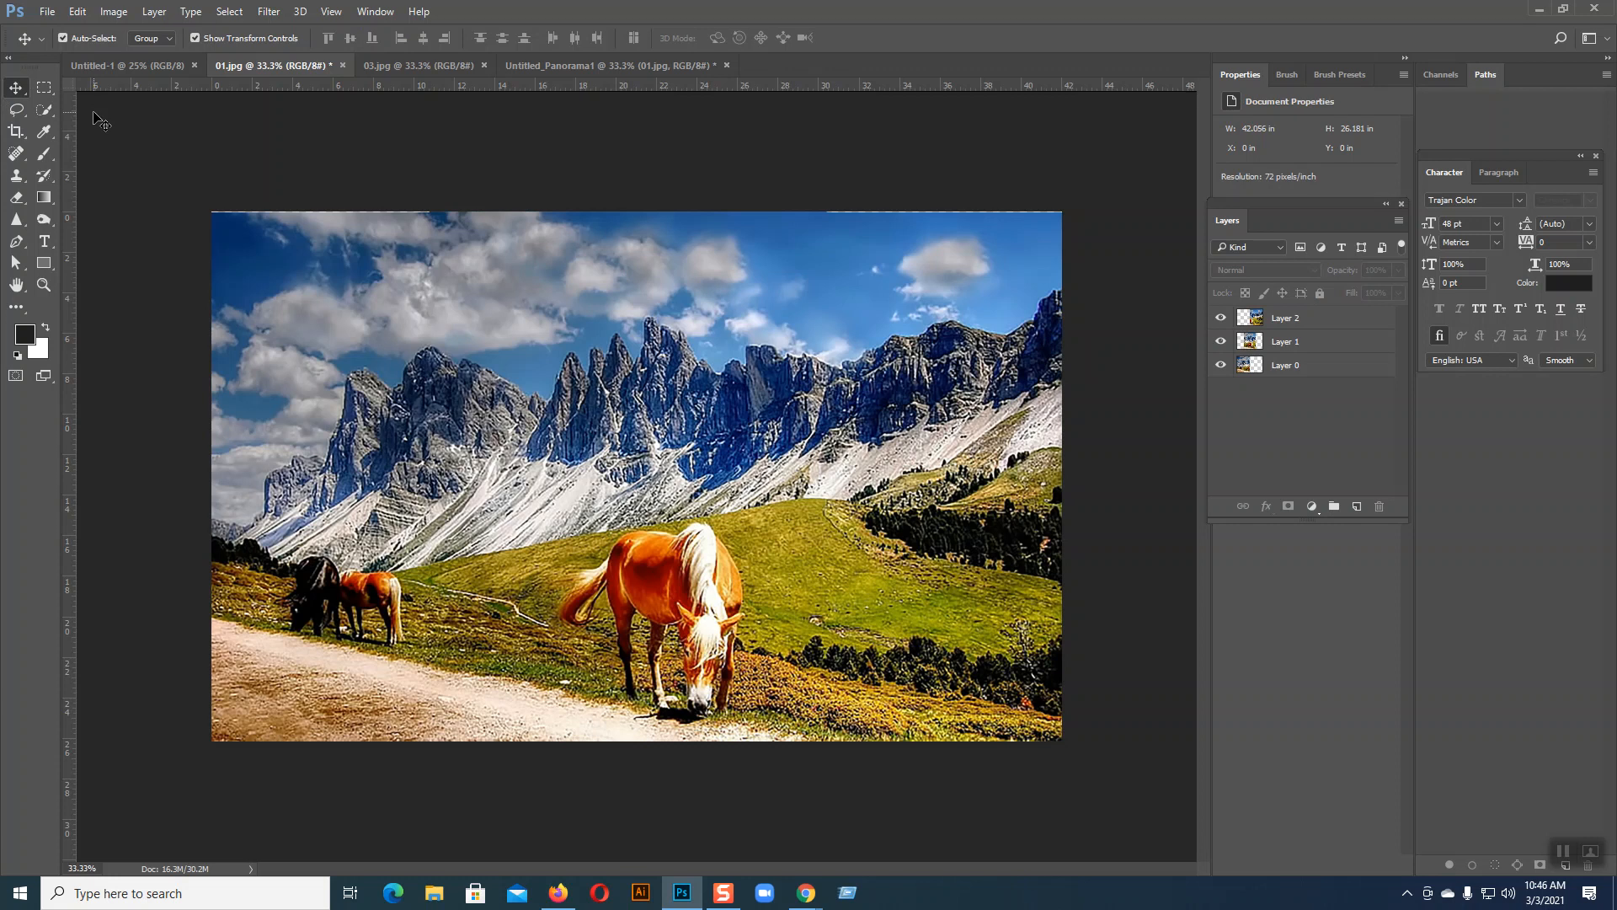
# - Hide the three aligned layers one by one from the lowest up, and show them all again to check each piece
pyautogui.click(1221, 366)
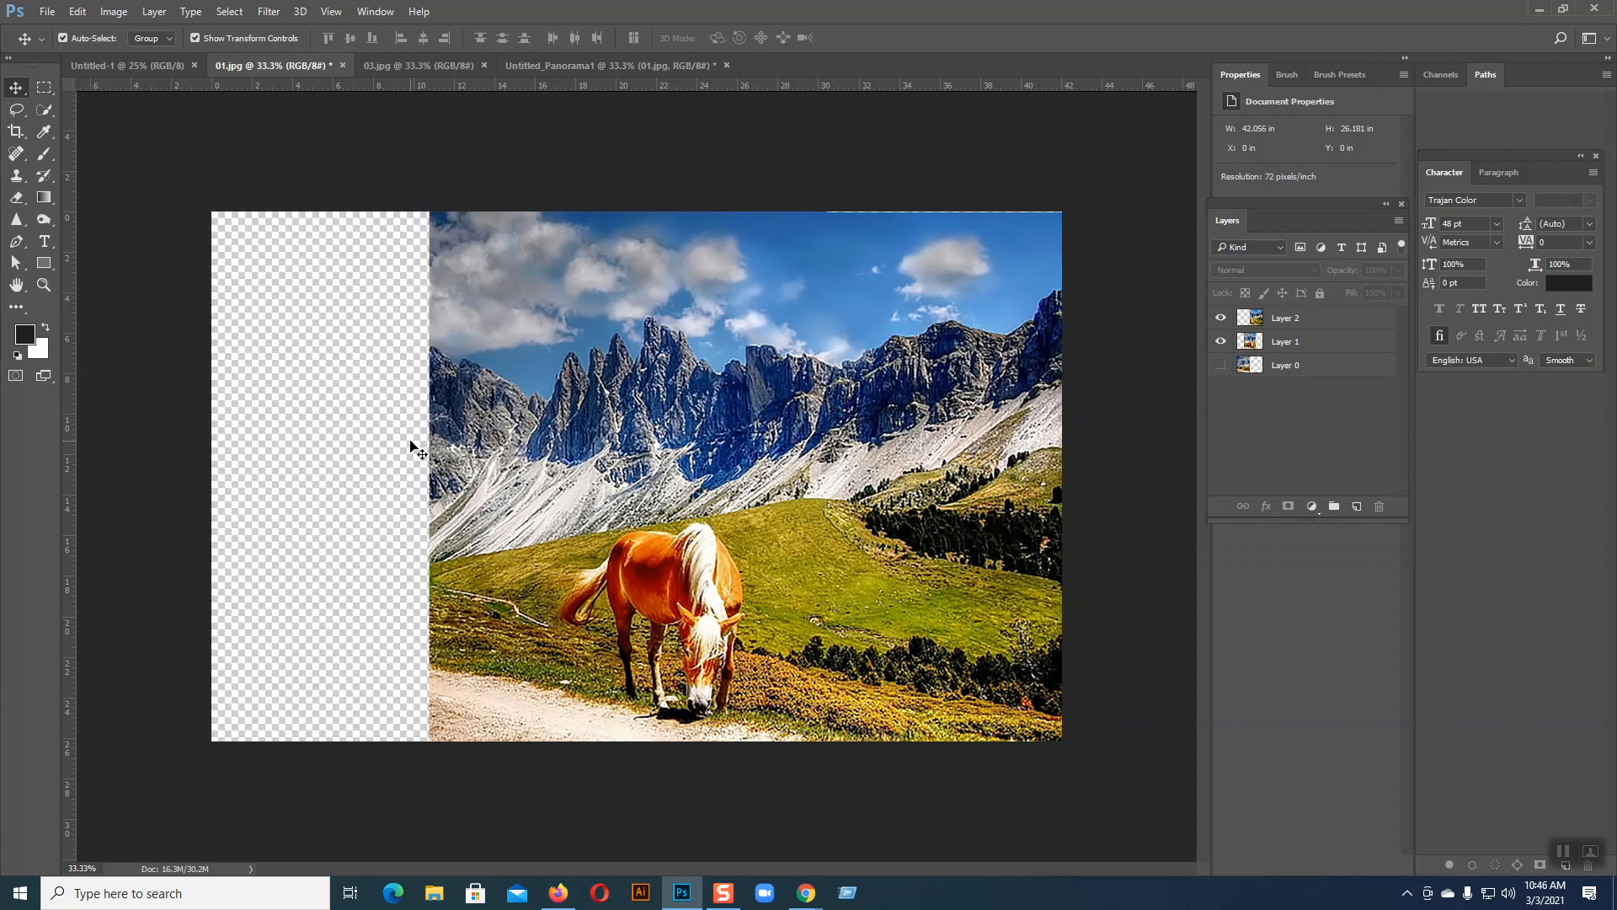
pyautogui.click(1221, 341)
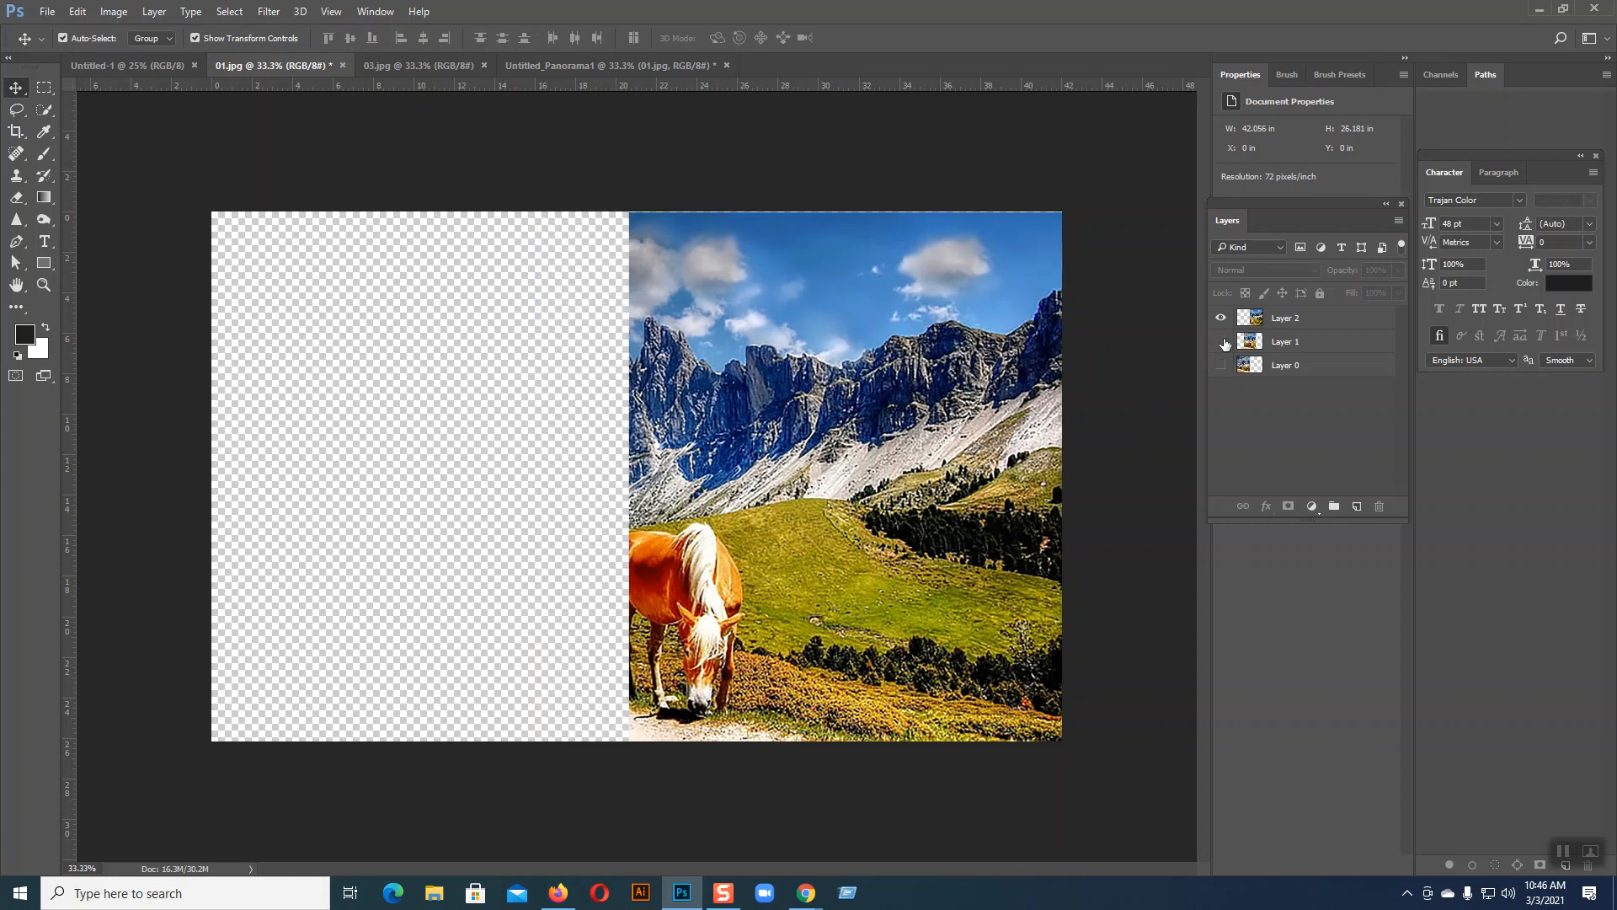
pyautogui.click(1221, 317)
pyautogui.click(1221, 318)
pyautogui.click(1221, 341)
pyautogui.click(1220, 364)
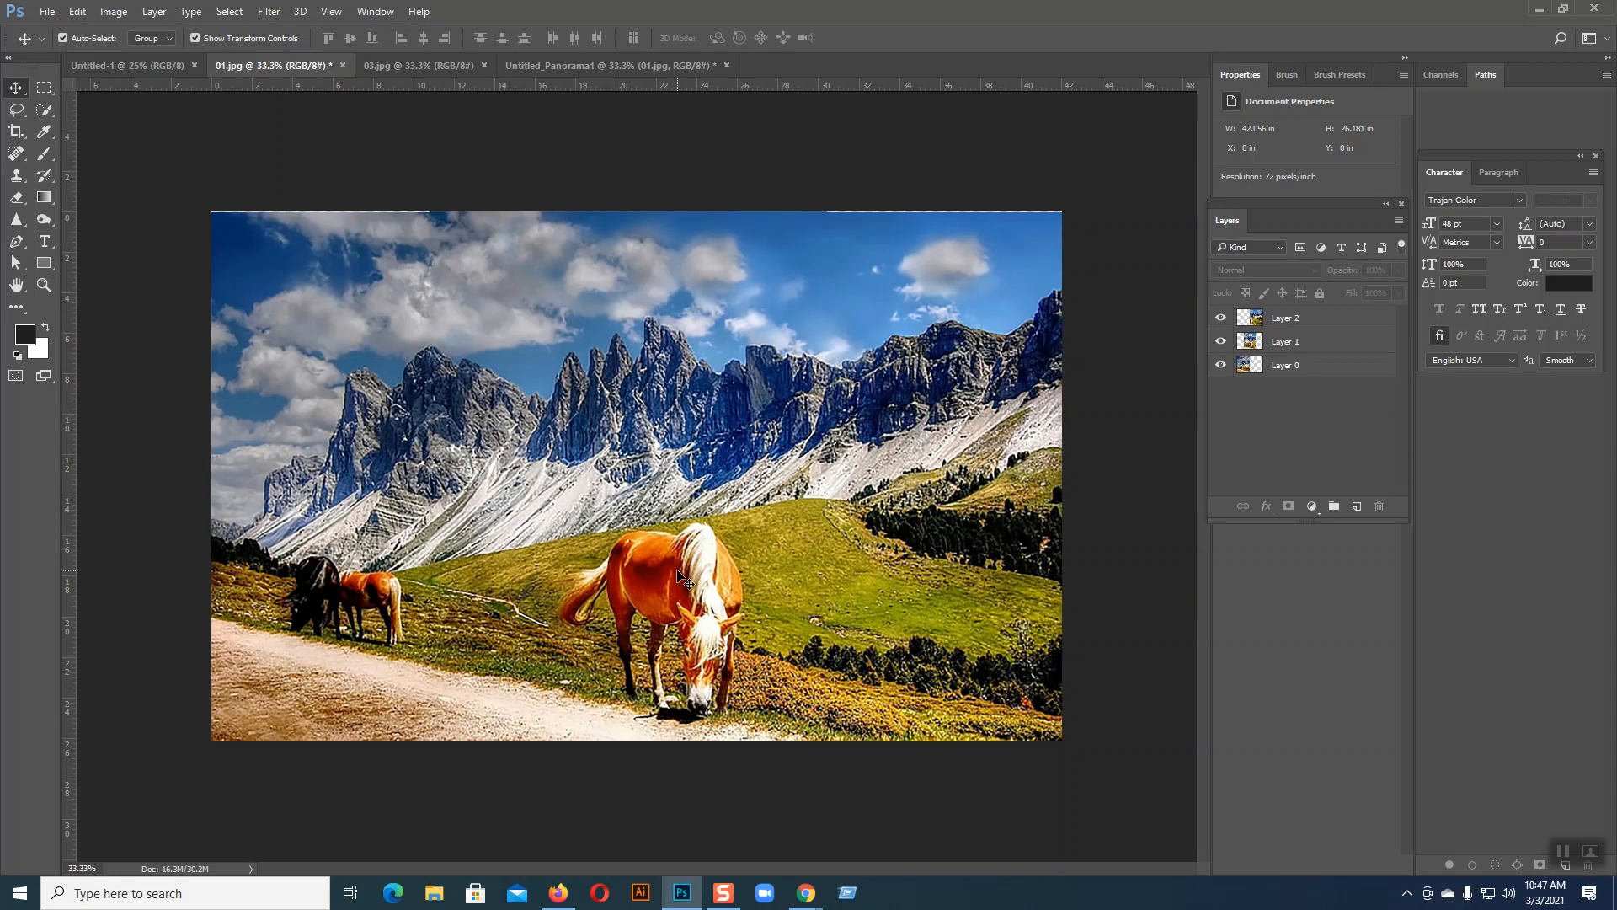
# - Switch to the Google Meet call in Chrome to check the participants, and return to Photoshop
pyautogui.moveTo(806, 893)
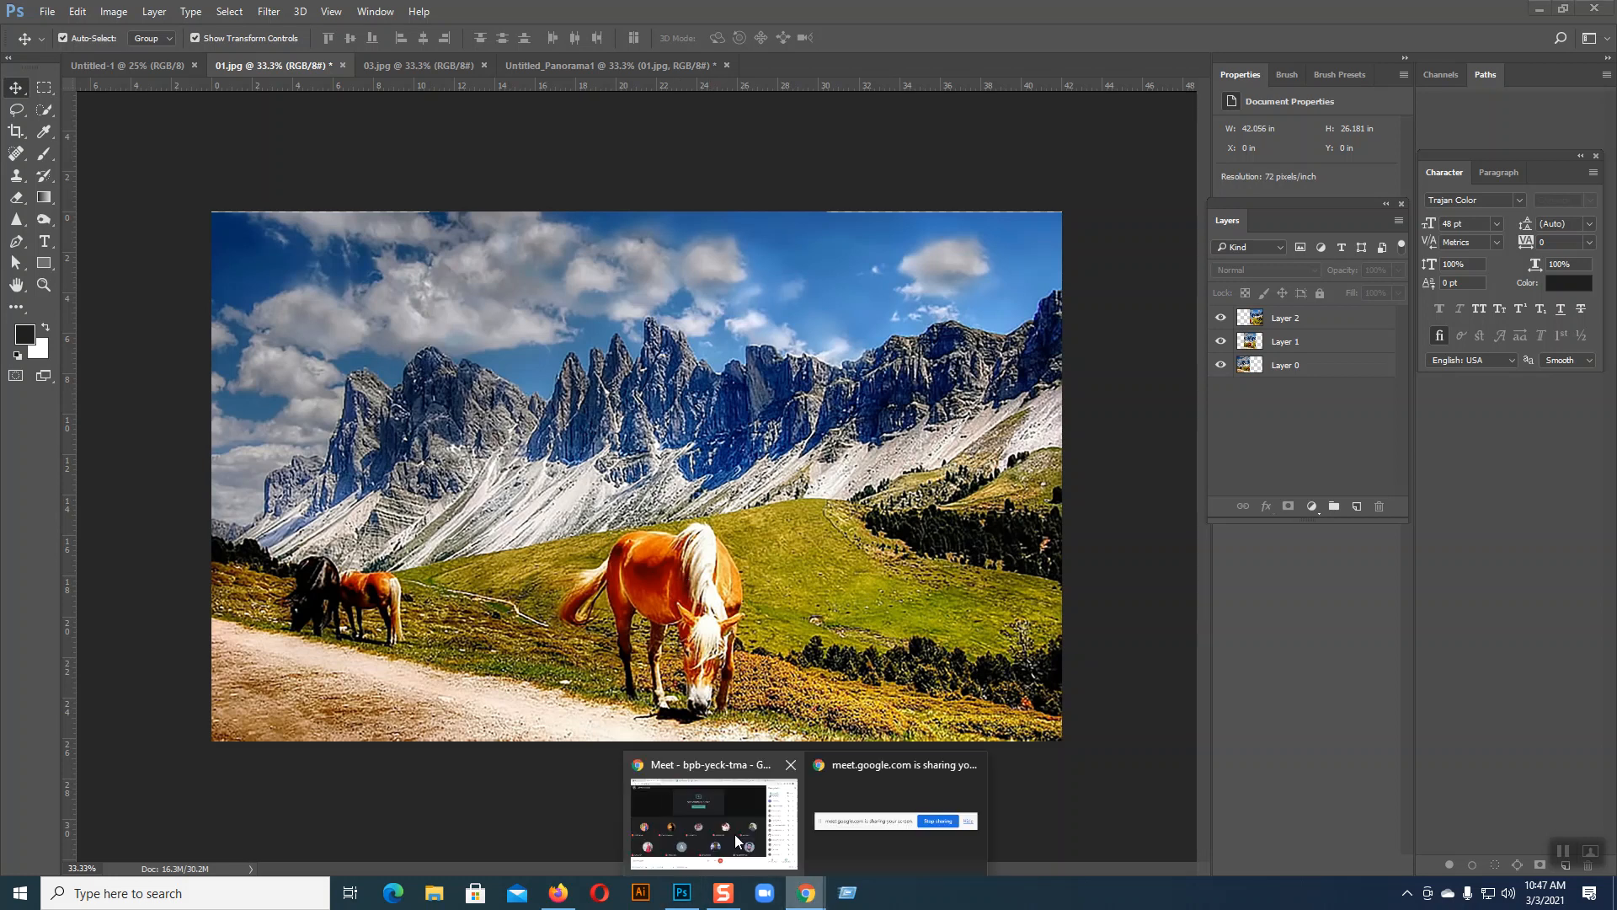
pyautogui.click(735, 834)
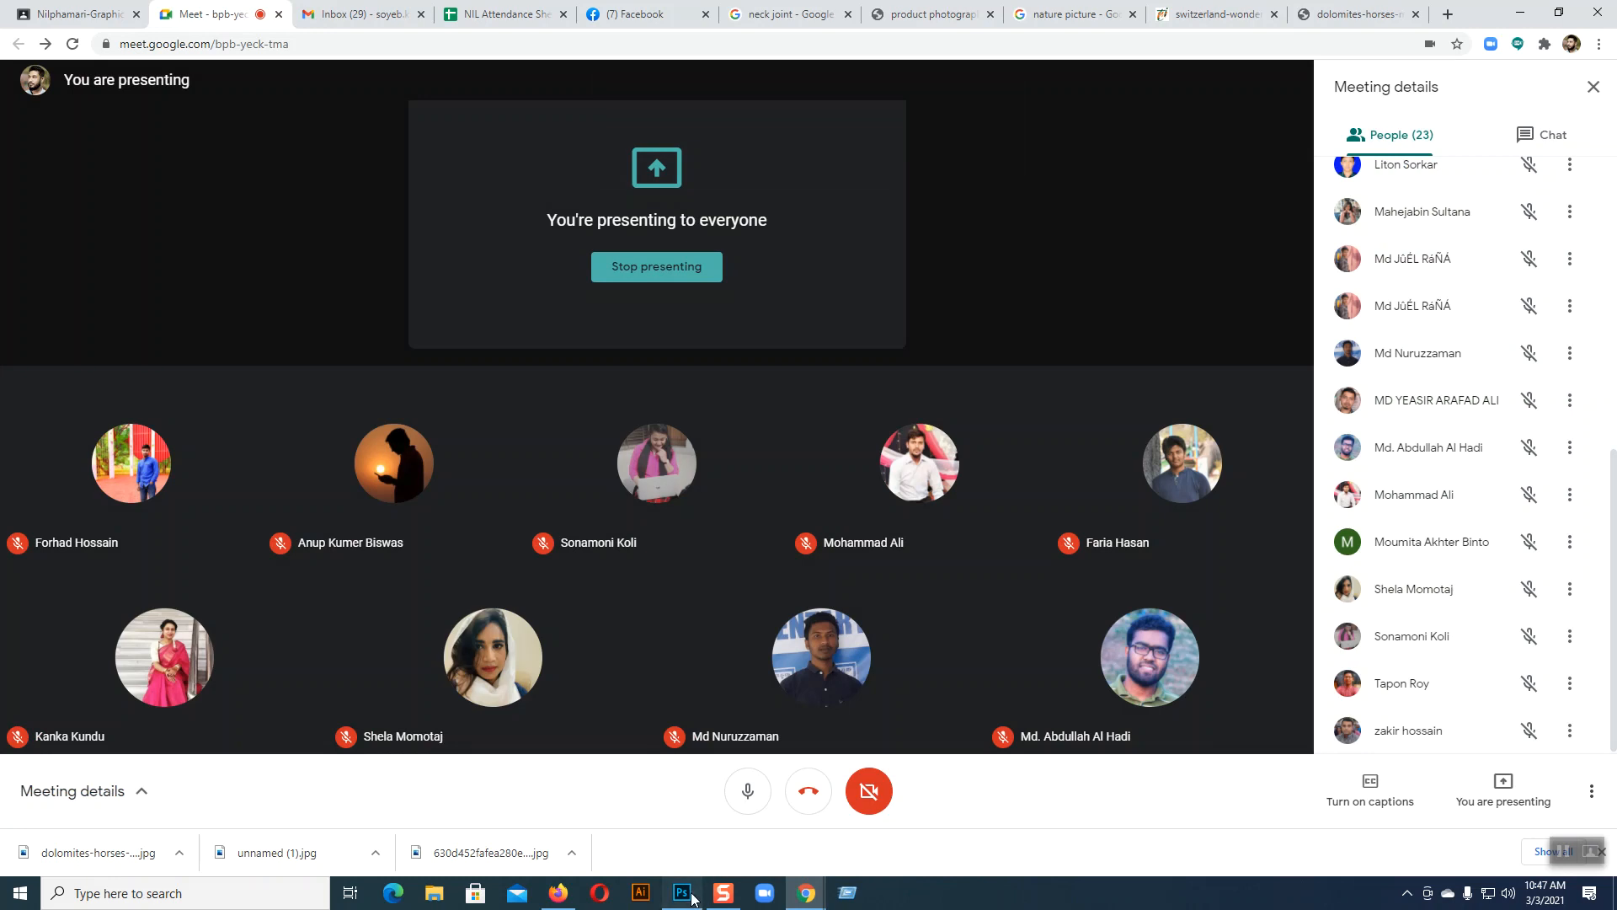
pyautogui.click(686, 897)
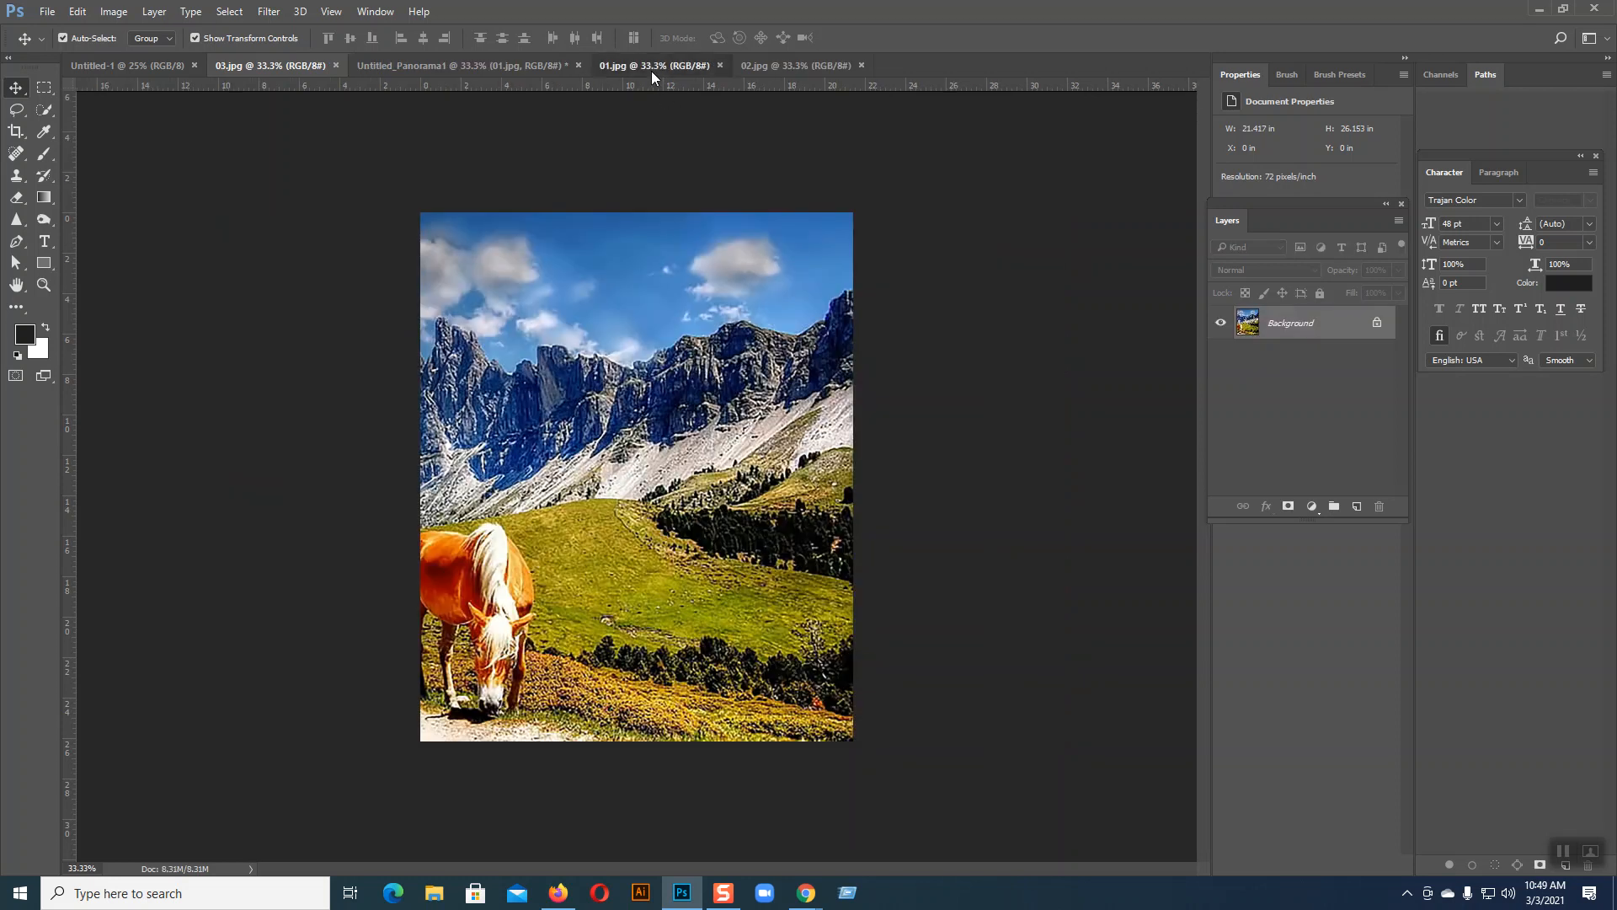
# - Copy the entire 01.jpg image and paste it as a new layer into the 03.jpg document
pyautogui.click(655, 66)
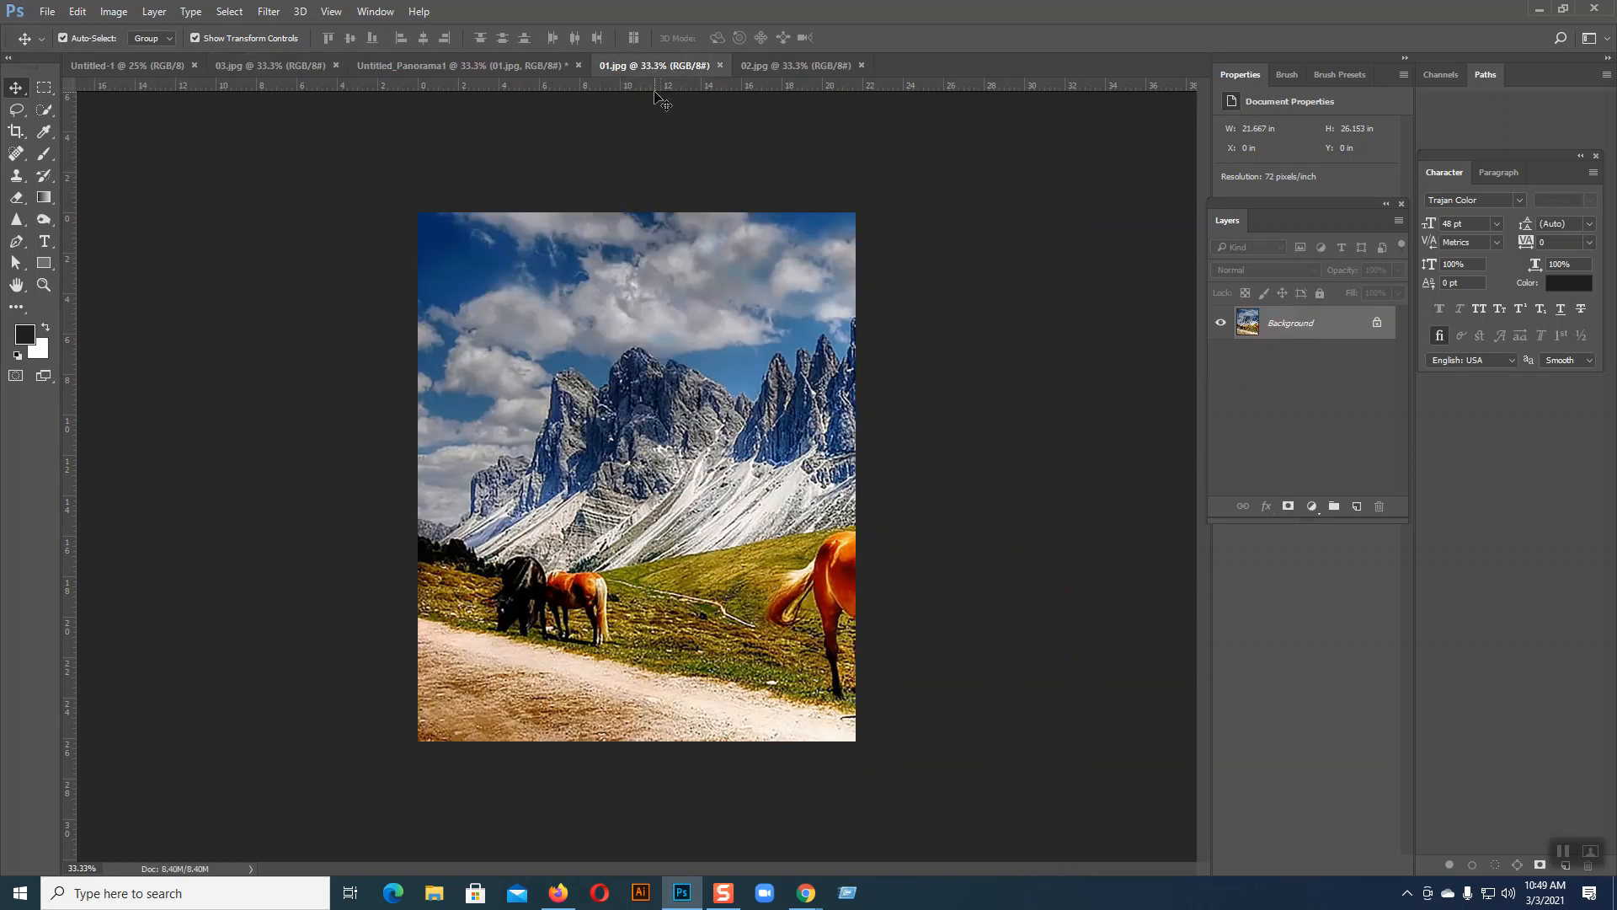
pyautogui.hotkey('ctrl', 'a')
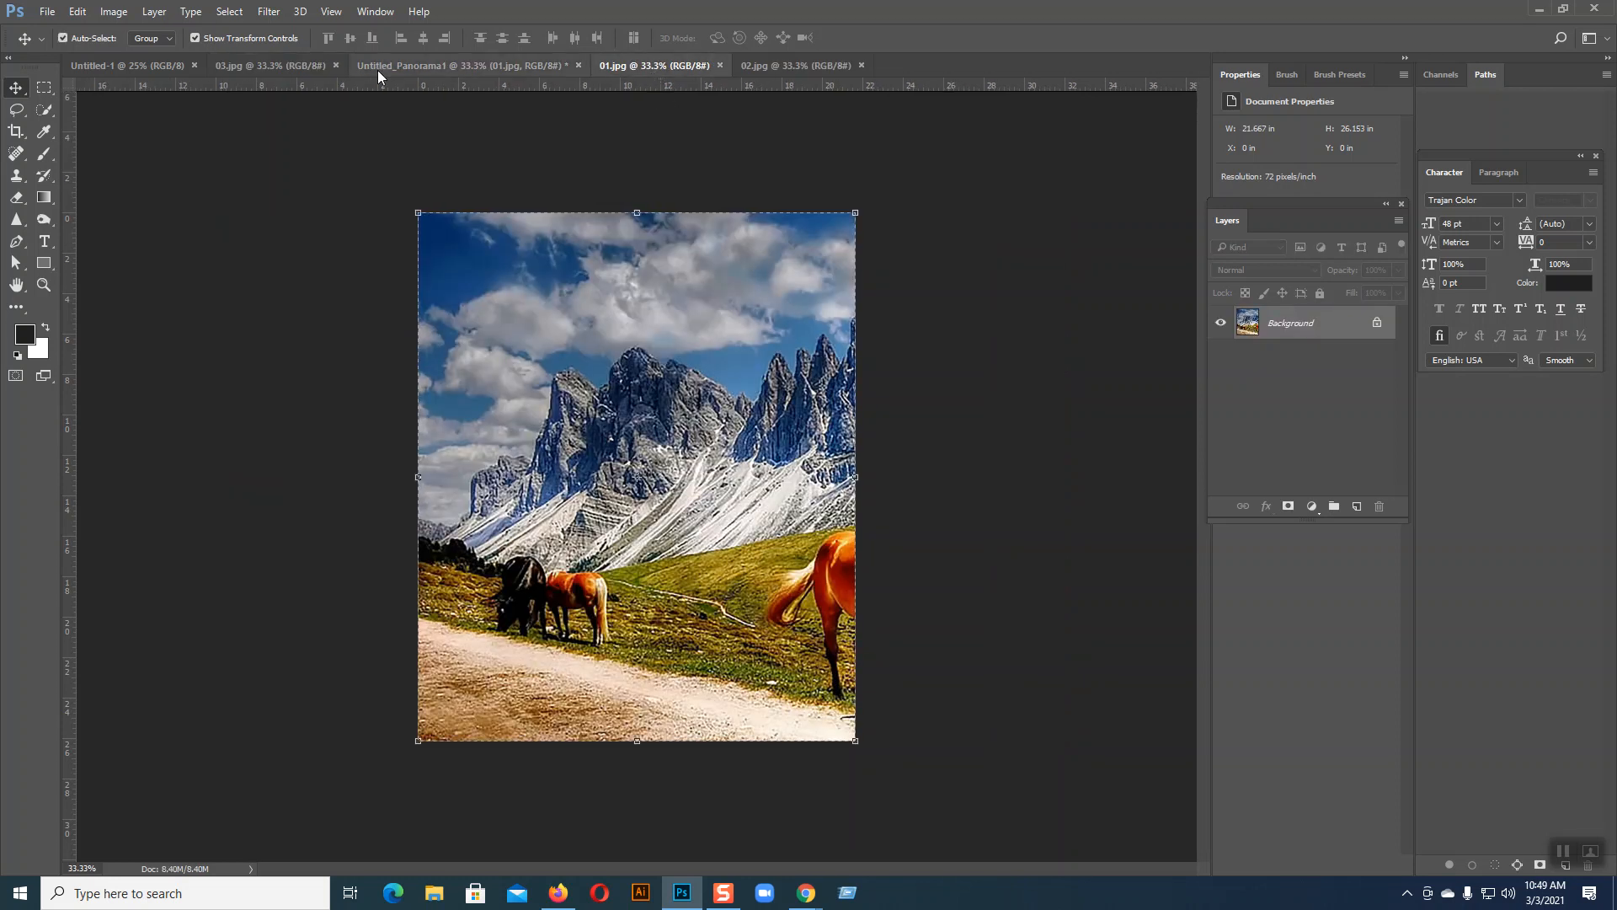
pyautogui.click(282, 67)
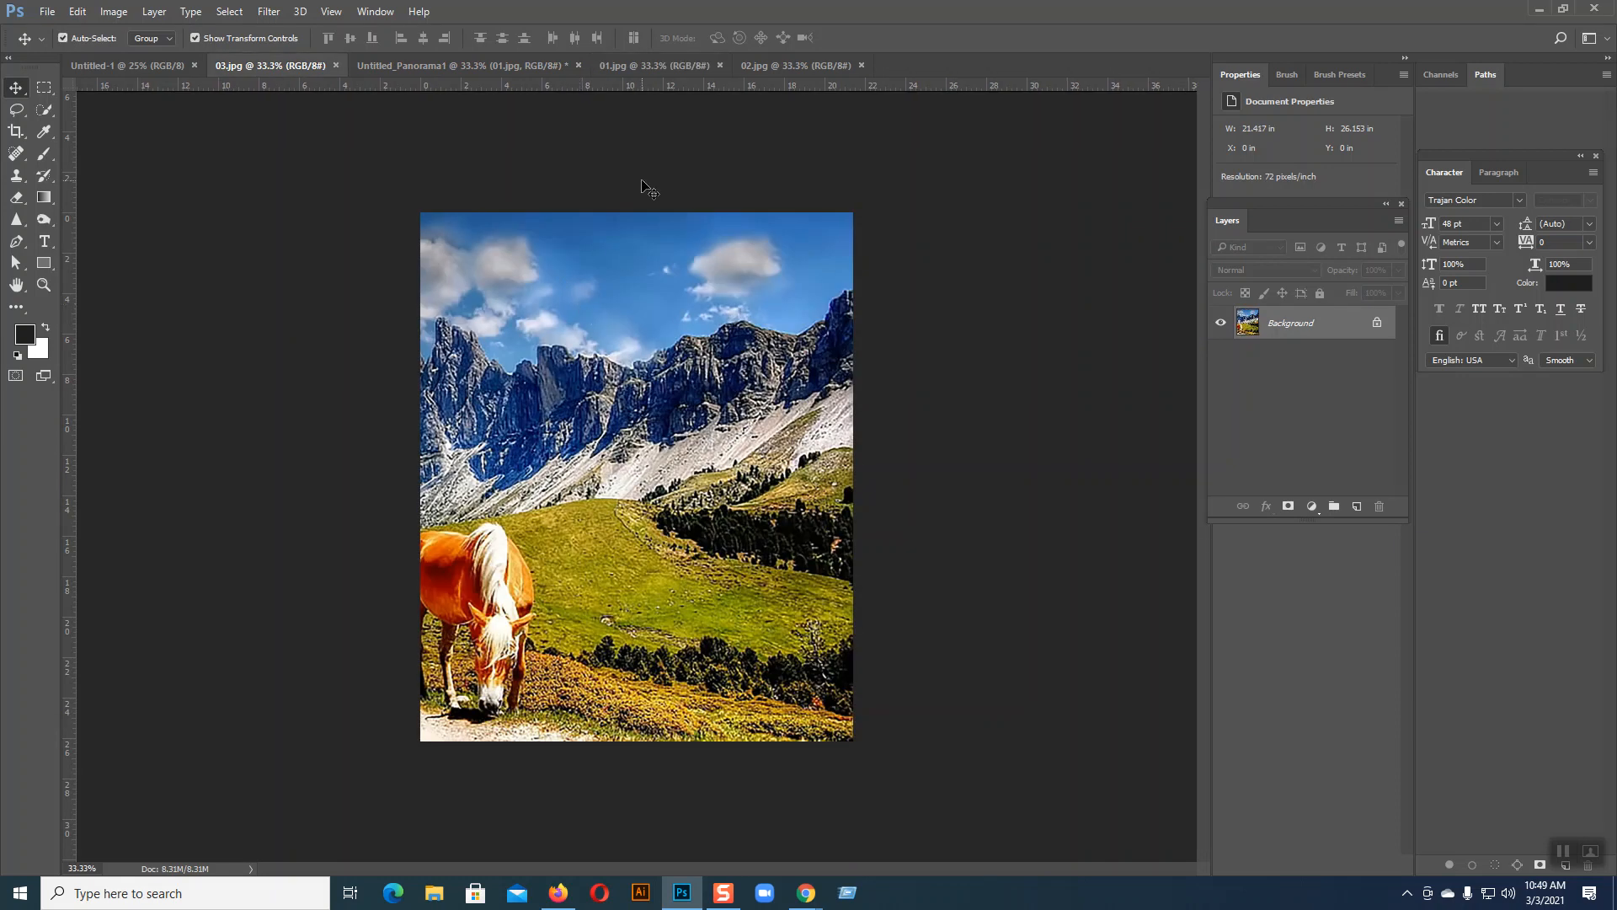
pyautogui.moveTo(657, 371); pyautogui.dragTo(657, 372)
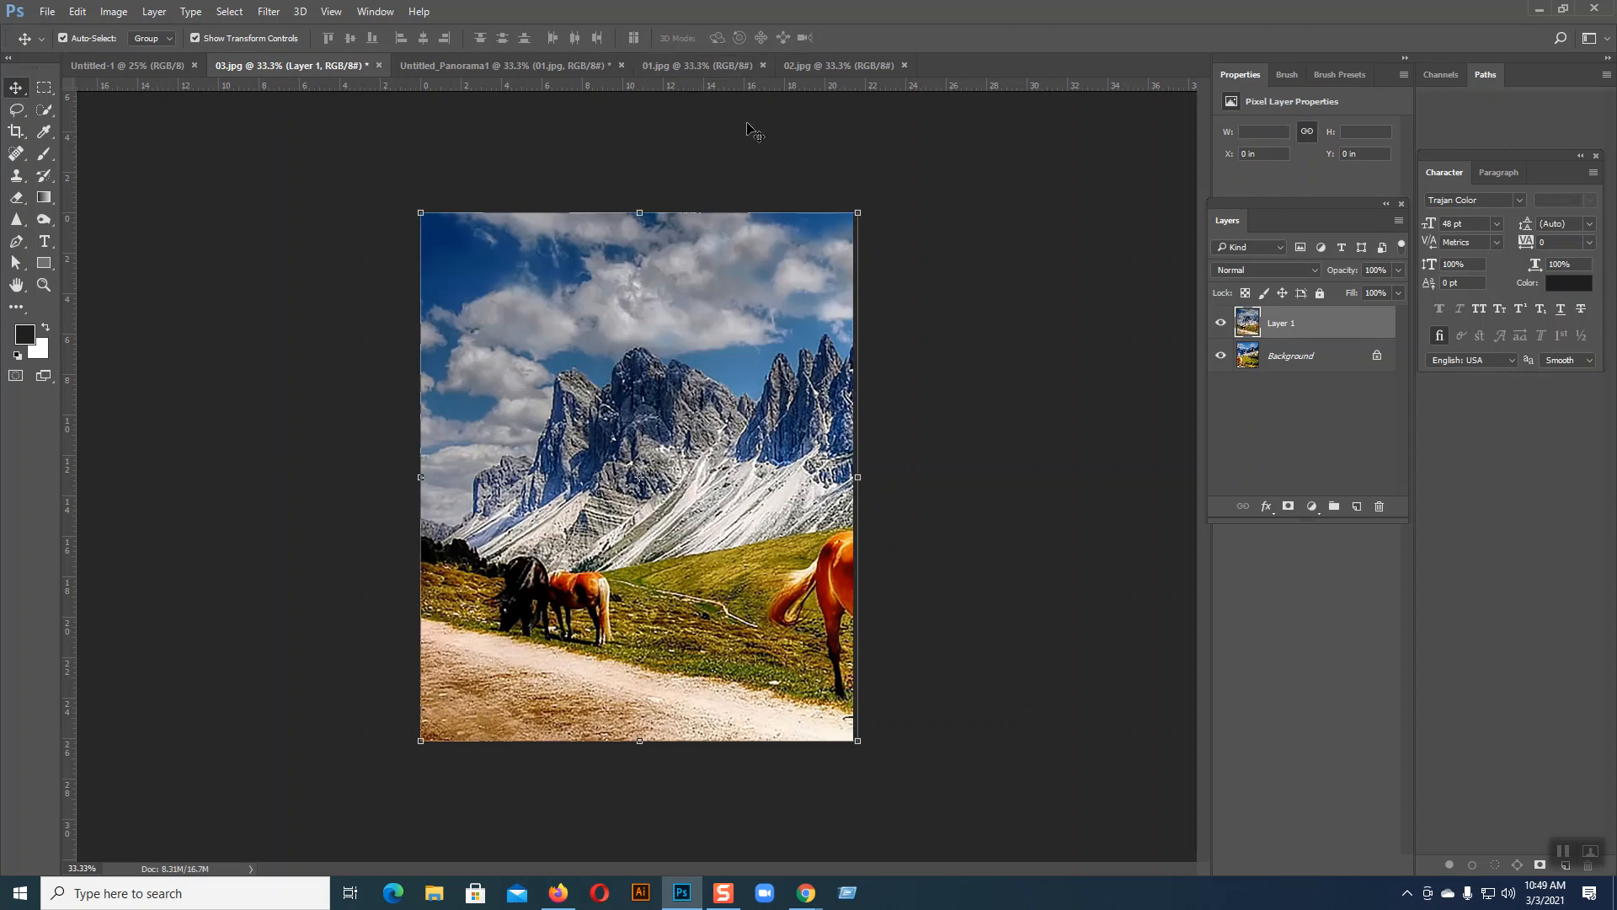
# - Copy the entire 02.jpg image and paste it as a new layer above the others in the 03.jpg document
pyautogui.click(719, 65)
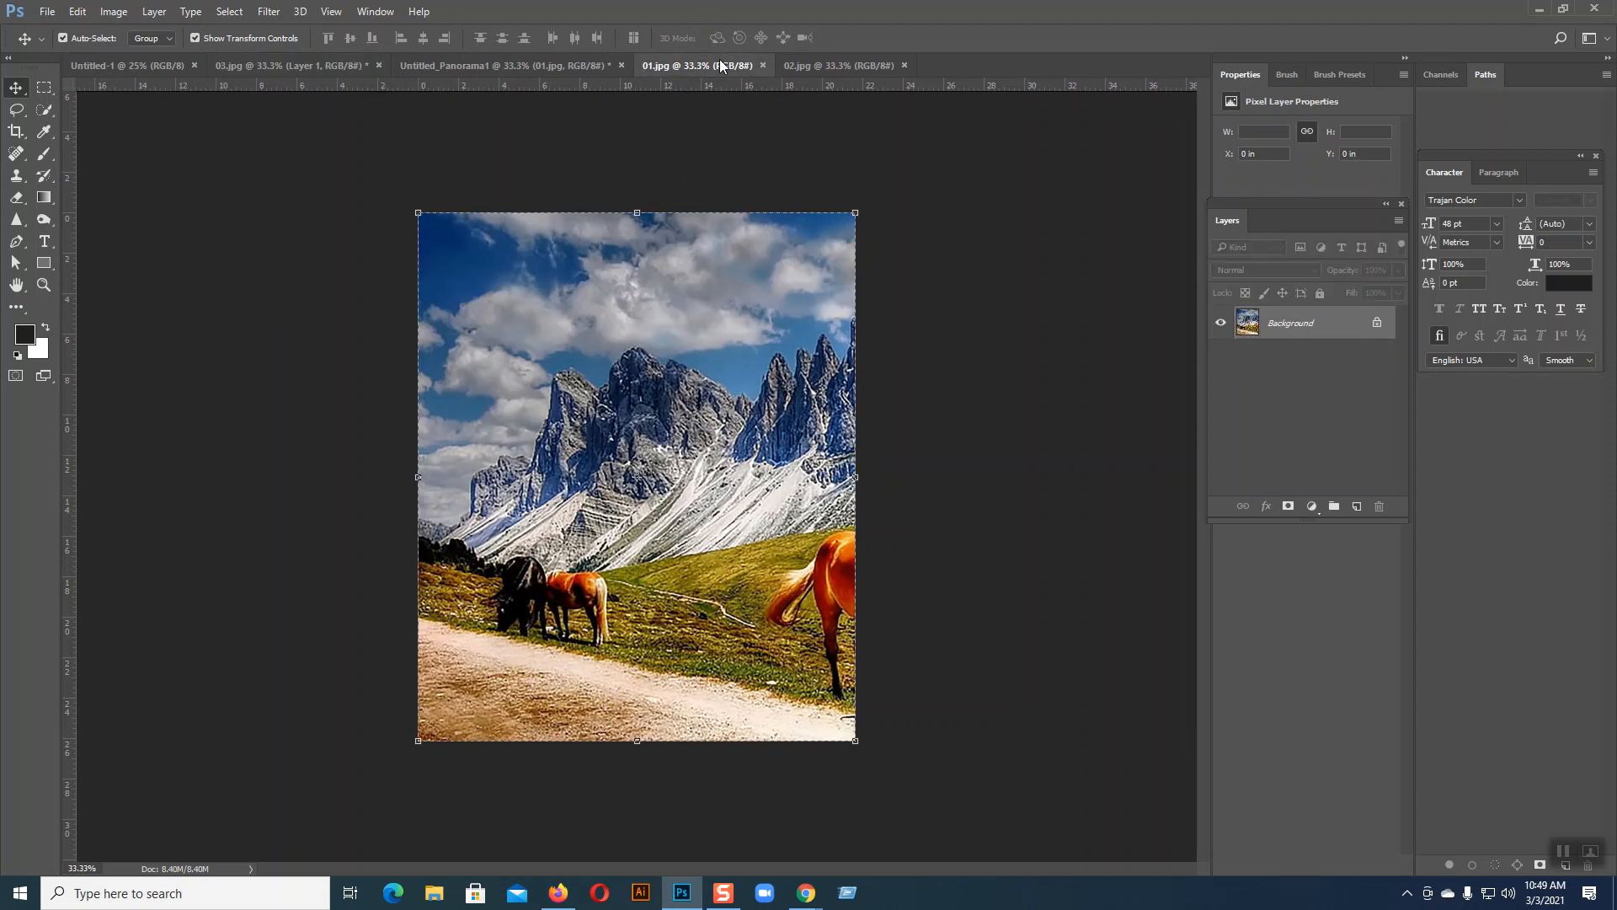
pyautogui.click(822, 65)
pyautogui.hotkey('ctrl', 'a')
pyautogui.hotkey('ctrl', 'c')
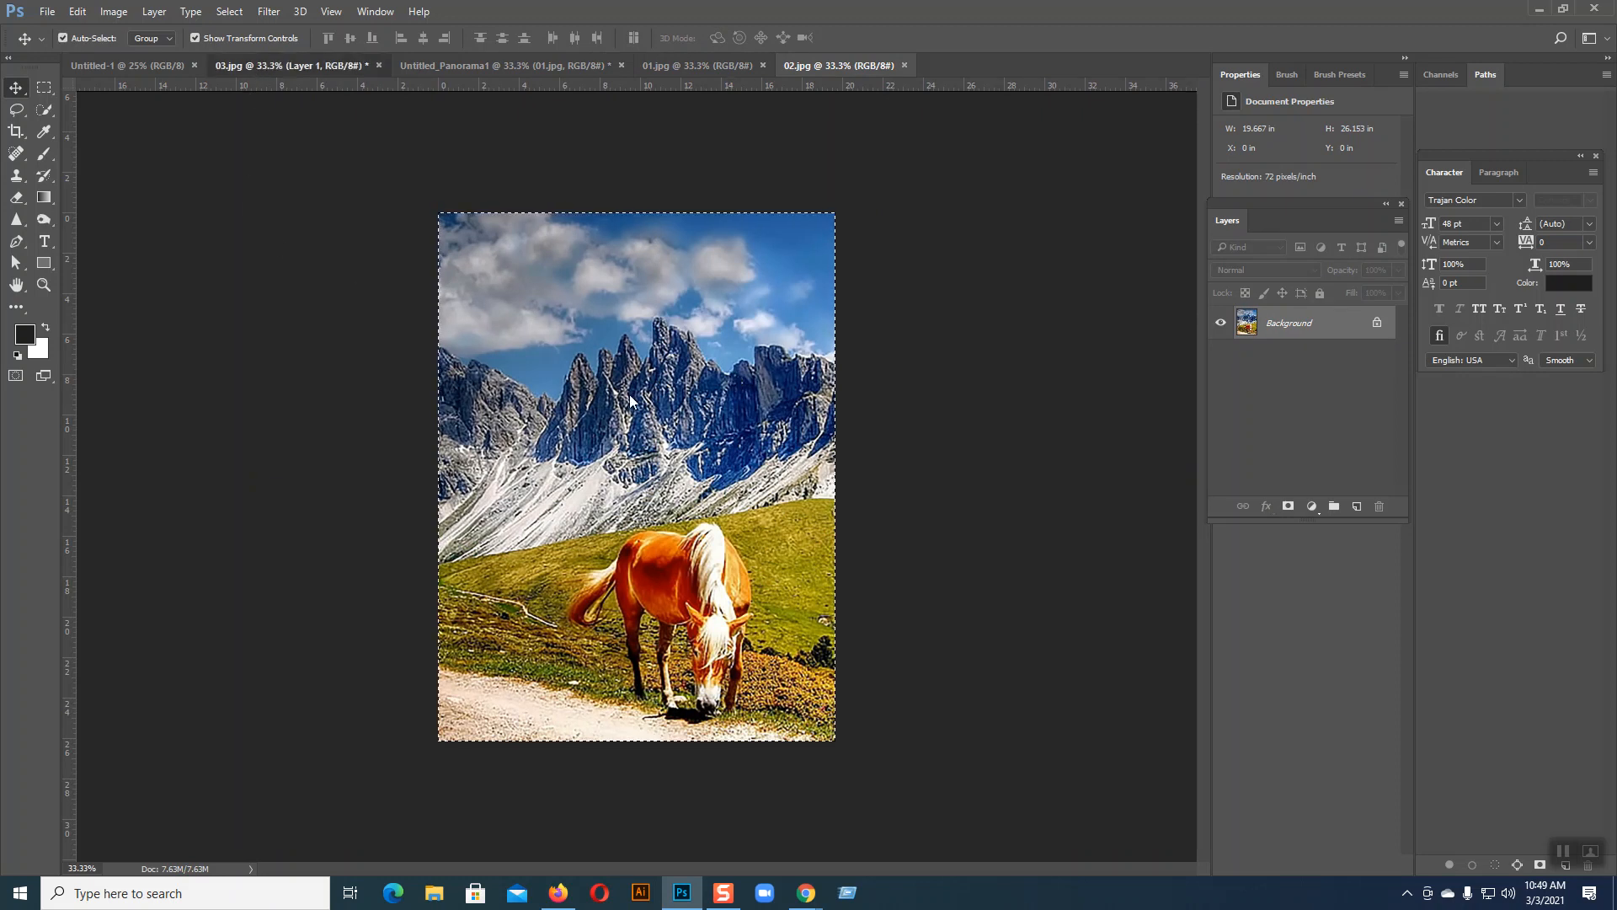
pyautogui.click(278, 65)
pyautogui.click(63, 38)
pyautogui.hotkey('ctrl', 'v')
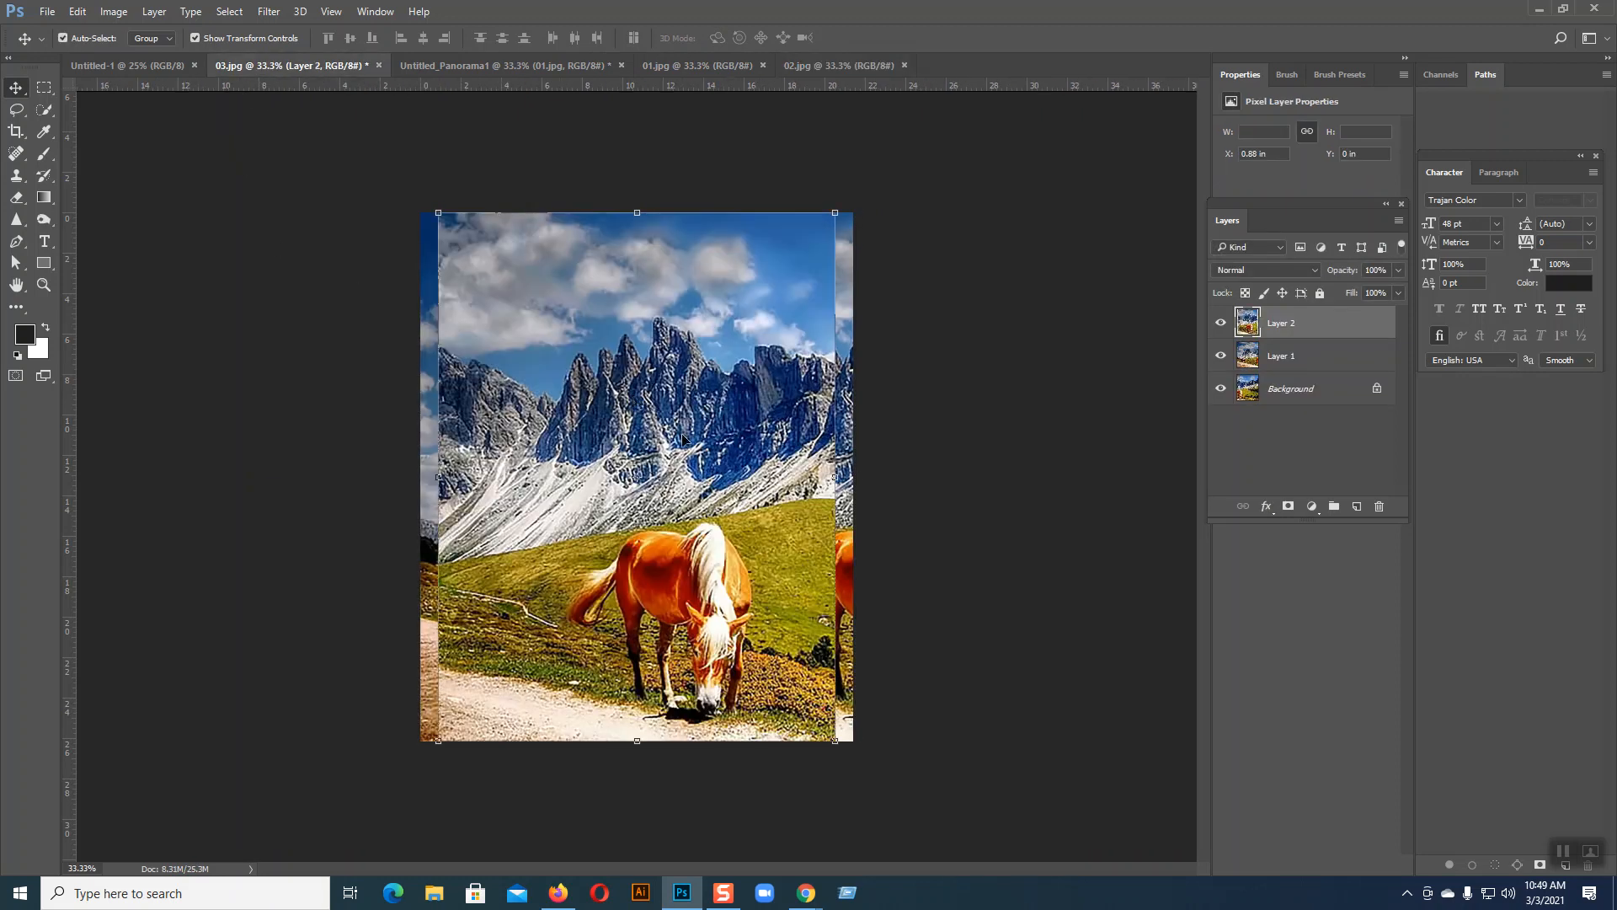
# - Close the 01.jpg and 02.jpg documents, and unlock the Background layer of 03.jpg
pyautogui.click(752, 63)
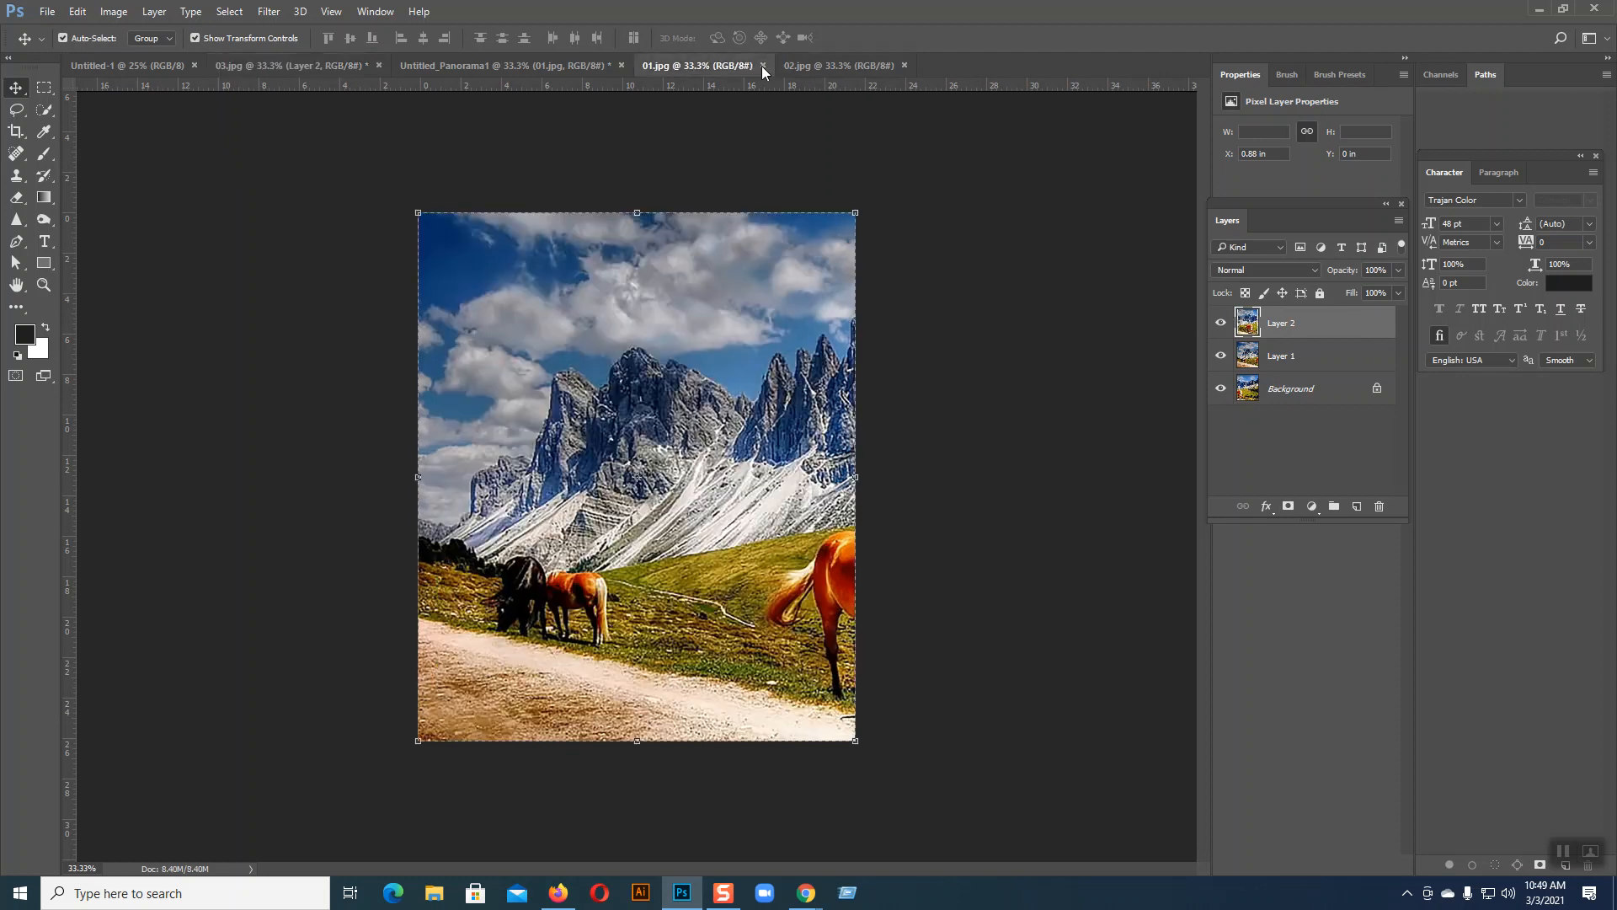
pyautogui.click(765, 66)
pyautogui.click(765, 66)
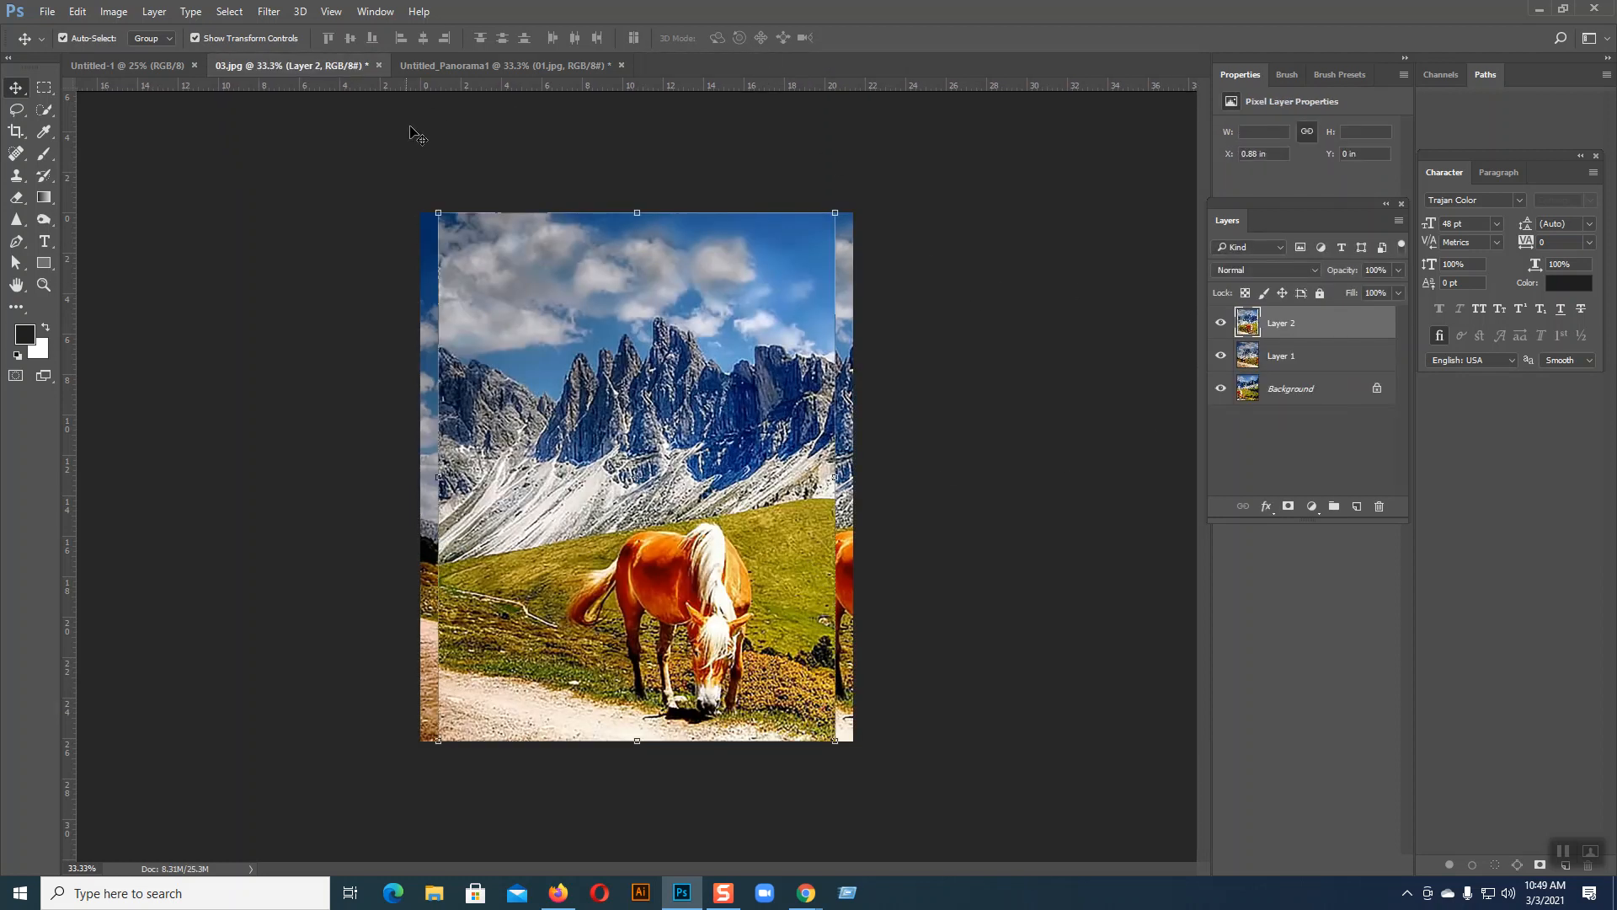
pyautogui.click(1375, 390)
# - Switch to the Google Meet call in Chrome
pyautogui.moveTo(806, 893)
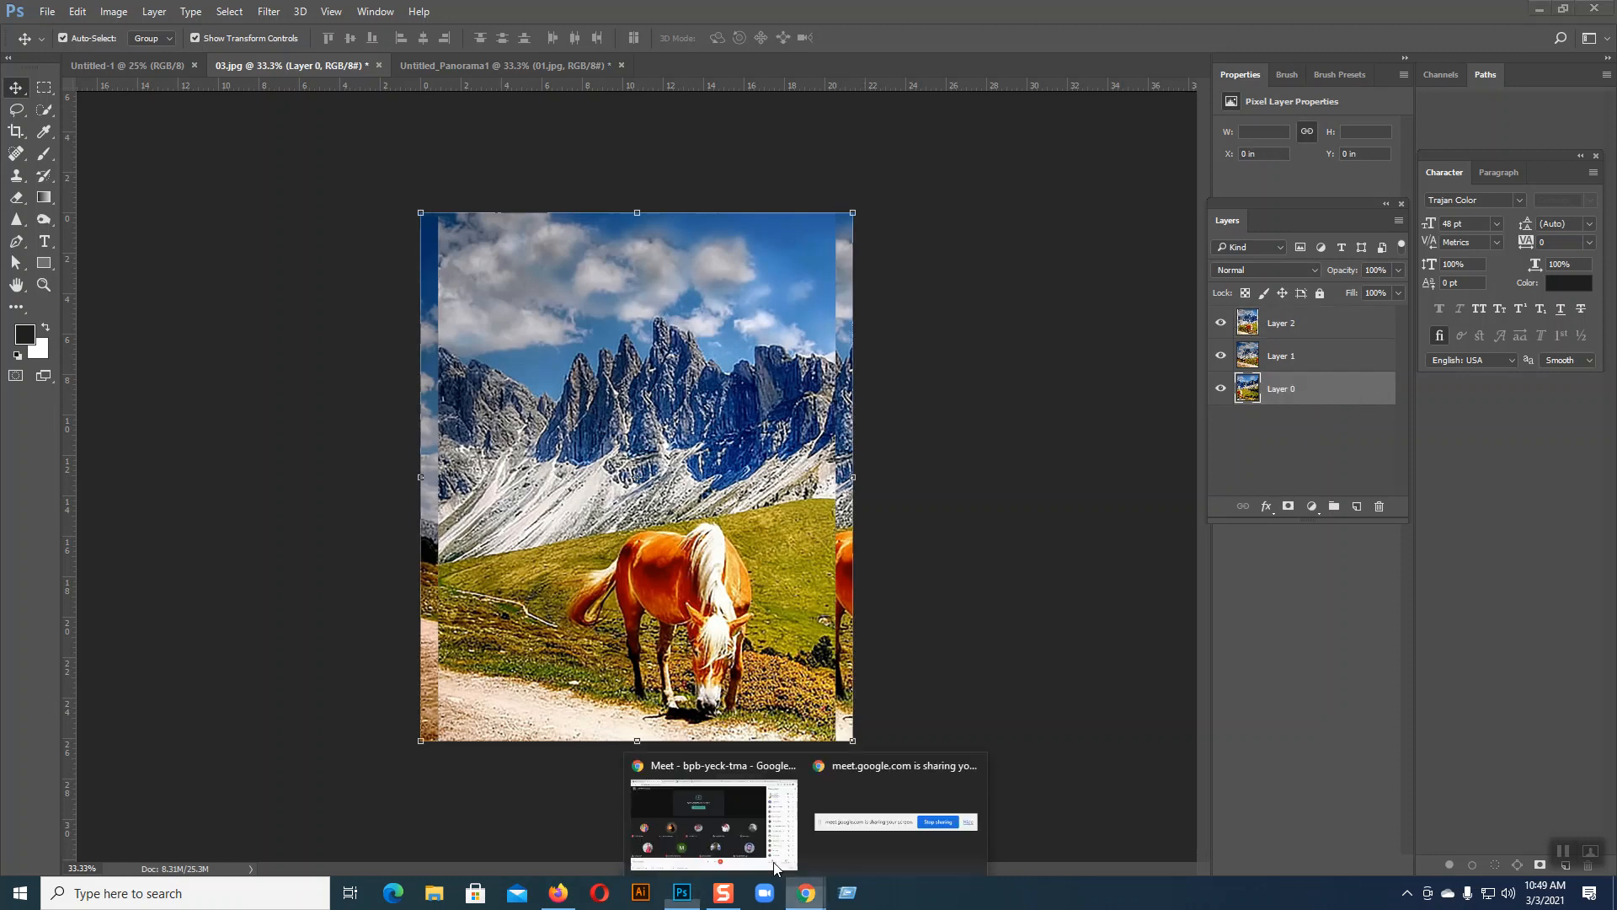
pyautogui.click(693, 796)
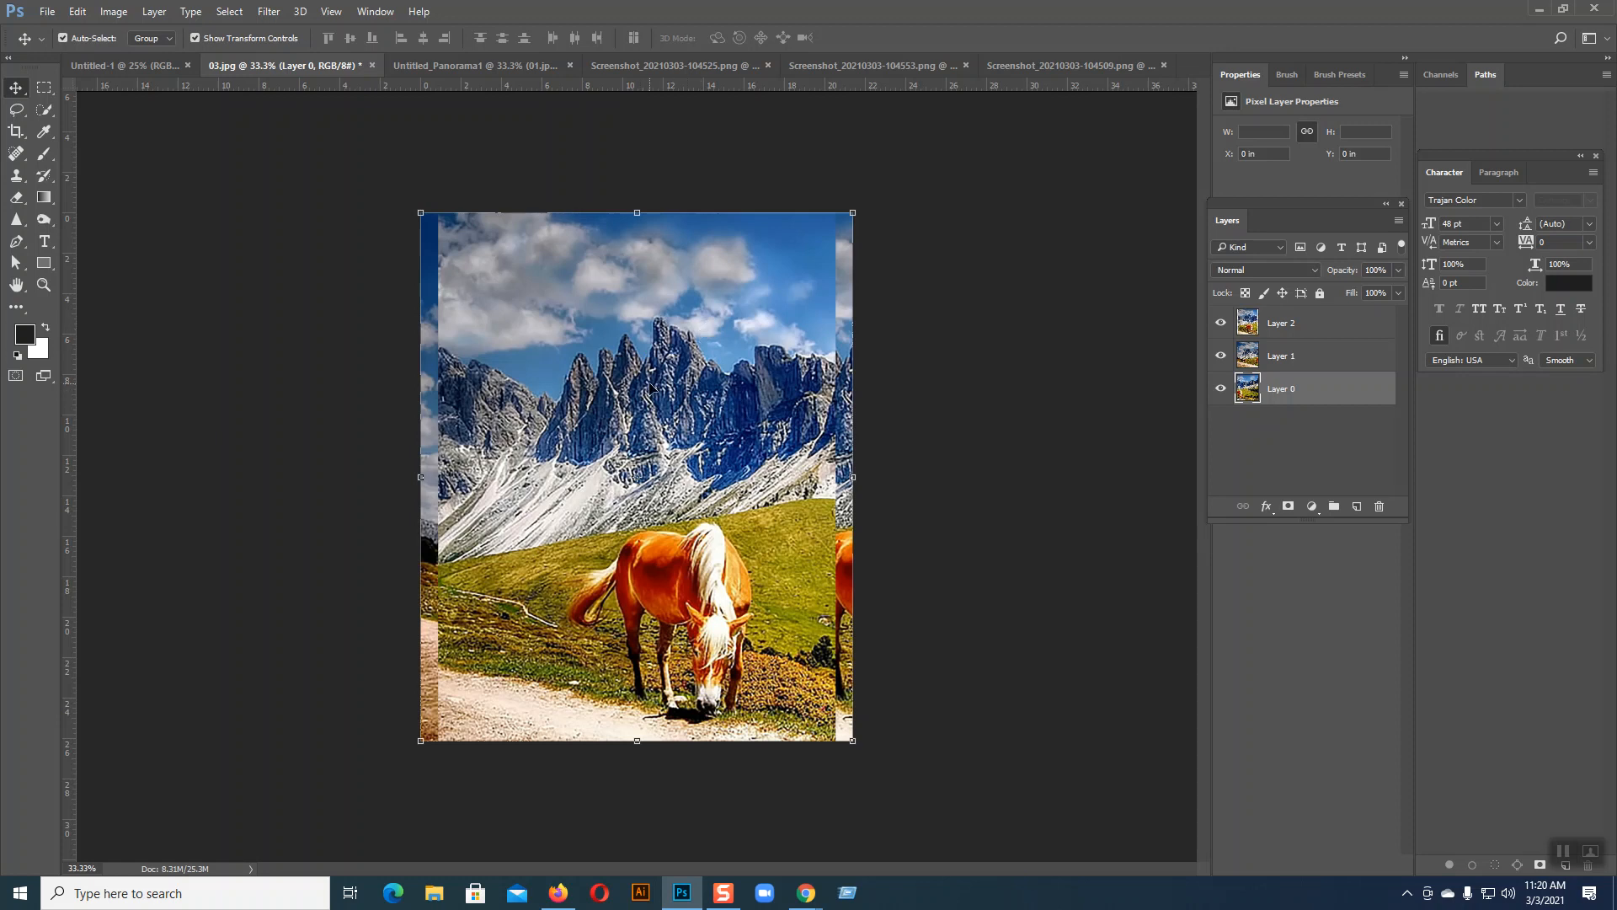
# - Auto-align all three layers of the 03.jpg document with the Auto projection, and deselect them
pyautogui.press('ctrl')
pyautogui.keyDown('ctrl'); pyautogui.click(1280, 360); pyautogui.keyUp('ctrl')
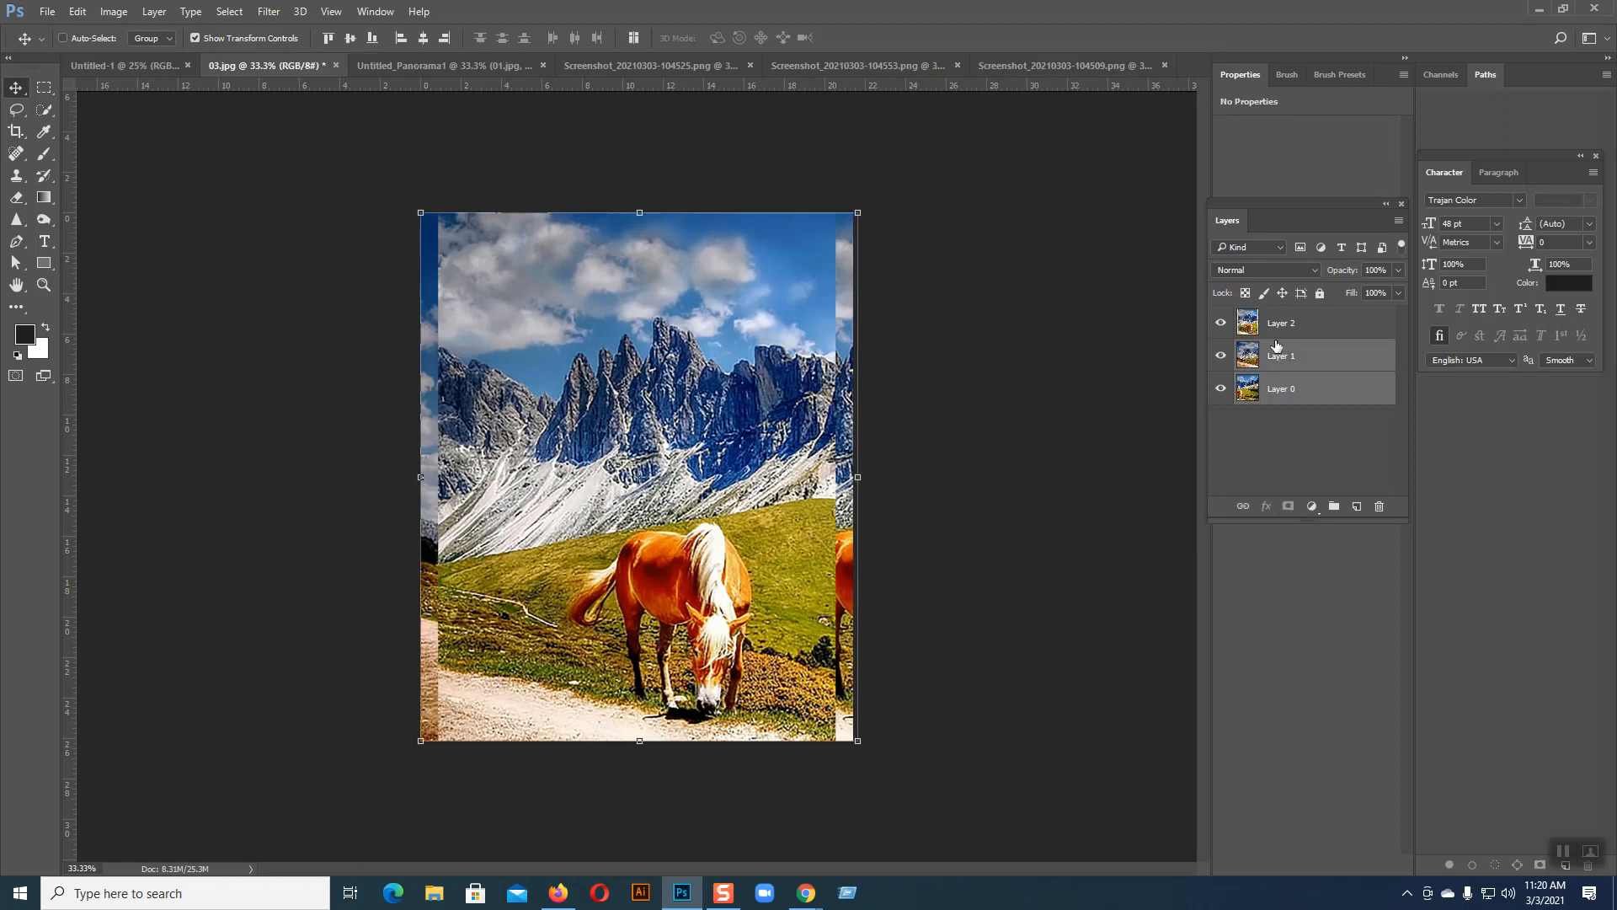
pyautogui.keyDown('ctrl'); pyautogui.click(1274, 322); pyautogui.keyUp('ctrl')
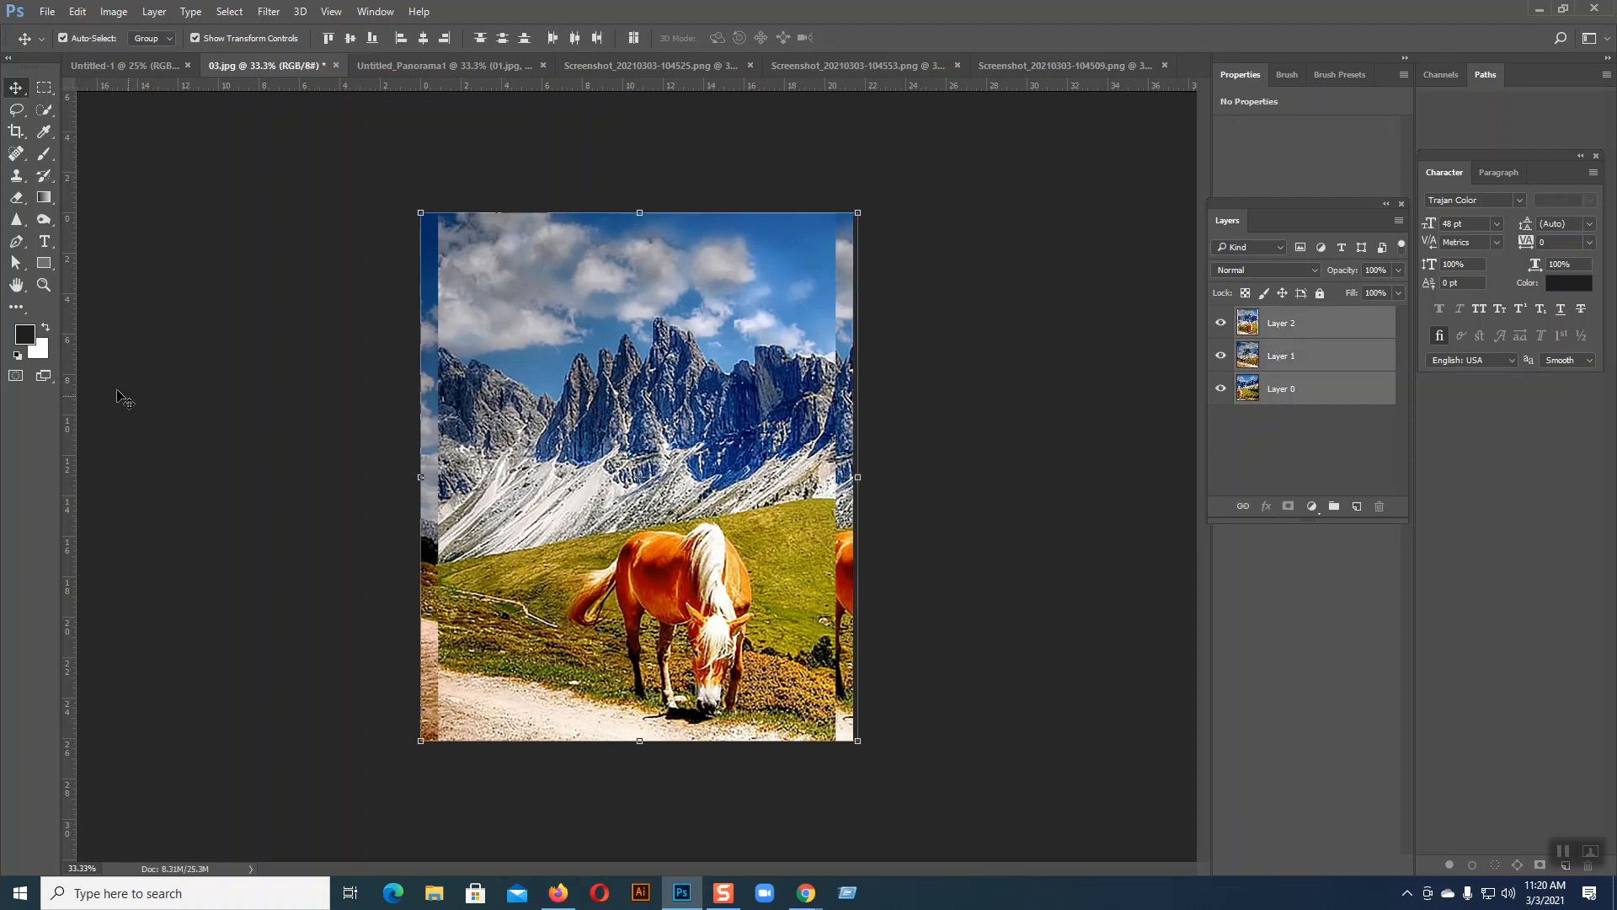
pyautogui.click(78, 11)
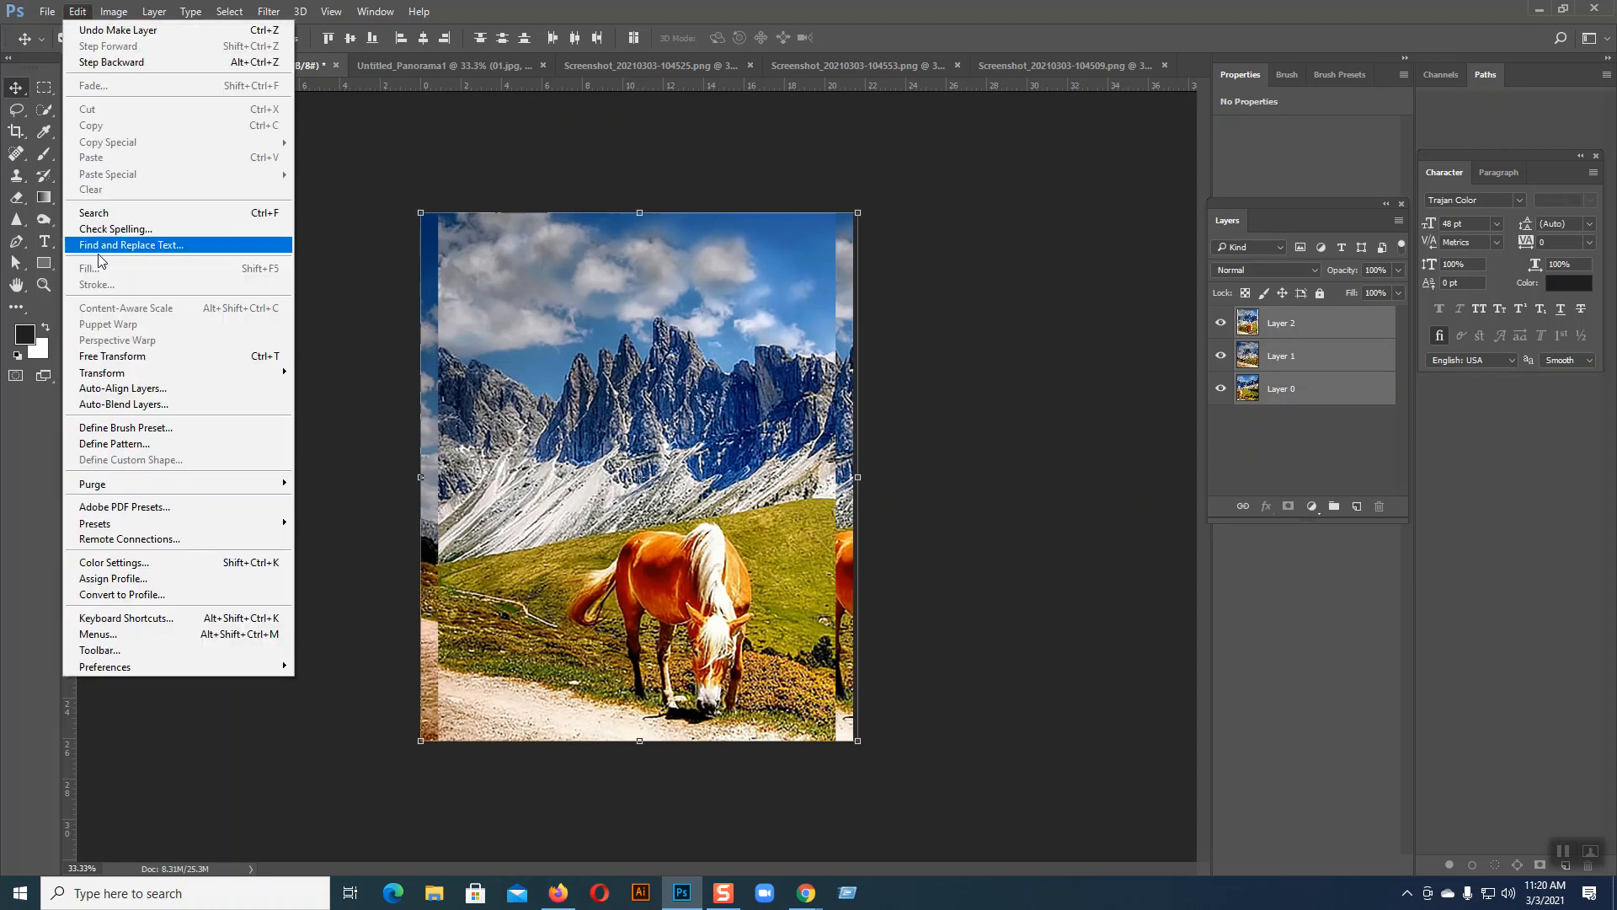
pyautogui.click(146, 389)
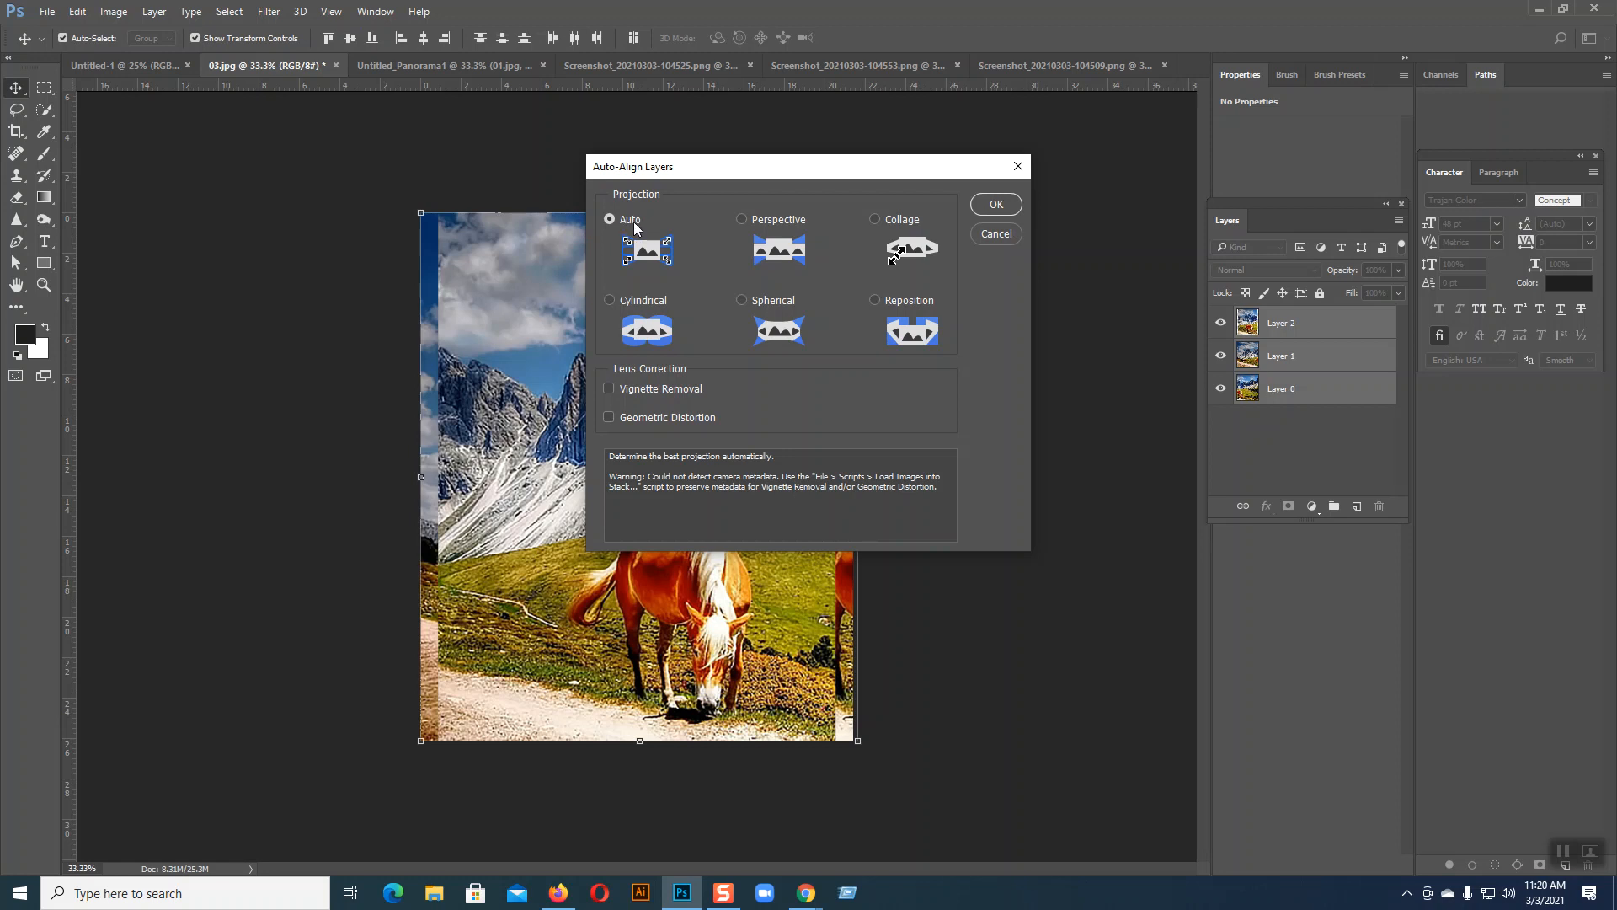
pyautogui.click(996, 206)
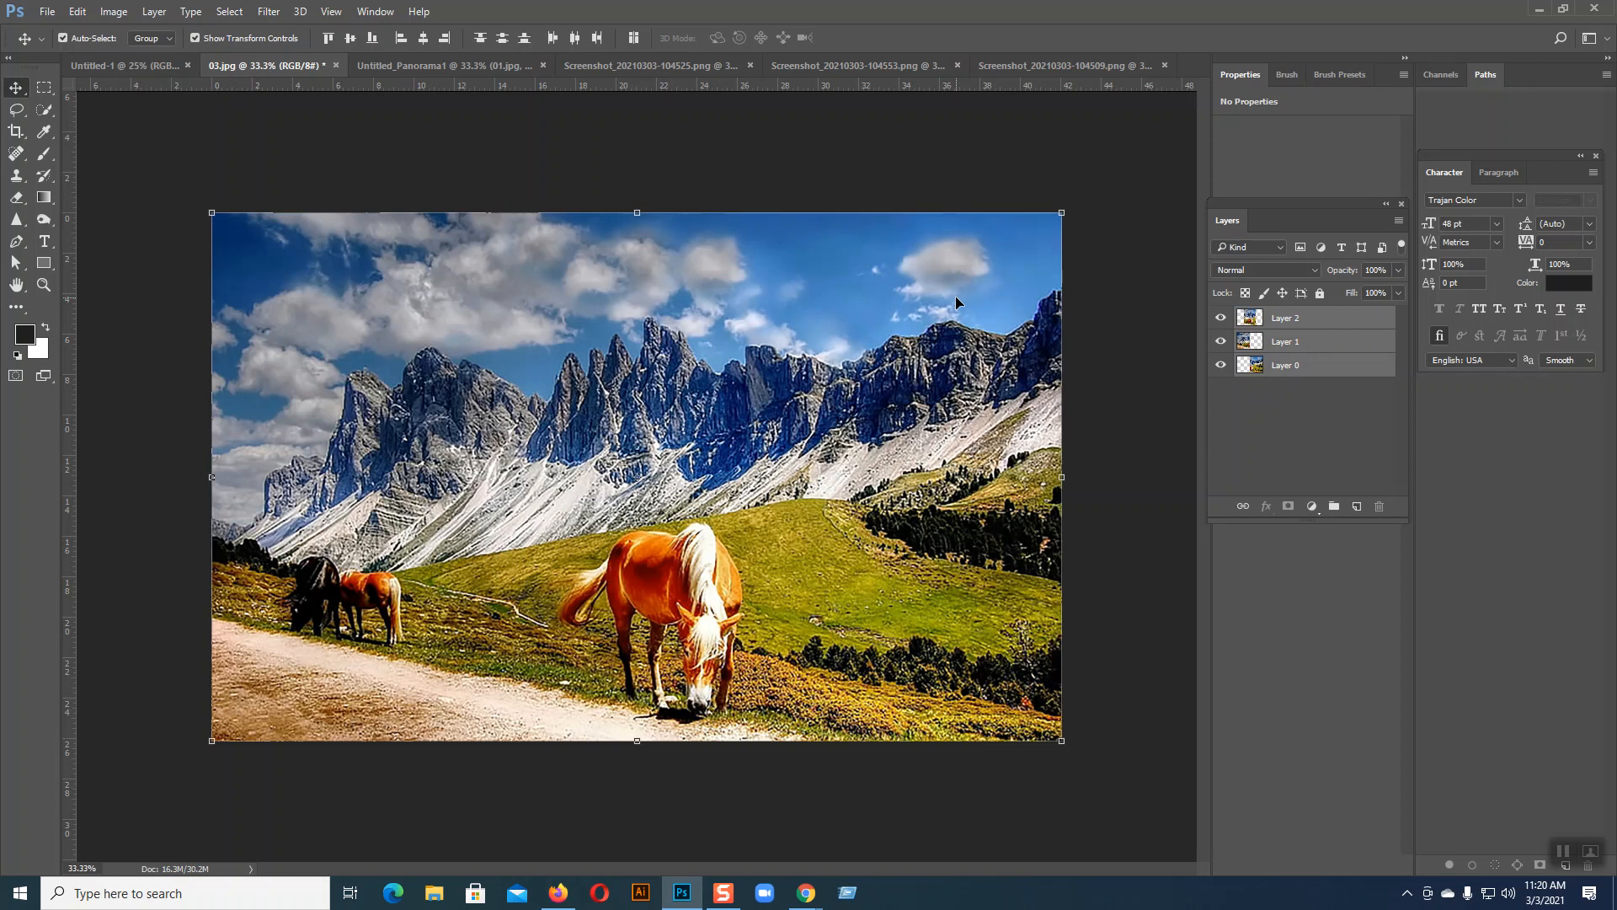
pyautogui.click(665, 187)
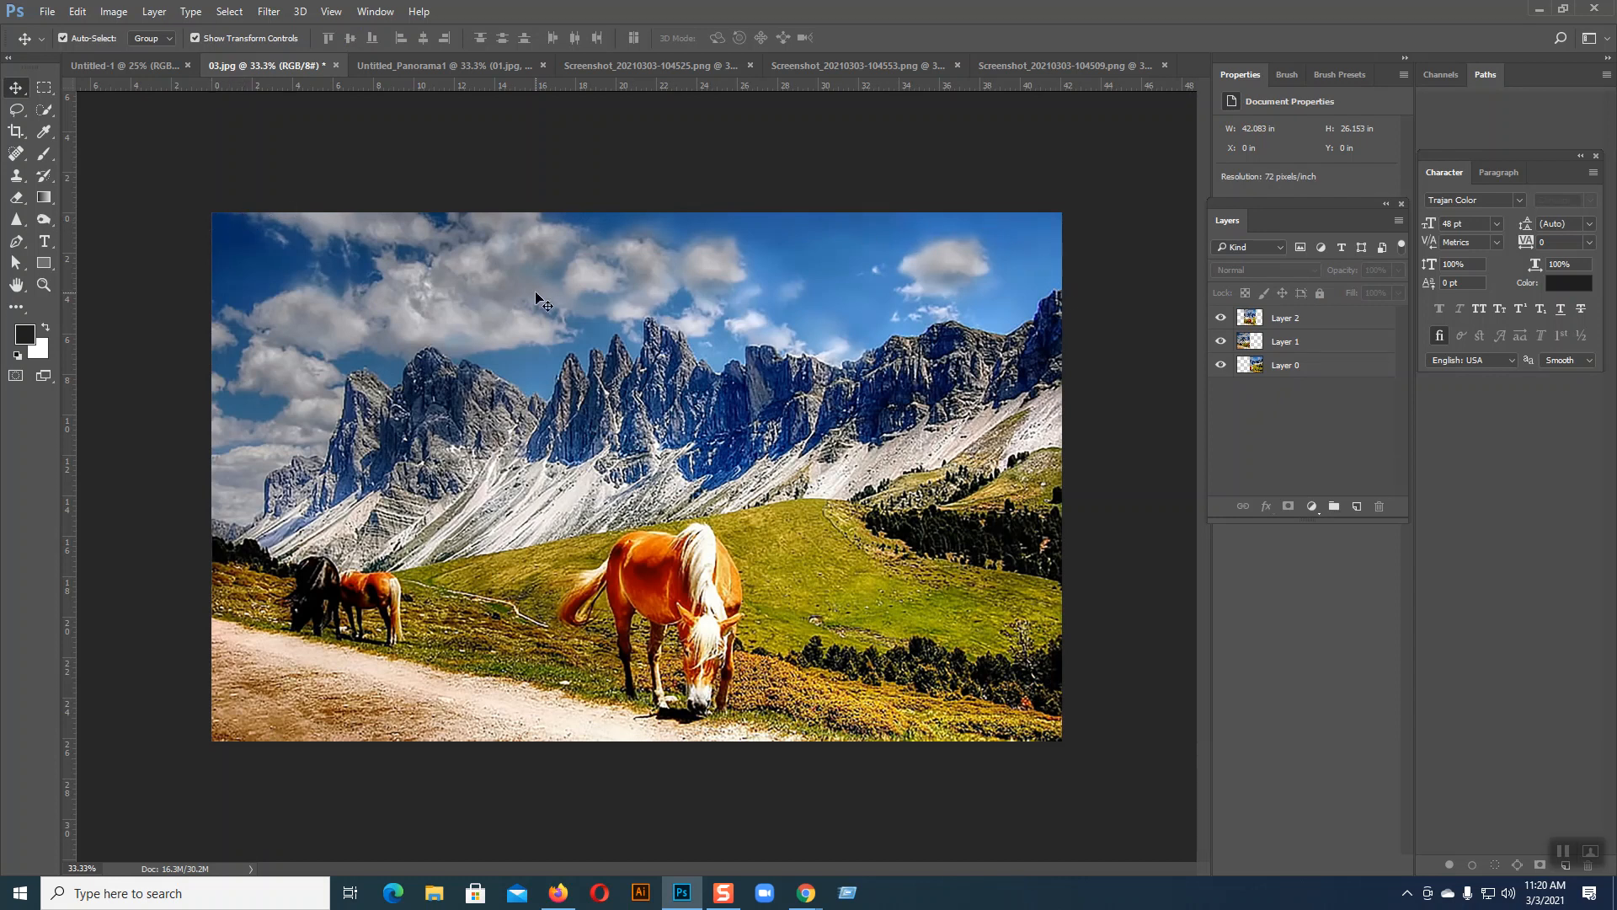
# - Merge the three aligned layers of the 03.jpg document into a single layer
pyautogui.click(1276, 364)
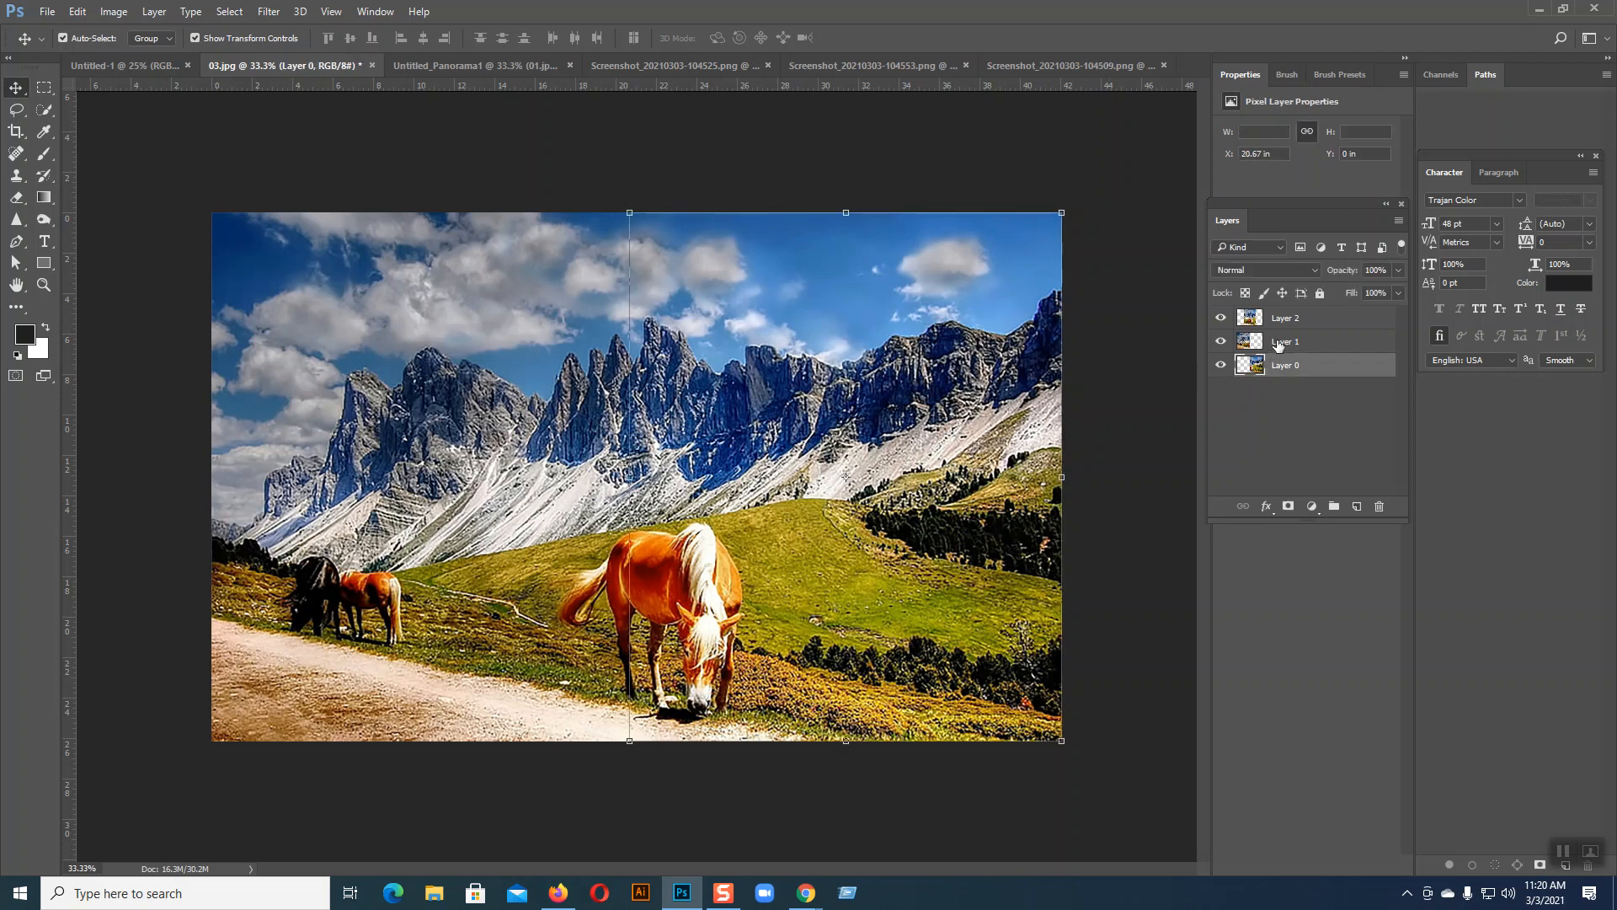
pyautogui.keyDown('shift'); pyautogui.click(1278, 342); pyautogui.keyUp('shift')
pyautogui.keyDown('shift'); pyautogui.click(1276, 319); pyautogui.keyUp('shift')
pyautogui.rightClick(1275, 324)
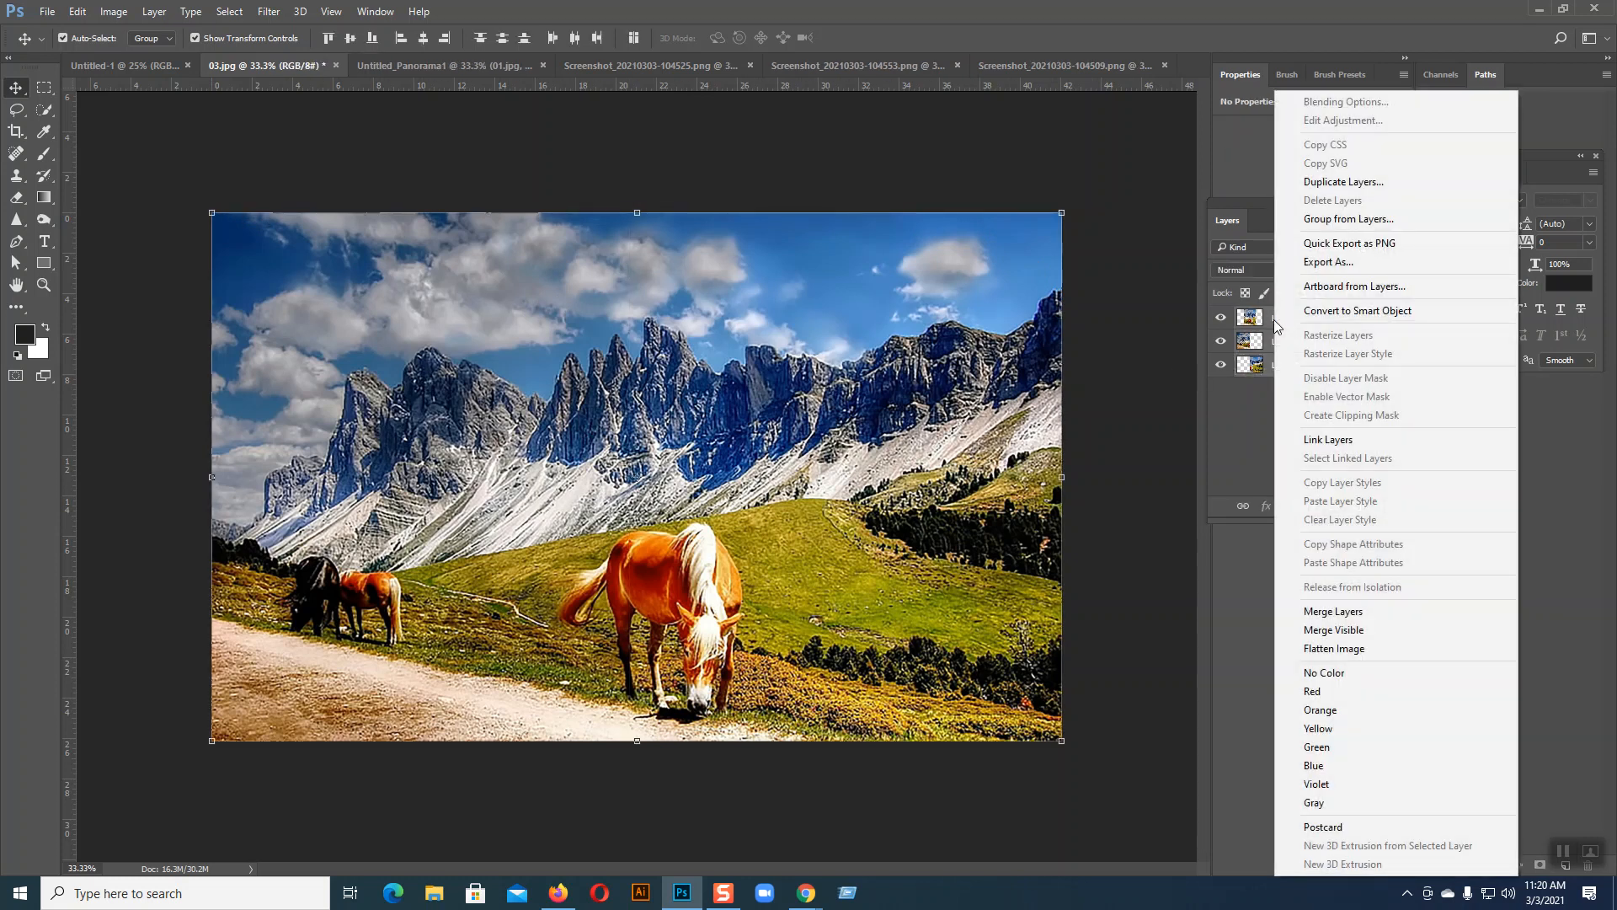
pyautogui.click(1336, 610)
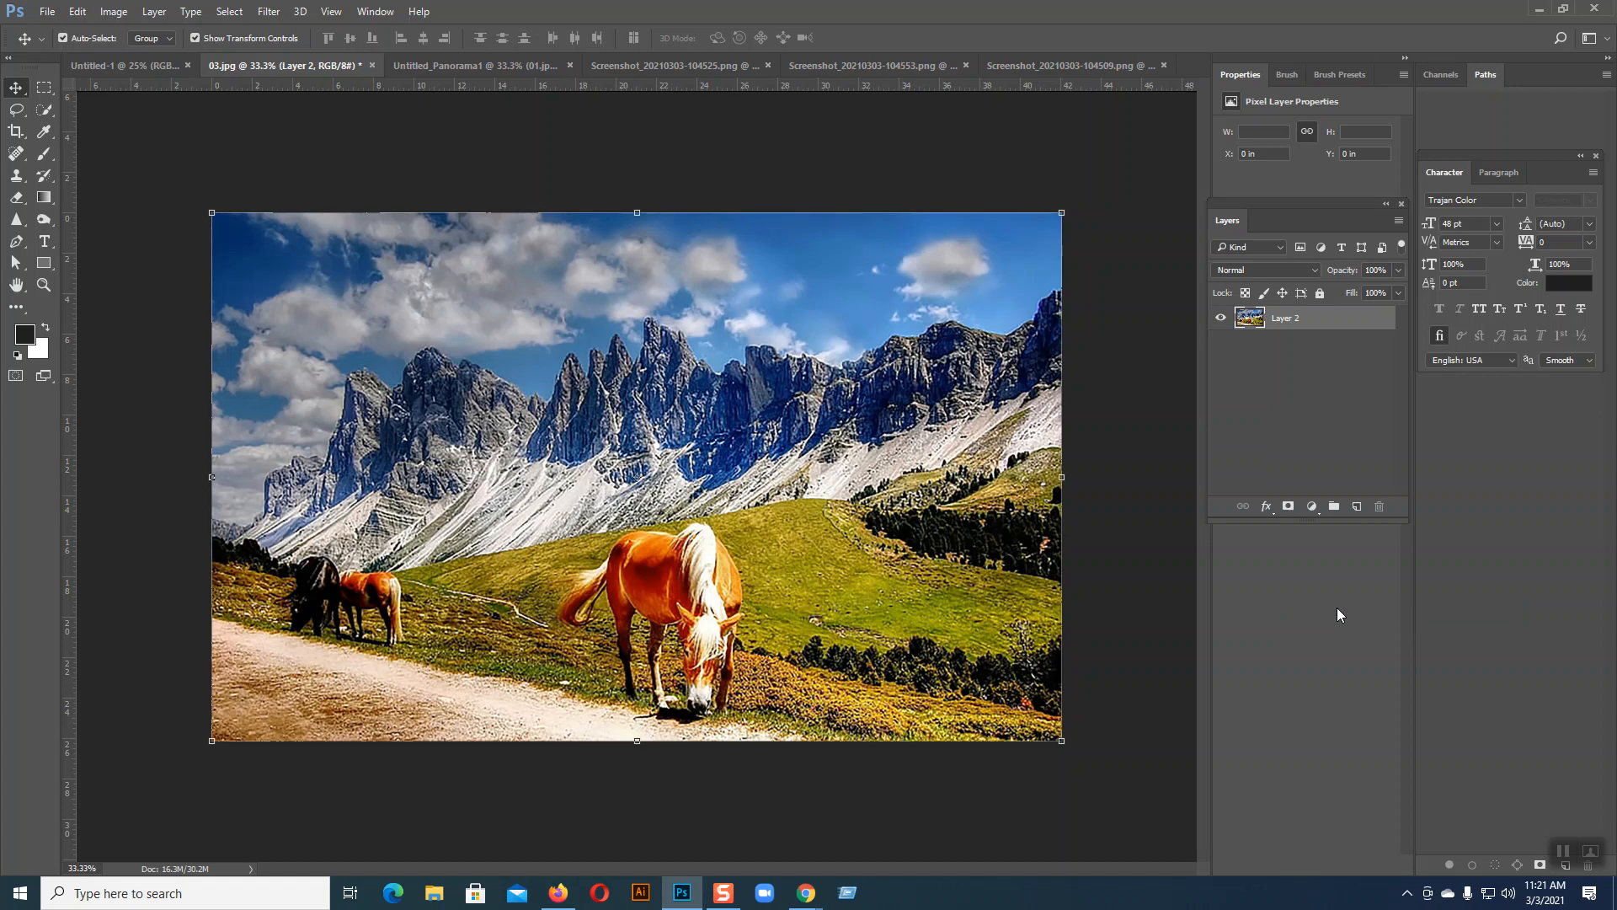
# - Crop the merged 03.jpg panorama to a rectangular marquee selection covering nearly the whole image
pyautogui.click(44, 87)
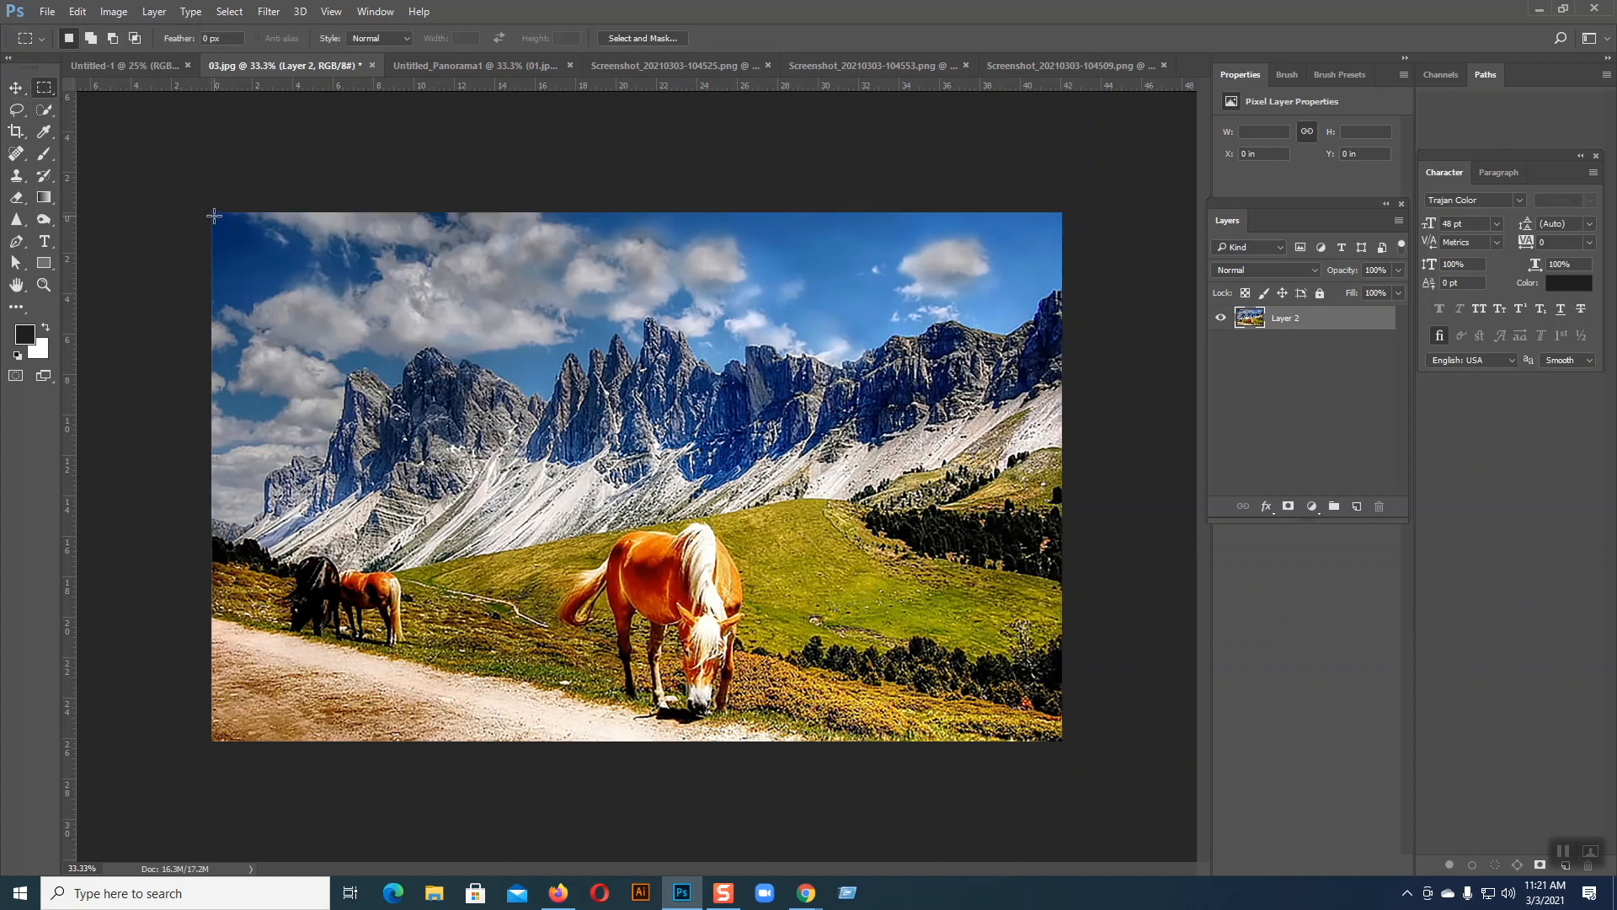
pyautogui.moveTo(214, 212); pyautogui.dragTo(1063, 739)
pyautogui.click(114, 11)
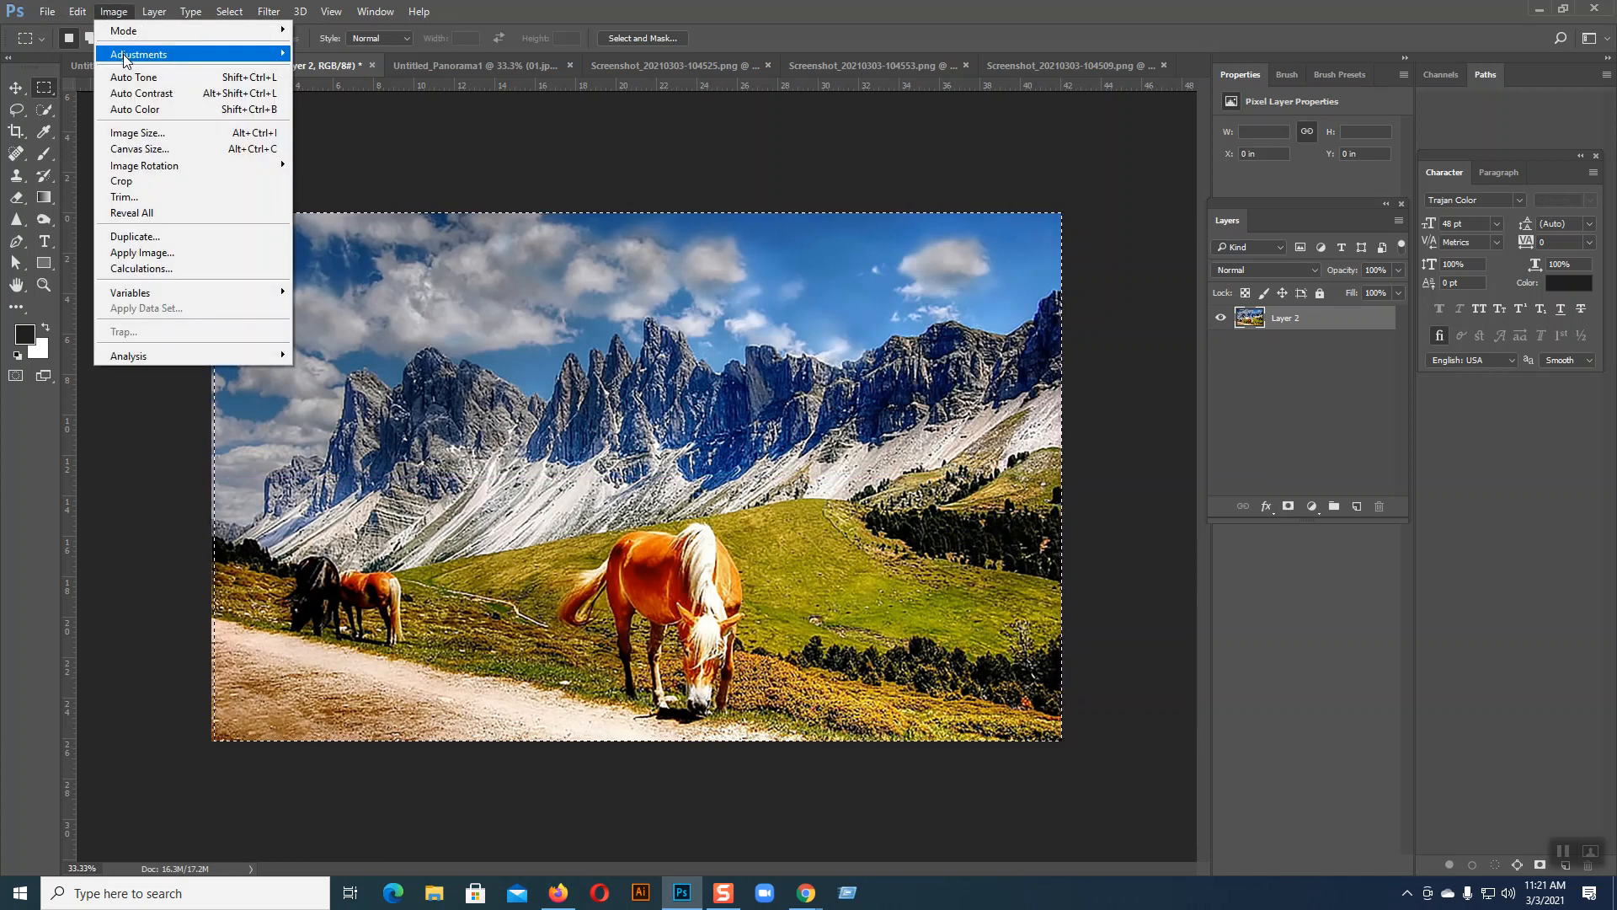
pyautogui.click(147, 181)
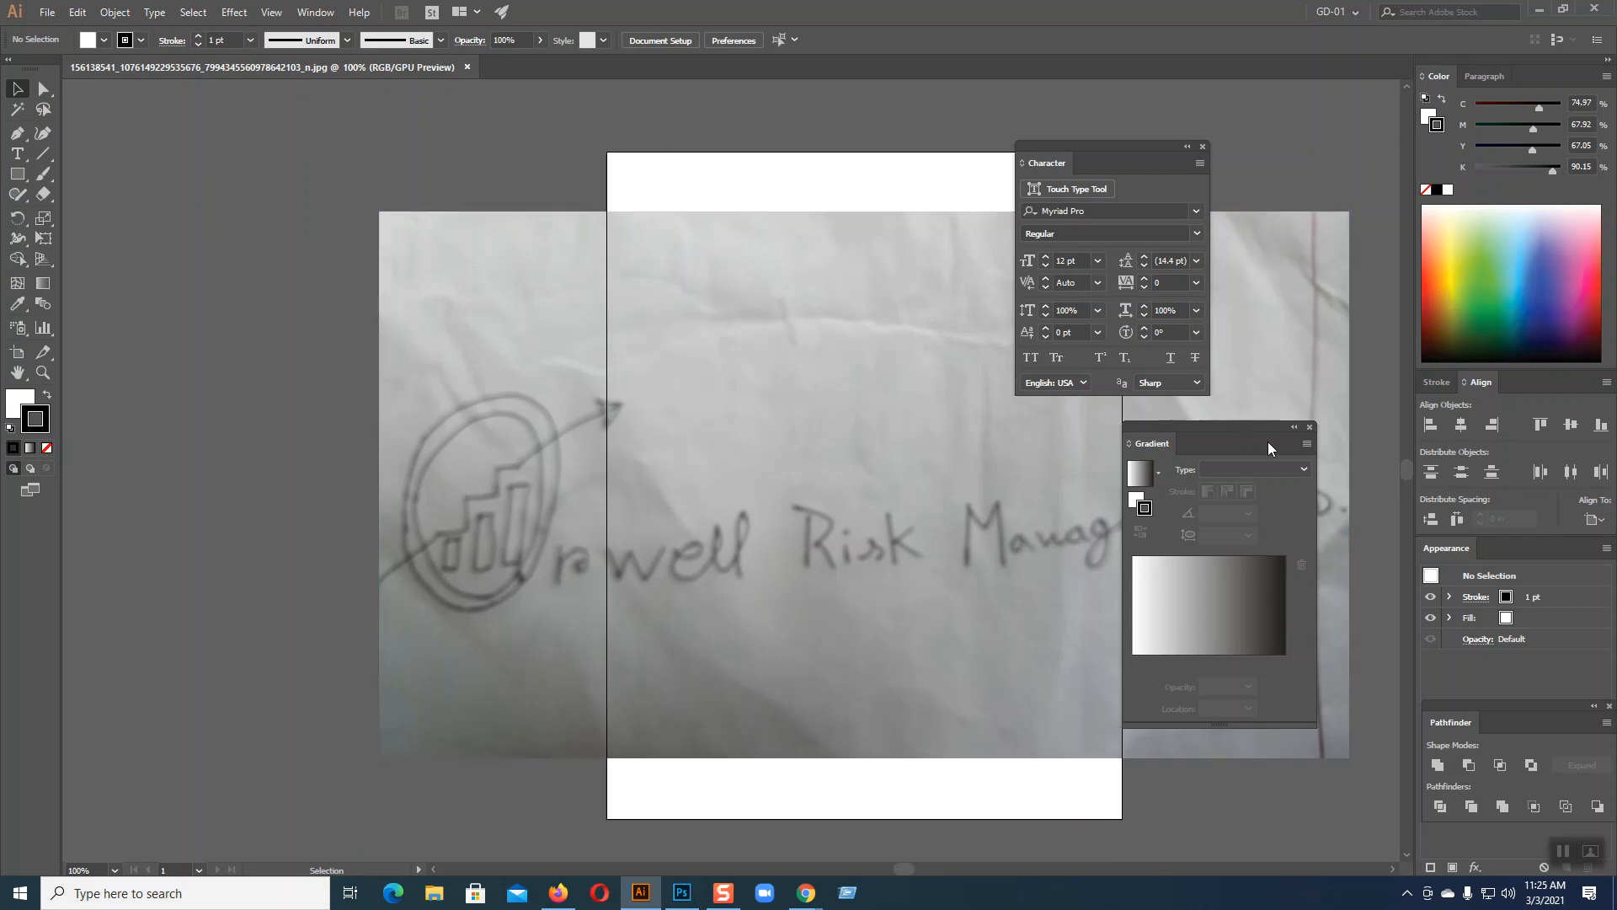
# - Move the floating Gradient and Character panels clear of the hand-drawn logo sketch
pyautogui.moveTo(1243, 436); pyautogui.dragTo(1405, 429)
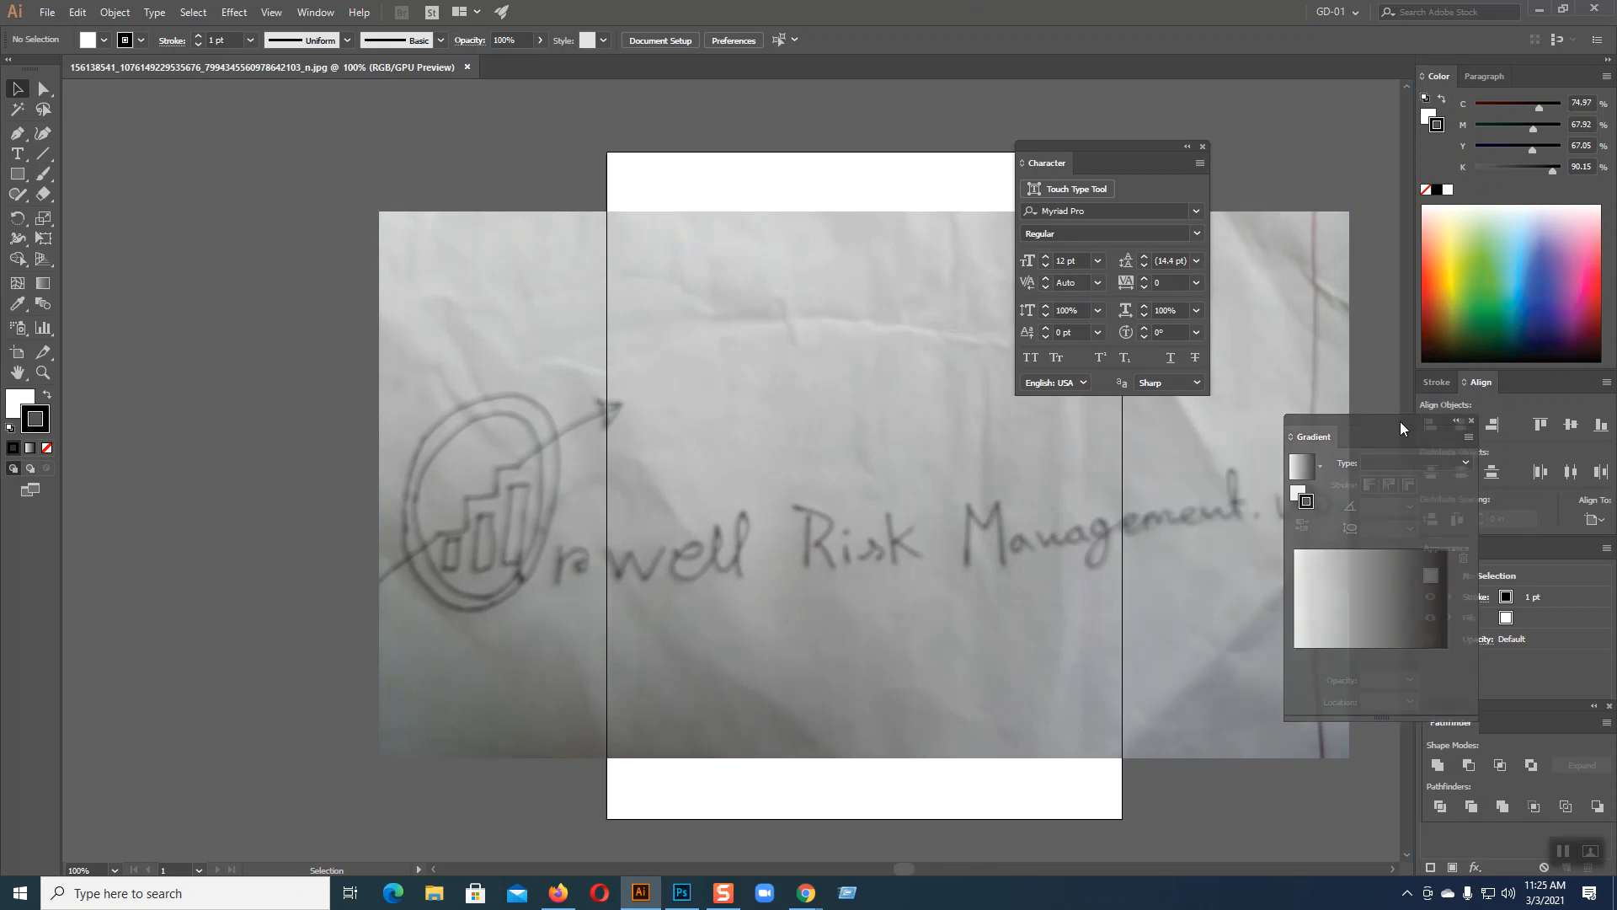
pyautogui.moveTo(1101, 155); pyautogui.dragTo(1299, 138)
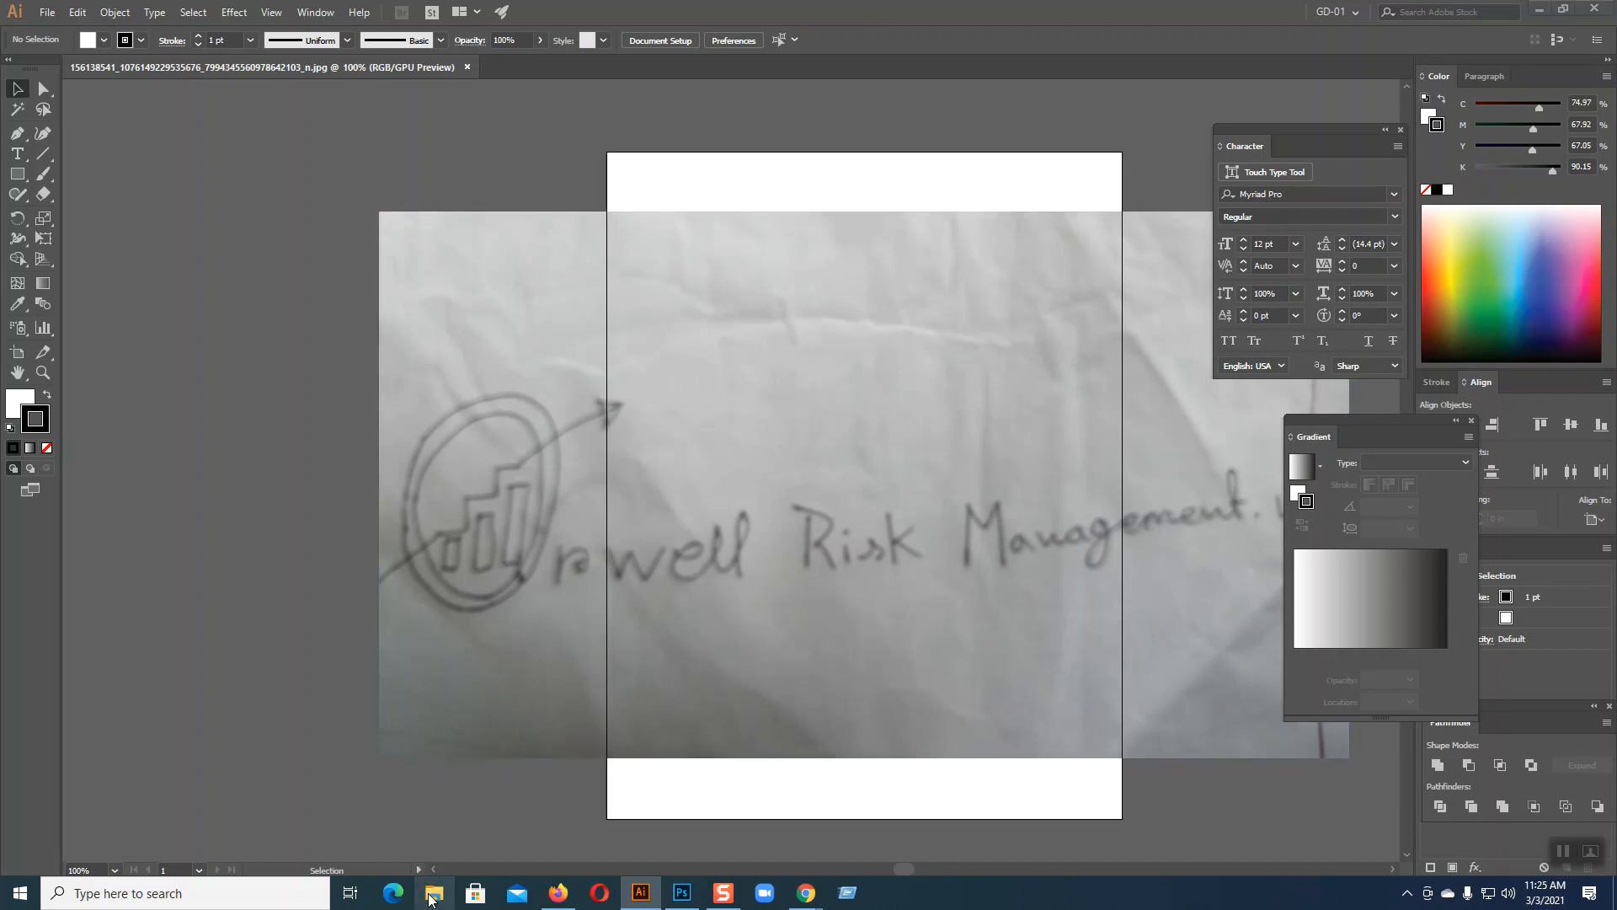
# - Open the 4everlogoideas PDF from the Downloads folder in File Explorer
pyautogui.click(432, 894)
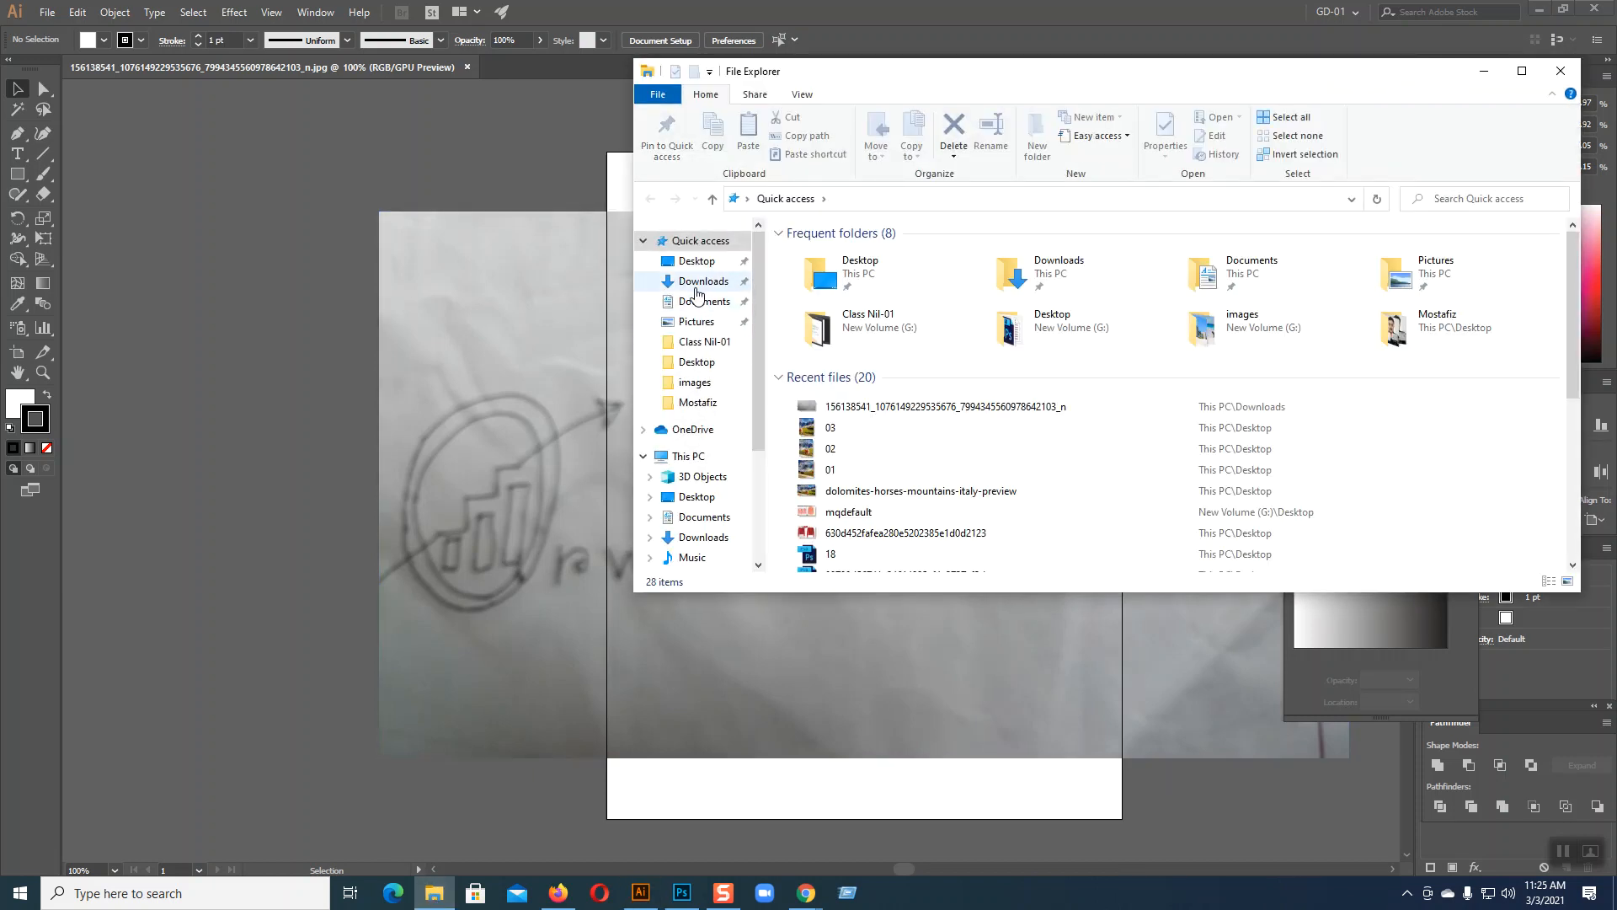
pyautogui.click(698, 283)
pyautogui.scroll(-3, 1252, 423)
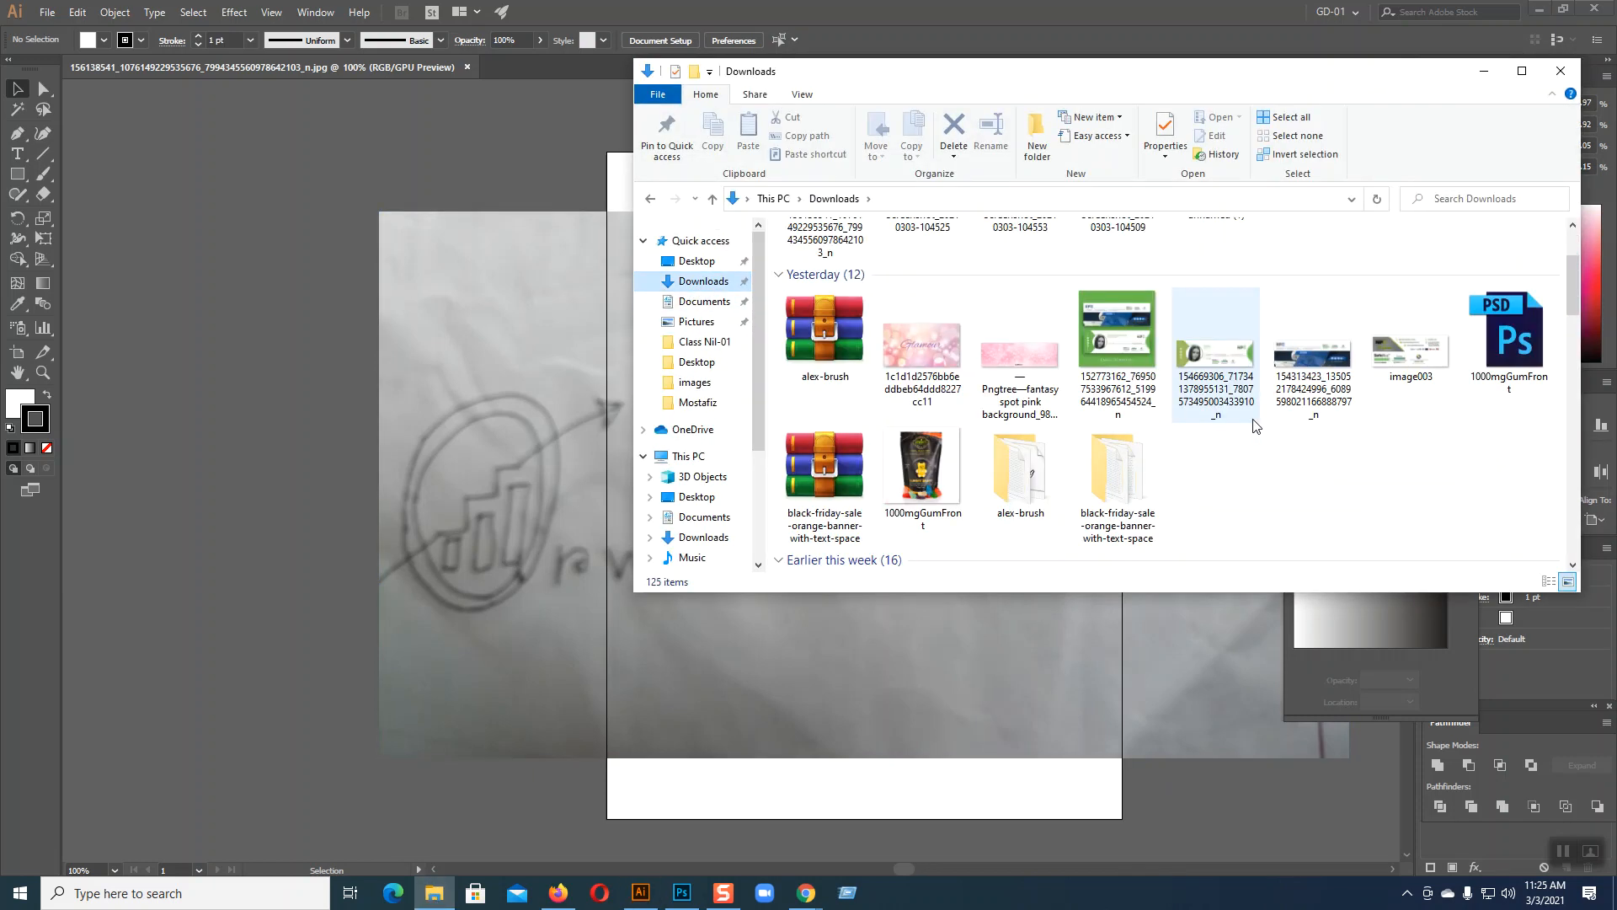
pyautogui.scroll(-12, 1254, 425)
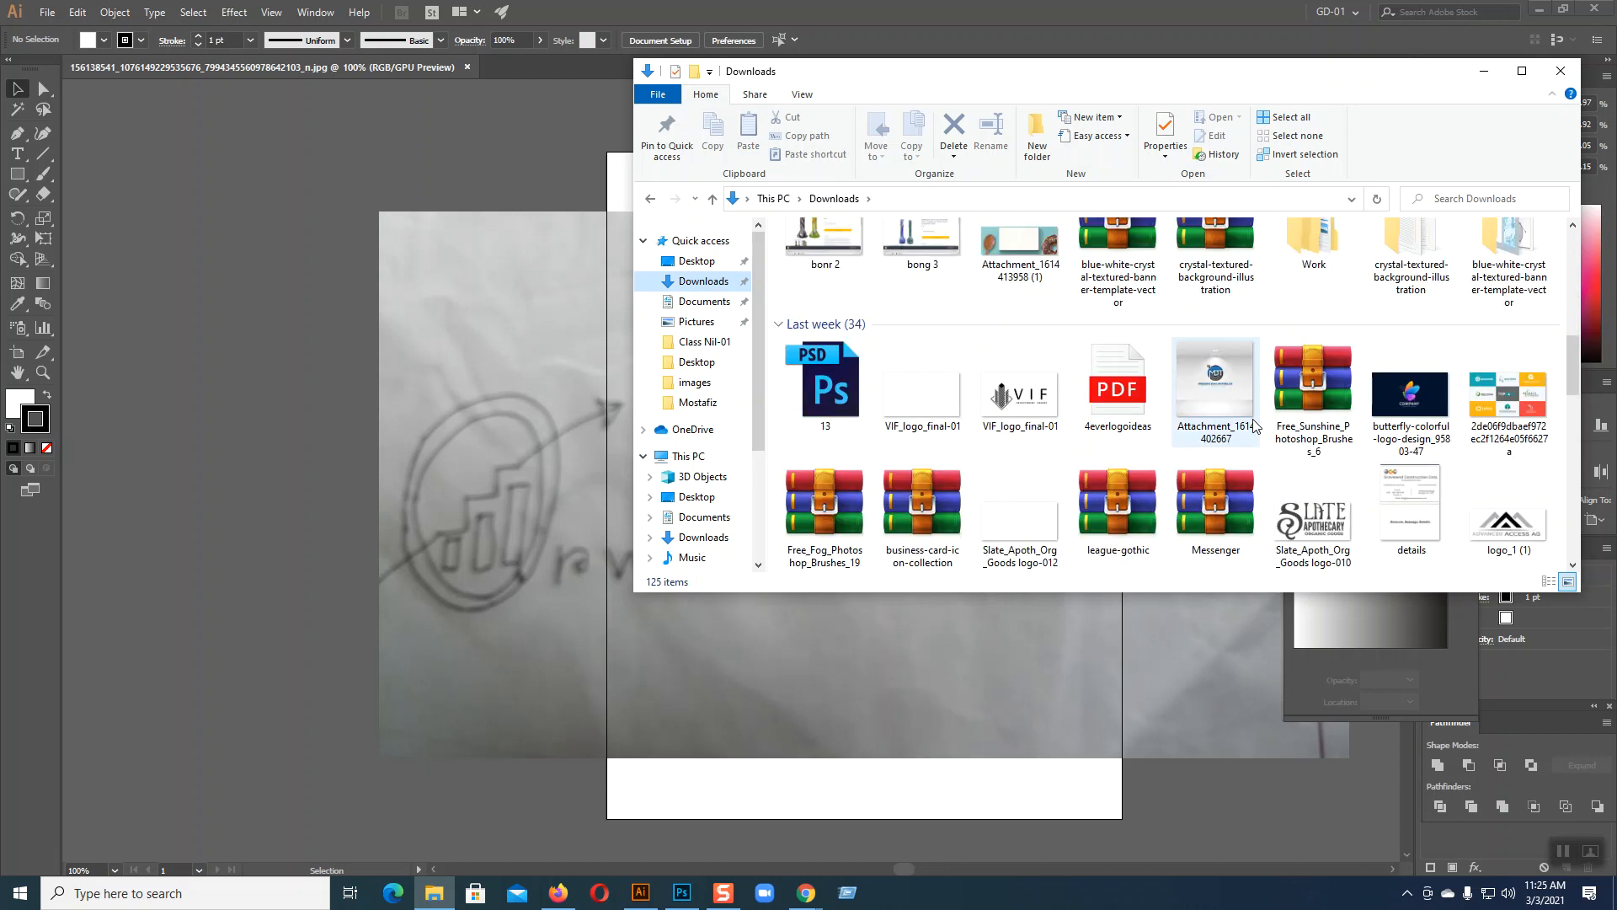
pyautogui.click(1124, 394)
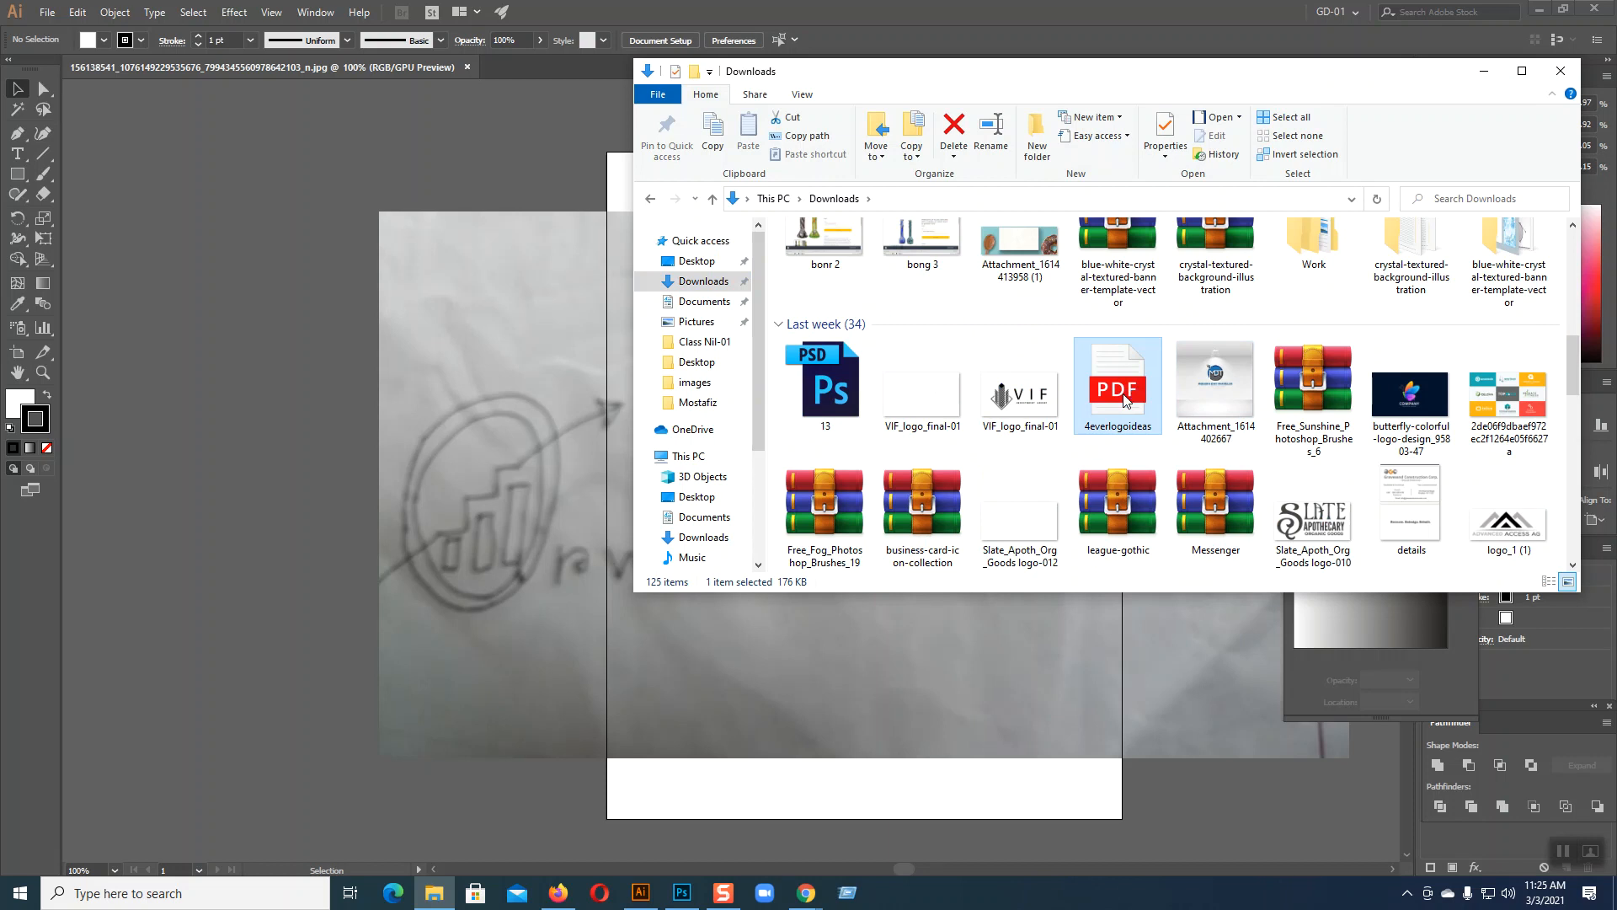
pyautogui.doubleClick(1123, 396)
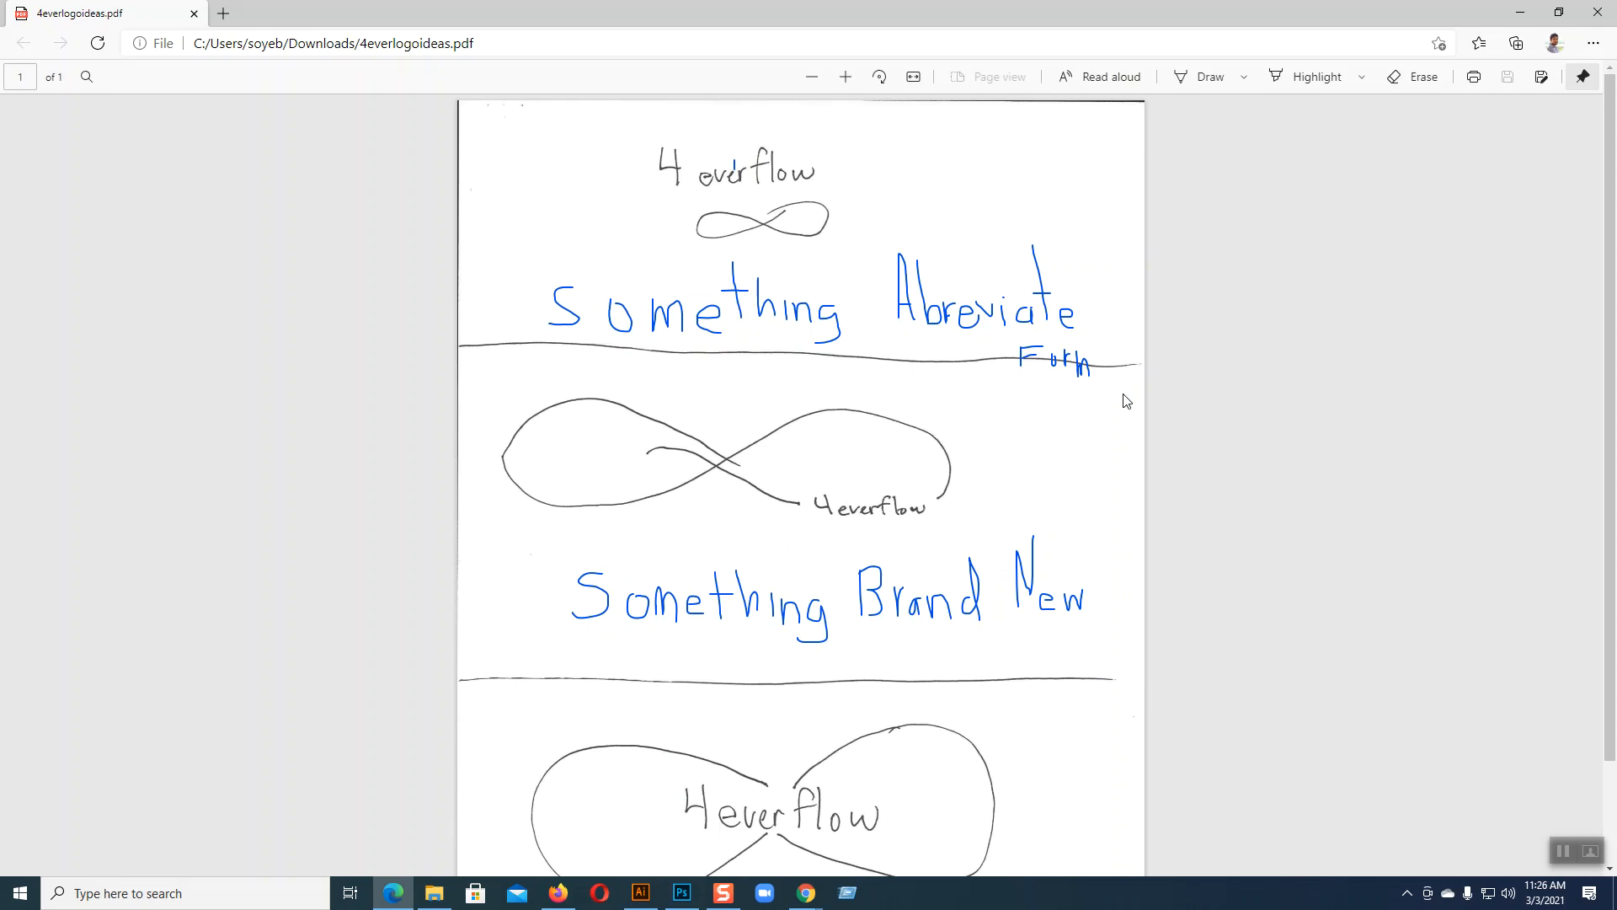
# - Examine the handwritten logo sketches in 4everlogoideas.pdf, and close the PDF and the Downloads folder window
pyautogui.scroll(-2, 817, 455)
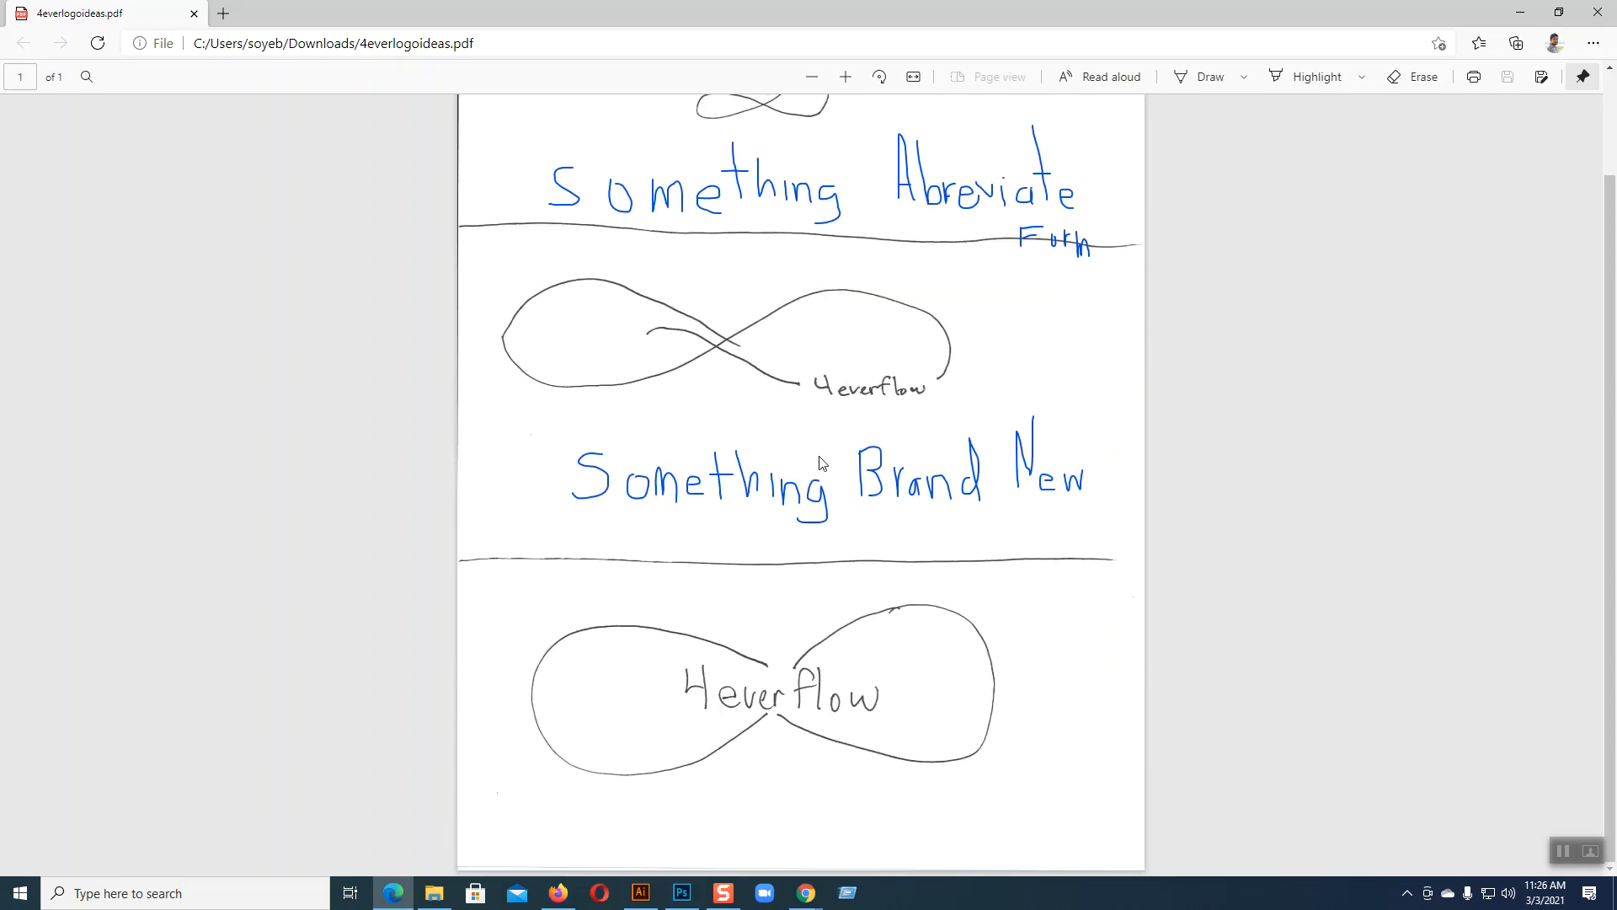
pyautogui.scroll(2, 839, 539)
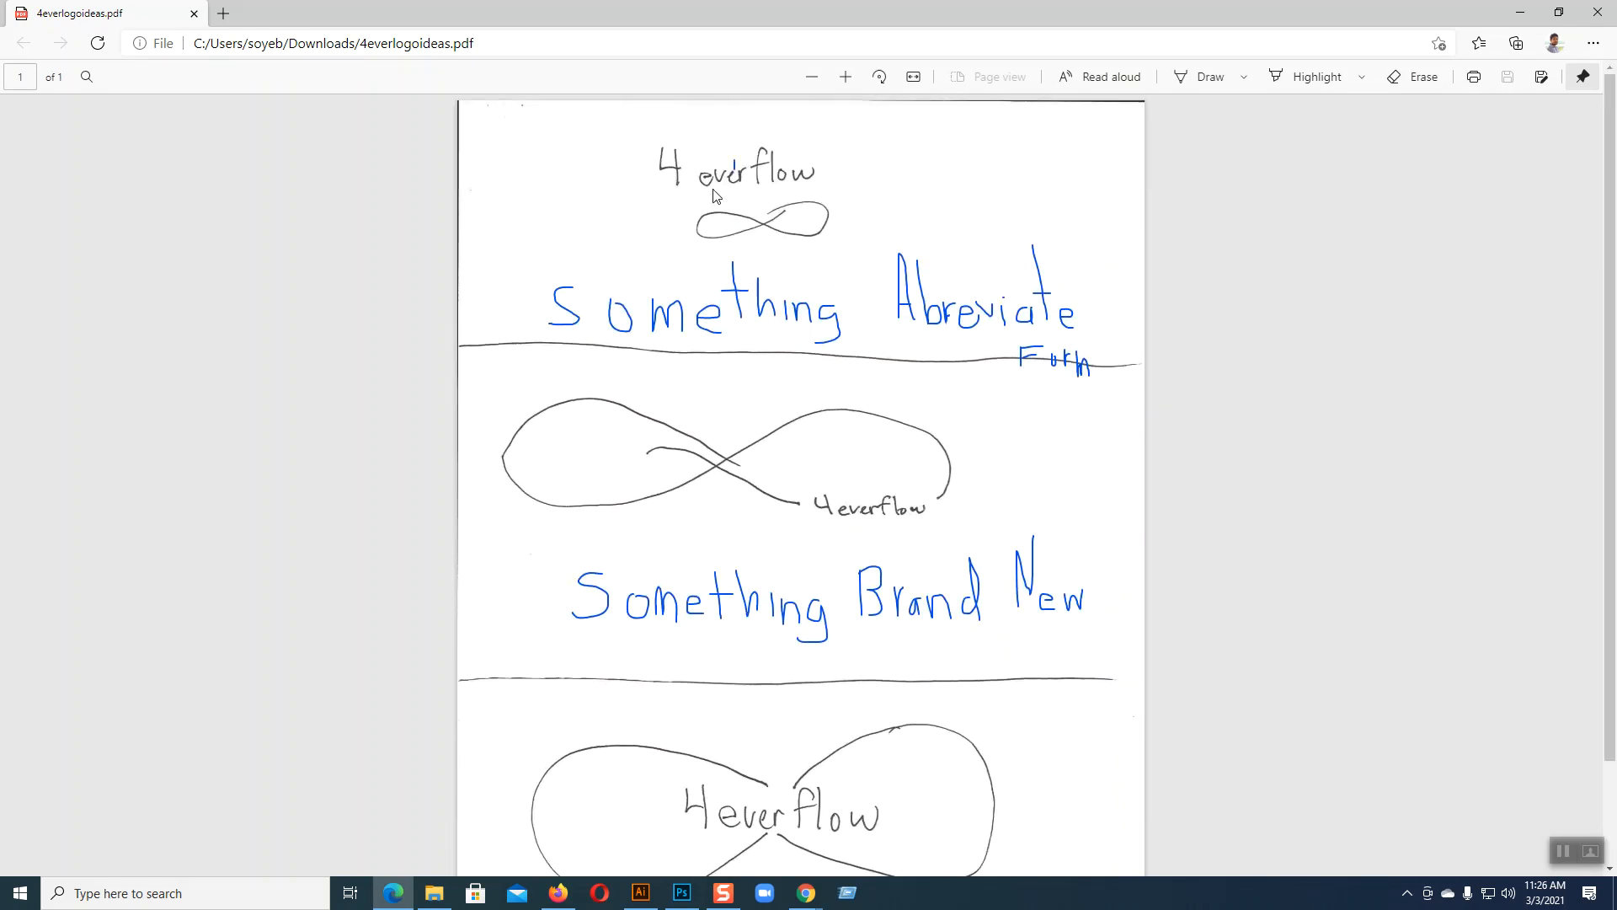
pyautogui.scroll(-2, 834, 476)
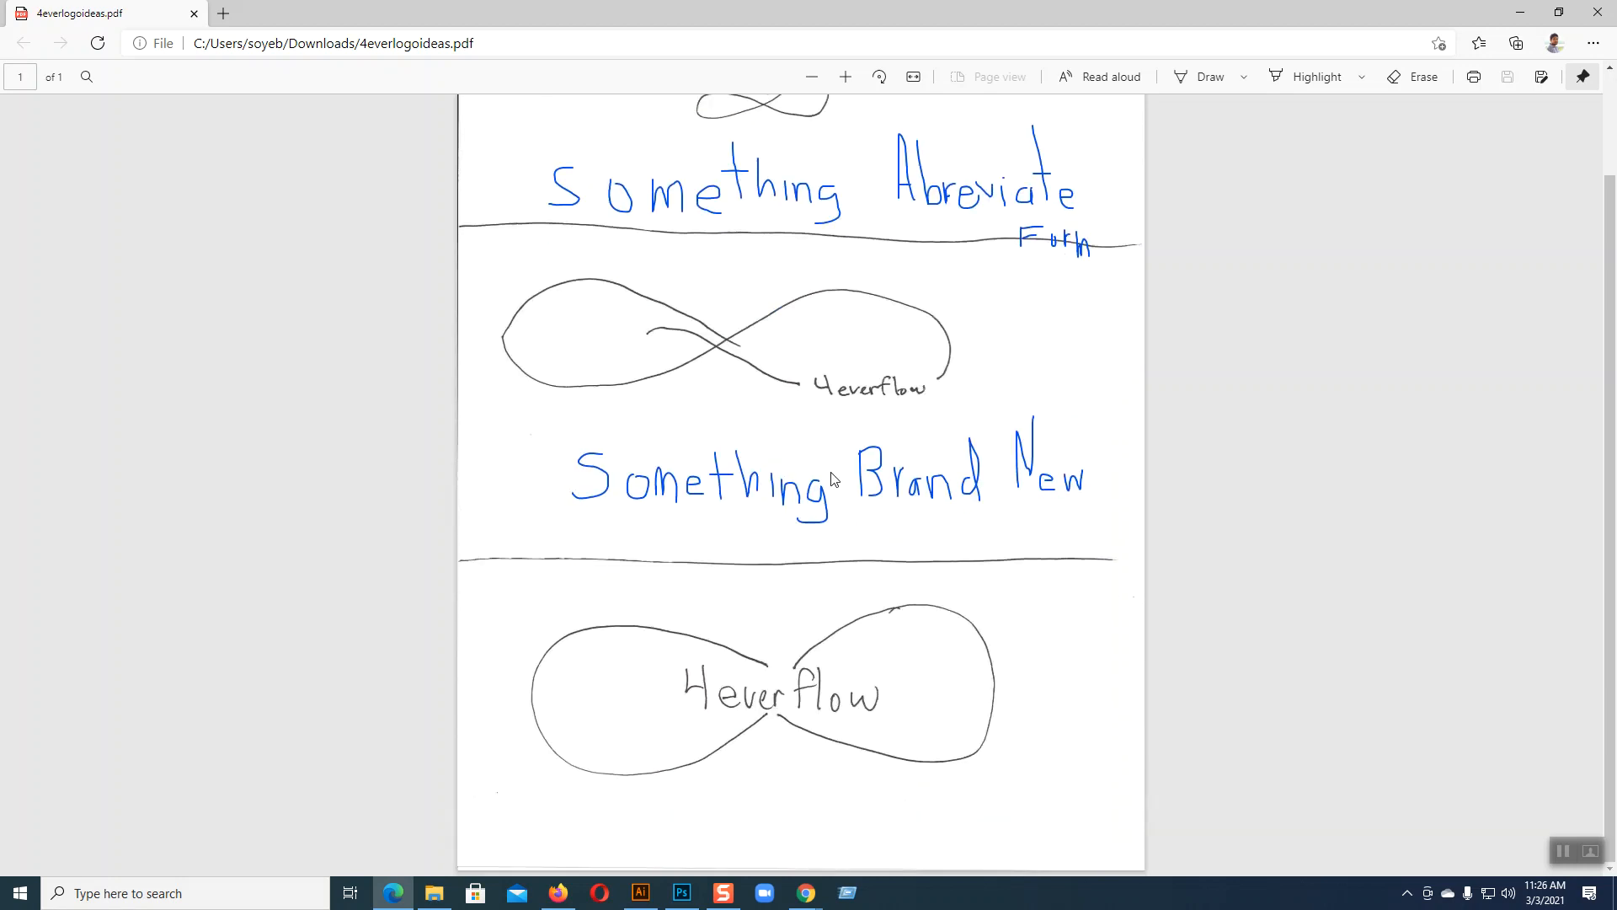
pyautogui.scroll(2, 832, 478)
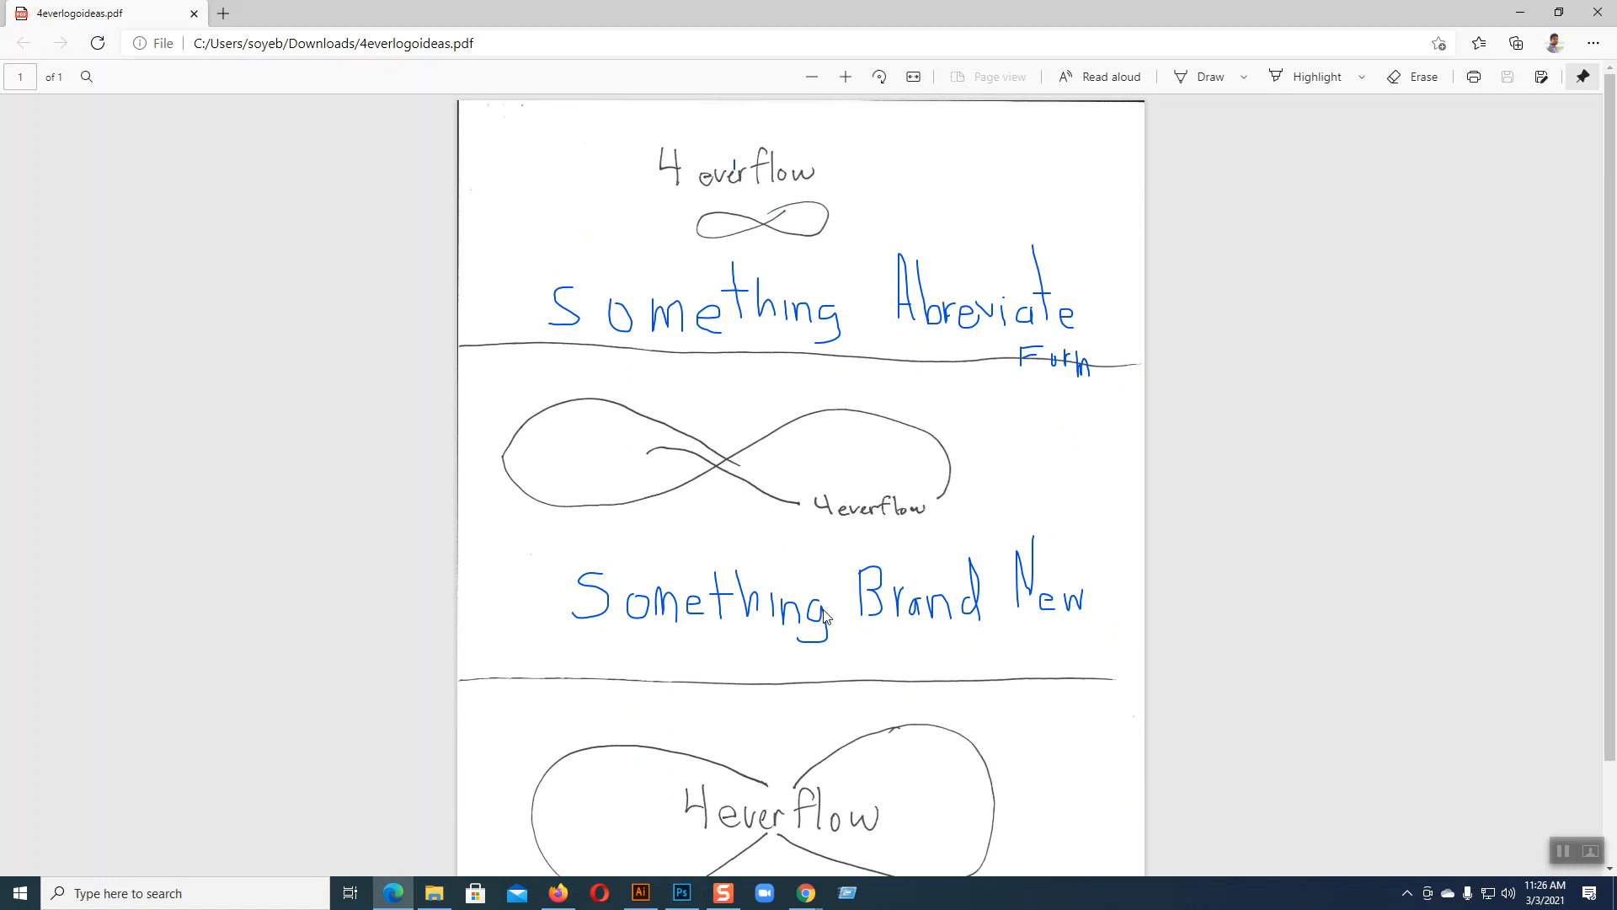
pyautogui.scroll(-2, 827, 615)
pyautogui.scroll(2, 1053, 601)
pyautogui.click(1597, 20)
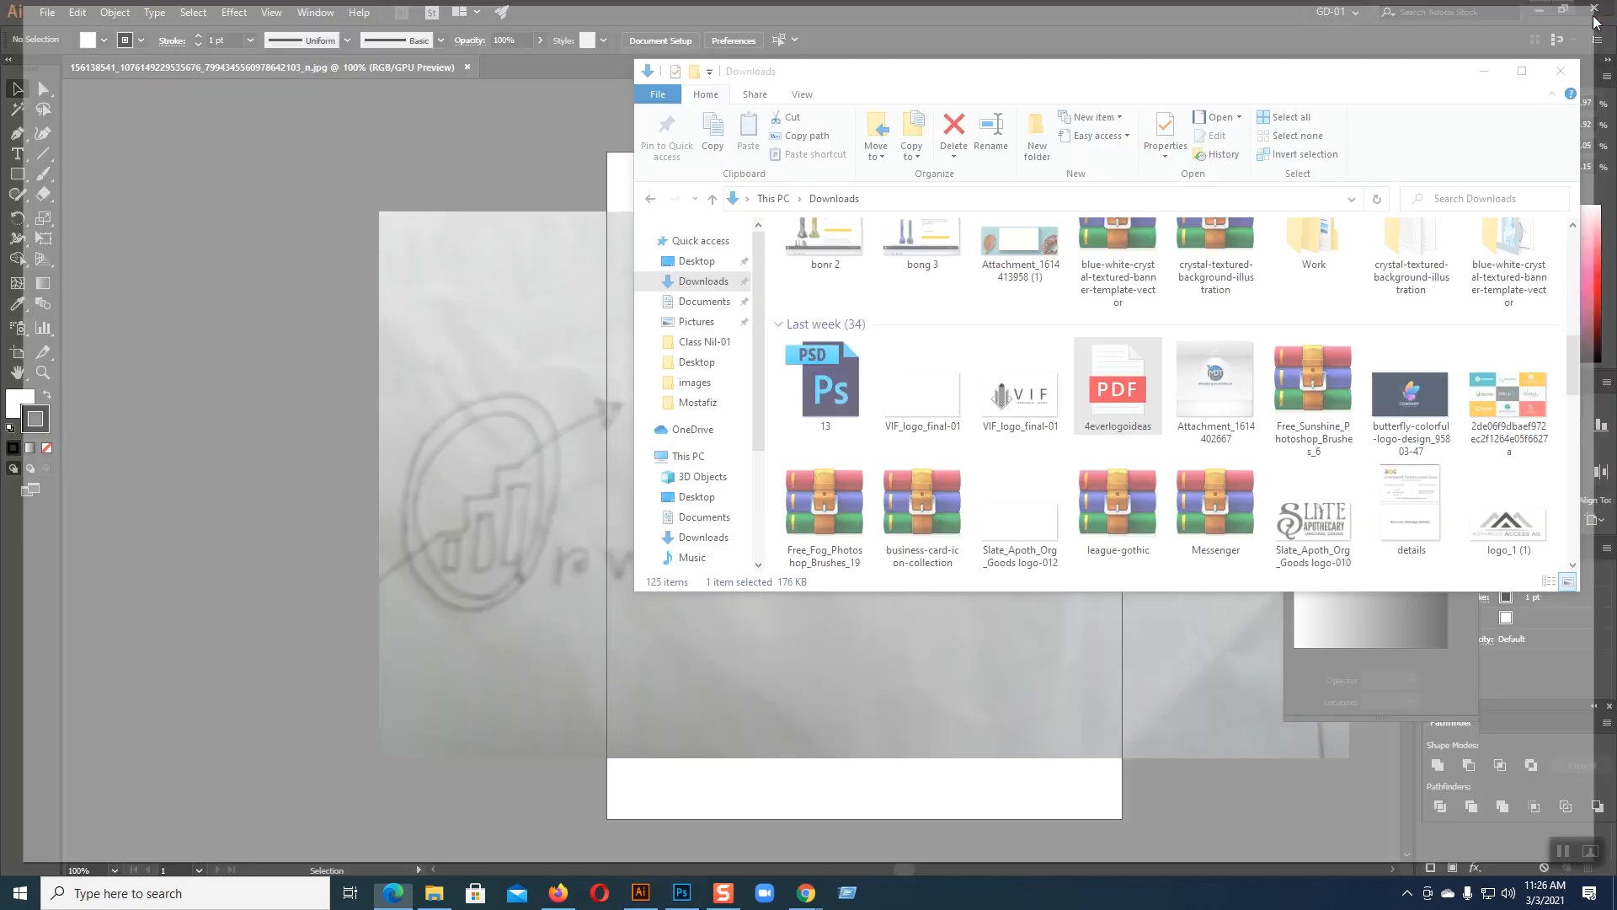
pyautogui.click(1560, 73)
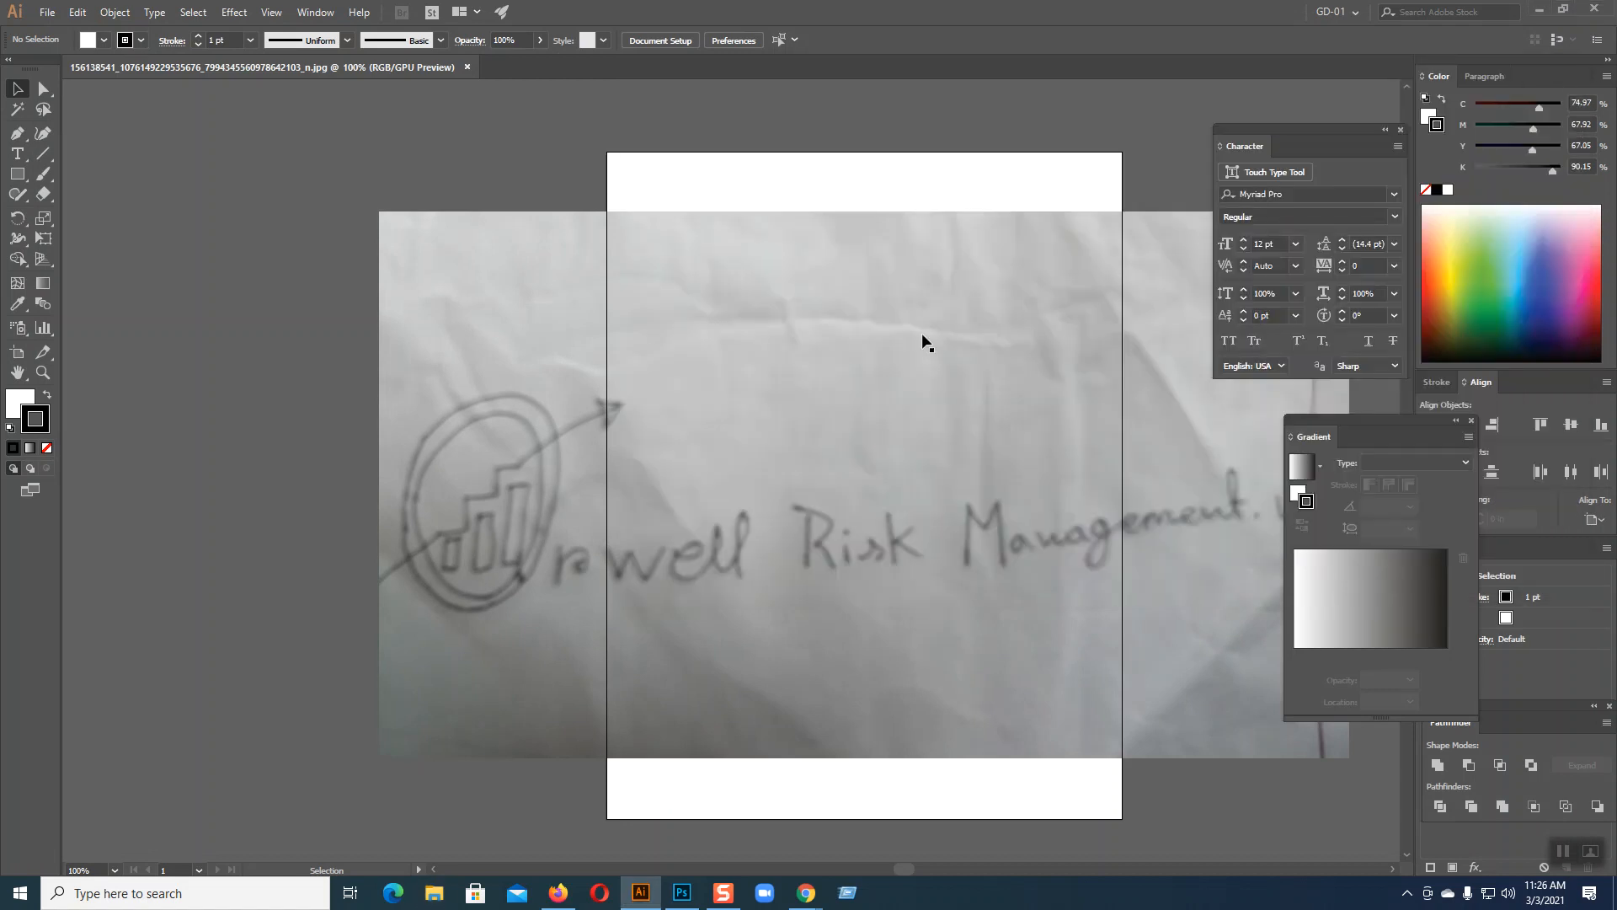
# - Create a new portrait Letter document, 8.5 x 11 inches, in CMYK color mode
pyautogui.click(836, 343)
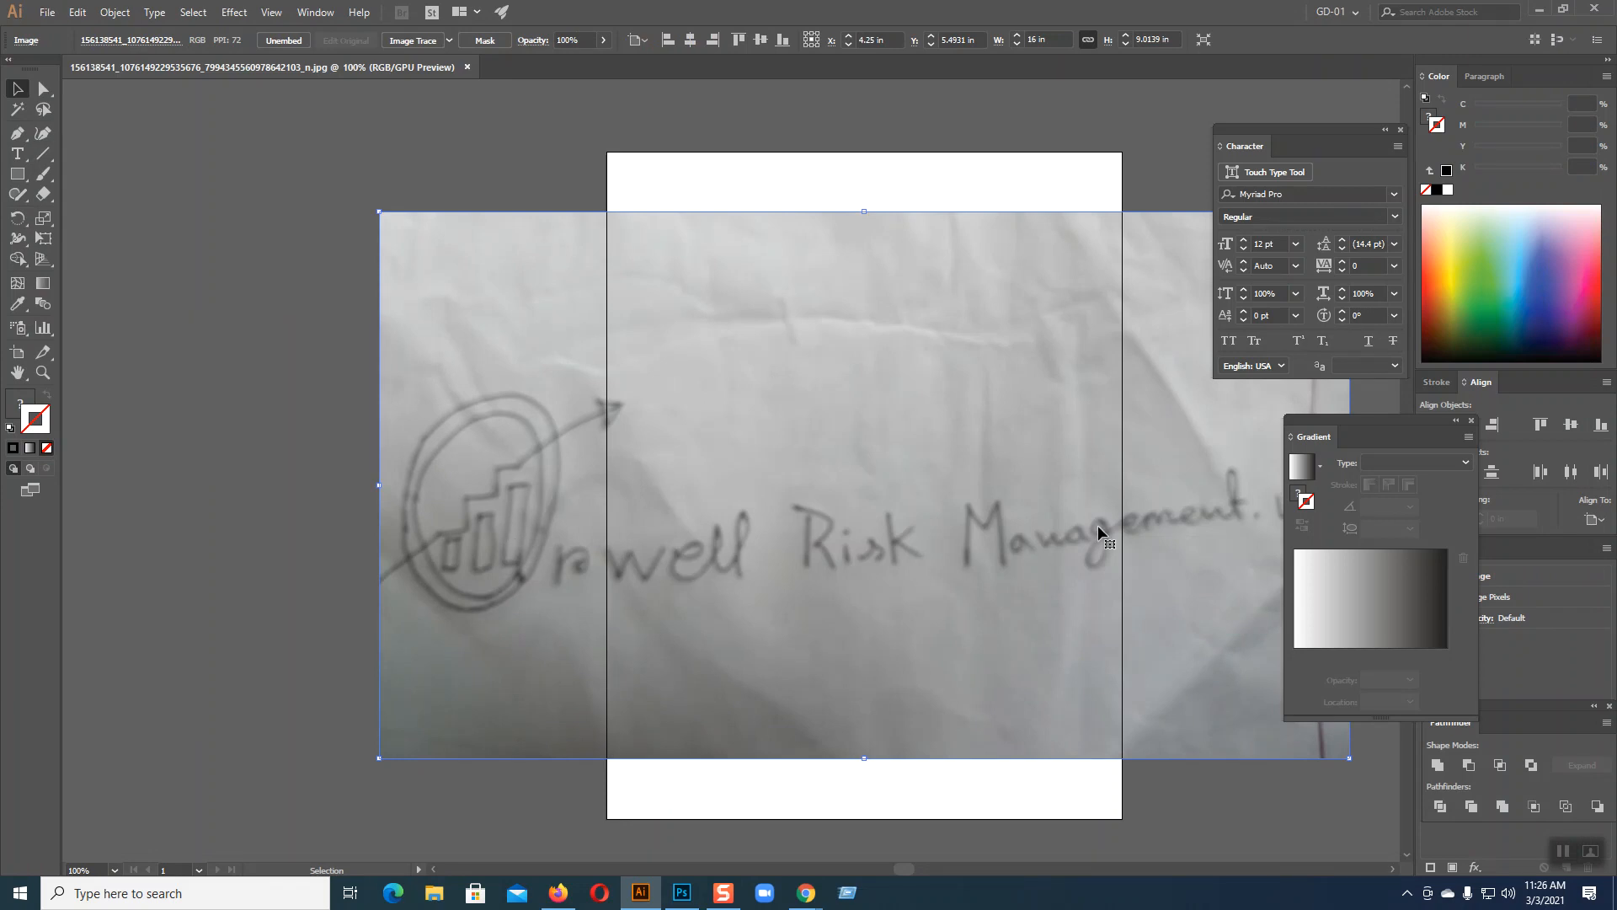
pyautogui.click(46, 12)
pyautogui.click(74, 32)
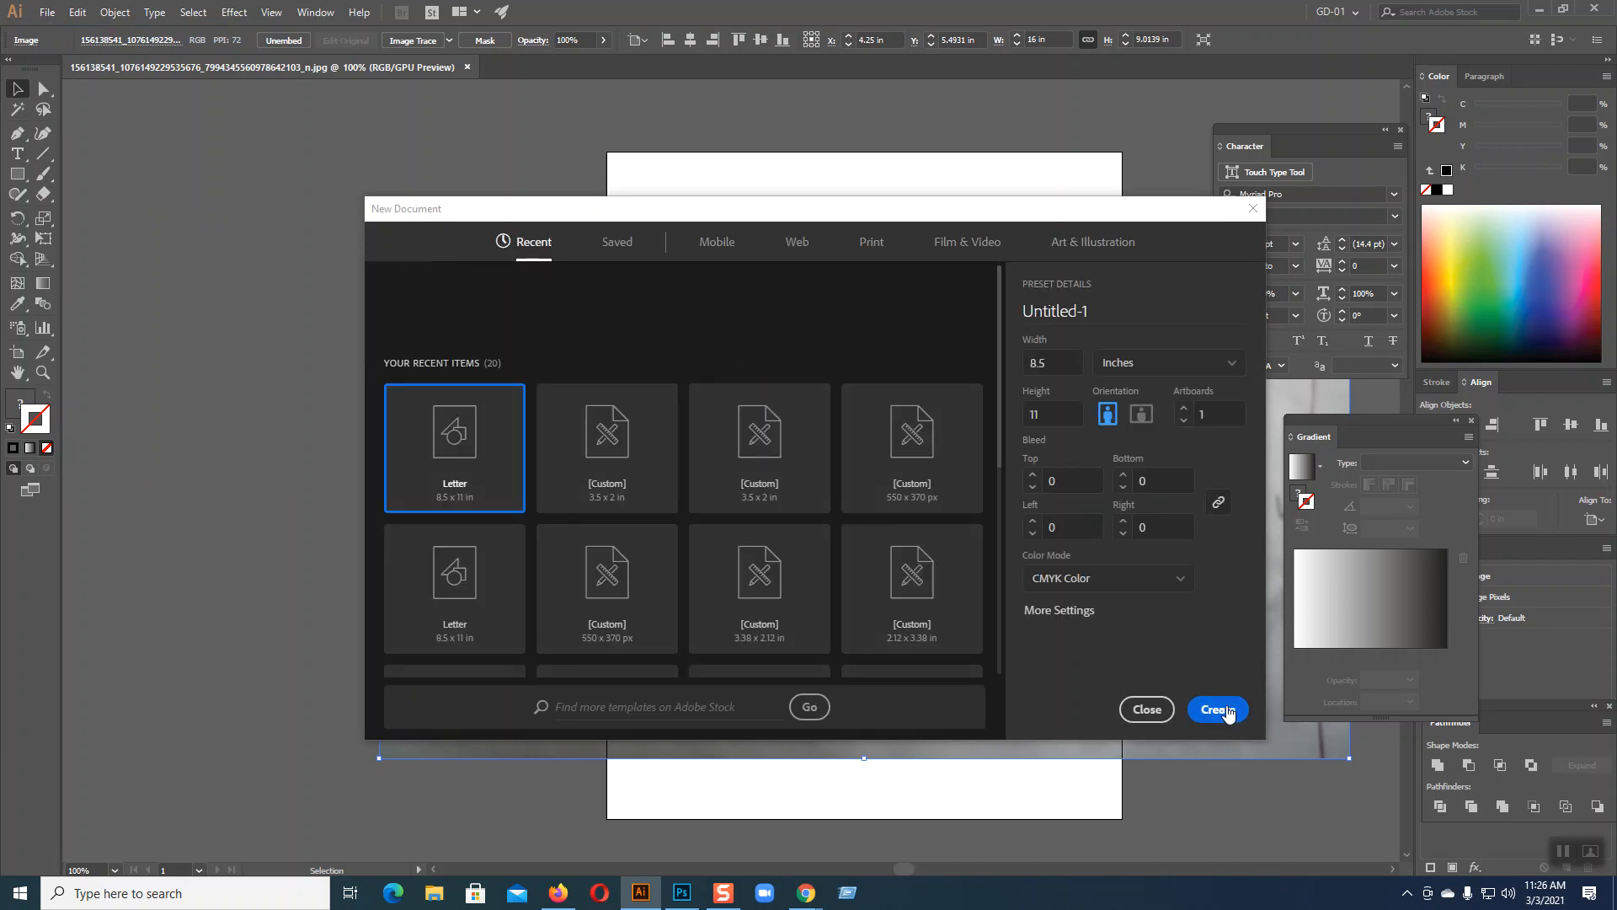
pyautogui.click(1225, 711)
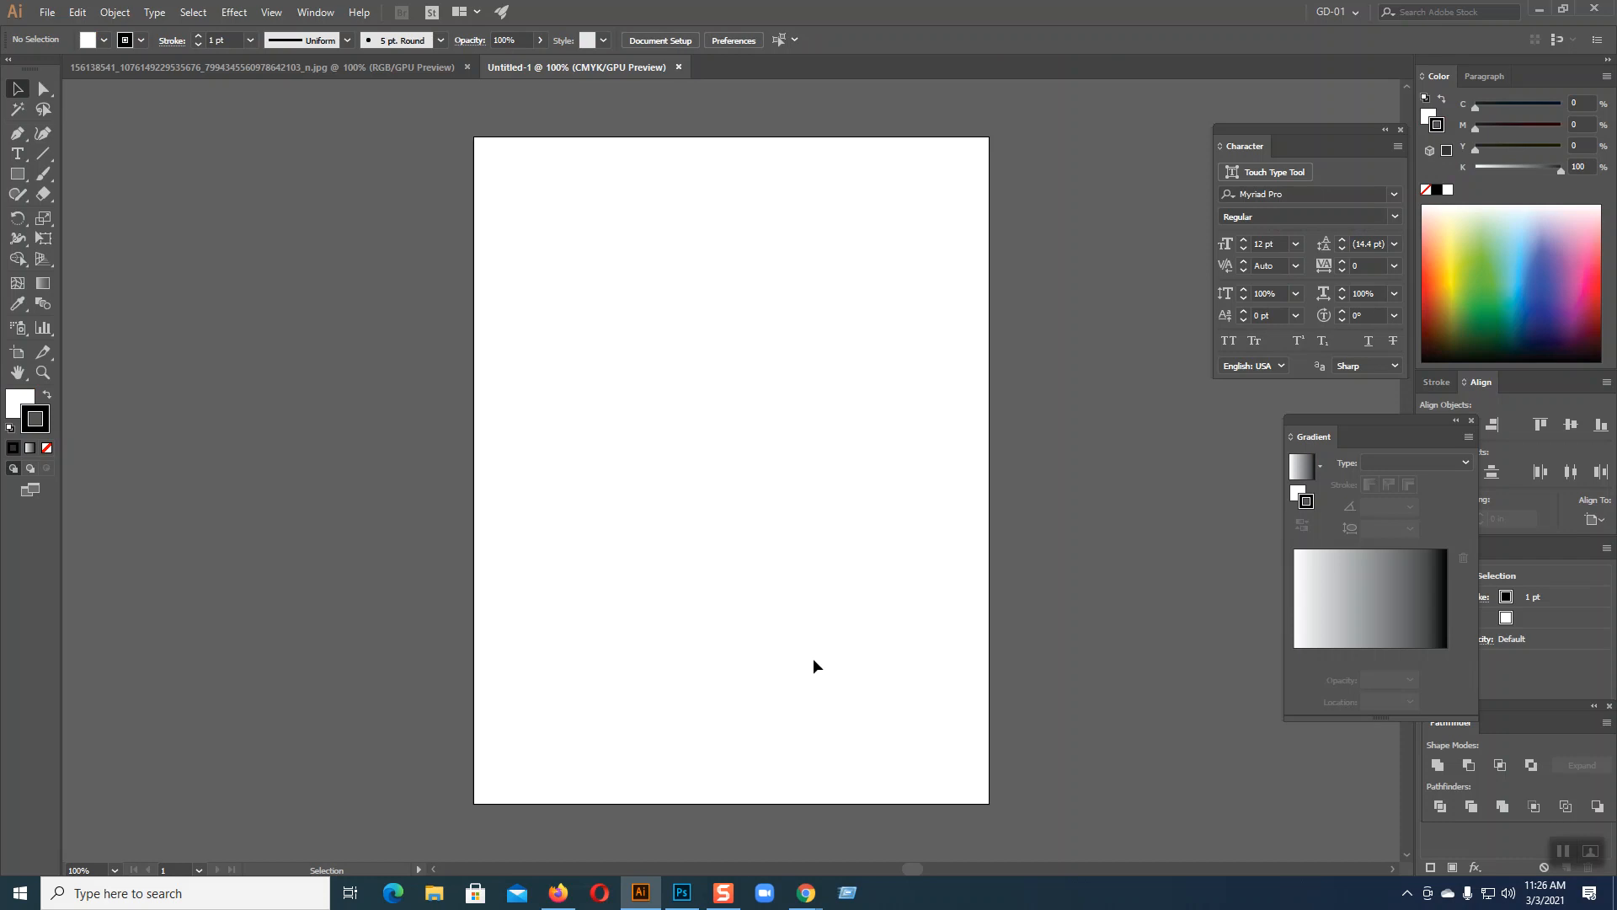
# - Draw a circle about 2.36 in wide in the left half of the artboard, and undo a trial narrowing of it
pyautogui.click(17, 174)
pyautogui.click(83, 214)
pyautogui.moveTo(583, 403); pyautogui.dragTo(613, 475)
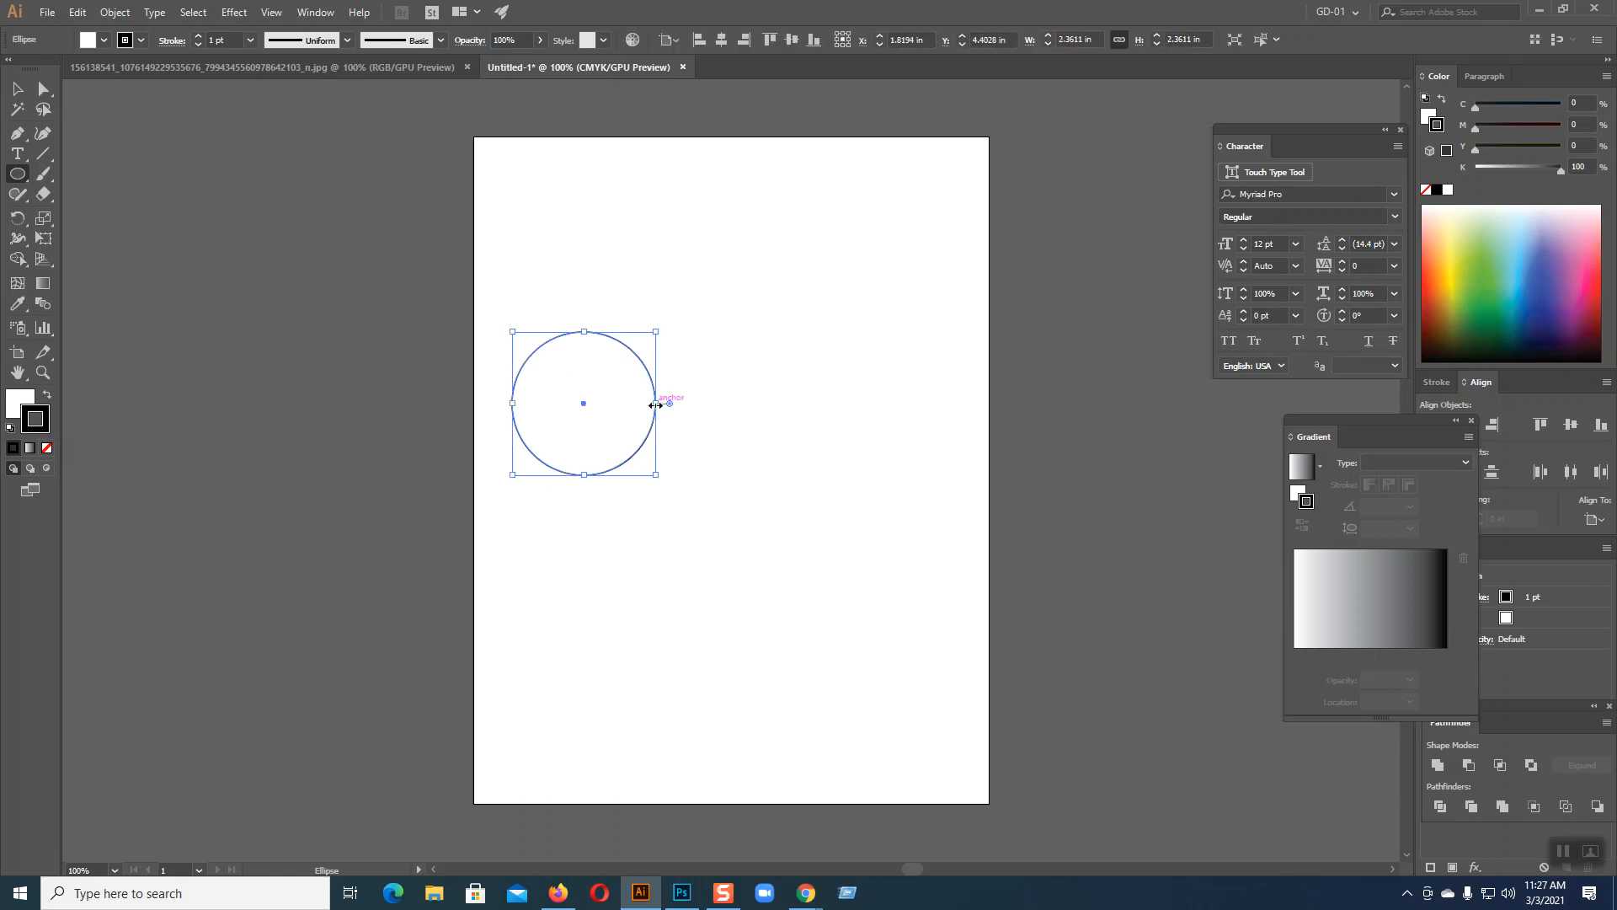
pyautogui.moveTo(655, 404); pyautogui.dragTo(639, 405)
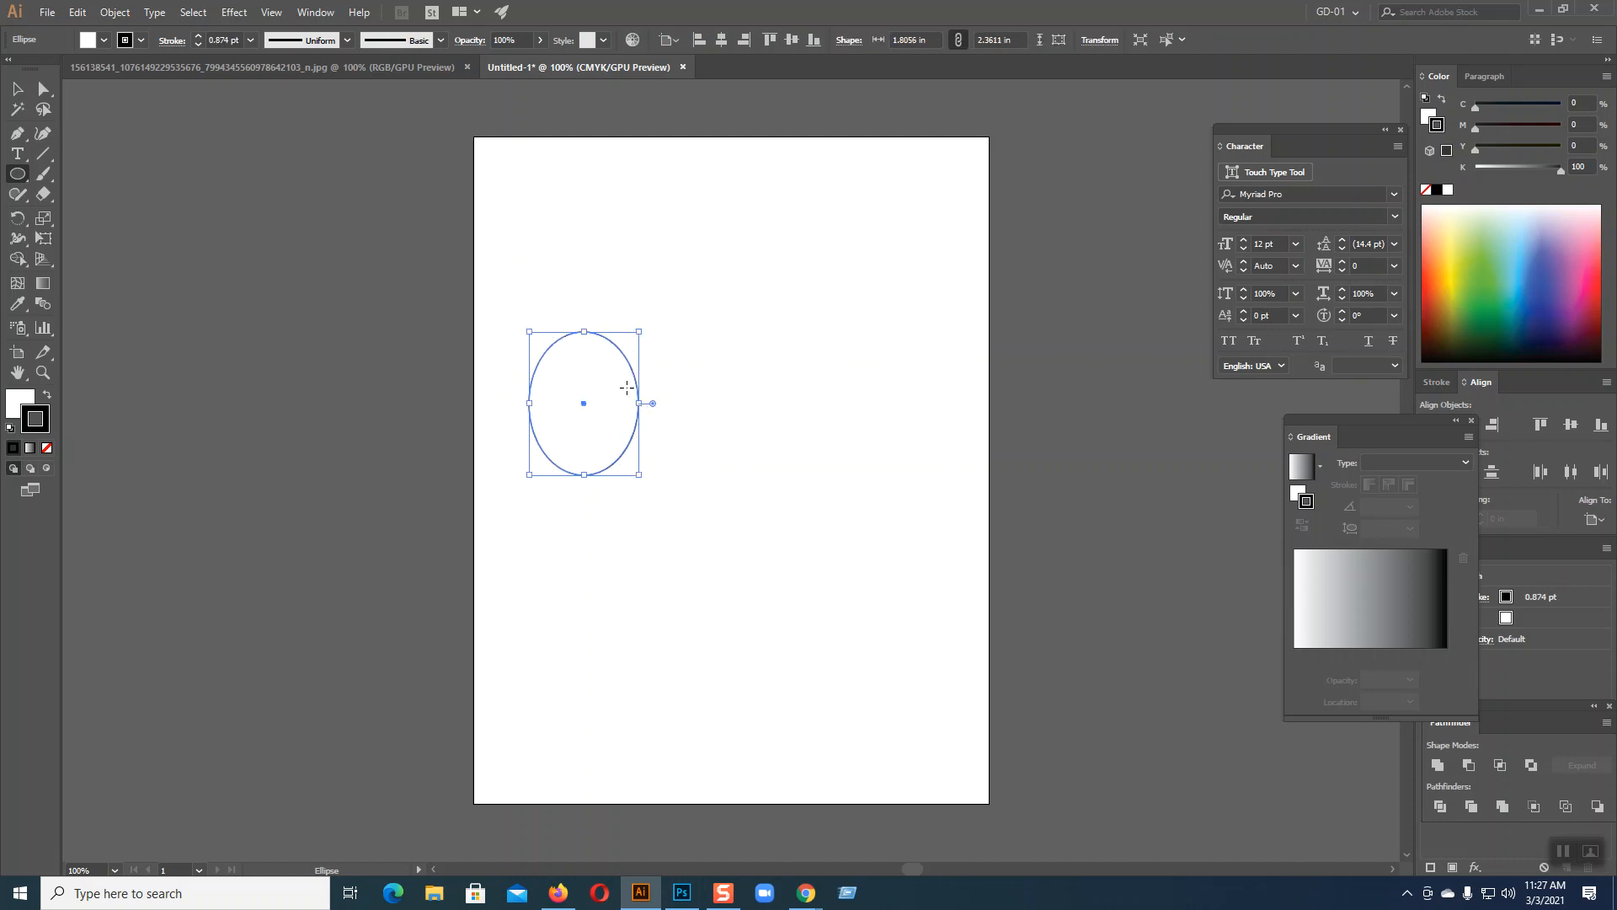
pyautogui.hotkey('ctrl', 'z')
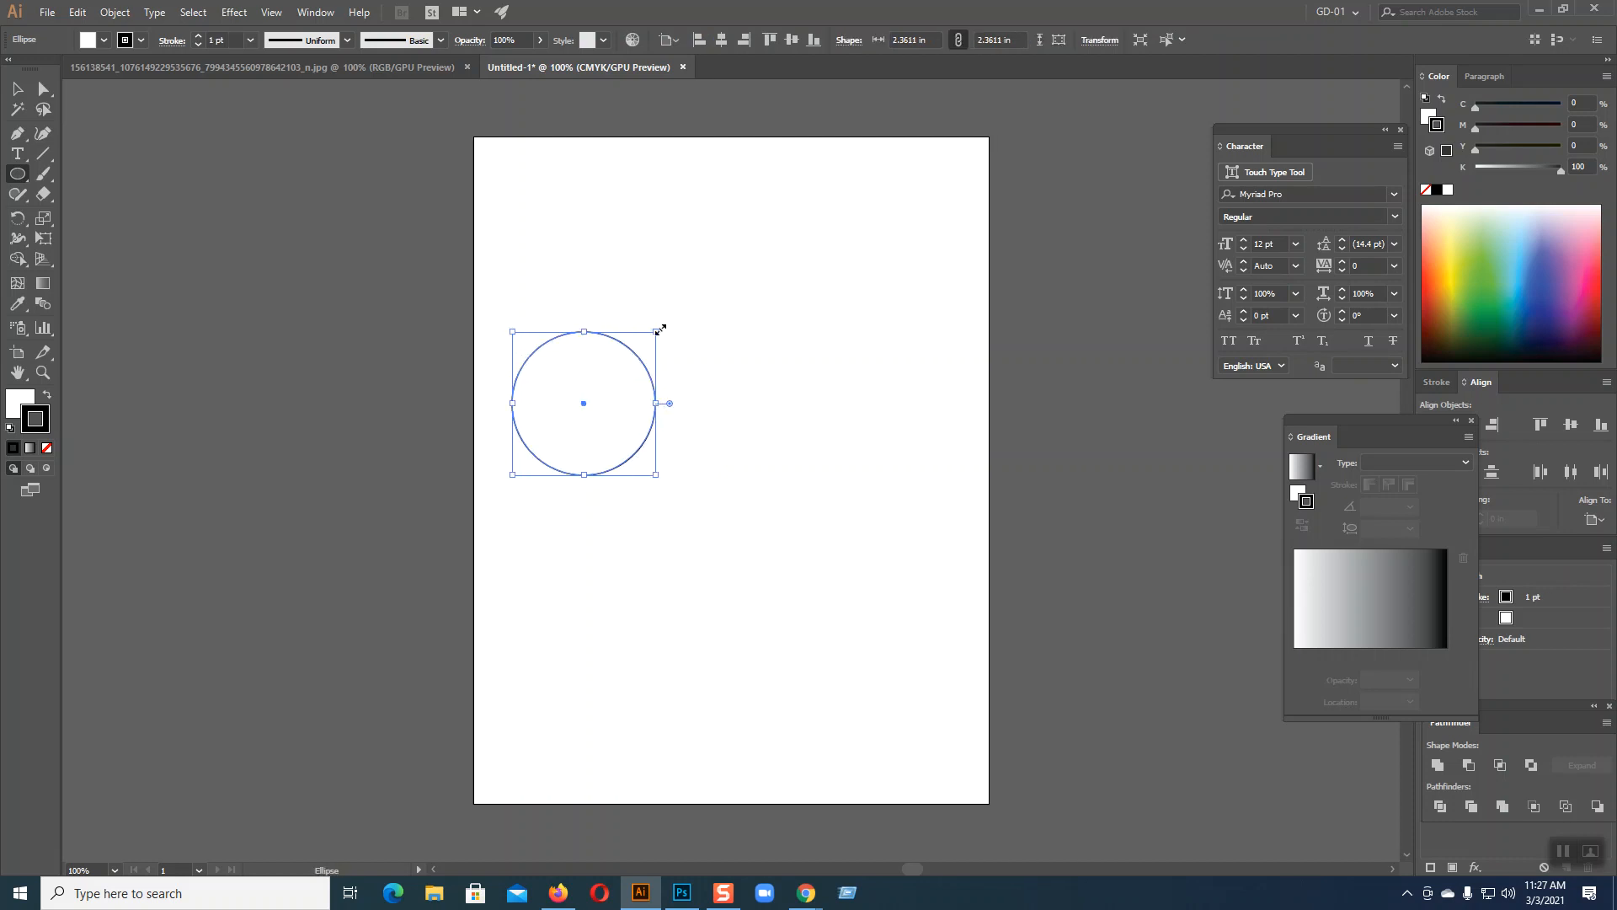
# - Scale the circle down to about 1.64 in, narrow it to an upright ellipse about 1.39 in wide, and deselect it
pyautogui.moveTo(657, 330); pyautogui.dragTo(637, 355)
pyautogui.click(683, 408)
pyautogui.click(839, 477)
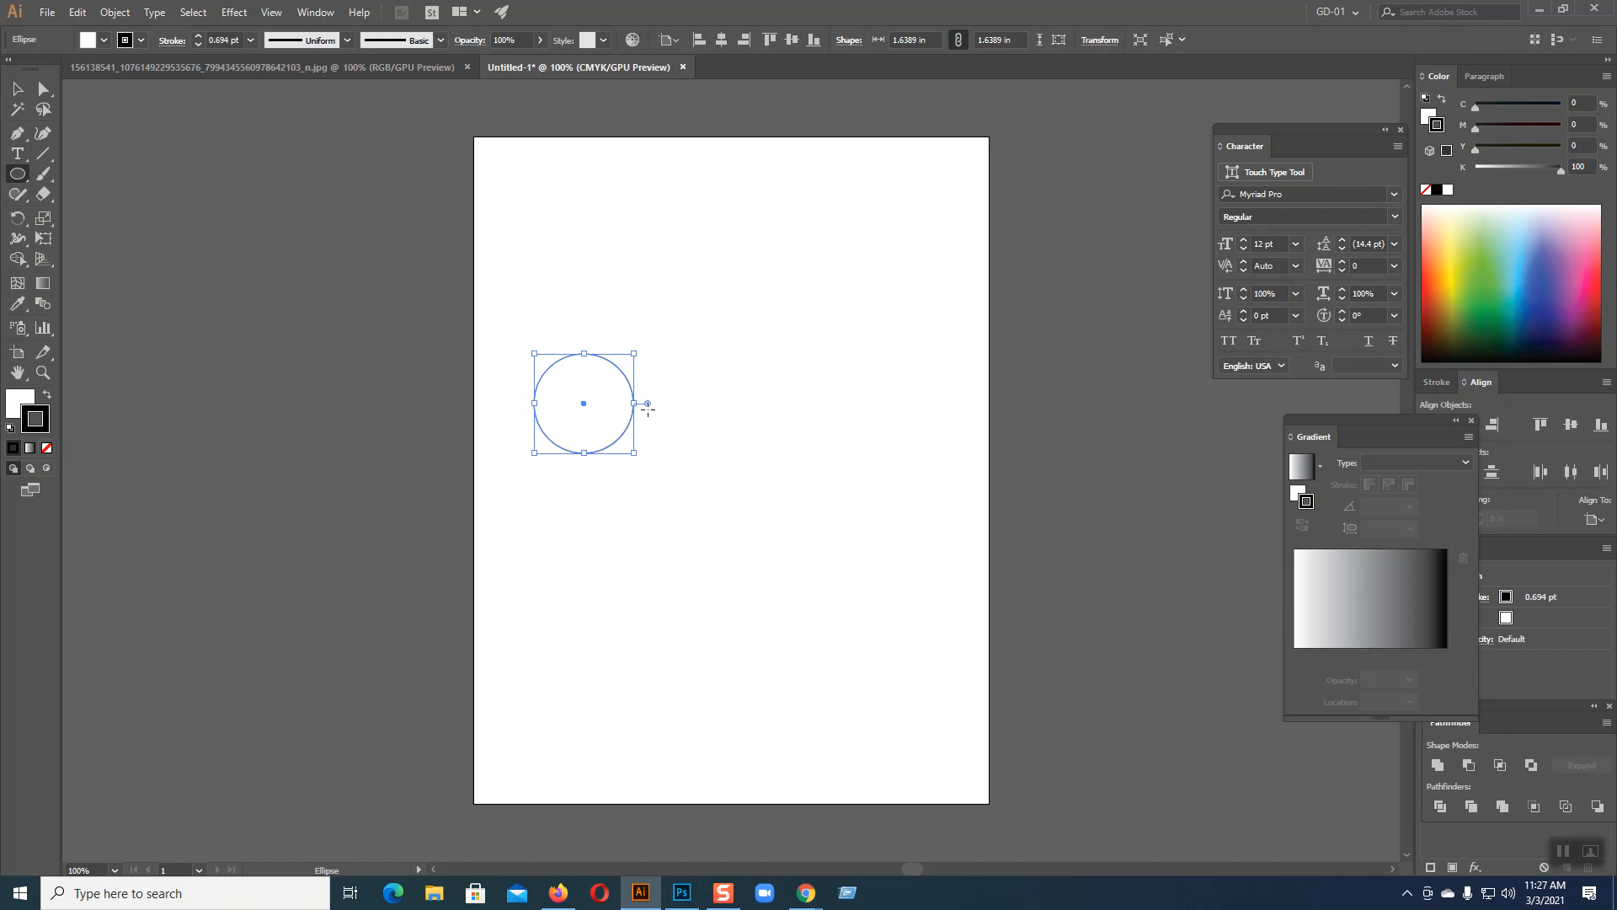
pyautogui.moveTo(636, 404); pyautogui.dragTo(626, 403)
pyautogui.click(19, 89)
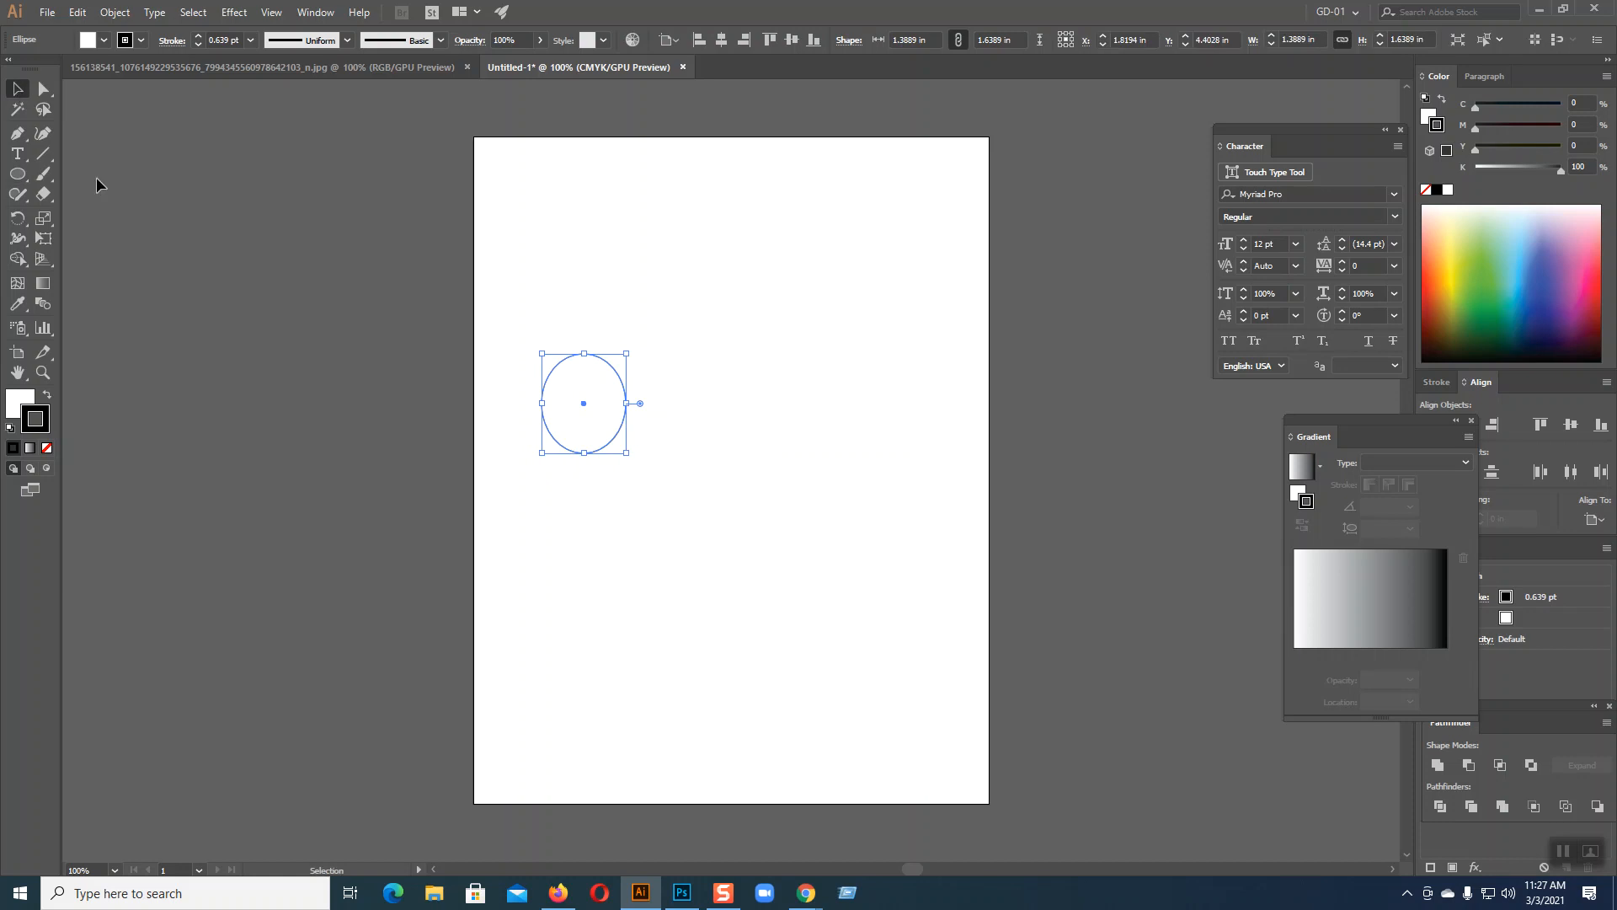
pyautogui.click(609, 477)
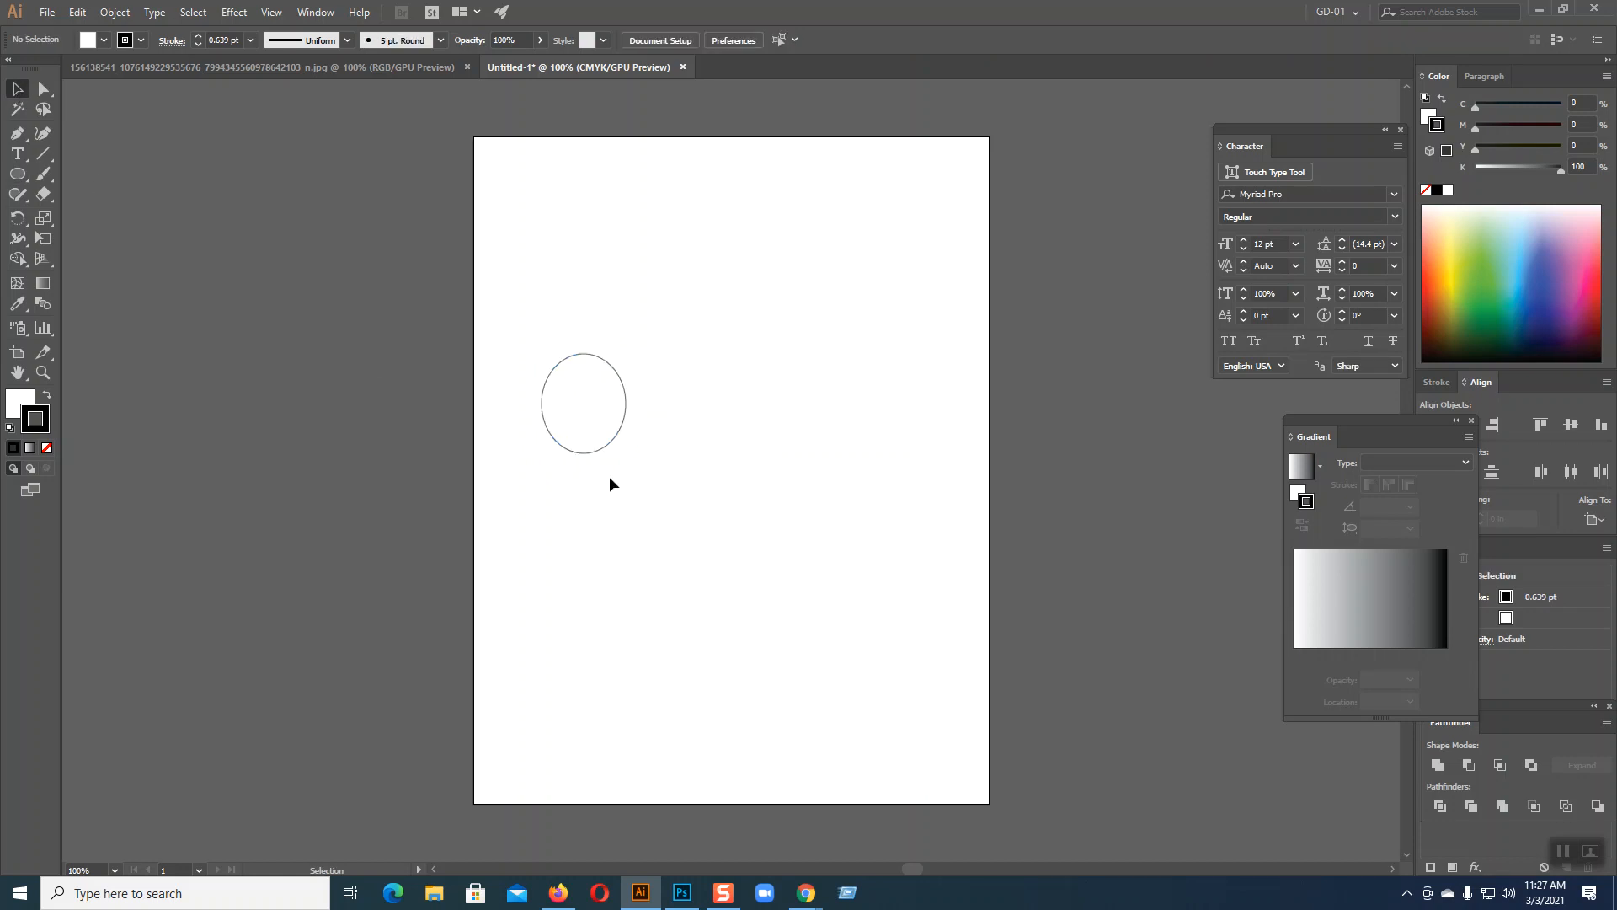
# - Draw a second circle about 1.53 in wide below the ellipse
pyautogui.hotkey('ctrl', '+')
pyautogui.hotkey('ctrl', '+')
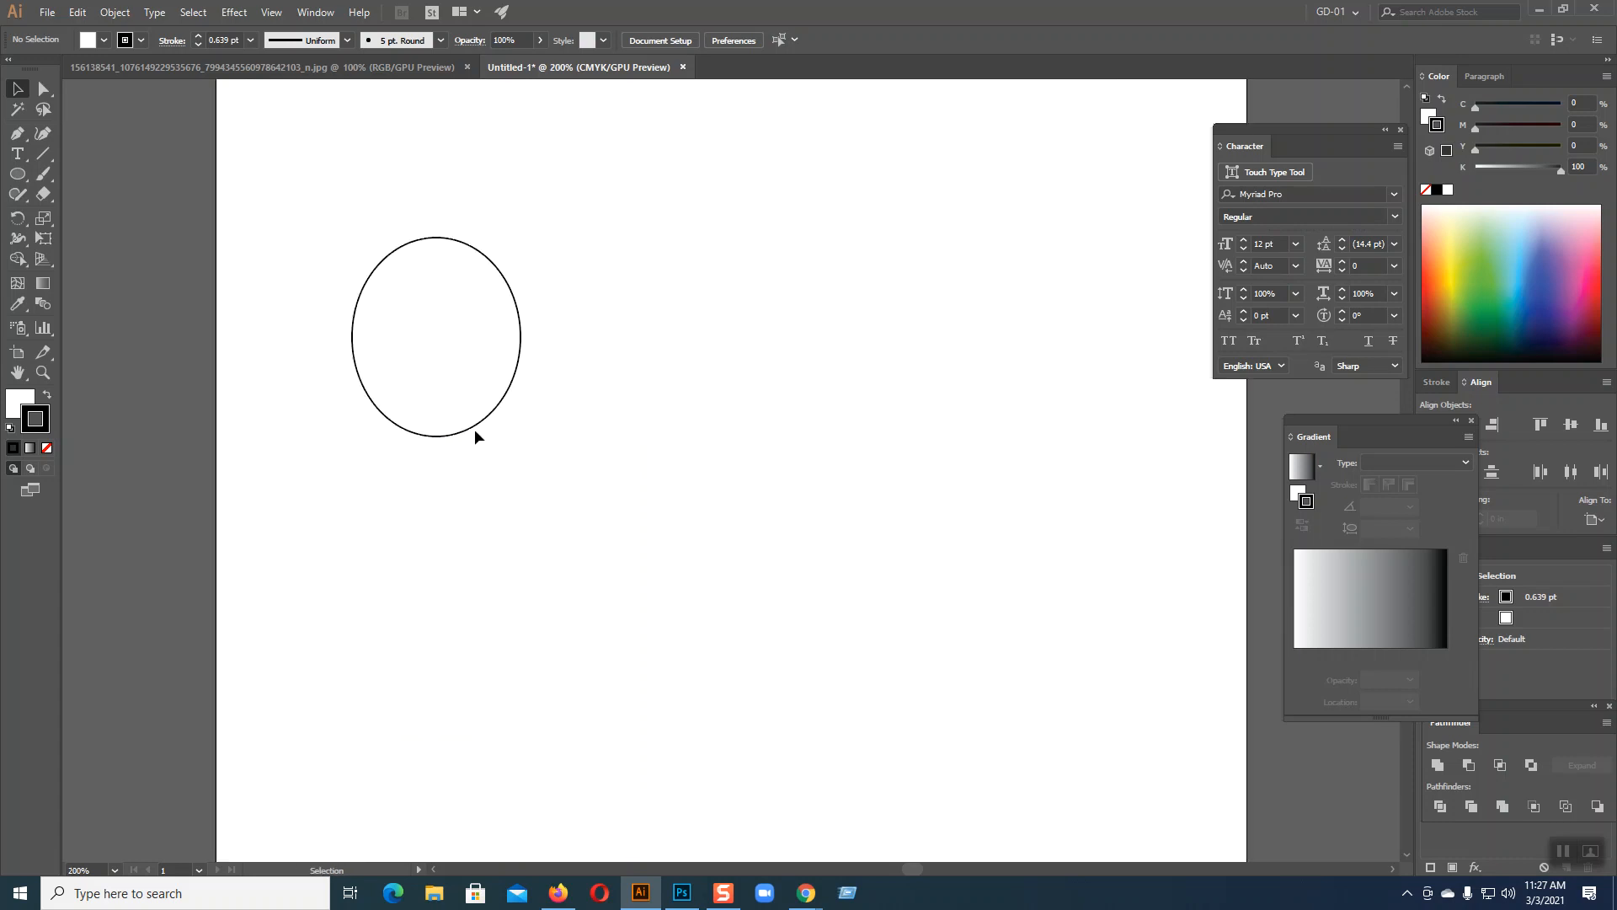
pyautogui.click(17, 173)
pyautogui.moveTo(426, 678); pyautogui.dragTo(518, 771)
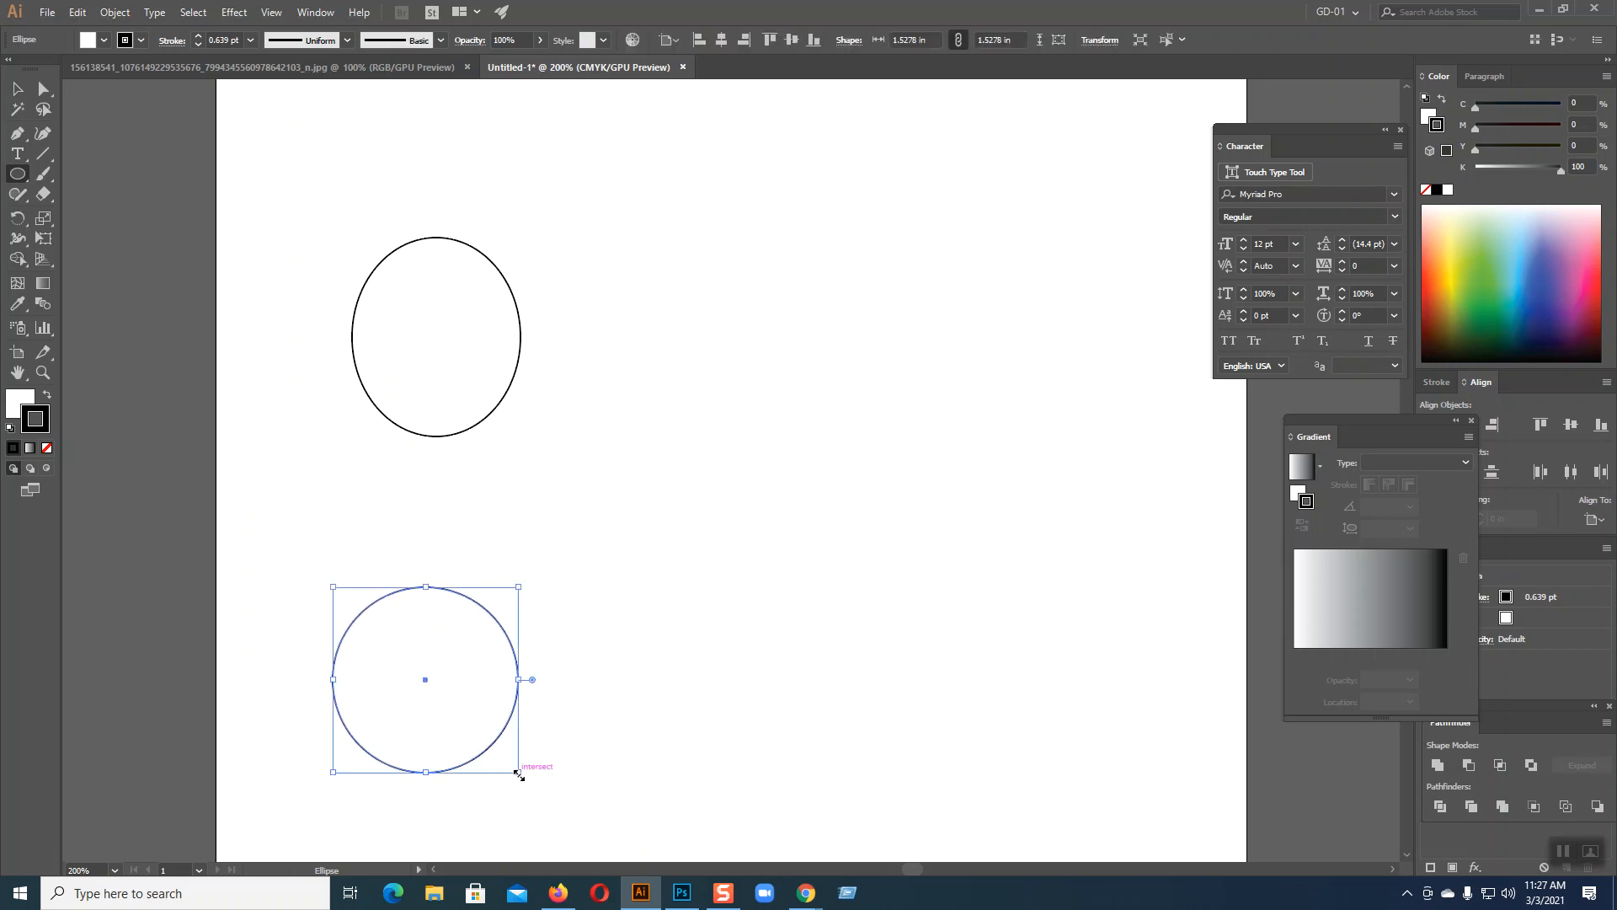
pyautogui.click(17, 89)
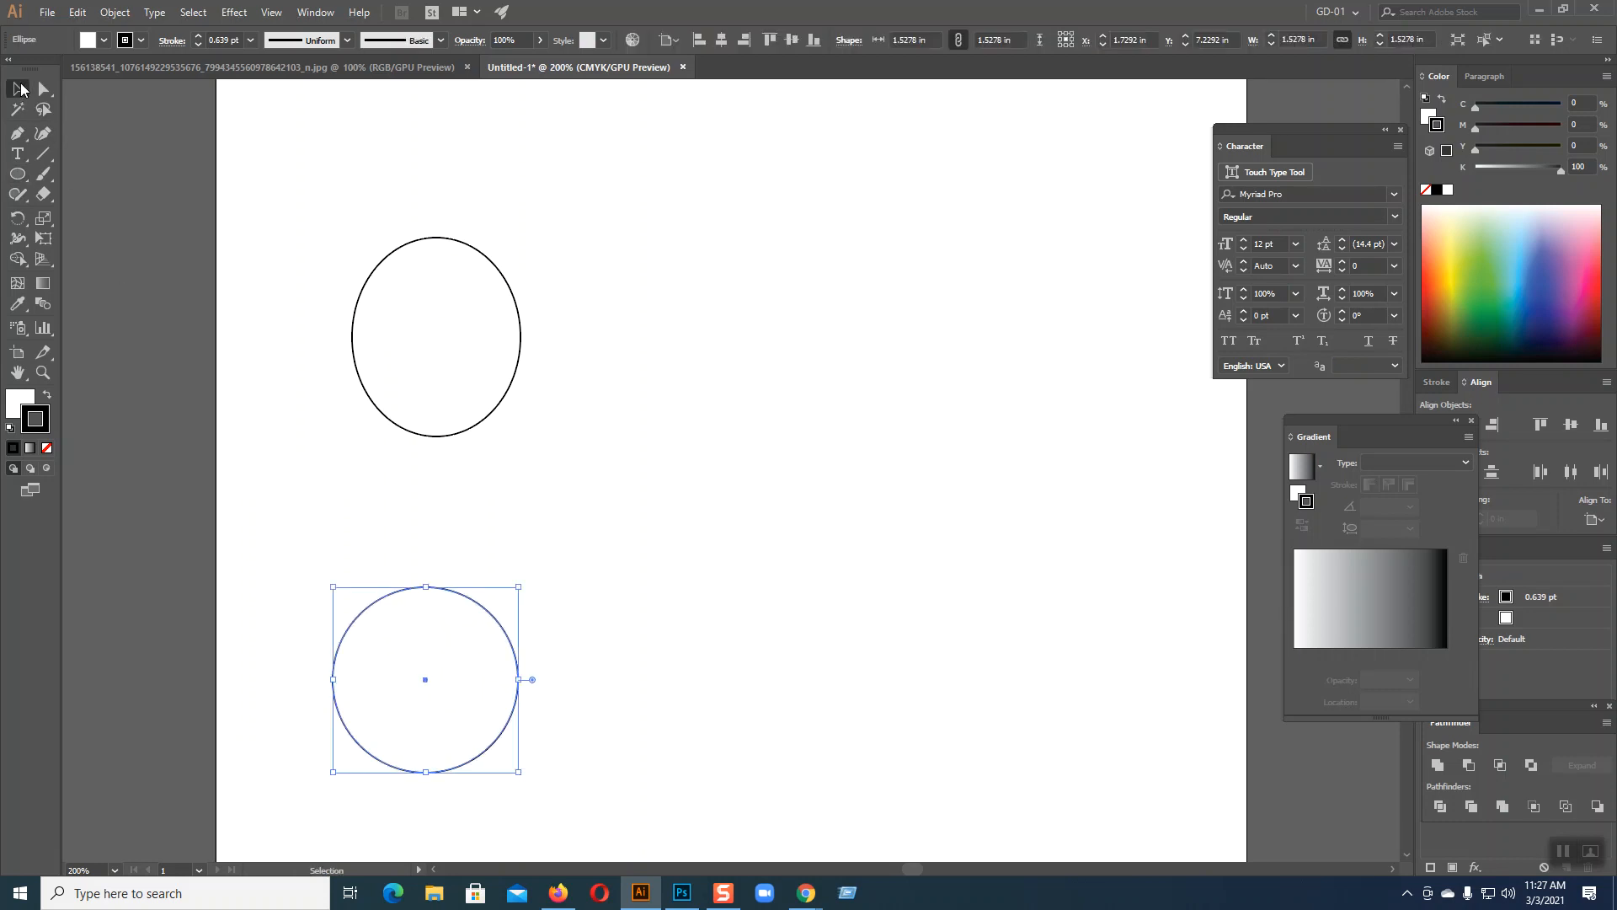
pyautogui.click(470, 549)
pyautogui.click(476, 602)
# - Switch to Chrome and look through the Google Images results for "management company logo" for reference designs
pyautogui.moveTo(807, 893)
pyautogui.click(689, 825)
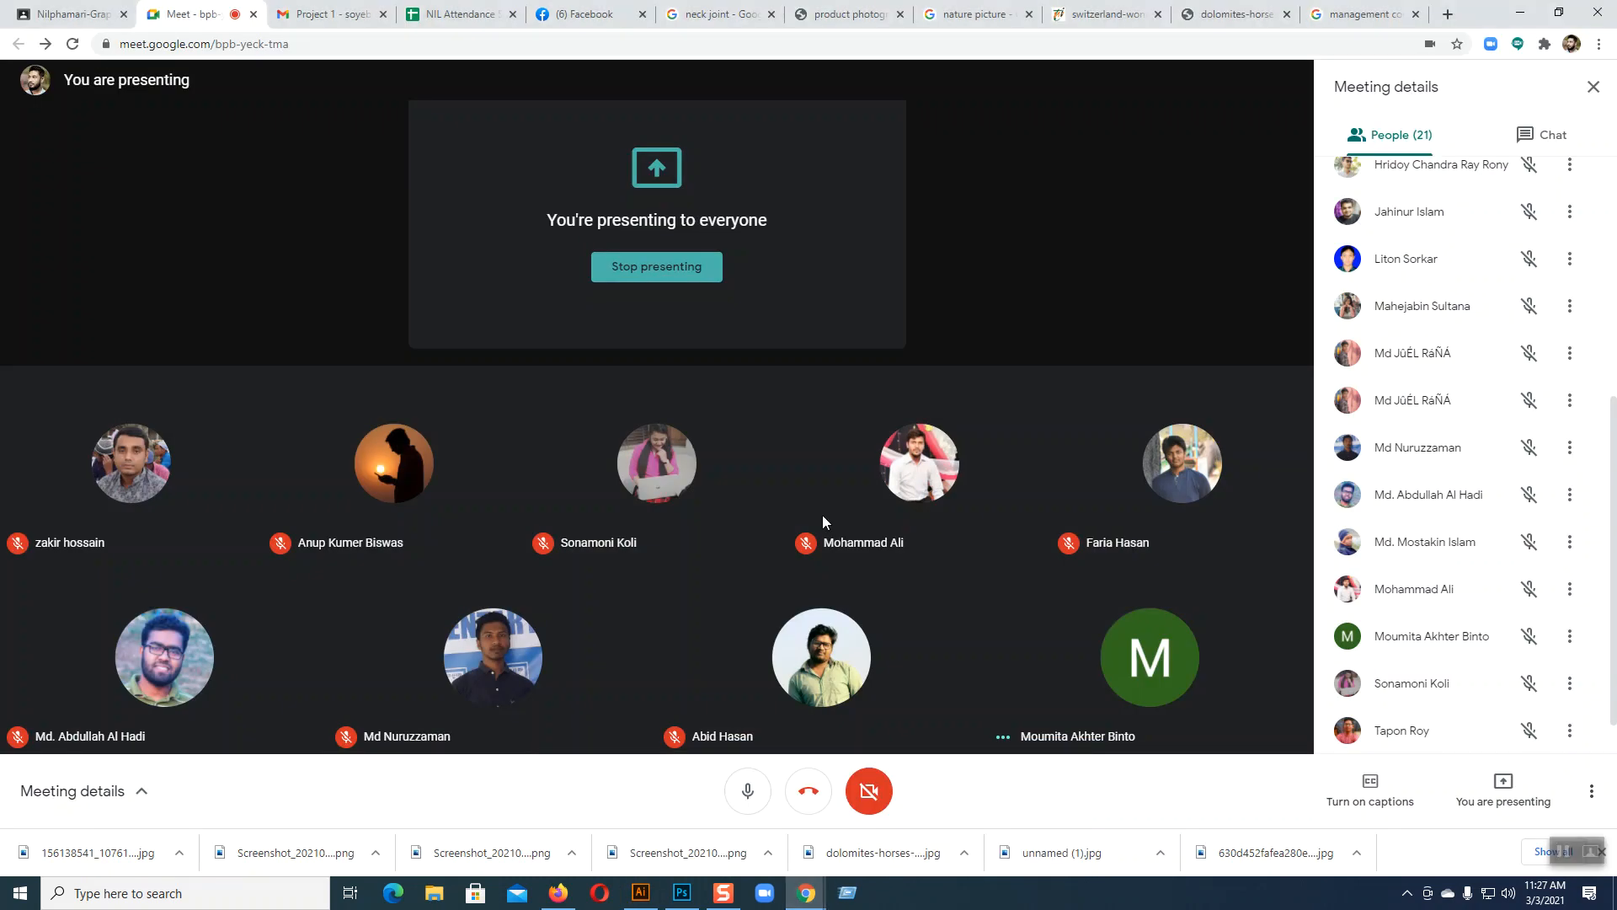
pyautogui.click(1348, 14)
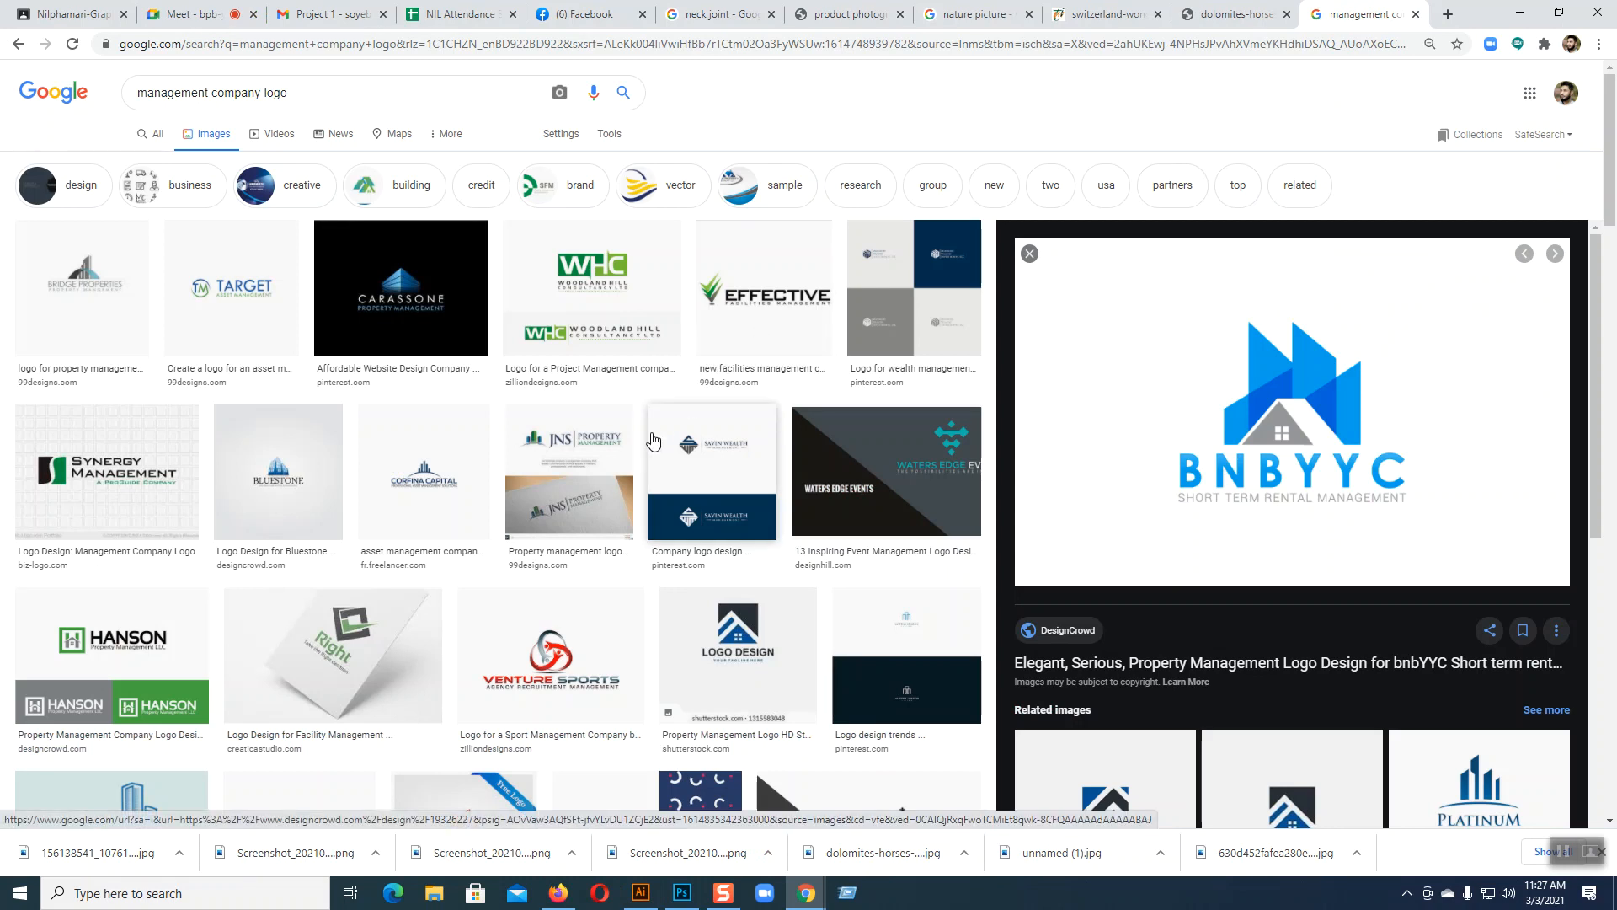
pyautogui.scroll(-7, 653, 438)
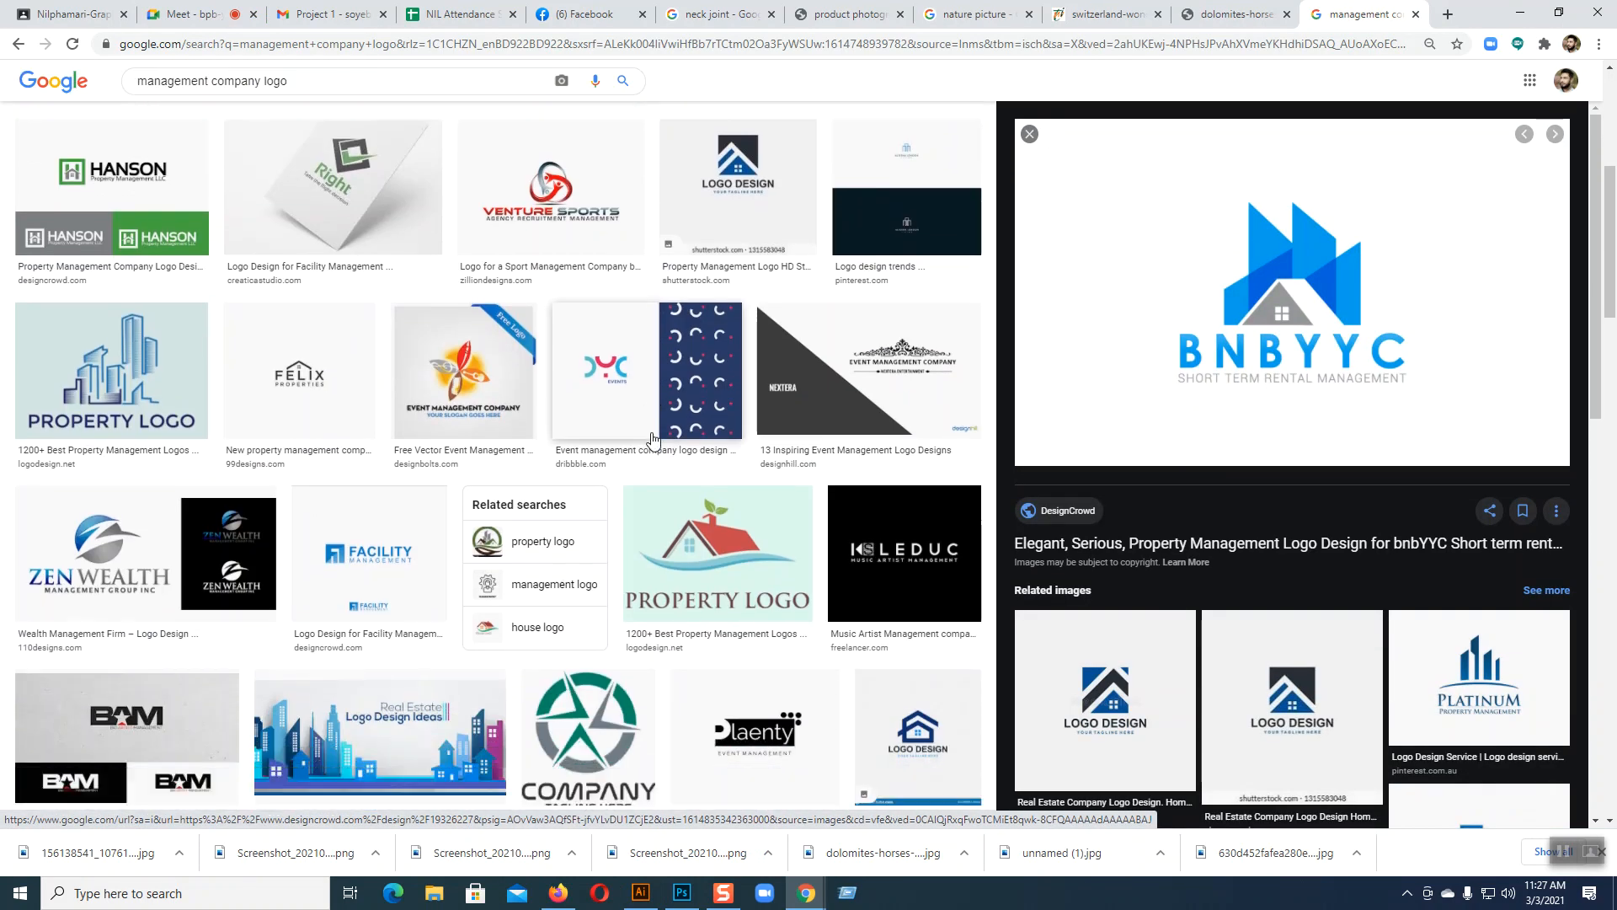
pyautogui.scroll(-3, 653, 438)
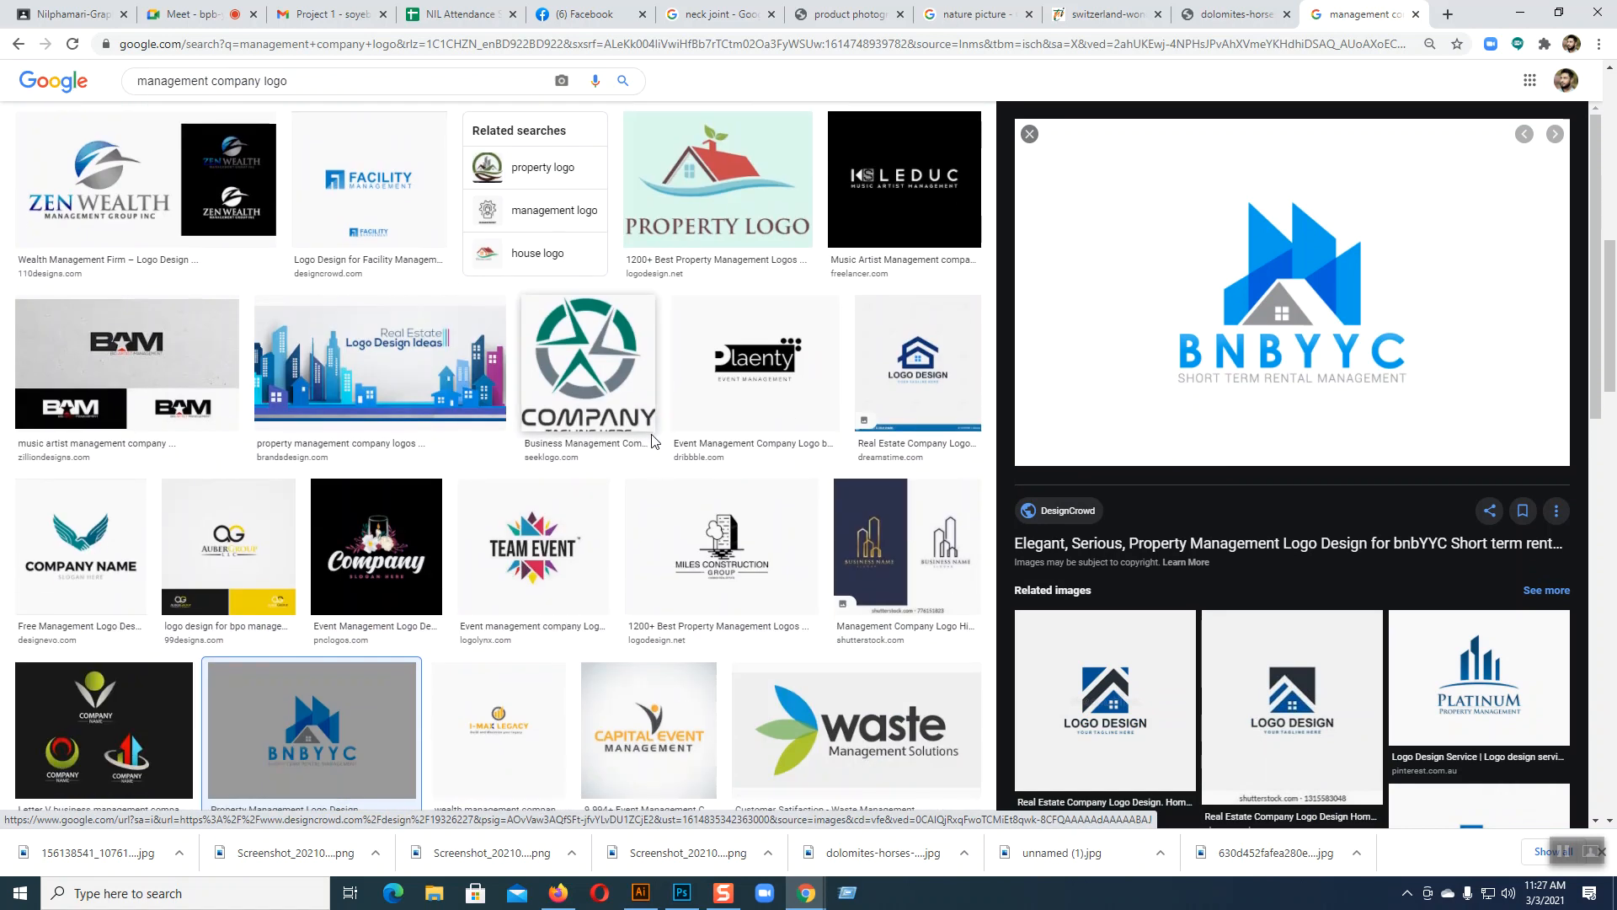
pyautogui.scroll(-5, 775, 453)
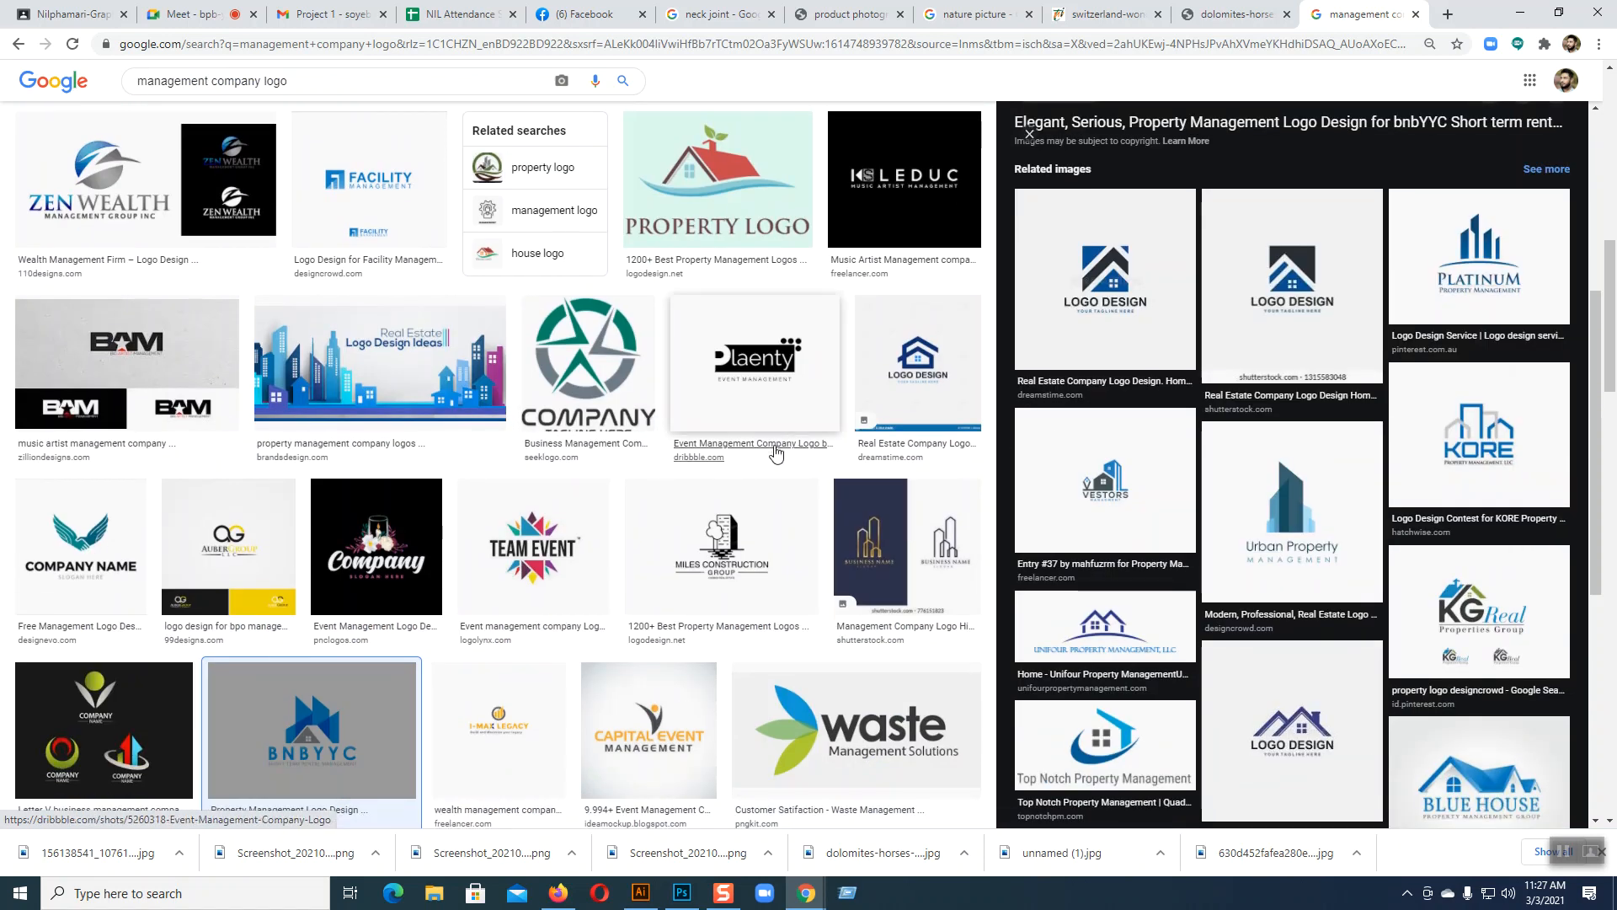
pyautogui.scroll(10, 775, 454)
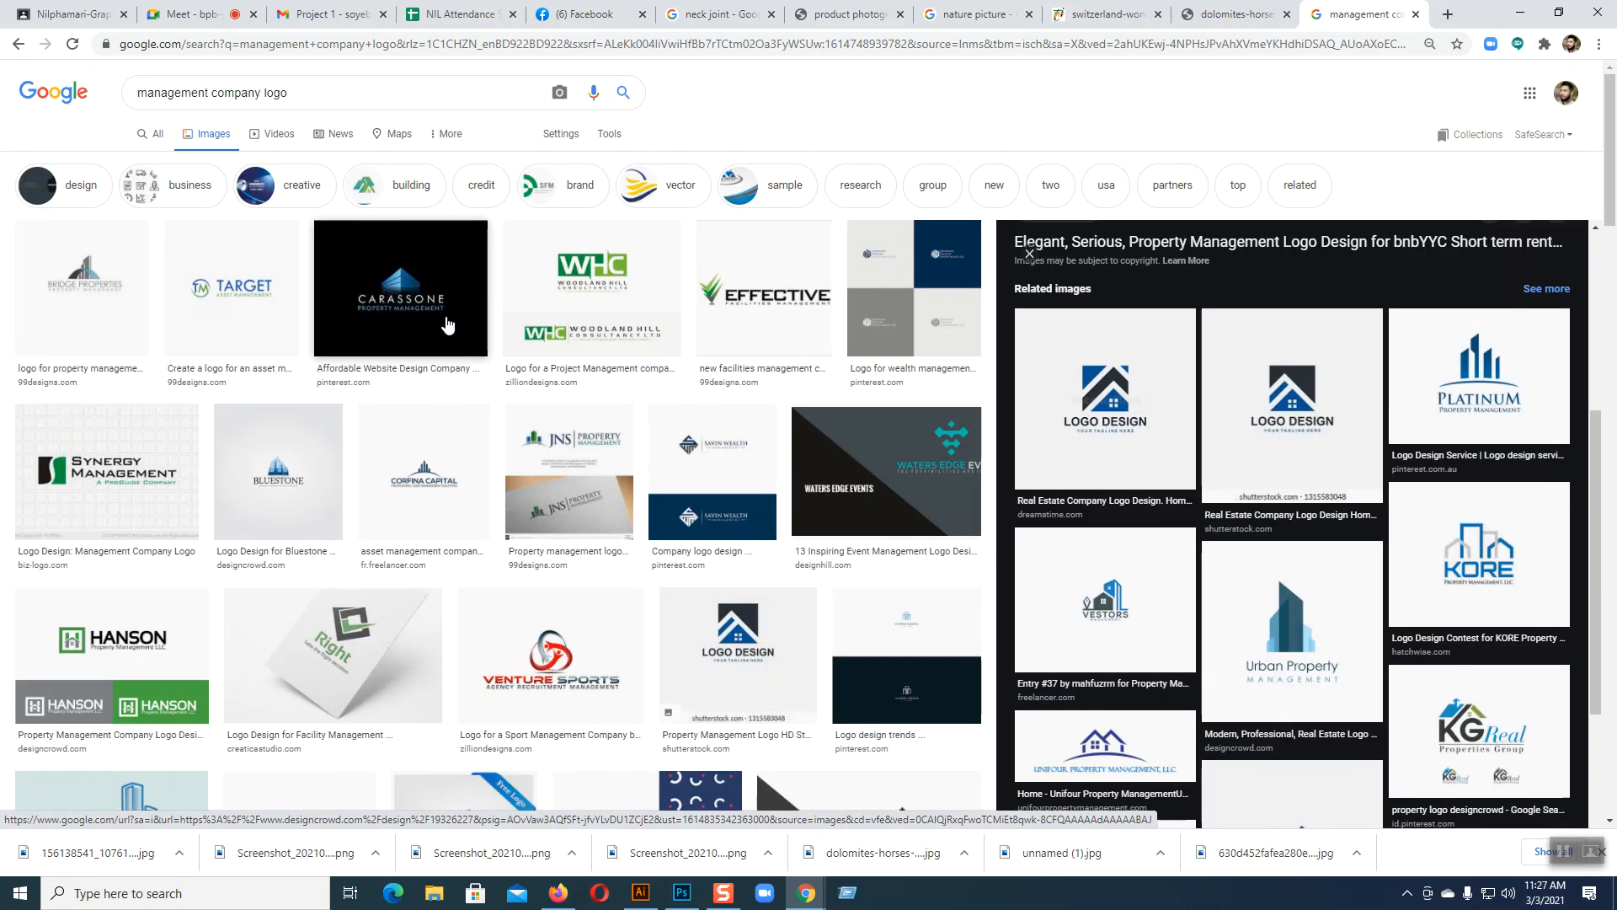
# - Return to Illustrator and check the hand-drawn Risk Management logo sketch before going back to the Untitled-1 document
pyautogui.click(639, 893)
pyautogui.click(306, 67)
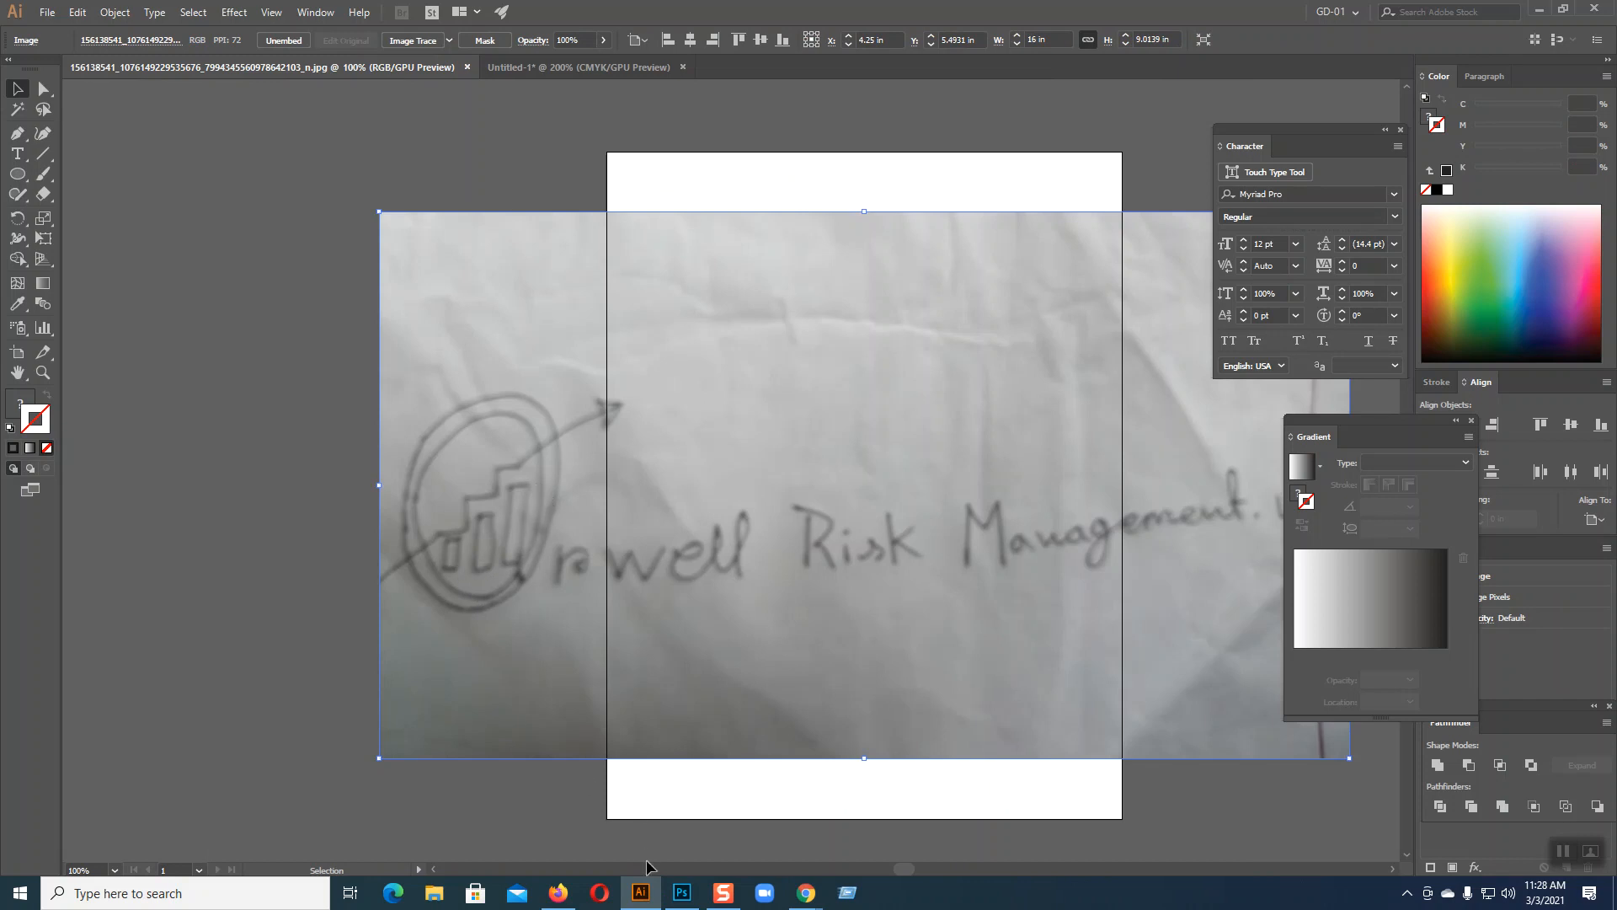
pyautogui.click(607, 64)
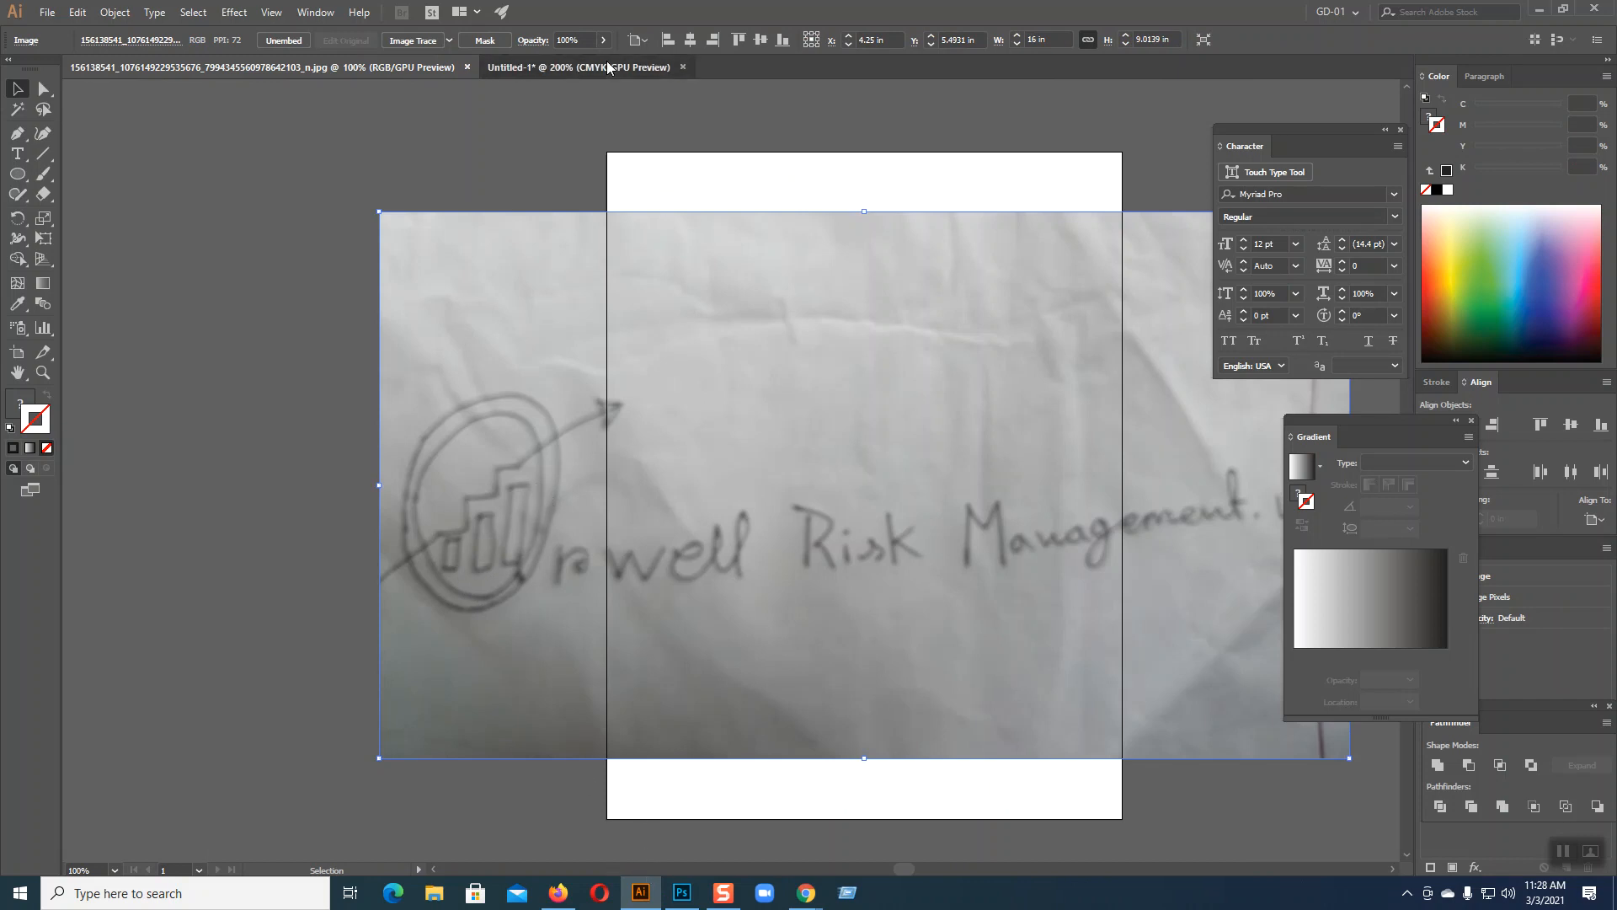
# - Offset the upright ellipse's path outward by 0.1389 in with mitered joins, previewing the result
pyautogui.click(513, 383)
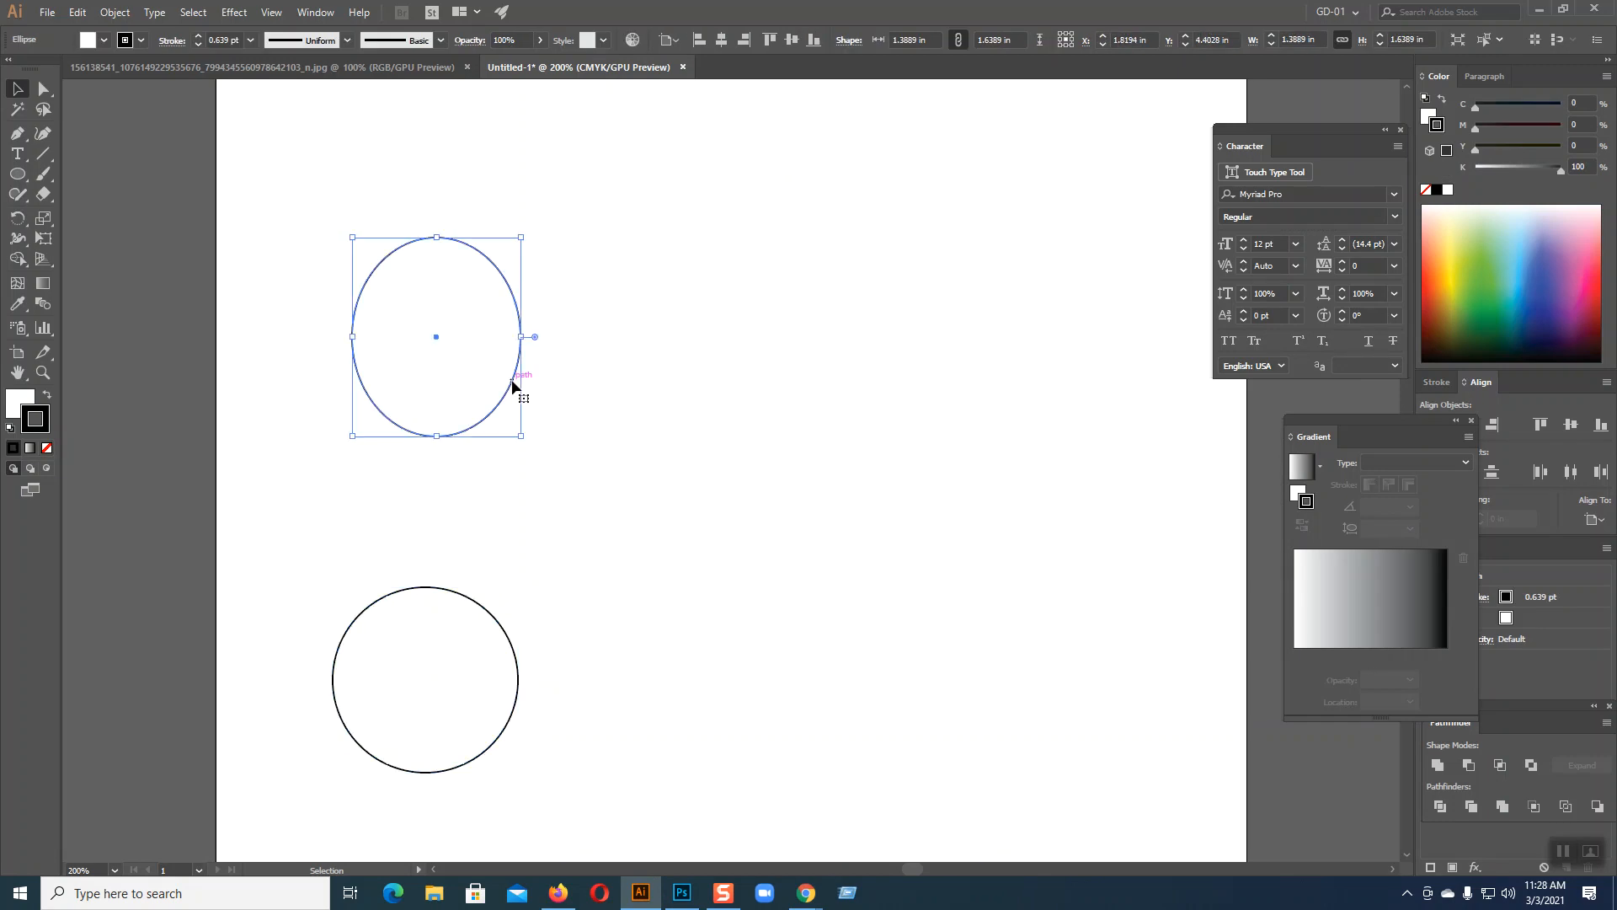
pyautogui.click(114, 13)
pyautogui.moveTo(214, 379)
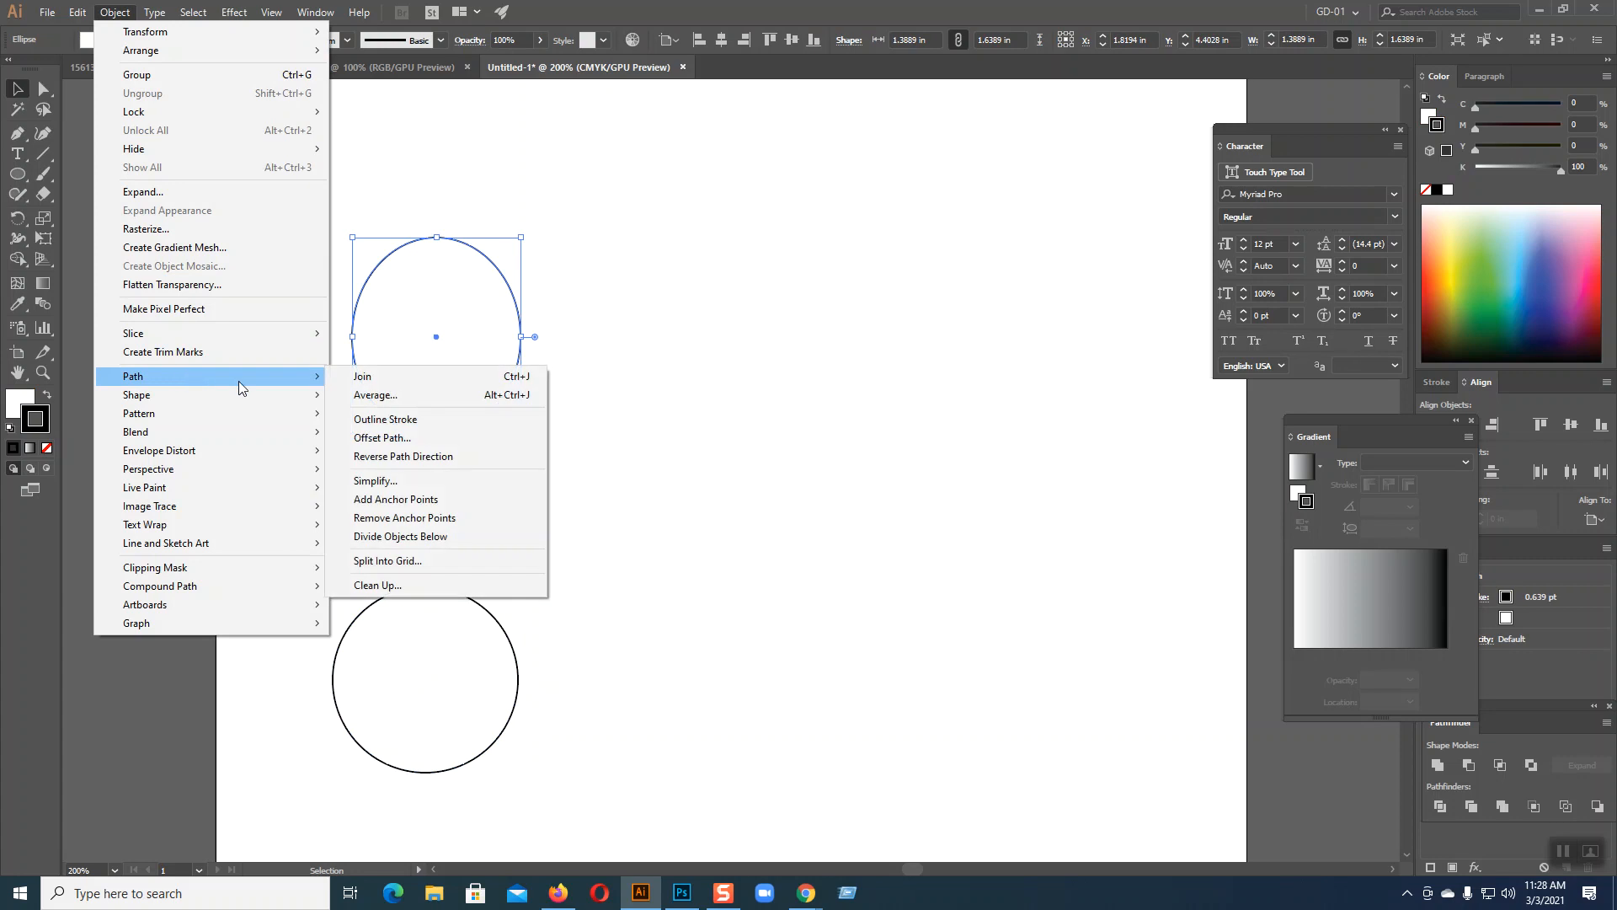
pyautogui.click(393, 440)
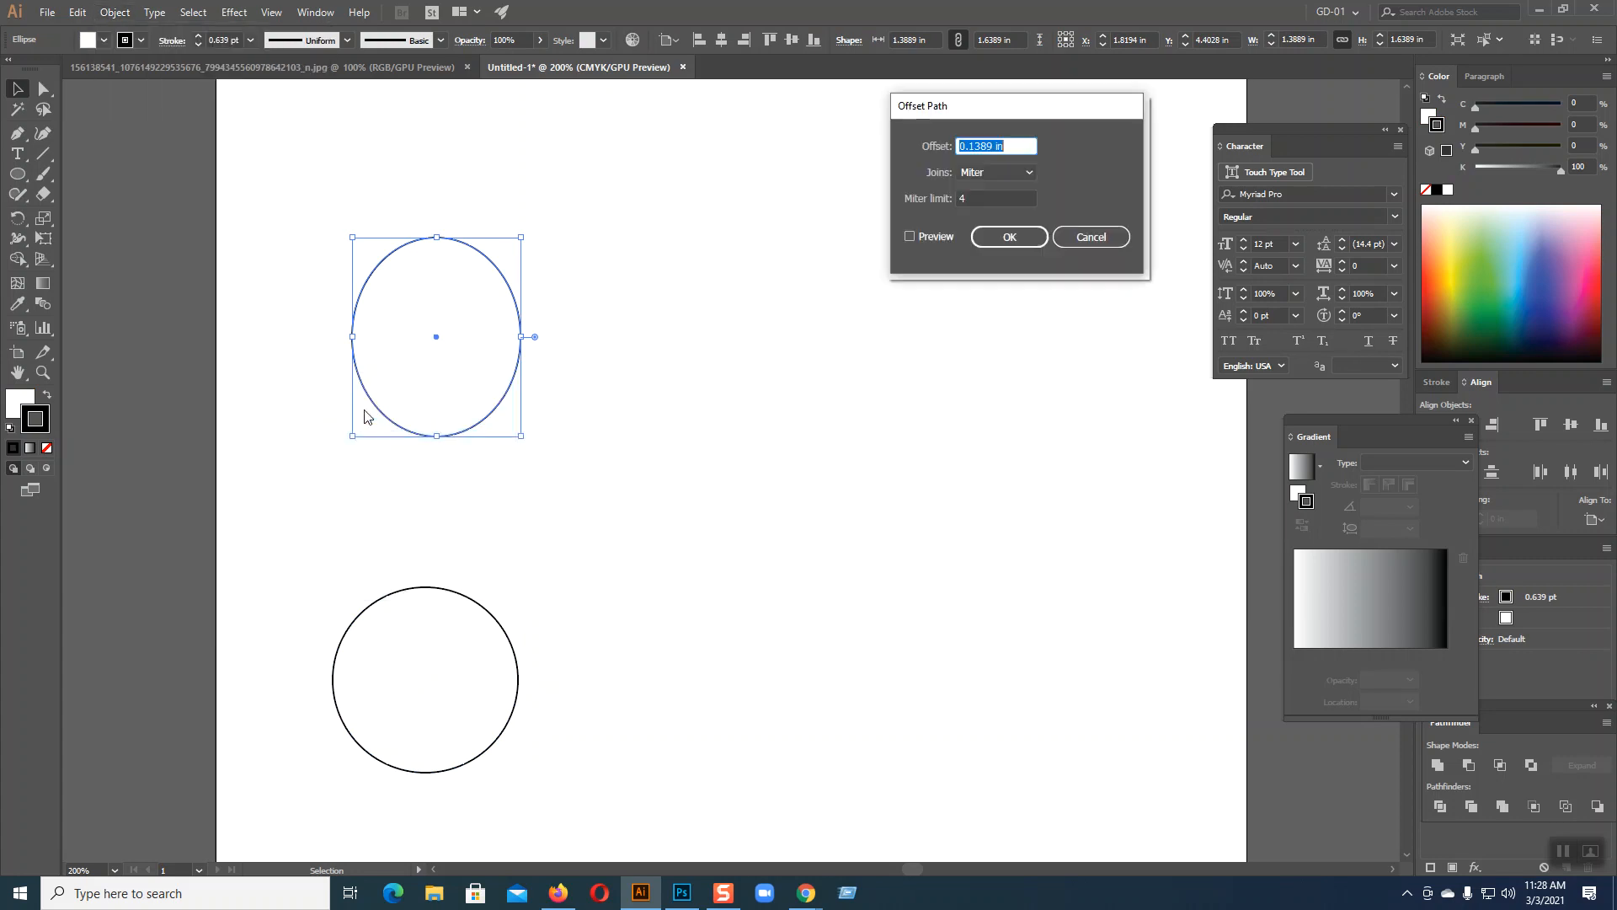
pyautogui.click(910, 236)
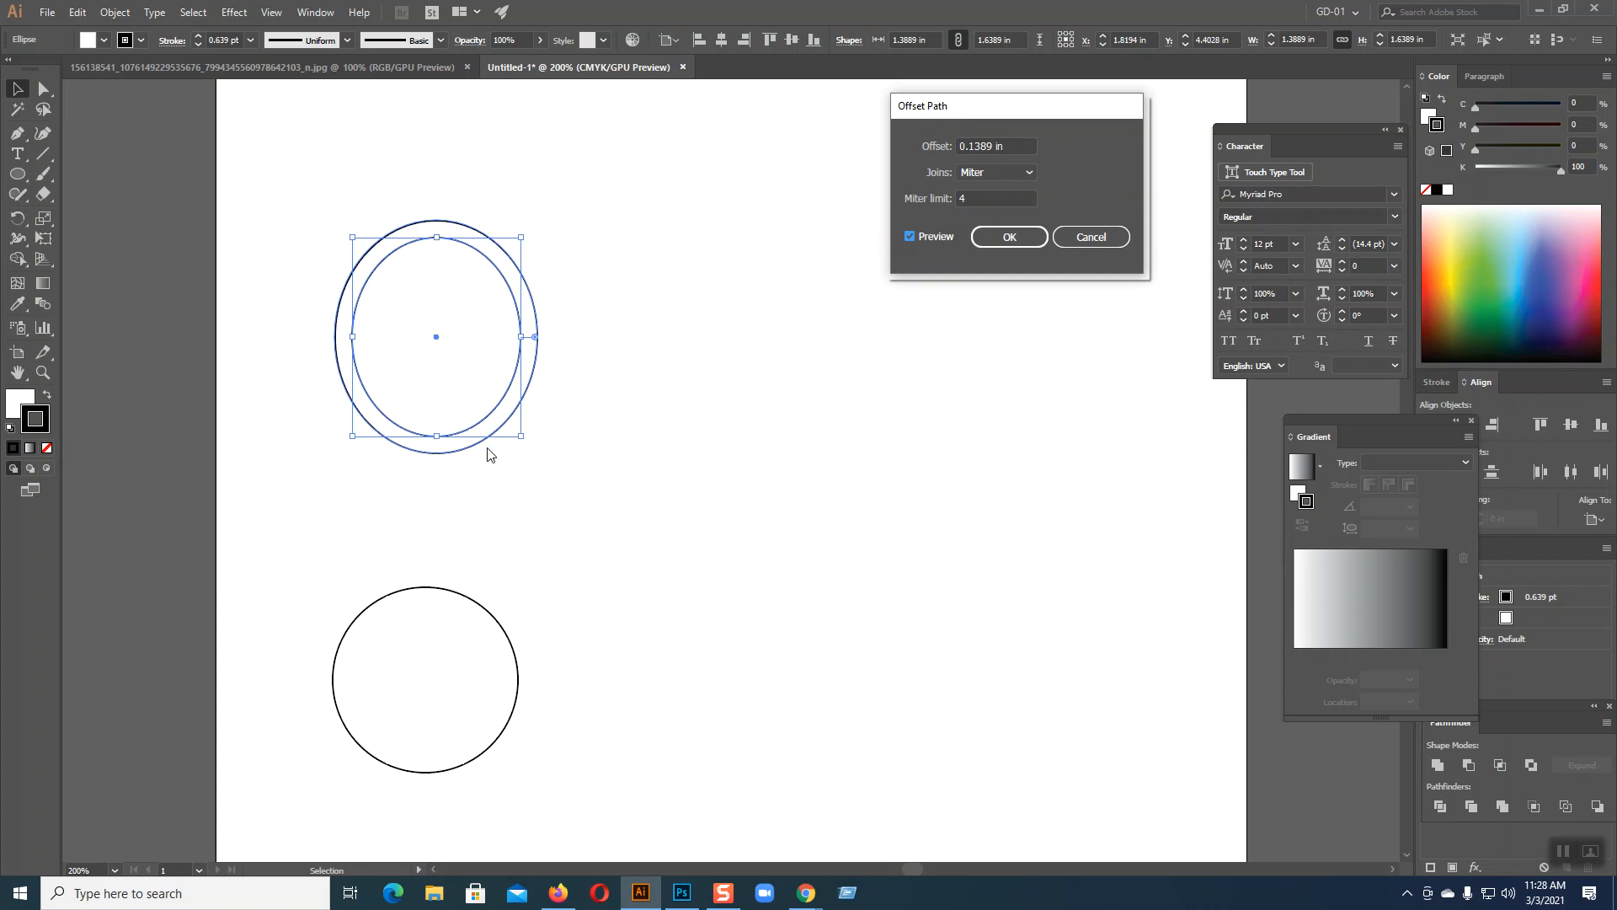
pyautogui.click(1008, 238)
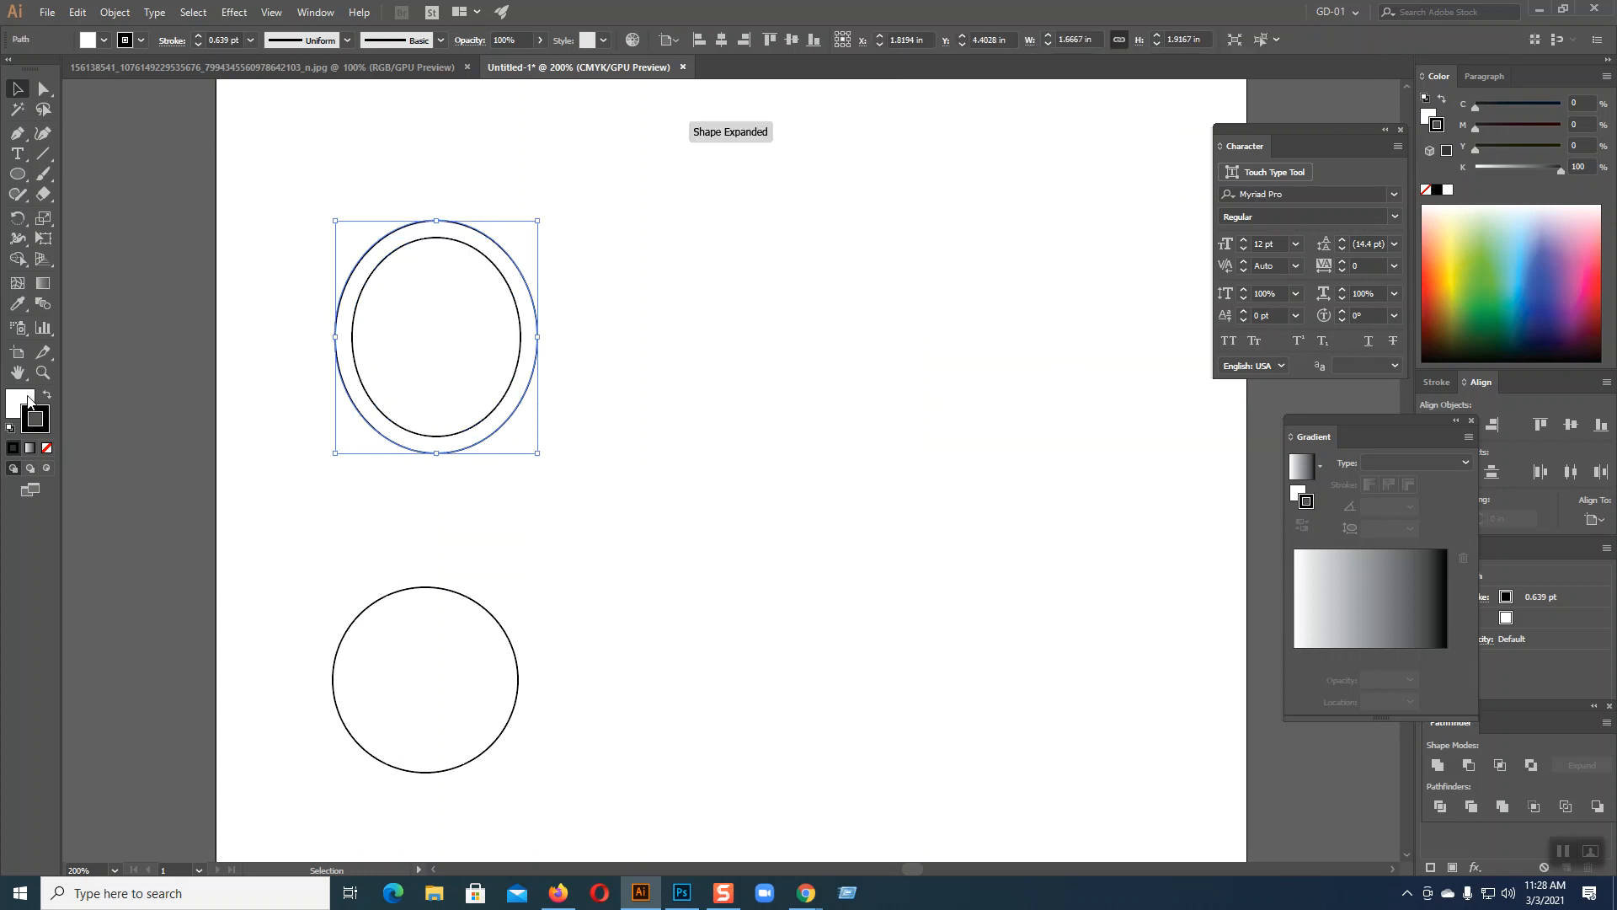
# - Remove the fill from the outer ellipse, set its stroke to 5 pt, and deselect it
pyautogui.click(47, 447)
pyautogui.click(42, 425)
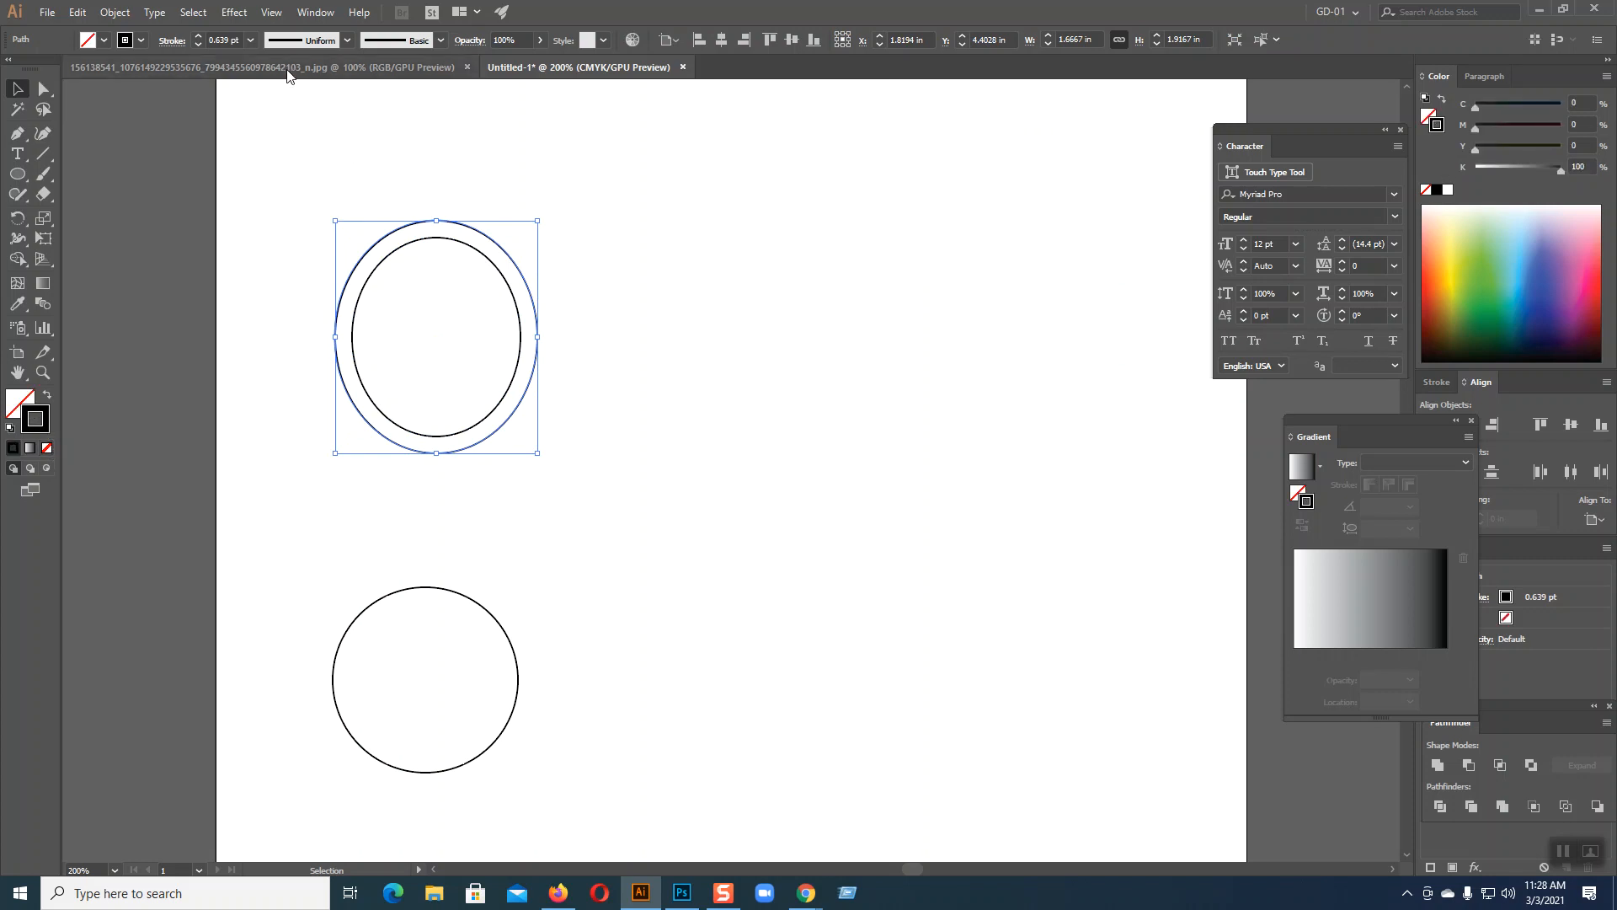
pyautogui.click(199, 37)
pyautogui.click(199, 36)
pyautogui.click(198, 36)
pyautogui.click(199, 37)
pyautogui.click(198, 36)
pyautogui.click(199, 36)
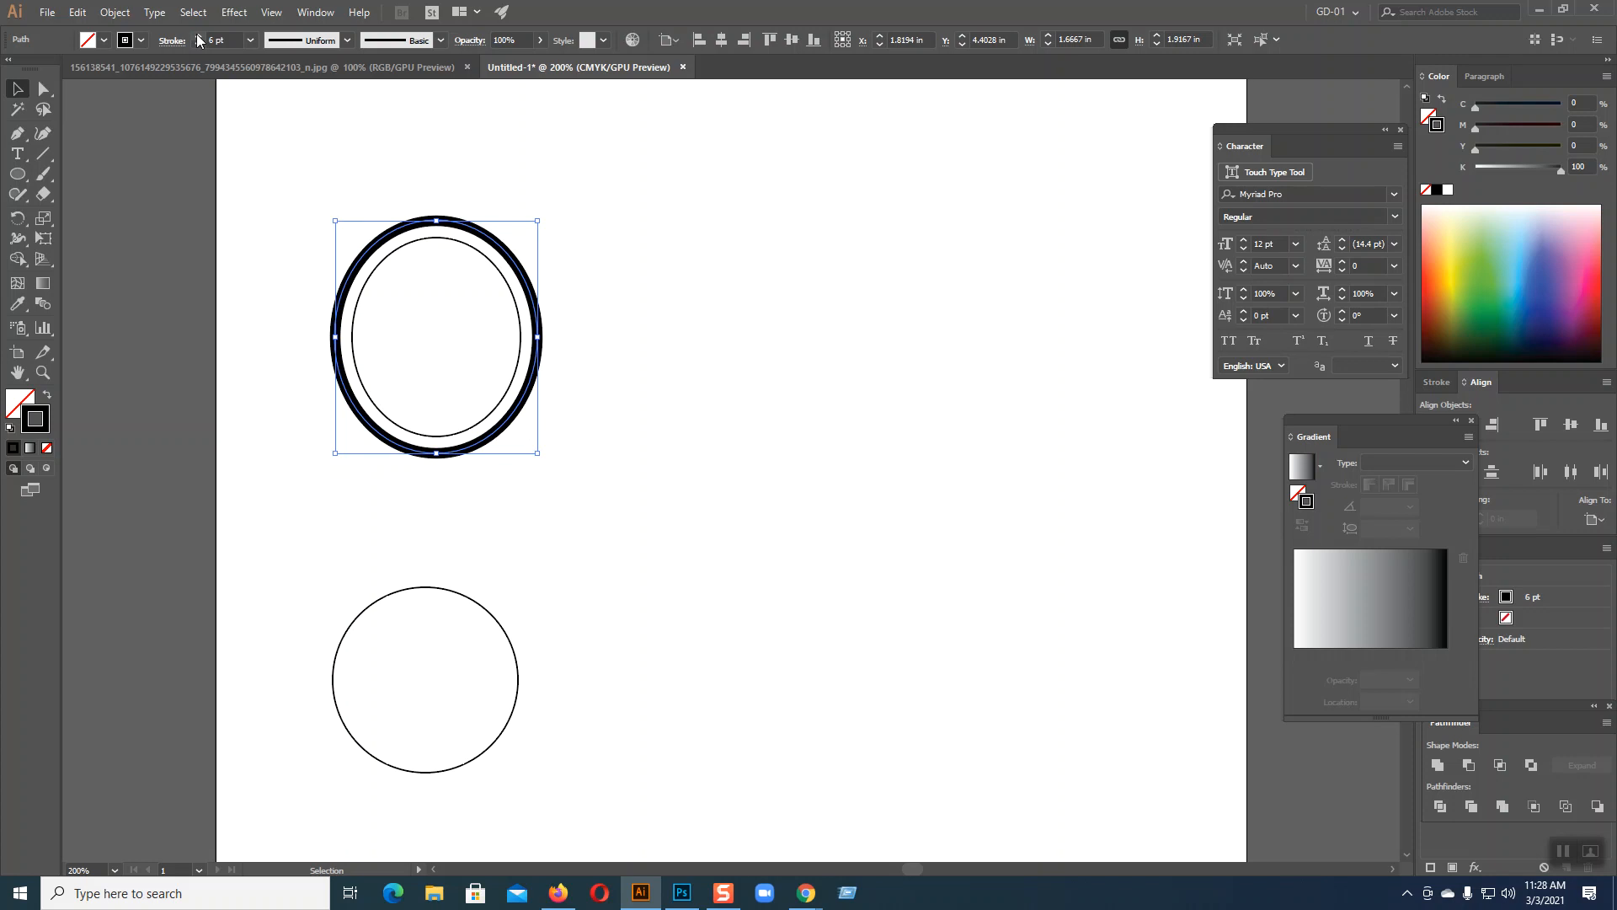
pyautogui.click(198, 44)
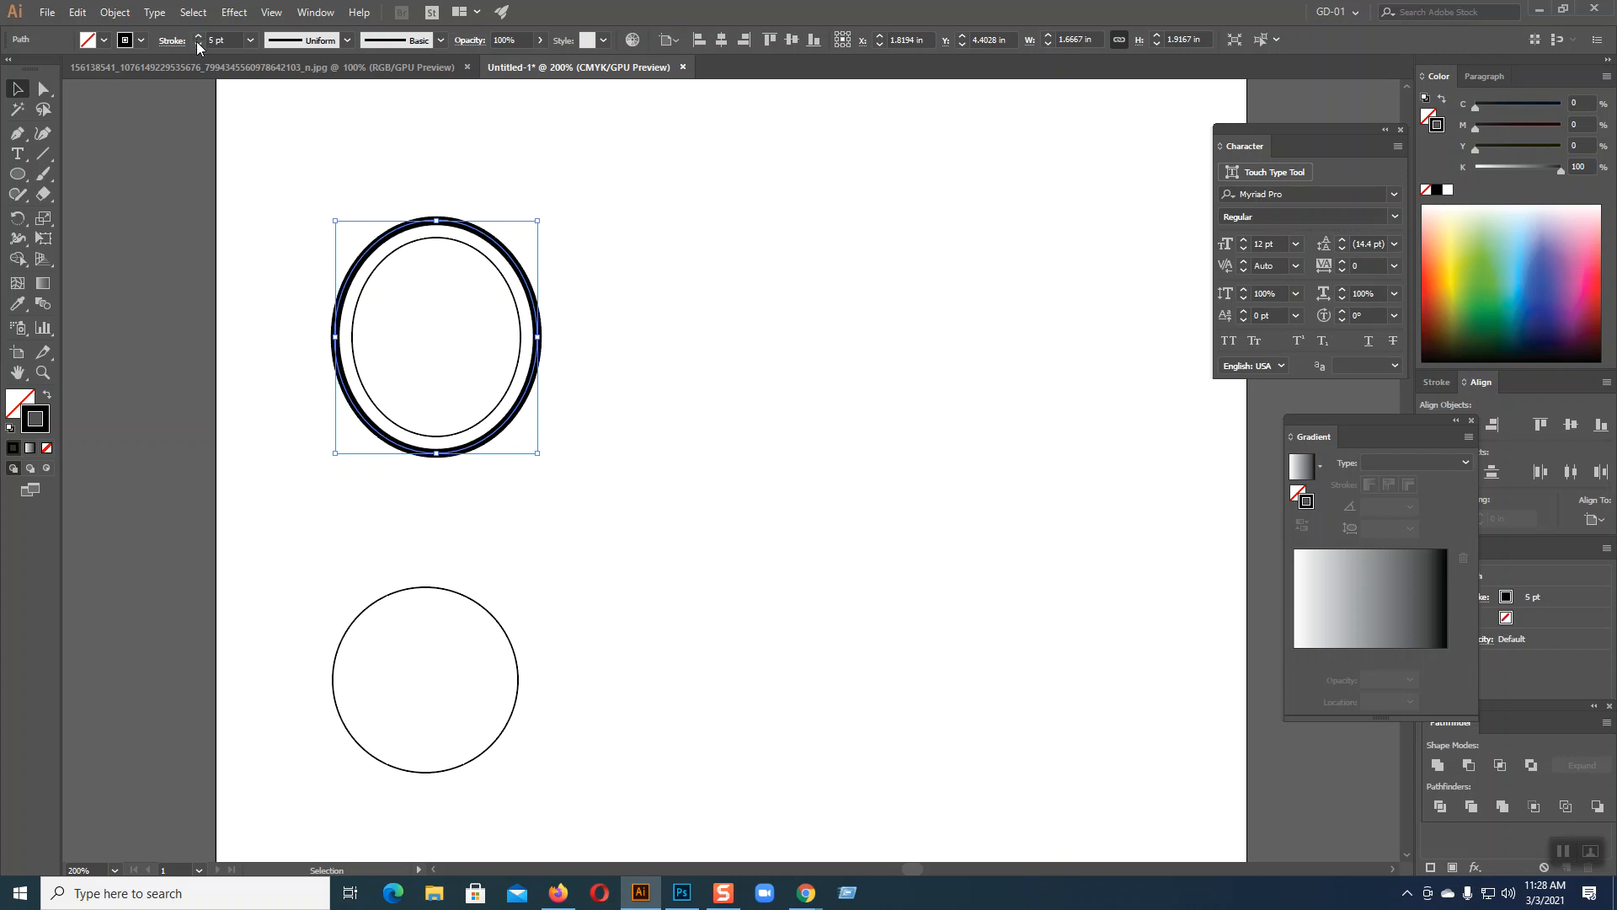
pyautogui.click(783, 397)
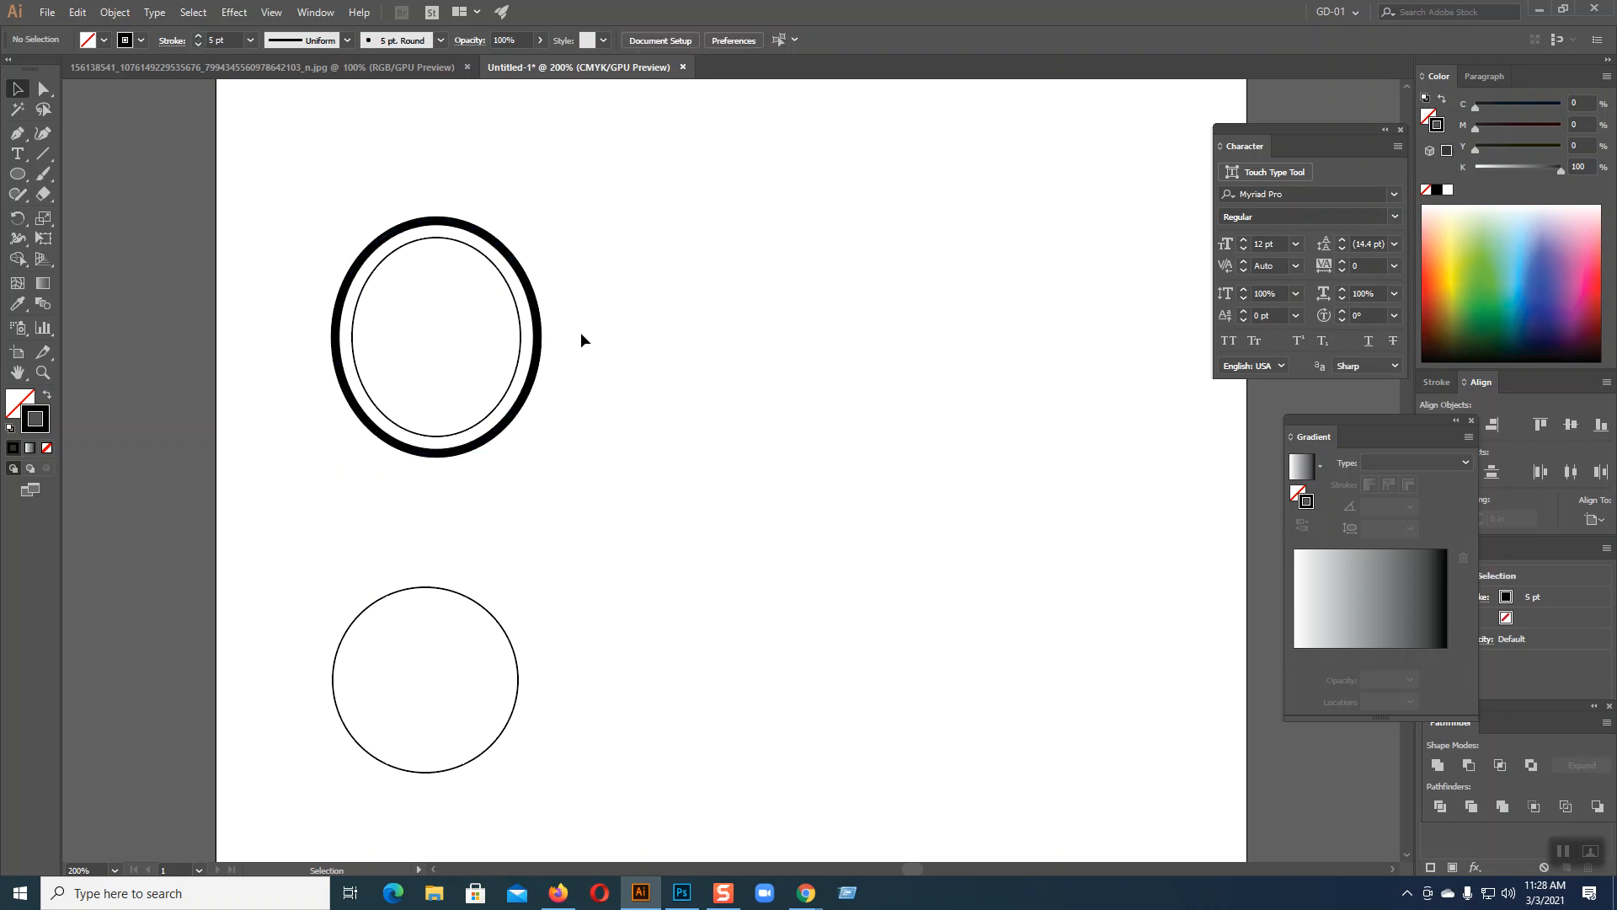
# - Offset the lower circle's path outward by 0.1389 in with mitered joins, previewing the result
pyautogui.click(539, 319)
pyautogui.click(485, 609)
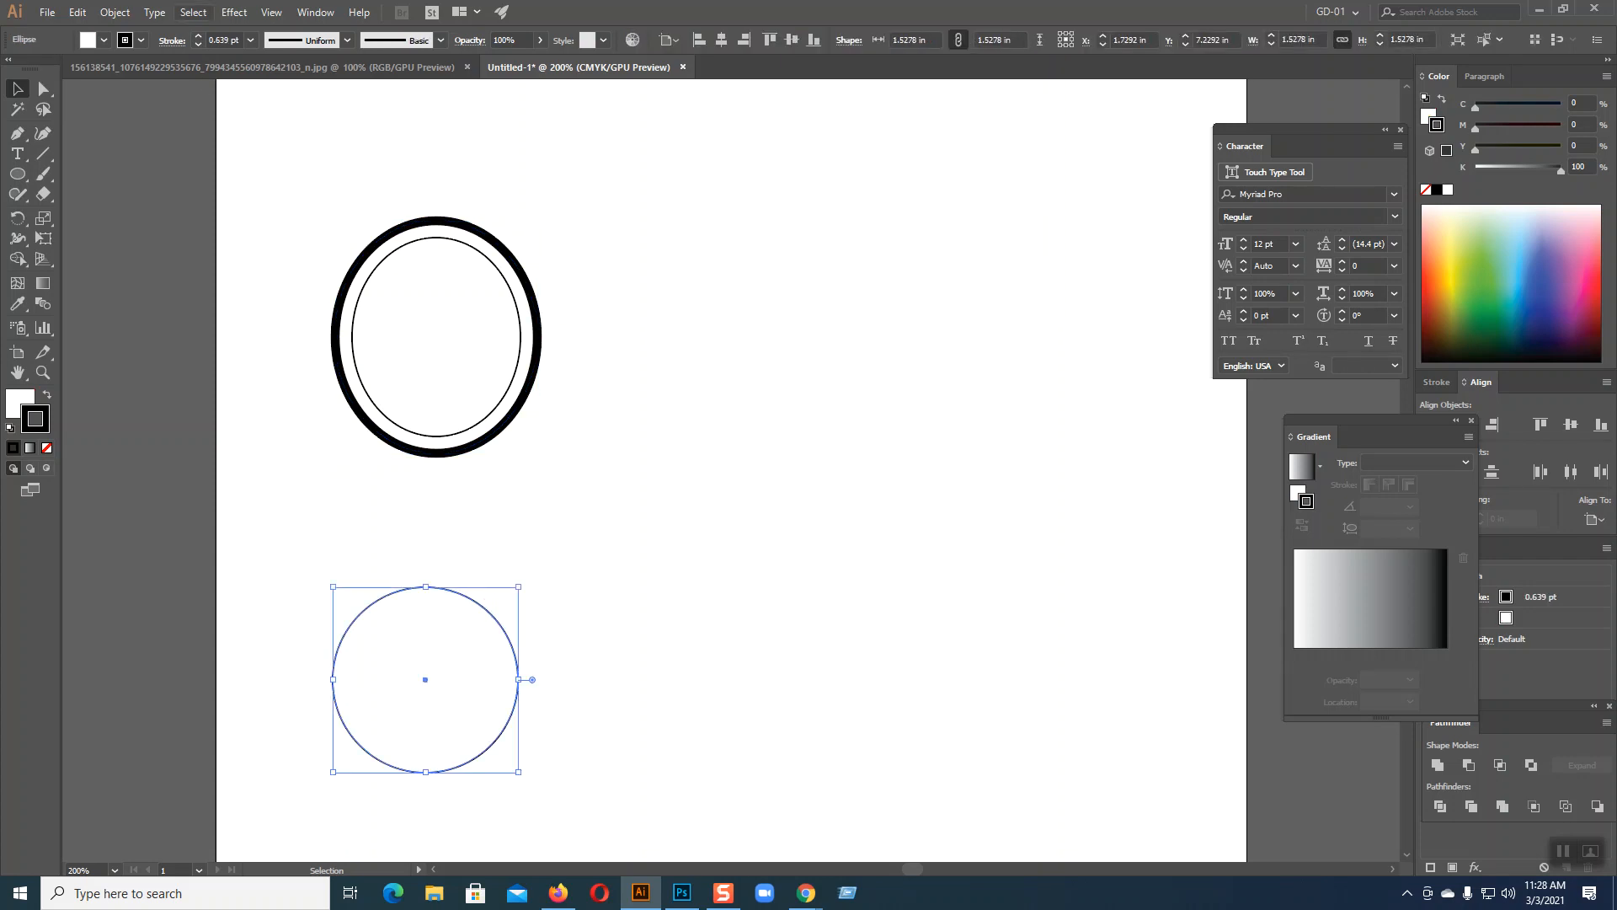
pyautogui.click(115, 11)
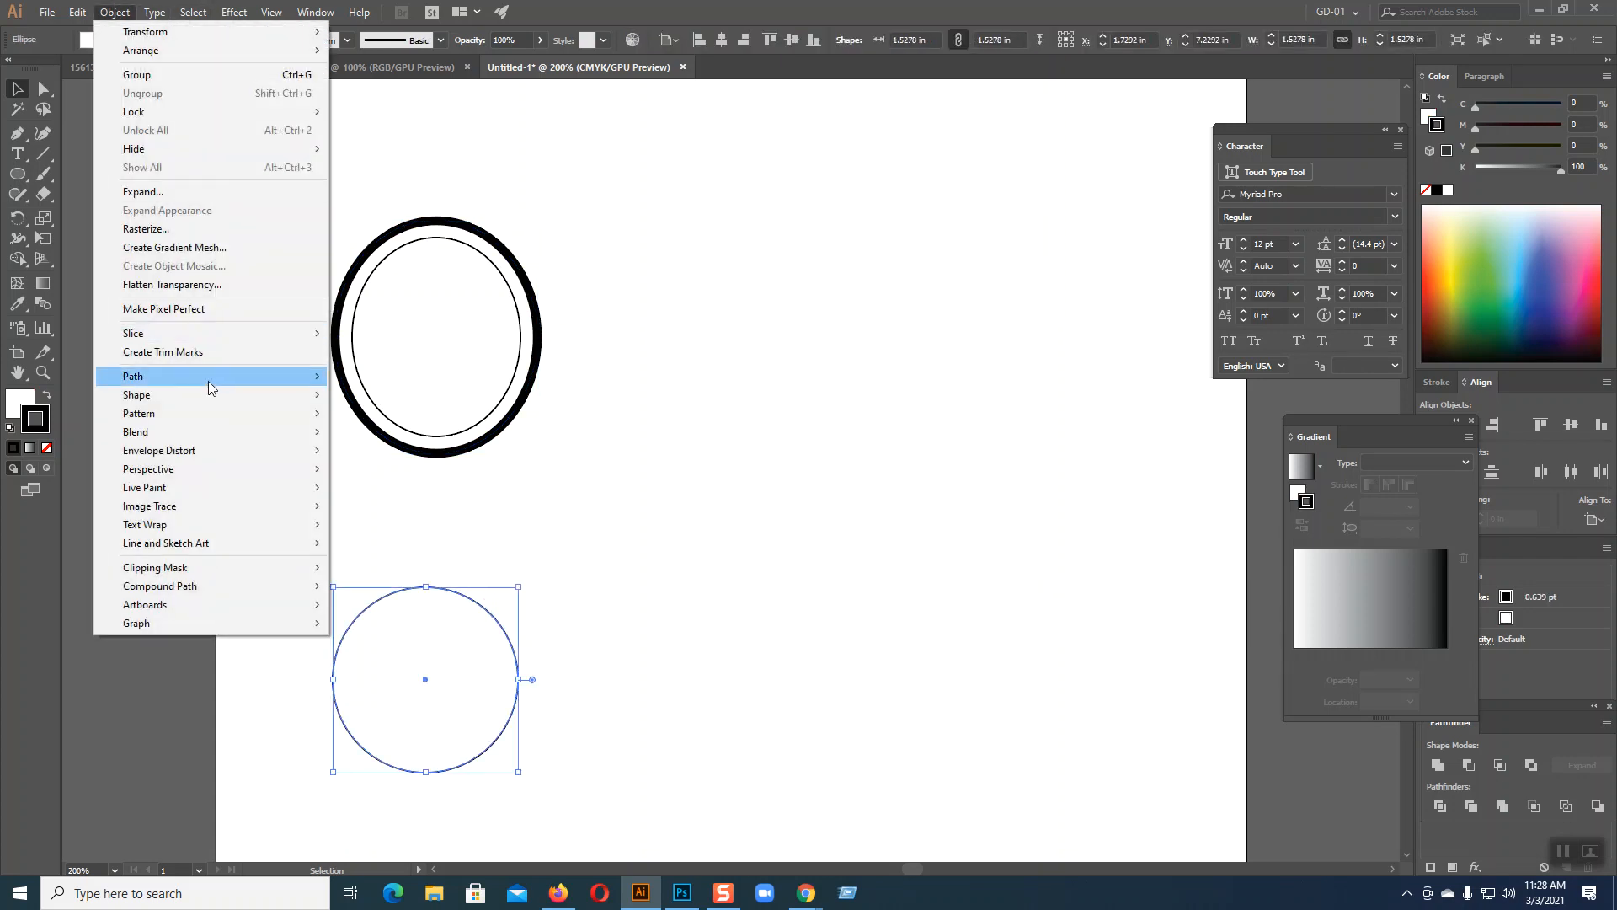
pyautogui.moveTo(202, 379)
pyautogui.click(403, 437)
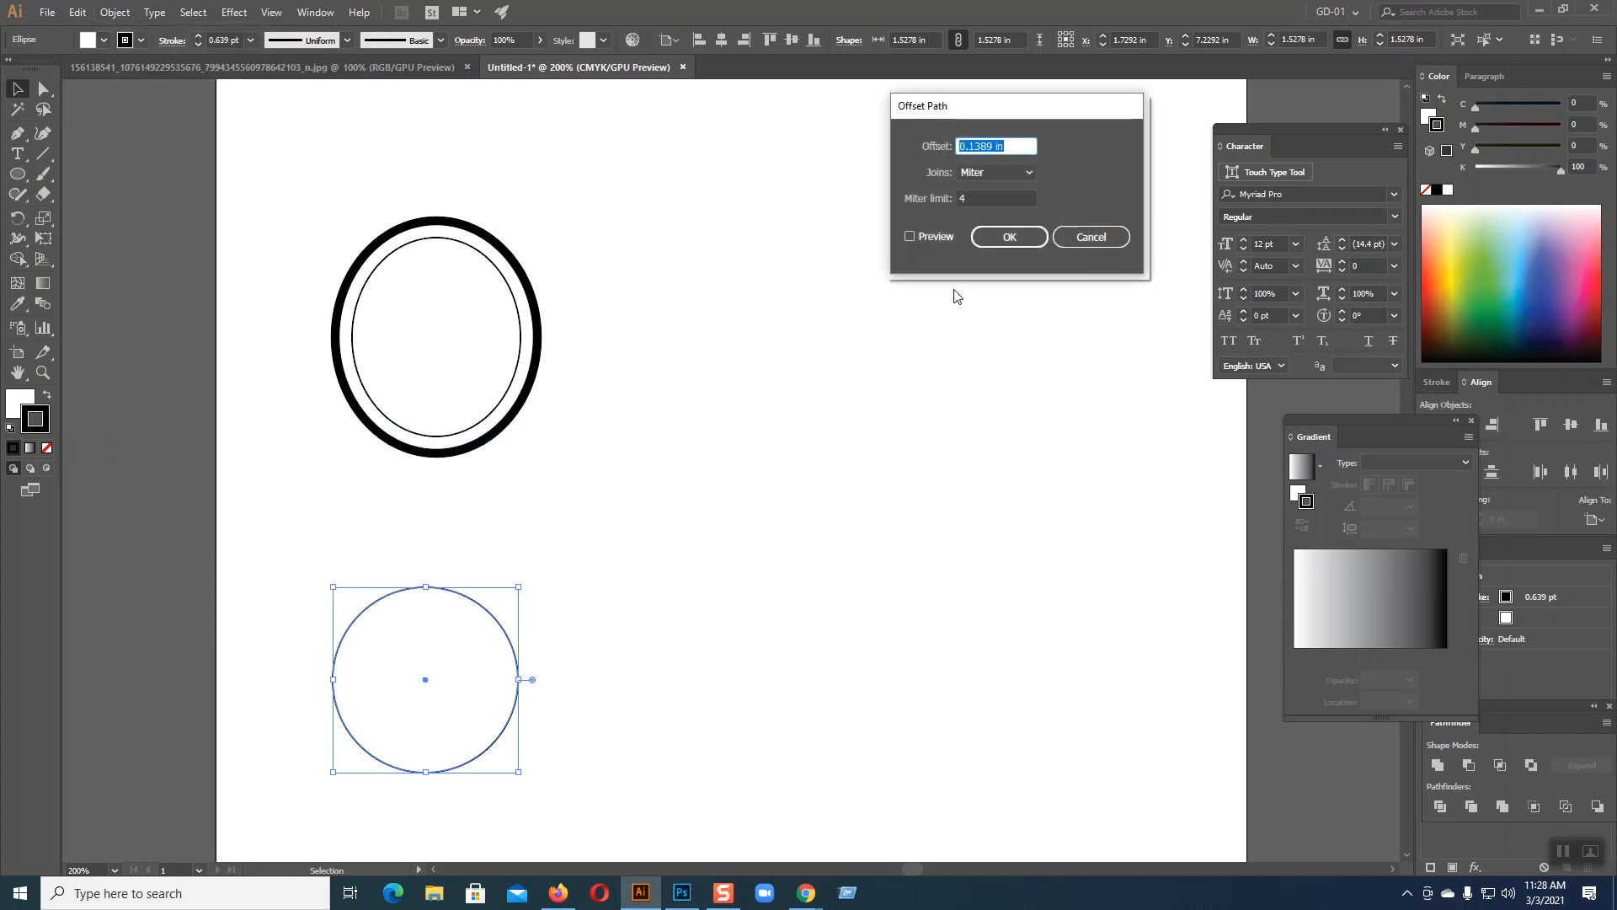
pyautogui.click(911, 236)
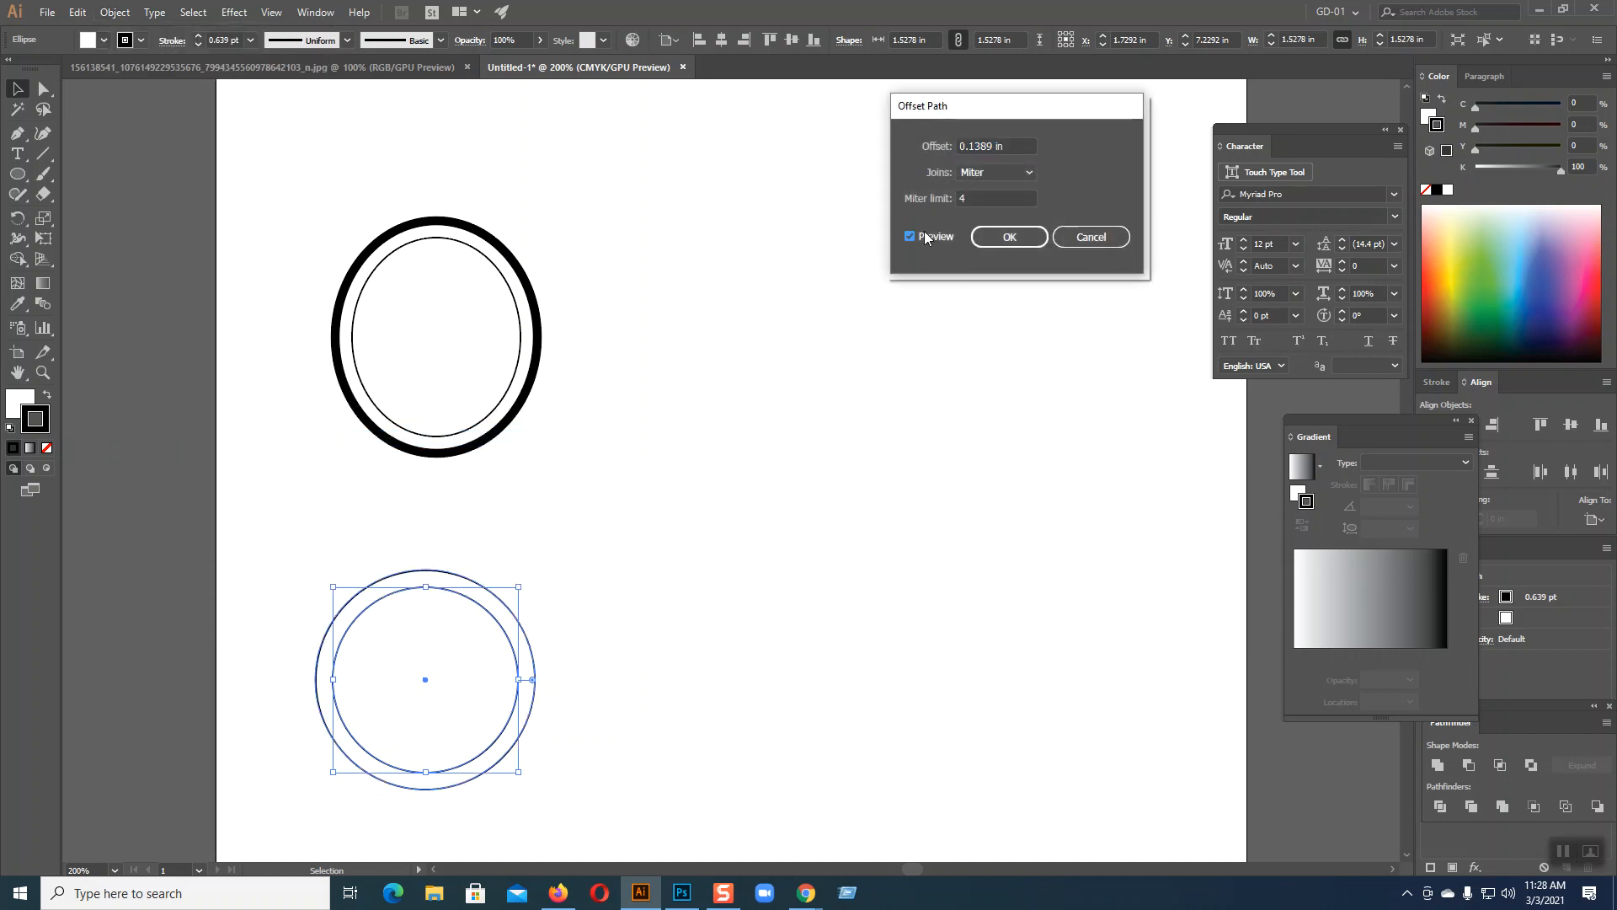
pyautogui.click(1015, 238)
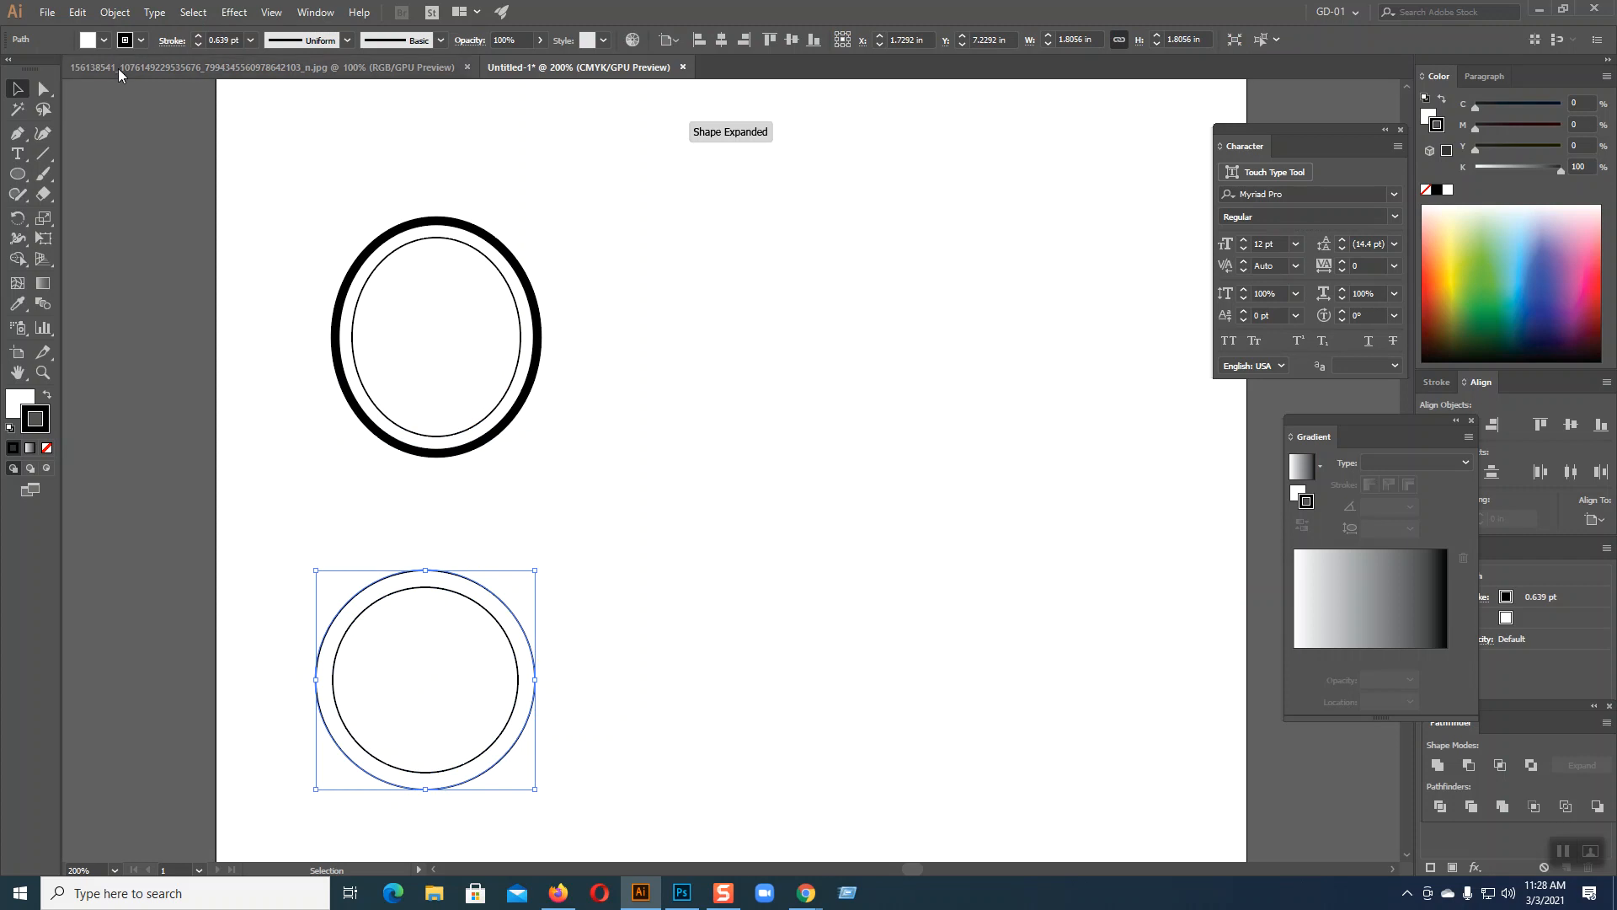
# - Set the outer ring of the lower circle to a 5 pt stroke and deselect it
pyautogui.click(437, 223)
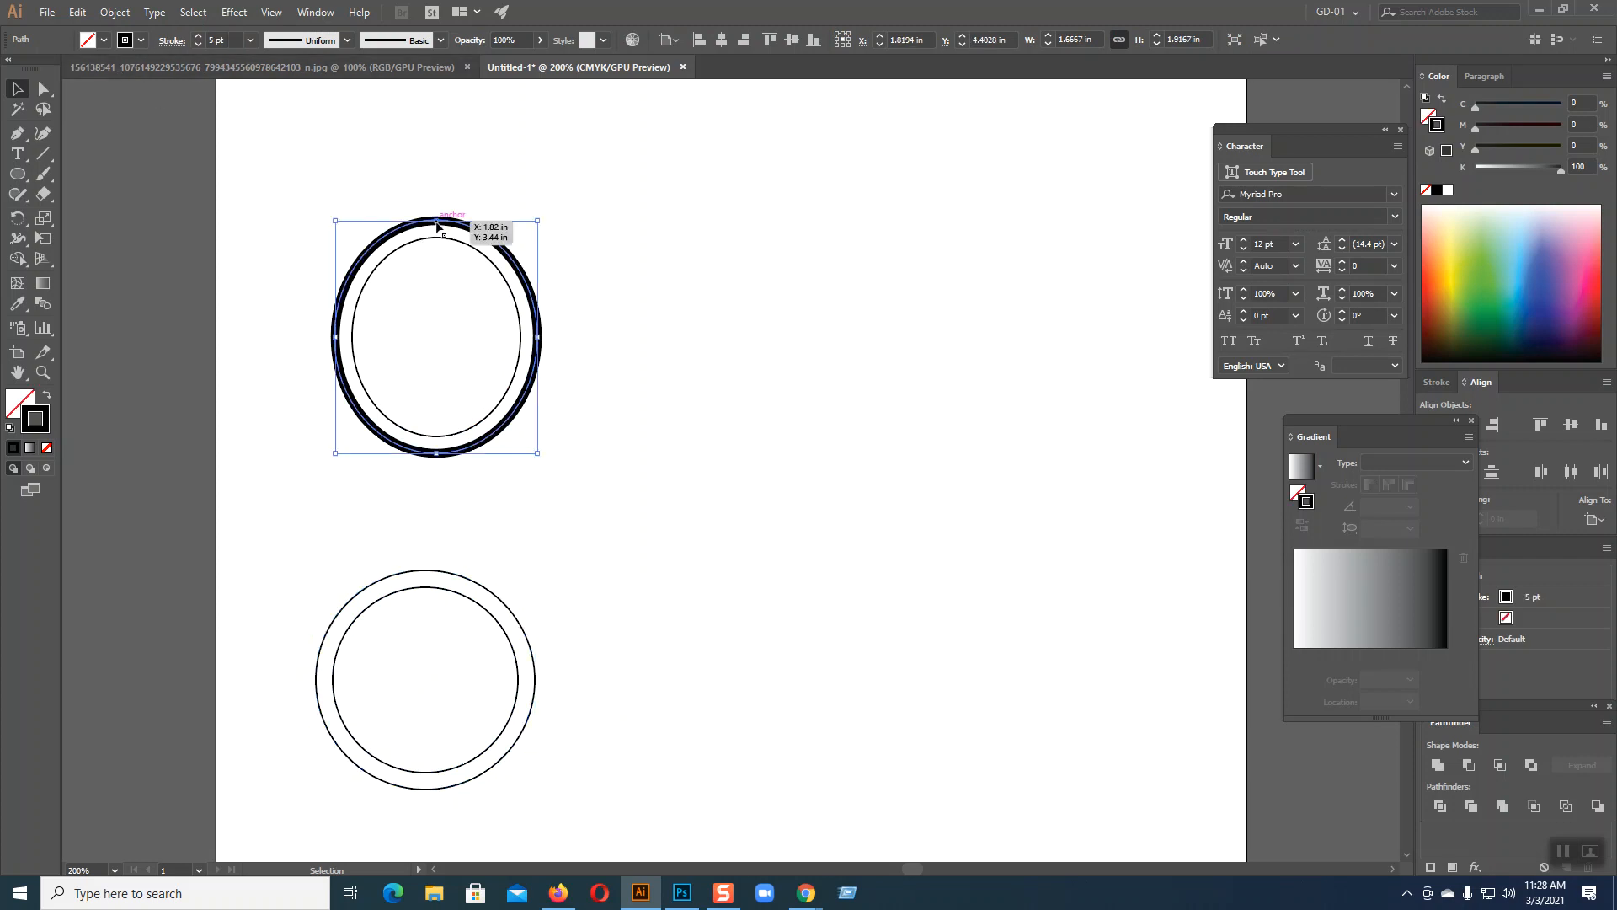
pyautogui.click(474, 584)
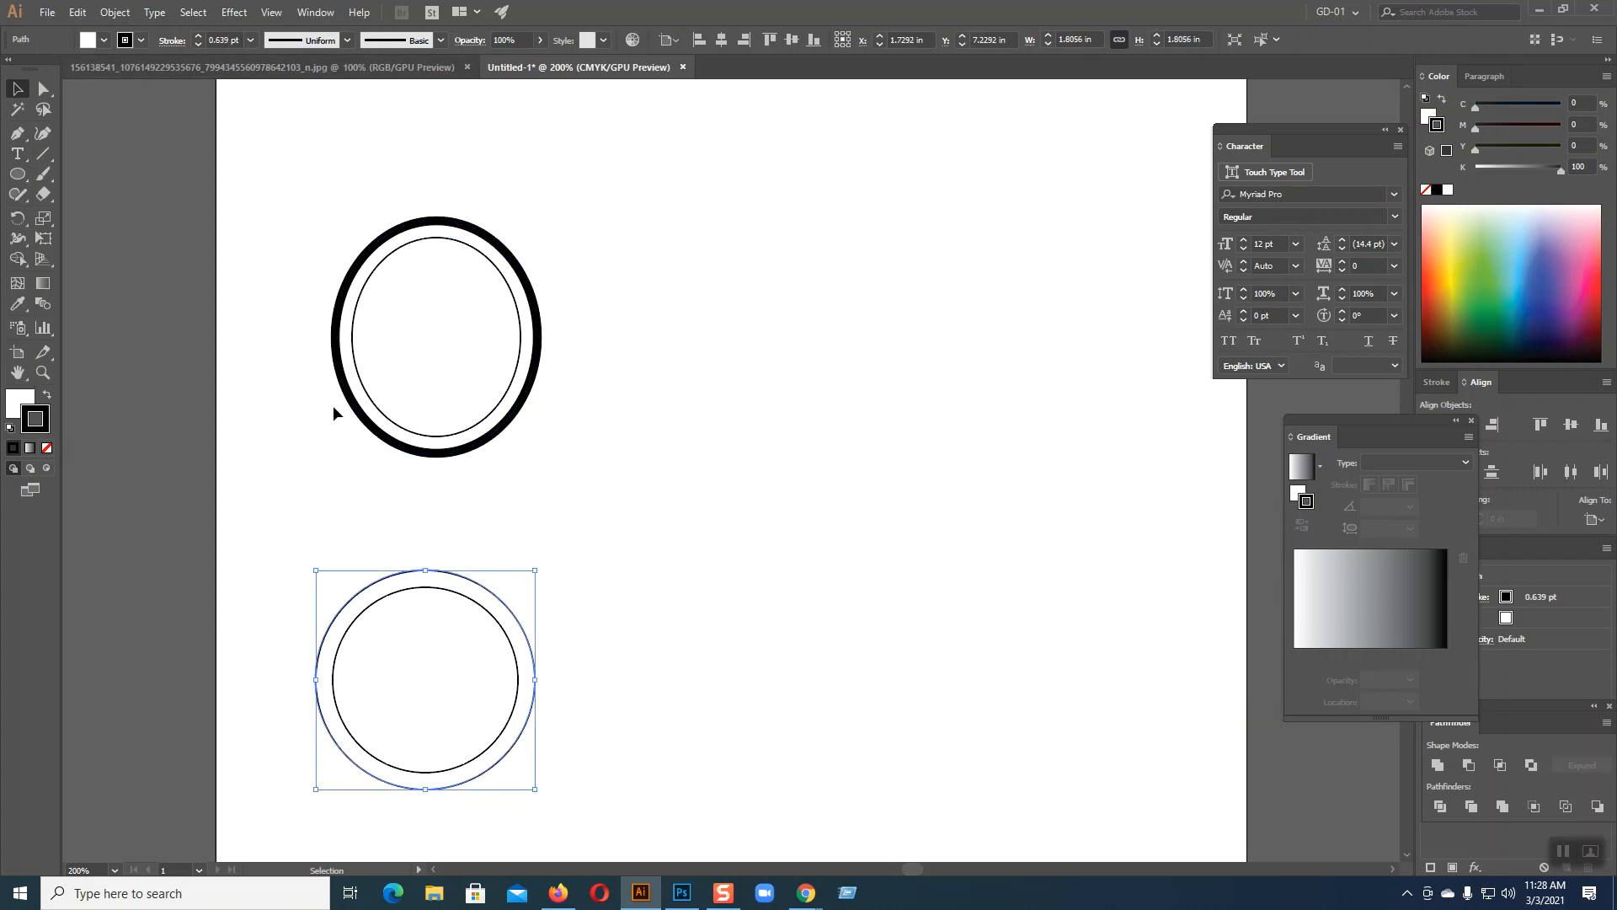
pyautogui.click(198, 37)
pyautogui.click(199, 36)
pyautogui.click(199, 36)
pyautogui.click(199, 36)
pyautogui.click(199, 36)
pyautogui.click(694, 427)
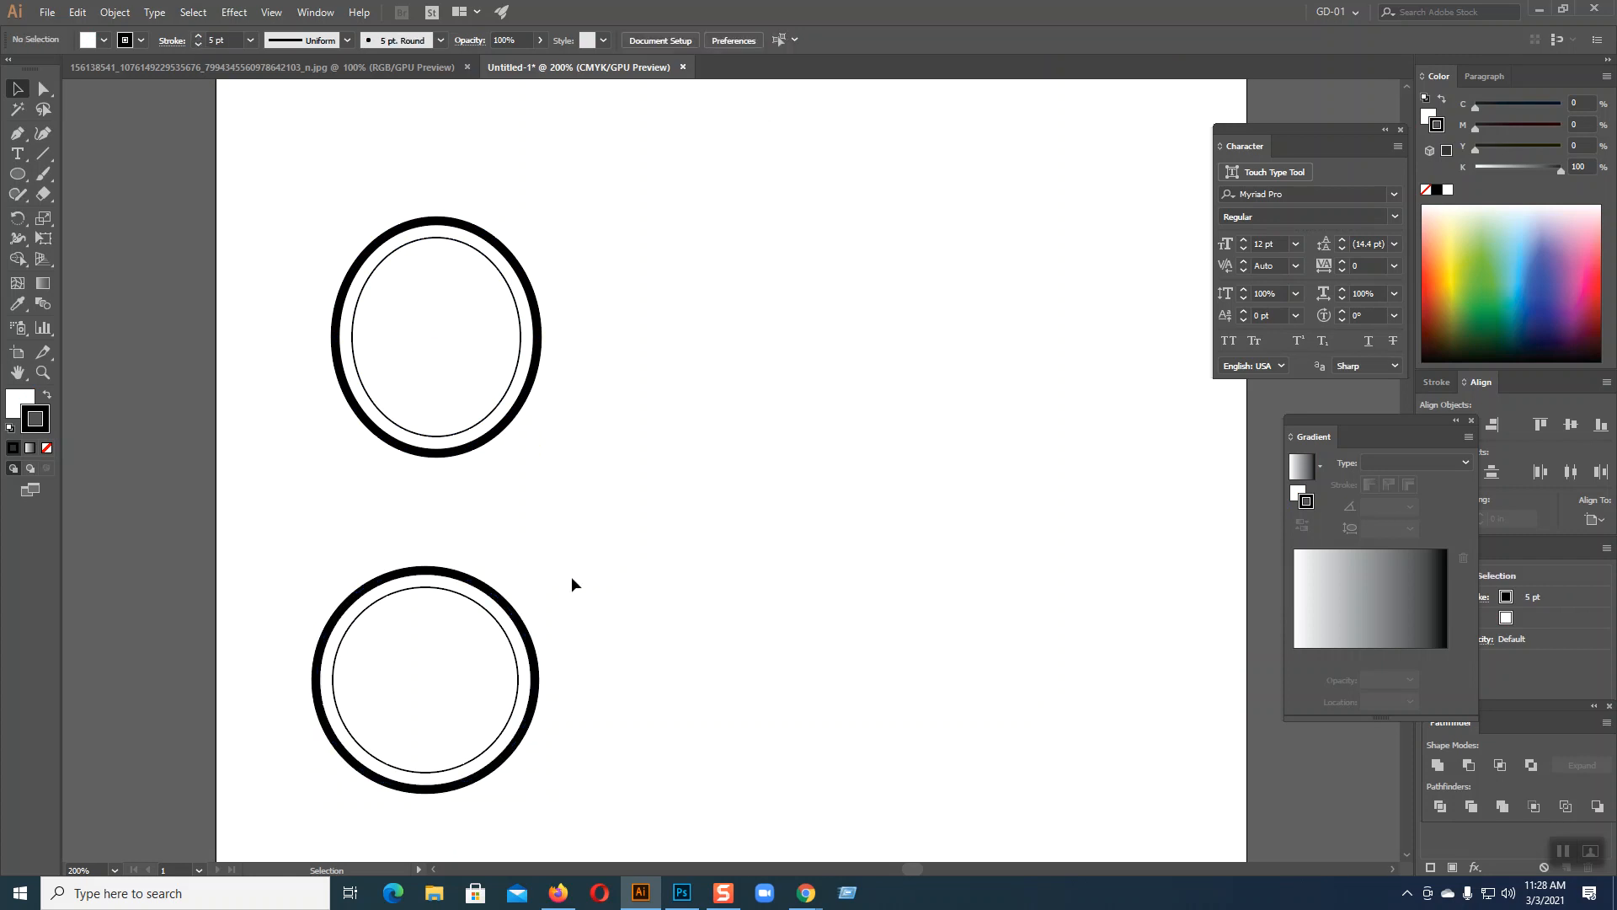
# - Turn the lower circle's outer ring into a dashed line with 12 pt dashes and 2 pt gaps
pyautogui.click(521, 624)
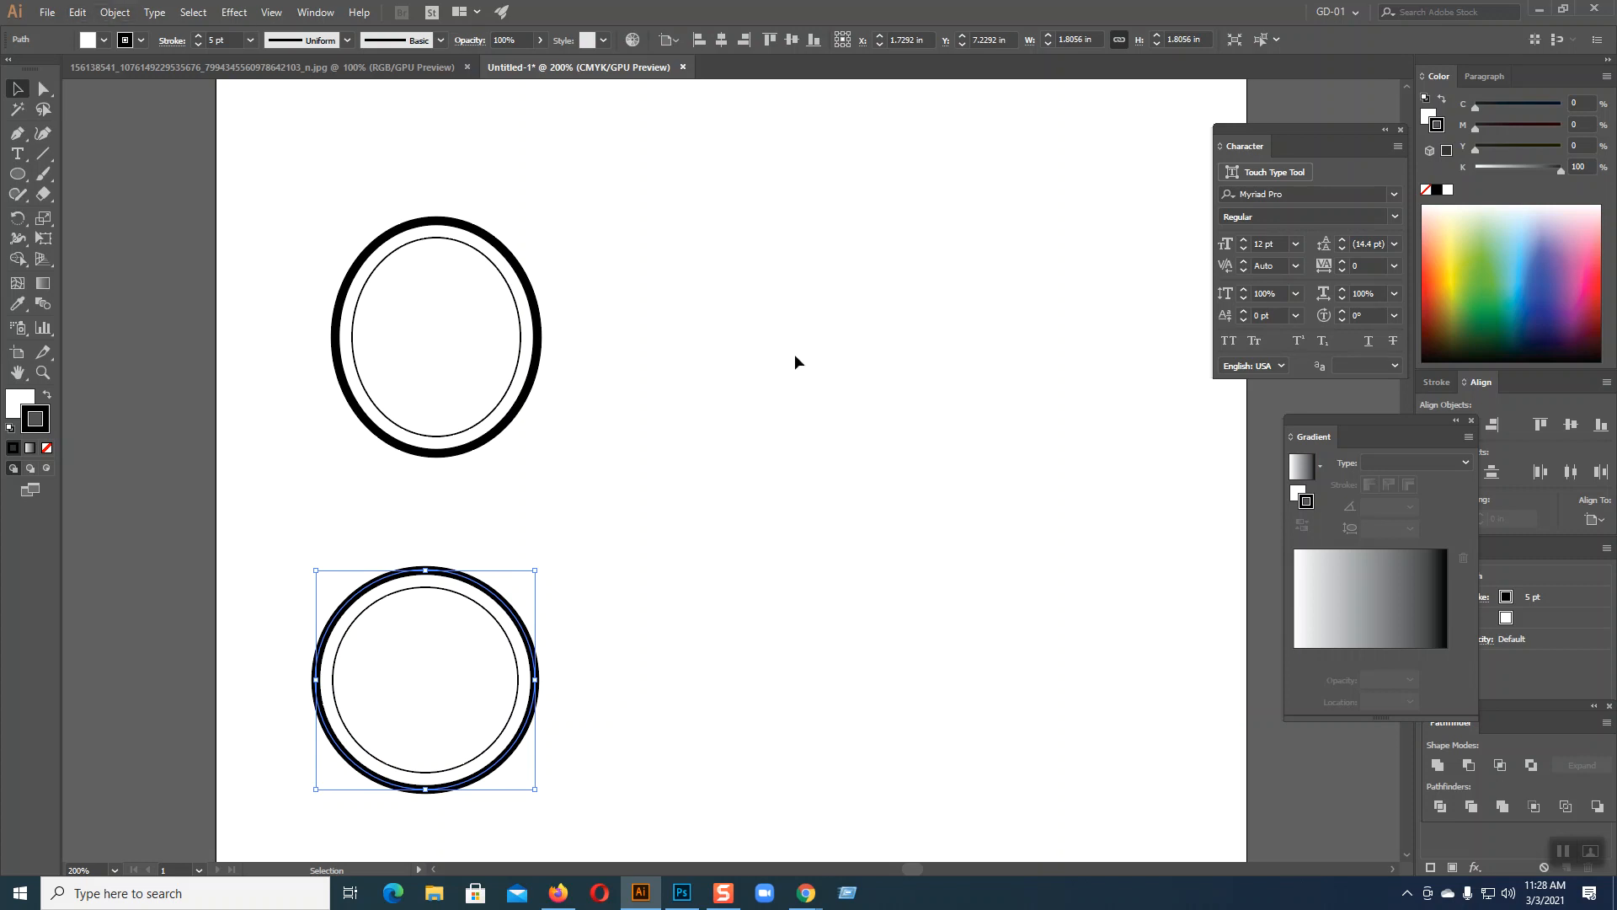
pyautogui.click(173, 42)
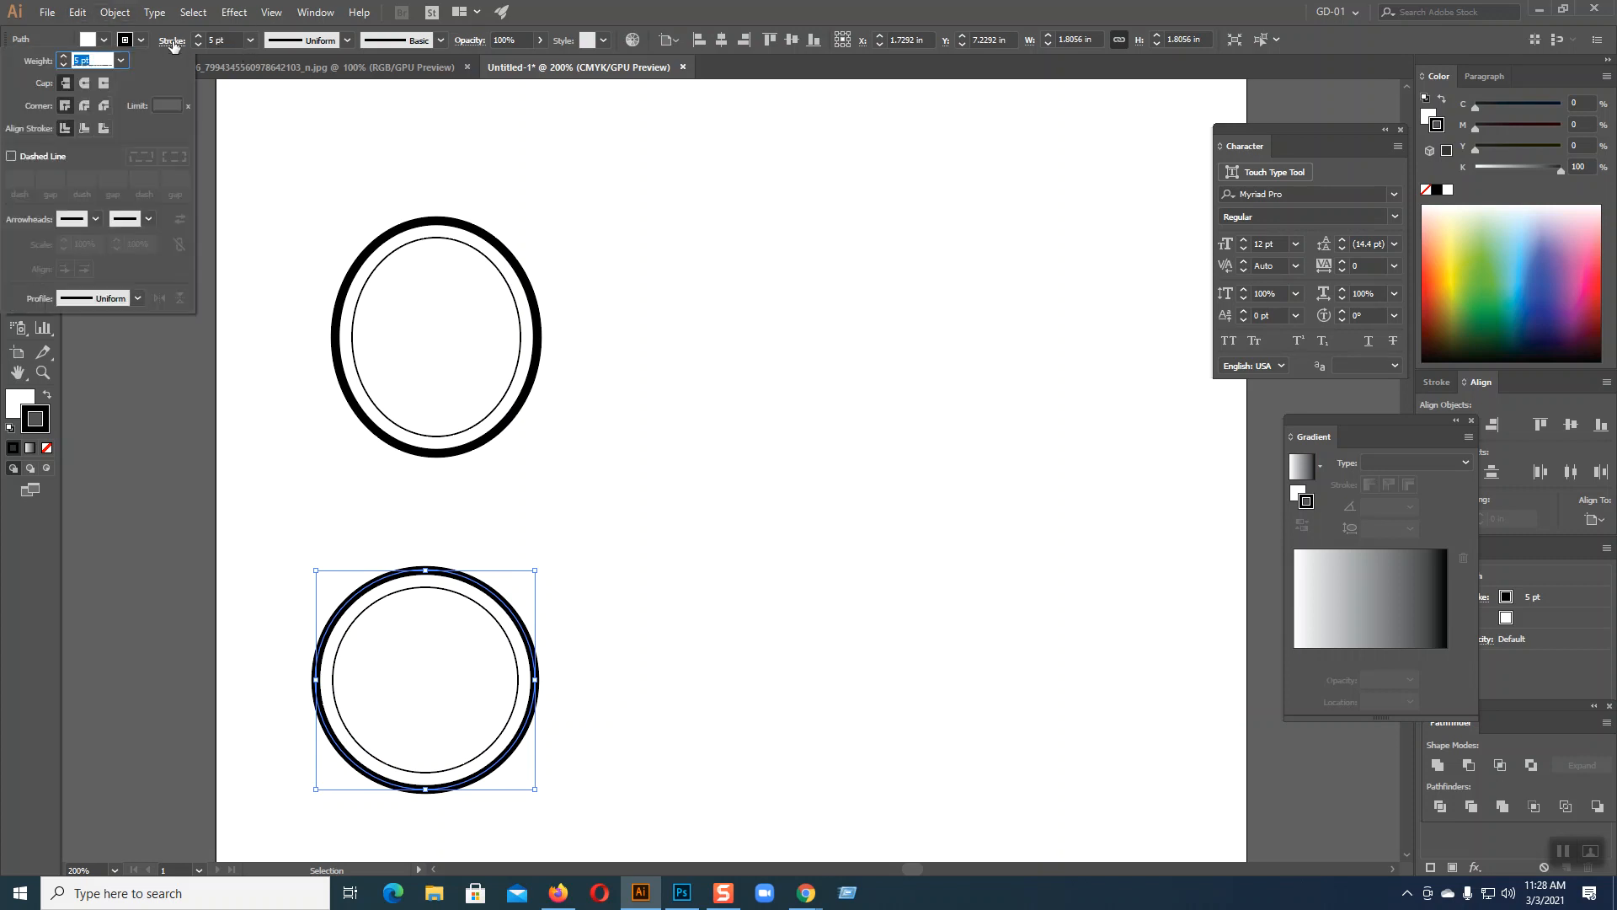
pyautogui.click(12, 155)
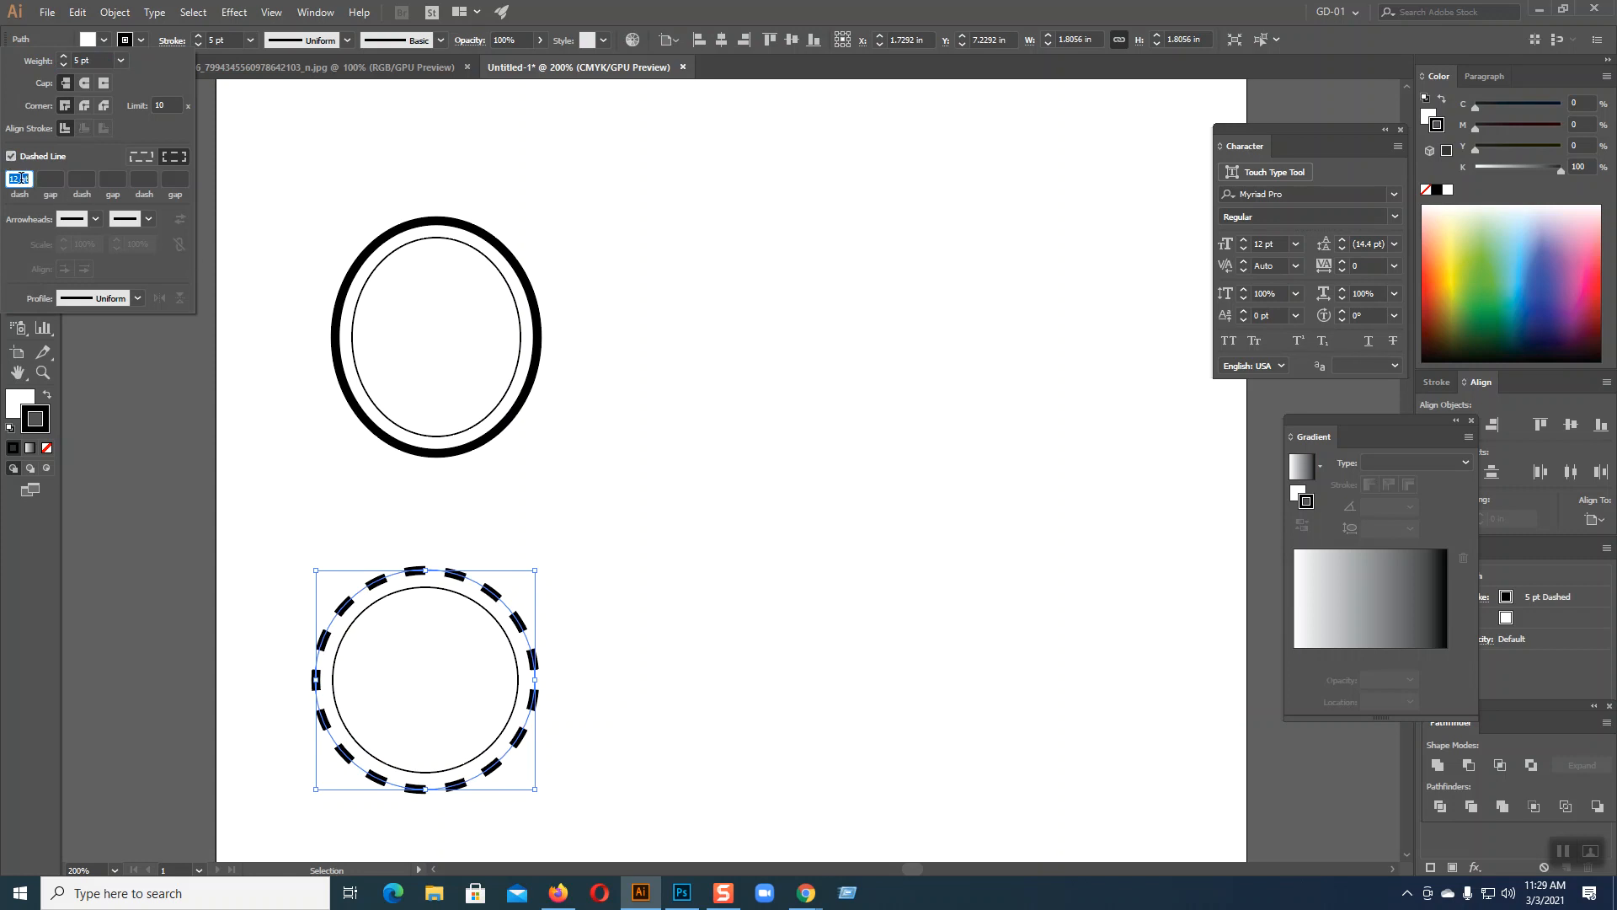
pyautogui.moveTo(21, 180); pyautogui.dragTo(7, 181)
pyautogui.click(53, 179)
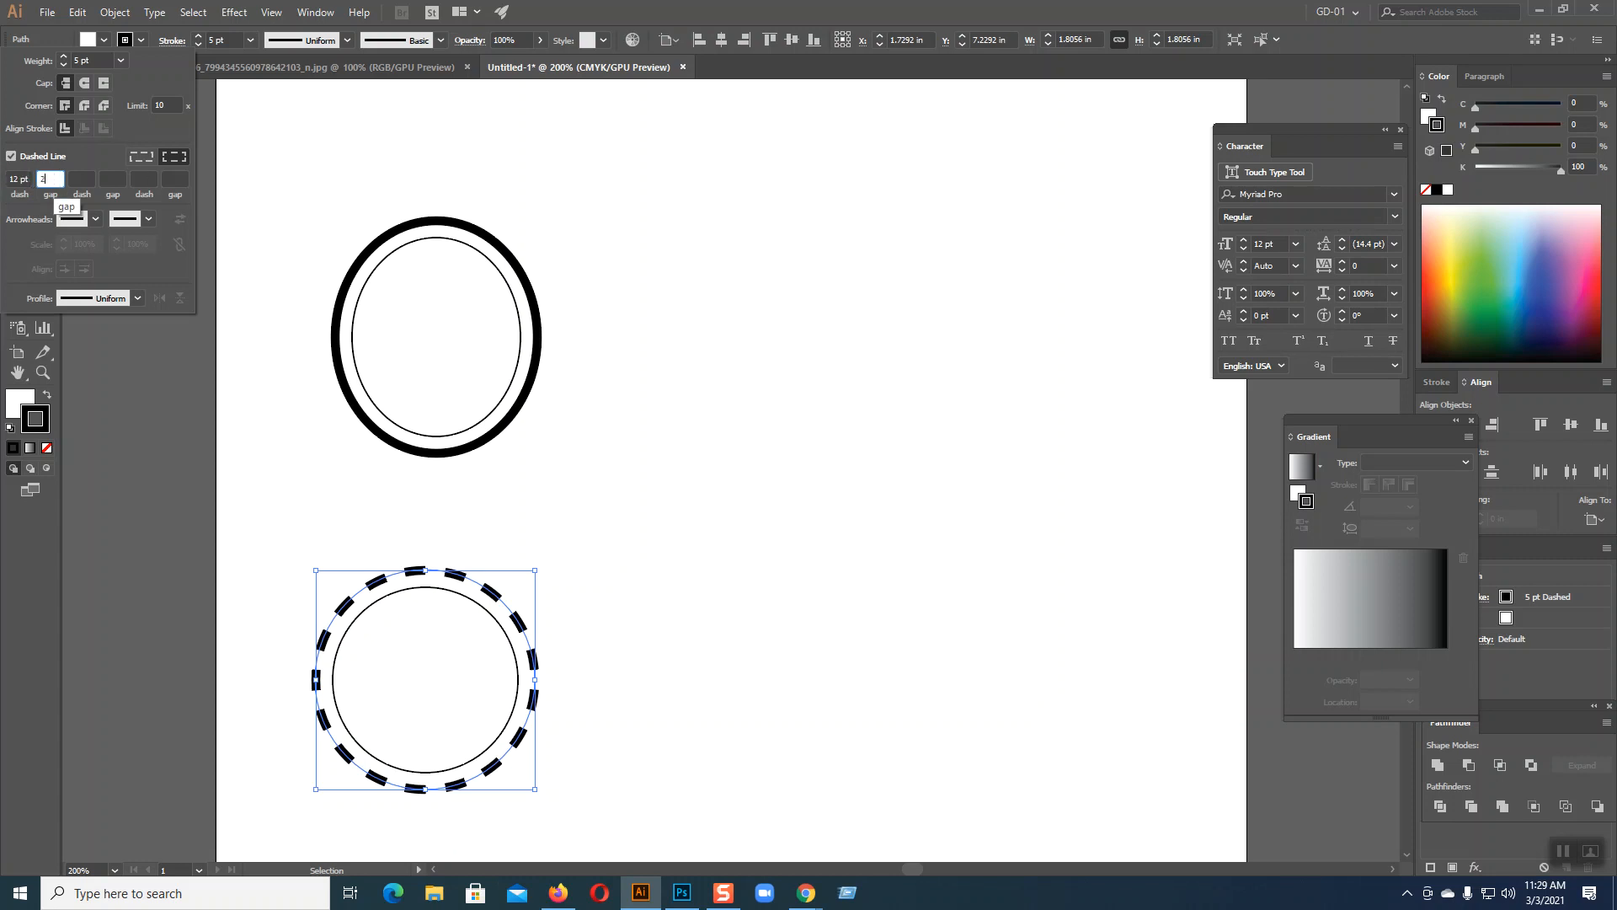
pyautogui.click(411, 578)
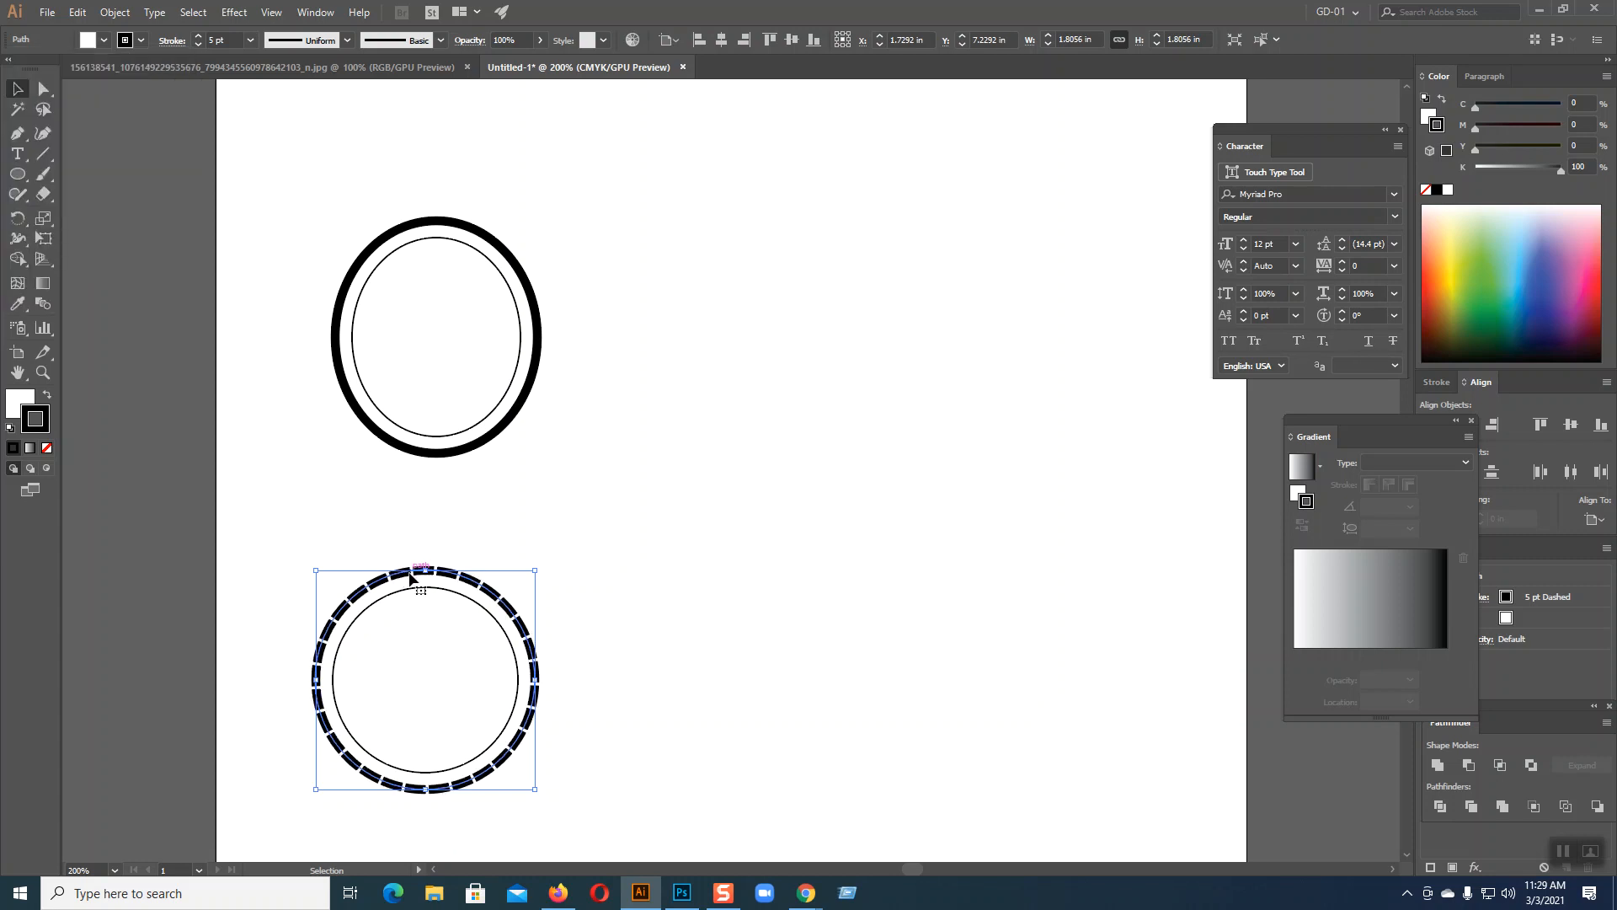
# - Try a 5 pt dash length on the lower circle's outer ring and undo it
pyautogui.click(173, 41)
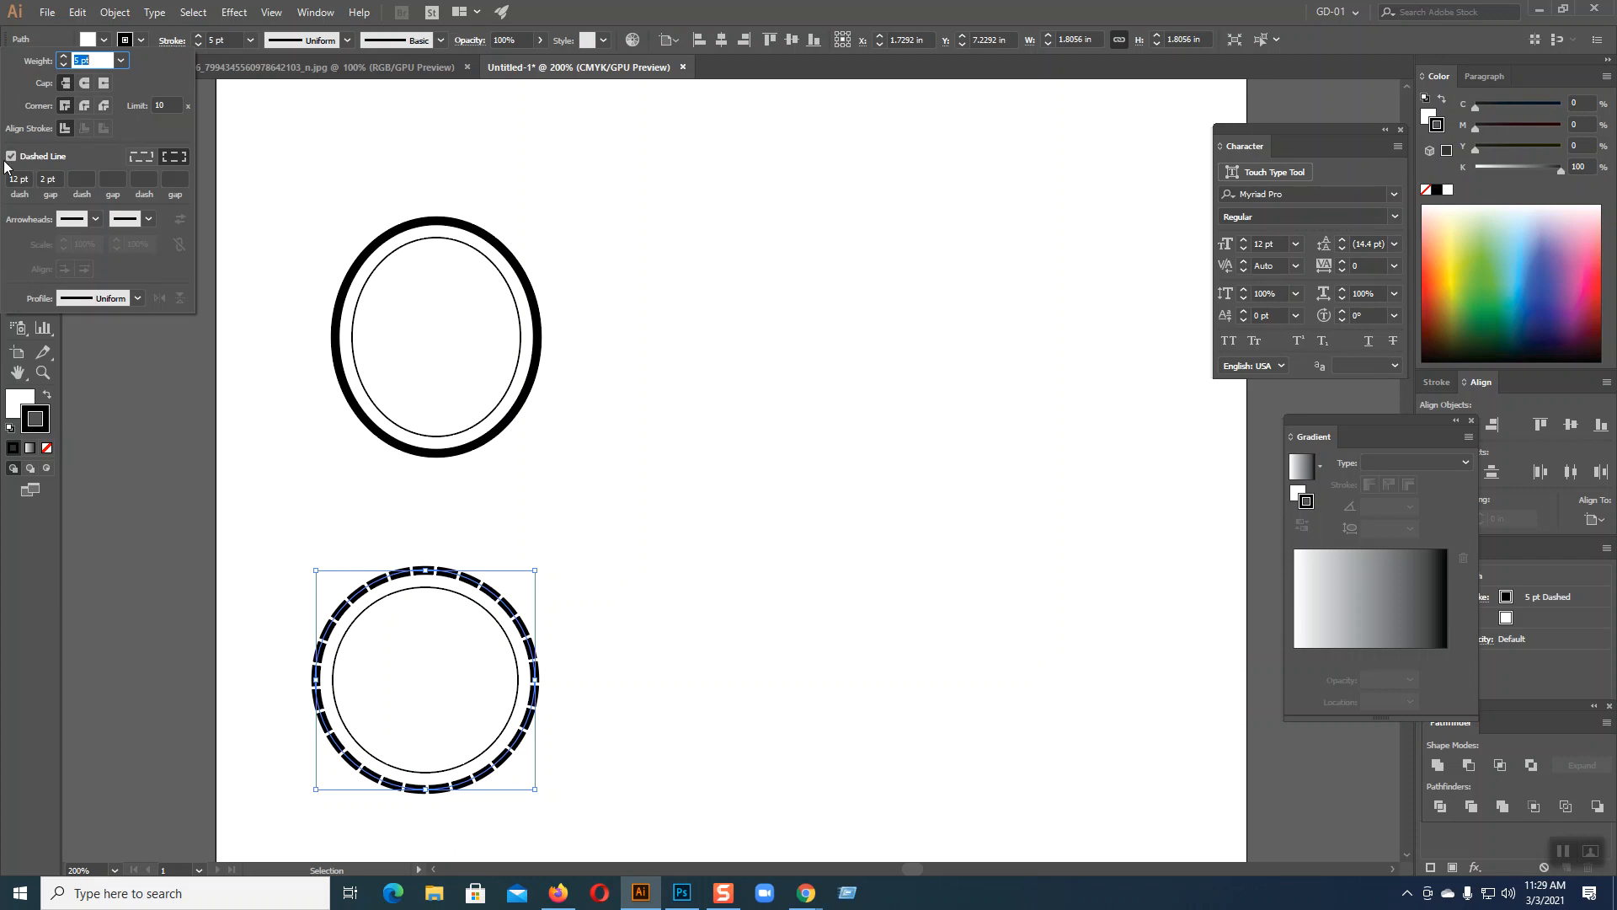
pyautogui.doubleClick(18, 178)
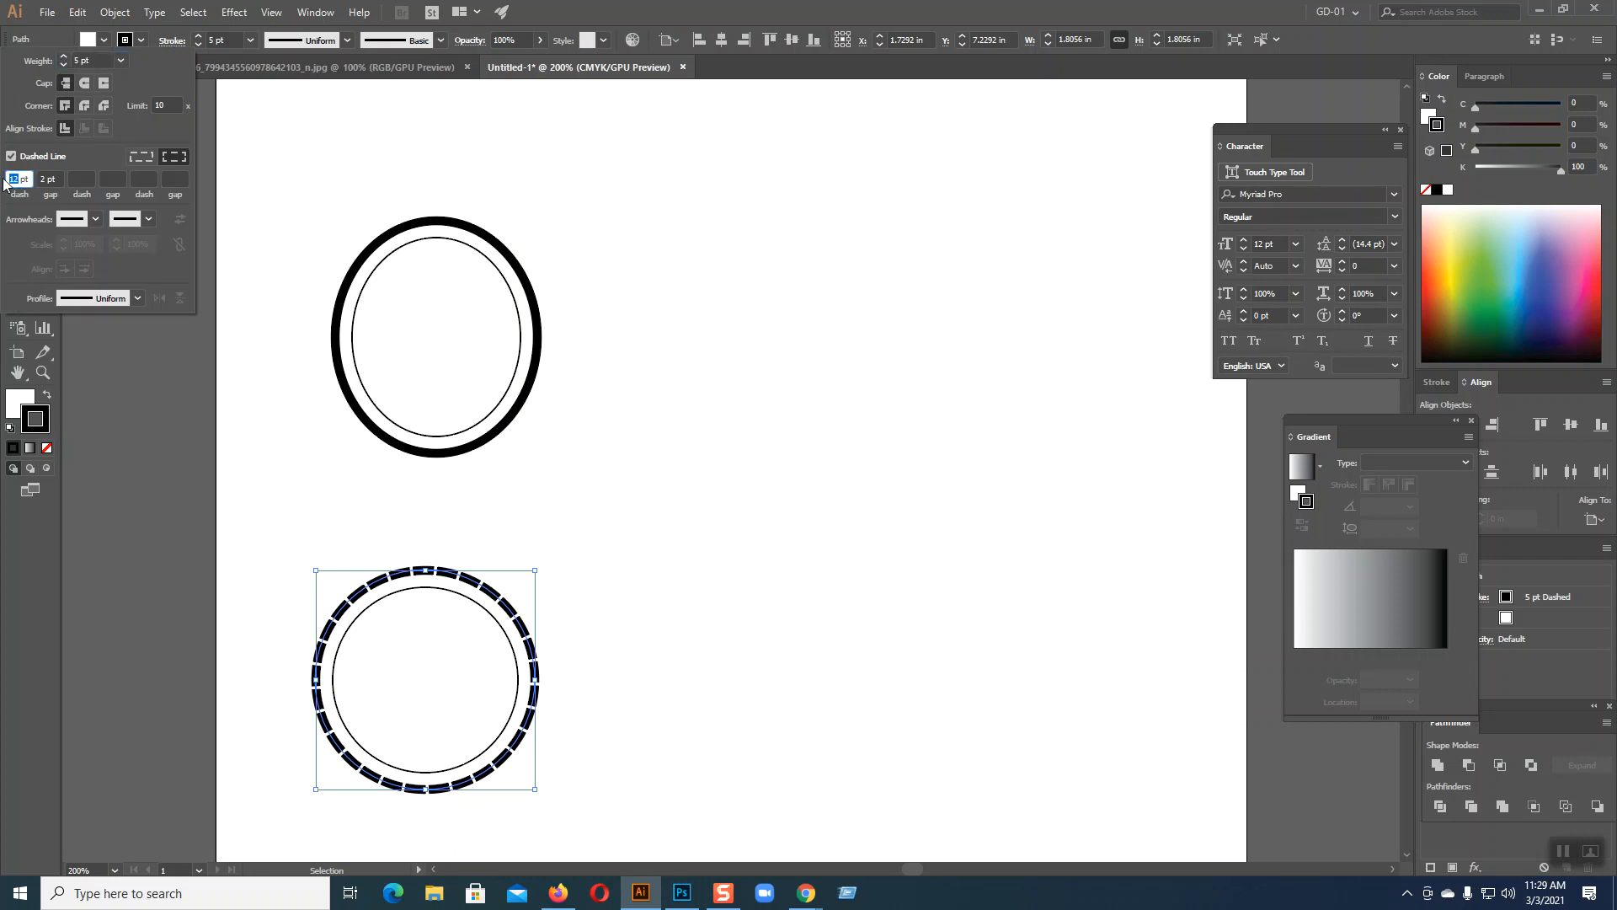
pyautogui.write('5')
pyautogui.click(380, 585)
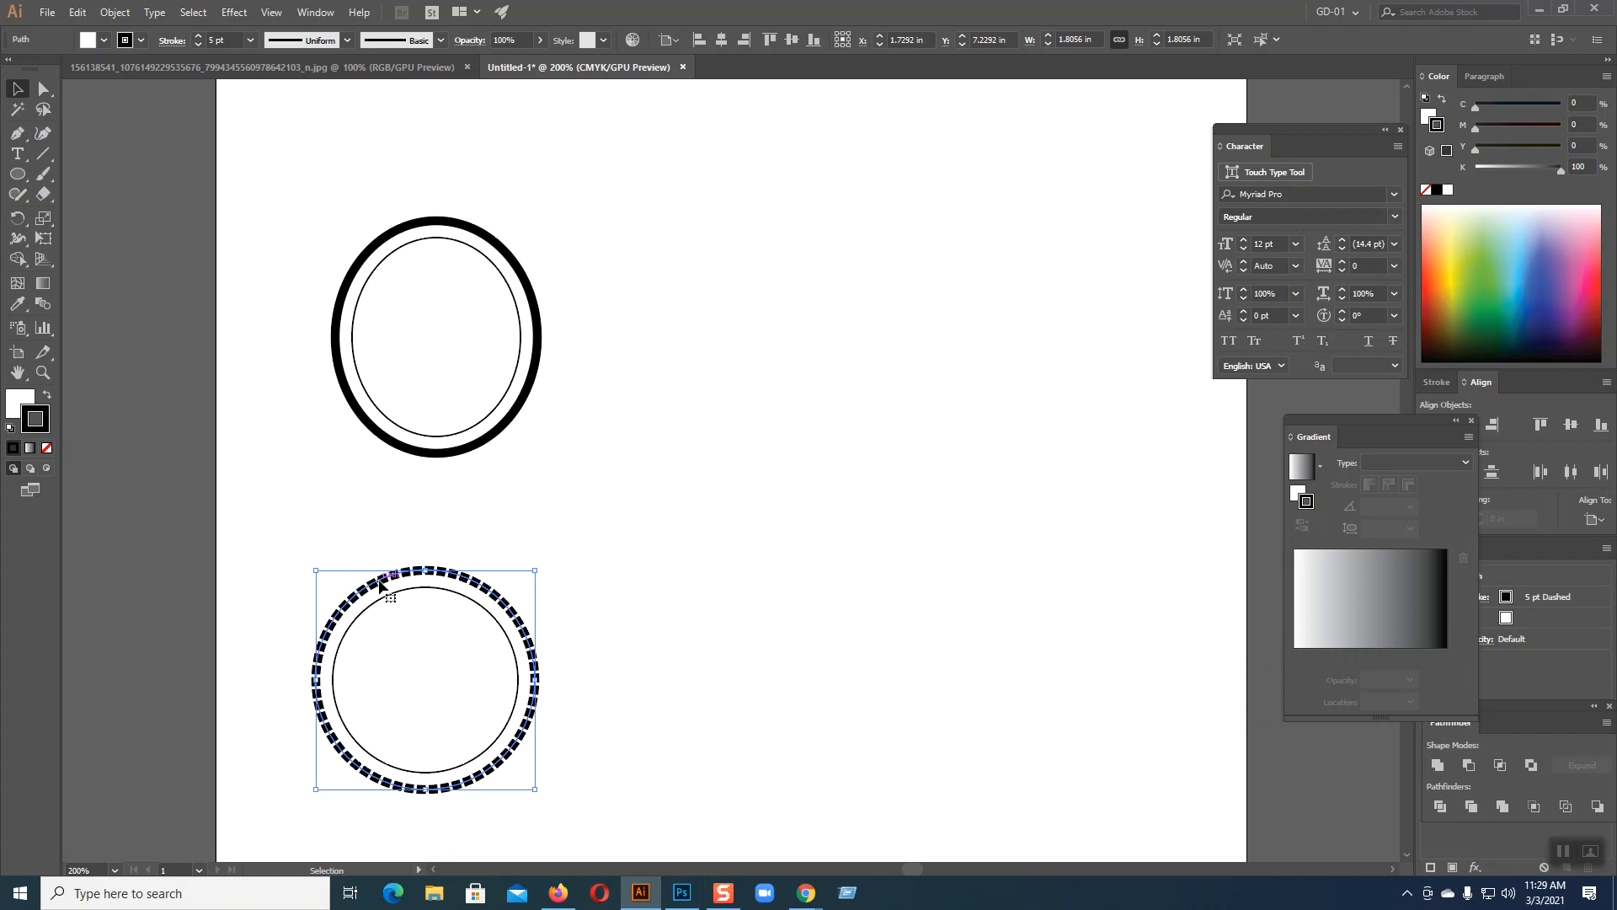
pyautogui.hotkey('ctrl', 'z')
# - Set the dash length of the lower circle's outer ring to 20 pt
pyautogui.click(168, 41)
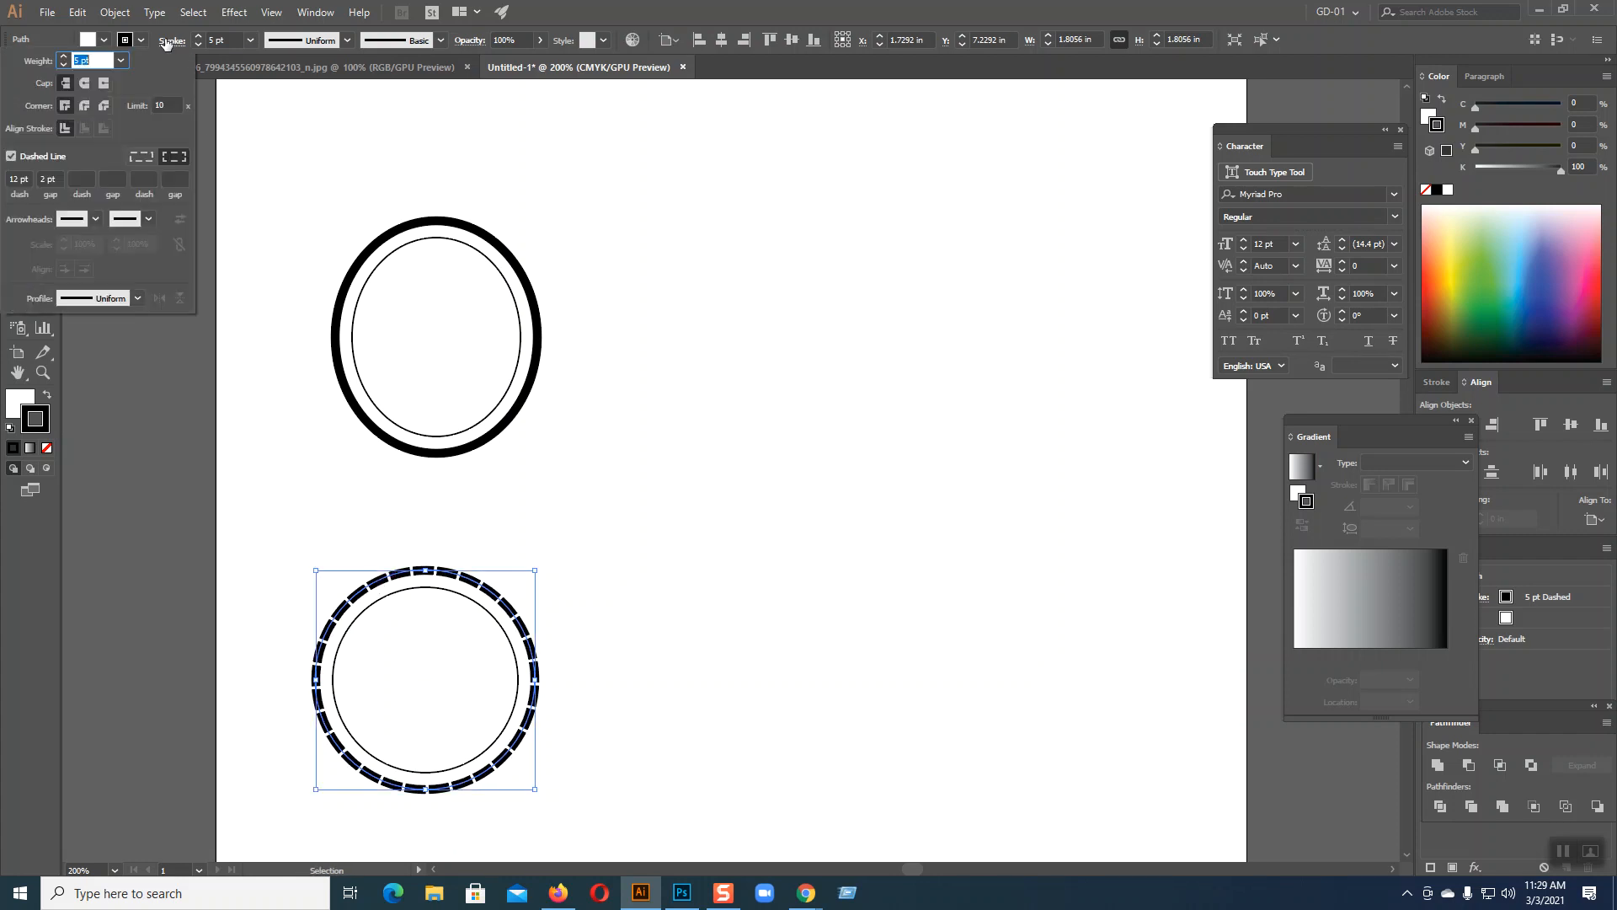
pyautogui.click(10, 178)
pyautogui.write('5')
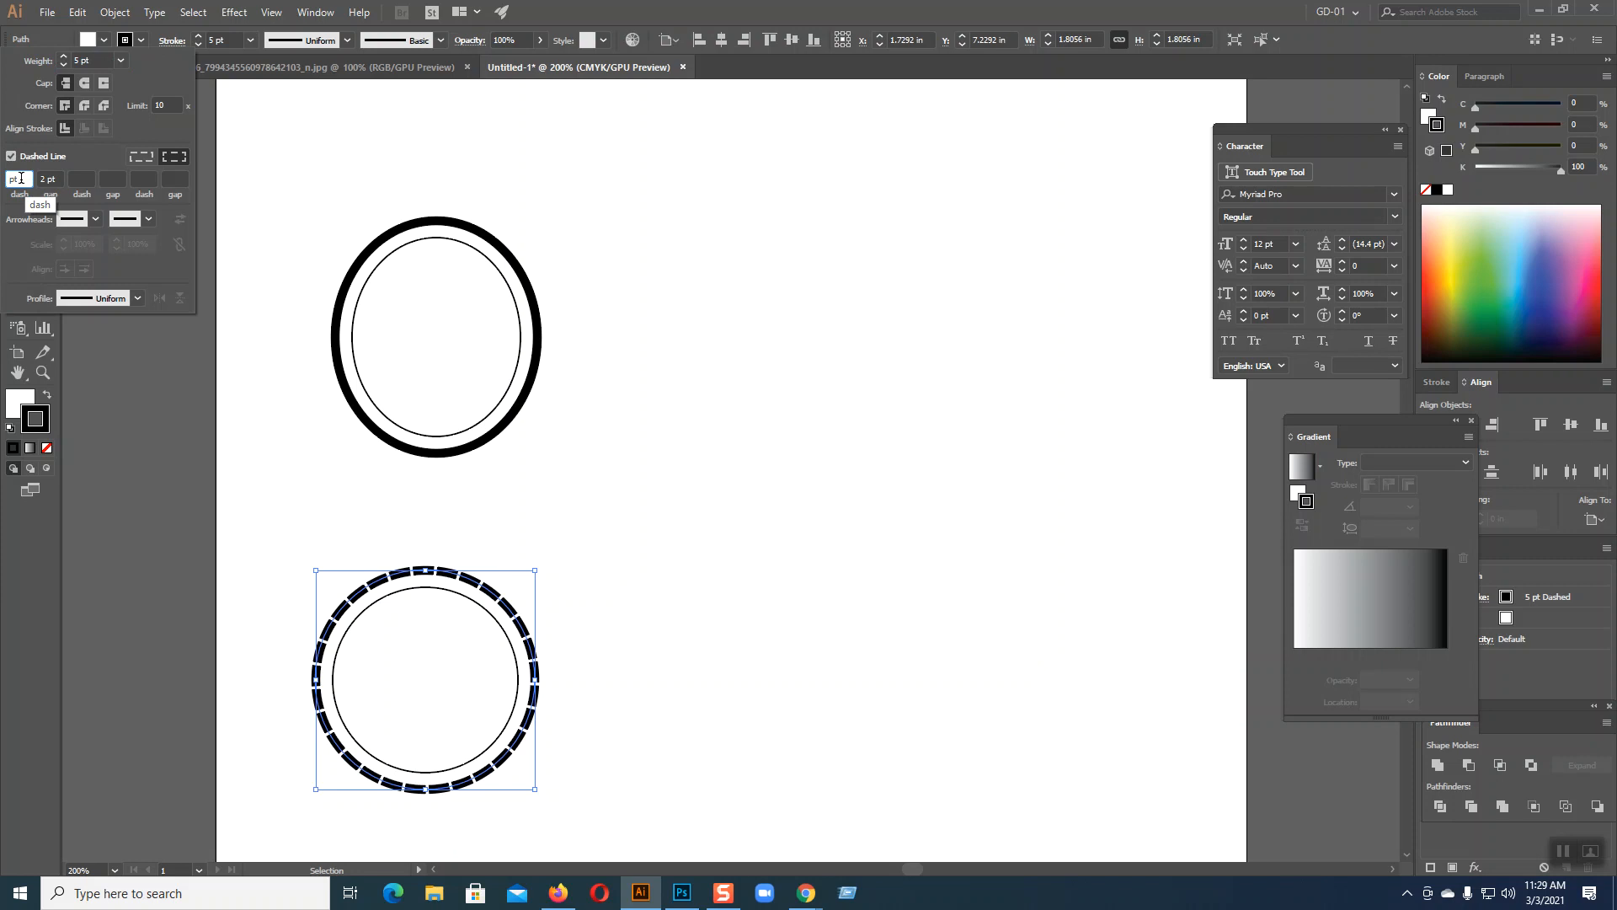
pyautogui.write('2')
pyautogui.click(460, 581)
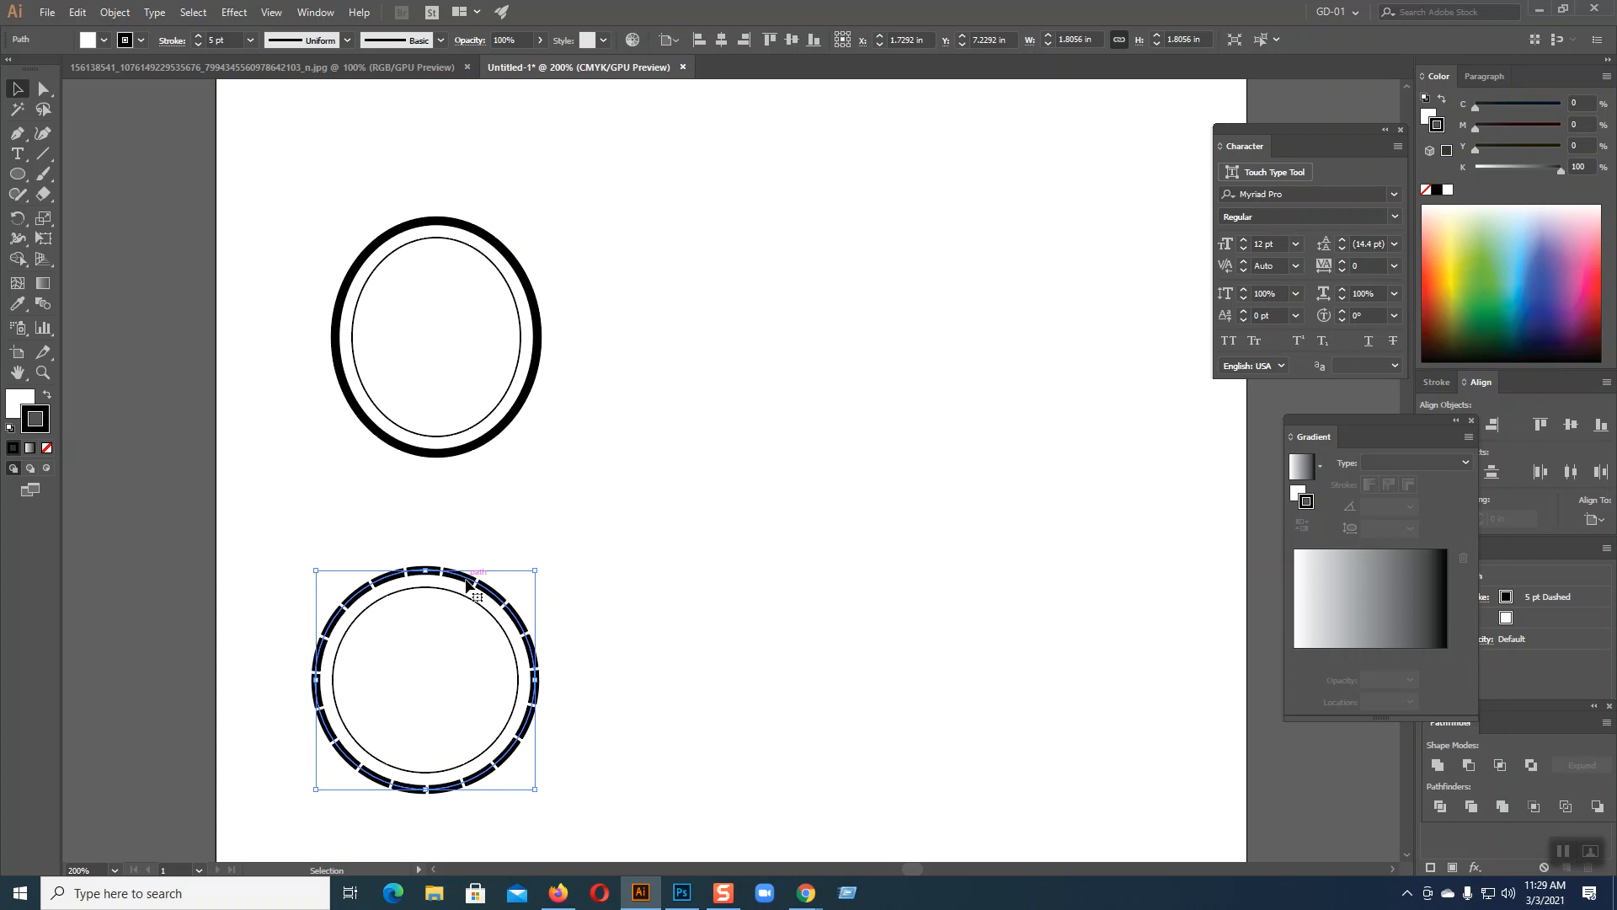
# - Set the dash length of the lower circle's outer ring to 50 pt
pyautogui.click(162, 42)
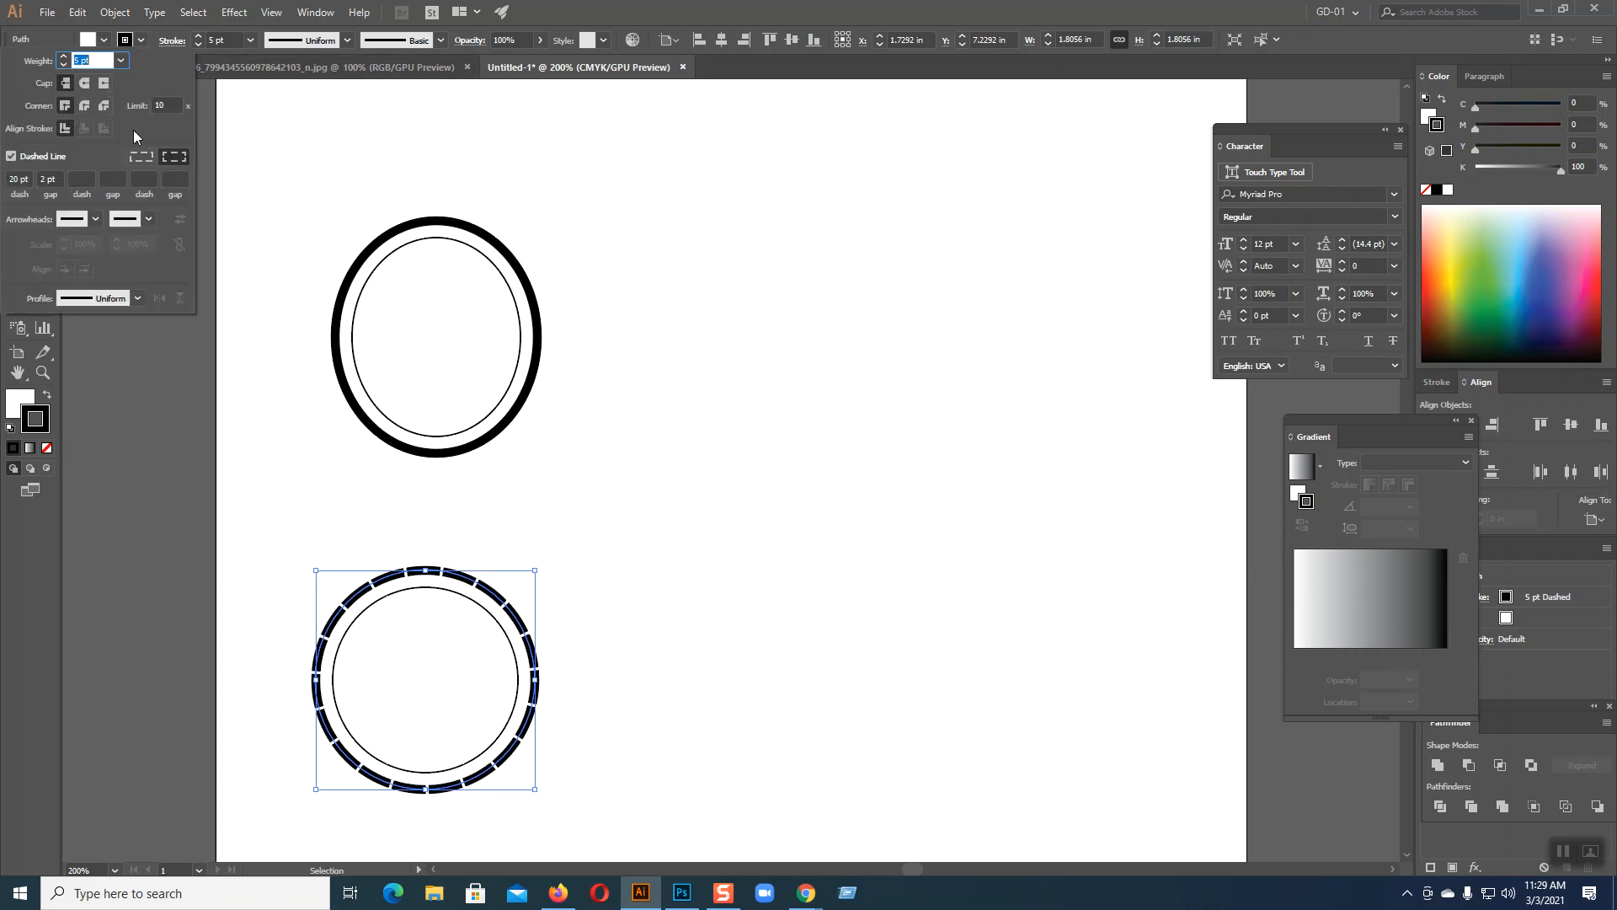
pyautogui.moveTo(22, 178); pyautogui.dragTo(4, 180)
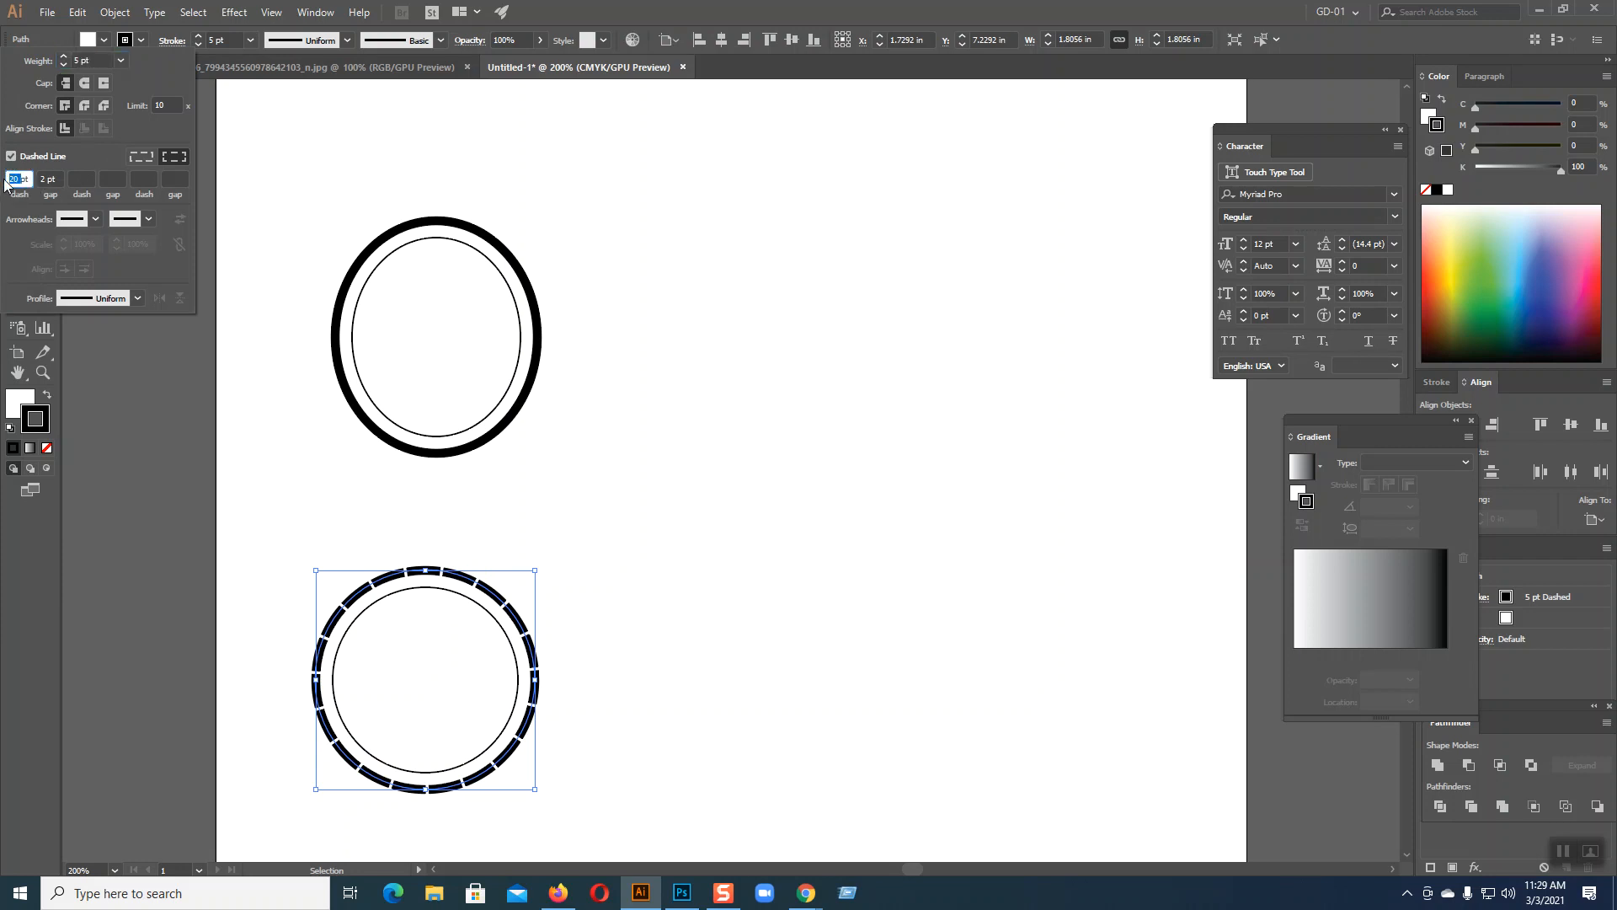
pyautogui.write('50')
pyautogui.click(390, 575)
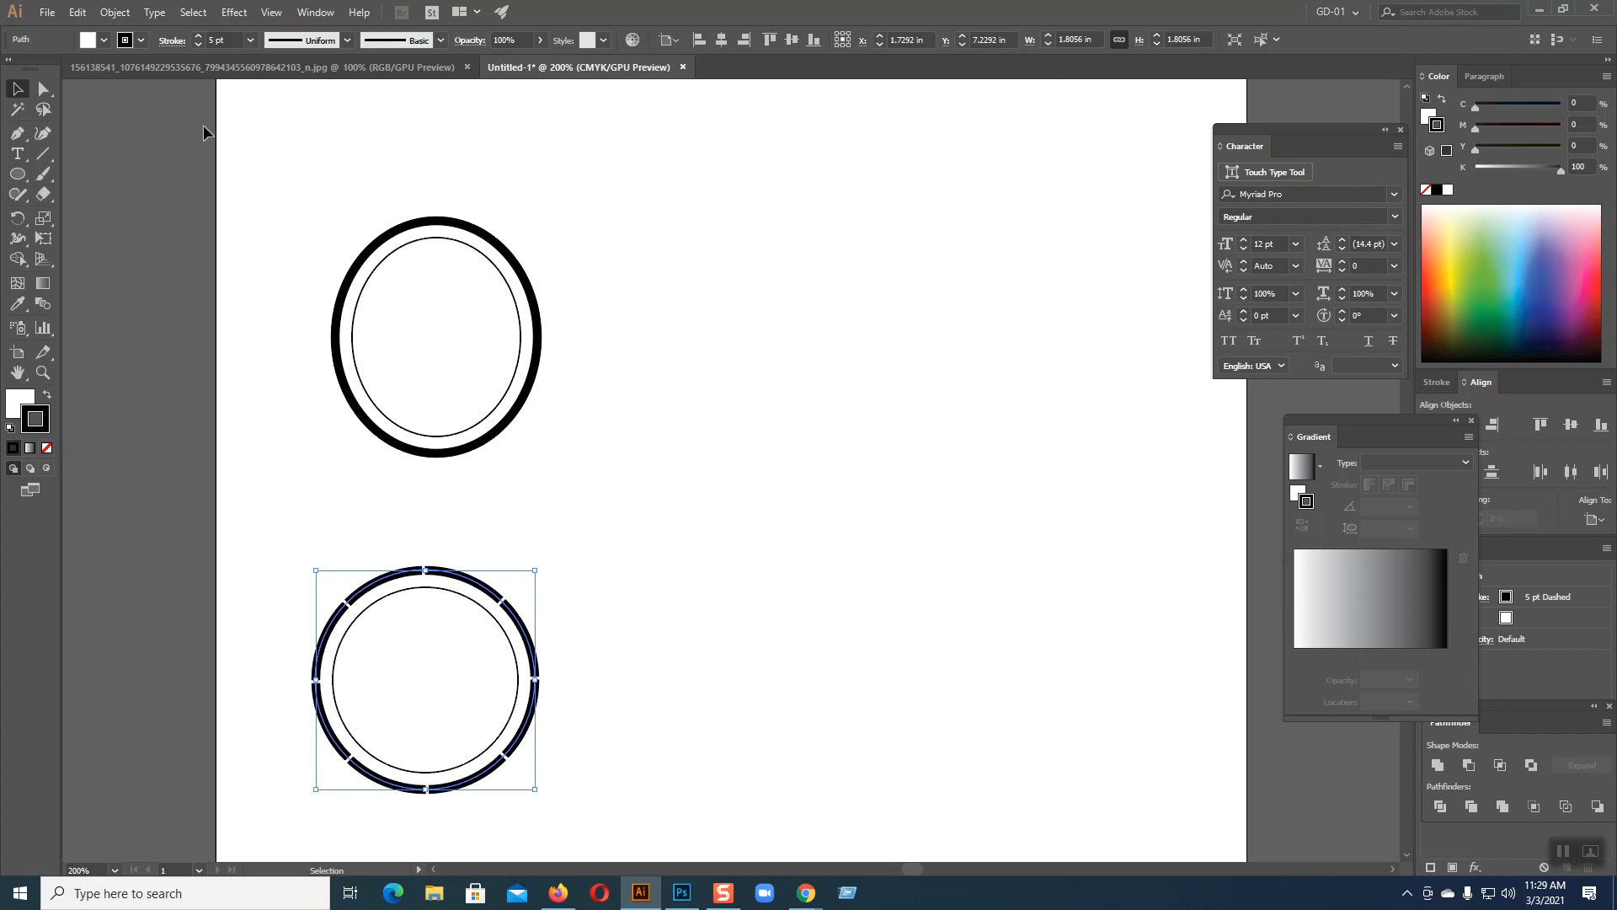
# - Widen the gaps between the dashes of the lower circle's outer ring and deselect it
pyautogui.click(163, 42)
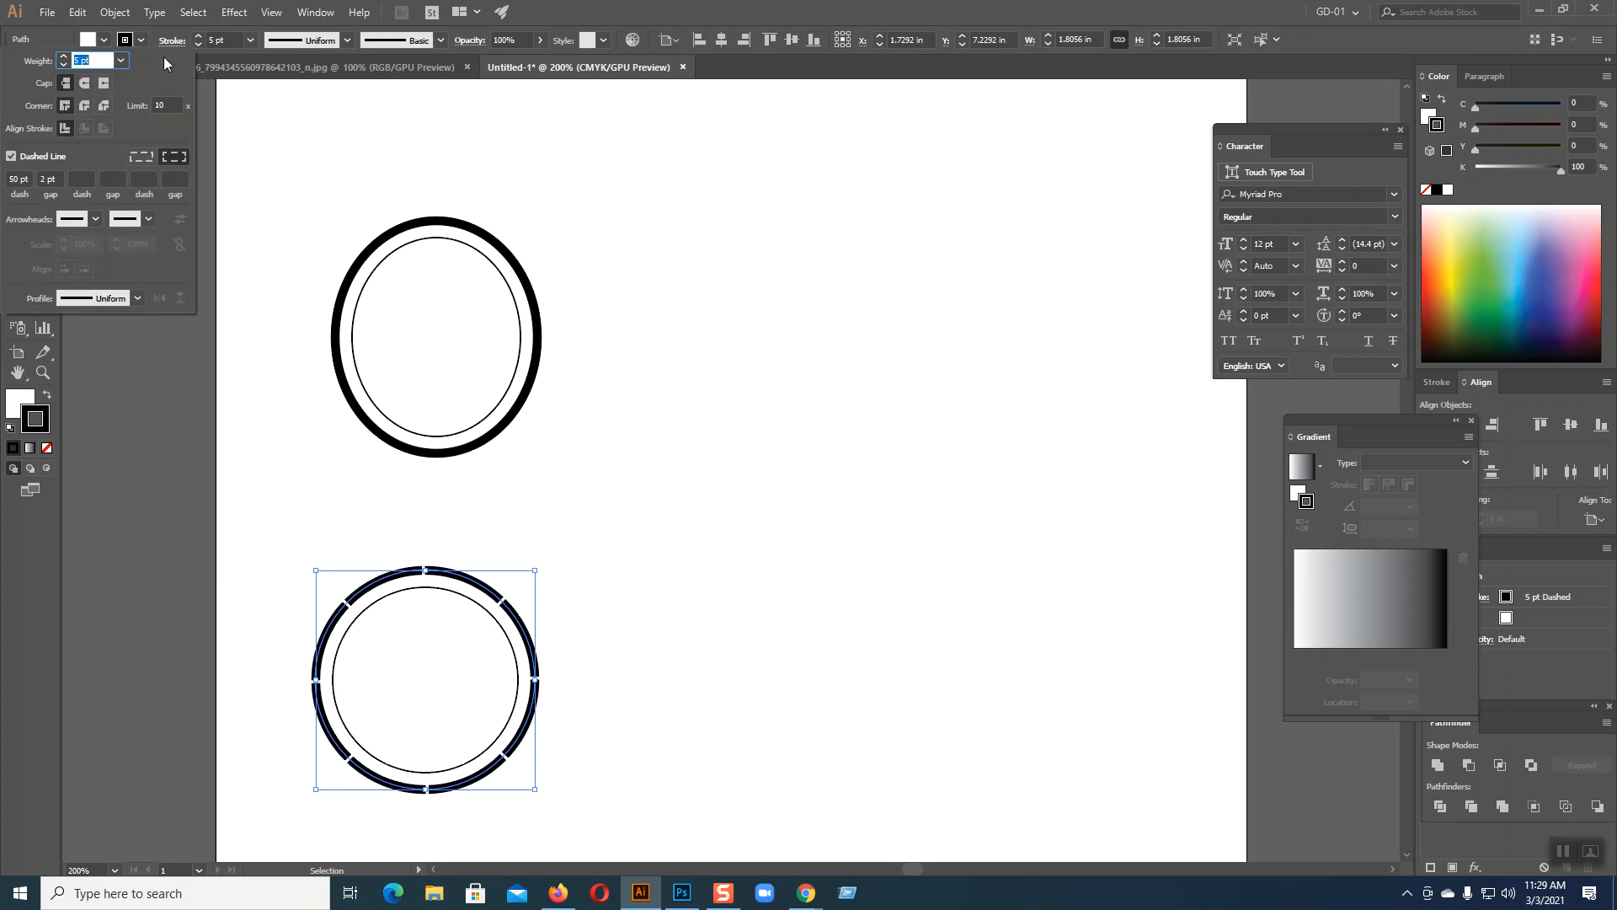
pyautogui.click(41, 180)
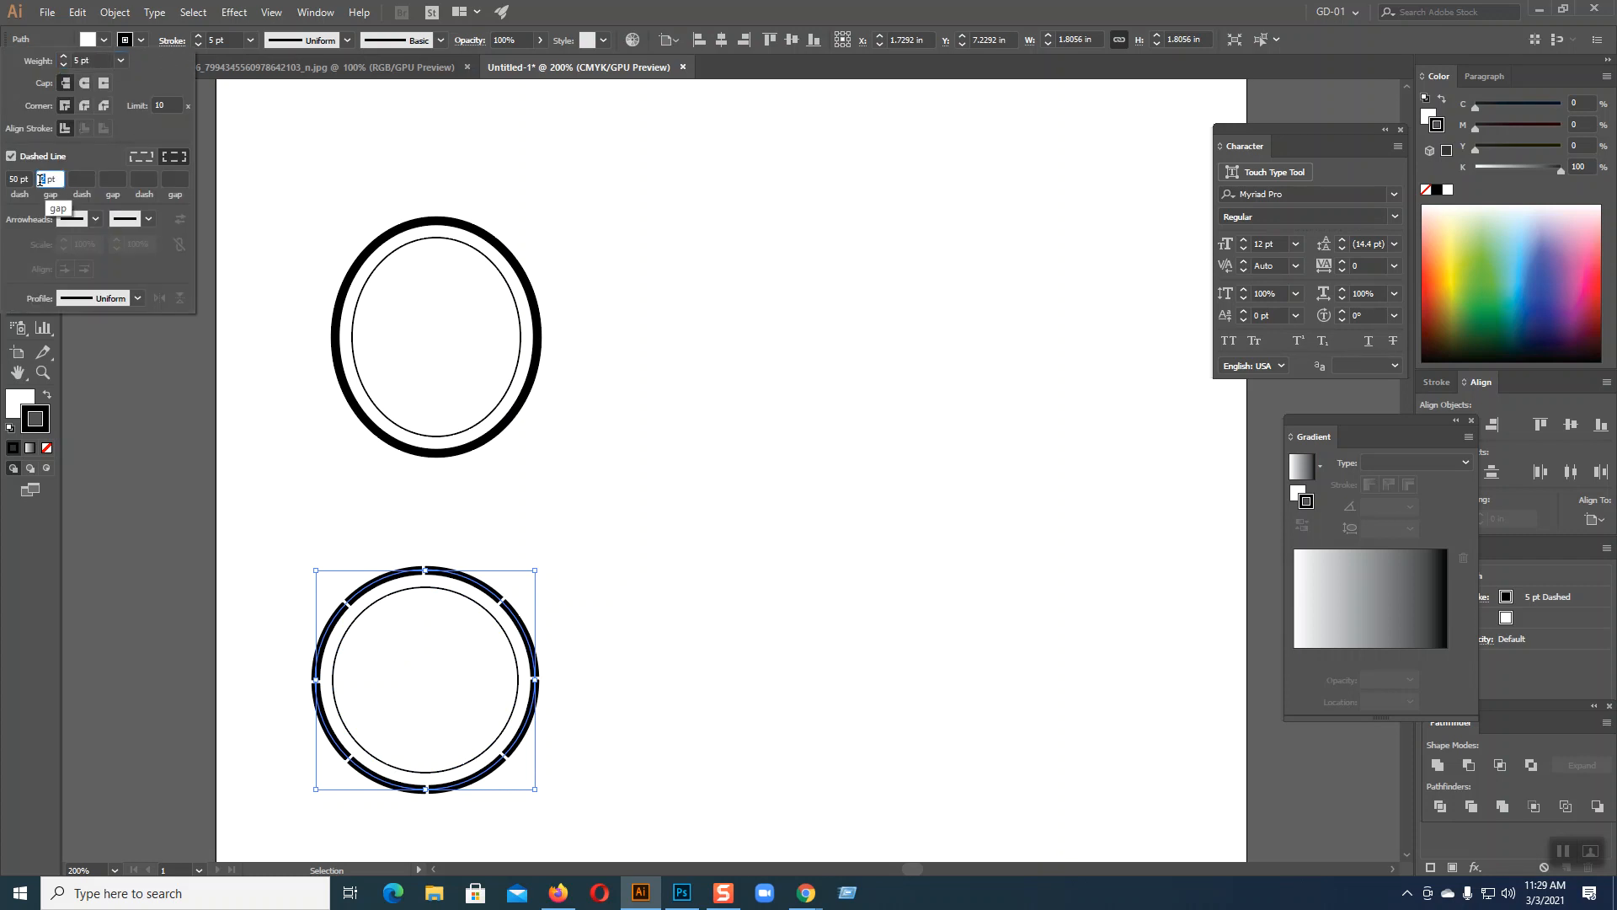
pyautogui.write('0')
pyautogui.click(391, 583)
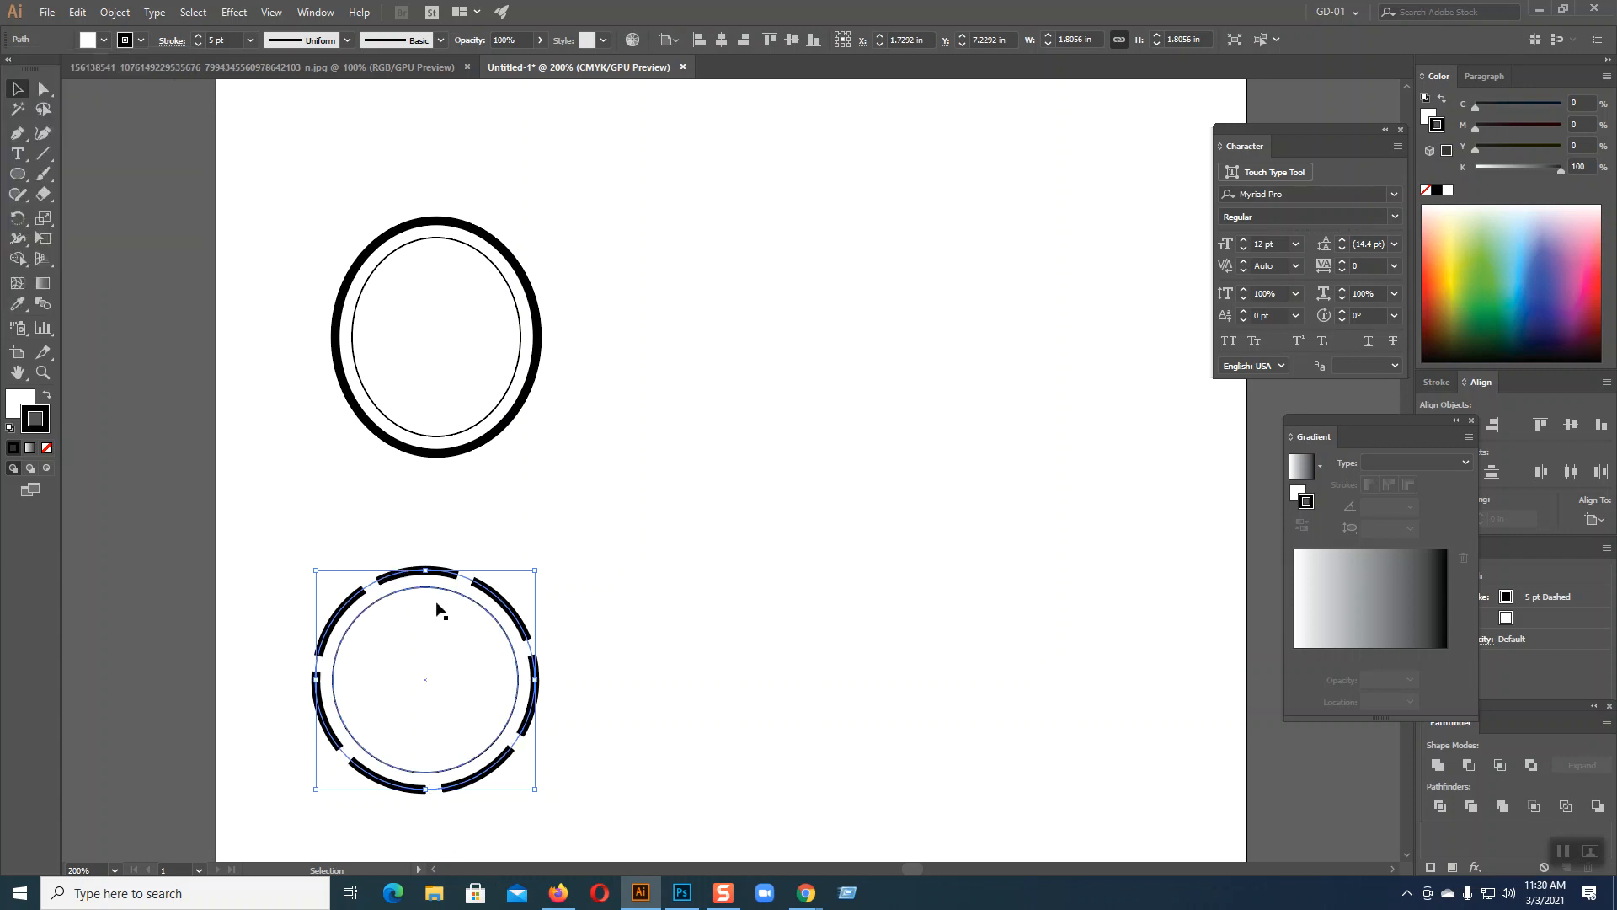
pyautogui.click(611, 607)
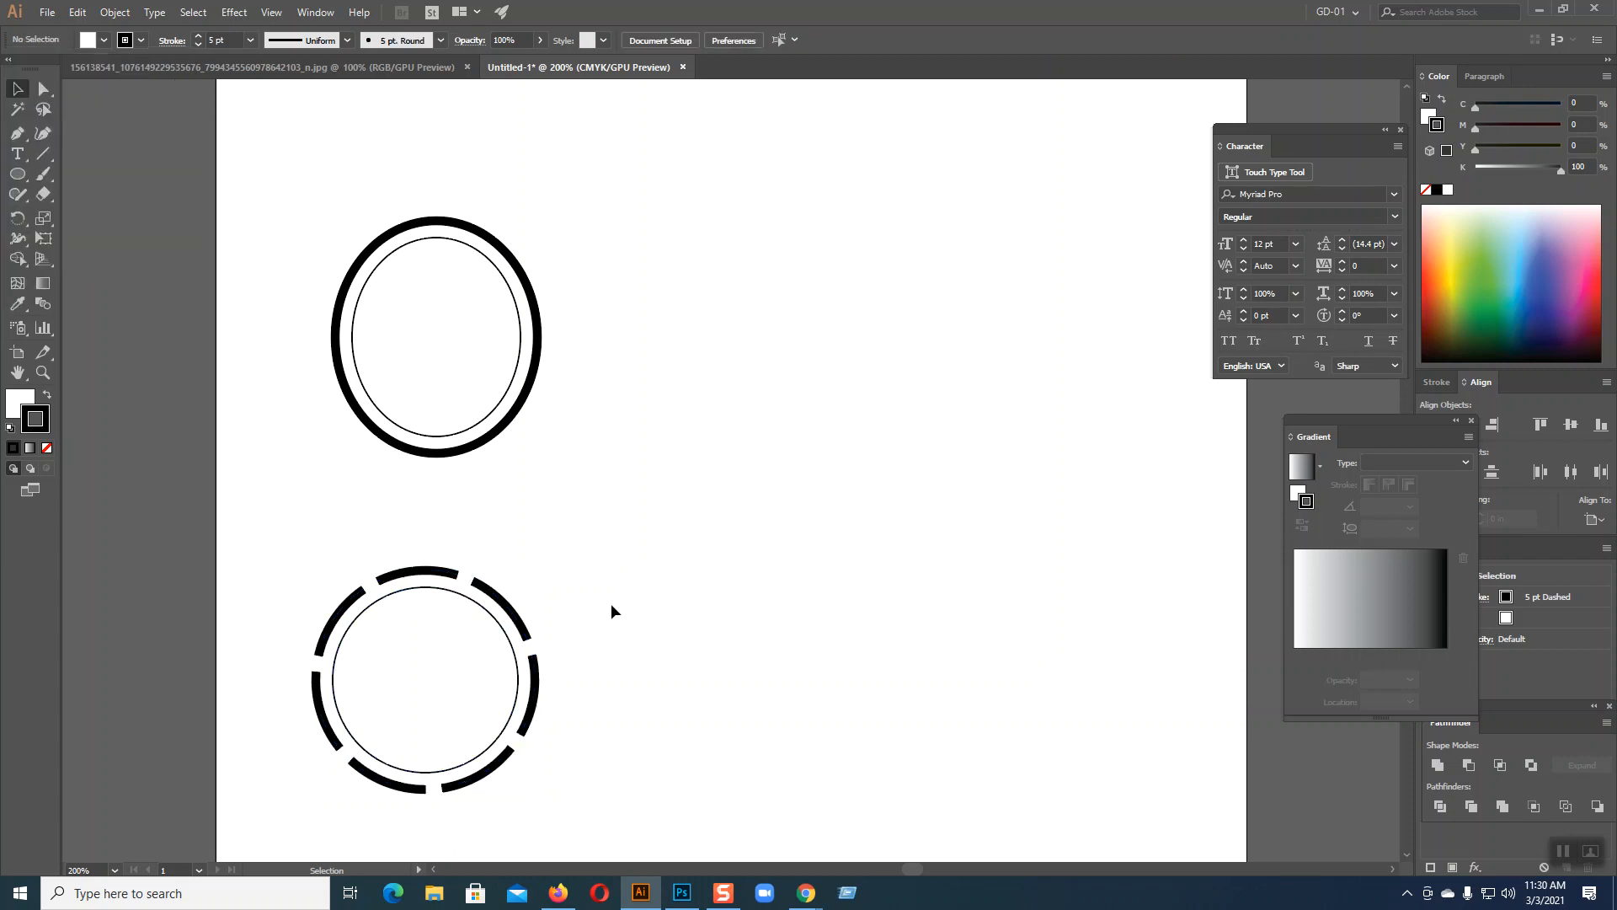
# - Turn the upper oval's thick outer ring into a dashed line with 10 pt gaps and deselect it
pyautogui.scroll(-1, 612, 606)
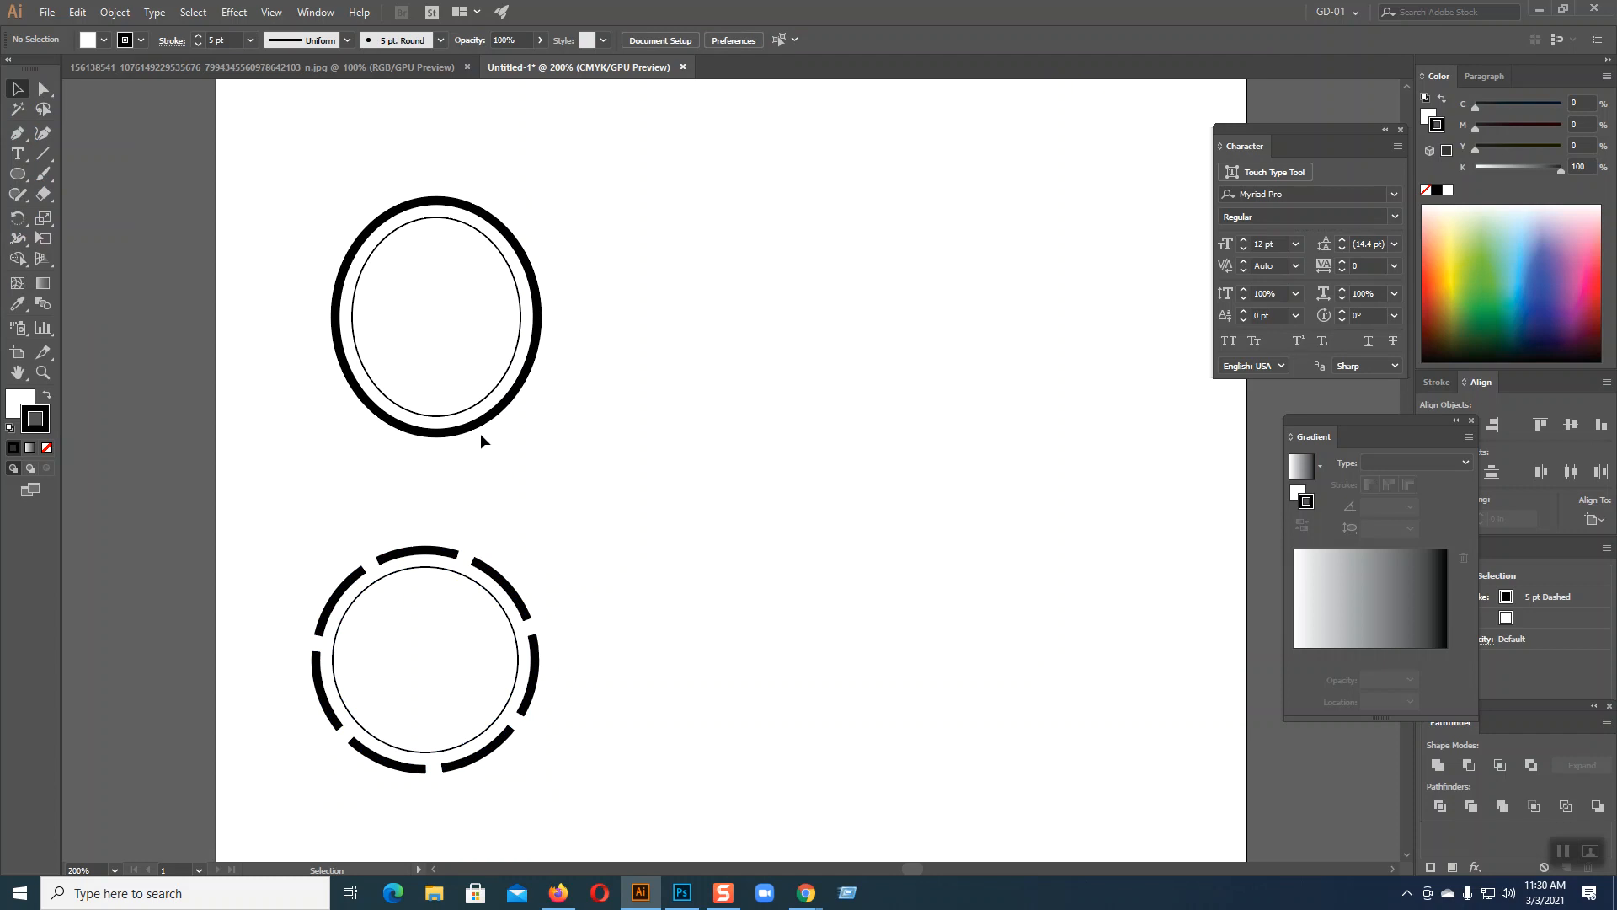
pyautogui.click(469, 427)
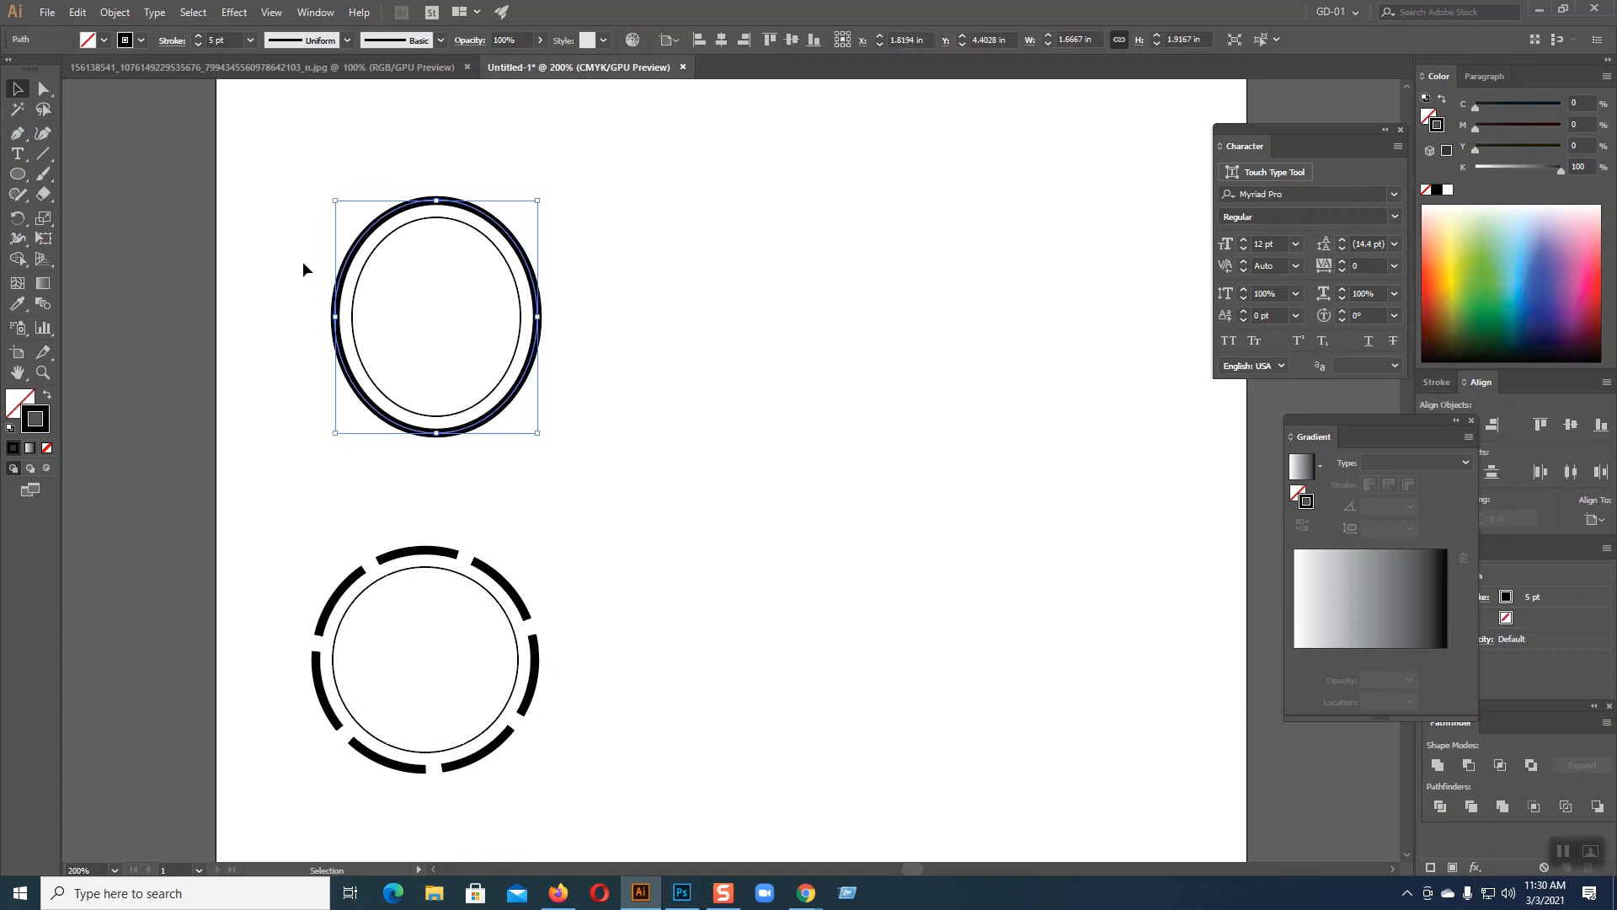
pyautogui.click(171, 41)
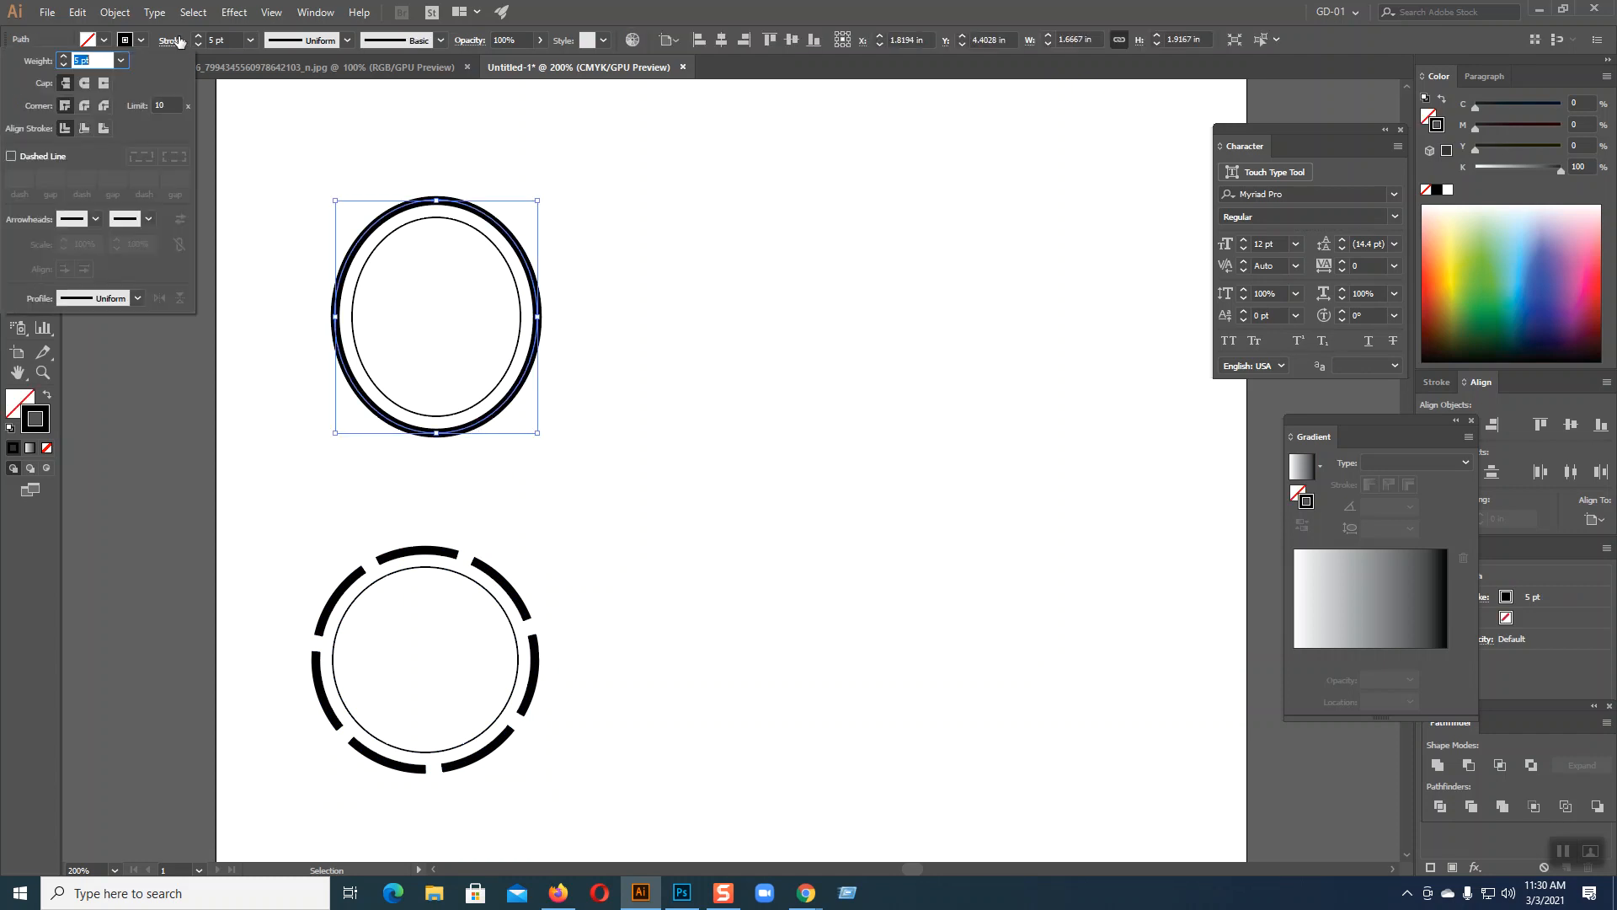
pyautogui.click(11, 155)
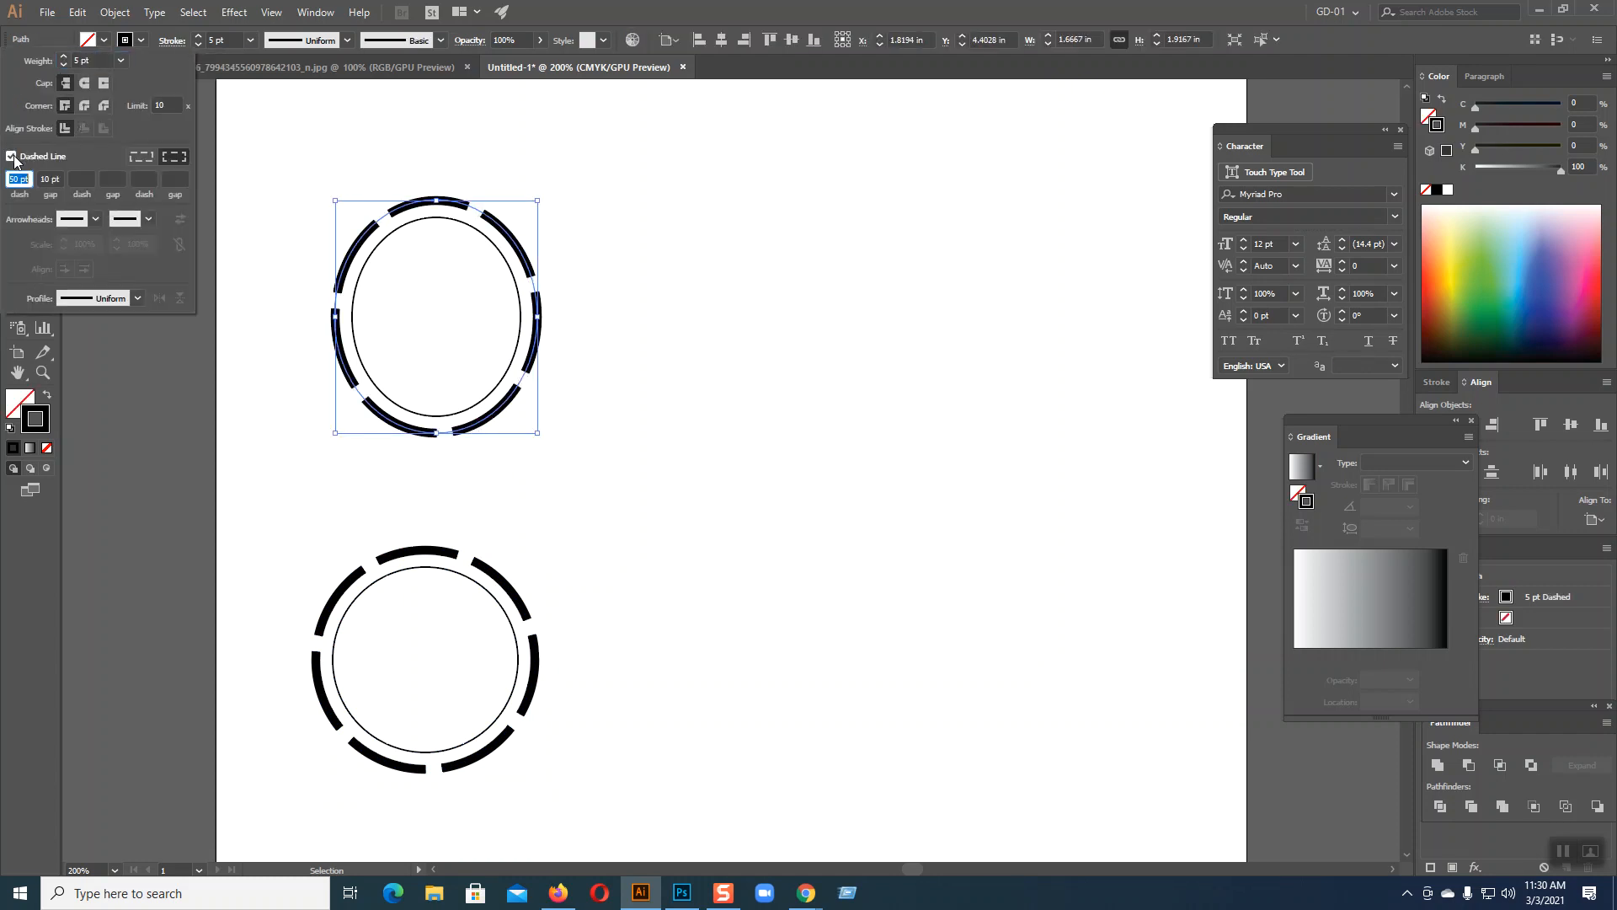
pyautogui.click(622, 333)
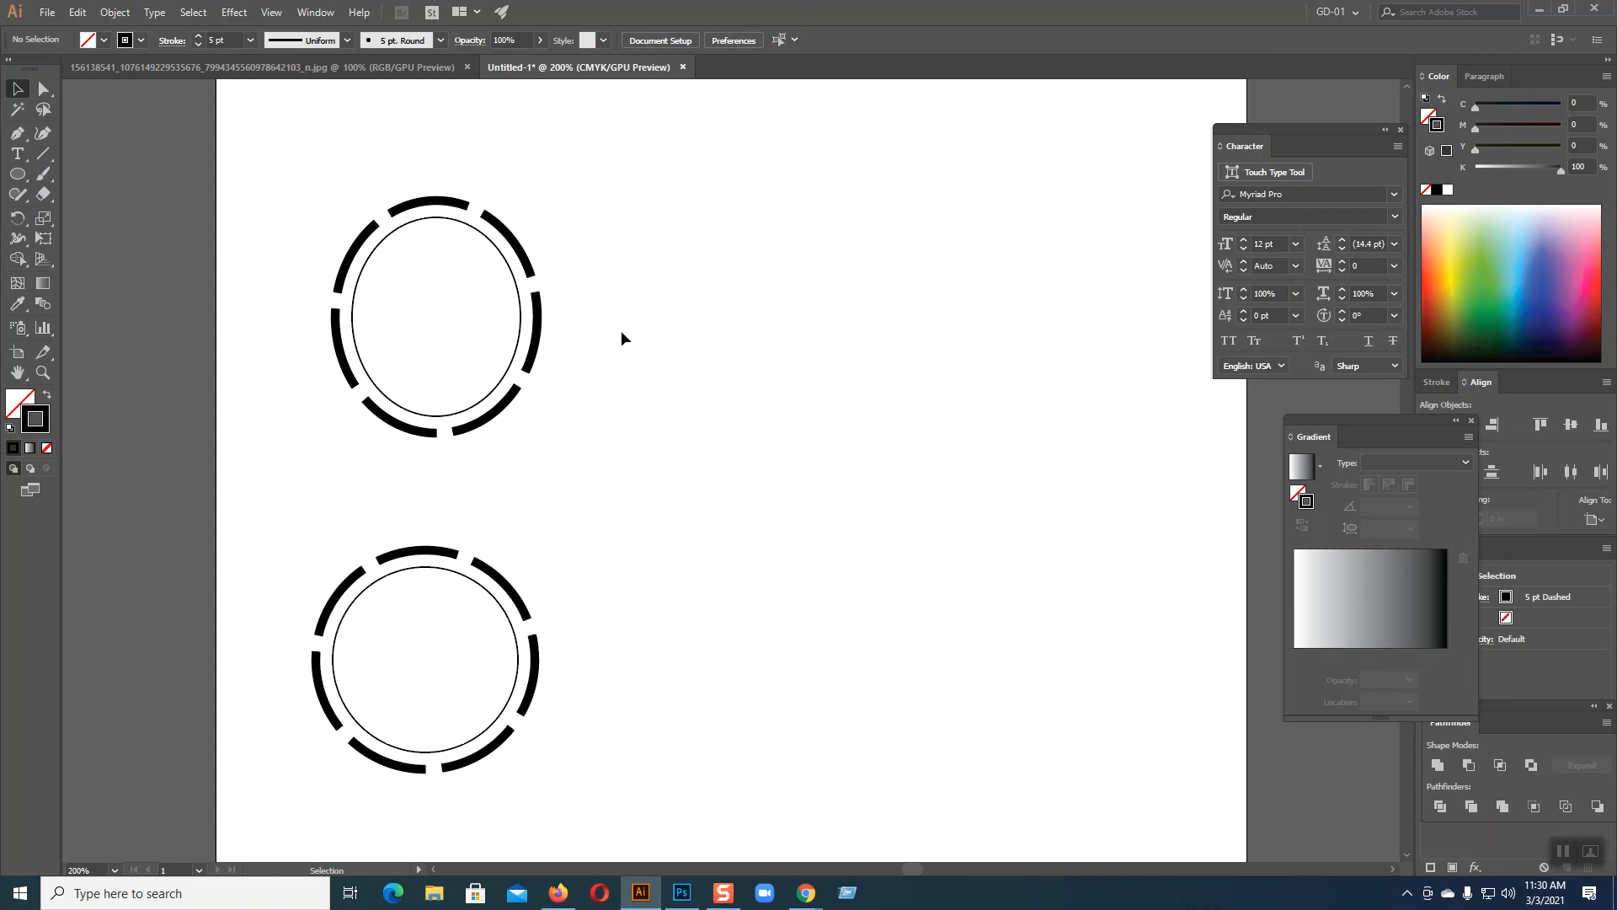
pyautogui.click(523, 344)
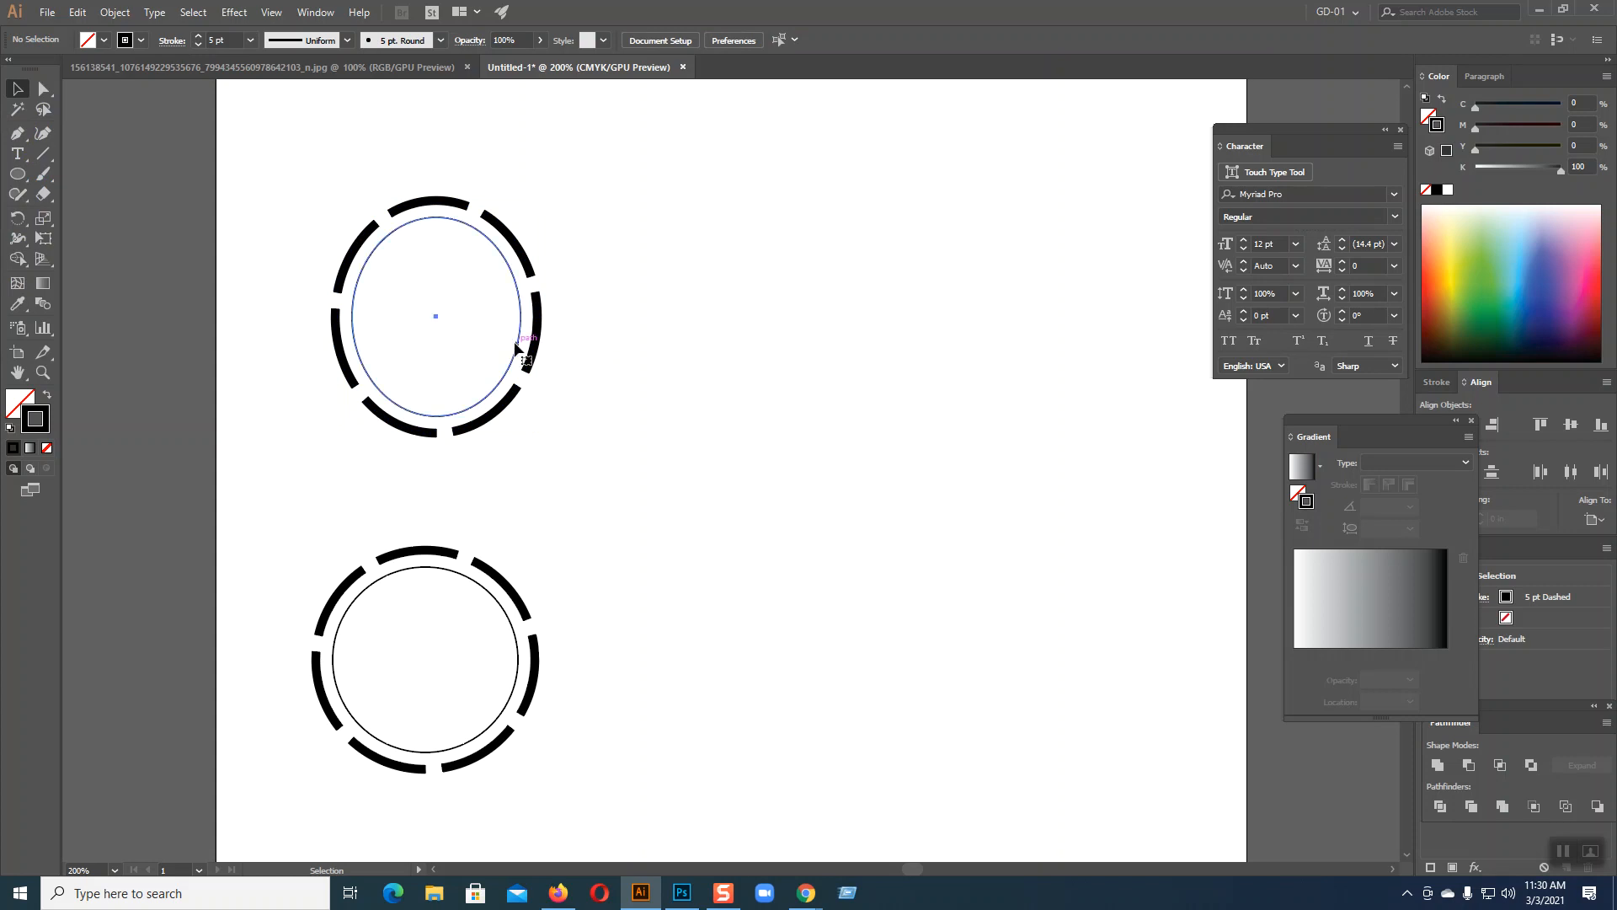
pyautogui.click(638, 386)
pyautogui.click(481, 352)
pyautogui.click(79, 273)
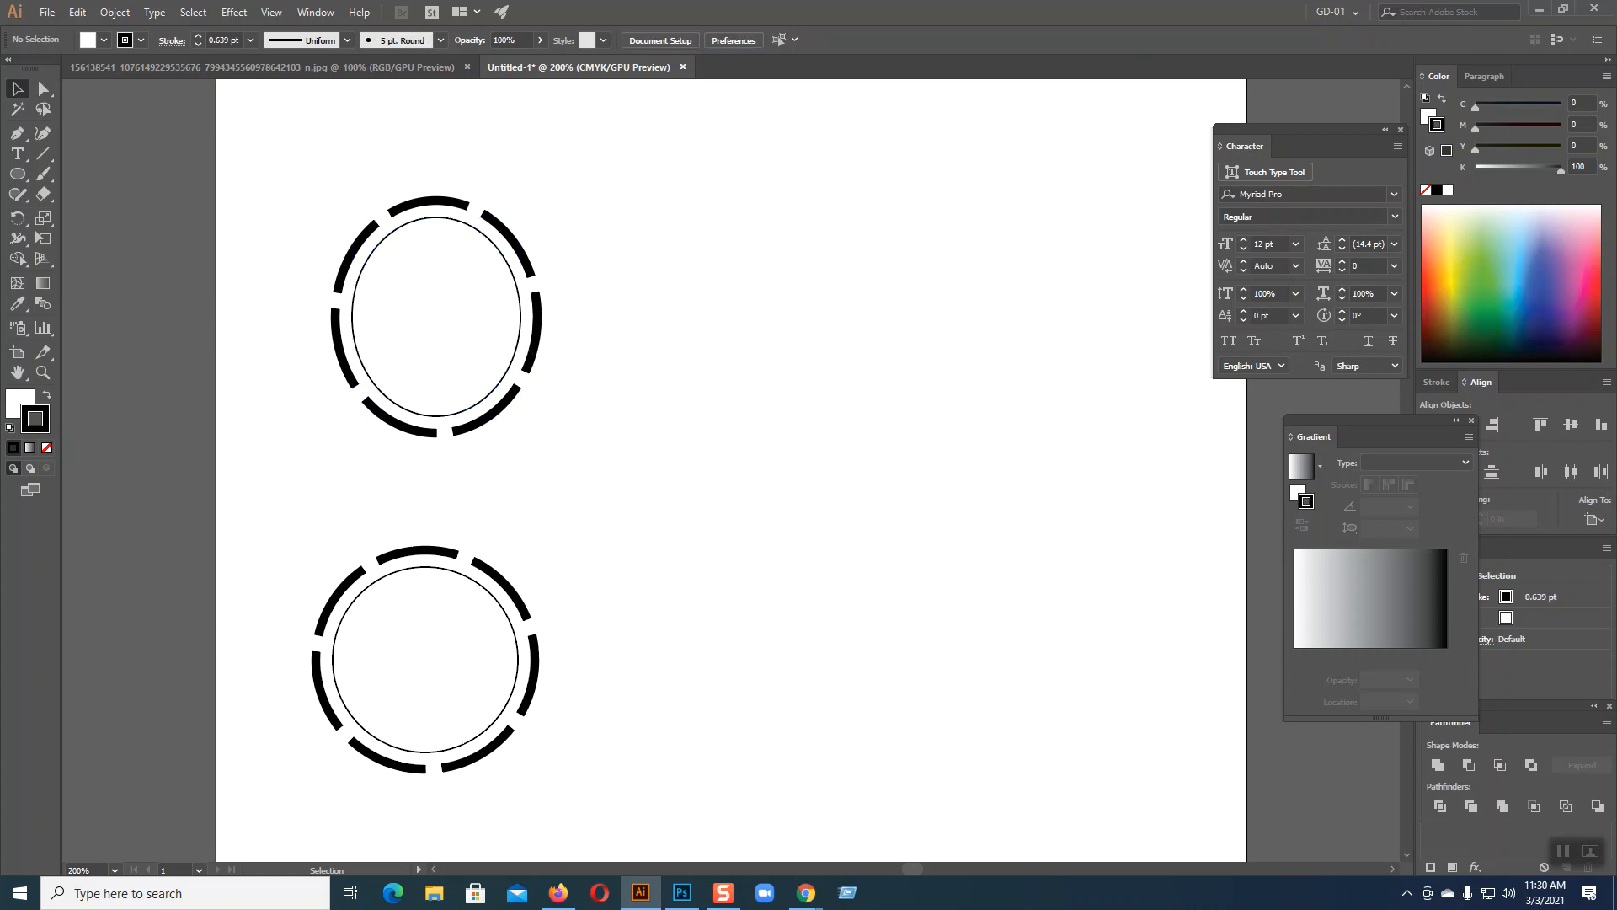
# - Draw a bar about 0.17 by 0.82 in from the upper oval's centre down to its inner ring, with black fill and no stroke
pyautogui.click(17, 174)
pyautogui.click(93, 173)
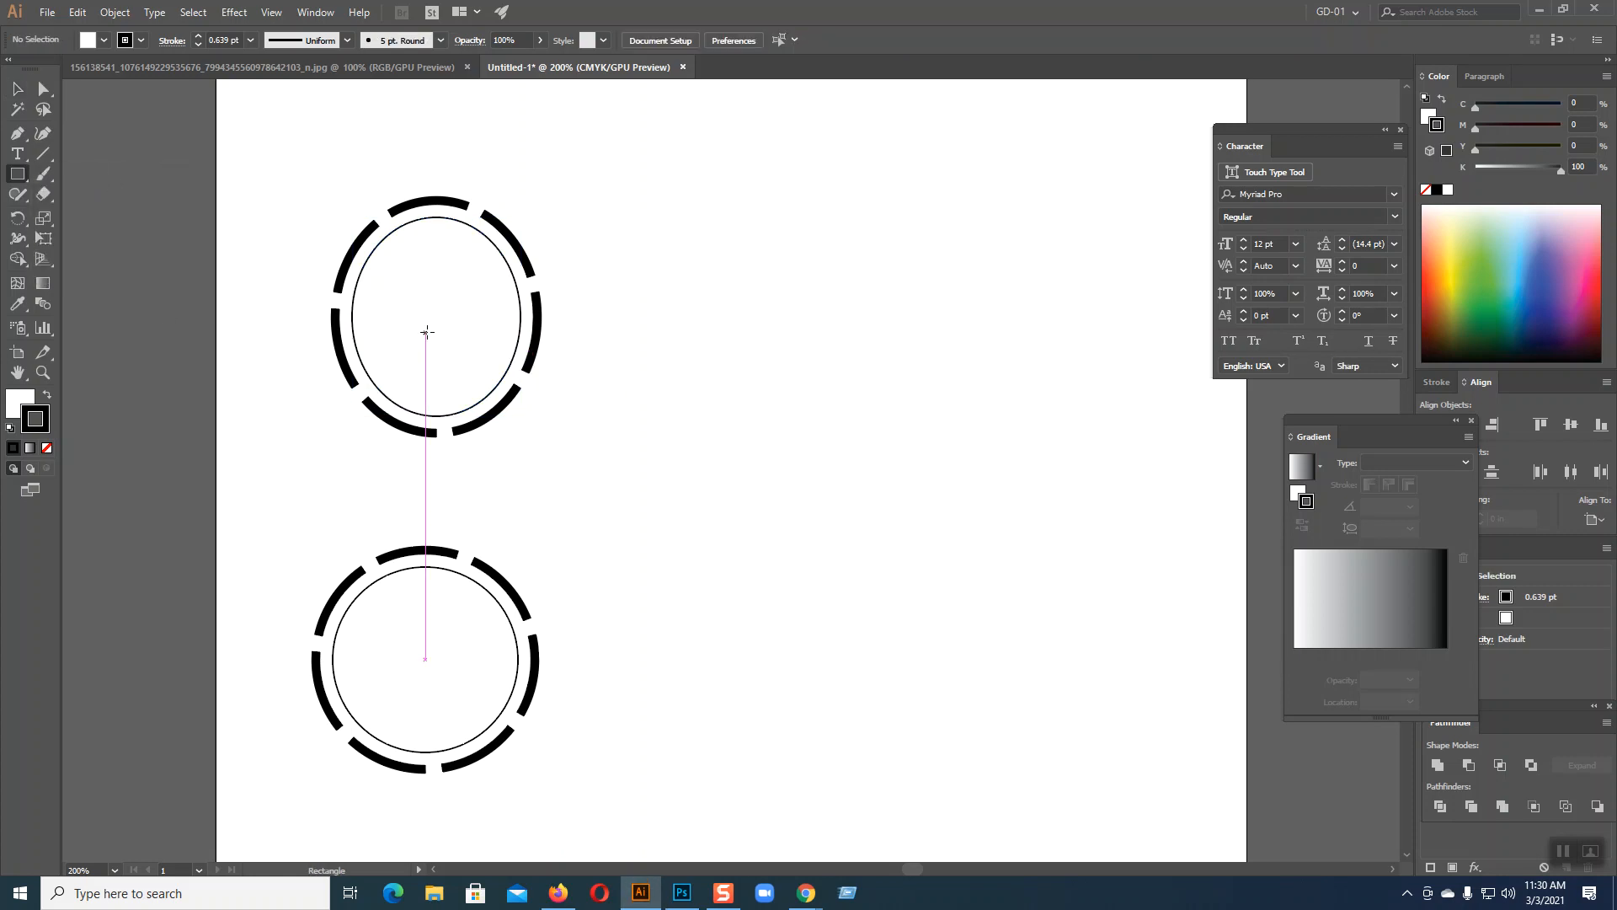
pyautogui.moveTo(436, 318); pyautogui.dragTo(458, 416)
pyautogui.press('v')
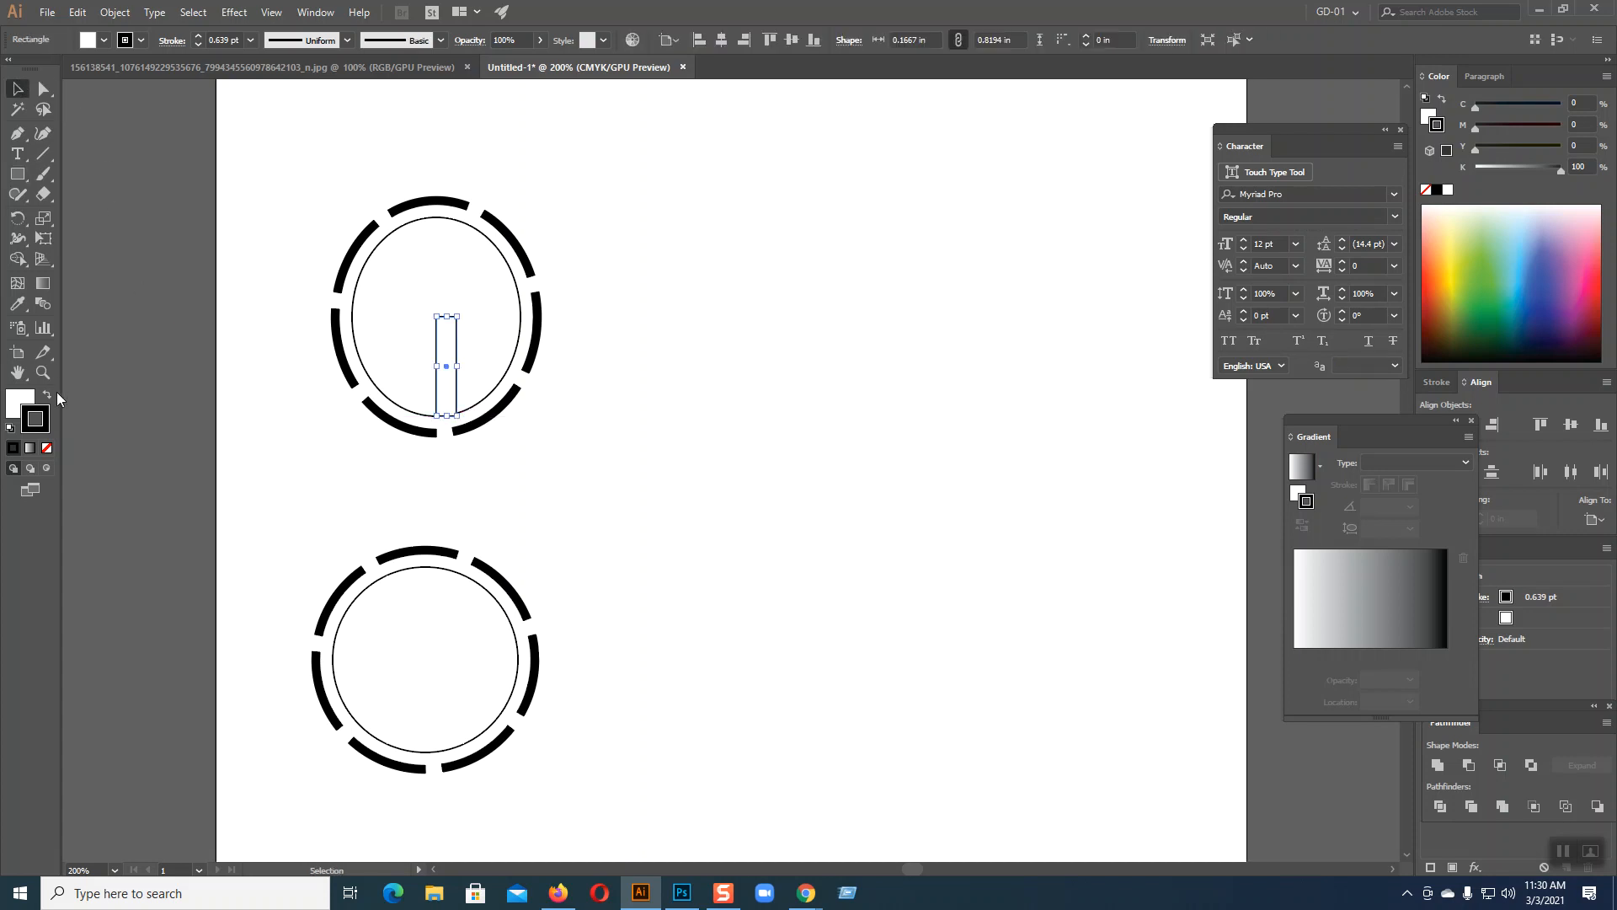
pyautogui.click(48, 395)
pyautogui.click(46, 447)
pyautogui.click(14, 409)
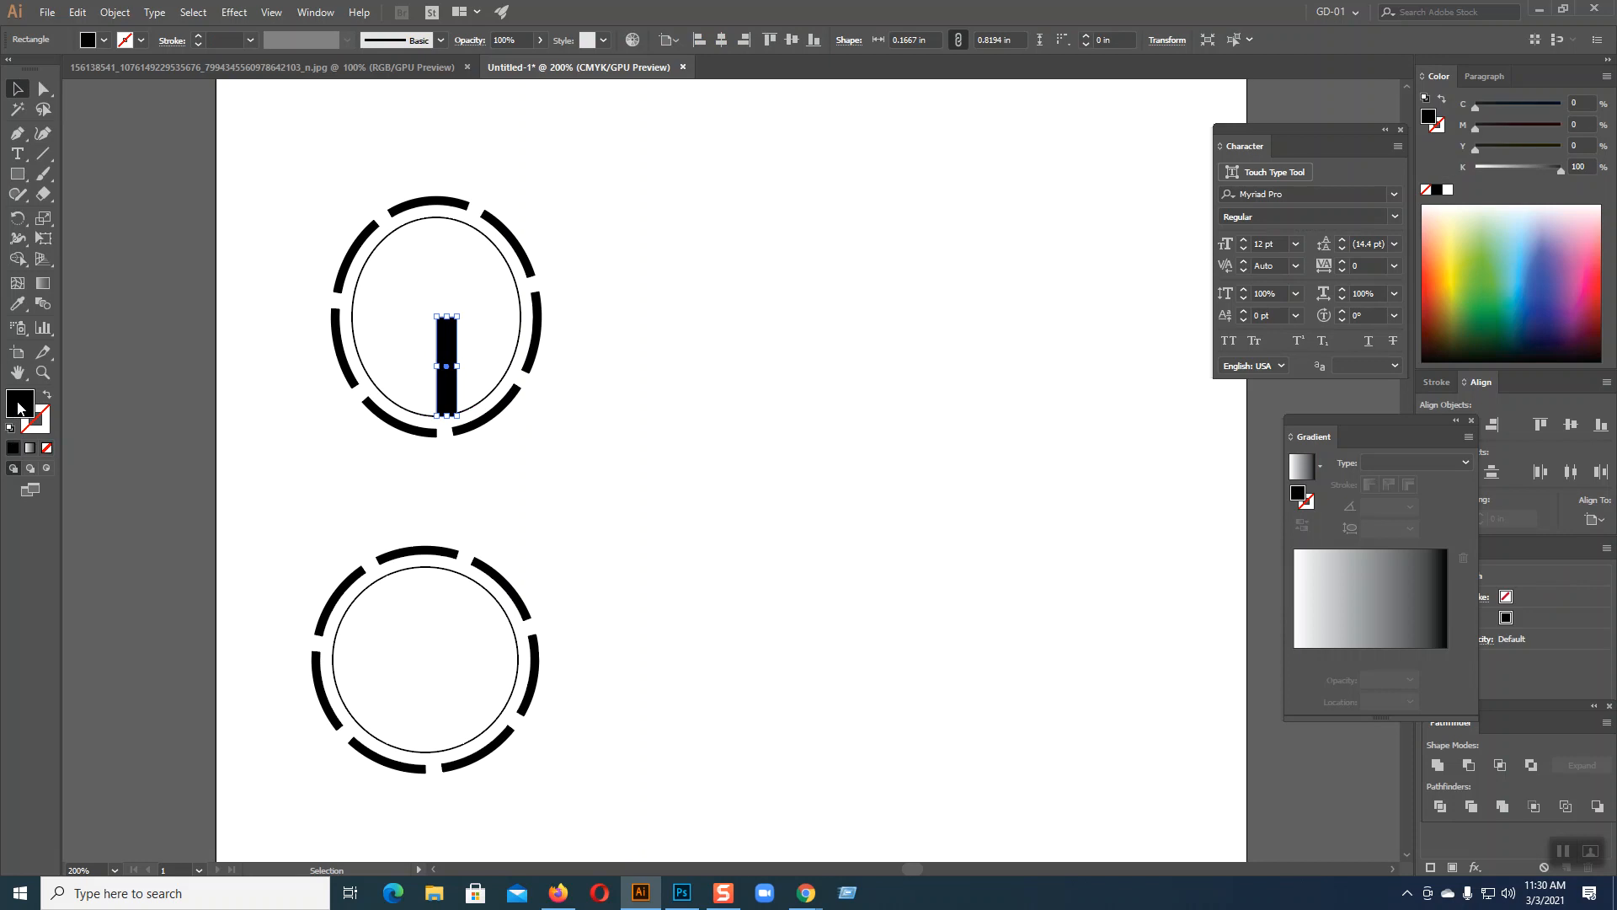
# - Shift the black bar and duplicate it twice, forming a row of three bars with equal offsets
pyautogui.hscroll(2, 522, 511)
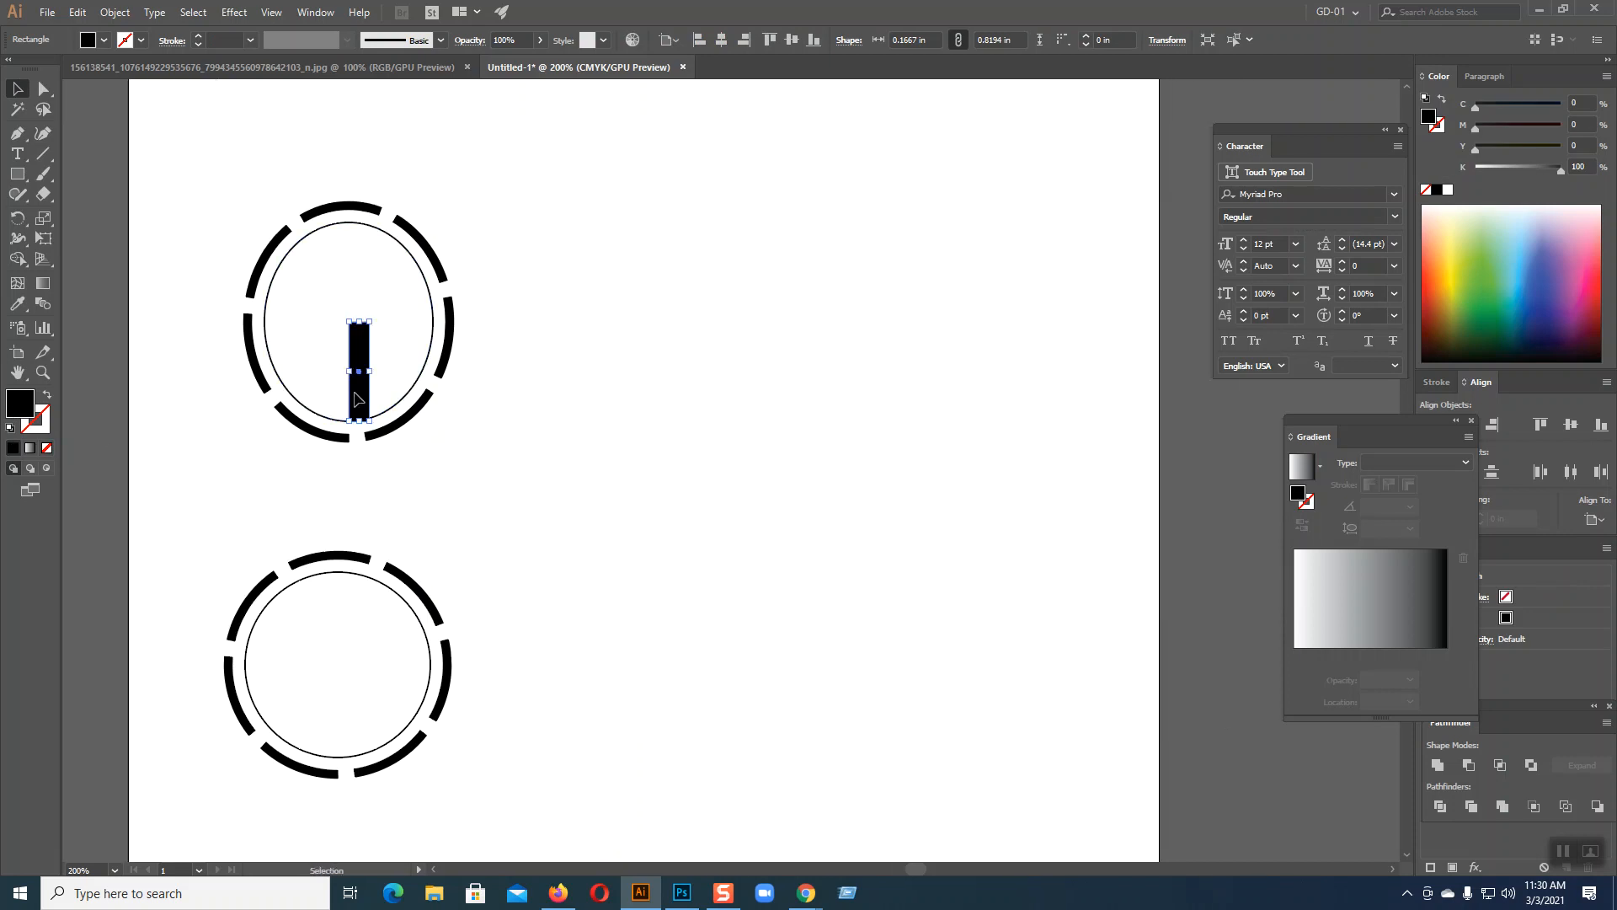
pyautogui.moveTo(357, 399)
pyautogui.mouseDown()
pyautogui.moveTo(338, 401)
pyautogui.moveTo(374, 392)
pyautogui.mouseUp()
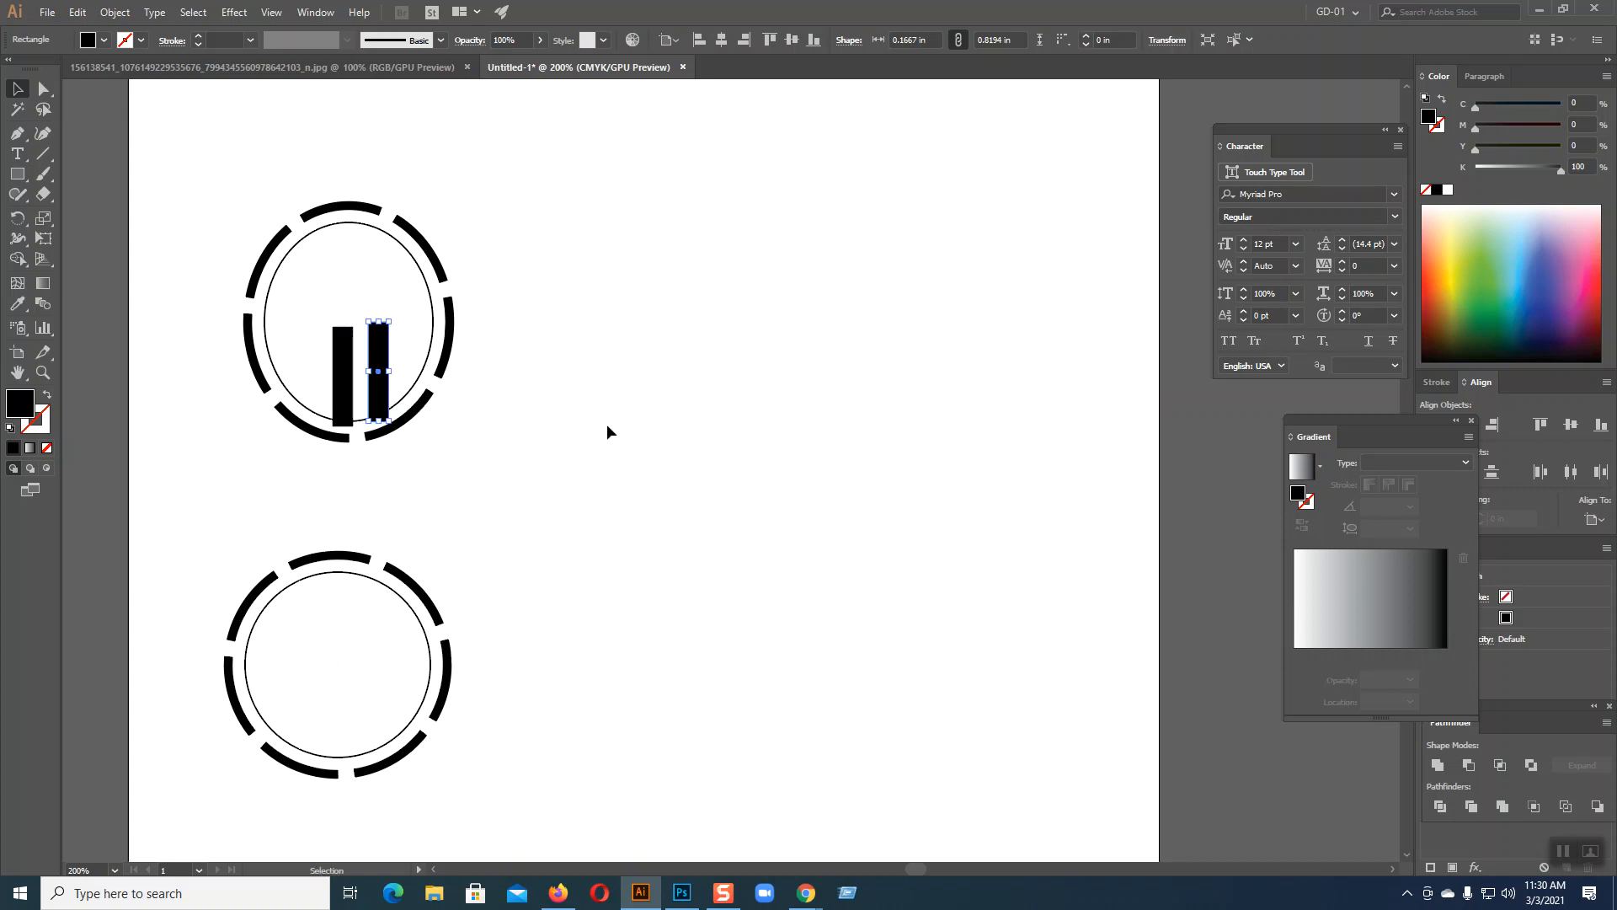
pyautogui.hotkey('ctrl', 'd')
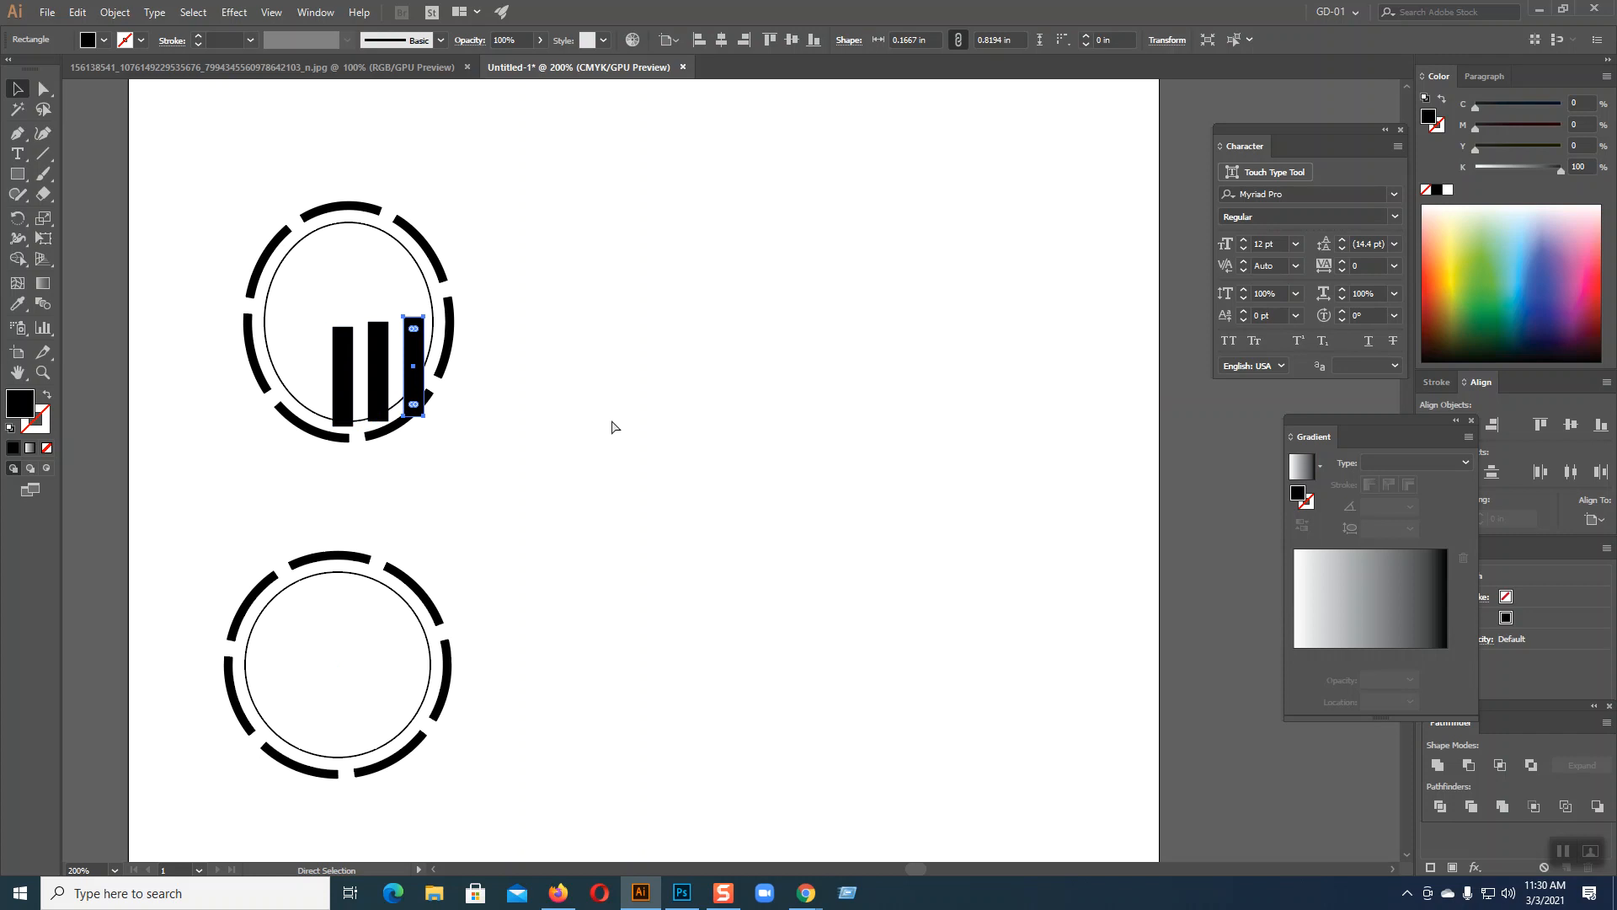
# - Stretch the third bar upward to about 1.08 in tall and the middle bar to about 0.96 in tall
pyautogui.press('v')
pyautogui.moveTo(413, 317); pyautogui.dragTo(378, 305)
pyautogui.click(384, 354)
pyautogui.hotkey('ctrl', 'z')
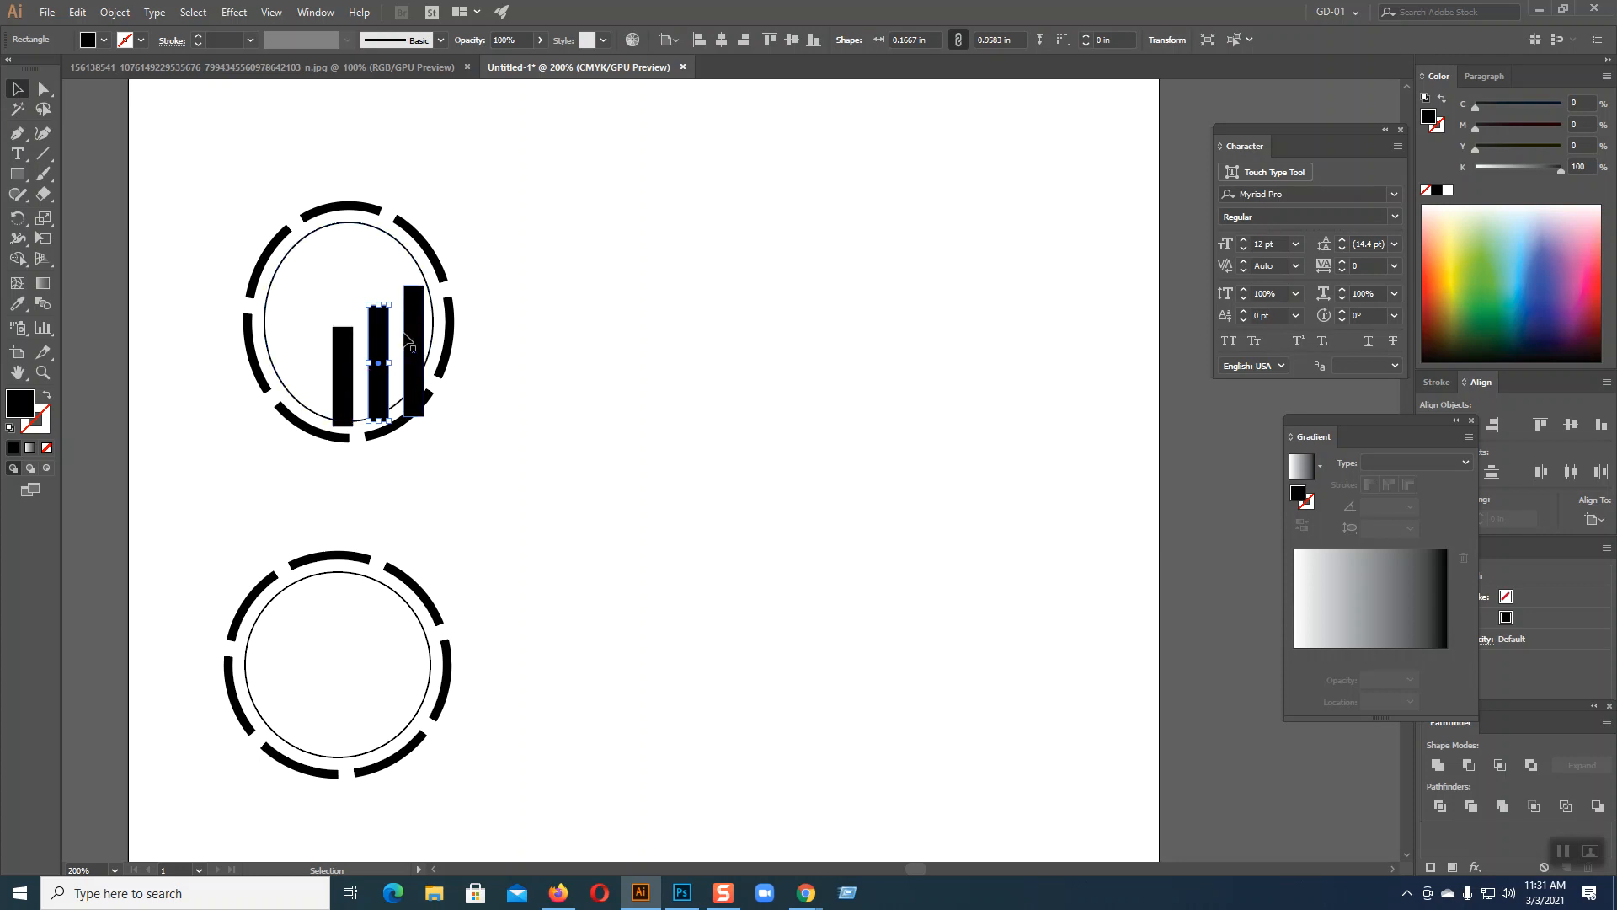
# - Move the middle bar and the tallest bar closer to the shortest bar to narrow the gaps
pyautogui.moveTo(377, 389); pyautogui.dragTo(371, 389)
pyautogui.click(409, 384)
pyautogui.press('Left')
pyautogui.press('Left')
pyautogui.press('Left')
pyautogui.press('Left')
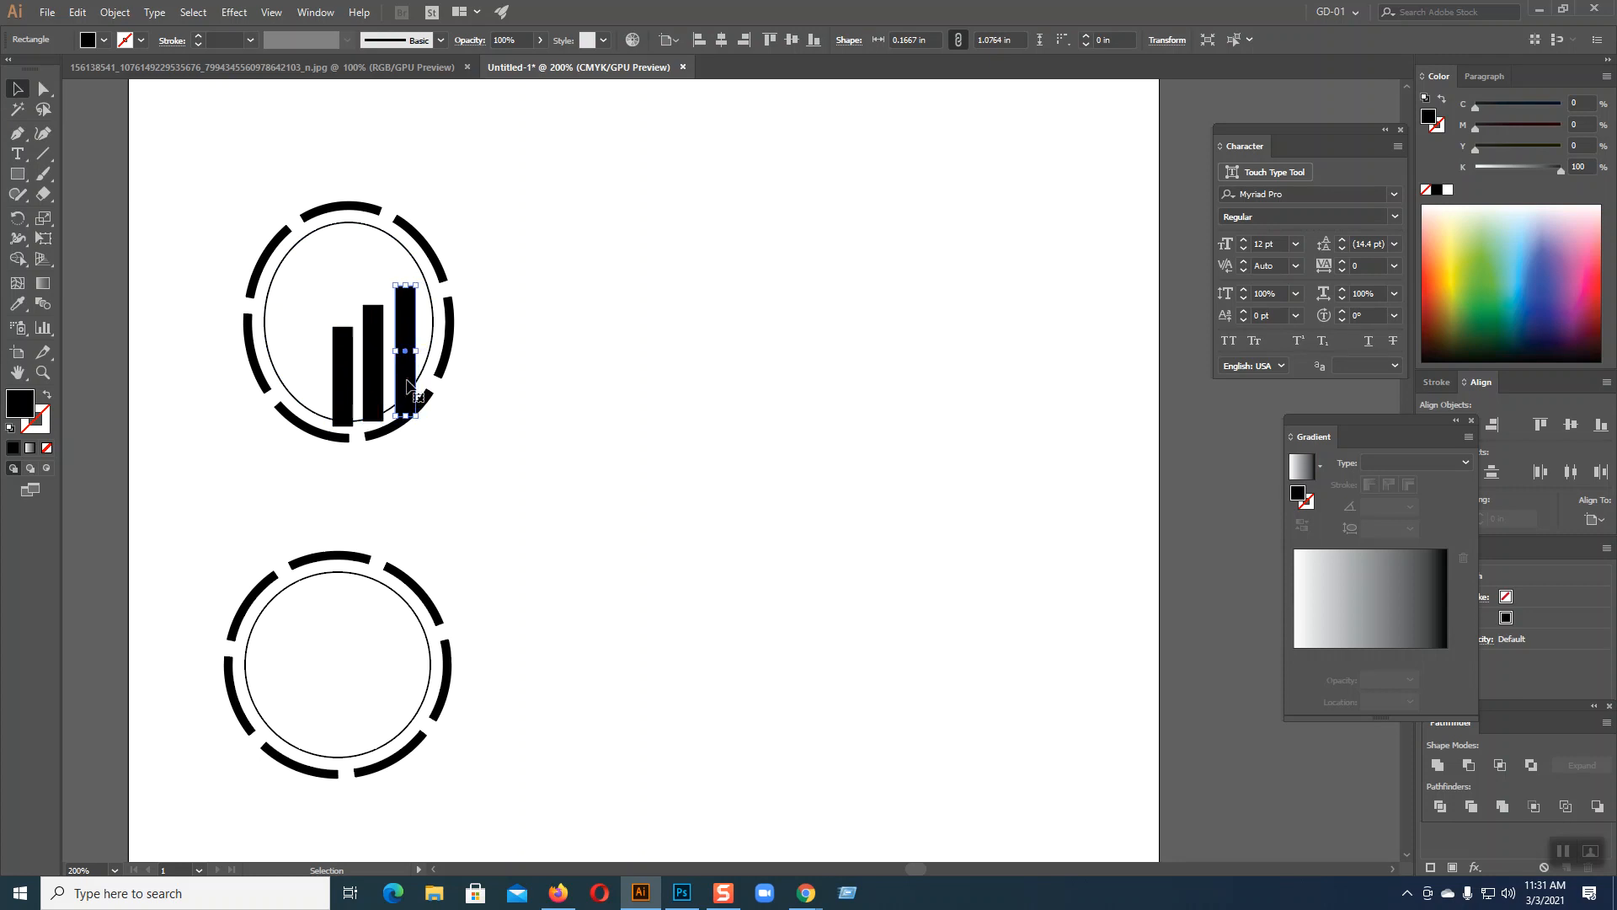
# - Distribute the three bars evenly by their horizontal centres, aligned to the selection instead of the artboard
pyautogui.keyDown('shift'); pyautogui.click(373, 379); pyautogui.keyUp('shift')
pyautogui.keyDown('shift'); pyautogui.click(340, 388); pyautogui.keyUp('shift')
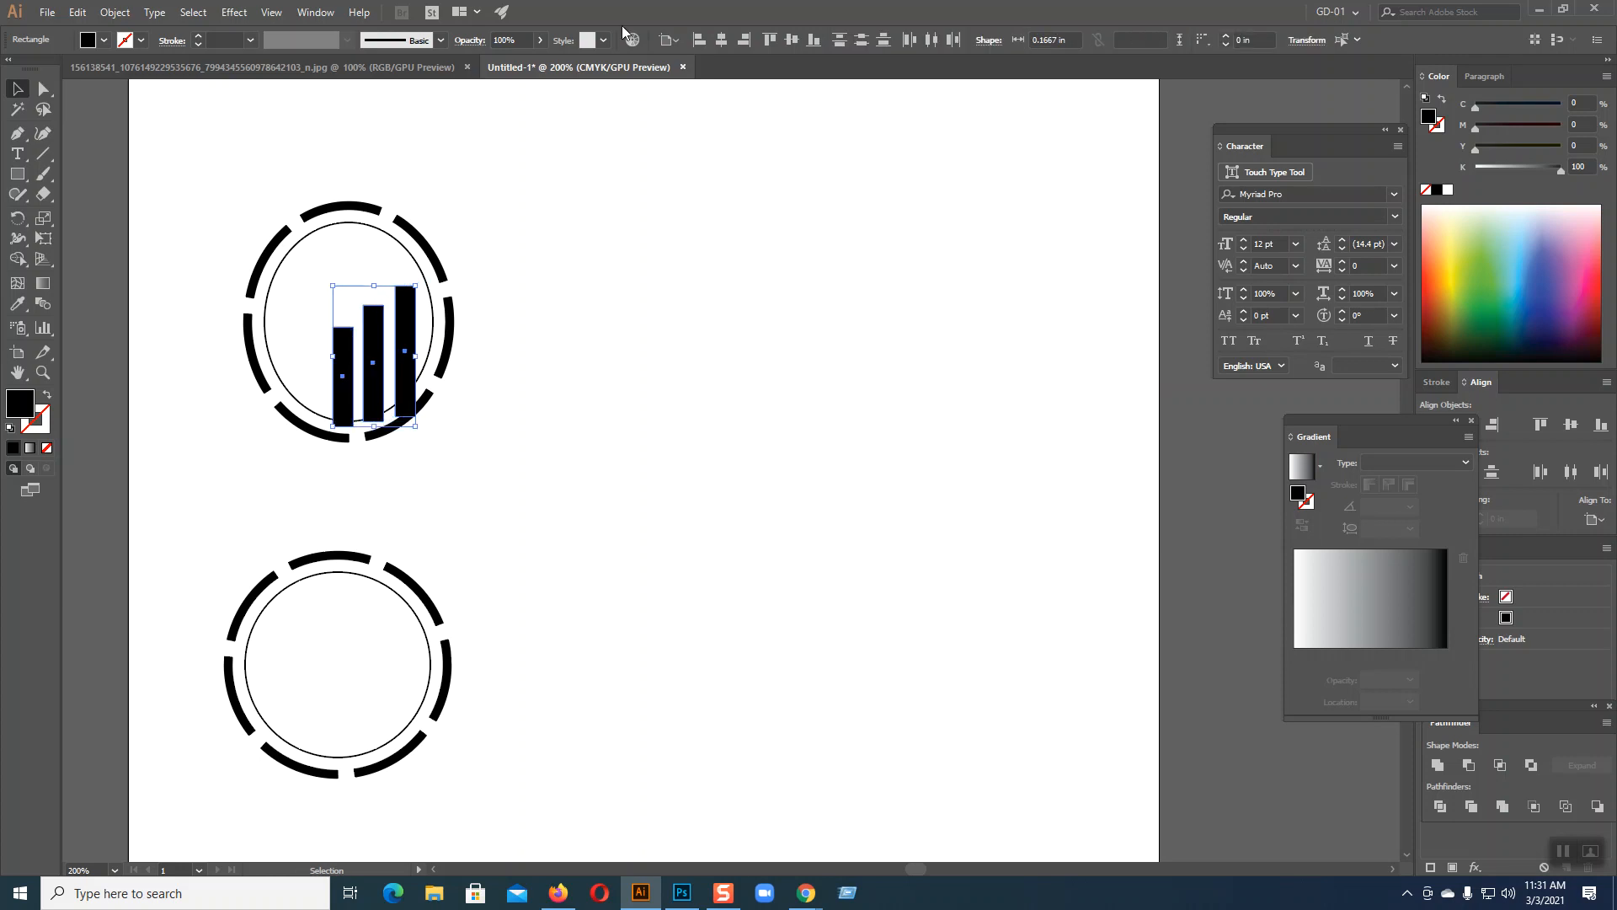
pyautogui.click(930, 40)
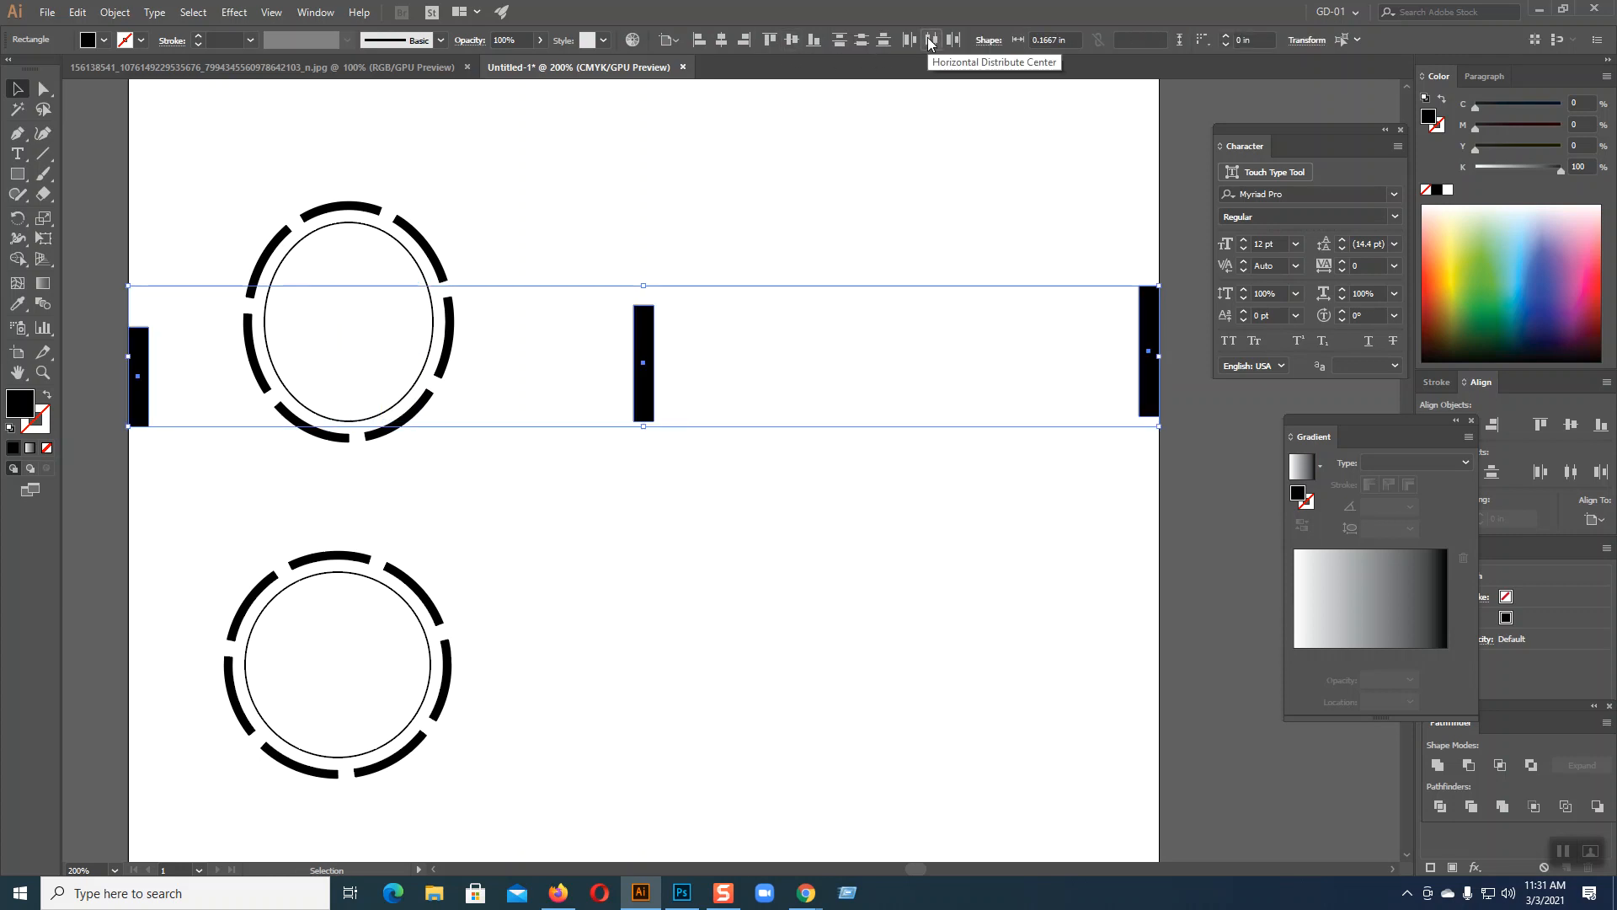
pyautogui.hotkey('ctrl', 'z')
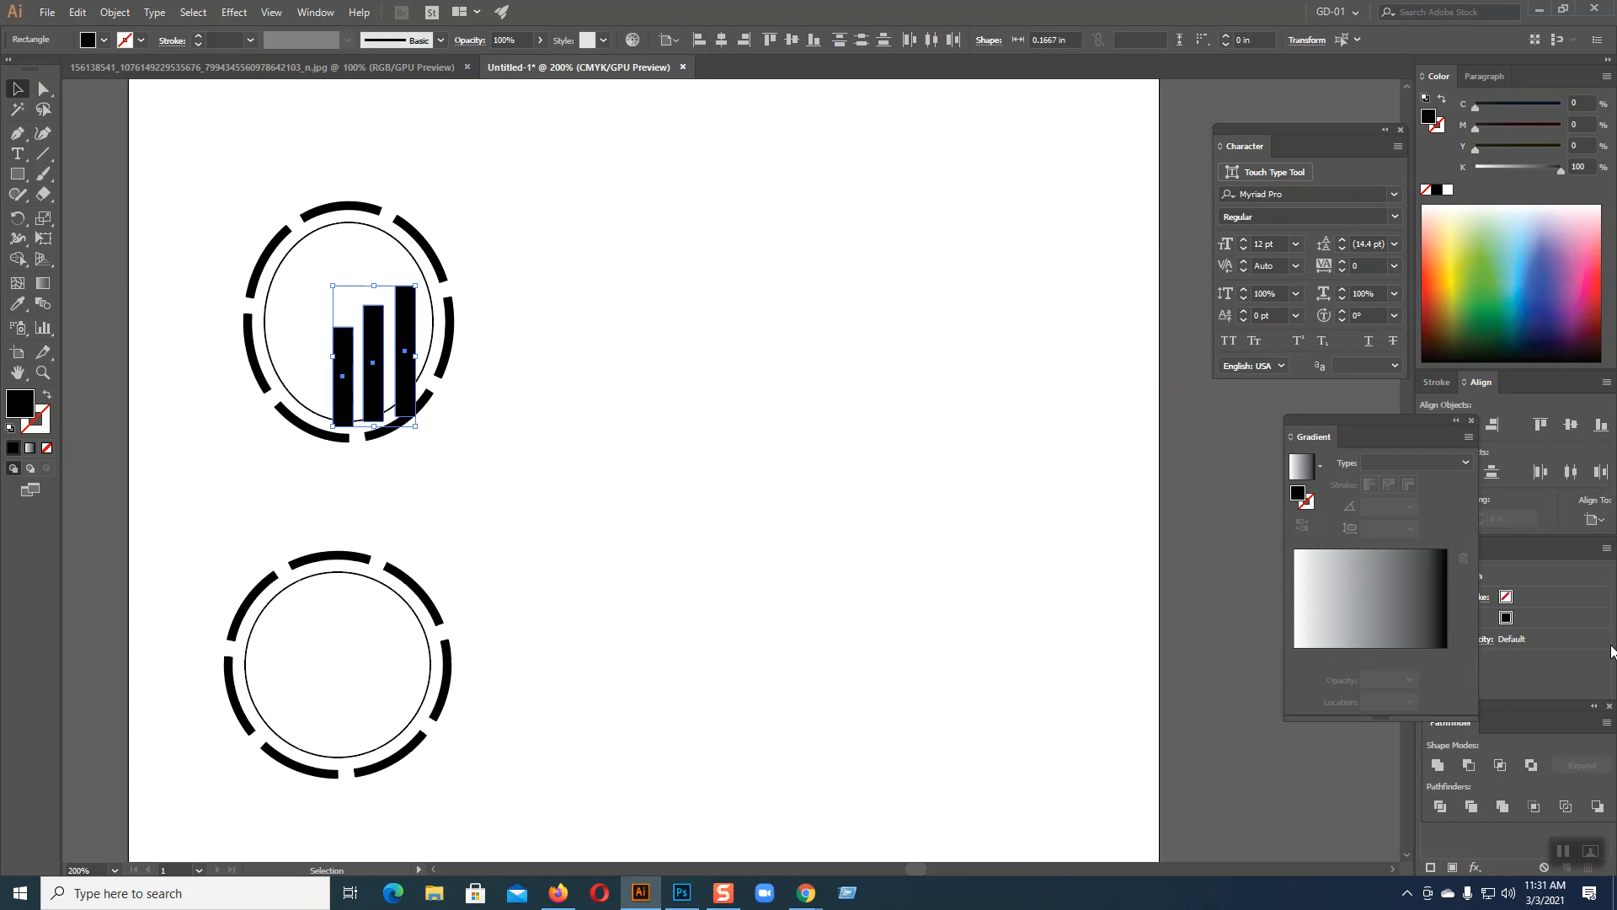
pyautogui.click(1595, 519)
pyautogui.click(1542, 541)
pyautogui.click(930, 40)
pyautogui.click(706, 432)
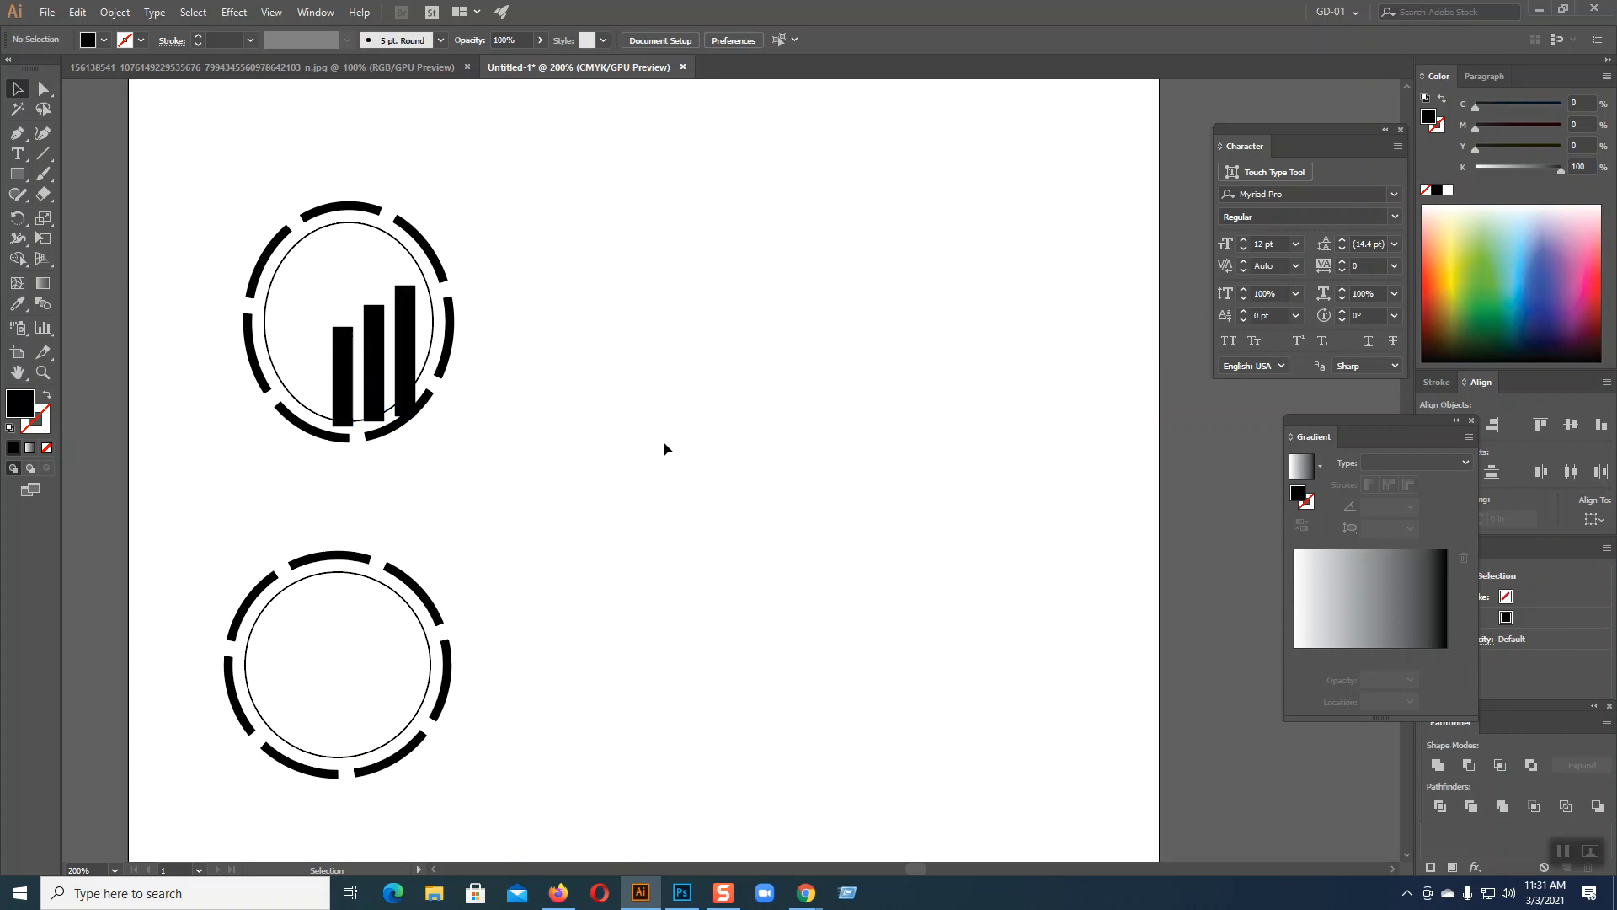
# - Try to split the inner oval and the three bars with Pathfinder Divide and ungroup the pieces
pyautogui.click(437, 337)
pyautogui.keyDown('shift'); pyautogui.click(411, 341); pyautogui.keyUp('shift')
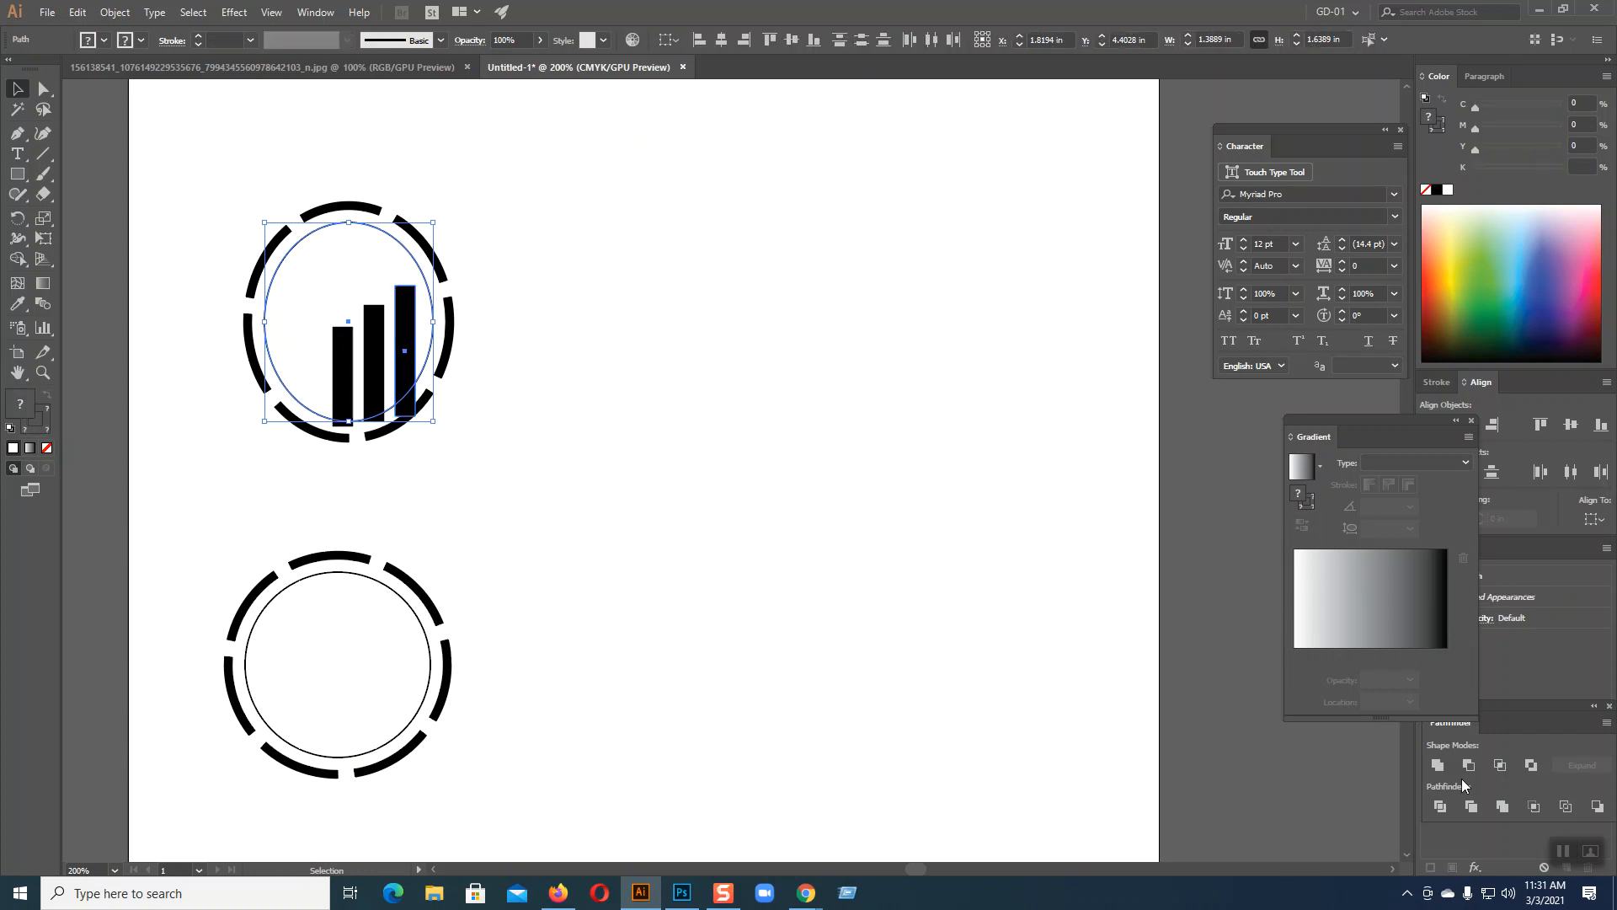
pyautogui.click(1442, 808)
pyautogui.hotkey('ctrl', 'z')
pyautogui.keyDown('shift'); pyautogui.click(373, 362); pyautogui.keyUp('shift')
pyautogui.keyDown('shift'); pyautogui.click(342, 370); pyautogui.keyUp('shift')
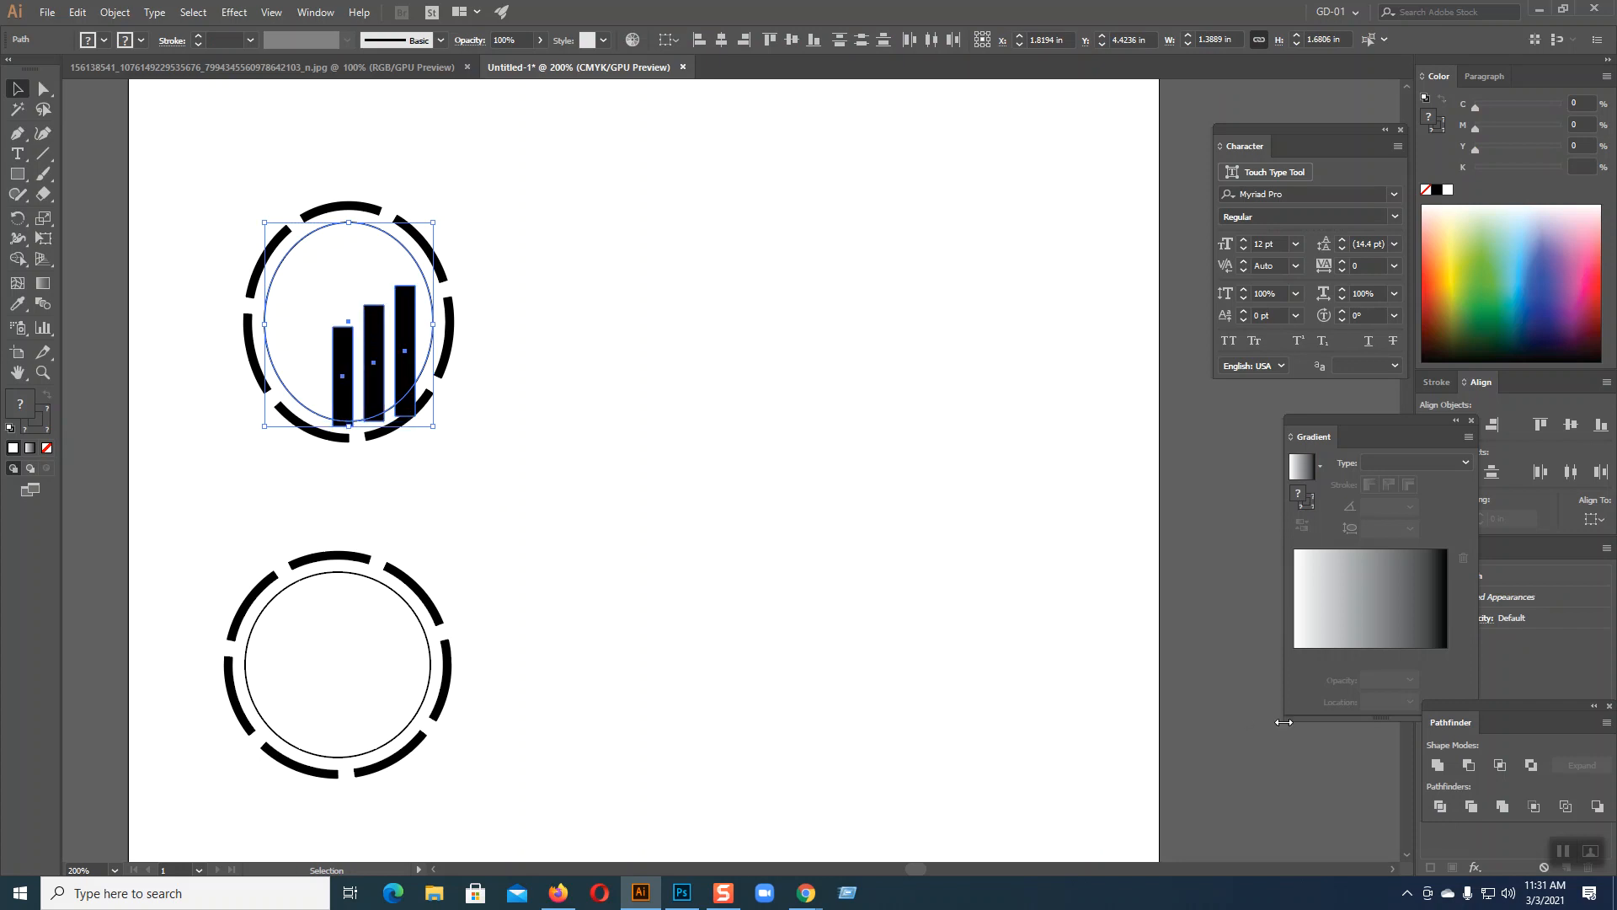
pyautogui.click(1440, 806)
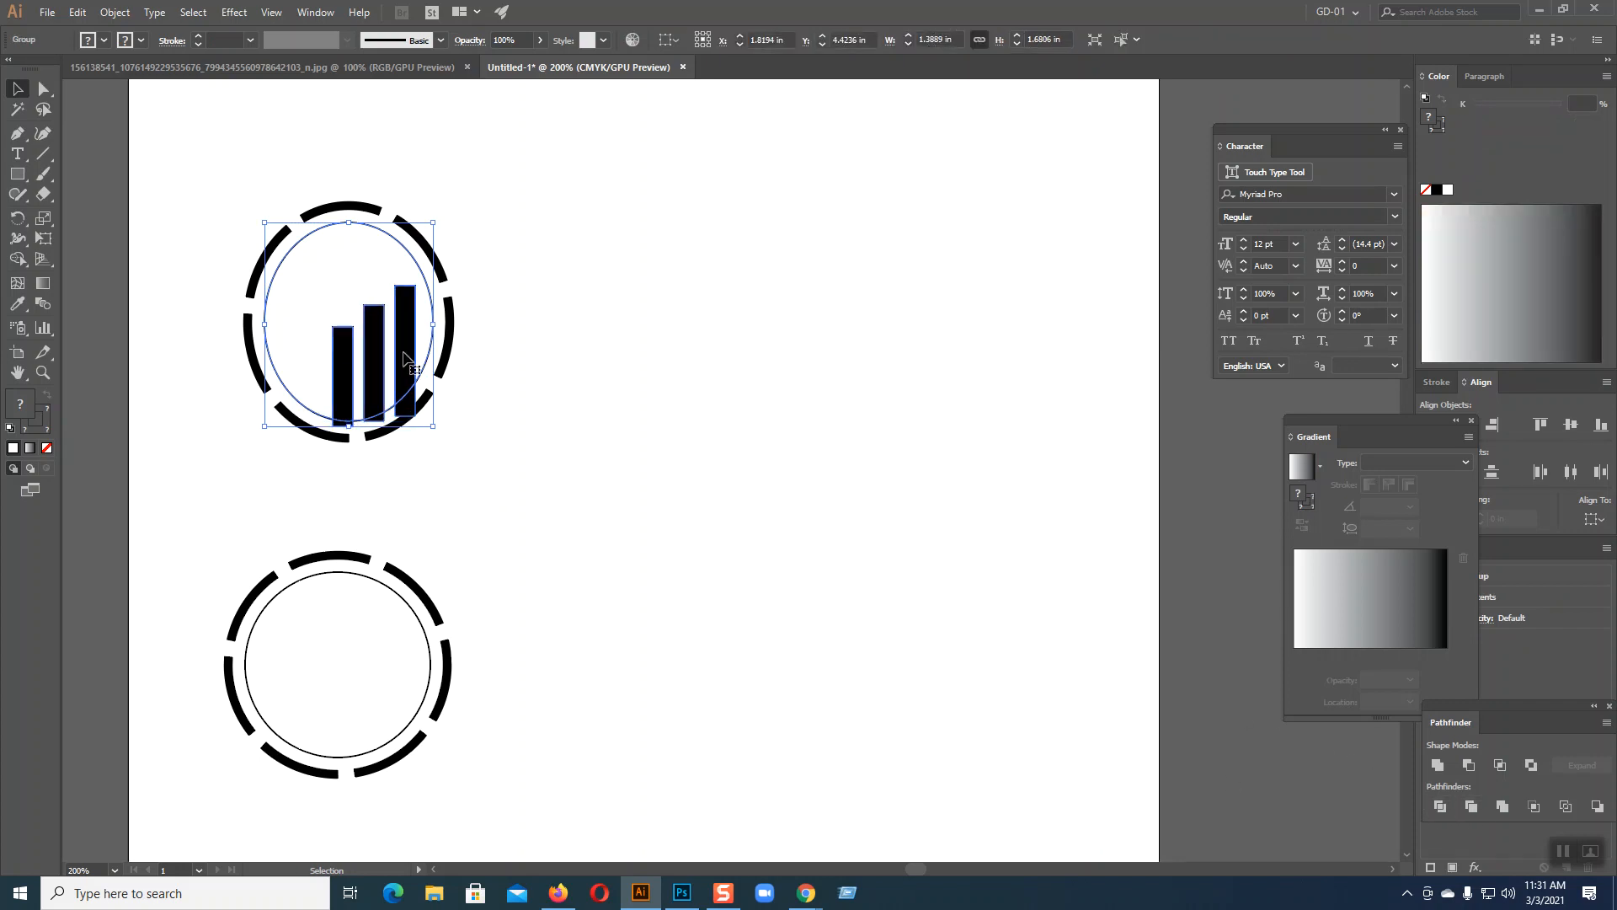
pyautogui.rightClick(406, 358)
pyautogui.click(458, 474)
pyautogui.click(467, 413)
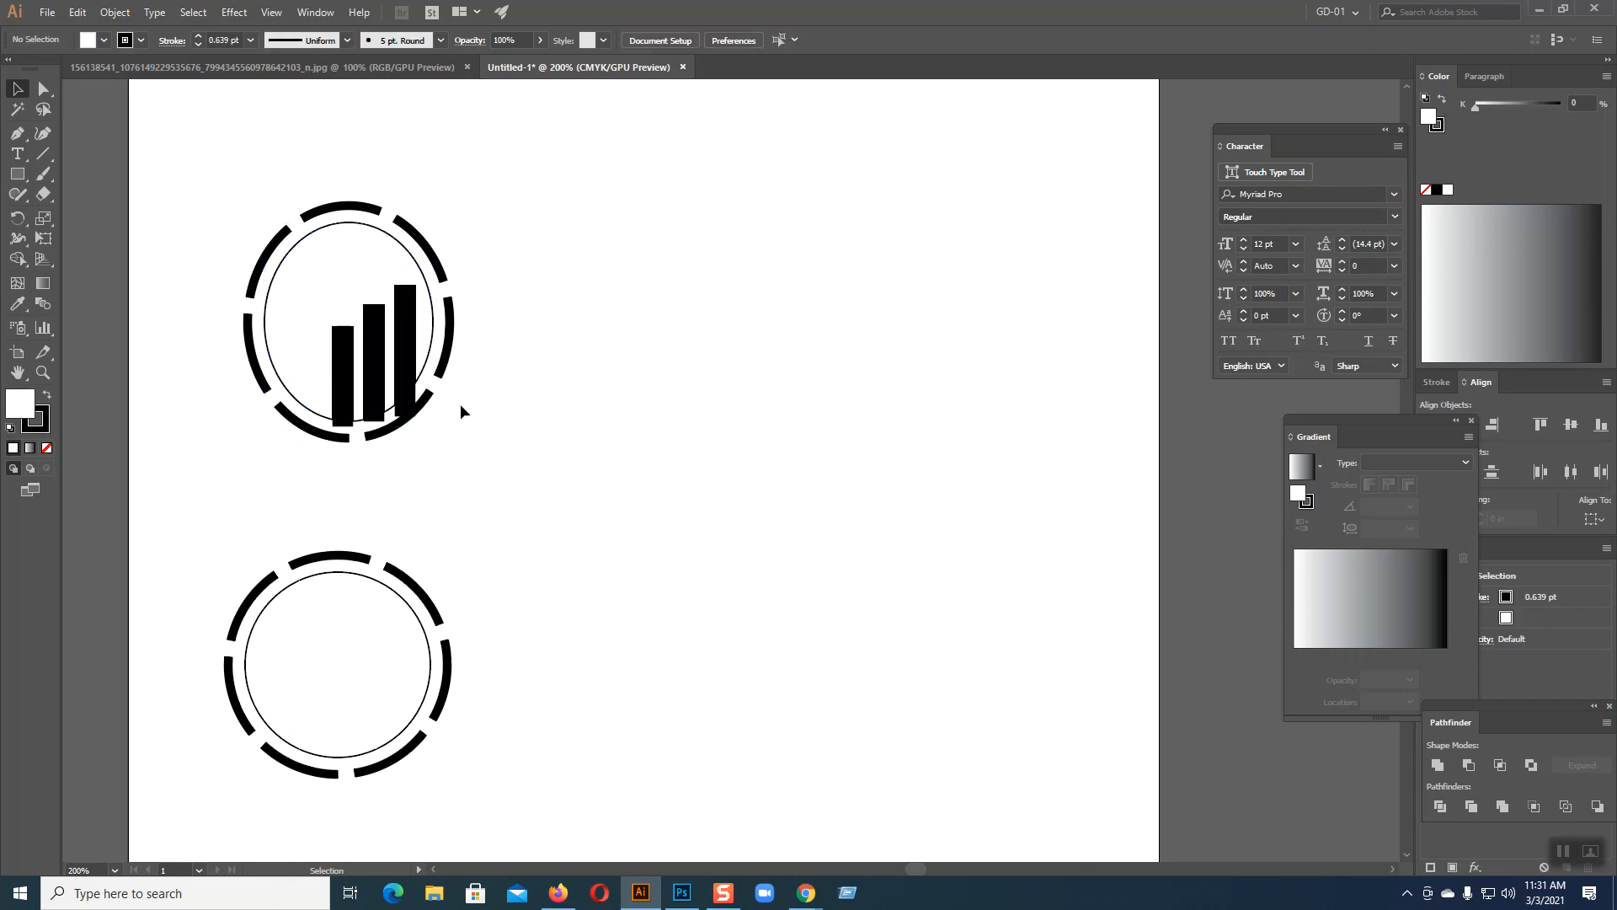
# - Delete the lower ends of the three bars that extend beyond the inner oval
pyautogui.click(410, 408)
pyautogui.press('Delete')
pyautogui.click(377, 421)
pyautogui.press('Delete')
pyautogui.click(343, 423)
pyautogui.press('Delete')
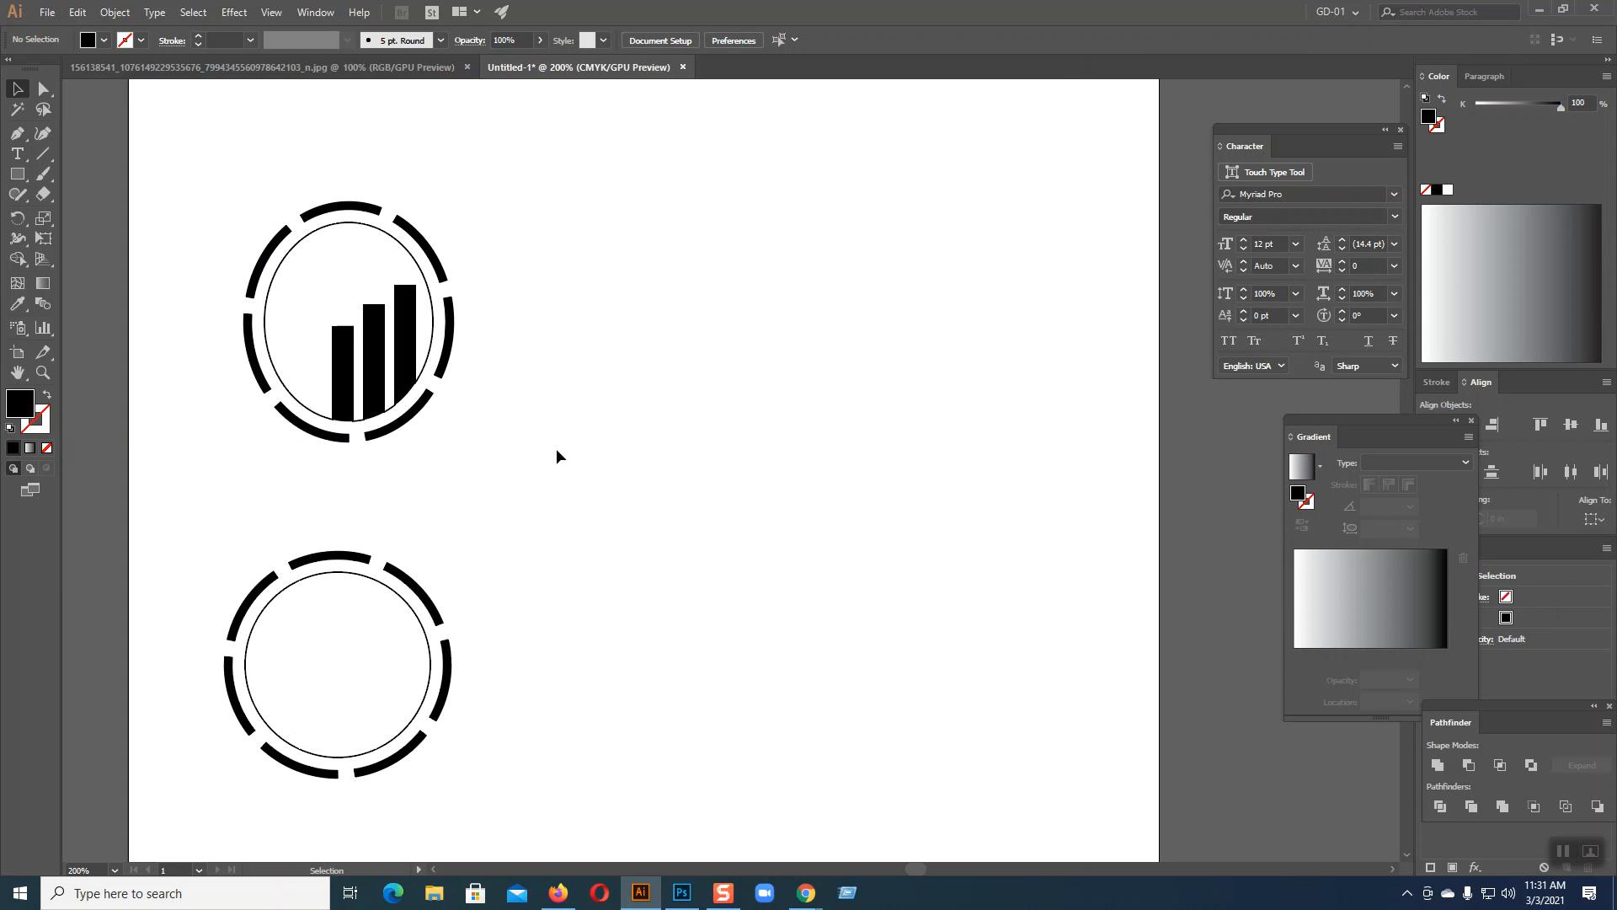
# - Remove the fill from the inner oval, keep its black stroke and deselect it
pyautogui.hotkey('ctrl', '=')
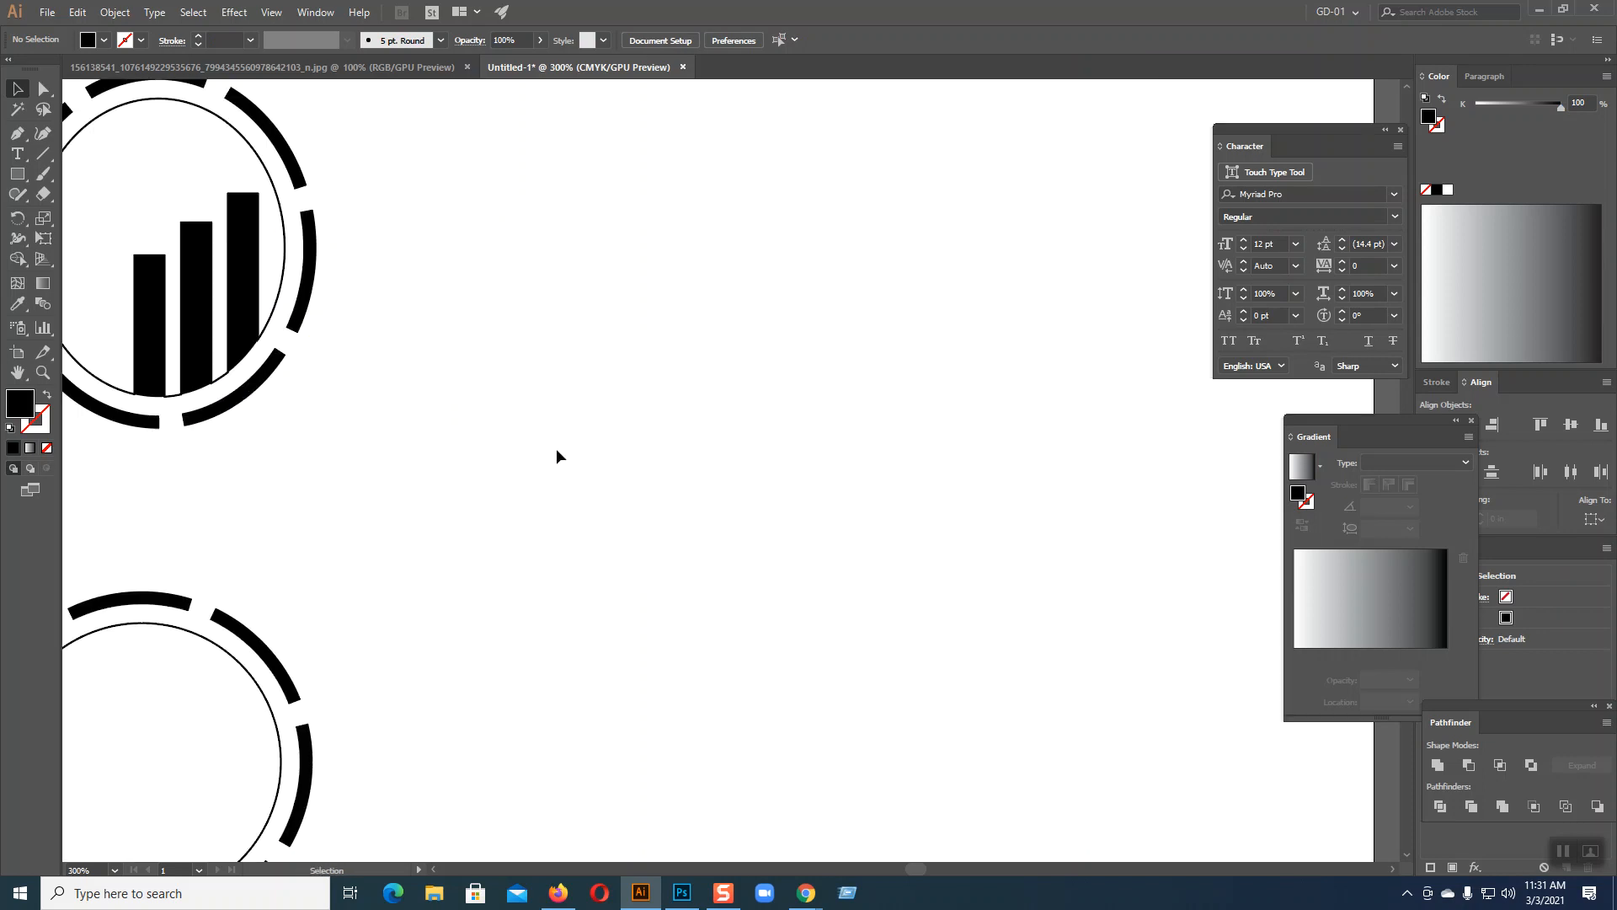
pyautogui.moveTo(556, 451); pyautogui.dragTo(810, 624)
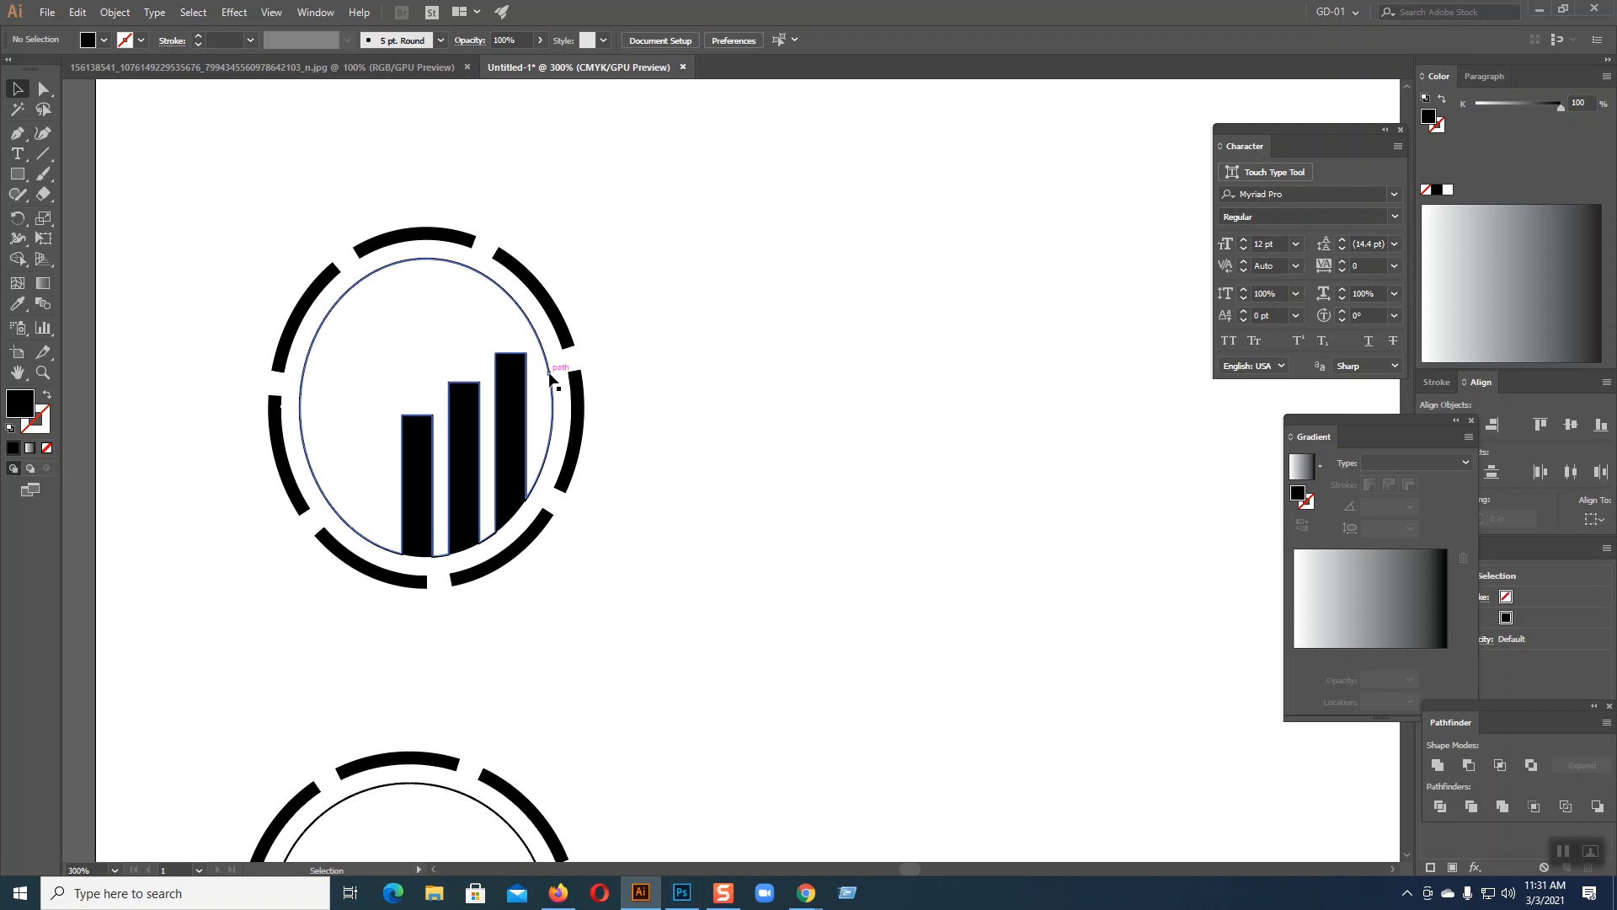
pyautogui.click(555, 388)
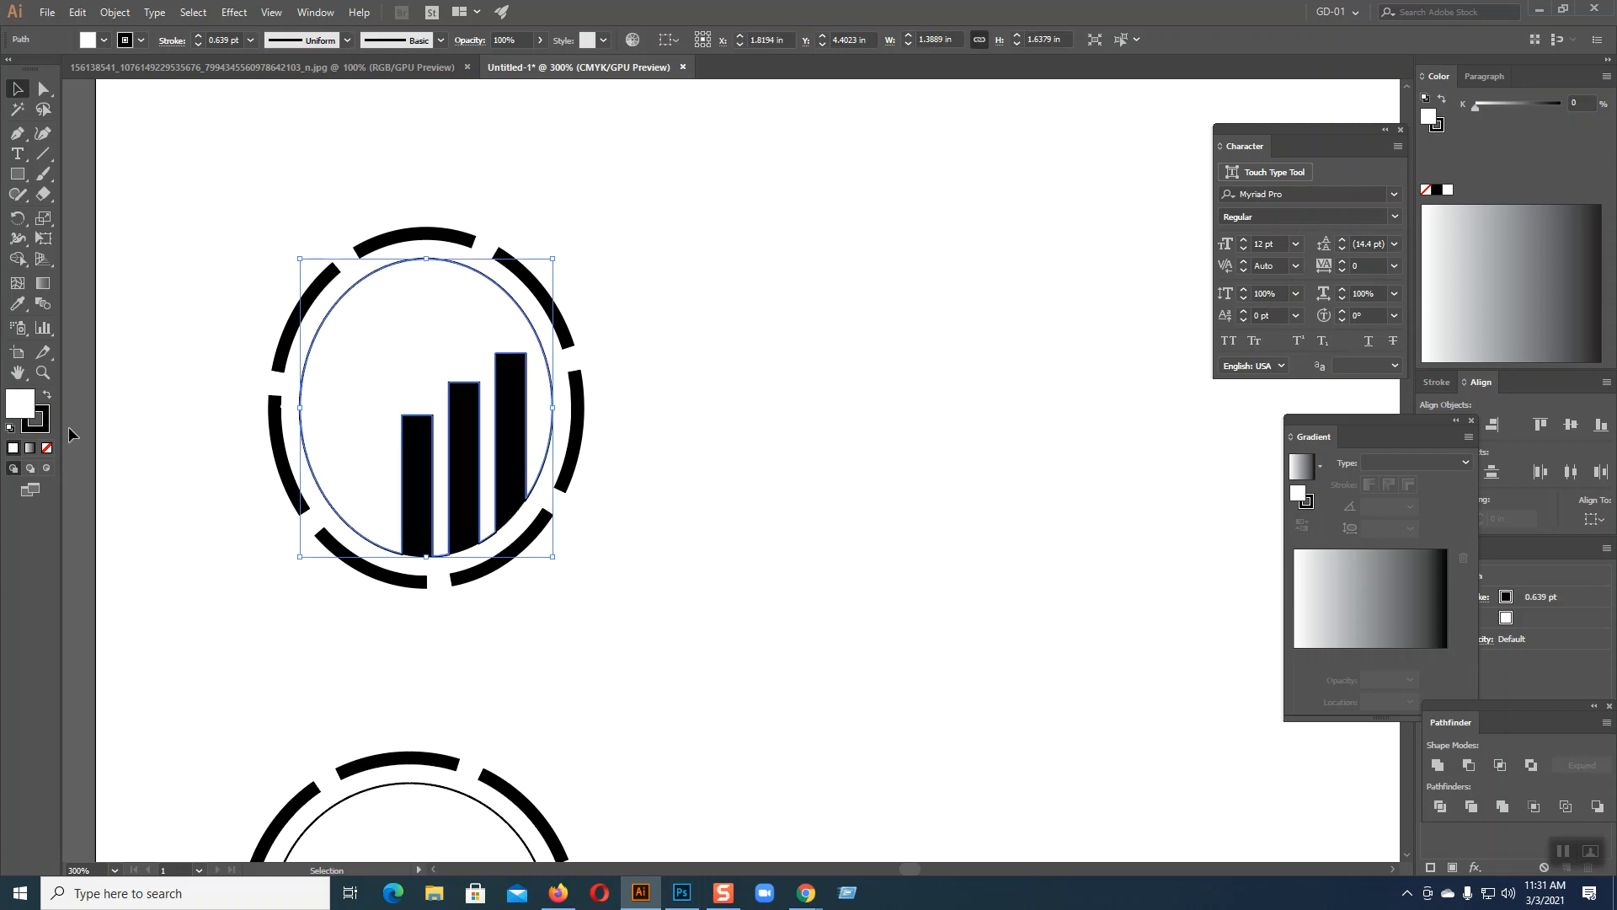
pyautogui.click(48, 448)
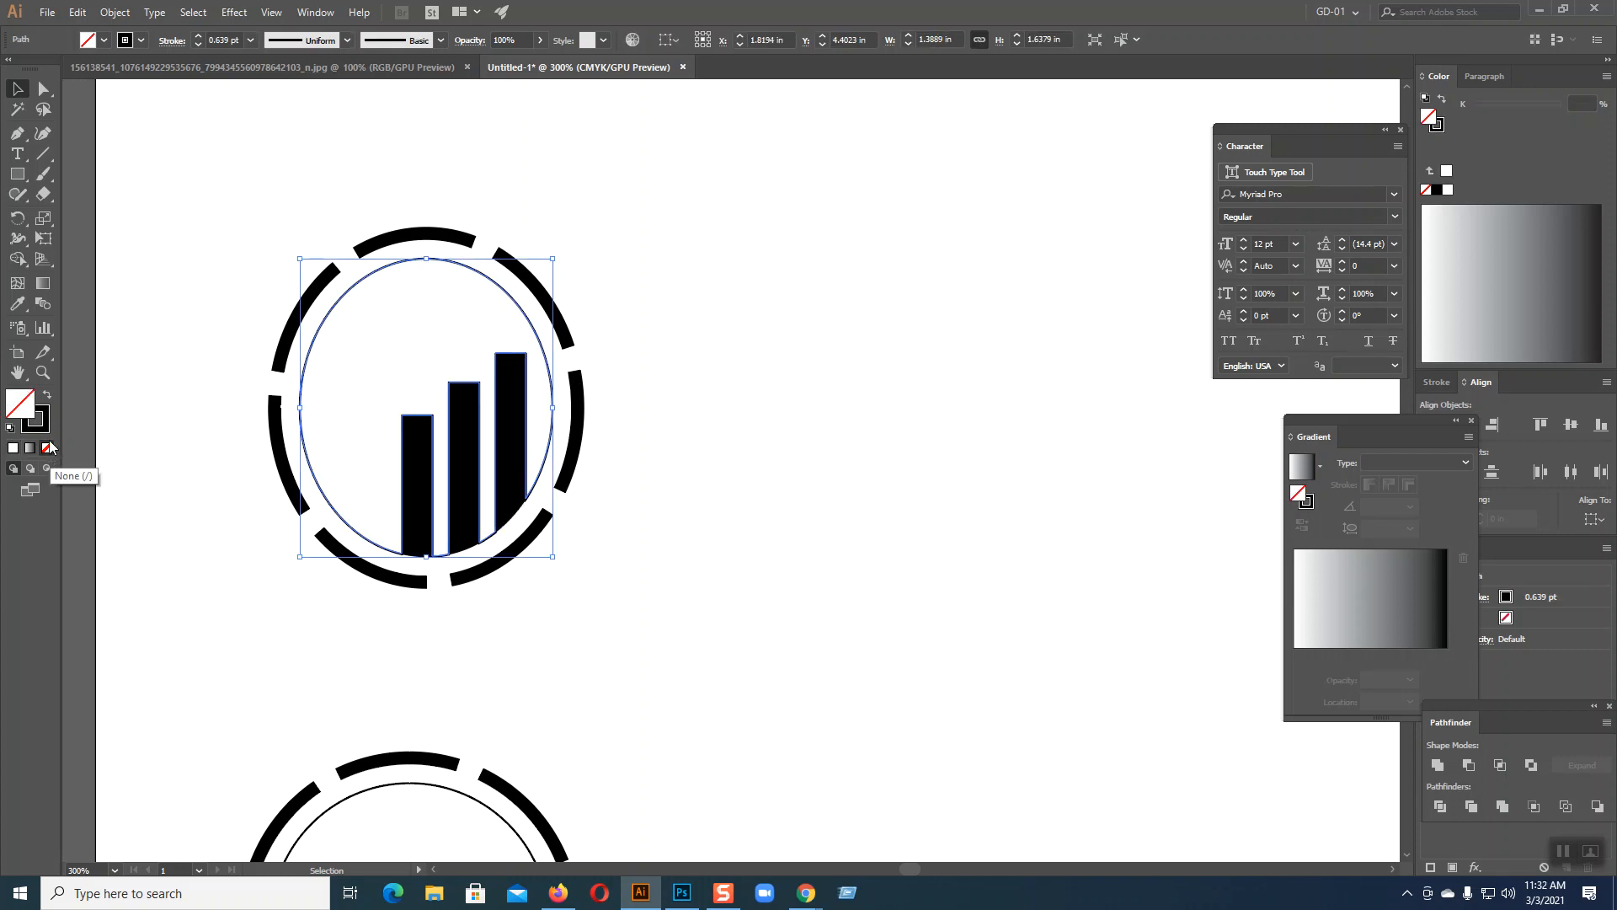
pyautogui.click(41, 419)
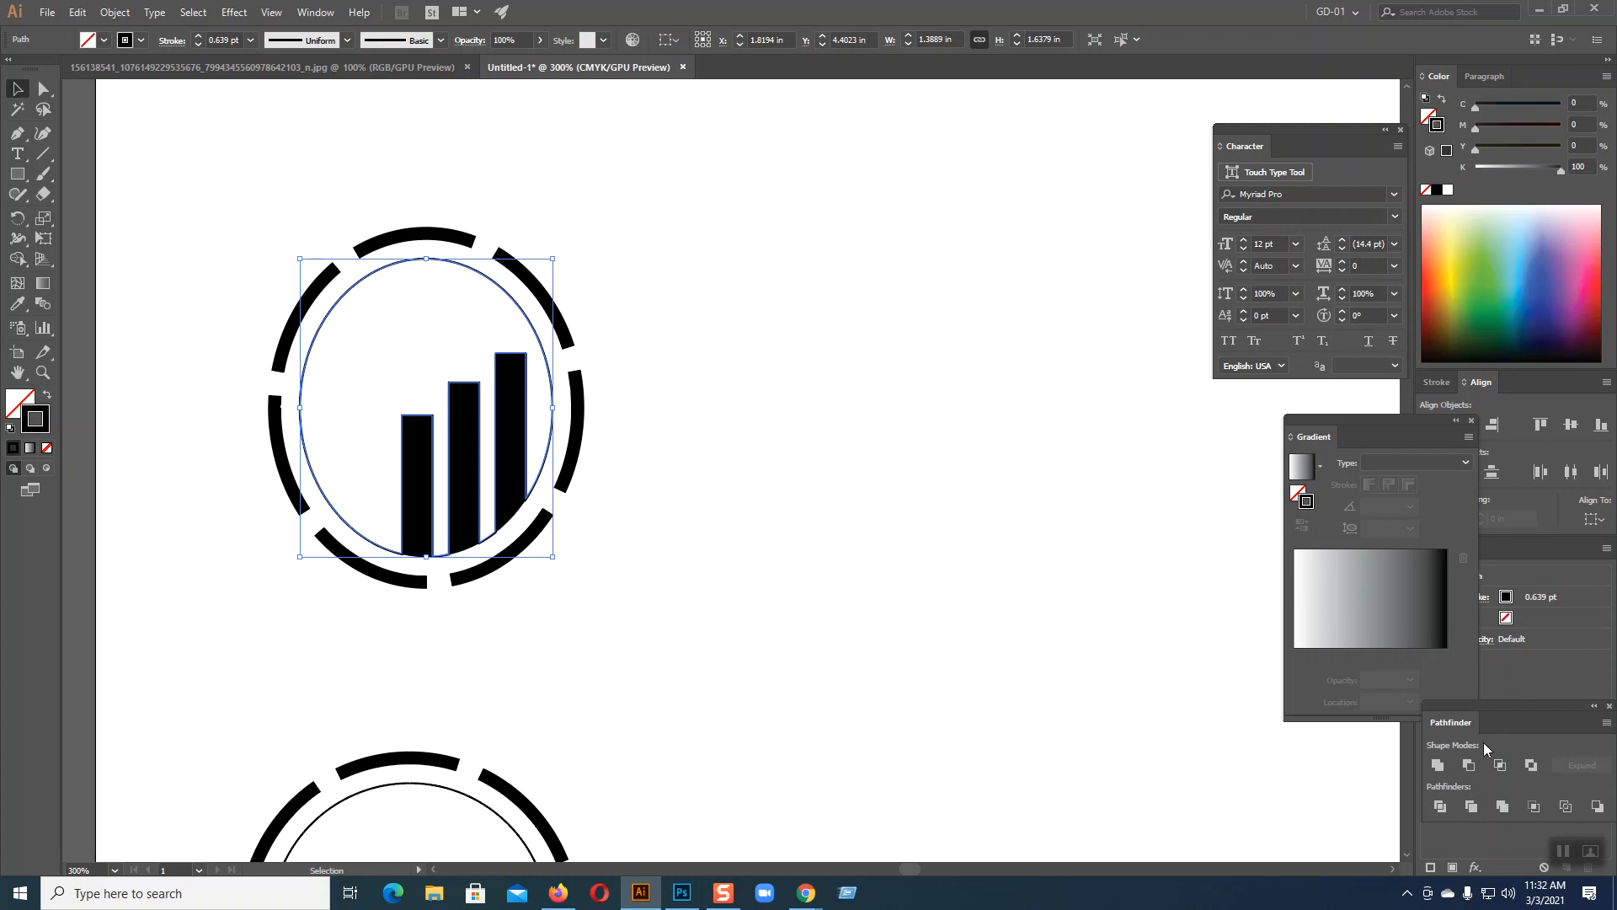
pyautogui.click(913, 675)
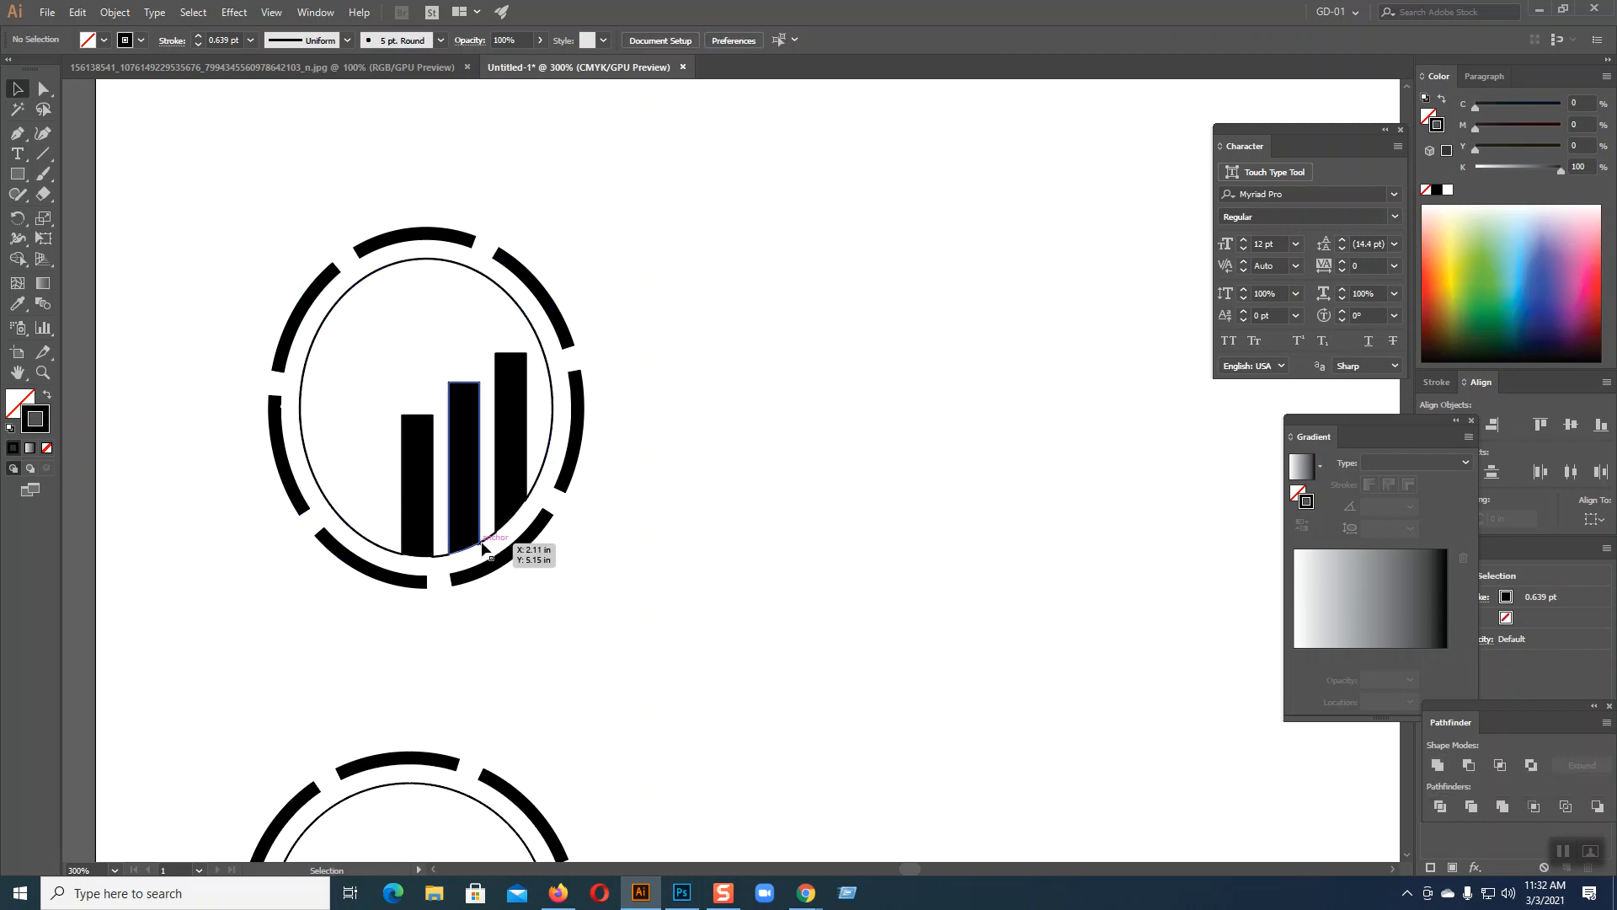
# - Undo the inner oval's fill removal, the deletion of the bar ends and the Pathfinder division
pyautogui.moveTo(381, 271); pyautogui.dragTo(749, 265)
pyautogui.press('a')
pyautogui.hotkey('ctrl', 'z')
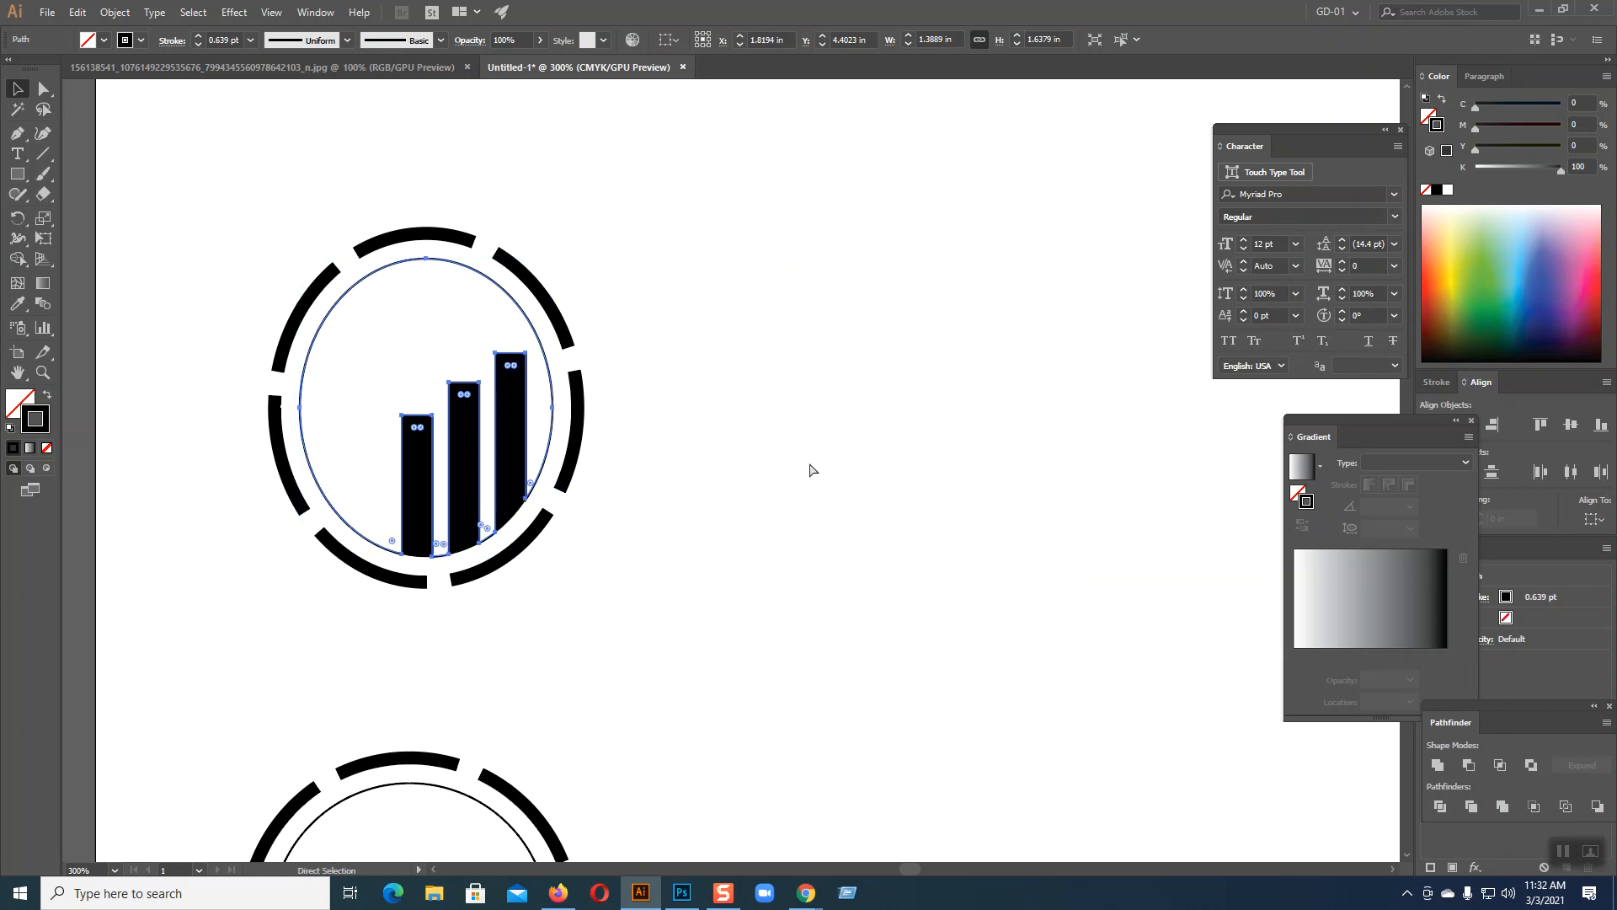
pyautogui.hotkey('ctrl', 'z')
pyautogui.hotkey('ctrl', 'z')
pyautogui.hotkey('ctrl', 'z')
pyautogui.hotkey('ctrl', 'z')
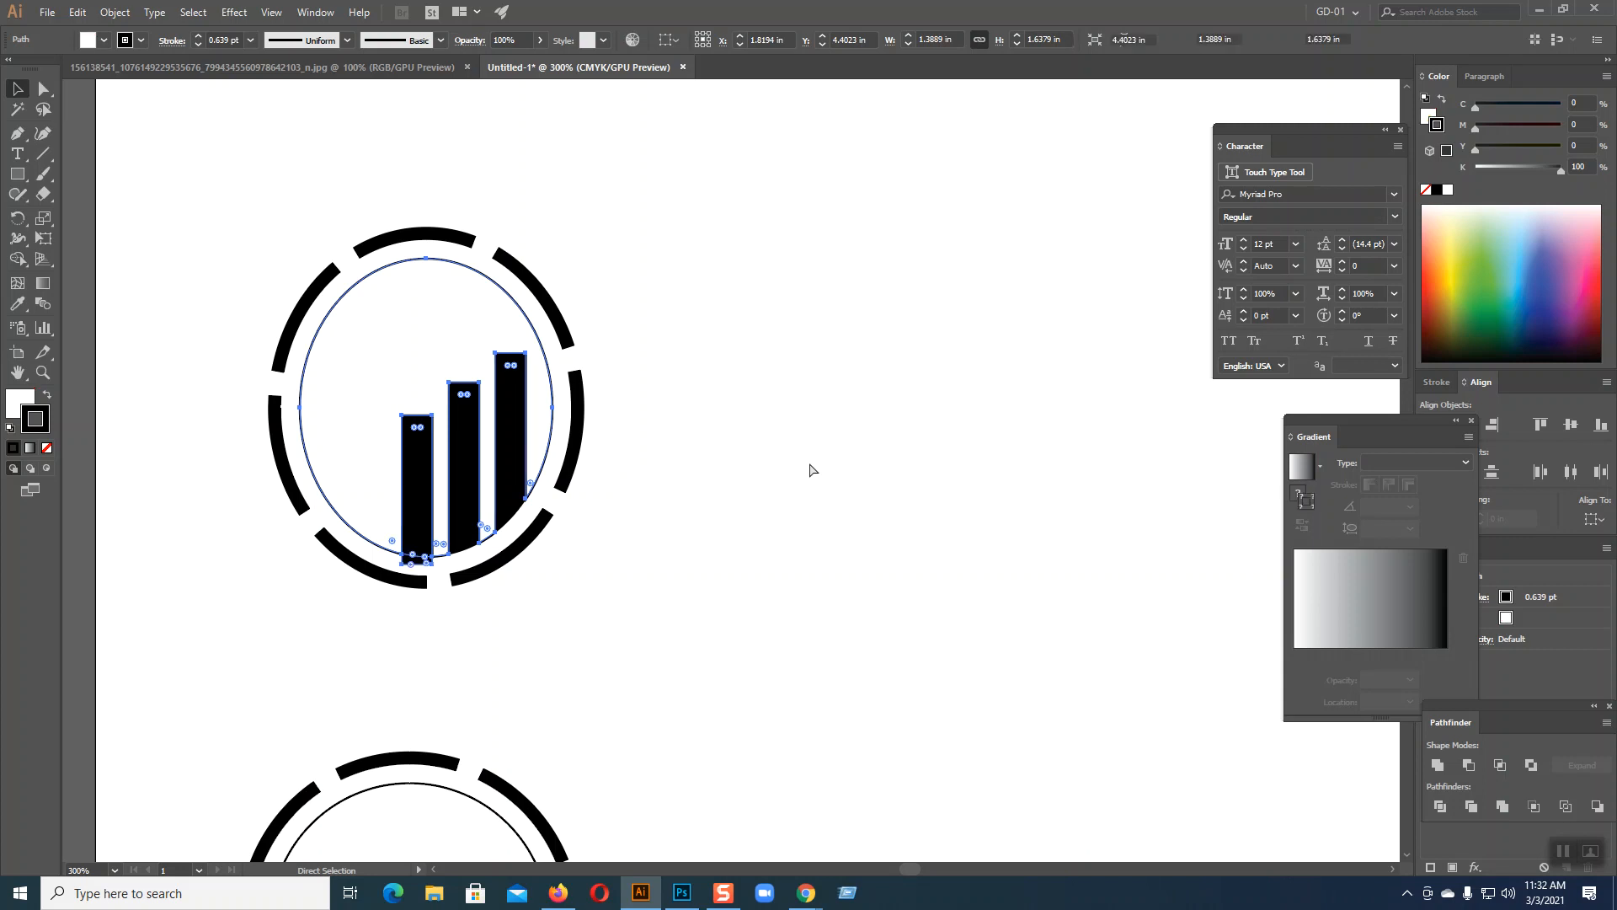
pyautogui.hotkey('ctrl', 'z')
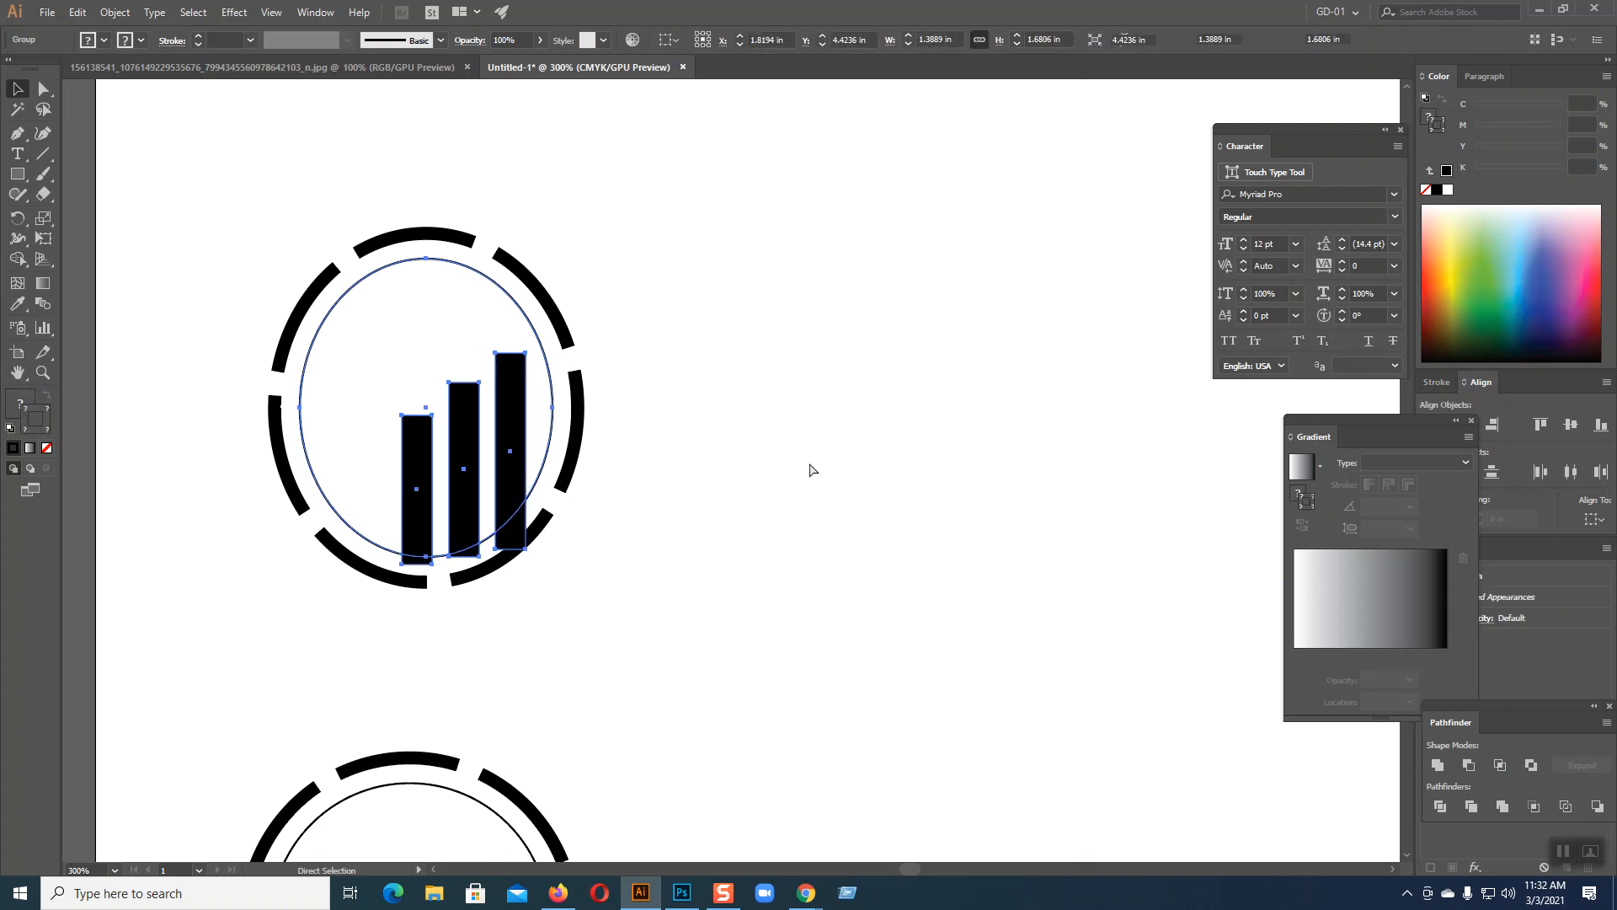
pyautogui.click(809, 464)
pyautogui.click(543, 451)
pyautogui.press('a')
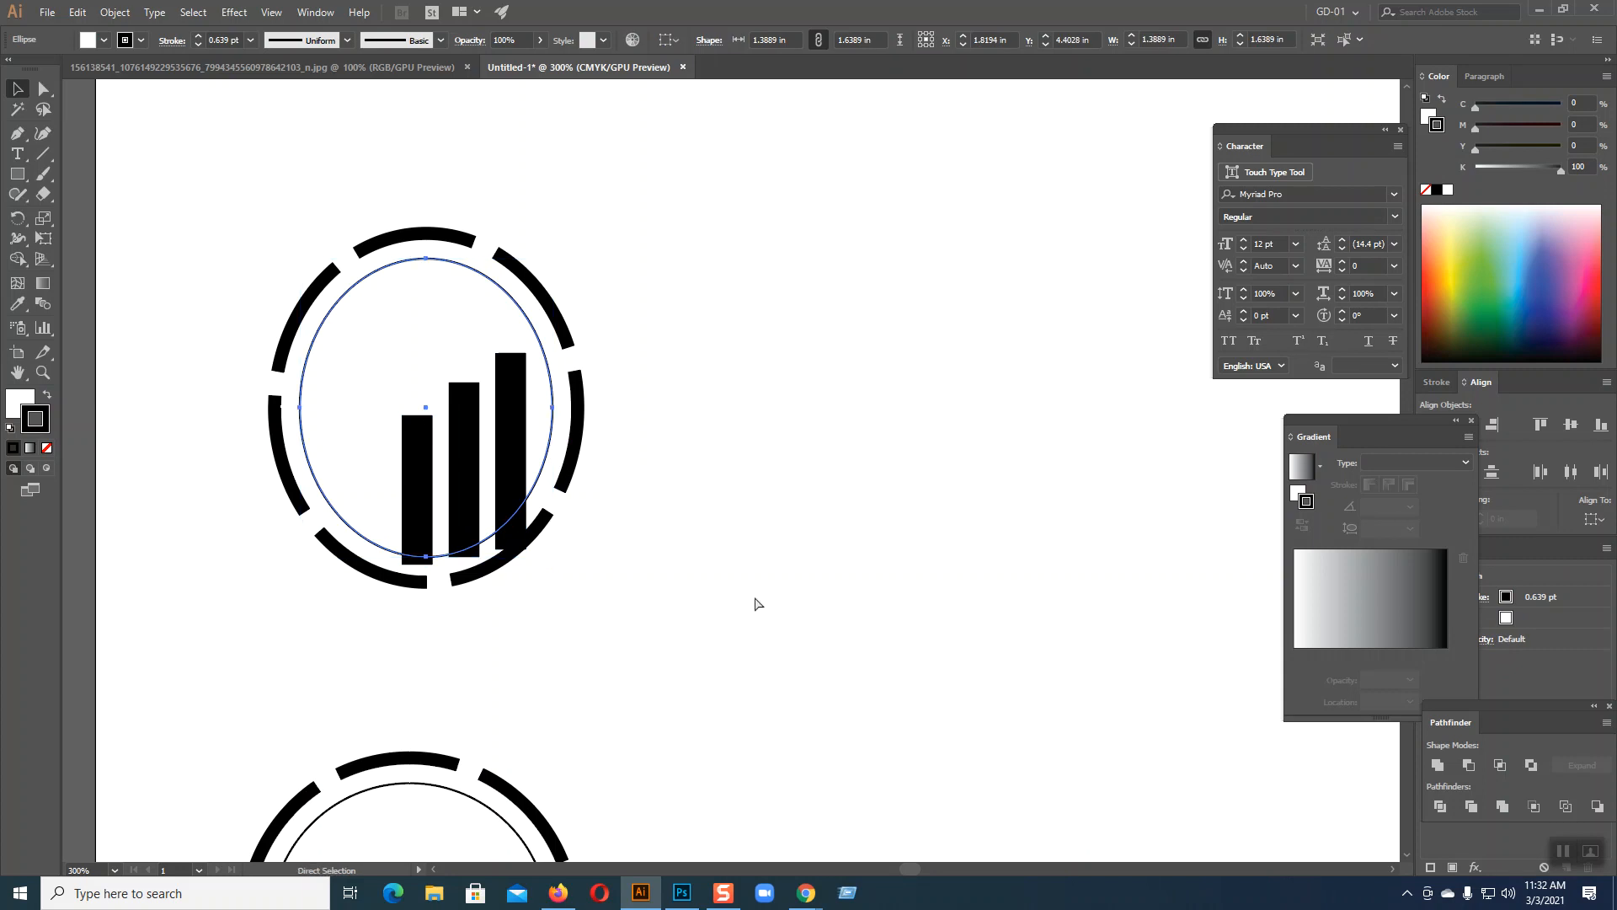
pyautogui.press('v')
pyautogui.click(755, 603)
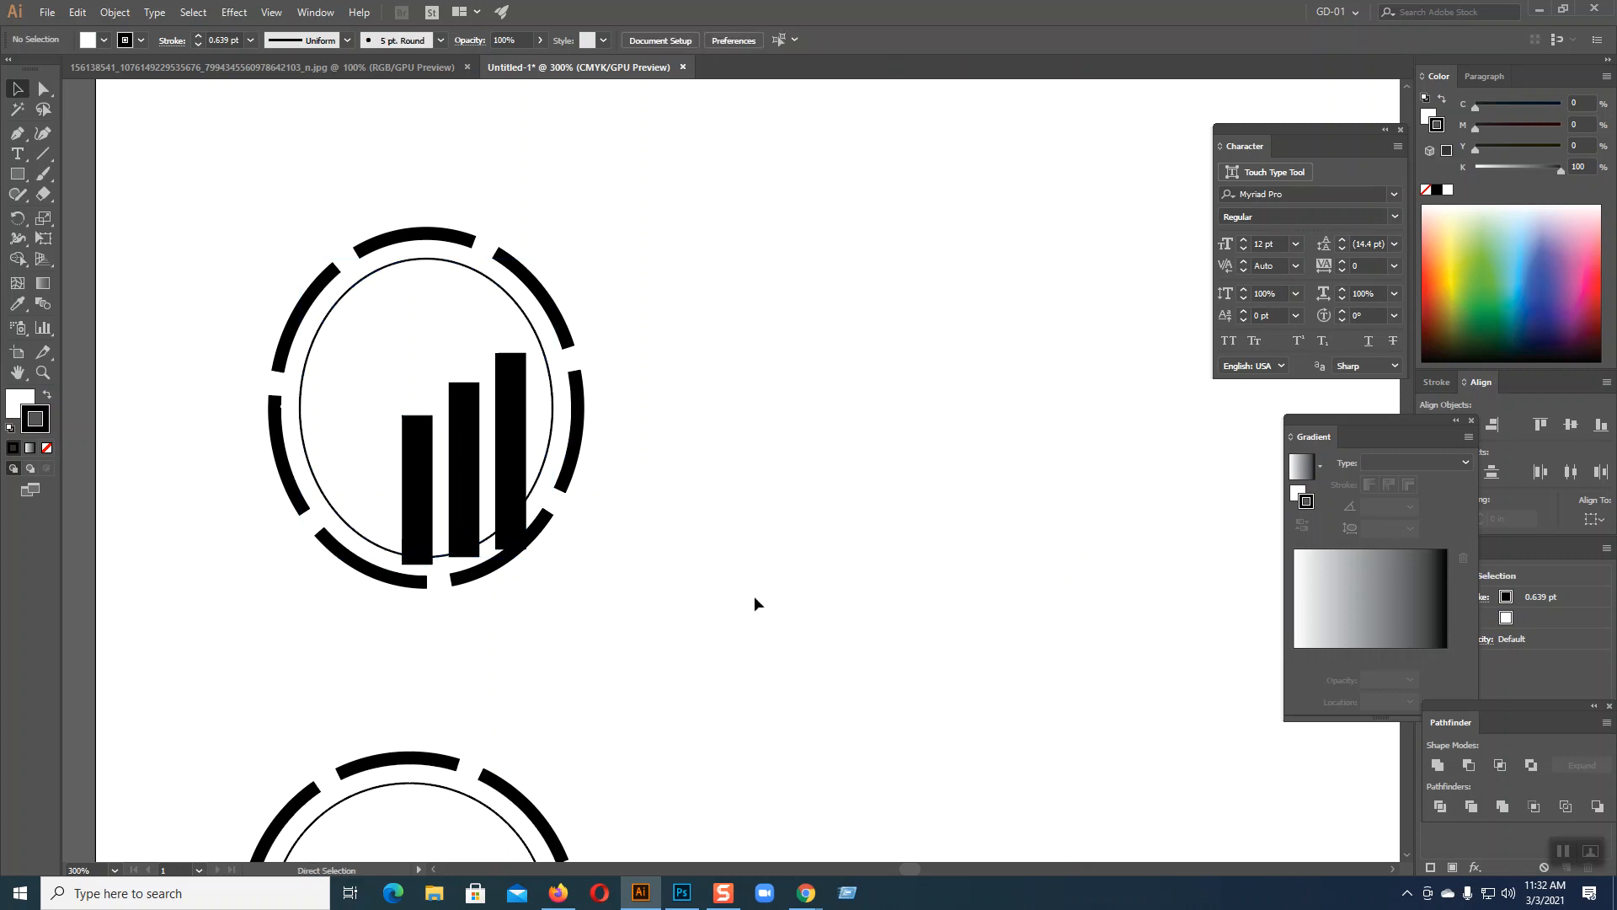
# - Divide the inner oval and the three bars with Pathfinder Divide, then ungroup the resulting pieces
pyautogui.click(516, 461)
pyautogui.keyDown('shift'); pyautogui.click(466, 463); pyautogui.keyUp('shift')
pyautogui.keyDown('shift'); pyautogui.click(420, 476); pyautogui.keyUp('shift')
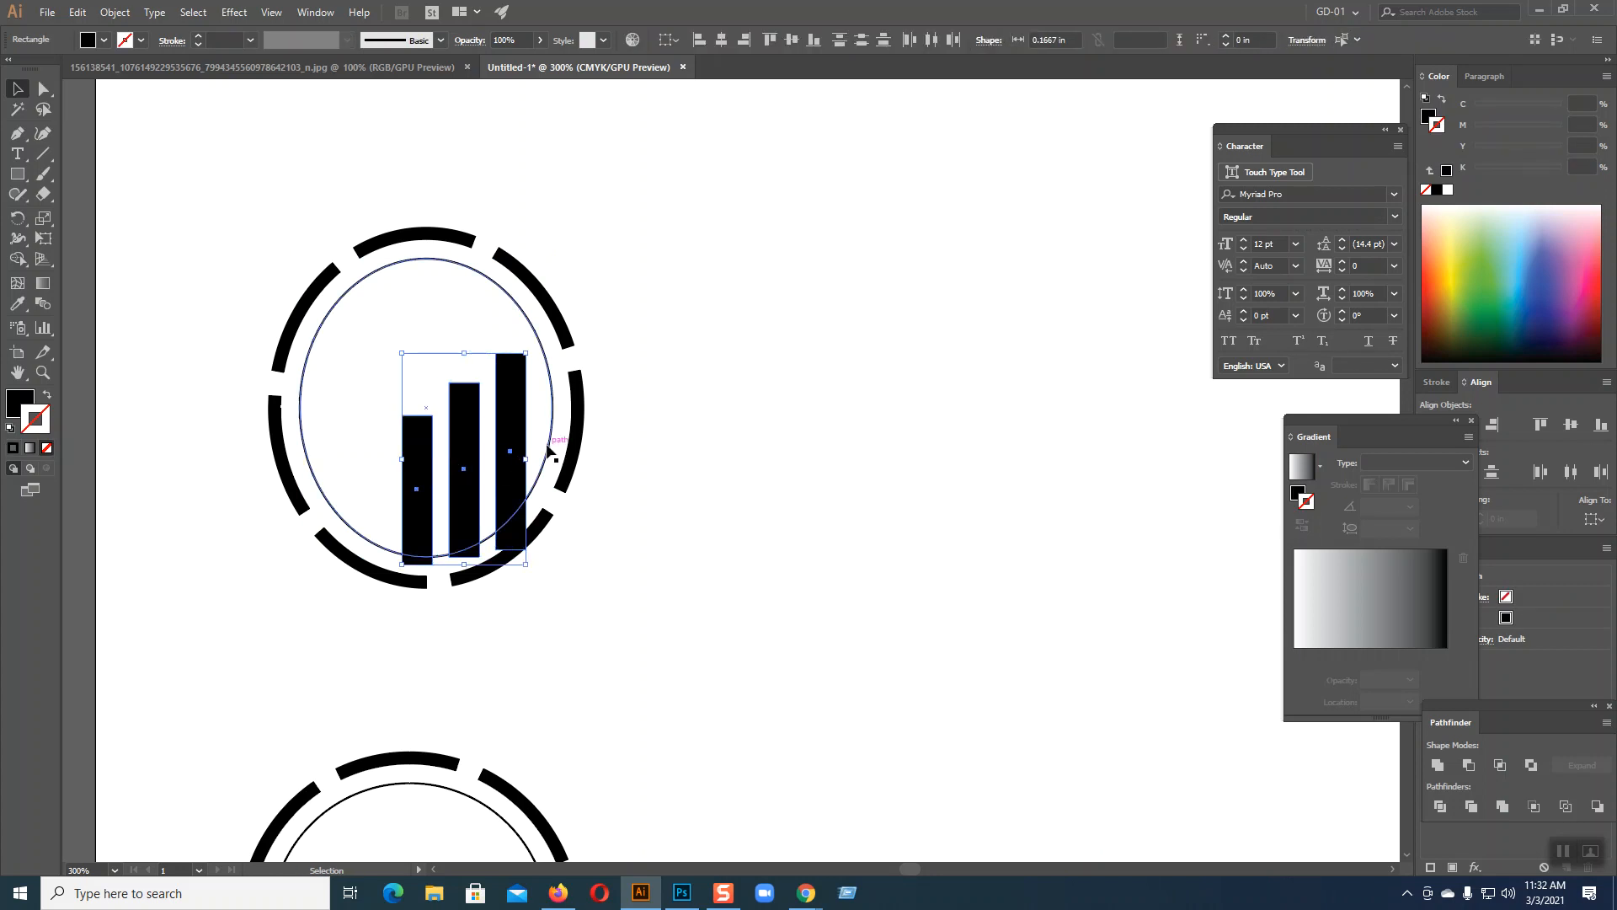
pyautogui.keyDown('shift'); pyautogui.click(515, 528); pyautogui.keyUp('shift')
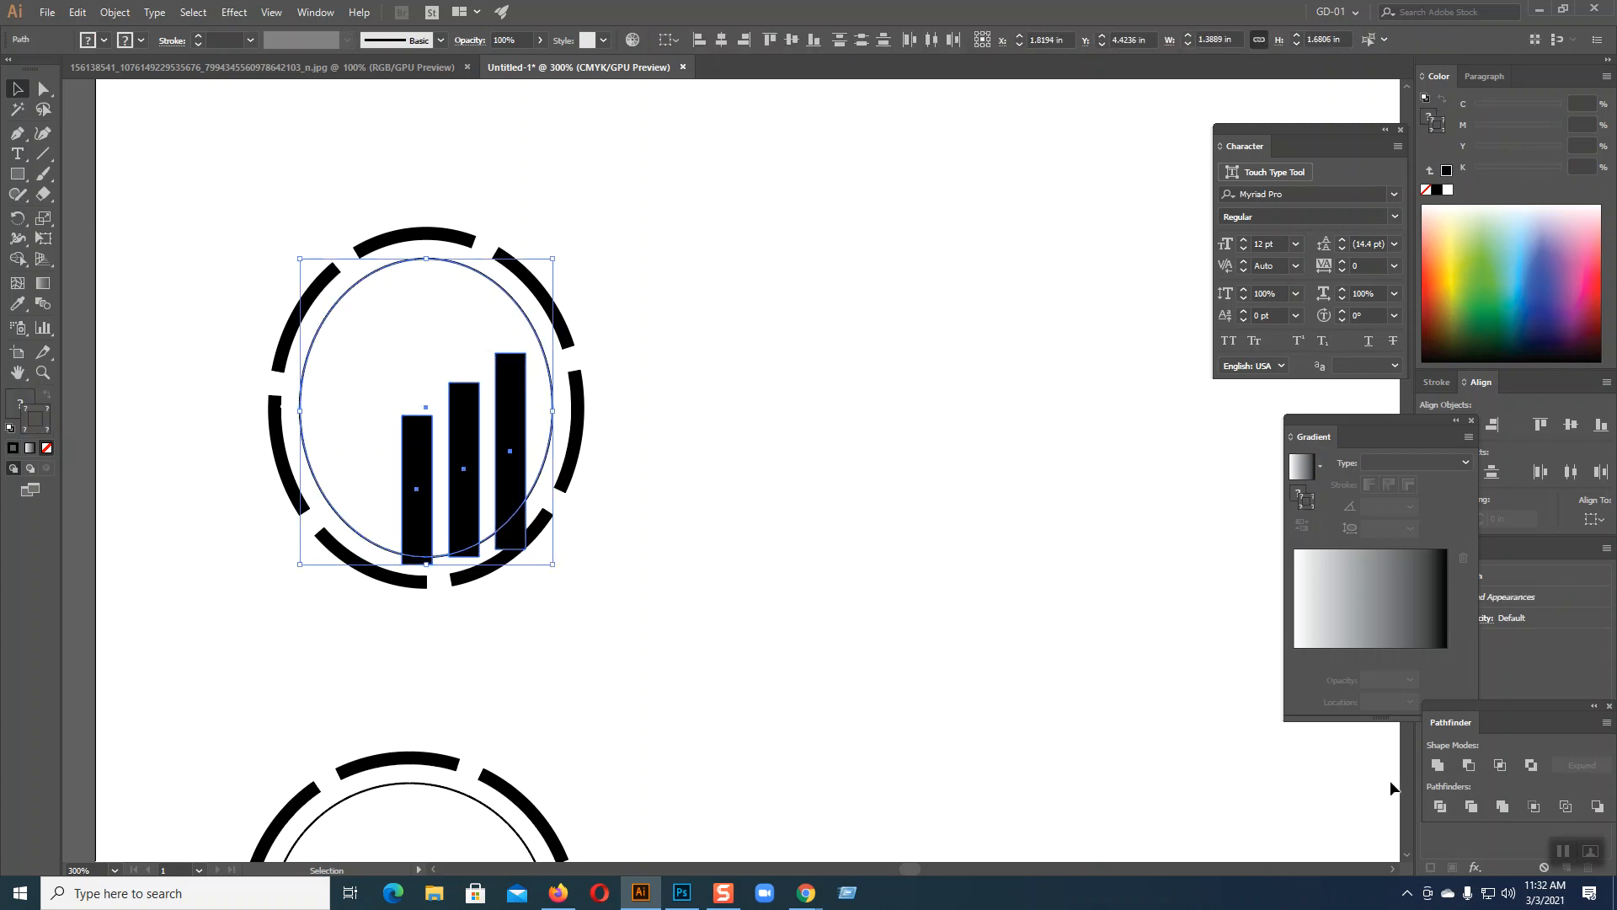
pyautogui.click(1438, 807)
pyautogui.rightClick(516, 456)
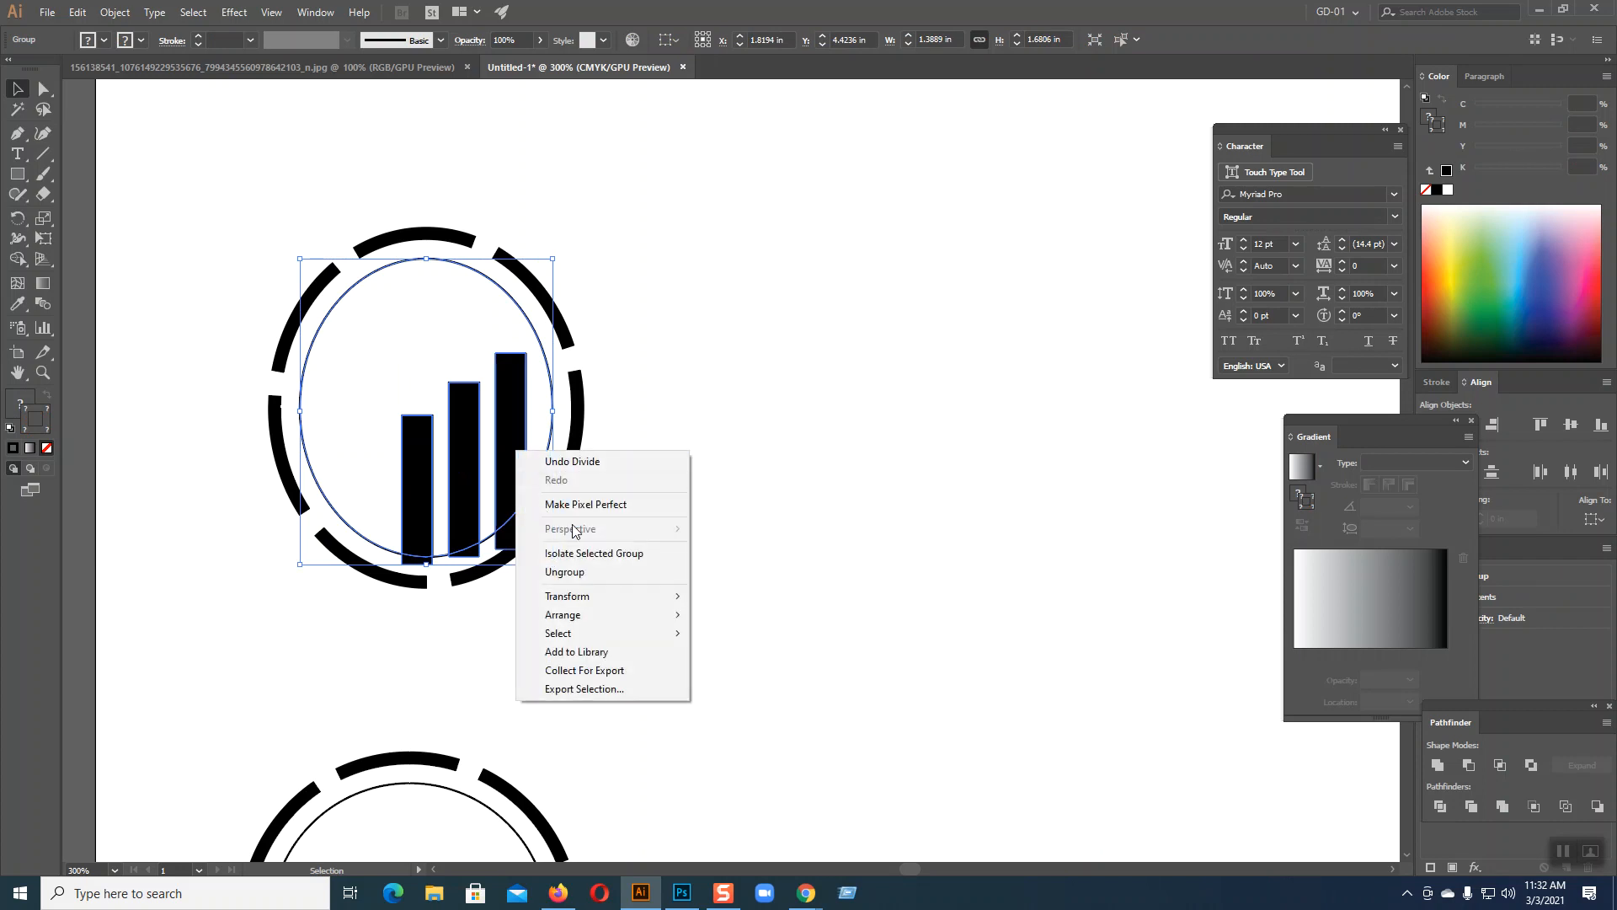
pyautogui.click(569, 567)
pyautogui.click(798, 546)
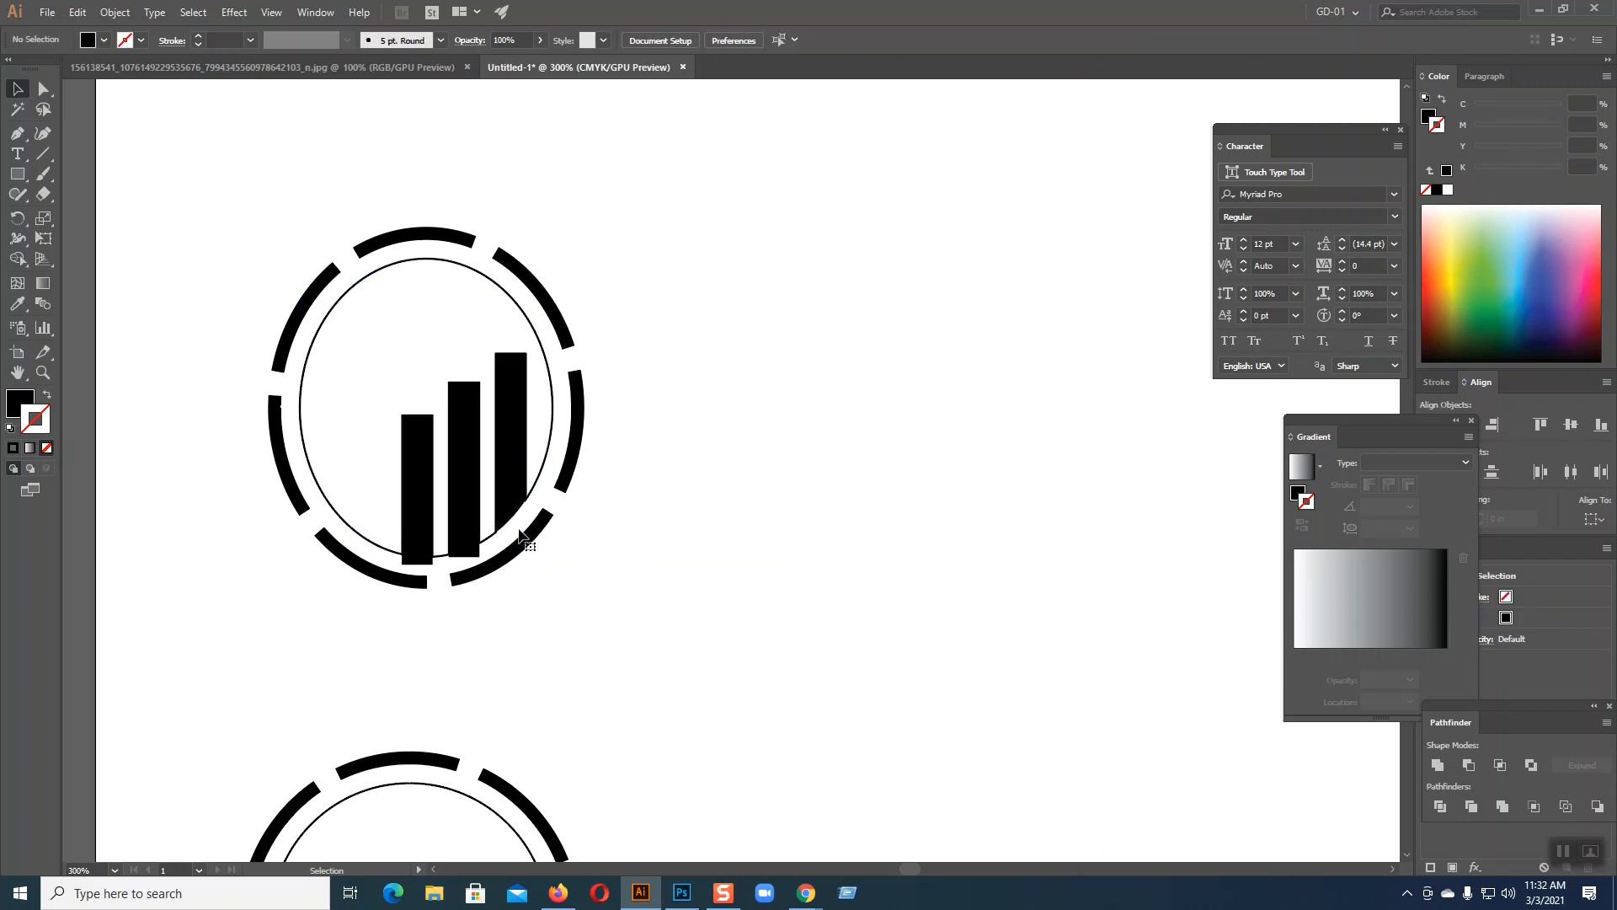
# - Delete the lower ends of the three bars that extend beyond the inner oval, keeping the oval itself
pyautogui.click(432, 559)
pyautogui.click(512, 575)
pyautogui.click(428, 562)
pyautogui.press('Delete')
pyautogui.click(551, 447)
pyautogui.press('Delete')
pyautogui.hotkey('ctrl', 'z')
pyautogui.click(832, 503)
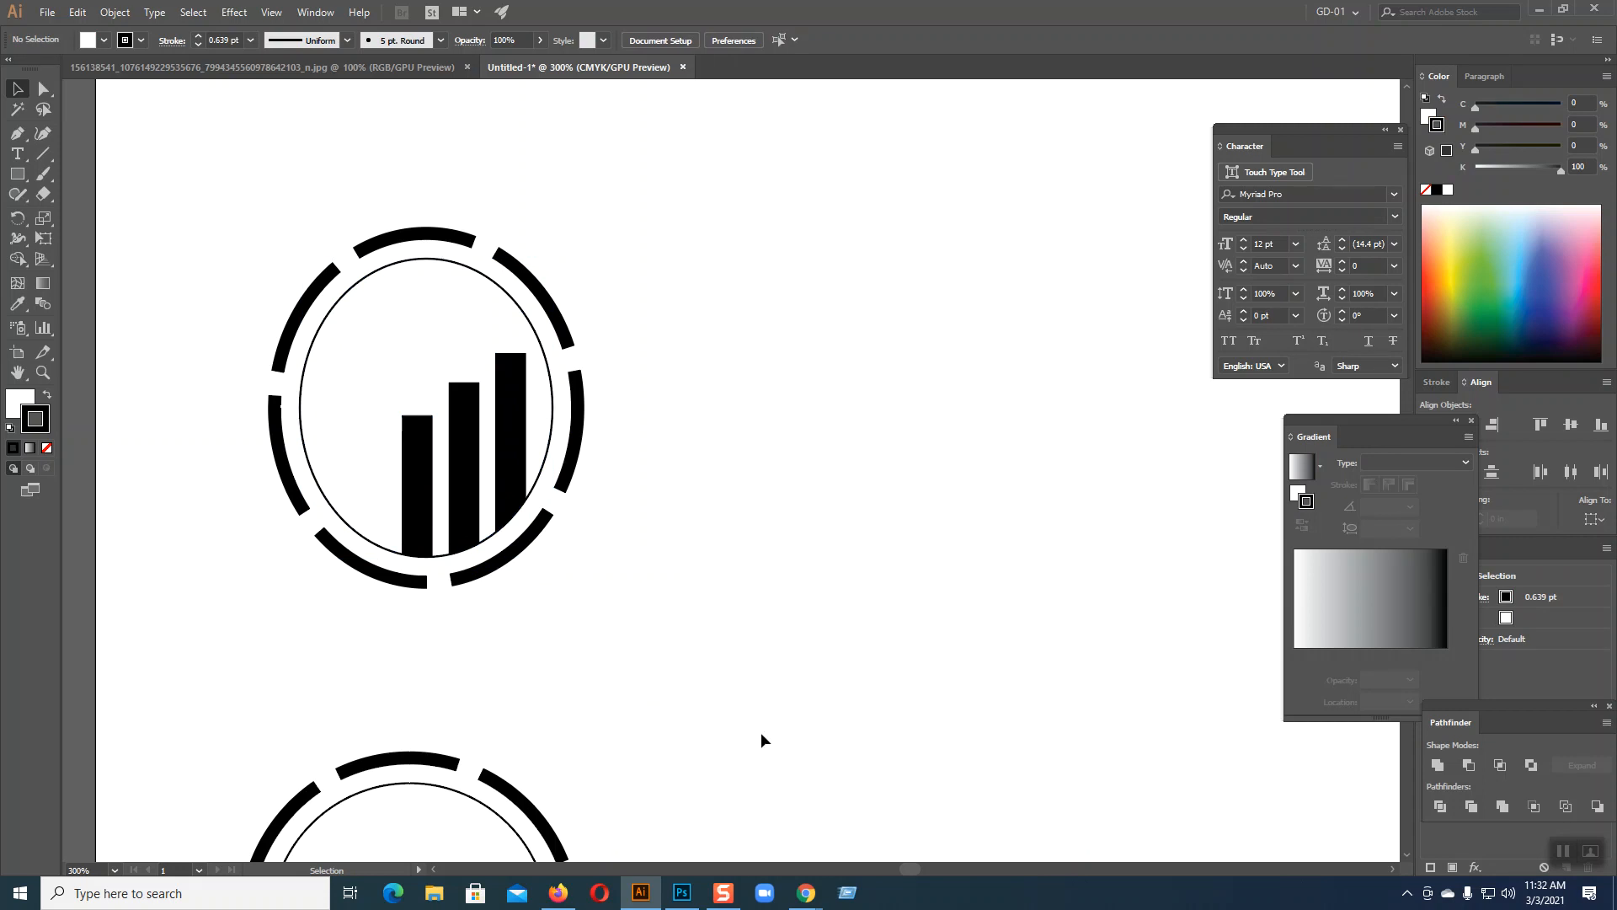
# - Consult the hand-drawn sketch and copy the shortest trimmed bar from the oval emblem into the circular emblem below
pyautogui.click(421, 67)
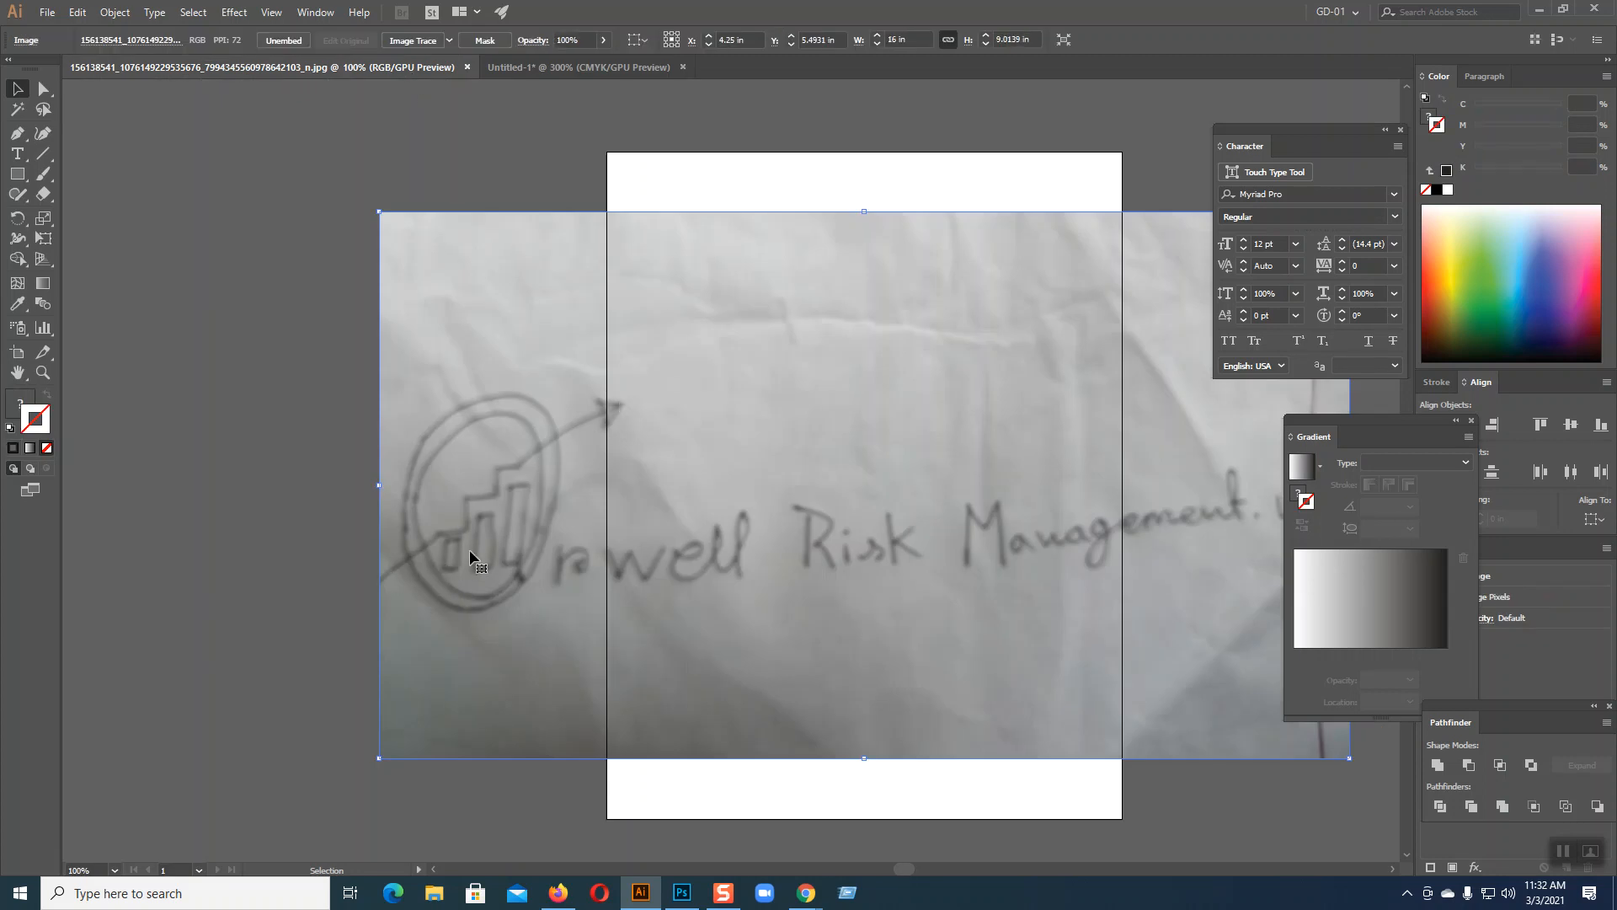
pyautogui.click(302, 522)
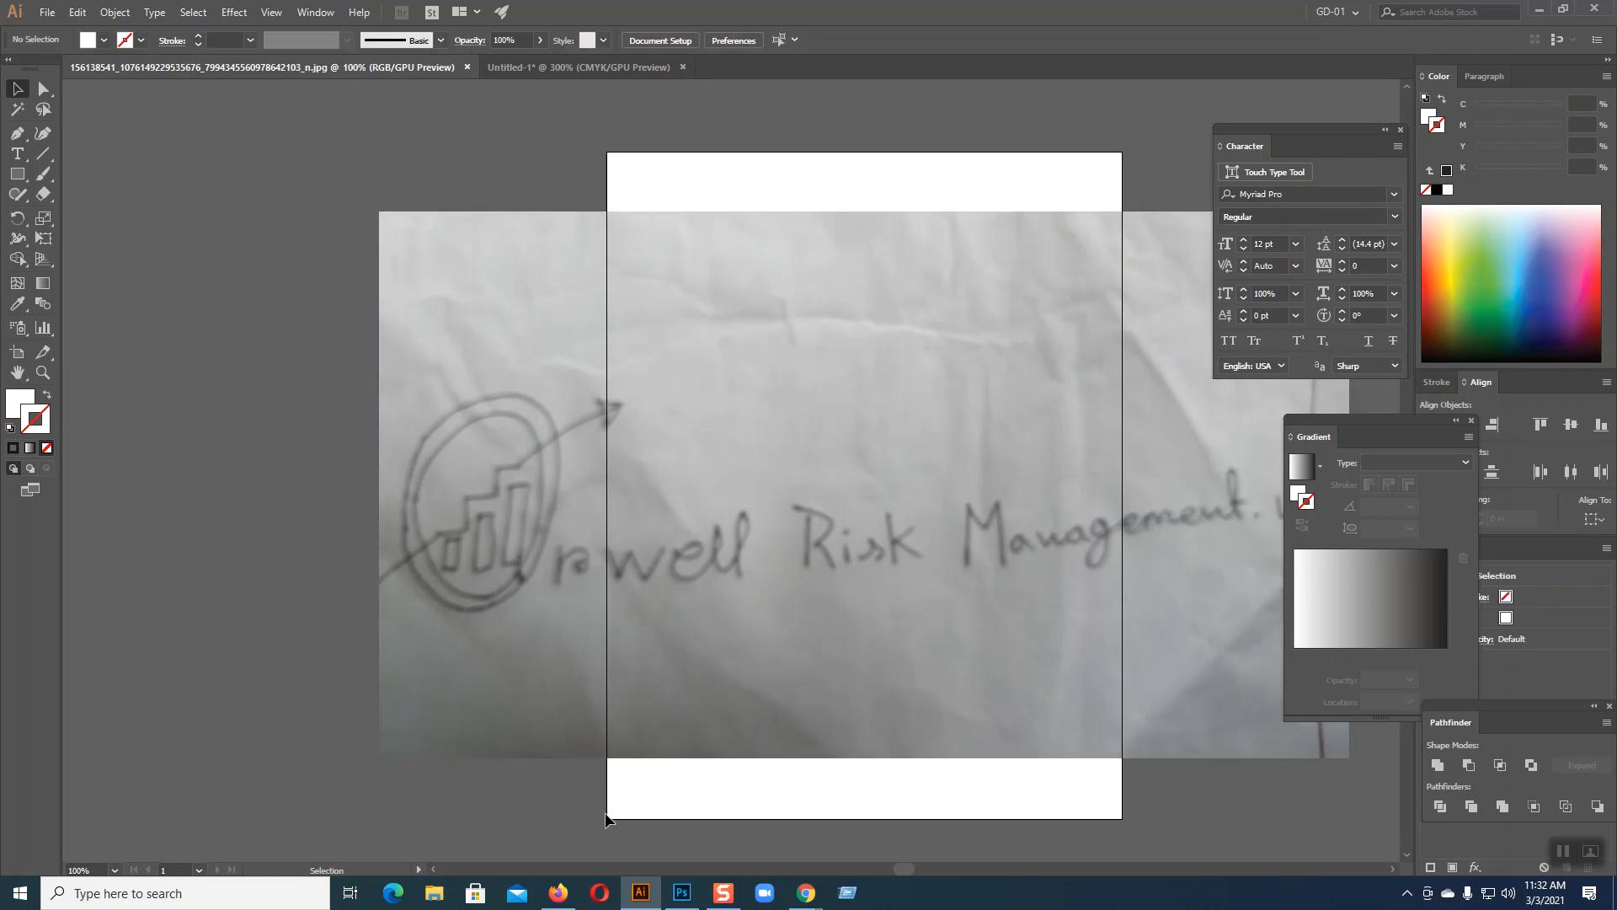
pyautogui.click(537, 67)
pyautogui.moveTo(633, 516); pyautogui.dragTo(819, 228)
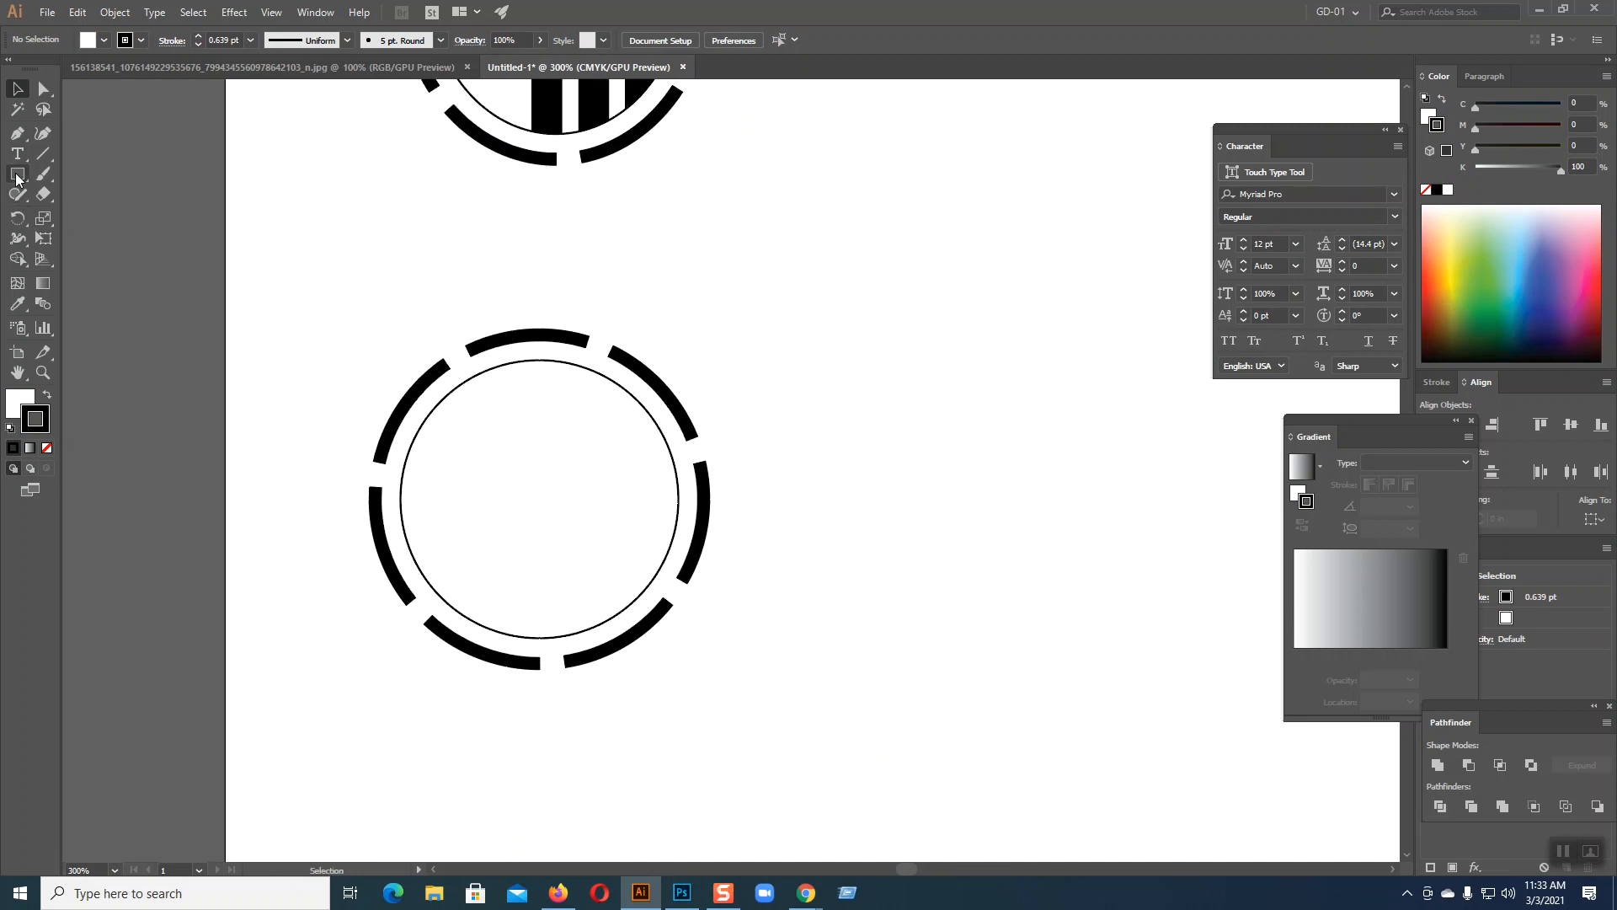
pyautogui.click(545, 116)
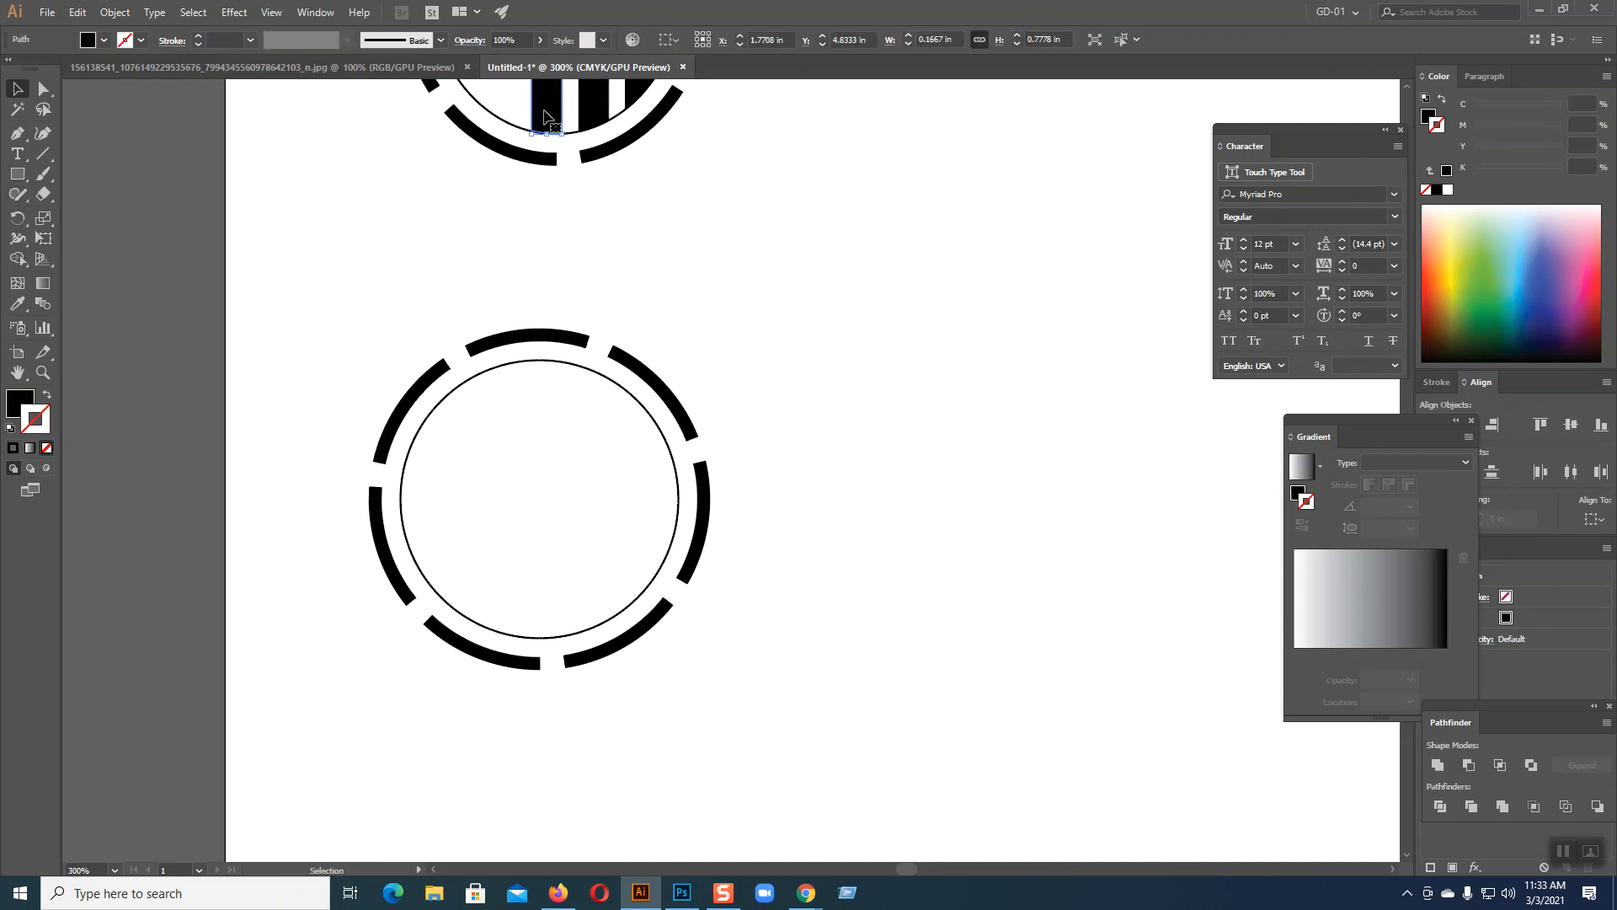
pyautogui.moveTo(544, 116); pyautogui.dragTo(497, 603)
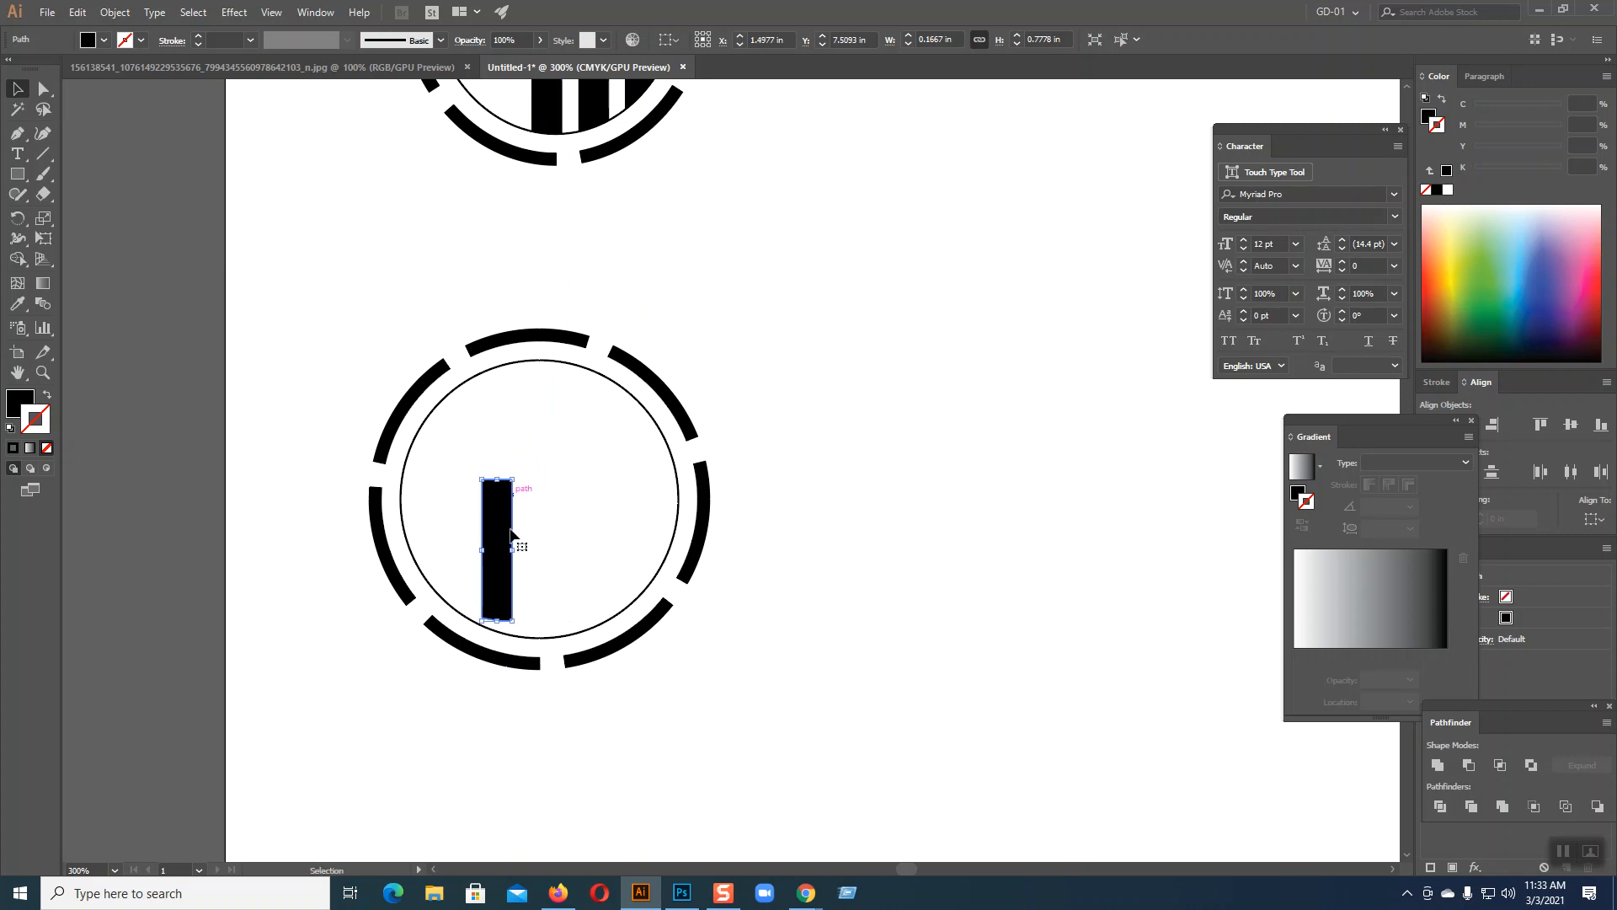
# - Try a row of four evenly spaced bars in the circle and widen the last one to about 0.21 in
pyautogui.moveTo(506, 582); pyautogui.dragTo(551, 572)
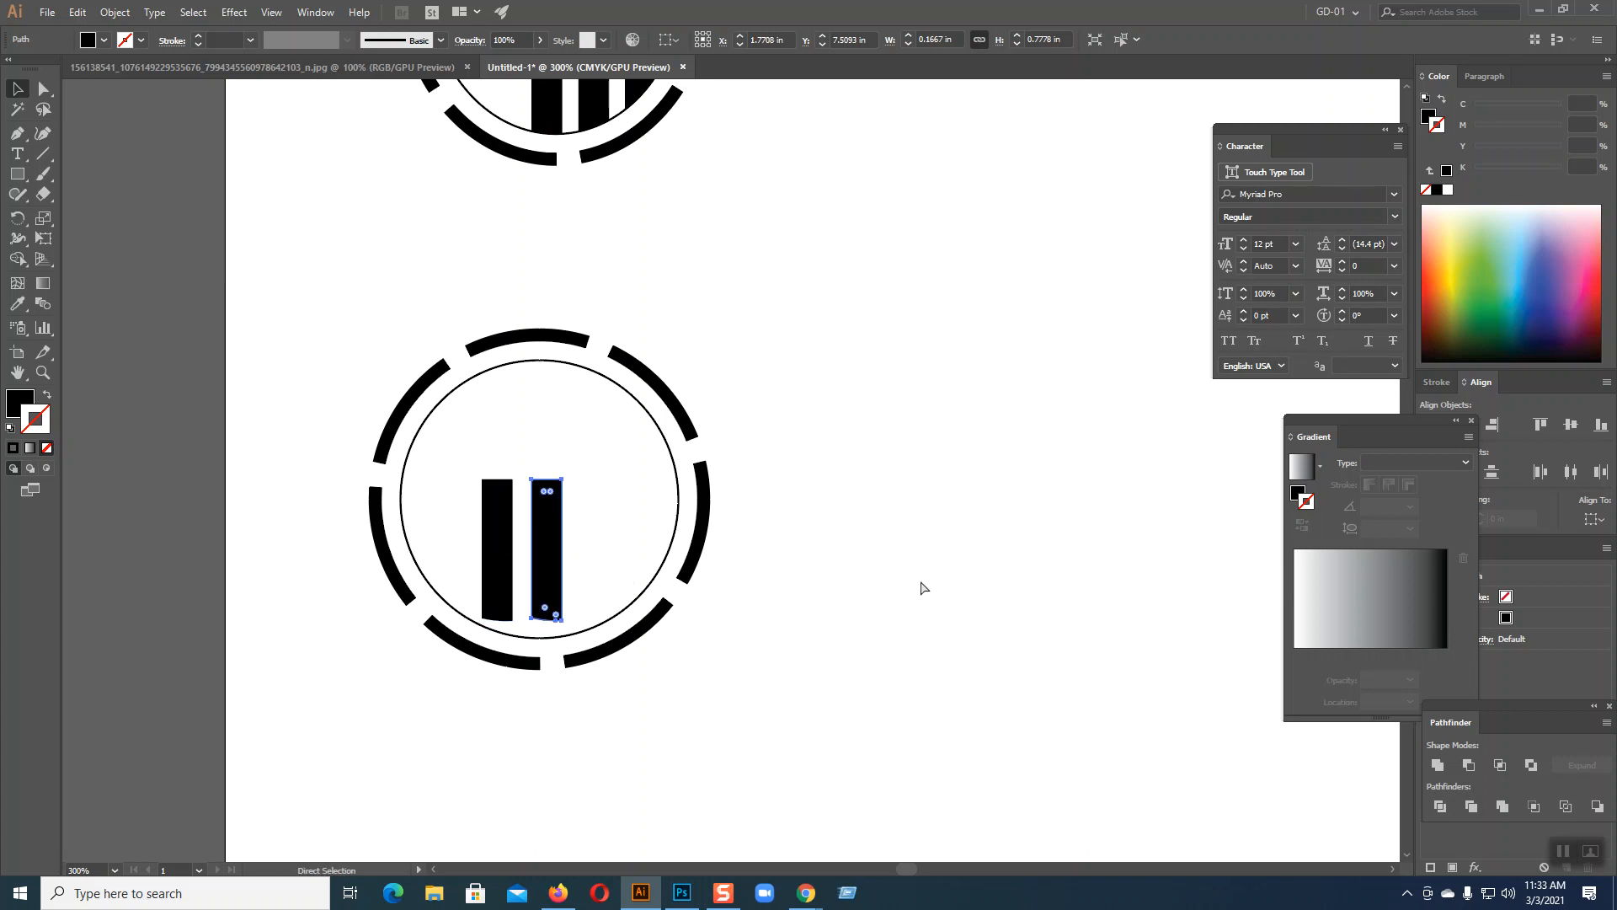
pyautogui.hotkey('ctrl', 'd')
pyautogui.hotkey('ctrl', 'd')
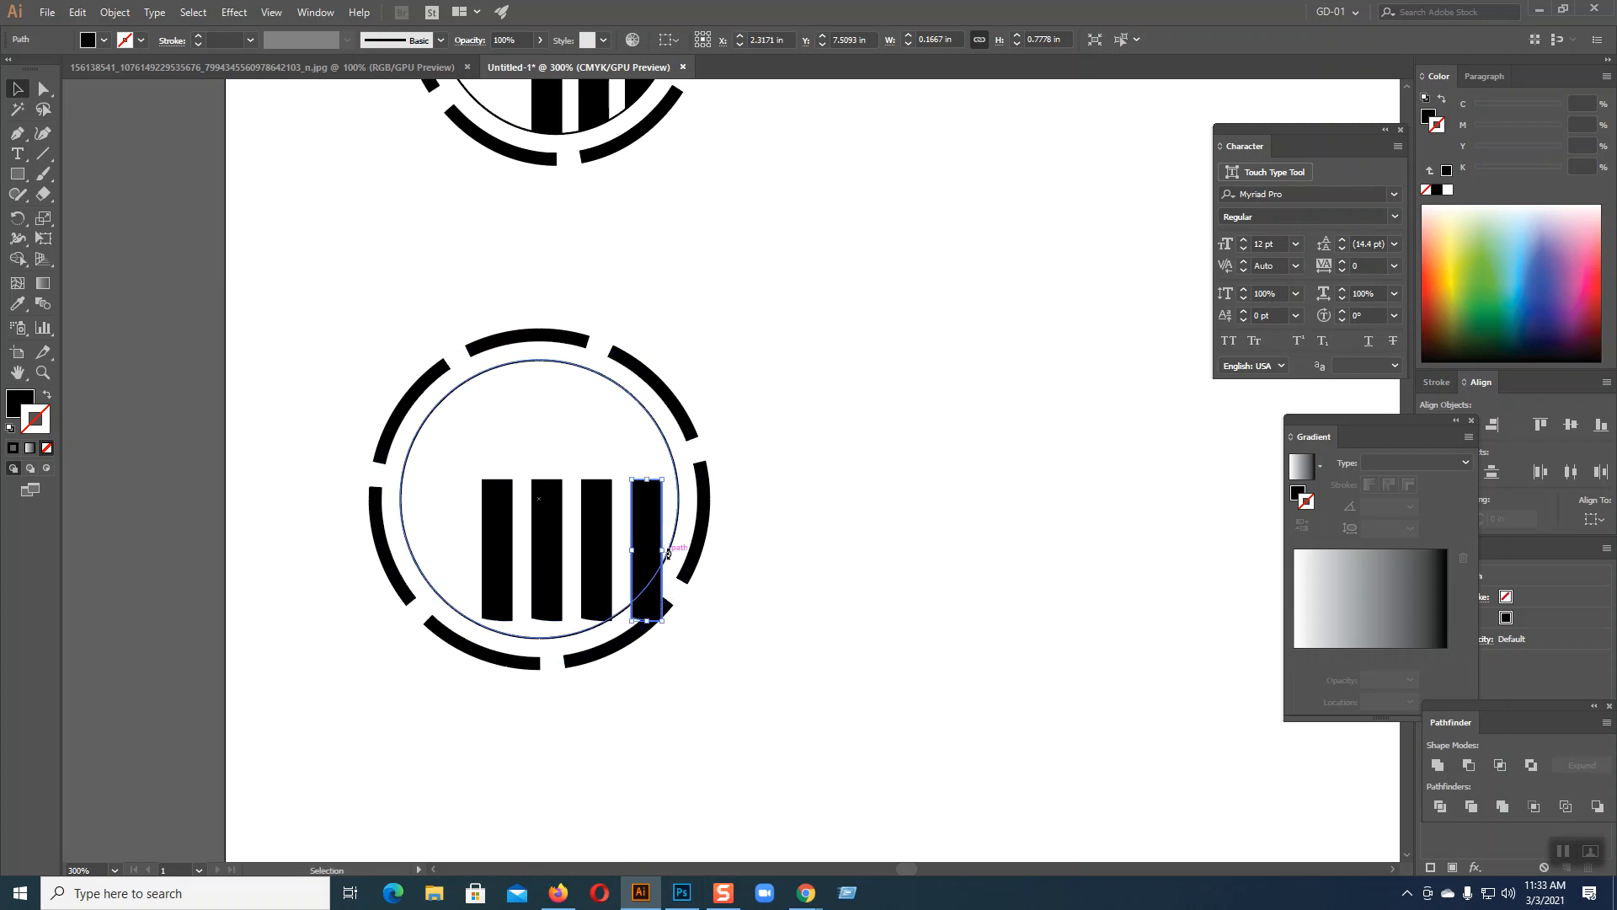
pyautogui.moveTo(664, 551); pyautogui.dragTo(665, 551)
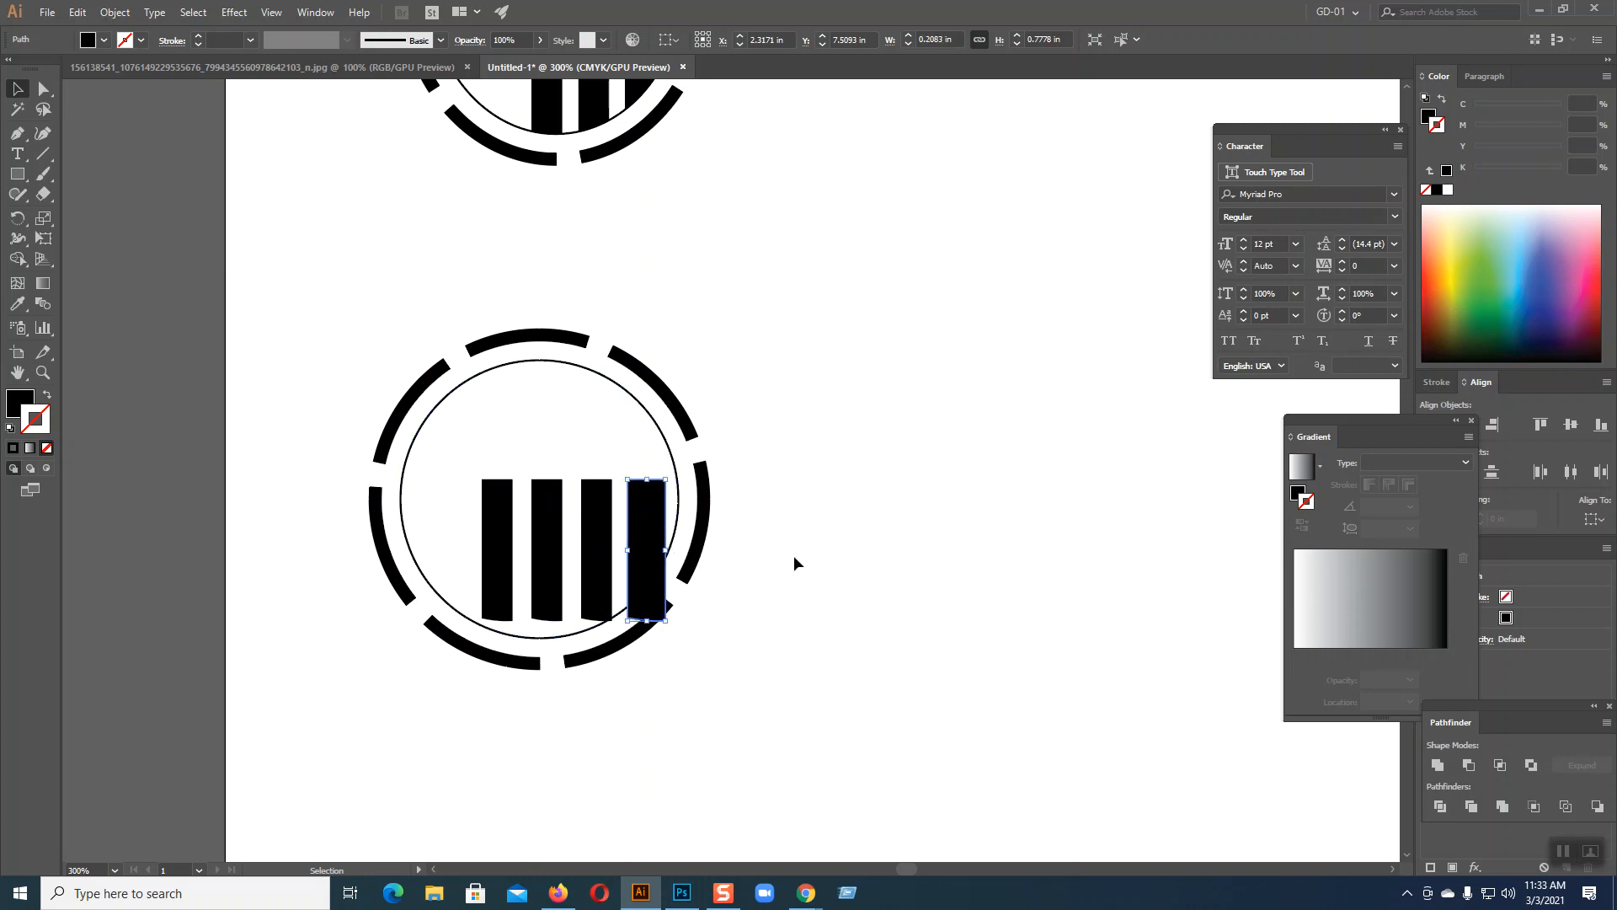
# - Delete the three repeated bars from the circular emblem, keeping only the first bar
pyautogui.press('Delete')
pyautogui.rightClick(603, 548)
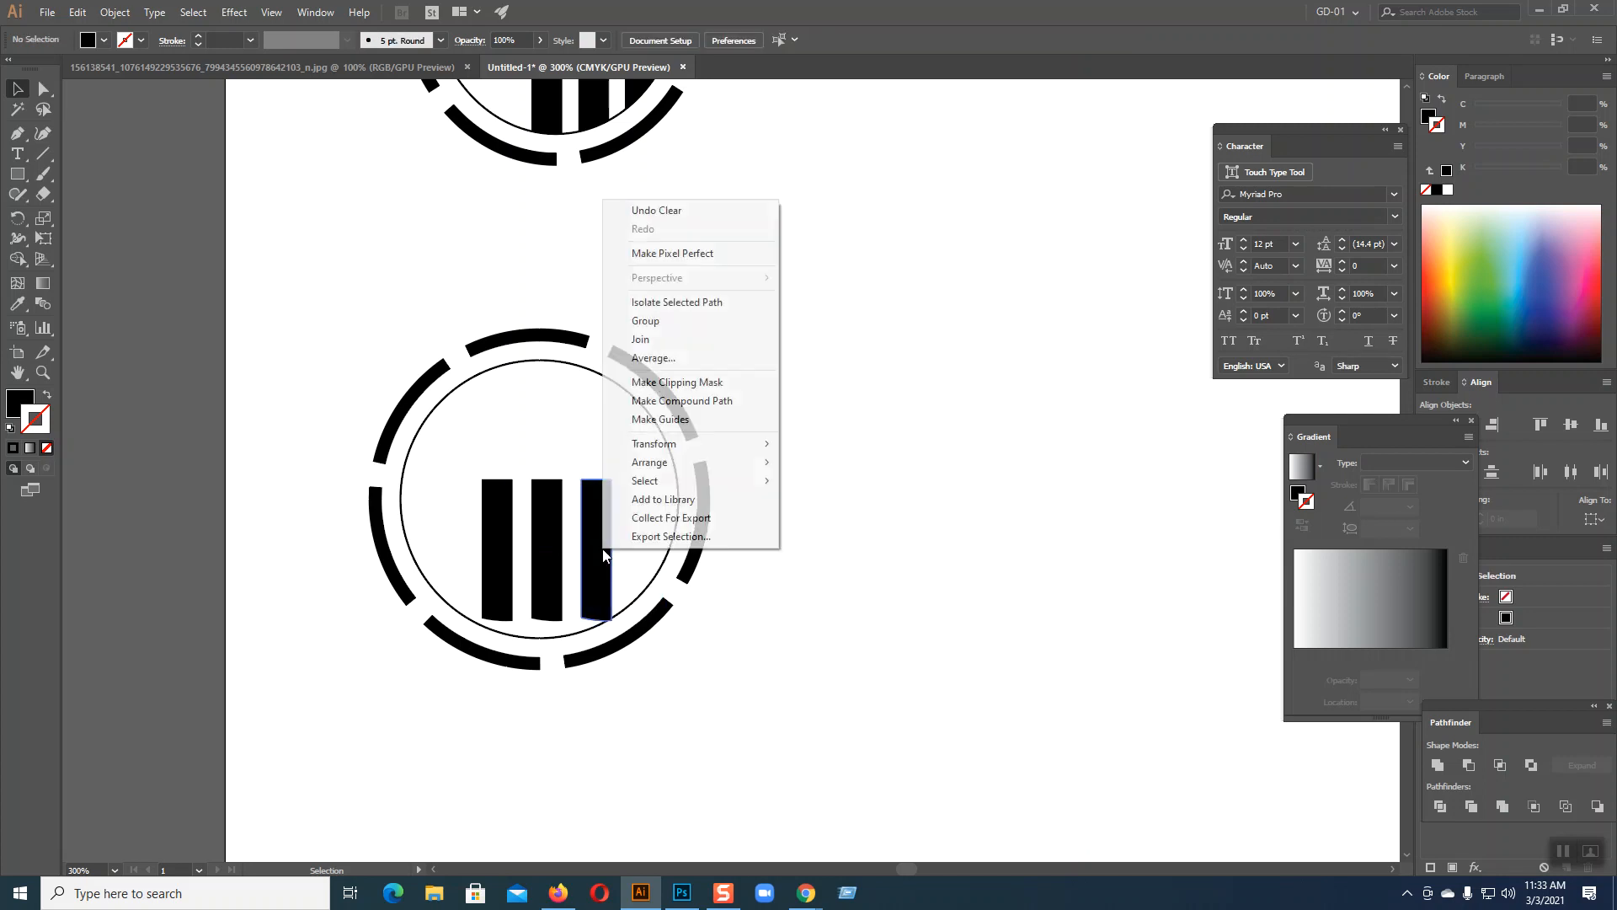
pyautogui.click(743, 641)
pyautogui.click(605, 578)
pyautogui.press('Delete')
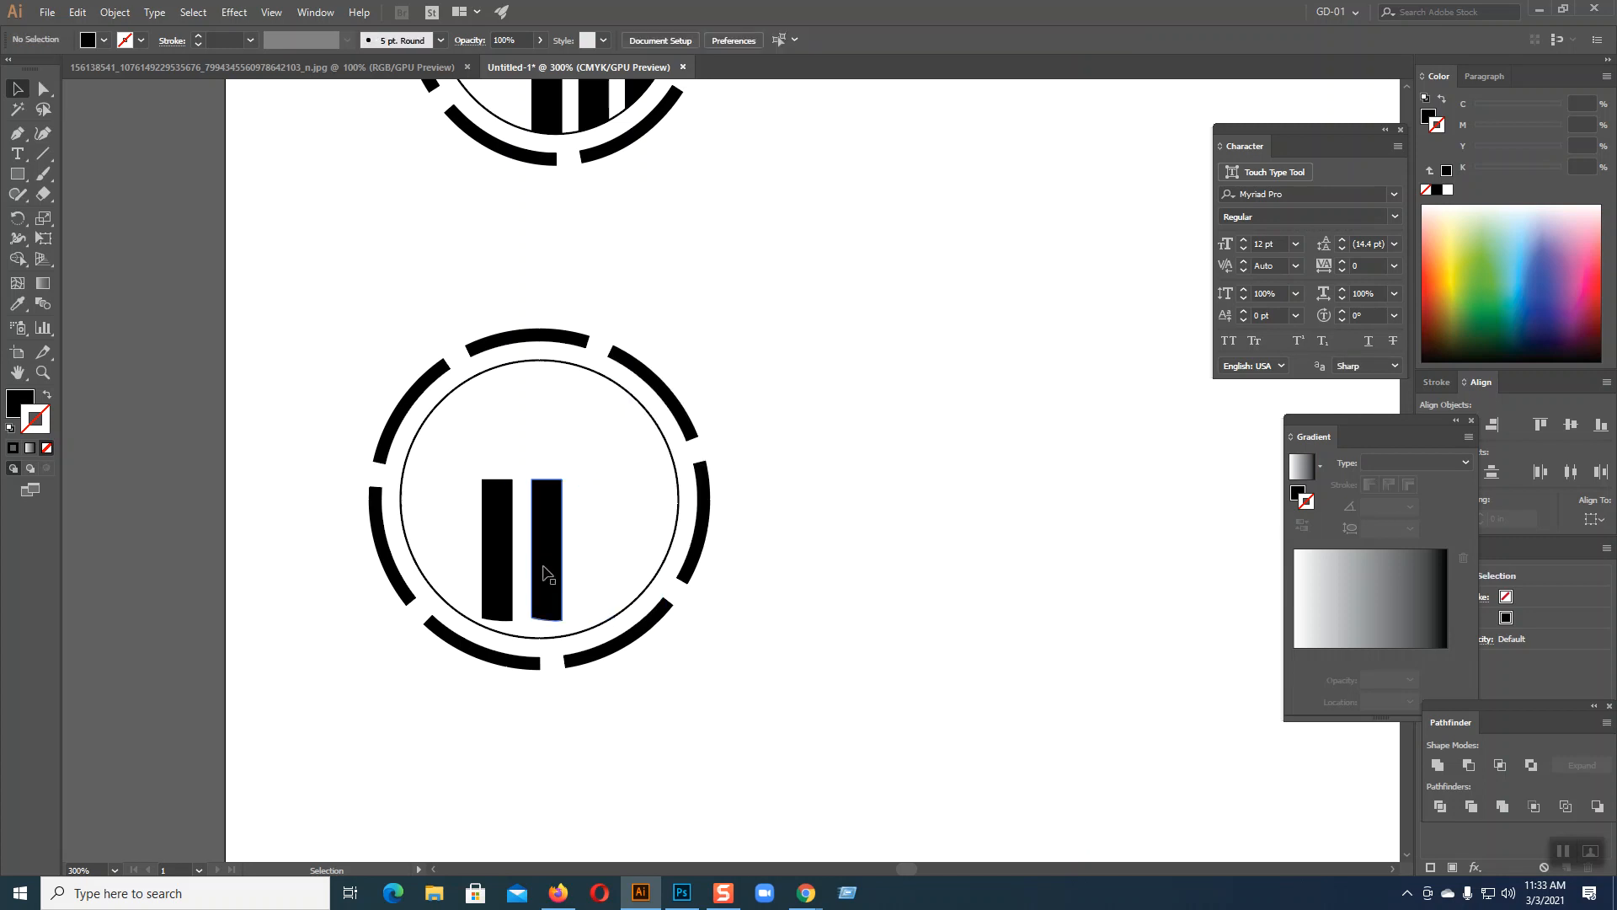
pyautogui.click(550, 569)
pyautogui.press('Delete')
# - Nudge the remaining bar slightly to the right inside the circular emblem
pyautogui.click(499, 561)
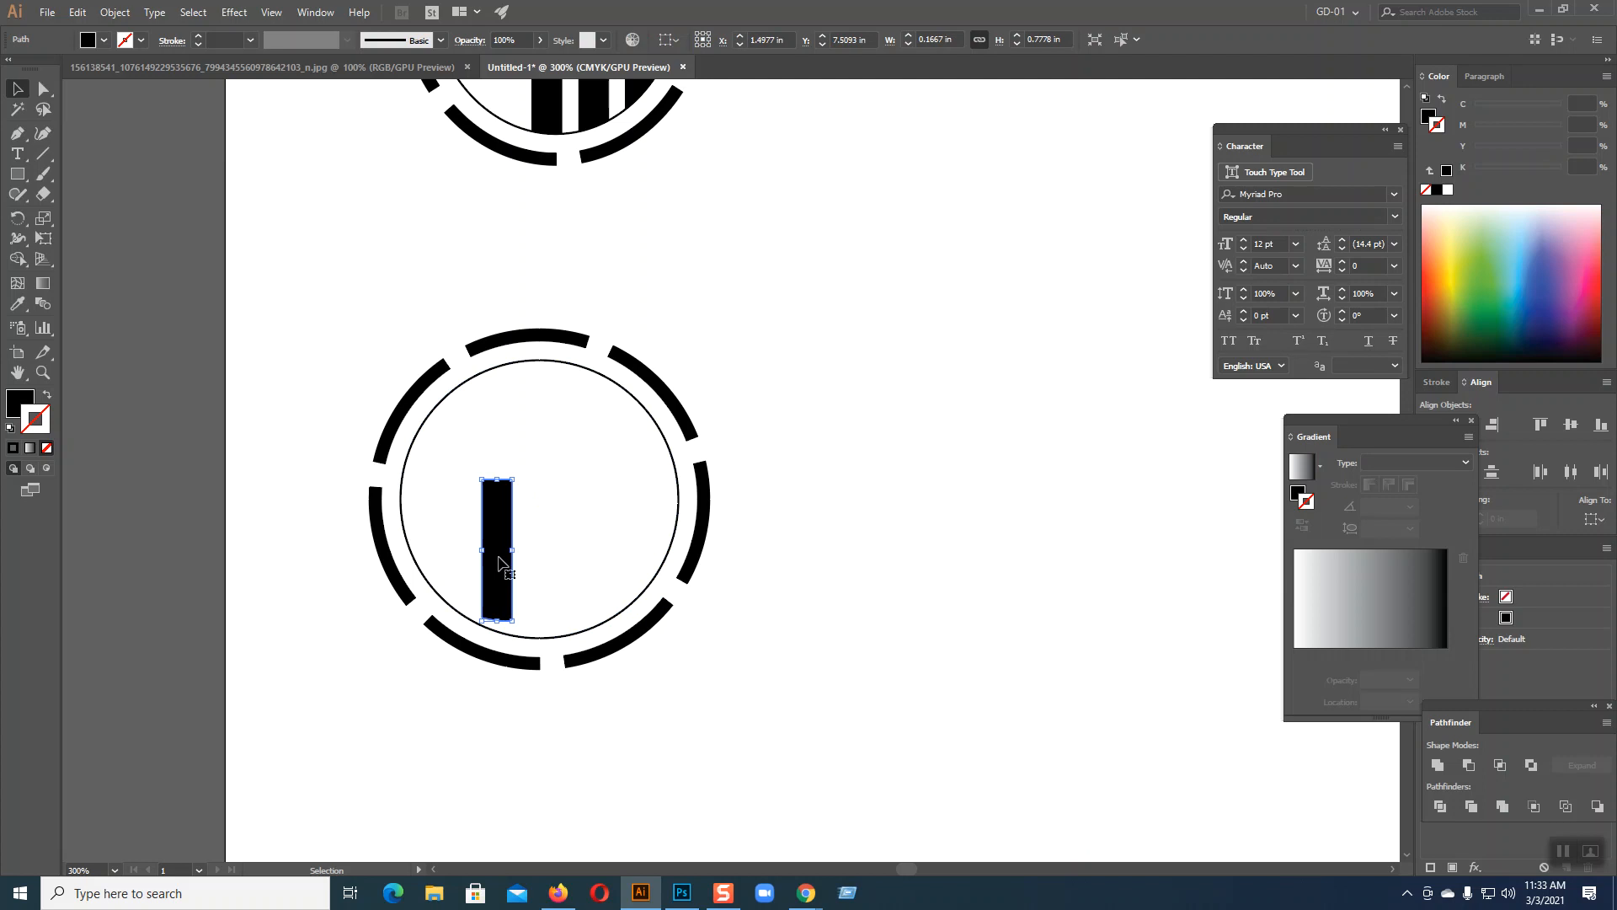
pyautogui.press('Left')
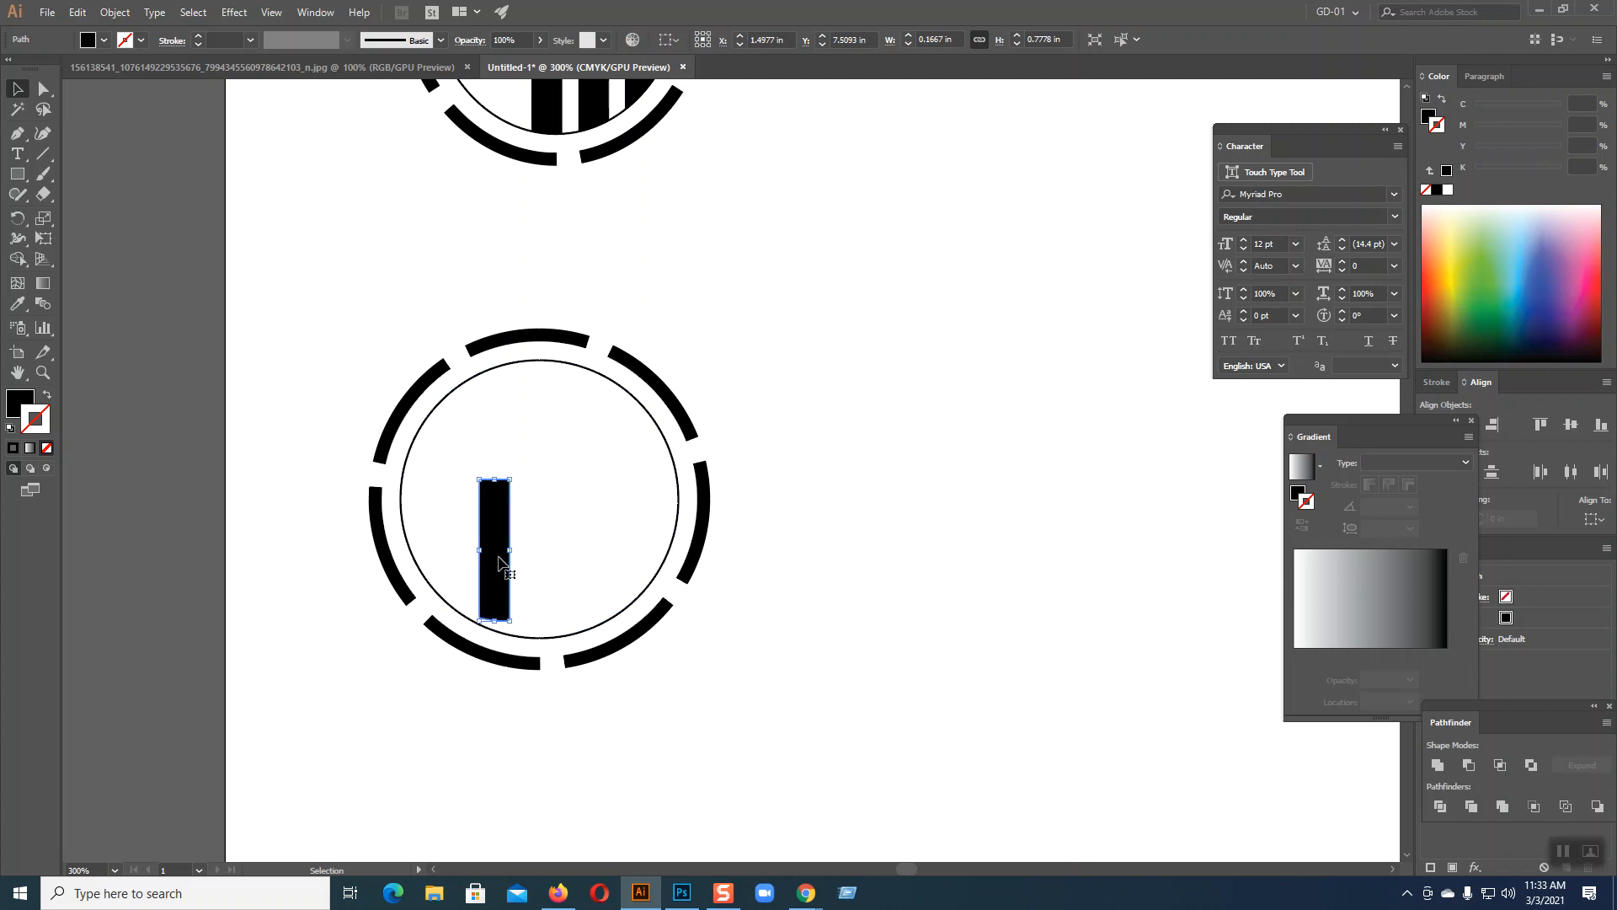
pyautogui.press('Right')
pyautogui.press('Right')
pyautogui.press('Right')
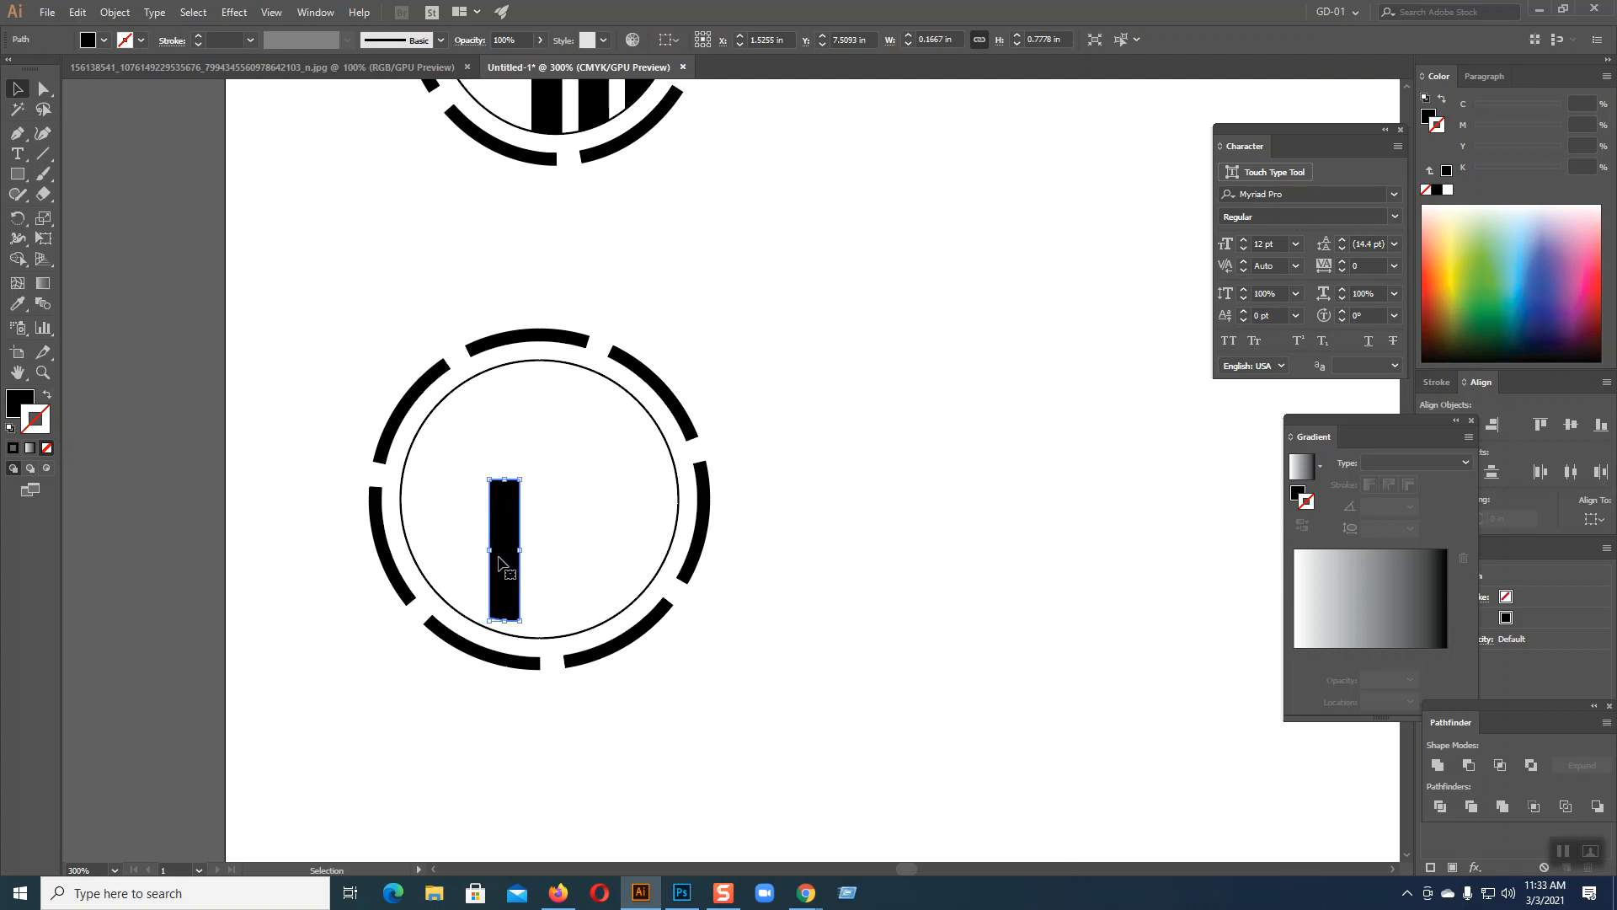
pyautogui.press('Up')
pyautogui.press('Up')
pyautogui.press('Down')
# - Copy the bar twice to the right, widening the second bar to about 0.22 in and the third to about 0.25 in
pyautogui.moveTo(505, 560); pyautogui.dragTo(576, 553)
pyautogui.press('a')
pyautogui.hotkey('ctrl', 'd')
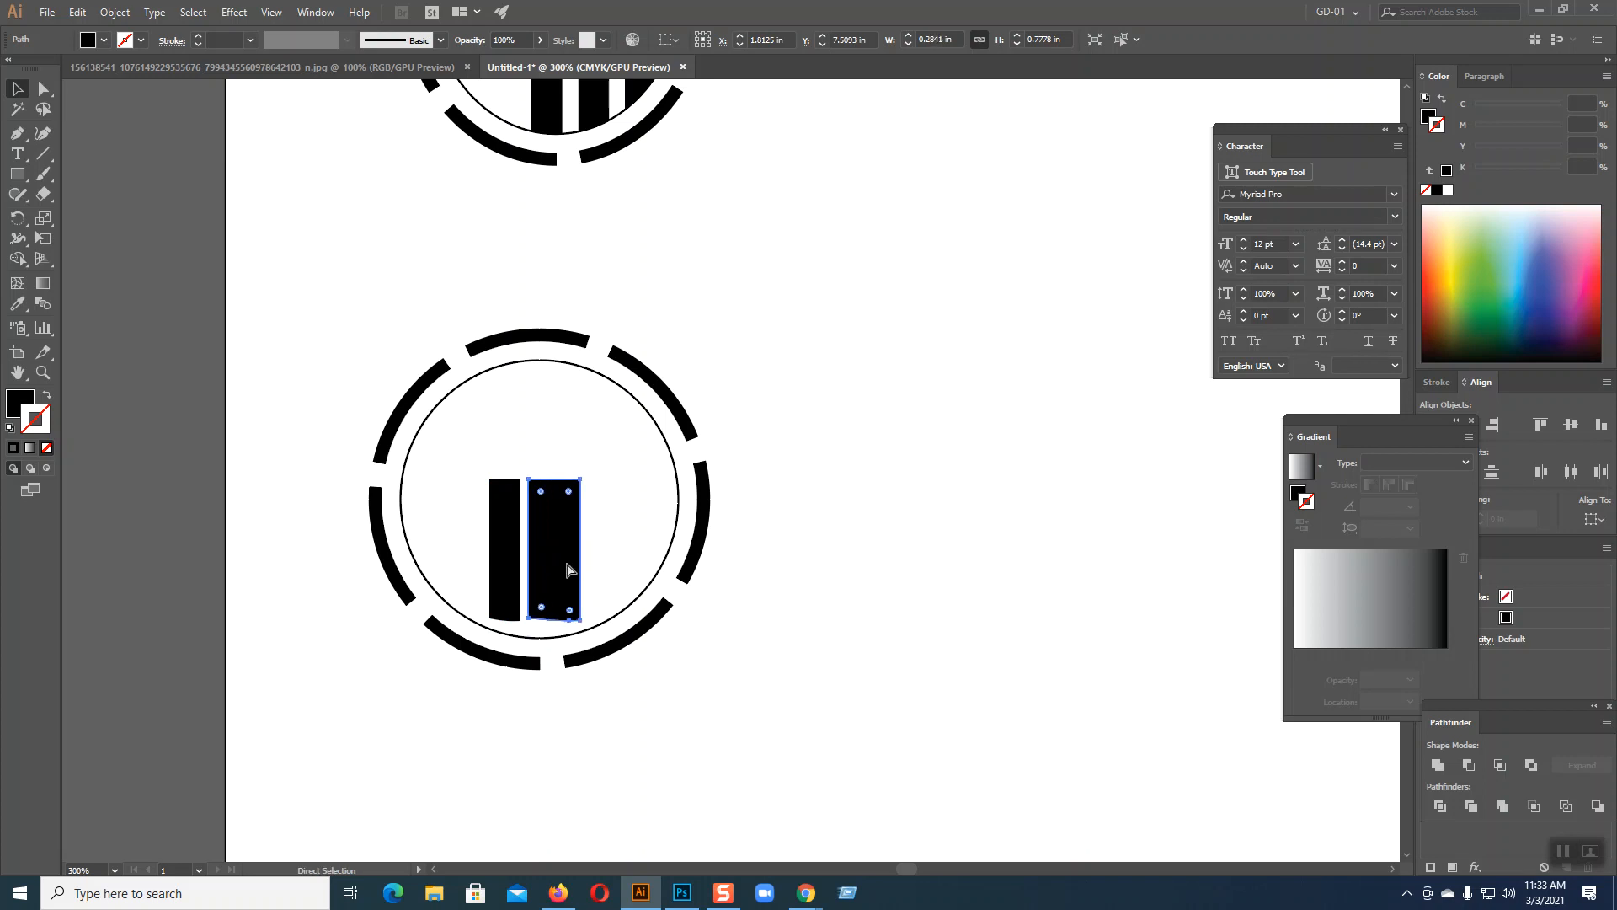
pyautogui.hotkey('ctrl', 'z')
pyautogui.press('v')
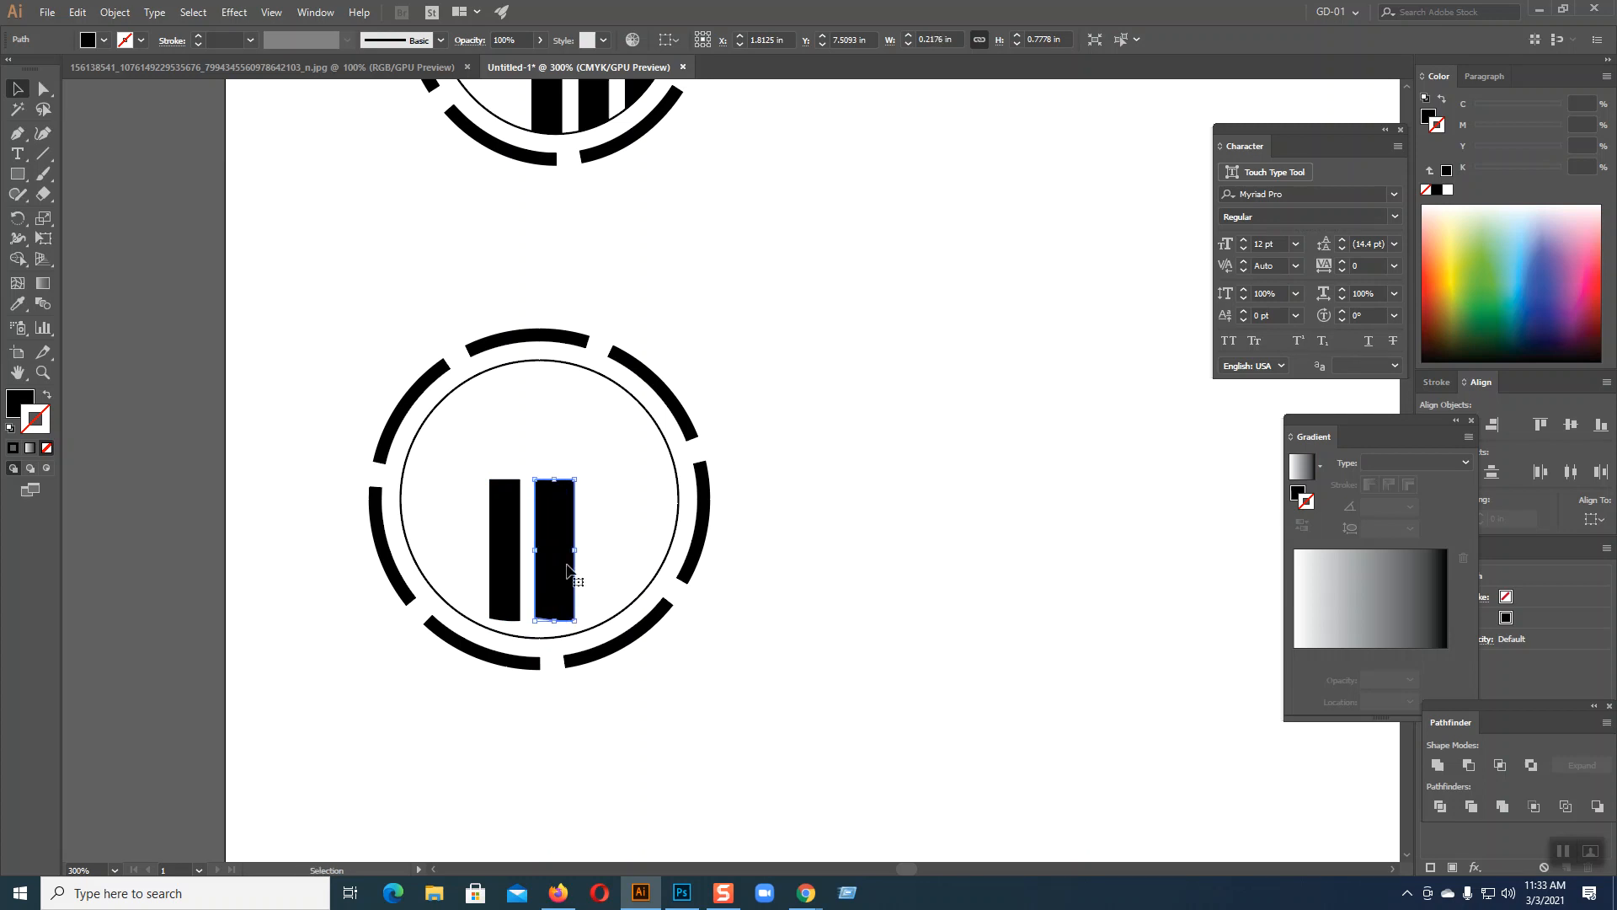
pyautogui.moveTo(567, 571); pyautogui.dragTo(619, 570)
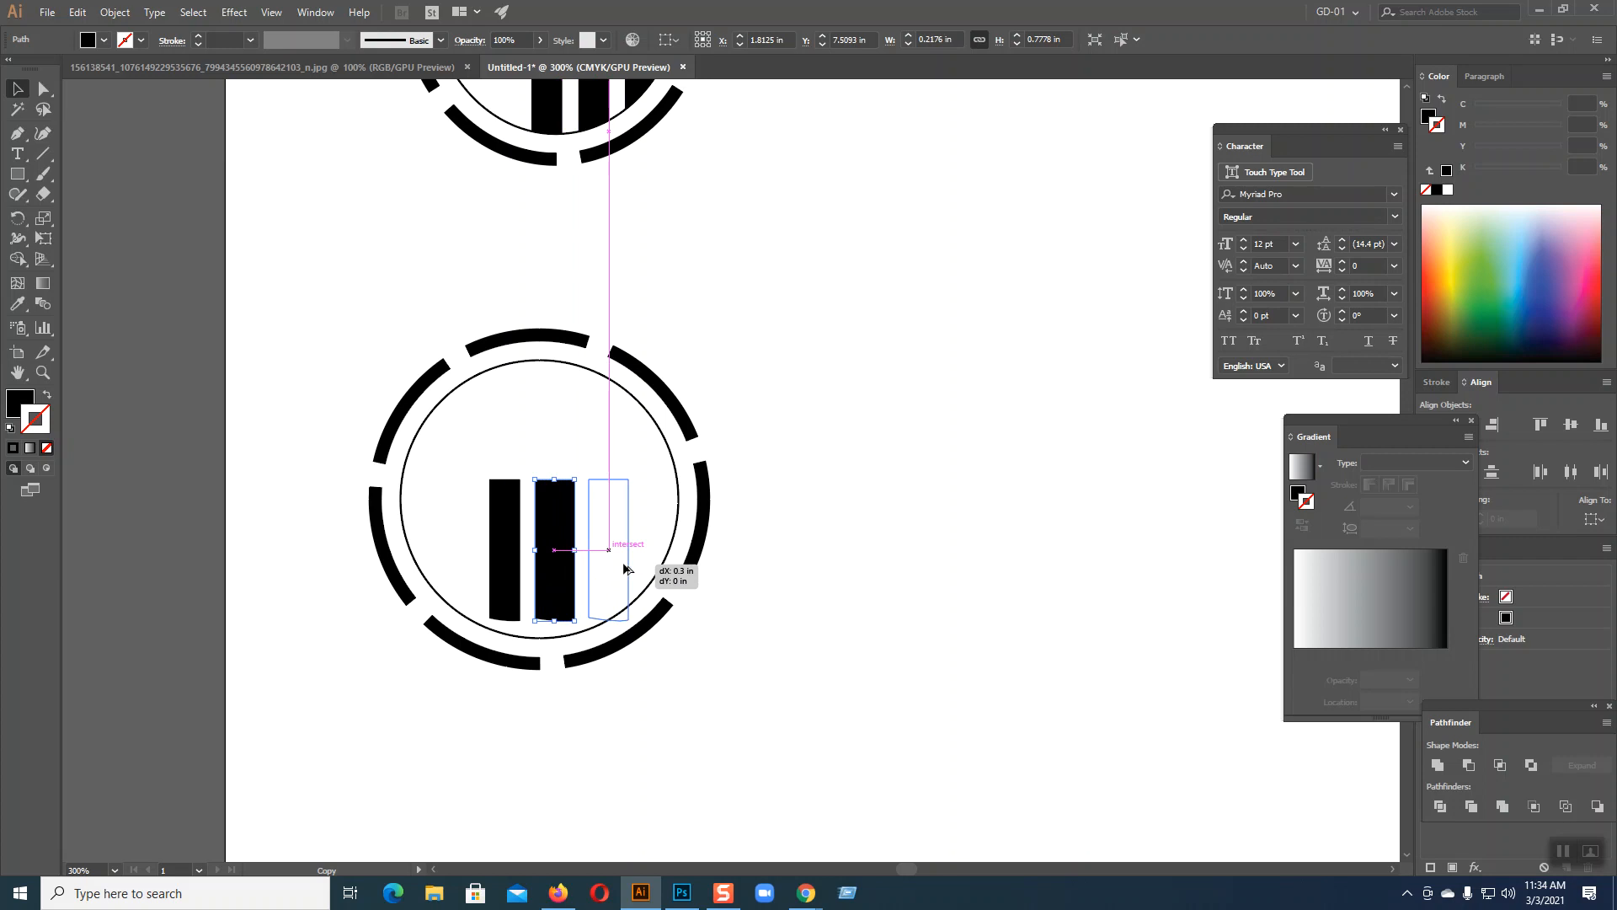
pyautogui.moveTo(624, 568); pyautogui.dragTo(638, 552)
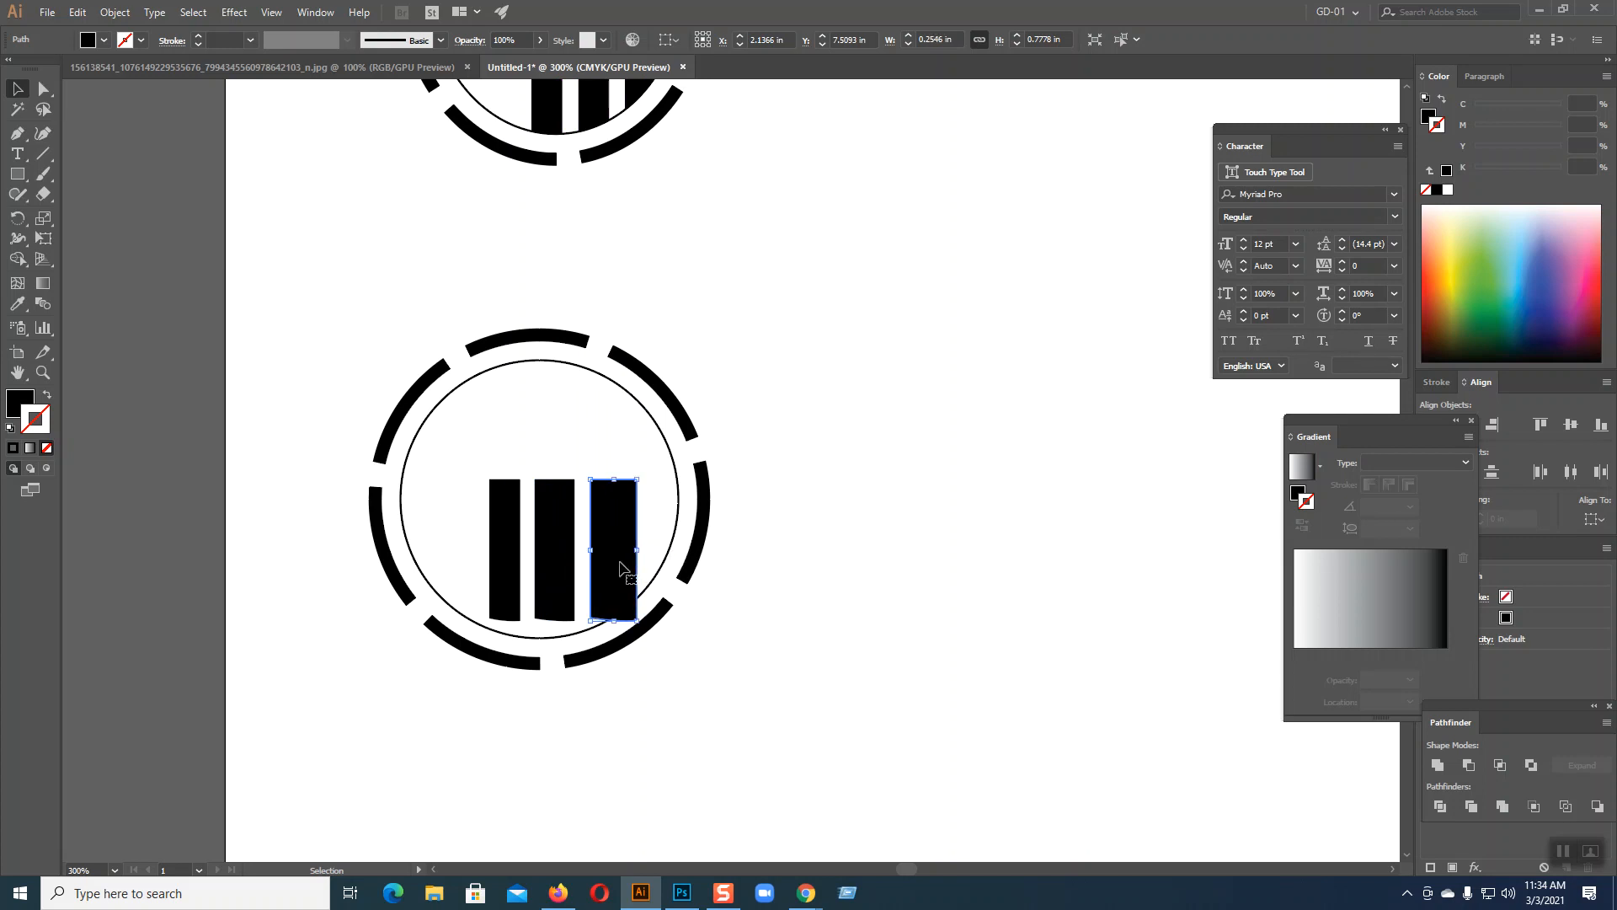
# - Stagger the bar tops in ascending order by raising the third to about 1.03 in tall, raising the middle and shortening the first
pyautogui.moveTo(613, 479); pyautogui.dragTo(617, 433)
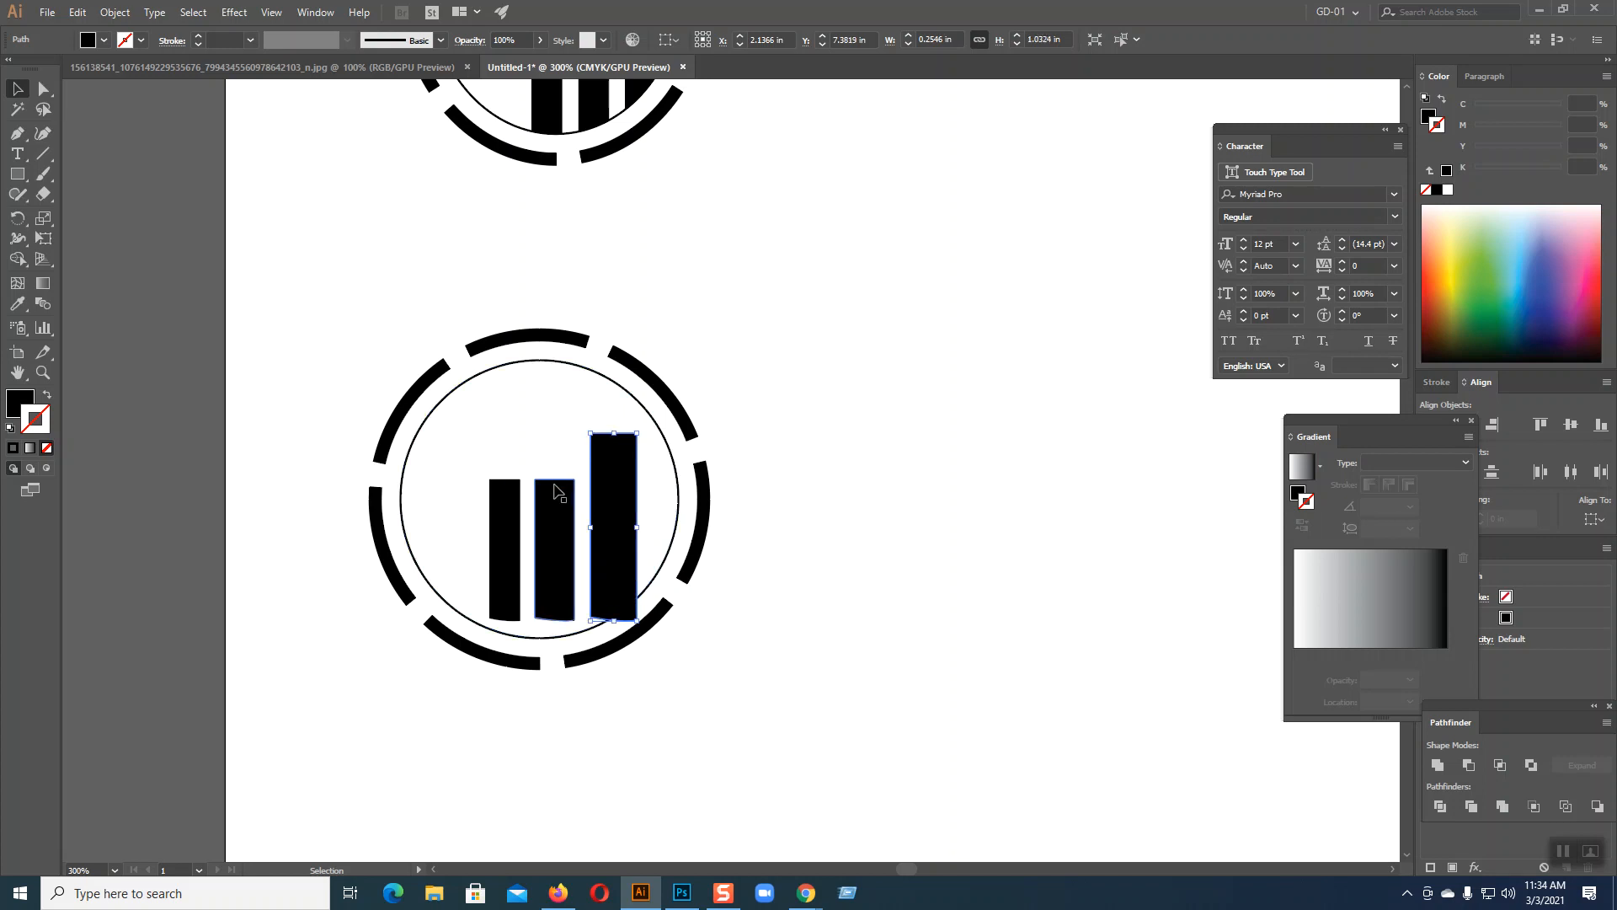
pyautogui.click(556, 488)
pyautogui.moveTo(554, 477); pyautogui.dragTo(506, 499)
pyautogui.click(520, 529)
pyautogui.click(817, 517)
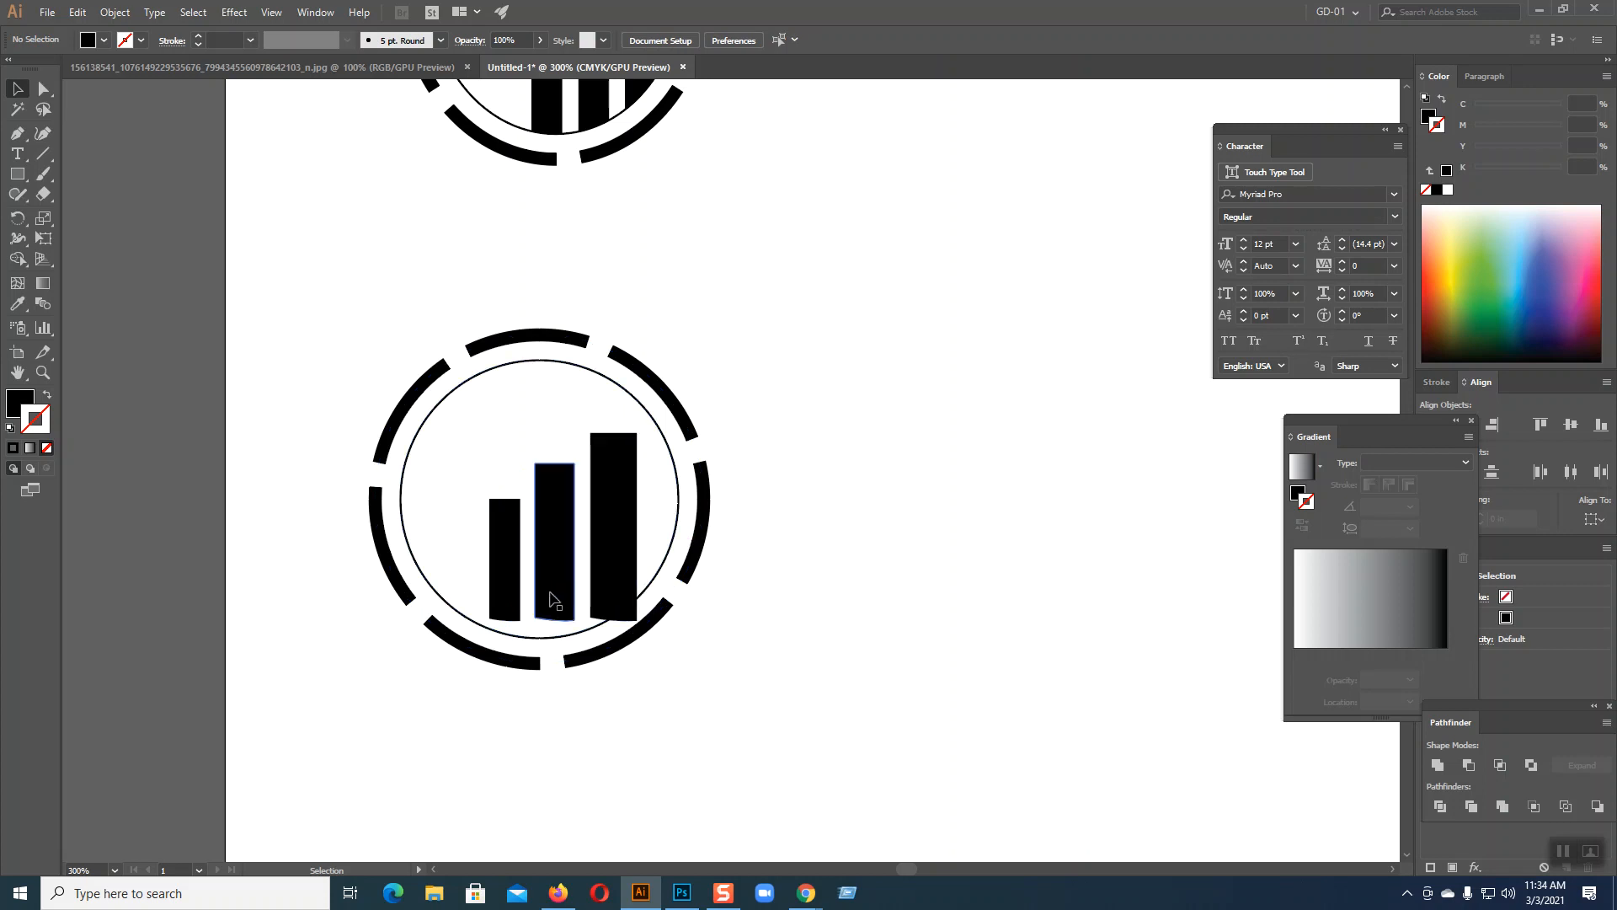
# - Add a smaller concentric copy of the inner circle, about 1.33 in wide, and extend the middle bar's lower end past it
pyautogui.click(677, 539)
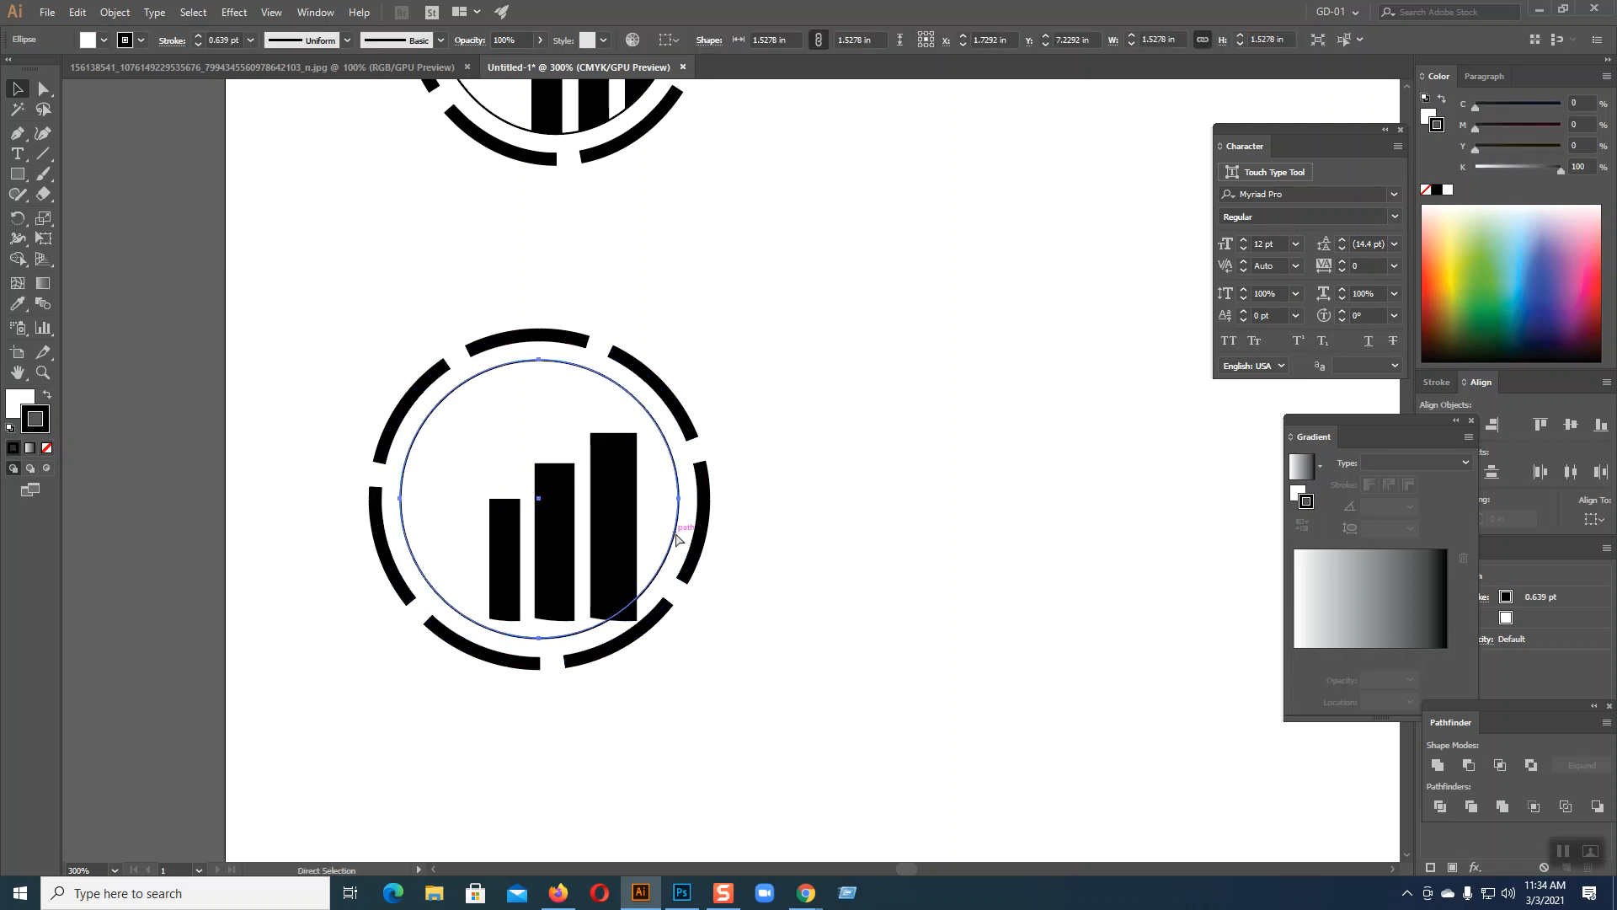
pyautogui.press('v')
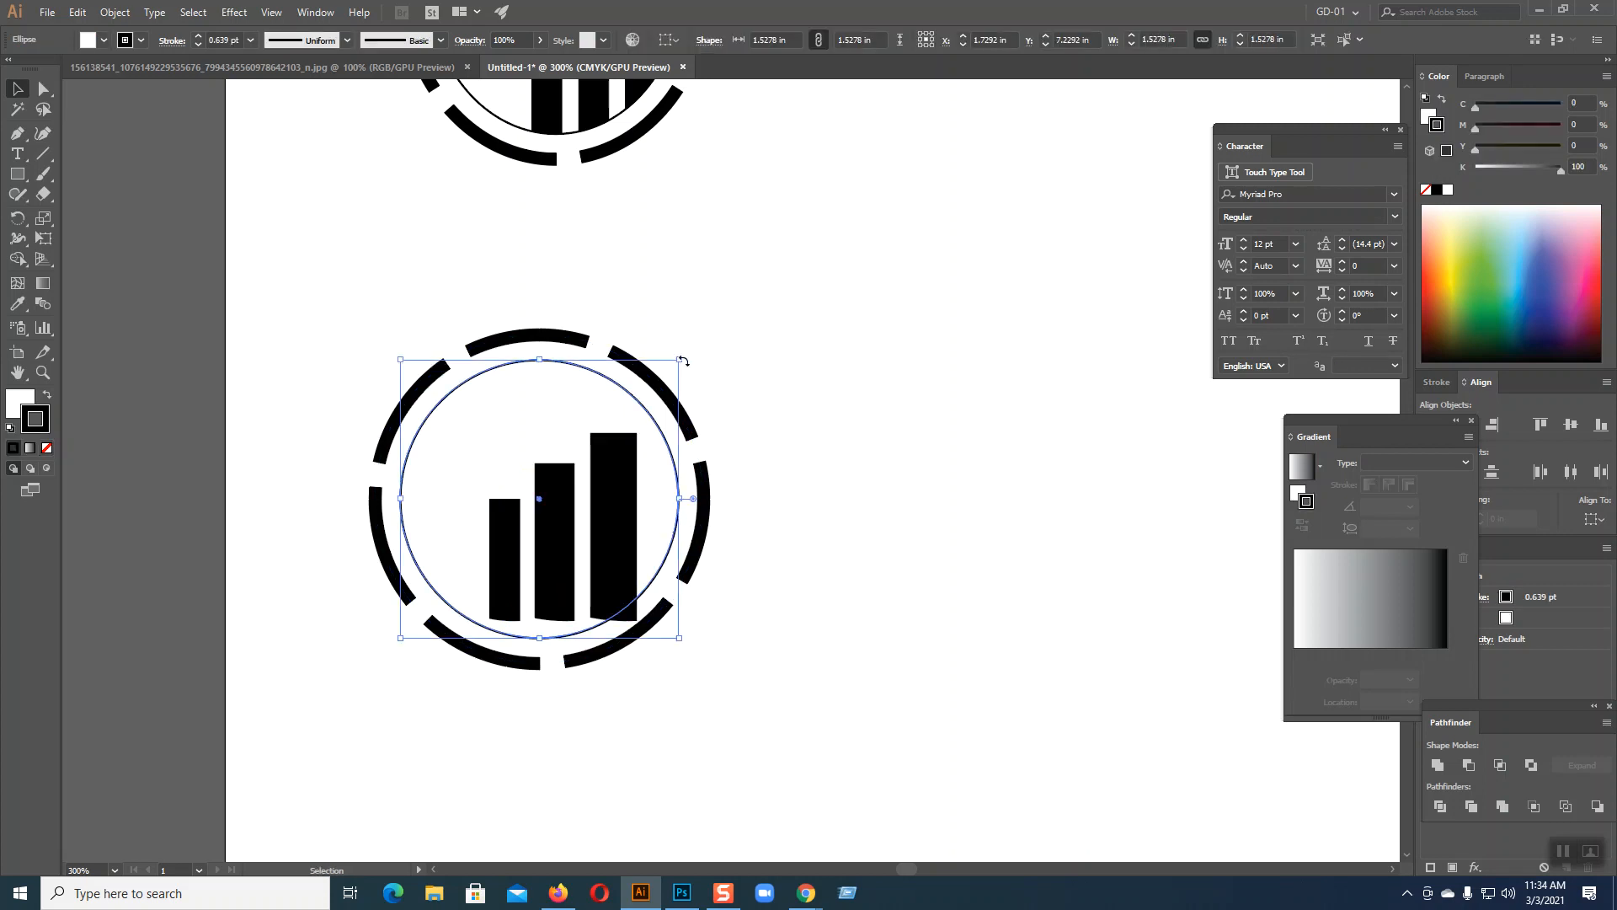
pyautogui.moveTo(680, 358); pyautogui.dragTo(686, 380)
pyautogui.click(801, 462)
pyautogui.click(552, 553)
pyautogui.moveTo(555, 623); pyautogui.dragTo(555, 629)
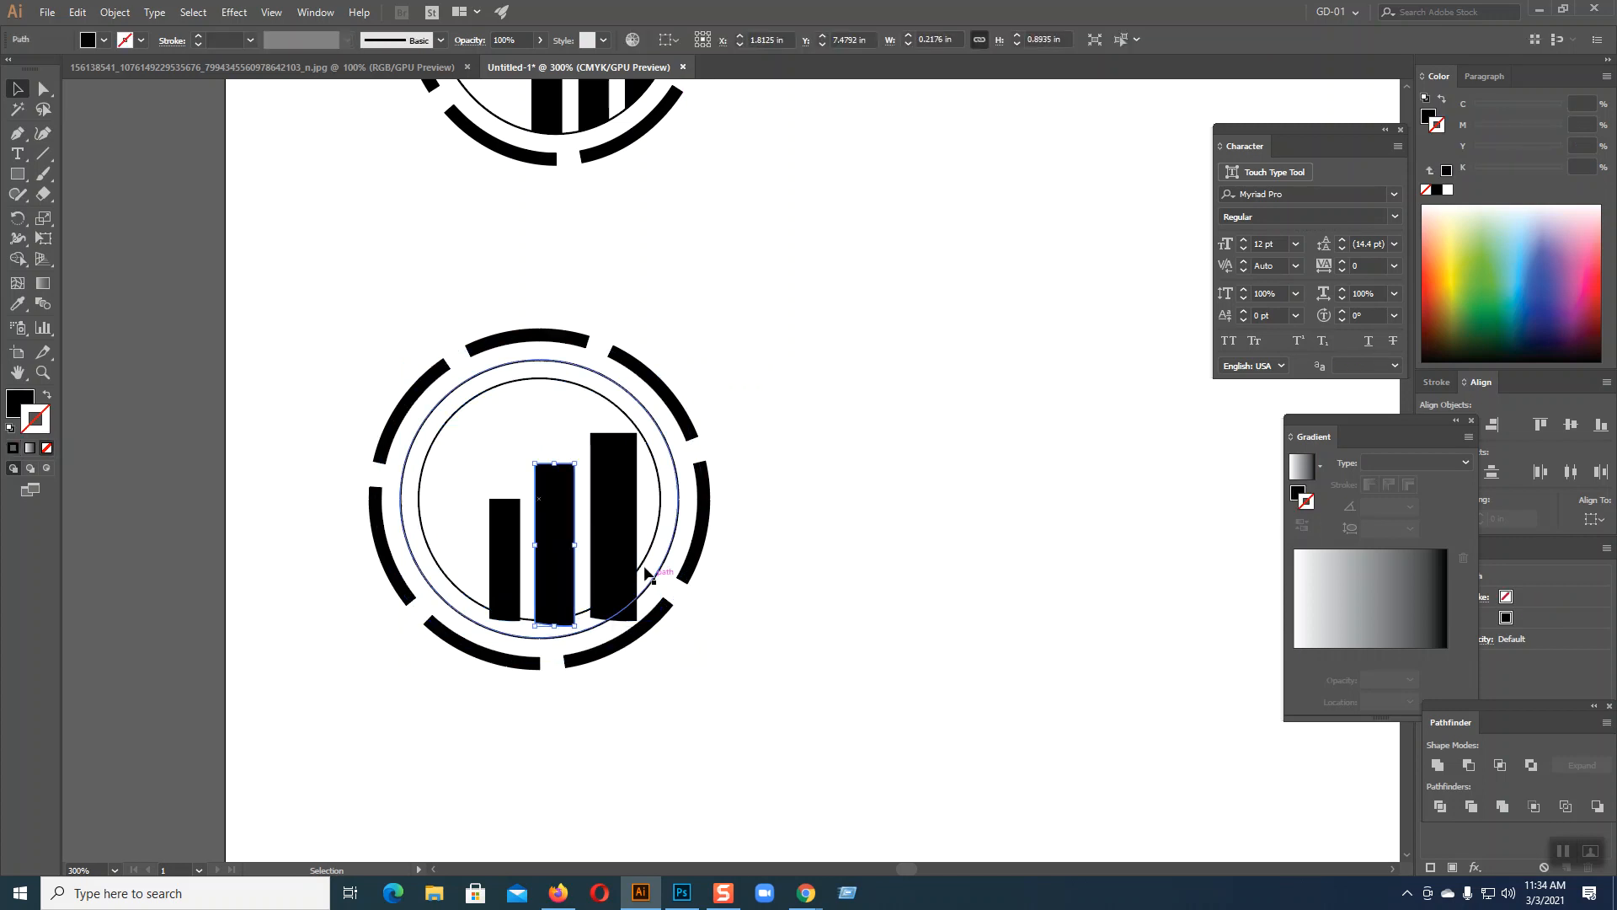
# - Divide the three bars and the smallest circle with Pathfinder Divide and ungroup the pieces
pyautogui.click(631, 524)
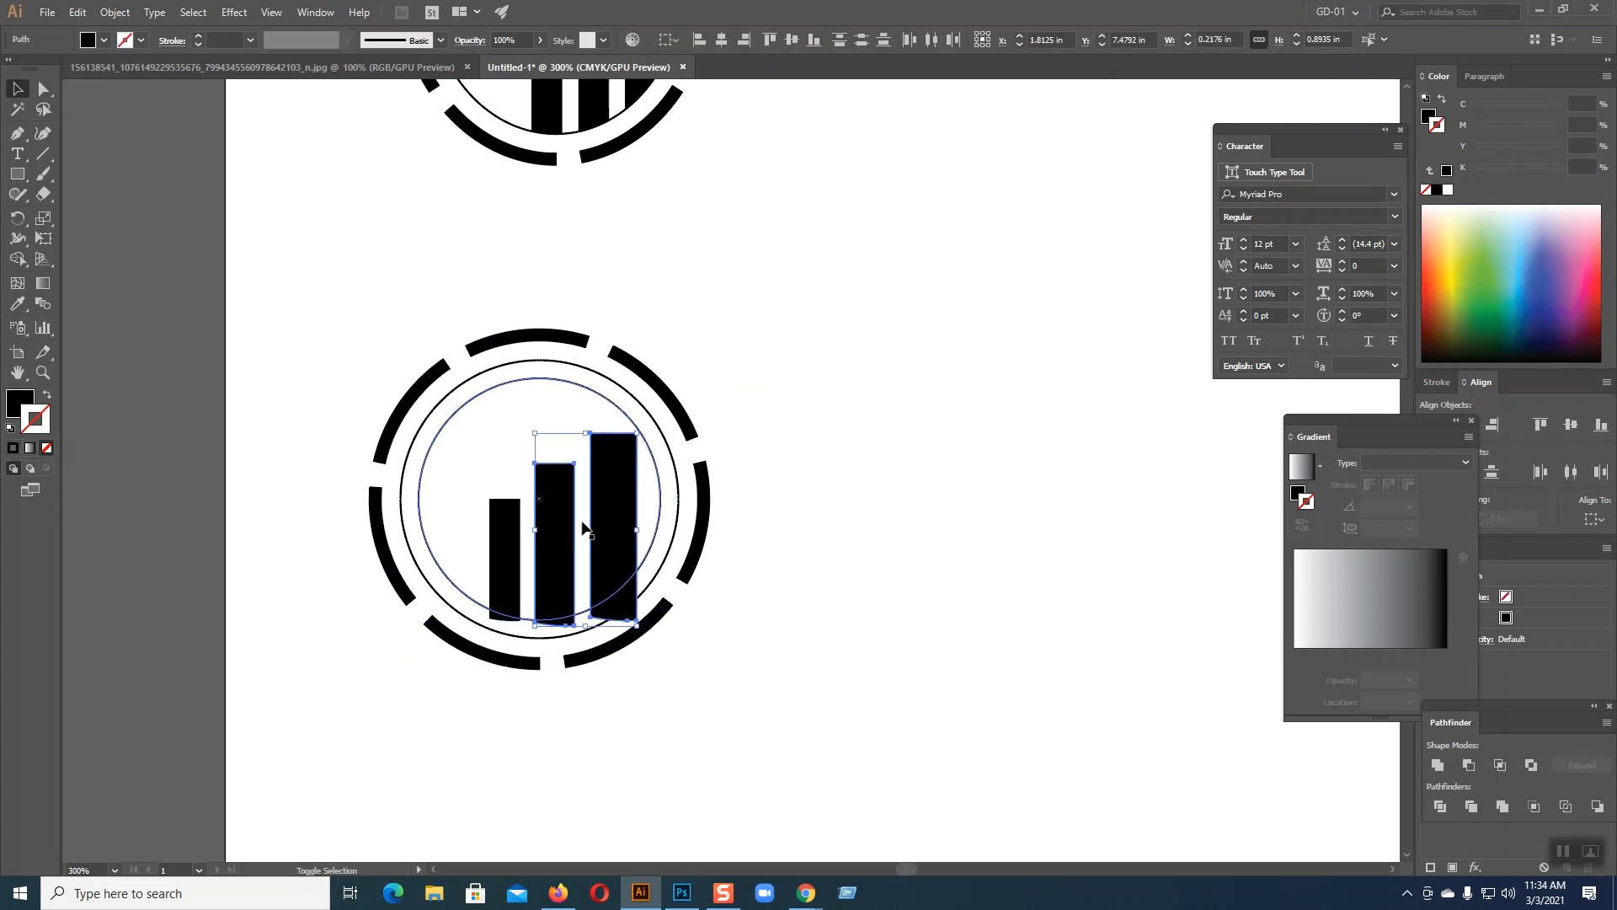
pyautogui.keyDown('shift'); pyautogui.click(503, 556); pyautogui.keyUp('shift')
pyautogui.keyDown('shift'); pyautogui.click(556, 544); pyautogui.keyUp('shift')
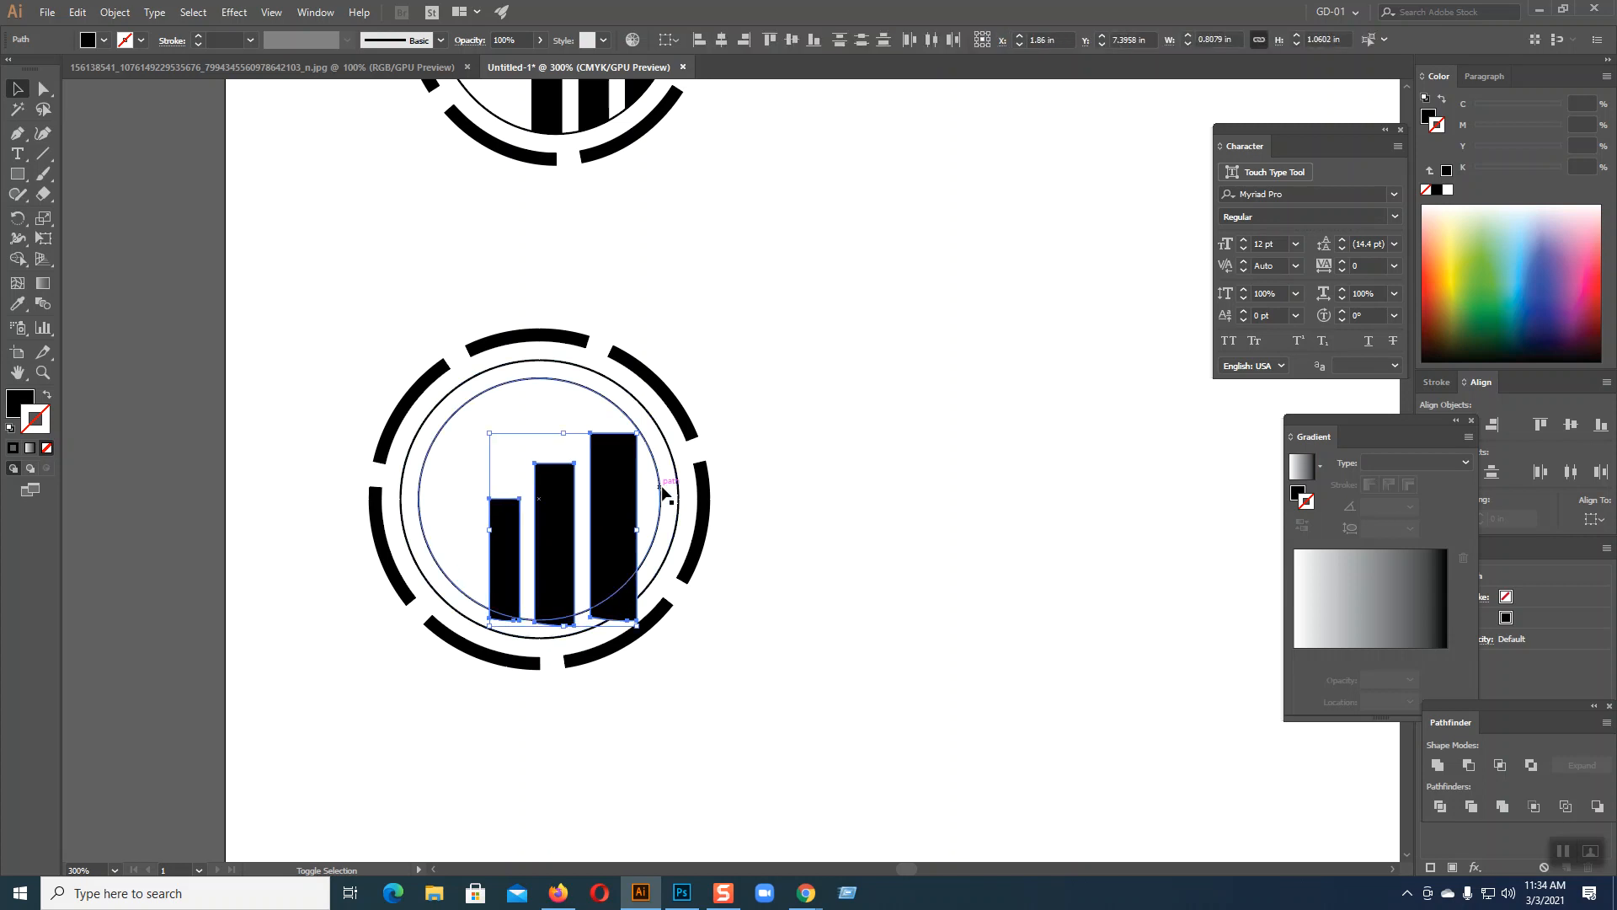
pyautogui.keyDown('shift'); pyautogui.click(663, 493); pyautogui.keyUp('shift')
pyautogui.hotkey('ctrl', 'g')
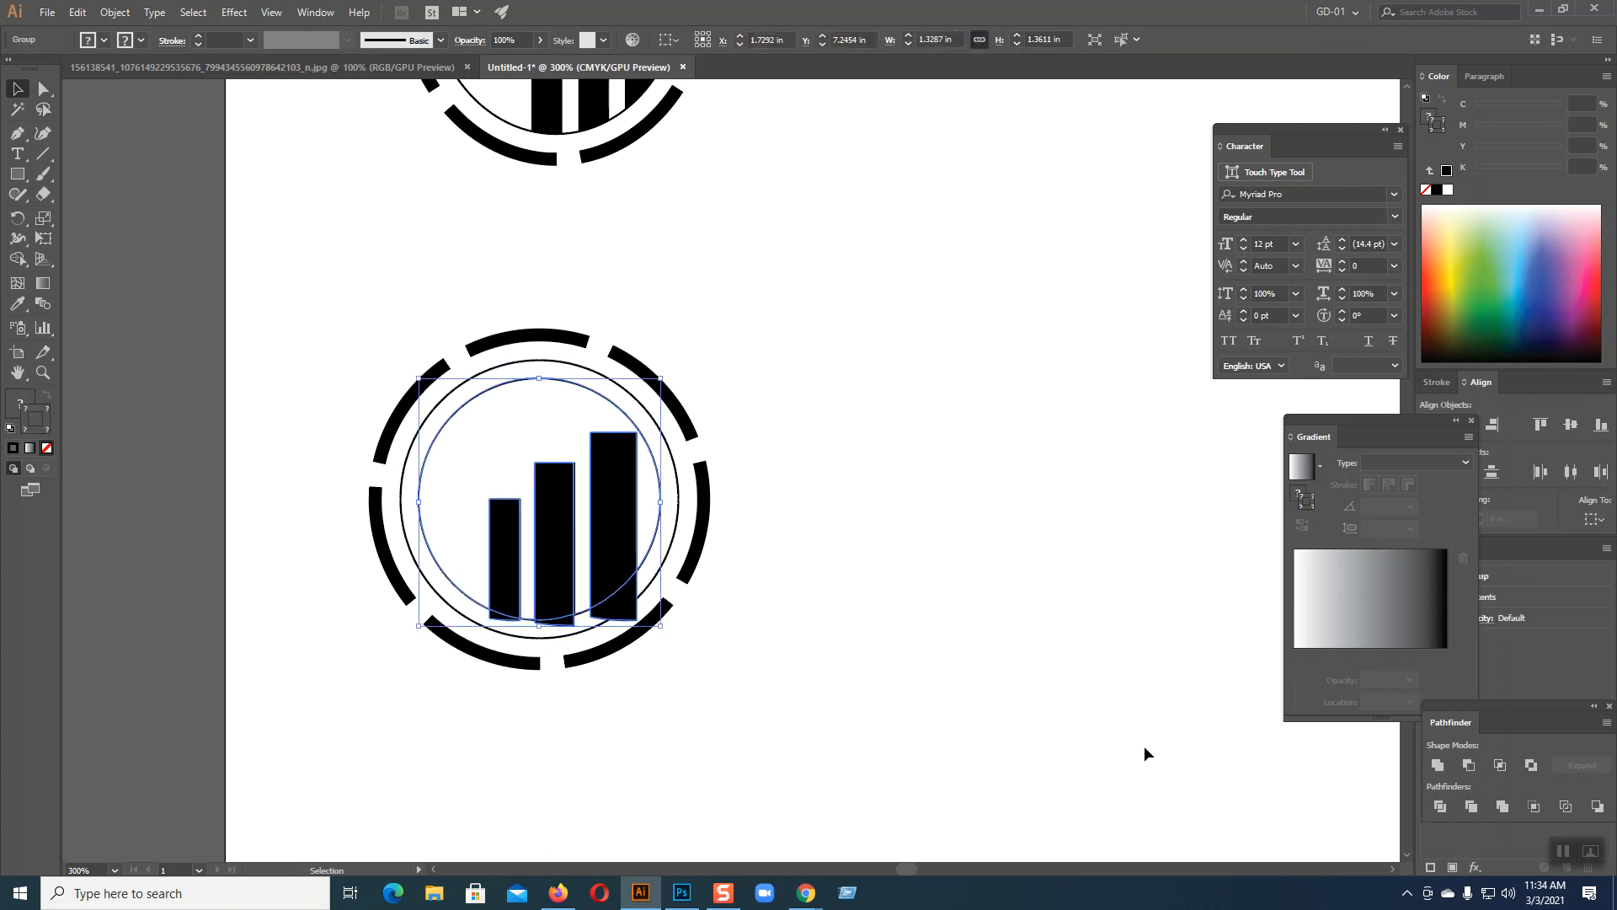
pyautogui.rightClick(627, 547)
pyautogui.click(718, 668)
pyautogui.click(716, 664)
# - Delete the bar ends outside the smallest circle and the circle itself, leaving three bars with curved bases
pyautogui.click(618, 604)
pyautogui.press('Delete')
pyautogui.click(556, 621)
pyautogui.press('Delete')
pyautogui.click(505, 617)
pyautogui.press('Delete')
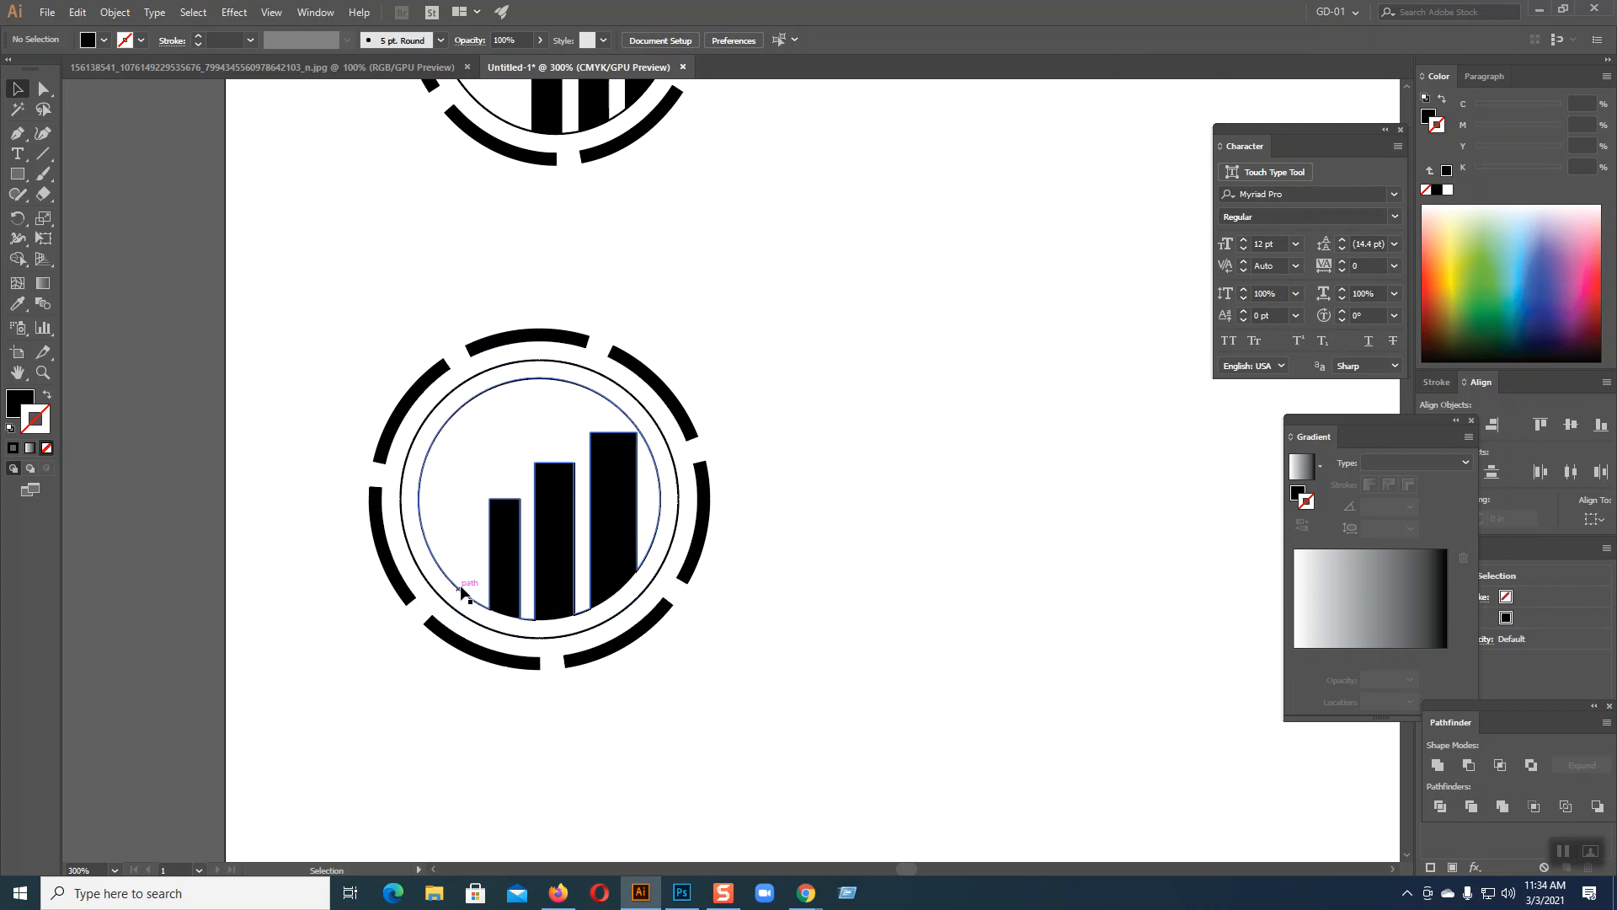
pyautogui.click(463, 590)
pyautogui.click(952, 634)
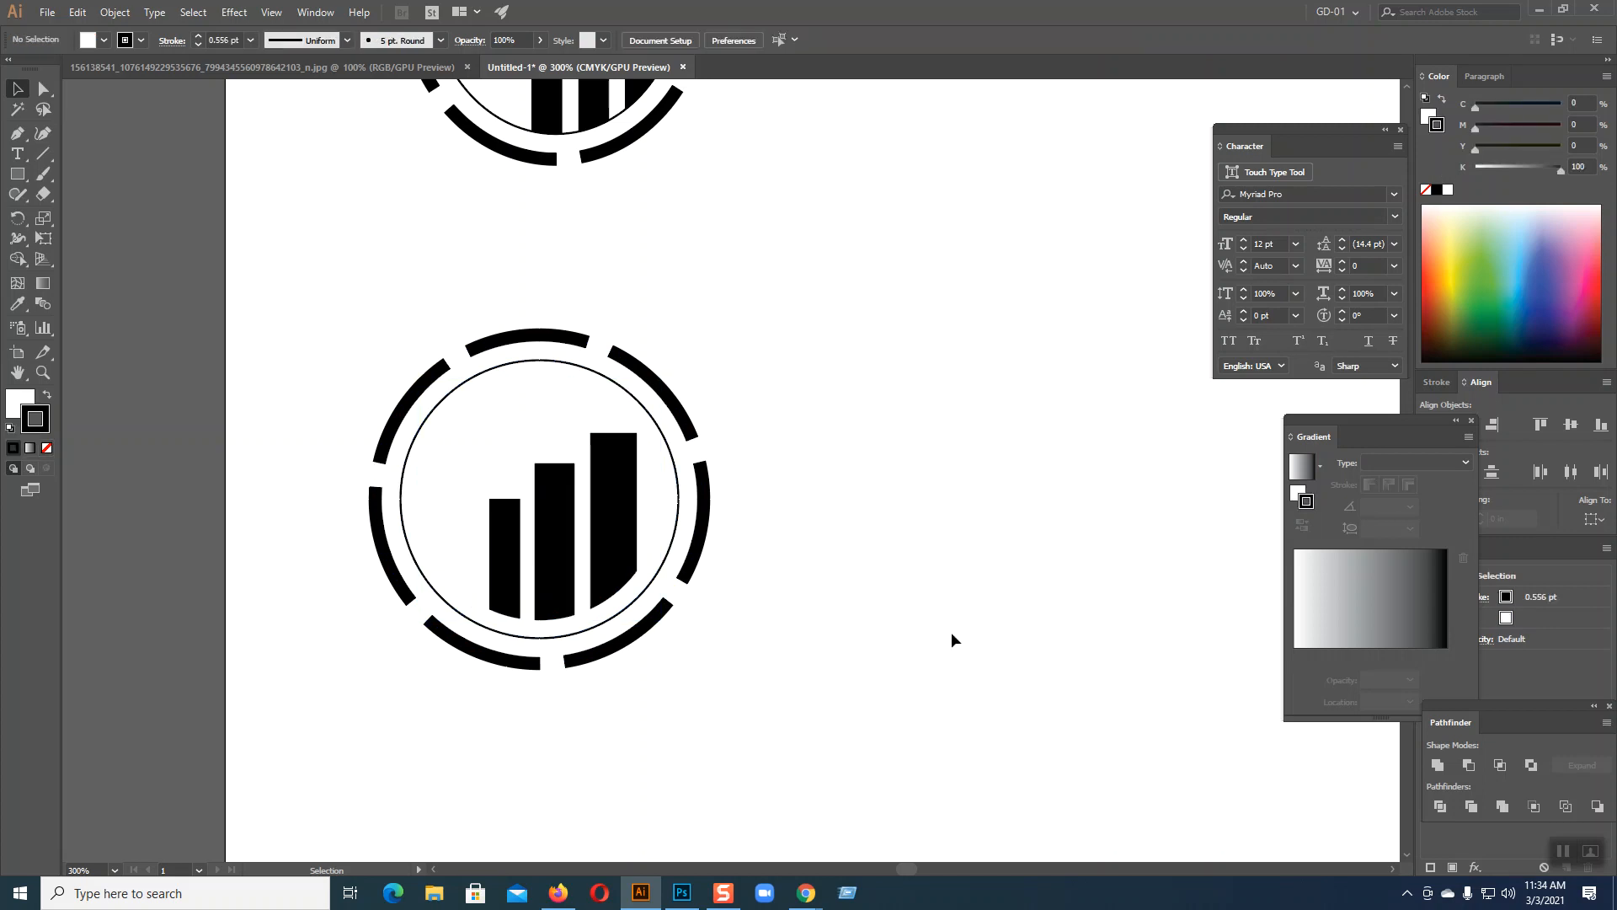
# - Remove the fill from the circular emblem's inner circle, keeping its black stroke
pyautogui.scroll(1, 952, 634)
pyautogui.moveTo(464, 561); pyautogui.dragTo(614, 612)
pyautogui.hotkey('ctrl', 'z')
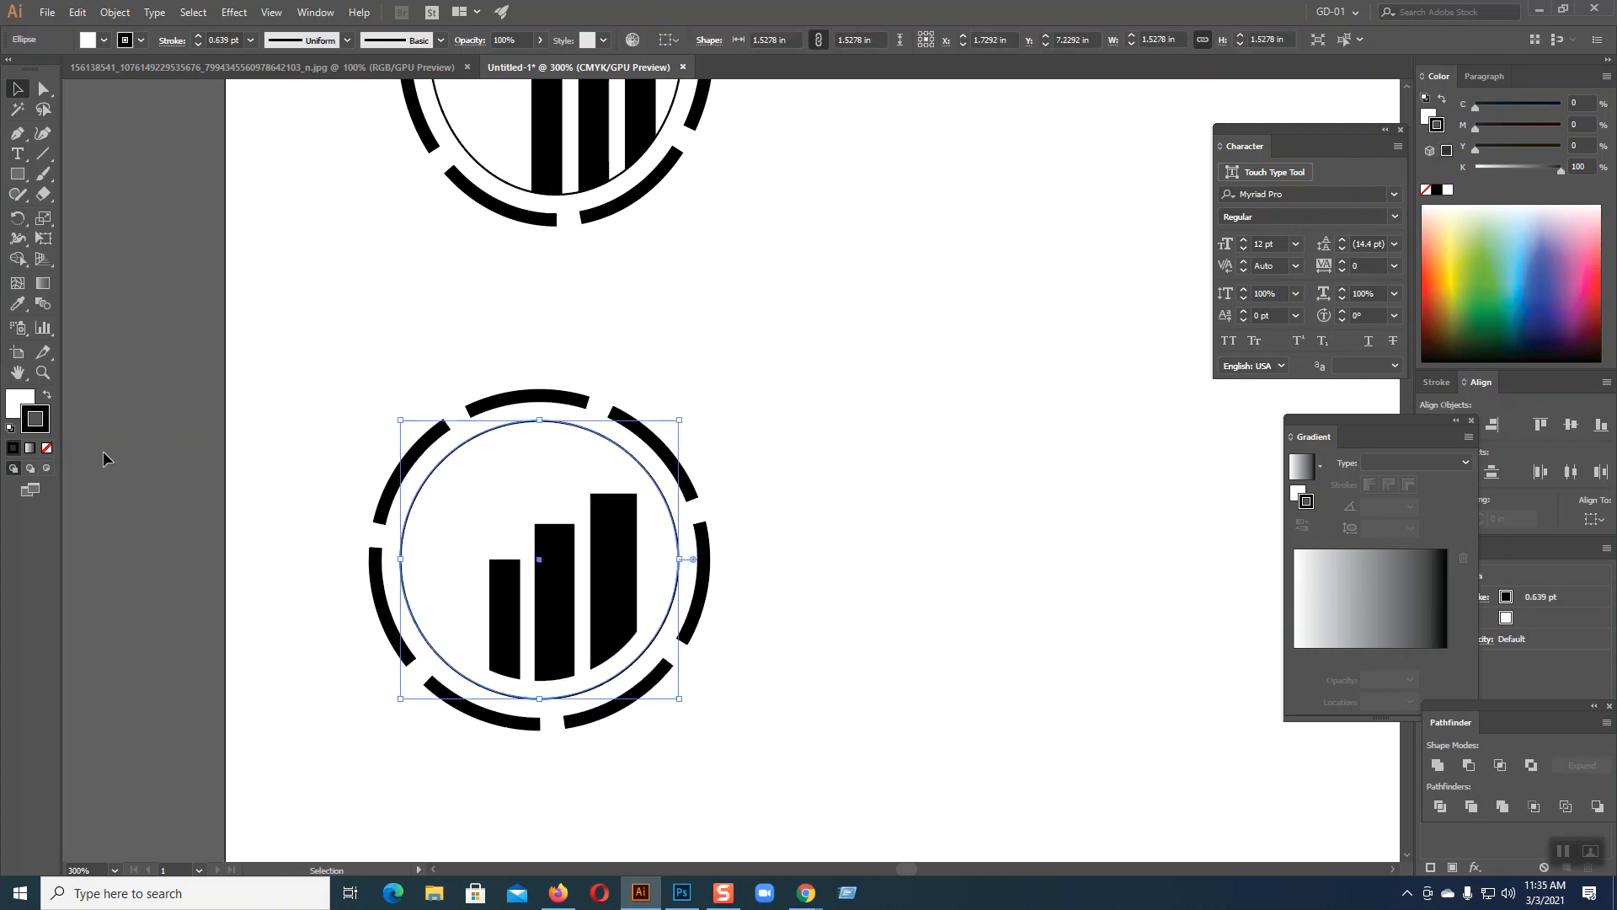
pyautogui.press('x')
pyautogui.click(47, 448)
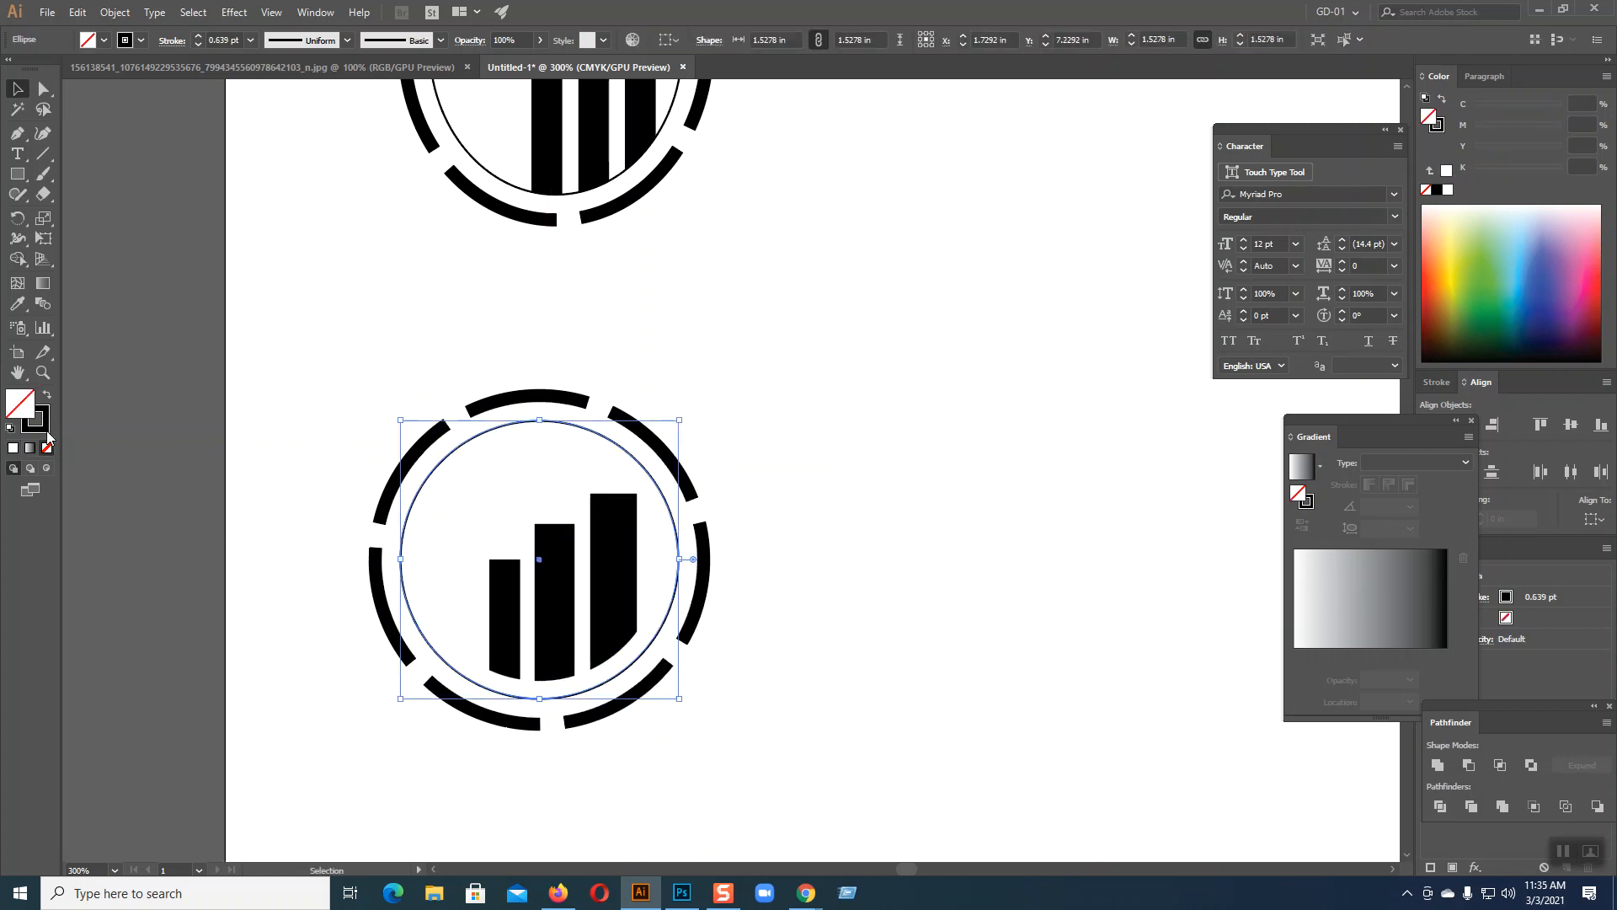
# - Scale the three curved-base bars up slightly together so they fill more of the inner circle
pyautogui.click(504, 620)
pyautogui.keyDown('shift'); pyautogui.click(548, 612); pyautogui.keyUp('shift')
pyautogui.keyDown('shift'); pyautogui.click(619, 613); pyautogui.keyUp('shift')
pyautogui.moveTo(639, 490); pyautogui.dragTo(651, 486)
pyautogui.click(811, 588)
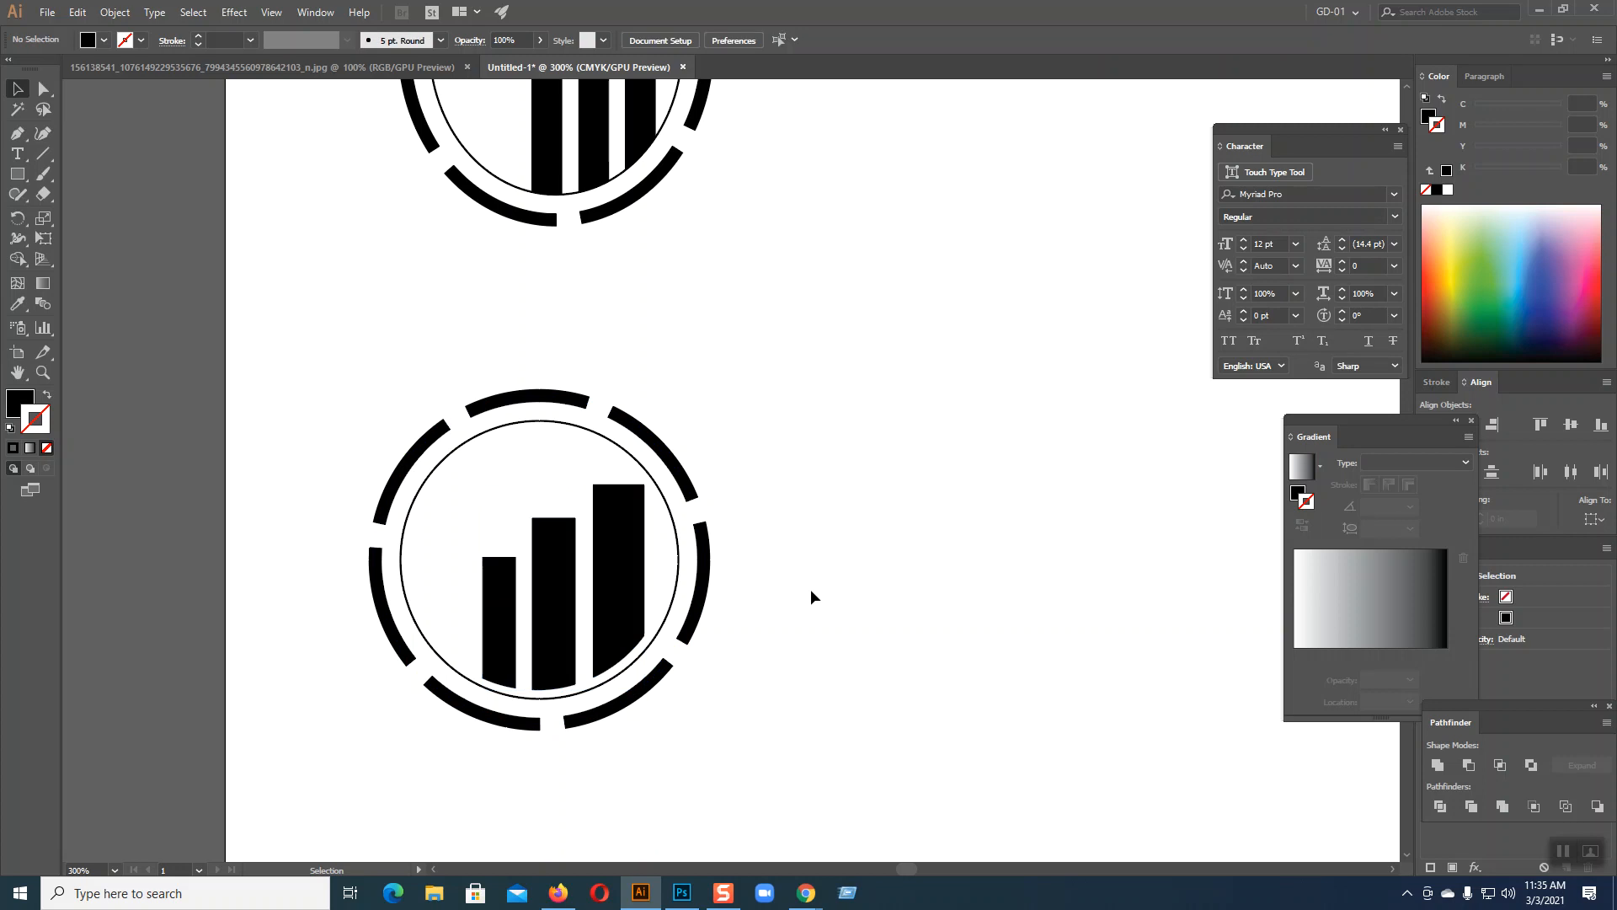
# - Compare the circular emblem with the hand-drawn logo sketch in the other open document and return to the emblem drawing
pyautogui.press('space')
pyautogui.moveTo(811, 589); pyautogui.dragTo(822, 563)
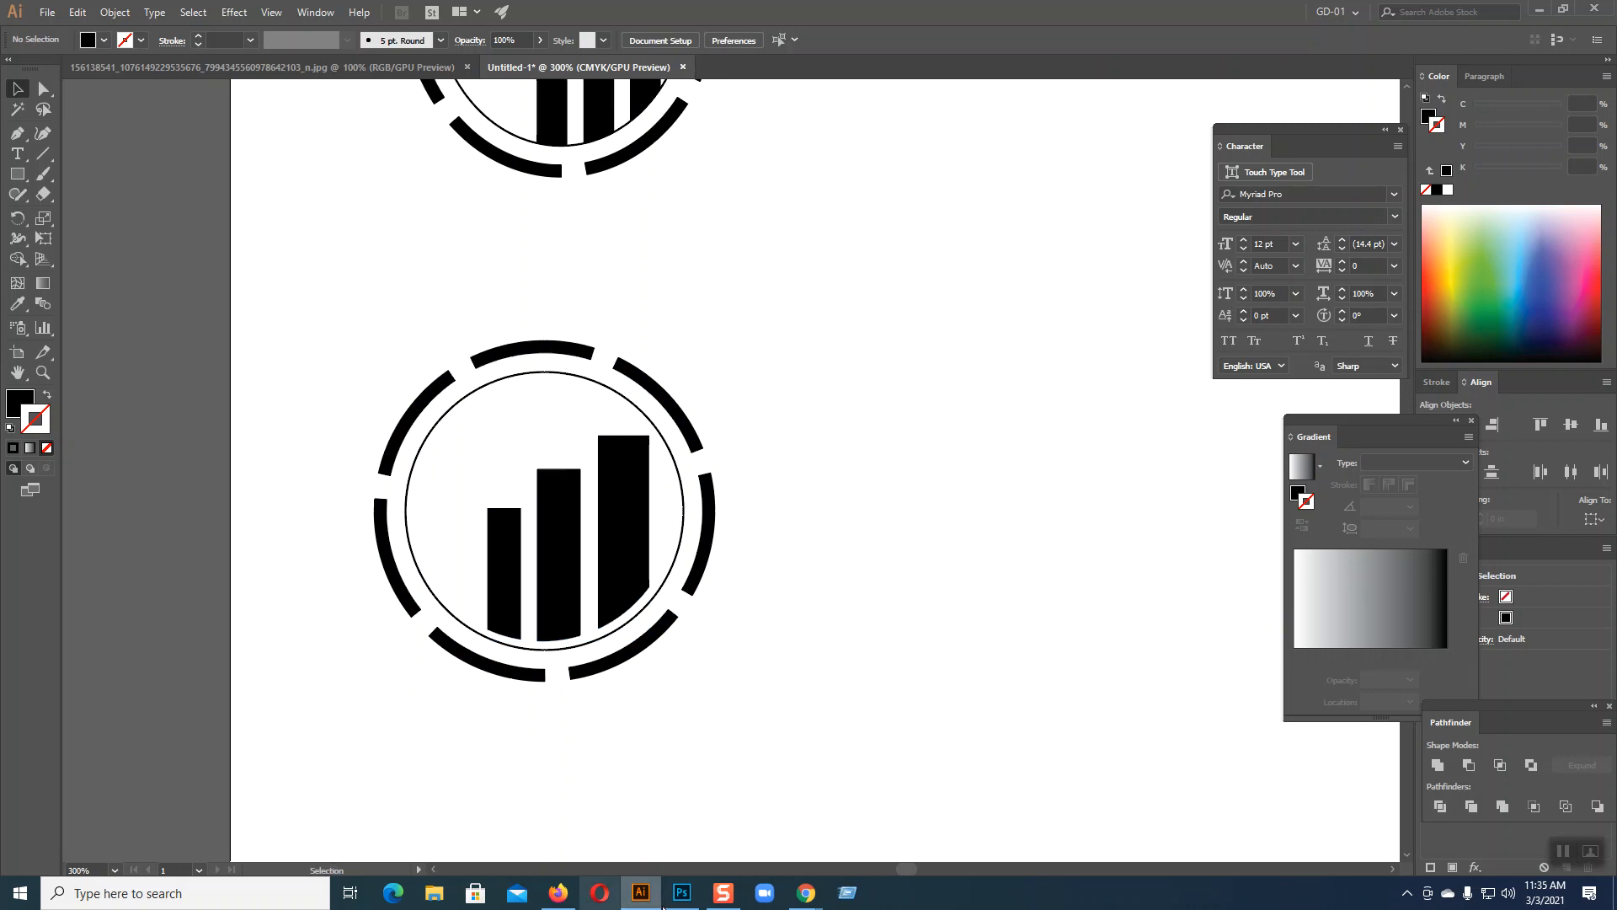
pyautogui.click(278, 67)
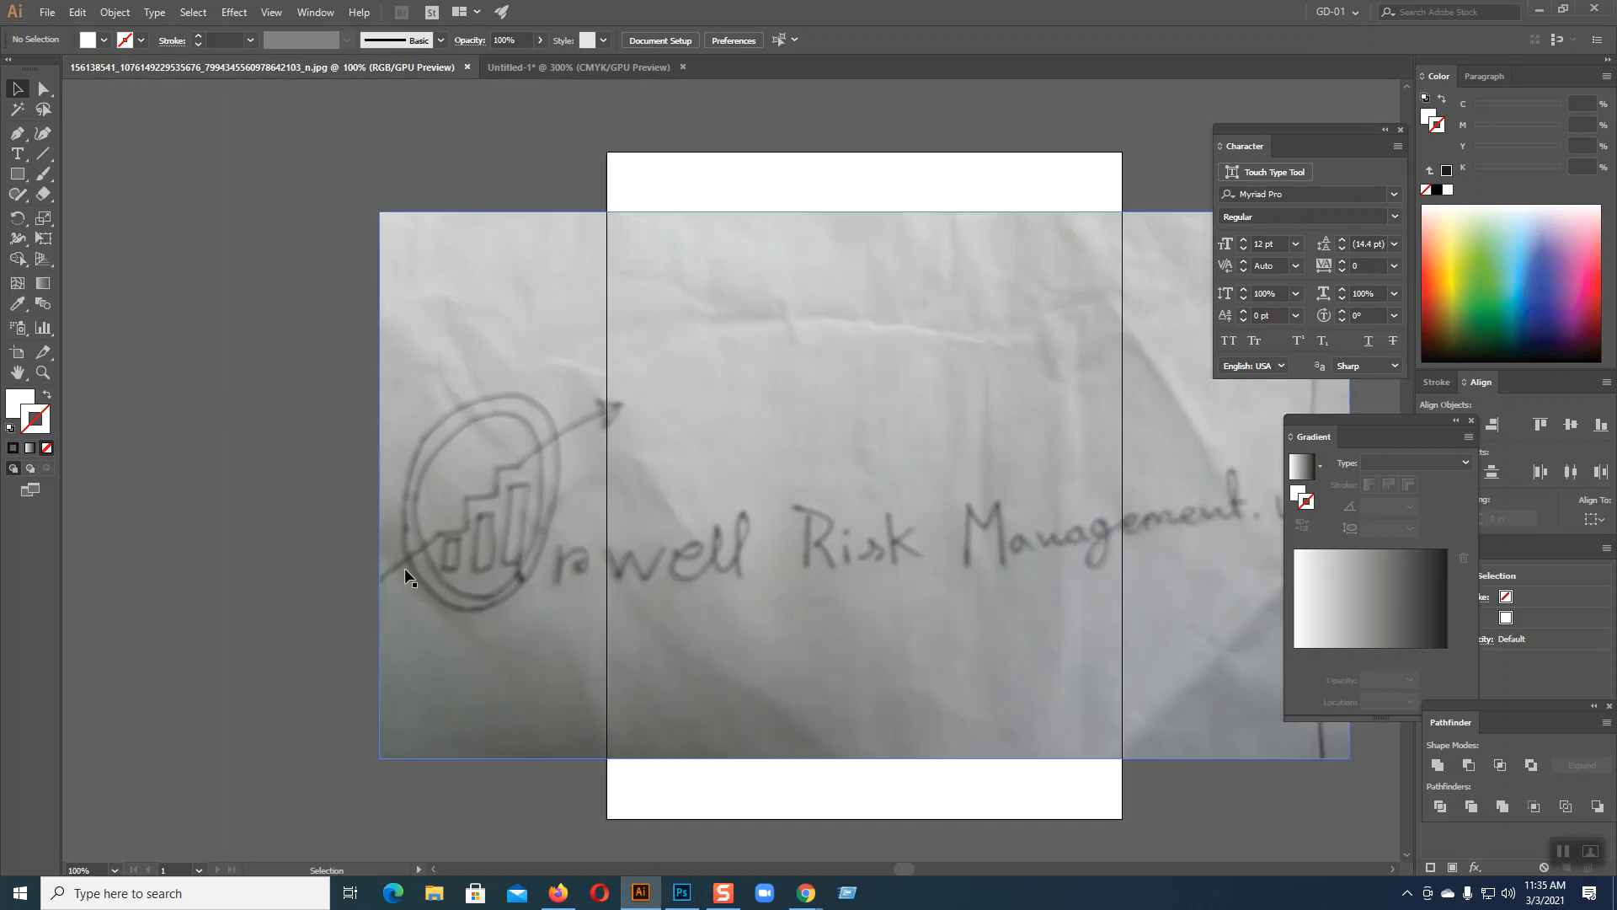
pyautogui.click(684, 903)
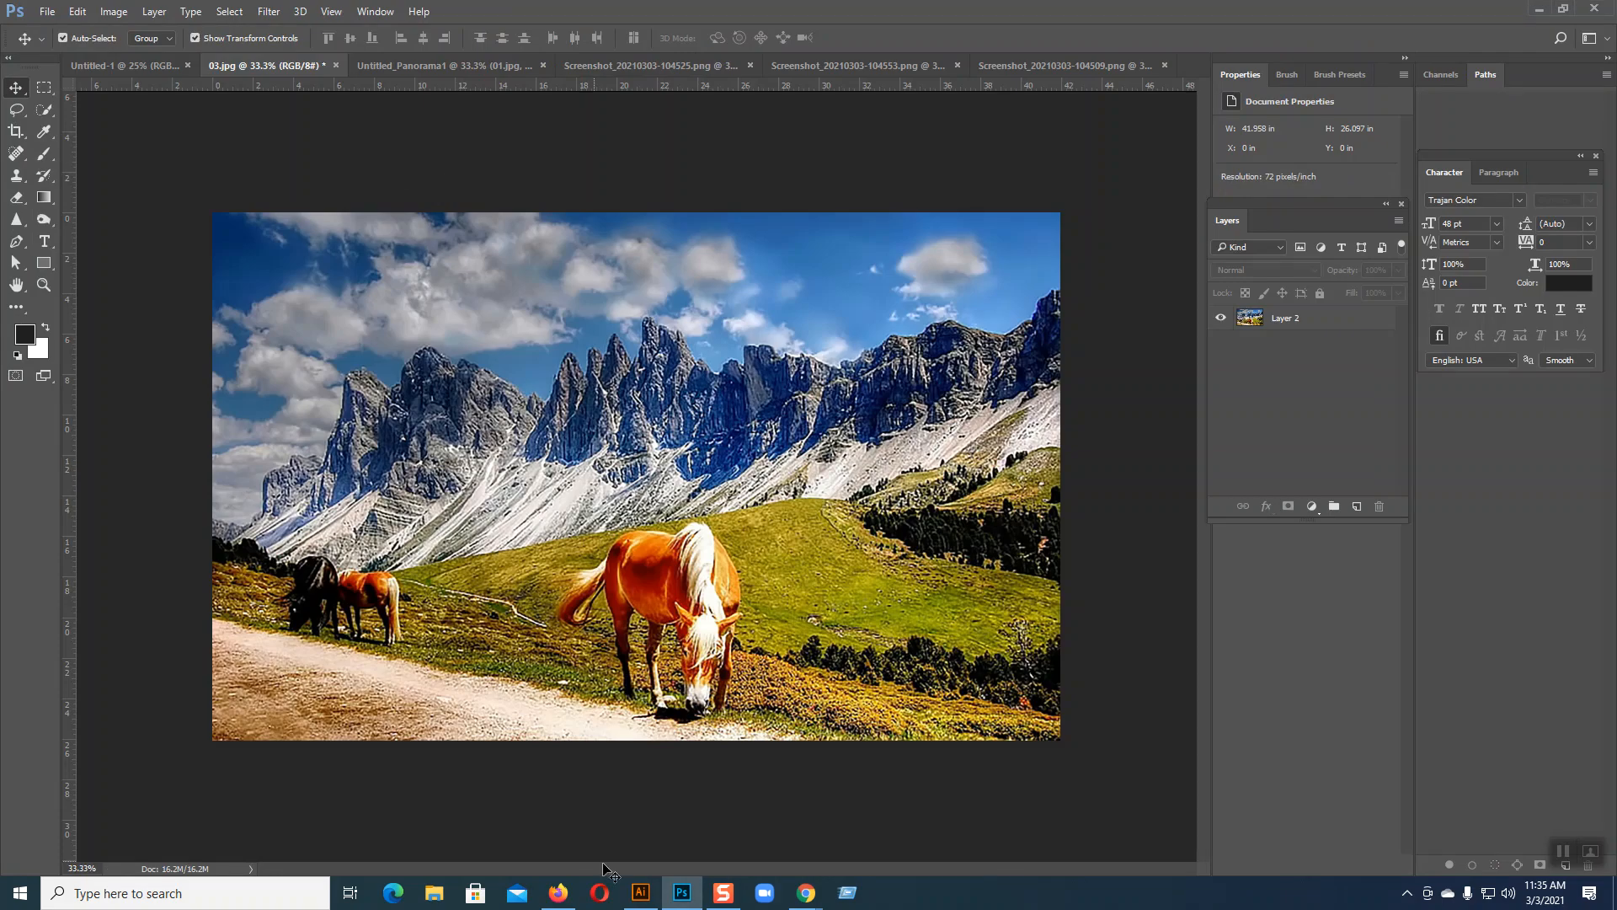
pyautogui.click(640, 893)
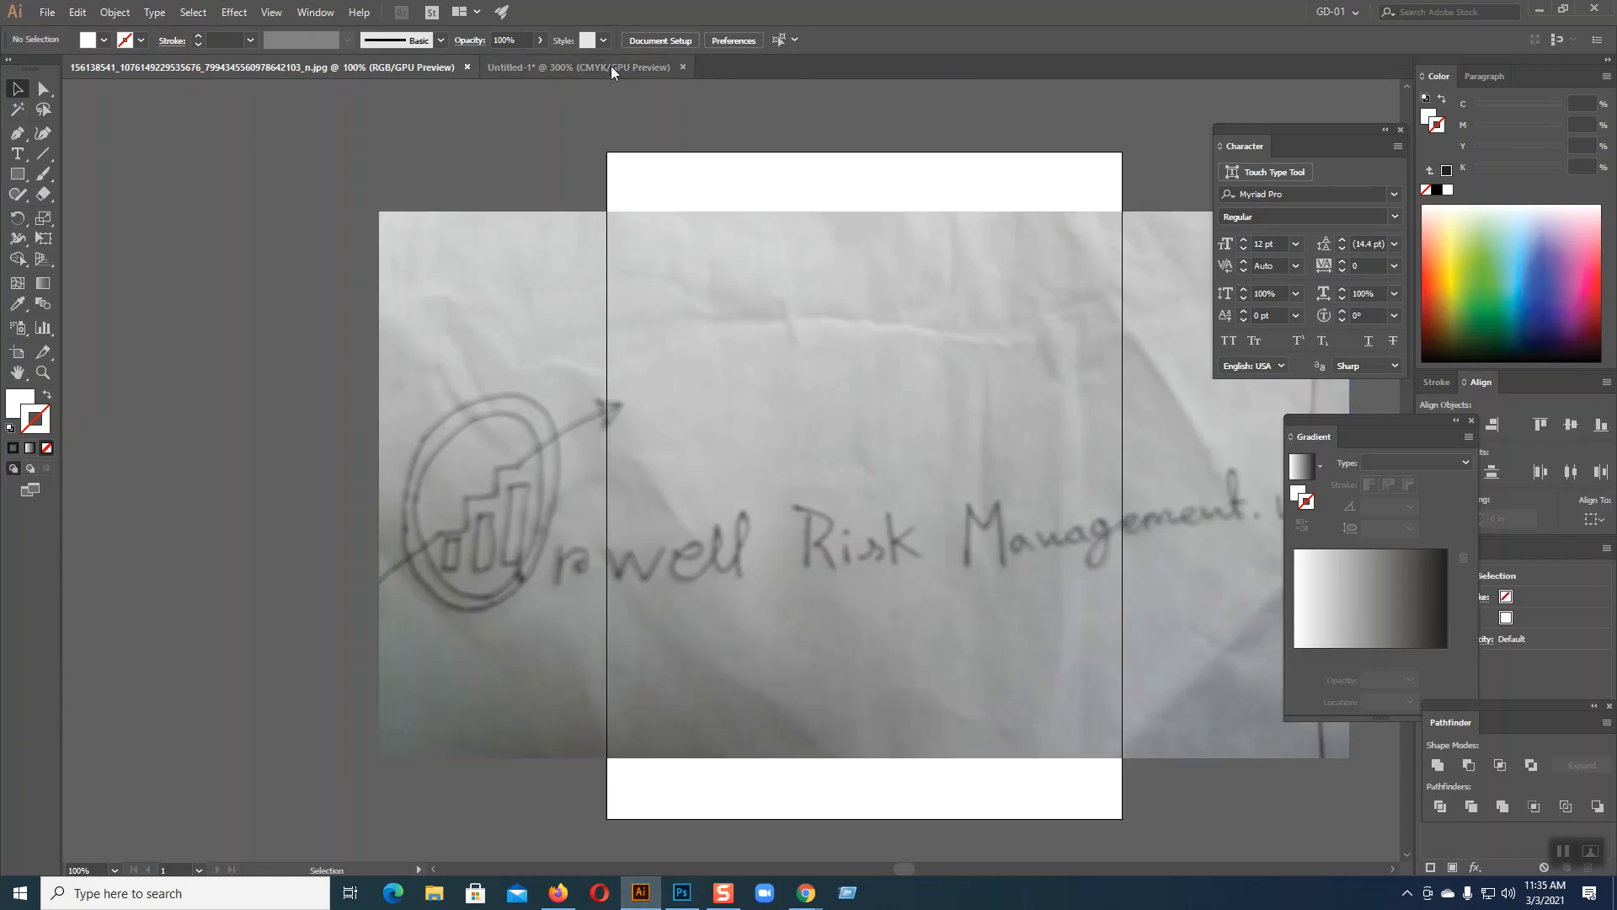
pyautogui.click(618, 69)
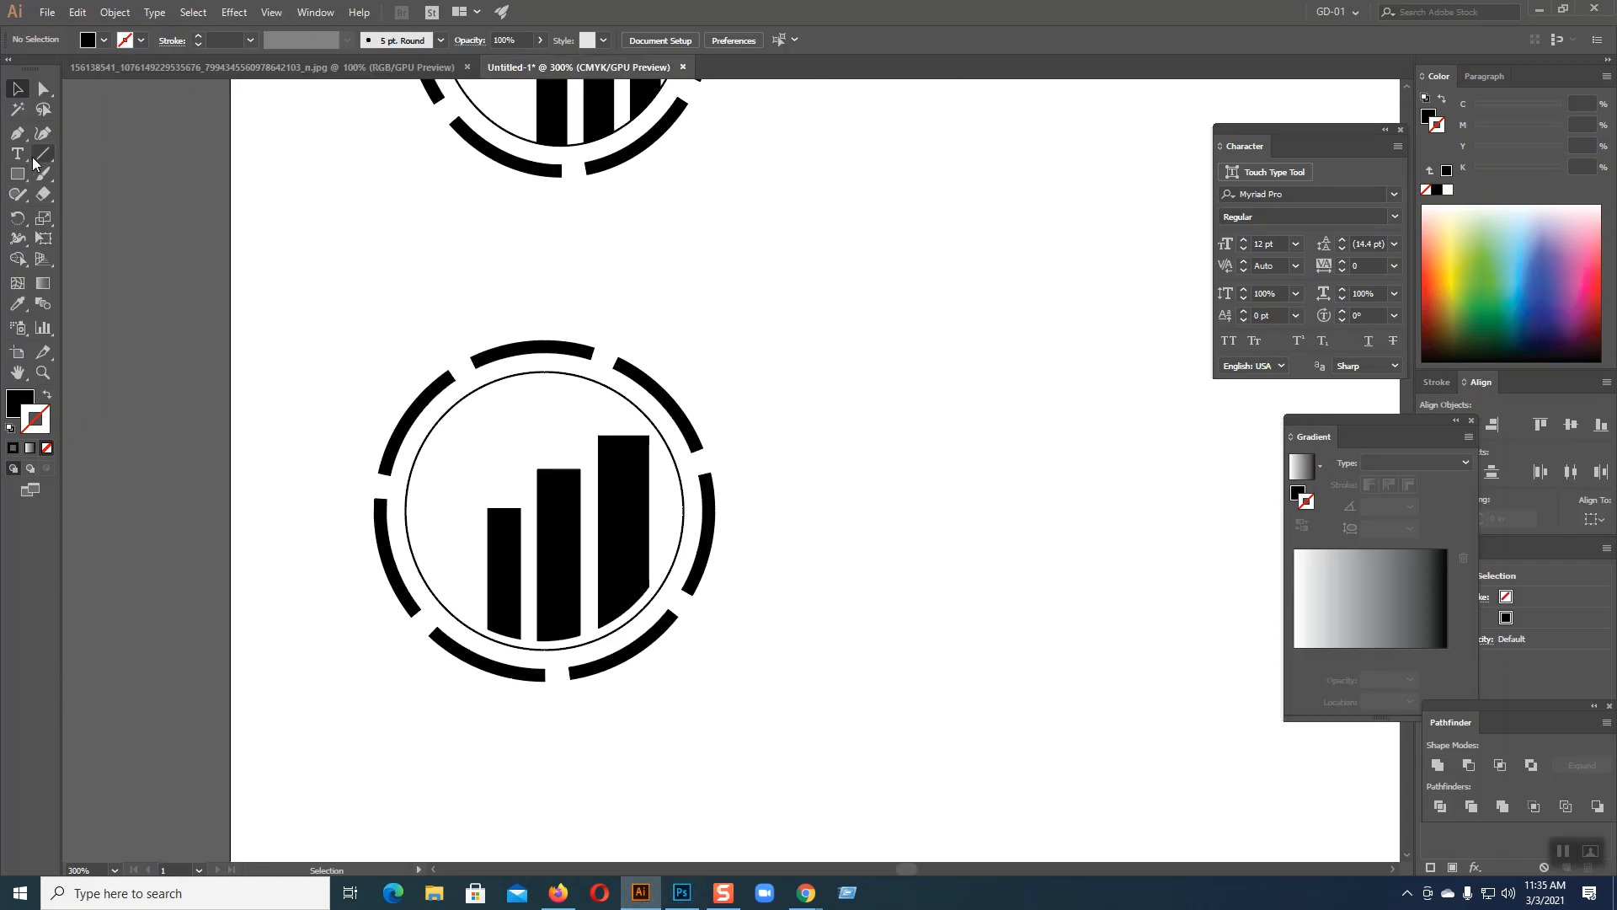
# - Activate the Pen tool for drawing on the circular emblem
pyautogui.click(16, 133)
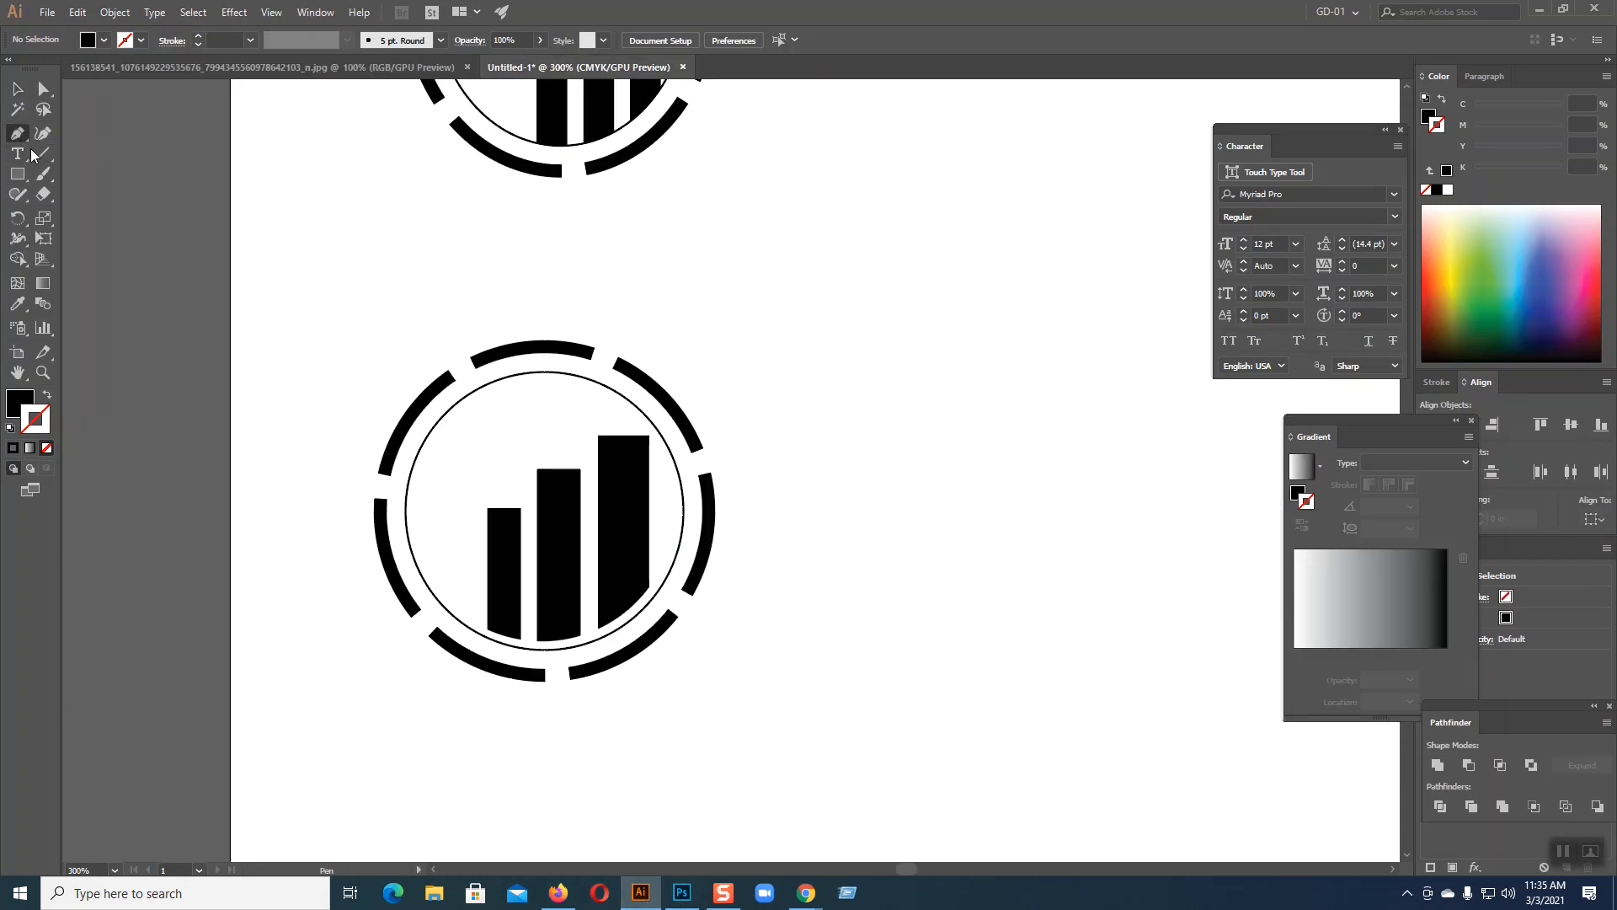
# - Draw an open Pen path that rises diagonally into the lower circle, steps over the three bars and exits beyond its upper right
pyautogui.click(359, 573)
pyautogui.click(476, 498)
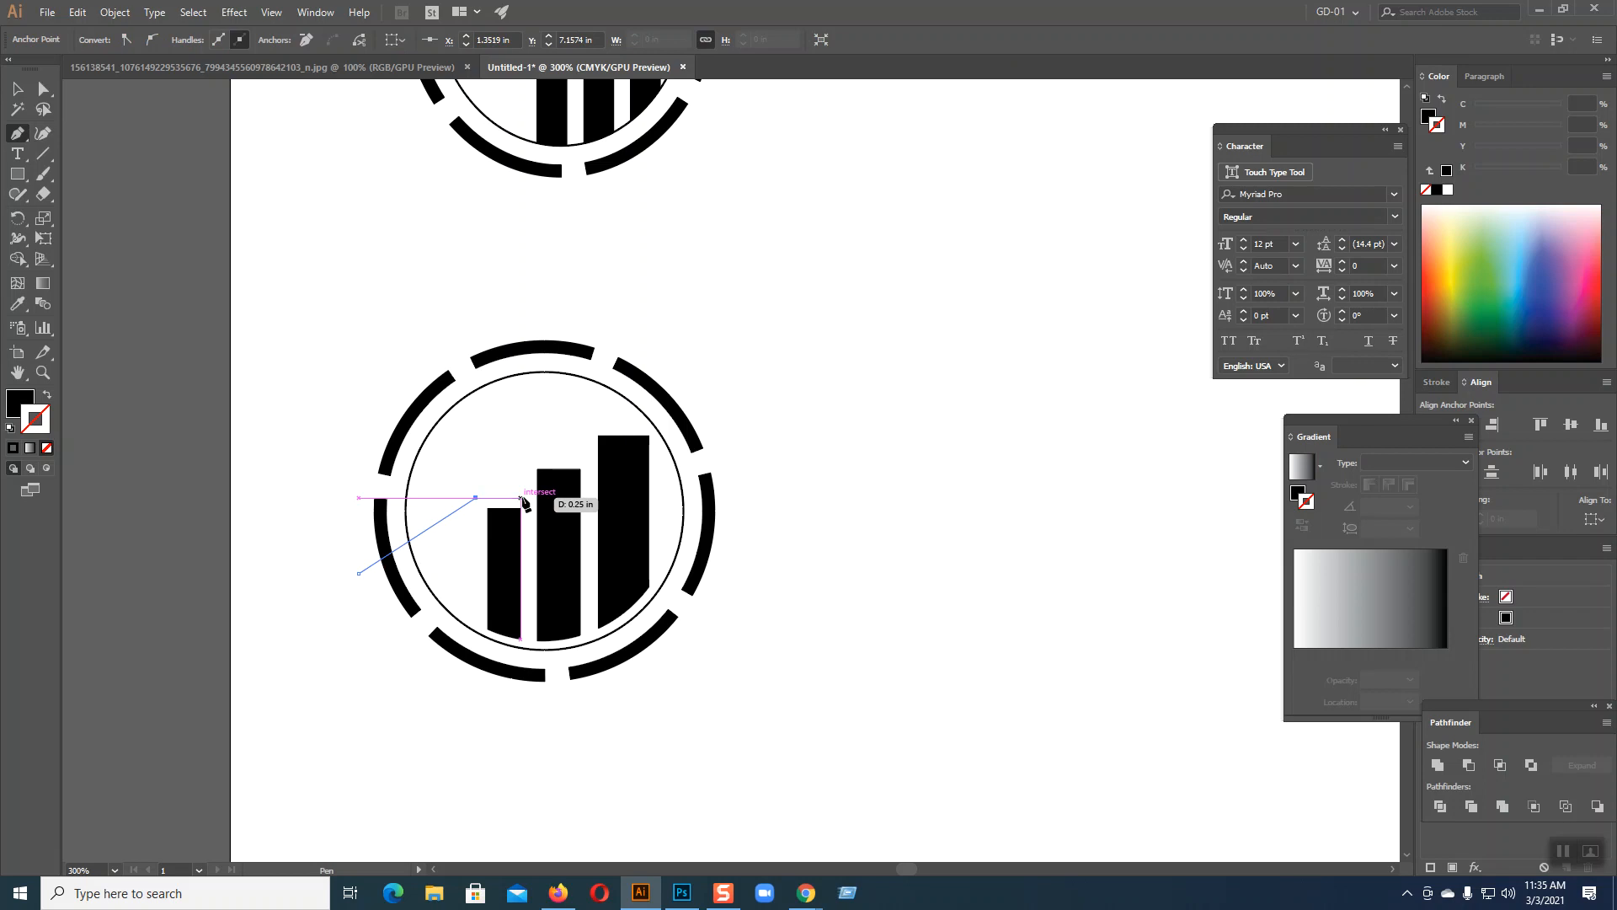
pyautogui.click(521, 498)
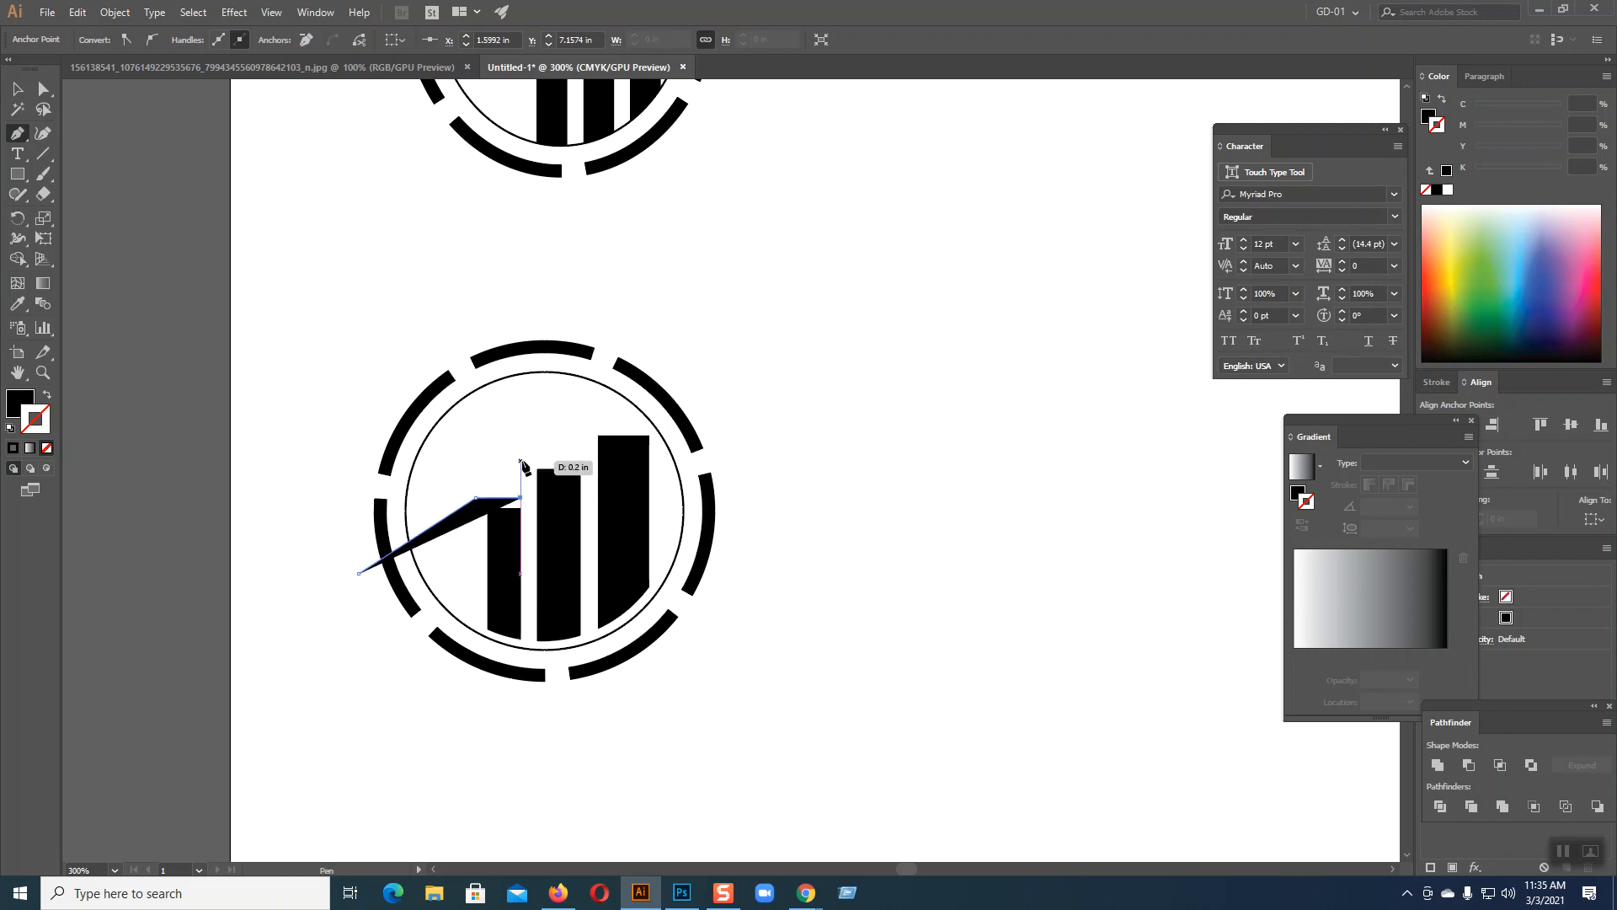
pyautogui.click(521, 460)
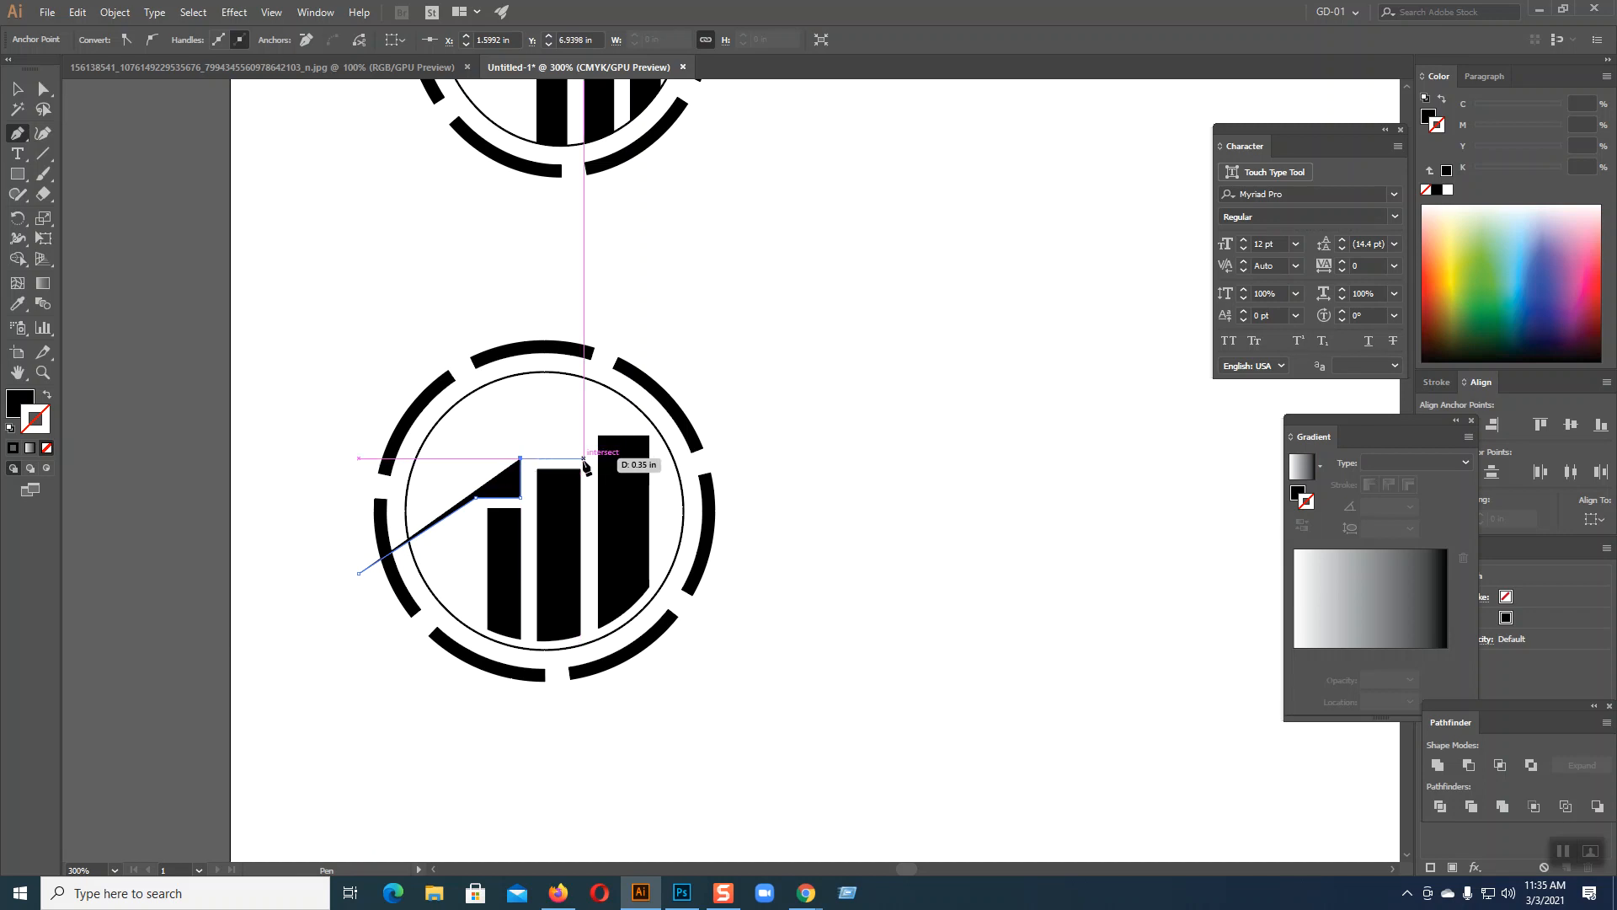
pyautogui.click(581, 458)
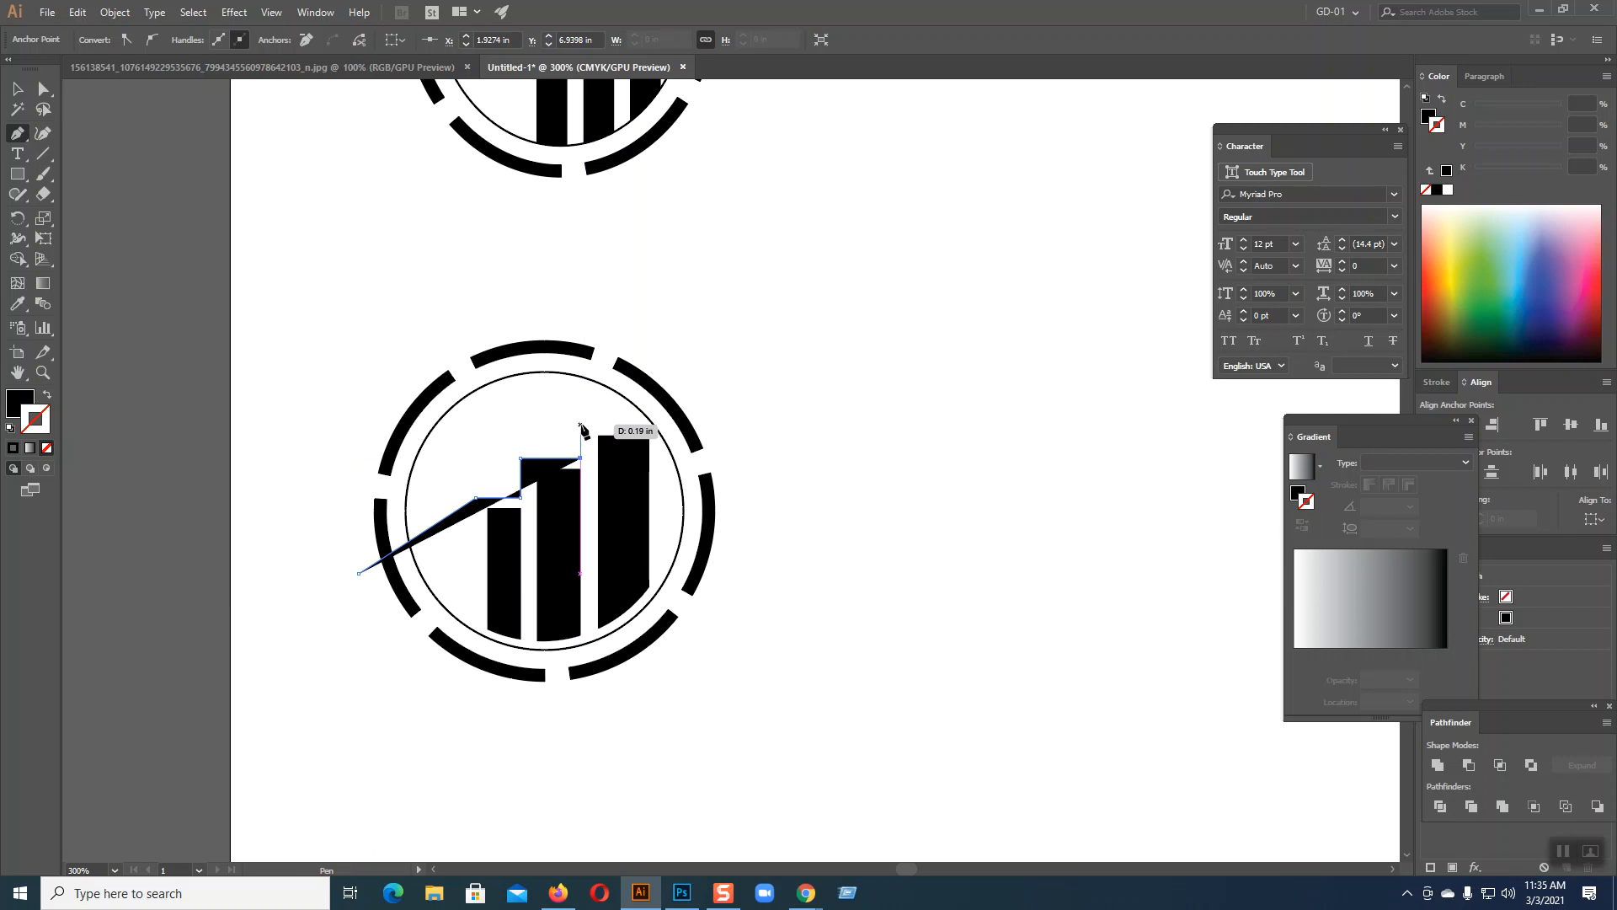
pyautogui.click(580, 423)
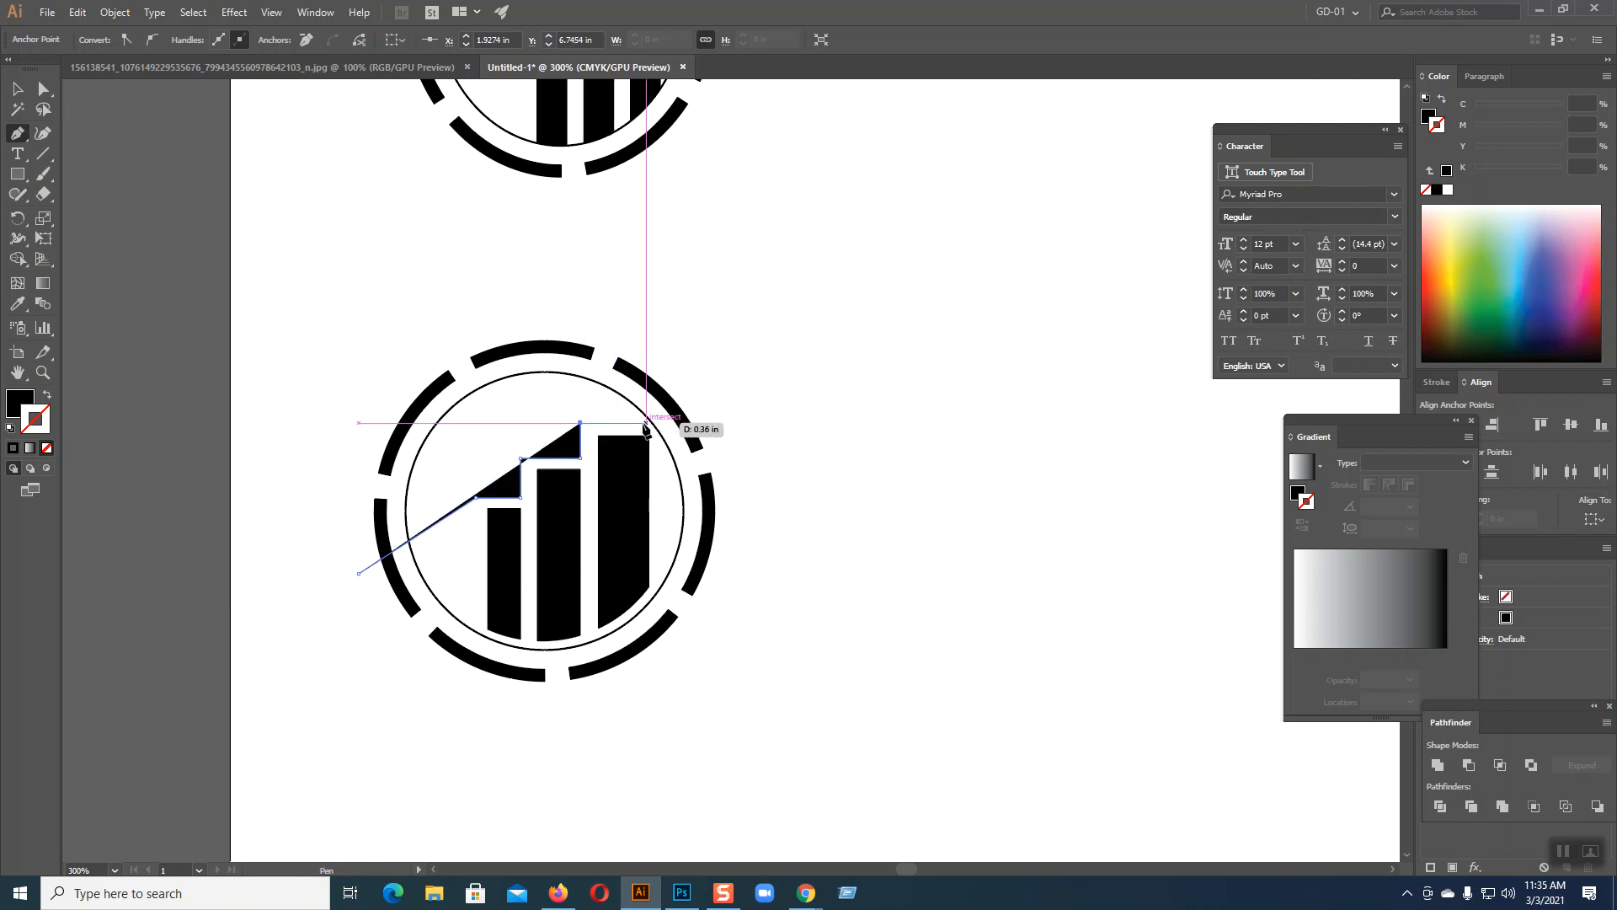
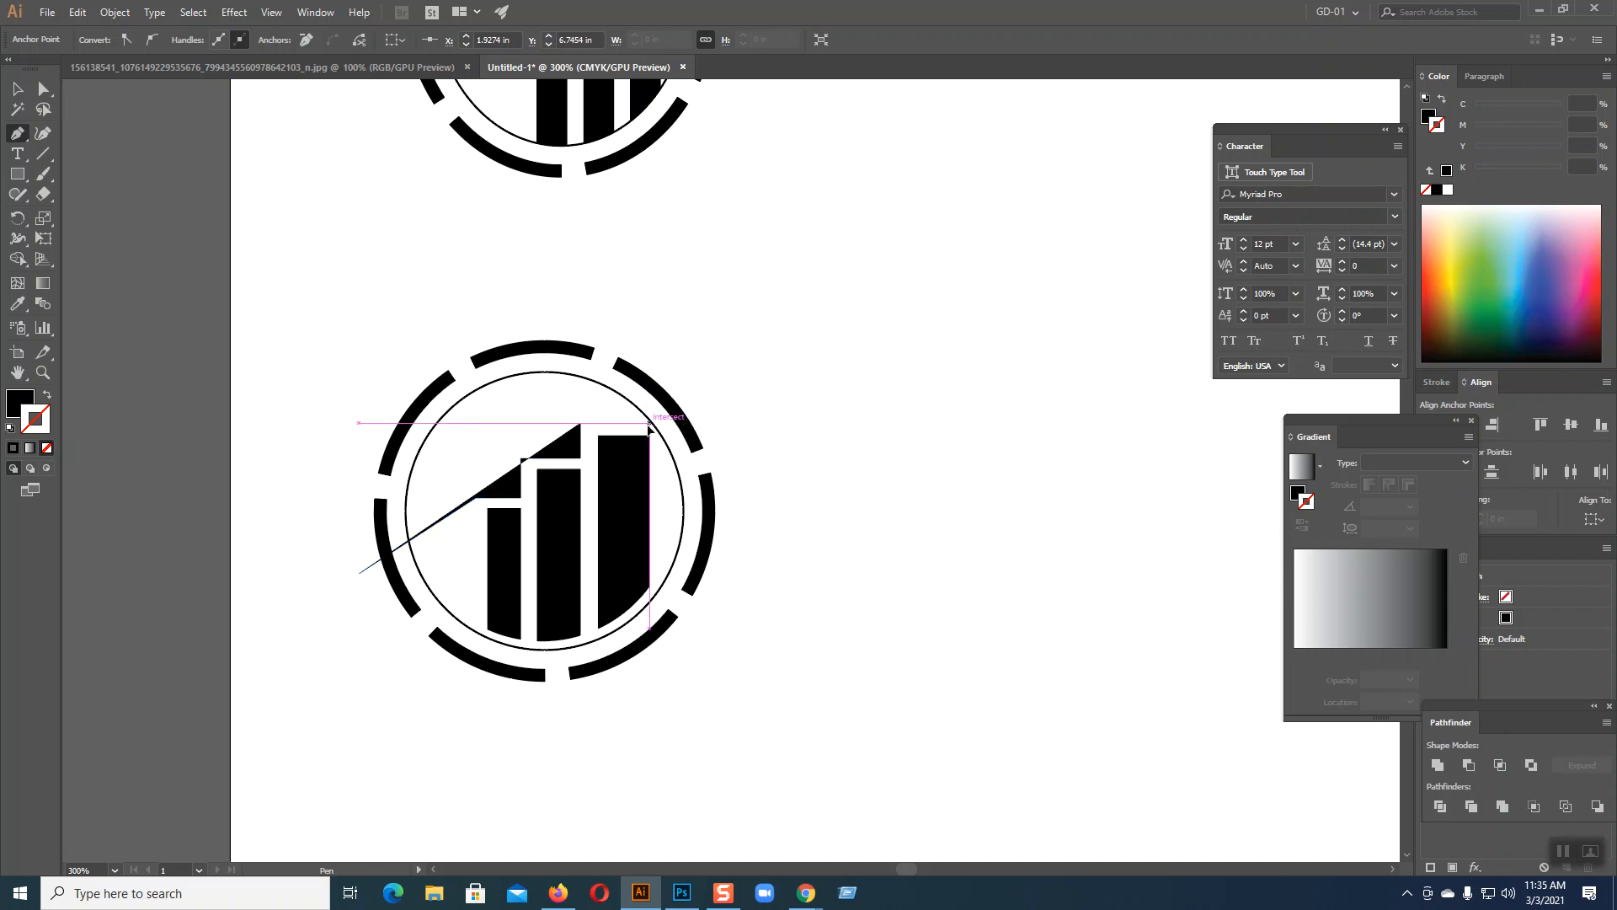
pyautogui.click(649, 423)
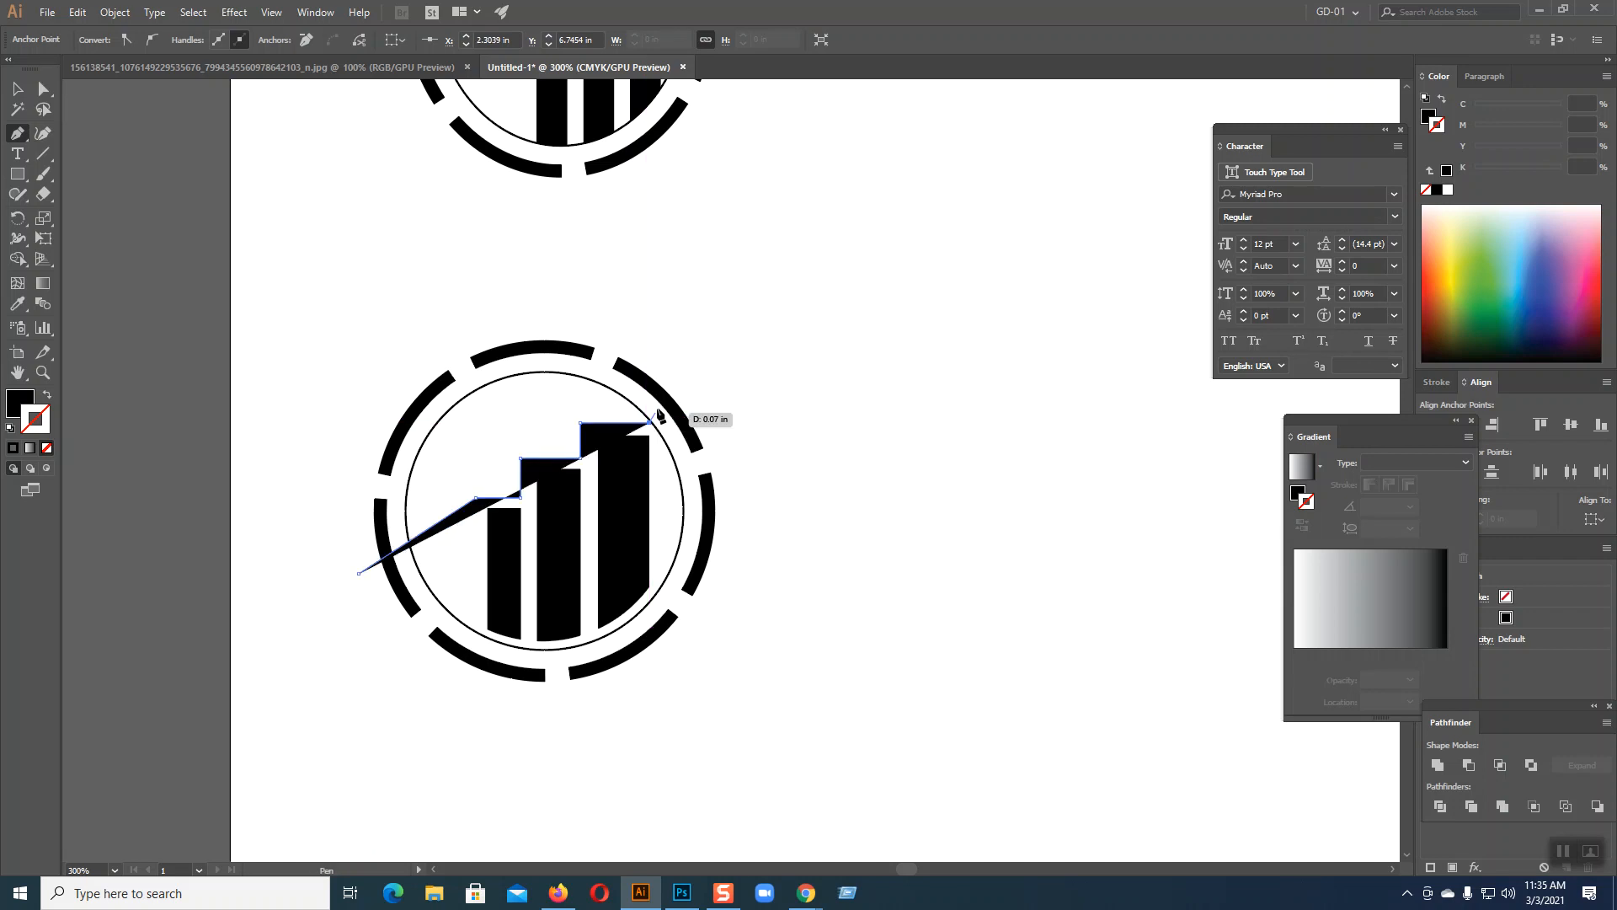
pyautogui.click(743, 372)
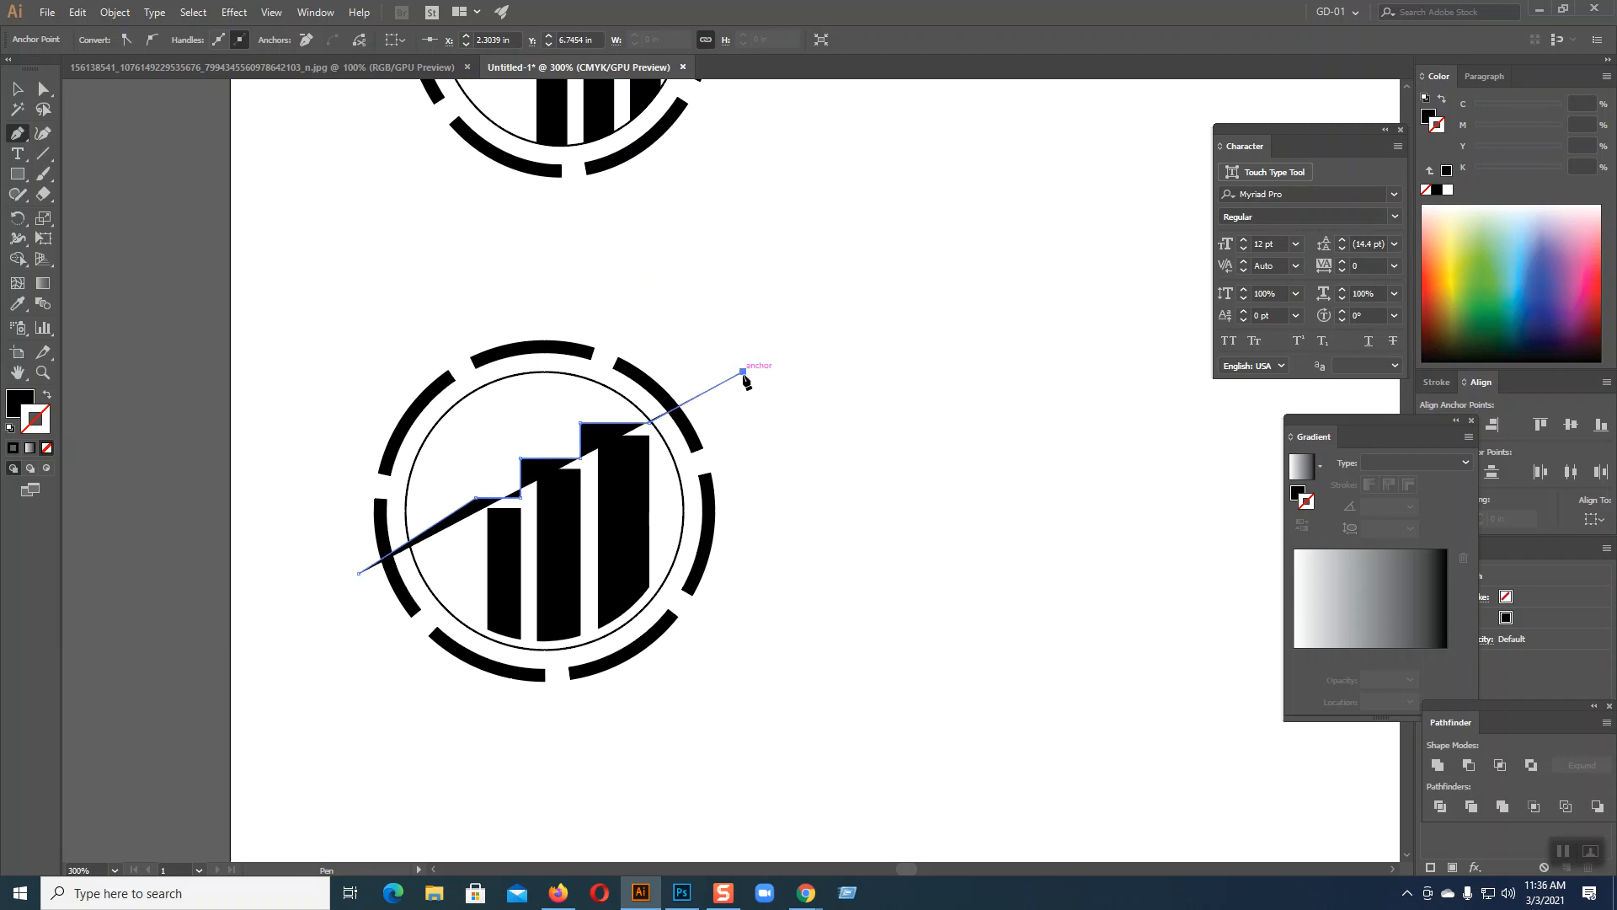
pyautogui.press('Escape')
pyautogui.press('v')
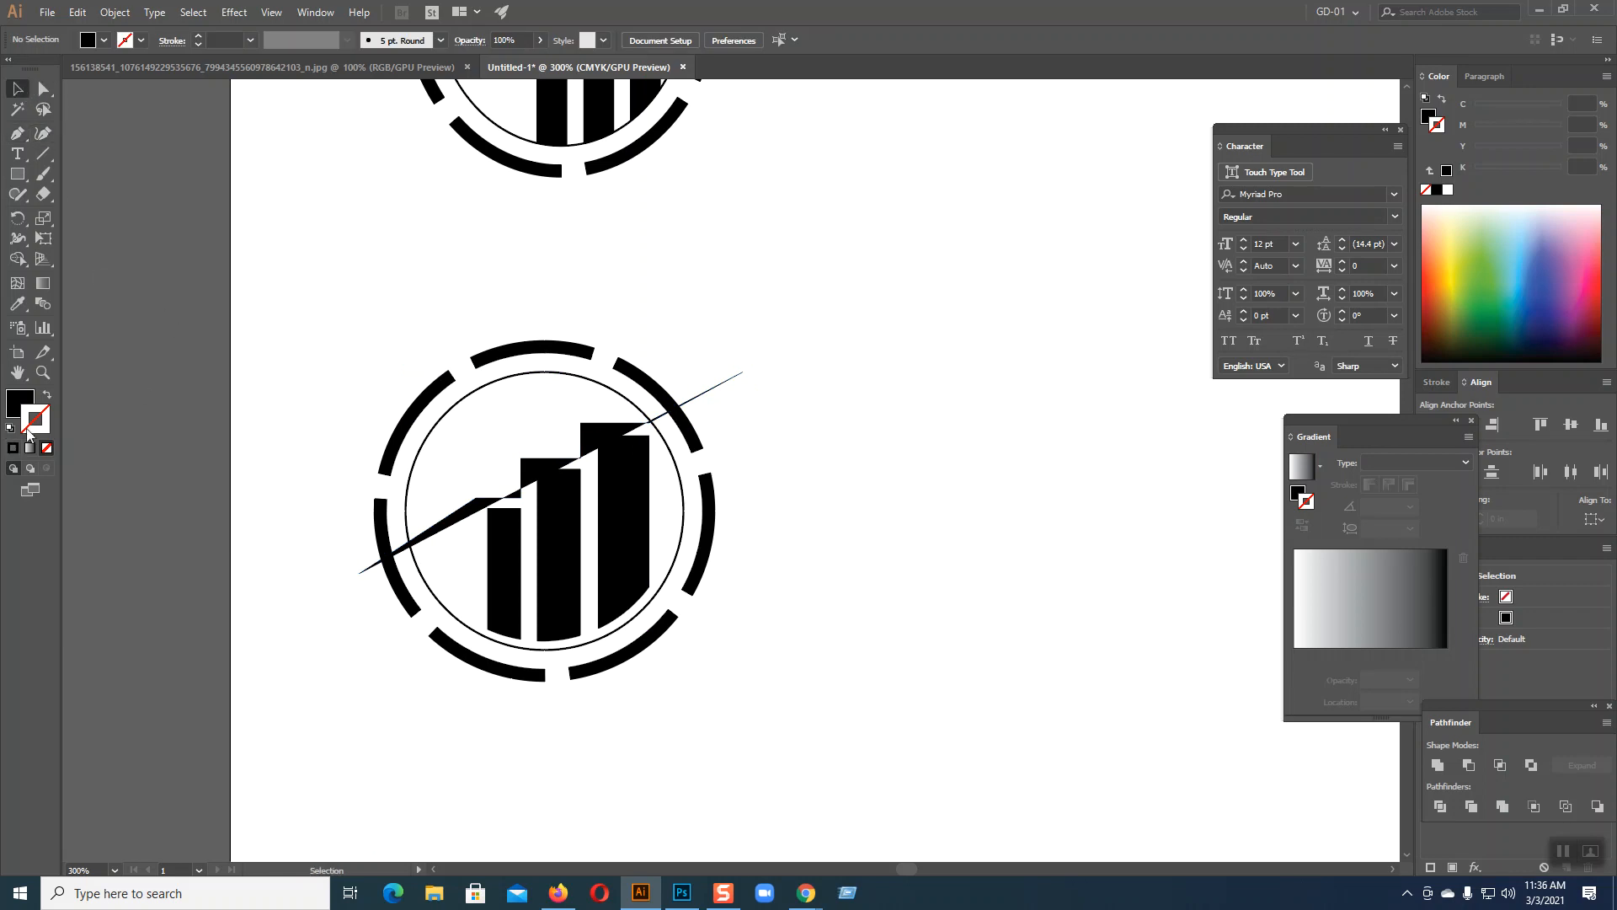
# - Swap the stepped path's fill and stroke so it has no fill and a black 1 pt stroke
pyautogui.click(421, 534)
pyautogui.click(48, 398)
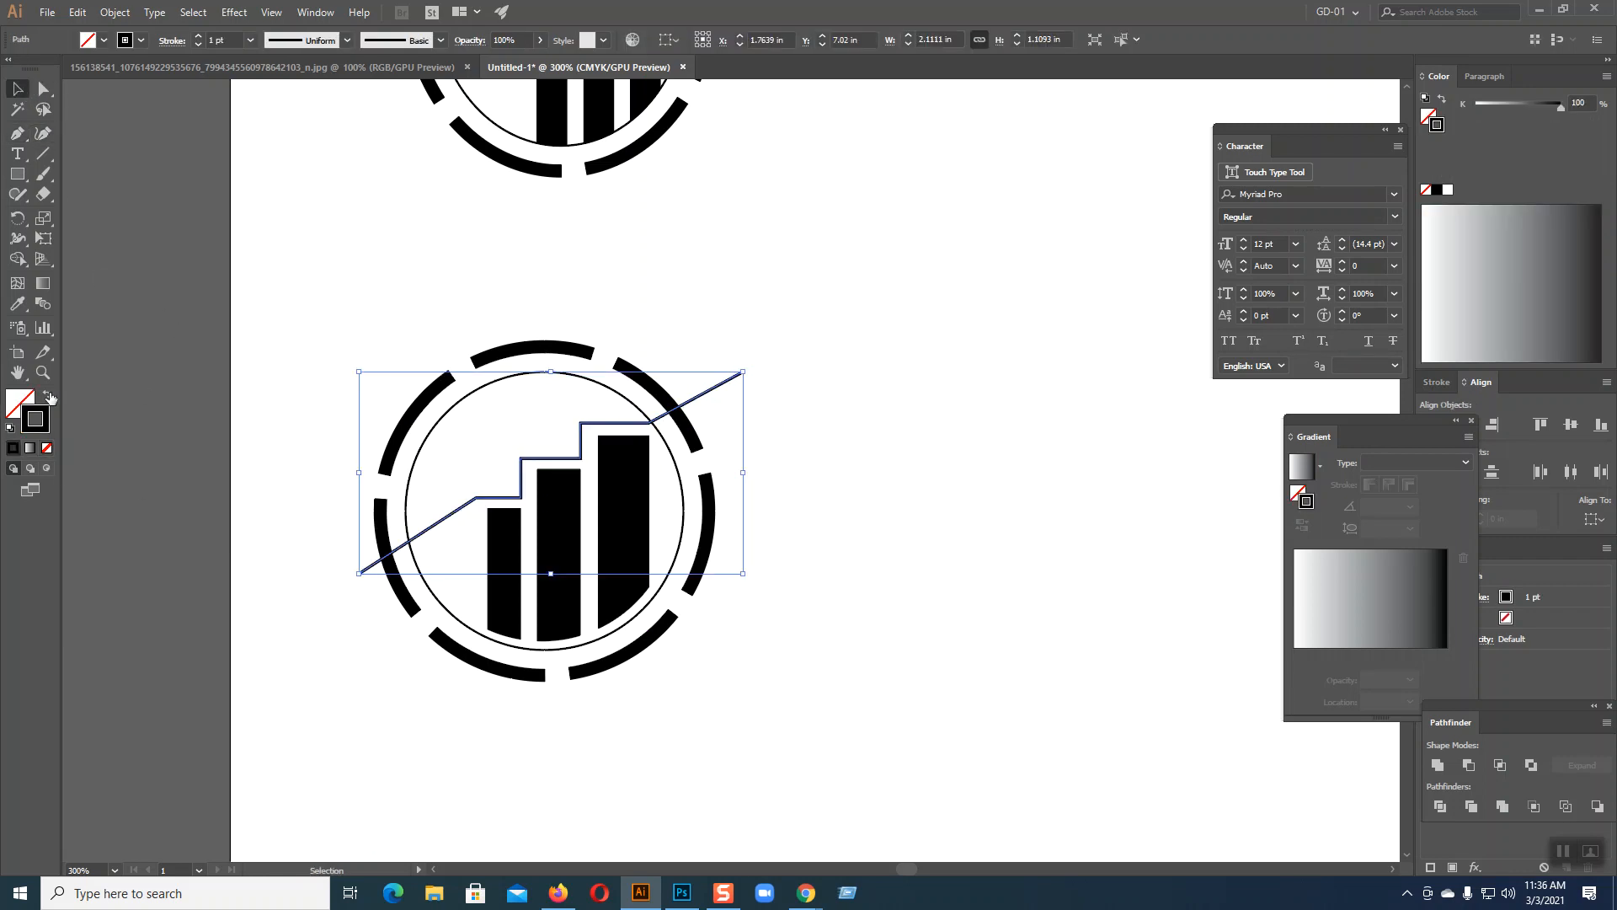
pyautogui.click(120, 490)
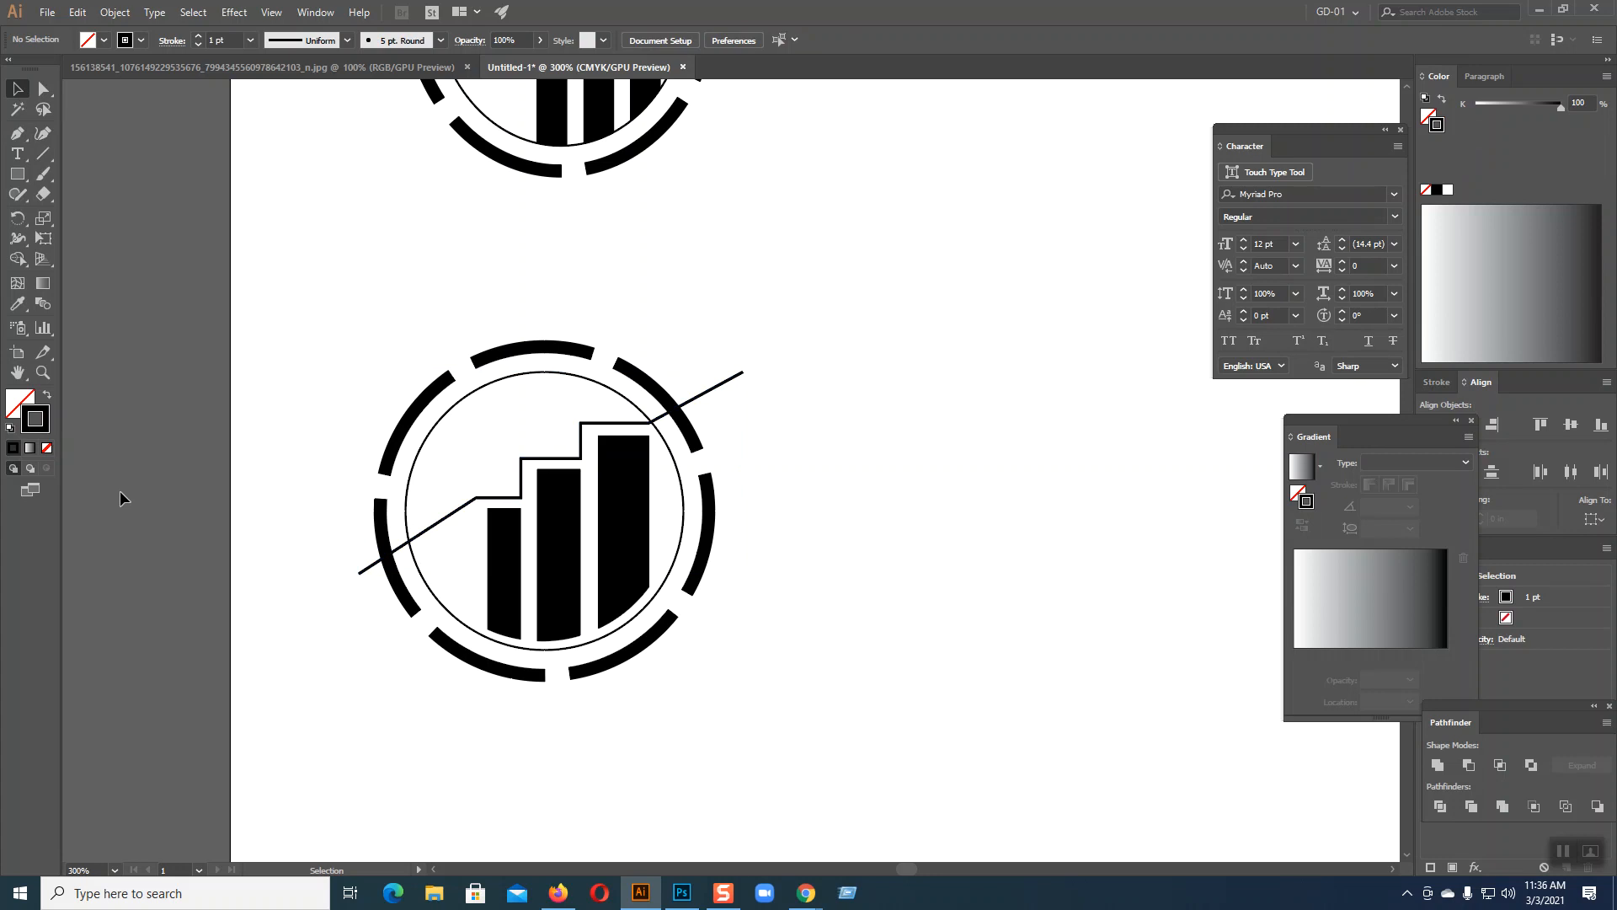
# - Draw a straight diagonal line about 2.57 in long across the lower circle and bars, and remove the stepped path
pyautogui.click(43, 153)
pyautogui.moveTo(743, 372); pyautogui.dragTo(337, 604)
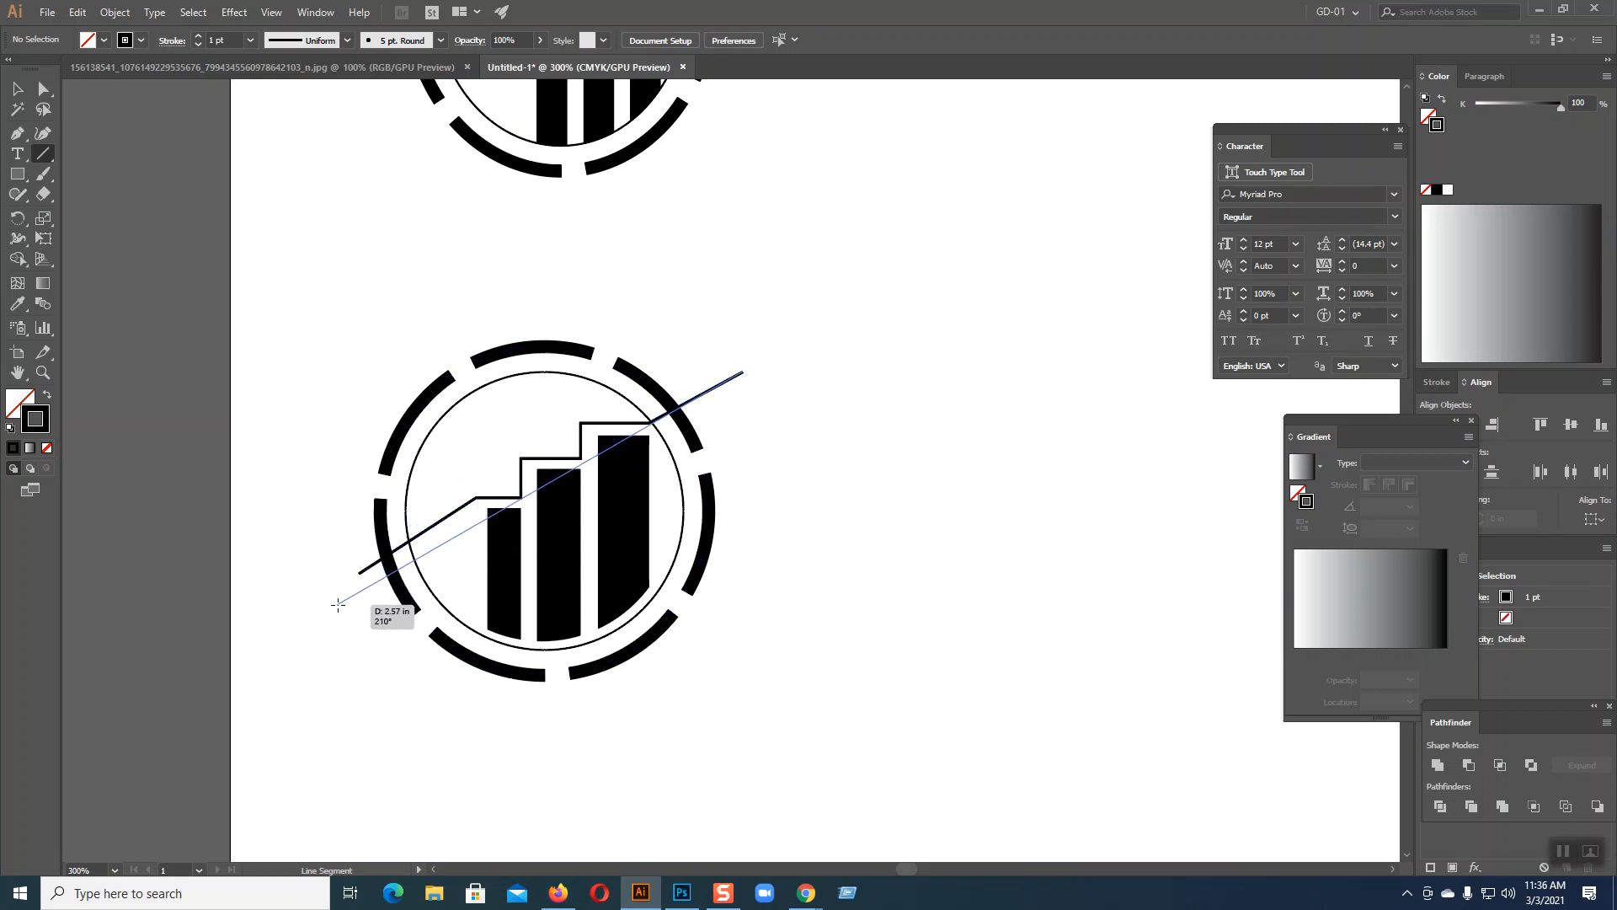
pyautogui.moveTo(339, 605); pyautogui.dragTo(337, 600)
pyautogui.press('v')
pyautogui.keyDown('shift'); pyautogui.click(448, 518); pyautogui.keyUp('shift')
pyautogui.click(801, 522)
pyautogui.click(19, 138)
pyautogui.moveTo(487, 508)
pyautogui.mouseDown()
pyautogui.moveTo(495, 519)
pyautogui.moveTo(526, 497)
pyautogui.moveTo(494, 519)
pyautogui.mouseUp()
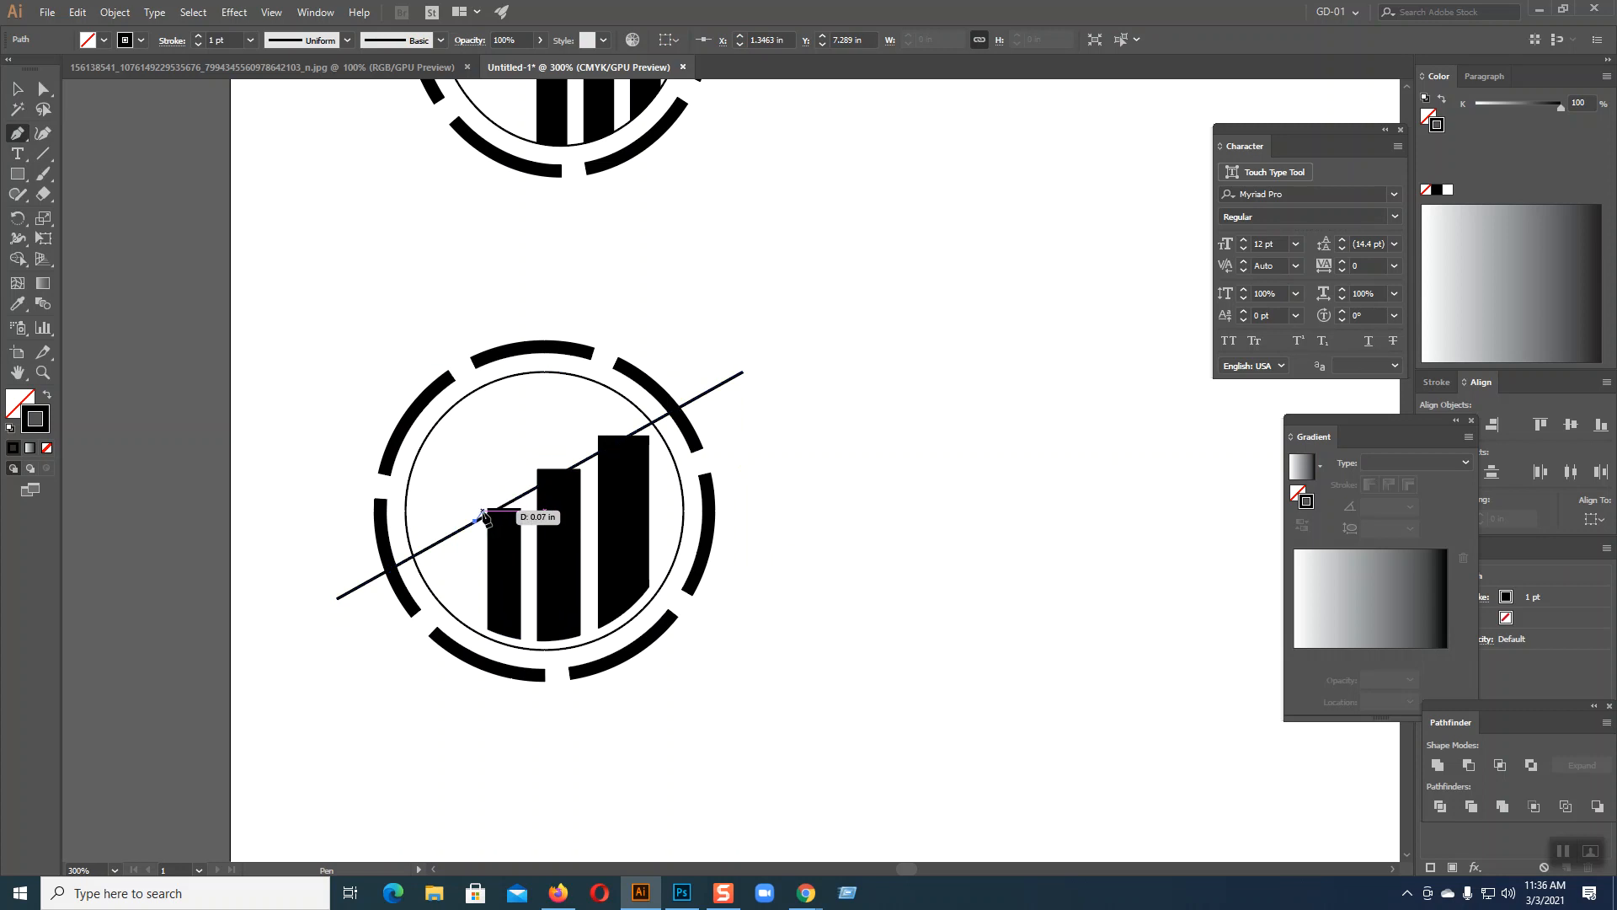
pyautogui.click(15, 90)
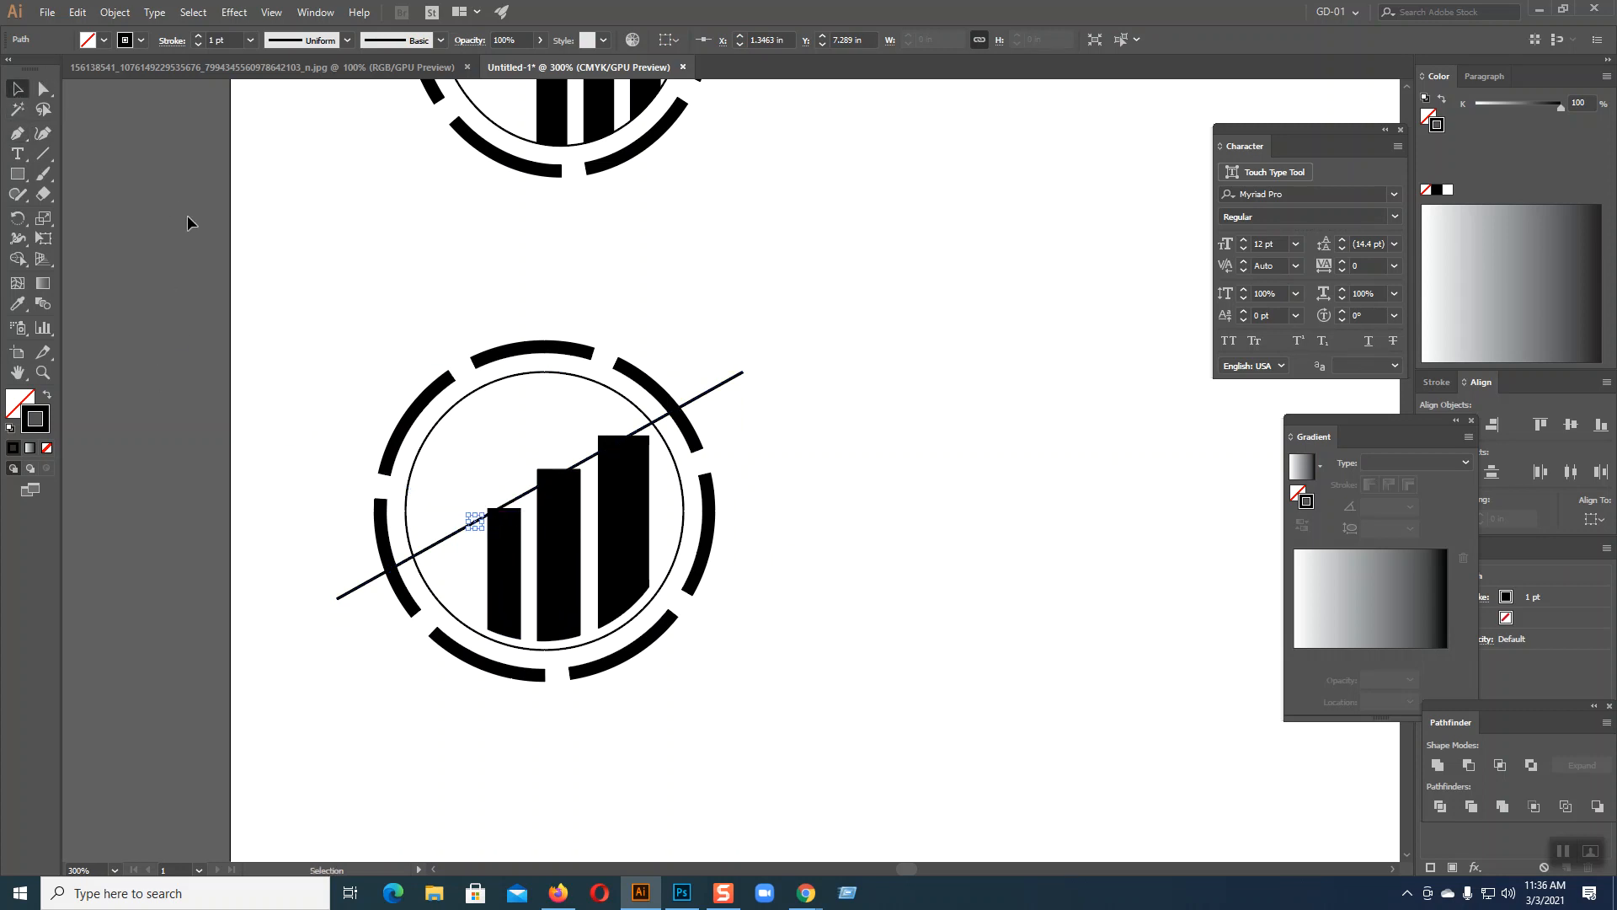
# - Add anchor points along the diagonal line, just before and after the edges of each of the three bars
pyautogui.click(447, 535)
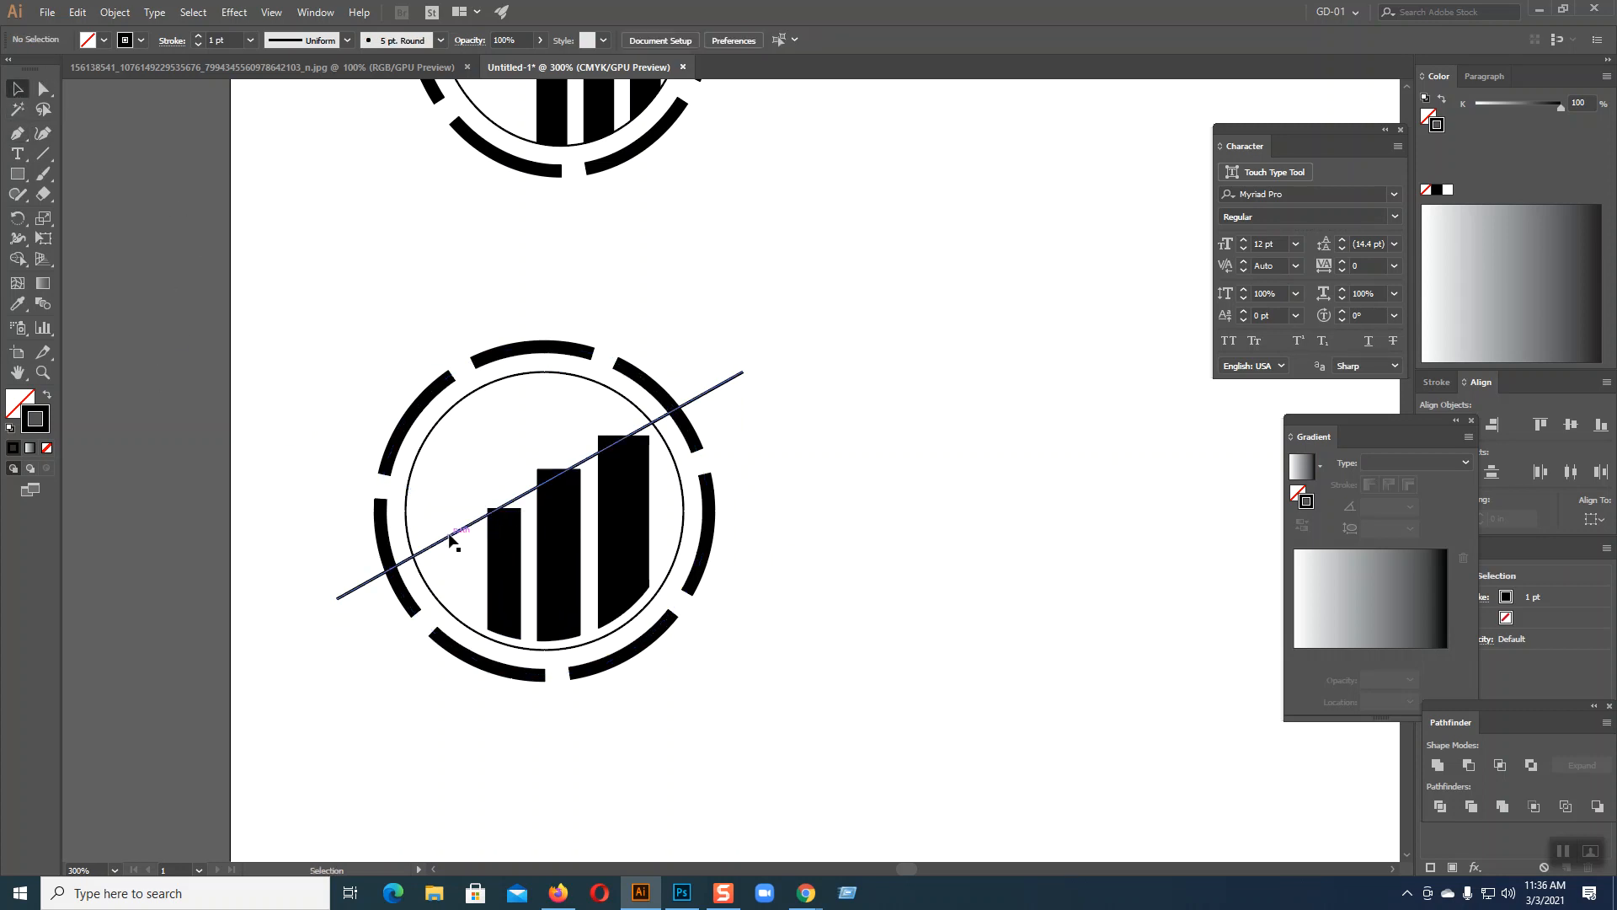
pyautogui.click(17, 134)
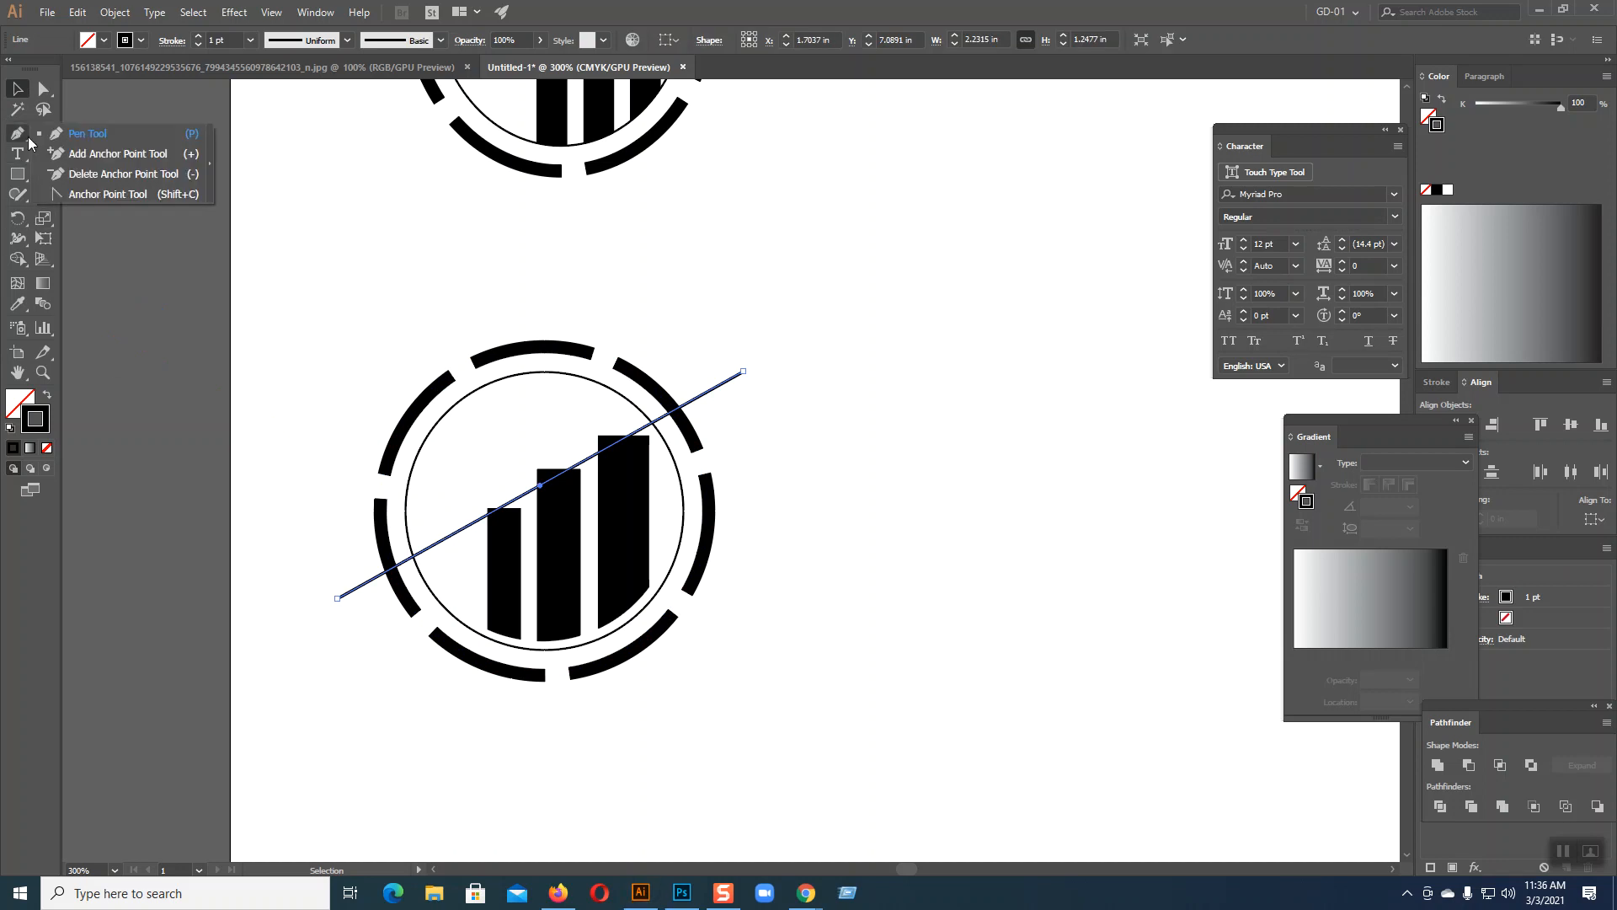
pyautogui.click(84, 151)
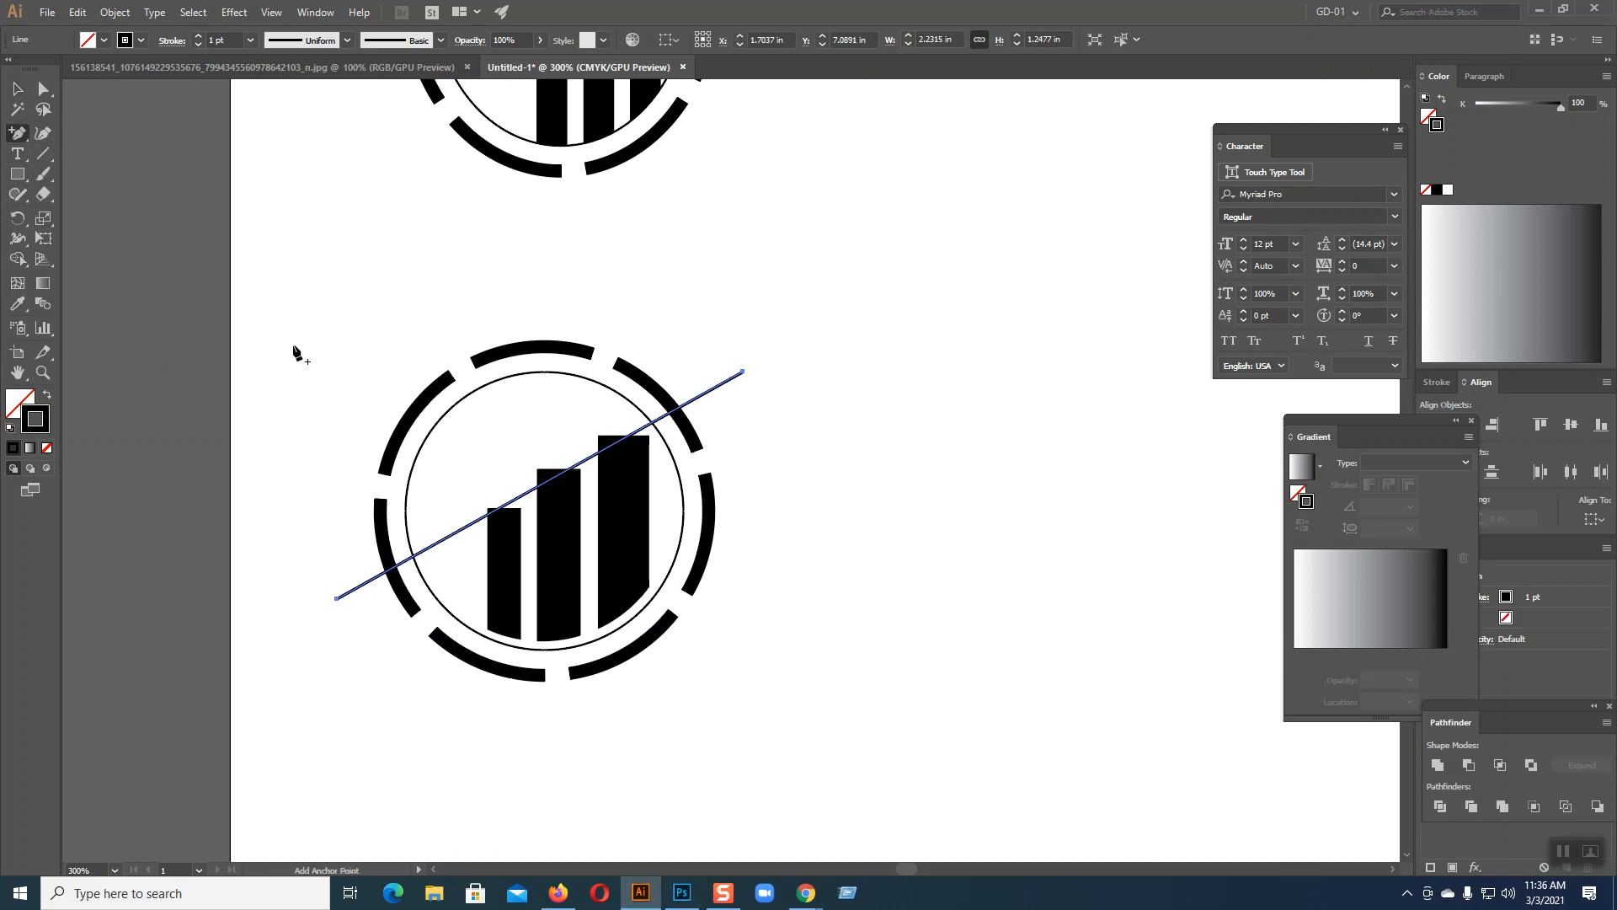
pyautogui.click(469, 526)
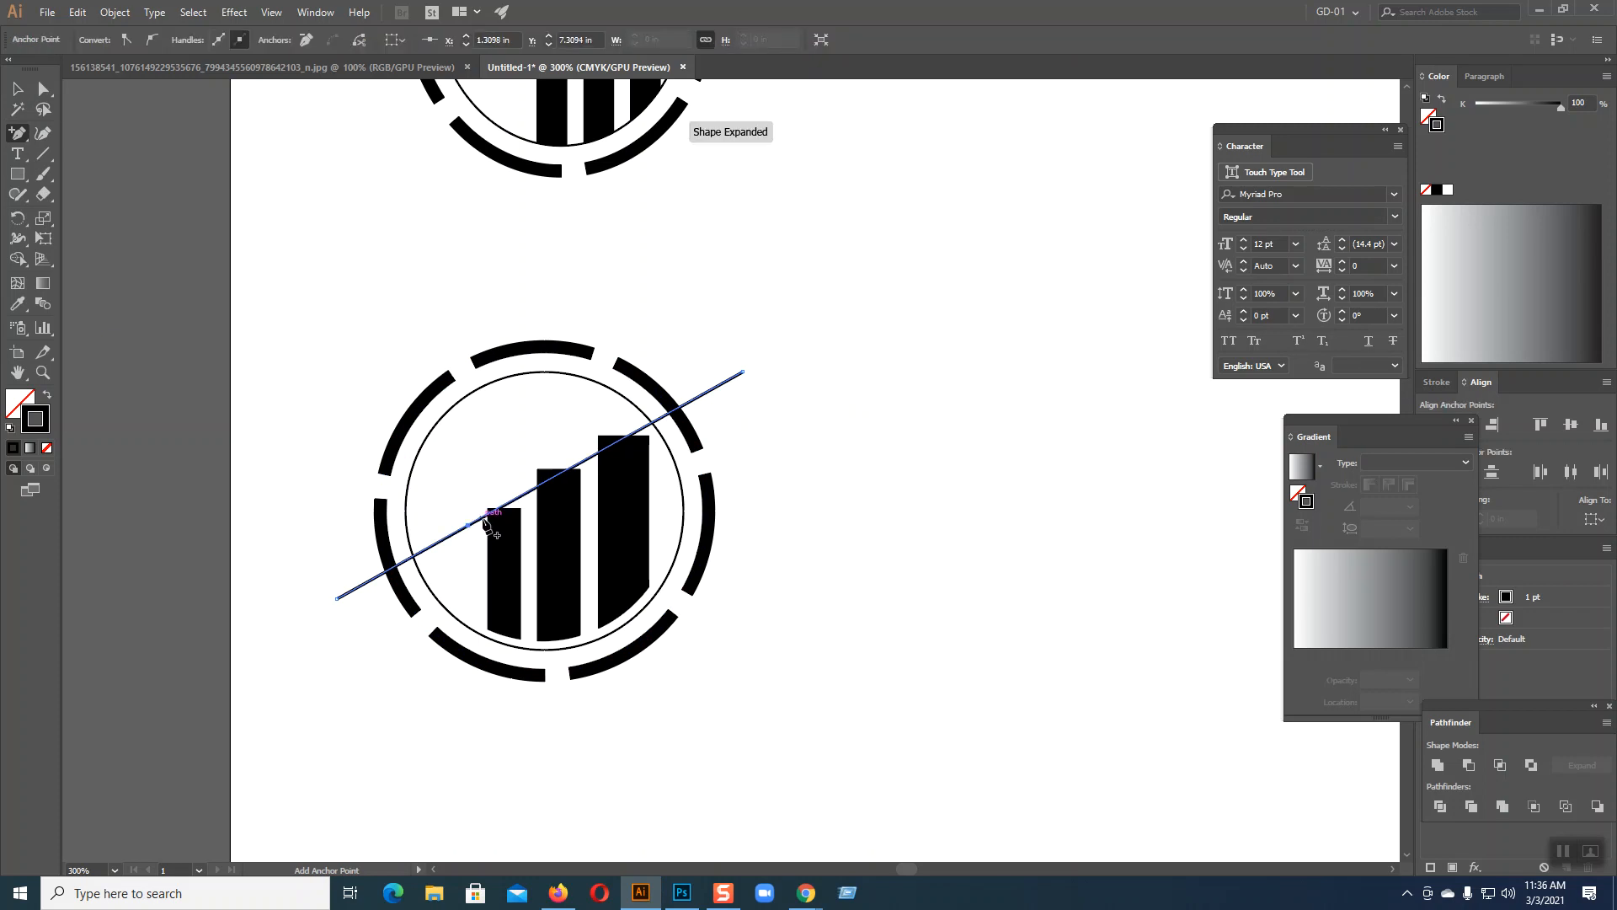
pyautogui.click(484, 519)
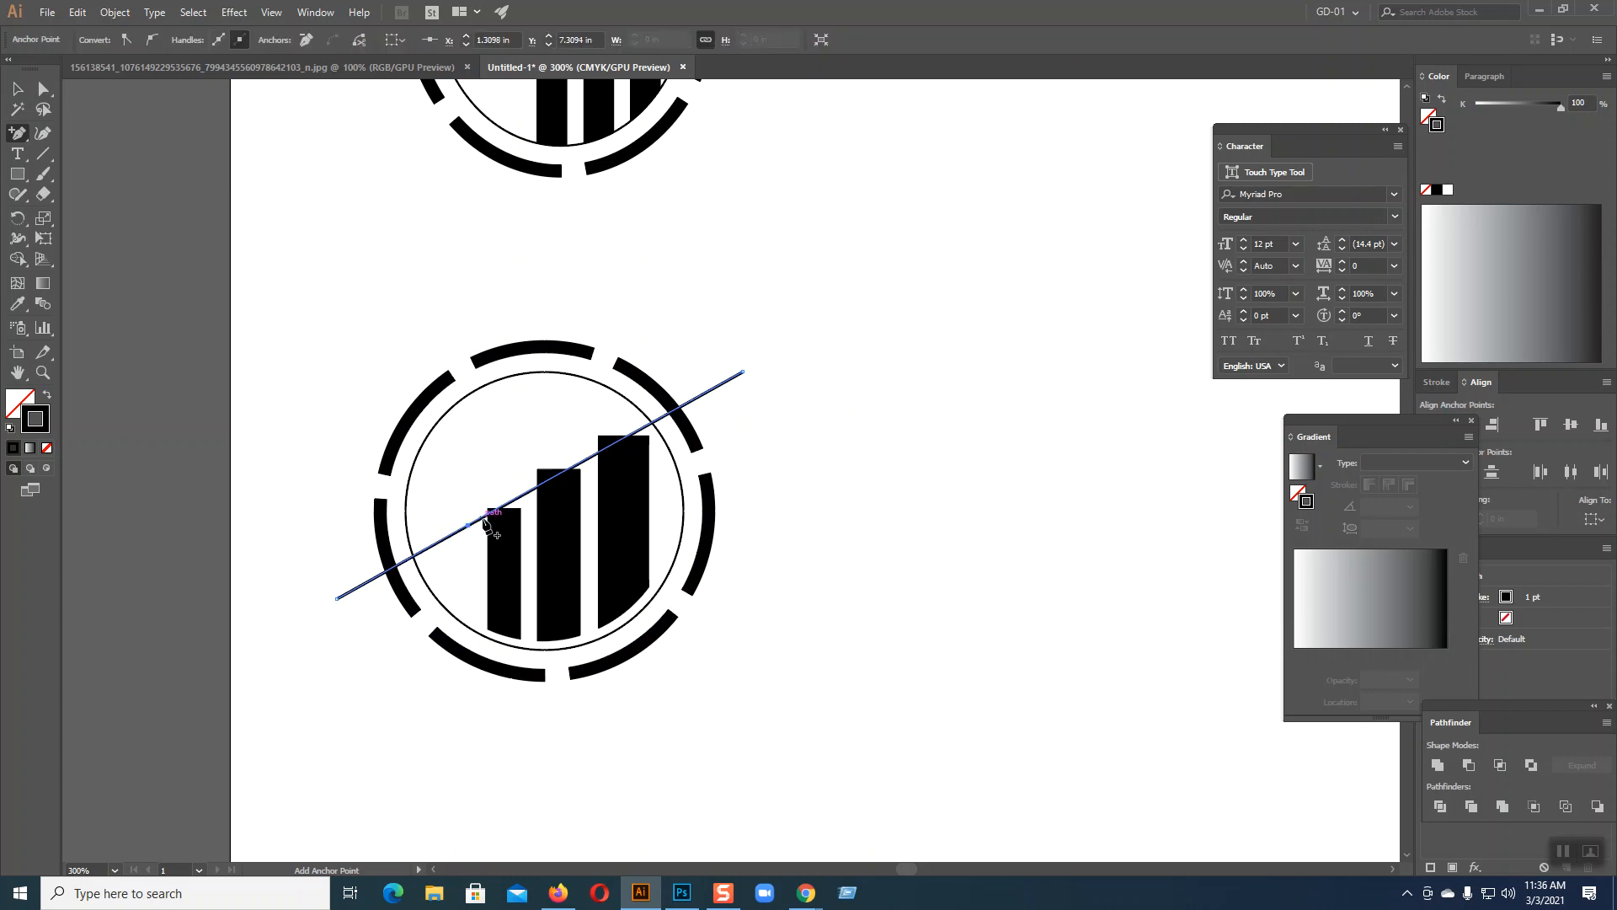
pyautogui.click(530, 491)
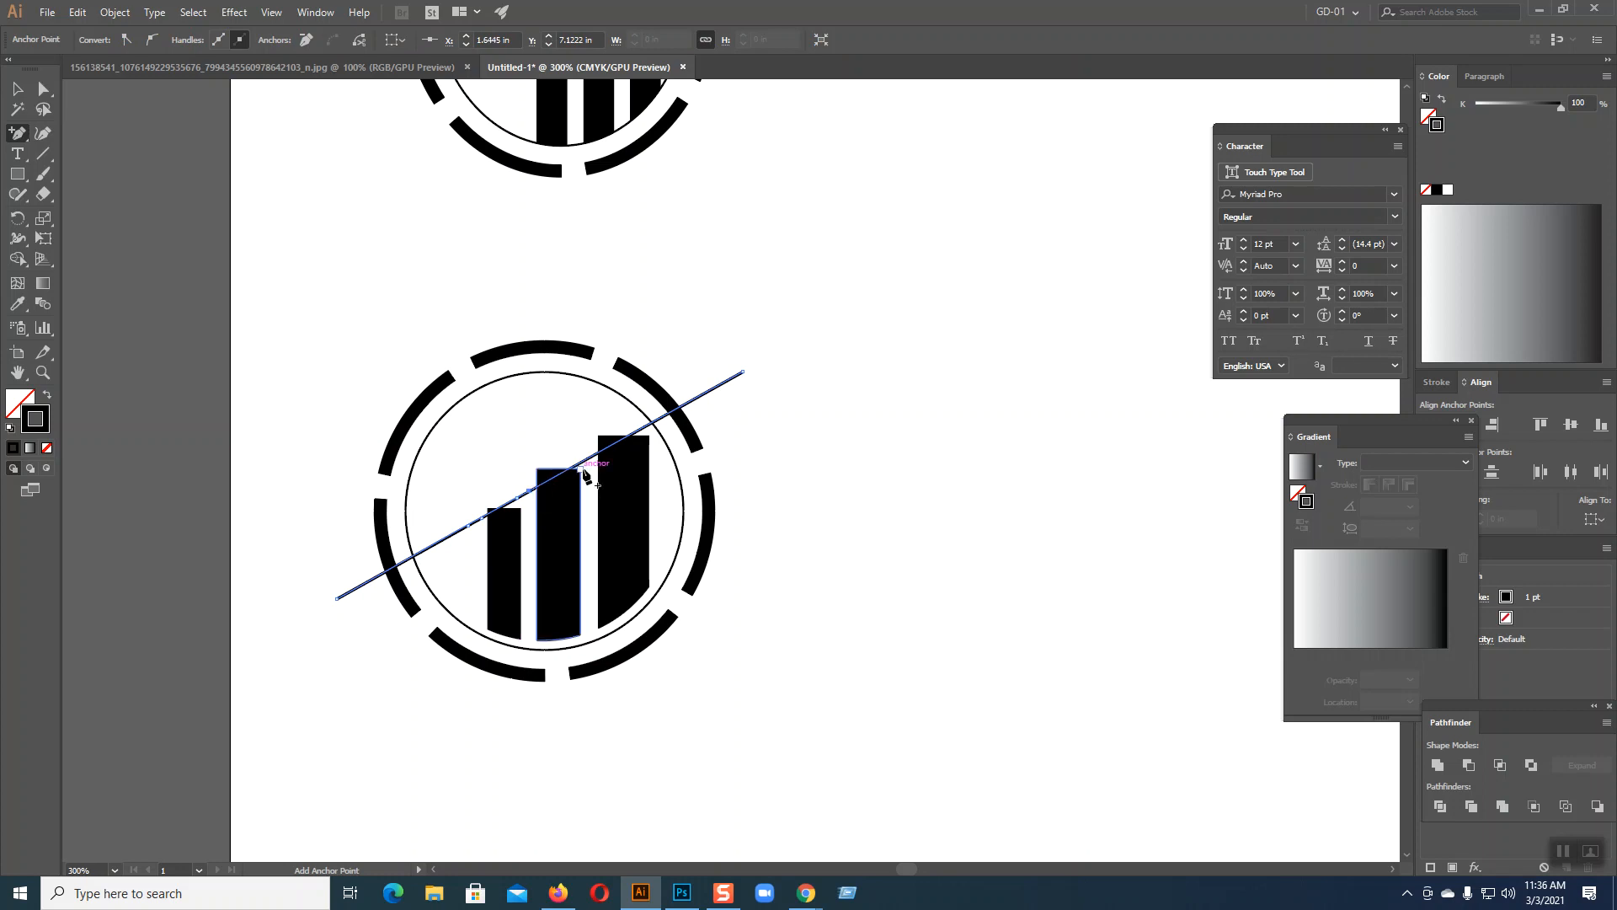
pyautogui.click(595, 455)
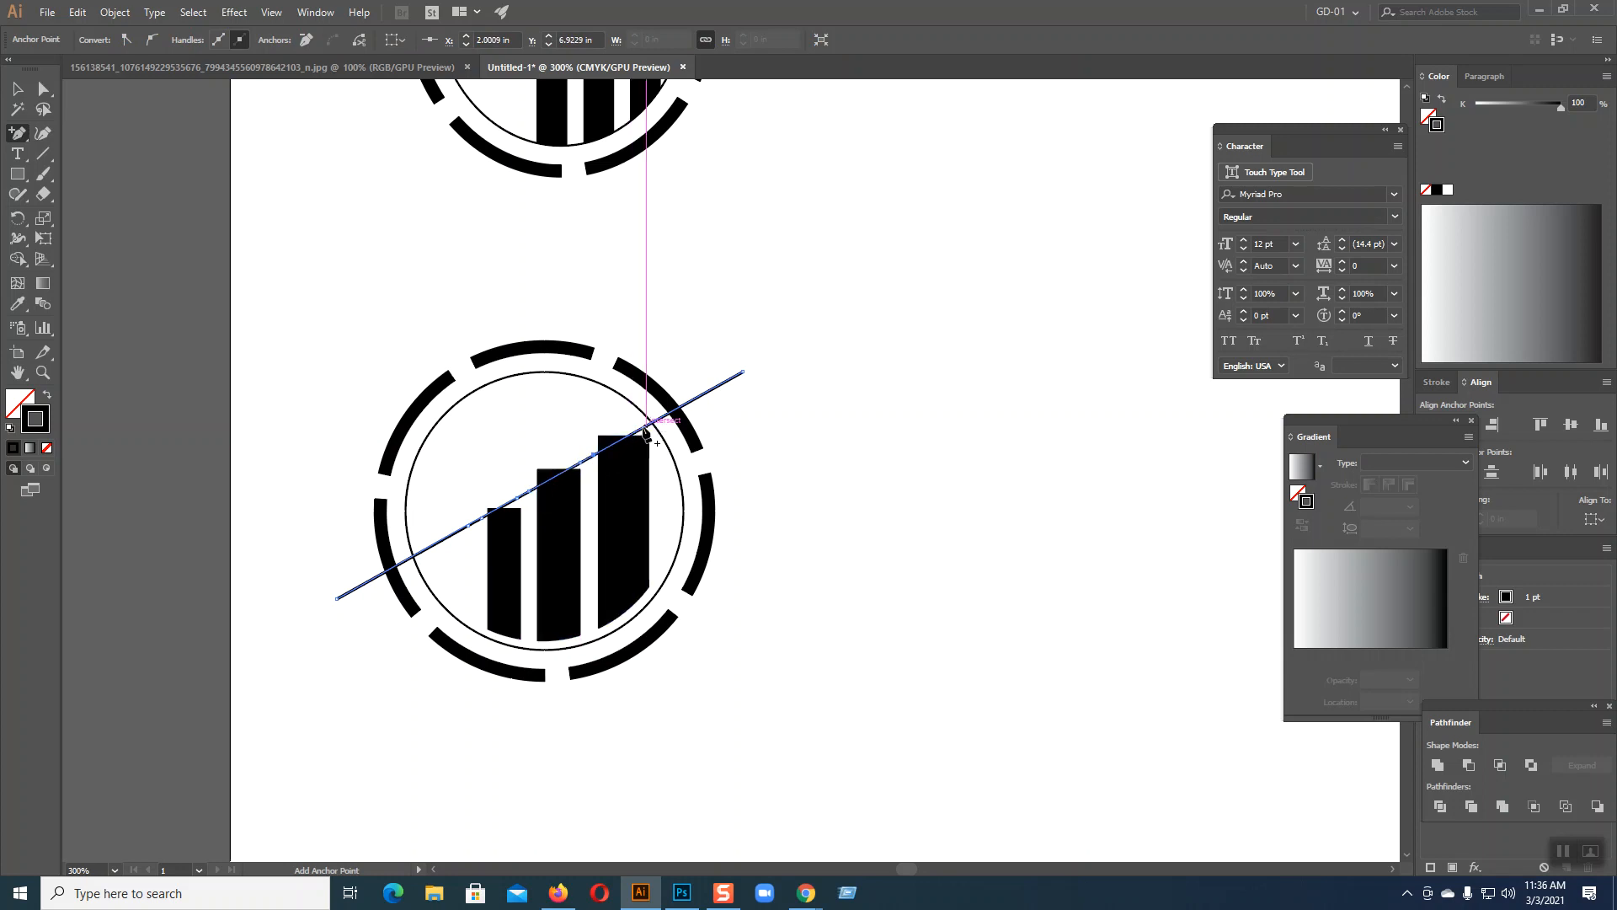
pyautogui.click(646, 428)
# - Reposition the diagonal line's anchors beside the shortest bar to form a vertical rise and a ledge above that bar
pyautogui.click(43, 88)
pyautogui.hotkey('ctrl', '=')
pyautogui.hotkey('ctrl', '=')
pyautogui.hotkey('ctrl', '=')
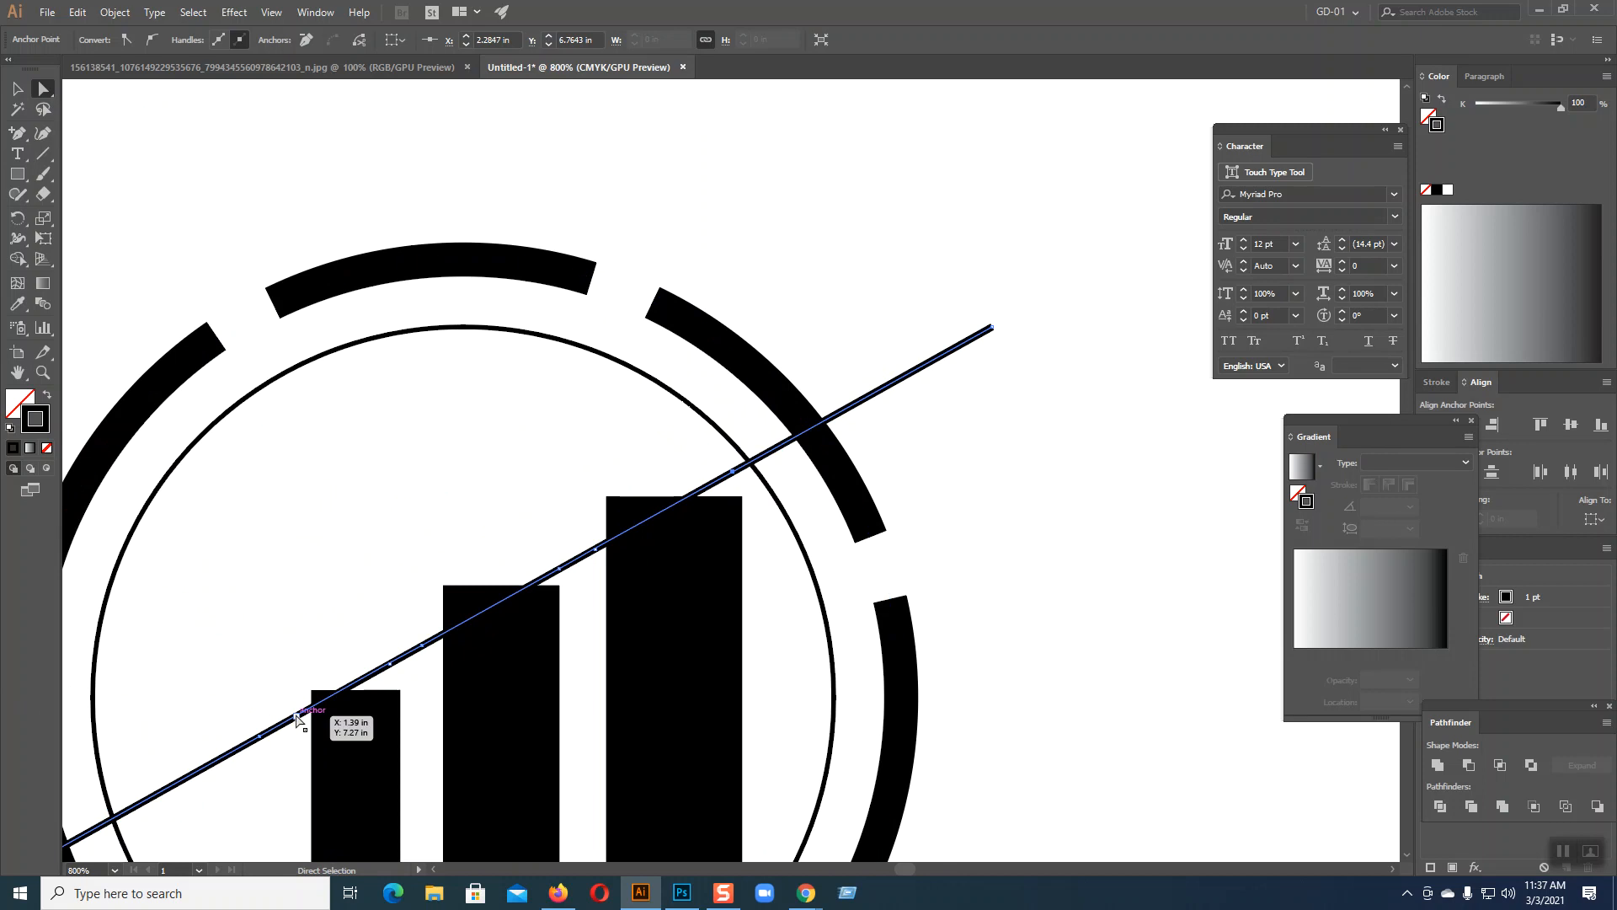
pyautogui.moveTo(296, 717); pyautogui.dragTo(294, 667)
pyautogui.moveTo(262, 737); pyautogui.dragTo(293, 719)
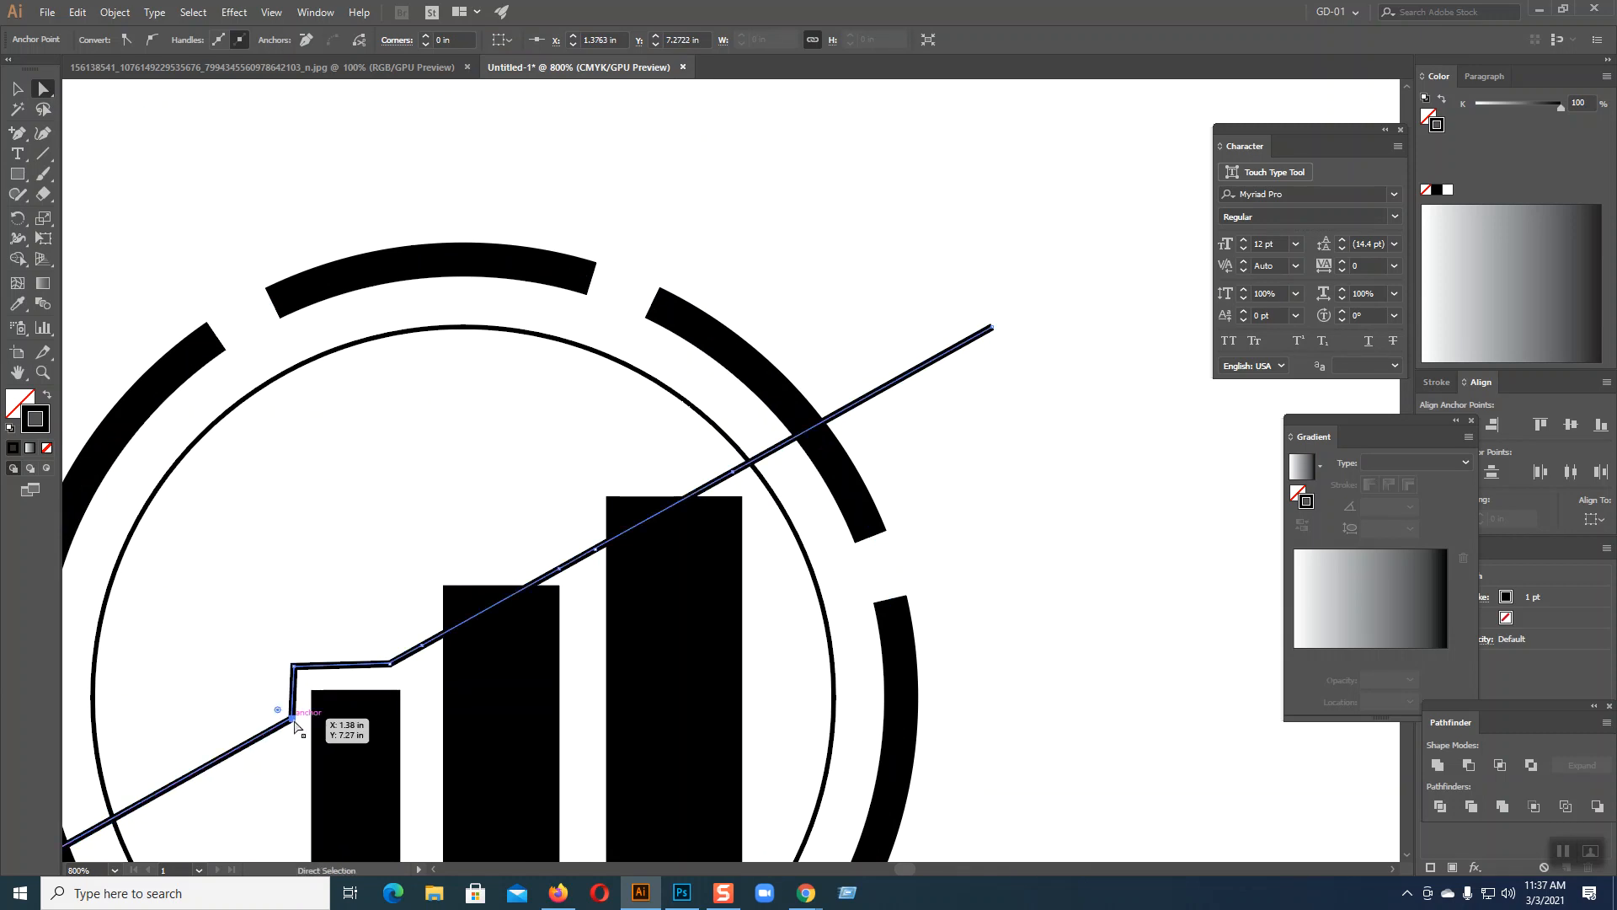
# - Shape the line's second step with a vertical rise beside the middle bar and a ledge above it
pyautogui.moveTo(421, 647); pyautogui.dragTo(390, 567)
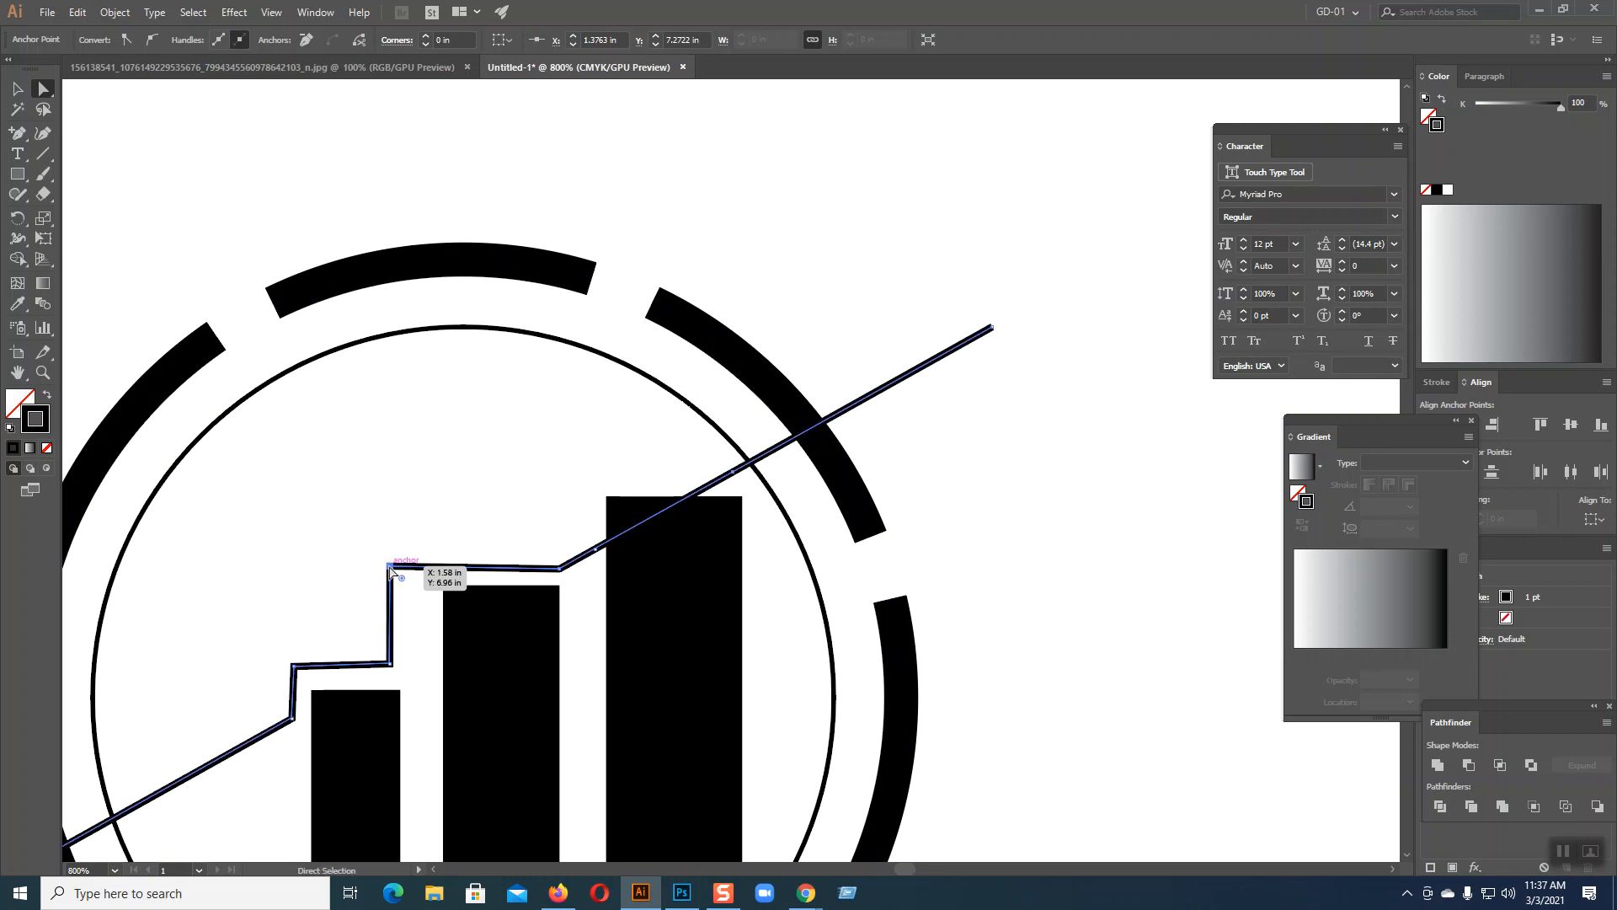
pyautogui.moveTo(390, 666); pyautogui.dragTo(401, 665)
pyautogui.moveTo(390, 566); pyautogui.dragTo(402, 570)
# - Shape the line's third step with a vertical rise and a ledge over the tallest bar, ending at its right edge
pyautogui.moveTo(559, 568); pyautogui.dragTo(560, 482)
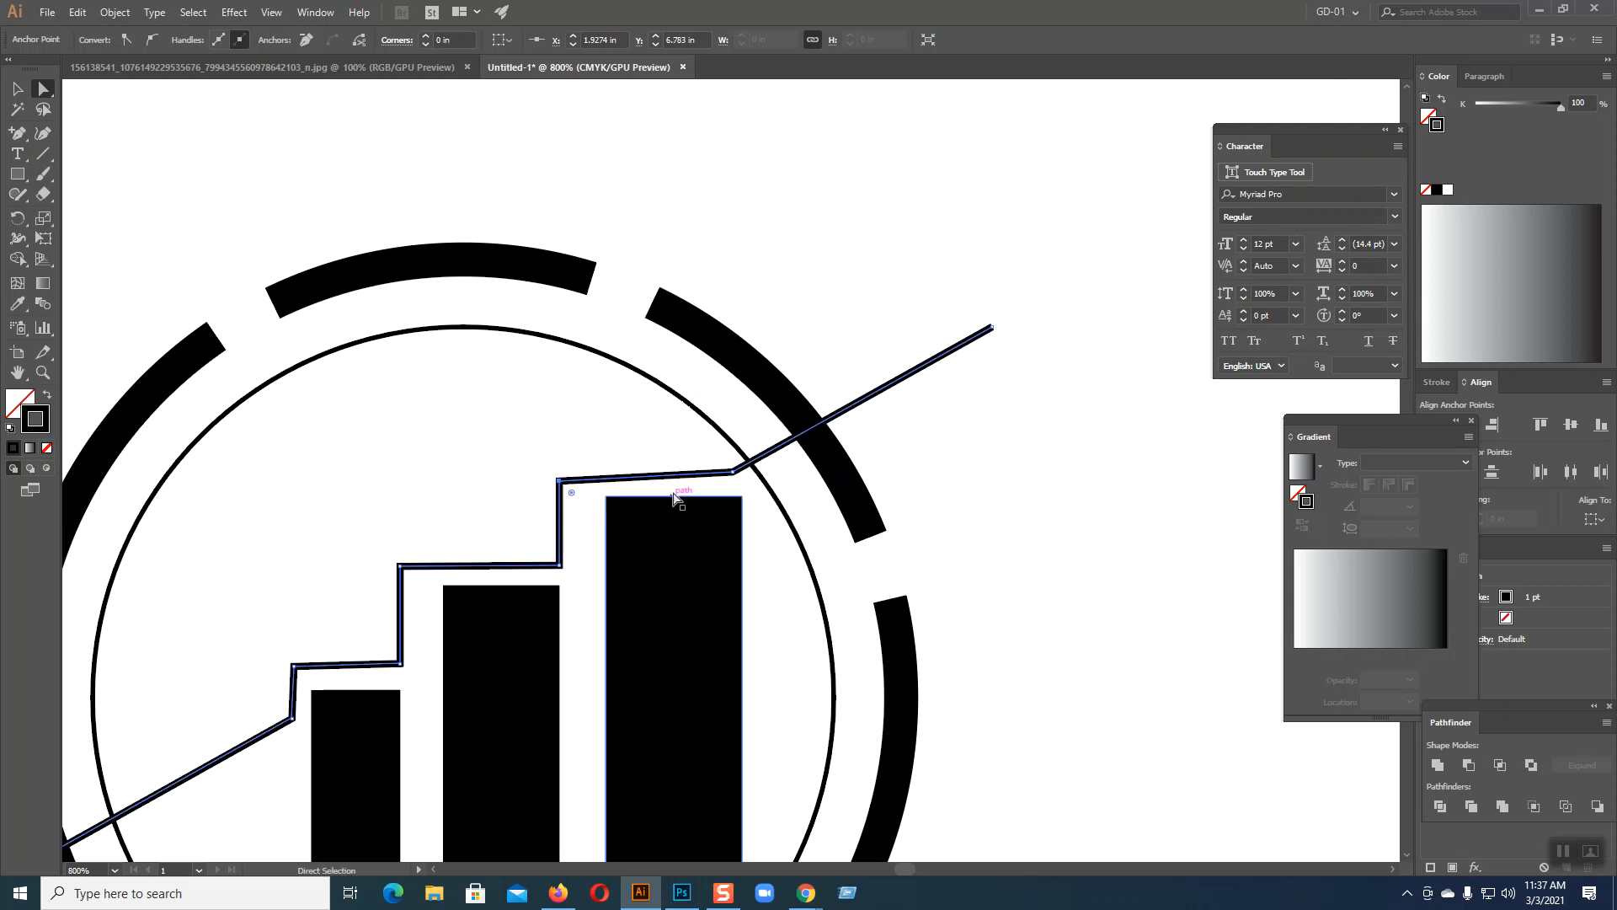
pyautogui.click(735, 471)
pyautogui.moveTo(734, 471); pyautogui.dragTo(745, 482)
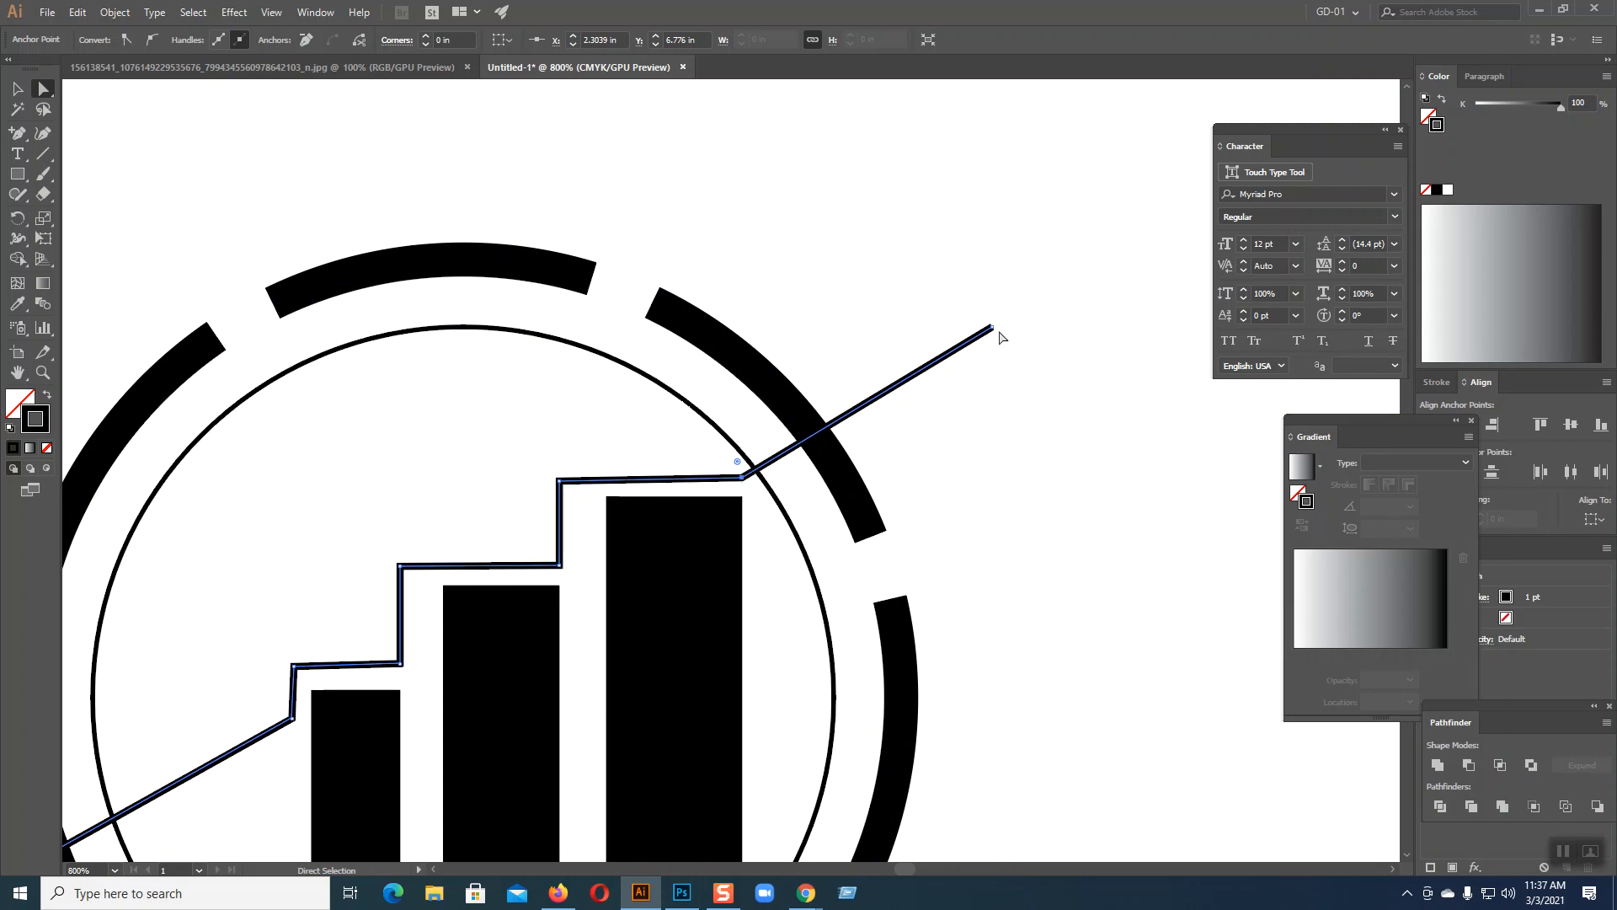
pyautogui.hotkey('ctrl', '-')
pyautogui.hotkey('ctrl', '-')
pyautogui.hotkey('ctrl', '-')
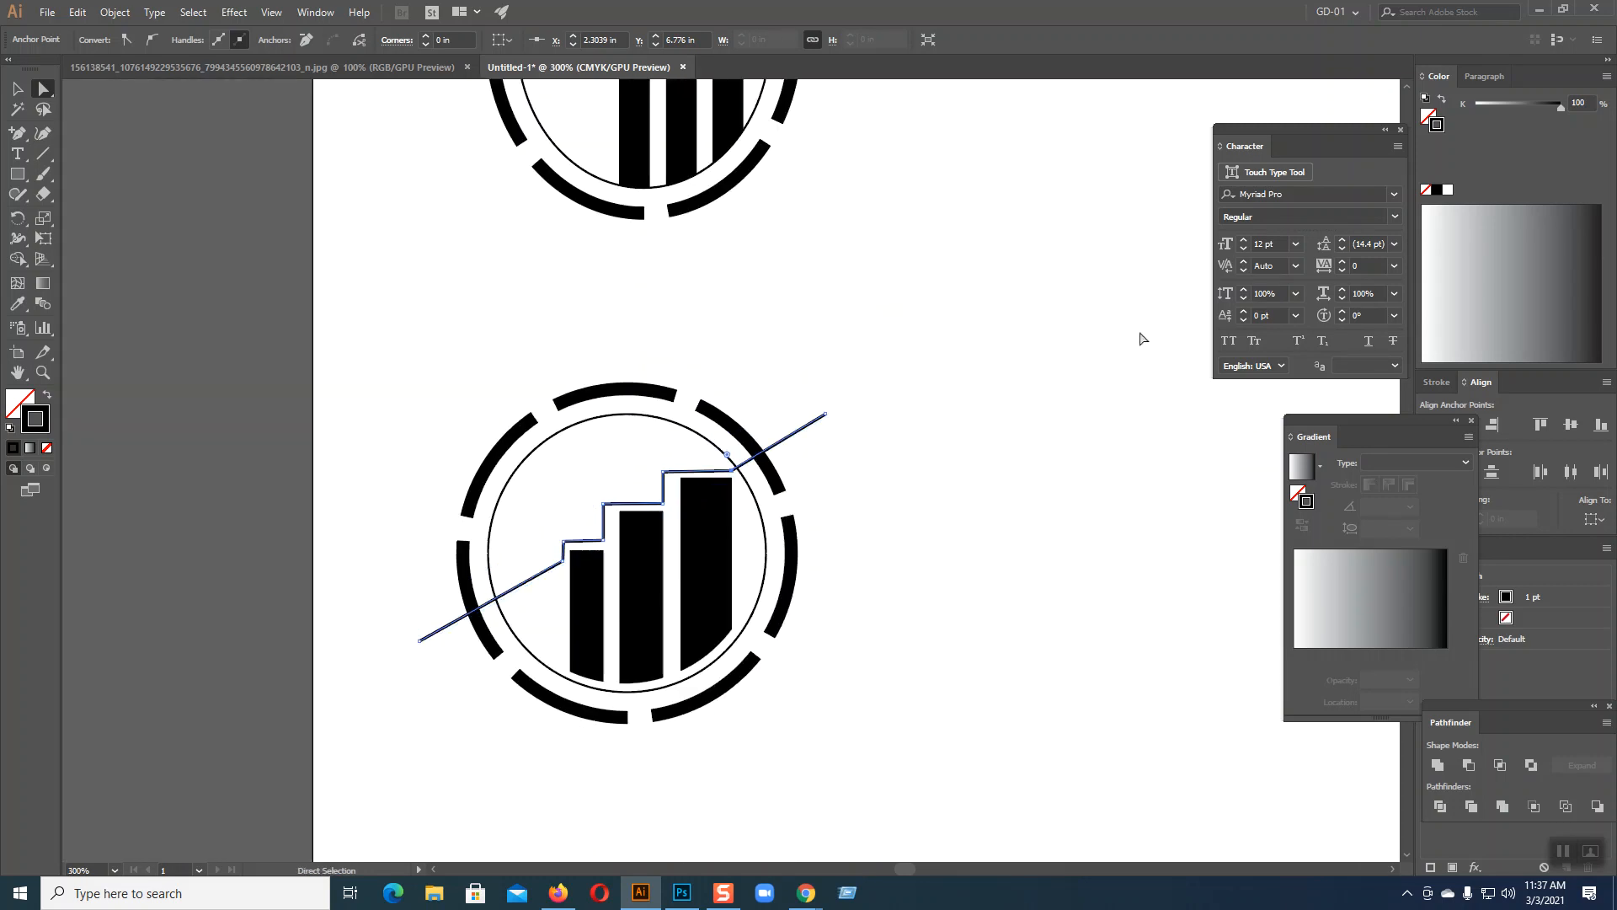
pyautogui.press('v')
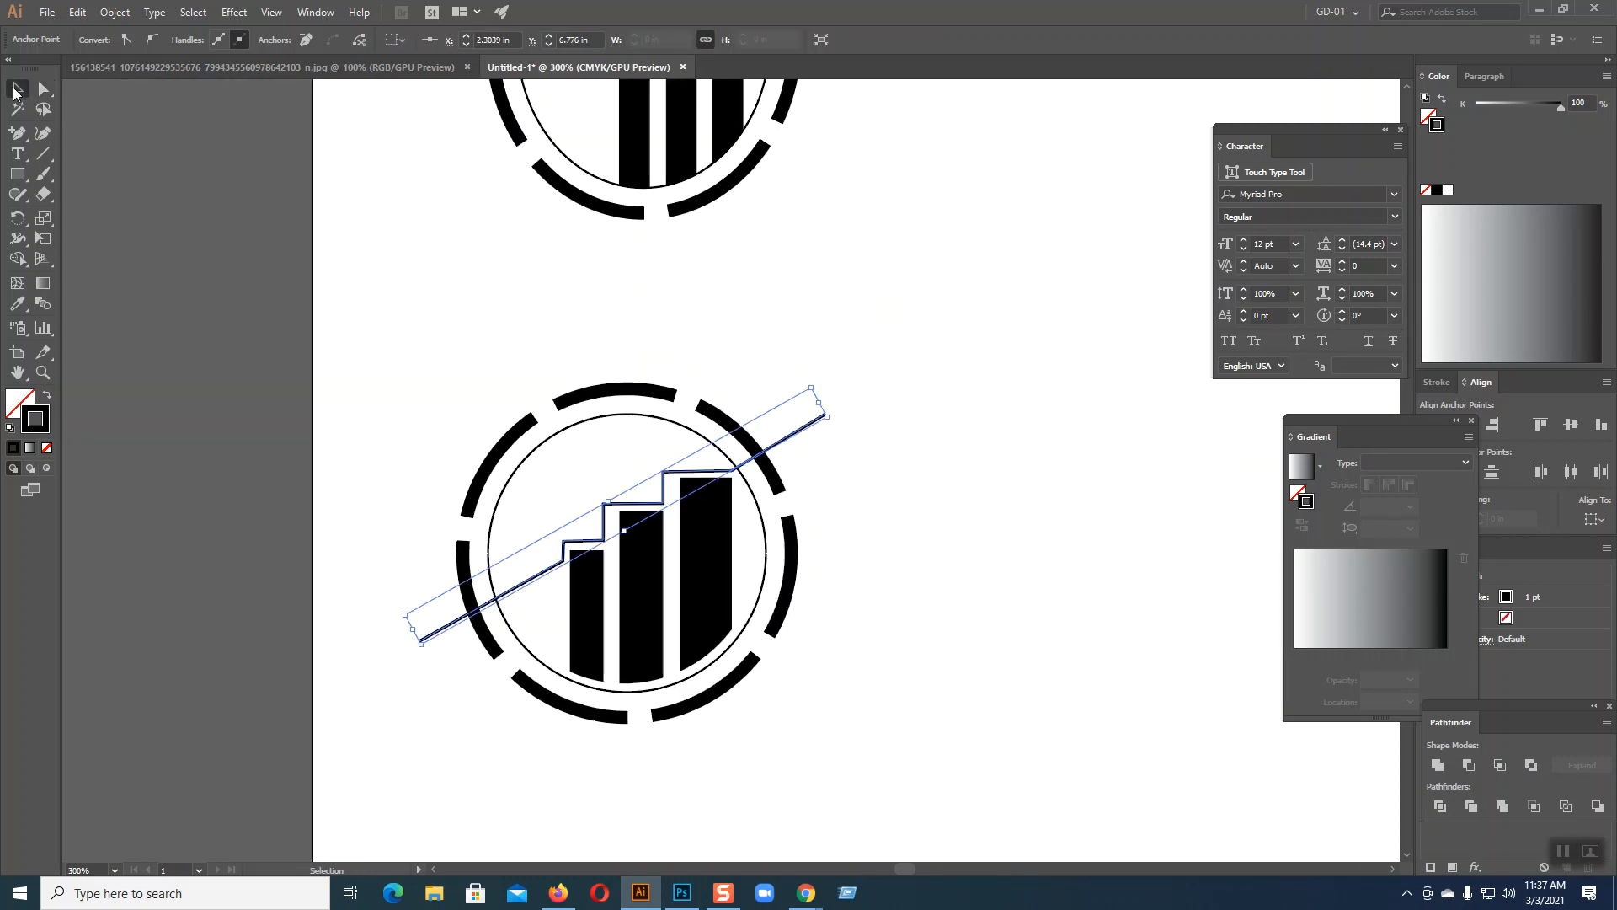
# - Check the reference sketch and delete the line's lower corner anchor beside the shortest bar, joining the diagonal directly to the first ledge
pyautogui.click(291, 69)
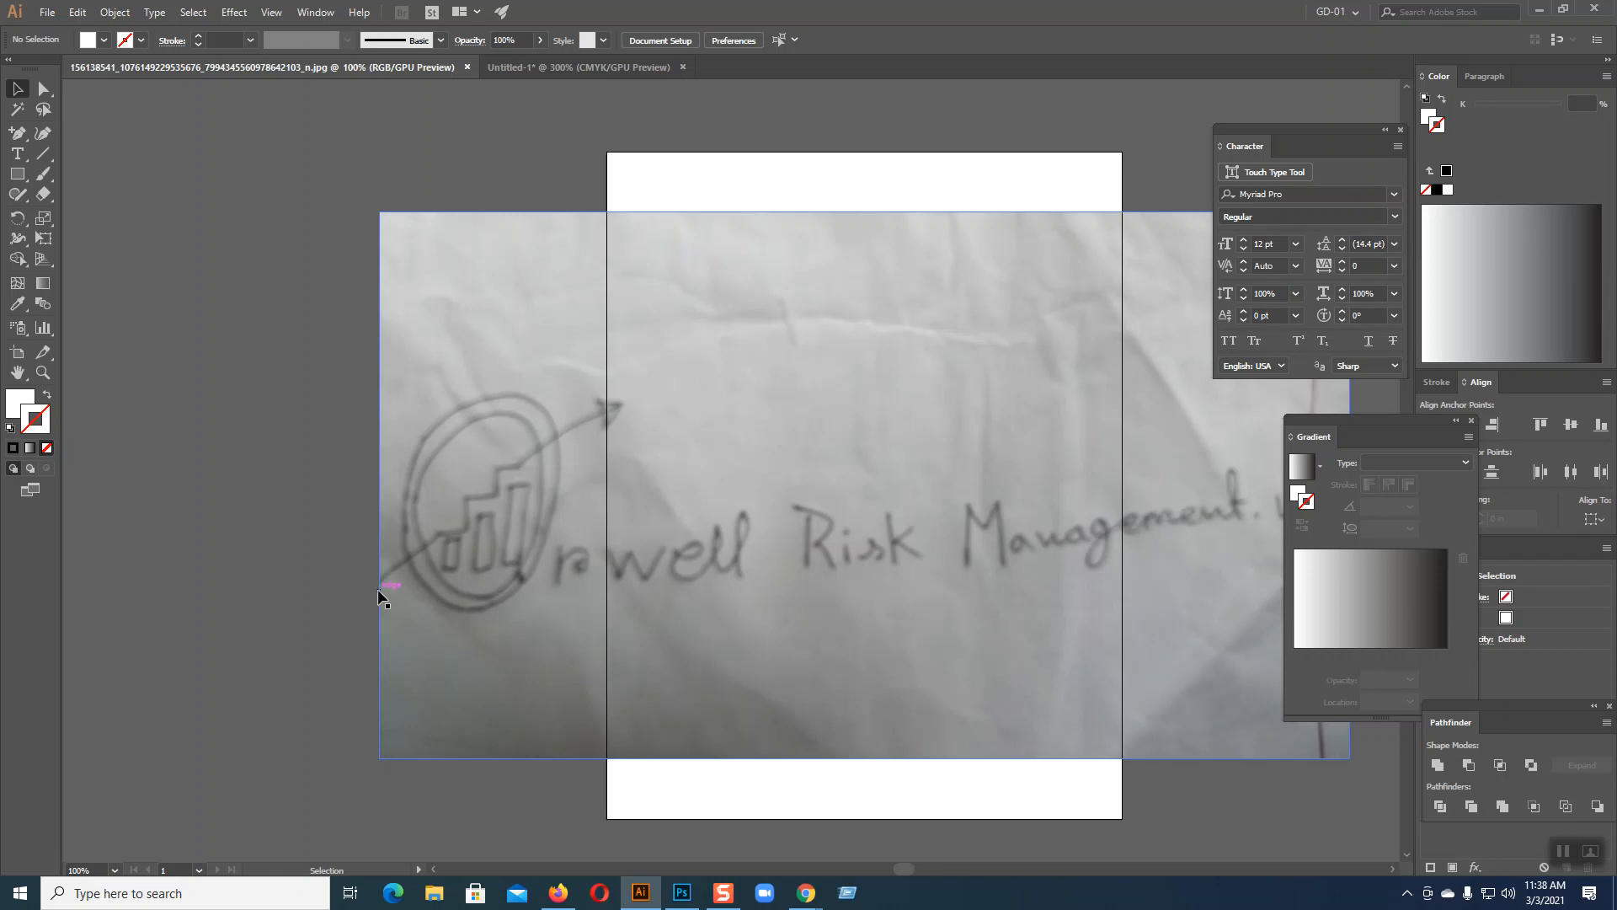
pyautogui.click(533, 65)
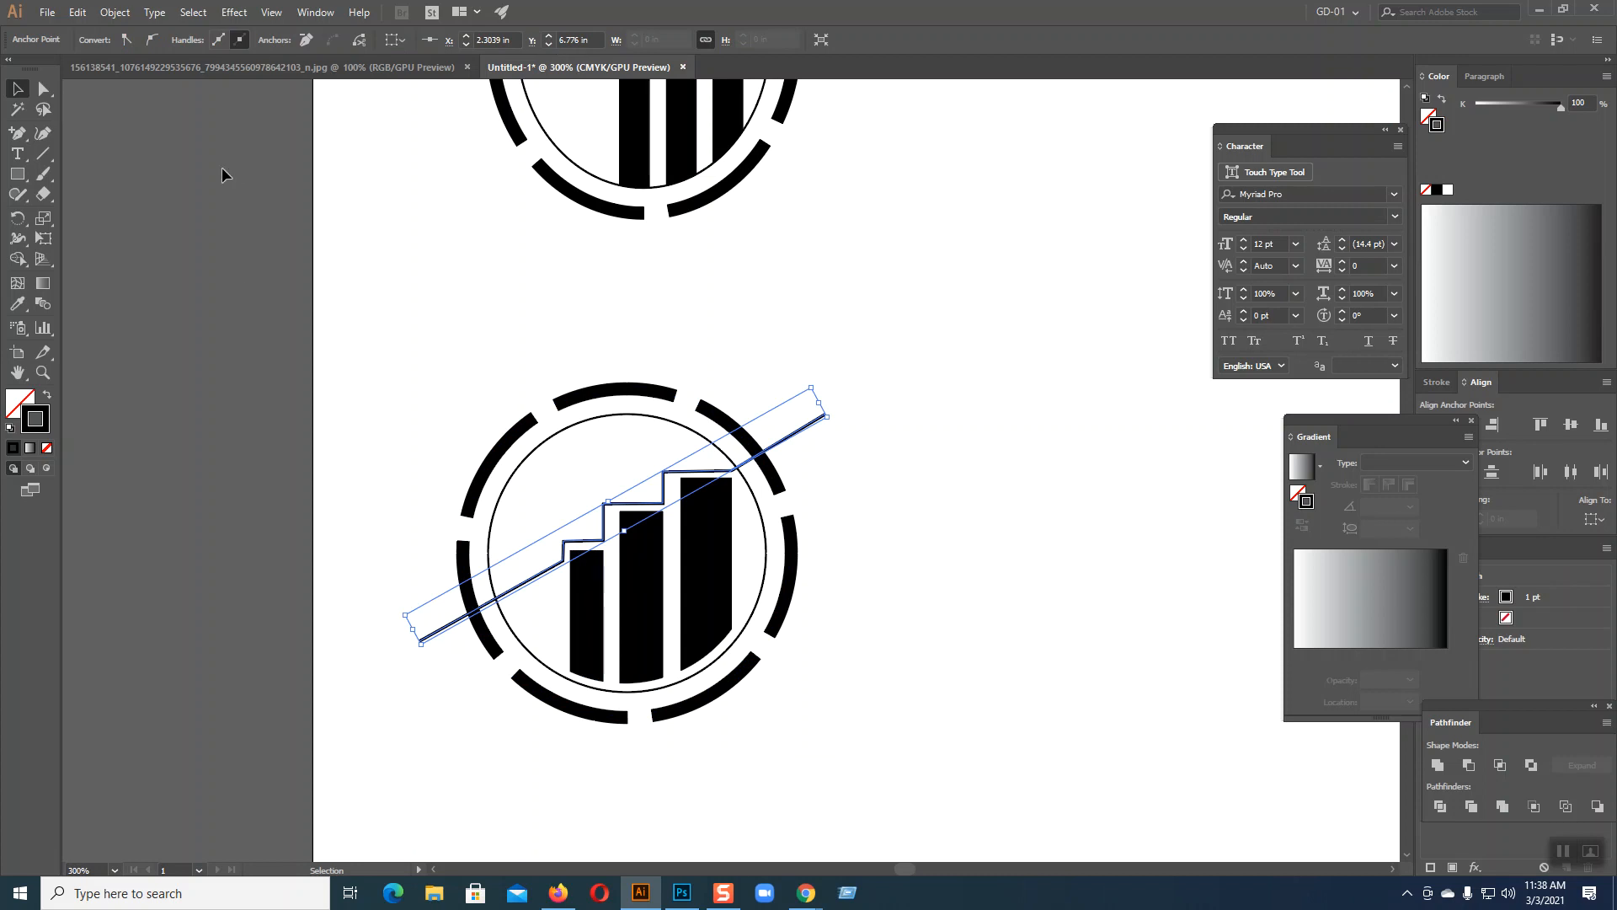
pyautogui.moveTo(17, 132); pyautogui.dragTo(84, 168)
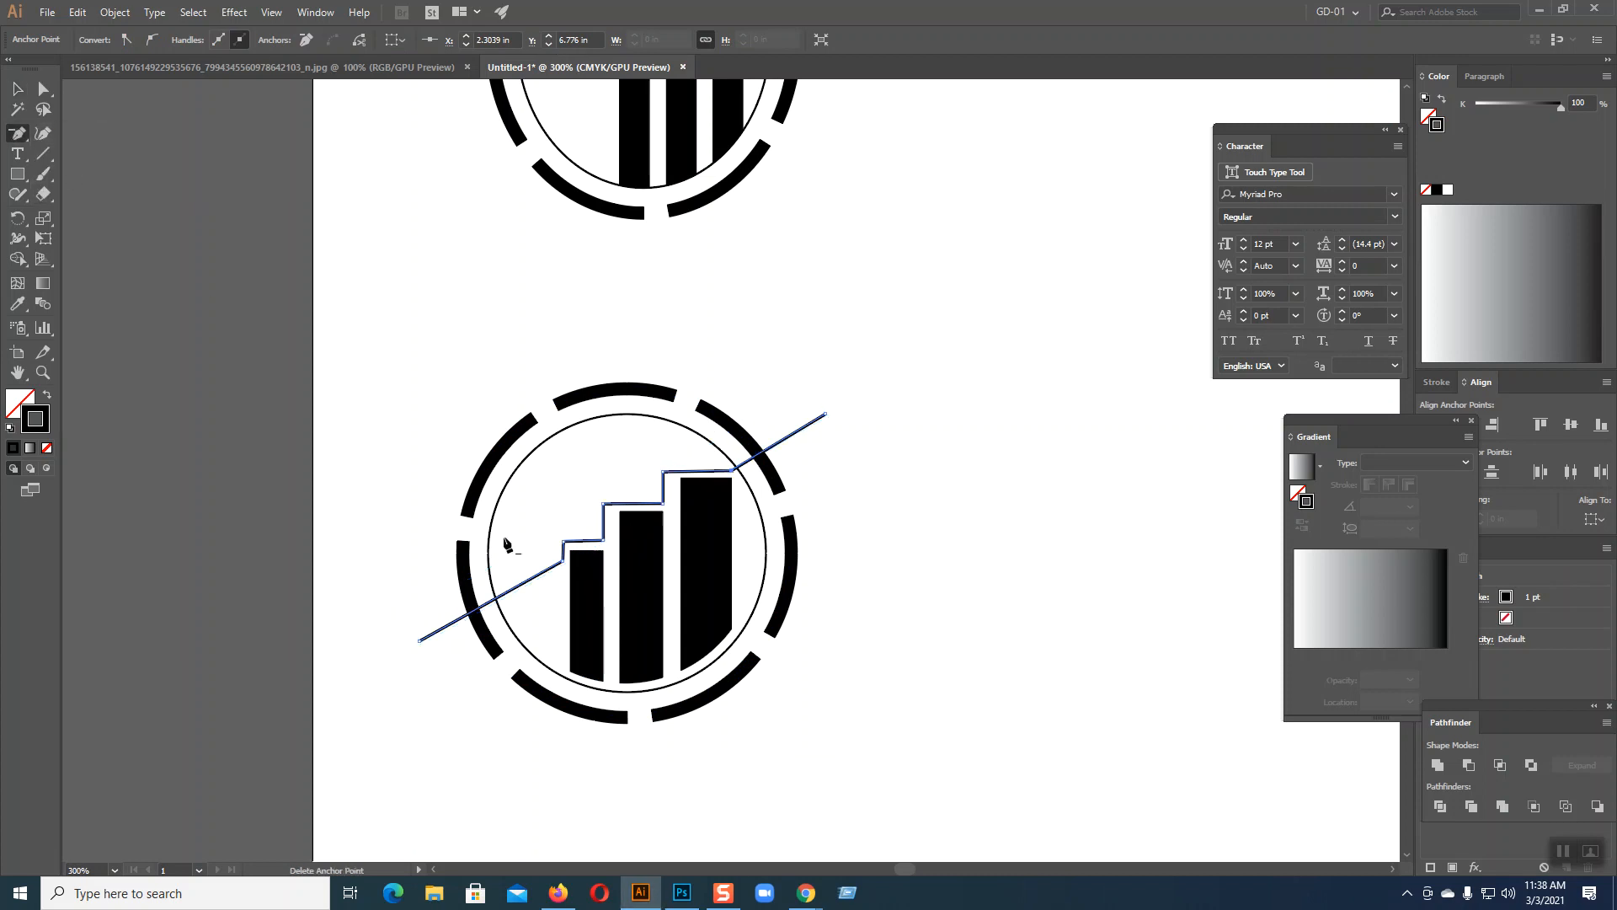
pyautogui.click(564, 561)
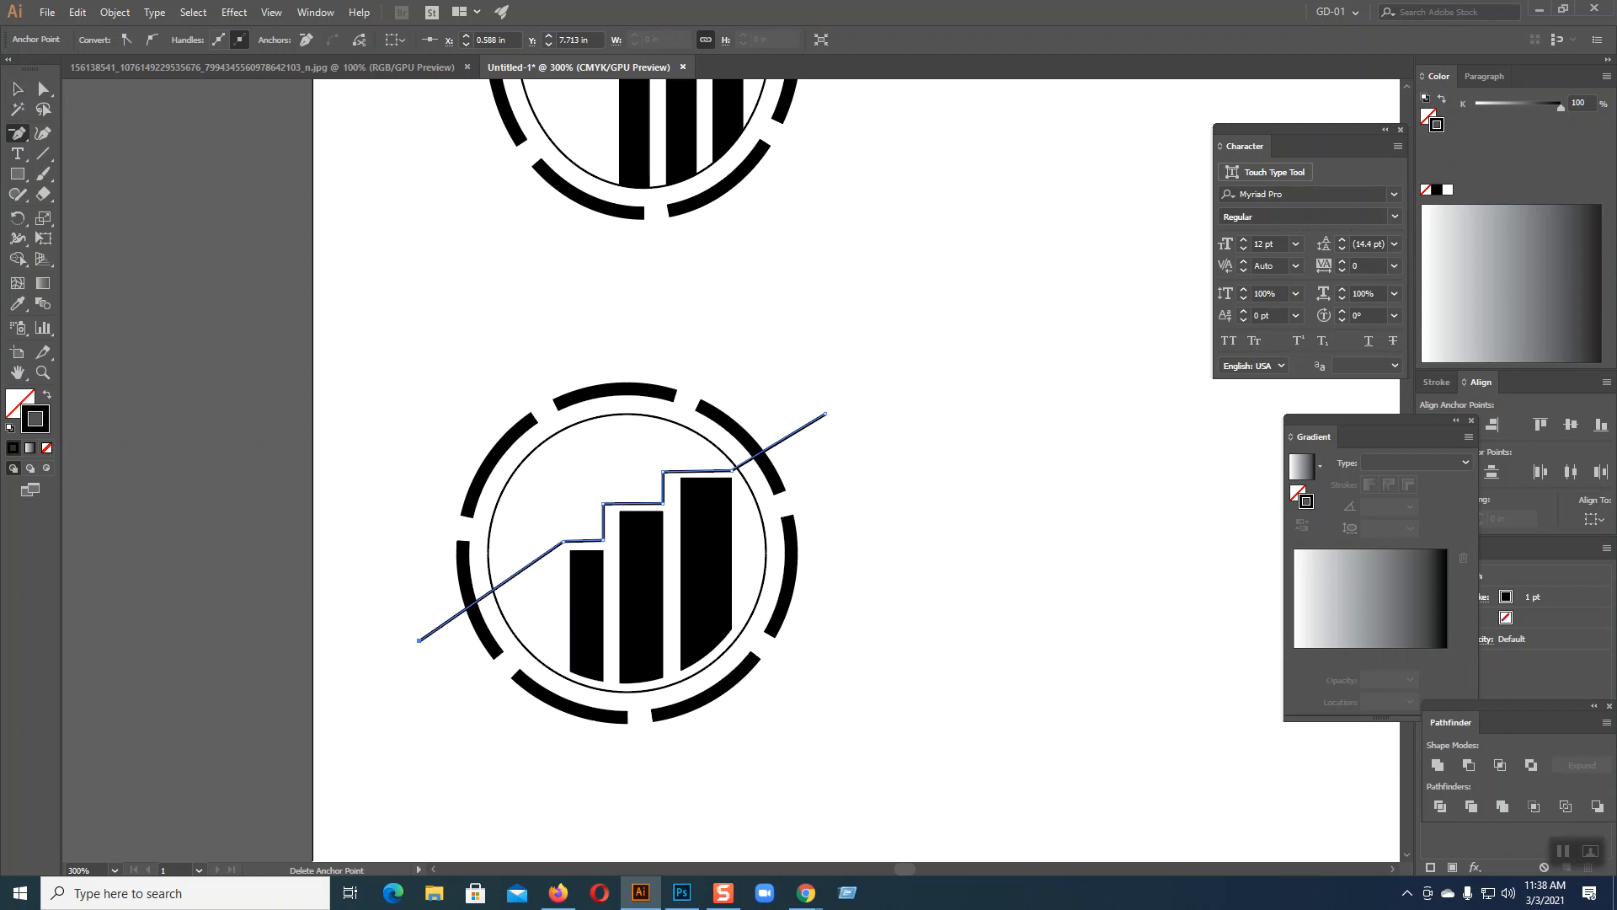
pyautogui.click(134, 272)
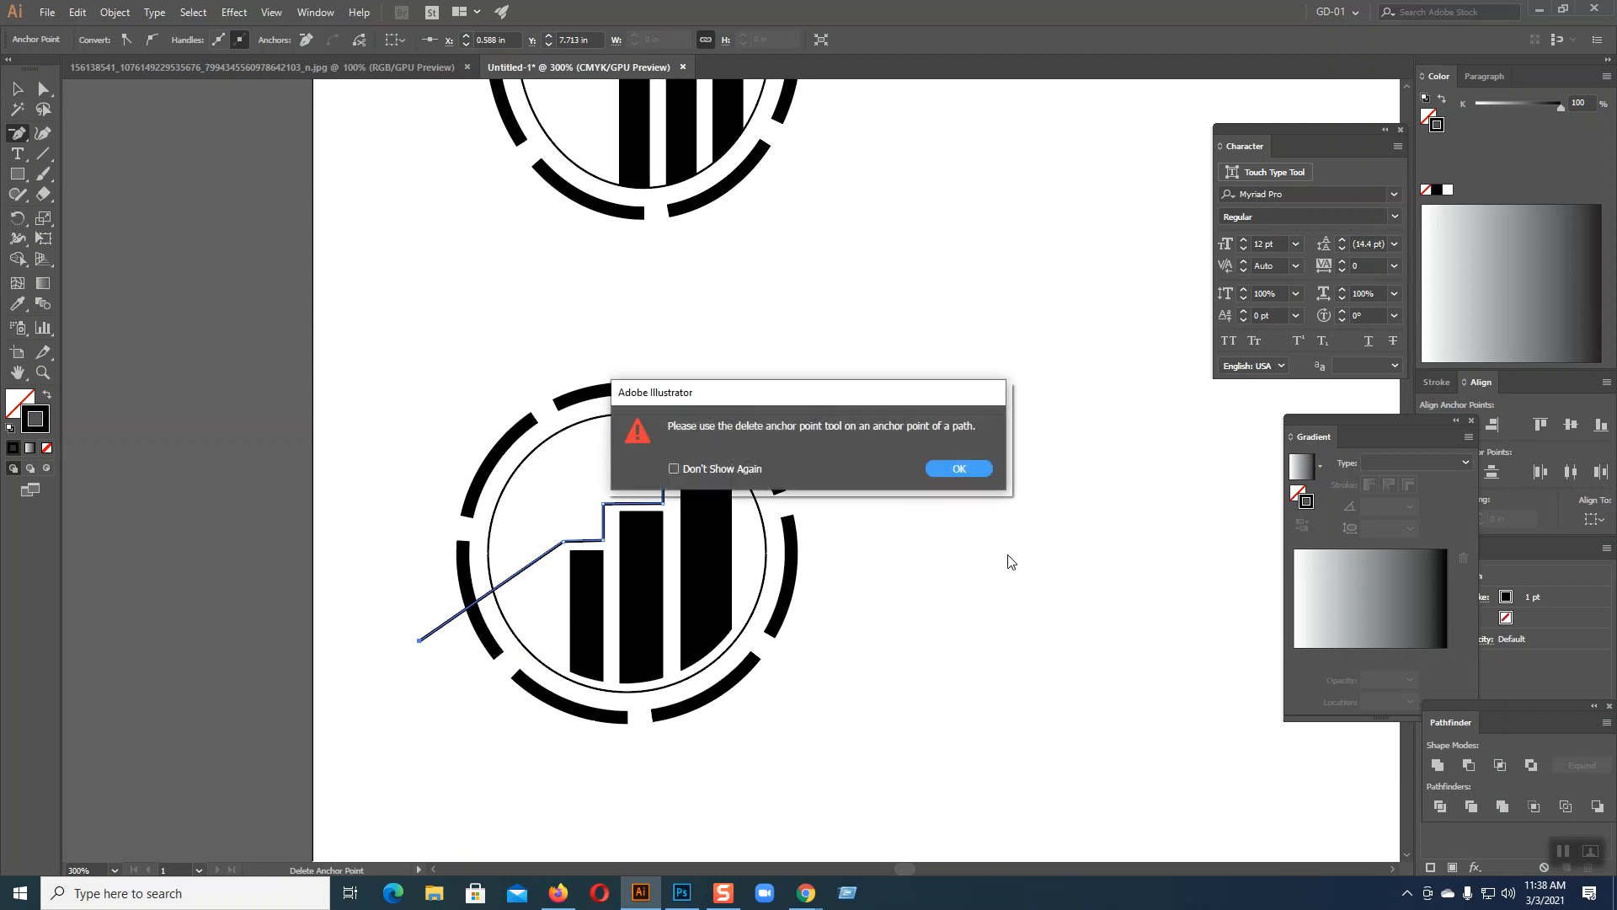
pyautogui.click(989, 475)
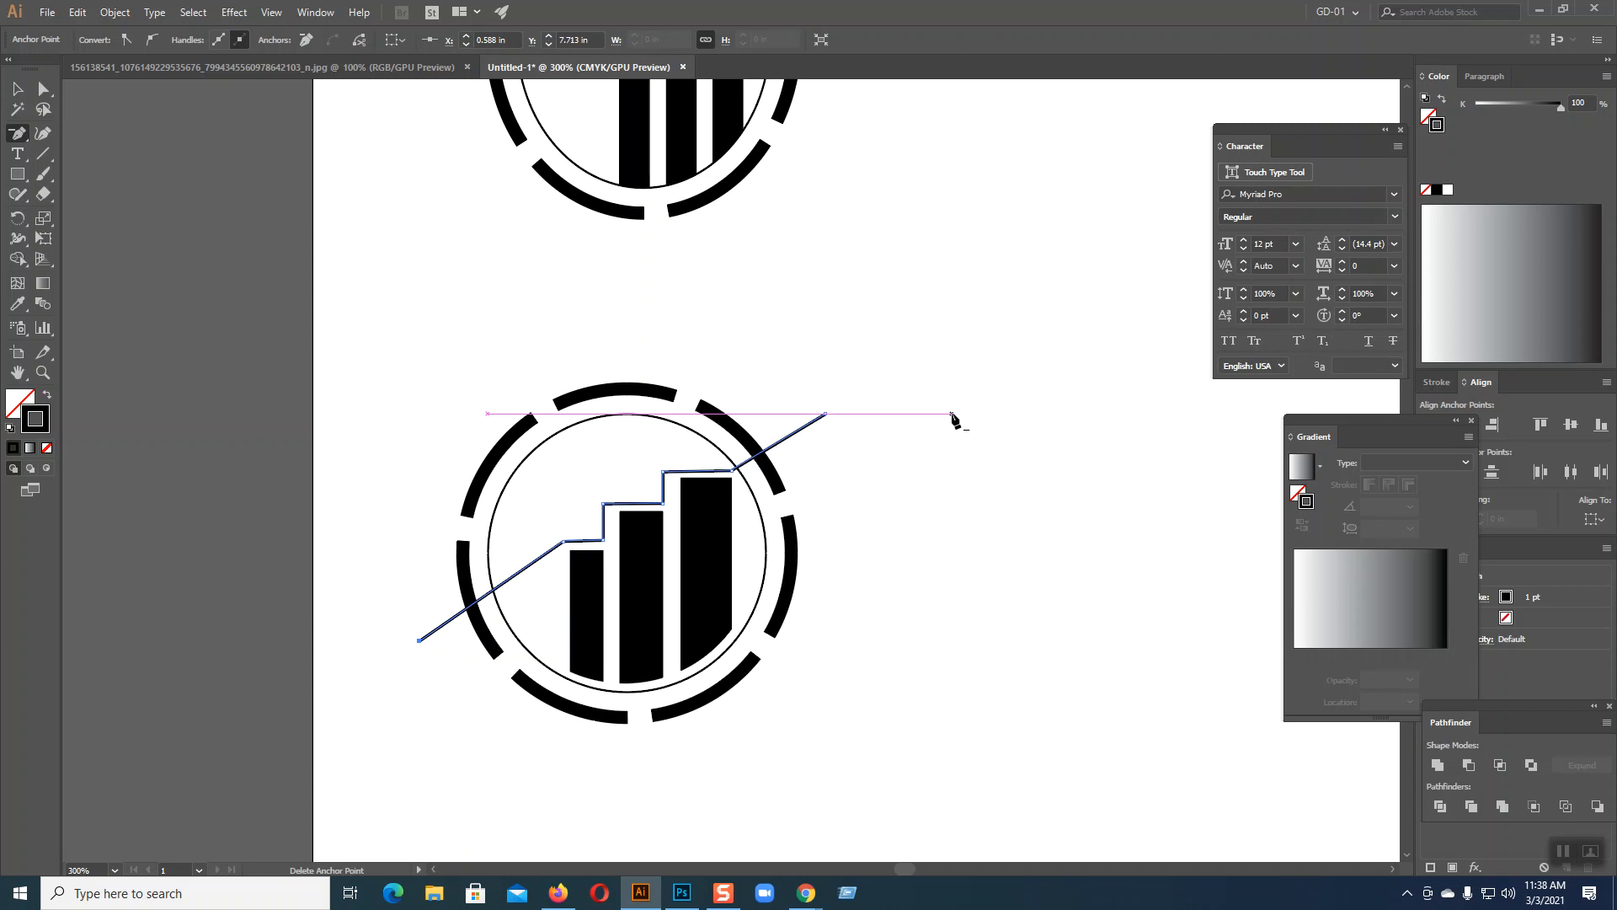
pyautogui.click(19, 89)
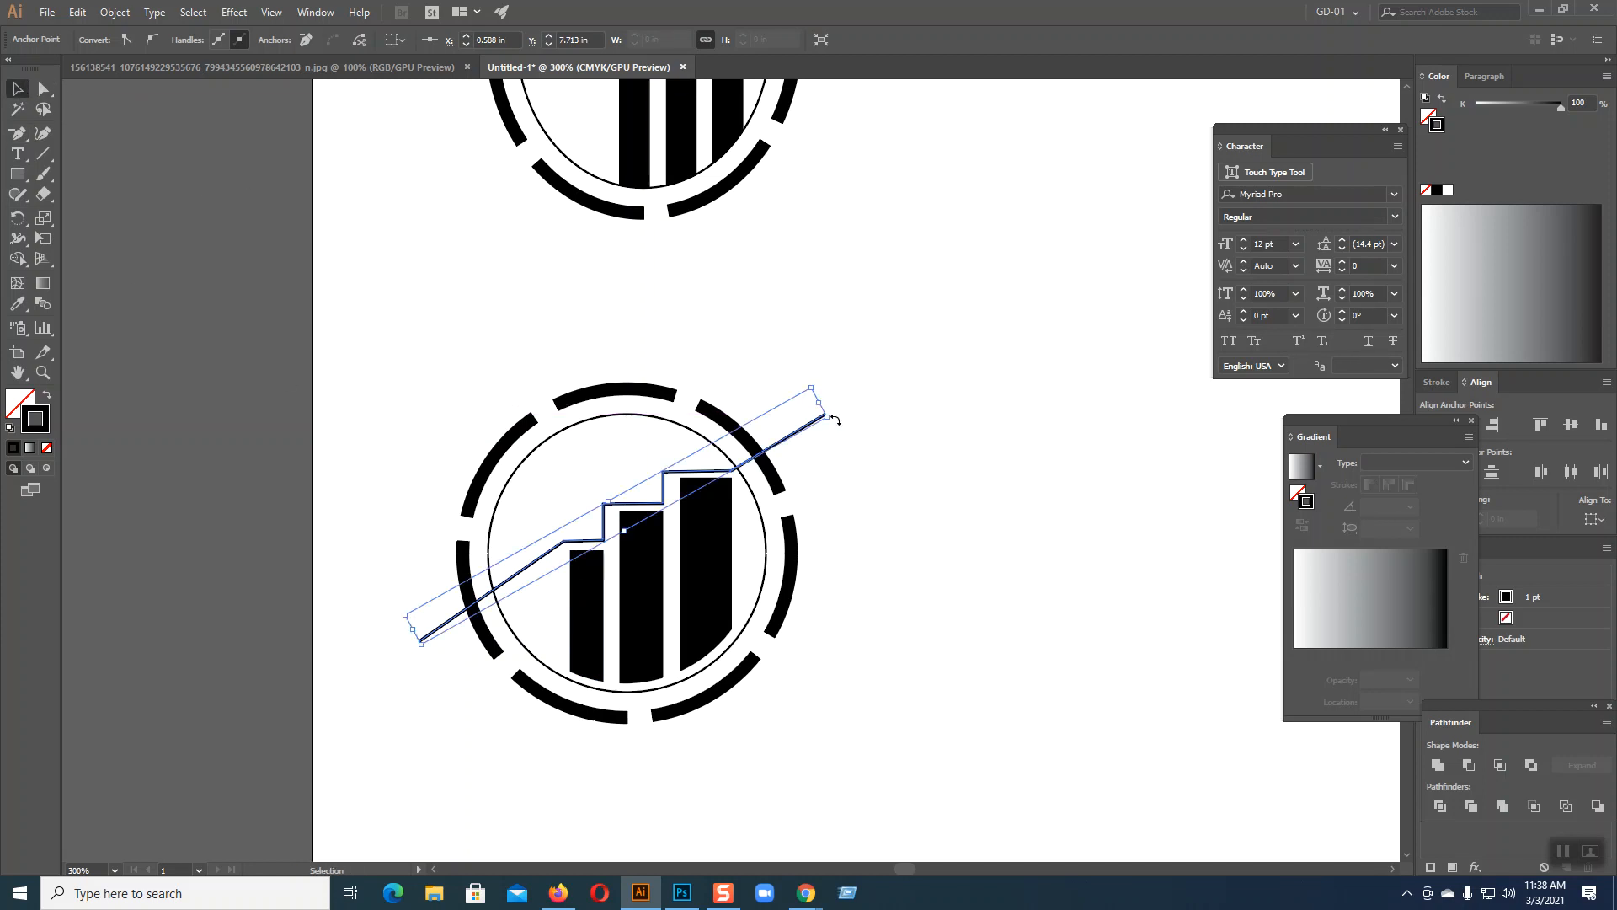
# - Raise the stepped line's lower end anchor to about Y 7.55 in, giving its first diagonal a gentler slope
pyautogui.click(331, 426)
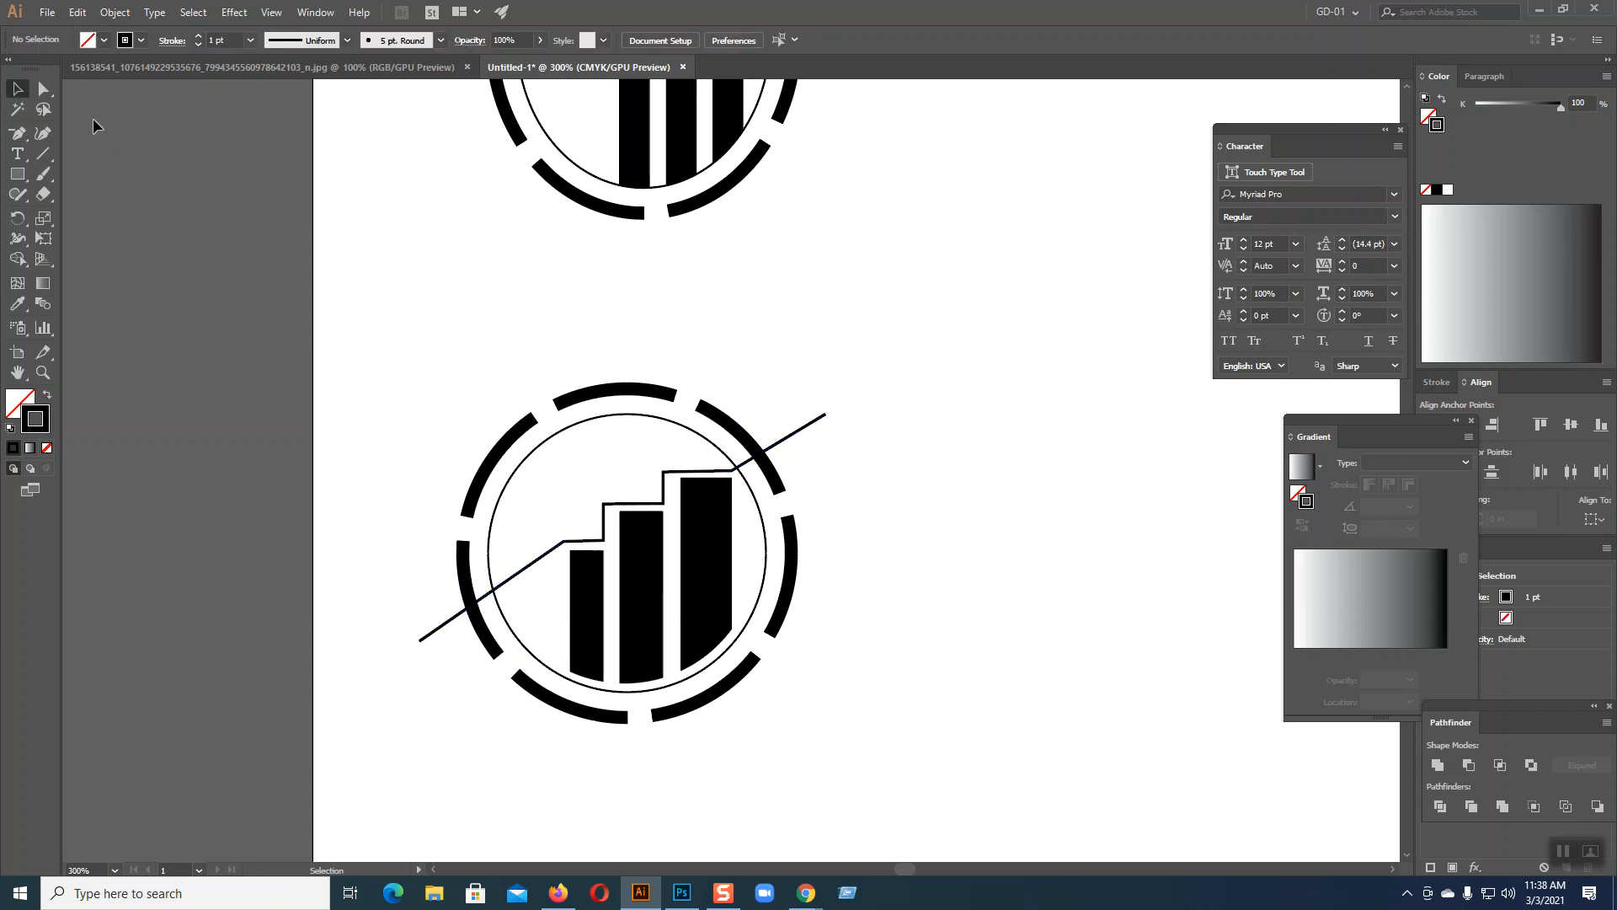
pyautogui.click(43, 88)
pyautogui.click(420, 641)
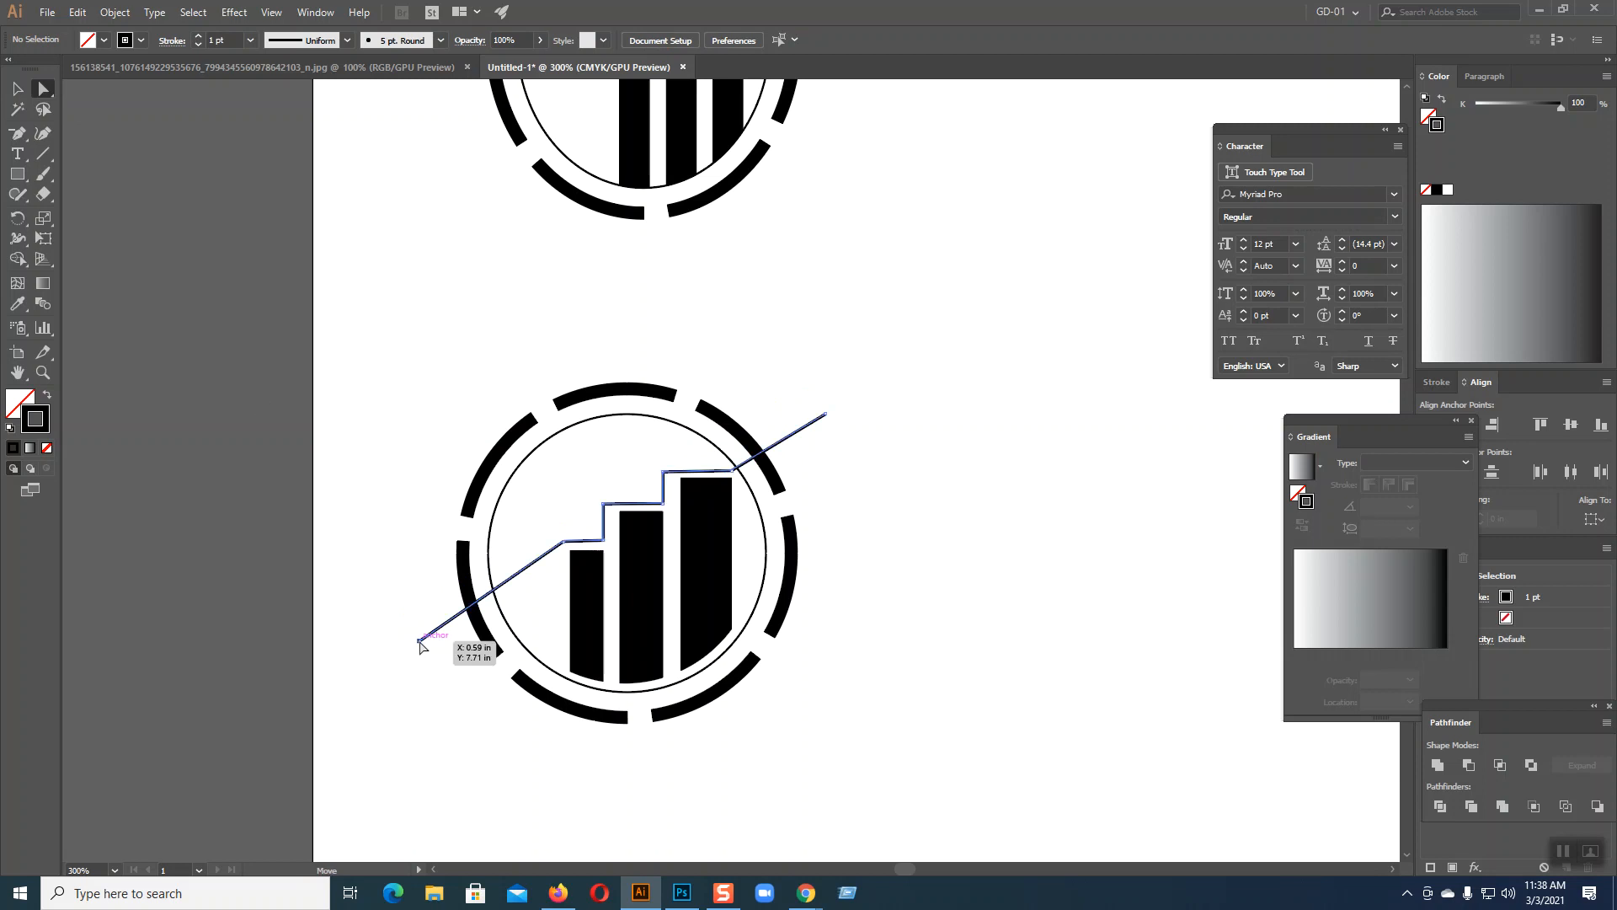
pyautogui.press('Up')
pyautogui.press('Up')
pyautogui.press('Up')
pyautogui.press('Up')
pyautogui.press('Up')
pyautogui.press('Up')
pyautogui.press('Up')
pyautogui.press('Up')
pyautogui.press('Up')
pyautogui.press('Up')
pyautogui.press('Up')
pyautogui.press('Up')
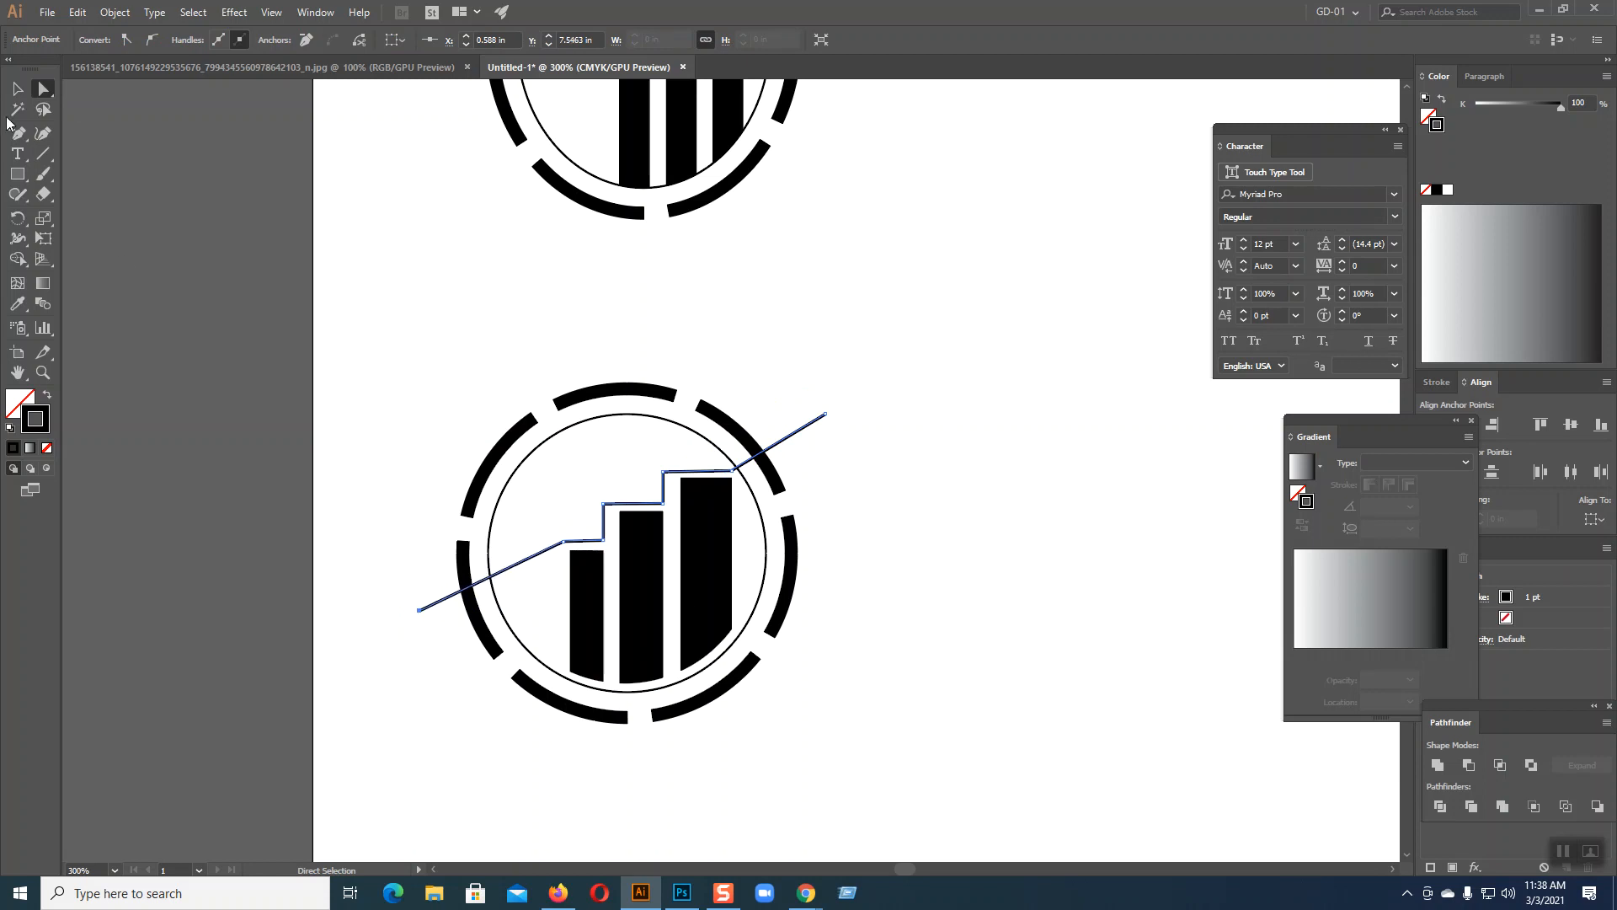
pyautogui.click(15, 90)
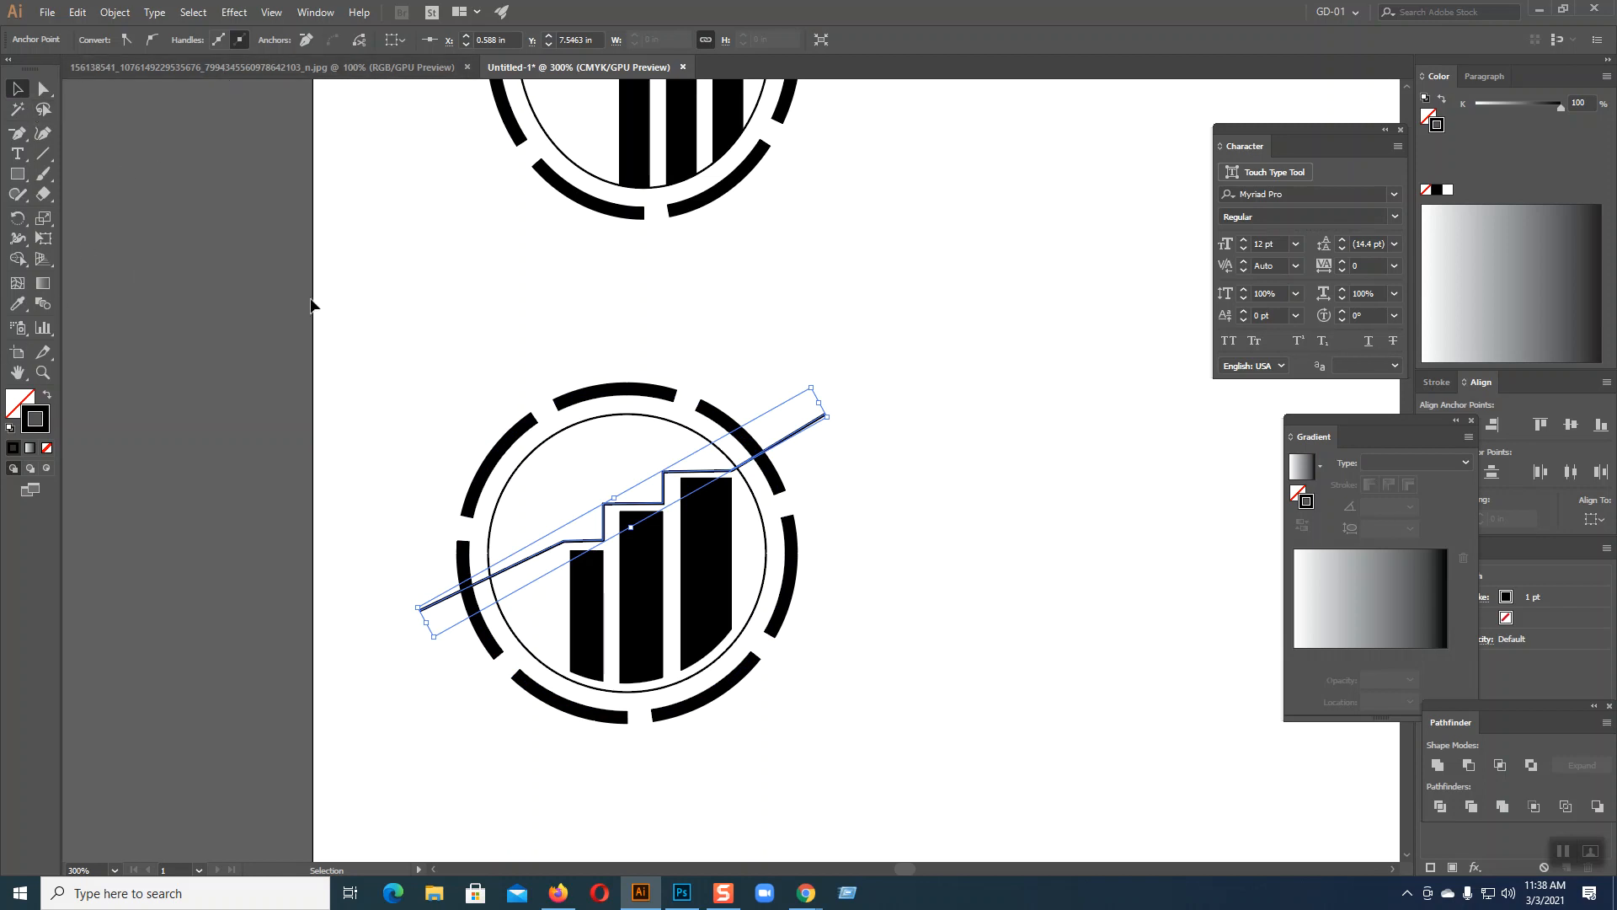
# - Thicken the stepped line's stroke to 3 pt and nudge the whole line slightly upward, away from the bar tops
pyautogui.click(531, 539)
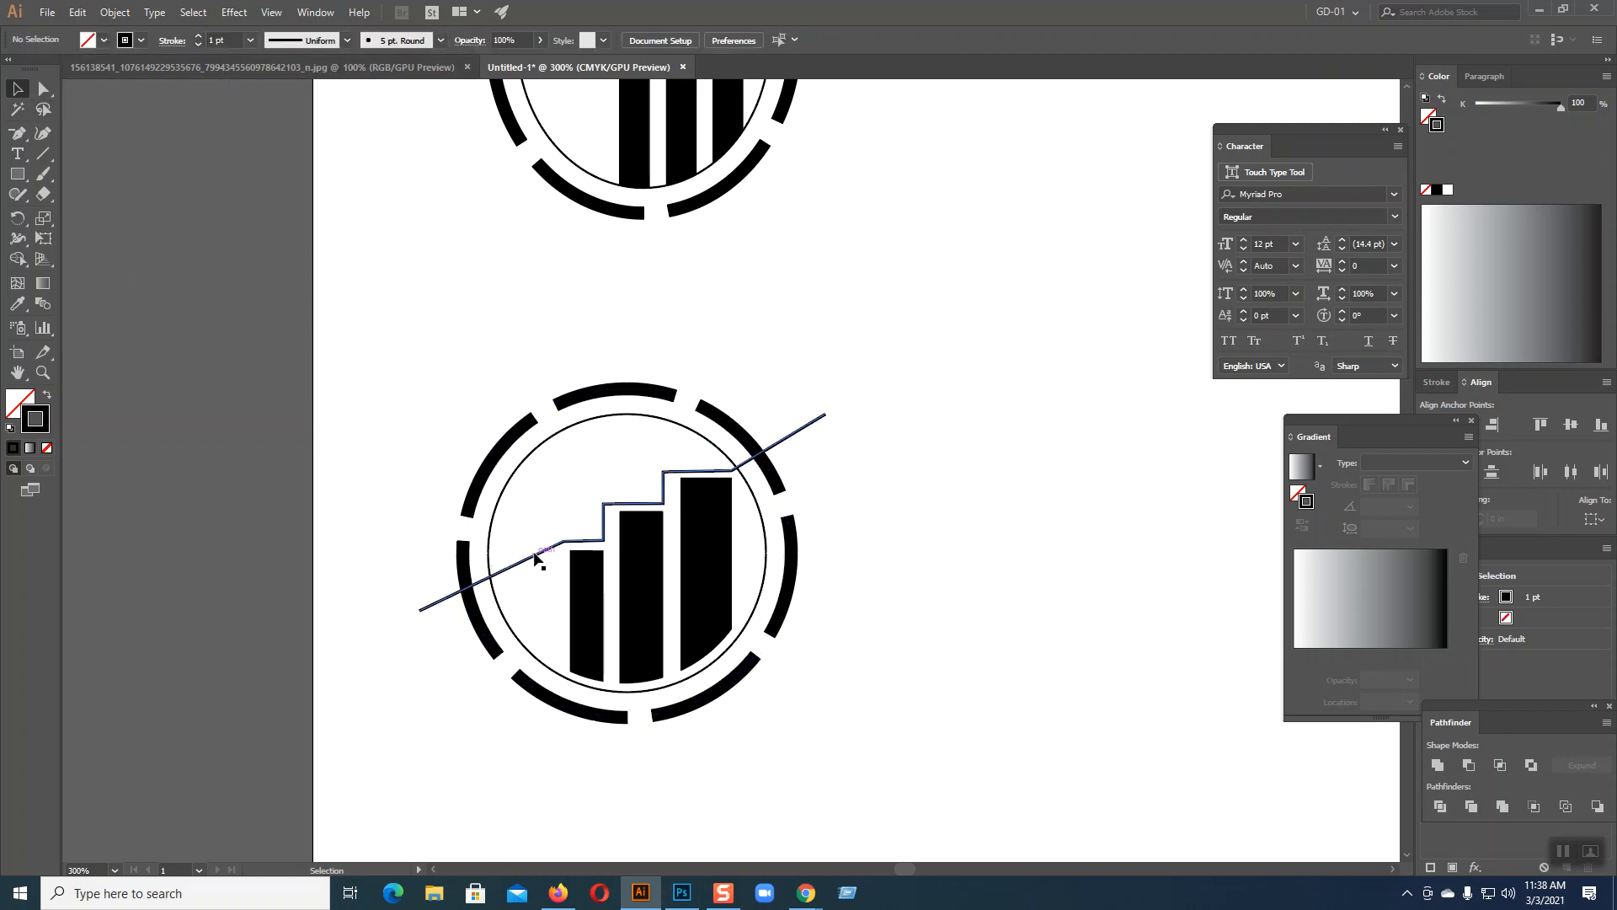
pyautogui.click(535, 556)
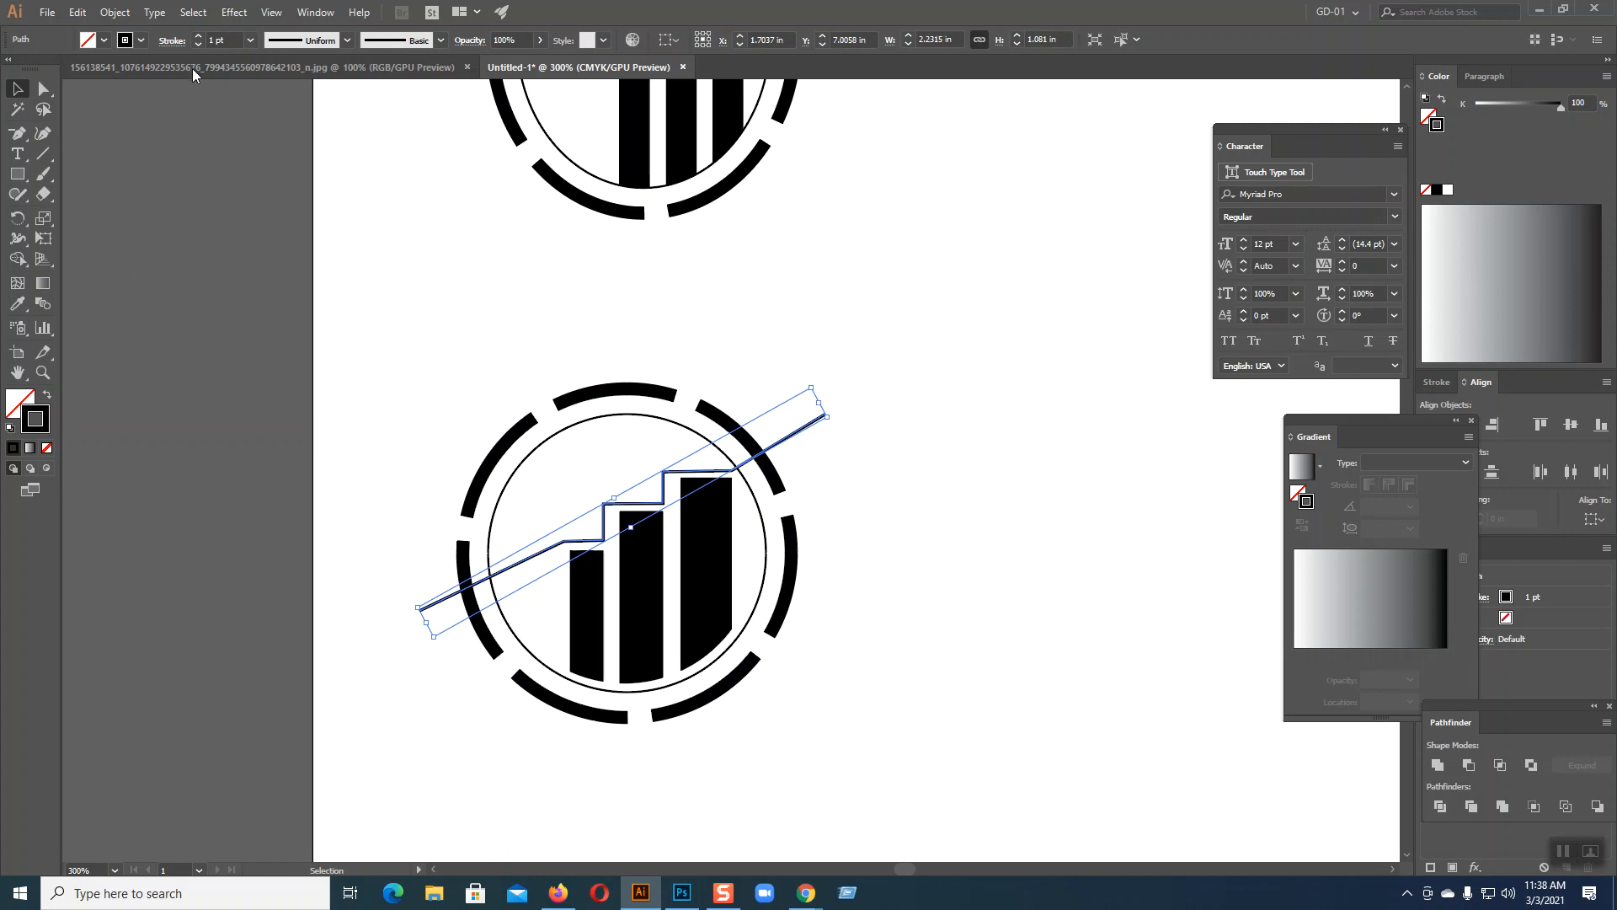
pyautogui.click(197, 37)
pyautogui.click(197, 36)
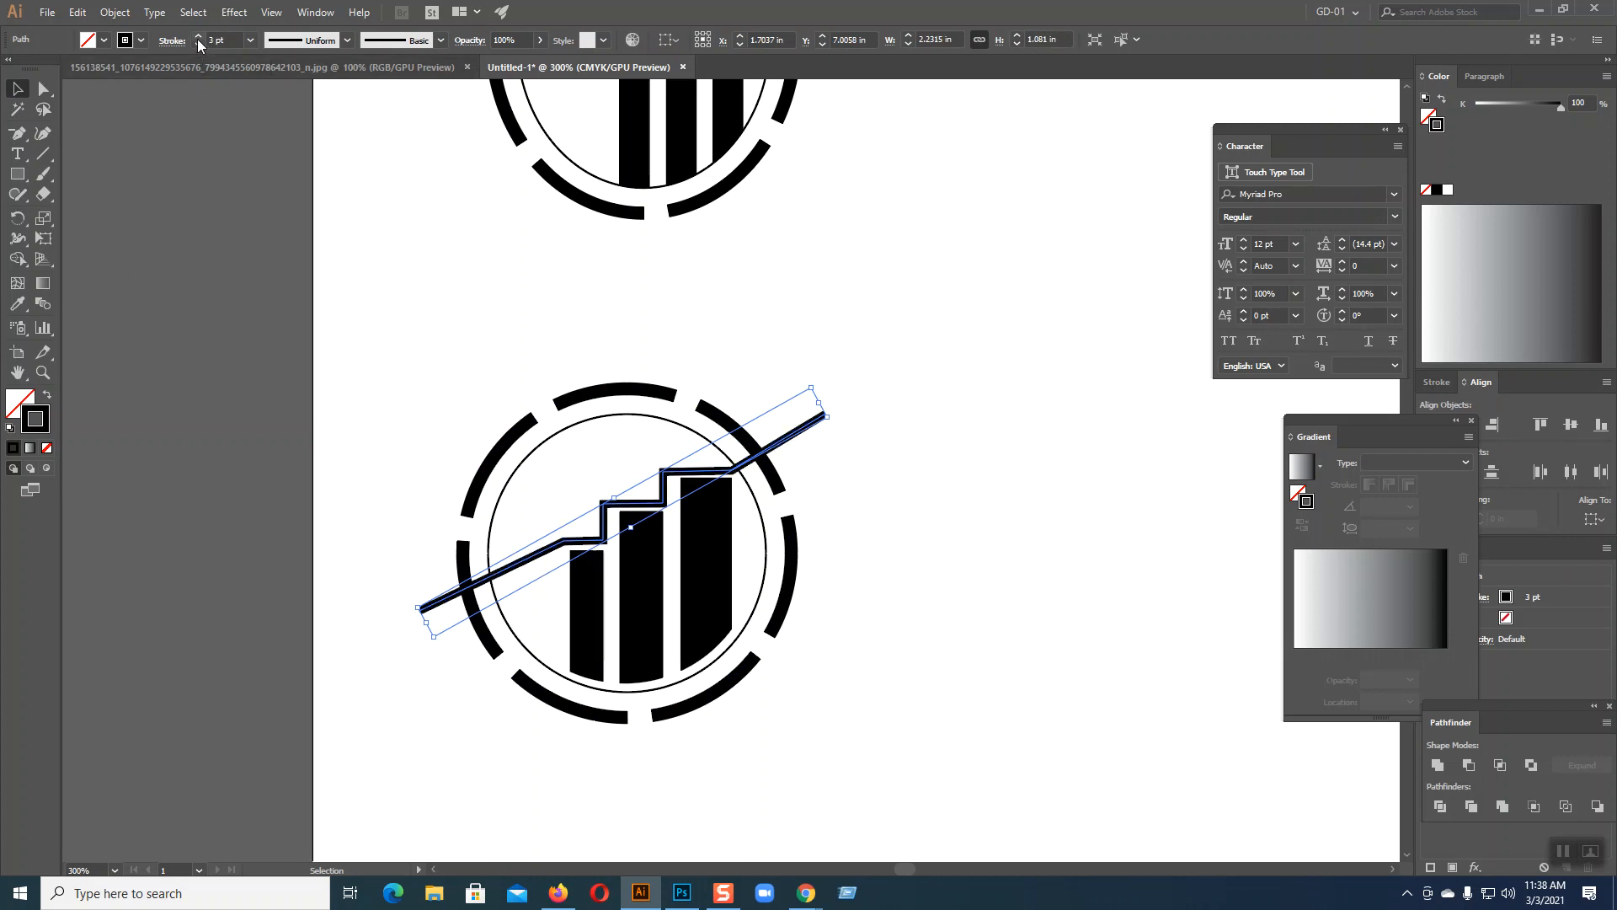
pyautogui.press('Up')
pyautogui.press('Up')
pyautogui.press('Up')
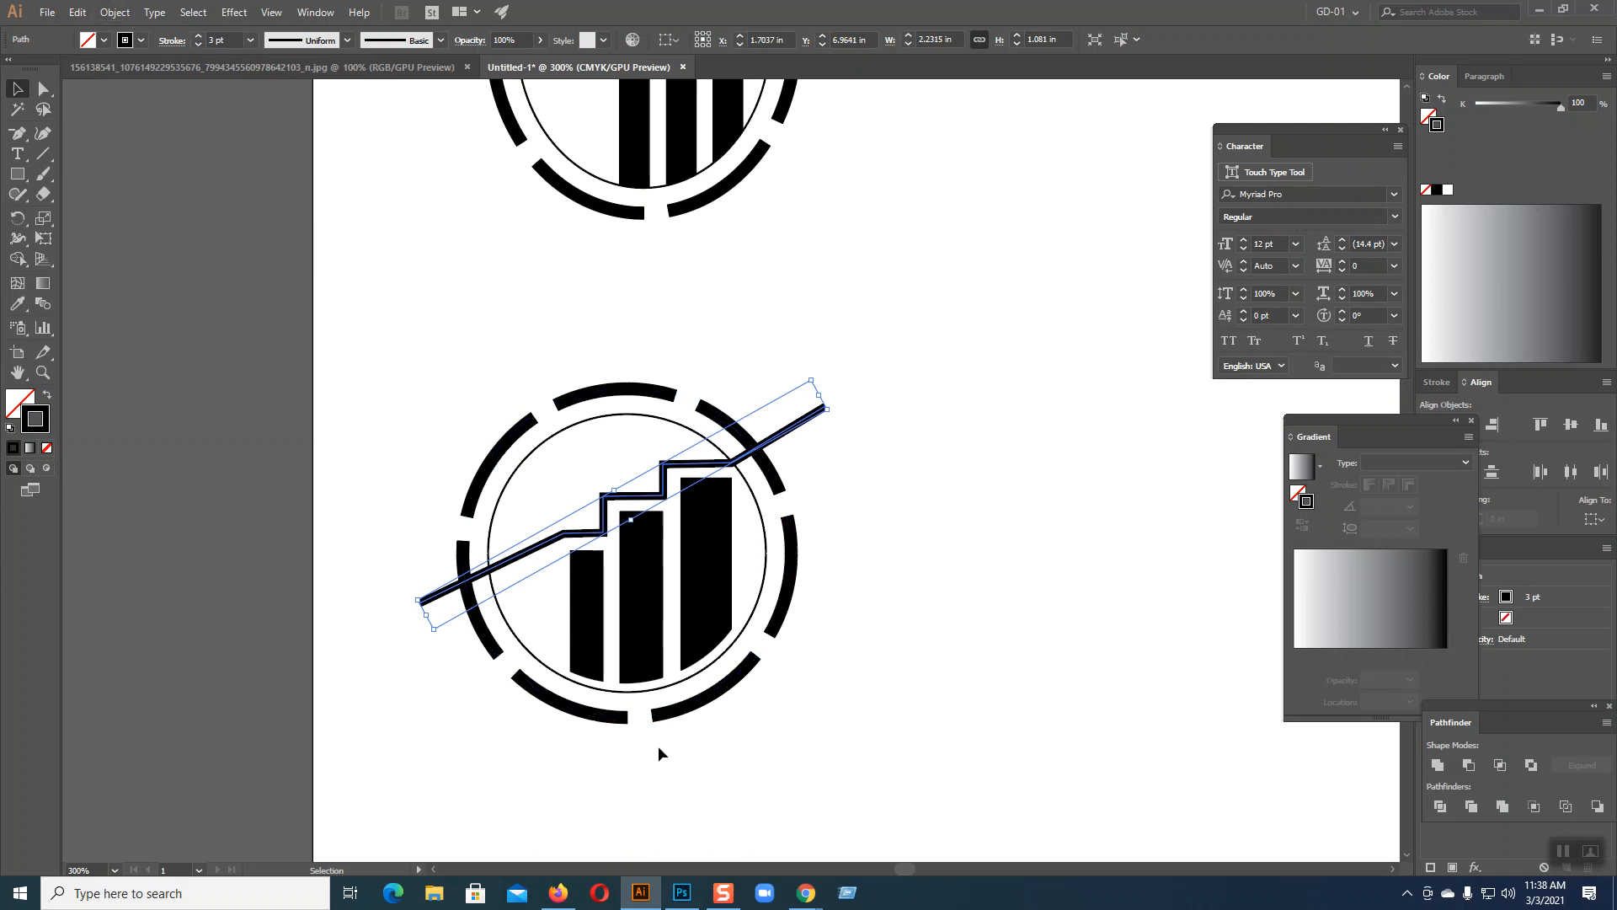
# - Check the reference sketch and try the Arrow 7 arrowhead on the path's end point, resetting that end to None
pyautogui.click(340, 71)
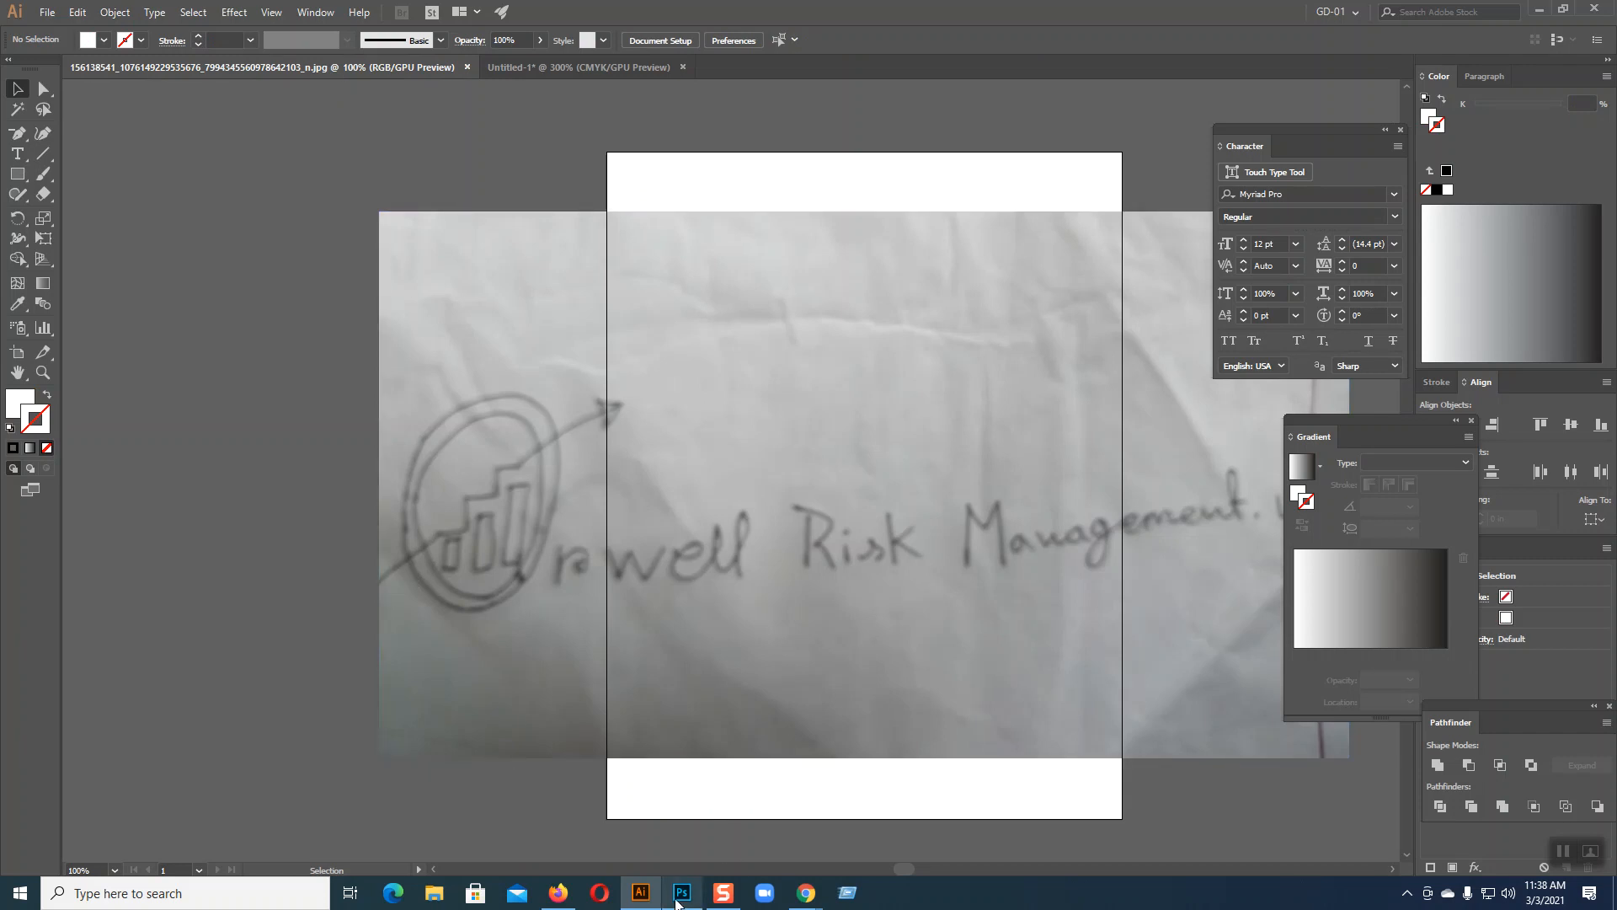
pyautogui.click(544, 67)
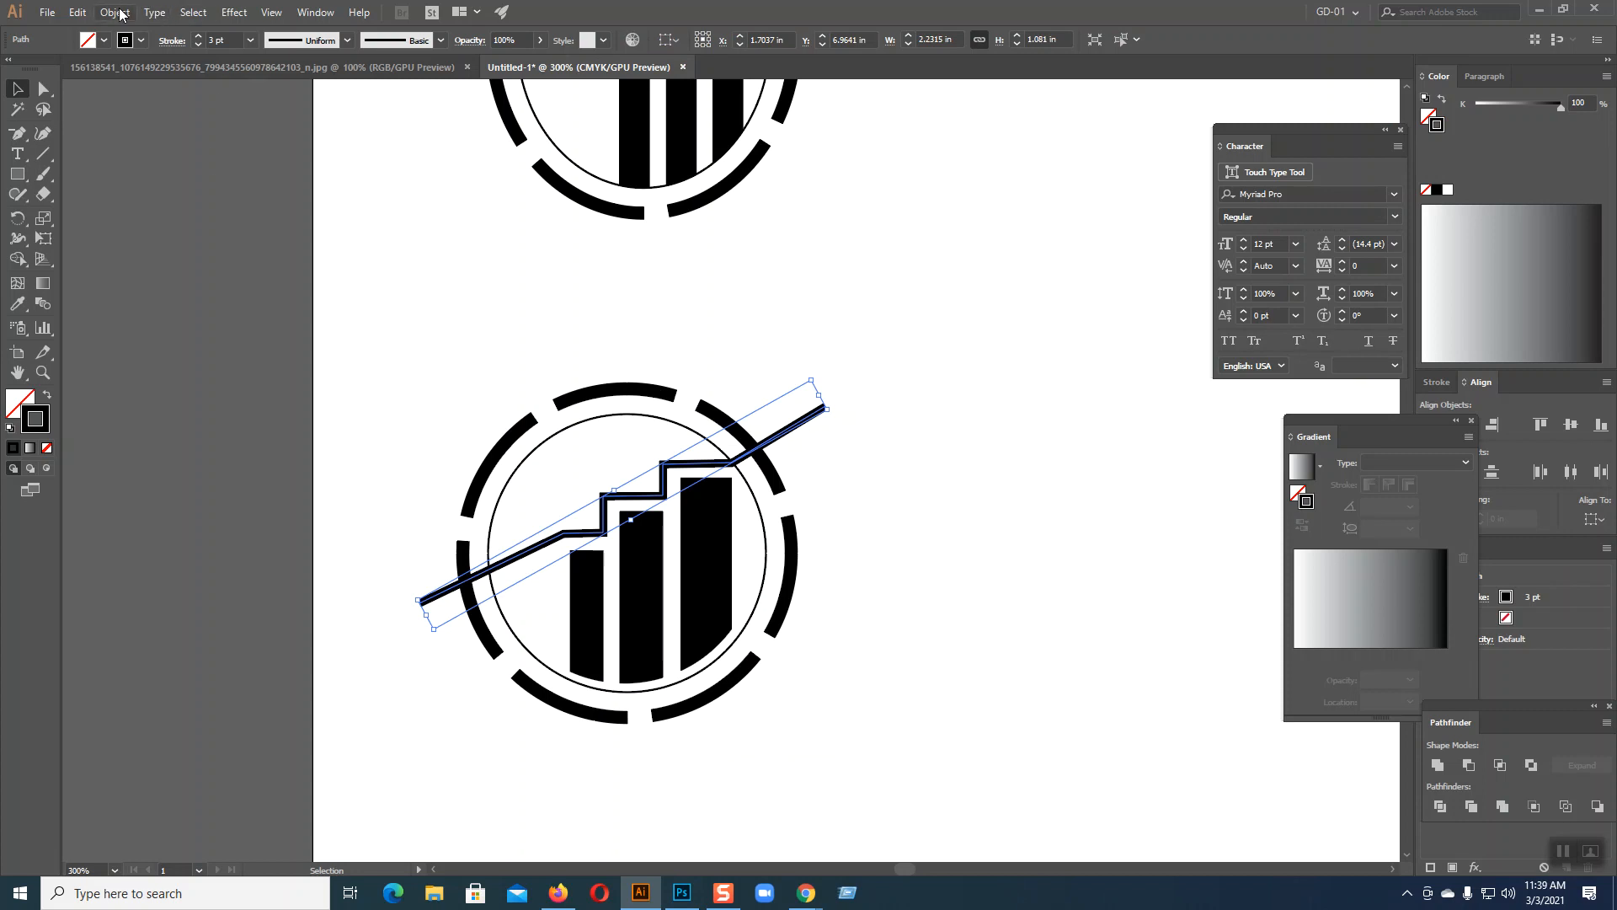
pyautogui.click(168, 40)
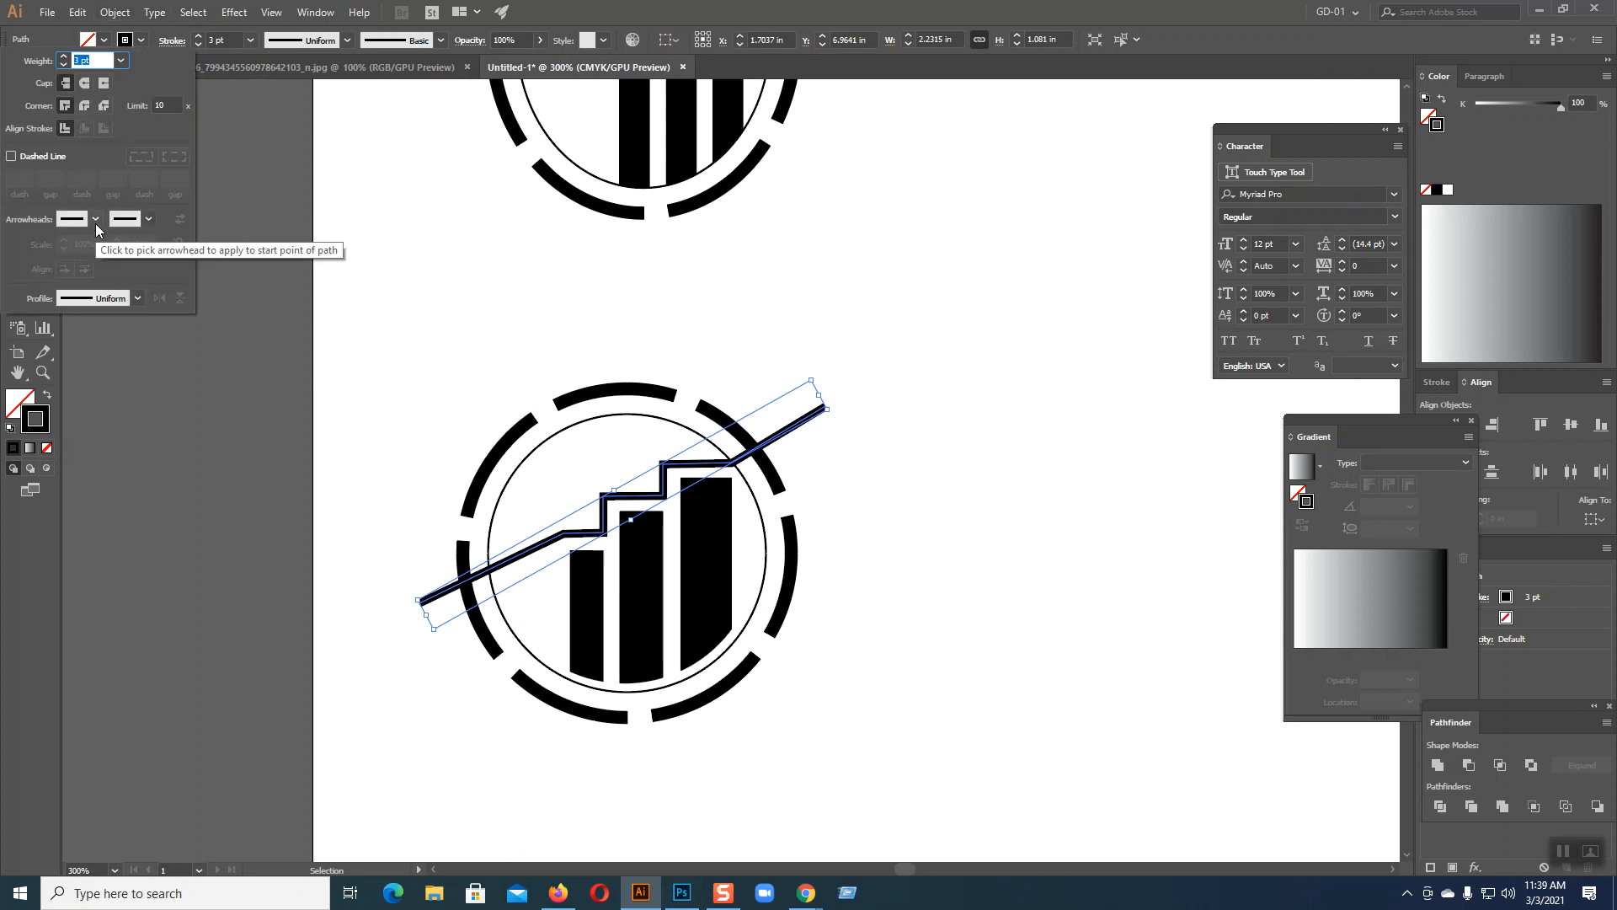
pyautogui.click(148, 220)
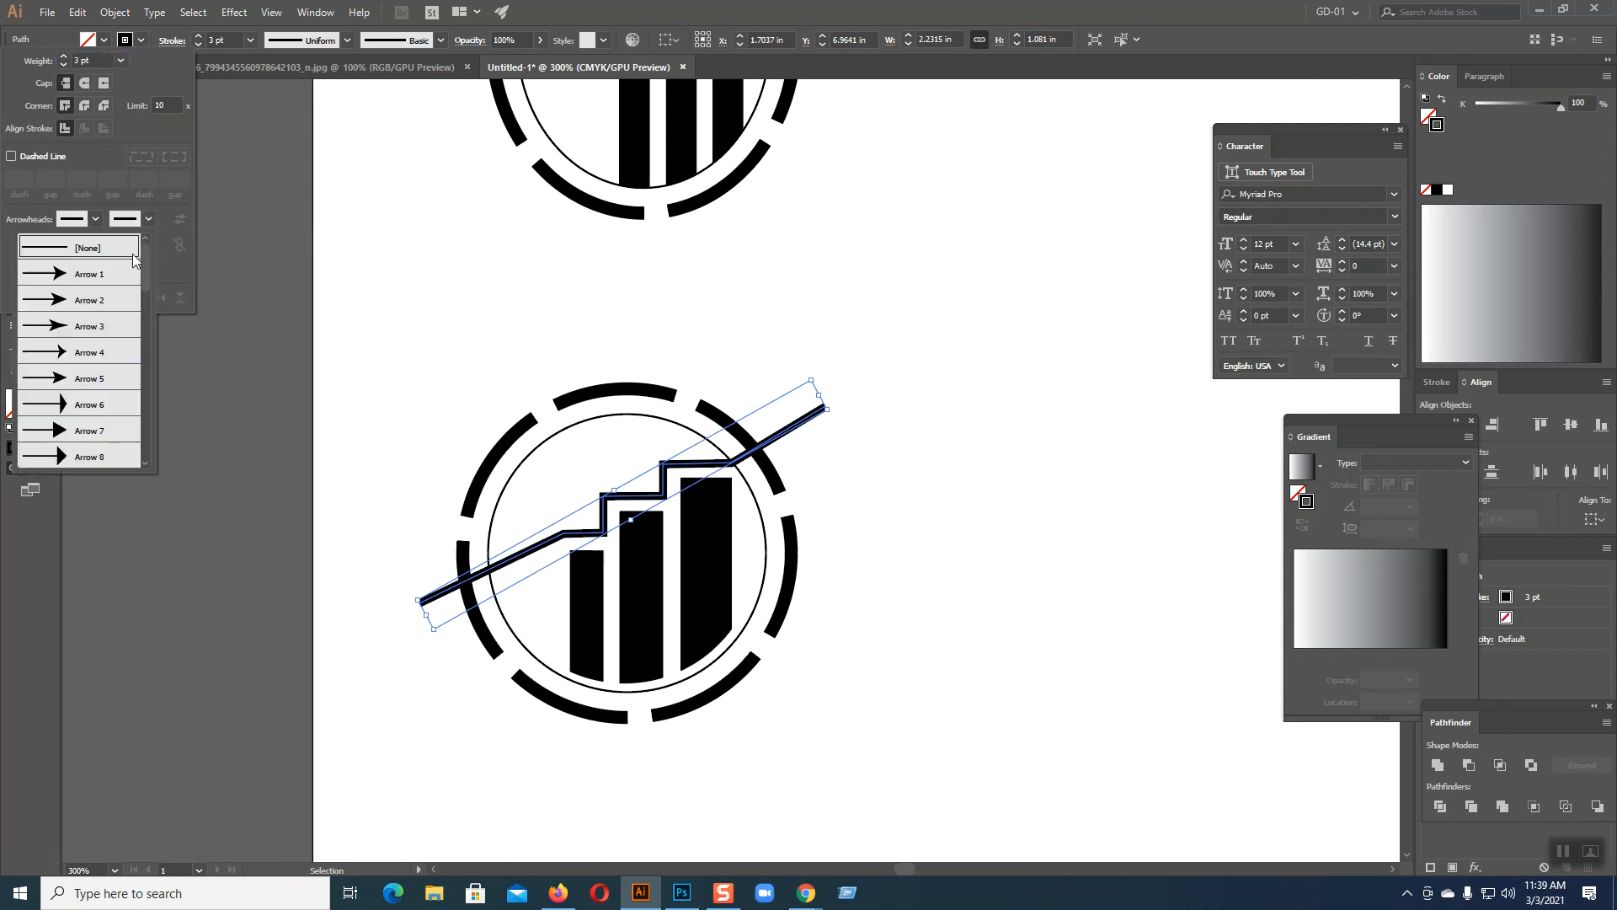
pyautogui.click(58, 430)
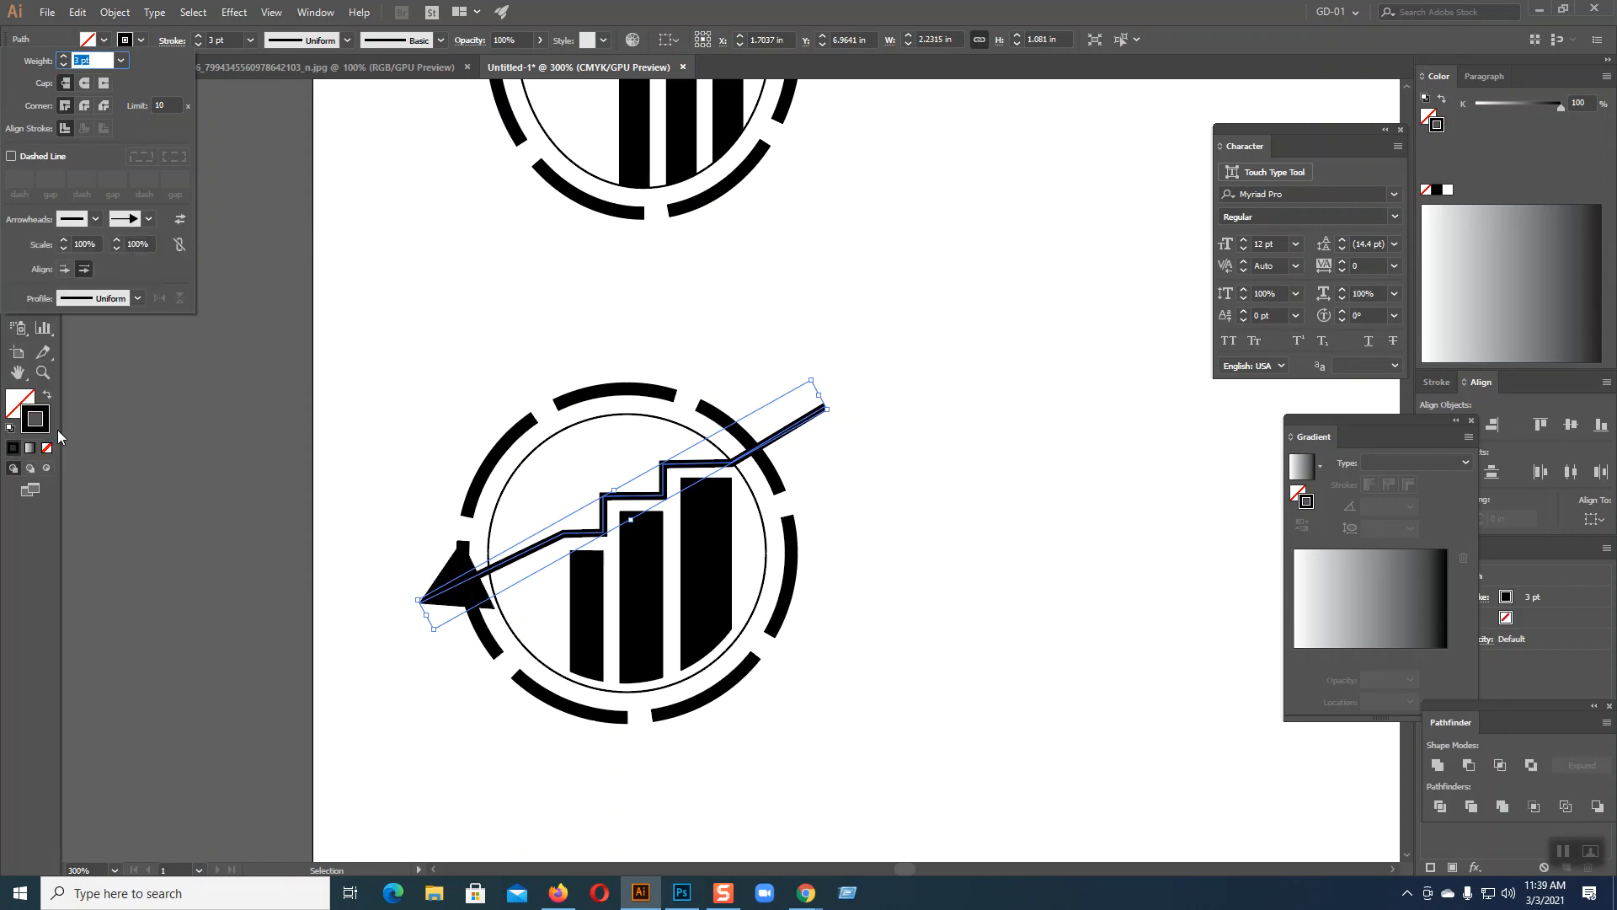
pyautogui.press('a')
pyautogui.press('v')
pyautogui.click(147, 219)
pyautogui.scroll(5, 147, 320)
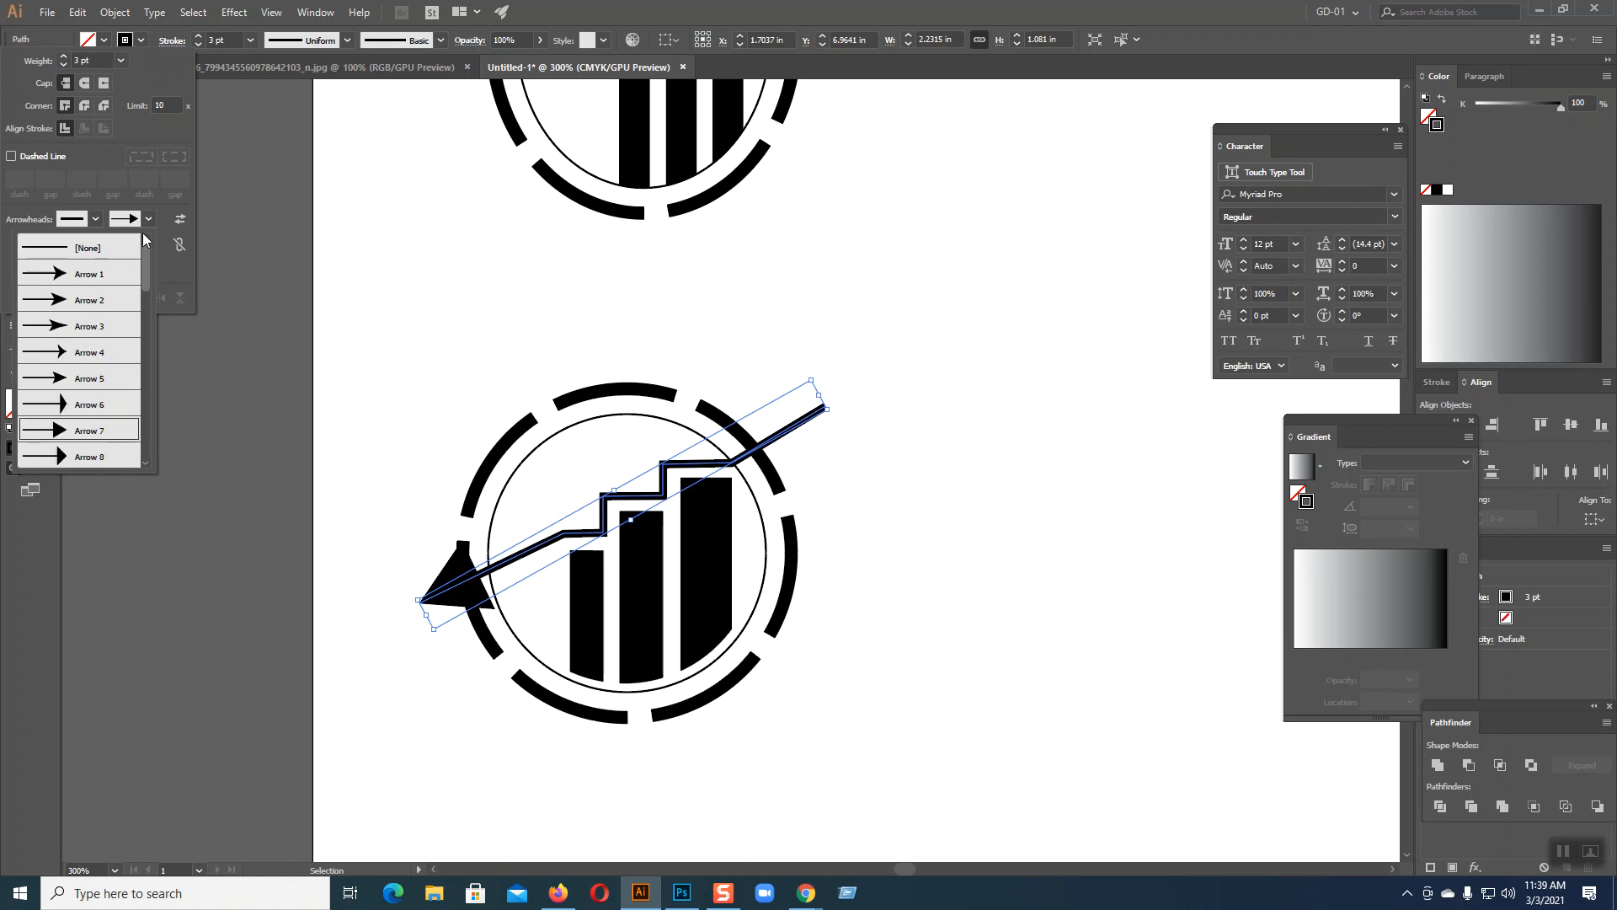
pyautogui.click(76, 248)
# - Apply the Arrow 7 arrowhead to the stepped line's start point and scale it to 67%
pyautogui.click(95, 219)
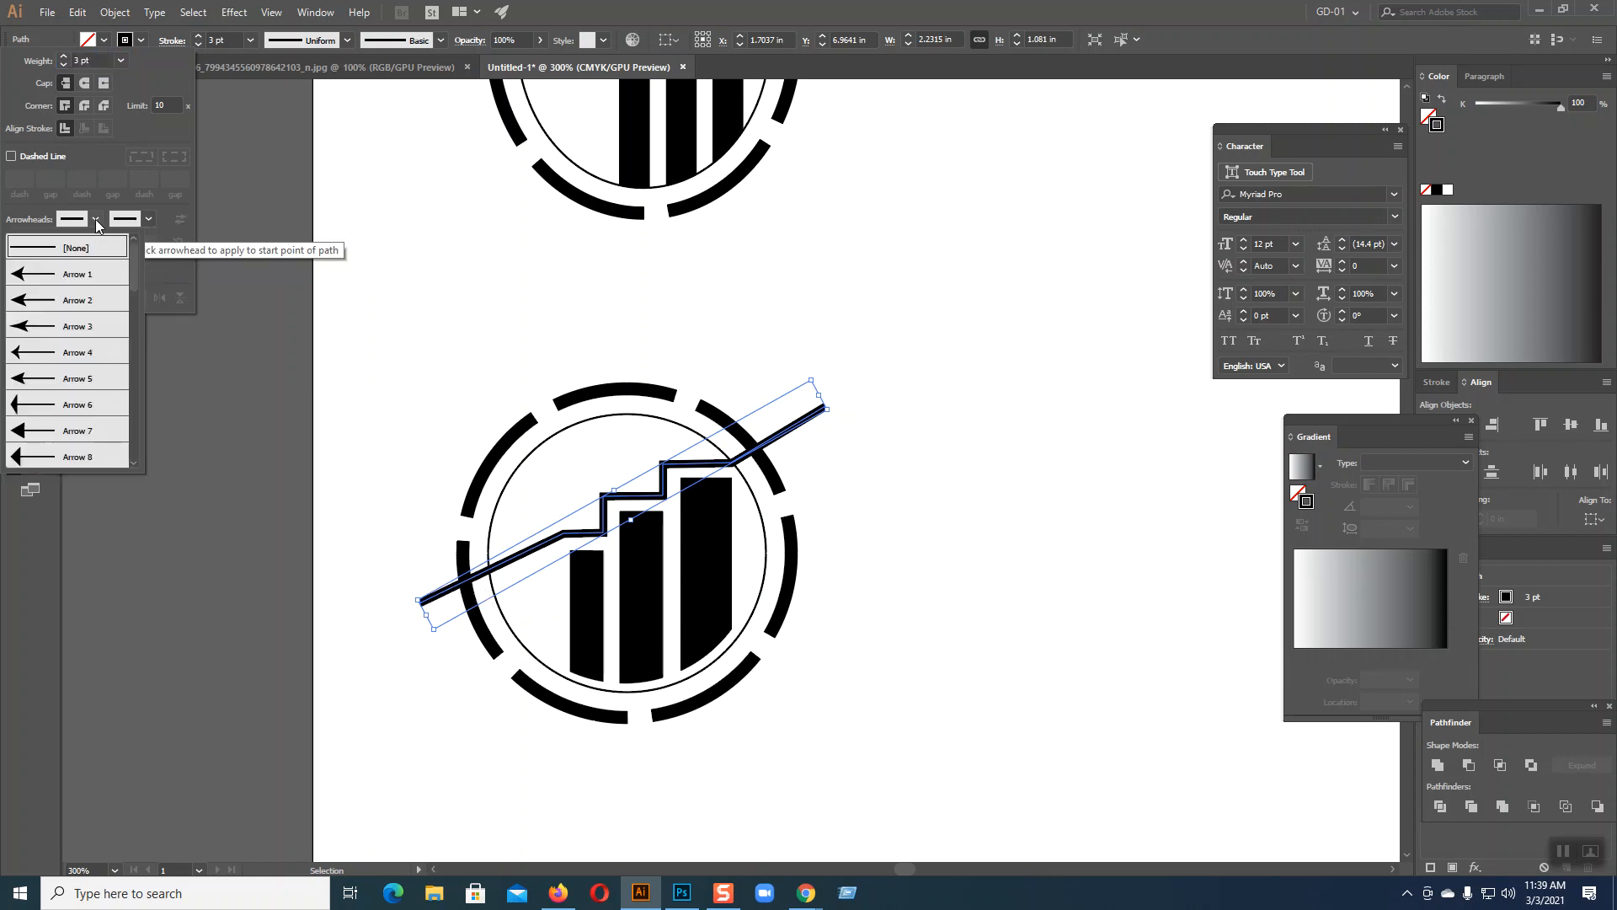
pyautogui.click(40, 431)
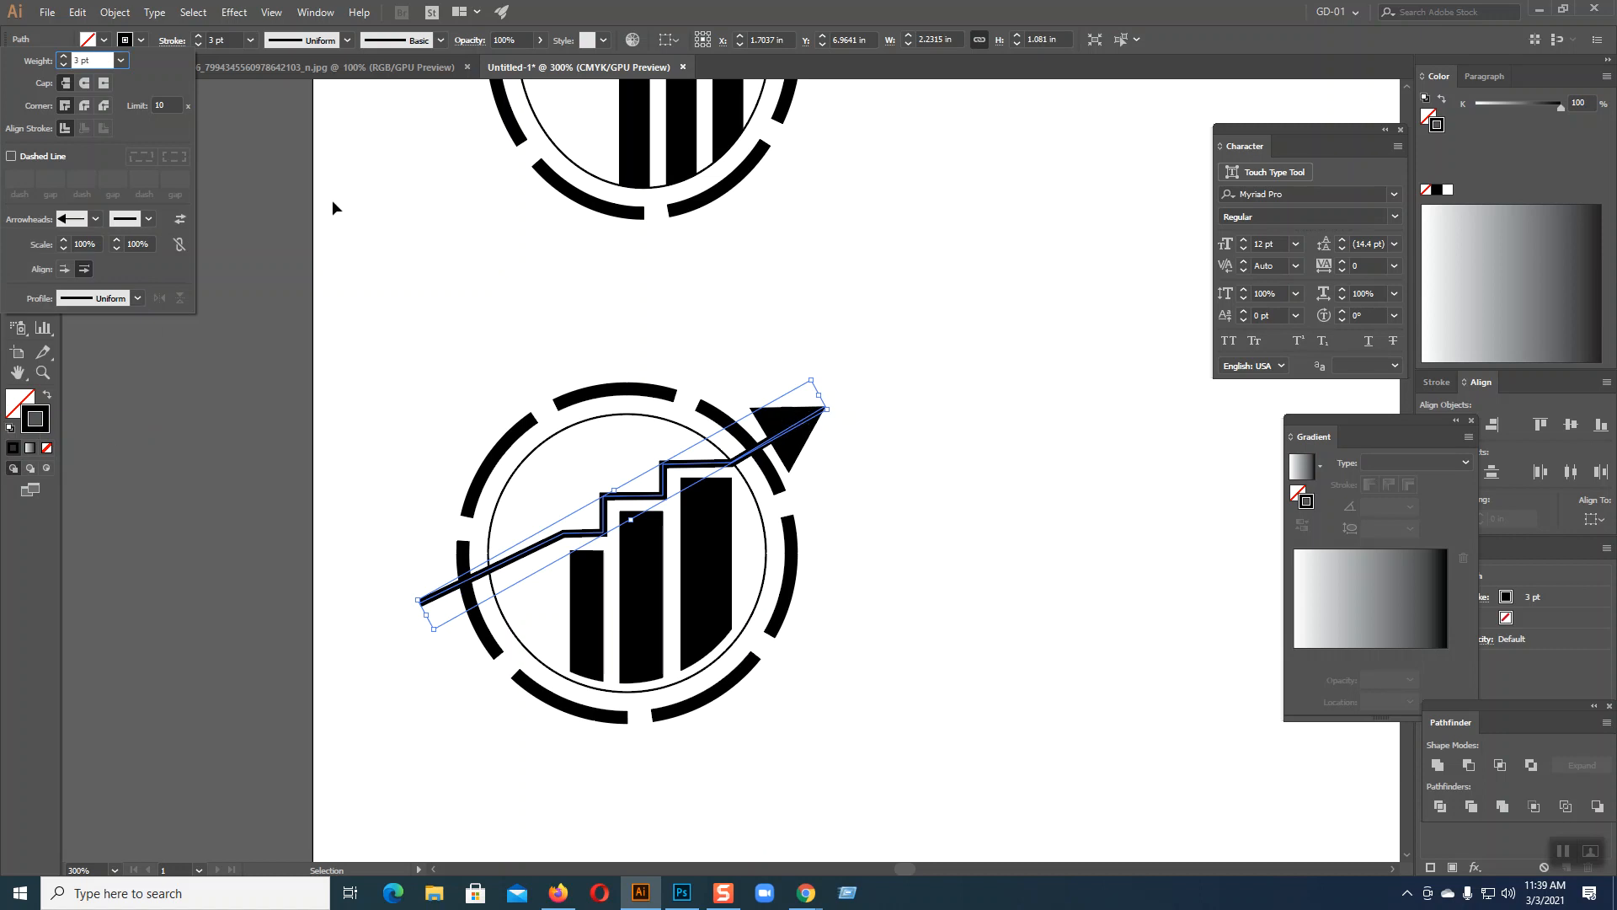
pyautogui.click(64, 249)
pyautogui.click(64, 248)
pyautogui.click(64, 249)
pyautogui.click(64, 249)
pyautogui.click(64, 248)
pyautogui.click(64, 248)
pyautogui.click(64, 249)
pyautogui.click(64, 248)
pyautogui.click(64, 248)
pyautogui.click(64, 248)
pyautogui.click(64, 248)
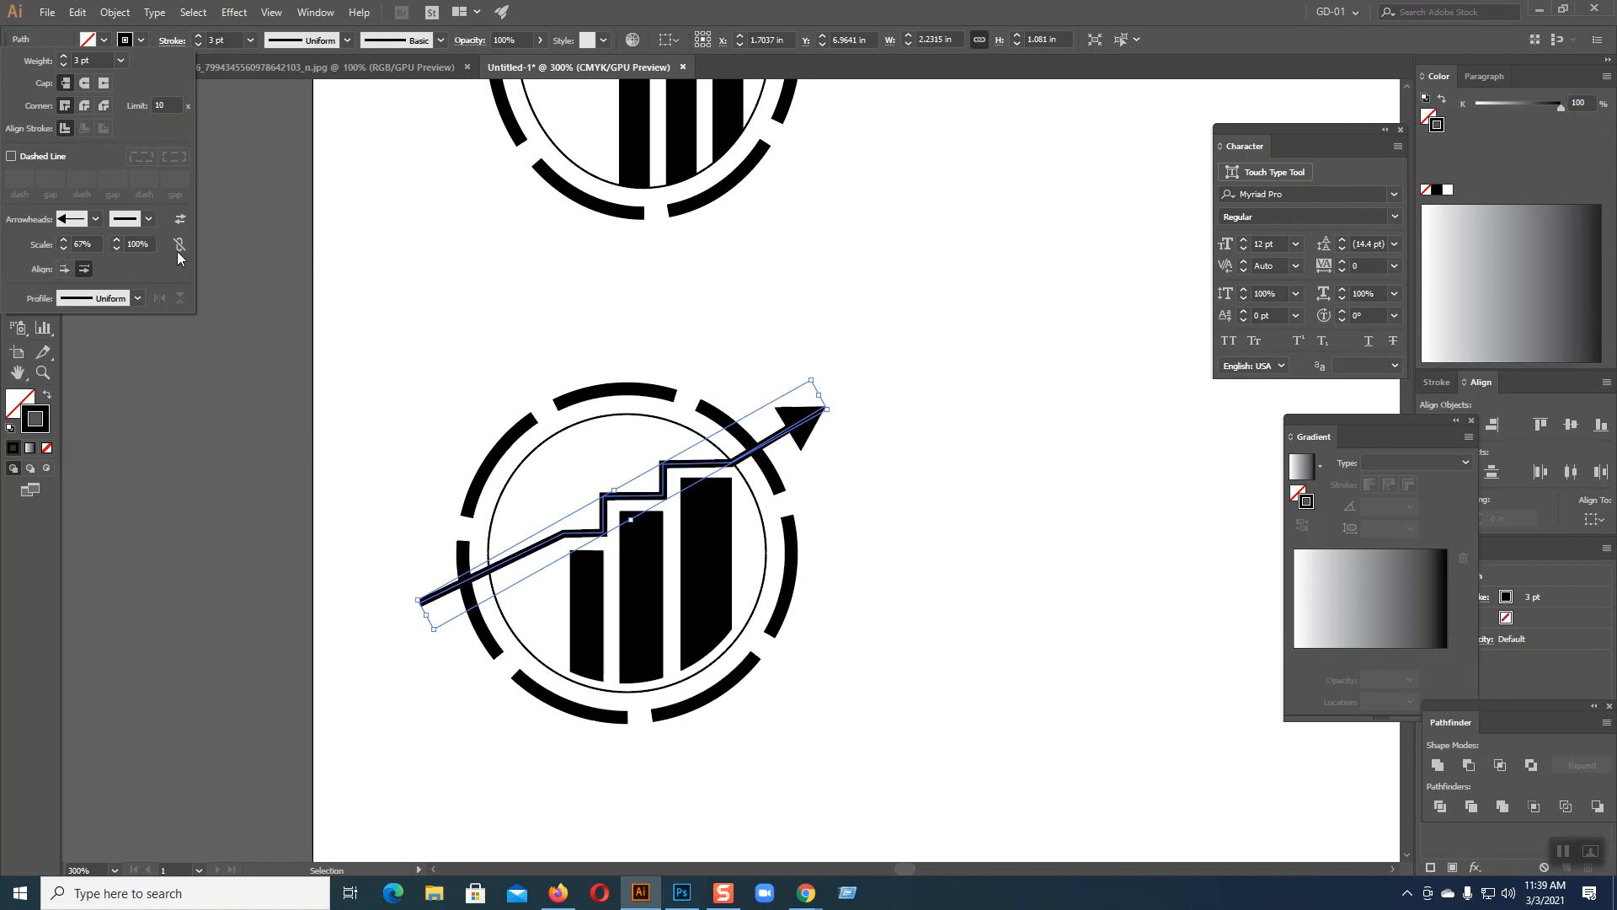
# - Apply the Arrow 23 arrowhead to the stepped line's end point and scale it to 67%
pyautogui.click(149, 219)
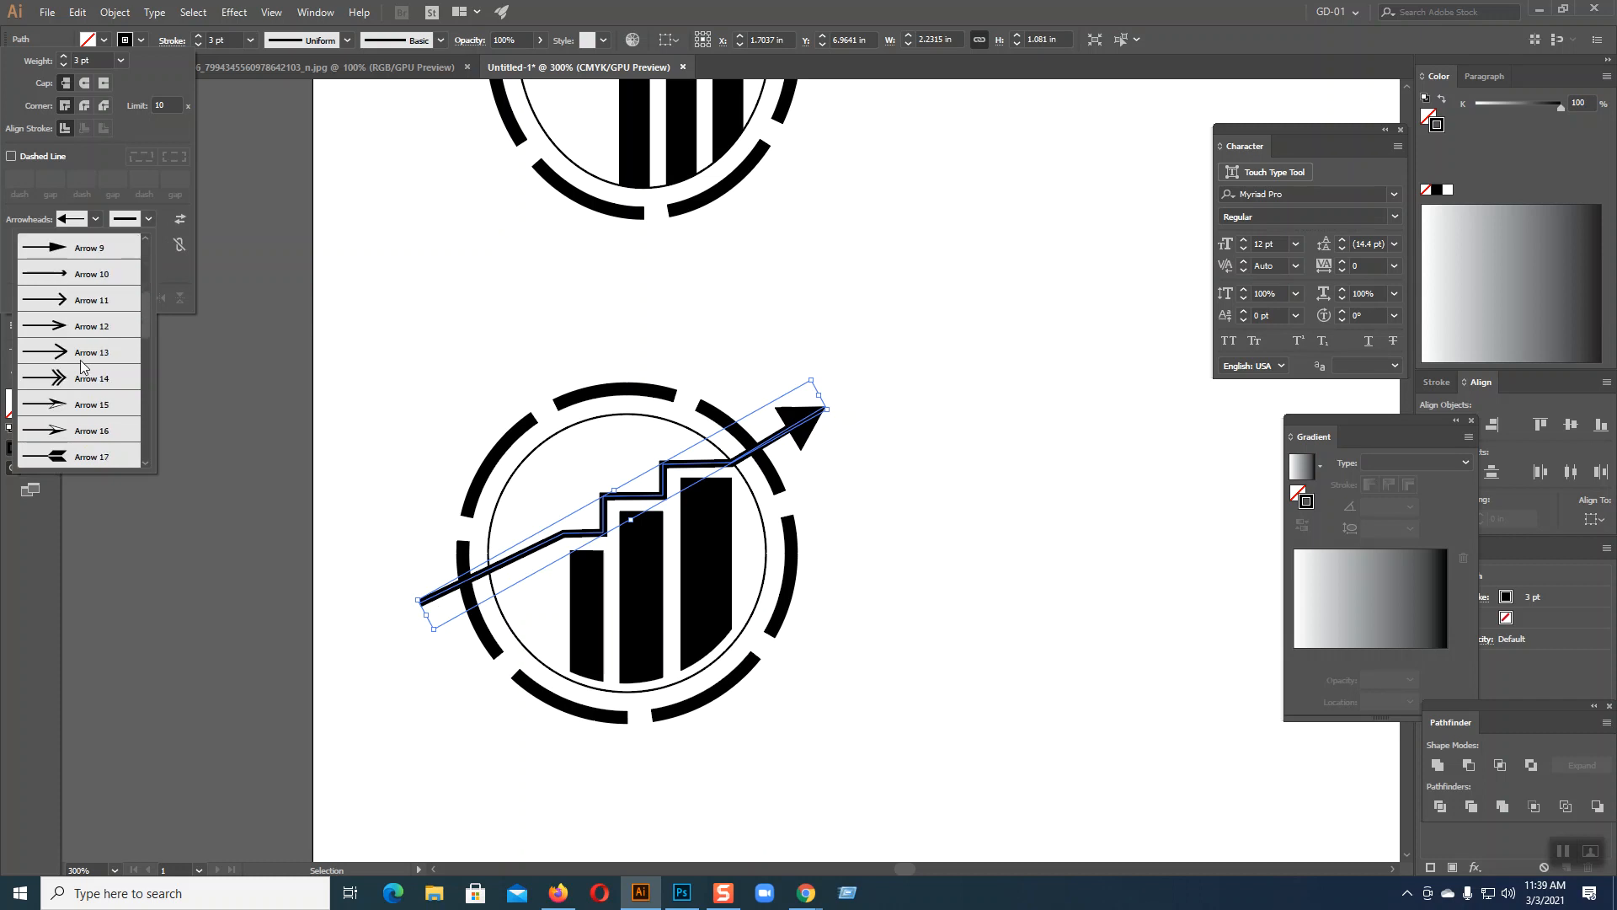
pyautogui.scroll(-3, 79, 360)
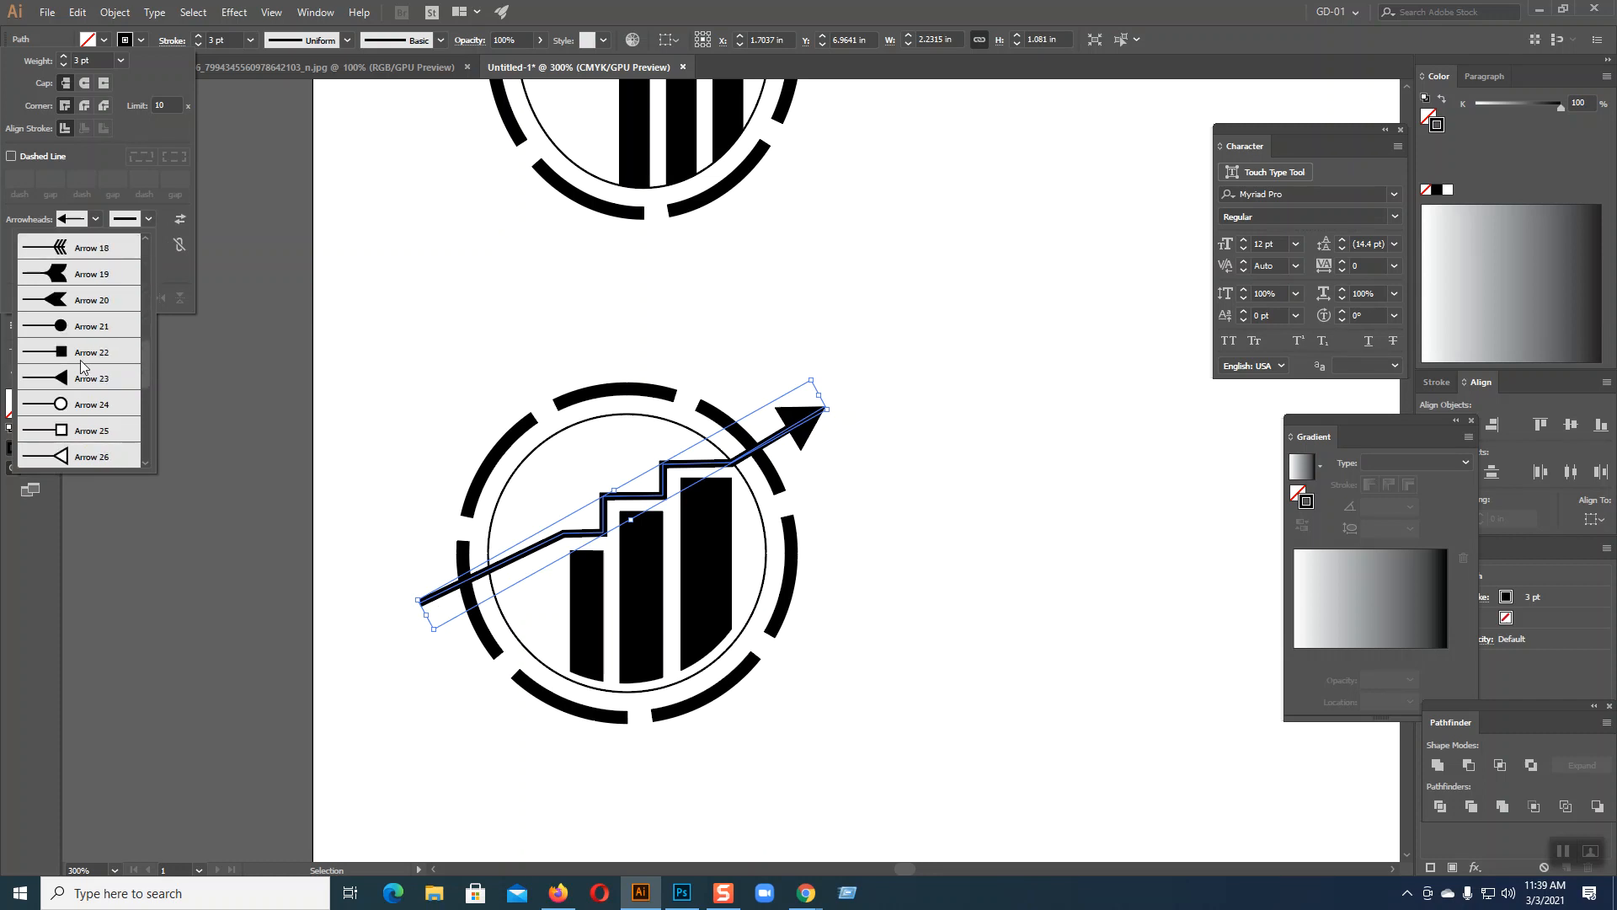
pyautogui.click(59, 380)
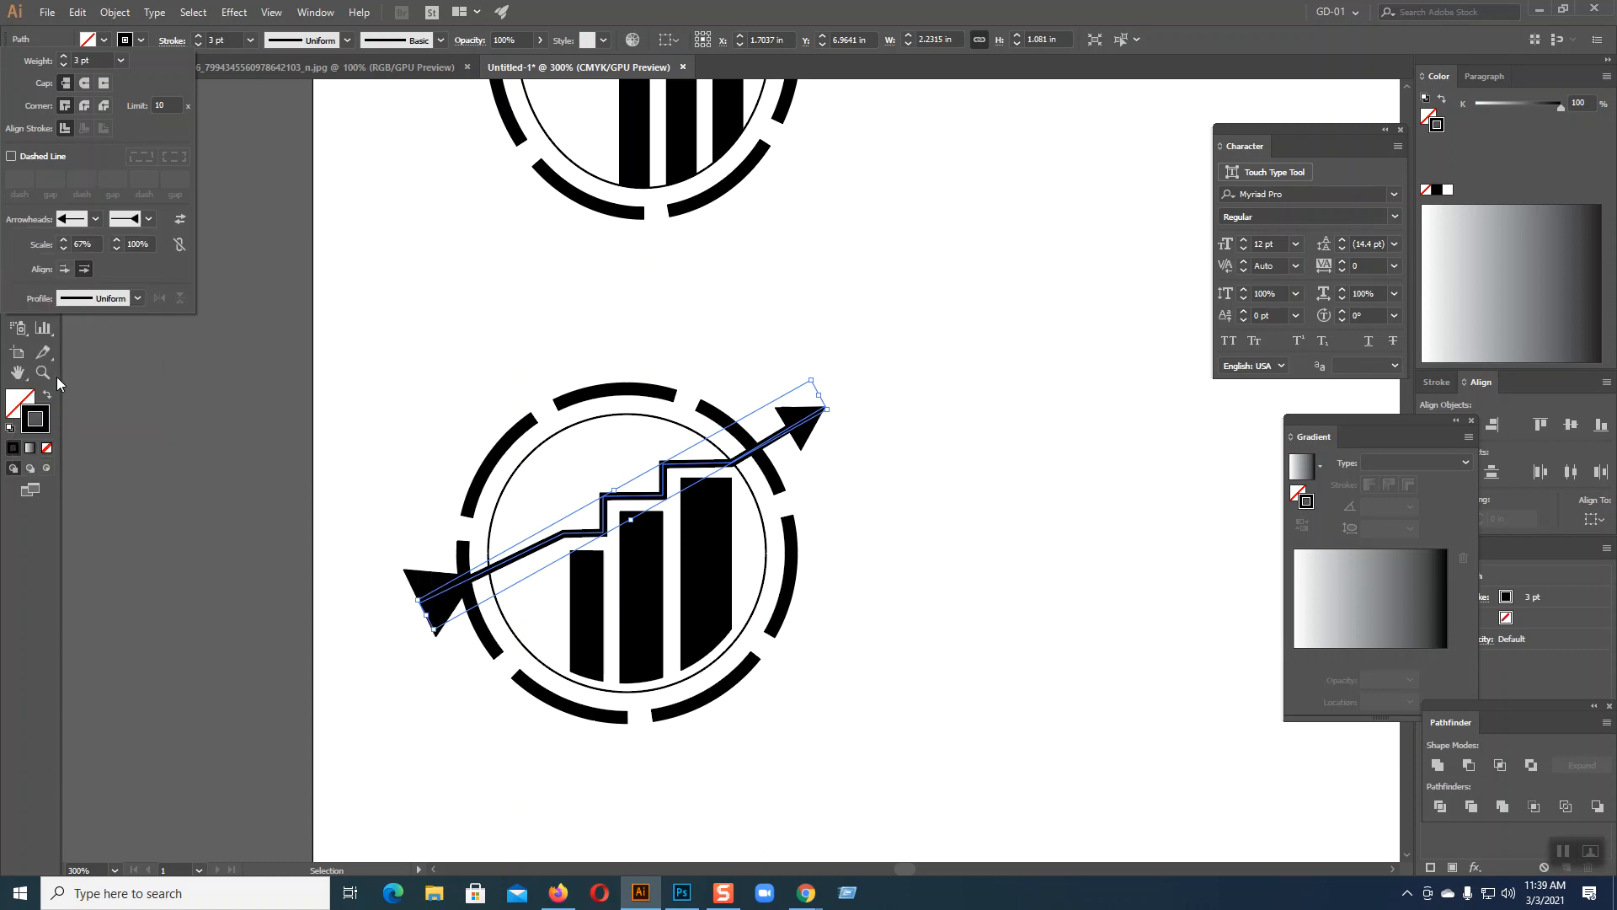
pyautogui.click(118, 248)
pyautogui.moveTo(120, 249); pyautogui.dragTo(120, 249)
pyautogui.click(118, 240)
pyautogui.click(119, 240)
pyautogui.click(118, 240)
pyautogui.click(119, 241)
pyautogui.click(118, 240)
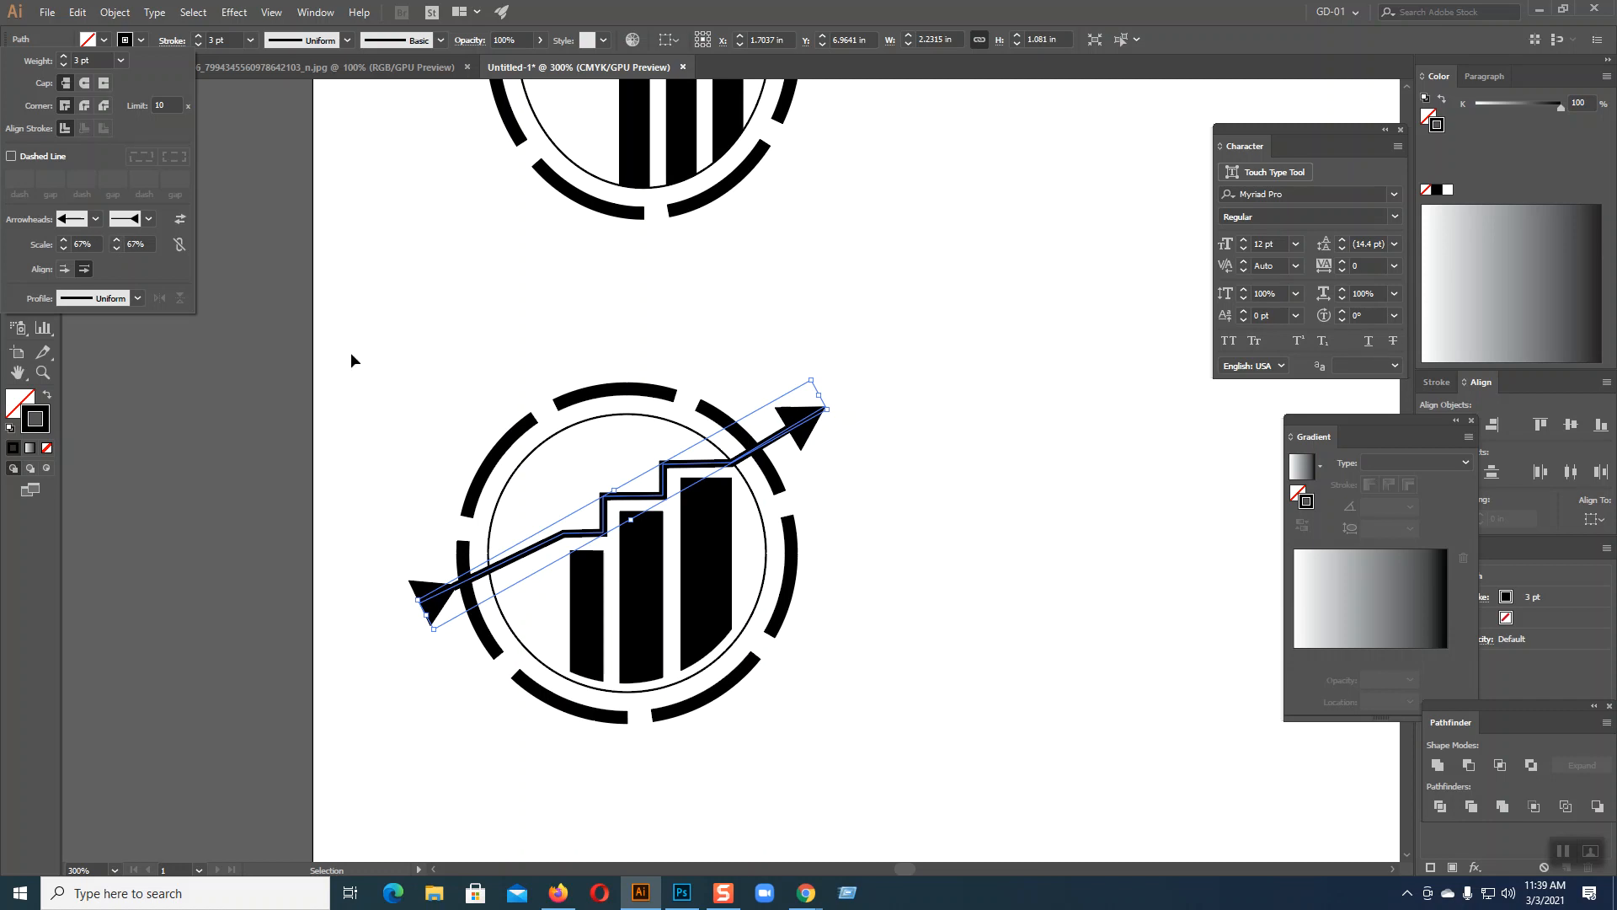
pyautogui.click(938, 462)
pyautogui.click(938, 462)
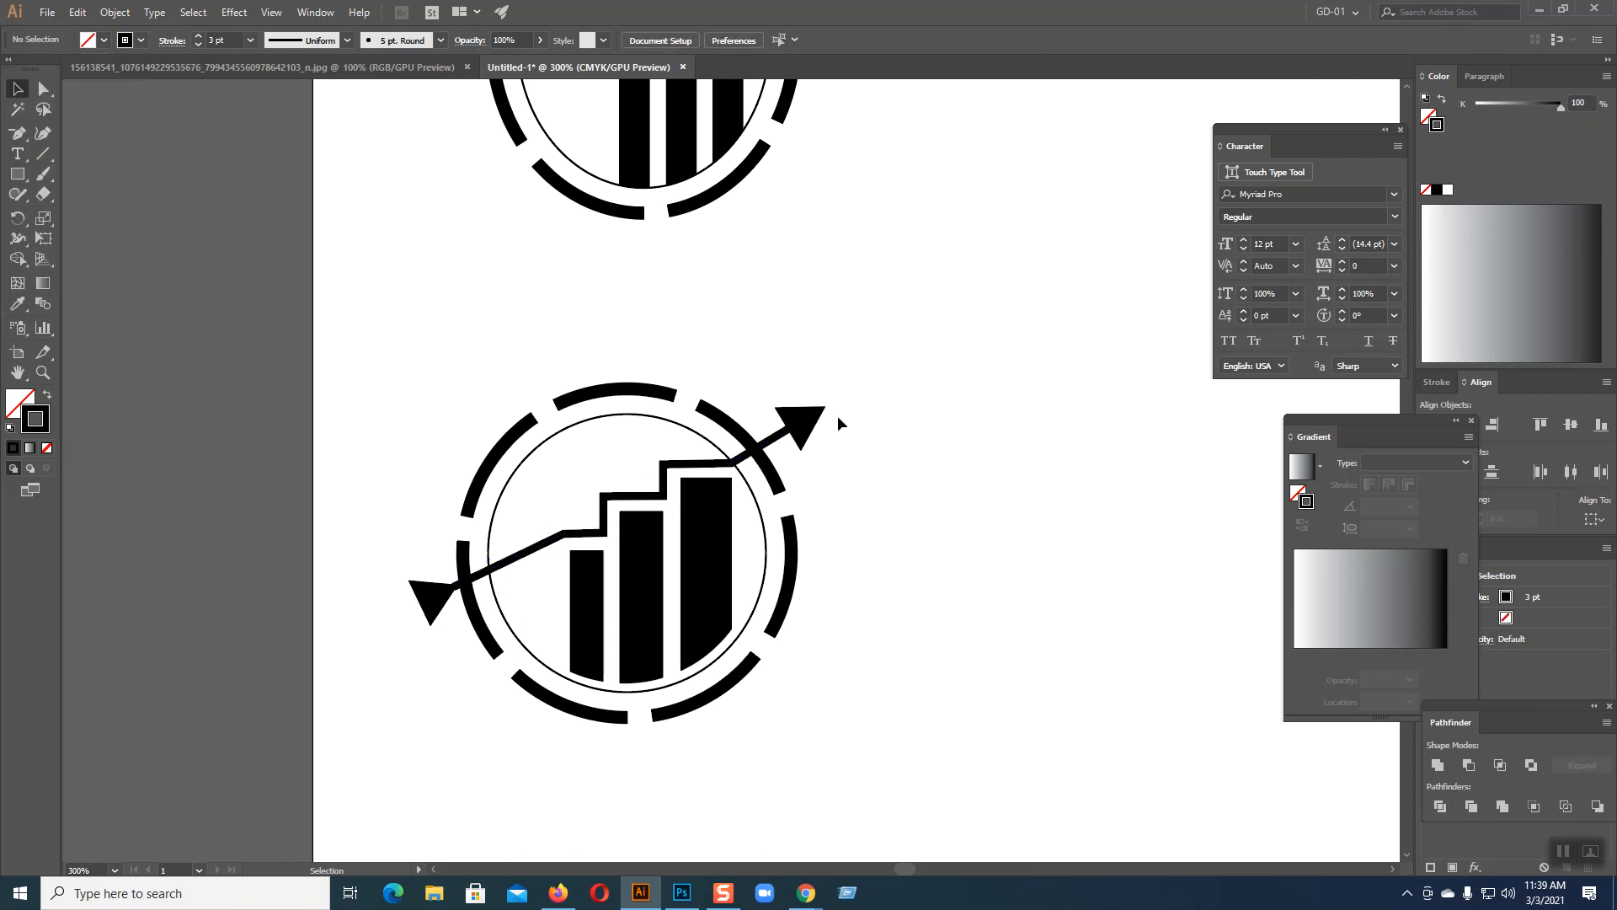
# - Rotate the dashed outer ring counter-clockwise so its gaps line up with where the stepped arrow crosses it
pyautogui.click(795, 549)
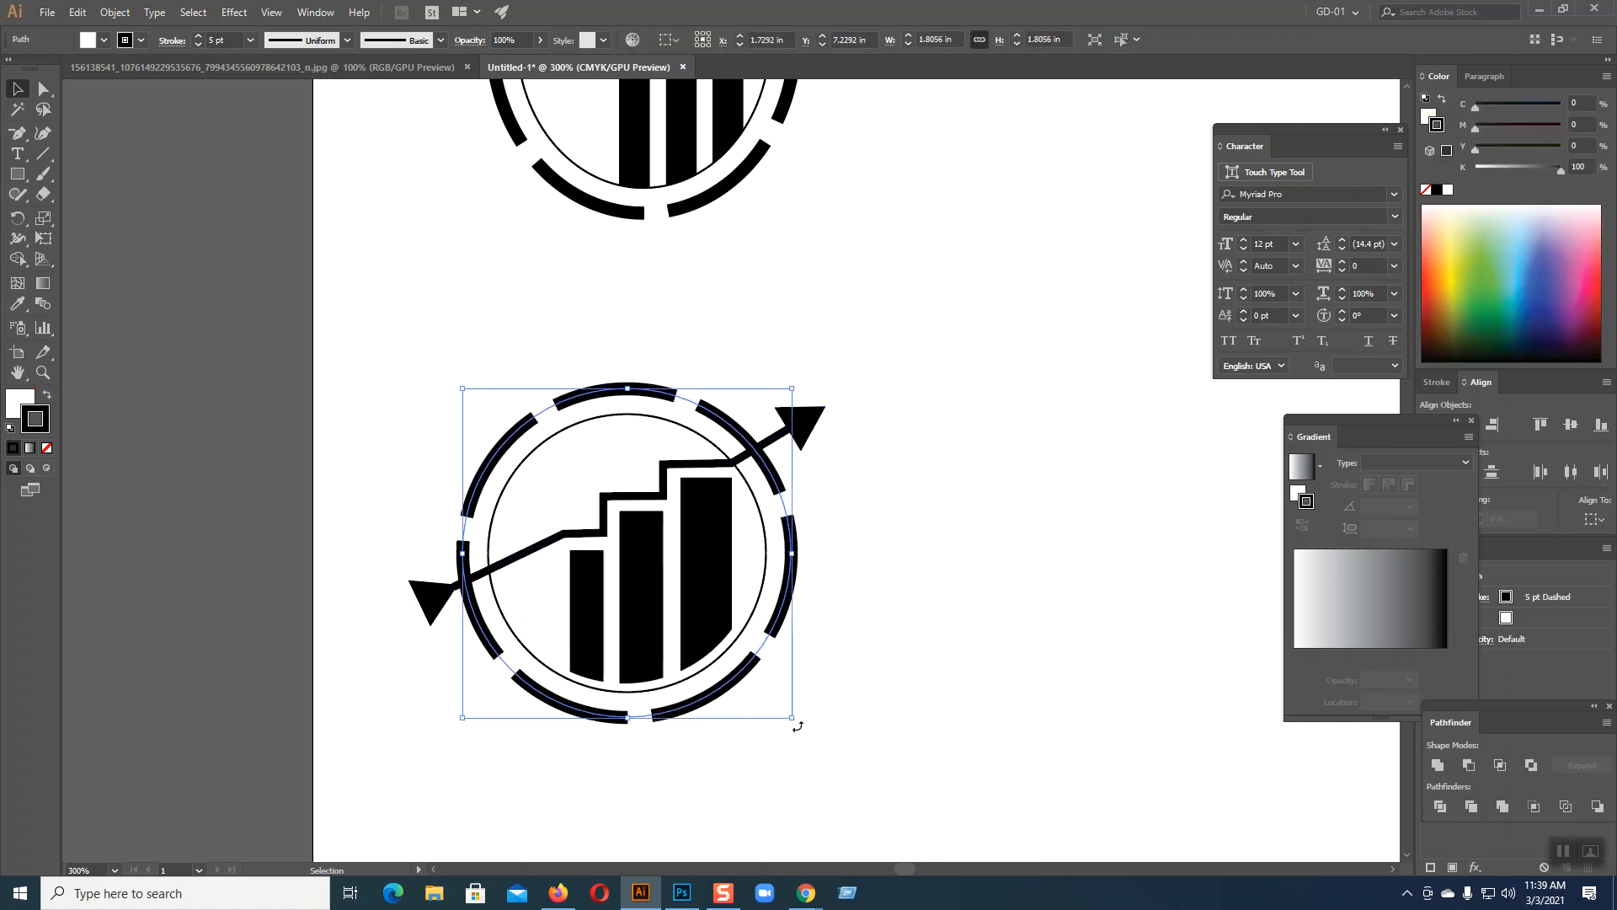
pyautogui.moveTo(797, 726); pyautogui.dragTo(854, 657)
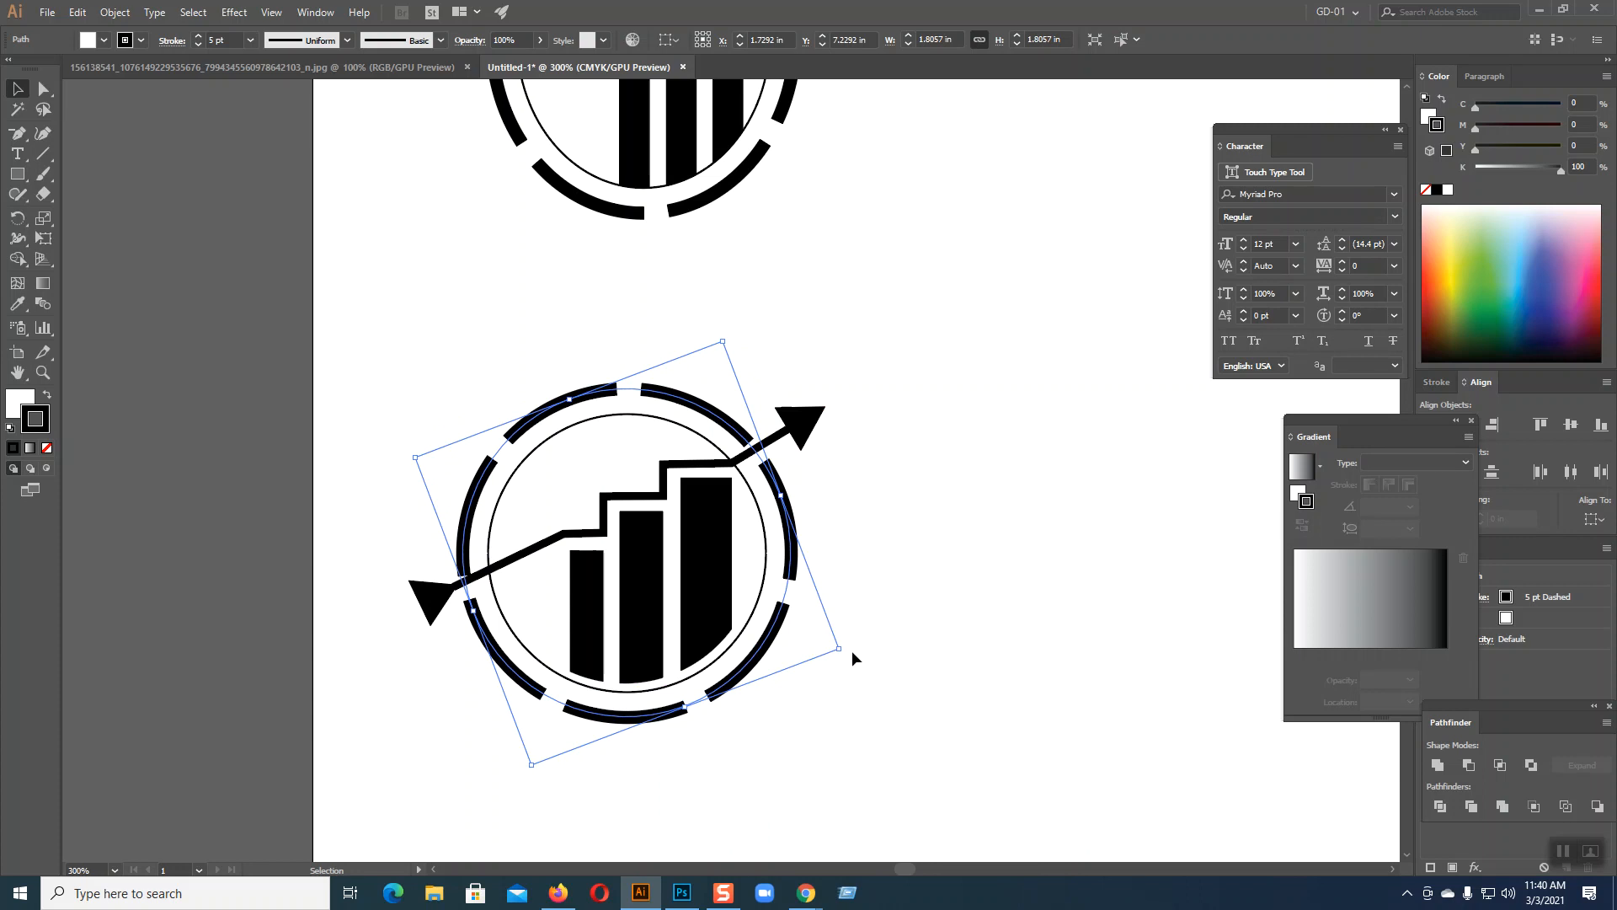
pyautogui.moveTo(848, 656); pyautogui.dragTo(851, 655)
pyautogui.click(908, 649)
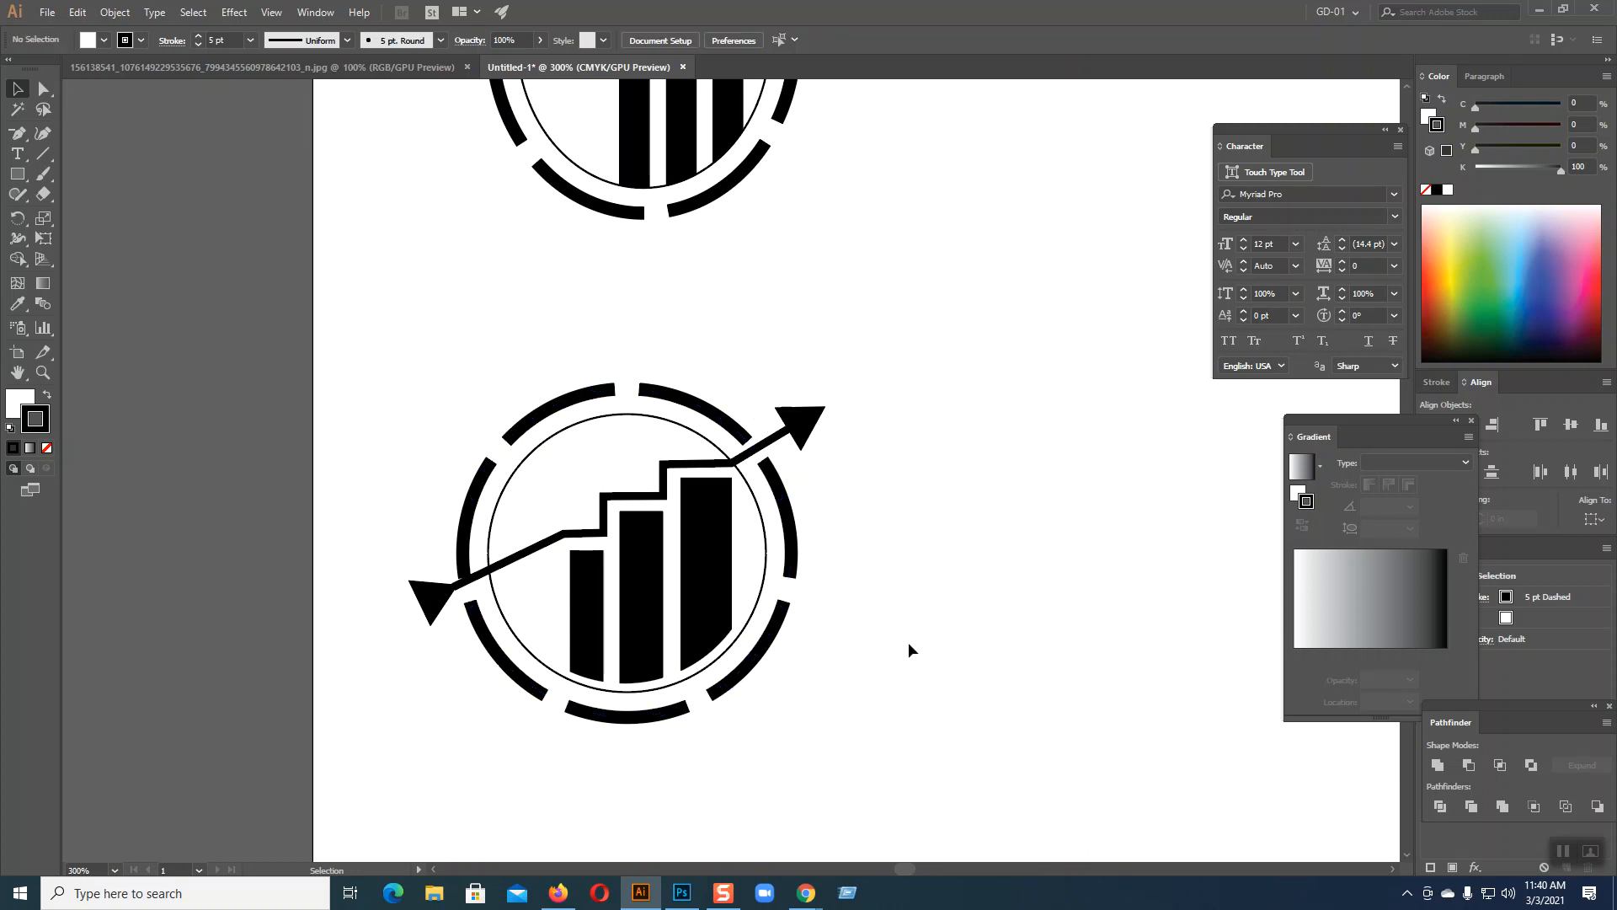
pyautogui.click(792, 556)
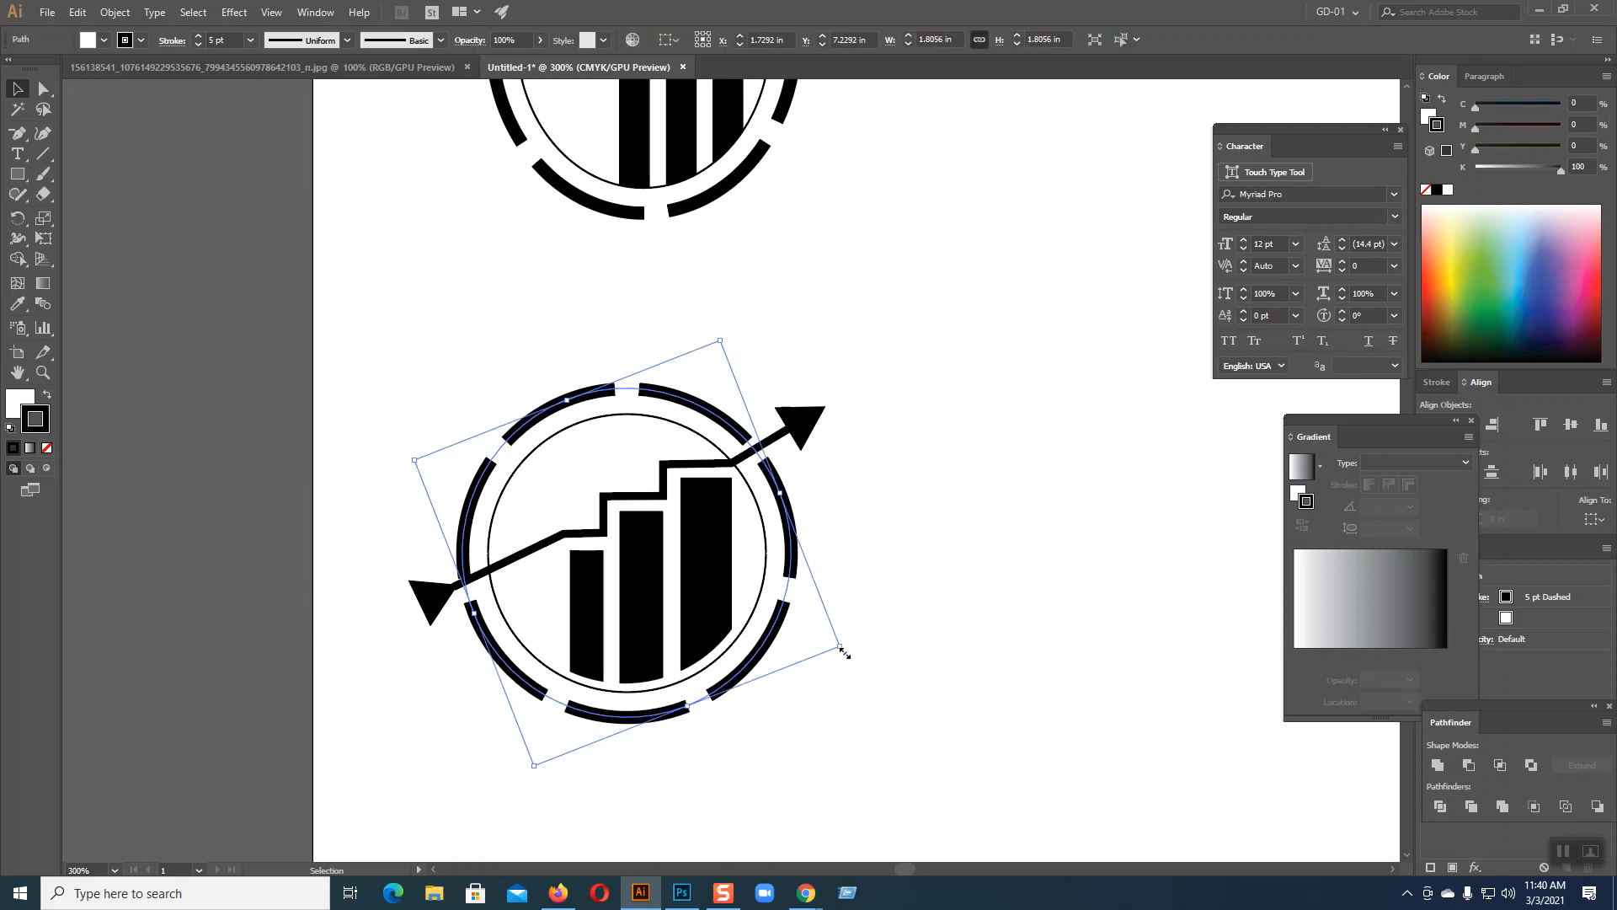
pyautogui.moveTo(849, 654); pyautogui.dragTo(858, 649)
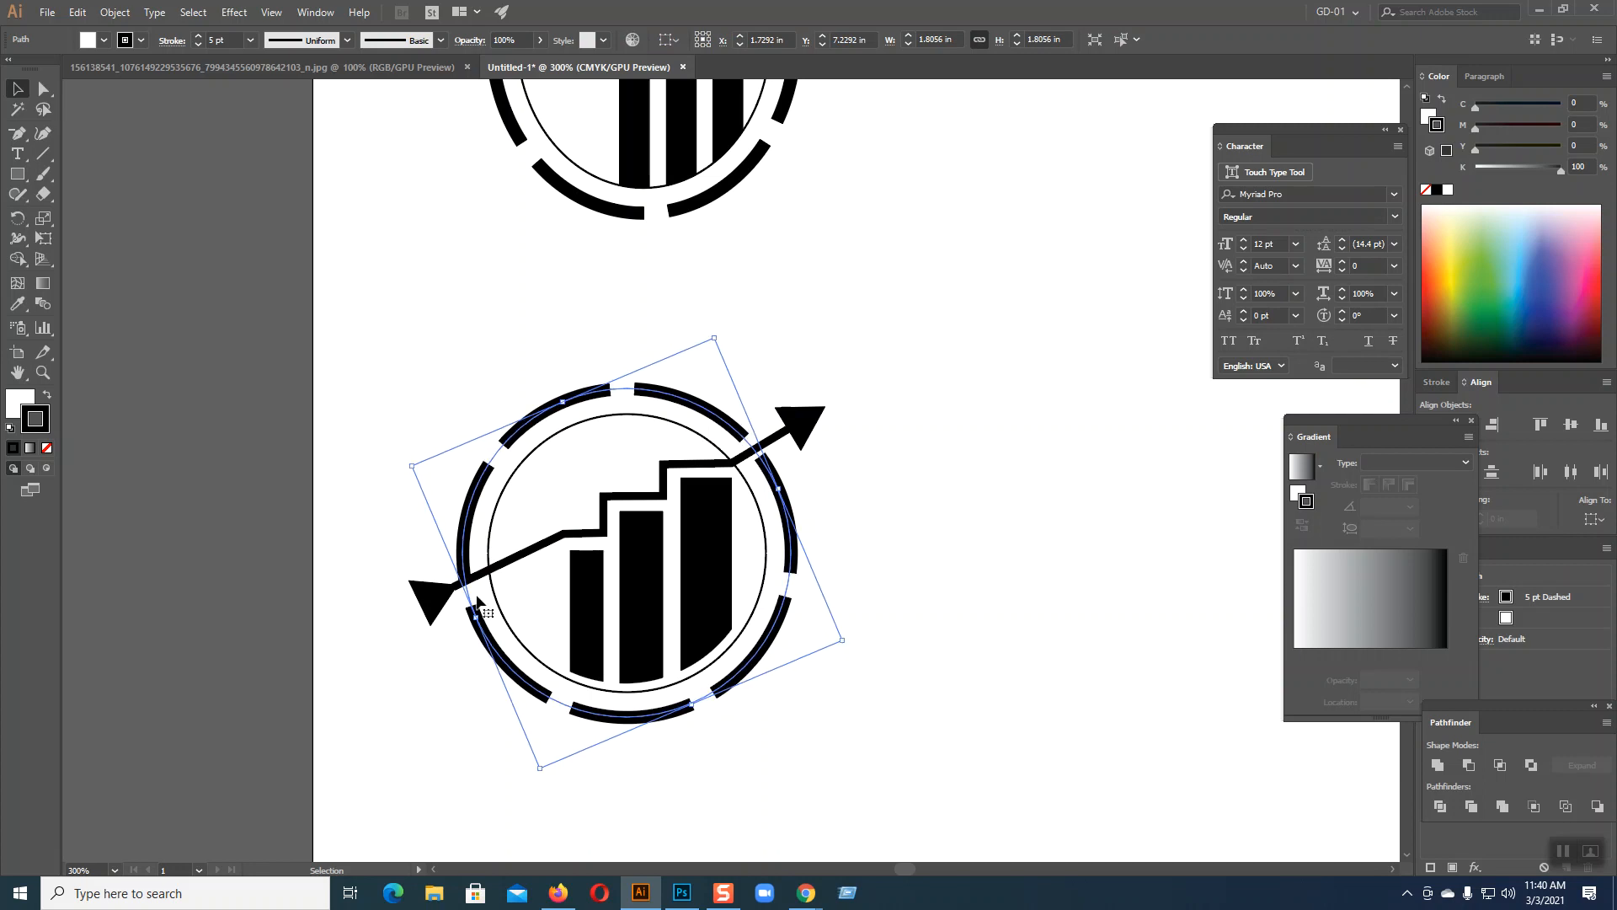
pyautogui.click(875, 511)
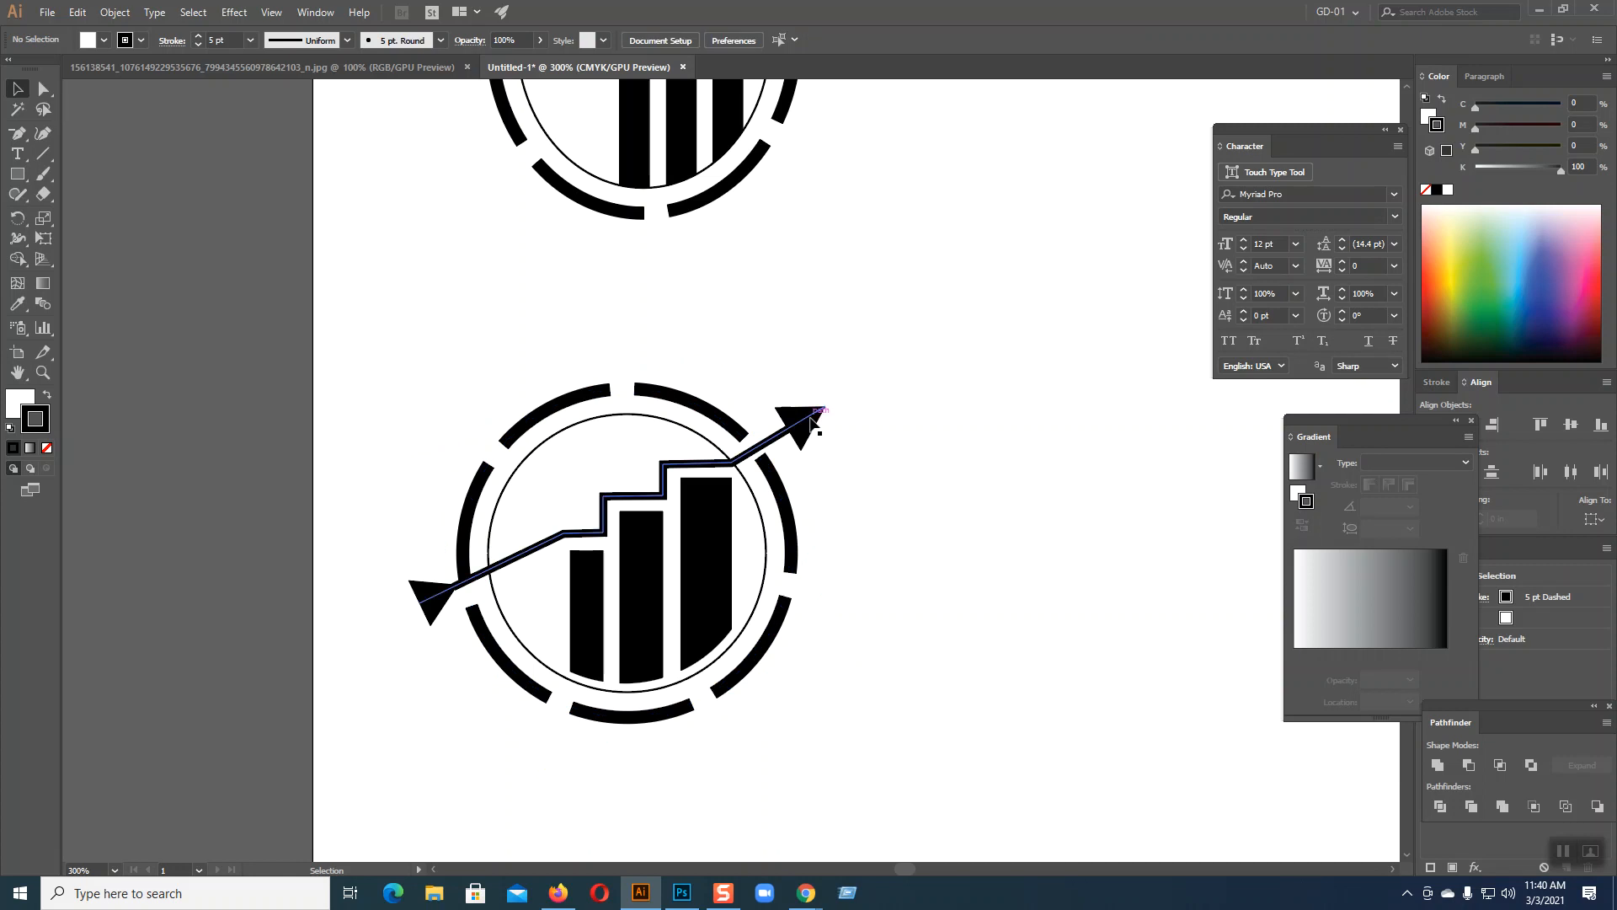
# - Try extending the stepped line's arrow tips beyond the path ends, returning to arrow tips placed at the path ends
pyautogui.click(812, 420)
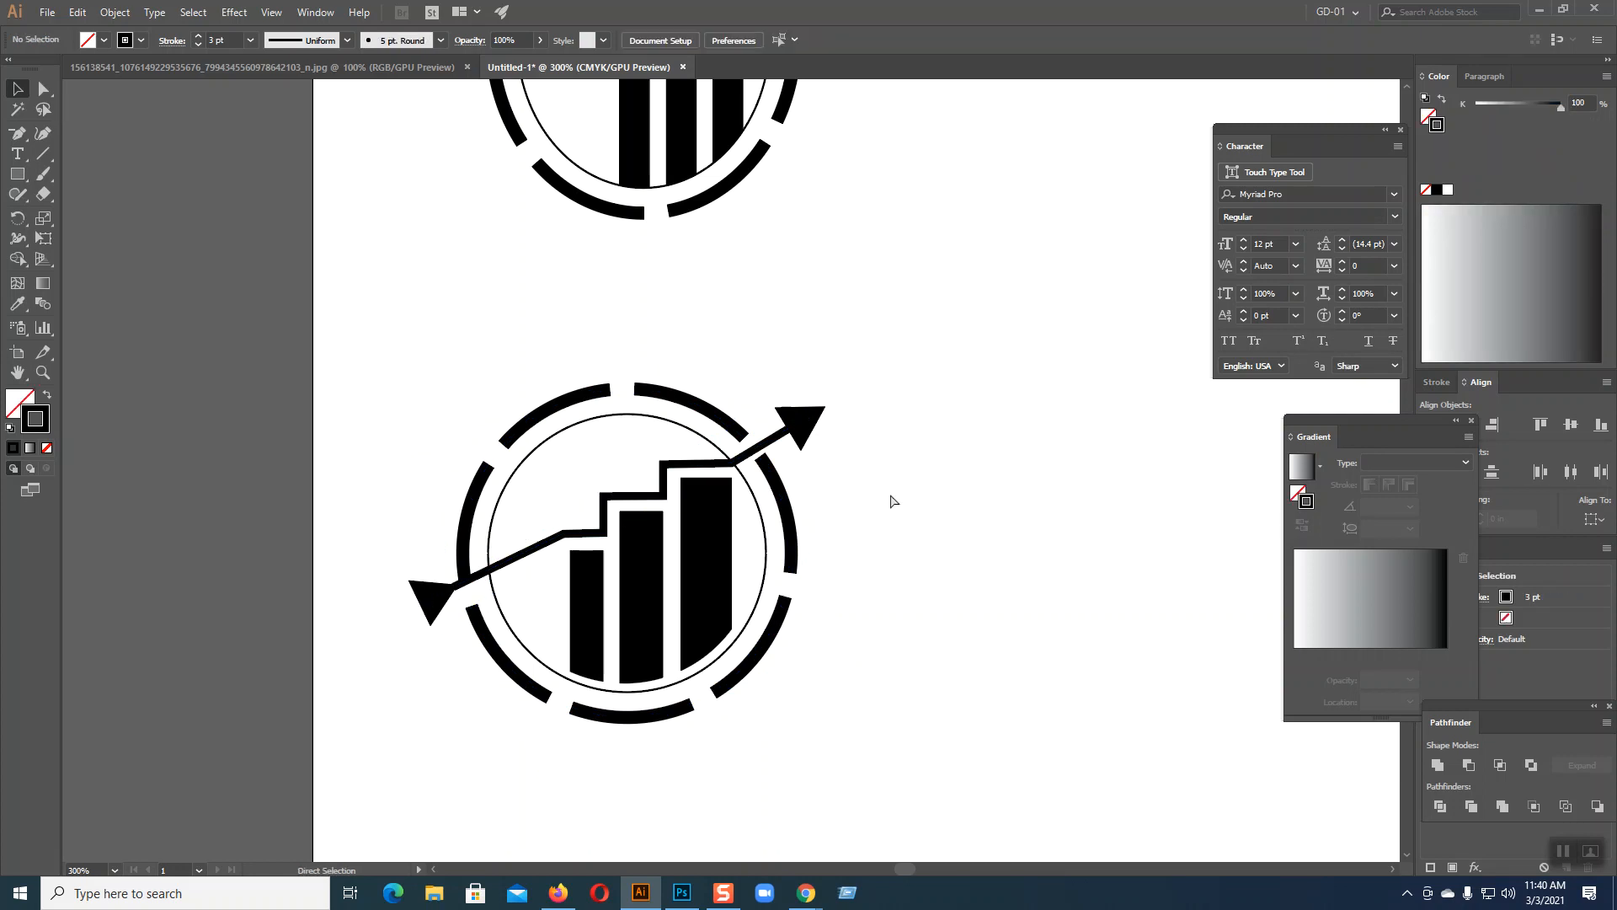
pyautogui.hotkey('ctrl', '-')
pyautogui.hotkey('ctrl', '+')
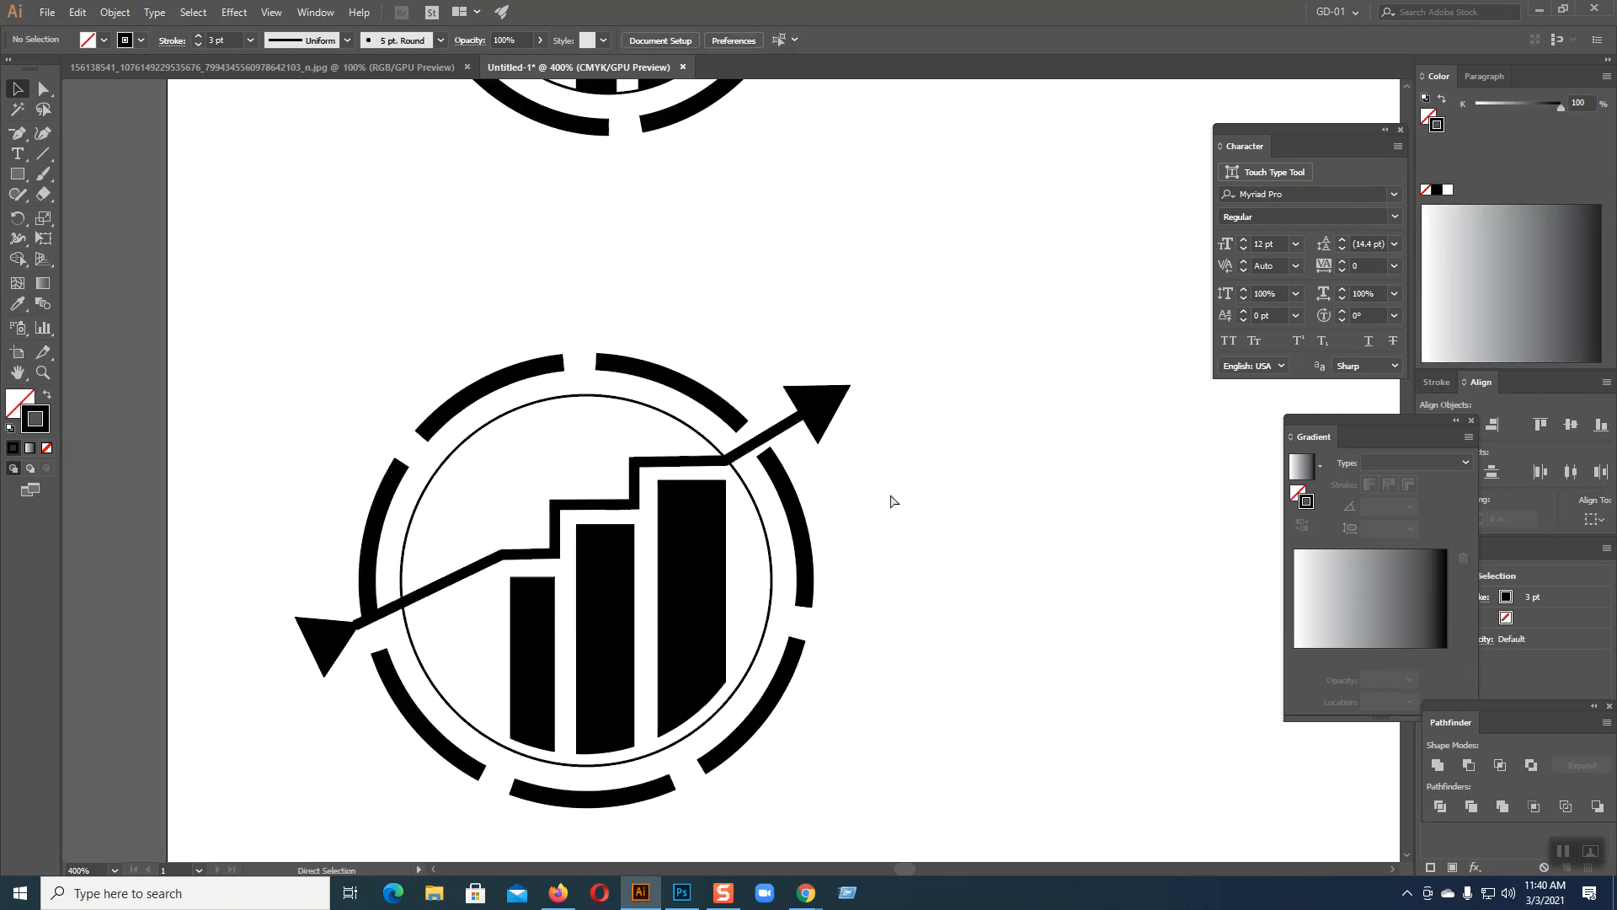
pyautogui.hotkey('ctrl', '+')
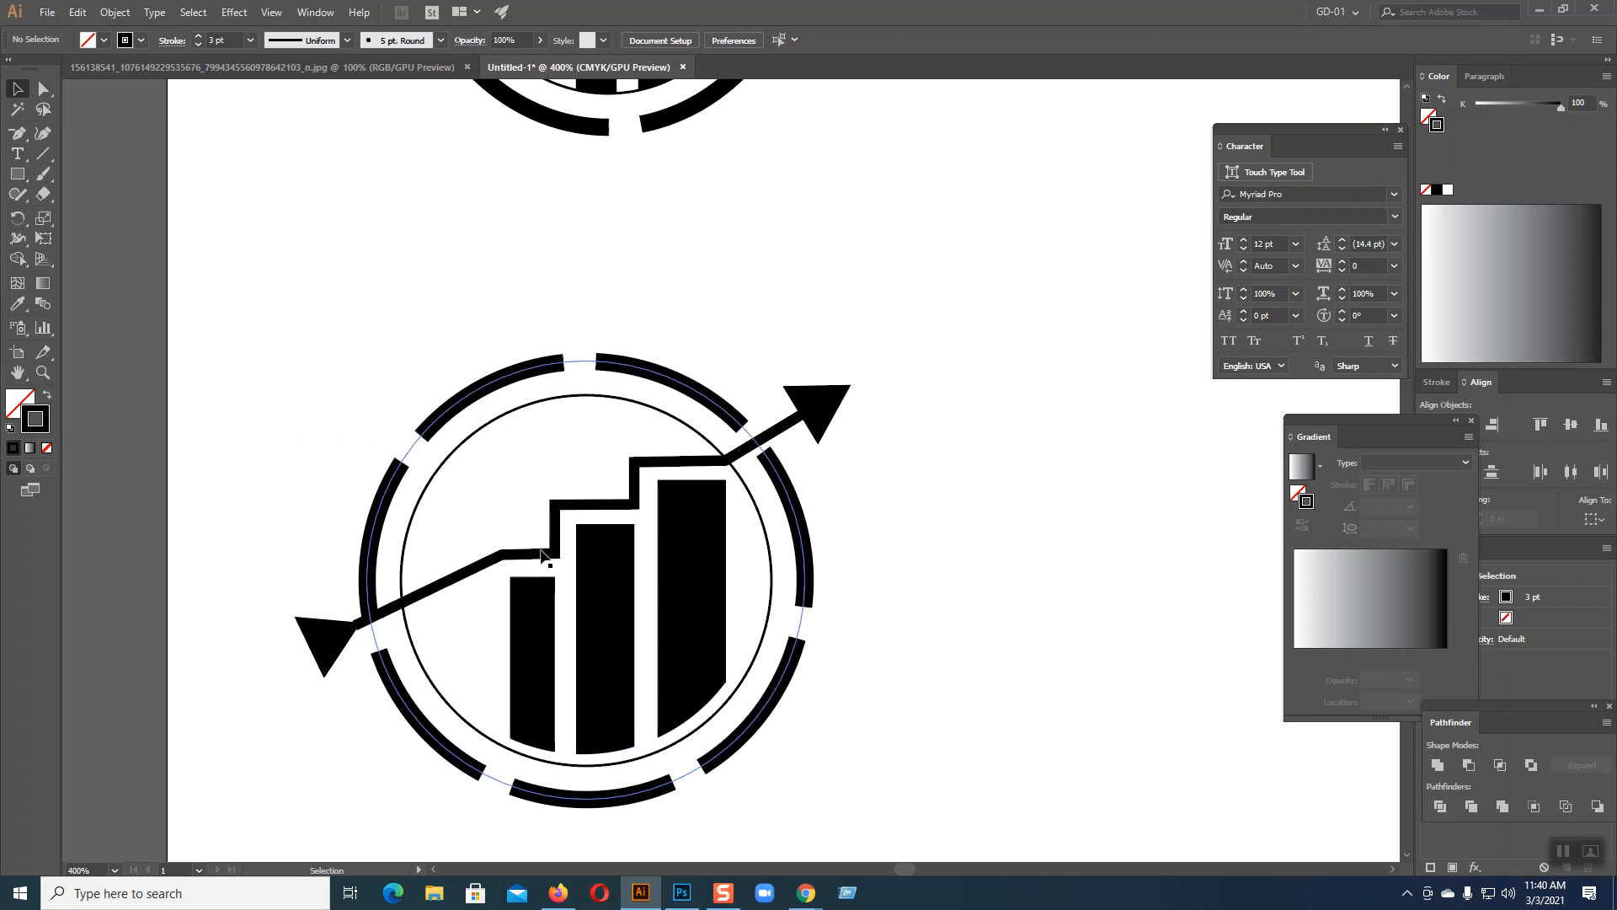
pyautogui.click(633, 485)
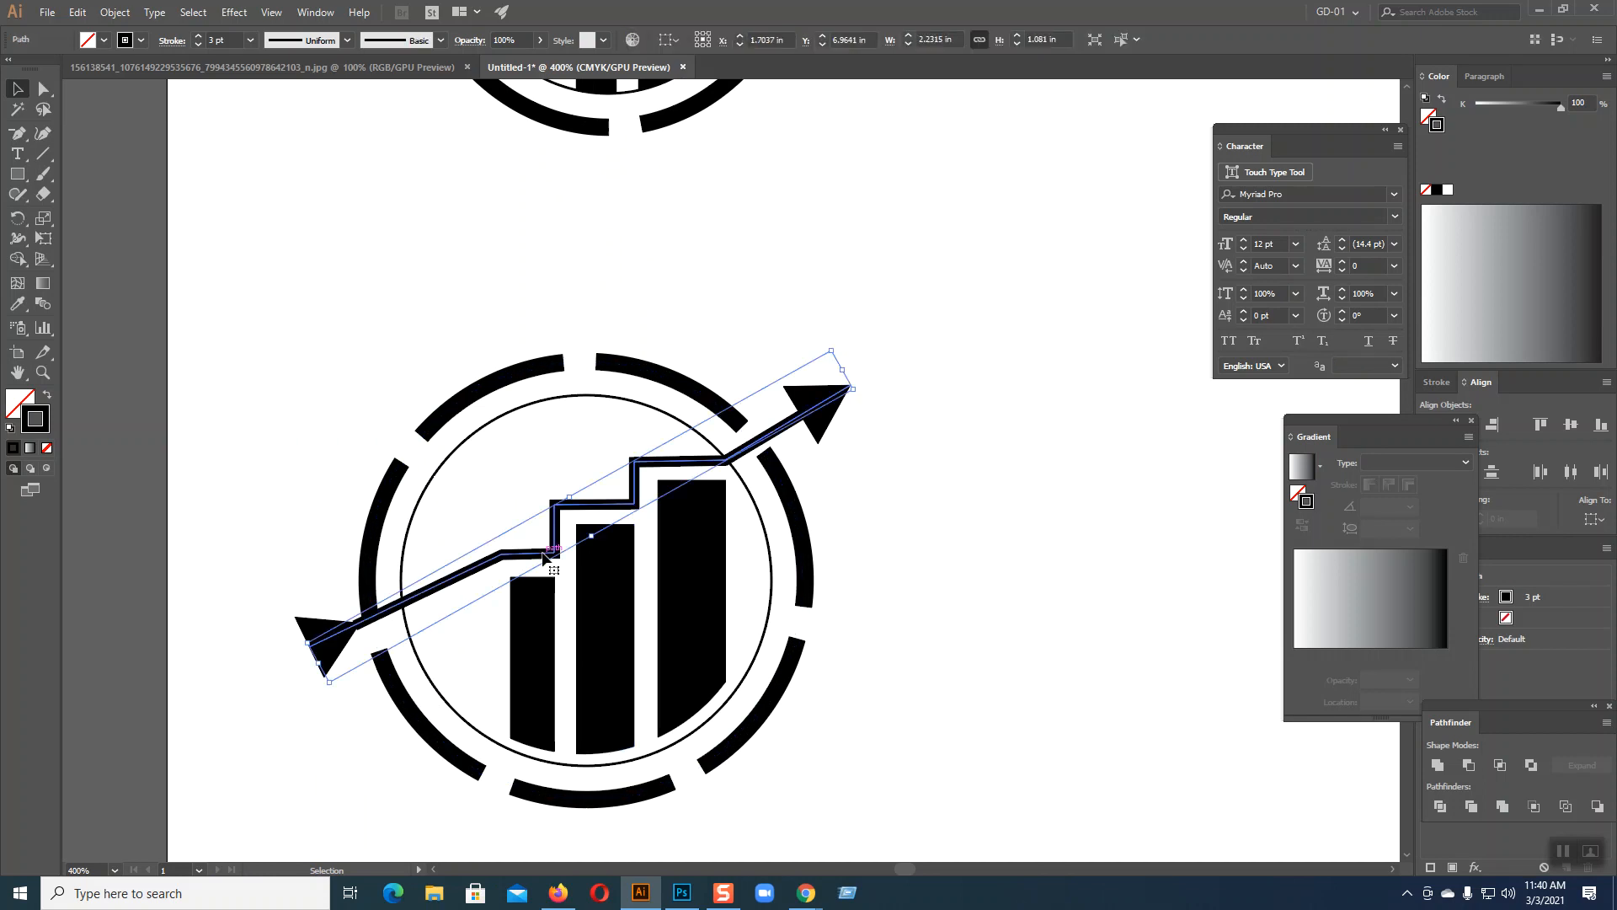
pyautogui.click(171, 41)
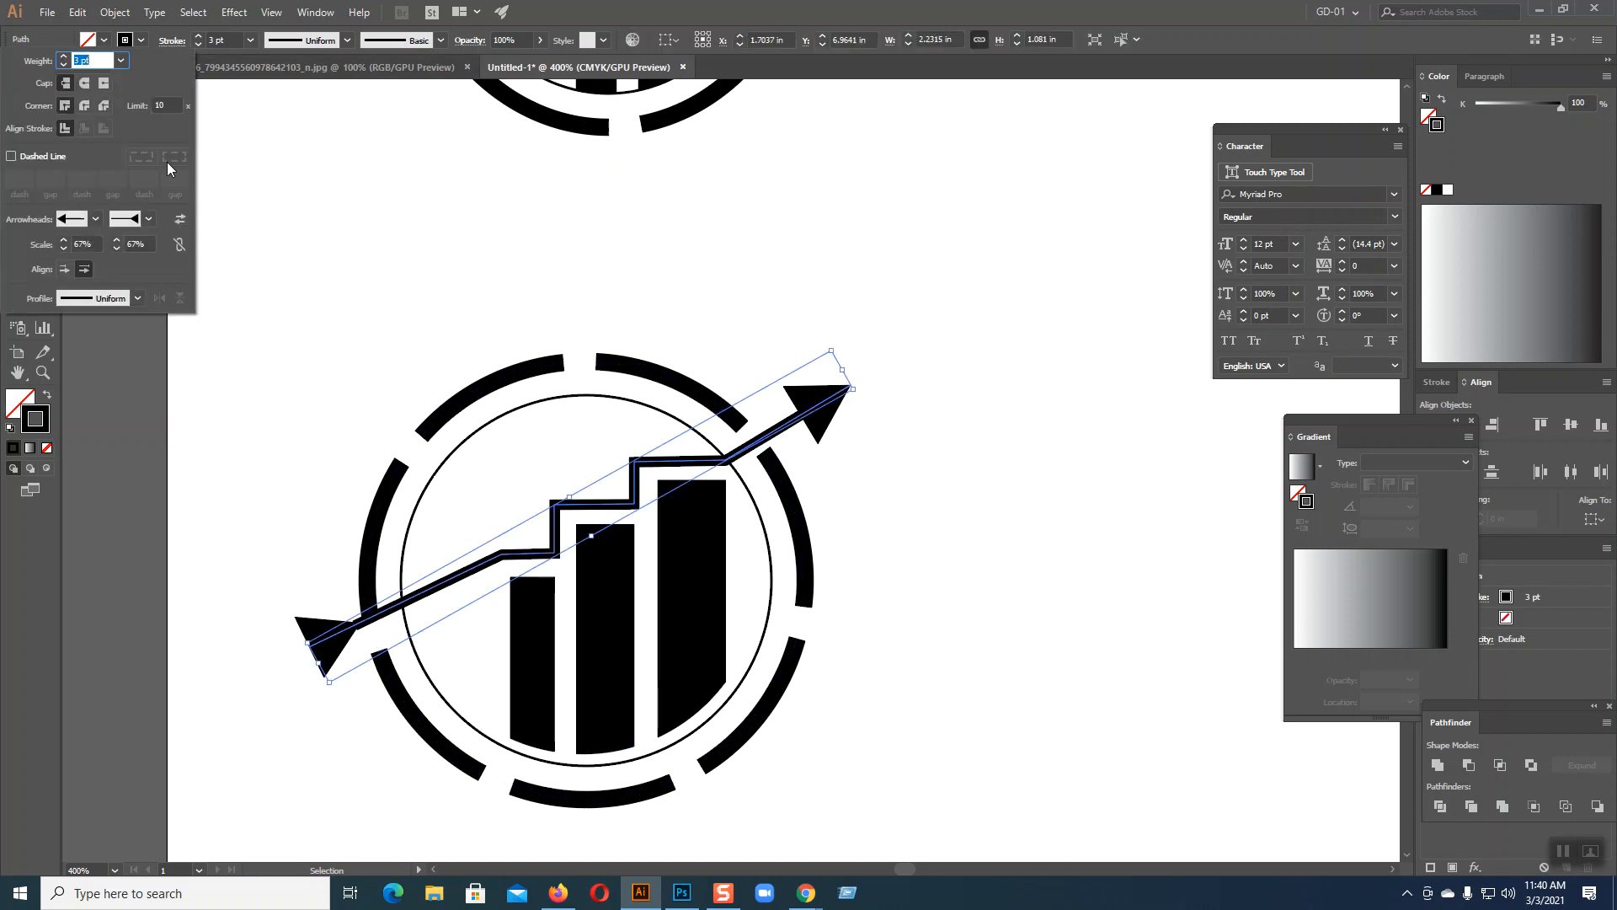
pyautogui.click(64, 269)
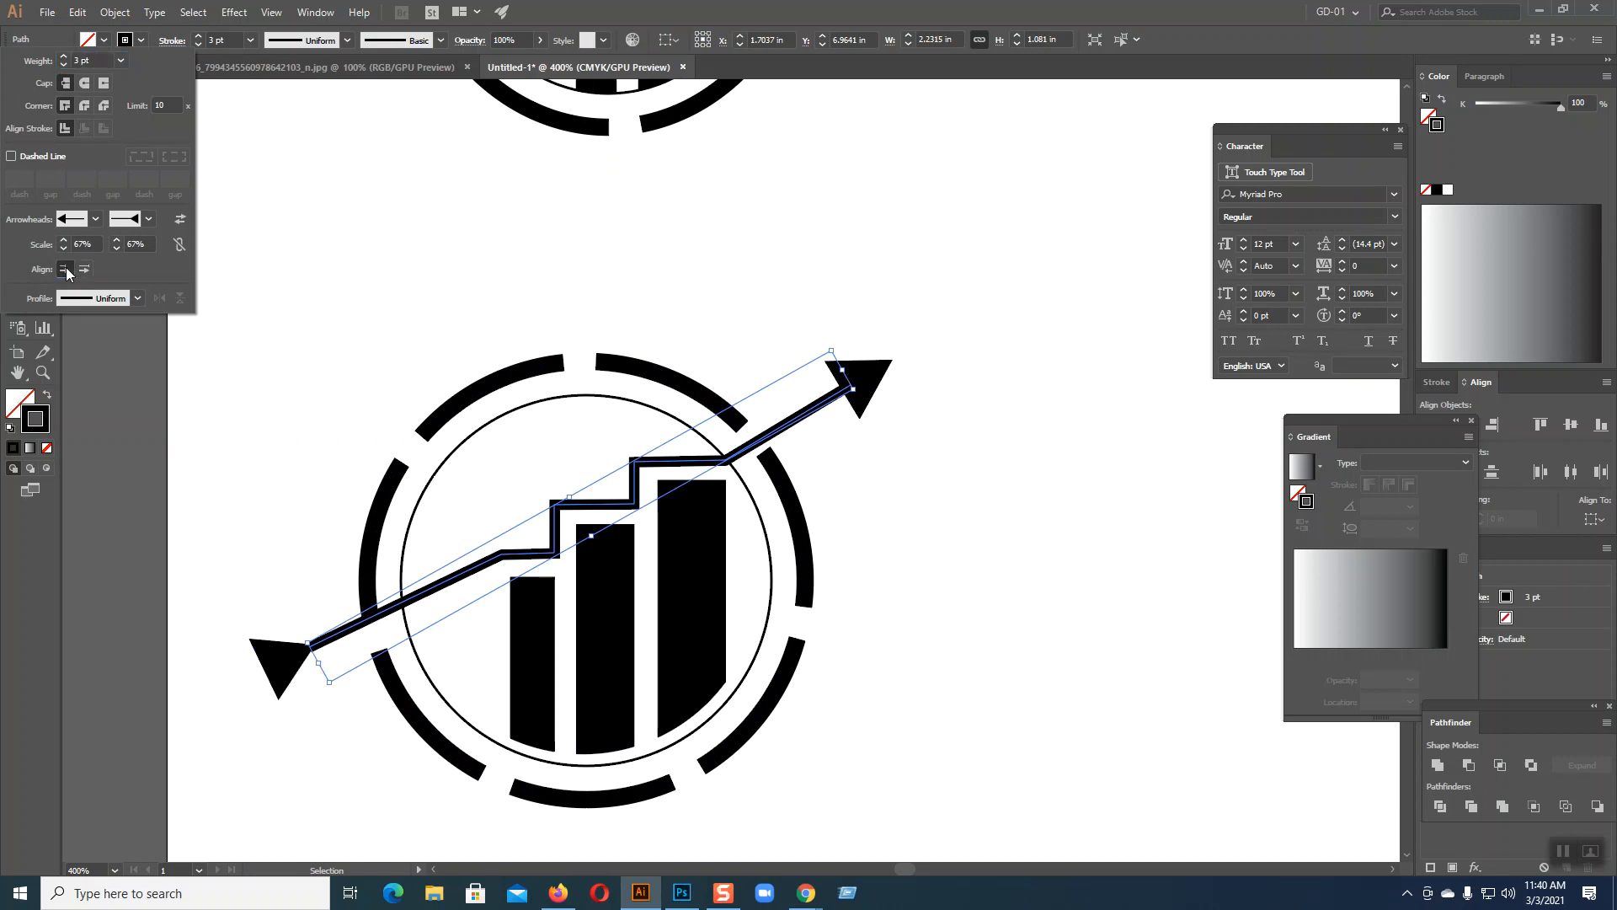
pyautogui.click(84, 269)
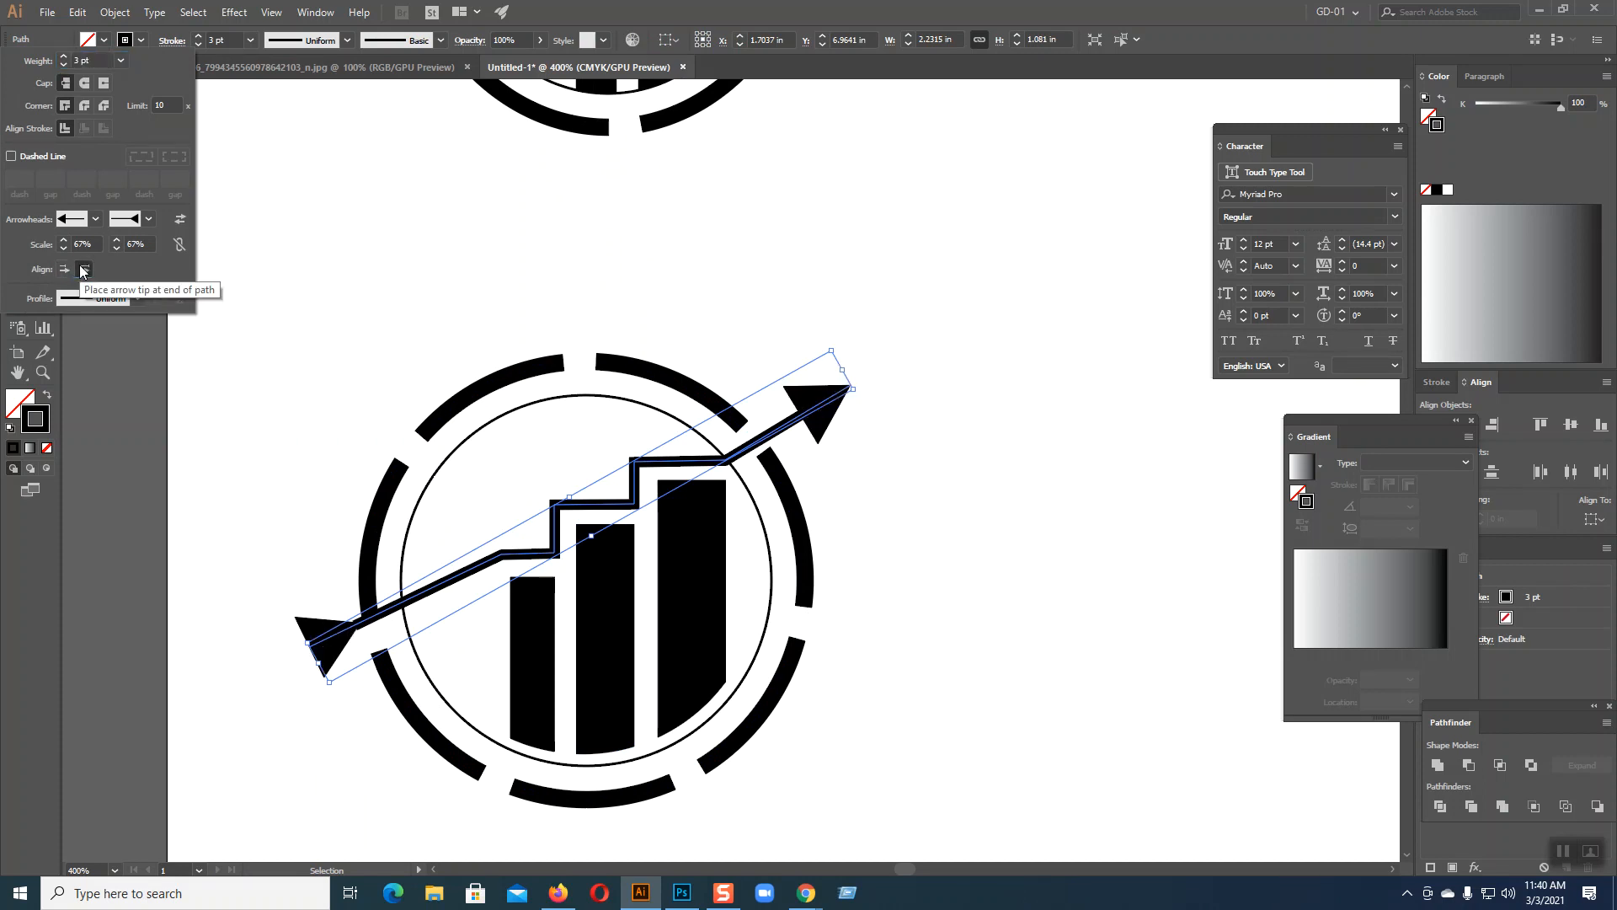
# - Try outlining the stepped arrow's stroke and uniting the resulting shapes, then revert to the editable stroked path
pyautogui.click(993, 441)
pyautogui.click(994, 441)
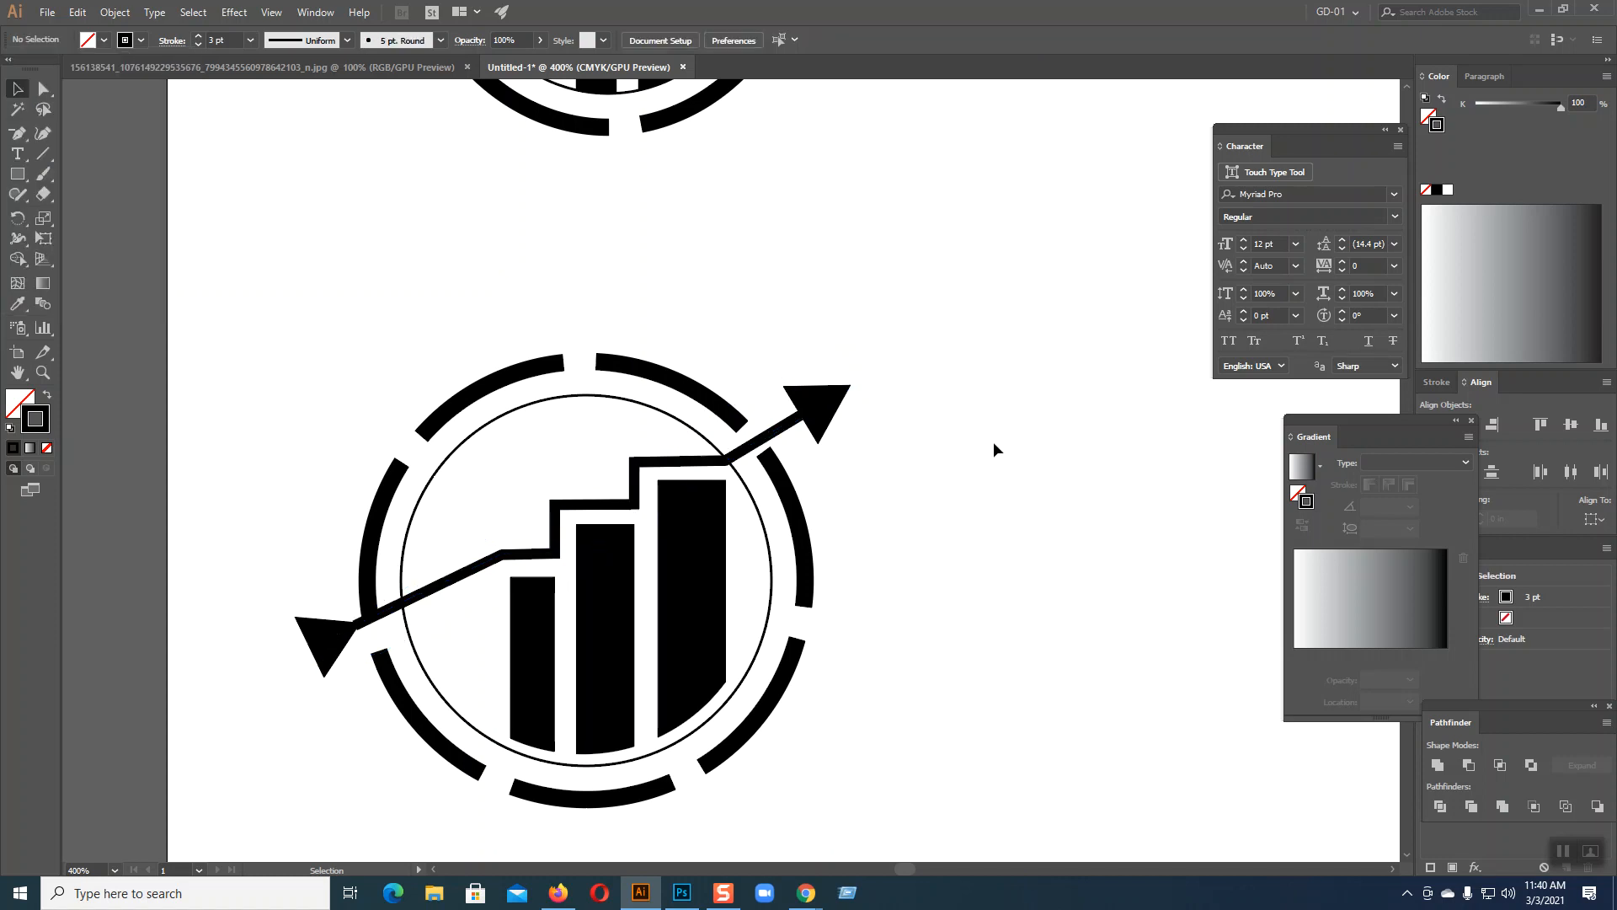
pyautogui.click(840, 398)
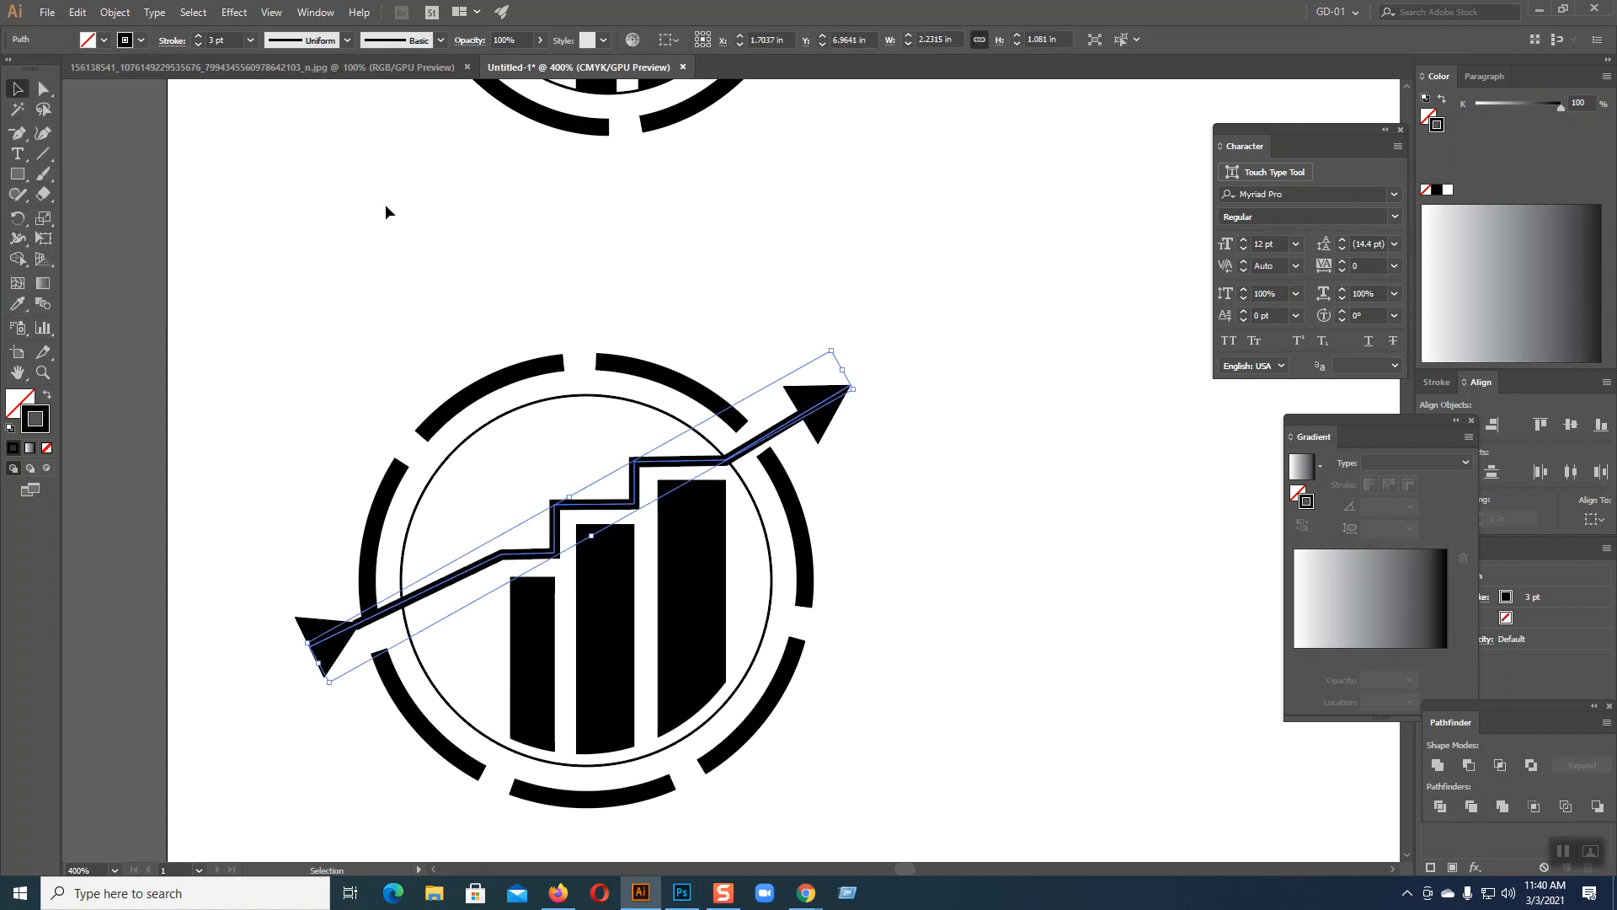
pyautogui.click(115, 12)
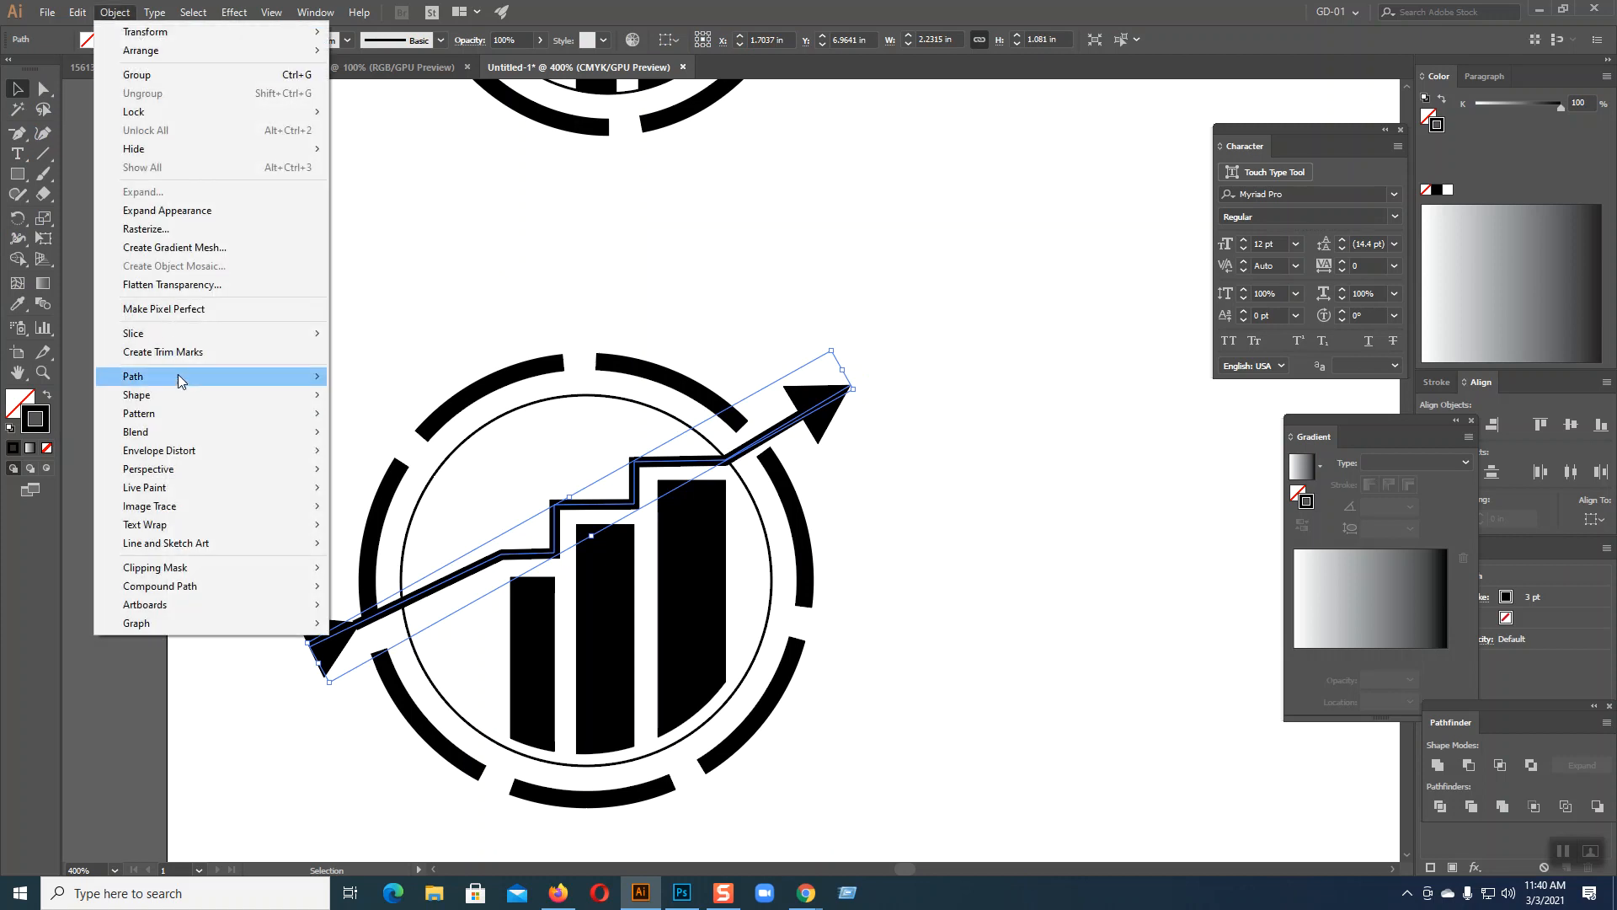
pyautogui.moveTo(177, 377)
pyautogui.click(379, 420)
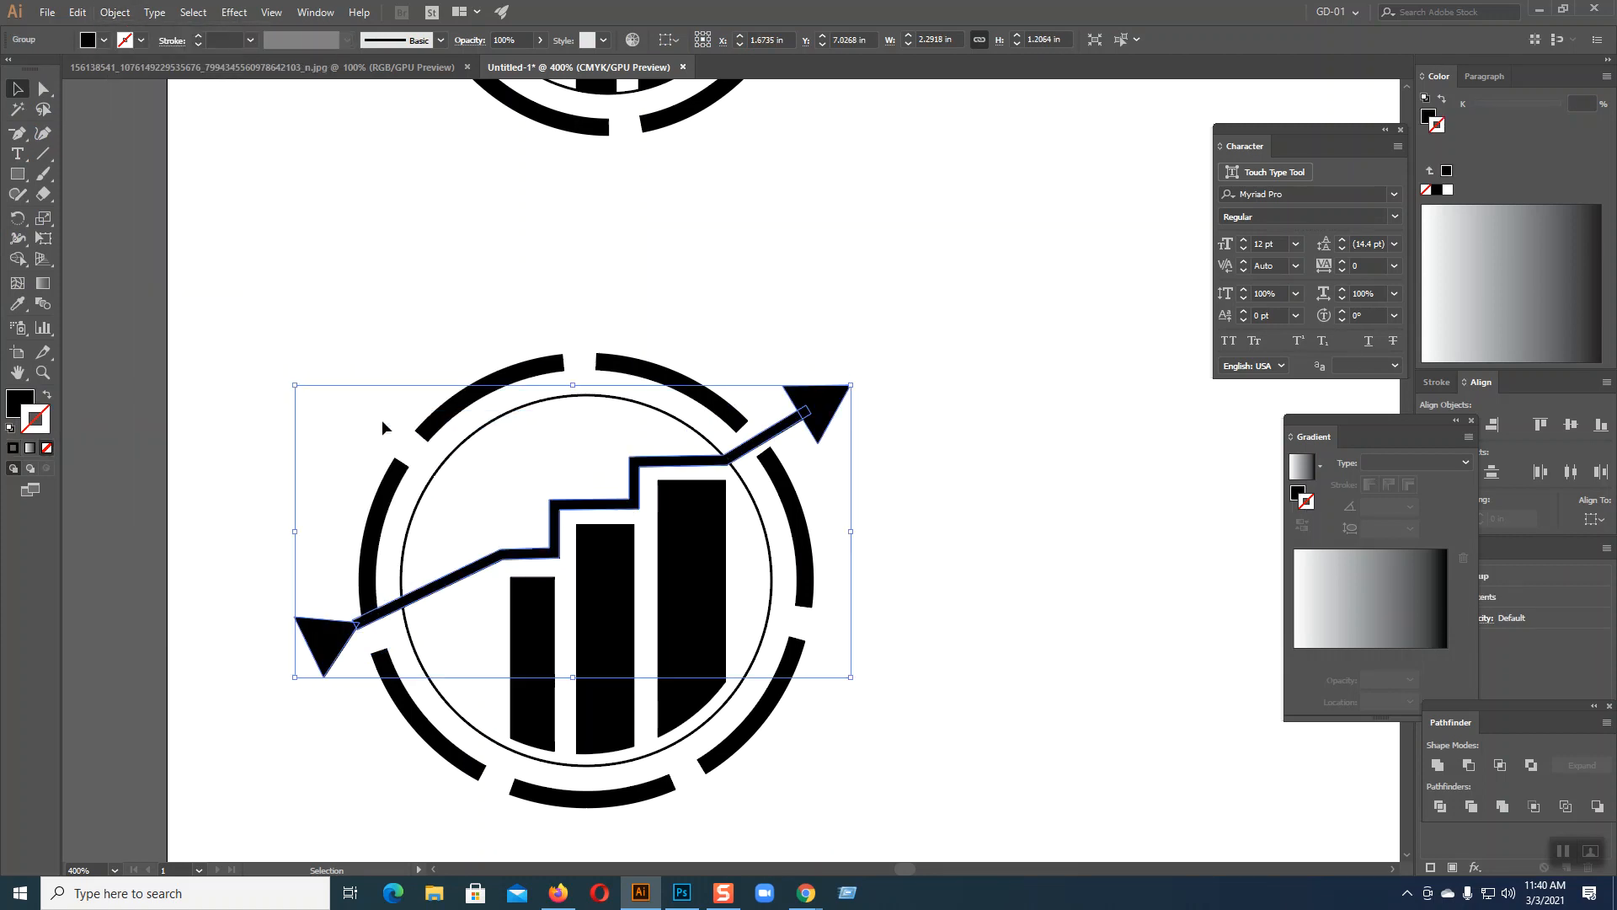
pyautogui.click(1439, 767)
pyautogui.click(1133, 619)
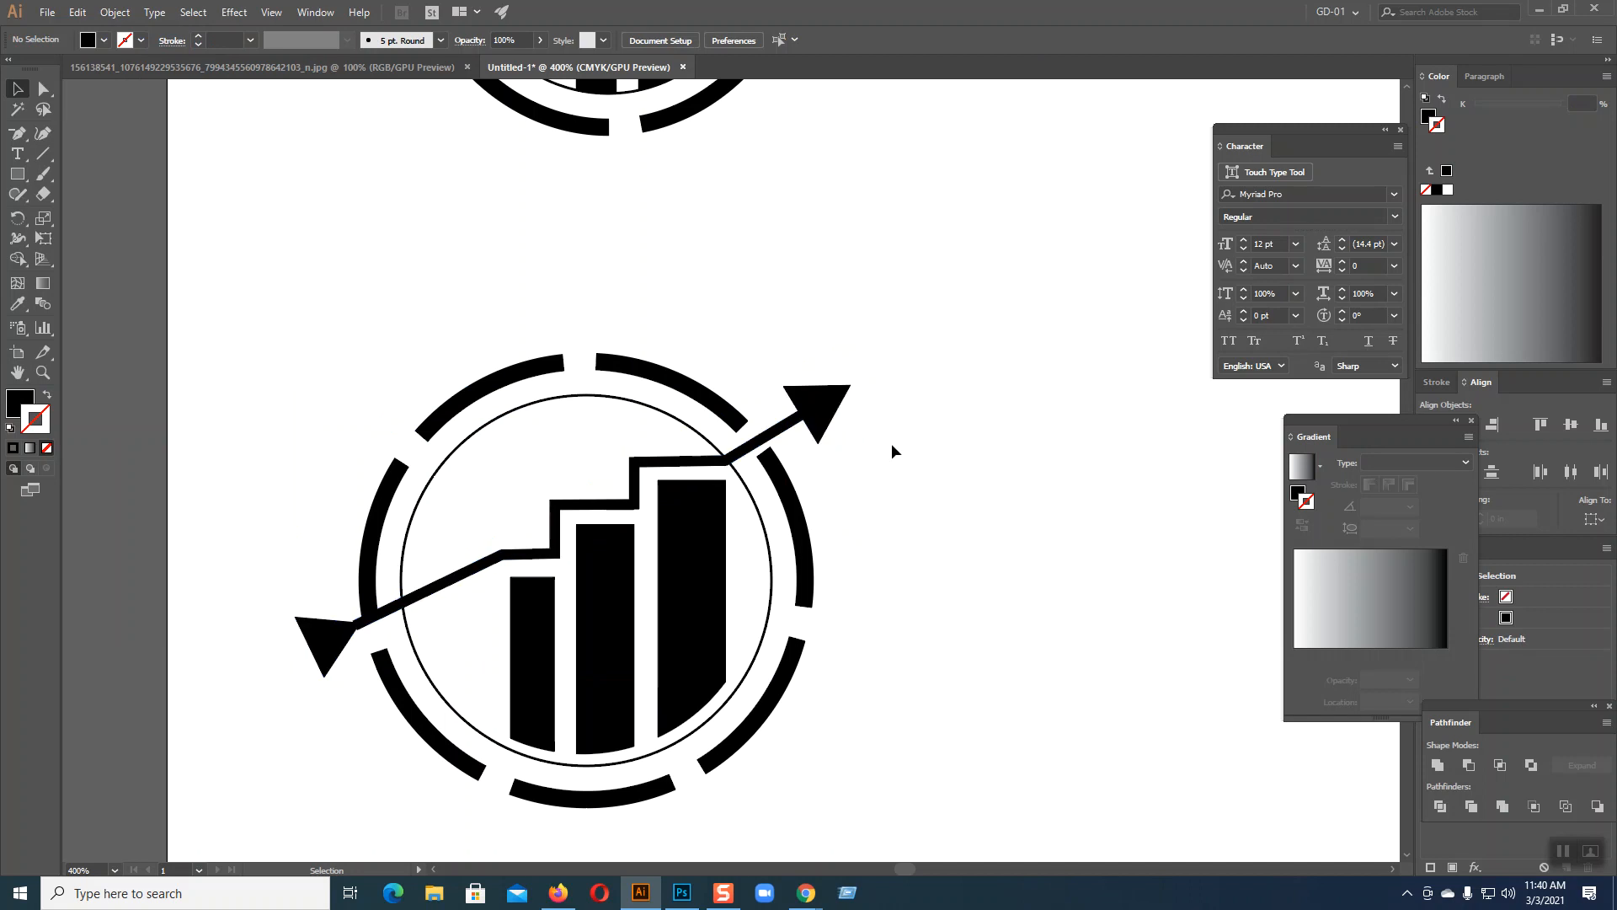
pyautogui.press('a')
pyautogui.hotkey('ctrl', 'z')
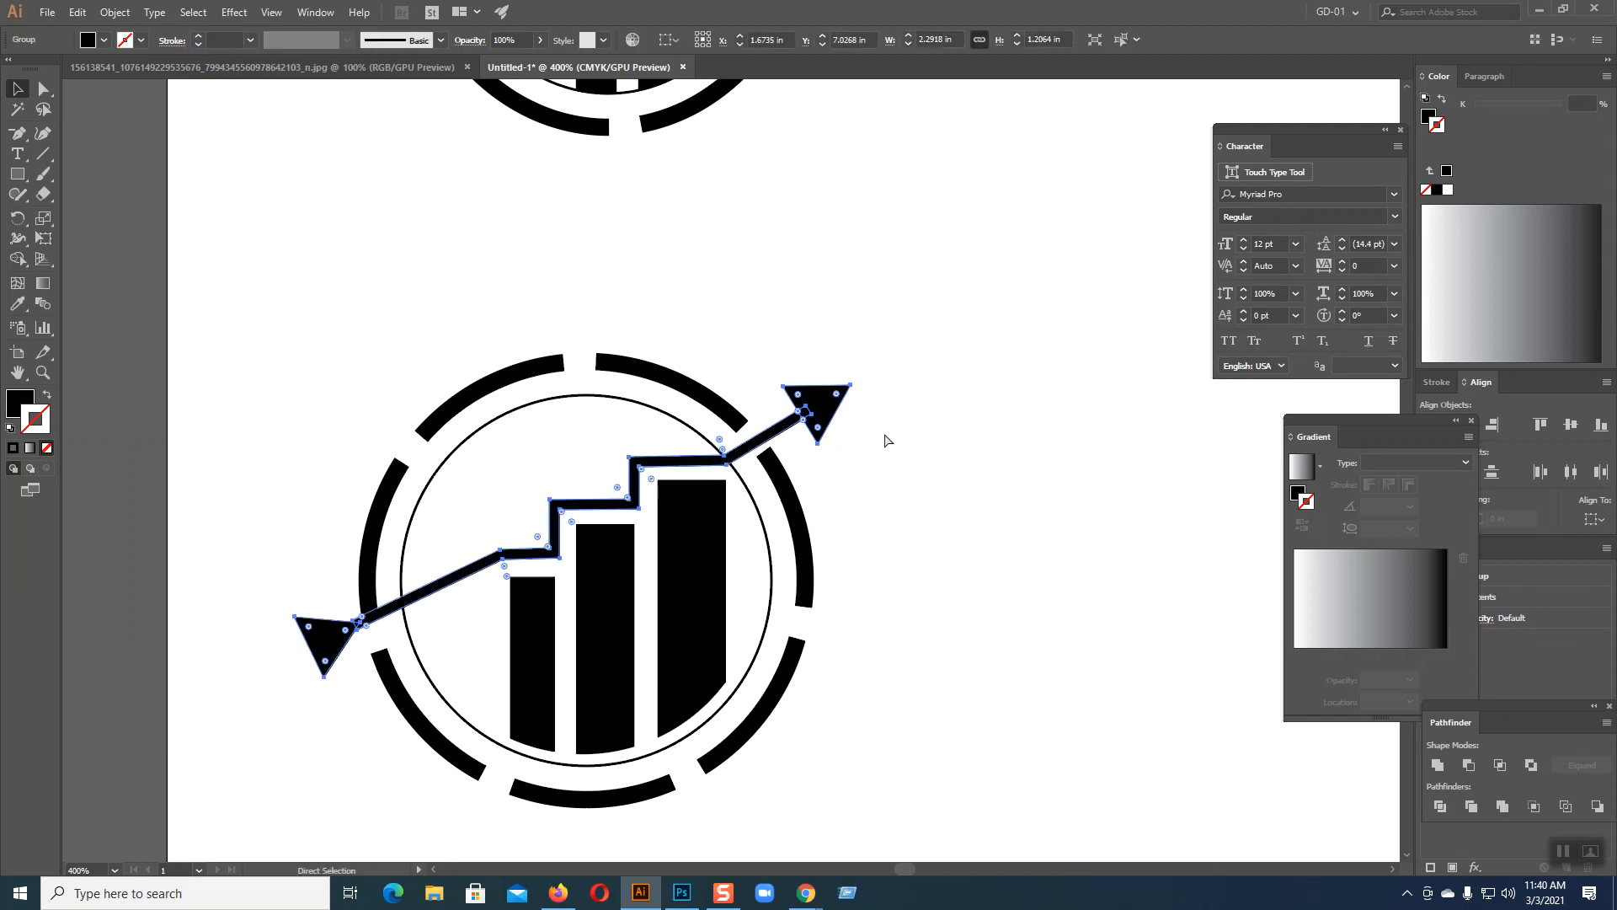
pyautogui.hotkey('ctrl', 'z')
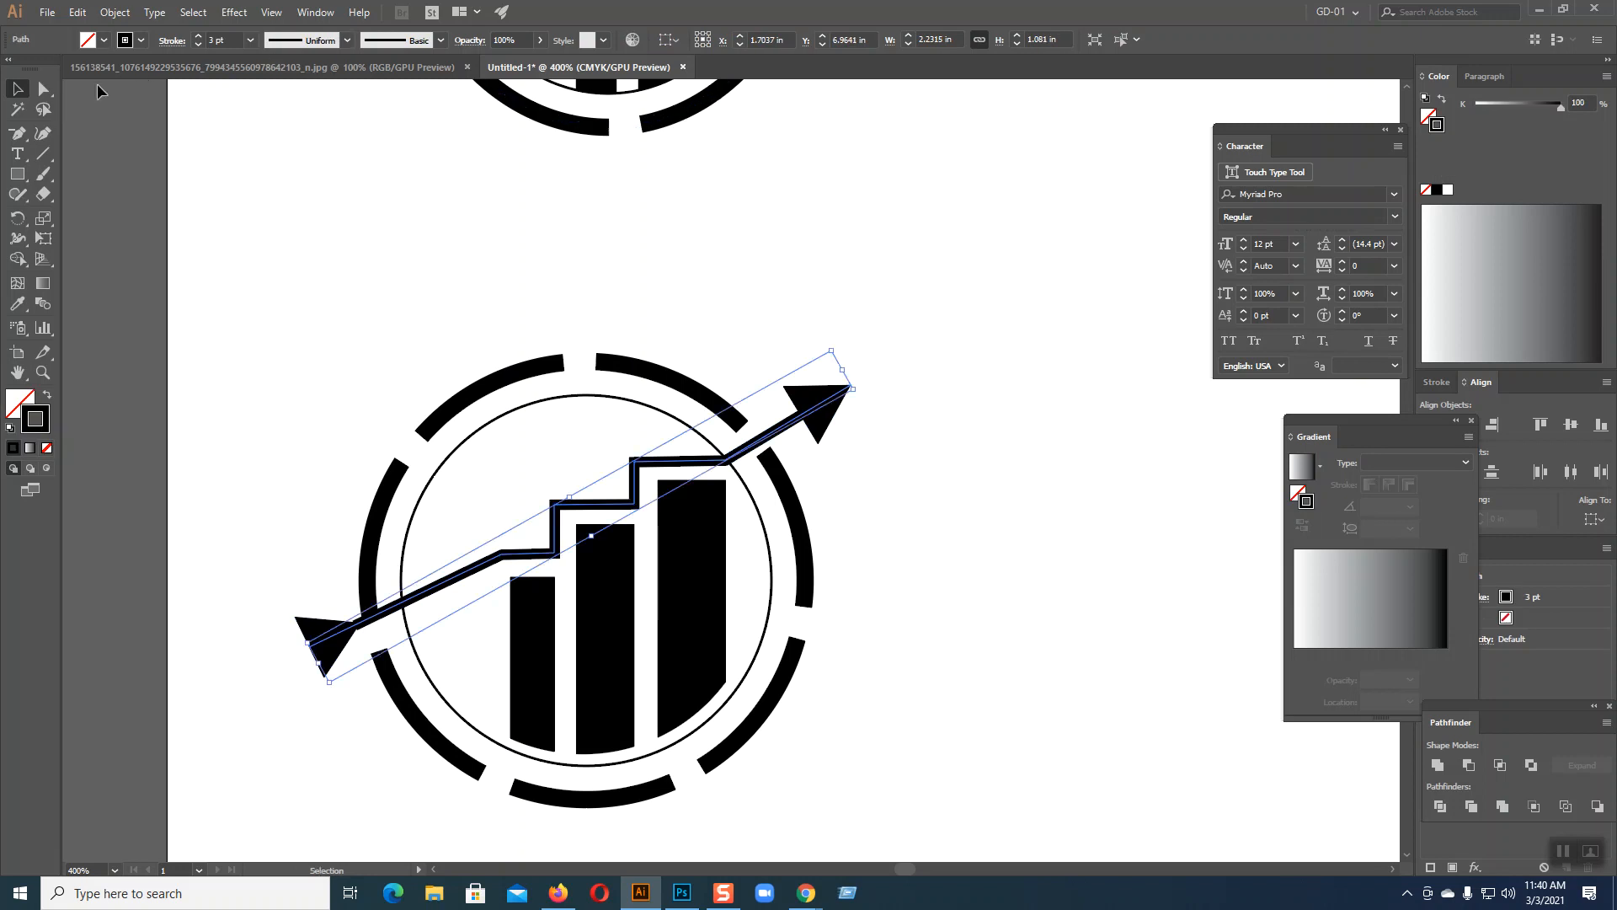
# - Move the stepped arrow's upper end anchor up and inward to about X 2.76 in, Y 6.38 in, centring the line in the ring gap
pyautogui.click(44, 89)
pyautogui.click(927, 426)
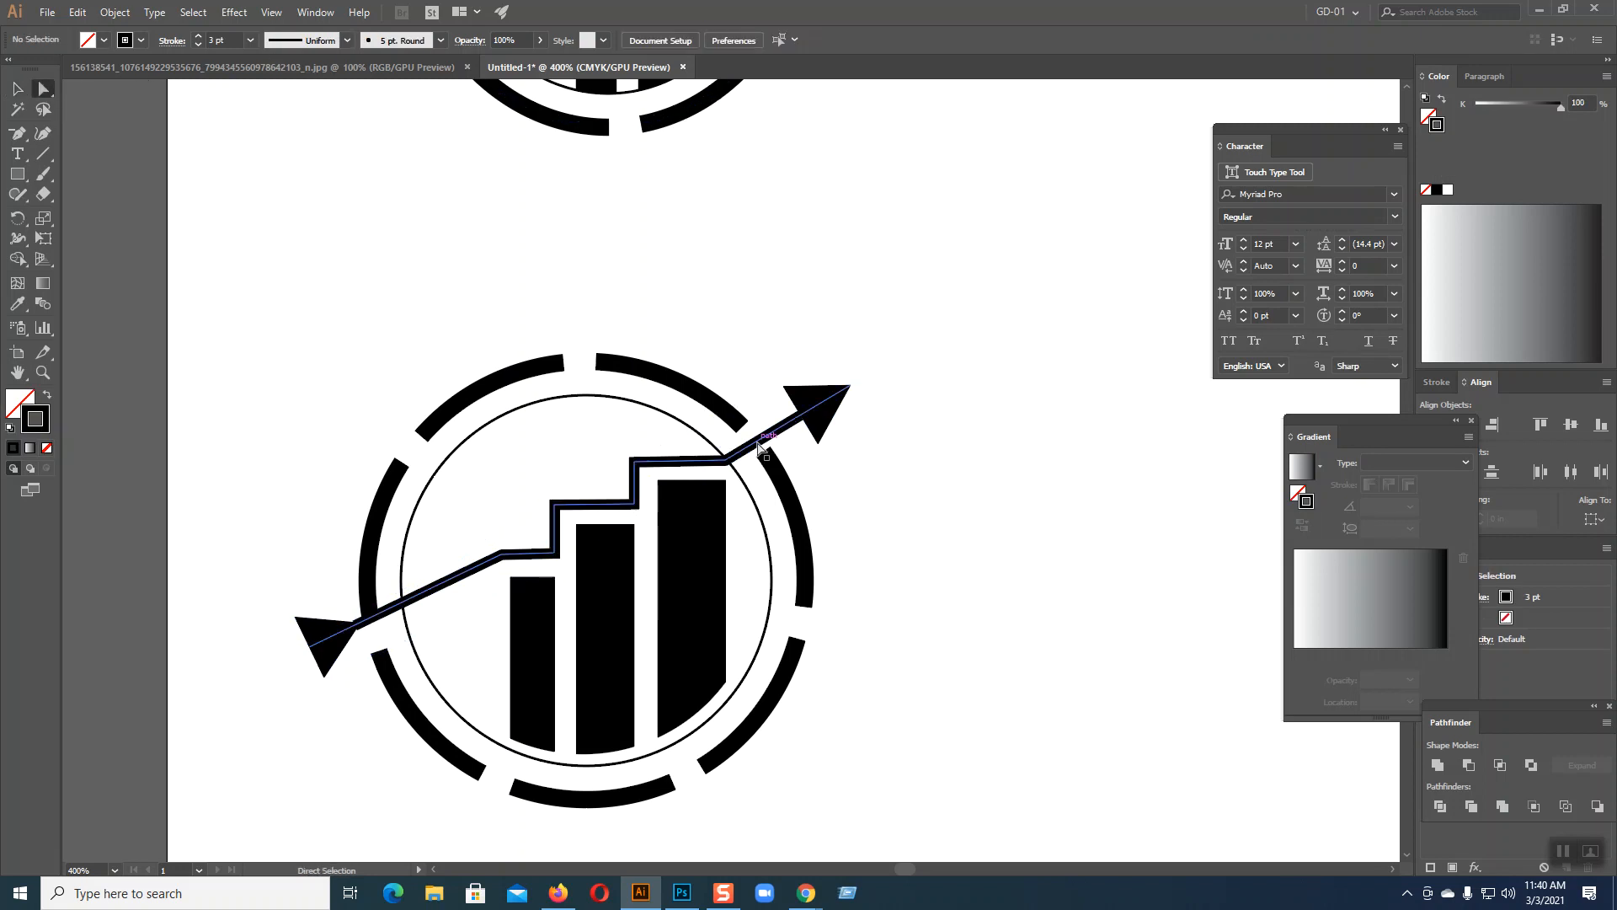
pyautogui.click(852, 387)
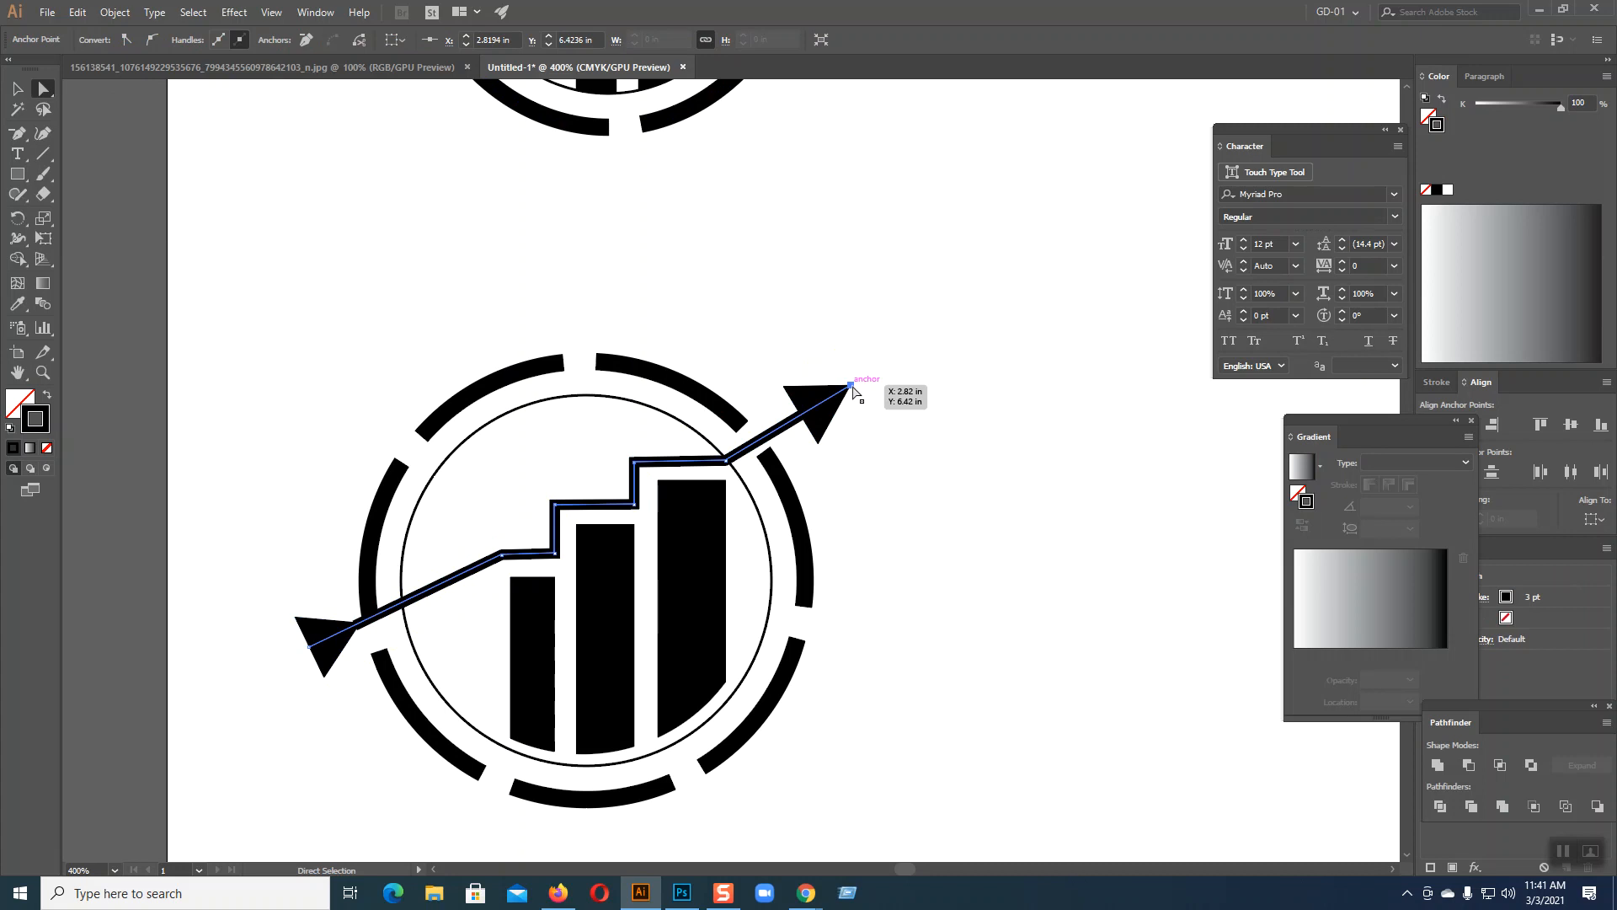
pyautogui.moveTo(853, 386); pyautogui.dragTo(836, 378)
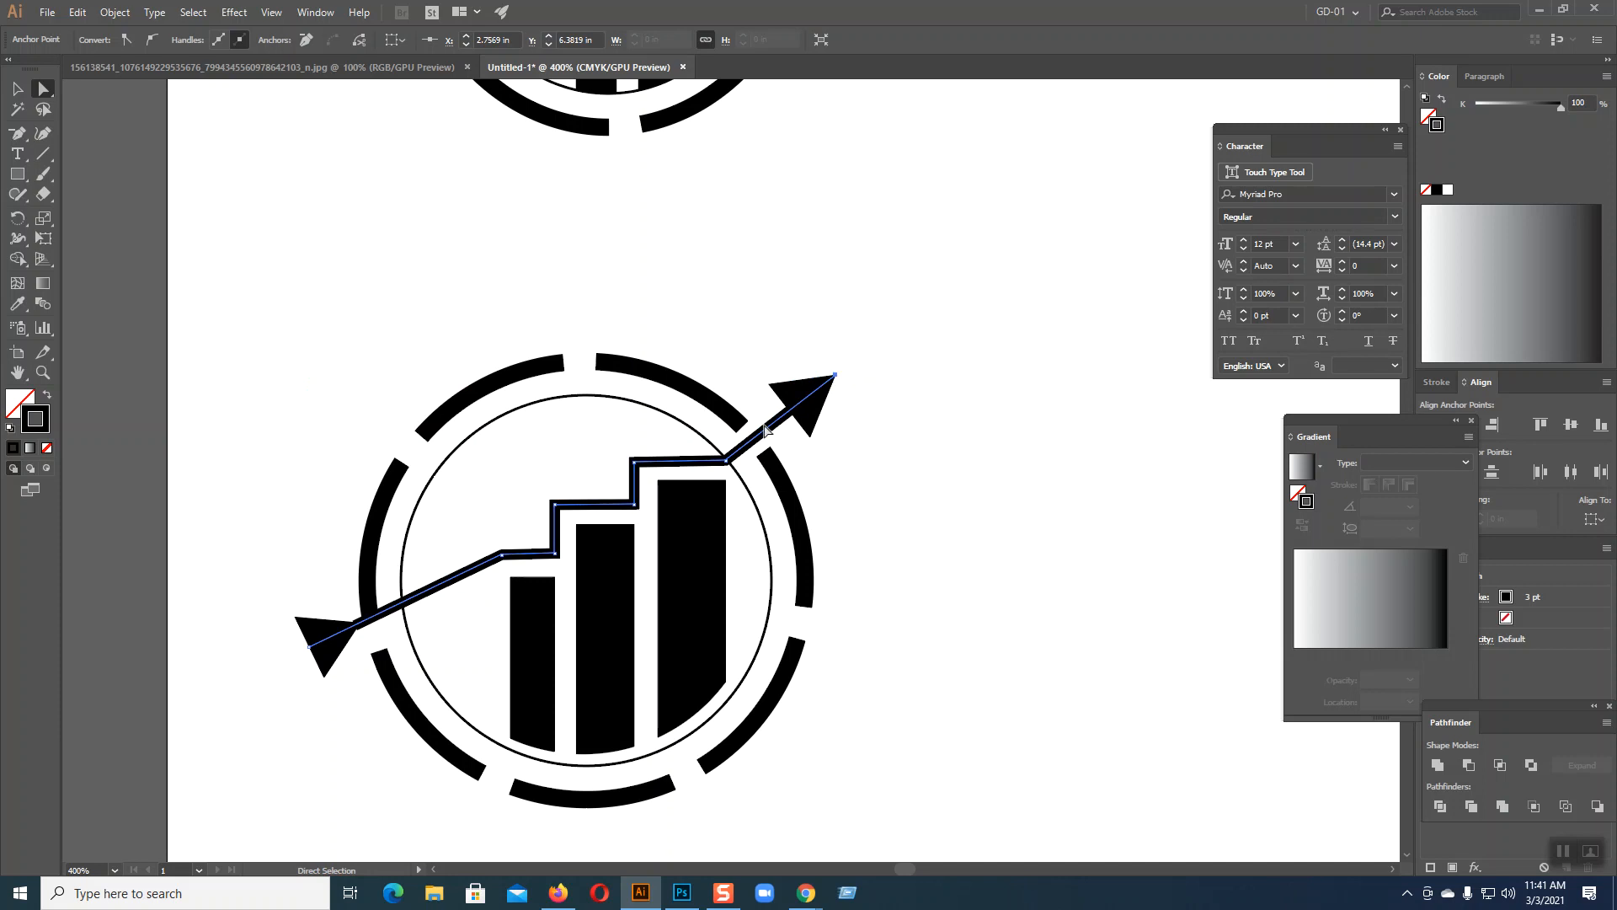
pyautogui.click(18, 89)
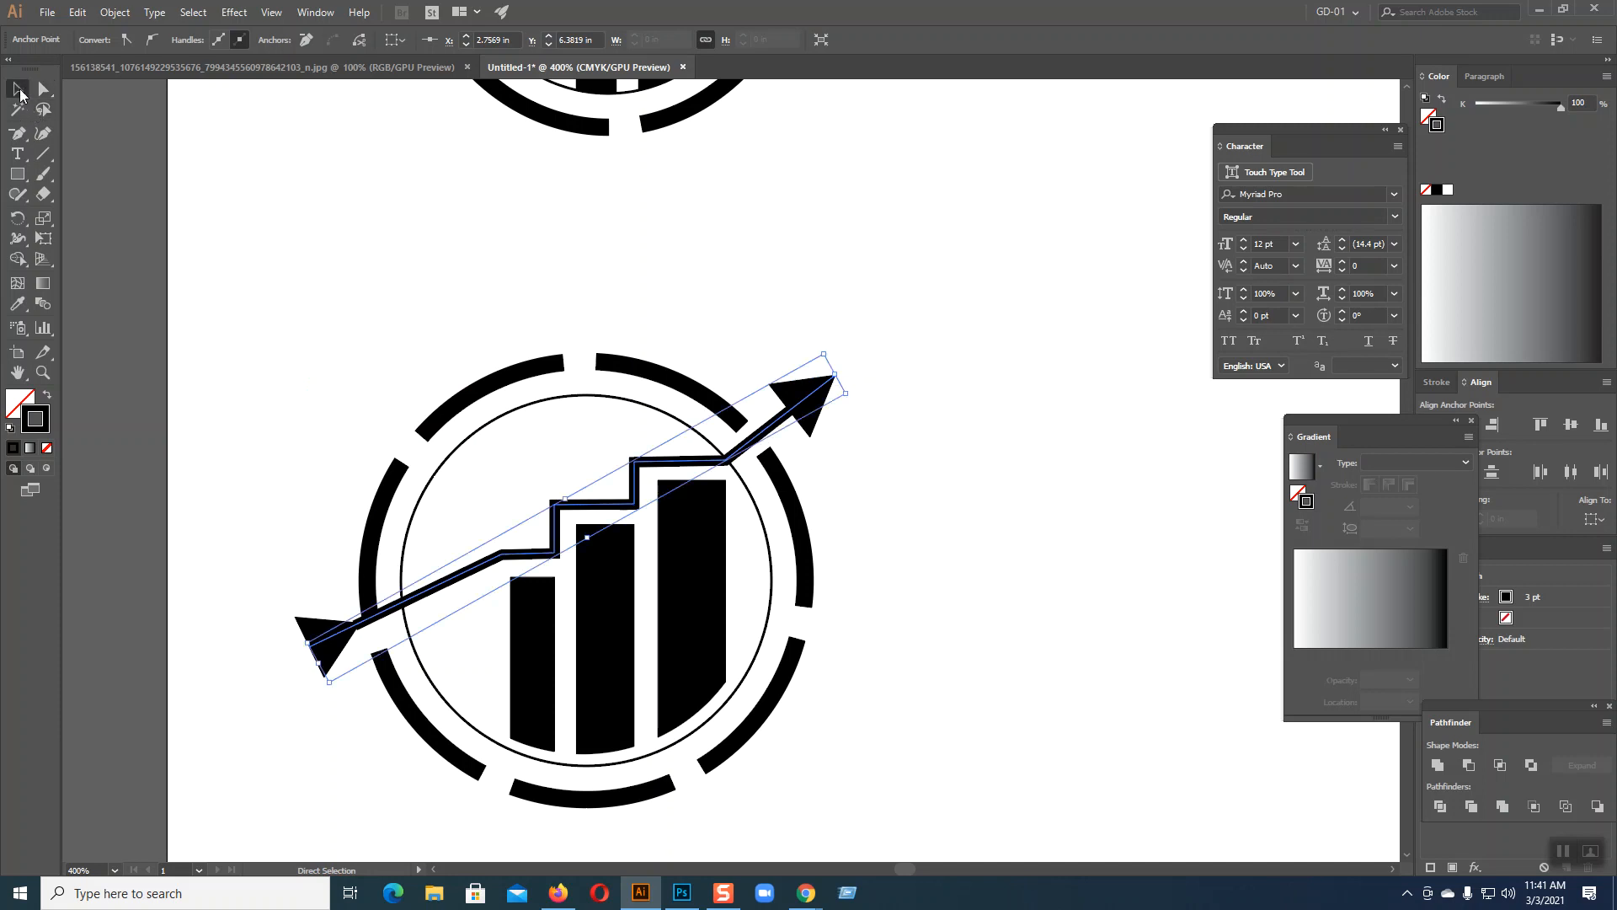
# - Apply round caps to the dashed outer ring's stroke
pyautogui.click(500, 376)
pyautogui.click(172, 40)
pyautogui.click(85, 84)
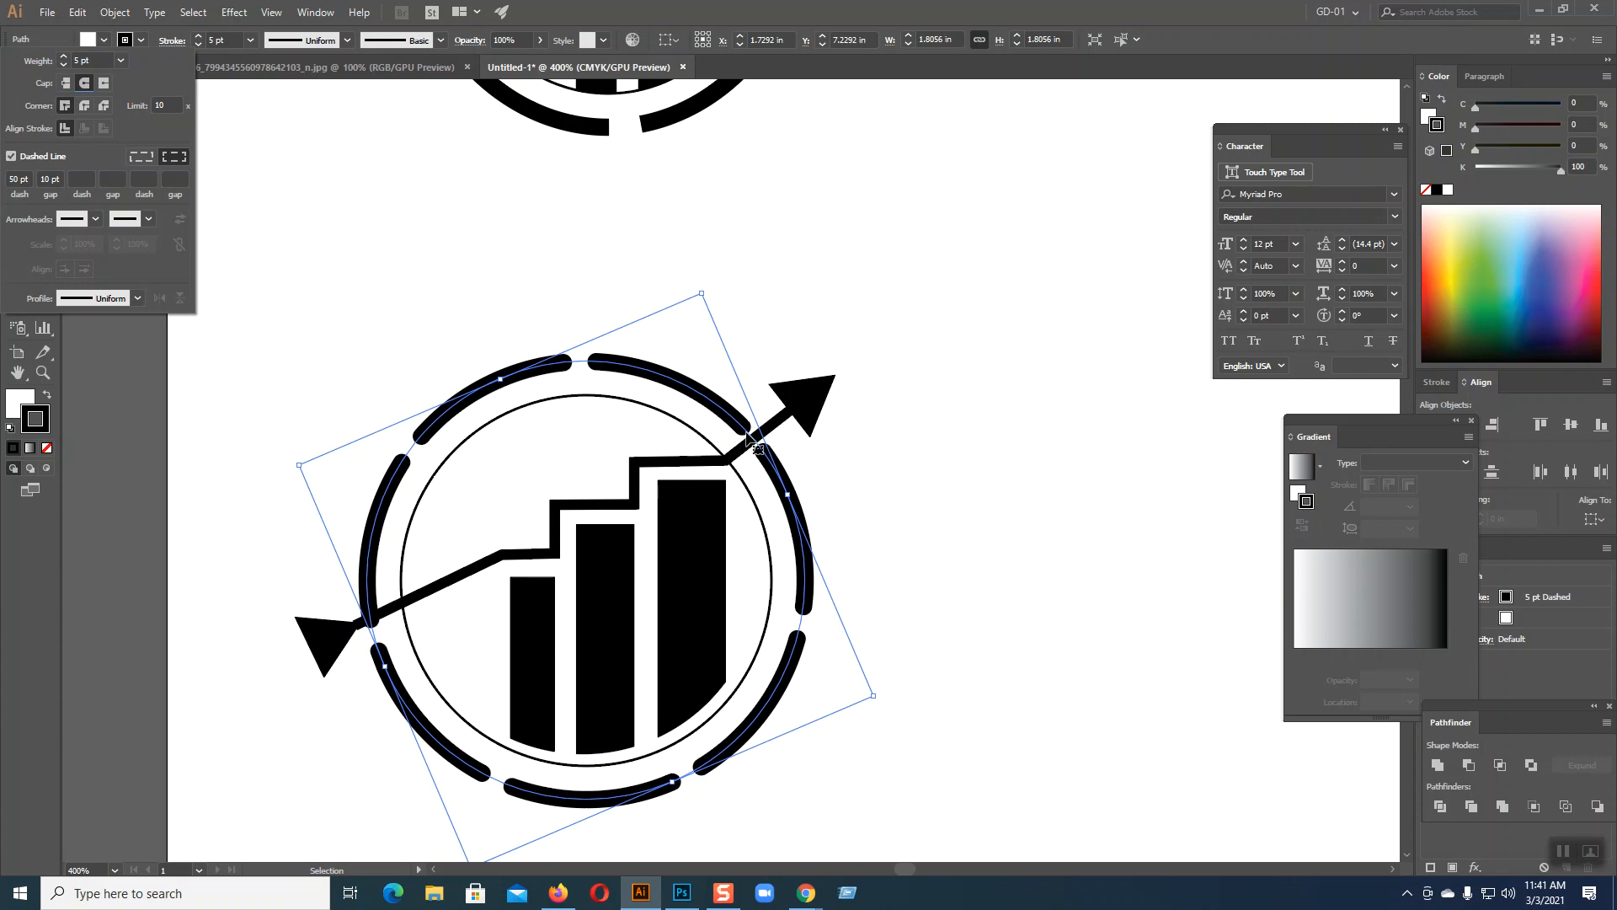
pyautogui.click(371, 177)
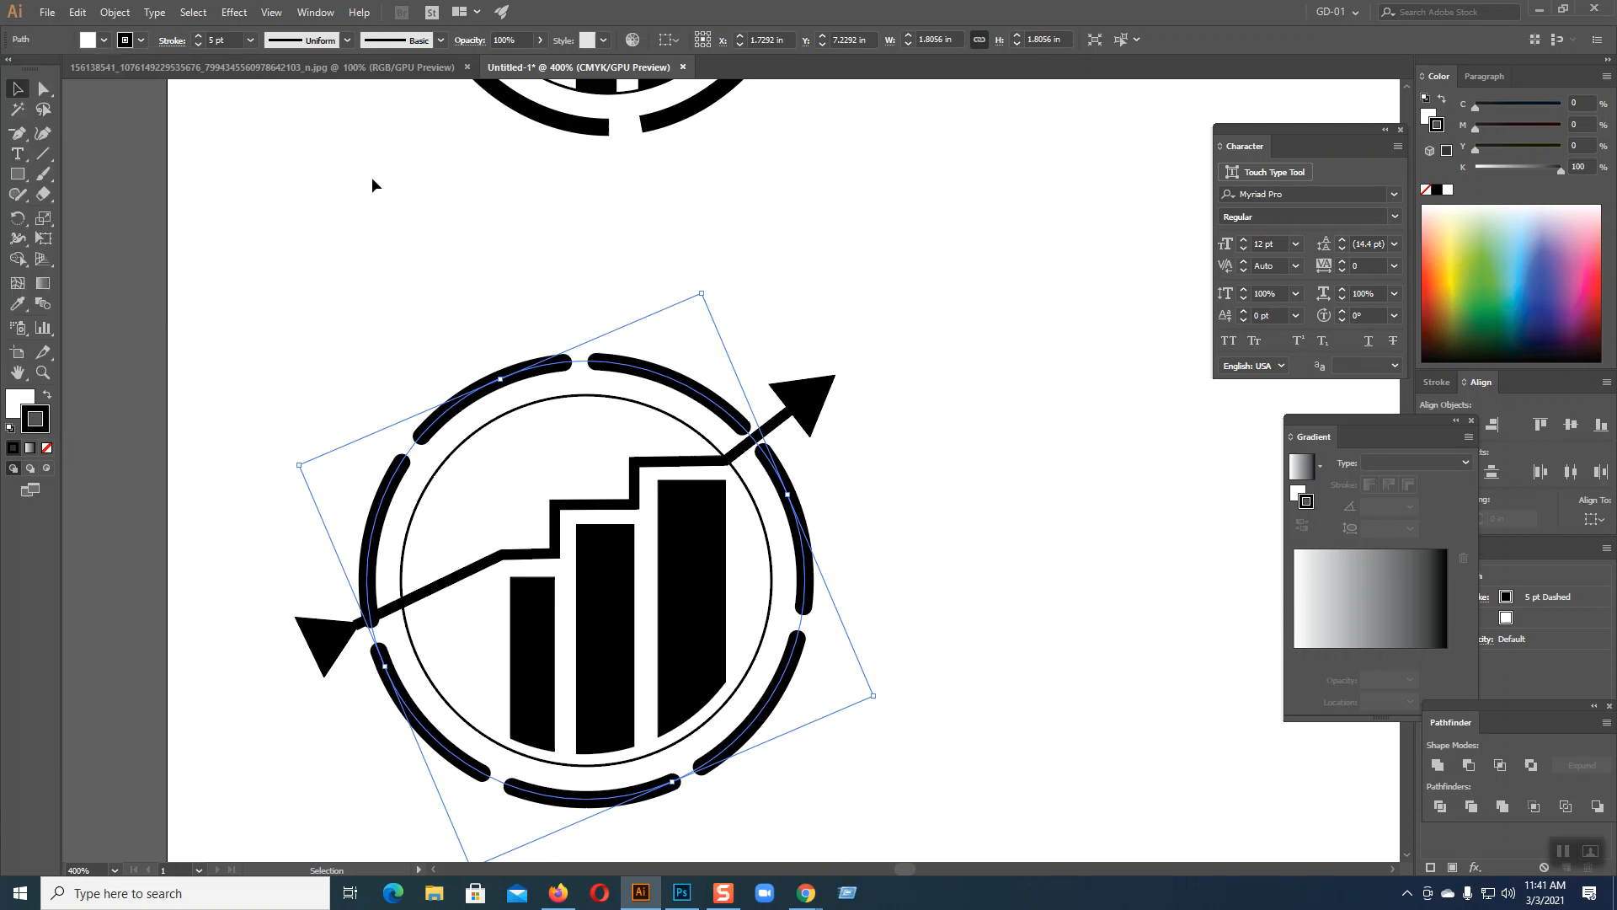
pyautogui.click(372, 177)
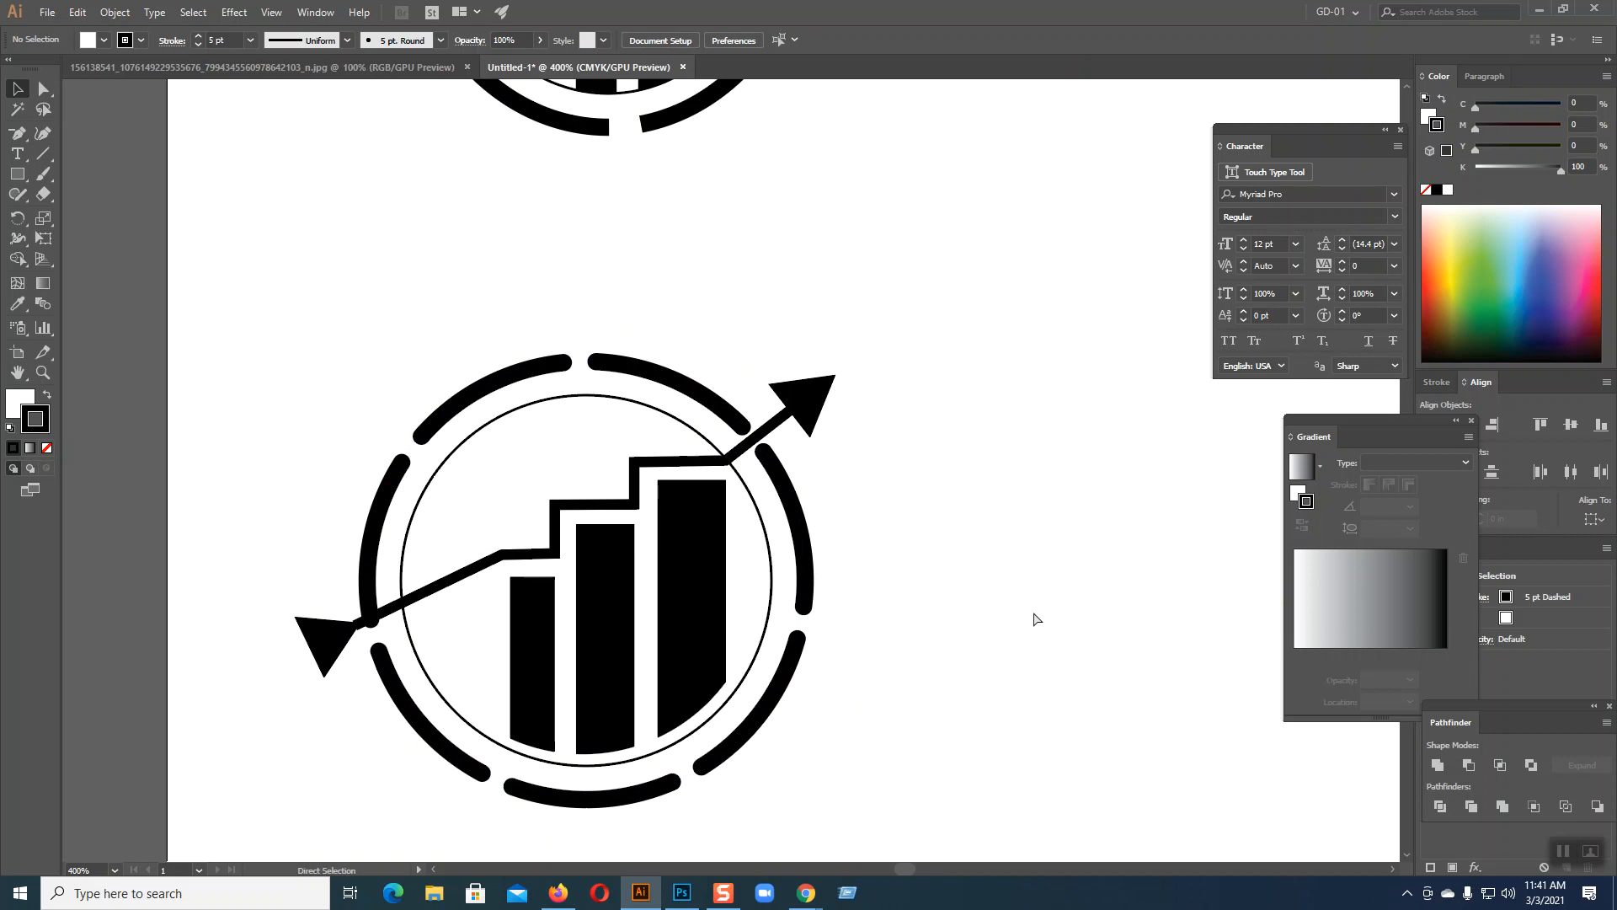
# - Move the stepped arrow's lower start anchor slightly down toward the ring gap, to about X 0.60 in, Y 7.53 in
pyautogui.hotkey('ctrl', '+')
pyautogui.hotkey('ctrl', '+')
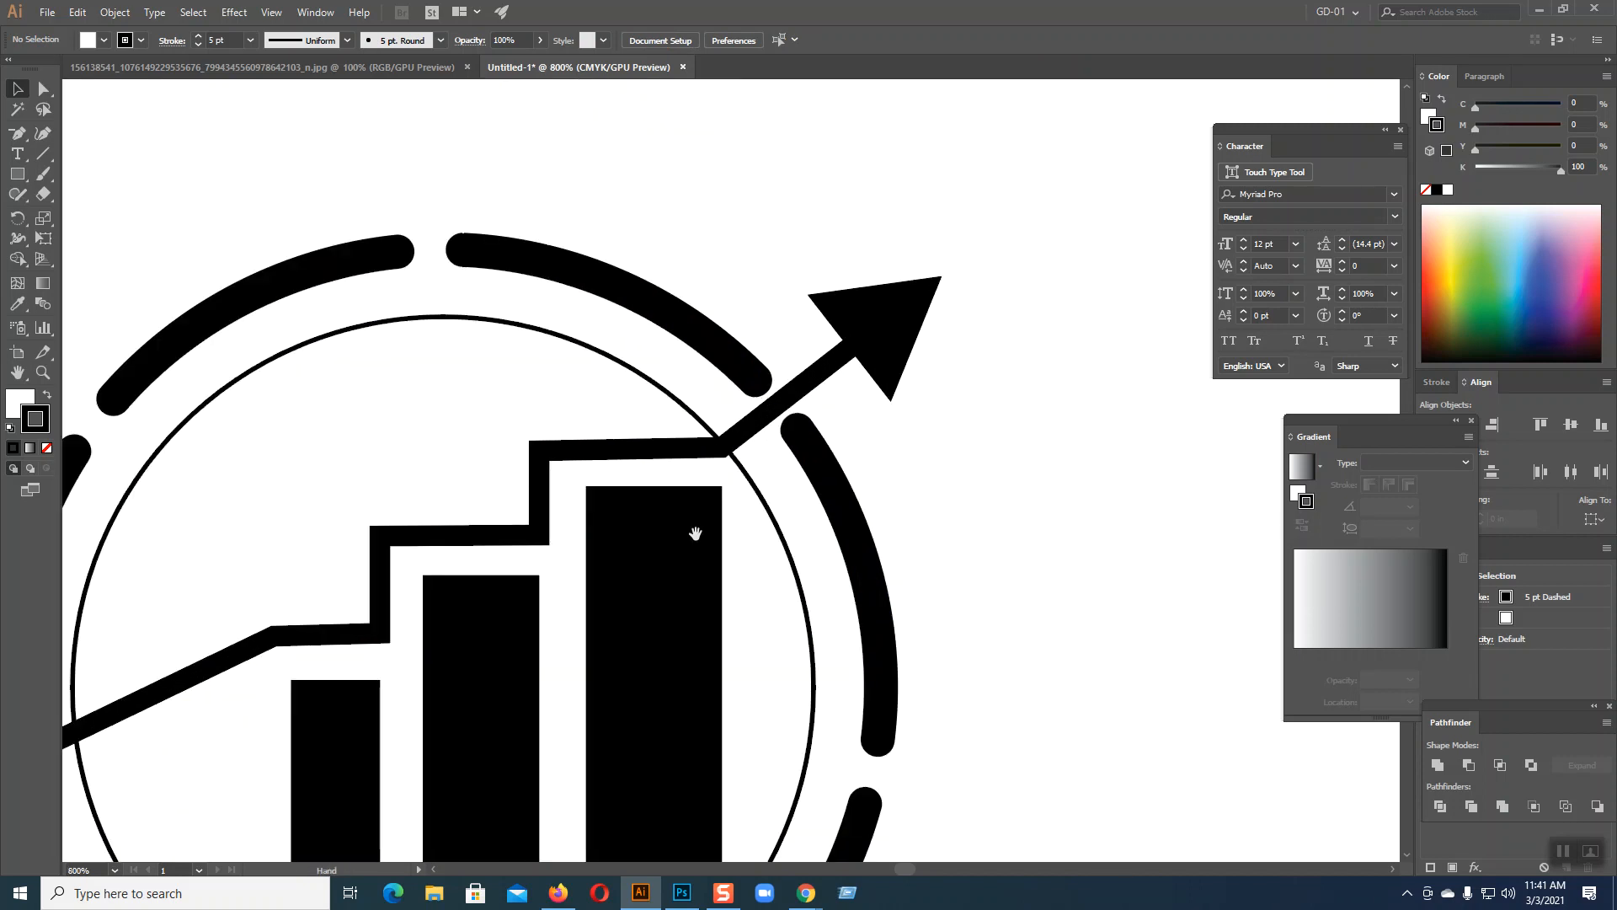
pyautogui.moveTo(729, 534); pyautogui.dragTo(1127, 294)
pyautogui.click(433, 522)
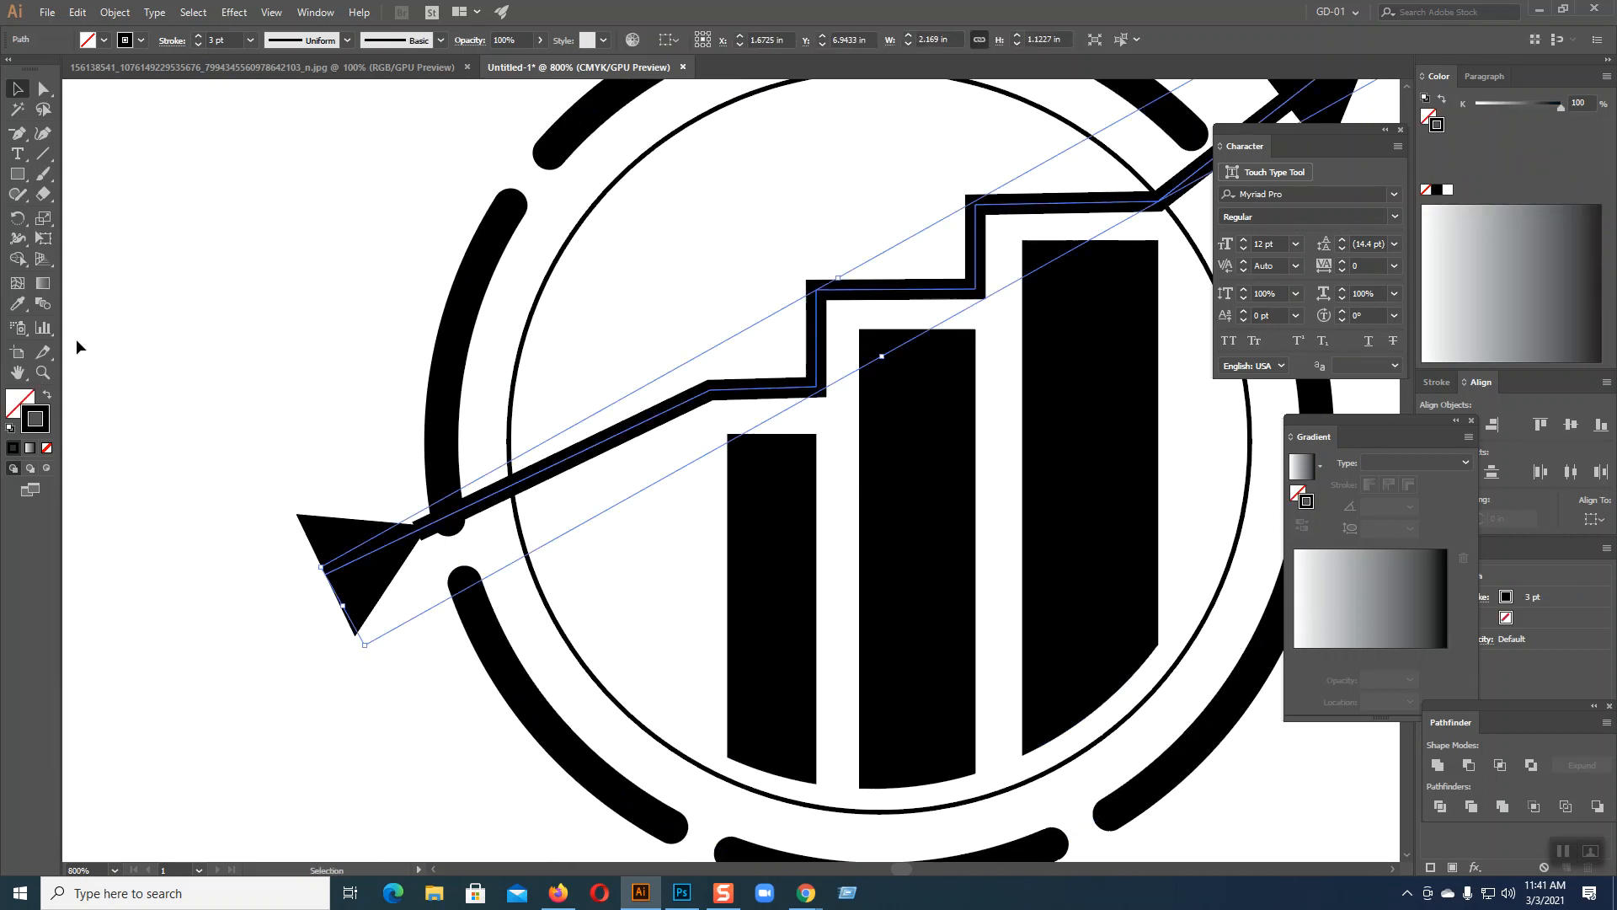
pyautogui.click(43, 88)
pyautogui.click(260, 397)
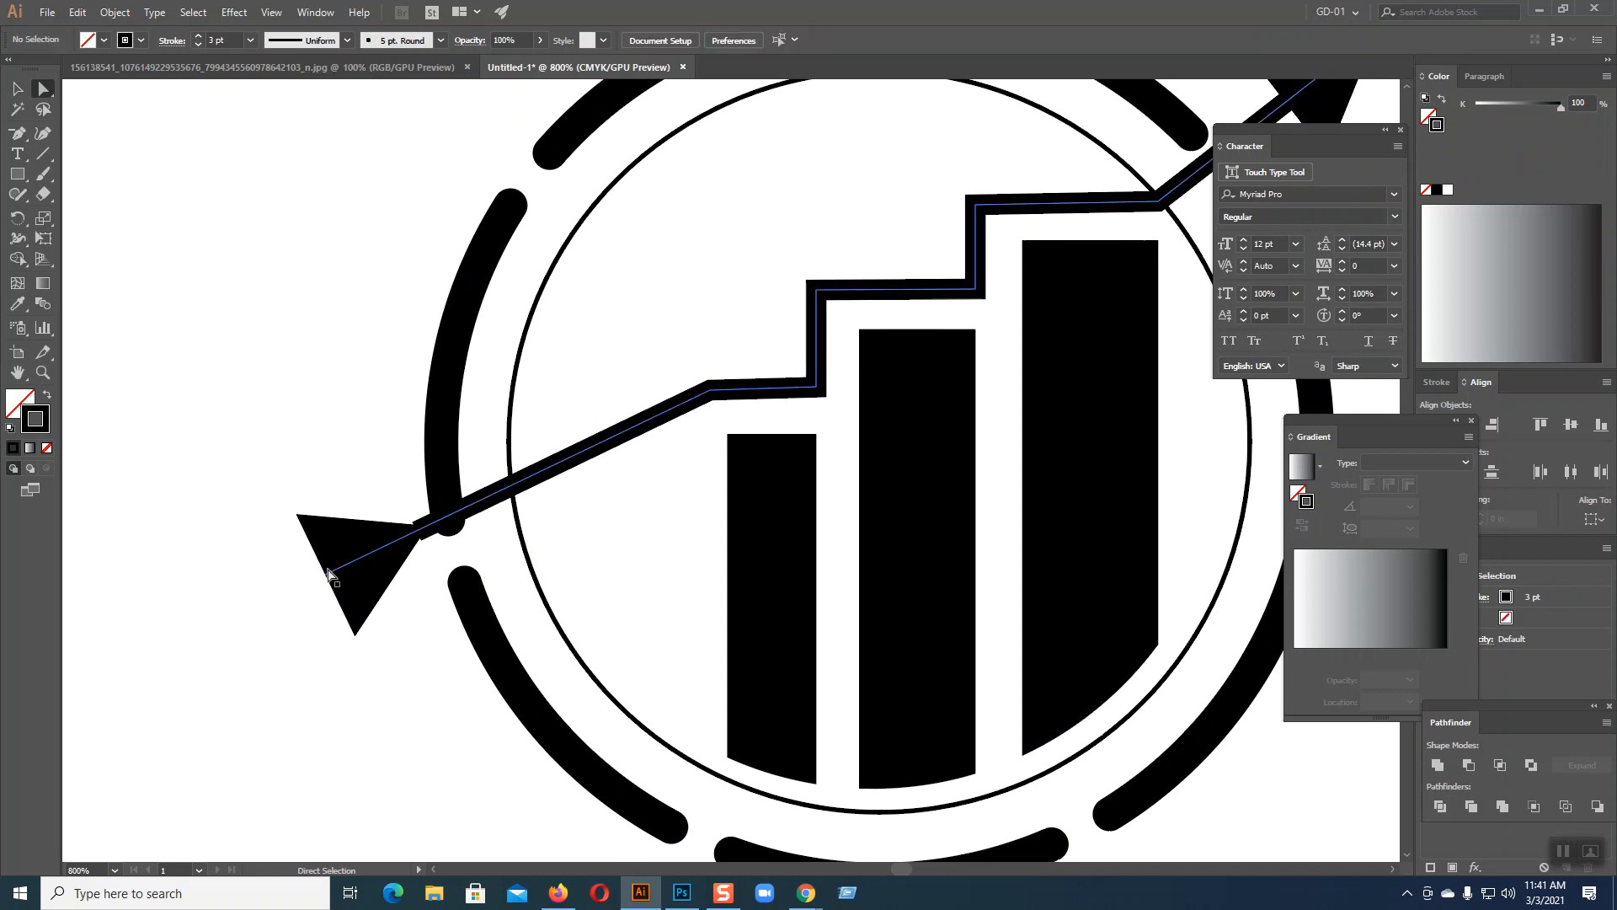
pyautogui.moveTo(327, 580); pyautogui.dragTo(335, 595)
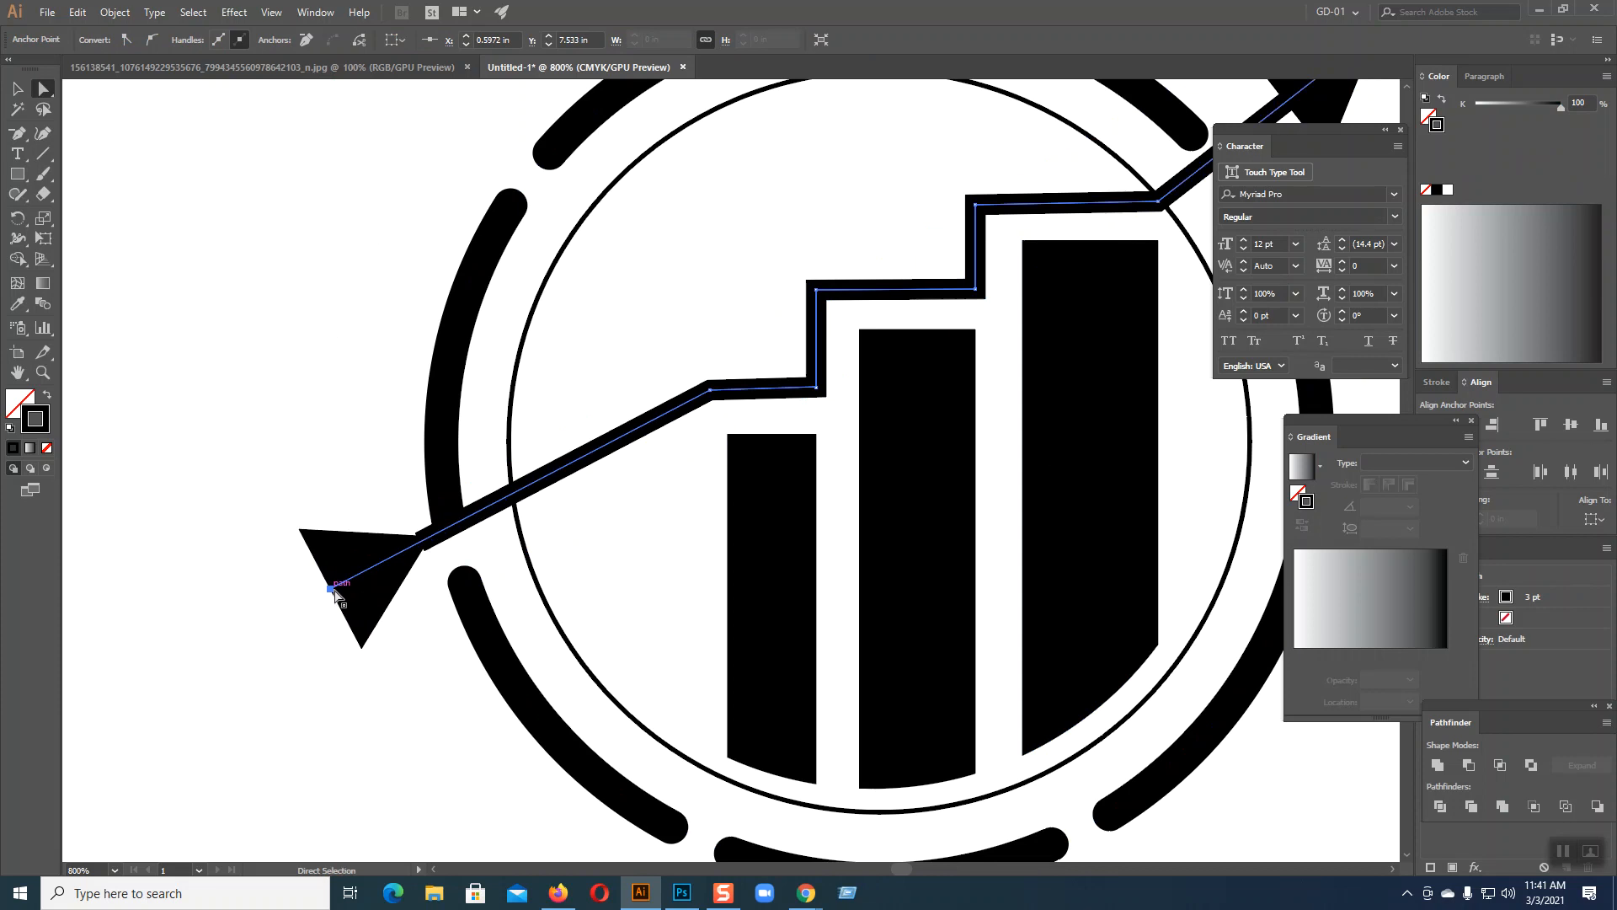
pyautogui.click(248, 435)
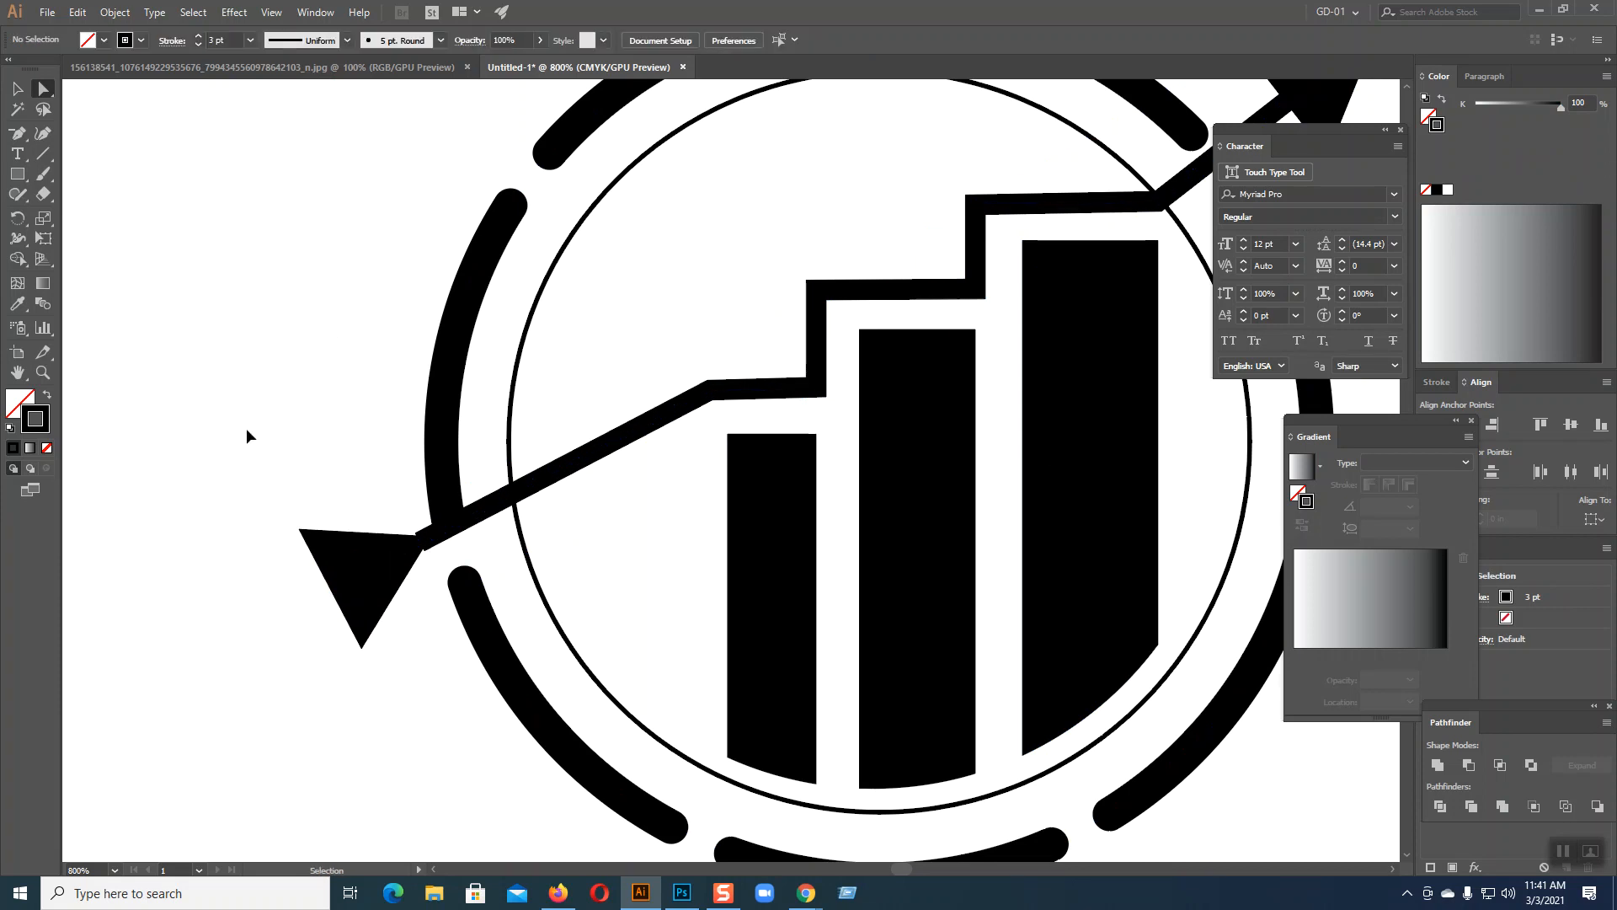
pyautogui.hotkey('ctrl', '-')
pyautogui.hotkey('ctrl', '-')
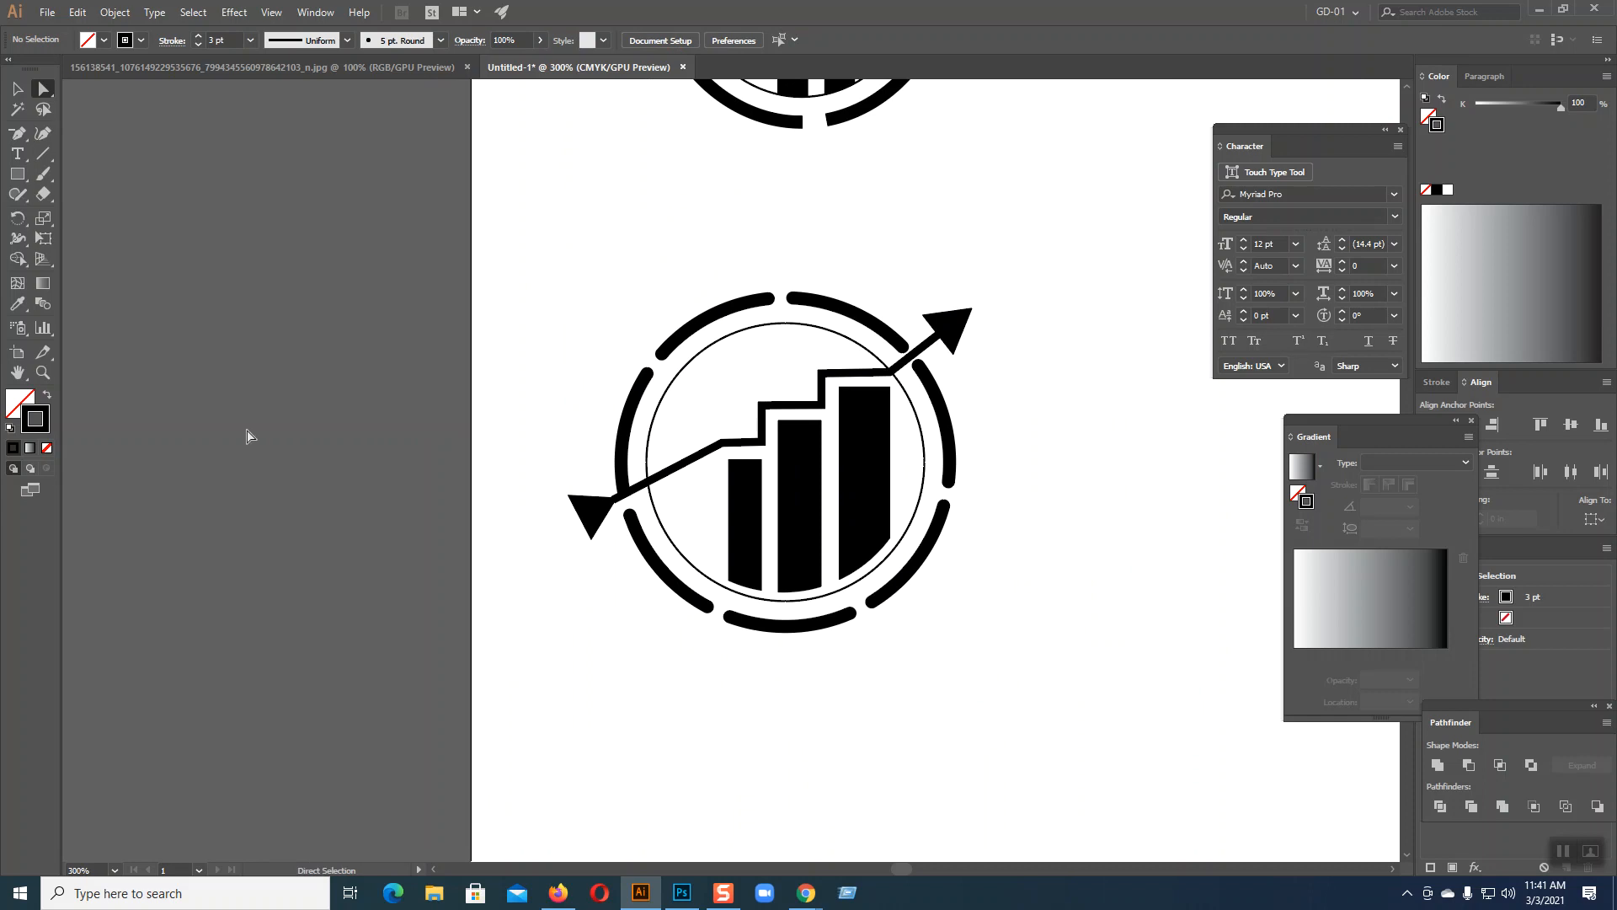
pyautogui.moveTo(1071, 448); pyautogui.dragTo(884, 448)
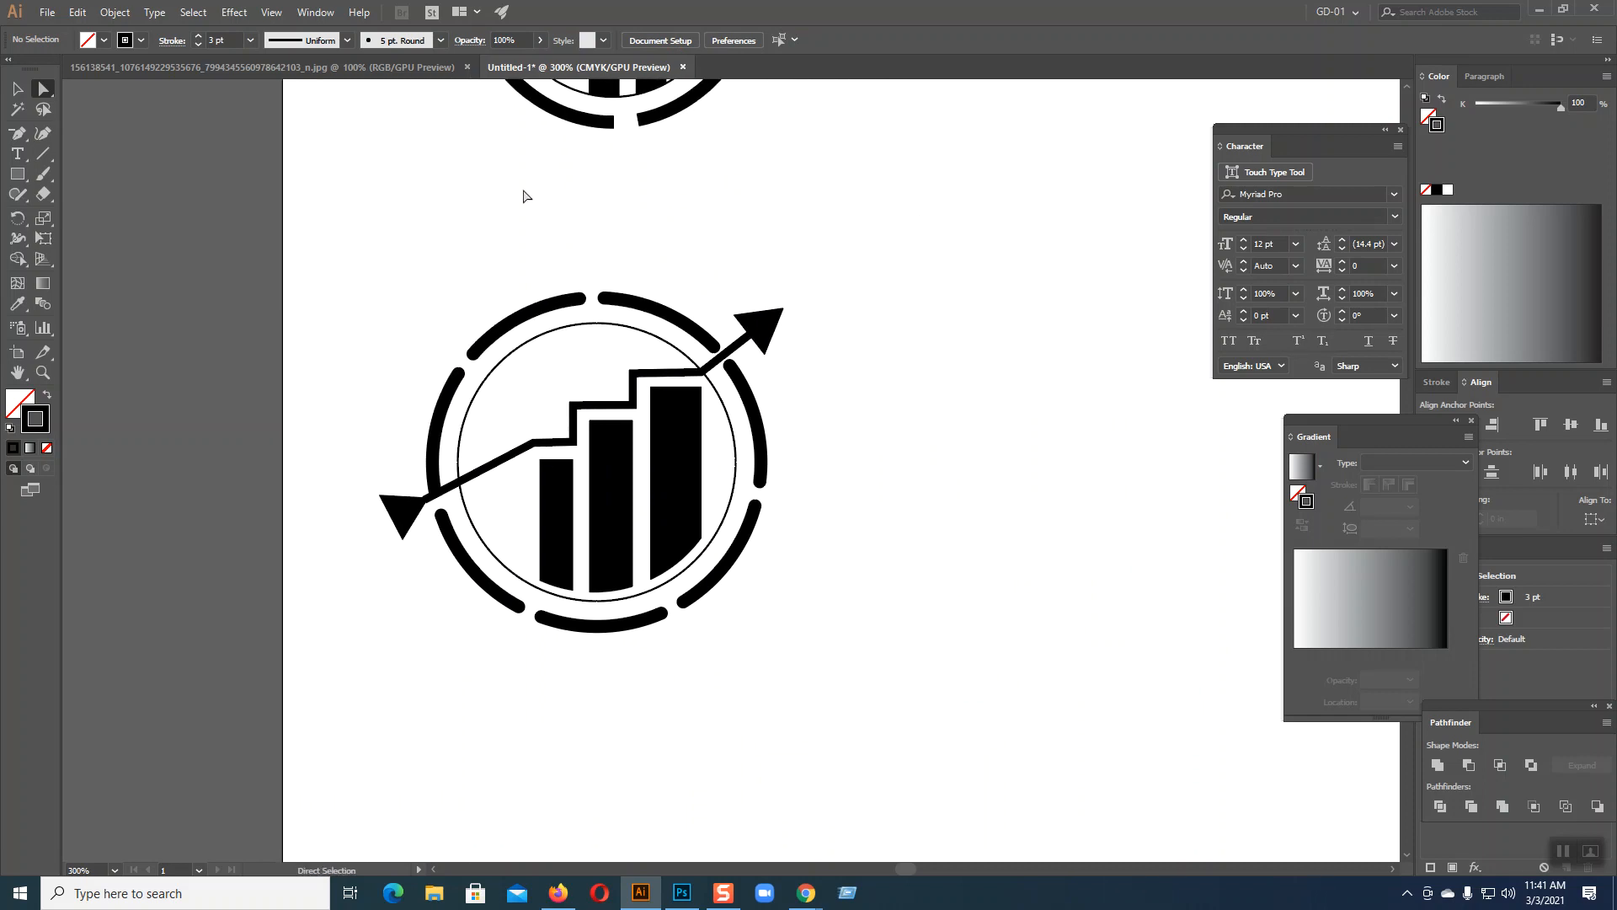
# - Try thickening the stepped arrow's stroke to 5 pt, then undo the weight changes
pyautogui.click(18, 89)
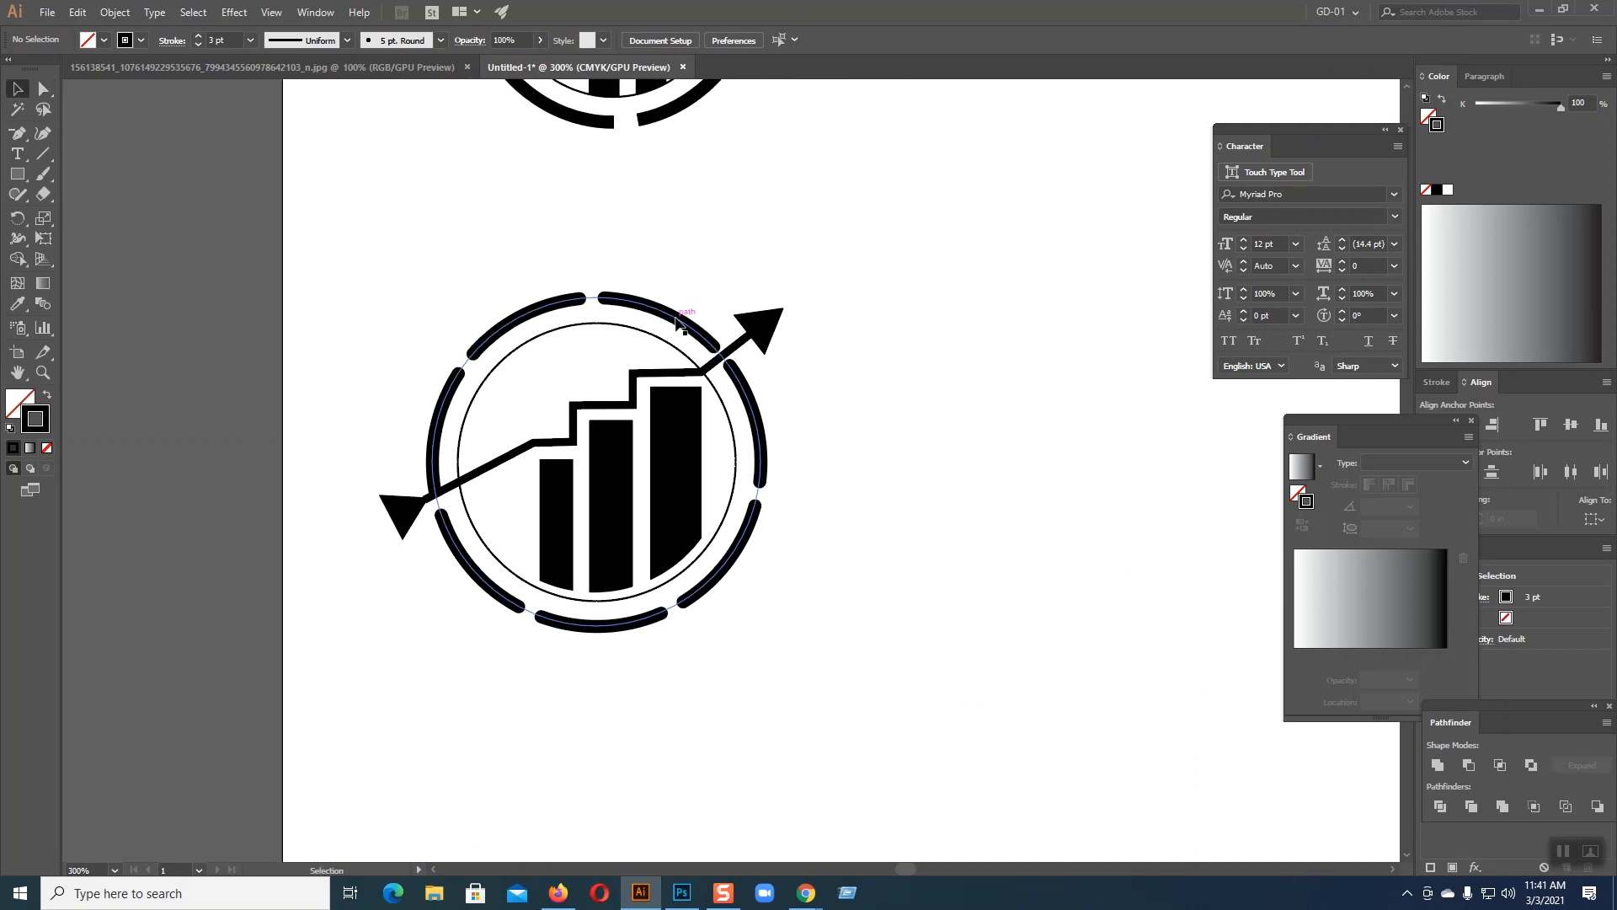
pyautogui.click(679, 316)
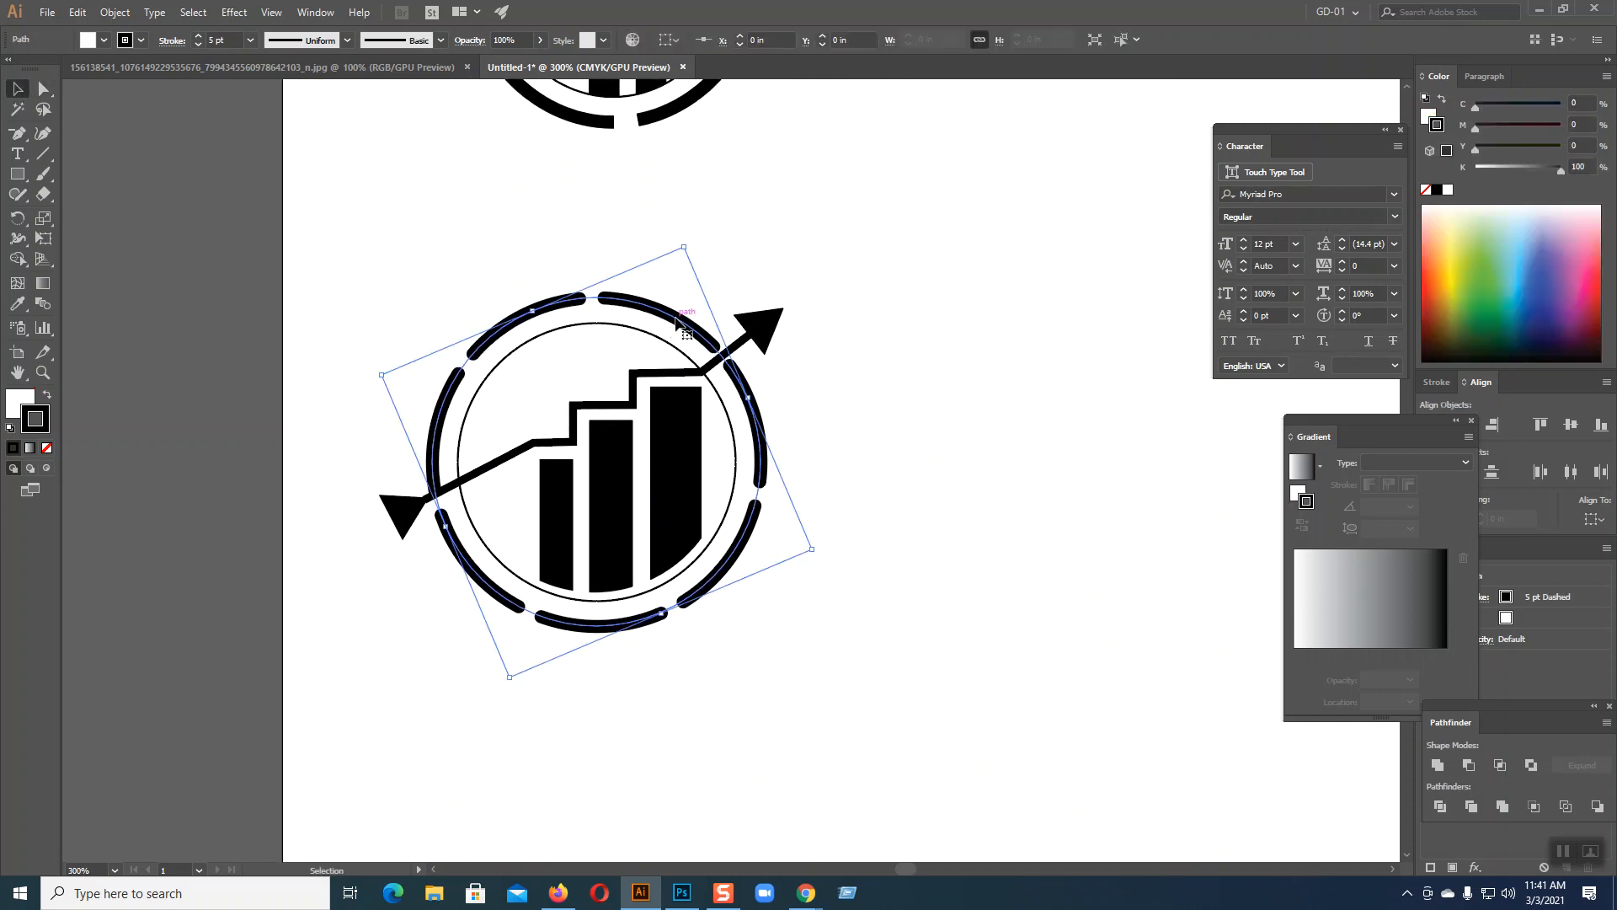
pyautogui.click(761, 333)
pyautogui.click(197, 37)
pyautogui.click(197, 36)
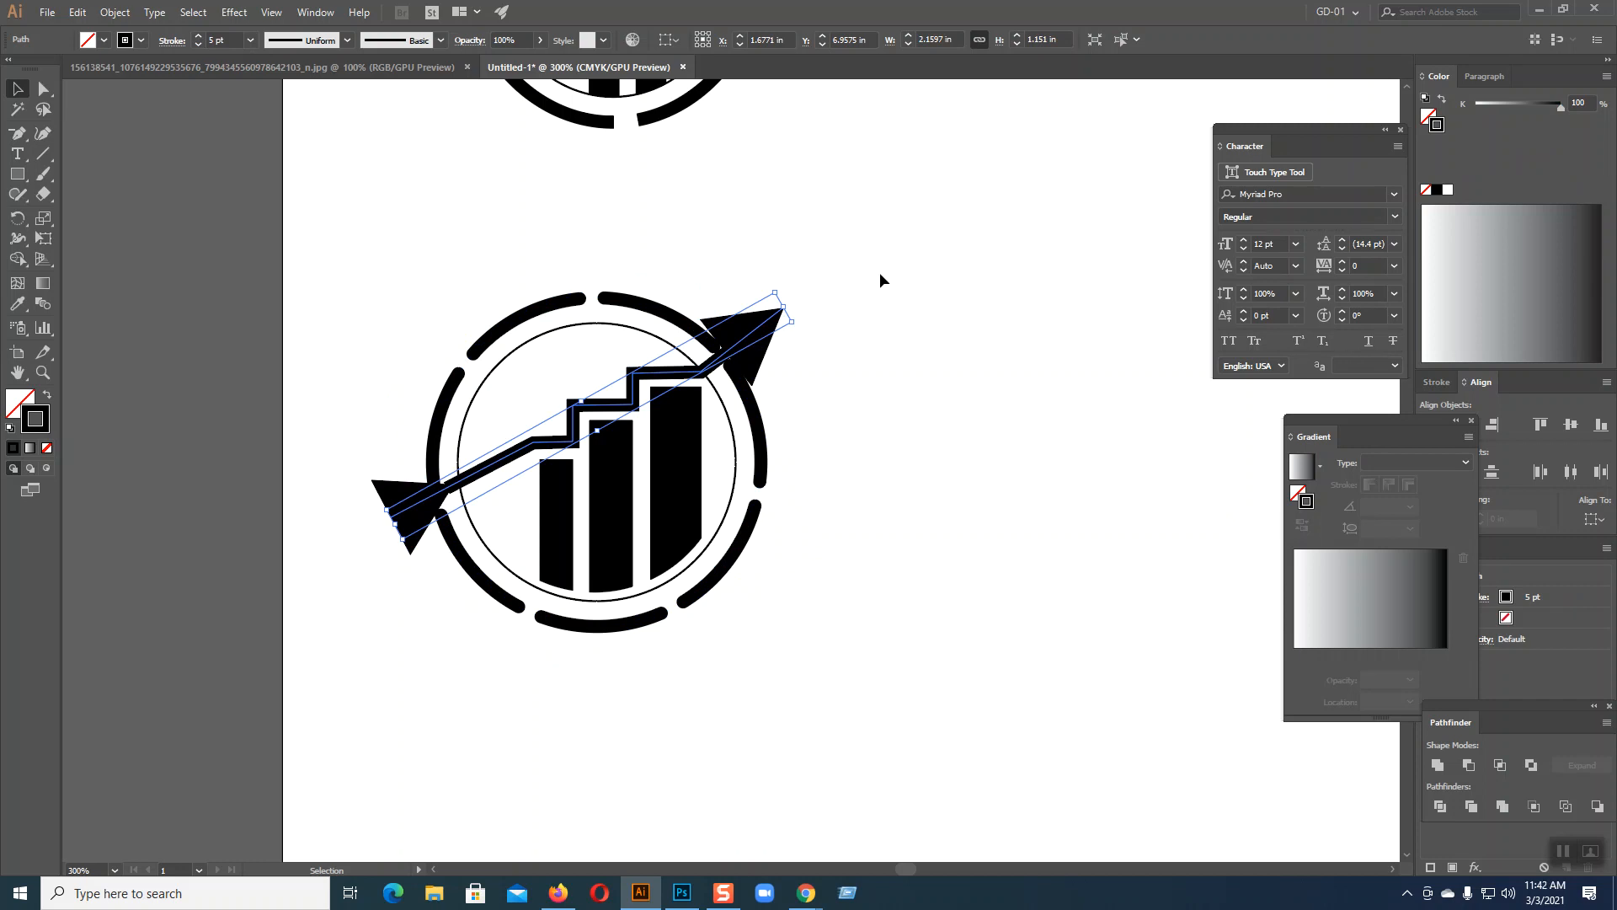
pyautogui.press('a')
pyautogui.hotkey('ctrl', 'z')
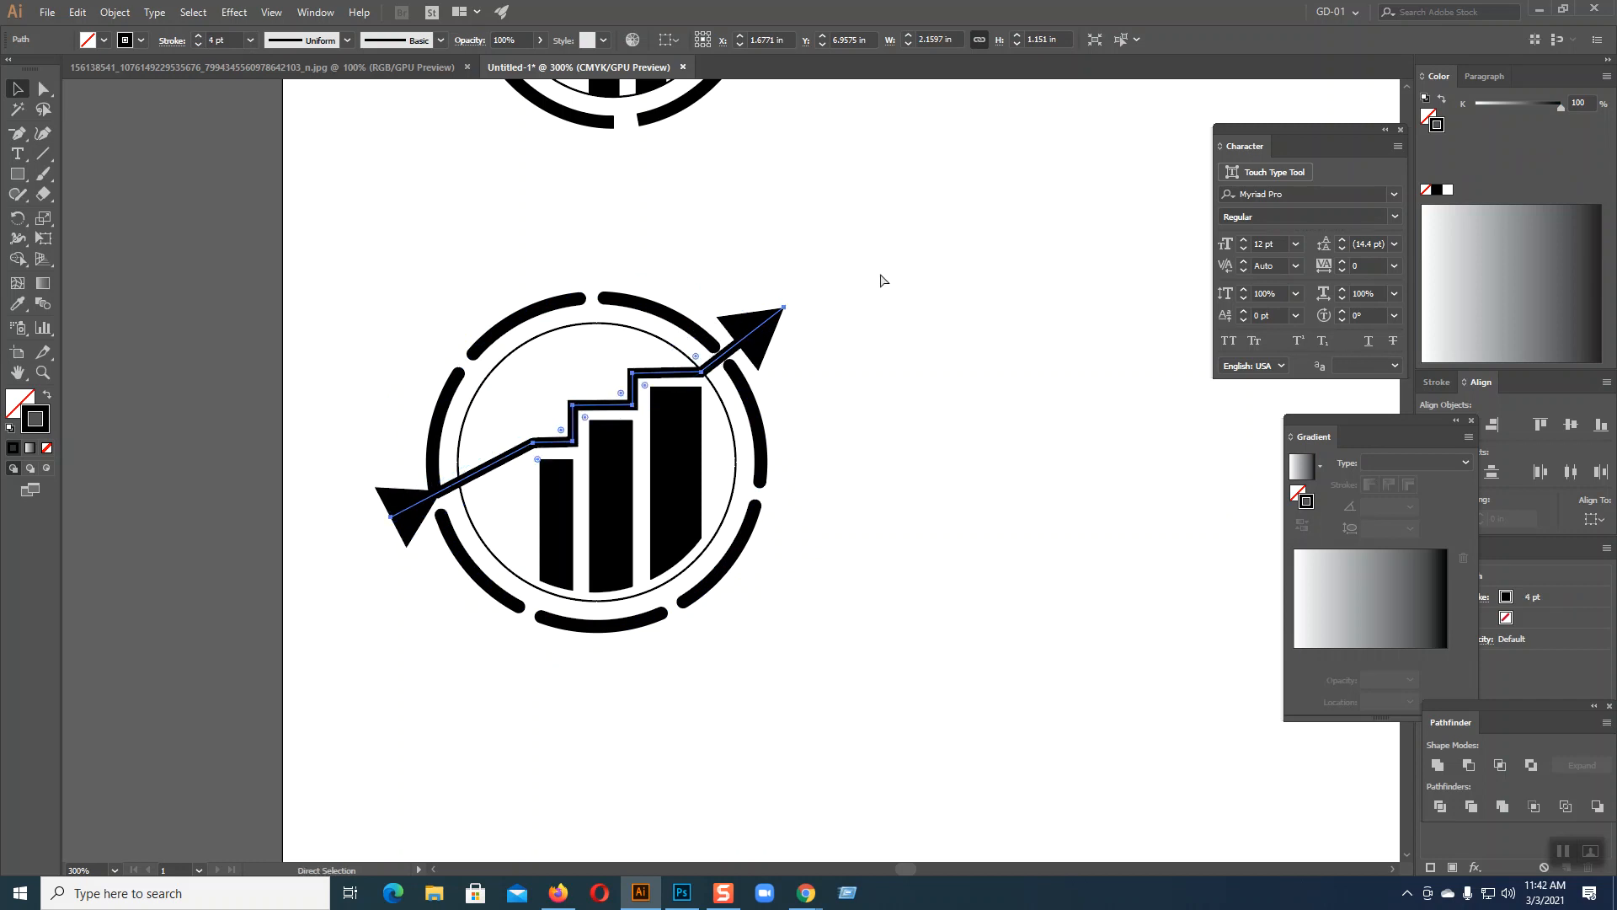
pyautogui.hotkey('ctrl', 'z')
pyautogui.press('v')
pyautogui.click(892, 319)
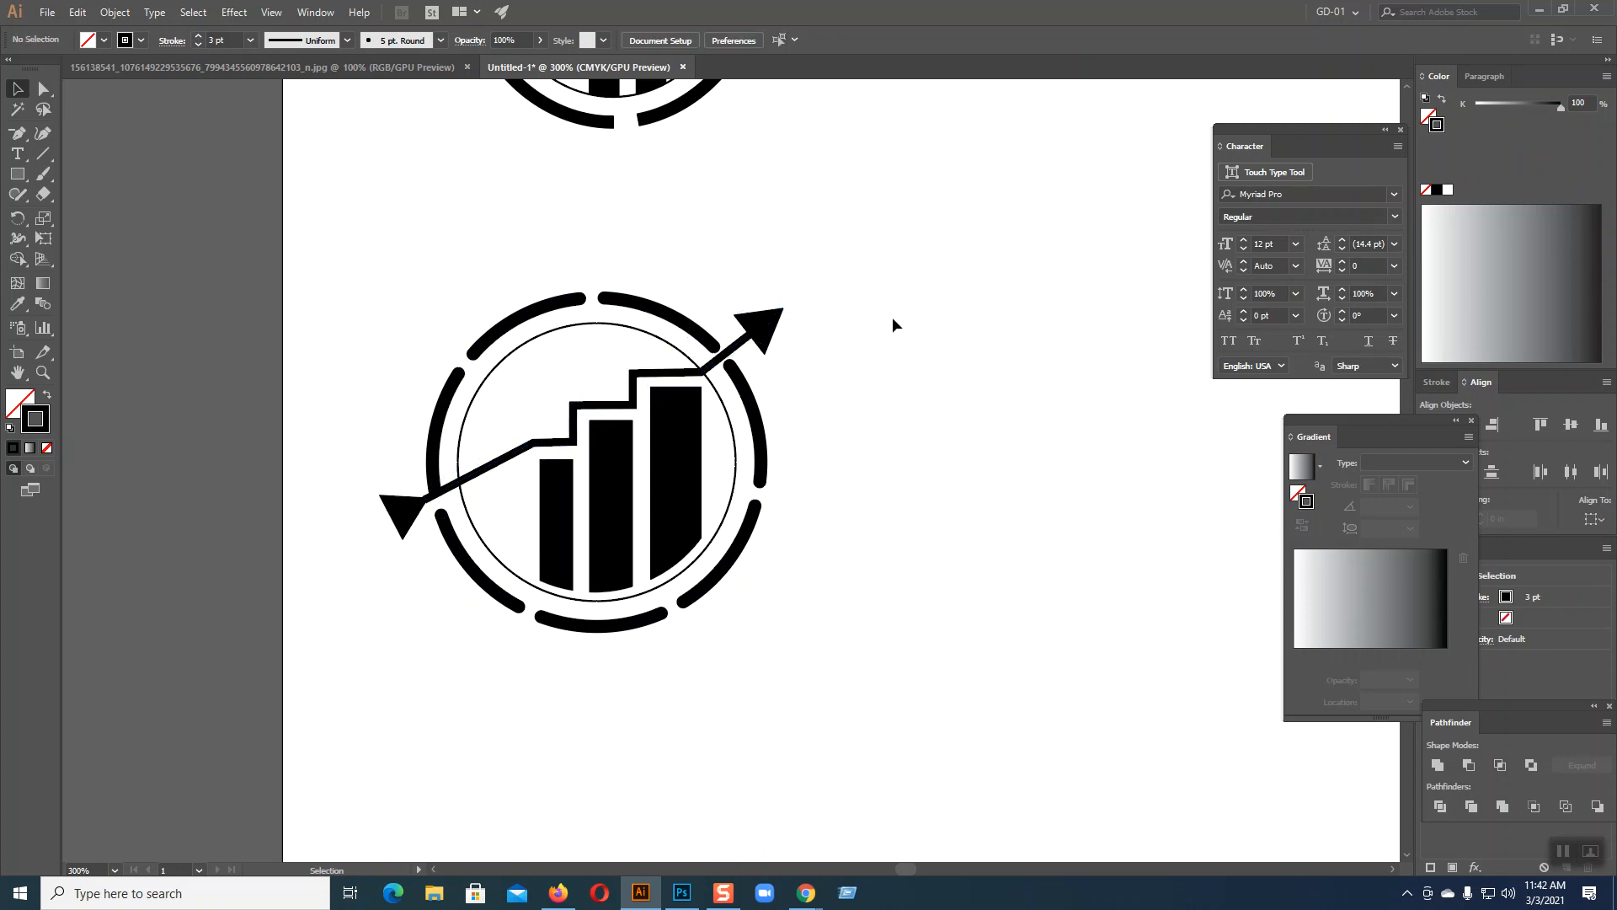
# - Compare the hand-drawn sketch in the other document with the stepped arrow and bars of the vector logo
pyautogui.click(384, 66)
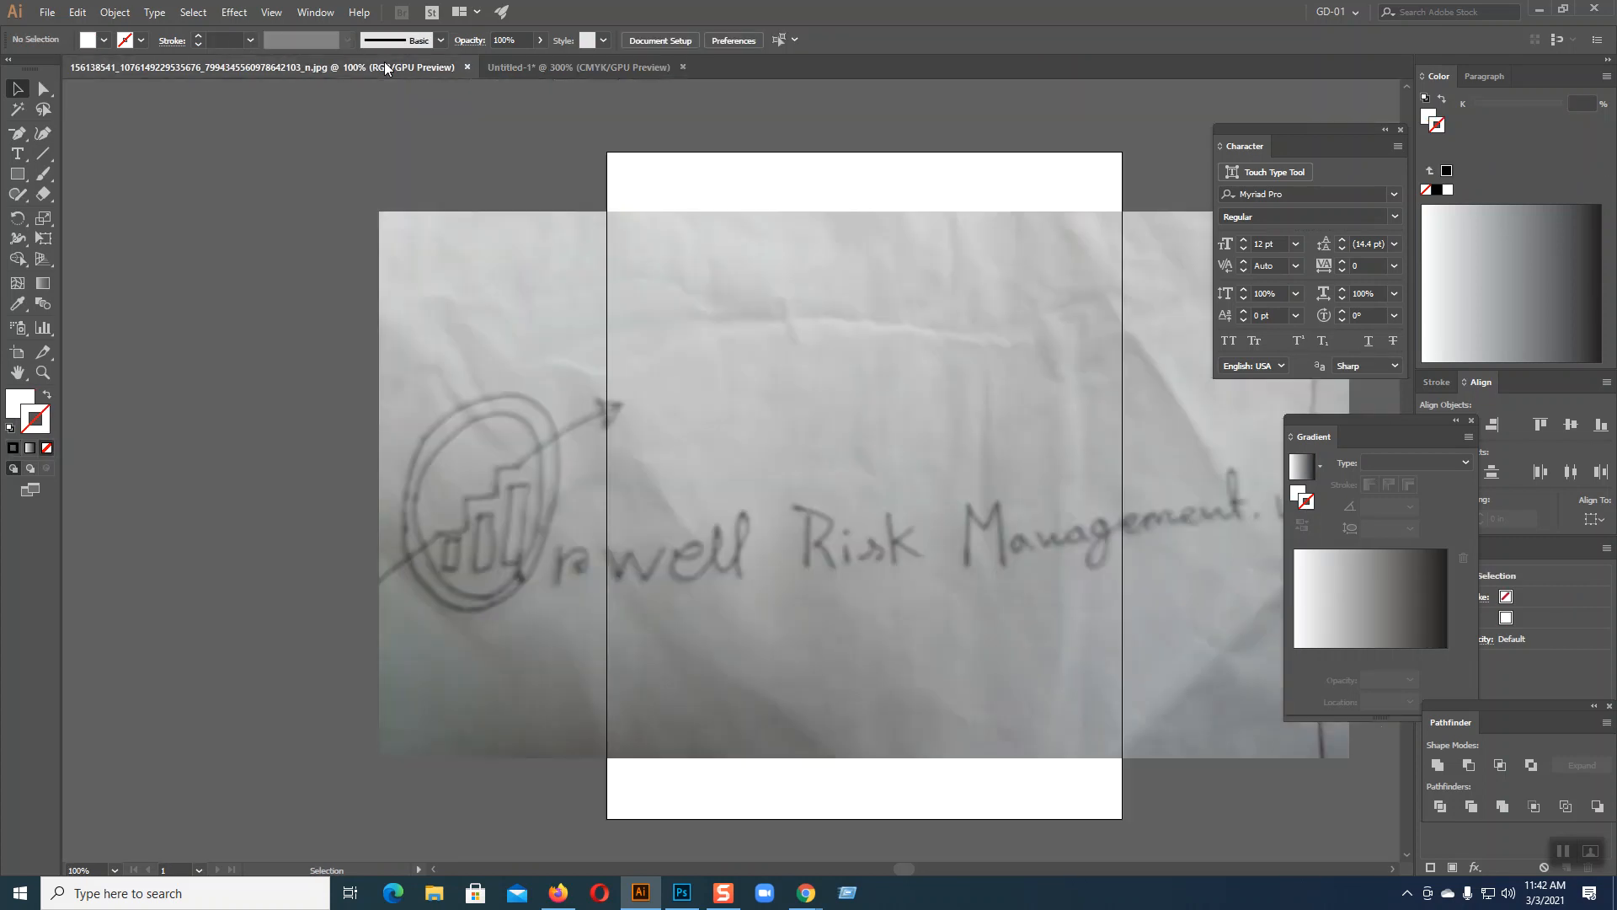
pyautogui.click(559, 69)
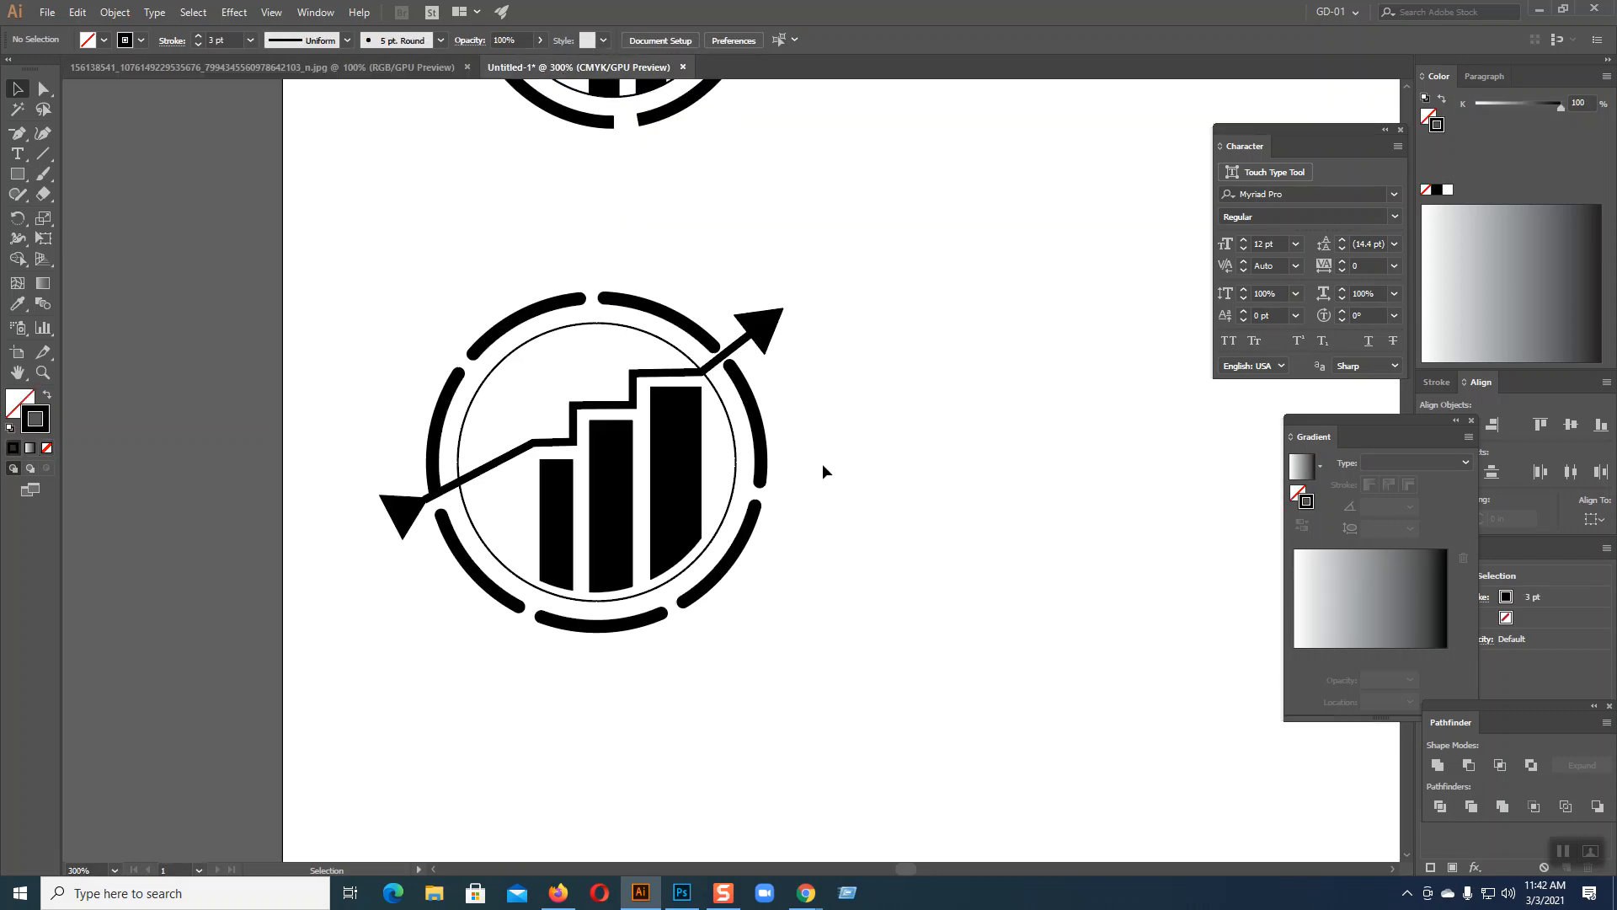
pyautogui.click(577, 427)
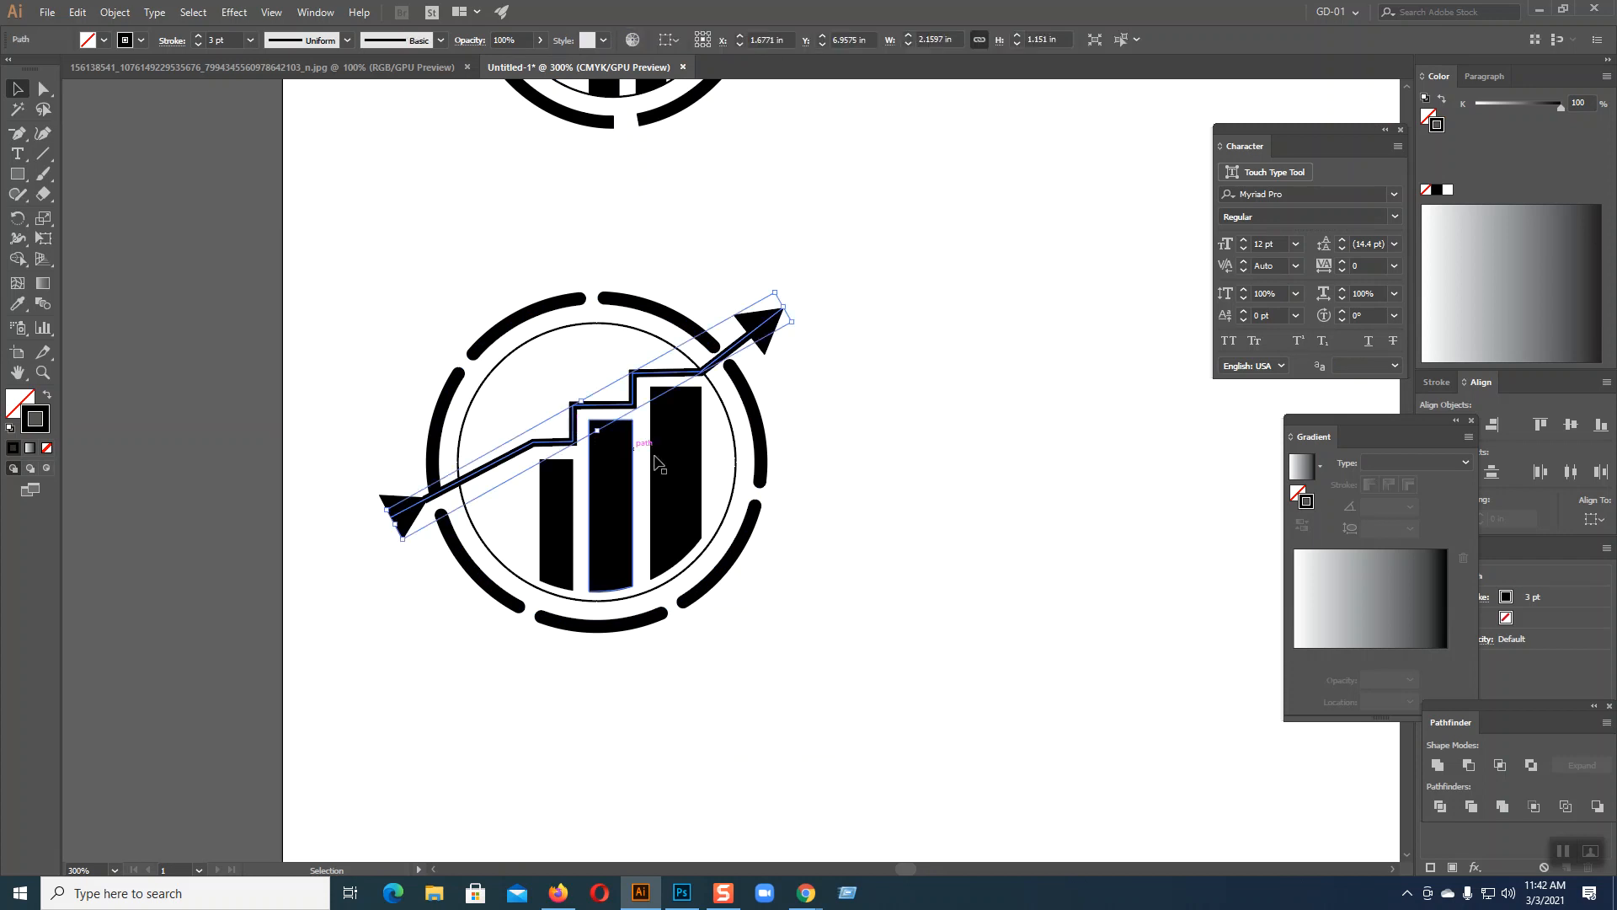
pyautogui.click(842, 475)
# - Try a thinner 3 pt stroke on the dashed outer ring, then set its weight back to 5 pt
pyautogui.click(762, 430)
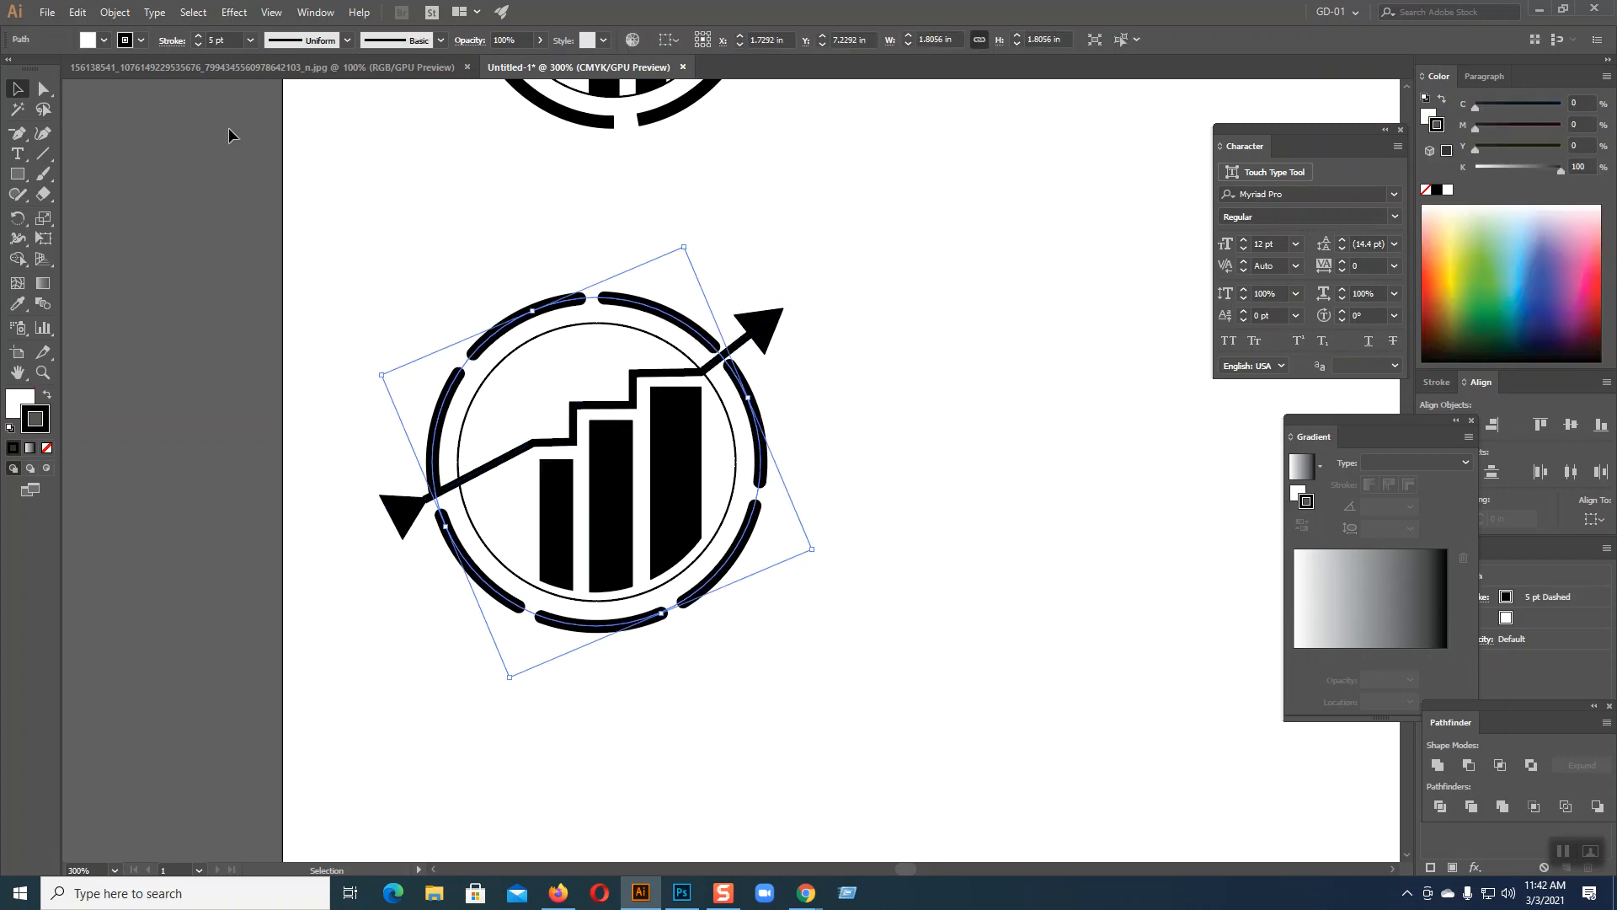
pyautogui.click(198, 44)
pyautogui.click(198, 43)
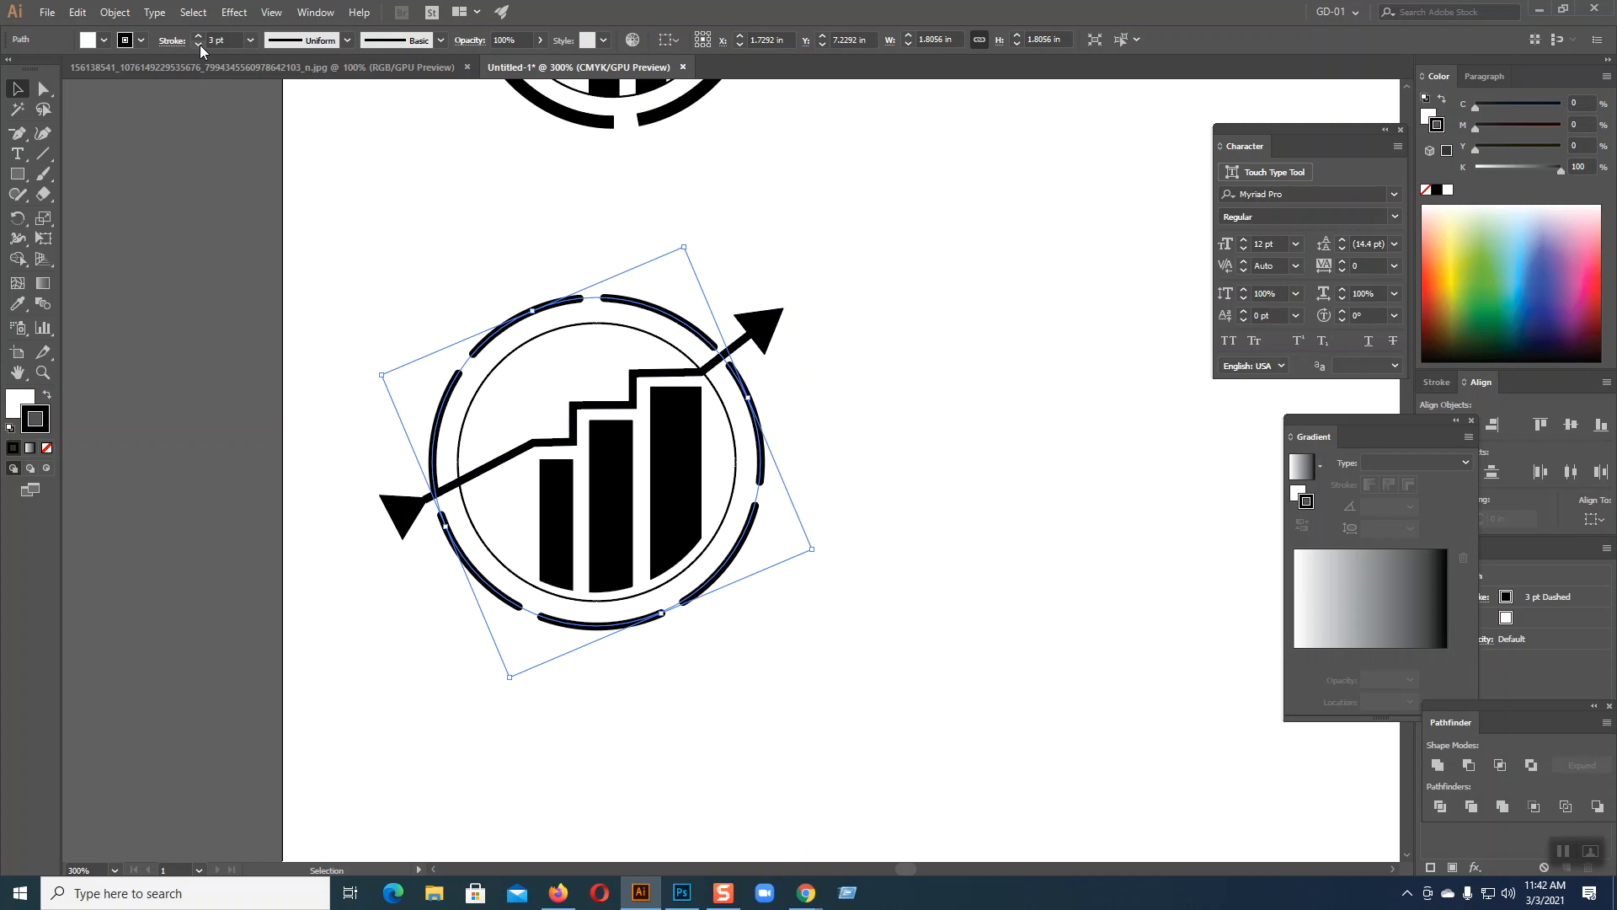
pyautogui.click(952, 405)
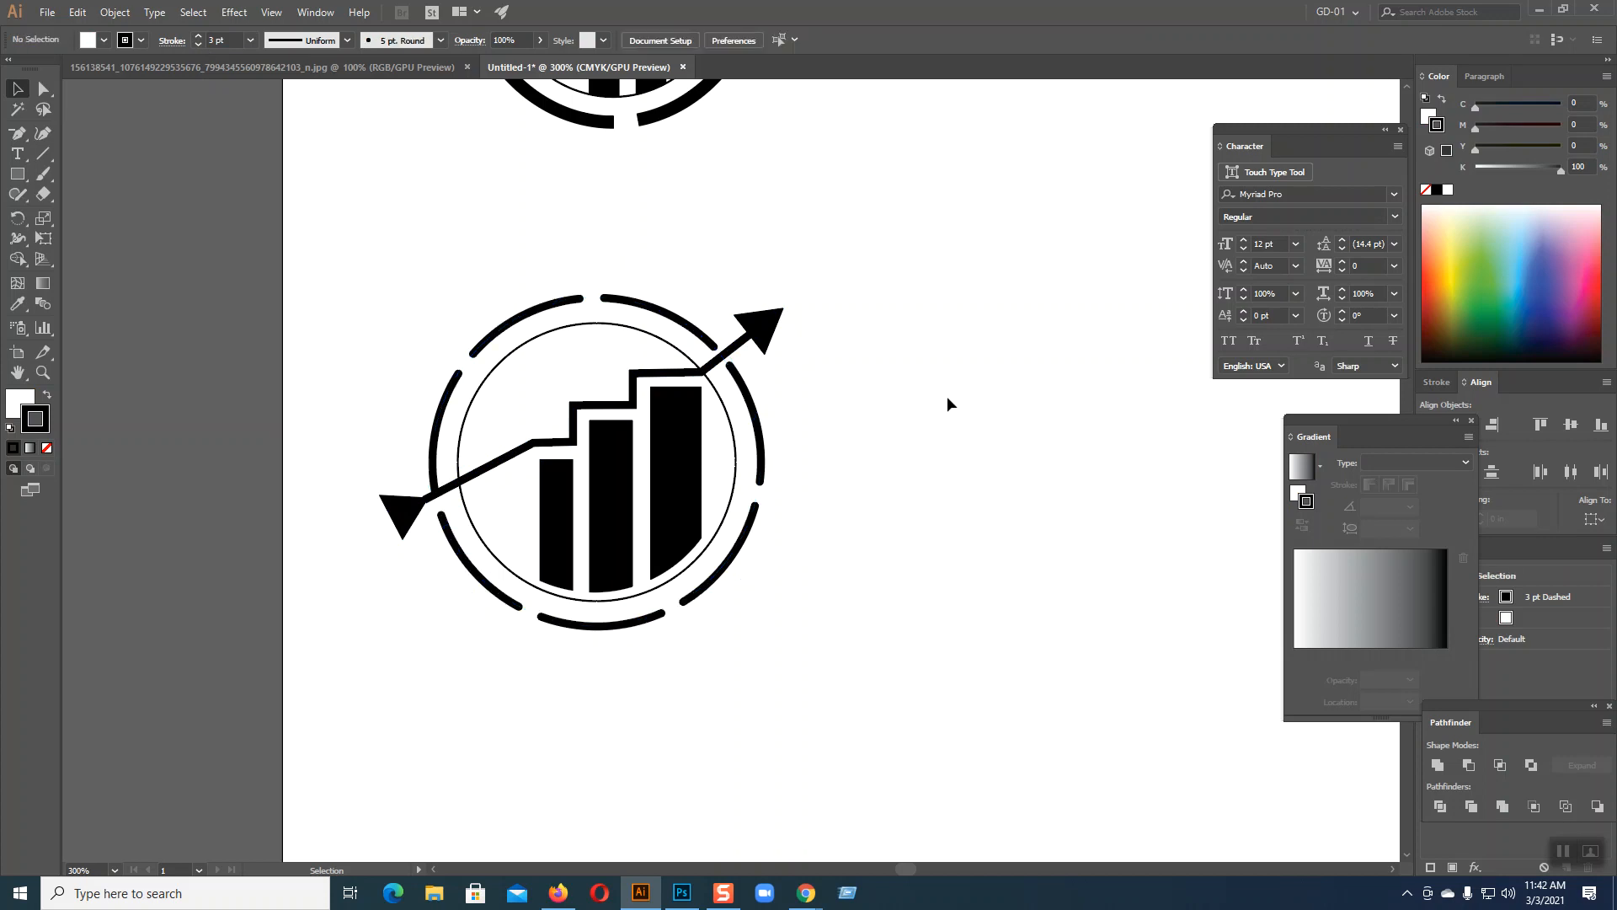
pyautogui.click(751, 402)
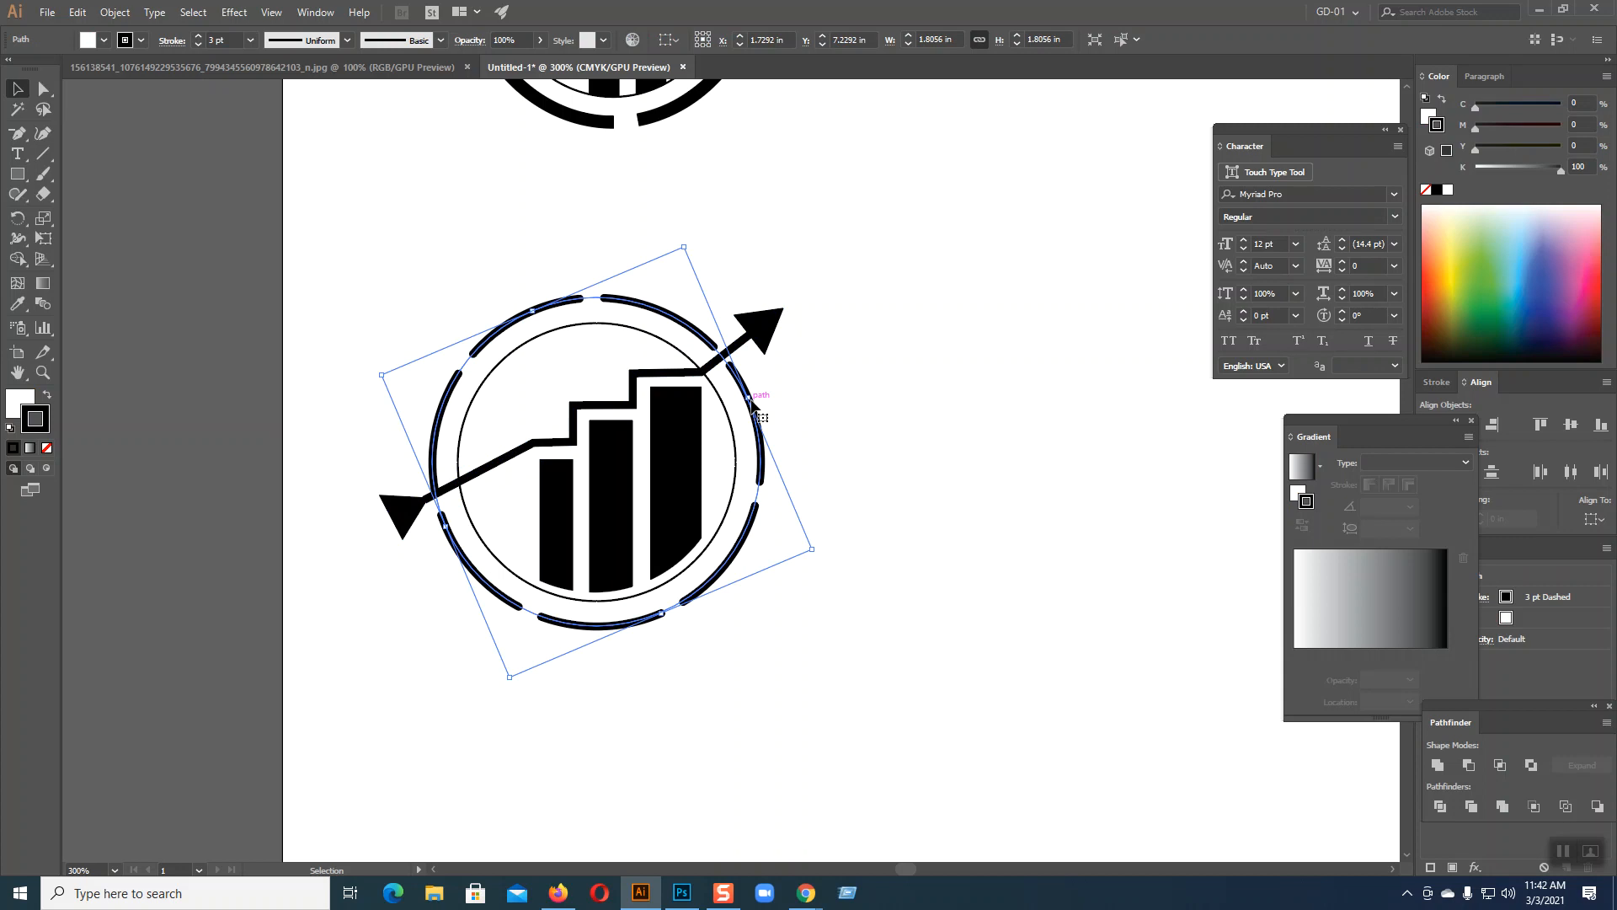
pyautogui.click(843, 393)
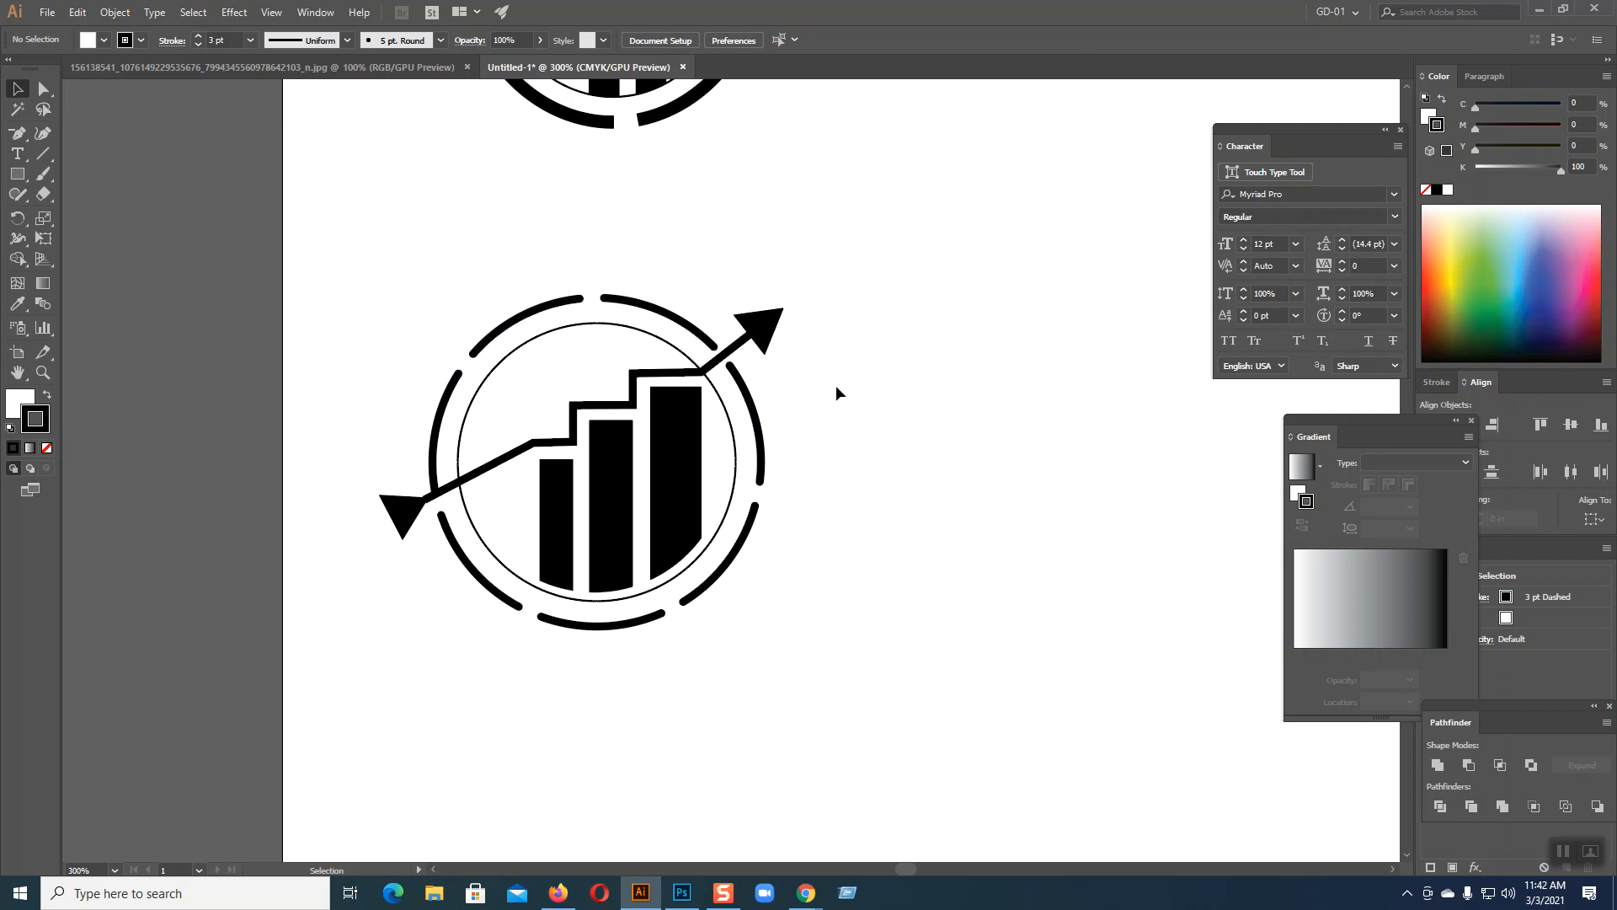
pyautogui.click(752, 406)
pyautogui.click(198, 35)
pyautogui.click(198, 35)
pyautogui.click(895, 396)
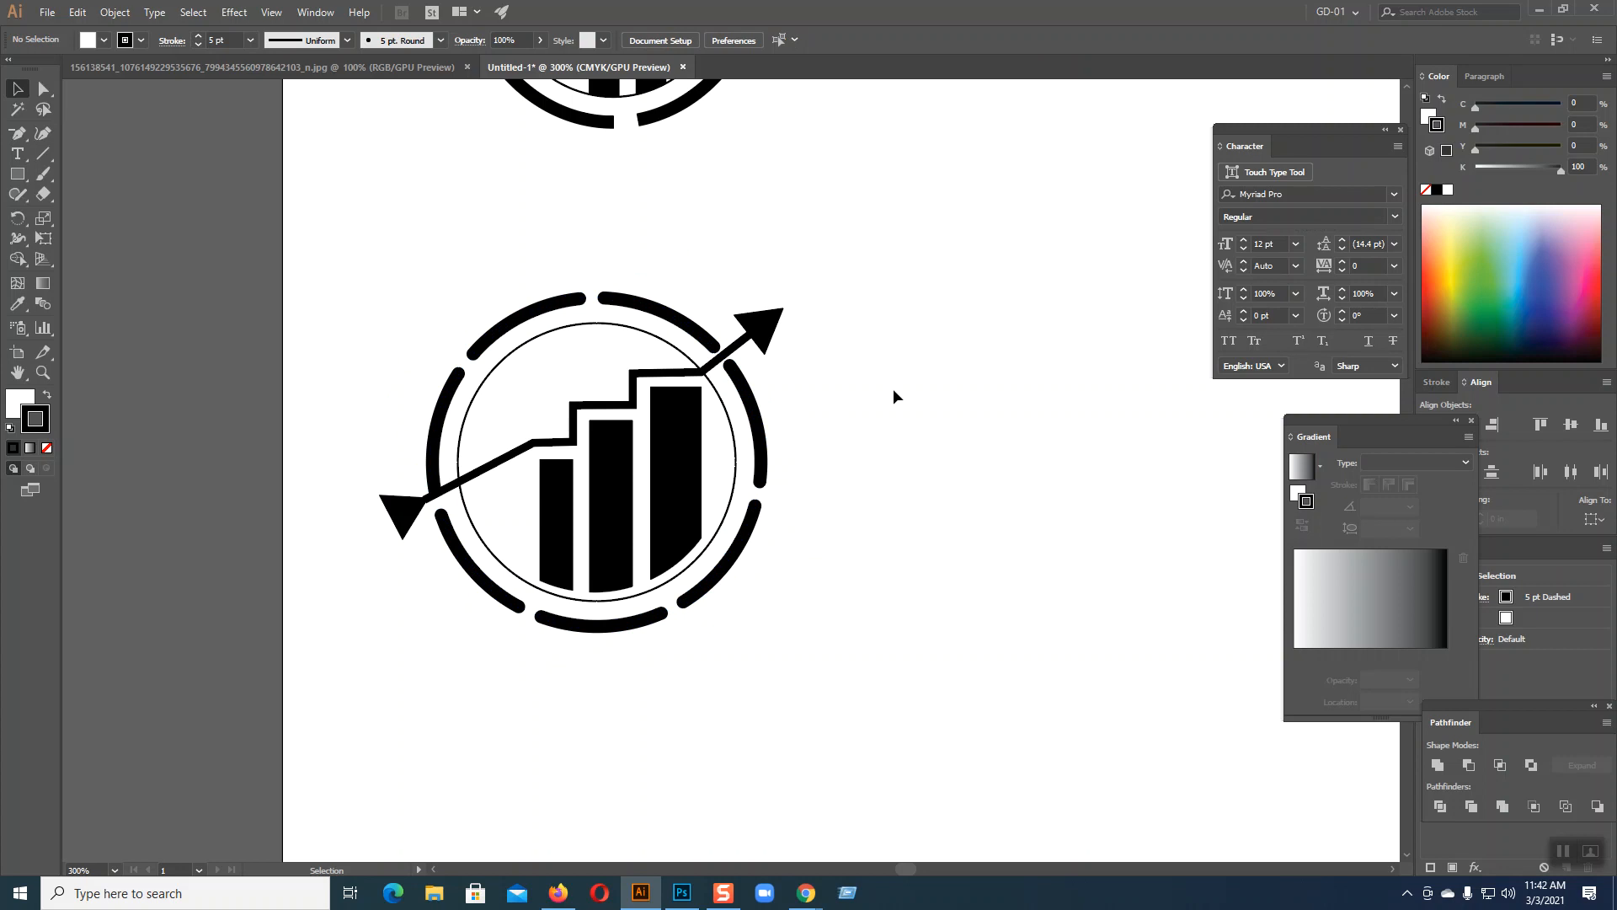
# - Convert the stepped rising arrow's stroke to a filled outline with Outline Stroke
pyautogui.click(657, 371)
pyautogui.click(115, 12)
pyautogui.moveTo(217, 382)
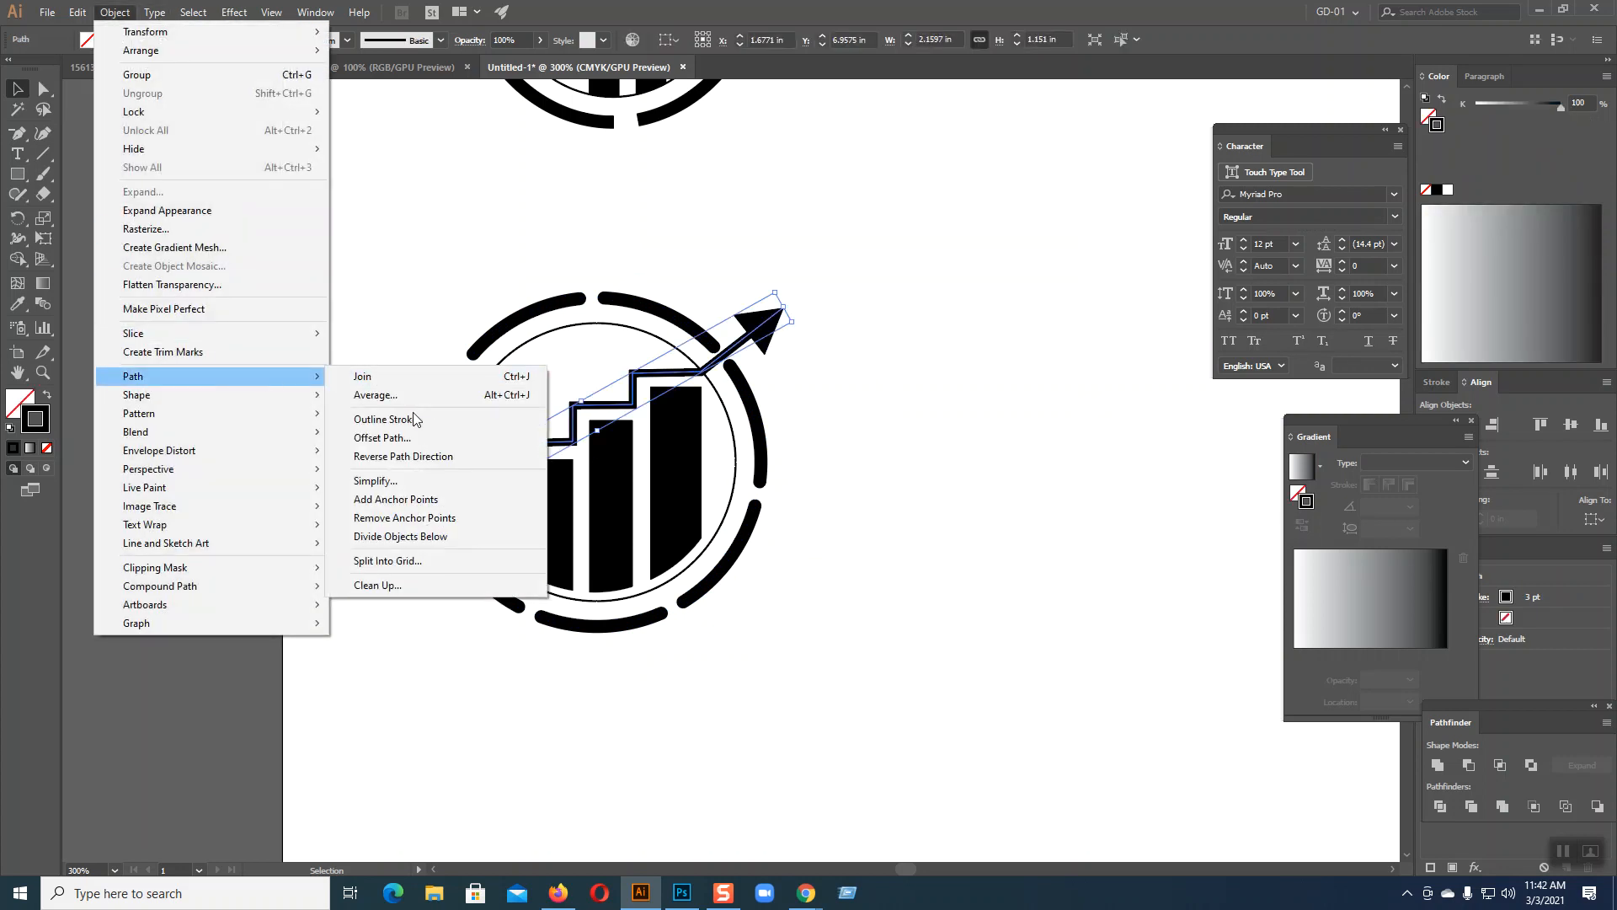
pyautogui.click(412, 417)
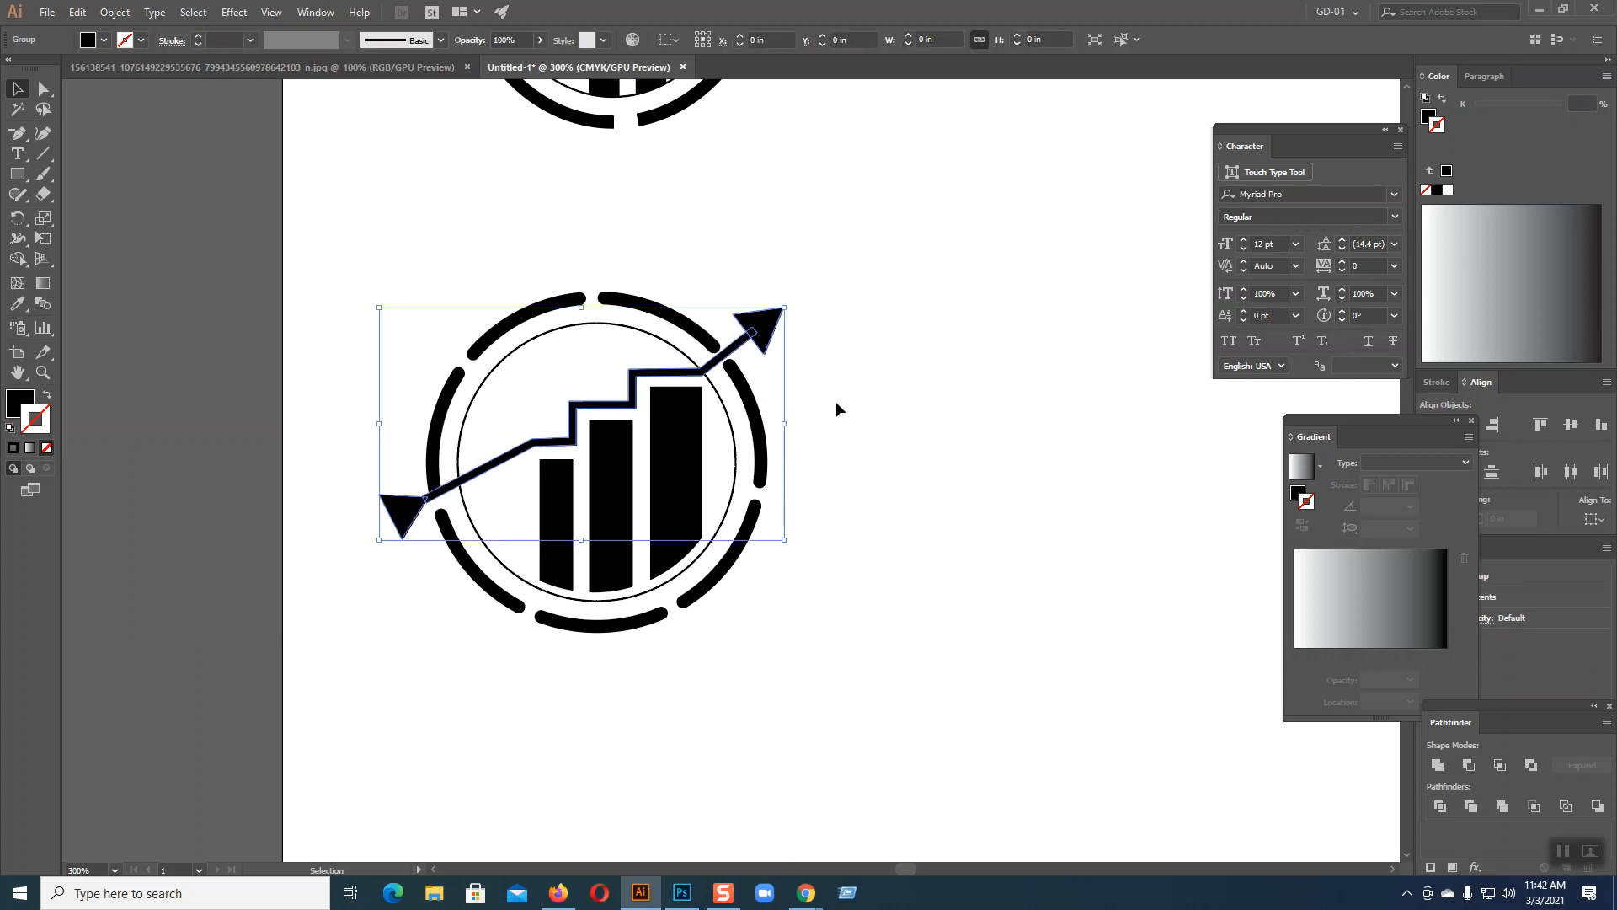
pyautogui.click(995, 558)
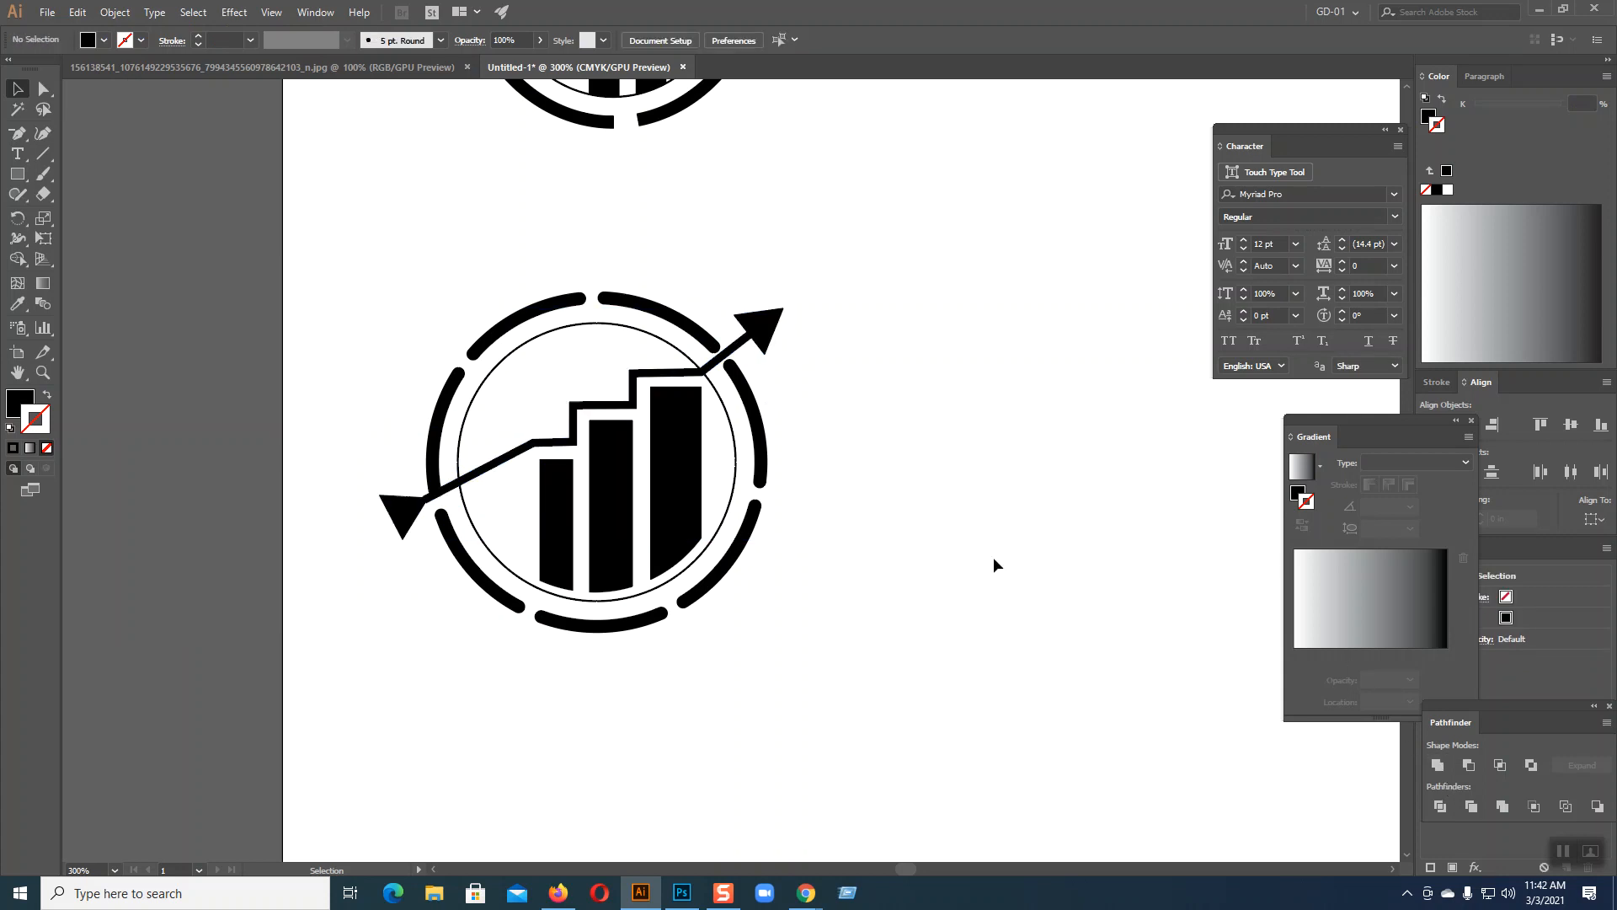
# - Outline the stroke of the dashed outer ring so its round-capped dashes become filled shapes
pyautogui.click(760, 460)
pyautogui.click(118, 13)
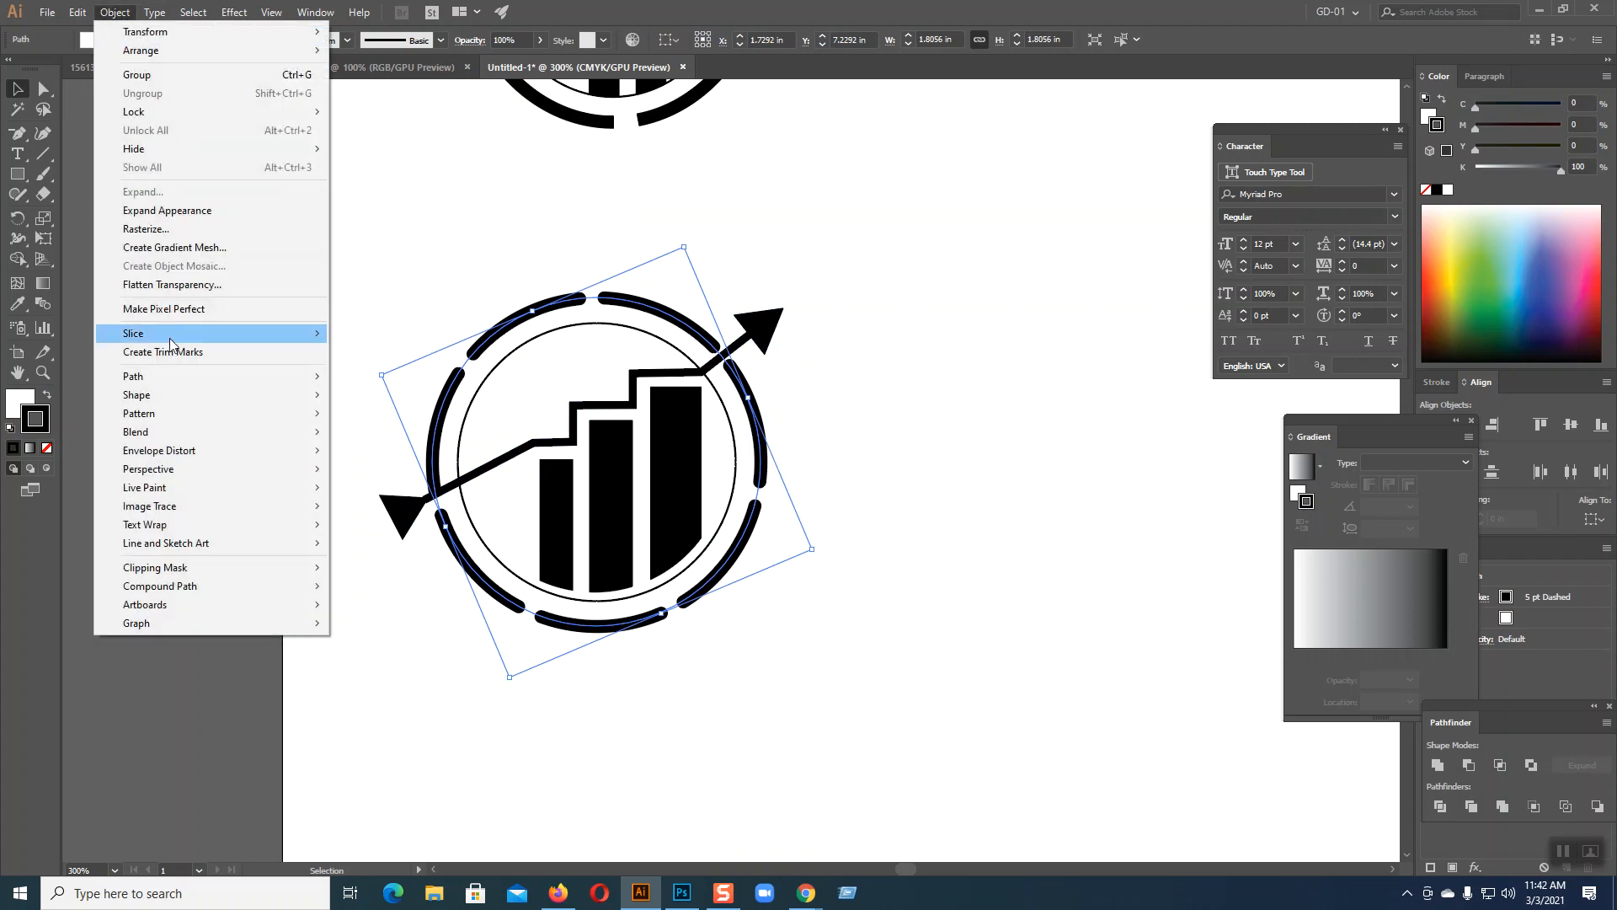
pyautogui.moveTo(182, 376)
pyautogui.click(385, 419)
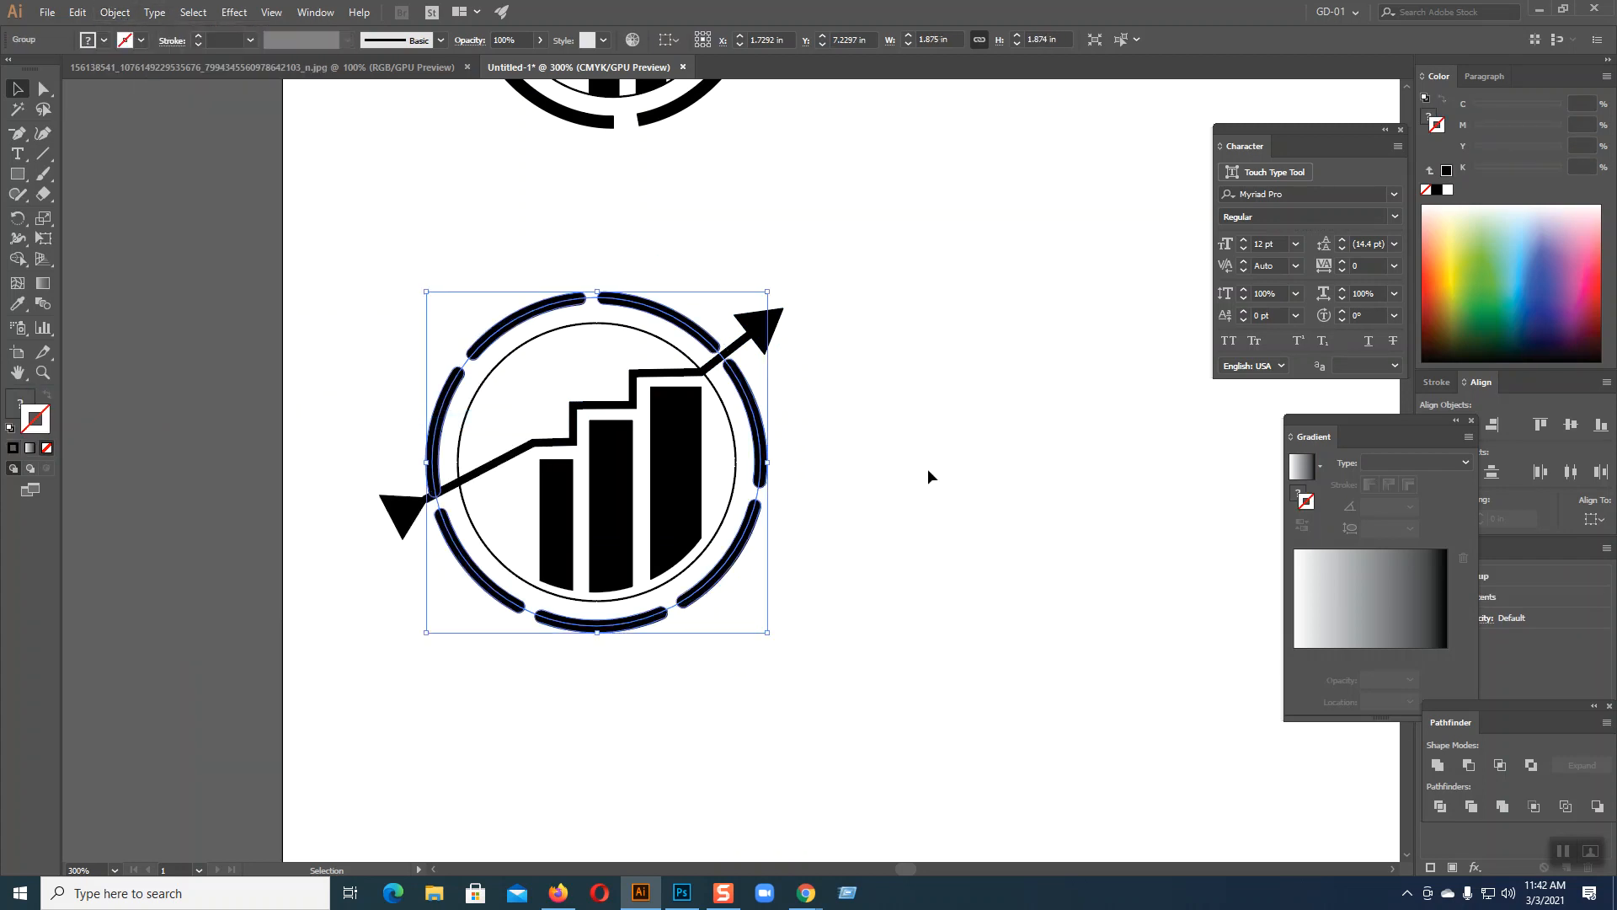
pyautogui.click(931, 468)
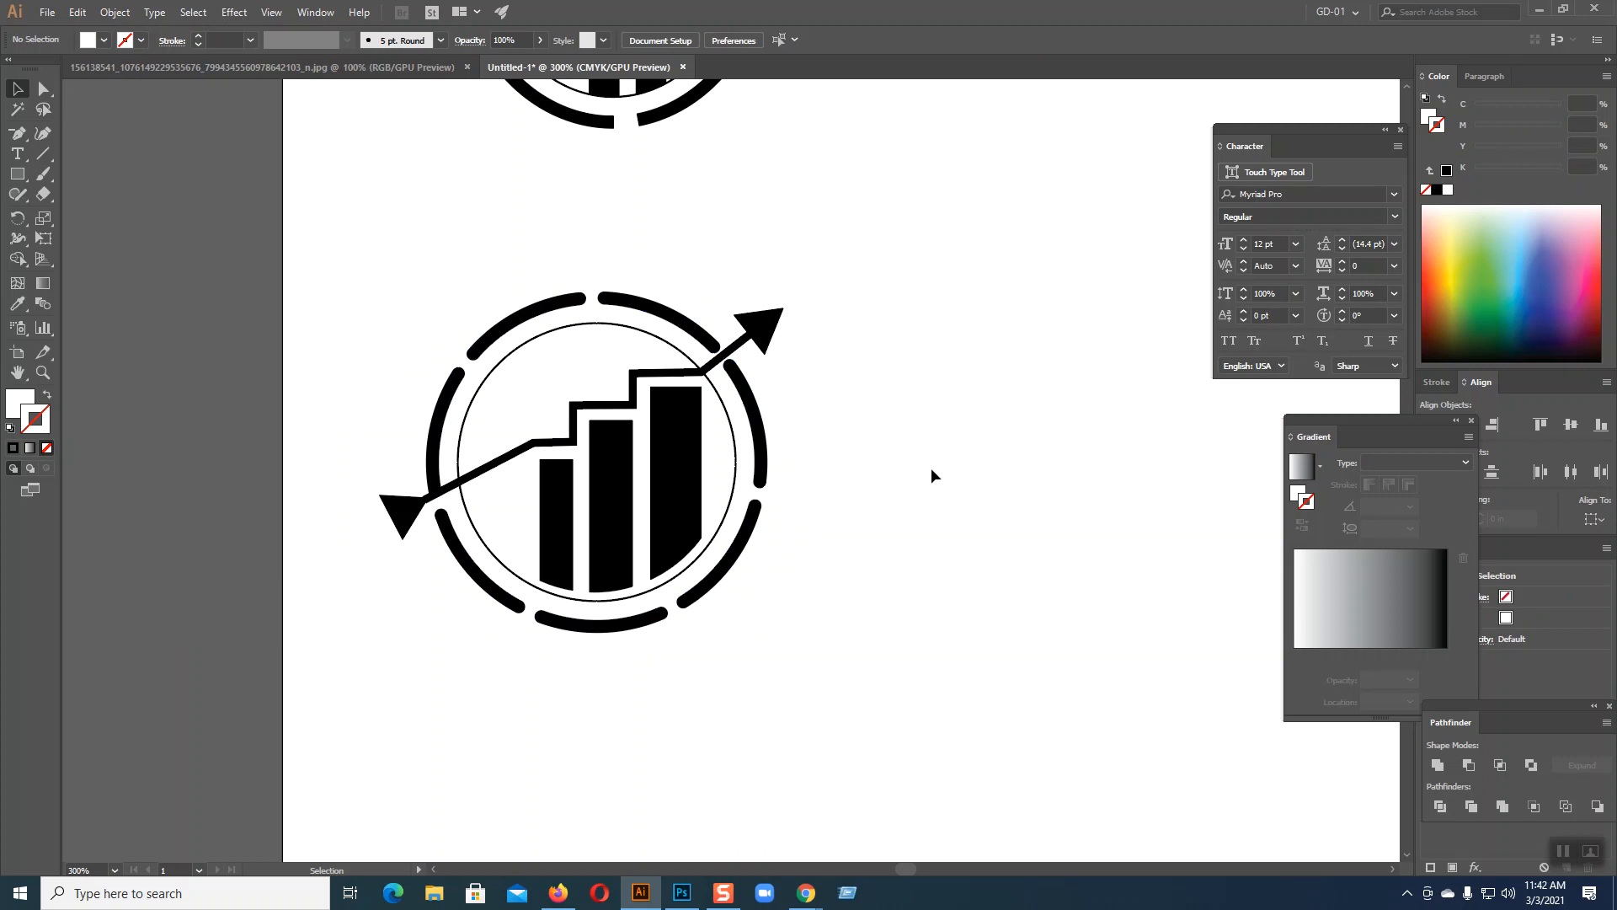
pyautogui.click(756, 408)
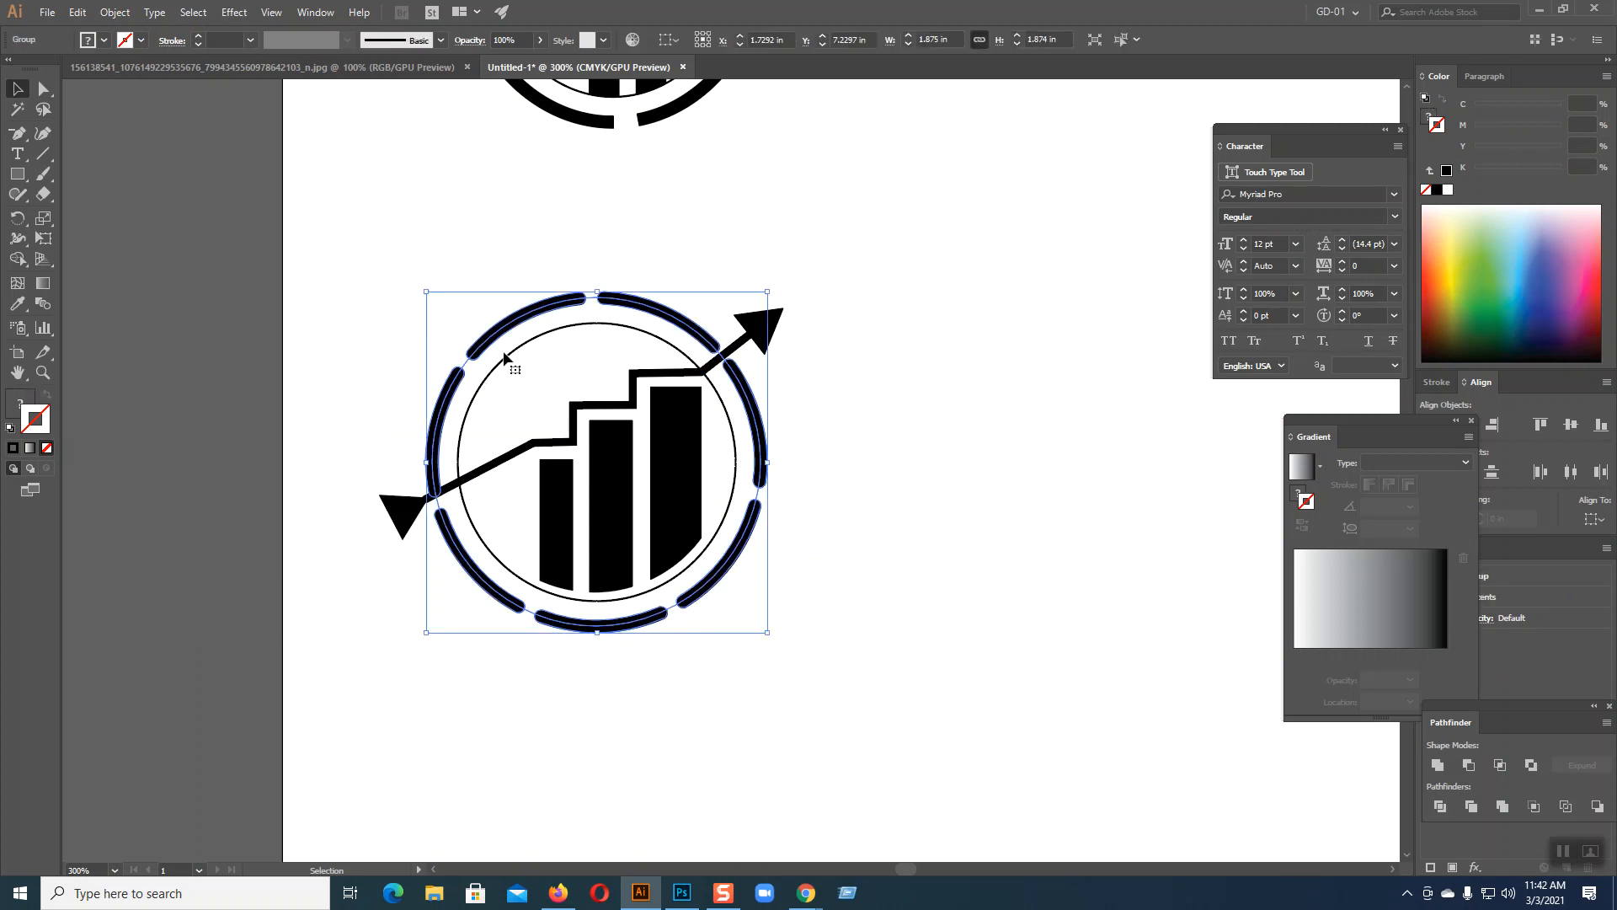
pyautogui.click(948, 449)
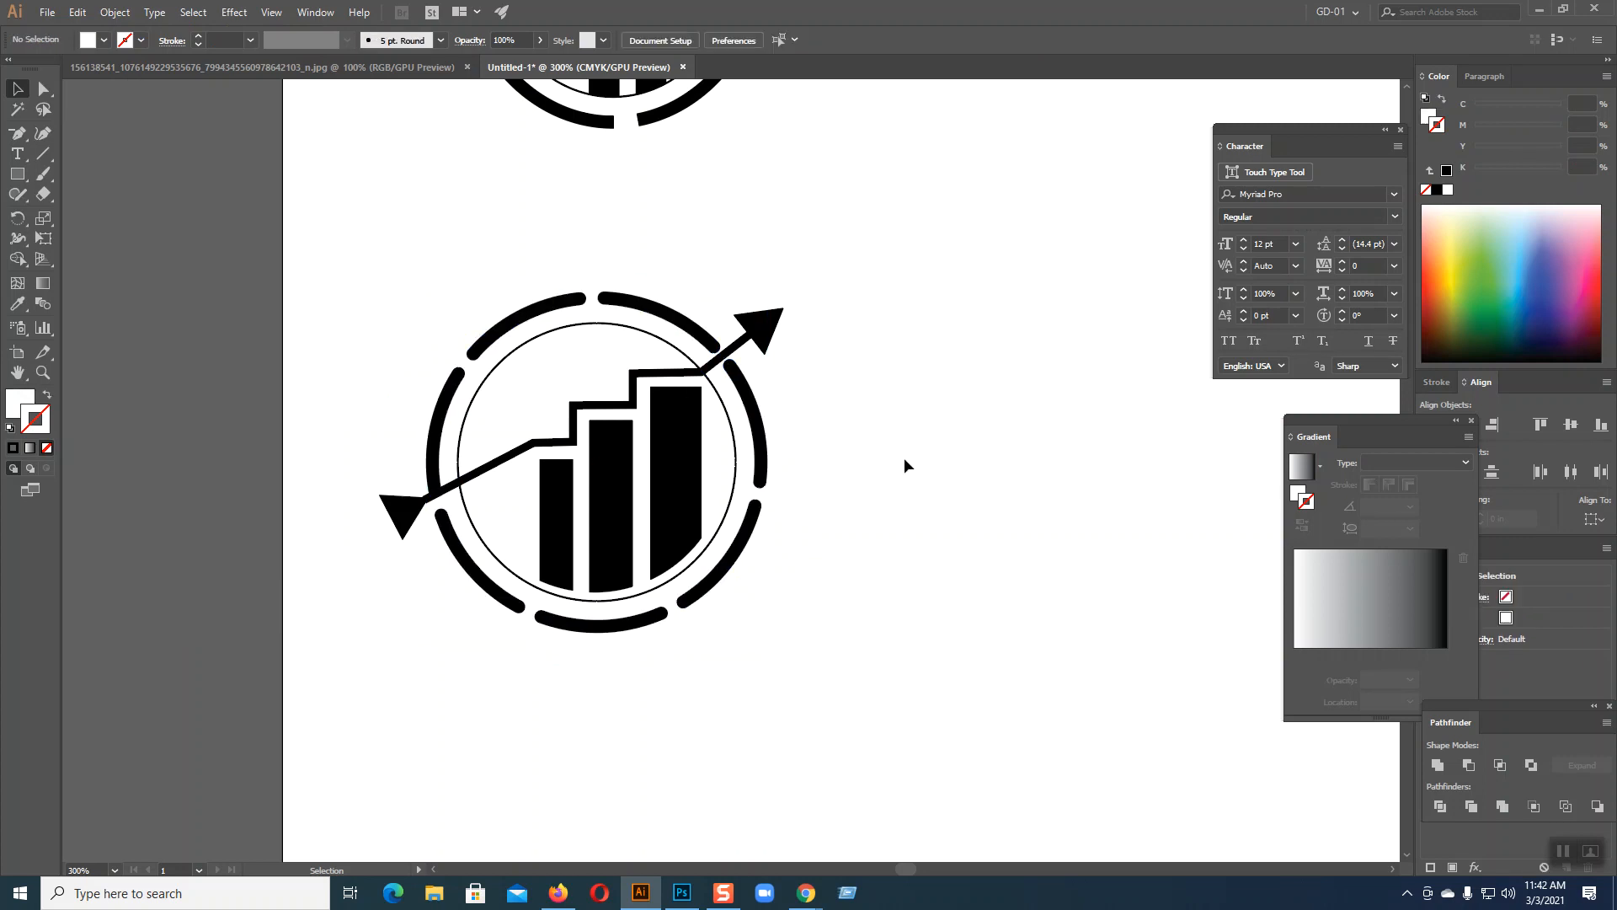
# - Outline the stroke of the thin inner circle around the bars
pyautogui.click(535, 587)
pyautogui.click(115, 12)
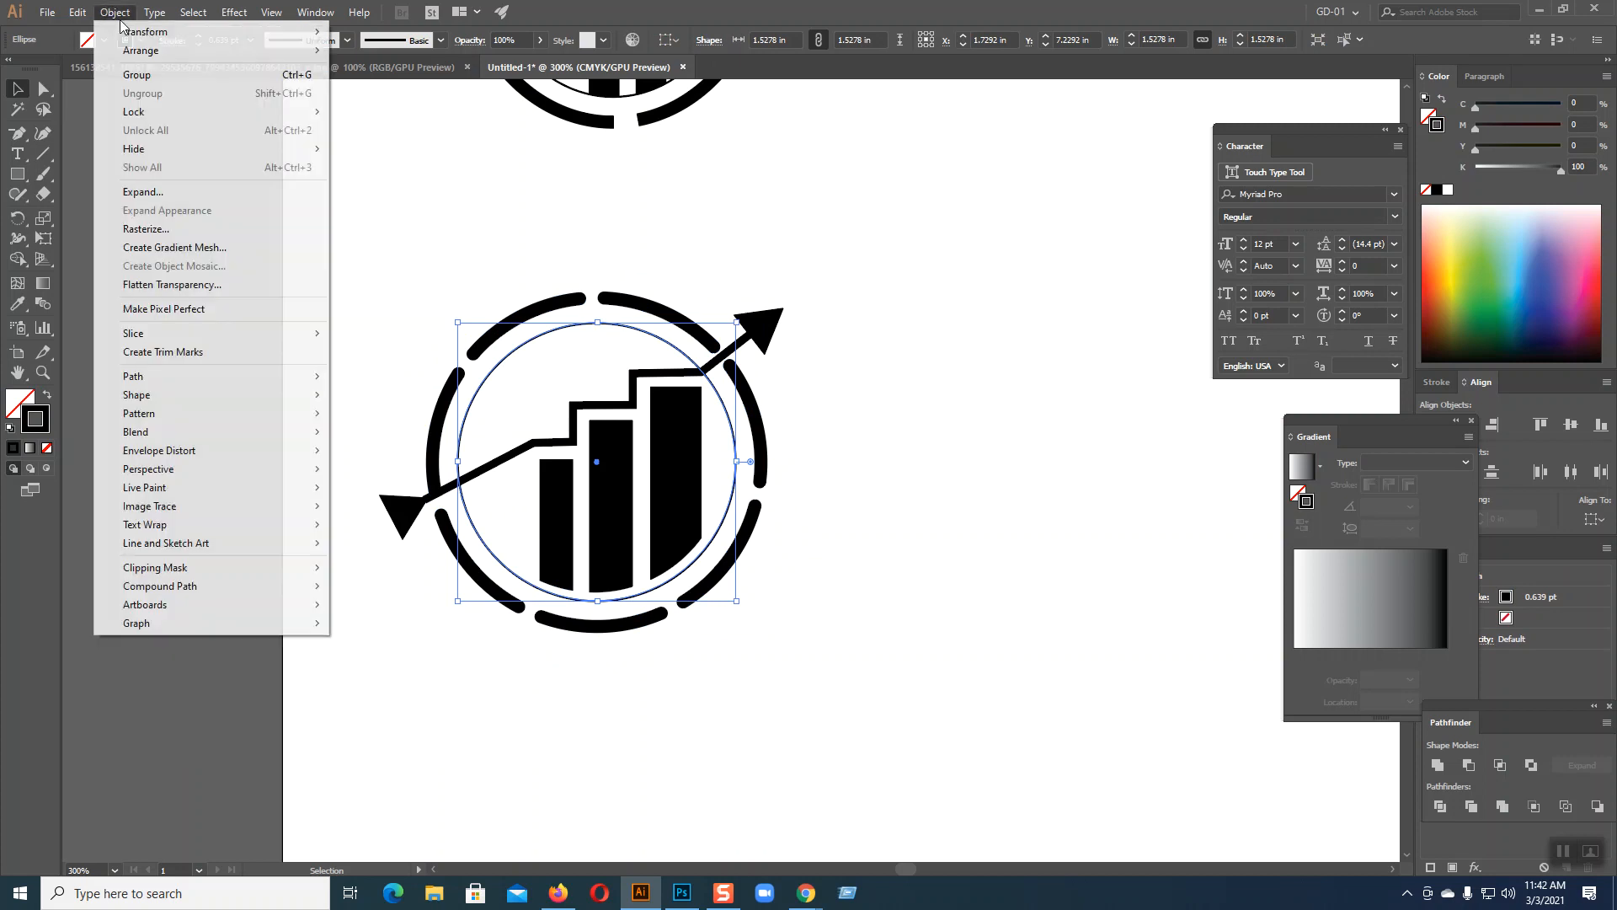
pyautogui.moveTo(286, 377)
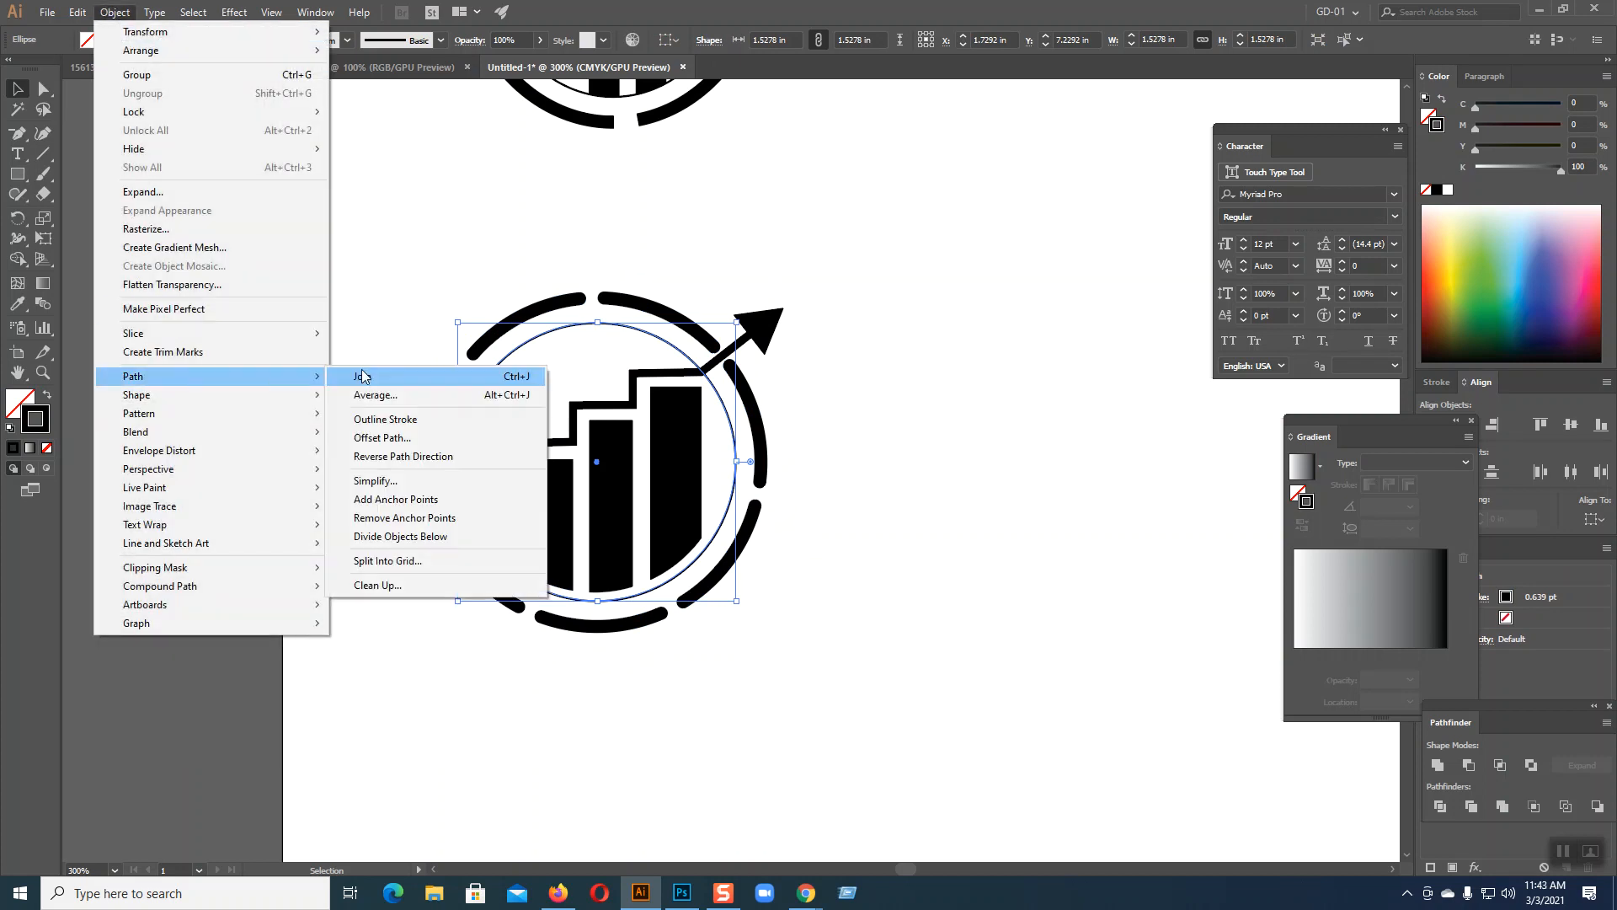
pyautogui.click(385, 418)
pyautogui.click(888, 459)
pyautogui.press('space')
pyautogui.moveTo(888, 455); pyautogui.dragTo(636, 401)
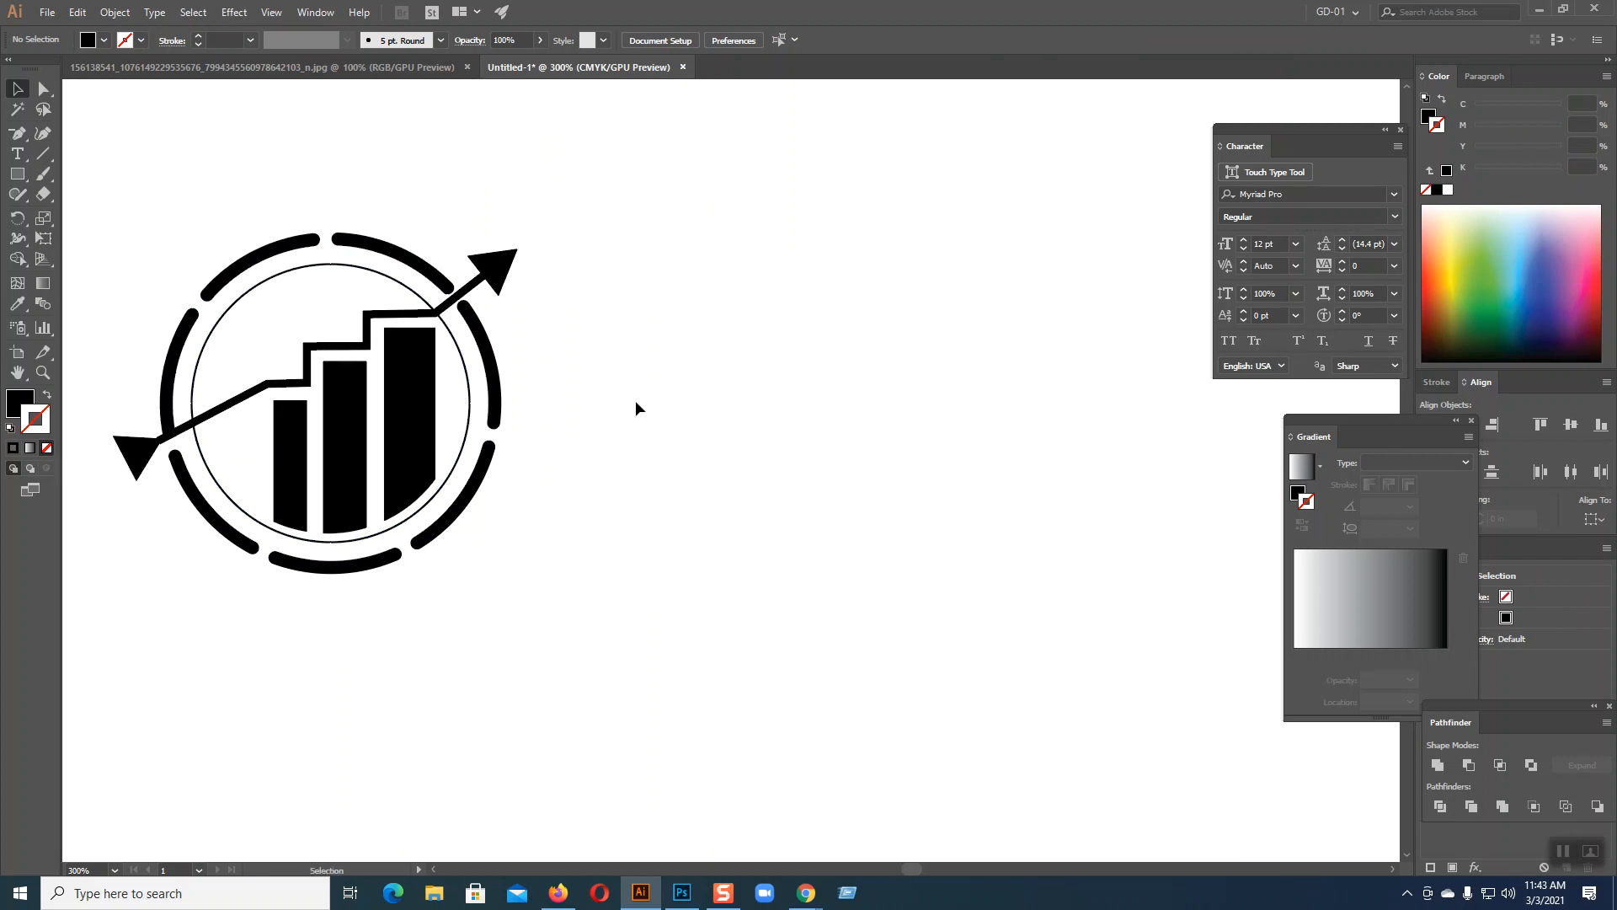
# - After checking the sketch's lettering, place horizontal guides at about Y 7.01 in and 8.17 in across the vector logo and lock them
pyautogui.click(385, 65)
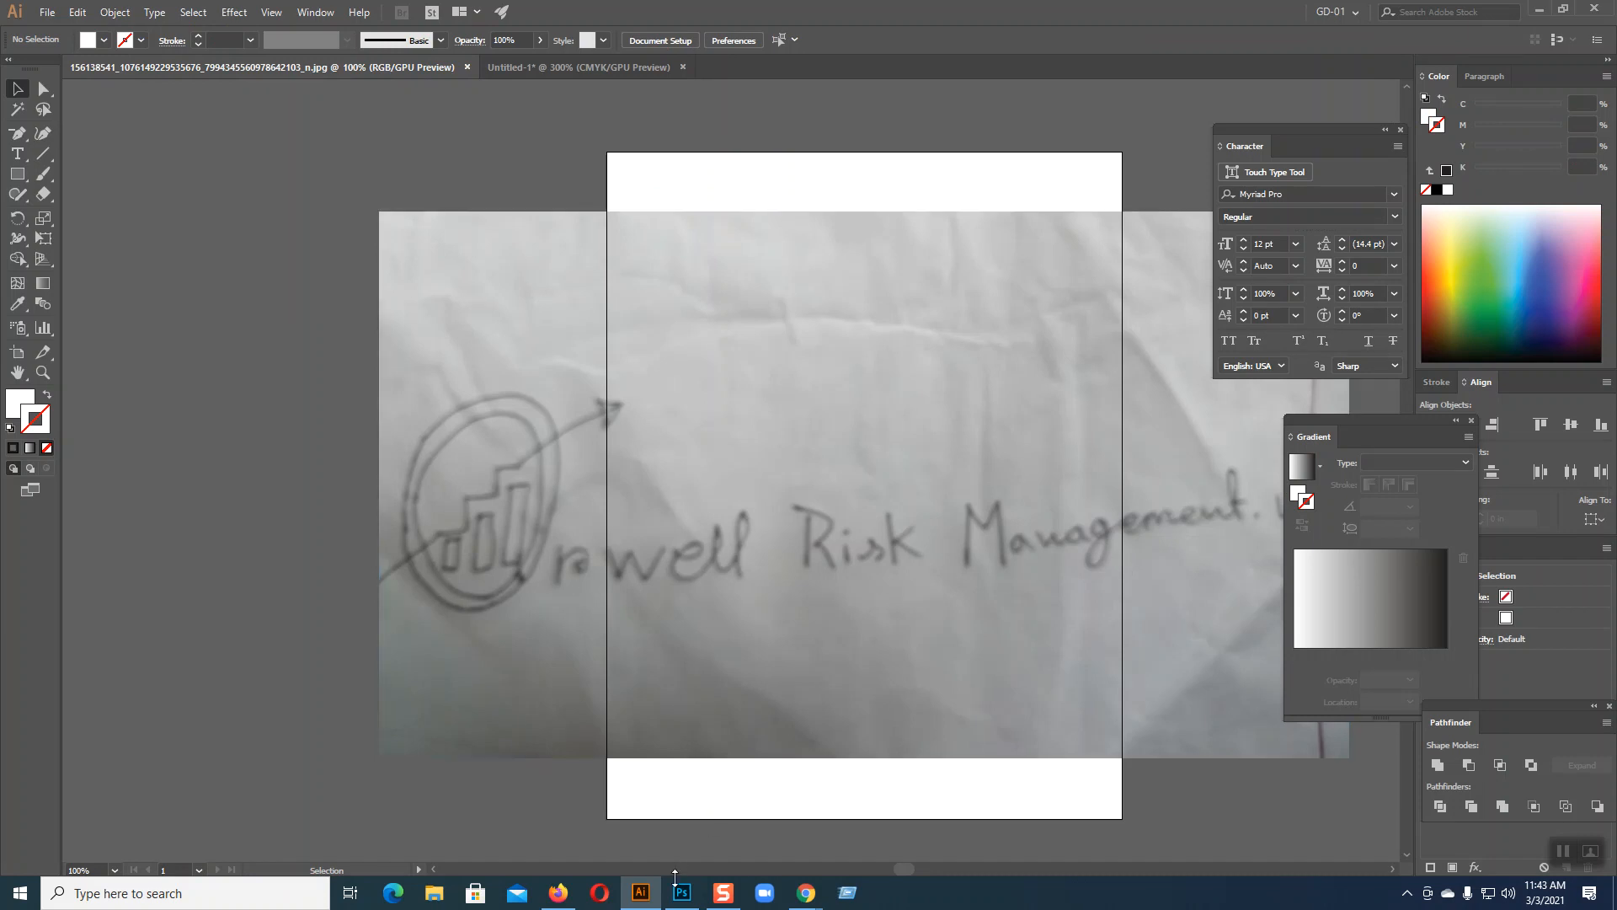
pyautogui.click(620, 71)
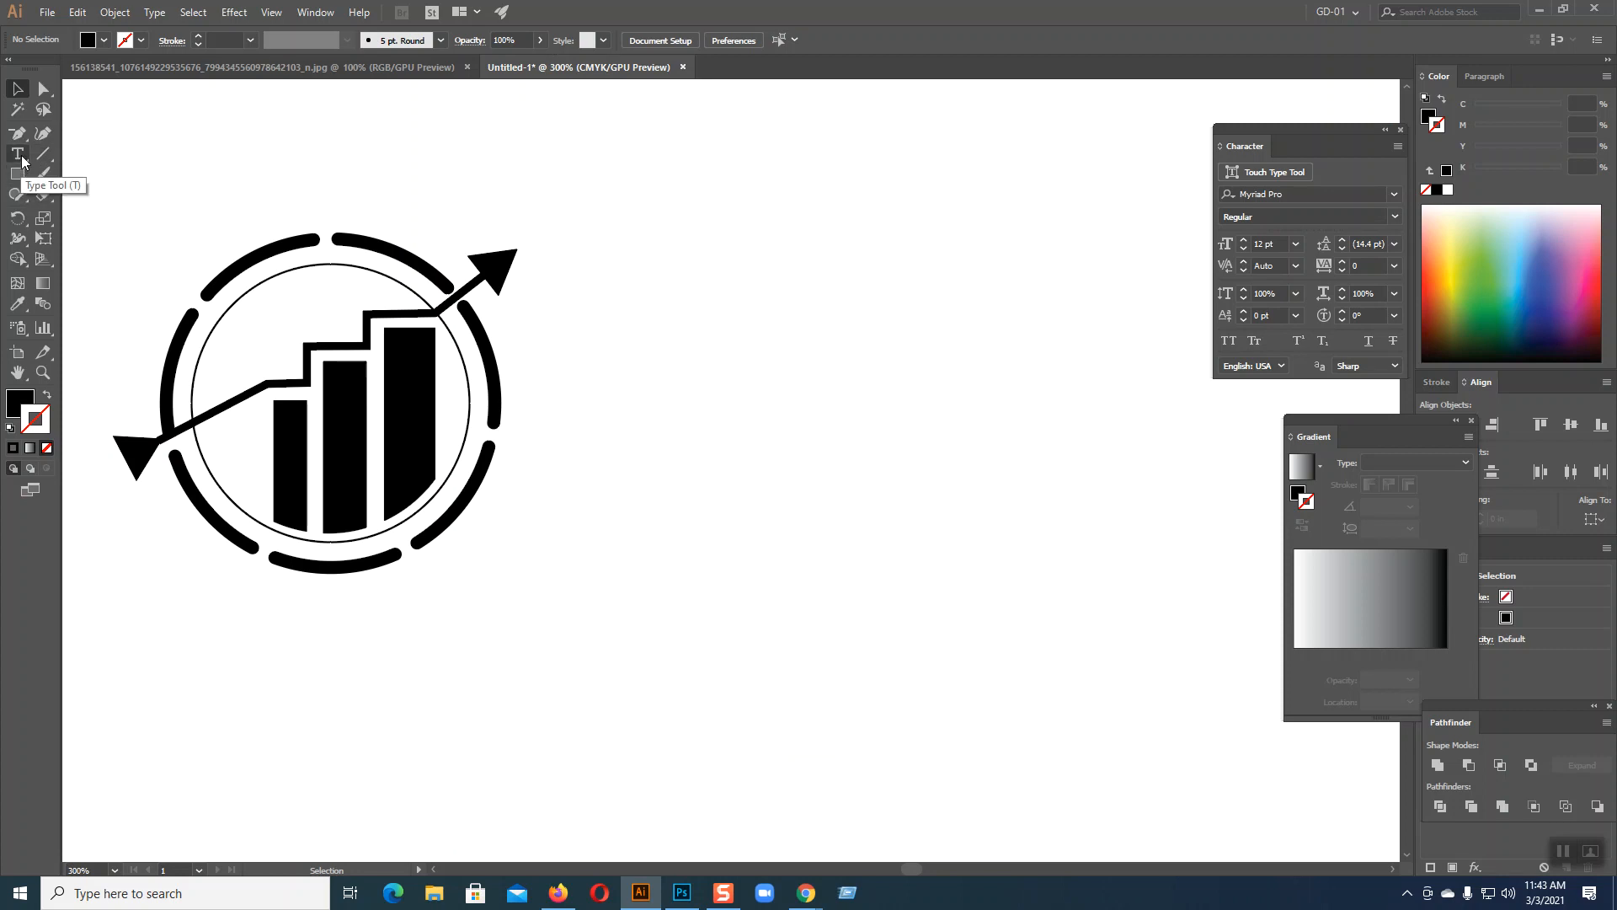
pyautogui.hotkey('ctrl', '-')
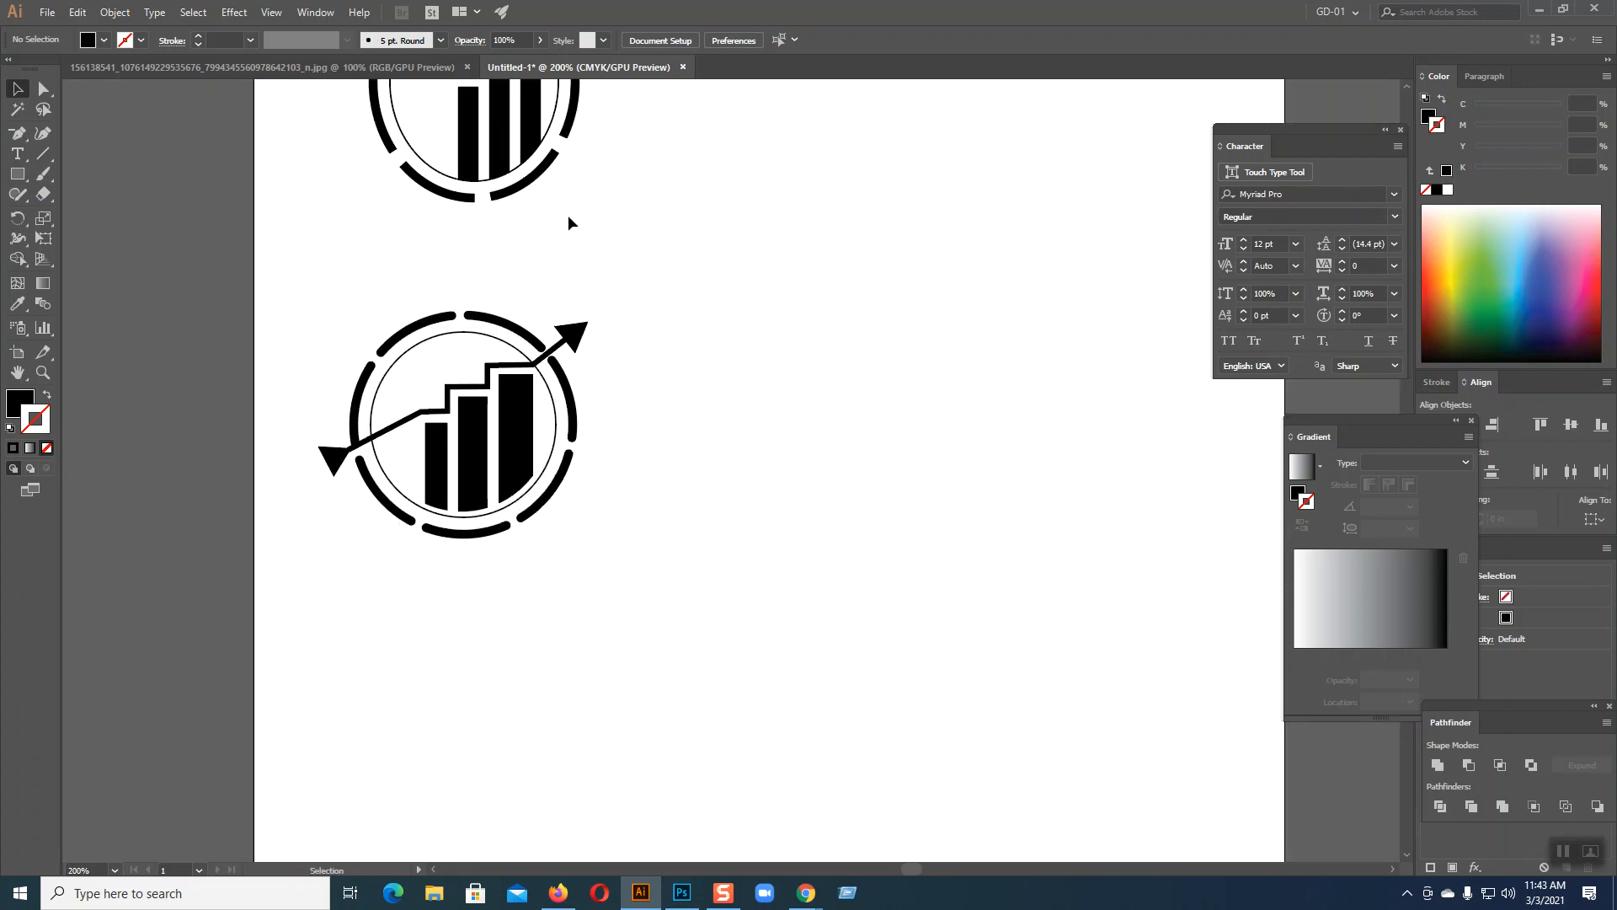
pyautogui.press('a')
pyautogui.hotkey('ctrl', 'r')
pyautogui.press('v')
pyautogui.moveTo(746, 92); pyautogui.dragTo(623, 396)
pyautogui.moveTo(641, 91); pyautogui.dragTo(577, 538)
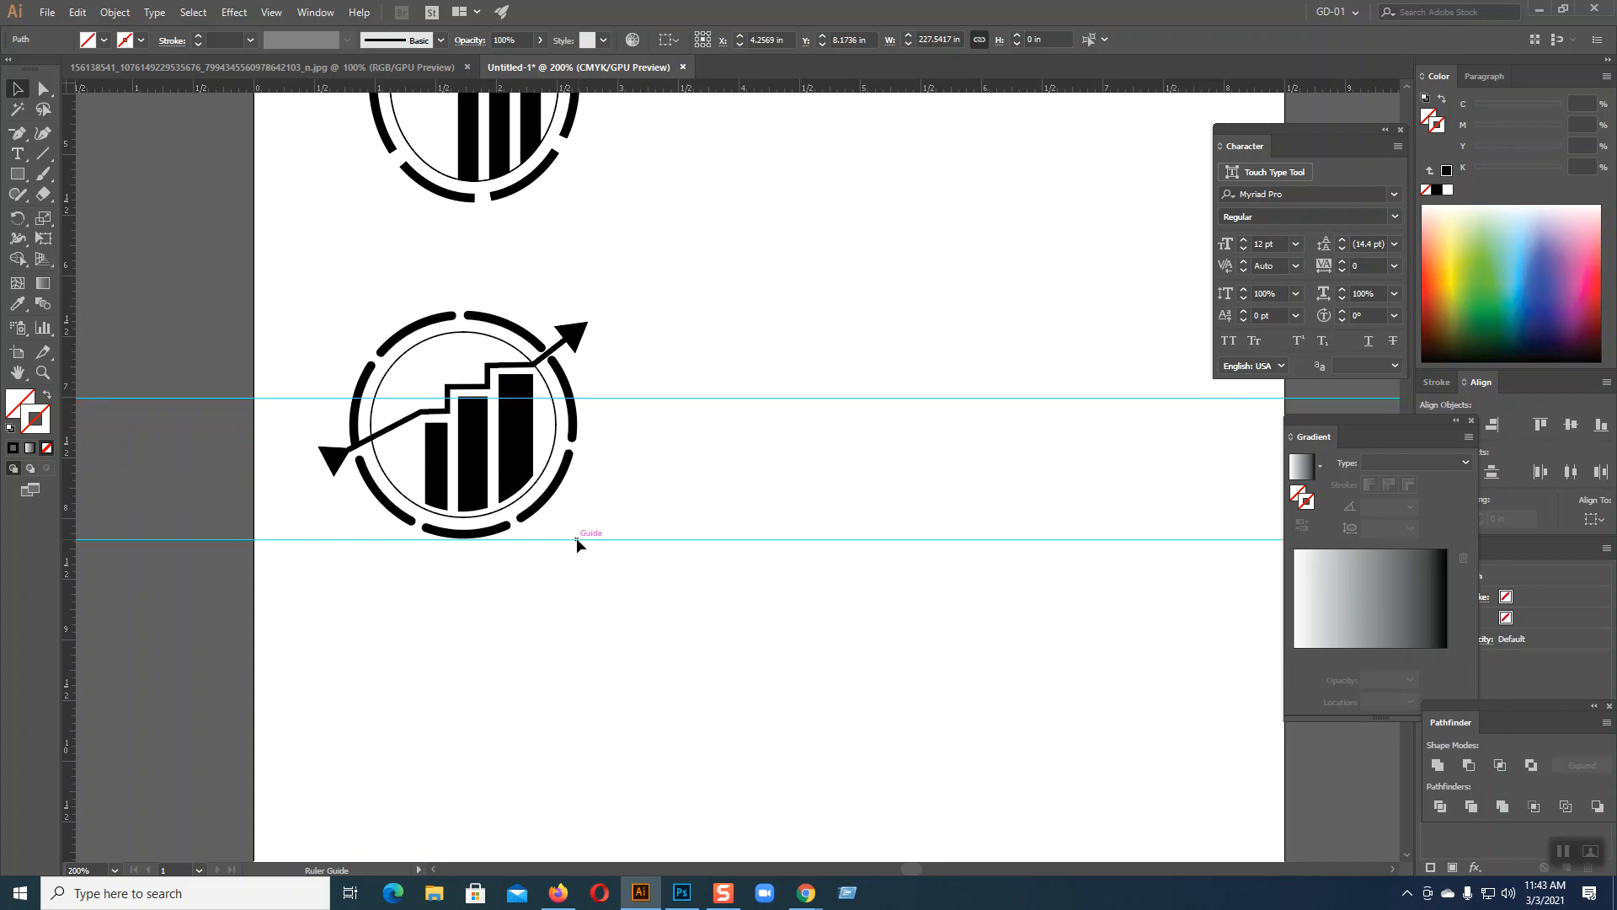
pyautogui.moveTo(707, 365); pyautogui.dragTo(557, 354)
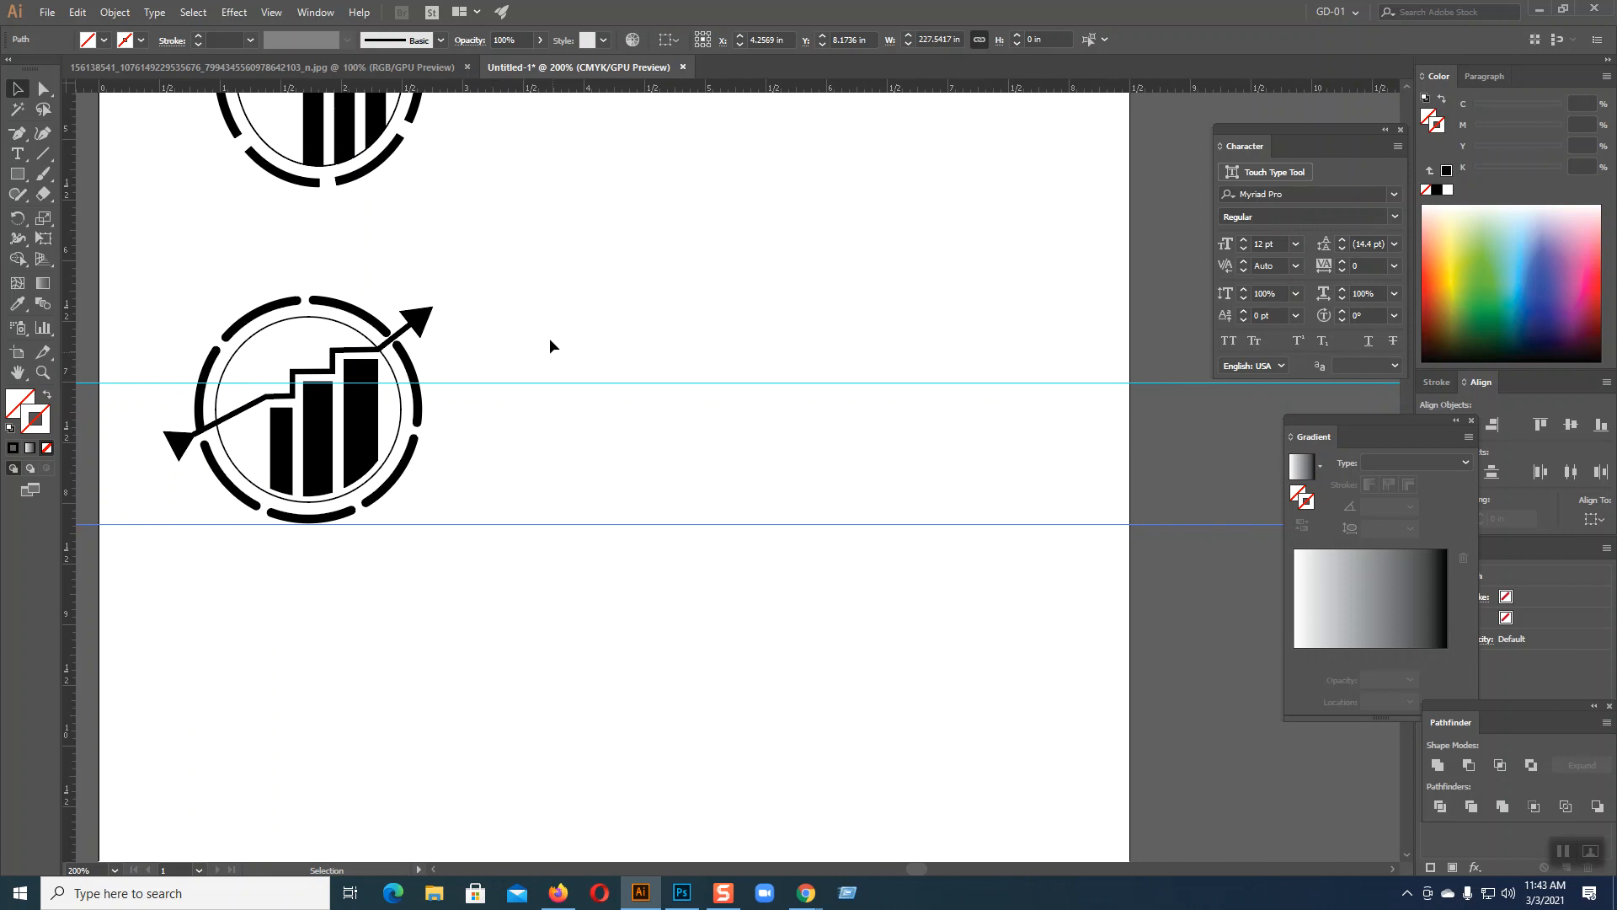
pyautogui.click(573, 254)
pyautogui.rightClick(589, 239)
pyautogui.click(645, 390)
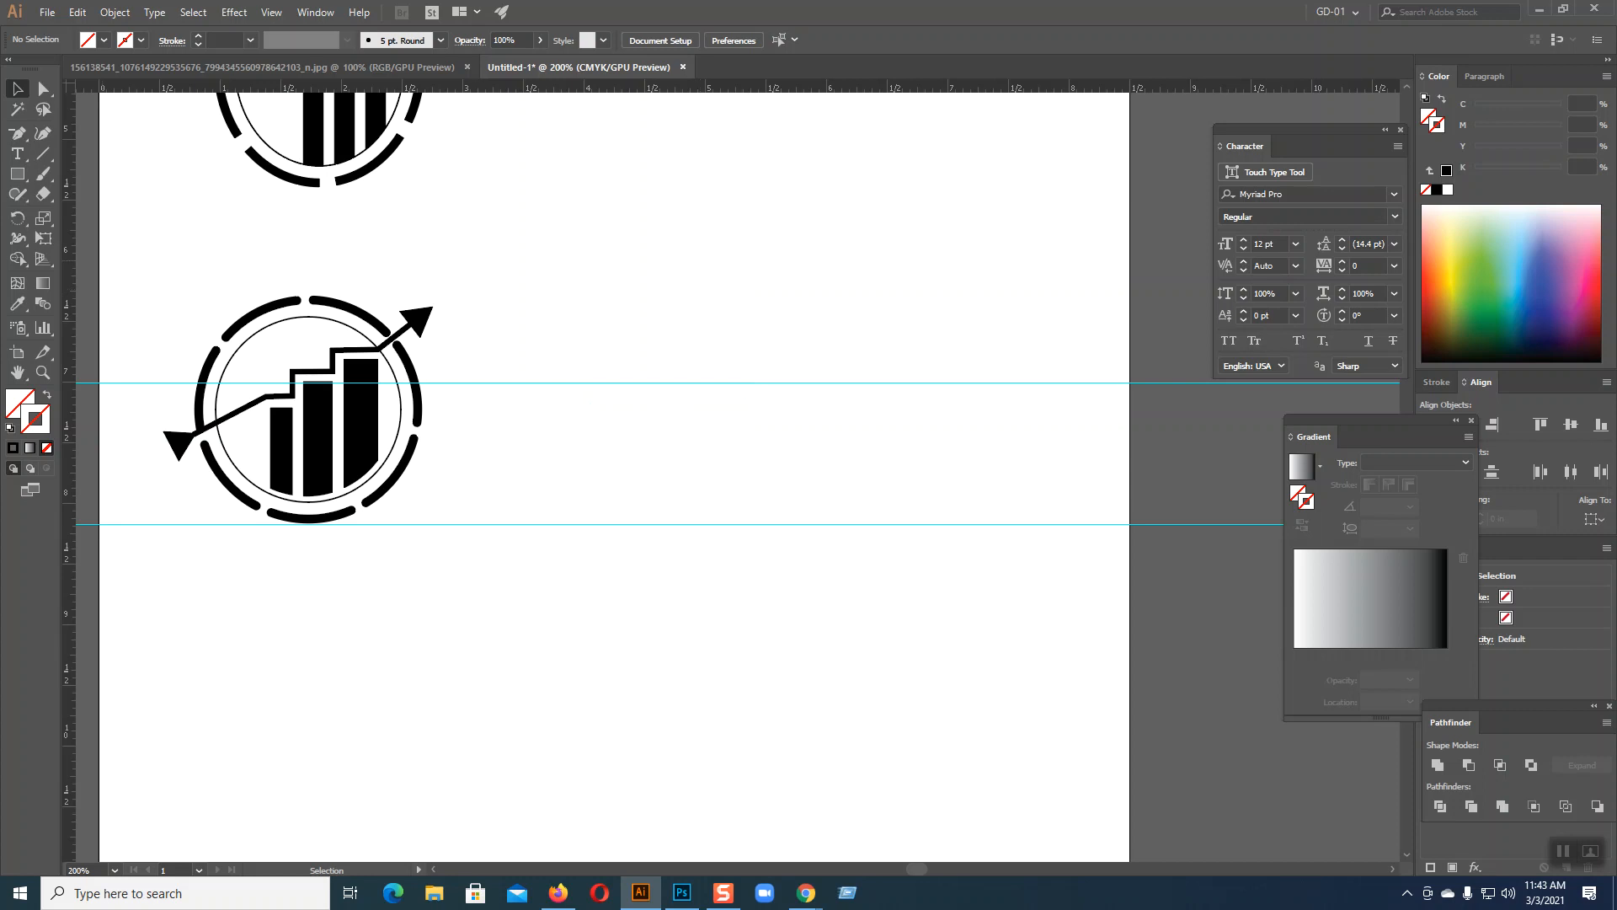
# - Beside the ring, draw a black stem about 0.22 by 0.83 in on the lower guide and a bar about 1.06 in wide under the upper guide
pyautogui.click(17, 174)
pyautogui.moveTo(445, 406); pyautogui.dragTo(479, 526)
pyautogui.click(17, 89)
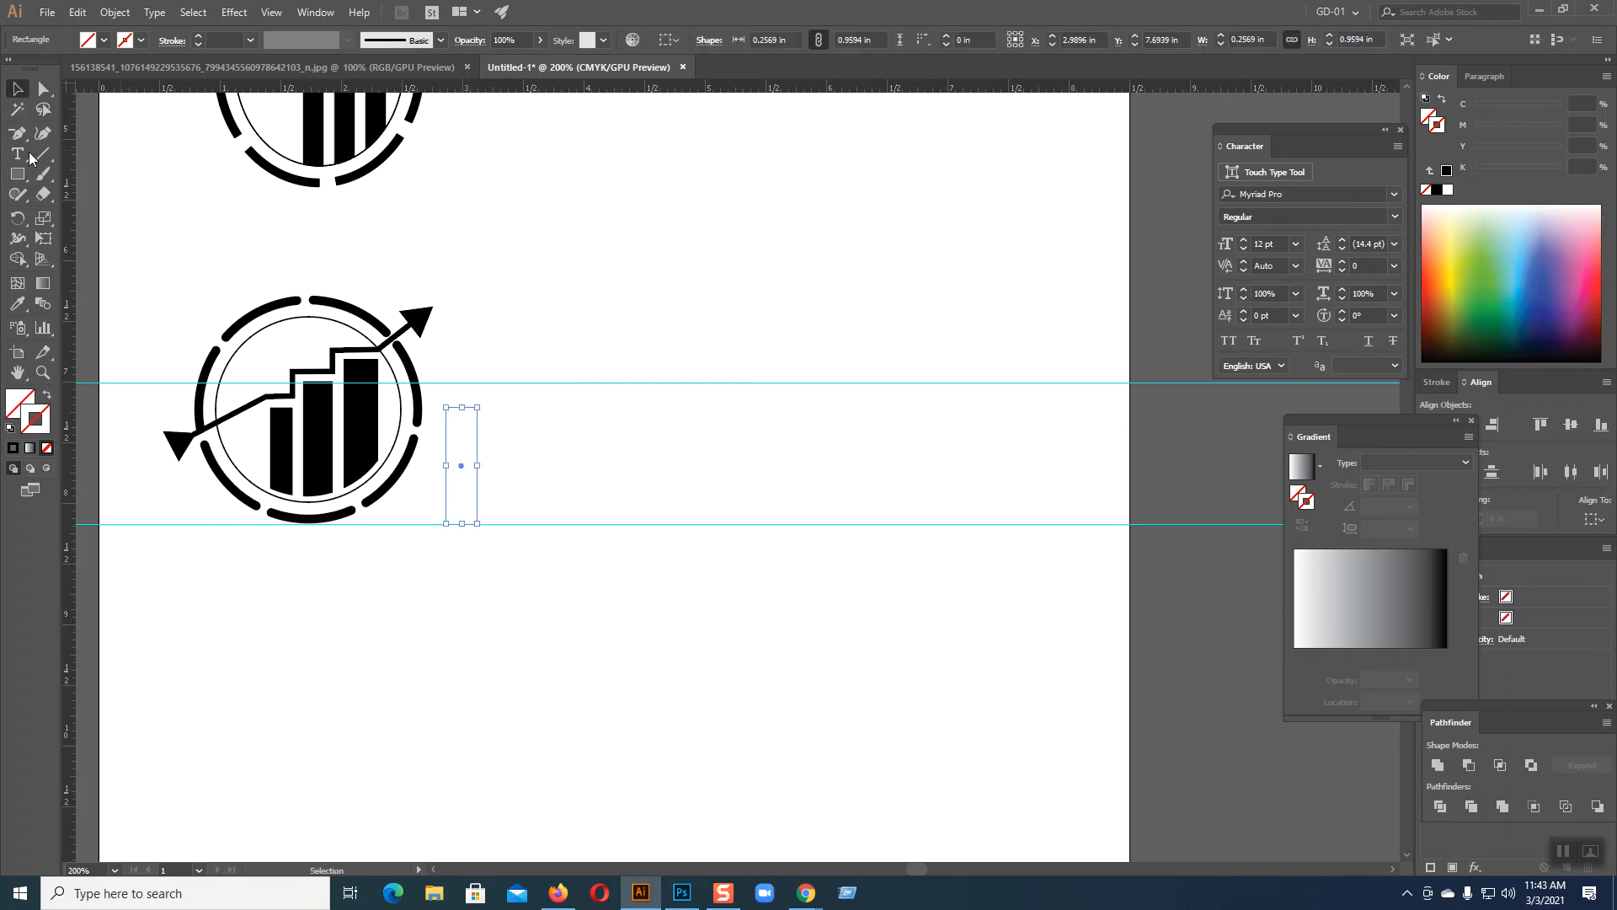
pyautogui.click(13, 447)
pyautogui.moveTo(462, 408); pyautogui.dragTo(562, 392)
pyautogui.click(673, 355)
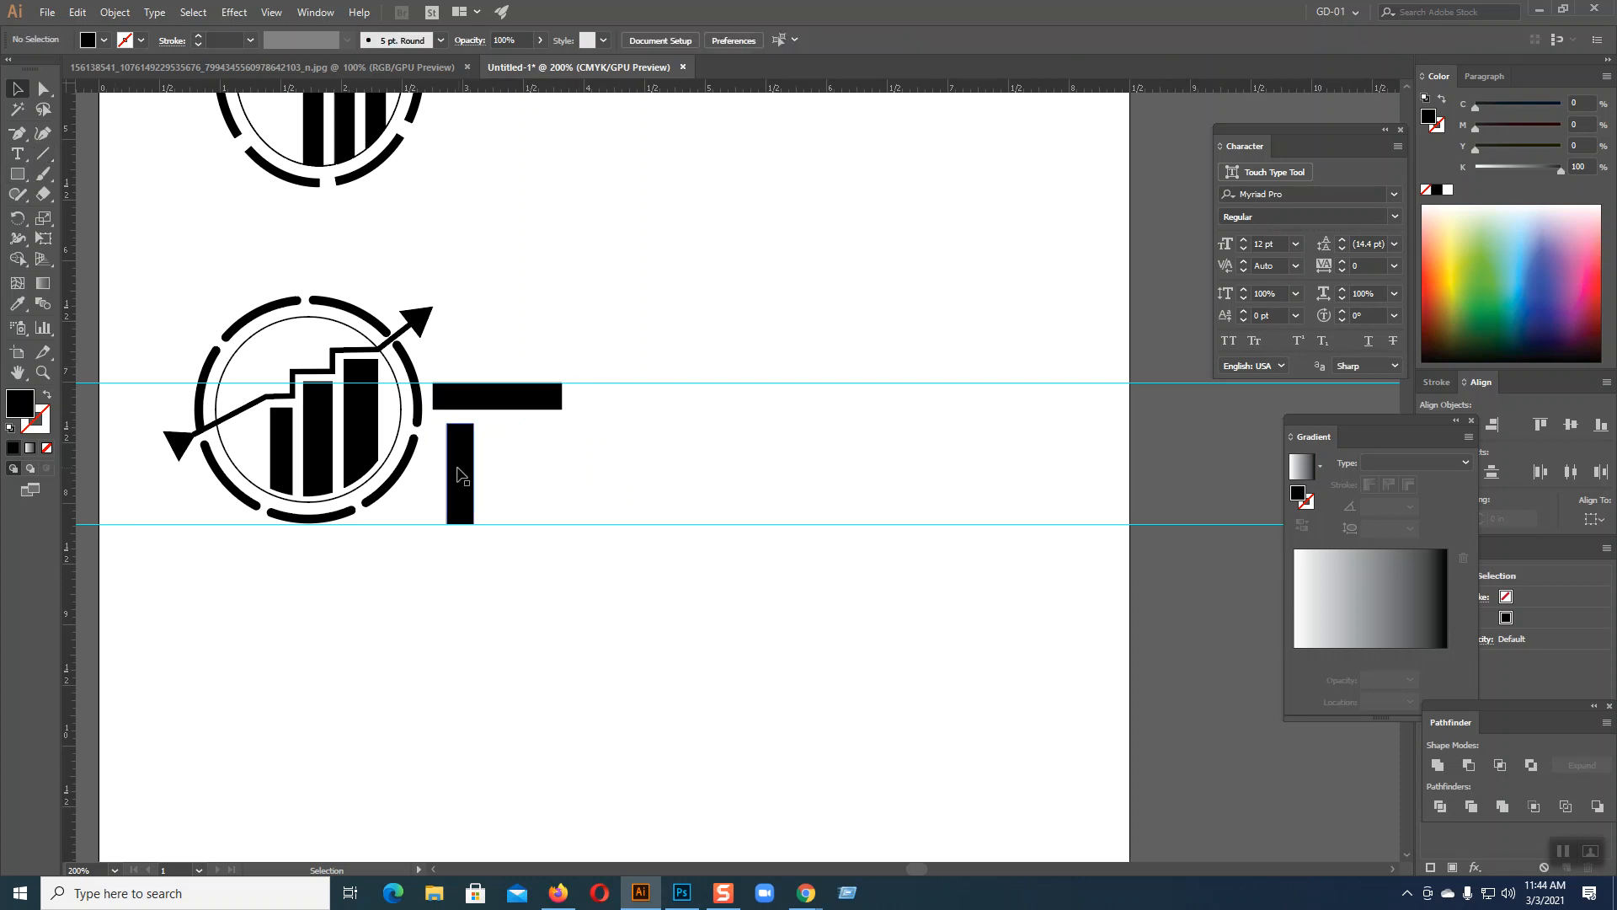
# - Add a short black block hanging from the far end of the horizontal bar and unite the two into one hook shape
pyautogui.moveTo(461, 476); pyautogui.dragTo(519, 394)
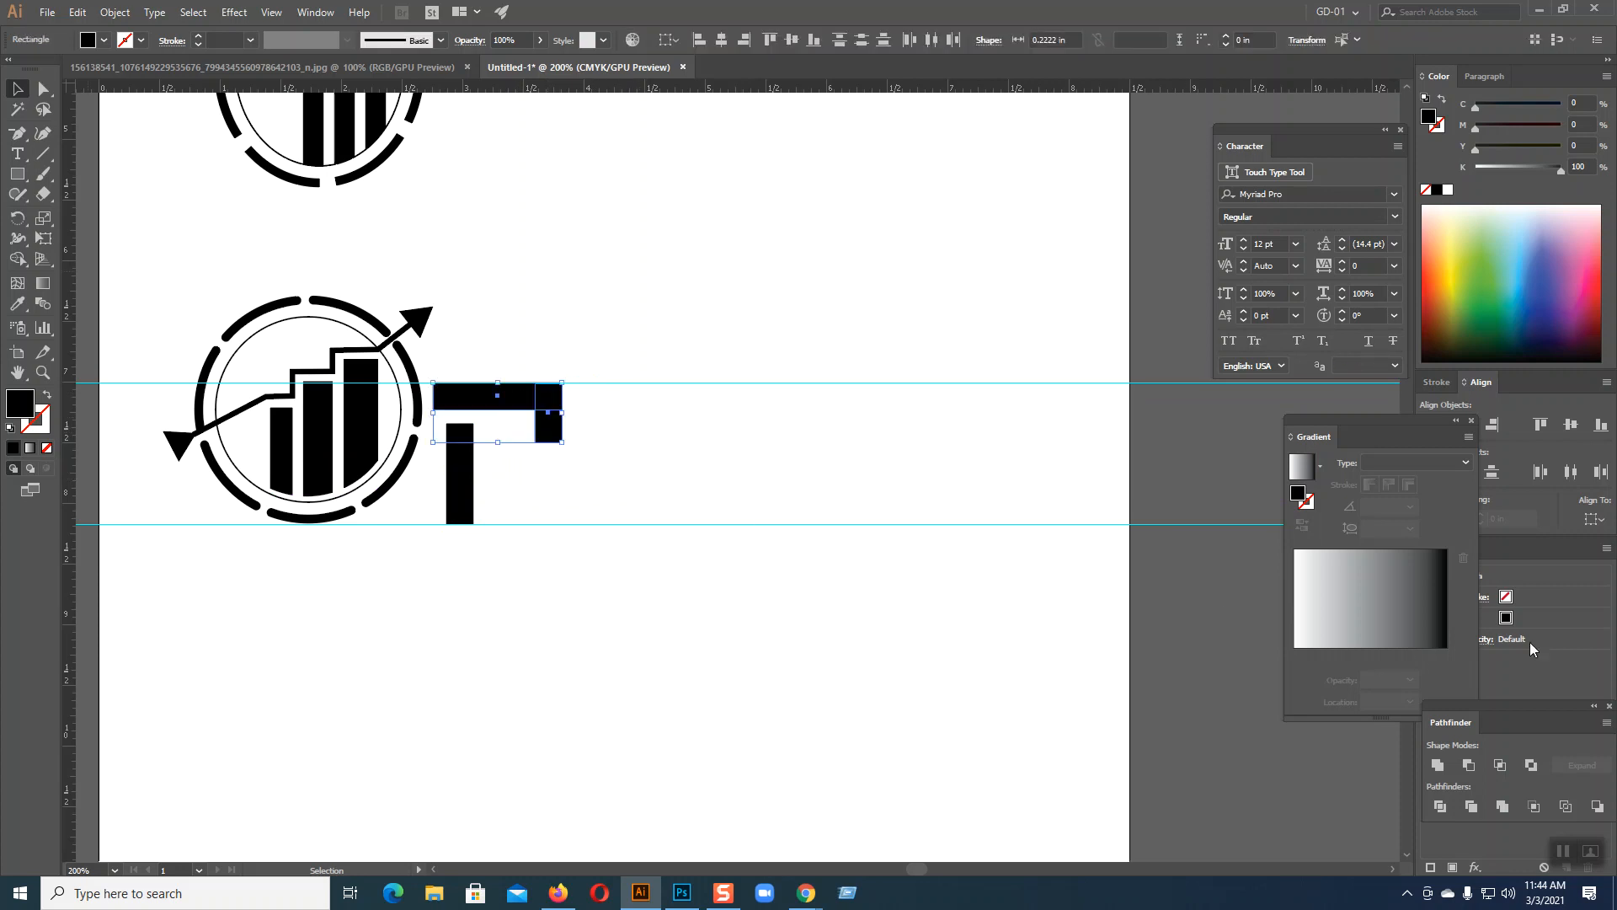
pyautogui.click(1438, 765)
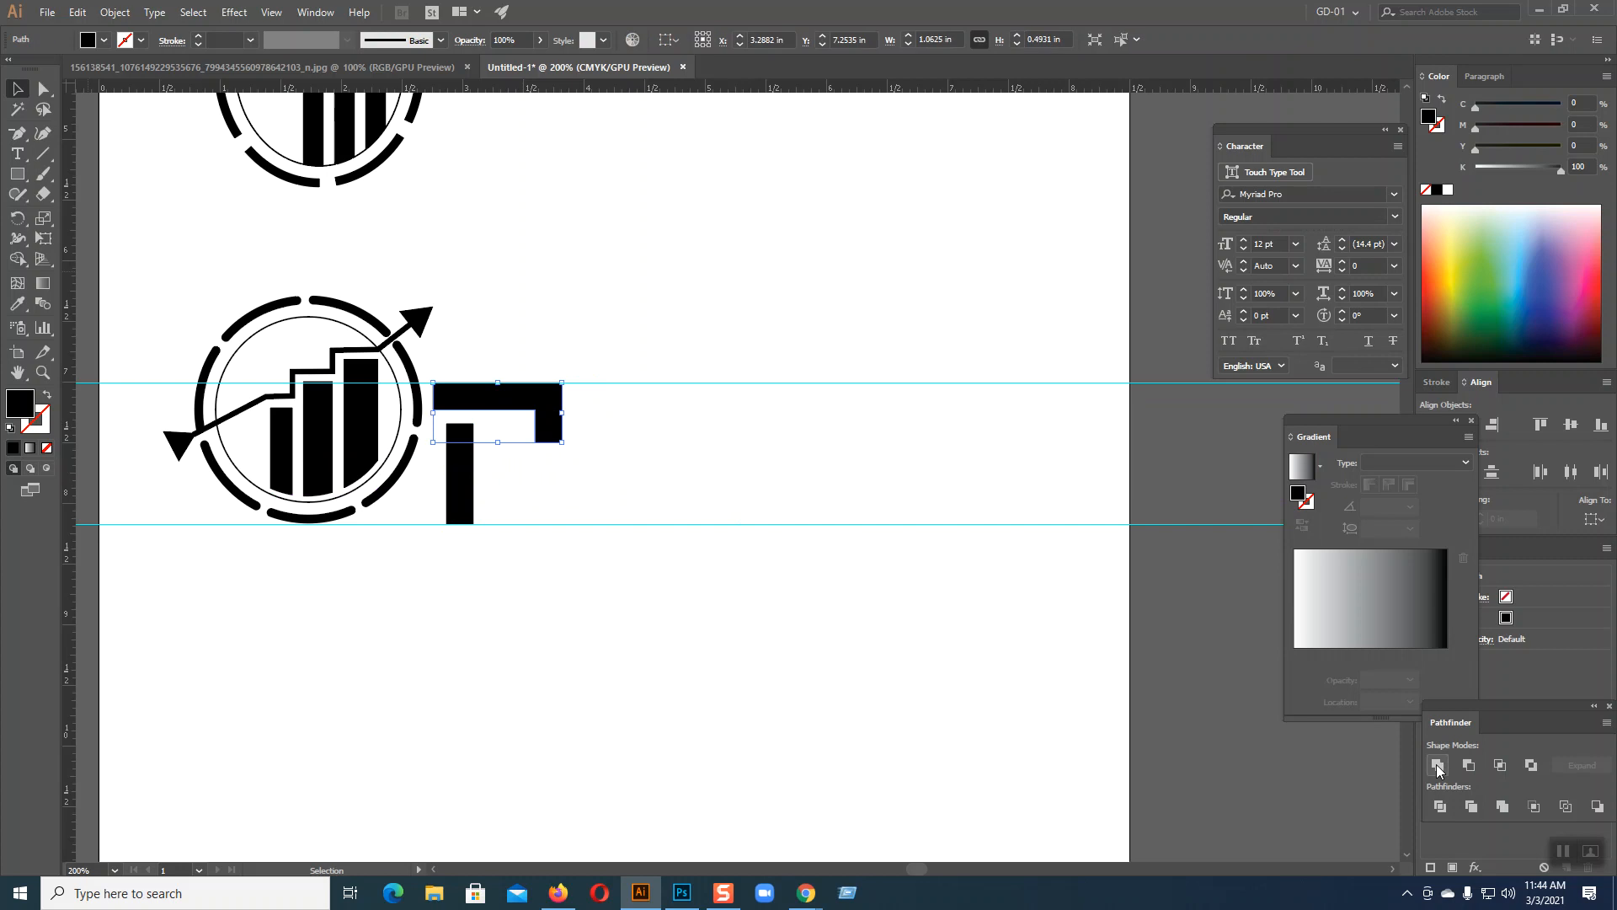
pyautogui.click(43, 89)
pyautogui.click(601, 329)
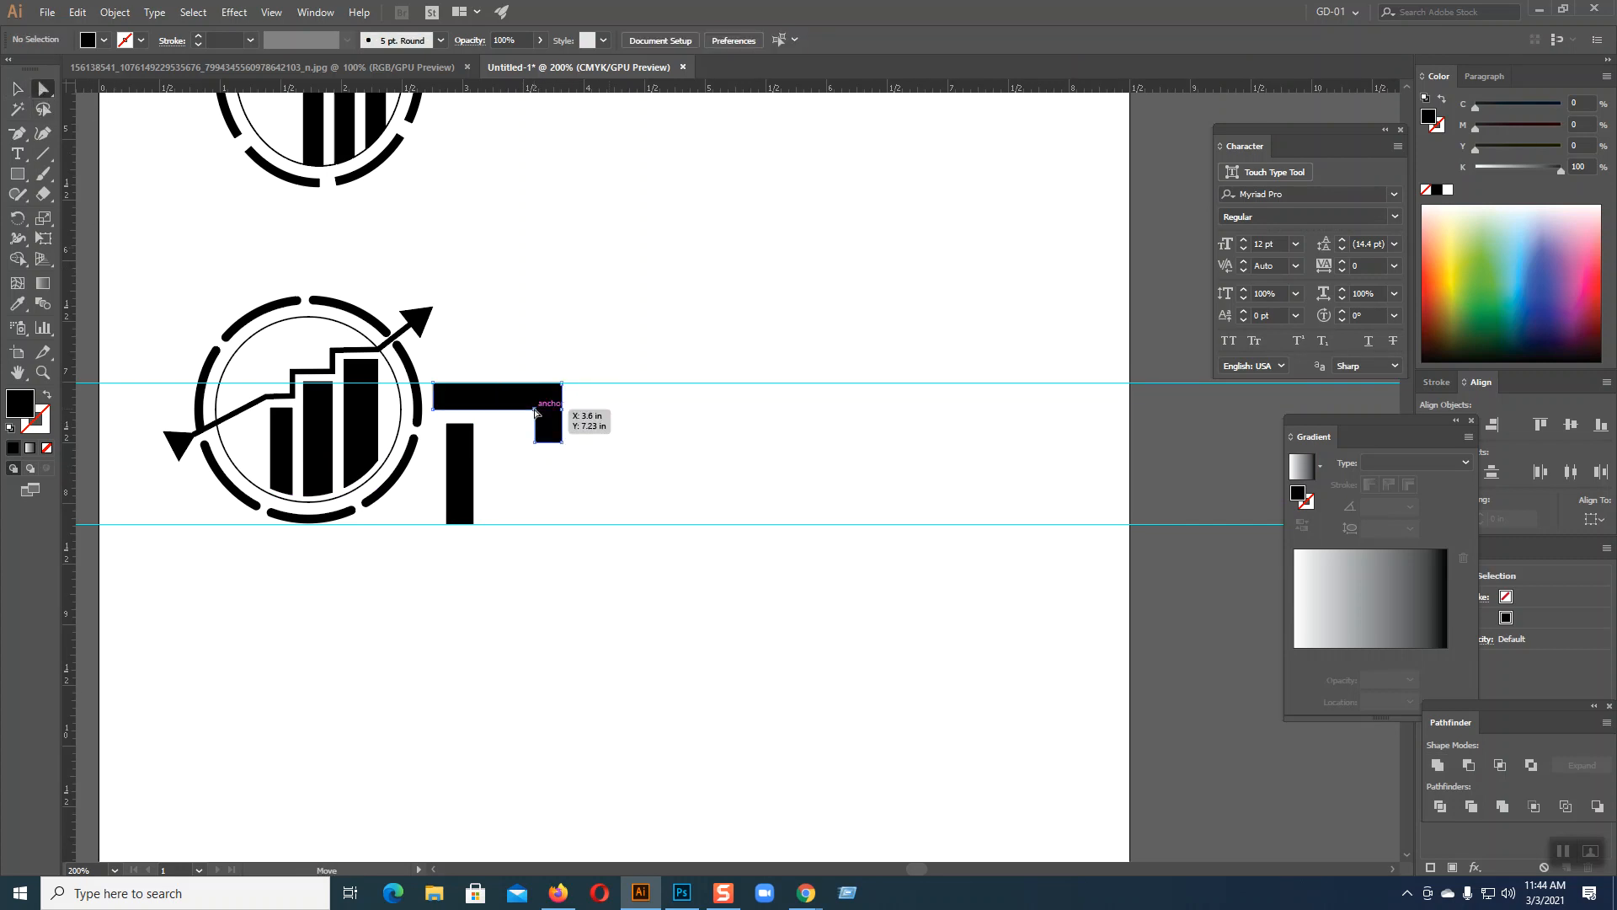
# - Delete the redundant anchor point beside the hook shape's outer upper corner
pyautogui.click(562, 385)
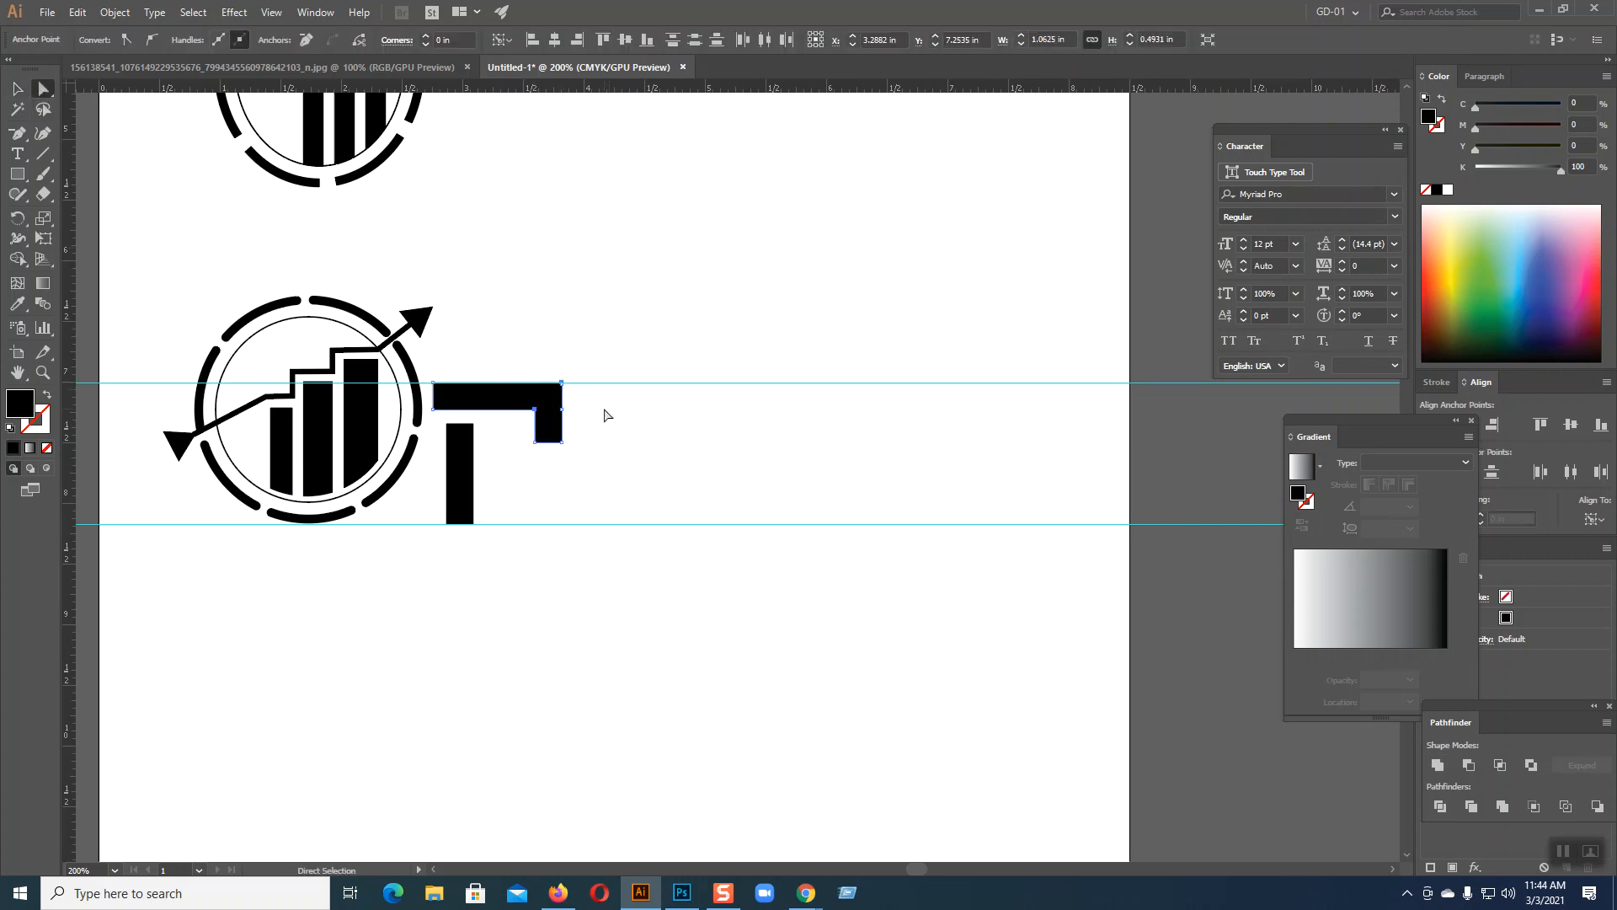
pyautogui.click(603, 415)
pyautogui.hotkey('ctrl', '+')
pyautogui.hotkey('ctrl', '+')
pyautogui.moveTo(690, 361); pyautogui.dragTo(1119, 513)
pyautogui.click(487, 383)
pyautogui.press('p')
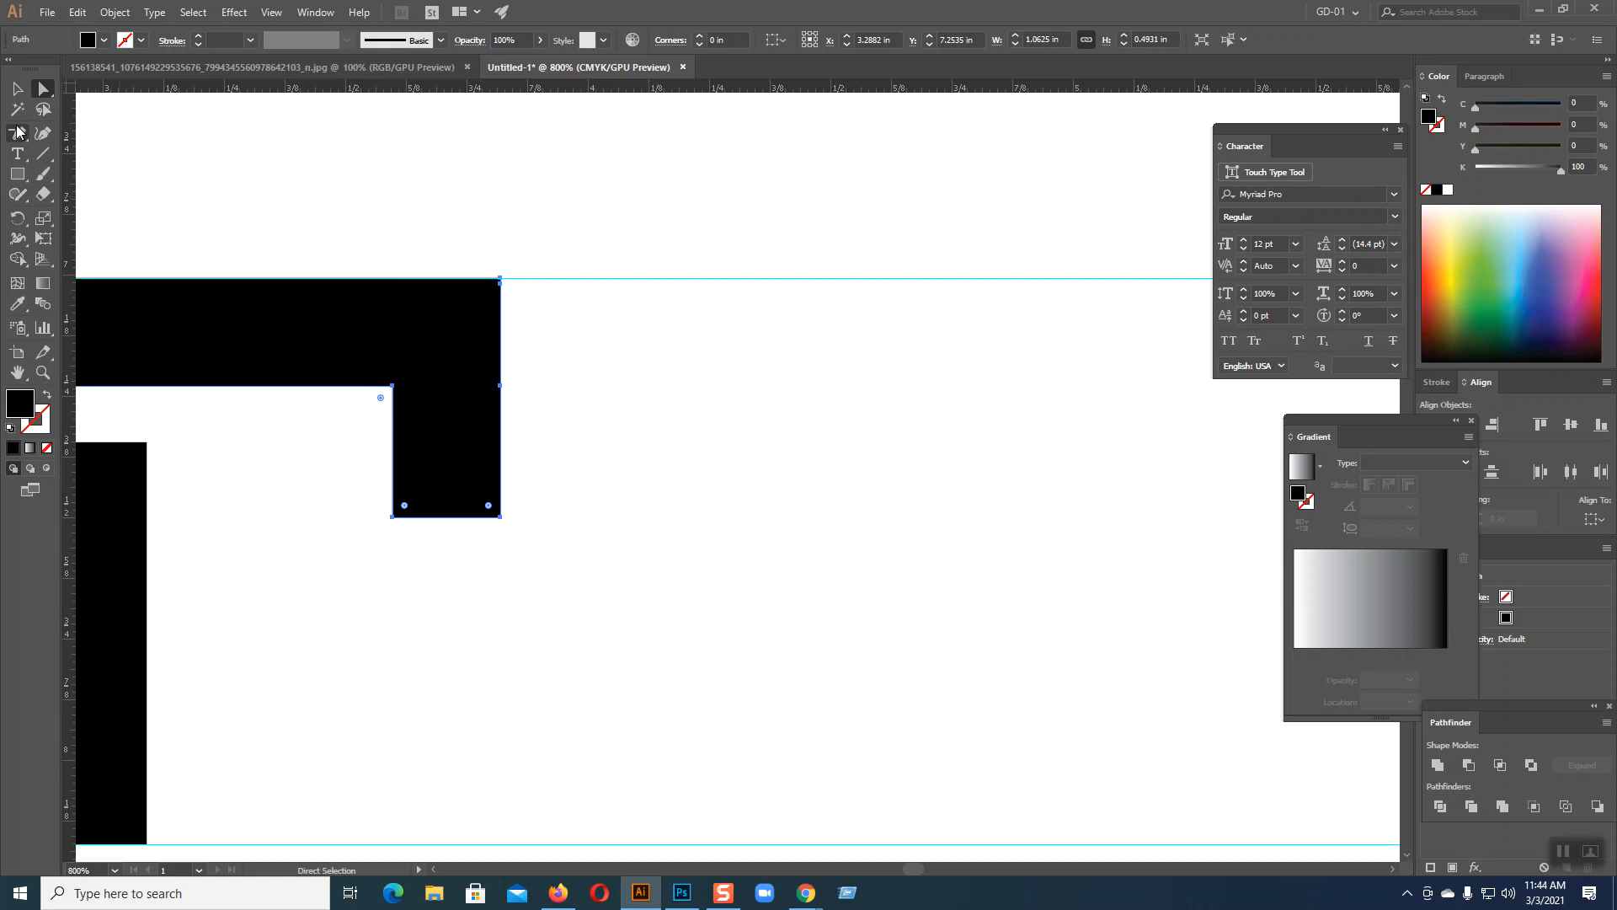
pyautogui.click(501, 279)
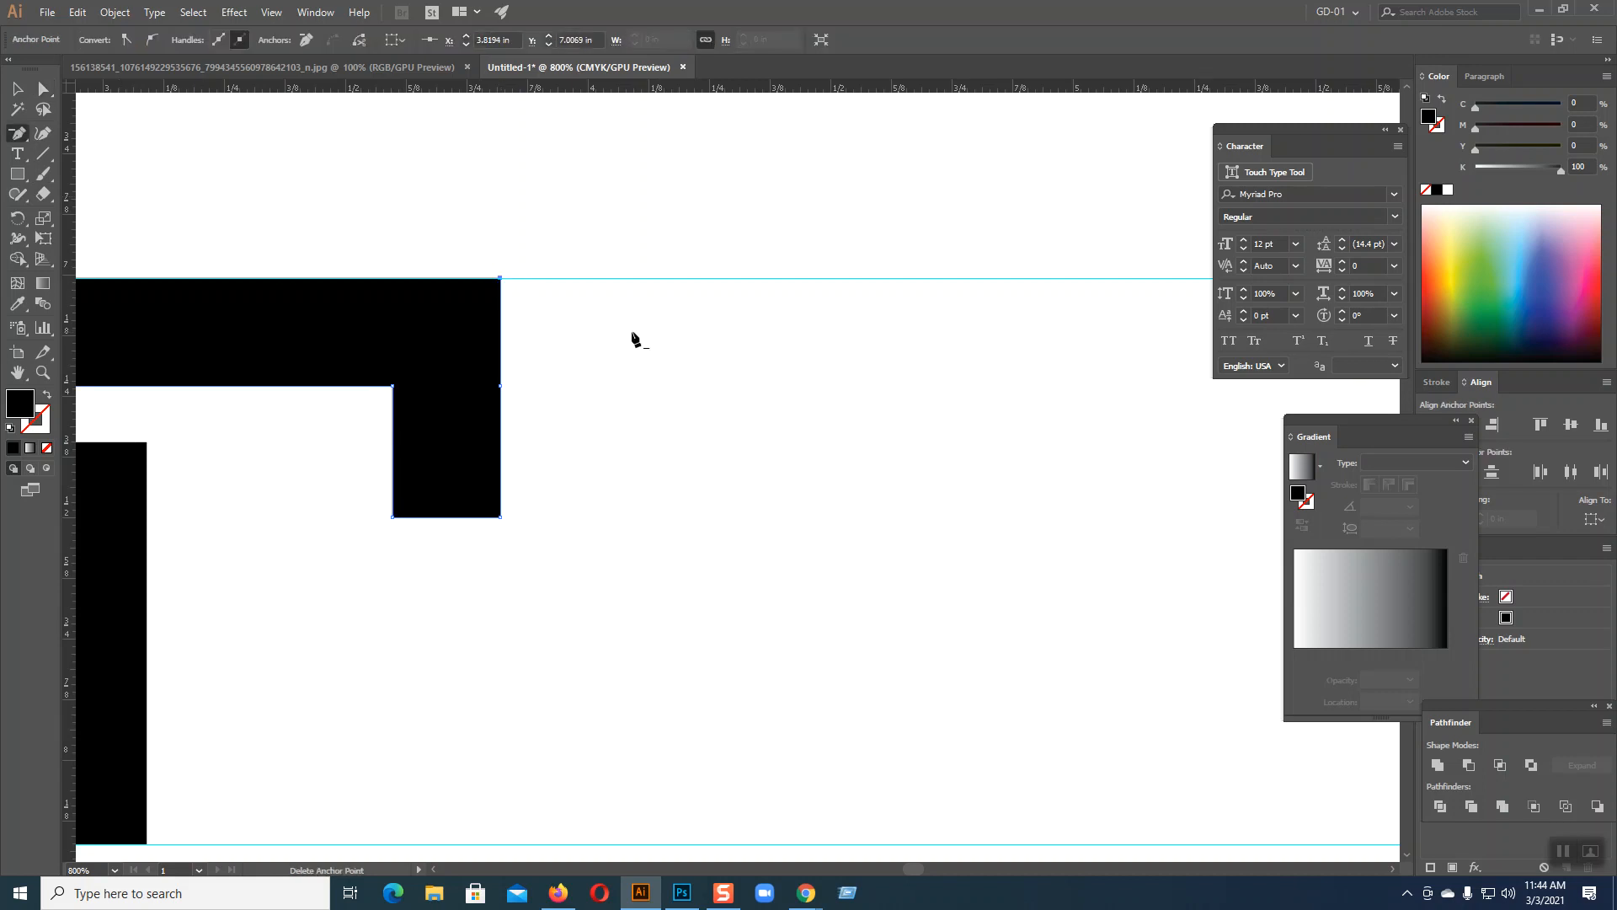
# - Round the hook shape's outer and inner bend corners to a 0.22 in radius
pyautogui.click(44, 89)
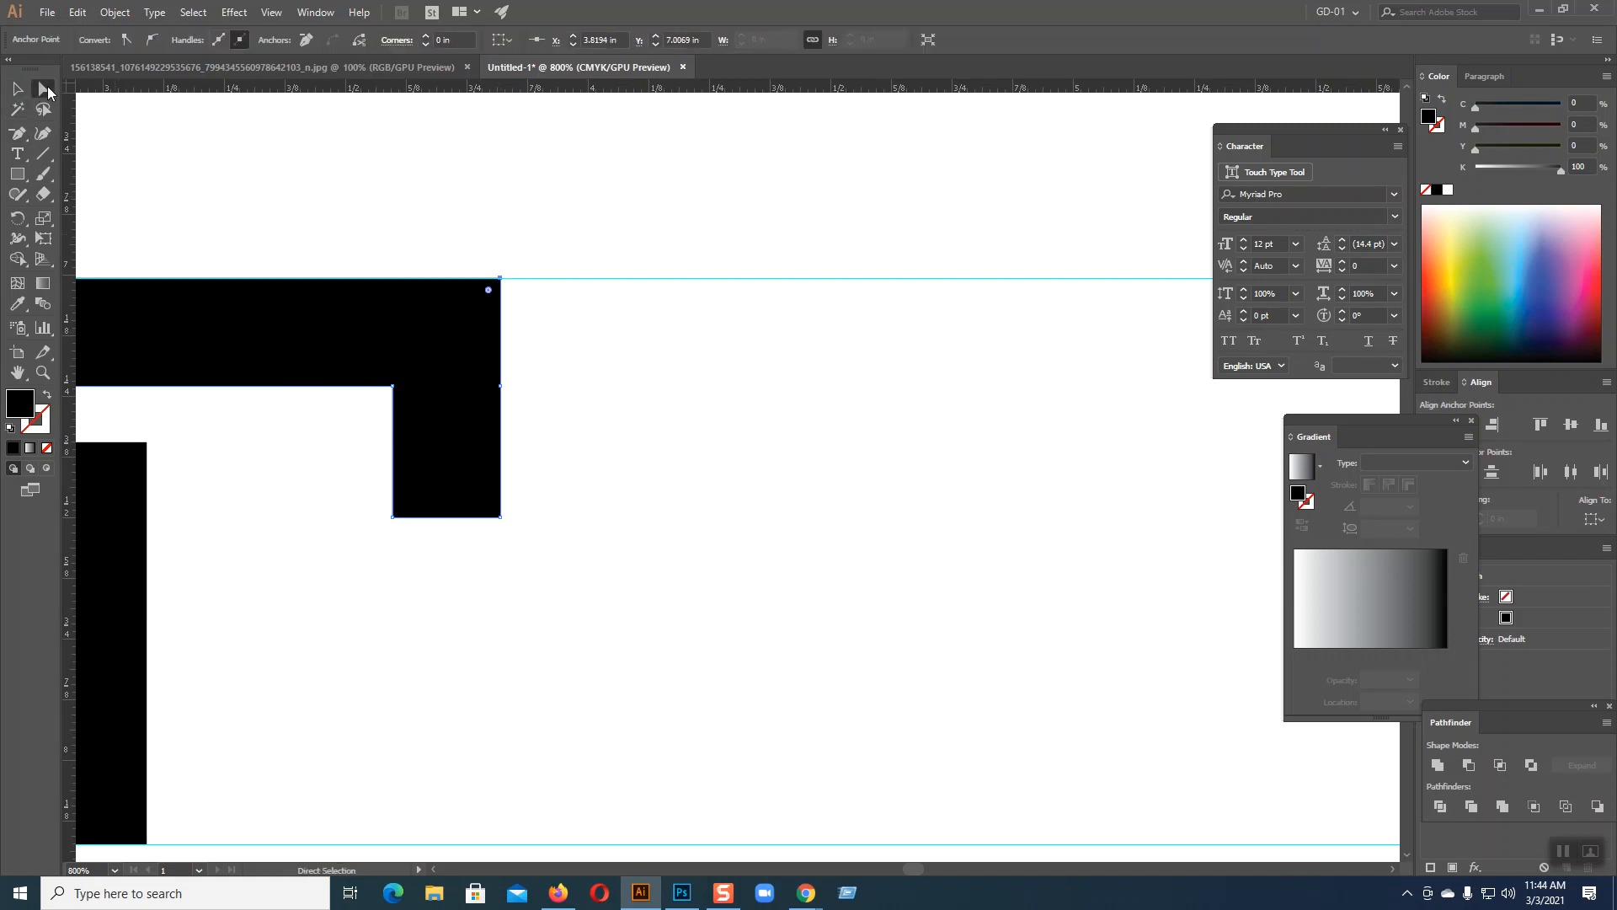
pyautogui.click(394, 386)
pyautogui.moveTo(381, 402); pyautogui.dragTo(269, 496)
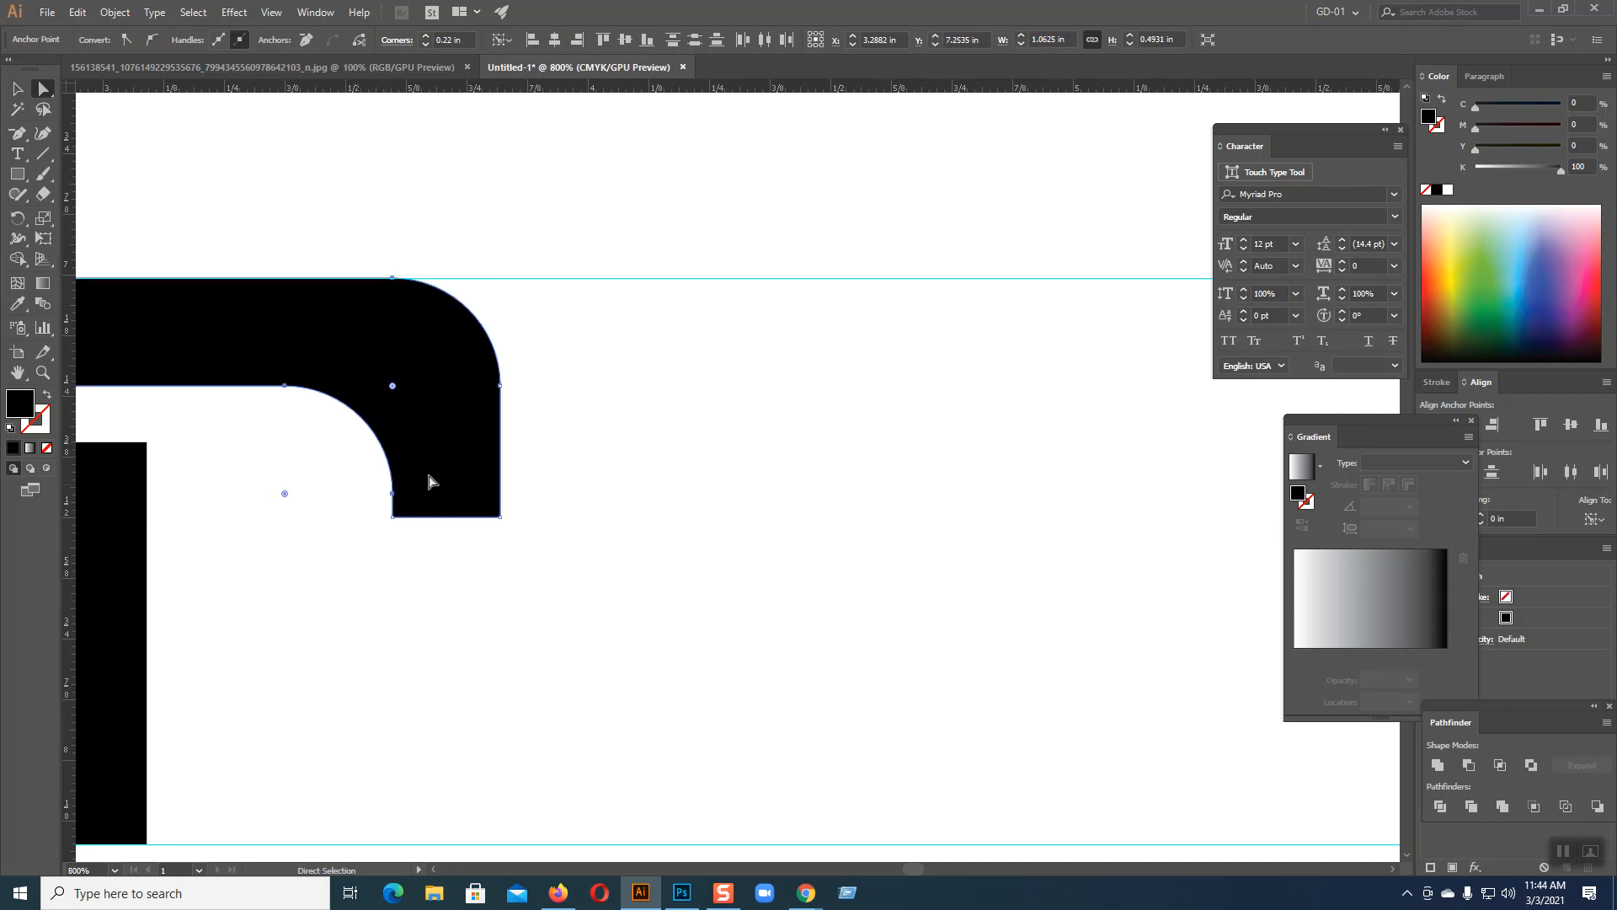
pyautogui.click(674, 437)
pyautogui.moveTo(642, 498); pyautogui.dragTo(1003, 456)
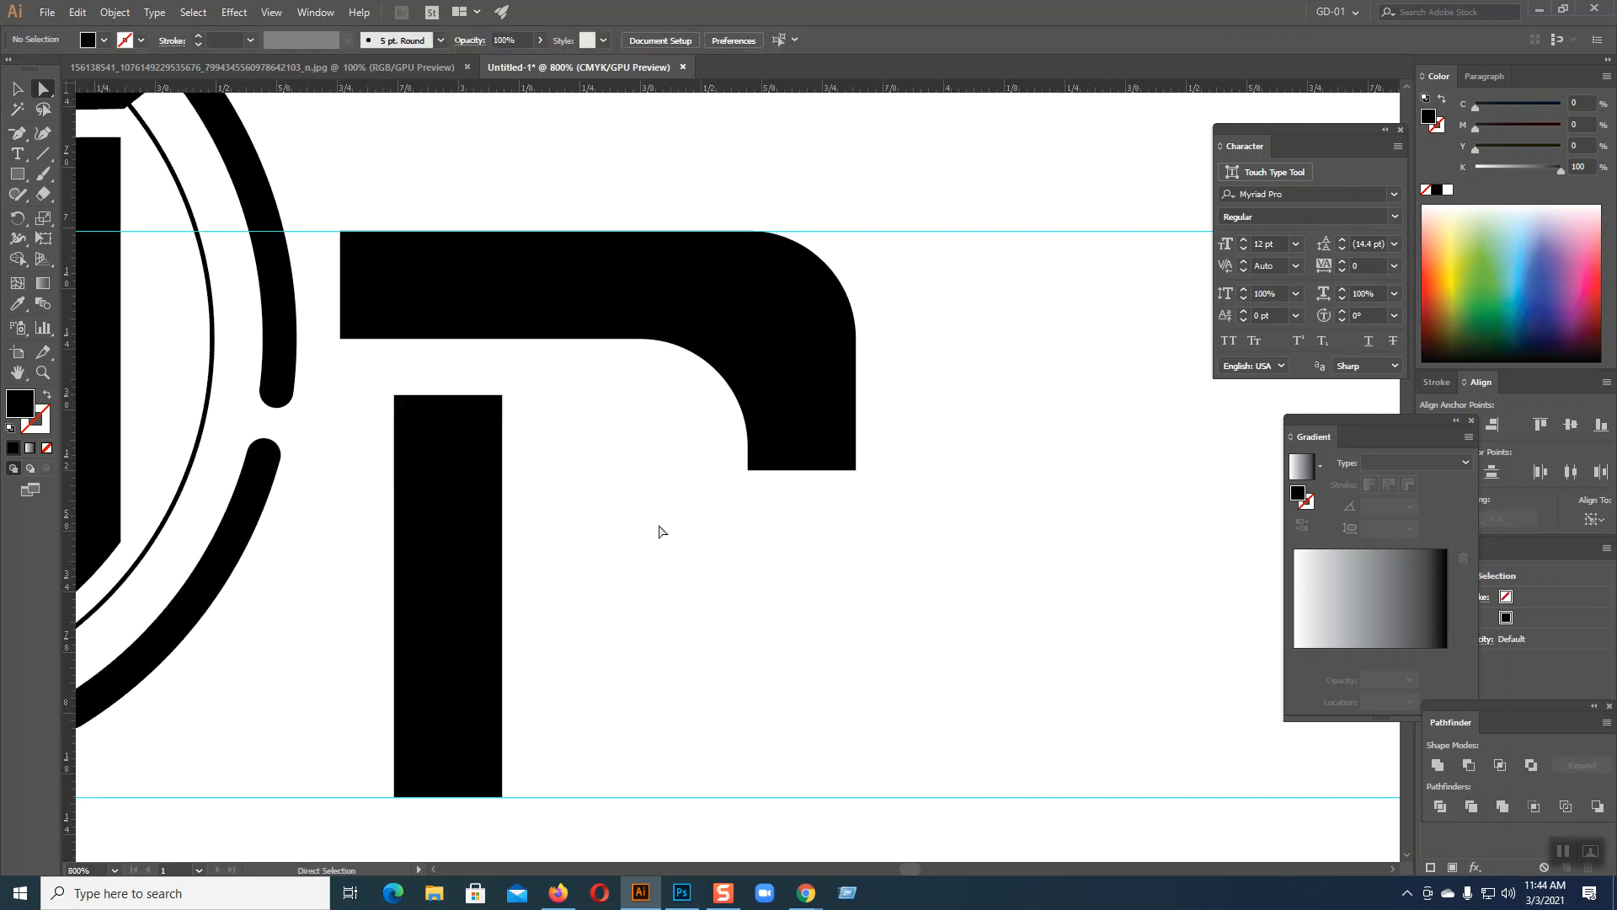
# - Slightly round the two lower corners at the end of the hook's downward leg
pyautogui.click(19, 89)
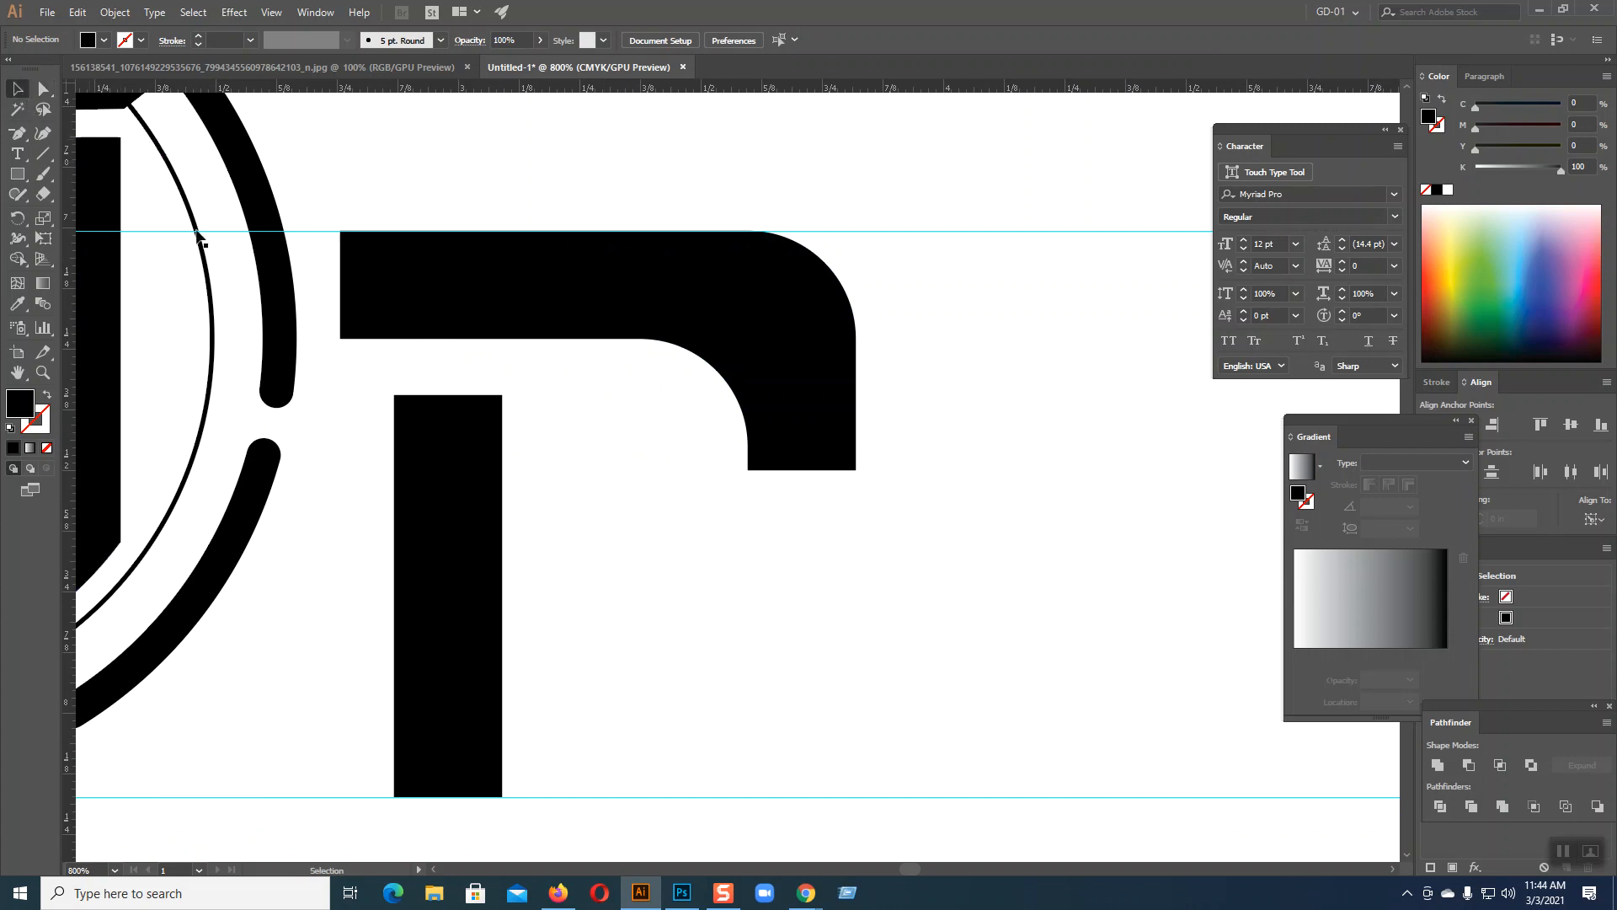
pyautogui.click(543, 315)
pyautogui.click(566, 562)
pyautogui.click(463, 415)
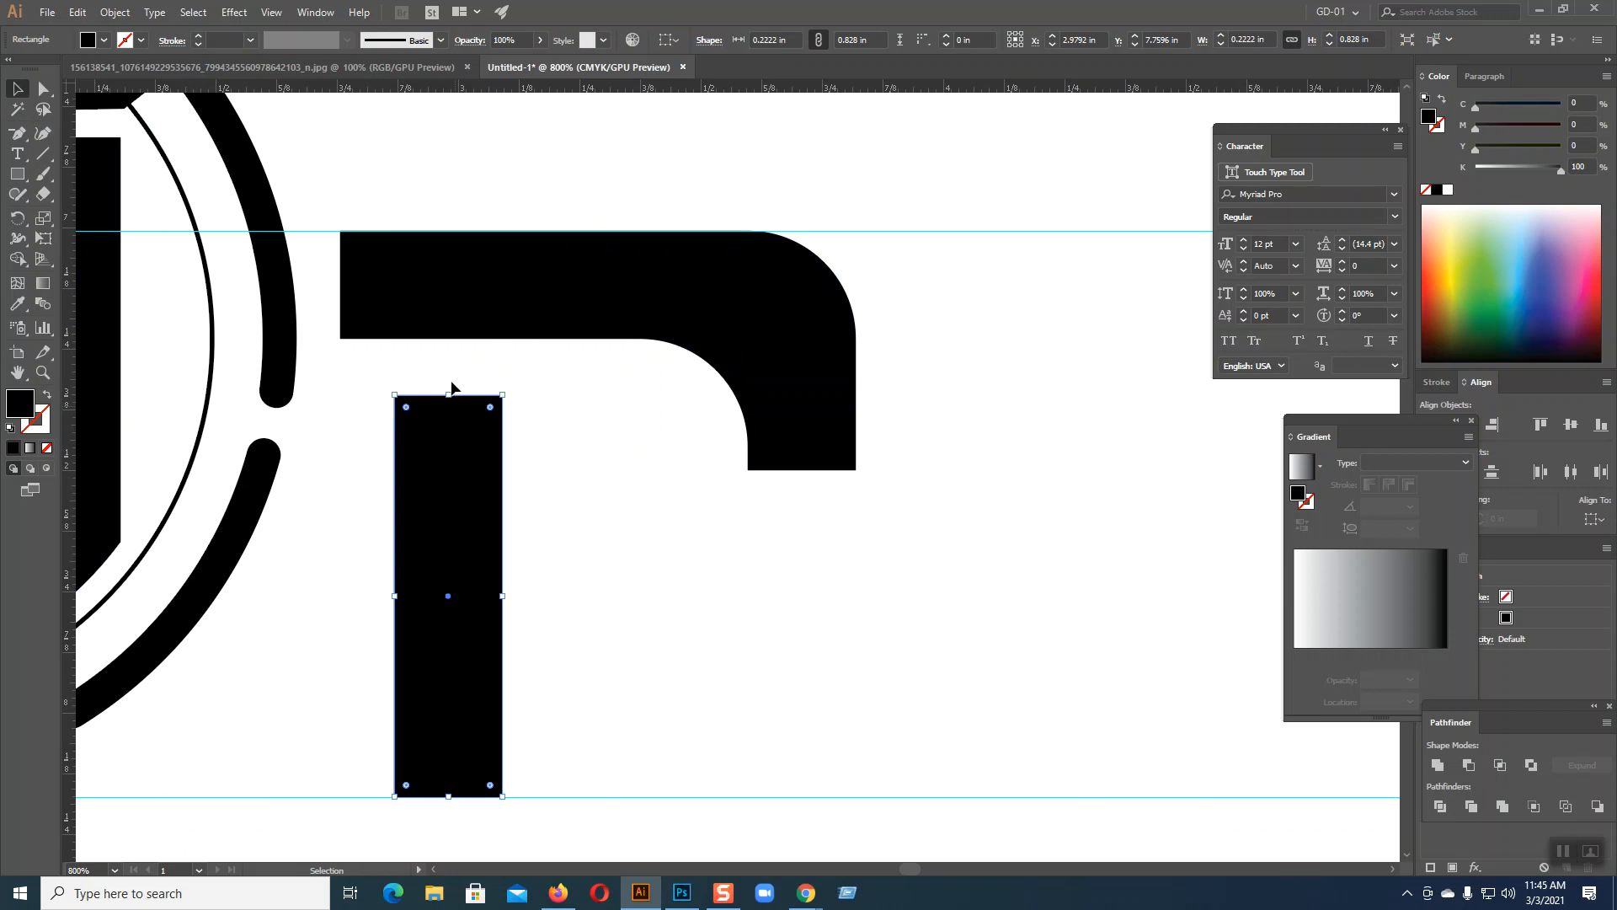
pyautogui.click(45, 92)
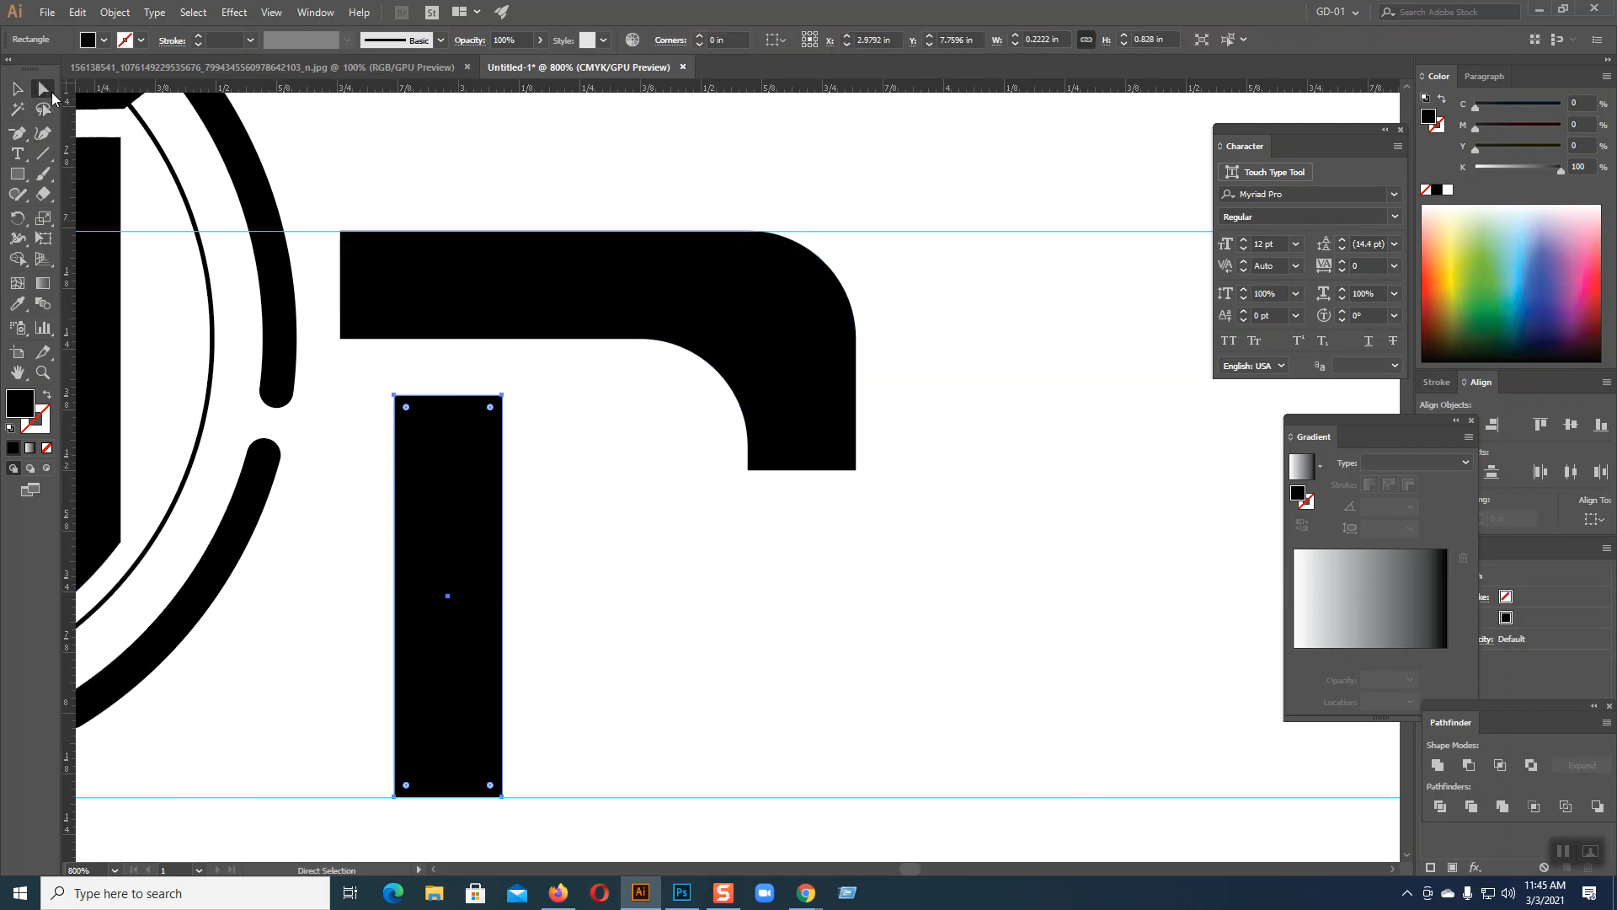
pyautogui.click(747, 468)
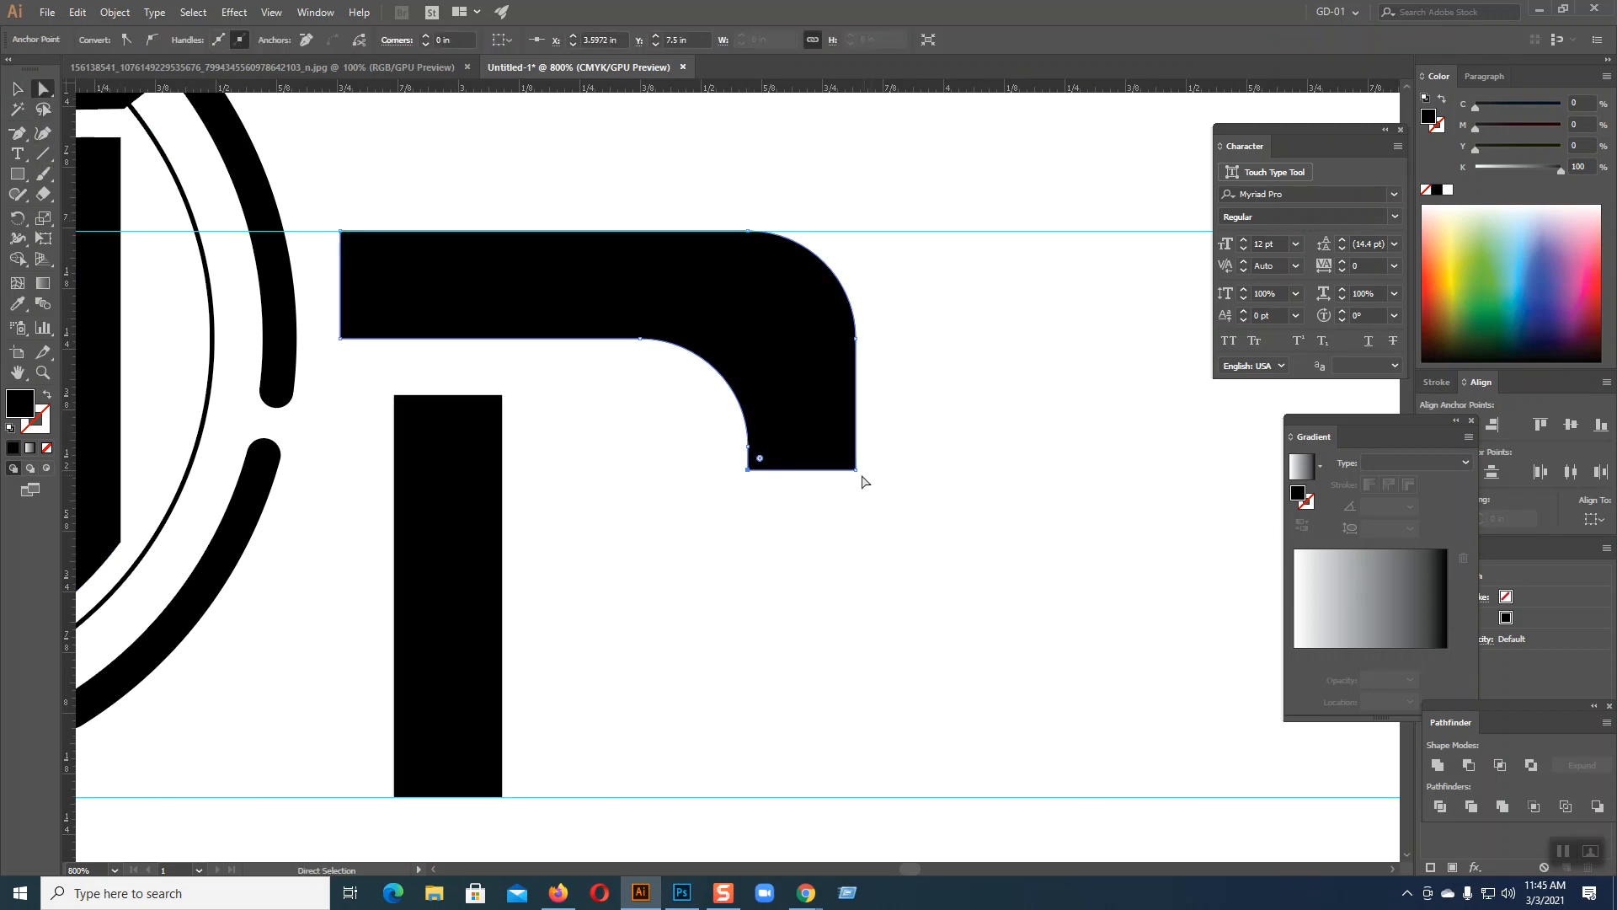
pyautogui.moveTo(759, 460); pyautogui.dragTo(768, 456)
pyautogui.click(849, 578)
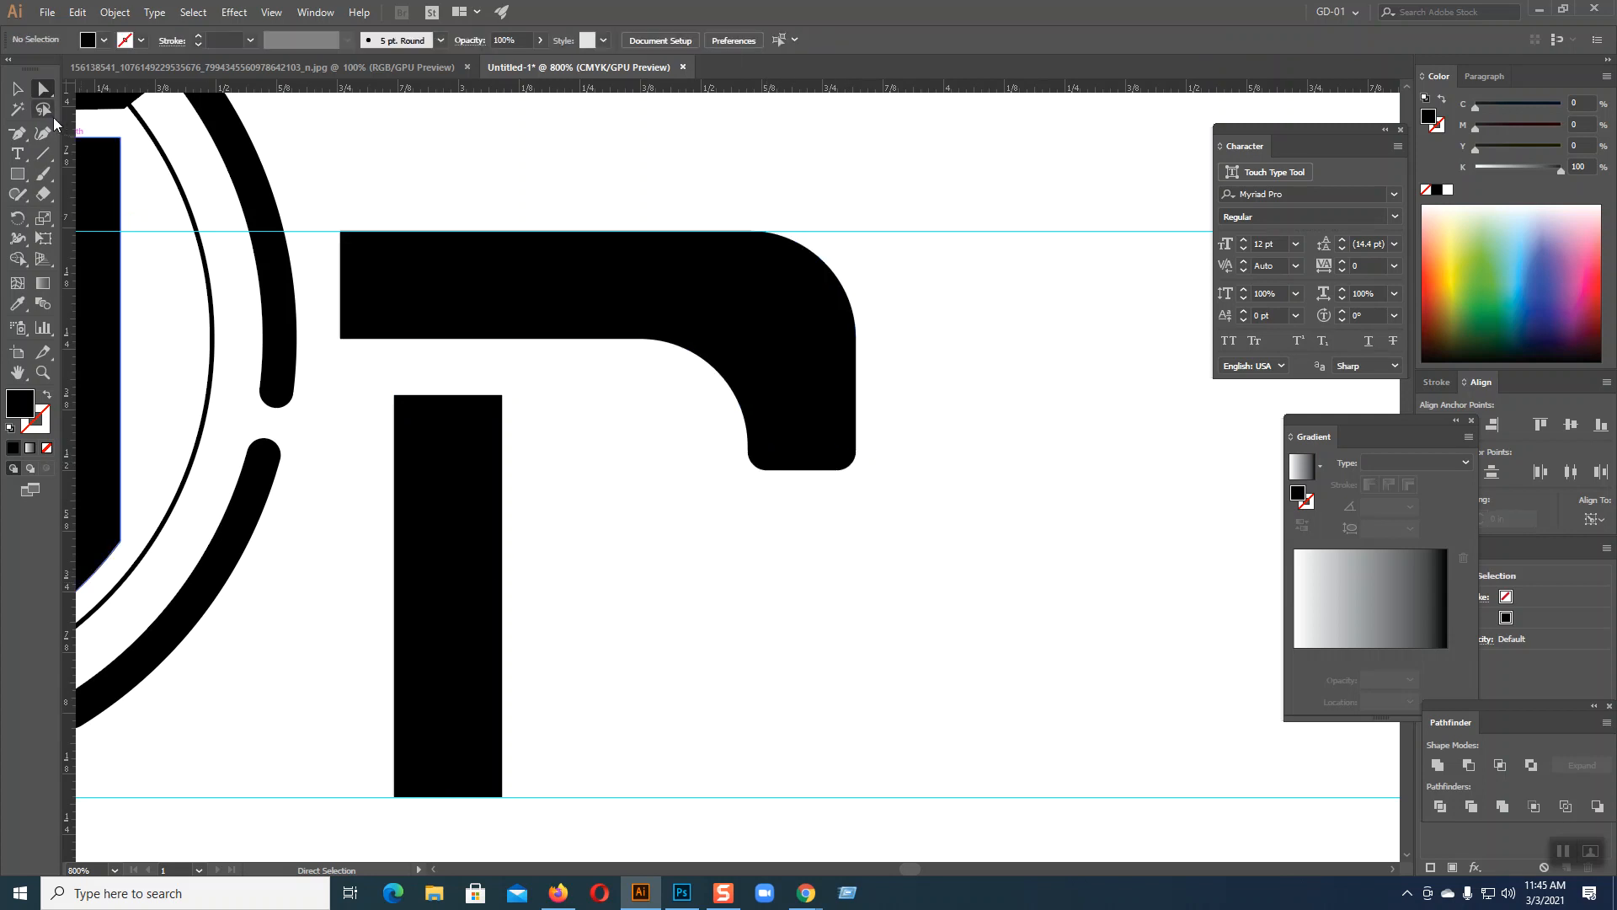
pyautogui.press('v')
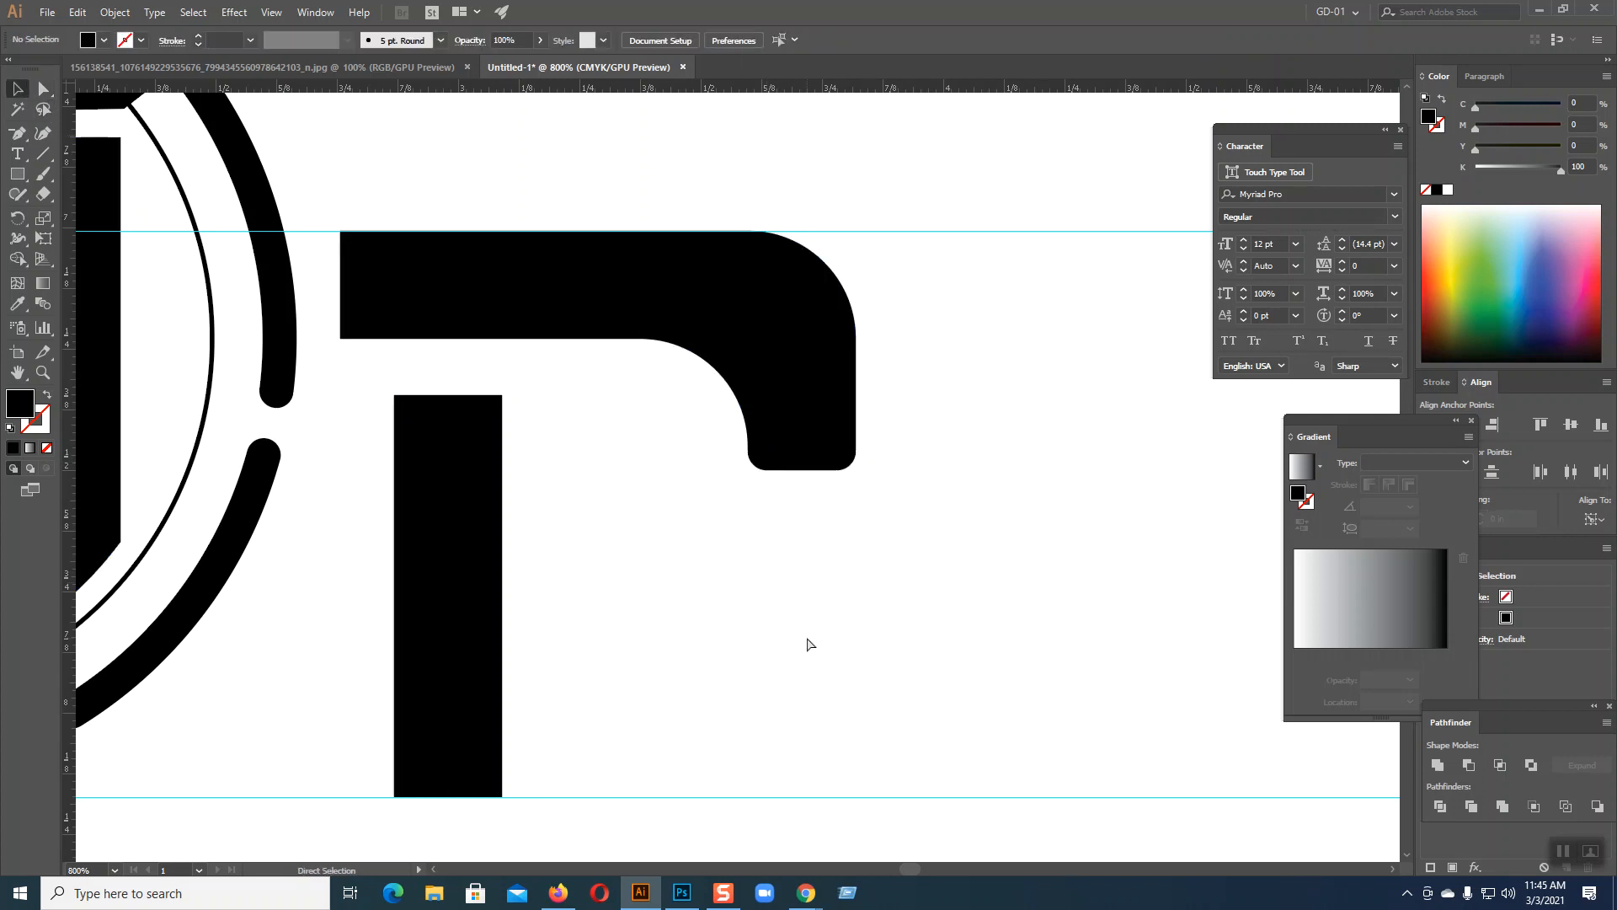
pyautogui.scroll(-5, 807, 641)
pyautogui.scroll(3, 807, 640)
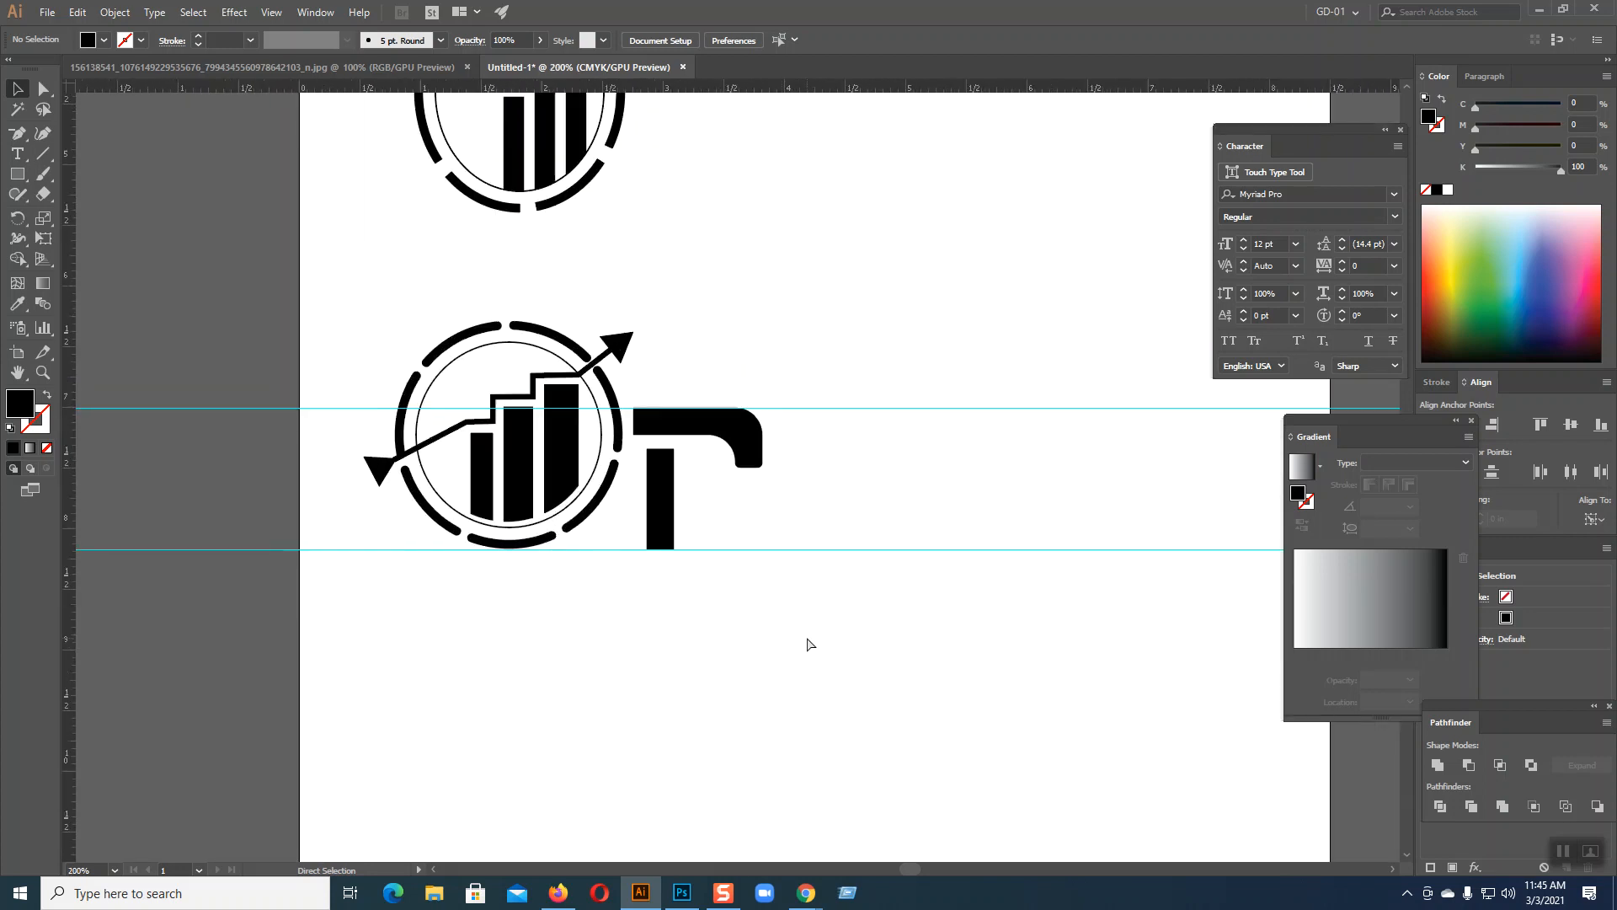
# - Delete the custom letter shapes beside the emblem and add a text line reading "rwell Risk Managment" in their place
pyautogui.moveTo(829, 412); pyautogui.dragTo(630, 587)
pyautogui.press('Delete')
pyautogui.press('t')
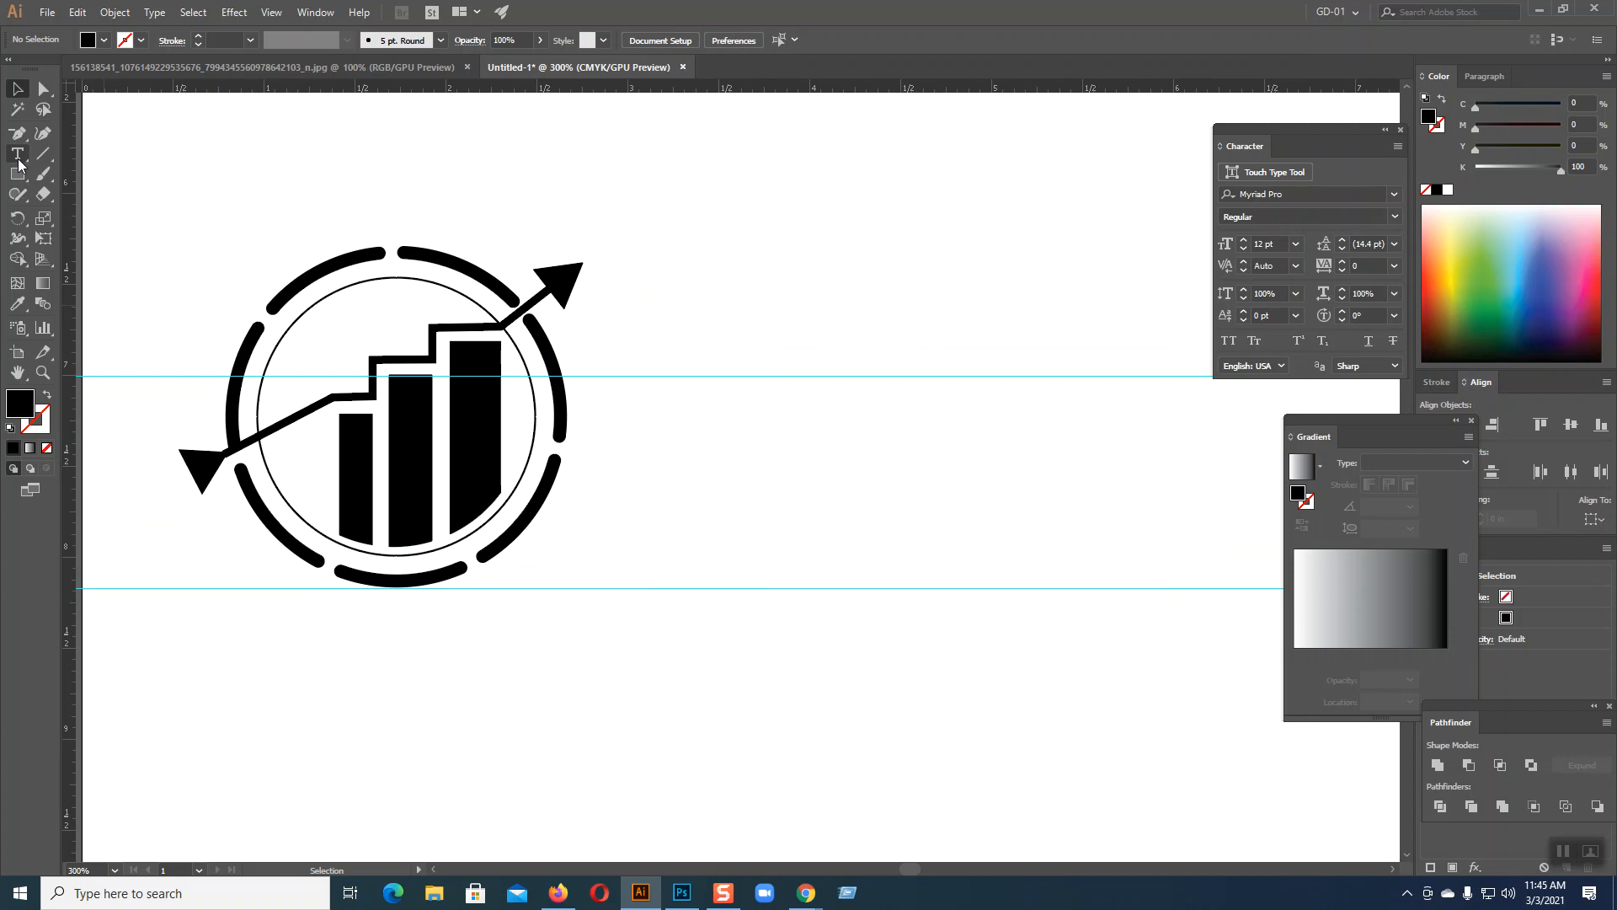
pyautogui.click(625, 421)
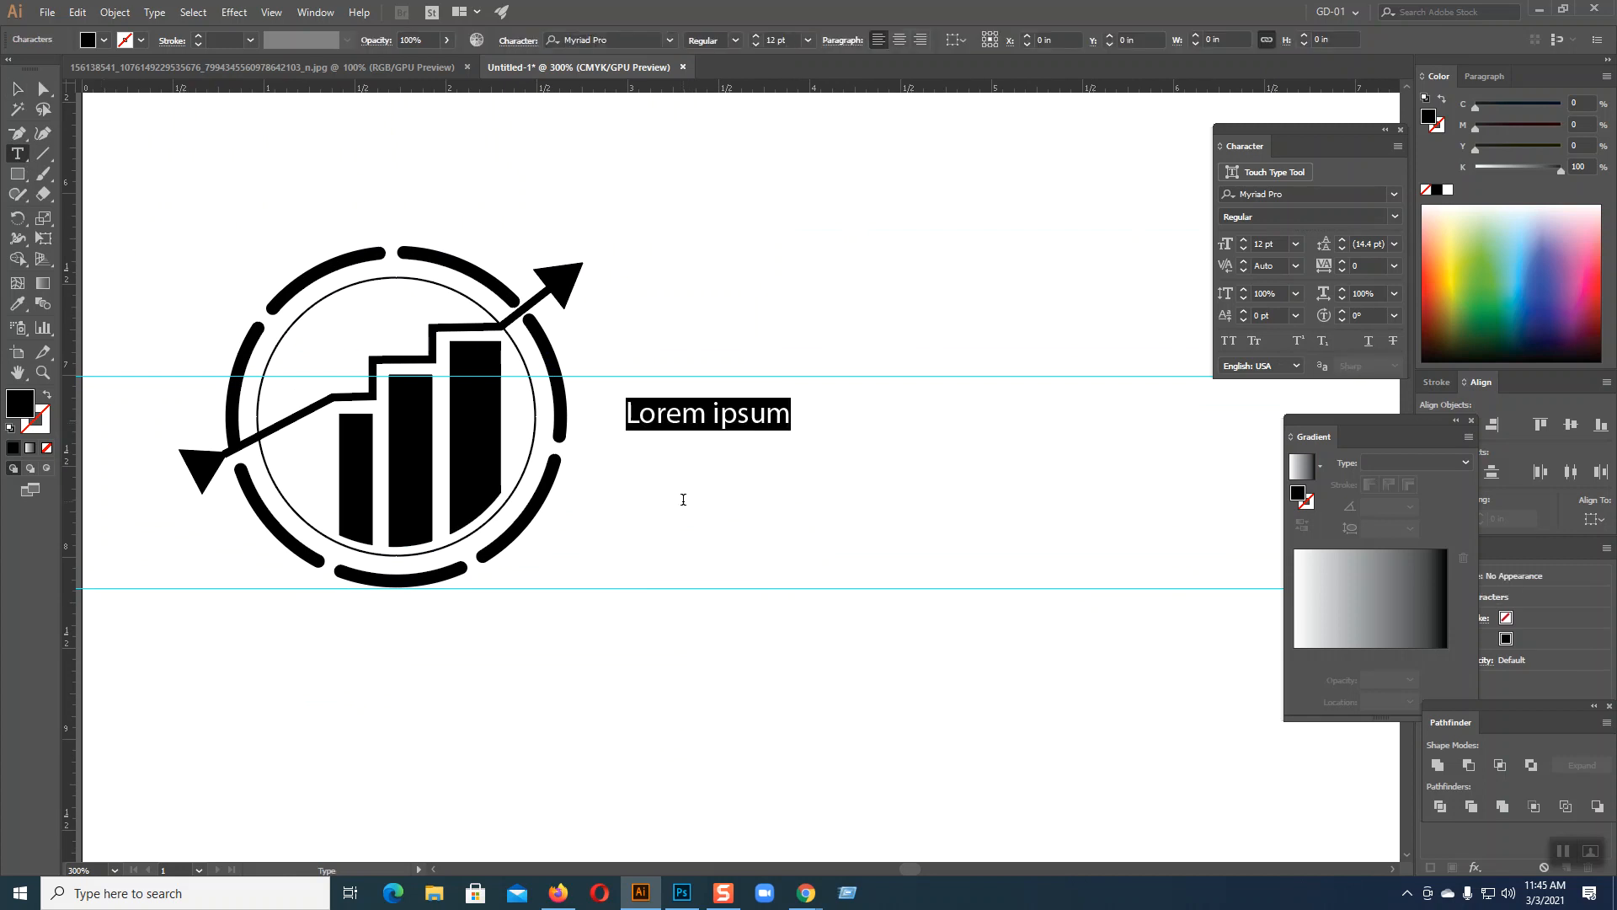
pyautogui.write('rwell')
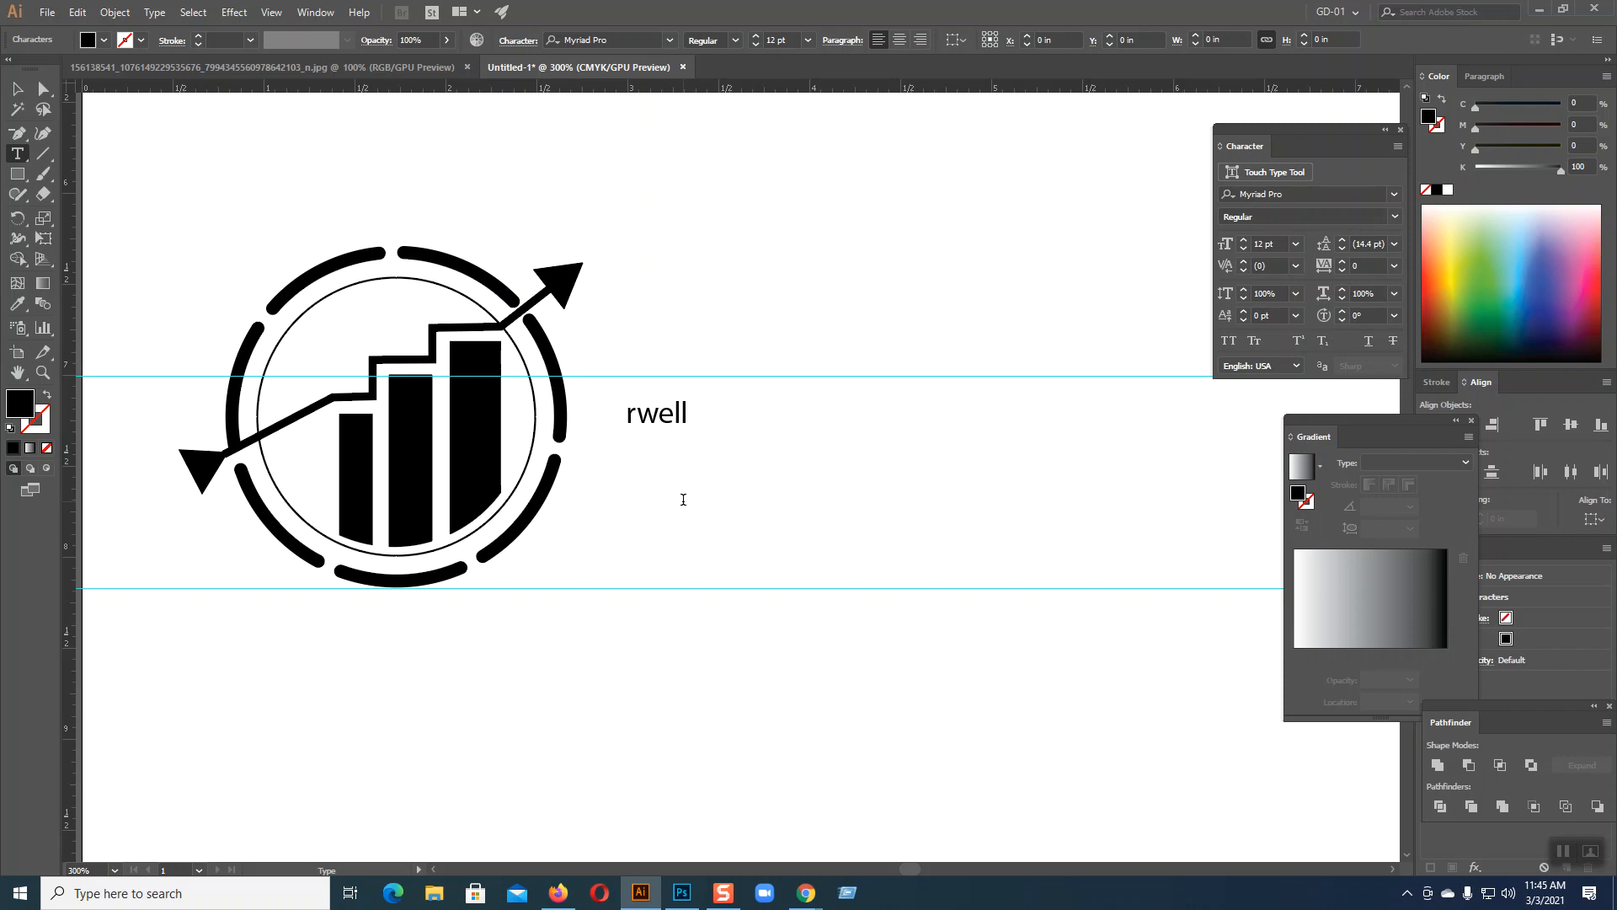
pyautogui.write('Risk Managment')
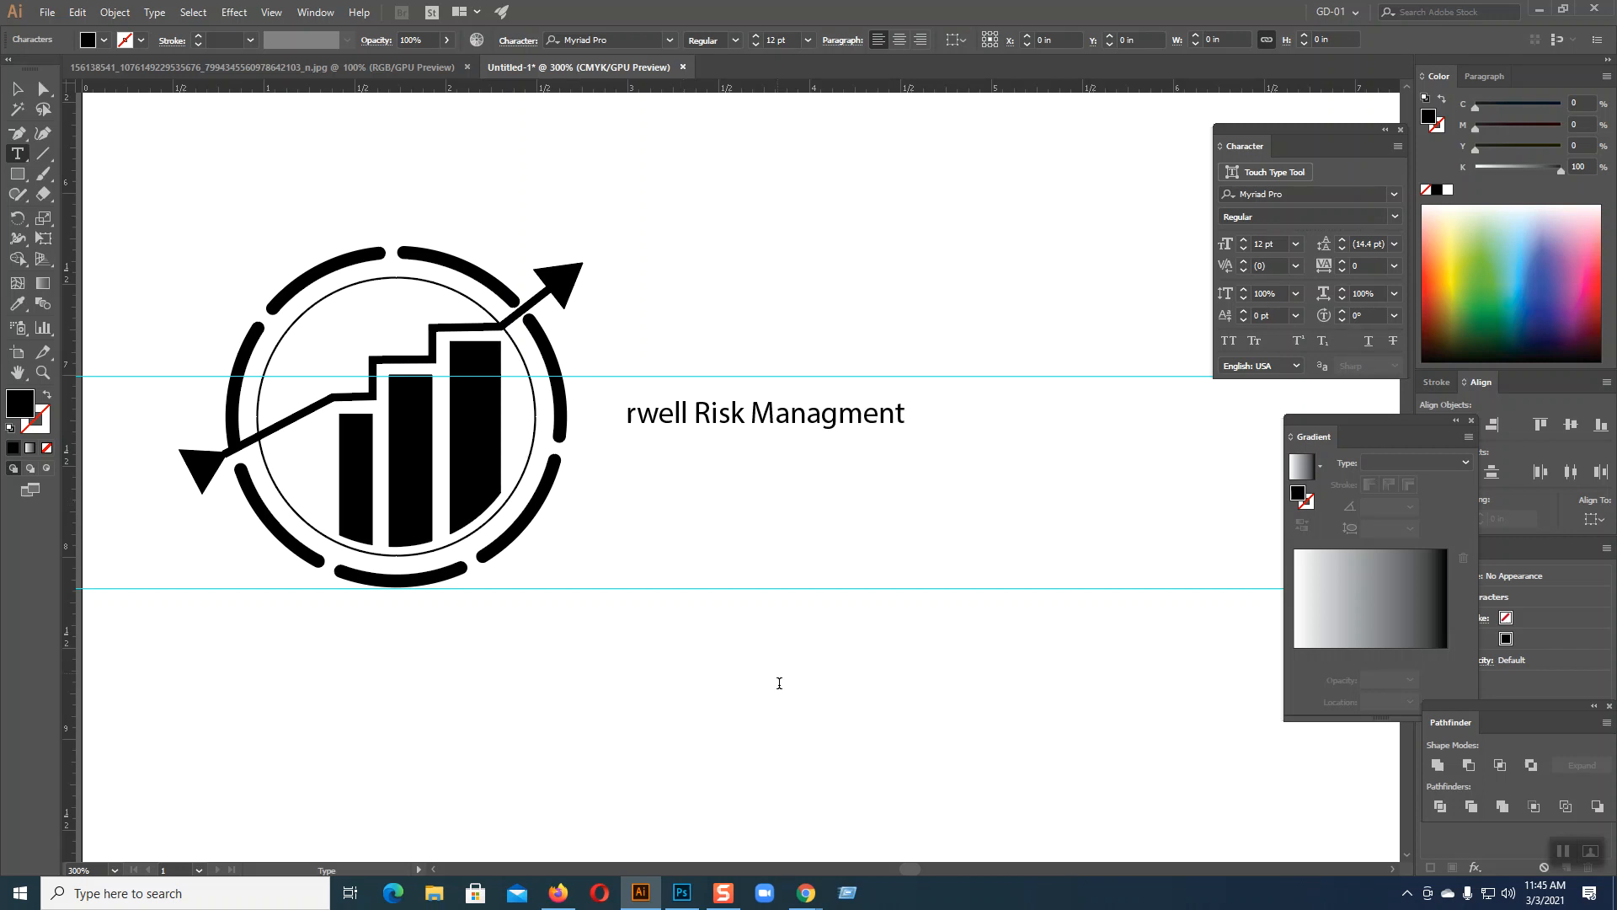
# - Switch to Chrome and copy the word "management" from the Google image search query
pyautogui.moveTo(806, 893)
pyautogui.click(631, 787)
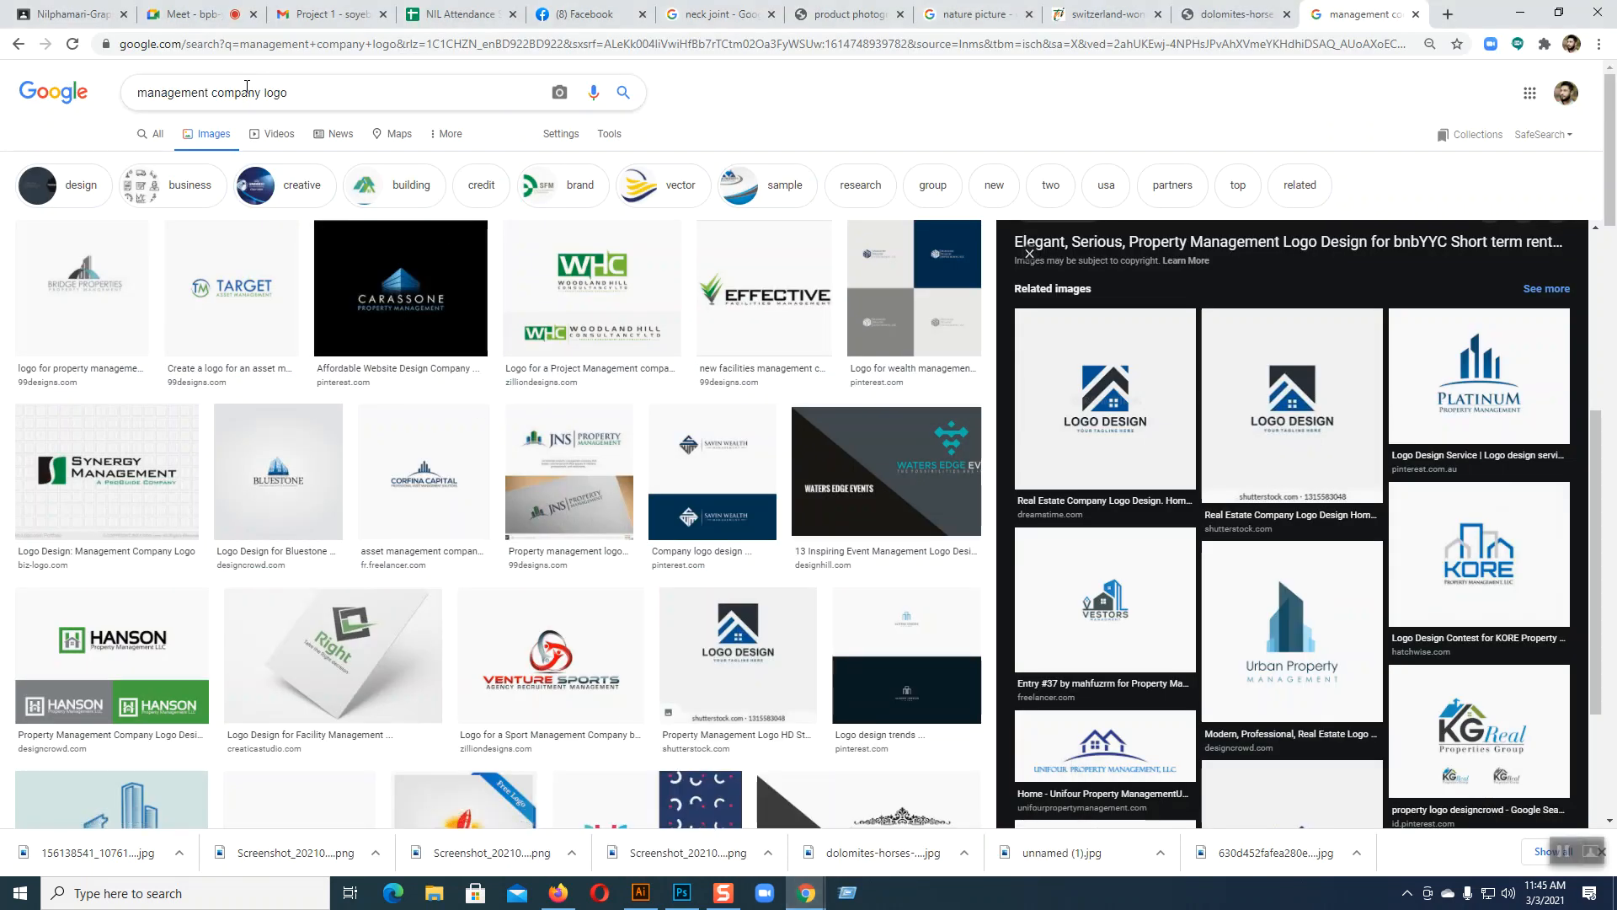
pyautogui.moveTo(136, 95); pyautogui.dragTo(207, 92)
pyautogui.rightClick(197, 89)
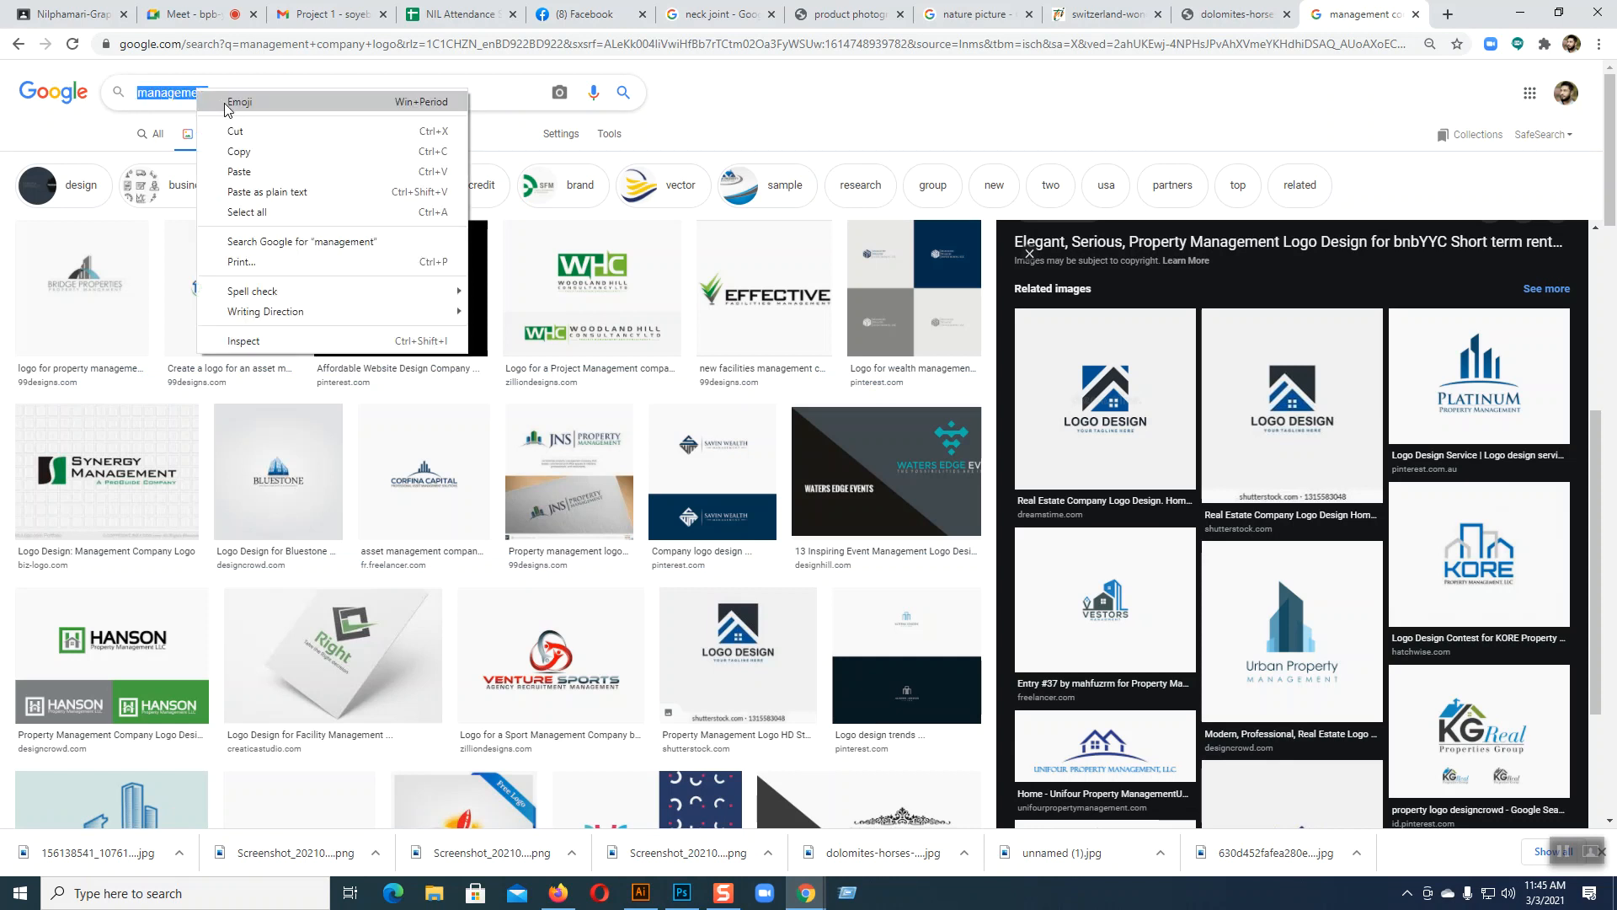
pyautogui.click(246, 150)
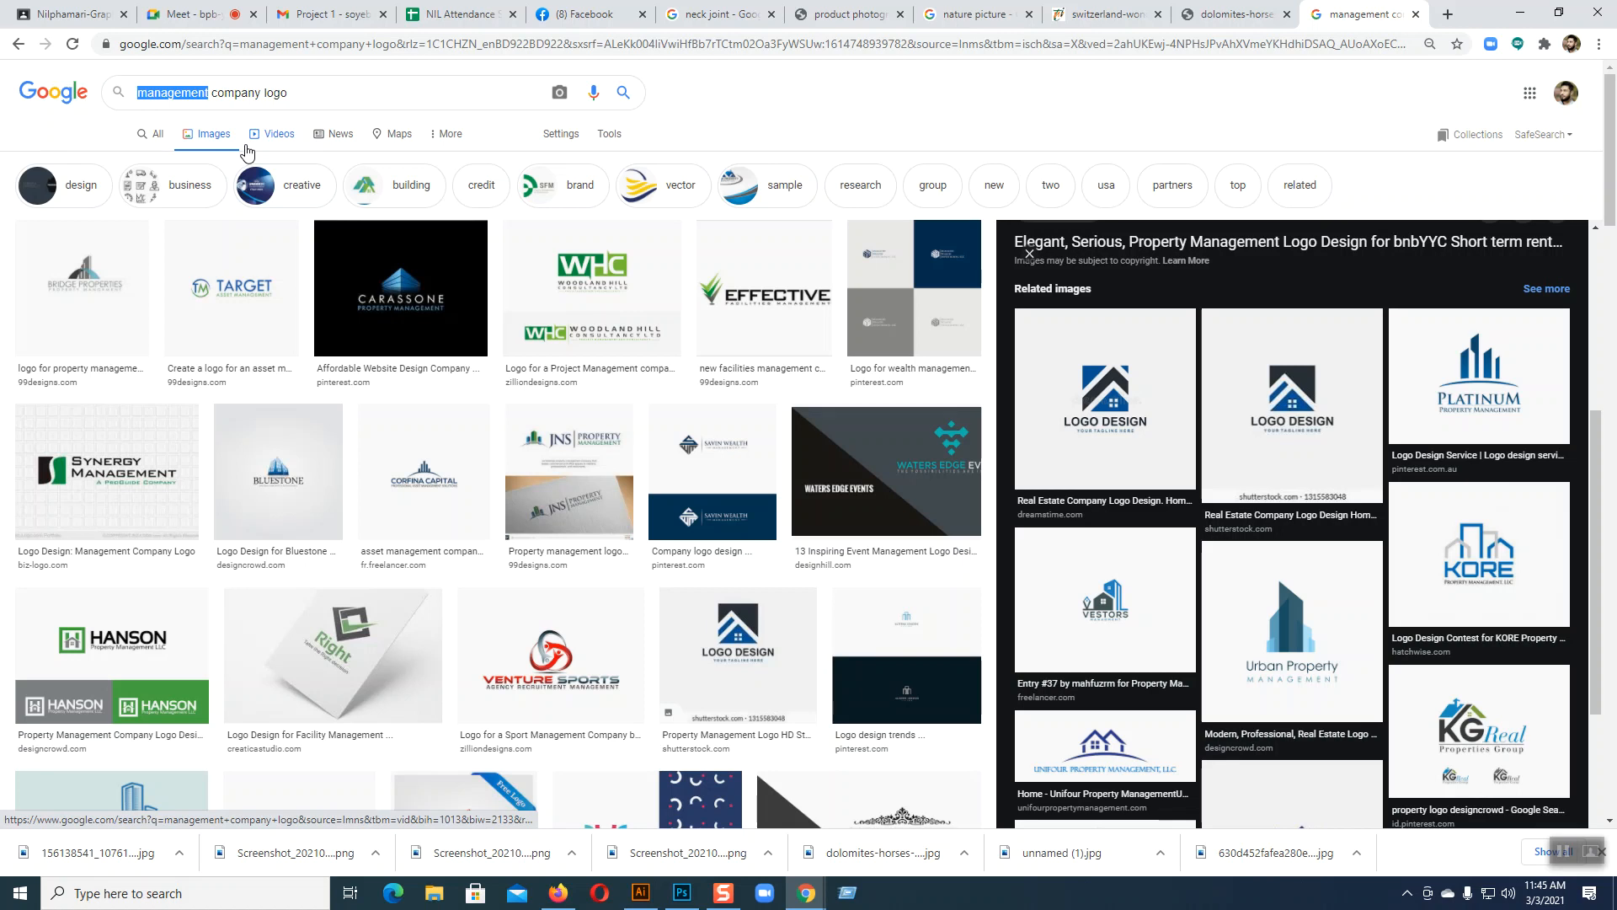
# - Return to Illustrator and replace the misspelled last word of the text line with "Management", starting with a capital M
pyautogui.click(640, 892)
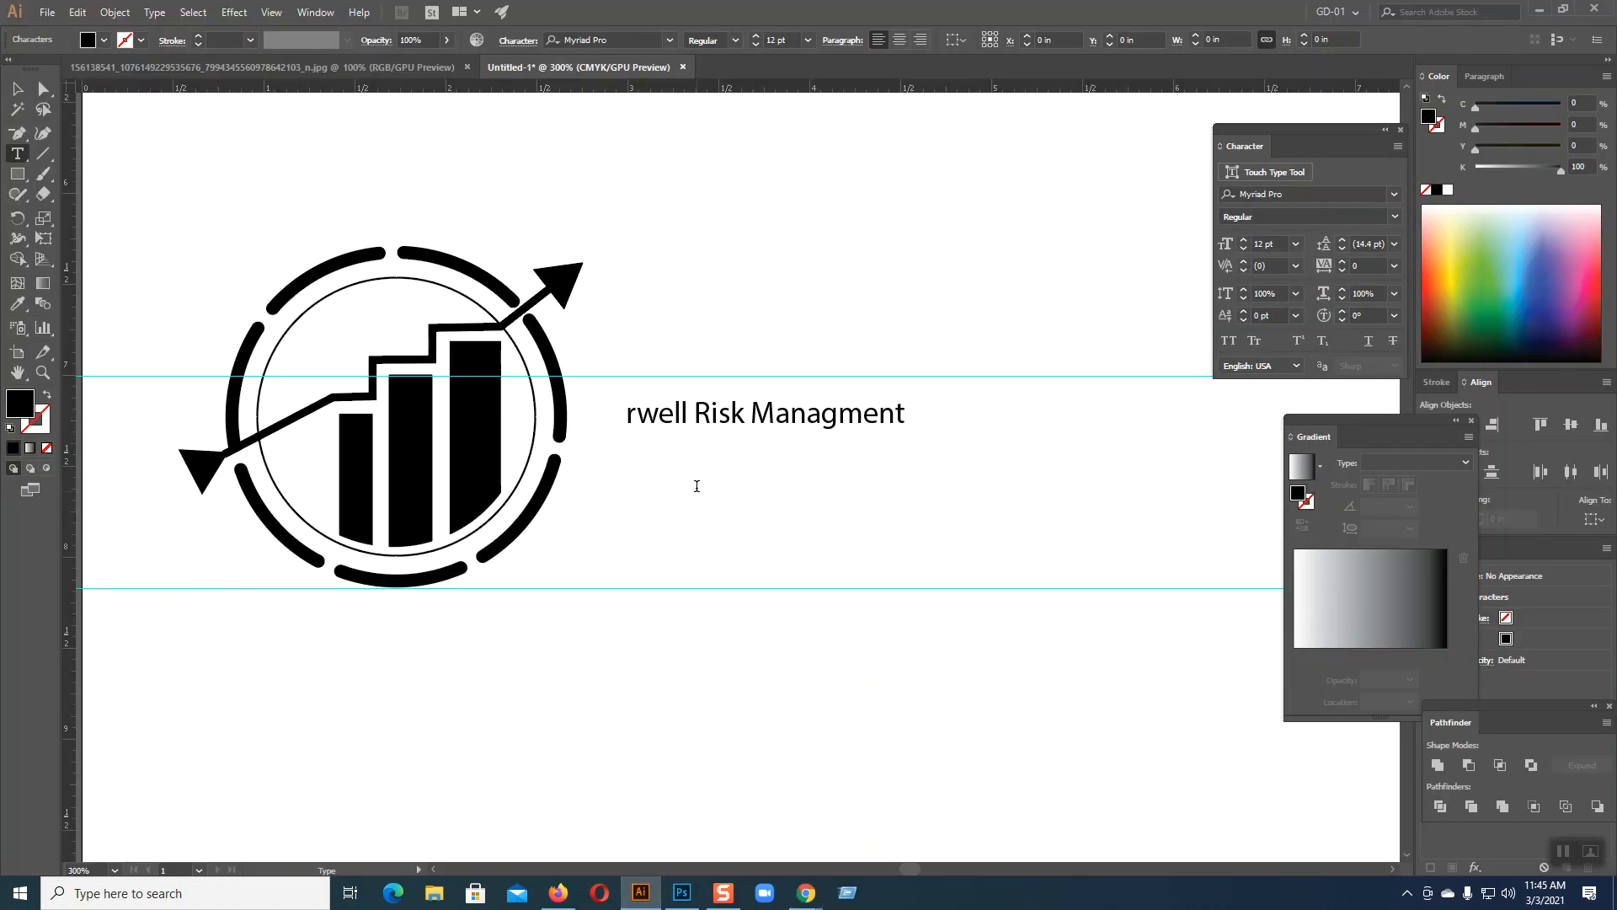
pyautogui.moveTo(755, 412); pyautogui.dragTo(914, 421)
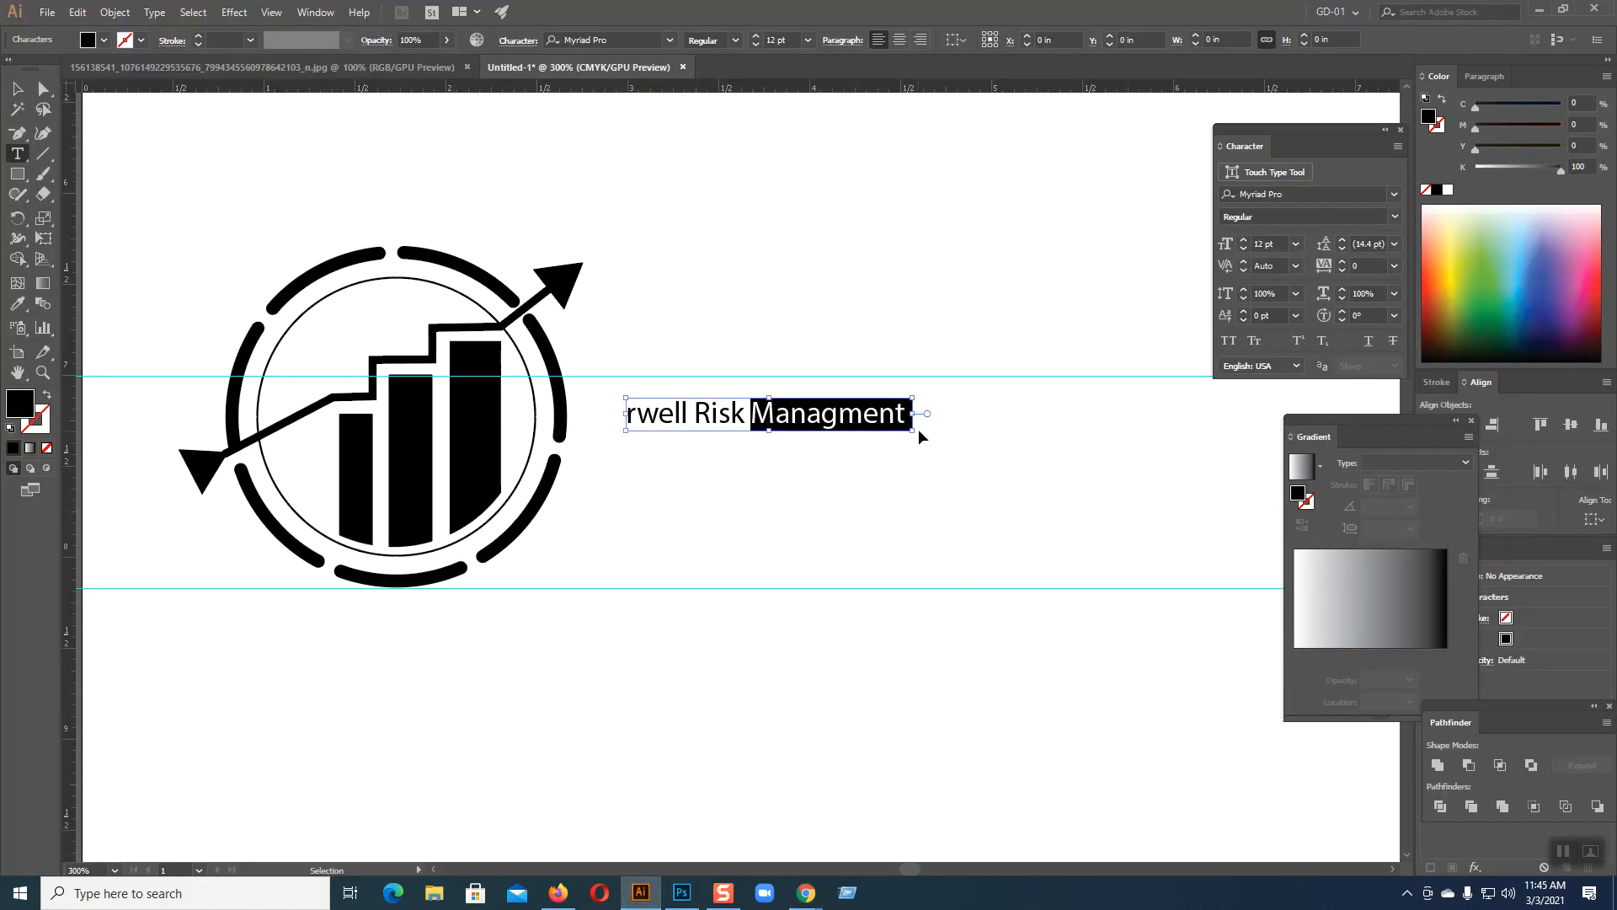
pyautogui.write('management')
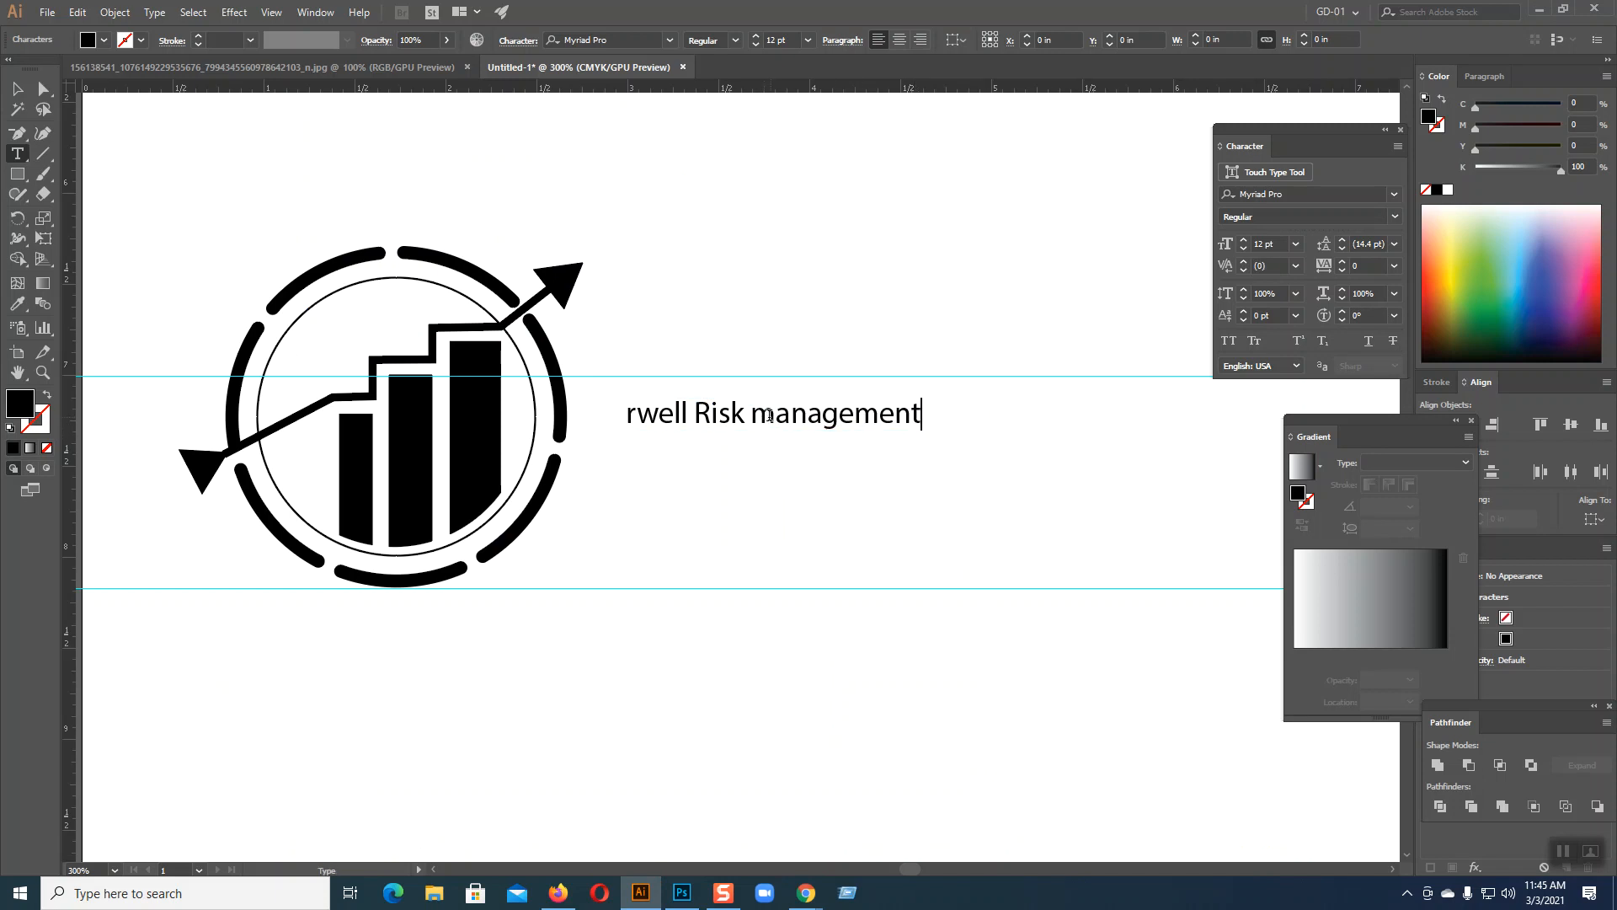
pyautogui.moveTo(770, 415); pyautogui.dragTo(759, 415)
pyautogui.write('M')
pyautogui.press('Escape')
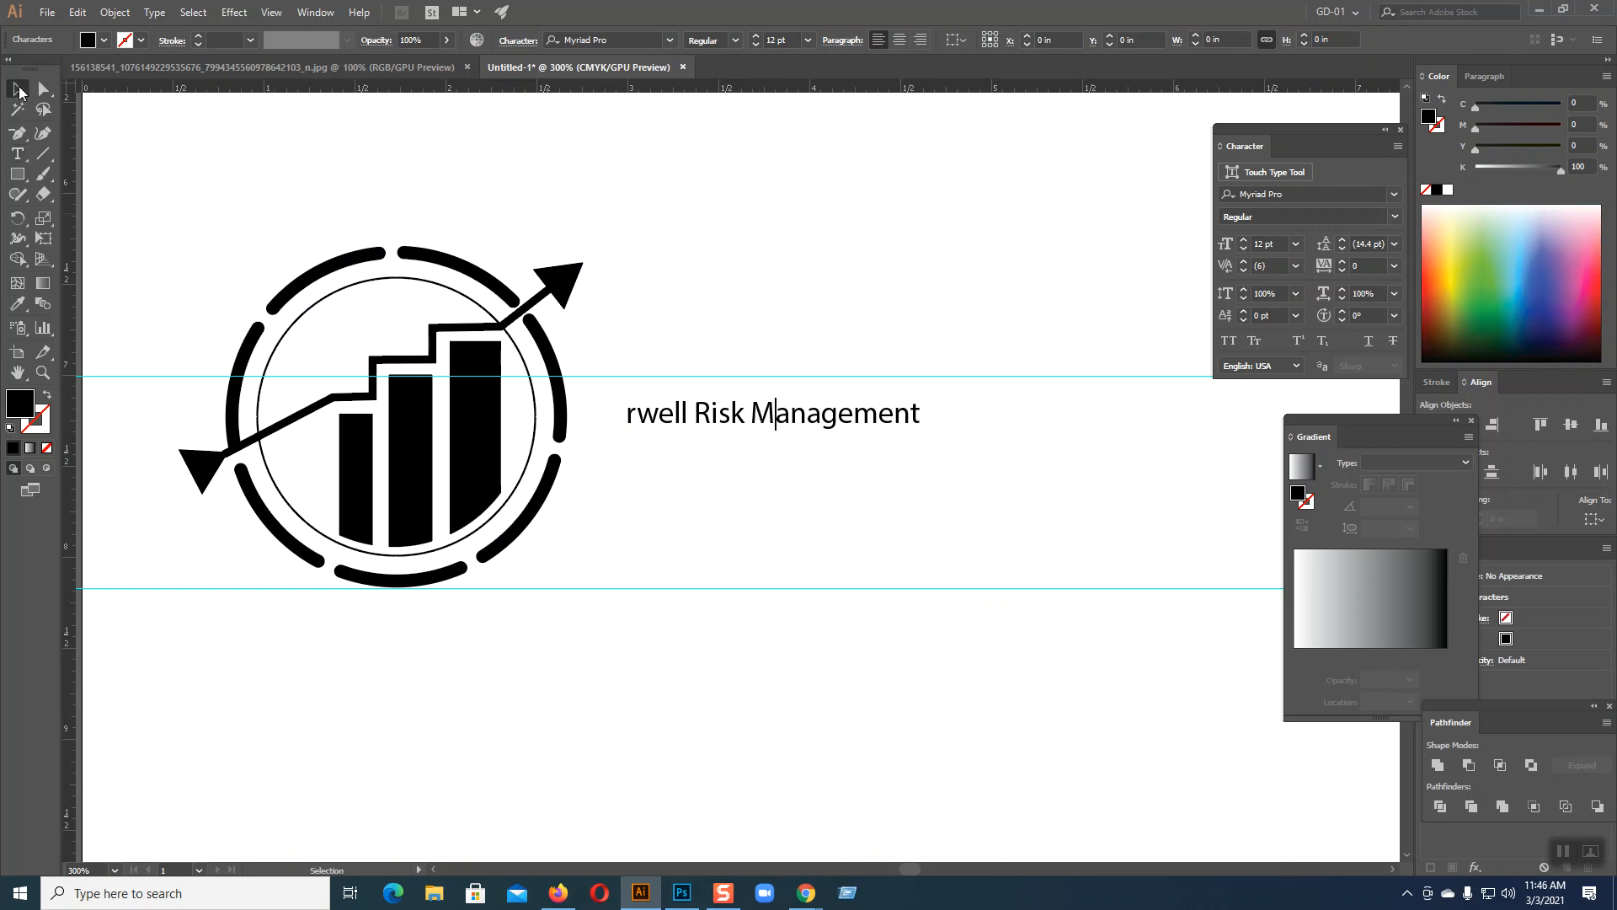
# - Check the full company name on the hand sketch in the other document and append ".Ltd" to the text line
pyautogui.click(319, 67)
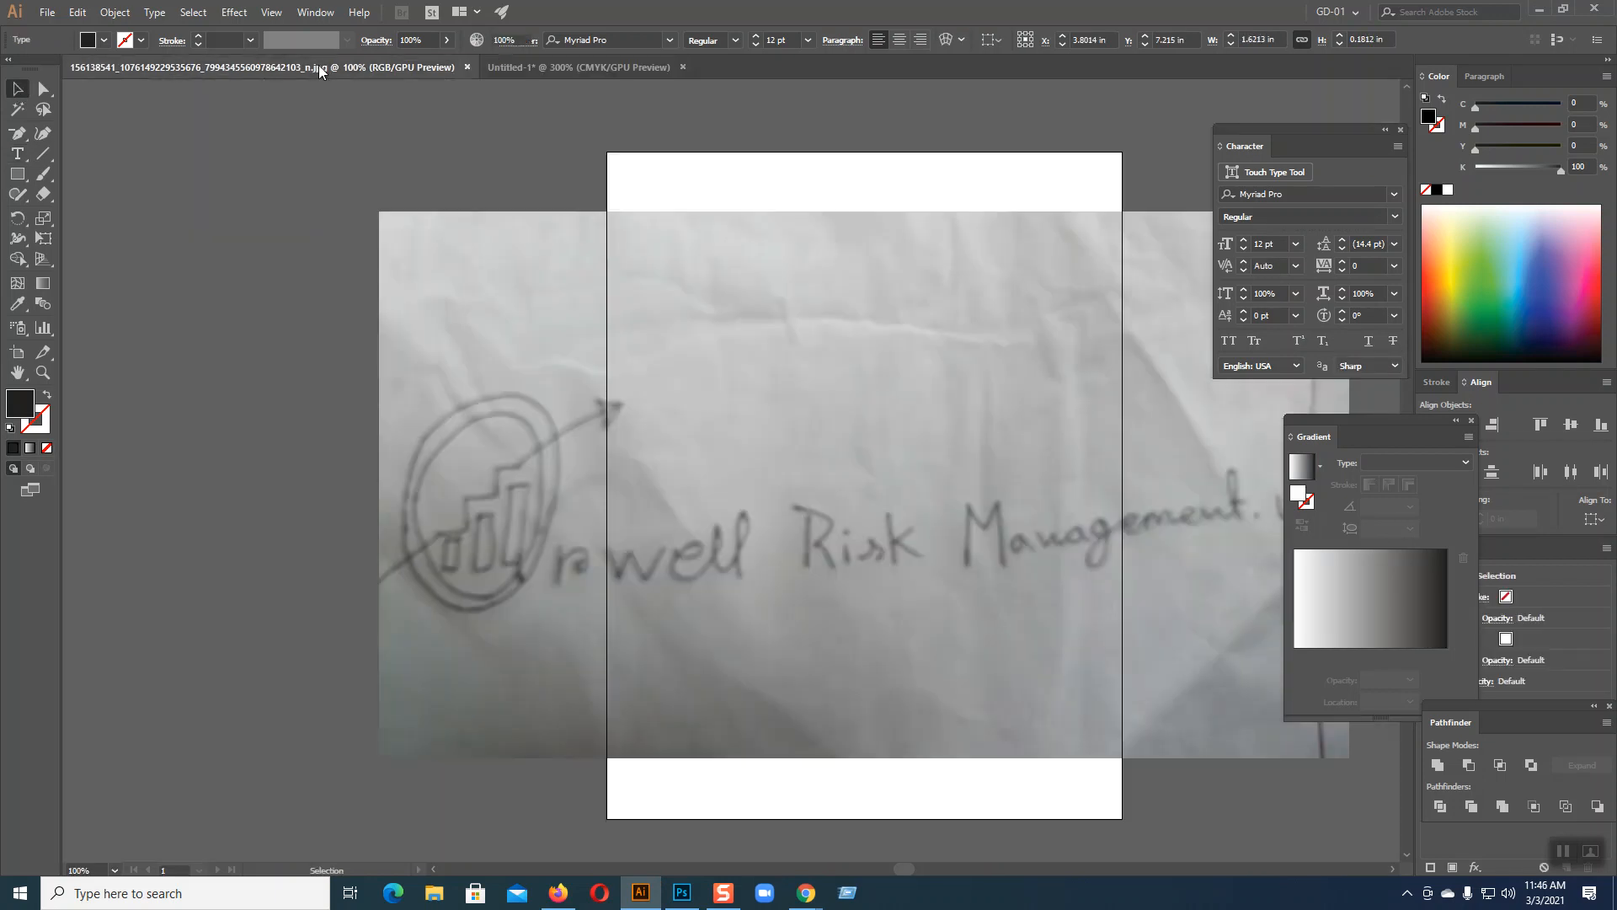
pyautogui.moveTo(870, 462); pyautogui.dragTo(636, 461)
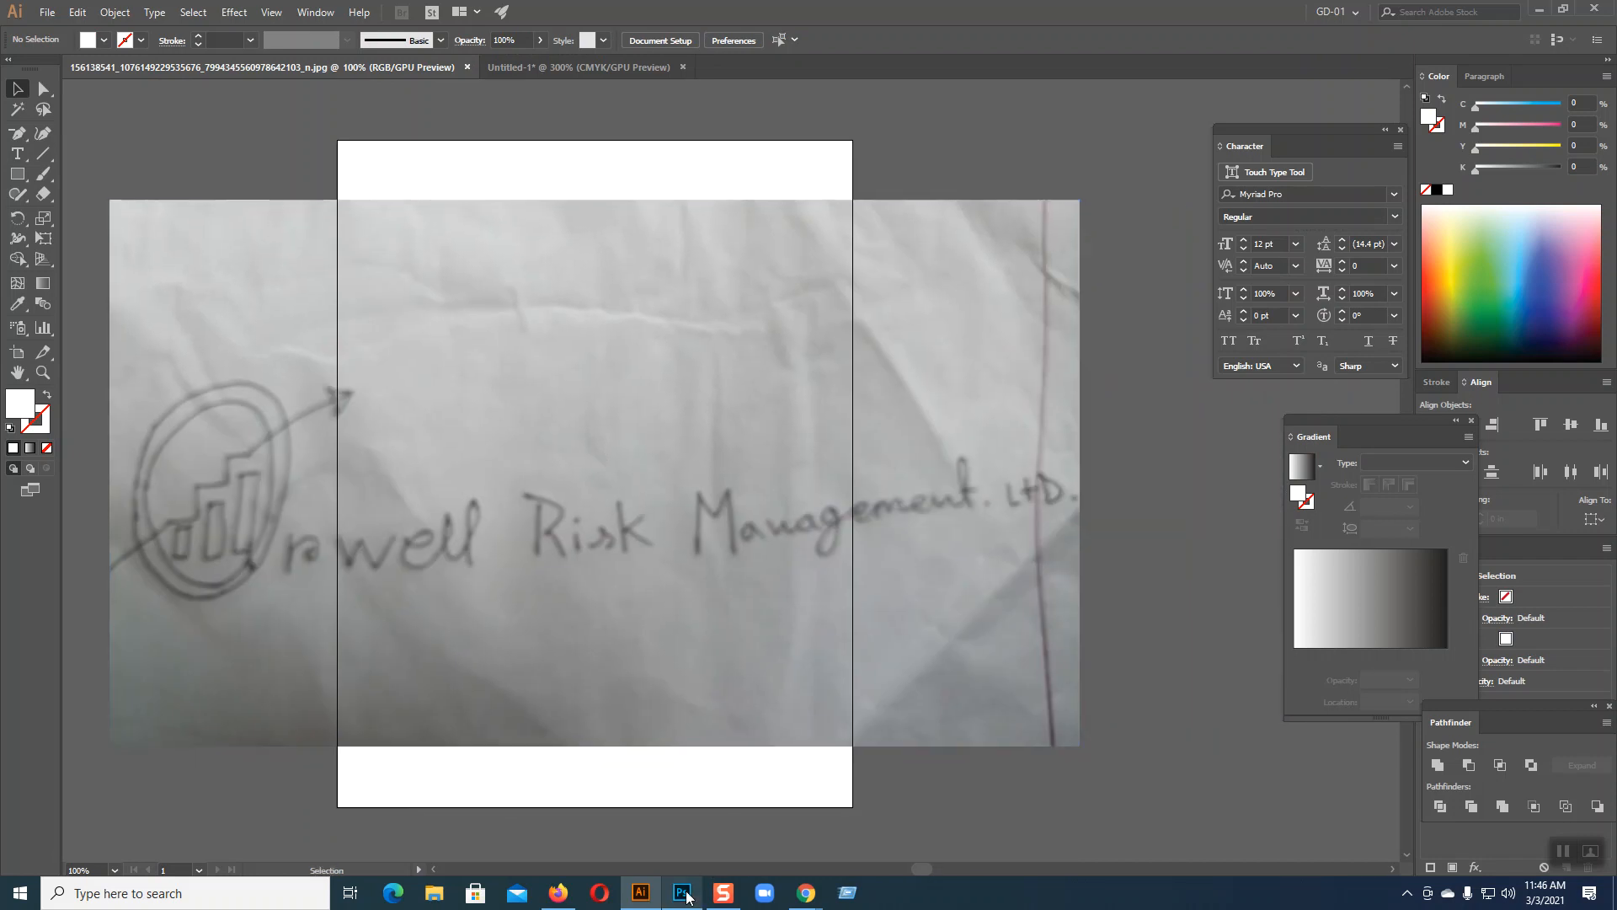
pyautogui.click(542, 68)
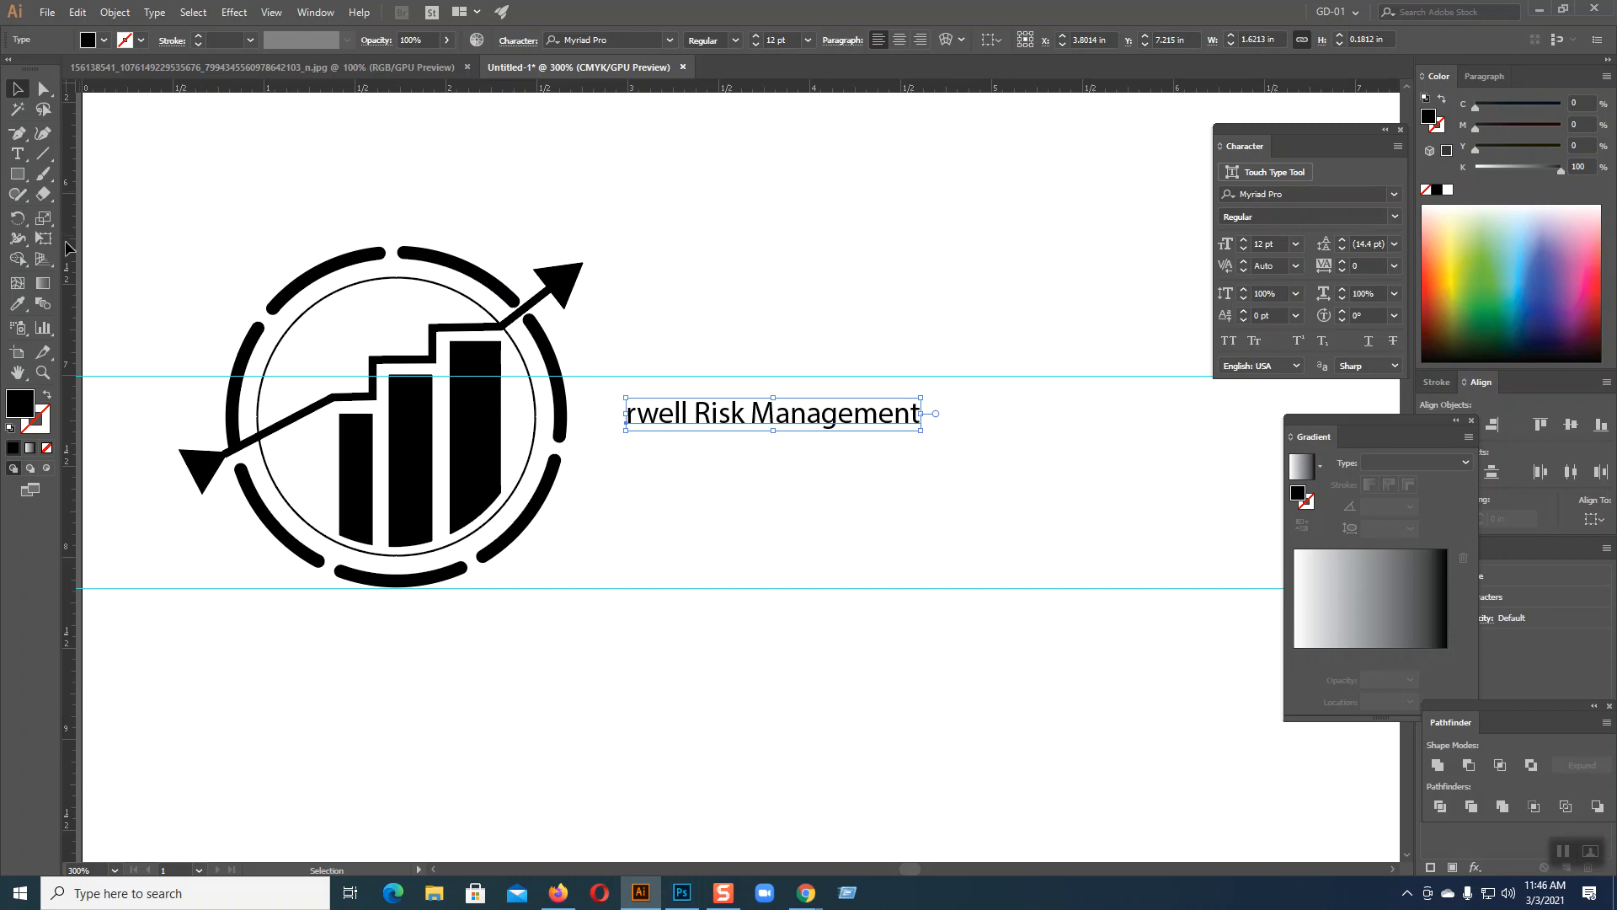
pyautogui.click(17, 153)
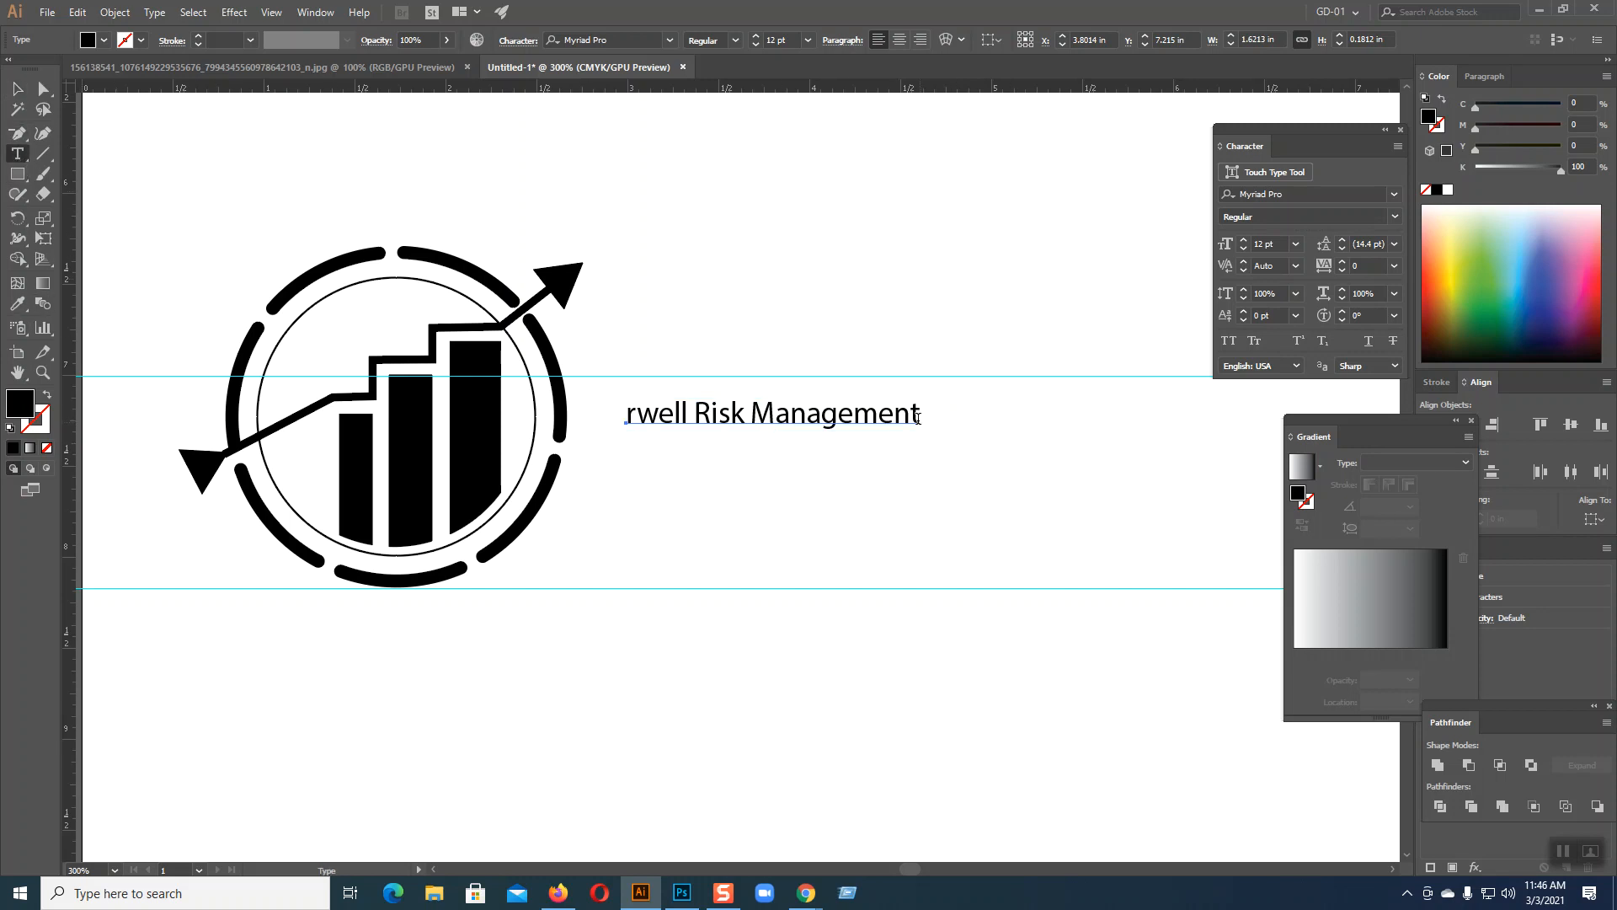
pyautogui.click(917, 414)
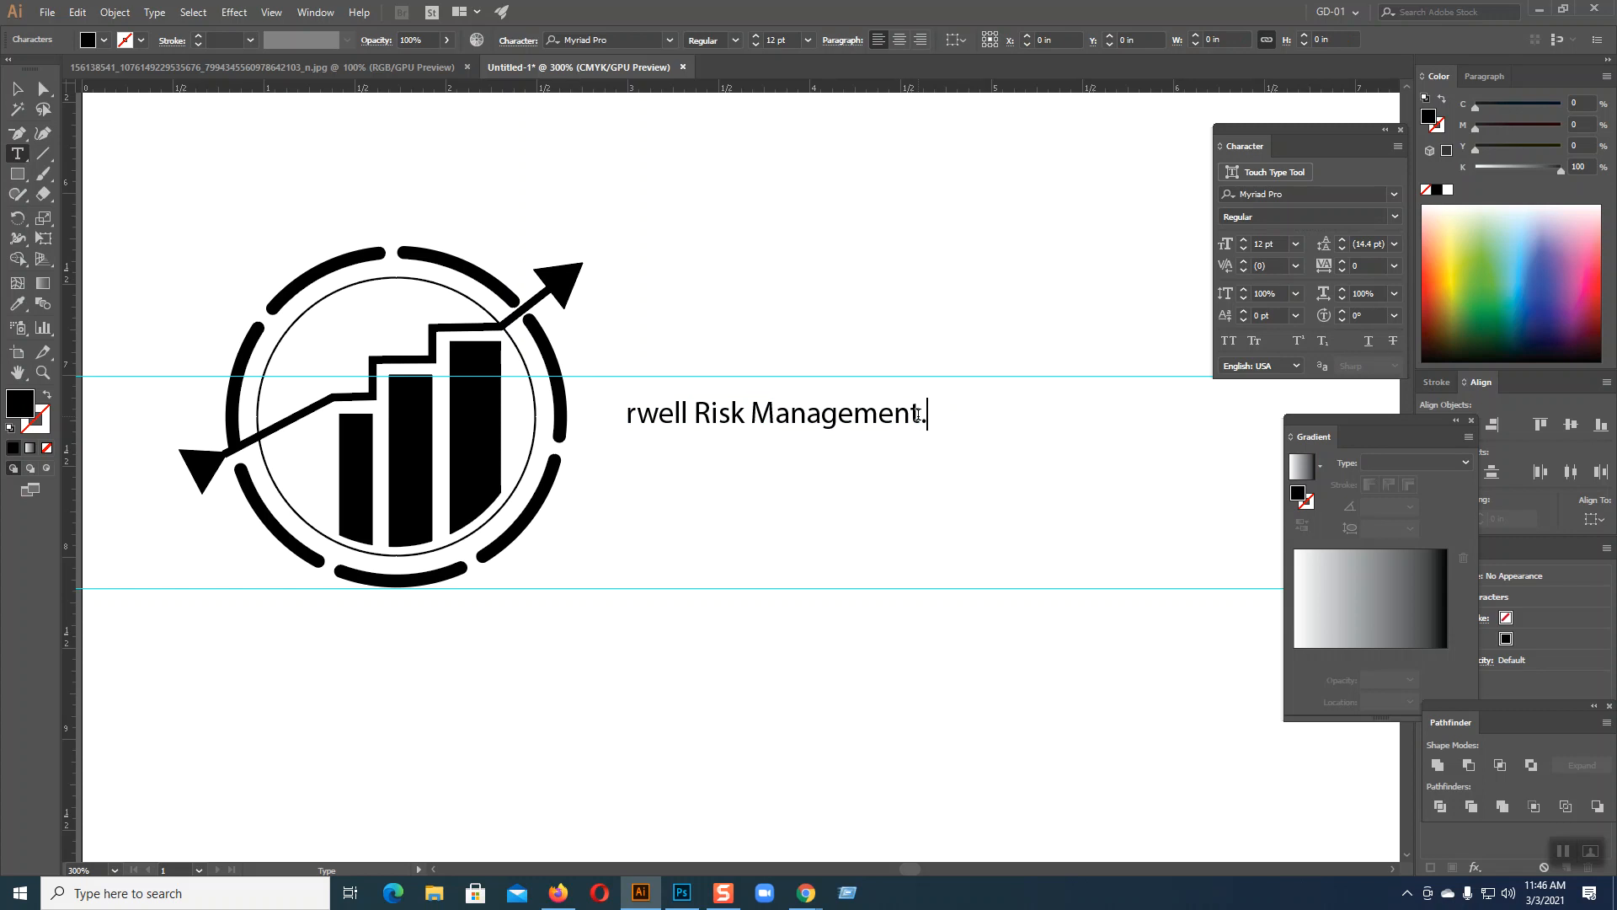
pyautogui.write('.Ltd')
pyautogui.click(22, 96)
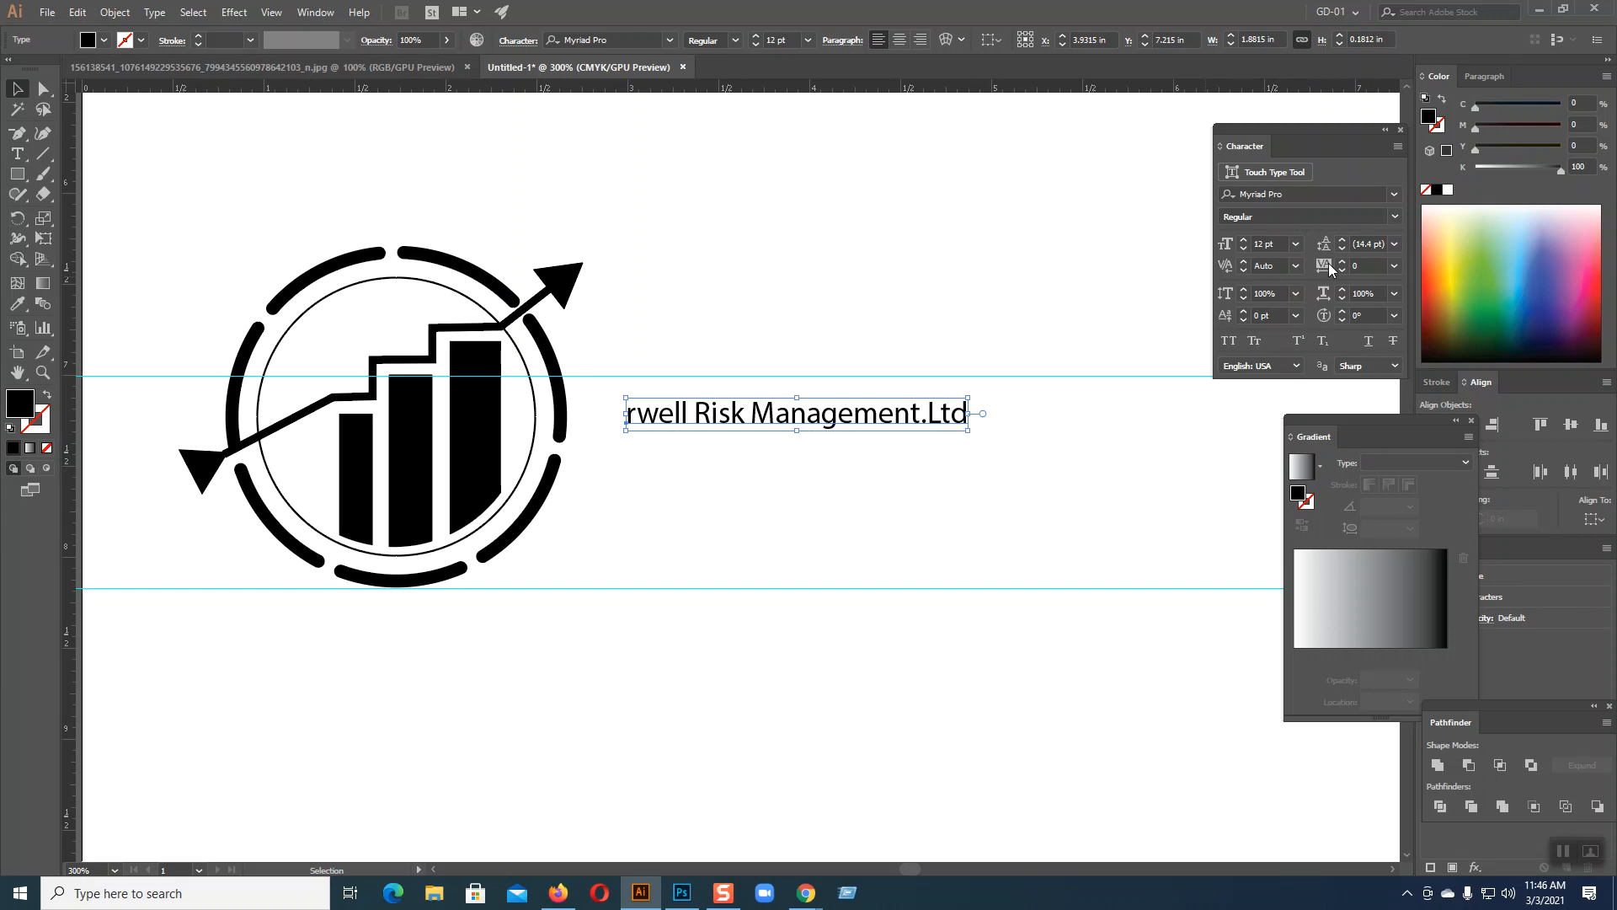
# - Enlarge the company name text to 48 pt and place its baseline on the lower guide, just beside the emblem
pyautogui.click(1296, 244)
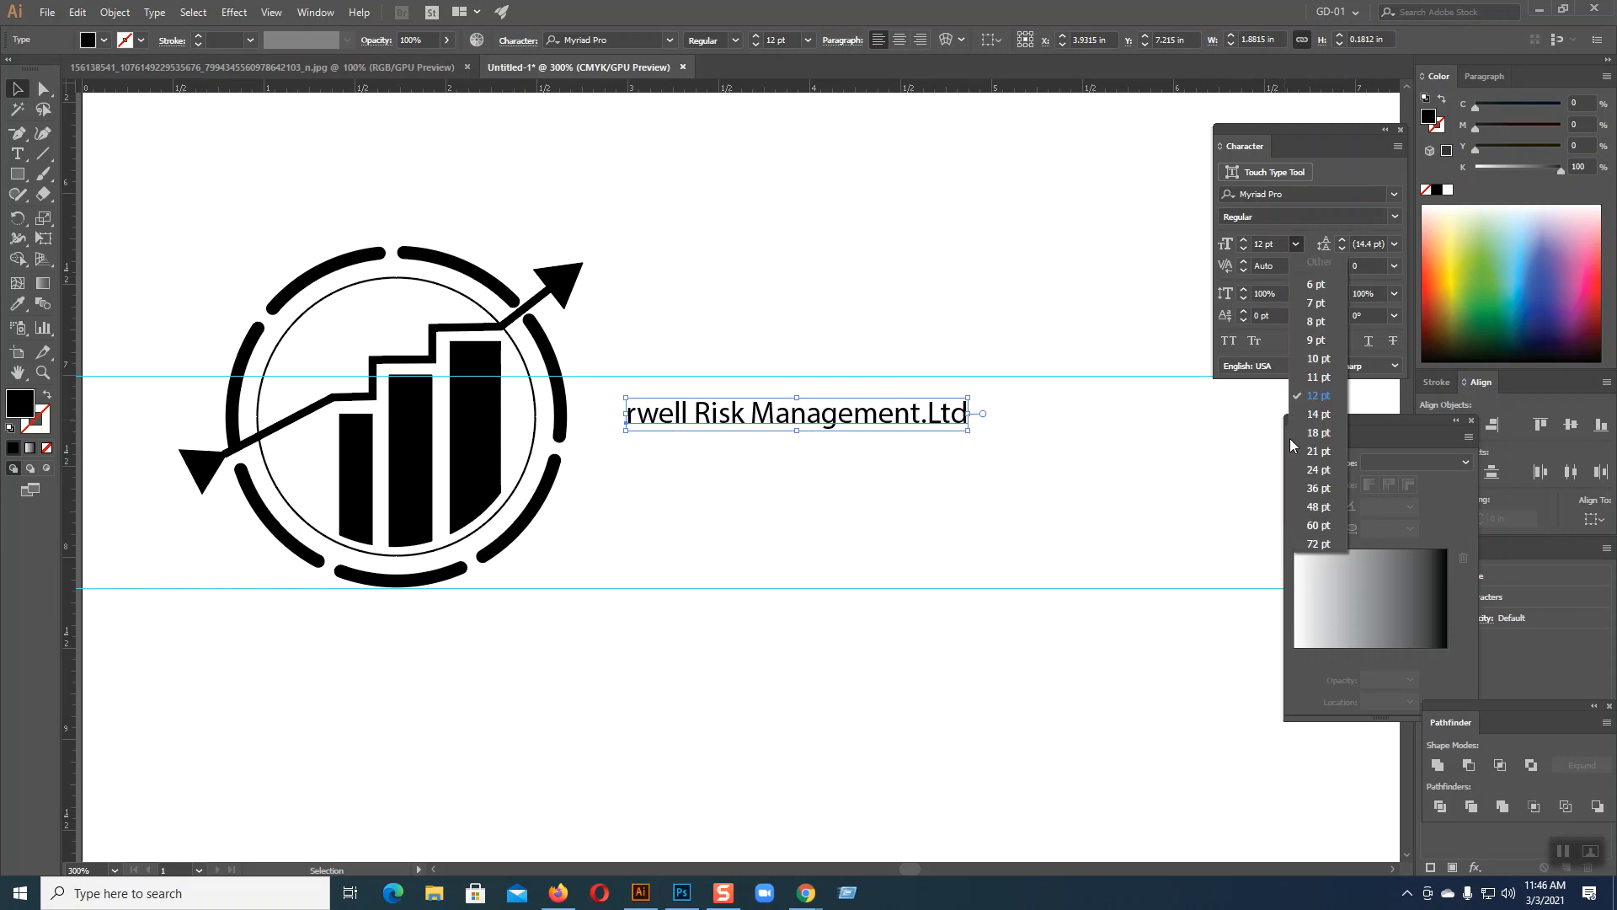
pyautogui.click(1319, 506)
pyautogui.moveTo(965, 427); pyautogui.dragTo(929, 592)
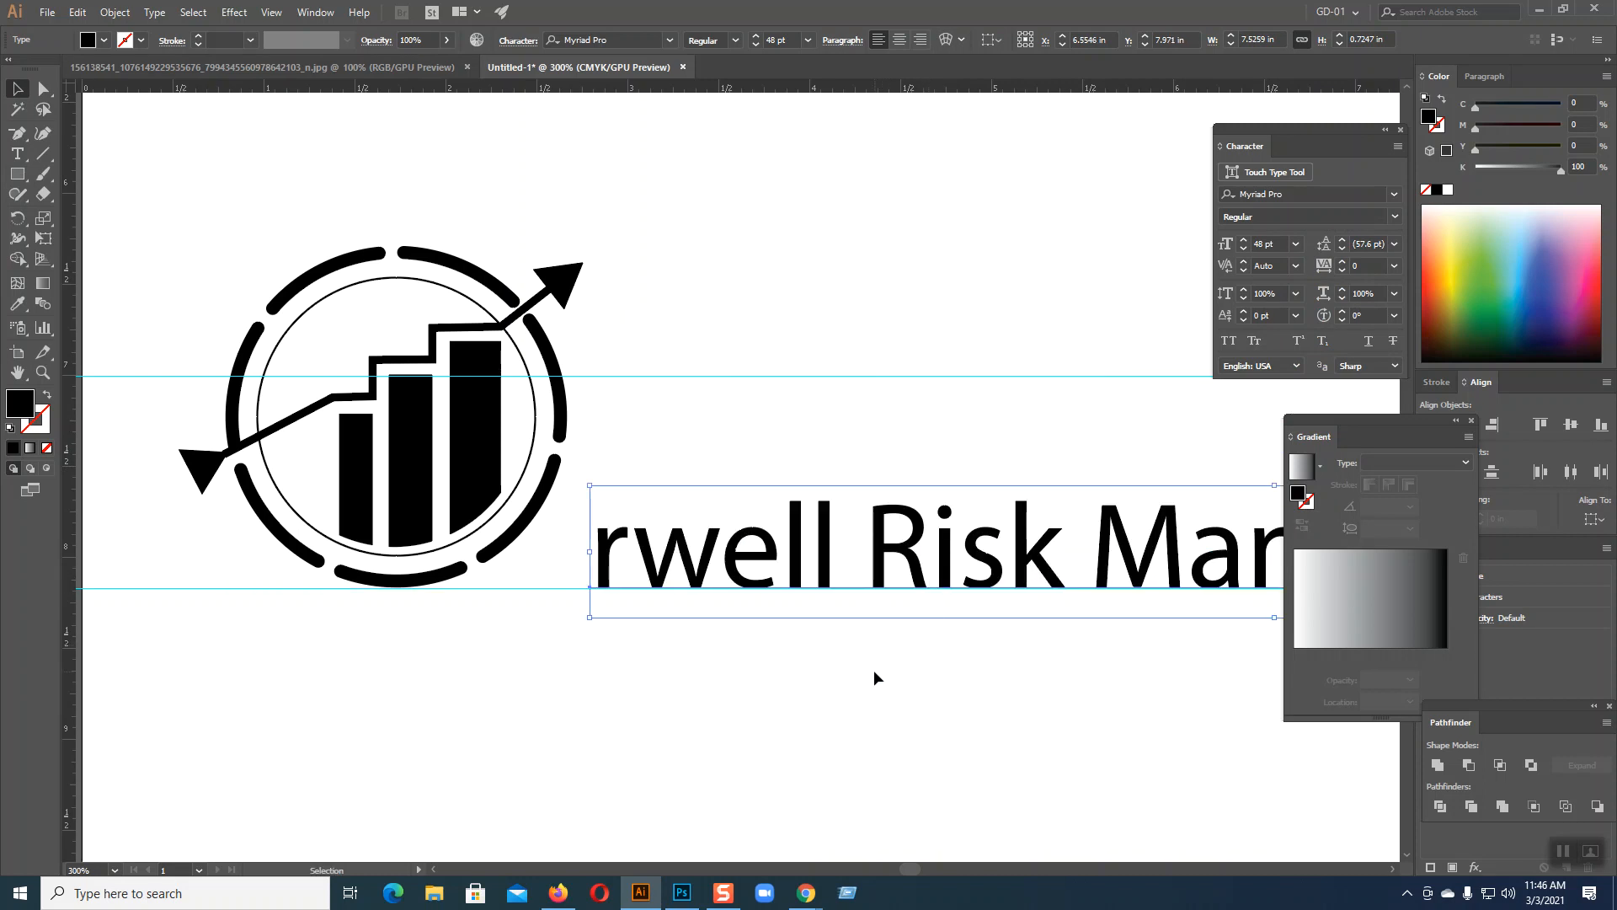
pyautogui.click(873, 670)
# - Scale the emblem down proportionally to about 0.98 by 0.83 in and set it on the lower guide against the letter r
pyautogui.moveTo(245, 210); pyautogui.dragTo(561, 646)
pyautogui.moveTo(586, 249); pyautogui.dragTo(470, 341)
pyautogui.moveTo(455, 396); pyautogui.dragTo(575, 499)
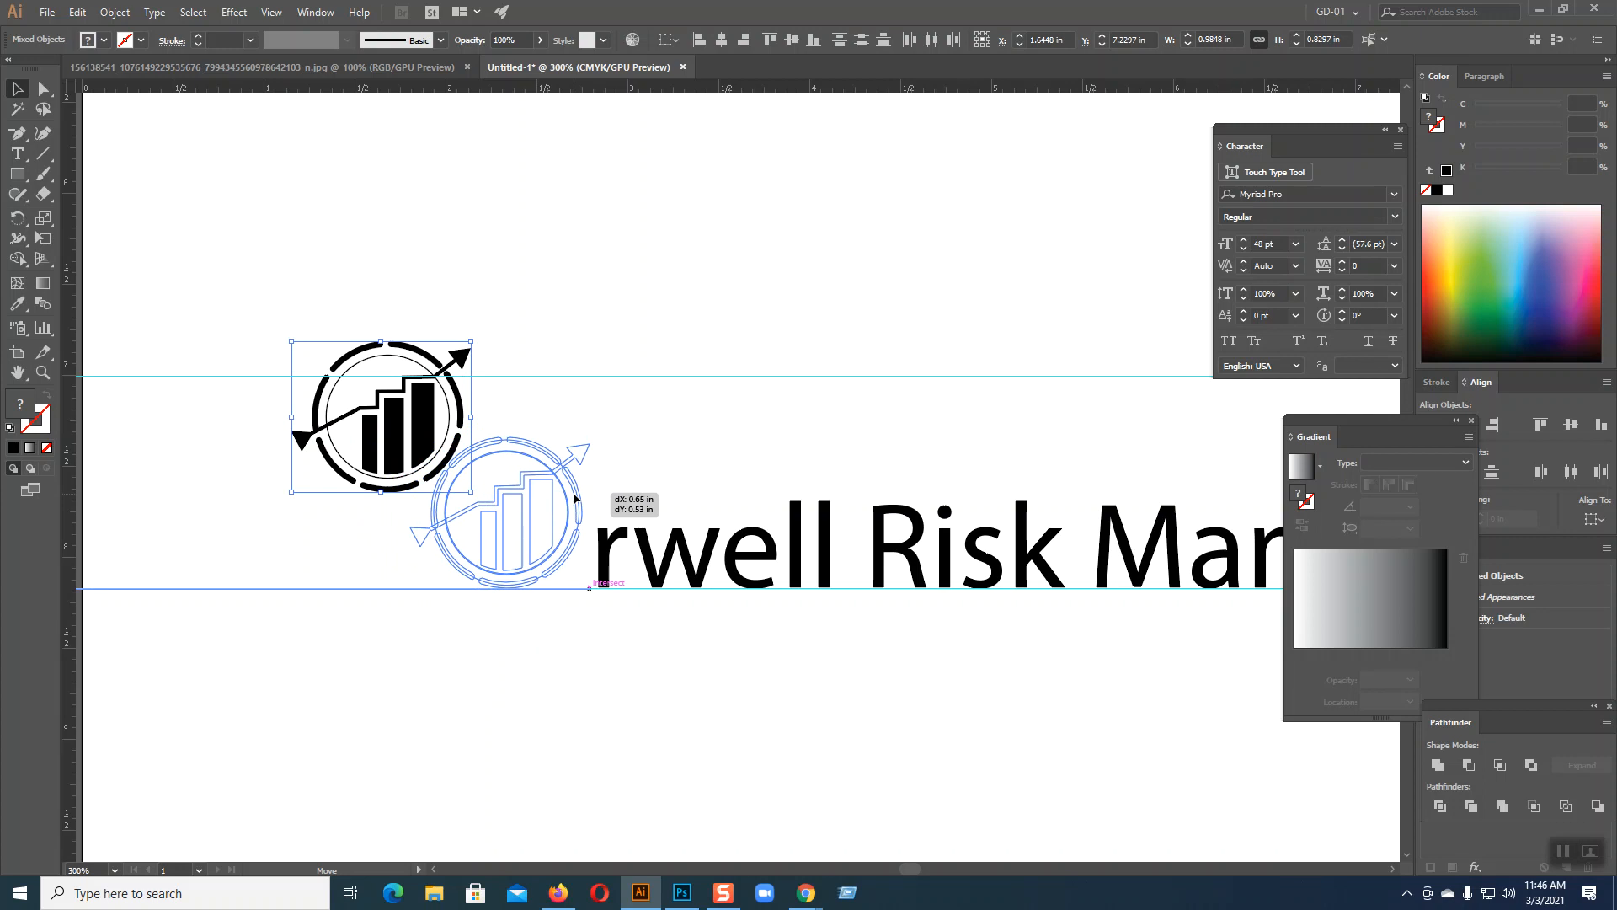
pyautogui.moveTo(575, 500); pyautogui.dragTo(574, 499)
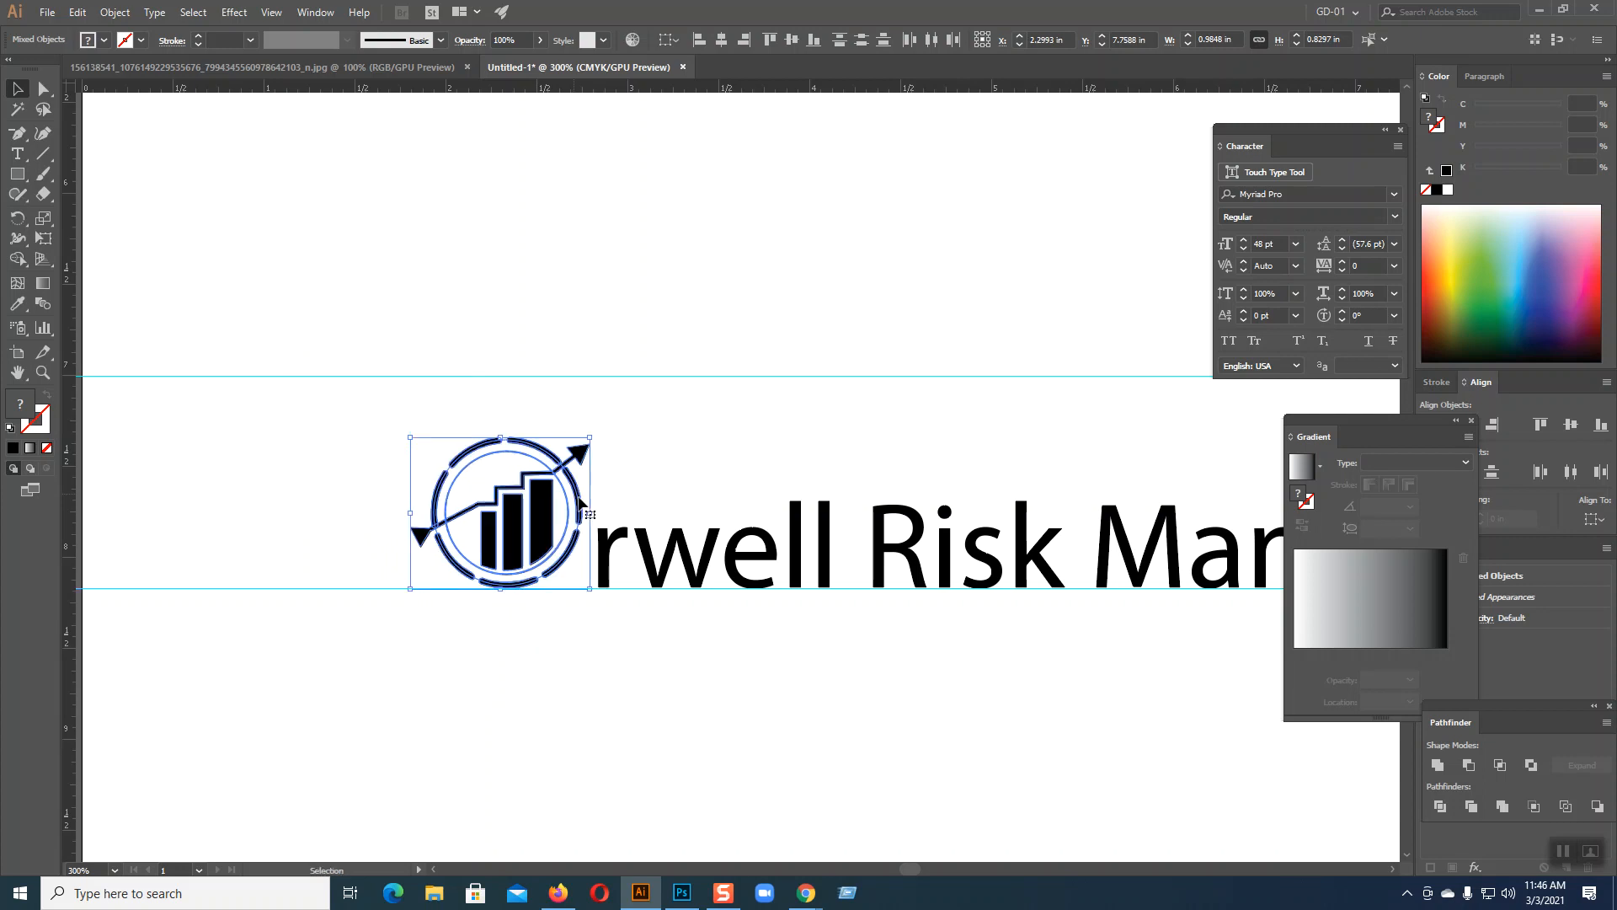
# - Try fonts such as Nexa, Niagara Solid, Onyx, Oswald Regular, Papyrus, Perpetua Titling MT, Poppins and Poor Richard on the company name text
pyautogui.click(712, 552)
pyautogui.moveTo(1095, 452); pyautogui.dragTo(830, 364)
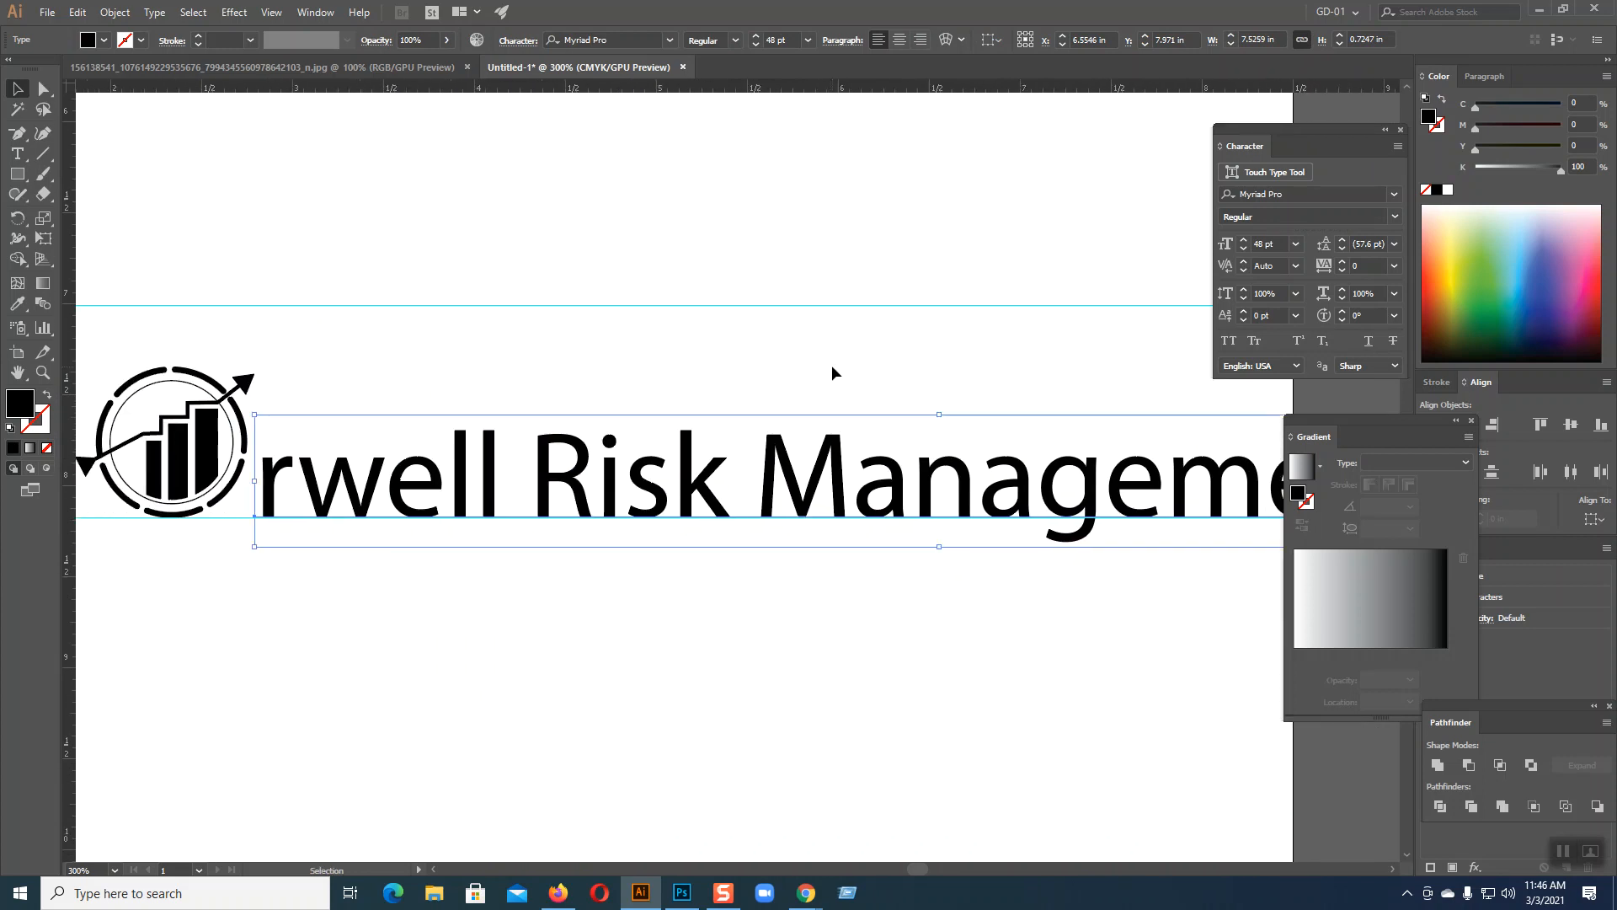
pyautogui.hotkey('ctrl', '-')
pyautogui.hotkey('ctrl', '-')
pyautogui.press('v')
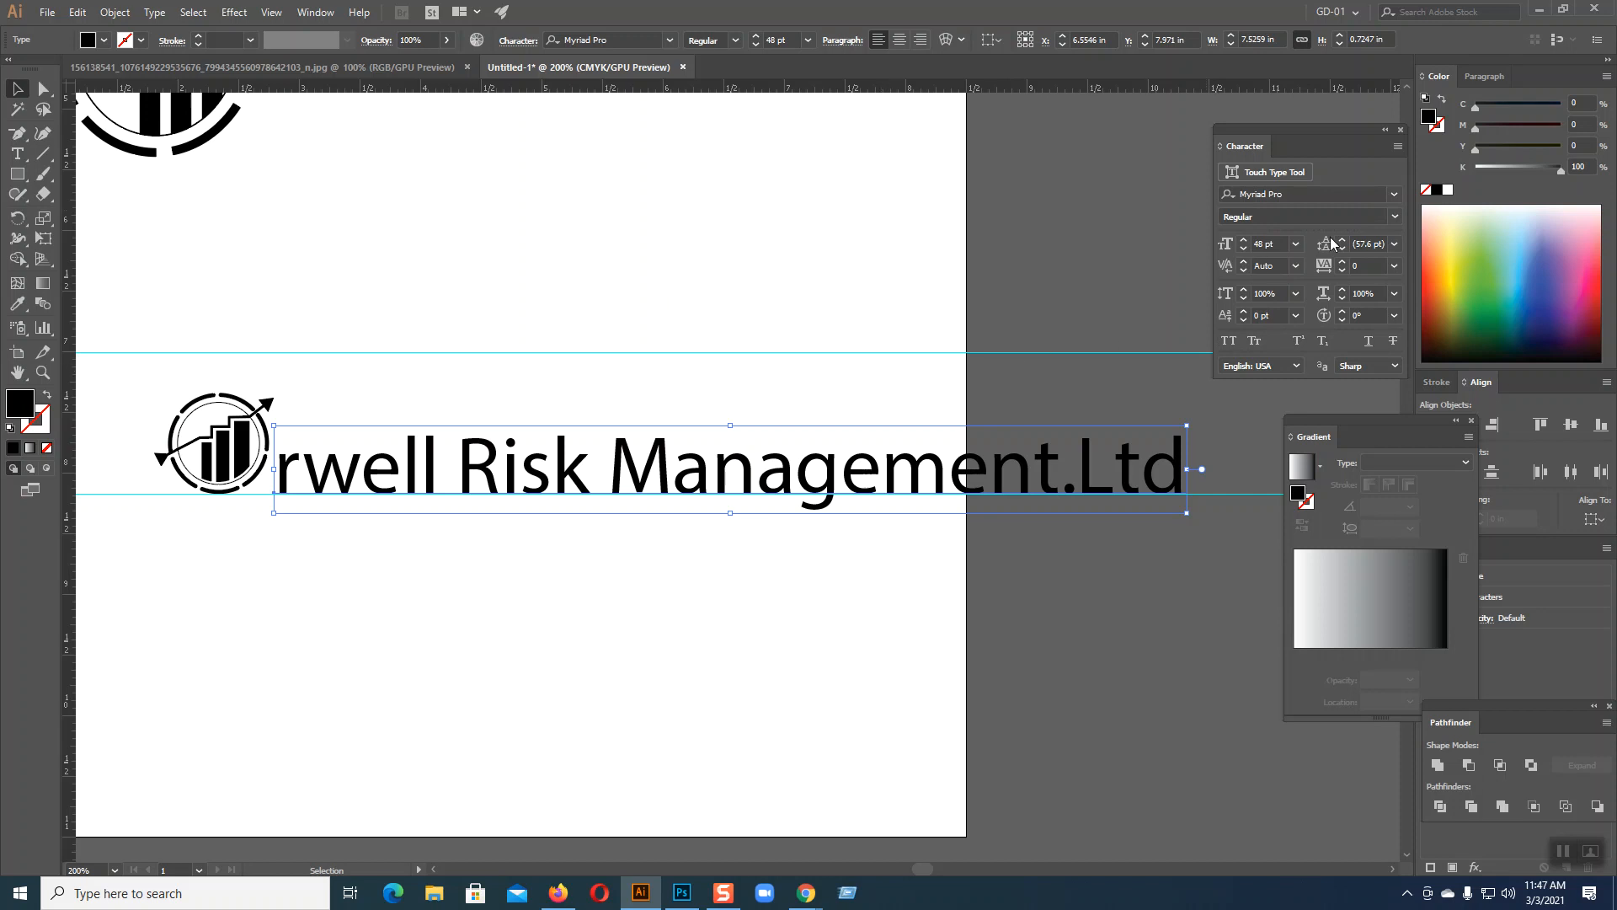
pyautogui.scroll(-1, 1394, 199)
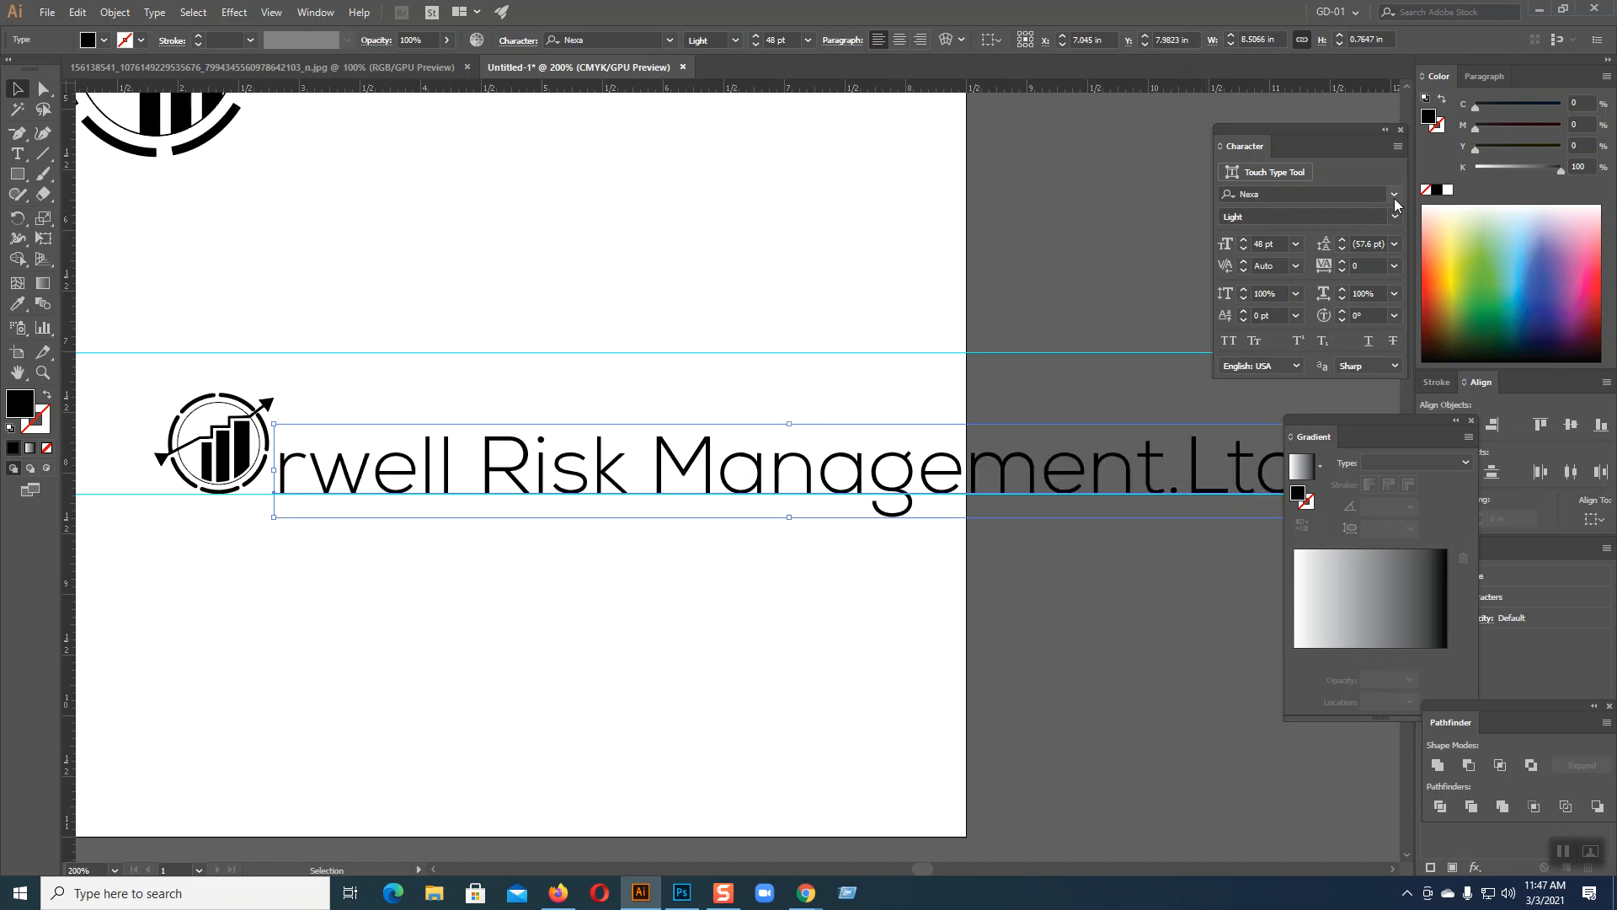
pyautogui.scroll(-3, 1393, 199)
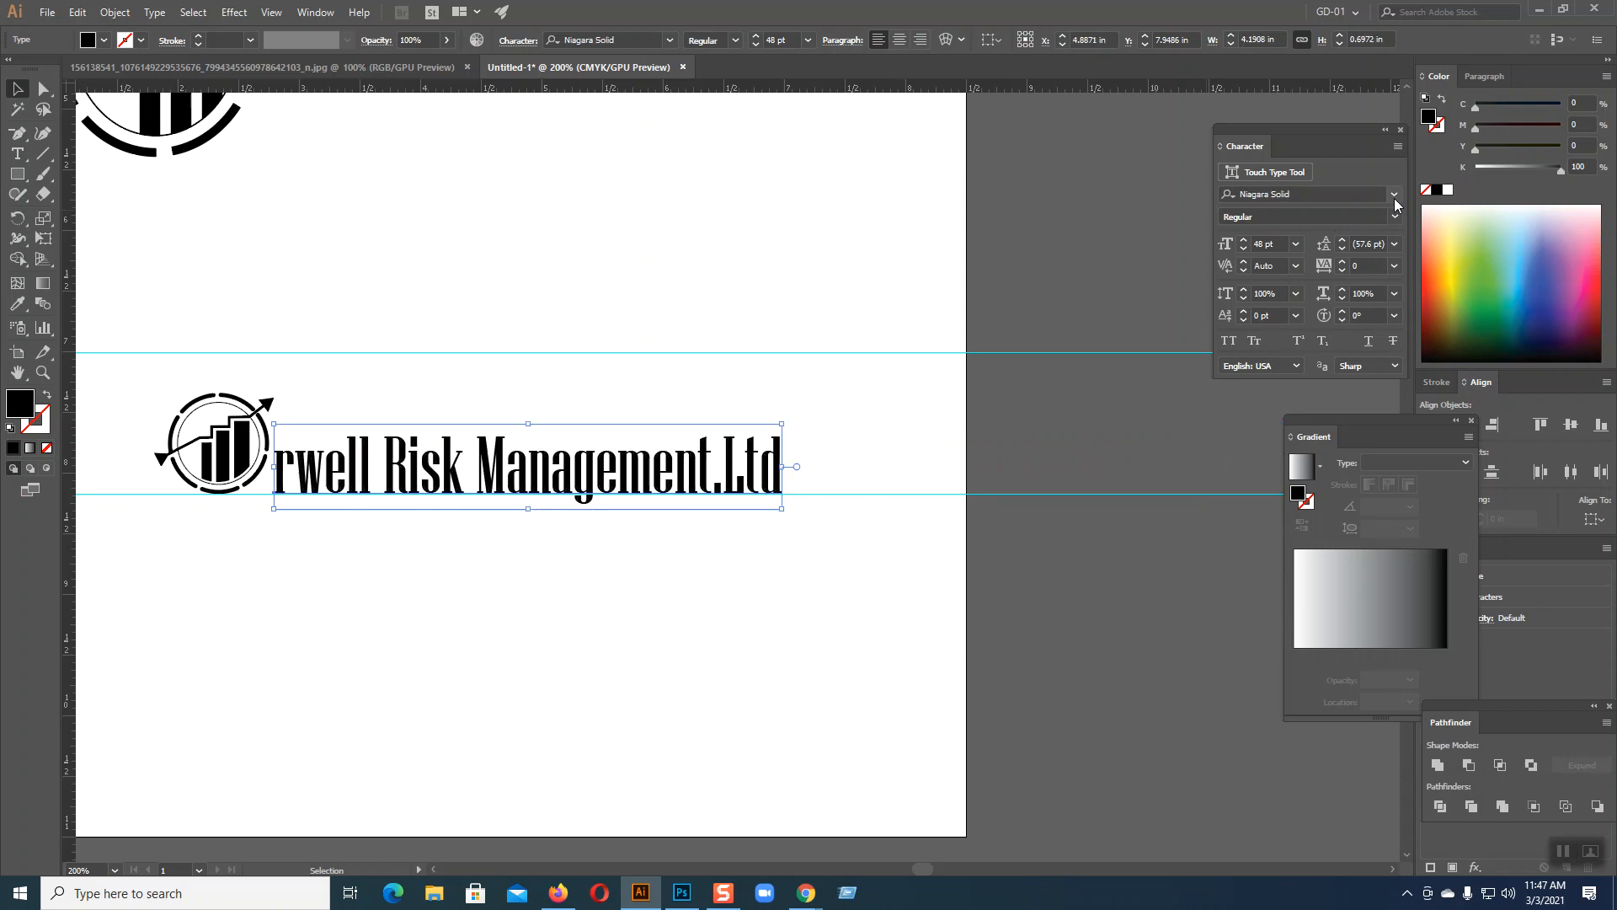
pyautogui.scroll(-2, 1393, 199)
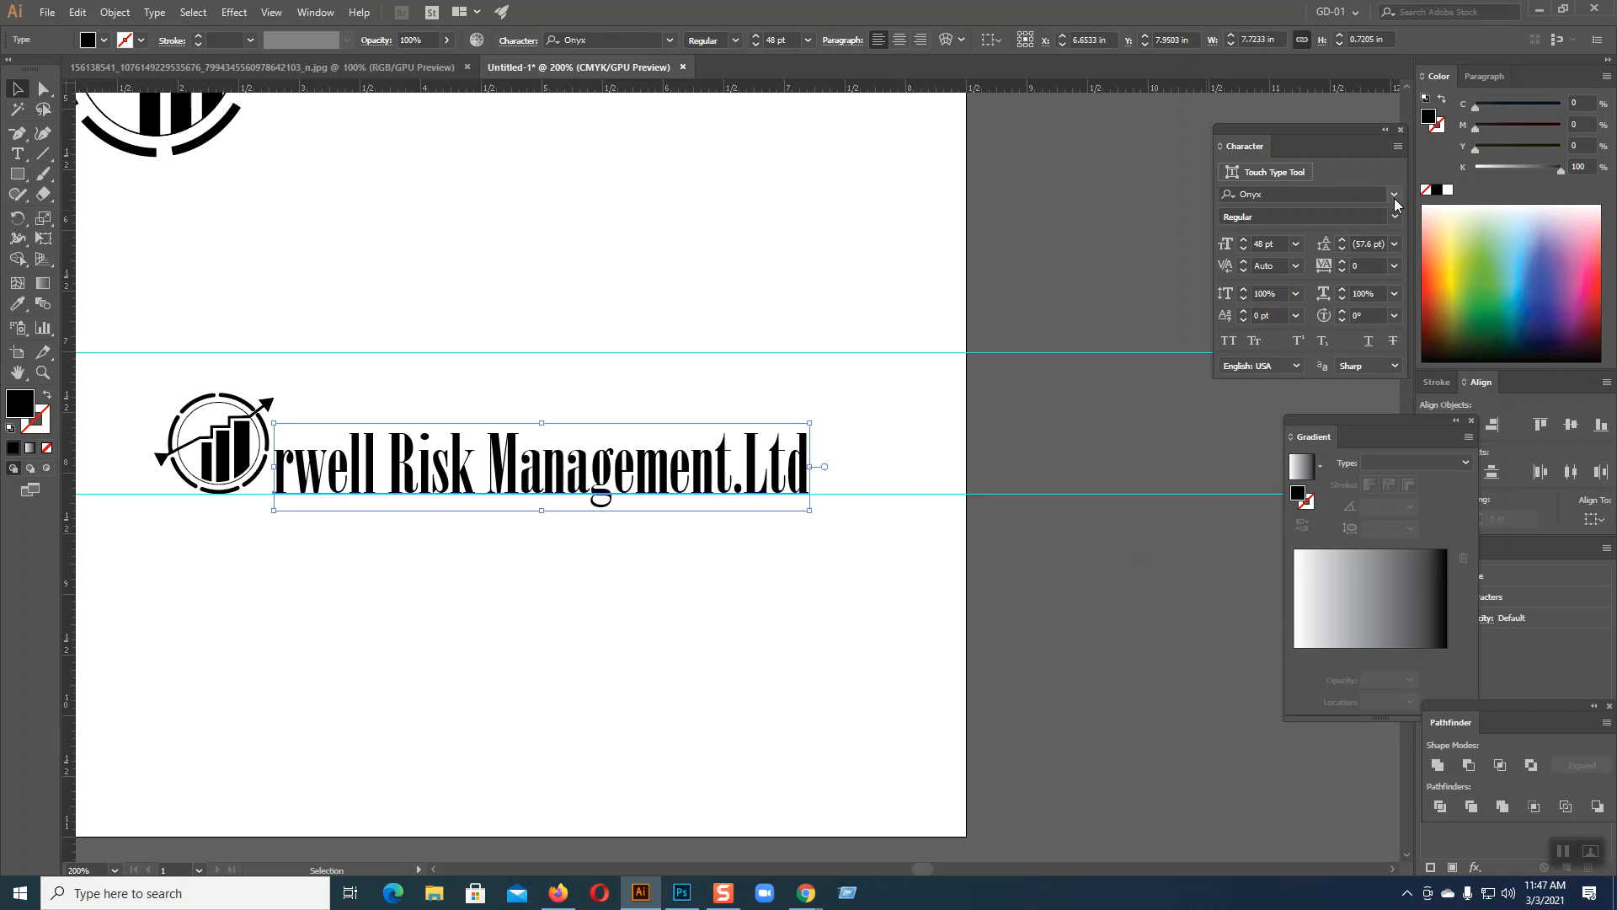
pyautogui.scroll(-2, 1393, 198)
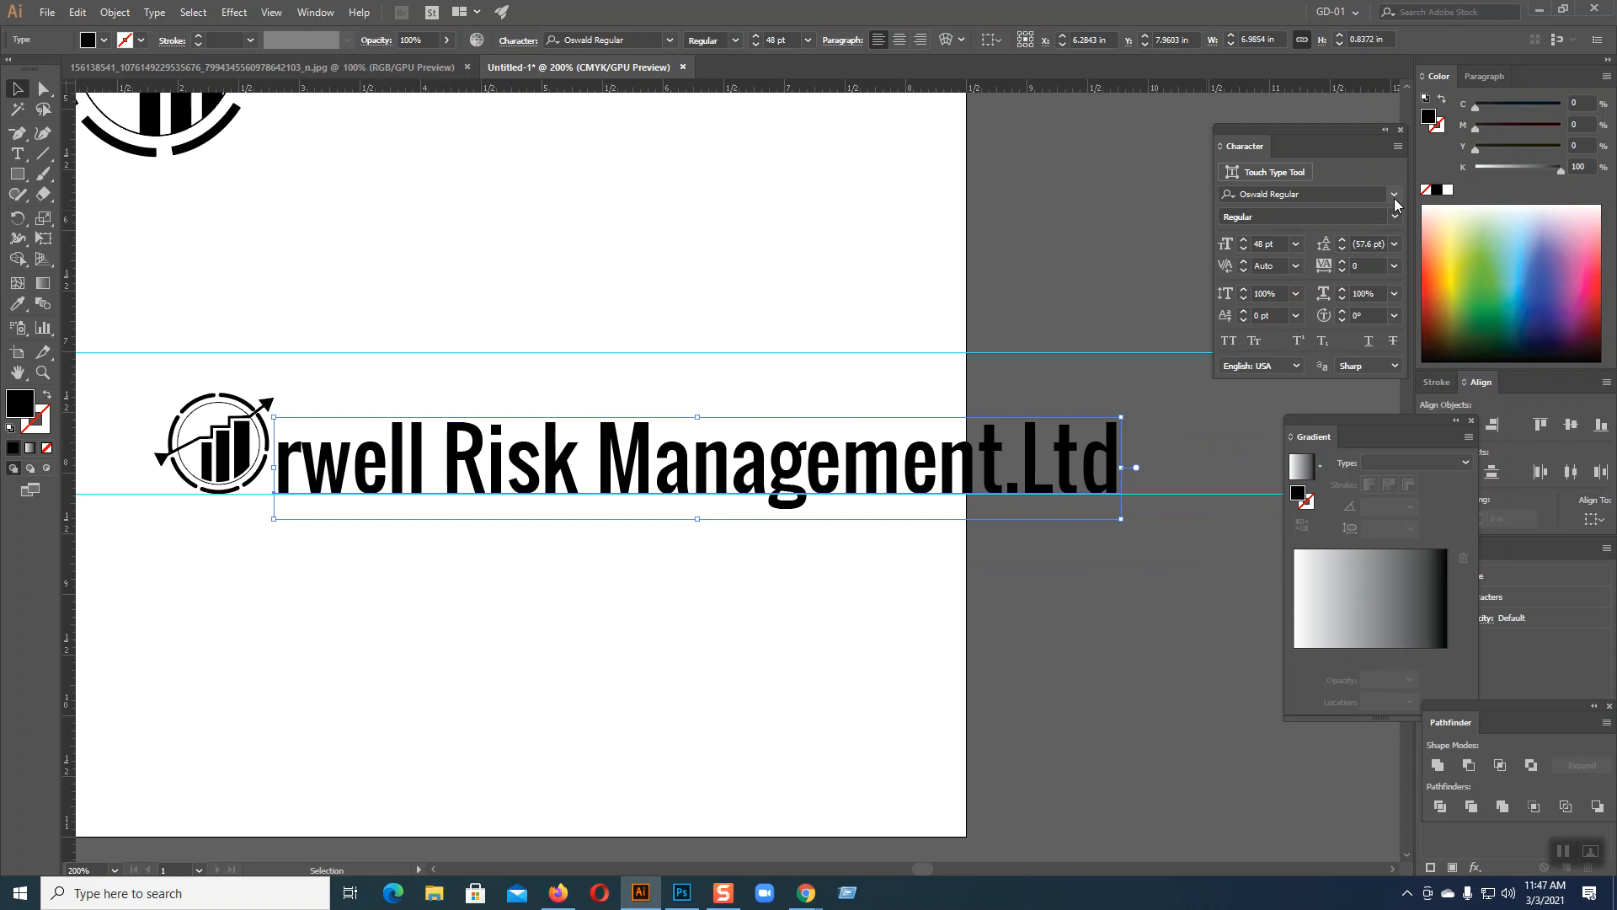
pyautogui.scroll(-3, 1394, 199)
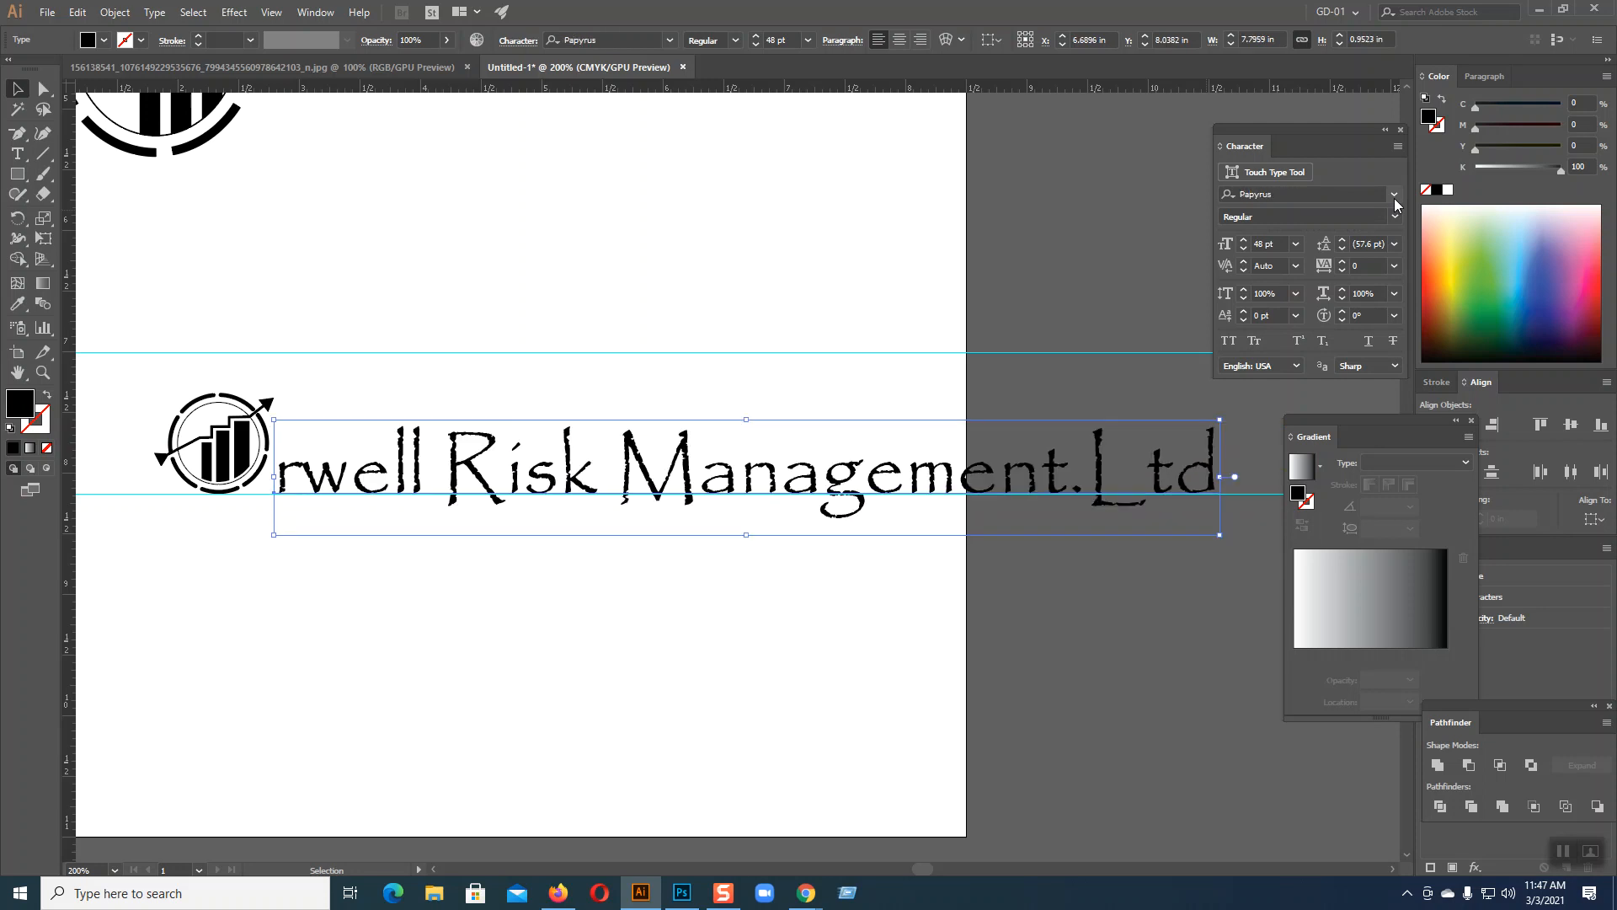
pyautogui.scroll(-3, 1393, 199)
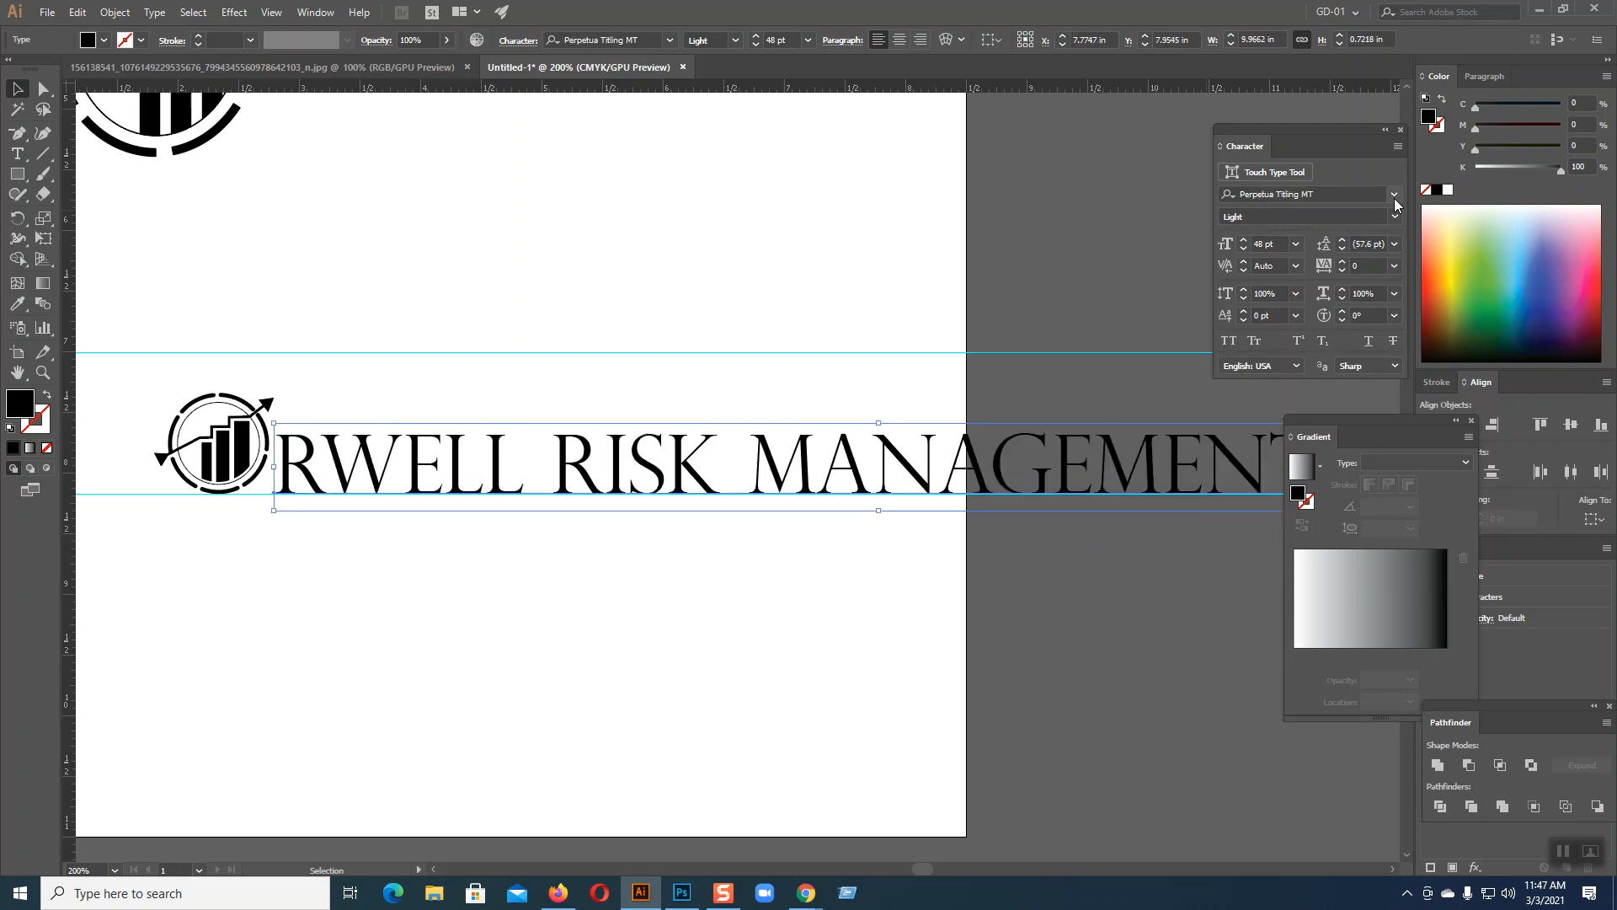
pyautogui.scroll(-3, 1393, 199)
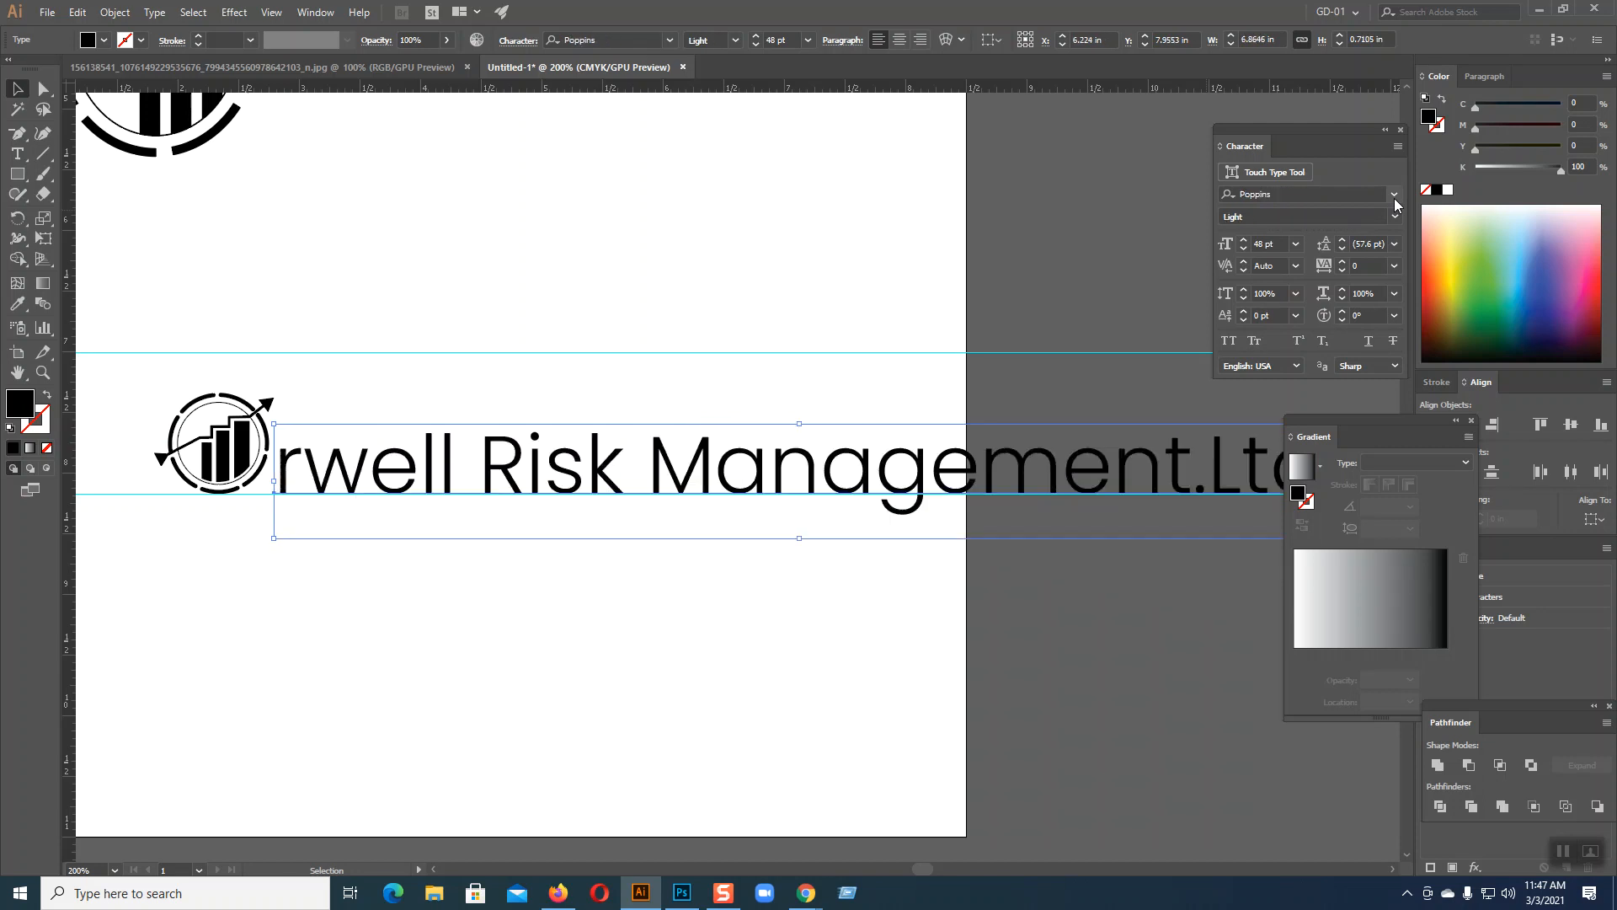
pyautogui.scroll(-1, 1393, 199)
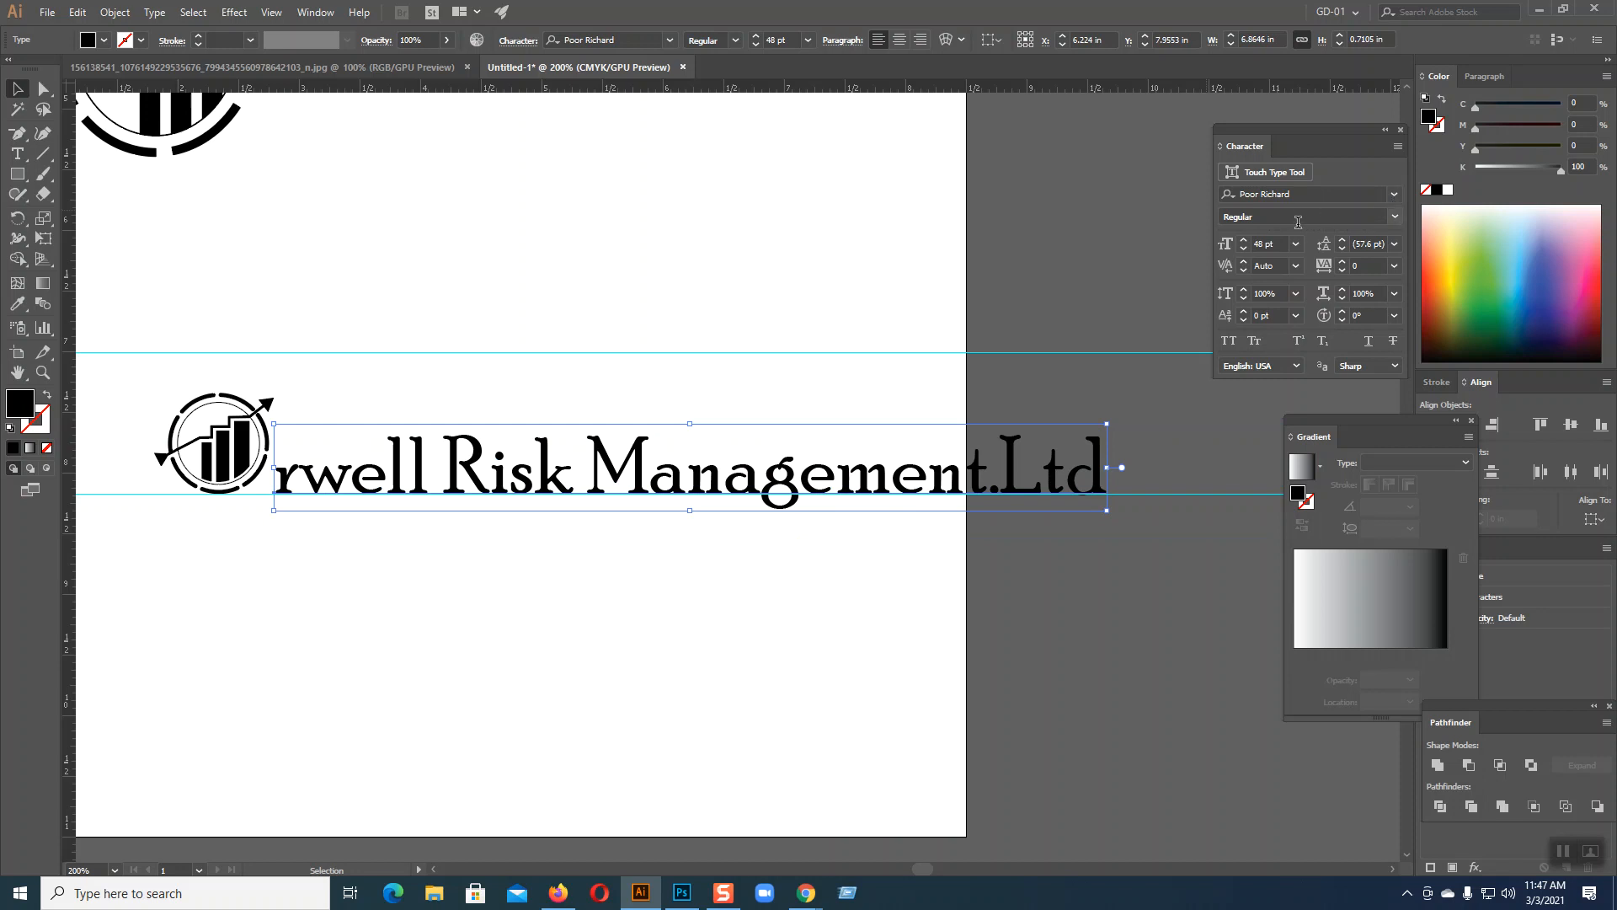
pyautogui.click(1395, 217)
pyautogui.click(1395, 219)
# - Try Adlinnaka Bold Demo on the company name text and change its font to Agency FB Bold
pyautogui.click(1394, 195)
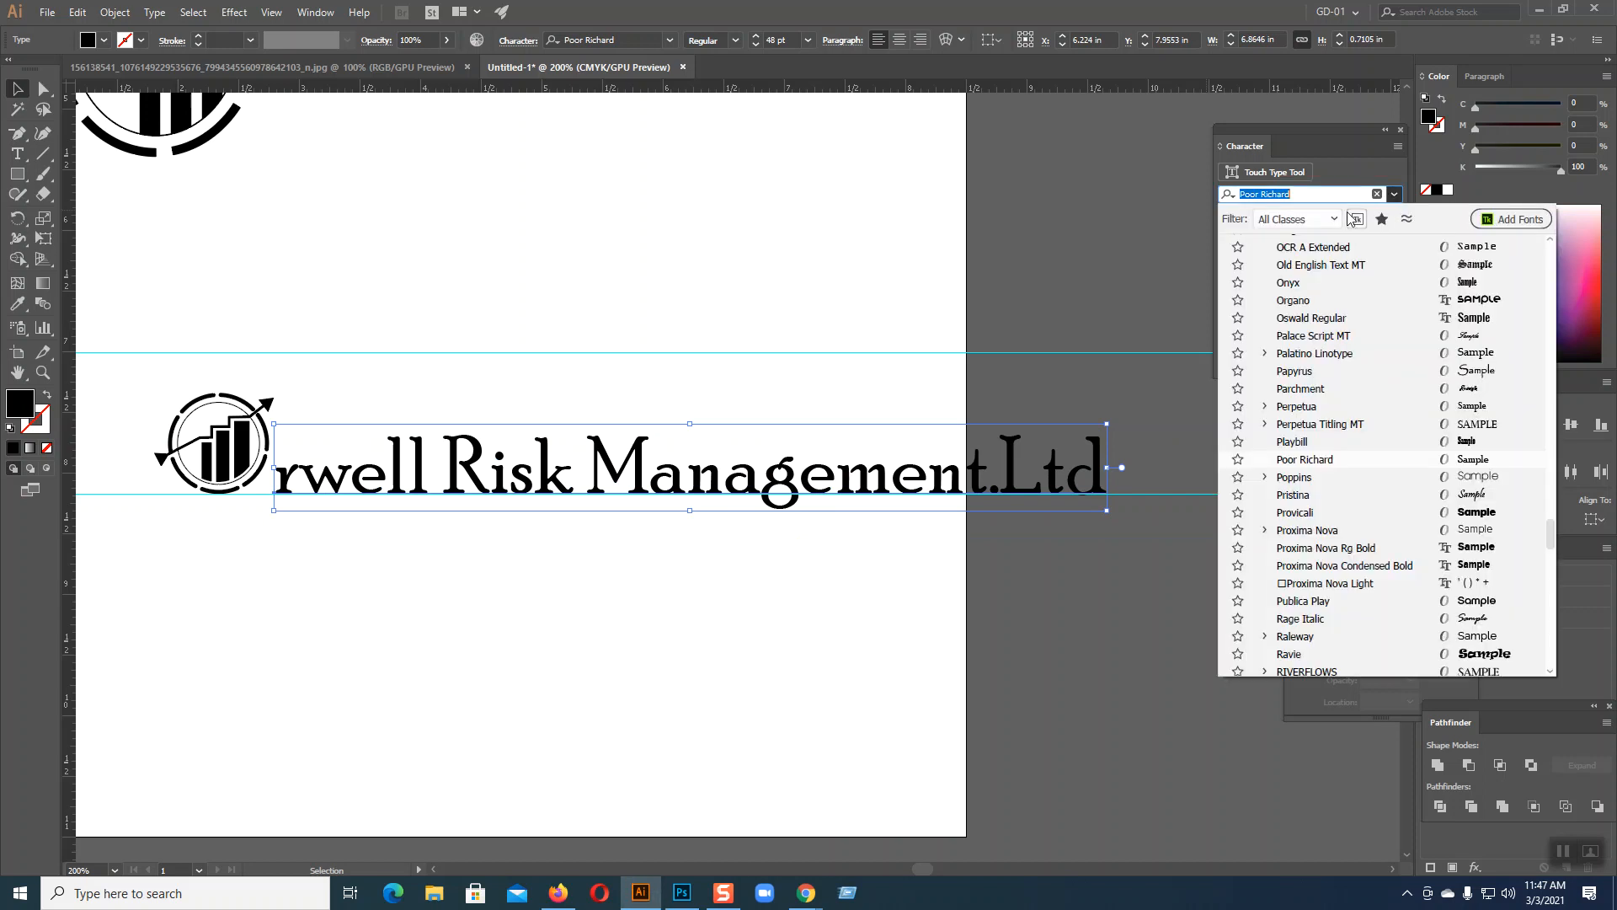
pyautogui.scroll(20, 1382, 337)
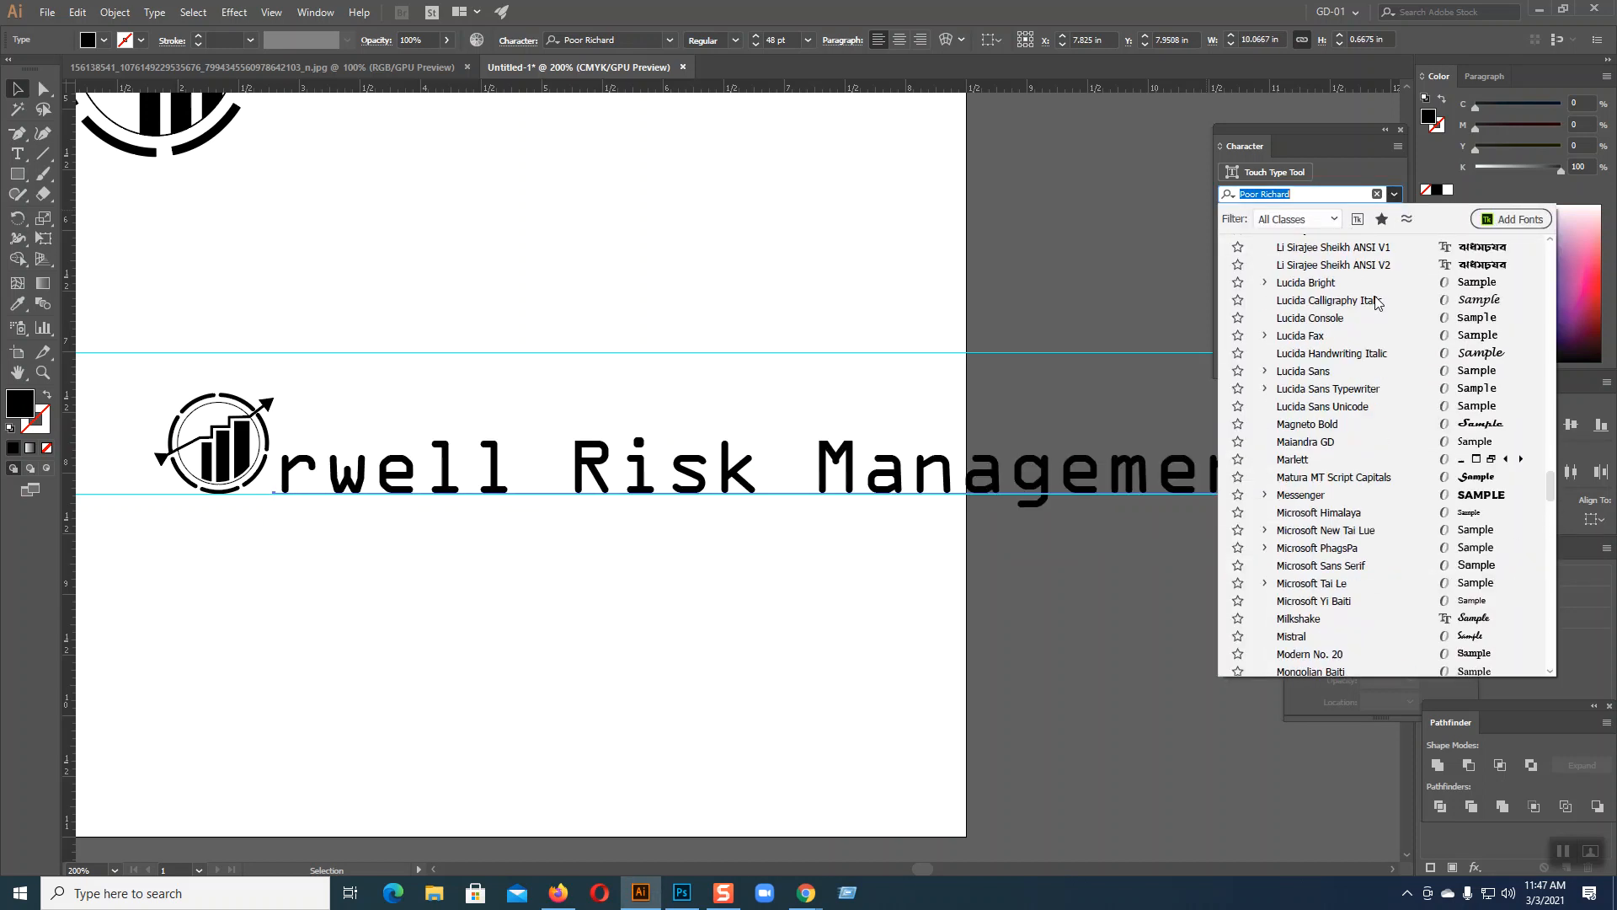
pyautogui.moveTo(1549, 432); pyautogui.dragTo(1548, 252)
pyautogui.click(1324, 420)
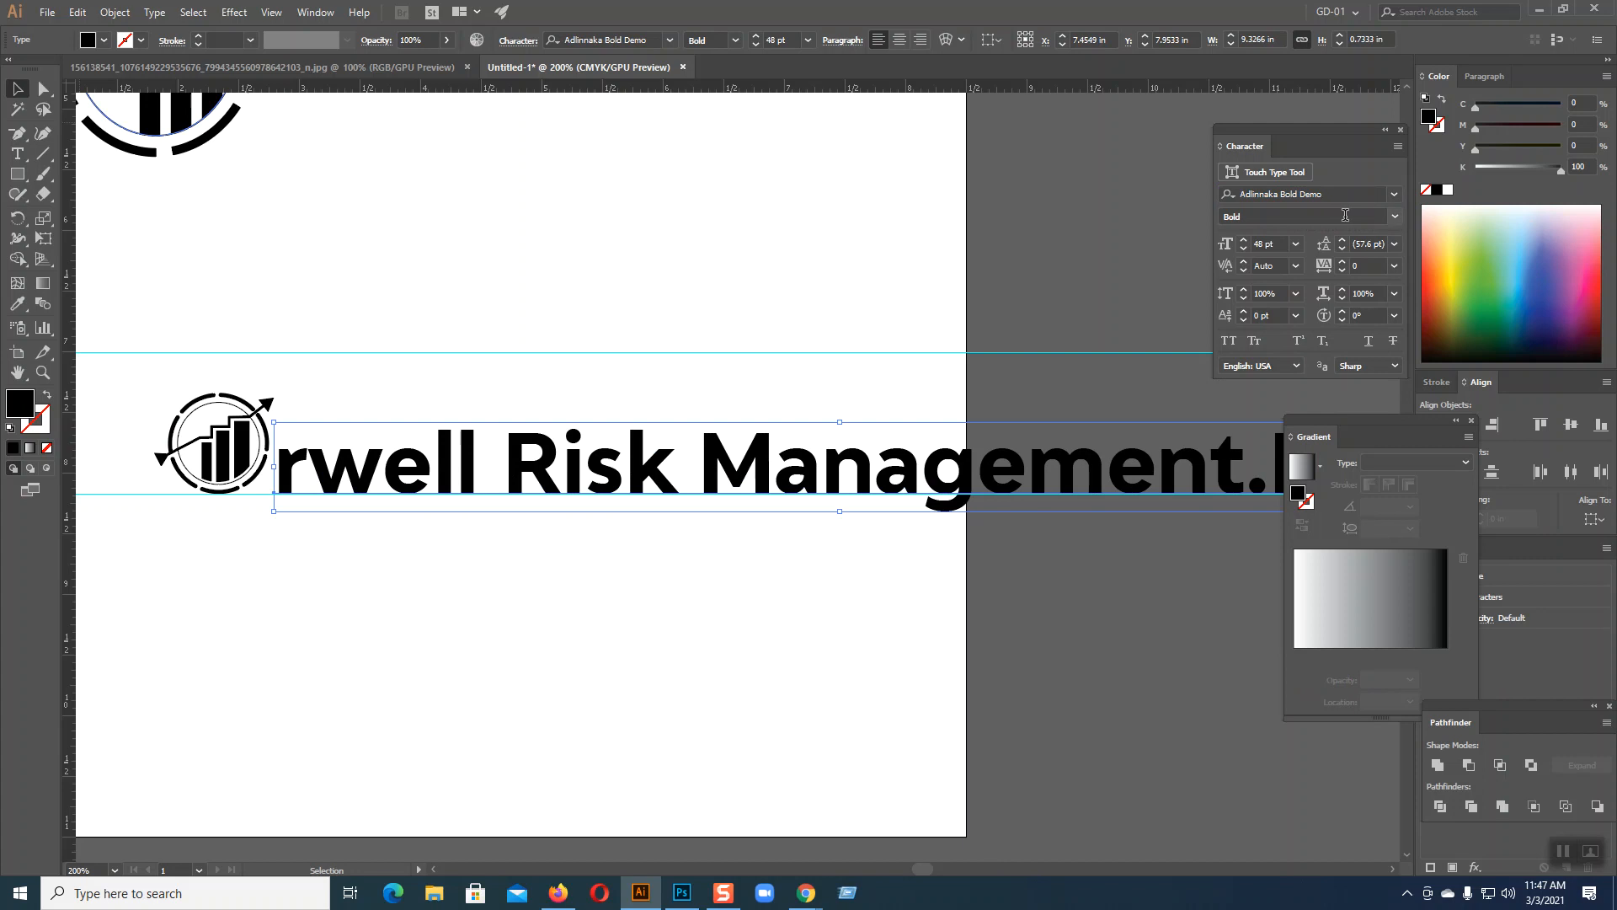
pyautogui.click(1401, 217)
pyautogui.click(1401, 215)
pyautogui.scroll(-1, 1357, 193)
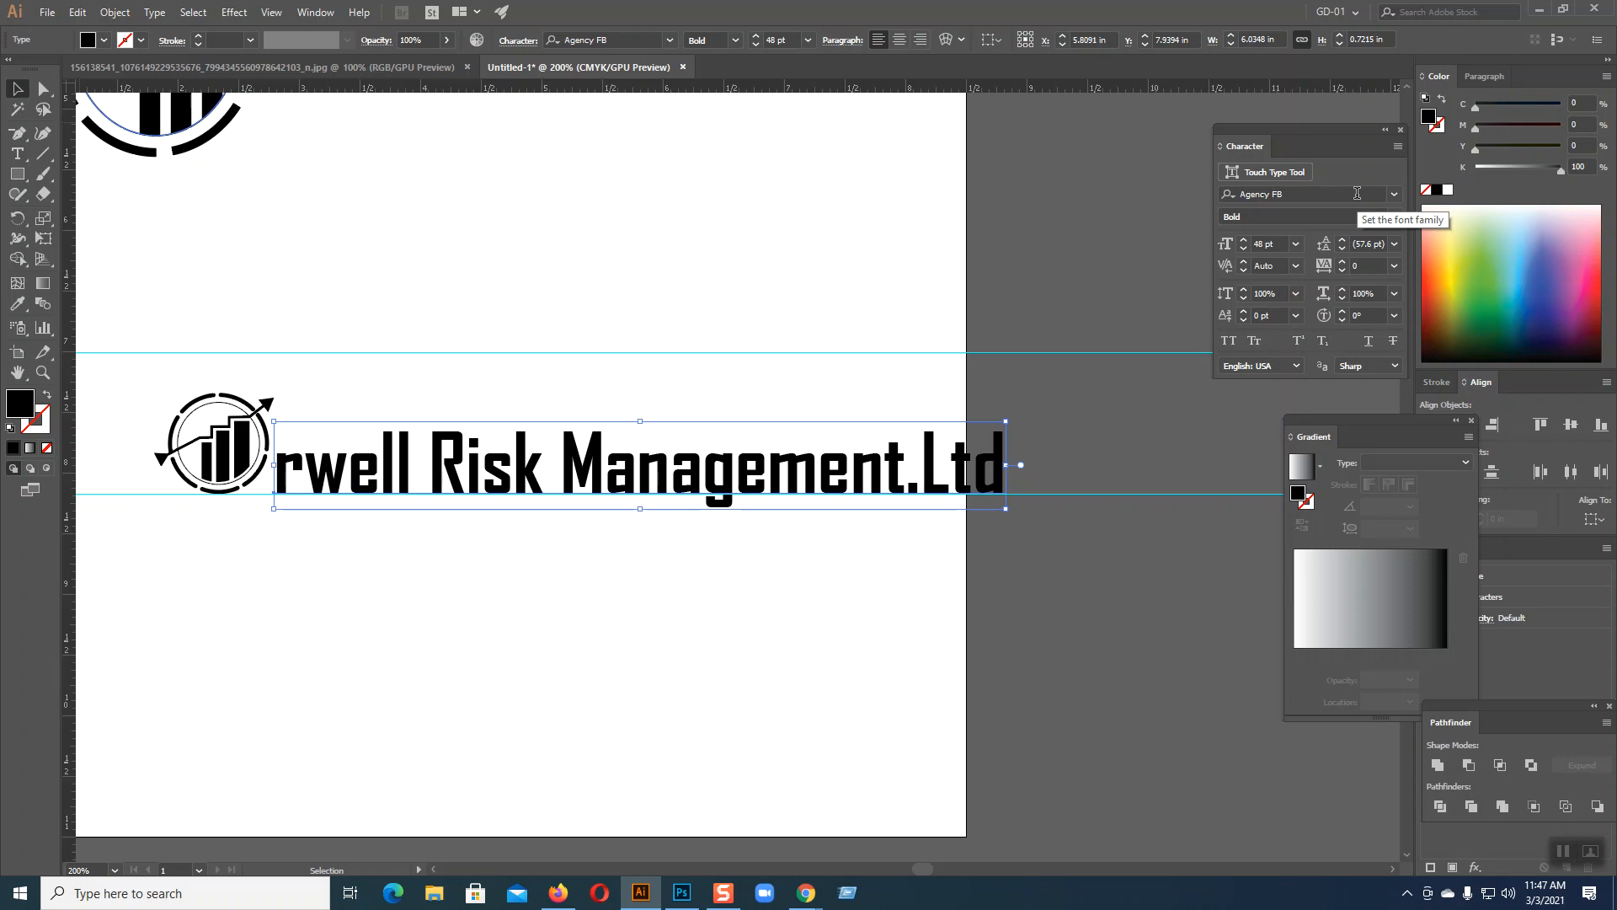
# - Try fonts such as ALBERO, Alex Brush, Arial and Assembled From Scratch on the company name text
pyautogui.scroll(-2, 1357, 193)
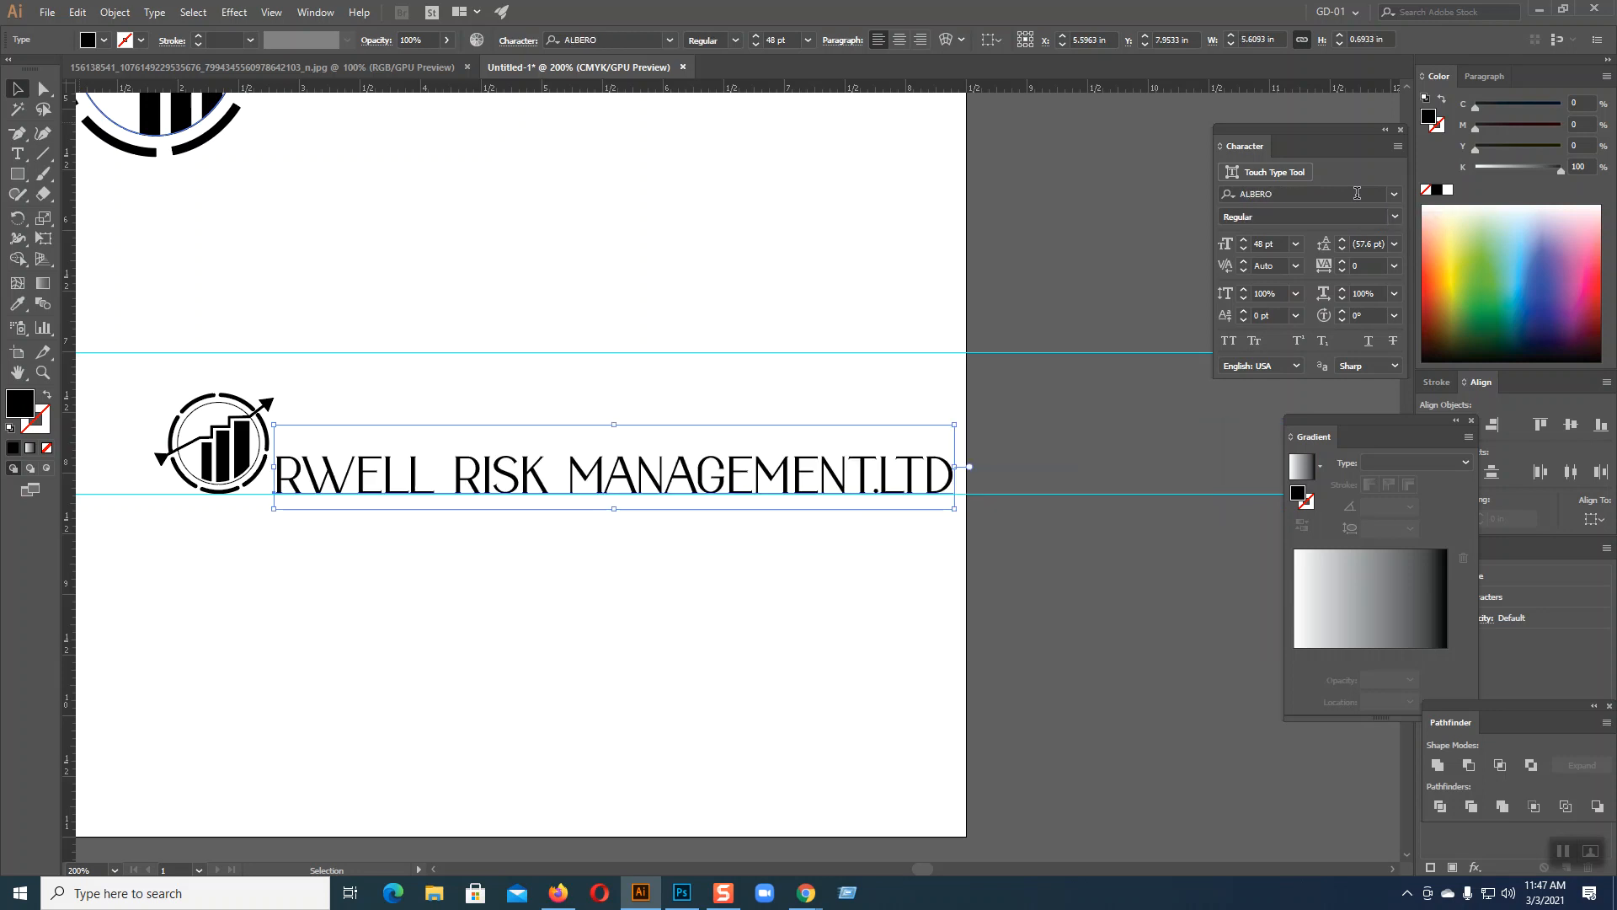
pyautogui.scroll(-3, 1357, 193)
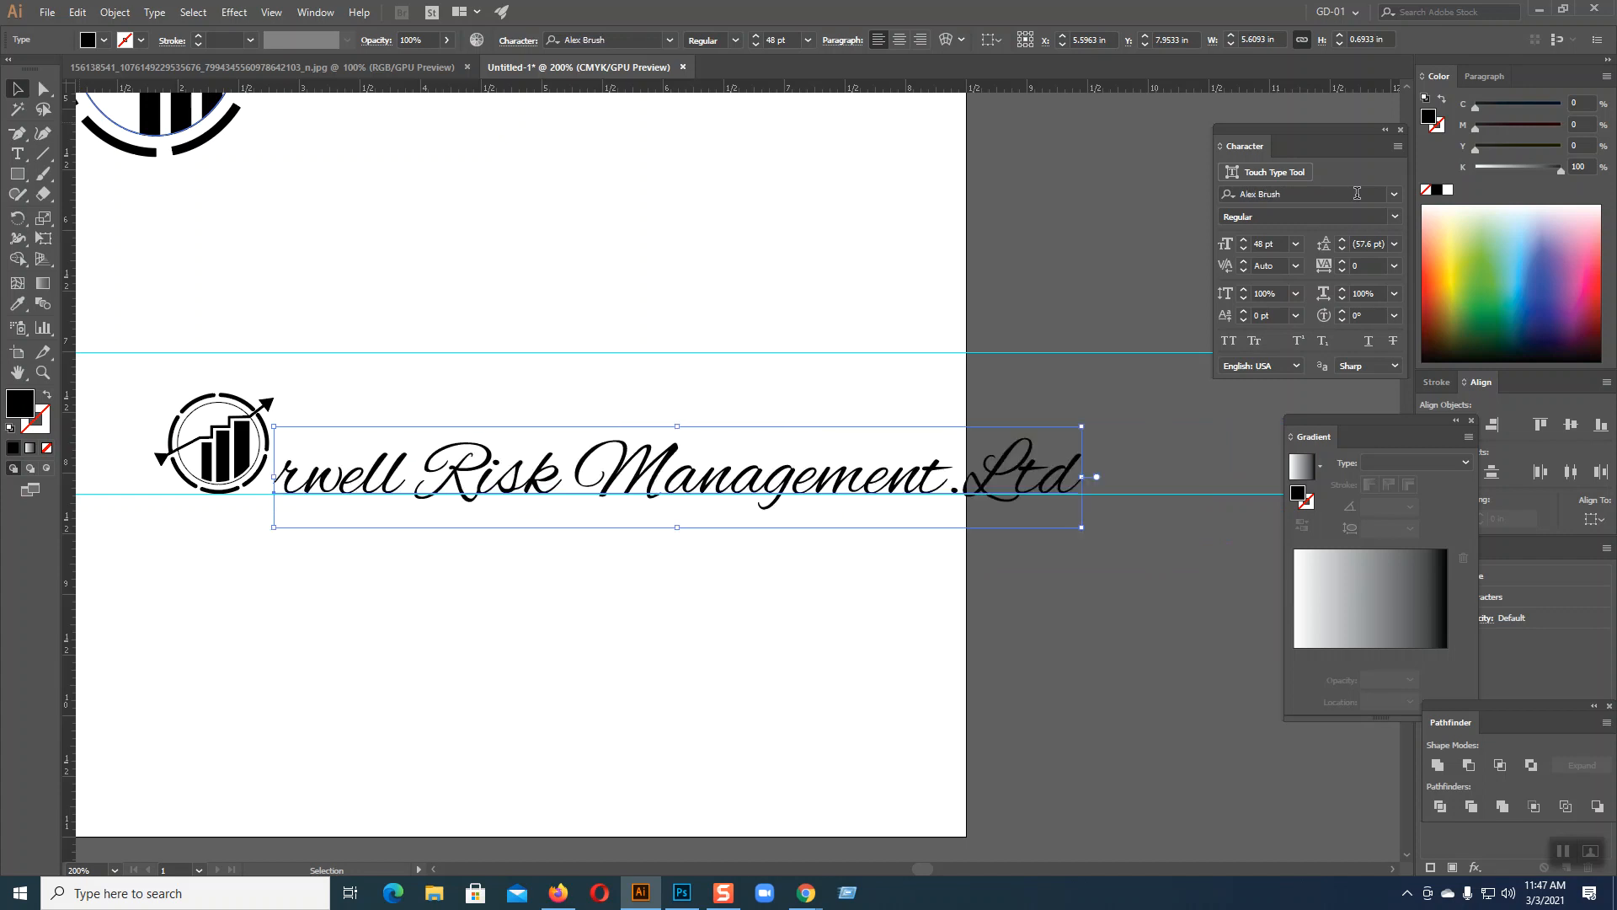
pyautogui.scroll(-2, 1357, 192)
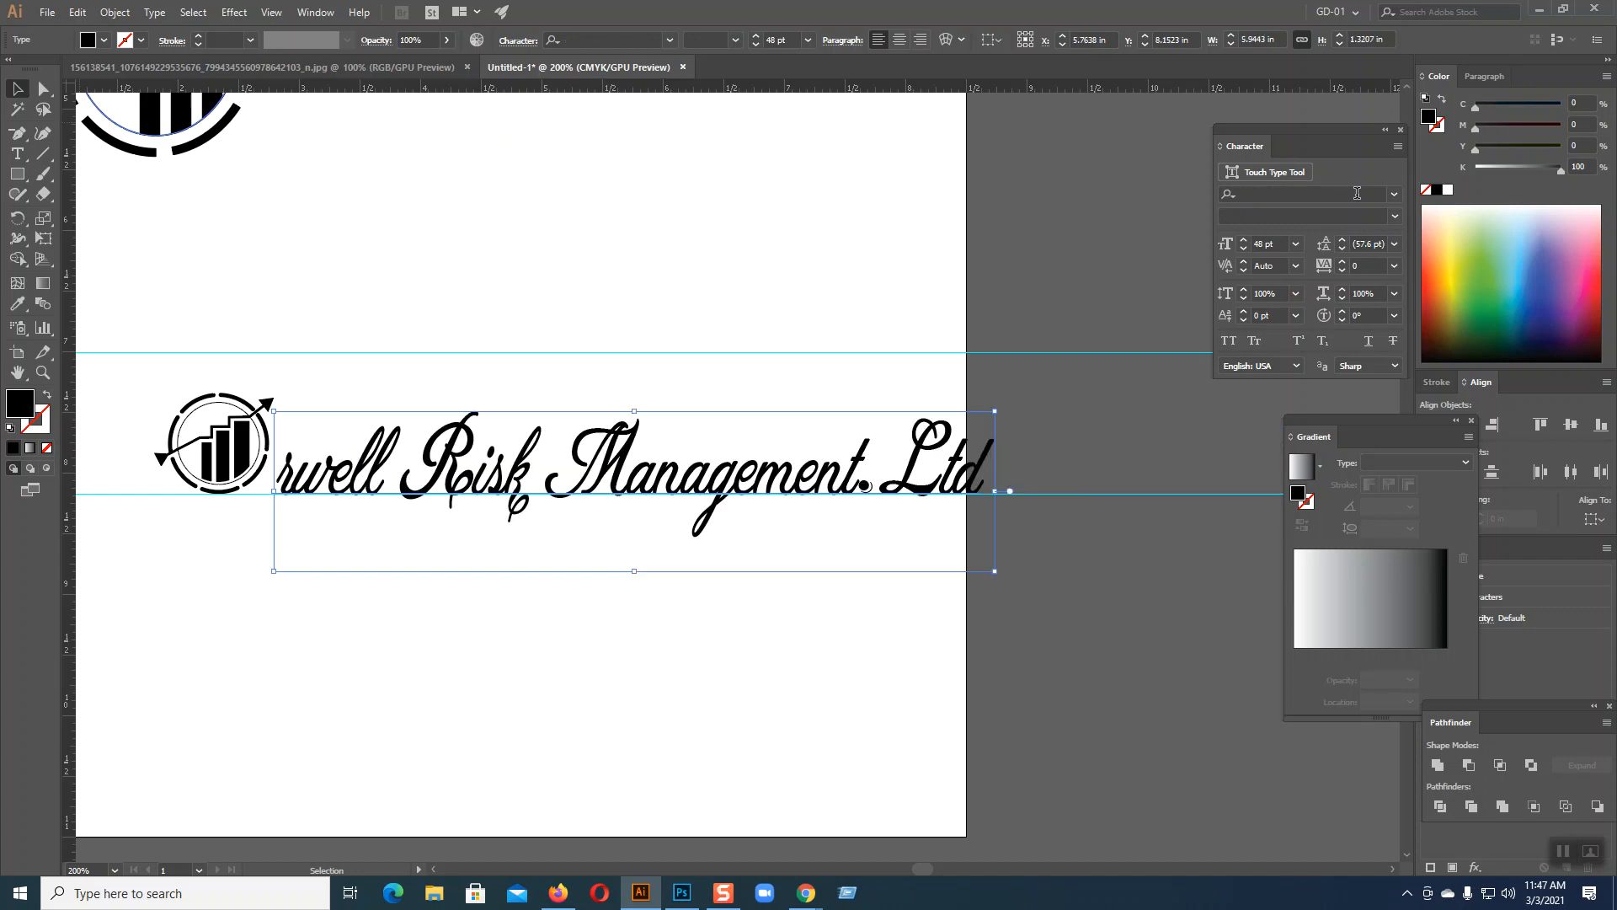
pyautogui.scroll(-1, 1357, 192)
pyautogui.scroll(-1, 1358, 193)
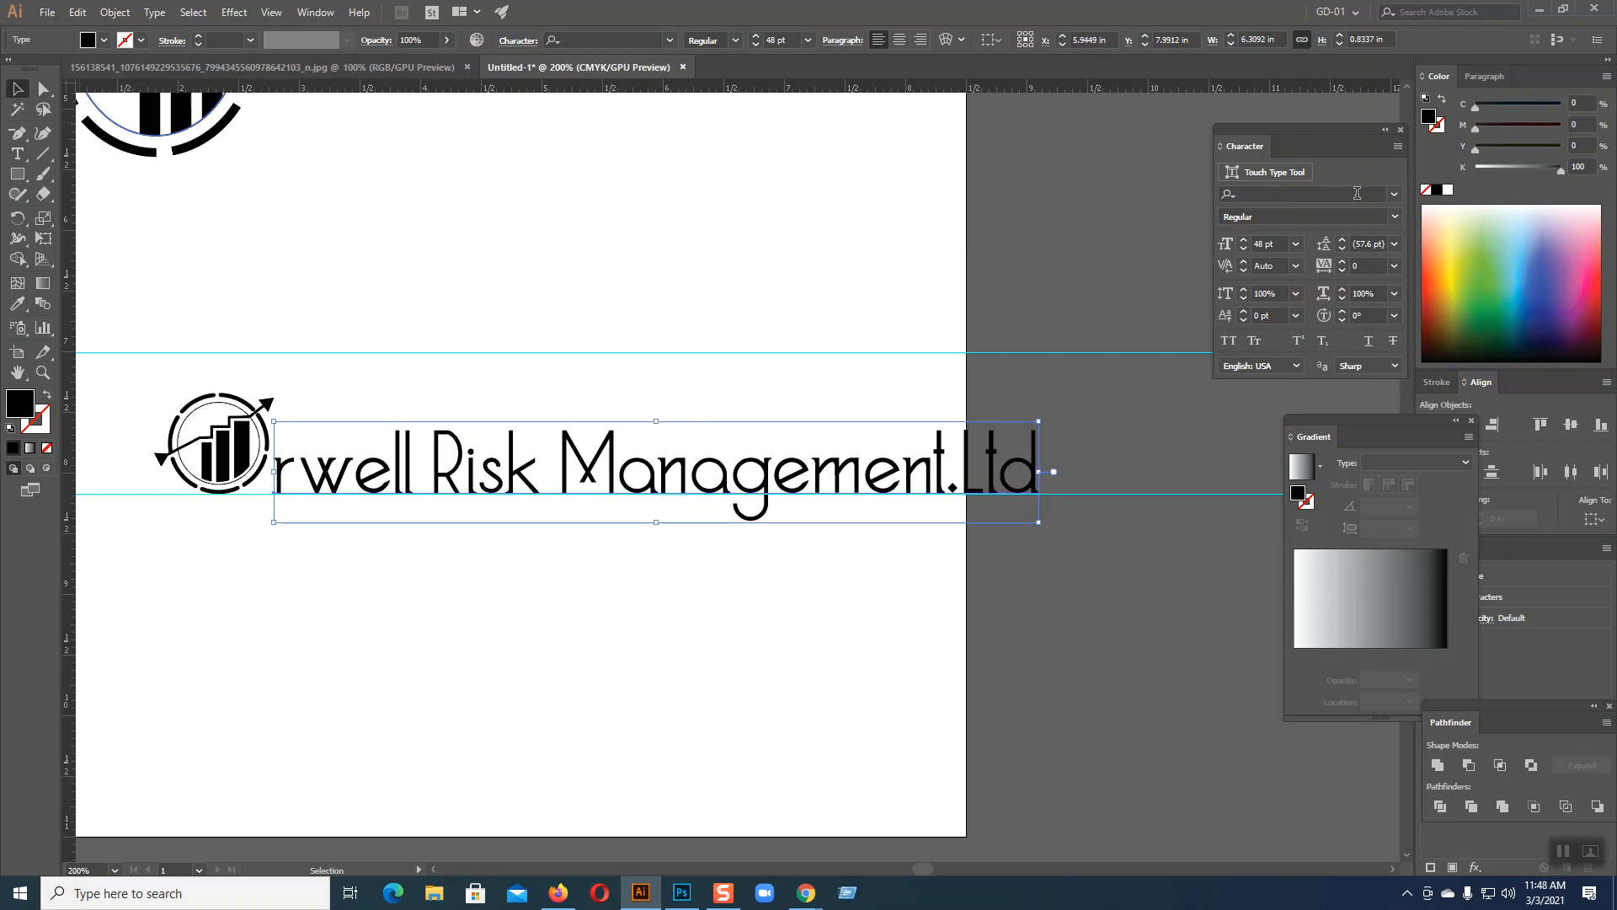
pyautogui.scroll(-1, 1357, 193)
pyautogui.scroll(-1, 1357, 193)
pyautogui.scroll(-2, 1357, 193)
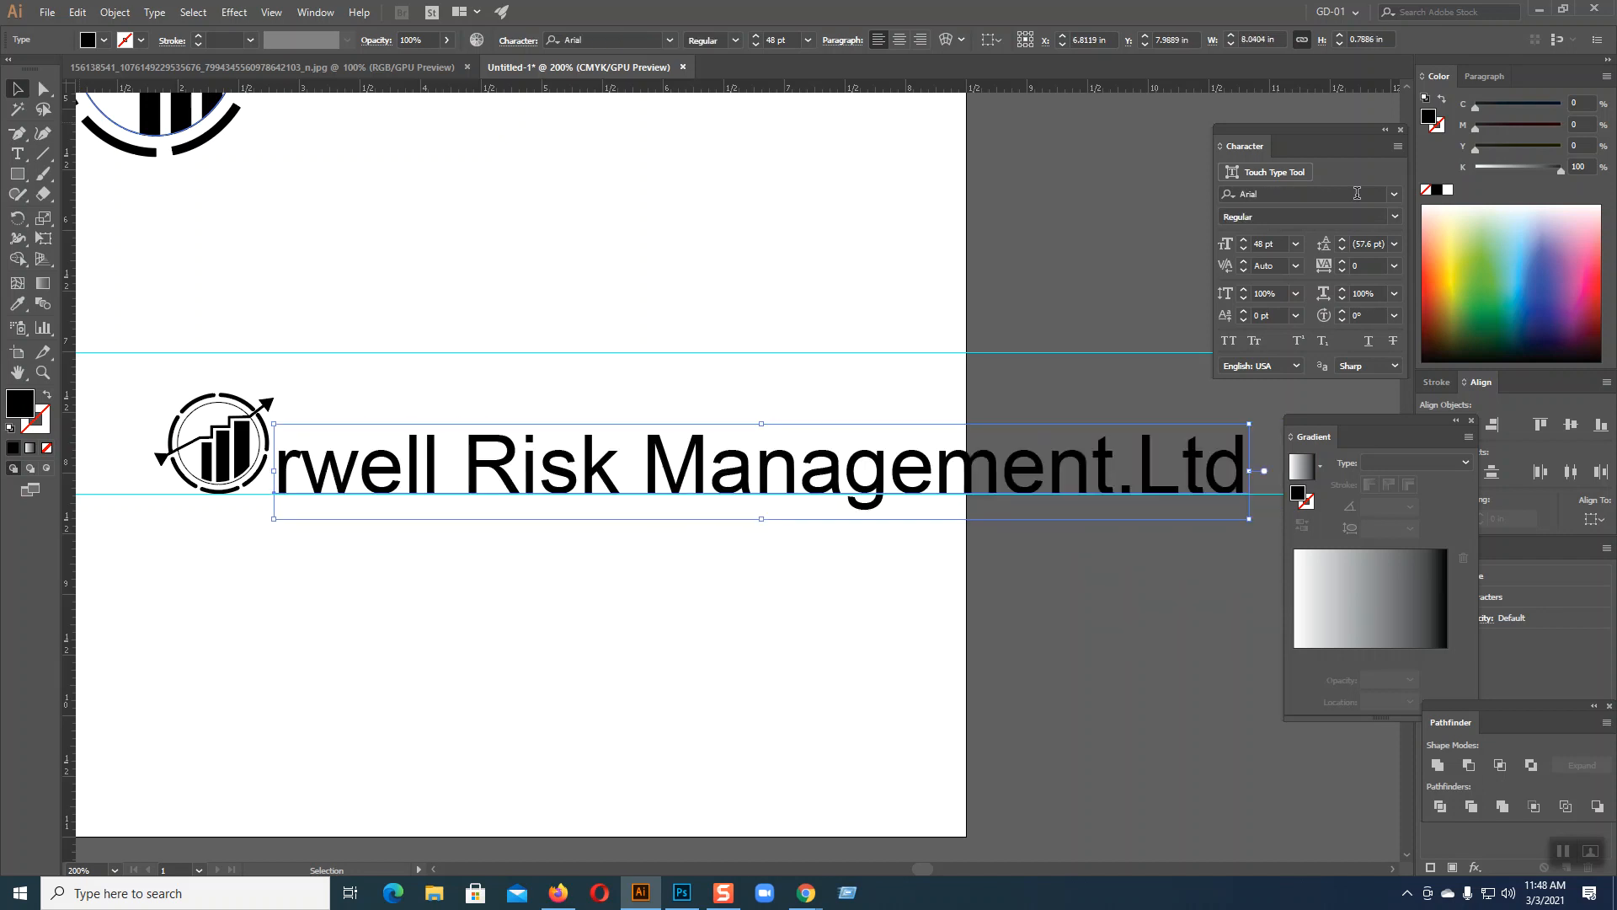
pyautogui.scroll(-2, 1357, 193)
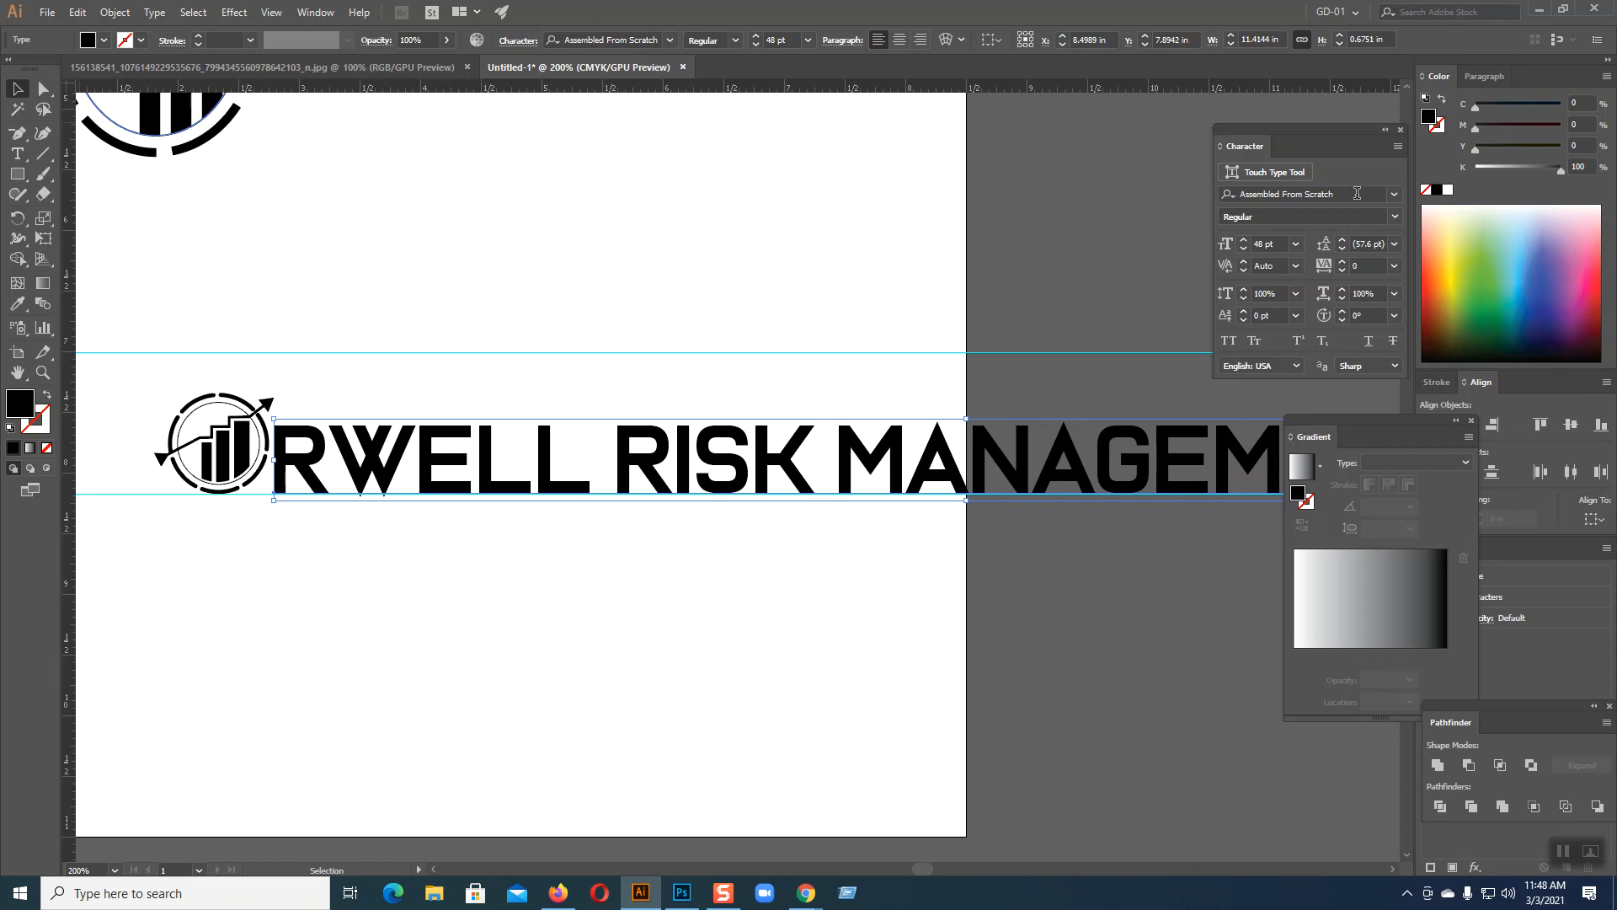
# - Try Bad Gringo, Bahnschrift, Baroneys Solid, Bauhaus 93, Bell MT, Bernard MT Condensed and Bigilla on the company name text
pyautogui.click(1394, 218)
pyautogui.click(1394, 221)
pyautogui.scroll(-1, 1365, 194)
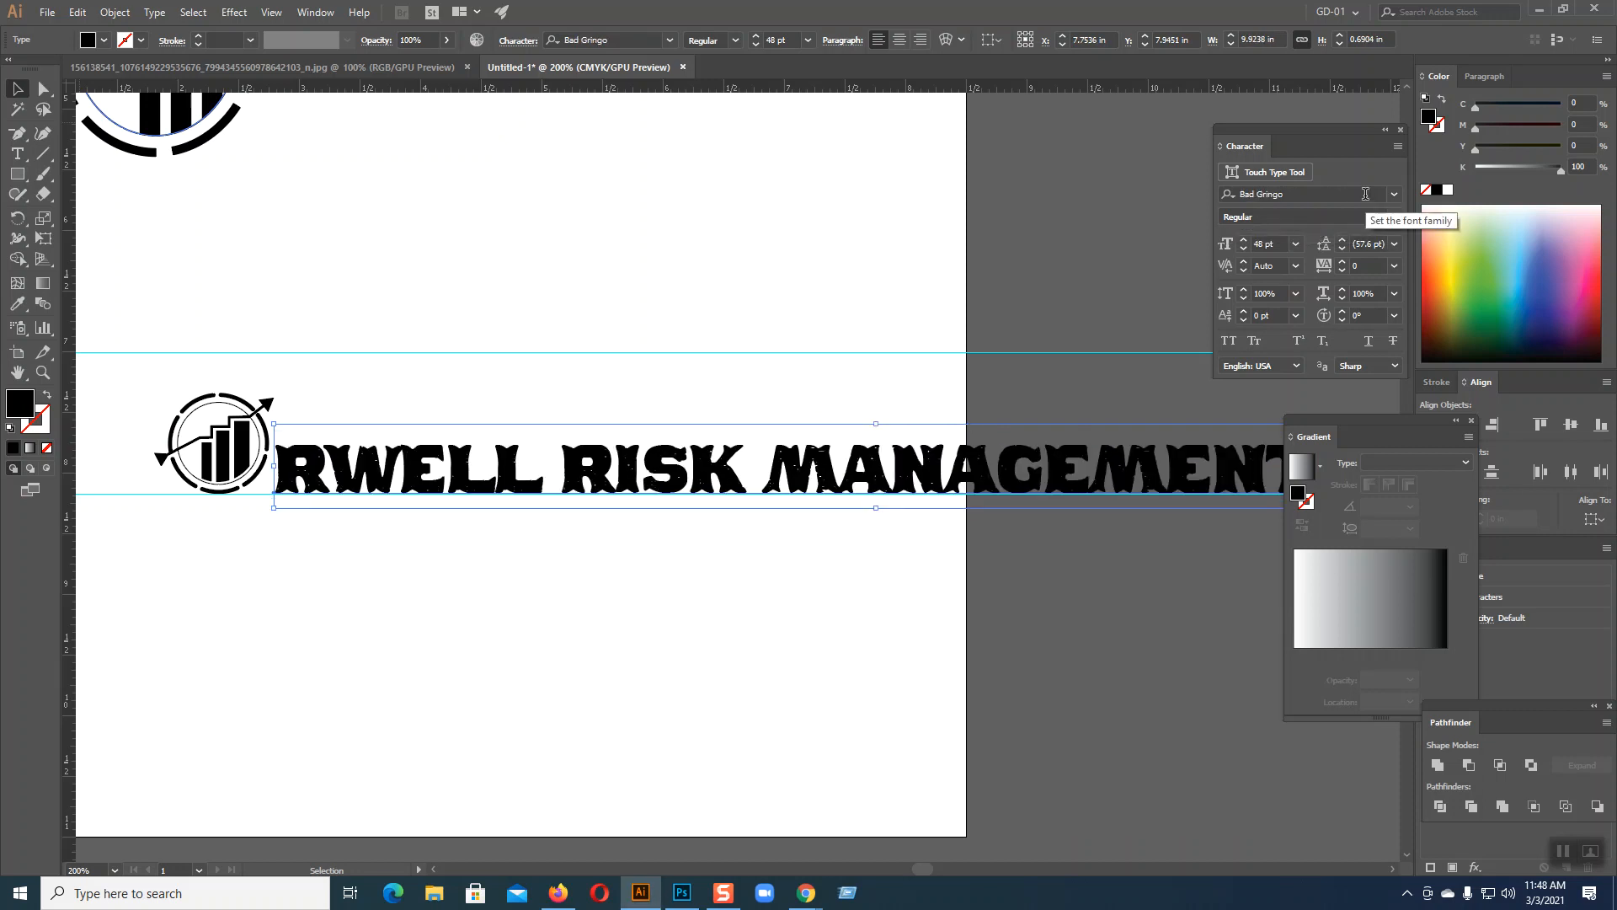
pyautogui.scroll(-1, 1366, 194)
pyautogui.scroll(-3, 1365, 193)
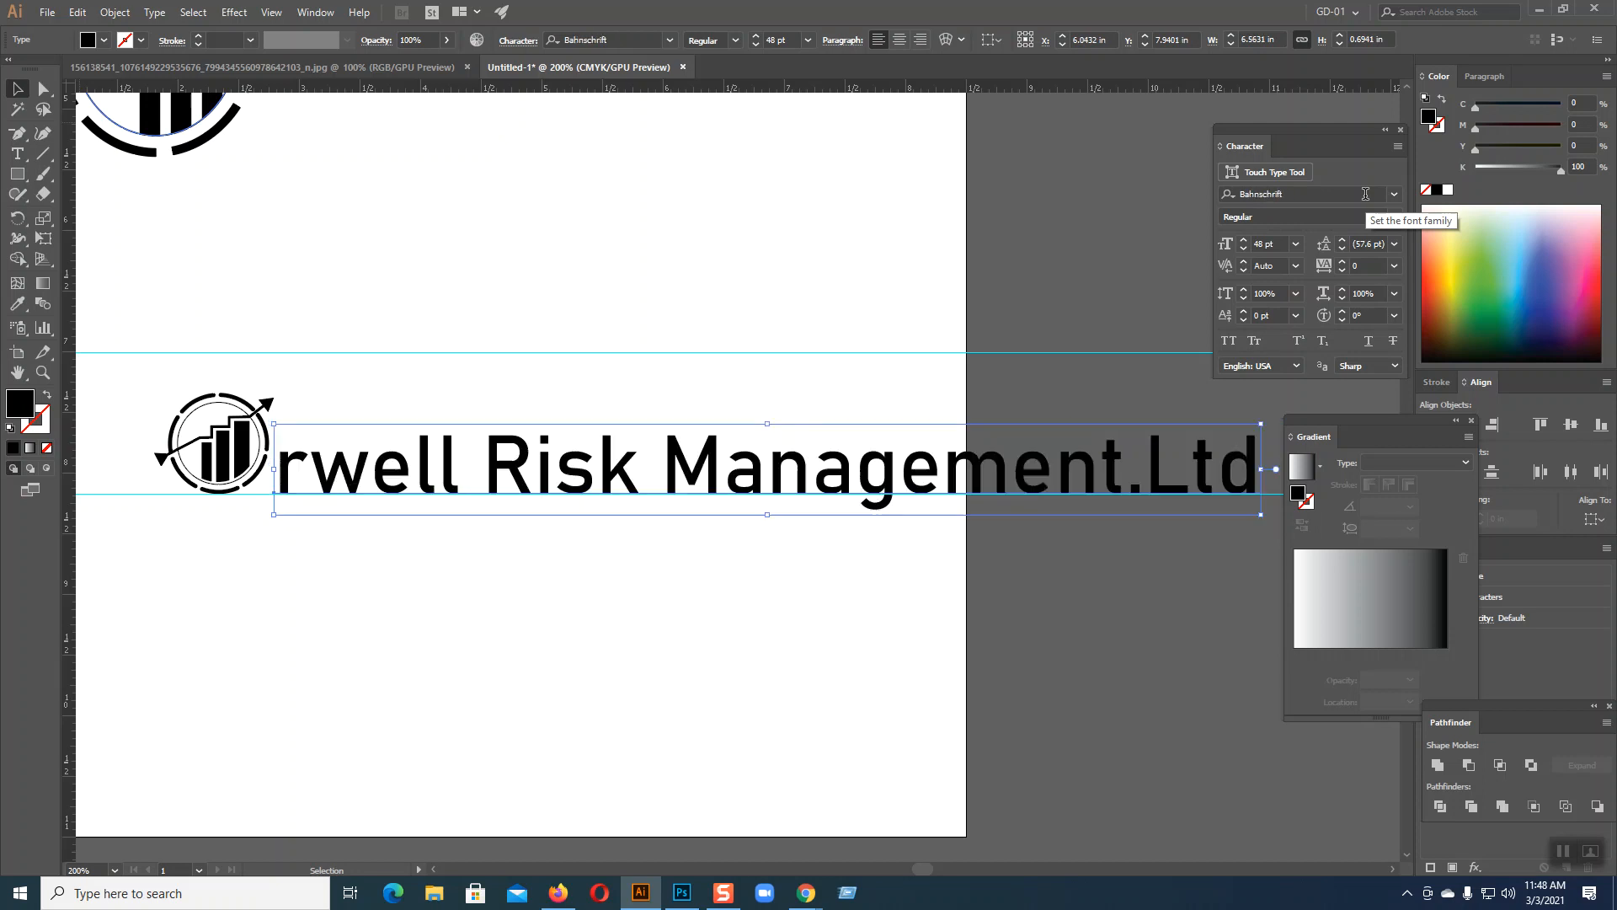
pyautogui.scroll(-3, 1365, 194)
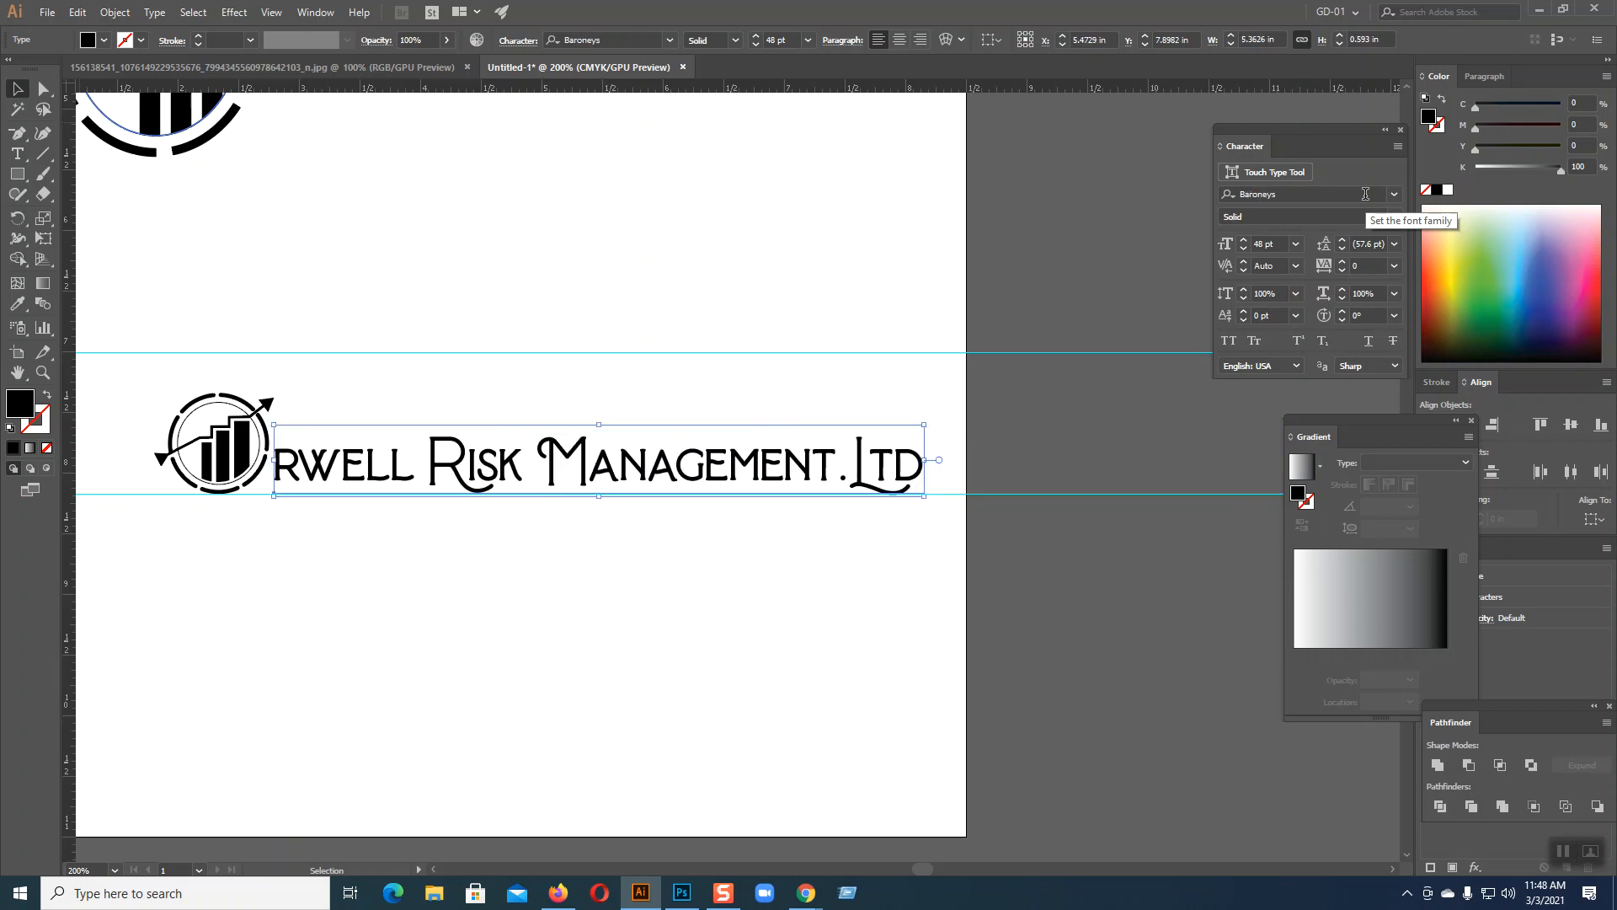
pyautogui.scroll(-2, 1366, 193)
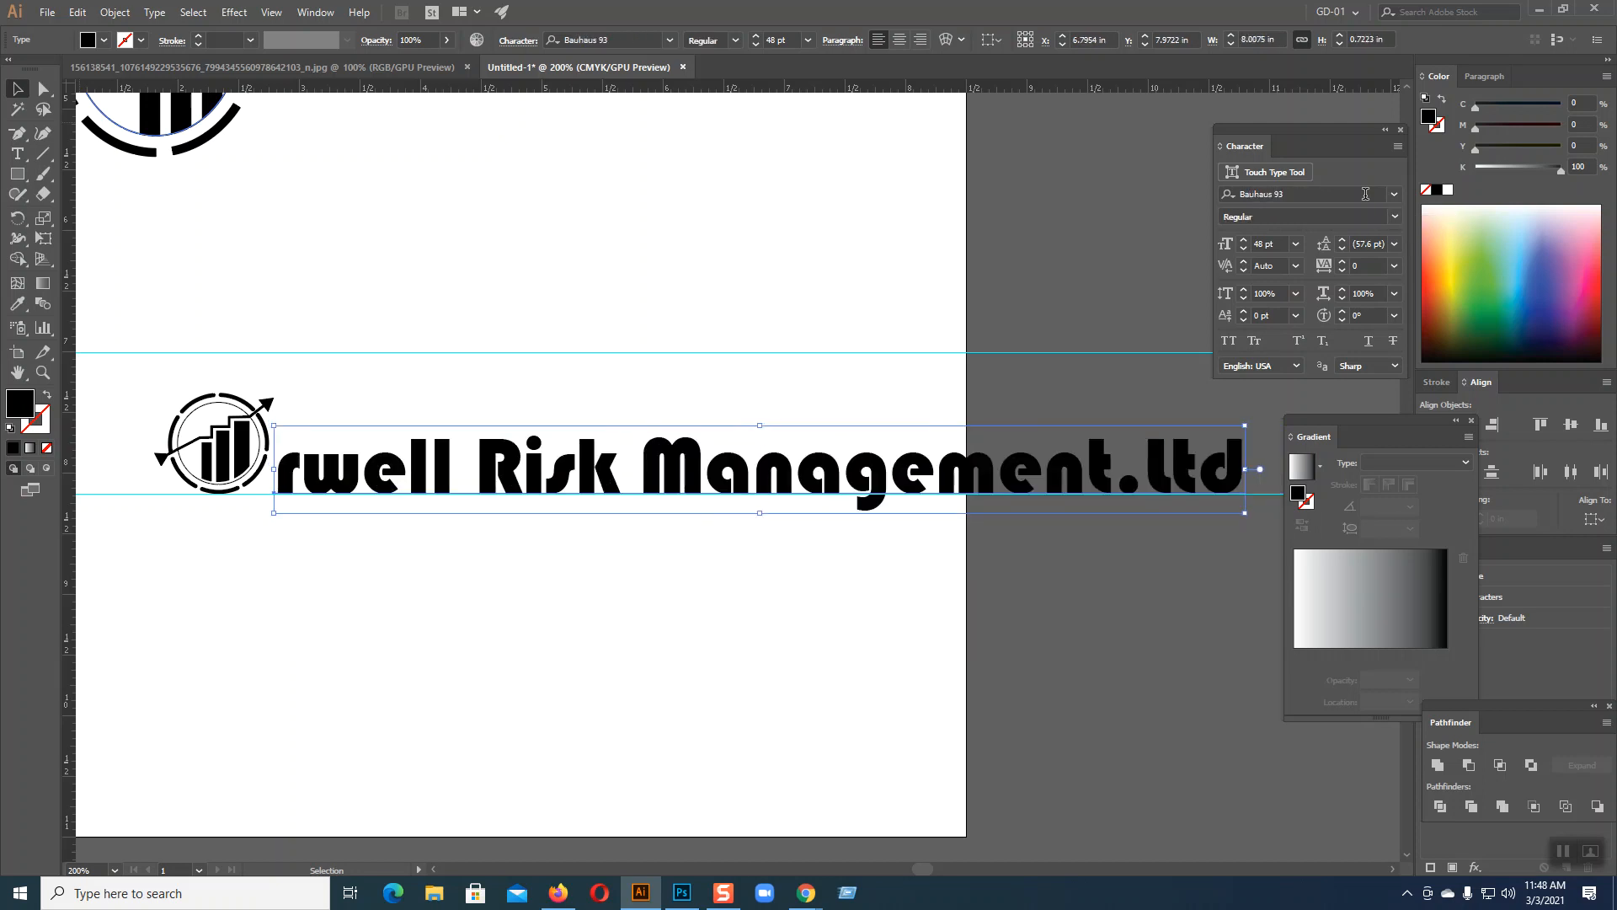
pyautogui.scroll(-3, 1366, 194)
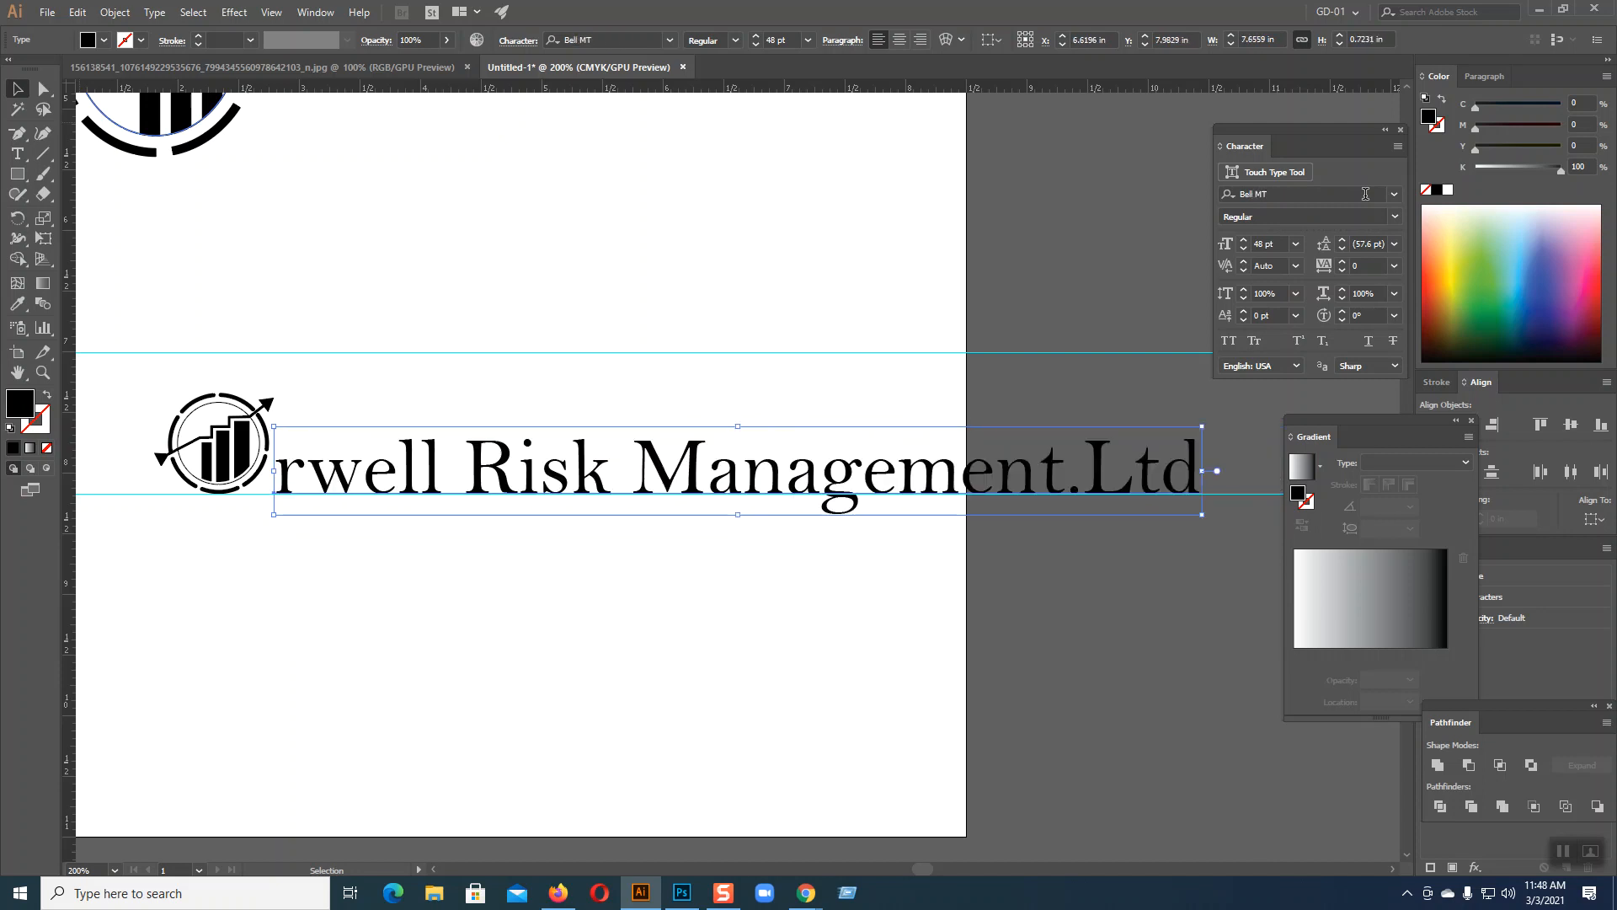
pyautogui.scroll(-3, 1365, 193)
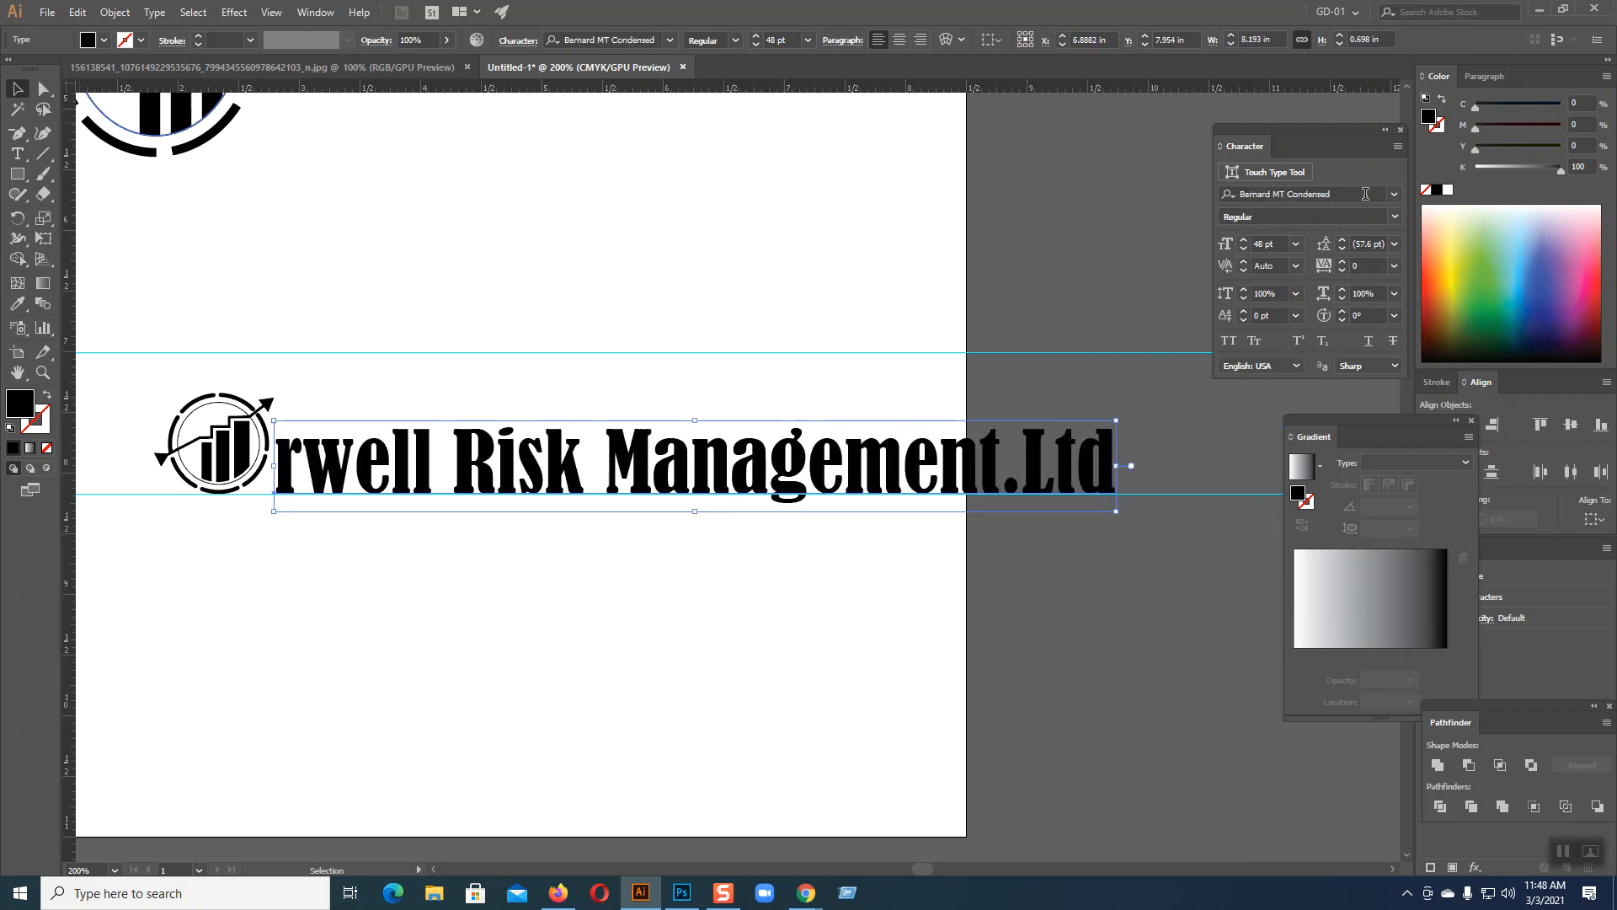
pyautogui.scroll(-3, 1365, 194)
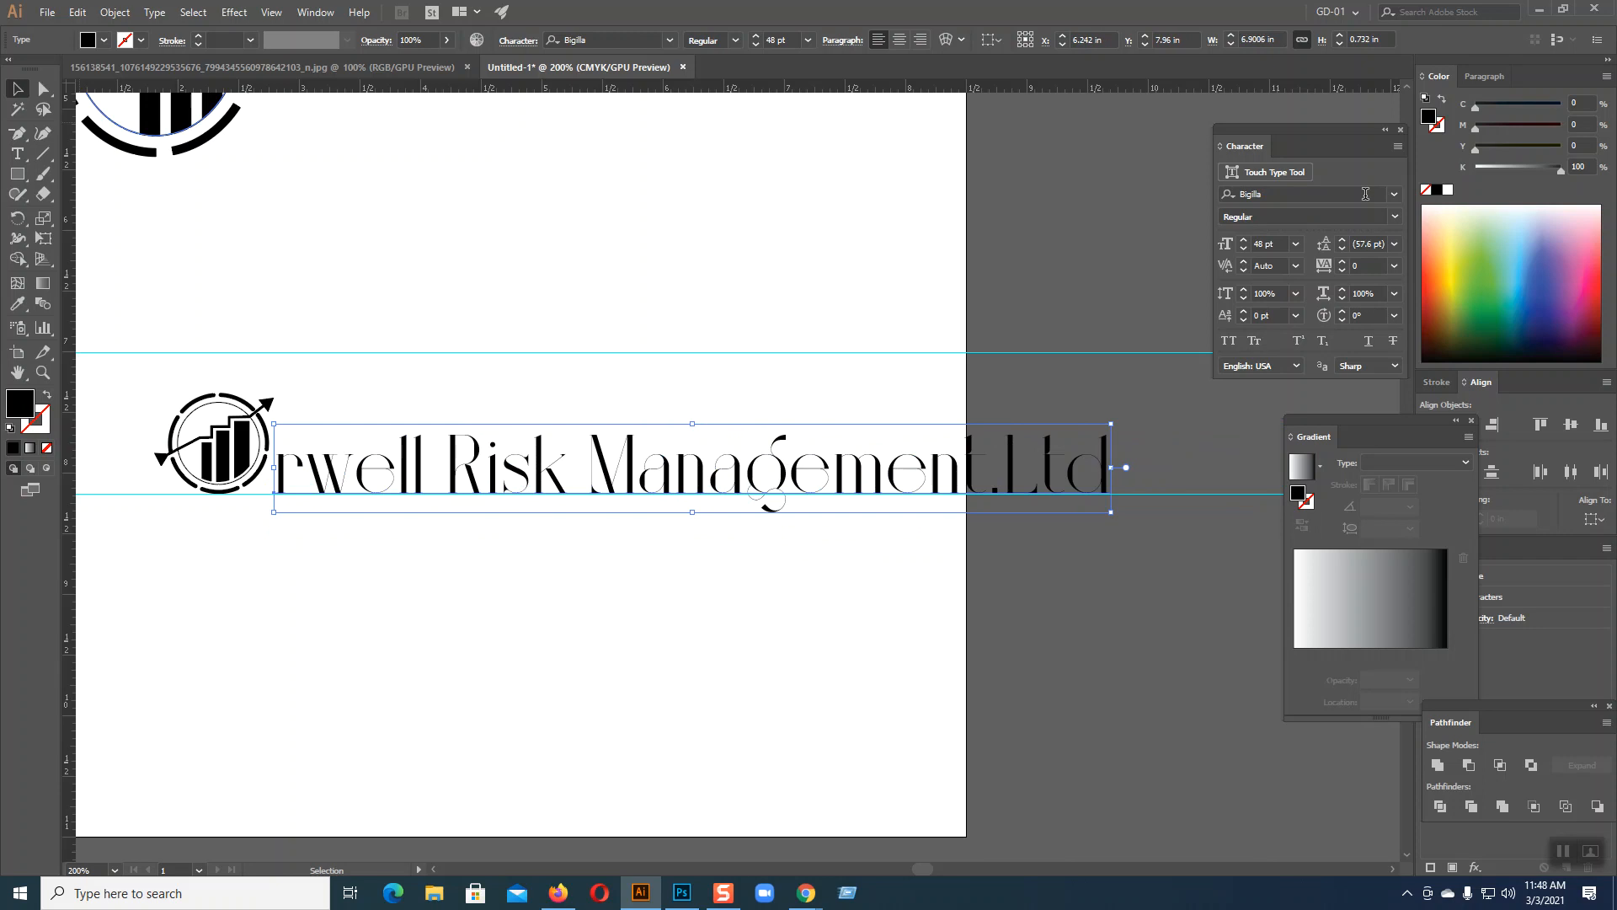
# - Try Bodoni MT, Book Antiqua, Brader John, Britannic Bold, Brush King, Calibri, Cambria Math and Castellar on the company name text
pyautogui.scroll(-4, 1365, 194)
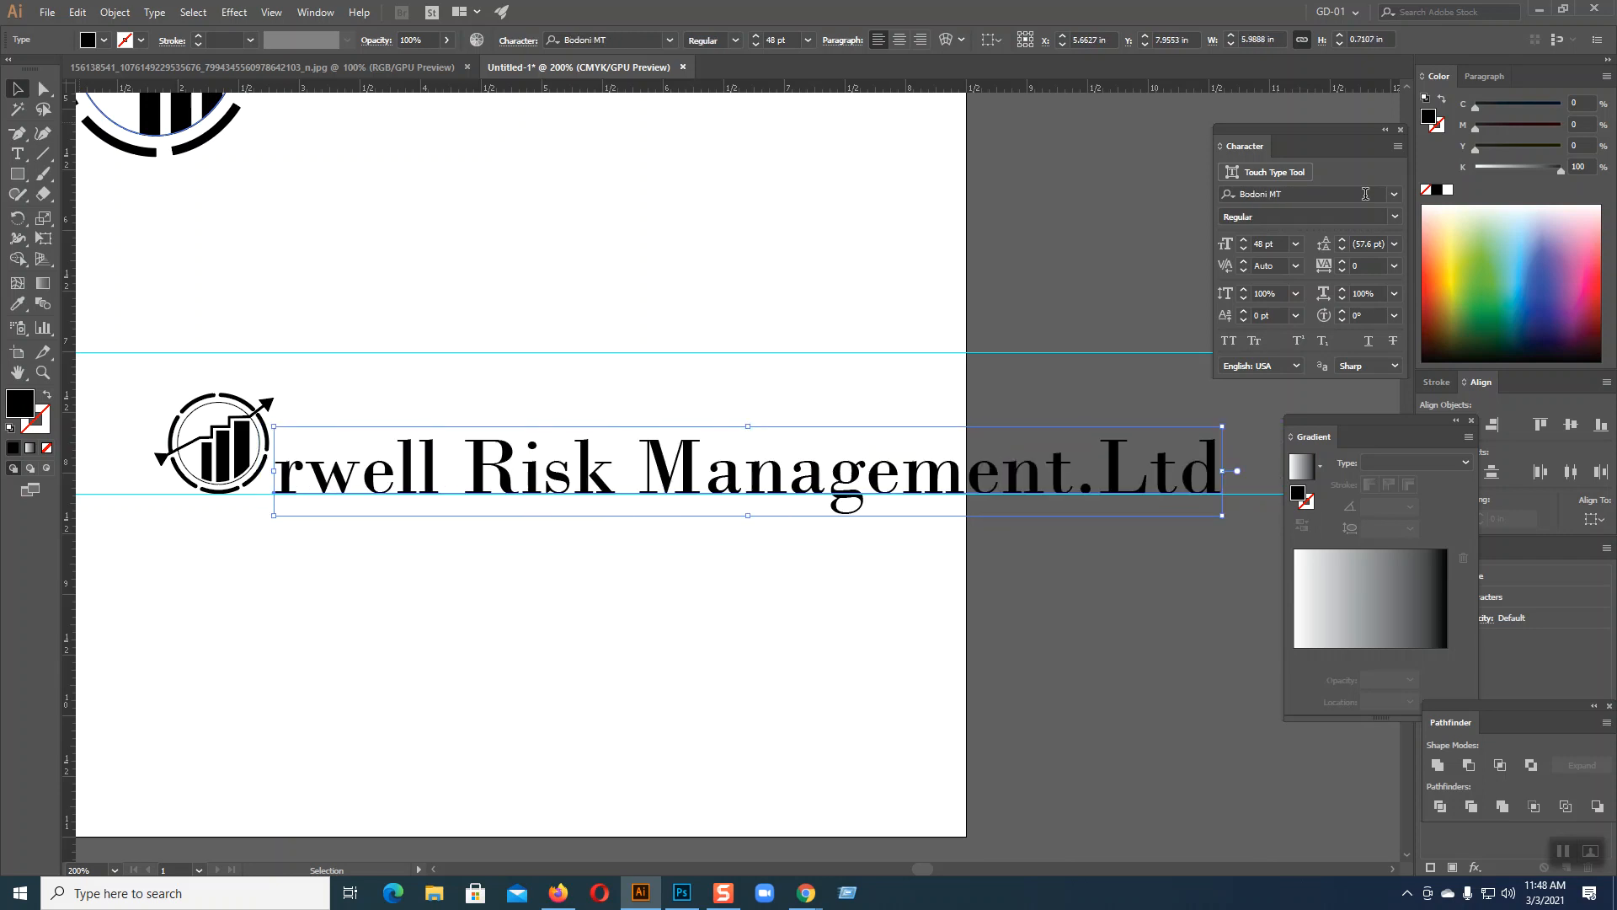
pyautogui.scroll(-2, 1366, 194)
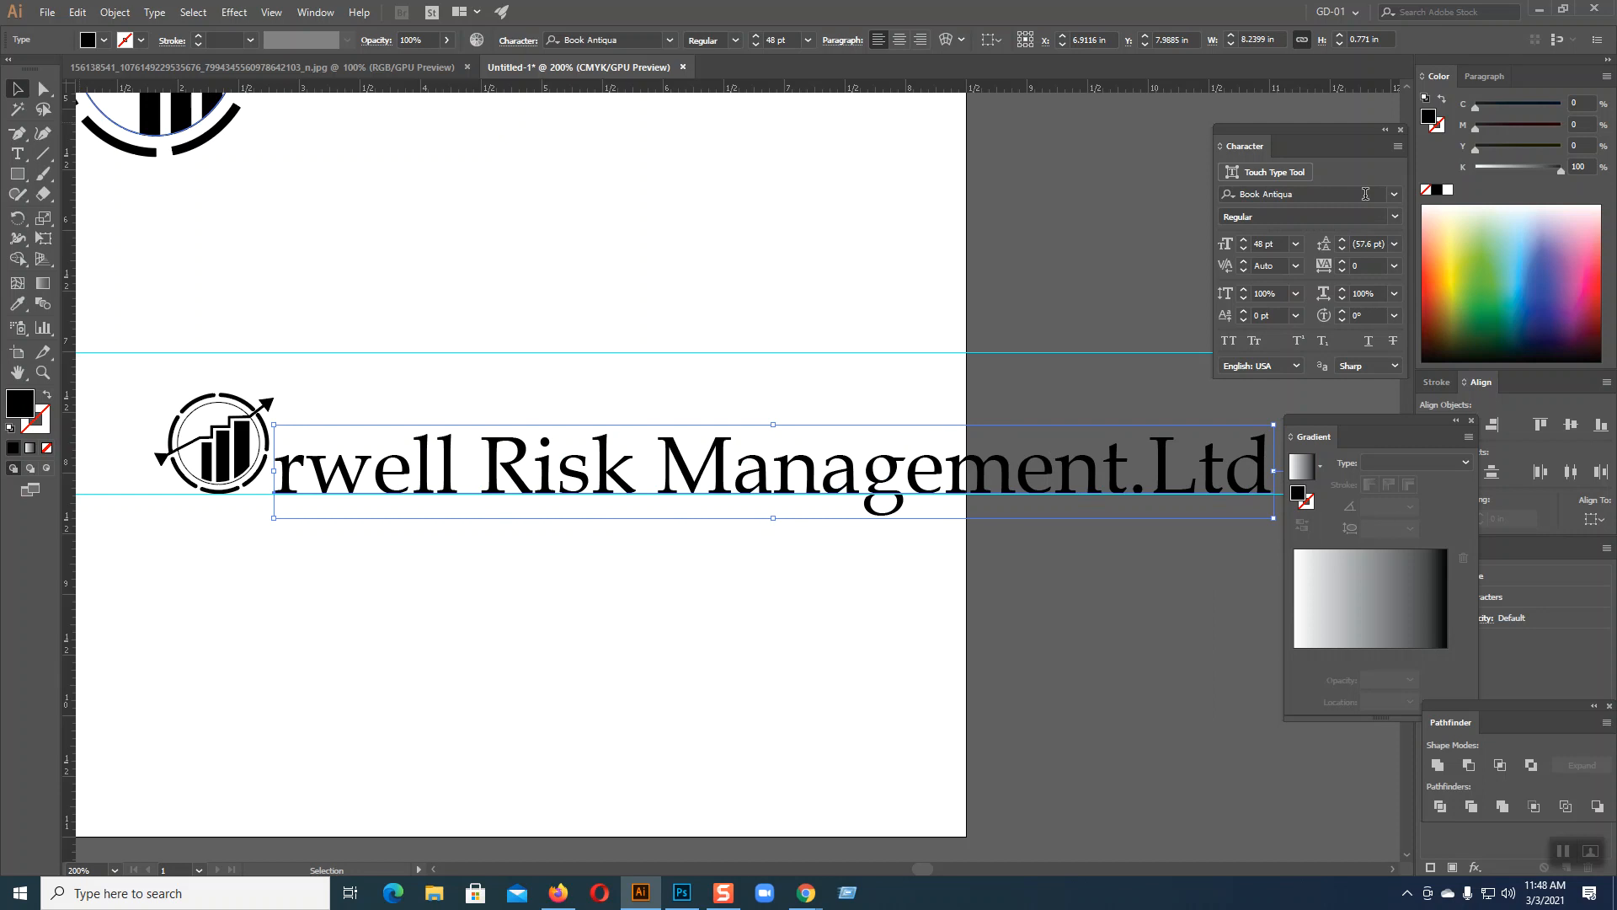
pyautogui.scroll(-1, 1366, 194)
pyautogui.scroll(-2, 1365, 194)
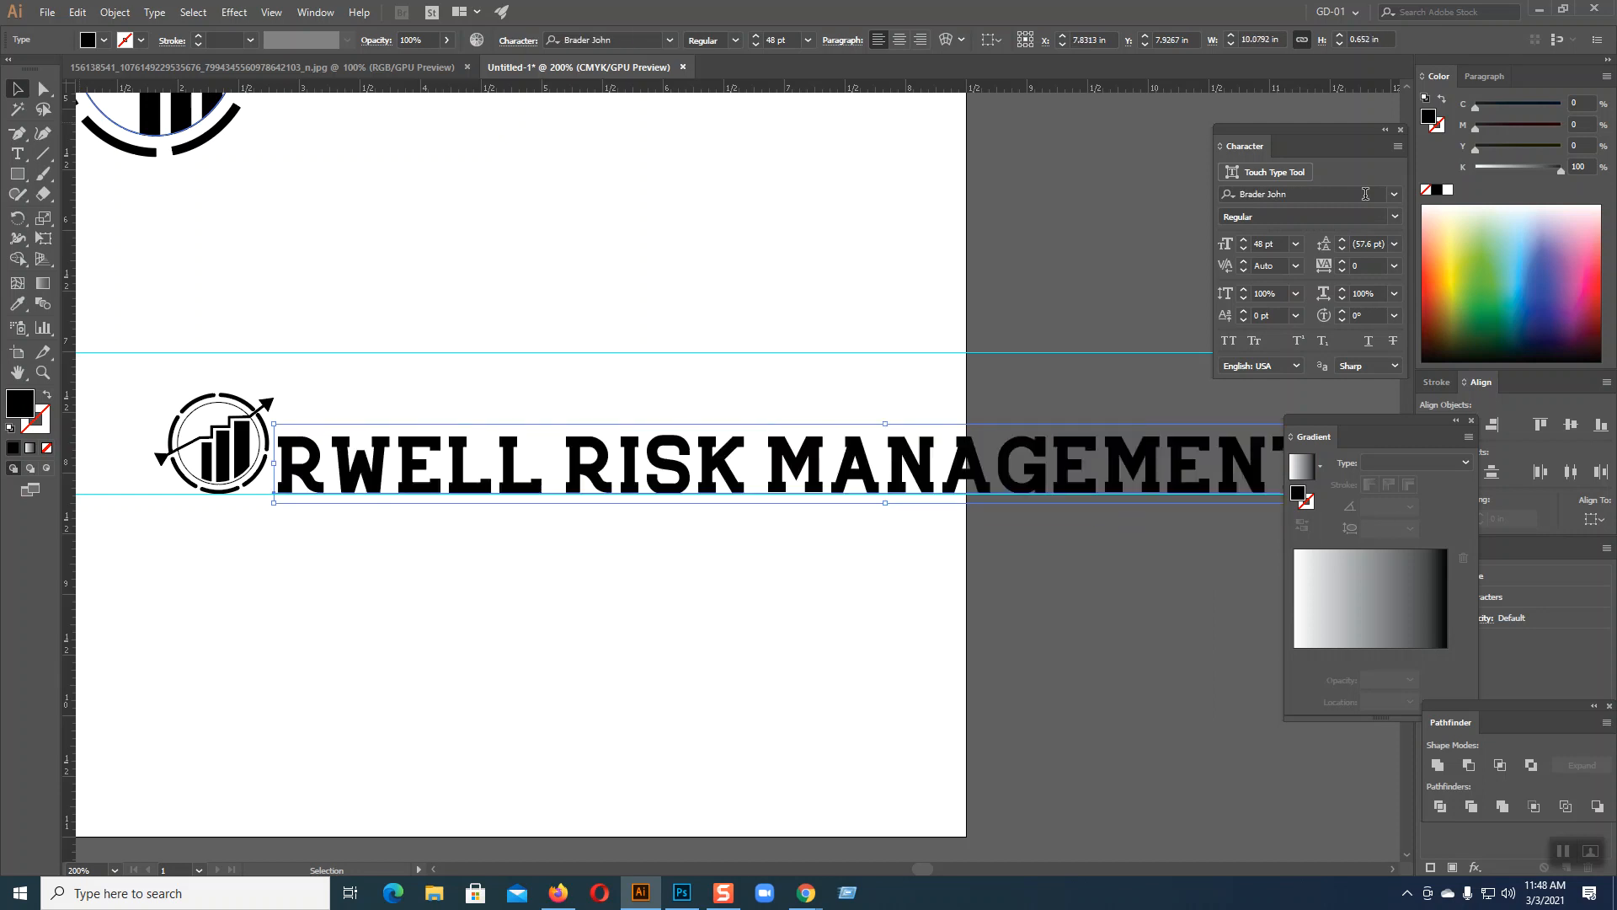
pyautogui.scroll(-3, 1365, 194)
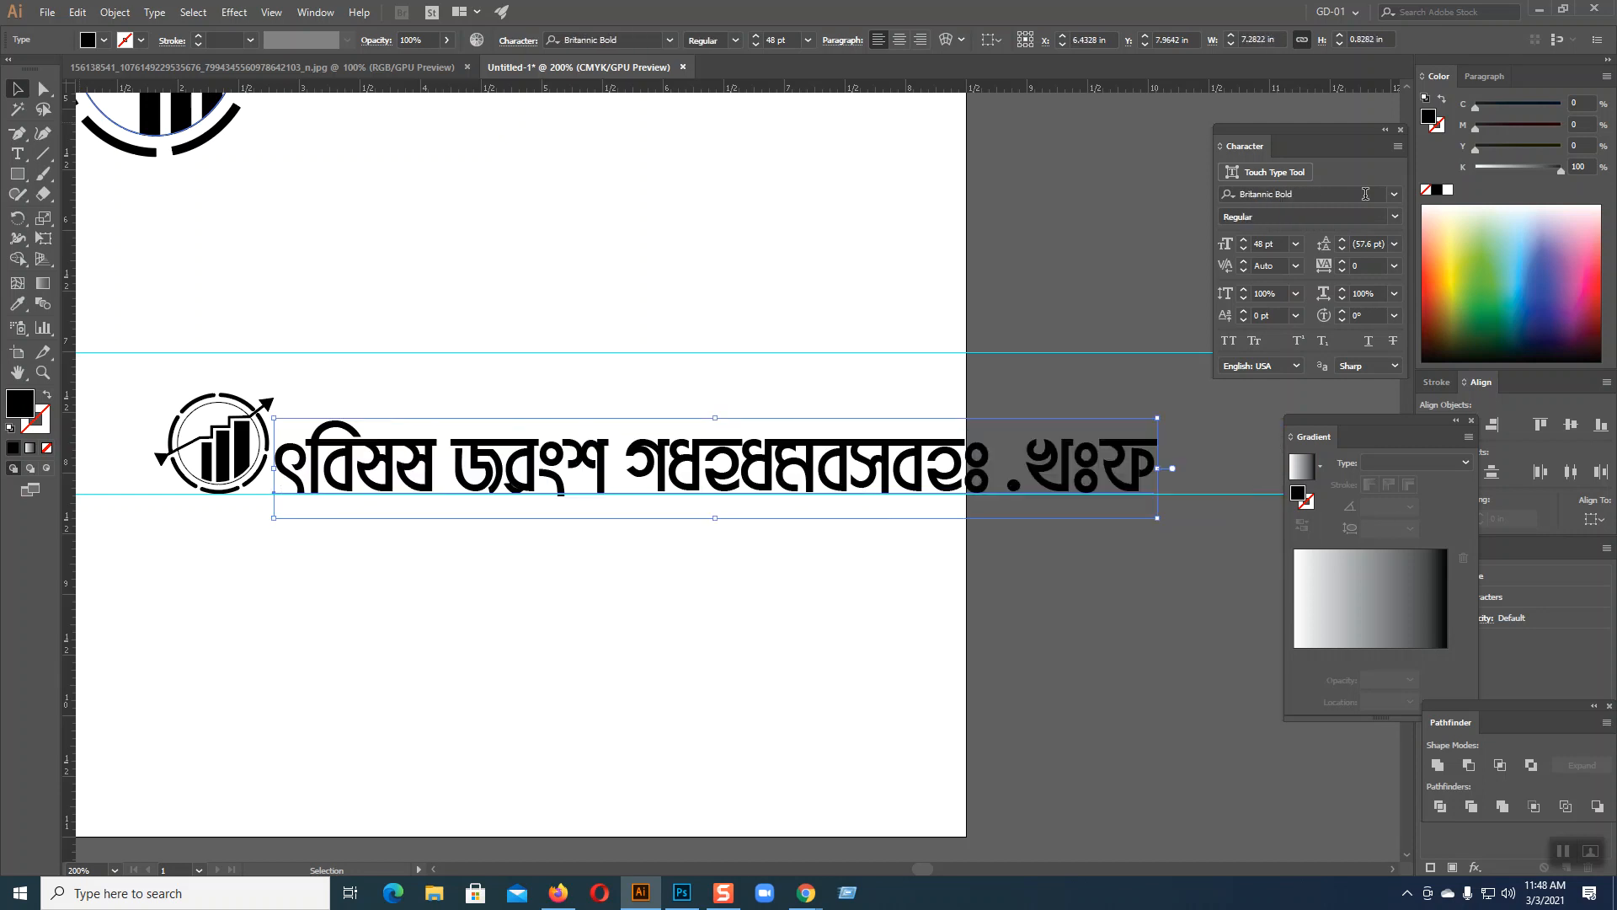
pyautogui.scroll(-1, 1365, 194)
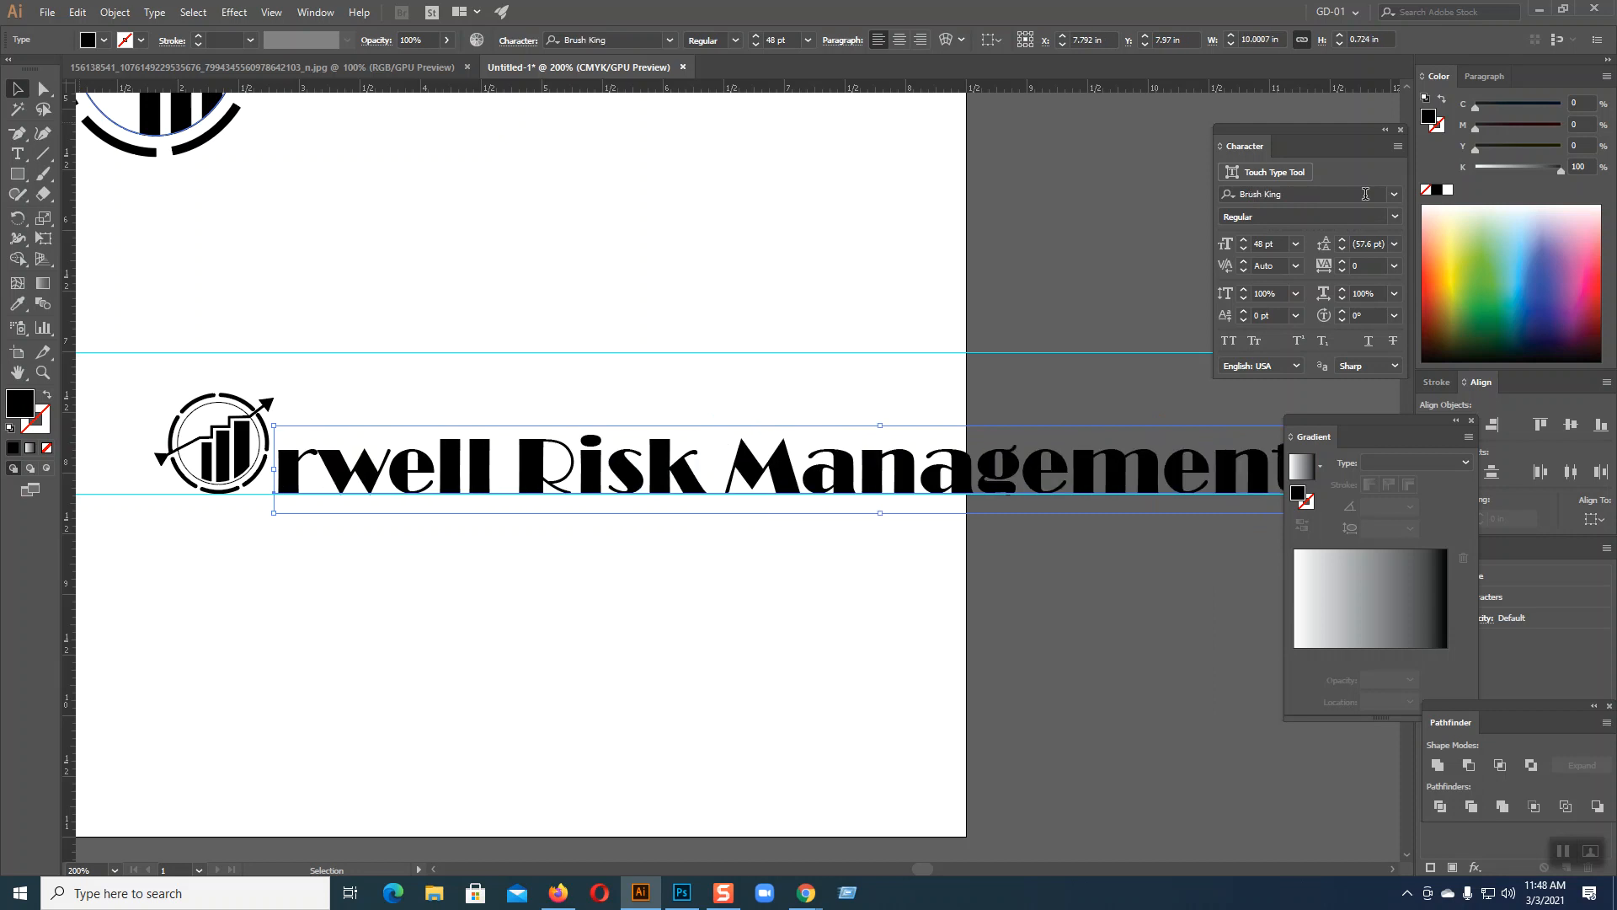
pyautogui.scroll(-2, 1366, 194)
pyautogui.scroll(-1, 1365, 193)
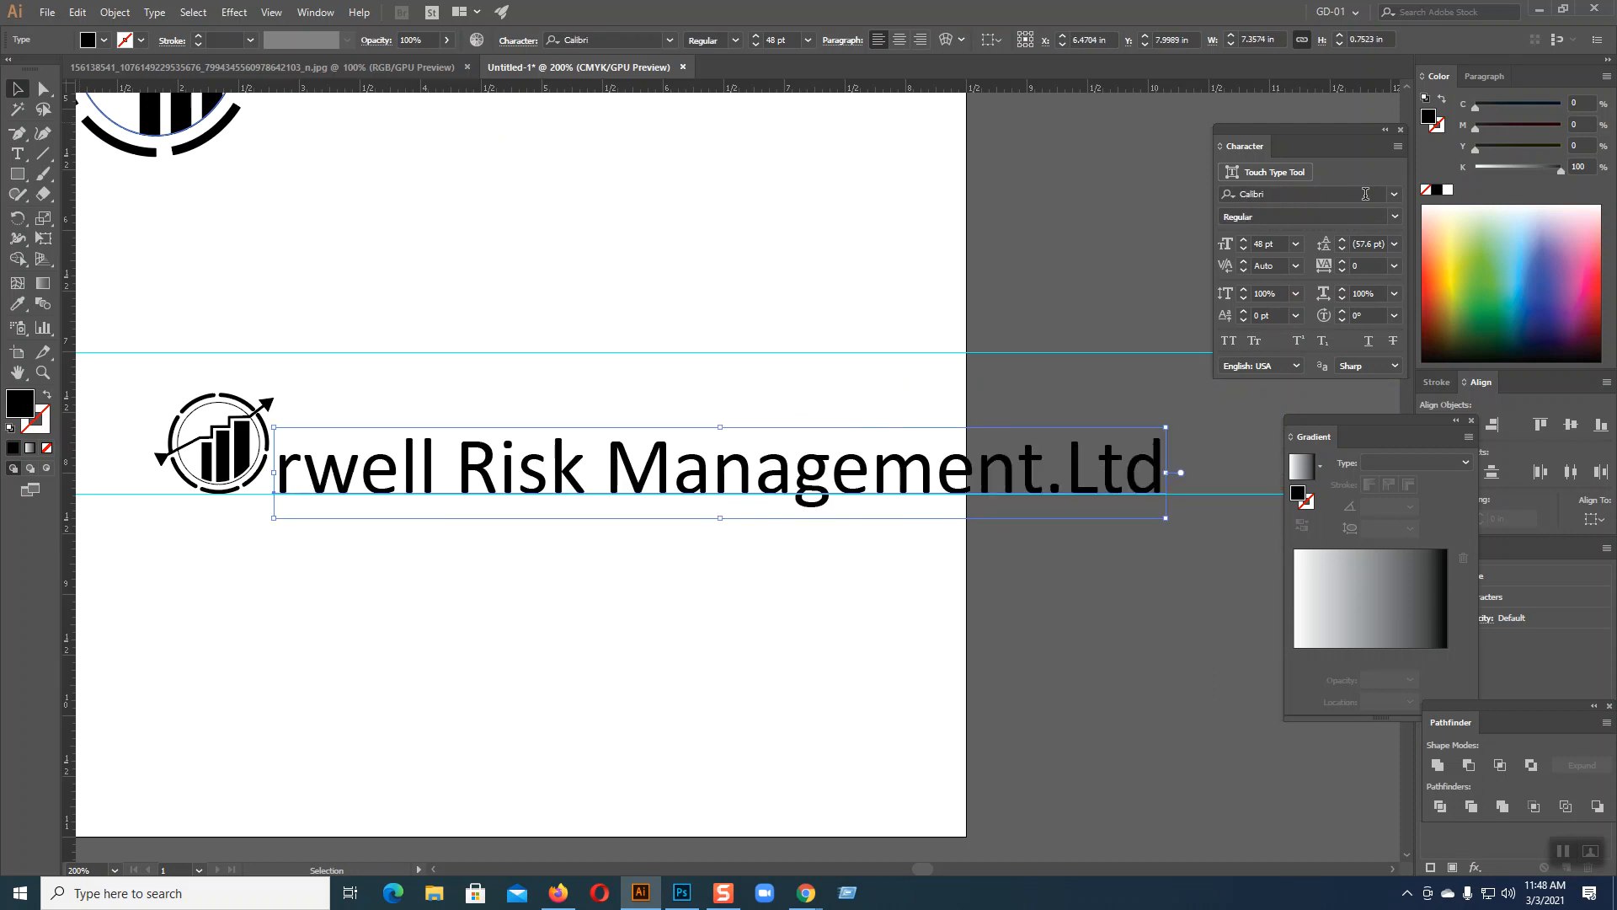
pyautogui.scroll(-3, 1365, 194)
pyautogui.scroll(-2, 1366, 194)
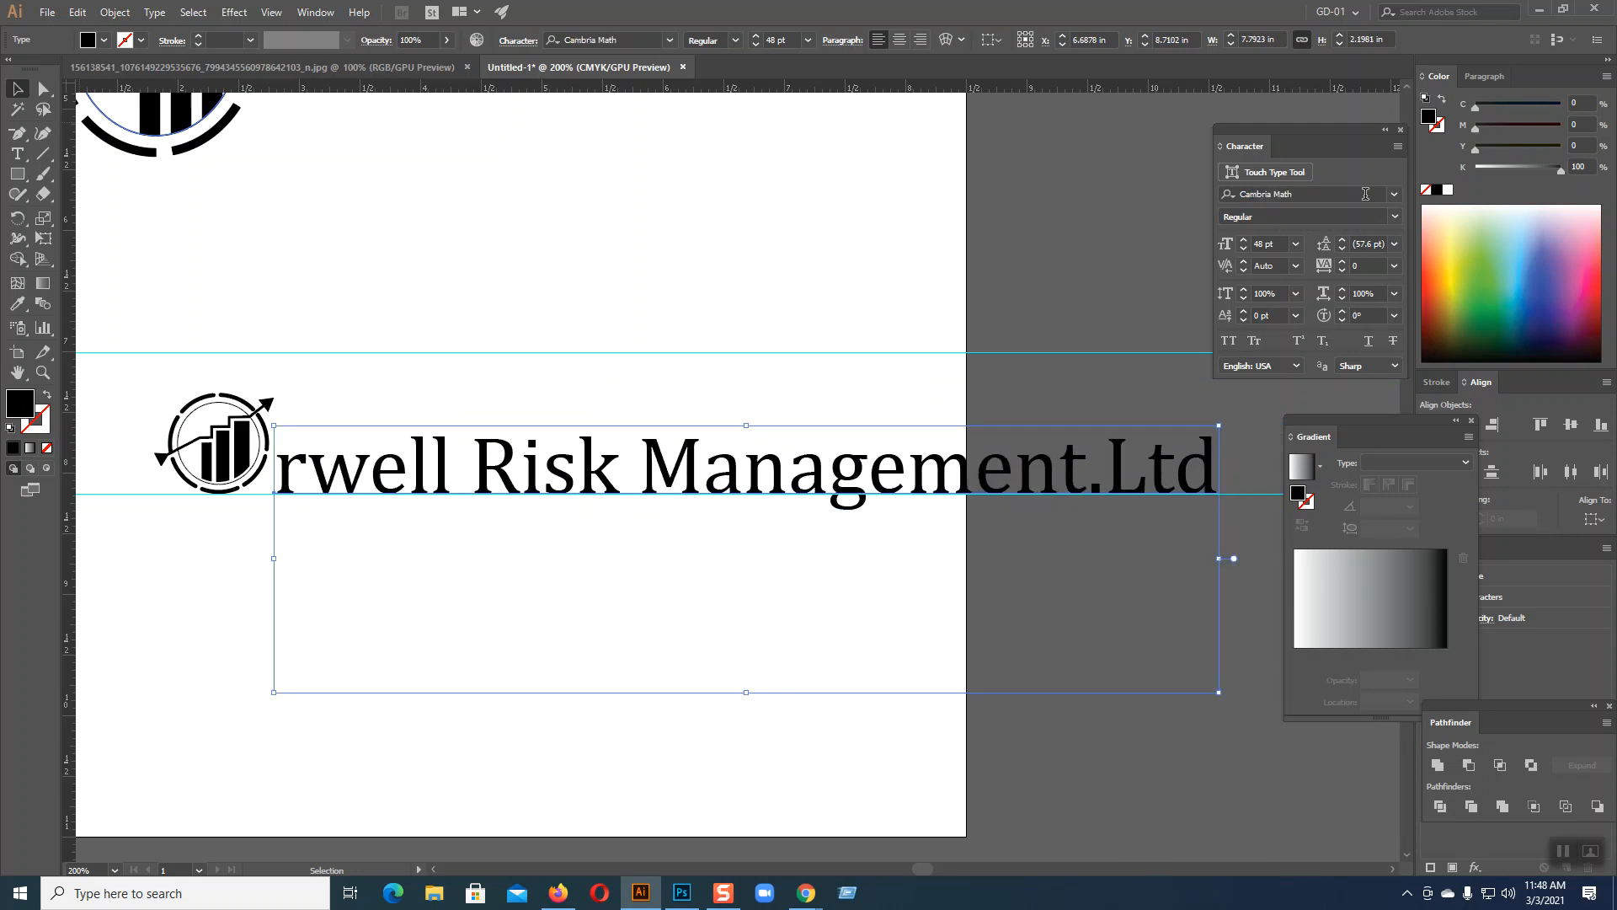
pyautogui.scroll(-1, 1366, 194)
pyautogui.scroll(-3, 1366, 194)
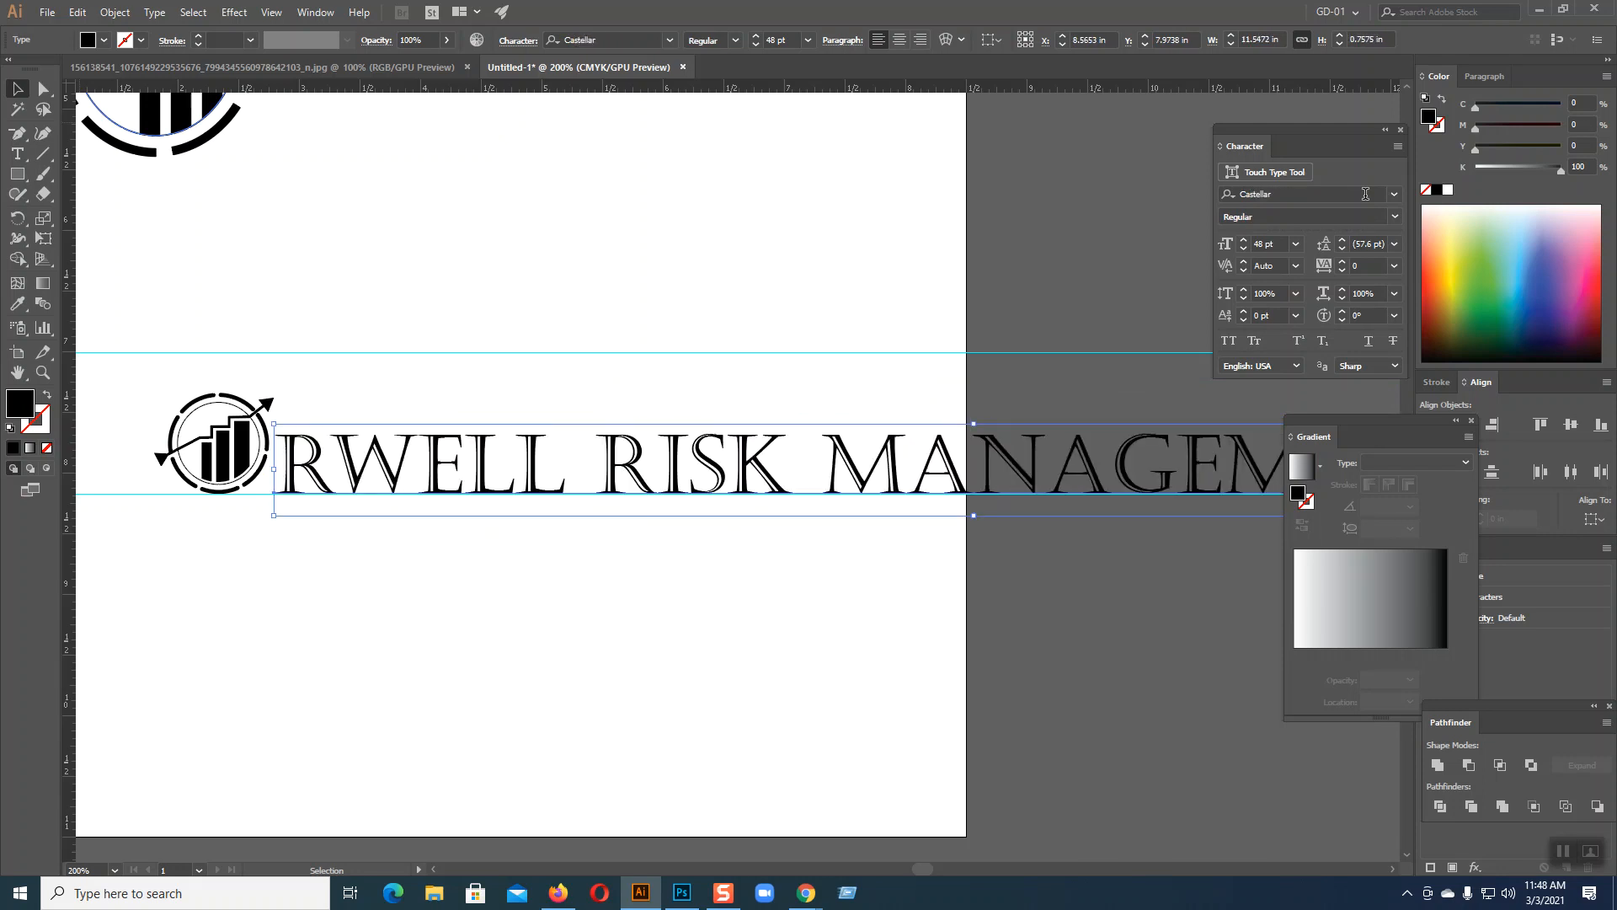
# - Try CCElephantmenGreat Bold Italic and Centaur on the company name text, and set its font to Cervino Extra Bold Expanded Italic
pyautogui.scroll(-1, 1366, 194)
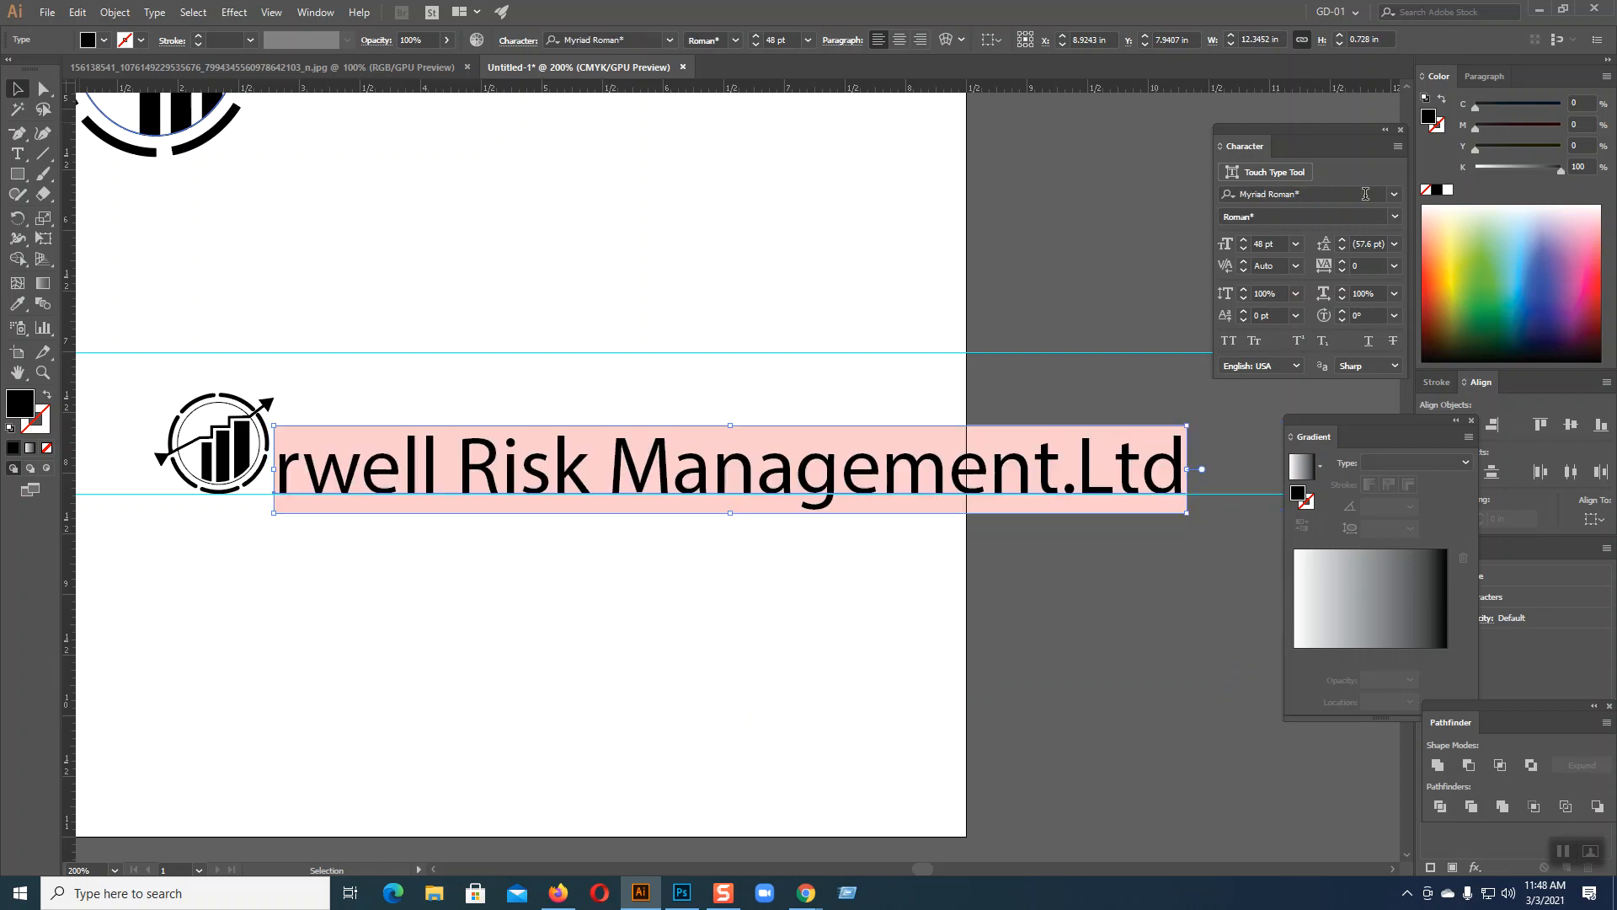
pyautogui.scroll(1, 1366, 194)
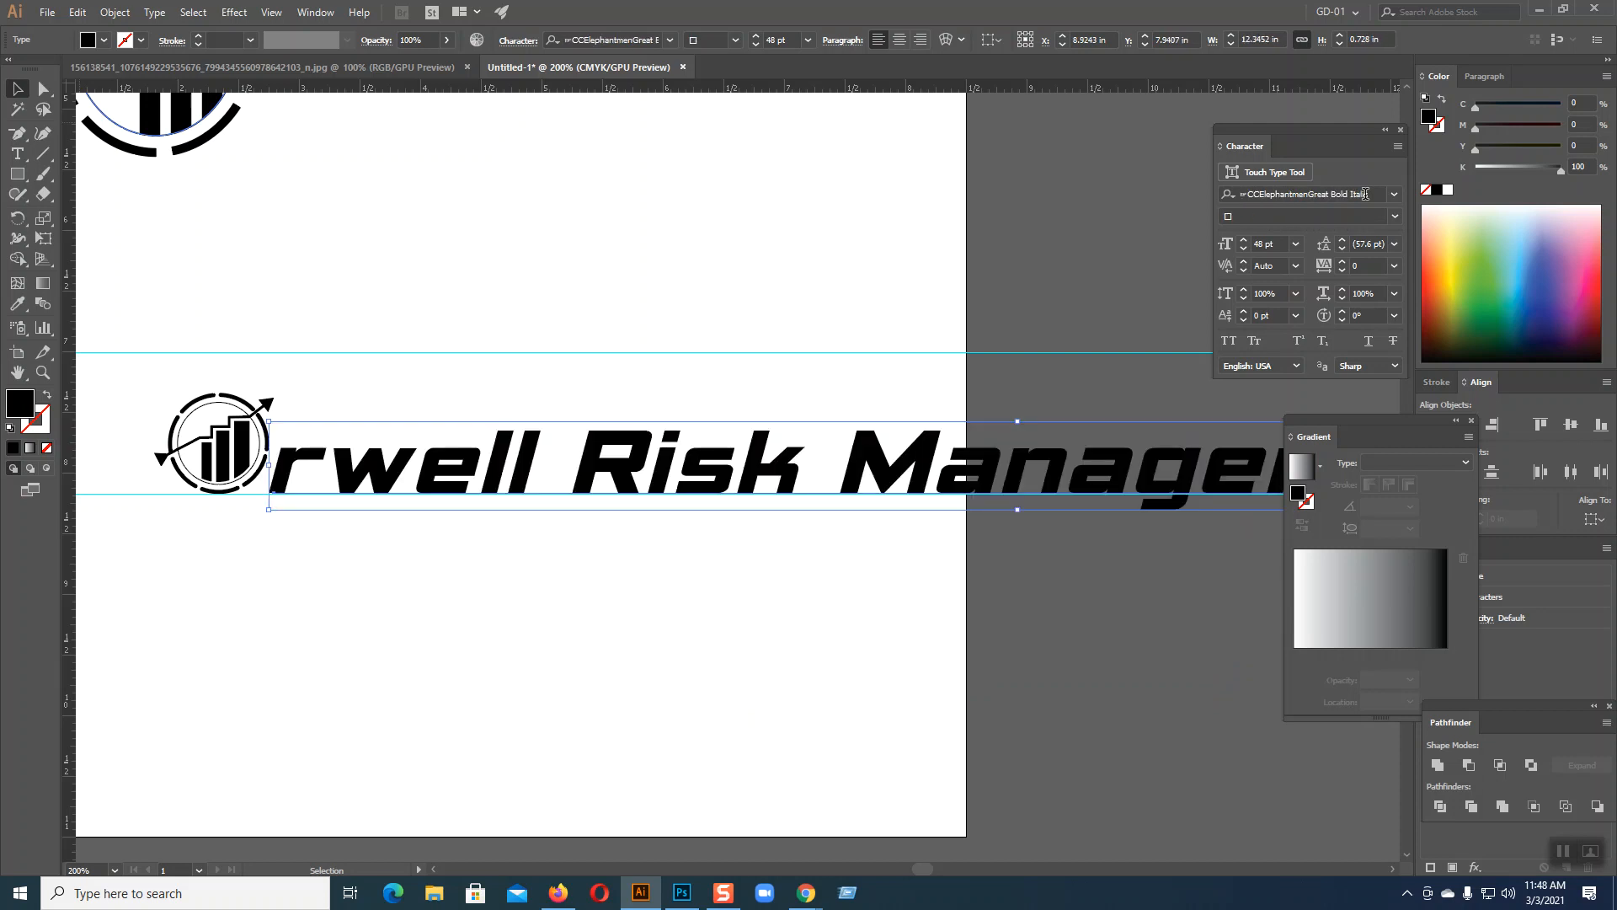
pyautogui.scroll(-1, 1366, 194)
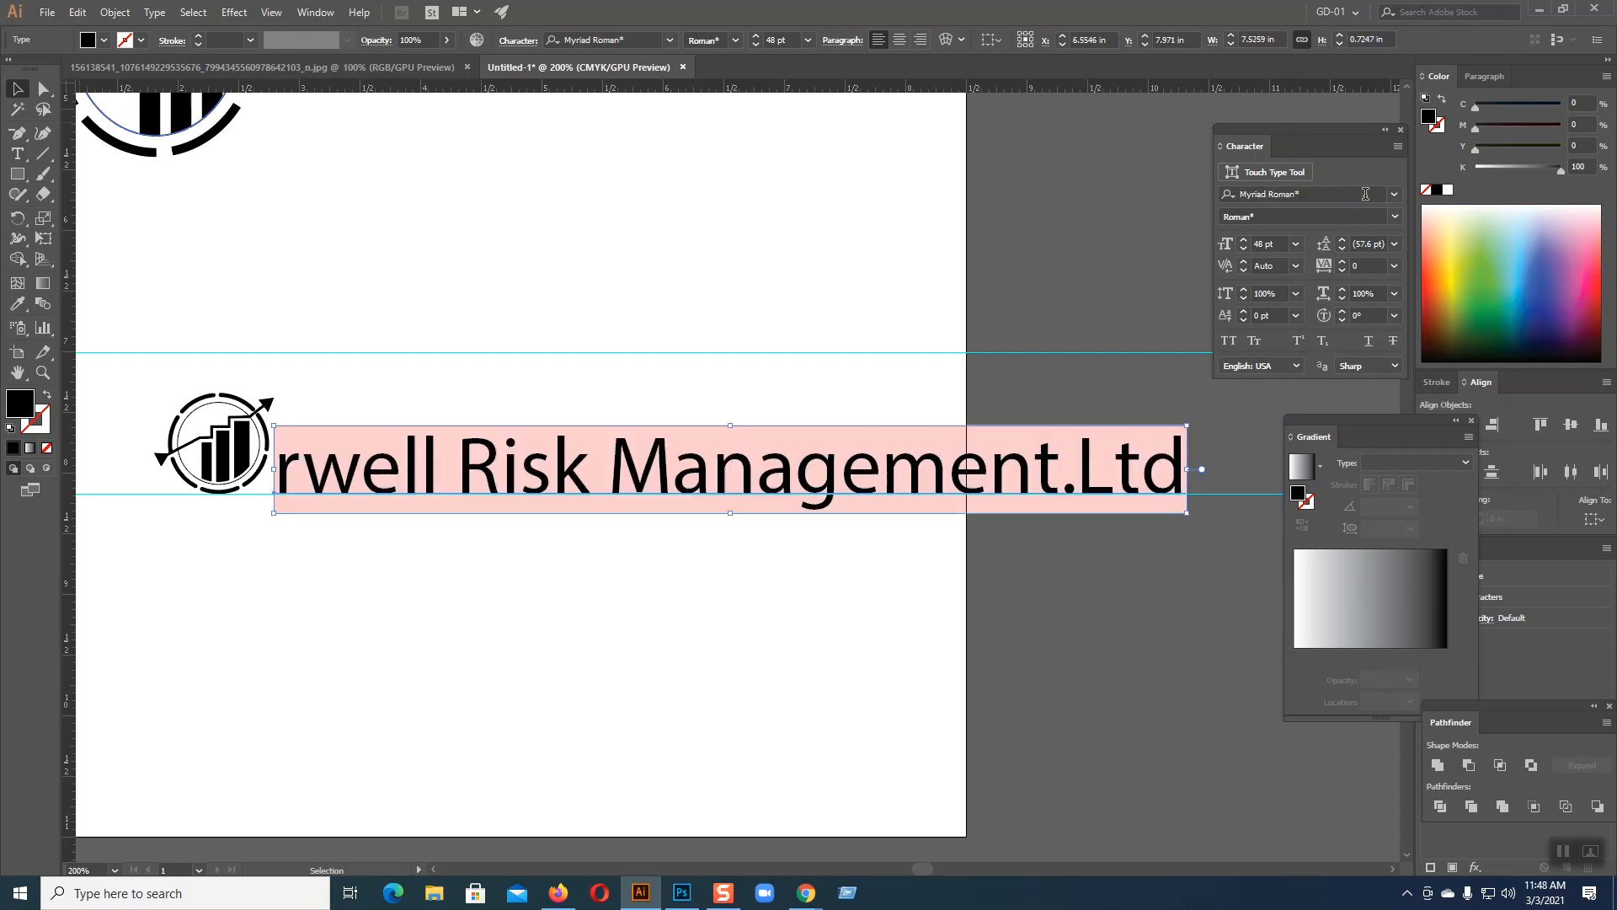
pyautogui.scroll(-1, 1366, 194)
pyautogui.scroll(-1, 1365, 193)
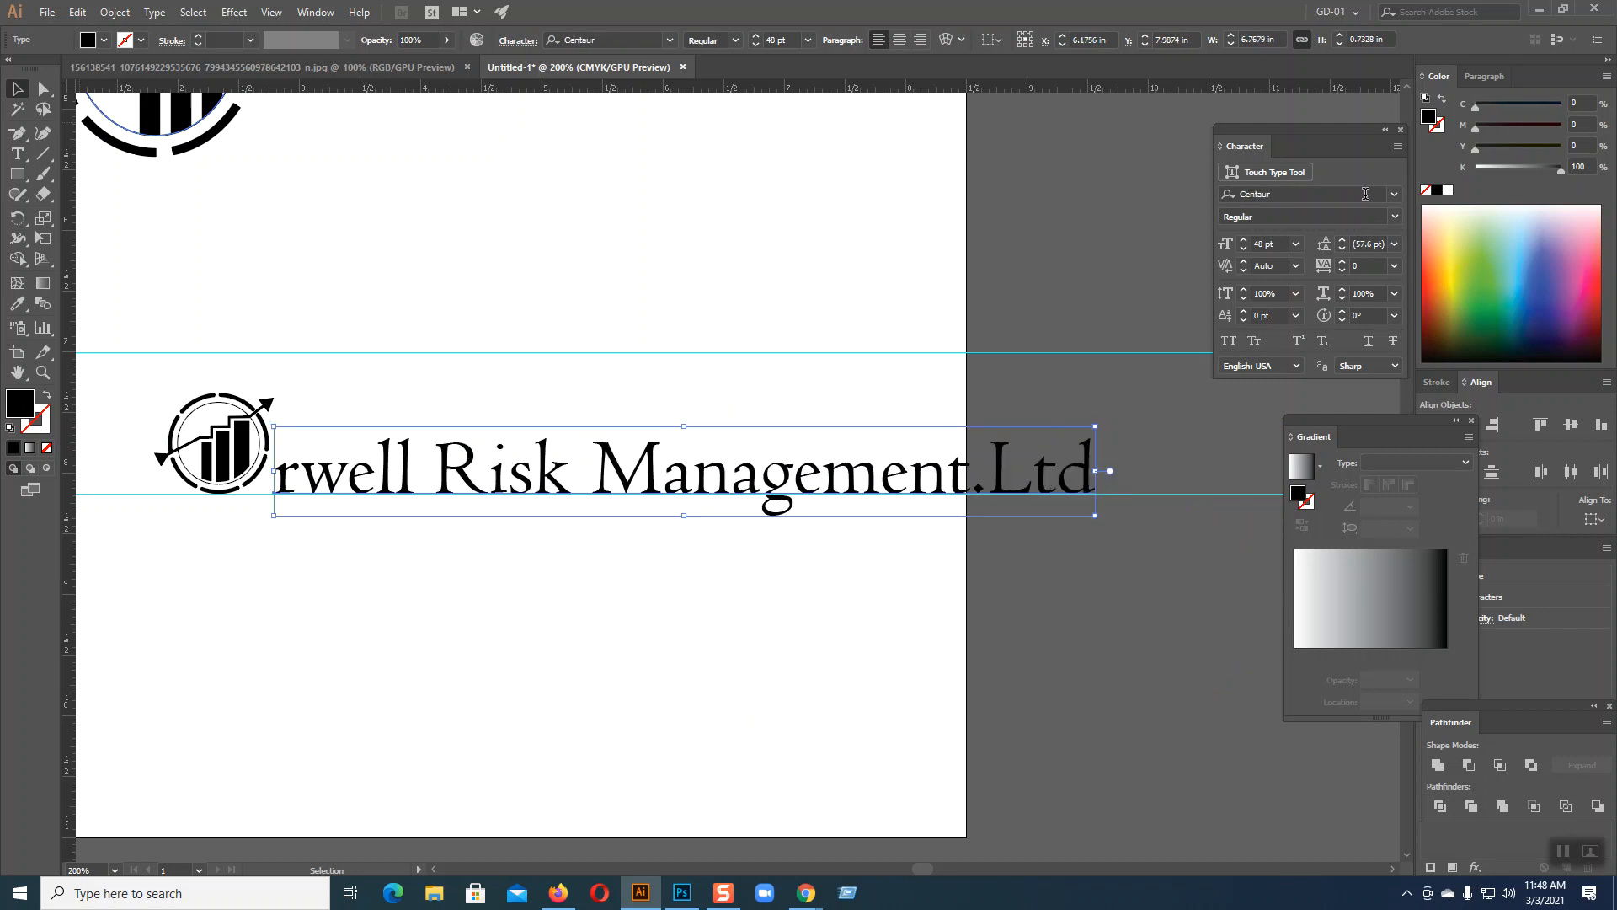
pyautogui.scroll(-1, 1365, 194)
pyautogui.scroll(-1, 1365, 193)
pyautogui.scroll(-1, 1366, 194)
pyautogui.scroll(-1, 1365, 193)
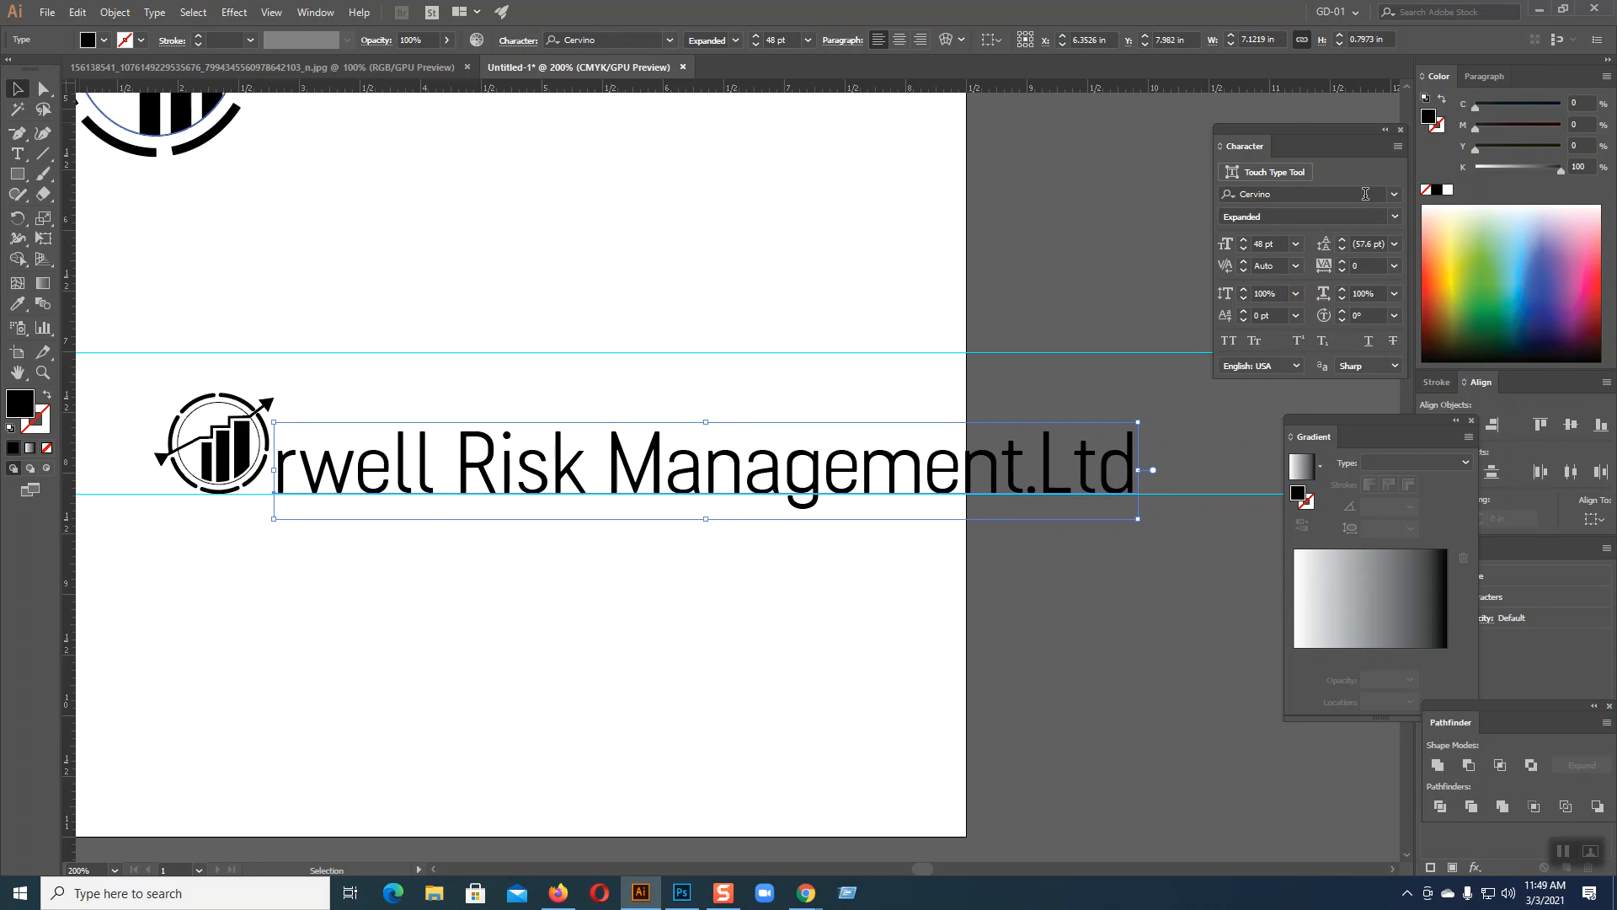
pyautogui.click(1393, 217)
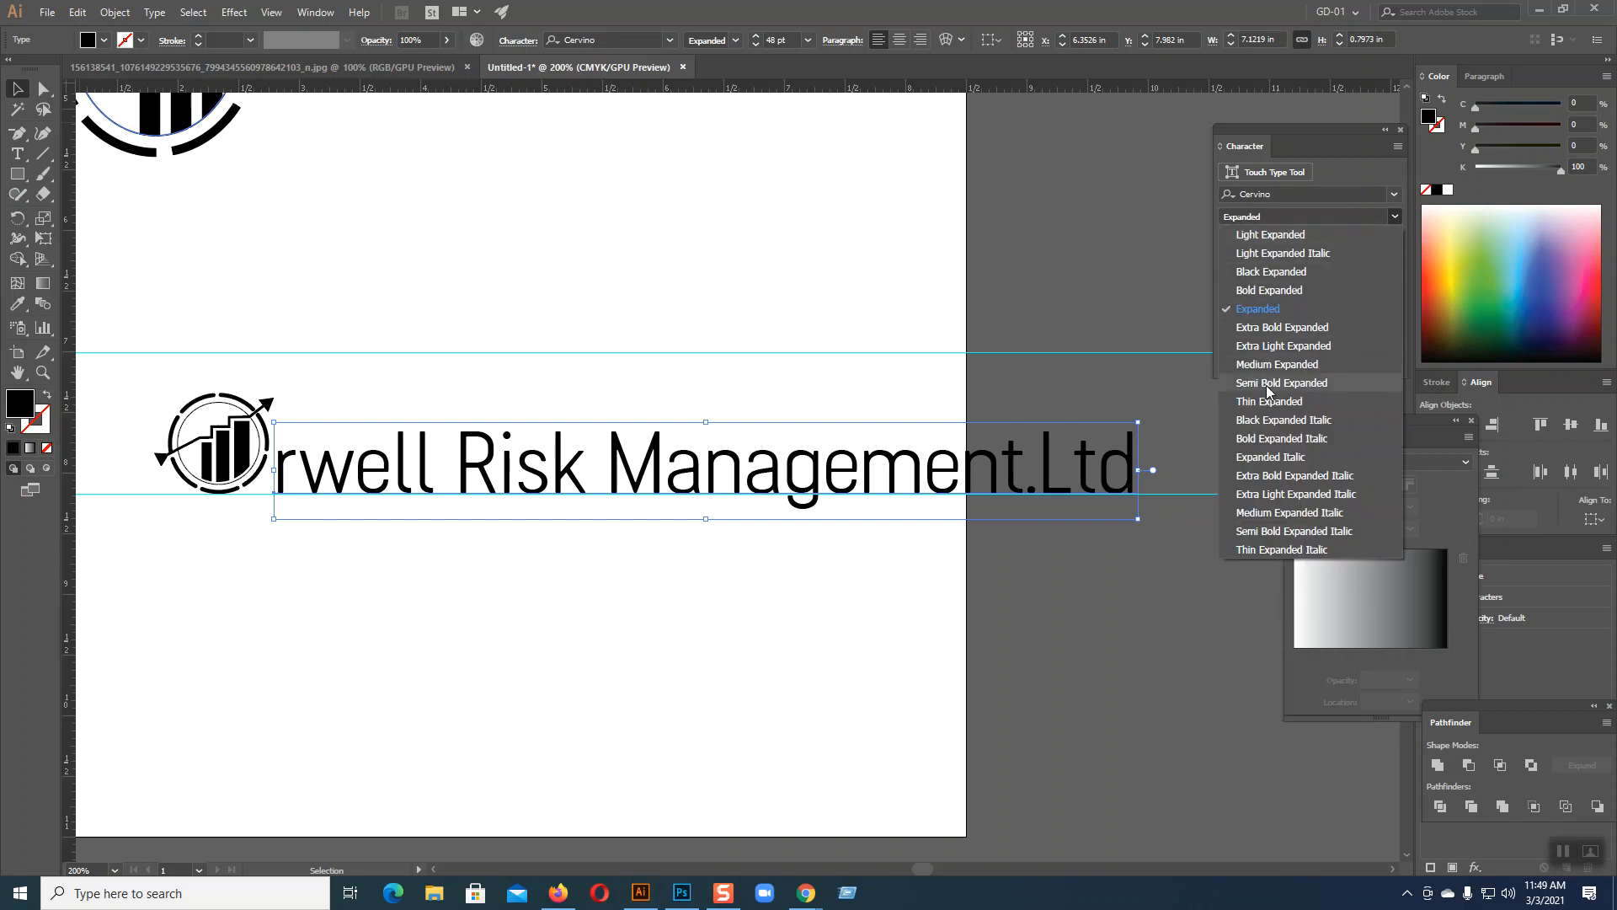
pyautogui.click(1264, 477)
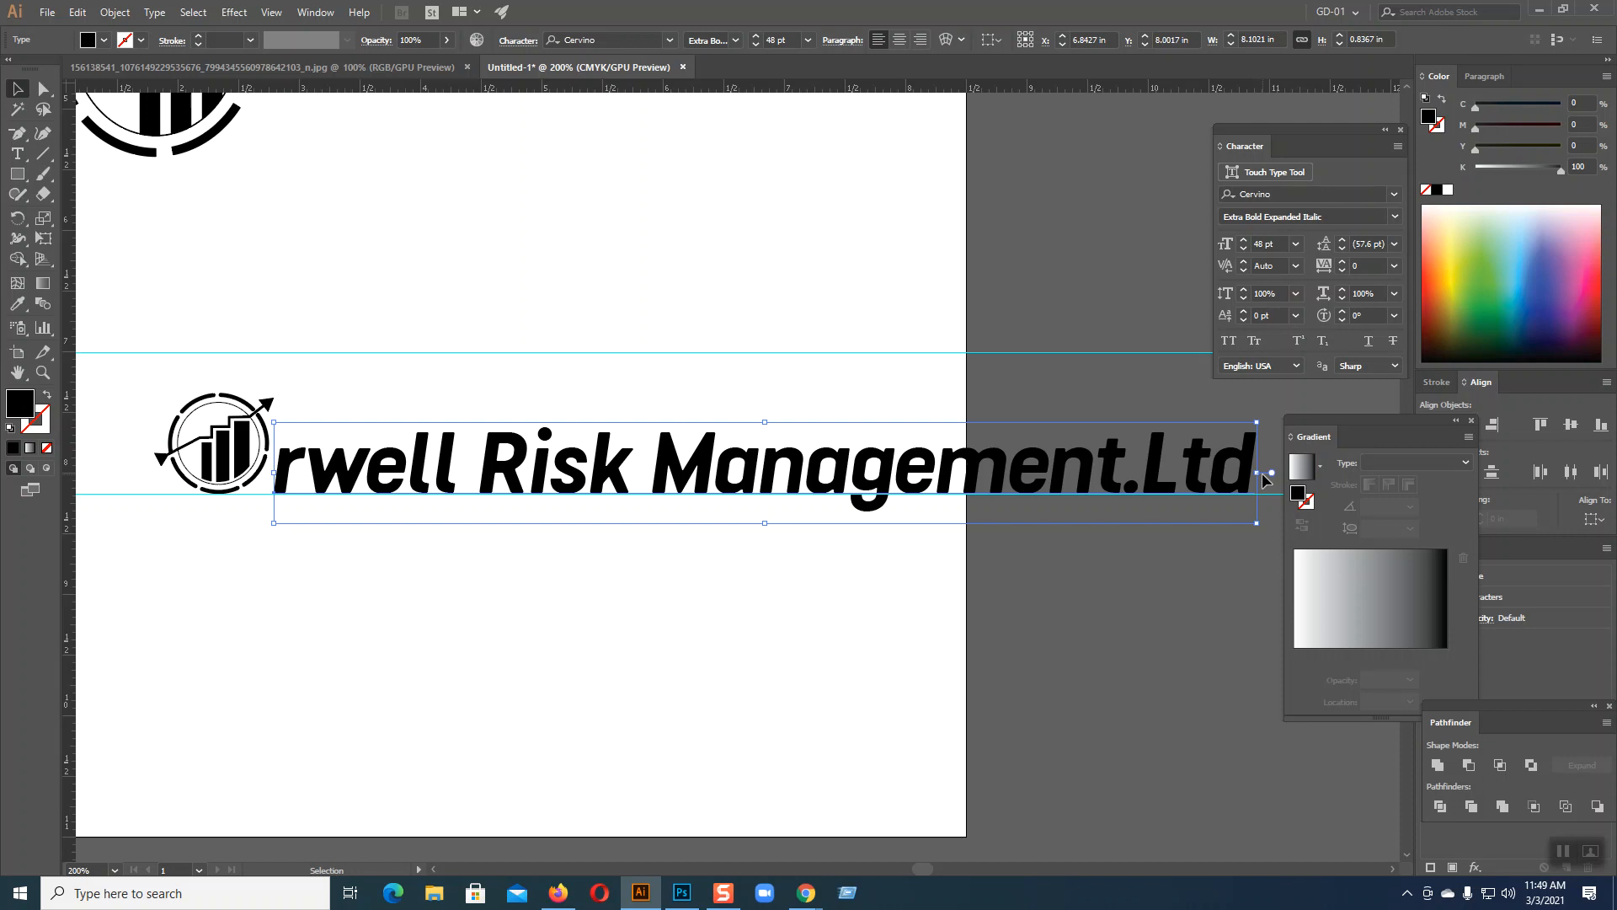
pyautogui.click(17, 154)
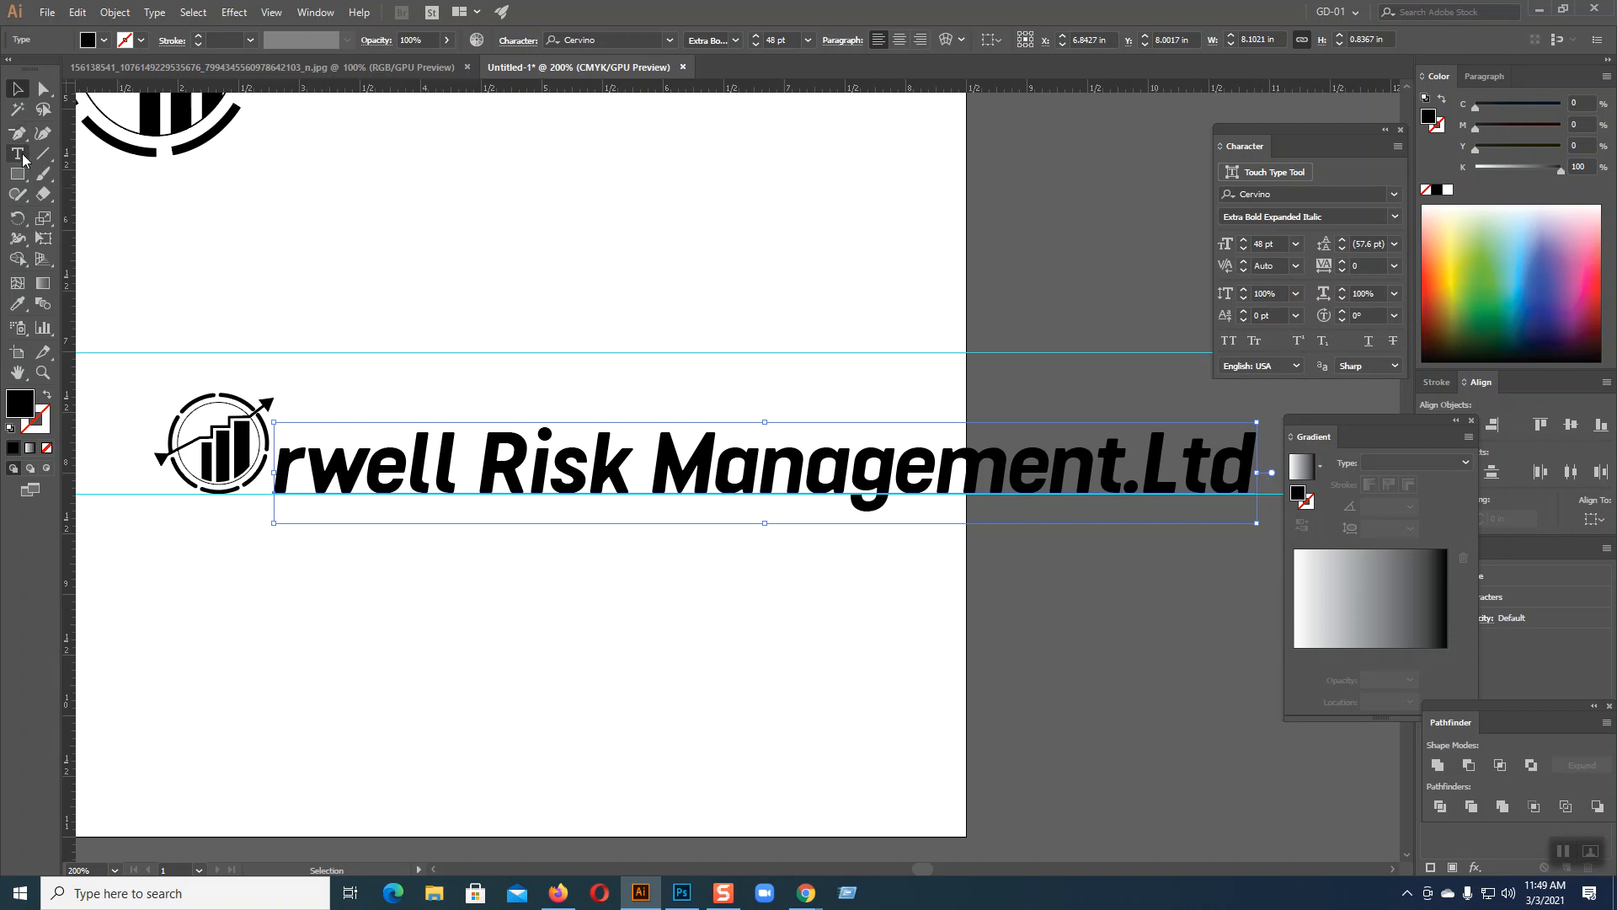
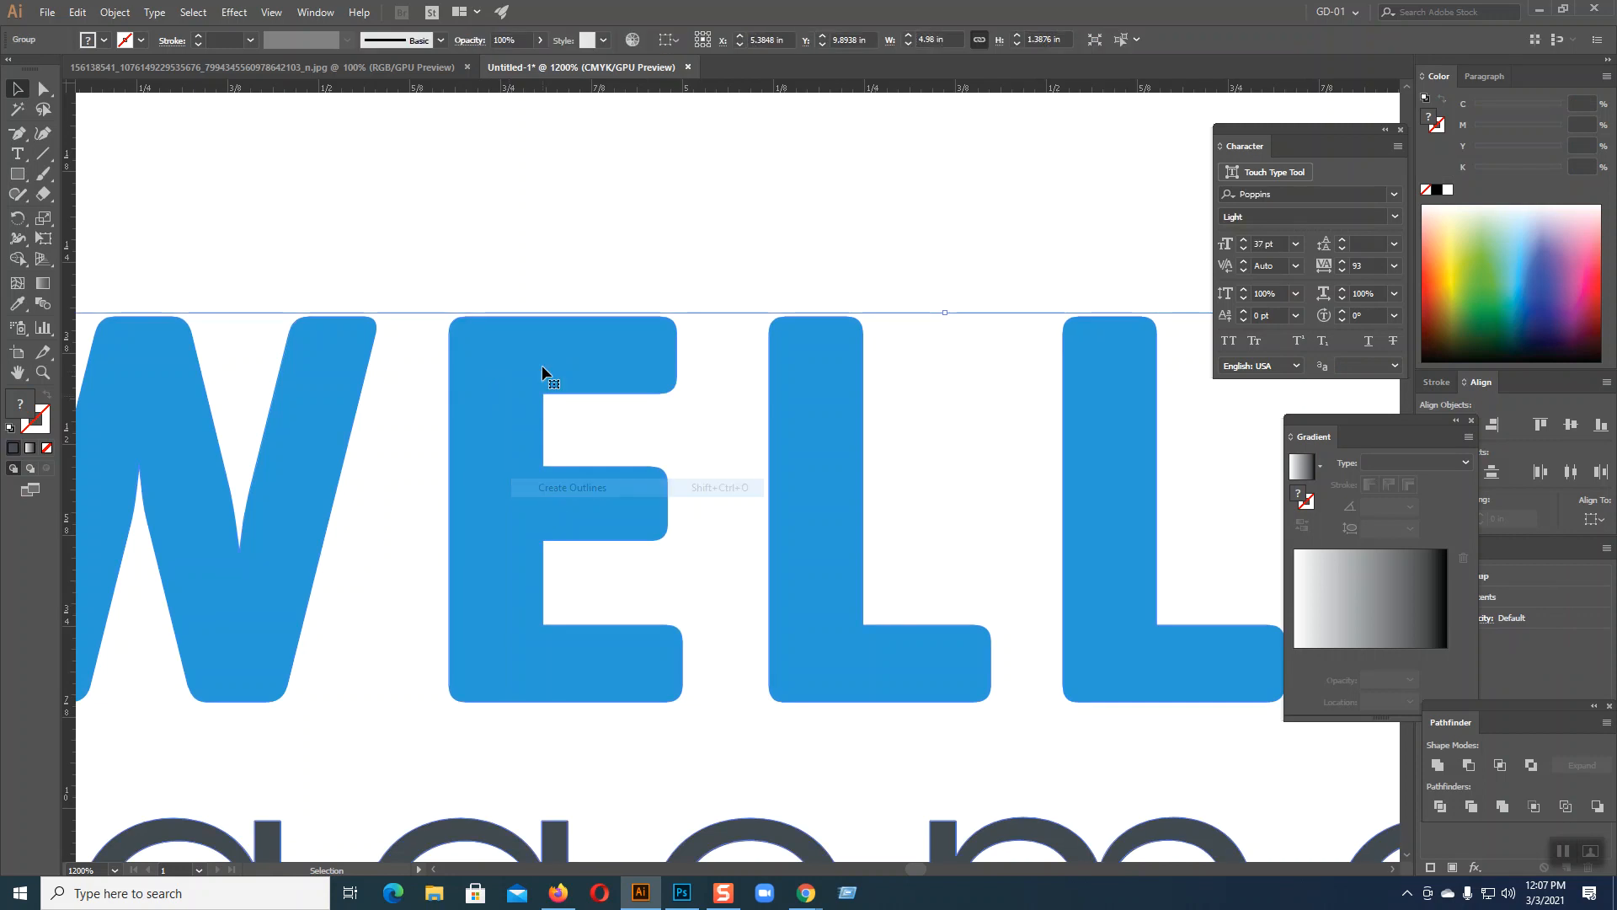
# - Draw a rectangle about 0.40 by 0.10 in across the outlined letter E, filling the gap between its upper and middle arms
pyautogui.click(529, 296)
pyautogui.click(534, 353)
pyautogui.press('m')
pyautogui.moveTo(651, 393); pyautogui.dragTo(398, 466)
pyautogui.press('v')
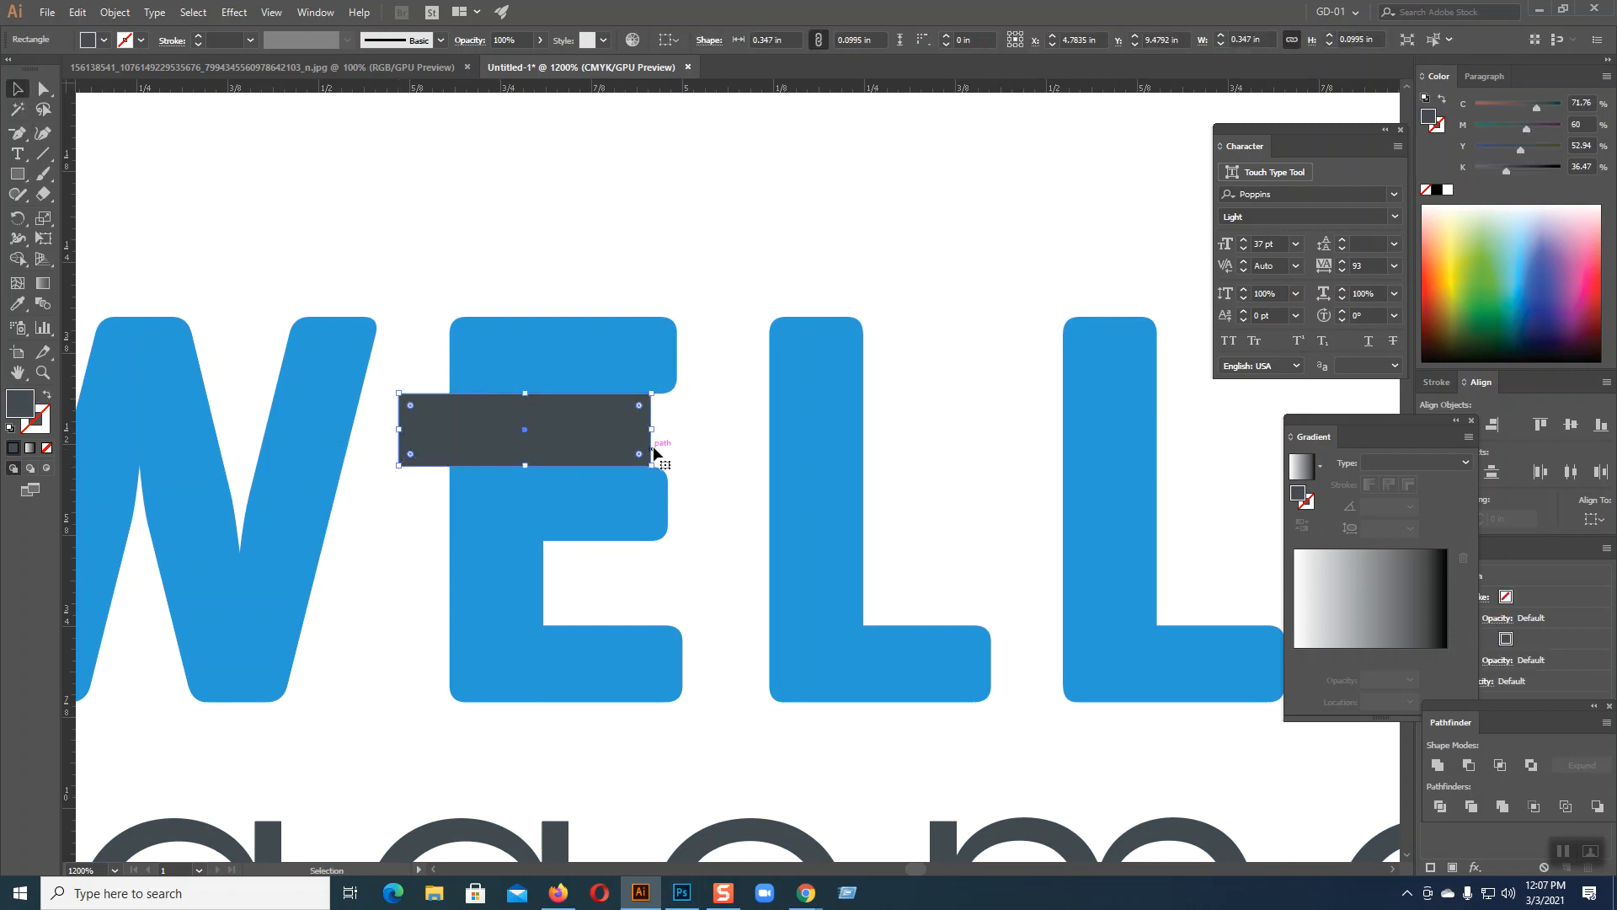
pyautogui.moveTo(654, 429); pyautogui.dragTo(689, 433)
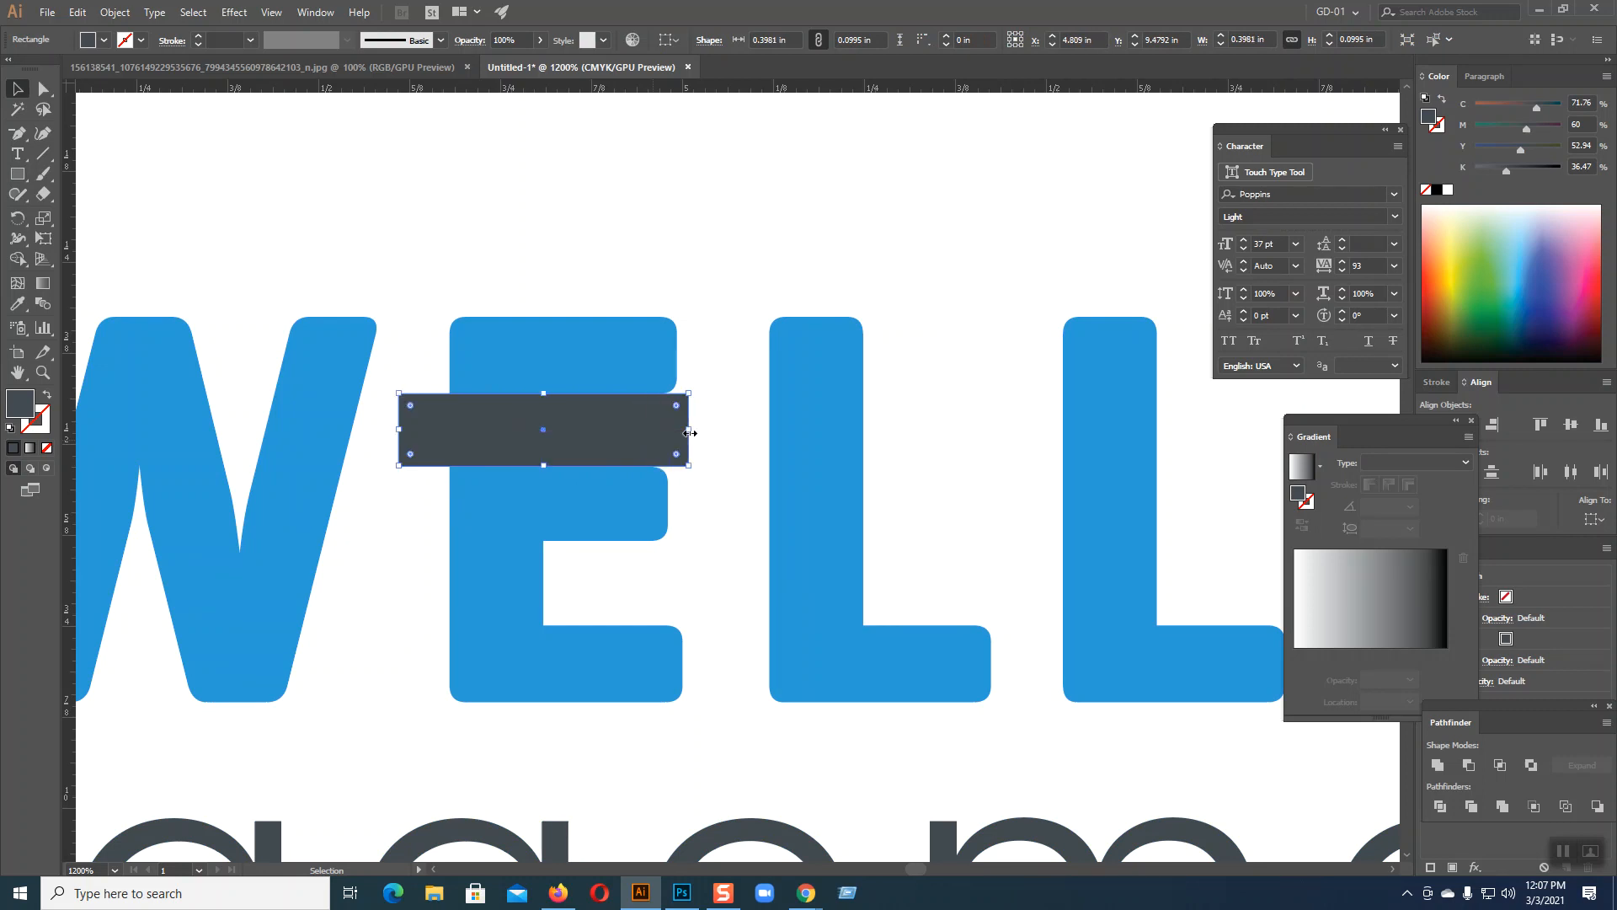
pyautogui.click(731, 553)
pyautogui.moveTo(562, 453); pyautogui.dragTo(567, 596)
pyautogui.hotkey('ctrl', 'z')
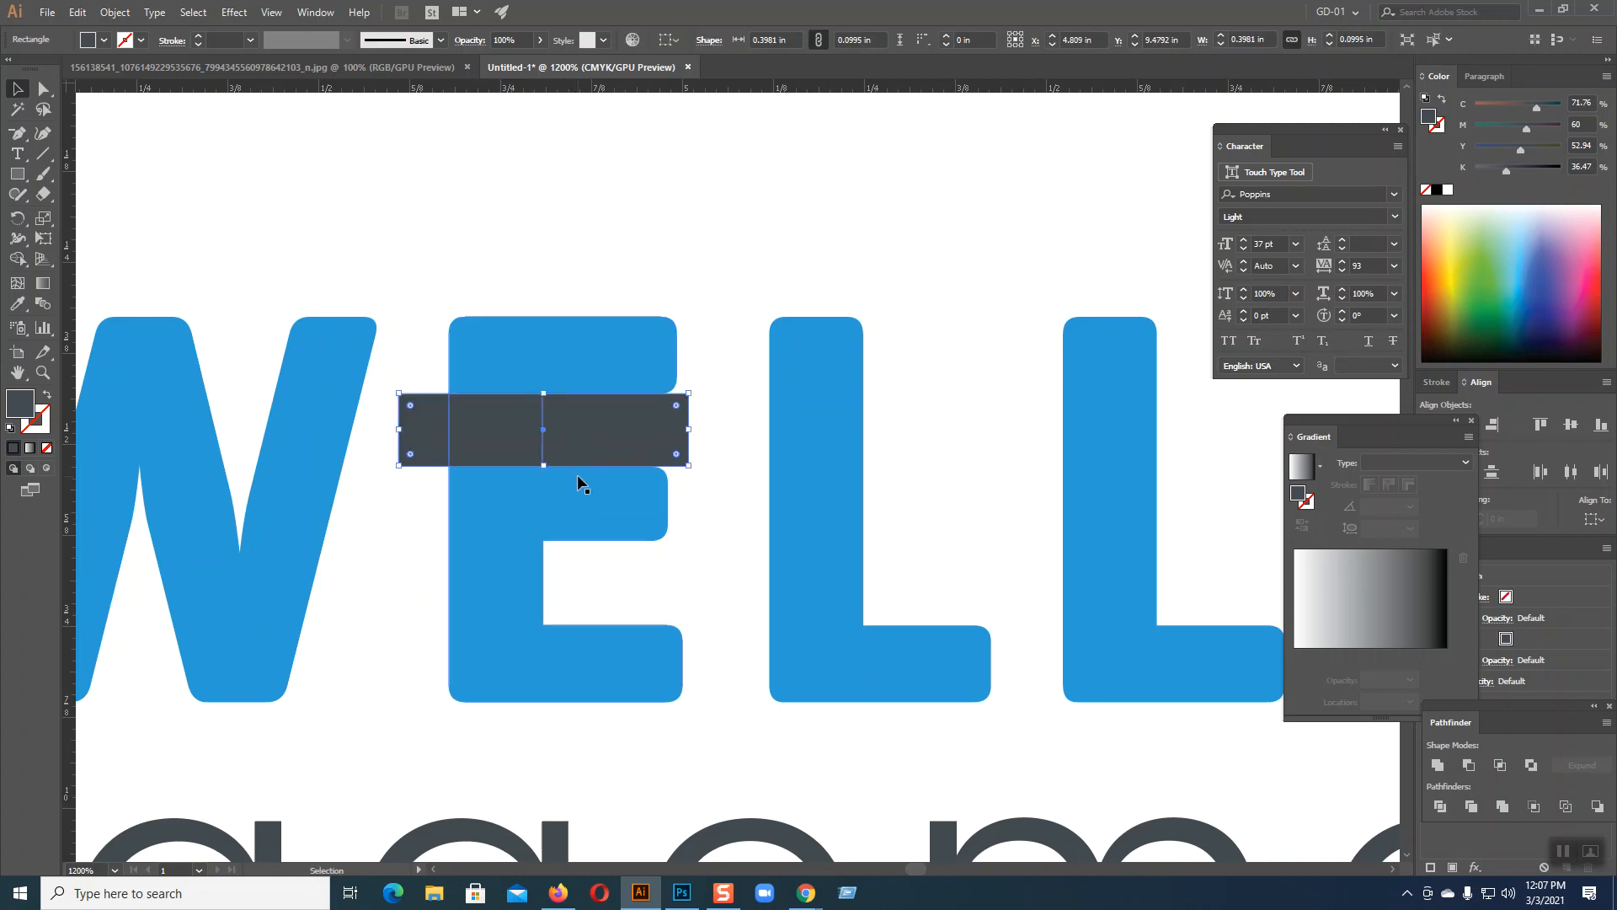
# - Ungroup the outlined company-name lettering and divide the letter E with the rectangle crossing it
pyautogui.keyDown('shift'); pyautogui.click(524, 337); pyautogui.keyUp('shift')
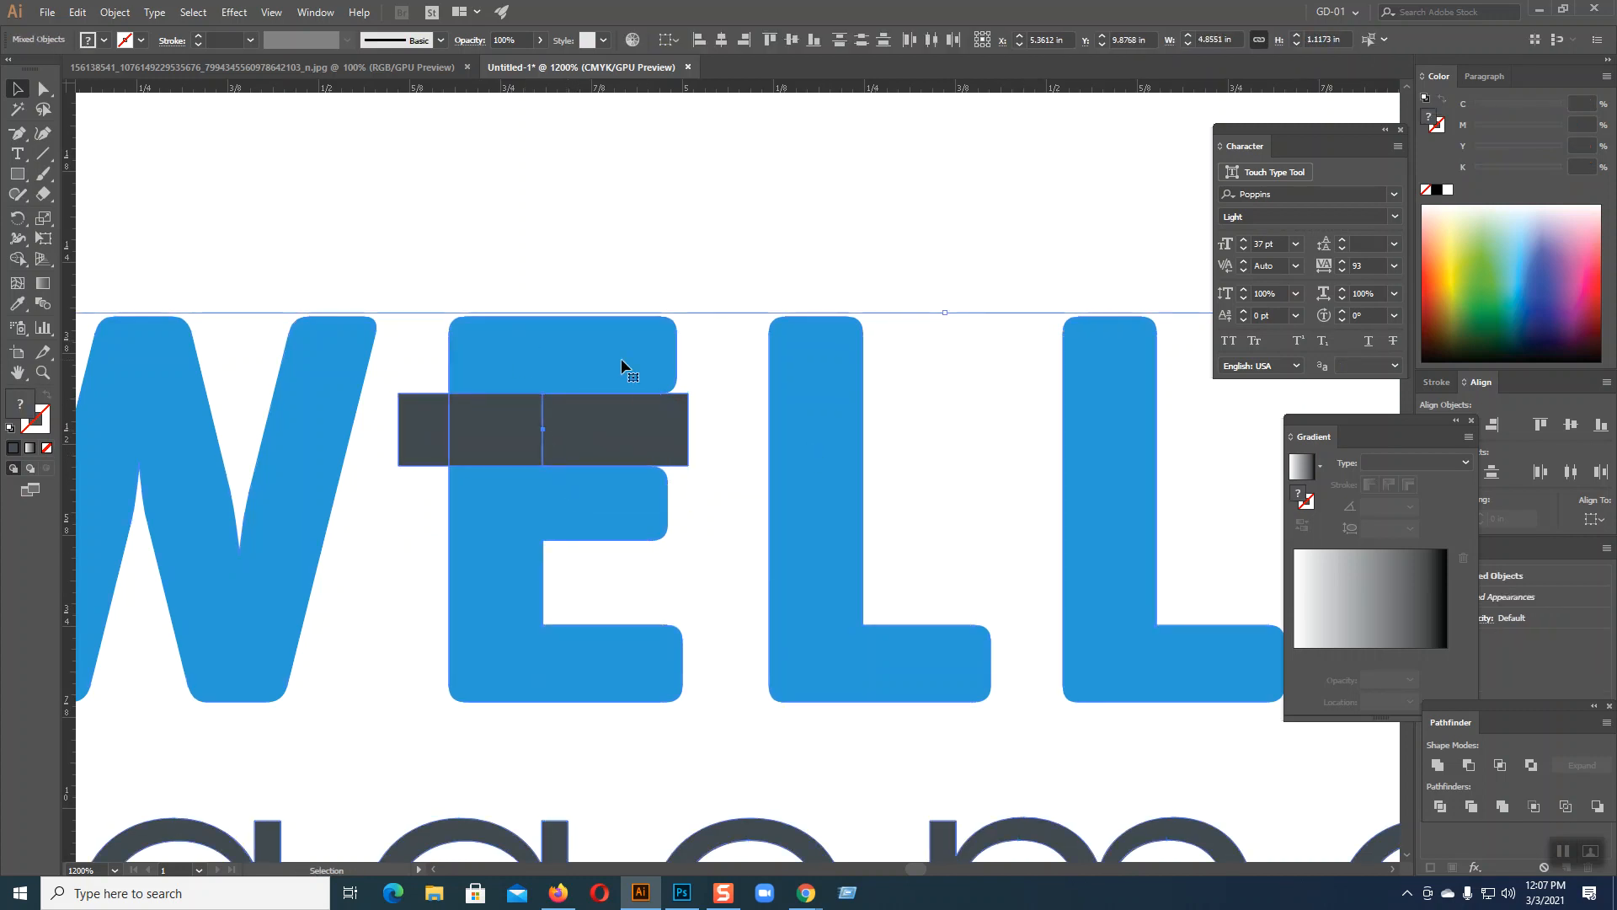
pyautogui.rightClick(583, 352)
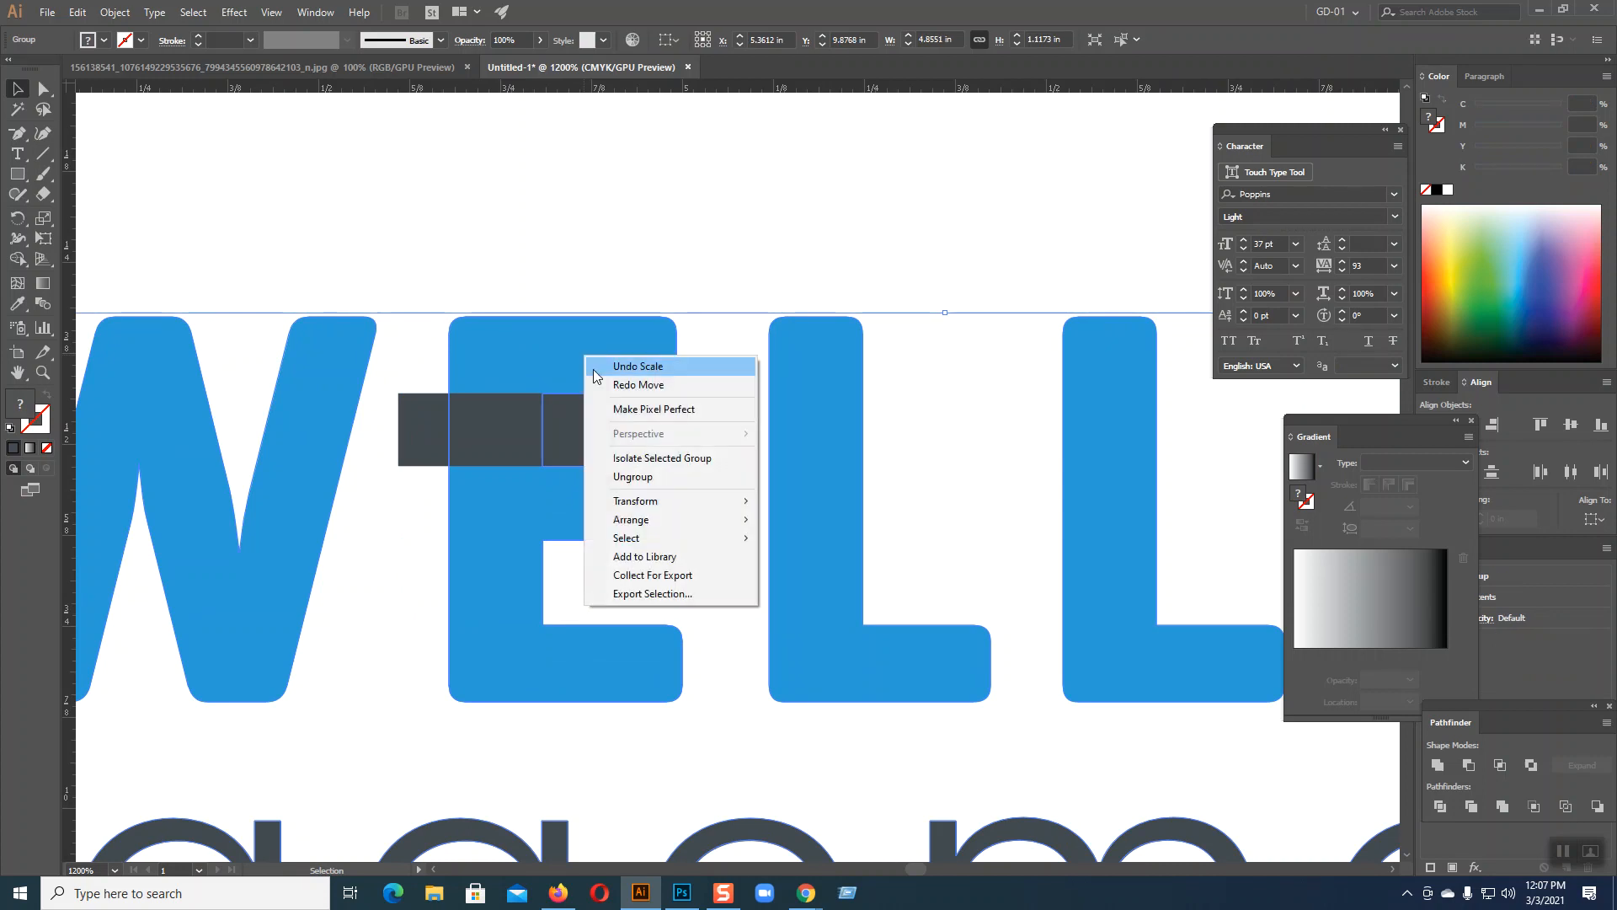
pyautogui.click(624, 477)
pyautogui.click(649, 253)
pyautogui.click(564, 334)
pyautogui.keyDown('shift'); pyautogui.click(573, 425); pyautogui.keyUp('shift')
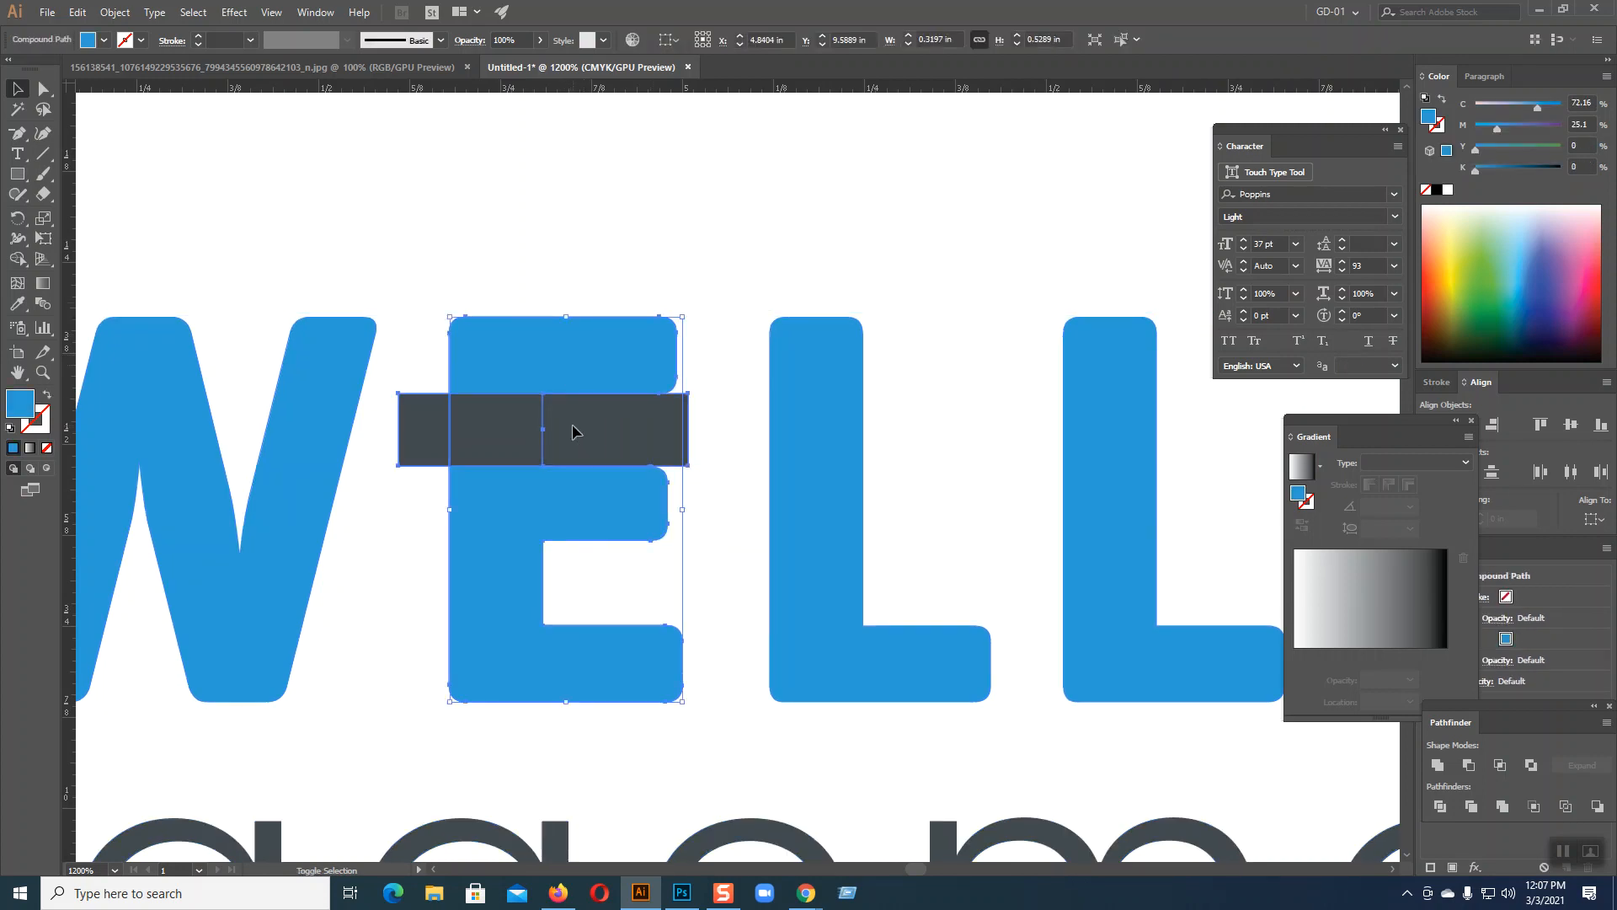
pyautogui.click(1440, 807)
# - Ungroup the divided E and delete the rectangle's pieces, cutting a gap through the stem below the upper arm
pyautogui.rightClick(646, 424)
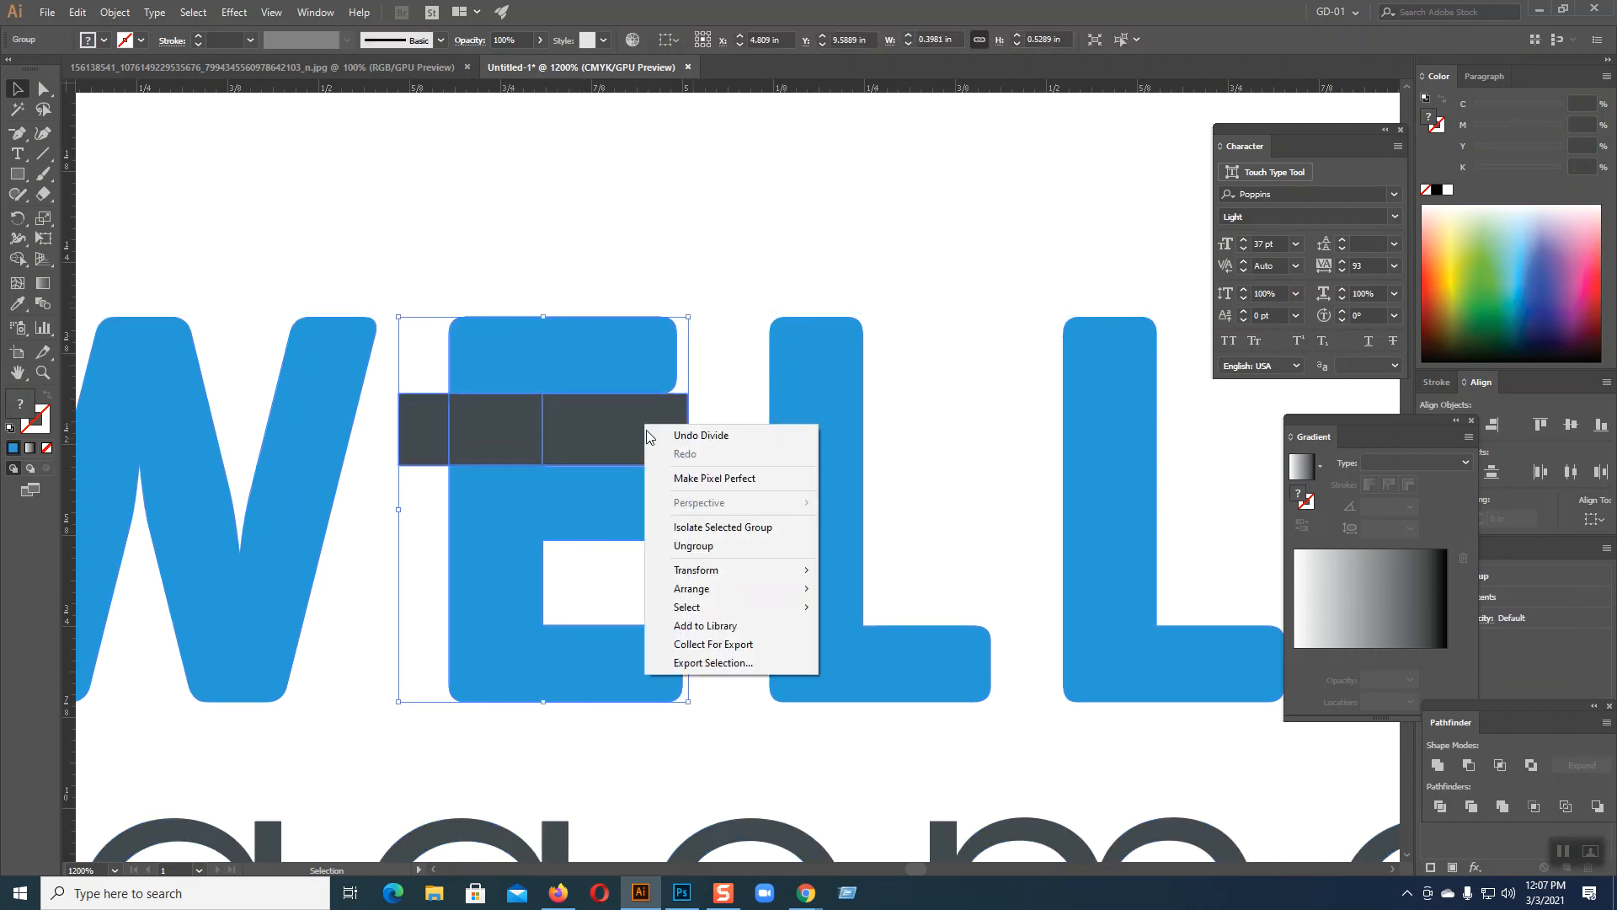
pyautogui.click(706, 547)
pyautogui.click(706, 250)
pyautogui.click(663, 423)
pyautogui.press('Delete')
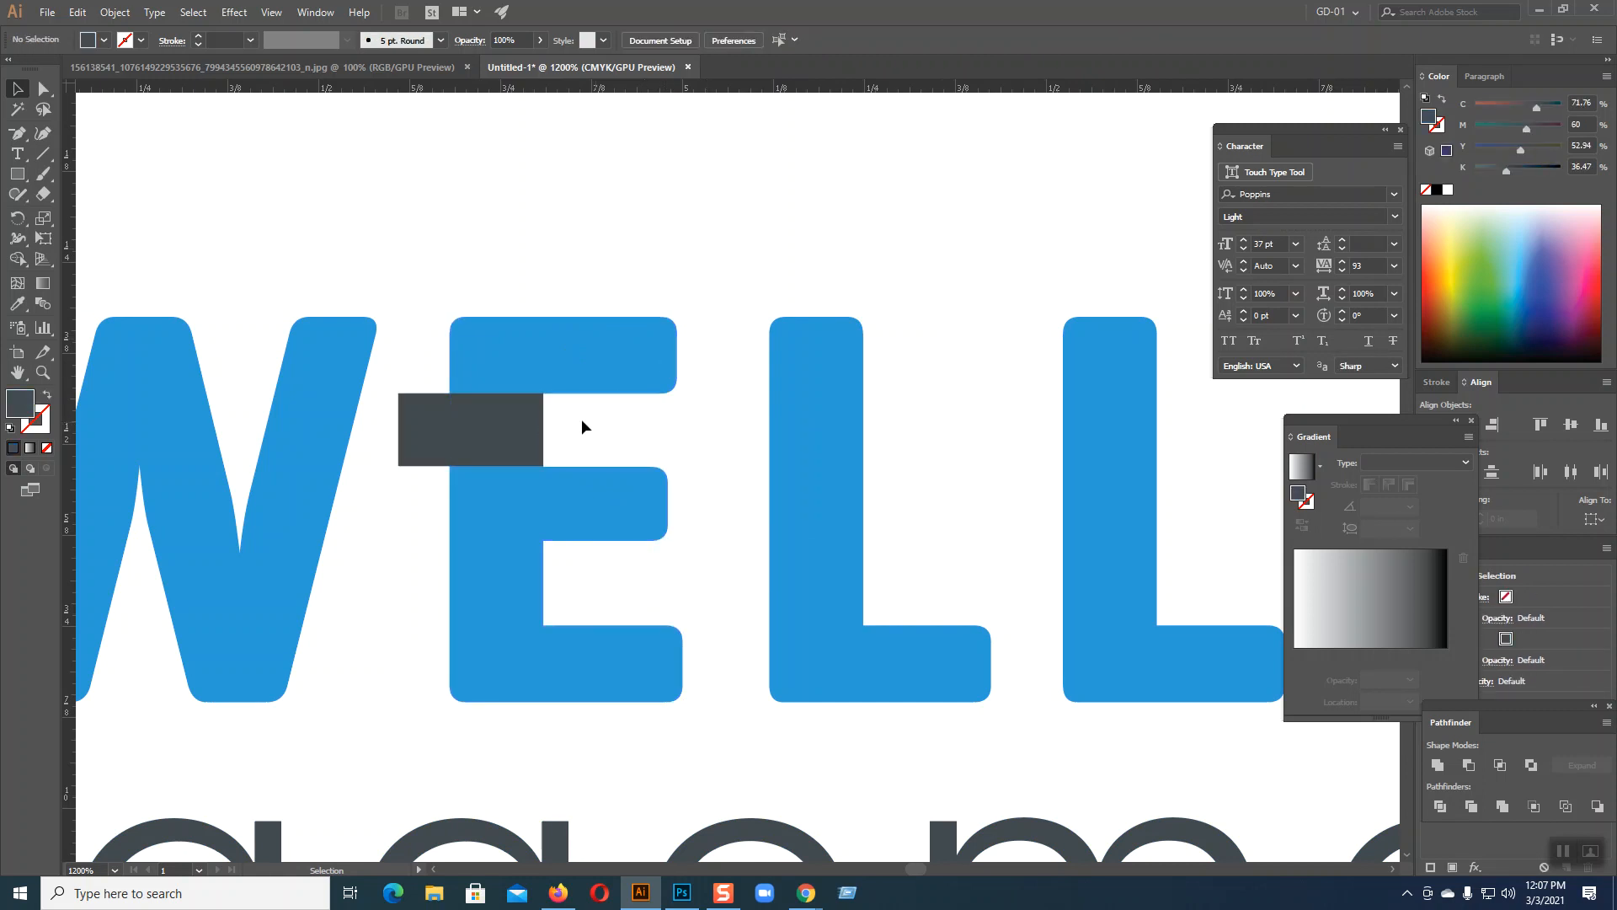
pyautogui.click(534, 415)
pyautogui.press('Delete')
pyautogui.click(438, 427)
pyautogui.press('Delete')
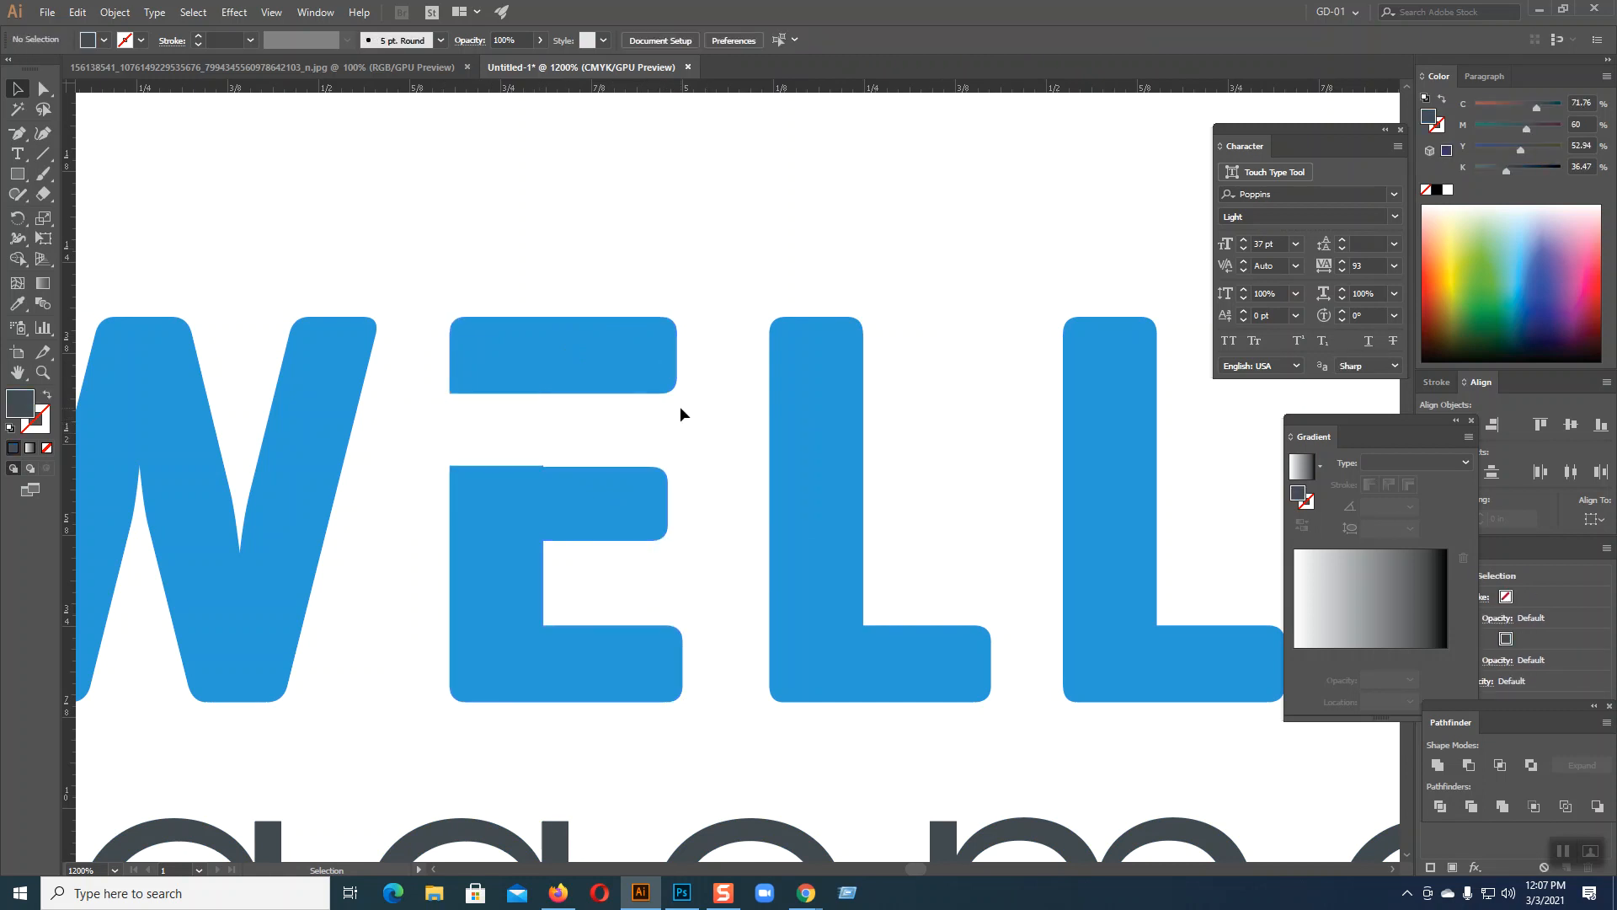
# - Delete the stray anchor point at the small notch on the upper edge of the E's lower part
pyautogui.hotkey('ctrl', '+')
pyautogui.hotkey('ctrl', '+')
pyautogui.hotkey('ctrl', '+')
pyautogui.hotkey('ctrl', '+')
pyautogui.press('space')
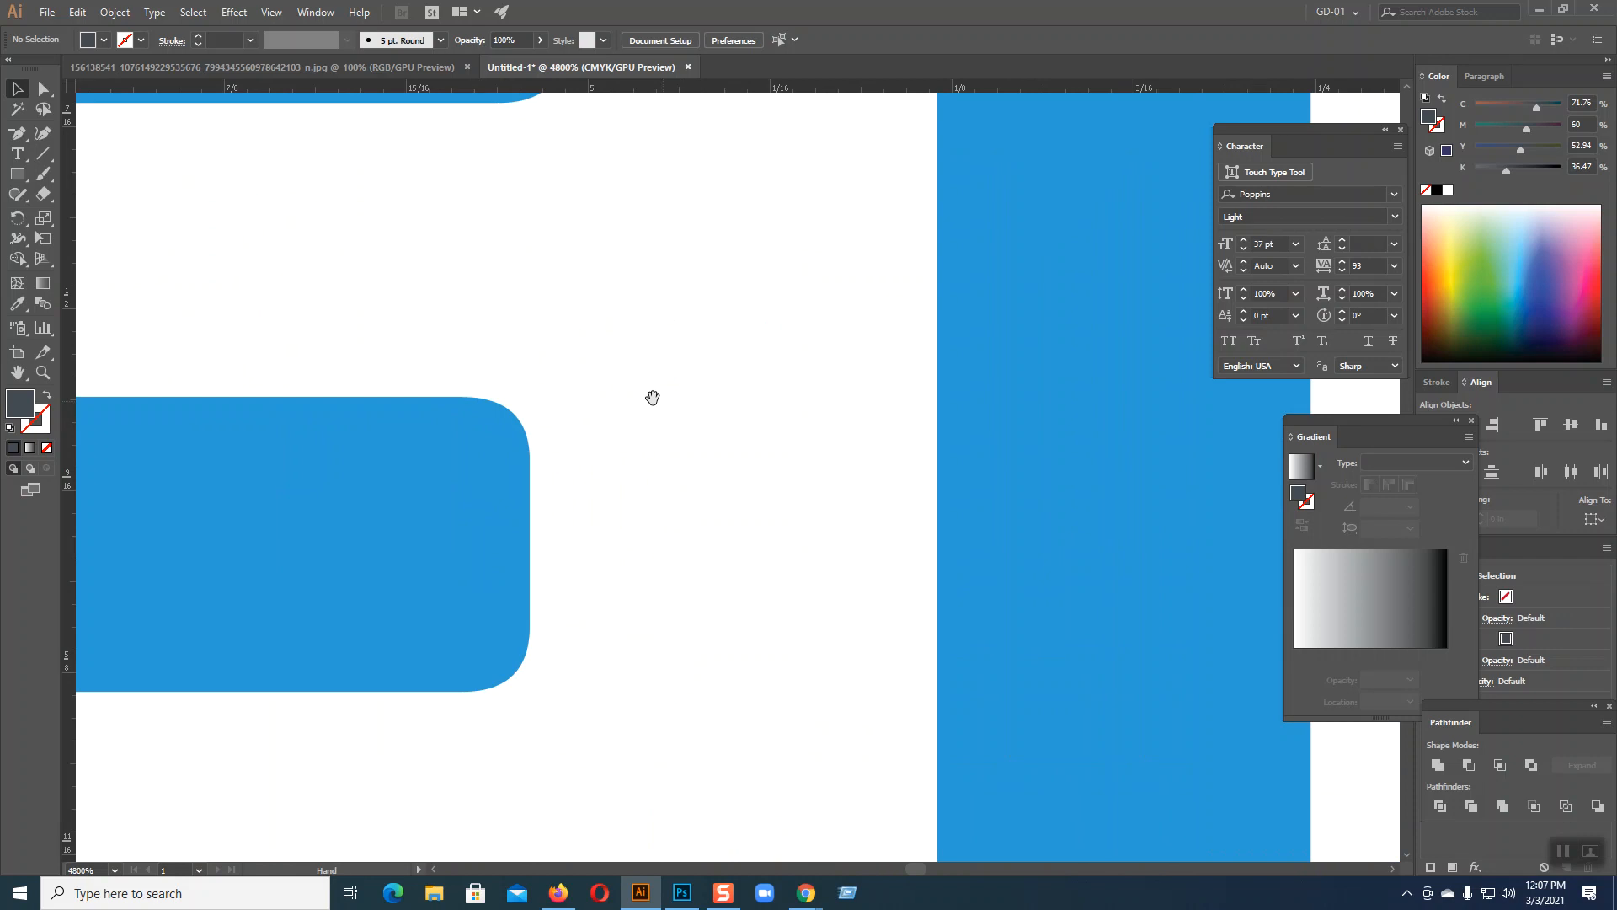
pyautogui.moveTo(680, 406); pyautogui.dragTo(1315, 367)
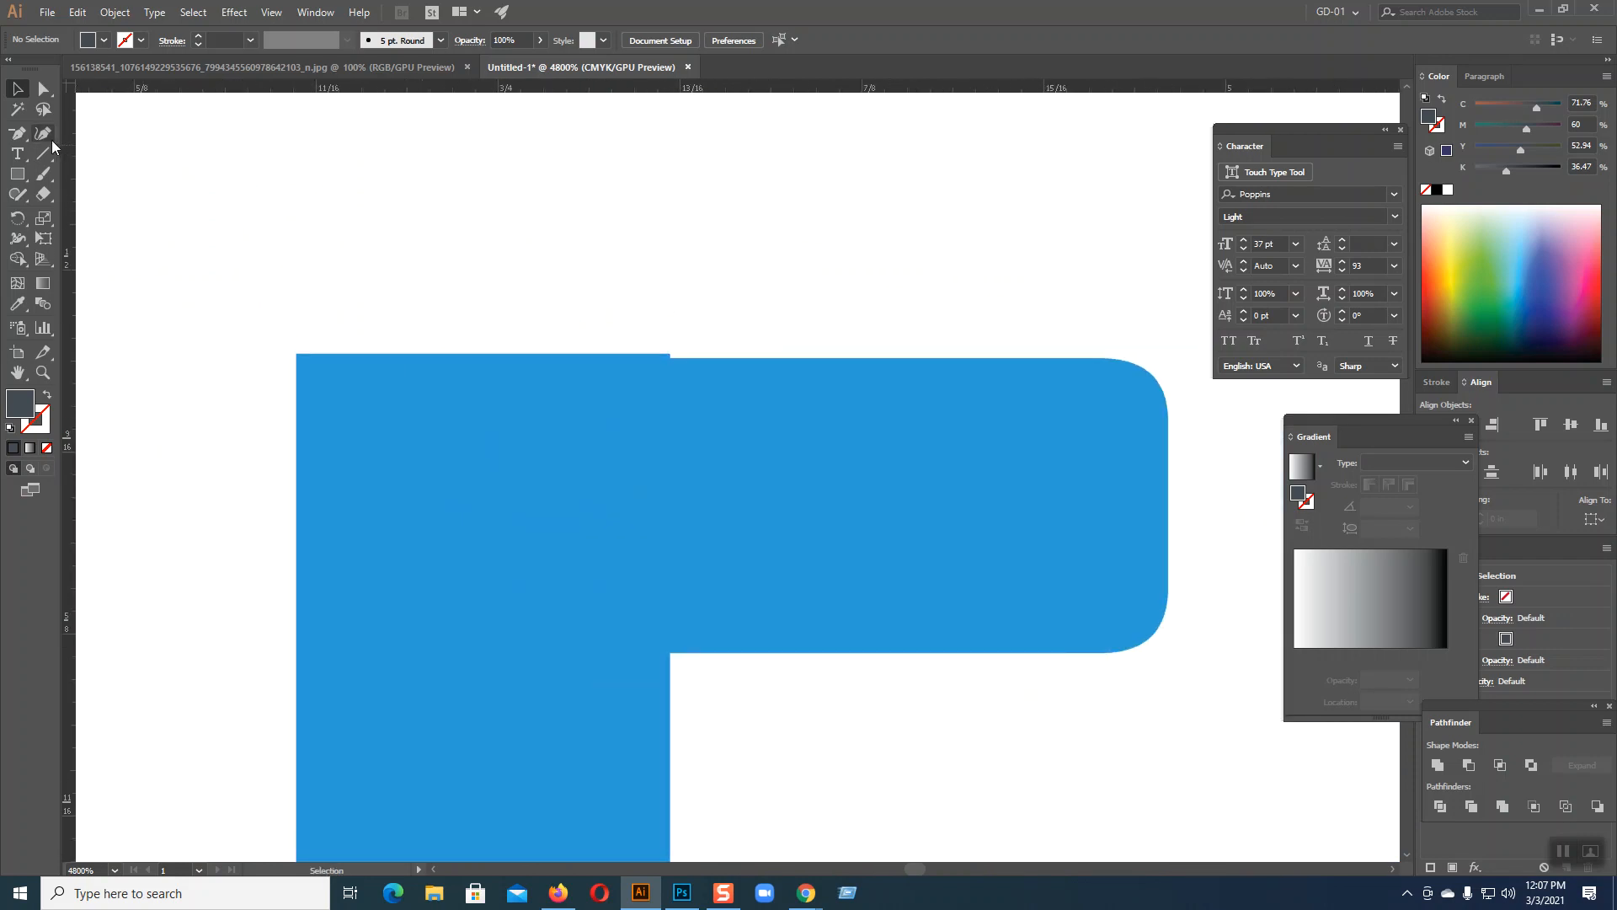
pyautogui.click(18, 135)
pyautogui.click(670, 355)
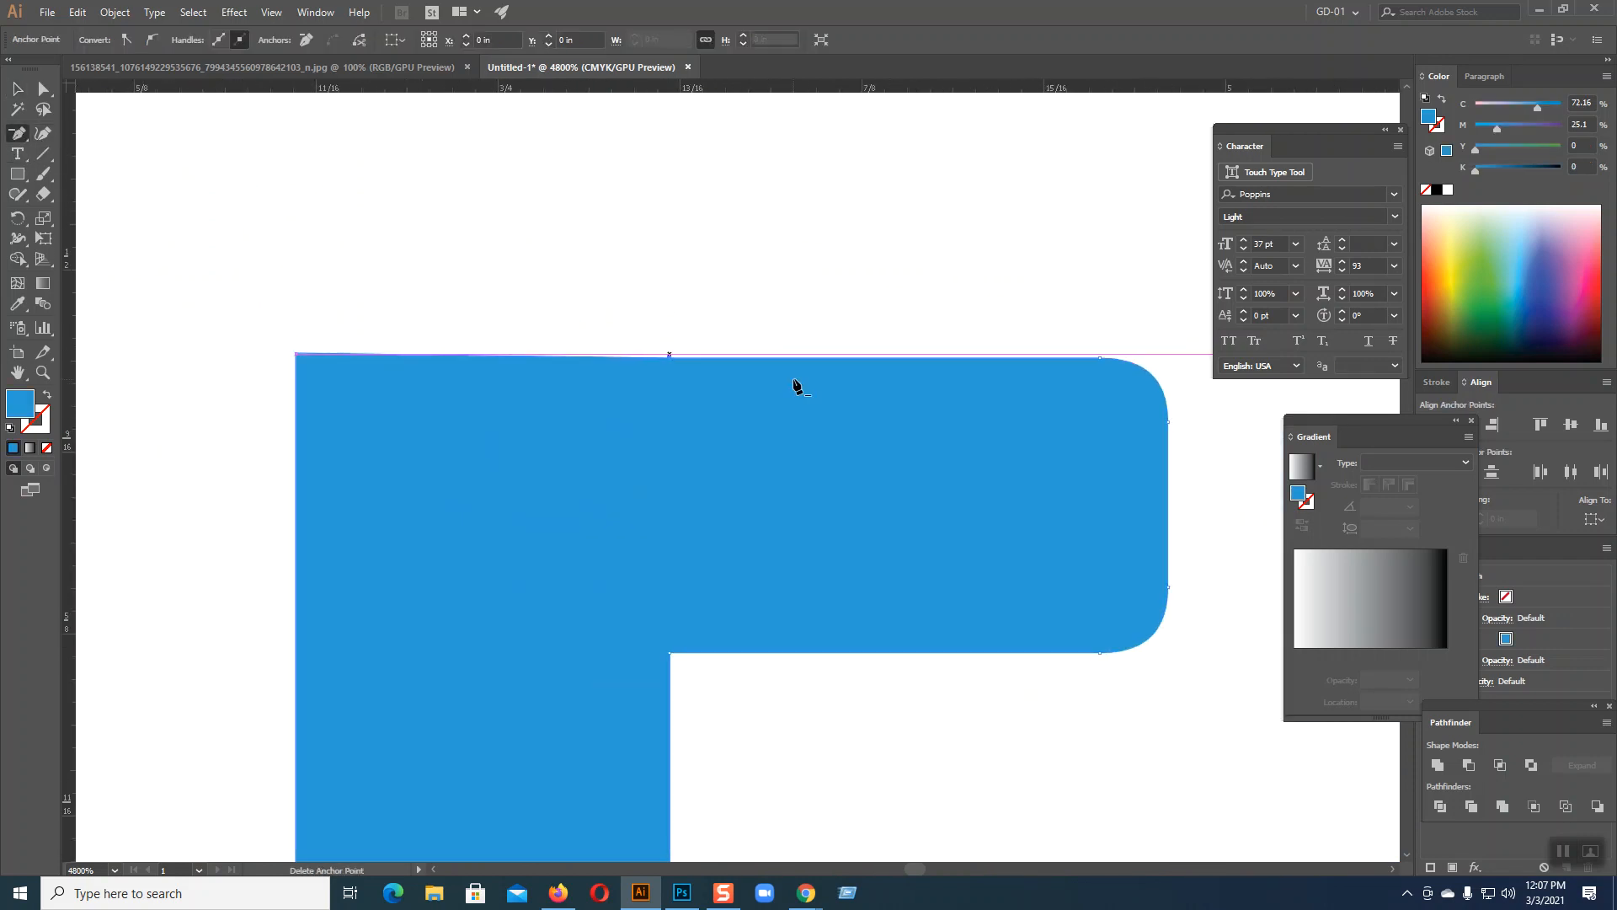
# - Lower the outer corner anchor of the E's cut edge to level it, and delete the leftover anchor point along it
pyautogui.click(43, 87)
pyautogui.click(259, 272)
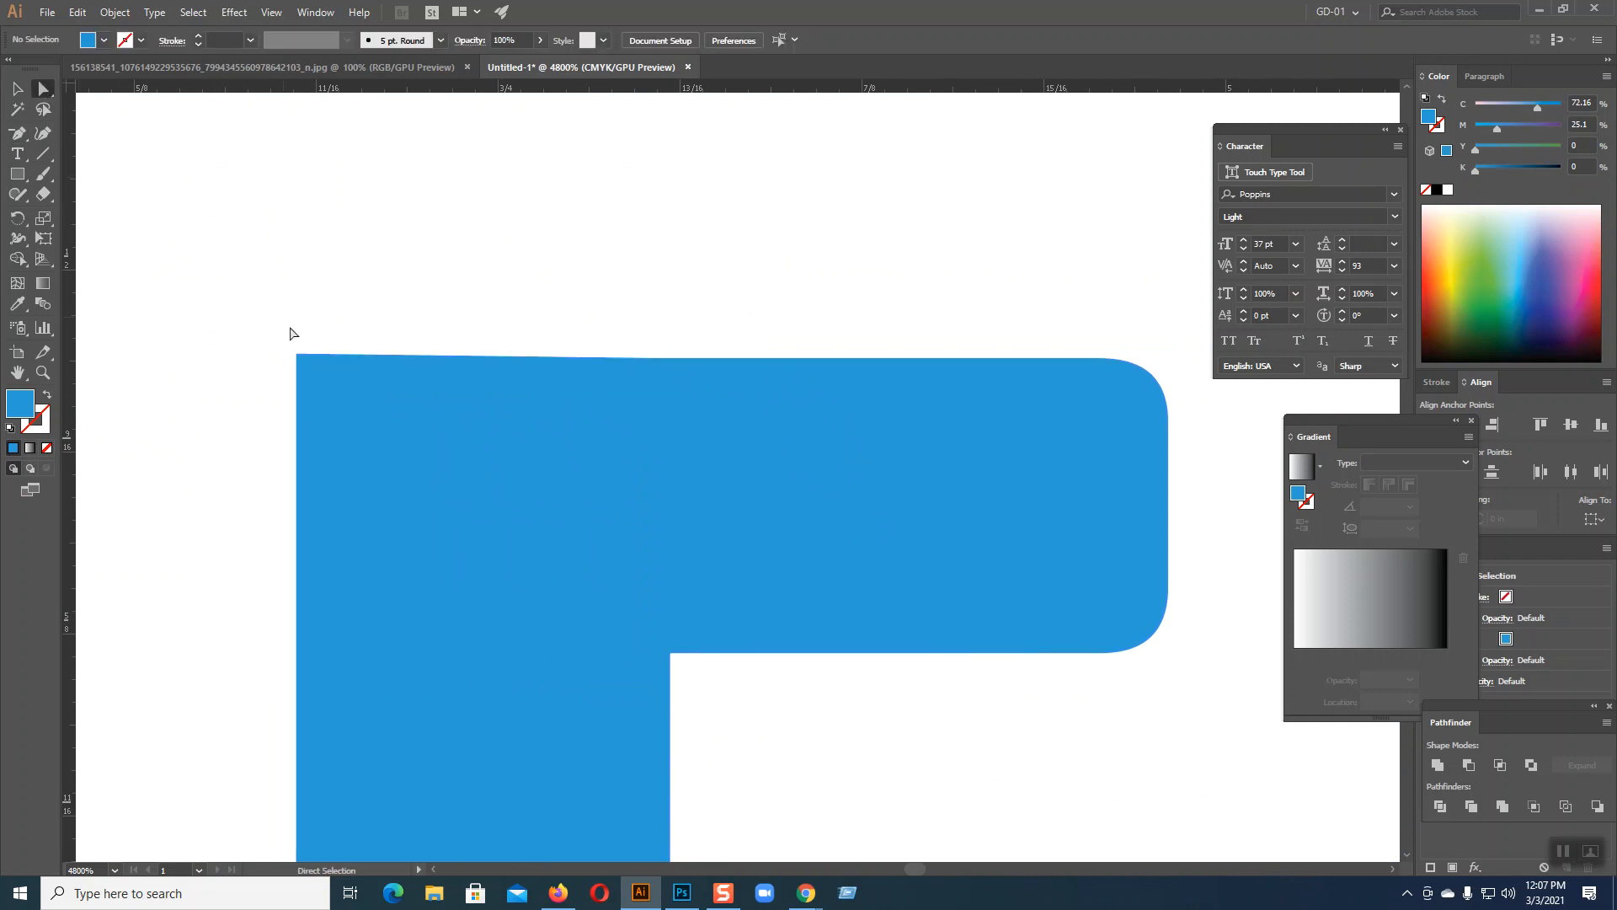
pyautogui.moveTo(298, 355); pyautogui.dragTo(296, 357)
pyautogui.click(303, 277)
pyautogui.press('-')
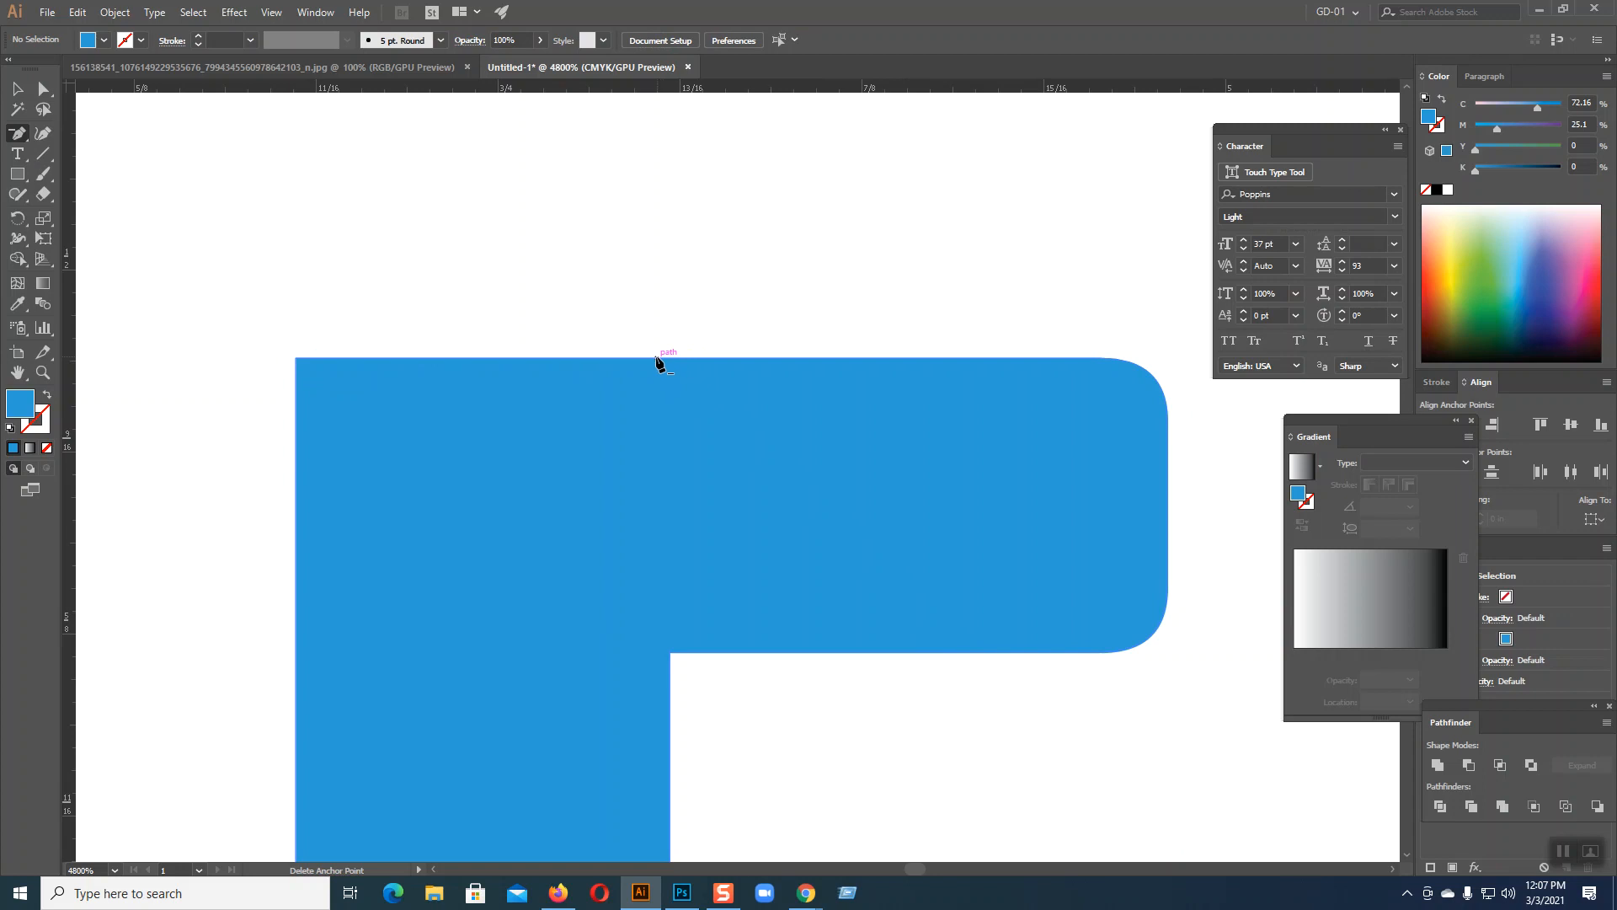
pyautogui.click(670, 358)
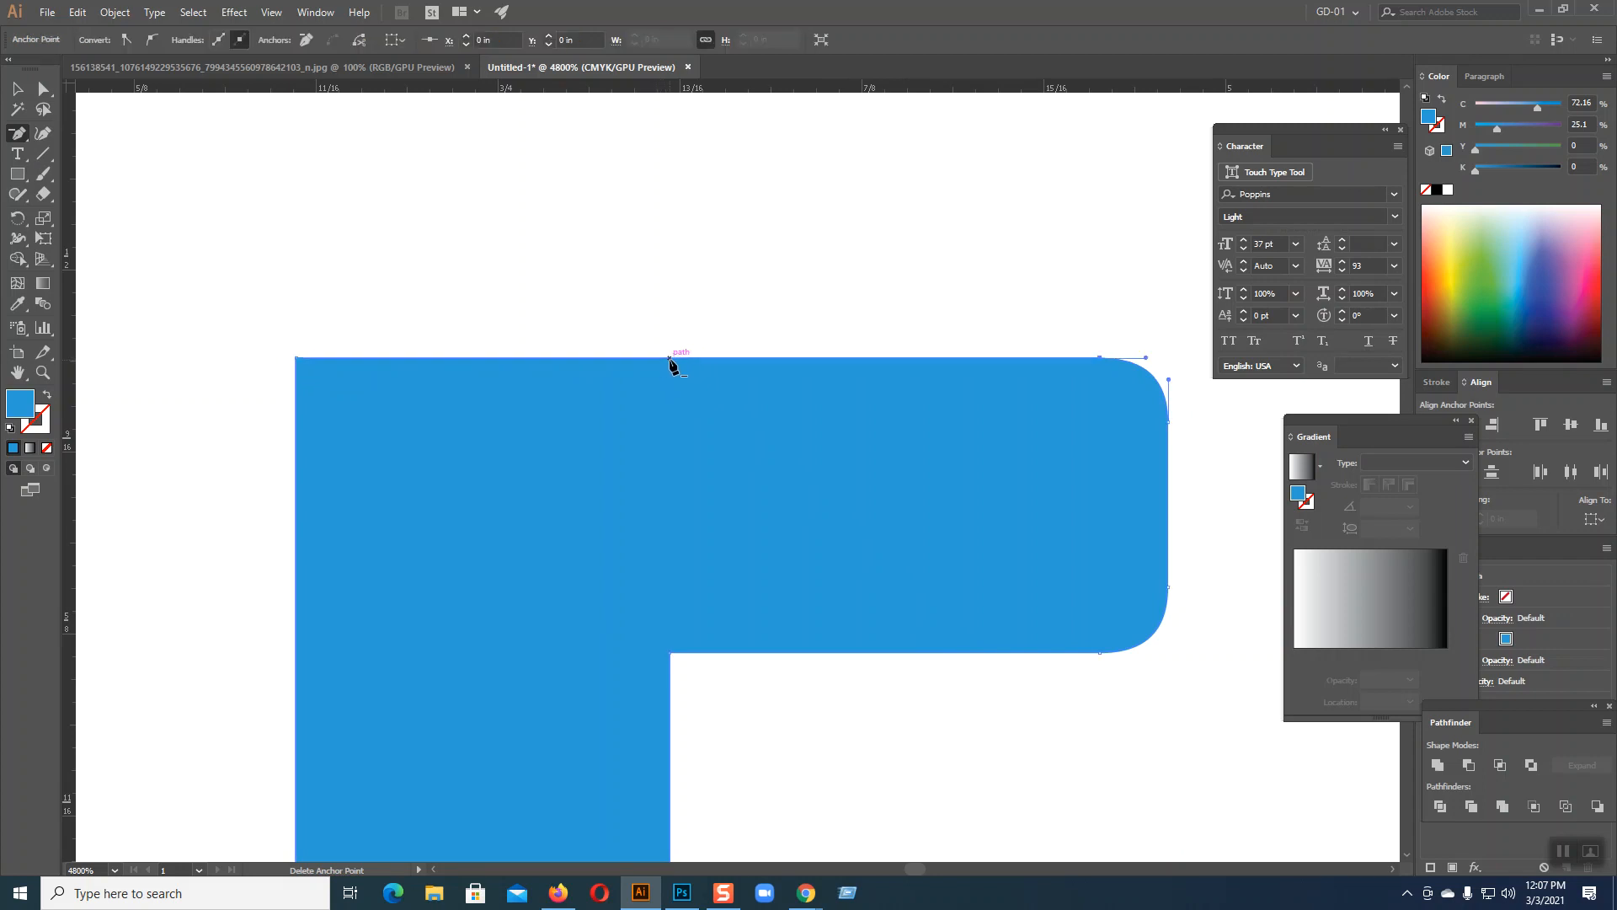
pyautogui.press('v')
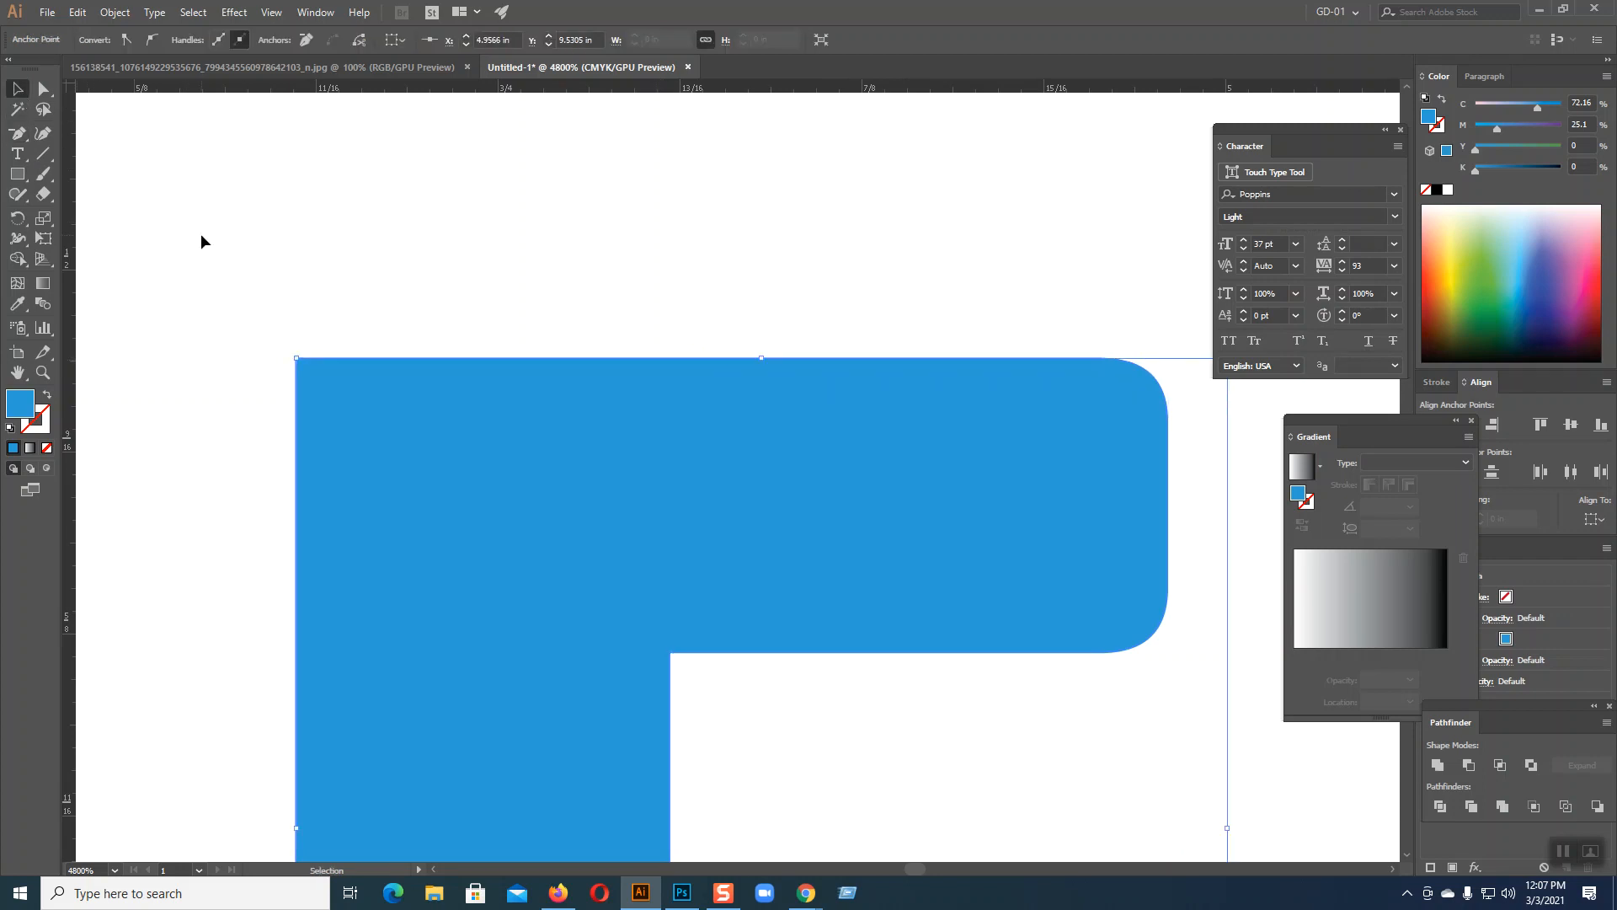
pyautogui.click(210, 243)
# - Draw a rectangle about 0.18 by 0.12 in across the stem of the R in ORWELL, matching the height of its counter
pyautogui.hotkey('ctrl', '-')
pyautogui.hotkey('ctrl', '-')
pyautogui.hotkey('ctrl', '-')
pyautogui.hotkey('ctrl', '-')
pyautogui.hotkey('ctrl', '-')
pyautogui.hotkey('ctrl', '-')
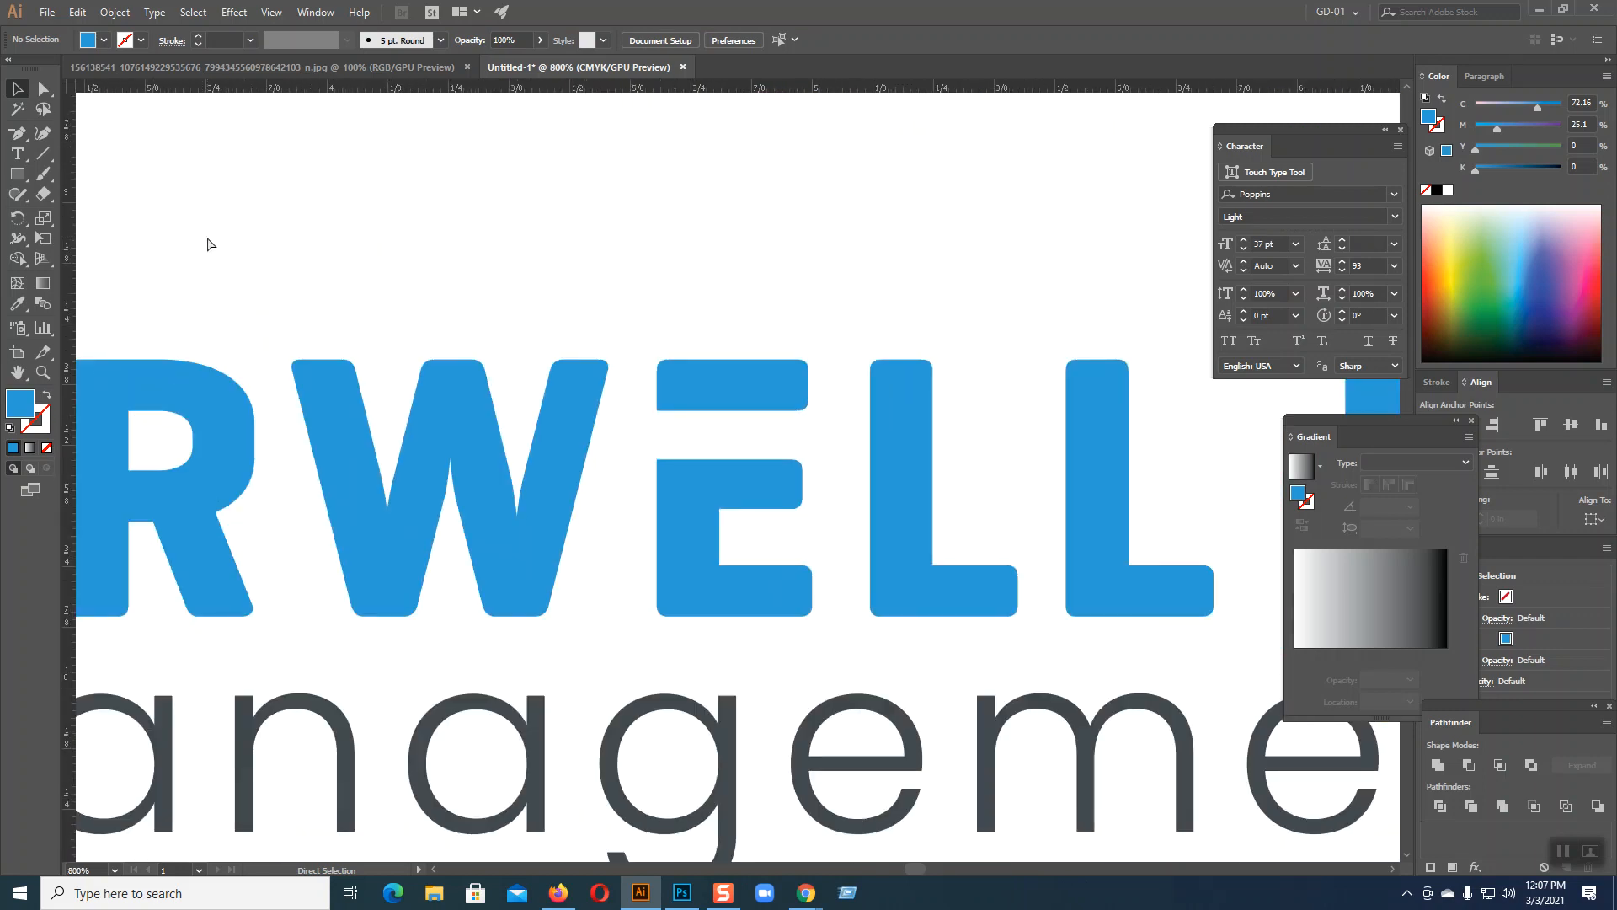
pyautogui.hotkey('ctrl', '-')
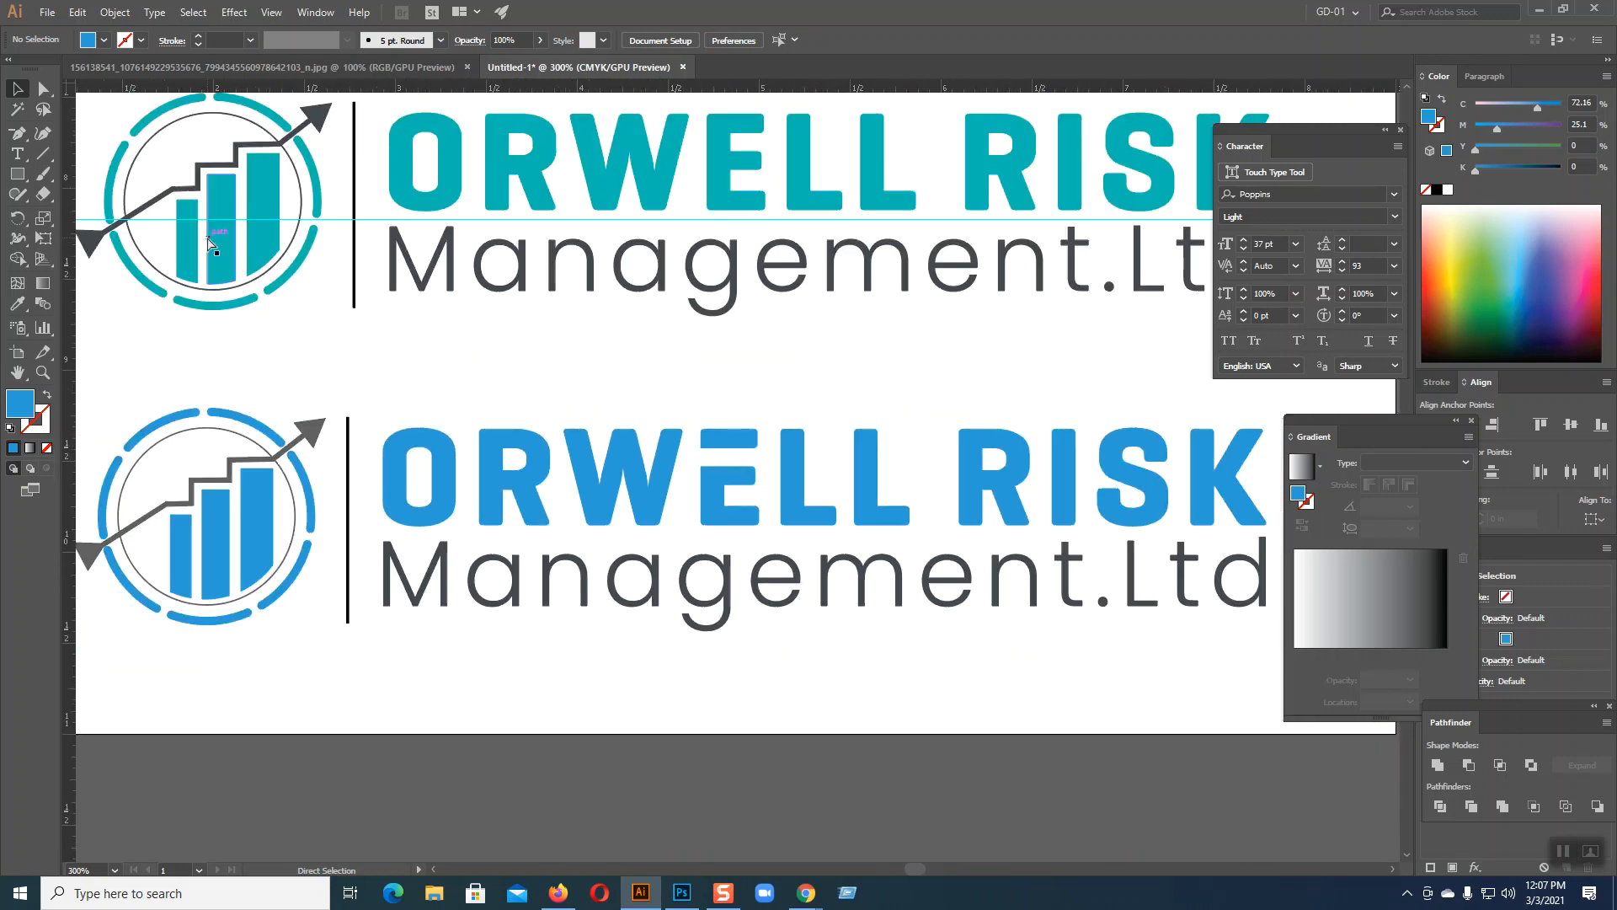
pyautogui.hotkey('ctrl', '+')
pyautogui.hotkey('ctrl', '+')
pyautogui.hotkey('ctrl', '+')
pyautogui.hotkey('ctrl', '+')
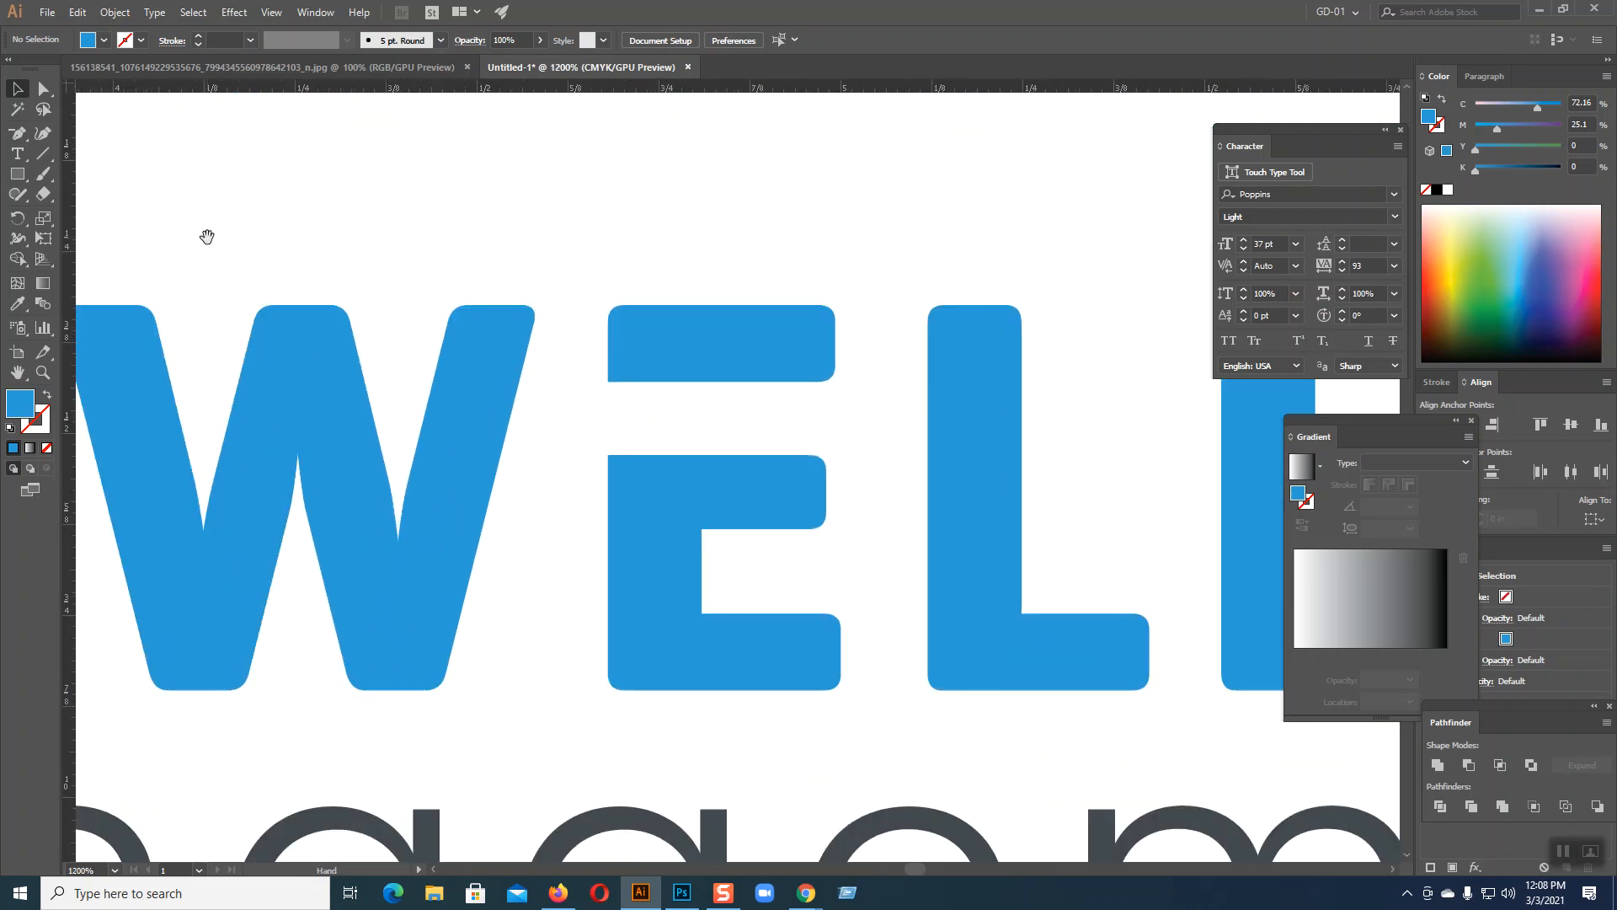
pyautogui.moveTo(280, 392); pyautogui.dragTo(960, 426)
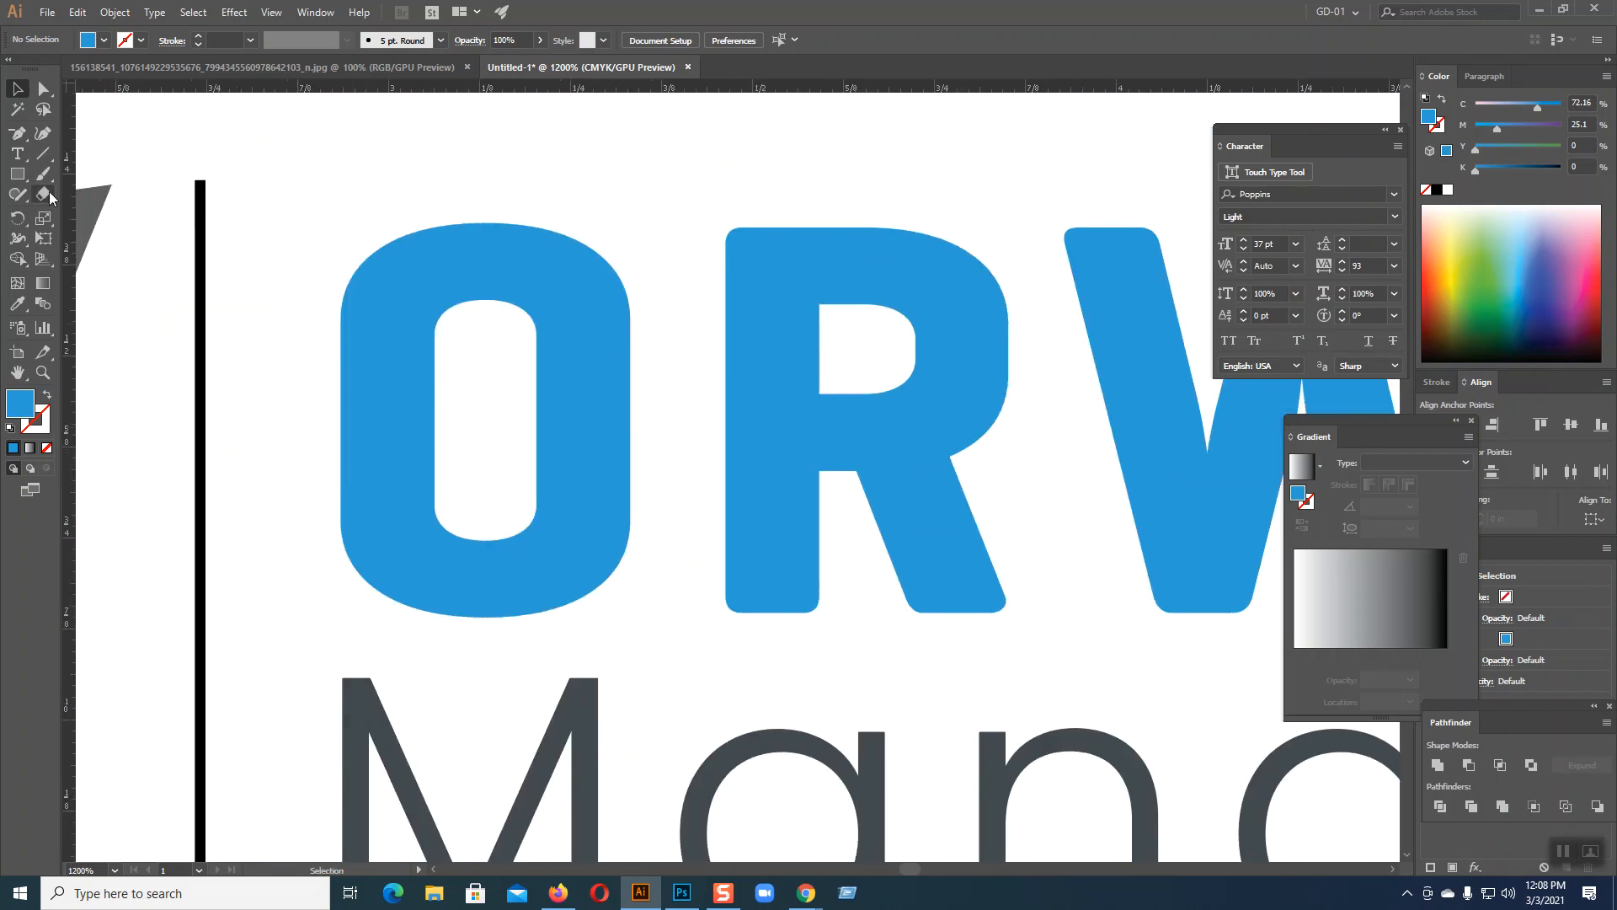
pyautogui.click(17, 173)
pyautogui.moveTo(710, 305); pyautogui.dragTo(843, 392)
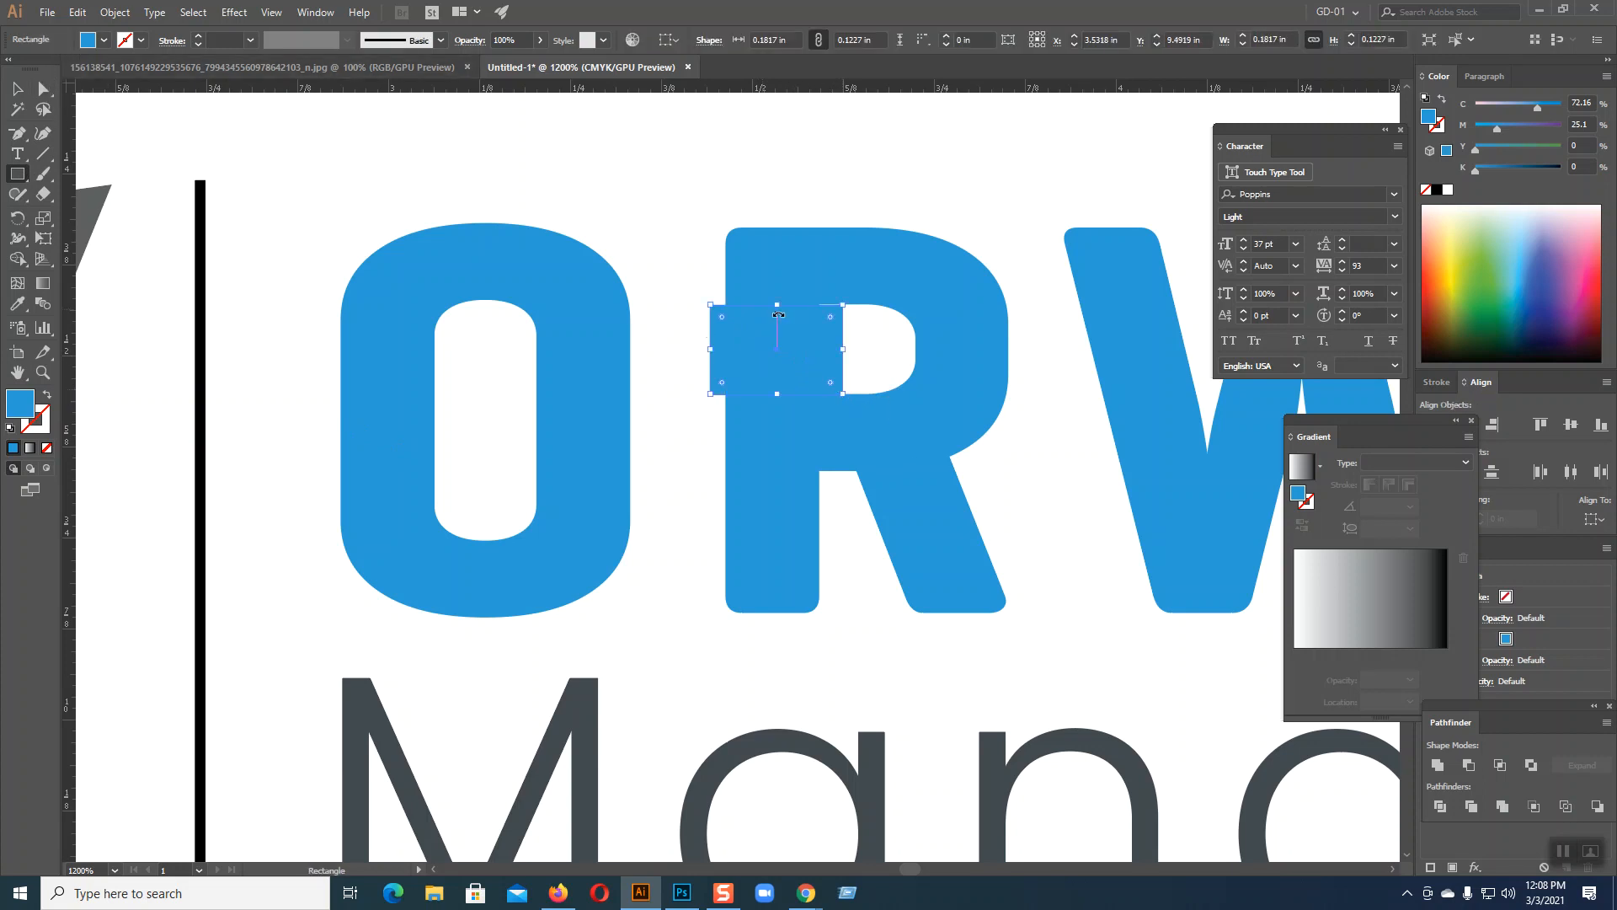
pyautogui.scroll(4, 783, 303)
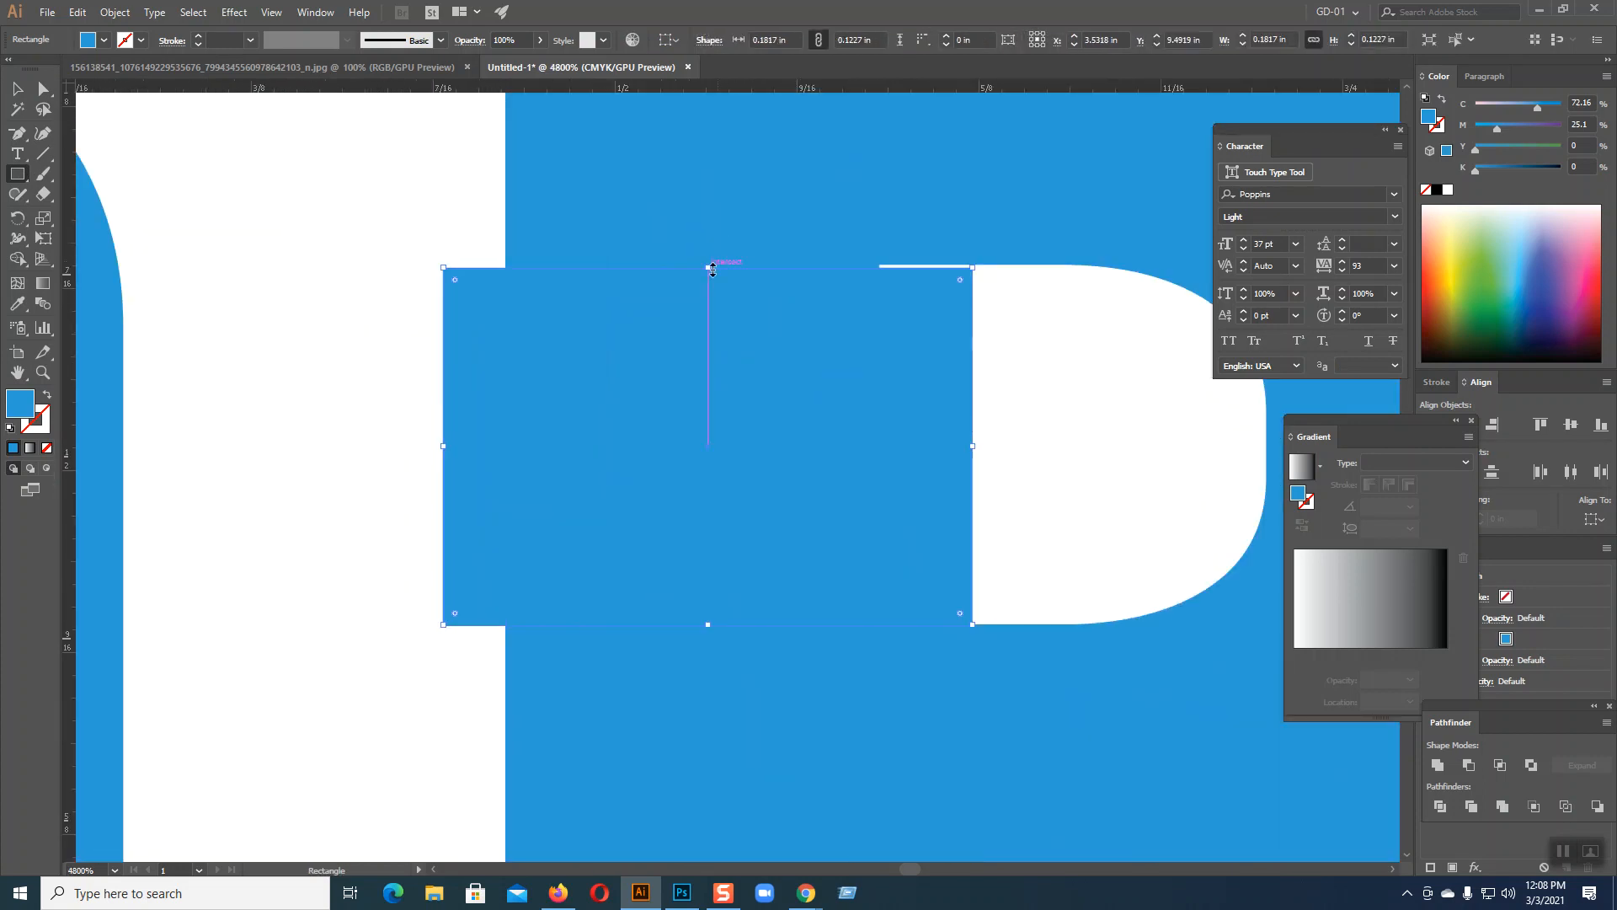
pyautogui.moveTo(711, 269); pyautogui.dragTo(711, 265)
# - Divide the R in ORWELL with the rectangle across its stem and ungroup the resulting pieces
pyautogui.click(17, 89)
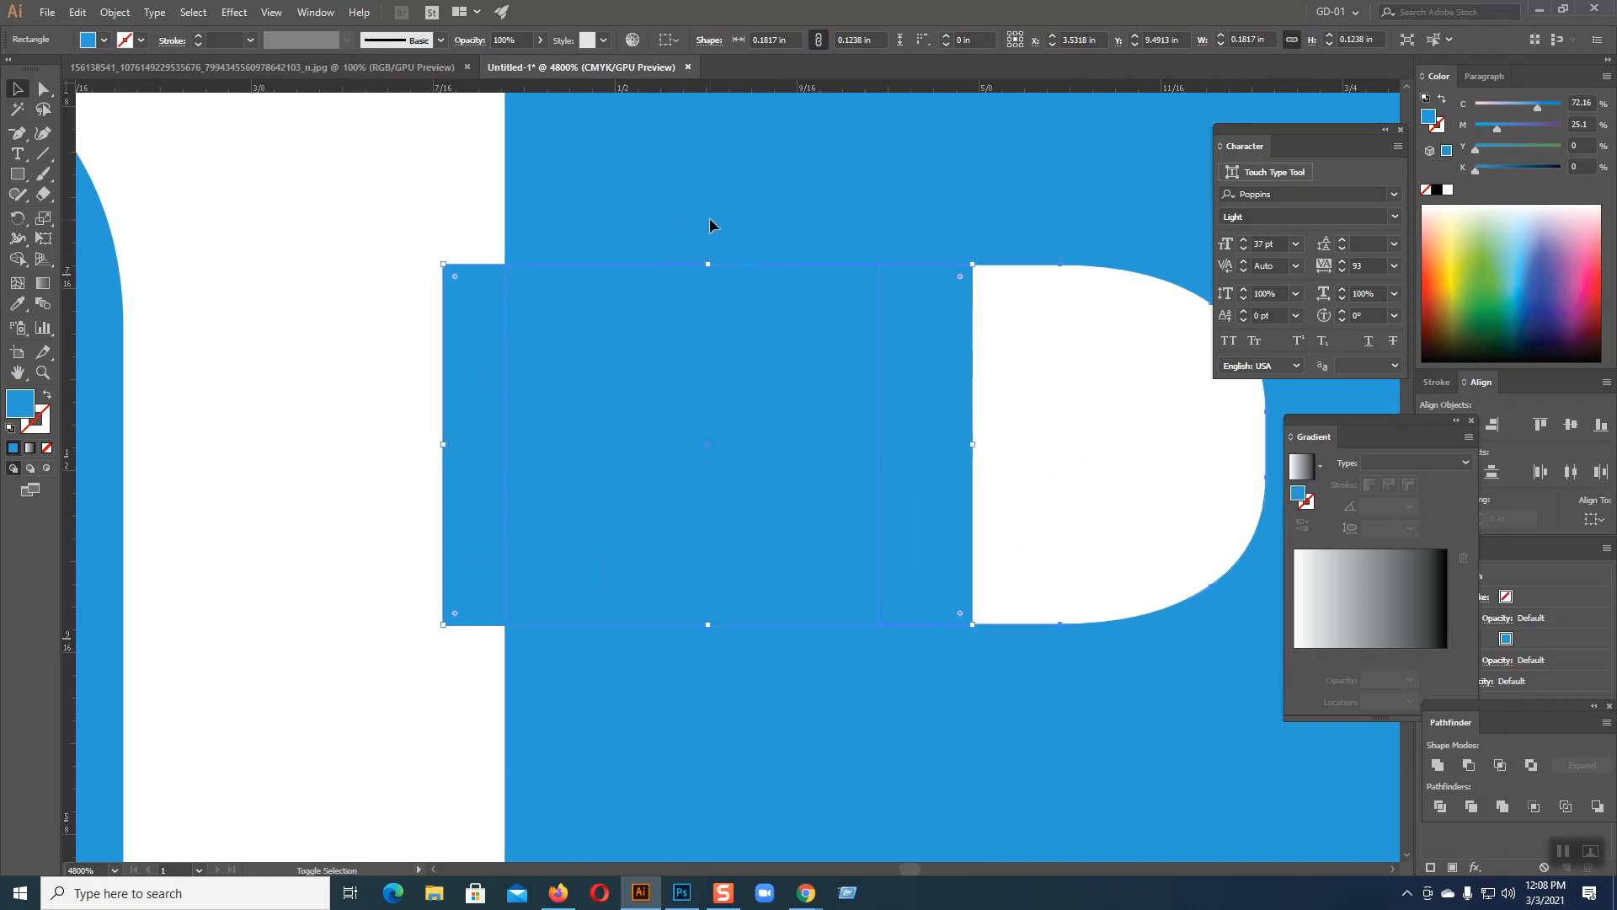
pyautogui.keyDown('shift'); pyautogui.click(709, 218); pyautogui.keyUp('shift')
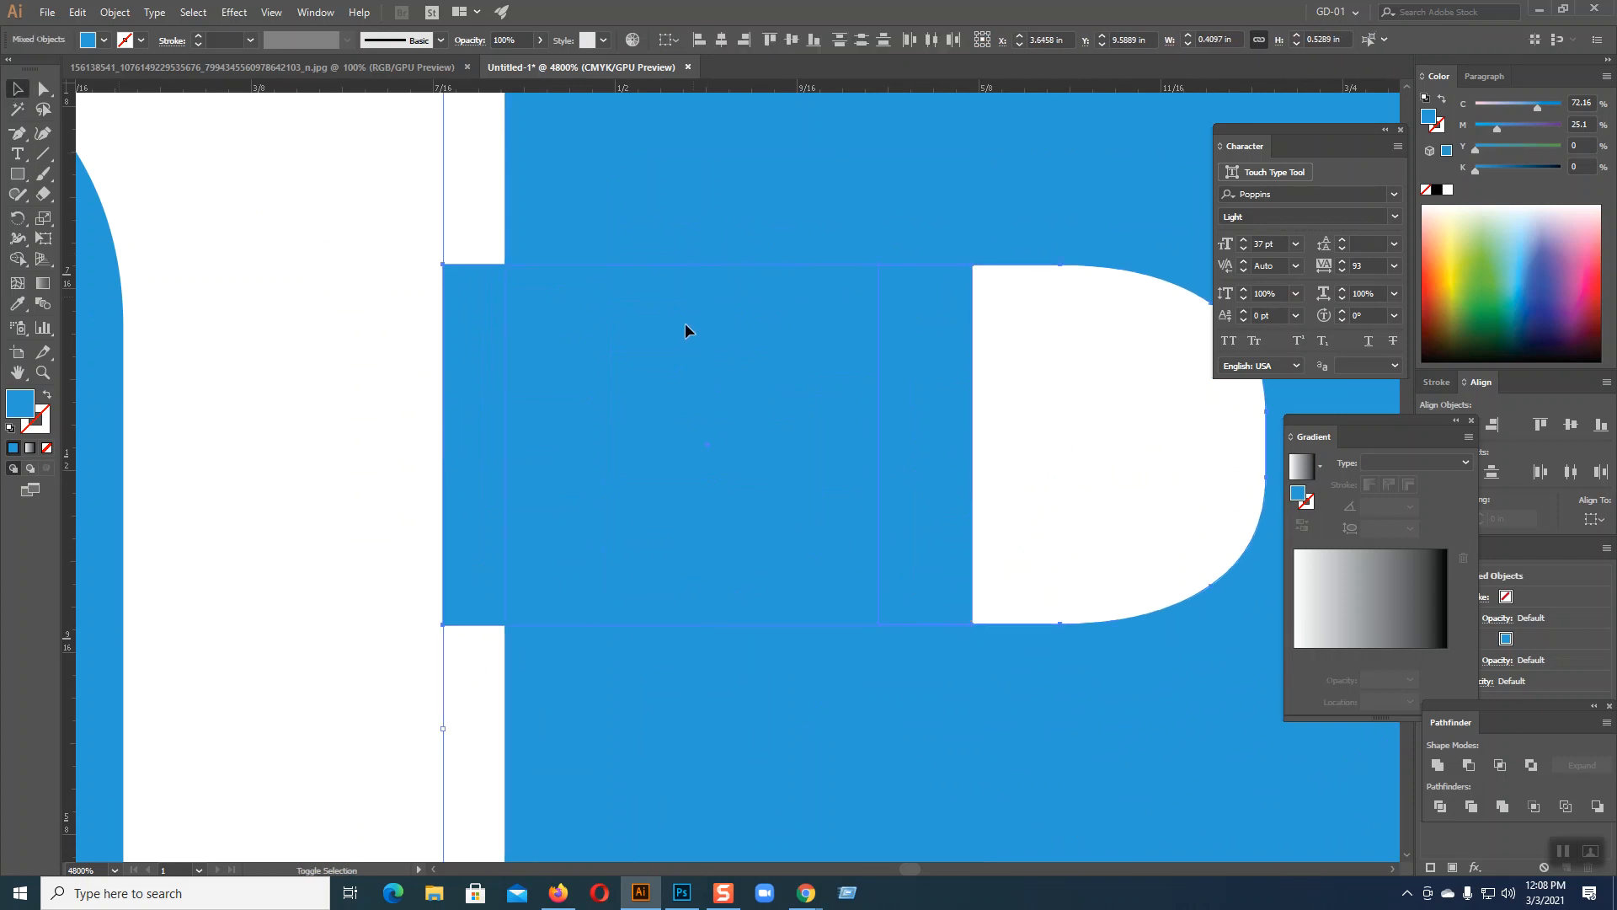
pyautogui.click(1440, 806)
pyautogui.rightClick(706, 416)
pyautogui.click(775, 529)
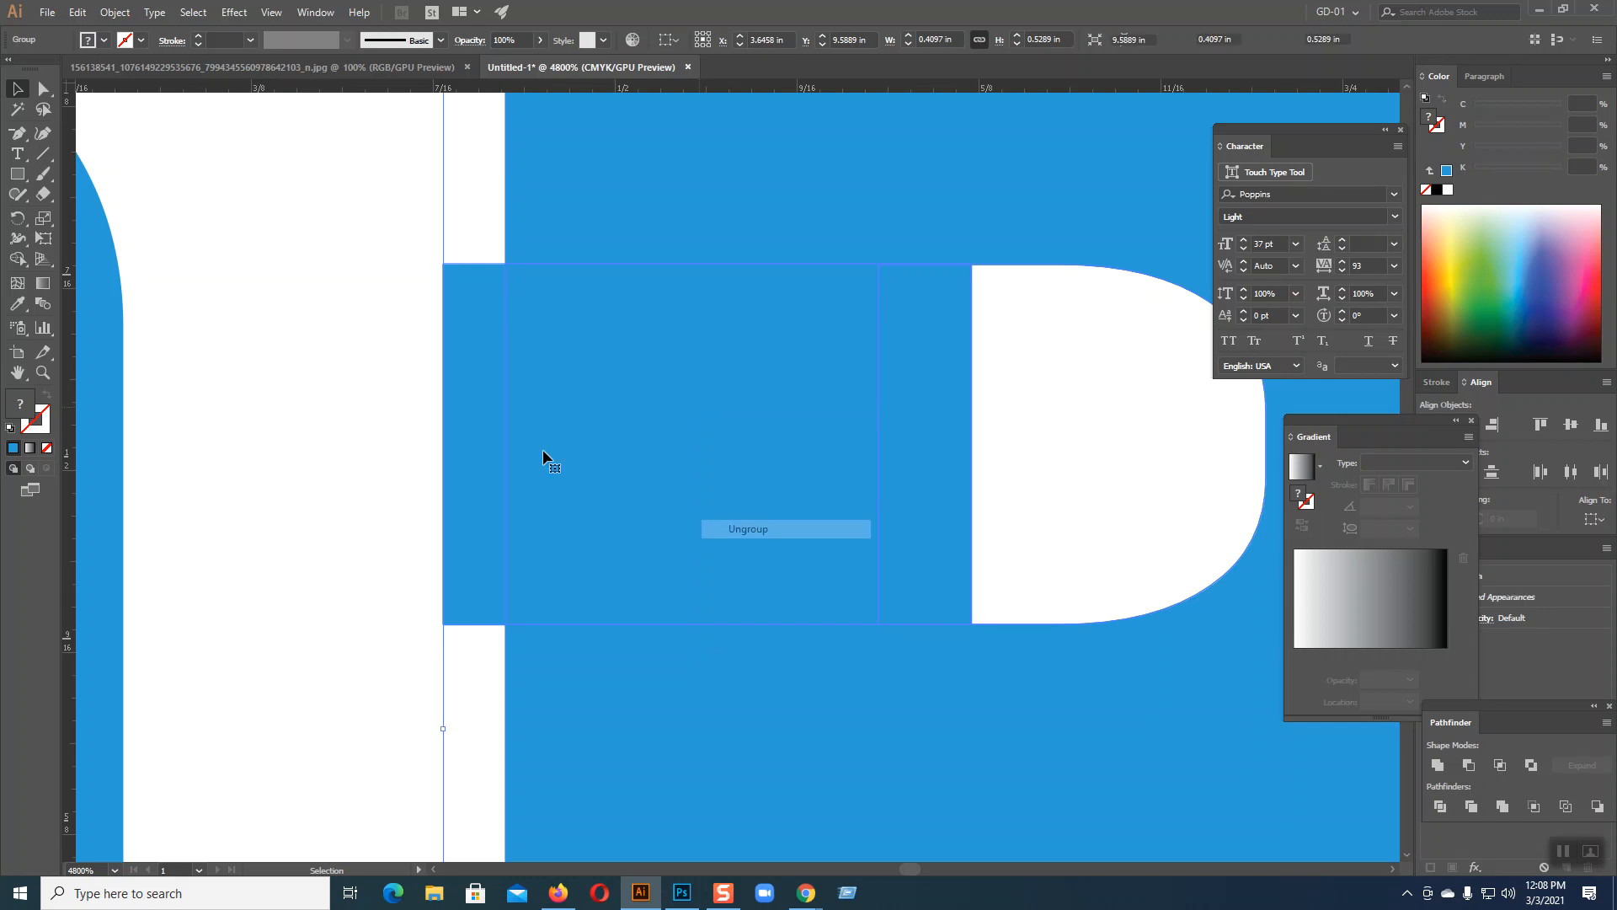
# - Delete the rectangle's pieces from the R in ORWELL, opening its counter through the stem
pyautogui.click(471, 414)
pyautogui.press('Delete')
pyautogui.click(593, 422)
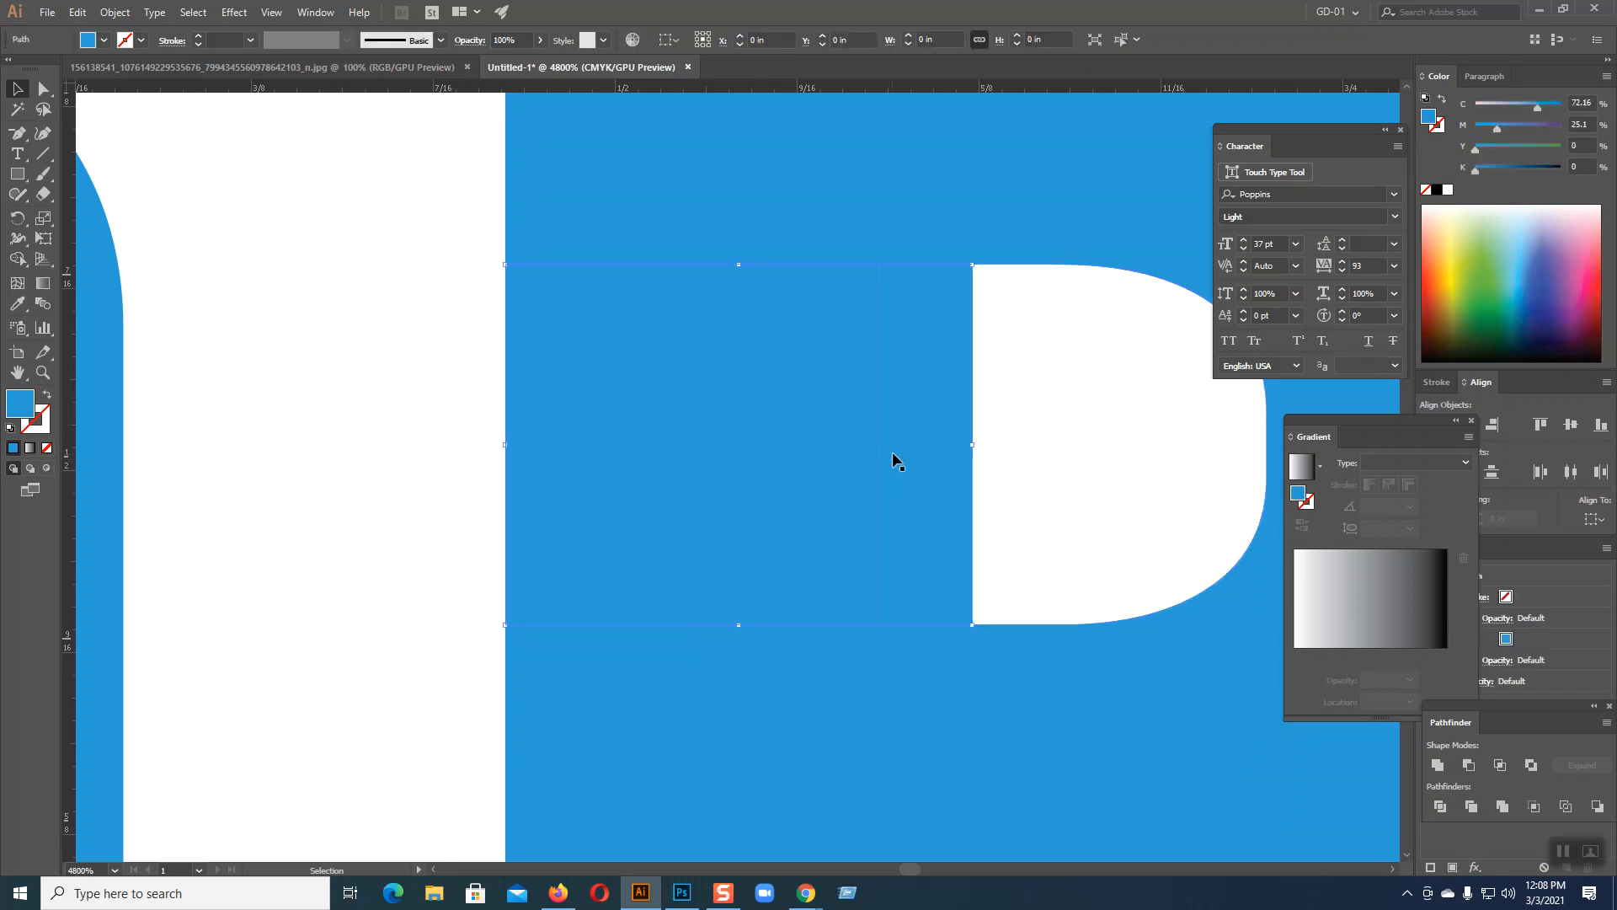
pyautogui.press('Delete')
pyautogui.click(906, 448)
pyautogui.press('Delete')
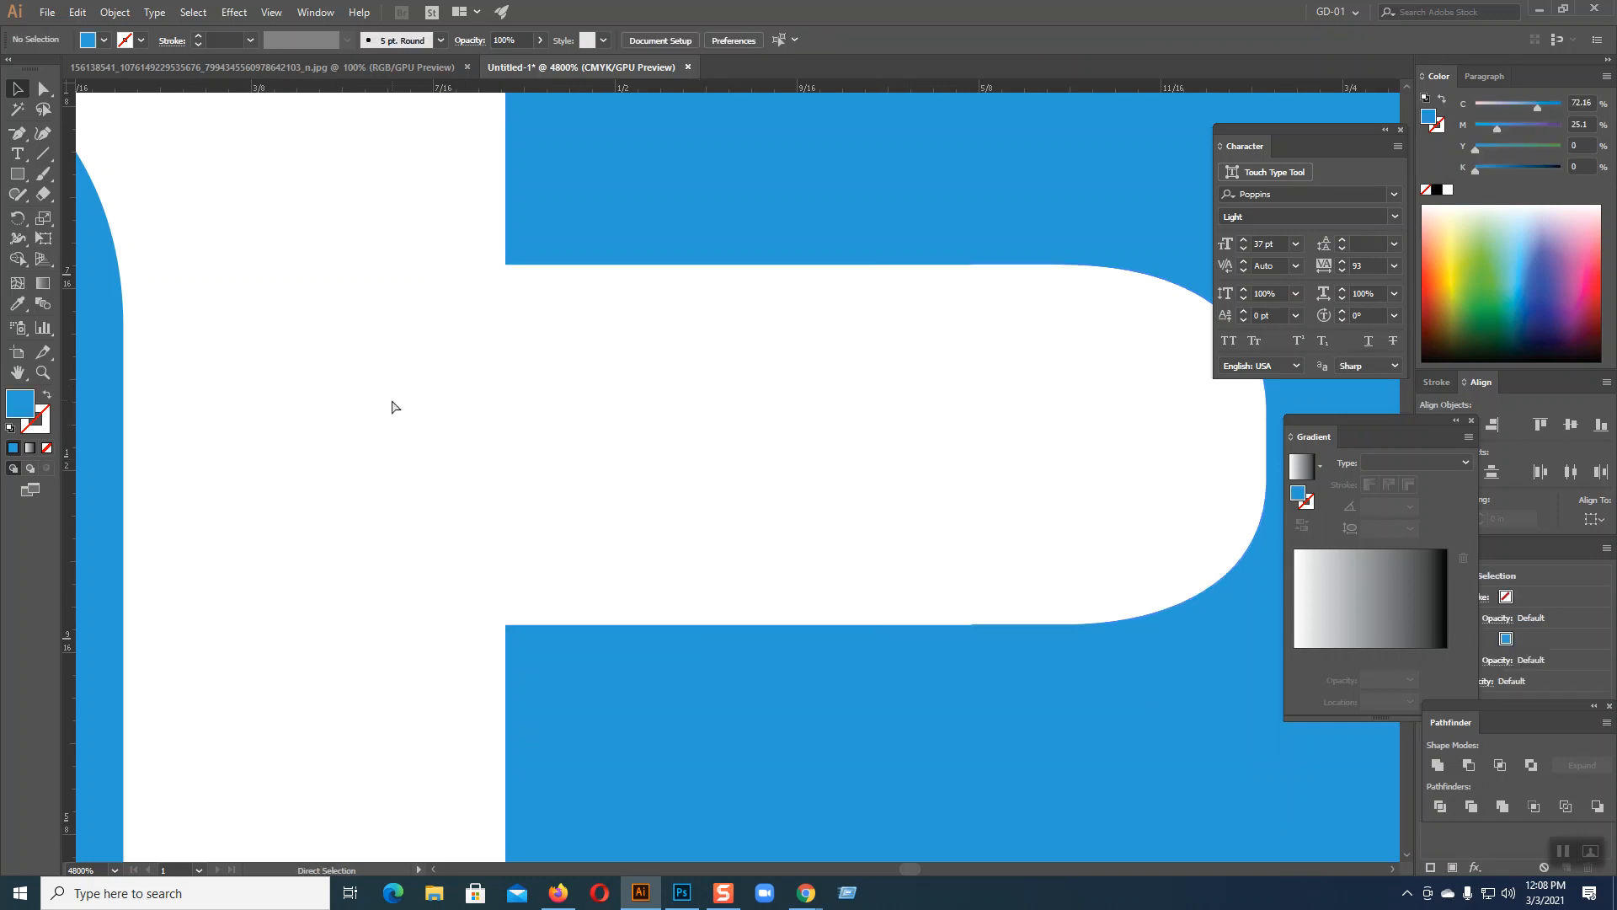
# - Draw a rectangle across the stem of the R in RISK, matching the height of its counter
pyautogui.hotkey('ctrl', '-')
pyautogui.hotkey('ctrl', '-')
pyautogui.hotkey('ctrl', '-')
pyautogui.hotkey('ctrl', '-')
pyautogui.hotkey('ctrl', '-')
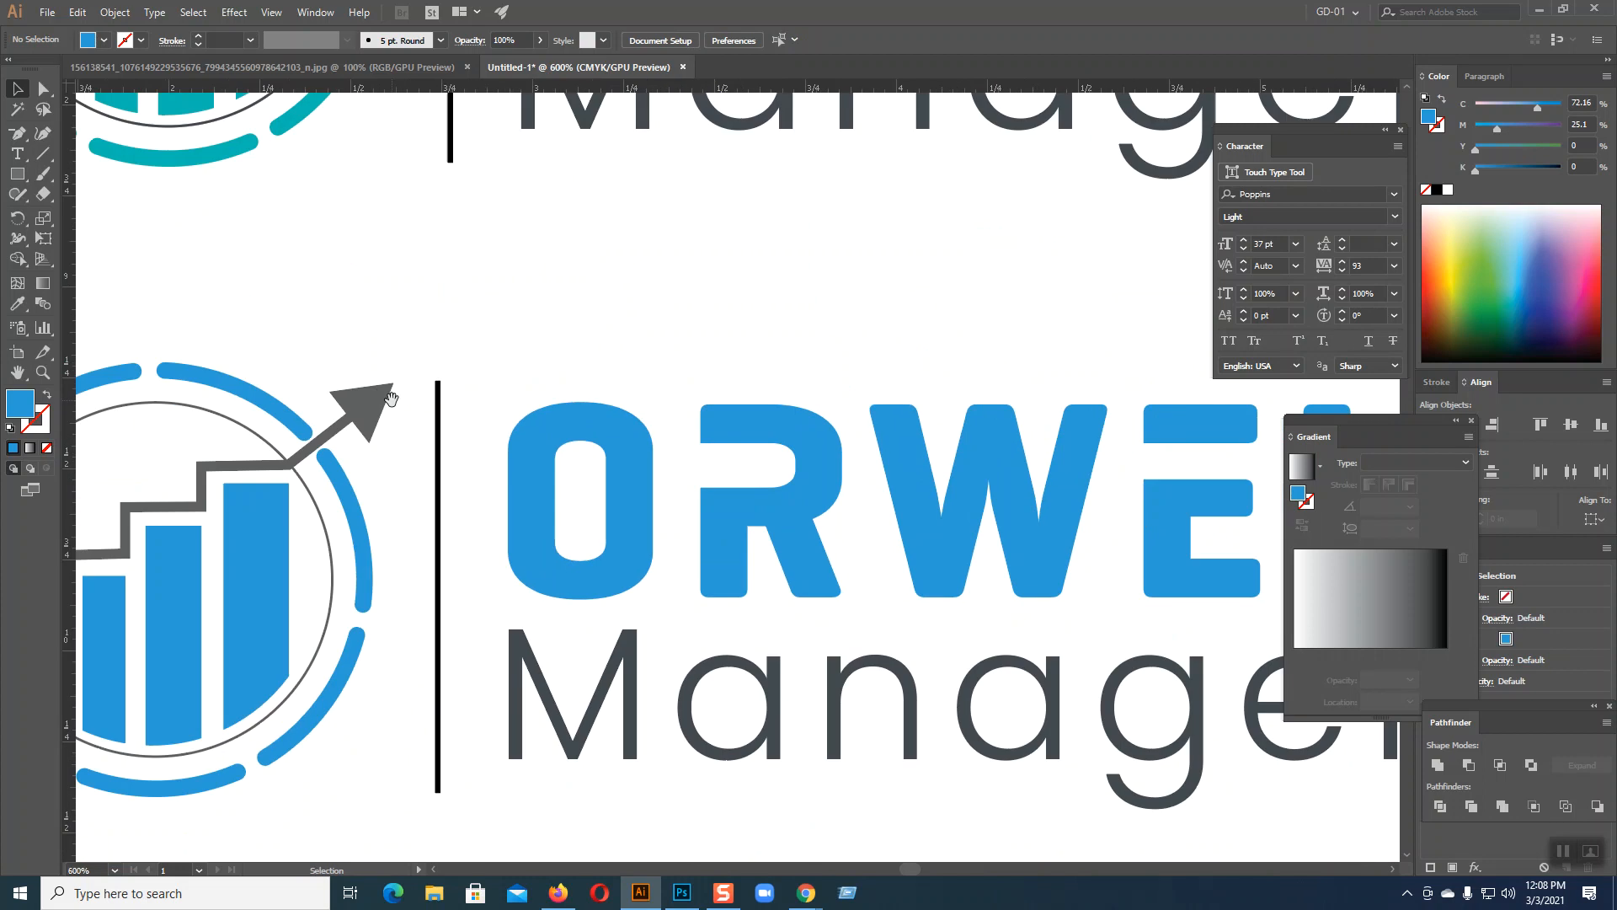
pyautogui.moveTo(824, 481); pyautogui.dragTo(536, 467)
pyautogui.hscroll(6, 537, 467)
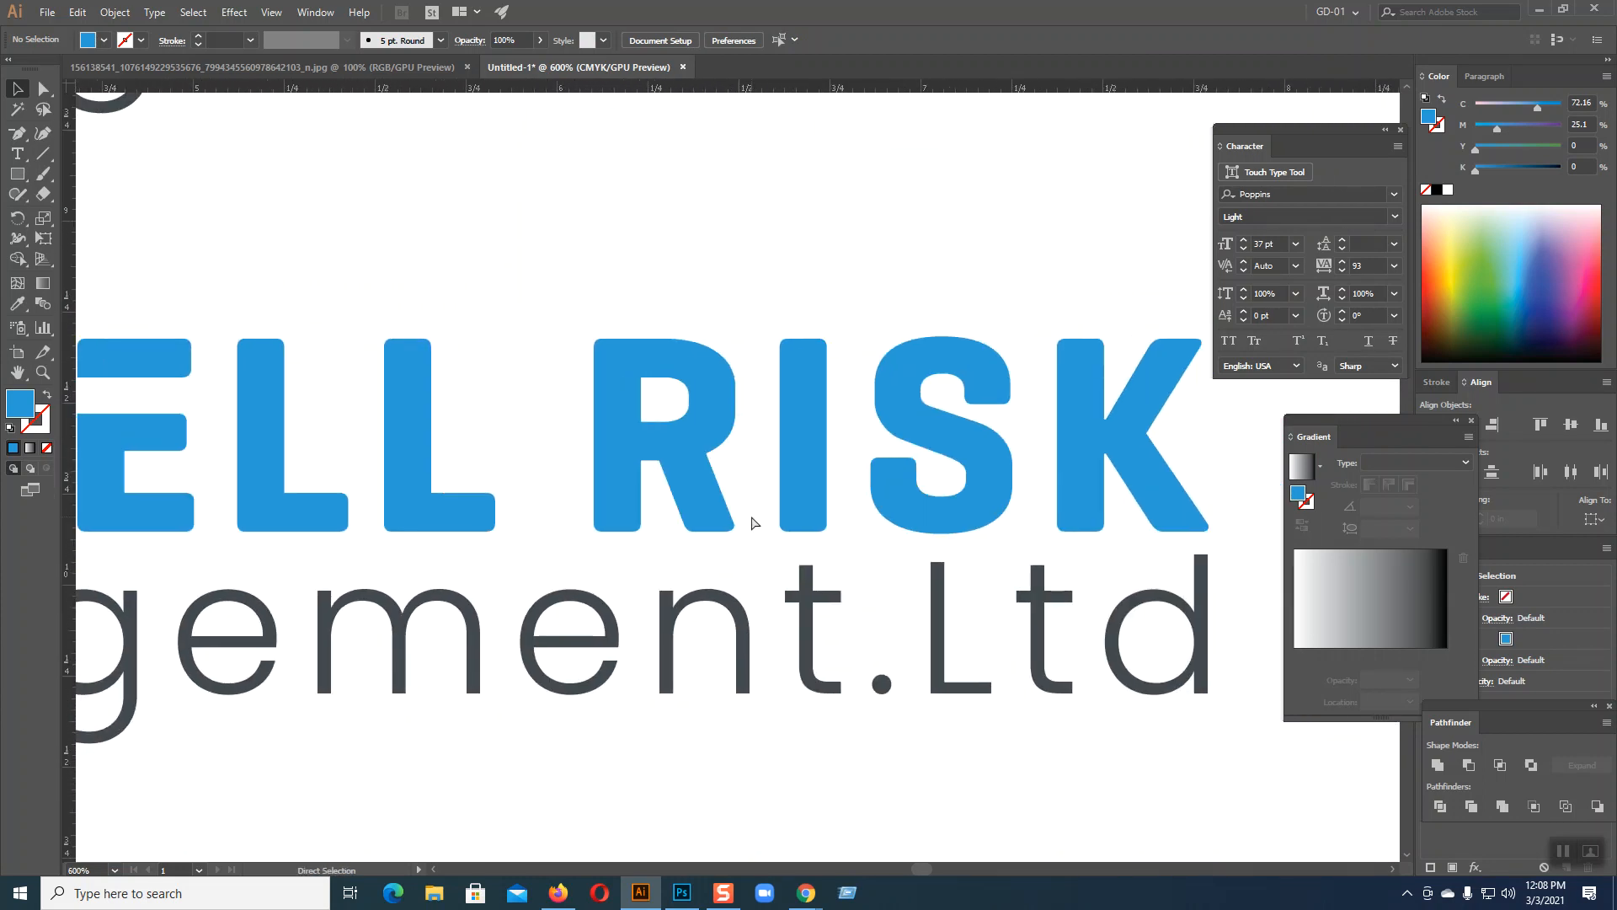
pyautogui.hotkey('ctrl', '+')
pyautogui.hotkey('ctrl', '+')
pyautogui.hotkey('ctrl', '+')
pyautogui.hotkey('ctrl', '+')
pyautogui.moveTo(751, 513); pyautogui.dragTo(877, 765)
pyautogui.click(18, 178)
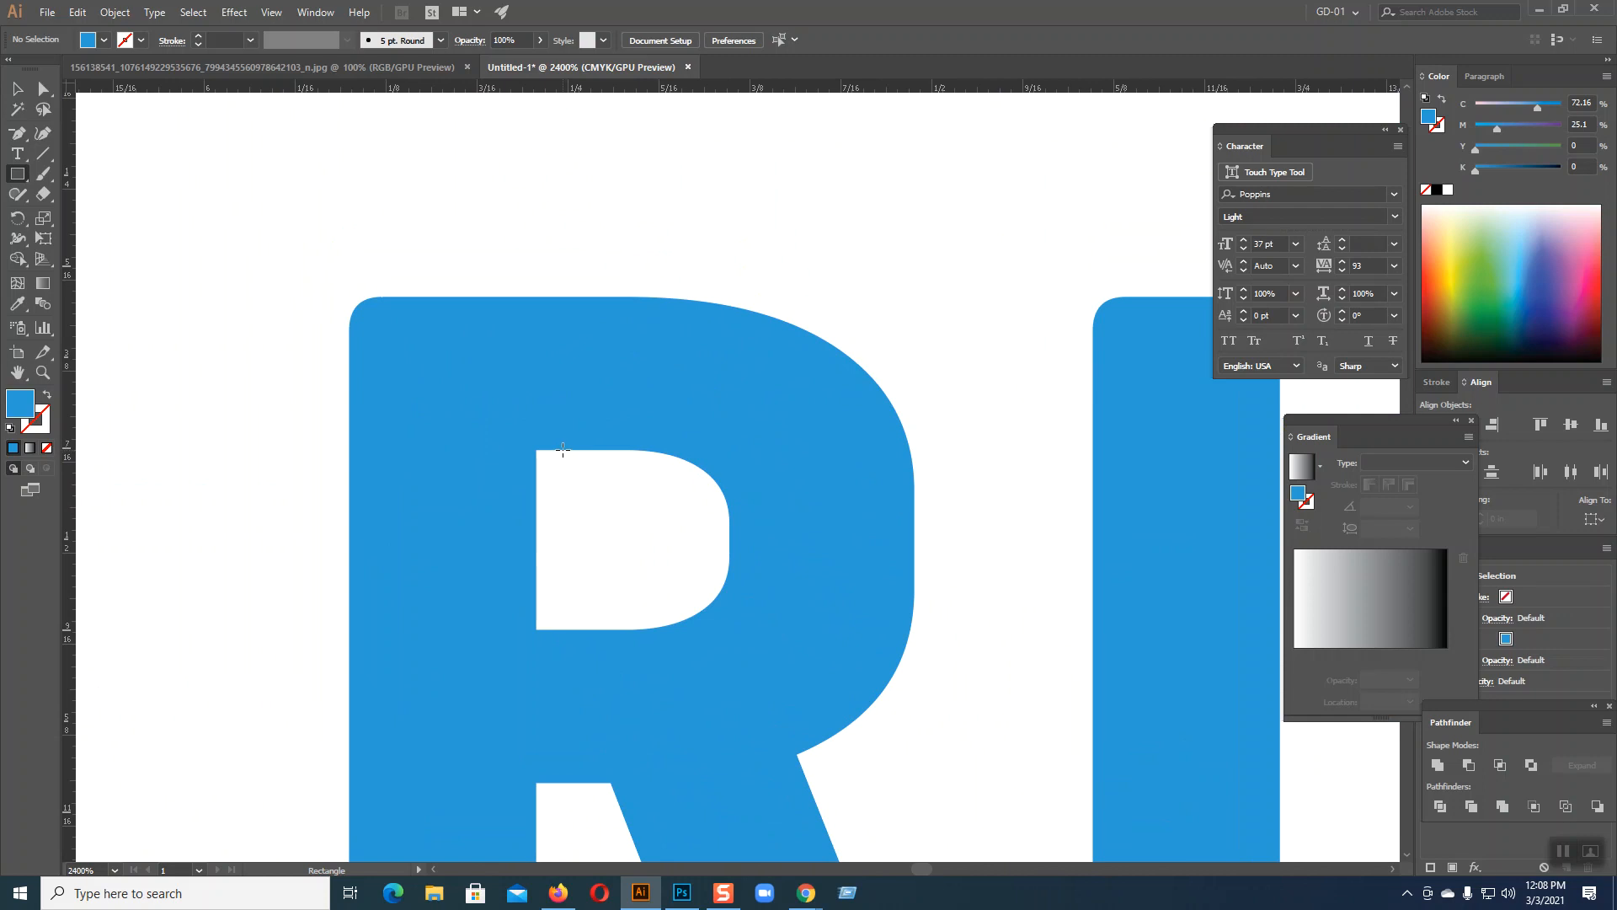
pyautogui.moveTo(562, 449); pyautogui.dragTo(313, 630)
# - Divide the R in RISK with the rectangle across its stem and ungroup the resulting pieces
pyautogui.press('v')
pyautogui.keyDown('shift'); pyautogui.click(499, 340); pyautogui.keyUp('shift')
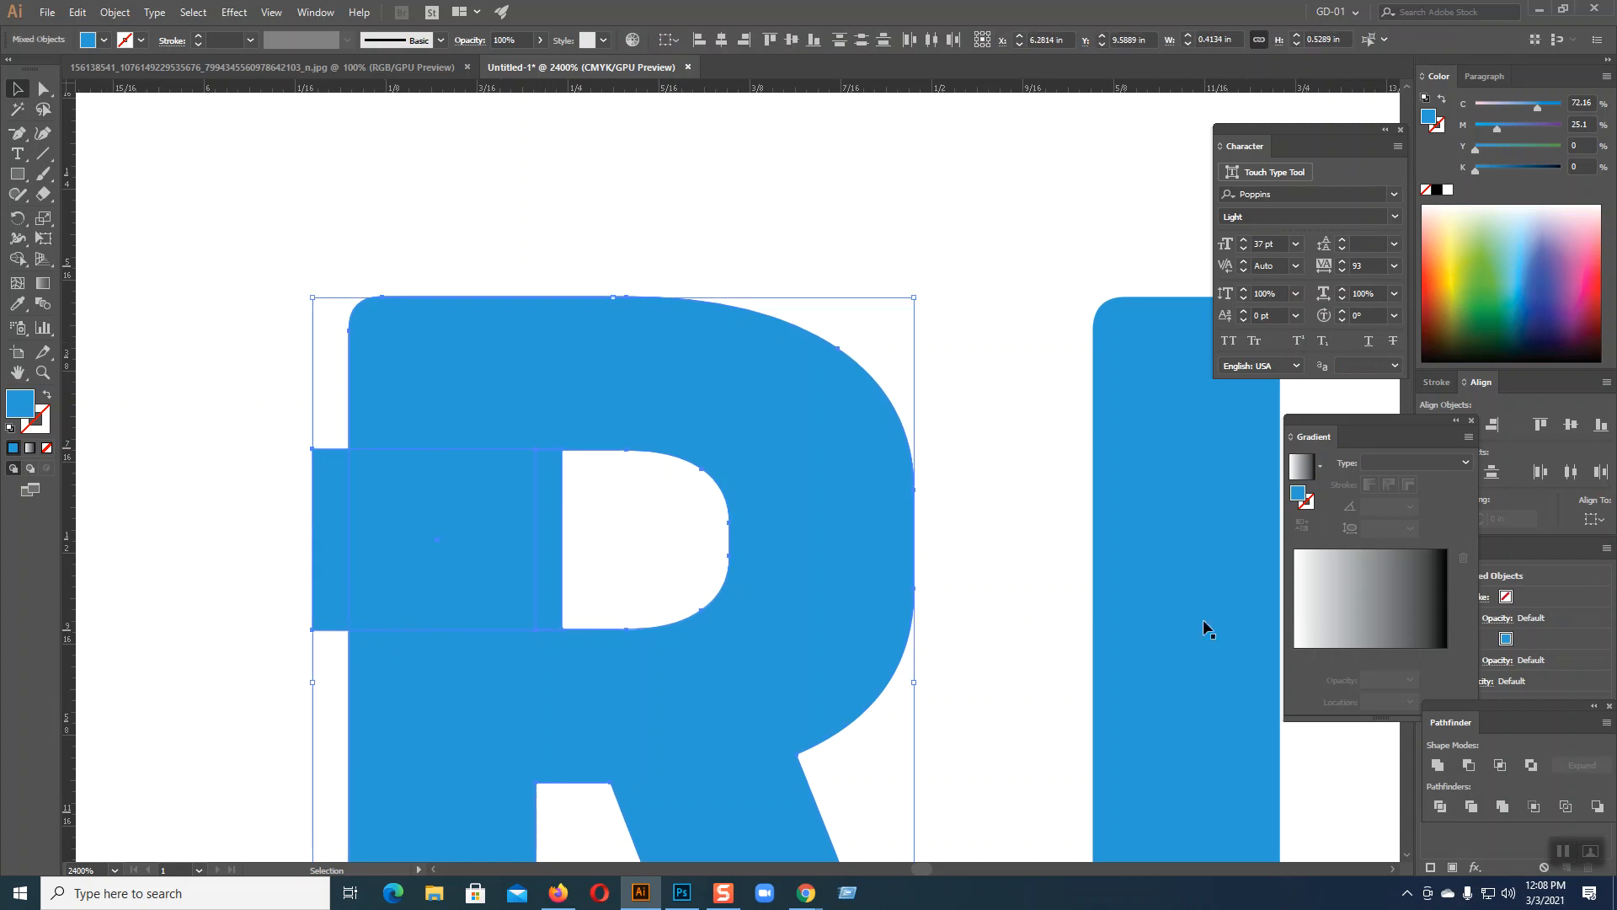
pyautogui.hotkey('ctrl', 'g')
pyautogui.rightClick(542, 507)
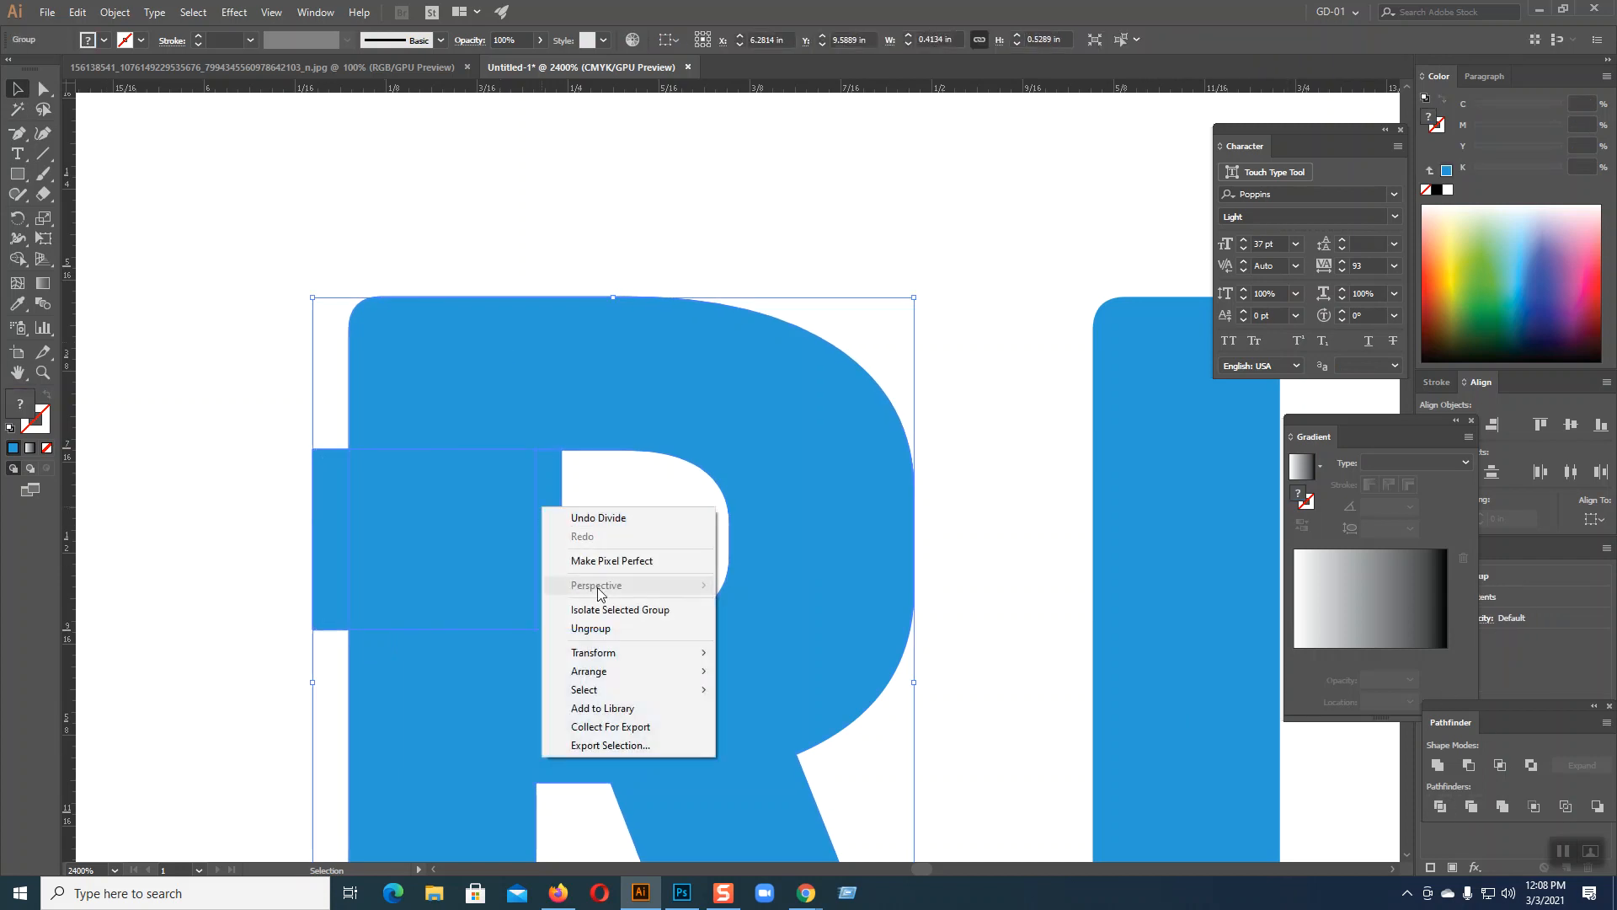
pyautogui.click(614, 633)
# - Delete the rectangle's pieces from the R in RISK, opening its counter through the stem
pyautogui.click(771, 207)
pyautogui.click(564, 505)
pyautogui.moveTo(561, 516); pyautogui.dragTo(349, 504)
pyautogui.press('Delete')
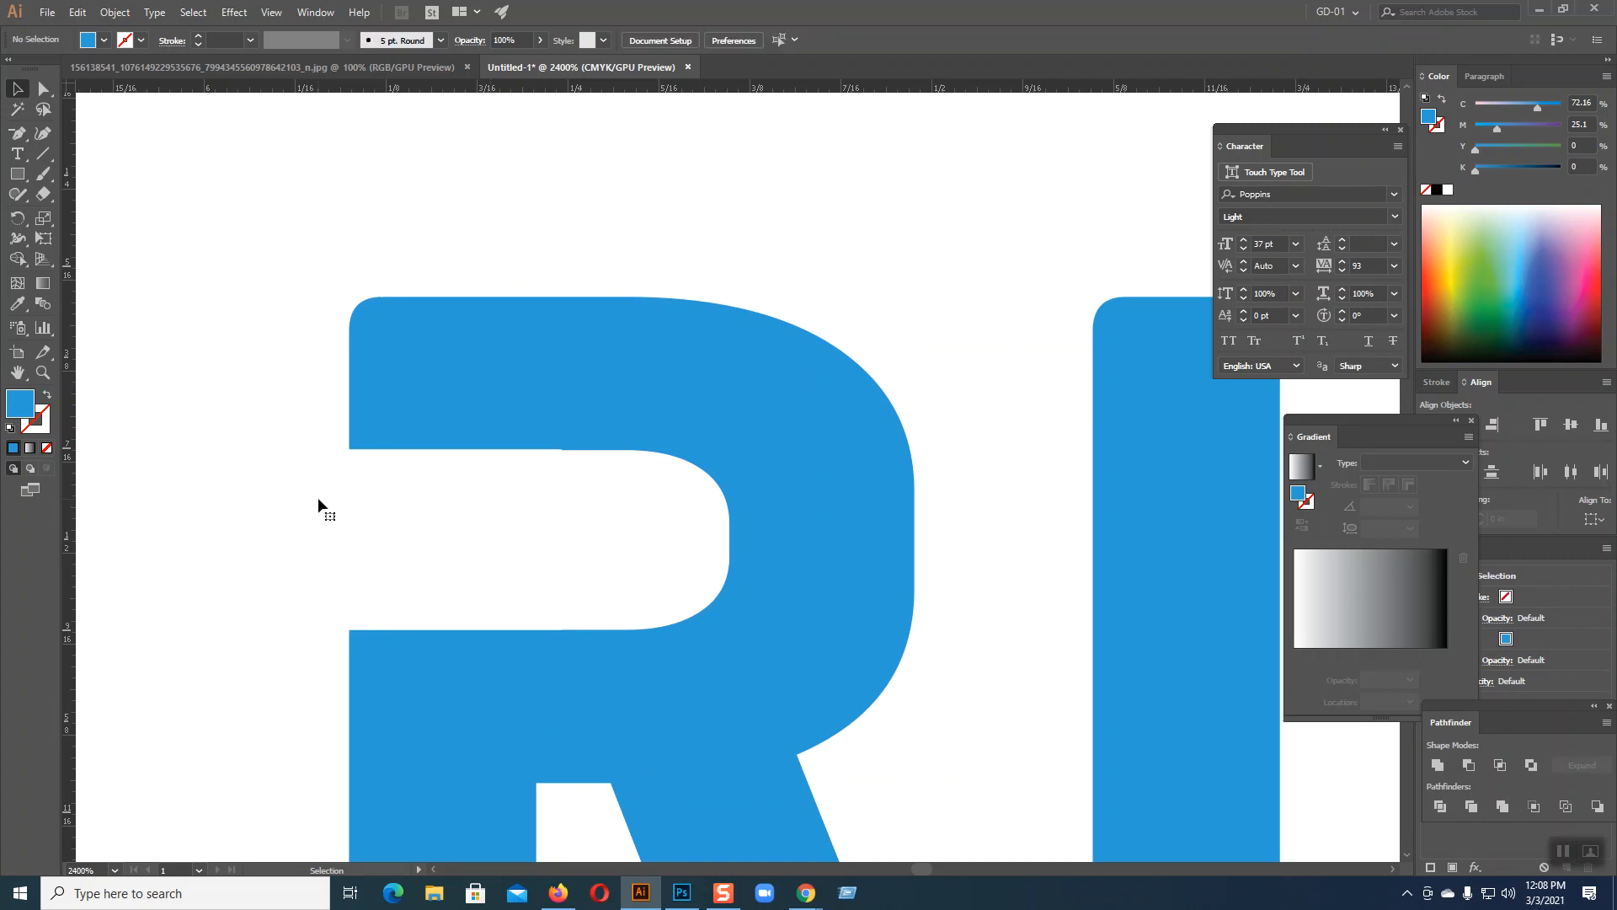
# - Clean up the cut edge of the R in RISK by removing the stray anchor point at its small notch
pyautogui.hotkey('ctrl', '=')
pyautogui.hotkey('ctrl', '=')
pyautogui.hotkey('ctrl', '=')
pyautogui.hotkey('ctrl', '=')
pyautogui.moveTo(383, 527); pyautogui.dragTo(718, 553)
pyautogui.press('p')
pyautogui.click(430, 393)
pyautogui.click(18, 90)
# - Examine the customized blue ORWELL RISK lettering at full-logo scale beside the other logo variants
pyautogui.hotkey('ctrl', '-')
pyautogui.hotkey('ctrl', '-')
pyautogui.hotkey('ctrl', '-')
pyautogui.hotkey('ctrl', '-')
pyautogui.hotkey('ctrl', '-')
pyautogui.hotkey('ctrl', '-')
pyautogui.hotkey('ctrl', '-')
pyautogui.hotkey('ctrl', '-')
pyautogui.hotkey('ctrl', '-')
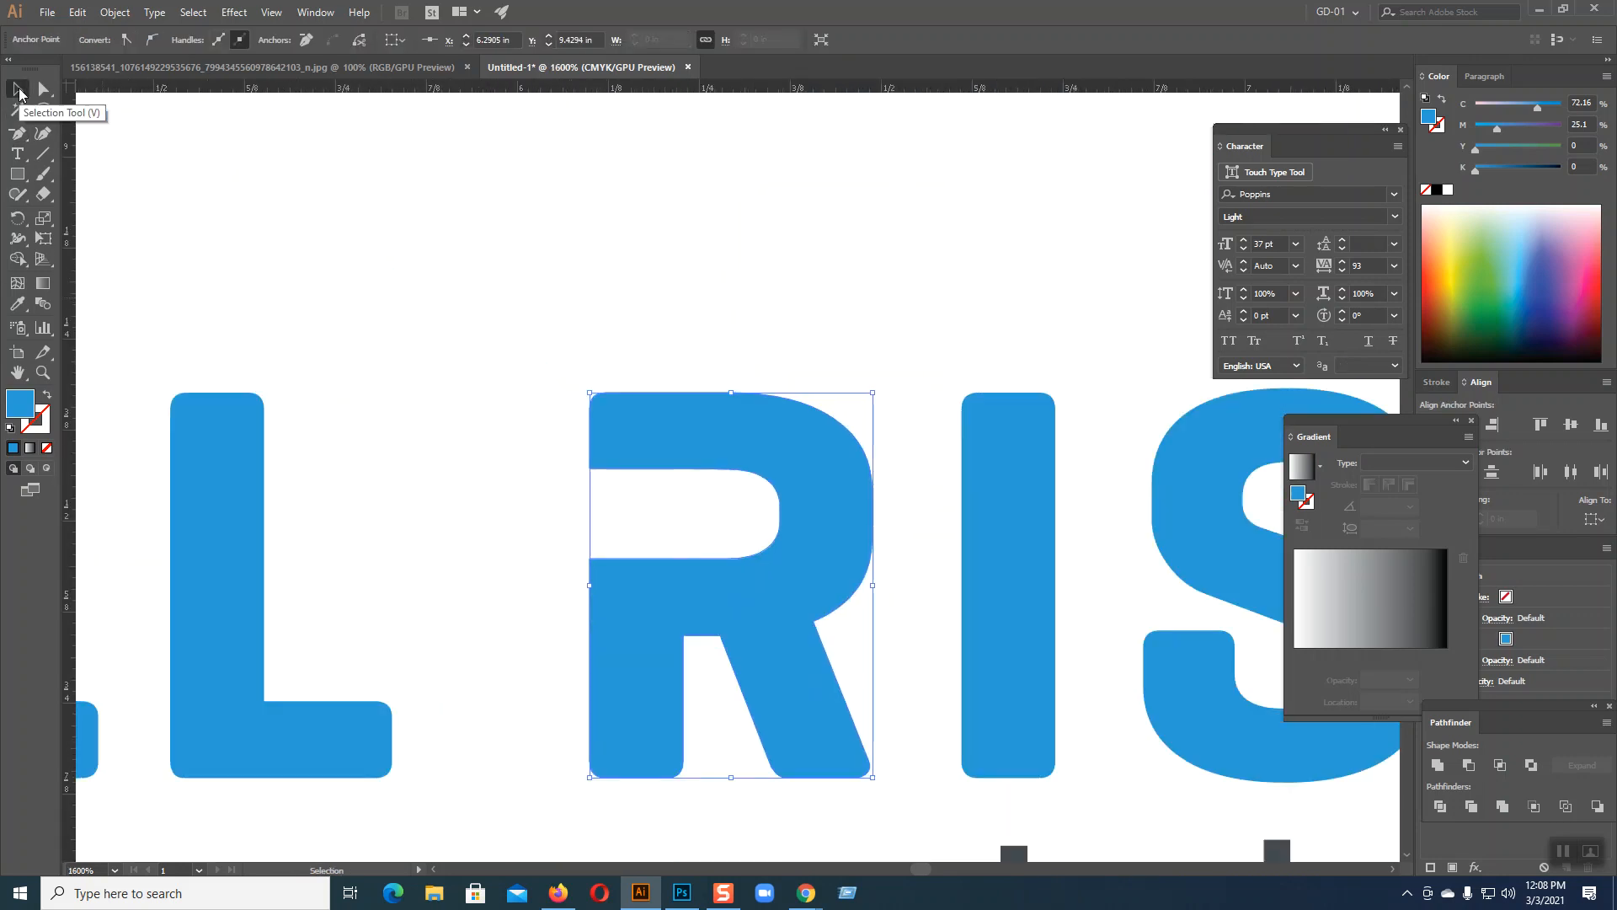
pyautogui.hotkey('ctrl', '-')
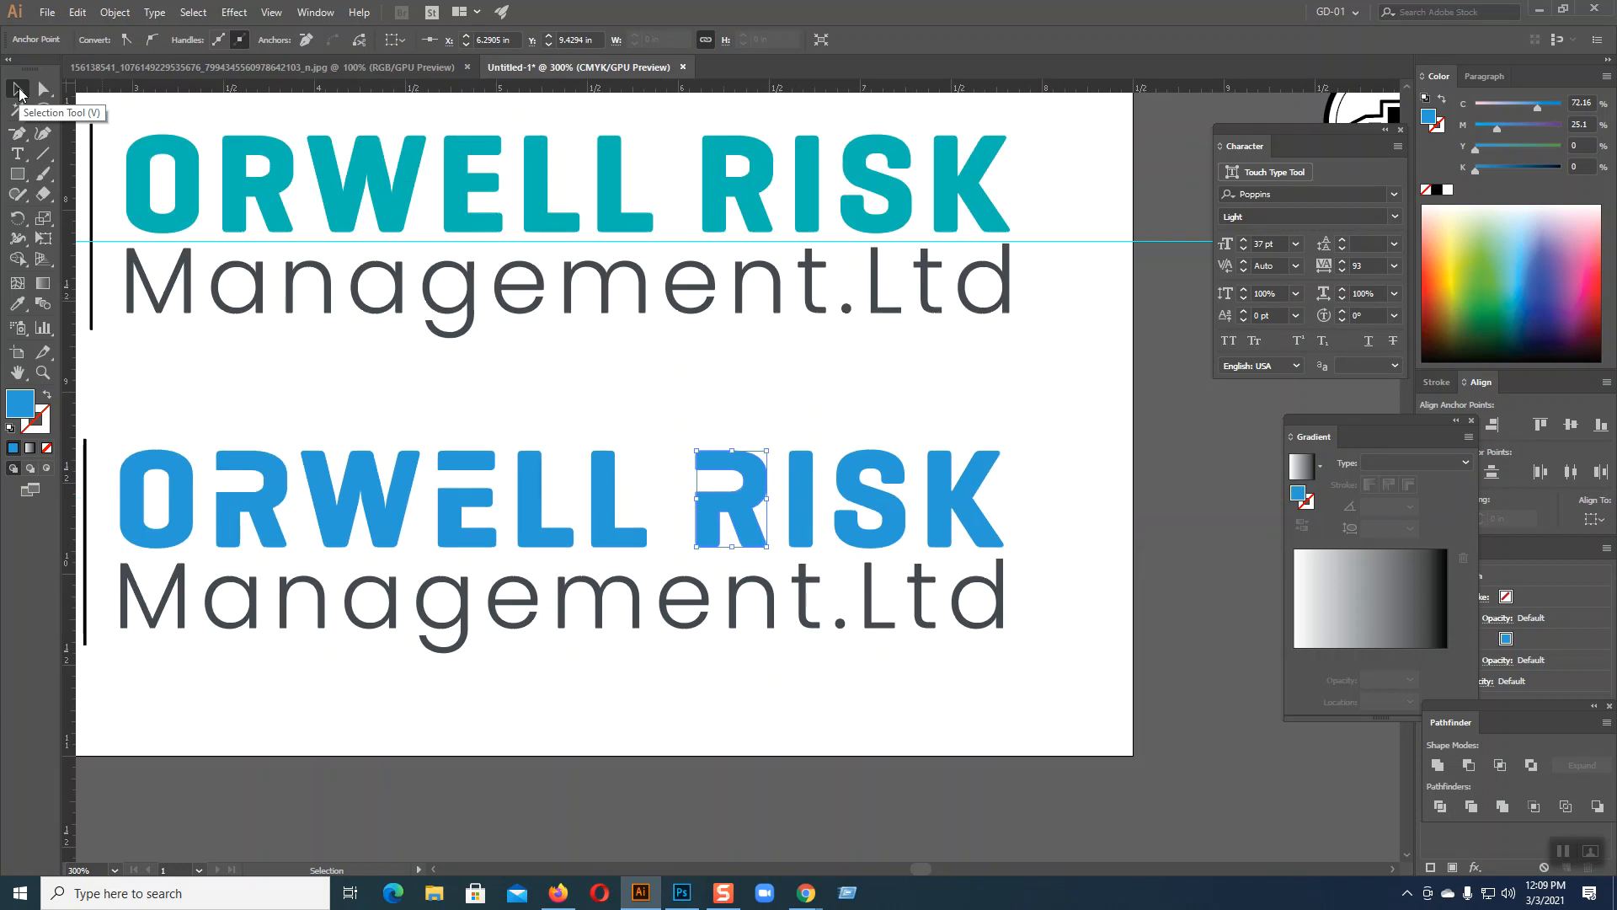
pyautogui.click(463, 716)
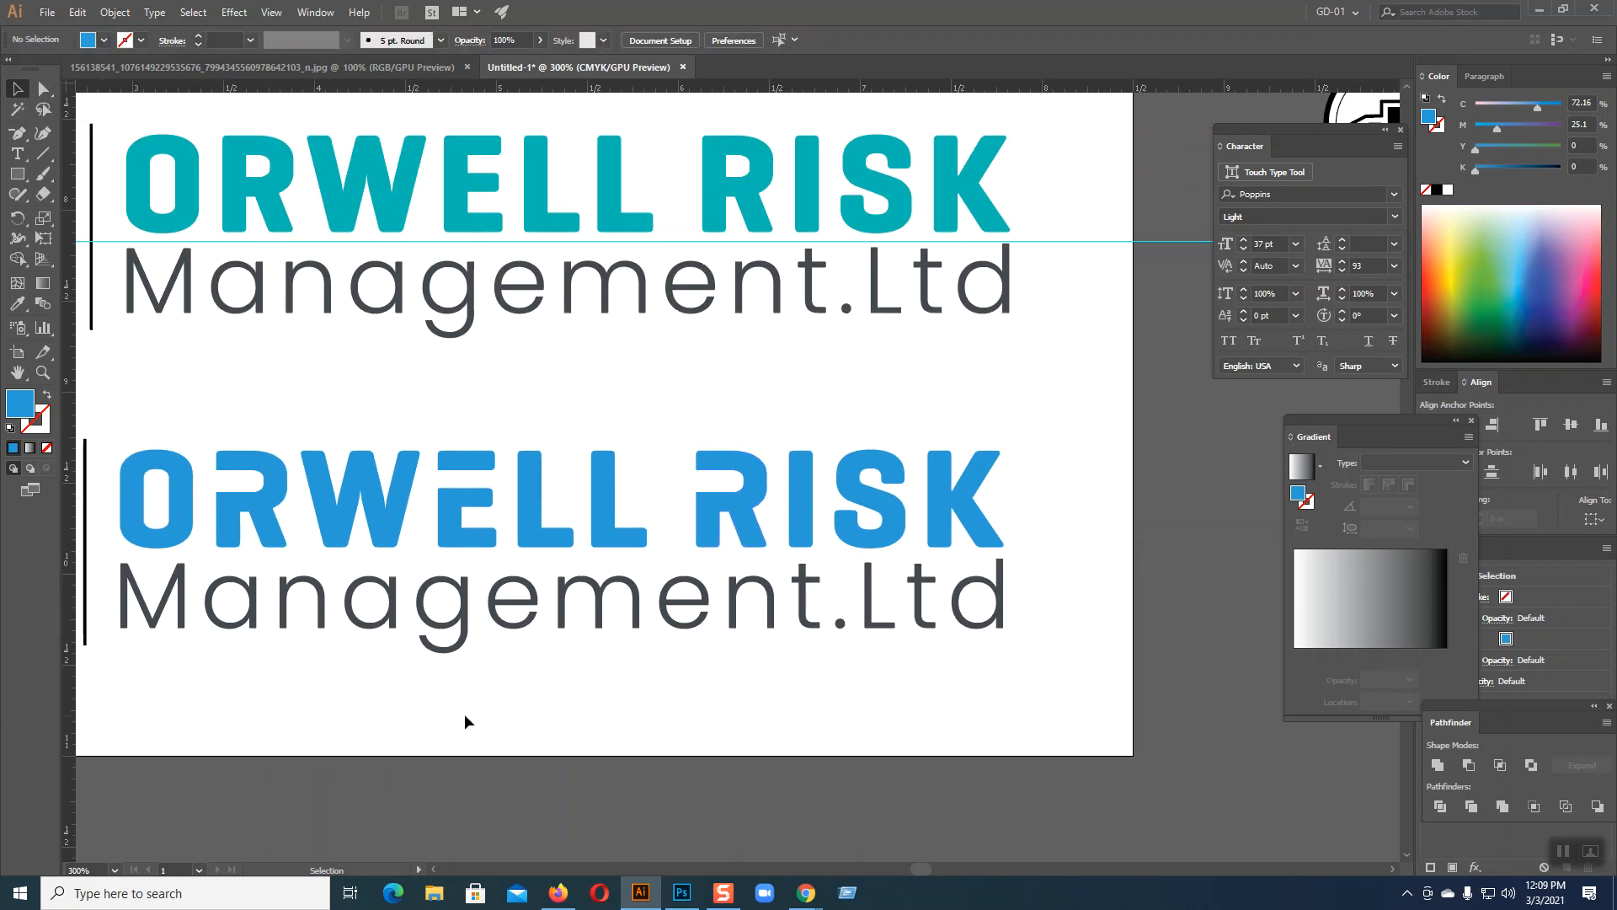
pyautogui.hotkey('ctrl', '-')
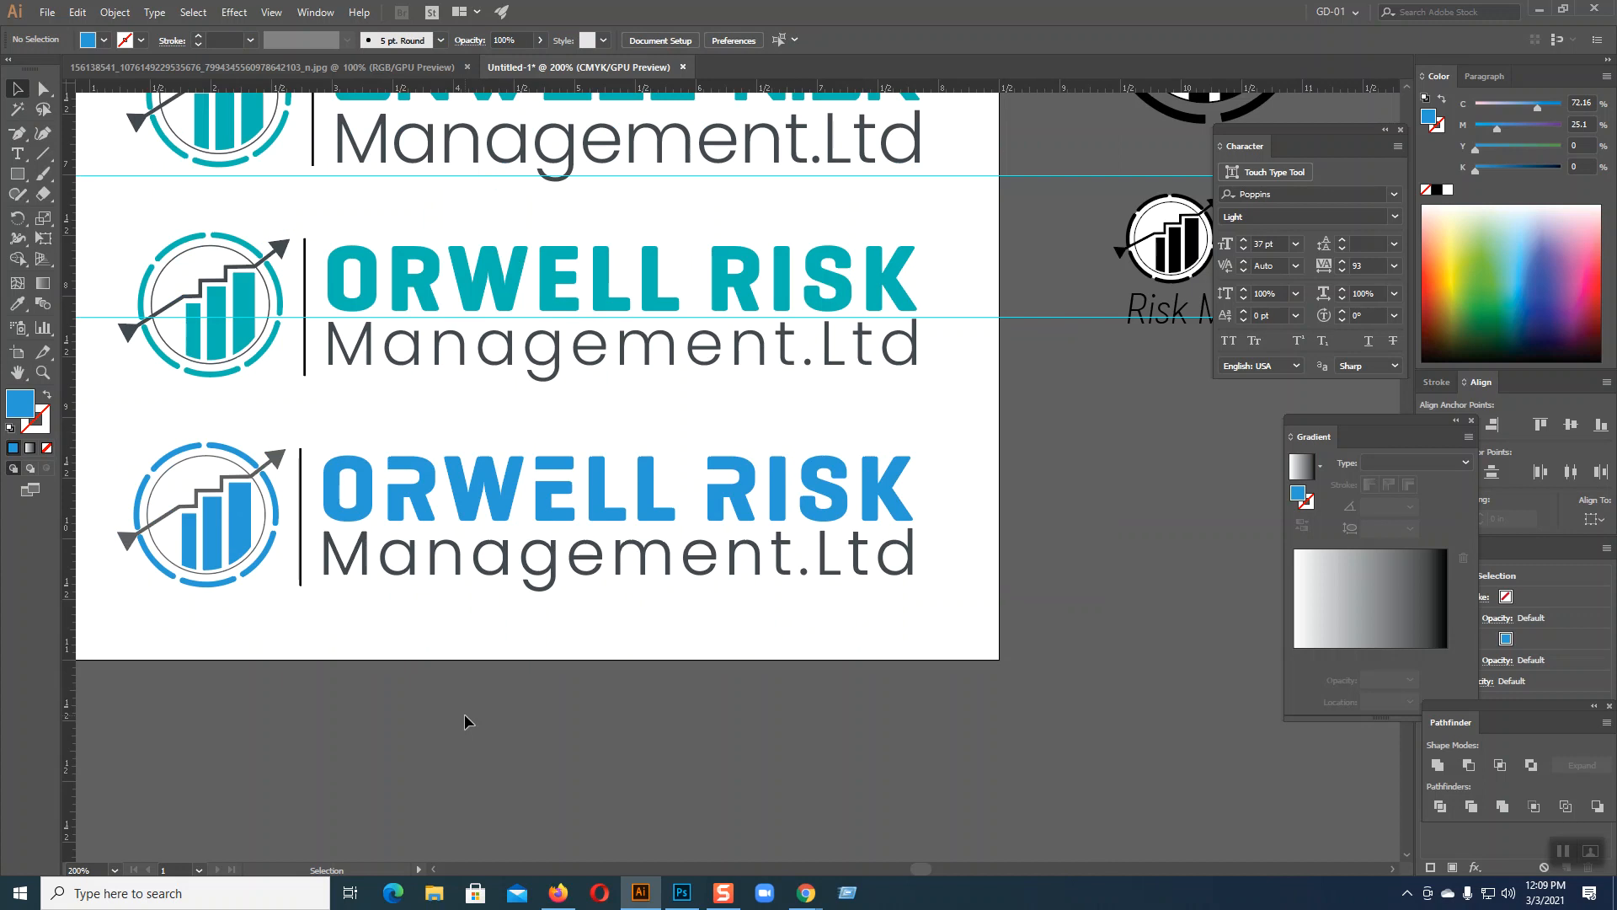
pyautogui.hotkey('ctrl', '+')
pyautogui.hotkey('ctrl', '-')
pyautogui.hotkey('ctrl', '-')
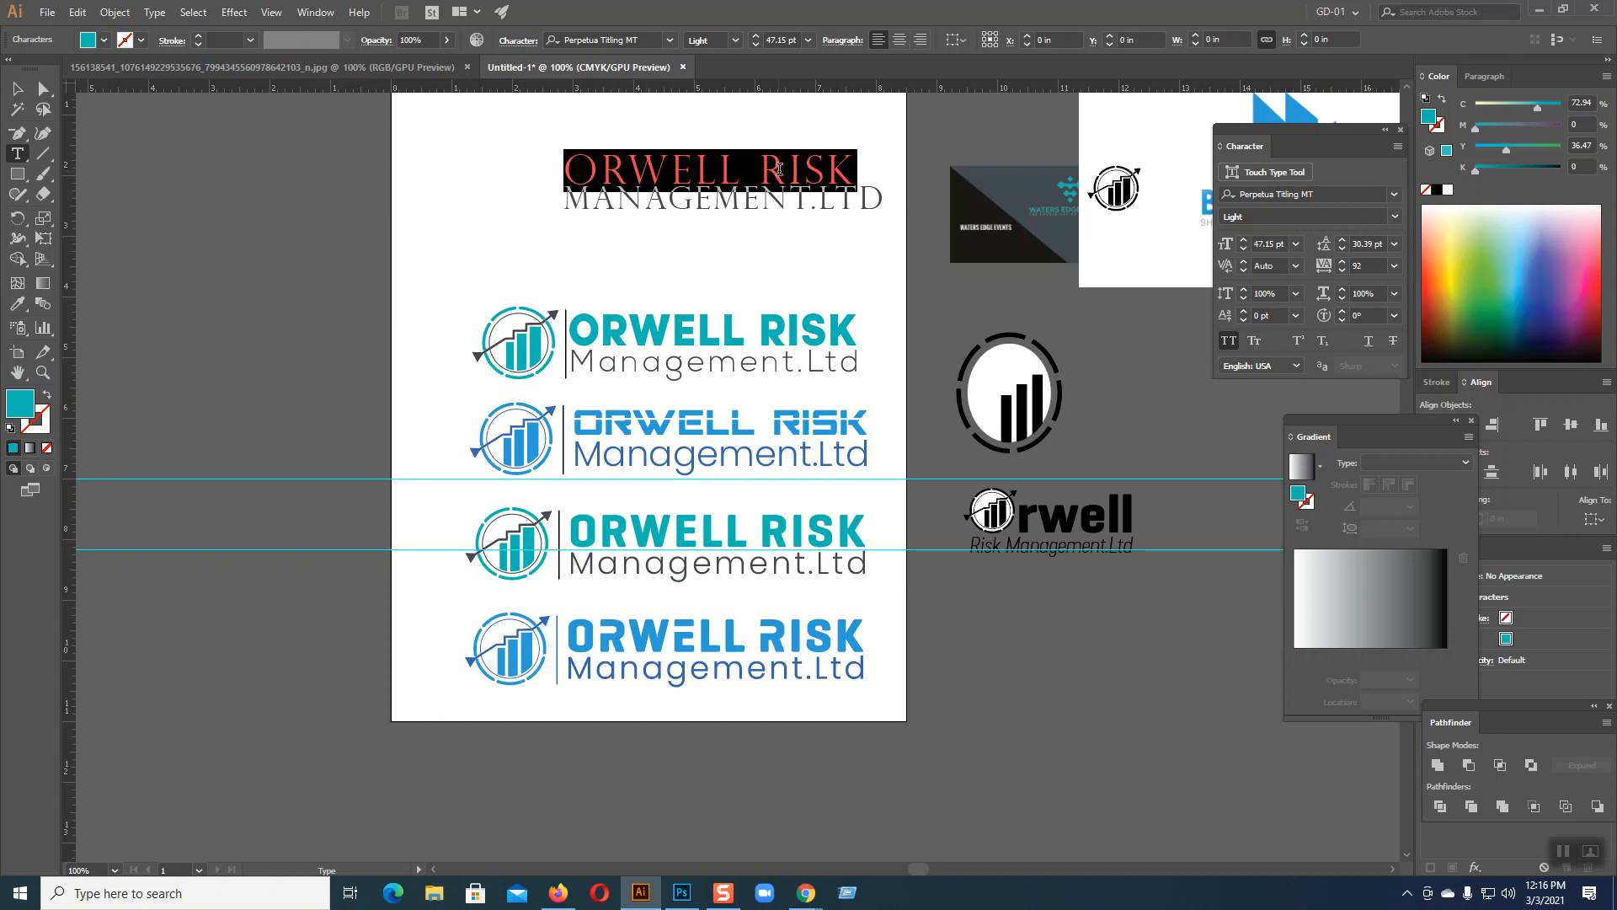
# - Switch to Chrome, search Google for dafont in a new tab, and open the DaFont website
pyautogui.click(812, 892)
pyautogui.click(735, 839)
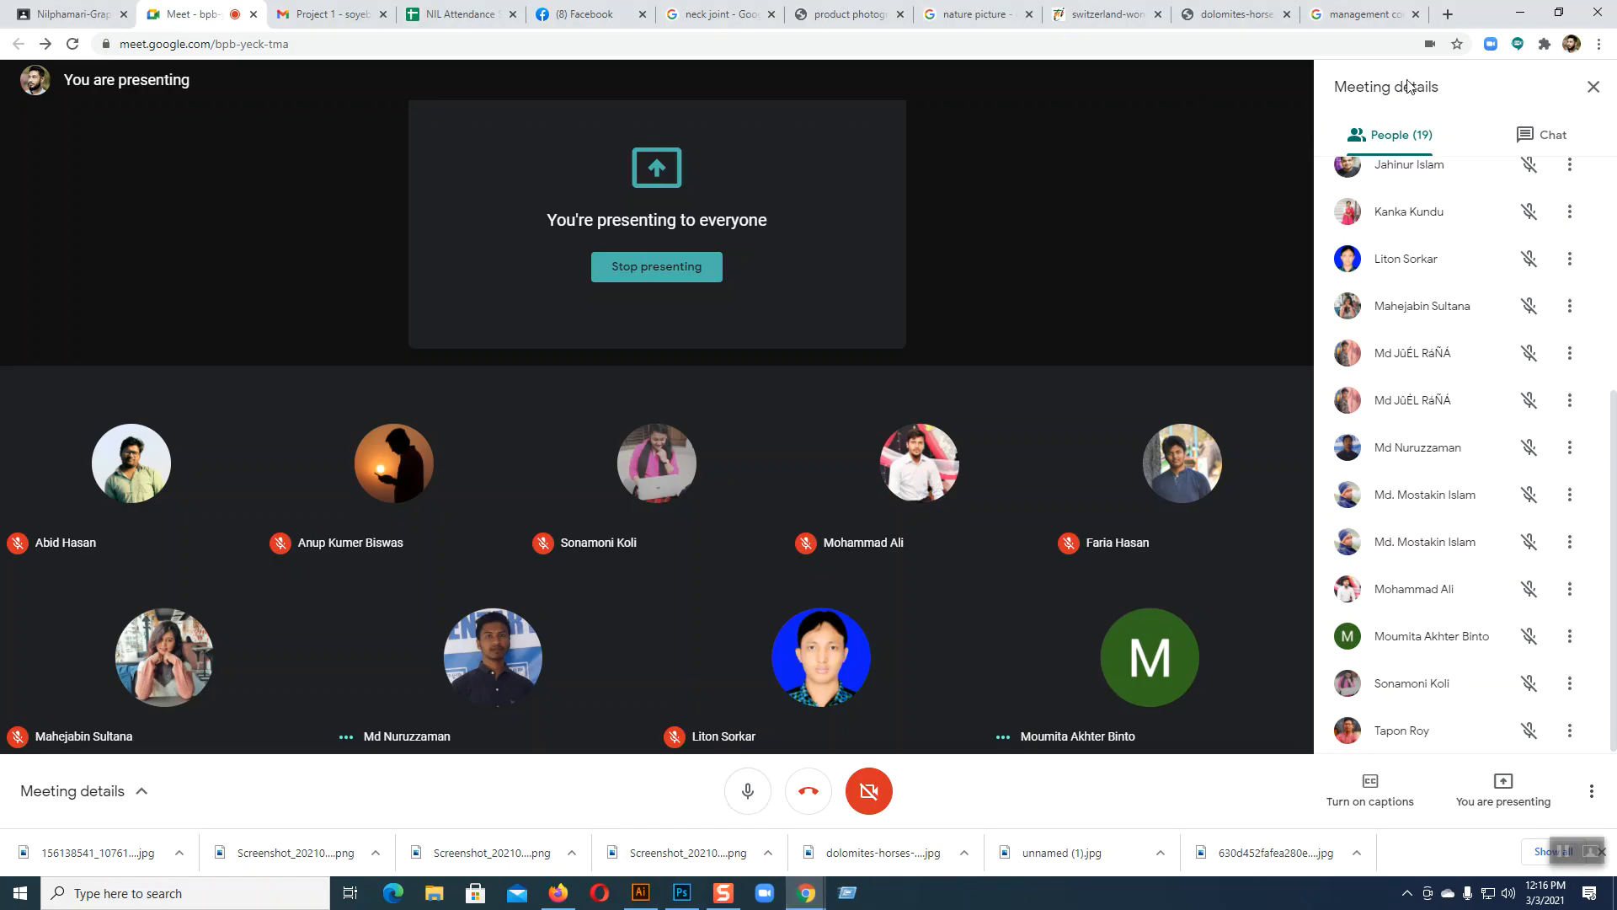
pyautogui.click(1448, 14)
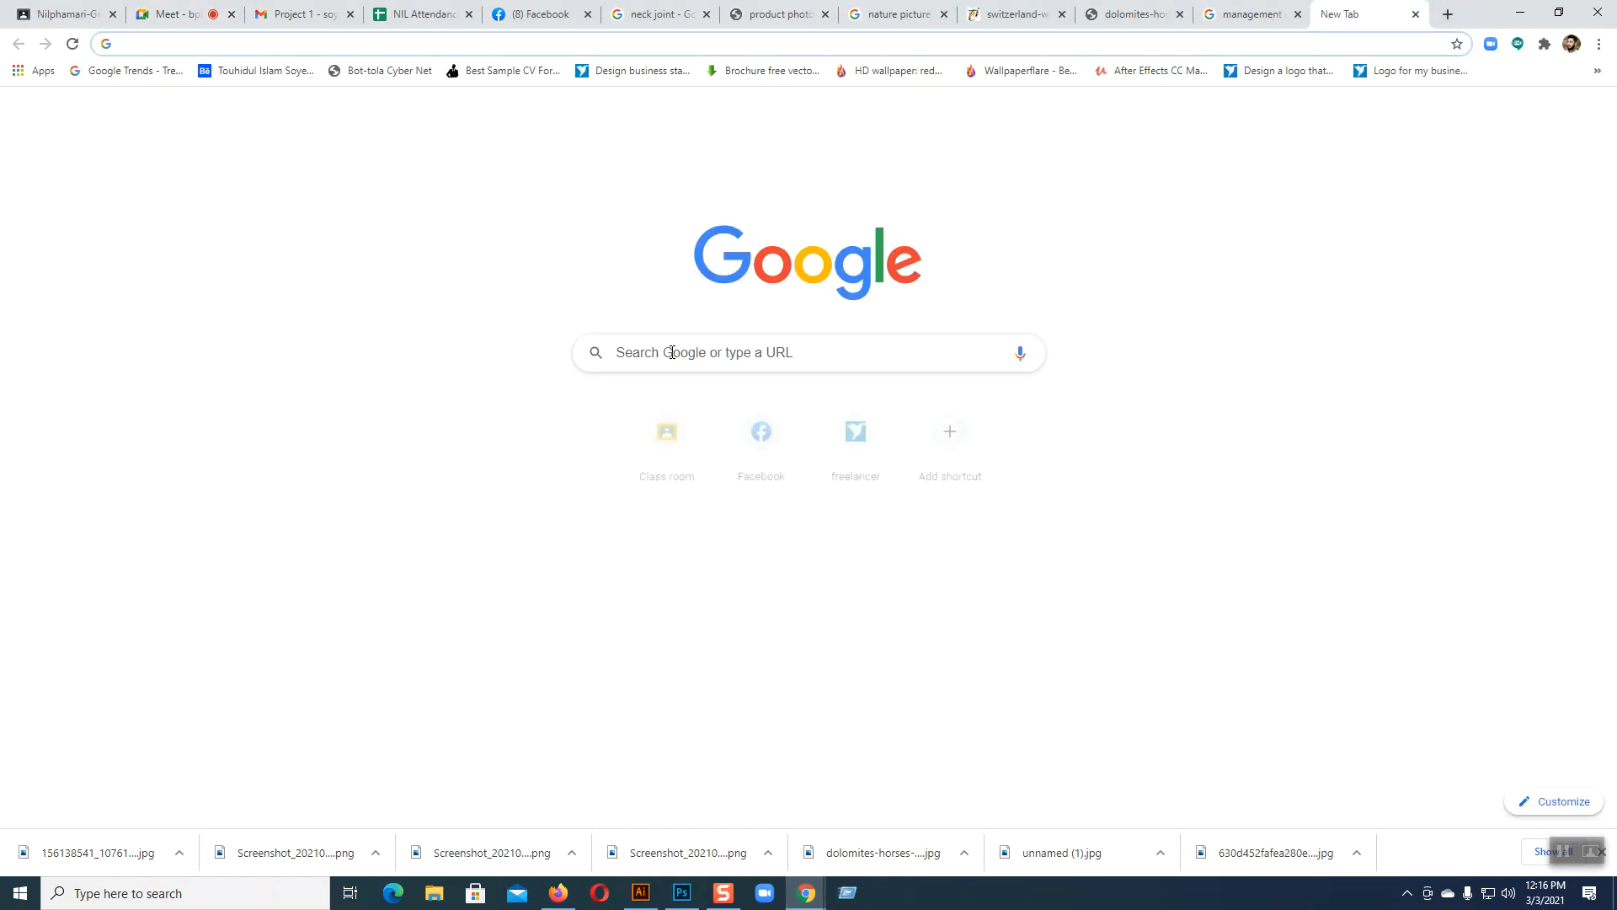
pyautogui.click(671, 352)
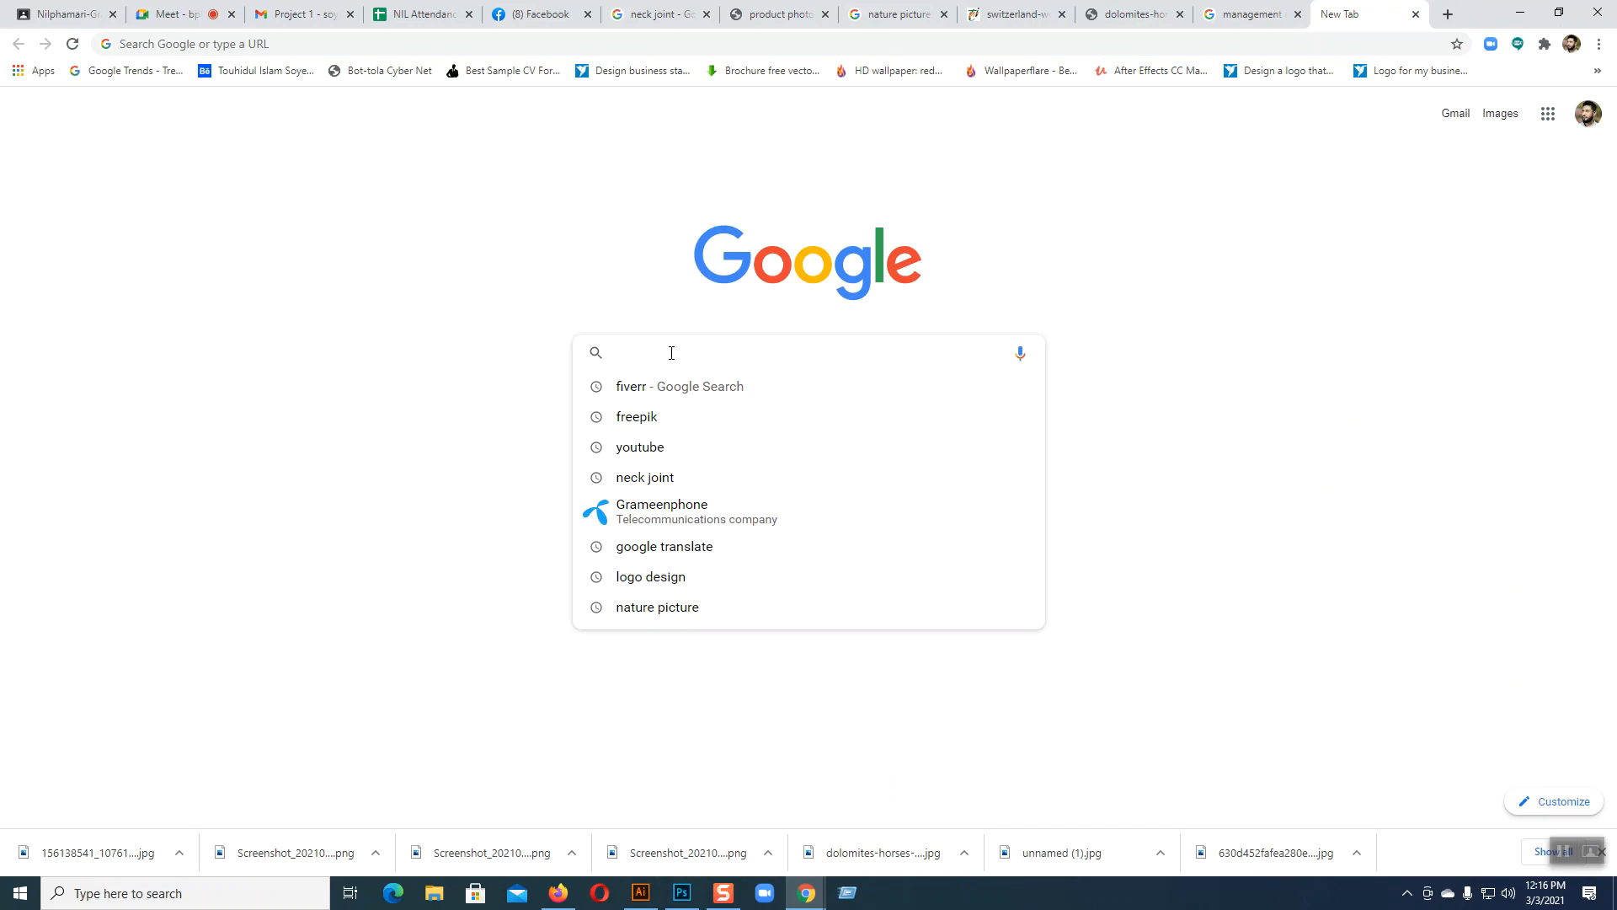
pyautogui.write('da')
pyautogui.click(665, 417)
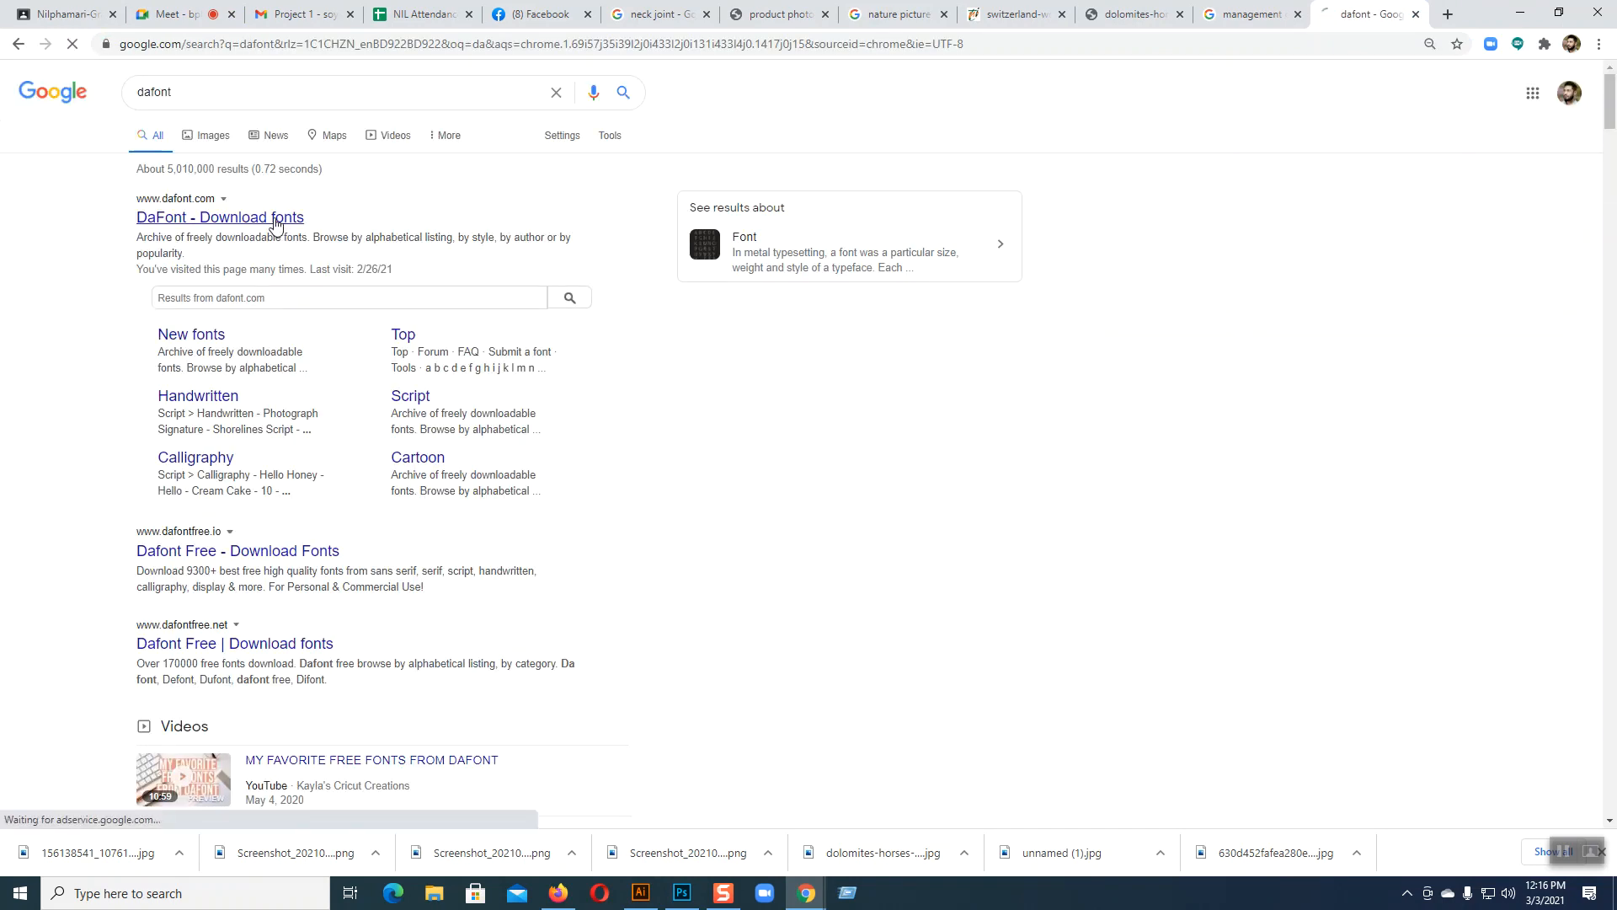
pyautogui.click(276, 220)
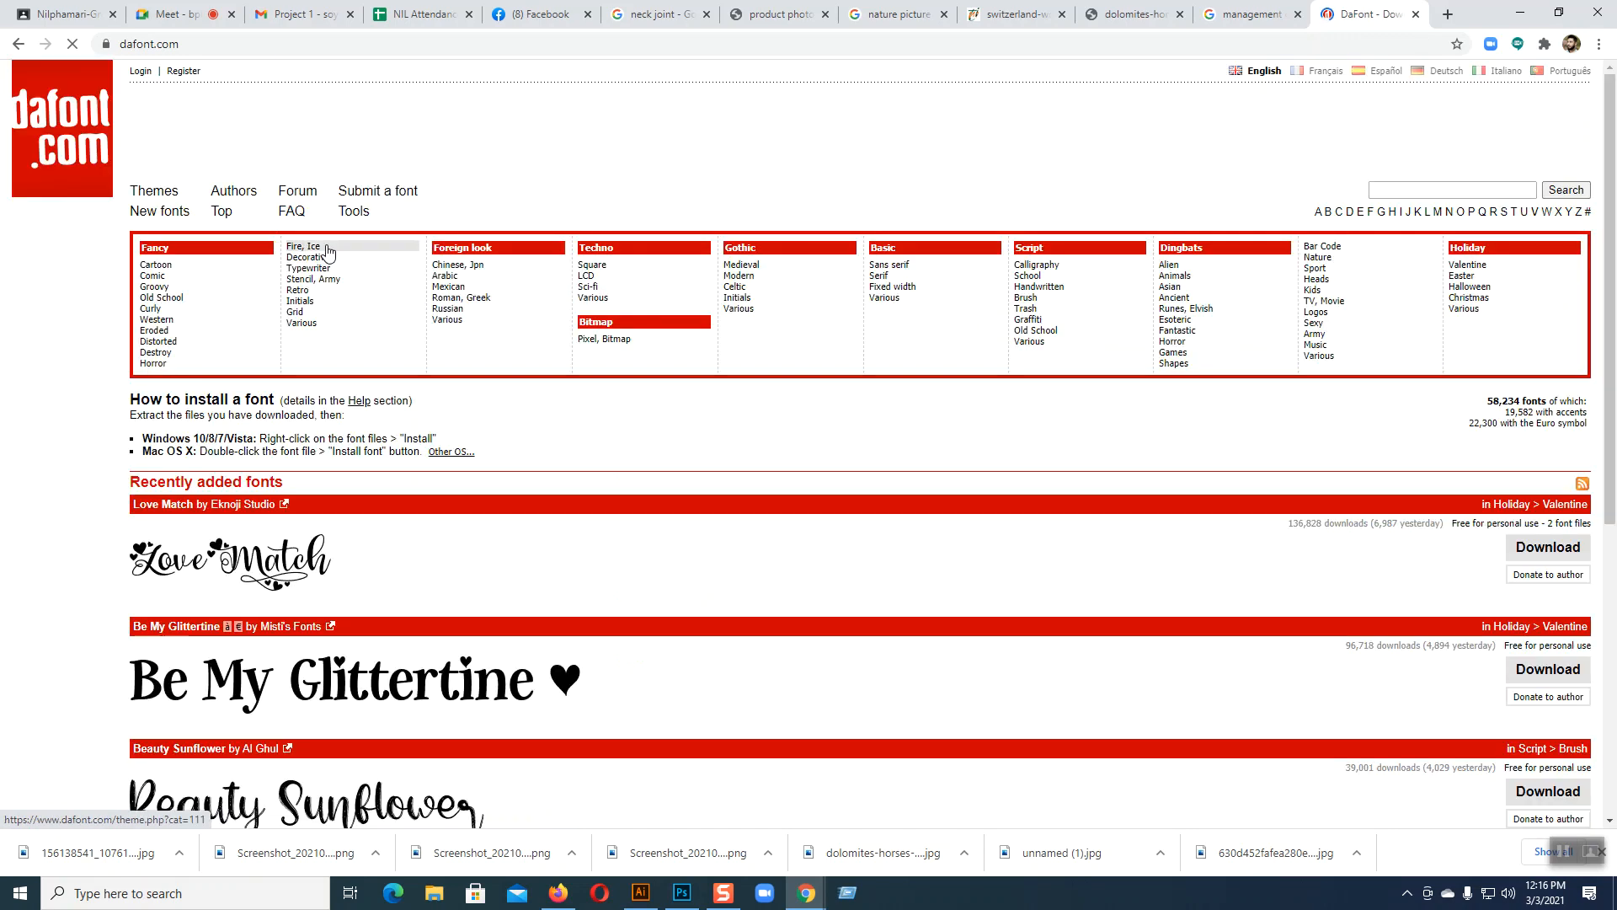
# - Open DaFont's list of all new fonts and preview them with the text "Orwell Risk"
pyautogui.scroll(-7, 364, 406)
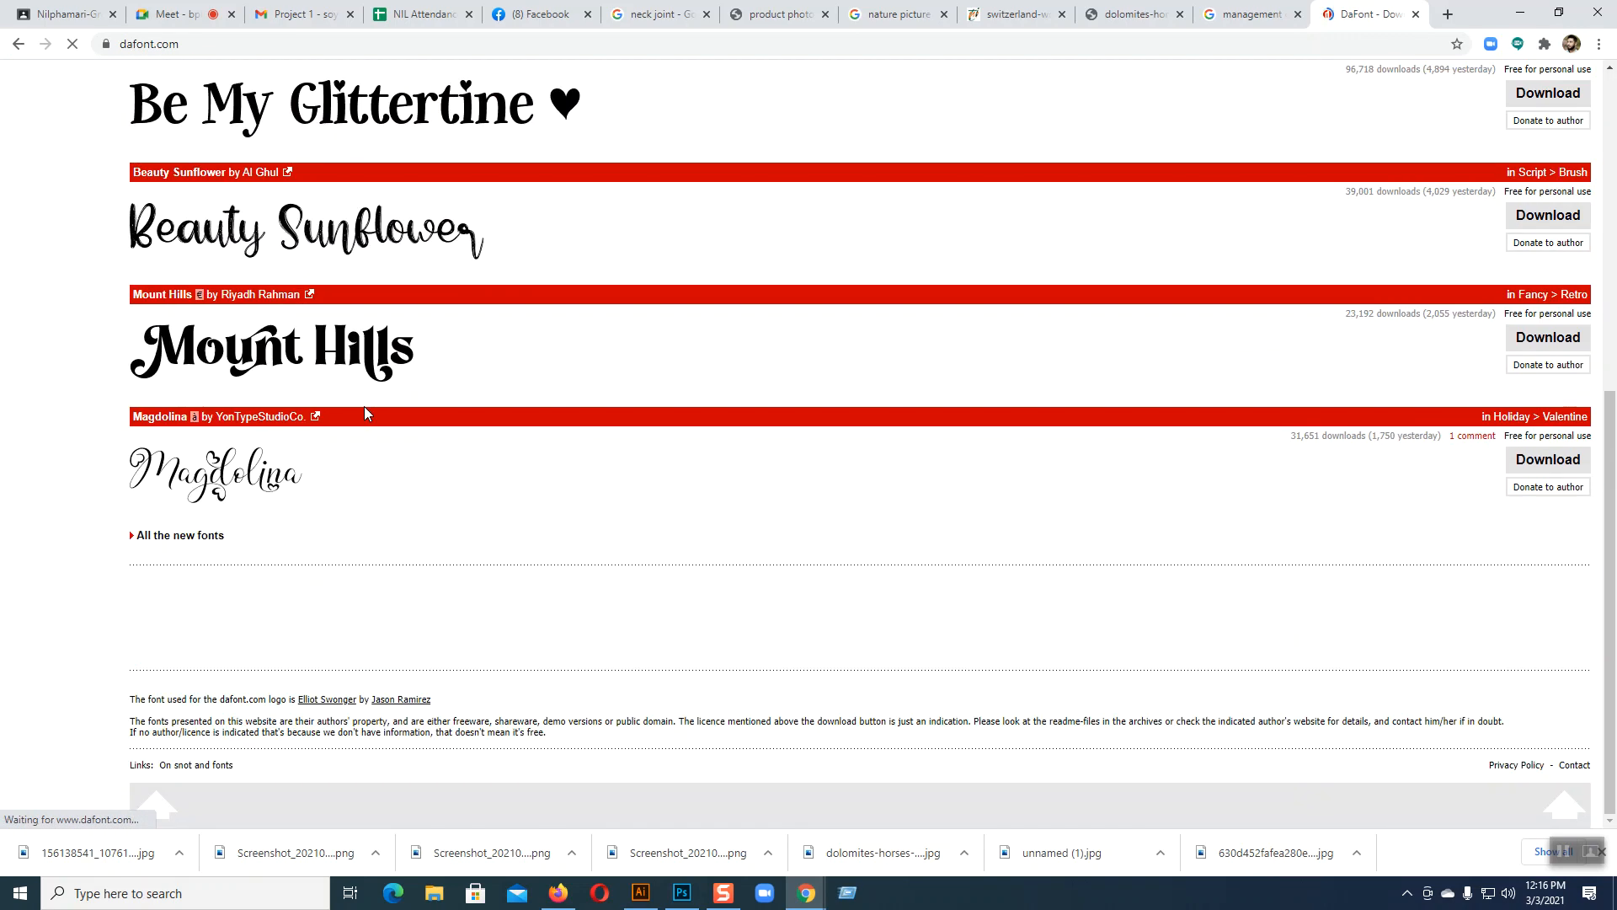
pyautogui.click(177, 537)
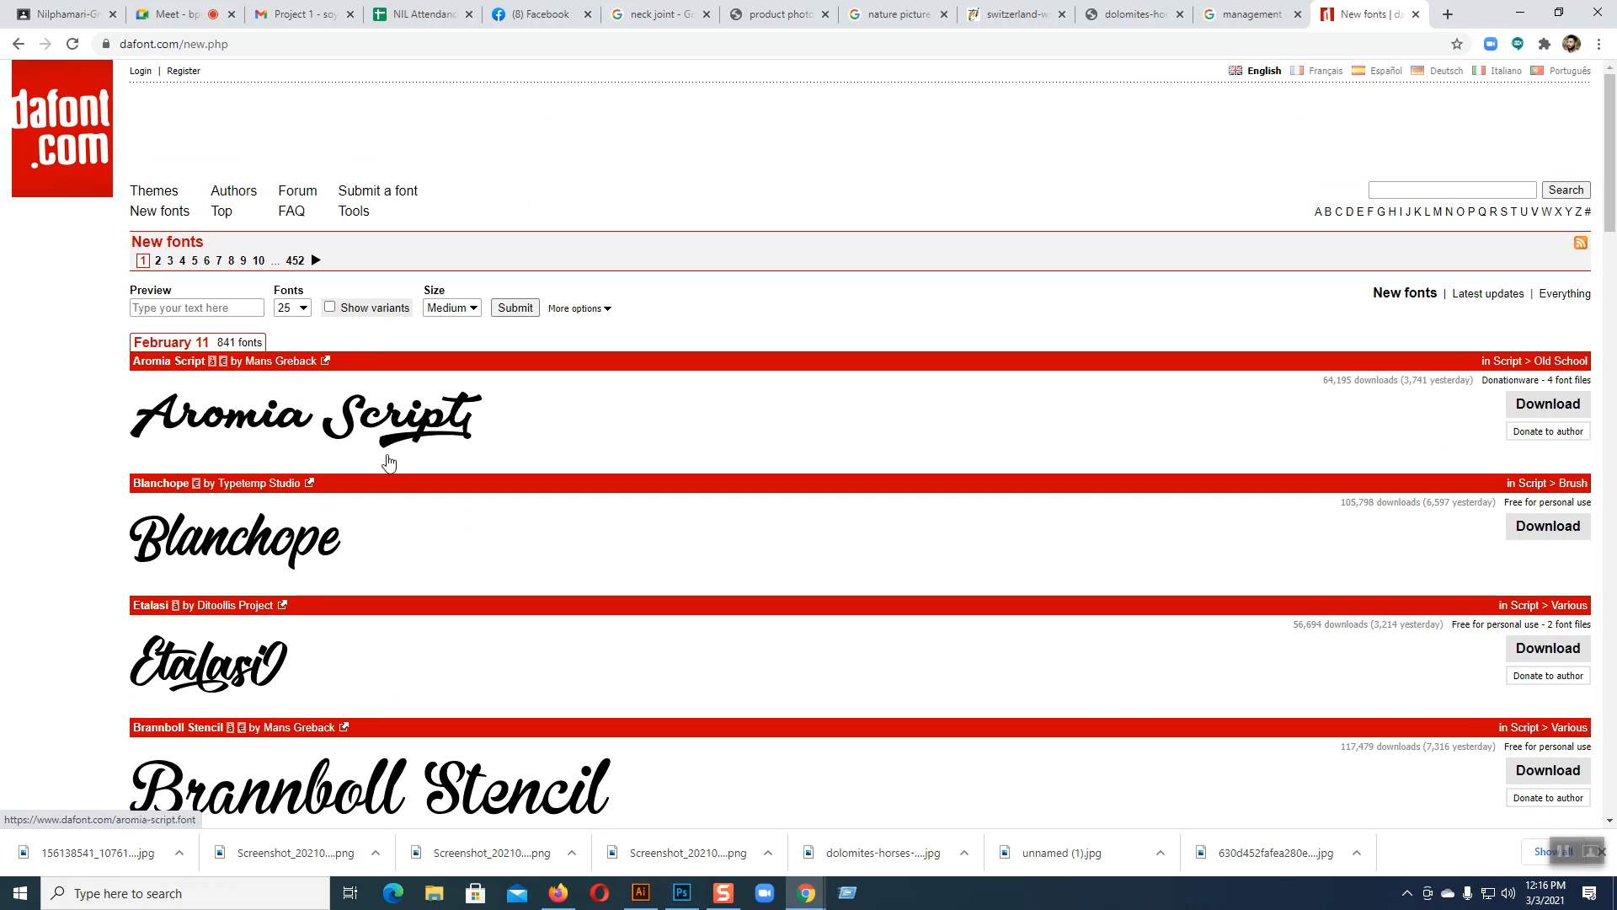
pyautogui.click(231, 306)
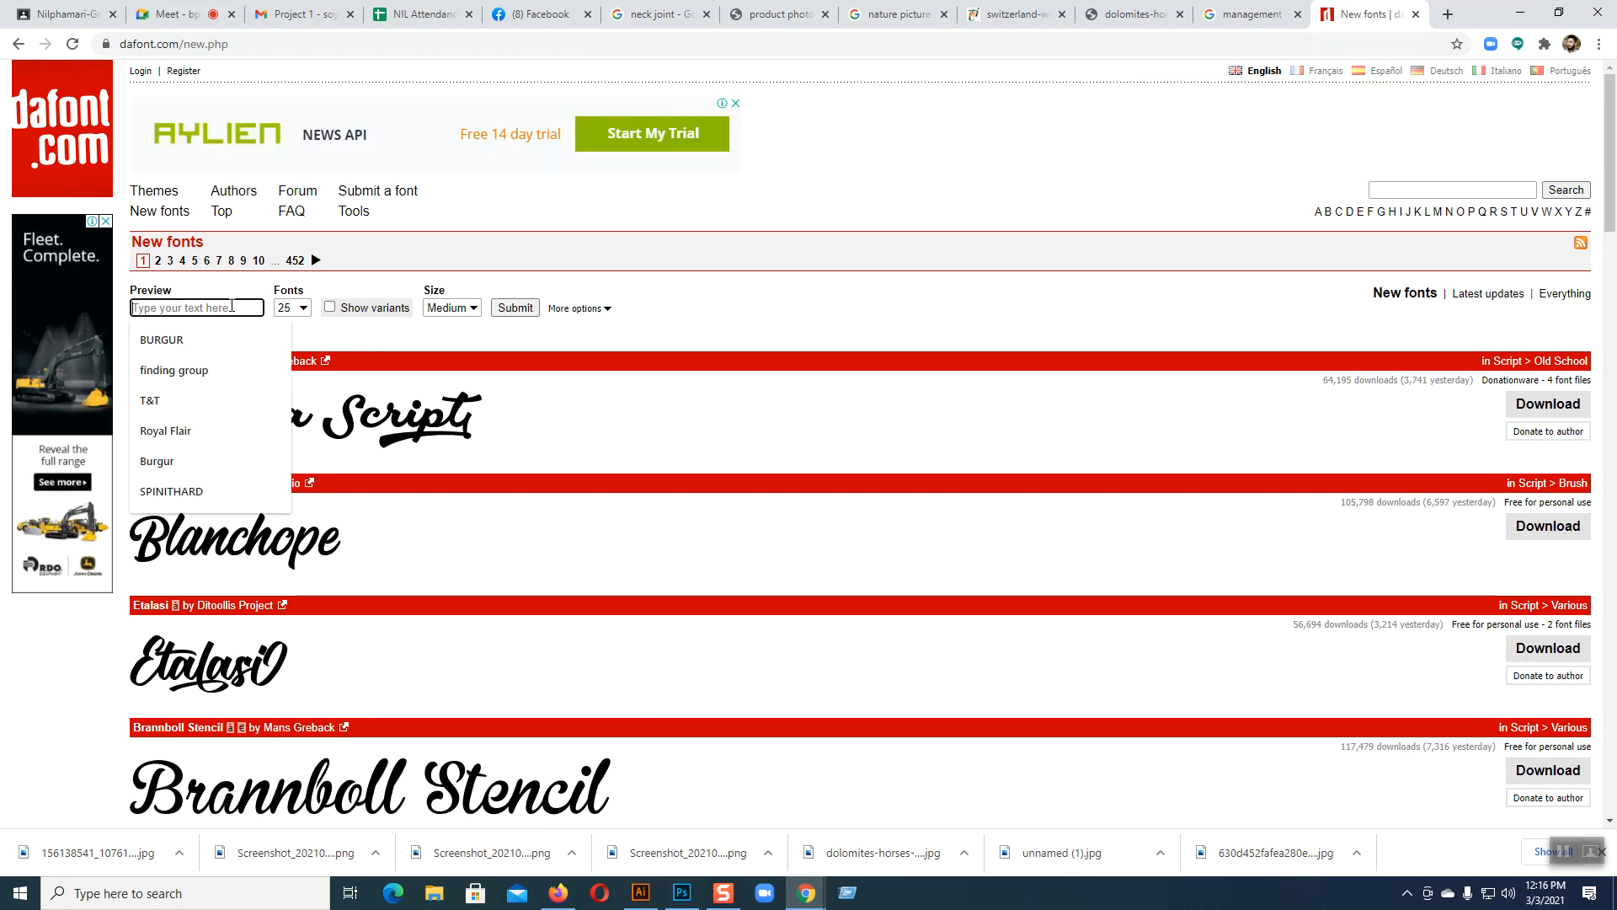
pyautogui.write('Orwell Risk')
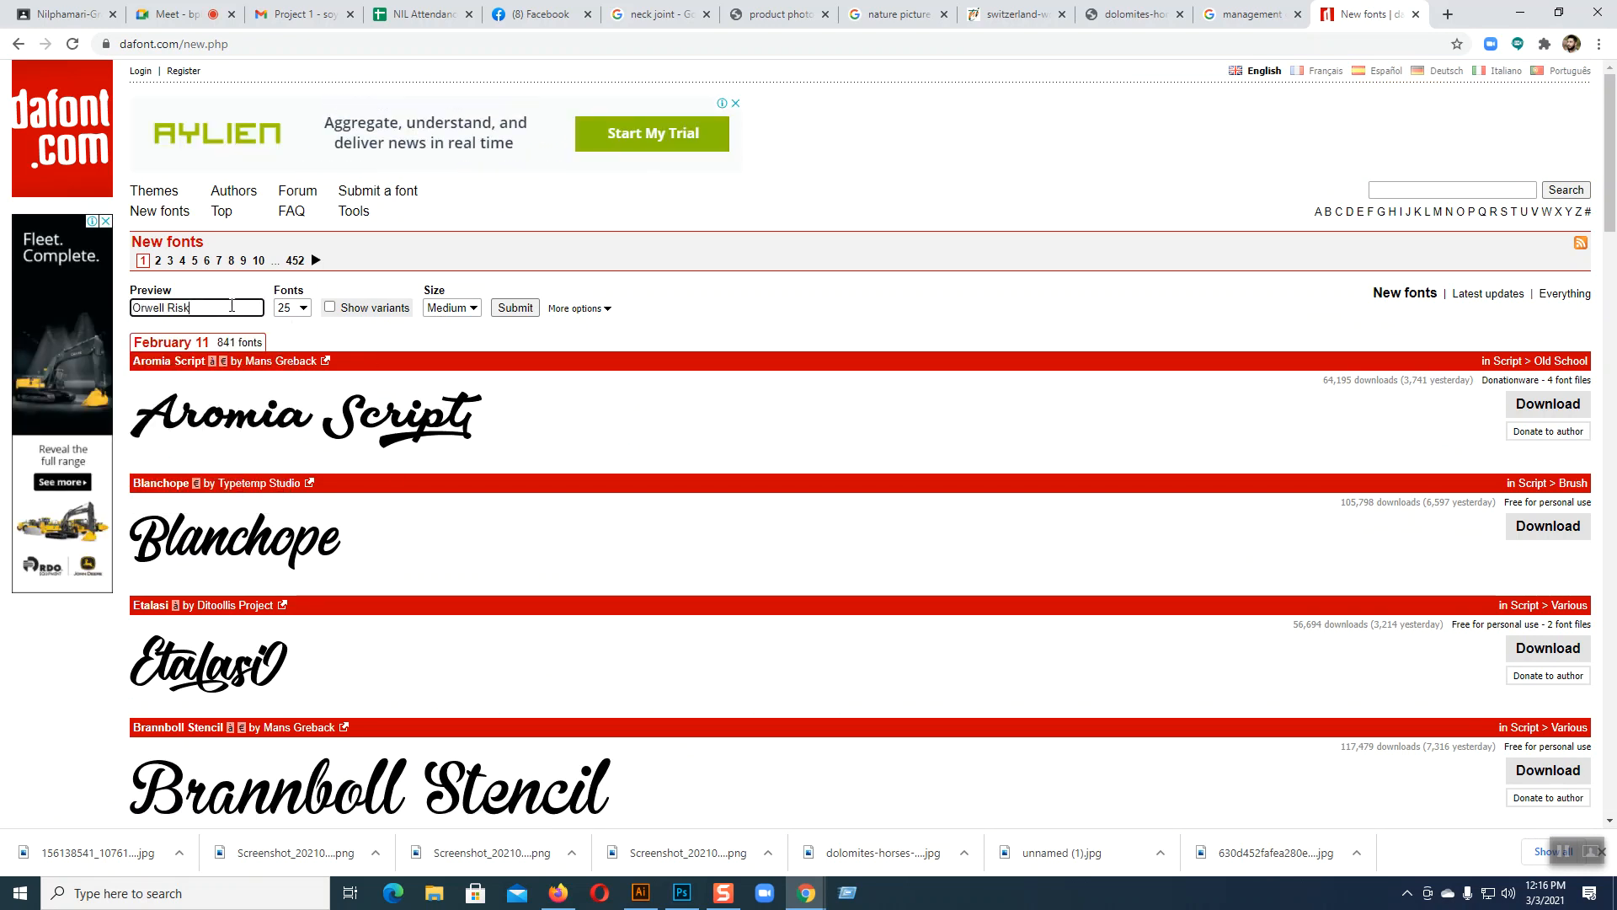
pyautogui.click(516, 309)
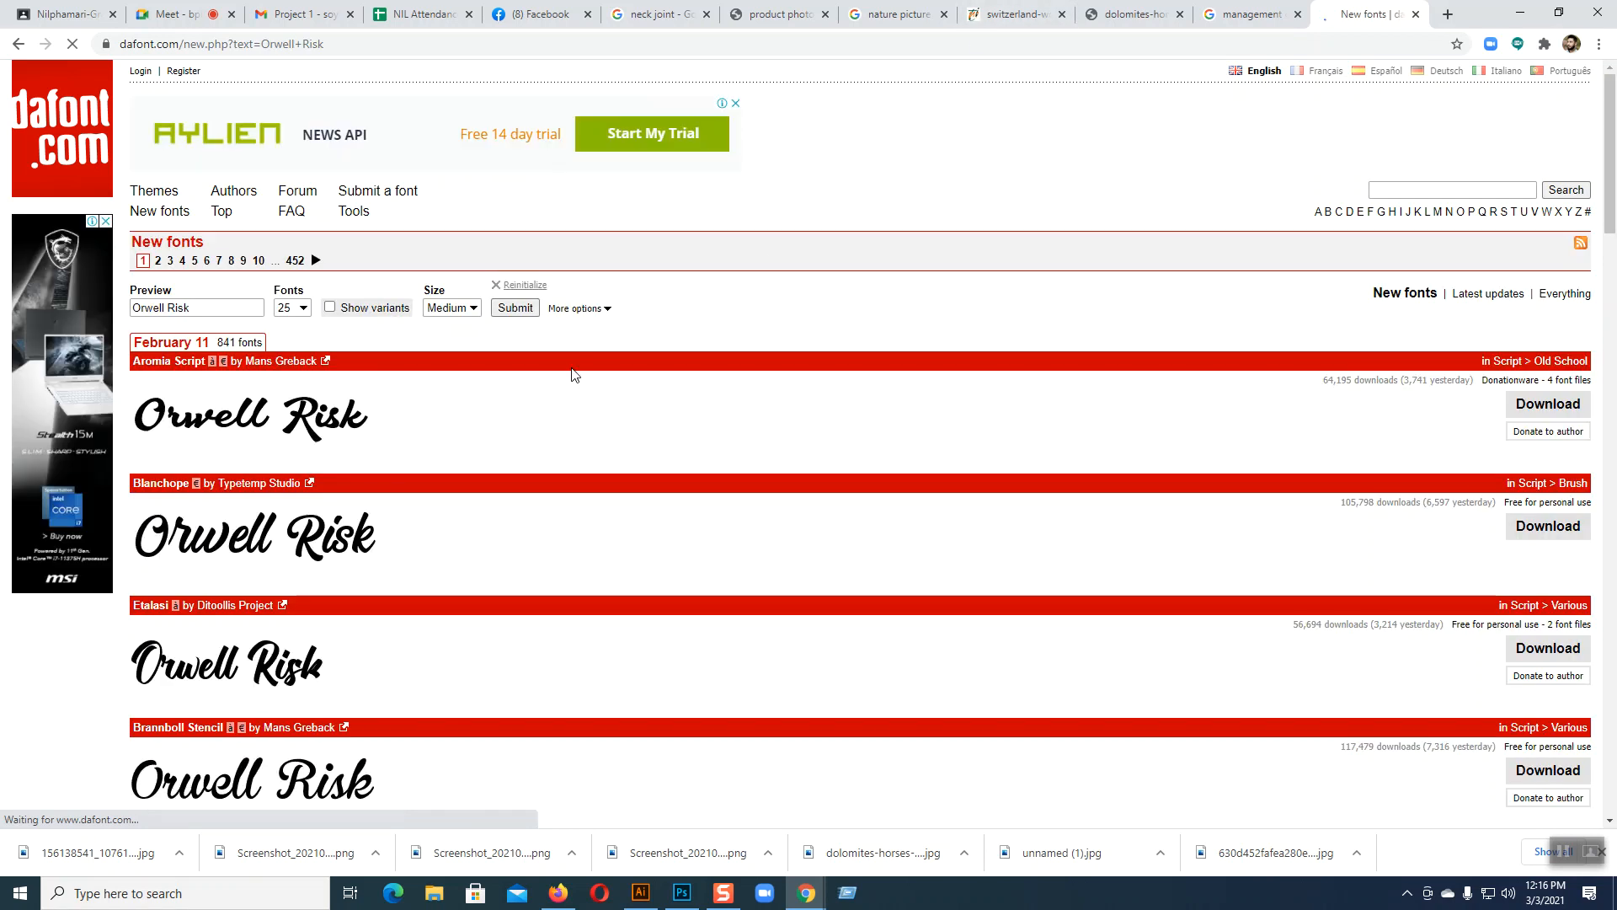
# - Examine the Orwell Risk previews across the first two pages of DaFont's new fonts for a suitable logo typeface
pyautogui.scroll(-7, 572, 374)
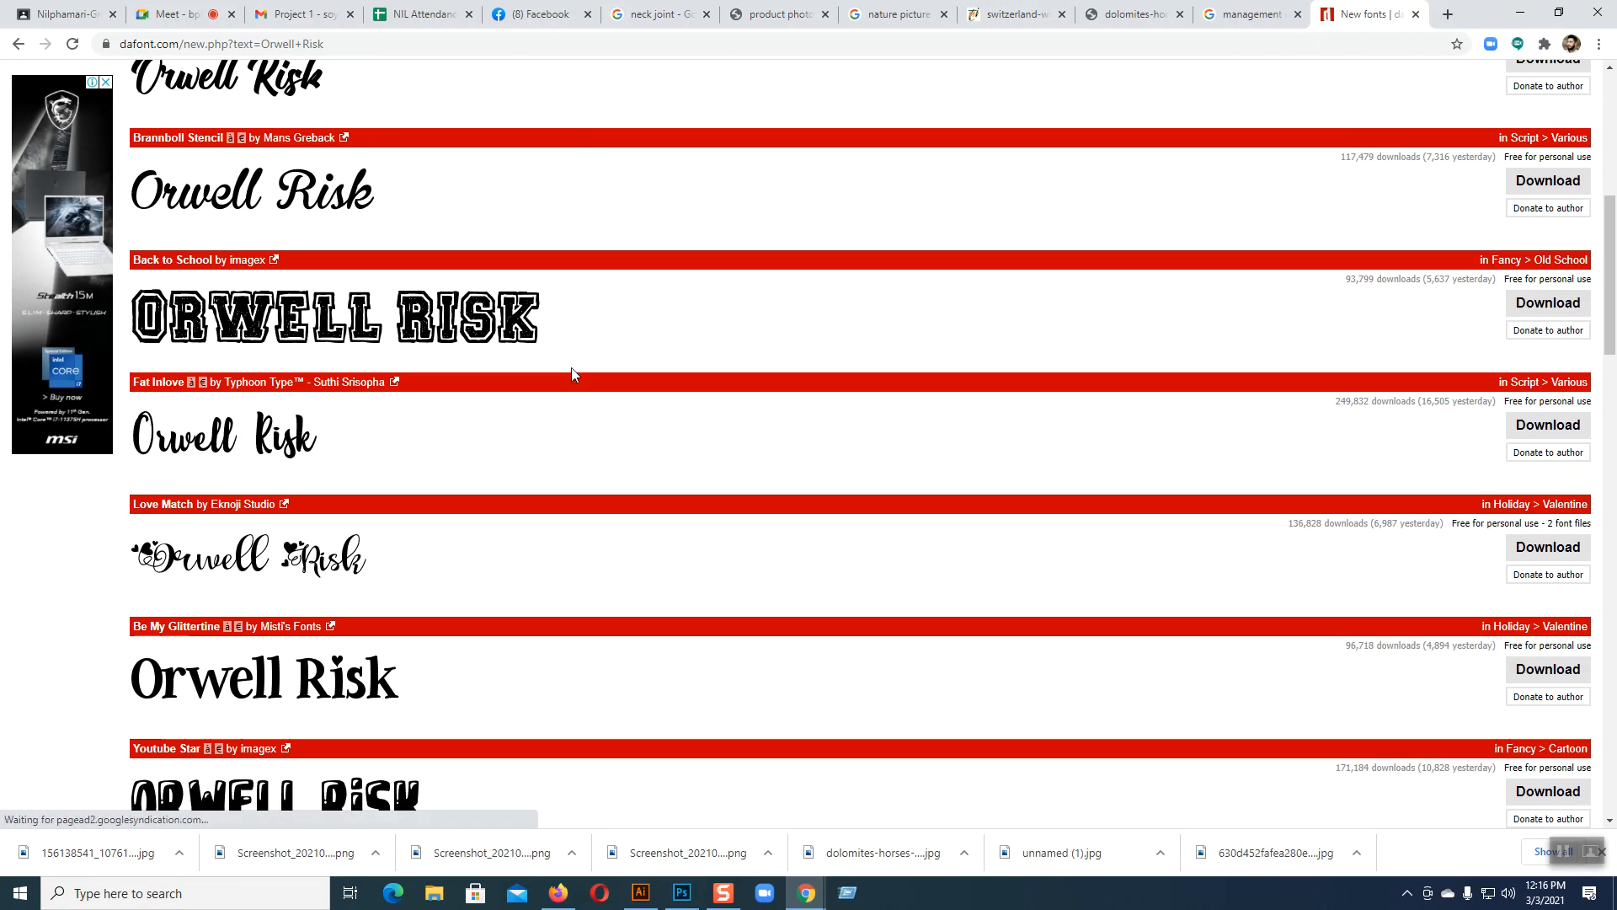
pyautogui.scroll(-7, 572, 374)
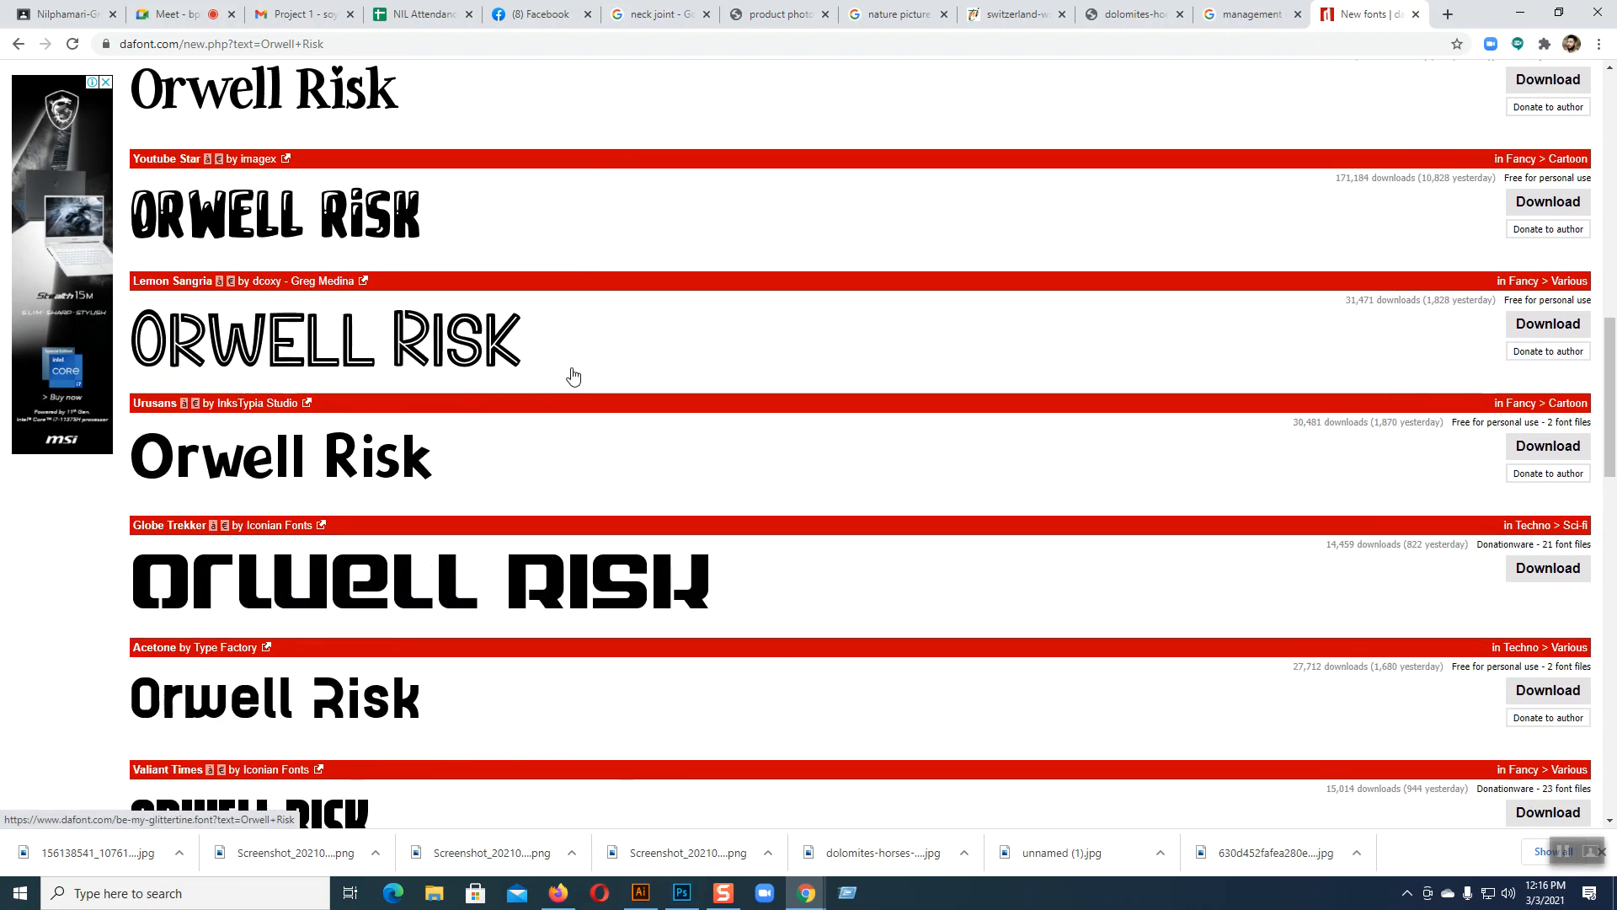
pyautogui.scroll(-3, 573, 375)
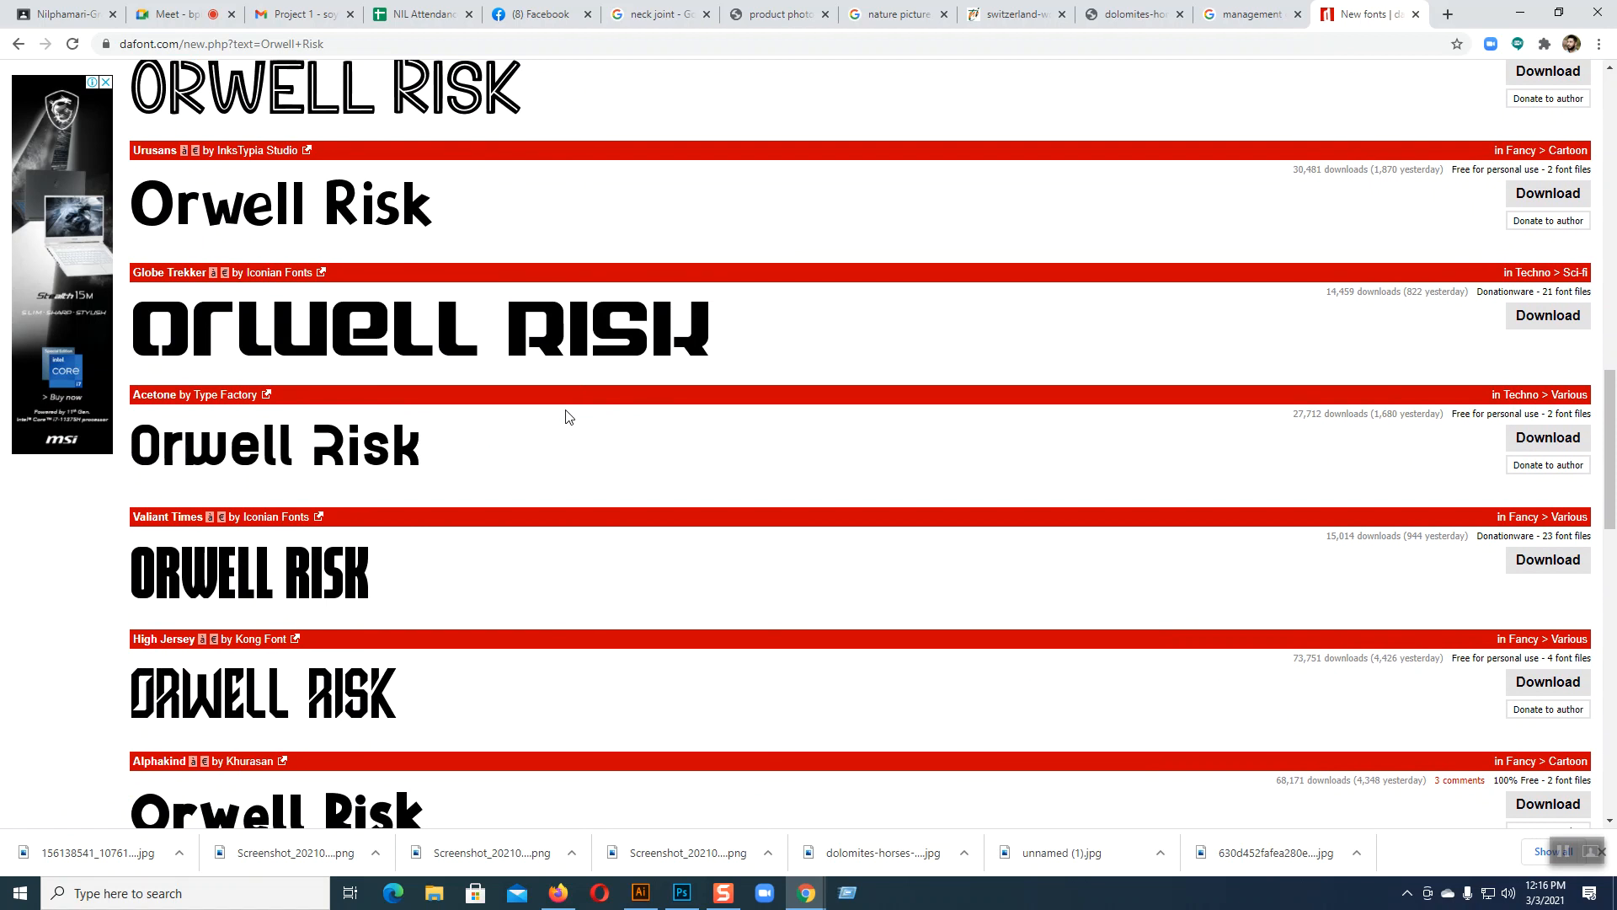
pyautogui.scroll(-9, 566, 416)
pyautogui.scroll(-7, 566, 416)
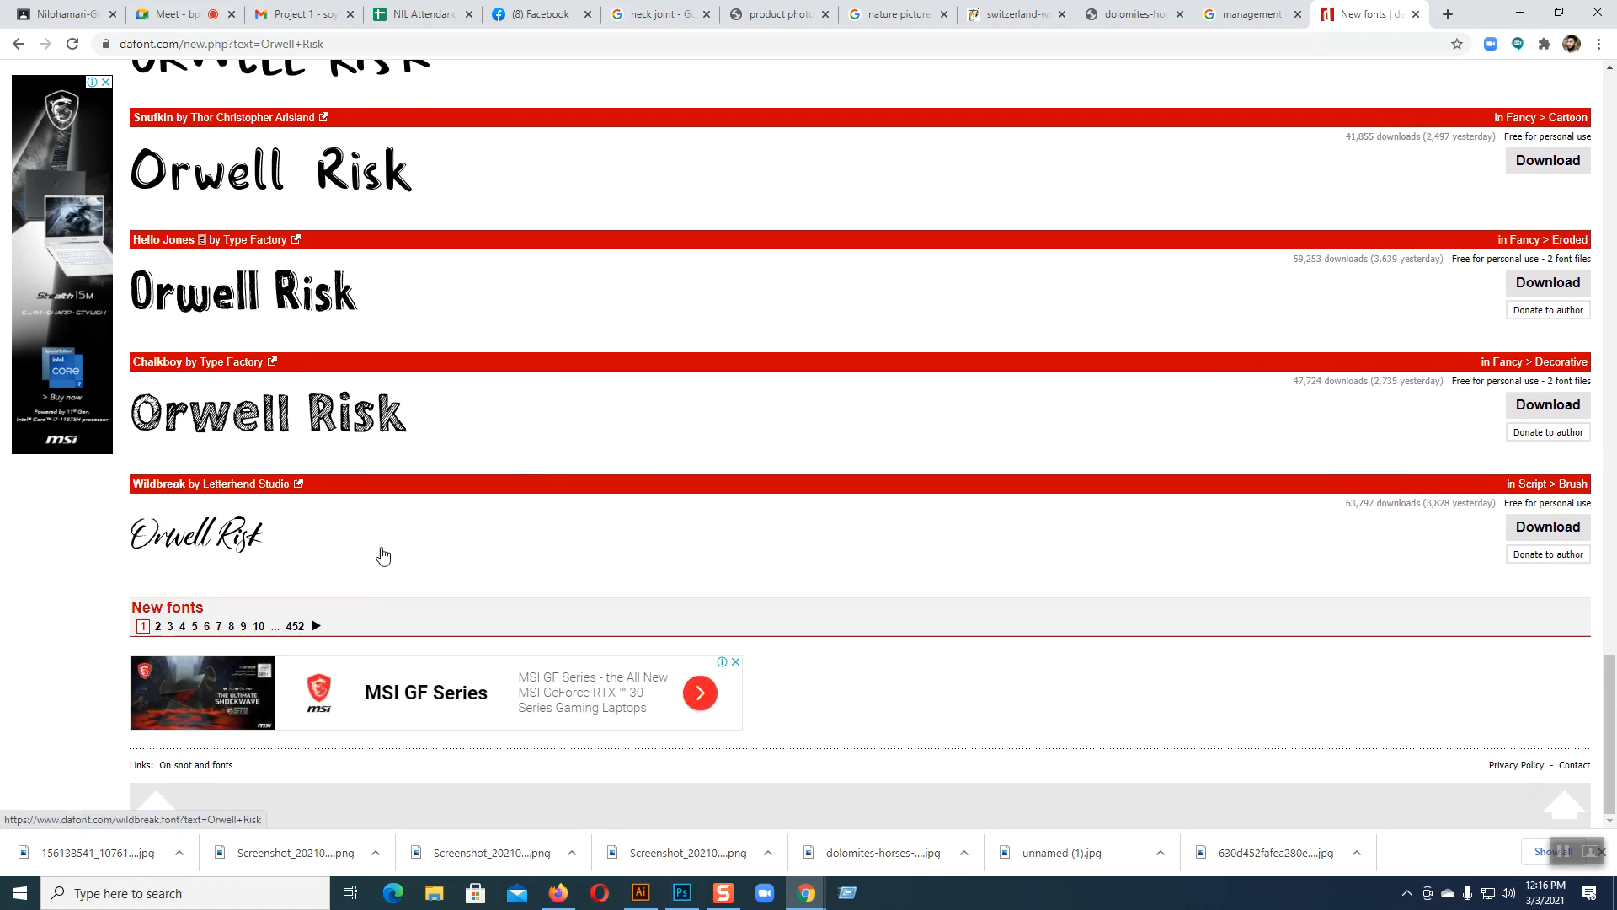
pyautogui.click(316, 626)
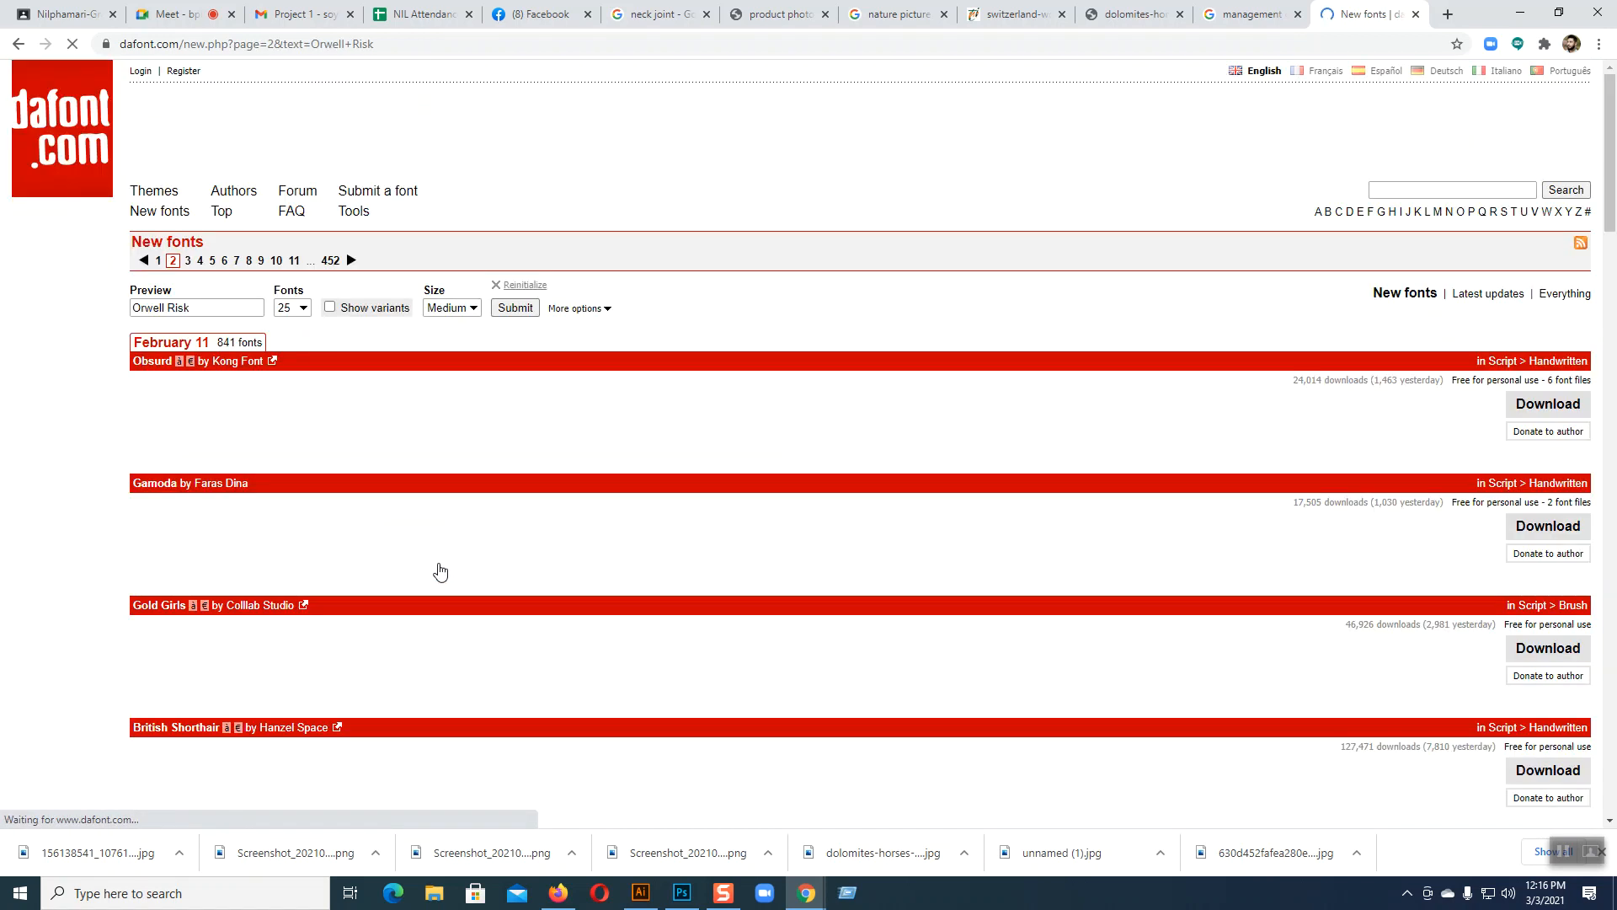
pyautogui.scroll(-6, 440, 571)
pyautogui.scroll(-8, 440, 571)
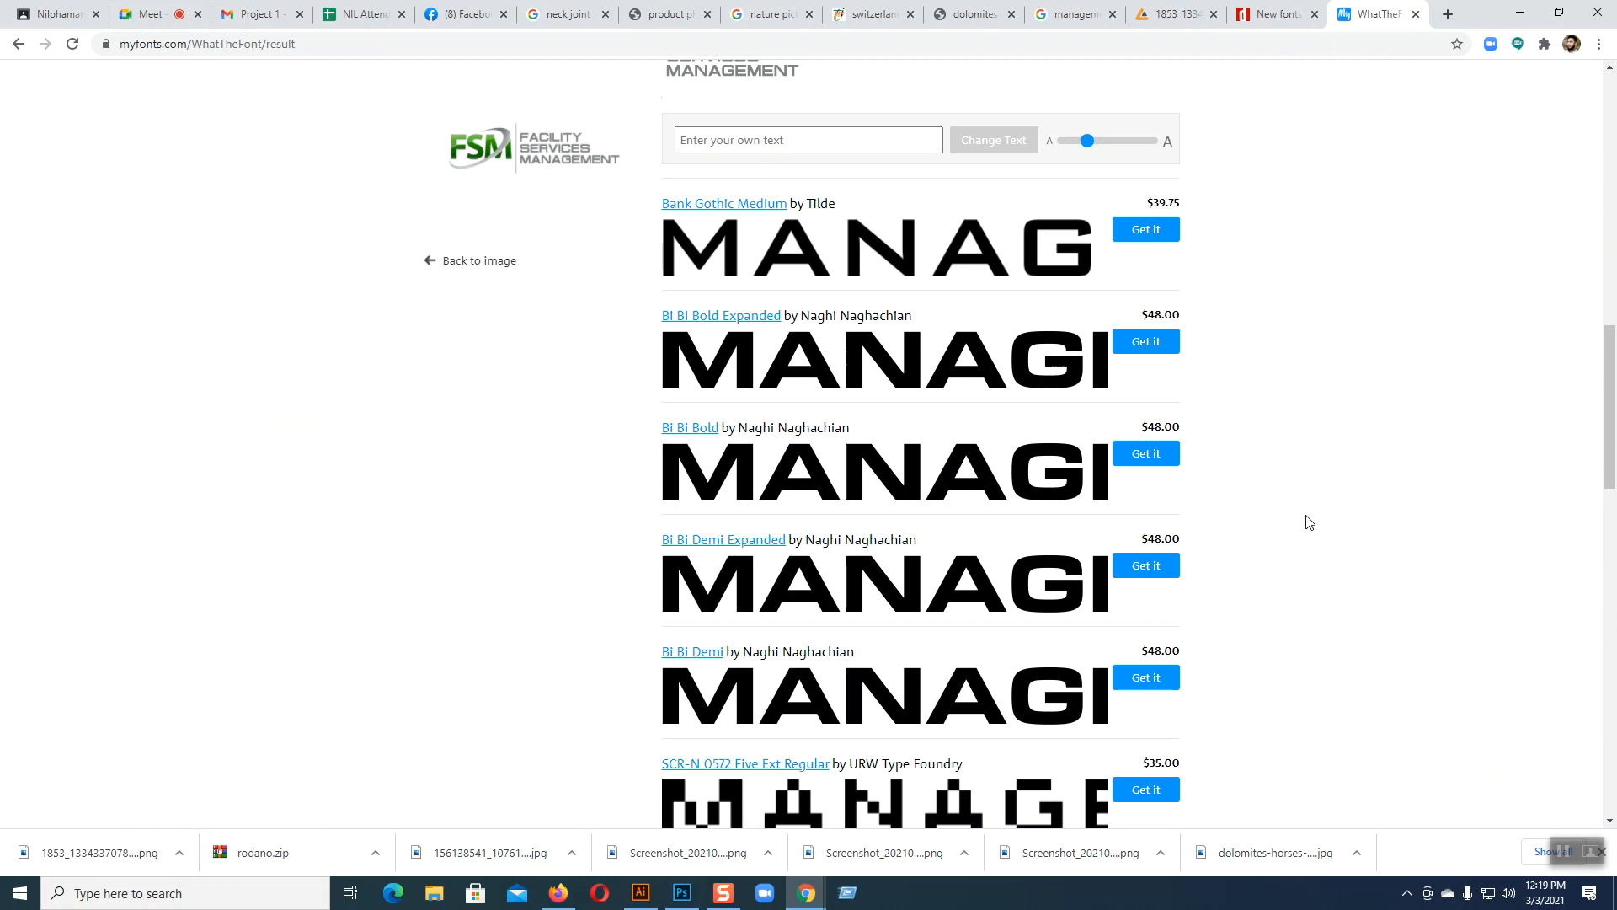
# - Examine WhatTheFont's matches for the MANAGEMENT lettering in the Facility Services Management logo, comparing their letter shapes with the sample
pyautogui.scroll(-8, 838, 526)
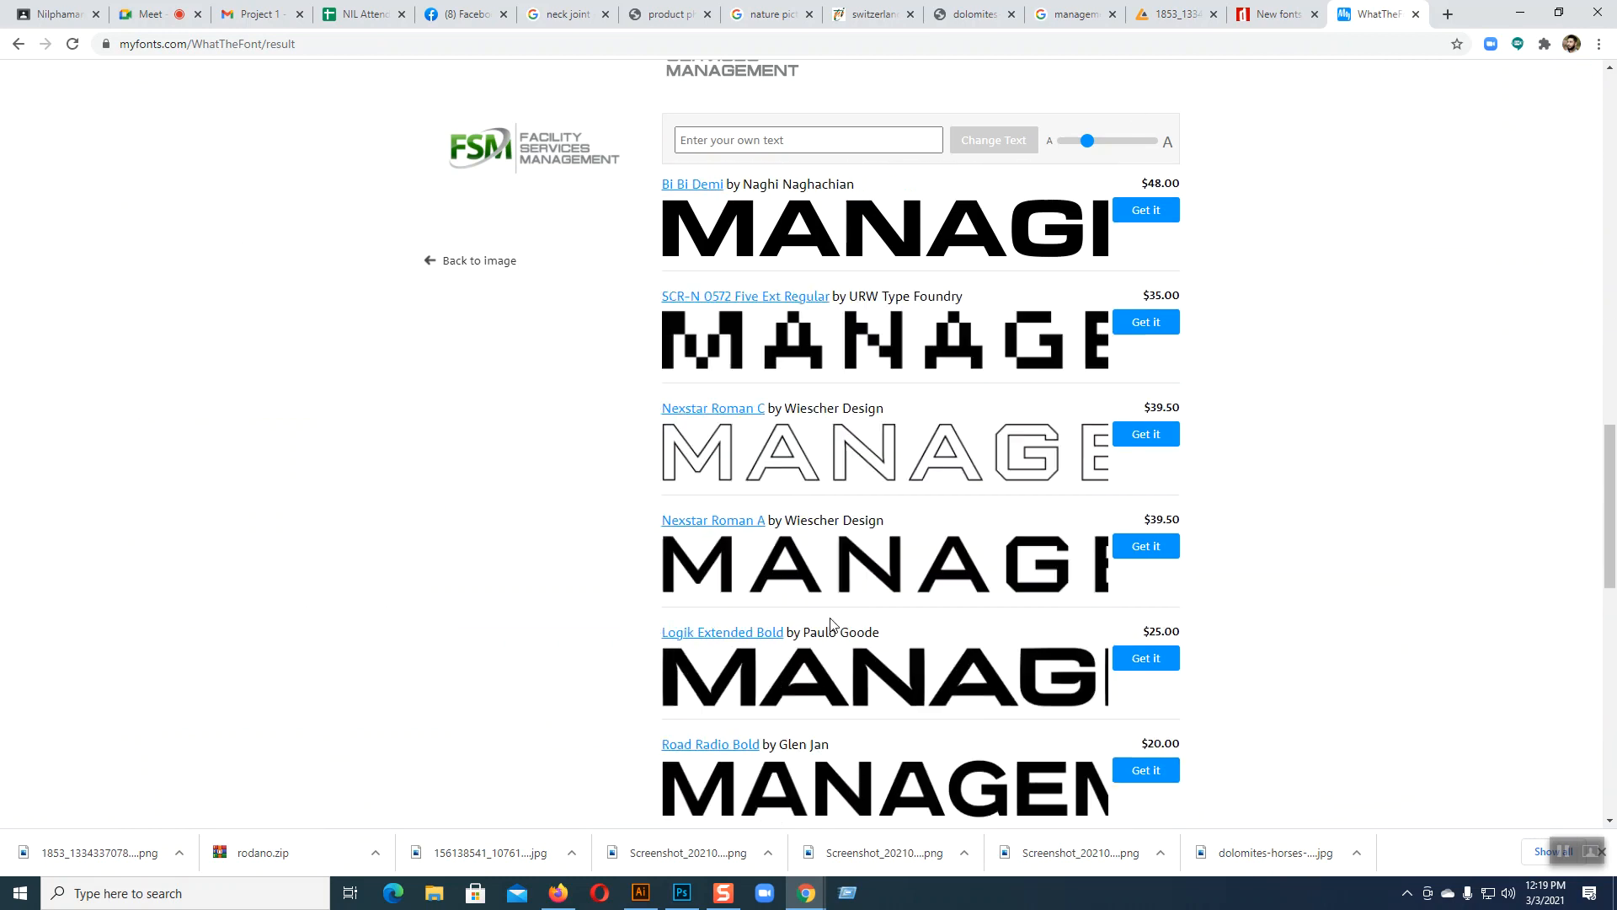
pyautogui.scroll(15, 1029, 565)
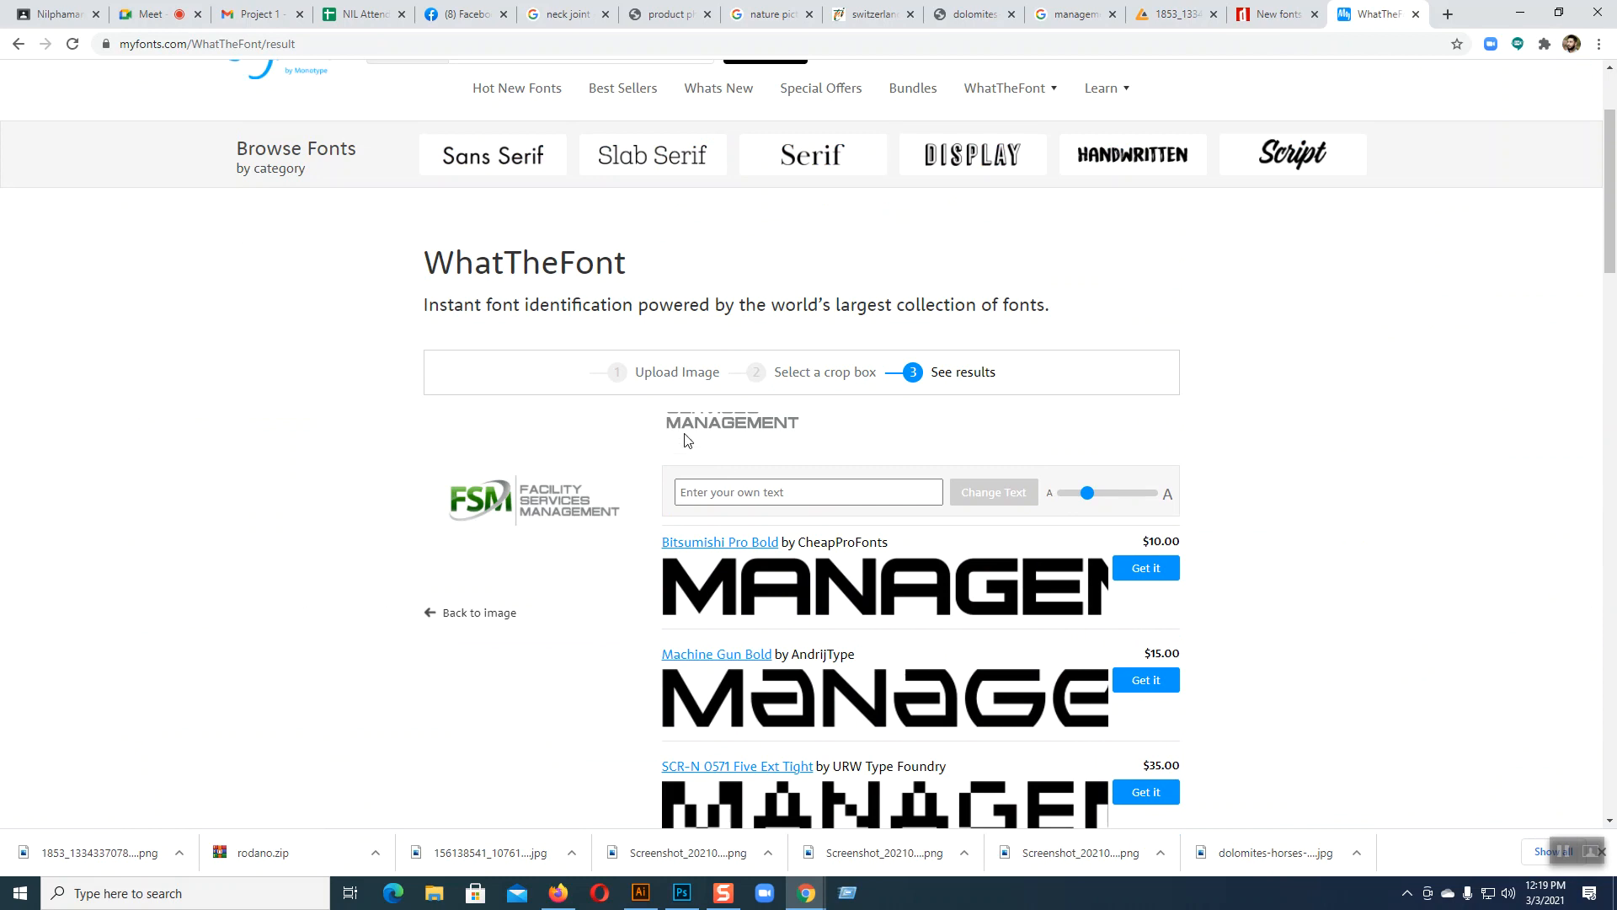
pyautogui.scroll(-1, 899, 460)
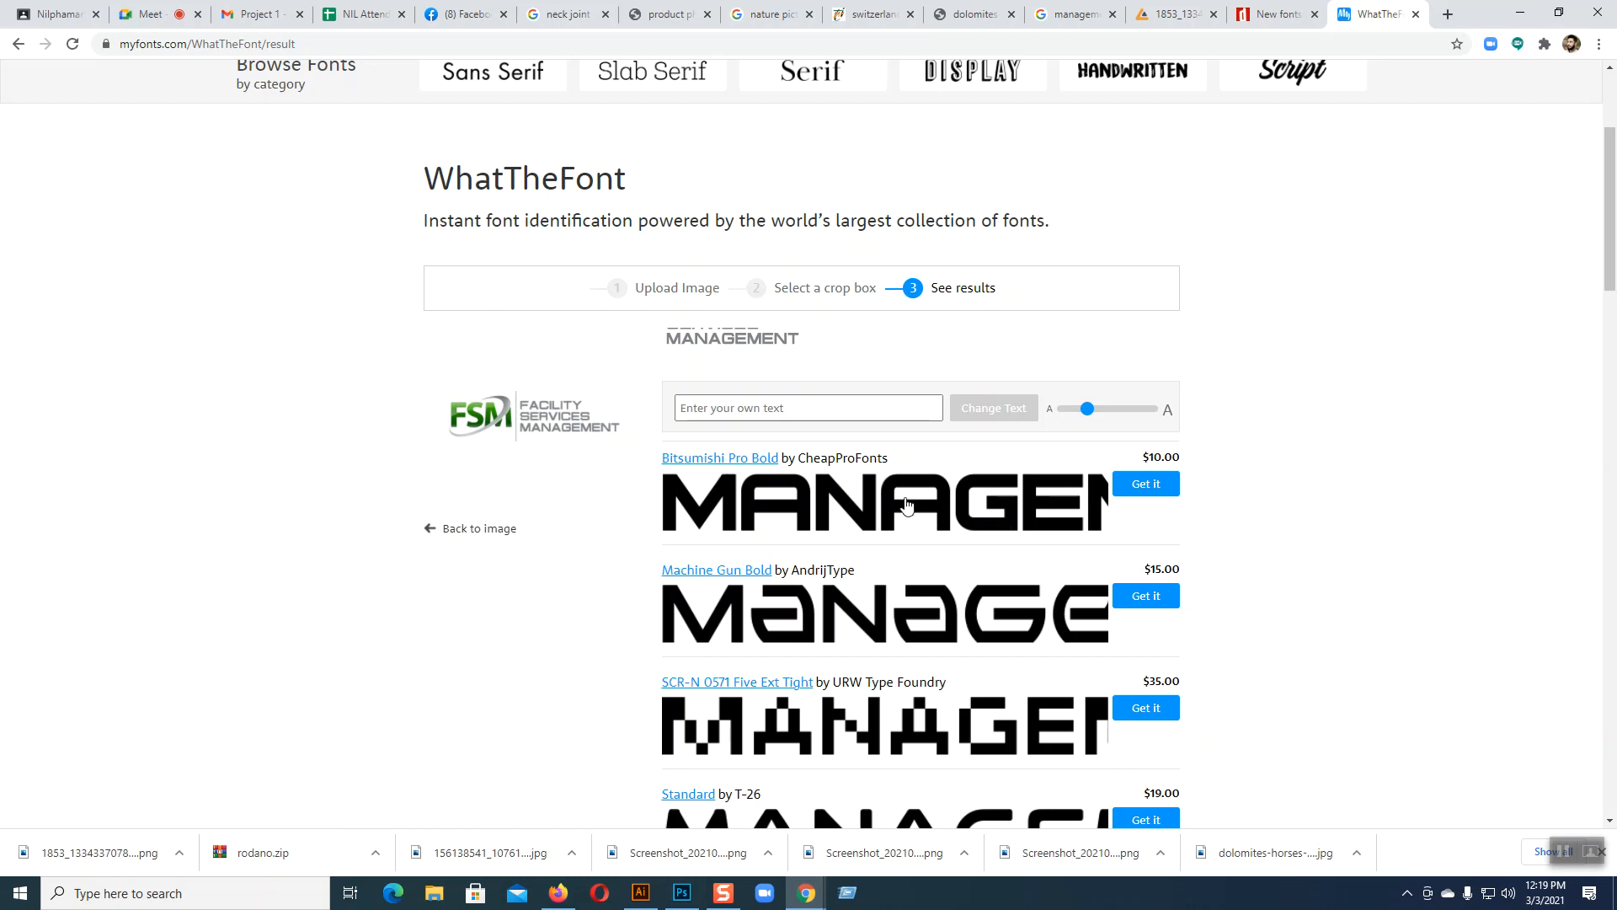
pyautogui.scroll(-1, 906, 506)
pyautogui.scroll(-7, 931, 440)
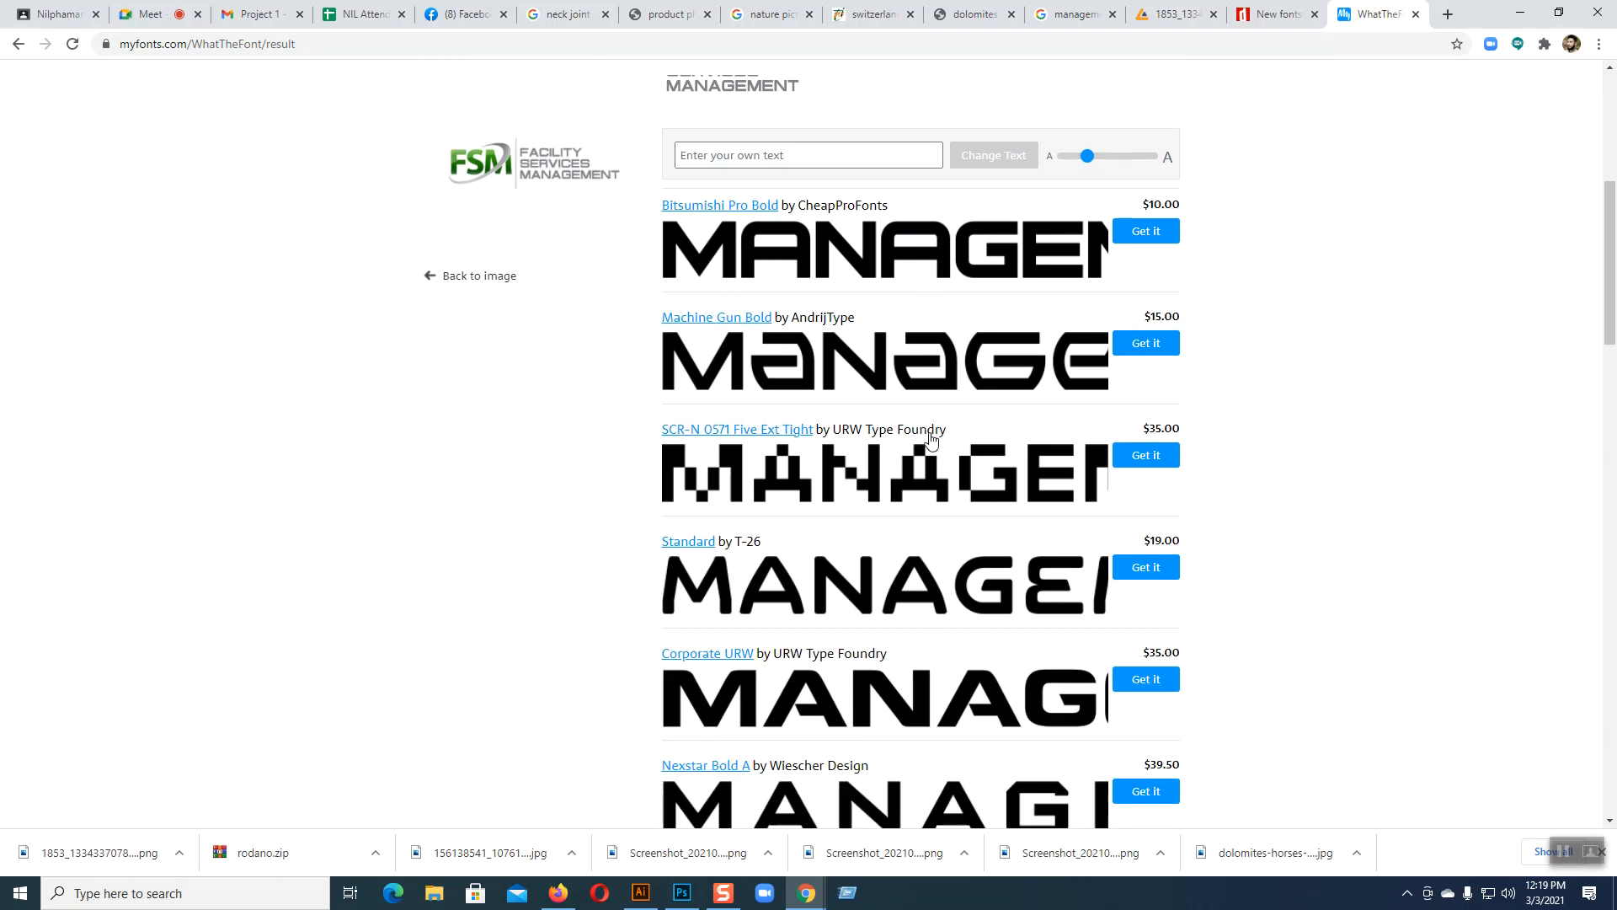
pyautogui.scroll(-4, 930, 439)
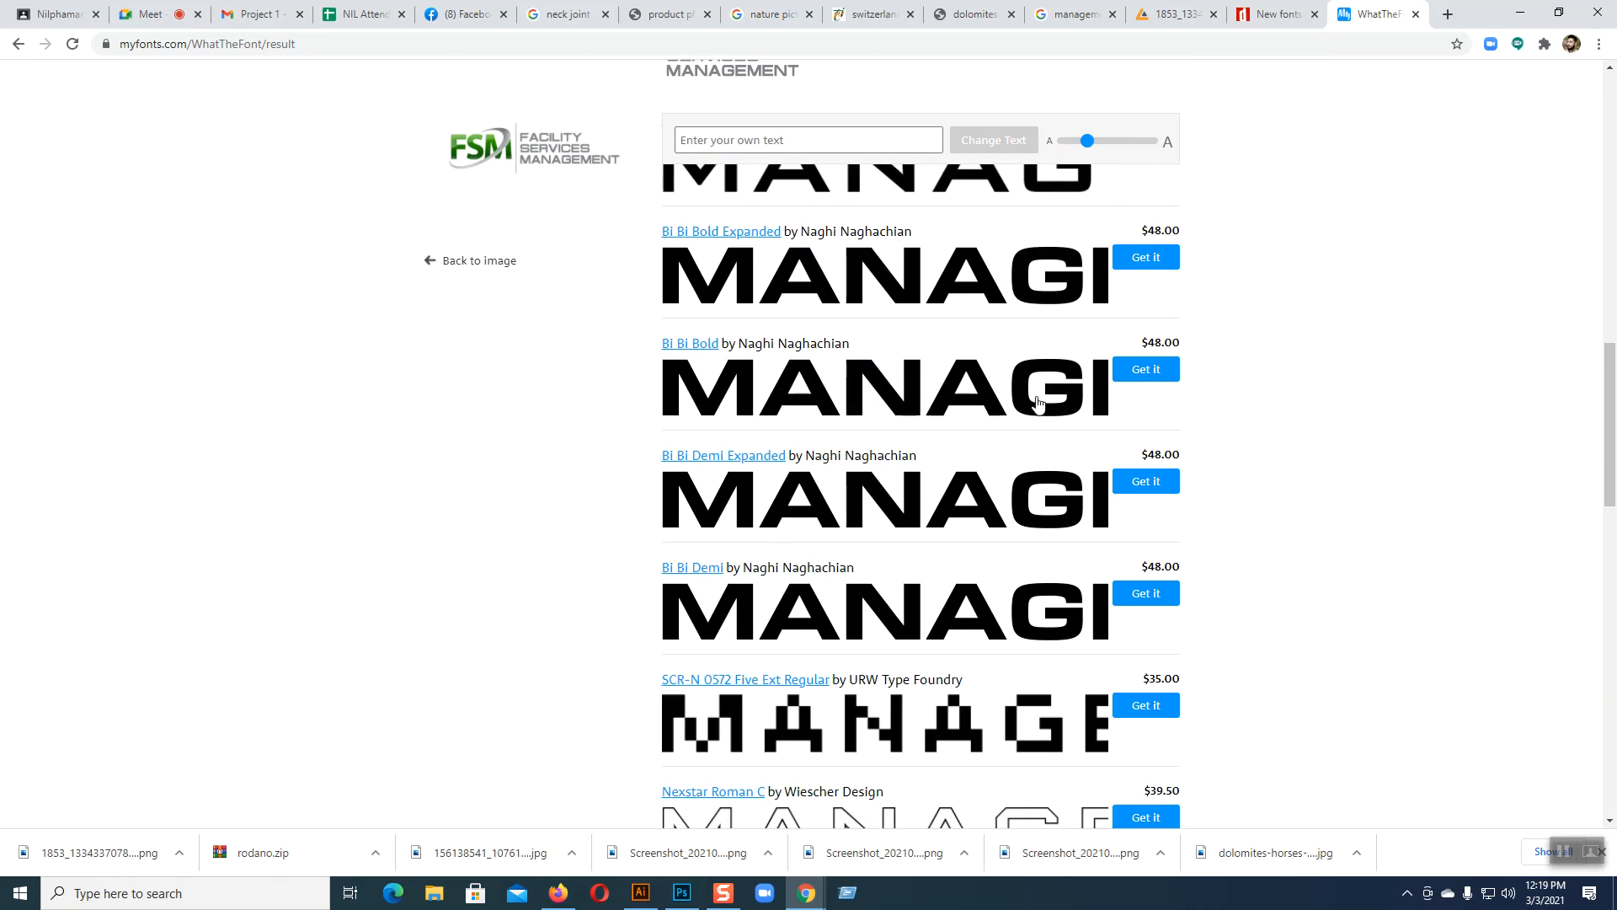
pyautogui.scroll(-8, 1039, 405)
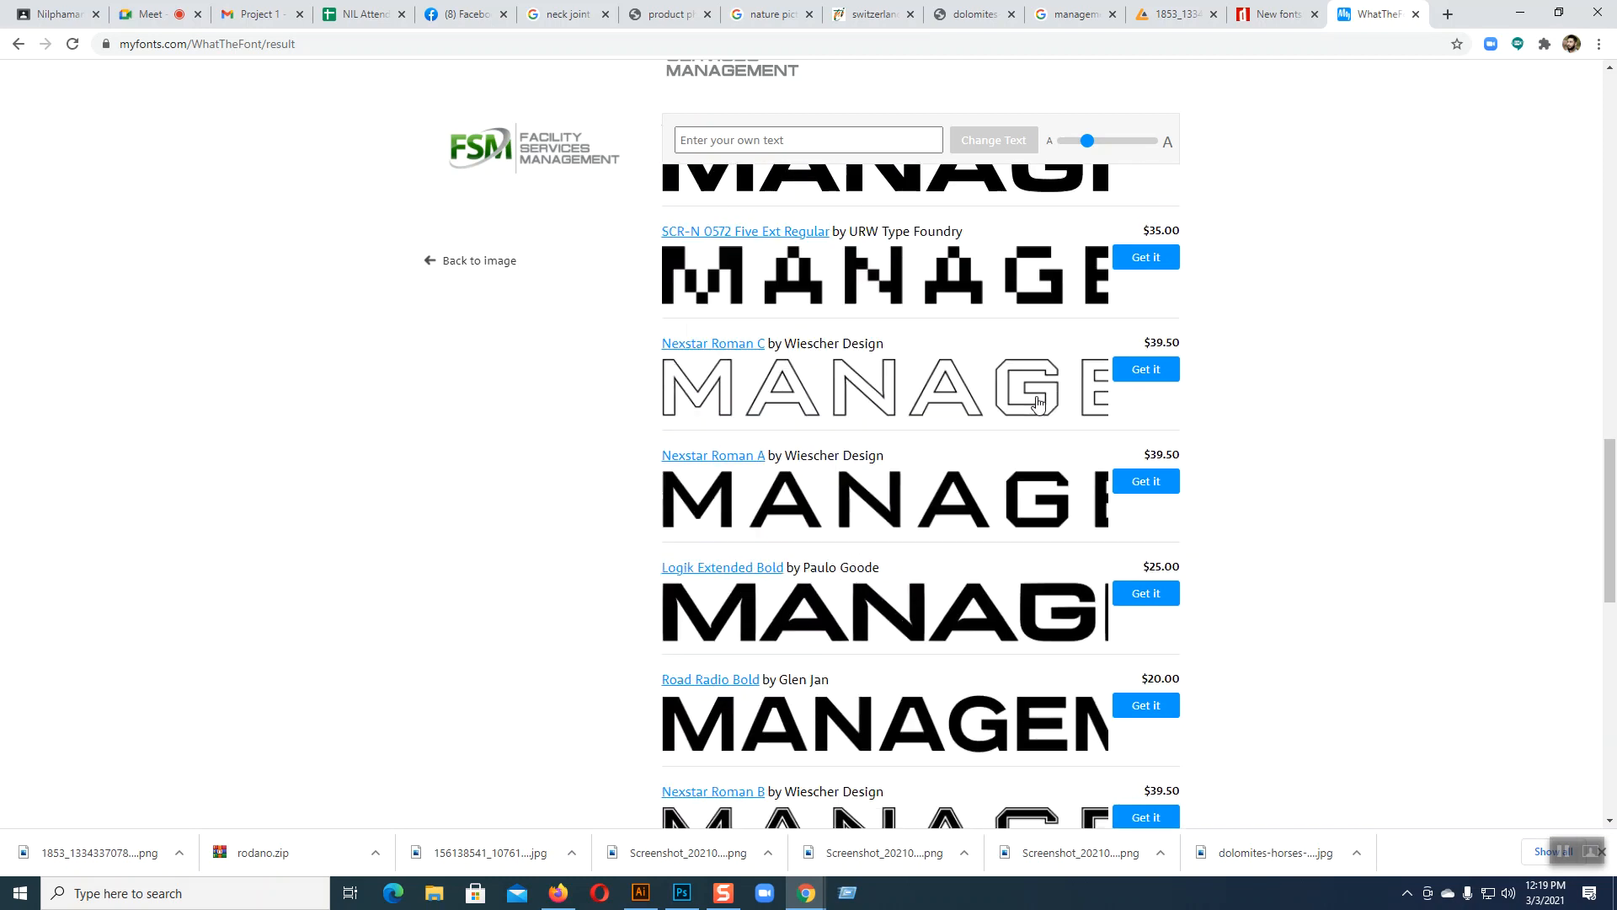
pyautogui.scroll(-6, 1038, 404)
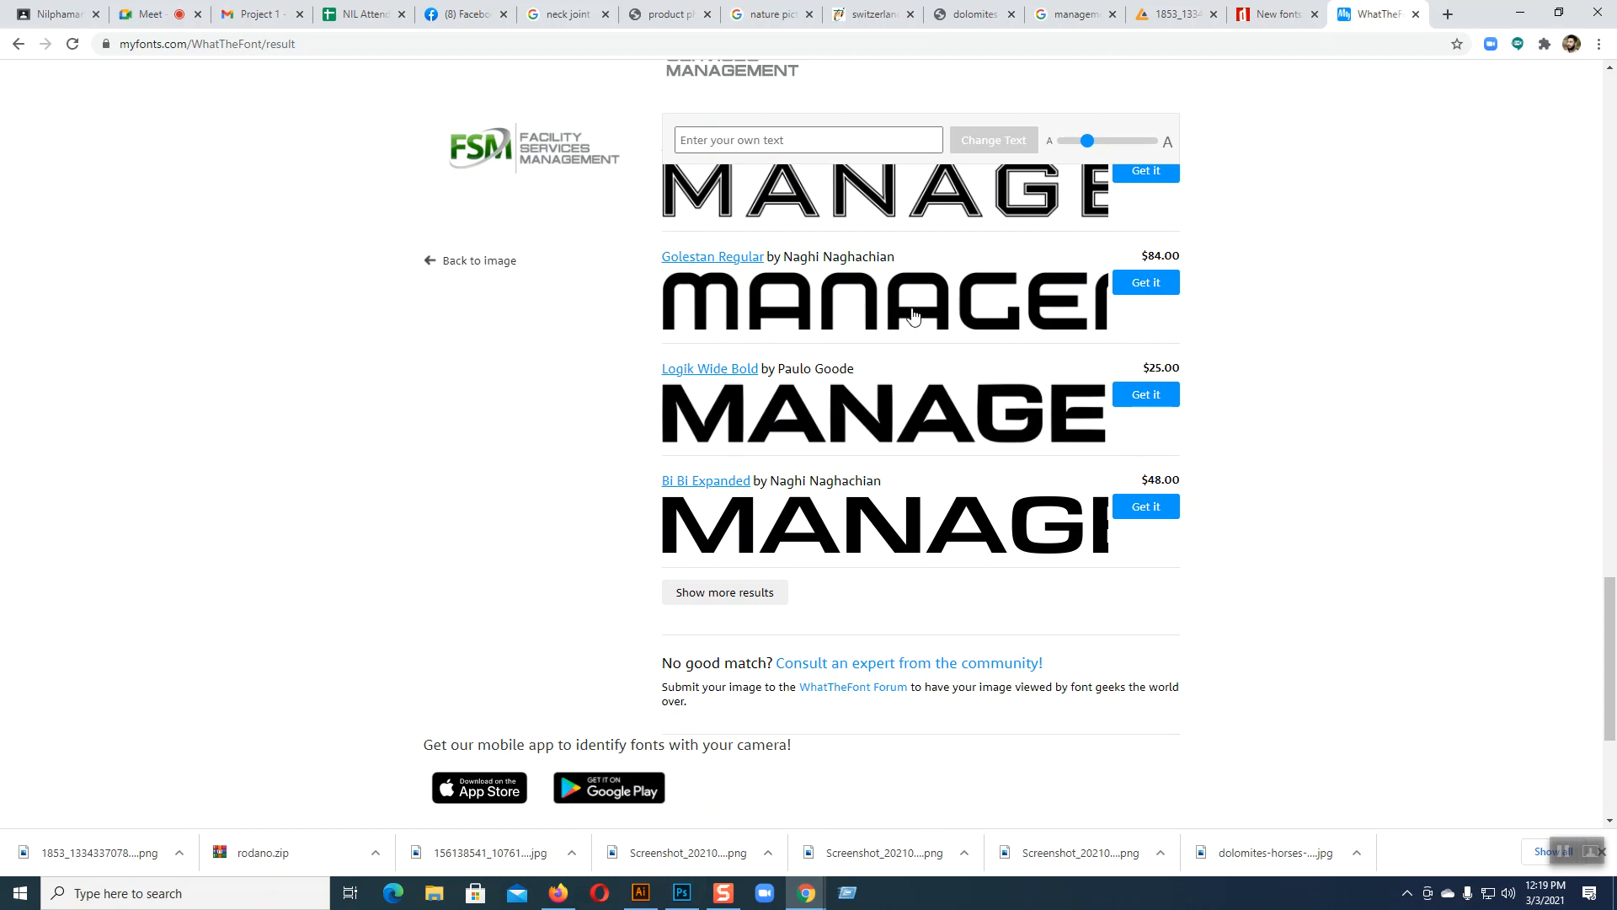
# - Open the Golestan Regular and Bitsumishi Pro Bold matches from the WhatTheFont results in separate tabs
pyautogui.middleClick(699, 261)
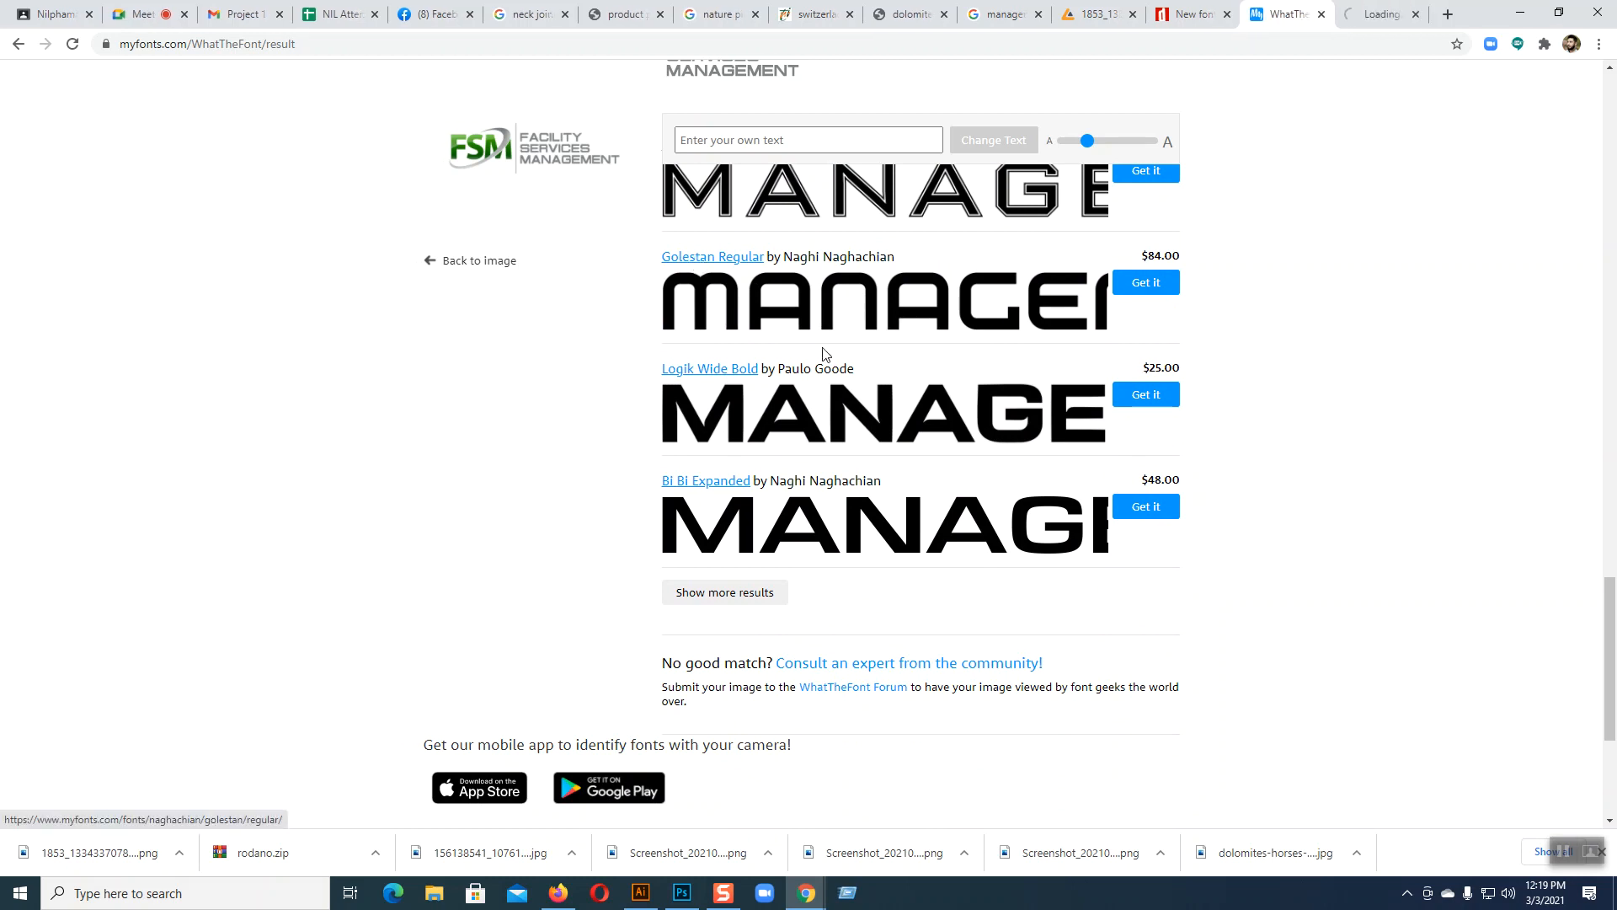
pyautogui.scroll(4, 877, 381)
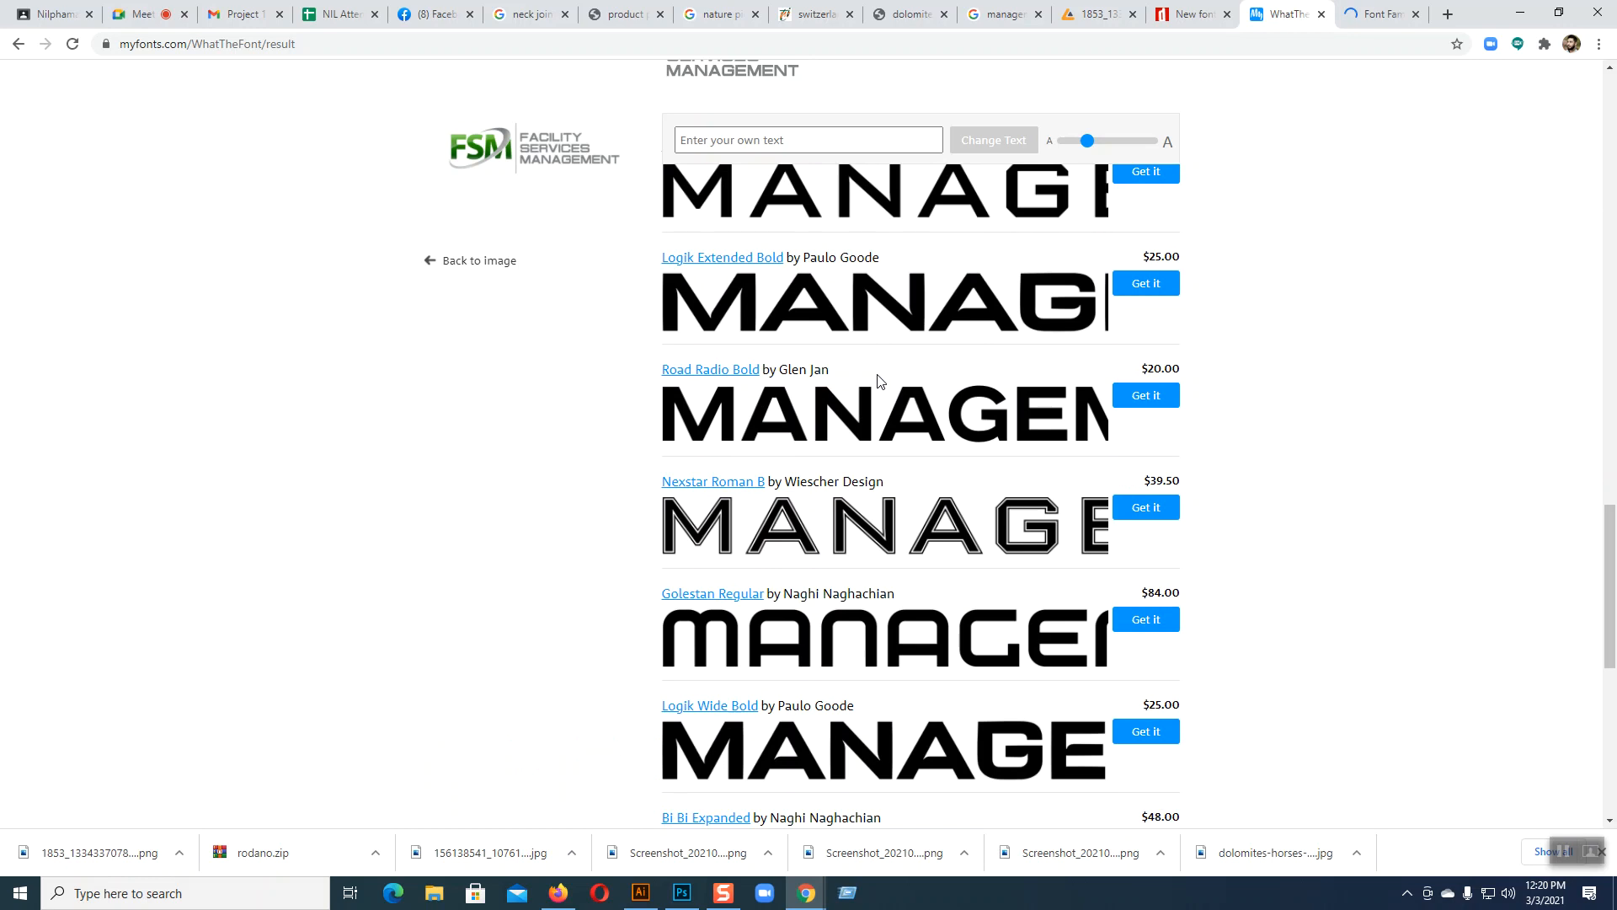
pyautogui.scroll(15, 877, 380)
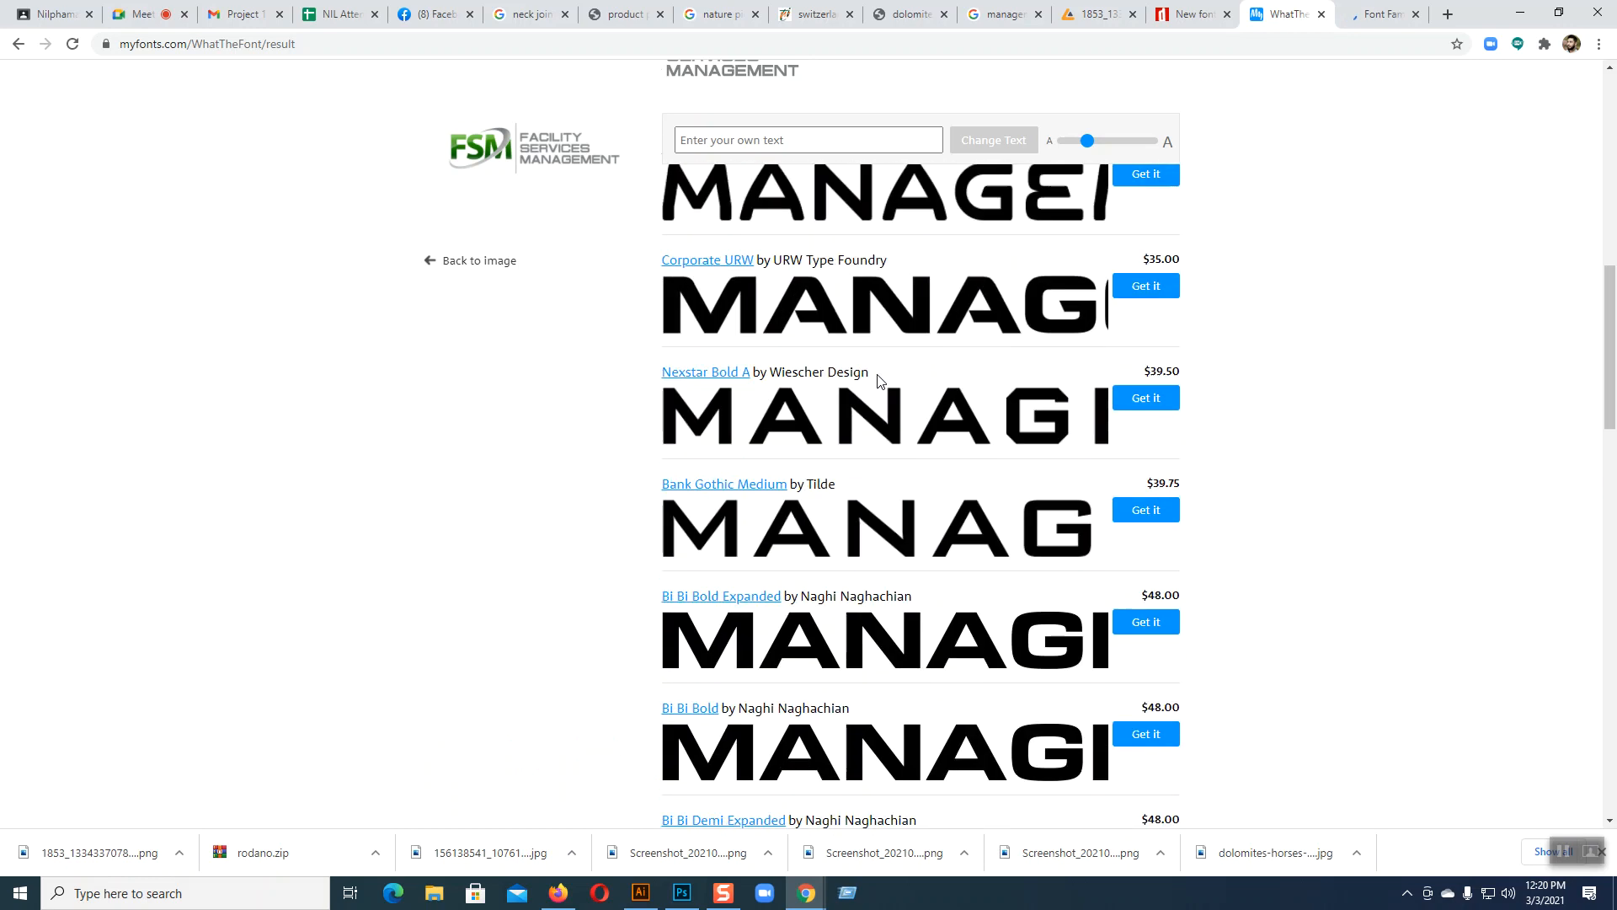
pyautogui.scroll(4, 877, 380)
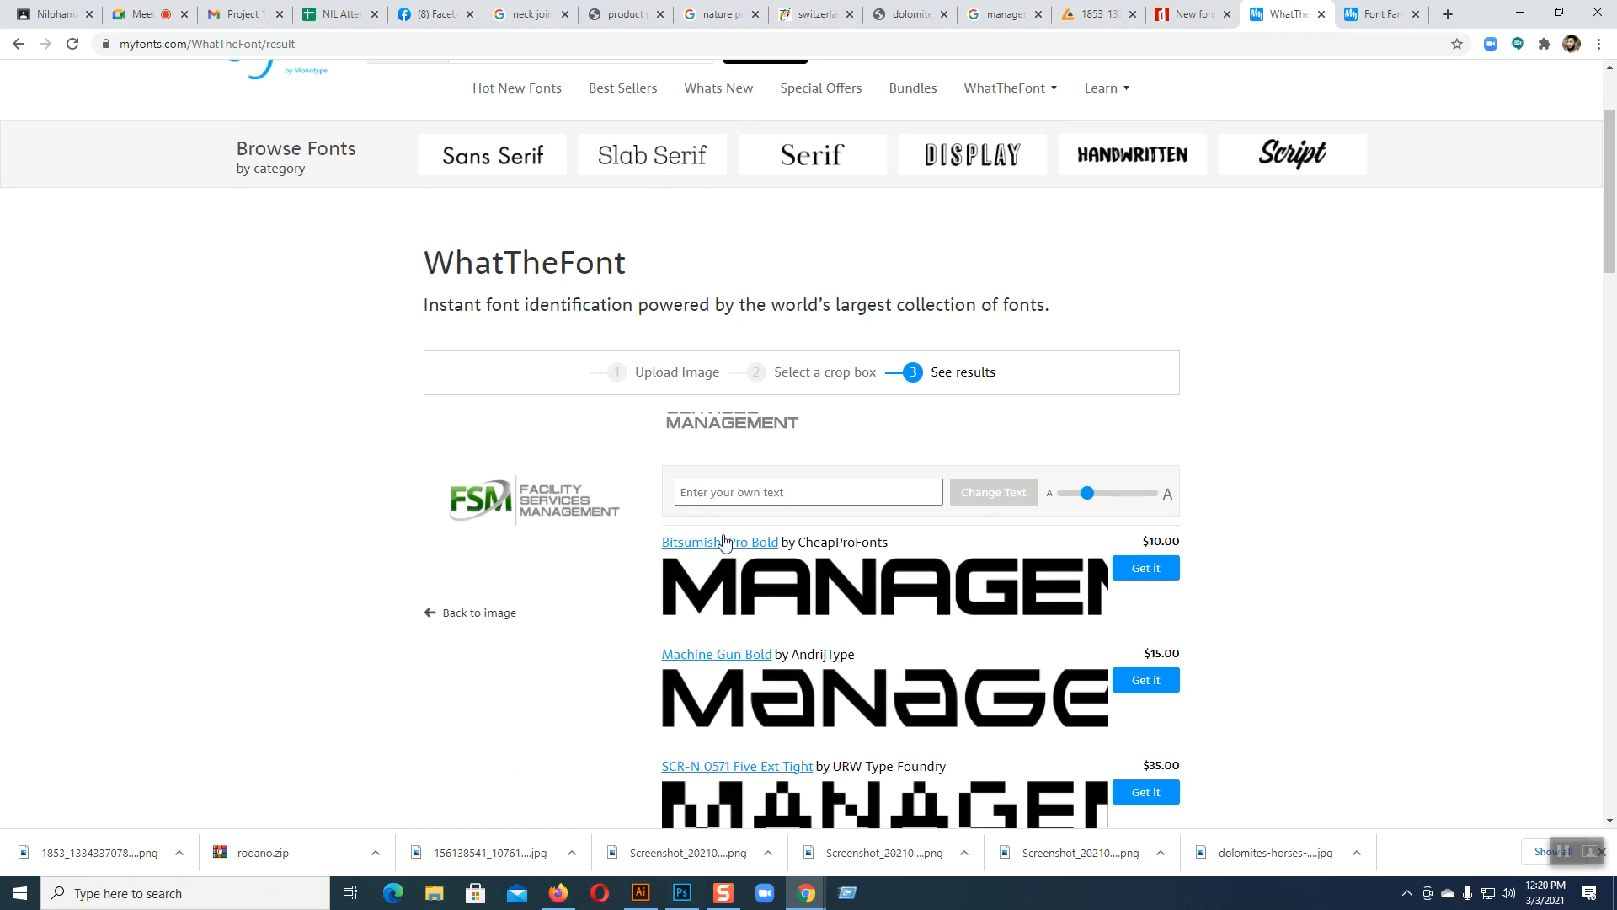
pyautogui.middleClick(692, 546)
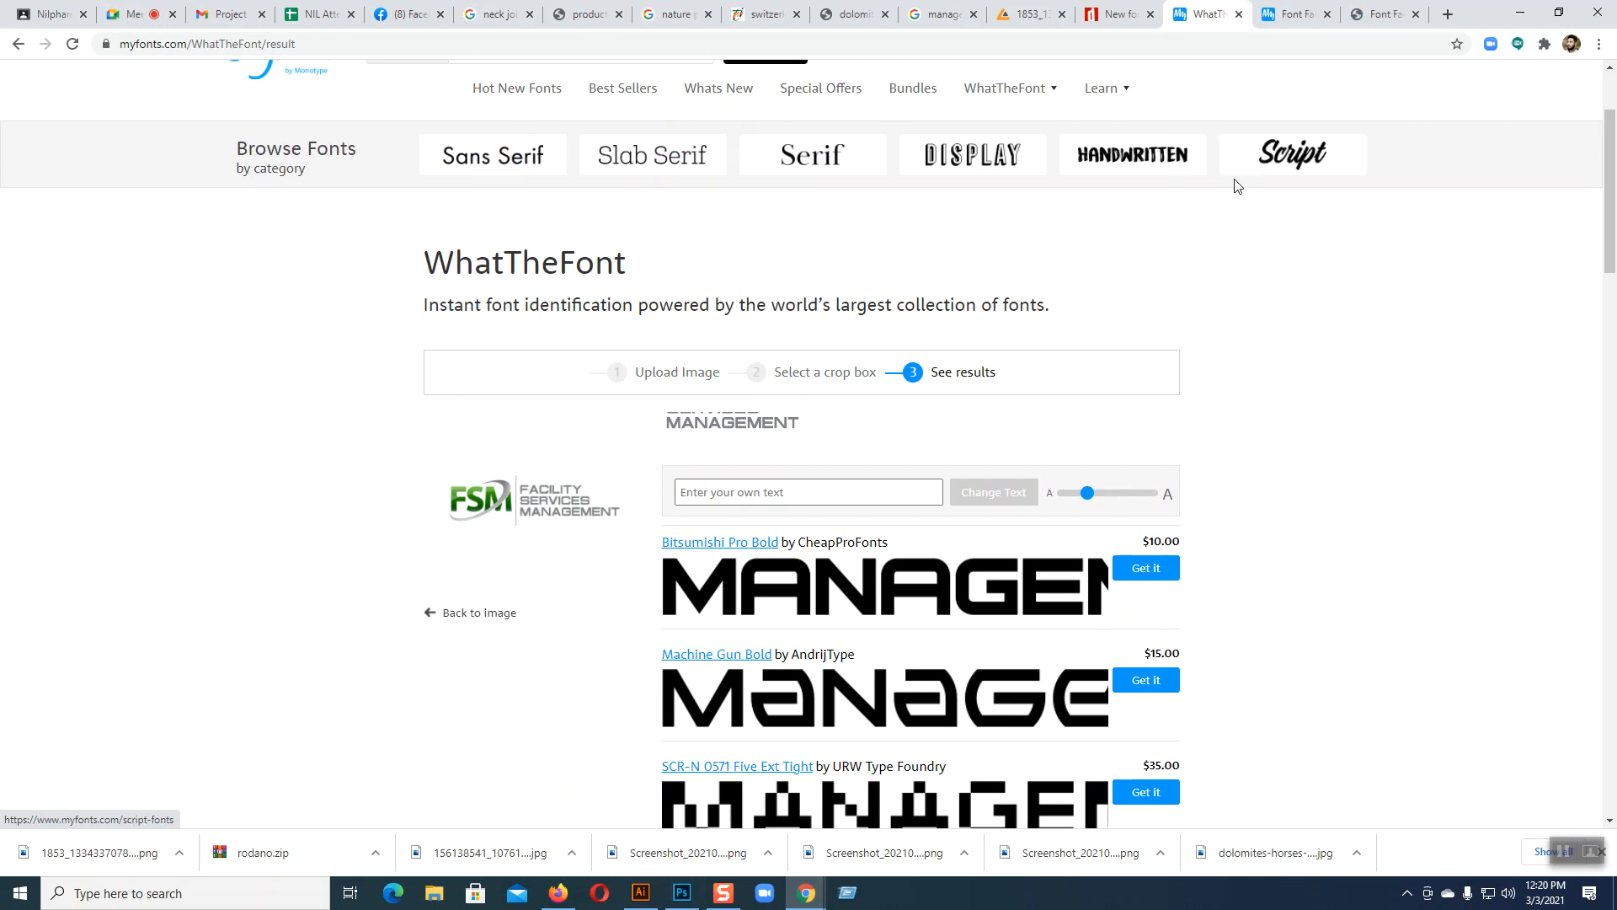
# - Copy the font name from the Golestan Regular page and search Google for "golestan regular font free download" in a new tab
pyautogui.click(1296, 14)
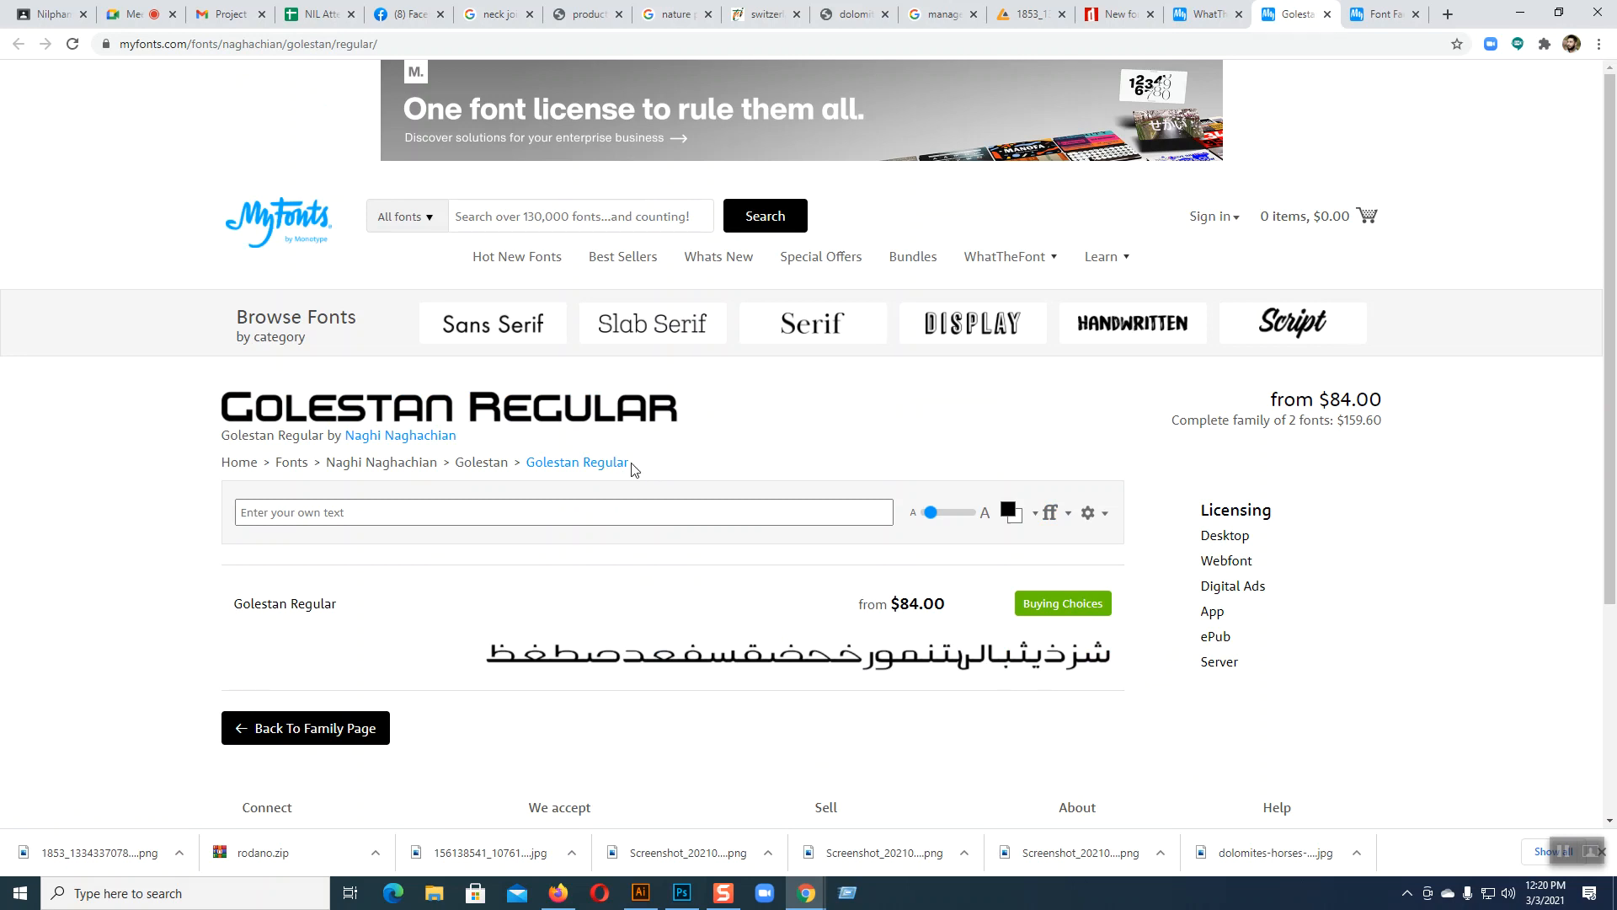
pyautogui.moveTo(618, 464); pyautogui.dragTo(538, 467)
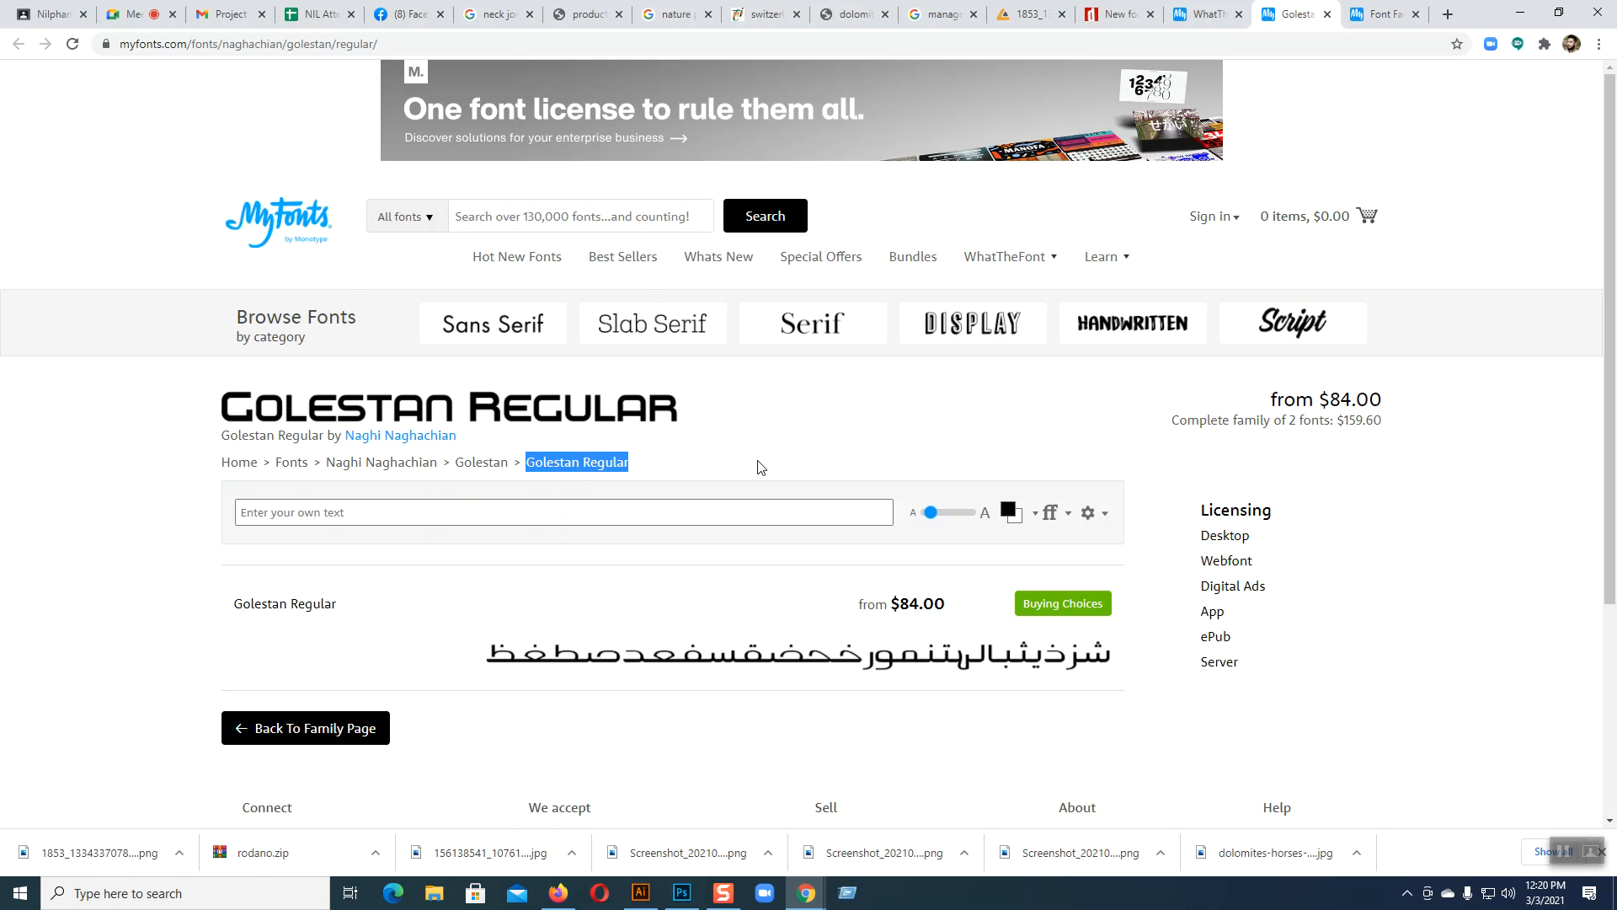
pyautogui.click(1448, 13)
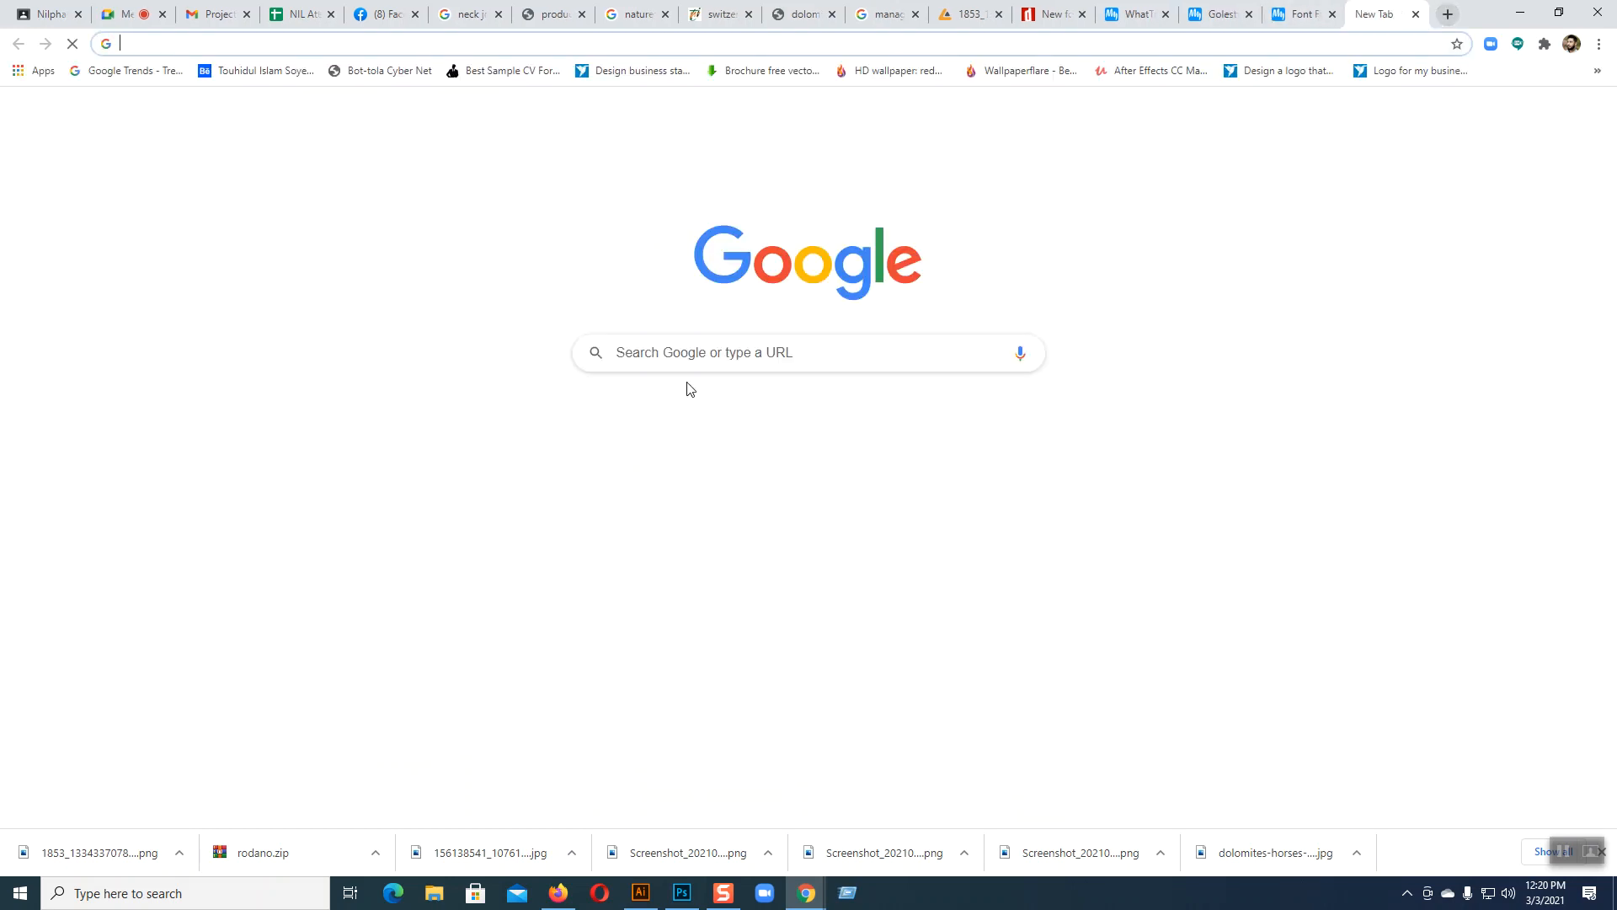
pyautogui.click(670, 353)
pyautogui.write('Golestan Regular')
pyautogui.click(758, 418)
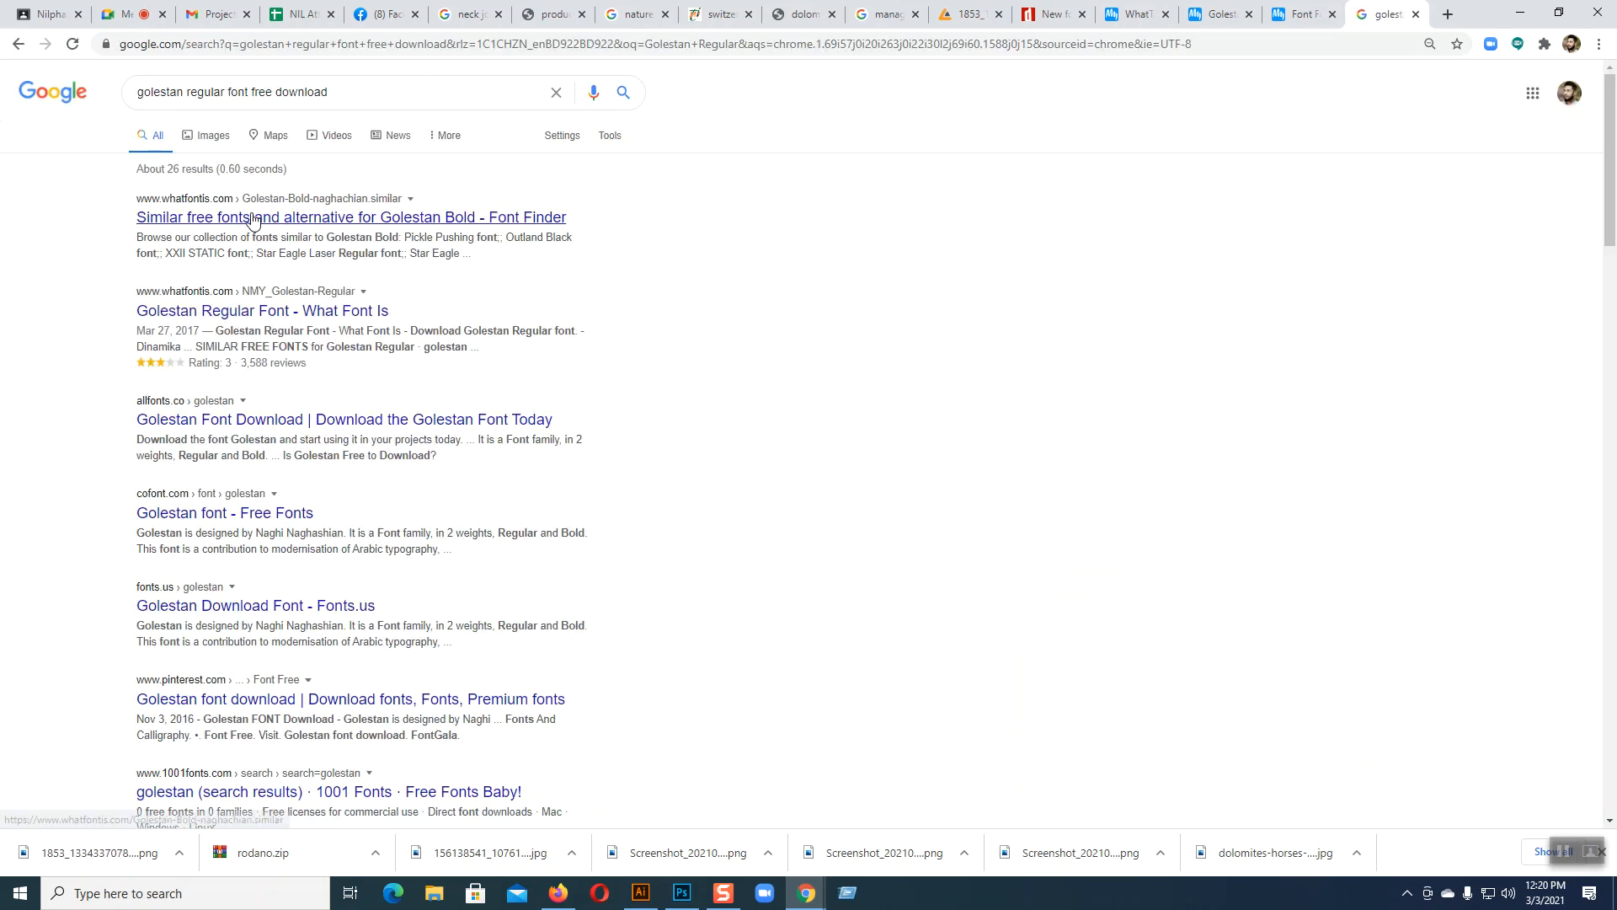
# - Open the first five Golestan search results in separate tabs and check the Fonts.us page for download information
pyautogui.middleClick(264, 220)
pyautogui.middleClick(270, 312)
pyautogui.middleClick(250, 422)
pyautogui.middleClick(242, 527)
pyautogui.middleClick(227, 600)
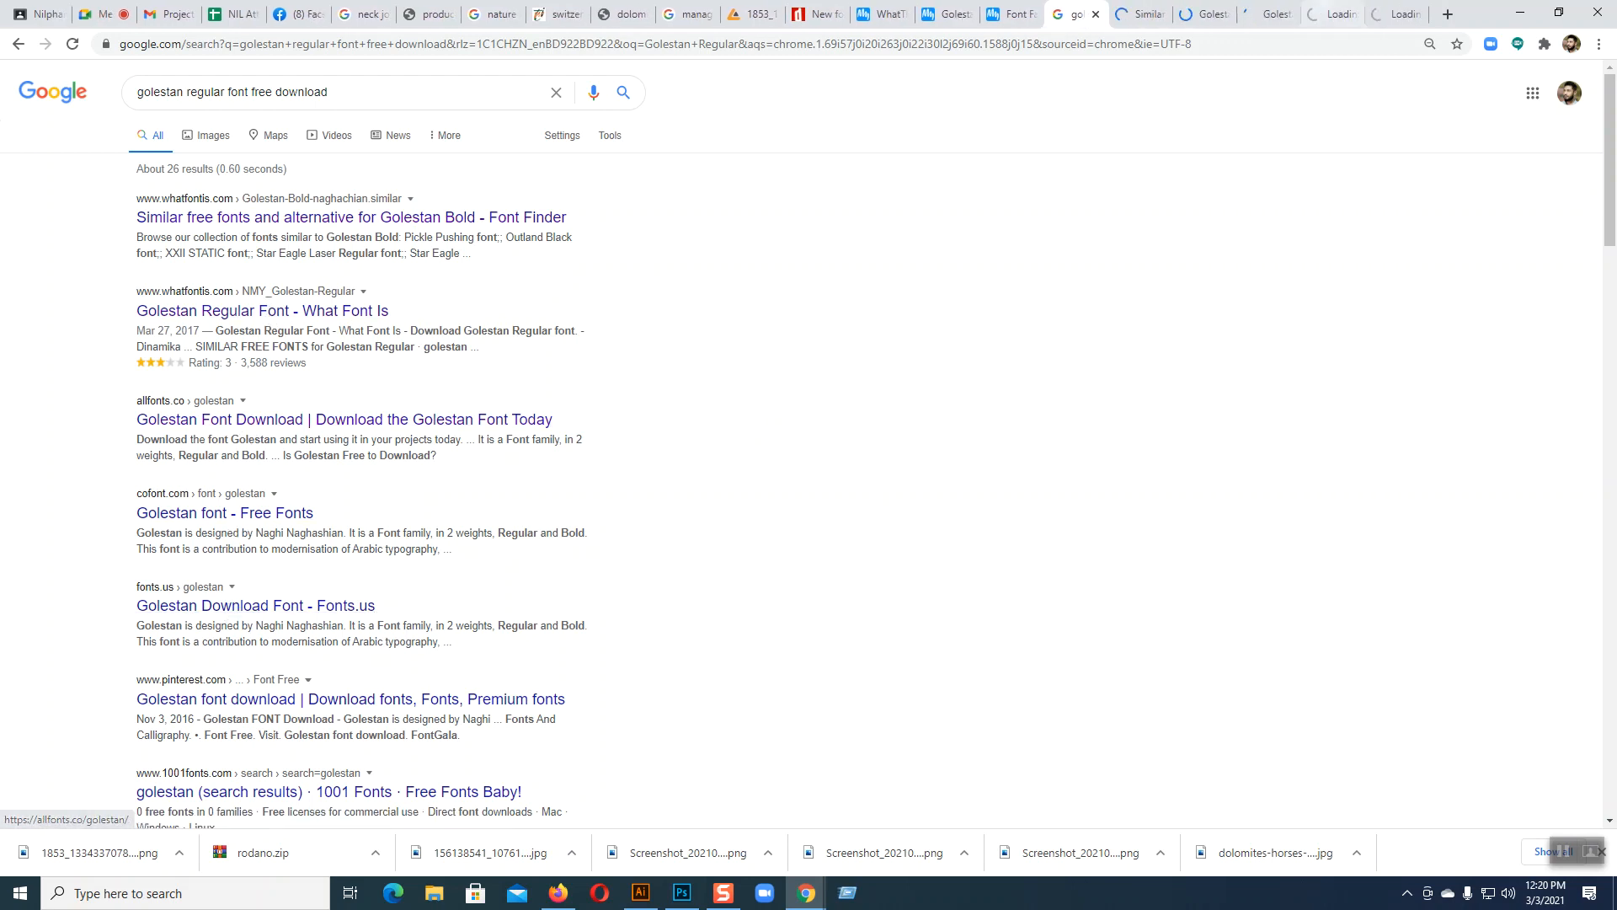
pyautogui.click(1400, 16)
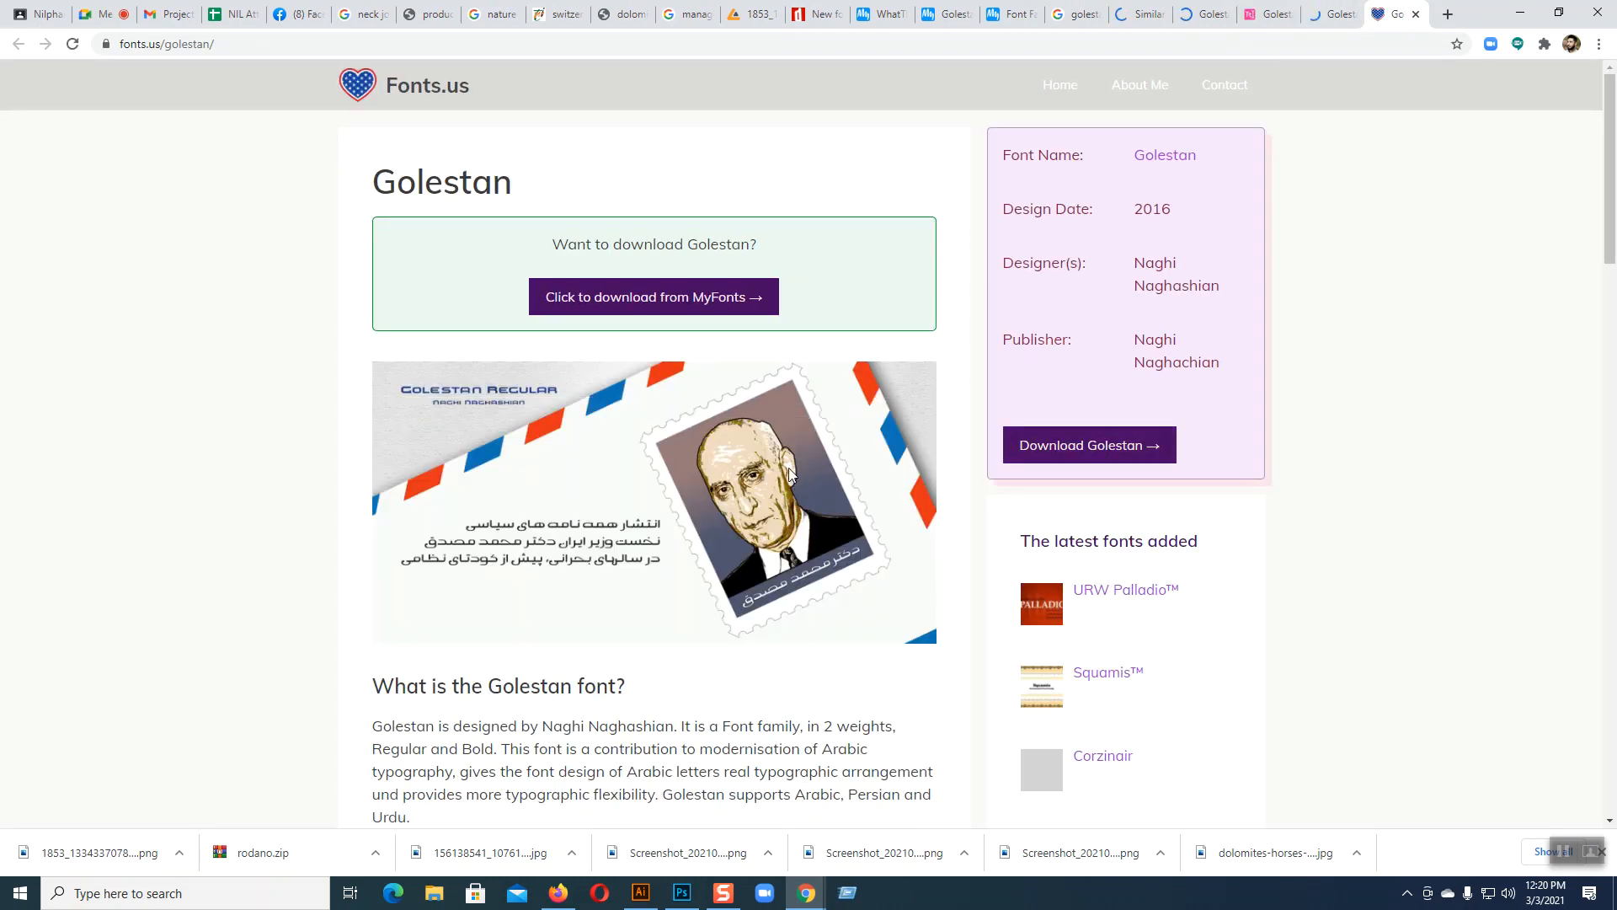
pyautogui.scroll(-10, 789, 467)
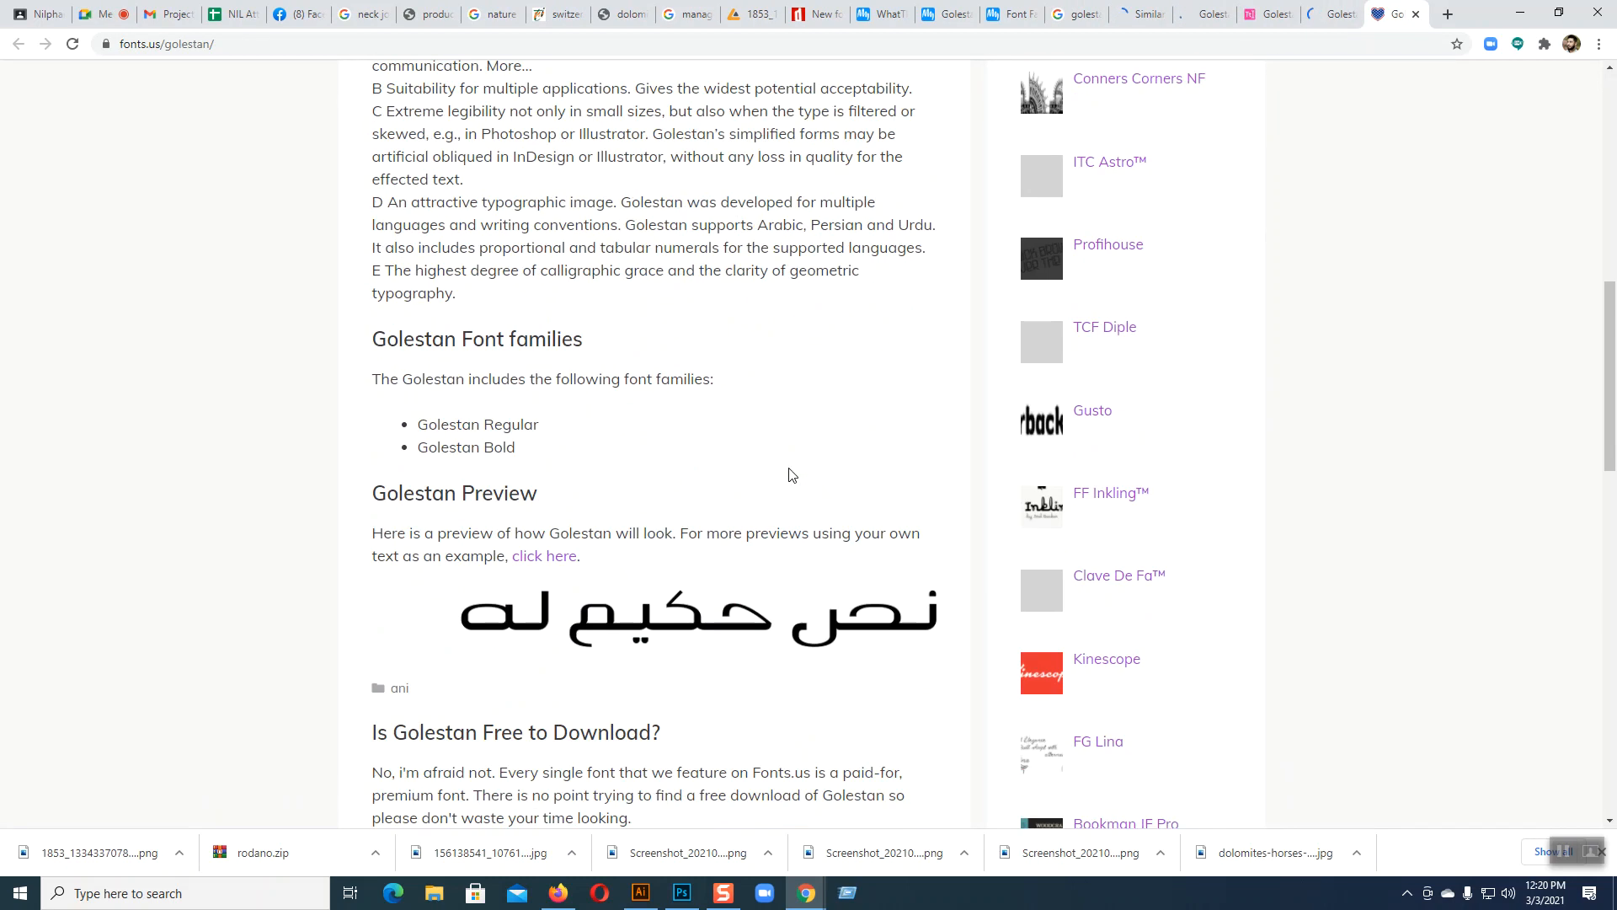
# - Check the Golestan pages on Fonts.us, cofont and All Fonts for a free download, following All Fonts' download link to MyFonts
pyautogui.scroll(-8, 789, 468)
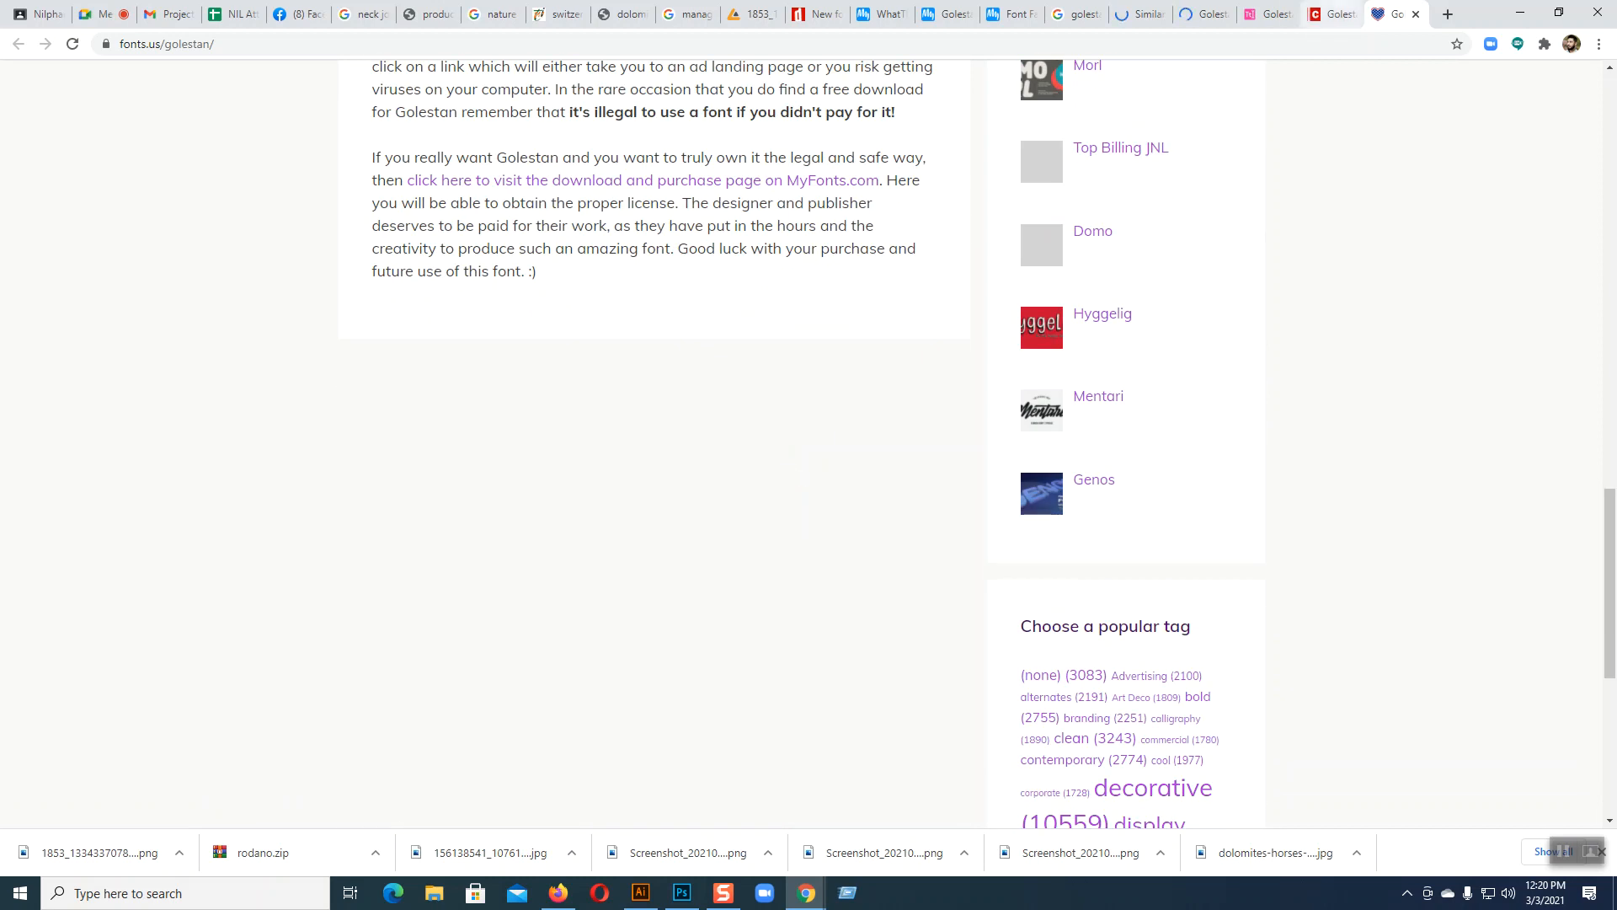
pyautogui.click(1334, 13)
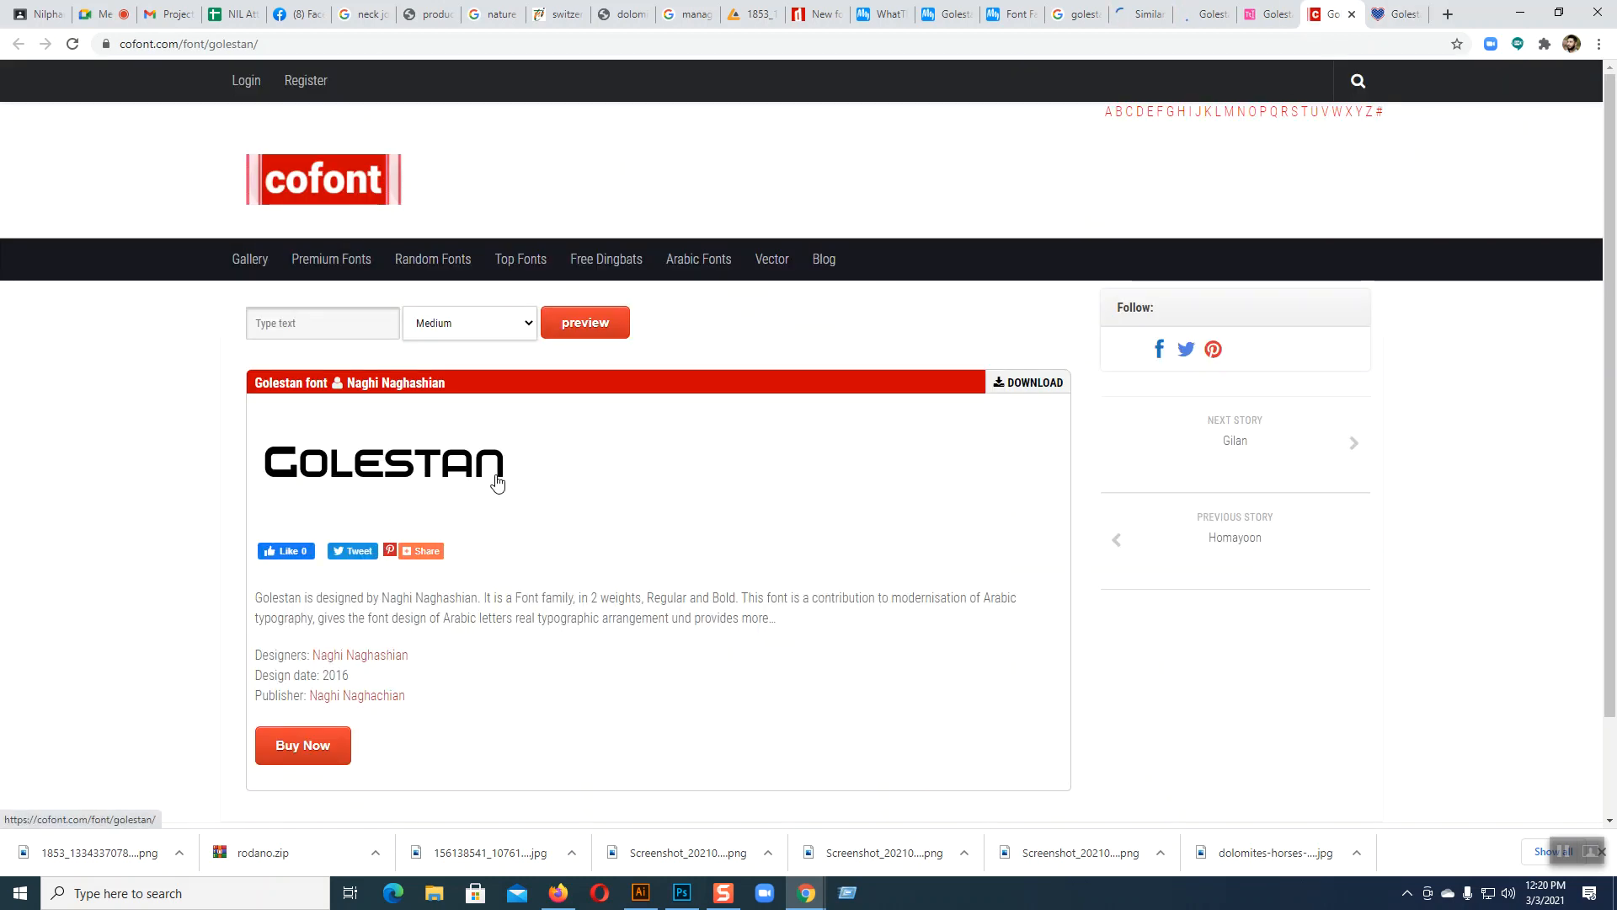
pyautogui.scroll(-2, 502, 473)
pyautogui.scroll(2, 534, 458)
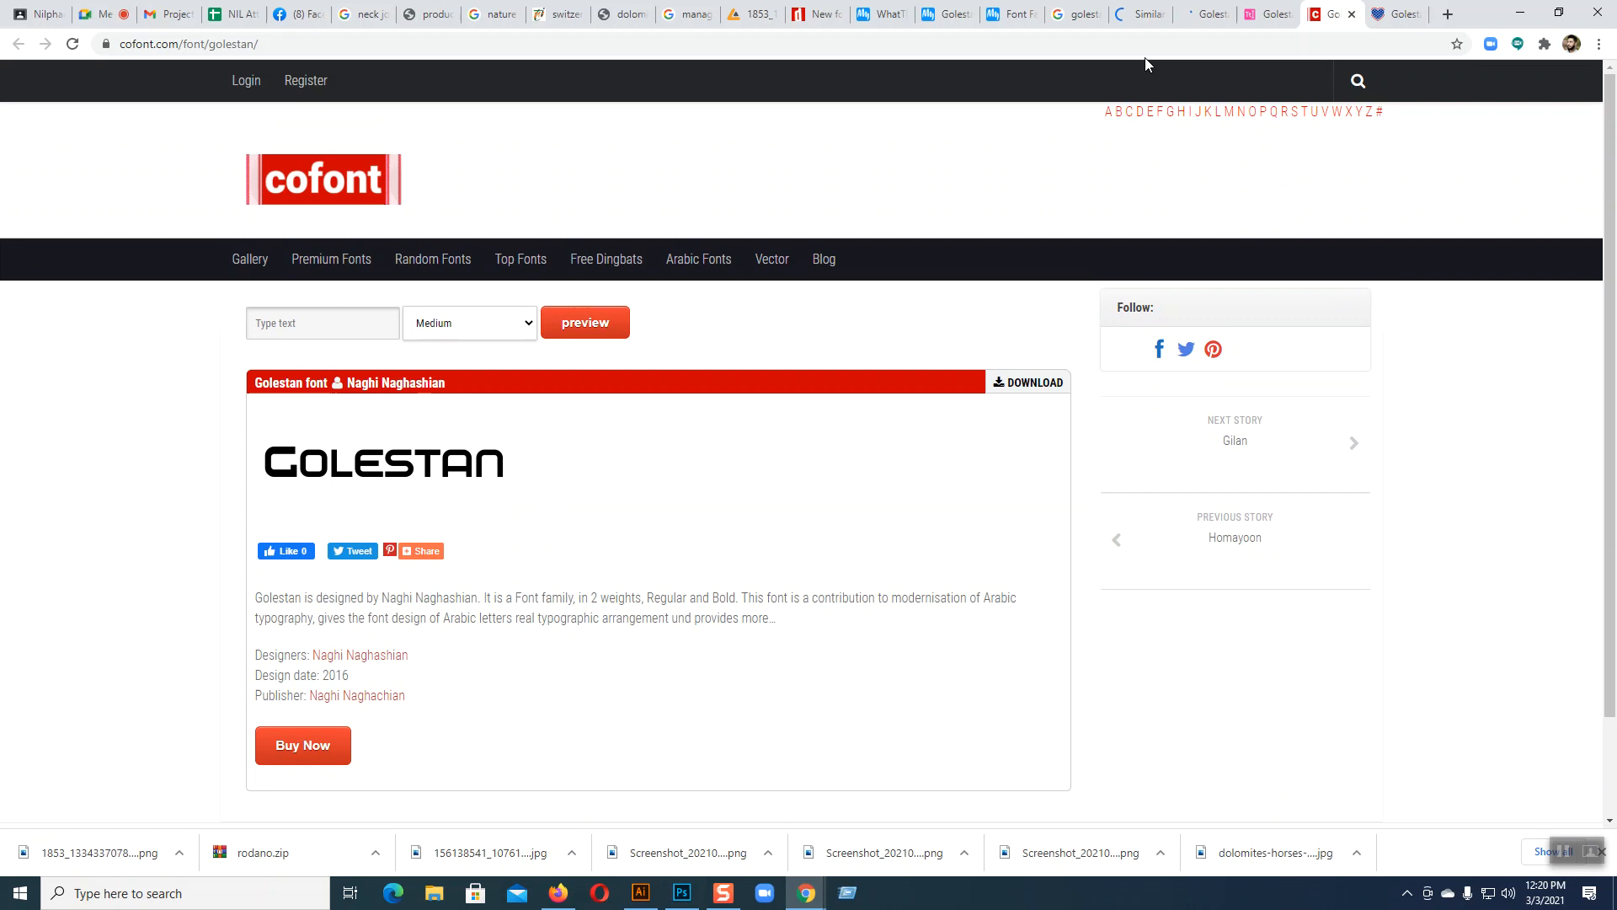
pyautogui.click(1255, 13)
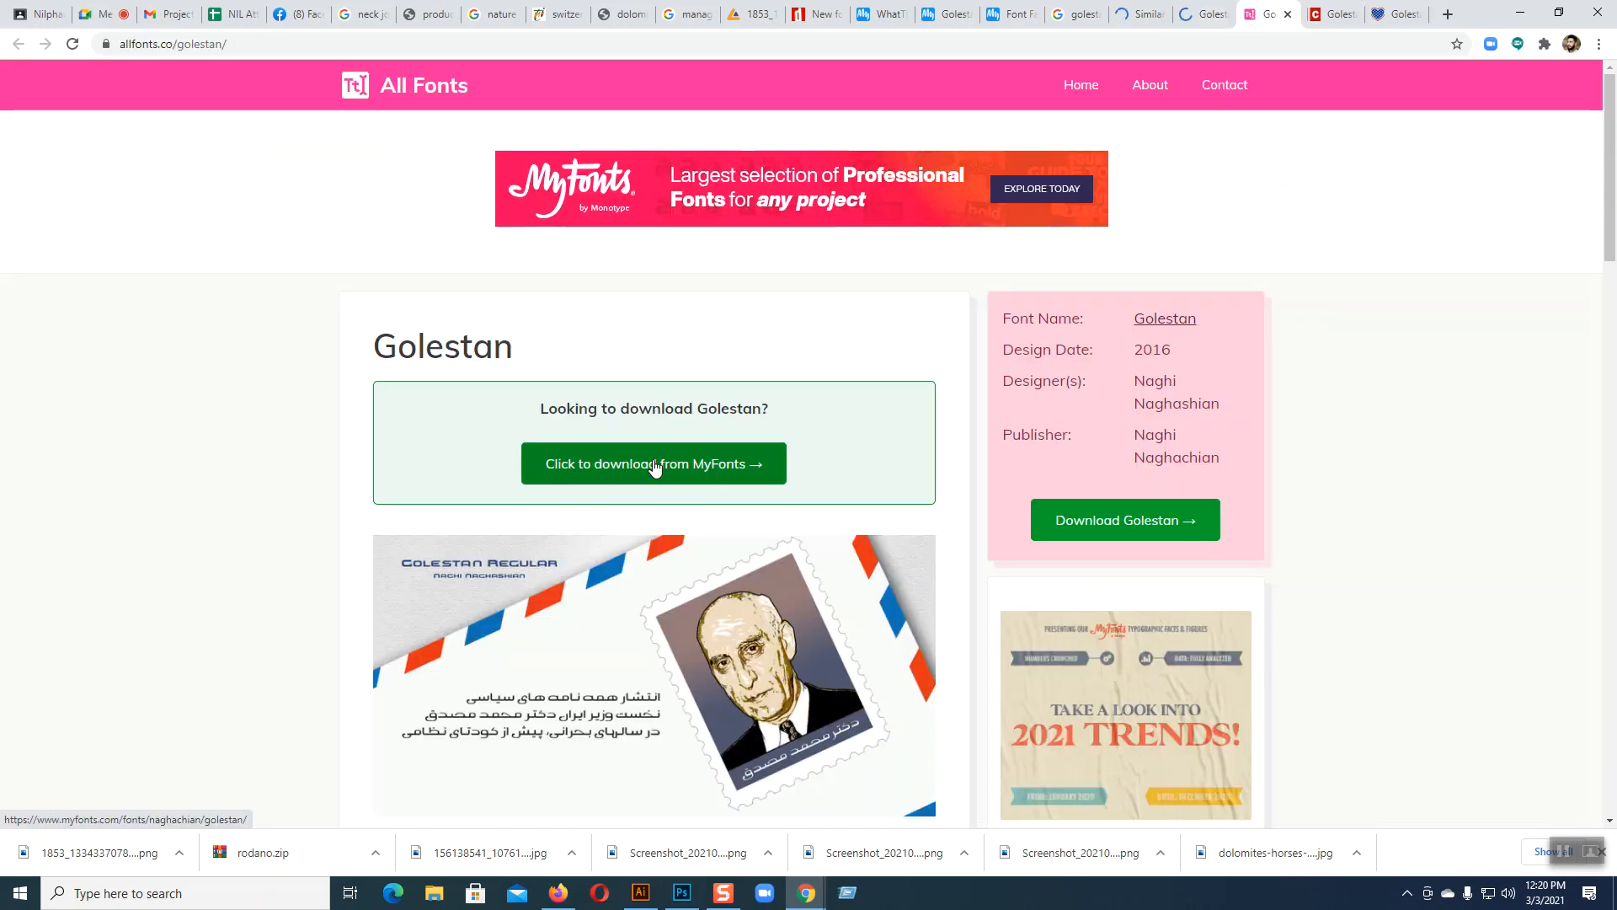
pyautogui.click(655, 466)
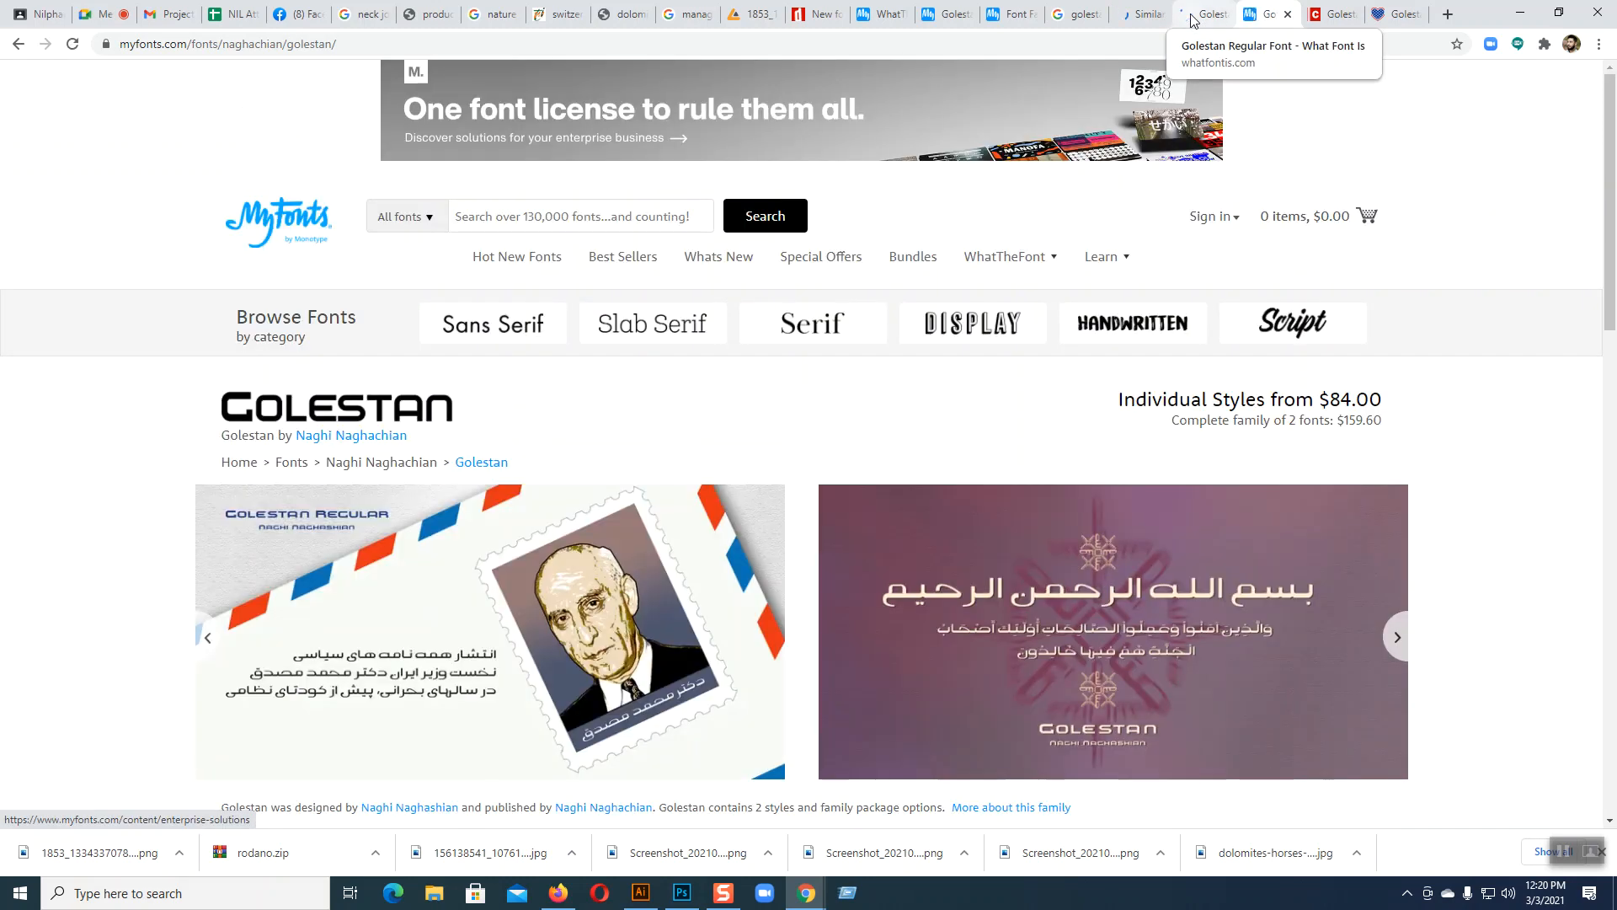
# - Check the WhatFontIs page for Golestan Regular and follow its font download link to the MyFonts offer
pyautogui.click(1192, 20)
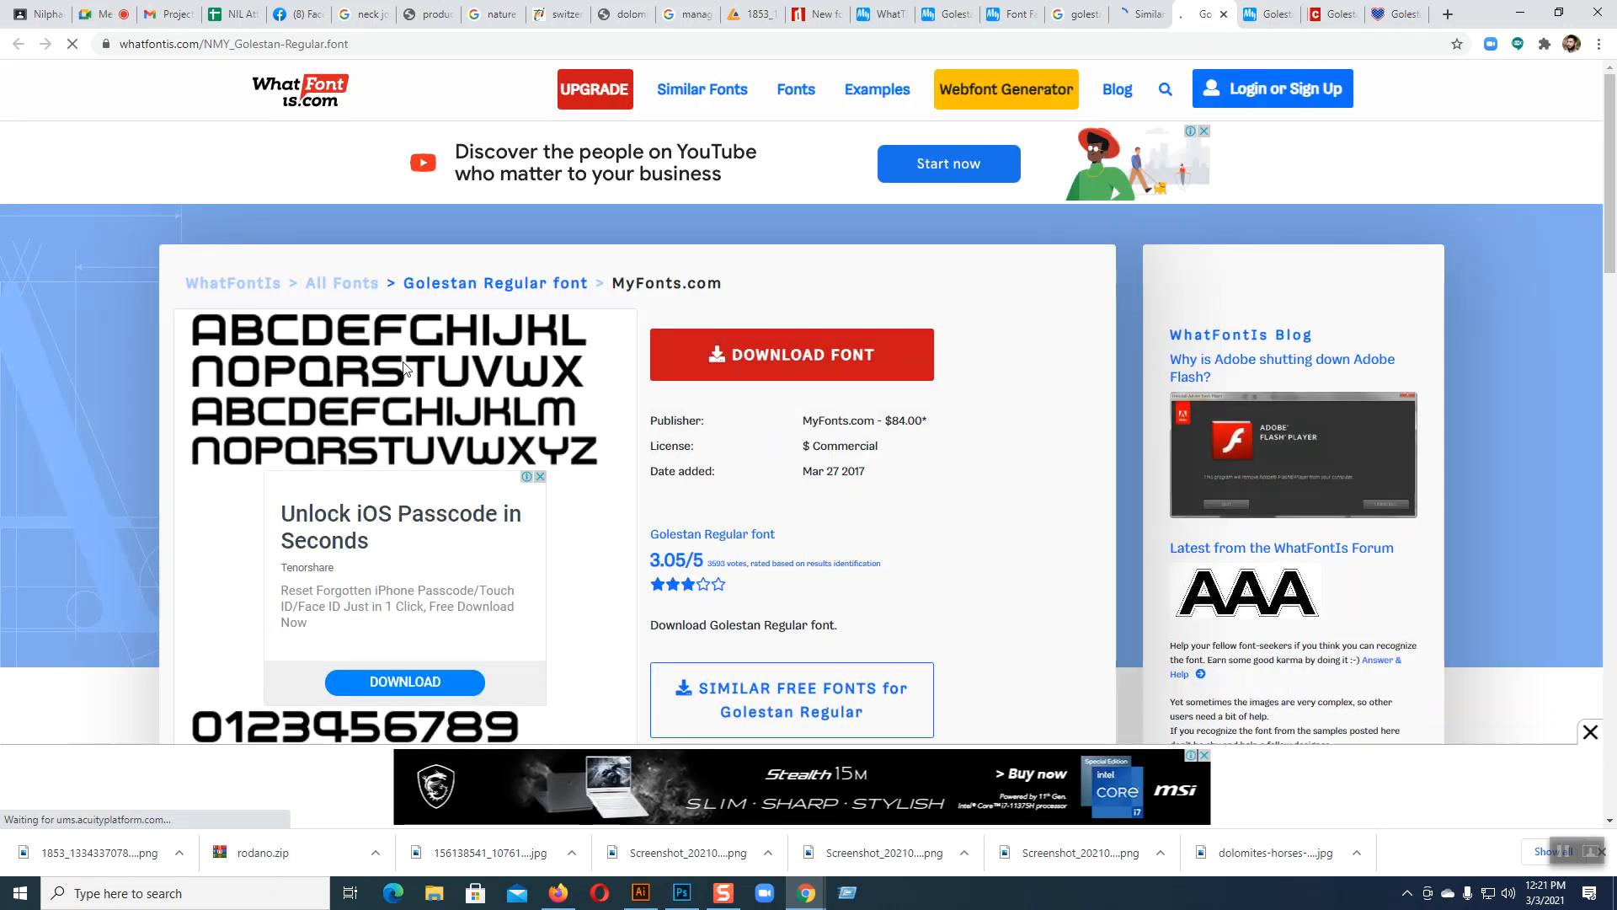
pyautogui.scroll(-1, 403, 368)
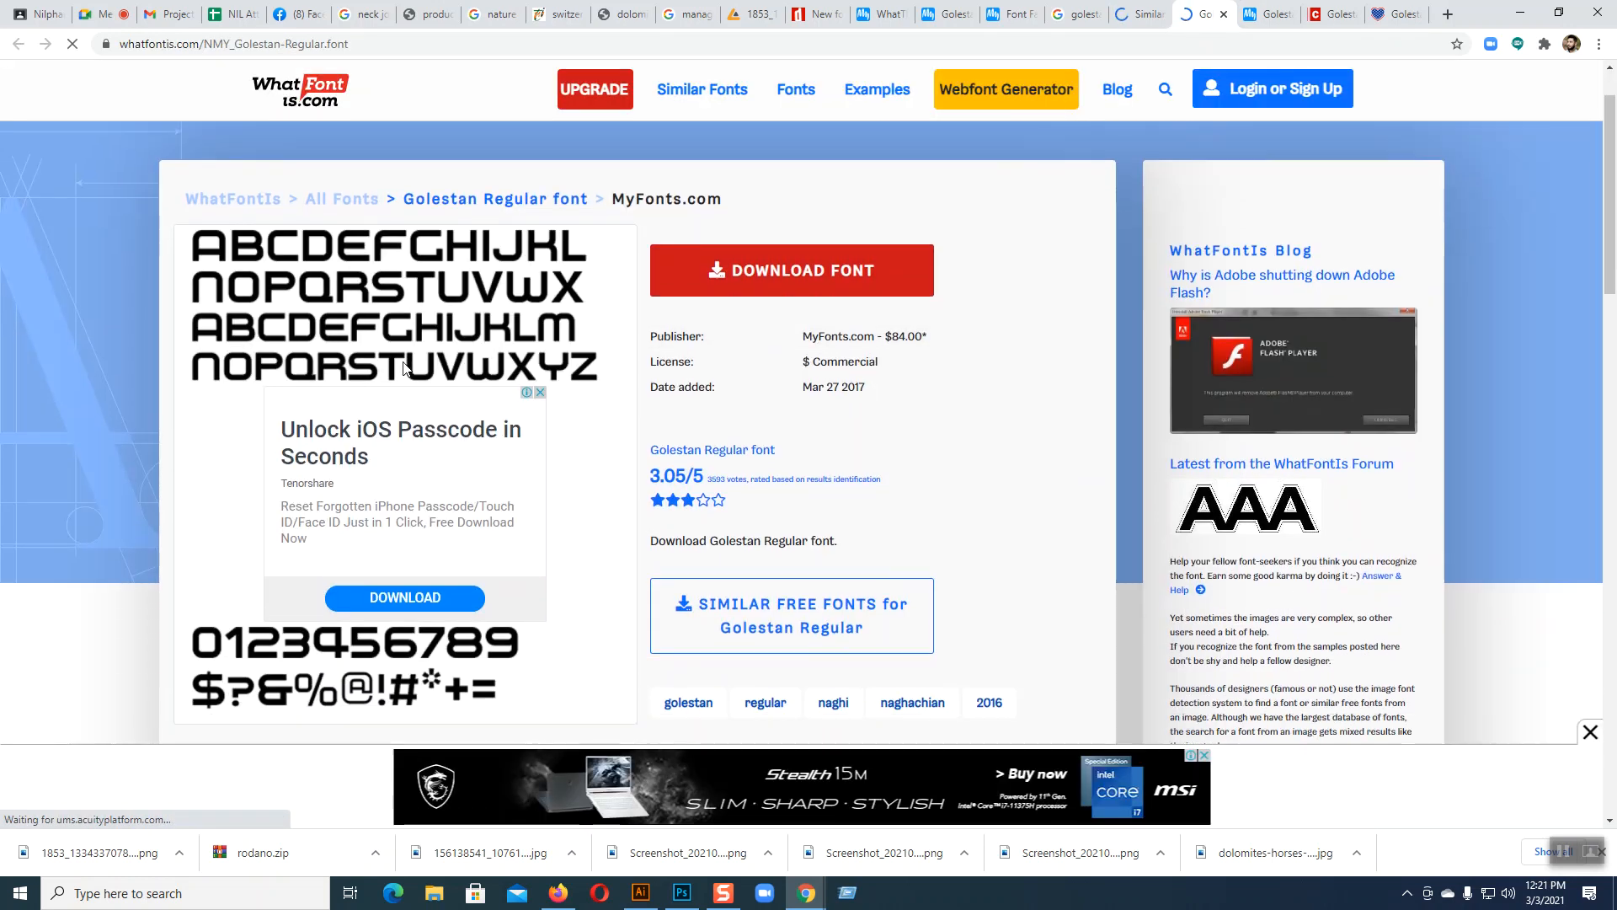
pyautogui.click(763, 275)
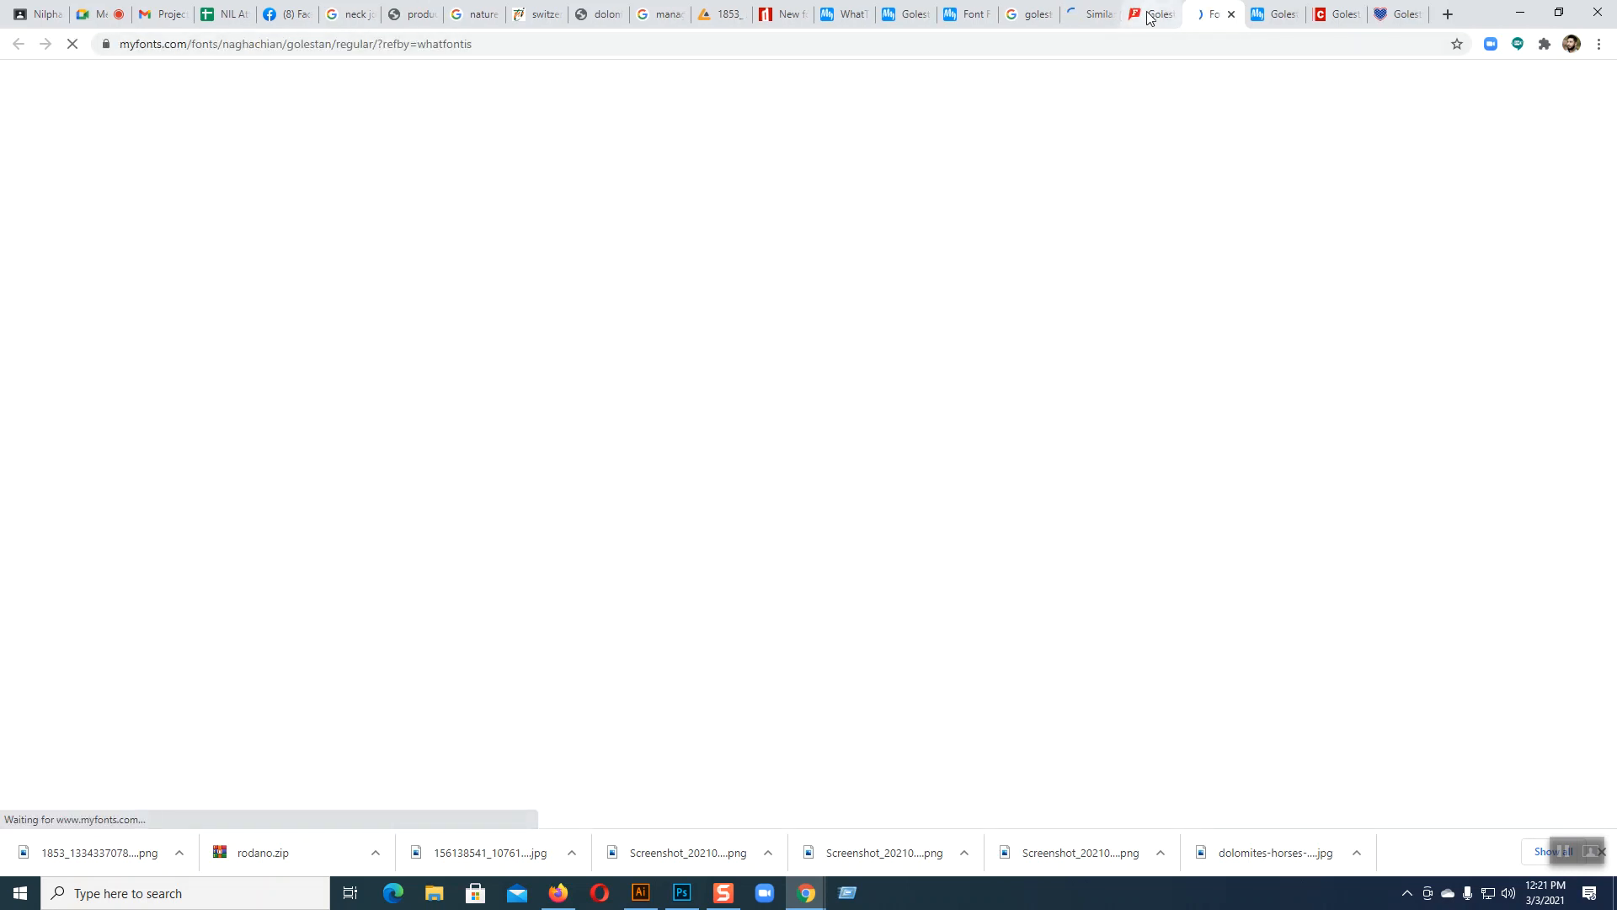
pyautogui.scroll(-2, 583, 455)
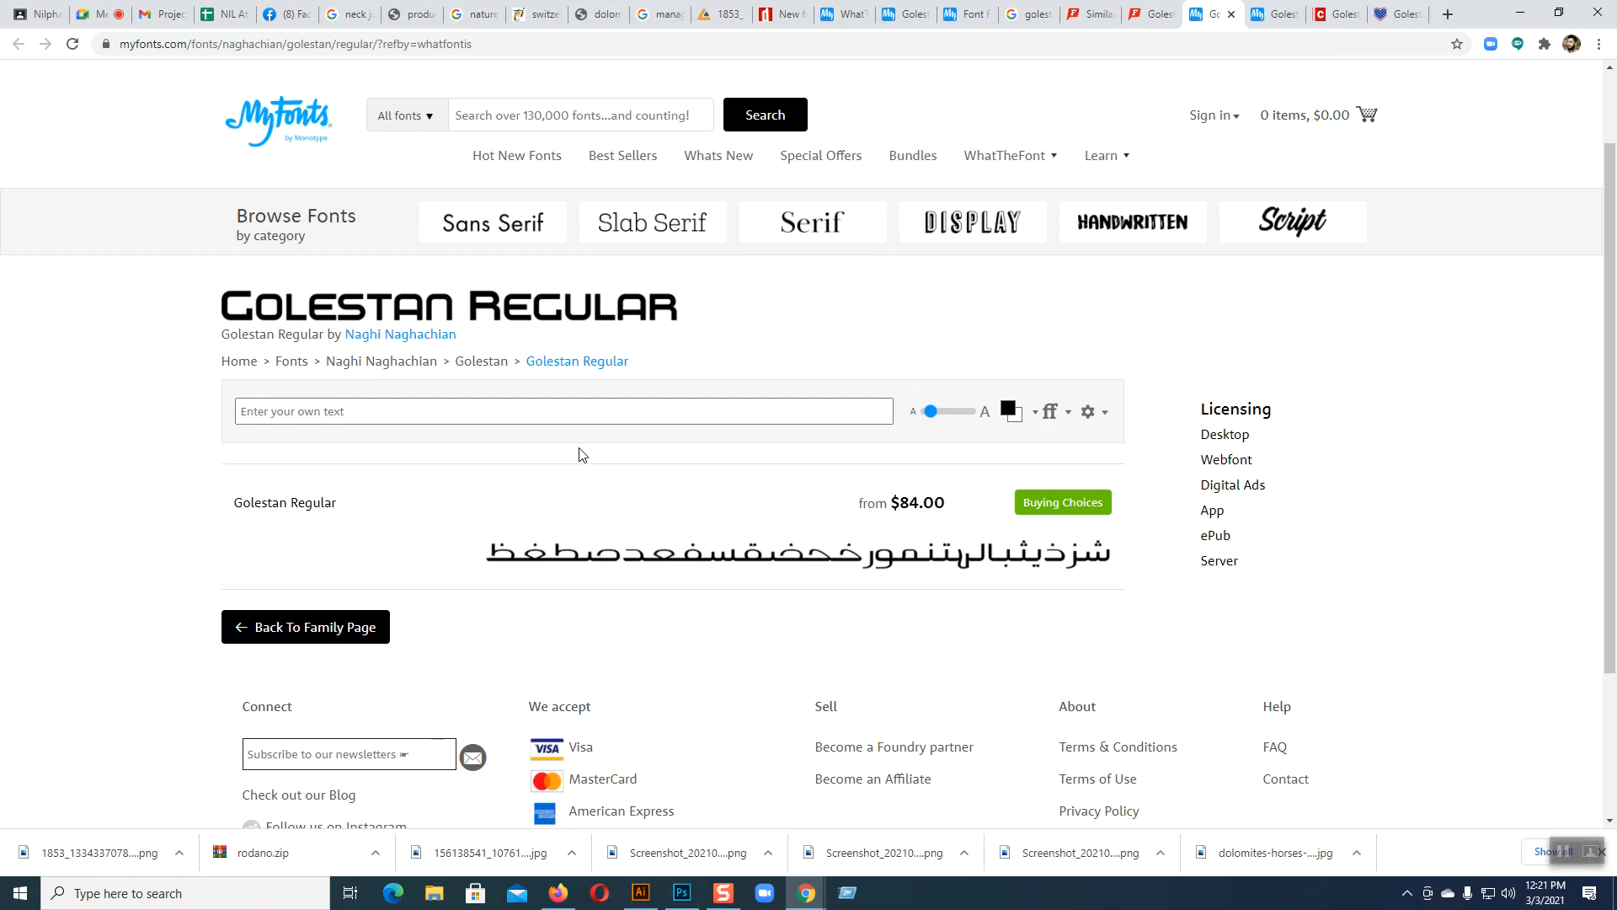
pyautogui.scroll(-2, 580, 454)
pyautogui.scroll(-3, 579, 455)
# - Examine the similar free and commercial fonts listed for Golestan Regular on the WhatFontIs page
pyautogui.hotkey('ctrl', 'shift', 'Tab')
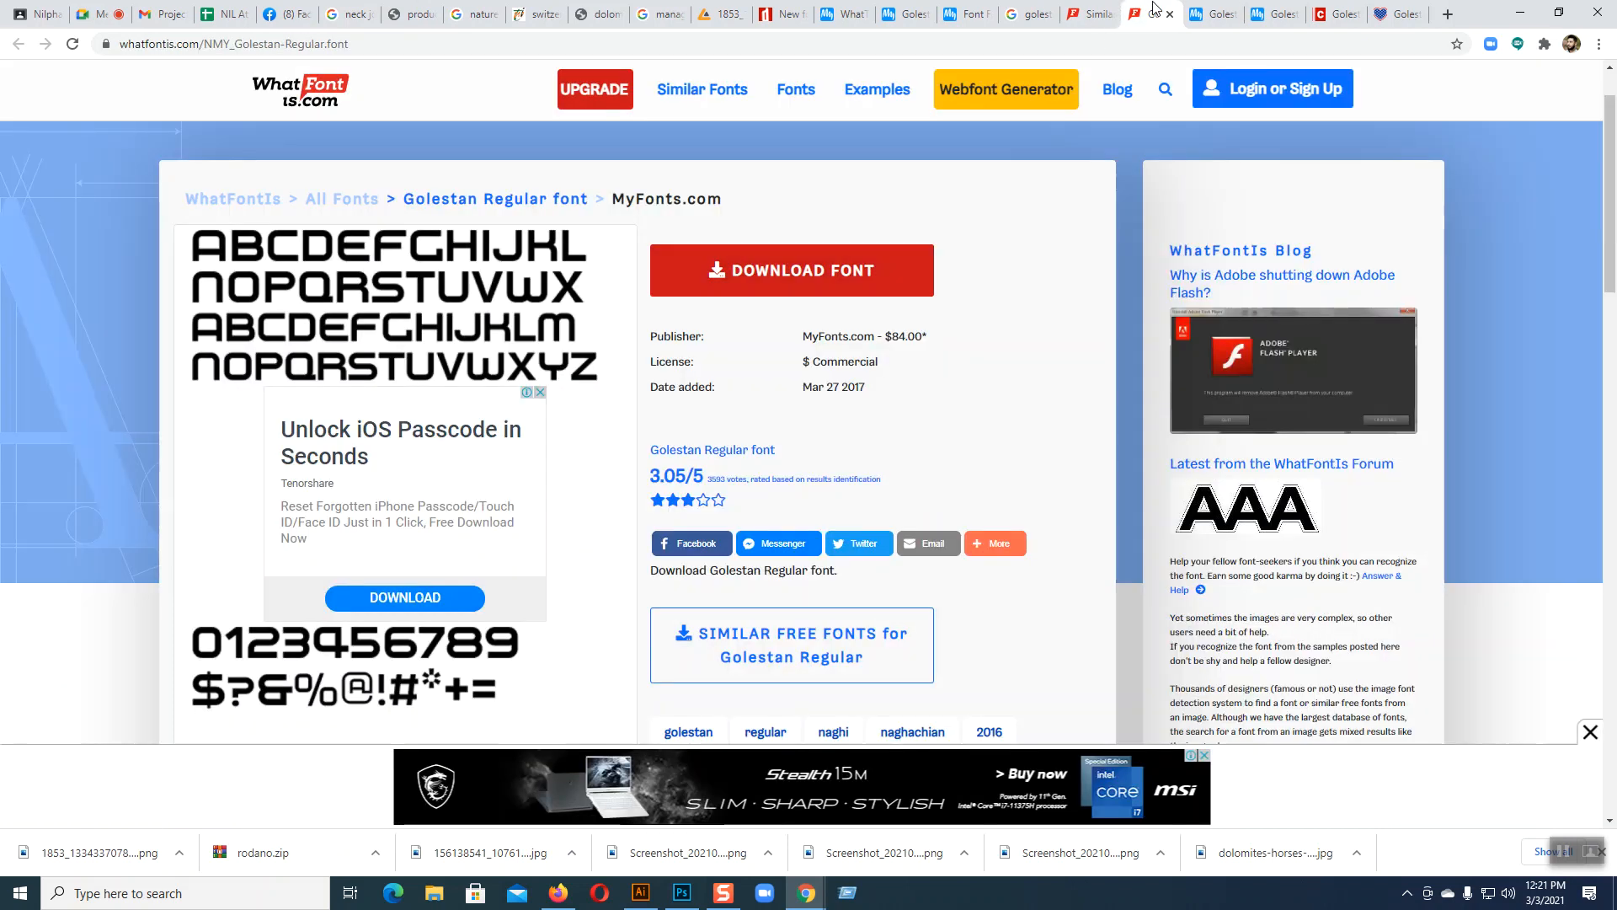
pyautogui.scroll(-3, 472, 493)
pyautogui.scroll(3, 471, 493)
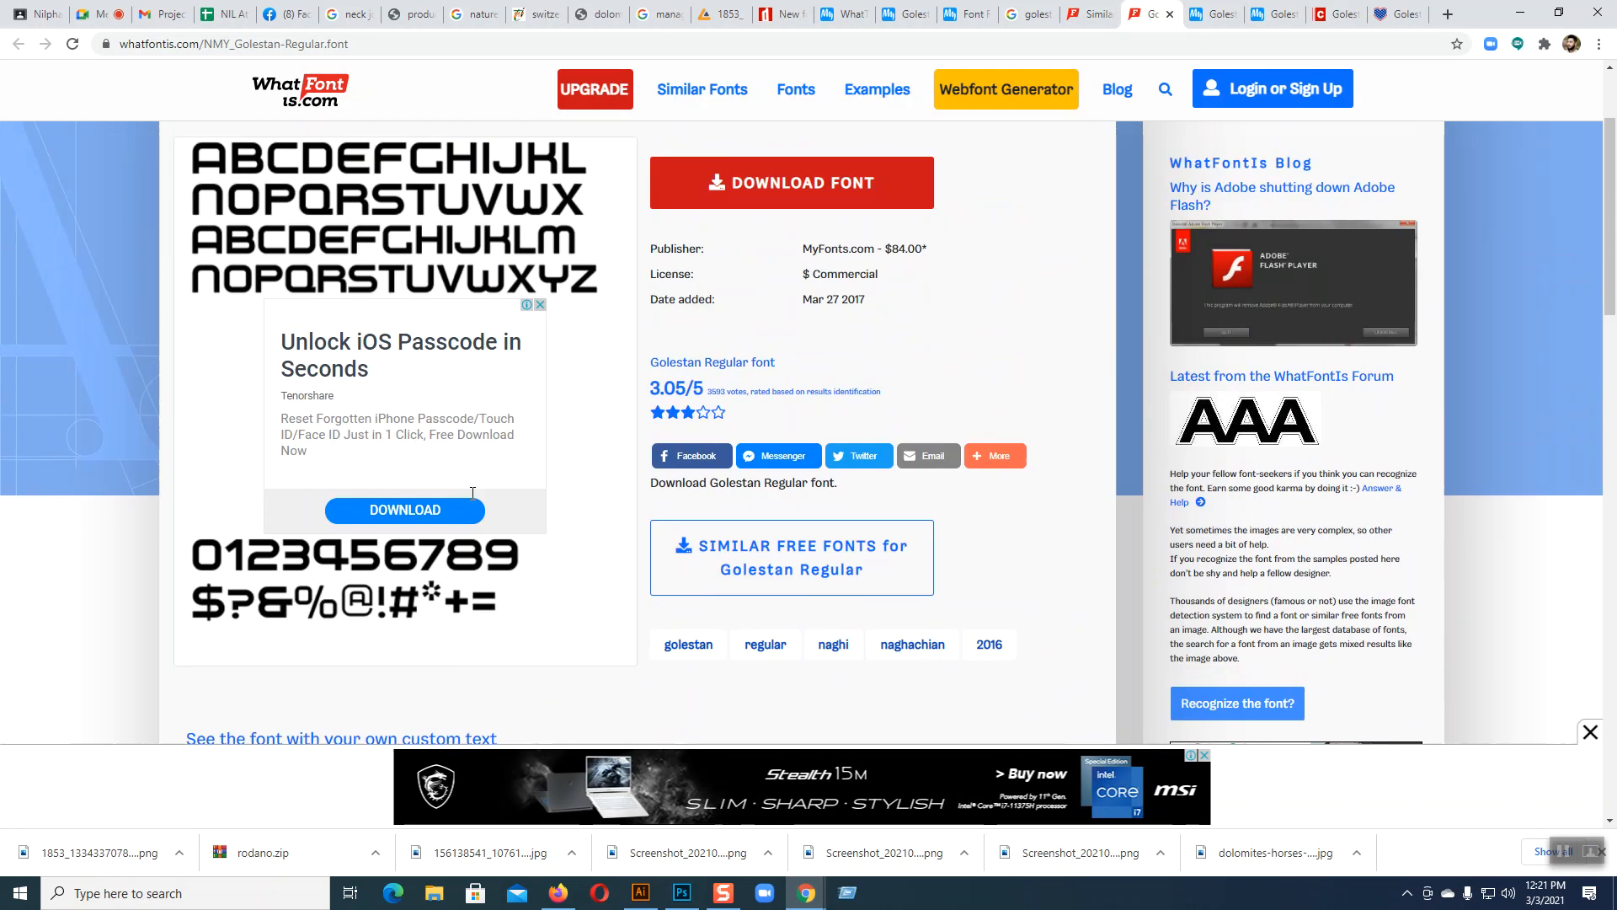
pyautogui.scroll(-5, 472, 493)
pyautogui.scroll(-8, 471, 500)
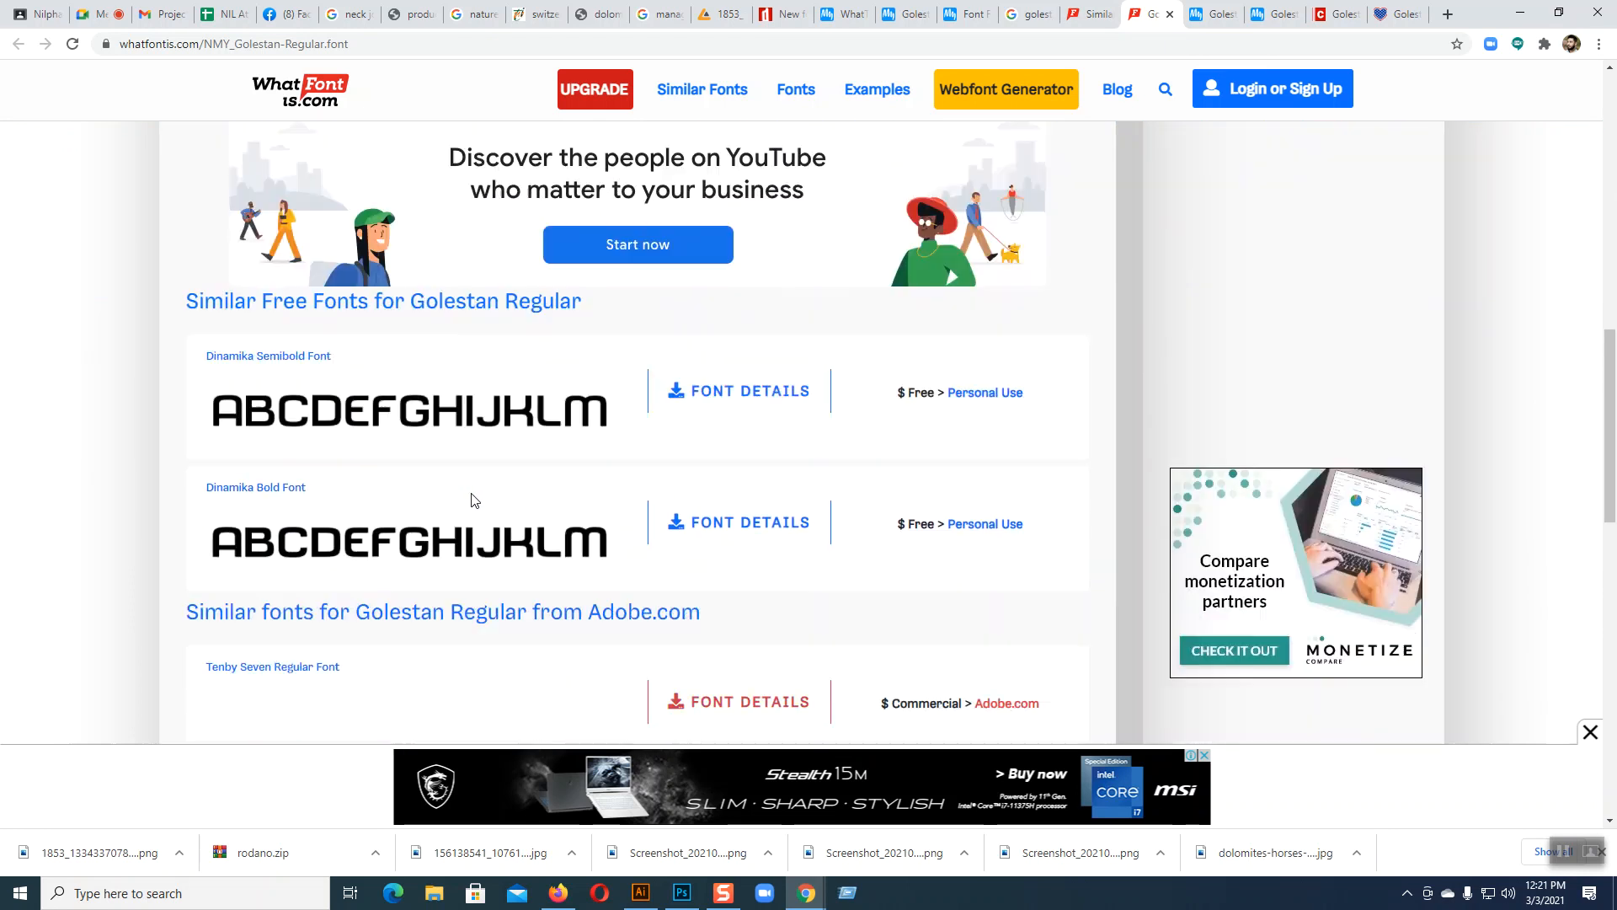
pyautogui.scroll(1, 473, 501)
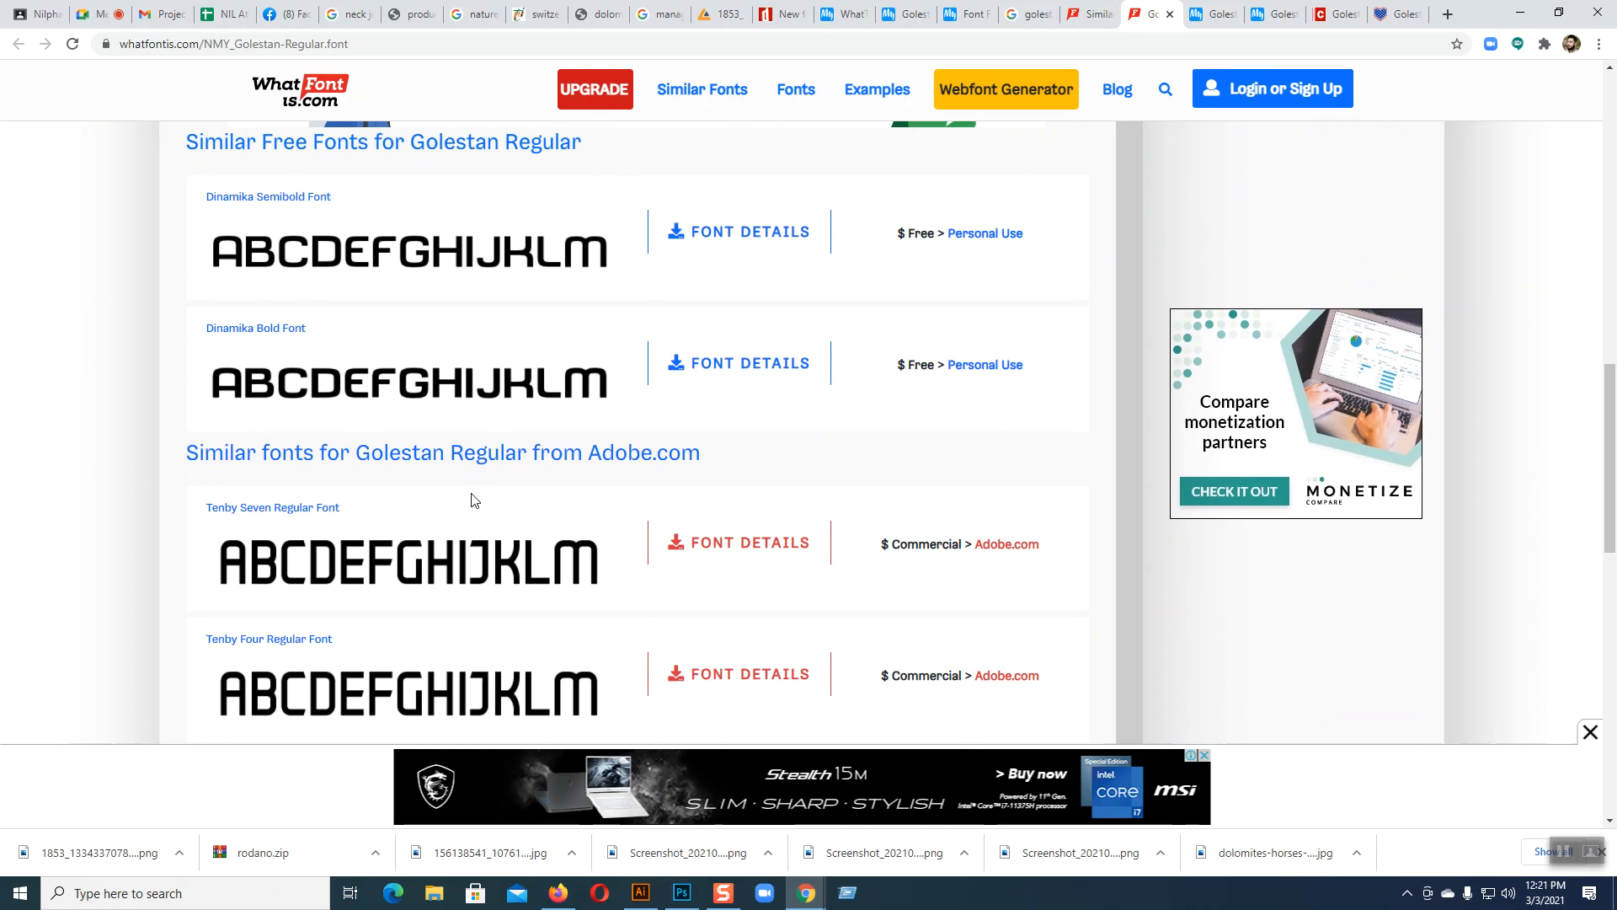
pyautogui.scroll(-5, 570, 618)
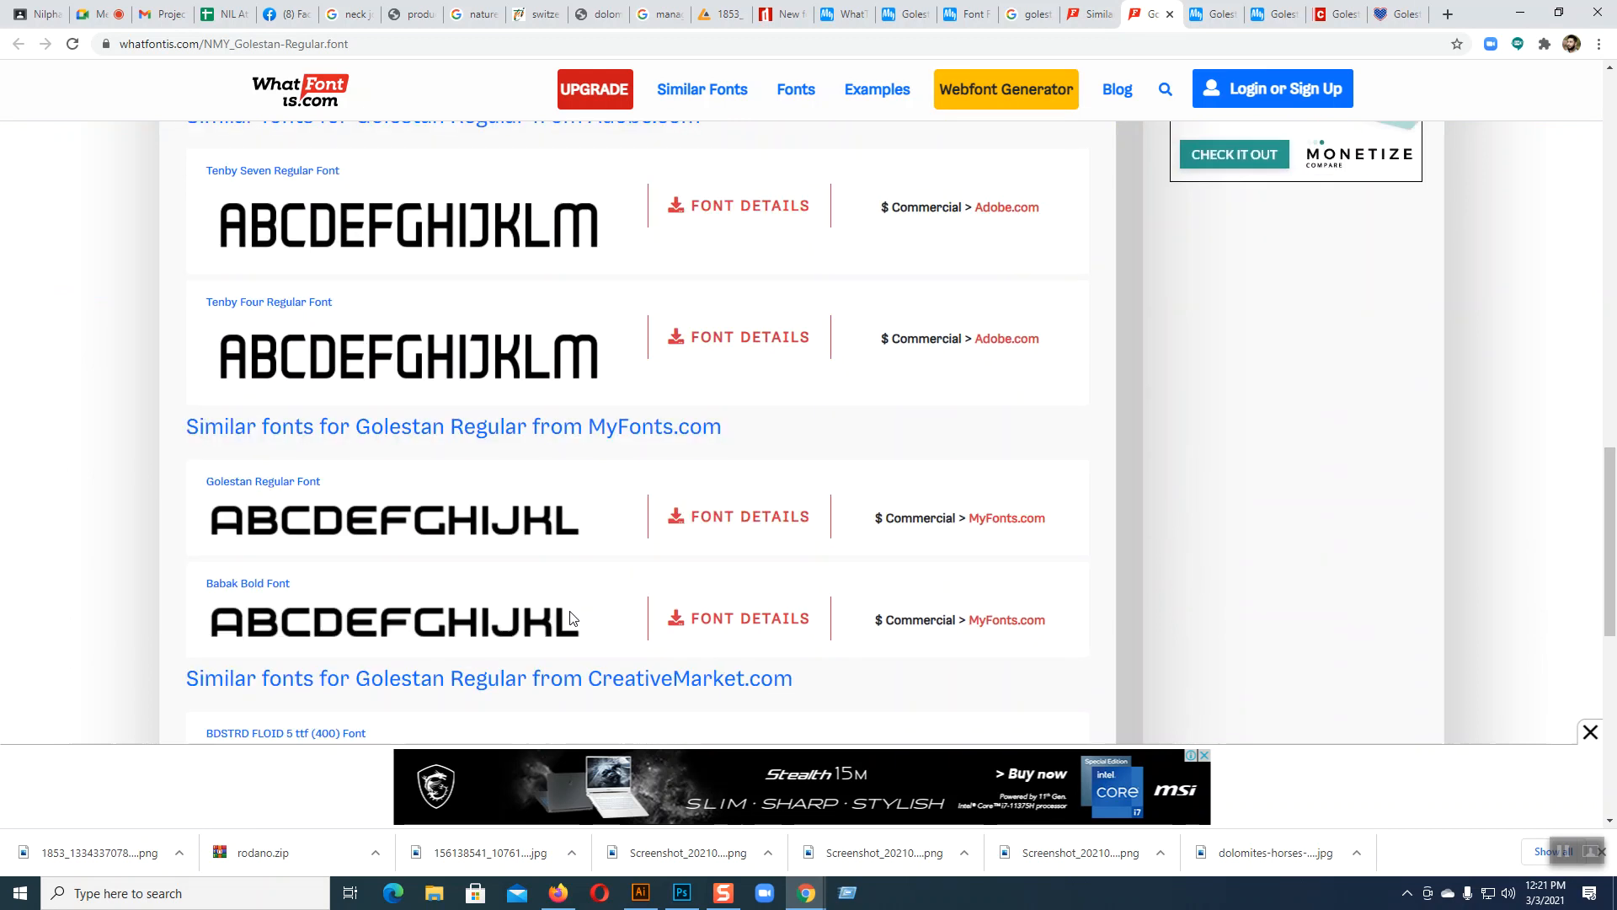
pyautogui.scroll(-3, 571, 617)
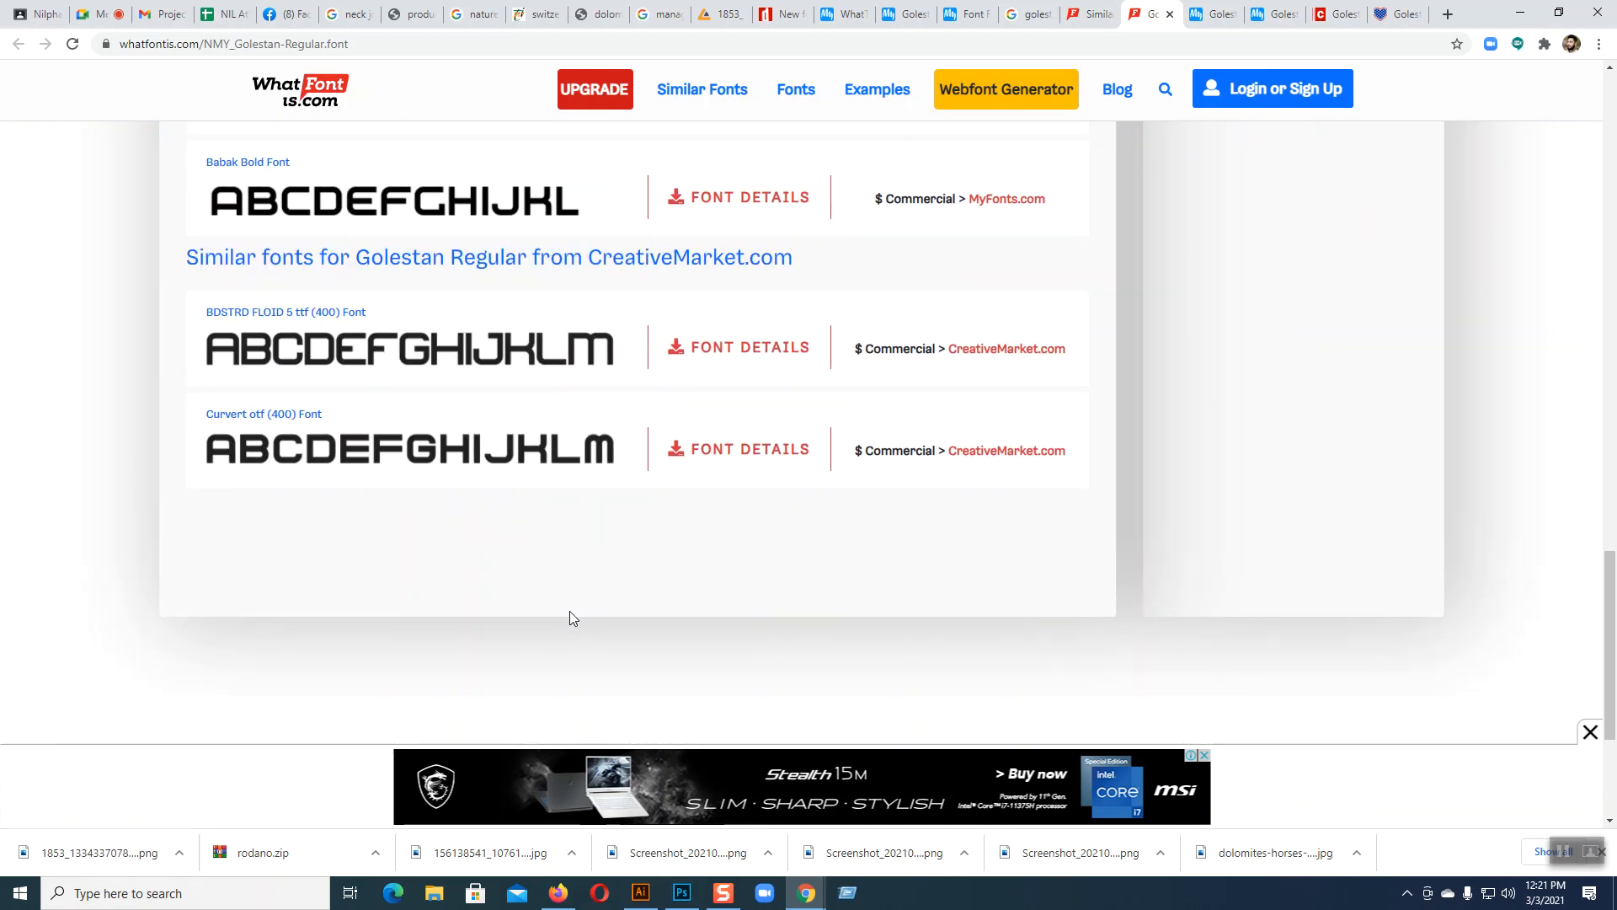
pyautogui.scroll(4, 569, 617)
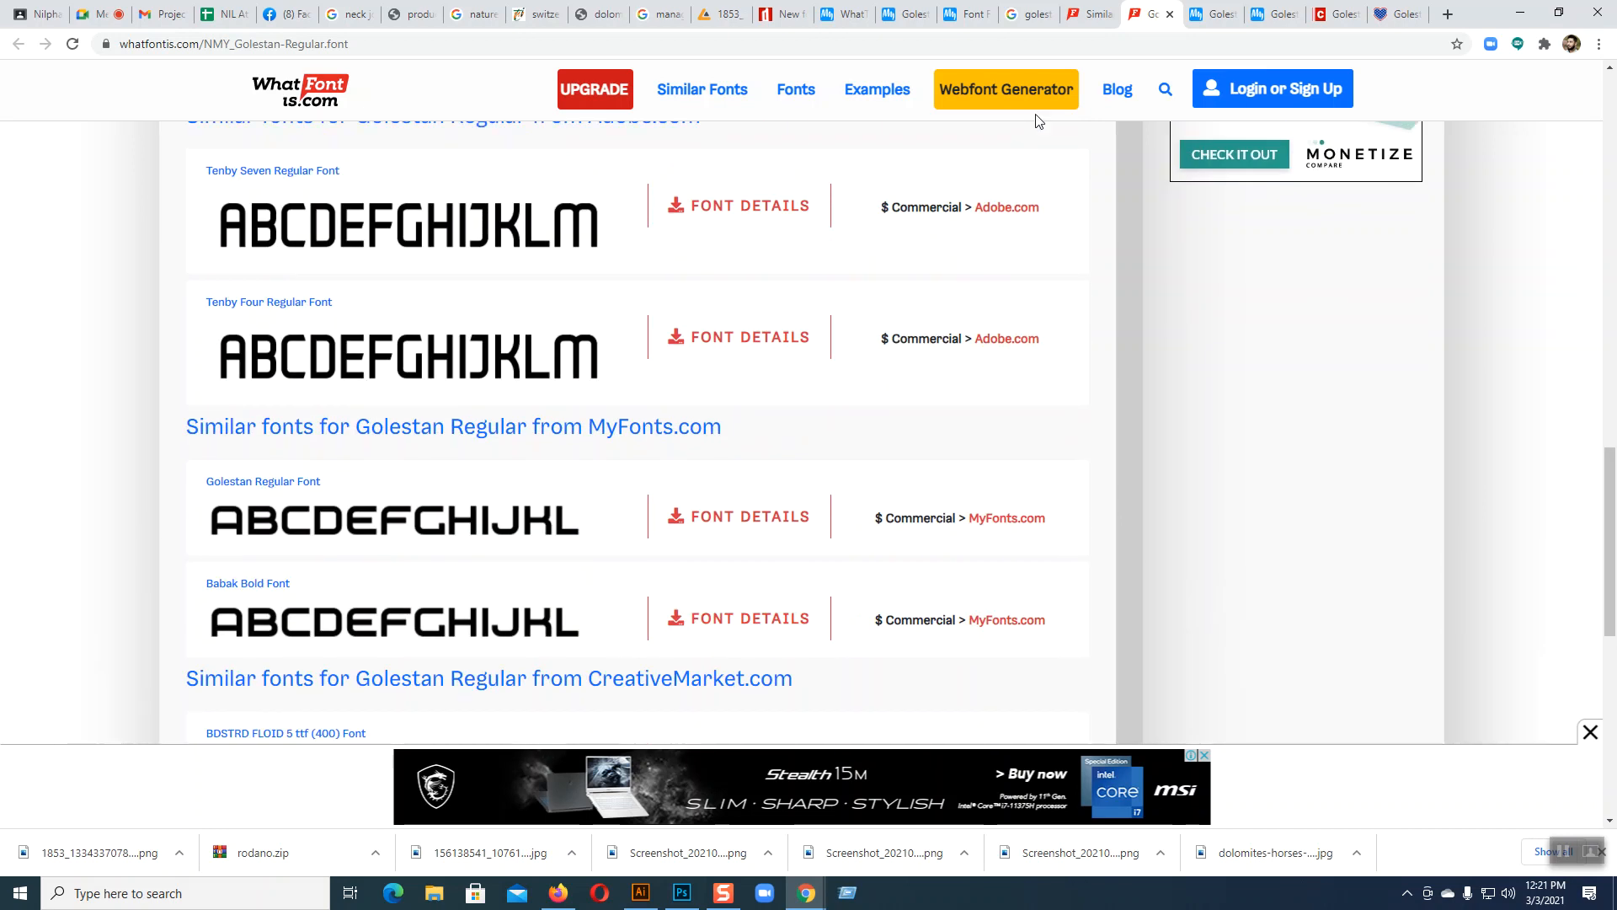
# - Open Pickle Pushing from the free alternatives to Golestan Bold and open its FFonts download page
pyautogui.click(1076, 13)
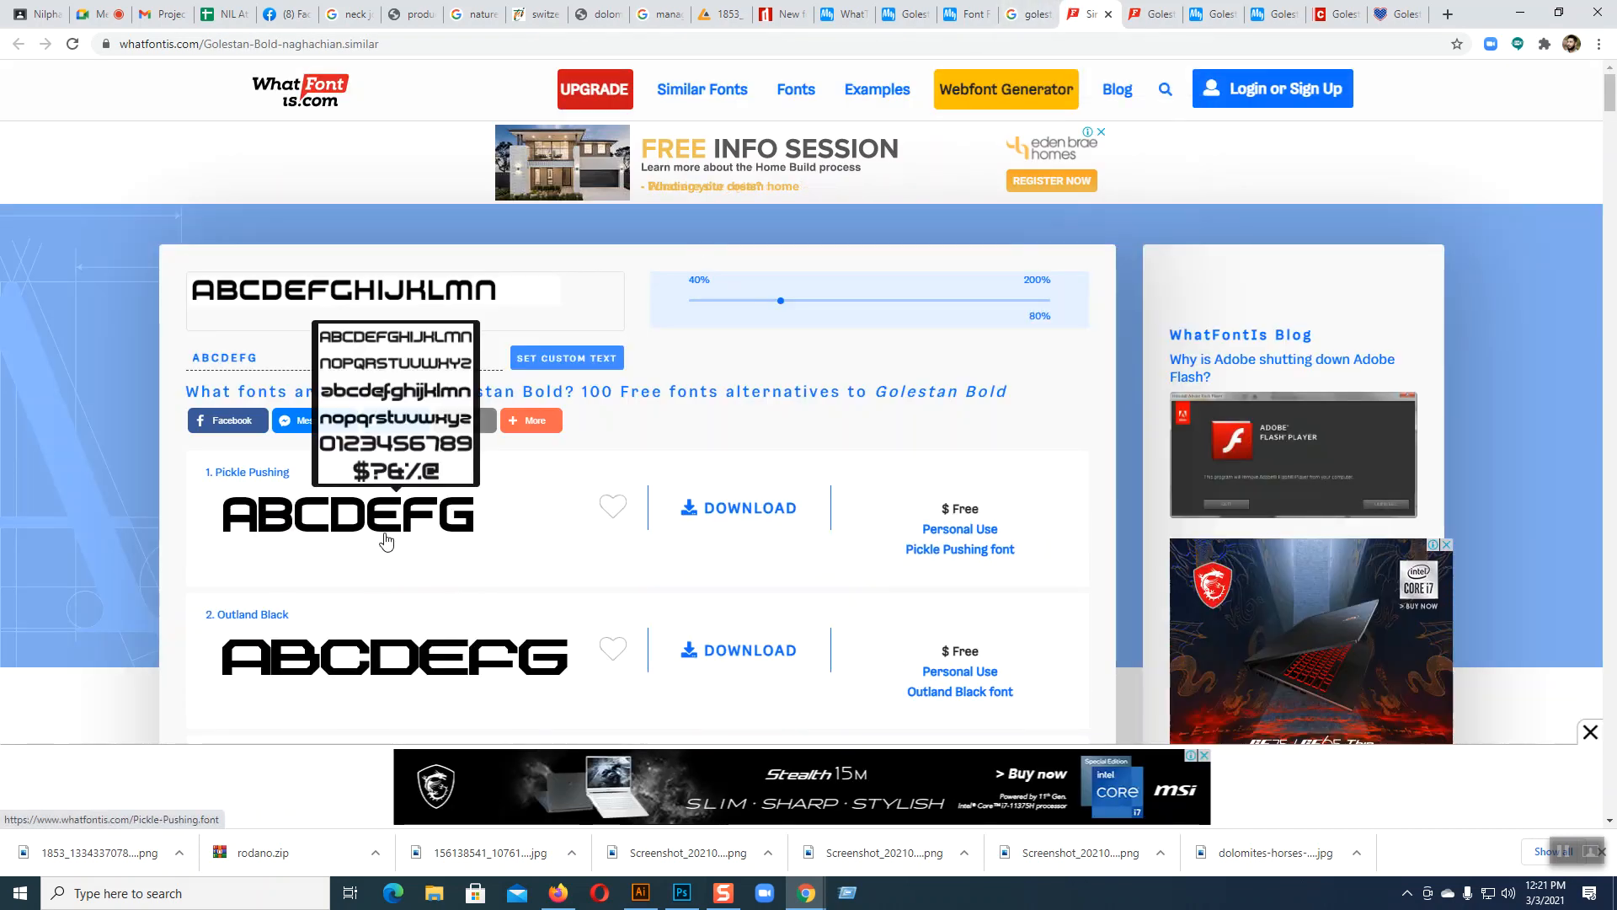
pyautogui.click(701, 510)
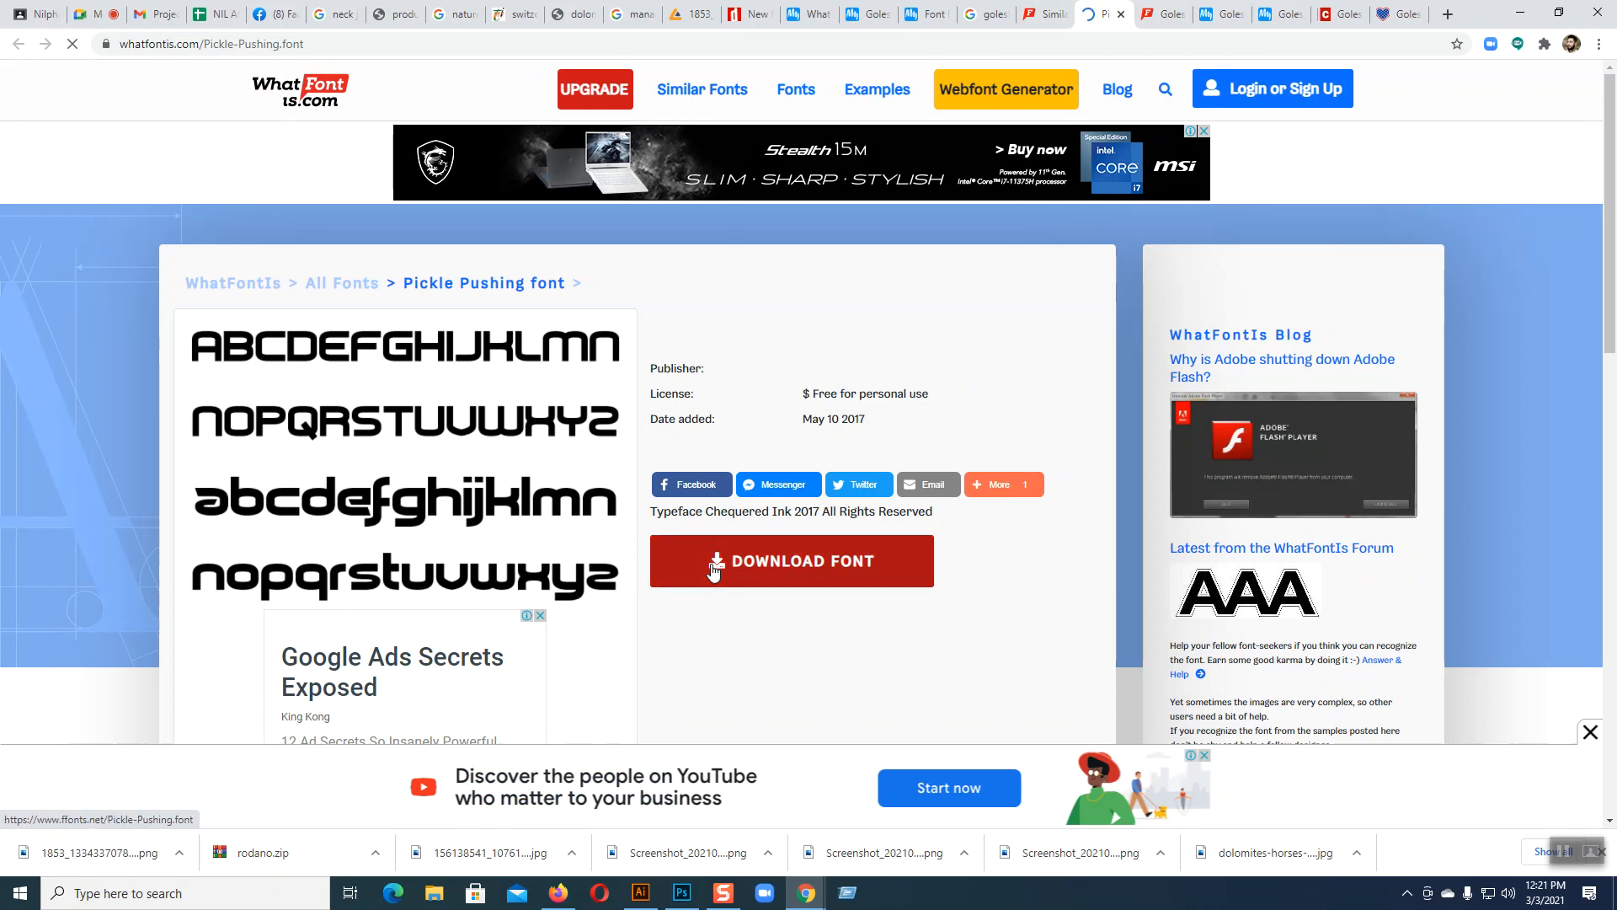
pyautogui.scroll(-2, 714, 573)
pyautogui.scroll(-2, 713, 573)
pyautogui.scroll(-4, 572, 587)
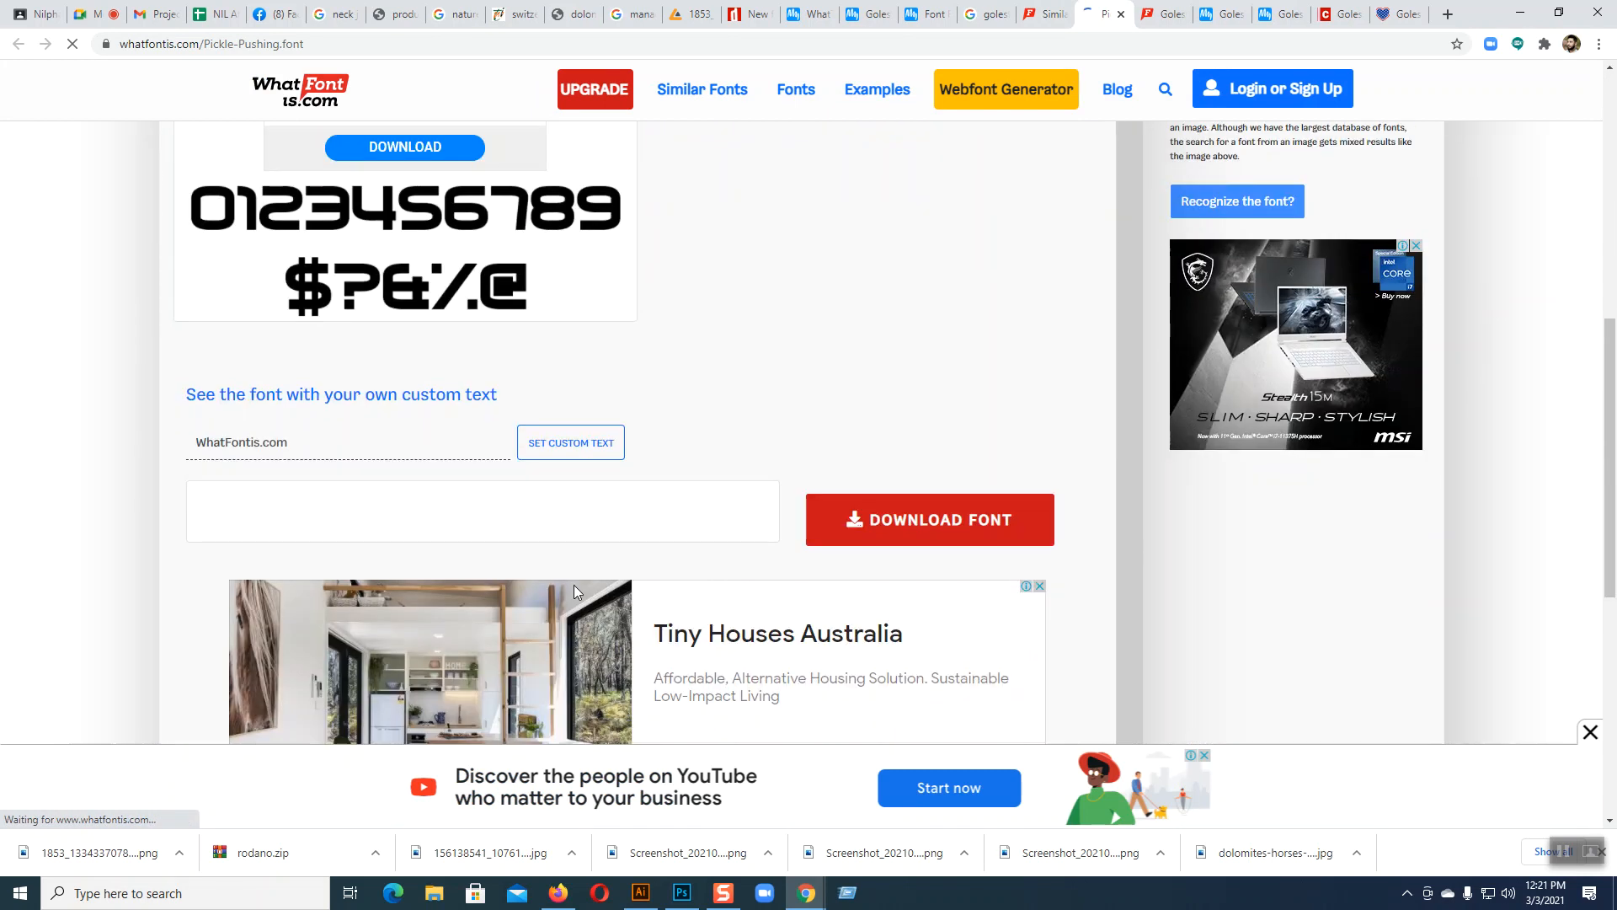
pyautogui.click(889, 527)
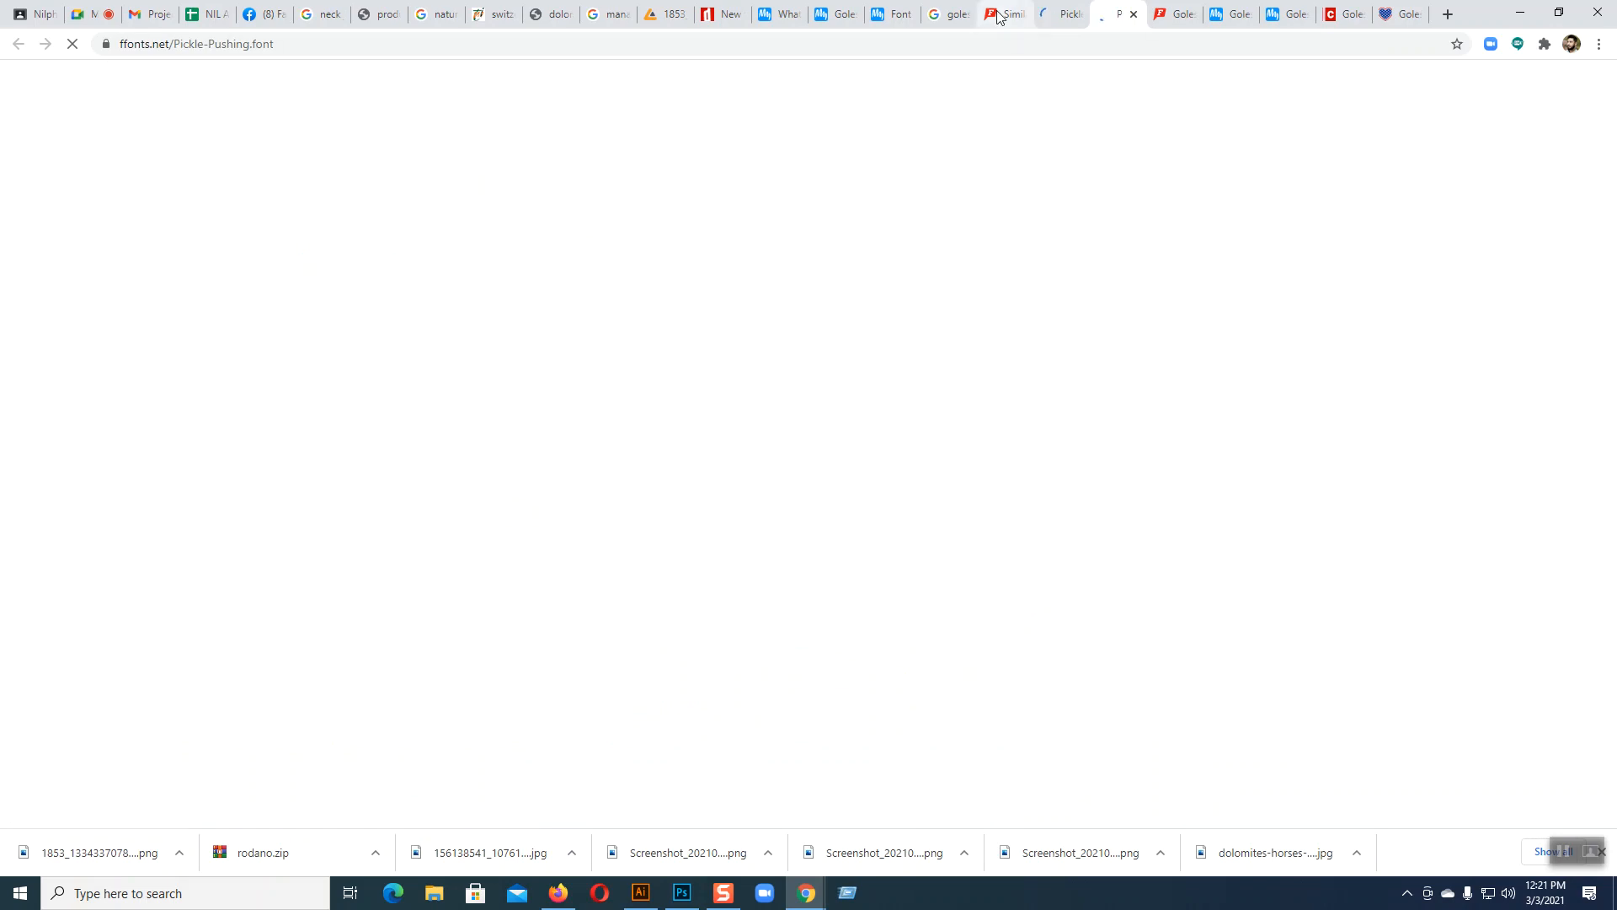
# - Copy the font name Bitsumishi Pro Bold from its MyFonts page and search Google for "bitsumishi pro bold oblique free download"
pyautogui.click(948, 14)
pyautogui.click(893, 13)
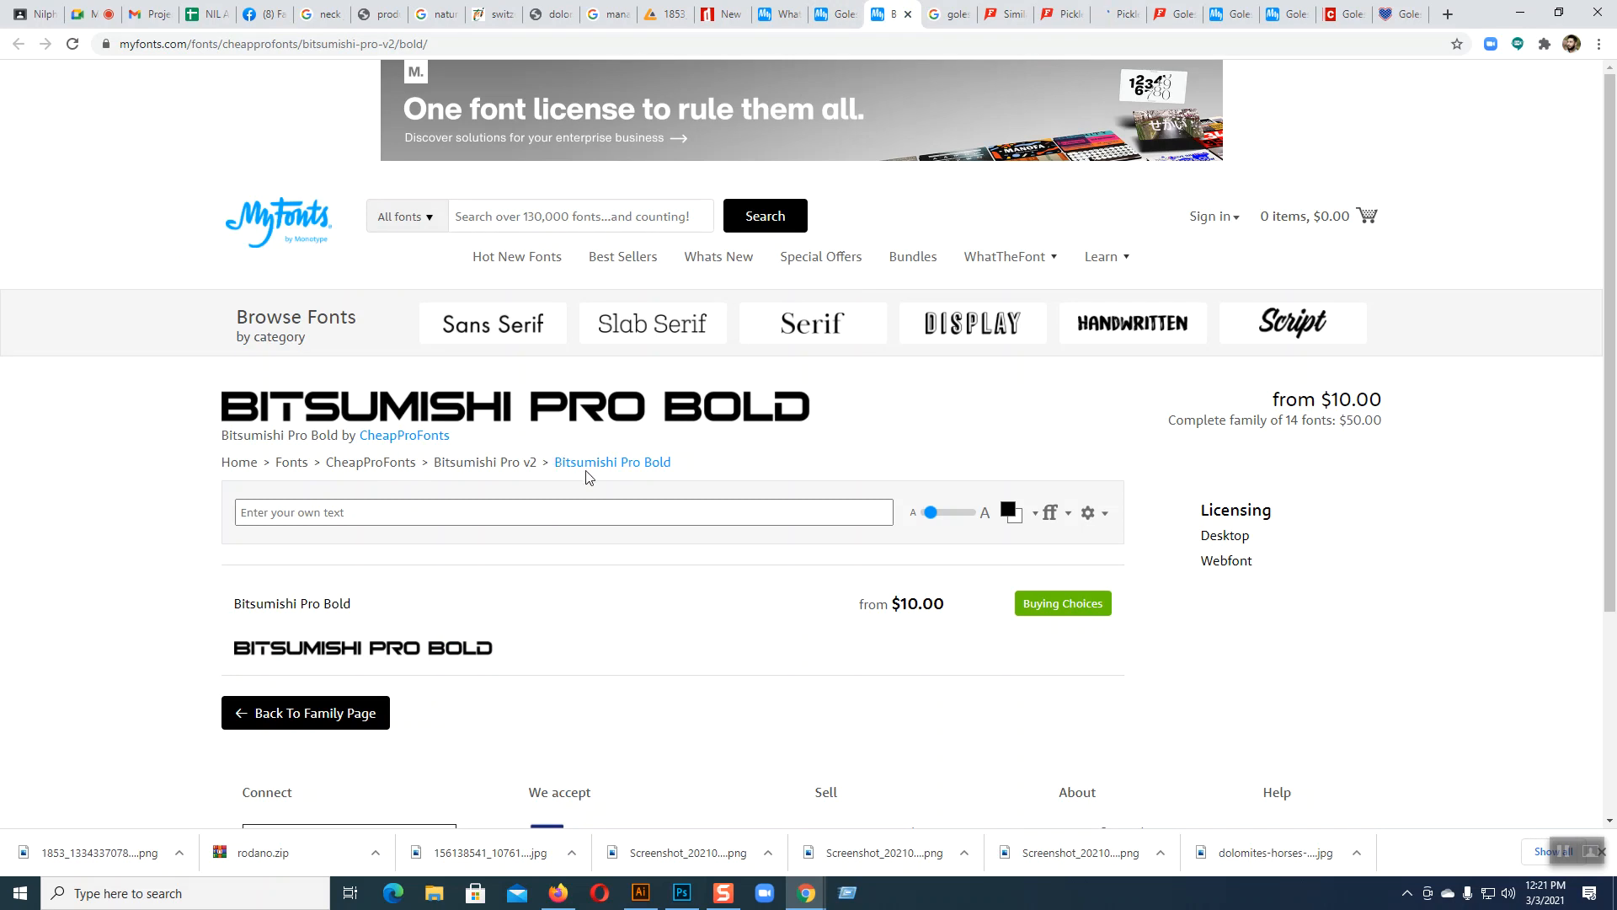
pyautogui.moveTo(674, 469); pyautogui.dragTo(554, 468)
pyautogui.hotkey('ctrl', 'c')
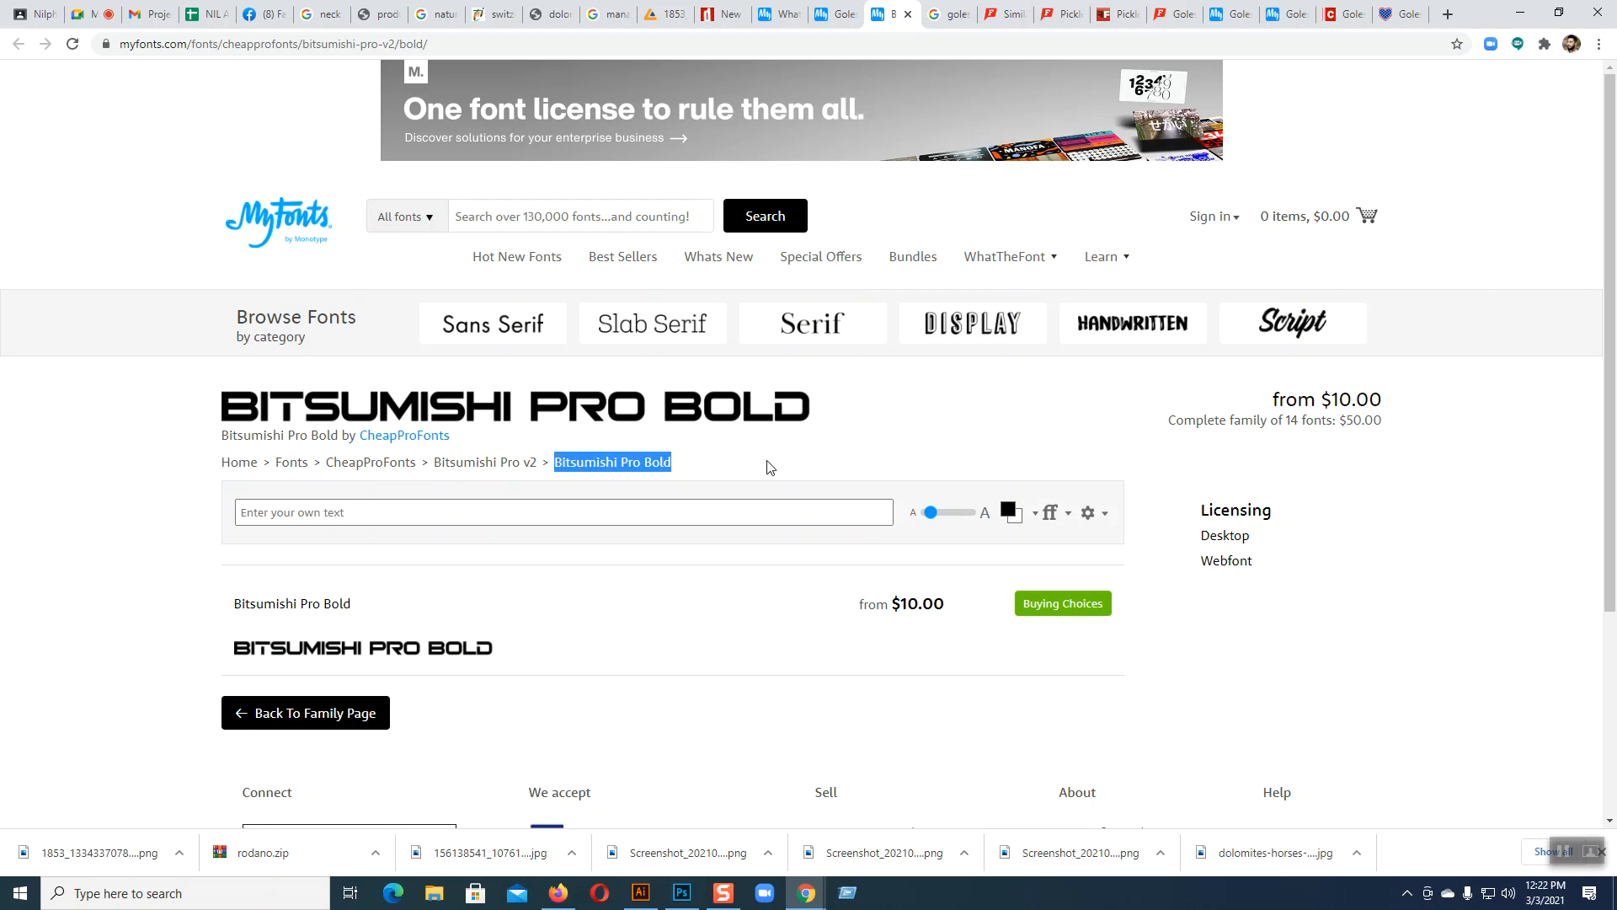
pyautogui.click(1449, 14)
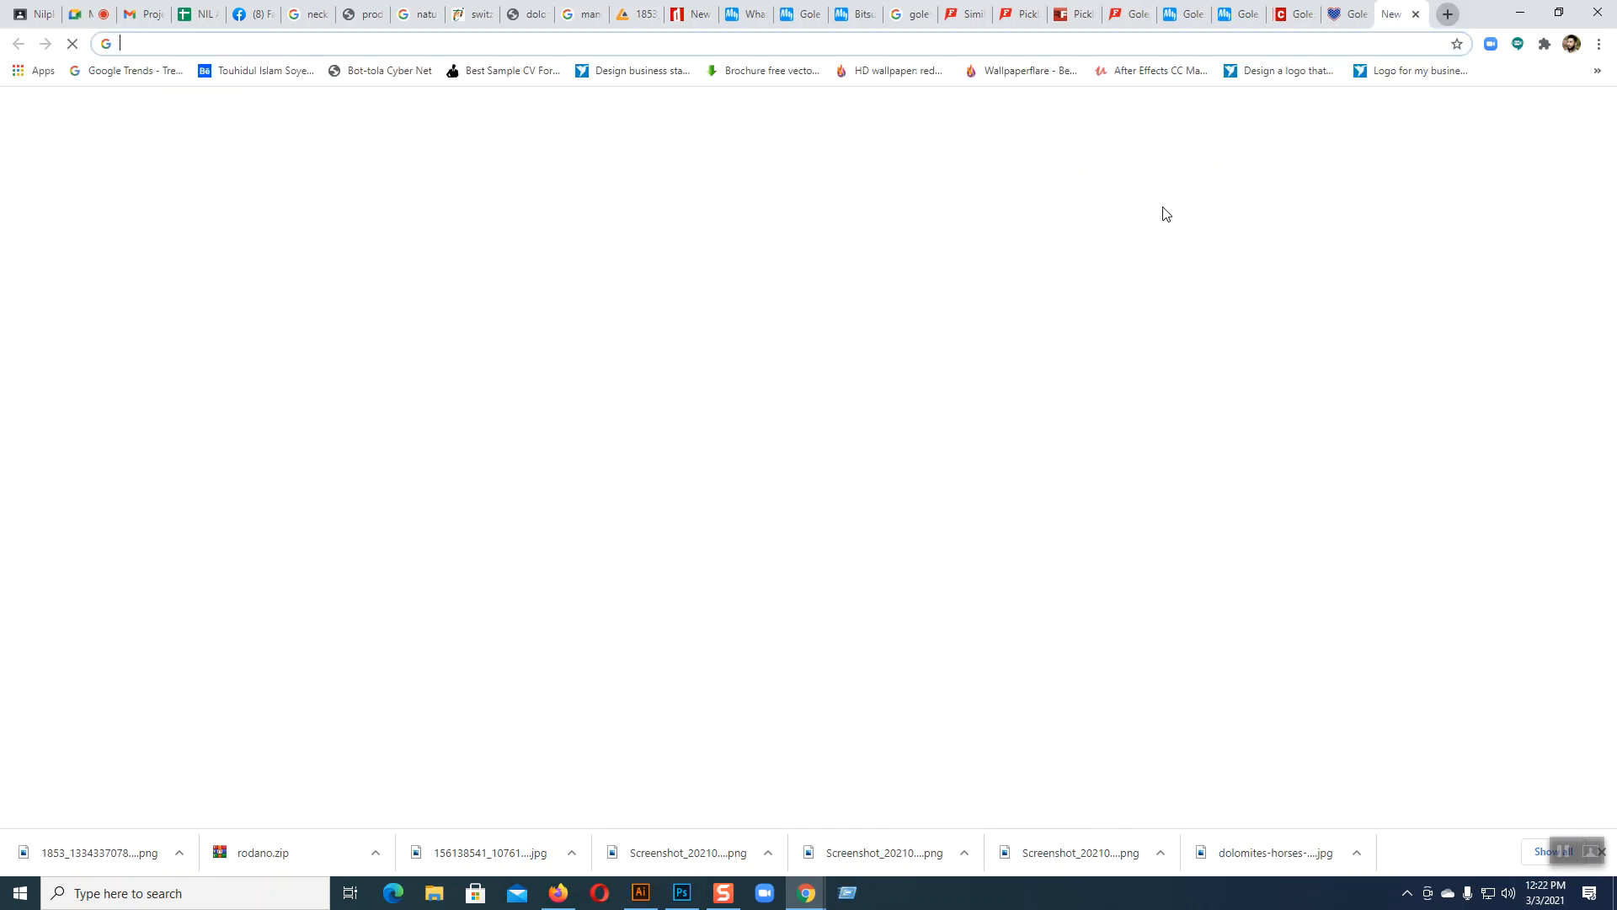
pyautogui.click(687, 346)
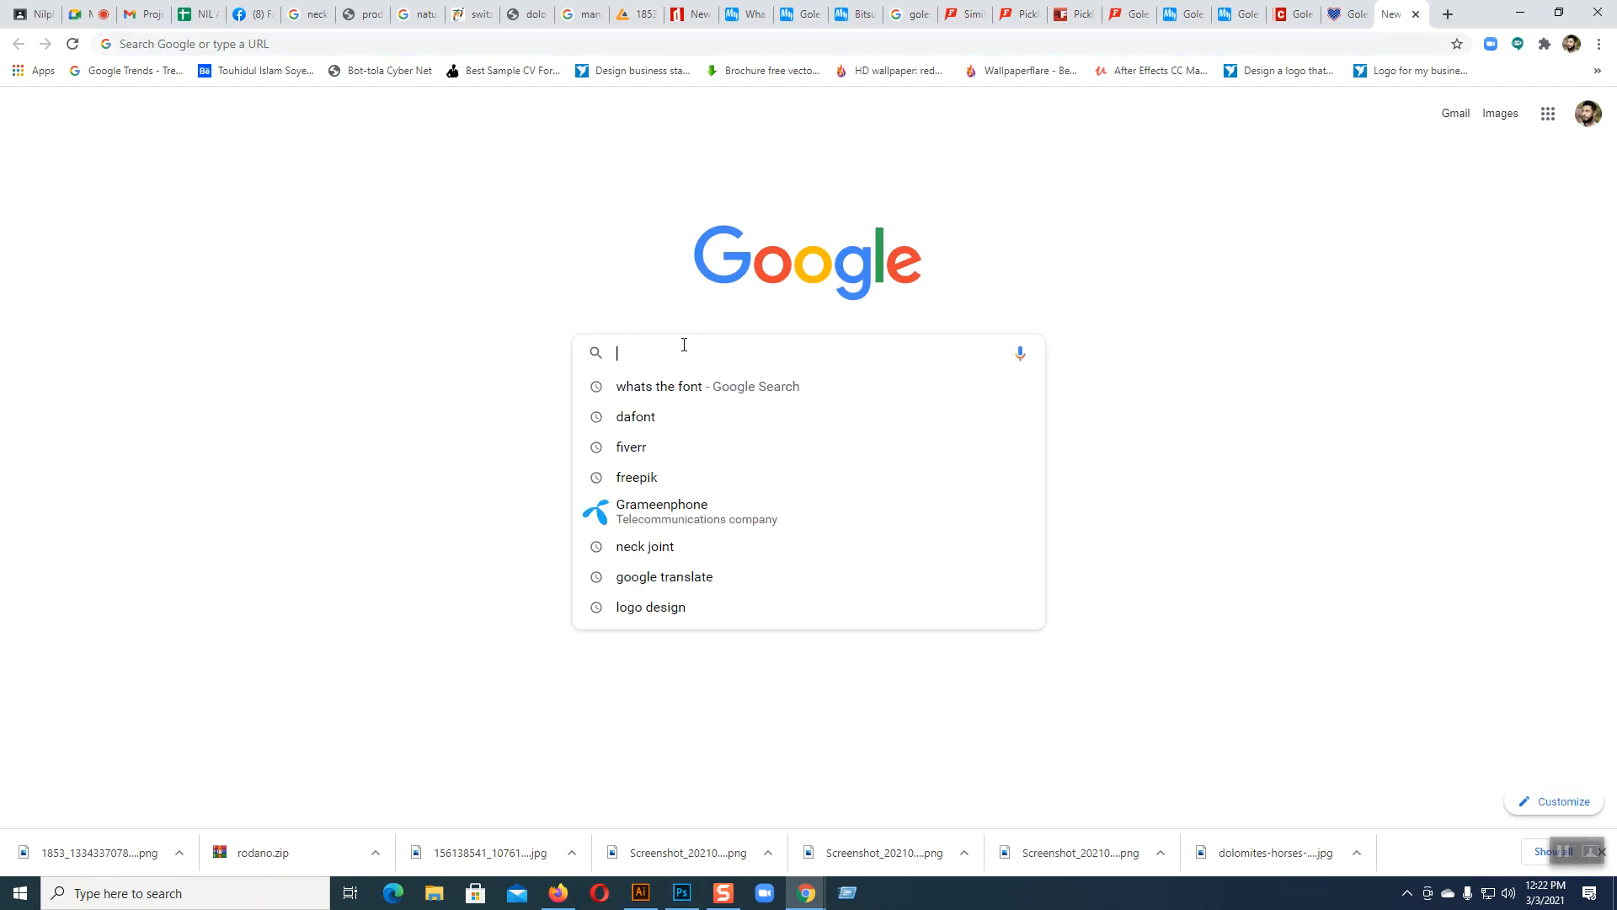
pyautogui.hotkey('ctrl', 'v')
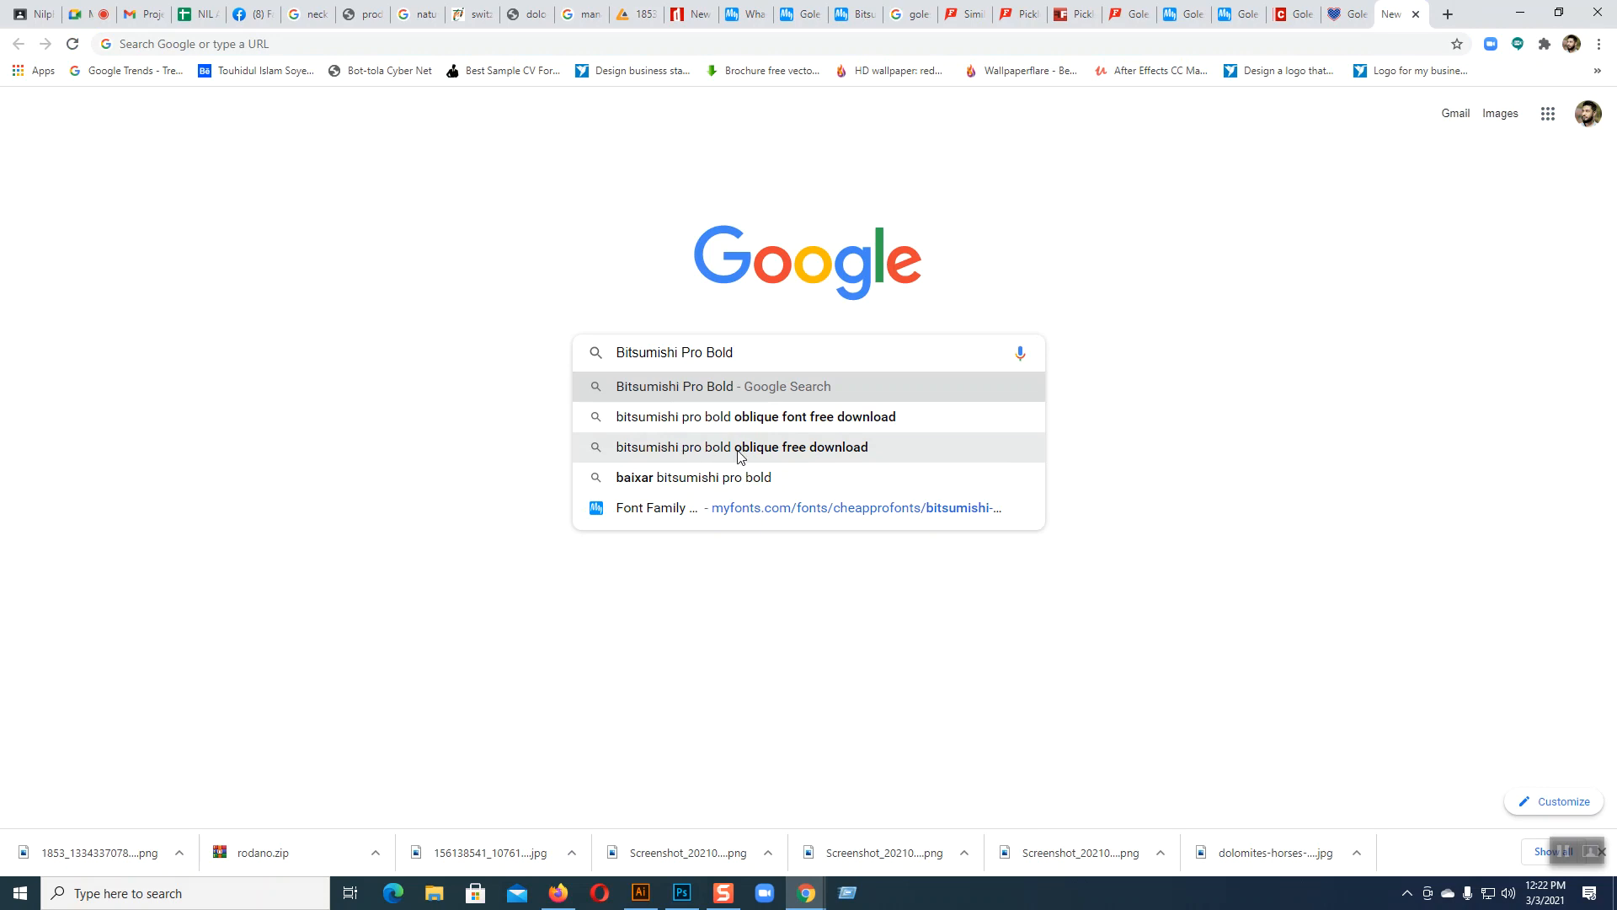
pyautogui.middleClick(786, 455)
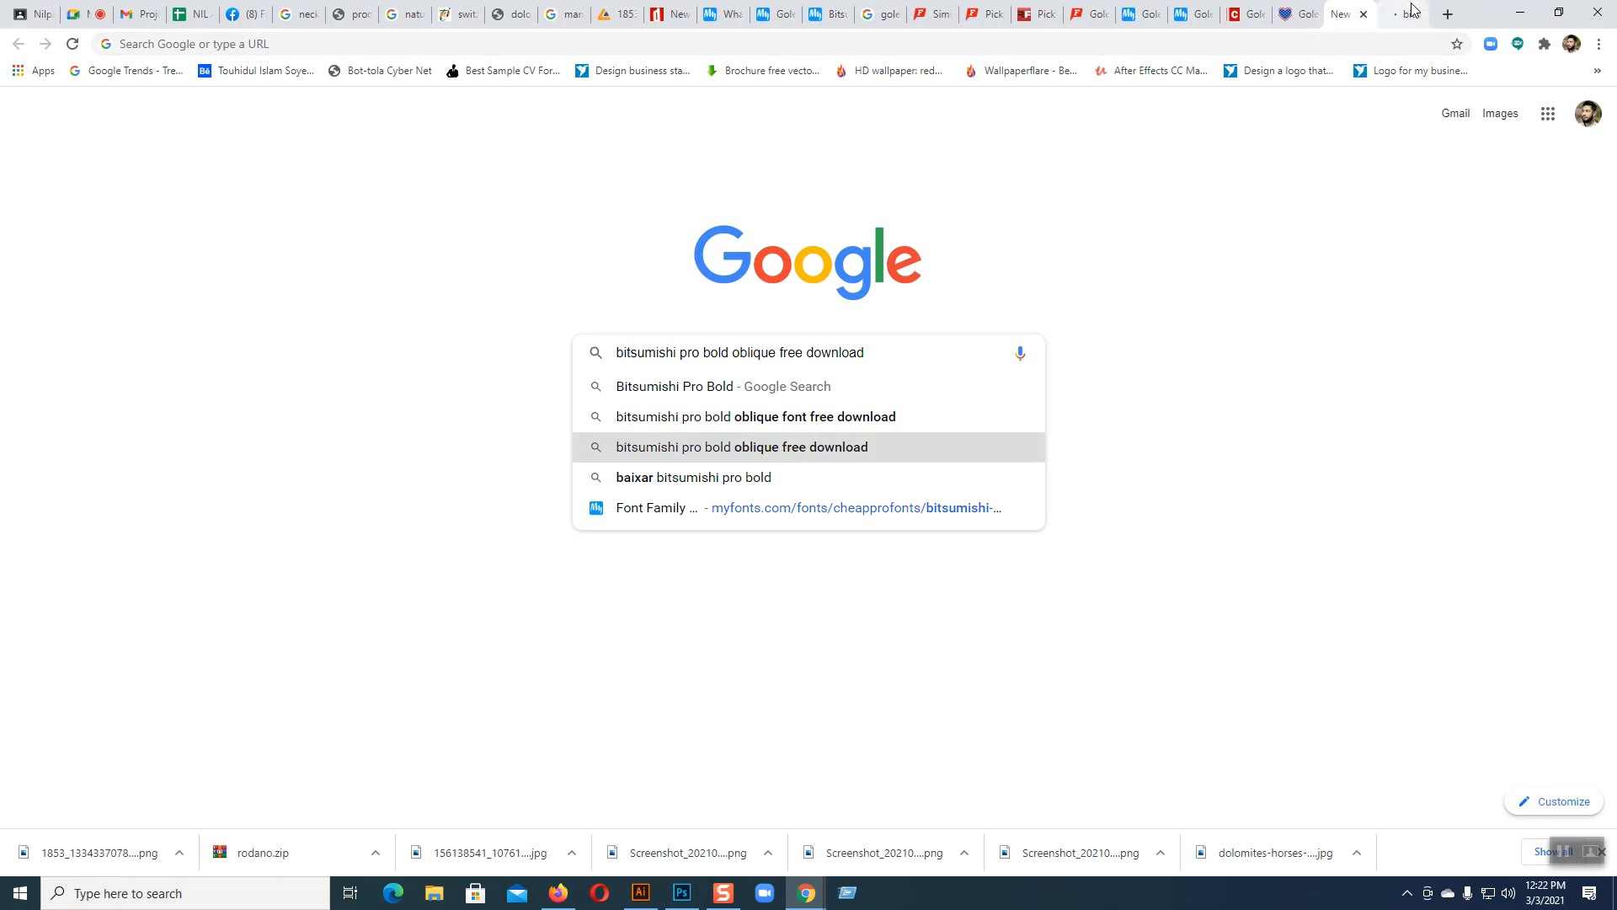
pyautogui.click(1402, 14)
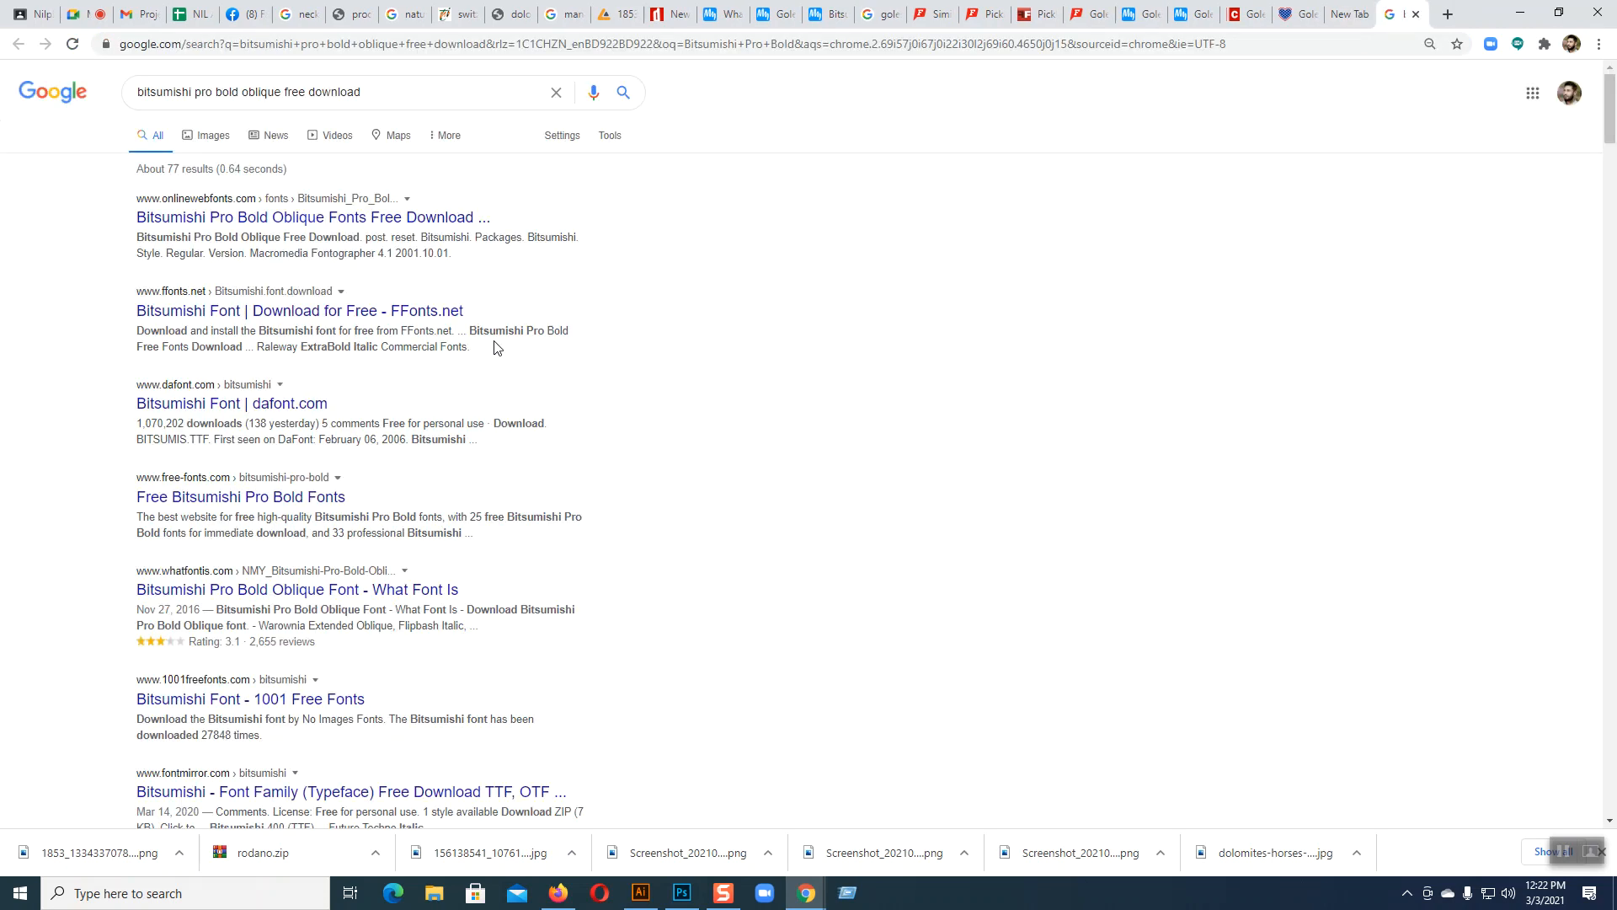
# - Open the first three Bitsumishi search results in separate tabs and download the Bitsumishi font from dafont
pyautogui.middleClick(299, 220)
pyautogui.middleClick(253, 311)
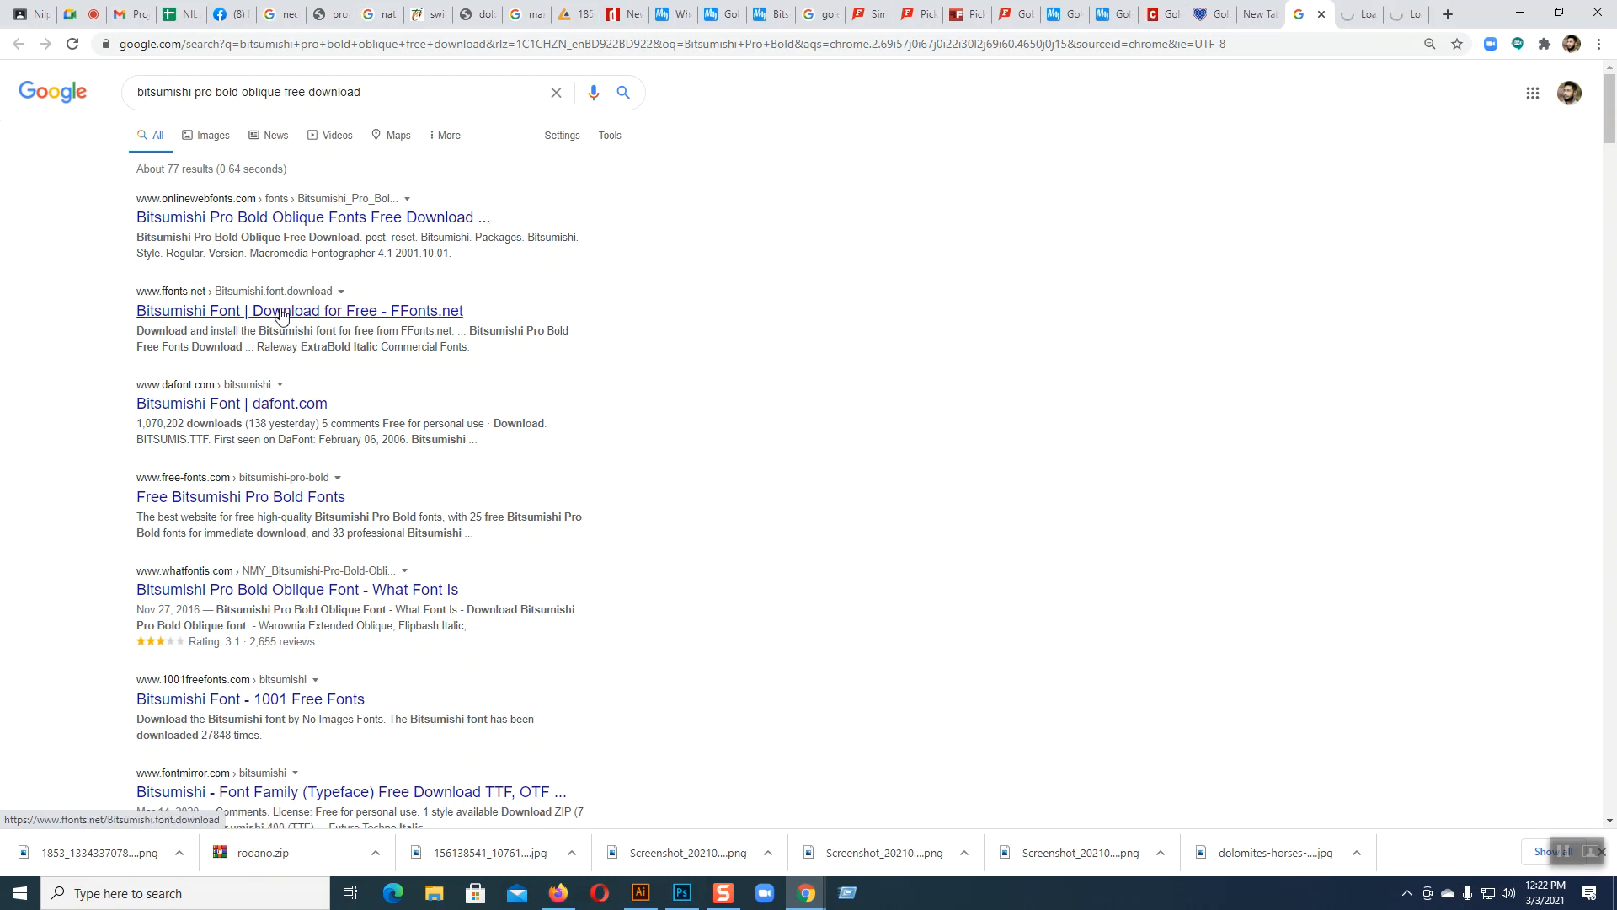
pyautogui.middleClick(258, 410)
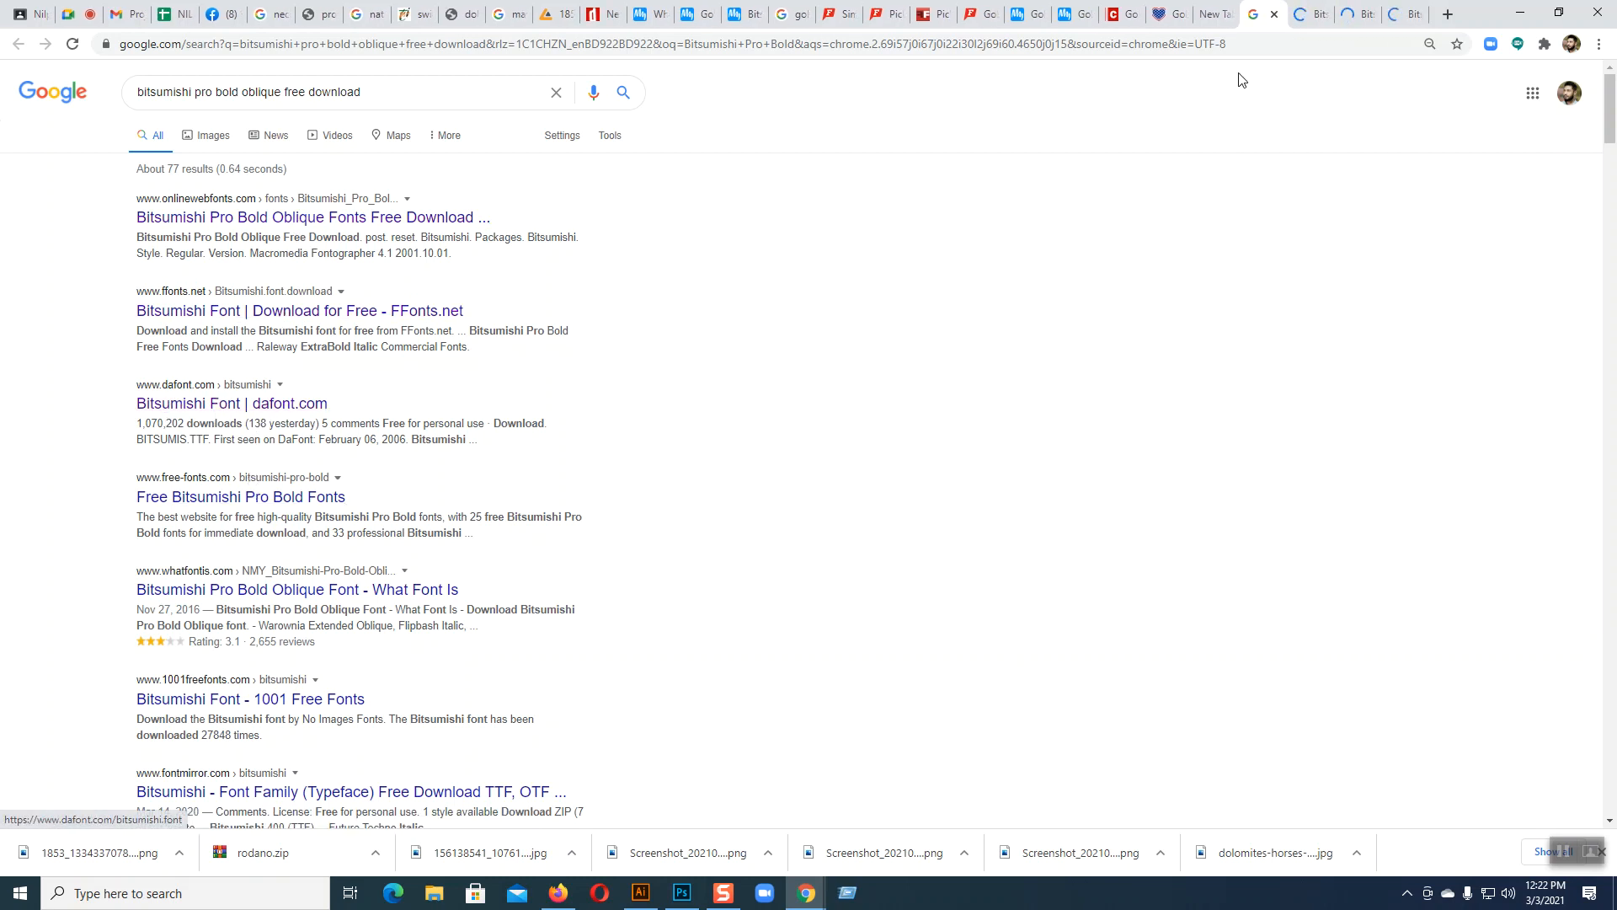
pyautogui.click(1403, 20)
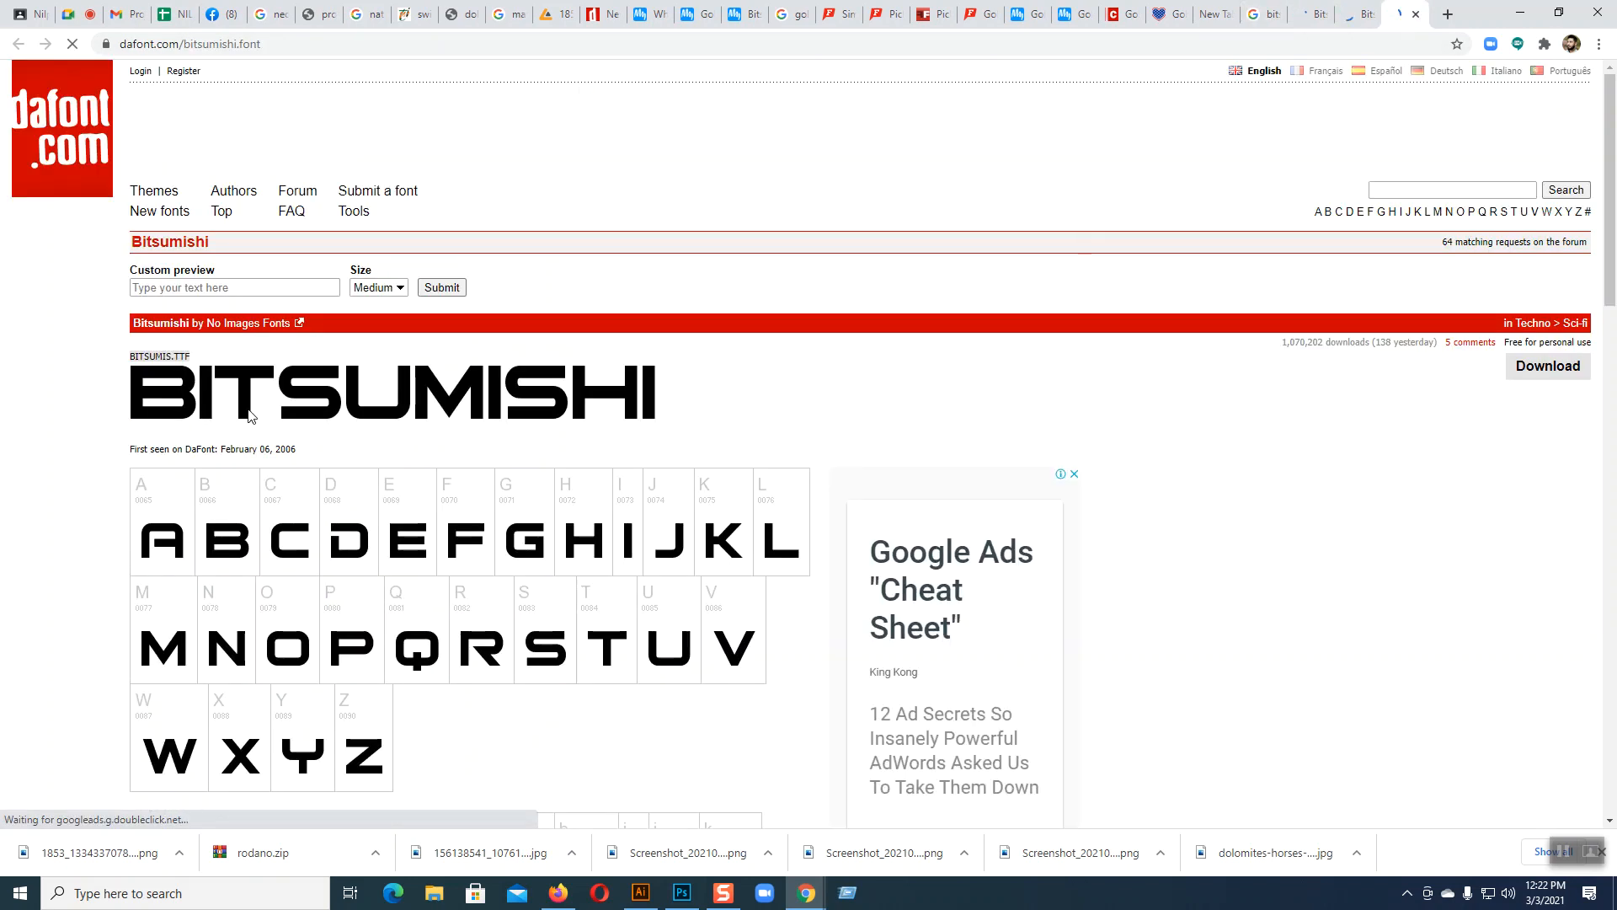
pyautogui.click(1541, 368)
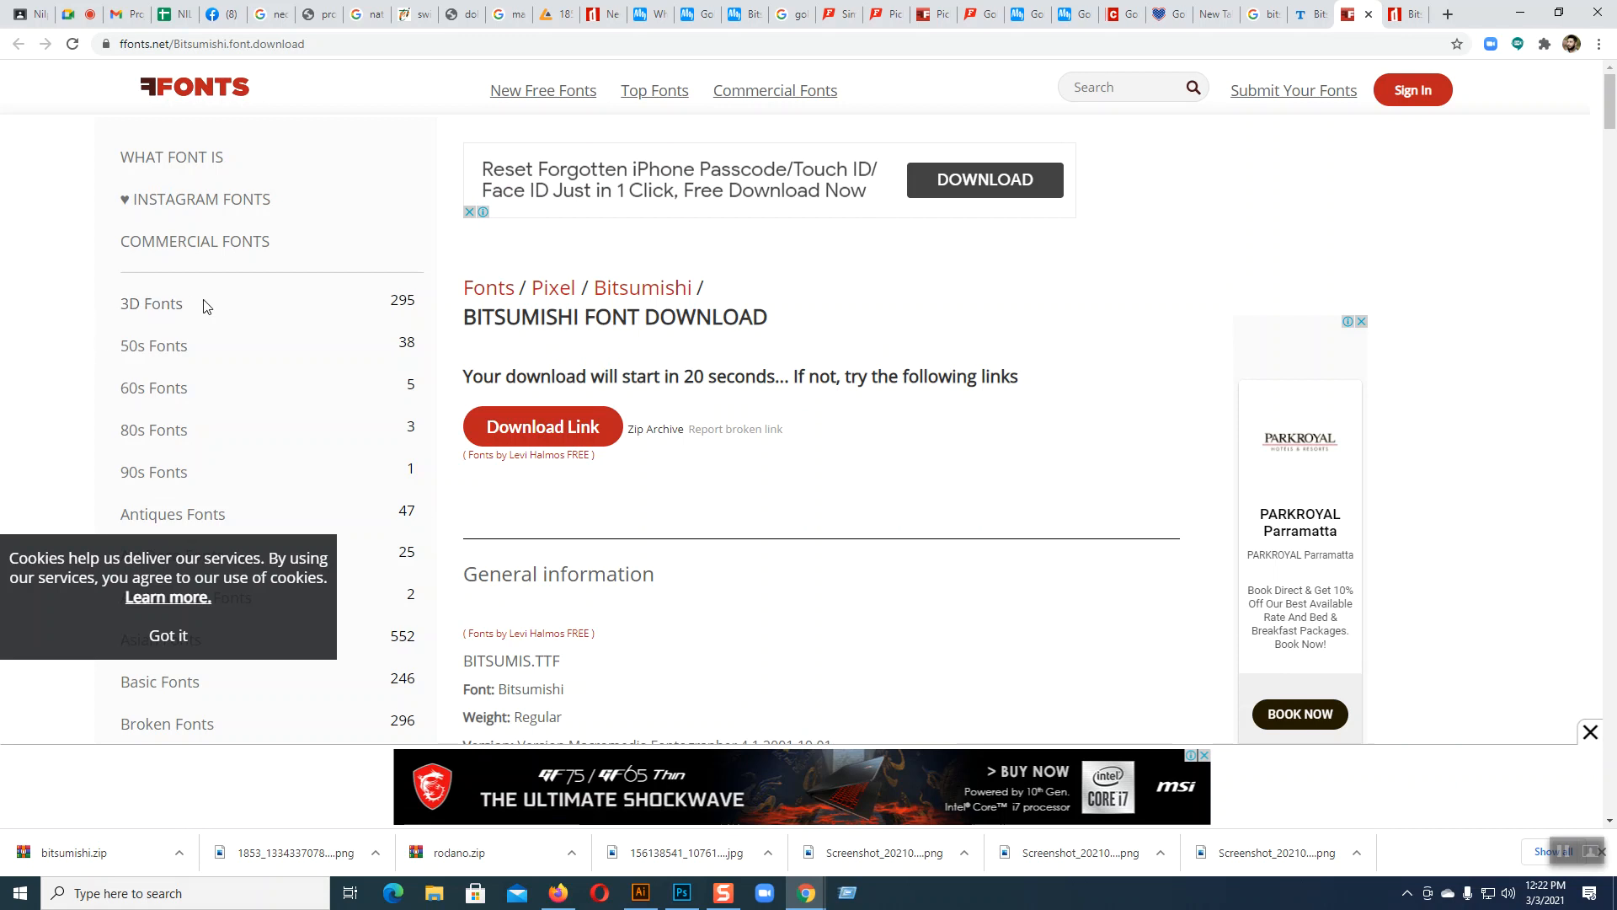
# - Check the FFonts Bitsumishi download page, and close the WhatTheFont results and the MyFonts Golestan Regular tab beside them
pyautogui.scroll(-1, 249, 412)
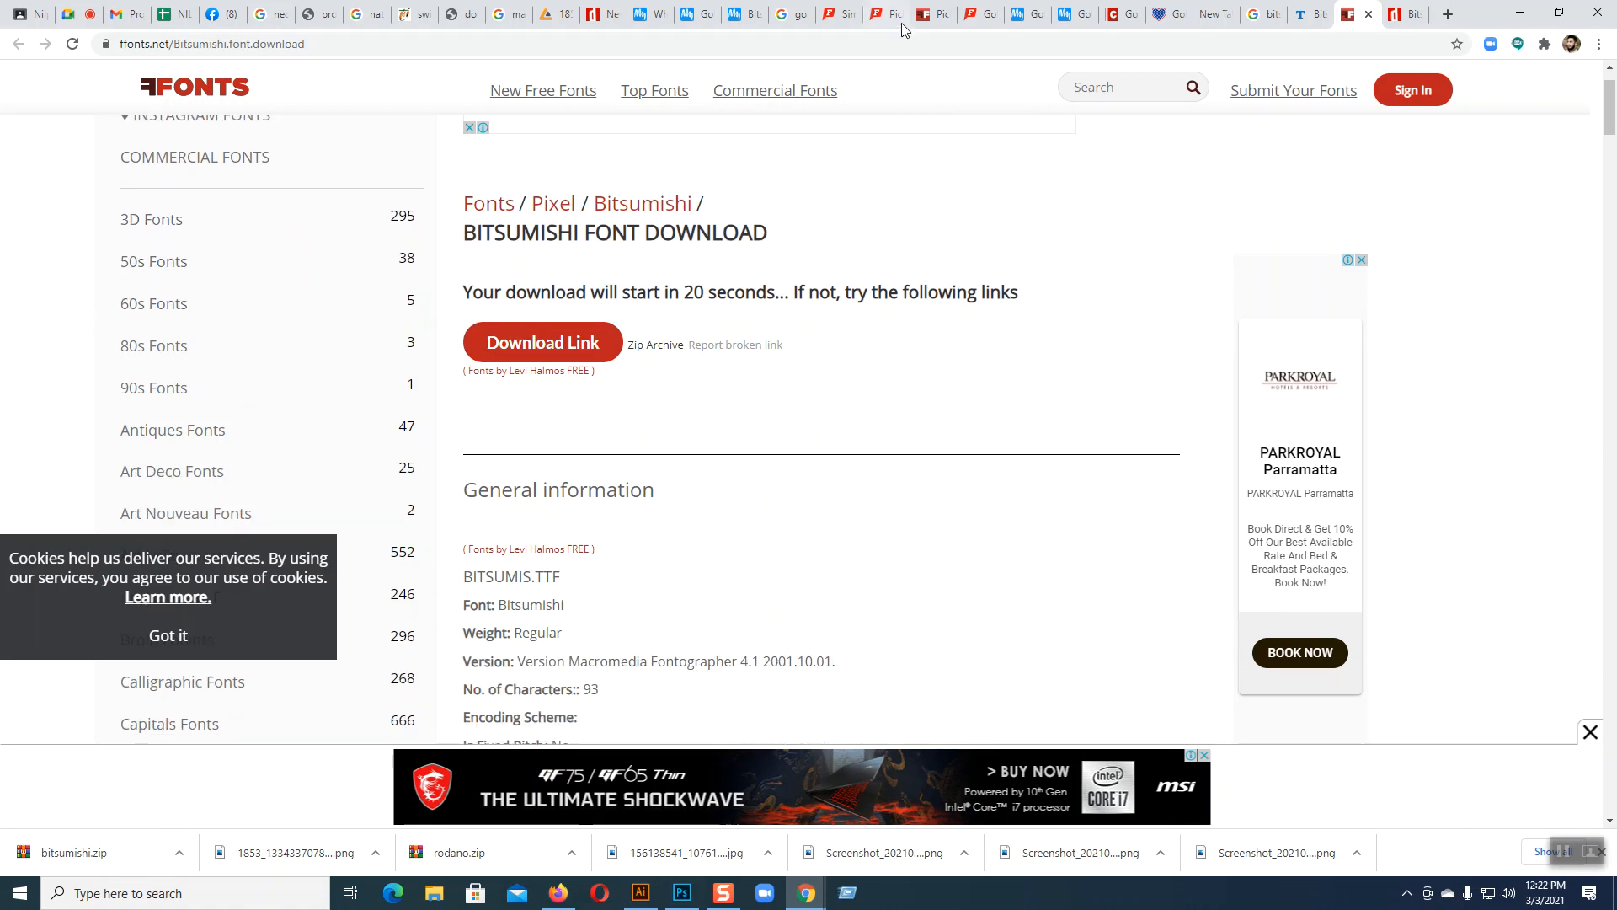
pyautogui.click(650, 14)
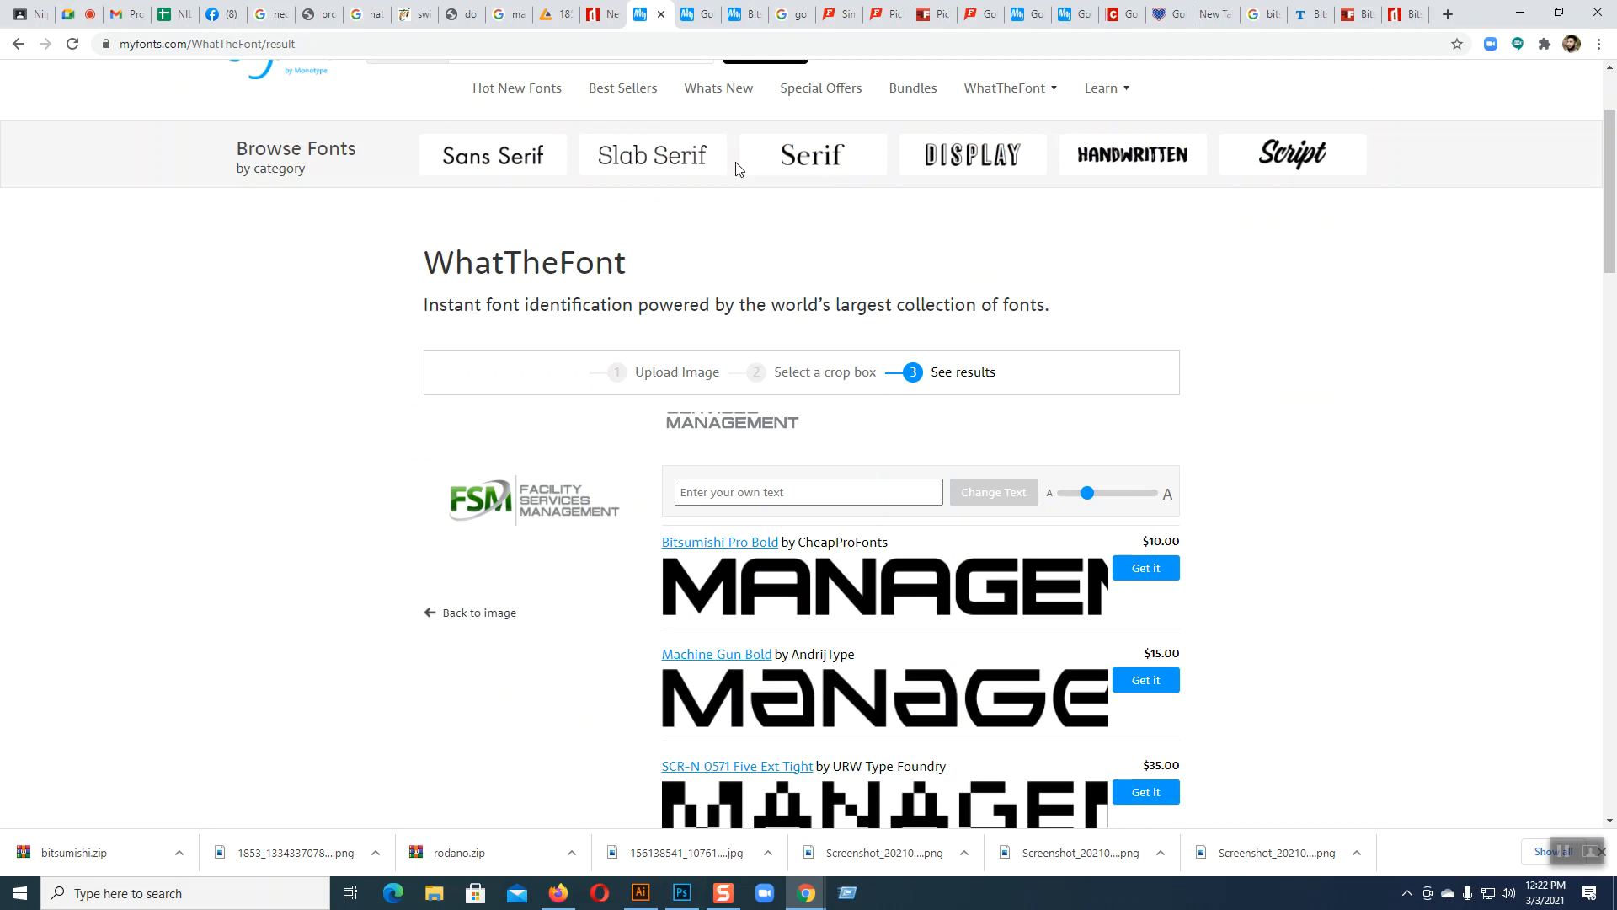
pyautogui.click(663, 15)
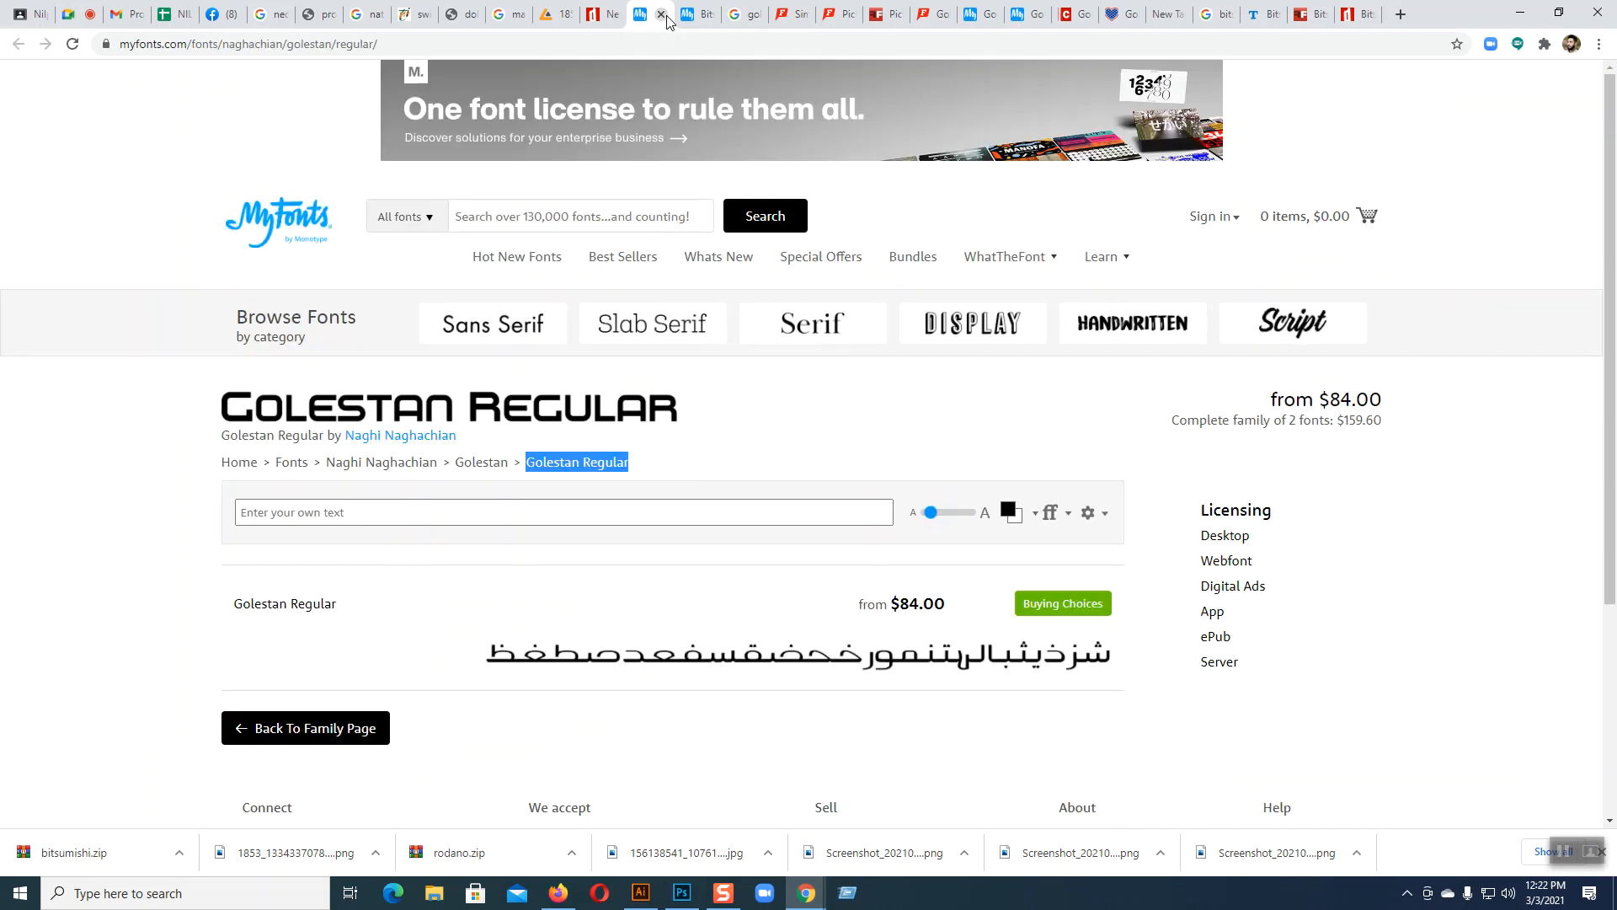
pyautogui.click(662, 15)
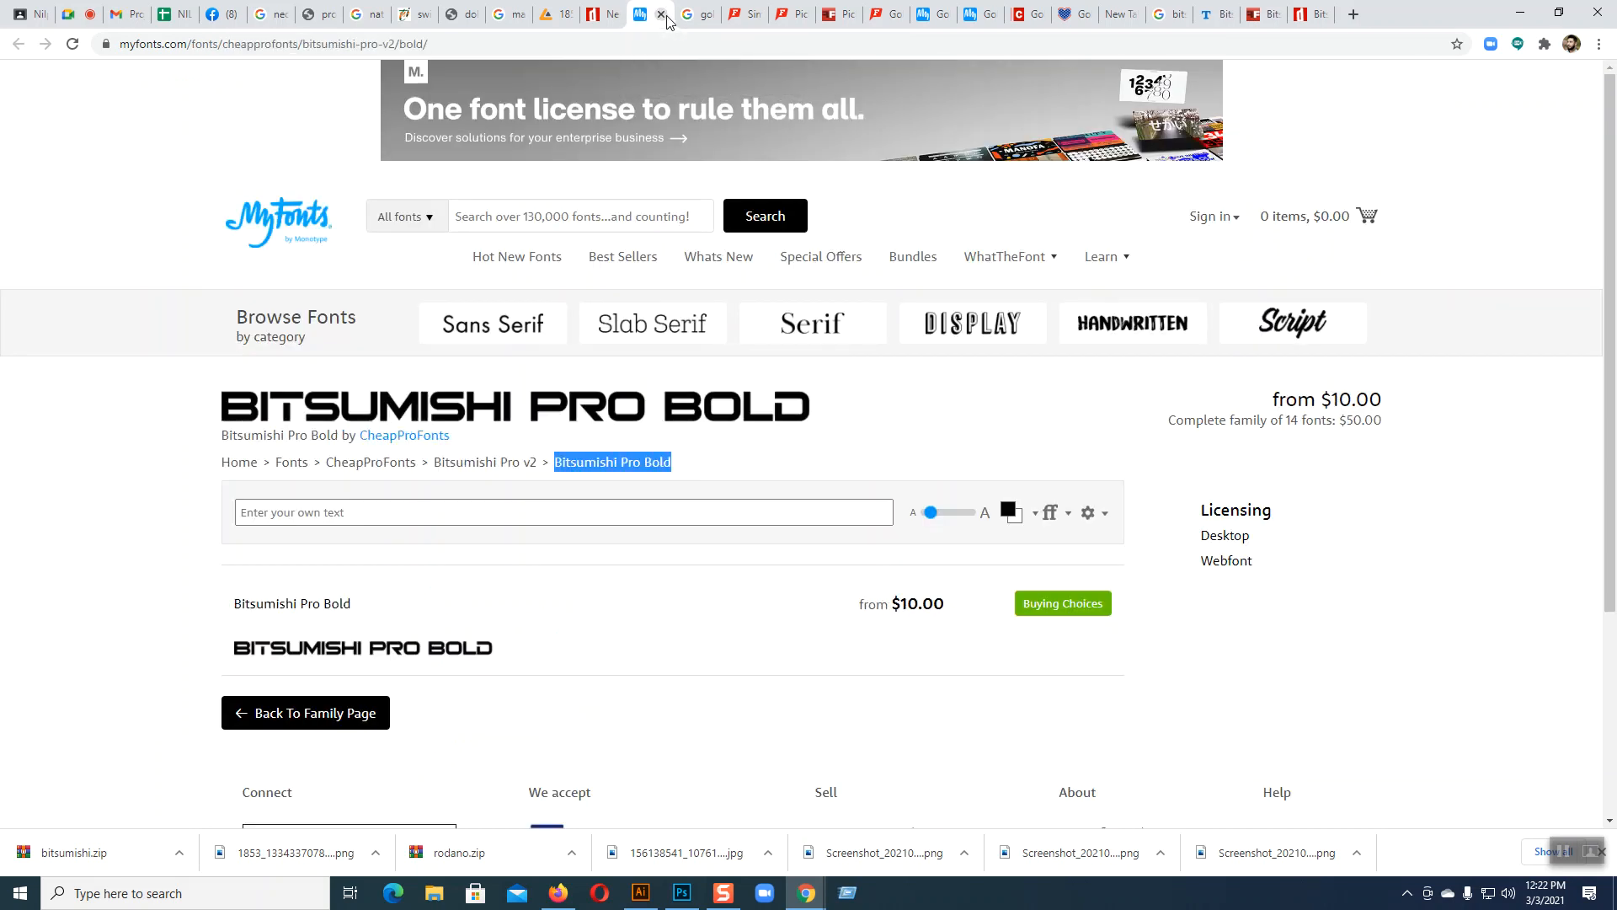
# - Close the MyFonts Bitsumishi Pro Bold page and the FSM logo image opened from Logo Arena
pyautogui.click(663, 15)
pyautogui.click(593, 15)
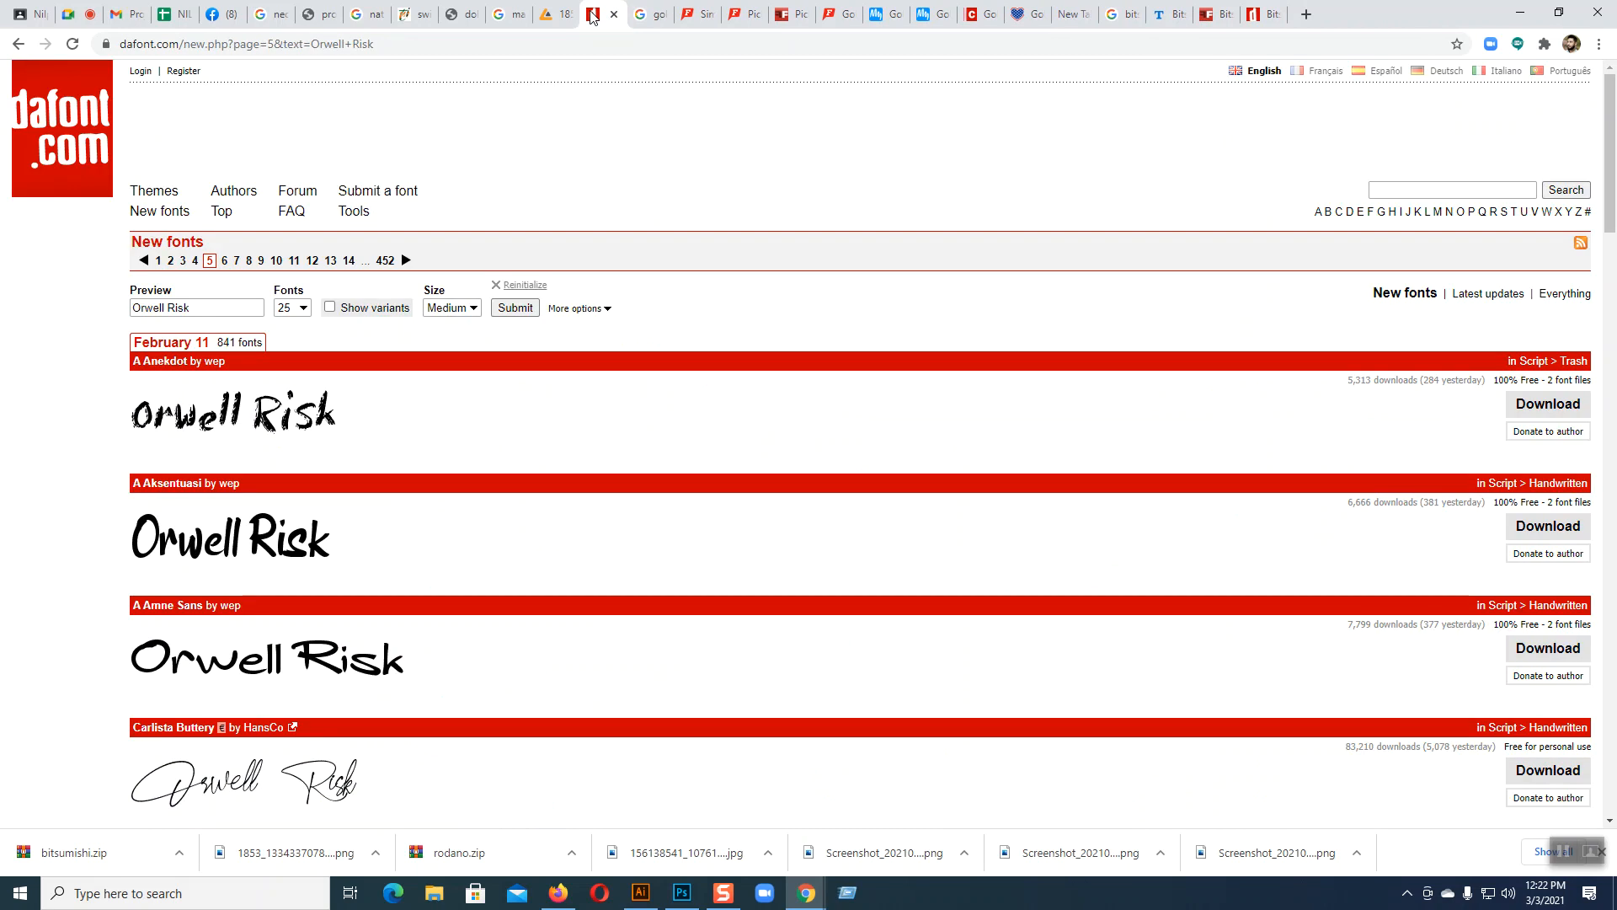
pyautogui.scroll(-6, 498, 435)
pyautogui.scroll(6, 497, 435)
pyautogui.click(621, 10)
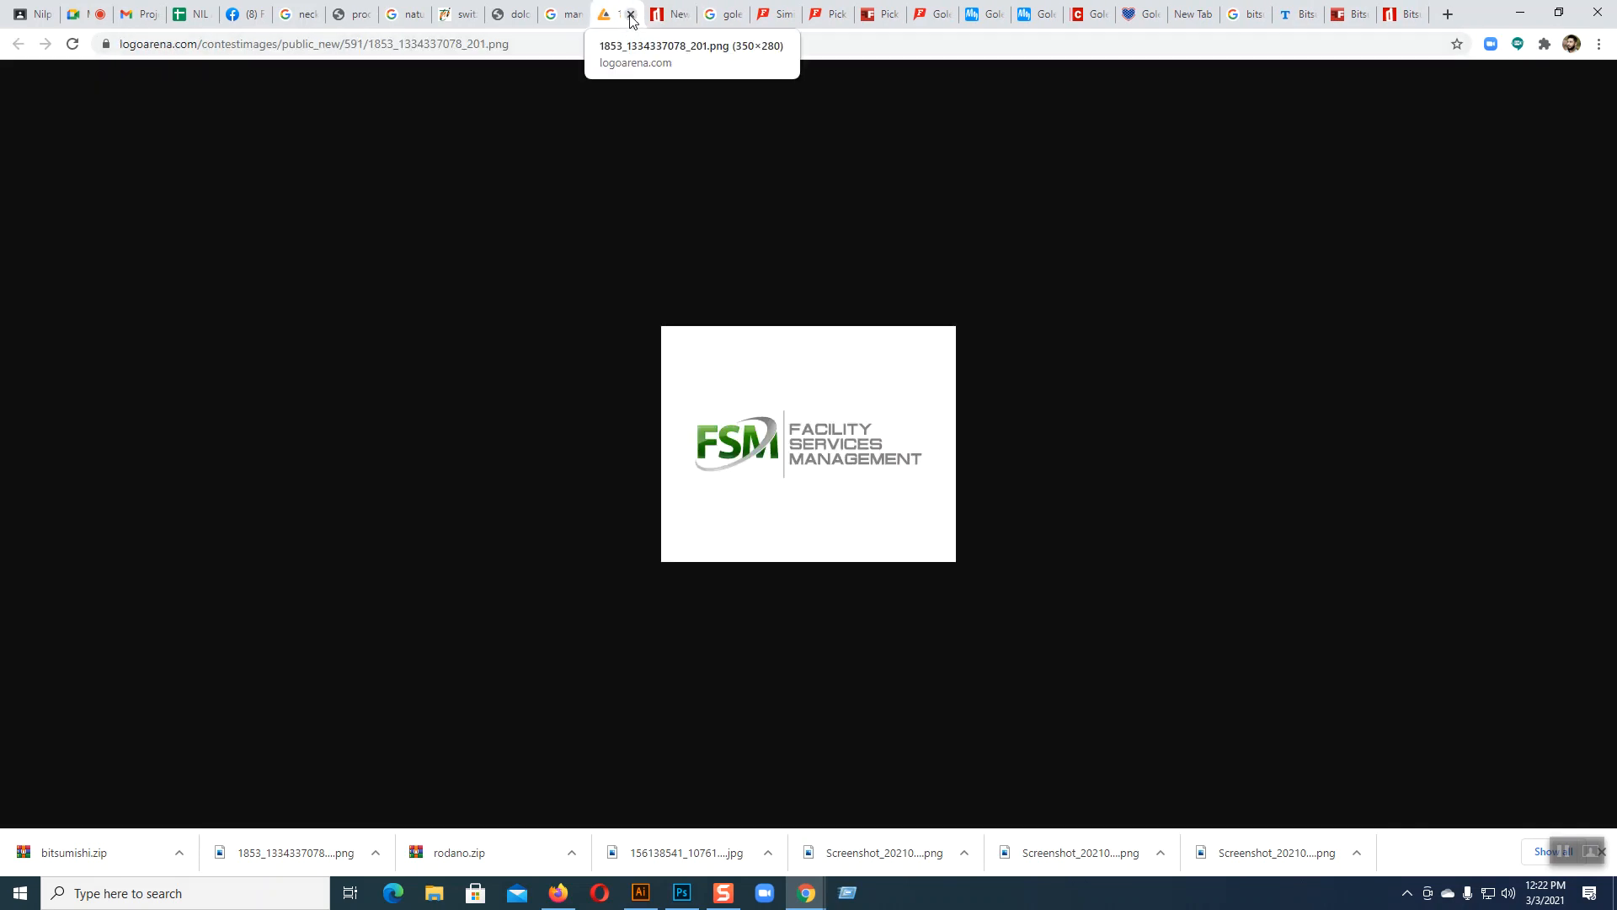
pyautogui.click(631, 15)
# - Look through the dafont Orwell Risk previews and the image results for "management company logo"
pyautogui.scroll(-10, 704, 462)
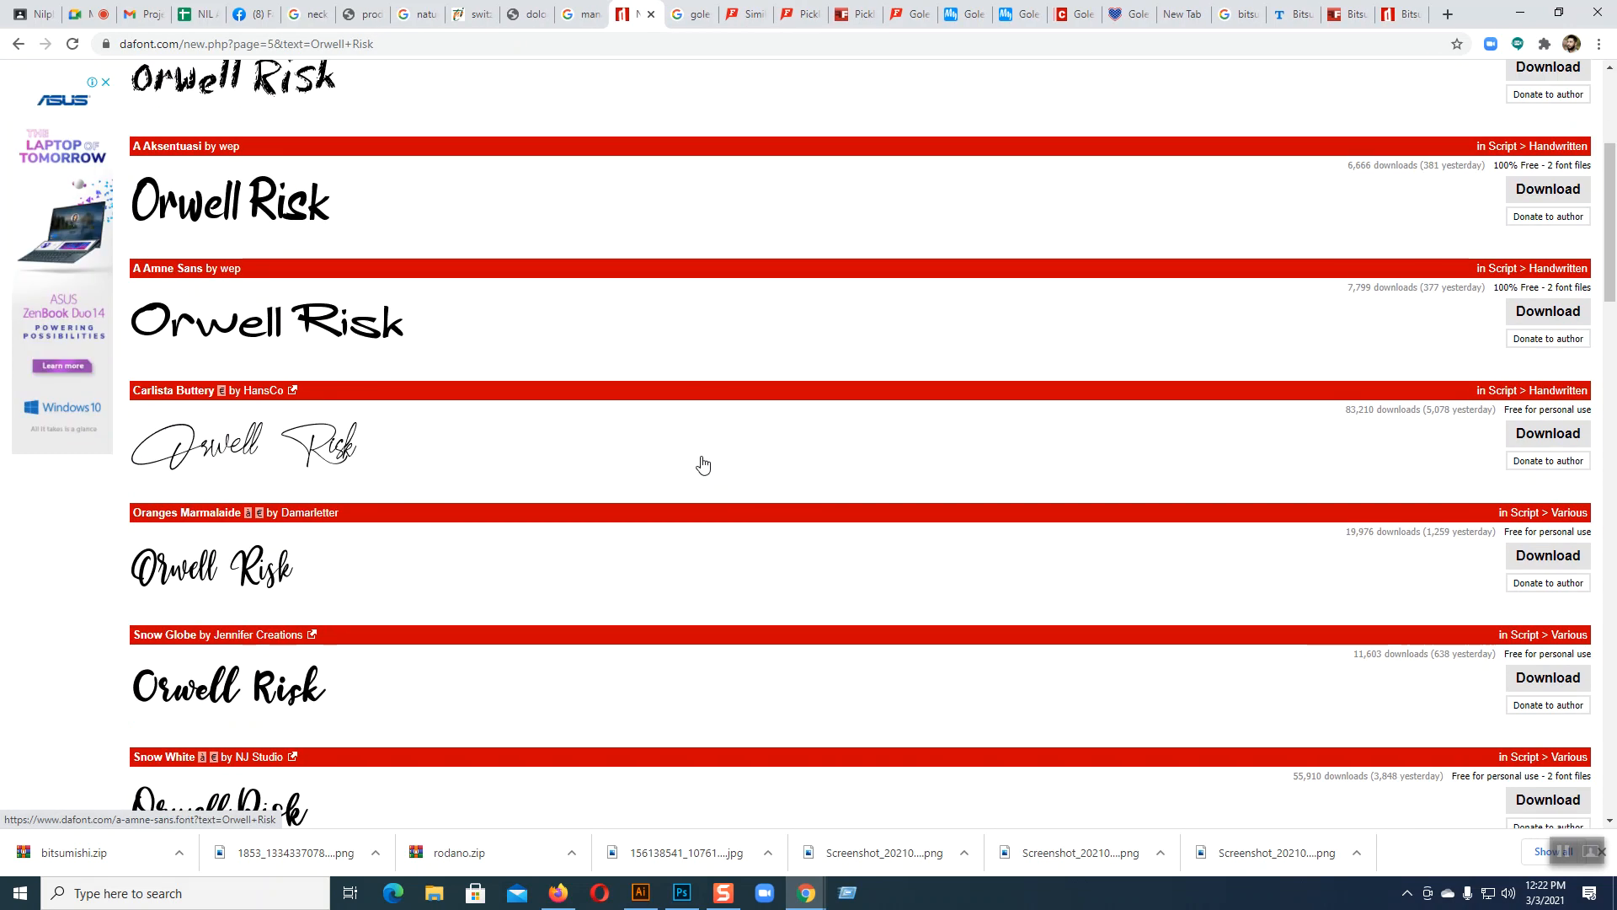
pyautogui.scroll(5, 704, 463)
pyautogui.click(582, 13)
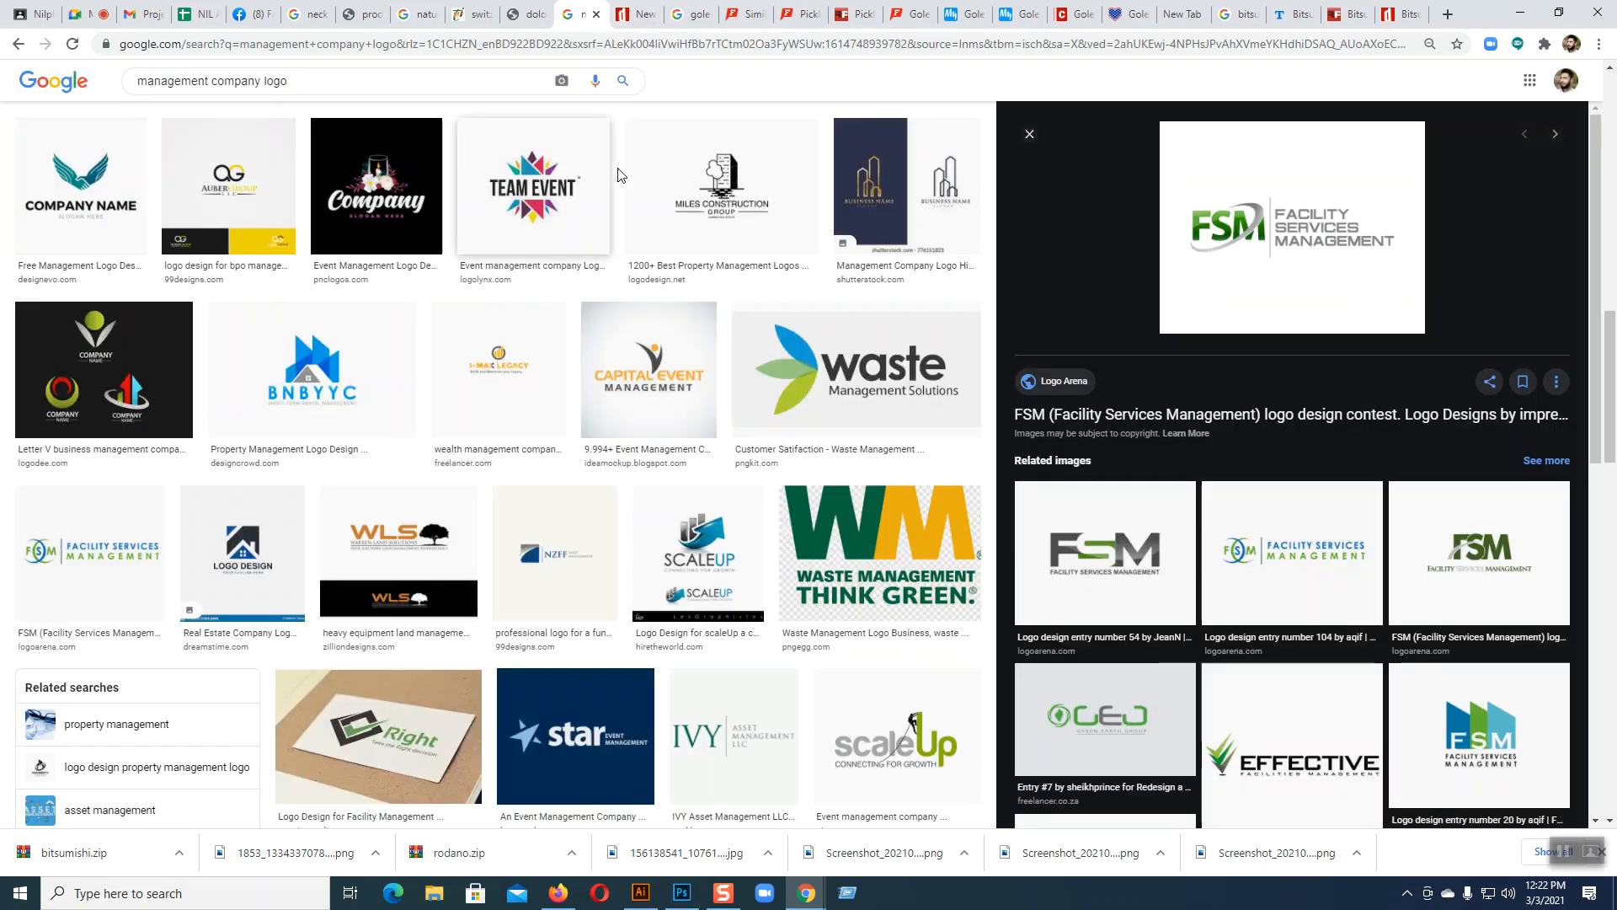
pyautogui.scroll(-1, 1091, 466)
pyautogui.scroll(-5, 1090, 464)
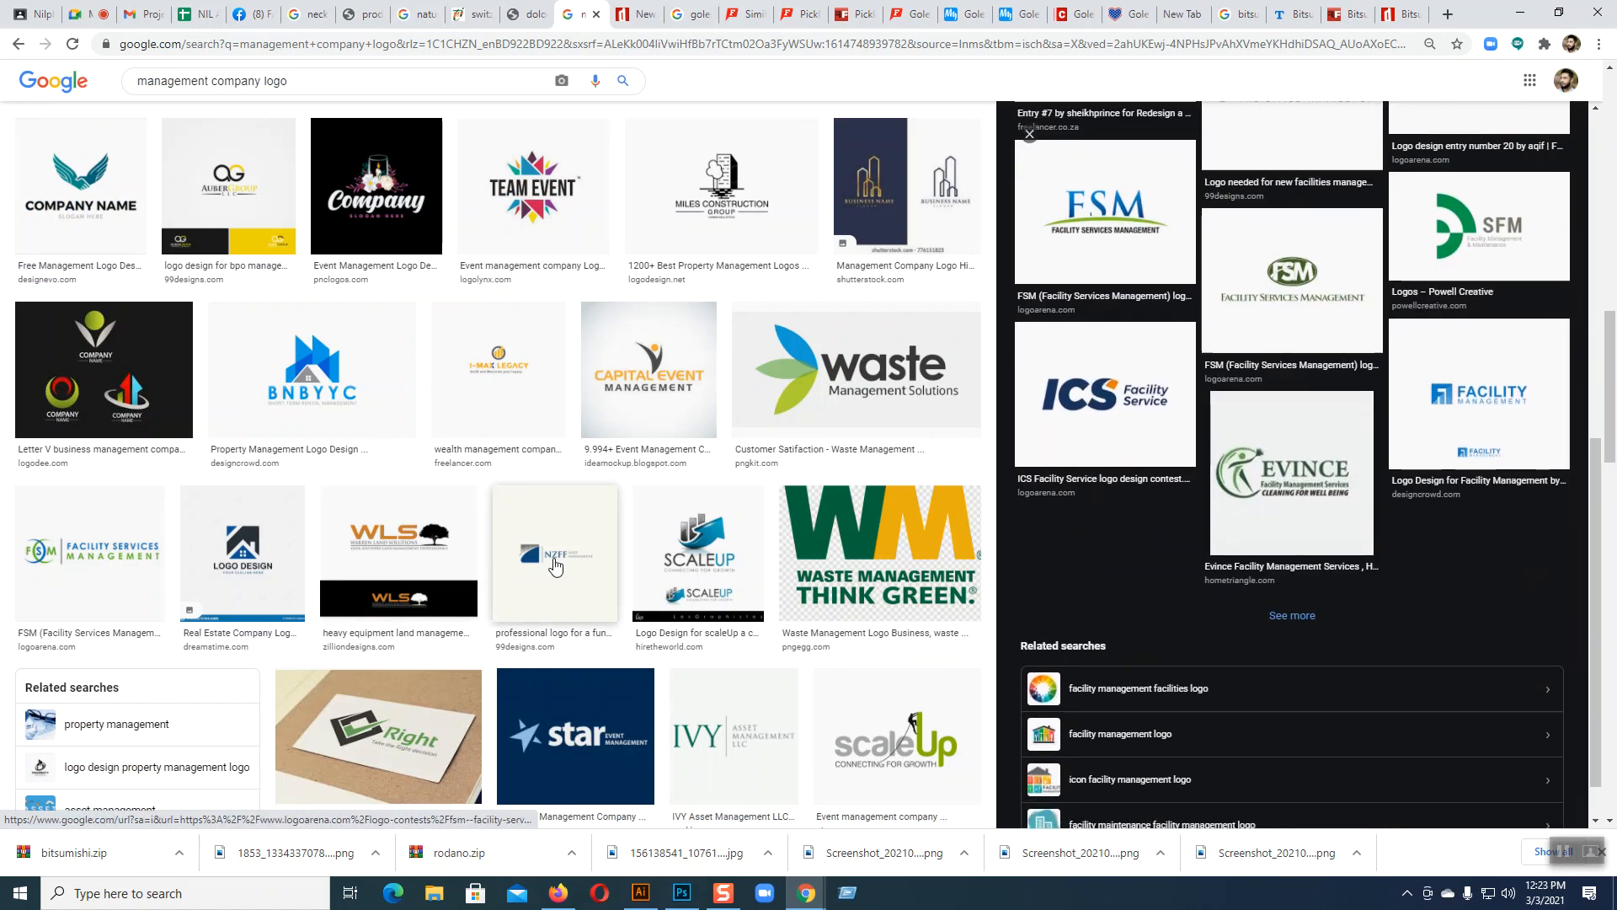
pyautogui.scroll(-7, 555, 565)
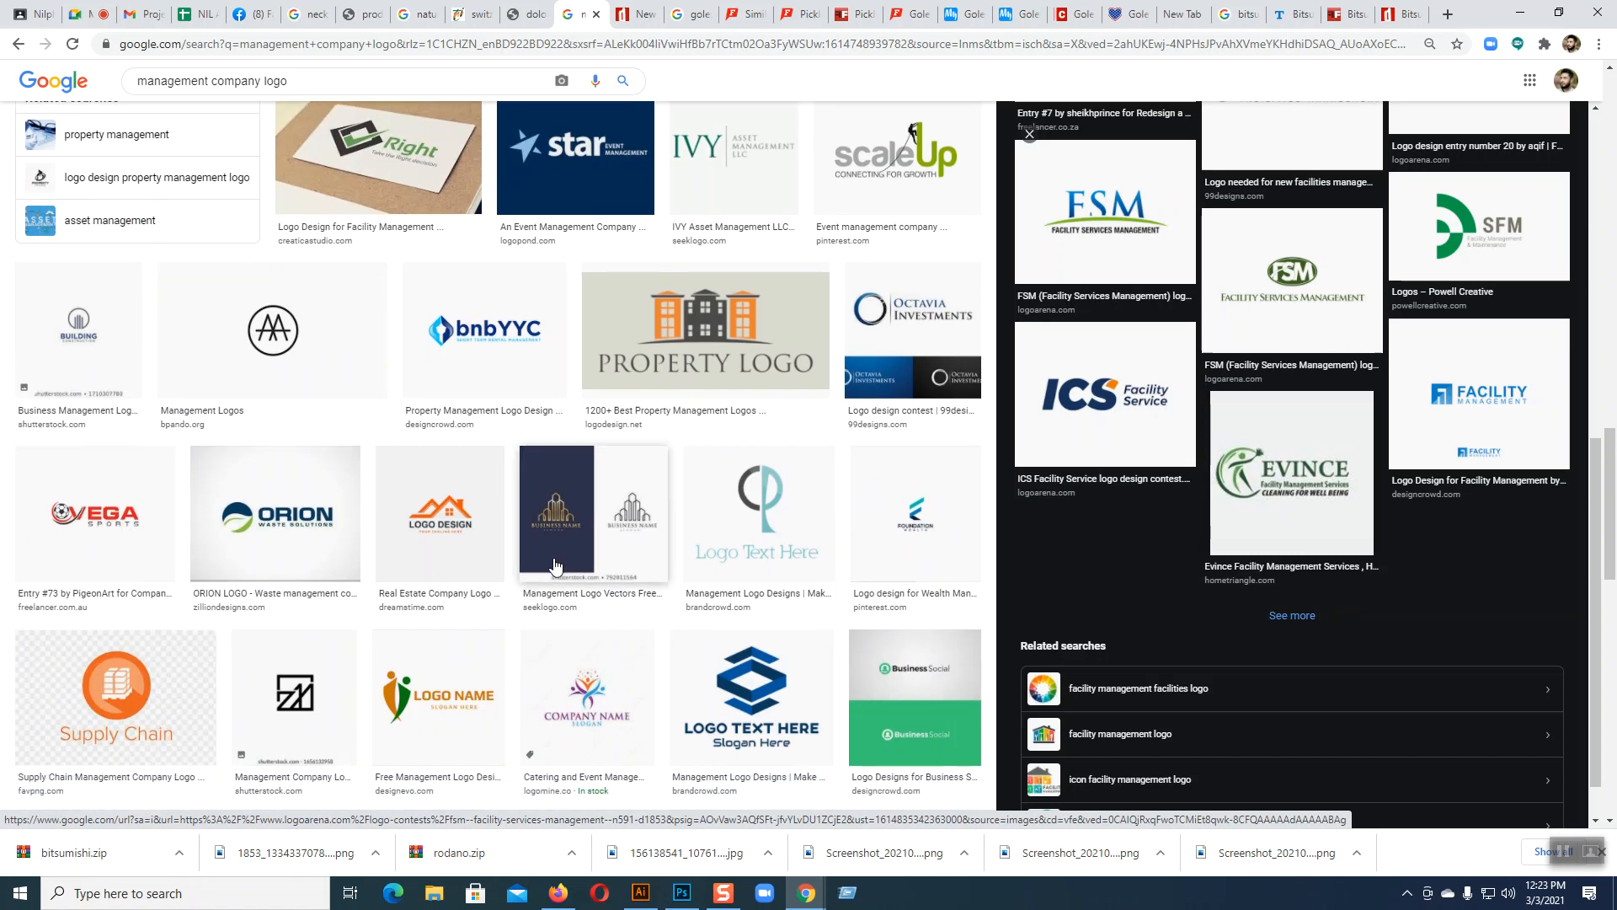
pyautogui.click(682, 893)
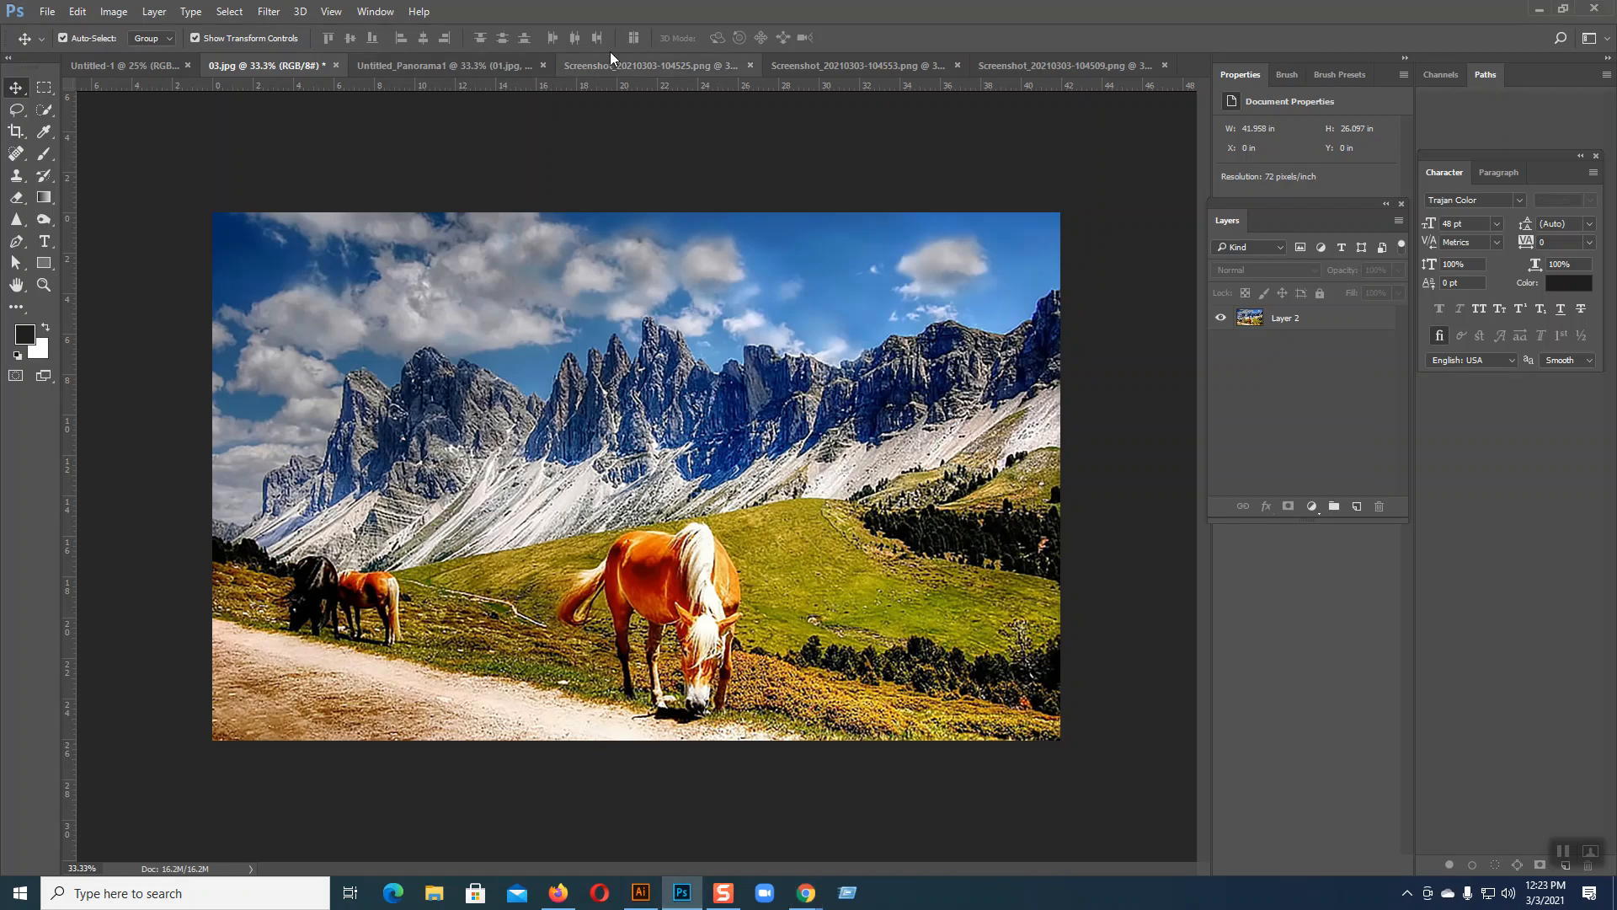
pyautogui.click(47, 11)
pyautogui.click(58, 48)
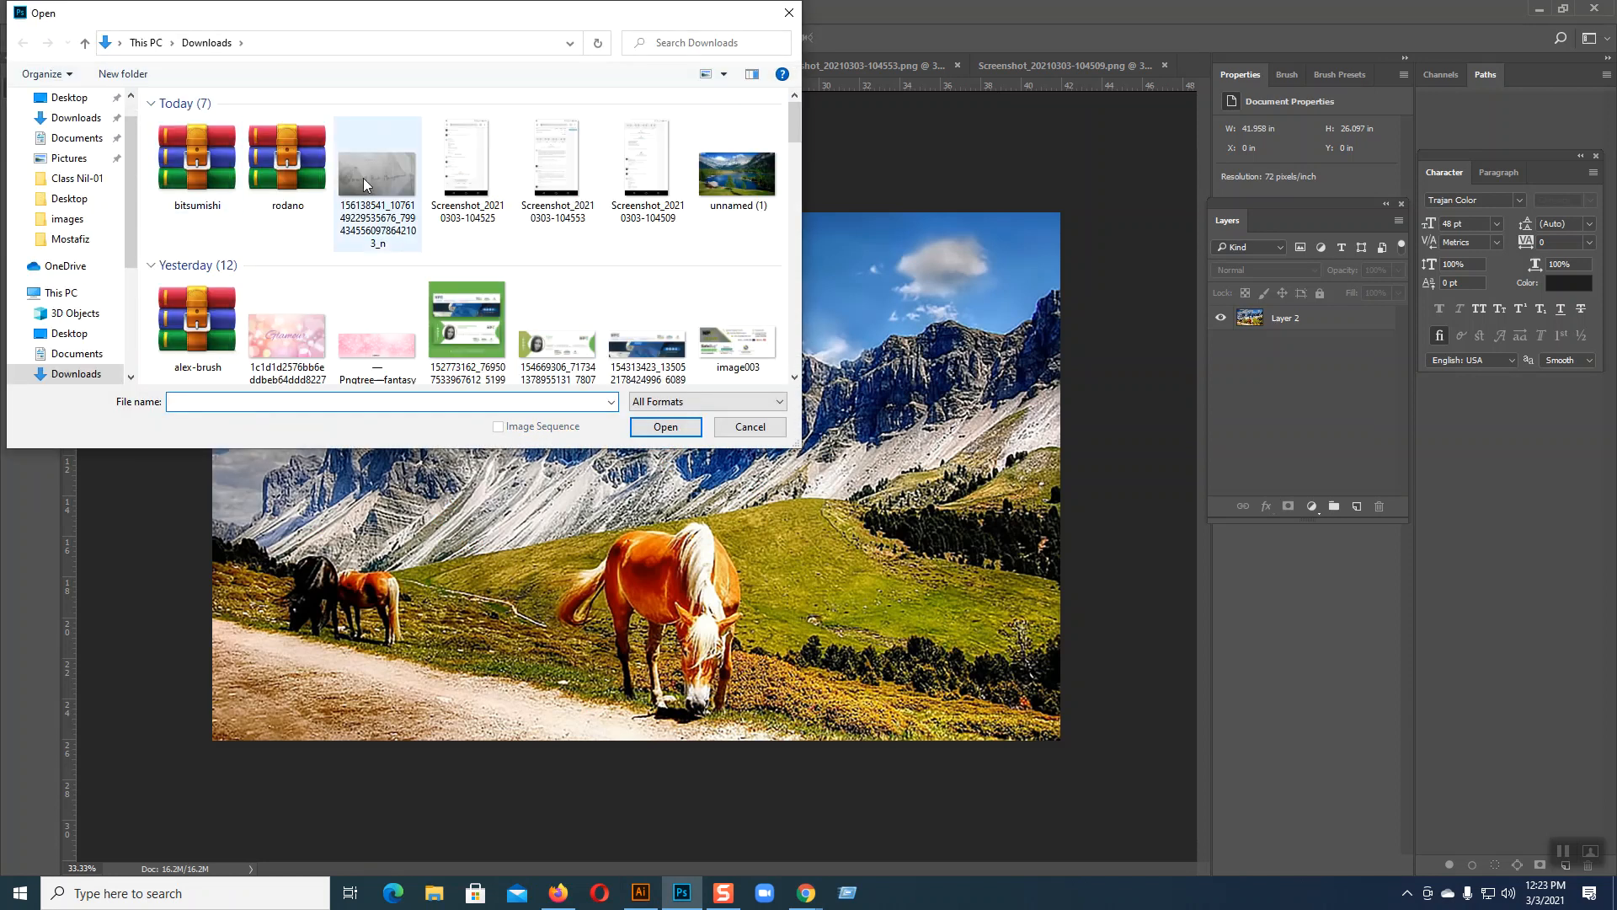
pyautogui.click(68, 98)
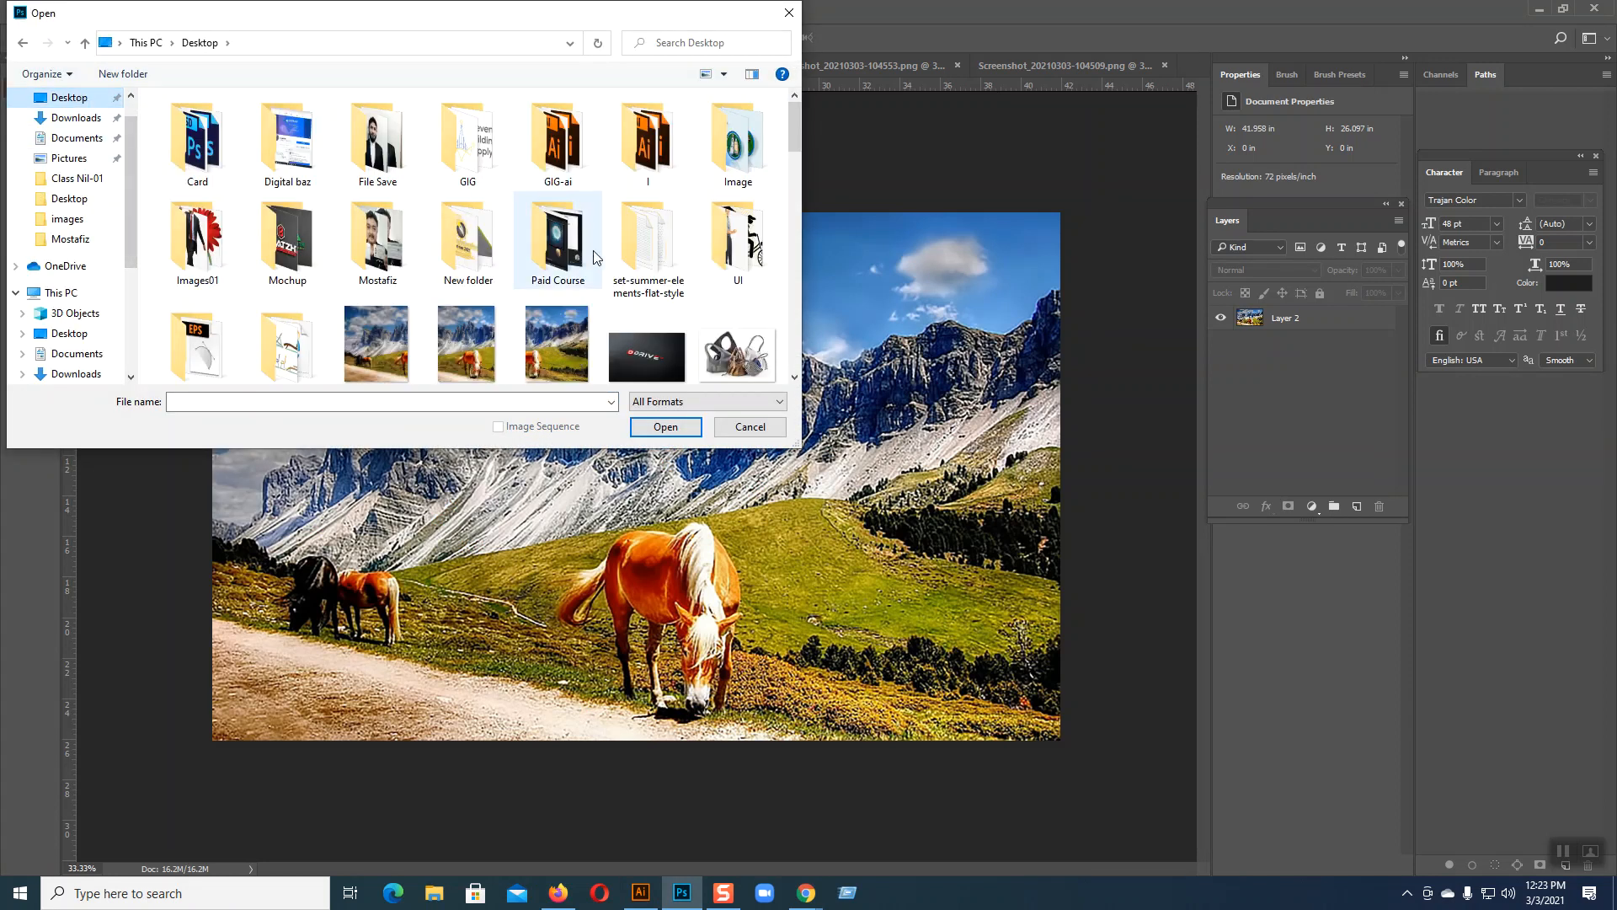
pyautogui.scroll(-2, 595, 255)
pyautogui.click(605, 345)
pyautogui.click(647, 430)
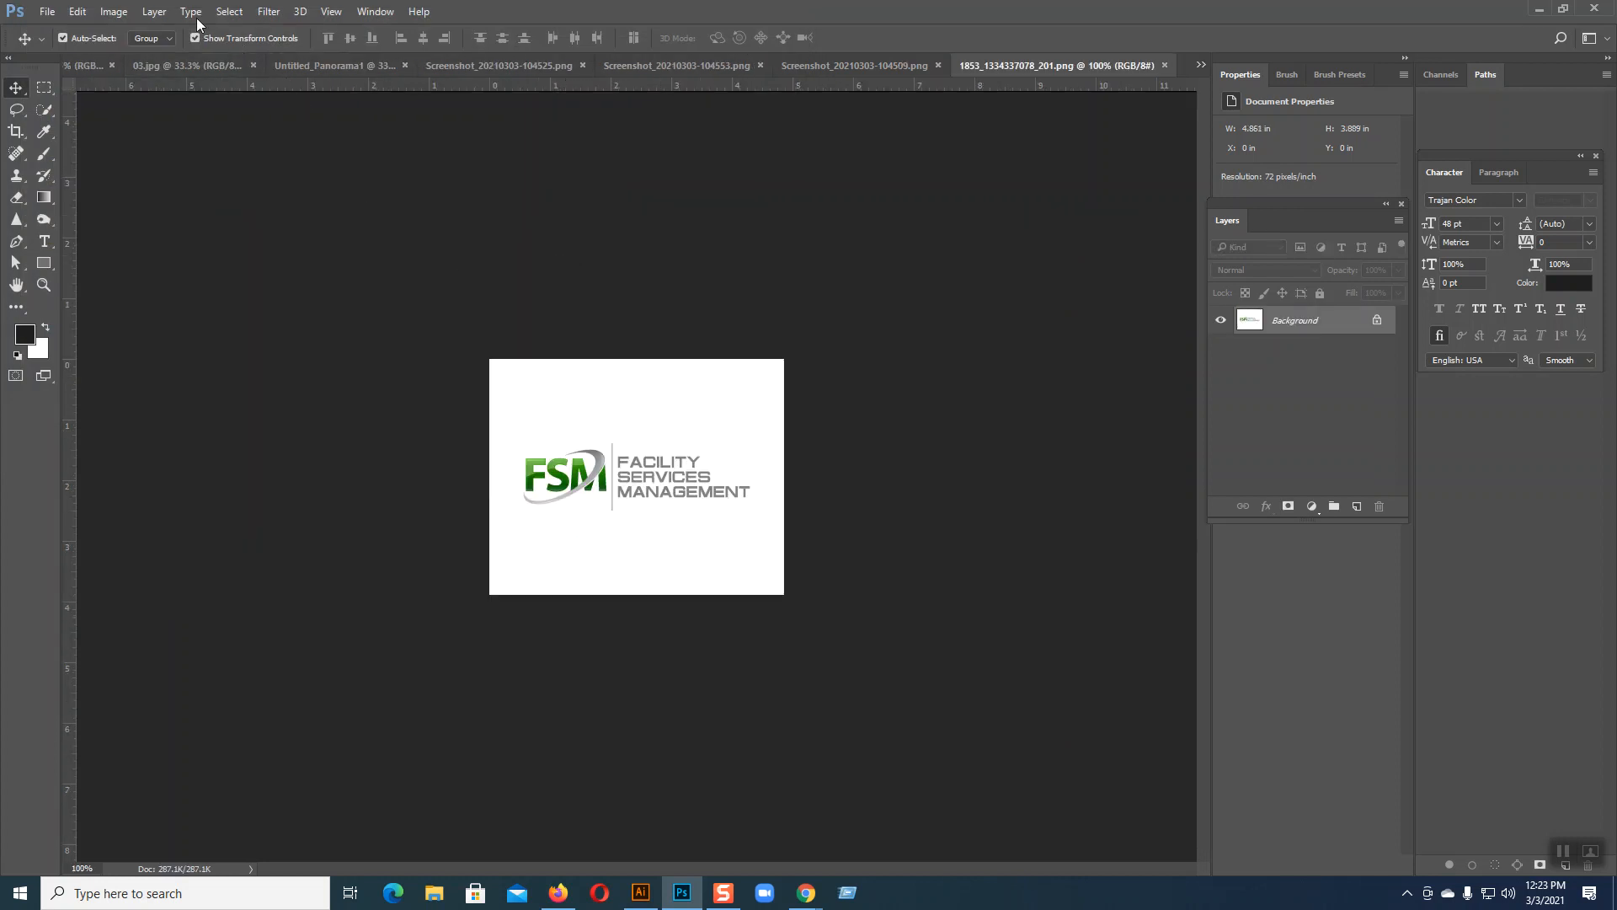
# - Resample the FSM logo image to a resolution of 300 pixels/inch and save the file
pyautogui.click(115, 11)
pyautogui.click(144, 133)
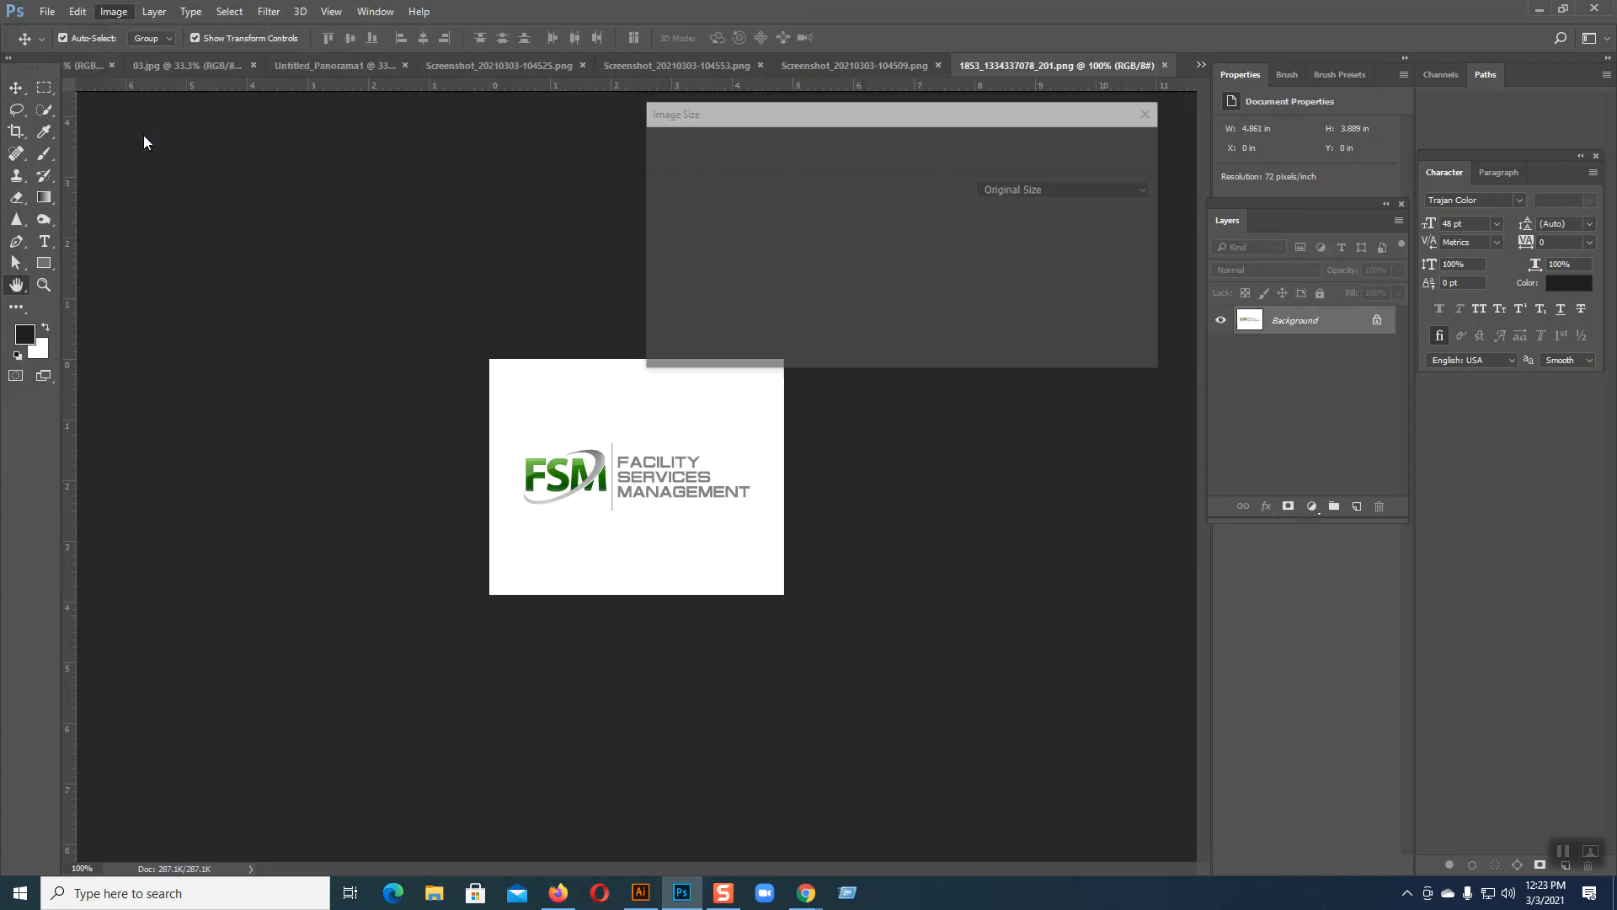
pyautogui.write('300')
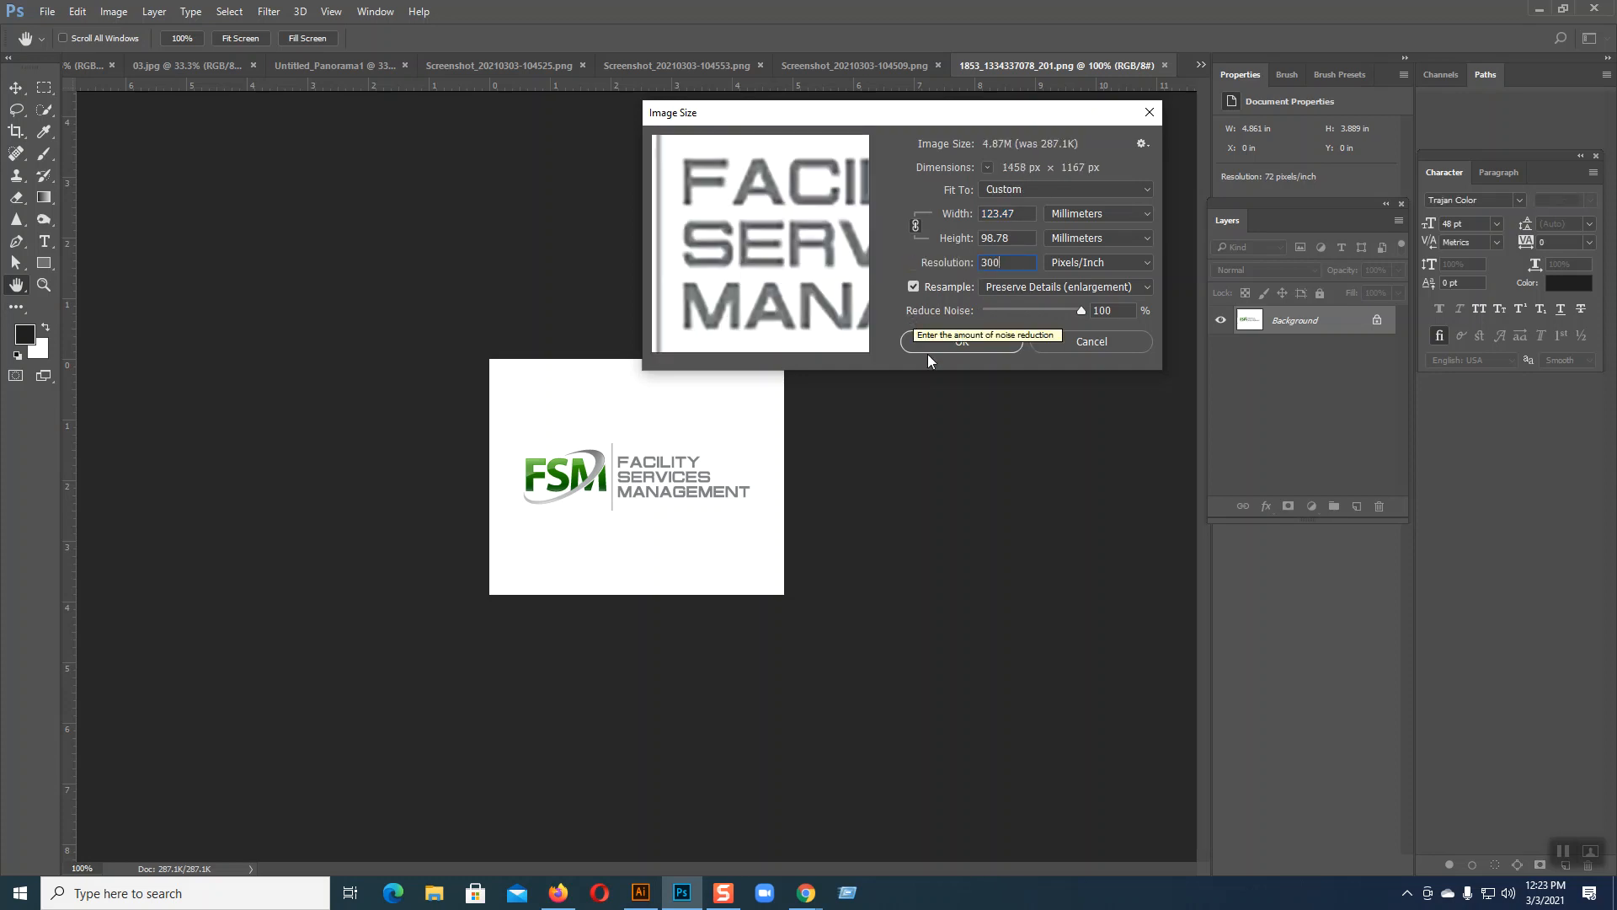
pyautogui.click(928, 347)
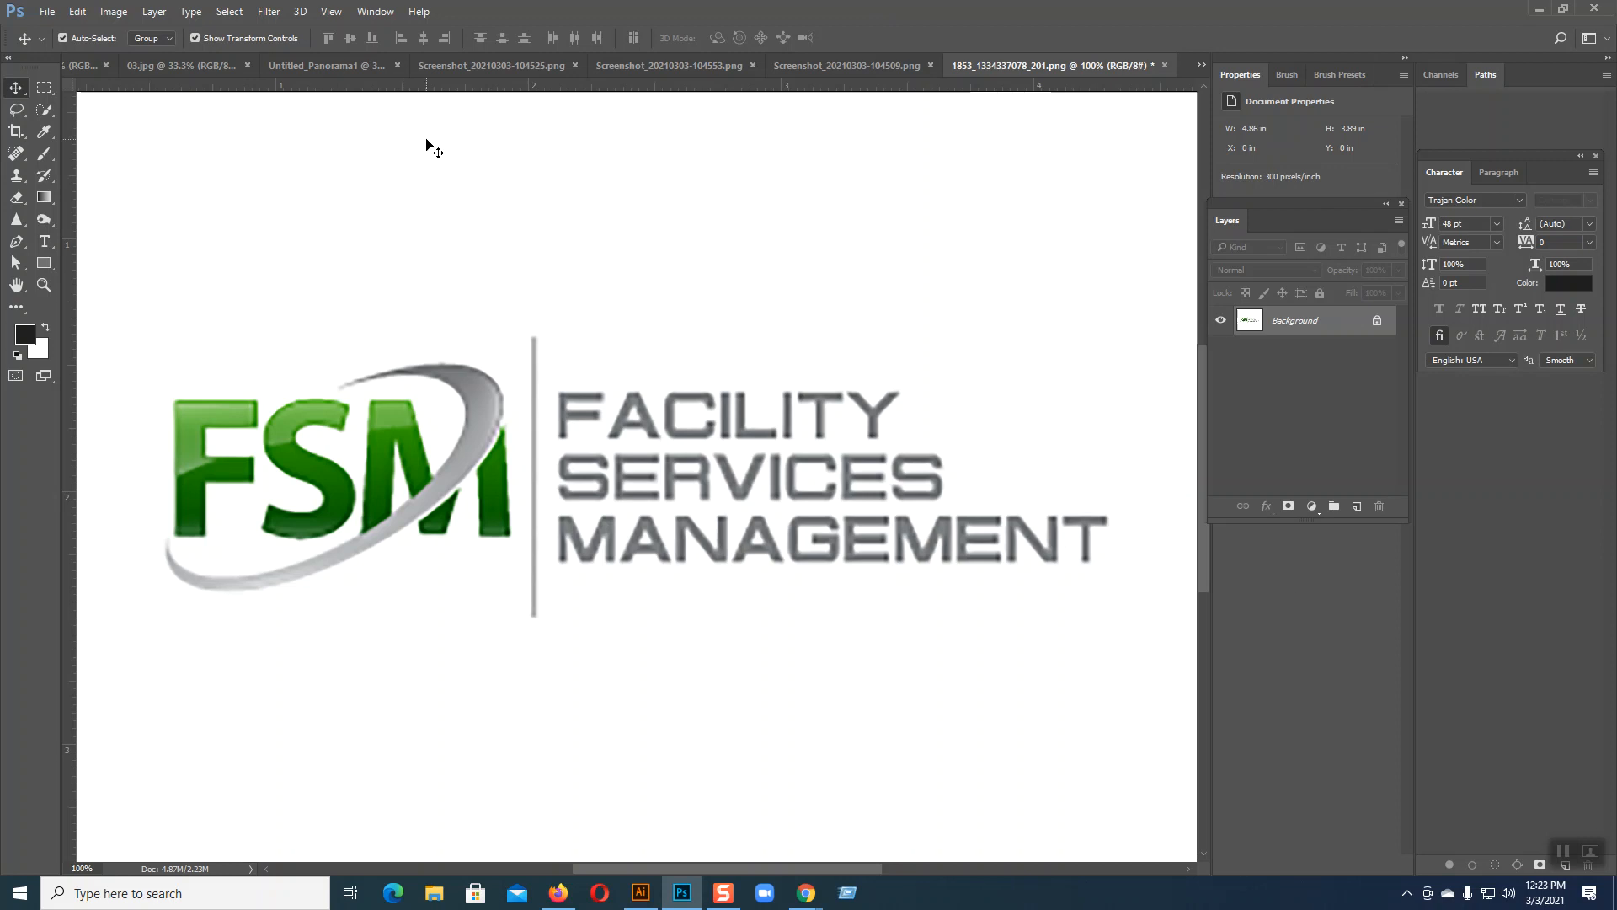
pyautogui.hotkey('ctrl', 's')
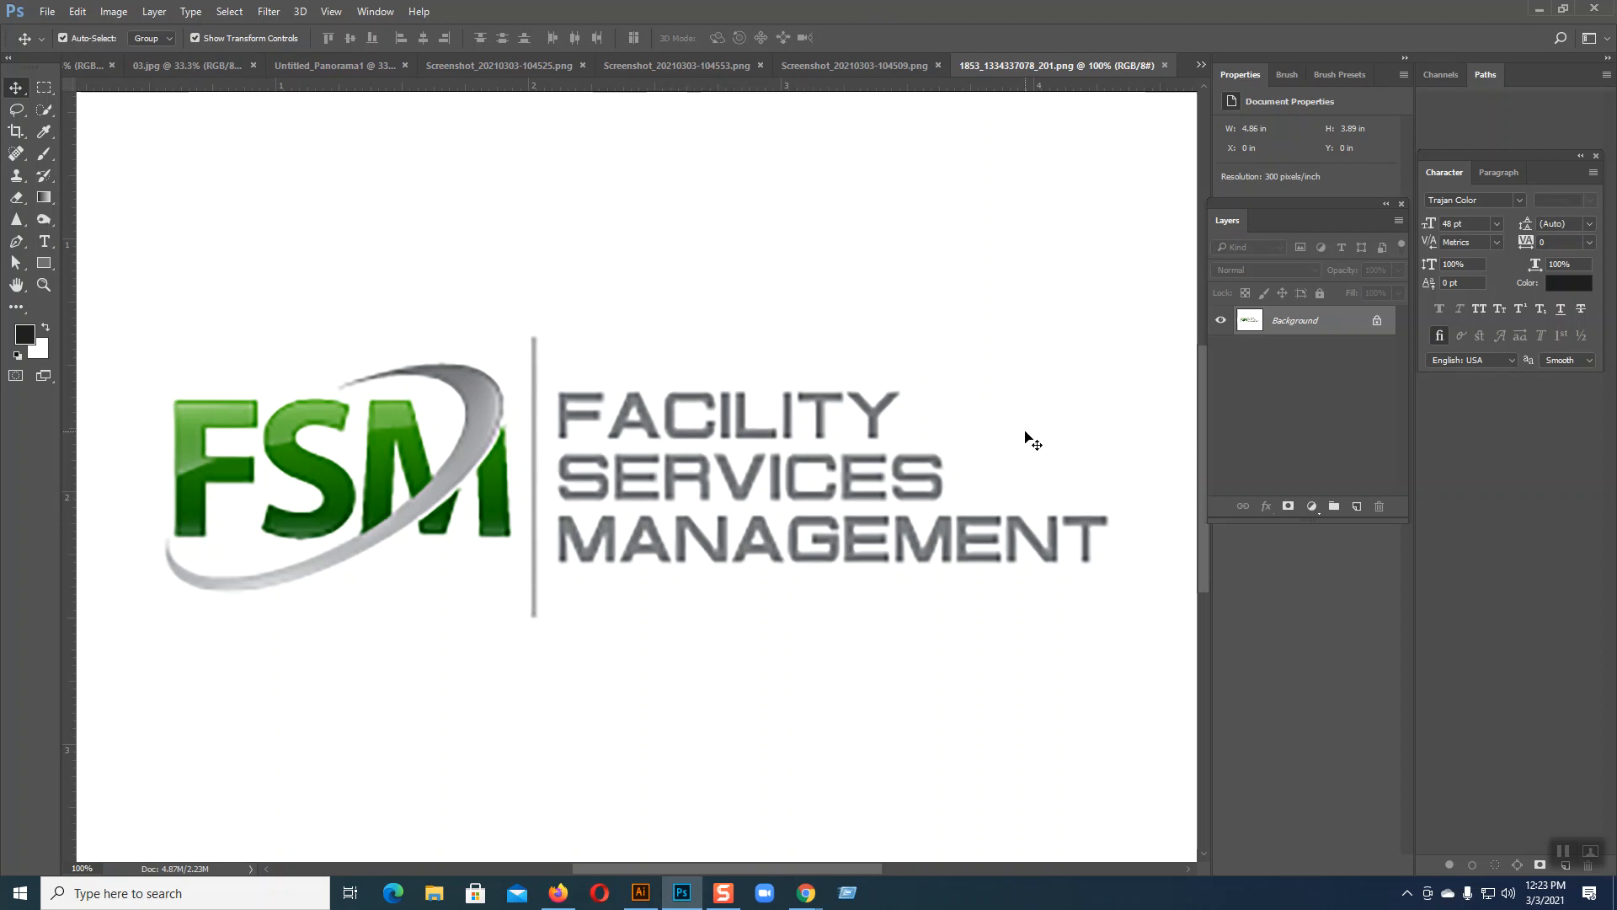
# - Return to Chrome and close the MyFonts, cofont and Fonts.us pages for the Golestan font
pyautogui.moveTo(806, 894)
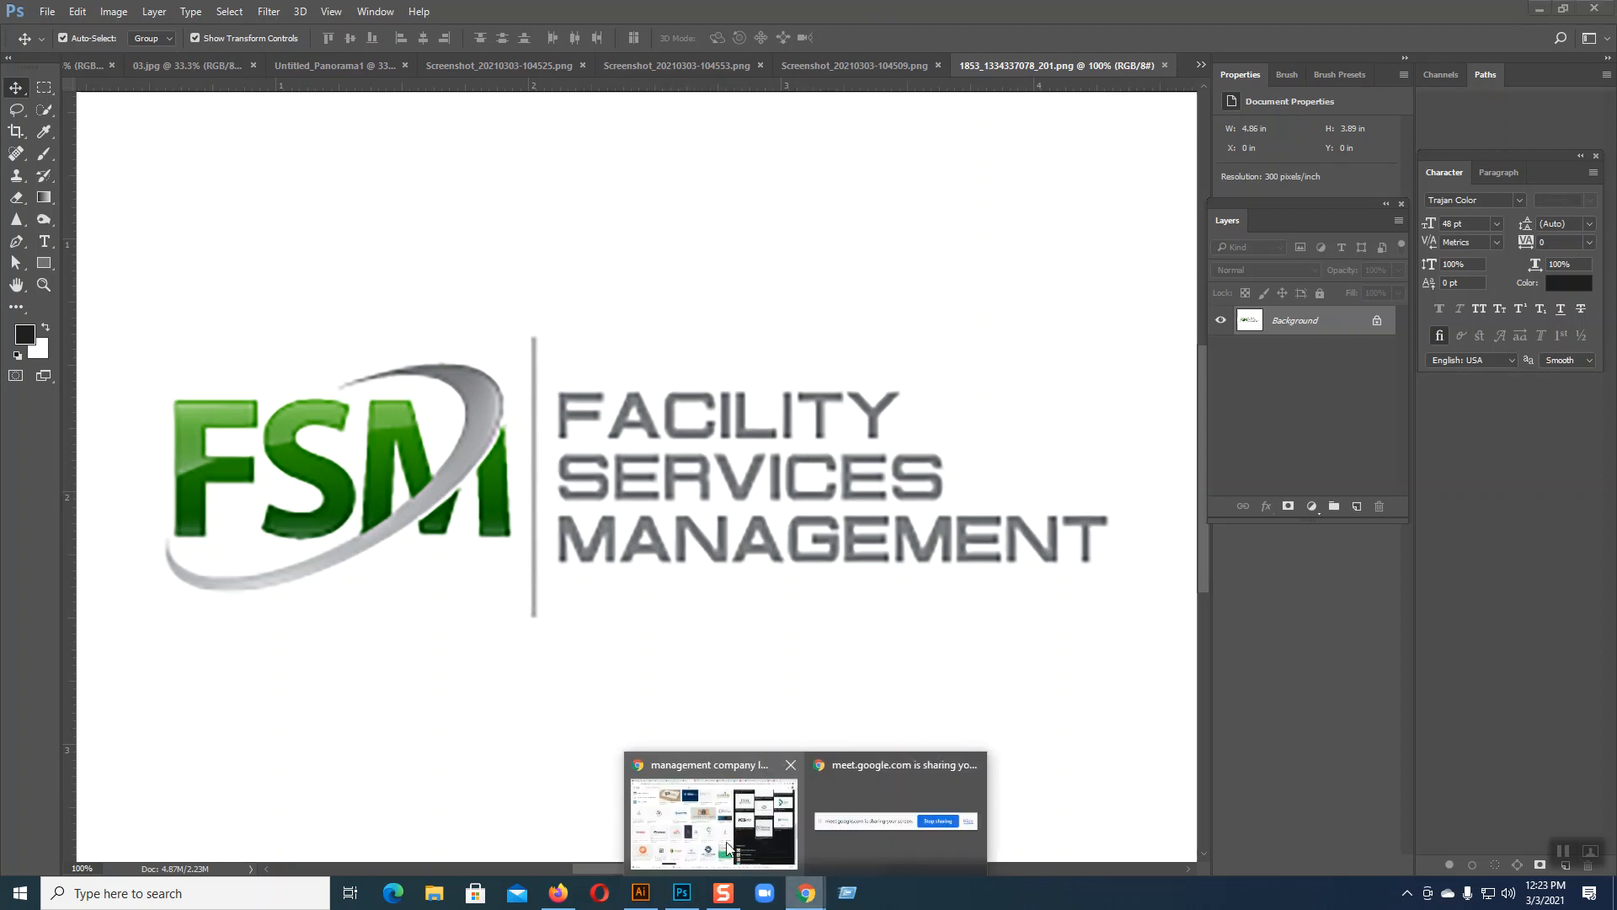
pyautogui.click(743, 810)
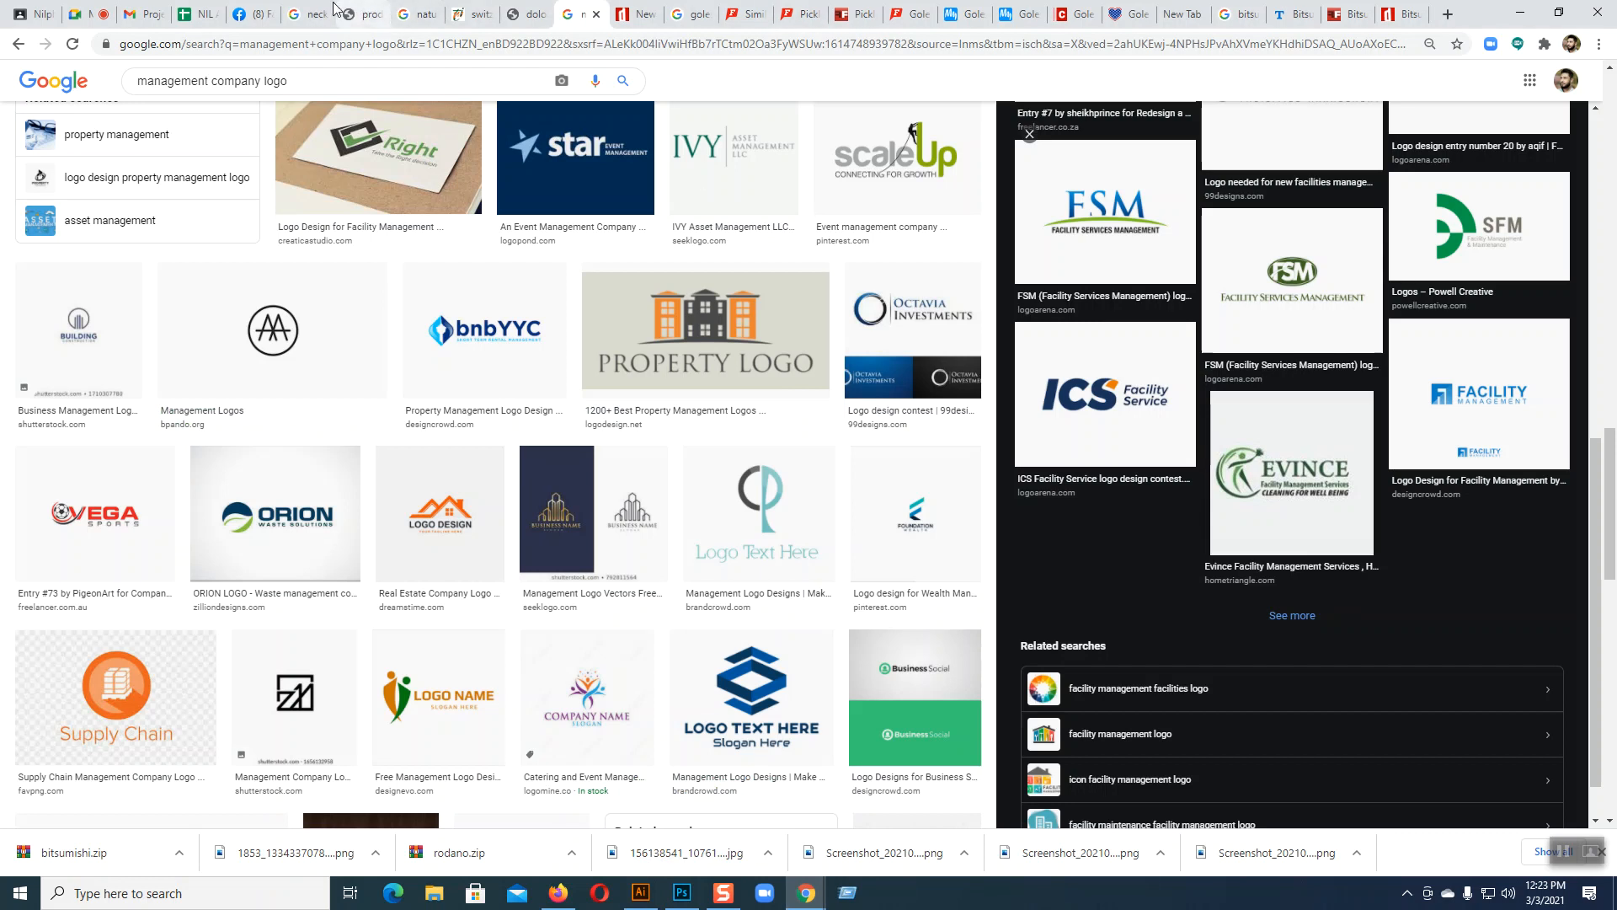
pyautogui.click(961, 17)
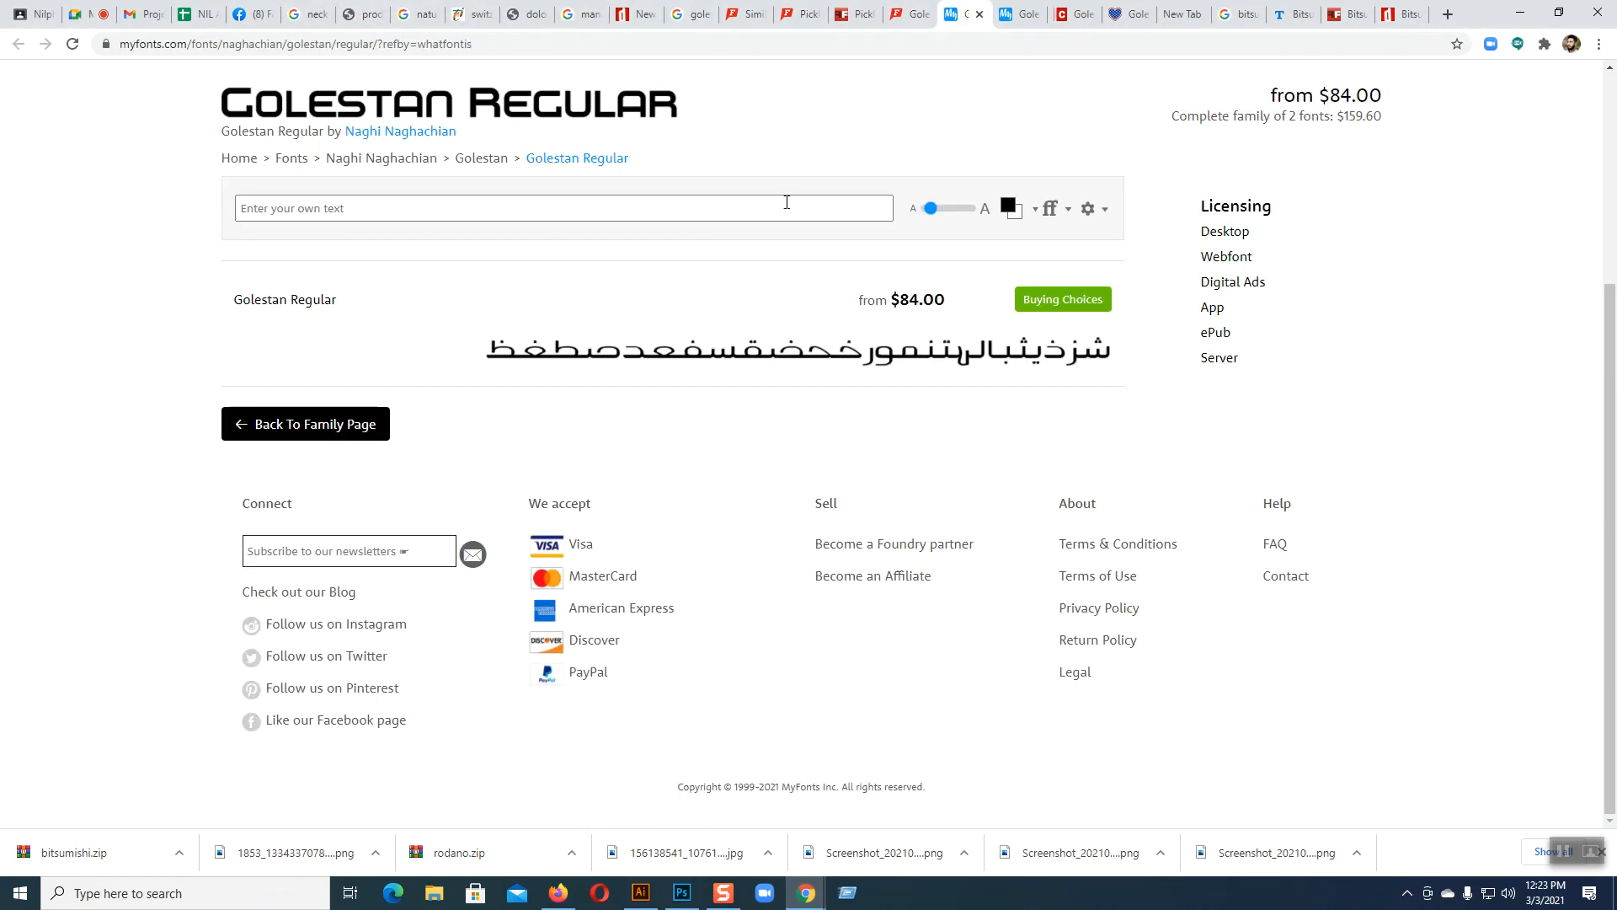
pyautogui.scroll(4, 693, 199)
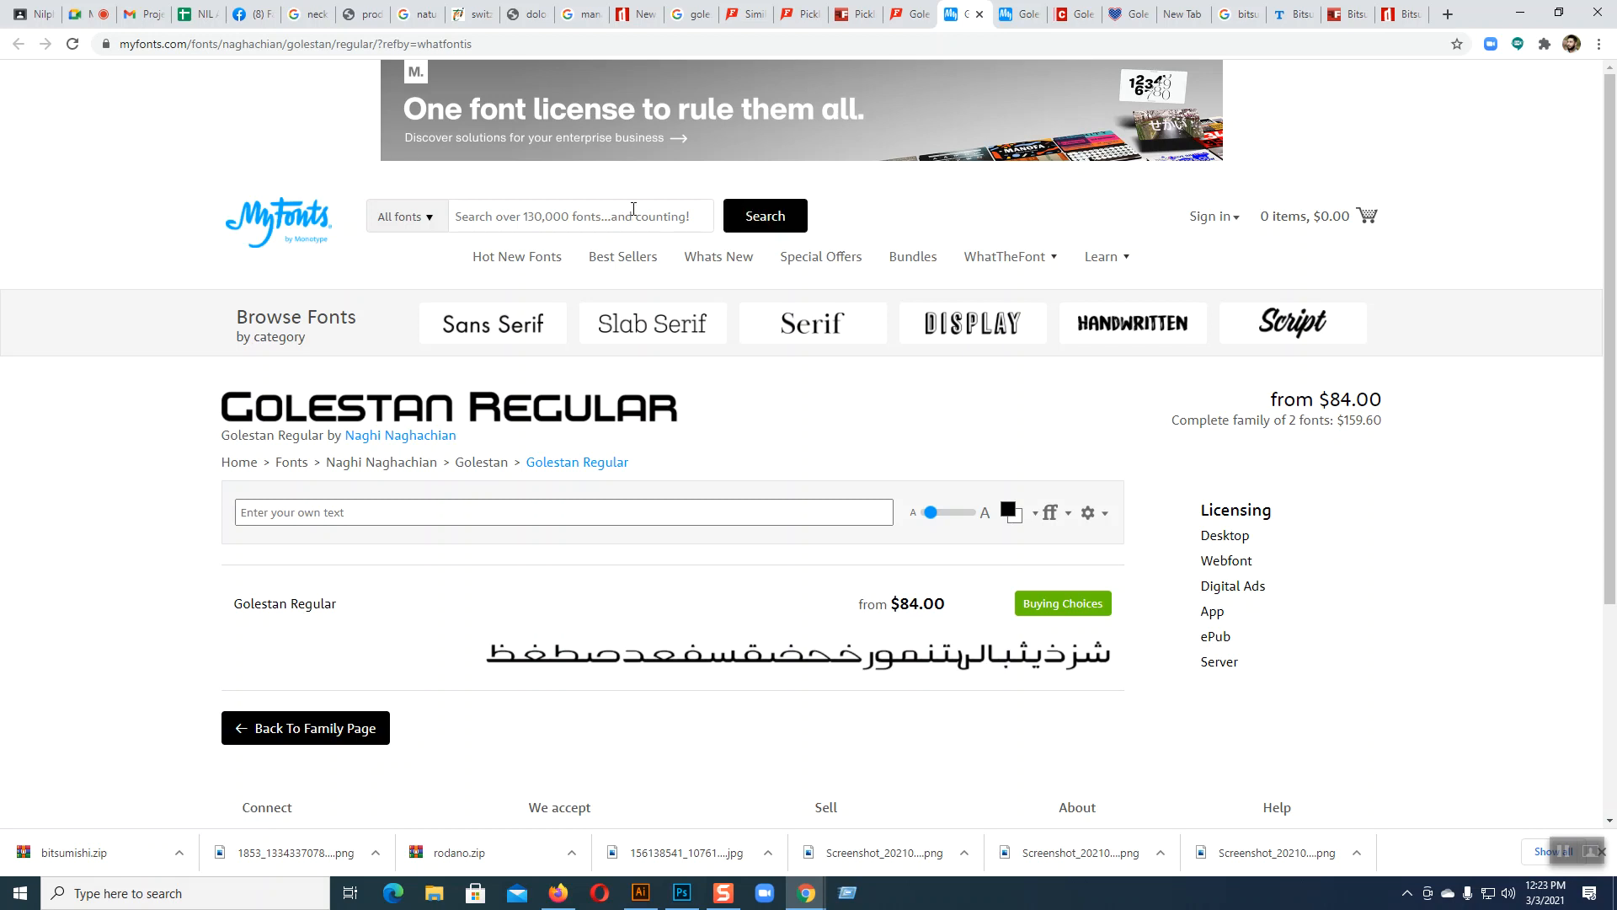
pyautogui.click(978, 15)
pyautogui.click(978, 15)
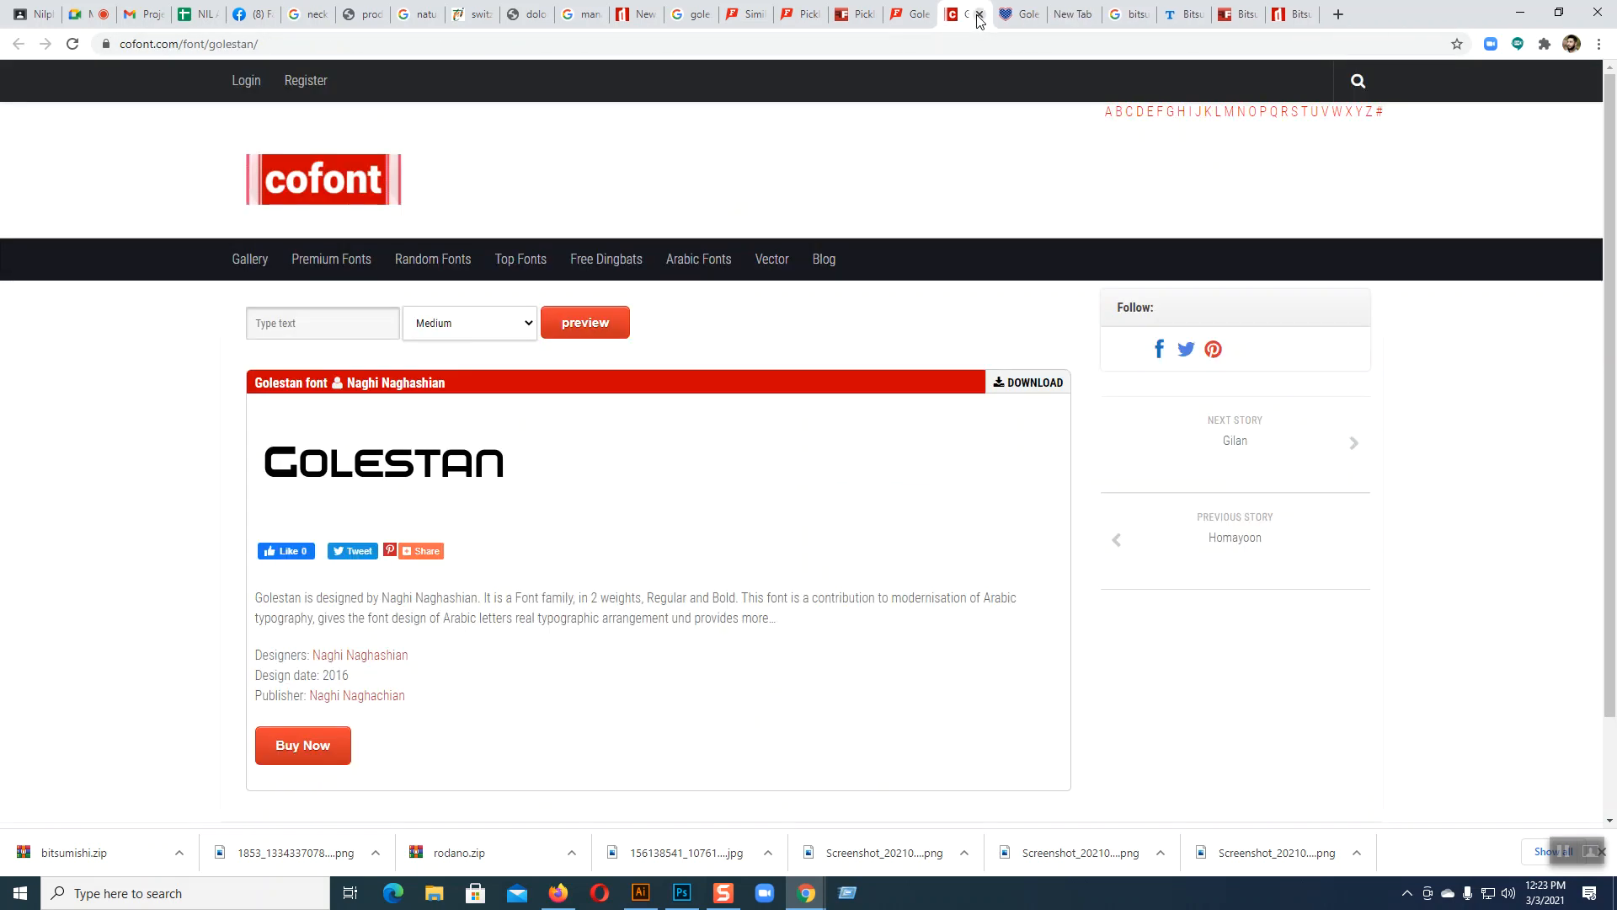
pyautogui.click(978, 15)
pyautogui.click(978, 14)
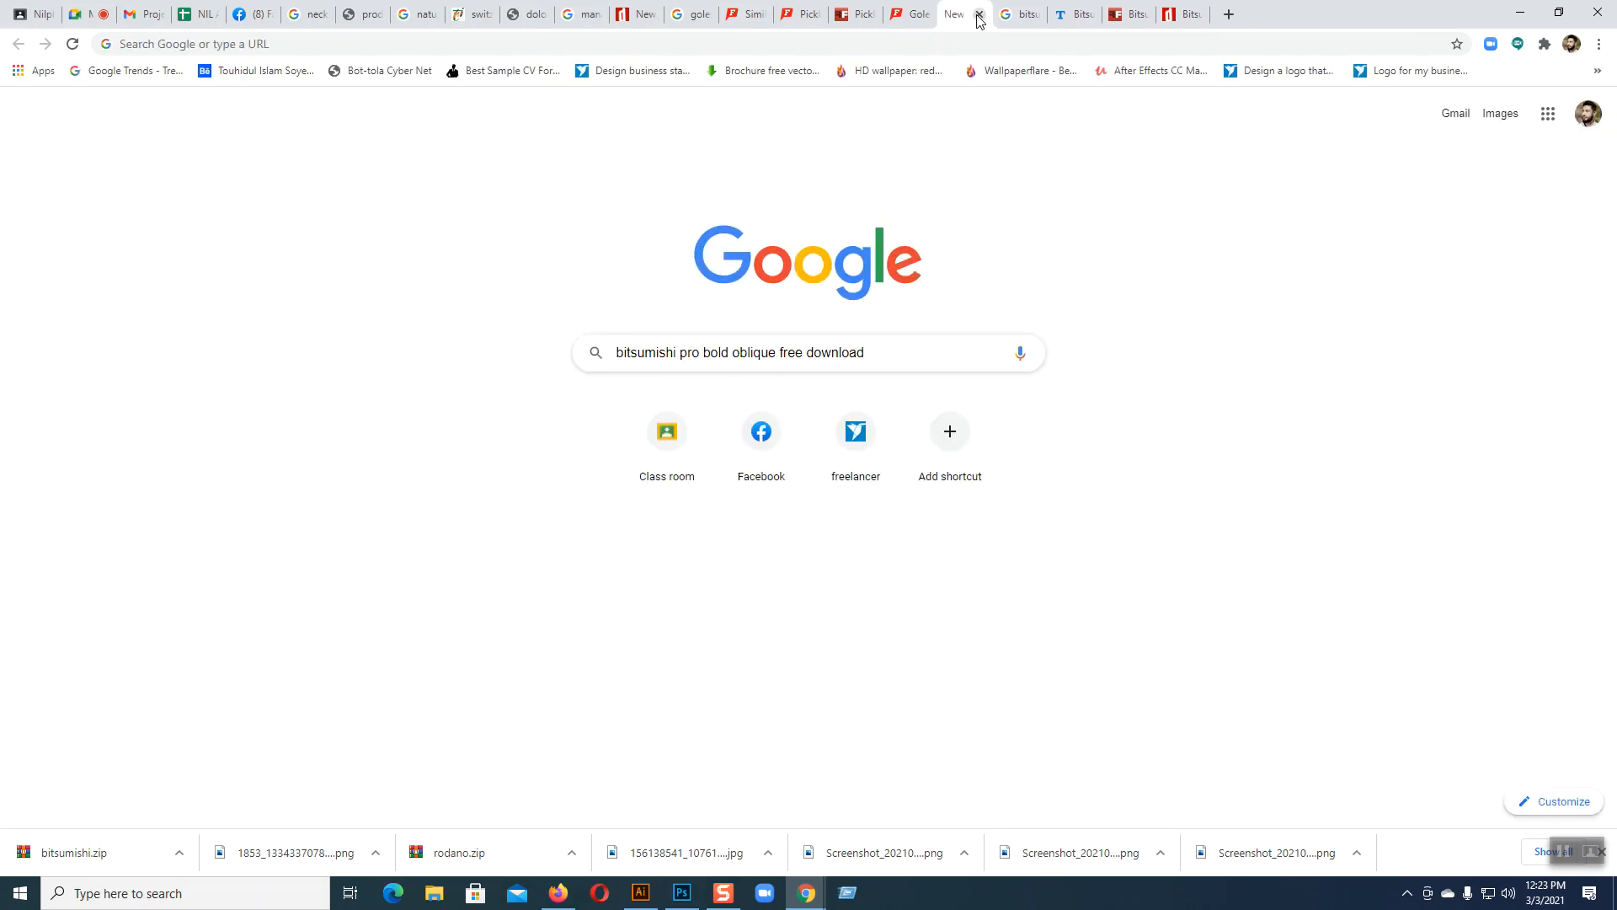
# - Close the blank new tab, the Bitsumishi Google search and the opened Bitsumishi font download pages
pyautogui.click(978, 15)
pyautogui.click(978, 14)
pyautogui.click(978, 14)
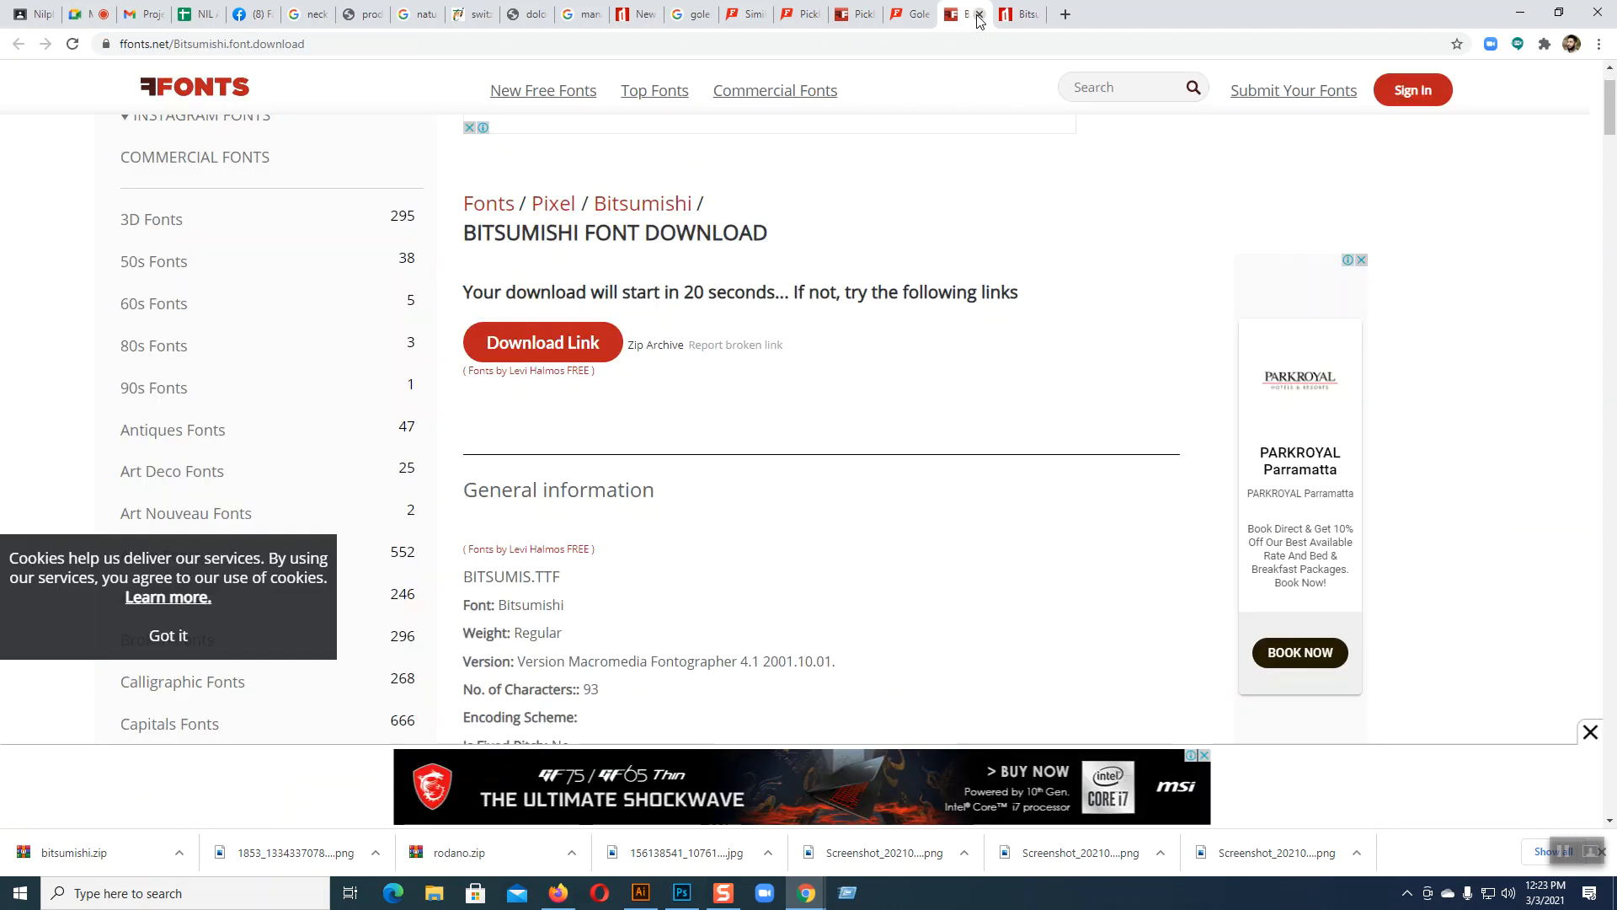
pyautogui.click(978, 14)
pyautogui.click(978, 14)
pyautogui.click(977, 16)
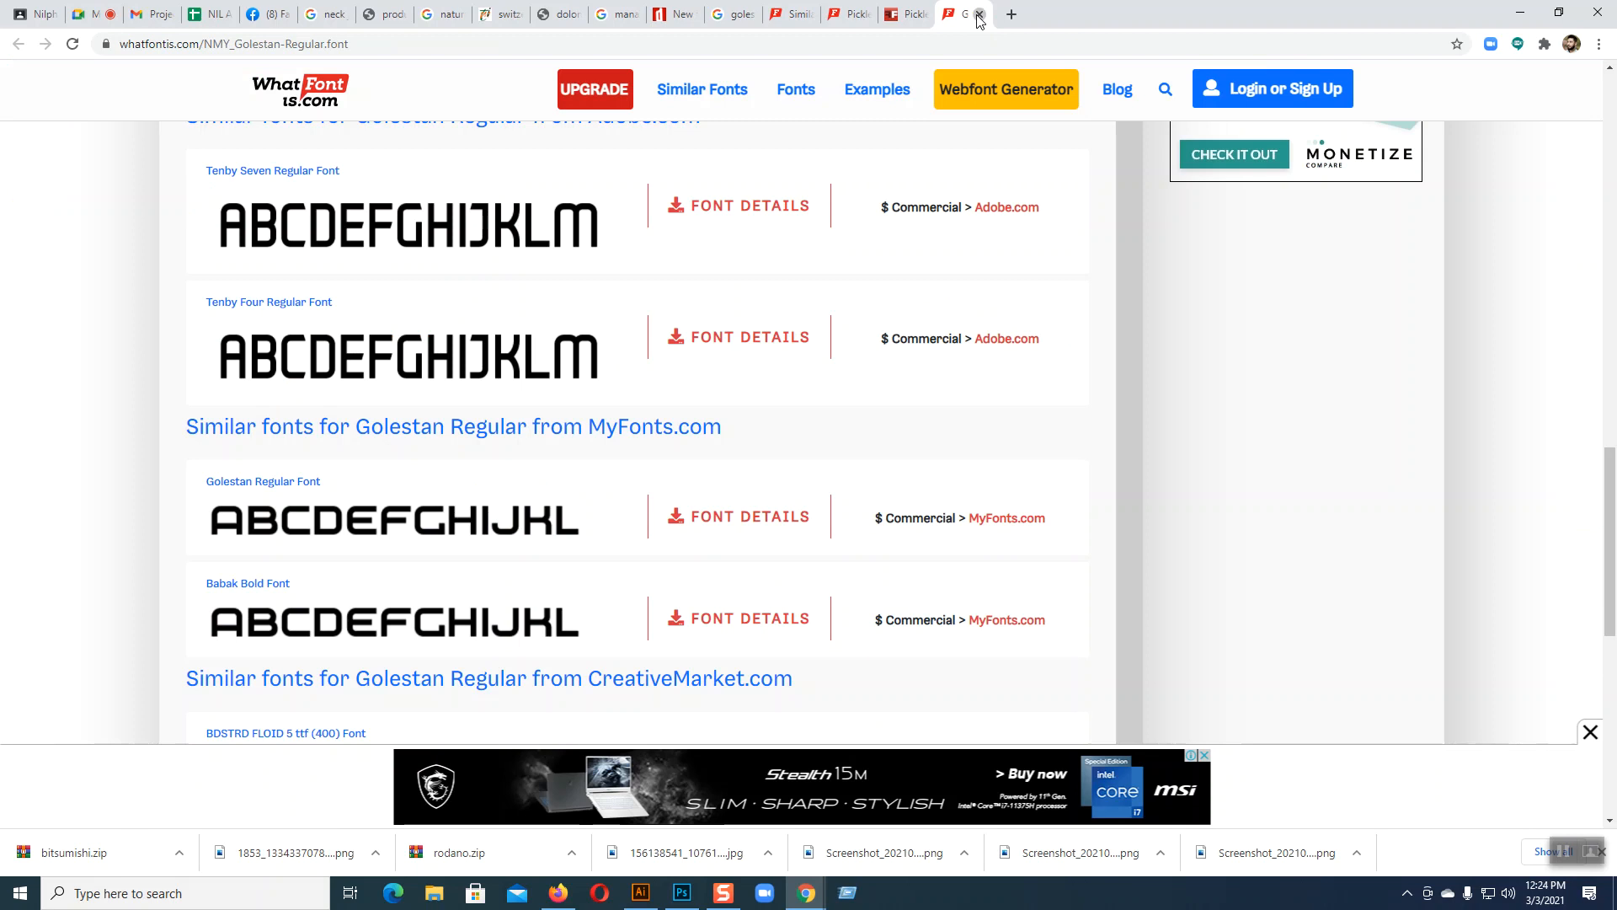
# - Close the remaining Golestan and Pickle Pushing font pages, the Golestan Google search and the Switzerland landscape image
pyautogui.click(978, 15)
pyautogui.click(978, 14)
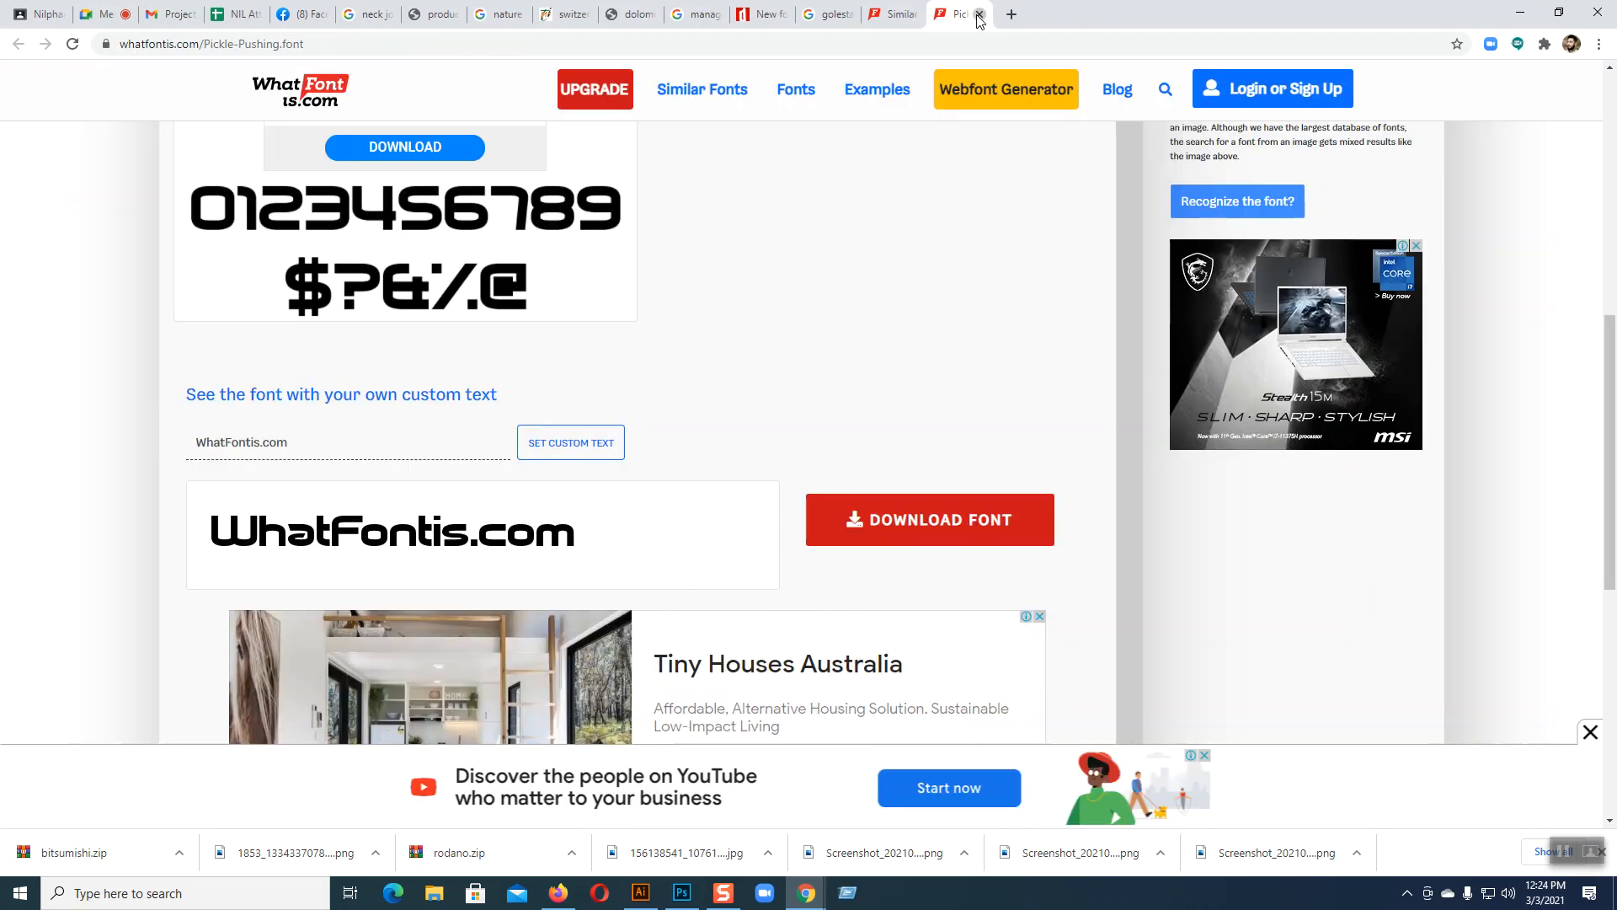
pyautogui.click(978, 14)
pyautogui.click(978, 14)
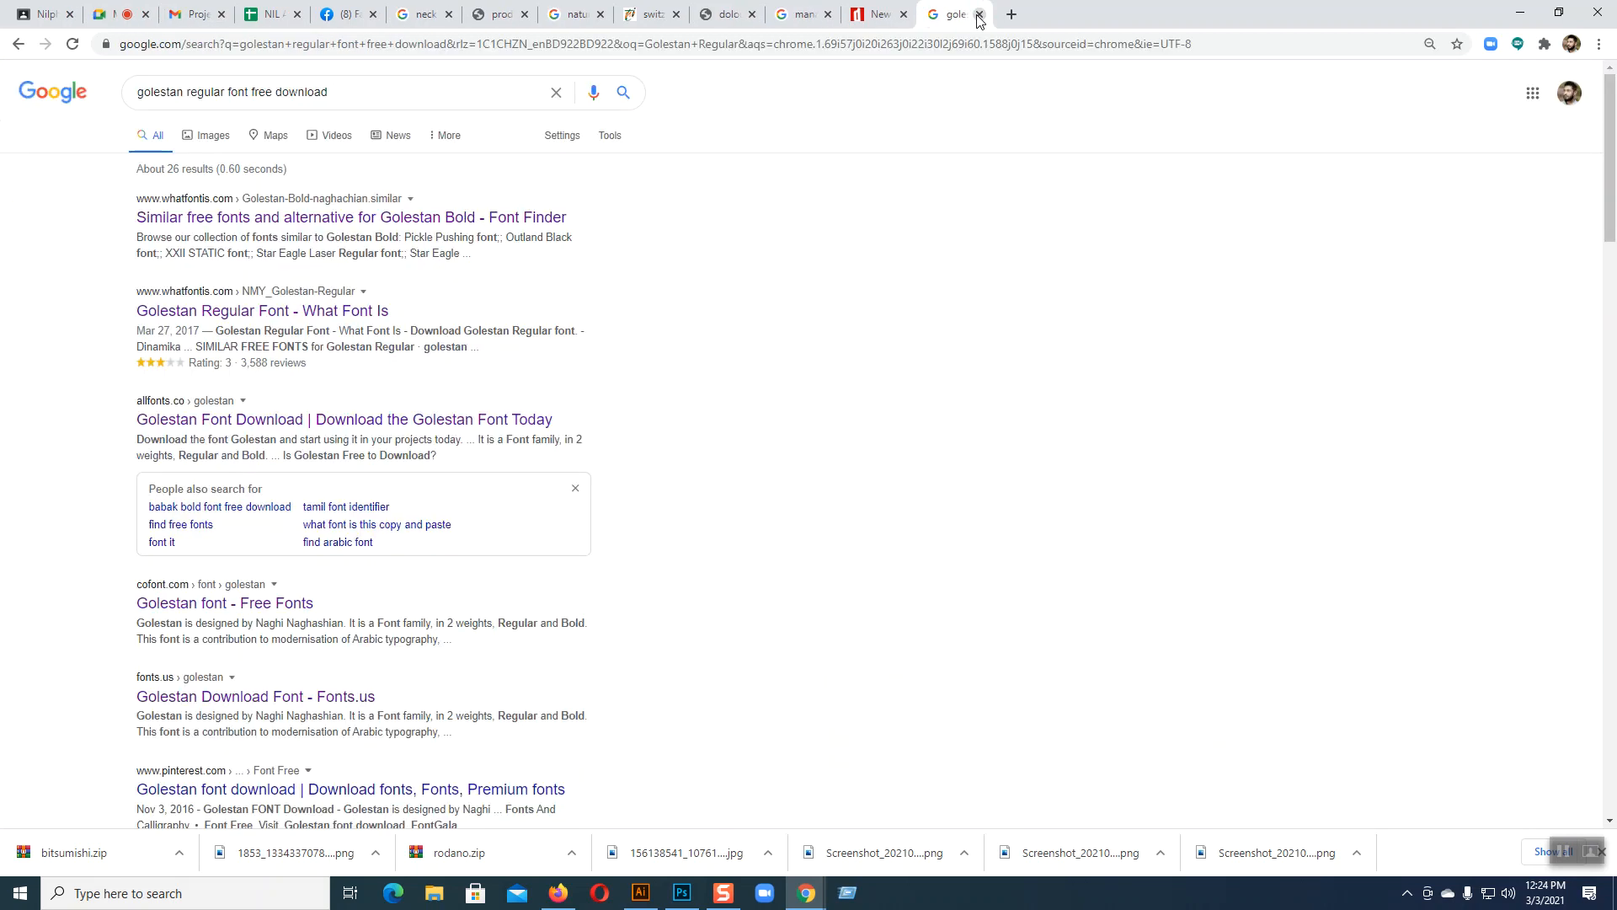
pyautogui.click(978, 14)
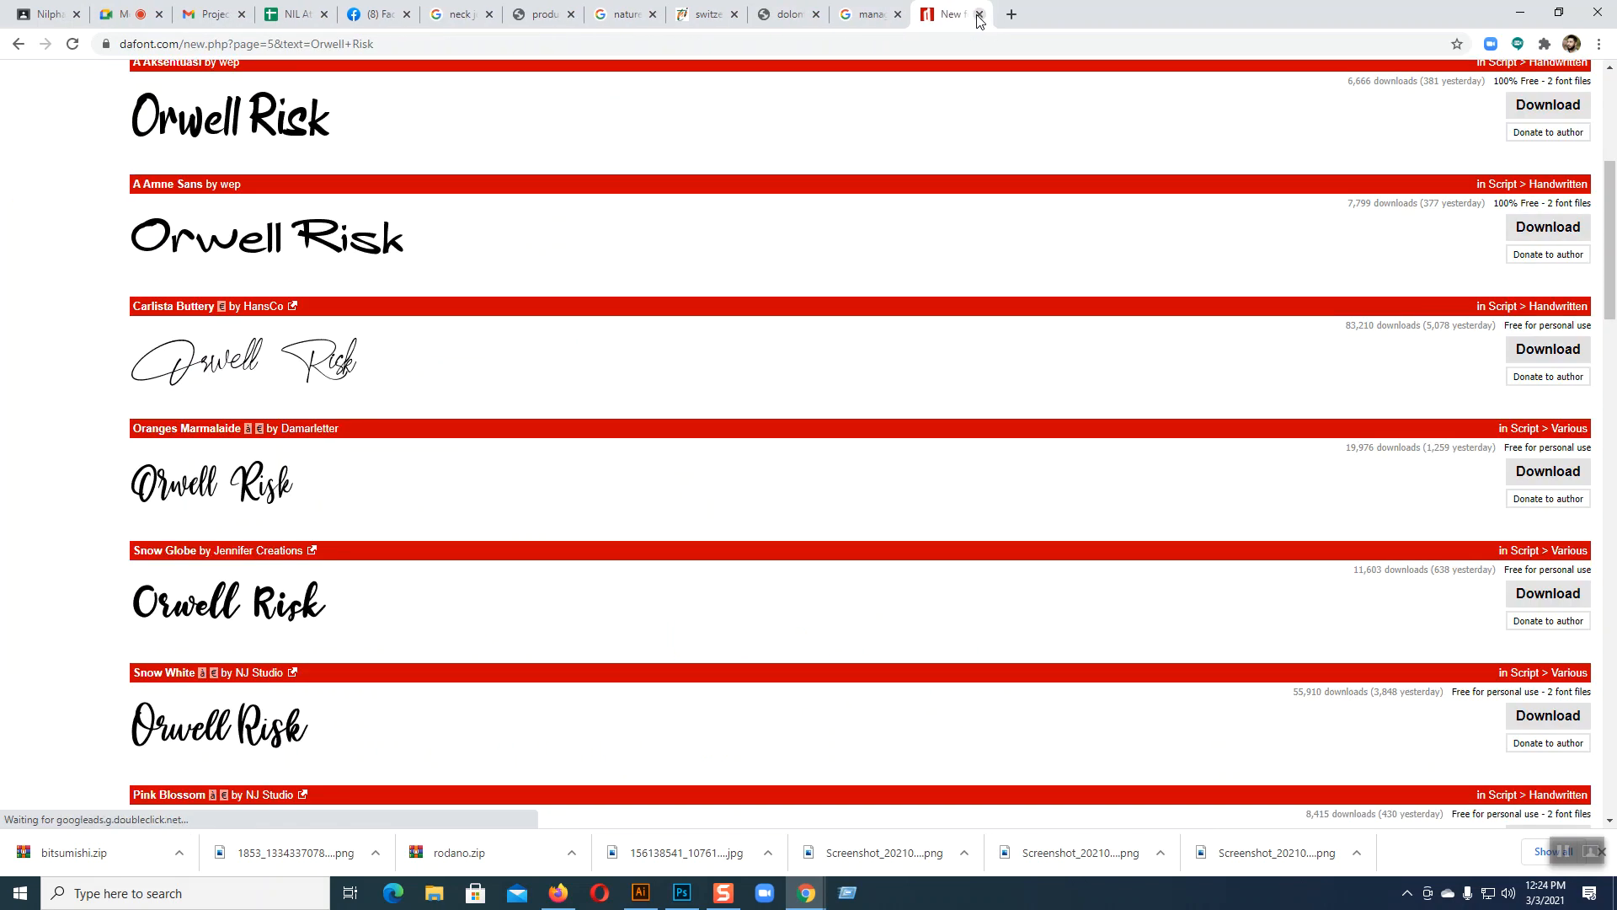
pyautogui.click(1002, 15)
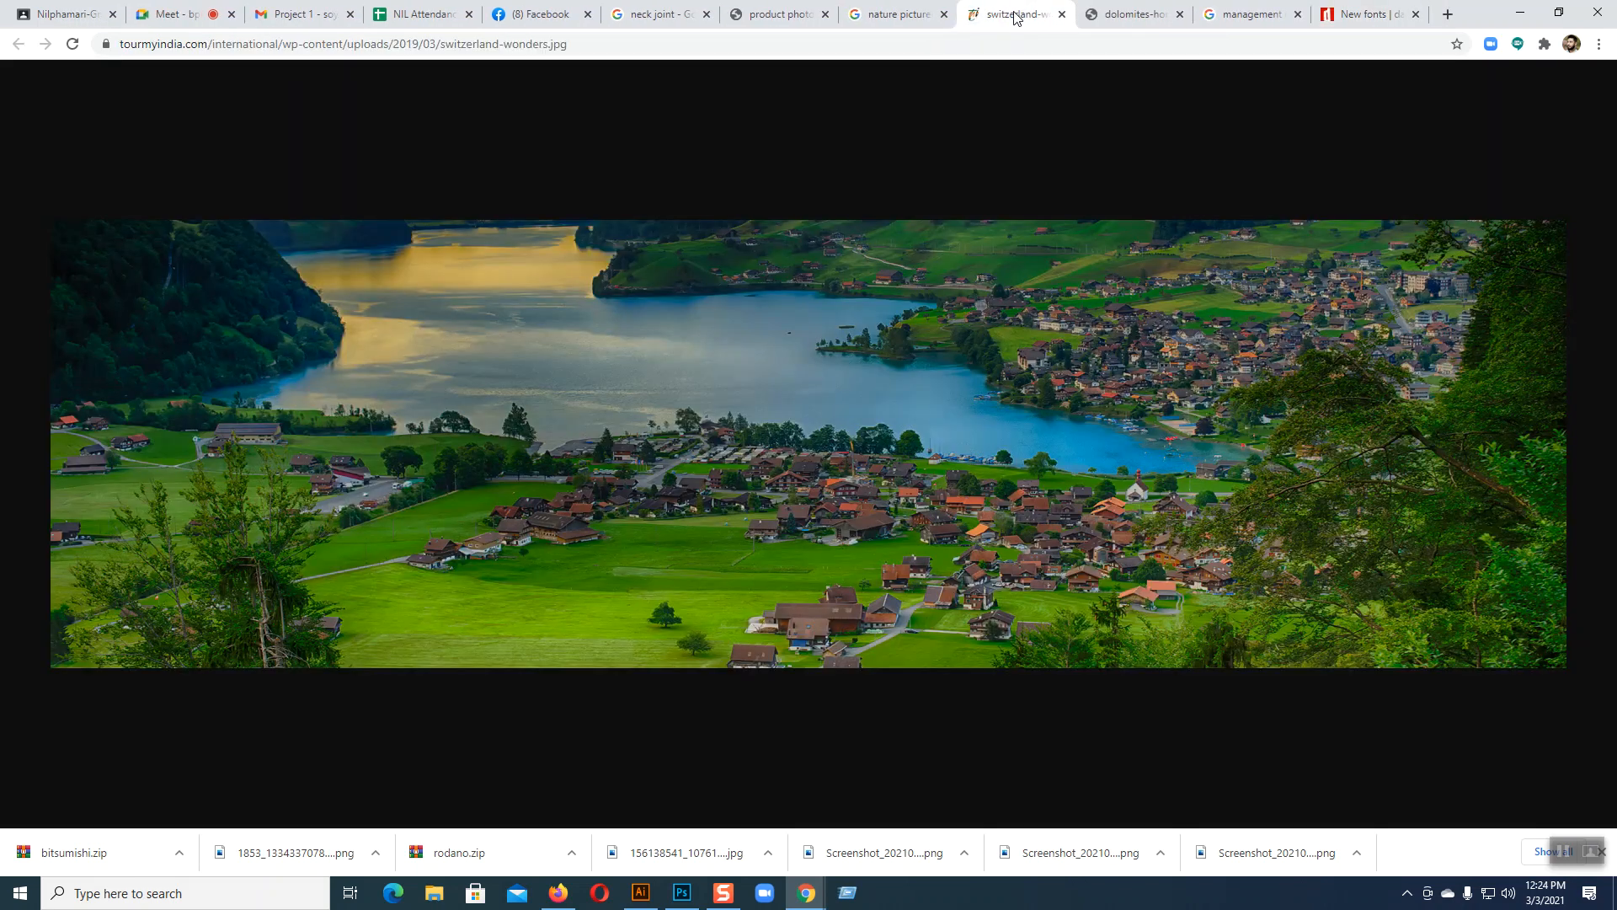
pyautogui.click(1062, 15)
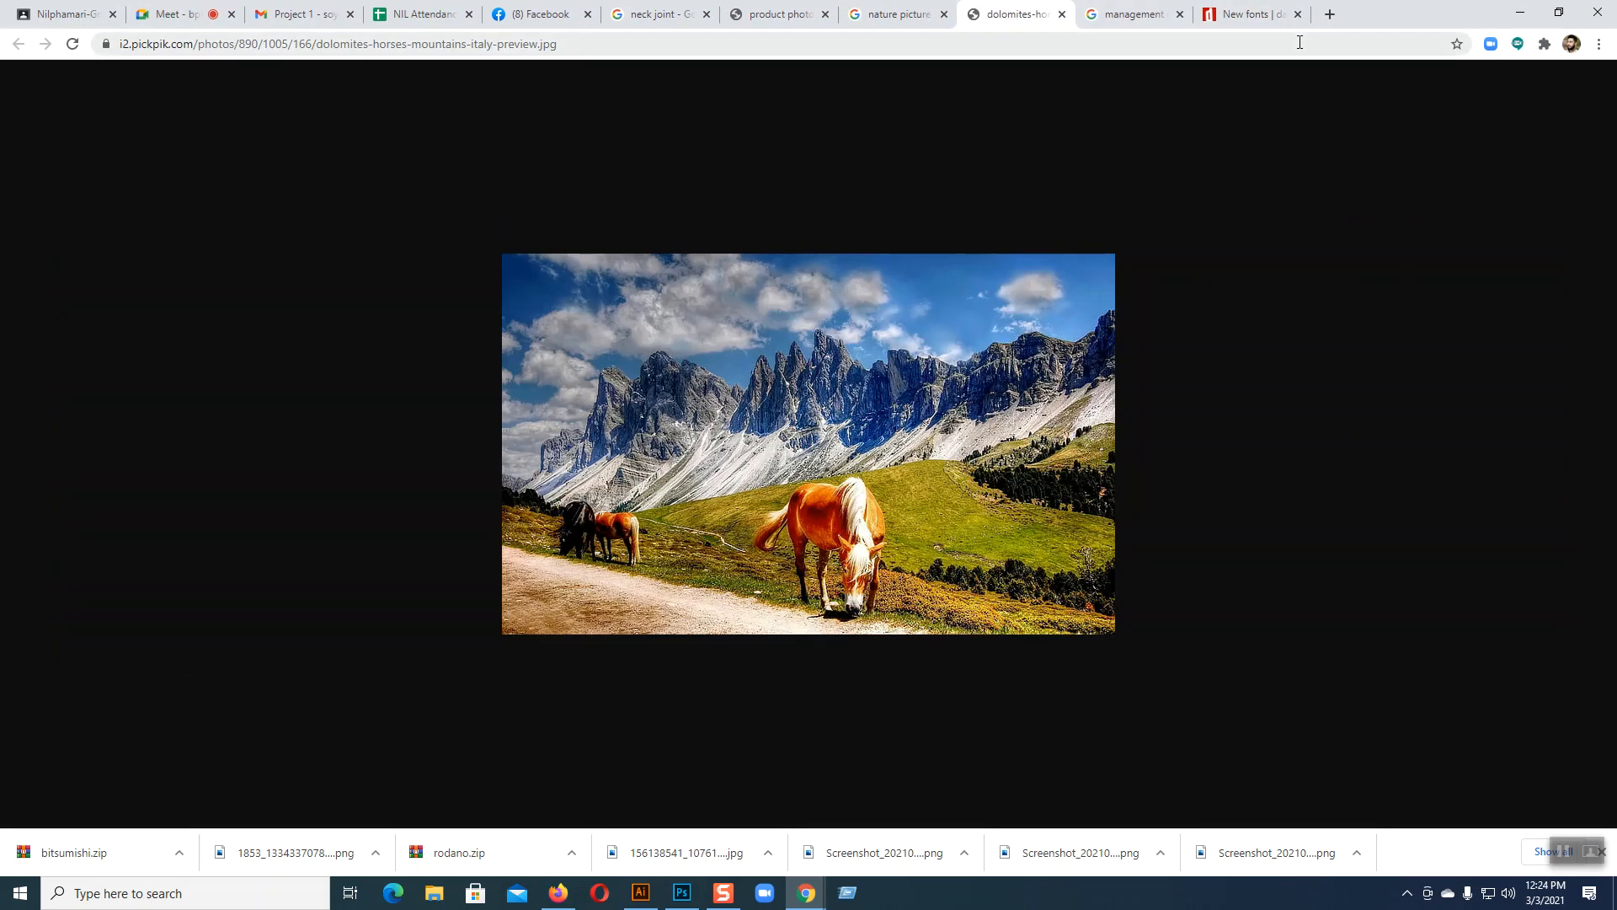